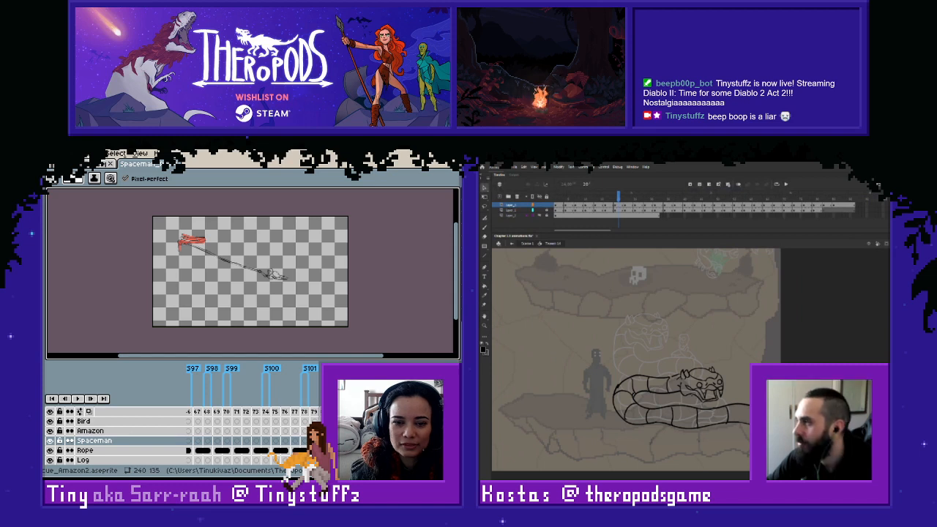
# - Play the rough line-art snake animation from its first frame
pyautogui.moveTo(611, 208); pyautogui.dragTo(524, 203)
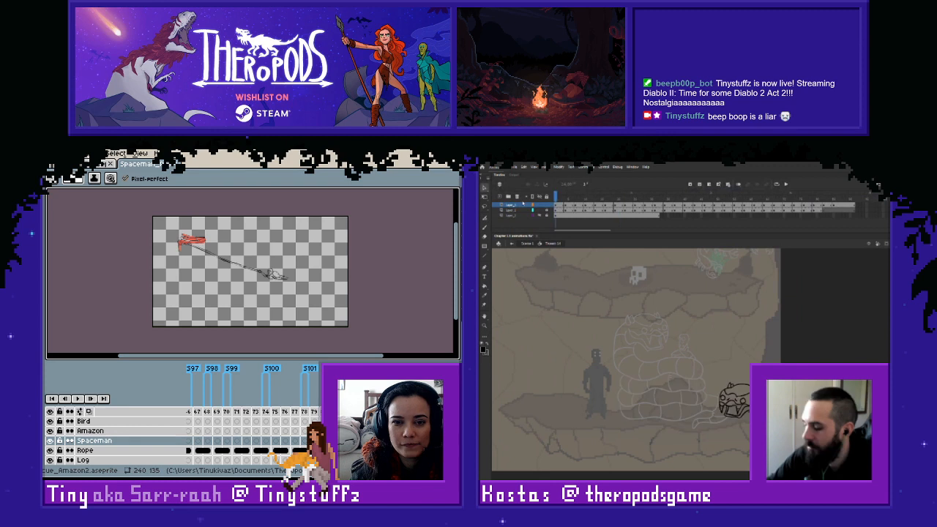
pyautogui.press('Return')
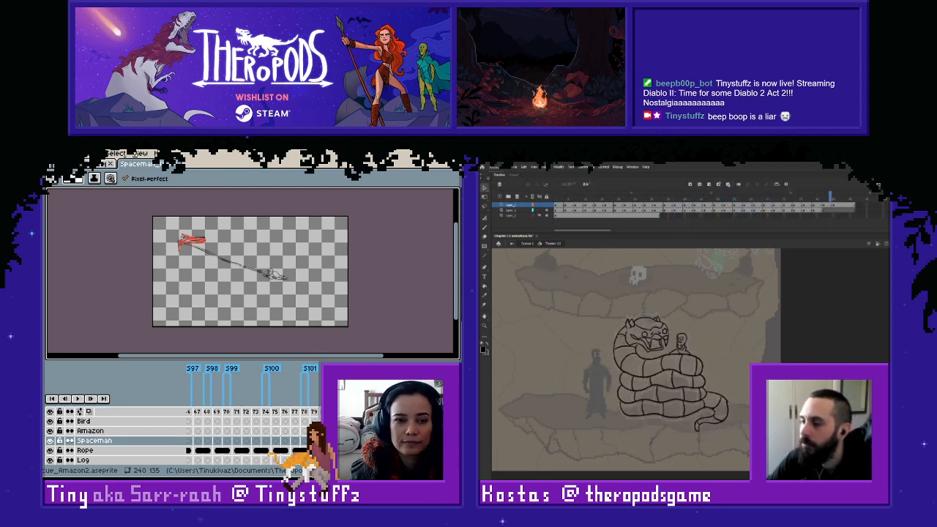
pyautogui.press('i')
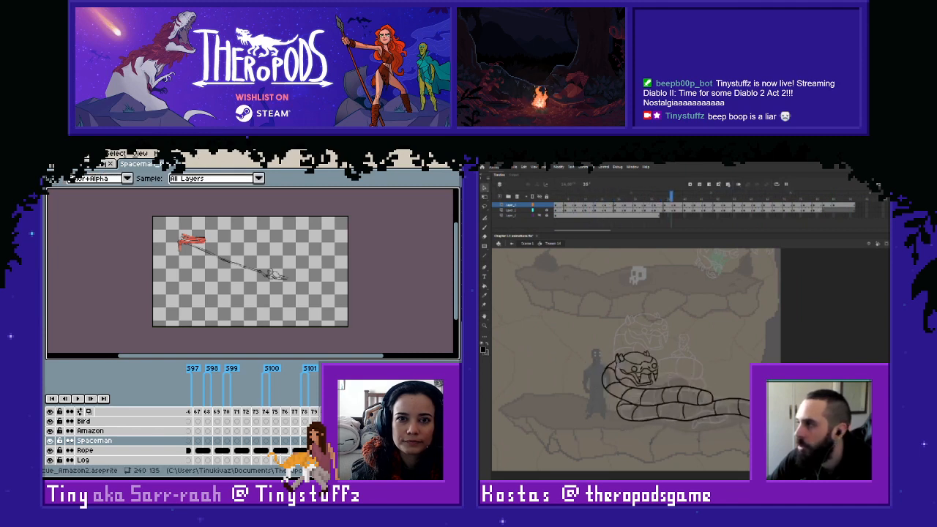
pyautogui.press('b')
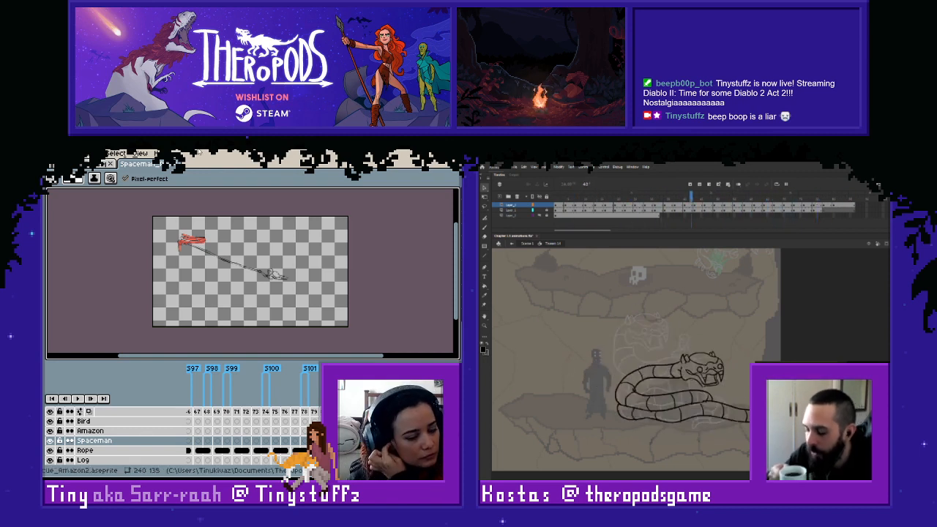
# - Review the rope animation by stepping backward through the frames of the Rope layer, starting from frame 36
pyautogui.moveTo(254, 463); pyautogui.dragTo(225, 462)
pyautogui.click(220, 411)
pyautogui.click(269, 450)
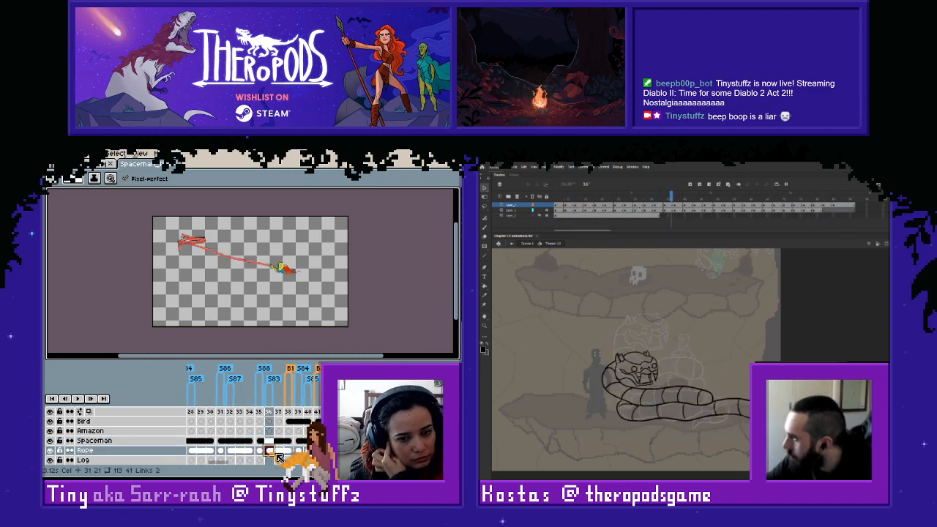
pyautogui.press('Left')
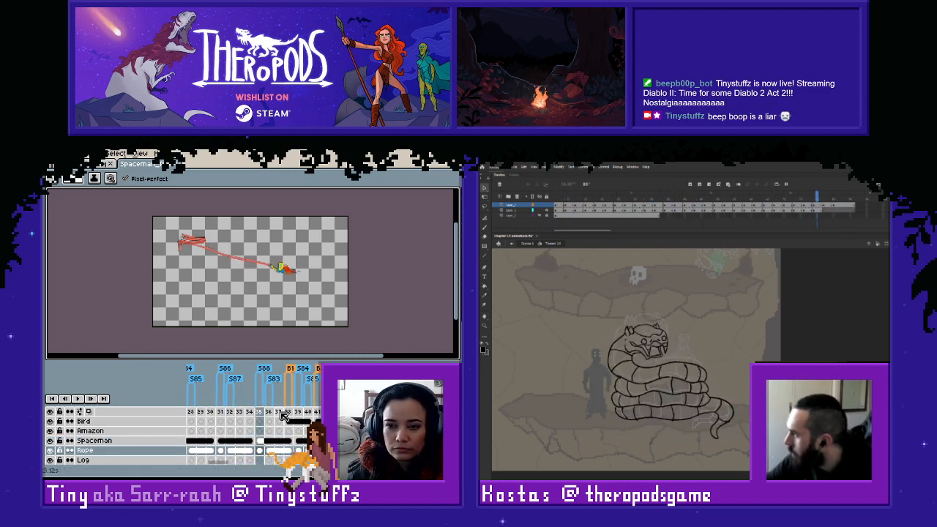
pyautogui.press('Left')
pyautogui.press('Left')
pyautogui.press('Left')
pyautogui.press('Left')
pyautogui.press('Left')
pyautogui.press('Left')
pyautogui.press('Left')
pyautogui.press('Left')
pyautogui.press('Left')
pyautogui.press('Left')
pyautogui.press('Left')
pyautogui.press('Left')
pyautogui.press('Left')
pyautogui.press('Left')
pyautogui.press('Left')
pyautogui.press('Left')
pyautogui.press('Left')
pyautogui.press('Left')
pyautogui.press('Left')
pyautogui.press('Left')
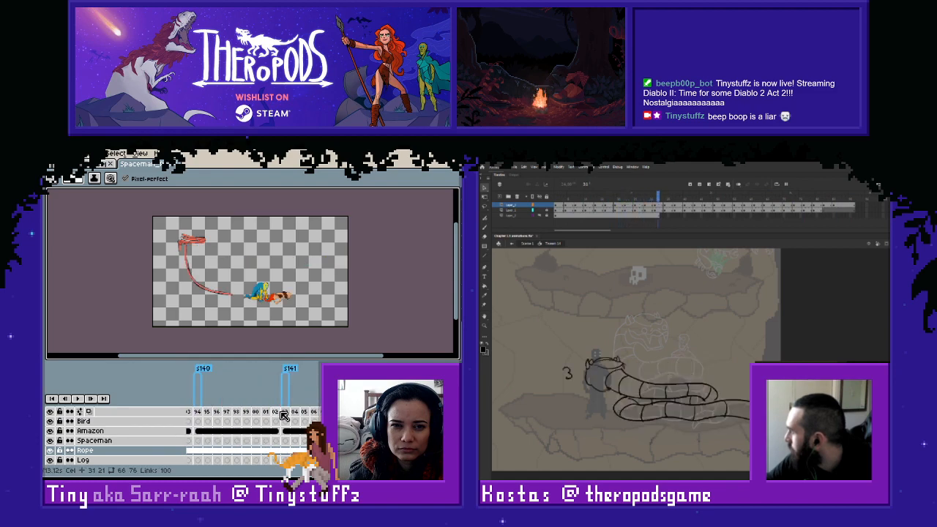
pyautogui.press('Left')
pyautogui.press('Left')
pyautogui.press('Left')
pyautogui.press('Left')
pyautogui.press('Left')
pyautogui.press('Left')
pyautogui.press('Left')
pyautogui.press('Left')
pyautogui.press('Left')
pyautogui.press('Left')
pyautogui.press('Left')
pyautogui.press('Left')
pyautogui.press('Left')
pyautogui.press('Left')
pyautogui.press('Left')
pyautogui.press('Left')
pyautogui.press('Left')
pyautogui.press('Left')
pyautogui.press('Left')
pyautogui.press('Left')
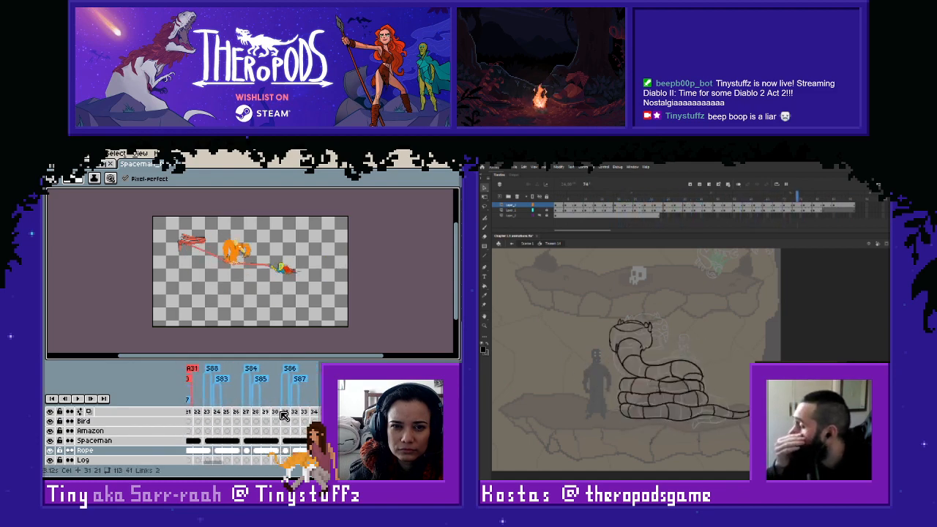
pyautogui.press('Left')
pyautogui.press('Left')
pyautogui.press('Left')
pyautogui.press('Left')
pyautogui.press('Left')
pyautogui.press('Left')
pyautogui.press('Left')
pyautogui.press('Left')
pyautogui.press('Left')
pyautogui.press('Left')
pyautogui.press('Left')
pyautogui.press('Left')
pyautogui.press('Left')
pyautogui.press('Left')
pyautogui.press('Left')
pyautogui.press('Left')
pyautogui.press('Left')
pyautogui.press('Left')
pyautogui.press('Left')
pyautogui.press('Left')
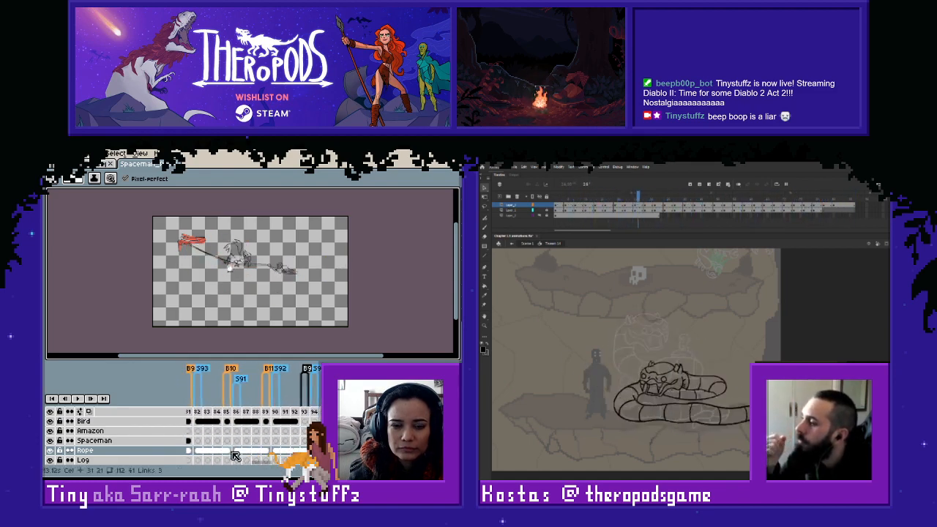
pyautogui.press('Left')
pyautogui.press('Left')
pyautogui.press('Left')
pyautogui.press('Left')
pyautogui.press('Left')
pyautogui.press('Left')
pyautogui.press('Left')
pyautogui.press('Left')
pyautogui.press('Left')
pyautogui.press('Left')
pyautogui.press('Left')
pyautogui.press('Left')
pyautogui.press('Left')
pyautogui.press('Left')
pyautogui.press('Left')
pyautogui.press('Left')
pyautogui.press('Left')
pyautogui.press('Left')
pyautogui.press('Left')
pyautogui.press('Left')
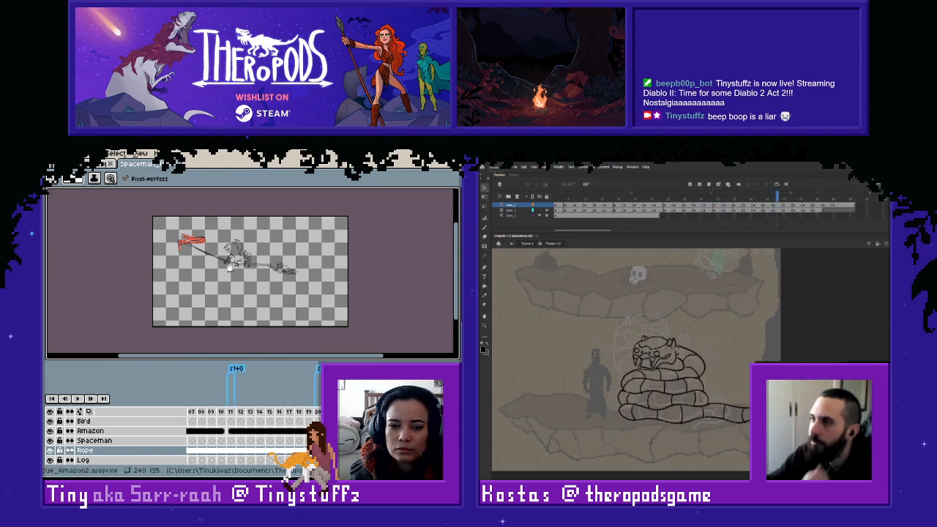
pyautogui.click(243, 421)
# - Switch to the coloured snake sprite file, check what Layer 1 contains, and rename it Snake
pyautogui.click(95, 164)
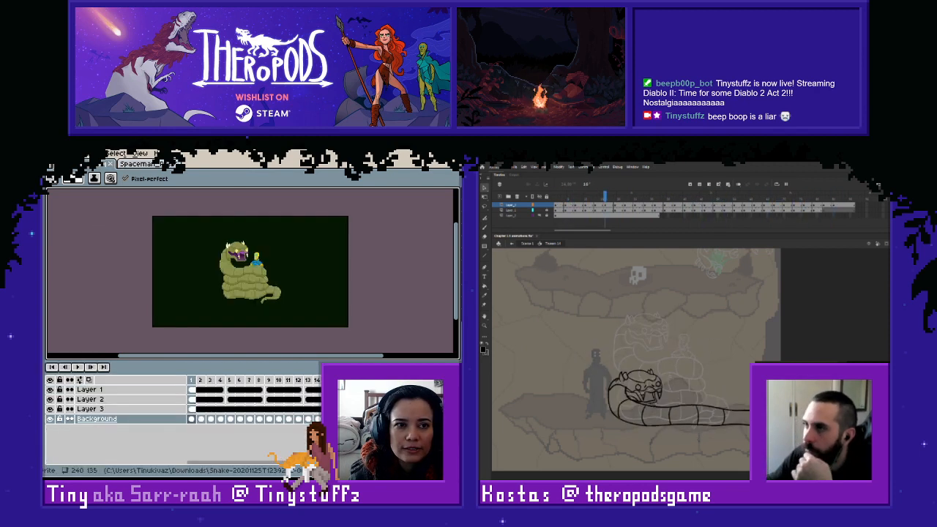
pyautogui.click(50, 390)
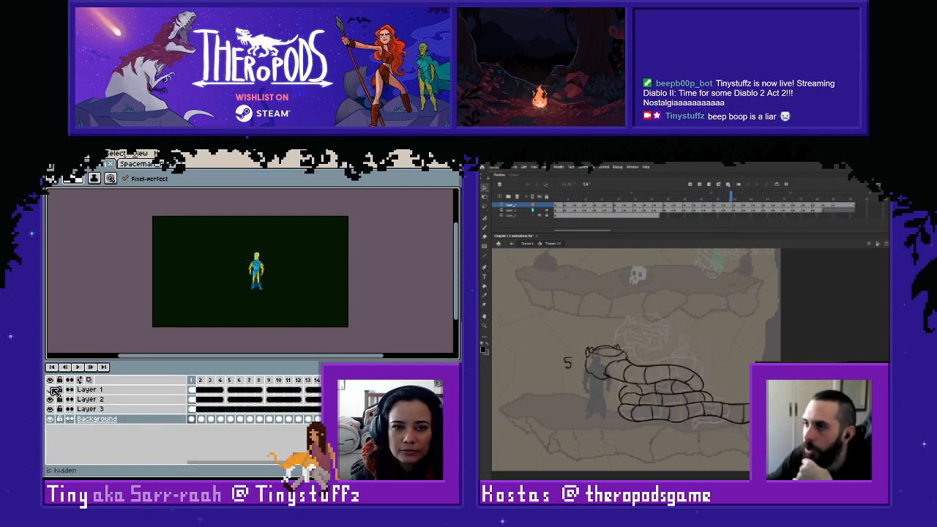
pyautogui.click(49, 390)
pyautogui.doubleClick(95, 390)
pyautogui.write('Snake')
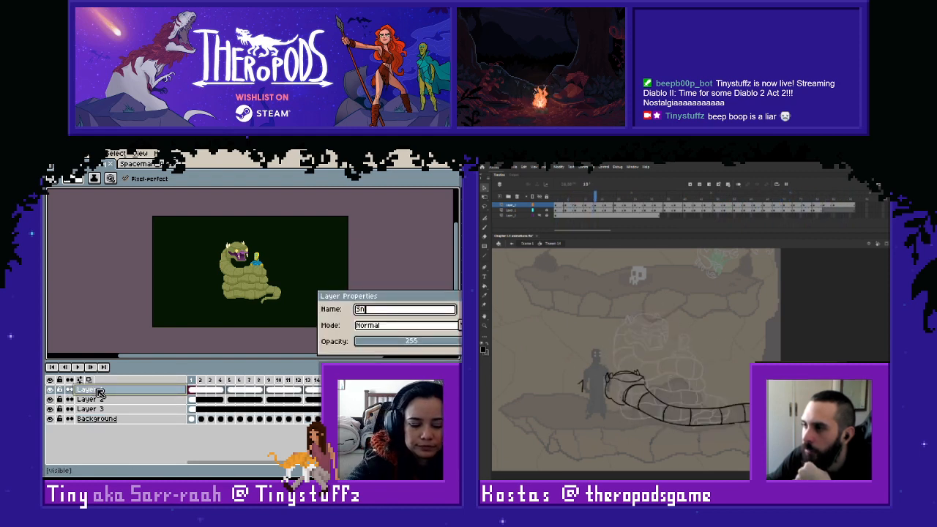
pyautogui.press('Return')
# - Rename Layer 2 as Spaceman
pyautogui.doubleClick(92, 400)
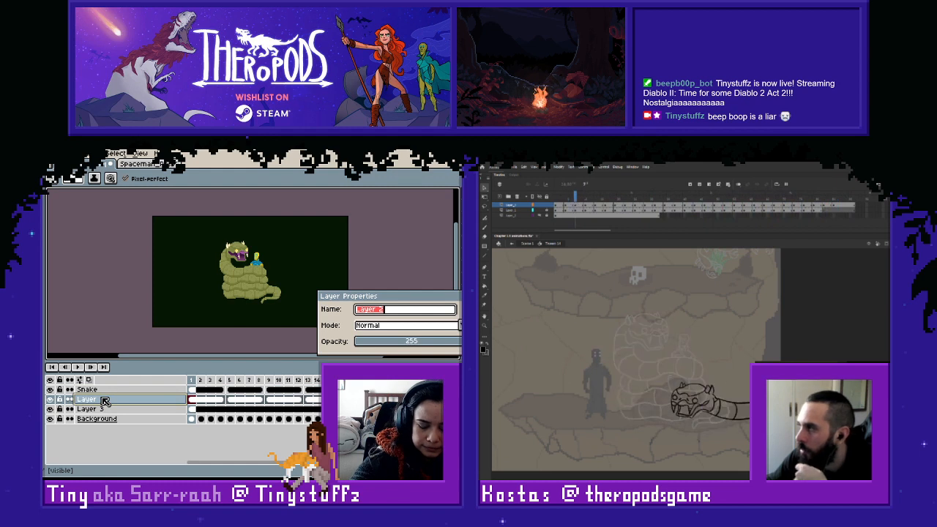
pyautogui.write('Spaceman')
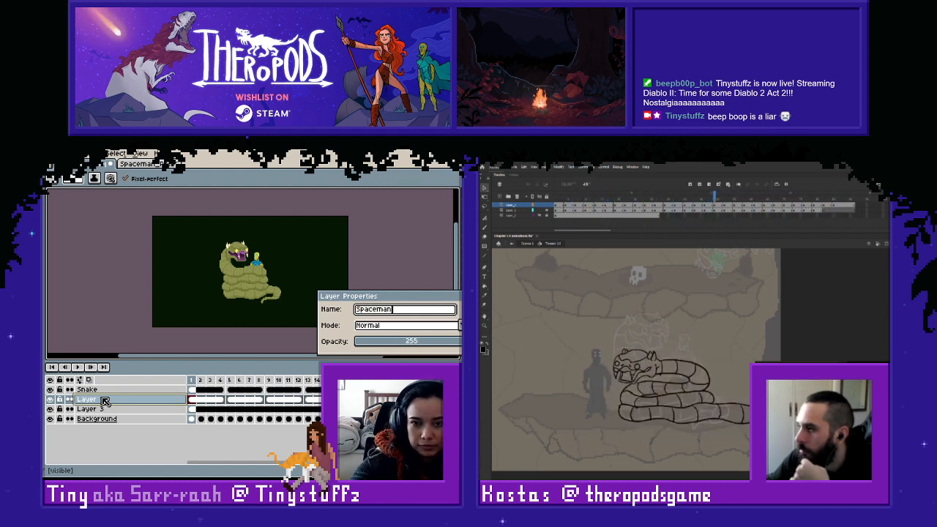
pyautogui.press('Return')
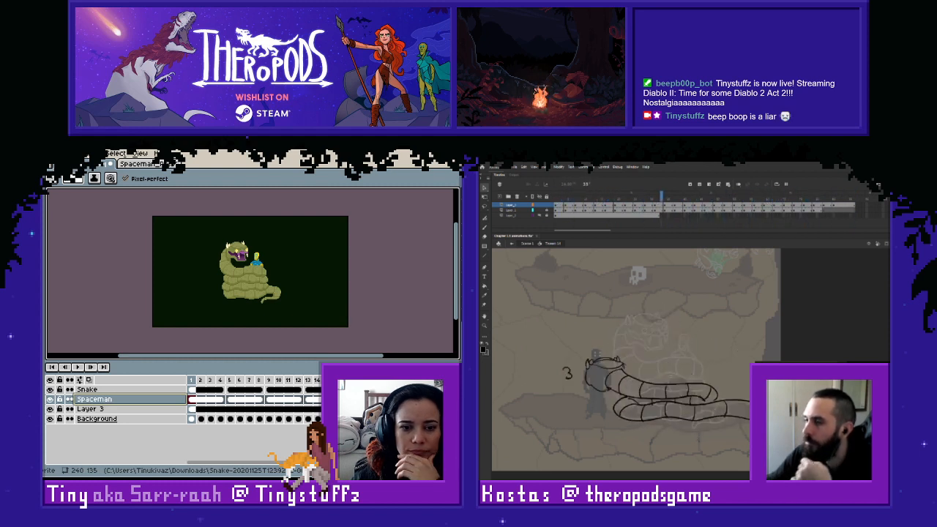
# - Examine the 500 x 500 snake reference GIF up close and play its animation
pyautogui.scroll(-3, 351, 263)
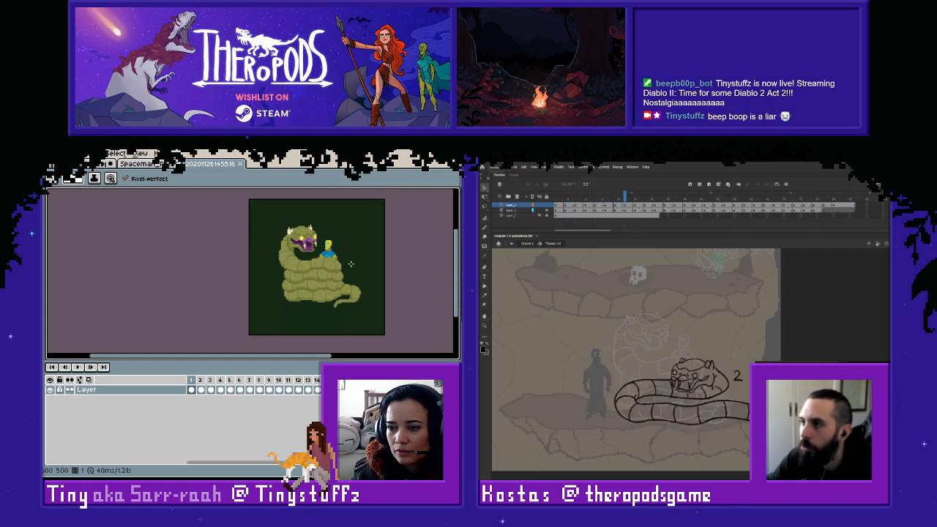
pyautogui.scroll(1, 356, 264)
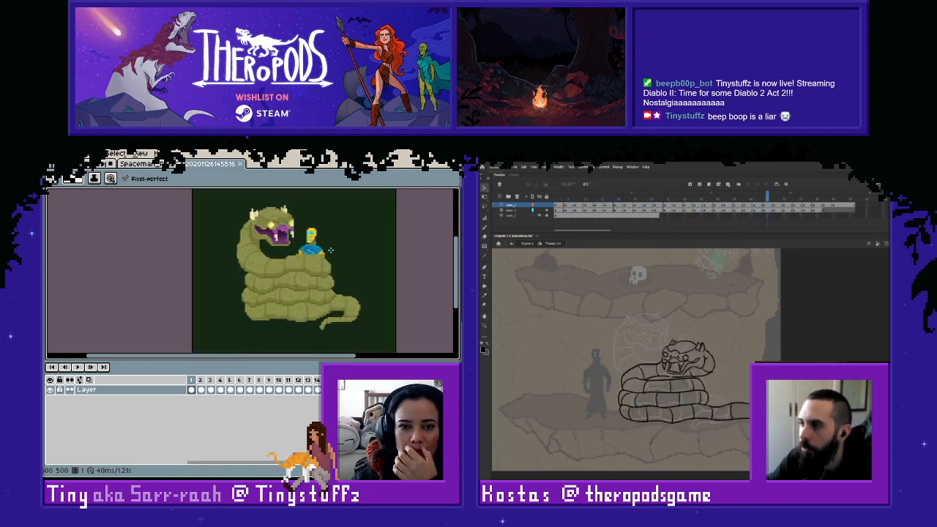
pyautogui.click(136, 164)
pyautogui.click(207, 168)
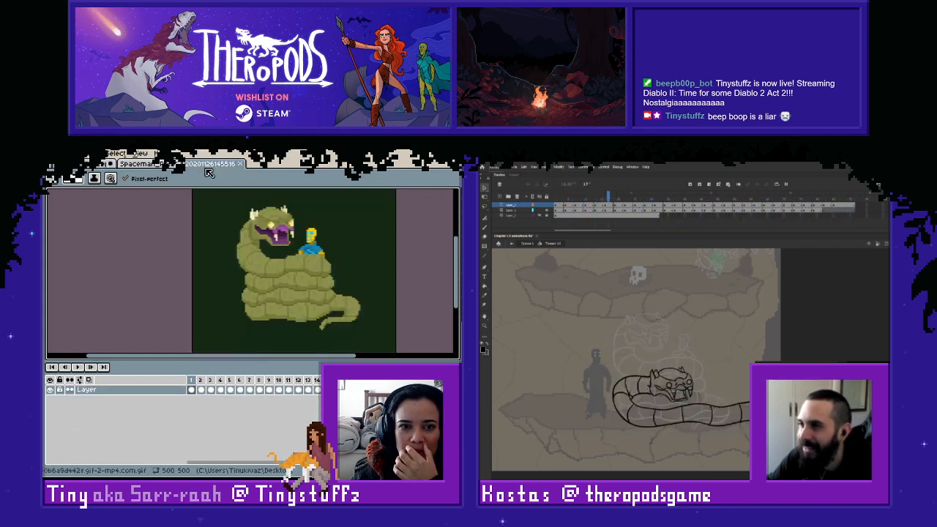
pyautogui.scroll(3, 374, 263)
pyautogui.scroll(-3, 372, 263)
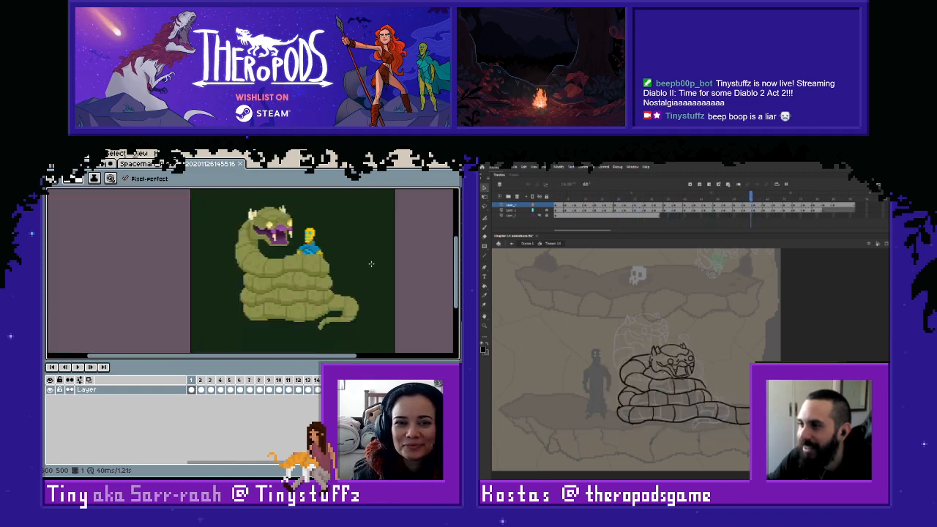
pyautogui.scroll(2, 372, 263)
pyautogui.scroll(-2, 321, 248)
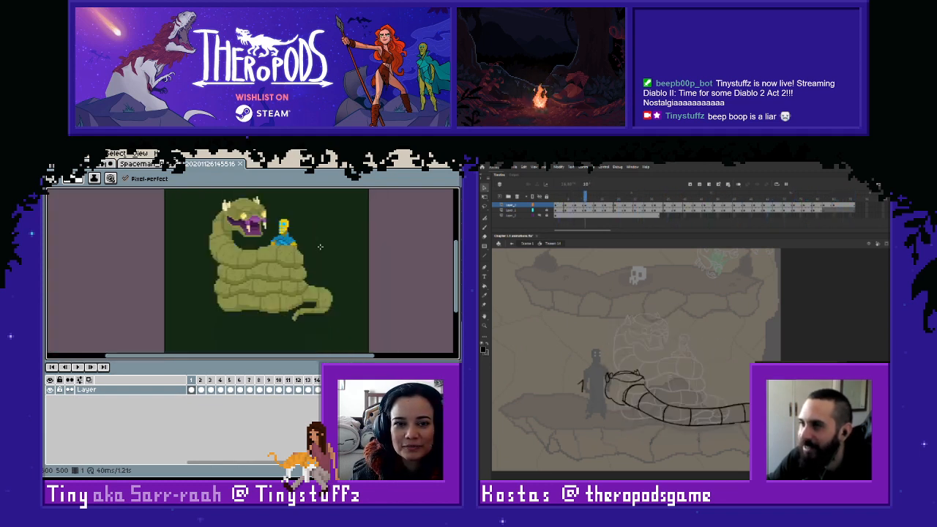
pyautogui.moveTo(362, 240); pyautogui.dragTo(389, 261)
pyautogui.press('Return')
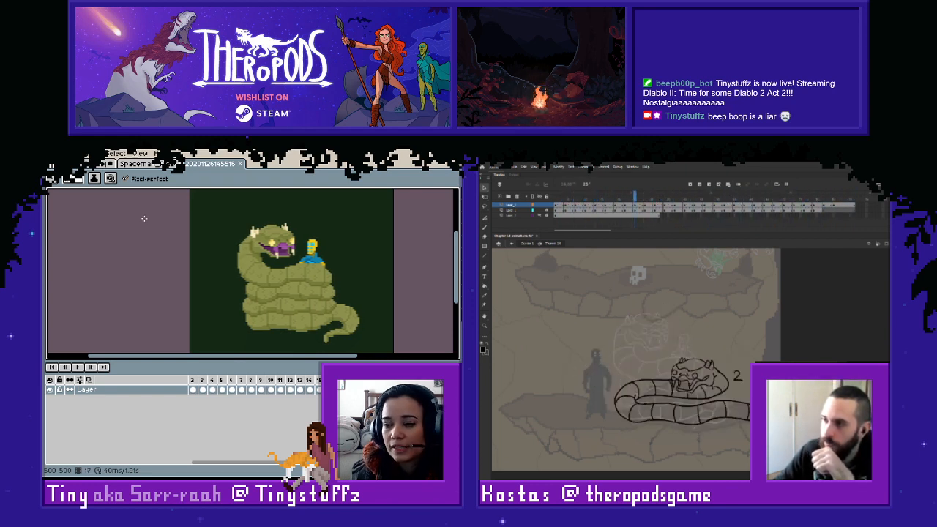
# - Return to the layered snake sprite and compare the poses around frames 12, 16 and 17
pyautogui.click(88, 168)
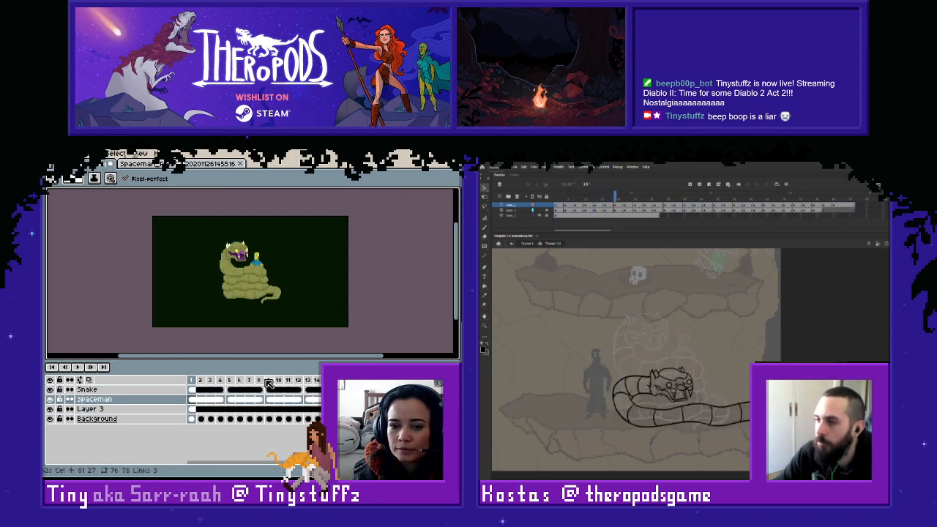
pyautogui.moveTo(276, 462); pyautogui.dragTo(337, 463)
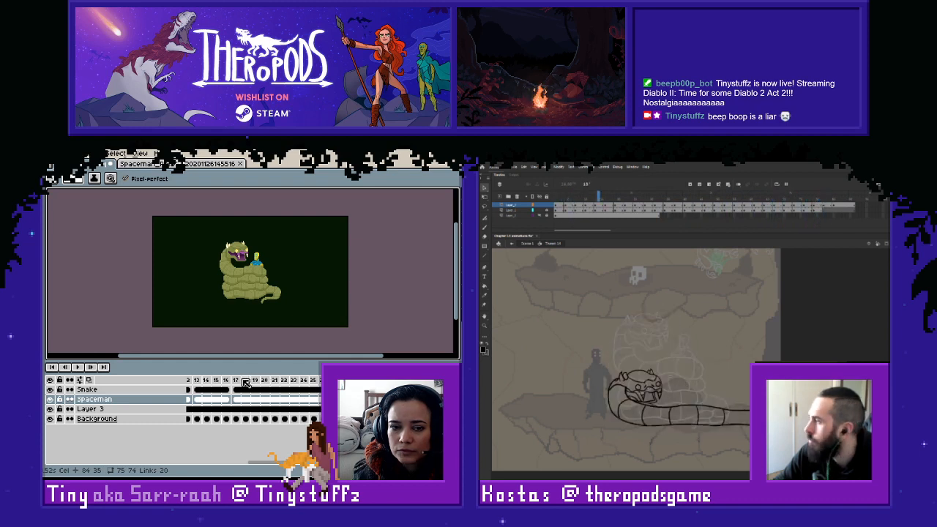
pyautogui.moveTo(272, 462); pyautogui.dragTo(304, 459)
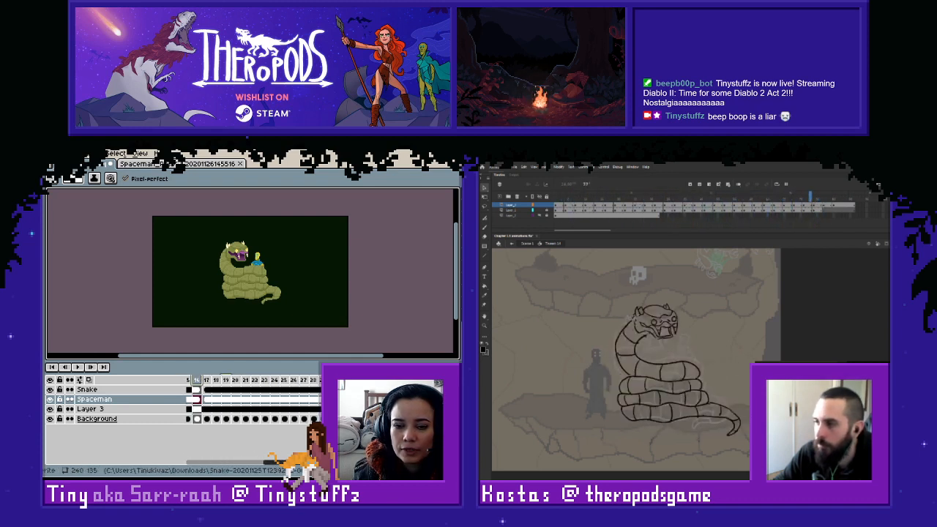
pyautogui.click(212, 381)
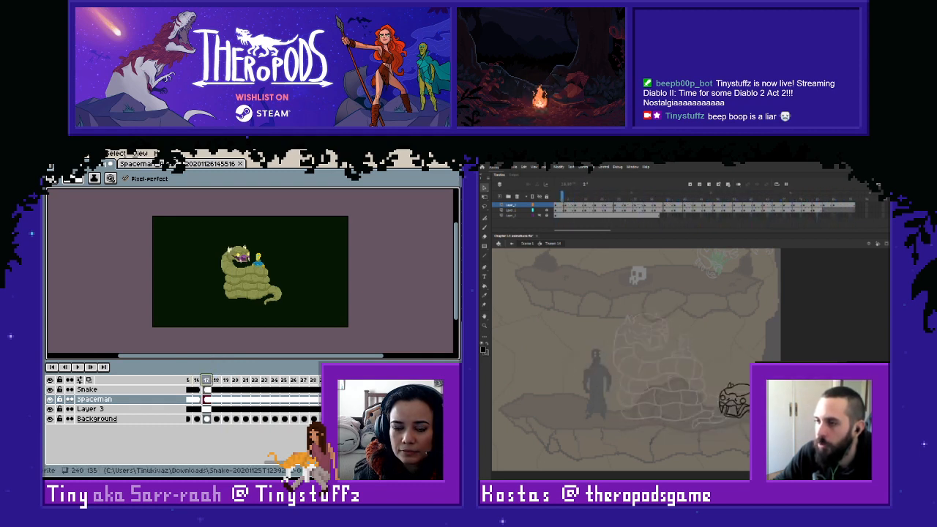
pyautogui.moveTo(287, 462)
pyautogui.mouseDown()
pyautogui.moveTo(241, 462)
pyautogui.moveTo(281, 456)
pyautogui.mouseUp()
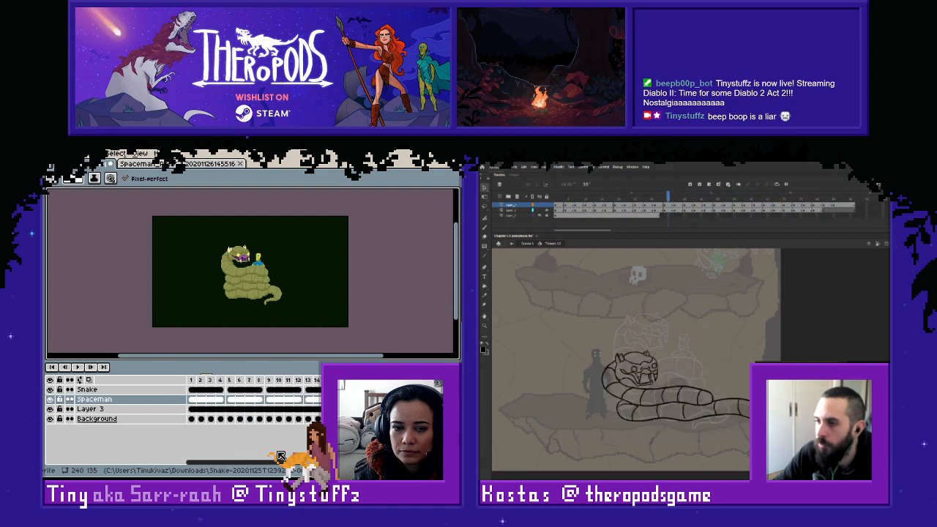
pyautogui.click(298, 381)
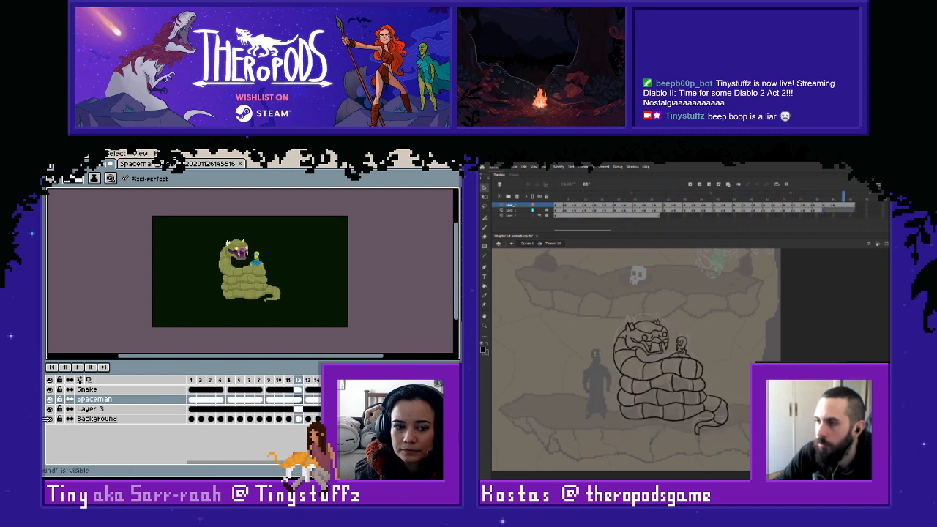
pyautogui.press('Right')
pyautogui.press('Right')
pyautogui.press('Right')
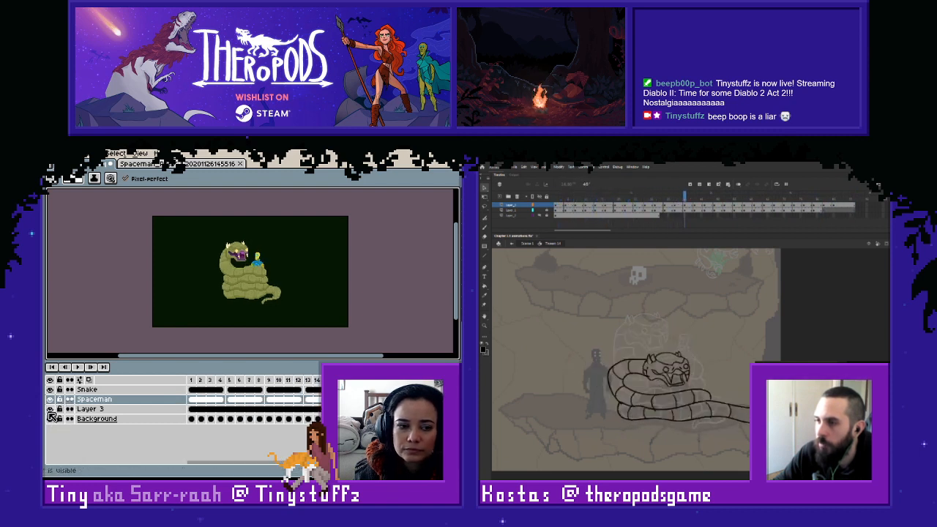
# - Hide Layer 3 and the Snake and Spaceman layers to inspect the underlying sketch, and show them again
pyautogui.click(50, 408)
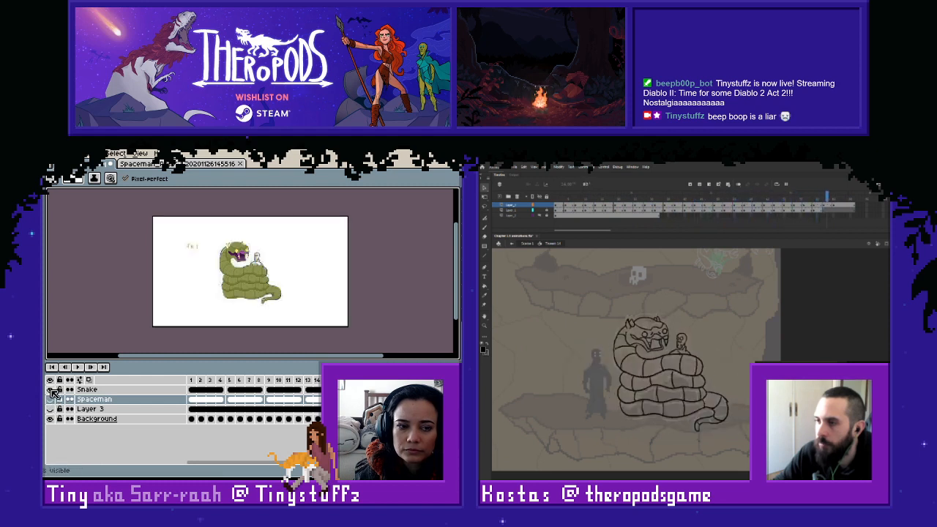
pyautogui.click(50, 389)
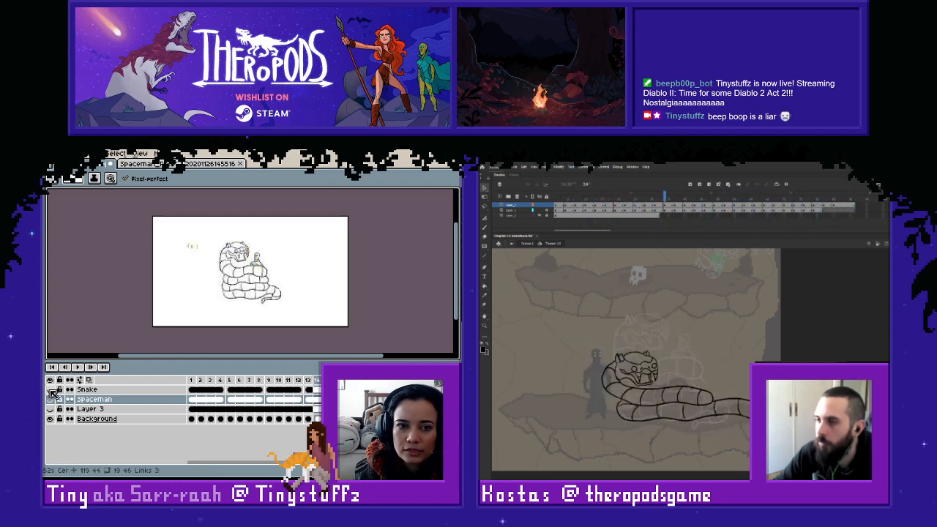
pyautogui.click(50, 390)
pyautogui.click(50, 399)
pyautogui.click(51, 408)
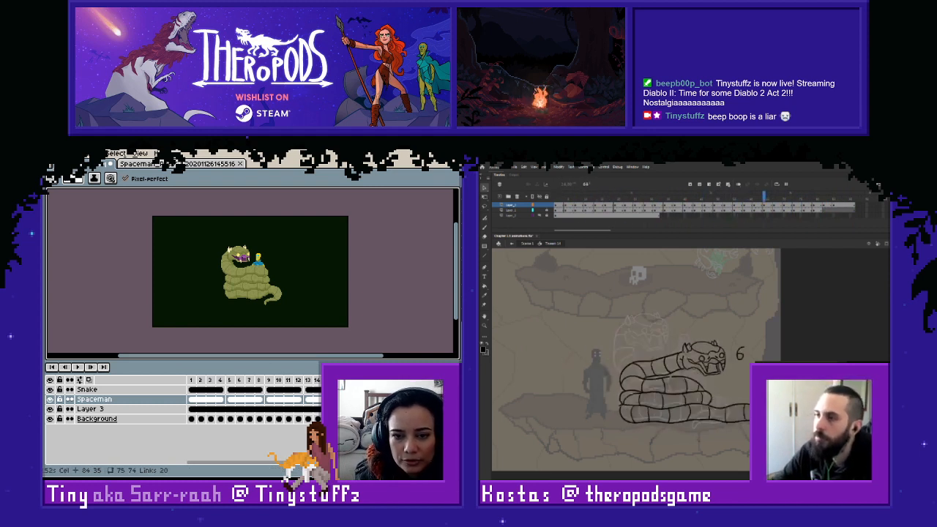
# - Compare the cels of the Snake and Spaceman layers in the timeline, leaving the Snake layer active
pyautogui.click(87, 390)
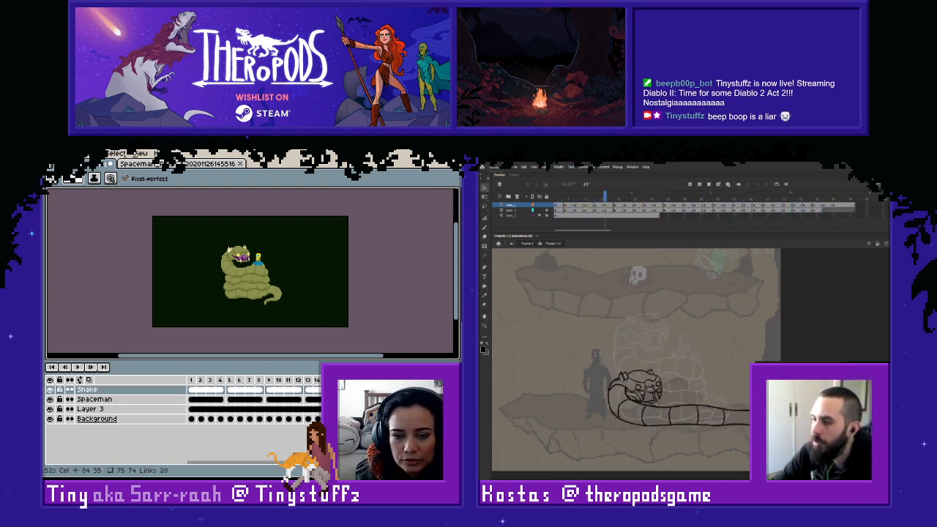
pyautogui.click(95, 399)
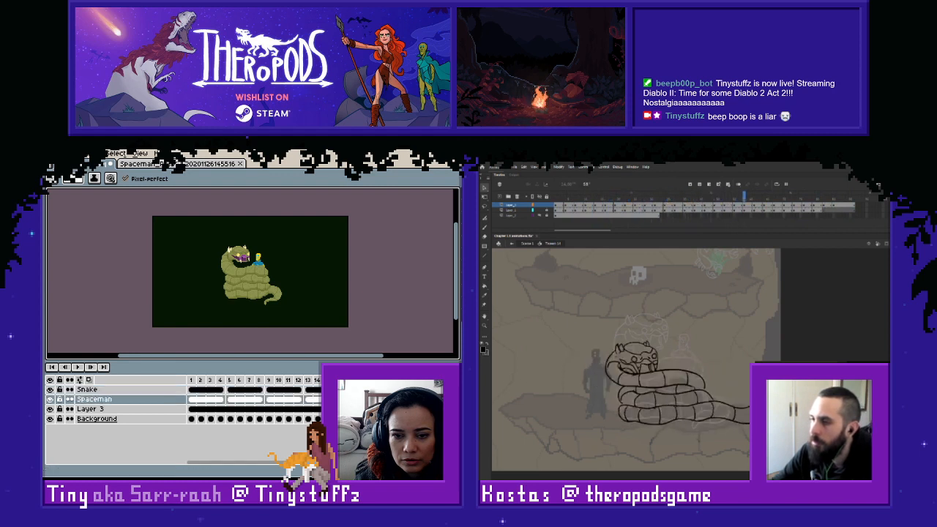
pyautogui.click(87, 390)
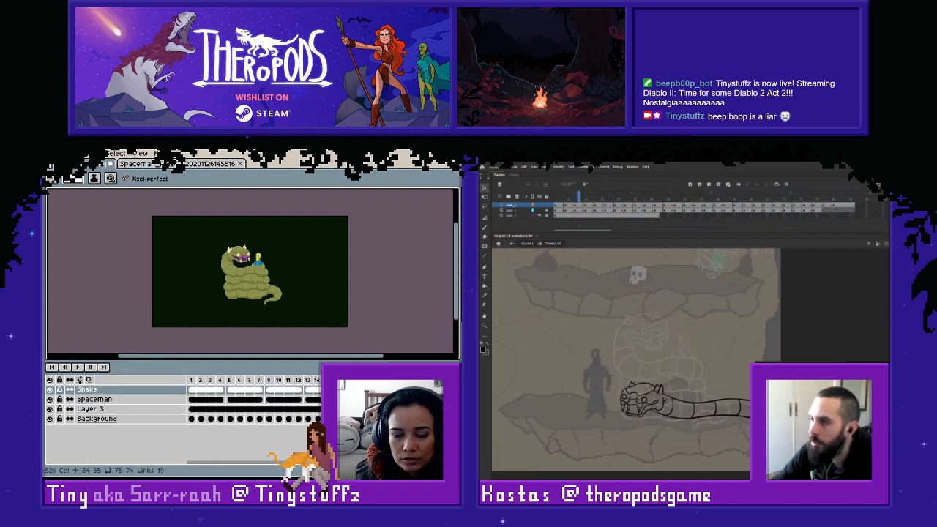
# - Inspect the Snake and Spaceman cels around frames 19 to 22 in the timeline
pyautogui.moveTo(295, 463); pyautogui.dragTo(335, 463)
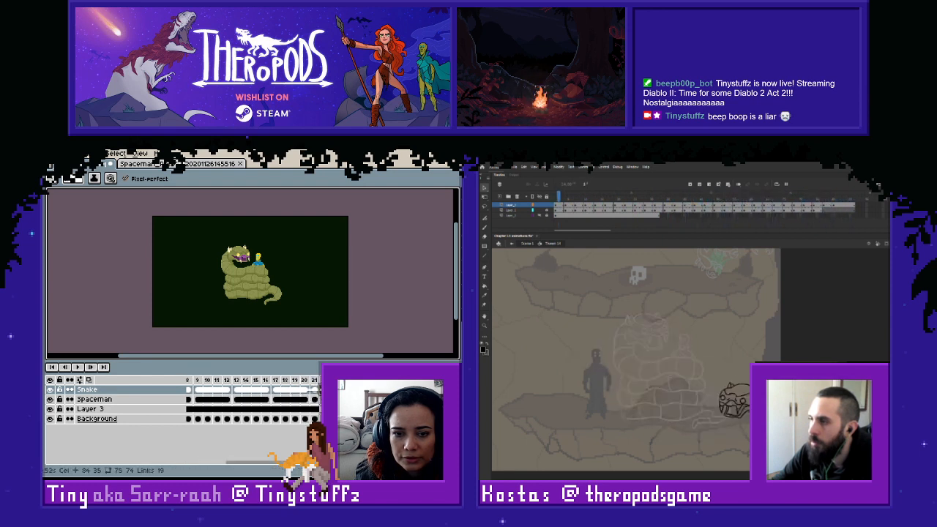
pyautogui.moveTo(456, 380); pyautogui.dragTo(309, 380)
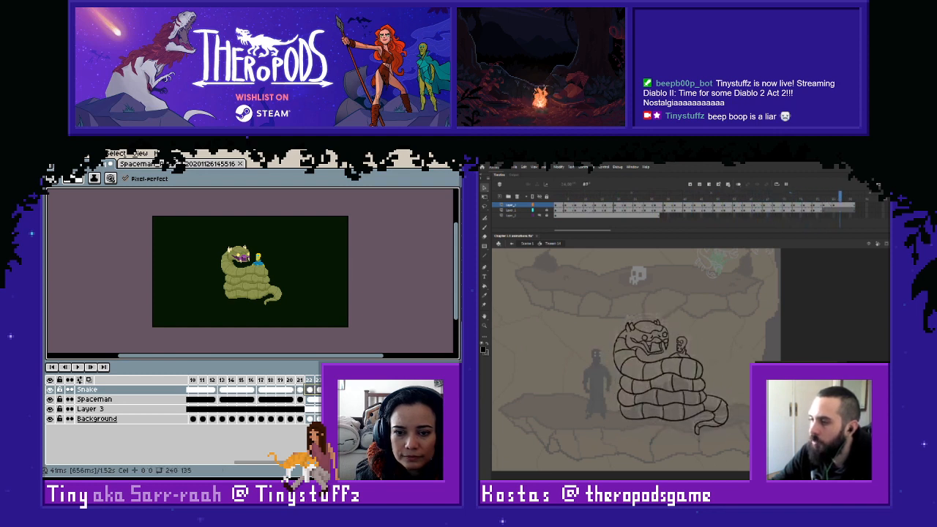
pyautogui.click(309, 407)
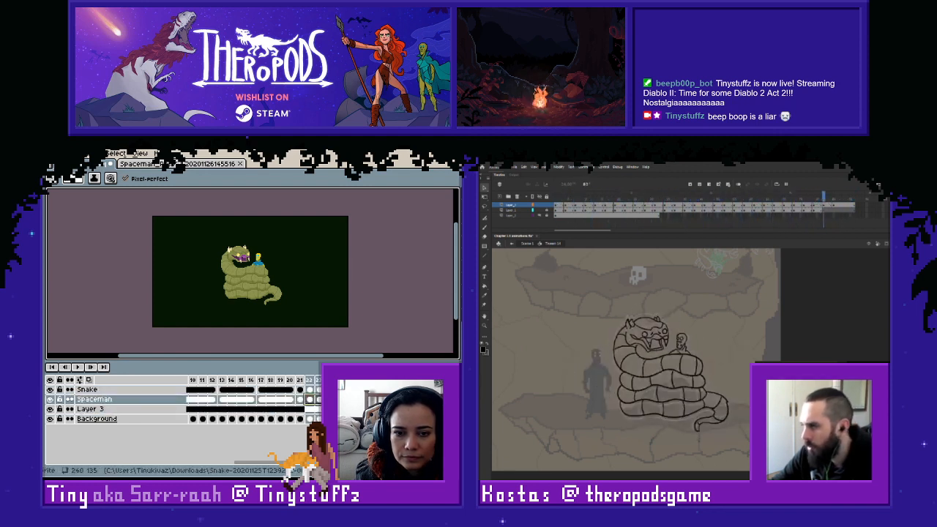
pyautogui.click(282, 380)
pyautogui.click(289, 380)
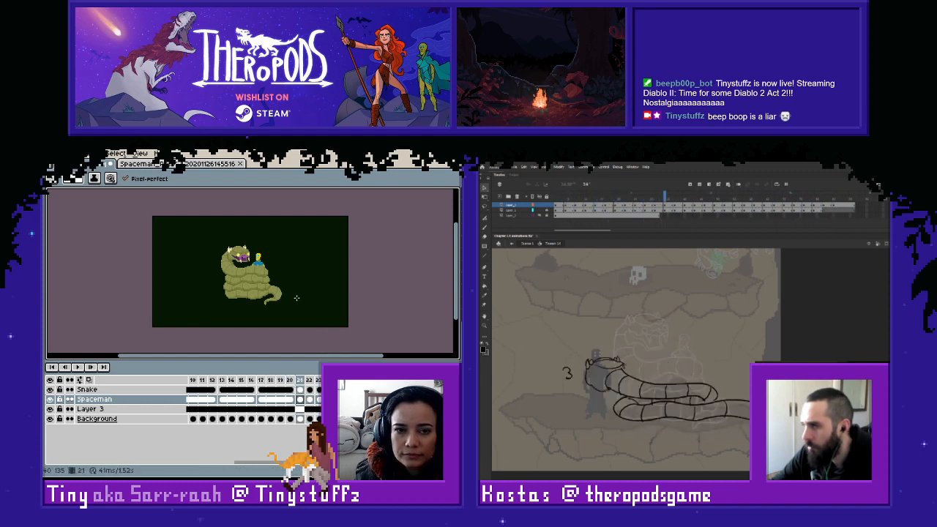
# - Examine frame 18 of the single-layer reference animation and return to the layered snake sprite
pyautogui.click(198, 164)
pyautogui.click(271, 382)
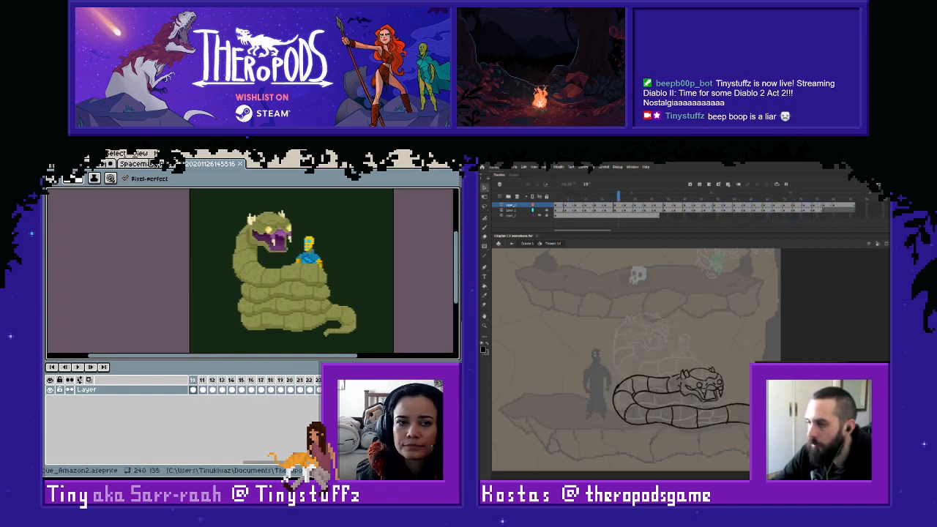
pyautogui.click(152, 164)
pyautogui.click(153, 163)
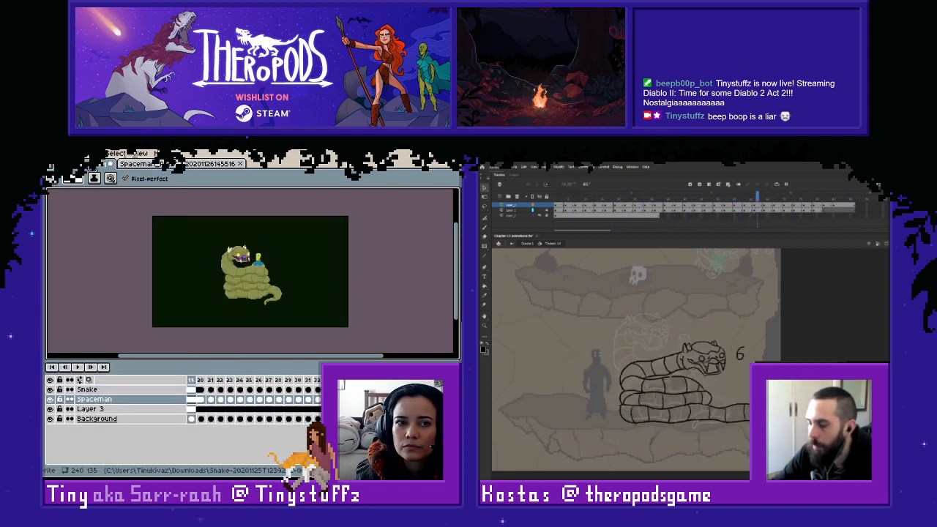
pyautogui.moveTo(92, 163); pyautogui.dragTo(245, 163)
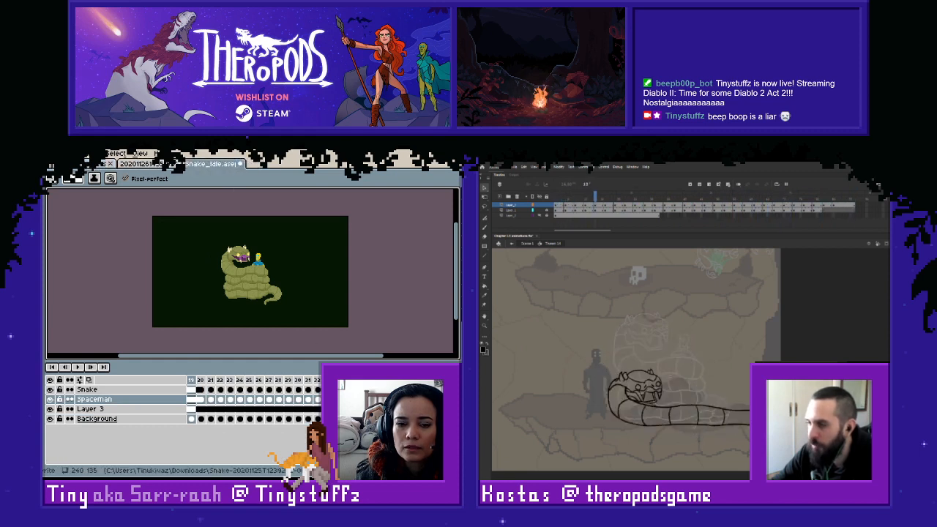
# - Compare the poses of frames 16 and 17 on the Snake layer
pyautogui.moveTo(315, 463); pyautogui.dragTo(285, 462)
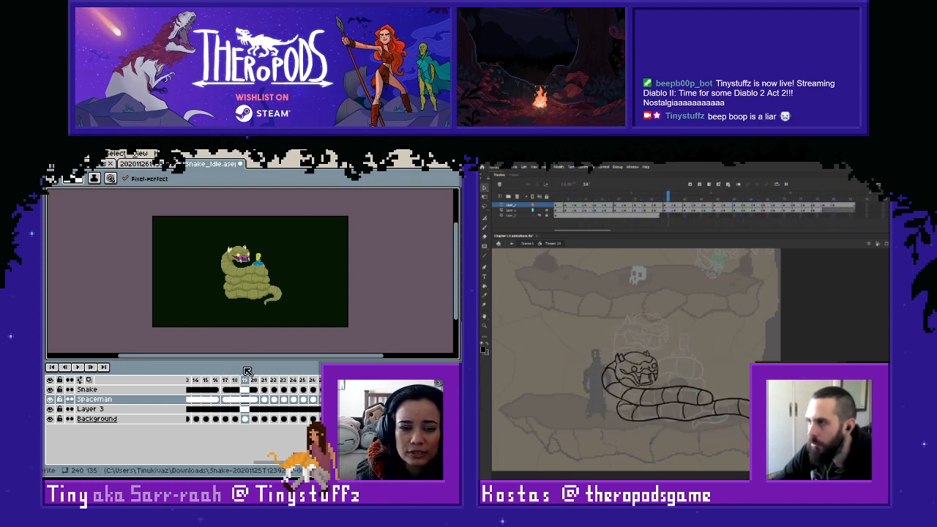
pyautogui.click(217, 389)
pyautogui.press('Right')
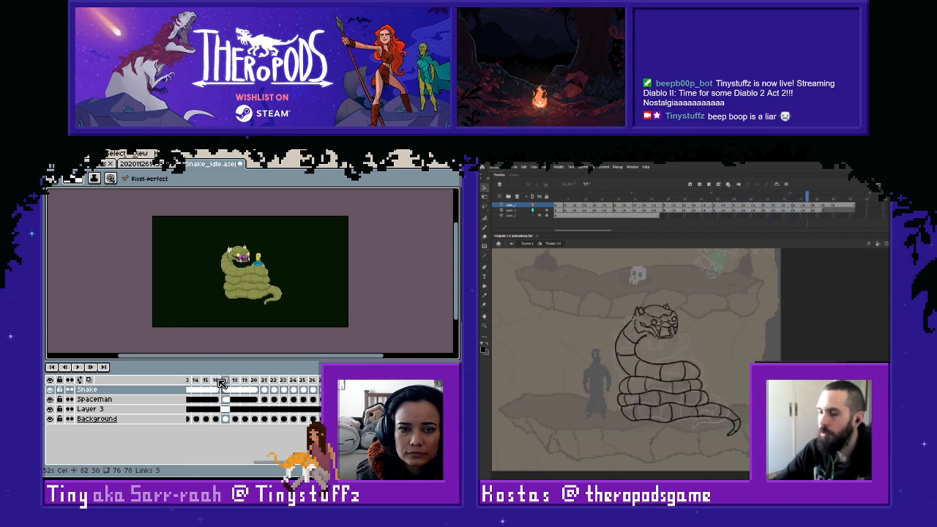
pyautogui.press('Left')
pyautogui.press('Right')
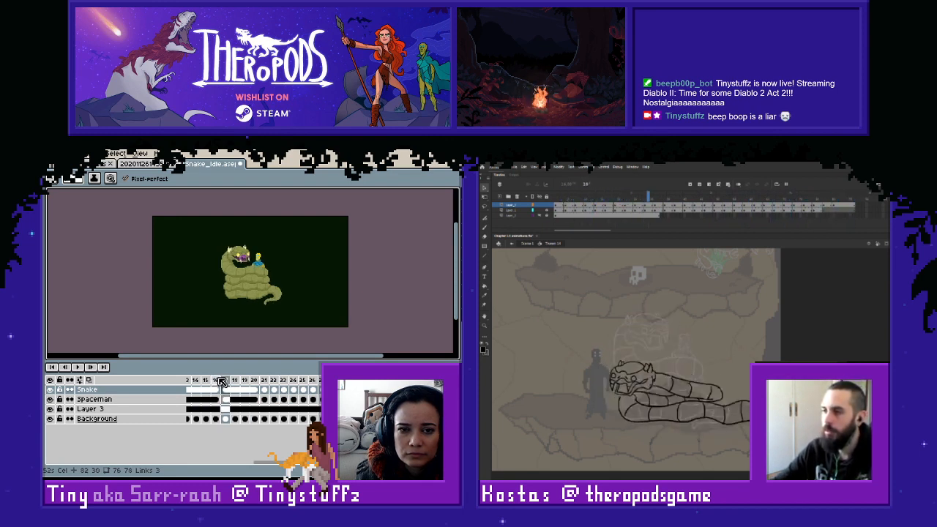
# - Marquee-select the frame 17 artwork on the Snake and Spaceman layers for adjustment, and deselect to play the animation
pyautogui.click(235, 390)
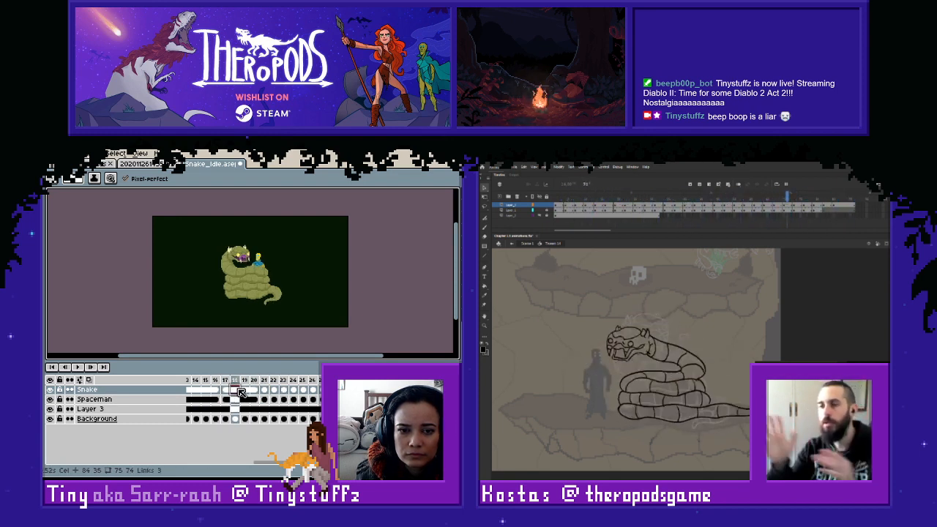
pyautogui.press('m')
pyautogui.press('Left')
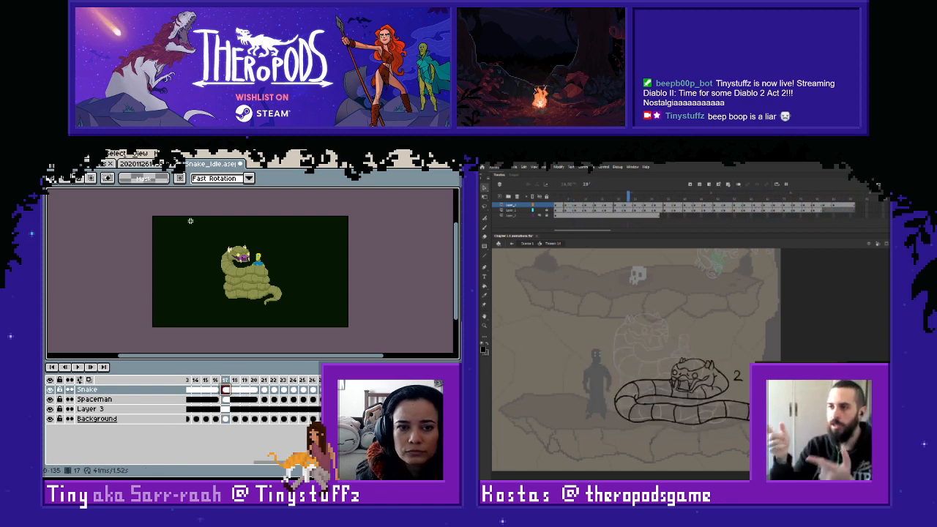
pyautogui.moveTo(190, 221); pyautogui.dragTo(360, 336)
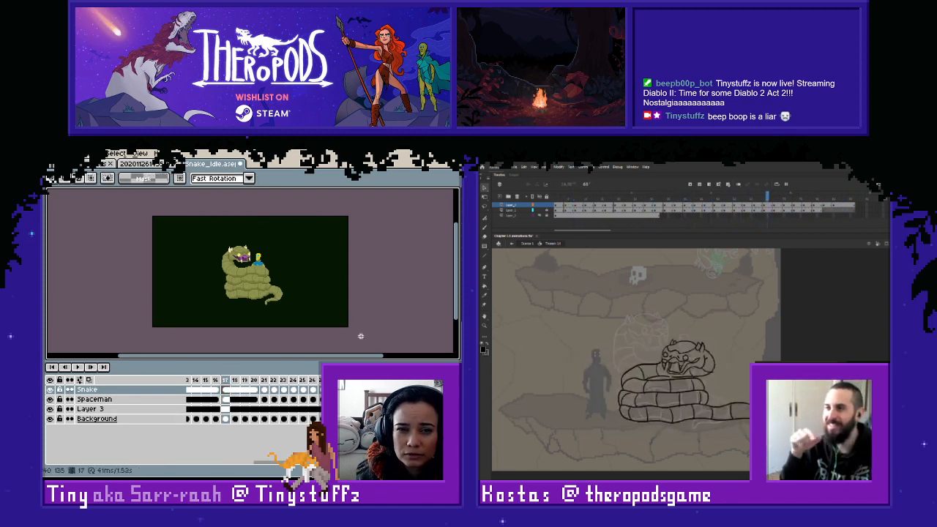
pyautogui.click(235, 400)
pyautogui.click(226, 400)
pyautogui.moveTo(209, 214); pyautogui.dragTo(363, 333)
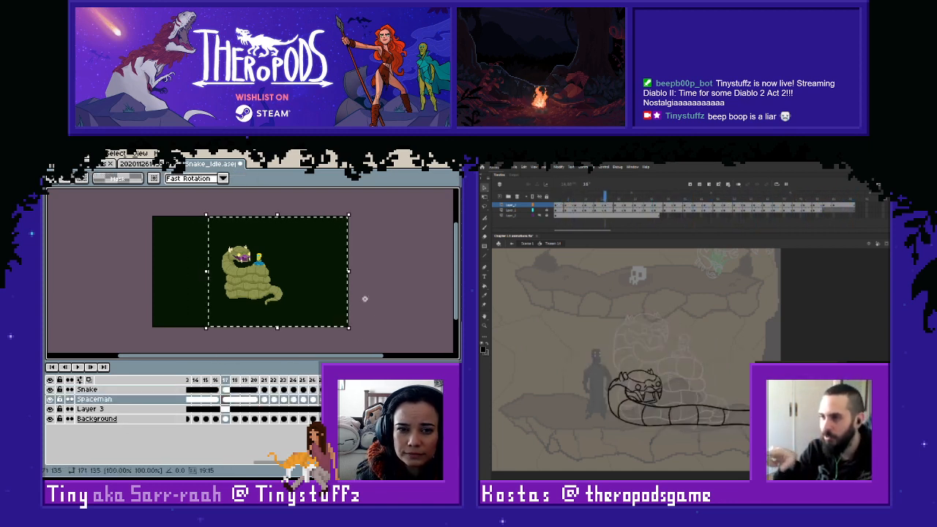
pyautogui.hotkey('ctrl', 'd')
pyautogui.press('Return')
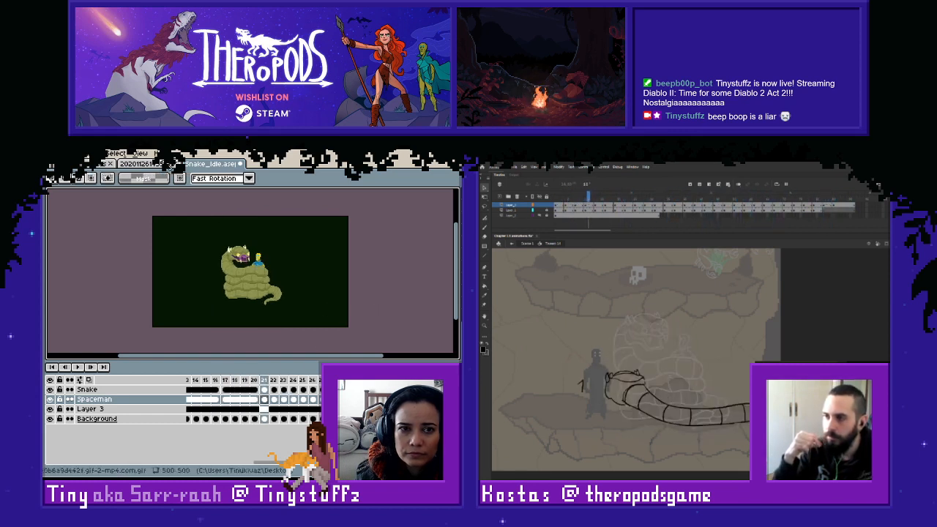
# - Recheck the snake's pose in the reference animation and go back to the Snake_Idle sprite
pyautogui.click(116, 154)
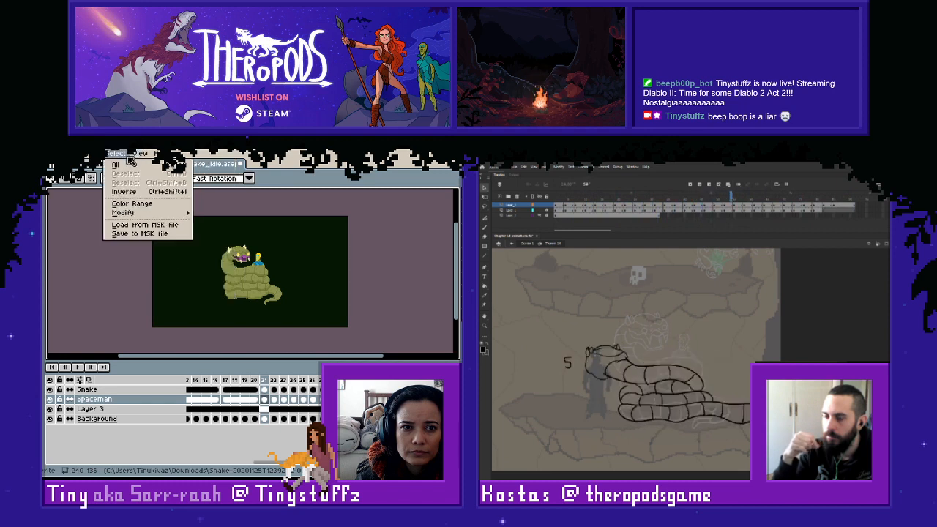
pyautogui.click(123, 154)
pyautogui.click(139, 164)
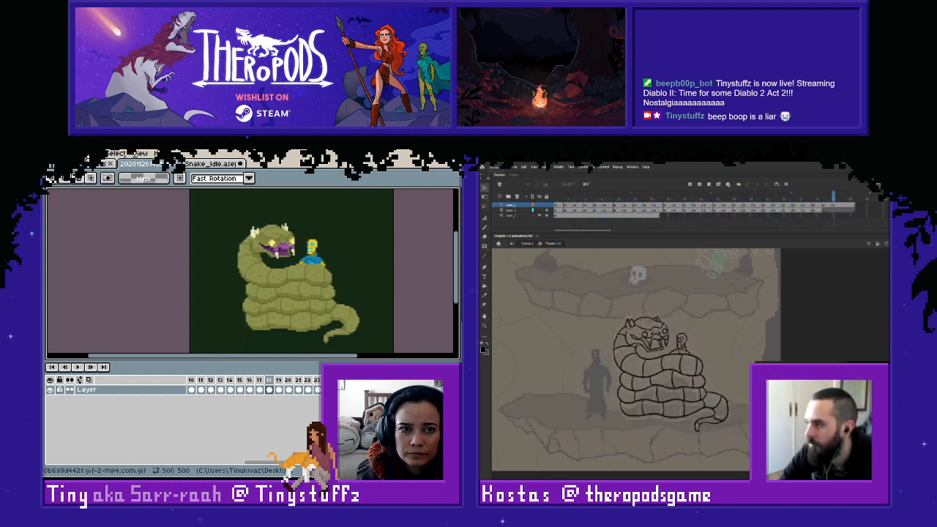
pyautogui.click(199, 164)
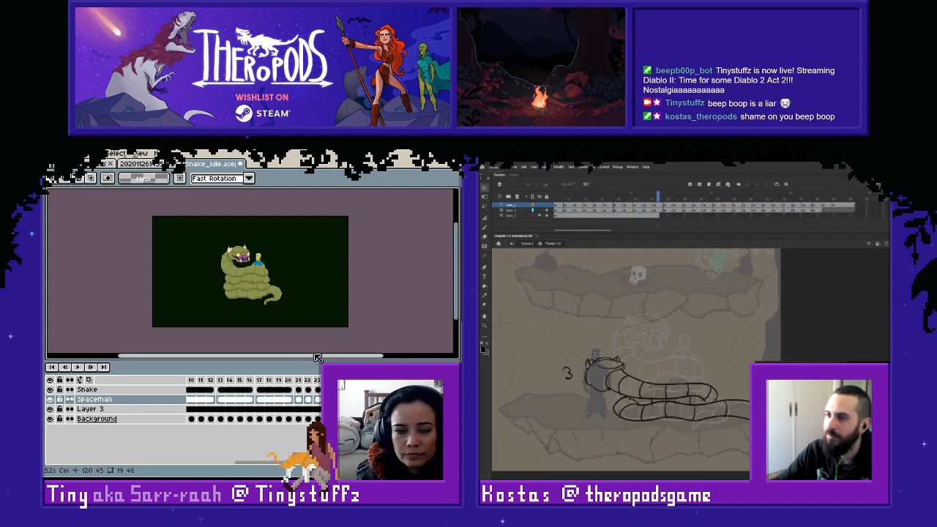
# - Link the cels from frame 21 onward on the Snake layer and on the Spaceman layer
pyautogui.click(299, 390)
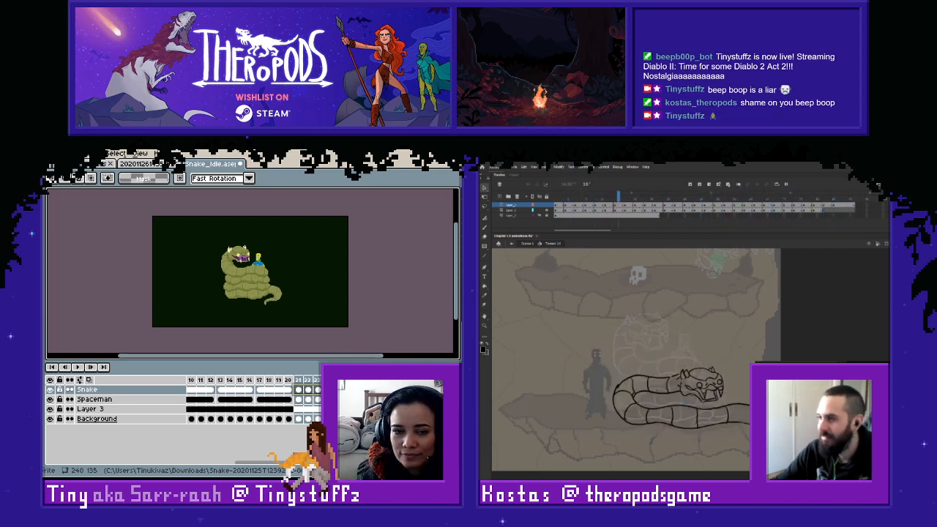
pyautogui.rightClick(300, 391)
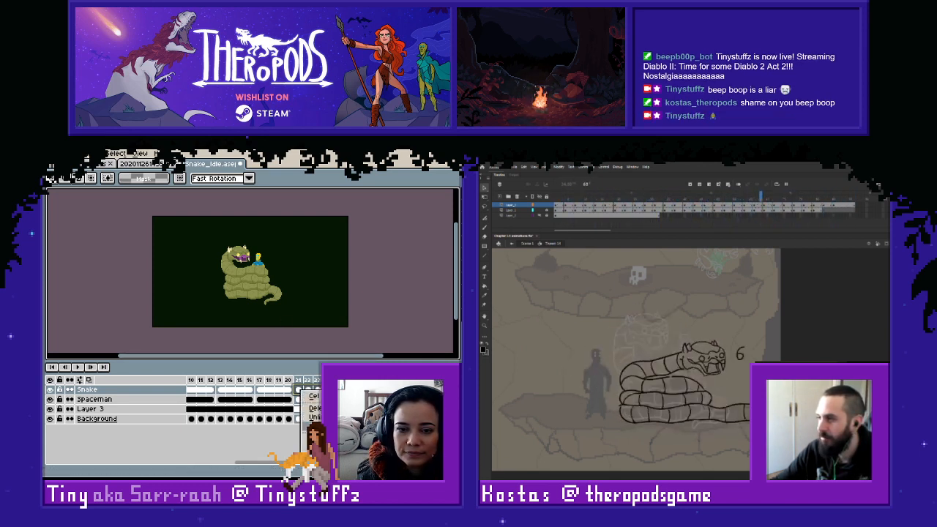
pyautogui.click(313, 426)
pyautogui.moveTo(298, 399); pyautogui.dragTo(452, 400)
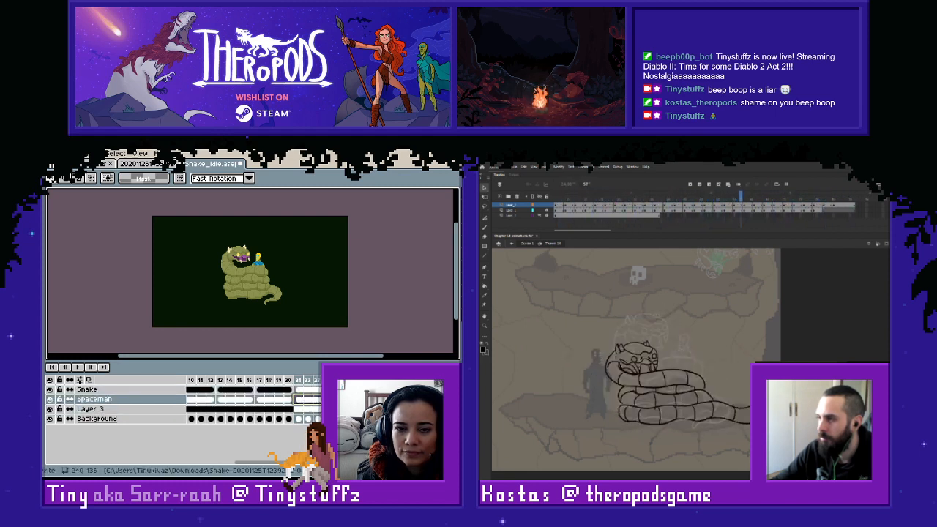
# - Play the snake animation up close and save the Snake_Idle sprite
pyautogui.click(79, 367)
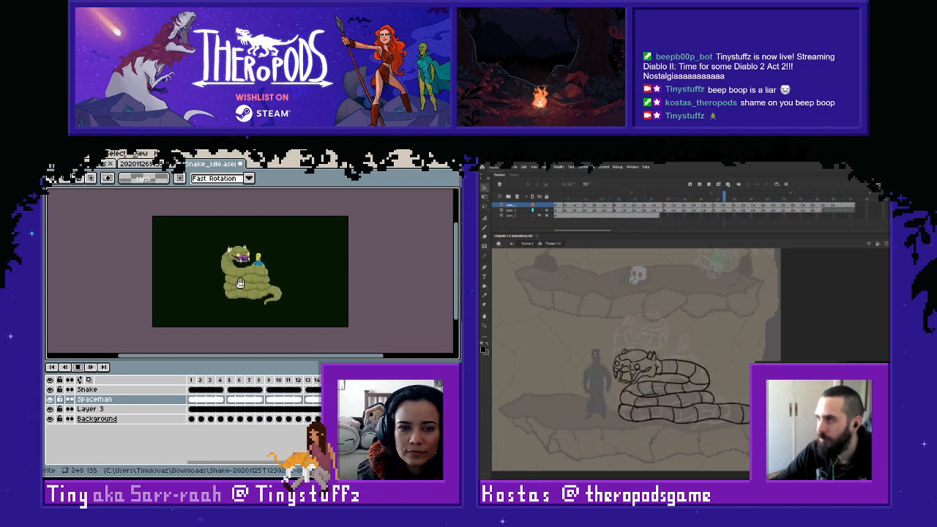
pyautogui.scroll(1, 262, 273)
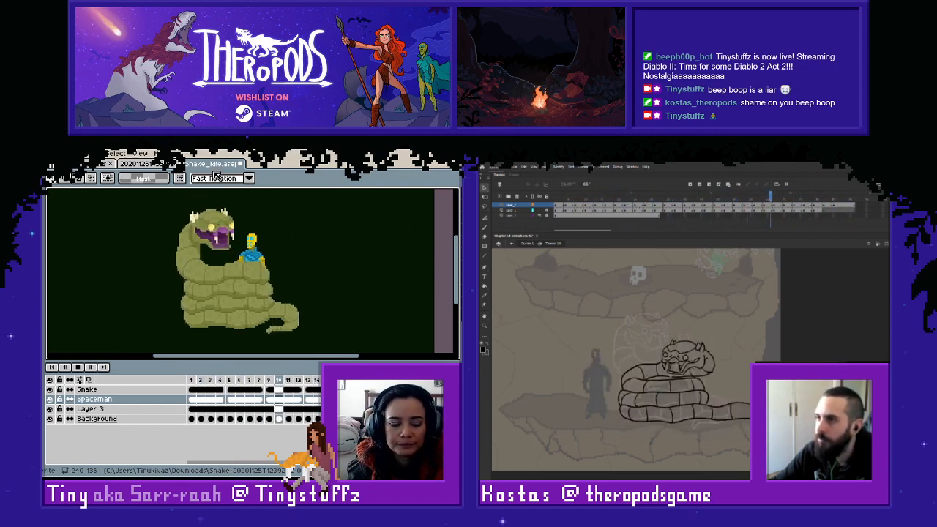
pyautogui.hotkey('ctrl', 's')
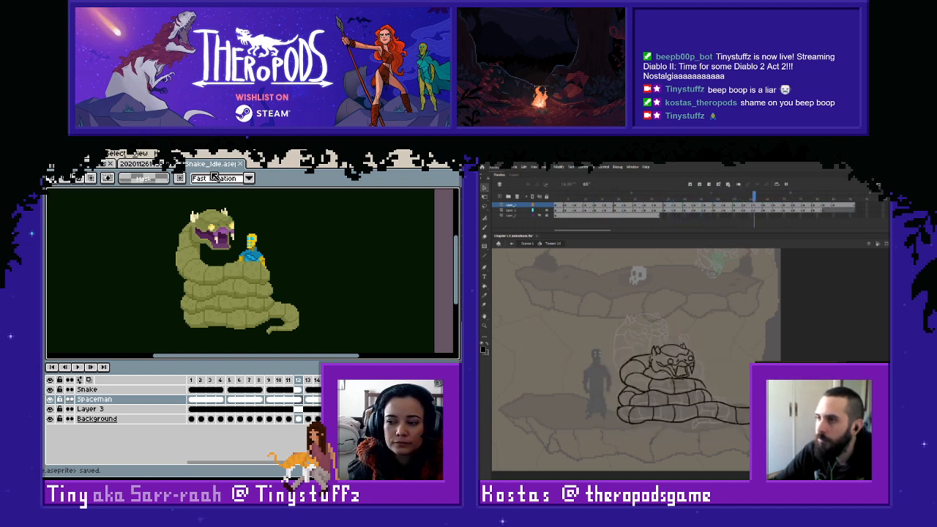
# - Close the snake sprite and the reference animation, and reopen Snake_Idle from the recent files
pyautogui.hotkey('ctrl', 'w')
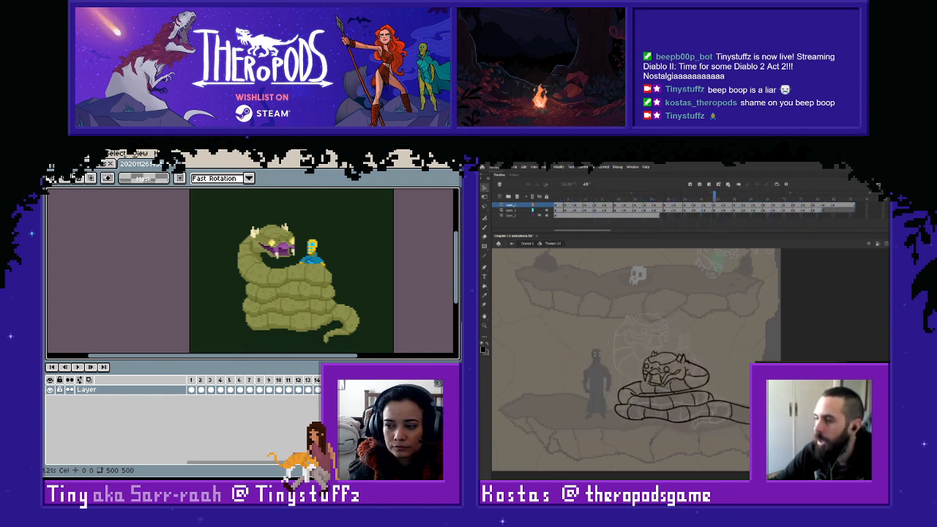
pyautogui.click(169, 166)
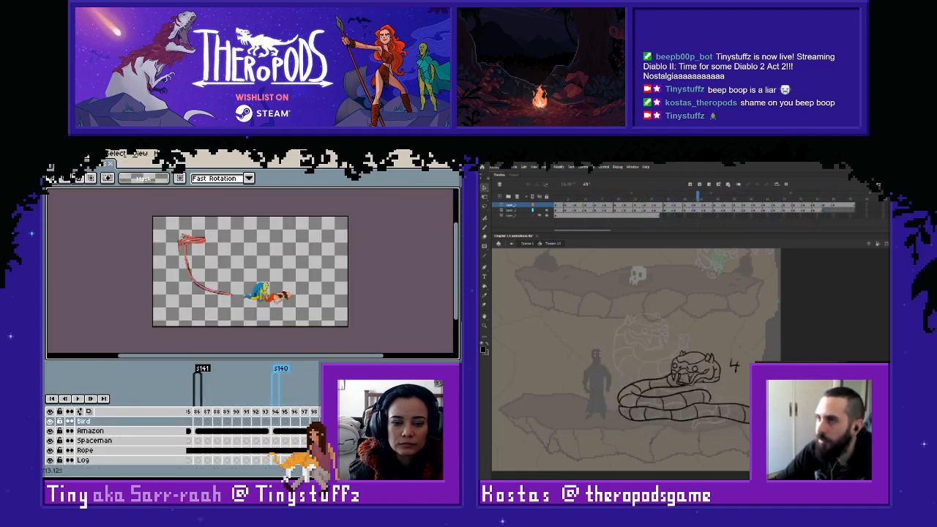
pyautogui.click(55, 164)
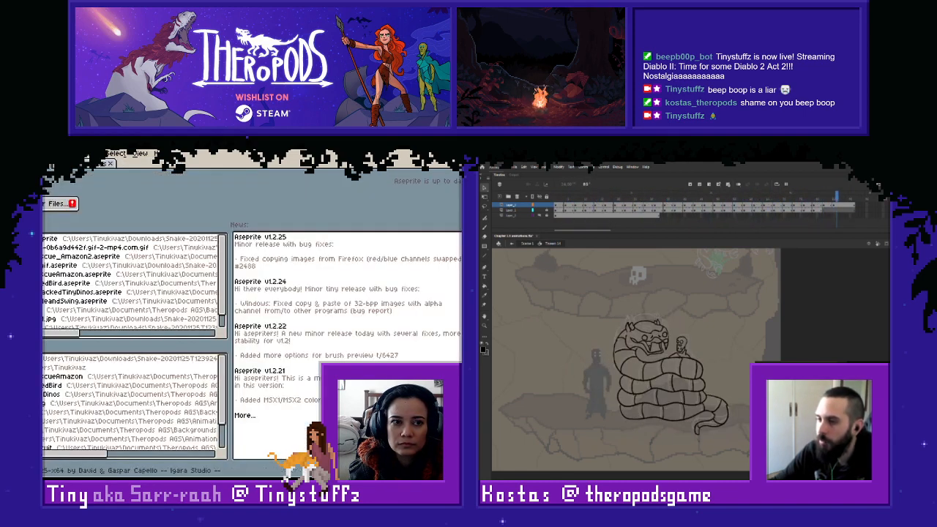
pyautogui.click(52, 244)
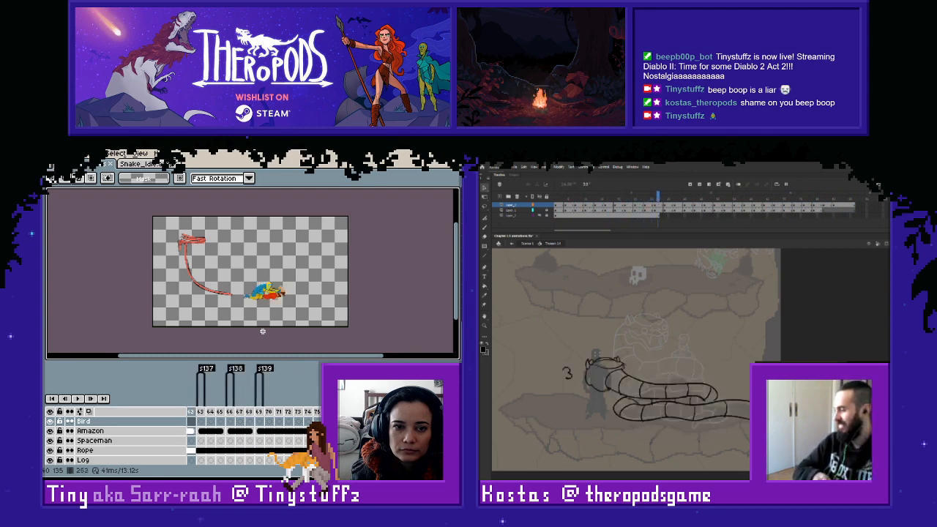
# - Go back to frame 208 of the Amazon rescue animation, where the rope is still a grey sketch
pyautogui.scroll(2, 271, 257)
pyautogui.press('space')
pyautogui.moveTo(183, 273); pyautogui.dragTo(241, 273)
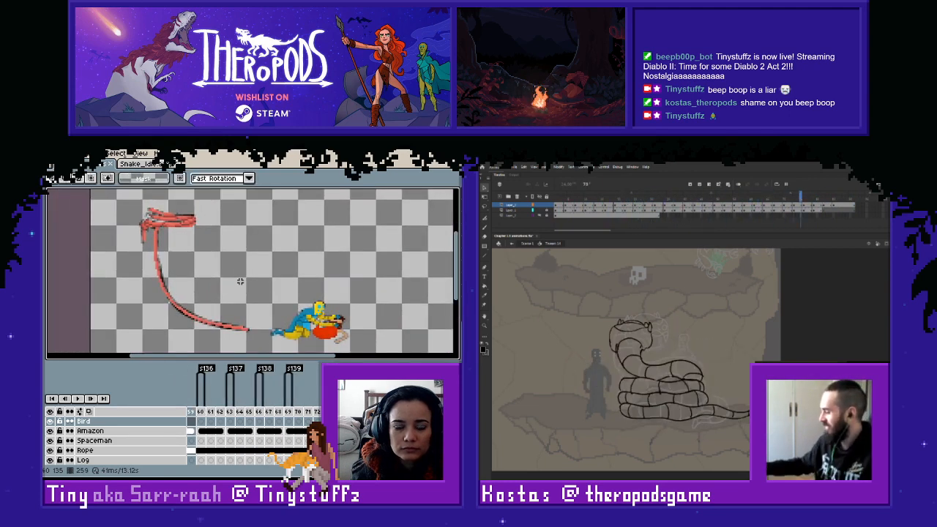
pyautogui.press('Left')
pyautogui.press('Left')
pyautogui.press('Left')
pyautogui.press('Left')
pyautogui.press('Left')
pyautogui.press('Left')
pyautogui.press('Left')
pyautogui.press('Left')
pyautogui.press('Left')
pyautogui.press('Left')
pyautogui.press('Left')
pyautogui.press('Left')
pyautogui.press('Left')
pyautogui.press('Left')
pyautogui.press('Left')
pyautogui.press('Left')
pyautogui.press('Left')
pyautogui.press('Left')
pyautogui.press('Left')
pyautogui.press('Left')
pyautogui.press('Left')
pyautogui.press('Left')
pyautogui.press('Left')
pyautogui.press('Left')
pyautogui.press('Left')
pyautogui.press('Left')
pyautogui.press('Left')
pyautogui.press('Left')
pyautogui.press('Left')
pyautogui.press('Left')
pyautogui.press('Left')
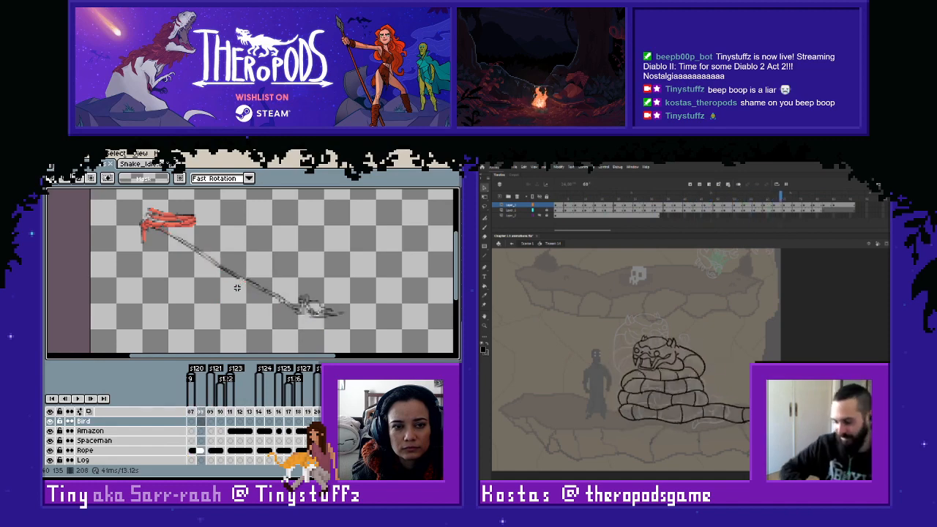
# - Sample the red of the existing pixel art and draw the rope's first pixels over the grey sketch on frame 208
pyautogui.scroll(2, 167, 231)
pyautogui.scroll(2, 166, 231)
pyautogui.press('alt')
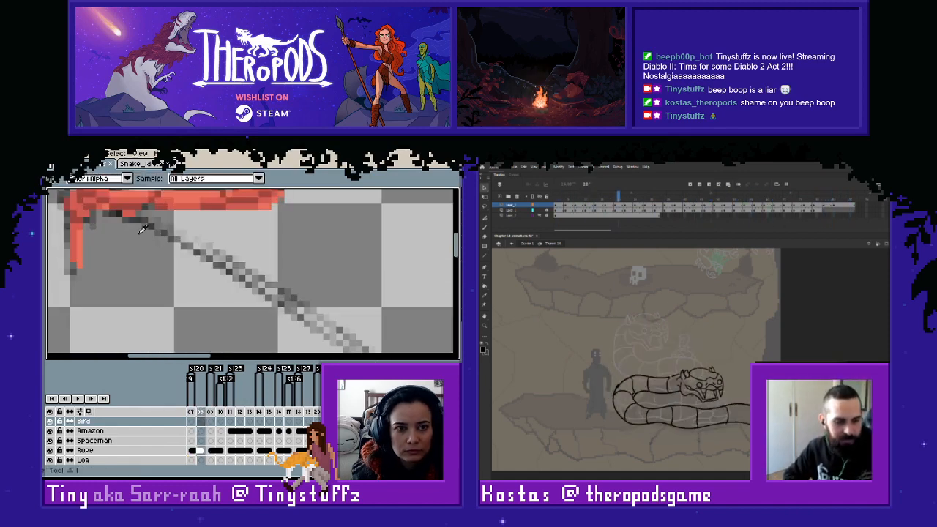
pyautogui.moveTo(131, 213); pyautogui.dragTo(143, 220)
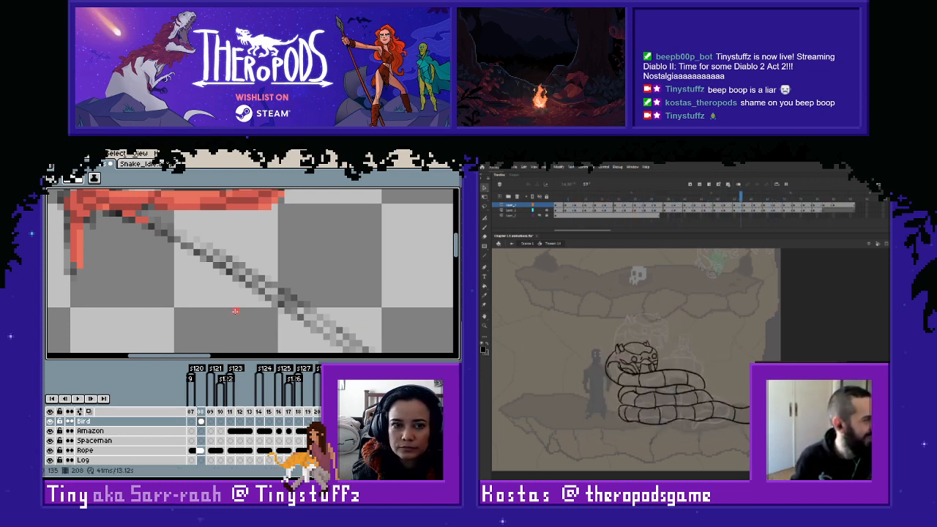
pyautogui.moveTo(152, 223)
pyautogui.mouseDown()
pyautogui.moveTo(162, 231)
pyautogui.moveTo(124, 218)
pyautogui.mouseUp()
pyautogui.keyDown('alt'); pyautogui.click(145, 219); pyautogui.keyUp('alt')
pyautogui.click(116, 213)
pyautogui.keyDown('alt'); pyautogui.click(130, 213); pyautogui.keyUp('alt')
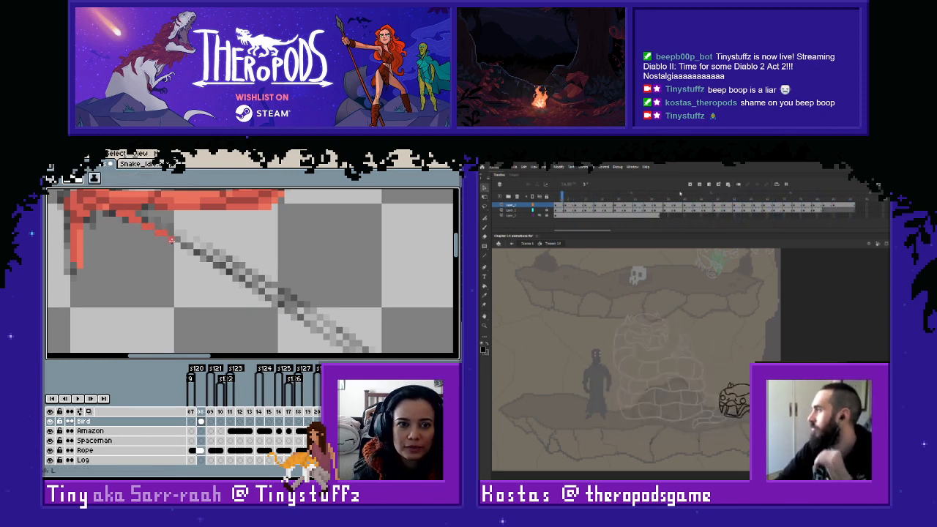
# - Trace a dark red pixel line along the lower edge of the sketched rope through its middle section
pyautogui.moveTo(171, 238)
pyautogui.mouseDown()
pyautogui.moveTo(134, 215)
pyautogui.moveTo(156, 219)
pyautogui.moveTo(184, 251)
pyautogui.moveTo(229, 271)
pyautogui.mouseUp()
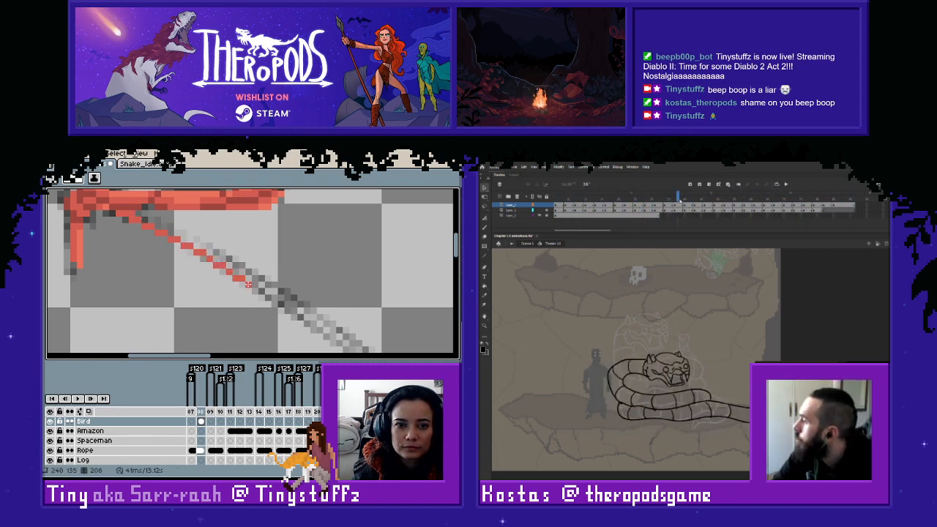
pyautogui.moveTo(273, 331)
pyautogui.mouseDown()
pyautogui.moveTo(187, 309)
pyautogui.moveTo(218, 299)
pyautogui.moveTo(257, 327)
pyautogui.moveTo(165, 287)
pyautogui.moveTo(186, 304)
pyautogui.mouseUp()
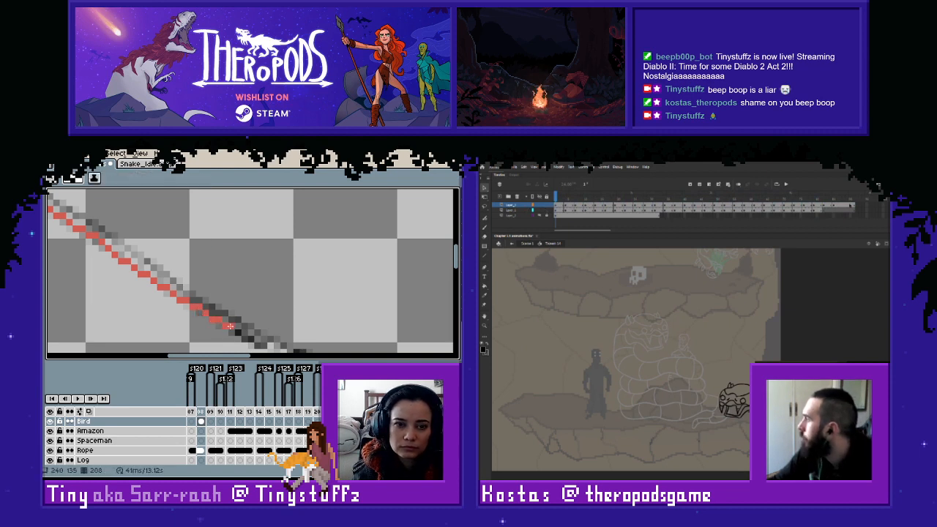
pyautogui.moveTo(238, 336)
pyautogui.mouseDown()
pyautogui.moveTo(128, 277)
pyautogui.moveTo(143, 292)
pyautogui.moveTo(198, 315)
pyautogui.moveTo(122, 269)
pyautogui.moveTo(228, 325)
pyautogui.mouseUp()
pyautogui.click(576, 212)
pyautogui.click(186, 309)
pyautogui.click(566, 196)
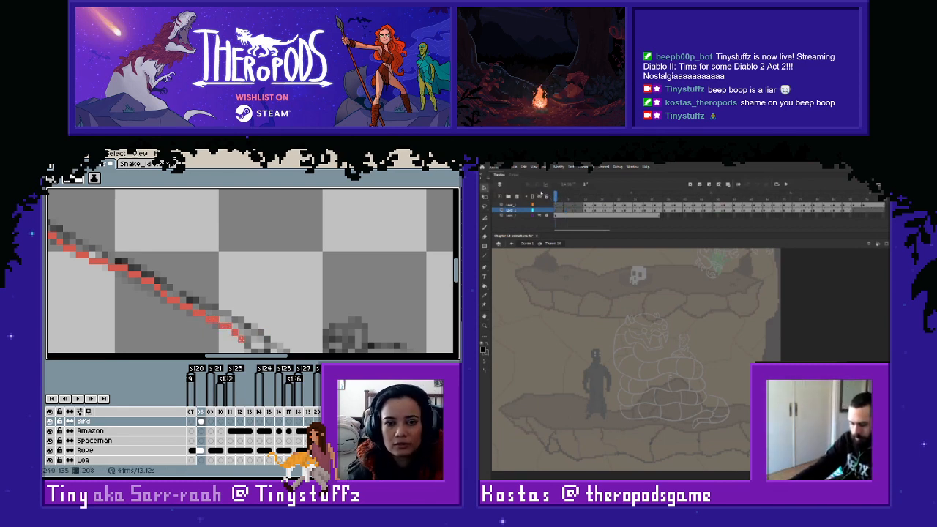
# - Extend the dark red line to the rope's lower end beside the sketched shape and correct its last pixels
pyautogui.moveTo(250, 336)
pyautogui.mouseDown()
pyautogui.moveTo(218, 297)
pyautogui.moveTo(229, 302)
pyautogui.mouseUp()
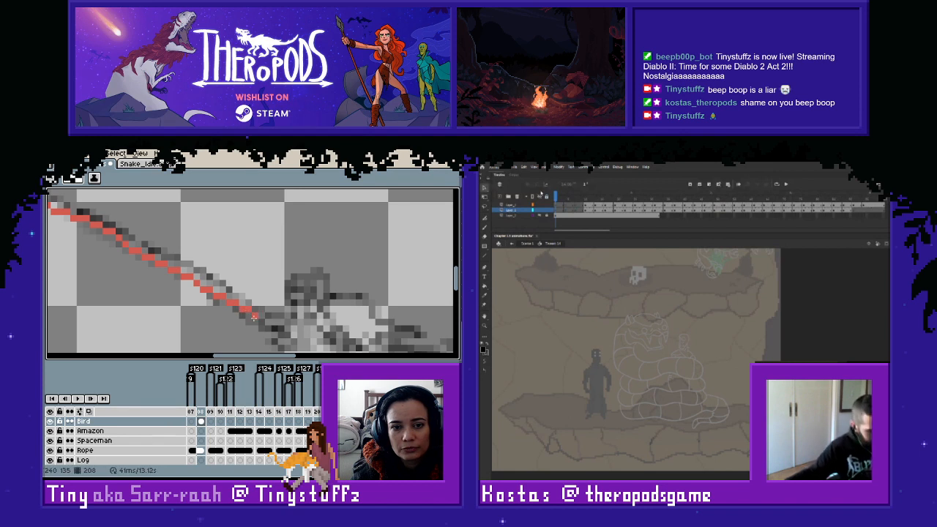
pyautogui.click(254, 316)
pyautogui.press('e')
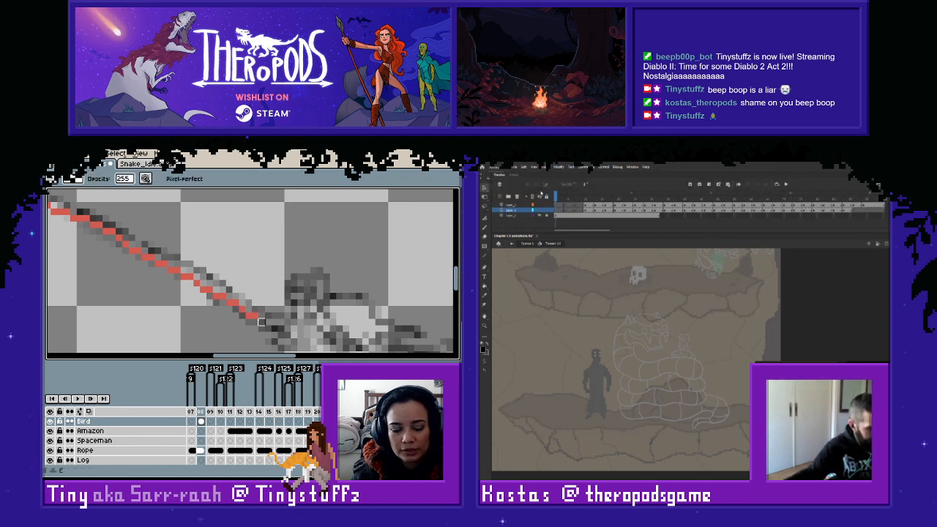
pyautogui.moveTo(254, 315); pyautogui.dragTo(230, 312)
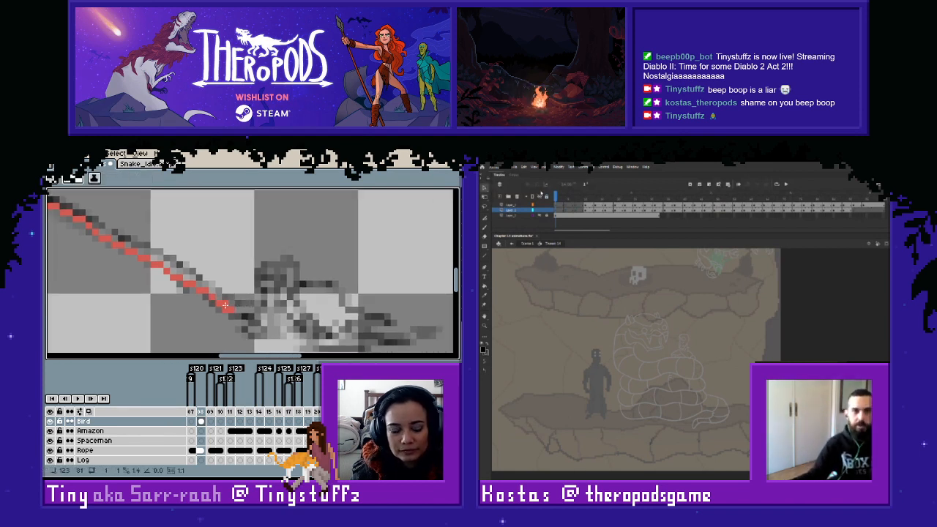
pyautogui.press('e')
pyautogui.click(245, 323)
pyautogui.press('l')
pyautogui.click(238, 317)
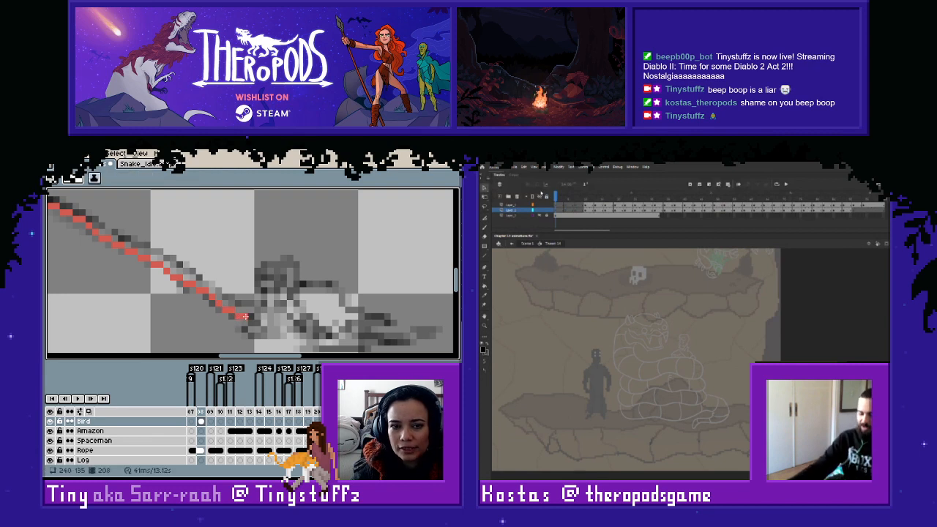
# - Add lighter red pixels above the dark red line along the uppermost section of the rope
pyautogui.scroll(-2, 212, 283)
pyautogui.moveTo(175, 257); pyautogui.dragTo(271, 315)
pyautogui.moveTo(175, 253); pyautogui.dragTo(280, 314)
pyautogui.scroll(2, 212, 274)
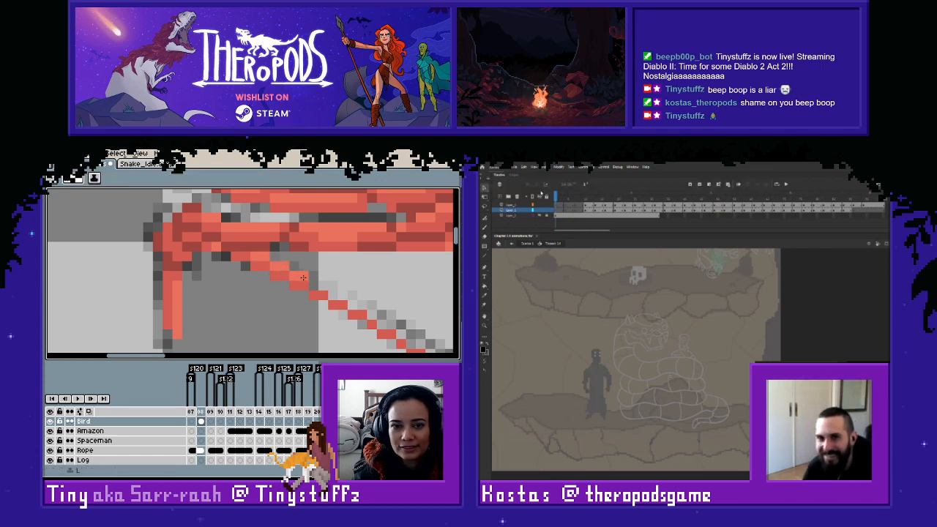
pyautogui.click(350, 306)
pyautogui.click(362, 306)
pyautogui.click(370, 311)
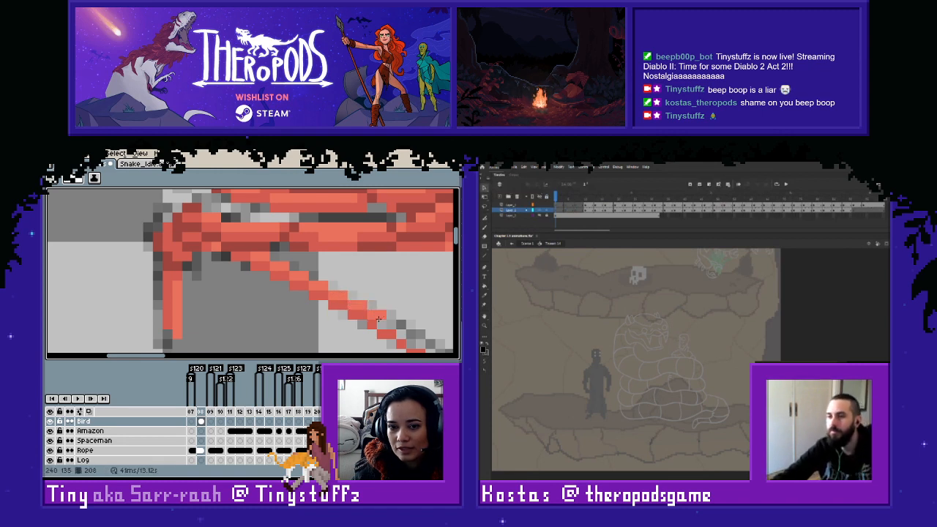
pyautogui.moveTo(393, 333); pyautogui.dragTo(273, 272)
# - Continue the lighter red row above the dark line down the rope's upper-middle section
pyautogui.click(259, 271)
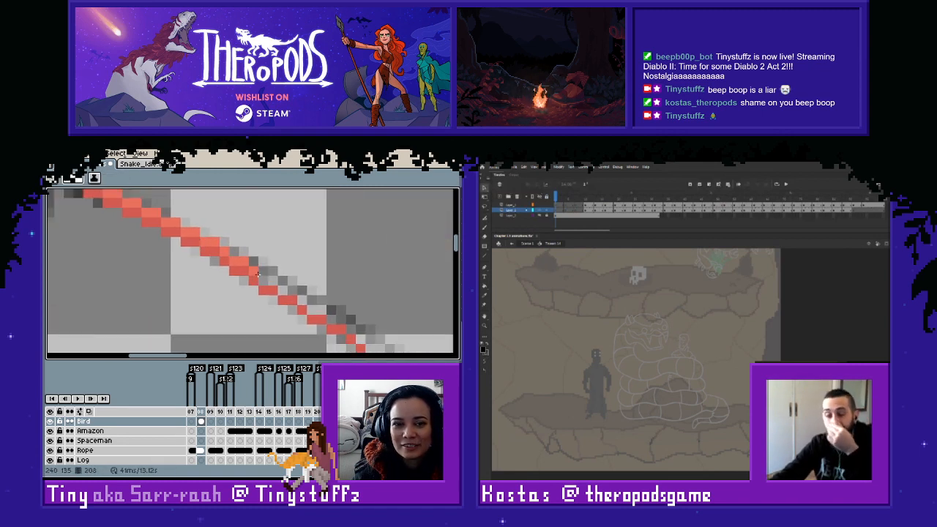
pyautogui.click(270, 281)
pyautogui.click(287, 291)
pyautogui.click(302, 300)
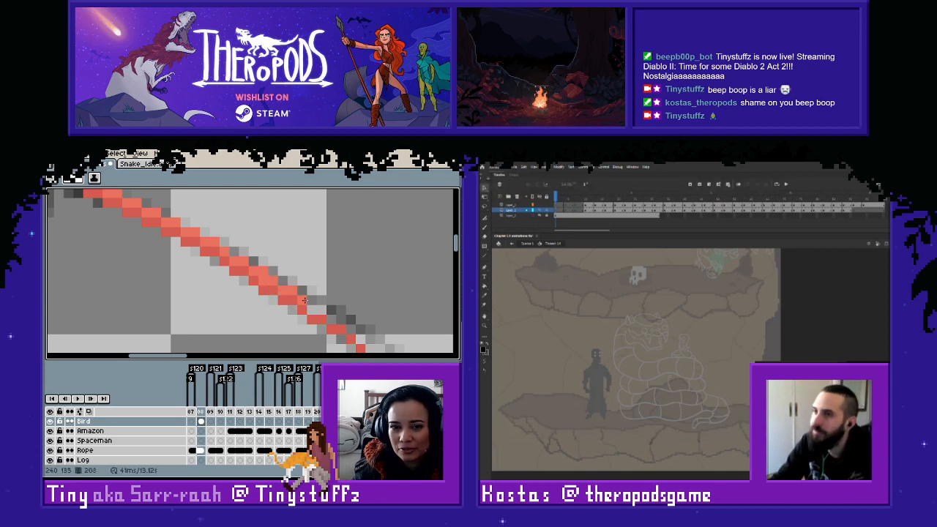
pyautogui.moveTo(313, 310); pyautogui.dragTo(322, 310)
pyautogui.click(332, 318)
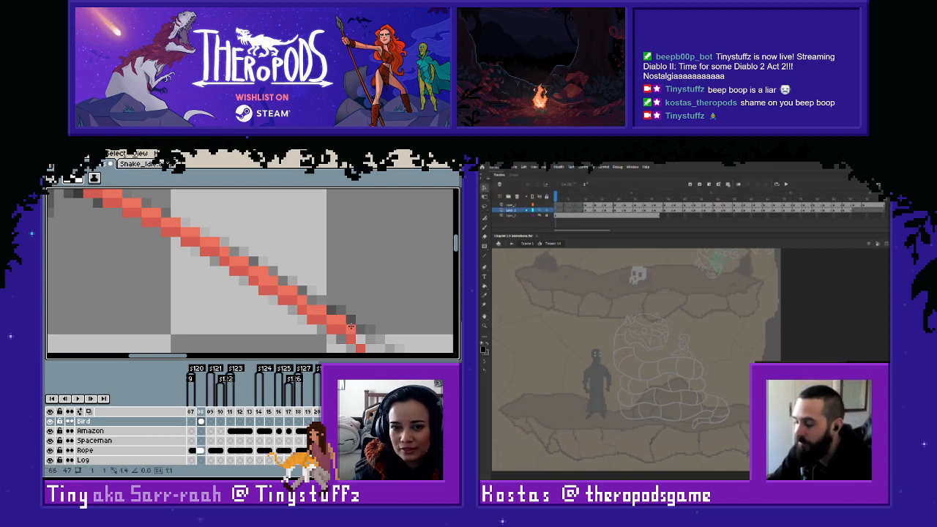
# - Thicken the rope's middle section with lighter red pixels above the dark line, erasing the misplaced pixel
pyautogui.moveTo(375, 351)
pyautogui.mouseDown()
pyautogui.moveTo(231, 259)
pyautogui.moveTo(354, 336)
pyautogui.moveTo(240, 281)
pyautogui.mouseUp()
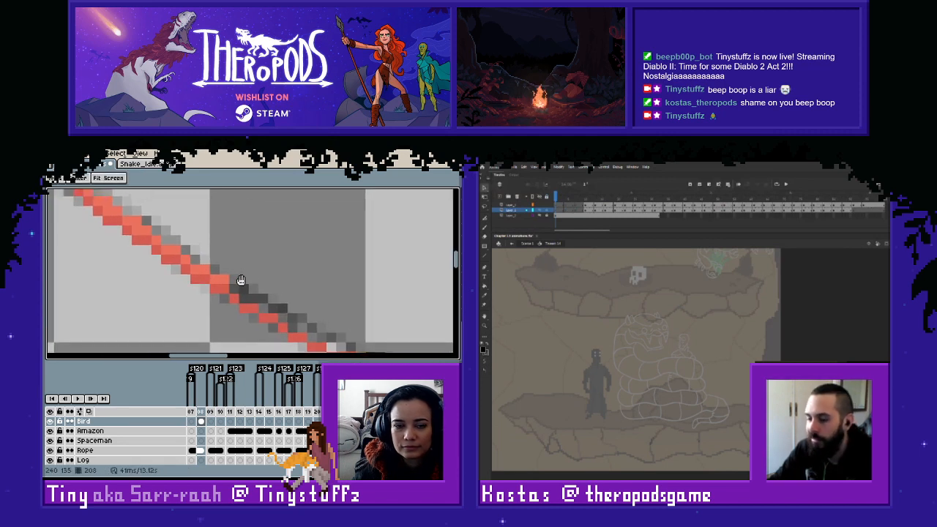
pyautogui.click(243, 290)
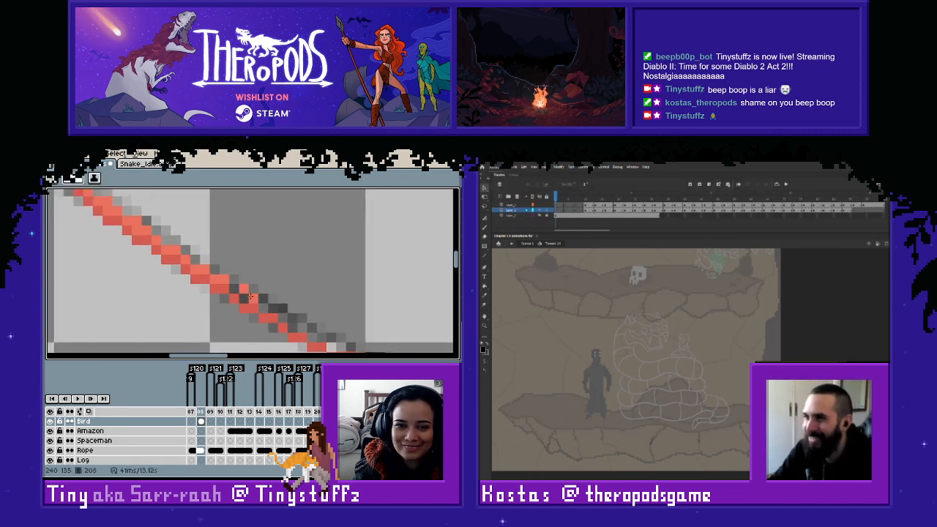
pyautogui.click(235, 289)
pyautogui.rightClick(243, 289)
pyautogui.moveTo(244, 298); pyautogui.dragTo(301, 327)
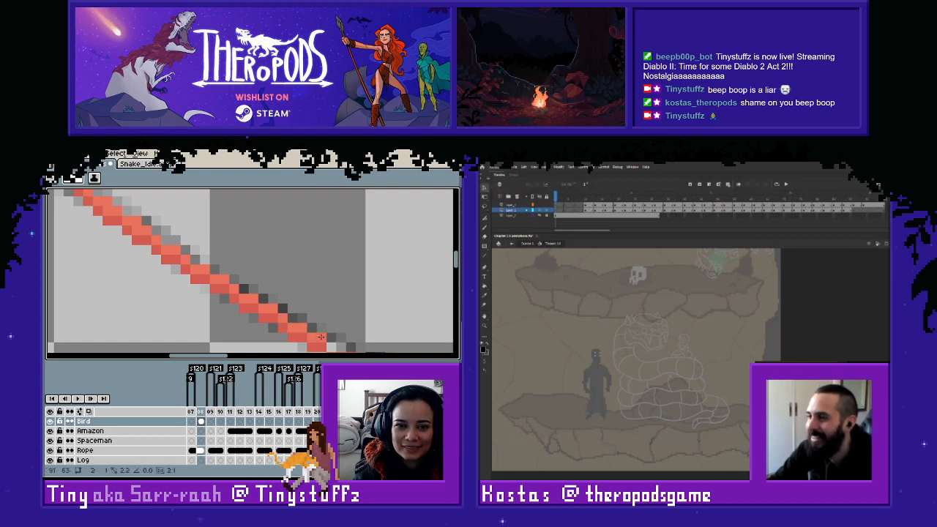
pyautogui.moveTo(349, 349); pyautogui.dragTo(232, 284)
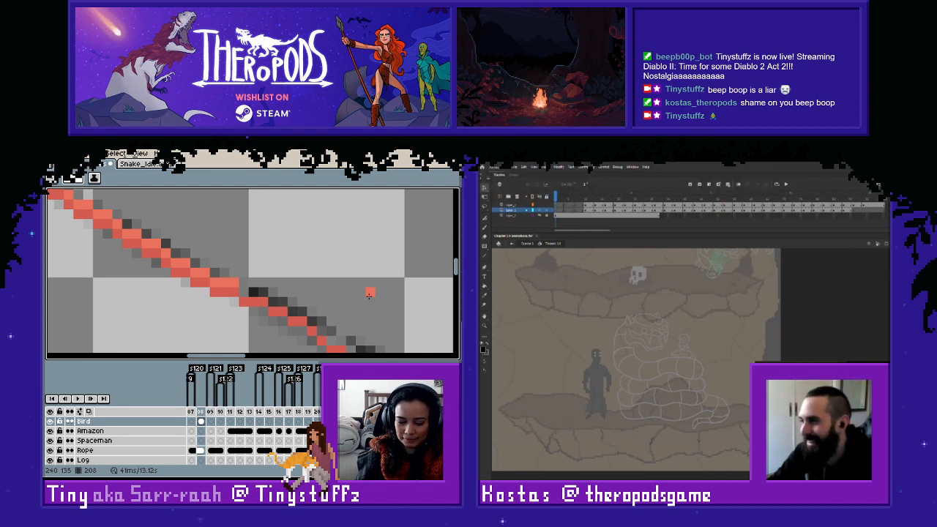
# - Switch to Adobe Animate, copy the snake head's early frame on the second layer, and insert a blank keyframe before it
pyautogui.moveTo(570, 198)
pyautogui.mouseDown()
pyautogui.moveTo(624, 198)
pyautogui.moveTo(554, 197)
pyautogui.mouseUp()
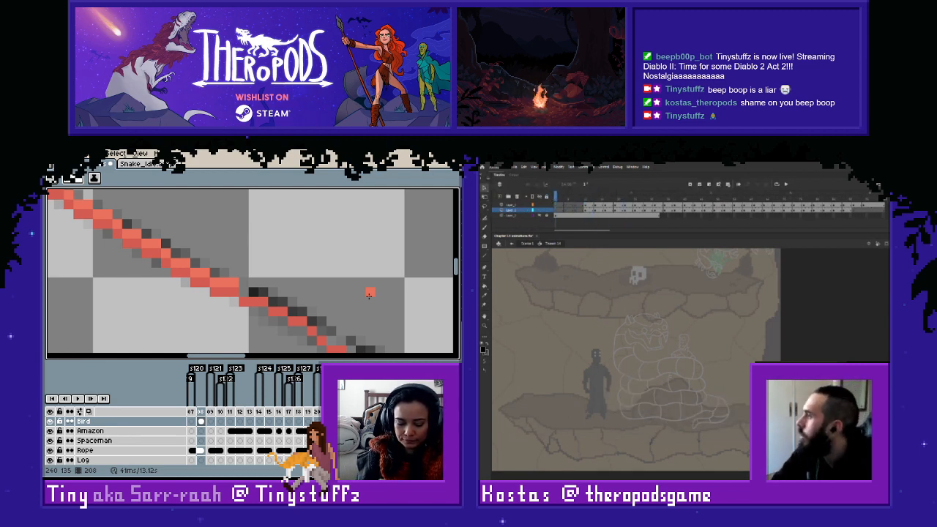
pyautogui.click(588, 206)
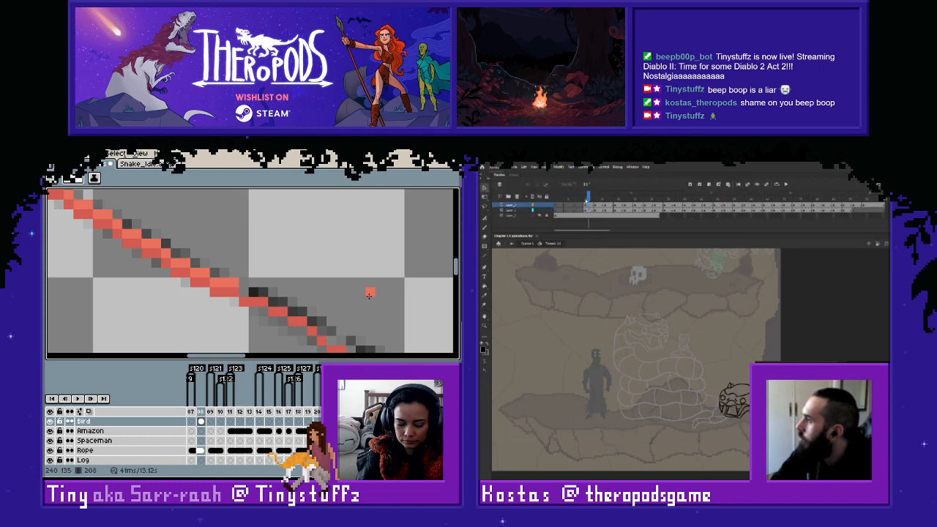
pyautogui.click(592, 210)
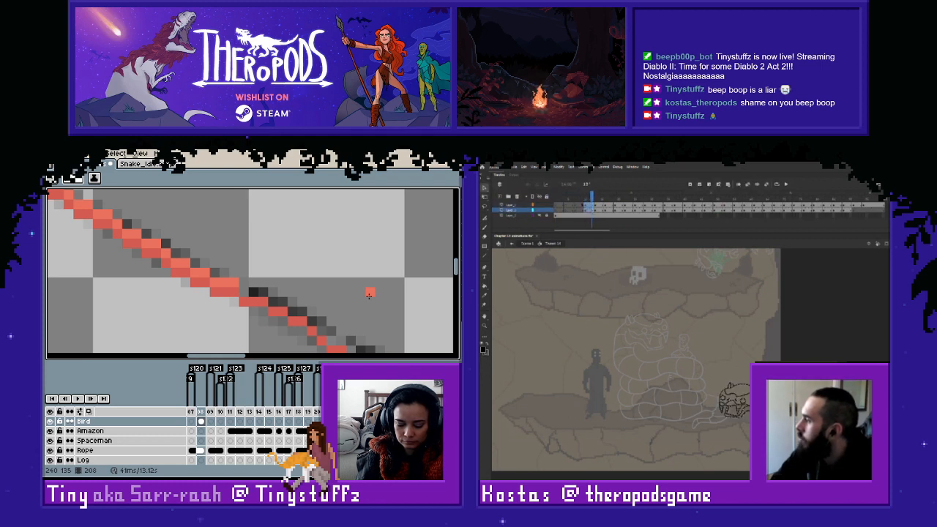
pyautogui.rightClick(590, 210)
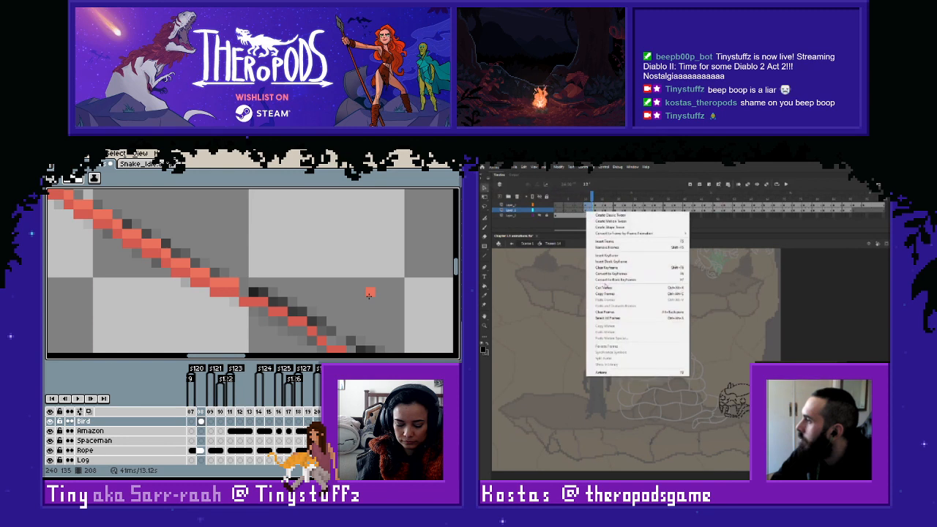
pyautogui.click(630, 290)
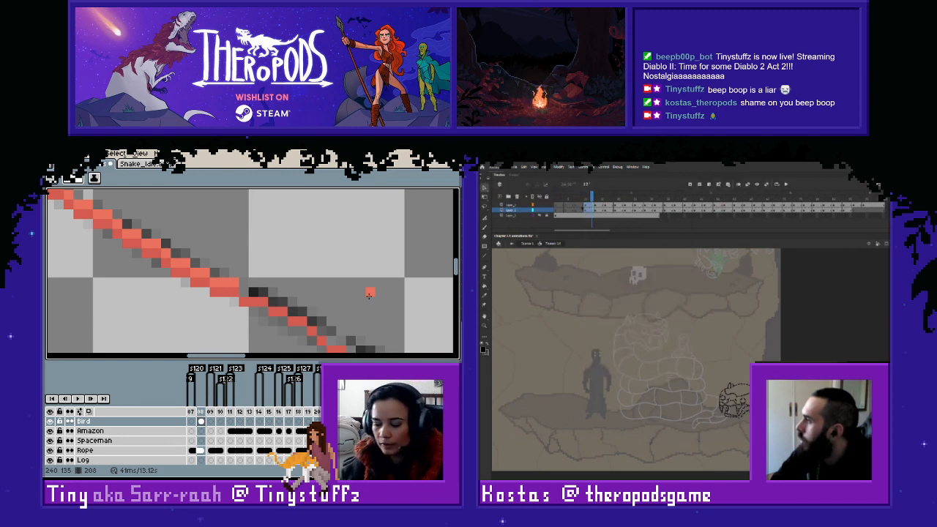
pyautogui.click(576, 210)
pyautogui.rightClick(578, 210)
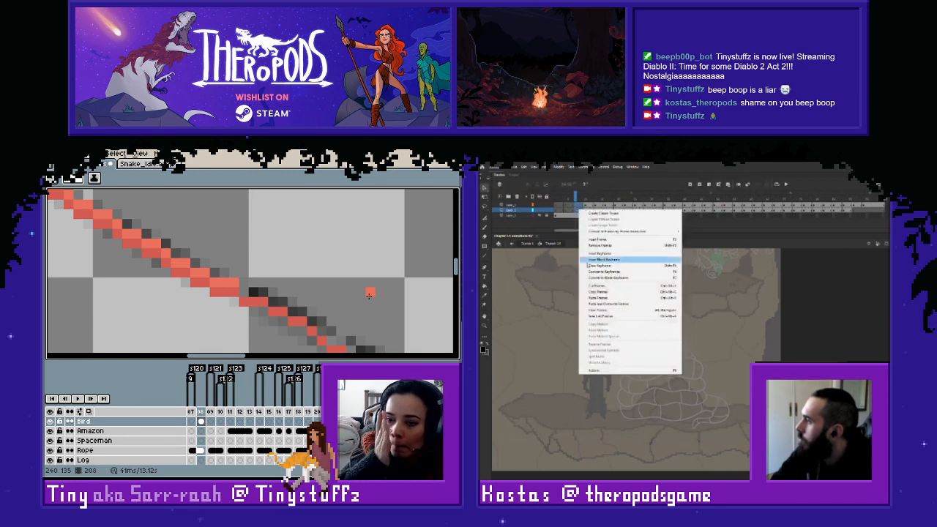
pyautogui.click(588, 265)
# - Compare the snake head drawings on the top two layers by stepping through the frames around its first appearance
pyautogui.click(587, 210)
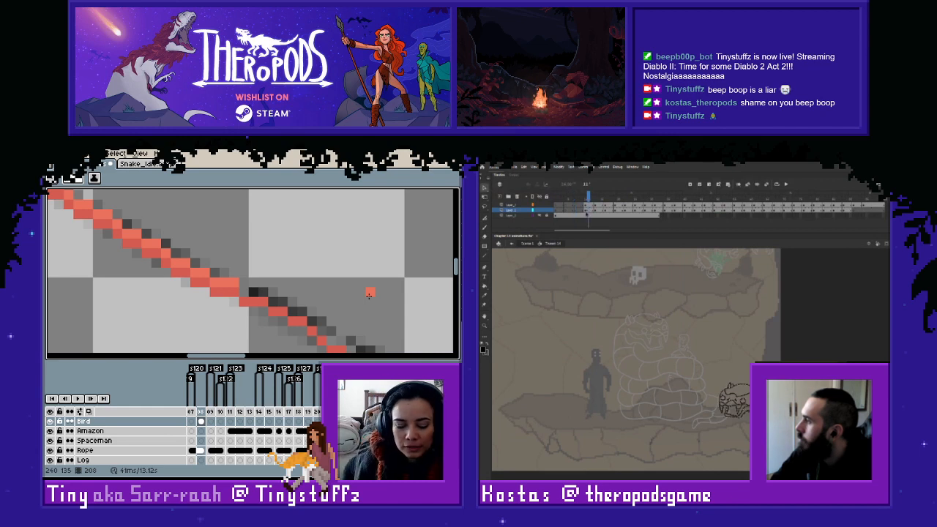
pyautogui.click(587, 206)
pyautogui.click(588, 210)
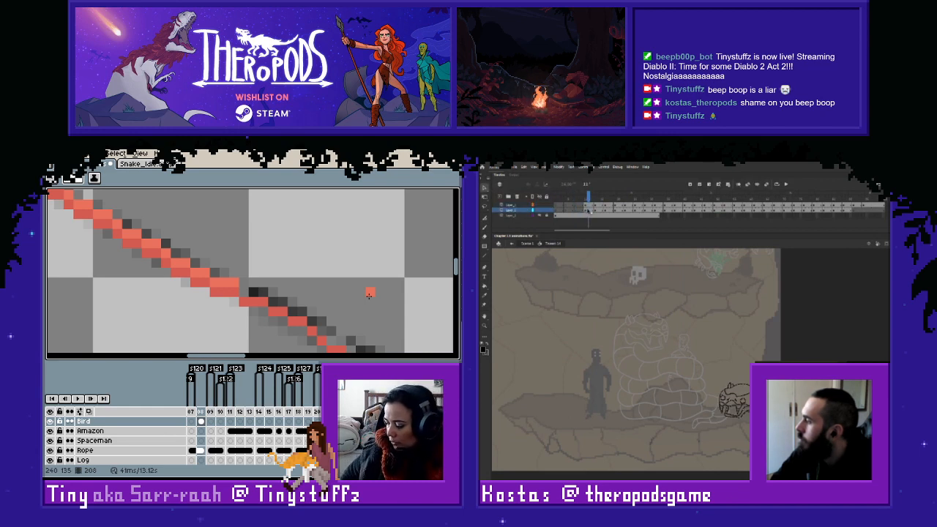
pyautogui.press(',')
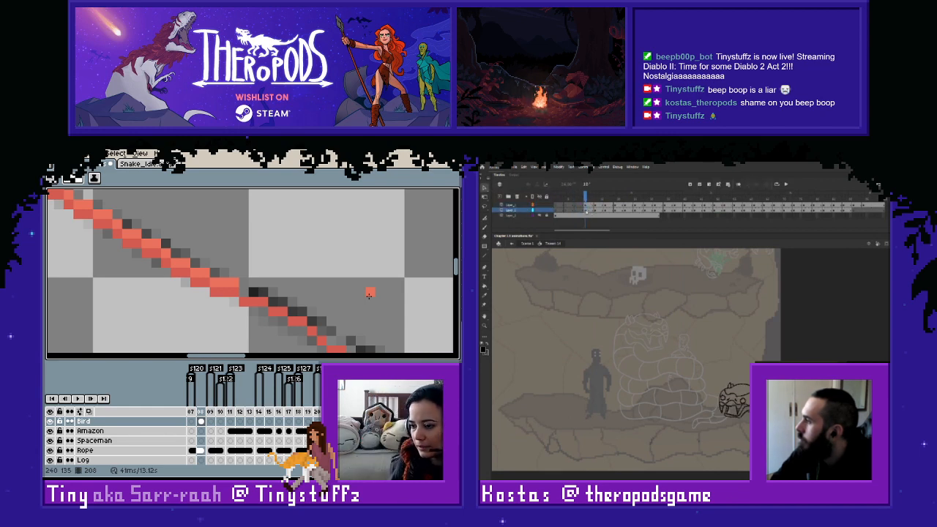
pyautogui.press('.')
pyautogui.press('.')
pyautogui.press('.')
pyautogui.press(',')
pyautogui.press(',')
pyautogui.press(',')
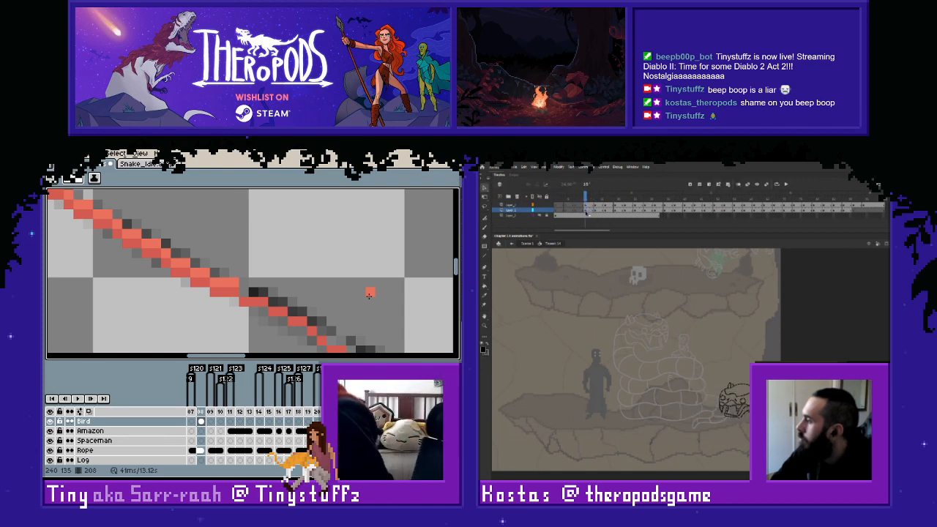
# - Select the snake head with the Lasso tool and paste it in place on the empty frames before its first appearance on the top layer
pyautogui.press('l')
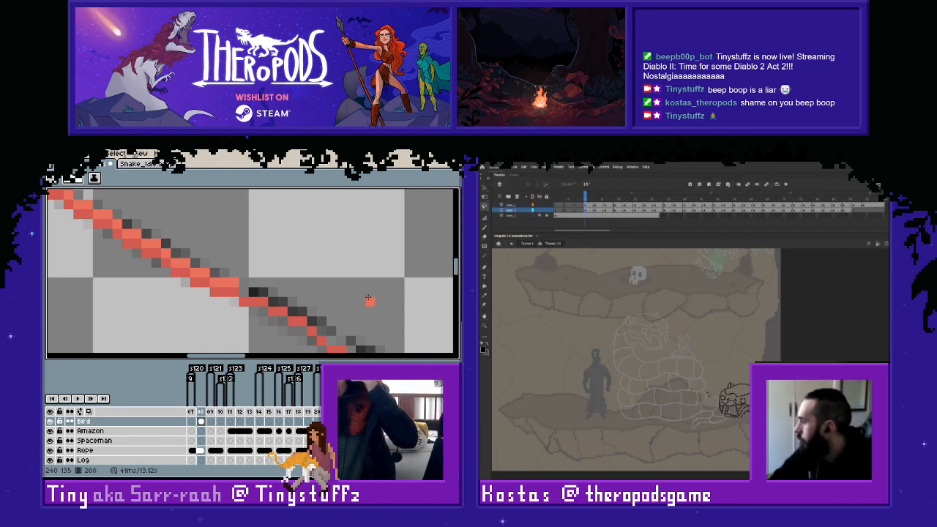
pyautogui.moveTo(704, 421)
pyautogui.mouseDown()
pyautogui.moveTo(762, 418)
pyautogui.moveTo(724, 369)
pyautogui.mouseUp()
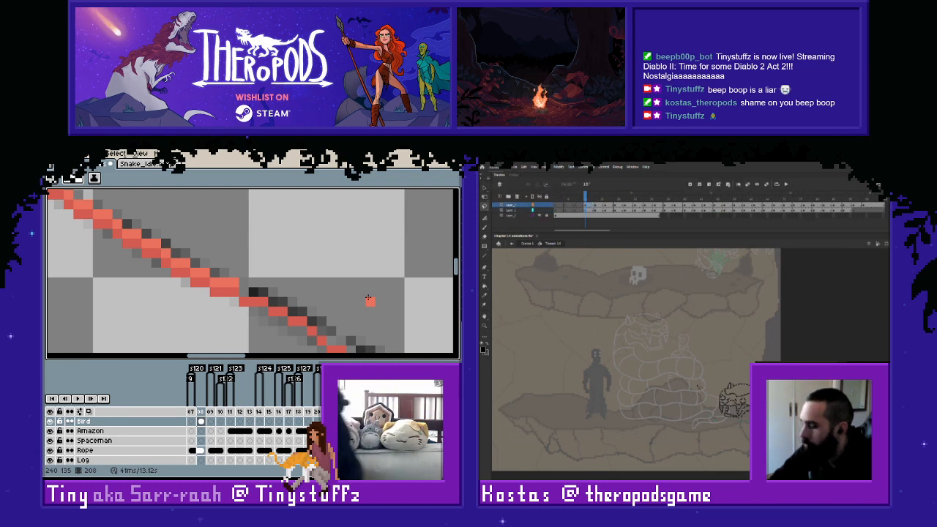
pyautogui.click(577, 205)
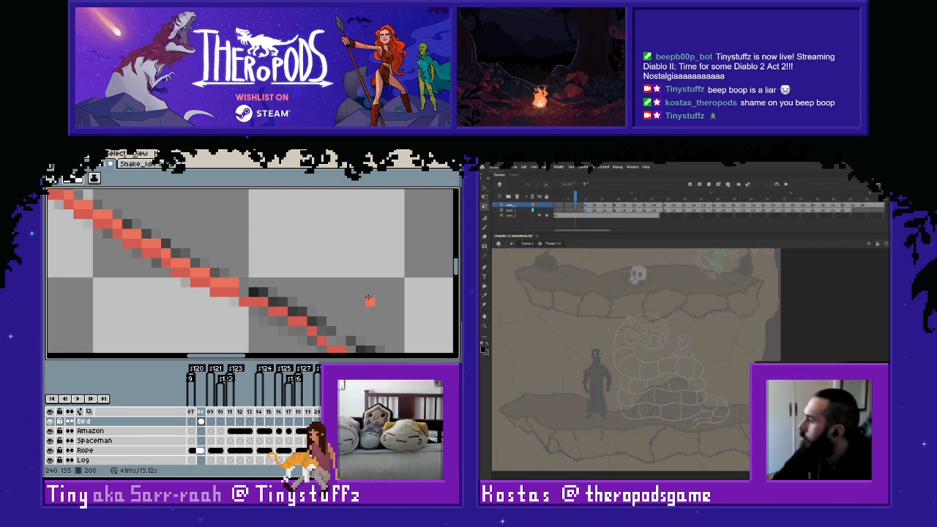
pyautogui.hotkey('ctrl', 'shift', 'v')
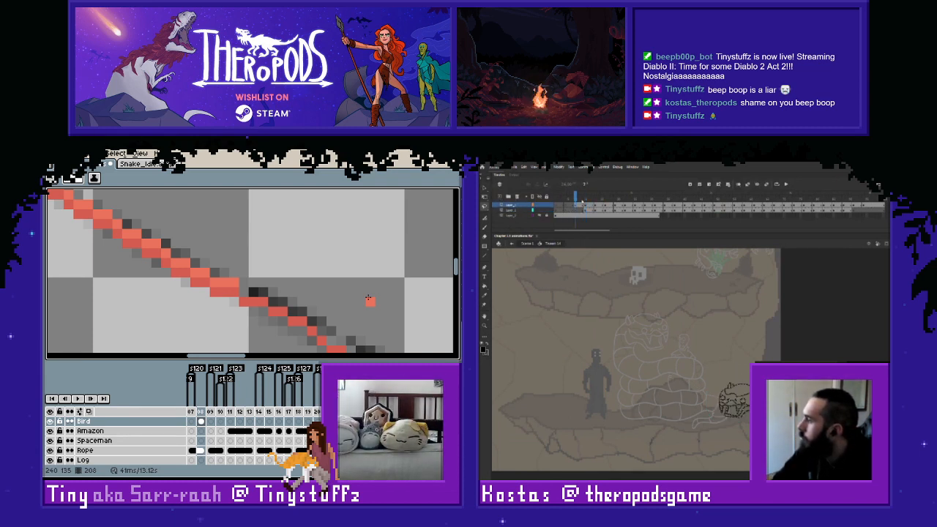
pyautogui.click(587, 206)
pyautogui.click(583, 206)
pyautogui.hotkey('ctrl', 'shift', 'v')
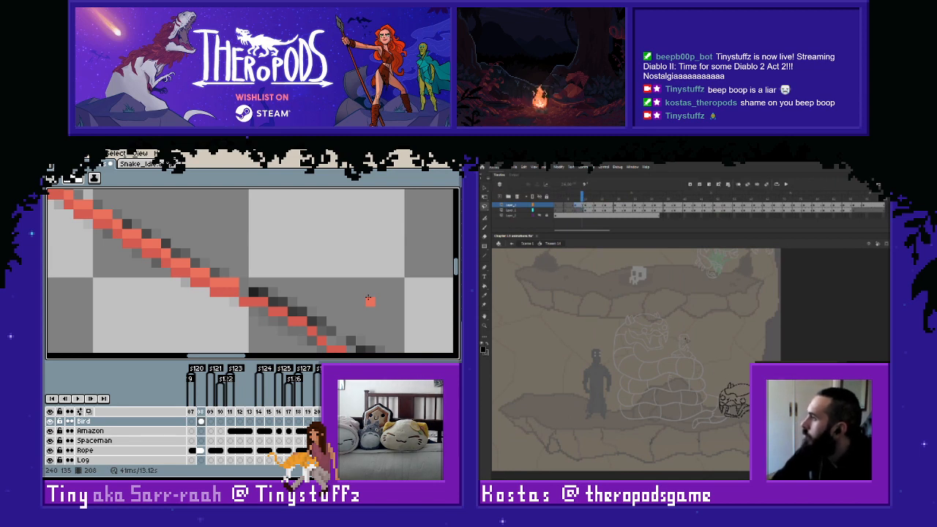
# - Paste the snake head in place on an even earlier top-layer frame, undoing the centred paste, and shift it toward the stage's outer edge
pyautogui.click(566, 205)
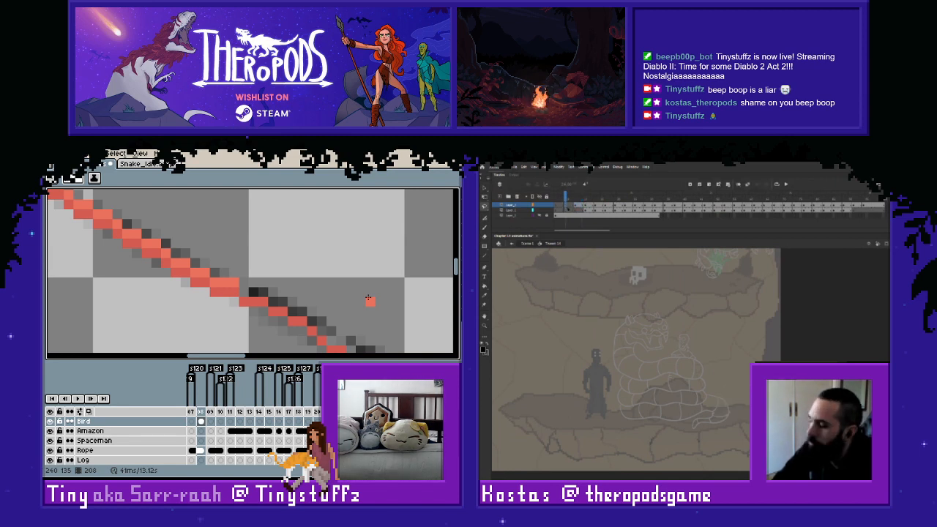
pyautogui.hotkey('ctrl', 'v')
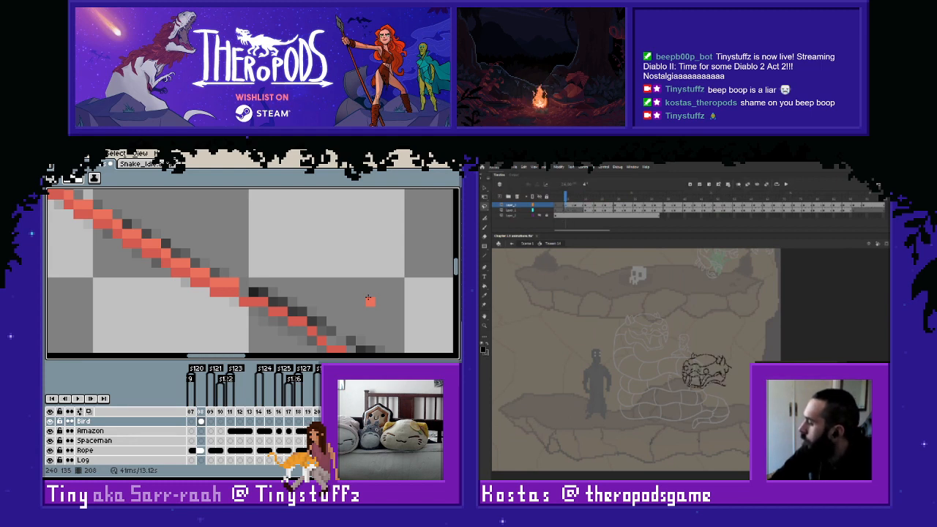
pyautogui.hotkey('ctrl', 'z')
pyautogui.hotkey('ctrl', 'shift', 'v')
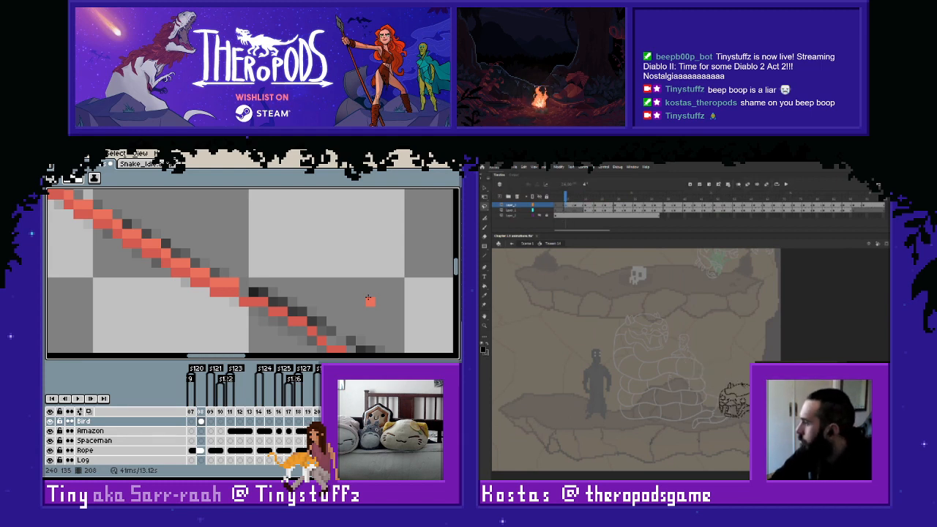
pyautogui.moveTo(754, 403); pyautogui.dragTo(787, 403)
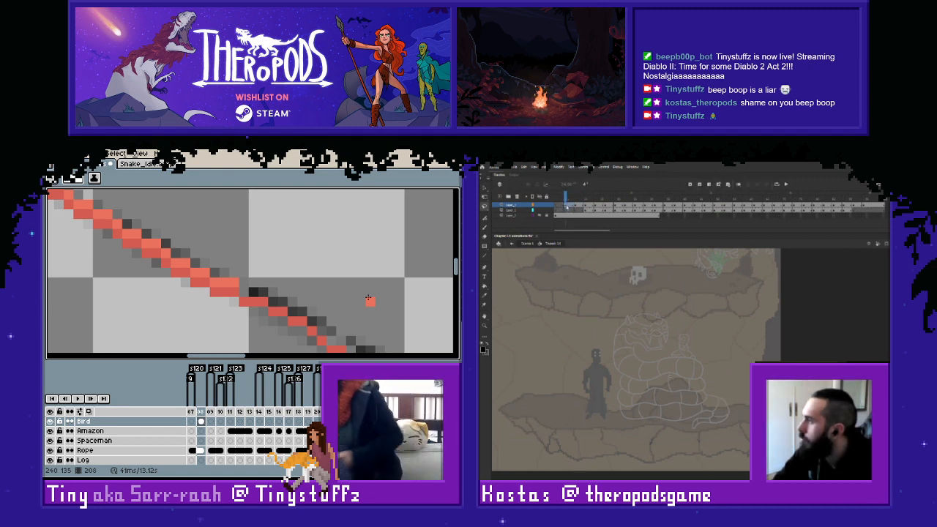
# - Add the barely entering snake head to the top layer's early frame at the stage's edge and play the animation from the start
pyautogui.click(557, 206)
pyautogui.click(566, 207)
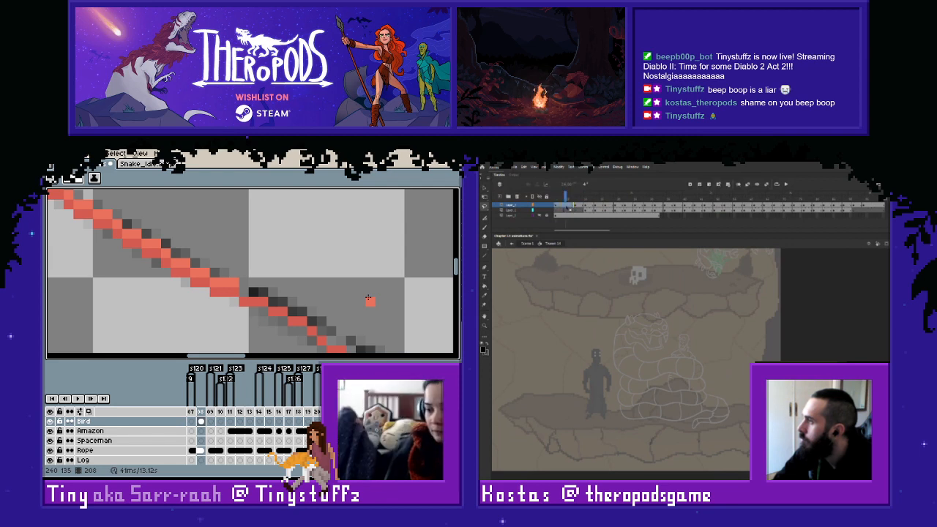
pyautogui.click(567, 210)
pyautogui.click(567, 206)
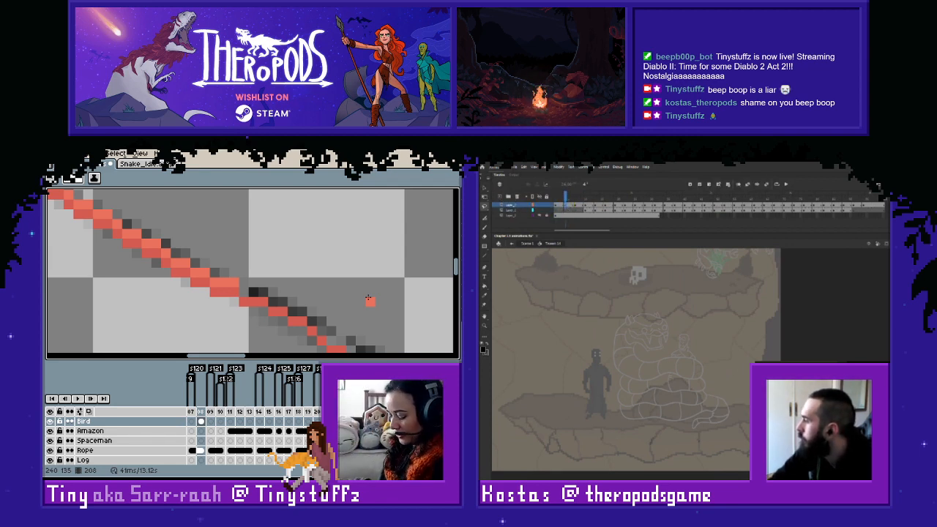
pyautogui.hotkey('ctrl', 'v')
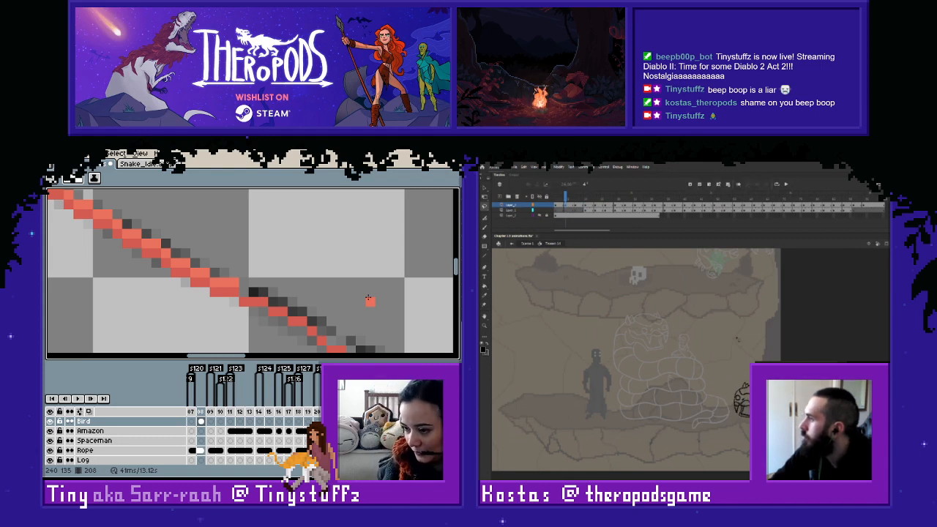
pyautogui.moveTo(563, 196)
pyautogui.mouseDown()
pyautogui.moveTo(589, 200)
pyautogui.moveTo(556, 200)
pyautogui.mouseUp()
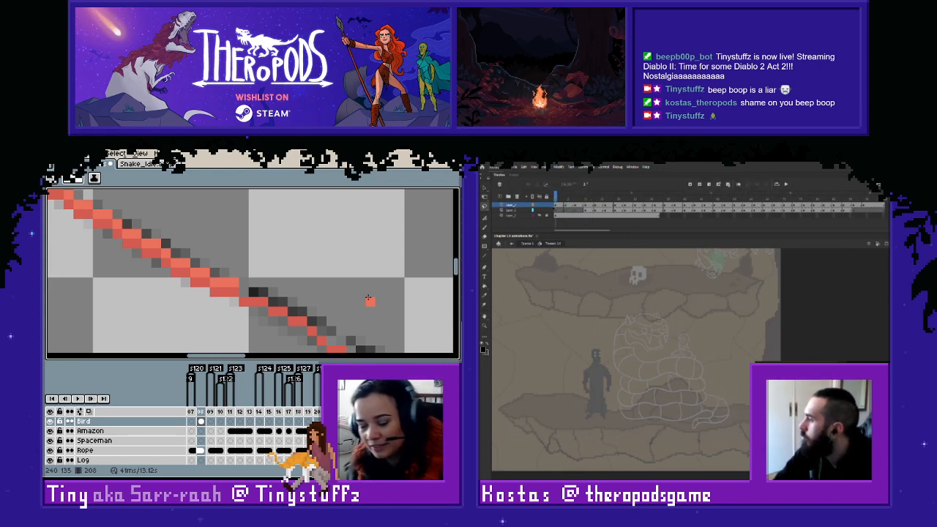
pyautogui.press('Return')
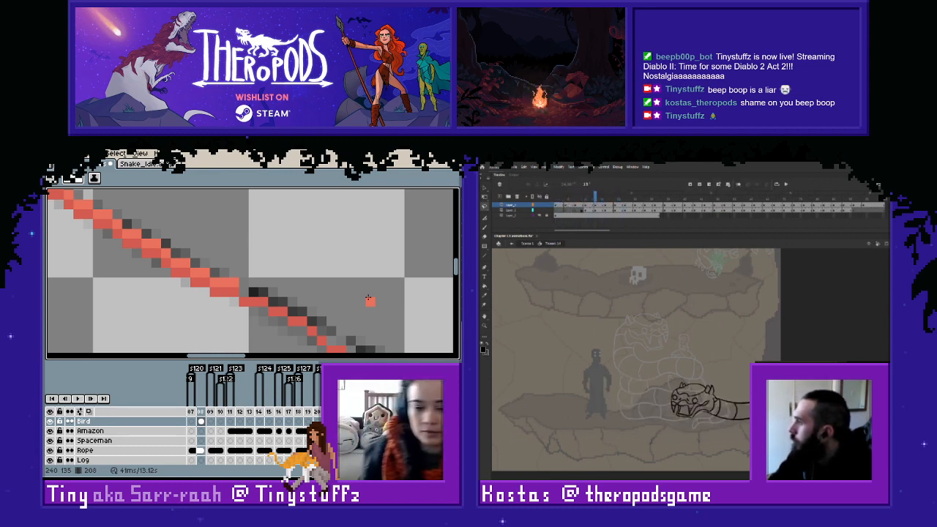
# - Insert frames at the opening of the snake layers to delay the second layer's drawings, and check the top layer's early frames
pyautogui.rightClick(572, 208)
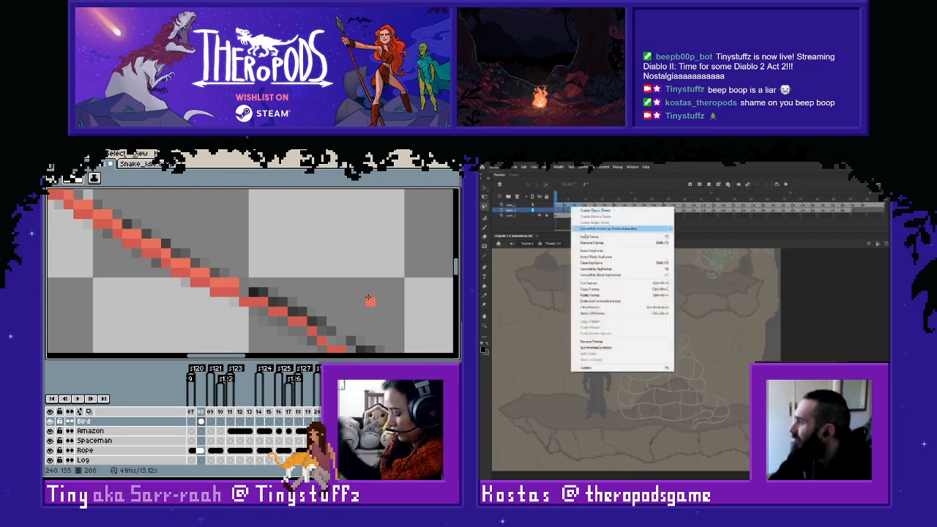
pyautogui.click(595, 238)
pyautogui.click(592, 209)
pyautogui.click(585, 206)
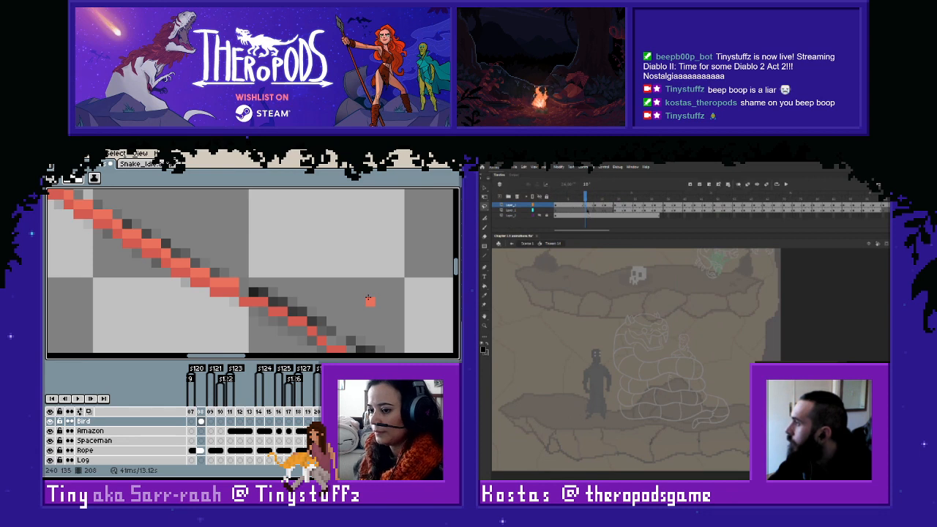
pyautogui.click(576, 206)
pyautogui.click(566, 205)
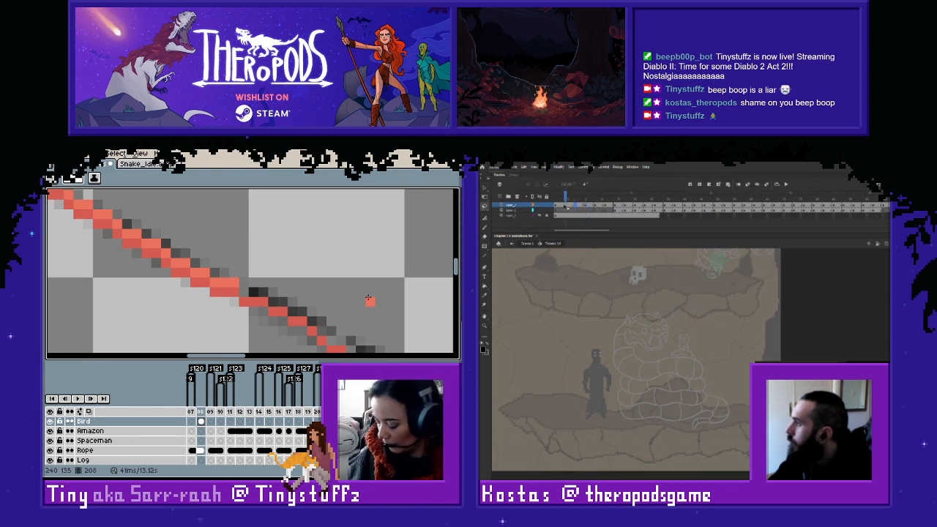
# - Review the timing of the snake head's entrance by scrubbing, stepping through and playing back the top layer's opening frames
pyautogui.moveTo(566, 201); pyautogui.dragTo(609, 206)
pyautogui.click(604, 207)
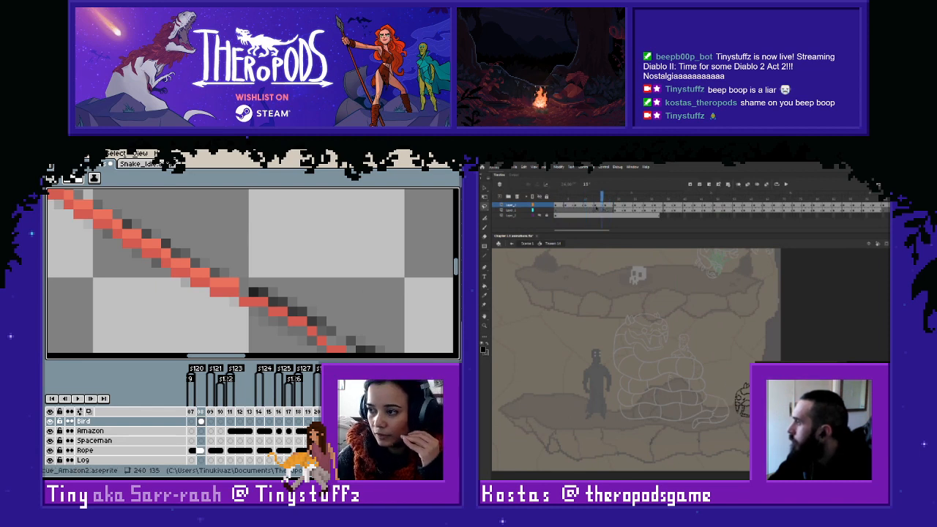
pyautogui.click(594, 208)
pyautogui.click(584, 208)
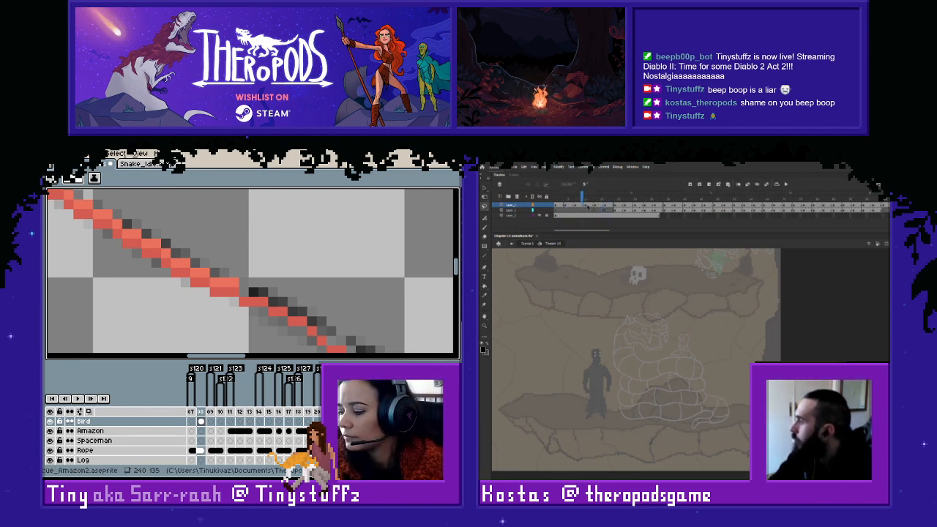
pyautogui.click(589, 208)
pyautogui.click(595, 208)
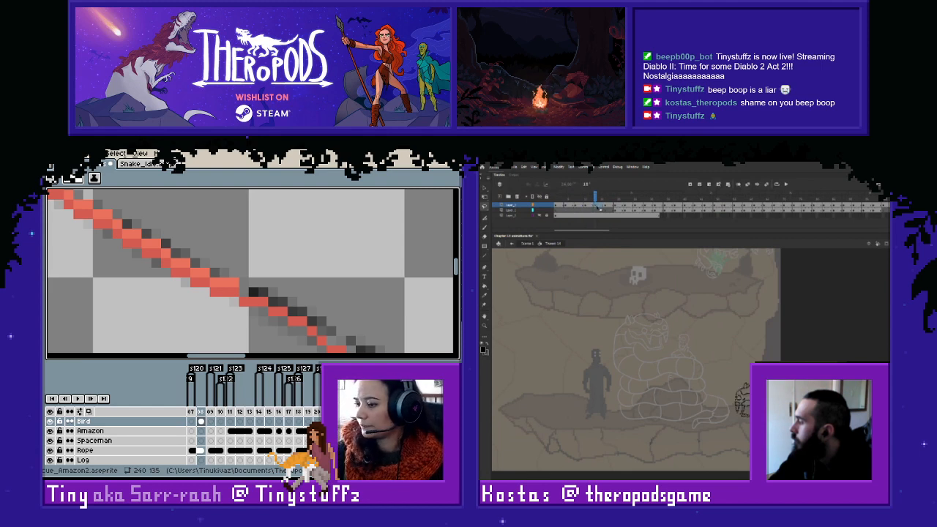
pyautogui.moveTo(591, 199); pyautogui.dragTo(556, 199)
pyautogui.press('Return')
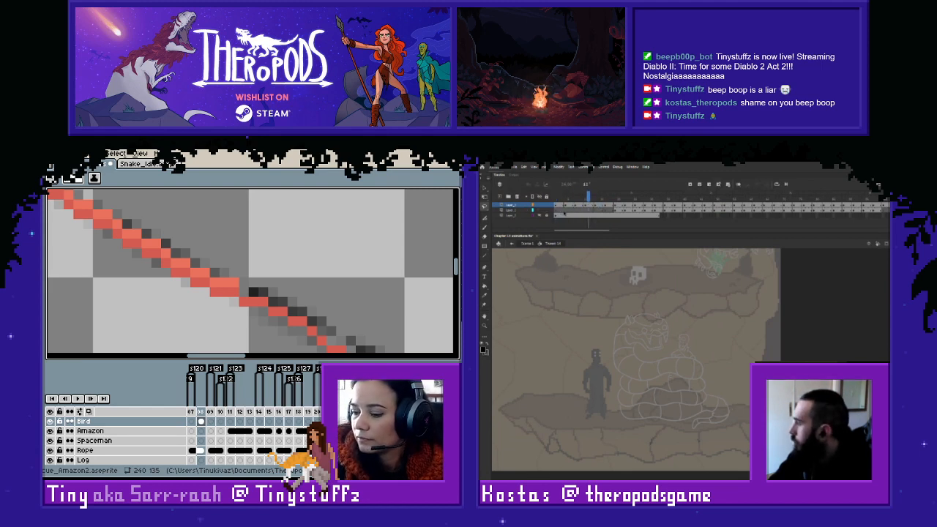
pyautogui.click(618, 208)
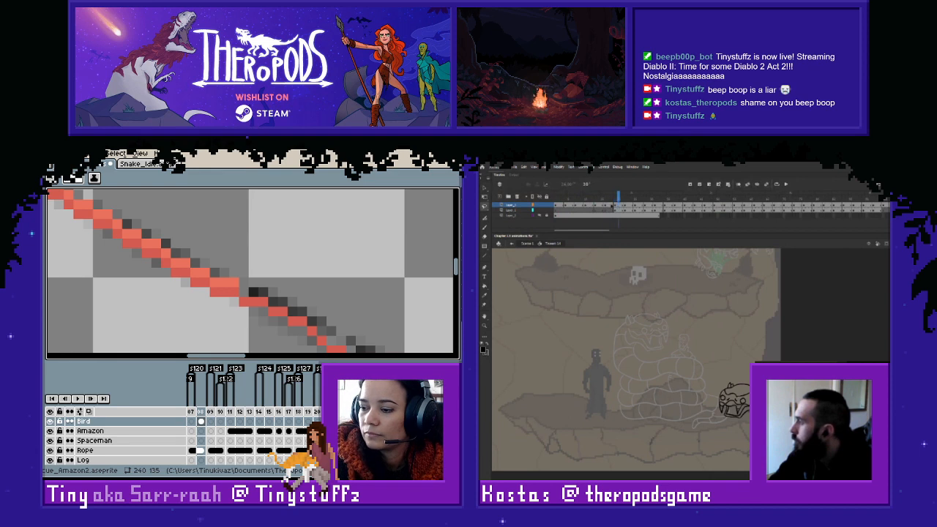
pyautogui.click(613, 208)
pyautogui.click(600, 208)
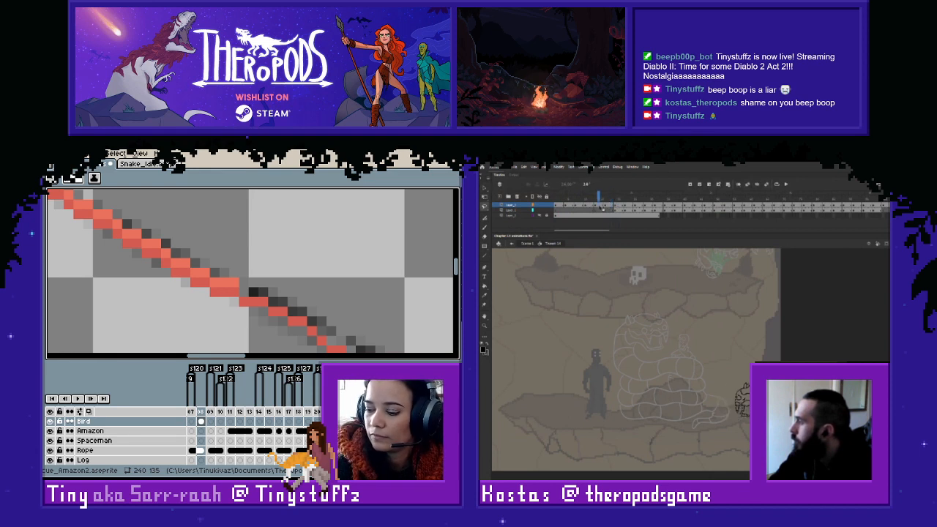
pyautogui.click(605, 208)
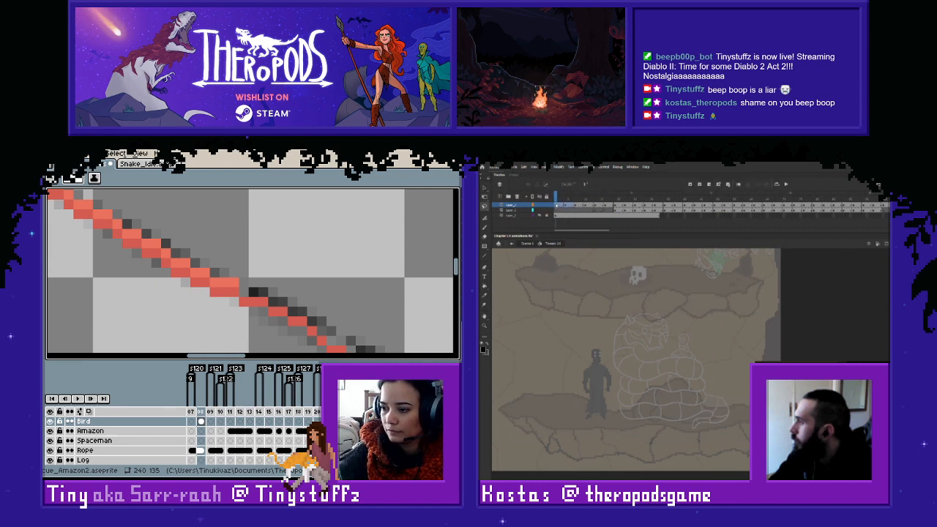
# - Move the top layer's opening keyframes down to the start of the second layer
pyautogui.click(575, 211)
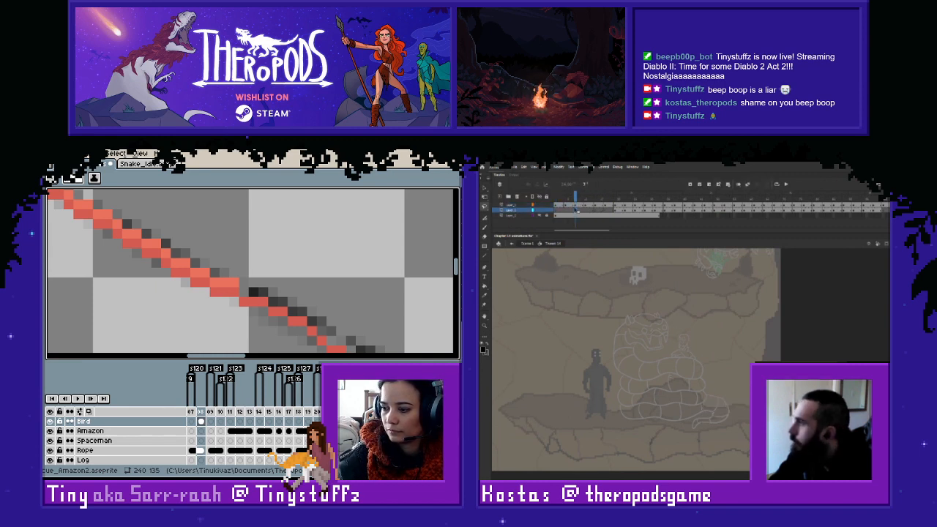
pyautogui.moveTo(574, 198); pyautogui.dragTo(569, 208)
pyautogui.click(568, 205)
pyautogui.click(579, 211)
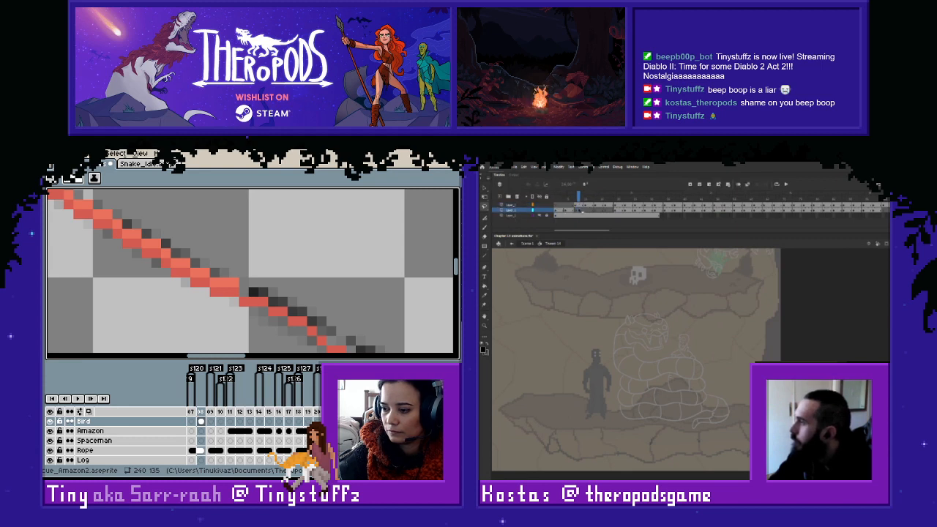
pyautogui.click(583, 199)
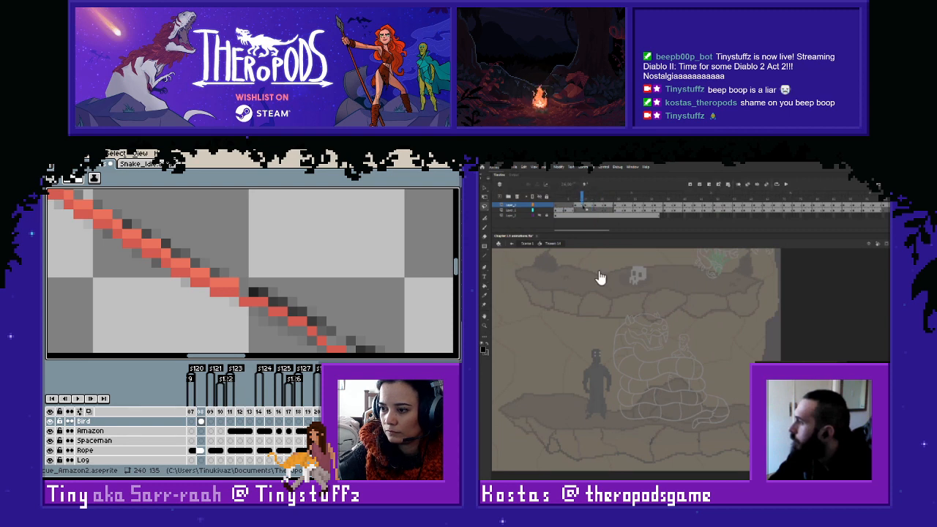
pyautogui.press('.')
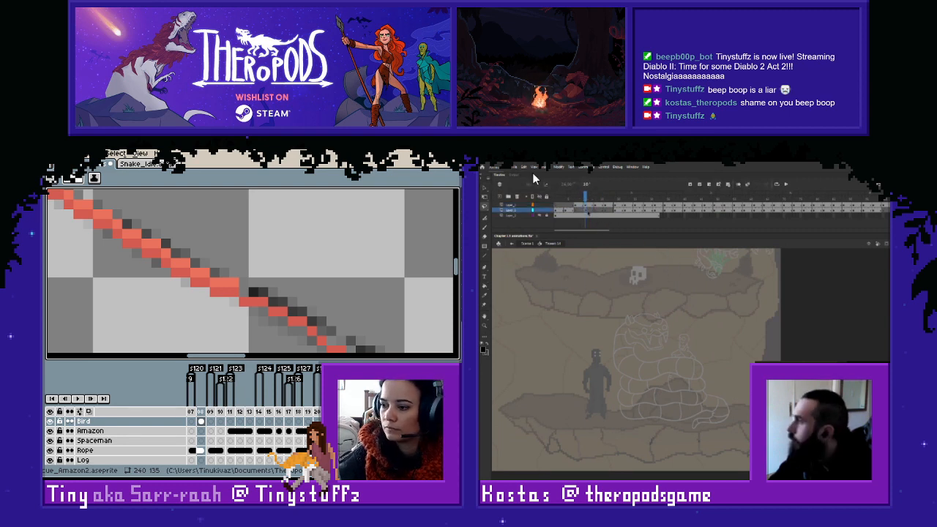
# - Move the following keyframe from the top layer down to the second layer at the same point in time
pyautogui.click(579, 205)
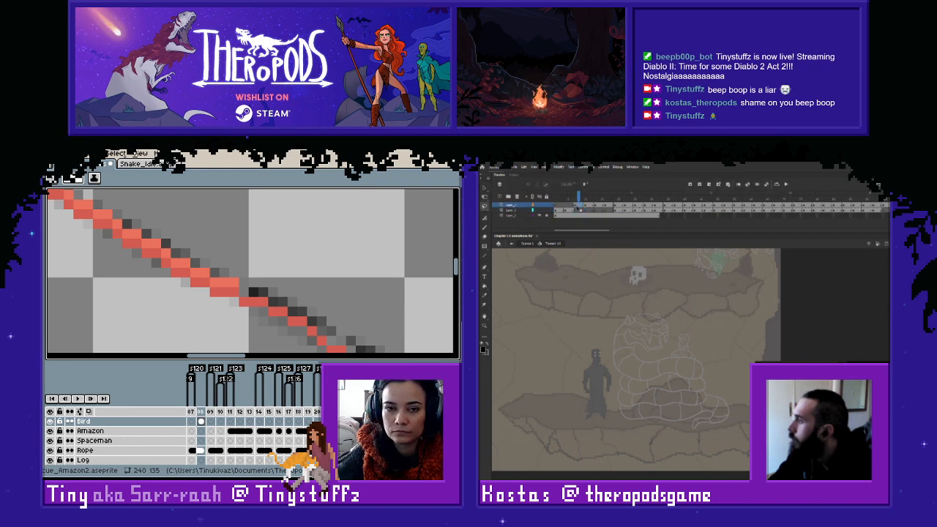
pyautogui.click(577, 209)
pyautogui.click(580, 205)
pyautogui.click(579, 210)
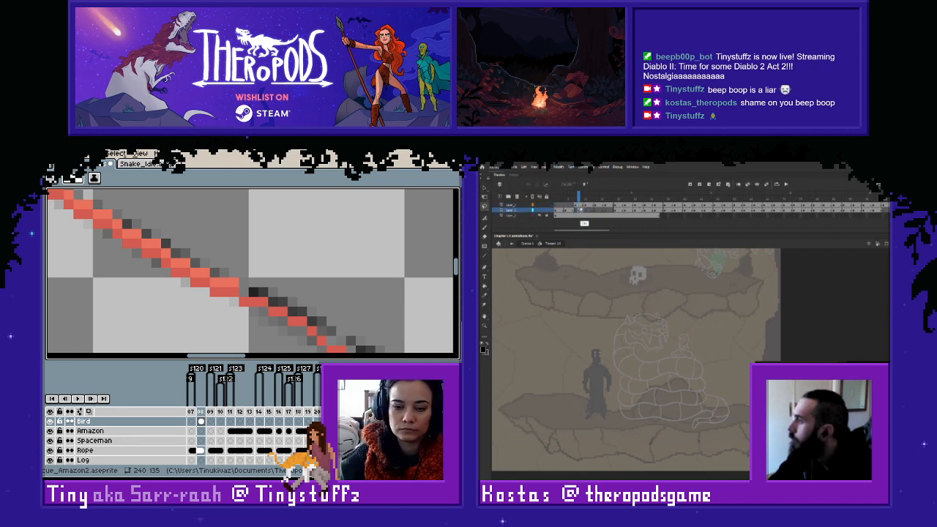
pyautogui.click(579, 205)
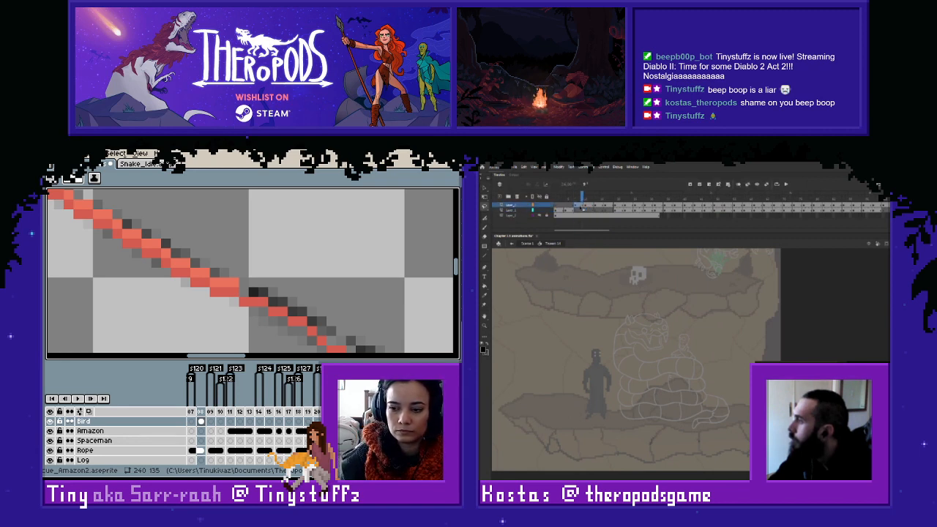
pyautogui.click(578, 210)
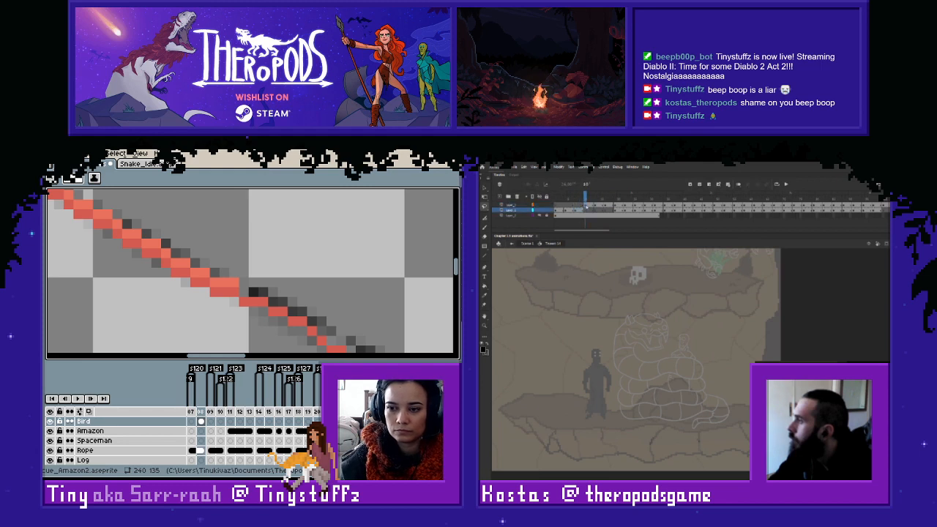
# - Compare the top layer's remaining early snake head frames with the second layer, up to the head's visible entrance
pyautogui.press('.')
pyautogui.press('.')
pyautogui.press('.')
pyautogui.click(611, 206)
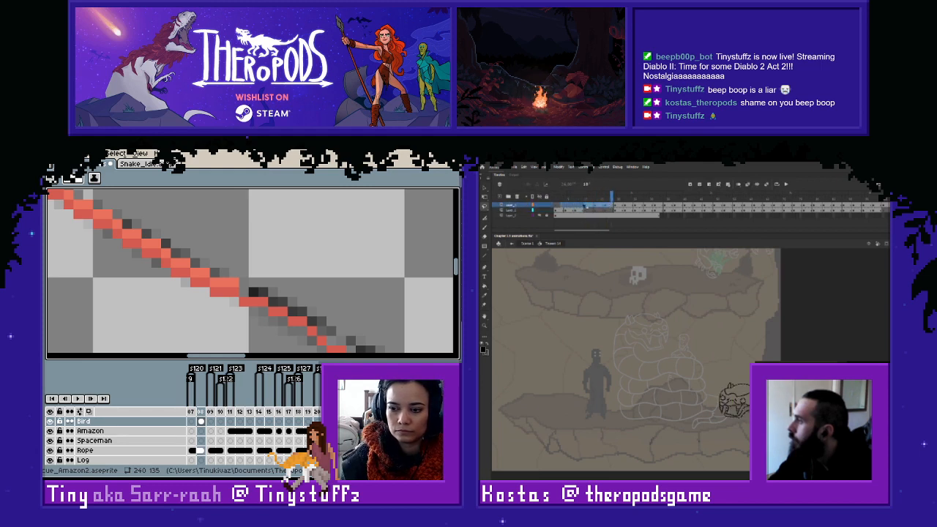
pyautogui.click(590, 210)
pyautogui.click(579, 206)
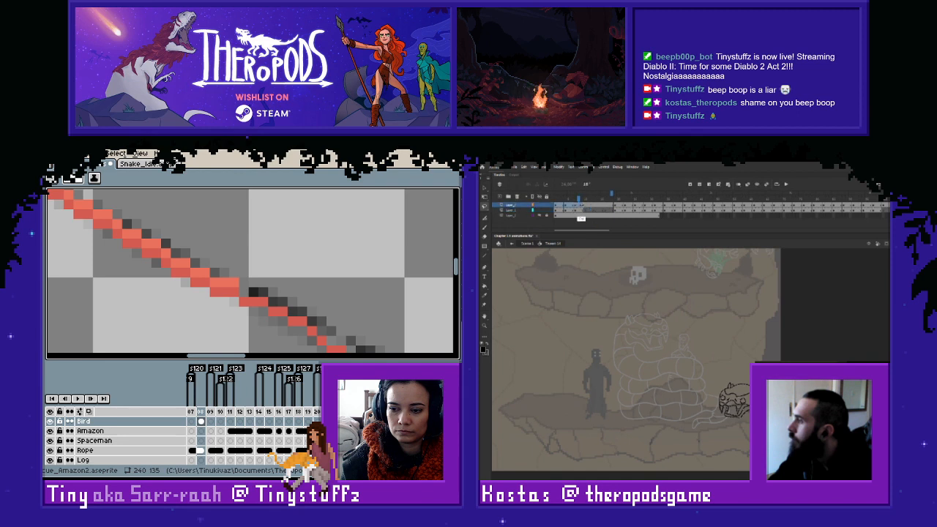
pyautogui.click(593, 207)
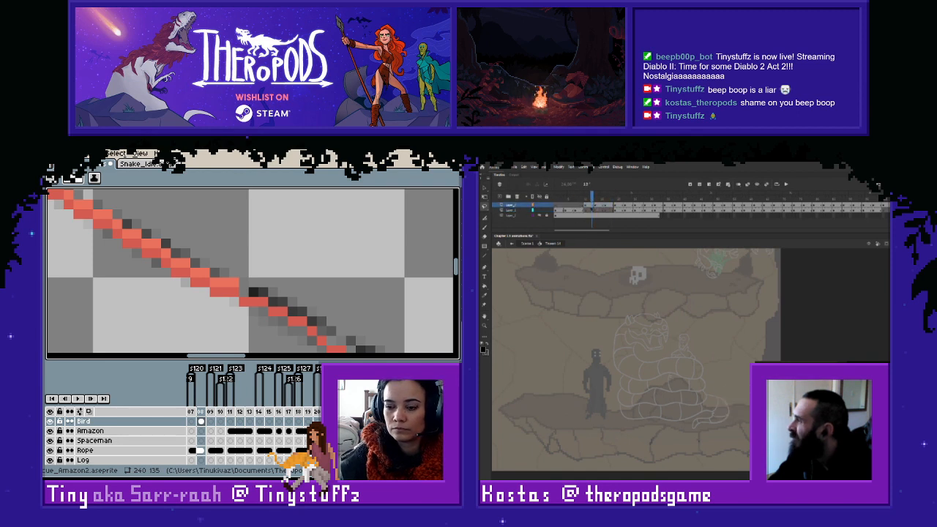
# - Check the snake head's entrance by stepping through the top layer's early keyframes in Adobe Animate
pyautogui.click(591, 210)
pyautogui.click(585, 206)
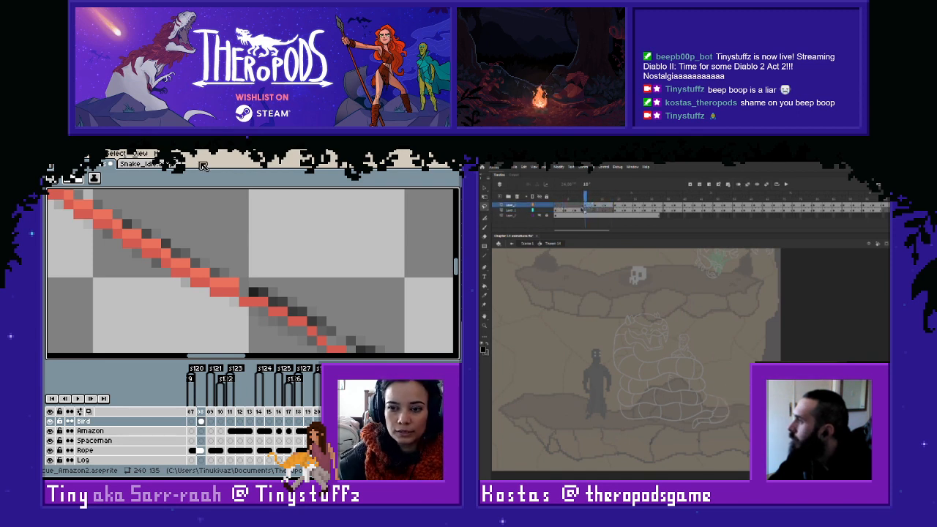
pyautogui.click(596, 207)
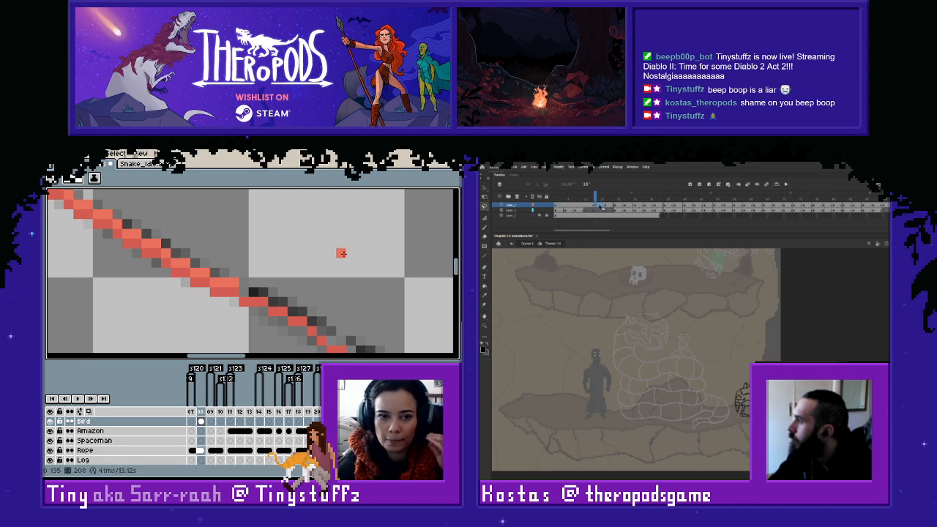
pyautogui.moveTo(246, 292)
pyautogui.mouseDown()
pyautogui.moveTo(317, 326)
pyautogui.moveTo(209, 251)
pyautogui.mouseUp()
pyautogui.click(605, 208)
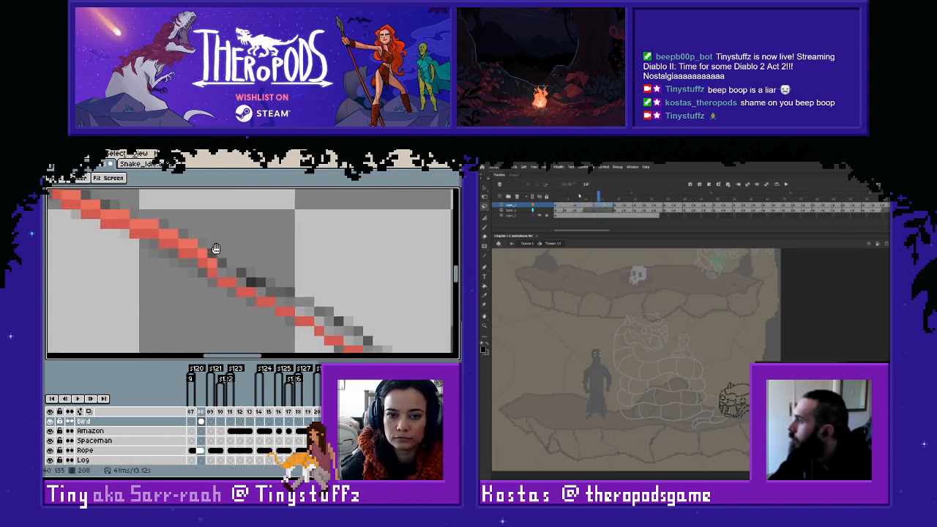
# - Finish tracing the sketched rope in red pixels down to the sketched figure at its lower end
pyautogui.moveTo(256, 283)
pyautogui.mouseDown()
pyautogui.moveTo(309, 304)
pyautogui.moveTo(303, 311)
pyautogui.moveTo(335, 320)
pyautogui.moveTo(348, 342)
pyautogui.moveTo(376, 335)
pyautogui.moveTo(244, 250)
pyautogui.moveTo(235, 276)
pyautogui.moveTo(267, 296)
pyautogui.mouseUp()
pyautogui.scroll(-3, 402, 308)
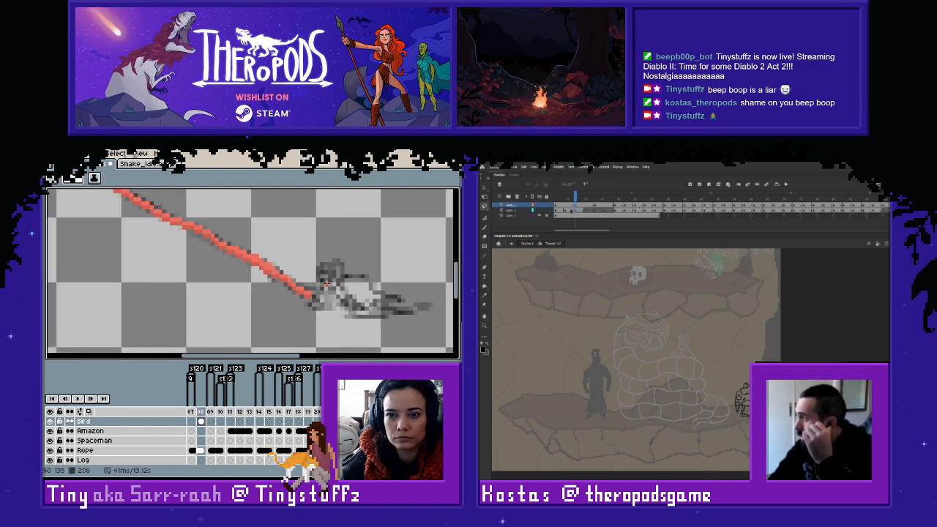
pyautogui.scroll(-2, 287, 275)
pyautogui.scroll(1, 287, 275)
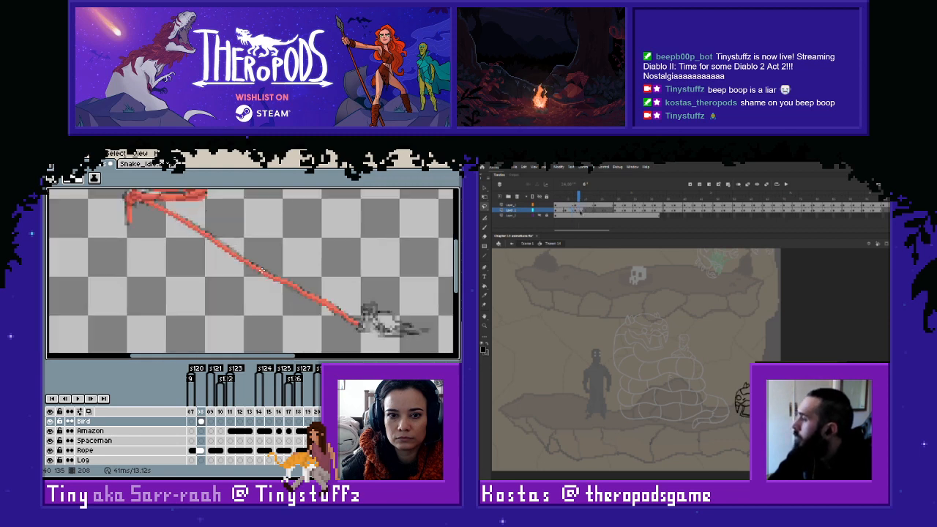
# - Compare the newly drawn red rope on frame 208 with the rope sketch on frame 207 by flipping between them
pyautogui.press('Right')
pyautogui.press('Left')
pyautogui.press('Left')
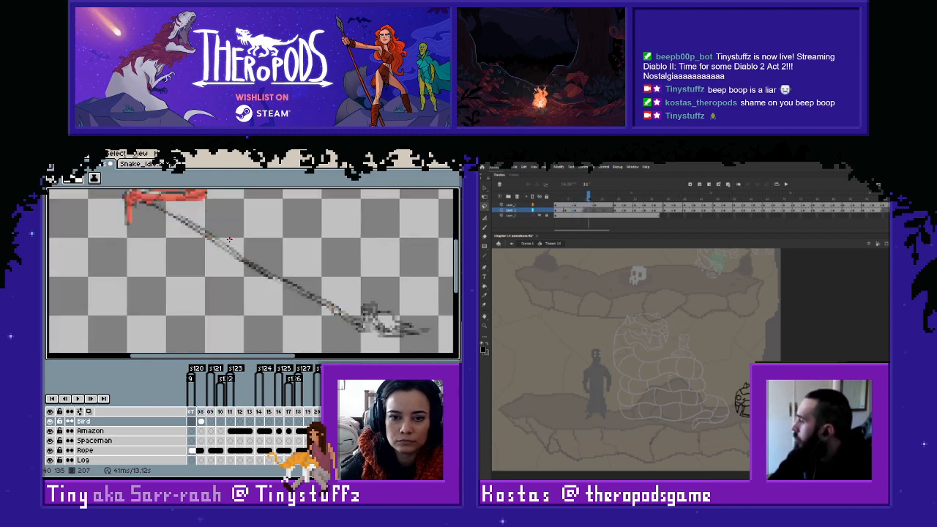
pyautogui.press('Right')
pyautogui.press('Left')
pyautogui.press('Right')
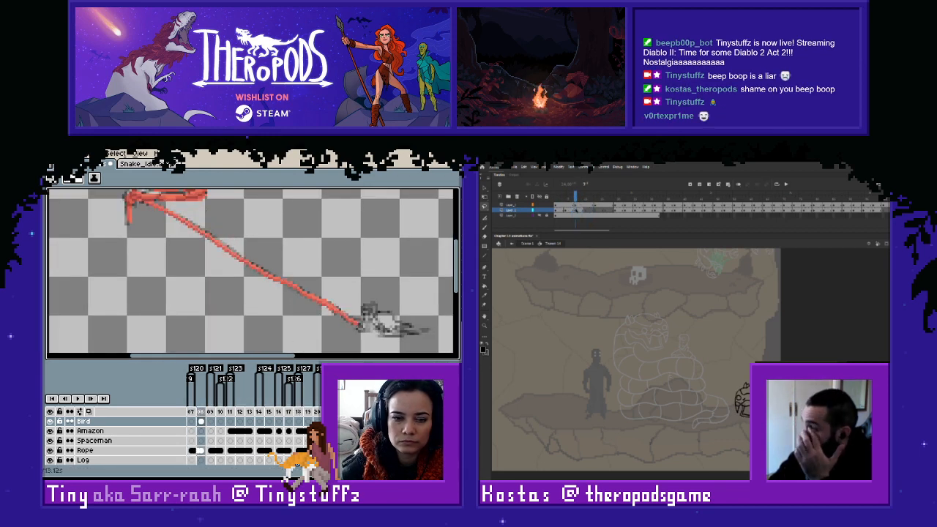
pyautogui.press('Left')
pyautogui.press('Right')
pyautogui.press('Left')
pyautogui.press('Right')
pyautogui.press('Left')
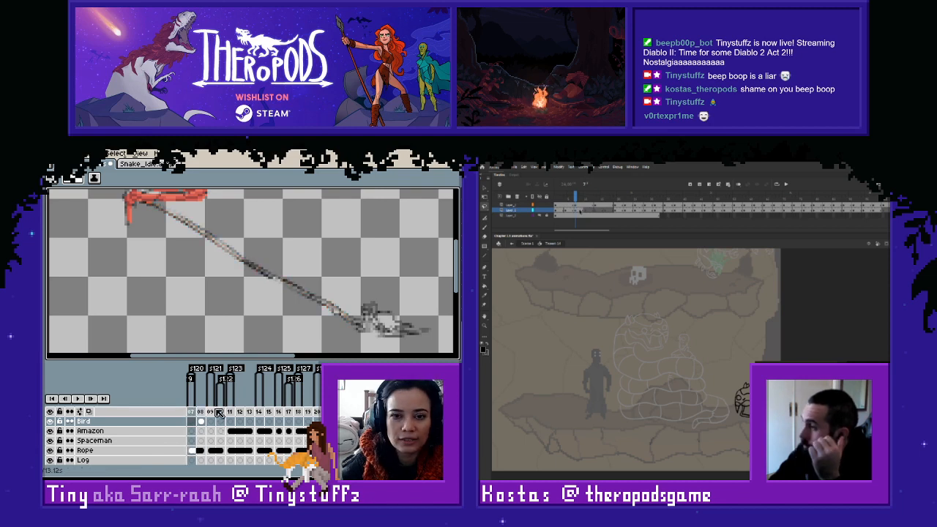
pyautogui.press('Right')
# - Select the red rope line with the Marquee tool and move it from the Bird layer to the Rope layer
pyautogui.press('m')
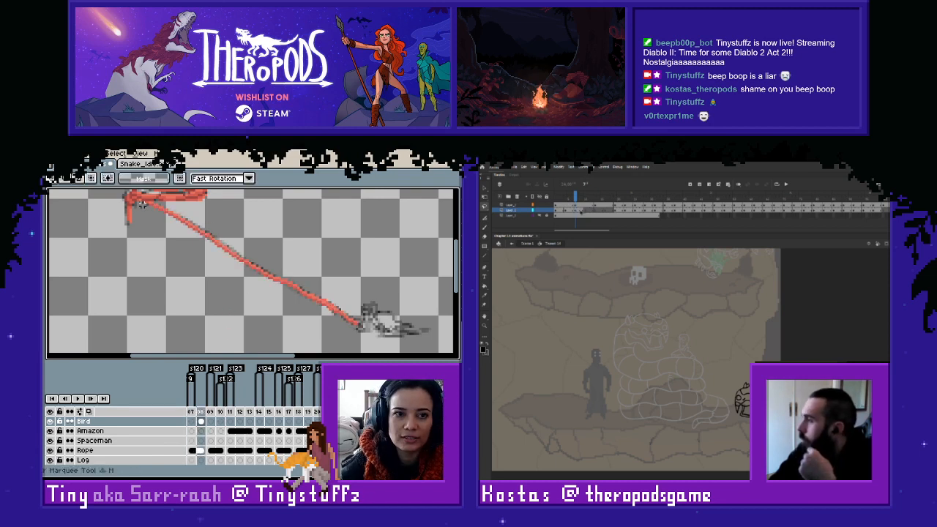
pyautogui.moveTo(140, 199); pyautogui.dragTo(382, 336)
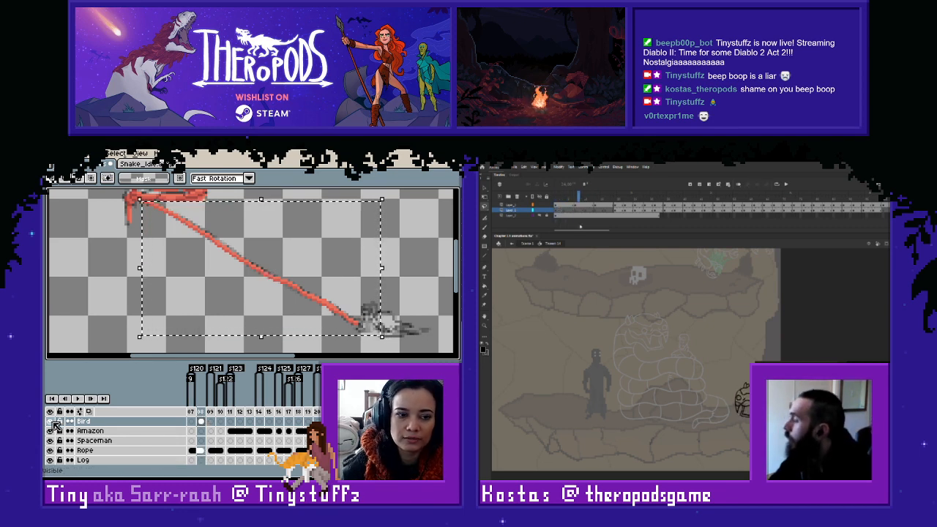
pyautogui.hotkey('ctrl', 'x')
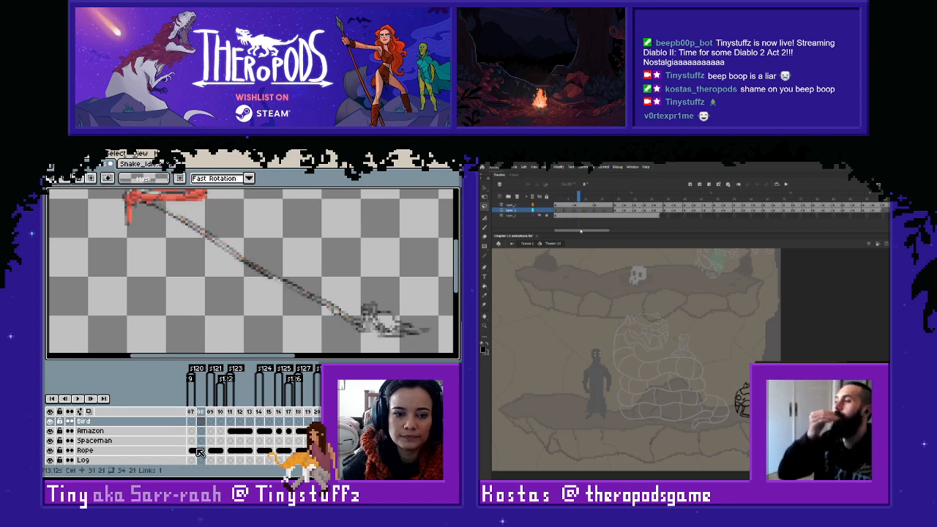
pyautogui.click(195, 450)
pyautogui.hotkey('ctrl', 'v')
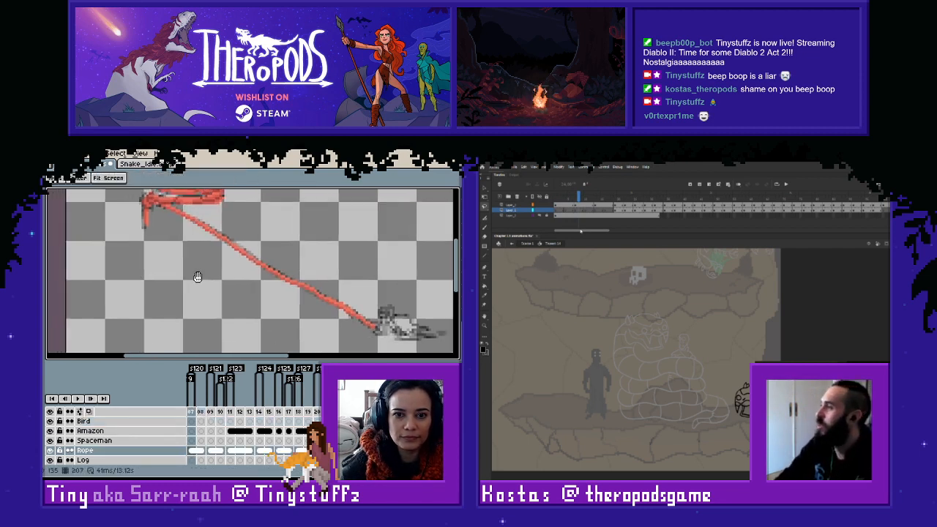
# - On frame 206 of the Rope layer, sample the rope's red and trace the sketched rope's lower edge from the knot downwards
pyautogui.press('Left')
pyautogui.press('Right')
pyautogui.press('Left')
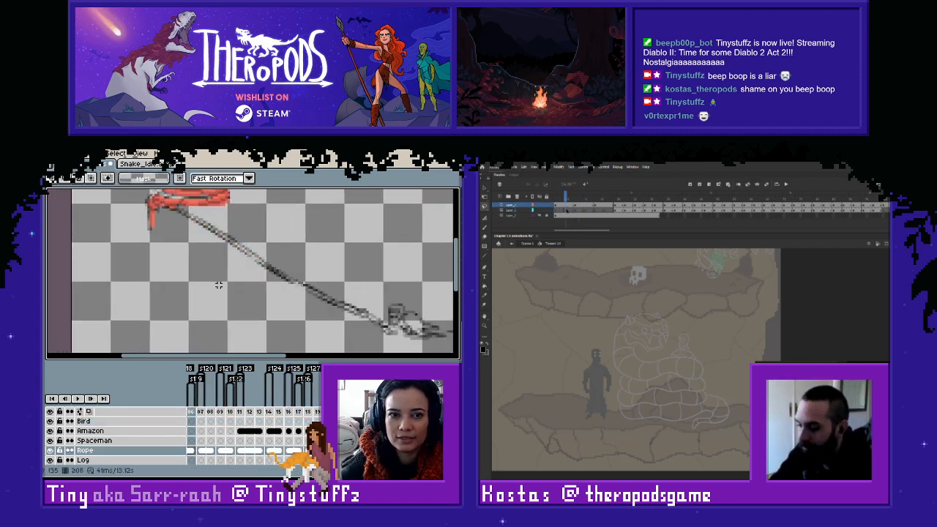
pyautogui.press('Right')
pyautogui.press('Left')
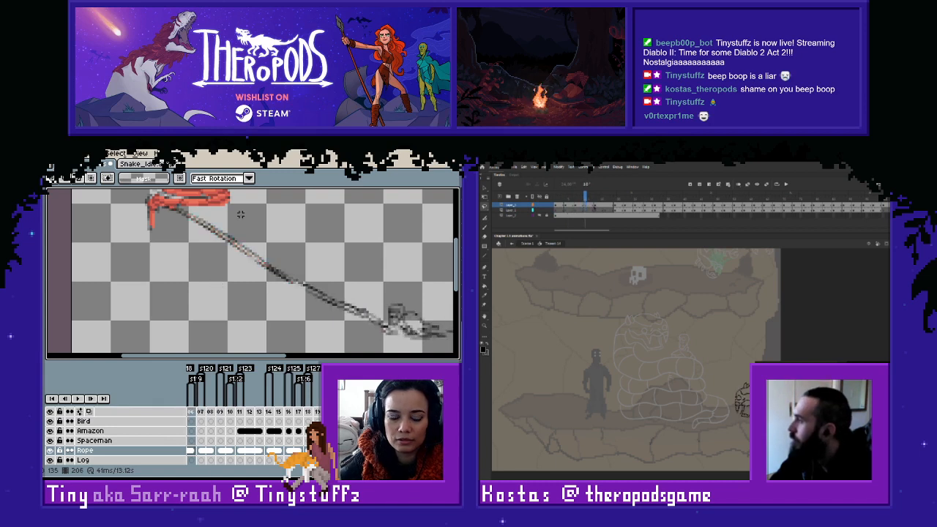
pyautogui.scroll(2, 240, 214)
pyautogui.scroll(3, 216, 256)
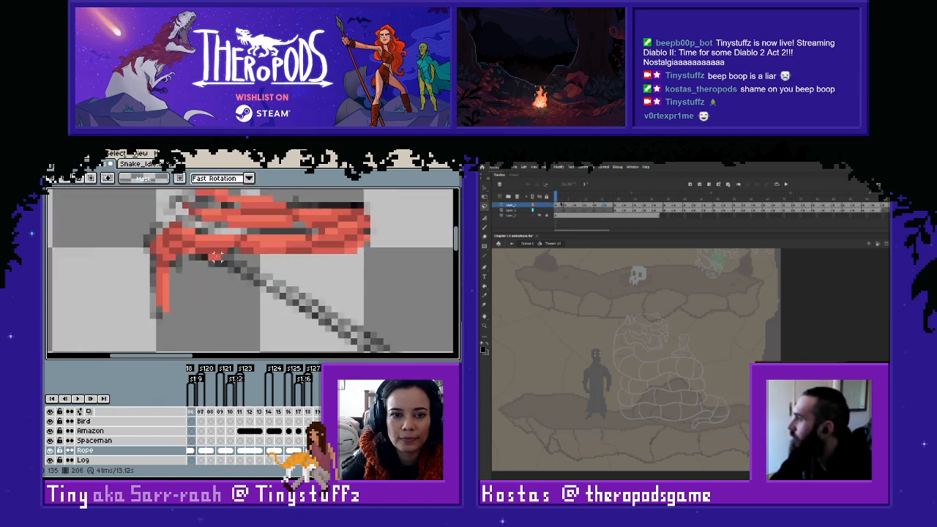
pyautogui.press('i')
pyautogui.click(216, 256)
pyautogui.press('b')
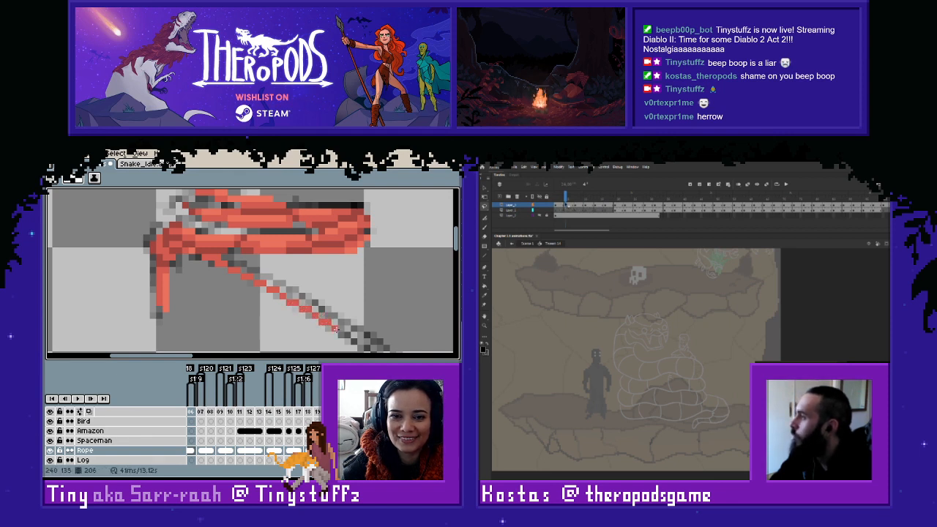
pyautogui.moveTo(312, 308); pyautogui.dragTo(188, 251)
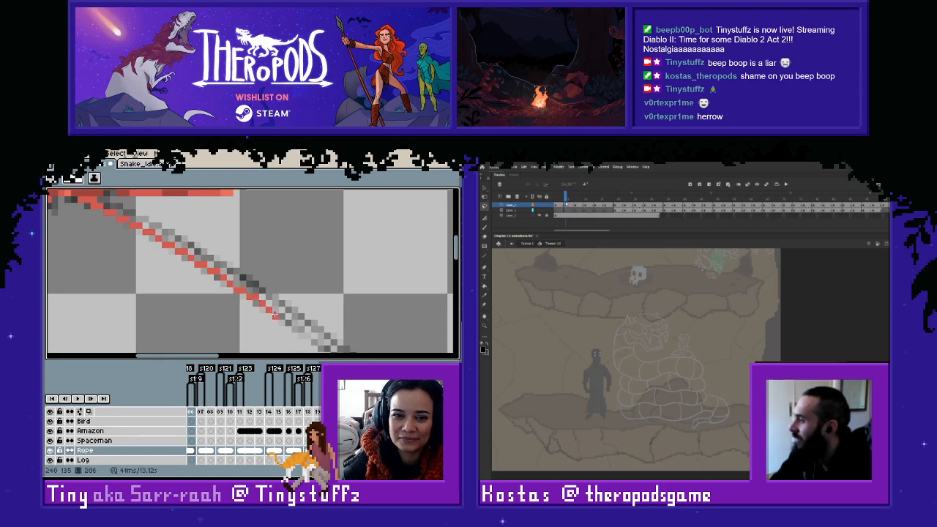
pyautogui.moveTo(287, 322); pyautogui.dragTo(188, 265)
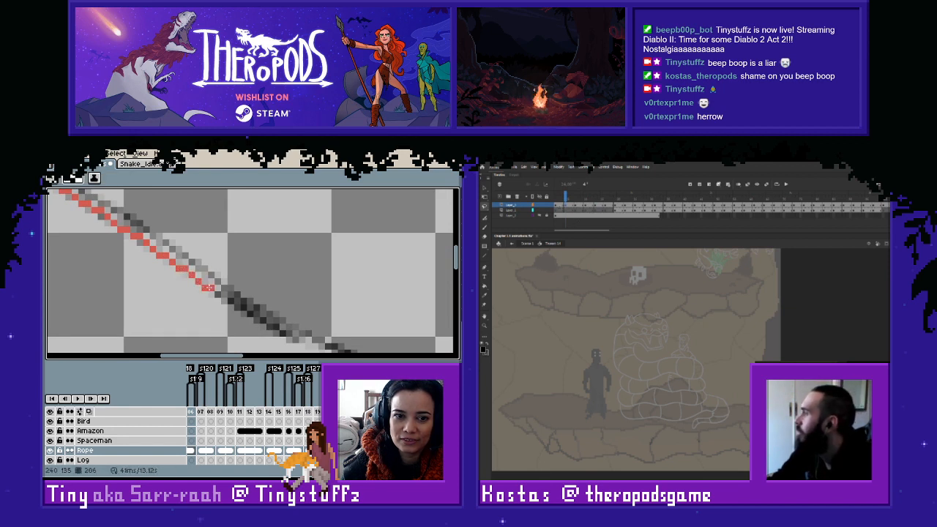
pyautogui.moveTo(240, 309); pyautogui.dragTo(209, 289)
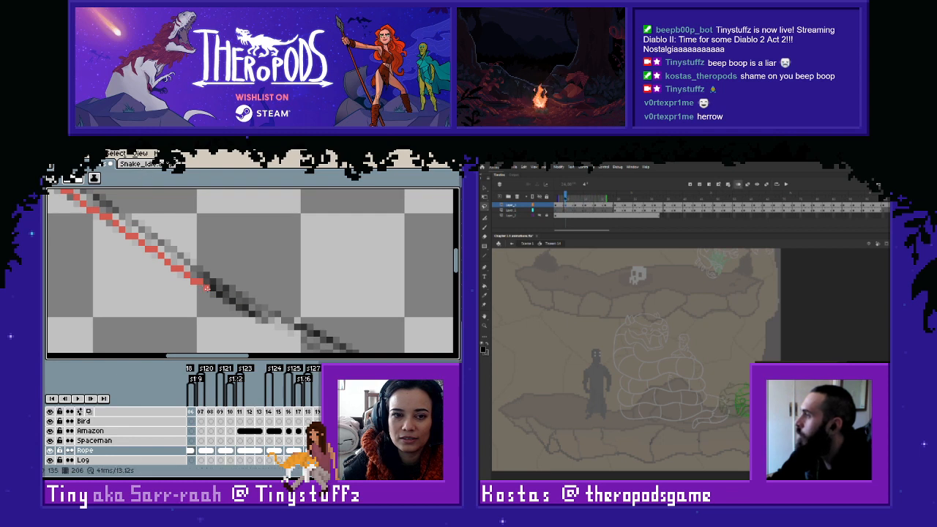
# - Switch to the Snake_Idle document and play back the coiled snake's idle animation
pyautogui.click(145, 164)
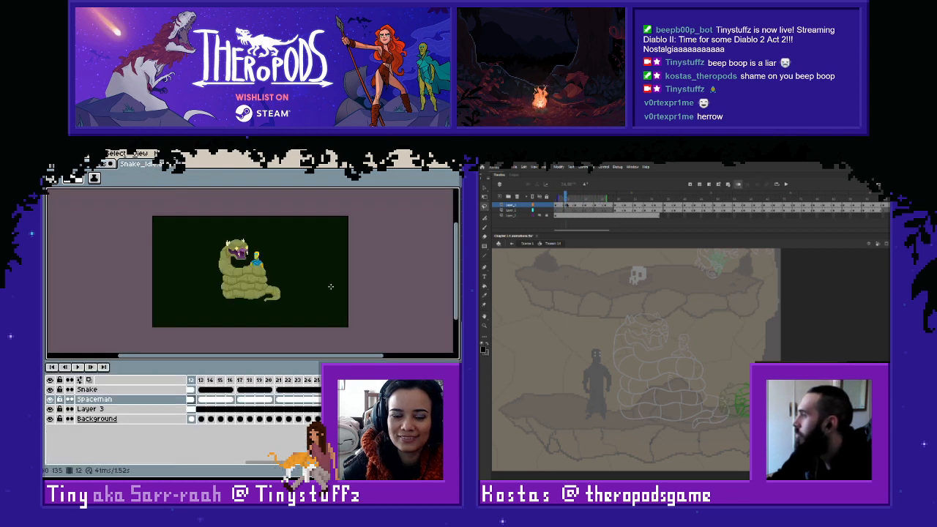
pyautogui.scroll(1, 311, 283)
pyautogui.moveTo(244, 264); pyautogui.dragTo(277, 281)
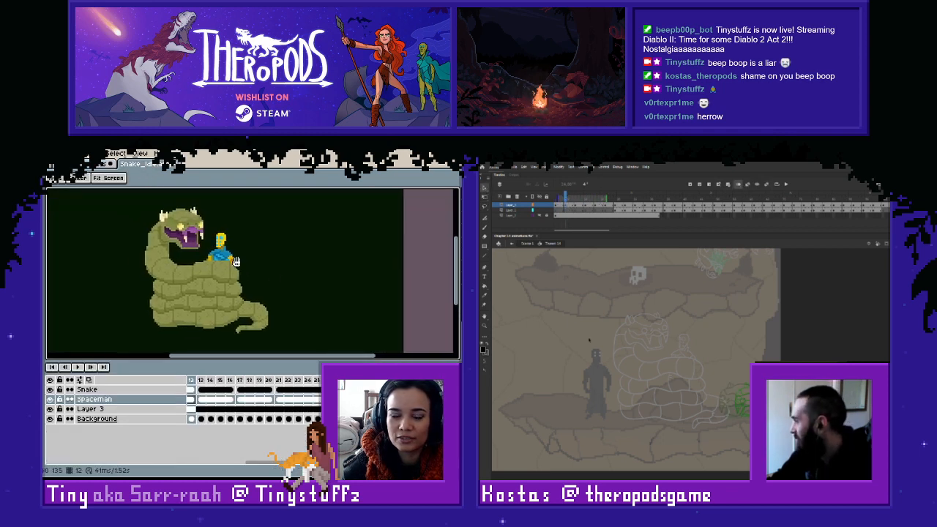
pyautogui.click(82, 368)
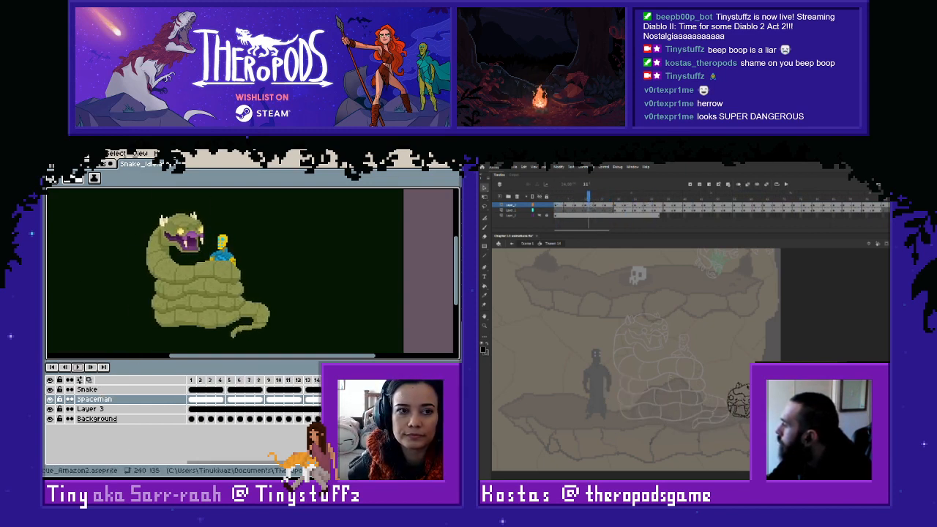
# - Return to the Amazon rescue document and play back the rope animation to review its motion
pyautogui.click(92, 163)
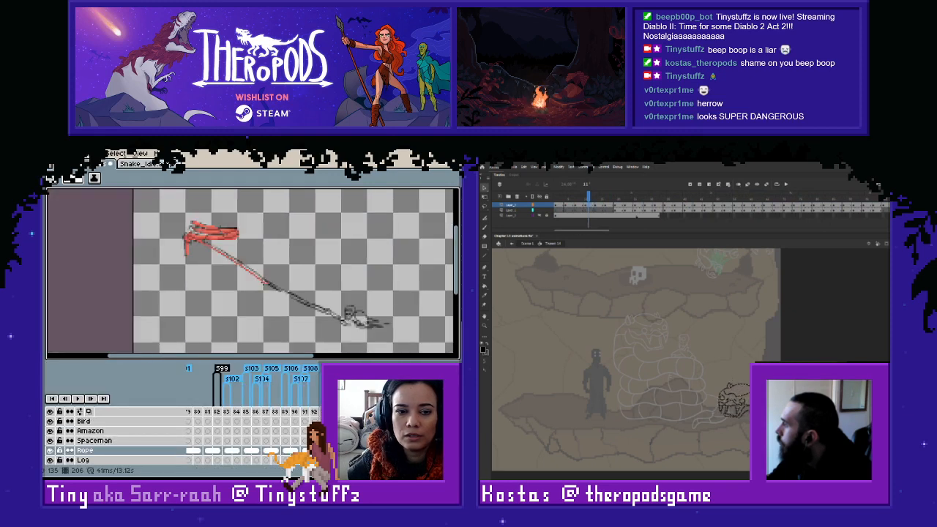
pyautogui.scroll(-1, 185, 325)
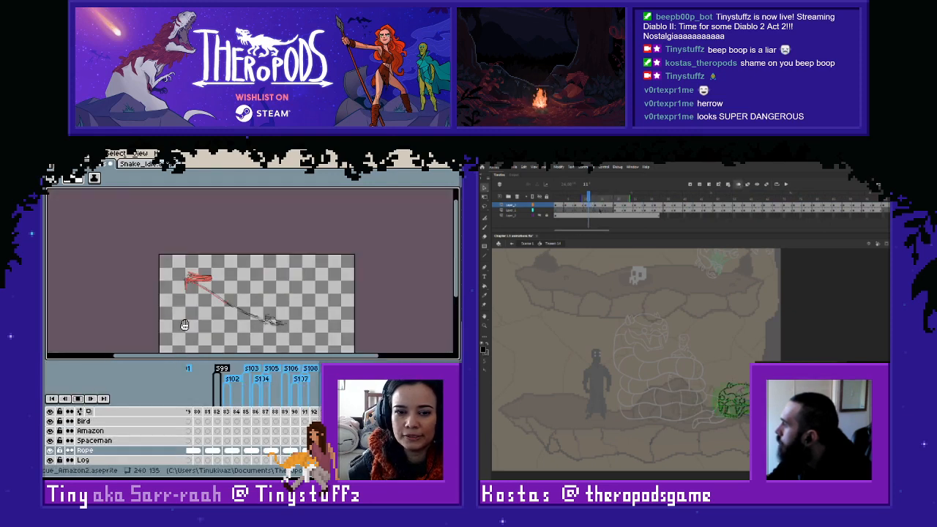
pyautogui.click(229, 418)
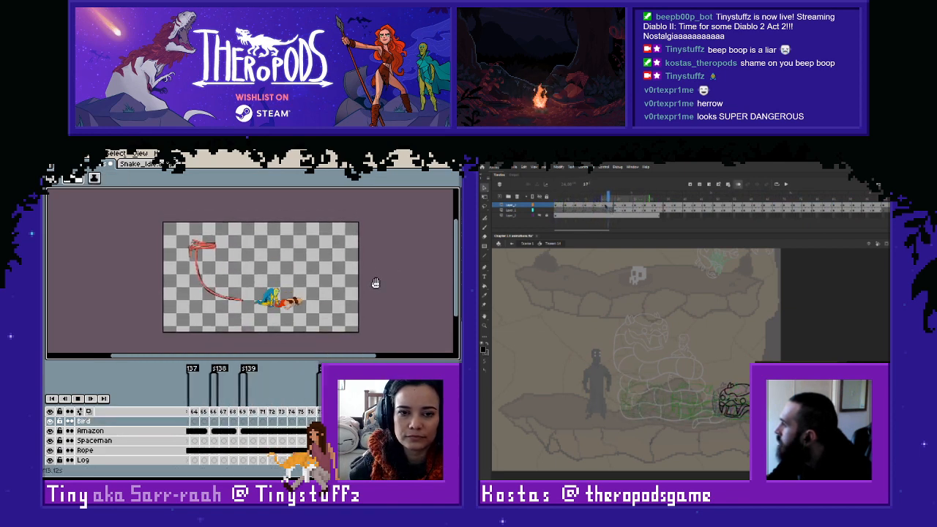
pyautogui.scroll(1, 375, 282)
pyautogui.scroll(-1, 375, 283)
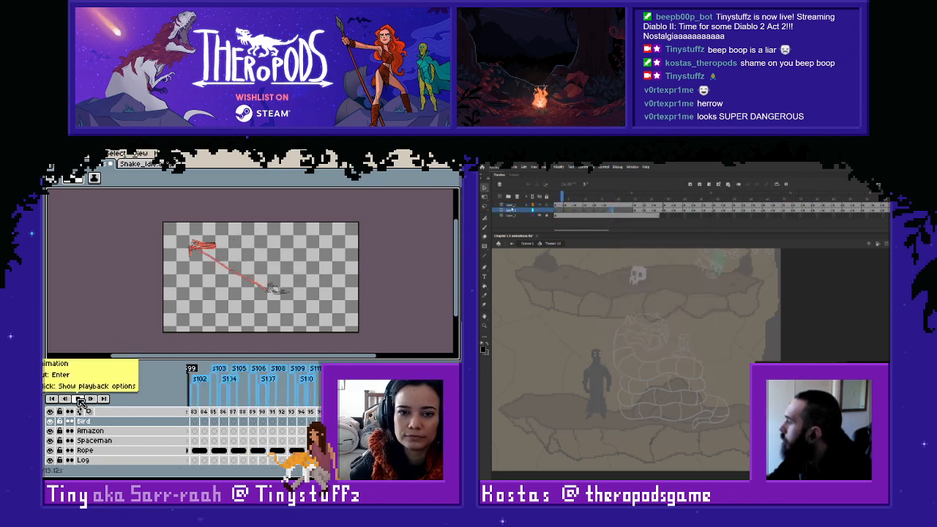
pyautogui.click(83, 399)
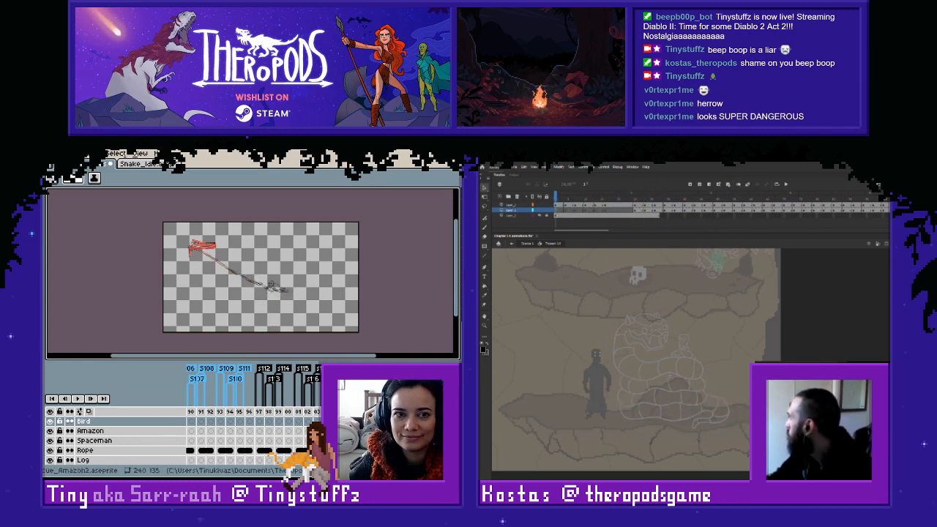
pyautogui.click(132, 171)
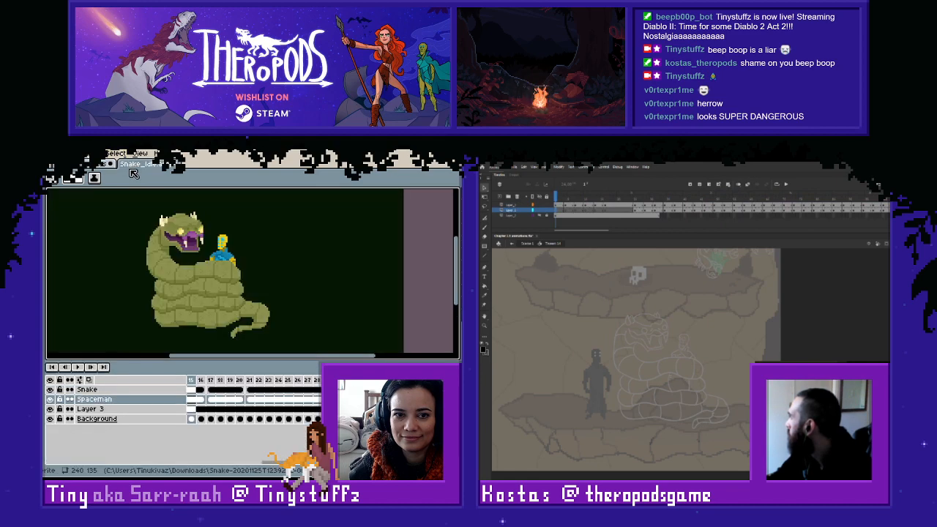
pyautogui.click(87, 168)
pyautogui.click(89, 169)
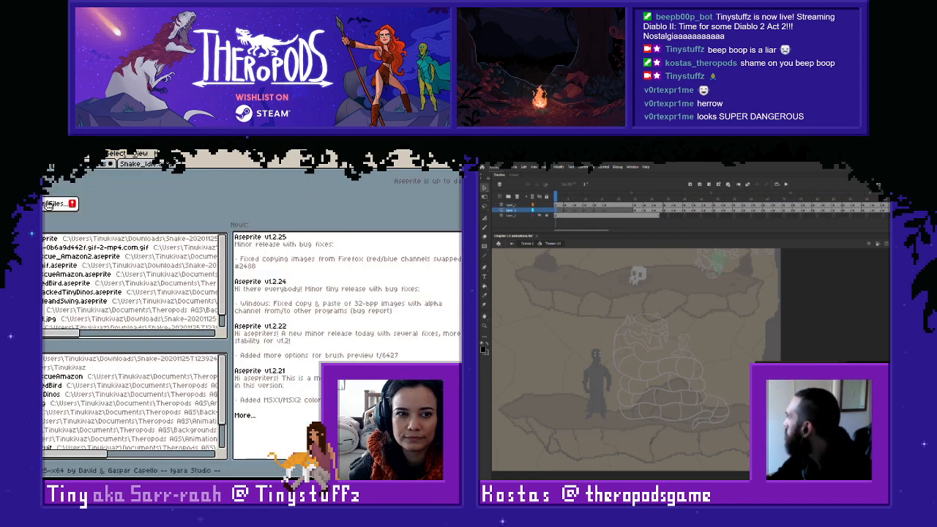
pyautogui.click(88, 170)
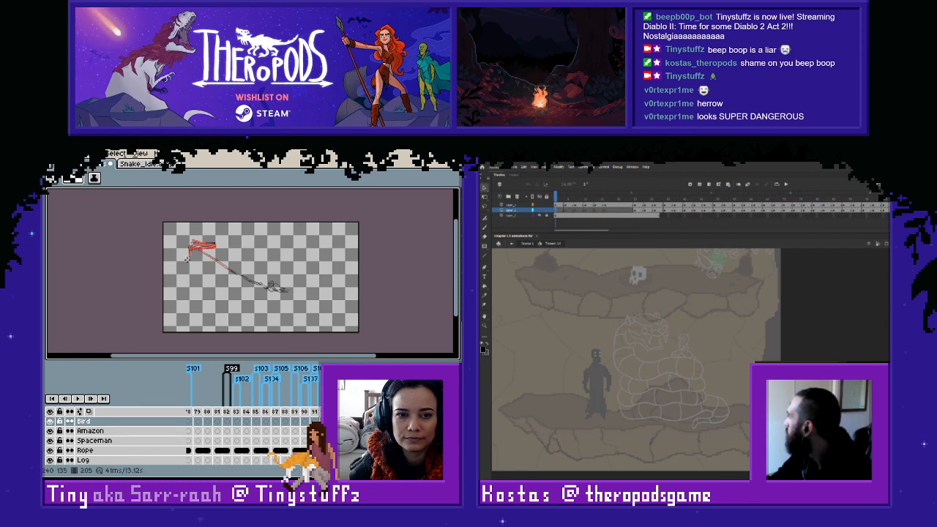
# - On frame 205, thicken the red rope line along the sketch from the knot down to about mid-length
pyautogui.scroll(4, 205, 262)
pyautogui.scroll(-2, 201, 221)
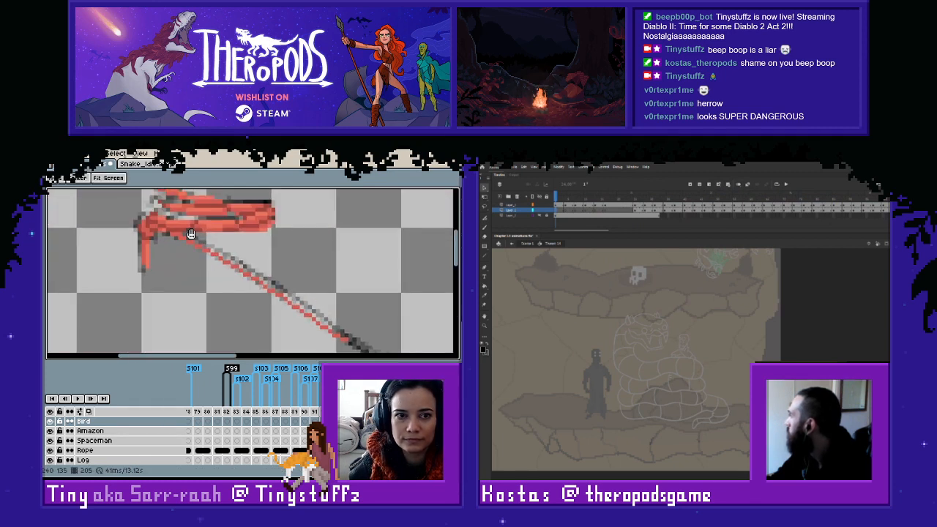
pyautogui.scroll(3, 179, 227)
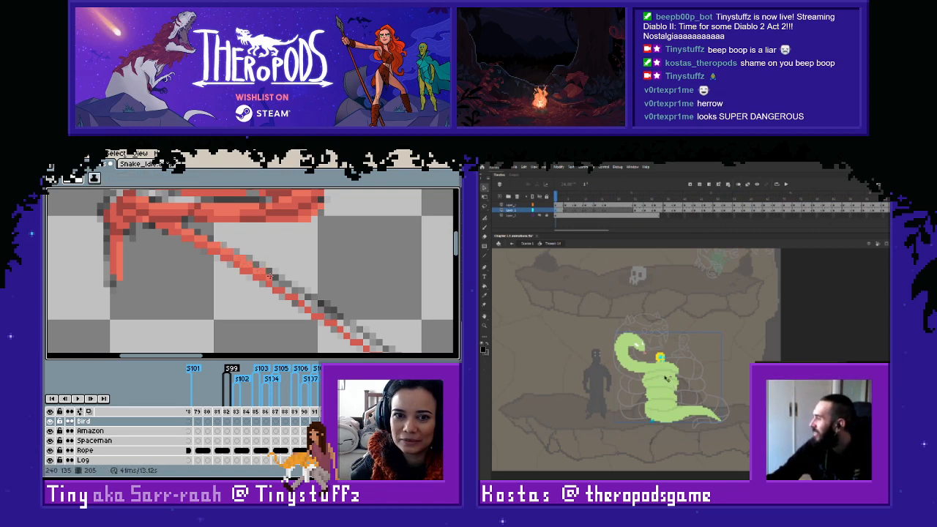
pyautogui.press('Delete')
pyautogui.click(301, 297)
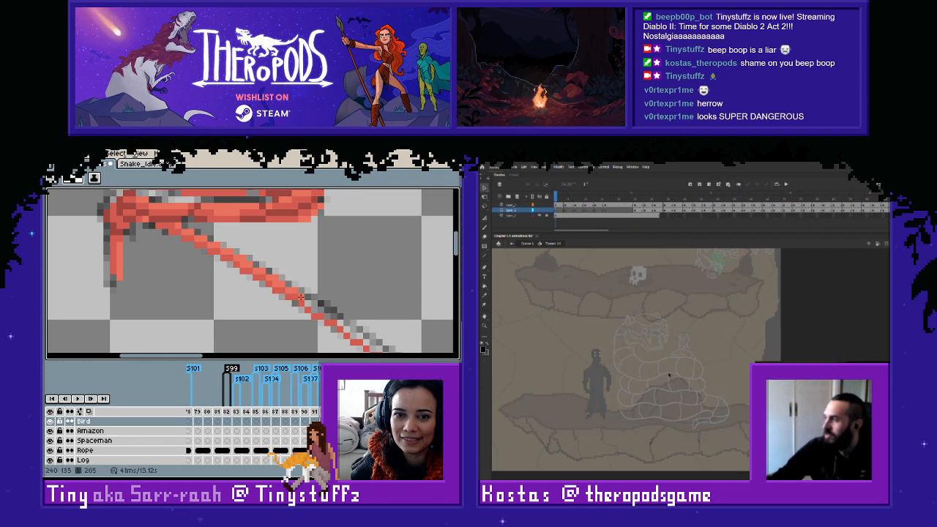
pyautogui.moveTo(308, 304); pyautogui.dragTo(316, 304)
pyautogui.click(326, 310)
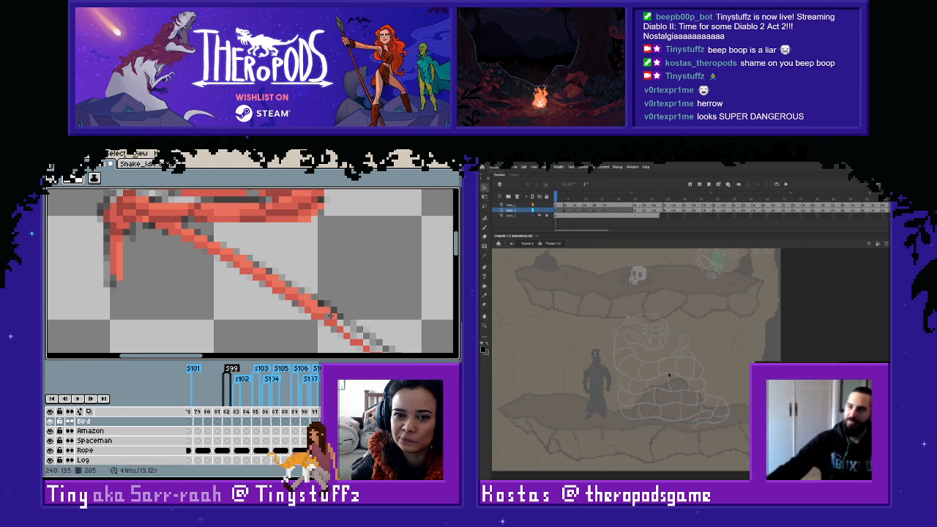
pyautogui.moveTo(359, 330); pyautogui.dragTo(230, 264)
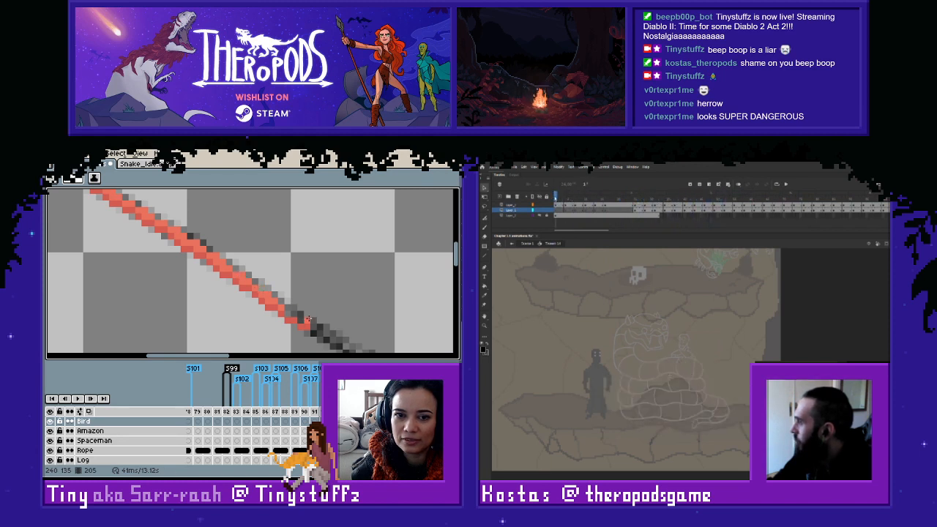
pyautogui.moveTo(295, 314)
pyautogui.mouseDown()
pyautogui.moveTo(304, 320)
pyautogui.moveTo(205, 267)
pyautogui.moveTo(218, 281)
pyautogui.mouseUp()
# - Extend the red line along the lower edge of the sketched rope on frame 205, towards the figure at its end
pyautogui.click(556, 198)
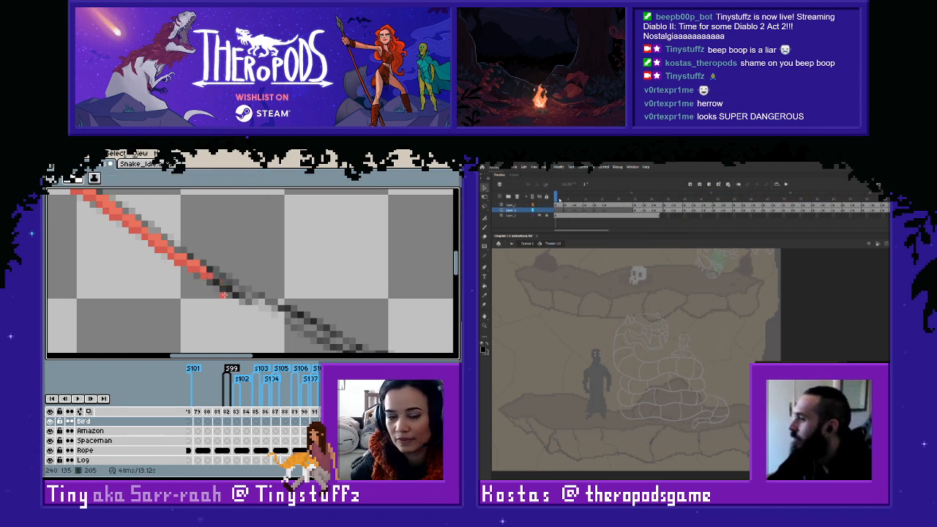
pyautogui.moveTo(229, 291); pyautogui.dragTo(238, 296)
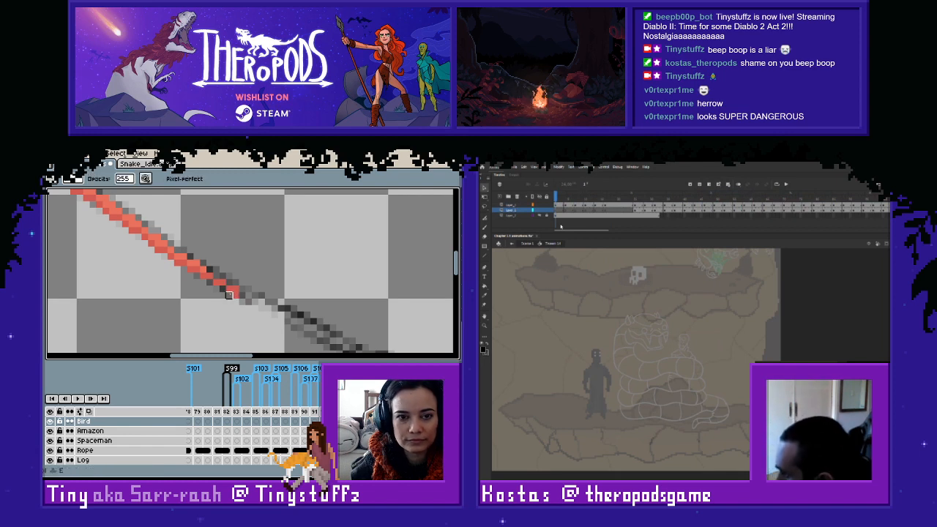
pyautogui.hotkey('ctrl', 'z')
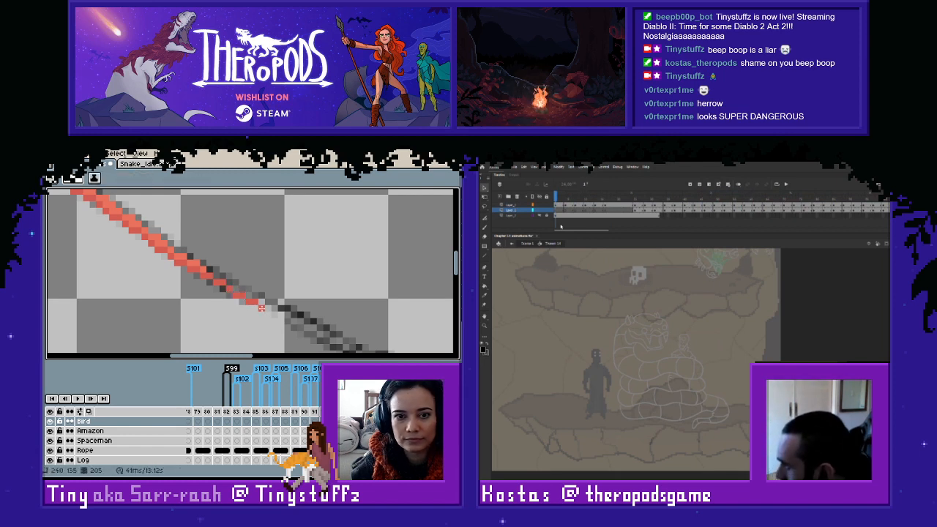
pyautogui.moveTo(256, 305); pyautogui.dragTo(207, 299)
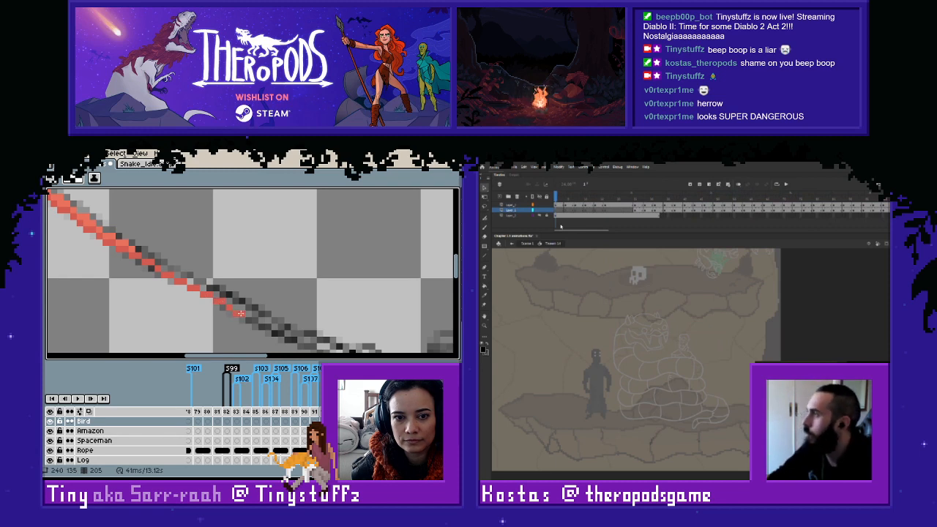
pyautogui.moveTo(248, 319)
pyautogui.mouseDown()
pyautogui.moveTo(293, 340)
pyautogui.moveTo(201, 264)
pyautogui.moveTo(224, 289)
pyautogui.moveTo(275, 308)
pyautogui.mouseUp()
# - Resample the rope's red and thicken the lower half of the line on frame 205 up to the figure
pyautogui.moveTo(199, 261); pyautogui.dragTo(301, 333)
pyautogui.moveTo(158, 255)
pyautogui.mouseDown()
pyautogui.moveTo(305, 339)
pyautogui.moveTo(168, 270)
pyautogui.mouseUp()
pyautogui.press('i')
pyautogui.click(227, 299)
pyautogui.press('Return')
pyautogui.press('b')
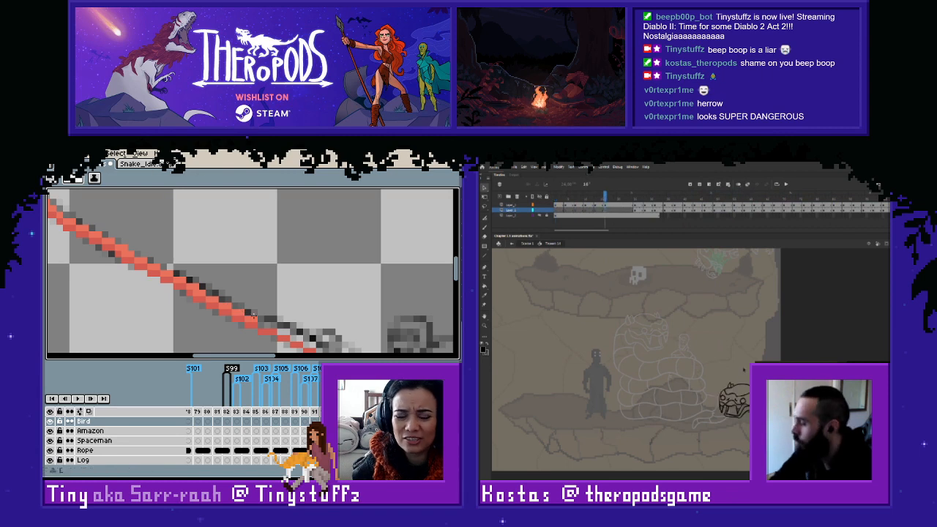
pyautogui.moveTo(242, 312)
pyautogui.mouseDown()
pyautogui.moveTo(178, 275)
pyautogui.moveTo(193, 282)
pyautogui.moveTo(164, 279)
pyautogui.moveTo(196, 292)
pyautogui.mouseUp()
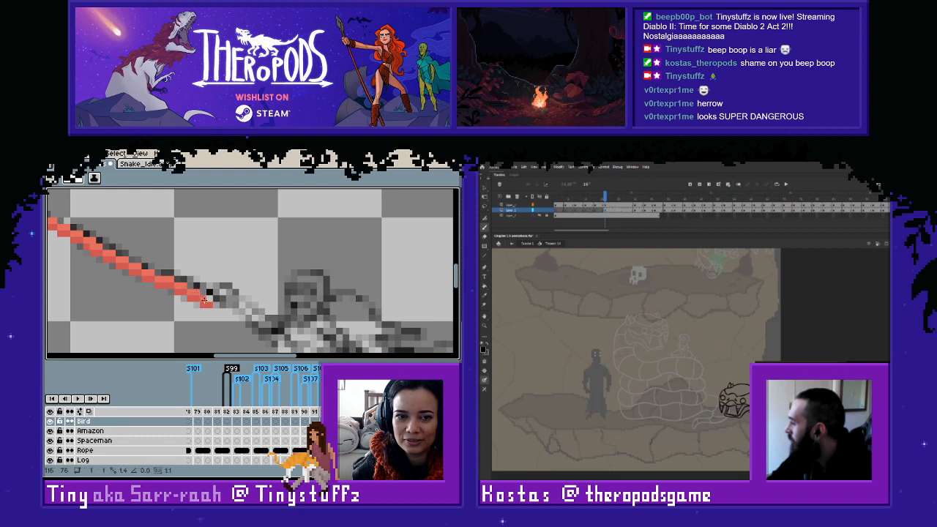
pyautogui.moveTo(180, 259); pyautogui.dragTo(214, 271)
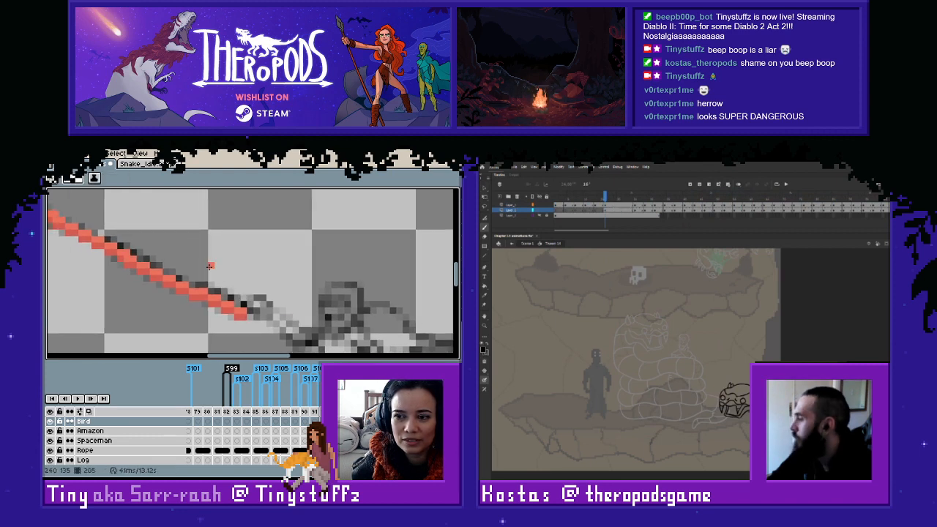
pyautogui.scroll(-2, 209, 266)
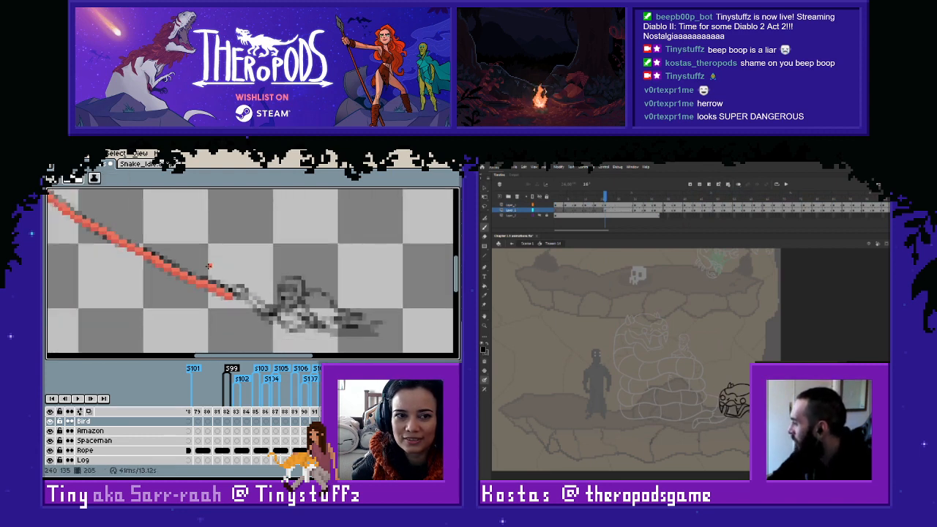
pyautogui.moveTo(97, 219); pyautogui.dragTo(251, 262)
pyautogui.scroll(-1, 286, 286)
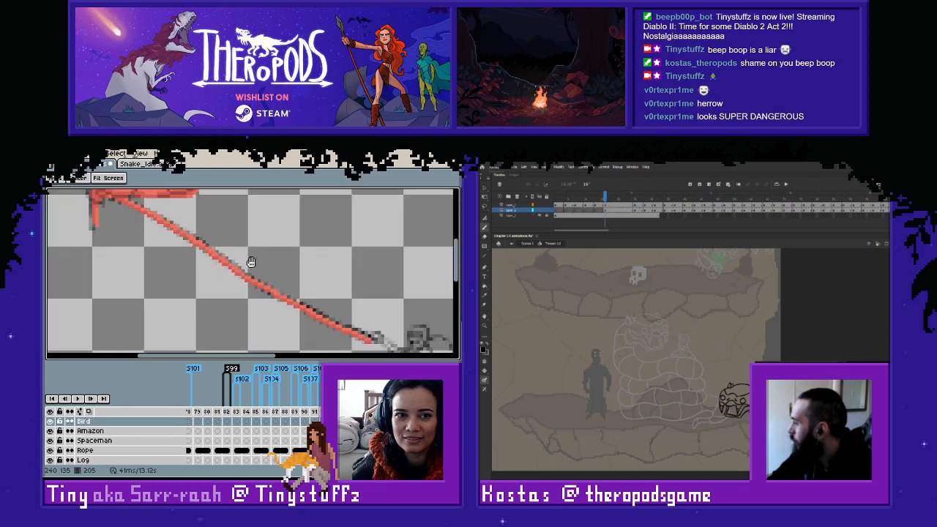
pyautogui.scroll(-1, 251, 262)
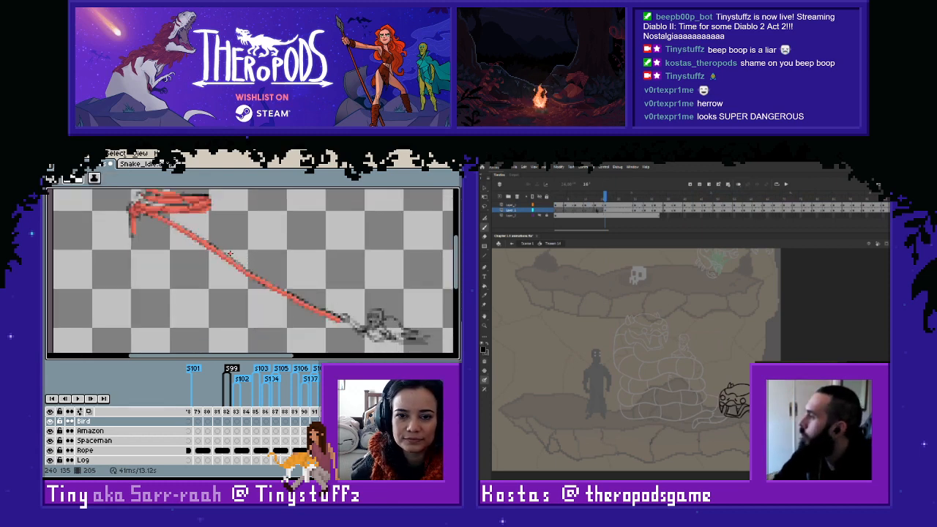
# - On frame 204, sample the rope's red and trace the sketched rope downwards from the knot; turn on onion skinning in Adobe Animate
pyautogui.hotkey('ctrl', 'z')
pyautogui.scroll(2, 164, 229)
pyautogui.moveTo(167, 240); pyautogui.dragTo(181, 293)
pyautogui.press('i')
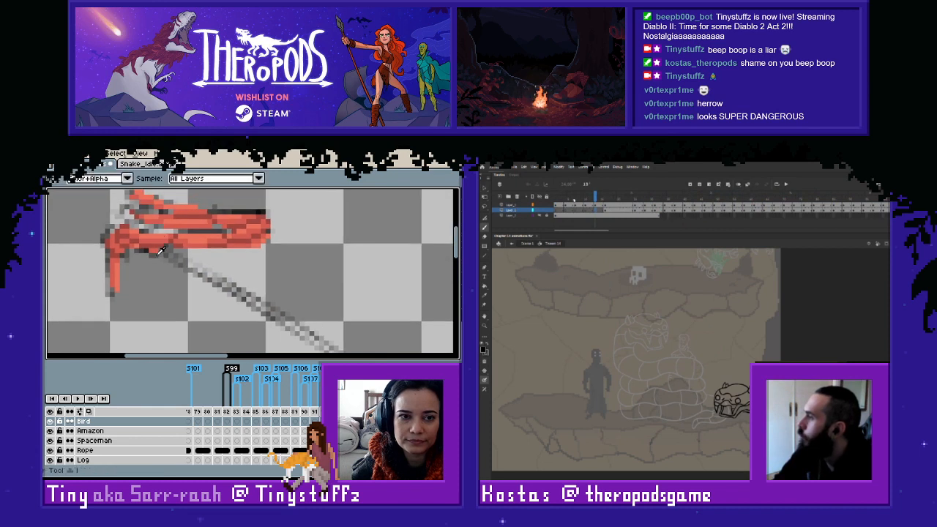
pyautogui.keyDown('alt'); pyautogui.click(162, 251); pyautogui.keyUp('alt')
pyautogui.click(738, 184)
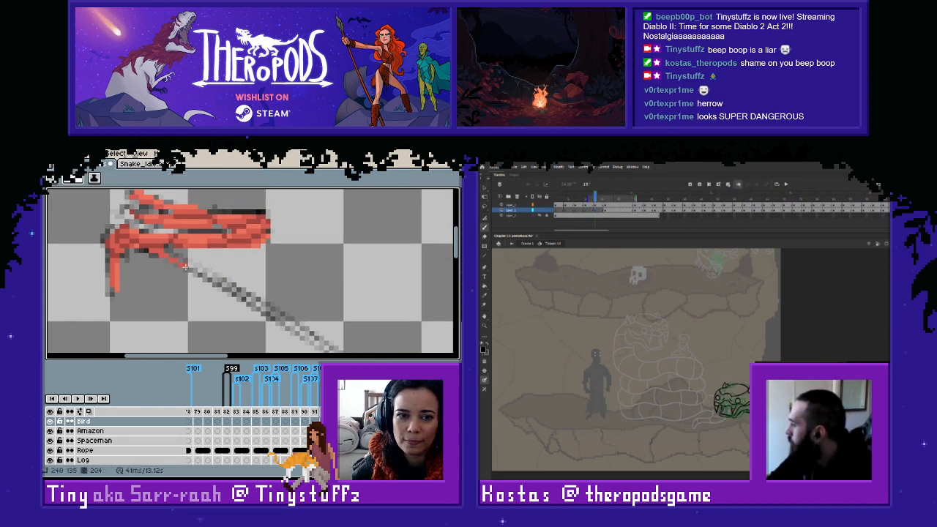
pyautogui.moveTo(186, 268); pyautogui.dragTo(223, 288)
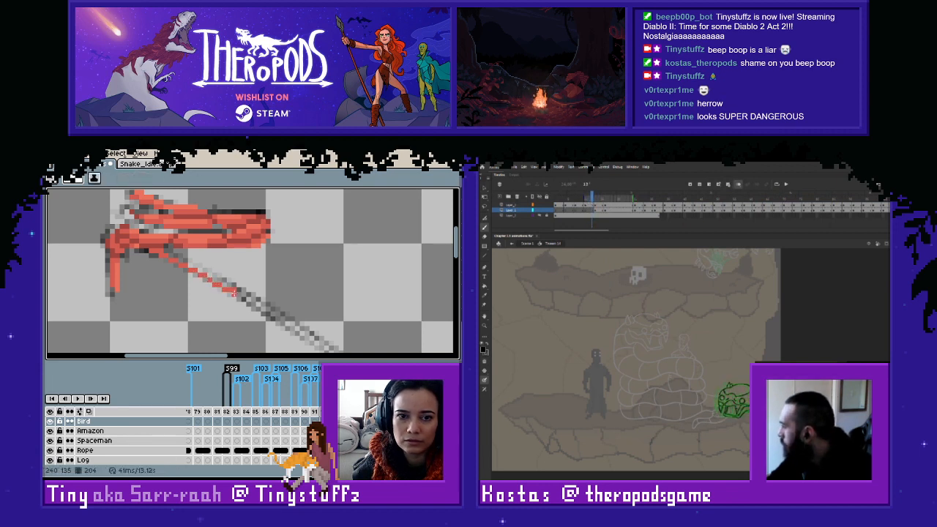
# - Continue the thin red line on frame 204 along the sketch's lower edge until it reaches the figure
pyautogui.moveTo(234, 291)
pyautogui.mouseDown()
pyautogui.moveTo(161, 276)
pyautogui.moveTo(238, 329)
pyautogui.moveTo(131, 259)
pyautogui.moveTo(211, 296)
pyautogui.mouseUp()
pyautogui.press('space')
pyautogui.moveTo(251, 320); pyautogui.dragTo(204, 299)
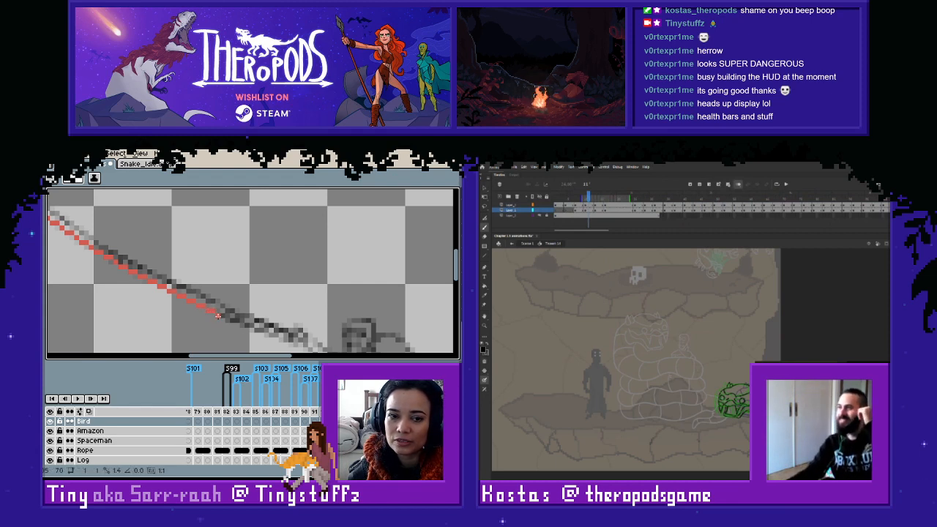
pyautogui.moveTo(228, 320)
pyautogui.mouseDown()
pyautogui.moveTo(253, 326)
pyautogui.moveTo(221, 301)
pyautogui.mouseUp()
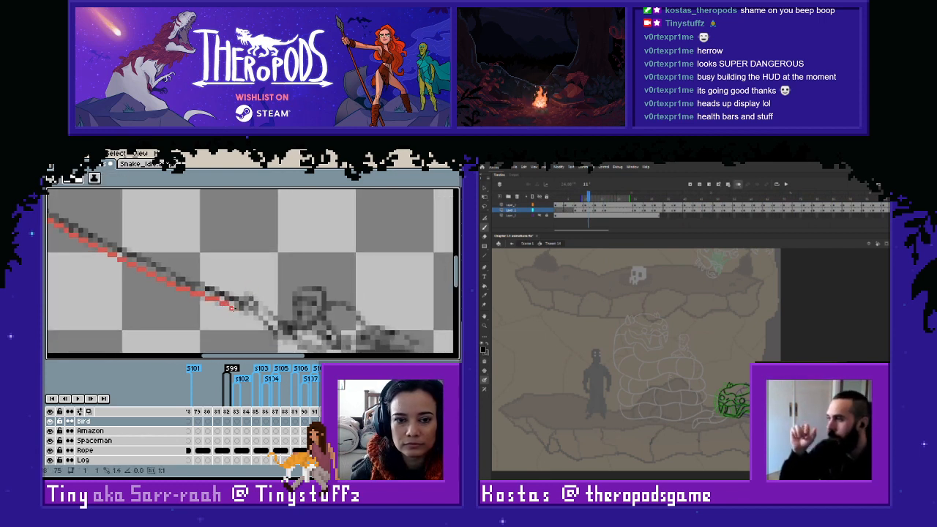
# - Sample the red at the knot and thicken the frame 204 rope line along its full length to the figure
pyautogui.moveTo(171, 237); pyautogui.dragTo(315, 309)
pyautogui.moveTo(153, 246); pyautogui.dragTo(344, 335)
pyautogui.press('alt')
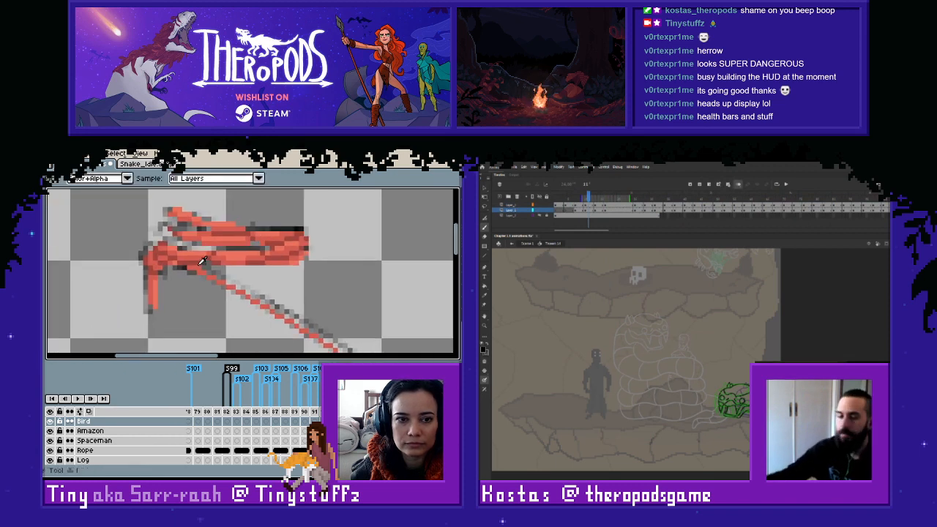
pyautogui.keyDown('alt'); pyautogui.click(202, 255); pyautogui.keyUp('alt')
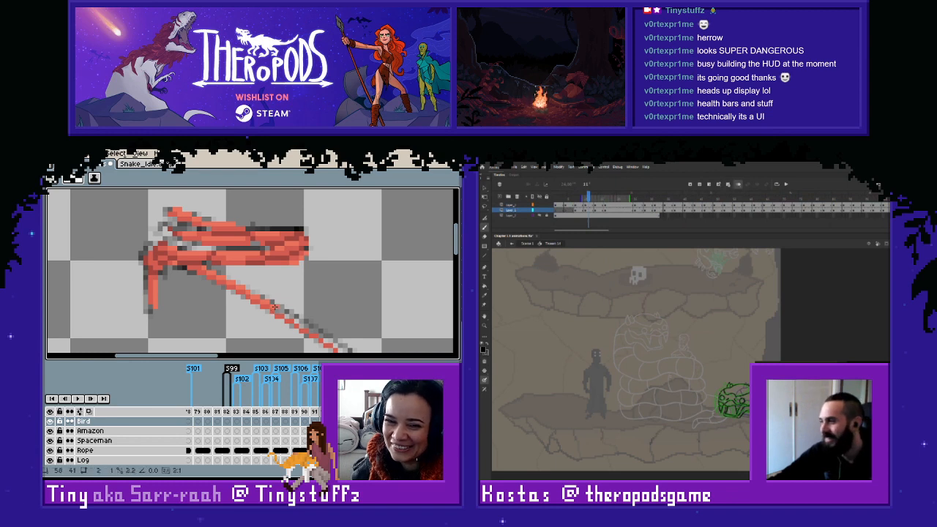
pyautogui.moveTo(292, 315); pyautogui.dragTo(237, 298)
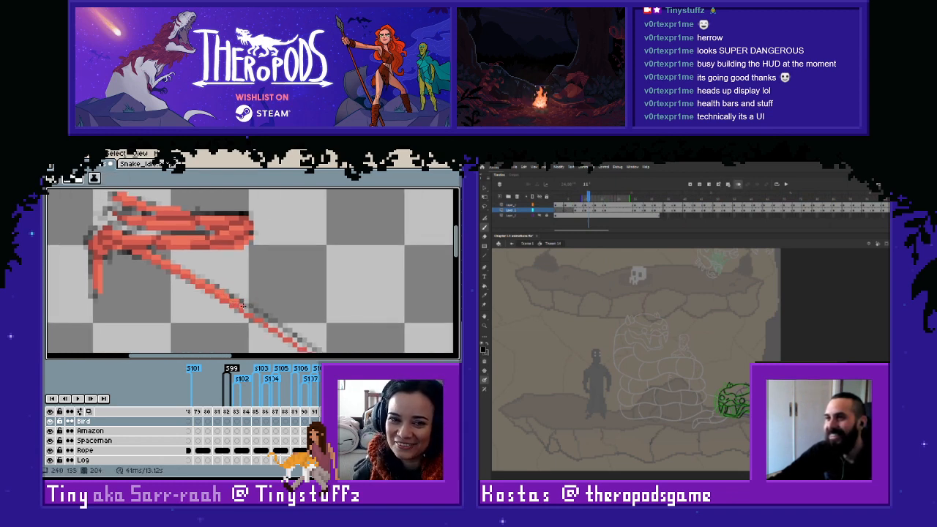
pyautogui.moveTo(254, 315)
pyautogui.mouseDown()
pyautogui.moveTo(270, 314)
pyautogui.moveTo(236, 291)
pyautogui.mouseUp()
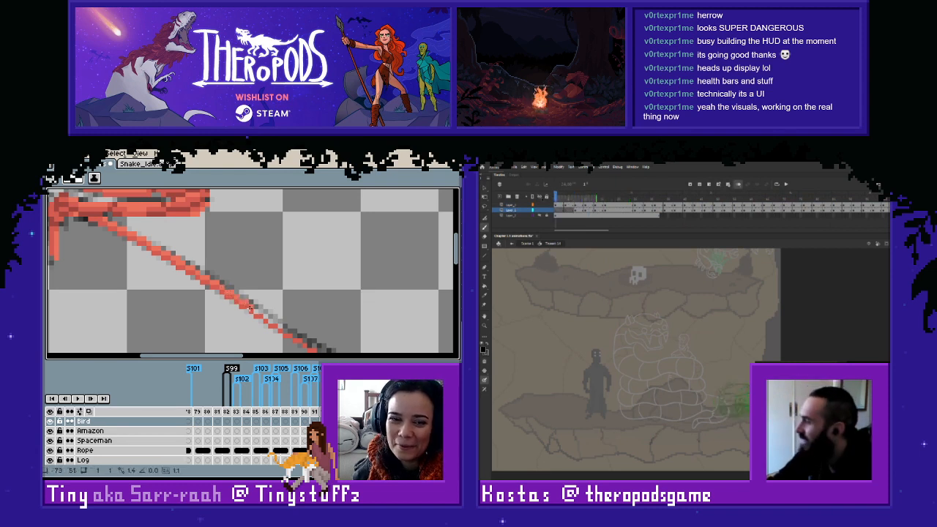
pyautogui.moveTo(275, 321)
pyautogui.mouseDown()
pyautogui.moveTo(298, 334)
pyautogui.moveTo(233, 308)
pyautogui.mouseUp()
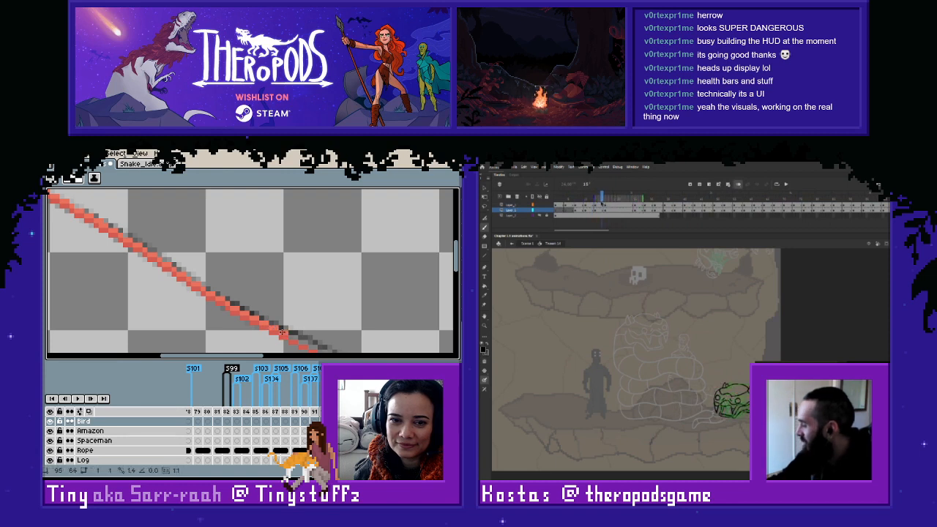
pyautogui.moveTo(312, 346); pyautogui.dragTo(240, 301)
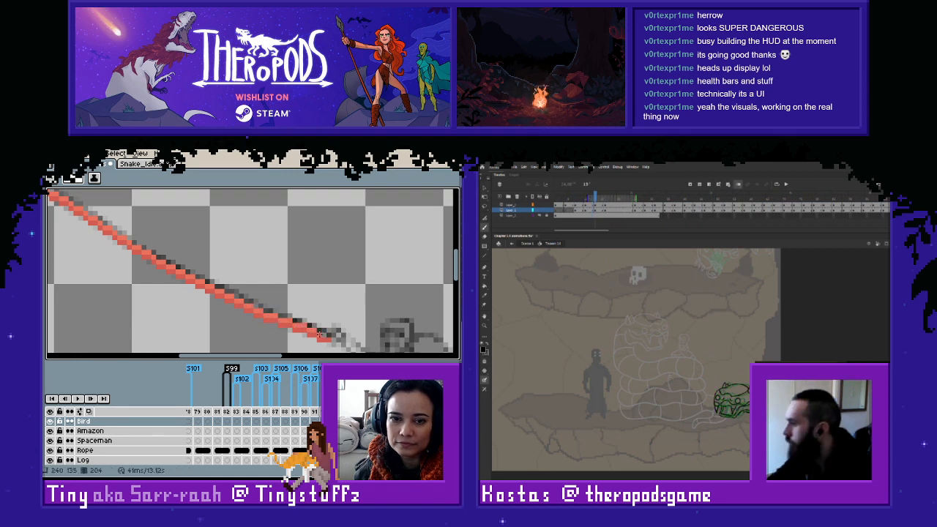
# - Examine the whole rope on frame 204 and flip between it and the neighbouring frame to compare the motion
pyautogui.scroll(-1, 328, 335)
pyautogui.moveTo(279, 292); pyautogui.dragTo(364, 347)
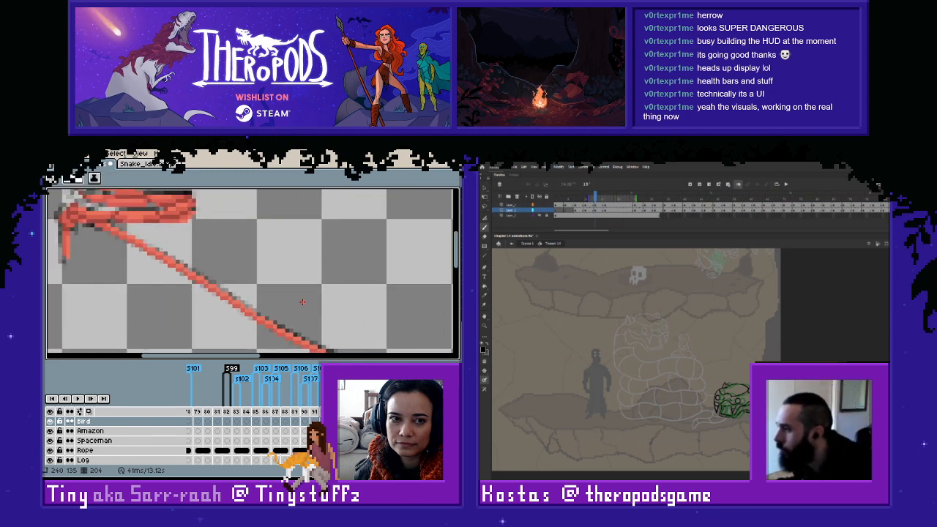
pyautogui.scroll(-1, 302, 303)
pyautogui.moveTo(341, 316); pyautogui.dragTo(272, 275)
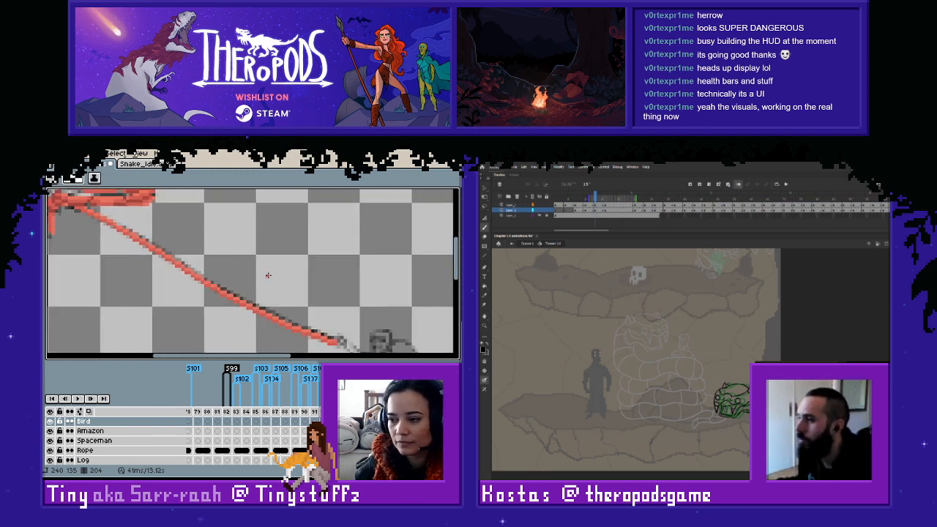
pyautogui.press('Left')
pyautogui.press('Right')
pyautogui.press('Left')
pyautogui.press('Right')
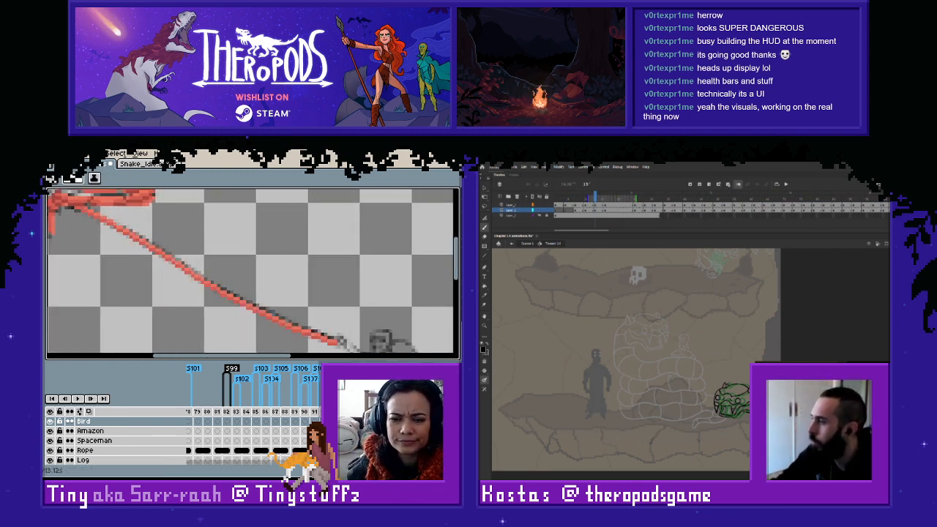
# - Select the red rope line on frame 204 with the Marquee tool and move it from the Bird layer to the Rope layer
pyautogui.press('m')
pyautogui.moveTo(64, 196); pyautogui.dragTo(374, 345)
pyautogui.hotkey('ctrl', 'x')
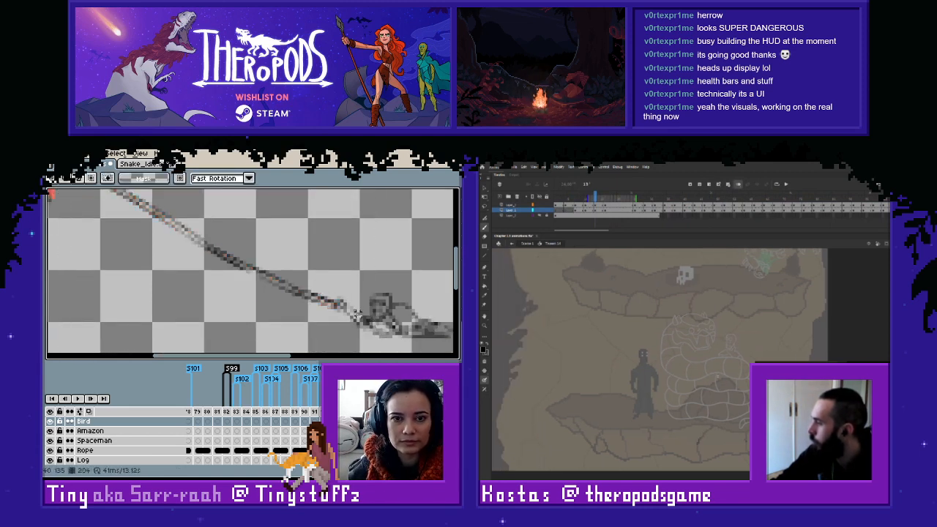
pyautogui.press('Right')
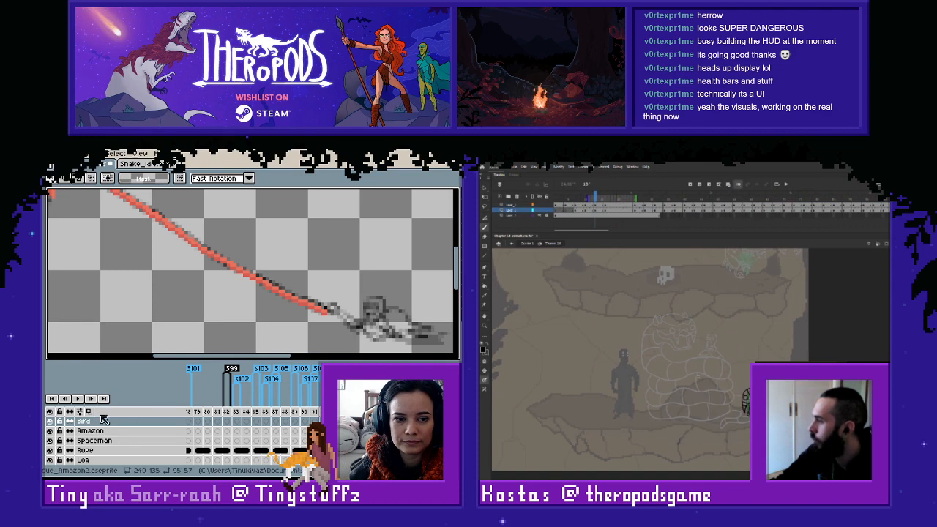
pyautogui.click(51, 421)
pyautogui.click(51, 422)
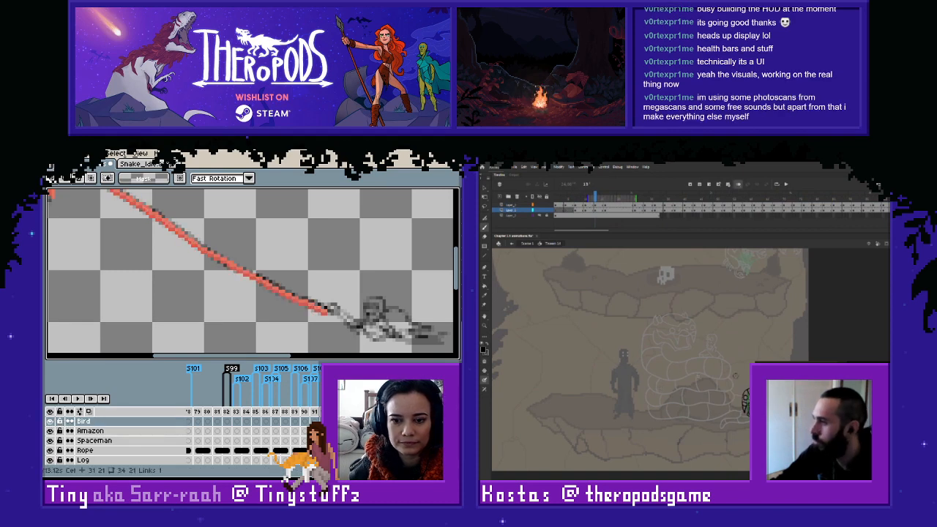
pyautogui.click(227, 450)
pyautogui.hotkey('ctrl', 'v')
pyautogui.press('Return')
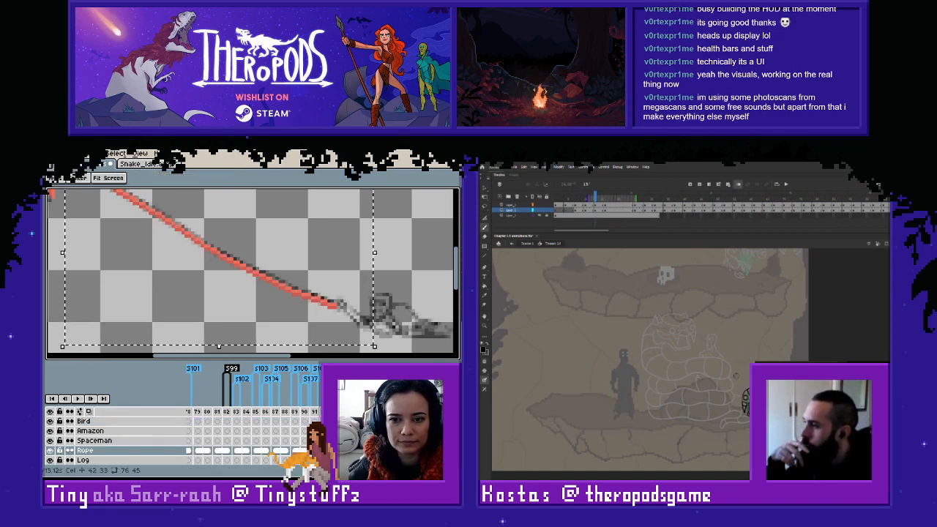
# - Cut the red rope line on frame 205 out of the Bird layer and paste it onto the Rope layer
pyautogui.click(84, 421)
pyautogui.scroll(-1, 325, 301)
pyautogui.click(256, 281)
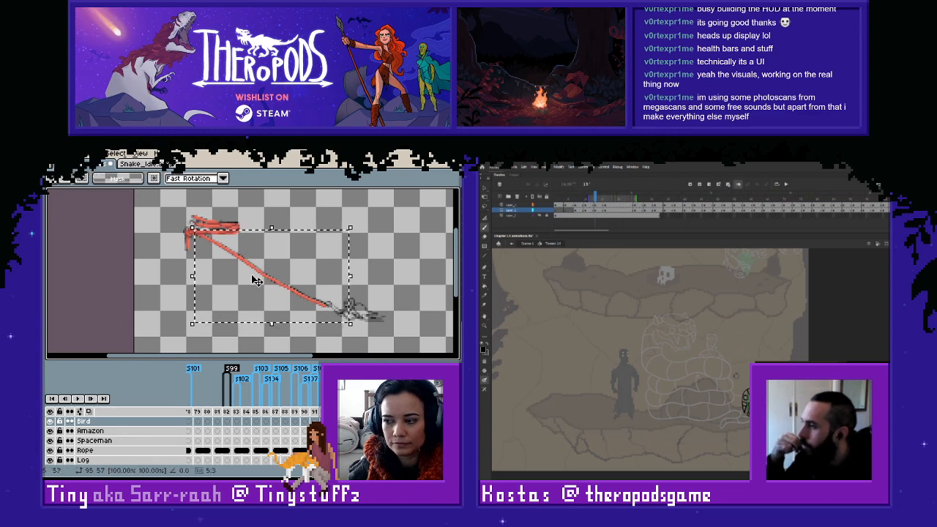
pyautogui.press('Return')
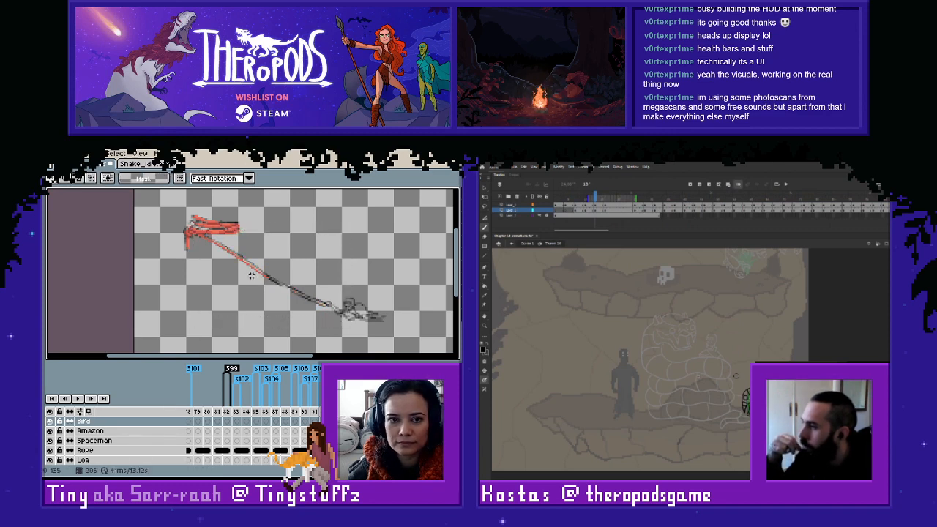
pyautogui.moveTo(350, 322); pyautogui.dragTo(194, 230)
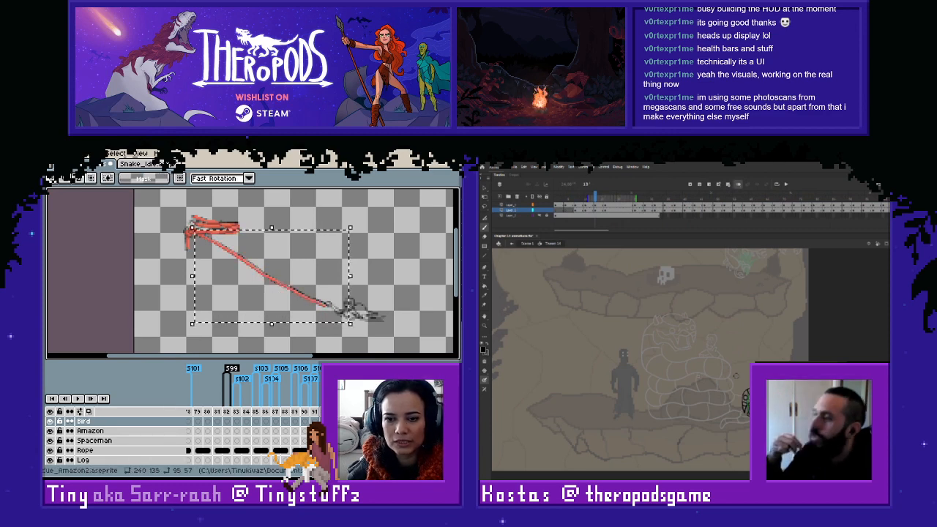
pyautogui.click(271, 286)
pyautogui.hotkey('ctrl', 'x')
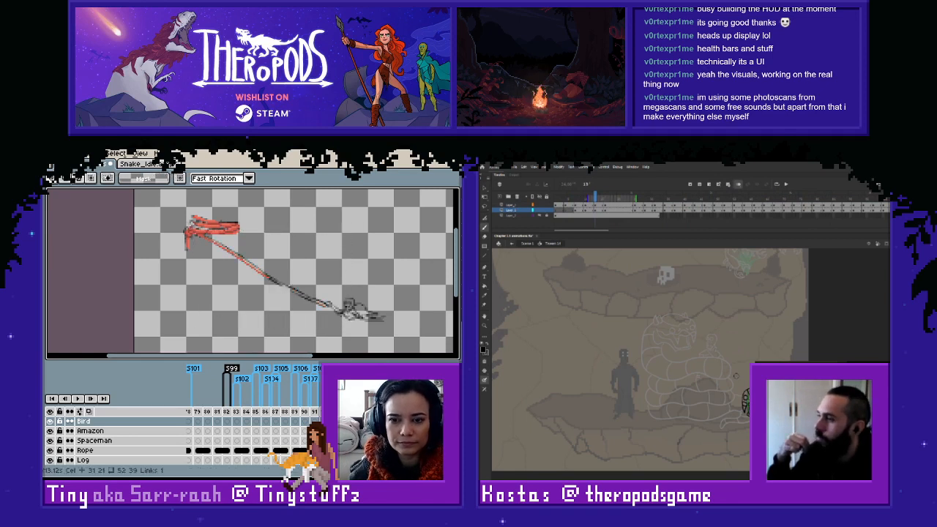
pyautogui.click(89, 451)
pyautogui.hotkey('ctrl', 'v')
pyautogui.press('Return')
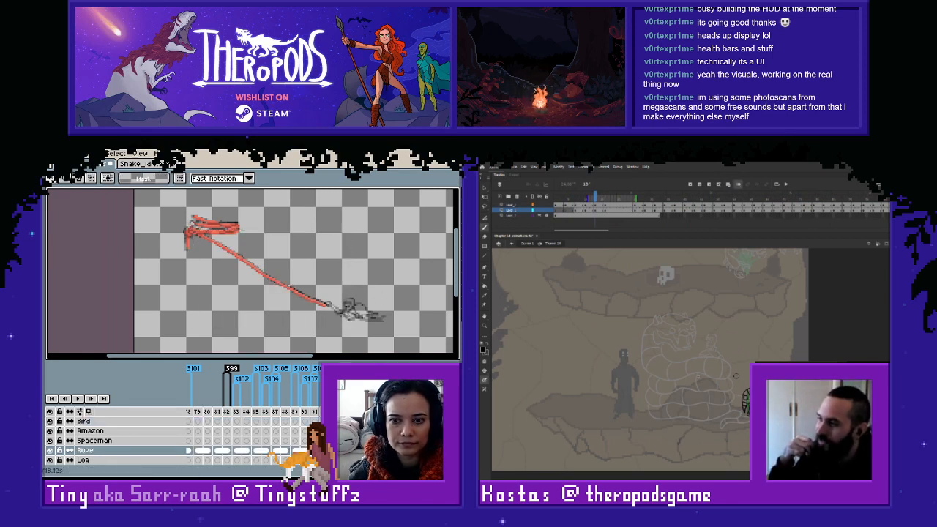
# - Flip back and forth through the neighbouring frames to compare the finished red rope with the sketched motion
pyautogui.press('Right')
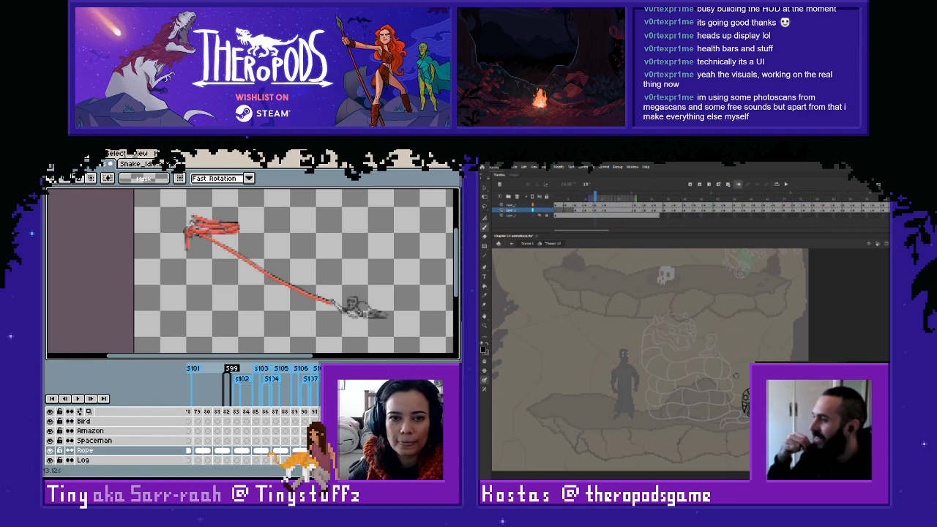
pyautogui.press('Right')
pyautogui.press('Right')
pyautogui.press('Right')
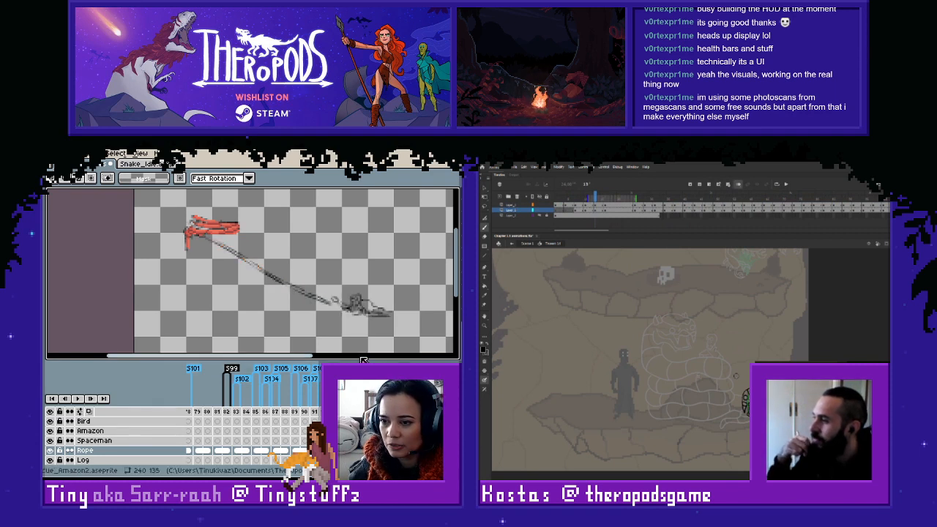
pyautogui.press('Left')
pyautogui.press('Left')
pyautogui.press('Right')
pyautogui.press('Right')
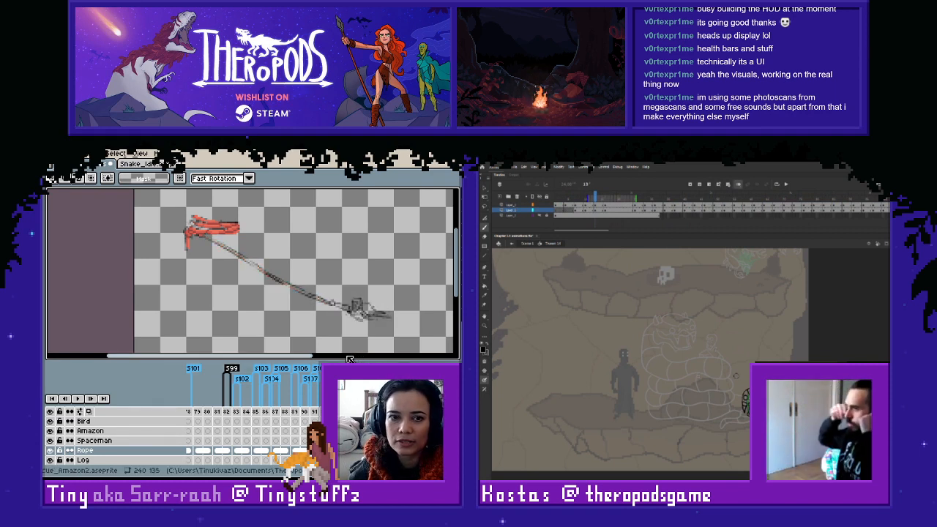
pyautogui.press('Left')
pyautogui.press('Left')
# - Sample the darker red at the knot and start a thin line along the sketch's lower edge on frame 202
pyautogui.press('Right')
pyautogui.press('Right')
pyautogui.press('Right')
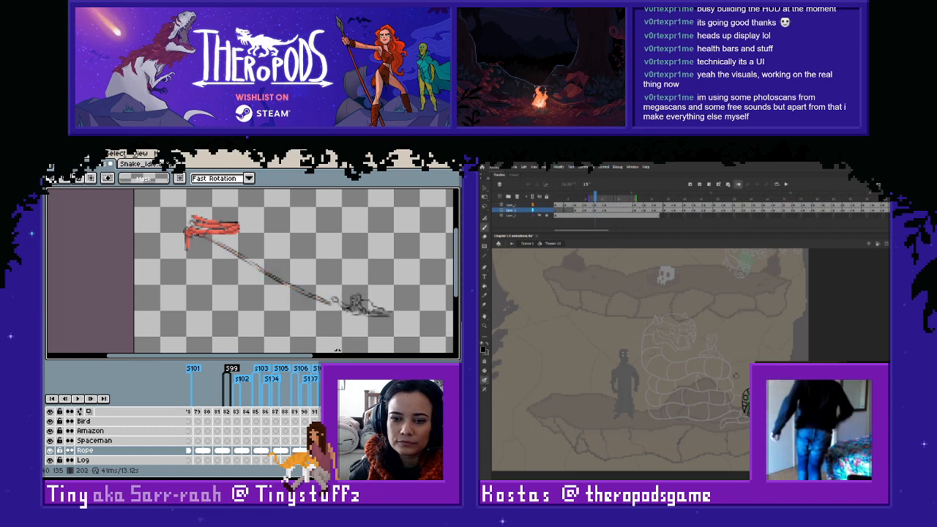
pyautogui.press('Right')
pyautogui.scroll(4, 206, 249)
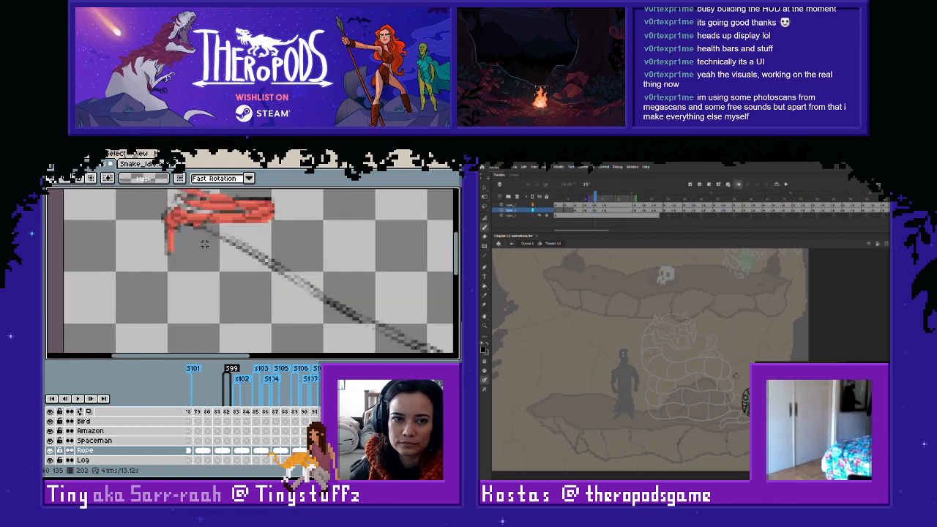
pyautogui.scroll(1, 206, 249)
pyautogui.moveTo(199, 236); pyautogui.dragTo(197, 304)
pyautogui.scroll(-1, 189, 261)
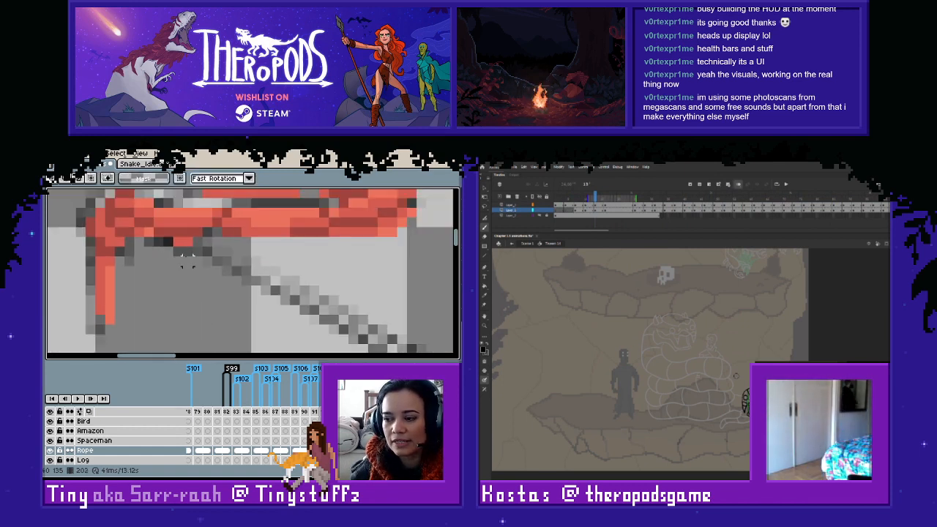
pyautogui.press('i')
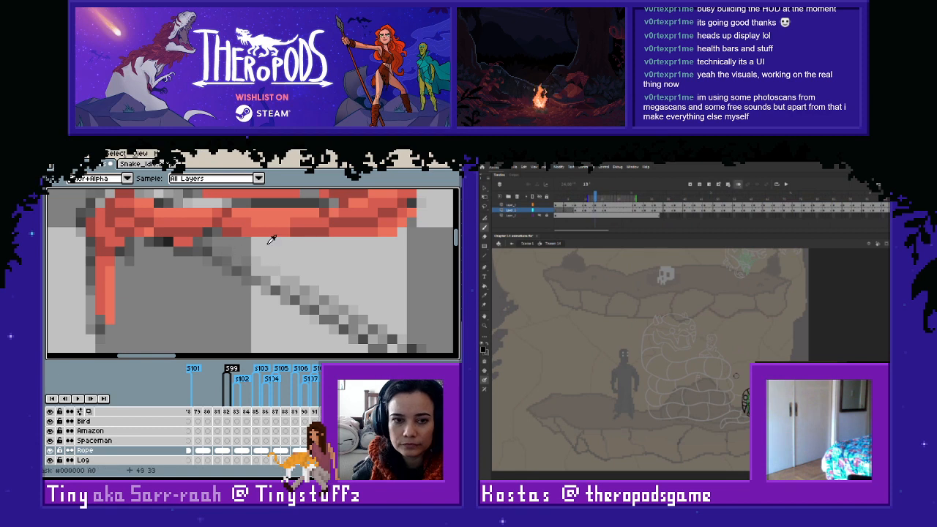
pyautogui.keyDown('alt'); pyautogui.click(188, 243); pyautogui.keyUp('alt')
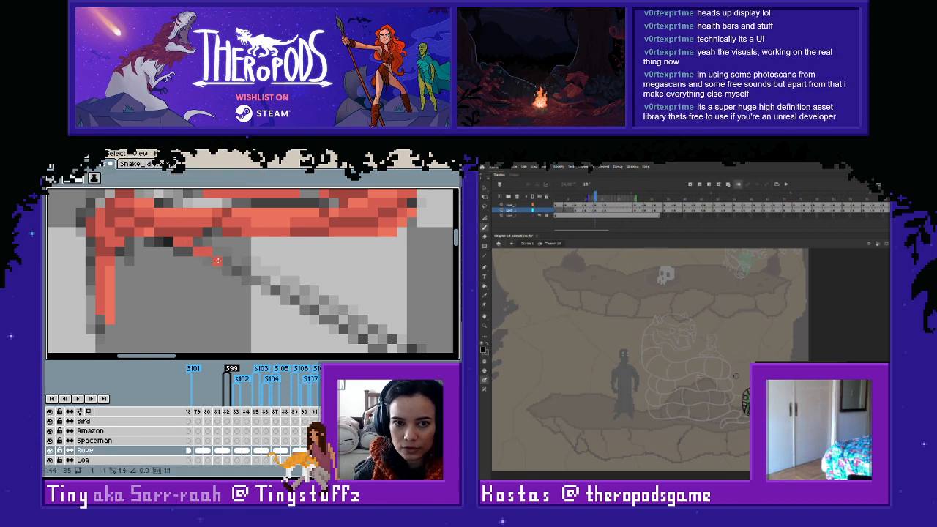
pyautogui.moveTo(213, 256); pyautogui.dragTo(244, 275)
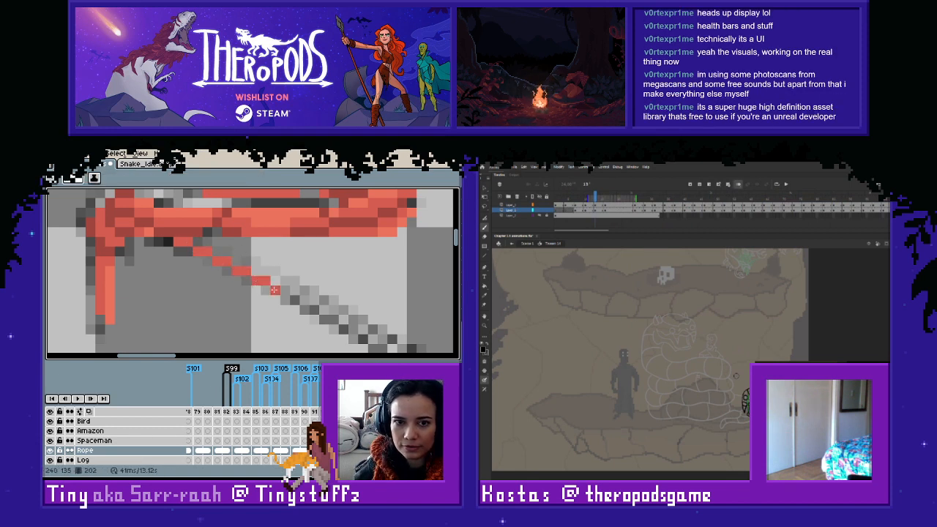
pyautogui.moveTo(275, 290); pyautogui.dragTo(293, 296)
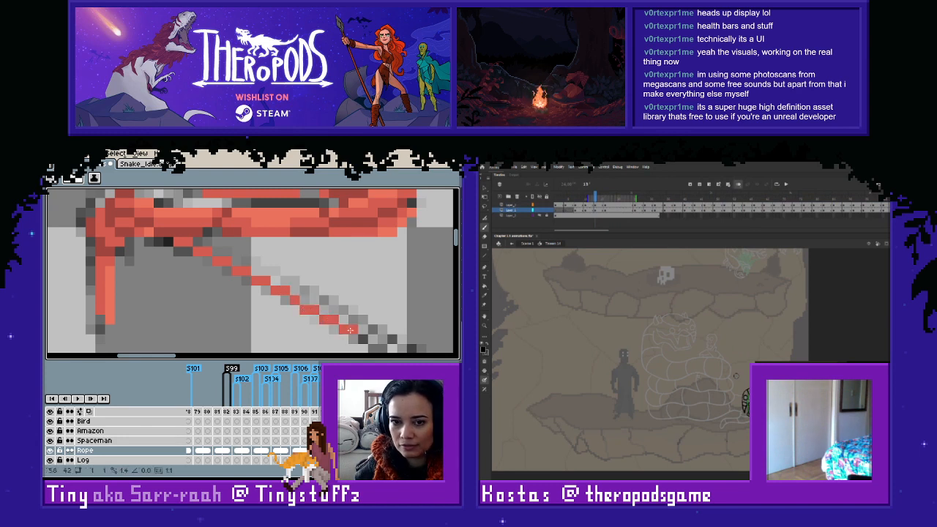
# - Continue the thin red line on frame 202 along the sketch's lower edge until it nears the figure
pyautogui.moveTo(343, 329)
pyautogui.mouseDown()
pyautogui.moveTo(220, 258)
pyautogui.moveTo(241, 283)
pyautogui.moveTo(204, 273)
pyautogui.moveTo(257, 304)
pyautogui.mouseUp()
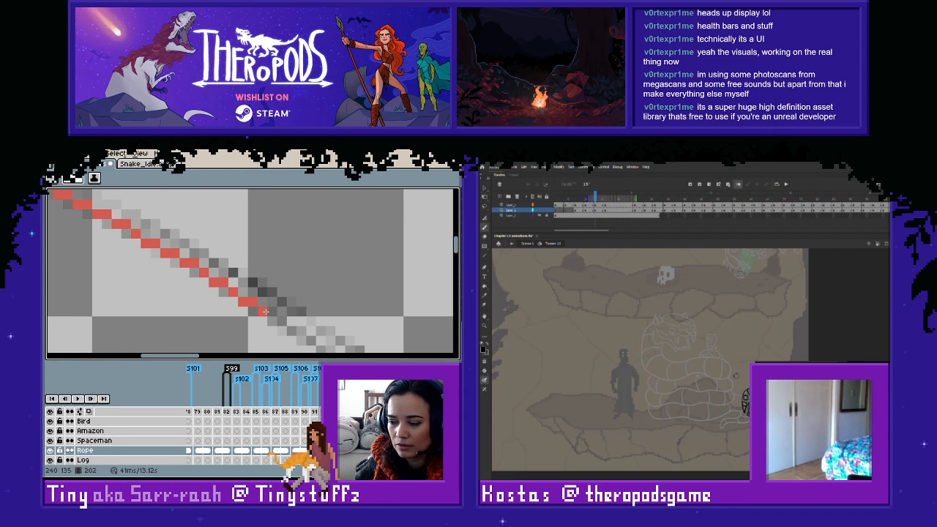
pyautogui.moveTo(265, 311); pyautogui.dragTo(311, 340)
pyautogui.moveTo(322, 335)
pyautogui.mouseDown()
pyautogui.moveTo(188, 271)
pyautogui.moveTo(207, 298)
pyautogui.moveTo(190, 287)
pyautogui.moveTo(251, 327)
pyautogui.moveTo(277, 334)
pyautogui.moveTo(230, 278)
pyautogui.moveTo(217, 287)
pyautogui.moveTo(306, 337)
pyautogui.moveTo(204, 267)
pyautogui.moveTo(228, 304)
pyautogui.moveTo(292, 329)
pyautogui.mouseUp()
pyautogui.press('e')
pyautogui.press('b')
pyautogui.moveTo(300, 339)
pyautogui.mouseDown()
pyautogui.moveTo(281, 306)
pyautogui.moveTo(233, 307)
pyautogui.moveTo(277, 324)
pyautogui.mouseUp()
pyautogui.moveTo(279, 334)
pyautogui.mouseDown()
pyautogui.moveTo(325, 339)
pyautogui.moveTo(224, 299)
pyautogui.moveTo(287, 318)
pyautogui.moveTo(247, 305)
pyautogui.mouseUp()
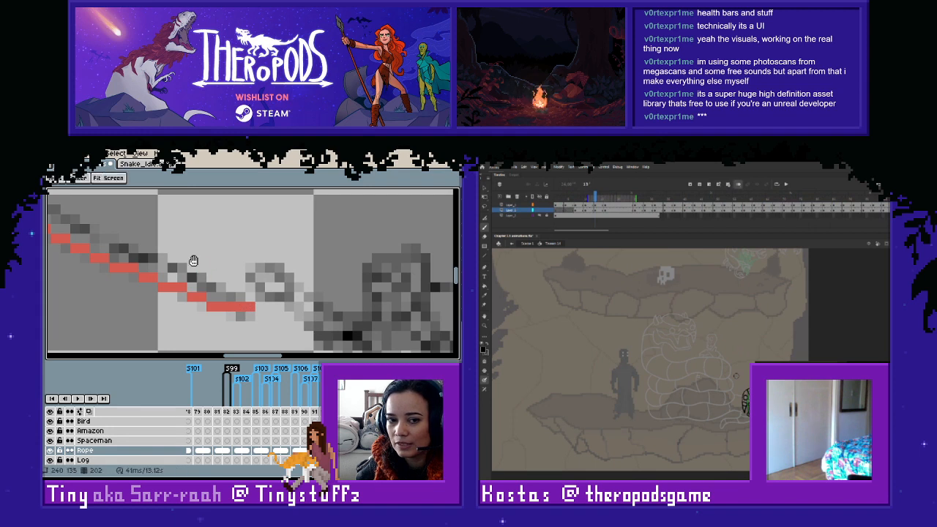
# - Sample the lighter red at the knot and thicken the frame 202 rope along its upper side to the figure
pyautogui.moveTo(95, 207); pyautogui.dragTo(395, 353)
pyautogui.moveTo(55, 202); pyautogui.dragTo(370, 343)
pyautogui.moveTo(213, 259); pyautogui.dragTo(358, 356)
pyautogui.moveTo(232, 257)
pyautogui.mouseDown()
pyautogui.moveTo(287, 295)
pyautogui.moveTo(219, 268)
pyautogui.moveTo(224, 278)
pyautogui.moveTo(340, 337)
pyautogui.moveTo(283, 286)
pyautogui.moveTo(226, 276)
pyautogui.moveTo(222, 297)
pyautogui.mouseUp()
pyautogui.press('i')
pyautogui.keyDown('alt'); pyautogui.click(297, 249); pyautogui.keyUp('alt')
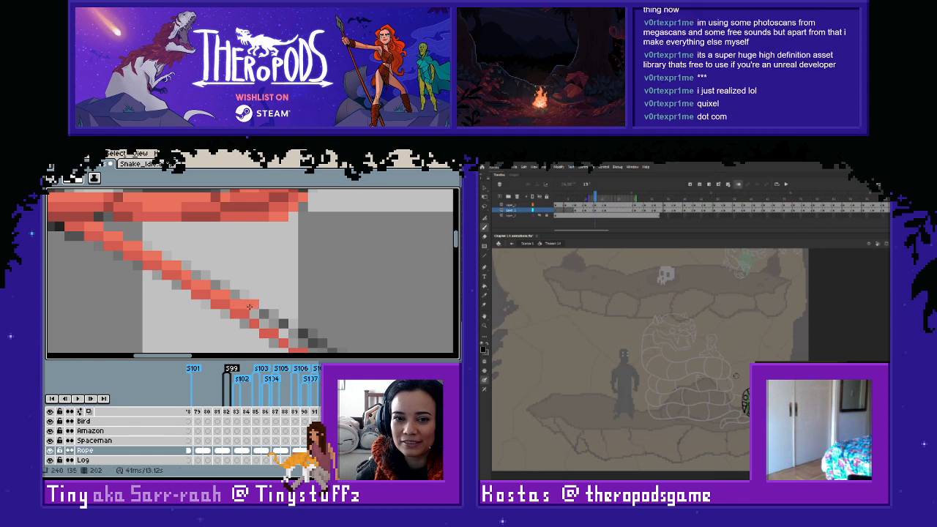
pyautogui.moveTo(237, 304)
pyautogui.mouseDown()
pyautogui.moveTo(274, 324)
pyautogui.moveTo(190, 283)
pyautogui.mouseUp()
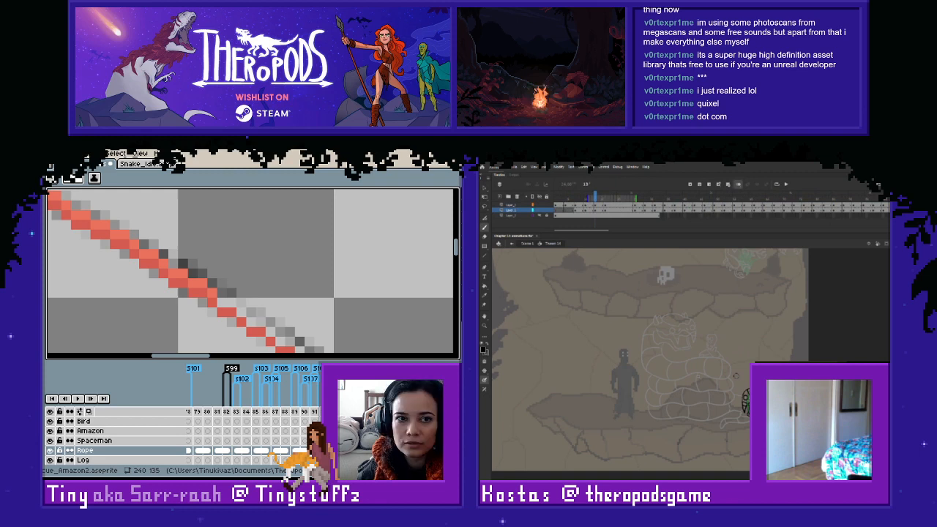
pyautogui.moveTo(342, 348)
pyautogui.mouseDown()
pyautogui.moveTo(254, 267)
pyautogui.moveTo(312, 312)
pyautogui.mouseUp()
pyautogui.moveTo(192, 267)
pyautogui.mouseDown()
pyautogui.moveTo(300, 334)
pyautogui.moveTo(181, 249)
pyautogui.mouseUp()
pyautogui.moveTo(183, 250)
pyautogui.mouseDown()
pyautogui.moveTo(286, 309)
pyautogui.moveTo(270, 269)
pyautogui.moveTo(328, 305)
pyautogui.moveTo(307, 313)
pyautogui.moveTo(267, 296)
pyautogui.moveTo(334, 325)
pyautogui.moveTo(260, 276)
pyautogui.moveTo(297, 284)
pyautogui.mouseUp()
pyautogui.scroll(-3, 293, 285)
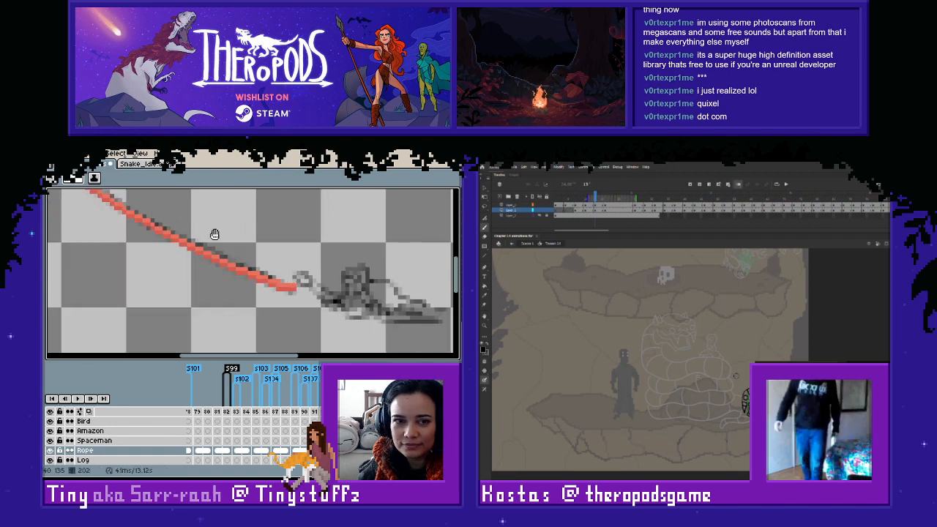
pyautogui.moveTo(215, 232); pyautogui.dragTo(304, 276)
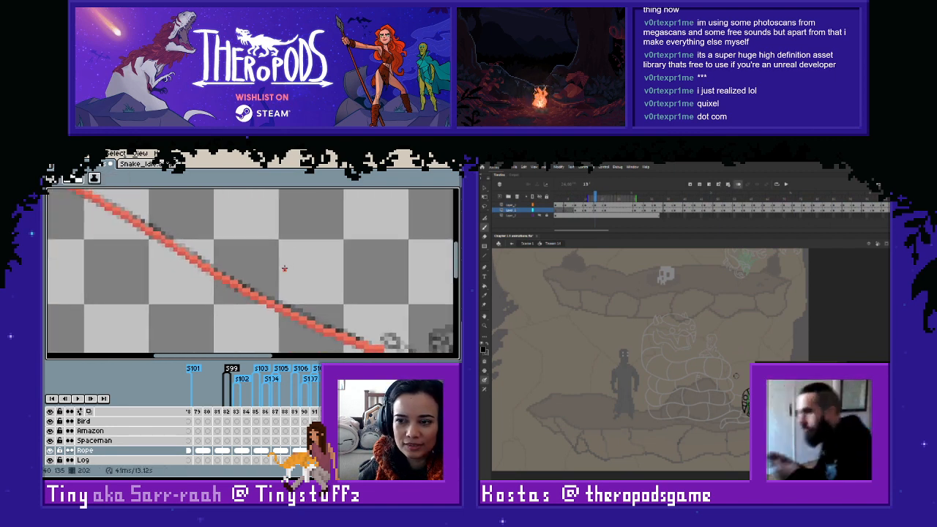
pyautogui.moveTo(377, 288)
pyautogui.mouseDown()
pyautogui.moveTo(297, 259)
pyautogui.moveTo(318, 272)
pyautogui.mouseUp()
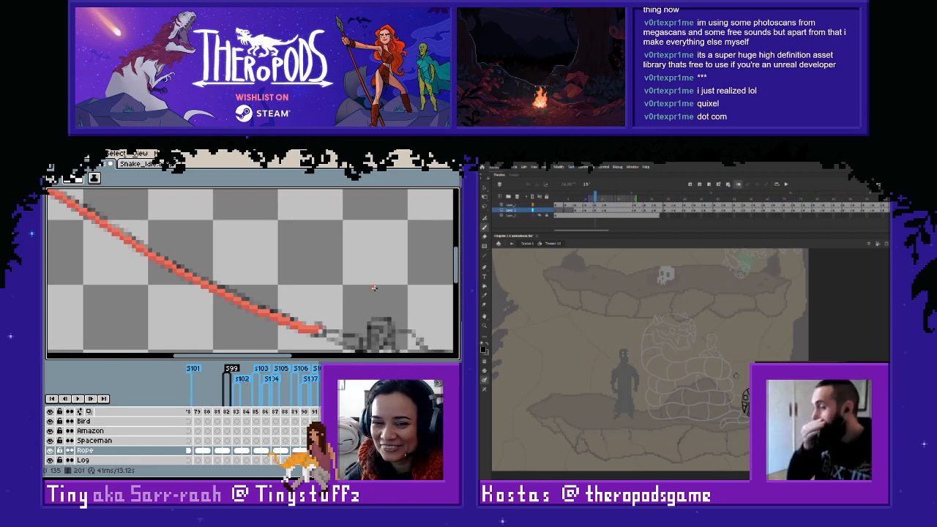
# - Start the thin darker red line on frame 200 from the knot along the lower edge of the sketched rope
pyautogui.scroll(-3, 376, 283)
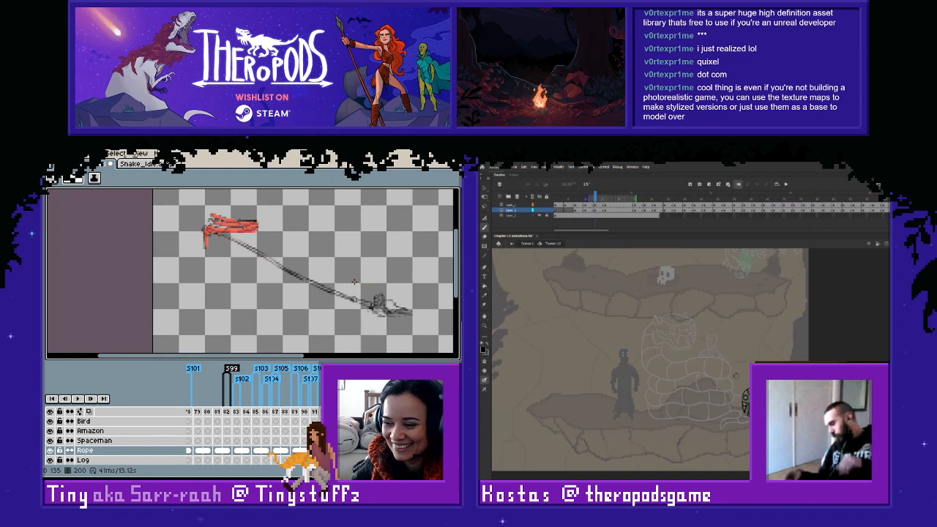
pyautogui.scroll(5, 279, 274)
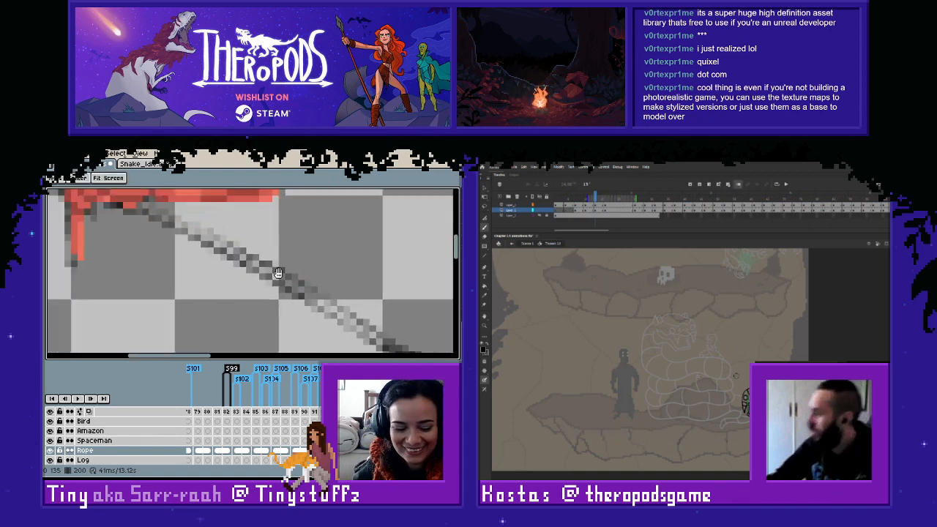
pyautogui.moveTo(278, 273); pyautogui.dragTo(326, 301)
pyautogui.scroll(1, 204, 225)
pyautogui.keyDown('alt'); pyautogui.click(173, 229); pyautogui.keyUp('alt')
pyautogui.click(183, 244)
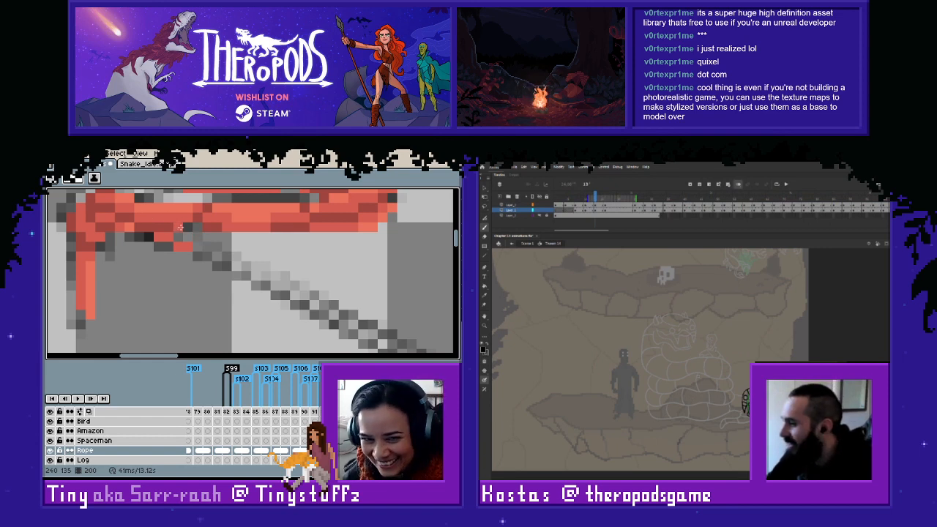
pyautogui.moveTo(197, 256)
pyautogui.mouseDown()
pyautogui.moveTo(220, 273)
pyautogui.moveTo(332, 317)
pyautogui.moveTo(369, 345)
pyautogui.moveTo(201, 285)
pyautogui.mouseUp()
pyautogui.click(311, 315)
pyautogui.click(353, 335)
pyautogui.click(369, 345)
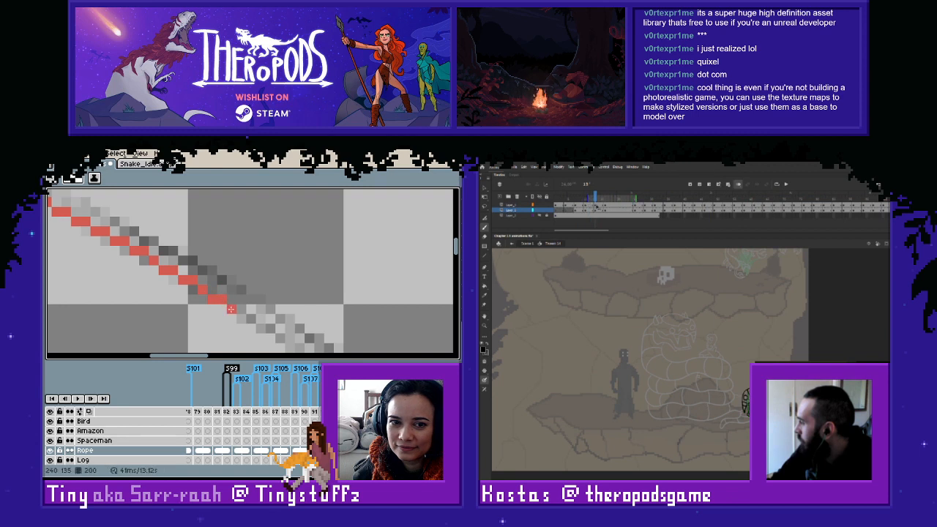
# - Extend the thin red line on frame 200 along the middle stretch of the sketched rope
pyautogui.moveTo(216, 301)
pyautogui.mouseDown()
pyautogui.moveTo(293, 341)
pyautogui.moveTo(286, 318)
pyautogui.moveTo(200, 271)
pyautogui.moveTo(186, 289)
pyautogui.moveTo(259, 338)
pyautogui.moveTo(243, 304)
pyautogui.mouseUp()
pyautogui.press('b')
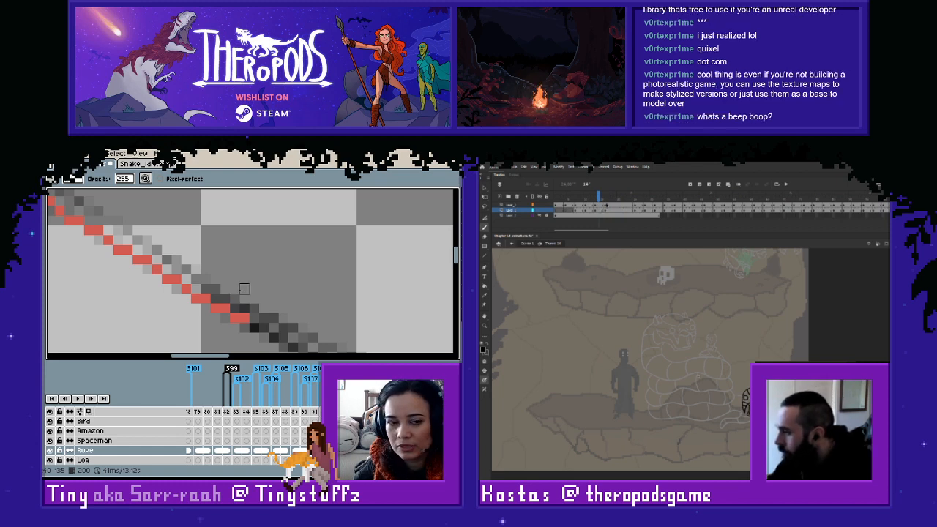
pyautogui.press('h')
pyautogui.moveTo(287, 316); pyautogui.dragTo(234, 281)
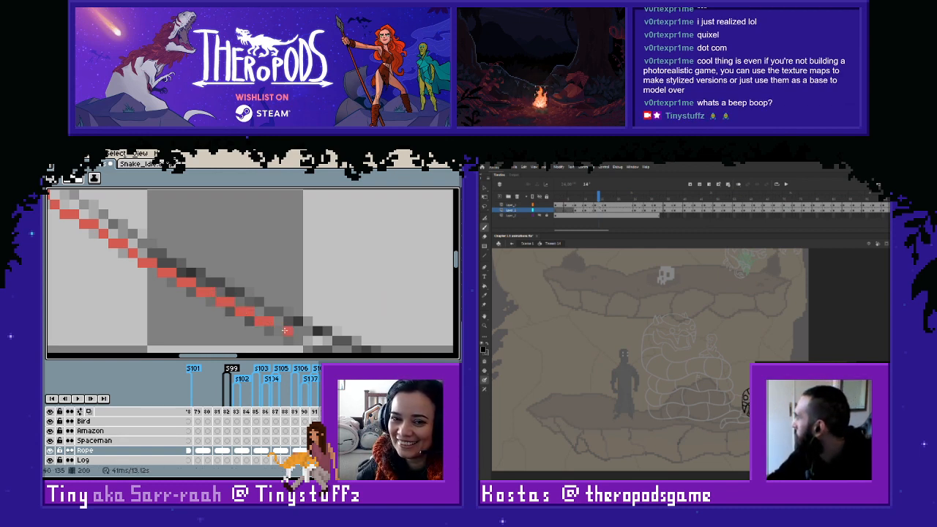
pyautogui.press('space')
pyautogui.moveTo(339, 325)
pyautogui.mouseDown()
pyautogui.moveTo(277, 292)
pyautogui.moveTo(240, 309)
pyautogui.moveTo(299, 340)
pyautogui.moveTo(251, 262)
pyautogui.moveTo(213, 280)
pyautogui.moveTo(315, 320)
pyautogui.moveTo(348, 317)
pyautogui.moveTo(235, 281)
pyautogui.mouseUp()
pyautogui.press('space')
pyautogui.press('space')
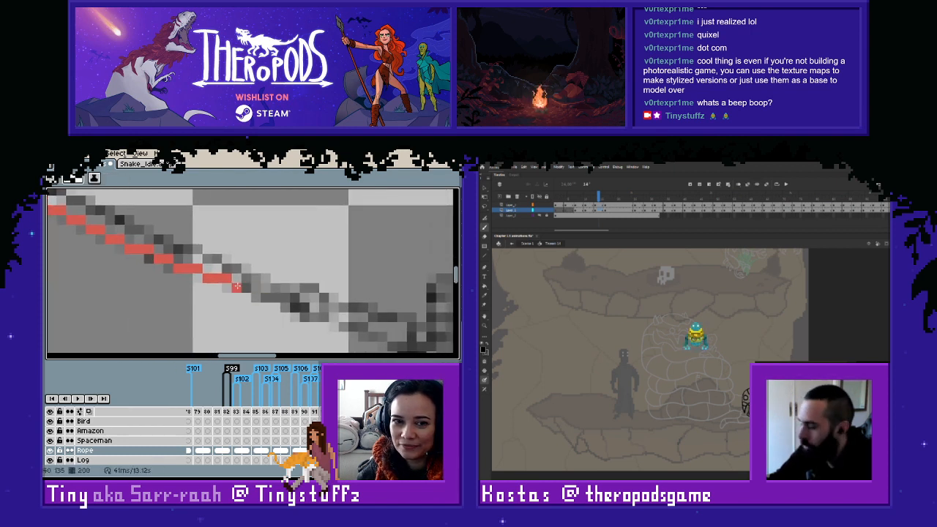
# - Switch to Animate, enlarge the teal and yellow robot sprite placed over the snake, and delete it
pyautogui.press('v')
pyautogui.rightClick(695, 336)
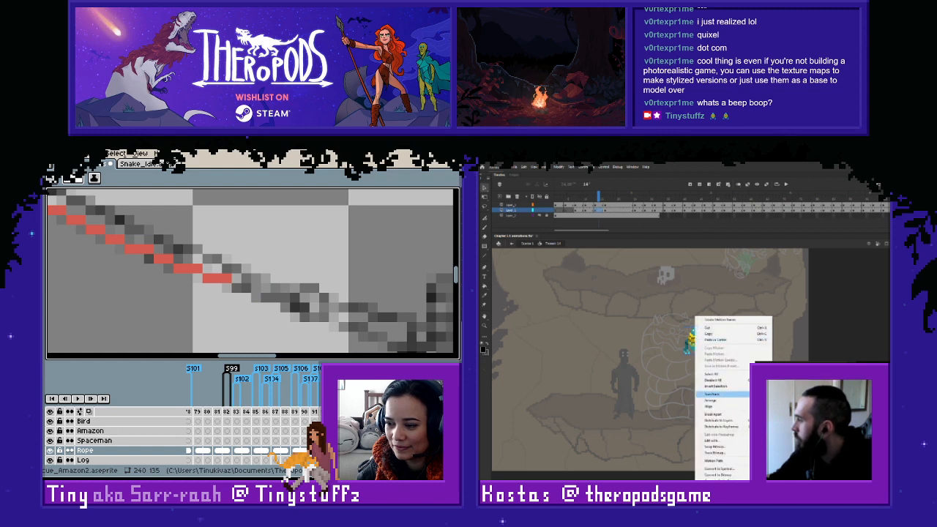
pyautogui.click(714, 394)
pyautogui.moveTo(708, 356); pyautogui.dragTo(732, 383)
pyautogui.click(758, 381)
pyautogui.moveTo(696, 340)
pyautogui.mouseDown()
pyautogui.moveTo(615, 341)
pyautogui.moveTo(702, 340)
pyautogui.moveTo(677, 340)
pyautogui.mouseUp()
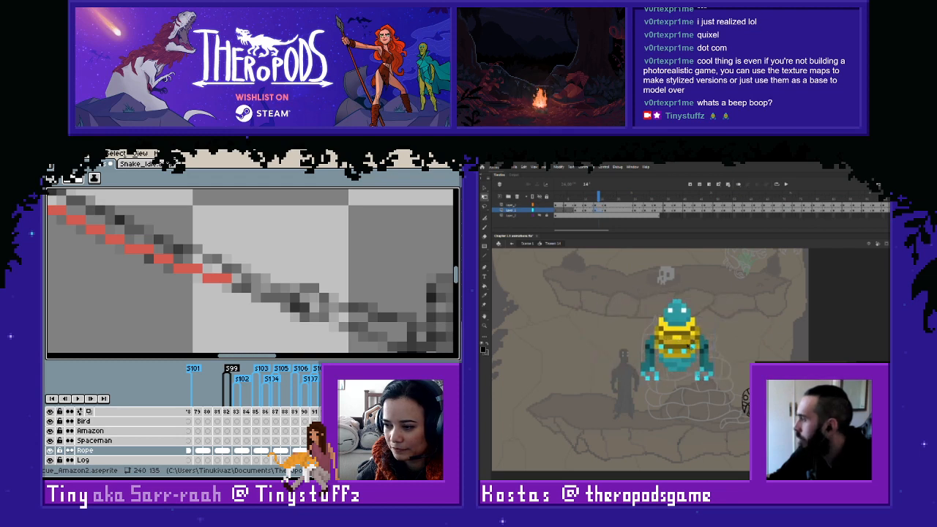
pyautogui.press('Delete')
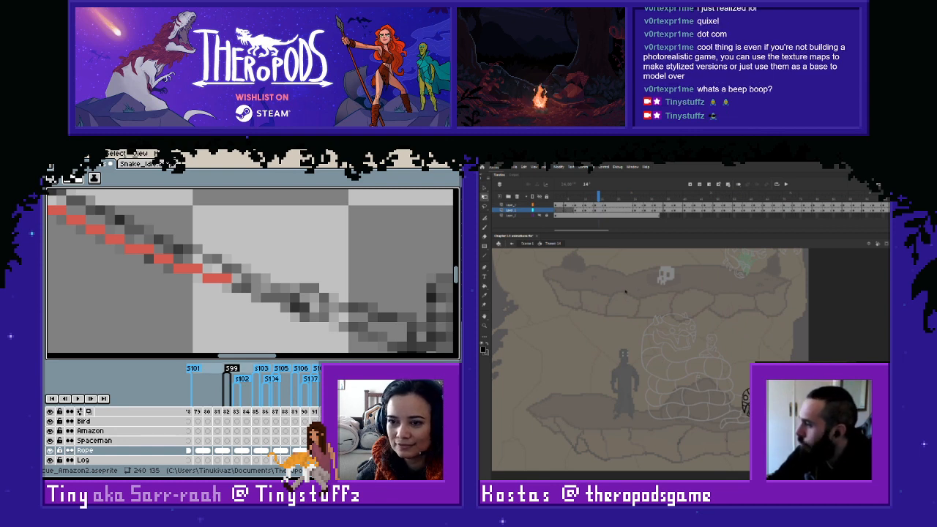
# - Switch back to Aseprite and carry the thin red line on frame 200 down to the sketched figure
pyautogui.moveTo(231, 291); pyautogui.dragTo(313, 316)
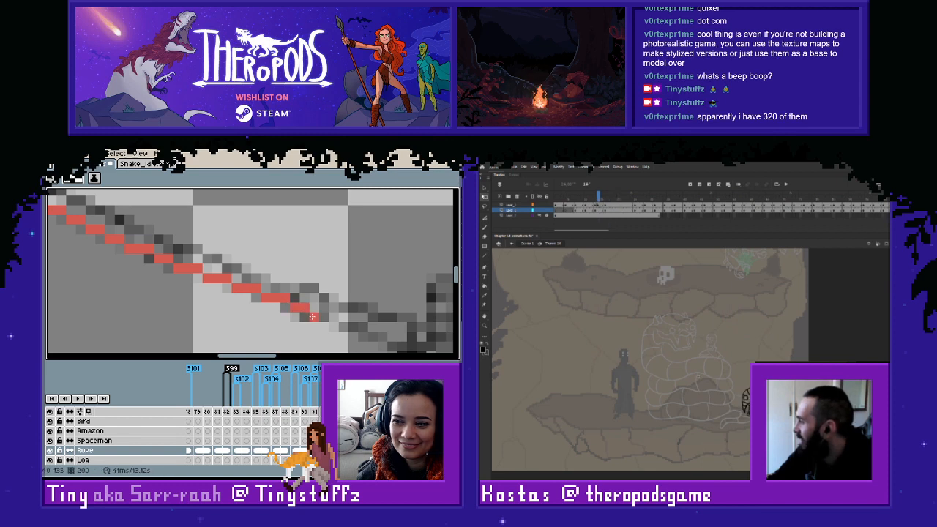
pyautogui.press('space')
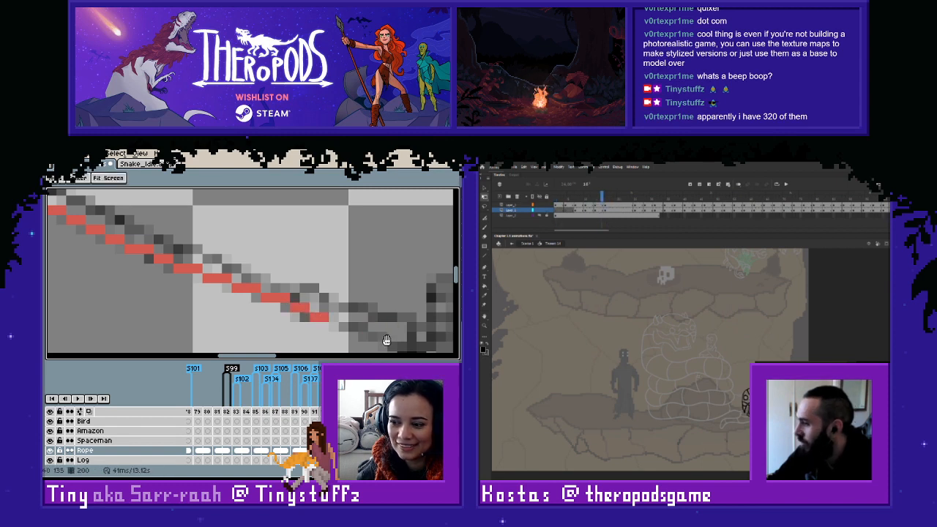
pyautogui.moveTo(374, 343); pyautogui.dragTo(272, 326)
pyautogui.press('space')
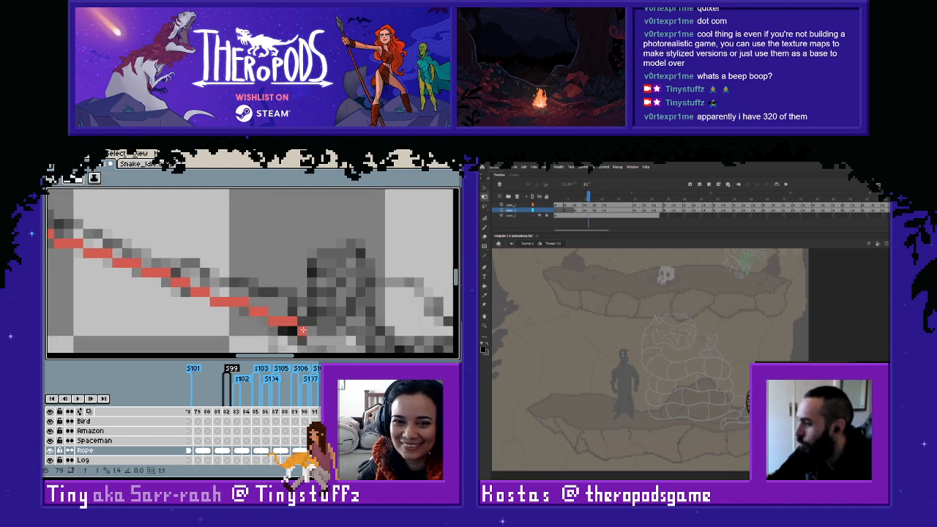
# - Start the lighter red line on frame 200 from the knot, directly above the thin darker red line
pyautogui.scroll(-4, 252, 290)
pyautogui.press('space')
pyautogui.moveTo(184, 255); pyautogui.dragTo(307, 319)
pyautogui.moveTo(183, 254); pyautogui.dragTo(306, 314)
pyautogui.scroll(2, 202, 258)
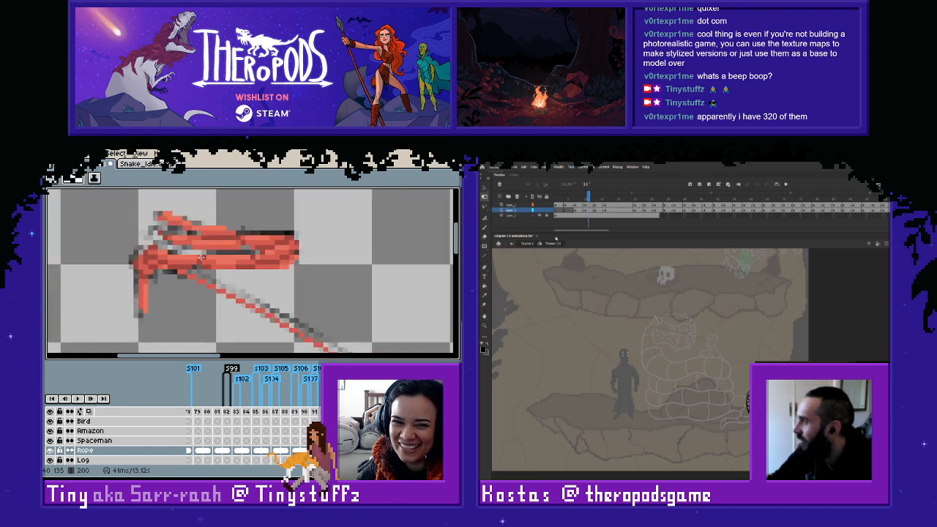
pyautogui.scroll(2, 202, 257)
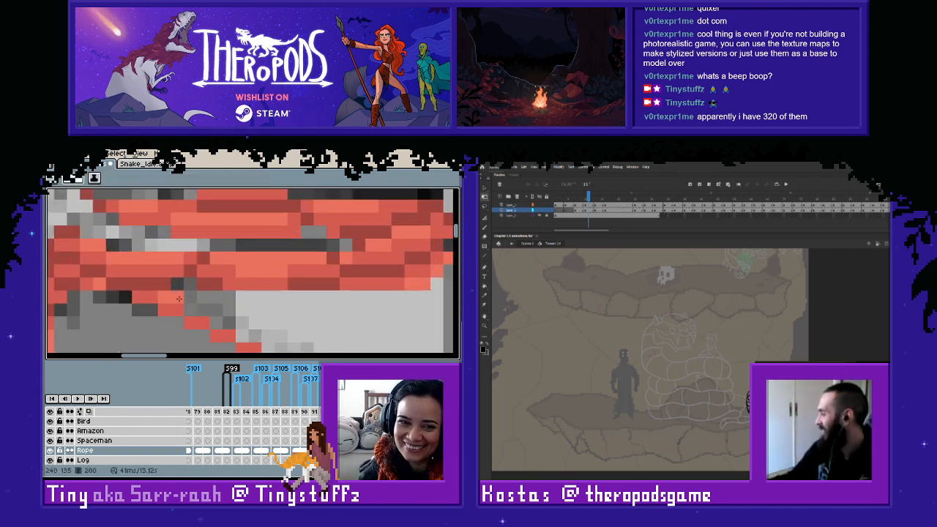
pyautogui.moveTo(216, 323); pyautogui.dragTo(230, 323)
pyautogui.moveTo(243, 335); pyautogui.dragTo(255, 337)
pyautogui.press('space')
pyautogui.moveTo(274, 330)
pyautogui.mouseDown()
pyautogui.moveTo(254, 298)
pyautogui.moveTo(195, 273)
pyautogui.moveTo(177, 278)
pyautogui.moveTo(307, 340)
pyautogui.moveTo(338, 334)
pyautogui.moveTo(197, 279)
pyautogui.moveTo(179, 299)
pyautogui.moveTo(228, 320)
pyautogui.moveTo(230, 309)
pyautogui.moveTo(248, 330)
pyautogui.moveTo(235, 320)
pyautogui.moveTo(248, 322)
pyautogui.moveTo(261, 304)
pyautogui.moveTo(200, 272)
pyautogui.moveTo(193, 281)
pyautogui.moveTo(235, 299)
pyautogui.moveTo(183, 275)
pyautogui.moveTo(213, 281)
pyautogui.moveTo(191, 276)
pyautogui.moveTo(234, 311)
pyautogui.moveTo(296, 336)
pyautogui.moveTo(209, 266)
pyautogui.mouseUp()
pyautogui.keyDown('alt'); pyautogui.click(254, 314); pyautogui.keyUp('alt')
pyautogui.click(241, 323)
pyautogui.click(184, 275)
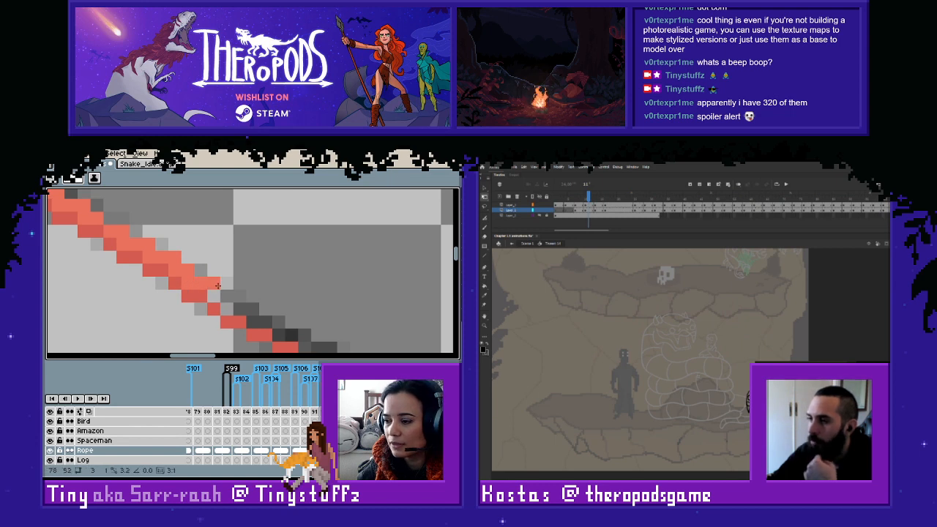
# - Extend the lighter red line on frame 200 above the darker line down to the sketched figure
pyautogui.moveTo(218, 286)
pyautogui.mouseDown()
pyautogui.moveTo(227, 308)
pyautogui.moveTo(278, 326)
pyautogui.moveTo(273, 333)
pyautogui.moveTo(295, 335)
pyautogui.moveTo(189, 285)
pyautogui.mouseUp()
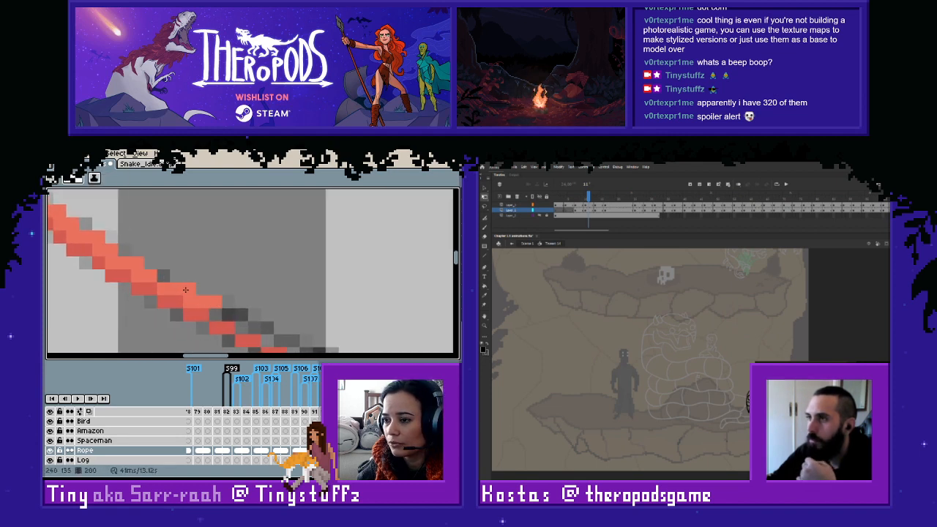
pyautogui.moveTo(206, 307)
pyautogui.mouseDown()
pyautogui.moveTo(288, 337)
pyautogui.moveTo(290, 321)
pyautogui.moveTo(176, 267)
pyautogui.moveTo(183, 293)
pyautogui.moveTo(220, 302)
pyautogui.moveTo(219, 316)
pyautogui.moveTo(278, 327)
pyautogui.moveTo(186, 291)
pyautogui.mouseUp()
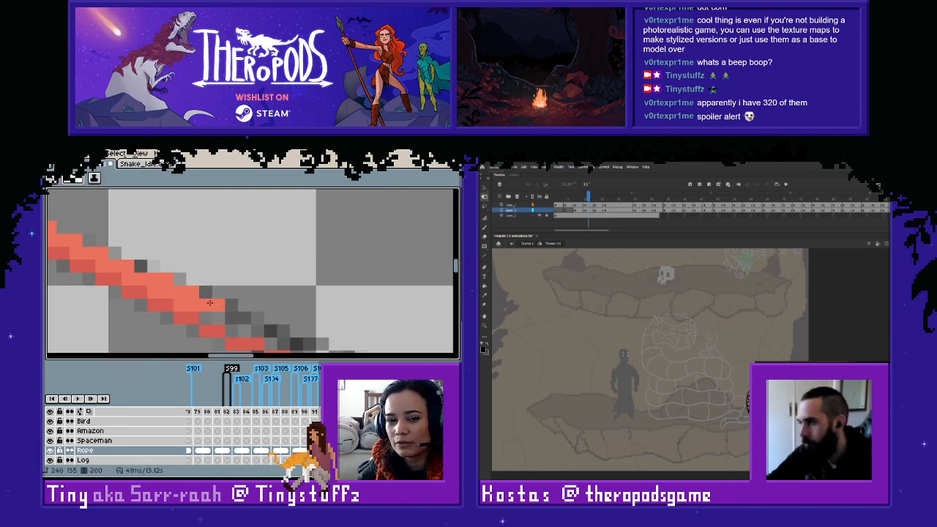
pyautogui.moveTo(197, 325)
pyautogui.mouseDown()
pyautogui.moveTo(238, 321)
pyautogui.moveTo(233, 333)
pyautogui.moveTo(276, 333)
pyautogui.moveTo(272, 343)
pyautogui.mouseUp()
pyautogui.moveTo(263, 309); pyautogui.dragTo(187, 303)
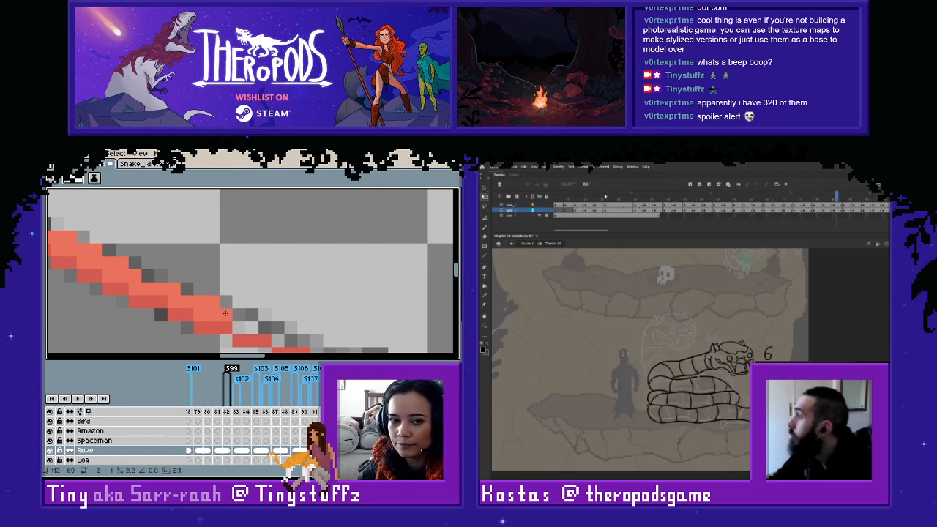
pyautogui.click(244, 322)
pyautogui.moveTo(244, 322)
pyautogui.mouseDown()
pyautogui.moveTo(274, 333)
pyautogui.moveTo(204, 301)
pyautogui.moveTo(290, 324)
pyautogui.moveTo(245, 319)
pyautogui.moveTo(273, 320)
pyautogui.moveTo(274, 329)
pyautogui.moveTo(348, 334)
pyautogui.moveTo(241, 294)
pyautogui.moveTo(266, 320)
pyautogui.mouseUp()
pyautogui.rightClick(254, 306)
pyautogui.click(280, 331)
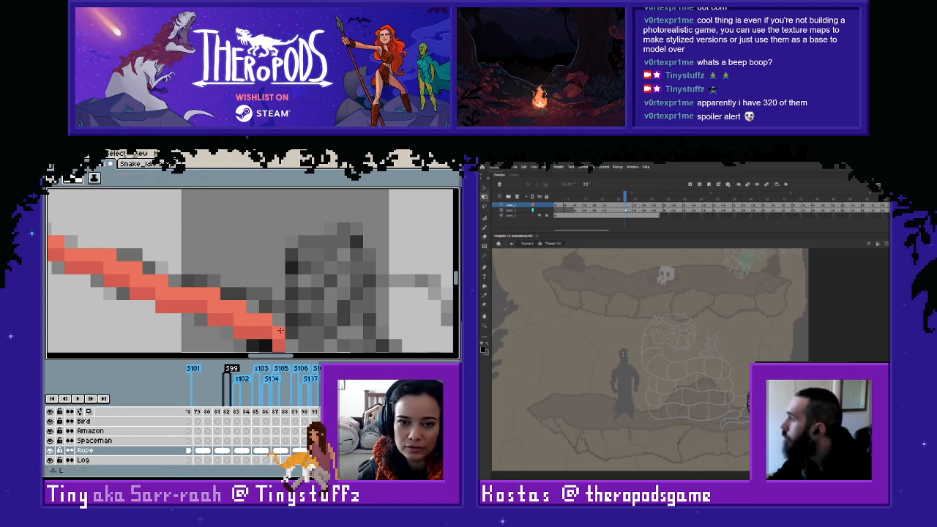
# - Switch to Animate and edit the frame at the playhead in the snake animation's timeline
pyautogui.scroll(-5, 307, 311)
pyautogui.rightClick(625, 210)
pyautogui.click(658, 250)
# - Switch back to Aseprite, compare the finished rope on frame 200 with the neighbouring frame, and go to frame 197
pyautogui.scroll(-1, 202, 250)
pyautogui.moveTo(203, 251); pyautogui.dragTo(292, 295)
pyautogui.press('Right')
pyautogui.press('Left')
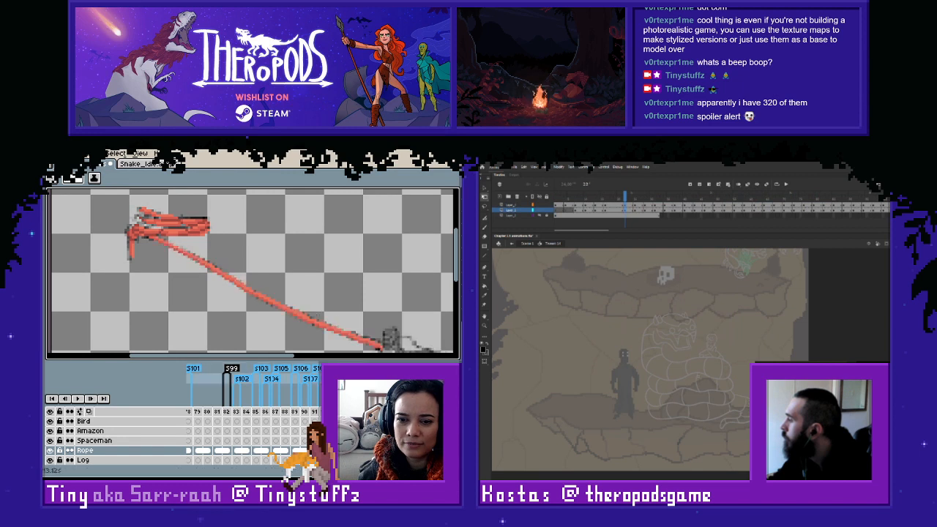
pyautogui.press('Right')
pyautogui.press('Left')
pyautogui.press('Right')
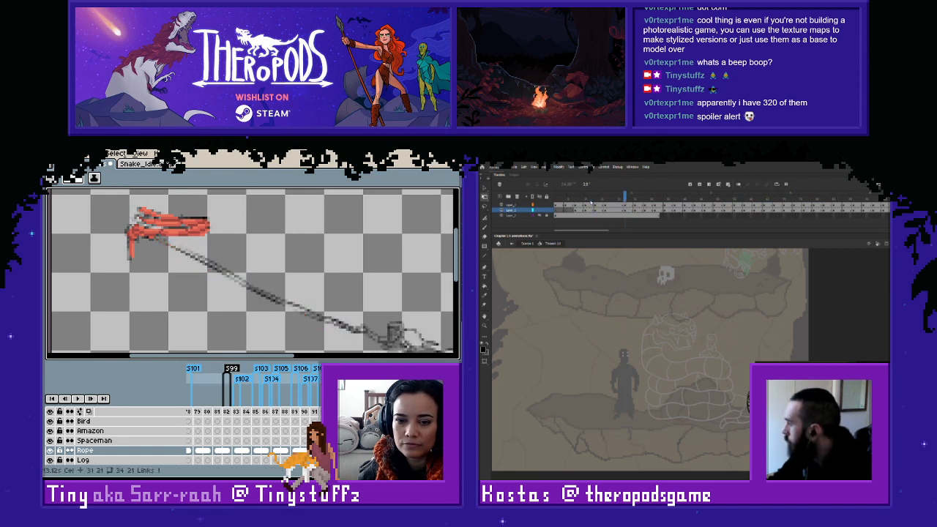
# - Edit another snake frame in Animate, and draw the thin darker red line along the sketched rope's lower edge on frame 197 in Aseprite
pyautogui.scroll(4, 86, 221)
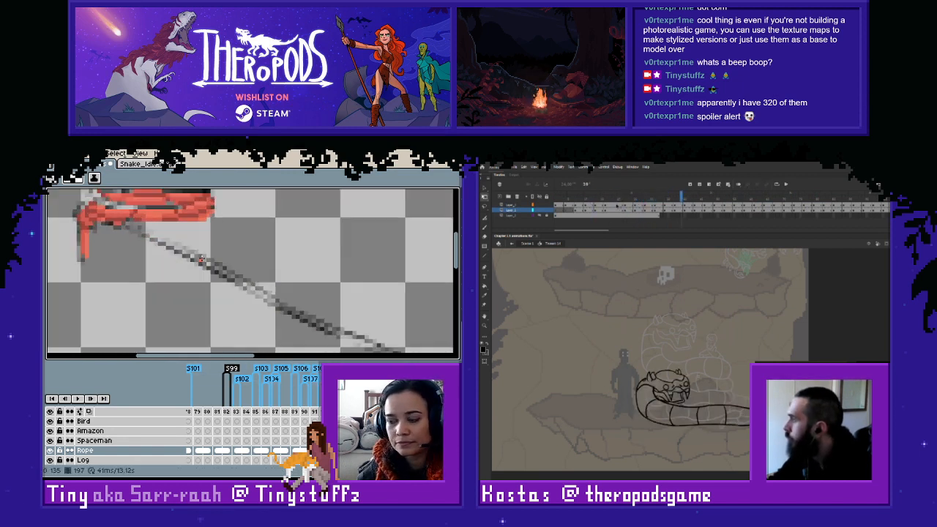
pyautogui.rightClick(615, 208)
pyautogui.click(635, 255)
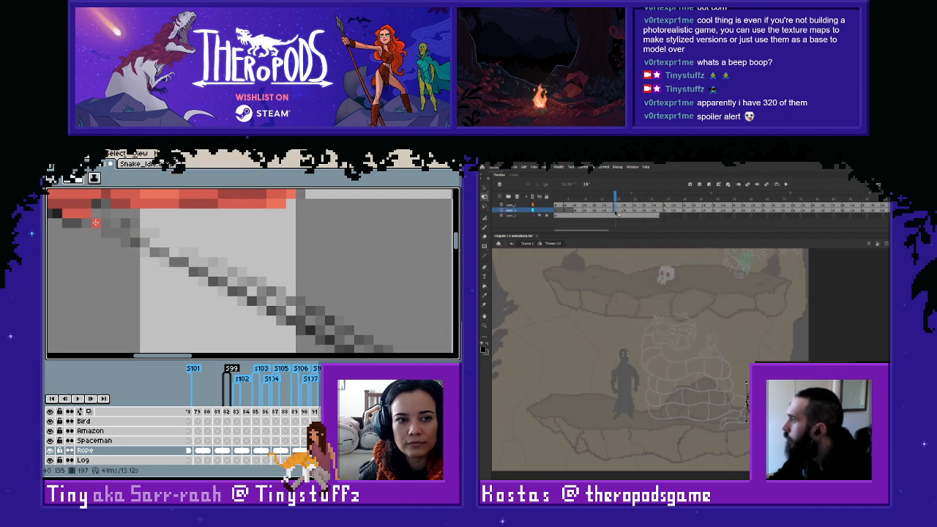
pyautogui.moveTo(138, 242)
pyautogui.mouseDown()
pyautogui.moveTo(192, 270)
pyautogui.moveTo(225, 305)
pyautogui.moveTo(250, 296)
pyautogui.moveTo(300, 321)
pyautogui.moveTo(184, 258)
pyautogui.moveTo(298, 327)
pyautogui.moveTo(326, 337)
pyautogui.moveTo(236, 283)
pyautogui.moveTo(219, 293)
pyautogui.moveTo(284, 320)
pyautogui.moveTo(179, 272)
pyautogui.moveTo(327, 323)
pyautogui.moveTo(254, 288)
pyautogui.moveTo(279, 309)
pyautogui.moveTo(368, 336)
pyautogui.moveTo(302, 313)
pyautogui.mouseUp()
pyautogui.click(739, 184)
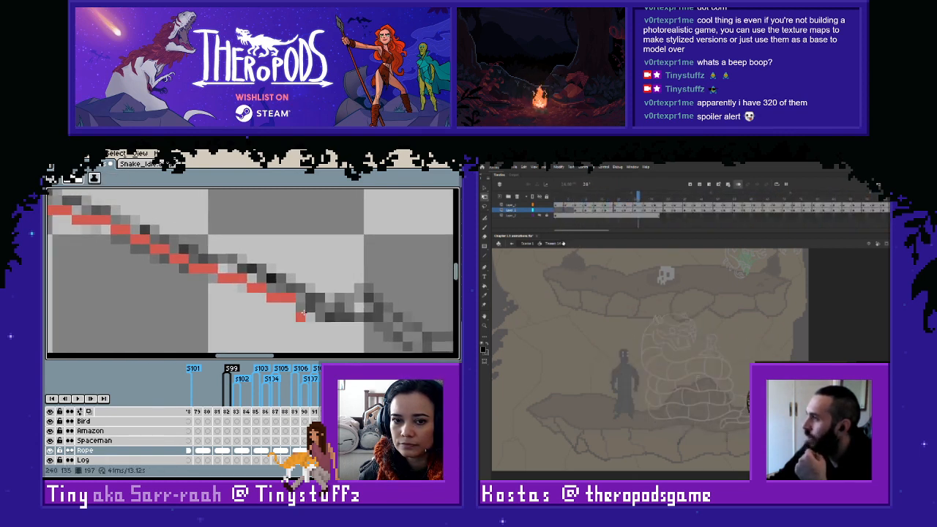
# - Start the lighter red line on frame 197 from the knot, directly above the thin darker line
pyautogui.scroll(-3, 321, 315)
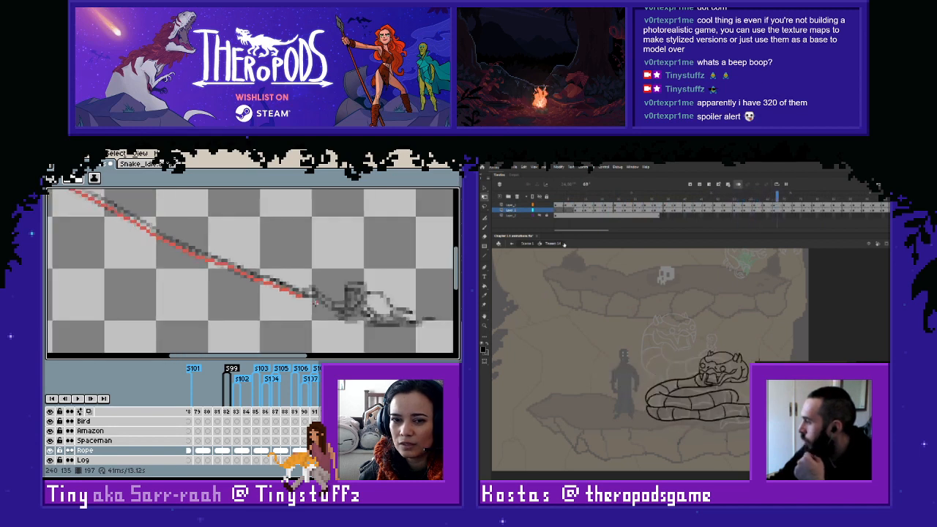
pyautogui.moveTo(220, 259); pyautogui.dragTo(310, 305)
pyautogui.moveTo(117, 207); pyautogui.dragTo(311, 303)
pyautogui.scroll(1, 312, 302)
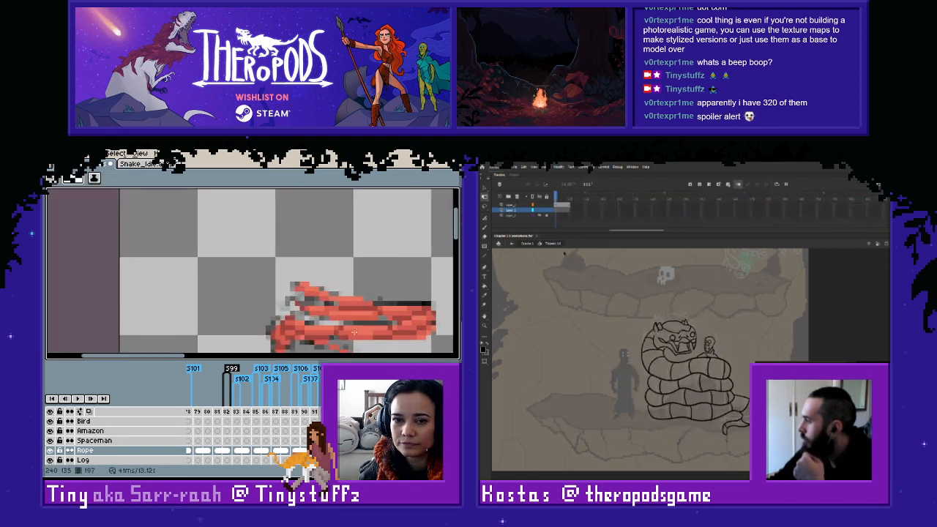
pyautogui.scroll(3, 367, 333)
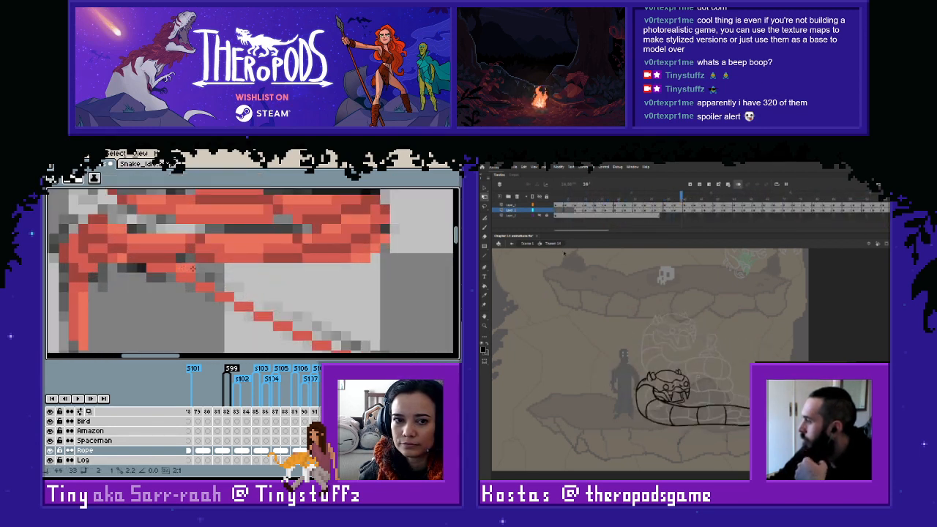
pyautogui.moveTo(220, 286)
pyautogui.mouseDown()
pyautogui.moveTo(344, 343)
pyautogui.moveTo(213, 237)
pyautogui.moveTo(159, 209)
pyautogui.mouseUp()
pyautogui.press('alt')
pyautogui.press('space')
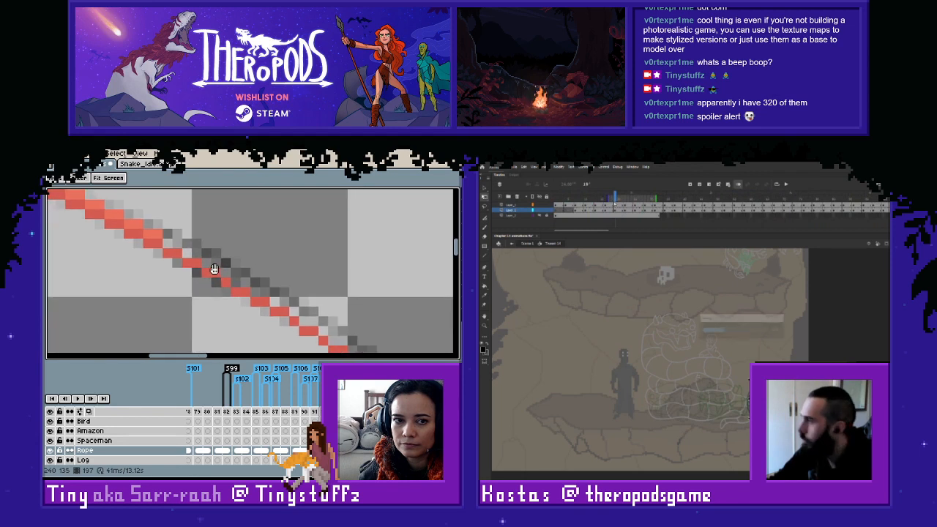
# - Extend the lighter red line on frame 197 along the rest of the darker line to its end near the figure
pyautogui.moveTo(163, 244)
pyautogui.mouseDown()
pyautogui.moveTo(308, 313)
pyautogui.moveTo(234, 274)
pyautogui.moveTo(251, 281)
pyautogui.moveTo(244, 272)
pyautogui.moveTo(257, 292)
pyautogui.moveTo(345, 341)
pyautogui.mouseUp()
pyautogui.moveTo(352, 349)
pyautogui.mouseDown()
pyautogui.moveTo(354, 330)
pyautogui.moveTo(187, 248)
pyautogui.mouseUp()
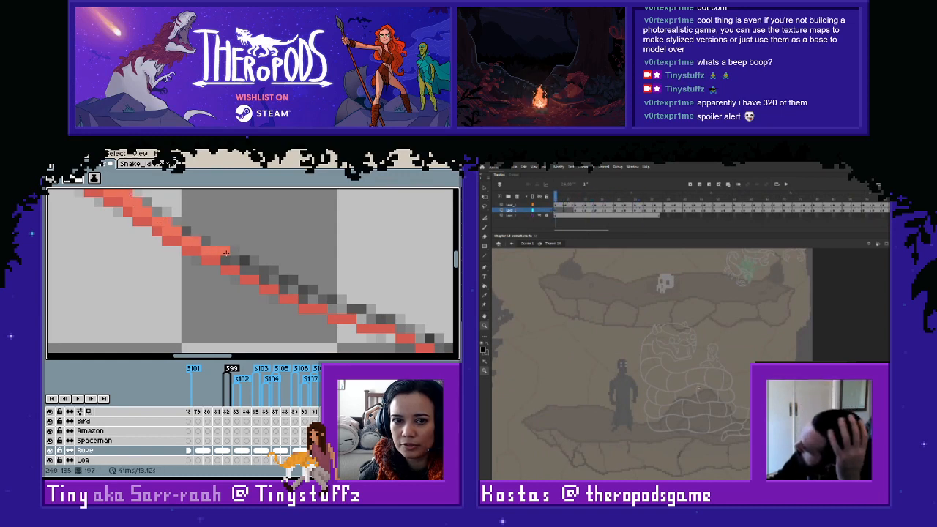
pyautogui.moveTo(264, 273)
pyautogui.mouseDown()
pyautogui.moveTo(303, 298)
pyautogui.moveTo(412, 331)
pyautogui.moveTo(276, 284)
pyautogui.moveTo(292, 291)
pyautogui.mouseUp()
pyautogui.moveTo(314, 300)
pyautogui.mouseDown()
pyautogui.moveTo(366, 314)
pyautogui.moveTo(224, 279)
pyautogui.mouseUp()
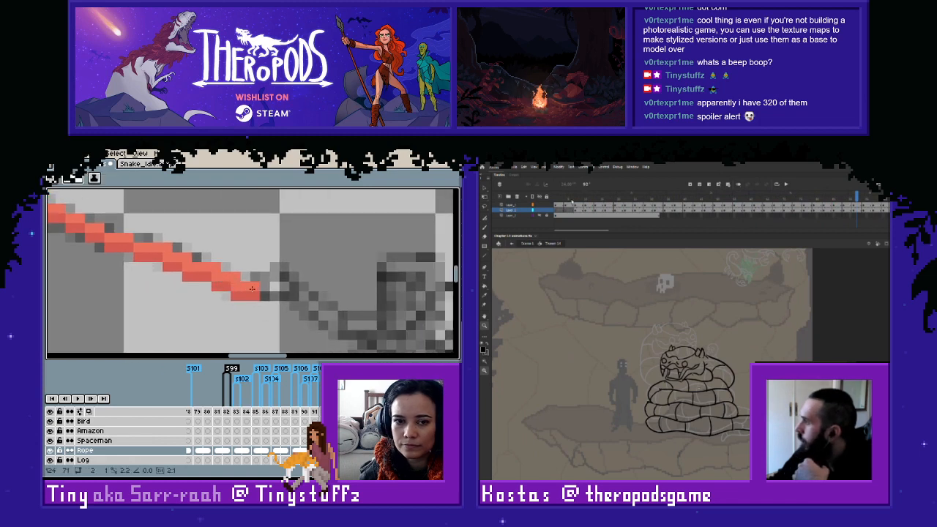
# - Go to frame 195 and start the thin darker red line from the knot along the sketched rope's lower edge
pyautogui.scroll(-3, 234, 281)
pyautogui.press('Left')
pyautogui.press('Left')
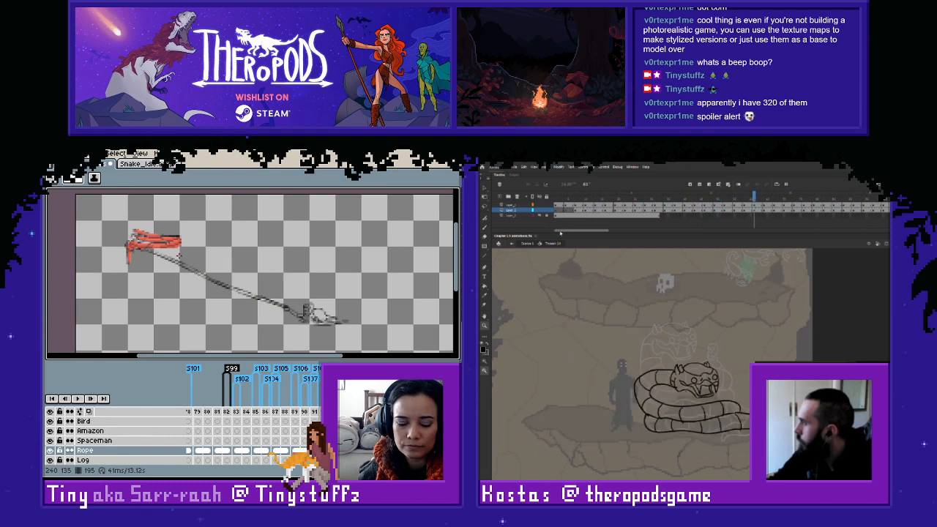
pyautogui.scroll(5, 147, 241)
pyautogui.moveTo(227, 287); pyautogui.dragTo(340, 327)
pyautogui.moveTo(350, 324)
pyautogui.mouseDown()
pyautogui.moveTo(165, 255)
pyautogui.moveTo(175, 273)
pyautogui.moveTo(203, 273)
pyautogui.moveTo(294, 322)
pyautogui.moveTo(340, 322)
pyautogui.moveTo(181, 263)
pyautogui.moveTo(197, 288)
pyautogui.moveTo(161, 276)
pyautogui.moveTo(260, 325)
pyautogui.moveTo(300, 330)
pyautogui.moveTo(186, 254)
pyautogui.moveTo(178, 280)
pyautogui.mouseUp()
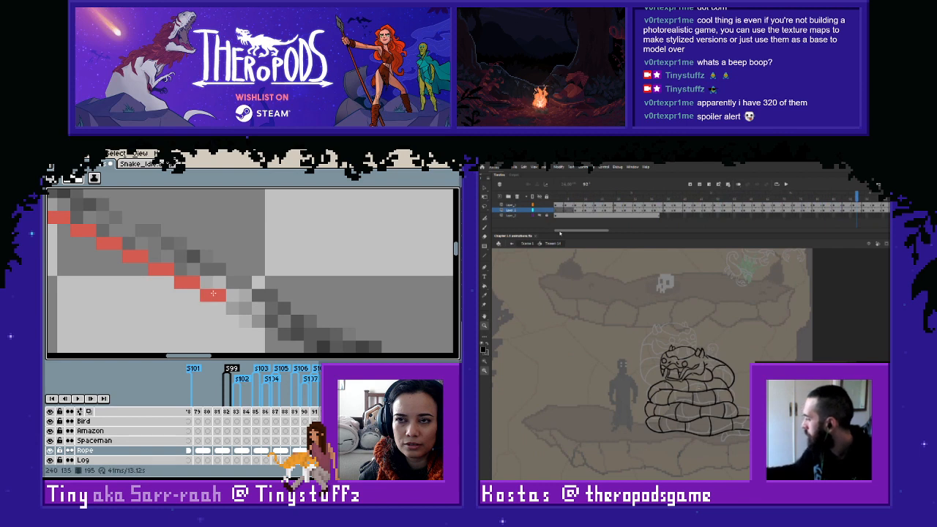
pyautogui.moveTo(232, 308)
pyautogui.mouseDown()
pyautogui.moveTo(306, 337)
pyautogui.moveTo(312, 316)
pyautogui.moveTo(171, 267)
pyautogui.moveTo(246, 297)
pyautogui.moveTo(234, 287)
pyautogui.moveTo(270, 311)
pyautogui.moveTo(375, 337)
pyautogui.moveTo(225, 274)
pyautogui.moveTo(196, 283)
pyautogui.mouseUp()
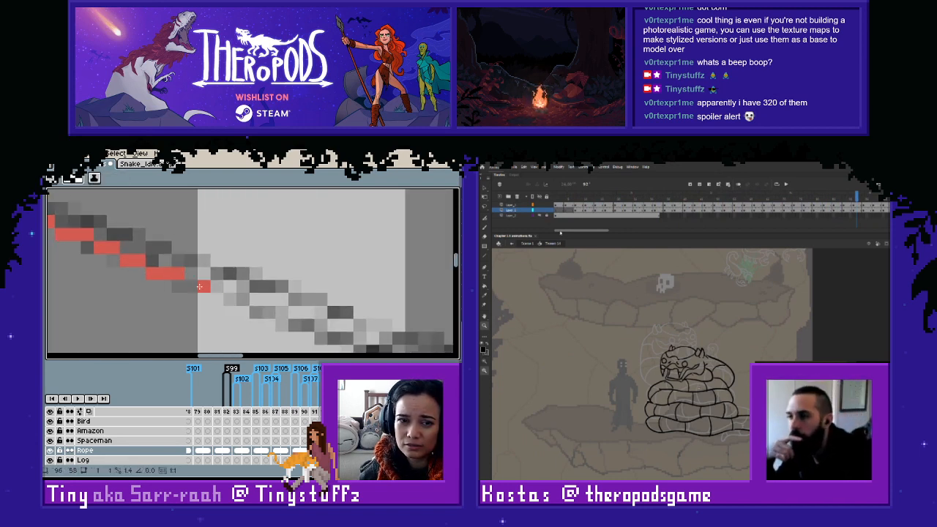
# - Extend the thin darker red line on frame 195 along the sketched rope toward the figure
pyautogui.click(217, 286)
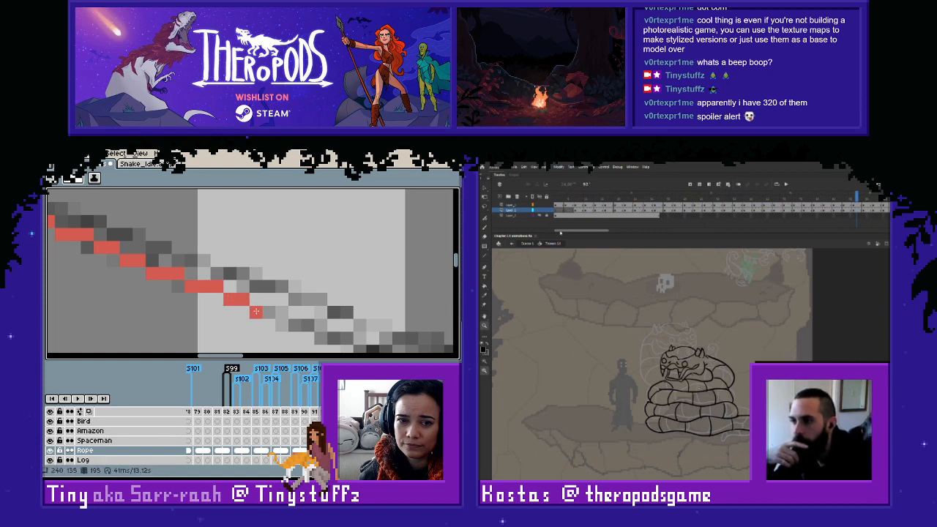
pyautogui.moveTo(311, 327); pyautogui.dragTo(247, 286)
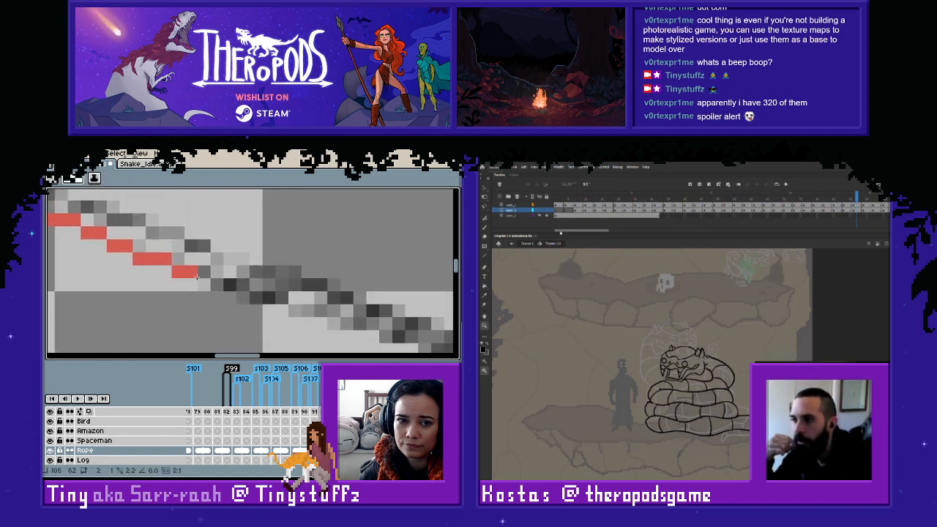
pyautogui.scroll(-3, 293, 283)
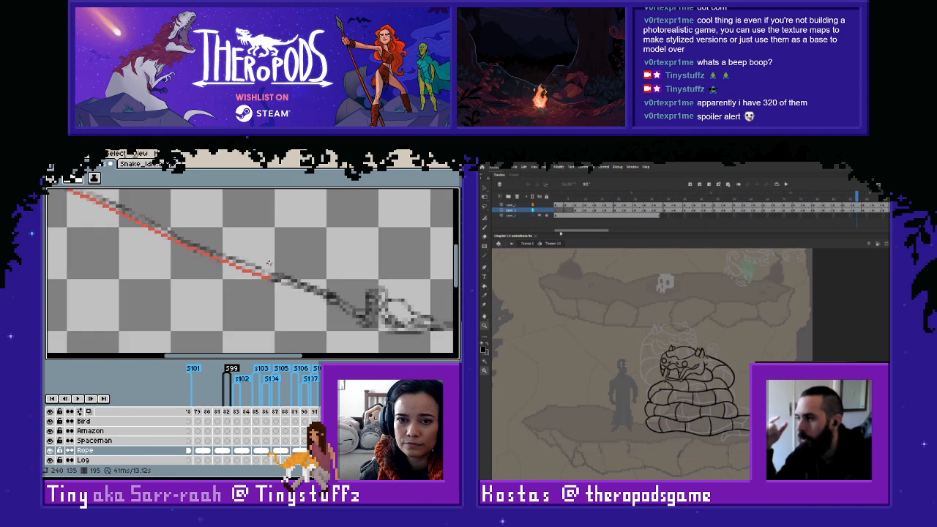
pyautogui.scroll(2, 202, 258)
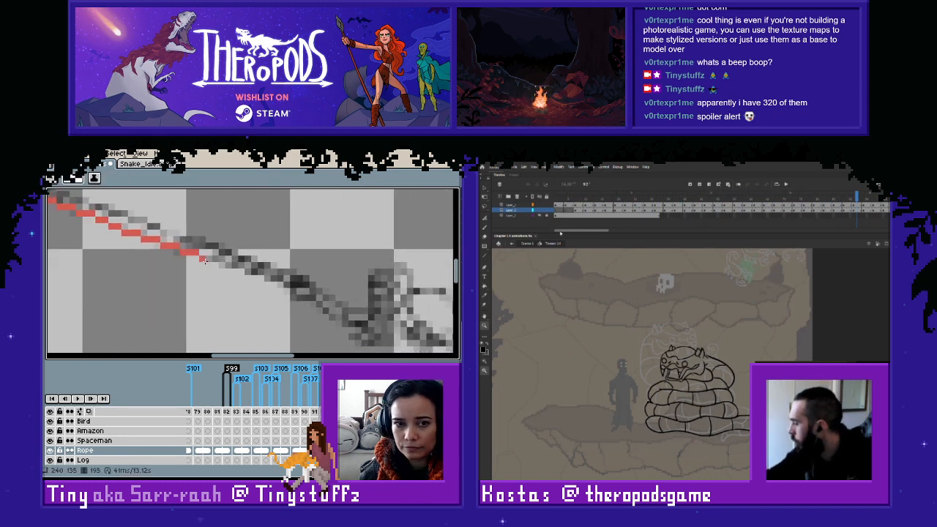
pyautogui.moveTo(204, 261); pyautogui.dragTo(257, 273)
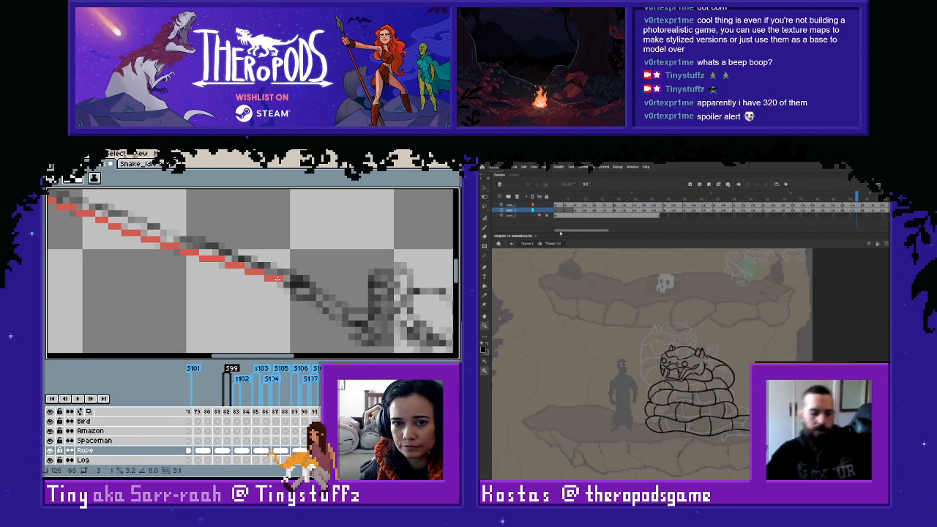
pyautogui.moveTo(292, 286); pyautogui.dragTo(341, 316)
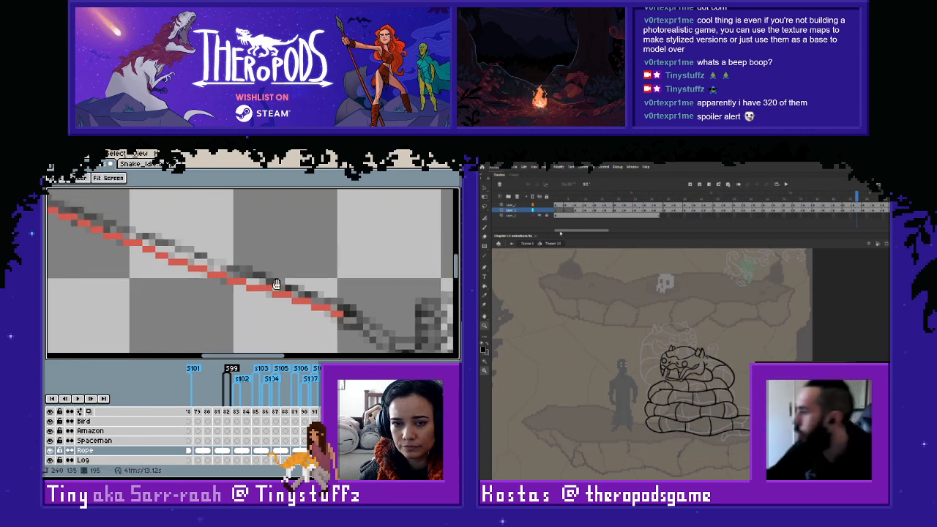
# - Start the lighter red line on frame 195 from the knot, directly above the darker line
pyautogui.moveTo(256, 269); pyautogui.dragTo(333, 300)
pyautogui.moveTo(146, 227); pyautogui.dragTo(233, 253)
pyautogui.scroll(2, 233, 253)
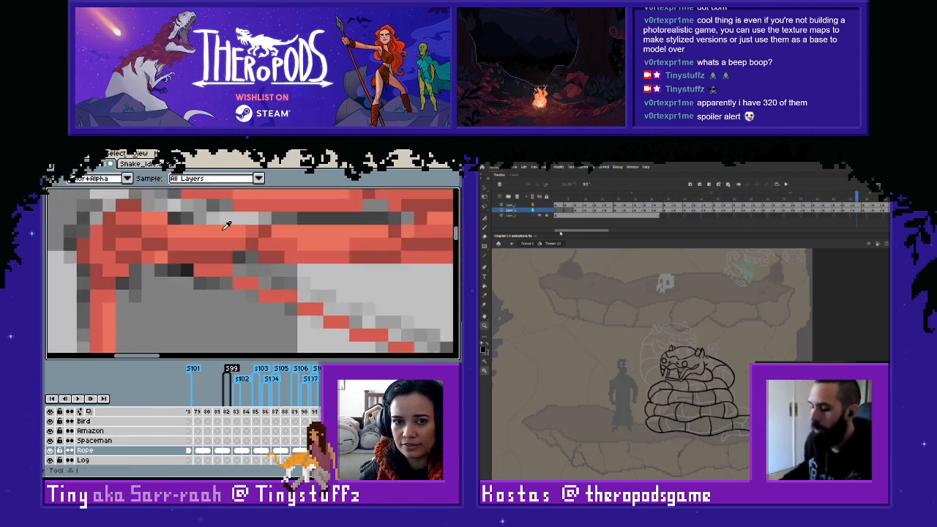
pyautogui.moveTo(287, 283)
pyautogui.mouseDown()
pyautogui.moveTo(358, 322)
pyautogui.moveTo(412, 334)
pyautogui.moveTo(372, 292)
pyautogui.moveTo(276, 270)
pyautogui.moveTo(281, 287)
pyautogui.moveTo(354, 322)
pyautogui.moveTo(382, 324)
pyautogui.moveTo(180, 230)
pyautogui.mouseUp()
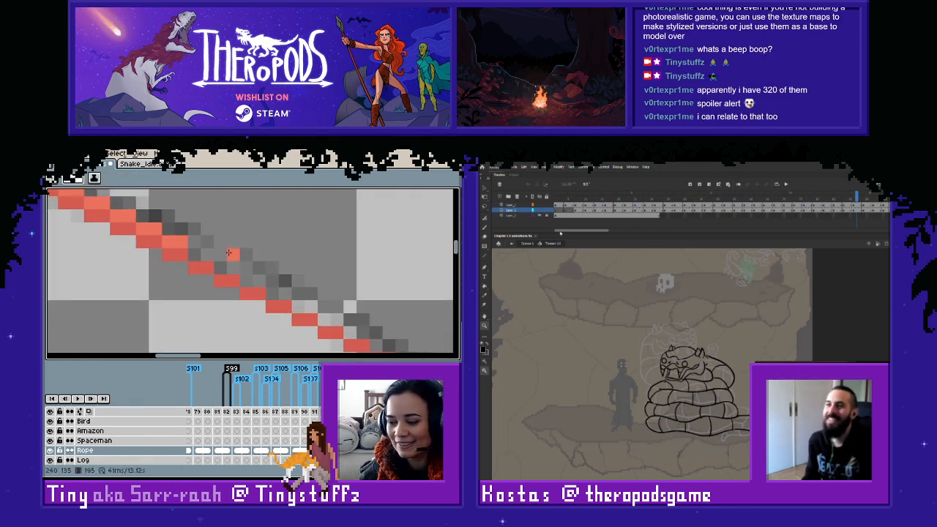
pyautogui.moveTo(237, 263); pyautogui.dragTo(314, 293)
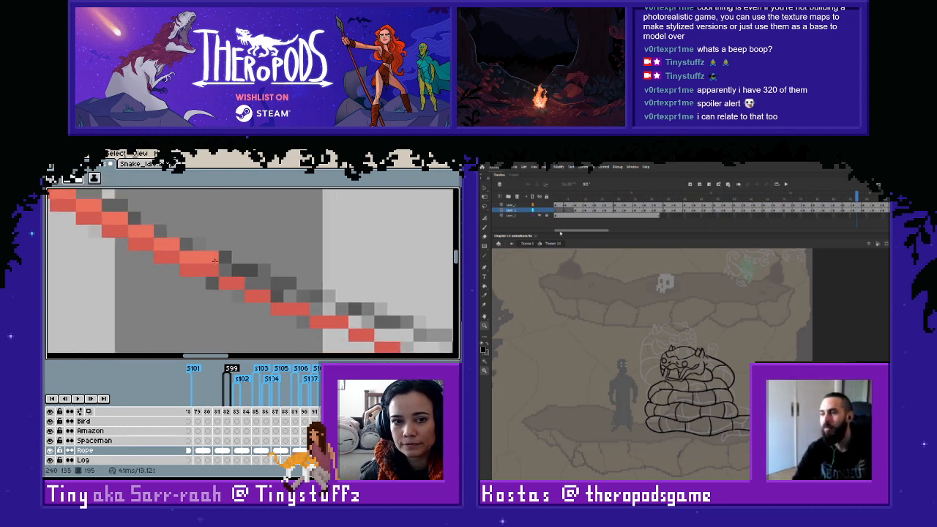
# - Extend the lighter red line on frame 195 from the middle of the rope to the darker line's end
pyautogui.moveTo(215, 261); pyautogui.dragTo(246, 272)
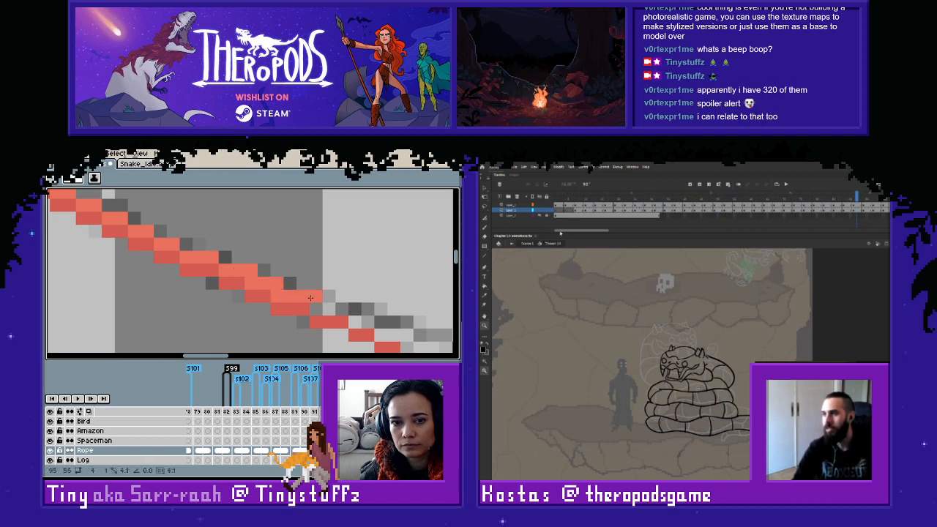
pyautogui.moveTo(311, 298)
pyautogui.mouseDown()
pyautogui.moveTo(388, 328)
pyautogui.moveTo(278, 278)
pyautogui.moveTo(239, 271)
pyautogui.mouseUp()
pyautogui.moveTo(239, 282)
pyautogui.mouseDown()
pyautogui.moveTo(314, 297)
pyautogui.moveTo(358, 319)
pyautogui.moveTo(400, 322)
pyautogui.moveTo(215, 281)
pyautogui.moveTo(263, 285)
pyautogui.moveTo(348, 311)
pyautogui.moveTo(189, 280)
pyautogui.moveTo(230, 289)
pyautogui.mouseUp()
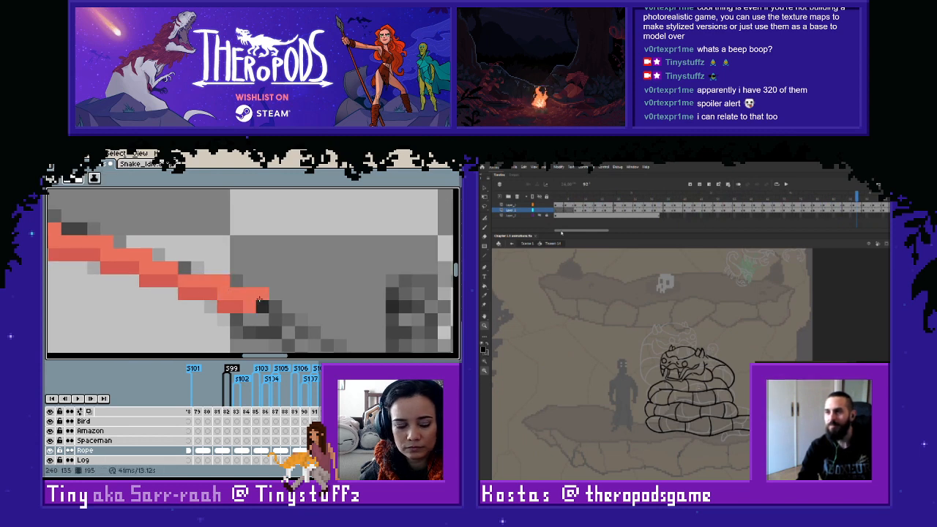
# - Go to frame 194, sample the darker red, and start the thin darker line from the knot along the sketched rope's lower edge
pyautogui.scroll(-3, 299, 278)
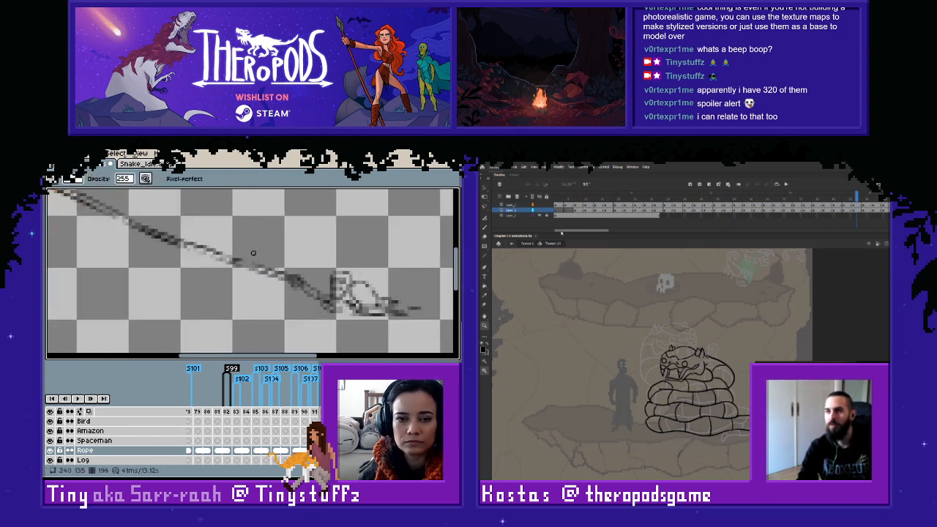
pyautogui.moveTo(81, 198); pyautogui.dragTo(275, 266)
pyautogui.scroll(1, 241, 249)
pyautogui.press('alt')
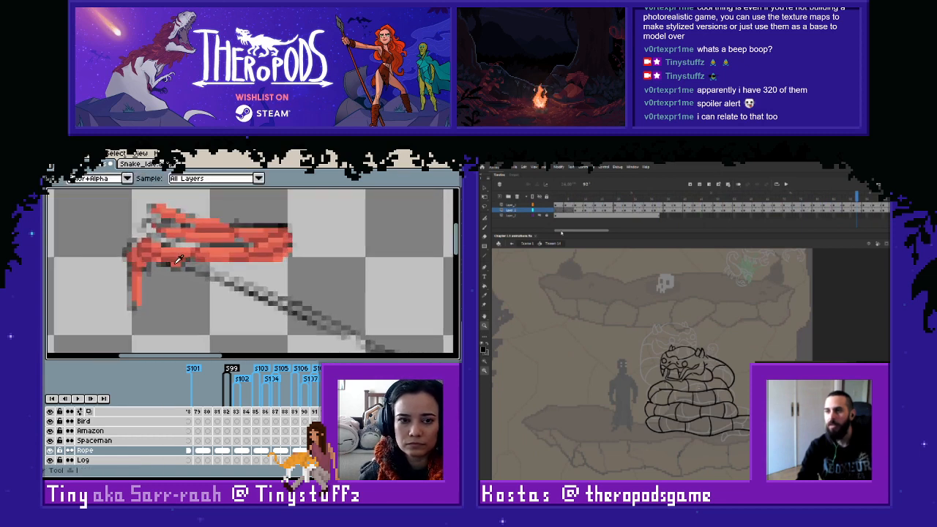
pyautogui.keyDown('alt'); pyautogui.click(183, 266); pyautogui.keyUp('alt')
pyautogui.scroll(2, 192, 271)
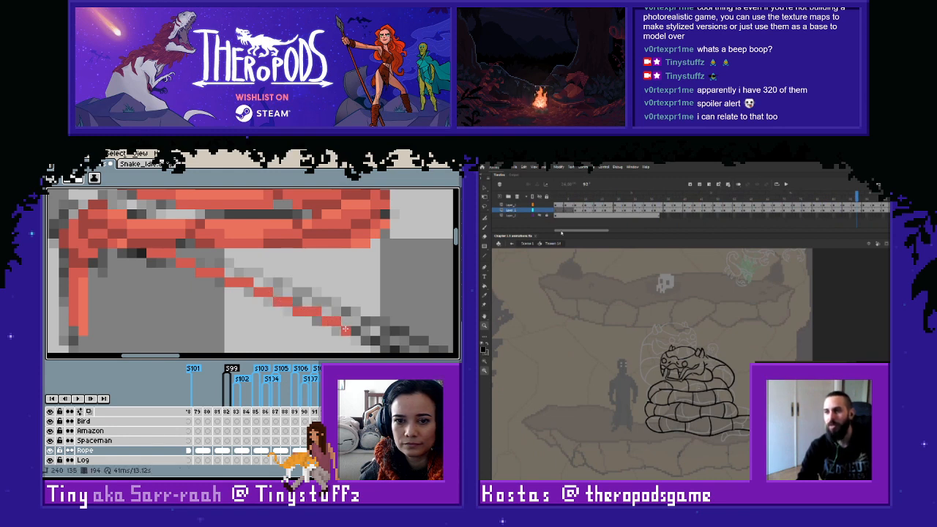
pyautogui.moveTo(348, 331)
pyautogui.mouseDown()
pyautogui.moveTo(159, 242)
pyautogui.moveTo(311, 309)
pyautogui.mouseUp()
pyautogui.hotkey('ctrl', 'z')
pyautogui.hotkey('ctrl', 'z')
pyautogui.moveTo(313, 310); pyautogui.dragTo(196, 272)
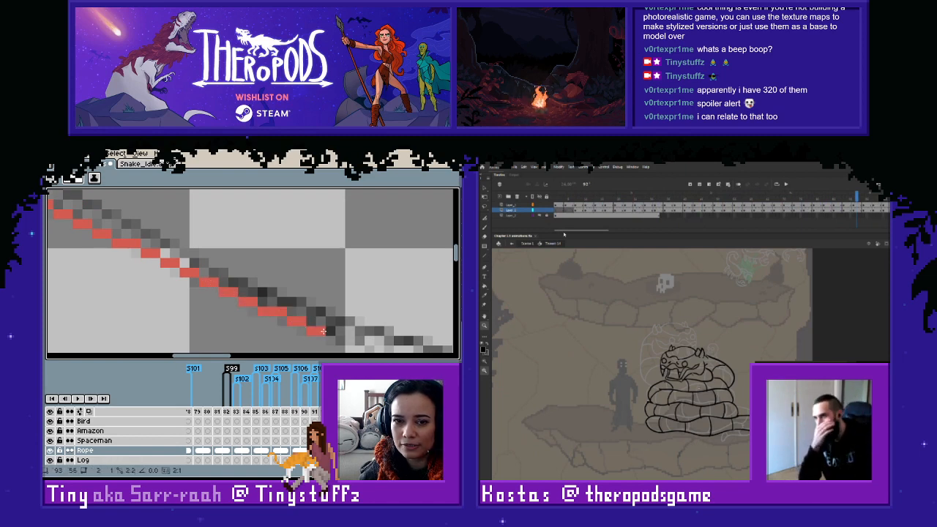
# - Extend the thin darker red line on frame 194 along the sketched rope's lower edge toward the figure
pyautogui.moveTo(323, 331); pyautogui.dragTo(197, 282)
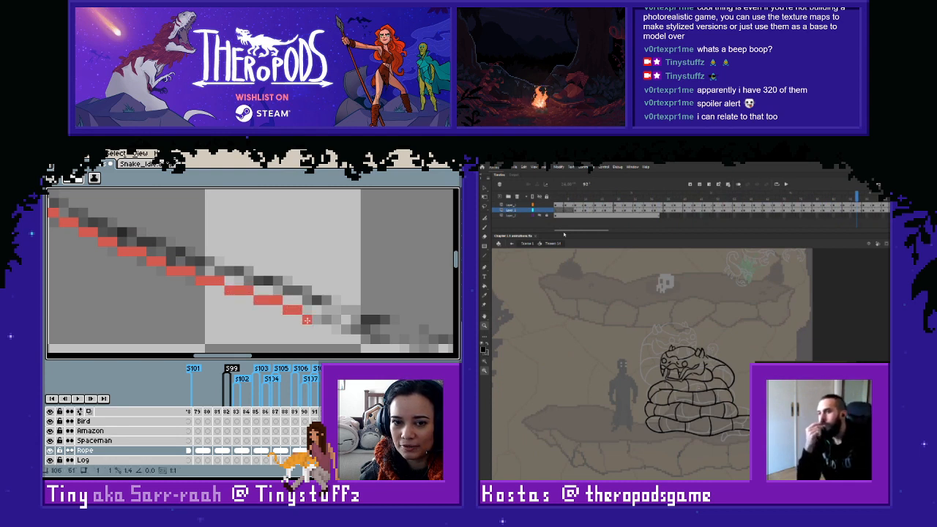
pyautogui.moveTo(307, 320)
pyautogui.mouseDown()
pyautogui.moveTo(366, 329)
pyautogui.moveTo(344, 309)
pyautogui.moveTo(206, 267)
pyautogui.mouseUp()
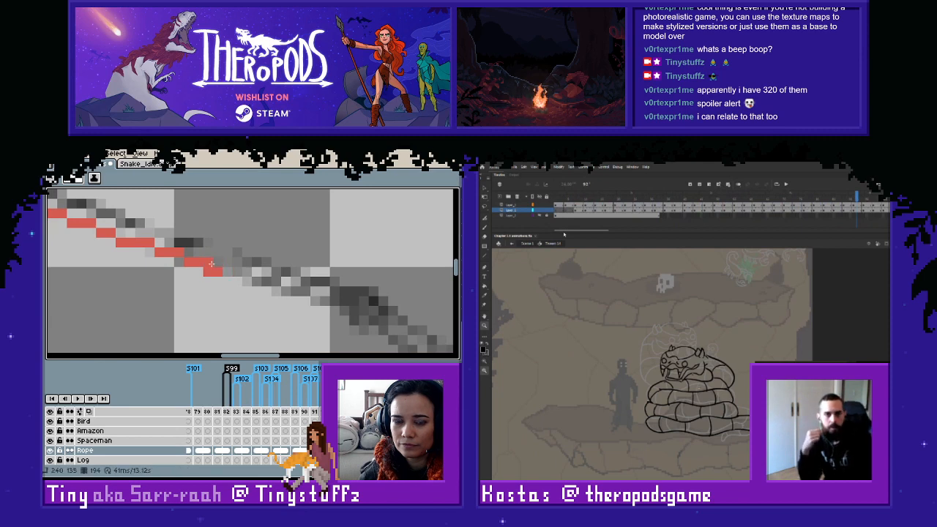
pyautogui.hotkey('ctrl', 'z')
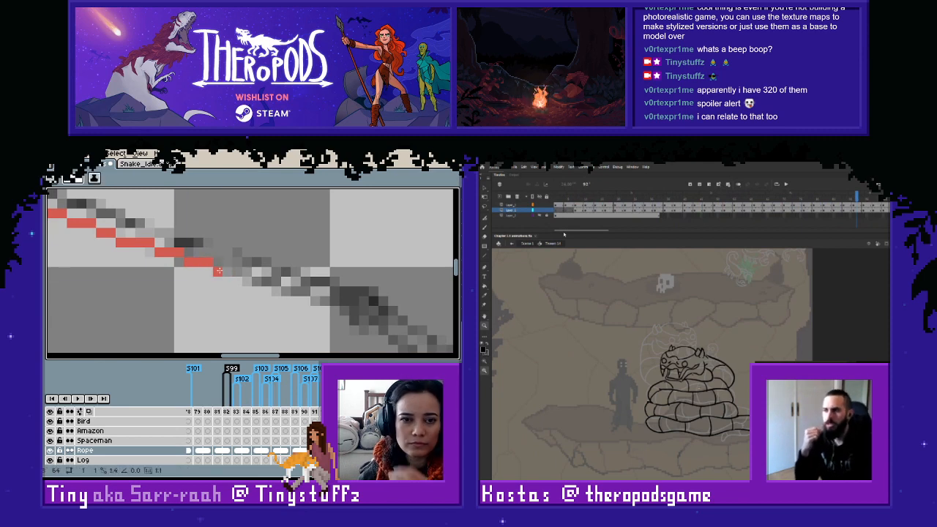
pyautogui.moveTo(218, 271); pyautogui.dragTo(343, 310)
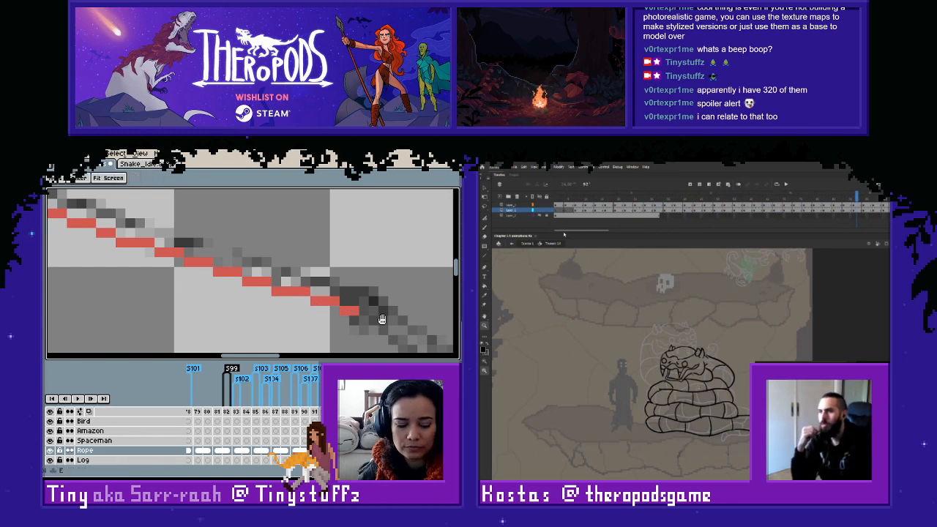
# - Compare the new rope line with the adjacent frame and sample the lighter red from the coiled rope near the knot
pyautogui.scroll(-2, 335, 309)
pyautogui.scroll(-1, 192, 252)
pyautogui.moveTo(180, 228); pyautogui.dragTo(264, 279)
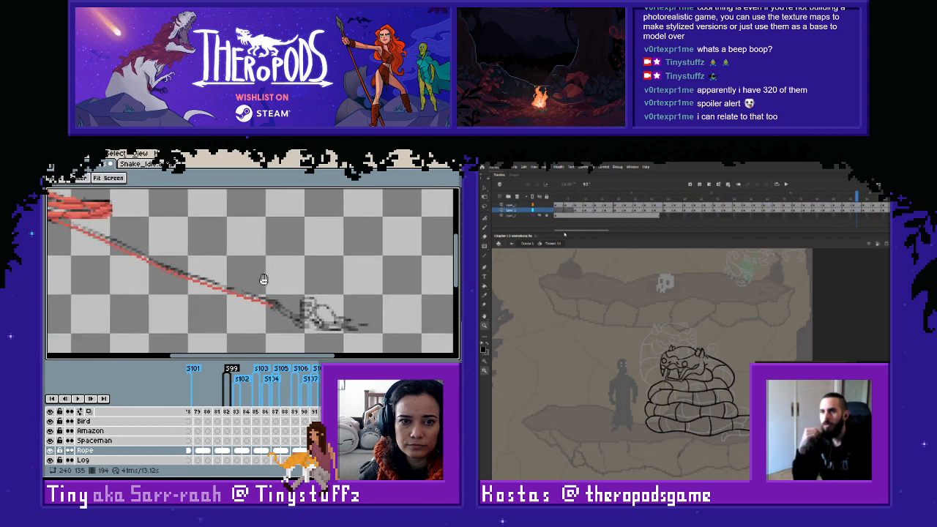
pyautogui.press('Right')
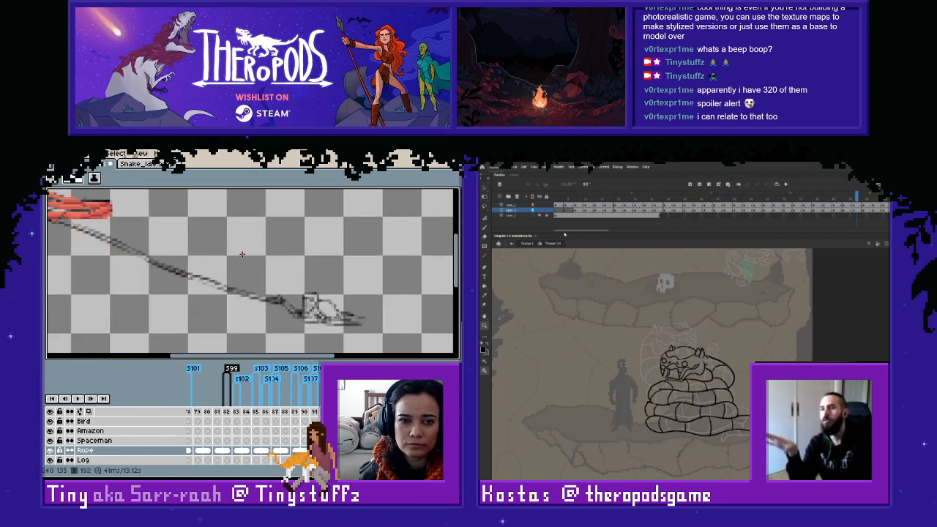
pyautogui.press('Left')
pyautogui.moveTo(146, 232); pyautogui.dragTo(330, 316)
pyautogui.scroll(2, 219, 271)
pyautogui.keyDown('alt'); pyautogui.click(299, 301); pyautogui.keyUp('alt')
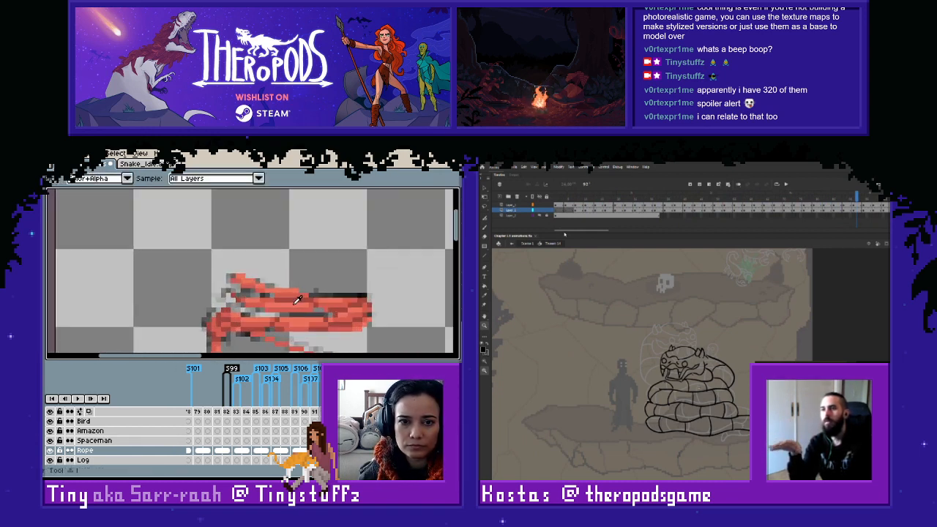
pyautogui.moveTo(275, 330); pyautogui.dragTo(126, 245)
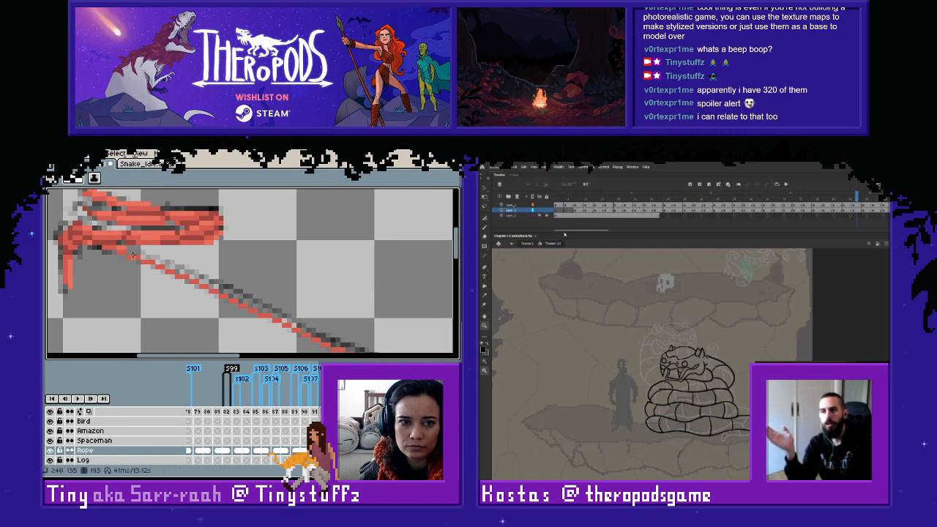
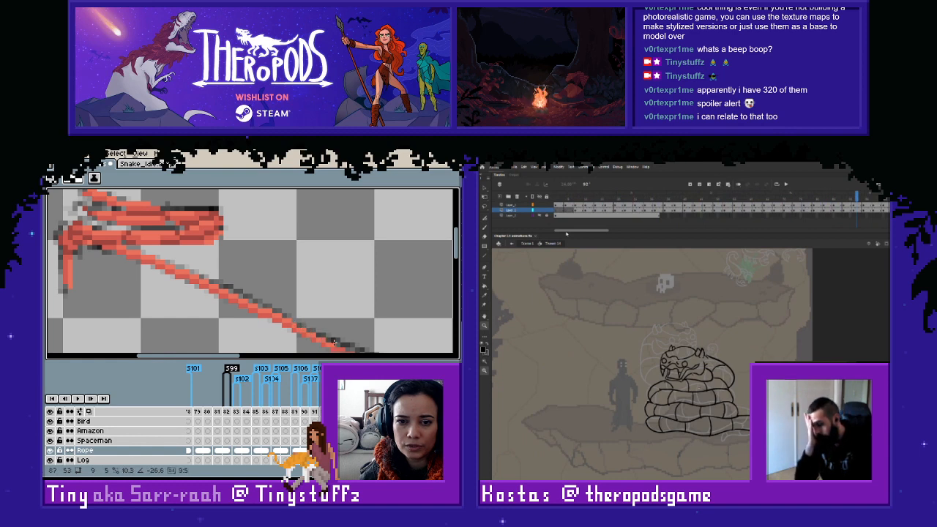
# - Extend the lighter red line on frame 193 along the top of the darker line to its end near the figure
pyautogui.moveTo(338, 344); pyautogui.dragTo(155, 259)
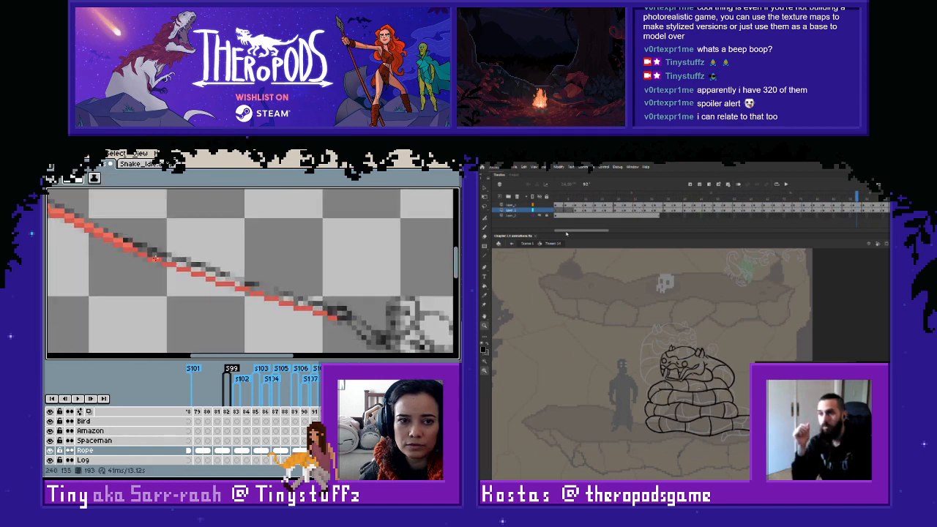
pyautogui.scroll(2, 135, 247)
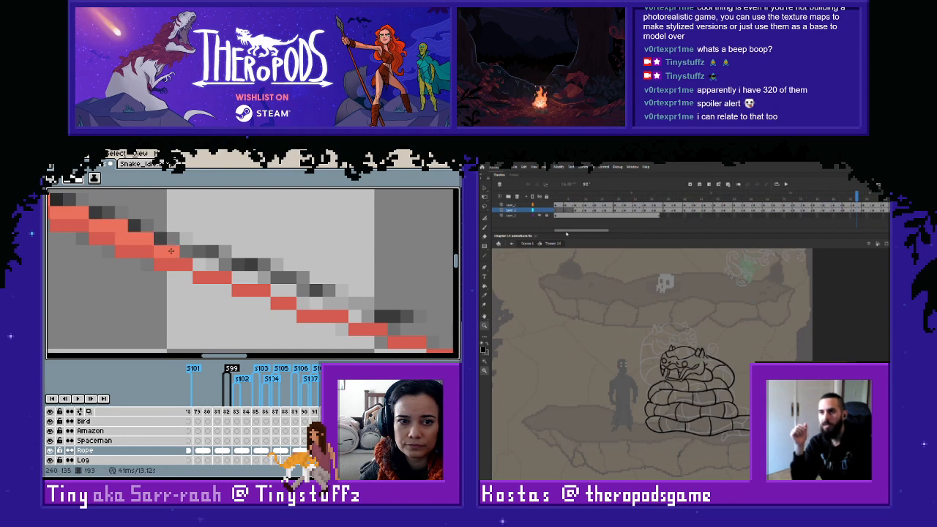
pyautogui.moveTo(171, 251)
pyautogui.mouseDown()
pyautogui.moveTo(240, 279)
pyautogui.moveTo(275, 280)
pyautogui.moveTo(273, 288)
pyautogui.moveTo(298, 290)
pyautogui.moveTo(304, 302)
pyautogui.moveTo(384, 319)
pyautogui.moveTo(246, 264)
pyautogui.mouseUp()
pyautogui.scroll(-1, 251, 272)
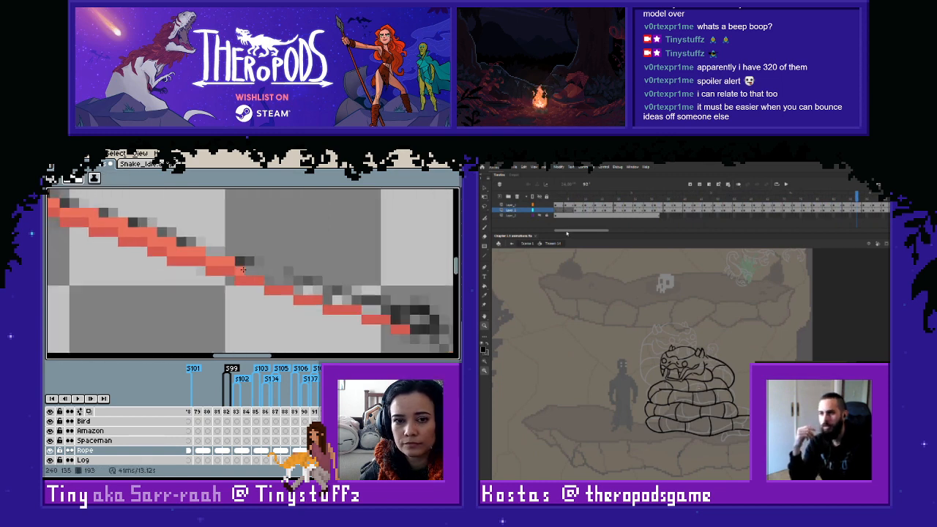
pyautogui.moveTo(268, 278); pyautogui.dragTo(405, 319)
pyautogui.scroll(-2, 405, 320)
pyautogui.scroll(-1, 416, 316)
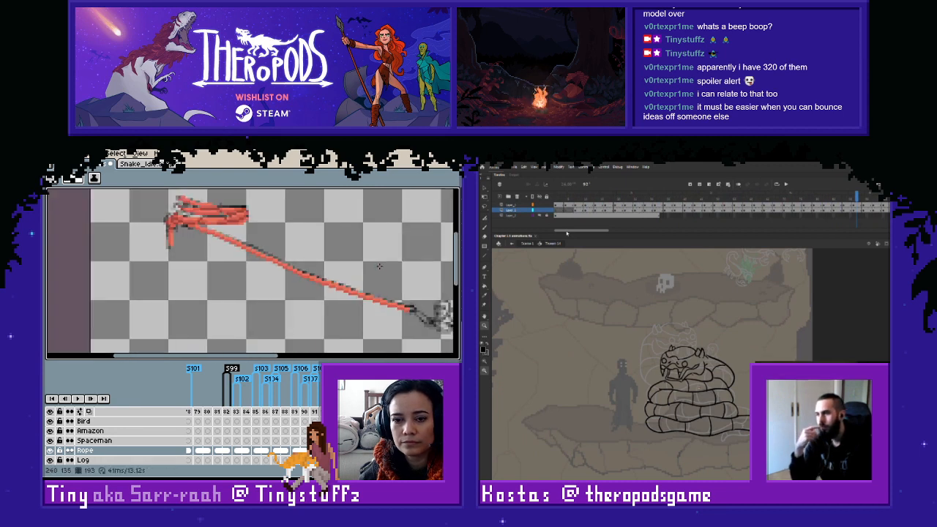
# - Go to frame 192 and compare its sketched rope with the drawn rope on frame 193, toggling the Rope layer's visibility
pyautogui.scroll(2, 196, 223)
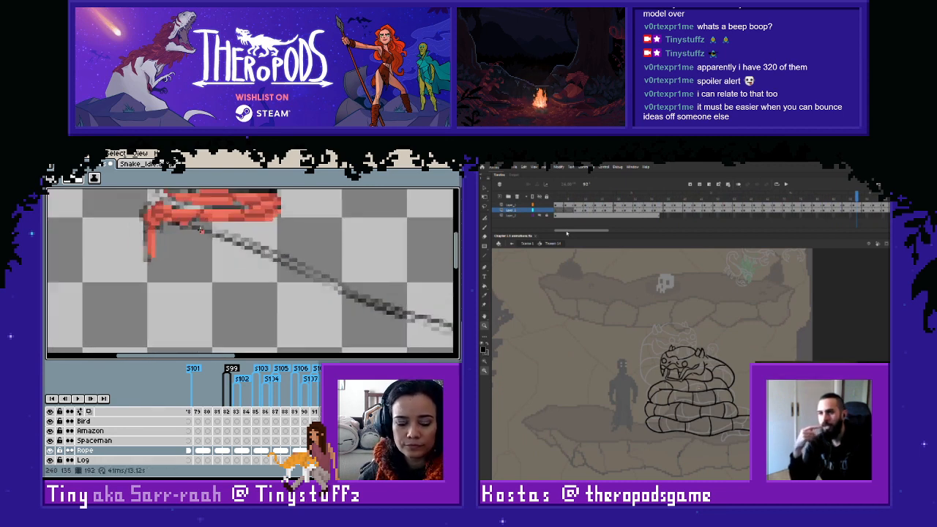
pyautogui.press('Left')
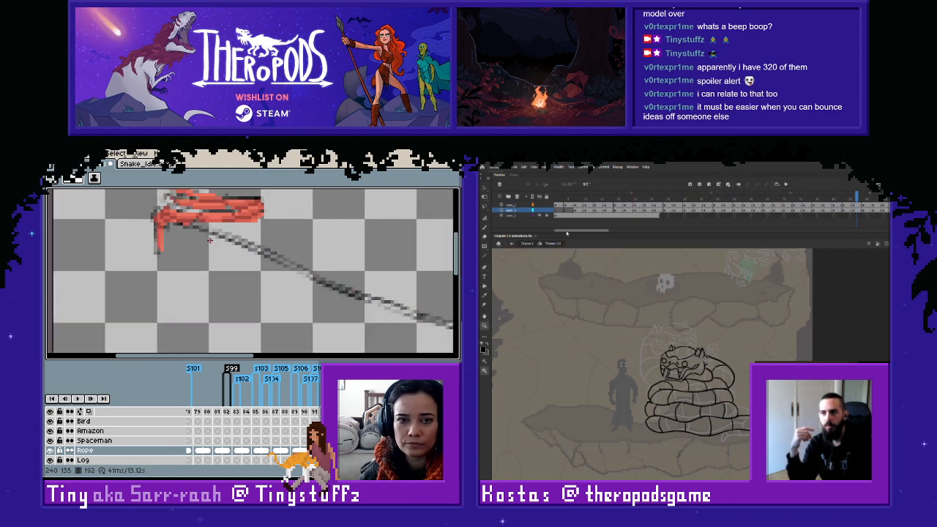
pyautogui.scroll(1, 210, 240)
pyautogui.press('i')
pyautogui.scroll(-1, 173, 208)
pyautogui.press('Right')
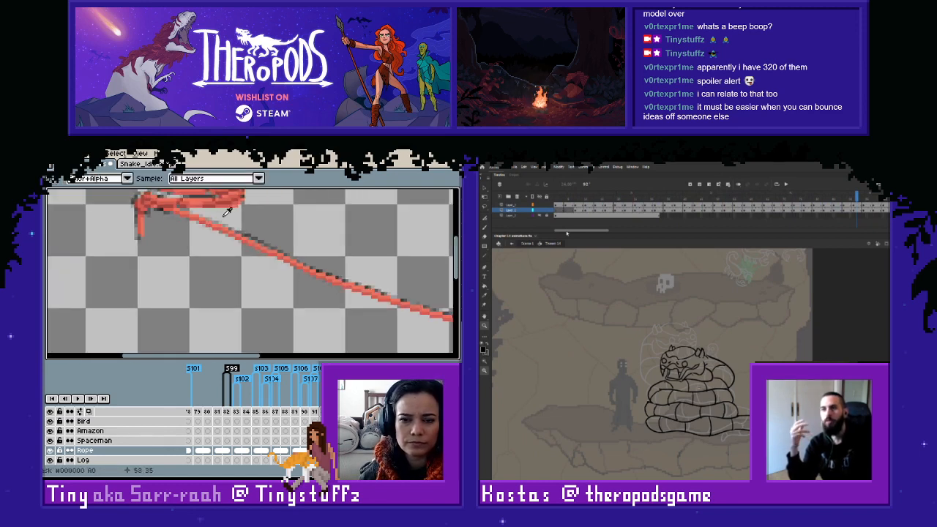
pyautogui.press('Left')
pyautogui.press('Right')
pyautogui.click(52, 450)
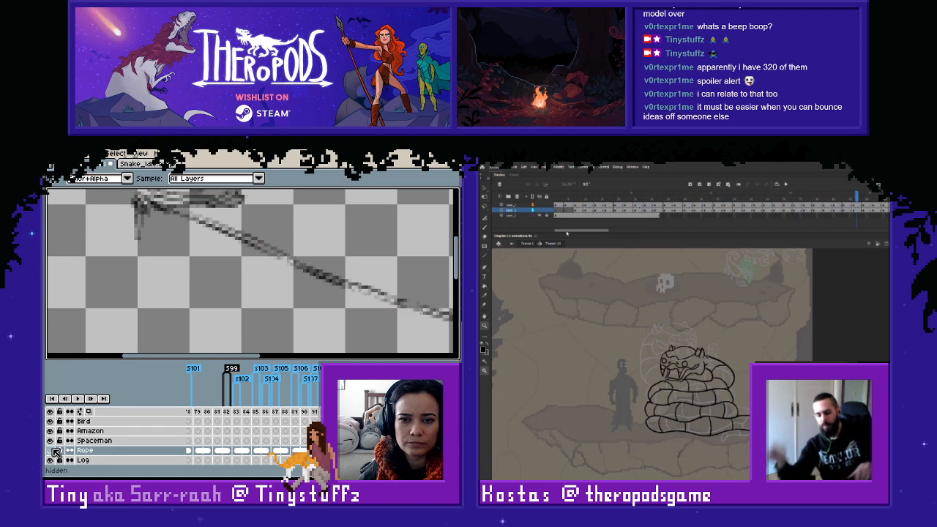
pyautogui.click(52, 450)
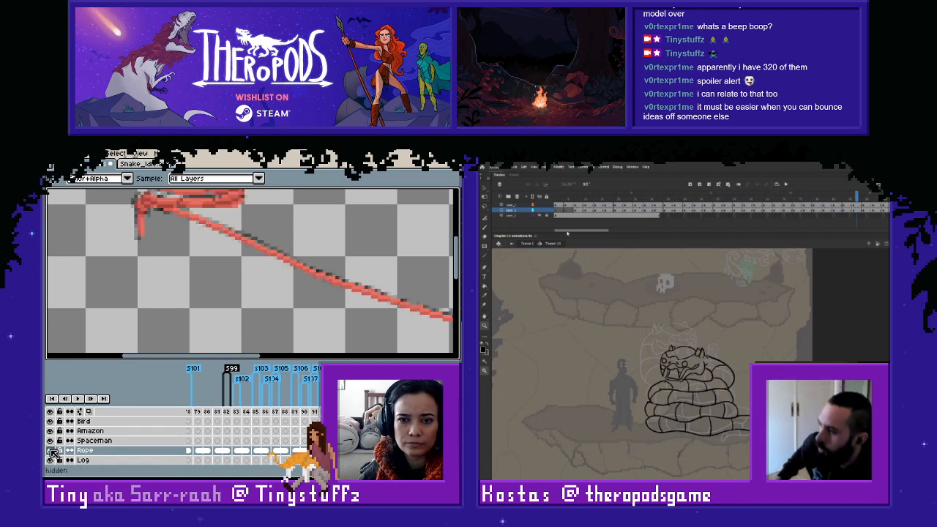
pyautogui.hotkey('ctrl', 'z')
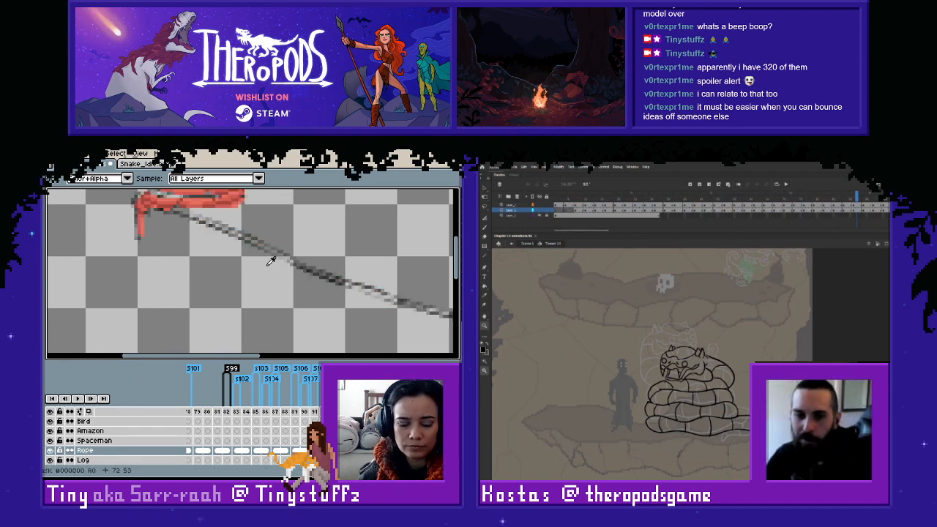
# - Start the thin darker red line on frame 192 from the knot along the sketched rope's lower edge
pyautogui.scroll(1, 271, 261)
pyautogui.moveTo(174, 215); pyautogui.dragTo(201, 301)
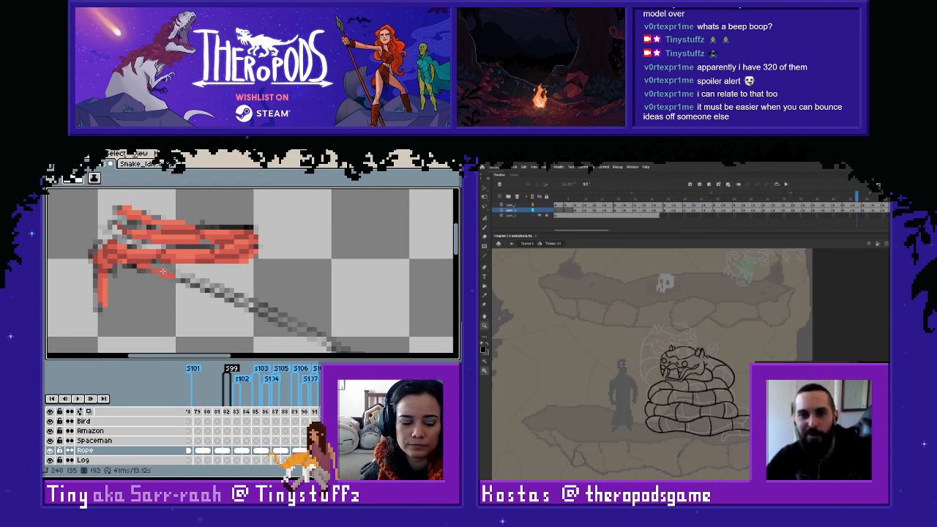
pyautogui.keyDown('alt'); pyautogui.click(168, 276); pyautogui.keyUp('alt')
pyautogui.moveTo(178, 280)
pyautogui.mouseDown()
pyautogui.moveTo(208, 300)
pyautogui.moveTo(196, 276)
pyautogui.moveTo(215, 277)
pyautogui.moveTo(346, 335)
pyautogui.moveTo(284, 295)
pyautogui.moveTo(179, 245)
pyautogui.mouseUp()
pyautogui.scroll(3, 205, 291)
pyautogui.click(258, 301)
# - Extend the darker red line on frame 192 along the sketched rope's lower edge to the figure, undoing one overlong segment
pyautogui.moveTo(193, 256); pyautogui.dragTo(232, 270)
pyautogui.moveTo(246, 282)
pyautogui.mouseDown()
pyautogui.moveTo(260, 283)
pyautogui.moveTo(199, 251)
pyautogui.moveTo(299, 299)
pyautogui.moveTo(154, 280)
pyautogui.moveTo(203, 283)
pyautogui.mouseUp()
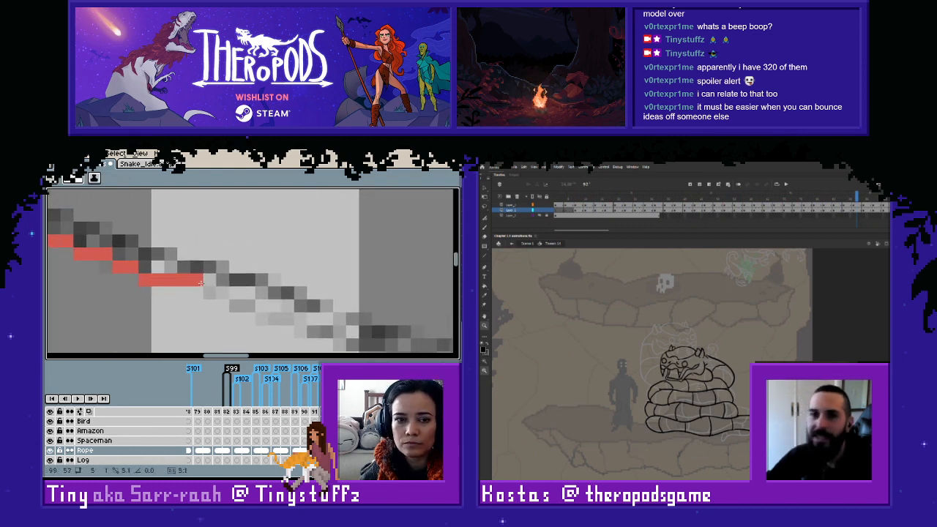
pyautogui.hotkey('ctrl', 'z')
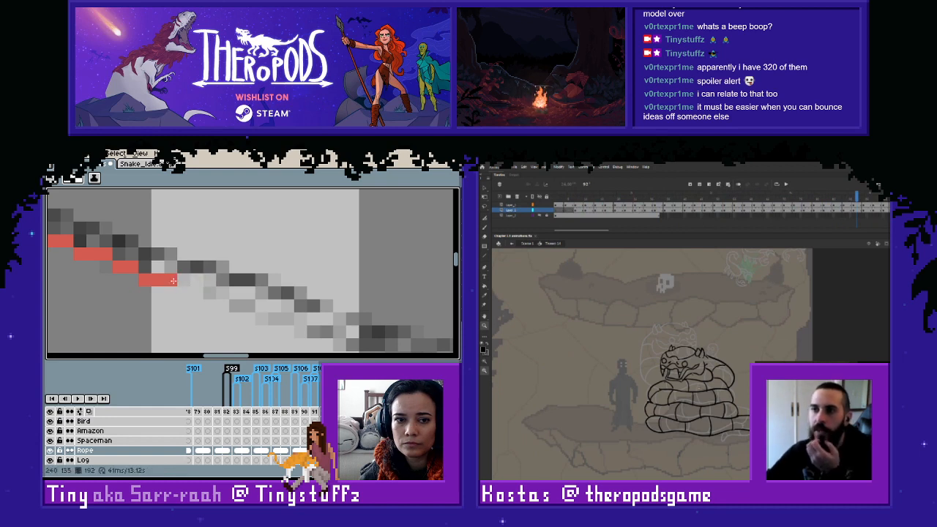
pyautogui.moveTo(183, 292)
pyautogui.mouseDown()
pyautogui.moveTo(283, 310)
pyautogui.moveTo(156, 279)
pyautogui.mouseUp()
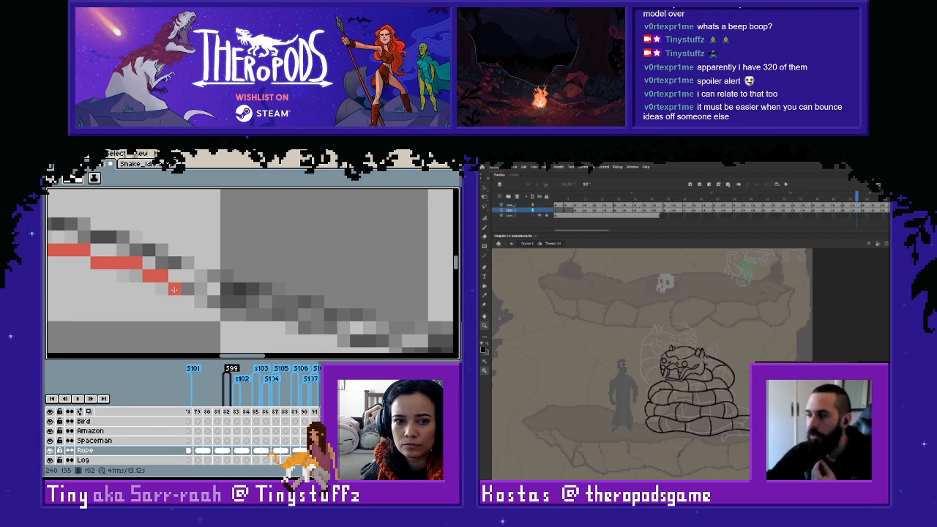
pyautogui.moveTo(211, 299); pyautogui.dragTo(244, 303)
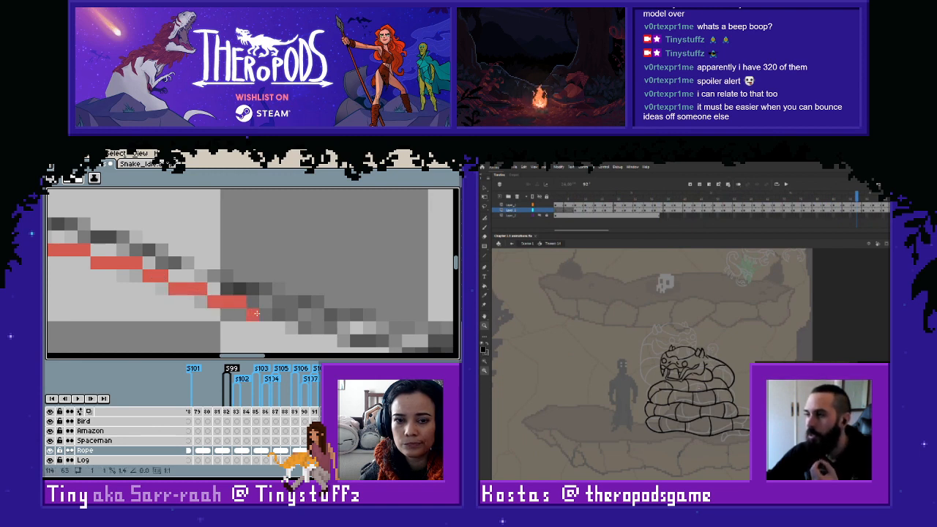
pyautogui.moveTo(323, 328)
pyautogui.mouseDown()
pyautogui.moveTo(332, 330)
pyautogui.moveTo(168, 277)
pyautogui.moveTo(223, 293)
pyautogui.mouseUp()
pyautogui.scroll(-3, 292, 305)
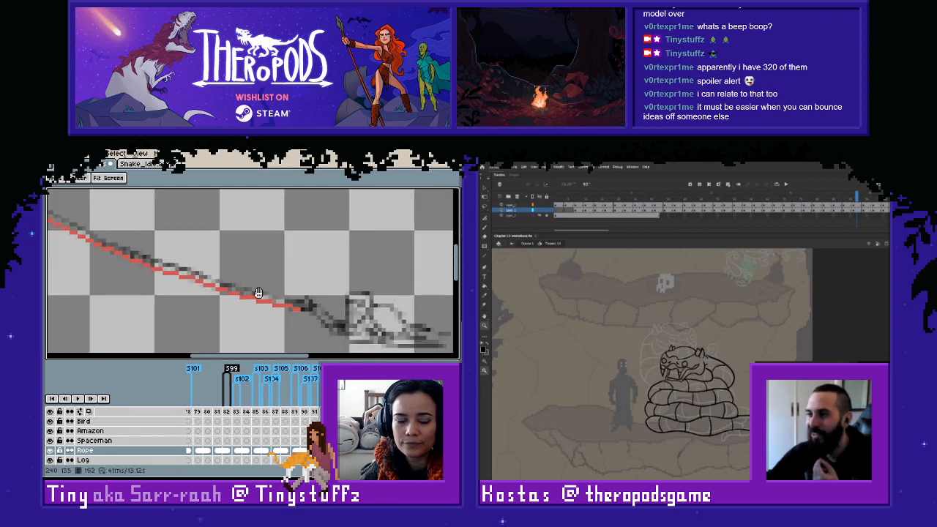
# - Draw the lighter red line on frame 192 from the knot along the top of the darker line toward the rope's middle
pyautogui.scroll(5, 165, 264)
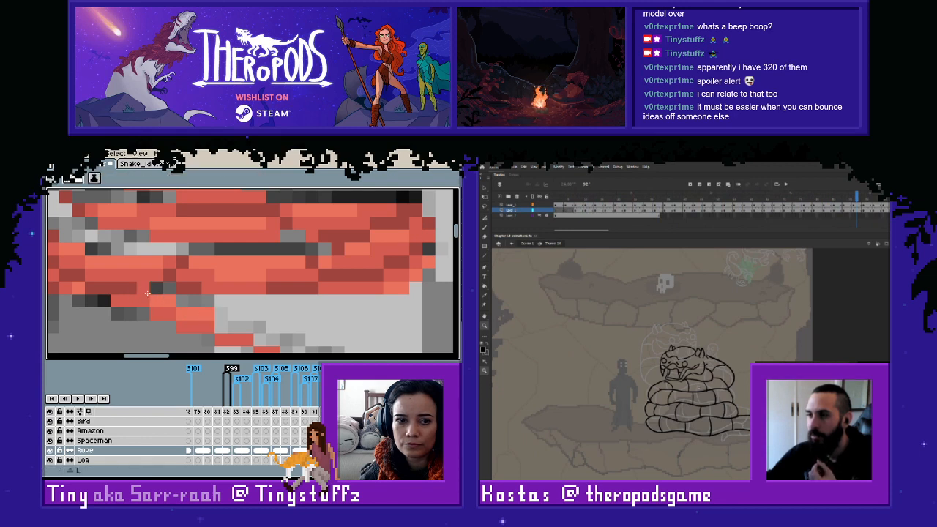
pyautogui.scroll(-2, 215, 317)
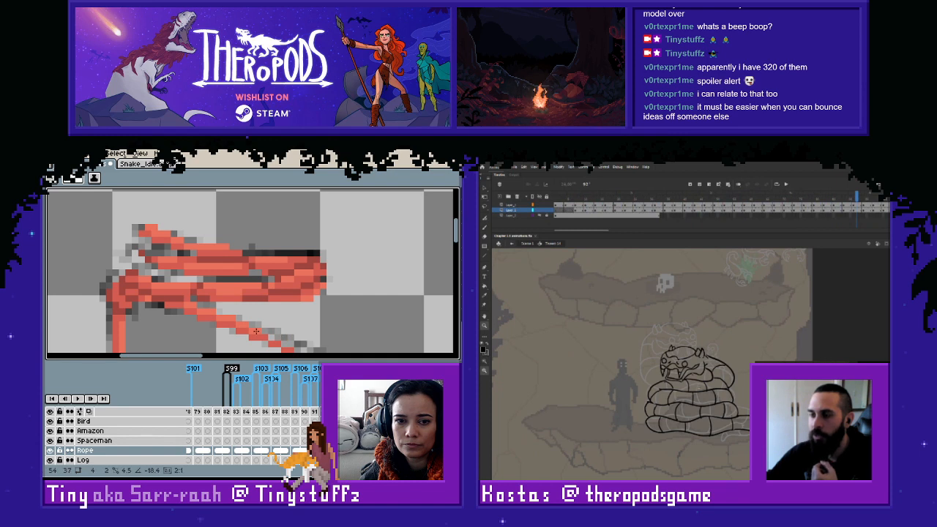
pyautogui.scroll(2, 192, 279)
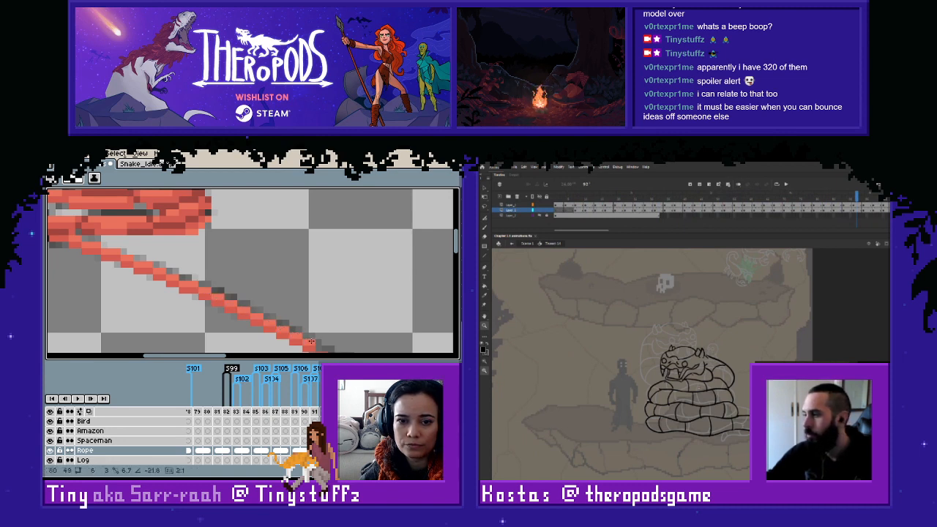
pyautogui.moveTo(335, 341); pyautogui.dragTo(122, 245)
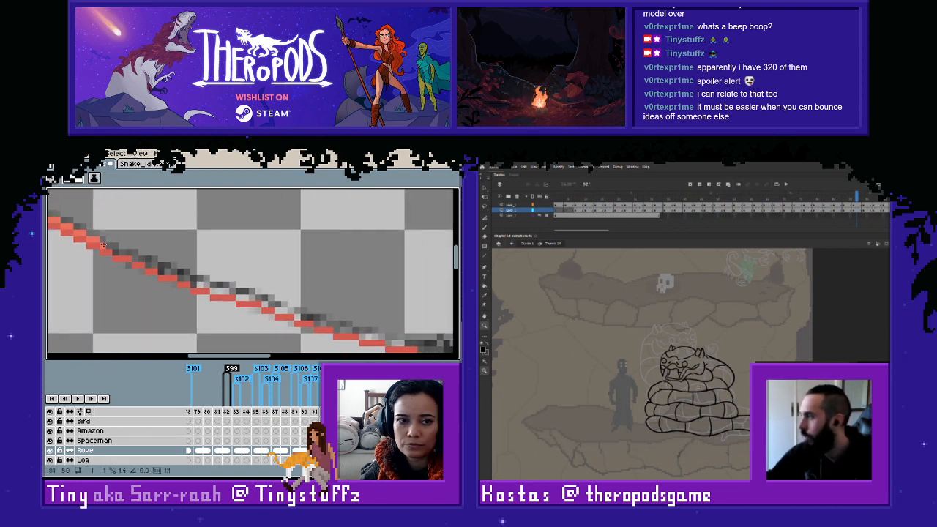
# - Extend the lighter red line on frame 192 from the rope's middle to the darker line's end near the figure
pyautogui.click(556, 197)
pyautogui.press('e')
pyautogui.press('Return')
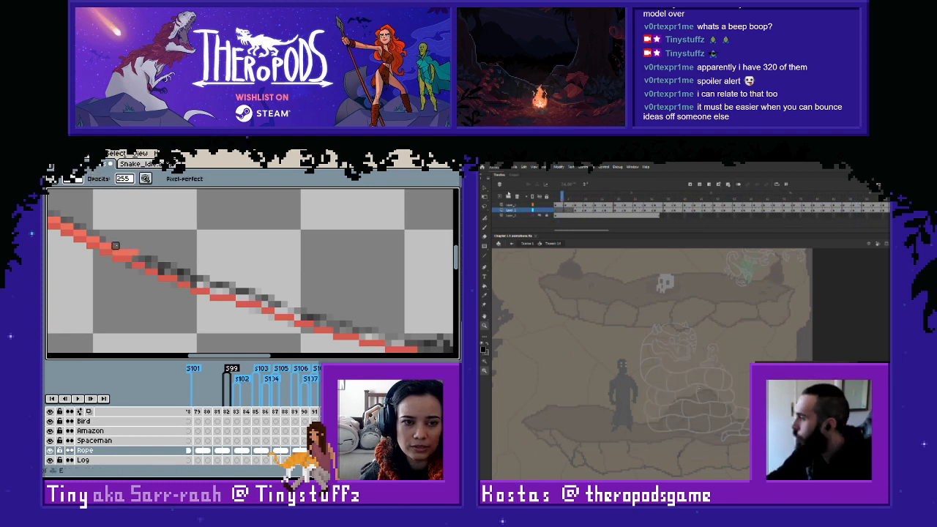
pyautogui.press('l')
pyautogui.moveTo(137, 258)
pyautogui.mouseDown()
pyautogui.moveTo(336, 331)
pyautogui.moveTo(382, 336)
pyautogui.moveTo(246, 297)
pyautogui.mouseUp()
pyautogui.click(164, 270)
pyautogui.press('e')
pyautogui.press('l')
pyautogui.click(180, 277)
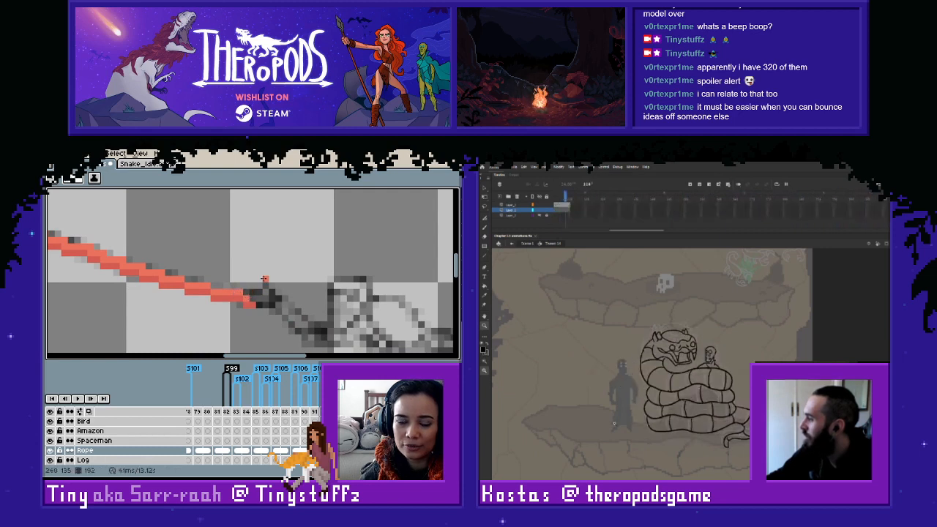
pyautogui.scroll(-1, 264, 279)
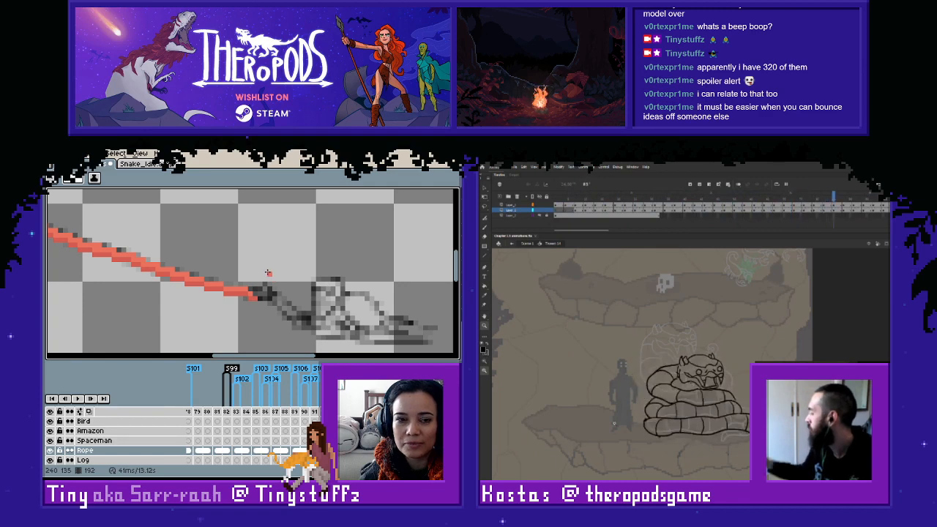
pyautogui.scroll(-2, 268, 272)
pyautogui.moveTo(234, 251); pyautogui.dragTo(308, 284)
pyautogui.moveTo(258, 263); pyautogui.dragTo(319, 284)
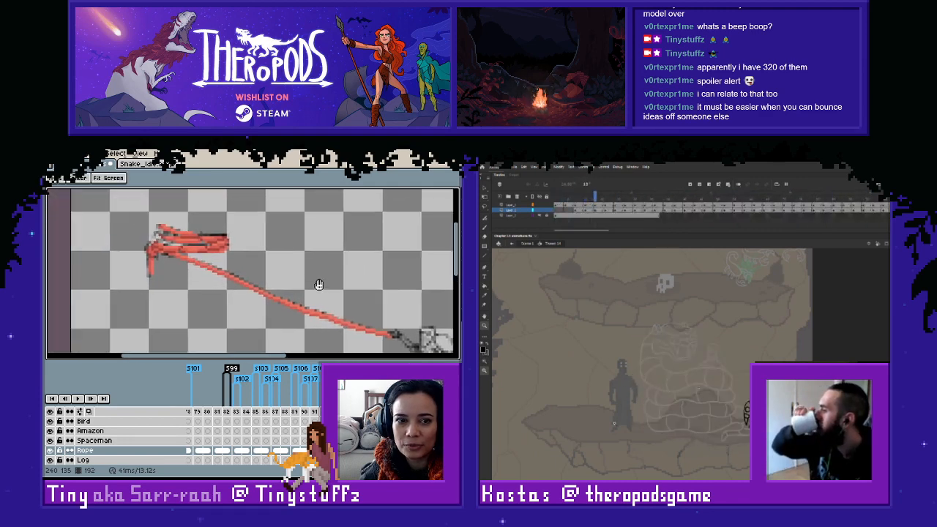
# - Go to frame 190, sample the darker red, and start the thin darker line just below the coiled rope at the knot
pyautogui.scroll(2, 242, 272)
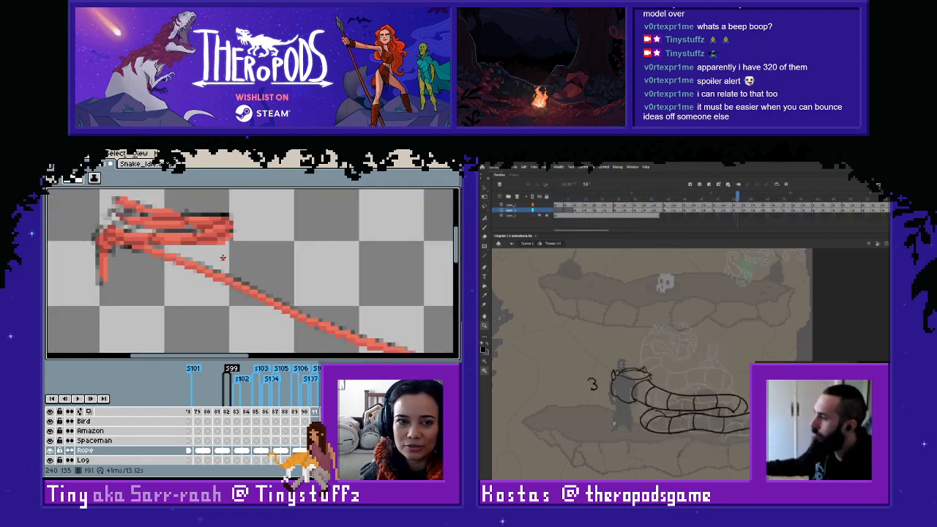
pyautogui.press('Left')
pyautogui.press('Right')
pyautogui.press('Left')
pyautogui.scroll(4, 134, 251)
pyautogui.press('alt')
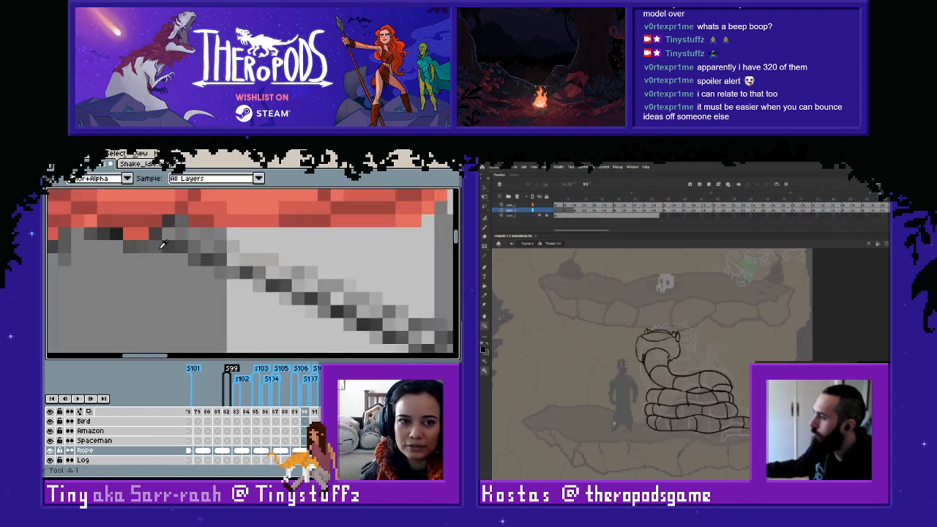
pyautogui.keyDown('alt'); pyautogui.click(146, 236); pyautogui.keyUp('alt')
pyautogui.click(156, 233)
pyautogui.click(169, 222)
pyautogui.moveTo(181, 244)
pyautogui.mouseDown()
pyautogui.moveTo(400, 333)
pyautogui.moveTo(238, 257)
pyautogui.moveTo(138, 241)
pyautogui.mouseUp()
# - Extend the darker red line on frame 190 along the sketched rope's lower edge past its middle
pyautogui.press('space')
pyautogui.moveTo(143, 251)
pyautogui.mouseDown()
pyautogui.moveTo(265, 309)
pyautogui.moveTo(201, 282)
pyautogui.mouseUp()
pyautogui.press('space')
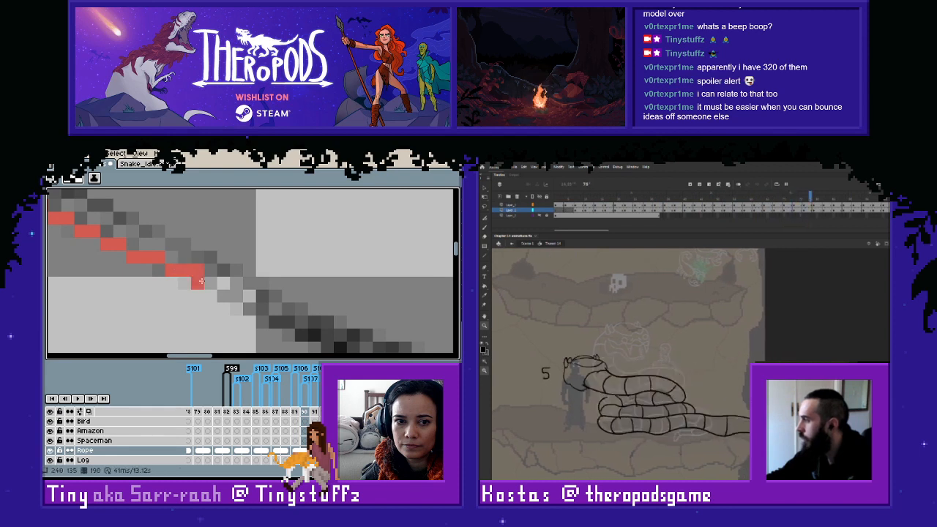
pyautogui.moveTo(220, 294)
pyautogui.mouseDown()
pyautogui.moveTo(324, 346)
pyautogui.moveTo(209, 264)
pyautogui.moveTo(197, 266)
pyautogui.mouseUp()
pyautogui.press('space')
pyautogui.moveTo(150, 245); pyautogui.dragTo(293, 306)
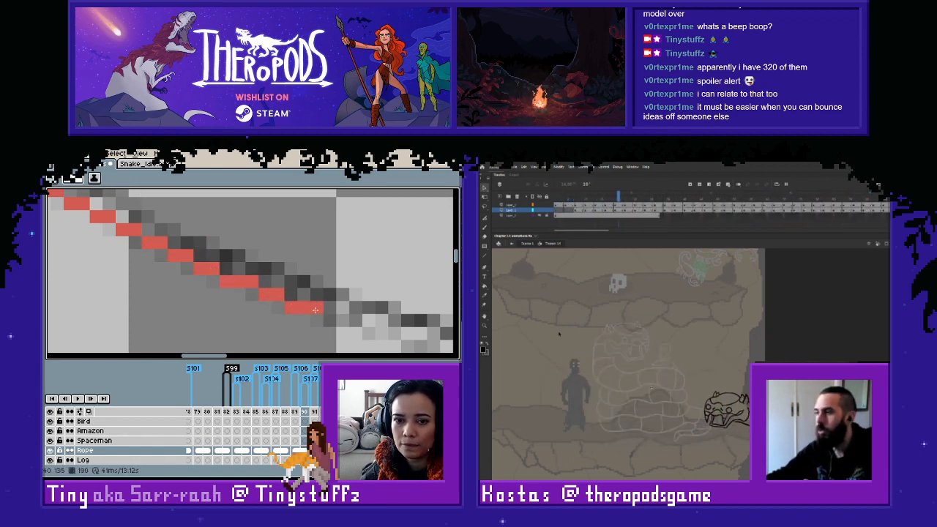
pyautogui.moveTo(357, 321)
pyautogui.mouseDown()
pyautogui.moveTo(225, 283)
pyautogui.moveTo(207, 291)
pyautogui.moveTo(274, 314)
pyautogui.moveTo(210, 283)
pyautogui.moveTo(247, 301)
pyautogui.mouseUp()
pyautogui.press('space')
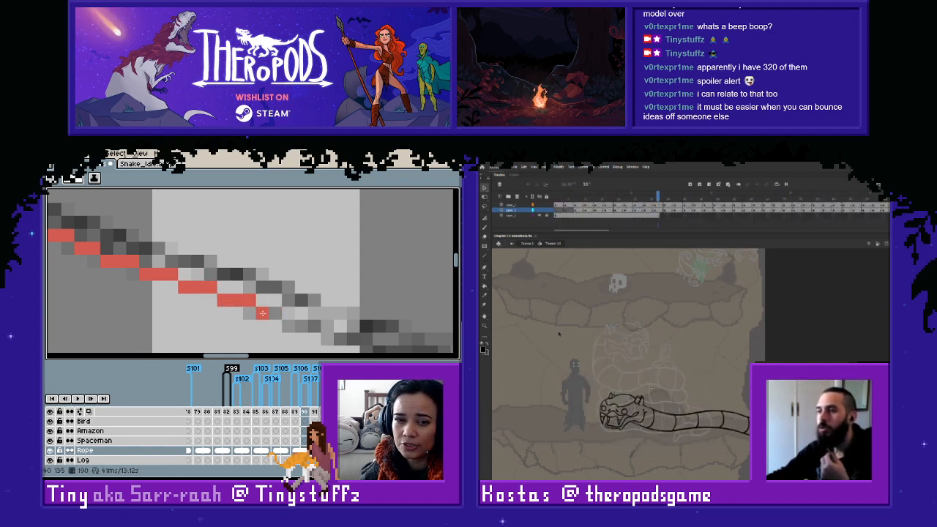
# - Finish the darker red line on frame 190 along the last stretch of the sketched rope up to the figure
pyautogui.moveTo(290, 324)
pyautogui.mouseDown()
pyautogui.moveTo(331, 337)
pyautogui.moveTo(262, 304)
pyautogui.moveTo(160, 286)
pyautogui.moveTo(318, 318)
pyautogui.moveTo(279, 285)
pyautogui.mouseUp()
pyautogui.press('space')
pyautogui.press('space')
pyautogui.scroll(-1, 279, 285)
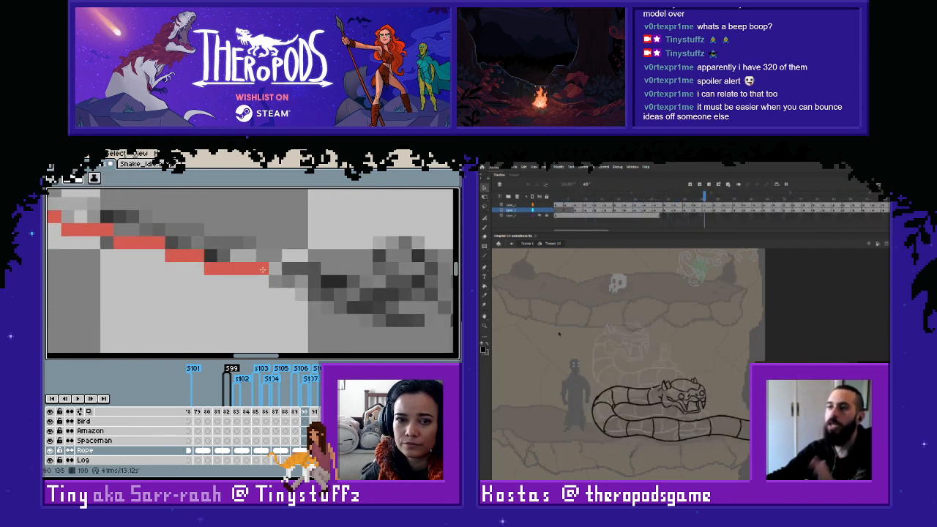
pyautogui.scroll(-1, 288, 279)
pyautogui.scroll(2, 289, 279)
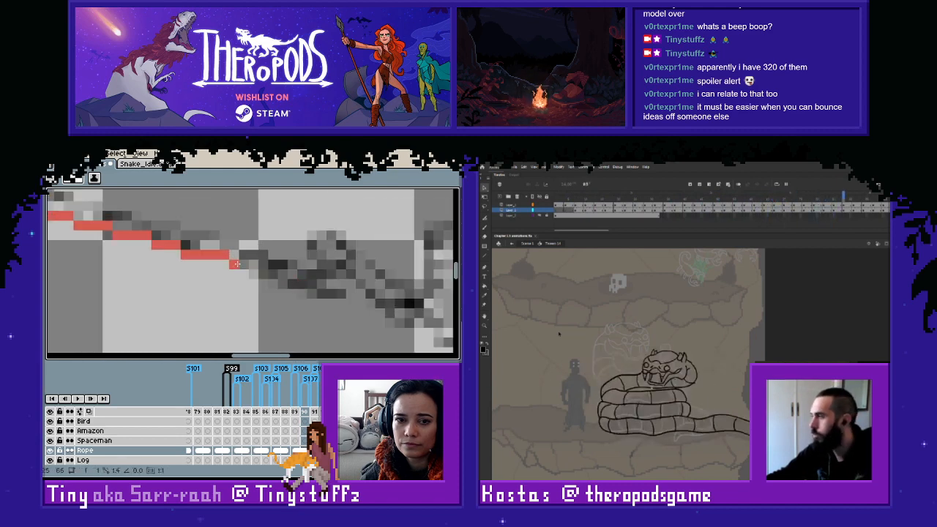
pyautogui.moveTo(236, 263); pyautogui.dragTo(326, 294)
pyautogui.scroll(-3, 322, 292)
# - Draw the lighter red line directly above the darker one on frame 190, from the coiled rope to past its middle
pyautogui.scroll(2, 307, 302)
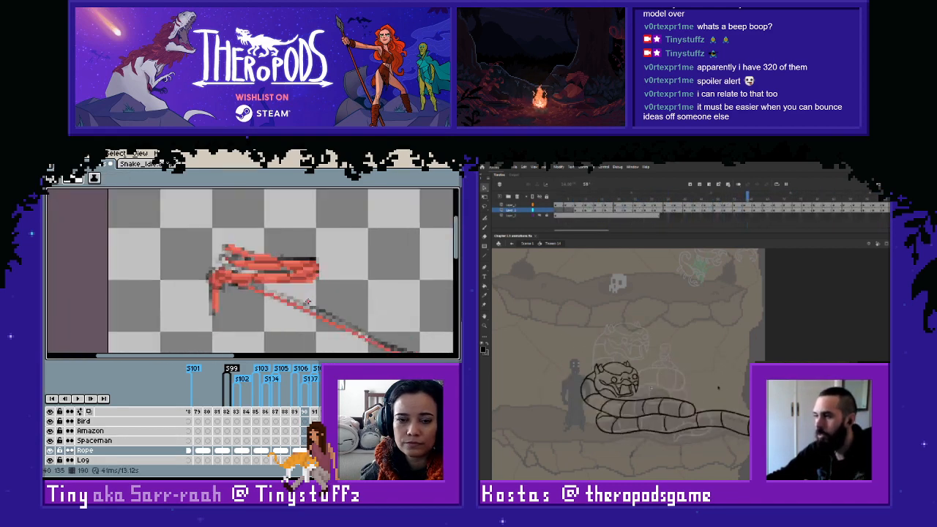
pyautogui.scroll(2, 272, 282)
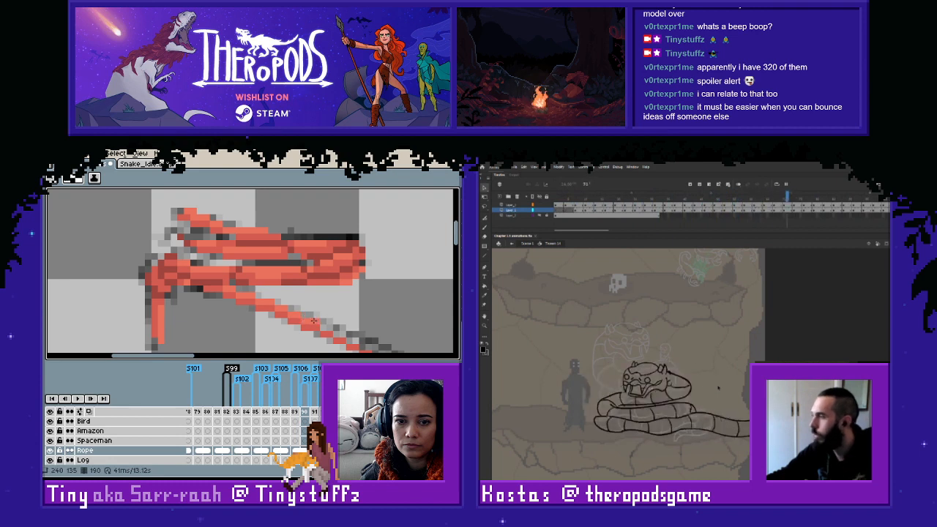
pyautogui.moveTo(308, 320); pyautogui.dragTo(166, 266)
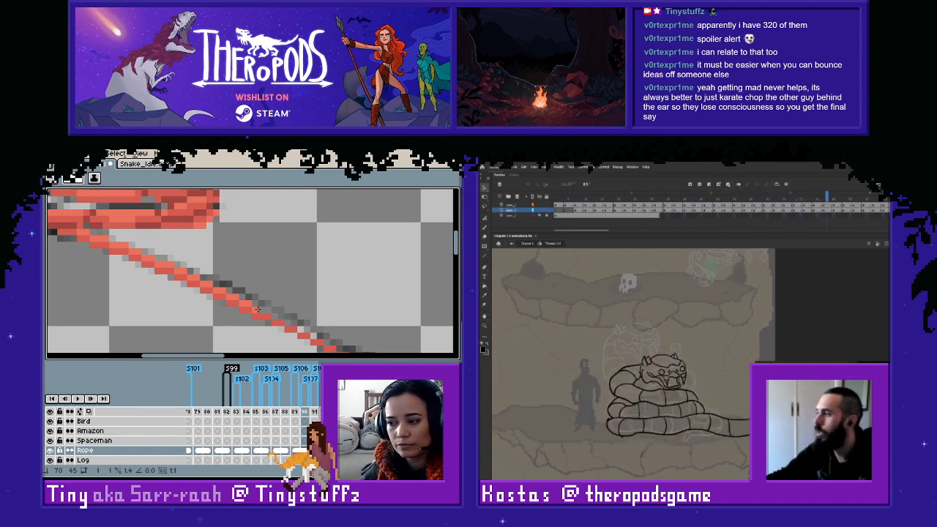
pyautogui.moveTo(267, 311); pyautogui.dragTo(191, 272)
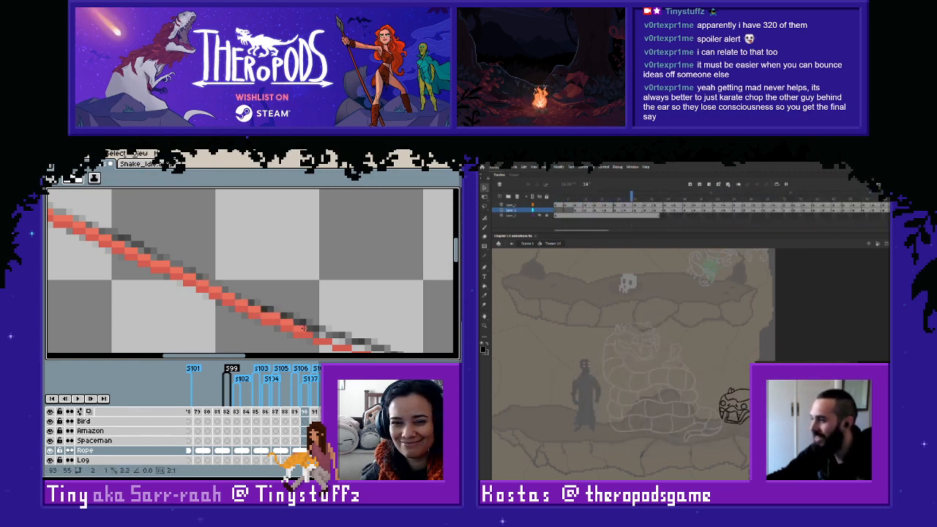
pyautogui.moveTo(304, 328); pyautogui.dragTo(310, 328)
# - Finish the lighter red line on frame 190 along the remaining rope up to the darker line's end near the figure
pyautogui.moveTo(343, 336); pyautogui.dragTo(235, 307)
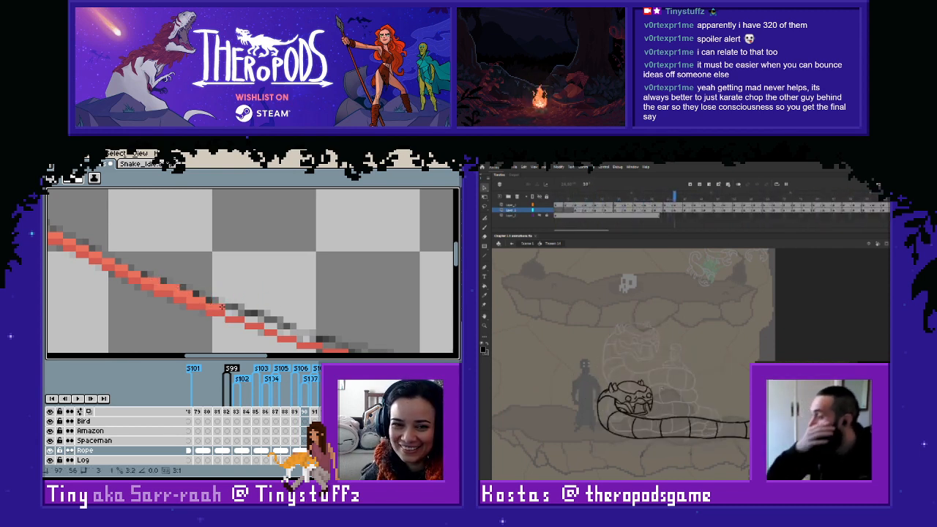
pyautogui.moveTo(227, 313); pyautogui.dragTo(320, 340)
pyautogui.moveTo(329, 342)
pyautogui.mouseDown()
pyautogui.moveTo(322, 333)
pyautogui.moveTo(351, 331)
pyautogui.mouseUp()
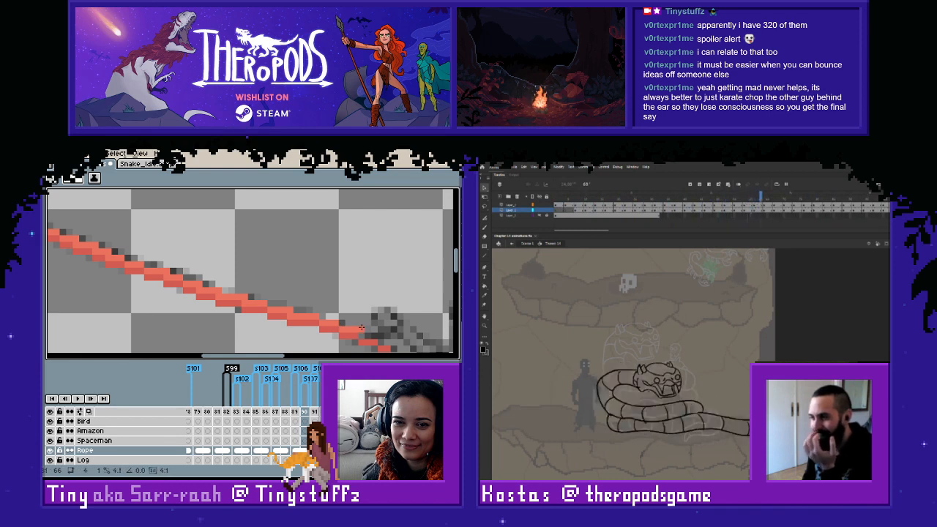
pyautogui.moveTo(398, 335); pyautogui.dragTo(275, 281)
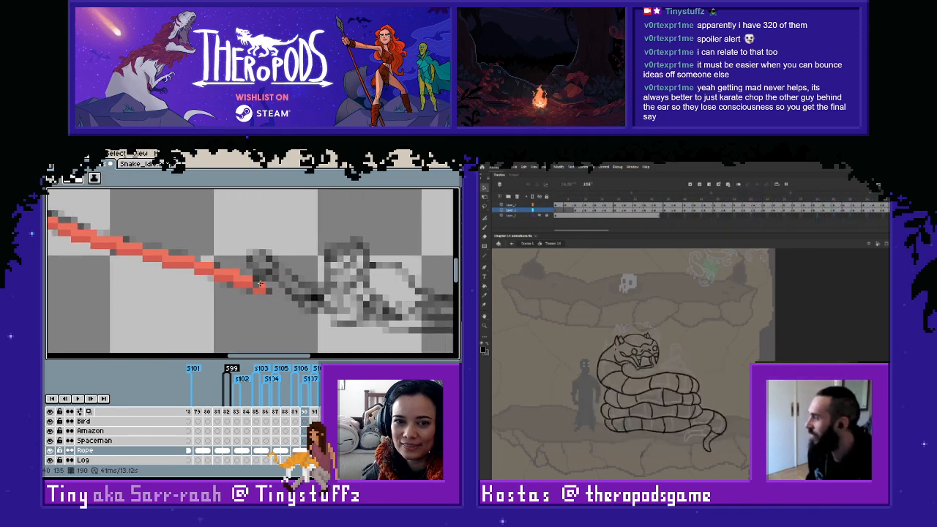
# - Go to frame 187 and start the thin darker red line just below the coiled rope, following the sketched rope's lower edge
pyautogui.scroll(-3, 264, 278)
pyautogui.press('Left')
pyautogui.press('Left')
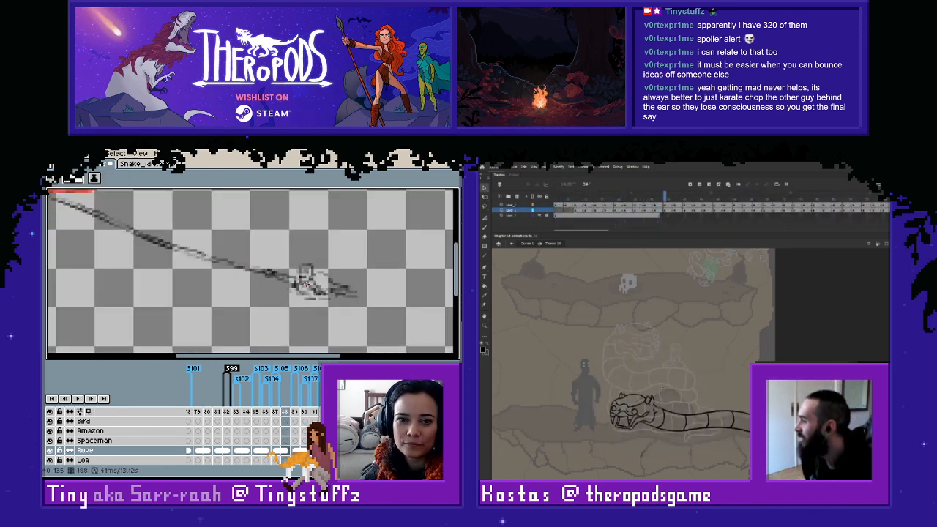
pyautogui.press('Left')
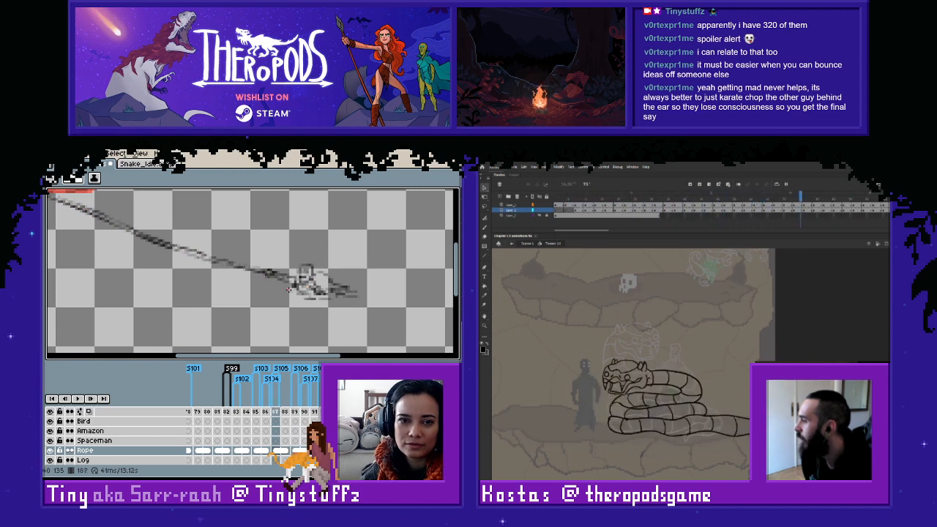
pyautogui.moveTo(231, 268); pyautogui.dragTo(293, 296)
pyautogui.scroll(5, 192, 272)
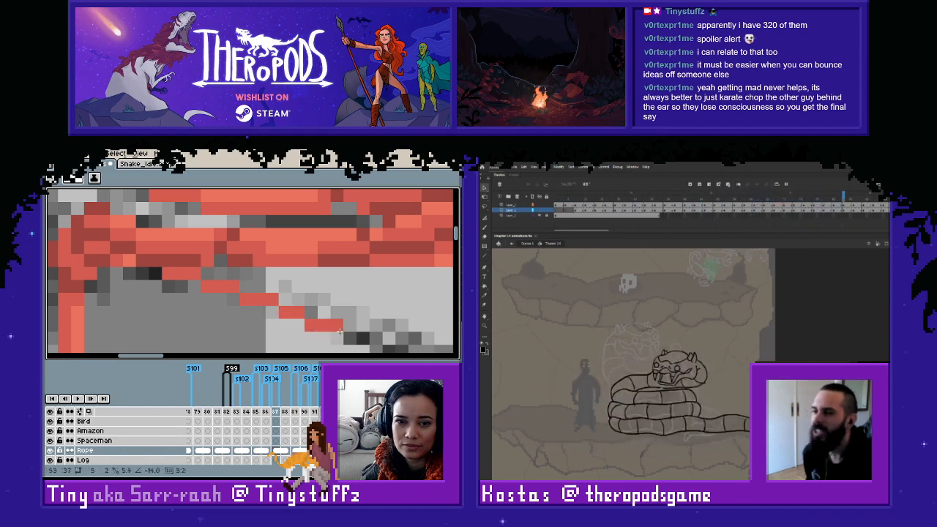
pyautogui.scroll(-1, 364, 328)
pyautogui.moveTo(364, 327)
pyautogui.mouseDown()
pyautogui.moveTo(200, 264)
pyautogui.moveTo(259, 309)
pyautogui.moveTo(217, 289)
pyautogui.moveTo(288, 318)
pyautogui.mouseUp()
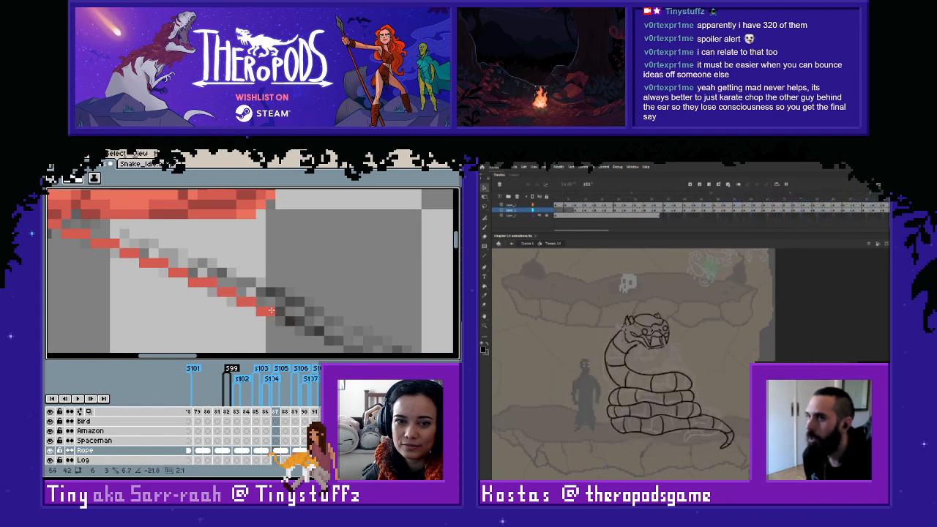
# - Extend the darker red line on frame 187 along the sketched rope's lower edge to about its middle
pyautogui.keyDown('shift'); pyautogui.click(270, 312); pyautogui.keyUp('shift')
pyautogui.keyDown('shift'); pyautogui.click(288, 321); pyautogui.keyUp('shift')
pyautogui.keyDown('shift'); pyautogui.click(317, 329); pyautogui.keyUp('shift')
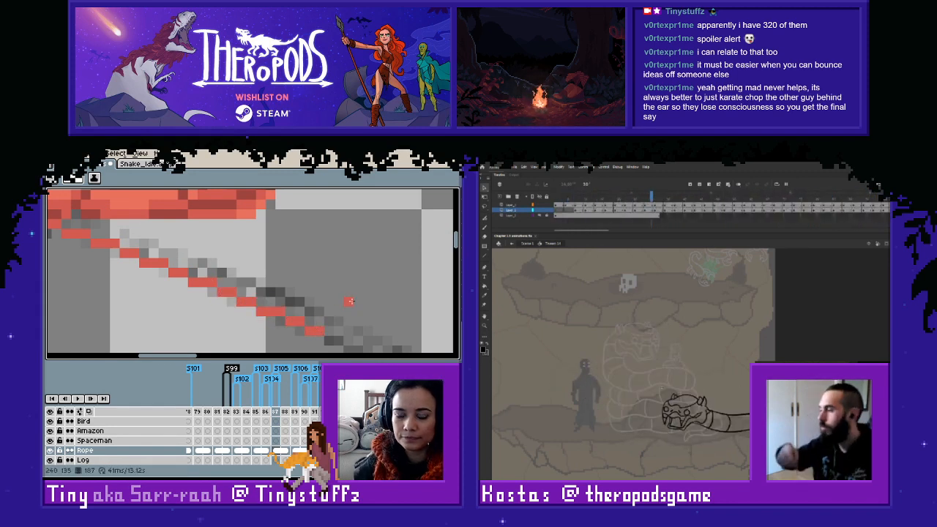
pyautogui.moveTo(330, 301); pyautogui.dragTo(128, 206)
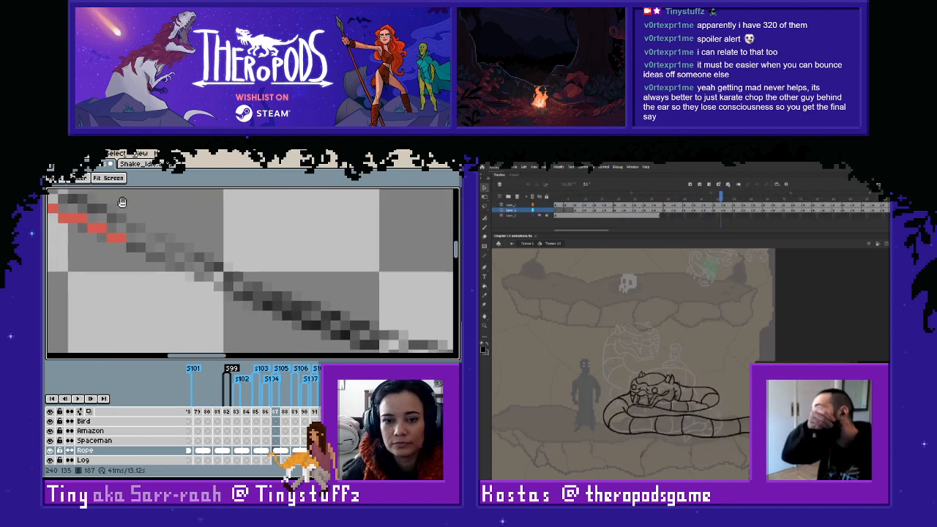
# - Finish the darker red line on frame 187 from the rope's middle to the sketched figure
pyautogui.keyDown('shift'); pyautogui.click(249, 297); pyautogui.keyUp('shift')
pyautogui.moveTo(277, 311); pyautogui.dragTo(138, 250)
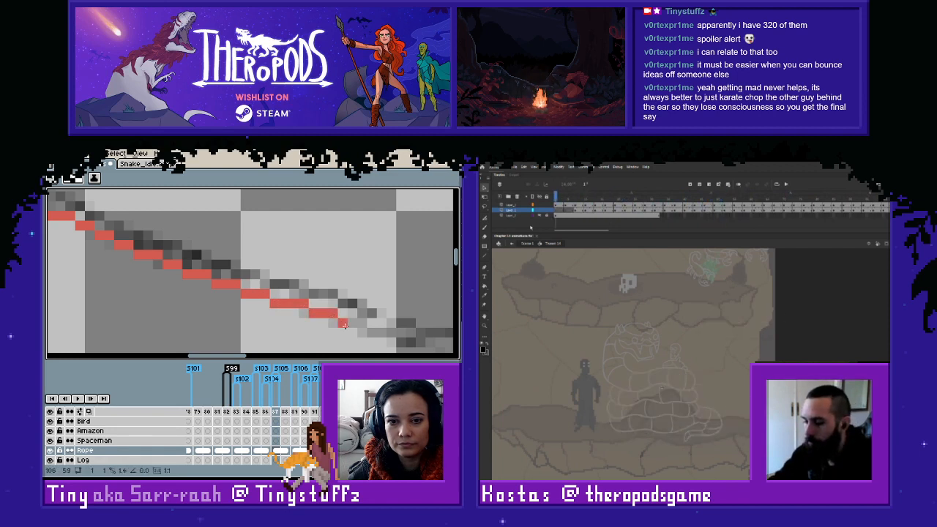
pyautogui.moveTo(344, 324)
pyautogui.mouseDown()
pyautogui.moveTo(252, 275)
pyautogui.moveTo(206, 270)
pyautogui.moveTo(347, 300)
pyautogui.moveTo(216, 287)
pyautogui.mouseUp()
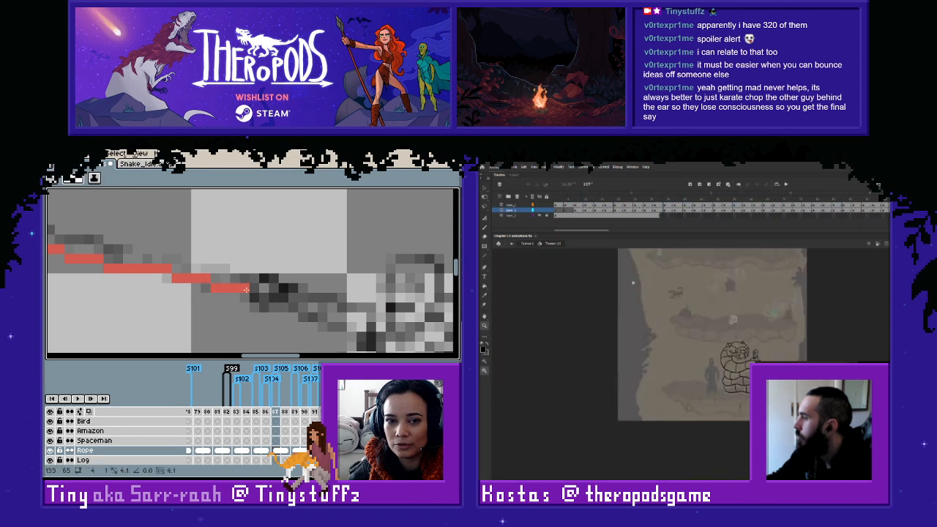
pyautogui.click(254, 298)
# - Sample the lighter red from the coiled rope on frame 187 and start the lighter line above the darker one at the coil
pyautogui.moveTo(633, 283)
pyautogui.mouseDown()
pyautogui.moveTo(772, 415)
pyautogui.moveTo(824, 427)
pyautogui.mouseUp()
pyautogui.moveTo(217, 262)
pyautogui.mouseDown()
pyautogui.moveTo(325, 318)
pyautogui.moveTo(395, 337)
pyautogui.mouseUp()
pyautogui.press('v')
pyautogui.moveTo(80, 228); pyautogui.dragTo(322, 297)
pyautogui.moveTo(220, 265); pyautogui.dragTo(438, 329)
pyautogui.scroll(2, 284, 222)
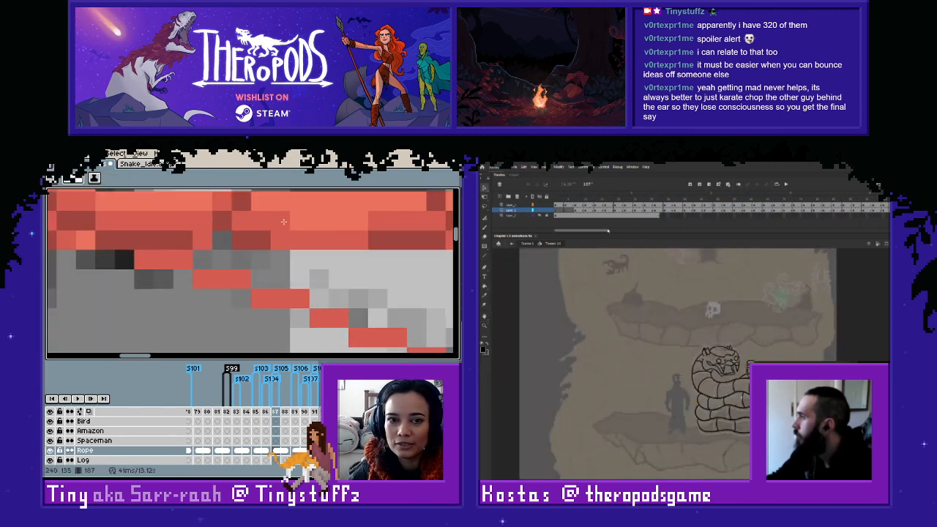
pyautogui.keyDown('alt'); pyautogui.click(283, 207); pyautogui.keyUp('alt')
pyautogui.moveTo(595, 198); pyautogui.dragTo(554, 199)
pyautogui.moveTo(202, 256); pyautogui.dragTo(243, 260)
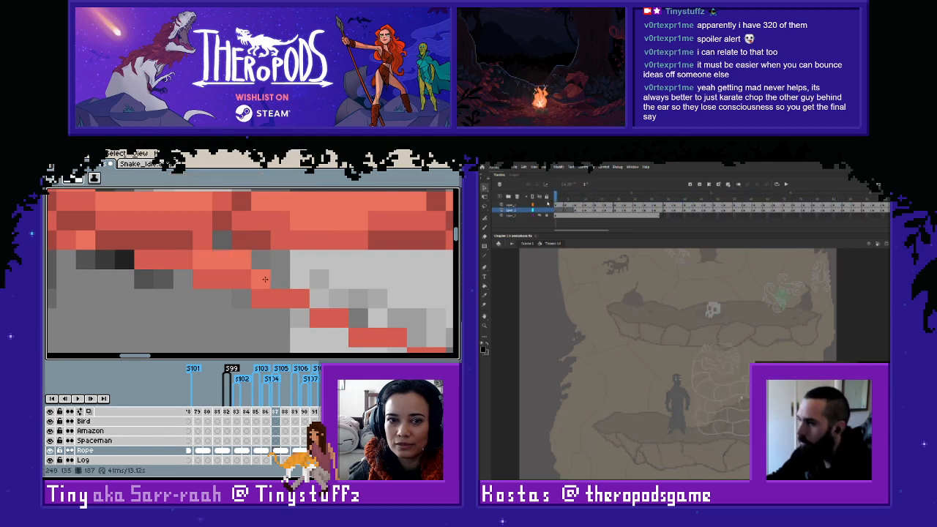
pyautogui.moveTo(285, 282)
pyautogui.mouseDown()
pyautogui.moveTo(363, 315)
pyautogui.moveTo(404, 323)
pyautogui.moveTo(324, 280)
pyautogui.moveTo(200, 246)
pyautogui.mouseUp()
# - Extend the lighter red line on frame 187 along the darker line's upper edge through the first stretch below the coil
pyautogui.hscroll(1, 700, 313)
pyautogui.moveTo(704, 197); pyautogui.dragTo(882, 198)
pyautogui.moveTo(198, 262); pyautogui.dragTo(218, 268)
pyautogui.moveTo(882, 197); pyautogui.dragTo(734, 197)
pyautogui.moveTo(217, 268); pyautogui.dragTo(266, 289)
pyautogui.moveTo(735, 198); pyautogui.dragTo(556, 198)
pyautogui.moveTo(266, 288); pyautogui.dragTo(300, 306)
pyautogui.moveTo(555, 197); pyautogui.dragTo(627, 198)
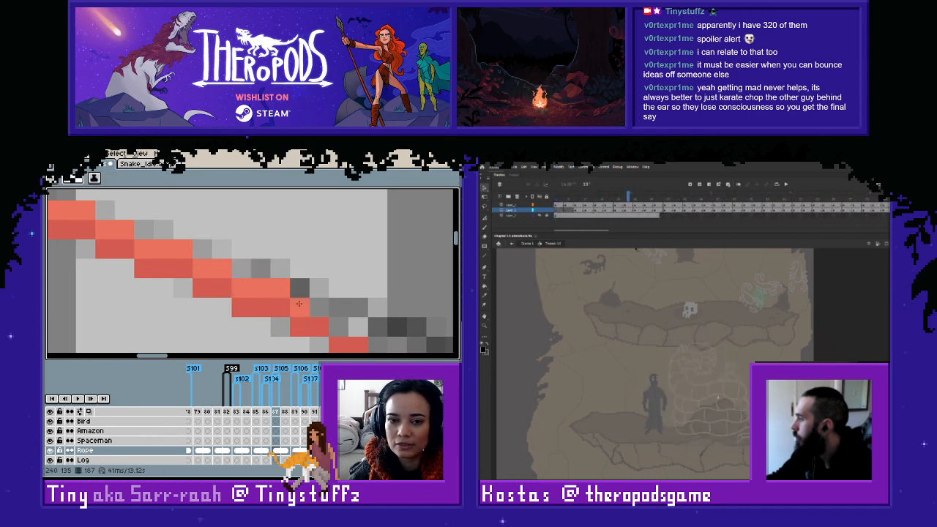
pyautogui.moveTo(300, 305); pyautogui.dragTo(342, 314)
pyautogui.moveTo(628, 198); pyautogui.dragTo(748, 251)
pyautogui.scroll(-2, 342, 314)
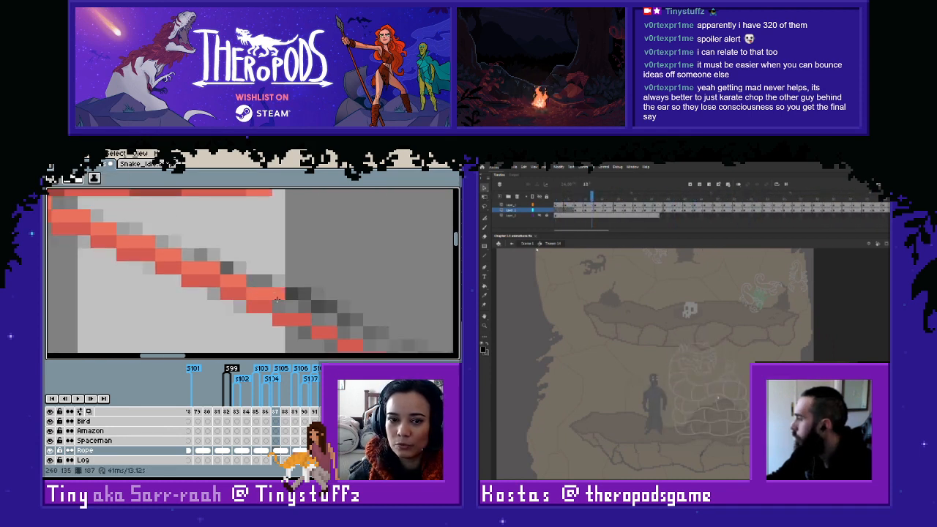
# - Continue the lighter red line on frame 187 above the darker one through the rope's middle stretch
pyautogui.rightClick(279, 294)
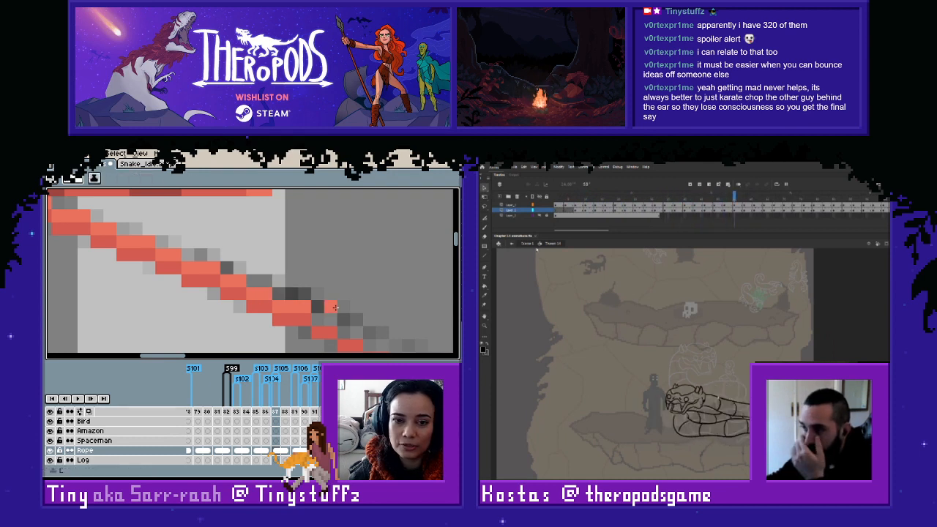
pyautogui.click(318, 318)
pyautogui.moveTo(318, 318)
pyautogui.mouseDown()
pyautogui.moveTo(331, 320)
pyautogui.moveTo(219, 287)
pyautogui.mouseUp()
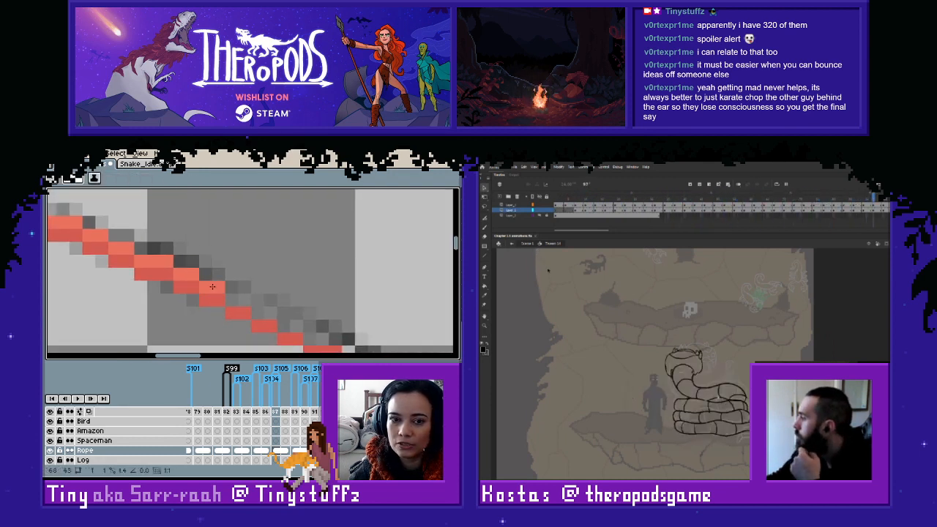
pyautogui.moveTo(342, 335); pyautogui.dragTo(176, 269)
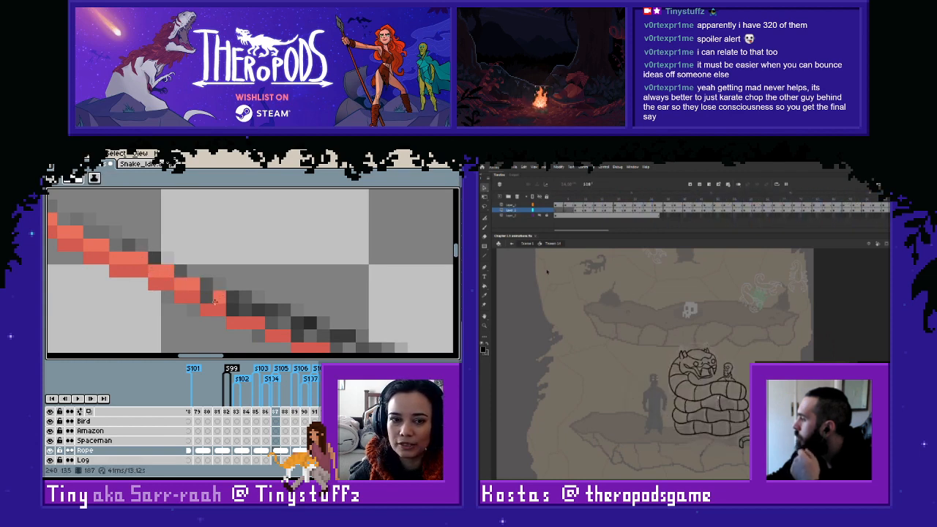
pyautogui.moveTo(216, 301); pyautogui.dragTo(276, 321)
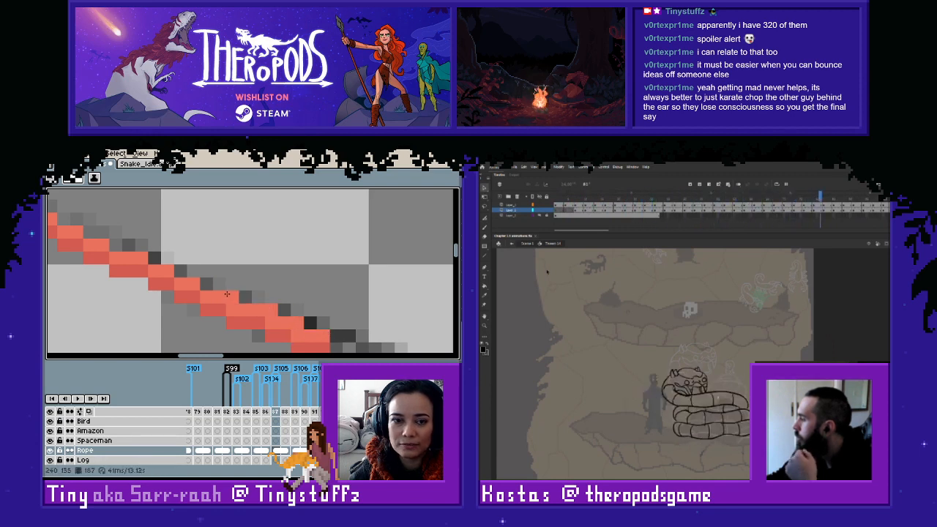
pyautogui.moveTo(305, 322); pyautogui.dragTo(140, 241)
# - Finish the lighter red line on frame 187 along the last stretch of rope up to the figure
pyautogui.moveTo(174, 266); pyautogui.dragTo(285, 294)
pyautogui.moveTo(305, 304)
pyautogui.mouseDown()
pyautogui.moveTo(366, 321)
pyautogui.moveTo(314, 301)
pyautogui.moveTo(219, 290)
pyautogui.mouseUp()
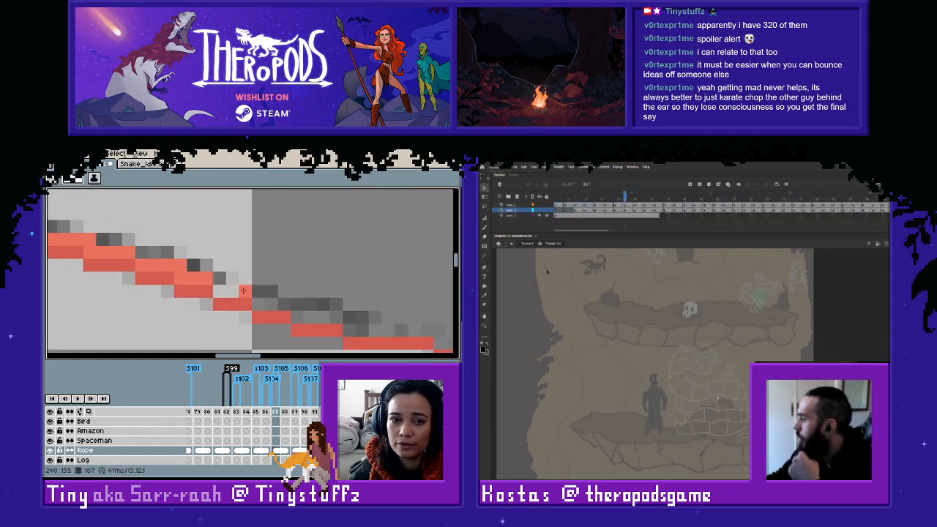
pyautogui.moveTo(297, 317)
pyautogui.mouseDown()
pyautogui.moveTo(406, 335)
pyautogui.moveTo(246, 282)
pyautogui.moveTo(229, 290)
pyautogui.moveTo(207, 281)
pyautogui.moveTo(325, 312)
pyautogui.mouseUp()
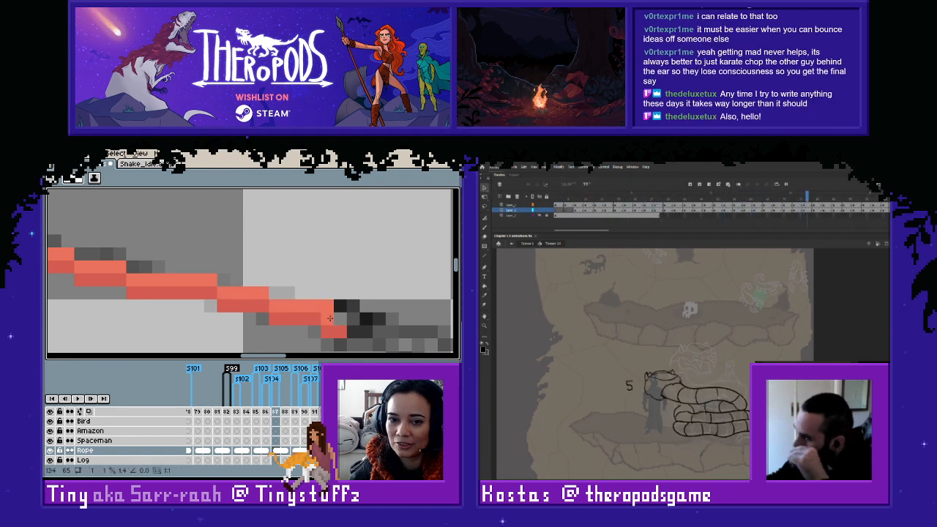
# - Compare the finished two-tone rope on frame 187 with the neighbouring frames up to frame 189
pyautogui.scroll(-3, 371, 303)
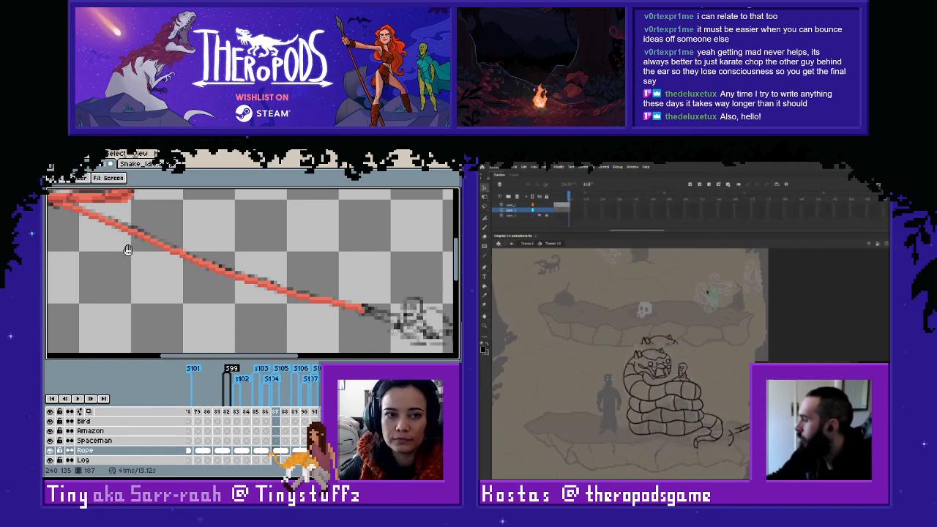
pyautogui.moveTo(127, 250); pyautogui.dragTo(156, 266)
pyautogui.press('Left')
pyautogui.press('Right')
pyautogui.press('Right')
pyautogui.press('Right')
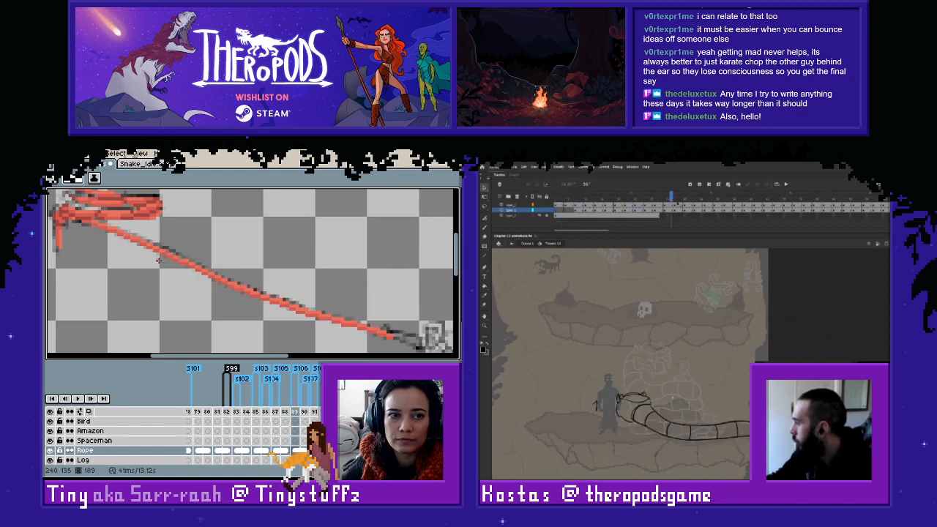
# - Go to frame 186, sample the darker red, and start the thin darker line just below the coiled rope
pyautogui.press('Left')
pyautogui.press('Left')
pyautogui.press('Left')
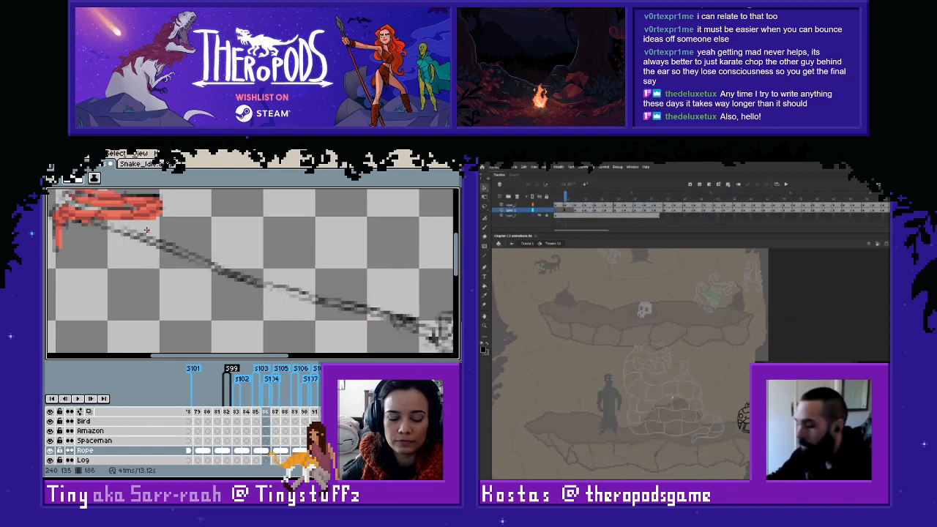
pyautogui.scroll(2, 96, 202)
pyautogui.scroll(-2, 221, 275)
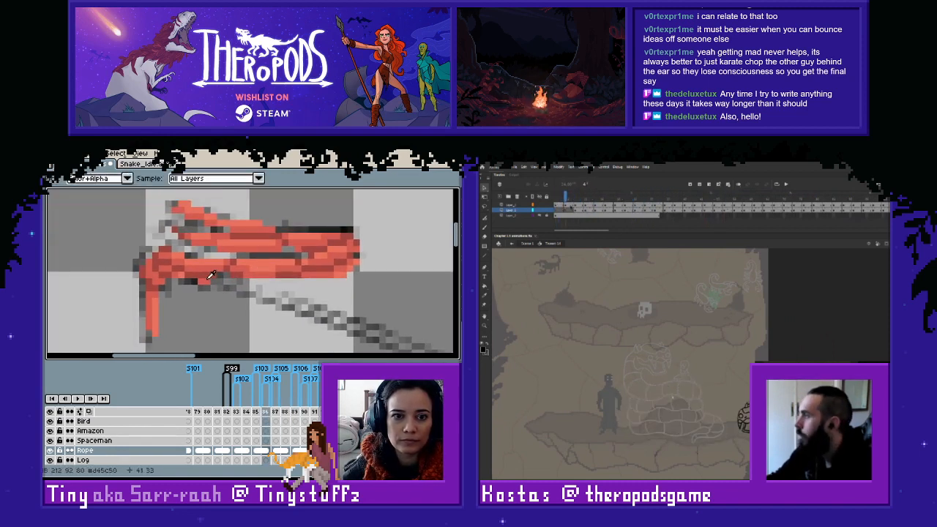
pyautogui.hotkey('shift', ',')
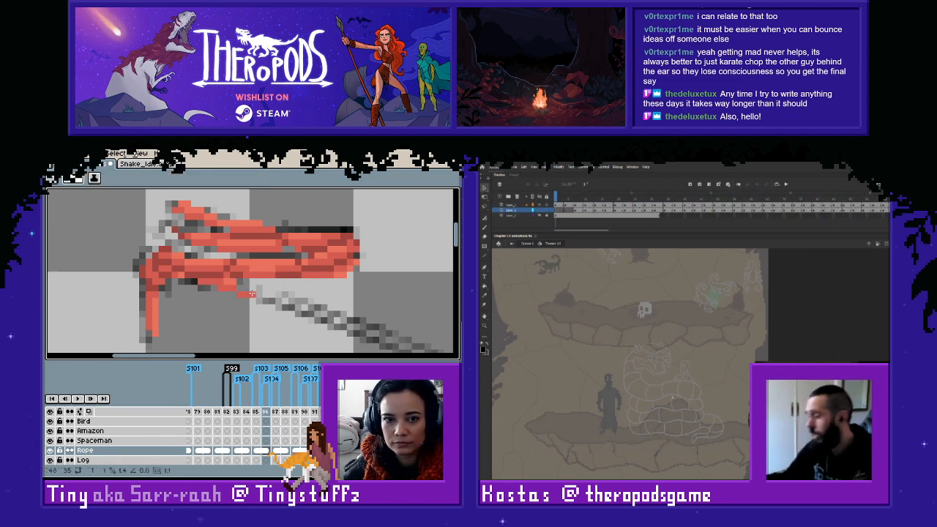
pyautogui.moveTo(242, 293); pyautogui.dragTo(279, 306)
# - Extend the darker red line on frame 186 along the sketched rope's lower edge and erase the extra pixel at its end step
pyautogui.scroll(2, 227, 287)
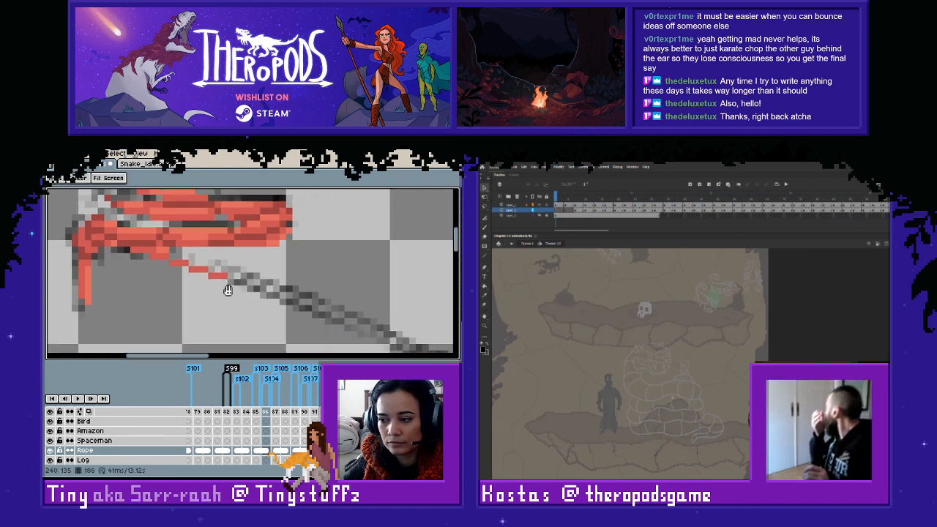
pyautogui.moveTo(230, 273)
pyautogui.mouseDown()
pyautogui.moveTo(347, 315)
pyautogui.moveTo(278, 285)
pyautogui.moveTo(140, 252)
pyautogui.moveTo(205, 280)
pyautogui.moveTo(195, 276)
pyautogui.mouseUp()
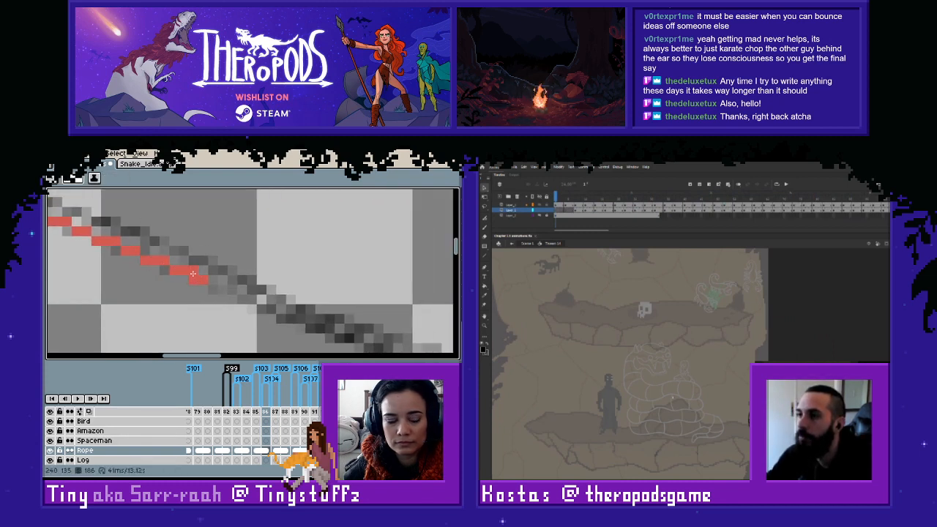
pyautogui.press('r')
pyautogui.click(194, 274)
pyautogui.hotkey('ctrl', 'z')
pyautogui.press('e')
pyautogui.click(194, 270)
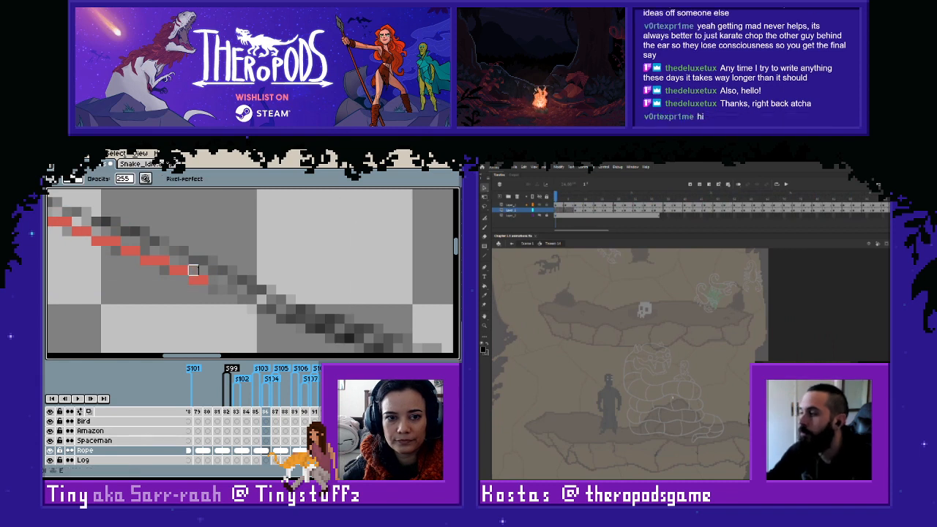
# - Continue the darker red line on frame 186 through the rope's middle and up to the stretch beside the figure
pyautogui.press('l')
pyautogui.moveTo(214, 290)
pyautogui.mouseDown()
pyautogui.moveTo(332, 331)
pyautogui.moveTo(235, 264)
pyautogui.moveTo(177, 257)
pyautogui.moveTo(168, 247)
pyautogui.moveTo(248, 269)
pyautogui.mouseUp()
pyautogui.press('space')
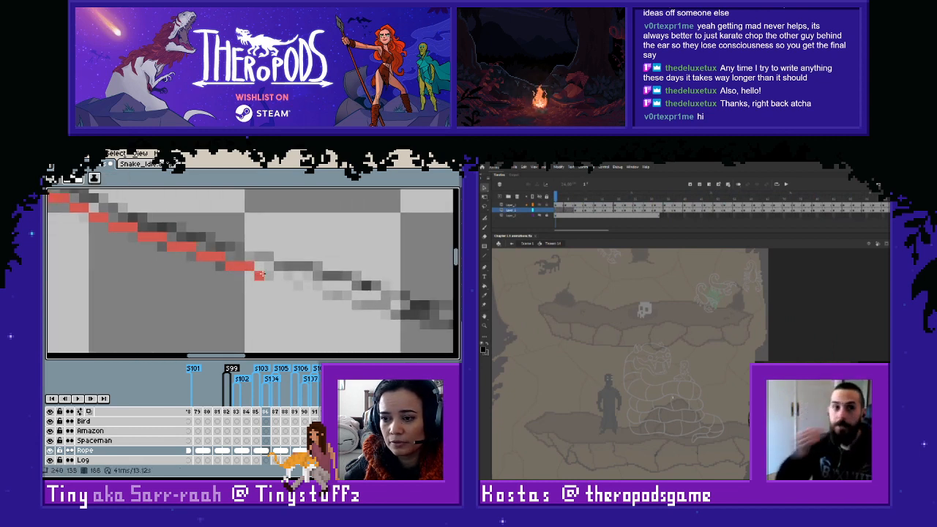
pyautogui.moveTo(270, 275)
pyautogui.mouseDown()
pyautogui.moveTo(347, 298)
pyautogui.moveTo(288, 304)
pyautogui.moveTo(389, 321)
pyautogui.moveTo(205, 291)
pyautogui.moveTo(261, 309)
pyautogui.moveTo(334, 316)
pyautogui.moveTo(196, 281)
pyautogui.moveTo(212, 290)
pyautogui.mouseUp()
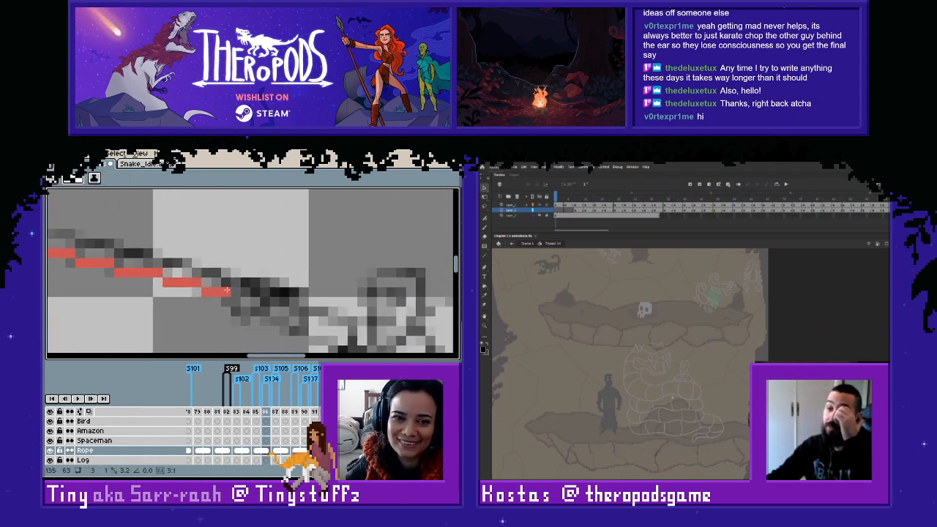
# - Draw the lighter red line on frame 186 directly above the darker one, from below the coil along the rope's upper stretch
pyautogui.scroll(-5, 197, 270)
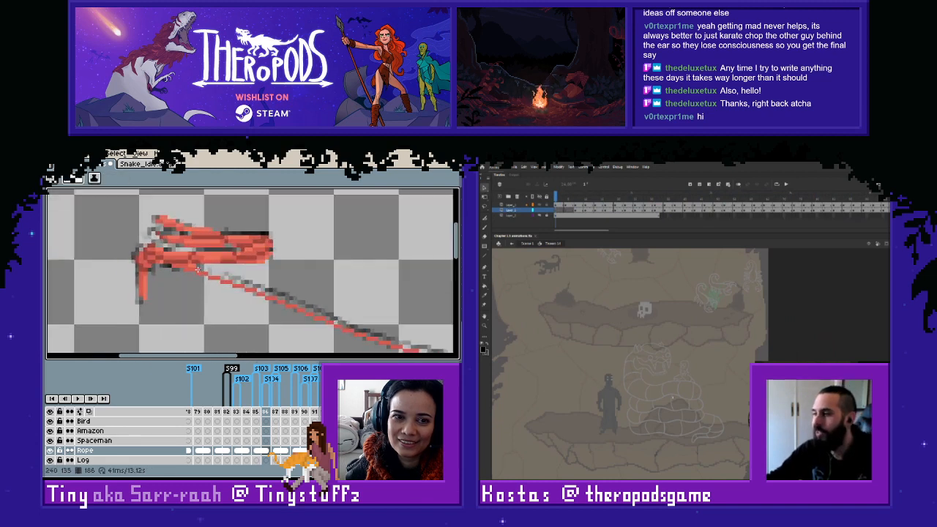
pyautogui.scroll(1, 197, 270)
pyautogui.scroll(3, 220, 277)
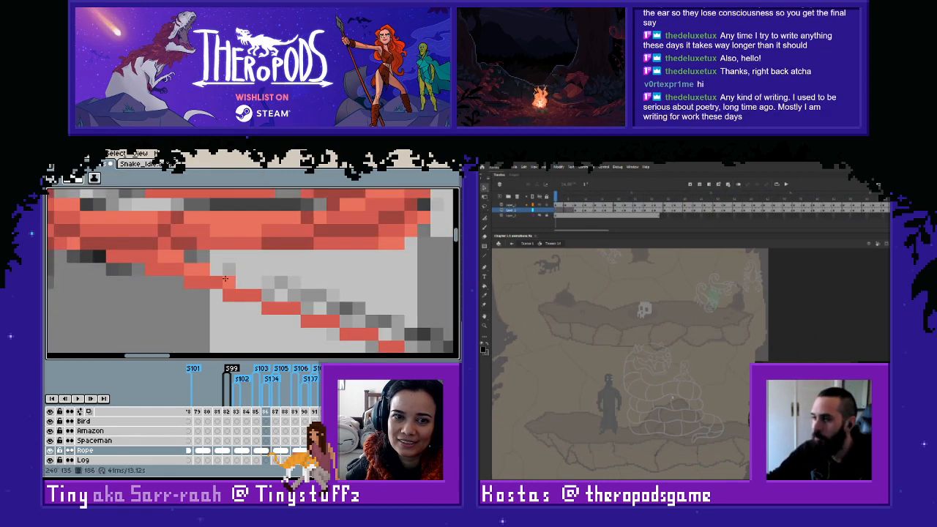
pyautogui.moveTo(226, 278)
pyautogui.mouseDown()
pyautogui.moveTo(373, 322)
pyautogui.moveTo(300, 280)
pyautogui.moveTo(225, 280)
pyautogui.mouseUp()
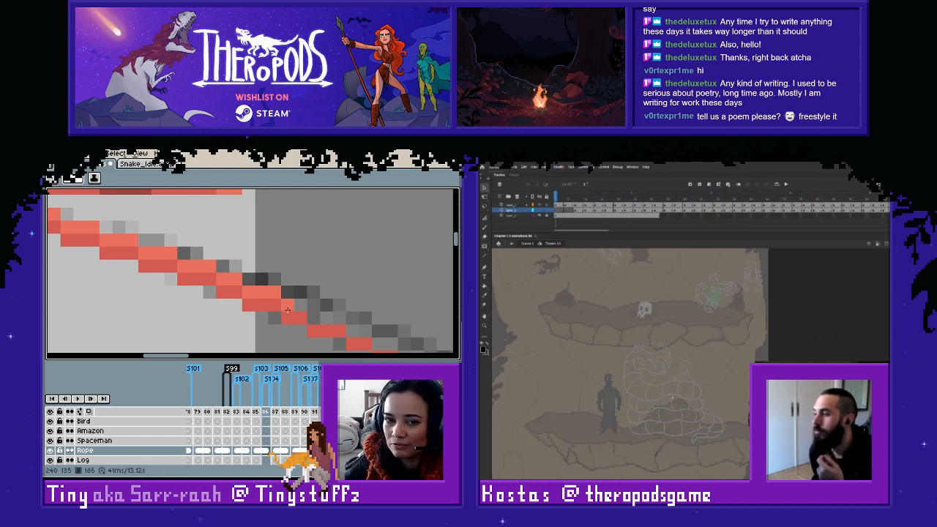
pyautogui.click(294, 304)
pyautogui.moveTo(314, 316); pyautogui.dragTo(397, 342)
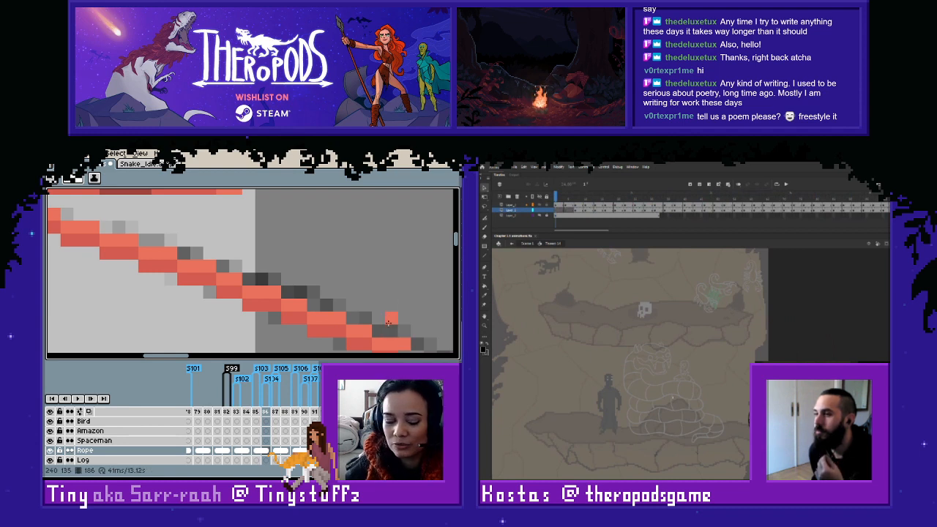
# - Continue the lighter red line on frame 186 along the rest of the rope to its end beside the figure
pyautogui.press('space')
pyautogui.moveTo(359, 305); pyautogui.dragTo(251, 257)
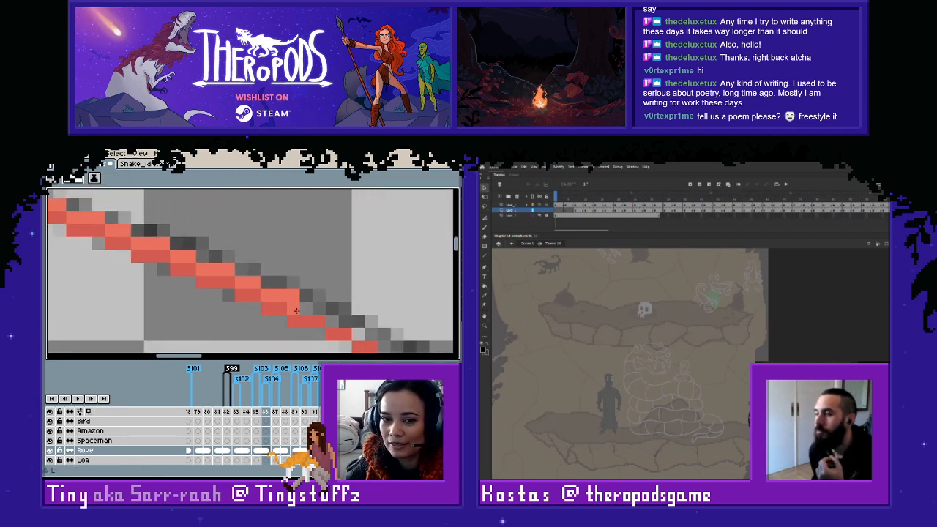
pyautogui.moveTo(294, 309); pyautogui.dragTo(315, 310)
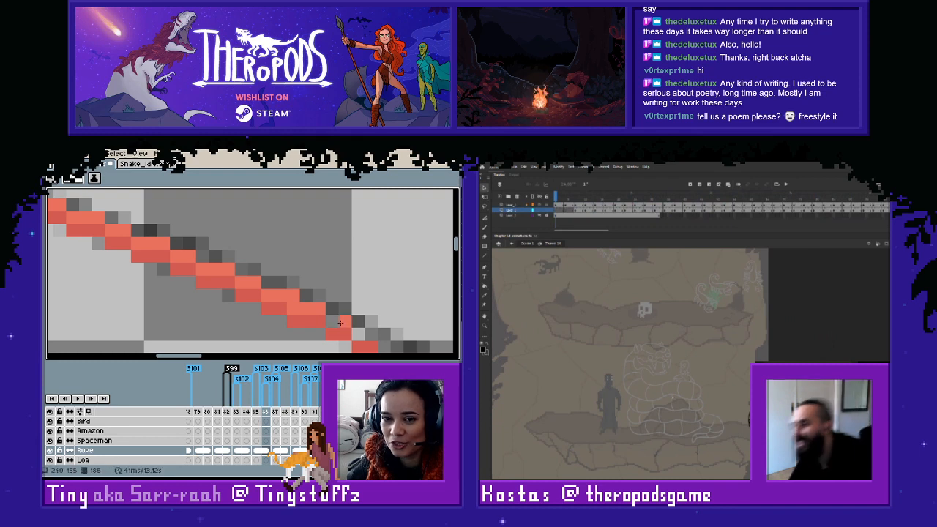
pyautogui.press('space')
pyautogui.moveTo(371, 334)
pyautogui.mouseDown()
pyautogui.moveTo(195, 281)
pyautogui.moveTo(211, 299)
pyautogui.moveTo(330, 332)
pyautogui.moveTo(301, 299)
pyautogui.moveTo(166, 264)
pyautogui.moveTo(336, 317)
pyautogui.moveTo(182, 297)
pyautogui.moveTo(191, 304)
pyautogui.moveTo(371, 329)
pyautogui.moveTo(234, 293)
pyautogui.moveTo(147, 298)
pyautogui.moveTo(309, 321)
pyautogui.mouseUp()
pyautogui.press('space')
pyautogui.press('space')
pyautogui.press('space')
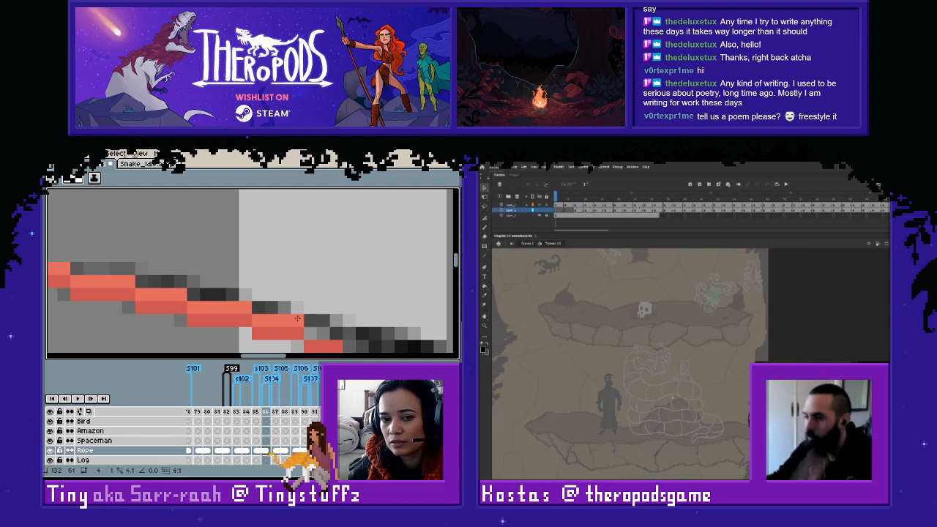
pyautogui.scroll(-1, 298, 318)
pyautogui.scroll(-1, 246, 282)
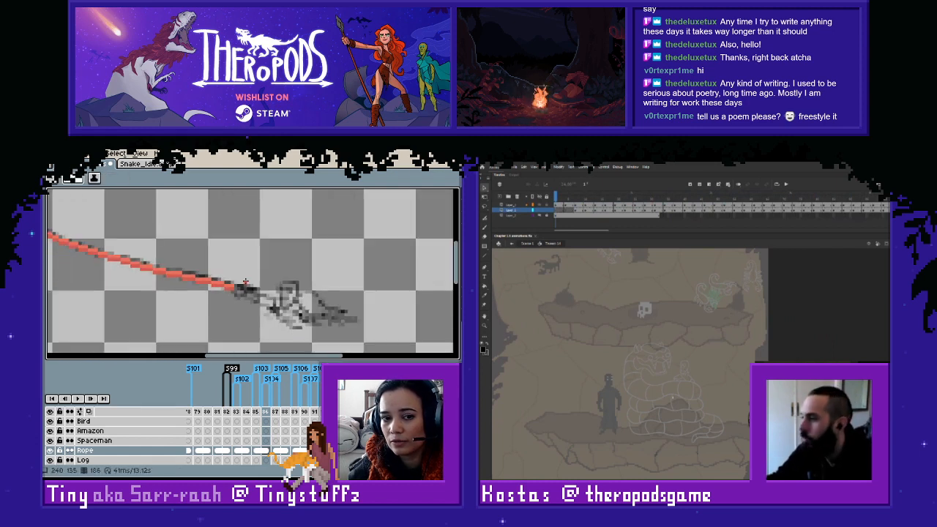
pyautogui.scroll(2, 245, 282)
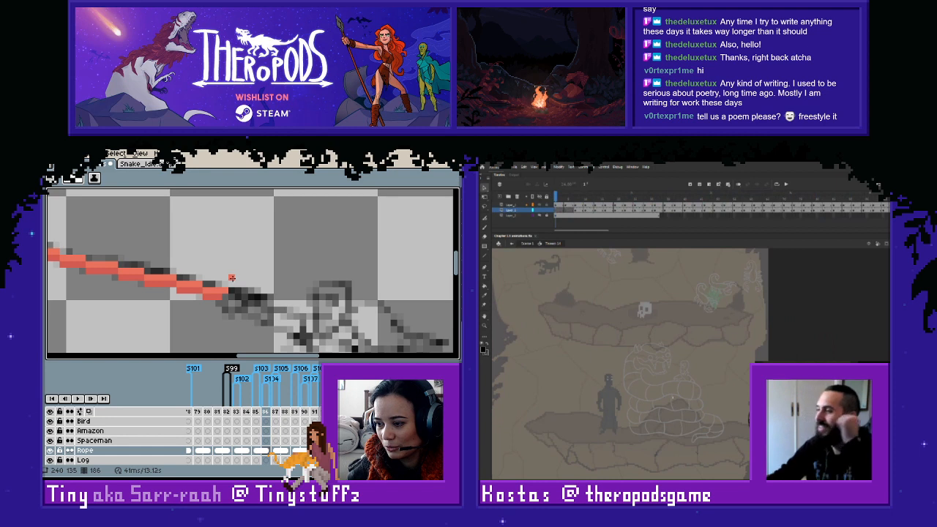
pyautogui.scroll(-4, 231, 278)
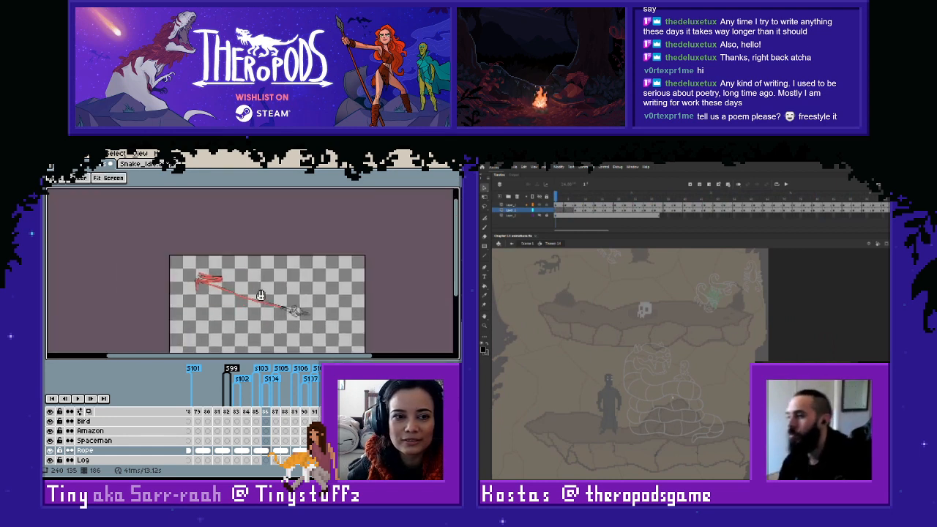
# - Go to frame 184 and draw the darker red line along the sketched rope's lower edge, from below the coil towards the figure
pyautogui.scroll(1, 245, 274)
pyautogui.scroll(1, 245, 274)
pyautogui.press('Left')
pyautogui.press('Left')
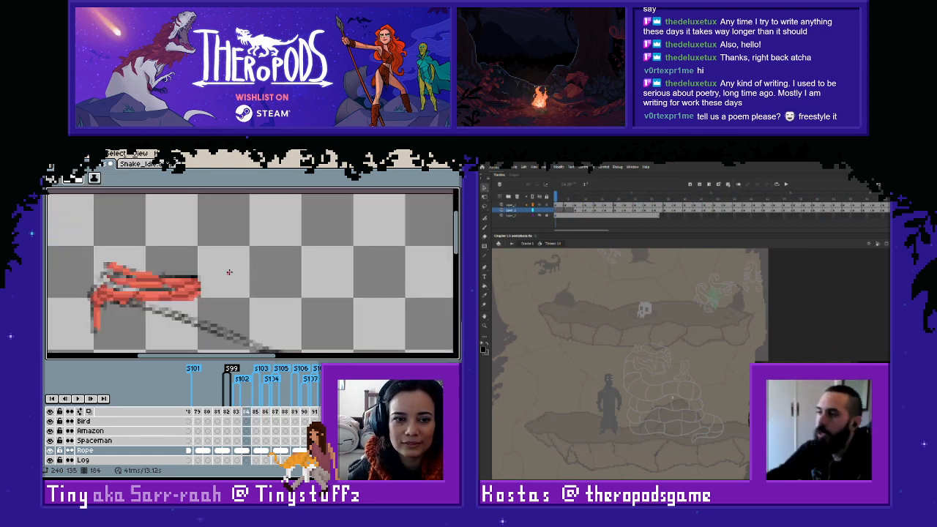
pyautogui.scroll(4, 220, 269)
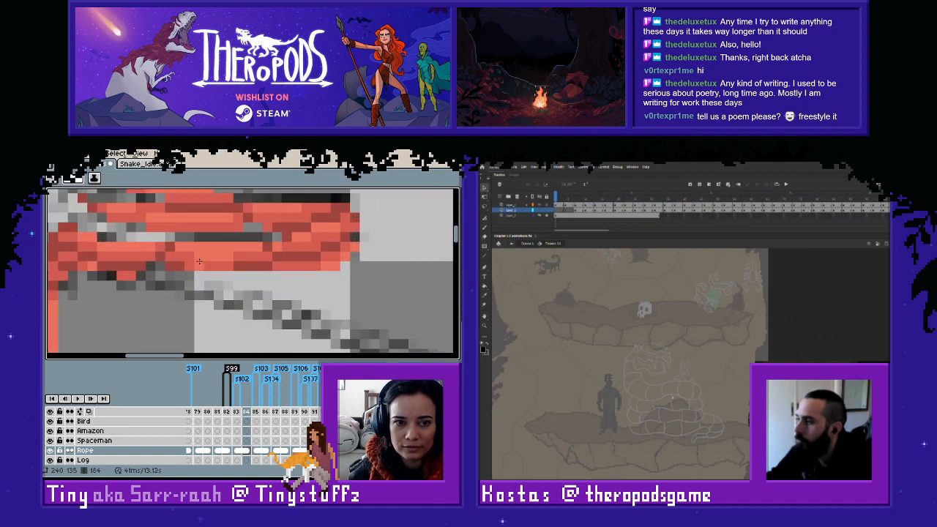
pyautogui.moveTo(150, 286)
pyautogui.mouseDown()
pyautogui.moveTo(186, 287)
pyautogui.moveTo(250, 315)
pyautogui.mouseUp()
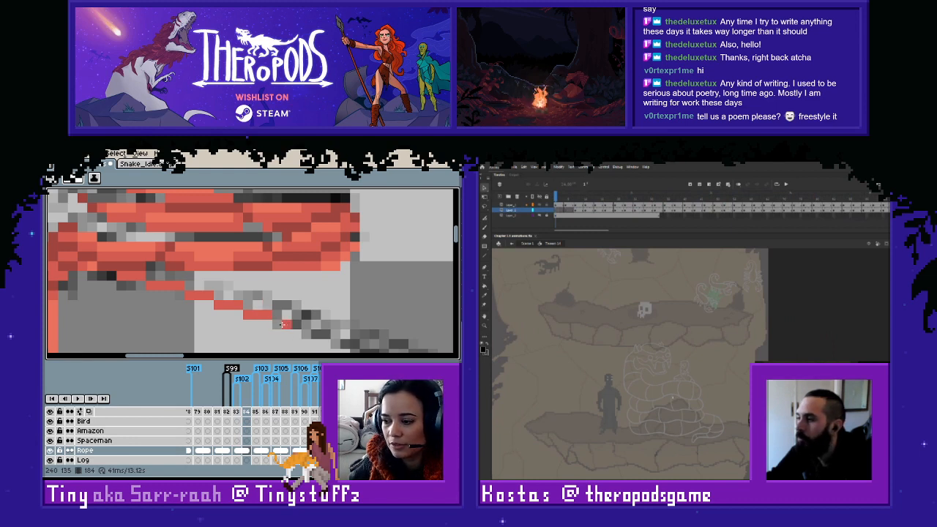
pyautogui.moveTo(282, 324)
pyautogui.mouseDown()
pyautogui.moveTo(306, 334)
pyautogui.moveTo(361, 345)
pyautogui.moveTo(317, 314)
pyautogui.moveTo(241, 291)
pyautogui.moveTo(318, 329)
pyautogui.moveTo(358, 339)
pyautogui.mouseUp()
pyautogui.moveTo(369, 333)
pyautogui.mouseDown()
pyautogui.moveTo(186, 269)
pyautogui.moveTo(200, 287)
pyautogui.moveTo(182, 277)
pyautogui.moveTo(224, 289)
pyautogui.moveTo(220, 298)
pyautogui.moveTo(376, 338)
pyautogui.moveTo(260, 296)
pyautogui.moveTo(320, 303)
pyautogui.moveTo(284, 319)
pyautogui.moveTo(369, 337)
pyautogui.moveTo(226, 304)
pyautogui.moveTo(375, 332)
pyautogui.moveTo(240, 308)
pyautogui.moveTo(359, 326)
pyautogui.mouseUp()
pyautogui.moveTo(380, 327)
pyautogui.mouseDown()
pyautogui.moveTo(251, 284)
pyautogui.moveTo(236, 291)
pyautogui.mouseUp()
pyautogui.scroll(-5, 201, 283)
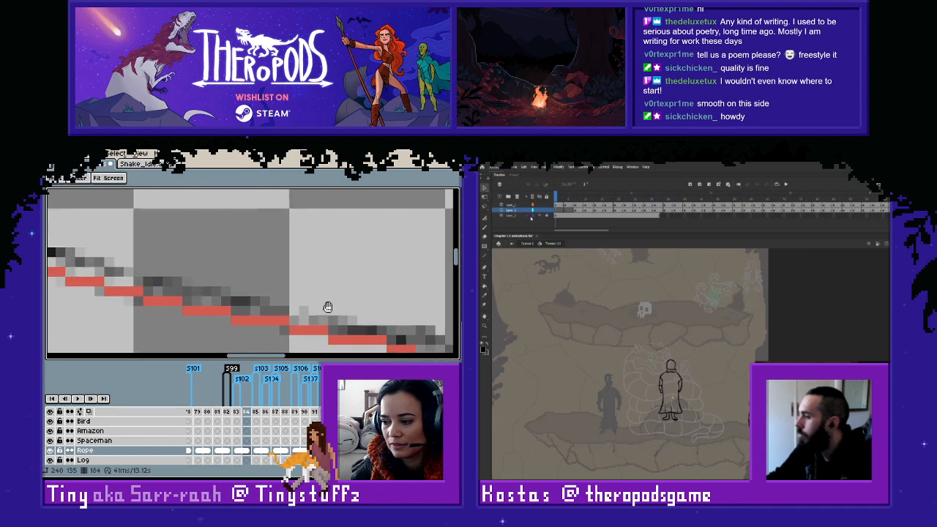
# - Start the lighter red line on frame 184 above the darker one, from the coil's underside down the rope's first stretch
pyautogui.scroll(5, 268, 297)
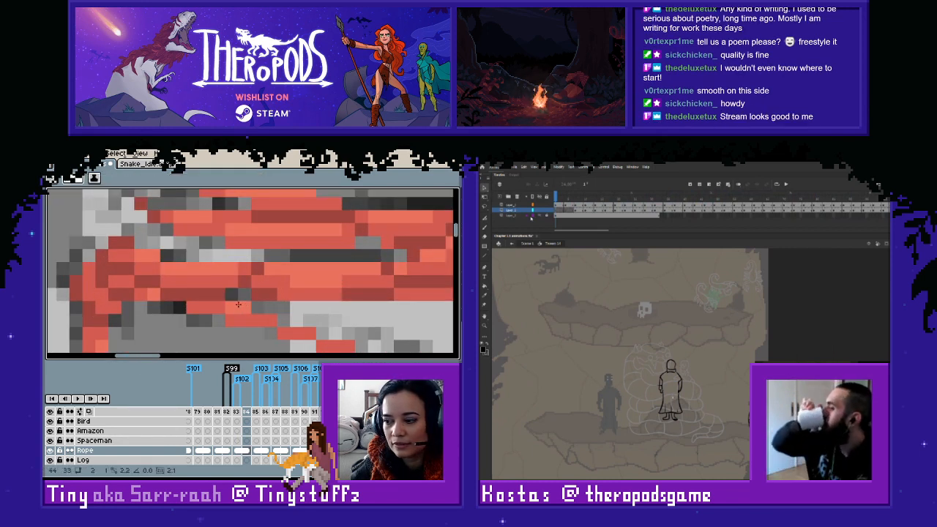
pyautogui.moveTo(243, 309); pyautogui.dragTo(349, 334)
pyautogui.press('space')
pyautogui.moveTo(366, 328); pyautogui.dragTo(364, 325)
pyautogui.scroll(-2, 225, 263)
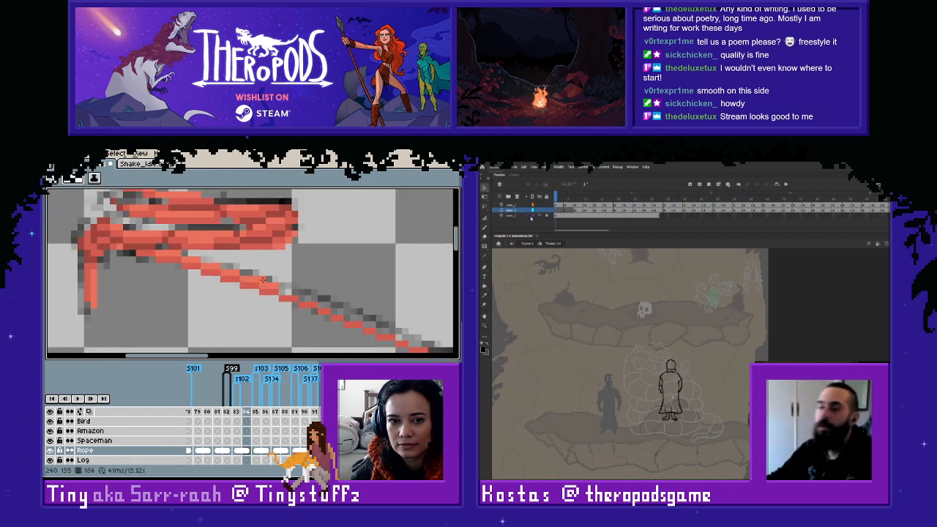
# - Continue the lighter red line on frame 184 through the rope's middle while previewing the snake animation's frames
pyautogui.moveTo(556, 196); pyautogui.dragTo(721, 196)
pyautogui.moveTo(282, 291); pyautogui.dragTo(289, 293)
pyautogui.moveTo(720, 196); pyautogui.dragTo(747, 197)
pyautogui.moveTo(289, 293); pyautogui.dragTo(302, 297)
pyautogui.moveTo(748, 196); pyautogui.dragTo(555, 196)
pyautogui.moveTo(302, 297)
pyautogui.mouseDown()
pyautogui.moveTo(380, 324)
pyautogui.moveTo(293, 301)
pyautogui.moveTo(371, 329)
pyautogui.mouseUp()
# - Switch to Adobe Animate, lock the snake animation's two upper layers, and select the bottom layer
pyautogui.click(556, 206)
pyautogui.press('space')
pyautogui.click(547, 205)
pyautogui.click(547, 211)
pyautogui.click(556, 215)
# - Finish the lighter red line on frame 184 where the rope reaches the figure, while previewing the snake animation's motion
pyautogui.moveTo(559, 199); pyautogui.dragTo(628, 197)
pyautogui.moveTo(406, 334); pyautogui.dragTo(273, 306)
pyautogui.moveTo(628, 198)
pyautogui.mouseDown()
pyautogui.moveTo(726, 197)
pyautogui.moveTo(556, 198)
pyautogui.mouseUp()
pyautogui.moveTo(240, 304)
pyautogui.mouseDown()
pyautogui.moveTo(339, 332)
pyautogui.moveTo(225, 304)
pyautogui.moveTo(352, 329)
pyautogui.moveTo(234, 308)
pyautogui.moveTo(293, 315)
pyautogui.mouseUp()
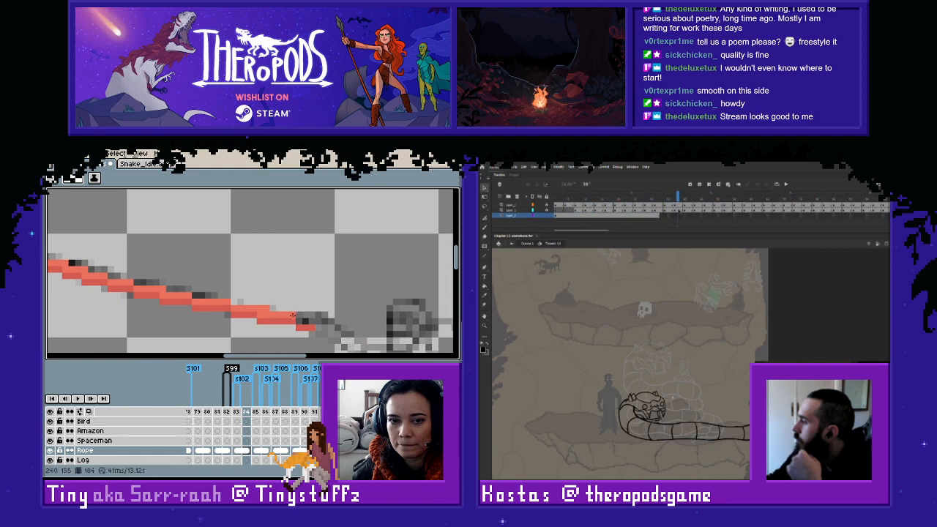
# - Examine the rope's colouring from frame 183 back to frame 127, and return to frame 182
pyautogui.scroll(-5, 319, 318)
pyautogui.press('Left')
pyautogui.press('Left')
pyautogui.press('Left')
pyautogui.press('Left')
pyautogui.press('Left')
pyautogui.press('Left')
pyautogui.press('Left')
pyautogui.press('Left')
pyautogui.press('Left')
pyautogui.press('Left')
pyautogui.press('Left')
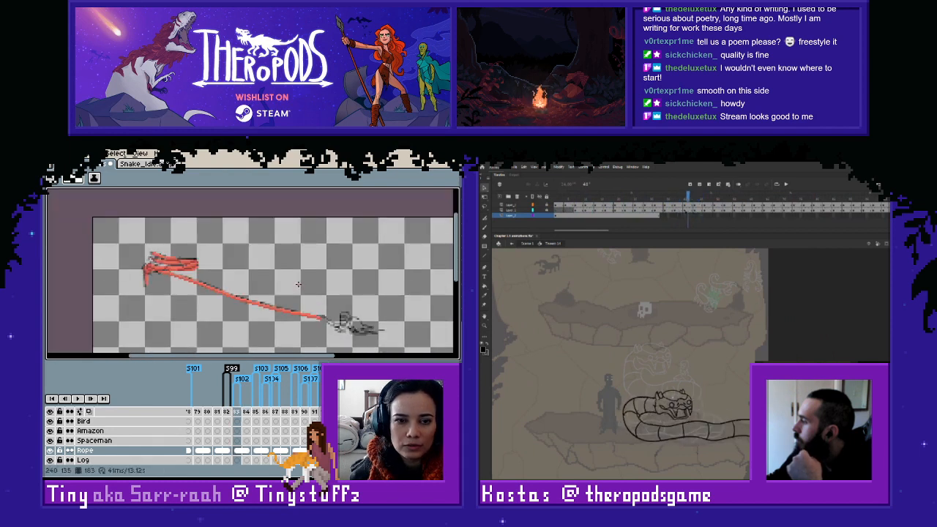
pyautogui.press('Left')
pyautogui.press('Left')
pyautogui.press('Left')
pyautogui.press('Left')
pyautogui.press('Left')
pyautogui.press('Left')
pyautogui.press('Left')
pyautogui.press('Left')
pyautogui.press('Left')
pyautogui.press('Left')
pyautogui.press('Left')
pyautogui.press('Left')
pyautogui.press('Left')
pyautogui.press('Left')
pyautogui.press('Left')
pyautogui.press('Left')
pyautogui.press('Left')
pyautogui.press('Left')
pyautogui.press('Left')
pyautogui.press('Left')
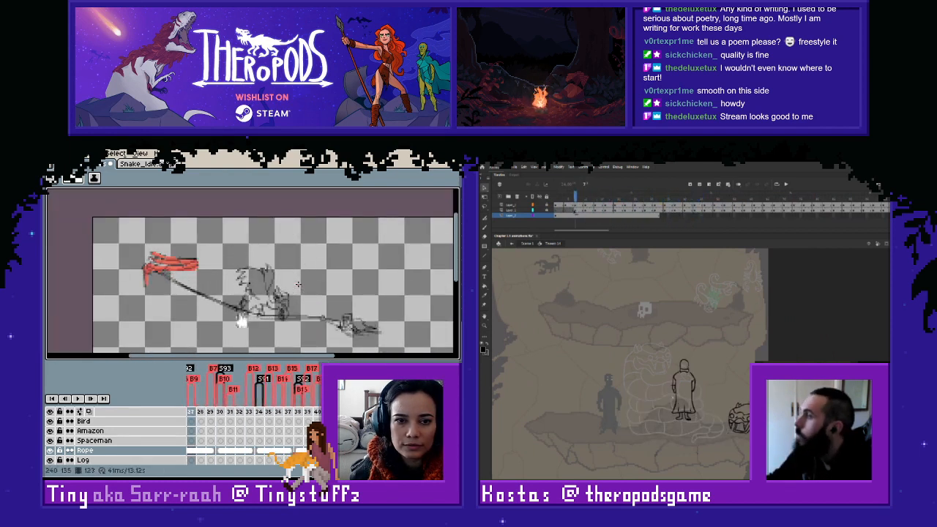
pyautogui.press('Right')
pyautogui.press('Right')
pyautogui.press('Right')
pyautogui.press('Right')
pyautogui.press('Right')
pyautogui.press('Right')
pyautogui.press('Right')
pyautogui.press('Right')
pyautogui.press('Right')
pyautogui.press('Right')
pyautogui.press('Right')
pyautogui.press('Right')
pyautogui.press('Right')
pyautogui.press('Right')
pyautogui.press('Right')
pyautogui.press('Right')
pyautogui.press('Right')
pyautogui.press('Right')
pyautogui.press('Right')
pyautogui.press('Right')
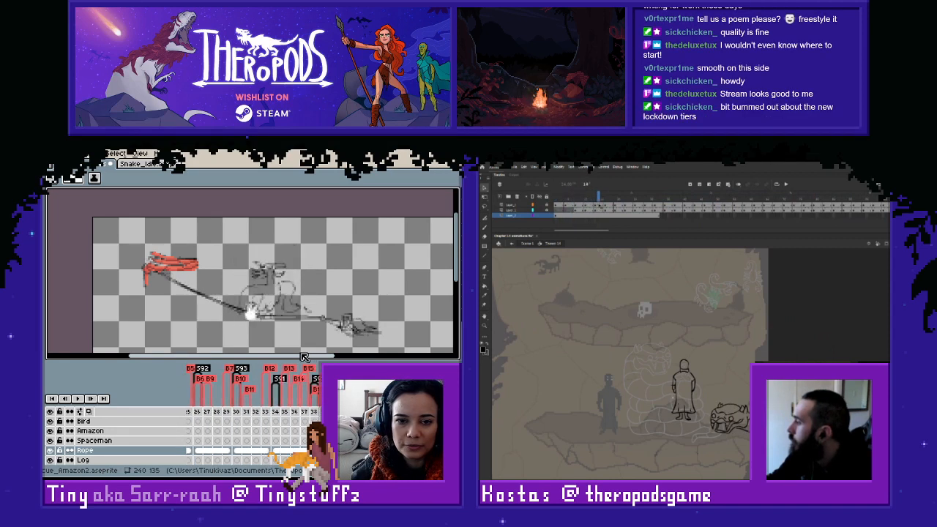
pyautogui.press('Right')
pyautogui.press('Right')
pyautogui.press('Right')
pyautogui.press('Right')
pyautogui.press('Right')
pyautogui.press('Right')
pyautogui.press('Right')
pyautogui.press('Right')
pyautogui.press('Right')
pyautogui.press('Right')
pyautogui.press('Right')
pyautogui.press('Right')
pyautogui.press('Right')
pyautogui.press('Right')
pyautogui.press('Right')
pyautogui.press('Right')
pyautogui.press('Right')
pyautogui.press('Right')
pyautogui.press('Right')
pyautogui.press('Right')
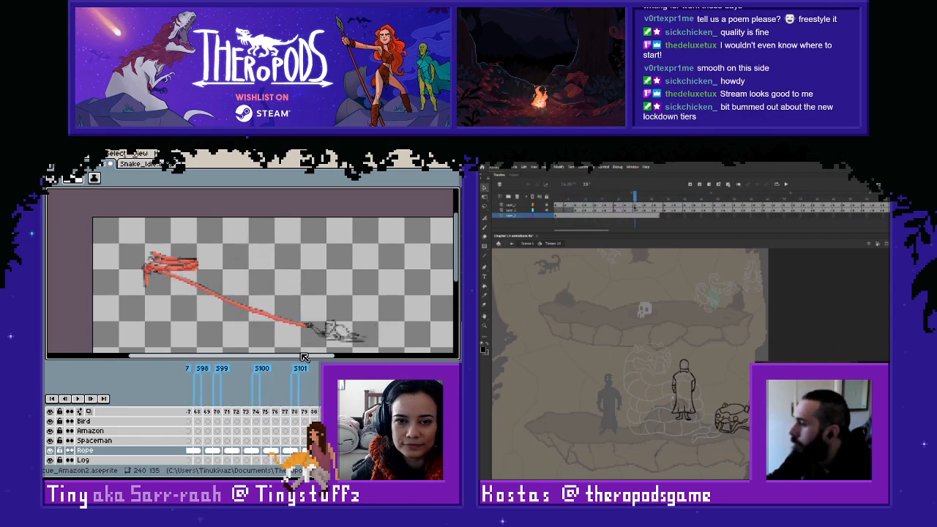
pyautogui.press('Left')
pyautogui.press('Left')
pyautogui.press('Left')
pyautogui.press('Left')
pyautogui.press('Right')
pyautogui.press('Right')
pyautogui.press('Right')
pyautogui.press('Right')
pyautogui.press('Right')
pyautogui.press('Right')
pyautogui.press('Right')
pyautogui.press('Right')
pyautogui.press('Right')
pyautogui.press('Right')
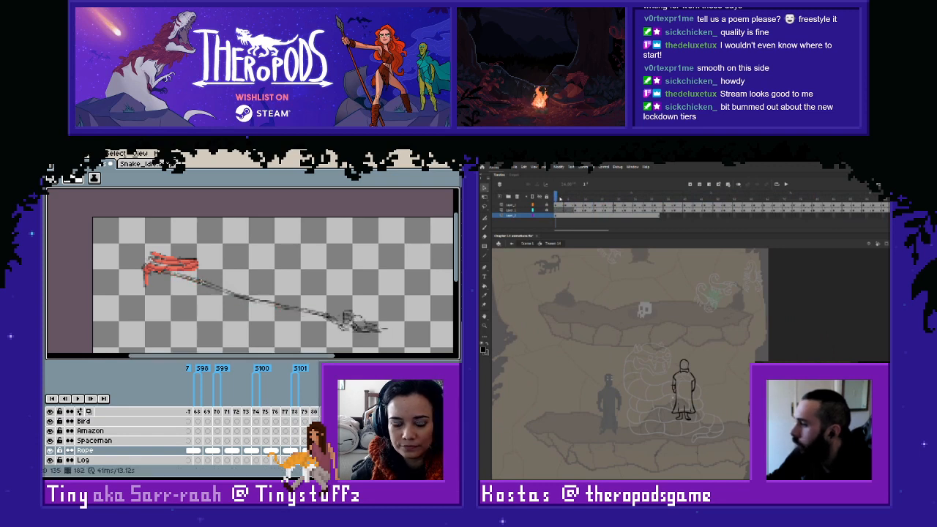
# - Sample the coil's red on frame 182 and touch up the pixels along its underside where the rope begins
pyautogui.scroll(1, 202, 281)
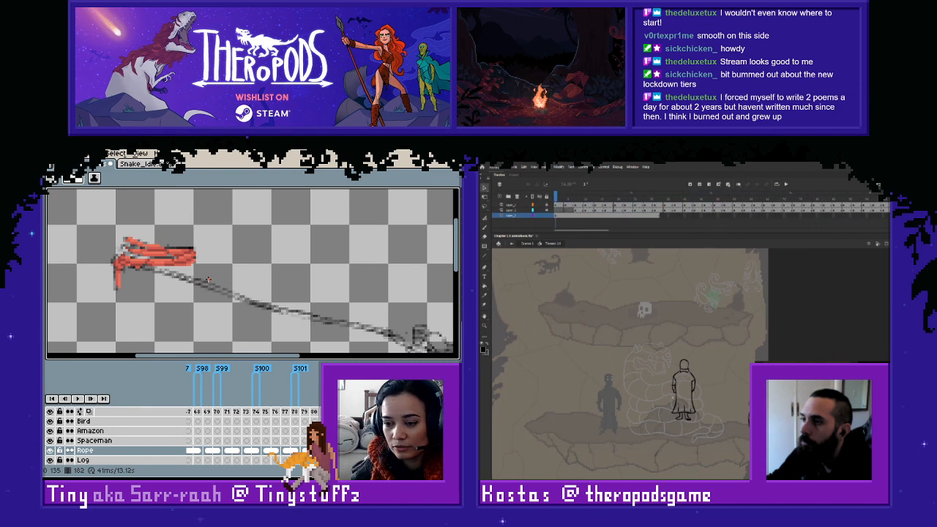
pyautogui.scroll(3, 207, 279)
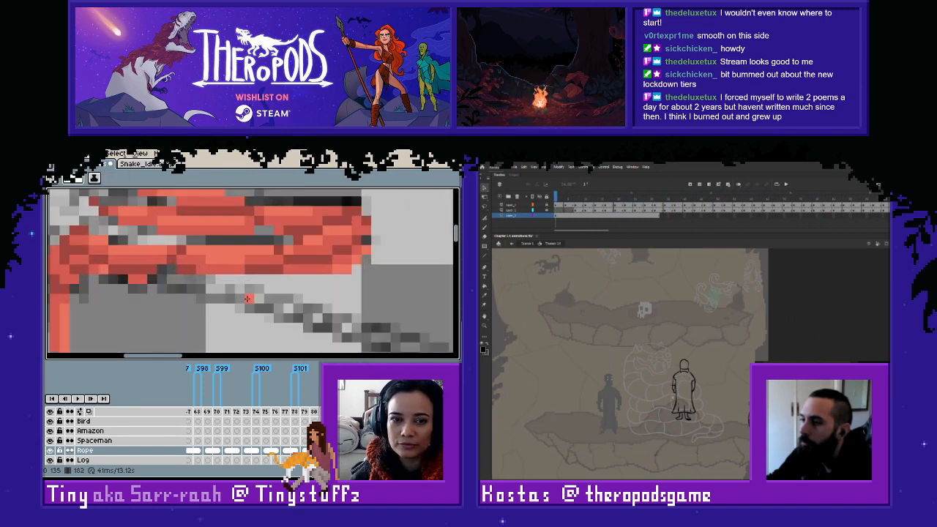
pyautogui.click(217, 275)
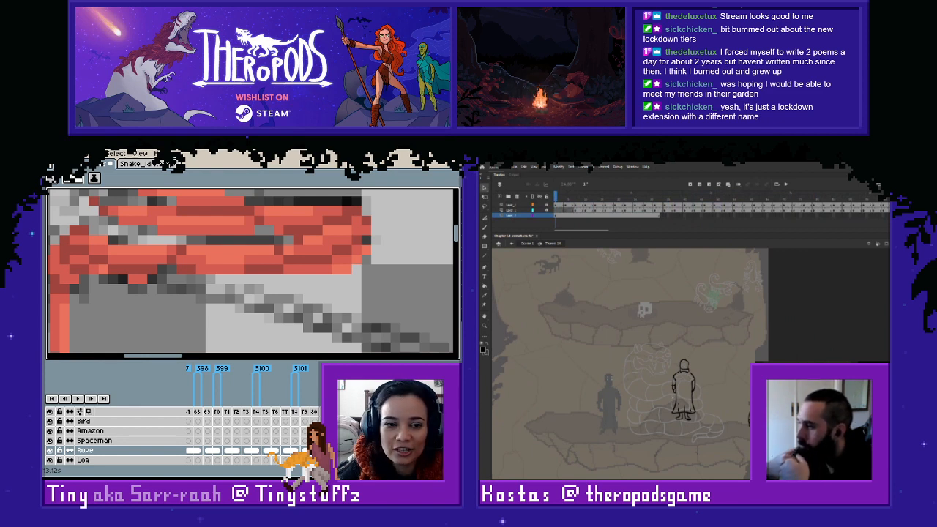
pyautogui.click(308, 290)
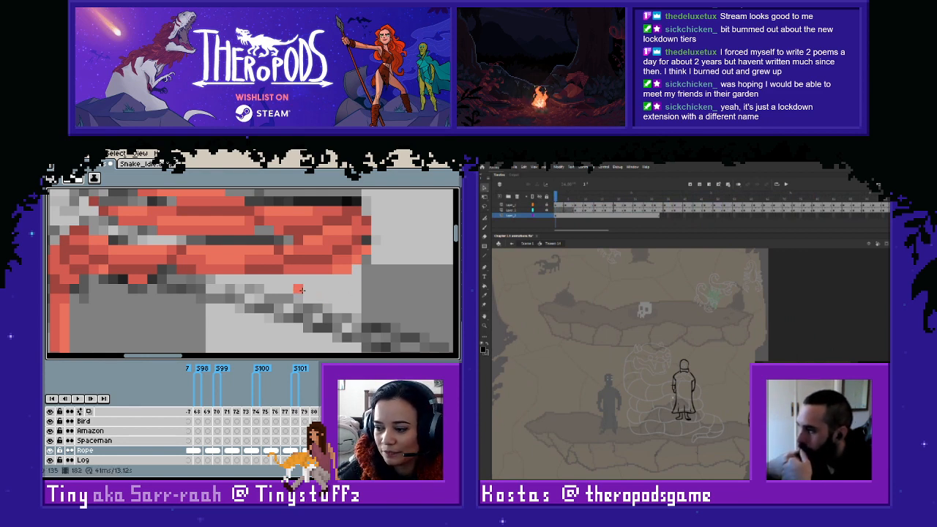
pyautogui.moveTo(216, 308); pyautogui.dragTo(285, 319)
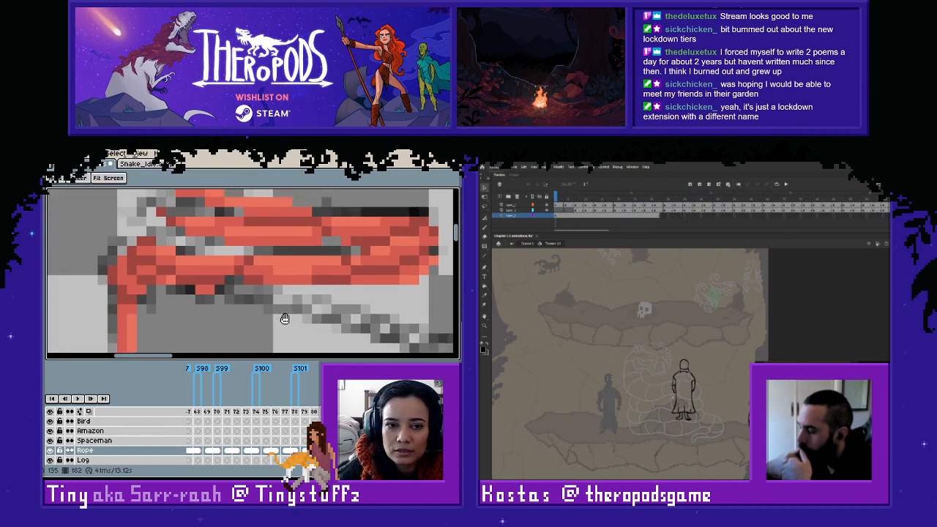
pyautogui.press('alt')
pyautogui.keyDown('alt'); pyautogui.click(210, 288); pyautogui.keyUp('alt')
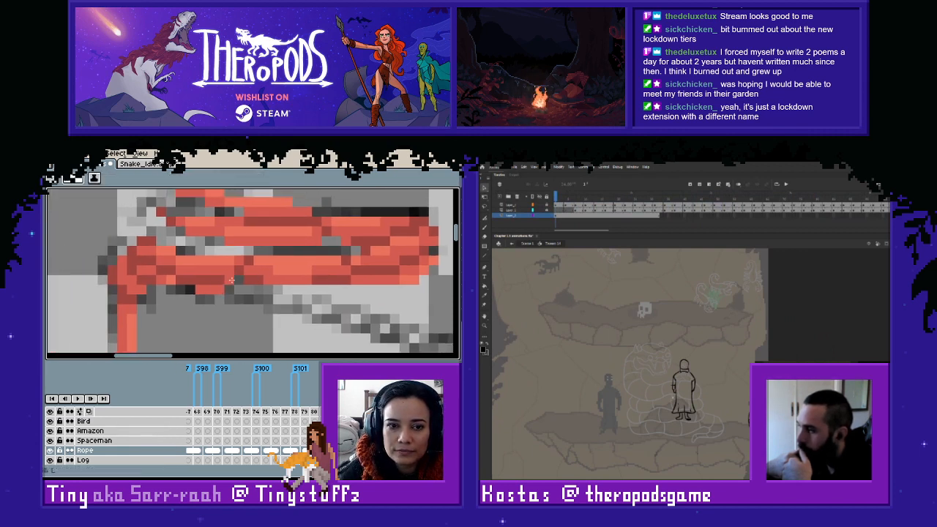
pyautogui.click(228, 291)
pyautogui.keyDown('alt'); pyautogui.click(224, 280); pyautogui.keyUp('alt')
pyautogui.click(220, 290)
pyautogui.keyDown('alt'); pyautogui.click(228, 290); pyautogui.keyUp('alt')
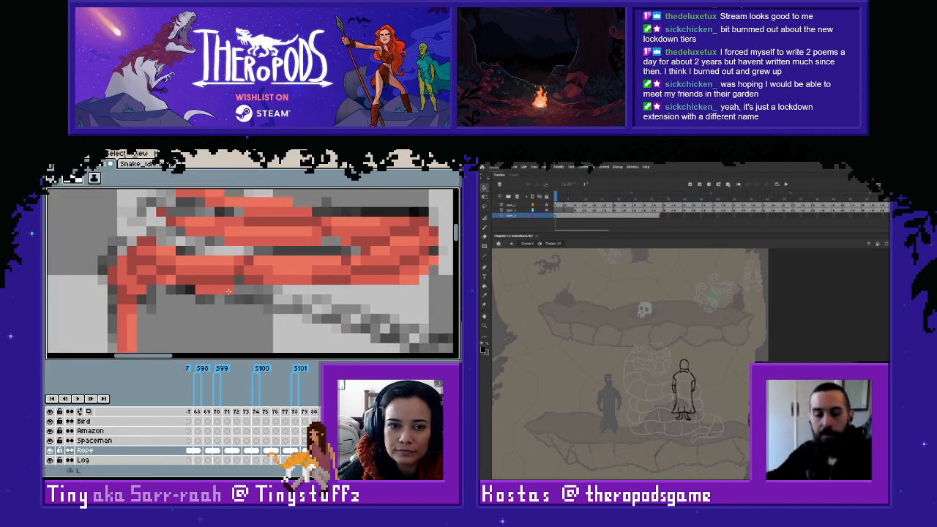
pyautogui.keyDown('alt'); pyautogui.click(282, 266); pyautogui.keyUp('alt')
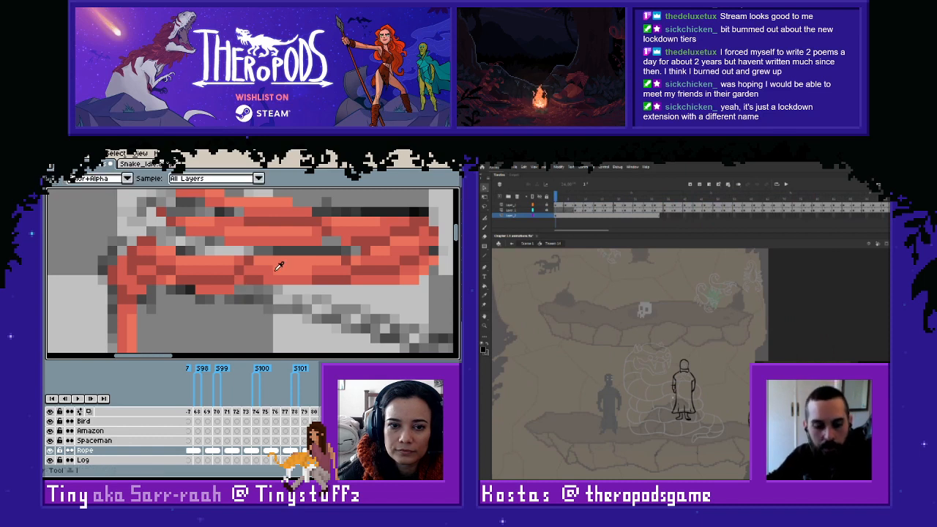
# - Start the thin red line on frame 182 below the coil and draw it down the sketched rope's lower edge
pyautogui.click(234, 297)
pyautogui.moveTo(248, 298); pyautogui.dragTo(396, 339)
pyautogui.press('space')
pyautogui.moveTo(388, 330)
pyautogui.mouseDown()
pyautogui.moveTo(163, 251)
pyautogui.moveTo(263, 292)
pyautogui.mouseUp()
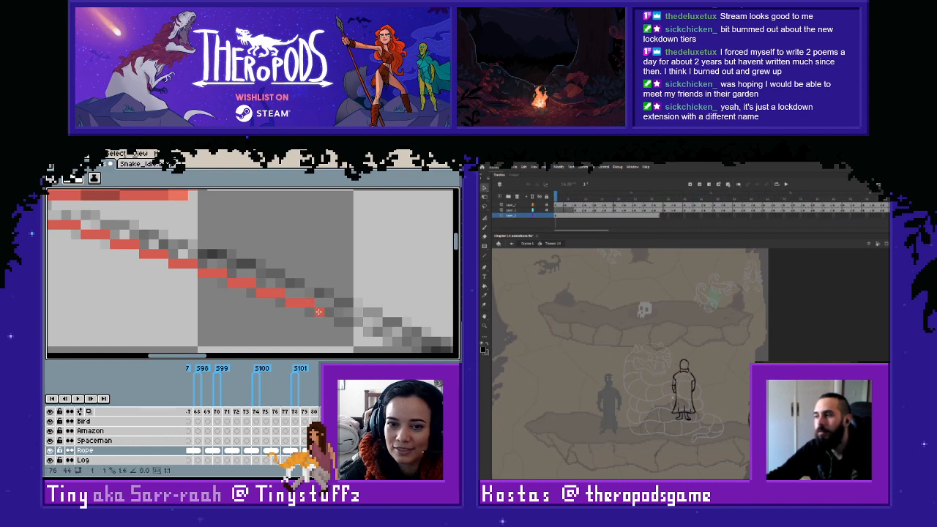
# - Continue the thin red line on frame 182 through the rope's middle and along the stretch leading to the figure
pyautogui.moveTo(355, 322); pyautogui.dragTo(197, 278)
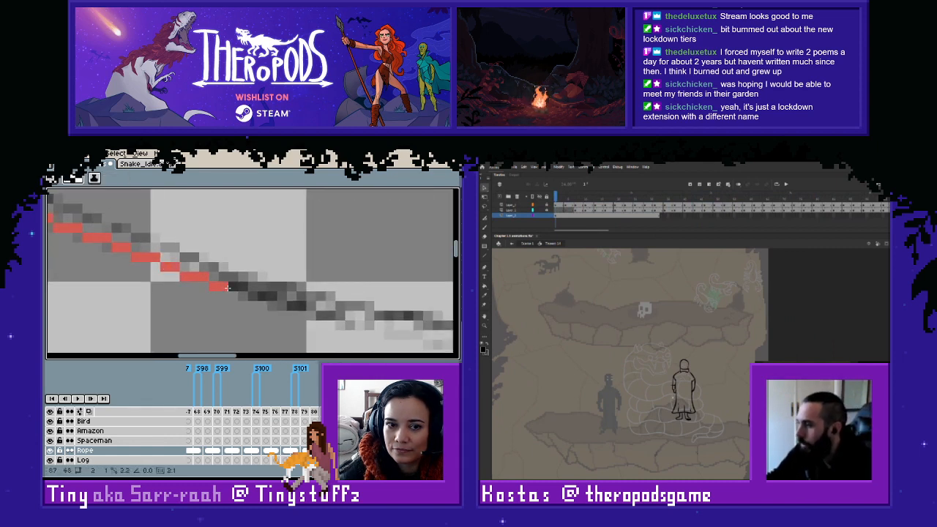
pyautogui.moveTo(239, 288); pyautogui.dragTo(302, 307)
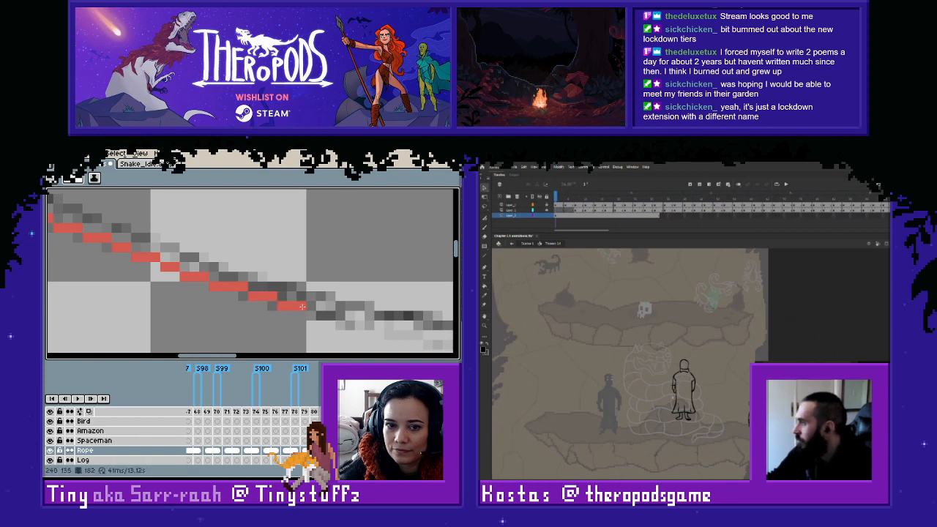
pyautogui.moveTo(348, 332)
pyautogui.mouseDown()
pyautogui.moveTo(210, 299)
pyautogui.moveTo(231, 293)
pyautogui.moveTo(329, 312)
pyautogui.moveTo(143, 286)
pyautogui.moveTo(340, 316)
pyautogui.moveTo(201, 299)
pyautogui.moveTo(287, 320)
pyautogui.mouseUp()
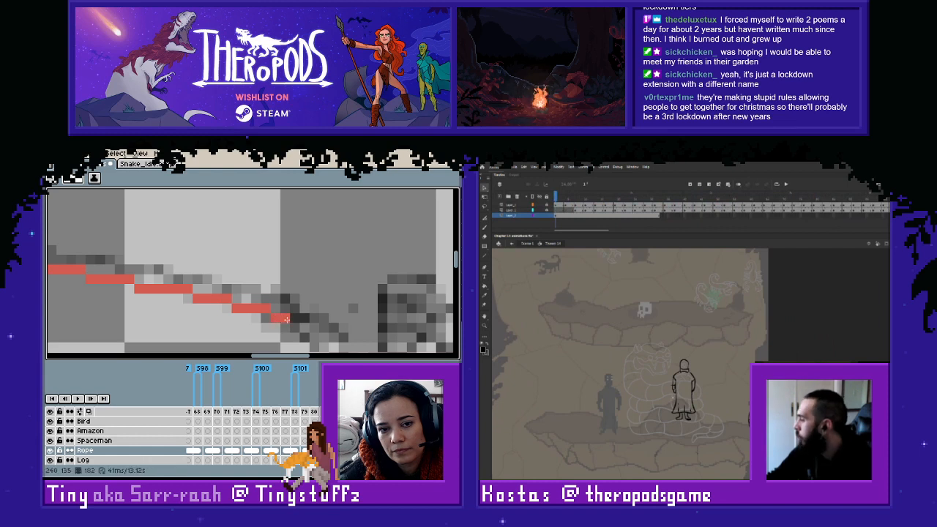
pyautogui.scroll(-3, 258, 256)
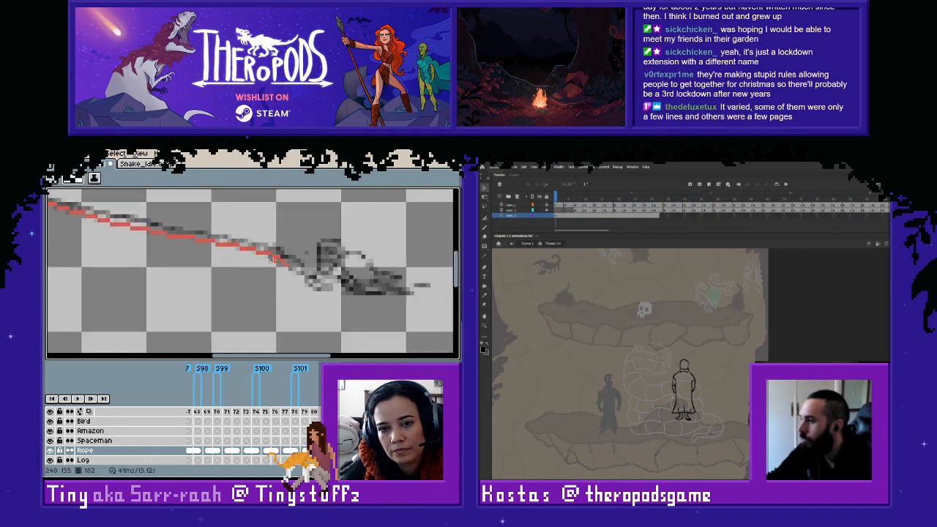
# - Sample the coil's lighter red on frame 182 and draw it above the thin line along the rope's first stretch below the coil
pyautogui.scroll(-2, 274, 260)
pyautogui.scroll(3, 256, 260)
pyautogui.moveTo(183, 245); pyautogui.dragTo(382, 320)
pyautogui.moveTo(88, 231); pyautogui.dragTo(227, 264)
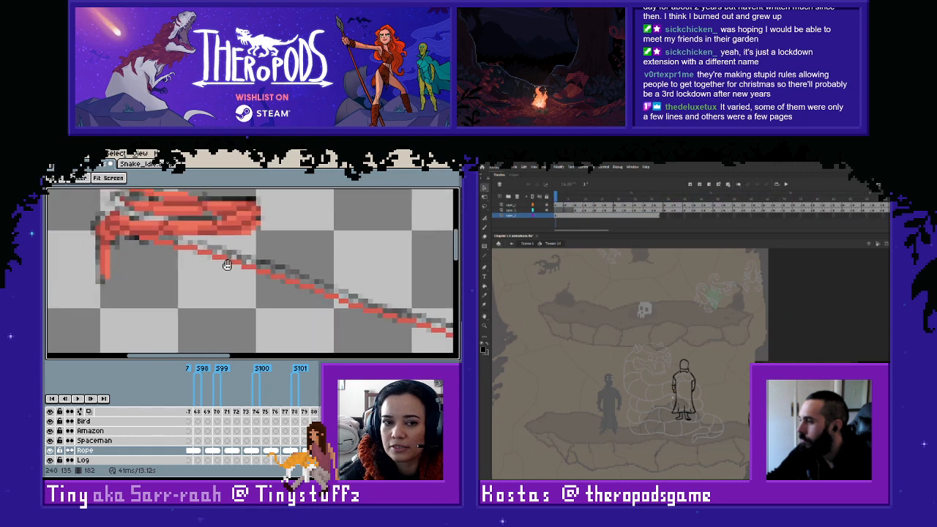
pyautogui.scroll(4, 175, 238)
pyautogui.scroll(-2, 215, 240)
pyautogui.press('alt')
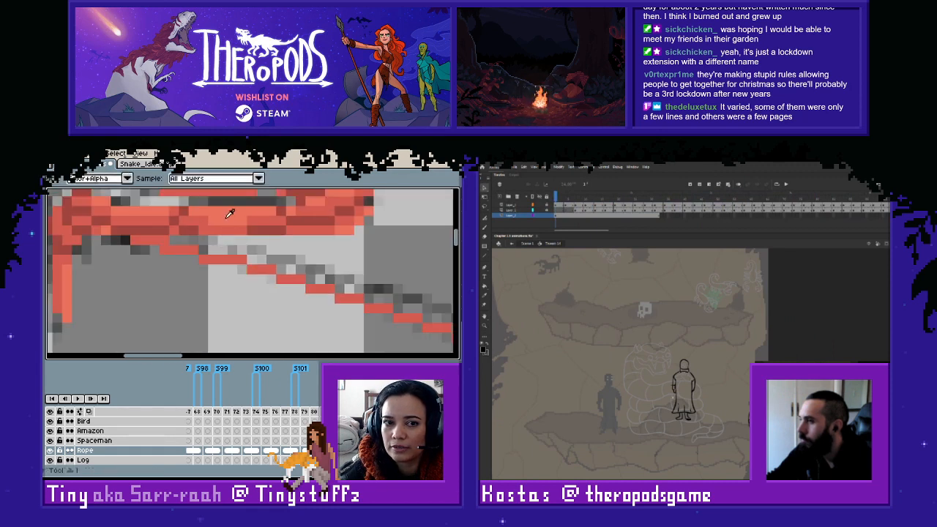
pyautogui.keyDown('alt'); pyautogui.click(226, 218); pyautogui.keyUp('alt')
pyautogui.moveTo(172, 241); pyautogui.dragTo(194, 240)
pyautogui.moveTo(201, 250)
pyautogui.mouseDown()
pyautogui.moveTo(419, 310)
pyautogui.moveTo(359, 293)
pyautogui.moveTo(239, 293)
pyautogui.moveTo(230, 284)
pyautogui.moveTo(404, 343)
pyautogui.moveTo(302, 303)
pyautogui.mouseUp()
# - Continue the lighter red tone on frame 182 above the thin line through the rope's middle and down to the sketched figure
pyautogui.press('space')
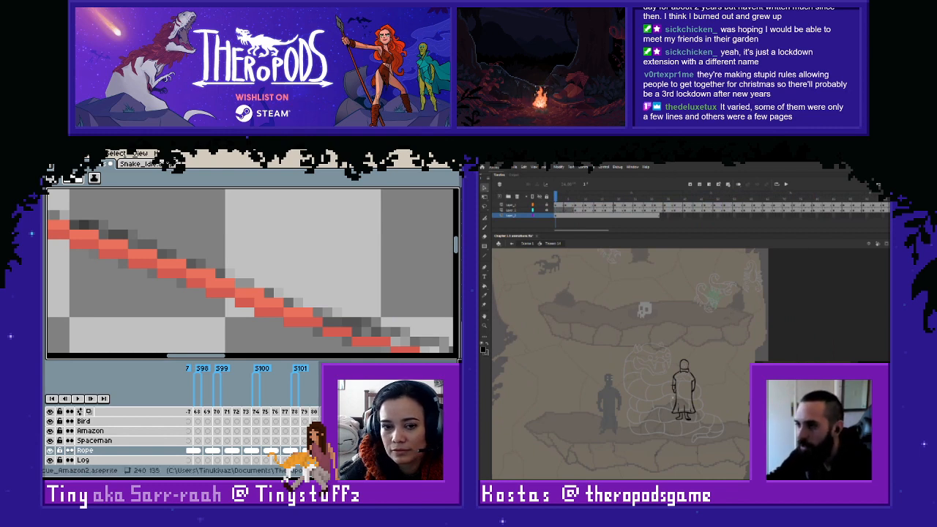
pyautogui.moveTo(318, 314)
pyautogui.mouseDown()
pyautogui.moveTo(395, 339)
pyautogui.moveTo(269, 306)
pyautogui.moveTo(333, 331)
pyautogui.moveTo(417, 344)
pyautogui.moveTo(342, 313)
pyautogui.moveTo(305, 308)
pyautogui.moveTo(337, 325)
pyautogui.moveTo(259, 324)
pyautogui.moveTo(198, 303)
pyautogui.moveTo(238, 320)
pyautogui.moveTo(301, 322)
pyautogui.moveTo(356, 341)
pyautogui.moveTo(256, 328)
pyautogui.moveTo(343, 340)
pyautogui.moveTo(302, 328)
pyautogui.moveTo(309, 333)
pyautogui.moveTo(338, 337)
pyautogui.moveTo(228, 286)
pyautogui.mouseUp()
pyautogui.click(200, 302)
pyautogui.press('space')
pyautogui.press('space')
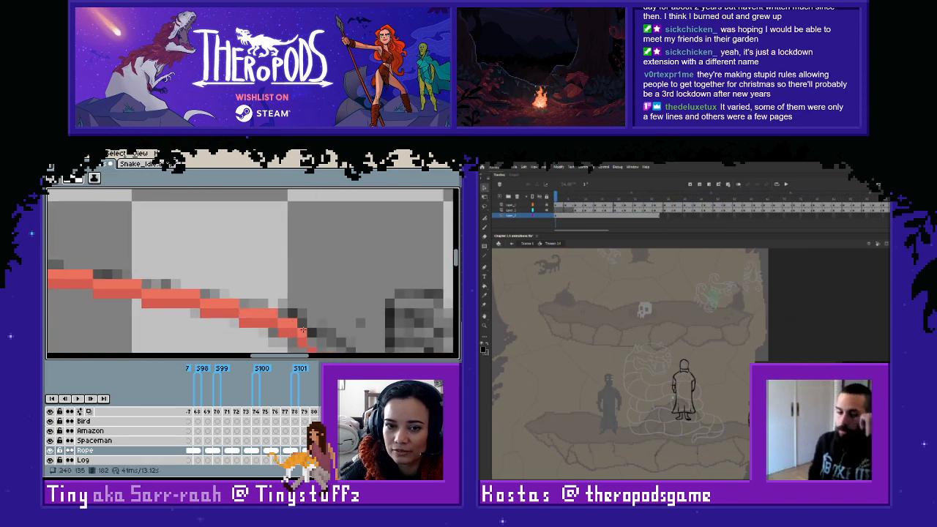
pyautogui.press('space')
pyautogui.moveTo(330, 334); pyautogui.dragTo(246, 293)
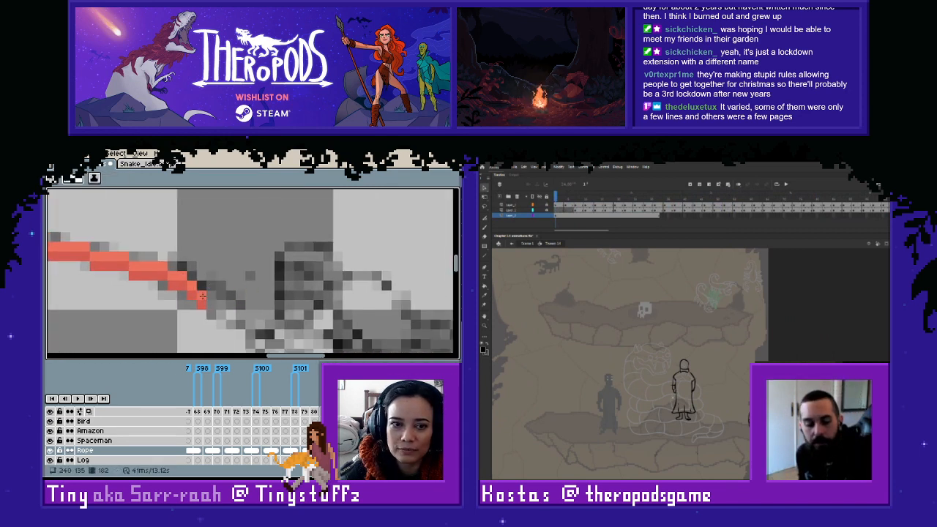
pyautogui.scroll(-2, 226, 263)
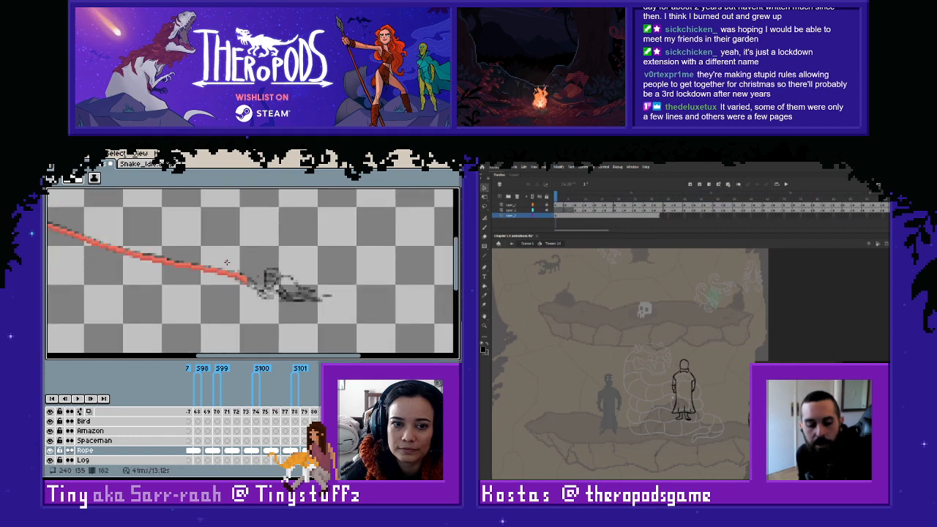
# - Examine the whole rope on frame 182 and compare it with the neighbouring frames by flipping between them
pyautogui.press('space')
pyautogui.moveTo(226, 262); pyautogui.dragTo(299, 277)
pyautogui.press('Right')
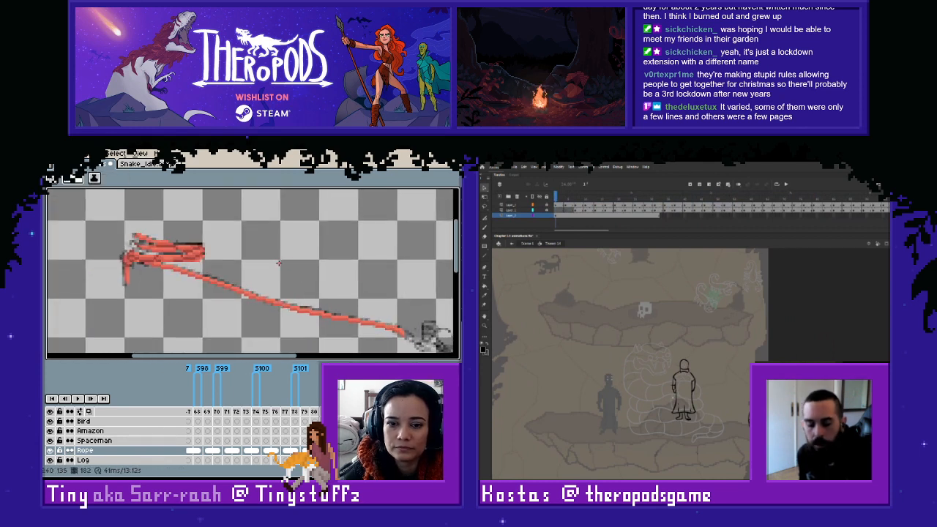
pyautogui.press('Left')
pyautogui.press('Right')
pyautogui.press('Right')
pyautogui.press('Left')
pyautogui.press('Left')
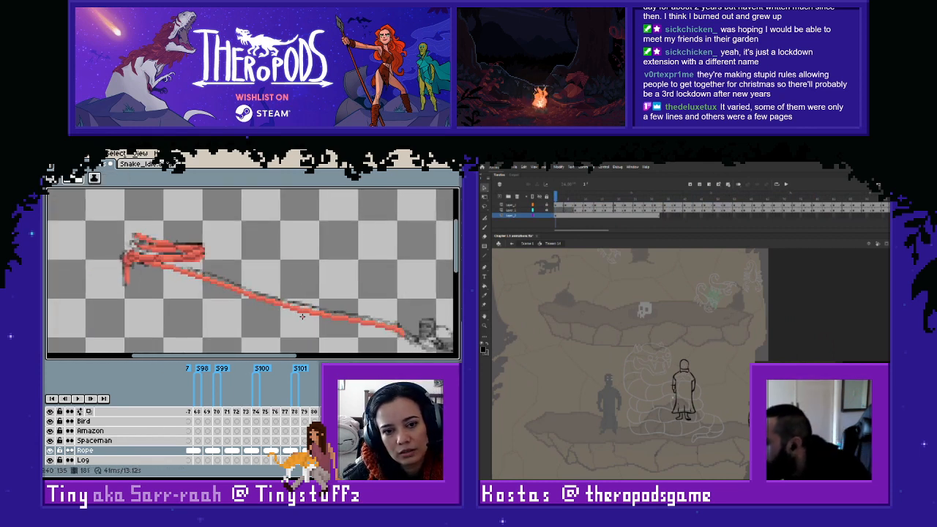
pyautogui.press('Right')
pyautogui.press('Right')
pyautogui.press('Left')
pyautogui.press('Left')
pyautogui.press('Left')
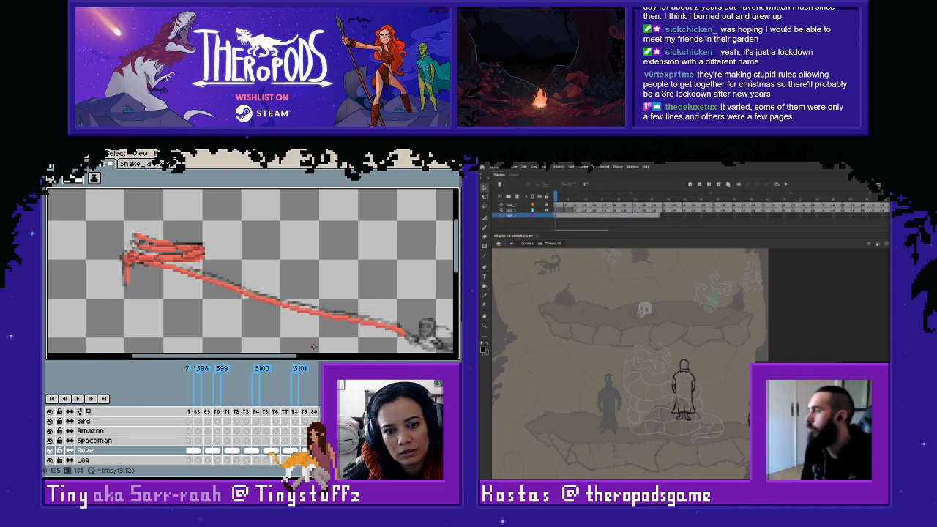
# - Select the Rope layer's cels from frame 179 to 181 and undo the last change
pyautogui.click(325, 451)
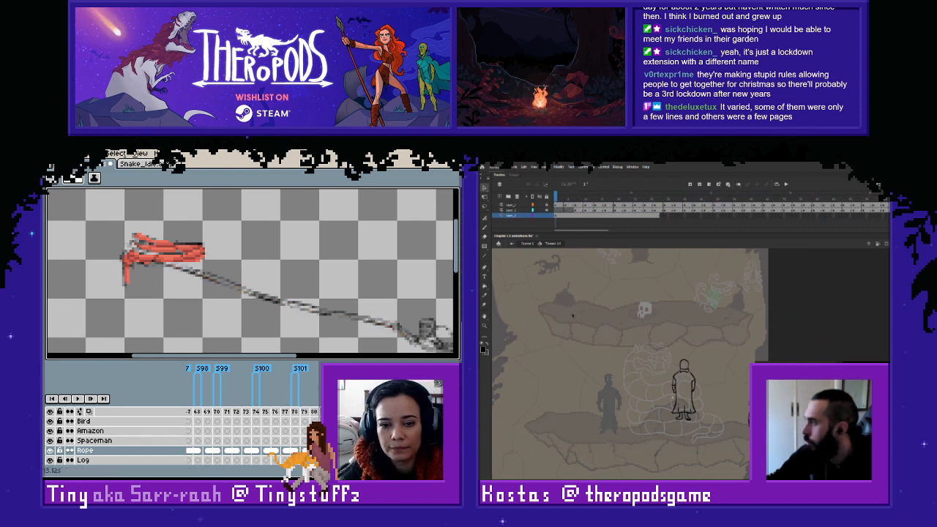
pyautogui.moveTo(304, 450); pyautogui.dragTo(324, 451)
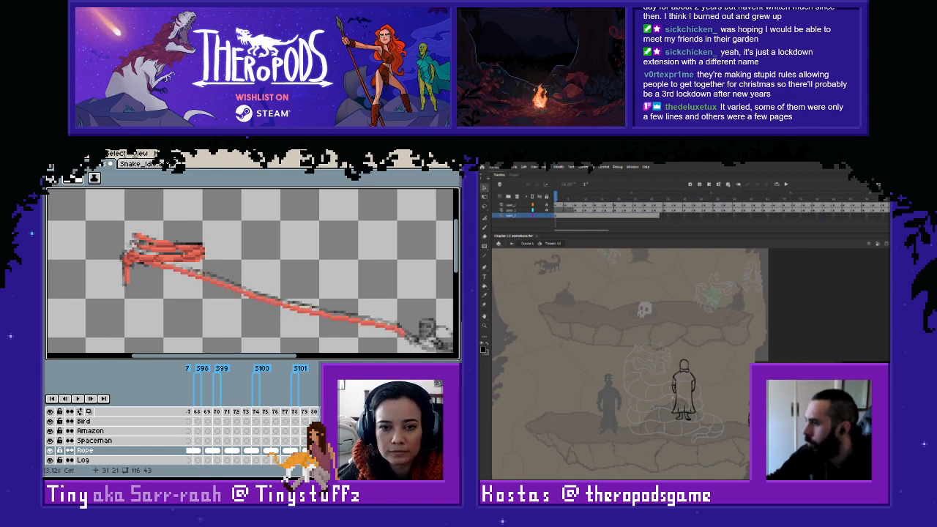
pyautogui.press('Right')
pyautogui.press('Left')
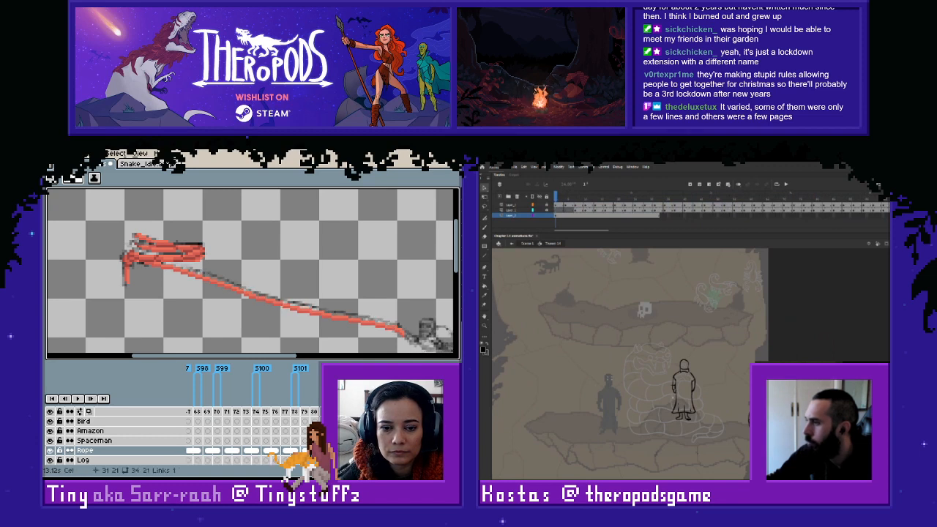
pyautogui.click(305, 451)
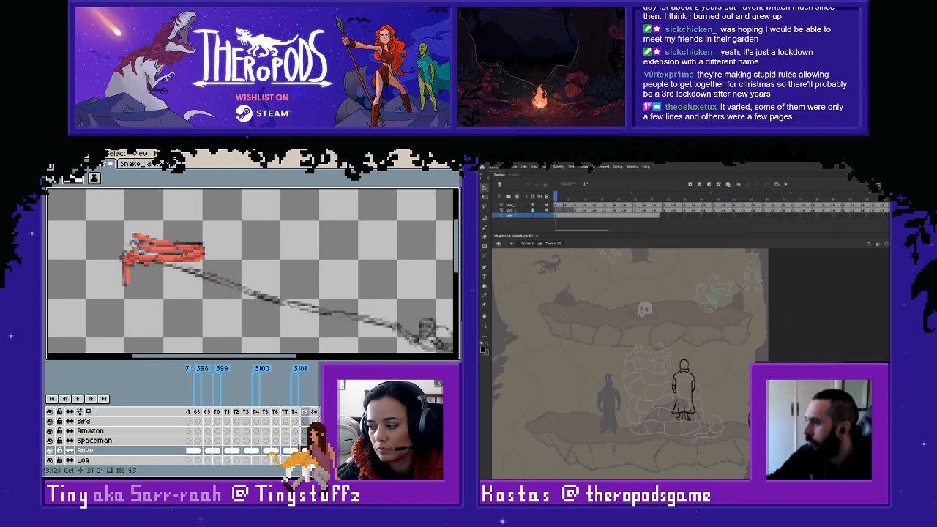
pyautogui.hotkey('ctrl', 'z')
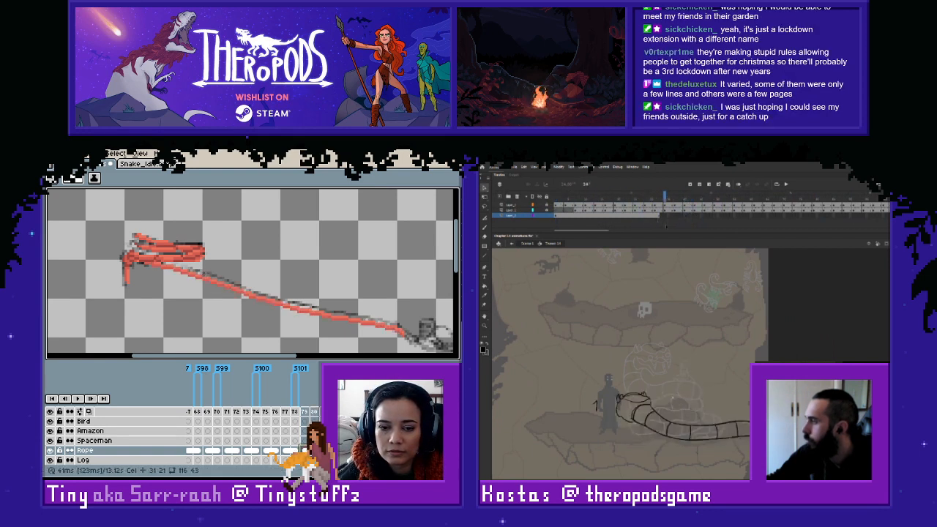
pyautogui.click(331, 460)
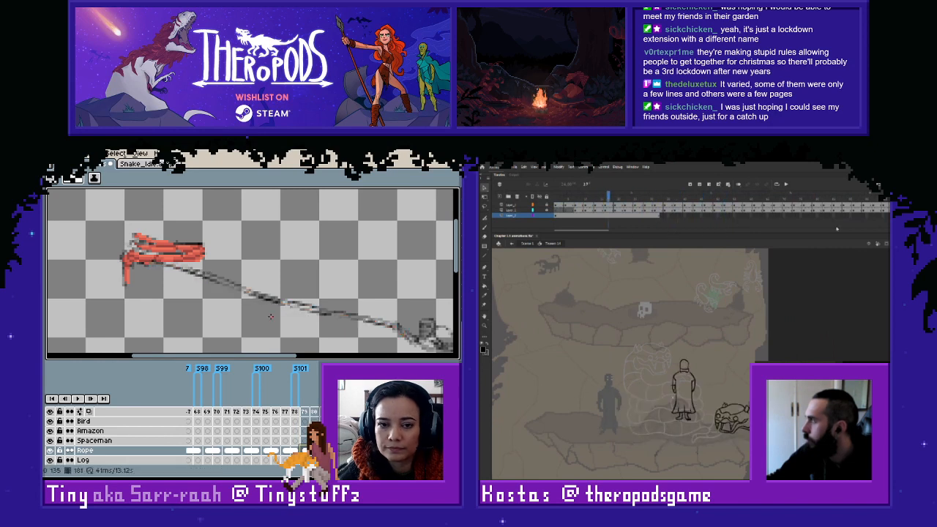
pyautogui.moveTo(244, 291); pyautogui.dragTo(289, 309)
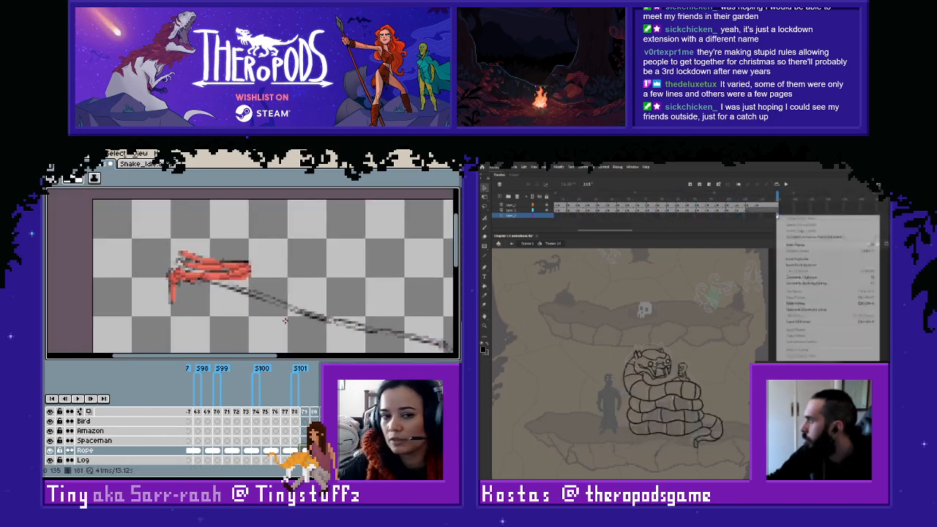
# - Switch to Adobe Animate and scrub the snake animation back toward its first frames
pyautogui.moveTo(627, 229); pyautogui.dragTo(582, 234)
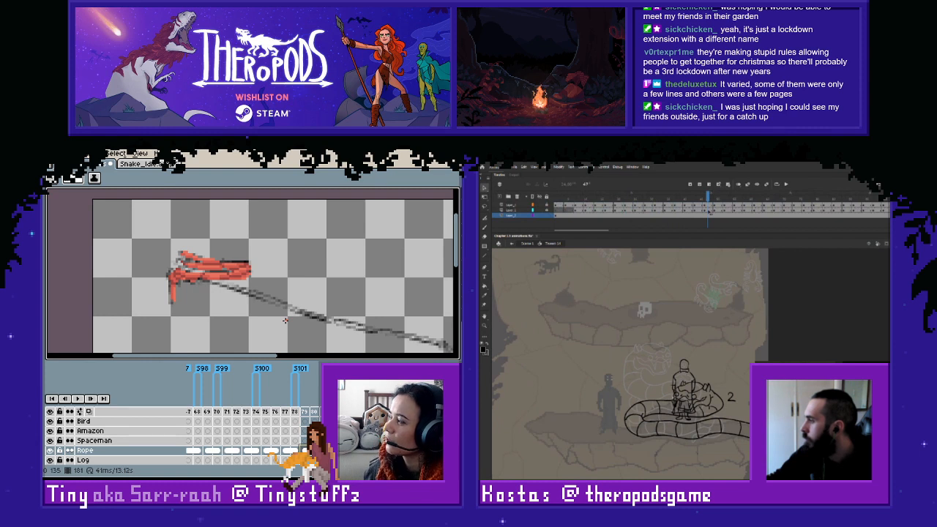
pyautogui.moveTo(708, 213)
pyautogui.mouseDown()
pyautogui.moveTo(659, 215)
pyautogui.moveTo(684, 216)
pyautogui.mouseUp()
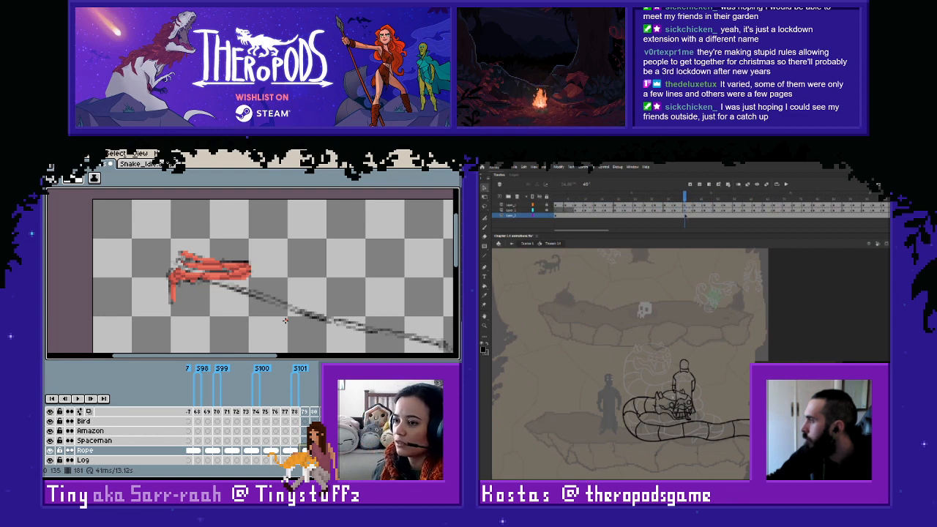
pyautogui.moveTo(685, 216); pyautogui.dragTo(569, 223)
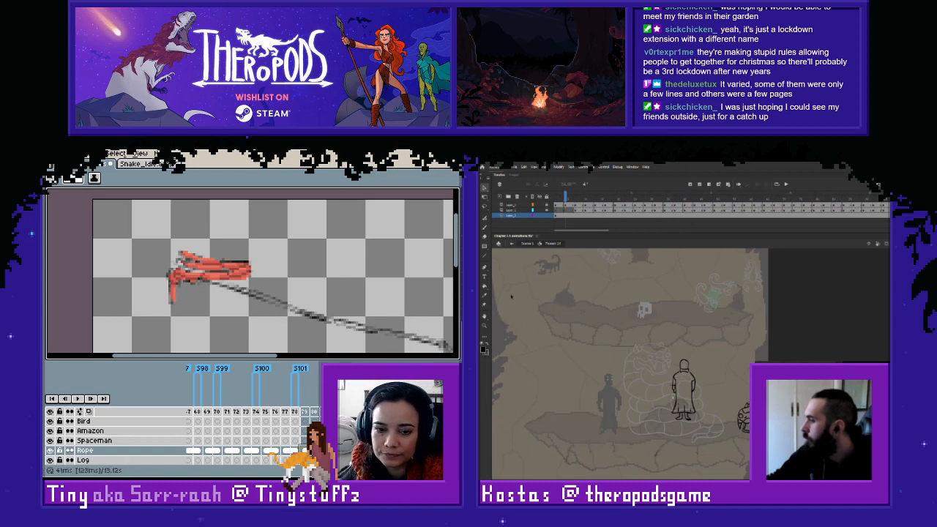
# - Return to the Rope layer in Aseprite and draw the thin darker red line on frame 179 from below the coil along the rope's lower edge
pyautogui.click(304, 450)
pyautogui.press('space')
pyautogui.scroll(4, 255, 311)
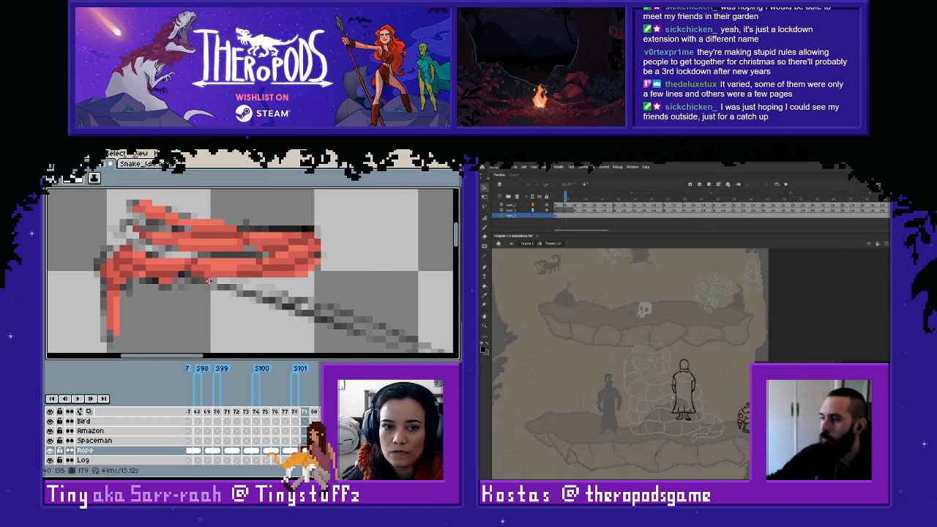
pyautogui.moveTo(220, 287)
pyautogui.mouseDown()
pyautogui.moveTo(384, 341)
pyautogui.moveTo(238, 293)
pyautogui.mouseUp()
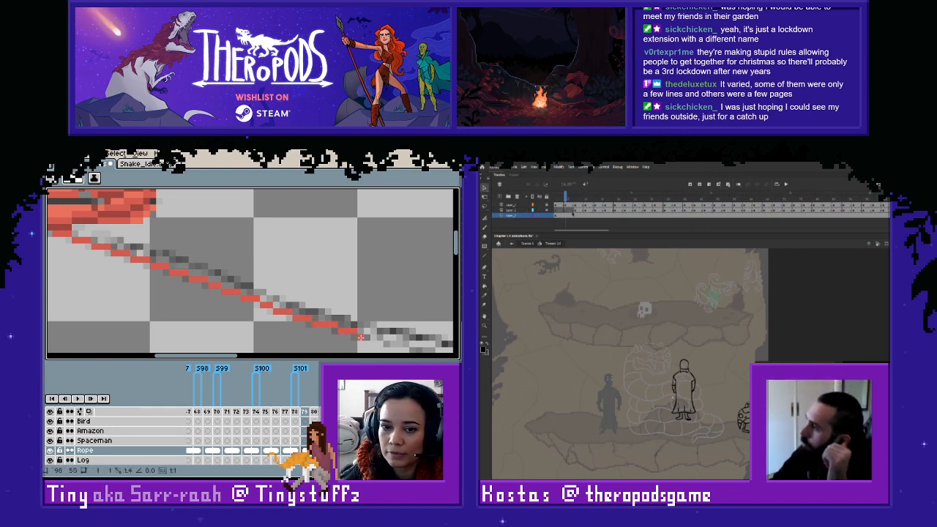
pyautogui.moveTo(394, 342)
pyautogui.mouseDown()
pyautogui.moveTo(270, 310)
pyautogui.moveTo(368, 331)
pyautogui.mouseUp()
# - Extend the darker red line on frame 179 toward the figure, and choose a light fill colour for the robed figure in Adobe Animate
pyautogui.click(484, 351)
pyautogui.moveTo(371, 333)
pyautogui.mouseDown()
pyautogui.moveTo(210, 306)
pyautogui.moveTo(350, 334)
pyautogui.moveTo(278, 300)
pyautogui.moveTo(399, 329)
pyautogui.mouseUp()
pyautogui.click(522, 373)
pyautogui.moveTo(150, 253); pyautogui.dragTo(395, 322)
pyautogui.moveTo(146, 253); pyautogui.dragTo(342, 309)
pyautogui.press('i')
pyautogui.press('b')
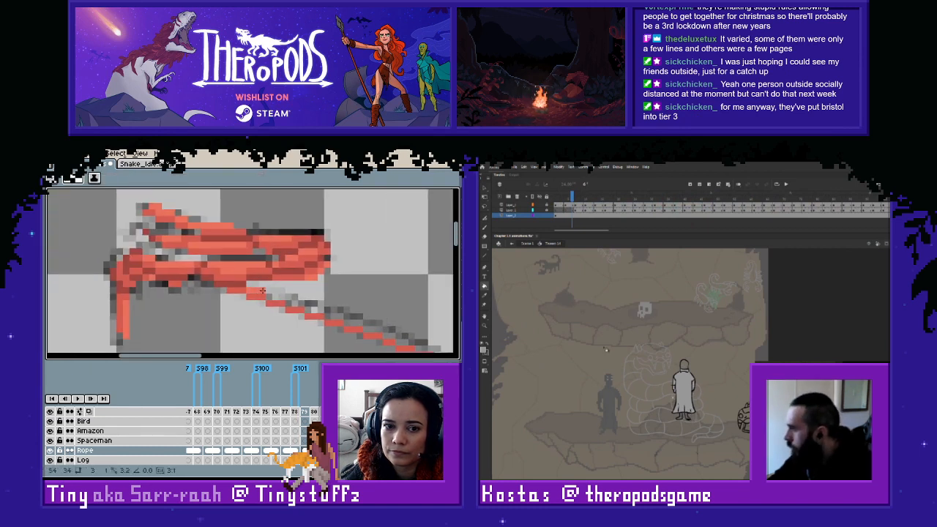
# - Zoom in on the robed figure in Adobe Animate and sample its outline colour for the brush
pyautogui.moveTo(636, 326); pyautogui.dragTo(724, 454)
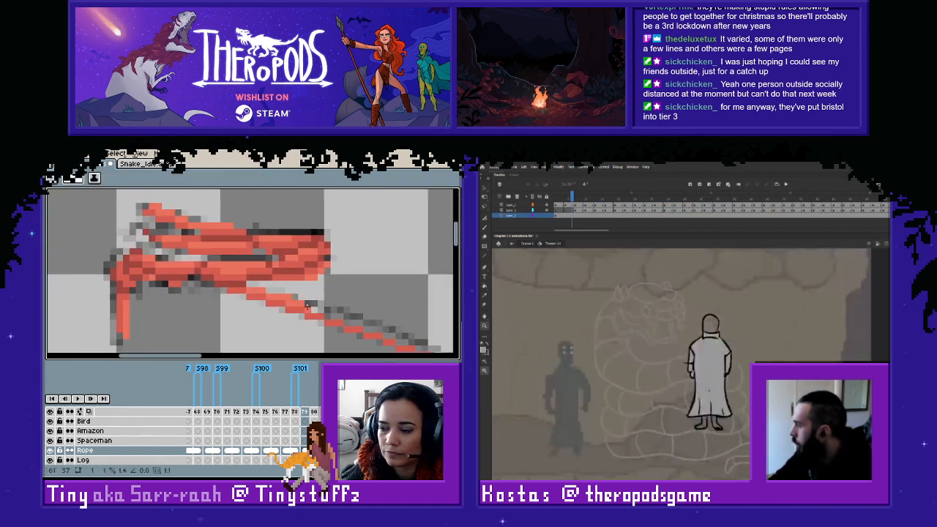
pyautogui.press('i')
pyautogui.click(720, 320)
pyautogui.press('b')
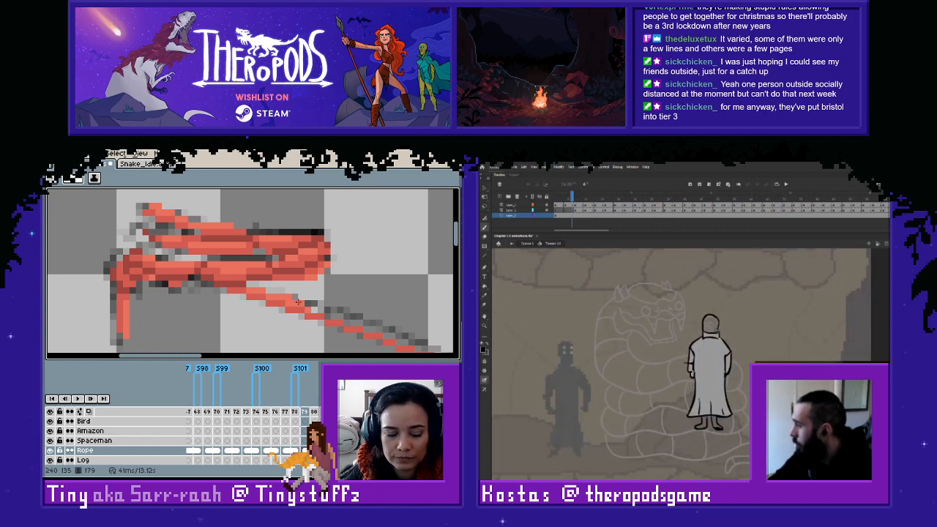
# - Add lighter red pixels above the darker line on frame 179's first rope stretch in Aseprite, and choose the Paint Bucket in Adobe Animate
pyautogui.press('b')
pyautogui.press('l')
pyautogui.moveTo(315, 309); pyautogui.dragTo(390, 336)
pyautogui.press('k')
pyautogui.press('space')
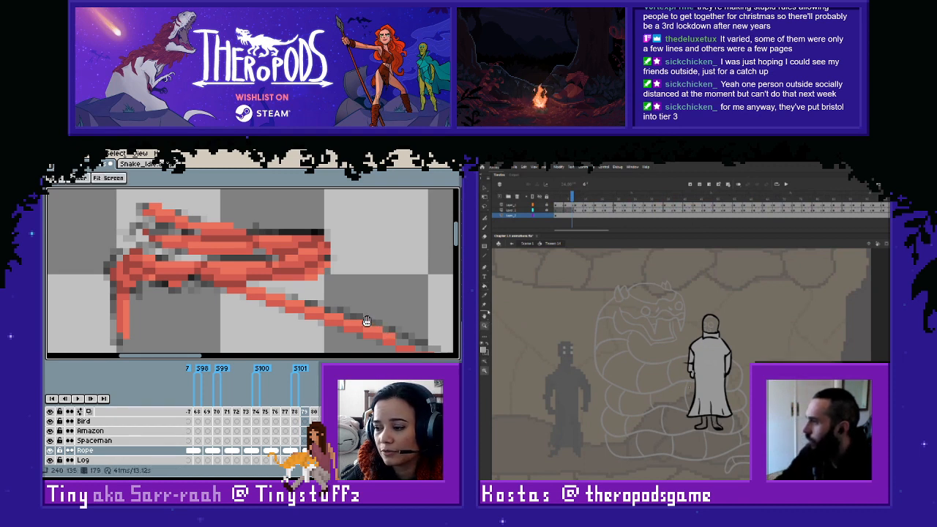
pyautogui.click(485, 287)
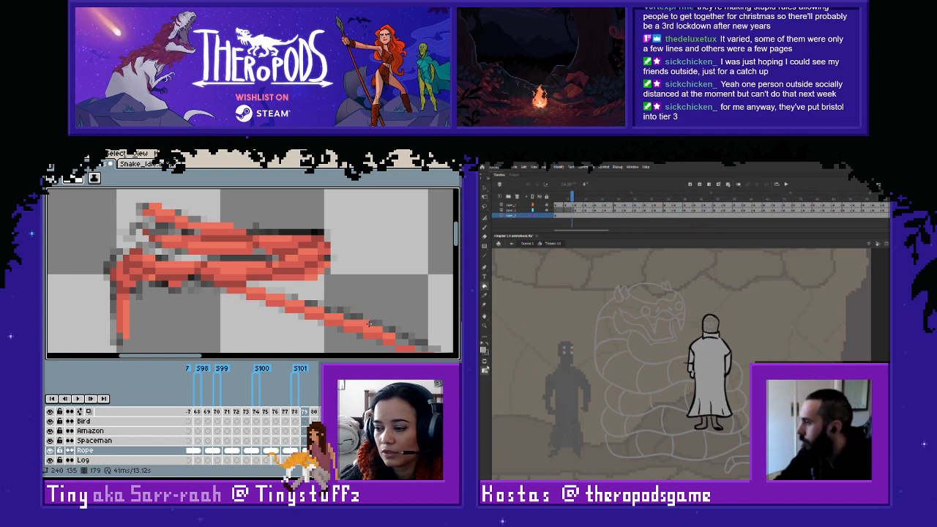
# - Continue the lighter red tone on frame 179 through the rope's middle and up to the sketched figure
pyautogui.press('space')
pyautogui.moveTo(370, 324); pyautogui.dragTo(260, 291)
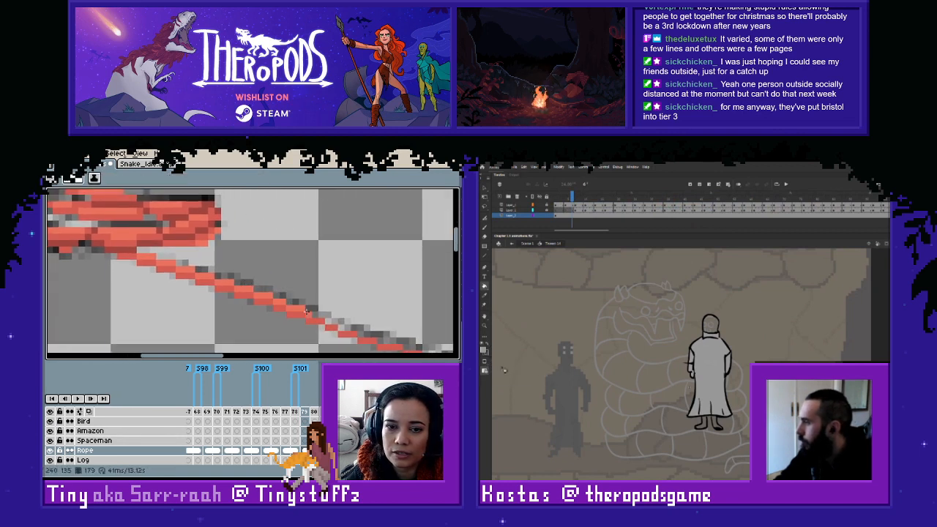
pyautogui.moveTo(341, 326)
pyautogui.mouseDown()
pyautogui.moveTo(400, 341)
pyautogui.moveTo(362, 325)
pyautogui.moveTo(224, 305)
pyautogui.moveTo(292, 317)
pyautogui.mouseUp()
pyautogui.press('space')
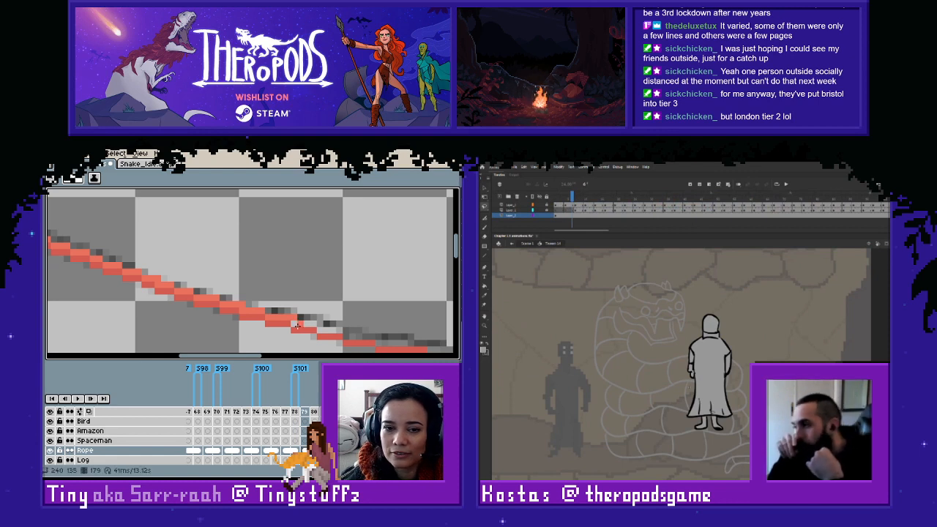
pyautogui.moveTo(298, 325)
pyautogui.mouseDown()
pyautogui.moveTo(373, 338)
pyautogui.moveTo(238, 328)
pyautogui.moveTo(350, 343)
pyautogui.moveTo(331, 320)
pyautogui.moveTo(248, 296)
pyautogui.moveTo(294, 323)
pyautogui.mouseUp()
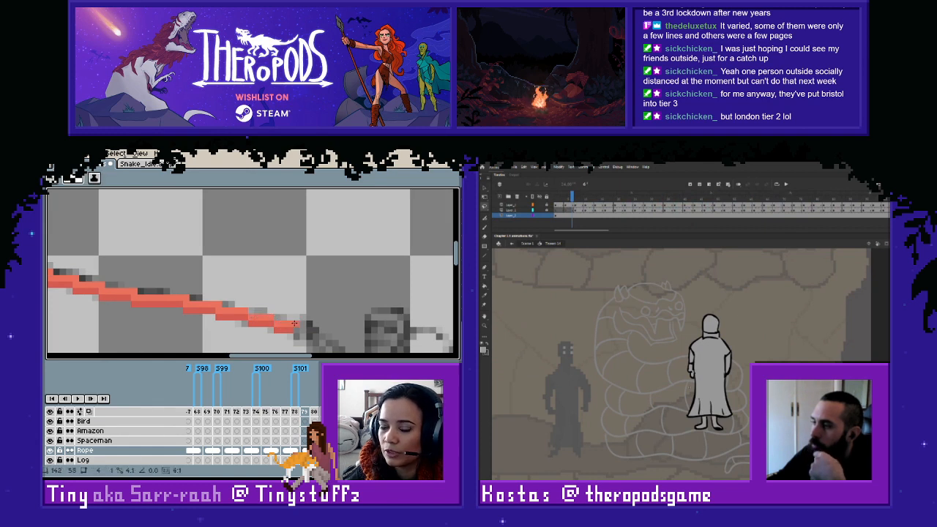
# - Examine the whole rope on frame 179, compare it with the neighbouring frames, and end on frame 178
pyautogui.scroll(-4, 244, 292)
pyautogui.moveTo(158, 251); pyautogui.dragTo(293, 293)
pyautogui.moveTo(242, 275); pyautogui.dragTo(266, 281)
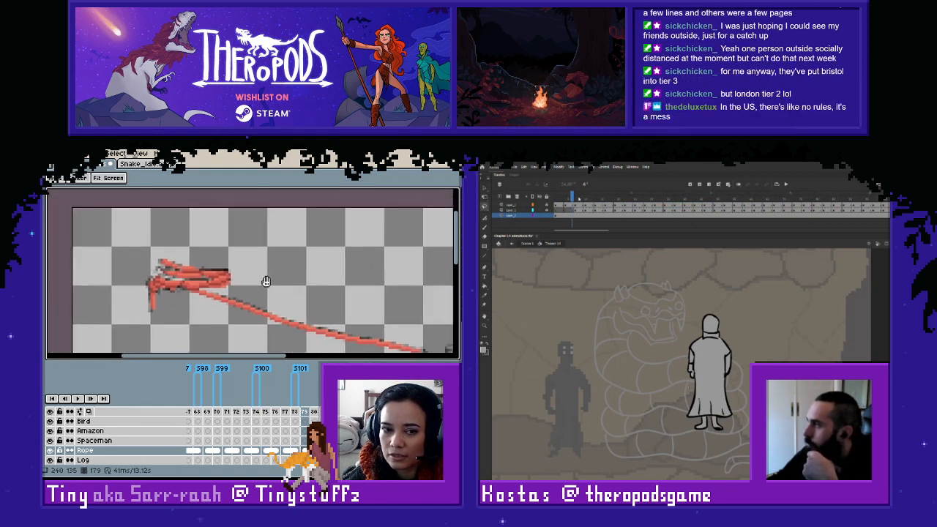
pyautogui.scroll(2, 297, 283)
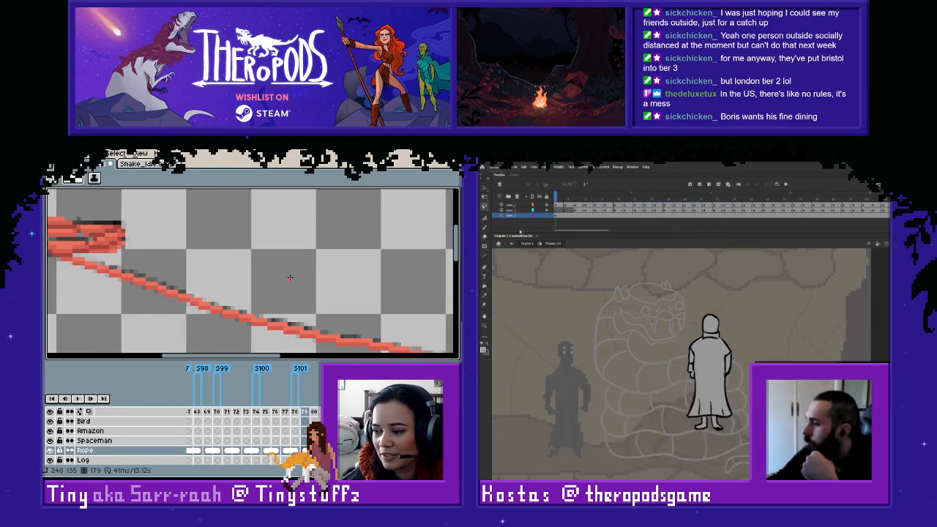
pyautogui.scroll(-1, 280, 271)
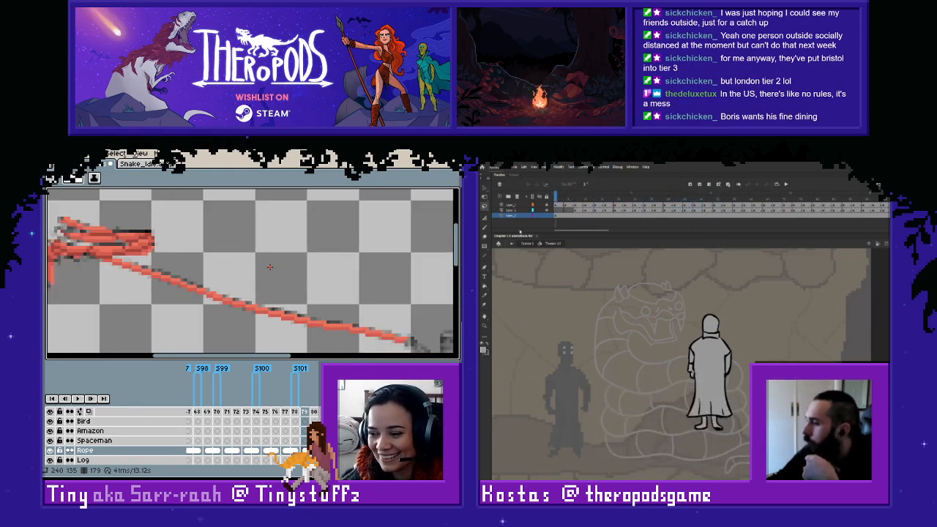
pyautogui.scroll(-1, 268, 267)
pyautogui.press('Right')
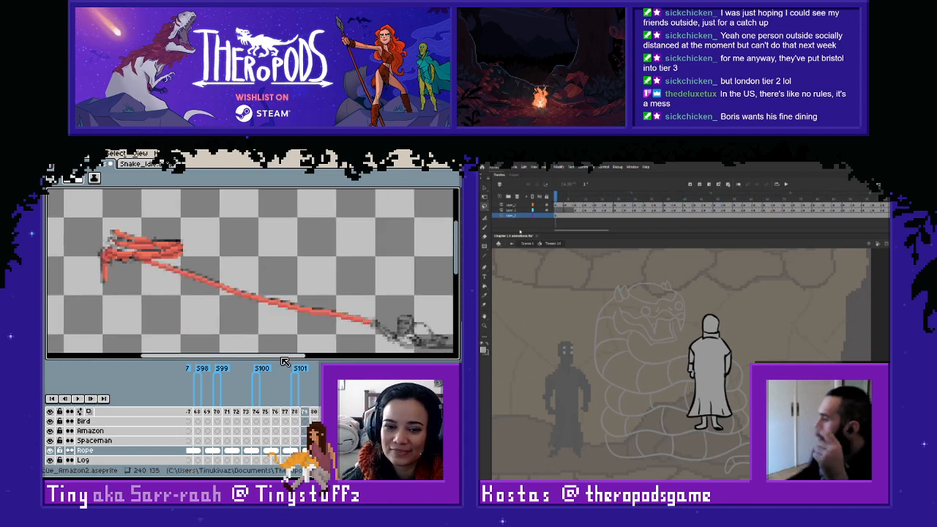
pyautogui.press('Left')
pyautogui.press('Right')
pyautogui.press('Left')
pyautogui.press('Left')
pyautogui.press('Right')
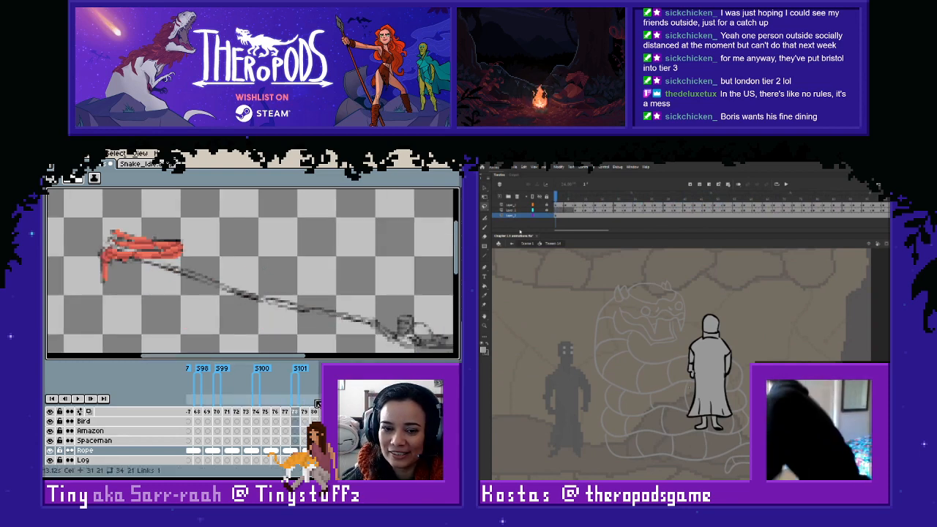
pyautogui.press('Left')
pyautogui.press('Right')
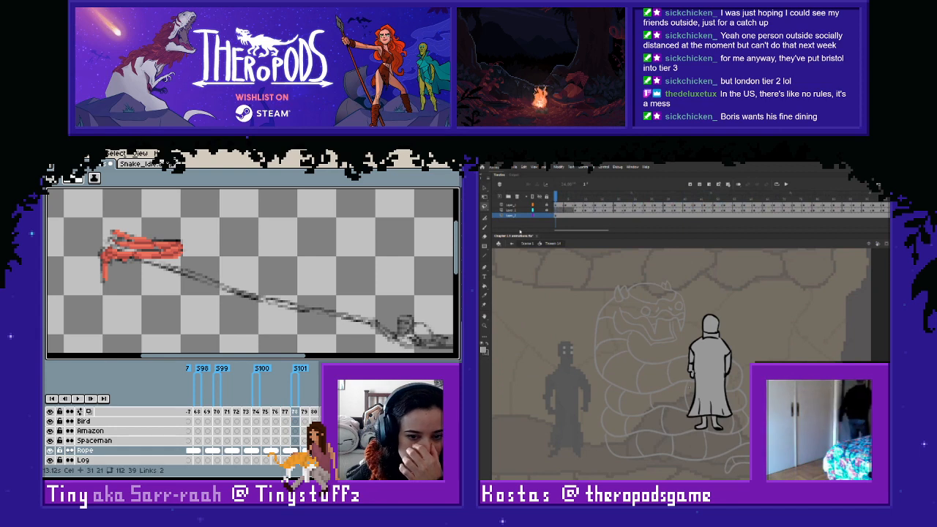
# - Compare the rope on frames 178 and 179, and unlink the Rope cel on frame 178
pyautogui.press('Right')
pyautogui.press('Right')
pyautogui.press('Right')
pyautogui.press('Left')
pyautogui.press('Left')
pyautogui.press('Left')
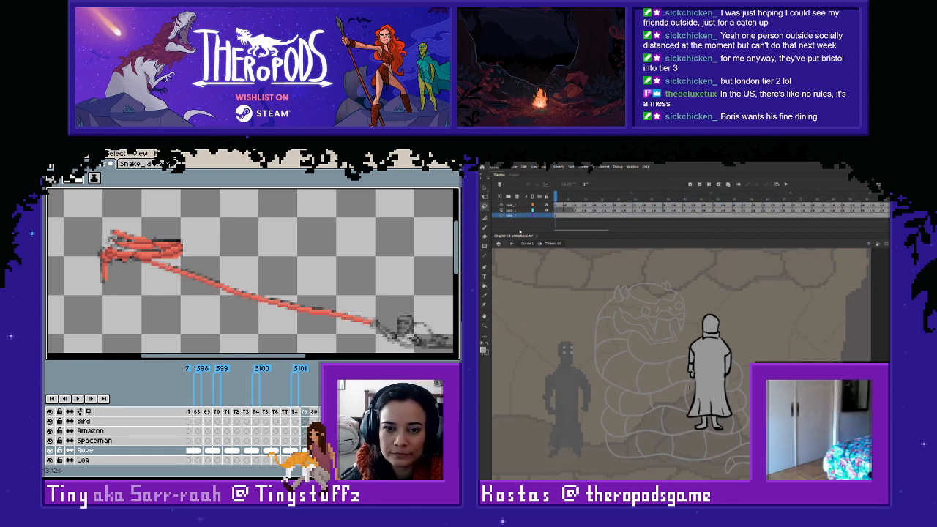
pyautogui.rightClick(296, 450)
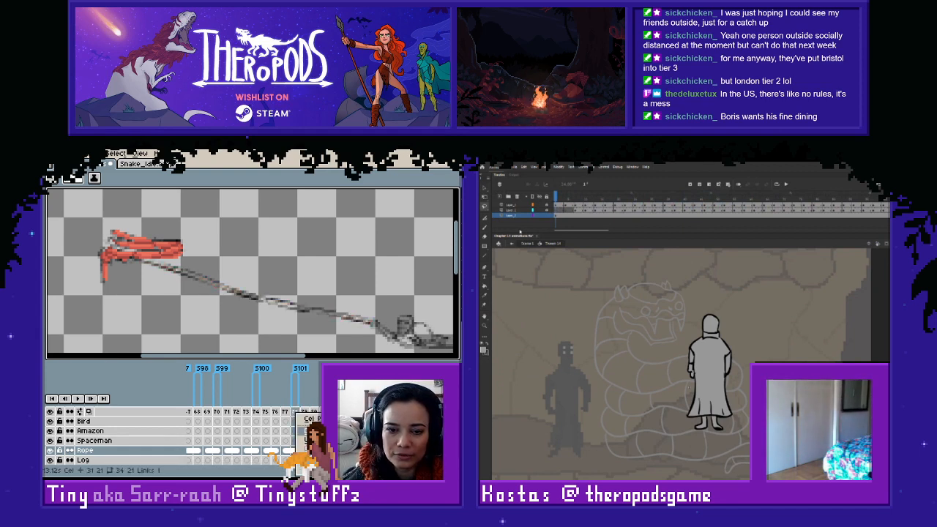
pyautogui.click(303, 440)
pyautogui.press('Right')
pyautogui.press('Left')
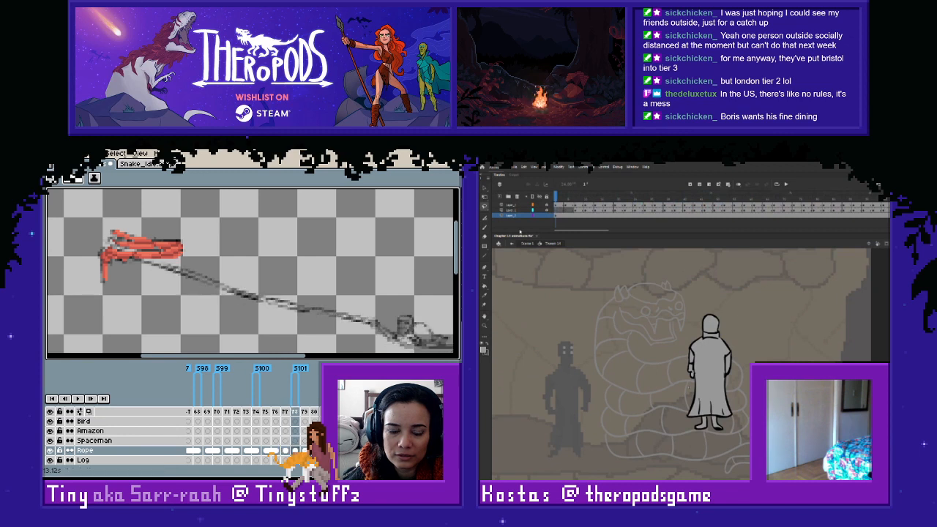
pyautogui.press('Right')
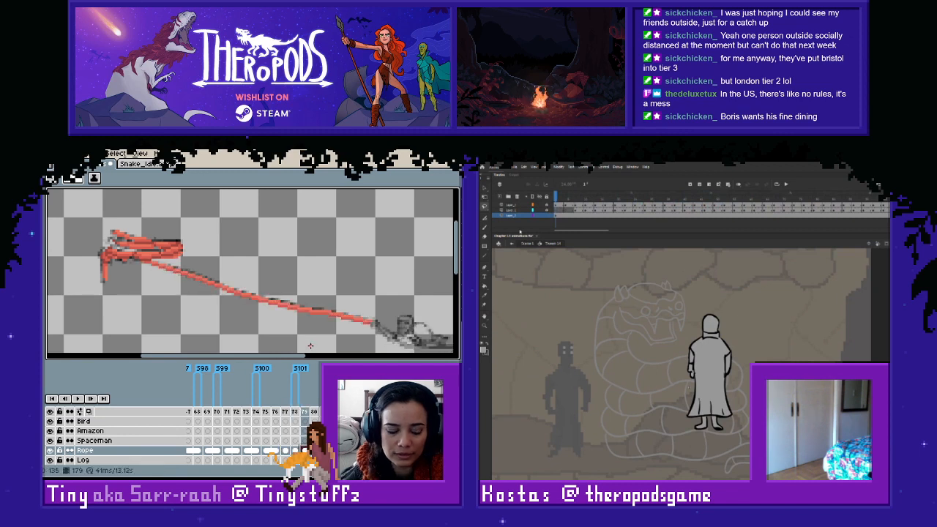
# - Copy the red rope line from frame 179 and paste it in place onto frame 178's Rope cel
pyautogui.press('m')
pyautogui.moveTo(407, 207); pyautogui.dragTo(118, 347)
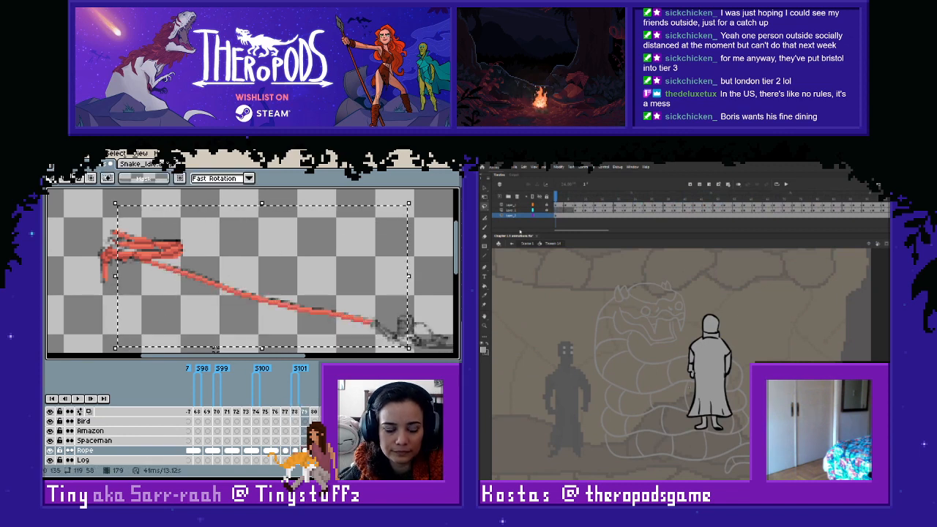
pyautogui.click(296, 446)
pyautogui.hotkey('ctrl', 'v')
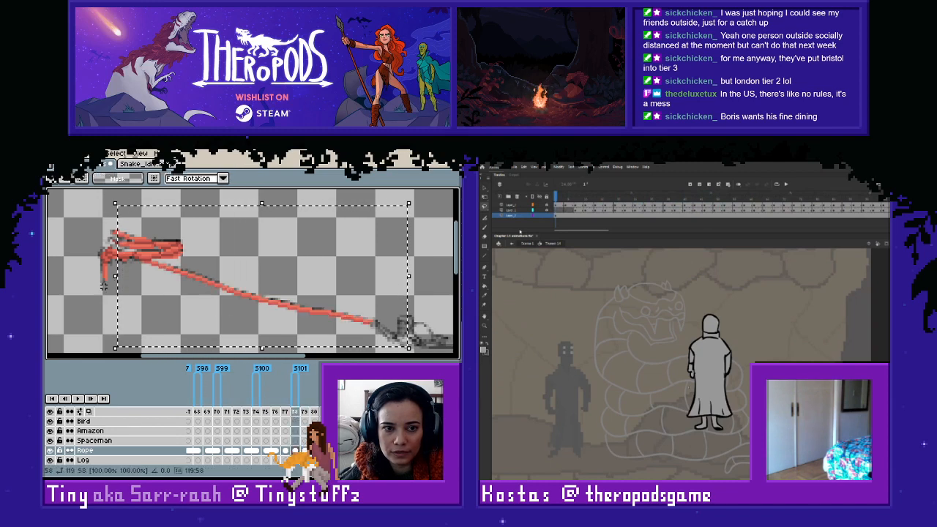
pyautogui.click(84, 309)
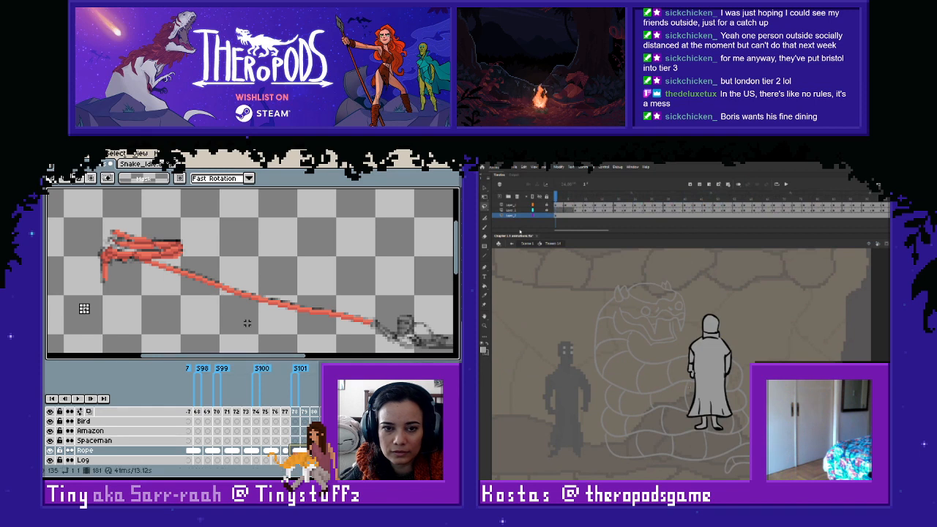
# - Go back to frame 175 and link the Rope cels of frames 175 to 177
pyautogui.press('Left')
pyautogui.press('Left')
pyautogui.press('Left')
pyautogui.press('Left')
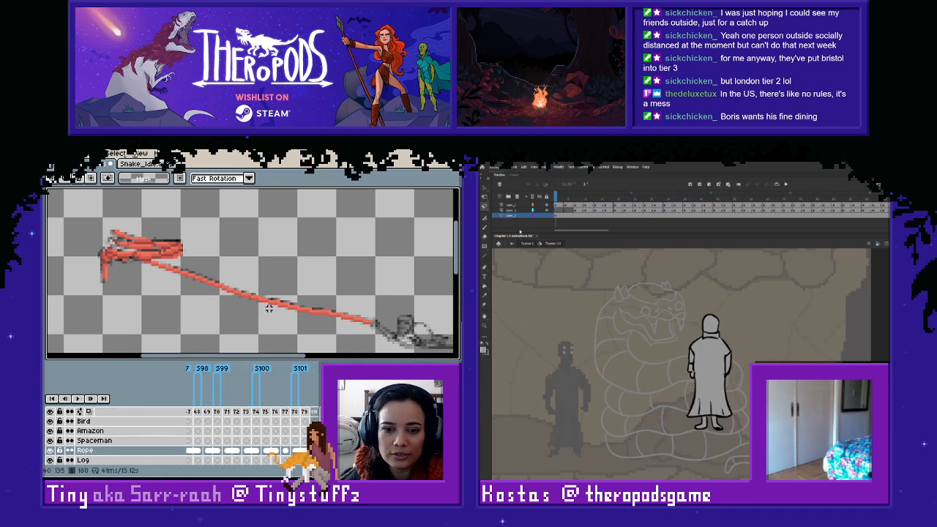
pyautogui.press('Left')
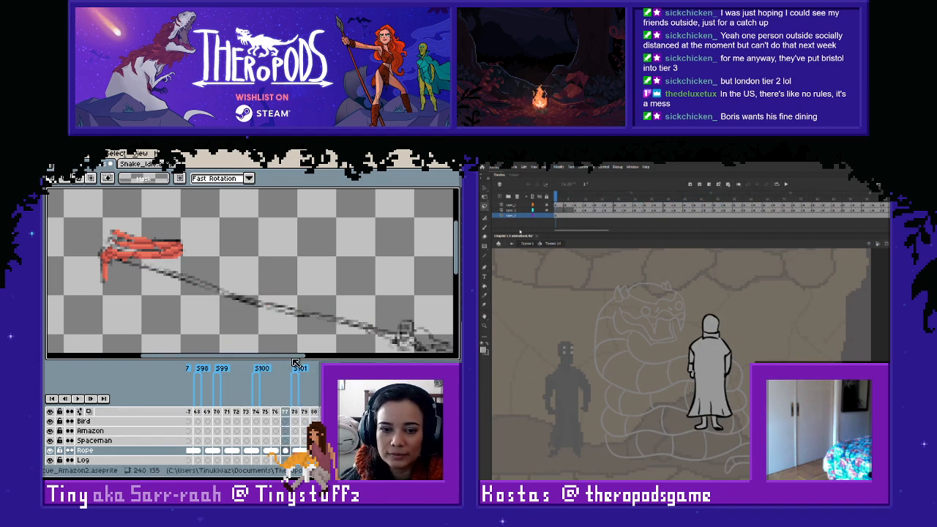
pyautogui.rightClick(279, 452)
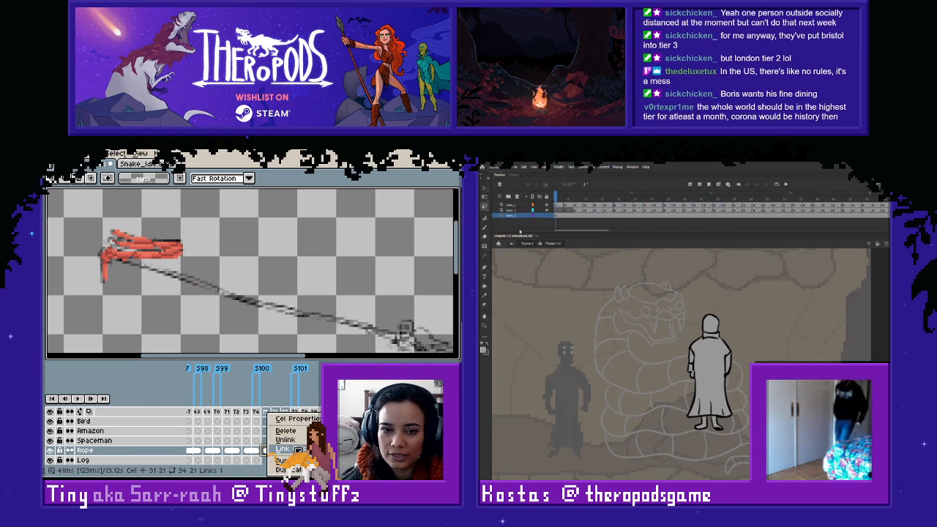
pyautogui.click(299, 448)
# - Compare the sketched rope on frame 174 with its neighbouring frames, ending on frame 173
pyautogui.press('Left')
pyautogui.press('Left')
pyautogui.press('Left')
pyautogui.press('Left')
pyautogui.press('Right')
pyautogui.press('Right')
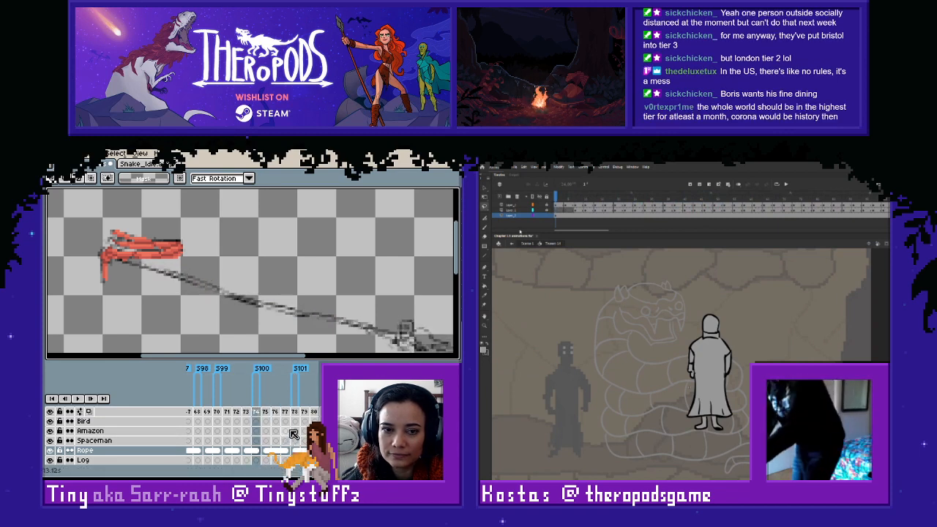
pyautogui.press('Left')
pyautogui.press('Left')
pyautogui.press('Right')
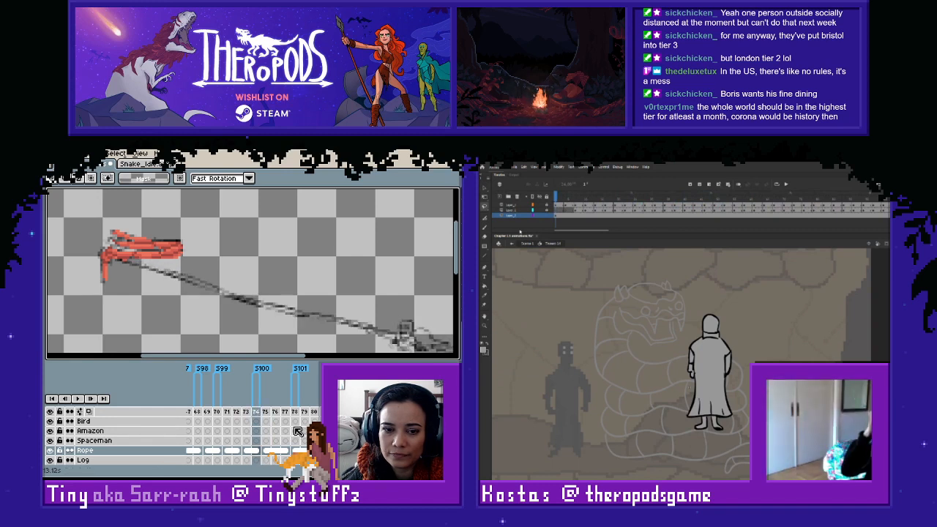
pyautogui.press('Left')
pyautogui.press('Right')
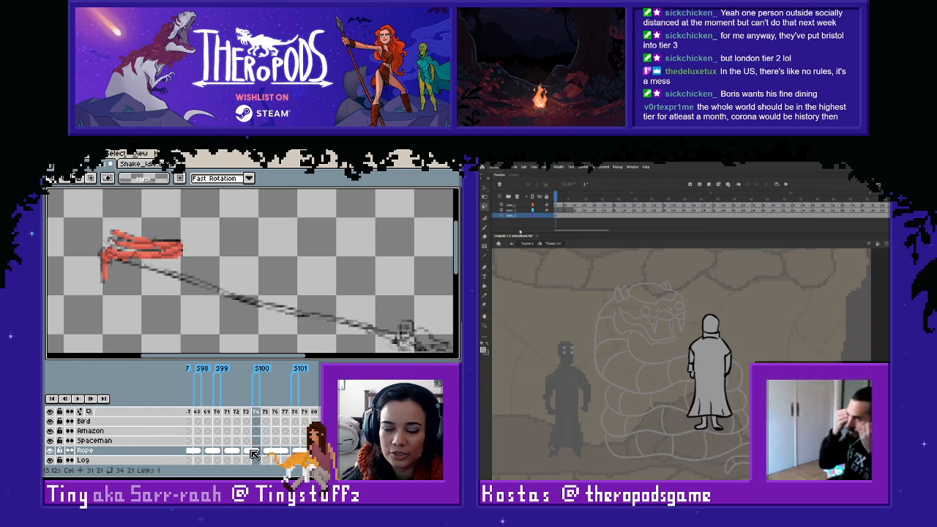
pyautogui.press('Left')
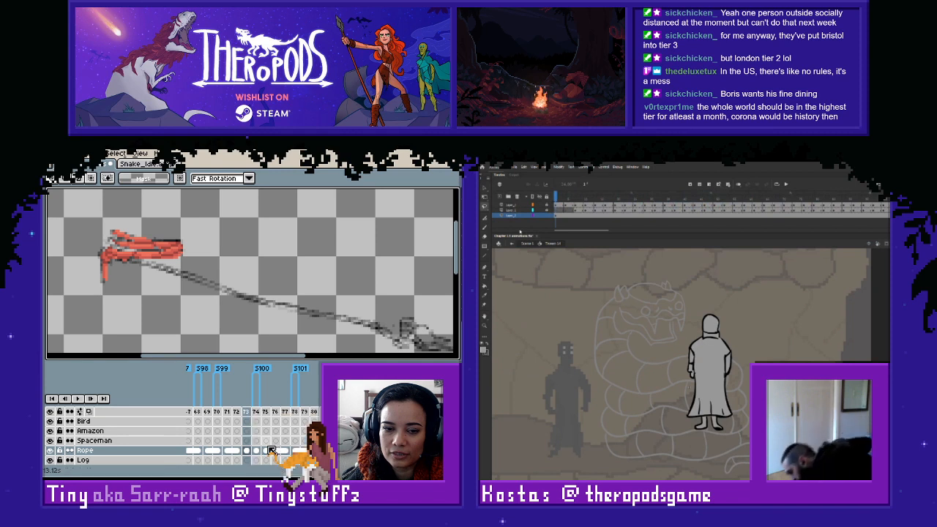
# - Link the Rope cel on frame 174 with those of frames 175 to 177
pyautogui.click(259, 451)
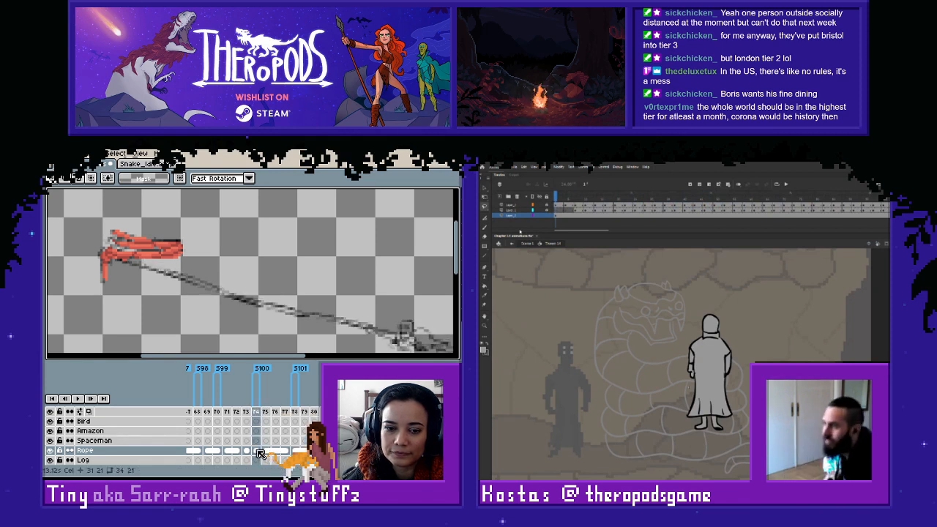
pyautogui.rightClick(260, 451)
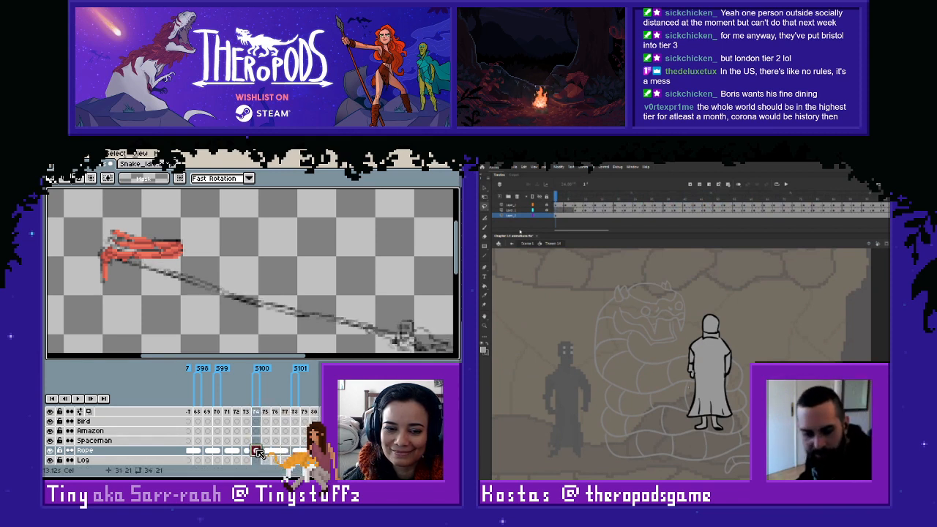
pyautogui.press('Escape')
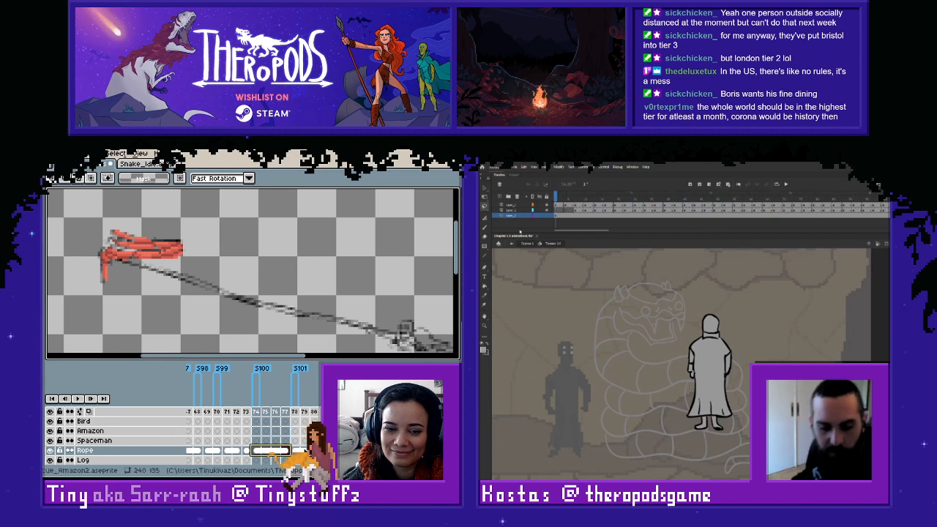
# - Step through the sketched rope on the frames before 174 and compare how its shape changes
pyautogui.click(247, 451)
pyautogui.press('Left')
pyautogui.press('Left')
pyautogui.press('Left')
pyautogui.press('Left')
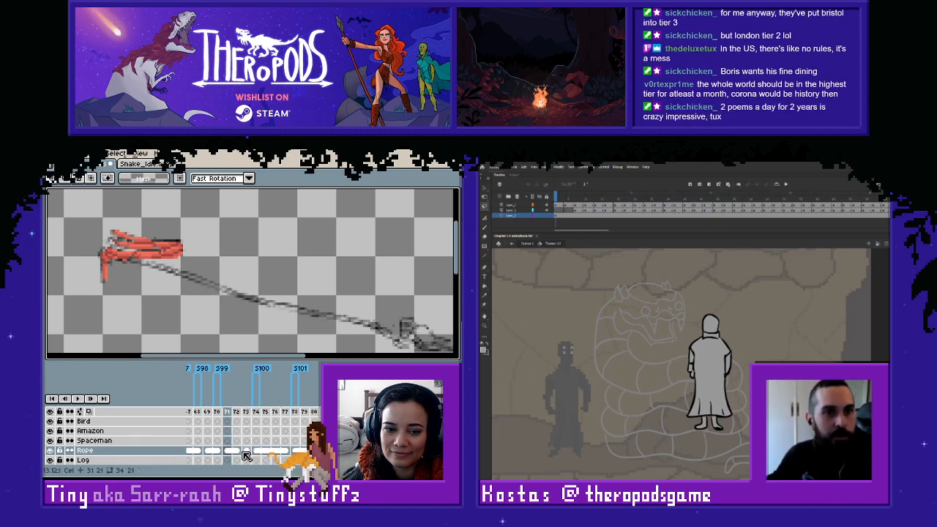
pyautogui.press('Right')
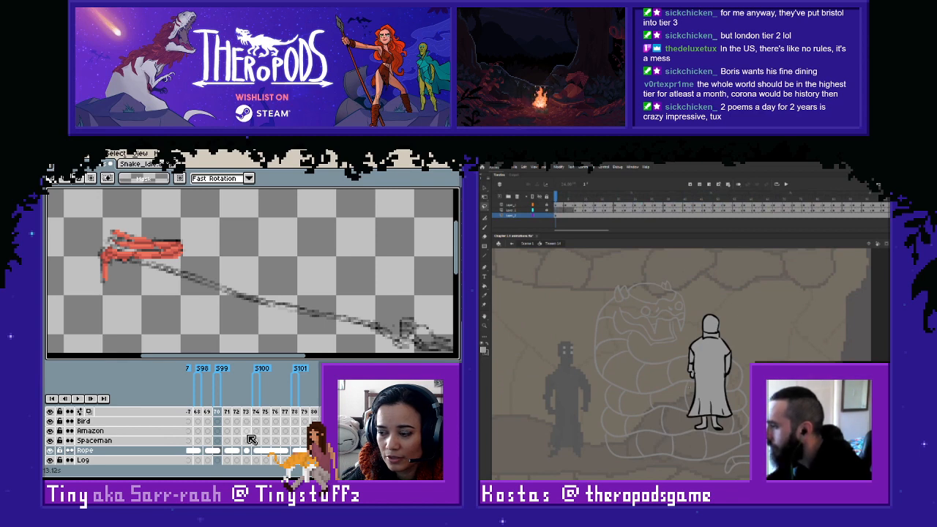
pyautogui.hscroll(-5, 256, 432)
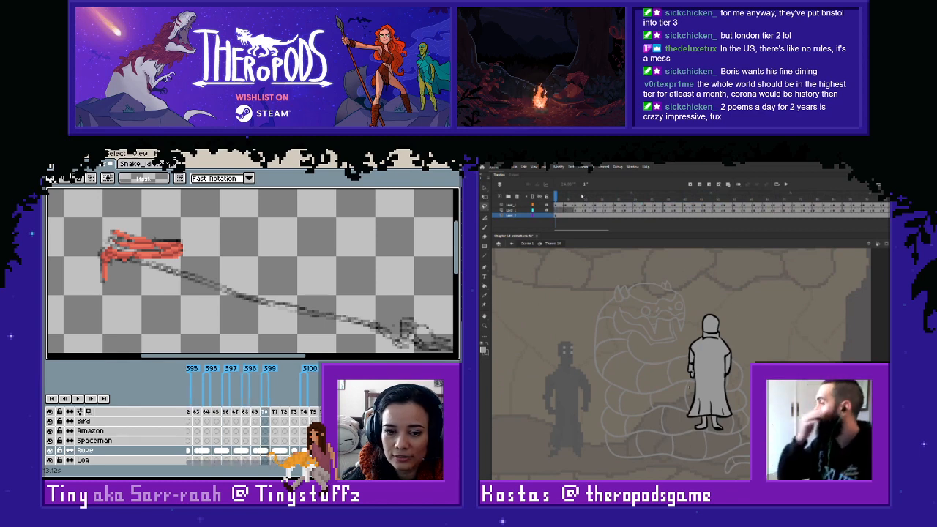
pyautogui.hscroll(4, 256, 432)
pyautogui.click(246, 450)
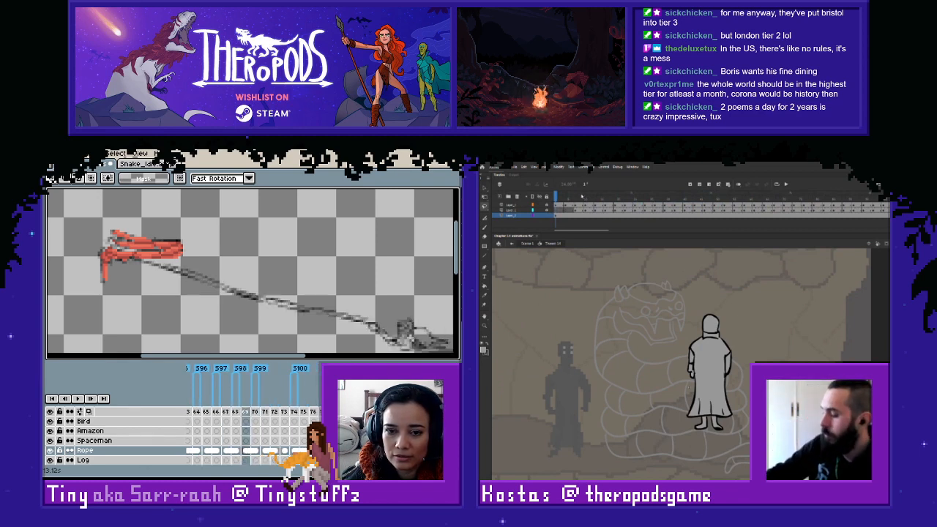
pyautogui.click(254, 450)
pyautogui.press('Left')
pyautogui.press('Left')
pyautogui.press('Right')
pyautogui.press('Right')
pyautogui.press('Right')
# - Scrub the snake scene to frame 43 in Adobe Animate, and compare the sketched and red rope frames in Aseprite, ending on frame 174
pyautogui.moveTo(558, 196); pyautogui.dragTo(566, 232)
pyautogui.press('Left')
pyautogui.press('Right')
pyautogui.press('Right')
pyautogui.press('Right')
pyautogui.press('Right')
pyautogui.press('Left')
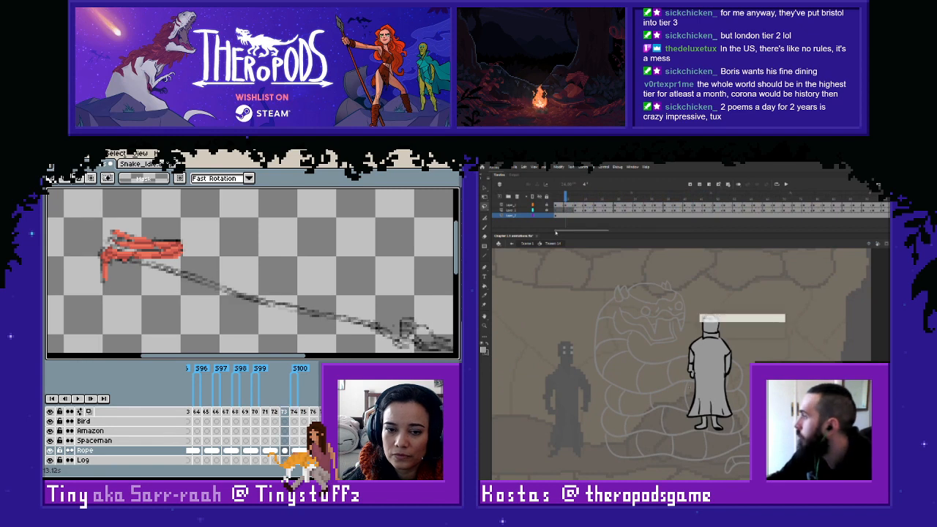
pyautogui.press('Right')
pyautogui.press('Right')
pyautogui.press('Right')
pyautogui.press('Right')
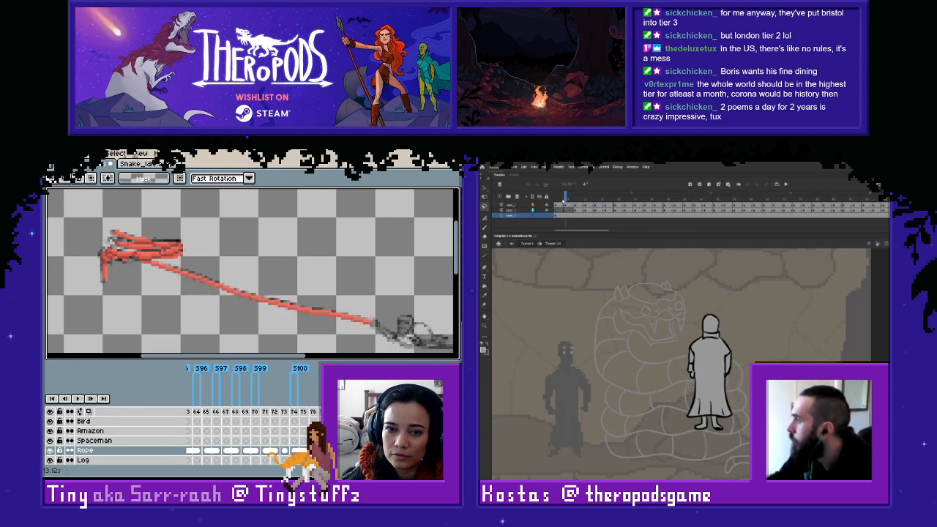
pyautogui.press('Left')
pyautogui.moveTo(588, 198); pyautogui.dragTo(694, 218)
pyautogui.press('Right')
pyautogui.press('Left')
pyautogui.press('Left')
pyautogui.press('Left')
# - Sample the darker red from the coil and trace the underside of frame 174's rope from the coil towards its middle
pyautogui.scroll(4, 147, 272)
pyautogui.moveTo(151, 284); pyautogui.dragTo(236, 312)
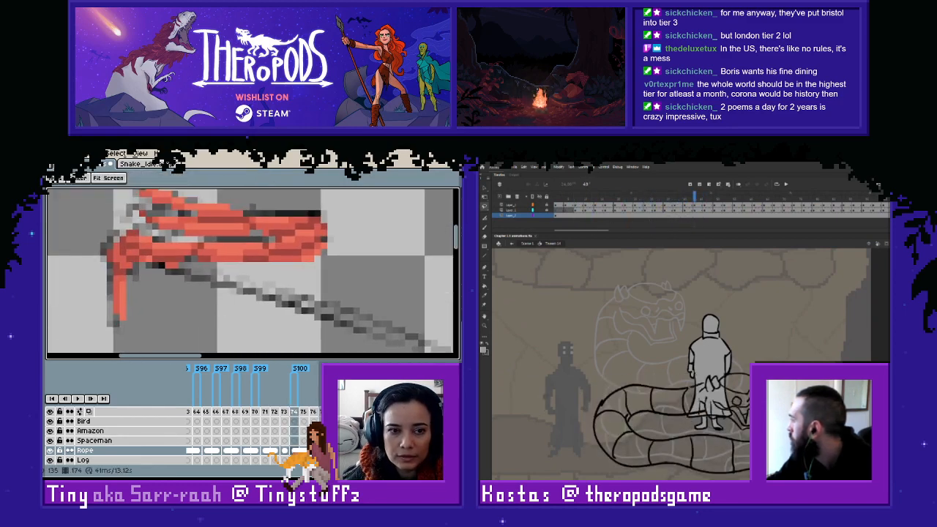
pyautogui.press('i')
pyautogui.keyDown('alt'); pyautogui.click(174, 264); pyautogui.keyUp('alt')
pyautogui.moveTo(163, 268); pyautogui.dragTo(209, 279)
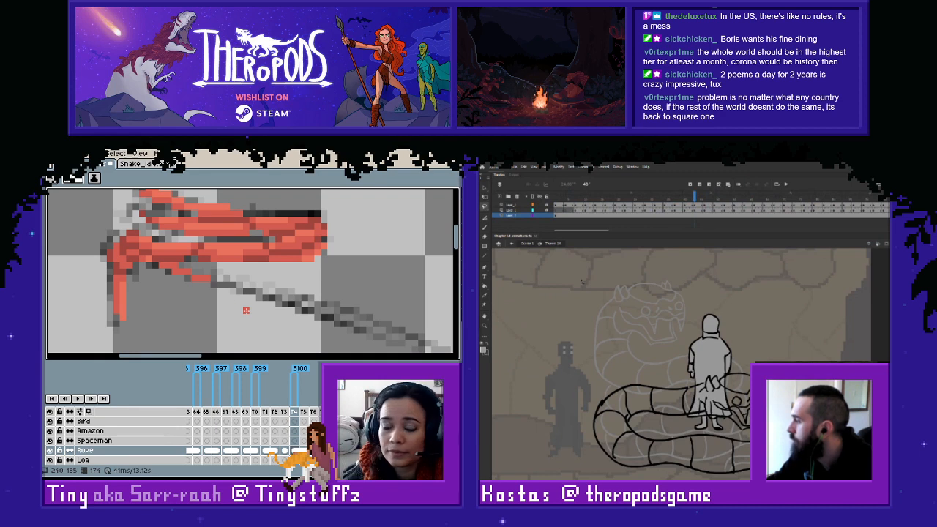
pyautogui.moveTo(204, 283)
pyautogui.mouseDown()
pyautogui.moveTo(358, 329)
pyautogui.moveTo(246, 317)
pyautogui.moveTo(248, 298)
pyautogui.mouseUp()
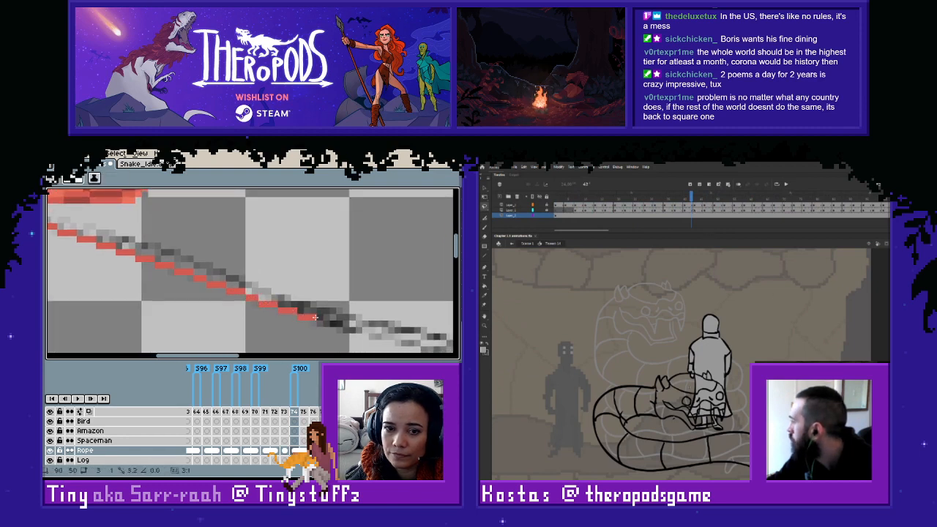
# - Extend frame 174's darker red line along the rest of the sketched rope up to the figure
pyautogui.moveTo(314, 316)
pyautogui.mouseDown()
pyautogui.moveTo(228, 305)
pyautogui.moveTo(252, 299)
pyautogui.moveTo(309, 312)
pyautogui.mouseUp()
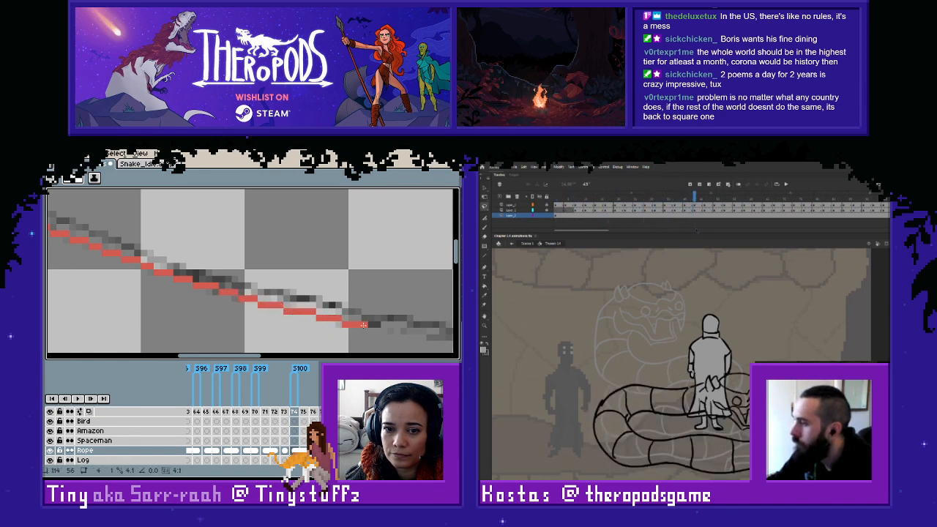
pyautogui.moveTo(377, 324); pyautogui.dragTo(212, 300)
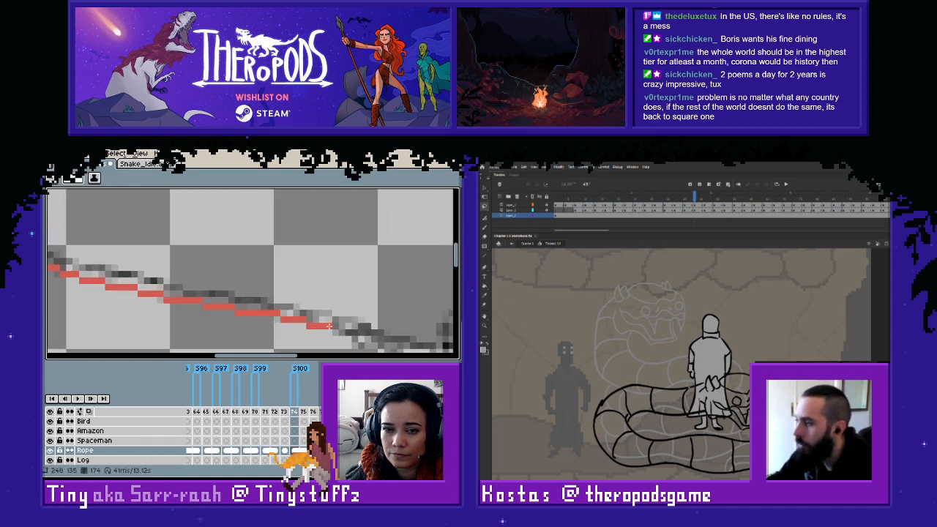
pyautogui.moveTo(329, 325); pyautogui.dragTo(232, 312)
pyautogui.scroll(-3, 278, 311)
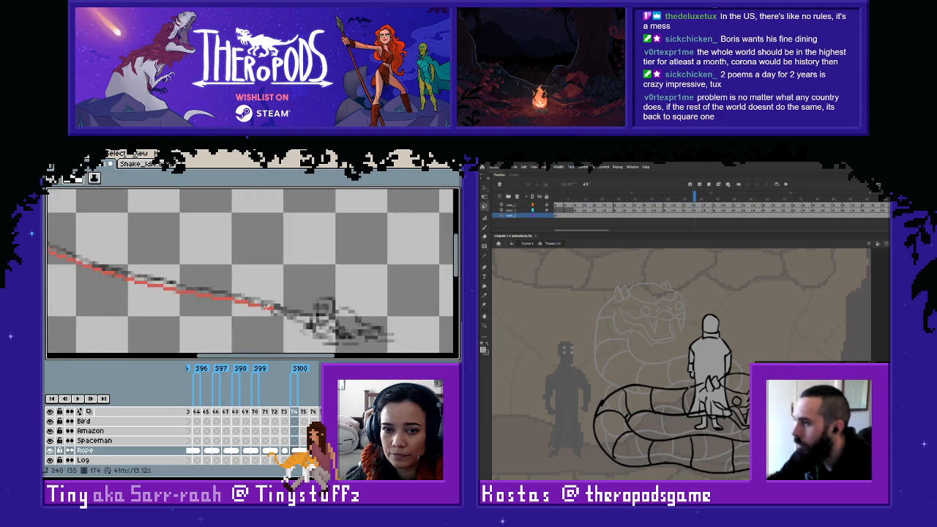
# - Sample the lighter red and add it above the darker line on frame 174's first rope stretch beside the coil
pyautogui.scroll(3, 211, 271)
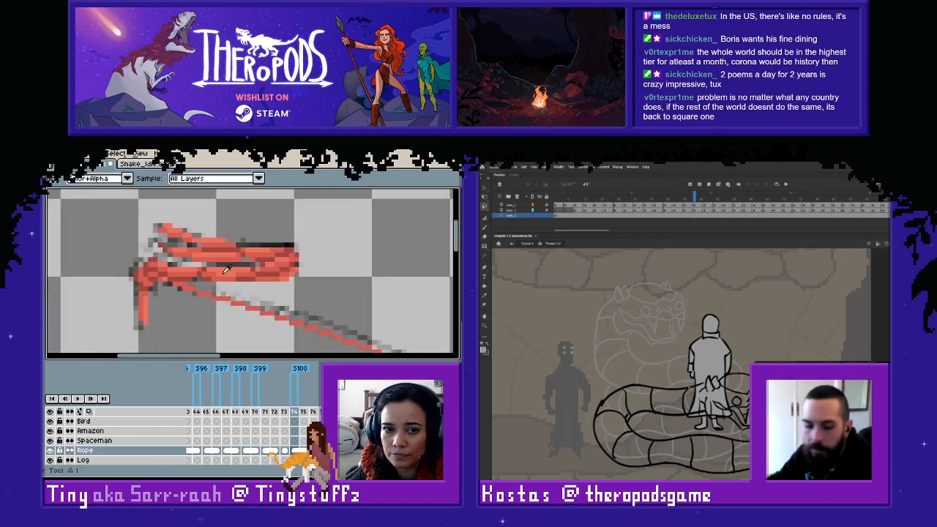
pyautogui.scroll(2, 188, 287)
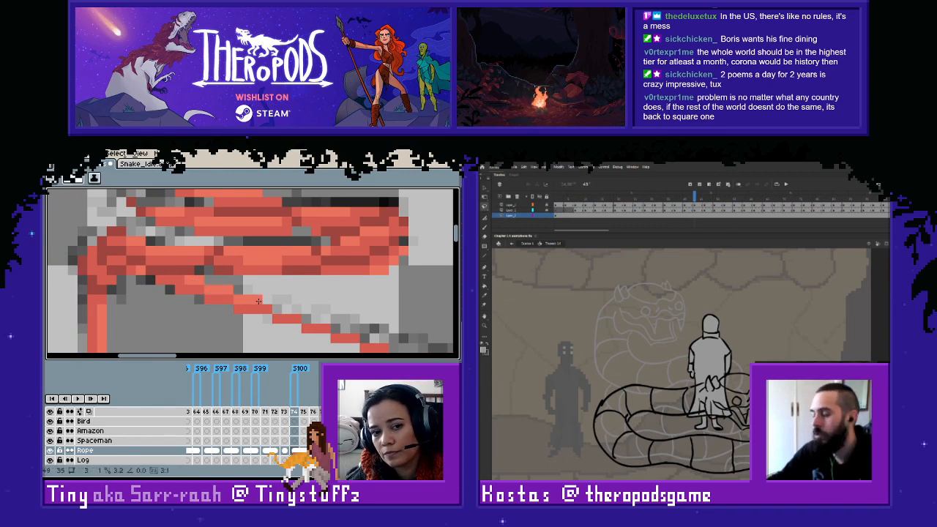
pyautogui.moveTo(278, 309); pyautogui.dragTo(301, 310)
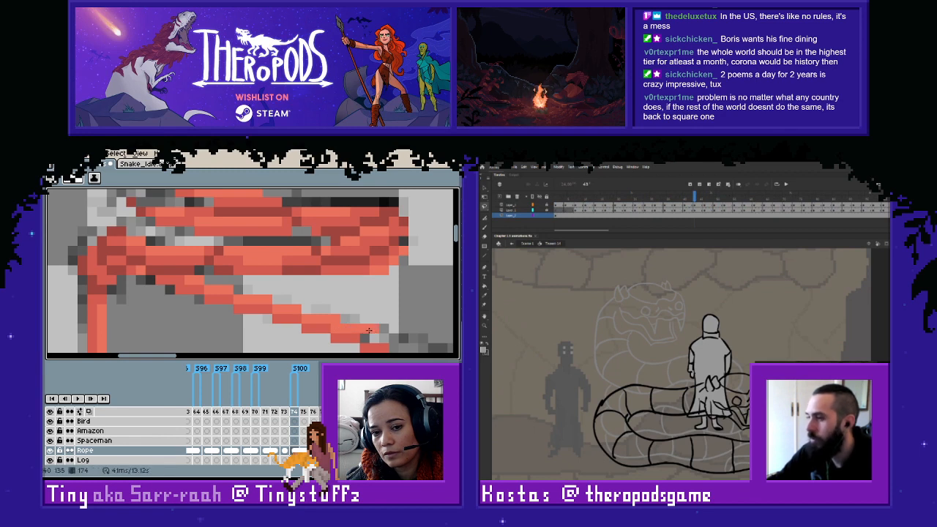
pyautogui.moveTo(365, 338)
pyautogui.mouseDown()
pyautogui.moveTo(393, 340)
pyautogui.moveTo(239, 271)
pyautogui.mouseUp()
# - Continue the lighter red pixels above the darker line along the next stretch of frame 174's rope
pyautogui.press('e')
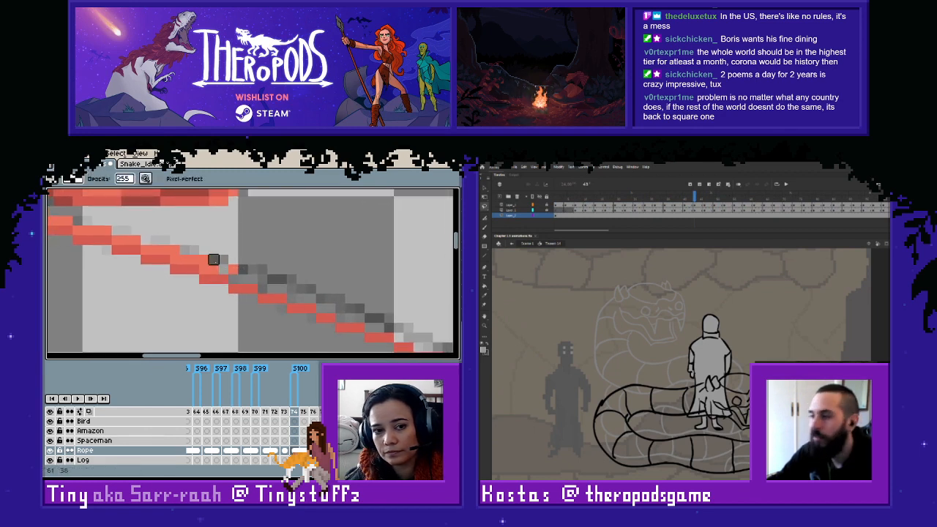
pyautogui.press('l')
pyautogui.click(222, 268)
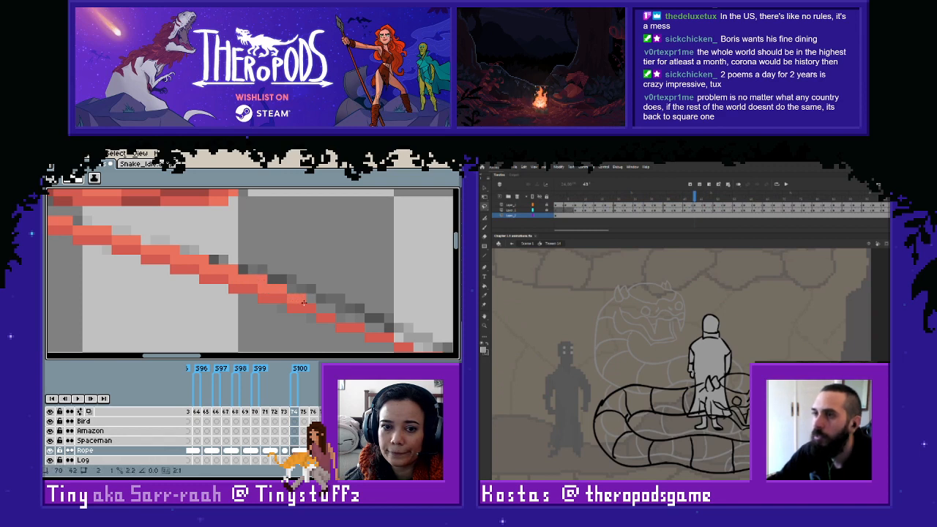
pyautogui.hotkey('ctrl', 'z')
pyautogui.moveTo(291, 298)
pyautogui.mouseDown()
pyautogui.moveTo(396, 330)
pyautogui.moveTo(228, 283)
pyautogui.moveTo(377, 327)
pyautogui.mouseUp()
pyautogui.press('e')
pyautogui.press('b')
# - Carry the lighter red tone through the remaining rope on frame 174 up to the sketched figure
pyautogui.moveTo(375, 327); pyautogui.dragTo(214, 279)
pyautogui.moveTo(215, 285); pyautogui.dragTo(244, 288)
pyautogui.moveTo(245, 295); pyautogui.dragTo(370, 317)
pyautogui.moveTo(386, 323)
pyautogui.mouseDown()
pyautogui.moveTo(220, 304)
pyautogui.moveTo(268, 303)
pyautogui.moveTo(312, 322)
pyautogui.moveTo(380, 323)
pyautogui.moveTo(159, 282)
pyautogui.moveTo(258, 306)
pyautogui.mouseUp()
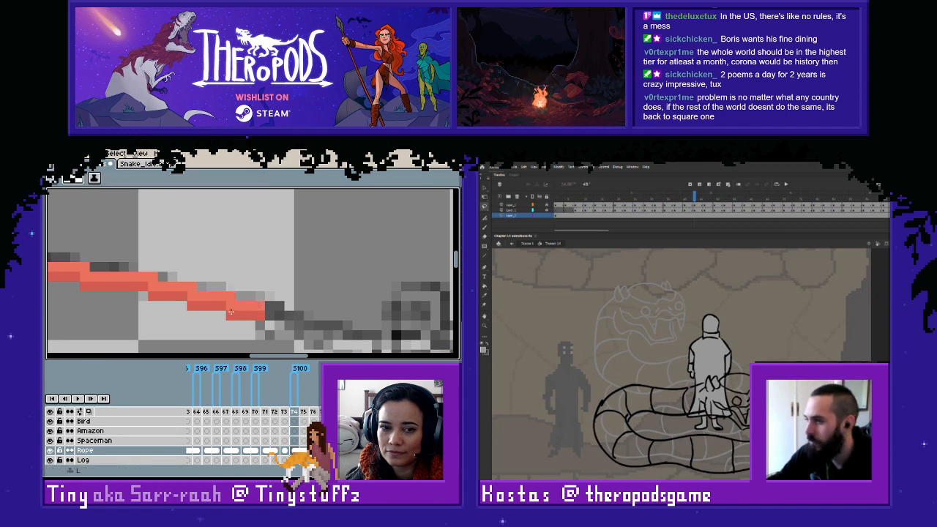
# - Flip back and forth through the frames before 174 to compare which rope sketches match
pyautogui.scroll(-2, 258, 306)
pyautogui.moveTo(131, 268); pyautogui.dragTo(265, 298)
pyautogui.press('Left')
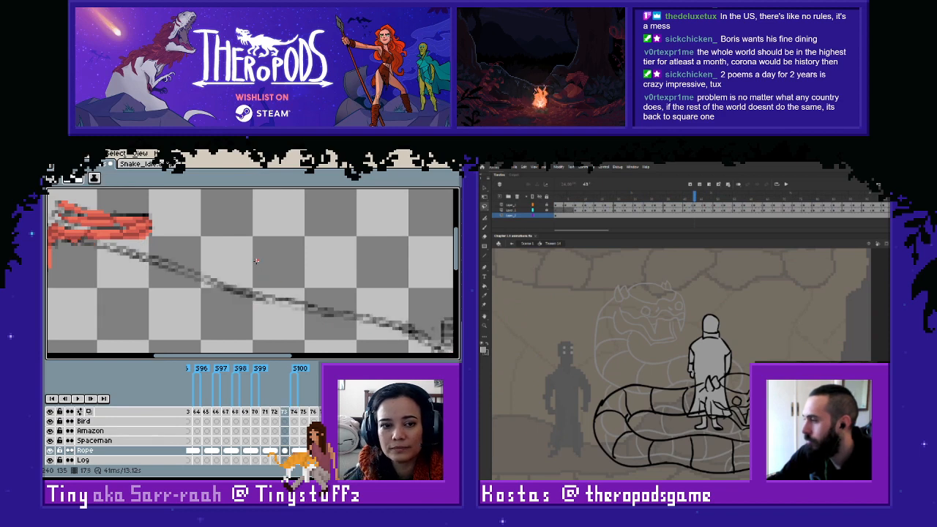
pyautogui.press('Right')
pyautogui.press('Left')
pyautogui.press('Left')
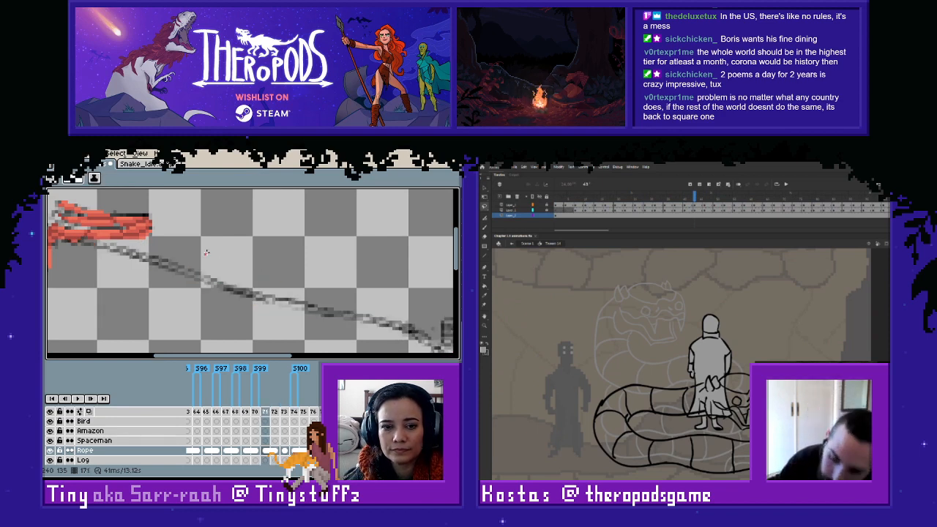
pyautogui.press('Left')
pyautogui.press('Left')
pyautogui.press('Left')
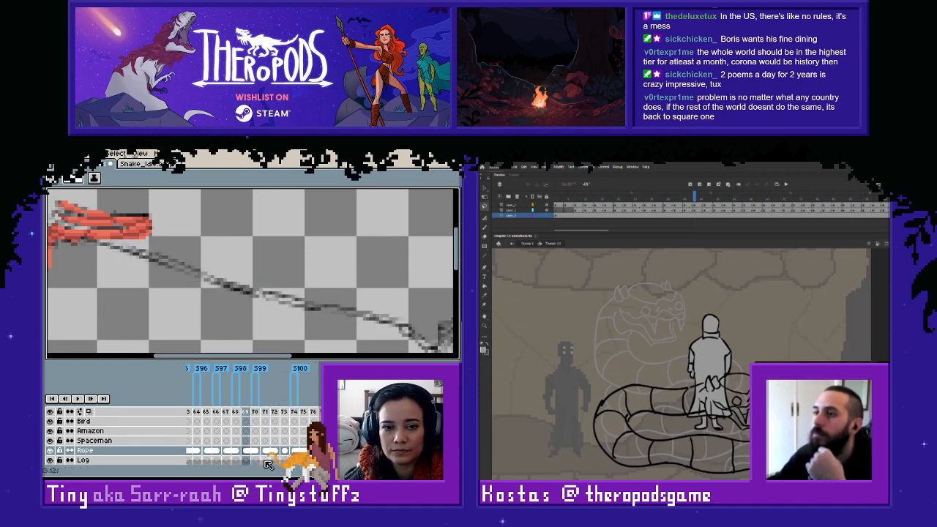
pyautogui.press('Right')
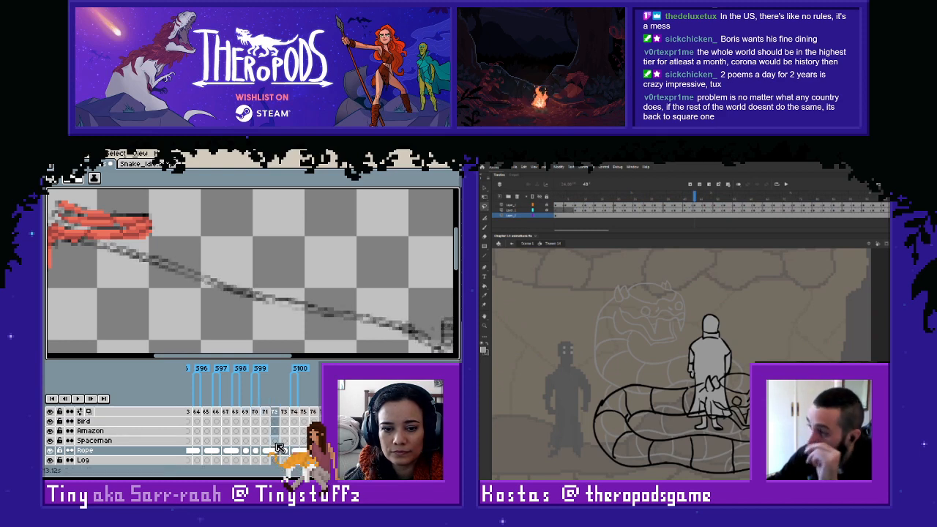
pyautogui.press('Left')
pyautogui.press('Left')
pyautogui.press('Left')
pyautogui.press('Left')
pyautogui.press('Left')
pyautogui.press('Left')
pyautogui.press('Left')
pyautogui.press('Left')
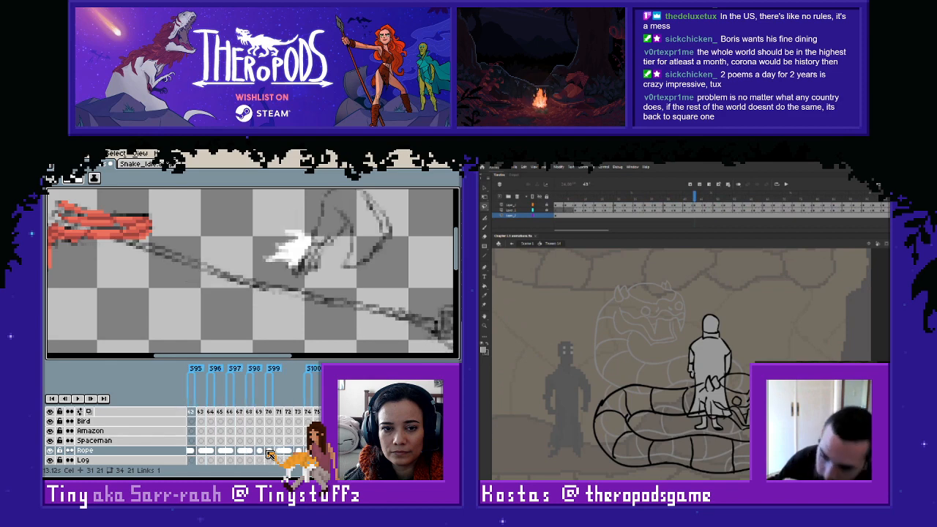
pyautogui.press('Right')
pyautogui.press('Right')
pyautogui.press('Right')
pyautogui.press('Right')
pyautogui.press('Right')
pyautogui.press('Right')
pyautogui.press('Right')
pyautogui.press('Right')
pyautogui.press('Right')
pyautogui.press('Right')
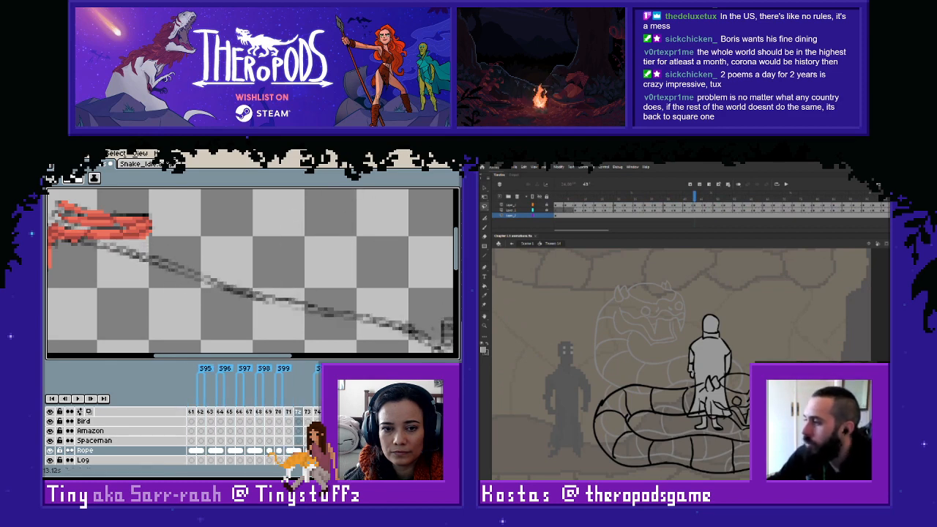
pyautogui.press('Left')
pyautogui.press('Left')
pyautogui.press('Left')
pyautogui.press('Right')
pyautogui.press('Right')
pyautogui.press('Right')
pyautogui.press('Right')
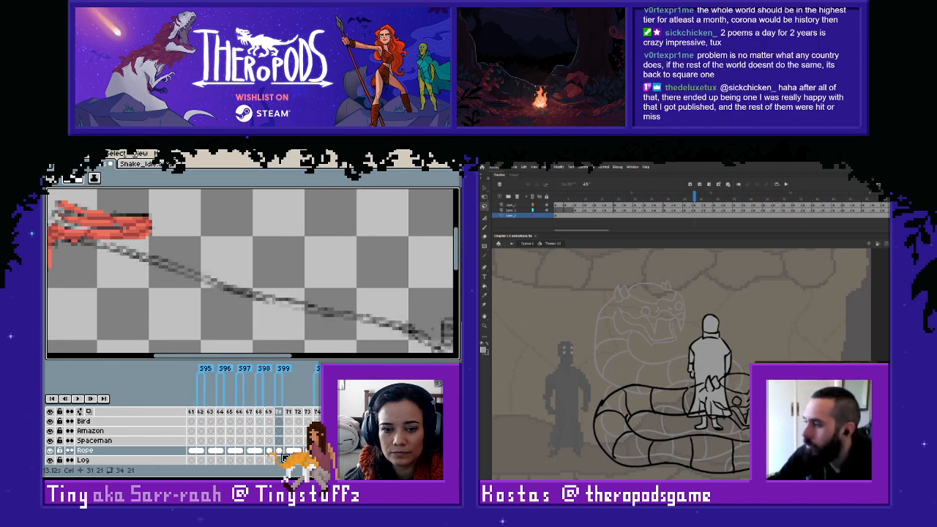
pyautogui.press('Right')
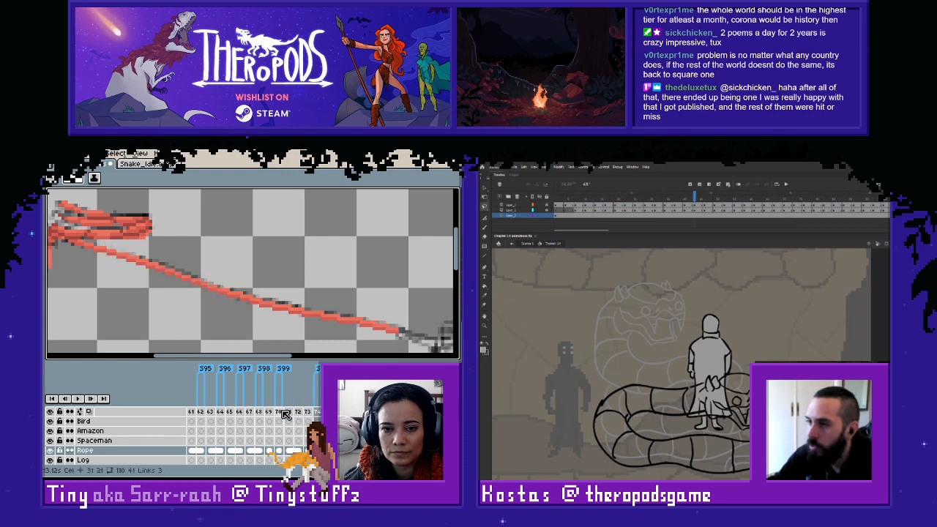
# - Link the Rope layer's cels across frames 170 to 173
pyautogui.press('Left')
pyautogui.moveTo(279, 412); pyautogui.dragTo(317, 412)
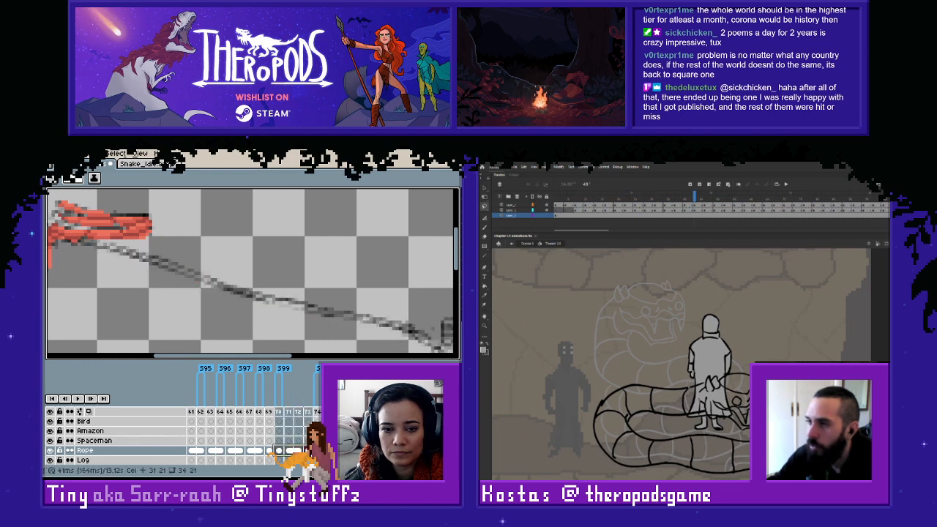
pyautogui.rightClick(280, 452)
pyautogui.click(302, 448)
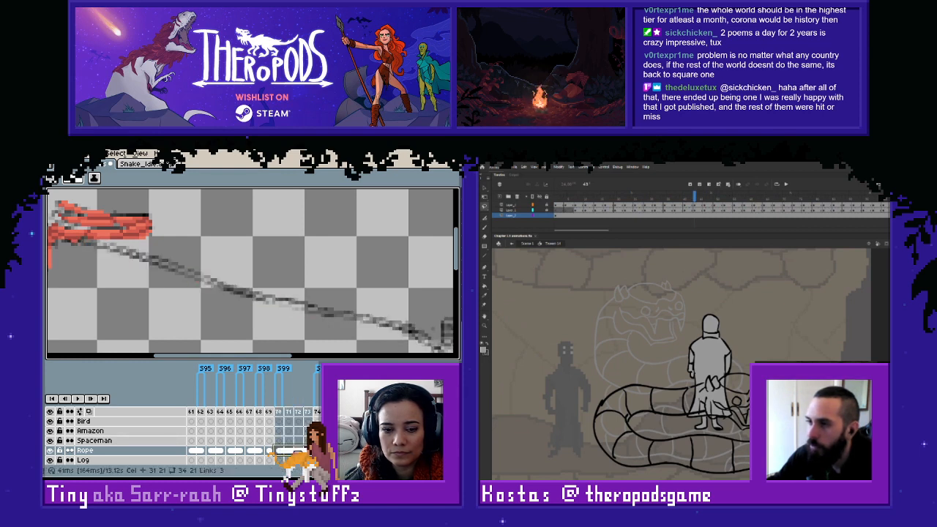
# - Unlink the Rope cel on frame 167 and link the Rope cels of frames 168 and 169
pyautogui.press('Left')
pyautogui.press('Left')
pyautogui.press('Left')
pyautogui.press('Left')
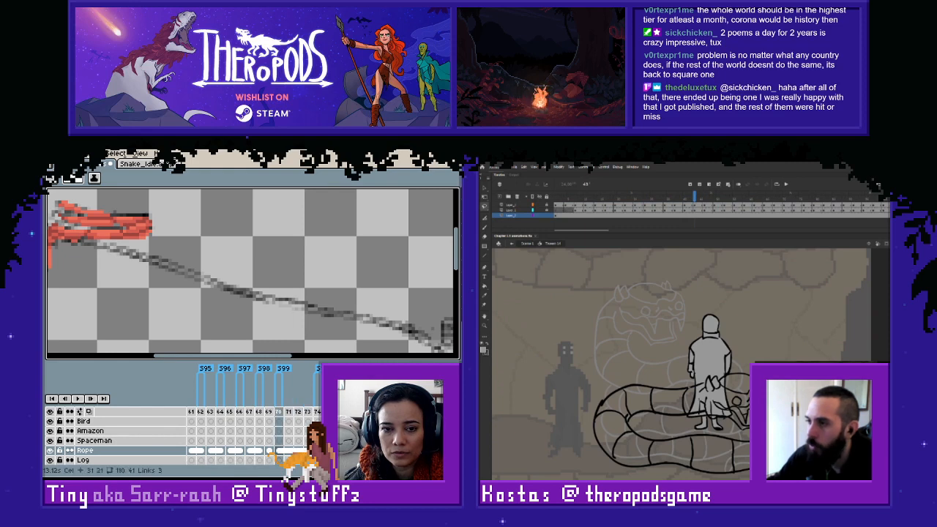
# - Unlink the Rope cel on frame 165 and link the Rope cels of frames 166 and 167
pyautogui.press('Left')
pyautogui.press('Left')
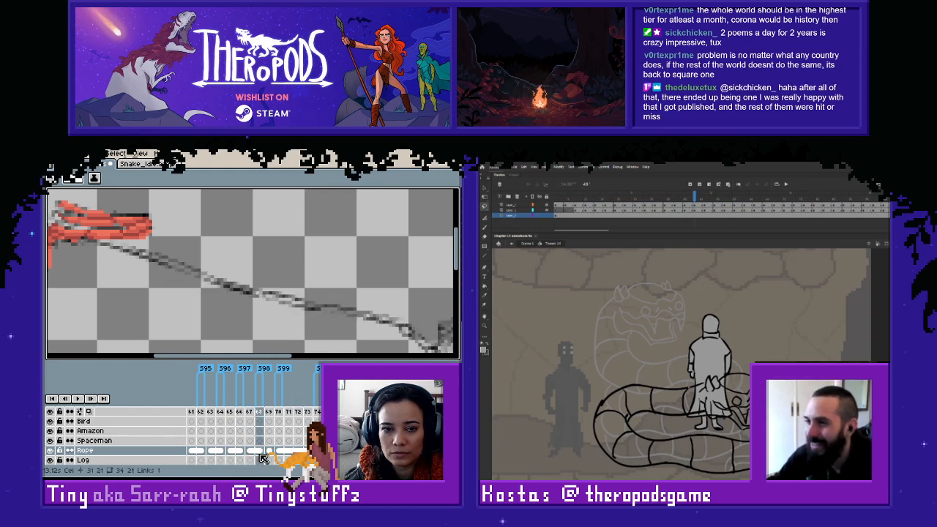
pyautogui.rightClick(252, 451)
pyautogui.click(286, 440)
pyautogui.moveTo(260, 451); pyautogui.dragTo(270, 452)
pyautogui.rightClick(271, 452)
pyautogui.click(289, 451)
pyautogui.press('Left')
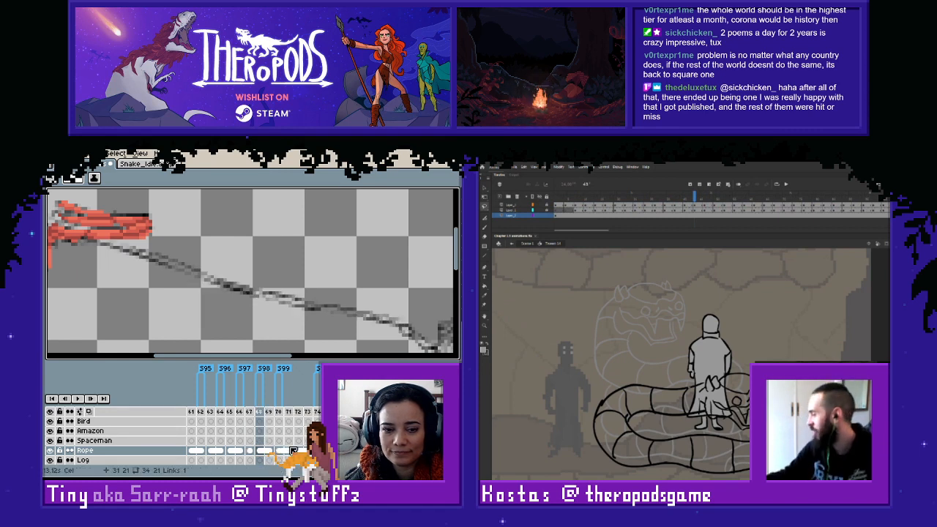
pyautogui.press('Right')
pyautogui.press('Left')
# - Draw the darker red line beneath frame 170's sketched rope, from the coil past the middle, and clean up stray pixels
pyautogui.press('Left')
pyautogui.press('Left')
pyautogui.press('Left')
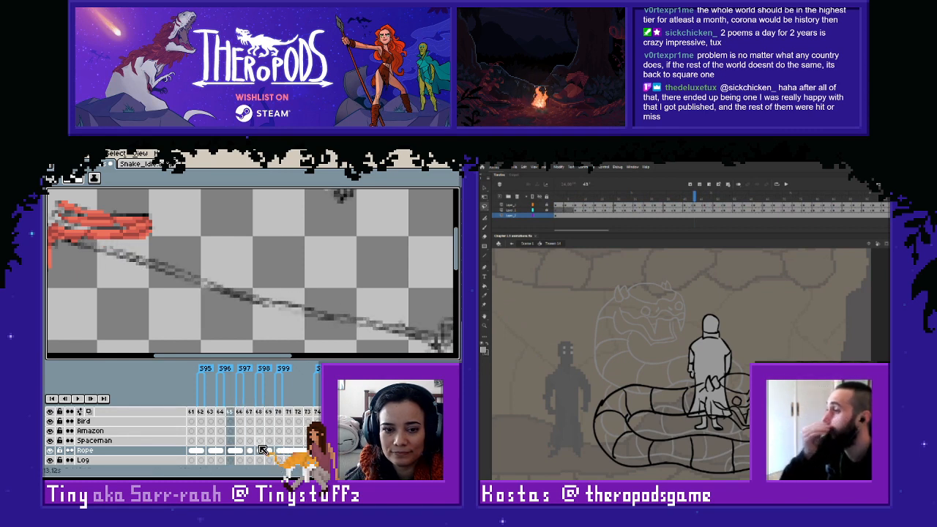
pyautogui.rightClick(233, 452)
pyautogui.click(256, 440)
pyautogui.moveTo(241, 451); pyautogui.dragTo(250, 451)
pyautogui.rightClick(249, 451)
pyautogui.click(263, 451)
pyautogui.press('Left')
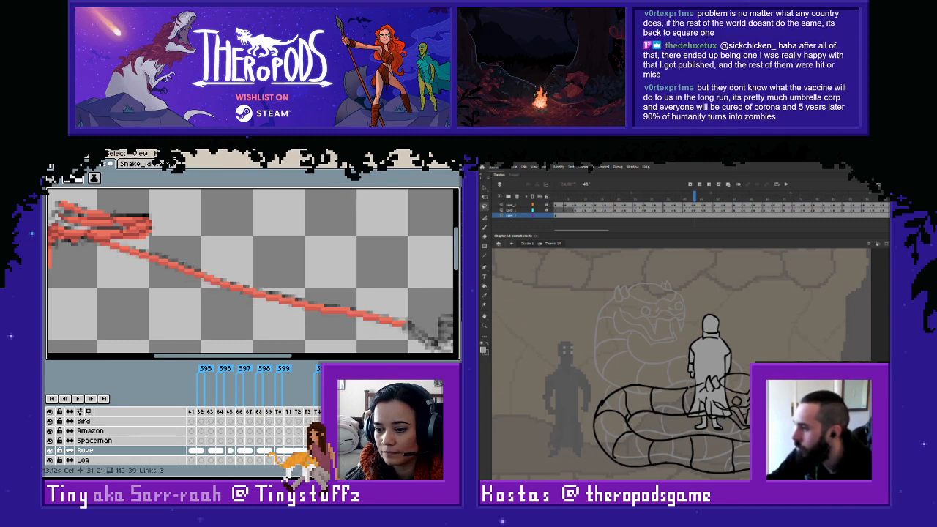
pyautogui.press('Right')
pyautogui.press('Left')
pyautogui.press('Right')
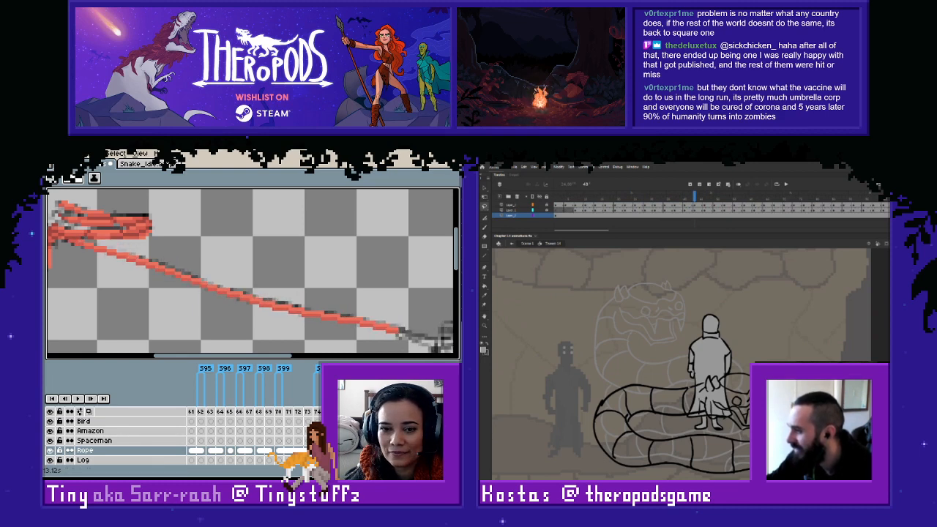
pyautogui.press('Left')
pyautogui.press('Left')
pyautogui.press('Left')
pyautogui.press('Left')
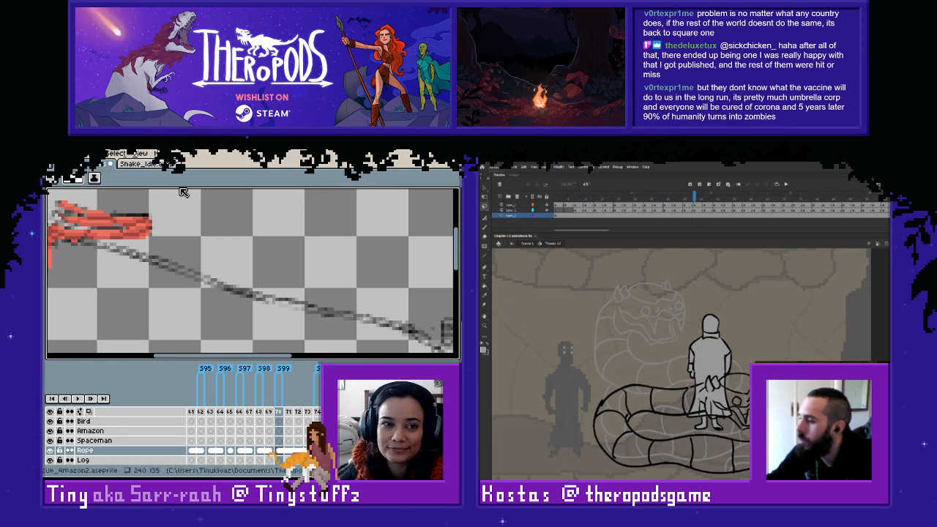
pyautogui.moveTo(126, 252); pyautogui.dragTo(264, 274)
pyautogui.scroll(2, 264, 273)
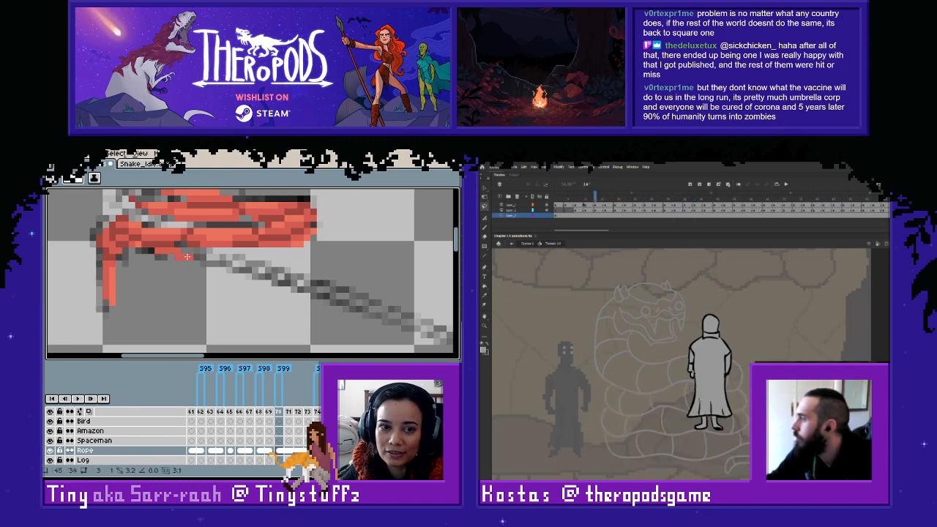
pyautogui.moveTo(220, 262)
pyautogui.mouseDown()
pyautogui.moveTo(342, 305)
pyautogui.moveTo(221, 281)
pyautogui.moveTo(195, 263)
pyautogui.moveTo(291, 298)
pyautogui.moveTo(179, 271)
pyautogui.moveTo(276, 295)
pyautogui.moveTo(273, 306)
pyautogui.moveTo(200, 291)
pyautogui.moveTo(291, 313)
pyautogui.moveTo(333, 312)
pyautogui.mouseUp()
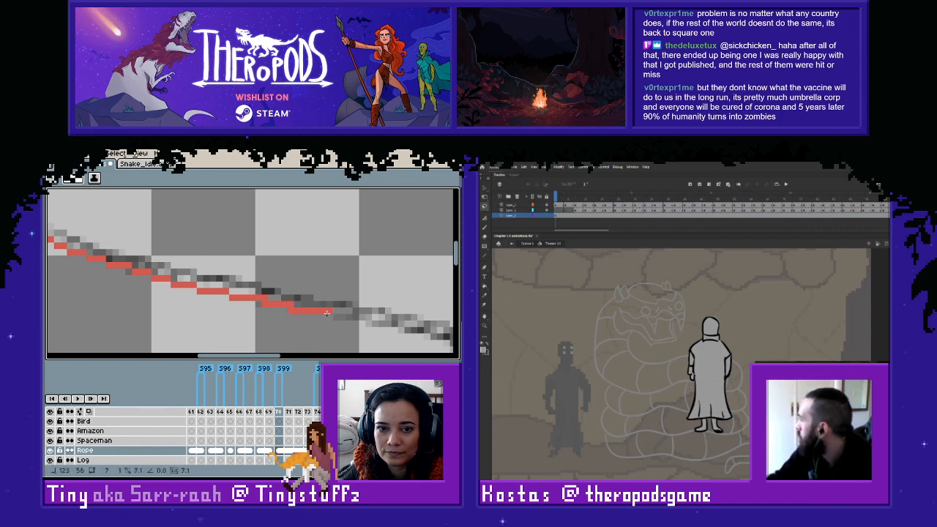
pyautogui.press('e')
pyautogui.click(290, 304)
pyautogui.click(264, 298)
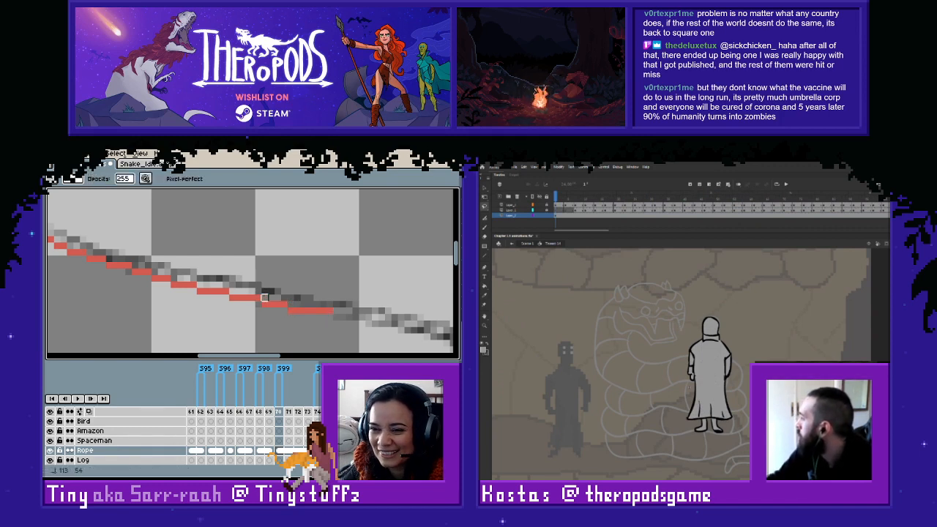
# - Extend frame 170's darker red line along the rest of the sketched rope up to the figure
pyautogui.press('b')
pyautogui.press('space')
pyautogui.moveTo(358, 329); pyautogui.dragTo(236, 302)
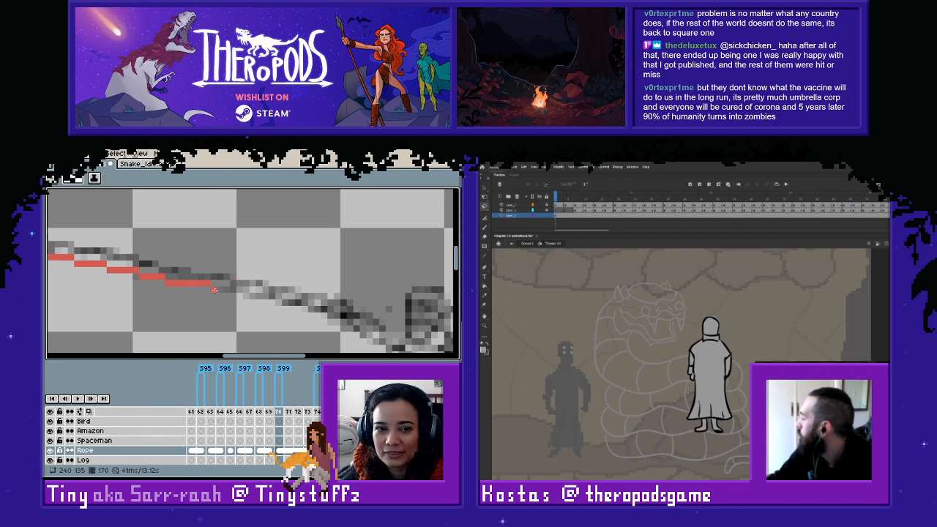
pyautogui.moveTo(214, 290); pyautogui.dragTo(305, 310)
# - Sample the lighter red and add it above the darker line on frame 170's first rope stretch beside the coil
pyautogui.moveTo(170, 262); pyautogui.dragTo(443, 325)
pyautogui.moveTo(55, 211)
pyautogui.mouseDown()
pyautogui.moveTo(217, 258)
pyautogui.moveTo(287, 291)
pyautogui.mouseUp()
pyautogui.keyDown('alt'); pyautogui.click(187, 254); pyautogui.keyUp('alt')
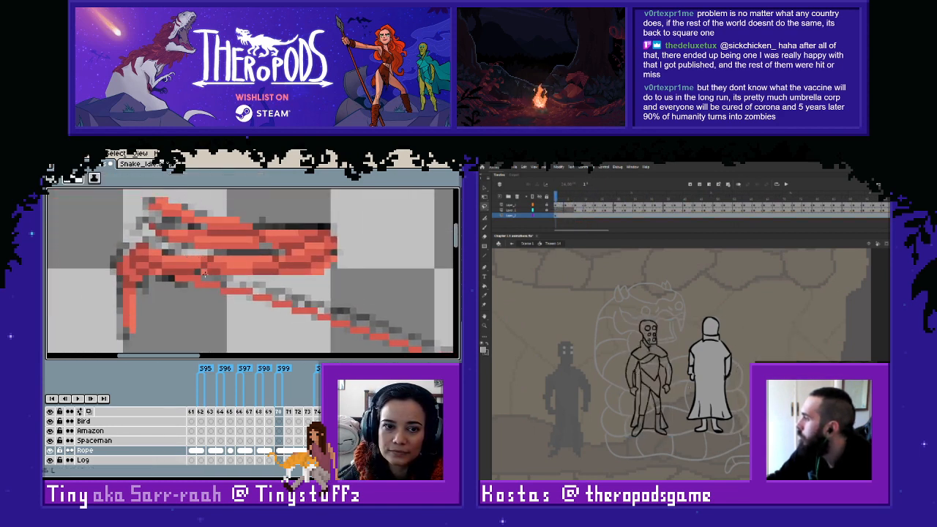
pyautogui.click(206, 279)
pyautogui.moveTo(206, 279)
pyautogui.mouseDown()
pyautogui.moveTo(412, 342)
pyautogui.moveTo(198, 274)
pyautogui.mouseUp()
pyautogui.keyDown('alt'); pyautogui.click(203, 270); pyautogui.keyUp('alt')
pyautogui.keyDown('alt'); pyautogui.click(210, 268); pyautogui.keyUp('alt')
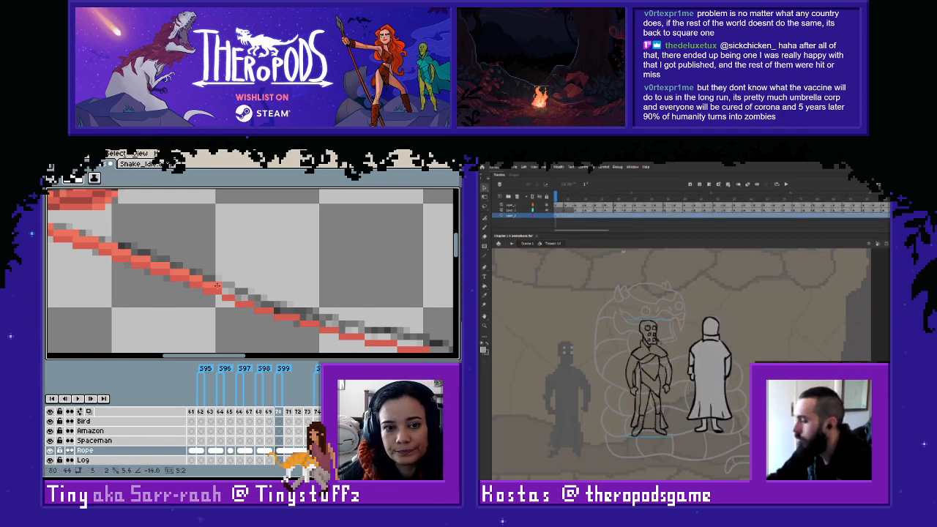
# - Carry the lighter red along frame 170's middle rope stretch, and paste the outlined figure into a blank keyframe at frame 45 on Animate's lowest layer
pyautogui.press('Delete')
pyautogui.moveTo(225, 291)
pyautogui.mouseDown()
pyautogui.moveTo(393, 337)
pyautogui.moveTo(270, 302)
pyautogui.mouseUp()
pyautogui.click(695, 217)
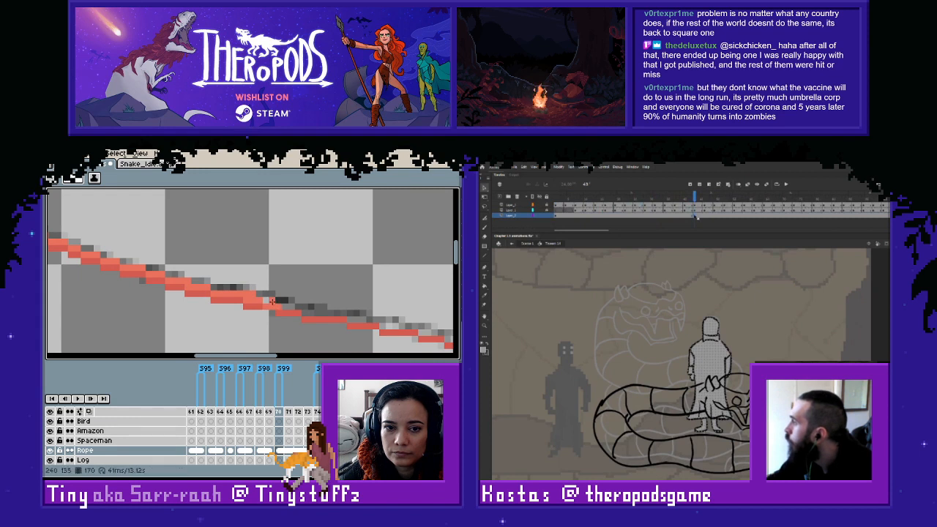
pyautogui.press('F7')
pyautogui.moveTo(264, 301); pyautogui.dragTo(356, 320)
pyautogui.hotkey('ctrl', 'v')
pyautogui.press('Delete')
pyautogui.moveTo(368, 326); pyautogui.dragTo(311, 303)
pyautogui.hotkey('ctrl', 'v')
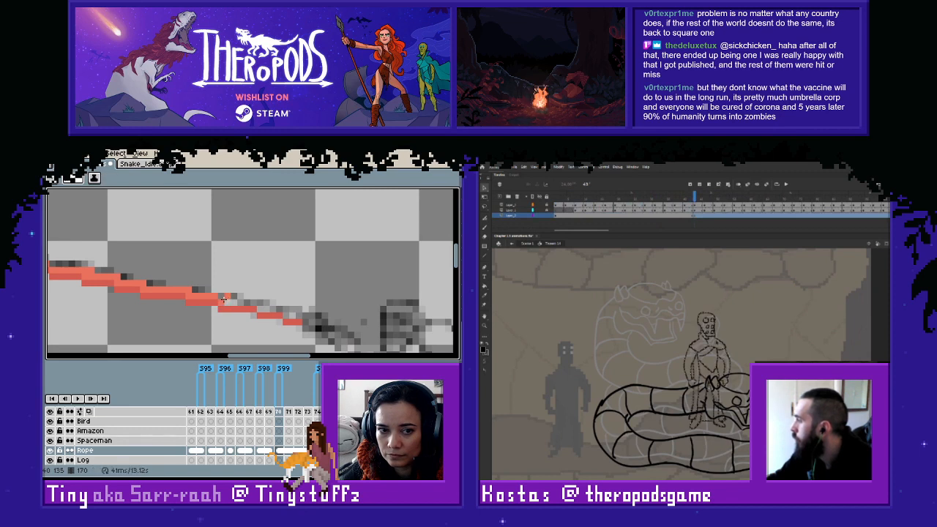
# - Finish the lighter red near frame 170's rope end, and line up Animate's pasted figure with the robed figure using Onion Skin
pyautogui.click(695, 216)
pyautogui.hotkey('shift', 'F6')
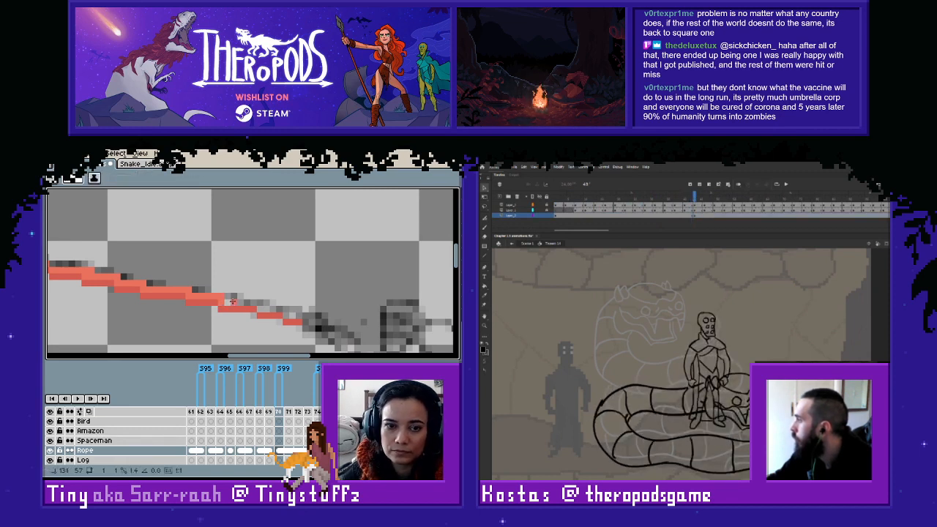
pyautogui.moveTo(233, 302); pyautogui.dragTo(283, 309)
pyautogui.click(695, 216)
pyautogui.click(739, 185)
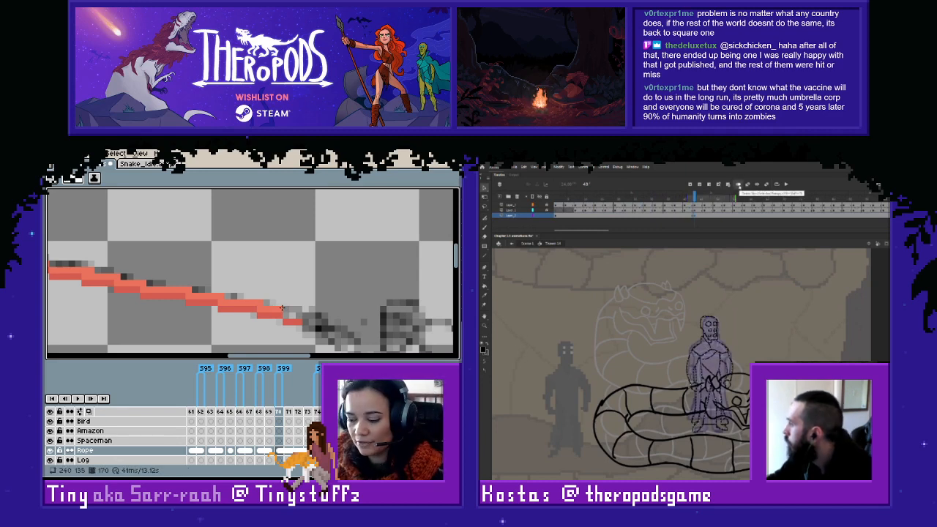
pyautogui.click(738, 185)
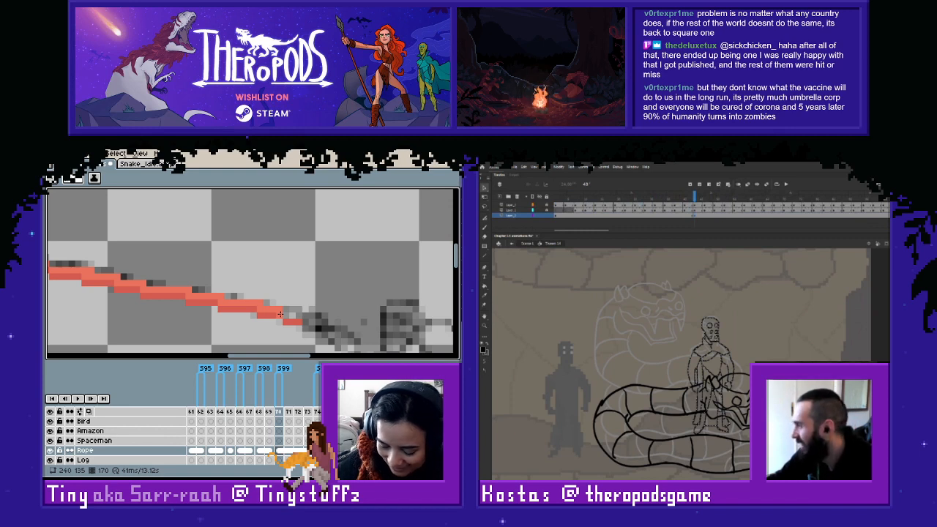
# - Scrub Animate's timeline ahead from the pasted keyframe to check the figure against the snake's next pose
pyautogui.click(696, 227)
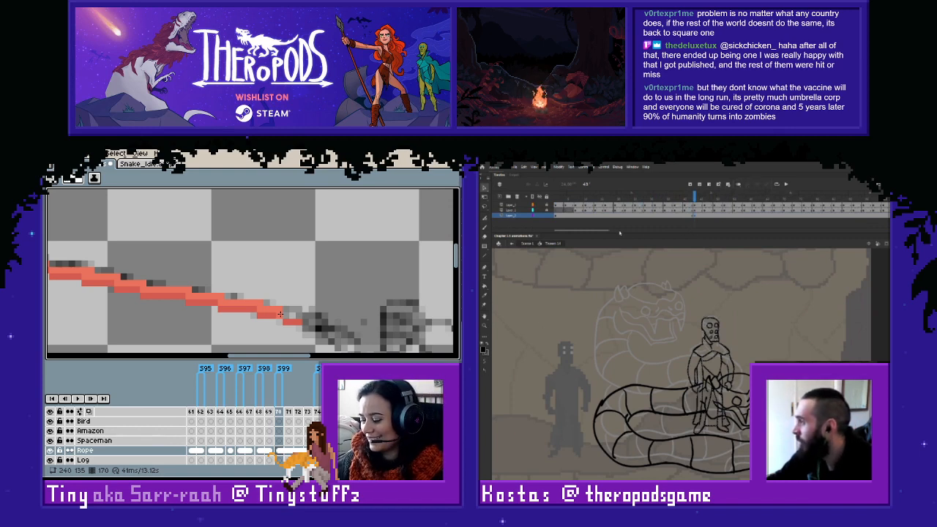
pyautogui.moveTo(607, 232); pyautogui.dragTo(609, 231)
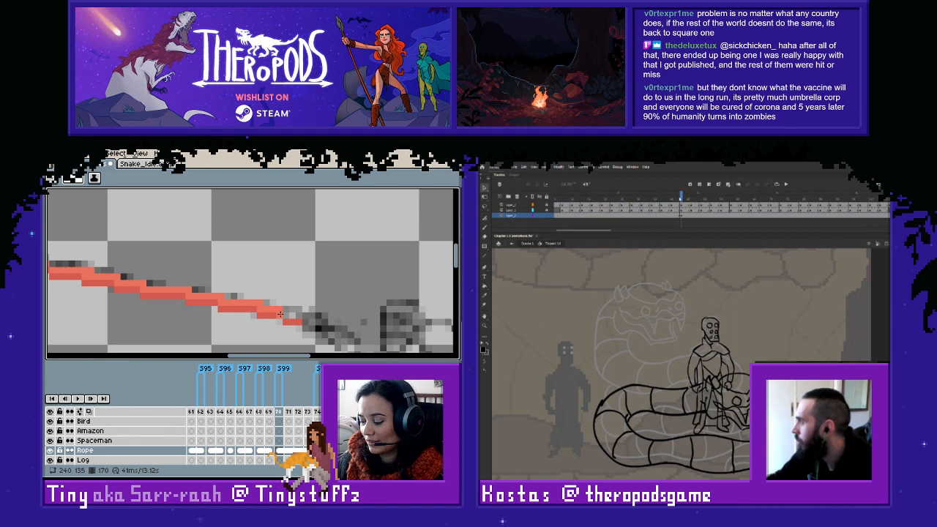
pyautogui.moveTo(680, 198); pyautogui.dragTo(701, 203)
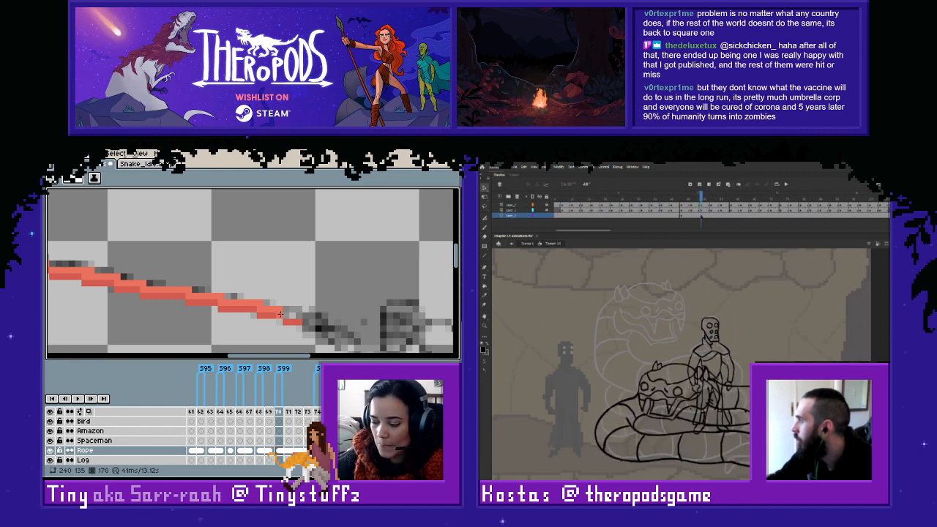
pyautogui.click(702, 217)
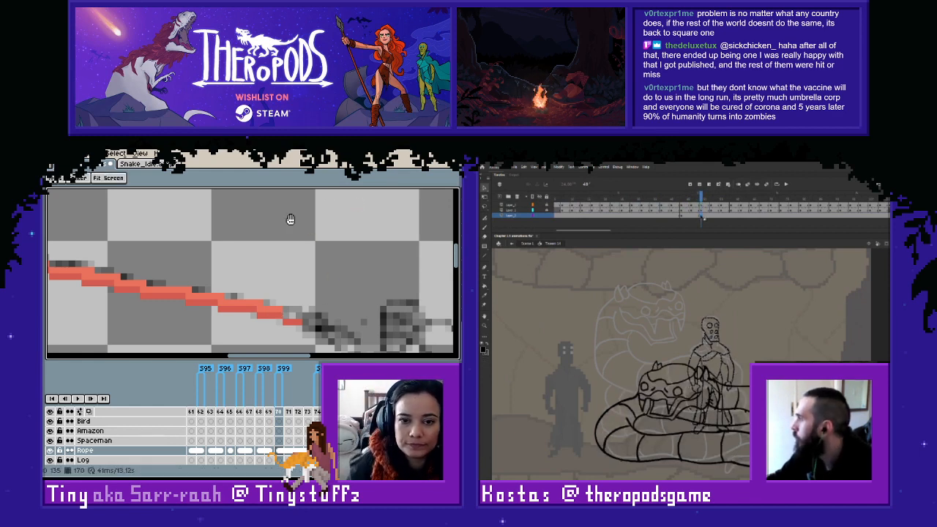
pyautogui.rightClick(701, 217)
# - Open frame 169 in the rope animation, and compare Animate's pasted figure at frame 45 with its neighbouring poses
pyautogui.moveTo(307, 315)
pyautogui.mouseDown()
pyautogui.moveTo(173, 277)
pyautogui.moveTo(398, 344)
pyautogui.mouseUp()
pyautogui.click(682, 216)
pyautogui.scroll(-4, 176, 275)
pyautogui.hotkey('alt', '.')
pyautogui.press('Left')
pyautogui.hotkey('alt', ',')
pyautogui.hotkey('alt', '.')
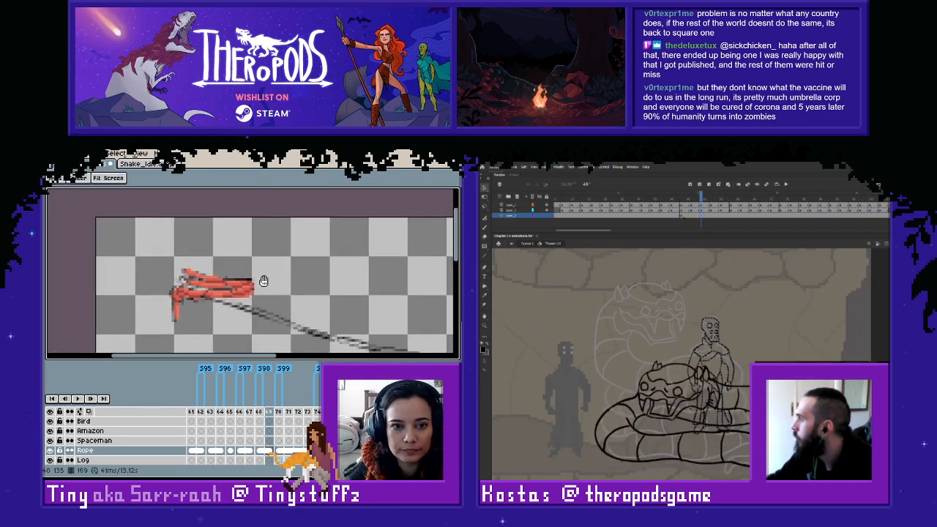
pyautogui.scroll(4, 262, 280)
pyautogui.click(682, 216)
pyautogui.click(675, 217)
pyautogui.click(682, 217)
# - Sample the darker red and start frame 169's rope line just below the coil
pyautogui.press('i')
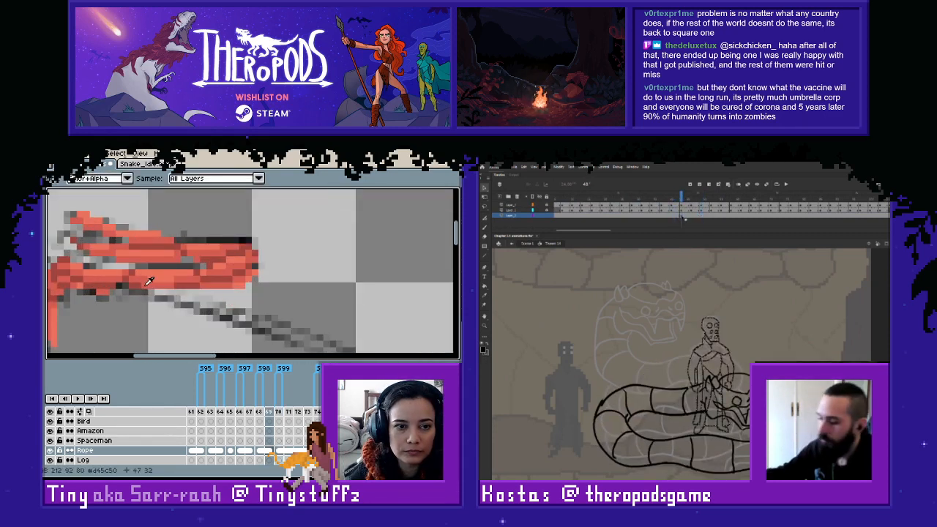
pyautogui.click(145, 282)
pyautogui.press('b')
pyautogui.press('l')
pyautogui.moveTo(131, 291); pyautogui.dragTo(147, 291)
# - In Animate, sample the robed figure's light grey and fill the pasted figure at frame 45, extending frame 169's darker rope line meanwhile
pyautogui.click(707, 302)
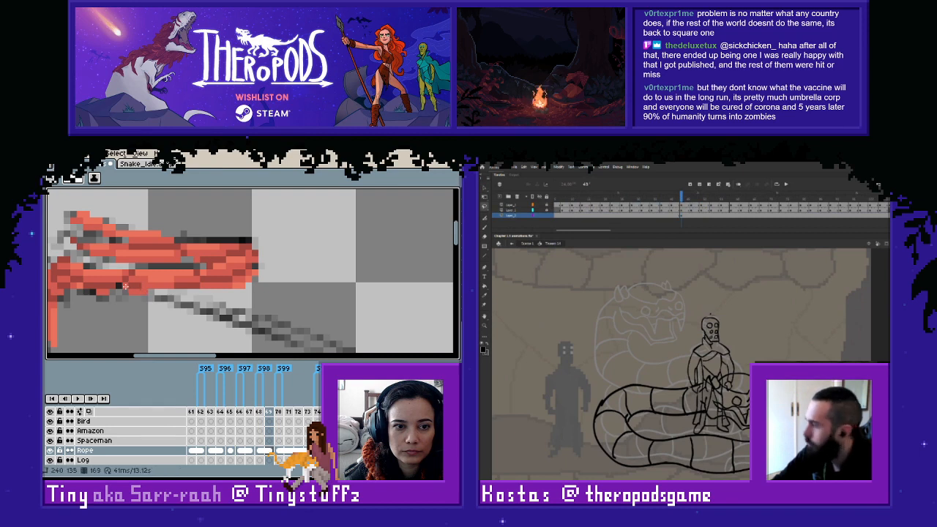
pyautogui.press(',')
pyautogui.press('i')
pyautogui.click(713, 329)
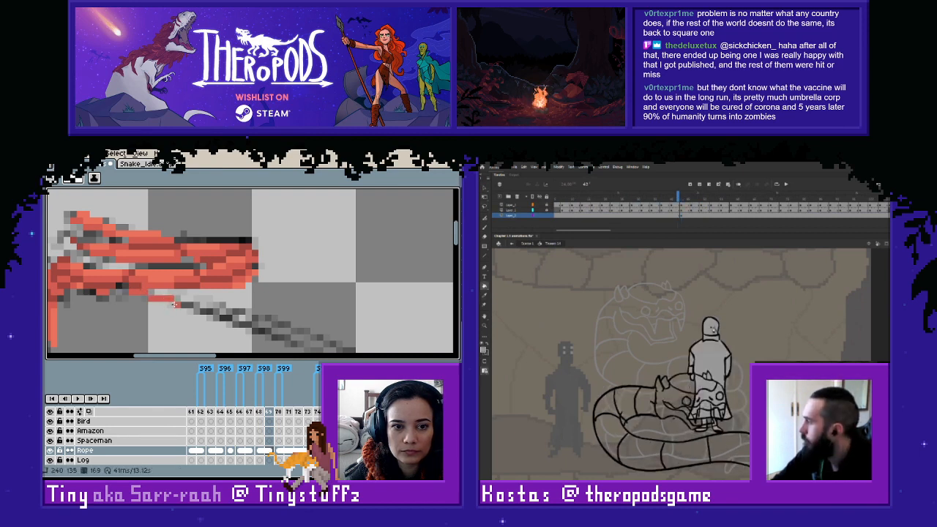
pyautogui.moveTo(175, 302)
pyautogui.mouseDown()
pyautogui.moveTo(266, 334)
pyautogui.moveTo(157, 250)
pyautogui.moveTo(270, 293)
pyautogui.mouseUp()
pyautogui.press('.')
pyautogui.click(485, 361)
pyautogui.click(500, 361)
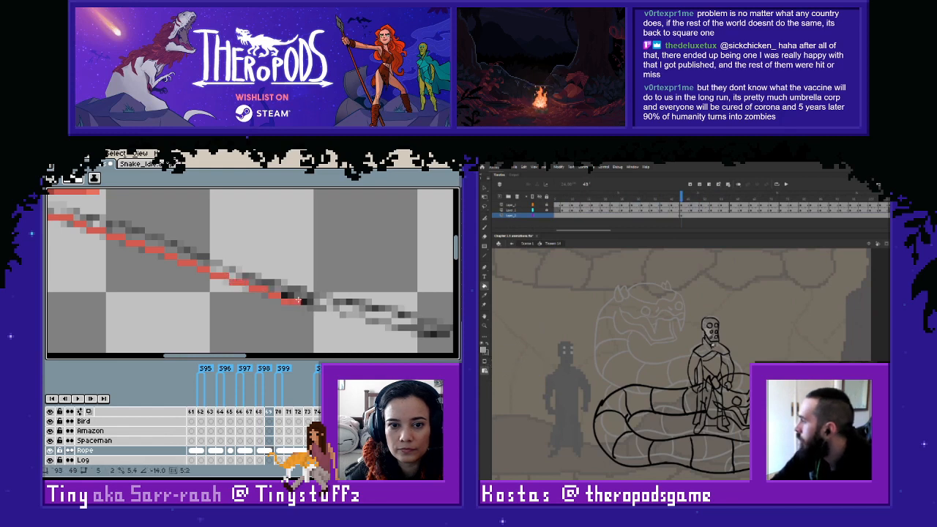
pyautogui.click(706, 348)
# - Carry the darker red line along frame 169's remaining rope sketch up to the rope end
pyautogui.moveTo(336, 324)
pyautogui.mouseDown()
pyautogui.moveTo(189, 303)
pyautogui.moveTo(213, 295)
pyautogui.mouseUp()
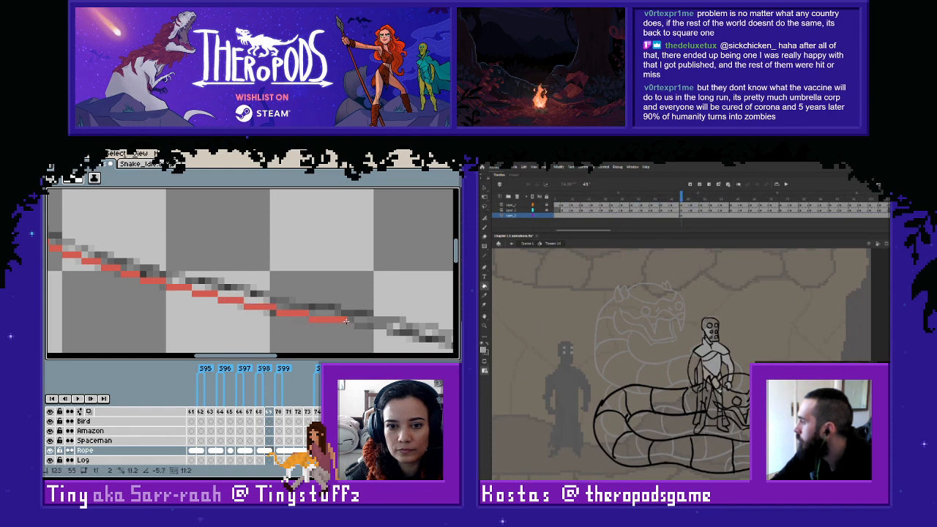
pyautogui.moveTo(332, 322); pyautogui.dragTo(182, 285)
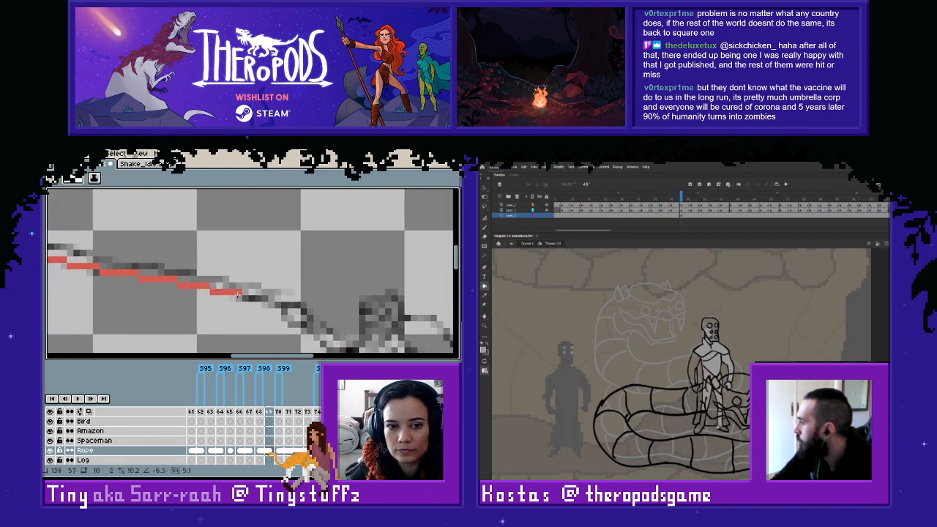
pyautogui.moveTo(244, 296); pyautogui.dragTo(288, 308)
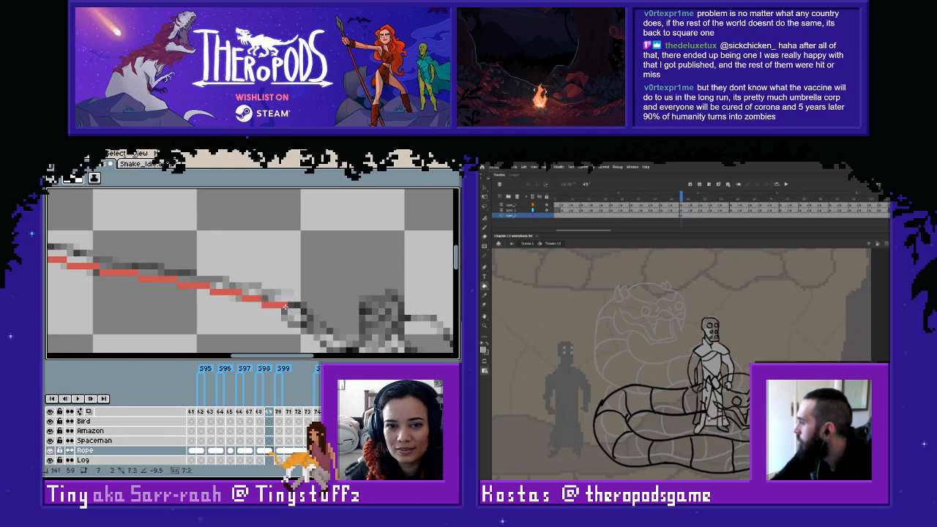
# - Sample the lighter red and add it above frame 169's darker line from the coil to the middle stretch
pyautogui.moveTo(73, 241); pyautogui.dragTo(398, 327)
pyautogui.moveTo(164, 257); pyautogui.dragTo(274, 293)
pyautogui.press('i')
pyautogui.press('l')
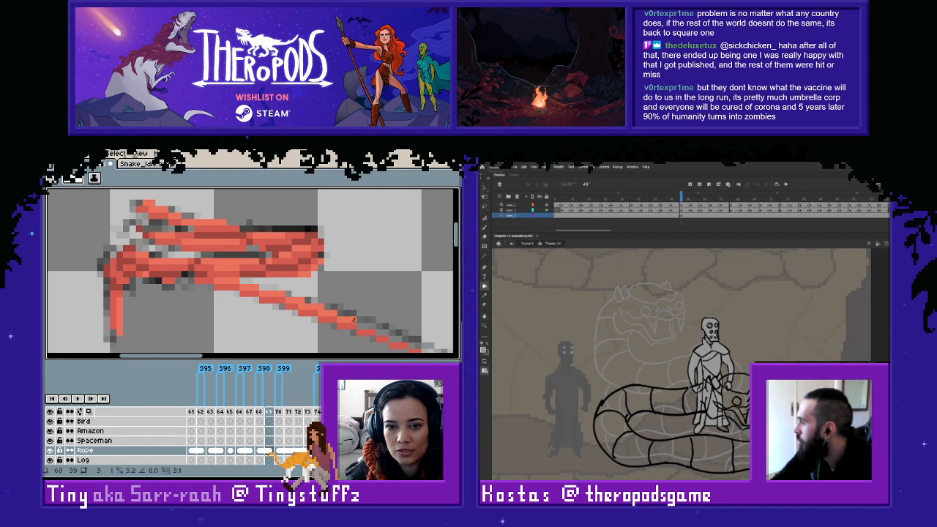
pyautogui.moveTo(383, 337); pyautogui.dragTo(173, 283)
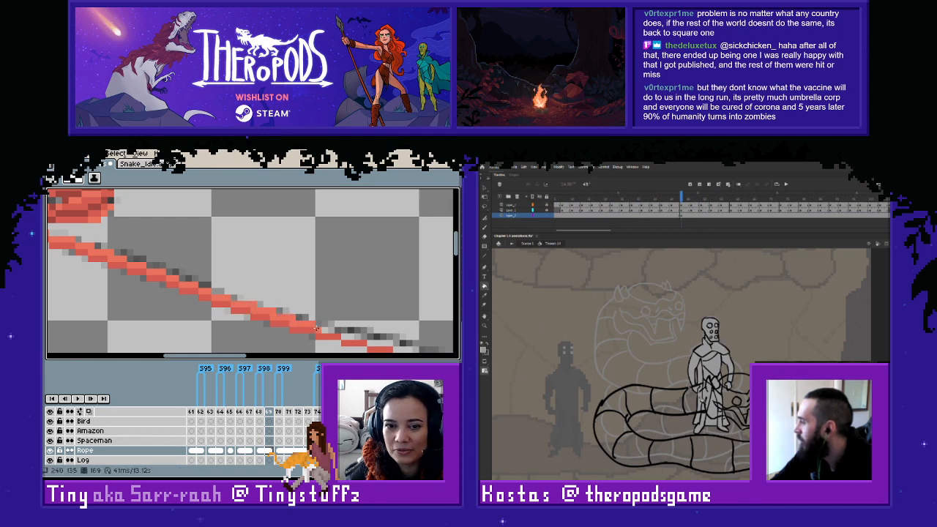
pyautogui.moveTo(318, 330)
pyautogui.mouseDown()
pyautogui.moveTo(388, 347)
pyautogui.moveTo(201, 276)
pyautogui.moveTo(227, 285)
pyautogui.mouseUp()
# - Insert a keyframe for Animate's figure shortly after frame 45, and extend frame 169's lighter red toward the rope end
pyautogui.rightClick(692, 216)
pyautogui.hotkey('ctrl', 'z')
pyautogui.click(722, 262)
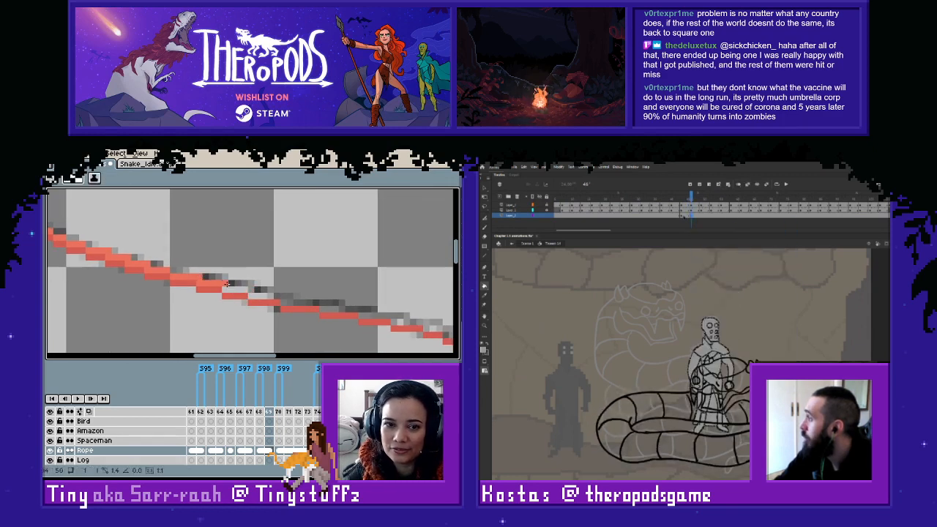
pyautogui.click(684, 216)
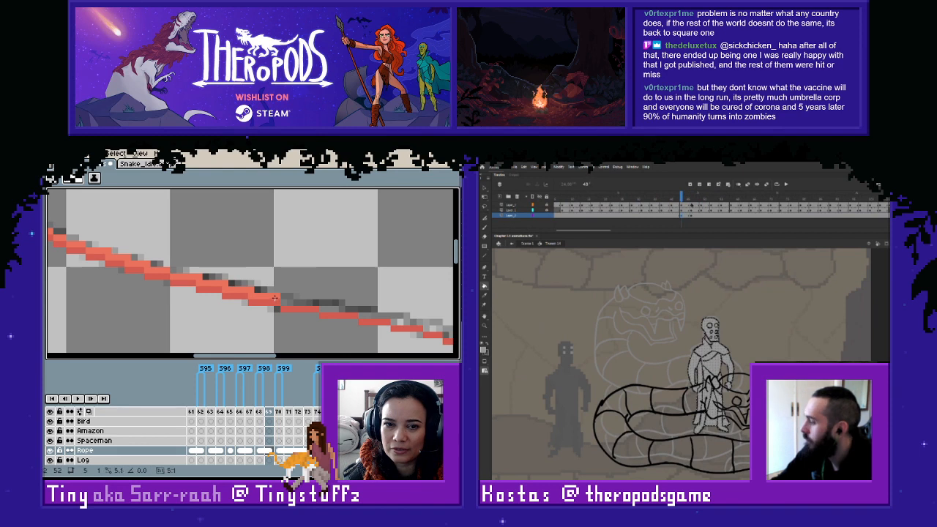
pyautogui.press('Right')
pyautogui.press('Right')
pyautogui.moveTo(283, 302)
pyautogui.mouseDown()
pyautogui.moveTo(424, 321)
pyautogui.moveTo(237, 289)
pyautogui.moveTo(287, 303)
pyautogui.mouseUp()
# - Apply a Transform option to Animate's figure at two successive snake poses, and move ahead to the following pose
pyautogui.rightClick(714, 325)
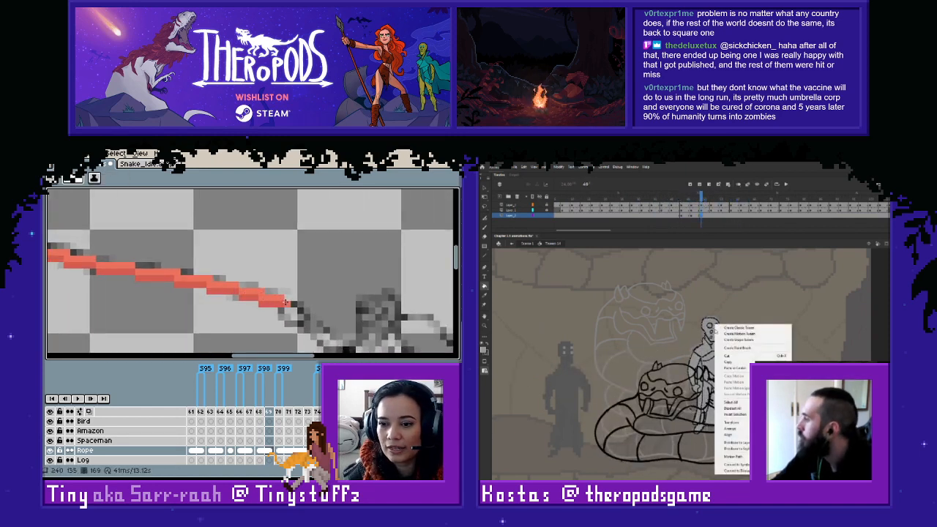
pyautogui.scroll(-1, 284, 296)
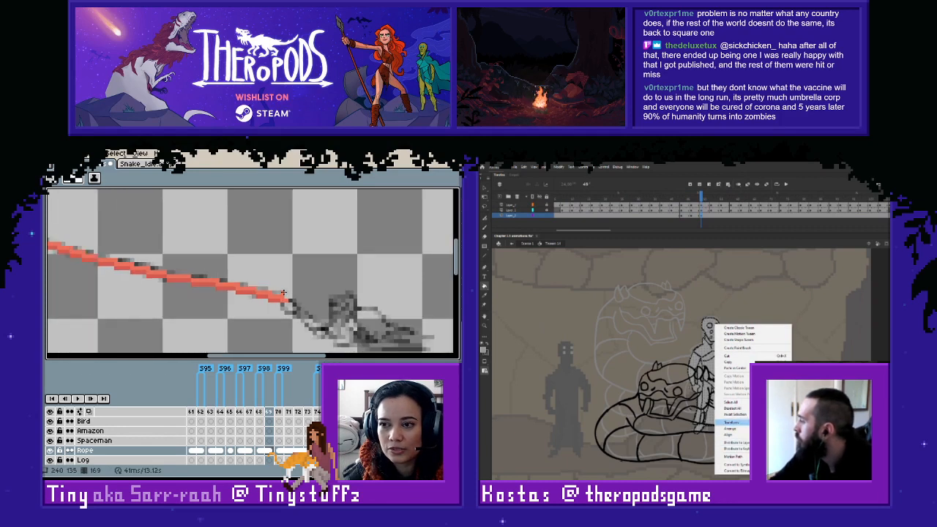
pyautogui.click(814, 469)
pyautogui.moveTo(701, 197); pyautogui.dragTo(754, 197)
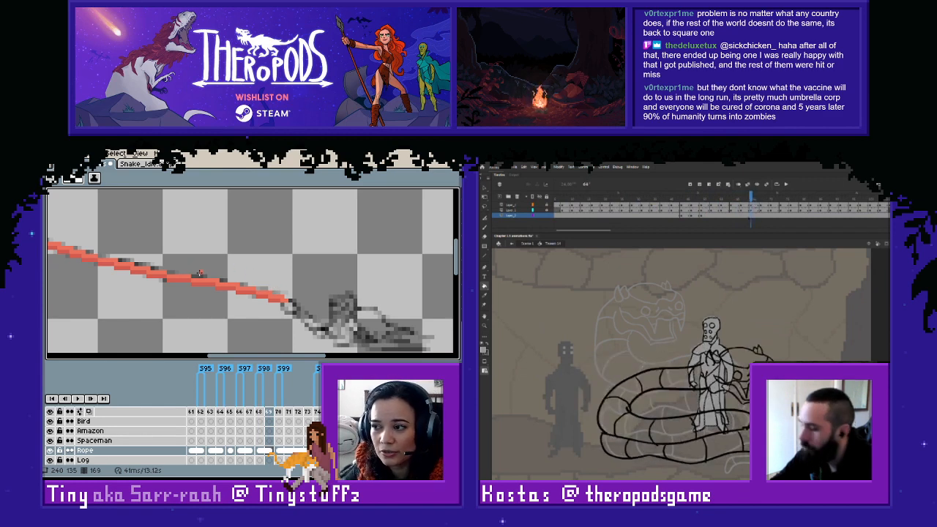
pyautogui.rightClick(706, 331)
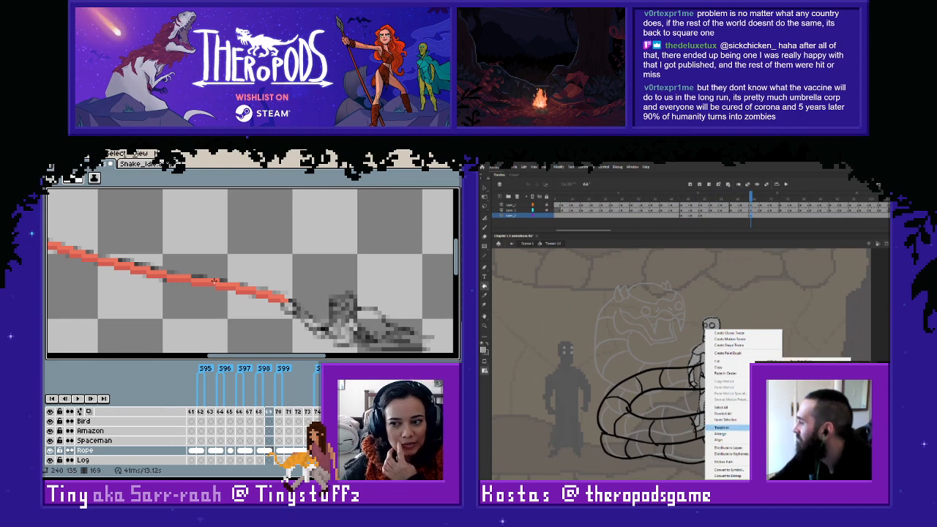
pyautogui.click(777, 420)
pyautogui.moveTo(754, 200)
pyautogui.mouseDown()
pyautogui.moveTo(779, 201)
pyautogui.moveTo(770, 222)
pyautogui.mouseUp()
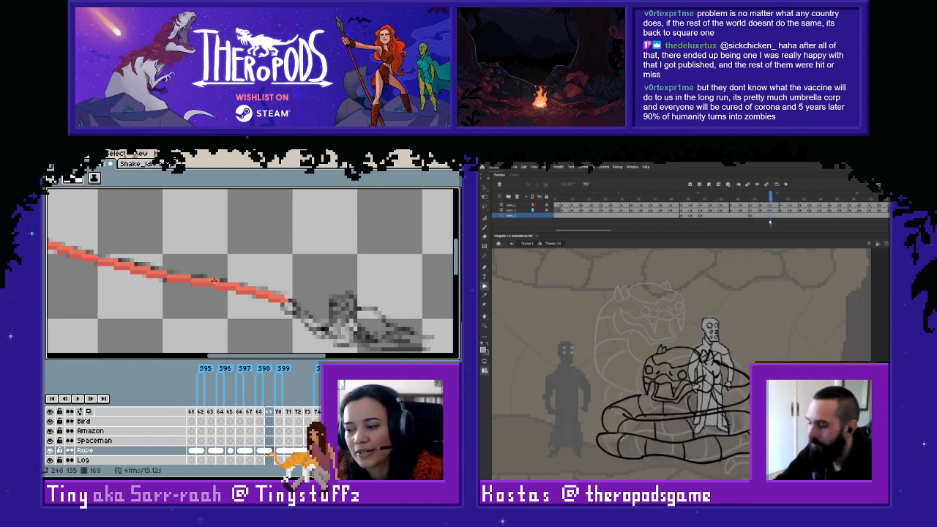
# - Insert a keyframe on Animate's lowest layer at the snake's next head position
pyautogui.rightClick(774, 220)
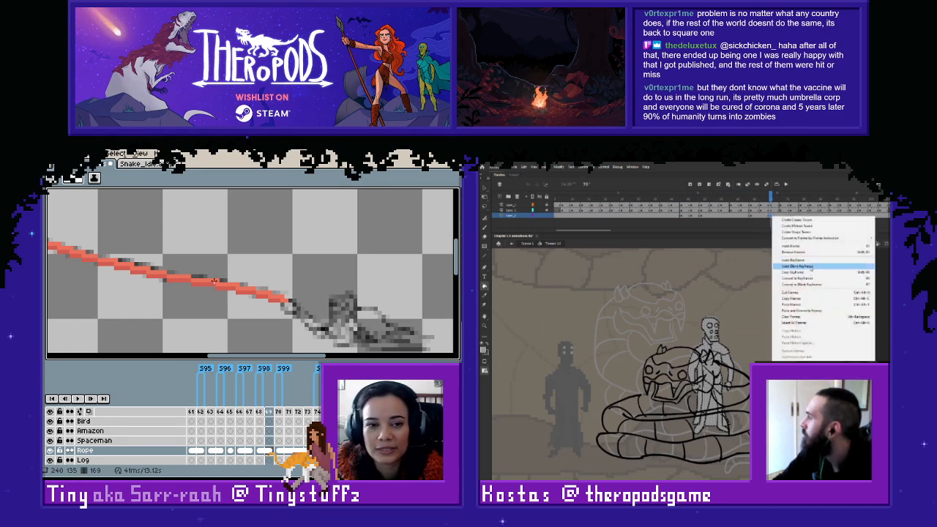
pyautogui.click(770, 235)
pyautogui.scroll(-2, 256, 265)
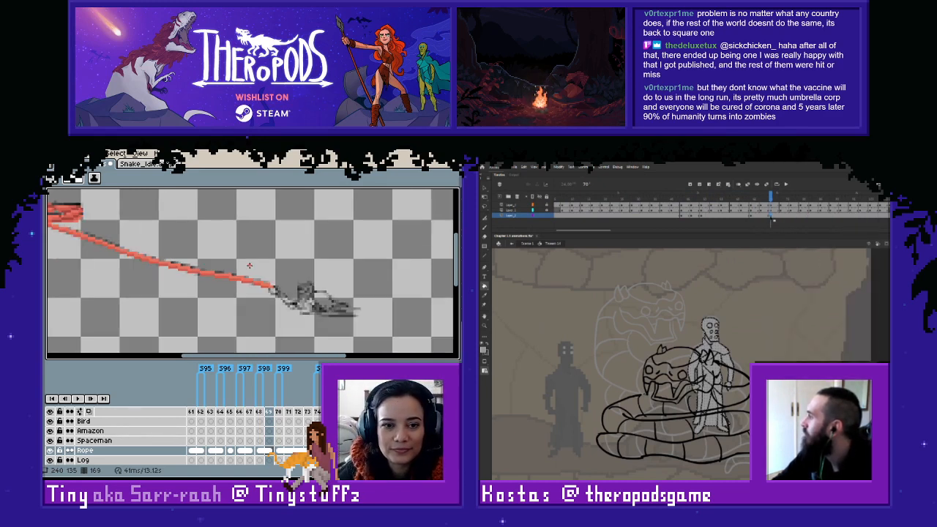
pyautogui.rightClick(772, 216)
# - Go back to frame 167 and draw the darker red rope line beginning beside the coil
pyautogui.press('Left')
pyautogui.press('Left')
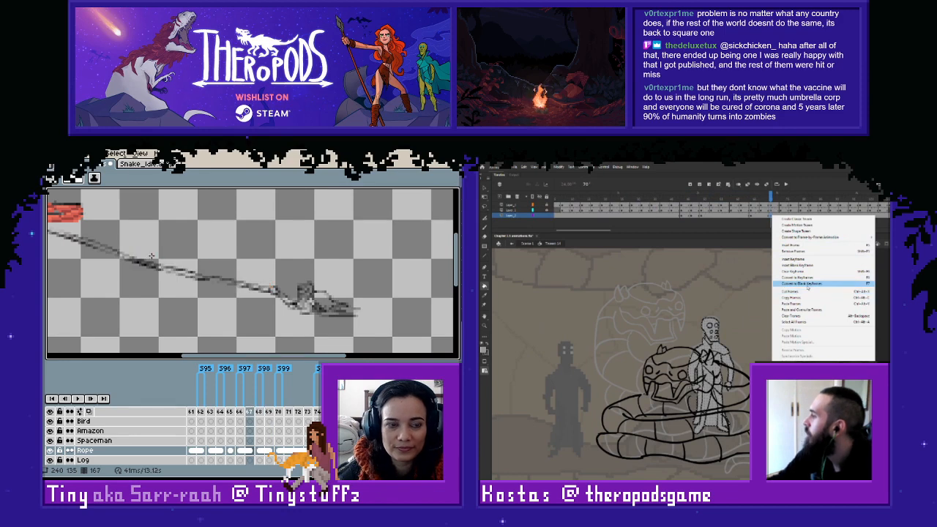
pyautogui.scroll(3, 244, 273)
pyautogui.scroll(3, 246, 273)
pyautogui.click(678, 226)
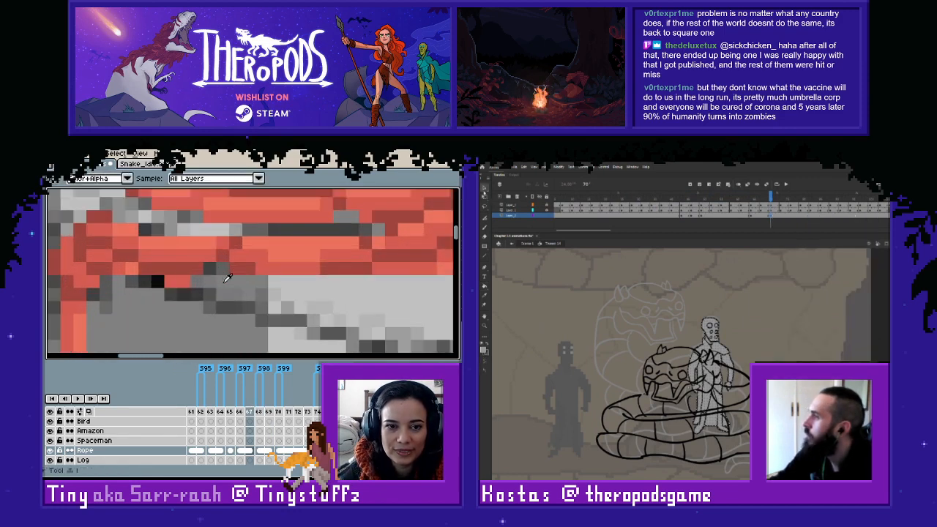
pyautogui.moveTo(207, 293)
pyautogui.mouseDown()
pyautogui.moveTo(348, 332)
pyautogui.moveTo(189, 251)
pyautogui.moveTo(138, 261)
pyautogui.moveTo(111, 239)
pyautogui.moveTo(187, 254)
pyautogui.moveTo(352, 322)
pyautogui.moveTo(156, 266)
pyautogui.moveTo(149, 250)
pyautogui.moveTo(168, 251)
pyautogui.moveTo(177, 264)
pyautogui.moveTo(231, 274)
pyautogui.moveTo(269, 301)
pyautogui.moveTo(303, 304)
pyautogui.moveTo(137, 254)
pyautogui.moveTo(308, 303)
pyautogui.moveTo(338, 304)
pyautogui.moveTo(167, 252)
pyautogui.moveTo(176, 265)
pyautogui.moveTo(214, 253)
pyautogui.moveTo(289, 280)
pyautogui.moveTo(345, 281)
pyautogui.moveTo(222, 282)
pyautogui.moveTo(340, 299)
pyautogui.mouseUp()
# - Apply a Transform option to Animate's figure at the current keyframe, and add another keyframe farther along the lowest layer
pyautogui.rightClick(712, 341)
pyautogui.moveTo(732, 291)
pyautogui.click(805, 350)
pyautogui.rightClick(822, 216)
pyautogui.click(754, 276)
pyautogui.rightClick(822, 218)
# - Finish the darker red line along frame 167's rope, and apply a Transform option to Animate's figure at the newest keyframe
pyautogui.click(304, 304)
pyautogui.click(163, 243)
pyautogui.click(706, 313)
pyautogui.moveTo(350, 305)
pyautogui.mouseDown()
pyautogui.moveTo(187, 289)
pyautogui.moveTo(195, 279)
pyautogui.moveTo(377, 313)
pyautogui.mouseUp()
pyautogui.rightClick(722, 329)
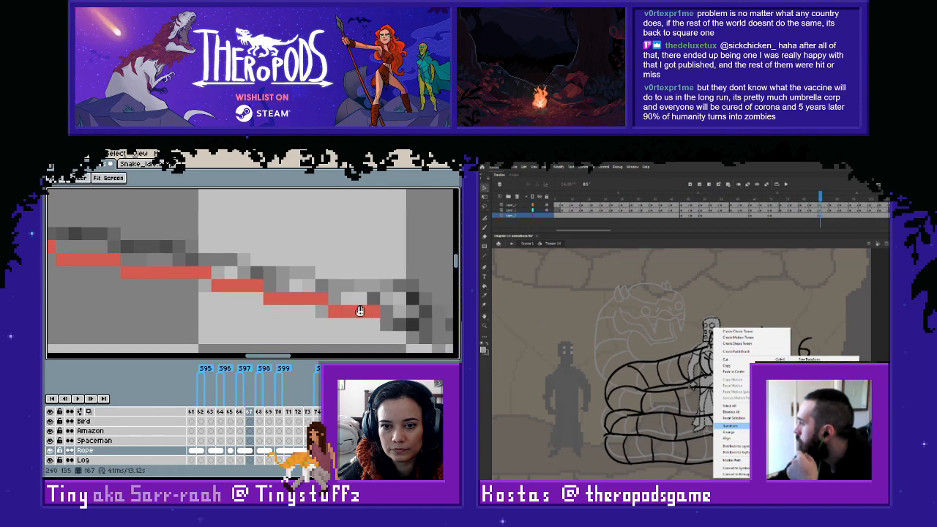
pyautogui.click(816, 420)
# - Add the lighter red above frame 167's darker line from the coil onward, and transform Animate's figure at the next pose
pyautogui.moveTo(293, 286); pyautogui.dragTo(406, 320)
pyautogui.scroll(-4, 274, 270)
pyautogui.scroll(5, 274, 270)
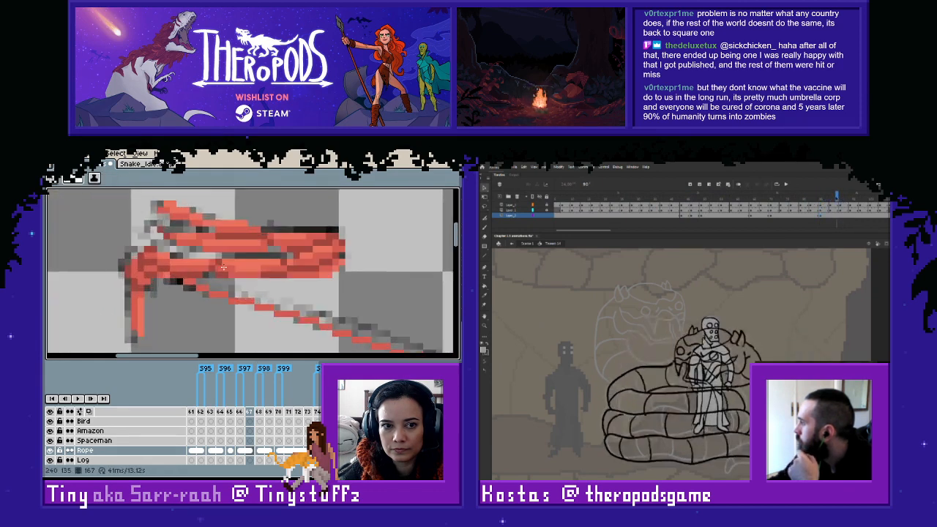
pyautogui.moveTo(188, 285); pyautogui.dragTo(333, 328)
pyautogui.rightClick(709, 328)
pyautogui.moveTo(377, 342)
pyautogui.mouseDown()
pyautogui.moveTo(184, 270)
pyautogui.moveTo(147, 266)
pyautogui.moveTo(314, 331)
pyautogui.moveTo(185, 290)
pyautogui.moveTo(241, 299)
pyautogui.moveTo(332, 334)
pyautogui.moveTo(284, 324)
pyautogui.moveTo(191, 284)
pyautogui.moveTo(297, 315)
pyautogui.moveTo(352, 316)
pyautogui.moveTo(207, 298)
pyautogui.mouseUp()
pyautogui.moveTo(726, 428)
pyautogui.click(222, 296)
pyautogui.moveTo(204, 301); pyautogui.dragTo(297, 313)
pyautogui.click(249, 309)
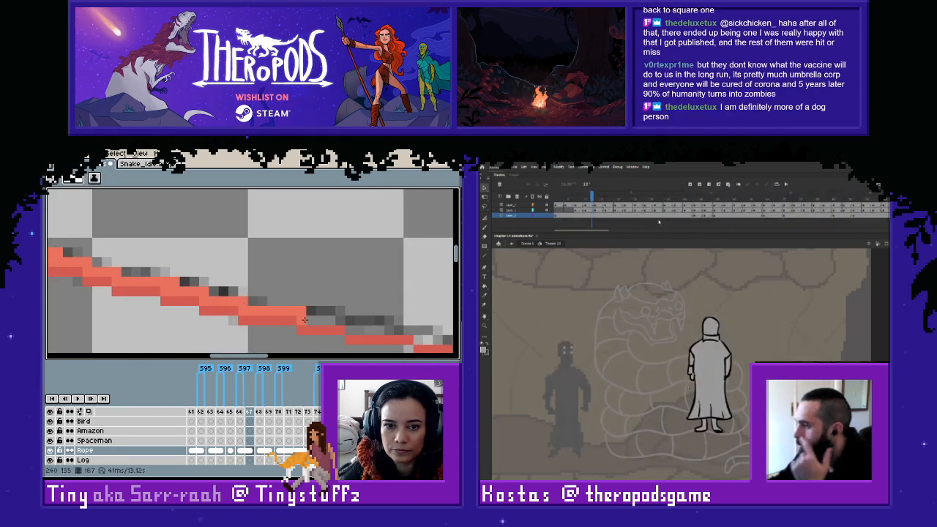
# - Continue the lighter red along frame 167's last rope stretch to the rope end, and move Animate's timeline view ahead
pyautogui.moveTo(367, 328); pyautogui.dragTo(233, 300)
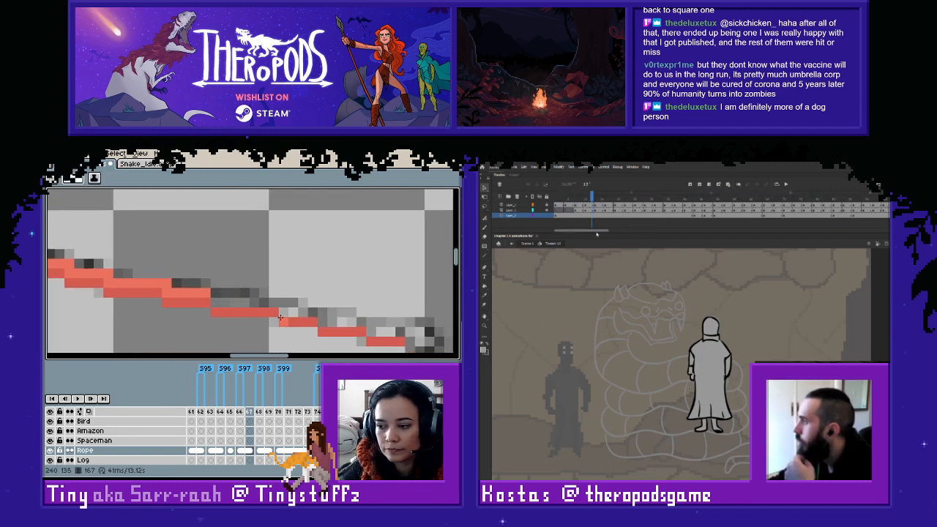
pyautogui.moveTo(597, 232); pyautogui.dragTo(610, 235)
pyautogui.moveTo(217, 302); pyautogui.dragTo(311, 314)
pyautogui.moveTo(322, 317); pyautogui.dragTo(410, 334)
# - Review frame 167's rope, and flip between frames 165 and 166 to compare the rope sketch
pyautogui.scroll(-1, 266, 292)
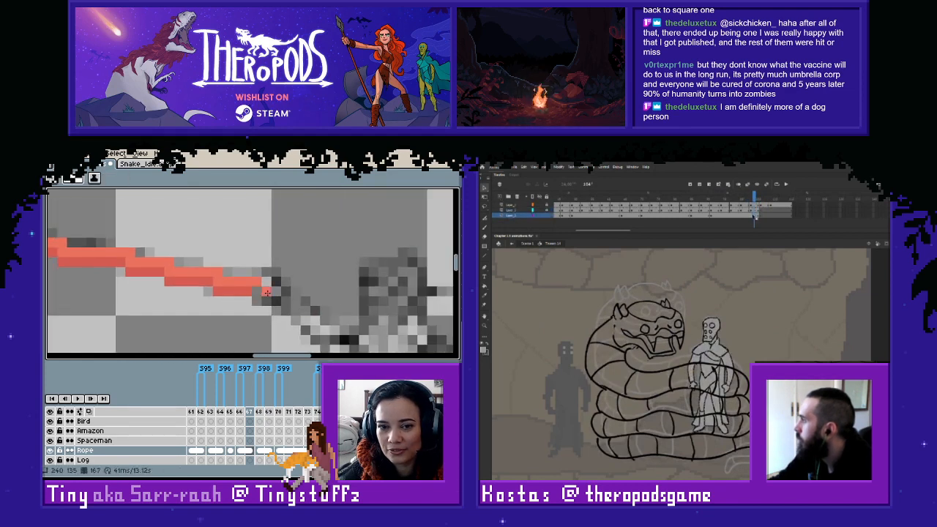
pyautogui.scroll(-1, 275, 282)
pyautogui.scroll(-1, 242, 269)
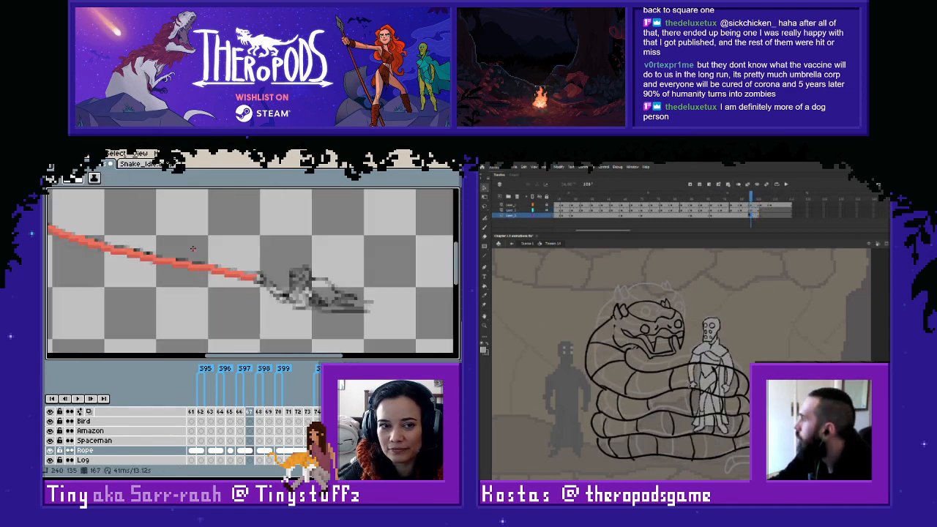
pyautogui.moveTo(167, 236); pyautogui.dragTo(333, 296)
pyautogui.press('Left')
pyautogui.press('Left')
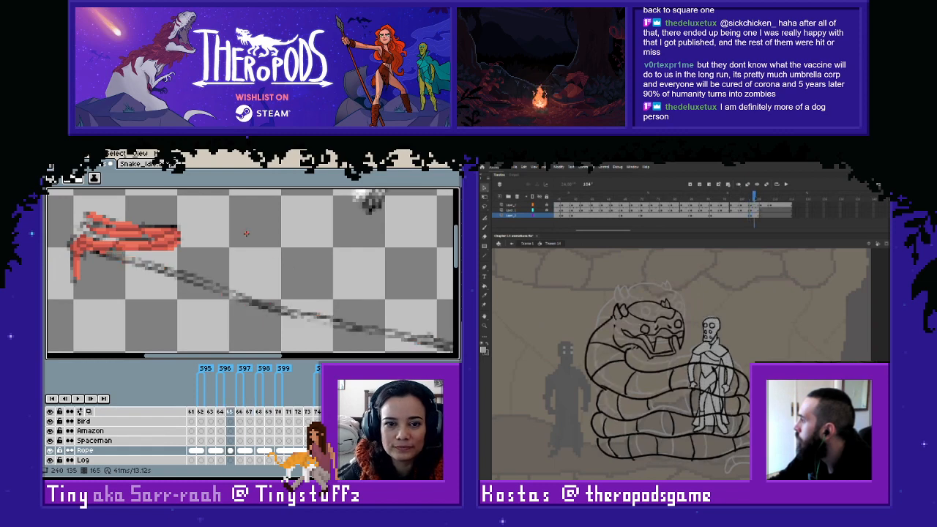
pyautogui.press('Right')
pyautogui.press('Left')
pyautogui.press('Right')
pyautogui.press('Left')
pyautogui.press('space')
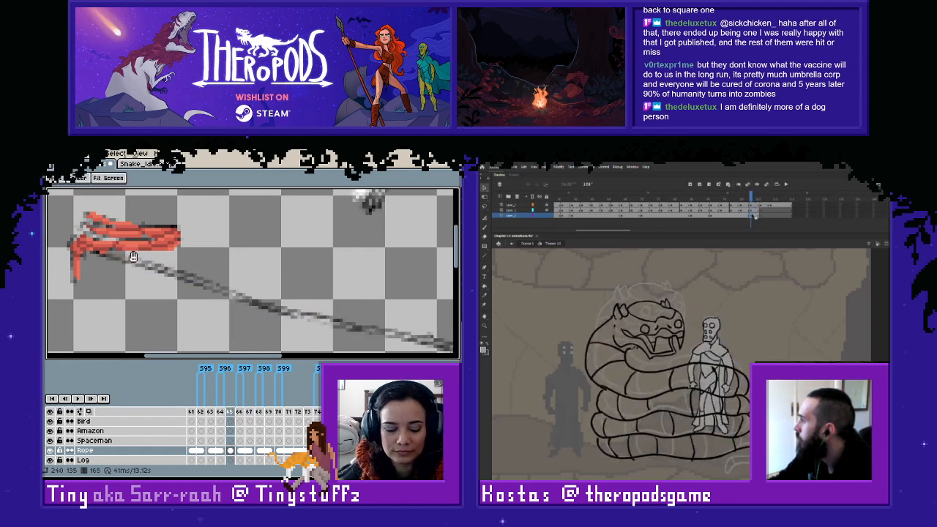
# - On frame 165, sample the darker red from the coil and draw the rope's first stretch below the sketch
pyautogui.scroll(2, 133, 257)
pyautogui.moveTo(138, 259); pyautogui.dragTo(256, 287)
pyautogui.scroll(1, 192, 272)
pyautogui.press('i')
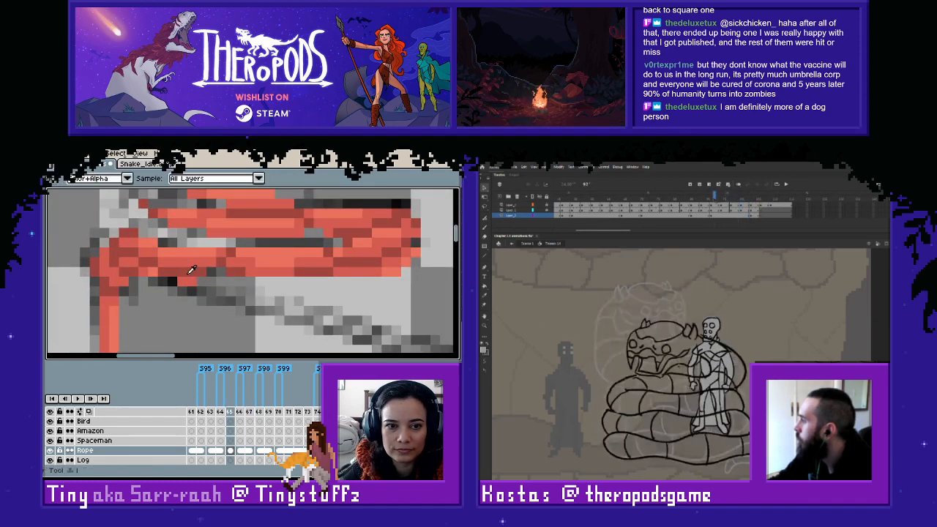
pyautogui.click(188, 274)
pyautogui.press('b')
pyautogui.moveTo(198, 291)
pyautogui.mouseDown()
pyautogui.moveTo(354, 338)
pyautogui.moveTo(304, 296)
pyautogui.moveTo(189, 253)
pyautogui.moveTo(268, 284)
pyautogui.mouseUp()
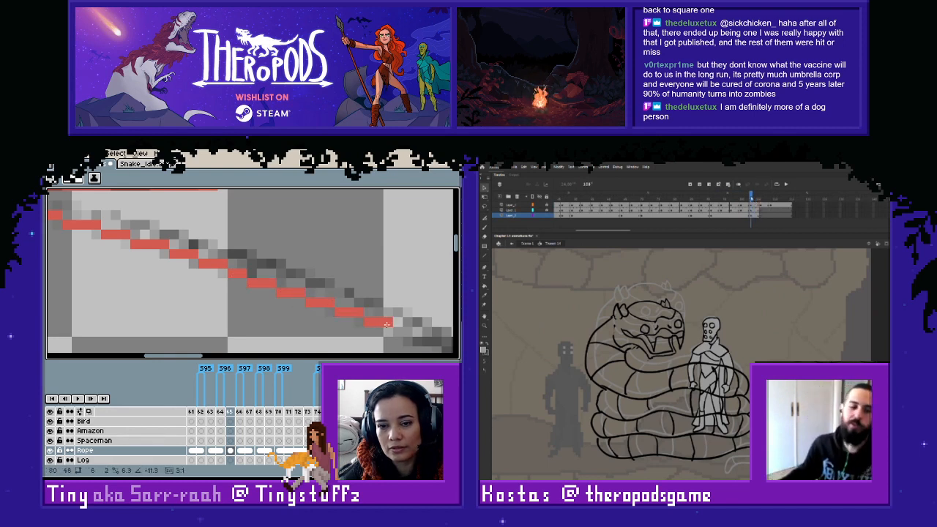
# - Continue frame 165's darker red line below the rope sketch through the rope's middle stretches
pyautogui.moveTo(386, 325); pyautogui.dragTo(227, 268)
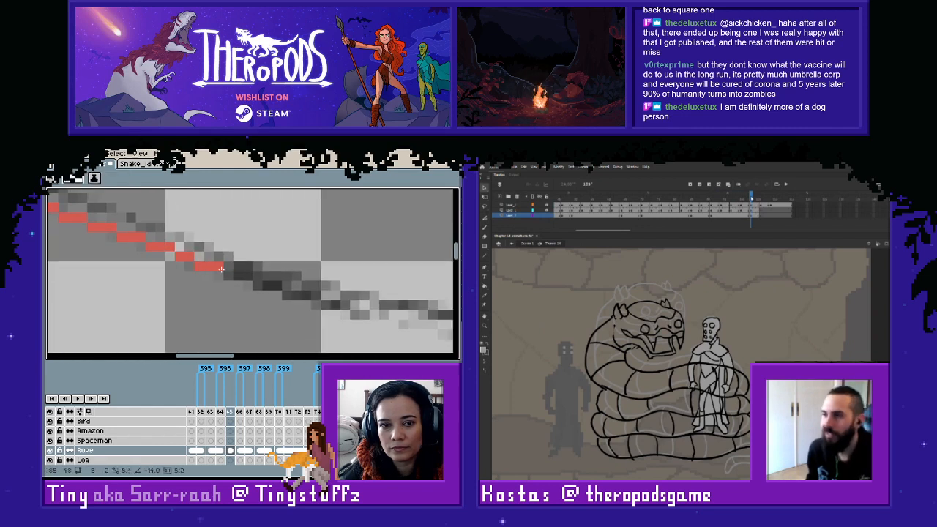
pyautogui.moveTo(273, 288); pyautogui.dragTo(289, 295)
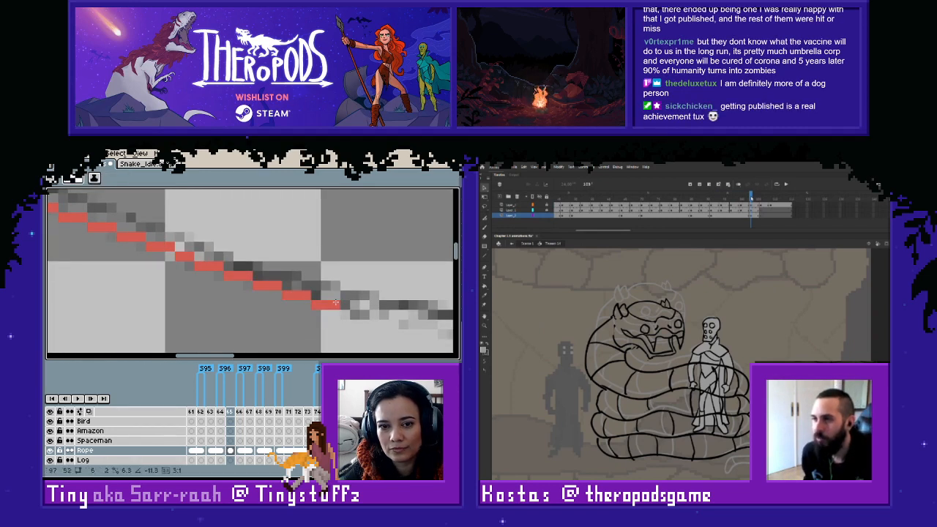
pyautogui.moveTo(384, 315)
pyautogui.mouseDown()
pyautogui.moveTo(179, 280)
pyautogui.moveTo(329, 318)
pyautogui.moveTo(265, 293)
pyautogui.moveTo(297, 309)
pyautogui.mouseUp()
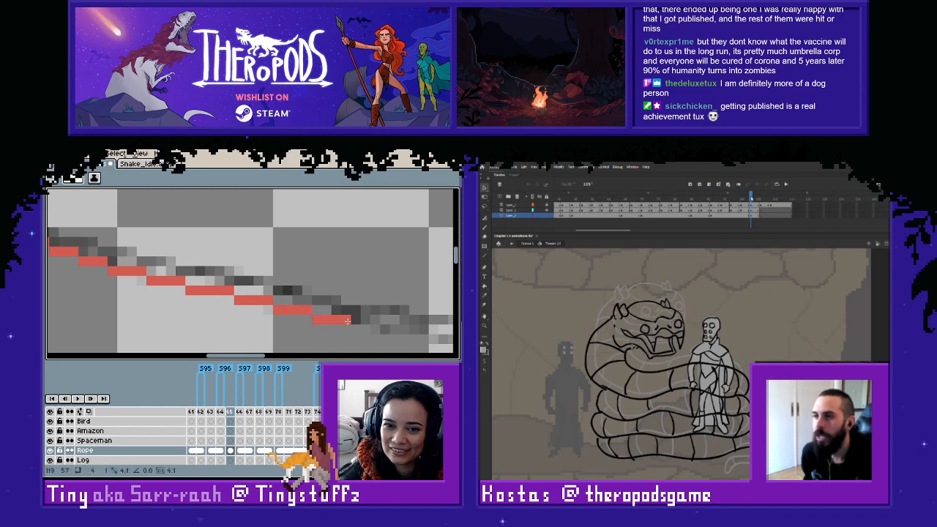
pyautogui.moveTo(363, 322); pyautogui.dragTo(365, 321)
pyautogui.moveTo(384, 329); pyautogui.dragTo(235, 303)
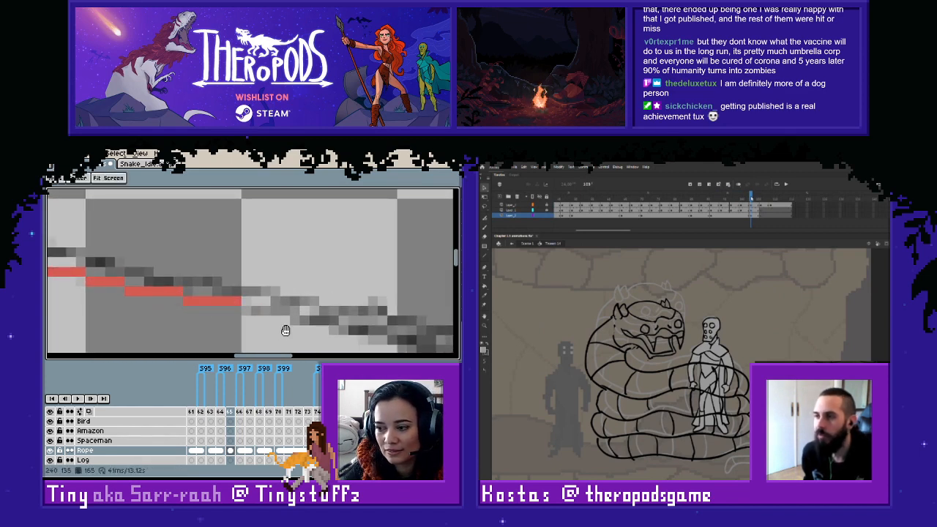
# - Extend frame 165's darker red line to the rope's knotted end, and remove its surplus last pixels
pyautogui.moveTo(243, 310); pyautogui.dragTo(283, 312)
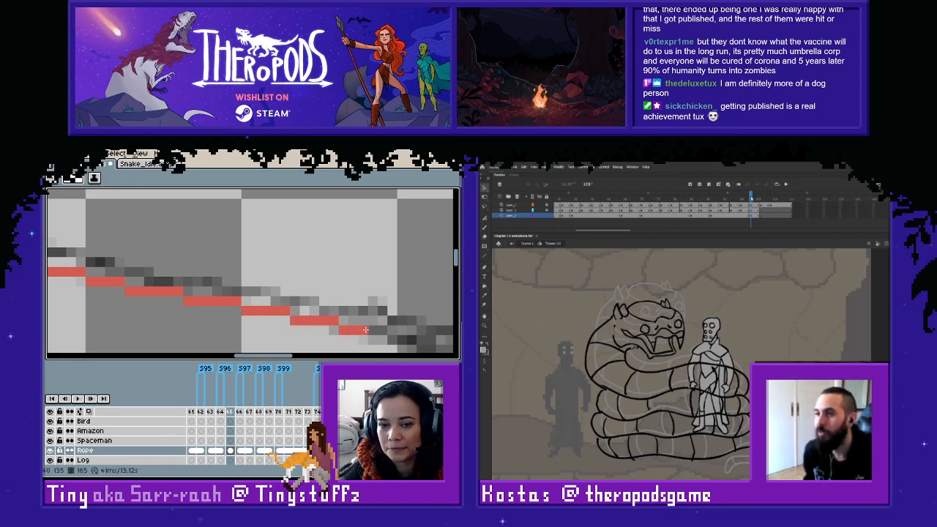
pyautogui.moveTo(365, 329); pyautogui.dragTo(208, 291)
pyautogui.click(212, 290)
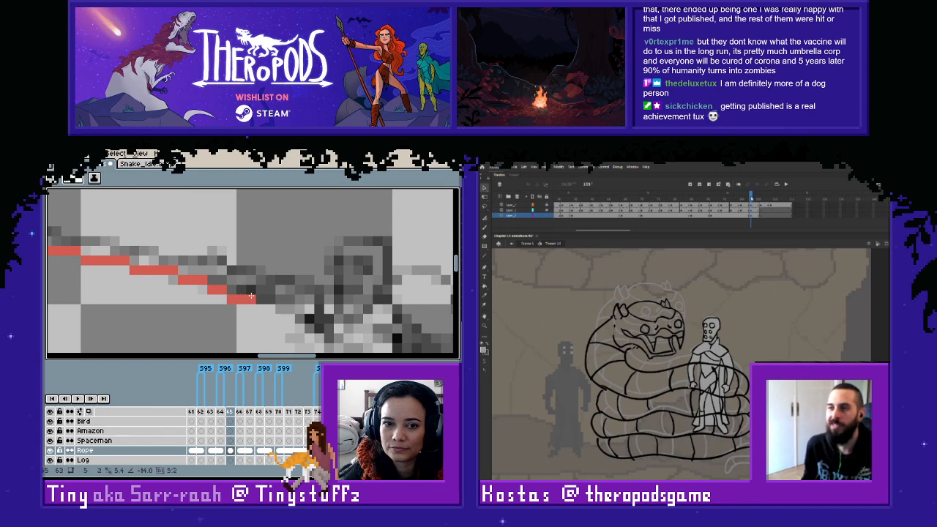
pyautogui.scroll(-3, 375, 315)
pyautogui.scroll(2, 323, 302)
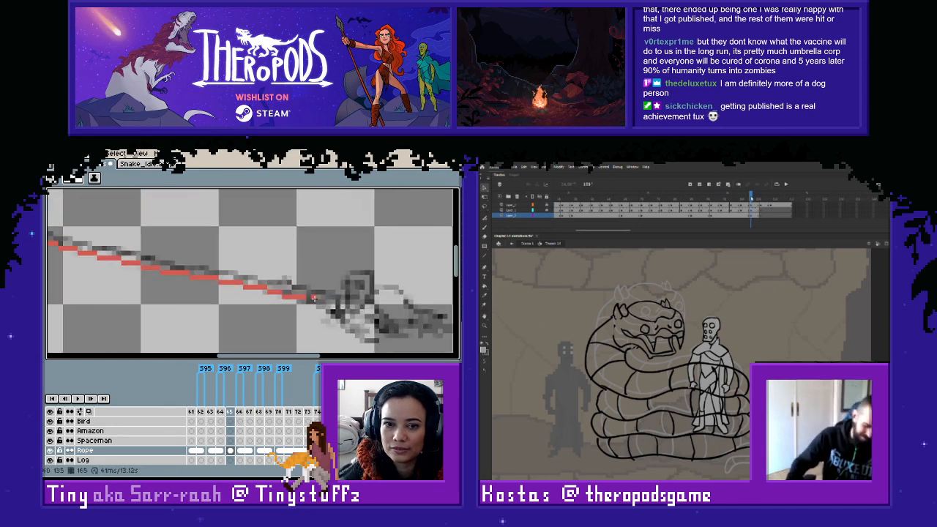
pyautogui.press('e')
pyautogui.click(298, 296)
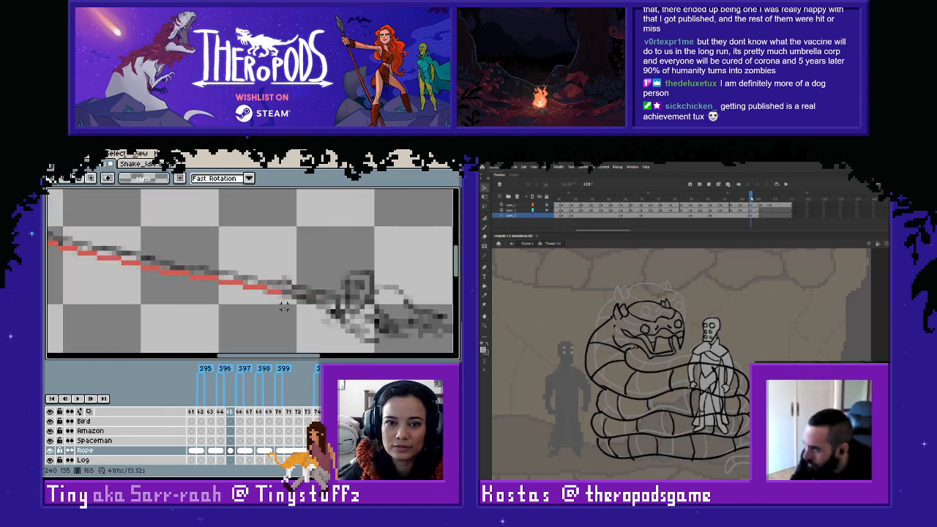
# - Sample the lighter red from the coil and add it above frame 165's darker line from the coil along the rope
pyautogui.press('space')
pyautogui.moveTo(228, 273); pyautogui.dragTo(419, 341)
pyautogui.scroll(2, 287, 284)
pyautogui.keyDown('alt'); pyautogui.click(246, 264); pyautogui.keyUp('alt')
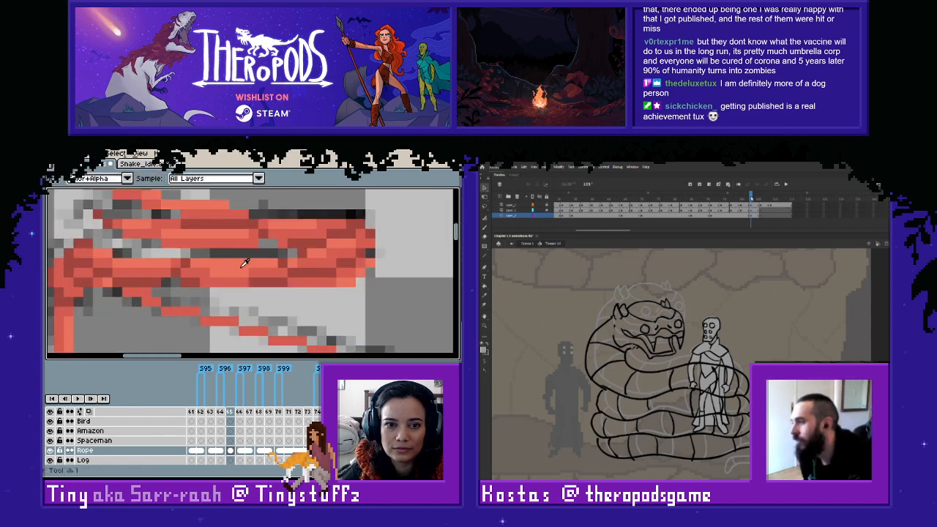
pyautogui.press('b')
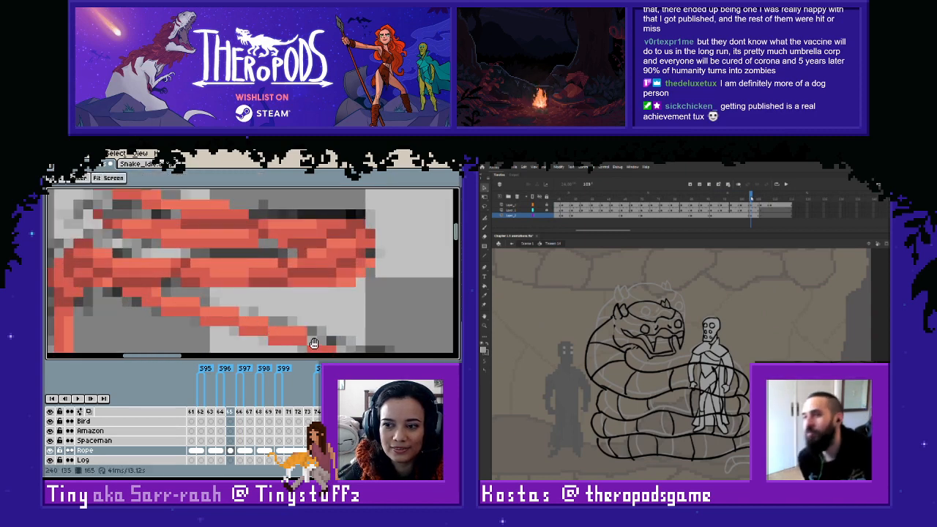
pyautogui.moveTo(314, 344); pyautogui.dragTo(165, 278)
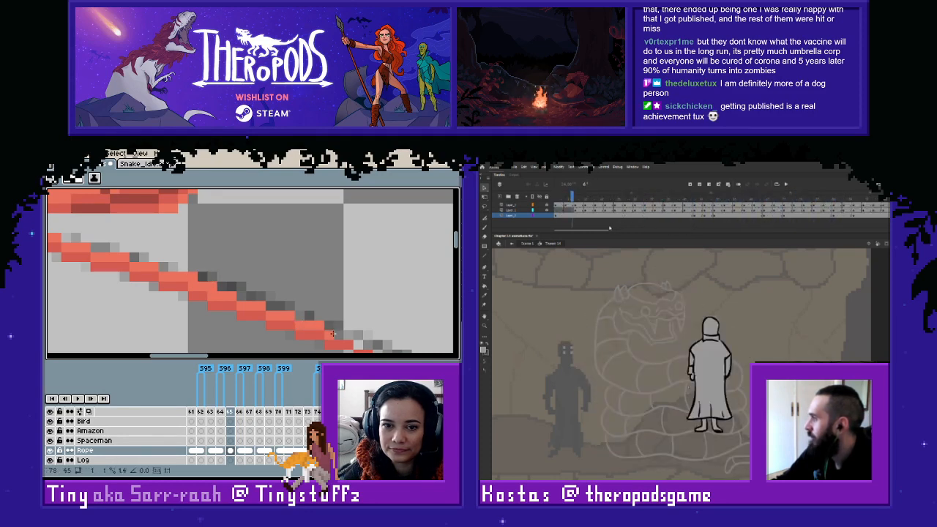
pyautogui.moveTo(333, 333); pyautogui.dragTo(209, 290)
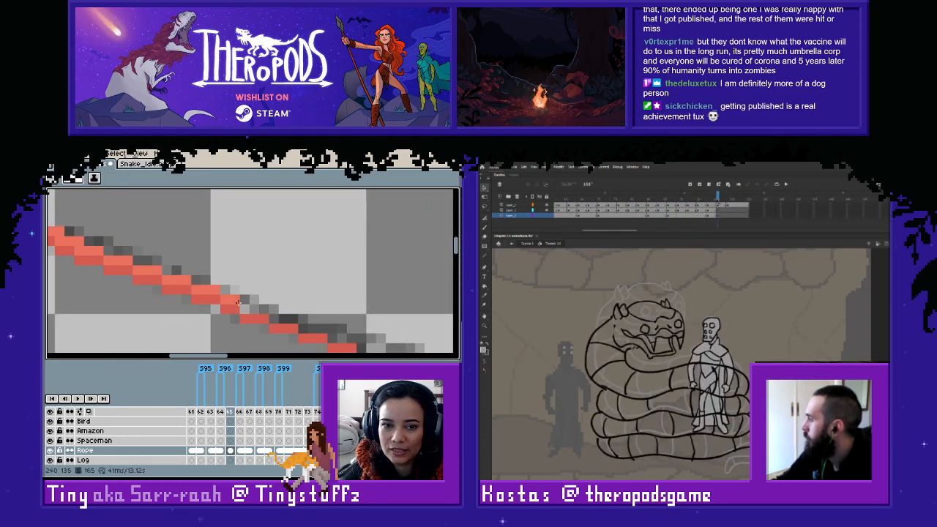
pyautogui.moveTo(294, 323)
pyautogui.mouseDown()
pyautogui.moveTo(358, 340)
pyautogui.moveTo(292, 307)
pyautogui.moveTo(204, 292)
pyautogui.moveTo(334, 323)
pyautogui.moveTo(401, 322)
pyautogui.moveTo(205, 294)
pyautogui.moveTo(298, 317)
pyautogui.mouseUp()
pyautogui.click(205, 295)
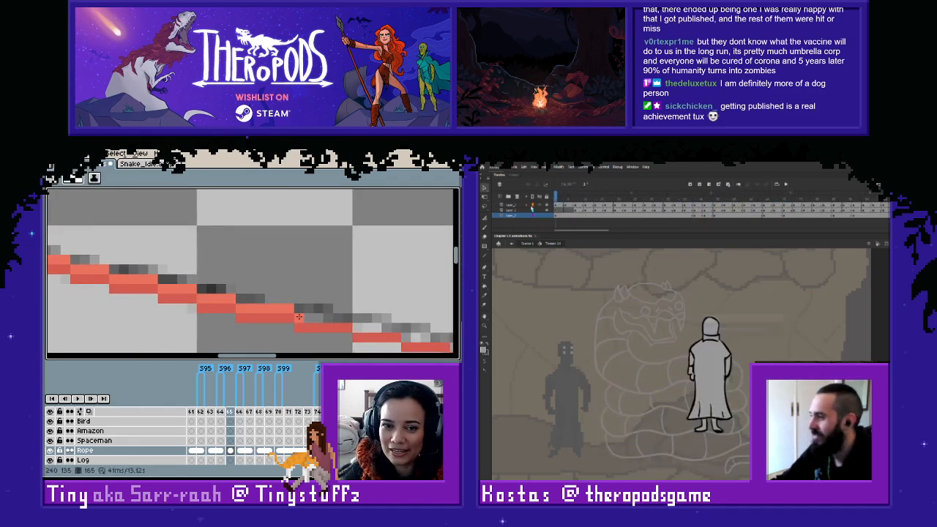
# - Continue the lighter red above frame 165's darker line along the last stretch towards the knot
pyautogui.keyDown('shift'); pyautogui.click(350, 321); pyautogui.keyUp('shift')
pyautogui.moveTo(357, 327); pyautogui.dragTo(395, 327)
pyautogui.press('space')
pyautogui.click(385, 309)
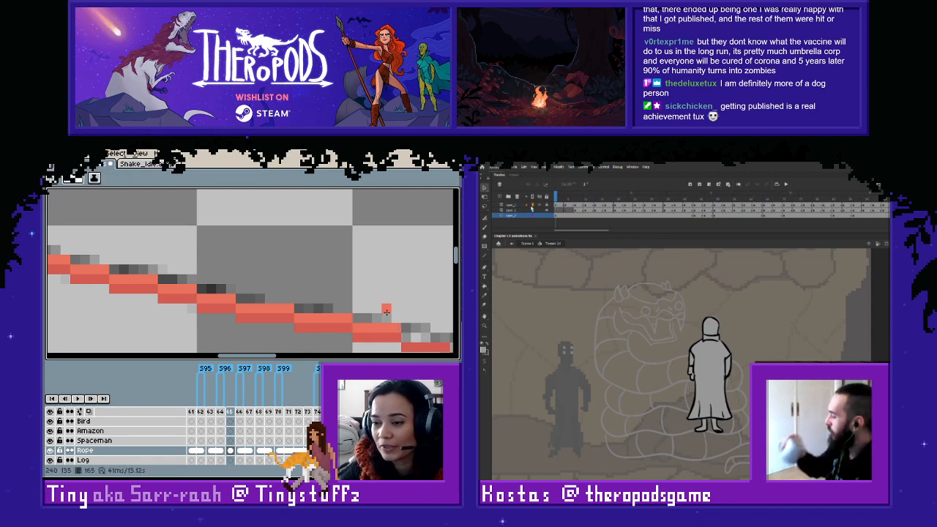
pyautogui.press('space')
pyautogui.moveTo(385, 297); pyautogui.dragTo(208, 233)
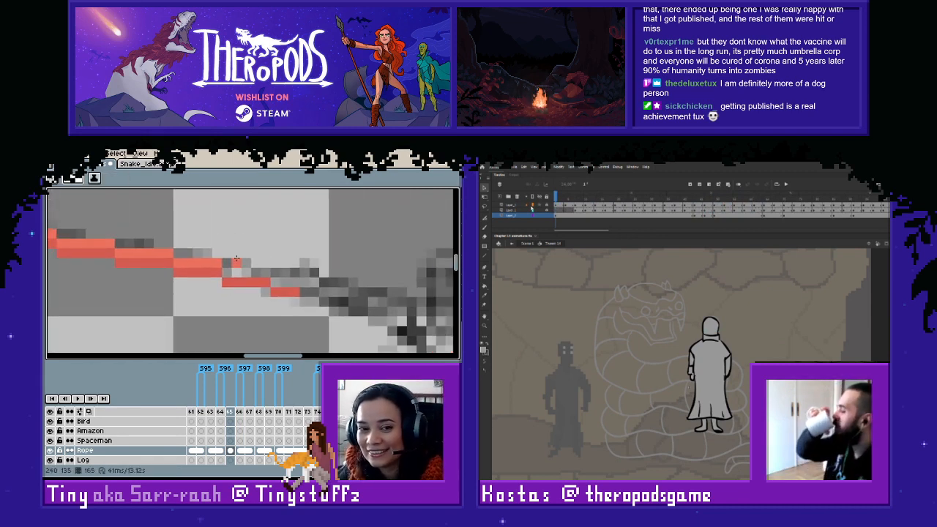
pyautogui.moveTo(229, 271); pyautogui.dragTo(363, 291)
pyautogui.scroll(-3, 281, 281)
pyautogui.press('space')
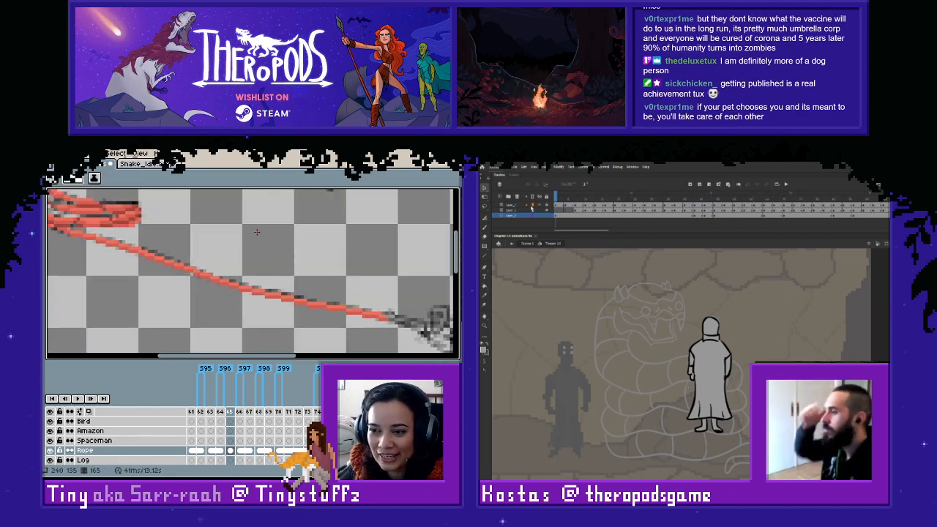
# - Flip between frames 164 and 165 to compare the rope sketch with the red rope
pyautogui.press('Left')
pyautogui.press('Right')
pyautogui.press('Left')
pyautogui.press('Right')
pyautogui.press('Left')
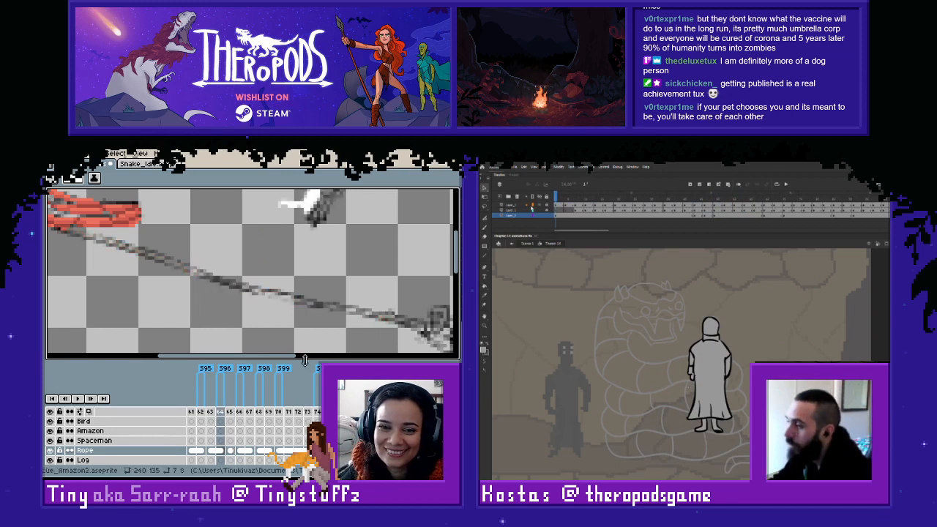
pyautogui.press('Right')
pyautogui.press('Left')
pyautogui.press('Right')
# - Try to link the Rope layer's cels of frames 164 and 165, and undo the link
pyautogui.rightClick(220, 449)
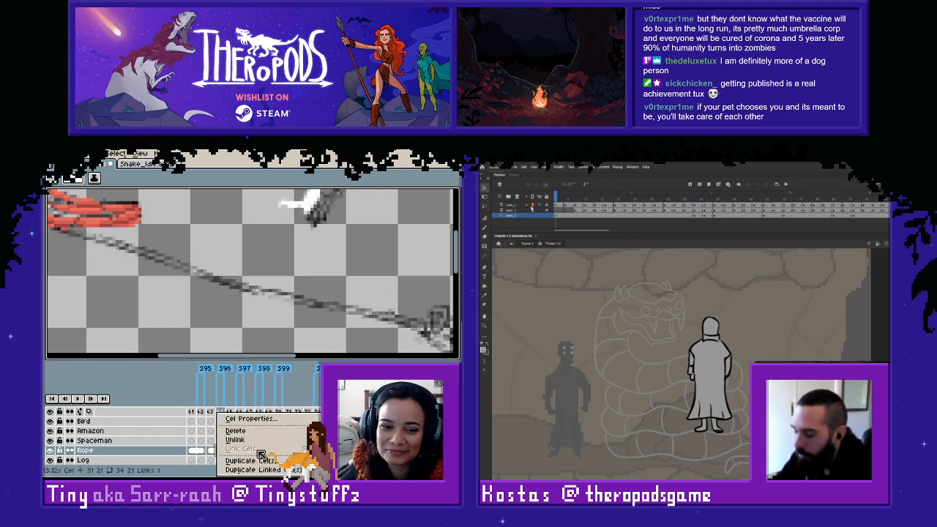
pyautogui.press('Escape')
pyautogui.rightClick(233, 450)
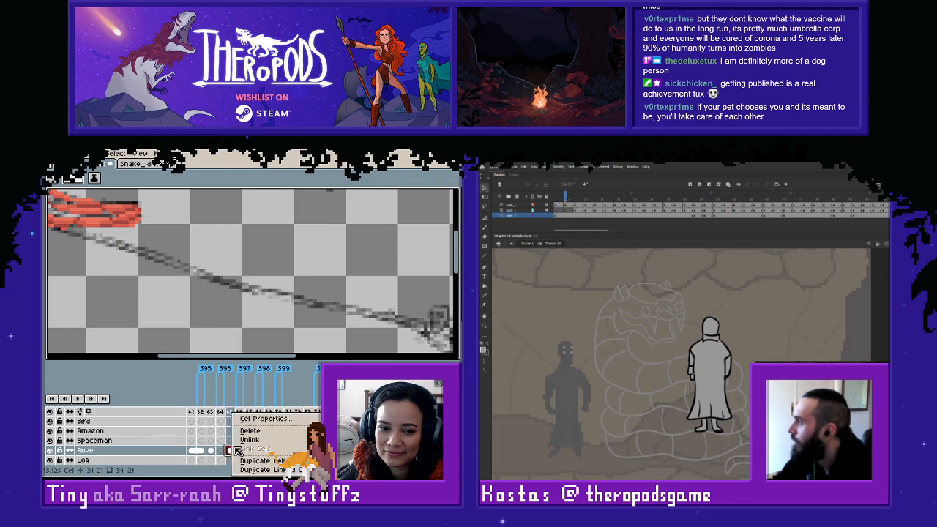
pyautogui.press('Escape')
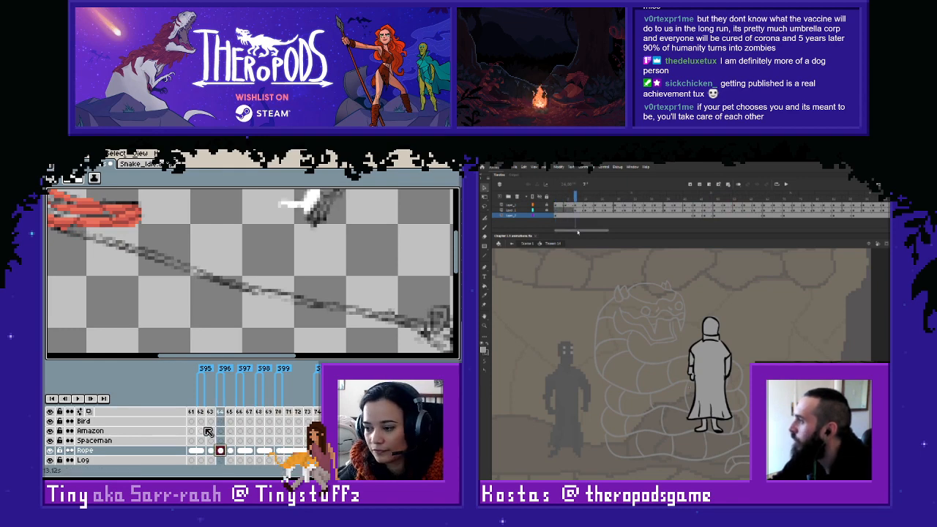
pyautogui.click(202, 441)
pyautogui.click(230, 451)
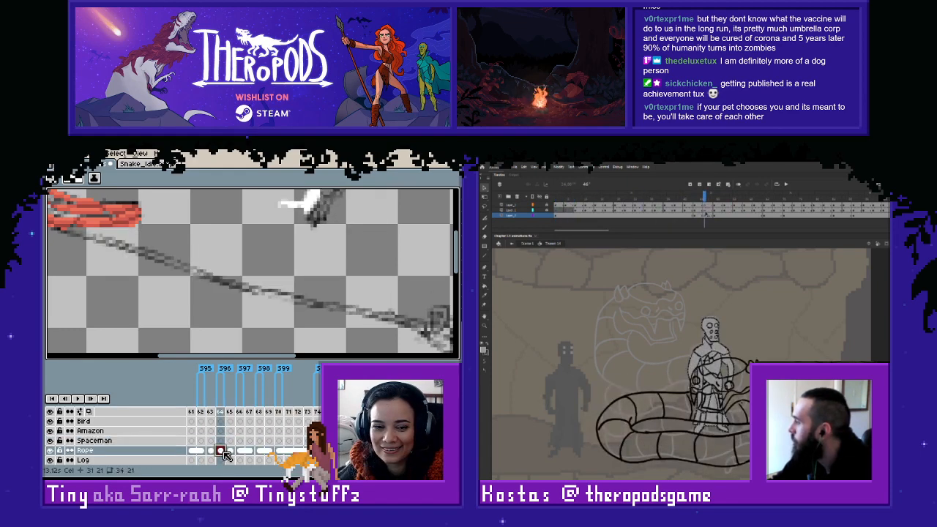
pyautogui.rightClick(231, 451)
pyautogui.click(258, 450)
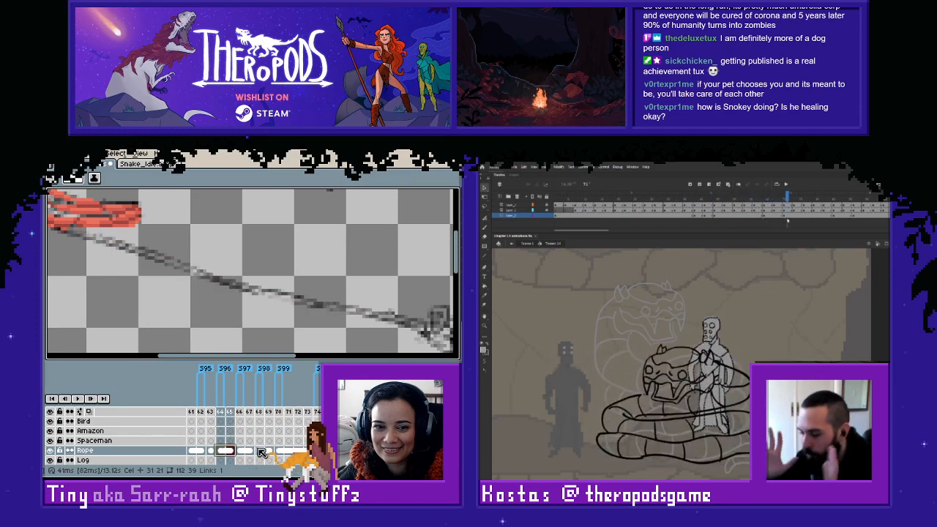
pyautogui.hotkey('ctrl', 'z')
# - Marquee-select the red rope on frame 165 and copy it into frame 164's Rope cel at the same place
pyautogui.click(232, 451)
pyautogui.press('m')
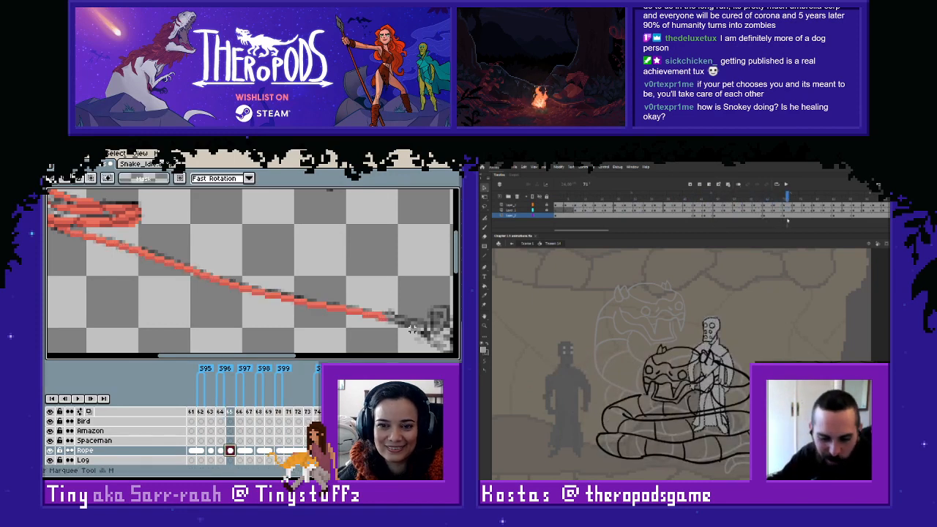
pyautogui.moveTo(415, 333); pyautogui.dragTo(52, 195)
pyautogui.press('Left')
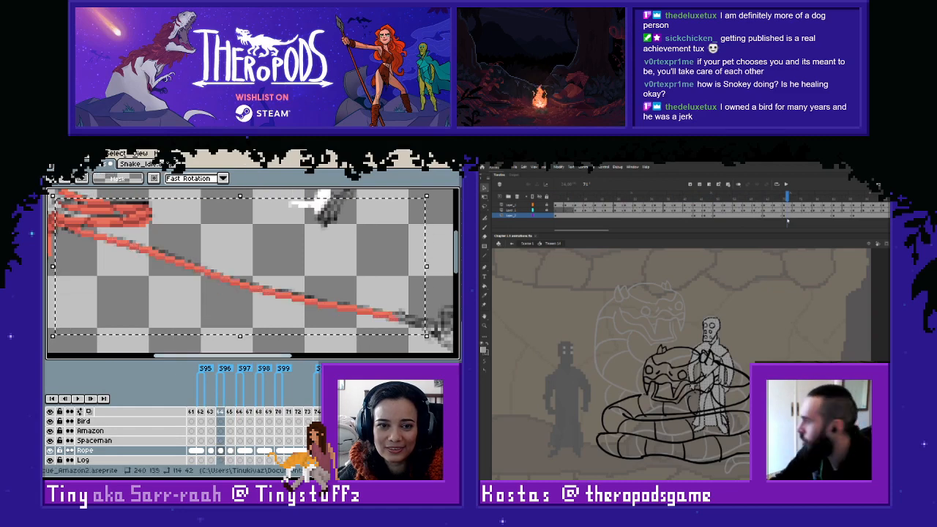
pyautogui.click(455, 307)
pyautogui.click(345, 290)
pyautogui.scroll(-2, 345, 290)
pyautogui.moveTo(329, 278); pyautogui.dragTo(329, 320)
pyautogui.scroll(1, 328, 320)
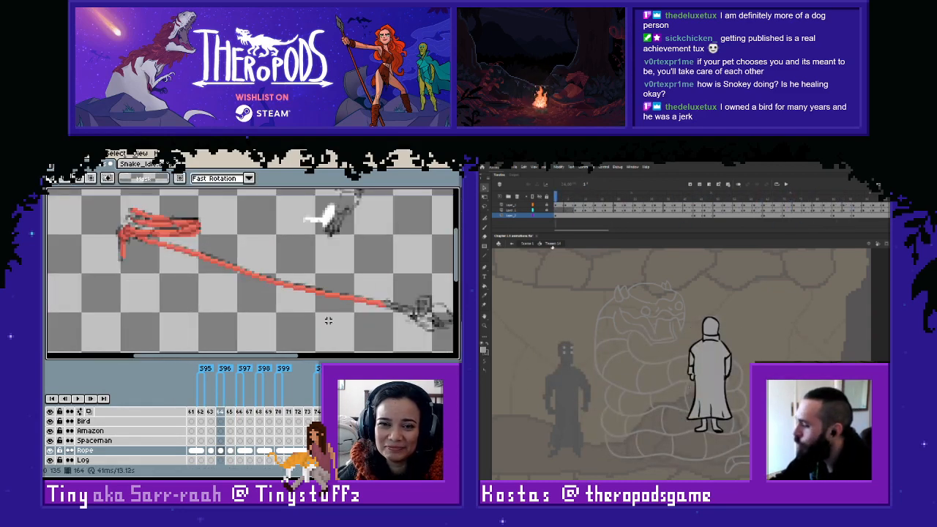
# - Link the Rope layer's cels of frames 164 and 165, and step back to frame 163
pyautogui.moveTo(224, 451); pyautogui.dragTo(231, 451)
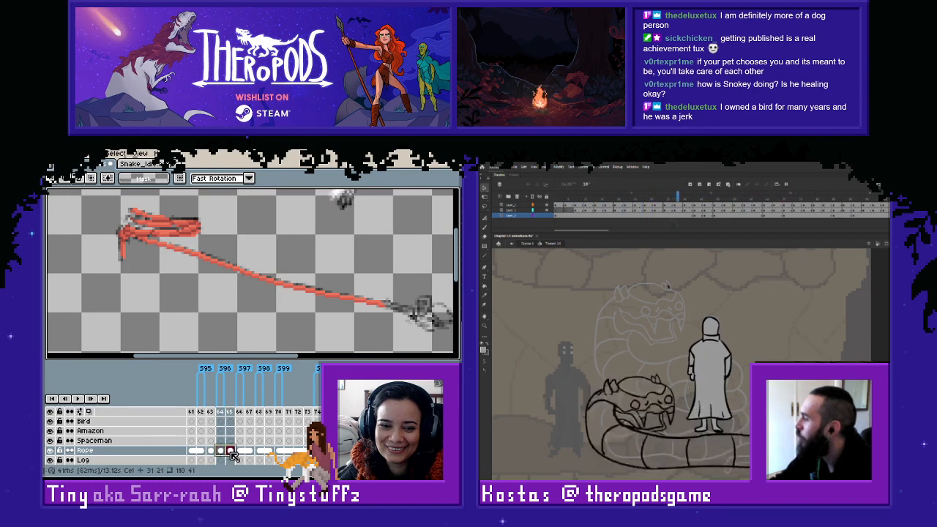
pyautogui.rightClick(231, 452)
pyautogui.click(254, 452)
pyautogui.press('Left')
pyautogui.press('Left')
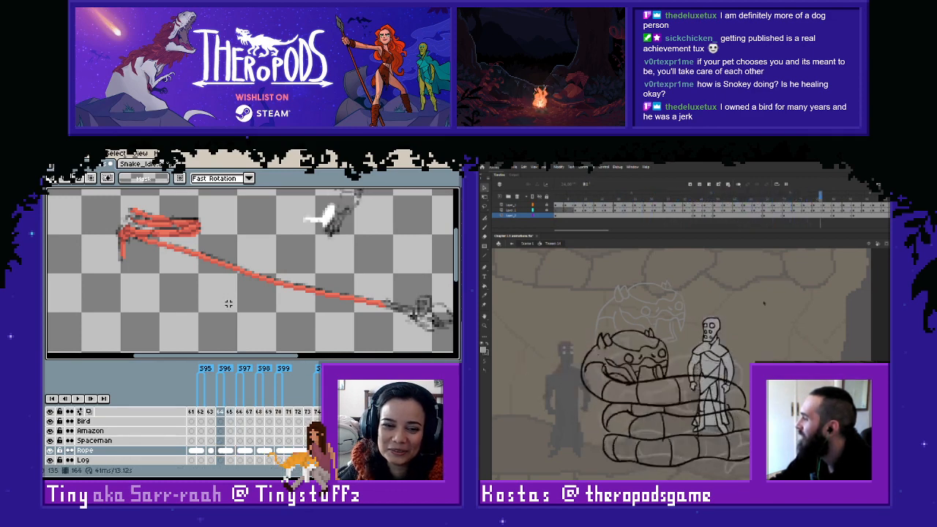
pyautogui.press('Right')
pyautogui.press('Left')
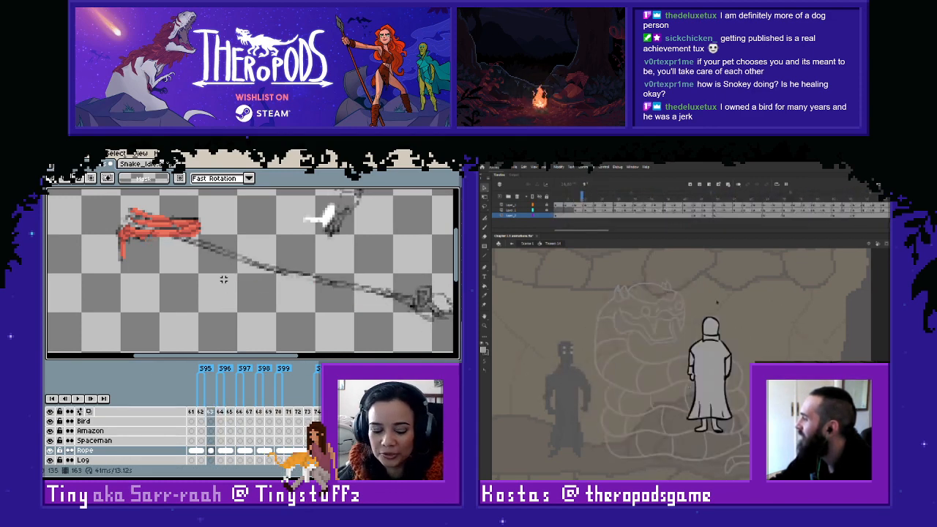
# - On frame 163, draw the rope's first stretch in darker red below the sketch, starting under the coil
pyautogui.scroll(4, 211, 279)
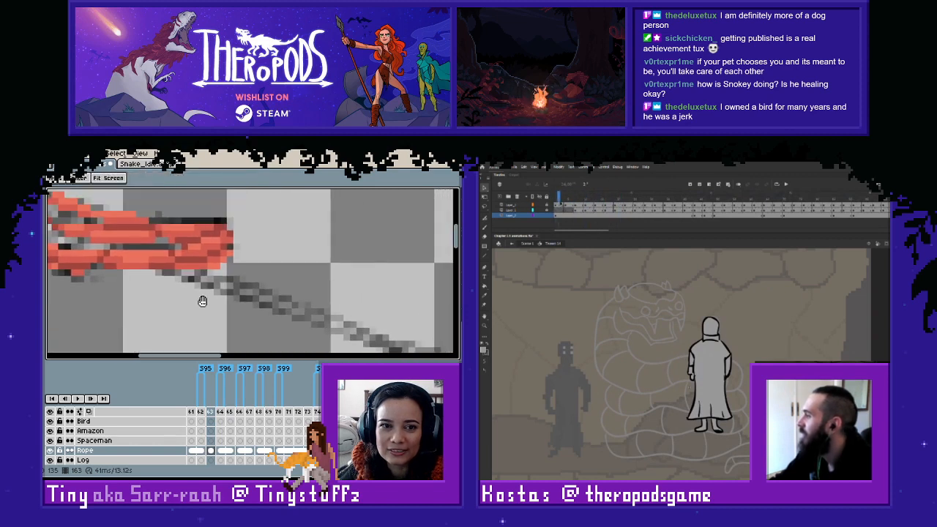
pyautogui.scroll(2, 195, 269)
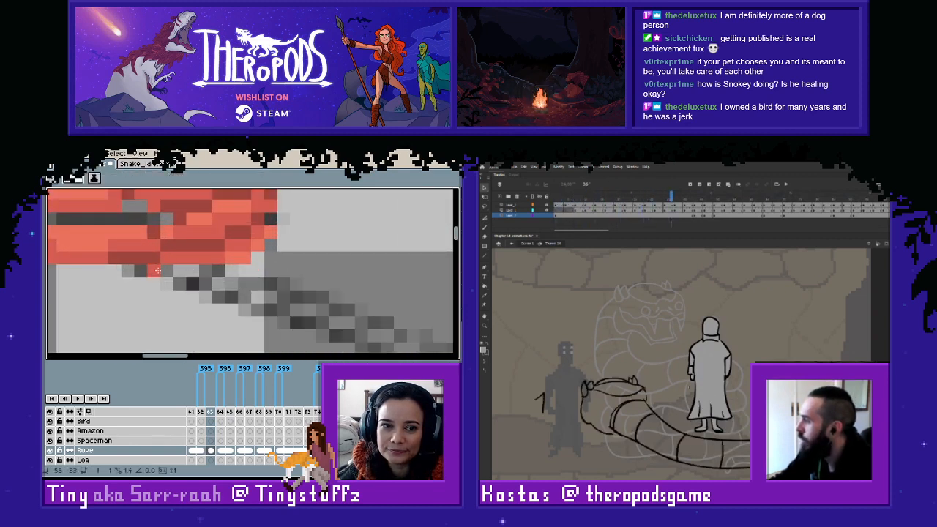
pyautogui.moveTo(175, 281)
pyautogui.mouseDown()
pyautogui.moveTo(239, 308)
pyautogui.moveTo(244, 300)
pyautogui.moveTo(355, 338)
pyautogui.moveTo(356, 325)
pyautogui.moveTo(210, 260)
pyautogui.moveTo(249, 273)
pyautogui.mouseUp()
pyautogui.click(141, 271)
pyautogui.click(210, 260)
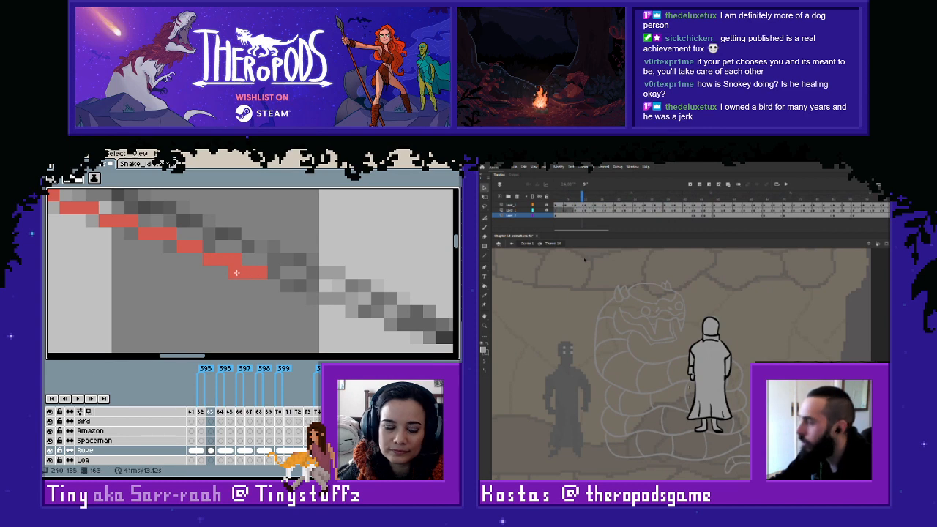
pyautogui.click(273, 272)
pyautogui.click(287, 286)
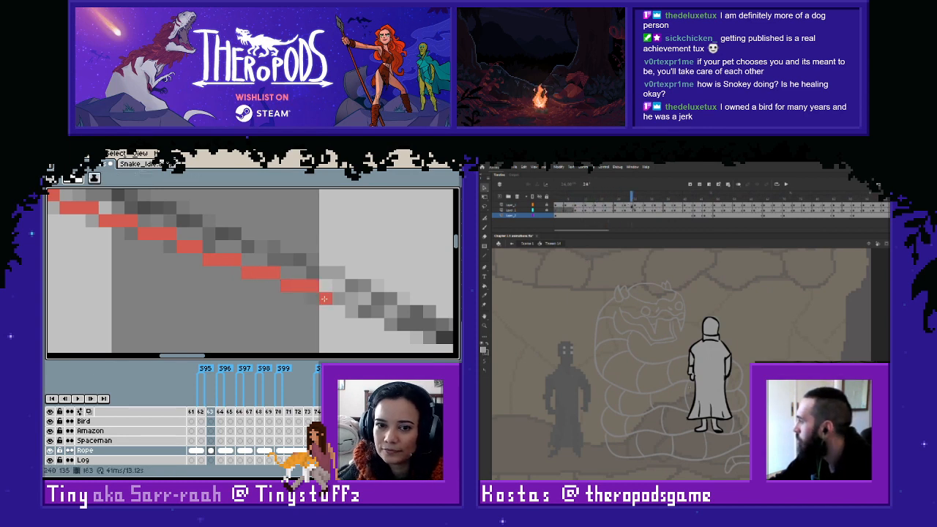
# - Continue the darker red pixel line on frame 163's Rope cel along the sketch's lower edge, down to the start of the looped end
pyautogui.moveTo(324, 298)
pyautogui.mouseDown()
pyautogui.moveTo(355, 313)
pyautogui.moveTo(361, 306)
pyautogui.moveTo(352, 299)
pyautogui.moveTo(441, 338)
pyautogui.moveTo(169, 235)
pyautogui.moveTo(268, 266)
pyautogui.mouseUp()
pyautogui.click(391, 324)
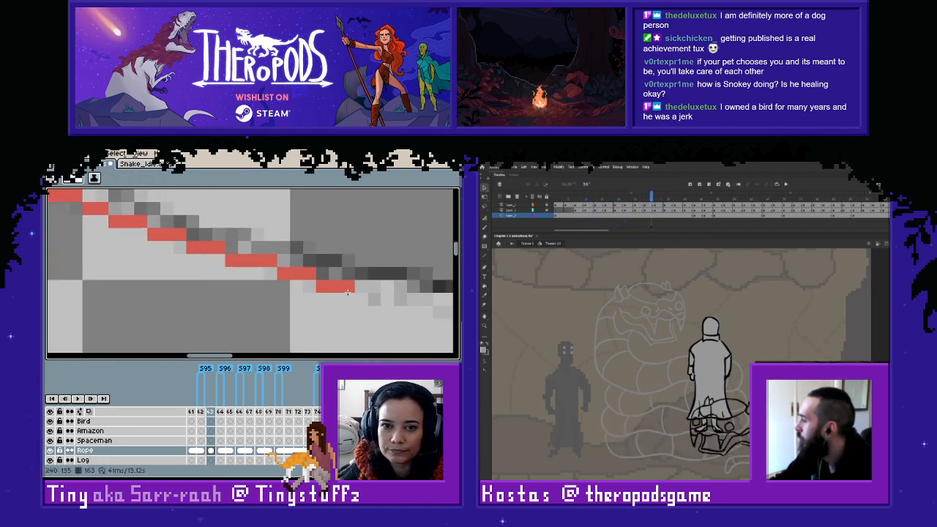
pyautogui.moveTo(348, 292)
pyautogui.mouseDown()
pyautogui.moveTo(271, 271)
pyautogui.moveTo(159, 268)
pyautogui.moveTo(132, 255)
pyautogui.moveTo(189, 255)
pyautogui.moveTo(309, 291)
pyautogui.moveTo(410, 306)
pyautogui.moveTo(164, 290)
pyautogui.moveTo(316, 315)
pyautogui.mouseUp()
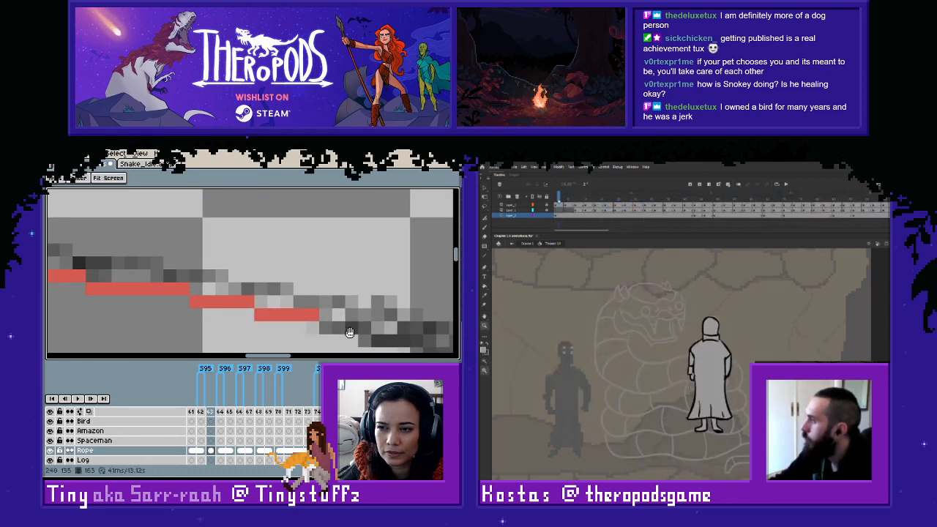
pyautogui.moveTo(380, 339); pyautogui.dragTo(312, 325)
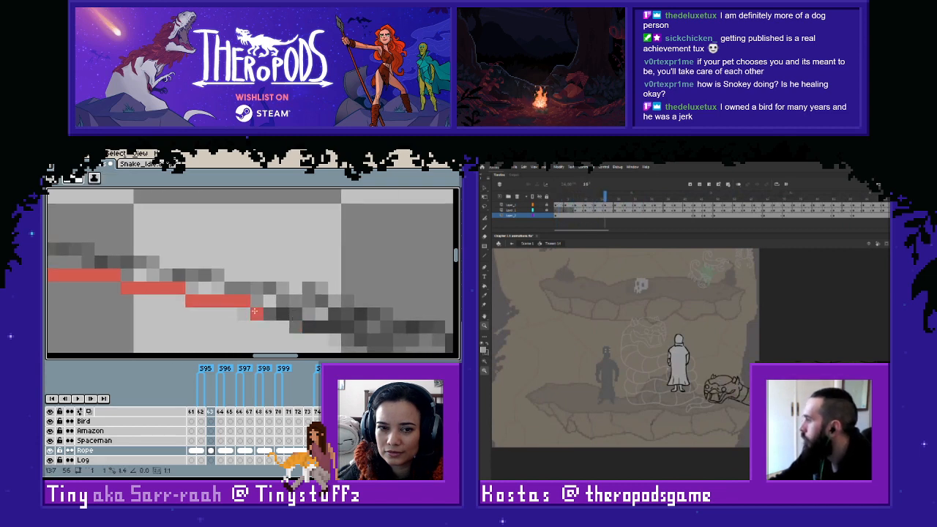
pyautogui.moveTo(253, 315)
pyautogui.mouseDown()
pyautogui.moveTo(356, 339)
pyautogui.moveTo(294, 322)
pyautogui.mouseUp()
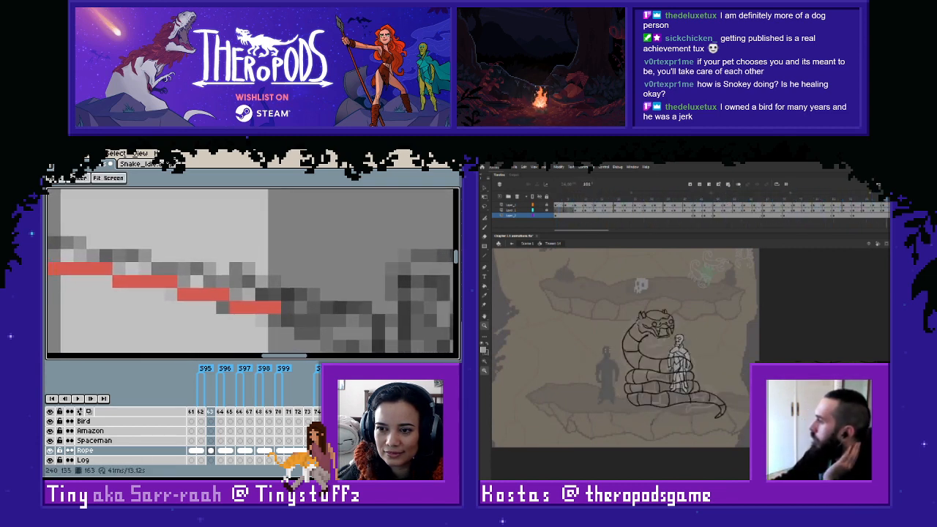
pyautogui.click(288, 307)
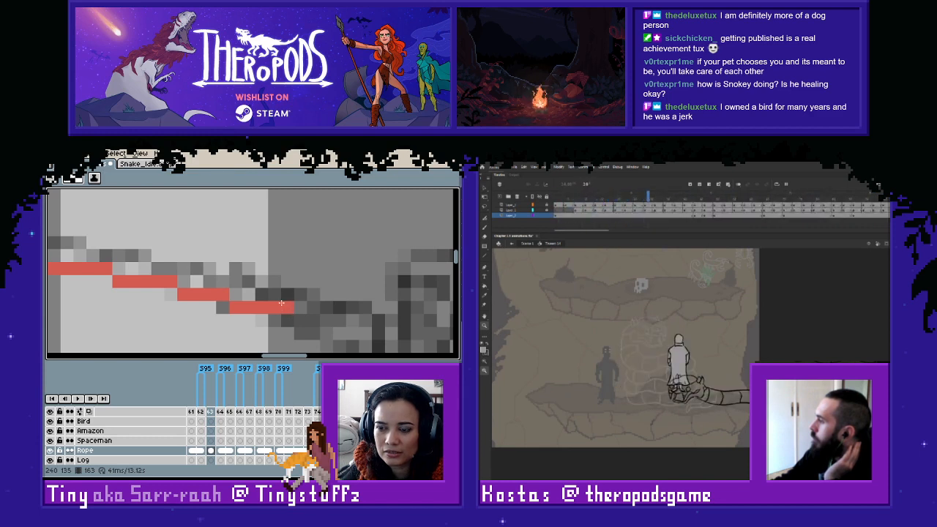
pyautogui.hotkey('ctrl', 'z')
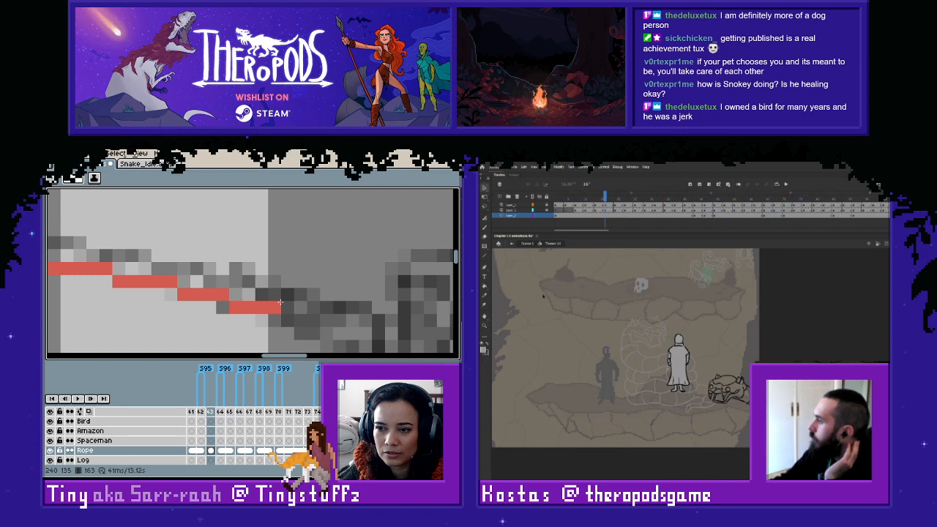
pyautogui.scroll(1, 326, 308)
pyautogui.moveTo(265, 324); pyautogui.dragTo(287, 323)
pyautogui.scroll(-1, 291, 318)
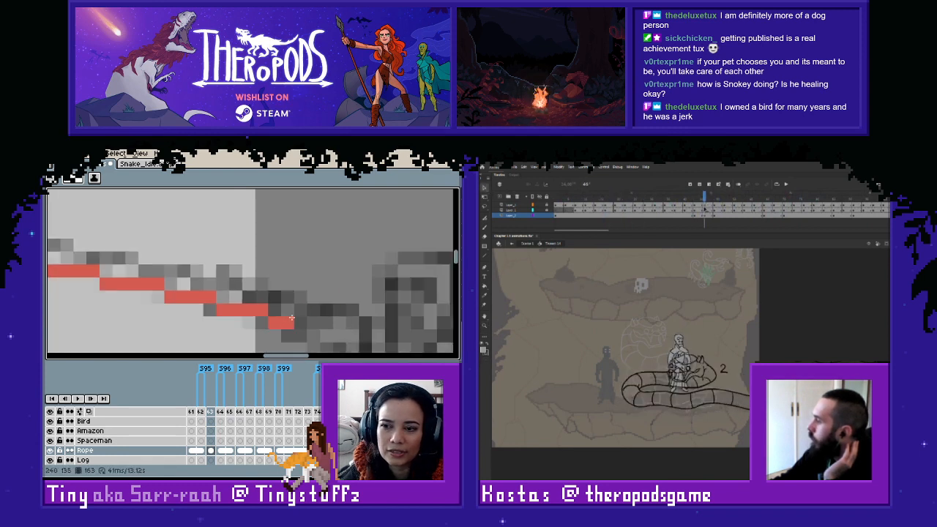
pyautogui.scroll(-1, 292, 318)
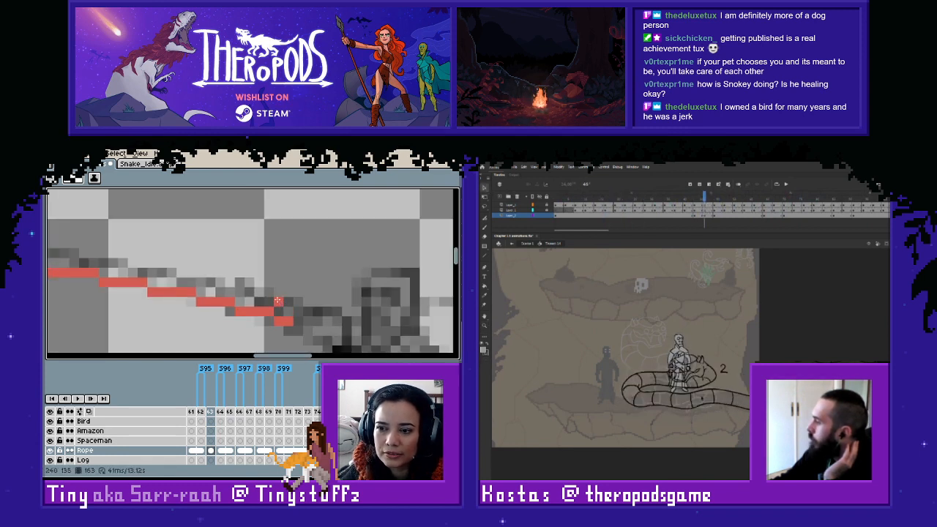
pyautogui.scroll(-1, 285, 301)
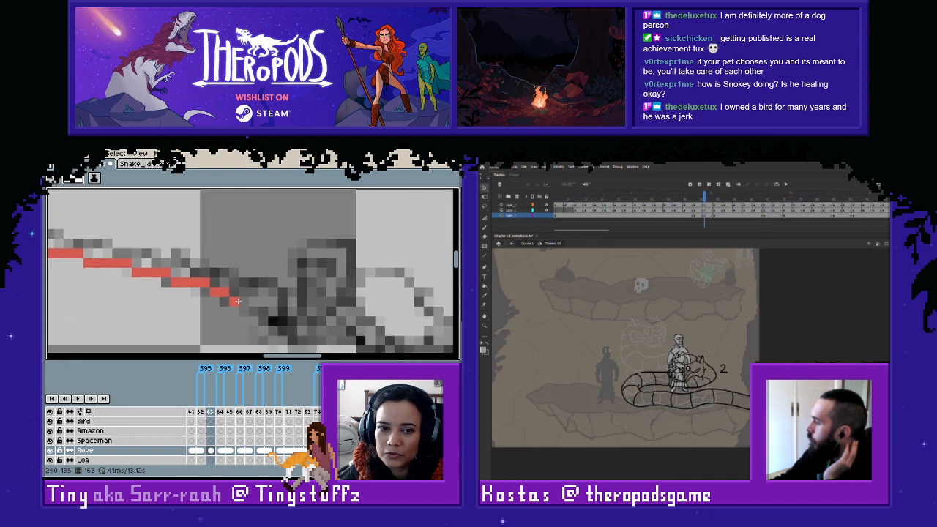
# - Marquee-select and delete the tip of the darker red line beside the looped end, and compare with the neighbouring frame
pyautogui.scroll(-1, 252, 289)
pyautogui.scroll(1, 252, 288)
pyautogui.press('m')
pyautogui.moveTo(209, 255); pyautogui.dragTo(242, 306)
pyautogui.press('Delete')
pyautogui.scroll(-2, 259, 289)
pyautogui.press('Left')
pyautogui.press('Right')
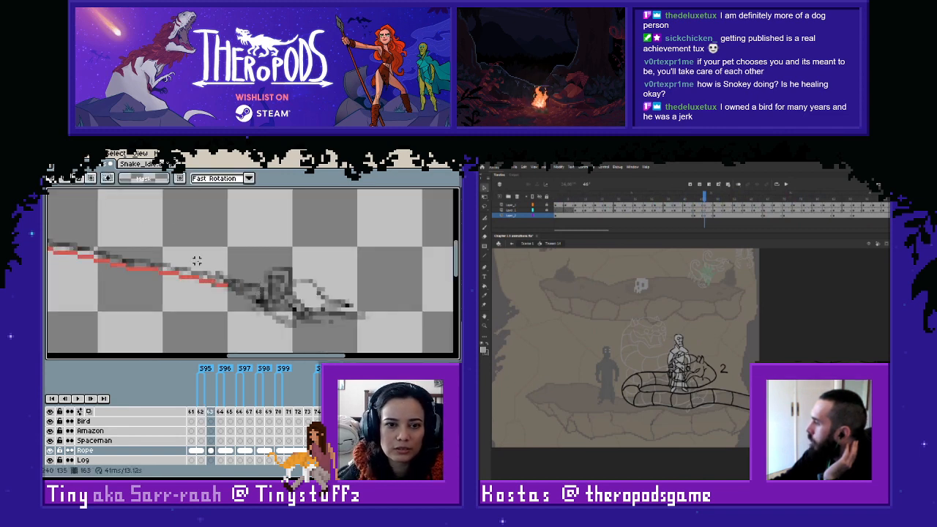
# - Pick the coil's lighter red and draw a second pixel row directly above the darker rope line, starting under the coil
pyautogui.scroll(3, 242, 281)
pyautogui.moveTo(232, 306); pyautogui.dragTo(217, 207)
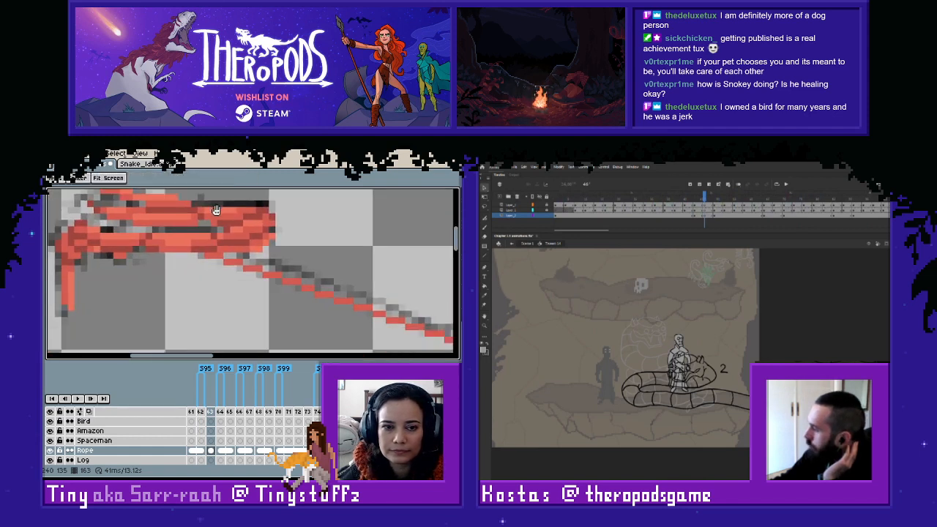
pyautogui.scroll(1, 232, 257)
pyautogui.press('i')
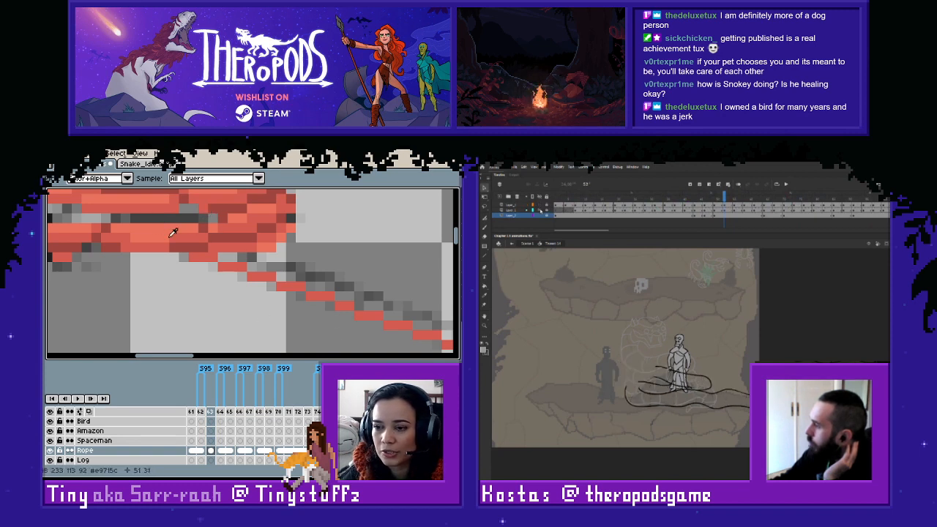
pyautogui.click(225, 257)
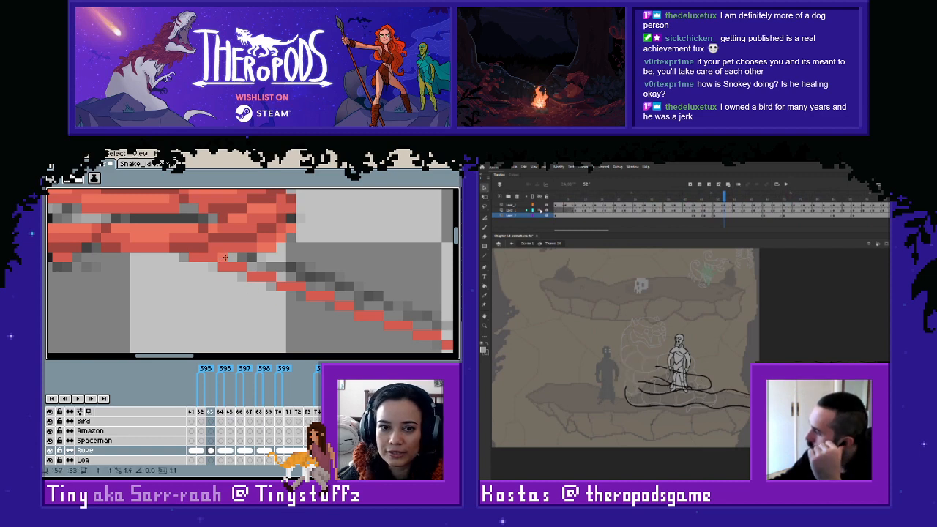
pyautogui.moveTo(225, 258)
pyautogui.mouseDown()
pyautogui.moveTo(332, 287)
pyautogui.moveTo(348, 295)
pyautogui.moveTo(349, 311)
pyautogui.moveTo(355, 296)
pyautogui.moveTo(391, 313)
pyautogui.moveTo(261, 316)
pyautogui.mouseUp()
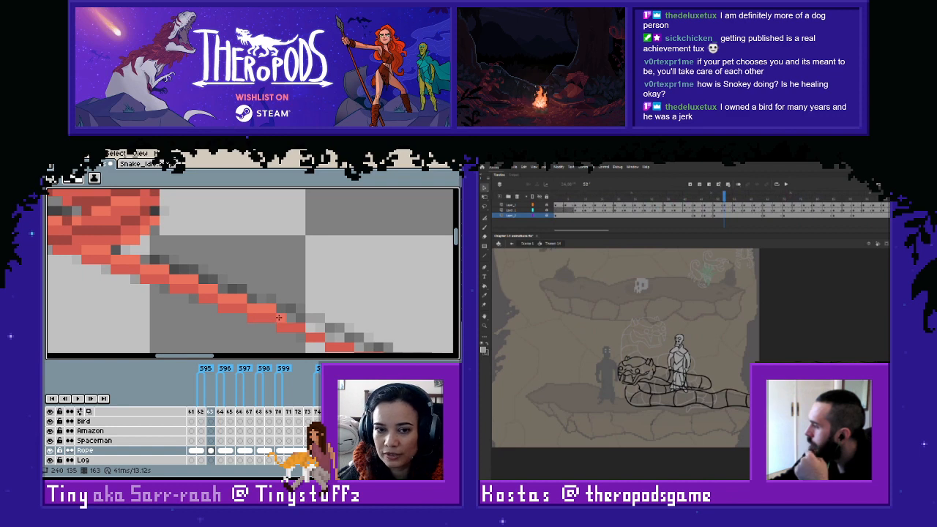
pyautogui.moveTo(607, 321); pyautogui.dragTo(743, 429)
pyautogui.moveTo(375, 339)
pyautogui.mouseDown()
pyautogui.moveTo(315, 305)
pyautogui.moveTo(229, 280)
pyautogui.mouseUp()
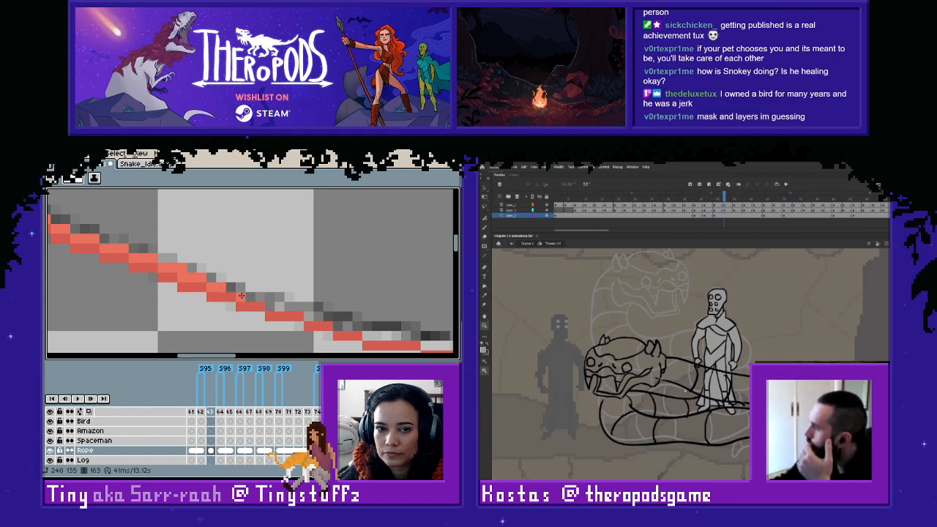
pyautogui.moveTo(231, 288)
pyautogui.mouseDown()
pyautogui.moveTo(364, 326)
pyautogui.moveTo(367, 336)
pyautogui.moveTo(425, 337)
pyautogui.moveTo(227, 287)
pyautogui.moveTo(193, 291)
pyautogui.moveTo(243, 284)
pyautogui.mouseUp()
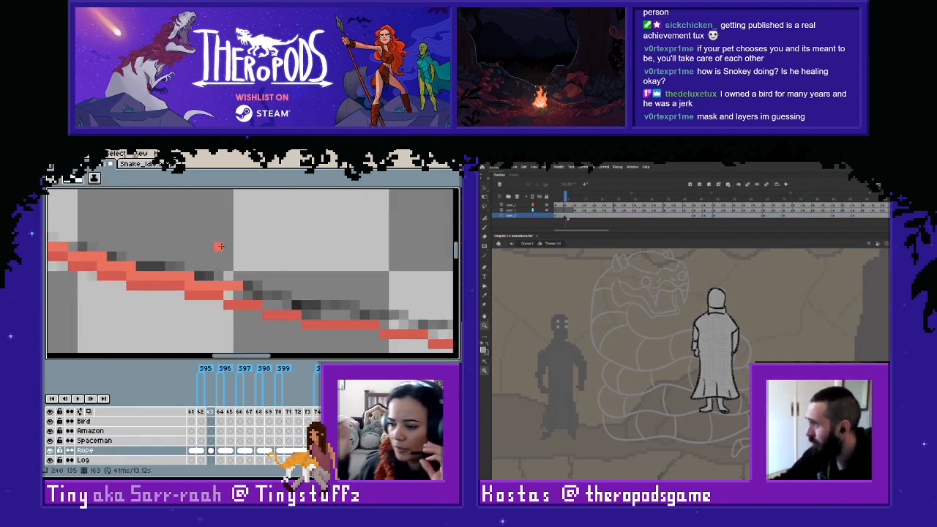
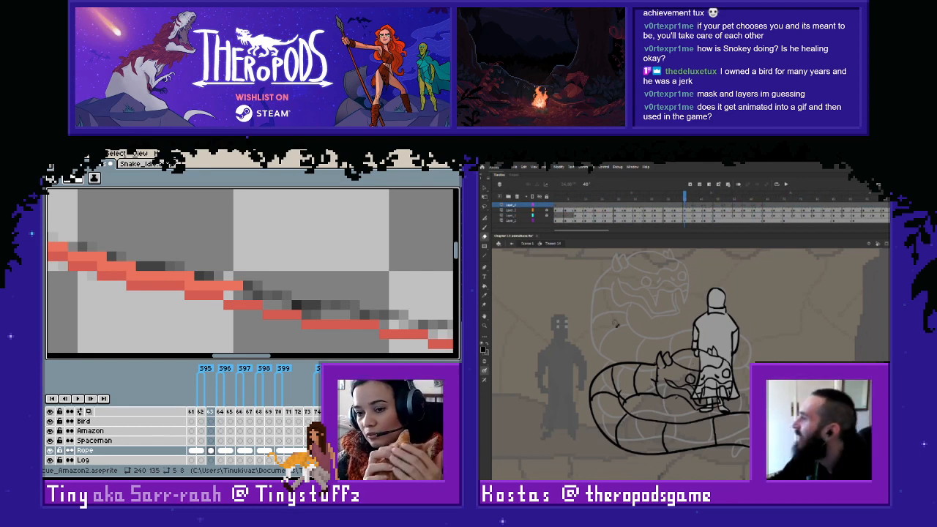
# - Continue the lighter red pixel row above the darker rope line on frame 163, up to the start of the looped end
pyautogui.moveTo(676, 201); pyautogui.dragTo(652, 211)
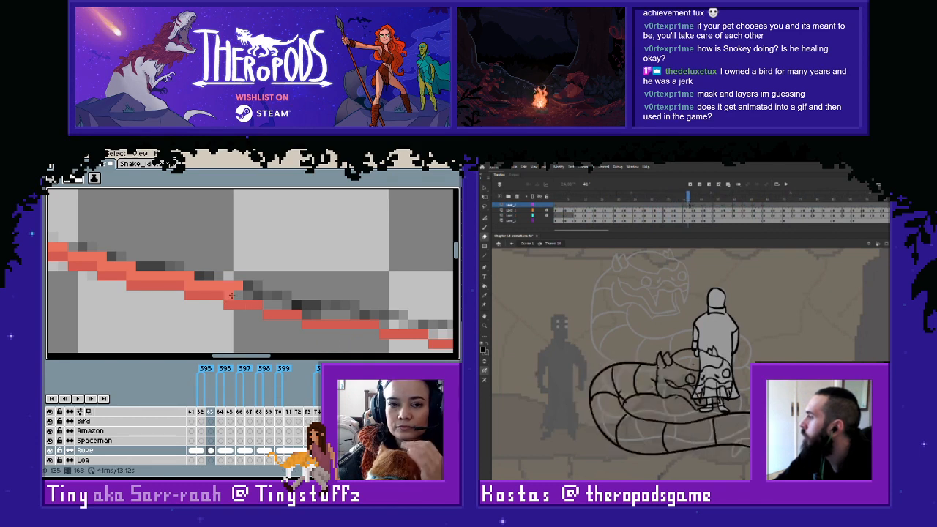
pyautogui.moveTo(229, 294)
pyautogui.mouseDown()
pyautogui.moveTo(306, 314)
pyautogui.moveTo(432, 324)
pyautogui.mouseUp()
# - In Animate, copy the complete robed figure from the bottom layer and paste it in place on the top layer at the same frame
pyautogui.click(688, 221)
pyautogui.click(688, 206)
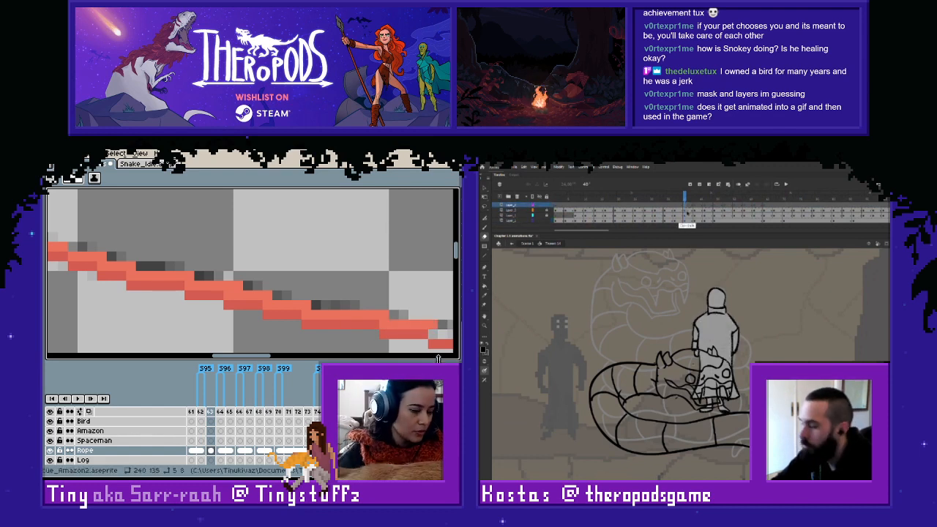
pyautogui.hotkey('ctrl', 'shift', 'v')
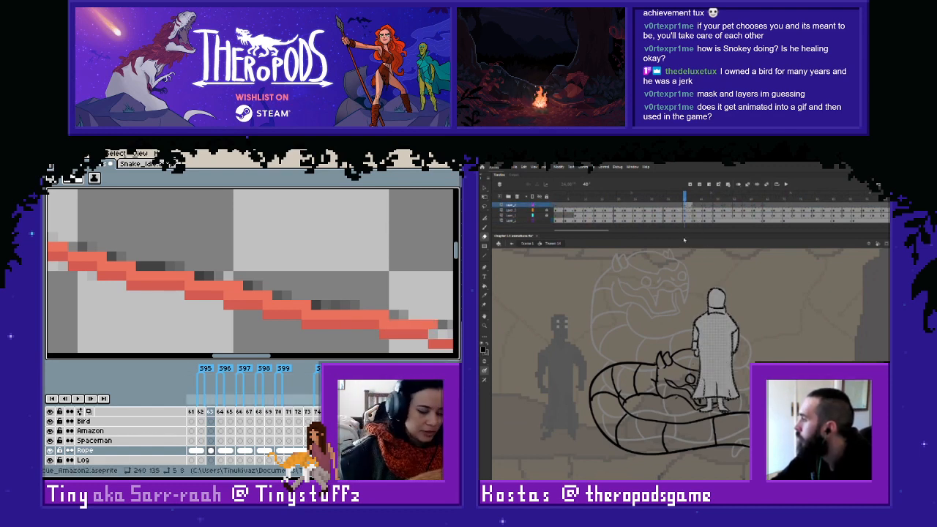
pyautogui.press('Escape')
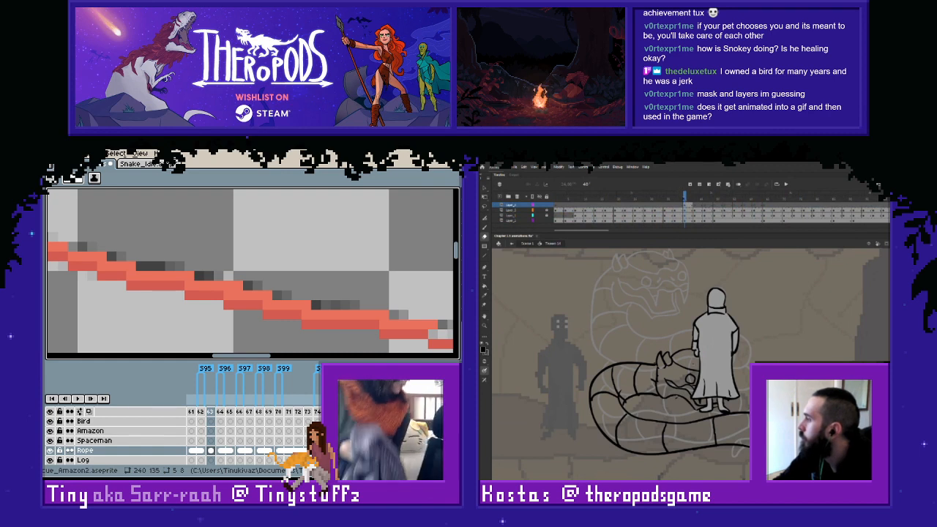
# - Copy the following armoured figure drawing from the bottom layer in place onto the top layer, and play back the sequence
pyautogui.moveTo(684, 199); pyautogui.dragTo(700, 207)
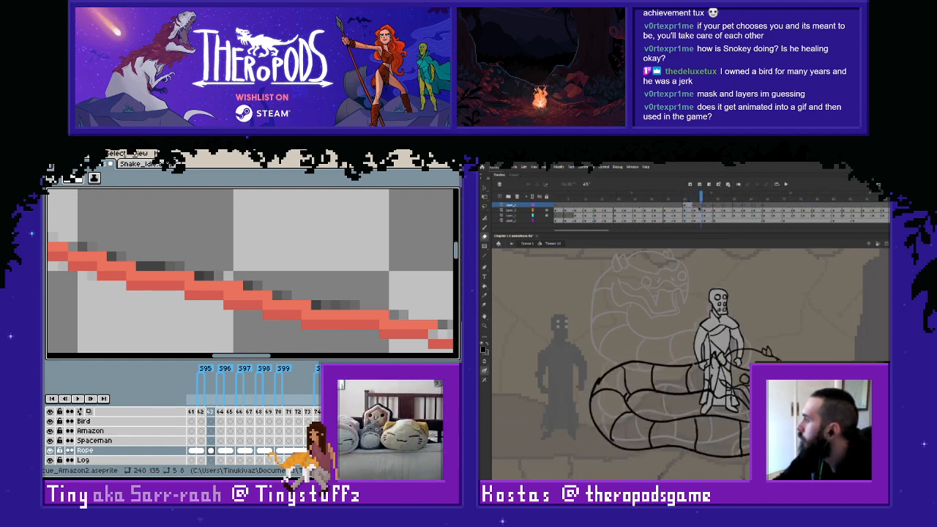
pyautogui.click(695, 220)
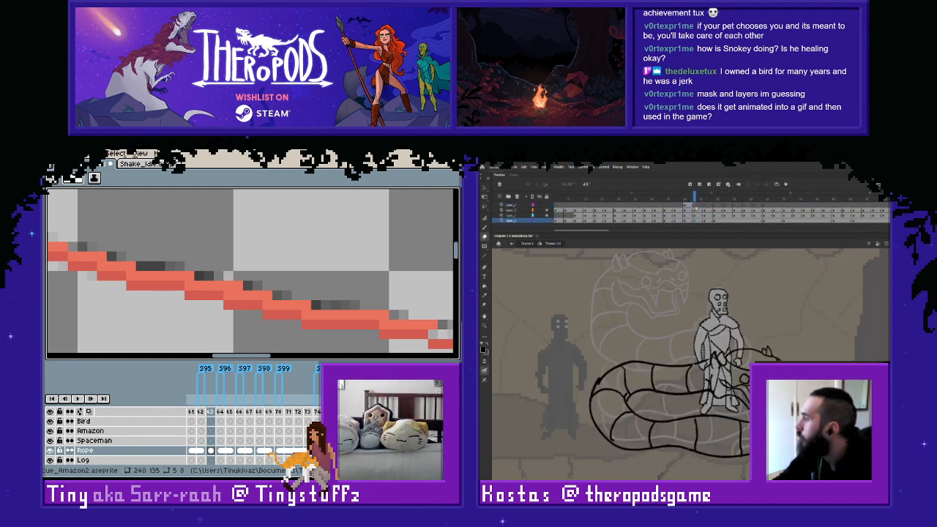
pyautogui.click(696, 205)
pyautogui.hotkey('ctrl', 'shift', 'v')
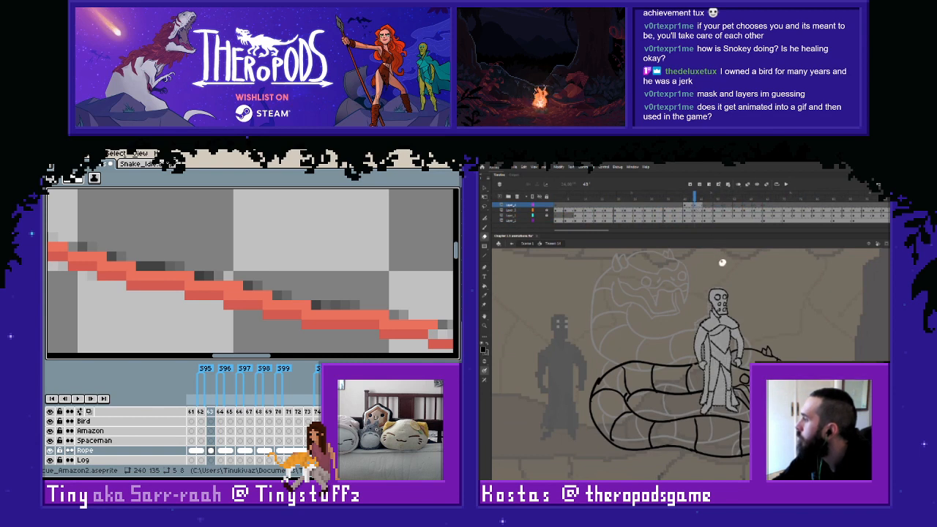
pyautogui.moveTo(694, 199); pyautogui.dragTo(605, 216)
pyautogui.press('Return')
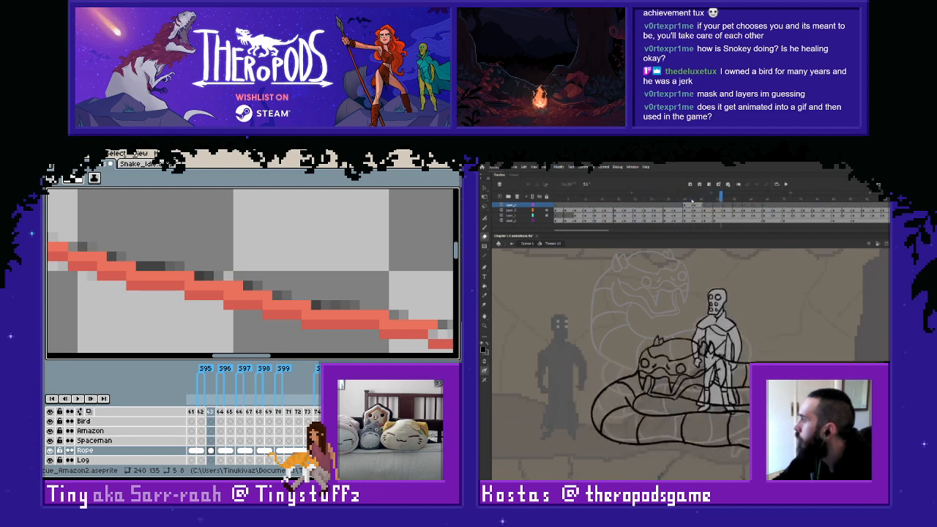
# - On the bottom layer's next drawing, erase the figure's lines that overlap the snake's head around its brow and eye
pyautogui.click(707, 206)
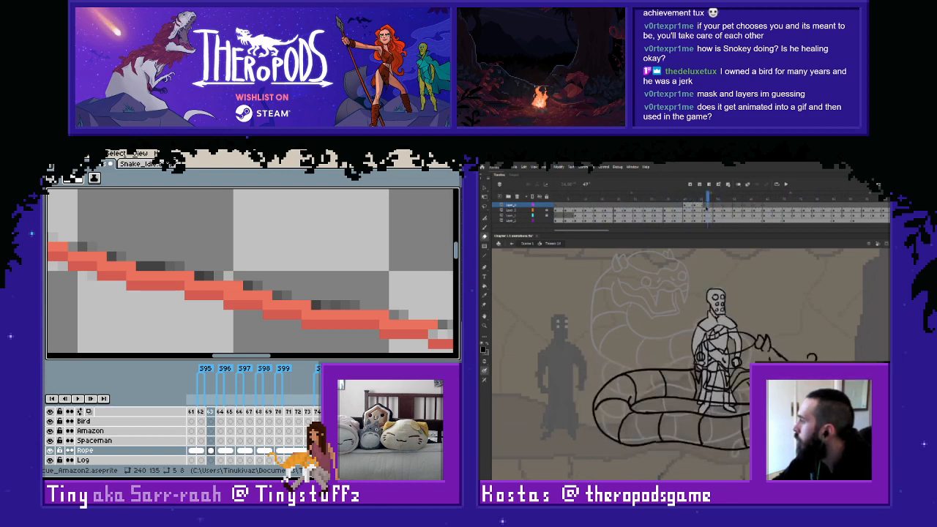
pyautogui.click(705, 220)
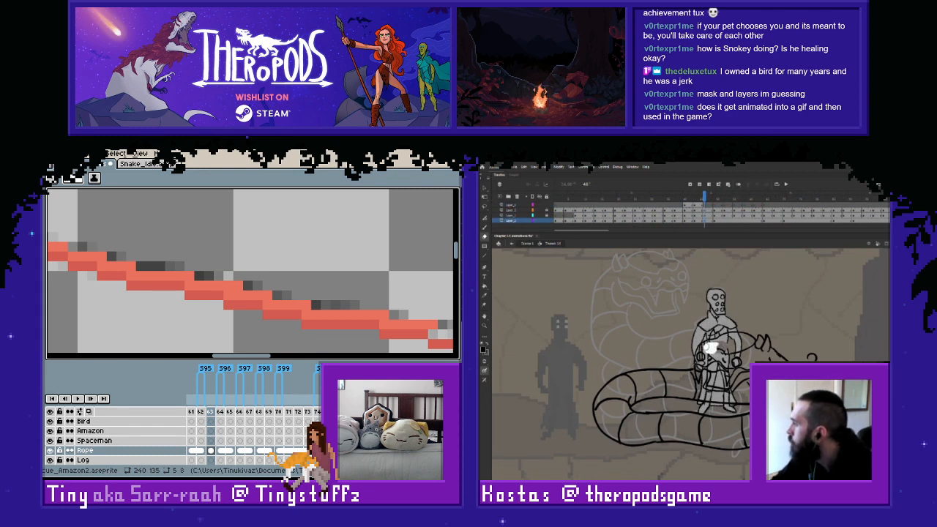
pyautogui.moveTo(706, 350)
pyautogui.mouseDown()
pyautogui.moveTo(703, 368)
pyautogui.moveTo(725, 367)
pyautogui.moveTo(737, 360)
pyautogui.moveTo(734, 337)
pyautogui.moveTo(722, 341)
pyautogui.mouseUp()
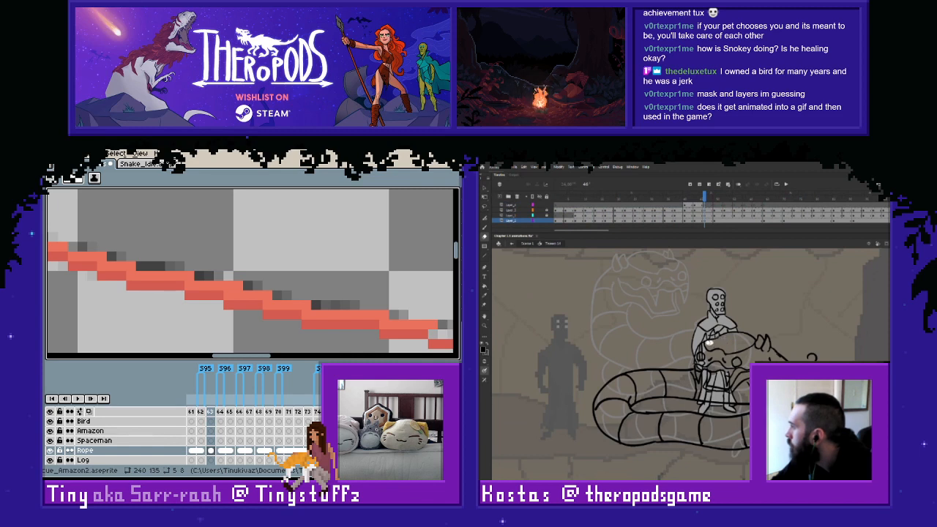
pyautogui.moveTo(703, 345); pyautogui.dragTo(700, 356)
pyautogui.moveTo(705, 347); pyautogui.dragTo(699, 359)
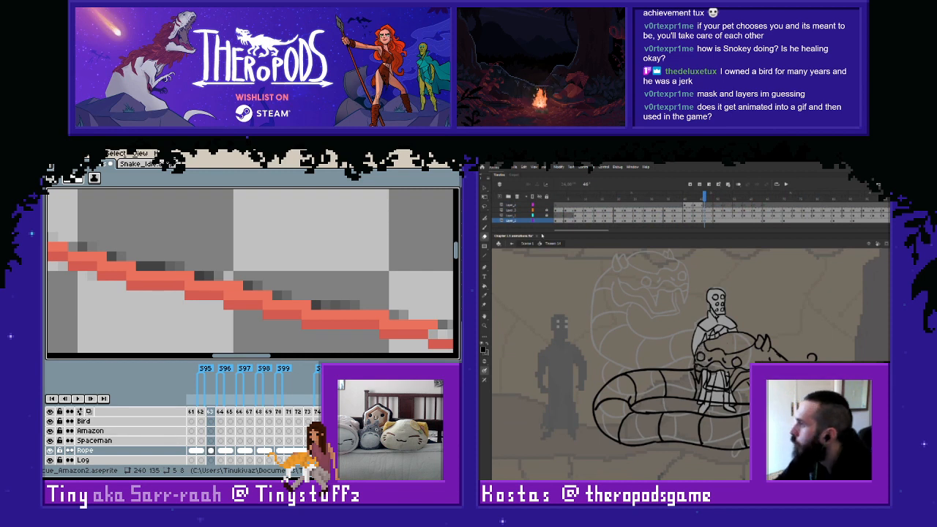
# - Check which lines belong to the figure's layer and the snake detail layer by temporarily viewing each as coloured outlines
pyautogui.click(533, 220)
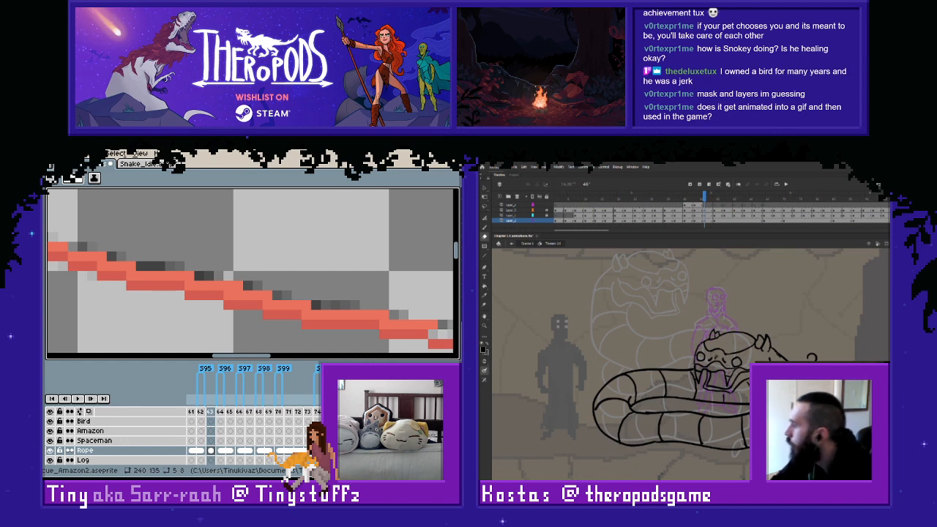
pyautogui.click(533, 220)
pyautogui.click(533, 215)
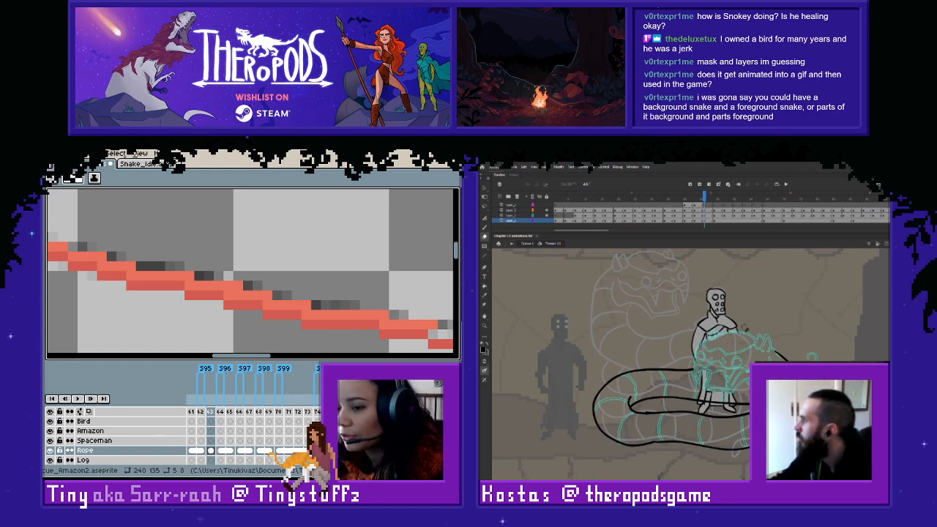
pyautogui.click(533, 216)
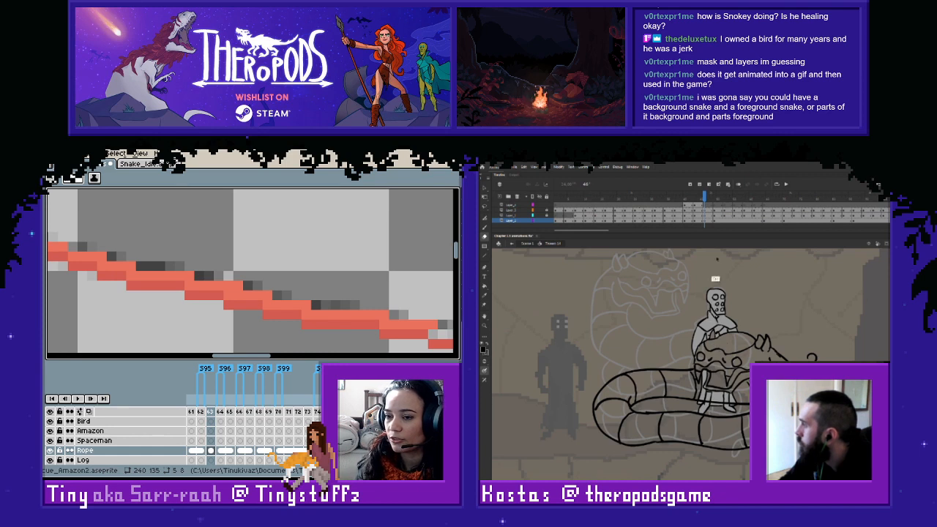
# - Step through the drawings around the snake's strike and play the animation from its first frame
pyautogui.press(',')
pyautogui.press('.')
pyautogui.press('.')
pyautogui.press('.')
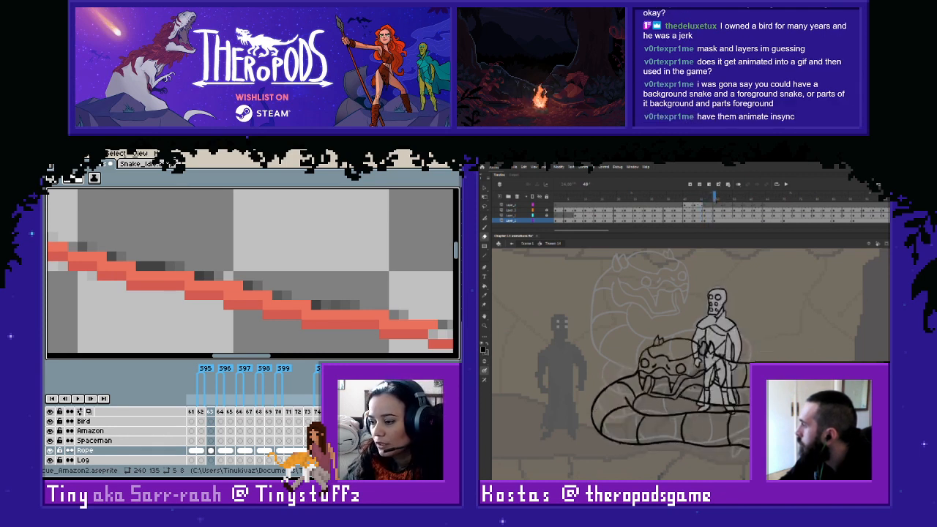
pyautogui.press(',')
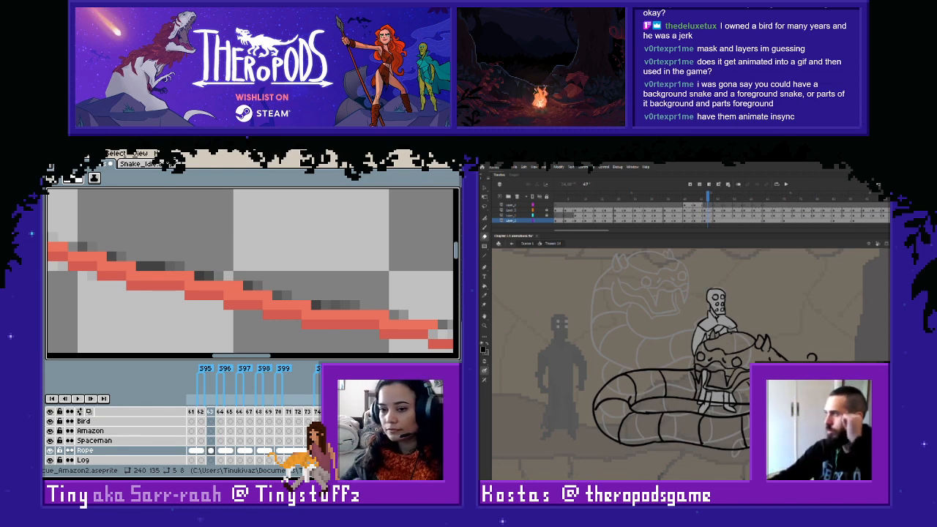
pyautogui.moveTo(708, 197); pyautogui.dragTo(555, 196)
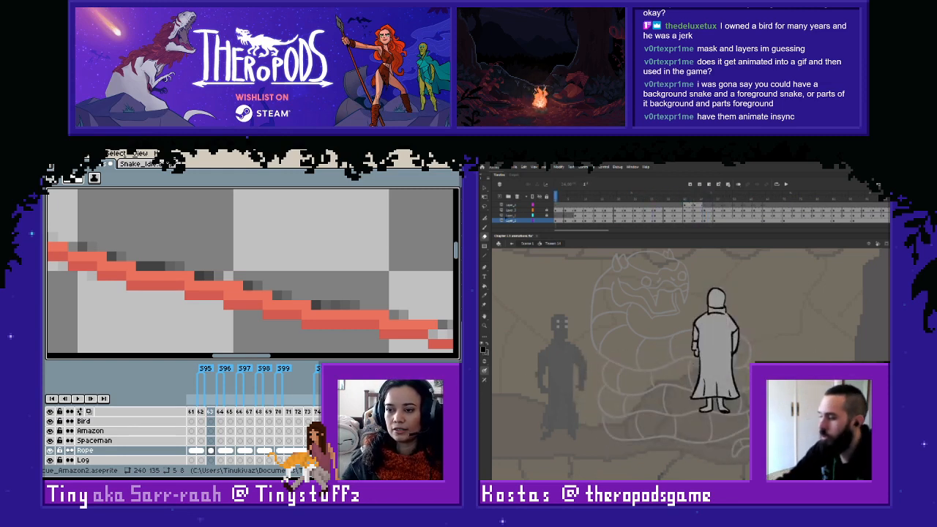
pyautogui.press('Return')
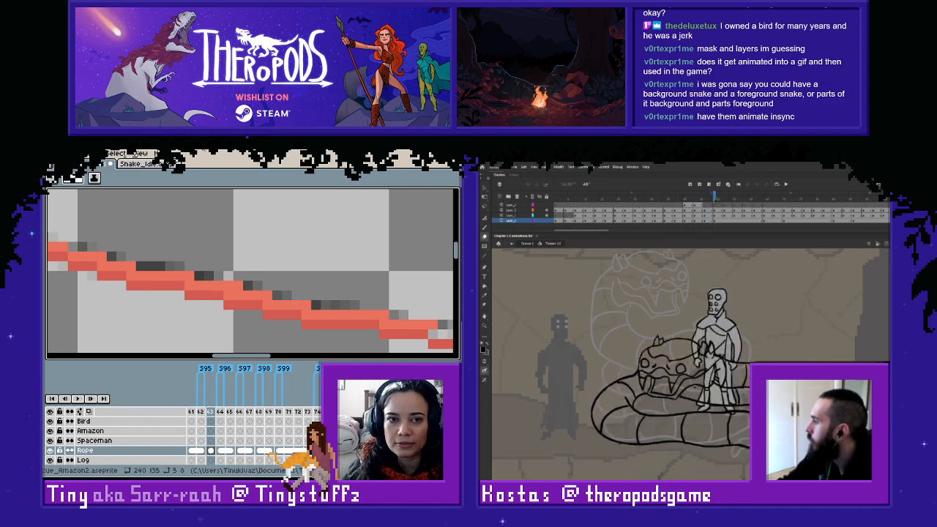
# - In Aseprite, extend frame 163's red rope into the looped end, and marquee-select and delete the tip overlapping the loop
pyautogui.moveTo(416, 319); pyautogui.dragTo(379, 294)
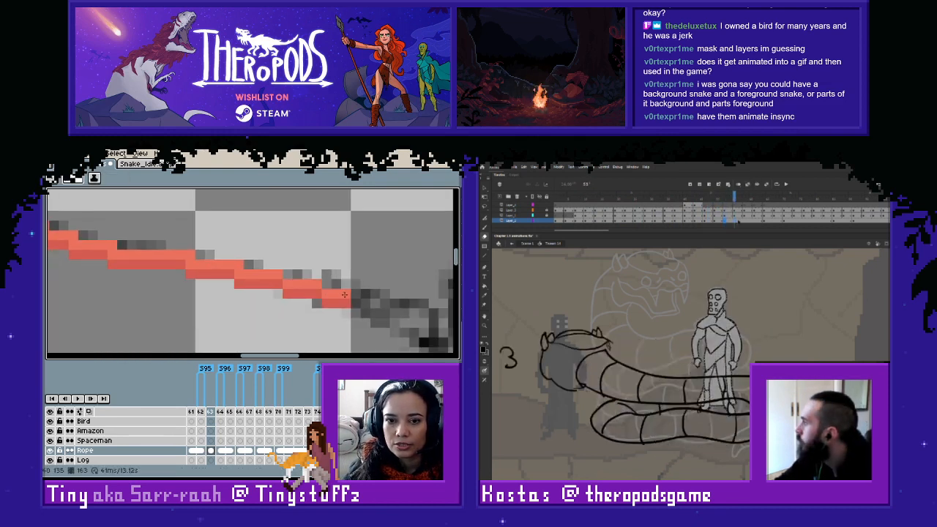
pyautogui.moveTo(361, 310)
pyautogui.mouseDown()
pyautogui.moveTo(388, 319)
pyautogui.moveTo(241, 284)
pyautogui.mouseUp()
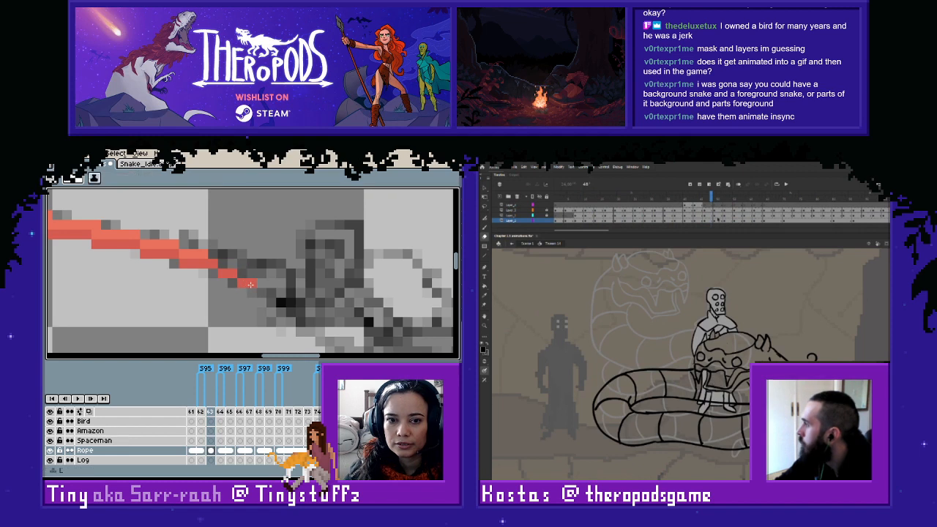
pyautogui.scroll(-3, 287, 292)
pyautogui.scroll(2, 287, 292)
pyautogui.press('m')
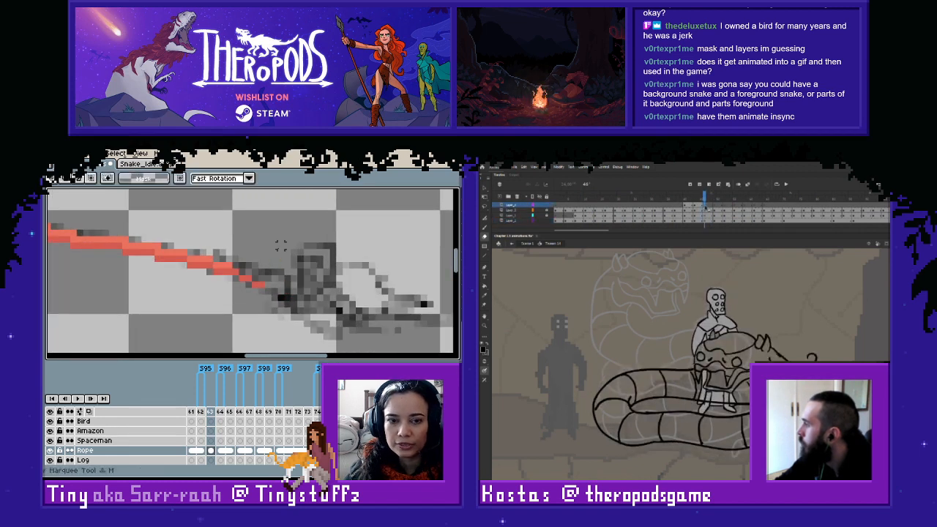
pyautogui.moveTo(285, 241)
pyautogui.mouseDown()
pyautogui.moveTo(212, 295)
pyautogui.moveTo(227, 293)
pyautogui.moveTo(286, 320)
pyautogui.moveTo(268, 300)
pyautogui.moveTo(280, 295)
pyautogui.mouseUp()
pyautogui.press('Delete')
# - Compare the rope on frames 162 and 163, and unlink frame 161's Rope cel
pyautogui.press('space')
pyautogui.scroll(-2, 183, 272)
pyautogui.press('space')
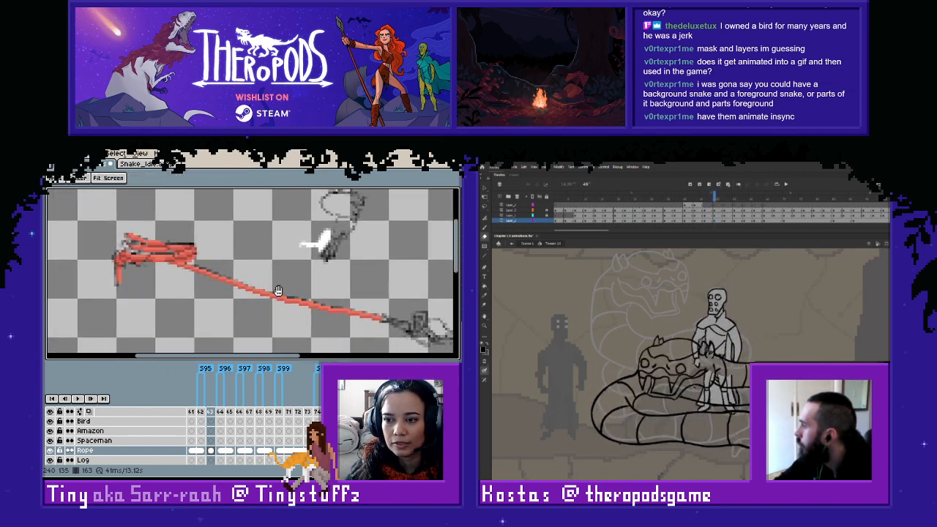
pyautogui.press('Left')
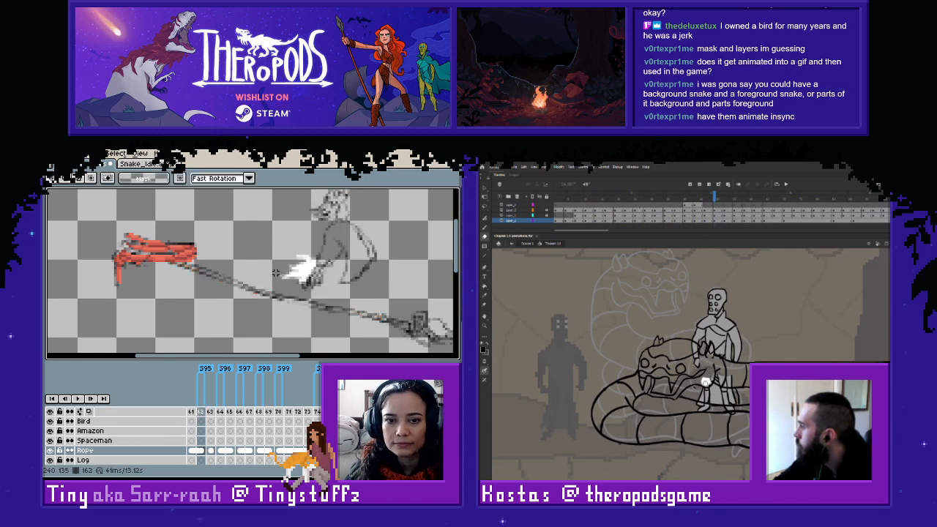
pyautogui.press('Right')
pyautogui.press('Left')
pyautogui.click(194, 450)
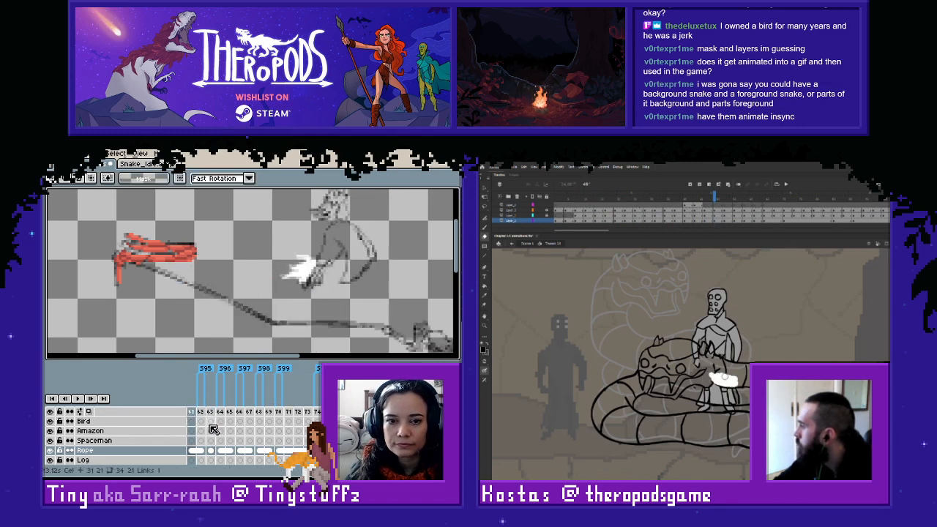
pyautogui.rightClick(194, 450)
pyautogui.click(219, 441)
# - Try to link the Rope cels of frames 162 and 163 directly, and compare the two frames
pyautogui.moveTo(201, 450); pyautogui.dragTo(211, 450)
pyautogui.rightClick(211, 450)
pyautogui.click(243, 450)
pyautogui.press('Left')
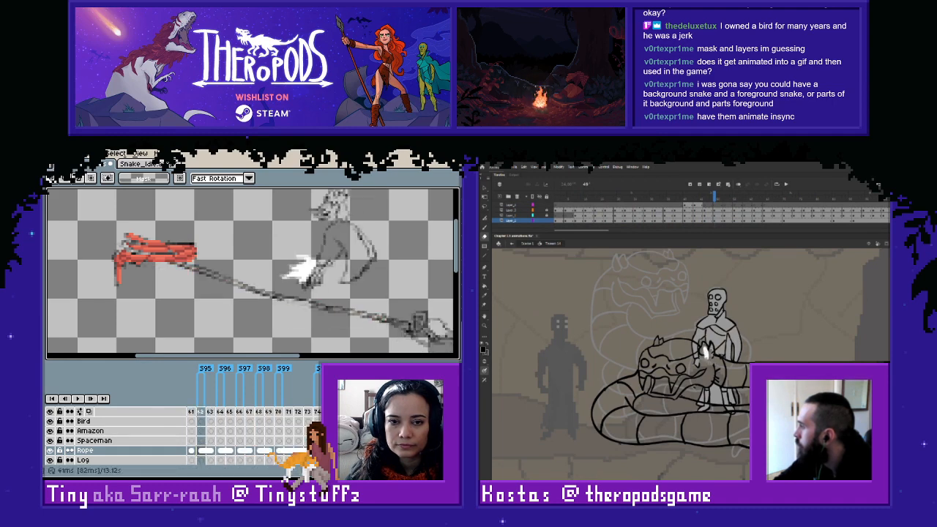
pyautogui.press('Right')
pyautogui.press('Right')
pyautogui.press('Left')
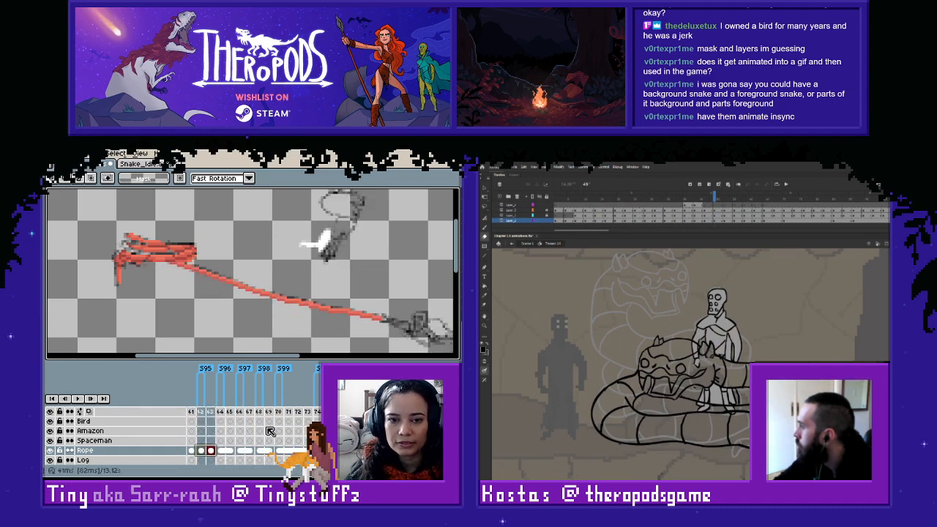
# - Copy the coil and red rope from frame 163 onto frame 162's Rope cel, and link the two cels
pyautogui.moveTo(116, 195); pyautogui.dragTo(412, 348)
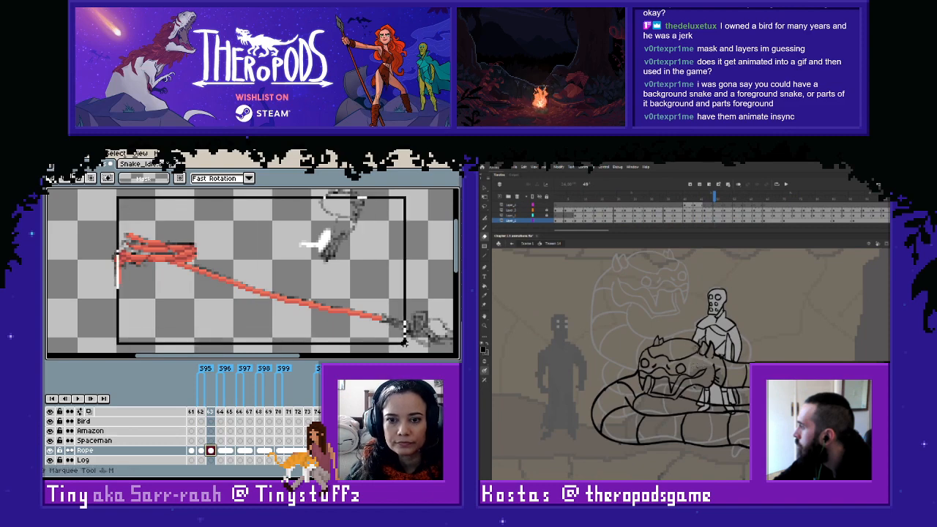
pyautogui.click(202, 450)
pyautogui.hotkey('ctrl', 'v')
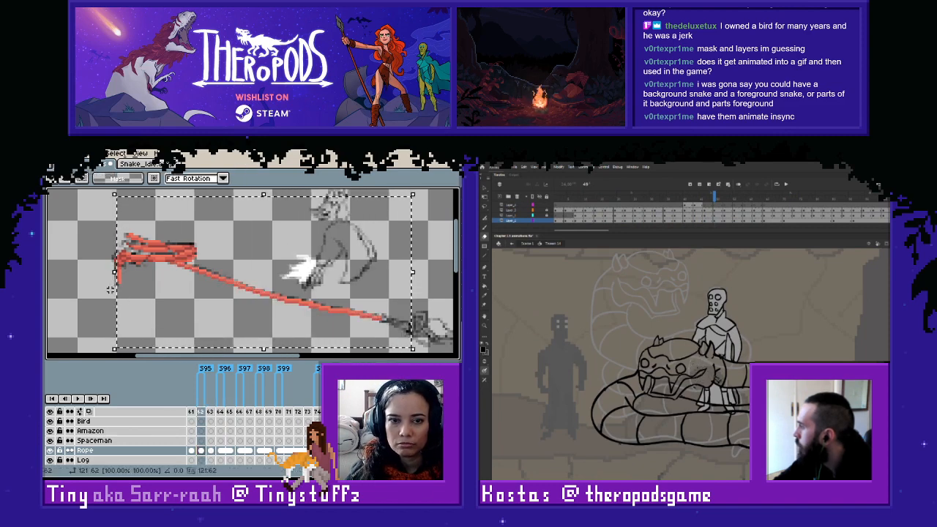
pyautogui.moveTo(202, 450); pyautogui.dragTo(212, 452)
pyautogui.rightClick(213, 450)
pyautogui.click(235, 447)
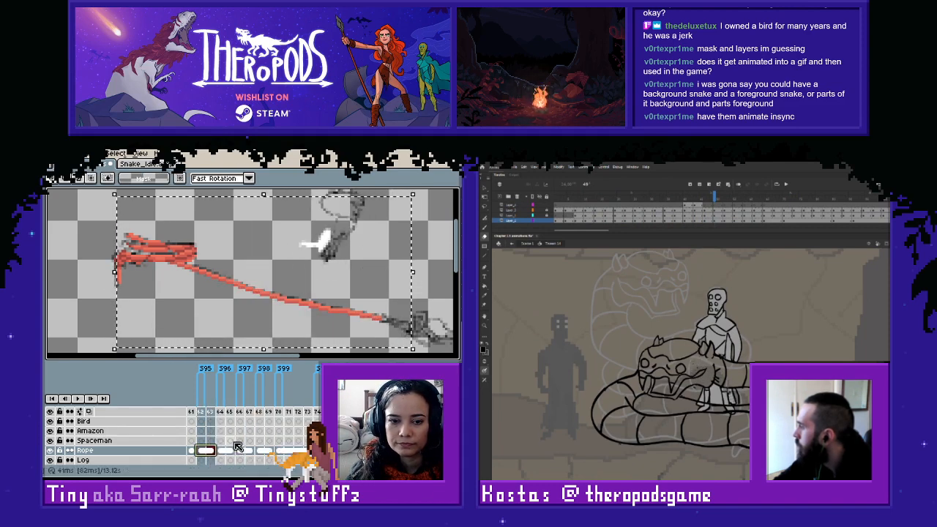
pyautogui.click(103, 278)
# - Examine the full red rope on frames 162 and 163 against the sketched rope on the preceding frames
pyautogui.press('space')
pyautogui.moveTo(199, 281); pyautogui.dragTo(298, 283)
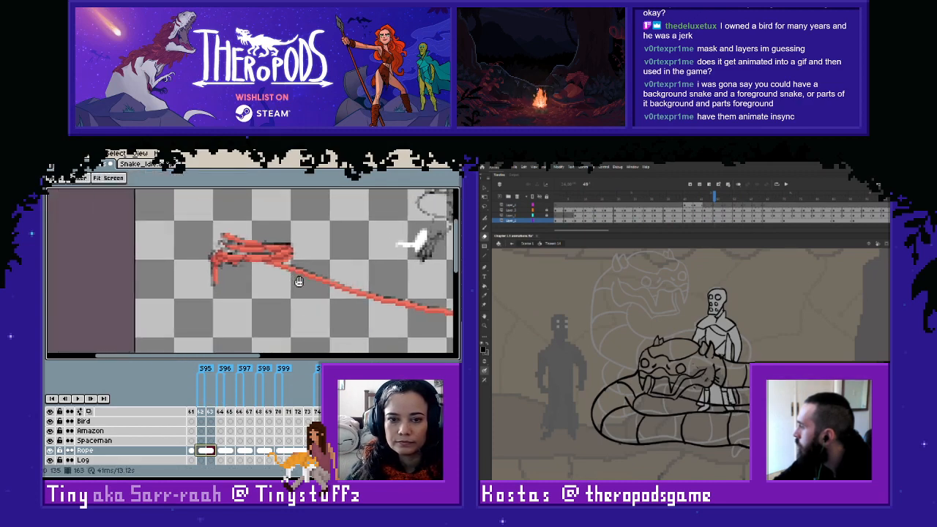
pyautogui.press('space')
pyautogui.moveTo(388, 289); pyautogui.dragTo(269, 283)
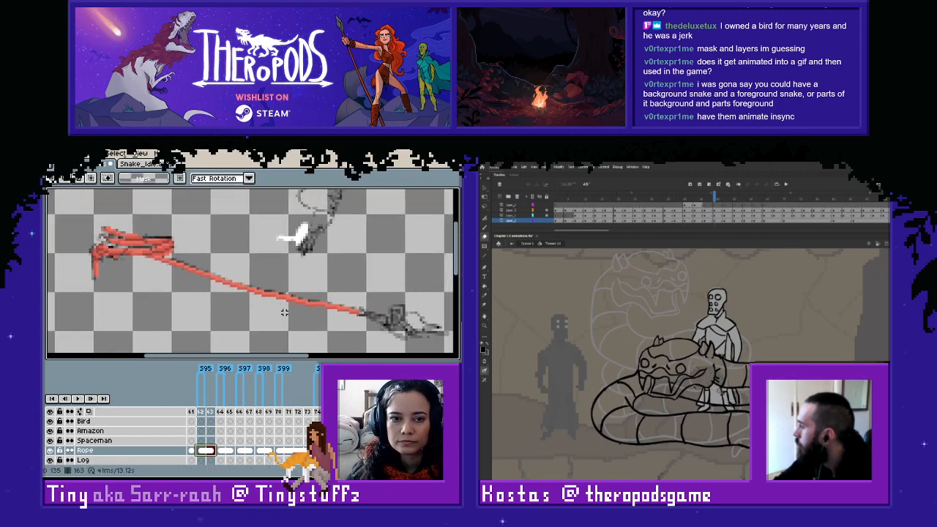
pyautogui.press('Left')
pyautogui.press('Right')
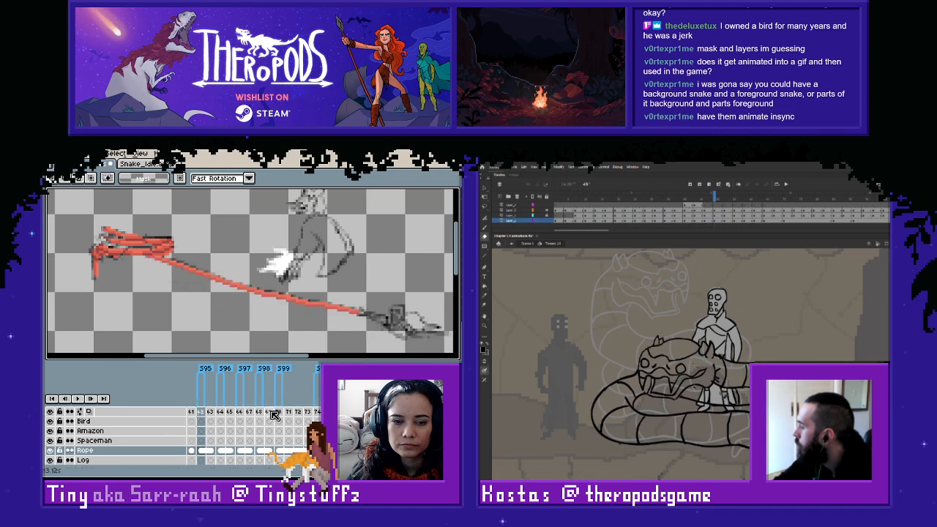
pyautogui.press('Left')
pyautogui.press('Left')
pyautogui.press('Right')
pyautogui.press('Left')
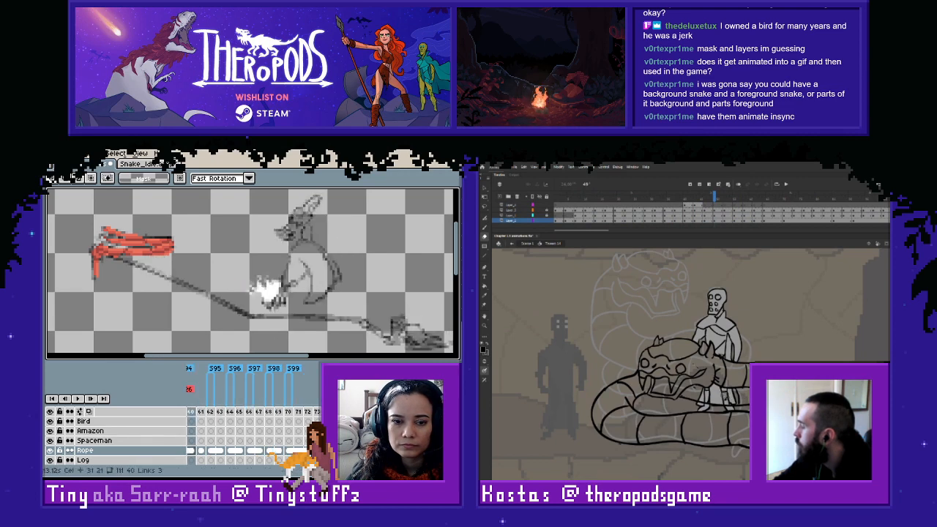
pyautogui.press('Left')
pyautogui.moveTo(351, 462); pyautogui.dragTo(320, 463)
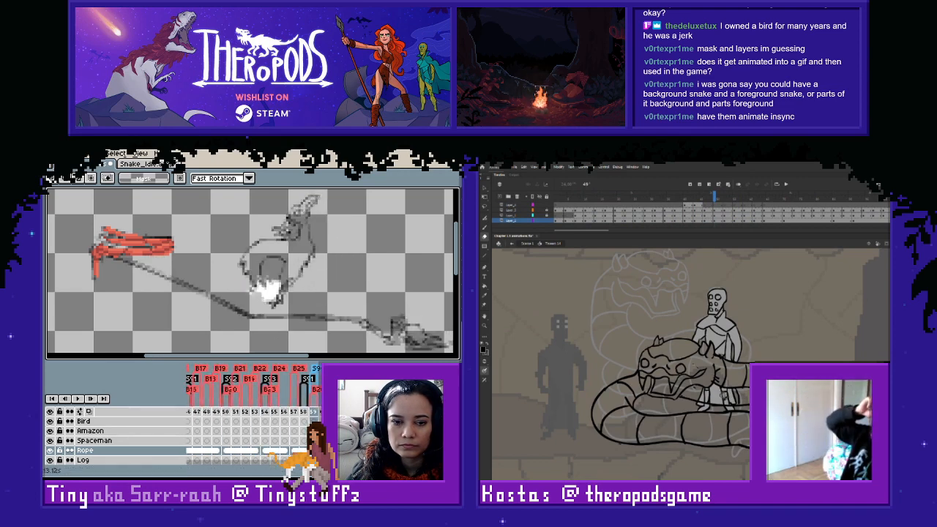
# - Trace the underside of the sketched rope on frame 159's Rope cel with a darker red line descending from the coil
pyautogui.press('Left')
pyautogui.press('Right')
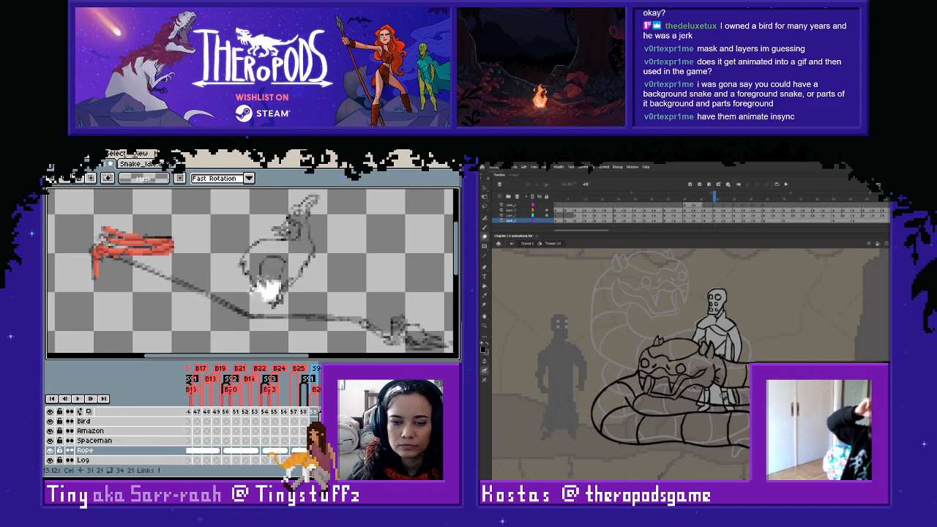
pyautogui.press('Right')
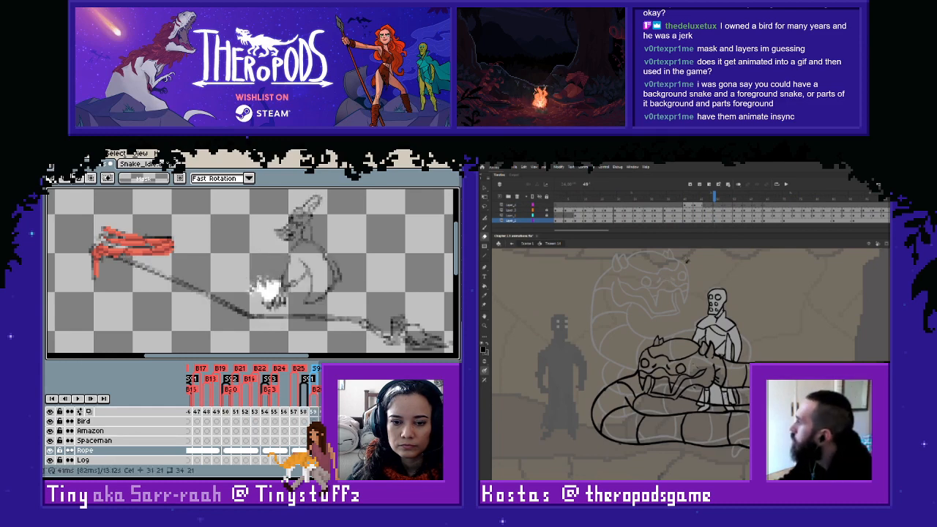
pyautogui.moveTo(684, 196); pyautogui.dragTo(697, 196)
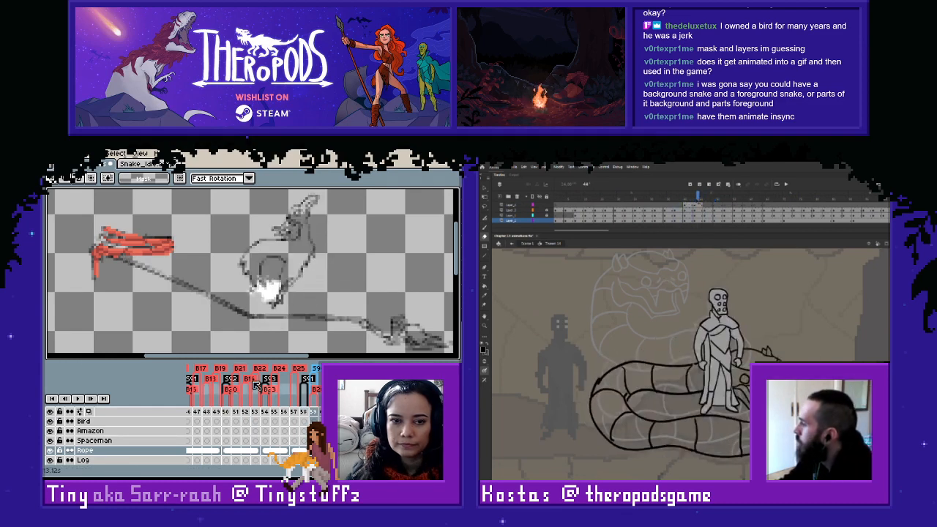
pyautogui.press('space')
pyautogui.moveTo(157, 271); pyautogui.dragTo(232, 295)
pyautogui.scroll(4, 232, 295)
pyautogui.press('i')
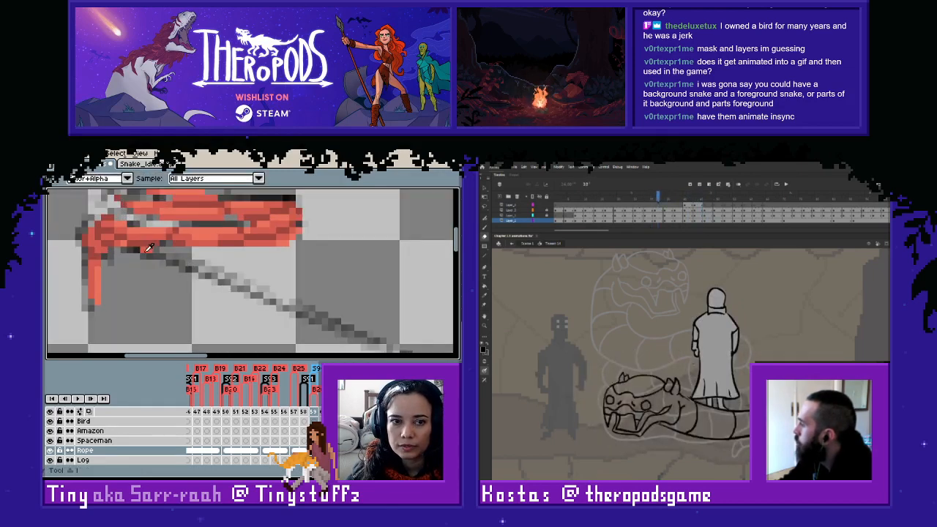
pyautogui.keyDown('alt'); pyautogui.click(146, 251); pyautogui.keyUp('alt')
pyautogui.moveTo(657, 196); pyautogui.dragTo(619, 196)
pyautogui.moveTo(149, 254)
pyautogui.mouseDown()
pyautogui.moveTo(347, 337)
pyautogui.moveTo(232, 281)
pyautogui.moveTo(226, 293)
pyautogui.moveTo(334, 344)
pyautogui.moveTo(334, 336)
pyautogui.moveTo(167, 249)
pyautogui.moveTo(211, 272)
pyautogui.moveTo(204, 266)
pyautogui.moveTo(345, 267)
pyautogui.moveTo(337, 279)
pyautogui.moveTo(190, 319)
pyautogui.moveTo(235, 307)
pyautogui.moveTo(326, 319)
pyautogui.mouseUp()
# - Play the snake animation in Animate with the whole cave scene in view
pyautogui.press('z')
pyautogui.click(693, 365)
pyautogui.press('Return')
# - Paint the lighter red shade along the dark rope line on frame 159, covering the diagonal and horizontal stretches
pyautogui.press('space')
pyautogui.moveTo(132, 275)
pyautogui.mouseDown()
pyautogui.moveTo(306, 304)
pyautogui.moveTo(295, 301)
pyautogui.mouseUp()
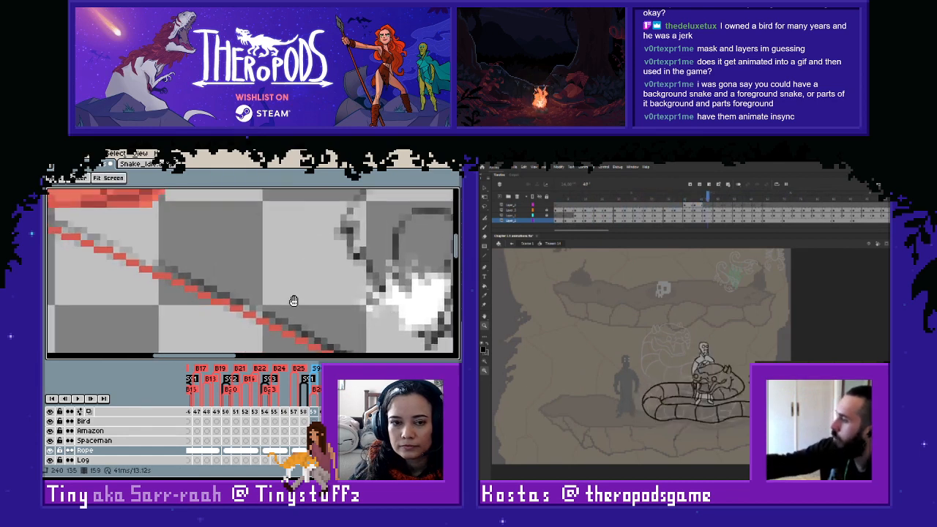
pyautogui.moveTo(140, 251); pyautogui.dragTo(295, 296)
pyautogui.keyDown('alt'); pyautogui.click(177, 237); pyautogui.keyUp('alt')
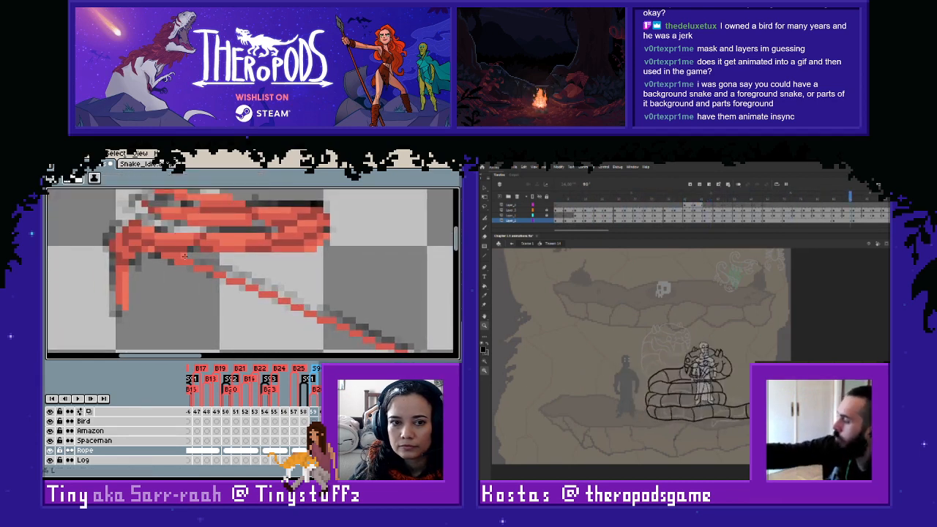
pyautogui.moveTo(194, 261)
pyautogui.mouseDown()
pyautogui.moveTo(330, 316)
pyautogui.moveTo(213, 272)
pyautogui.moveTo(278, 296)
pyautogui.mouseUp()
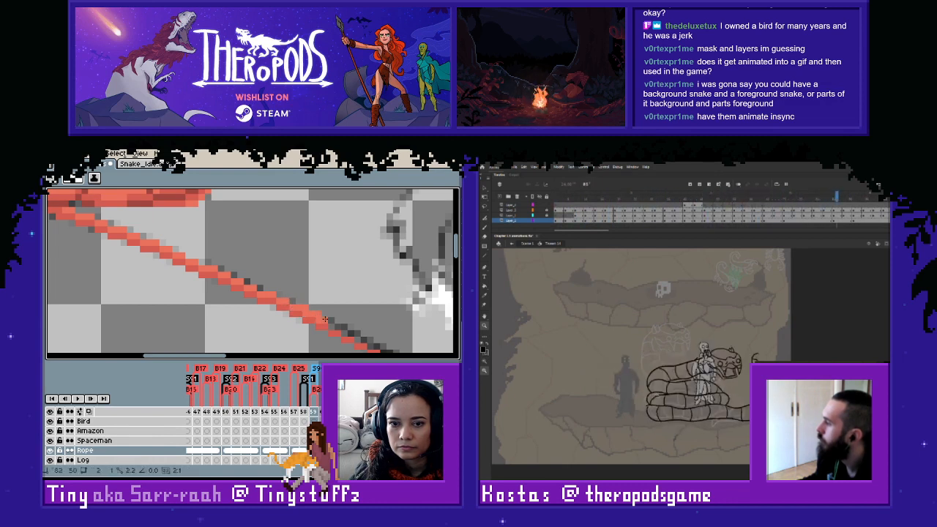
pyautogui.moveTo(325, 320)
pyautogui.mouseDown()
pyautogui.moveTo(224, 276)
pyautogui.moveTo(280, 305)
pyautogui.moveTo(432, 309)
pyautogui.mouseUp()
pyautogui.moveTo(398, 316)
pyautogui.mouseDown()
pyautogui.moveTo(157, 314)
pyautogui.moveTo(203, 305)
pyautogui.moveTo(337, 317)
pyautogui.mouseUp()
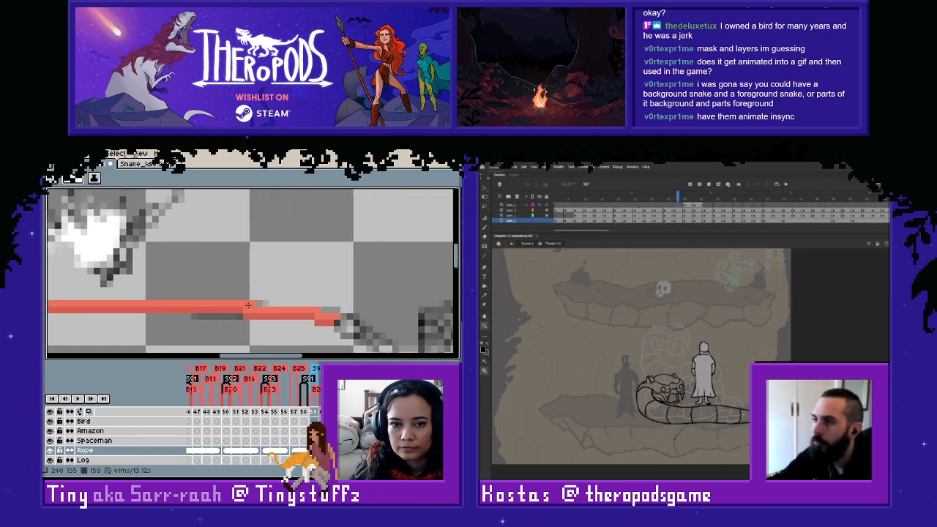
# - Sample the rope's reds, including #d45c50, and touch up the pixels at the rope's far end on frame 159
pyautogui.press('i')
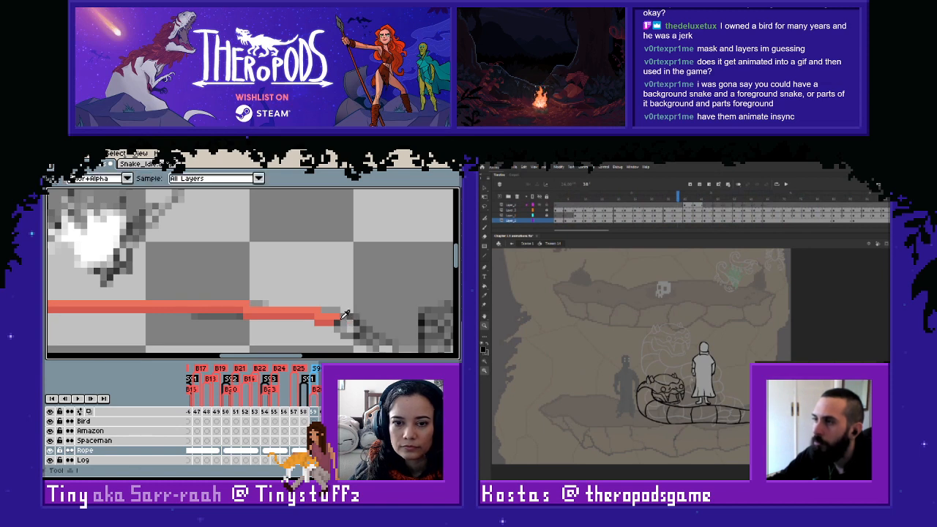
pyautogui.keyDown('alt'); pyautogui.click(340, 317); pyautogui.keyUp('alt')
pyautogui.click(344, 317)
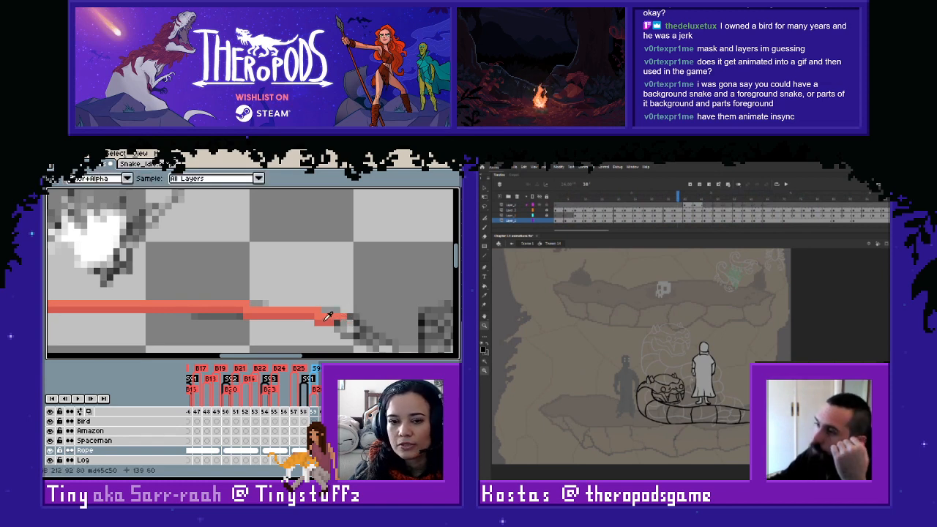
pyautogui.keyDown('alt'); pyautogui.click(324, 323); pyautogui.keyUp('alt')
pyautogui.scroll(-3, 292, 313)
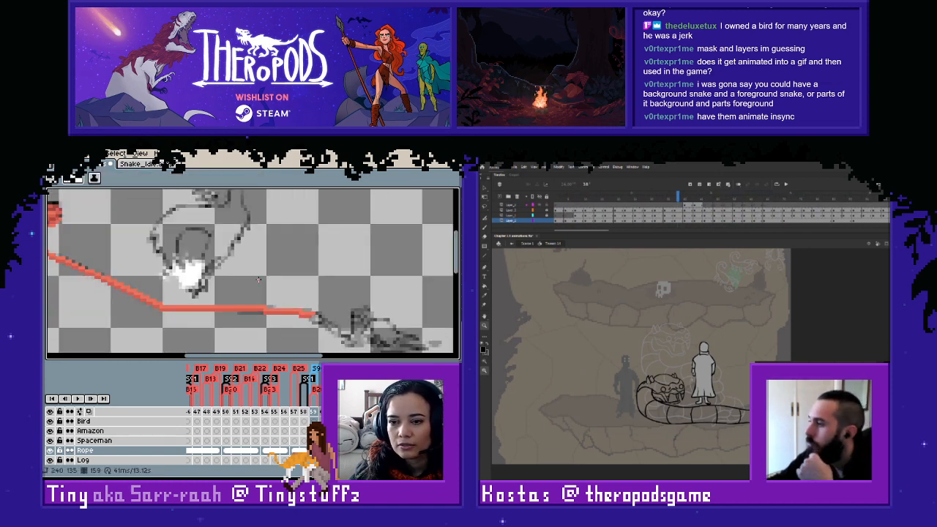
# - Examine the two-tone rope on frame 159 from the coil along its diagonal to the horizontal stretch
pyautogui.moveTo(213, 268); pyautogui.dragTo(388, 291)
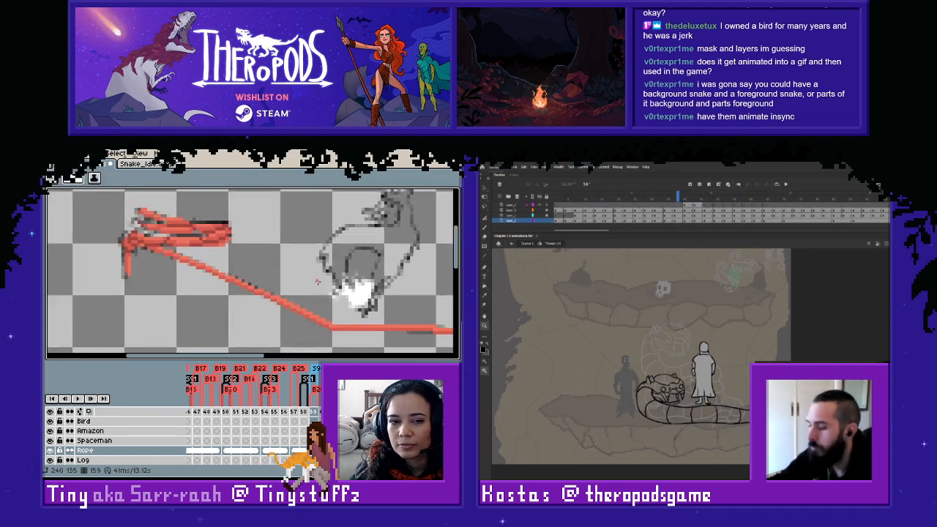
pyautogui.scroll(1, 317, 282)
pyautogui.moveTo(227, 276); pyautogui.dragTo(350, 293)
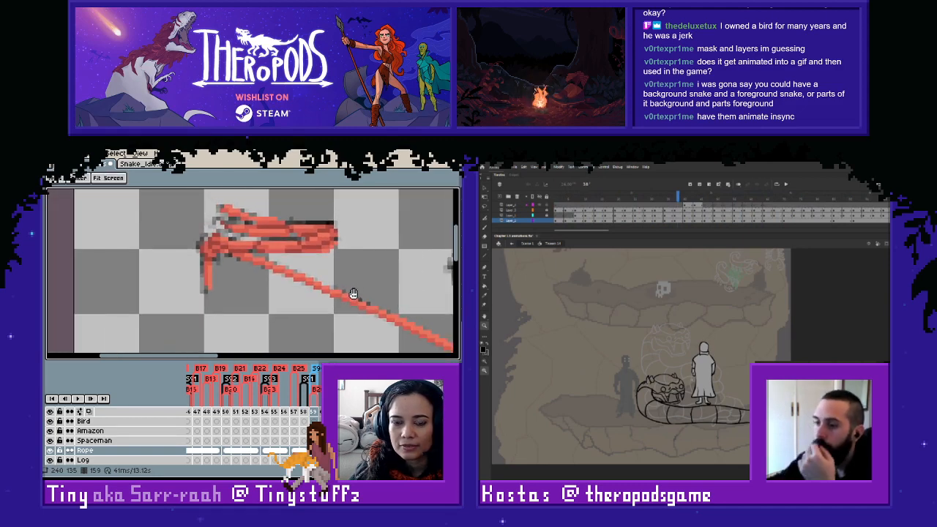
pyautogui.scroll(1, 362, 304)
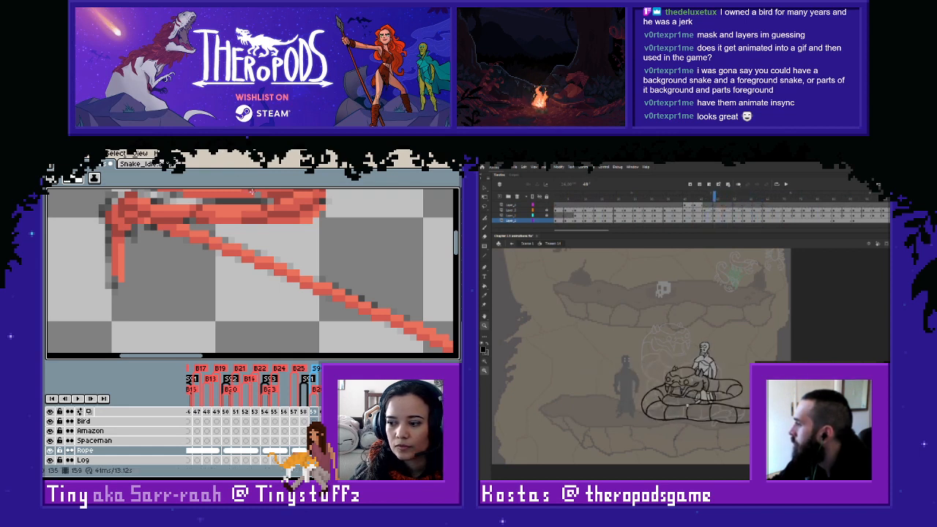
pyautogui.scroll(-4, 293, 291)
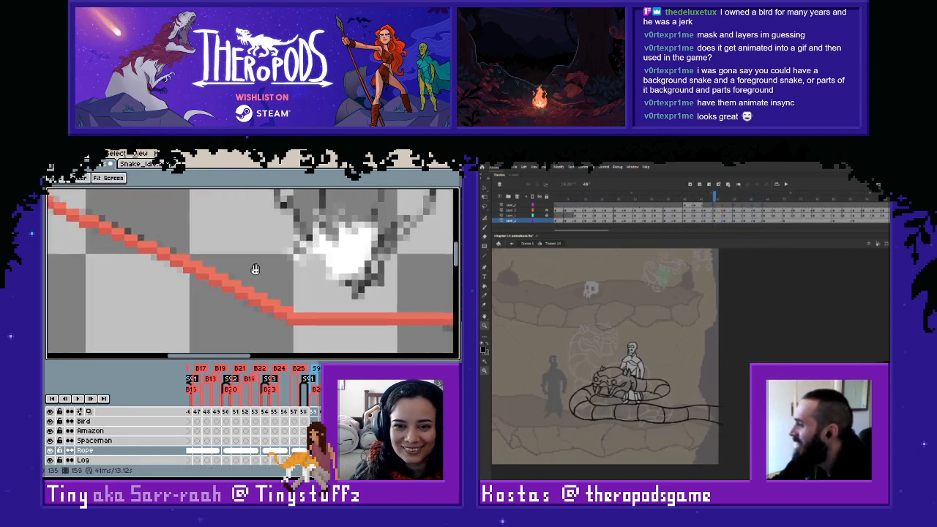
pyautogui.scroll(1, 272, 268)
# - Compare the rope on frames 157 to 159, and enlarge the figure and snake in Animate
pyautogui.moveTo(535, 297); pyautogui.dragTo(697, 438)
pyautogui.press('Left')
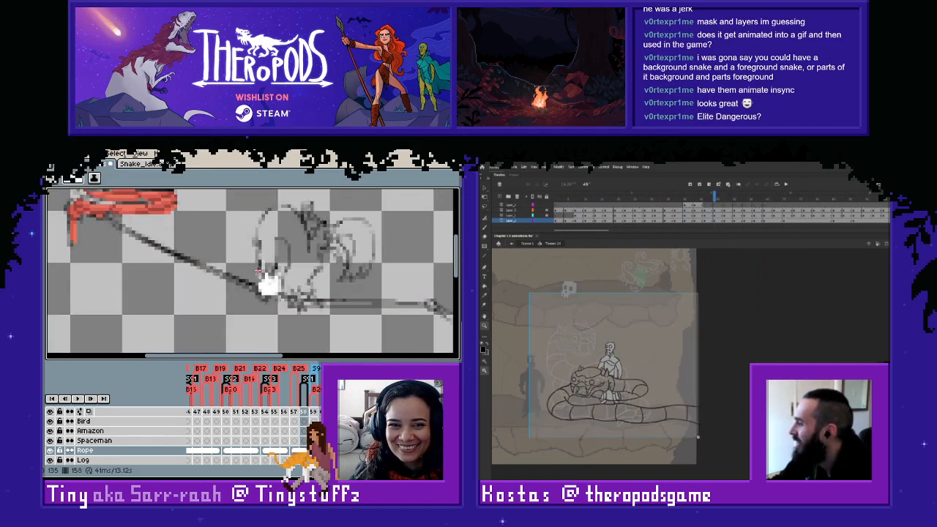
pyautogui.press('Right')
pyautogui.press('Left')
pyautogui.press('Right')
pyautogui.press('Left')
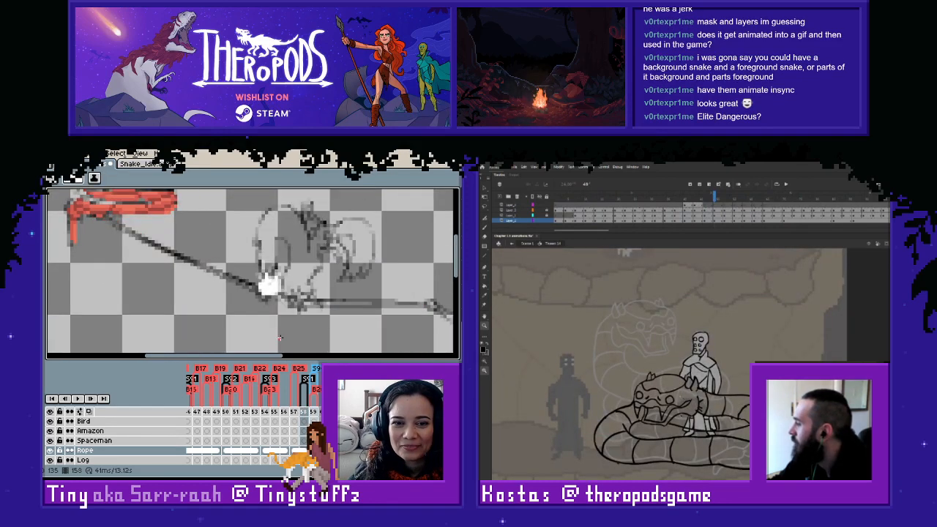
pyautogui.press('Right')
pyautogui.press('Left')
pyautogui.moveTo(689, 281); pyautogui.dragTo(648, 281)
pyautogui.press('Left')
pyautogui.press('Right')
pyautogui.press('Left')
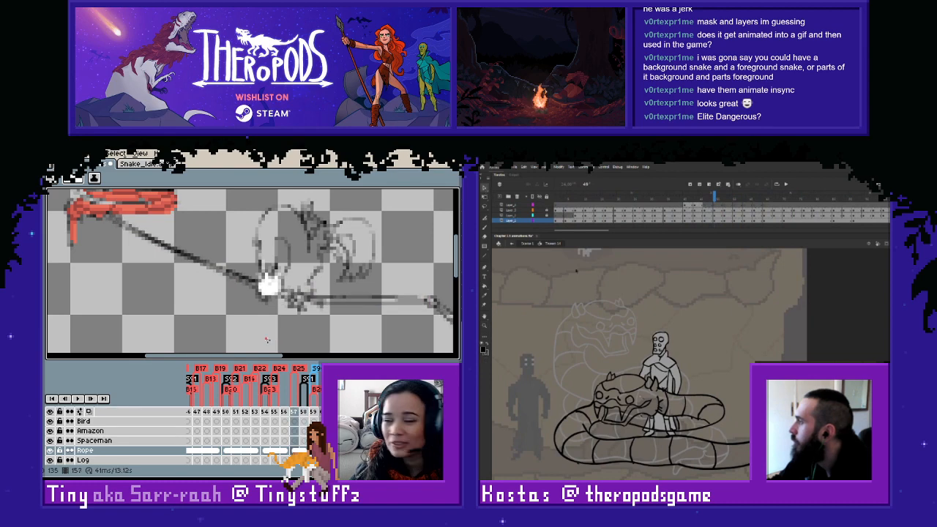
# - Scrub through the snake animation in Animate, and unlink frame 157's Rope cel
pyautogui.click(705, 200)
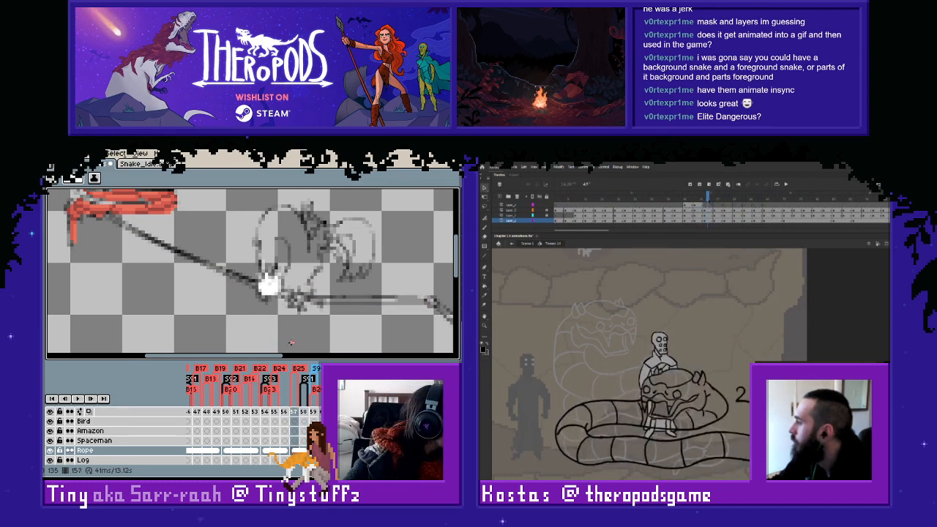
pyautogui.moveTo(708, 197)
pyautogui.mouseDown()
pyautogui.moveTo(699, 198)
pyautogui.moveTo(708, 198)
pyautogui.mouseUp()
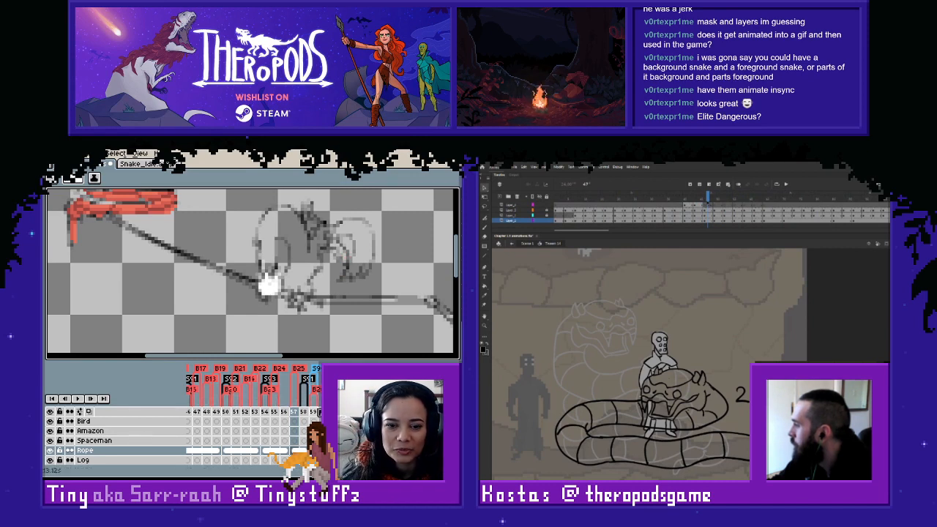
pyautogui.moveTo(708, 198); pyautogui.dragTo(727, 198)
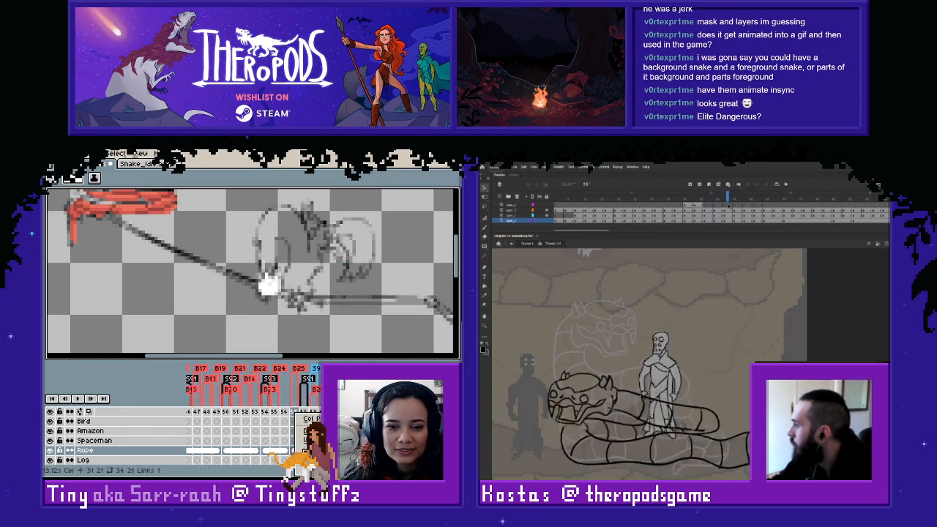
pyautogui.click(302, 440)
# - Compare the sketched rope on frame 157 with the red rope on the following frames up to 160
pyautogui.press('Right')
pyautogui.press('Left')
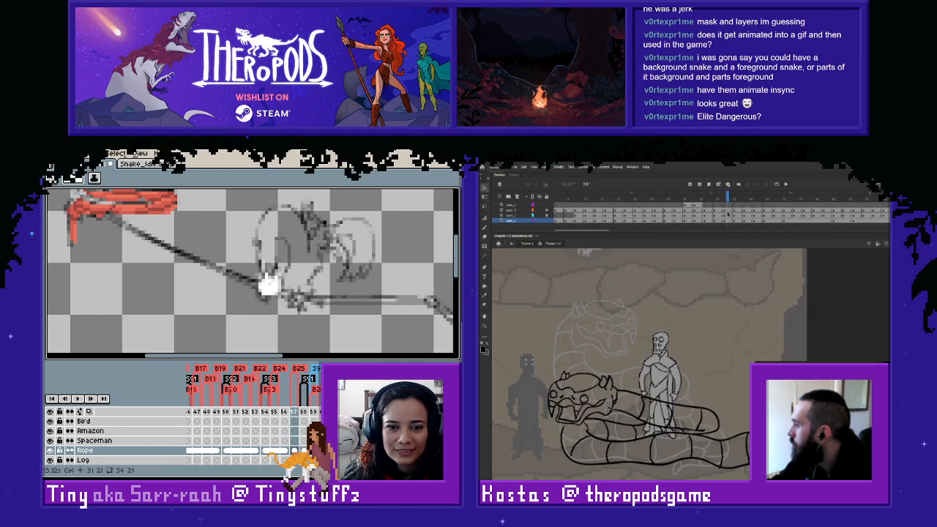
pyautogui.press('Right')
pyautogui.press('Right')
pyautogui.press('Right')
pyautogui.press('Right')
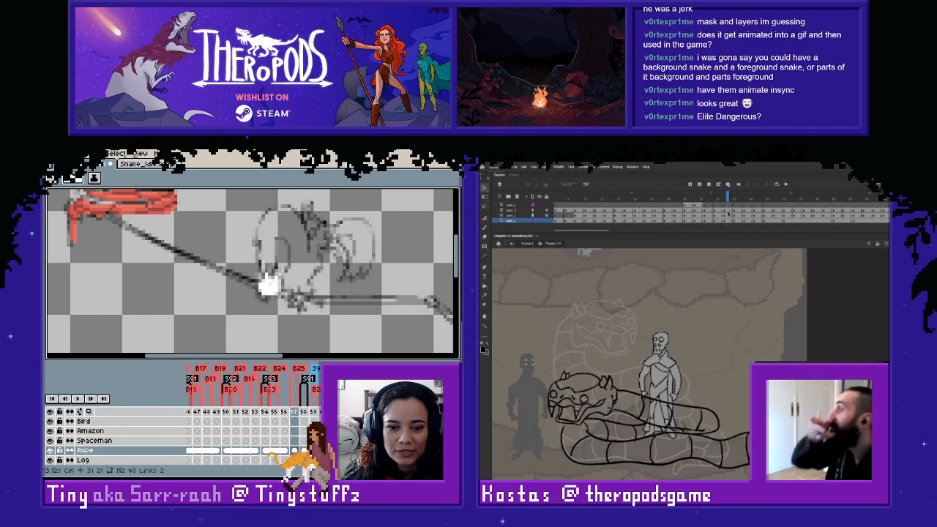
pyautogui.press('Right')
pyautogui.click(294, 451)
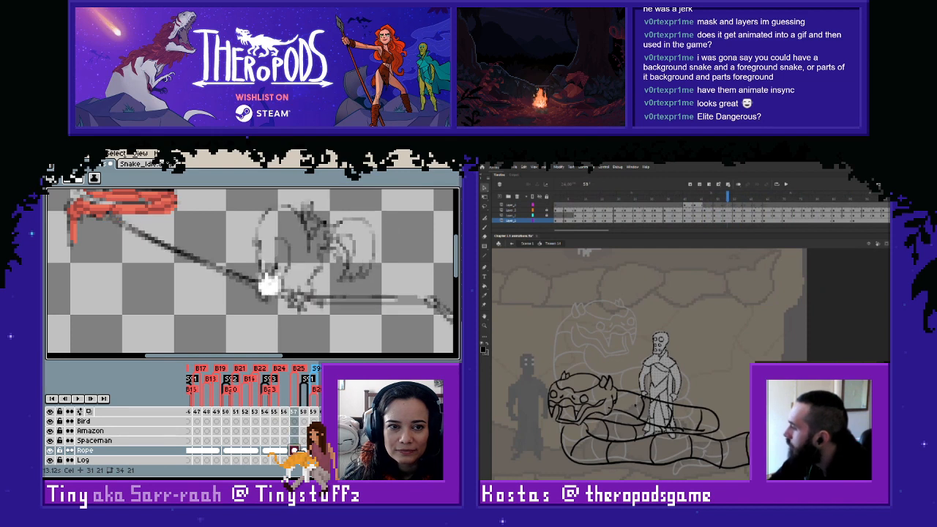
pyautogui.press('Right')
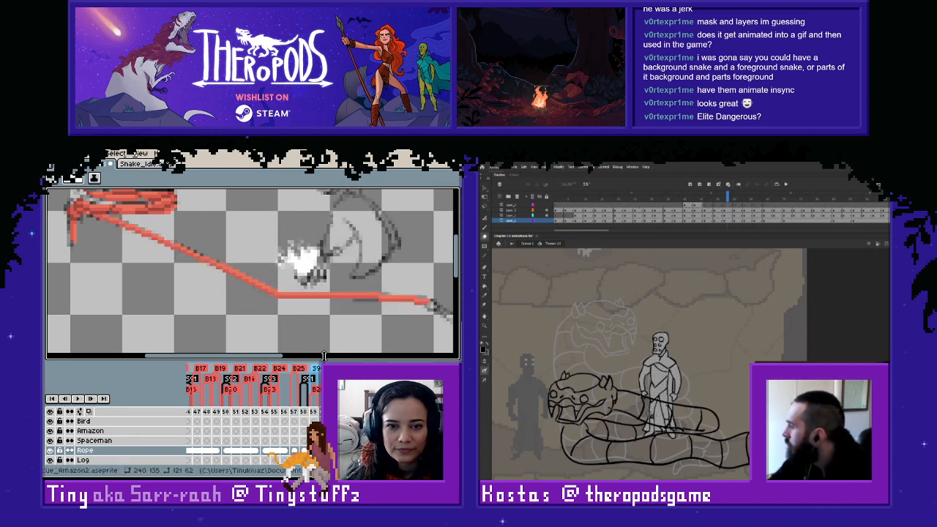
# - Copy the red rope below the coil from frame 160 onto frame 158's Rope cel, shifted two pixels down
pyautogui.press('m')
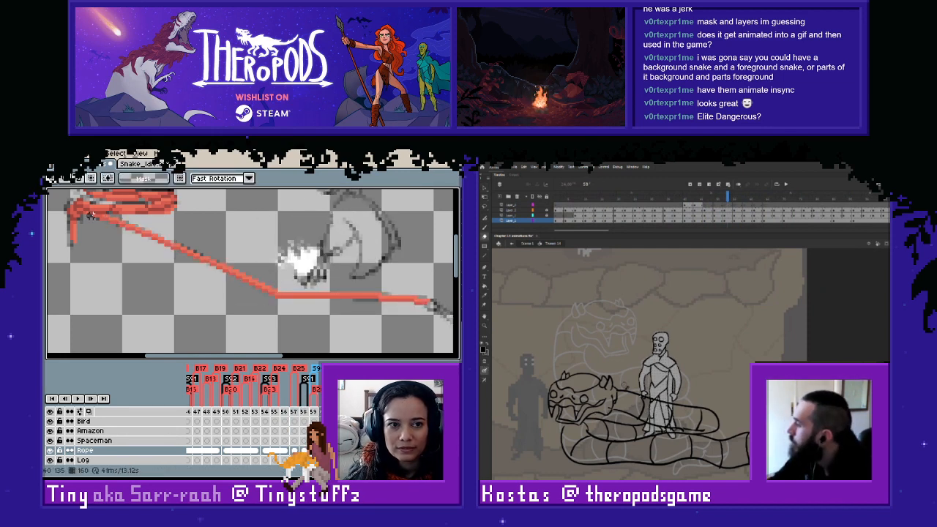
pyautogui.moveTo(90, 214); pyautogui.dragTo(450, 317)
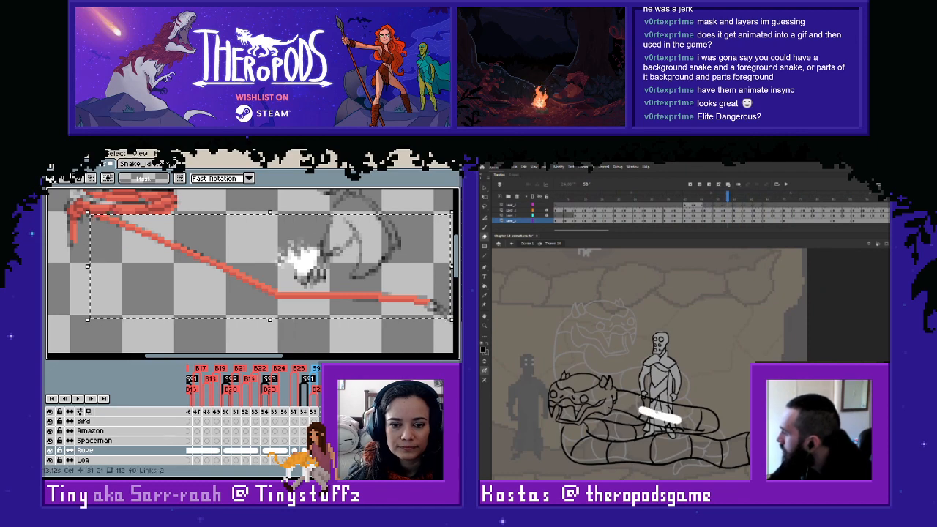
pyautogui.press('.')
pyautogui.hotkey('ctrl', 'v')
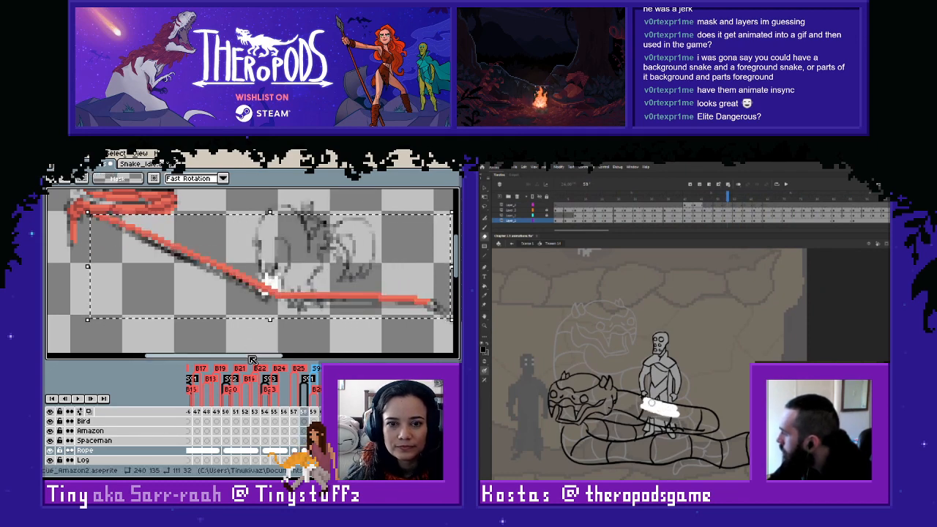
pyautogui.press('Down')
pyautogui.press('Down')
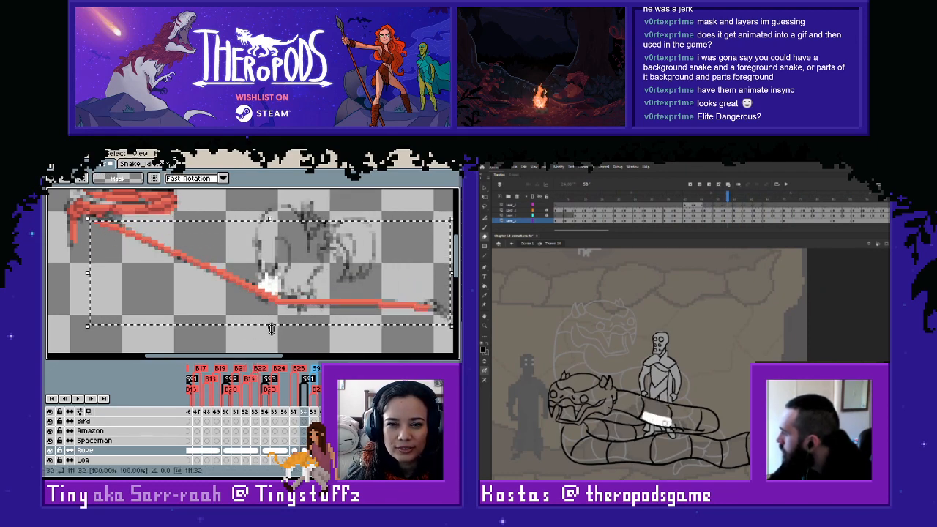
pyautogui.click(395, 206)
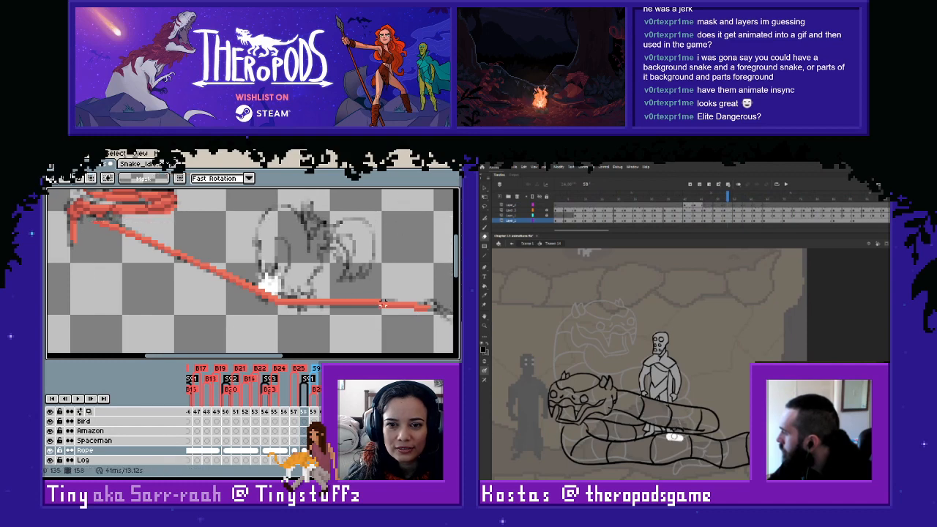
# - Nudge short sections of the rope's horizontal stretch on frame 158 up one pixel at a time
pyautogui.moveTo(385, 301); pyautogui.dragTo(428, 318)
pyautogui.press('Up')
pyautogui.click(370, 312)
pyautogui.moveTo(373, 307)
pyautogui.mouseDown()
pyautogui.moveTo(389, 311)
pyautogui.moveTo(276, 319)
pyautogui.moveTo(290, 301)
pyautogui.moveTo(380, 318)
pyautogui.mouseUp()
pyautogui.press('Up')
pyautogui.click(325, 325)
pyautogui.click(328, 270)
pyautogui.press('Up')
pyautogui.click(325, 271)
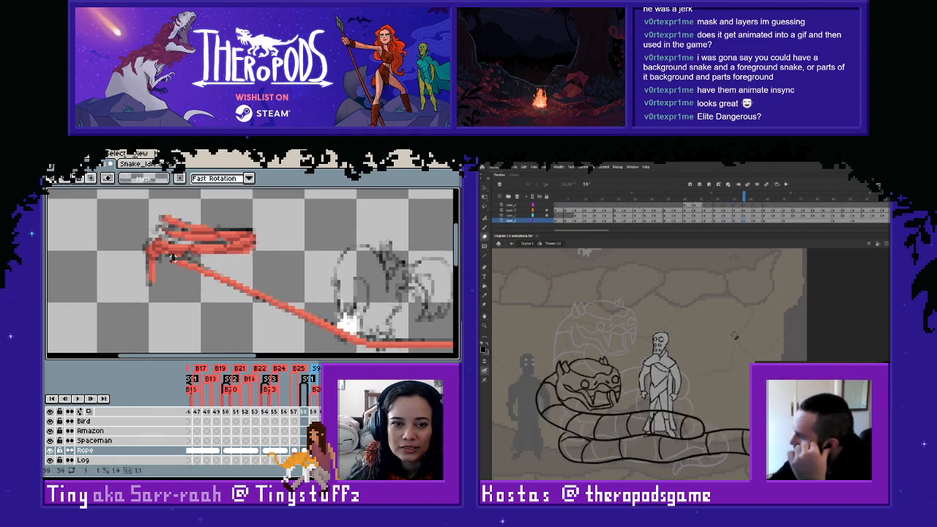
# - Retouch the rope's join with the coil on frame 158 using sampled red #d45c50, and erase the figure's feet behind the snake in Animate
pyautogui.moveTo(170, 254); pyautogui.dragTo(184, 270)
pyautogui.click(244, 267)
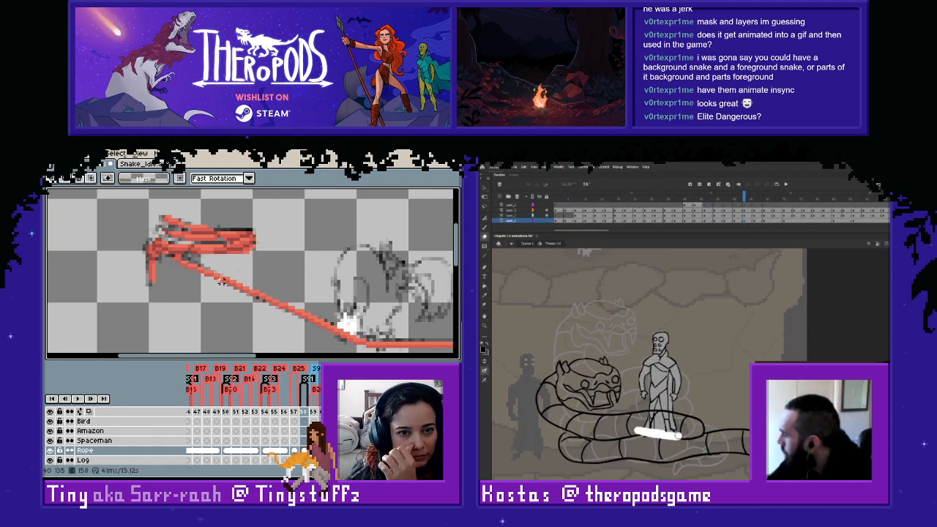
pyautogui.press('i')
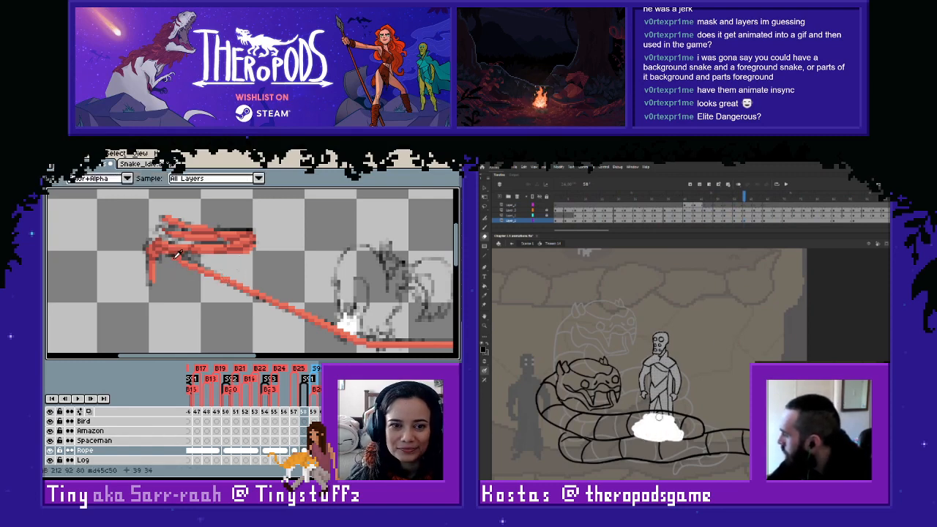
pyautogui.press('b')
pyautogui.moveTo(677, 423); pyautogui.dragTo(676, 424)
pyautogui.press('i')
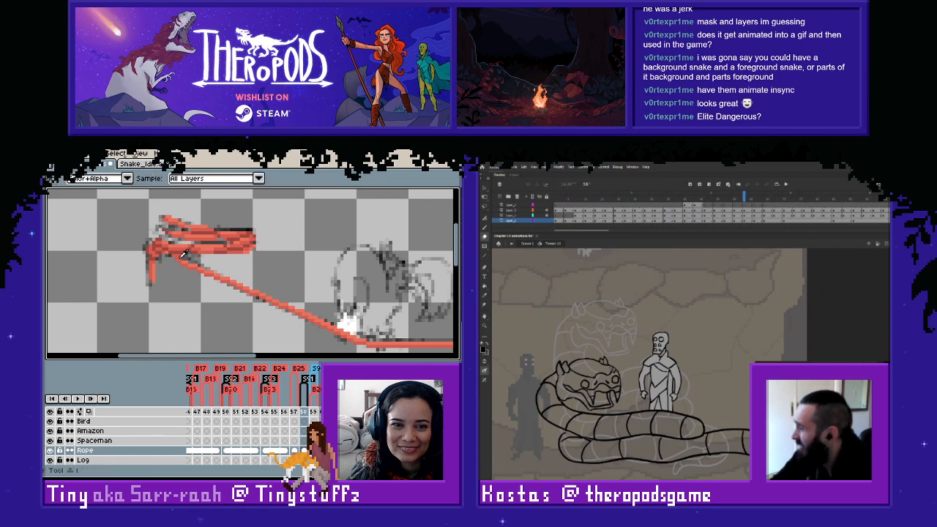
pyautogui.press('b')
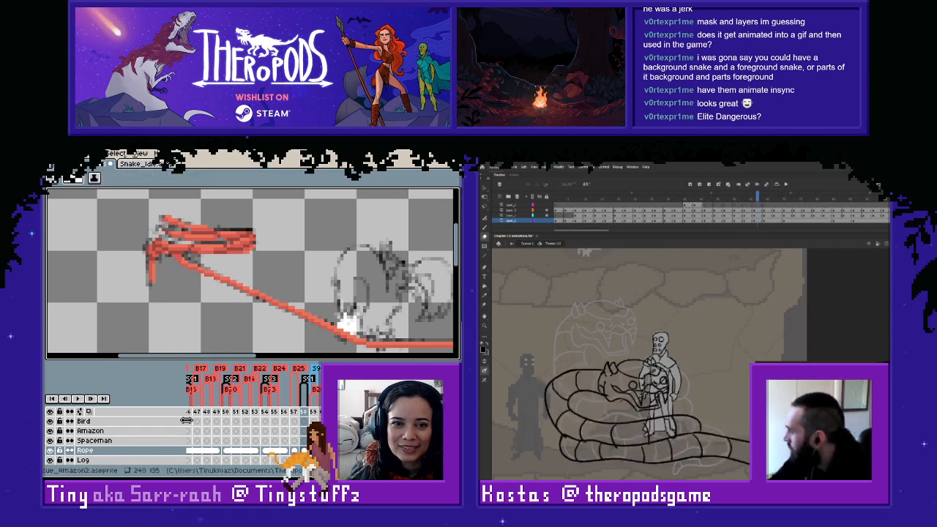
# - Redraw the short rope section just below the coil on frame 158, and erase the figure's lines over the snake's head in Animate
pyautogui.click(50, 451)
pyautogui.moveTo(637, 375); pyautogui.dragTo(644, 394)
pyautogui.click(50, 452)
pyautogui.click(50, 452)
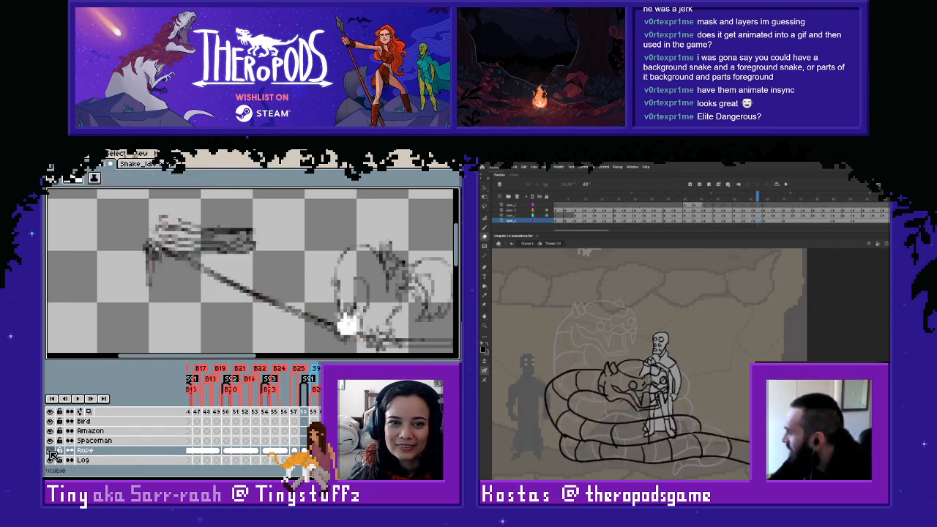
pyautogui.click(50, 452)
pyautogui.press('m')
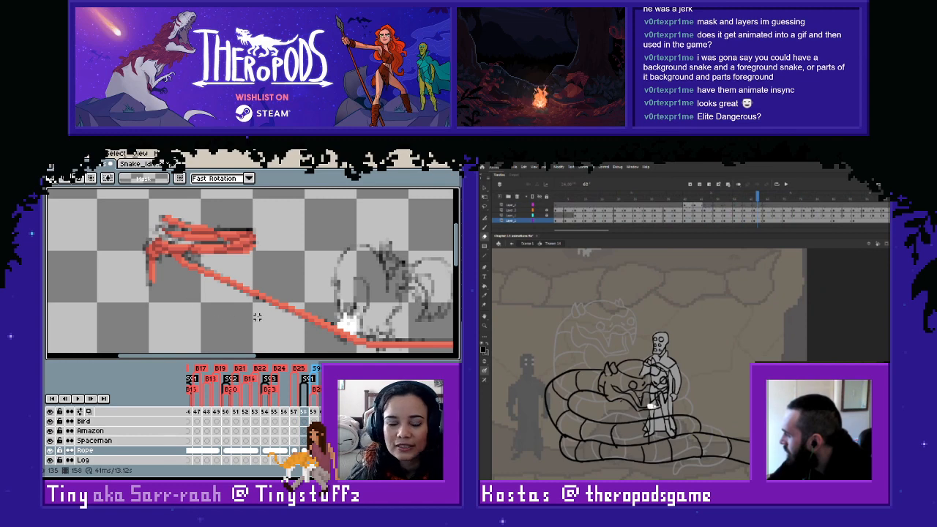
pyautogui.moveTo(173, 259); pyautogui.dragTo(196, 271)
pyautogui.moveTo(658, 406); pyautogui.dragTo(653, 394)
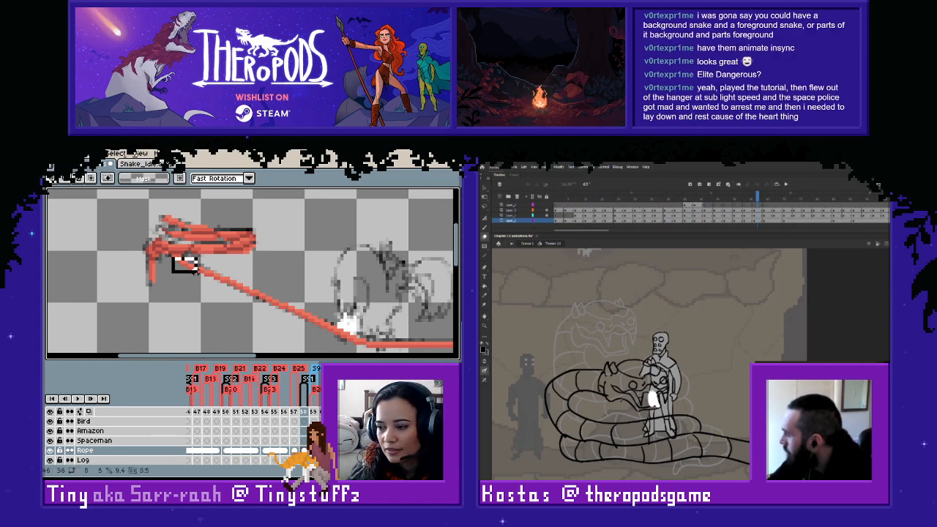
pyautogui.moveTo(196, 271); pyautogui.dragTo(197, 273)
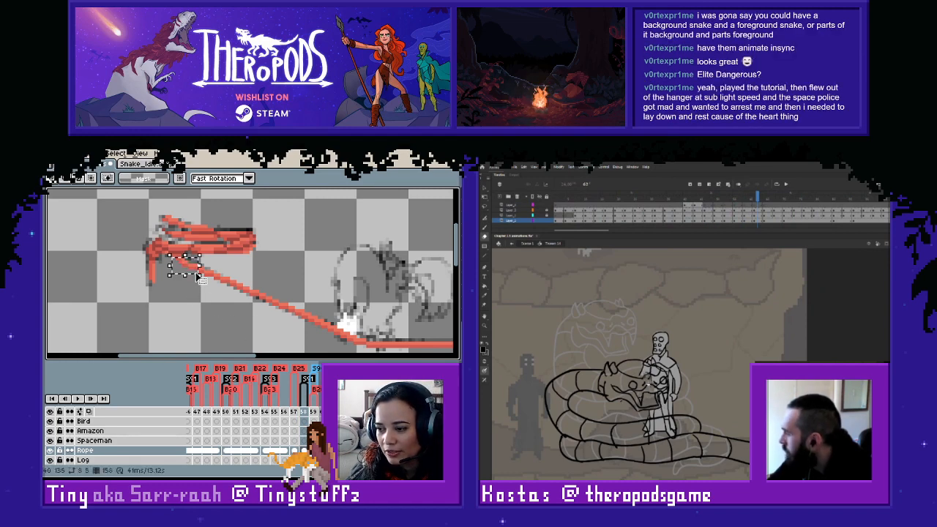
pyautogui.moveTo(645, 372); pyautogui.dragTo(647, 366)
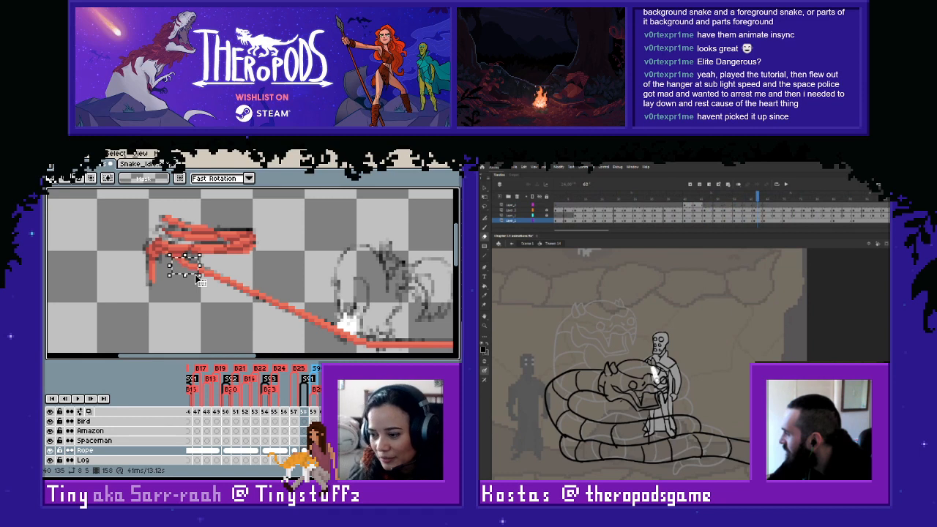
pyautogui.scroll(2, 197, 279)
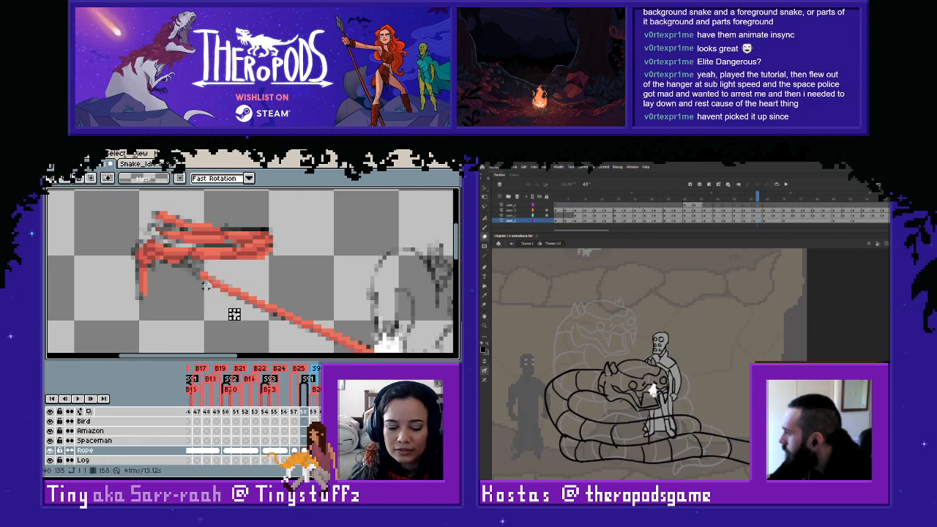
pyautogui.press('alt')
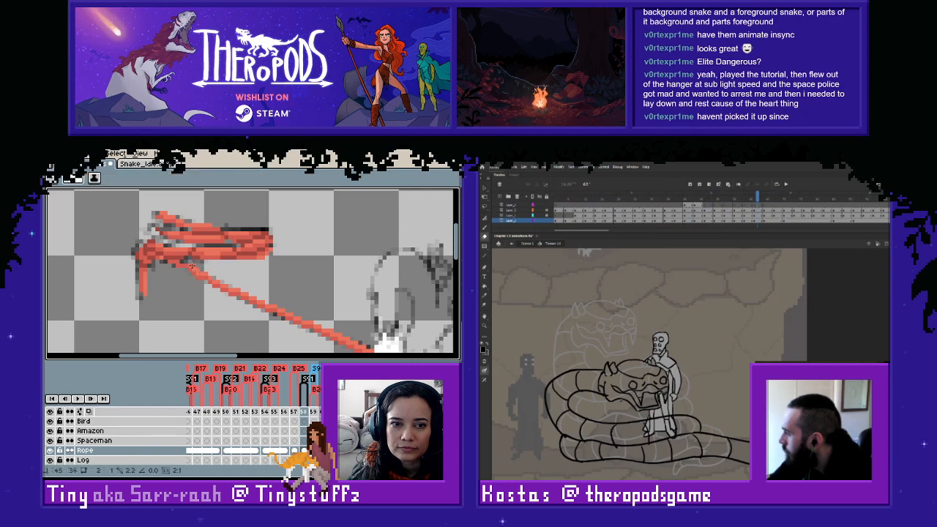
# - Nudge an 18 by 4 pixel section of the rope's horizontal stretch on frame 158 up one pixel, and check it against the sketch
pyautogui.scroll(-3, 183, 260)
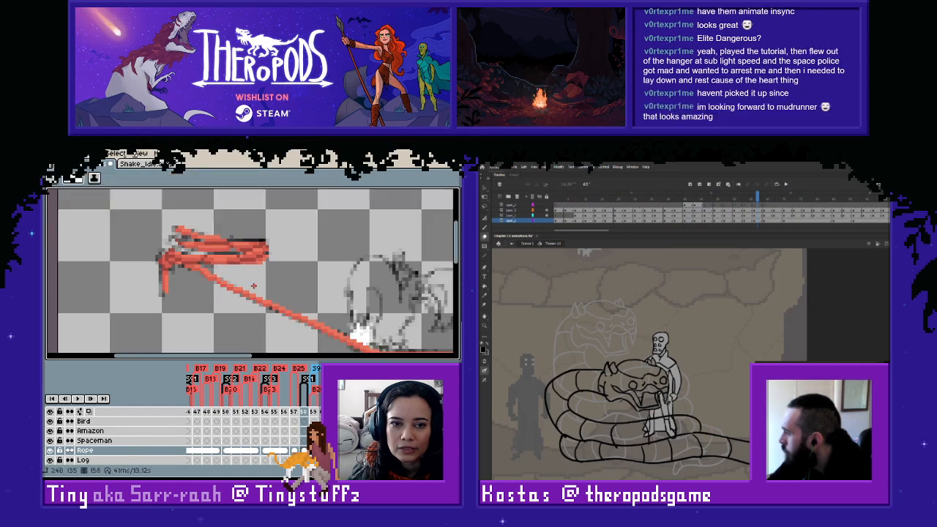
pyautogui.scroll(1, 242, 268)
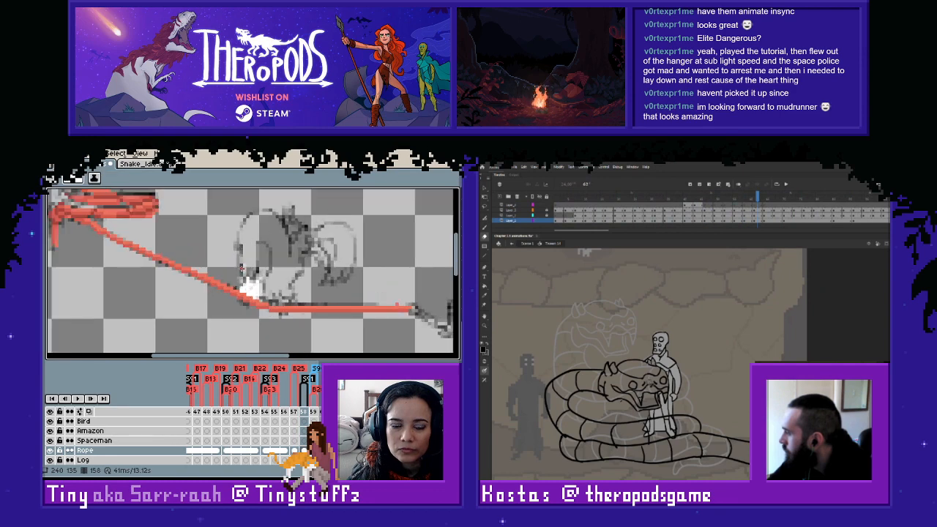
pyautogui.moveTo(218, 276); pyautogui.dragTo(238, 285)
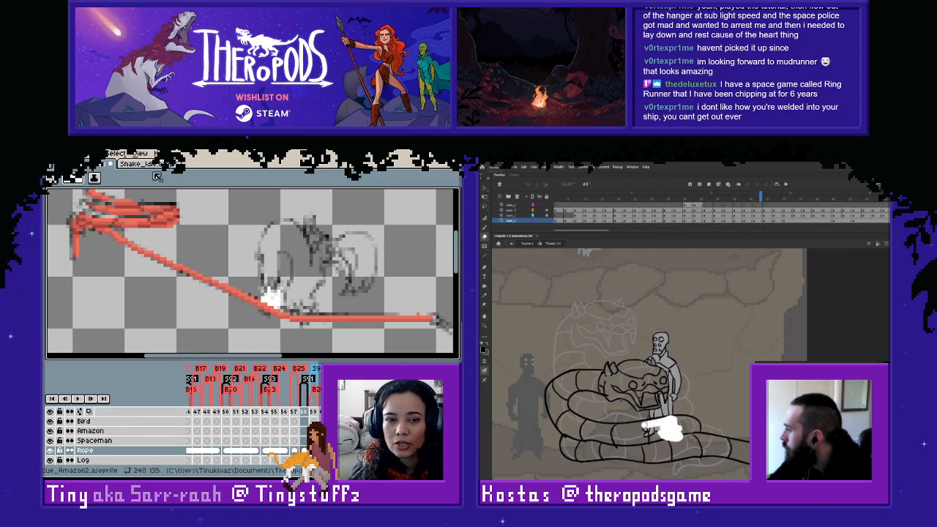
pyautogui.moveTo(274, 271); pyautogui.dragTo(264, 276)
pyautogui.moveTo(313, 314); pyautogui.dragTo(298, 311)
pyautogui.press('m')
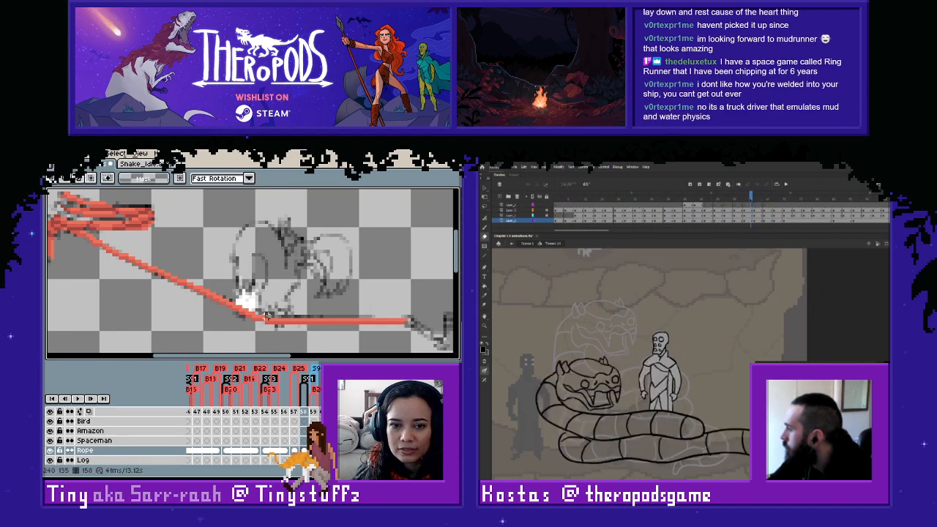
pyautogui.moveTo(265, 316); pyautogui.dragTo(323, 331)
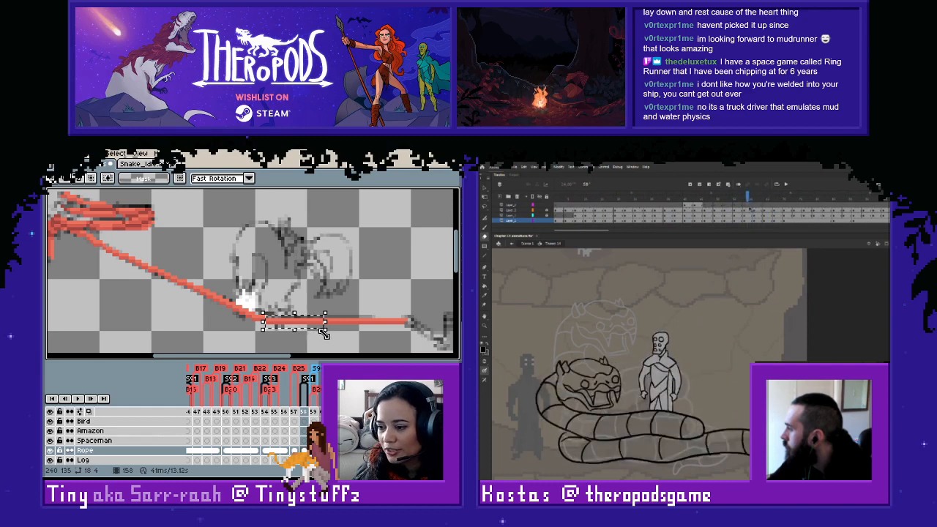
pyautogui.press('Up')
pyautogui.click(318, 269)
pyautogui.scroll(-1, 324, 315)
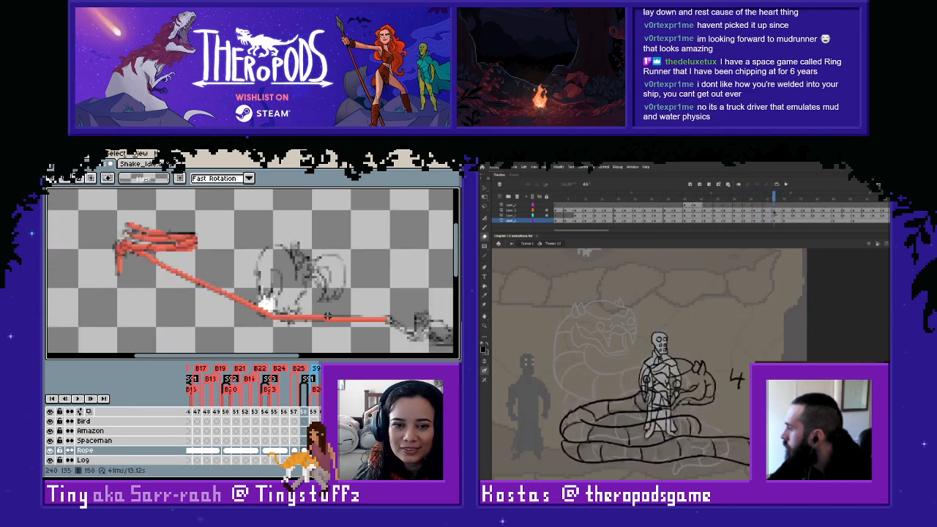
pyautogui.click(50, 451)
pyautogui.click(51, 451)
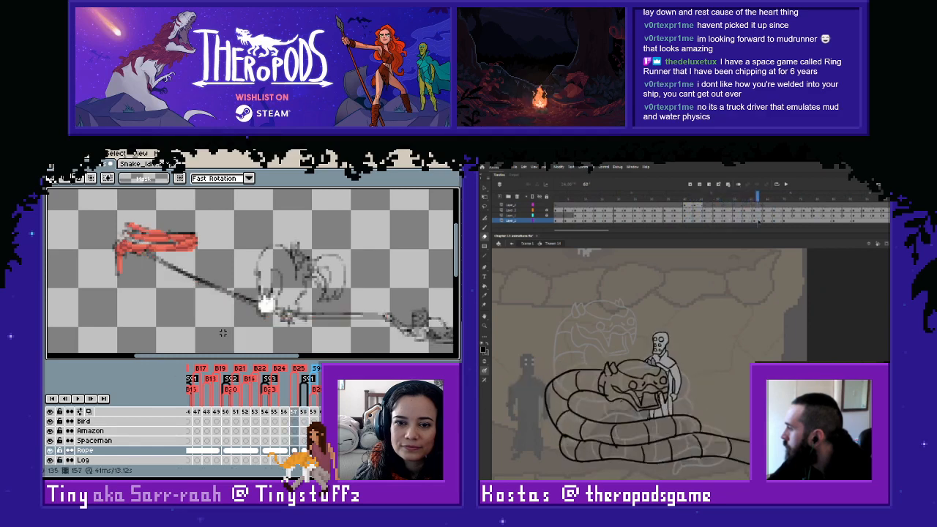
# - Copy the red rope below the coil from frame 158 onto frame 157's Rope cel, shifted one pixel up, and compare the frames
pyautogui.moveTo(135, 252); pyautogui.dragTo(401, 342)
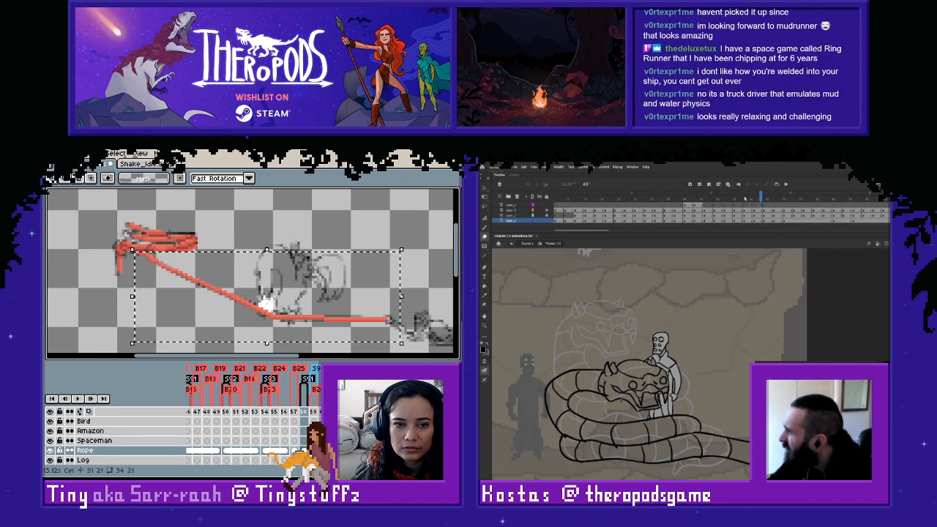
pyautogui.press(',')
pyautogui.press('Up')
pyautogui.click(787, 220)
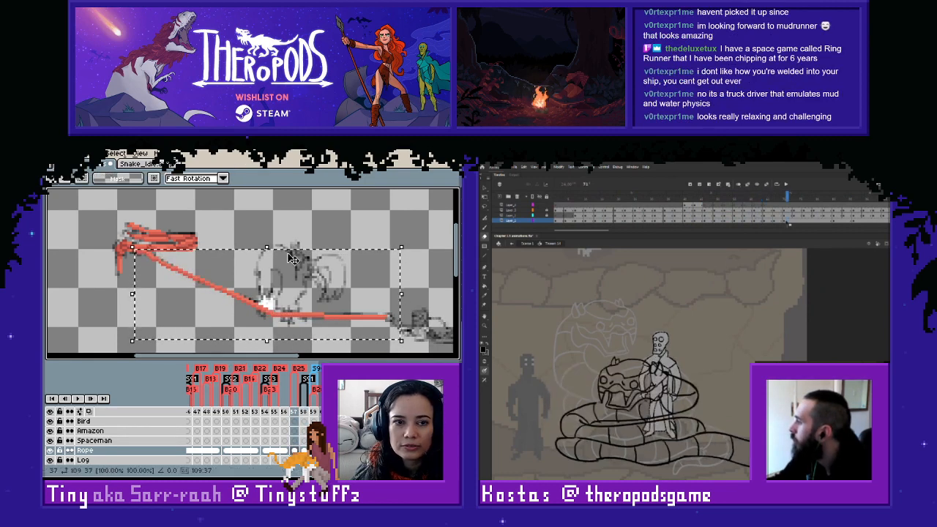
pyautogui.click(293, 220)
pyautogui.press(',')
pyautogui.click(759, 207)
pyautogui.press('.')
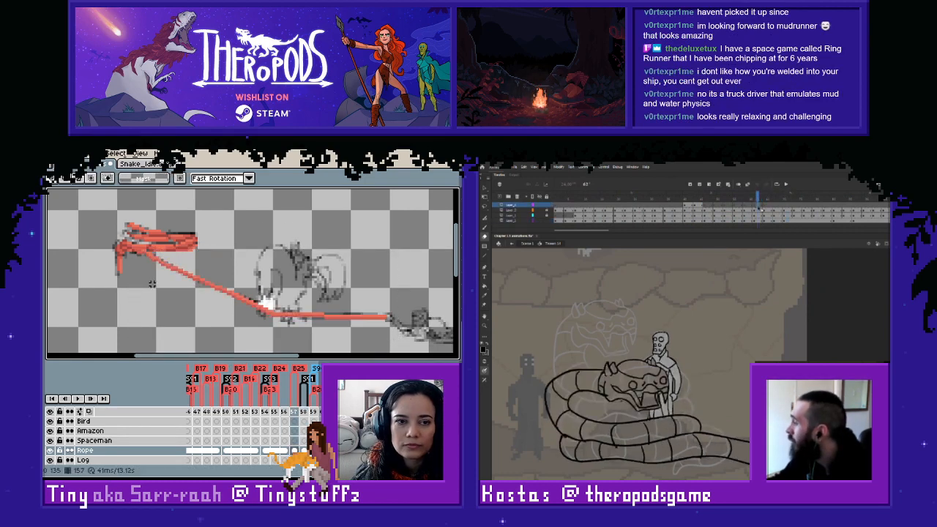
pyautogui.press('.')
pyautogui.press(',')
# - Retouch the rope's join with the coil on frame 157 in sampled red, and add the full figure on a new top-layer keyframe in Animate
pyautogui.press('i')
pyautogui.press('F7')
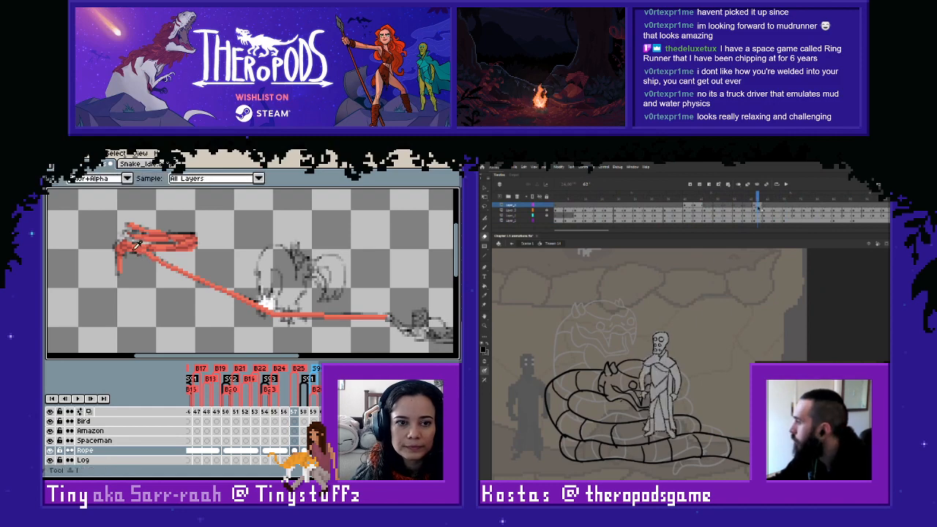
pyautogui.press('b')
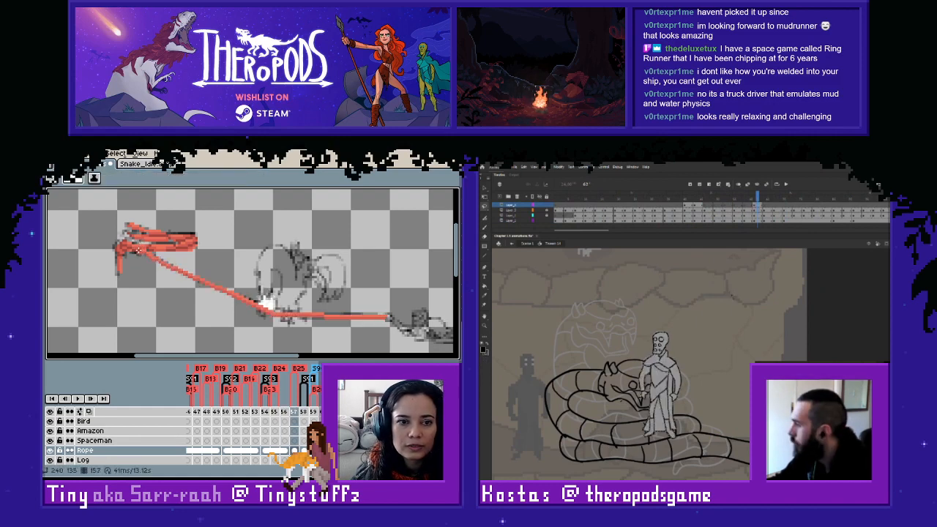
pyautogui.press('.')
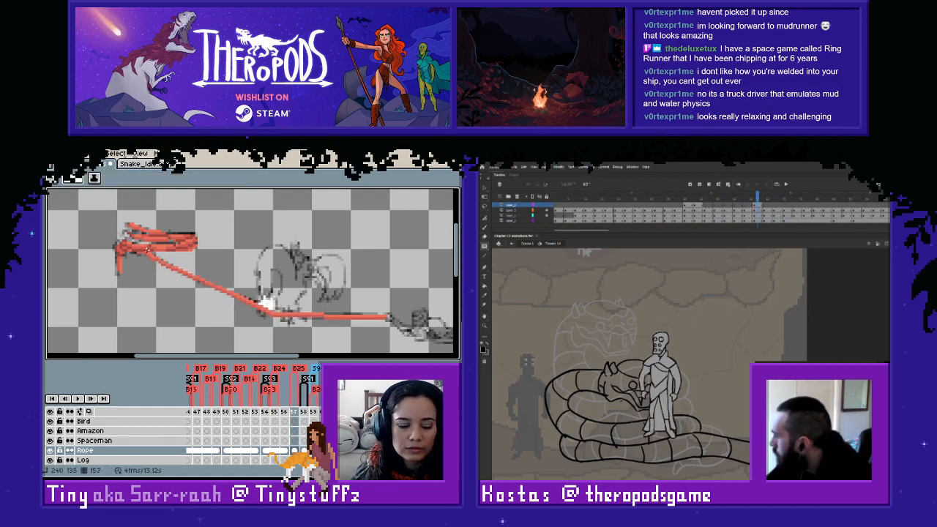
pyautogui.press(',')
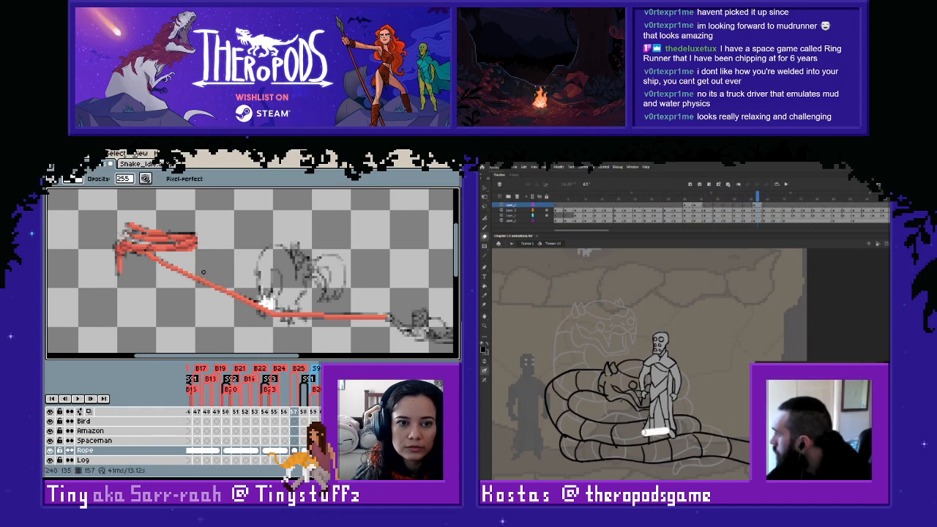
# - Erase the figure's feet overlapping the snake's coils in Animate, and clean up the rope's join with the coil on frame 157
pyautogui.press('Right')
pyautogui.moveTo(641, 435)
pyautogui.mouseDown()
pyautogui.moveTo(664, 432)
pyautogui.moveTo(644, 426)
pyautogui.moveTo(661, 422)
pyautogui.moveTo(680, 434)
pyautogui.mouseUp()
pyautogui.press('Left')
pyautogui.press('Right')
pyautogui.press('Left')
pyautogui.press('Right')
pyautogui.press('Left')
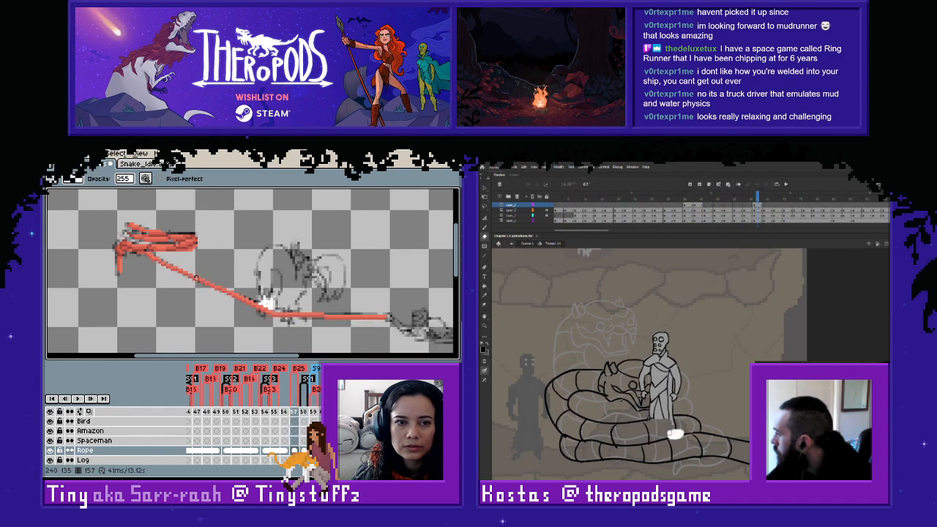
pyautogui.scroll(3, 265, 301)
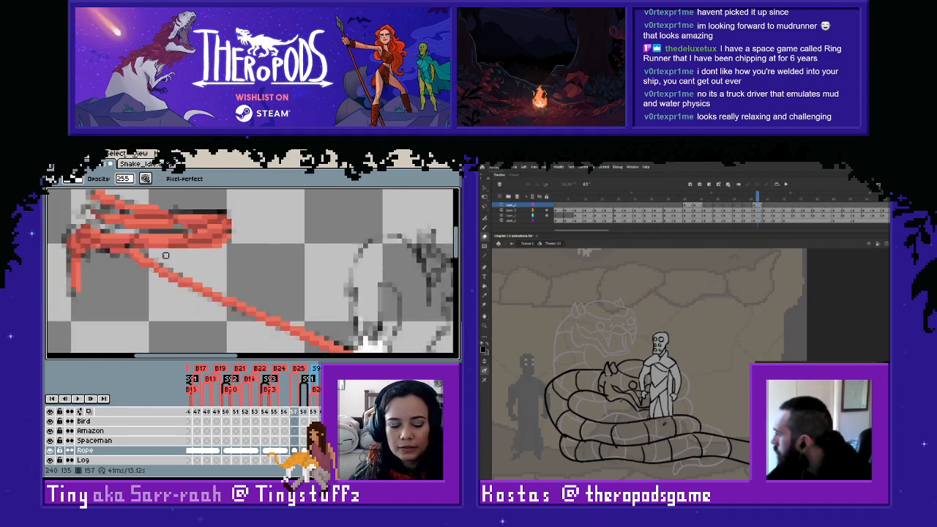
pyautogui.scroll(-2, 170, 256)
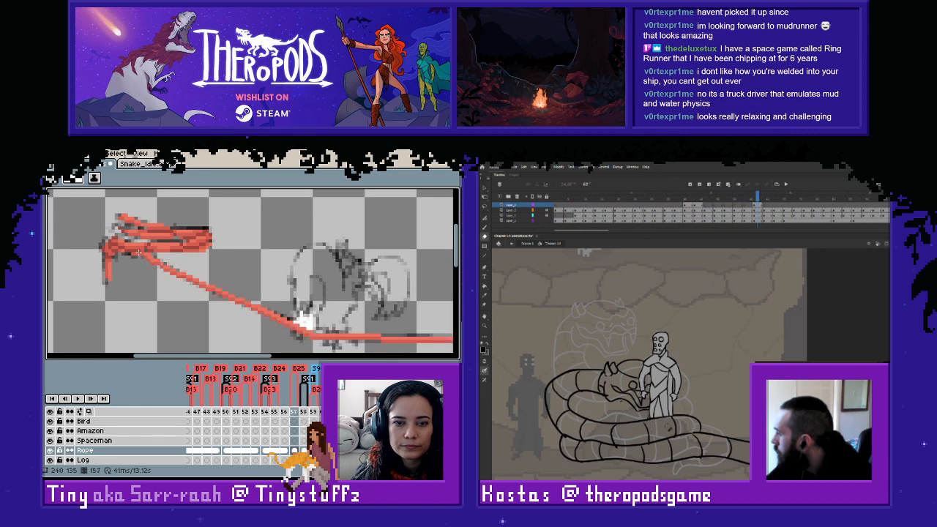
# - Unlink the Rope cels on frames 154 to 156 and check them against frame 157 while reviewing the snake's frames in Animate
pyautogui.scroll(-1, 188, 272)
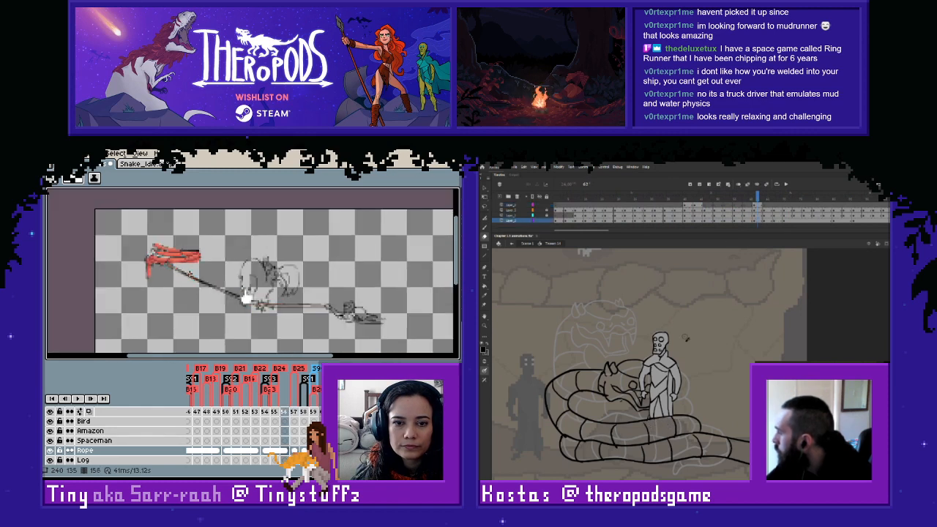
pyautogui.press('Left')
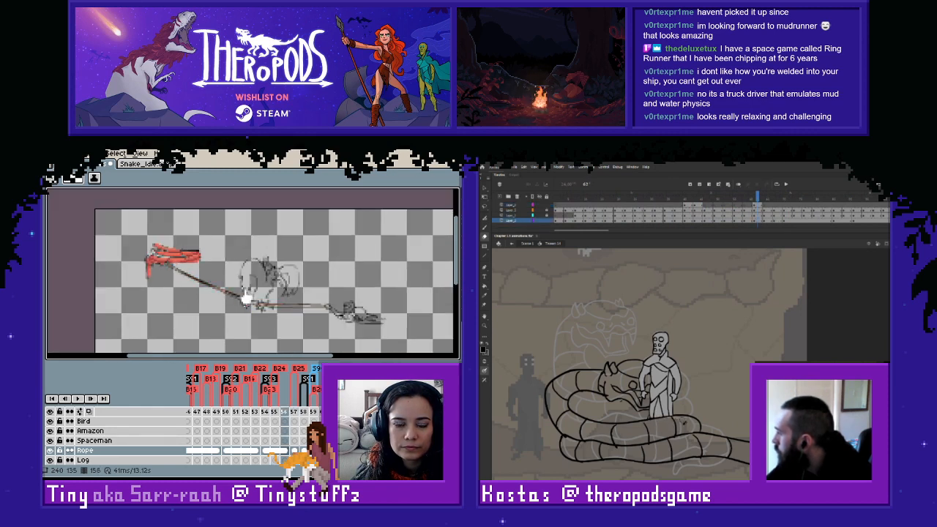
pyautogui.press('Right')
pyautogui.press('Right')
pyautogui.moveTo(757, 198)
pyautogui.mouseDown()
pyautogui.moveTo(677, 205)
pyautogui.moveTo(746, 225)
pyautogui.mouseUp()
pyautogui.rightClick(282, 450)
pyautogui.press('.')
pyautogui.press('.')
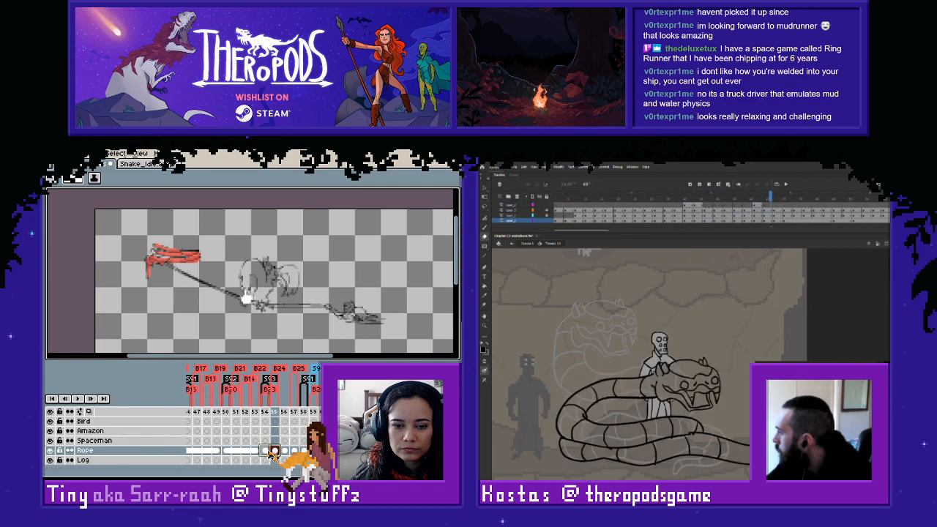
pyautogui.click(285, 449)
pyautogui.press('Right')
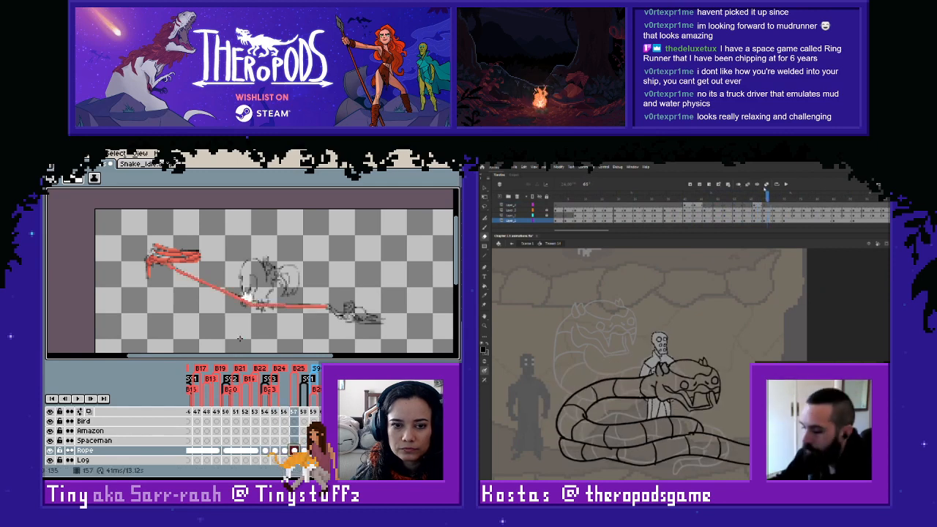
# - Copy the whole red rope from frame 157 onto frame 154, and link the Rope cels from frame 154 through 158
pyautogui.press('m')
pyautogui.moveTo(132, 220); pyautogui.dragTo(370, 339)
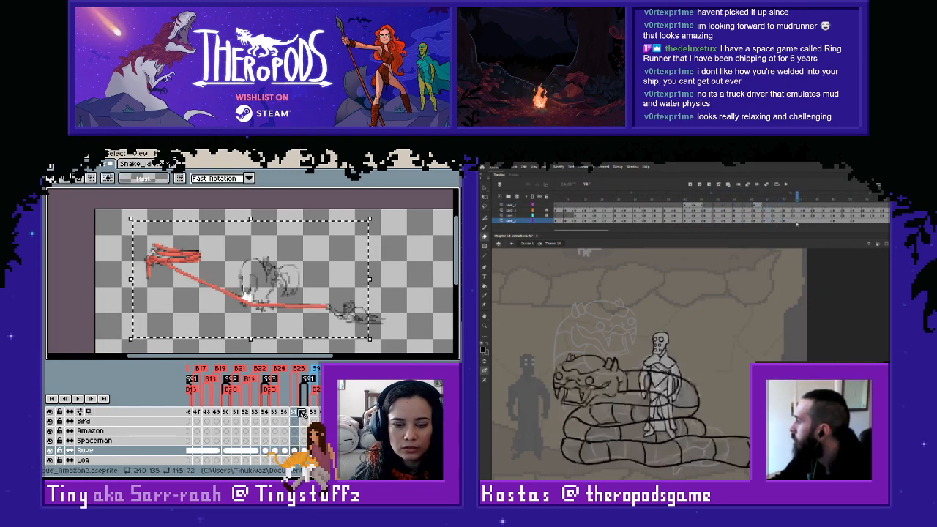
pyautogui.click(265, 451)
pyautogui.hotkey('ctrl', 'v')
pyautogui.click(840, 219)
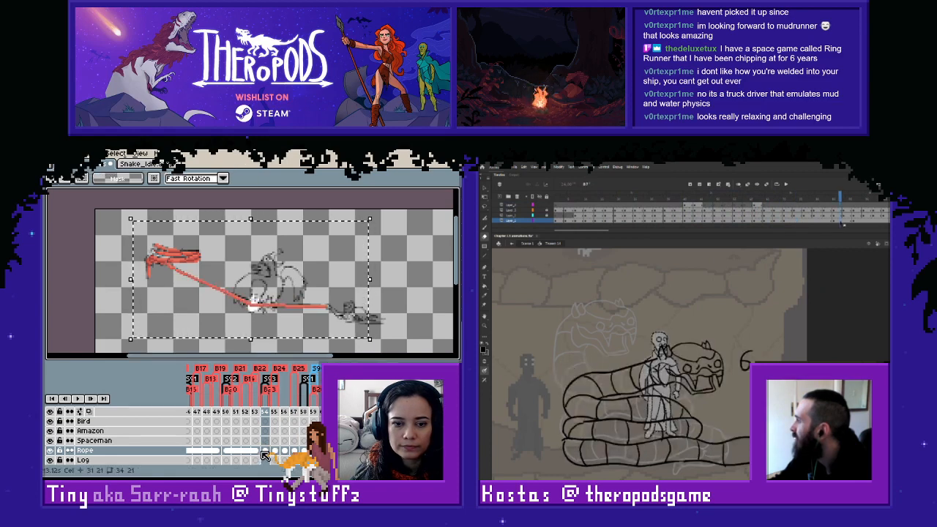
pyautogui.moveTo(266, 451); pyautogui.dragTo(305, 452)
pyautogui.click(764, 206)
pyautogui.click(775, 207)
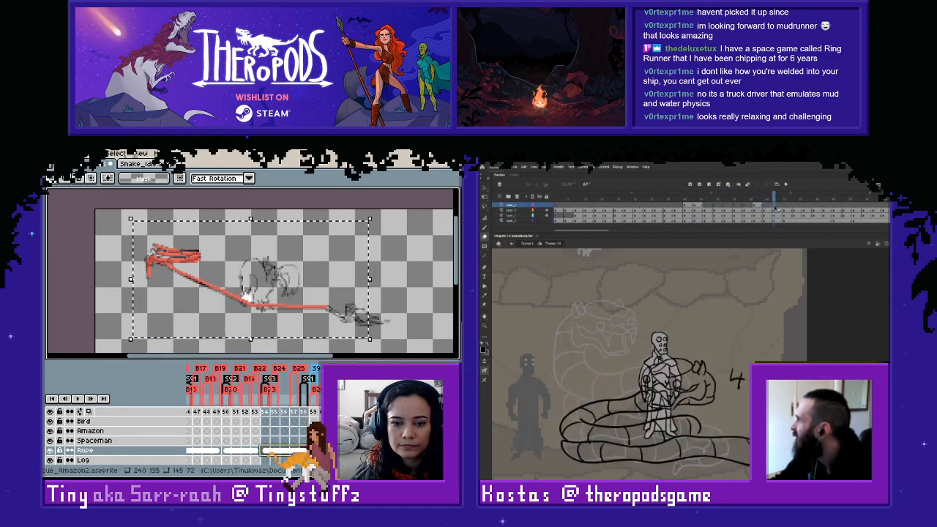
pyautogui.hotkey('ctrl', 'd')
# - Compare the linked rope on frames 157 and 158 with the sketch, and place the full figure in front of the snake in Animate
pyautogui.click(766, 207)
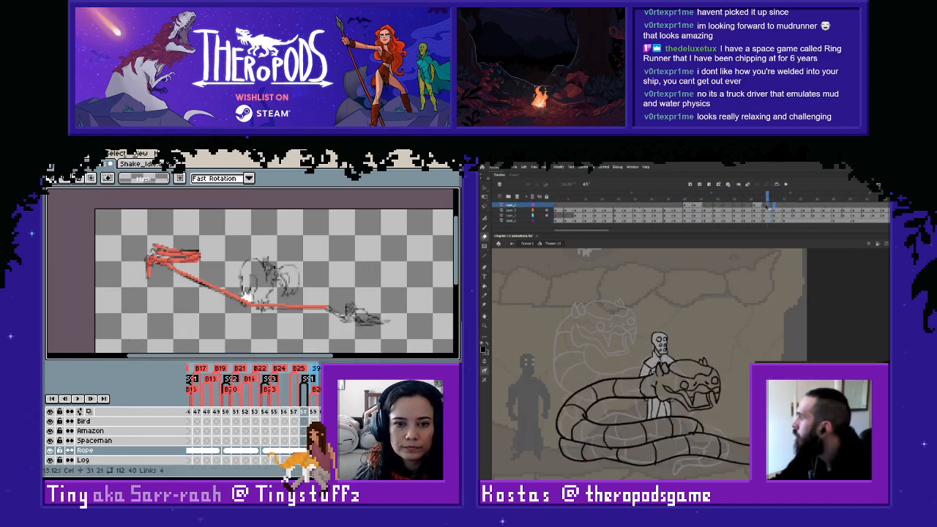
pyautogui.press(',')
pyautogui.click(294, 450)
pyautogui.click(304, 450)
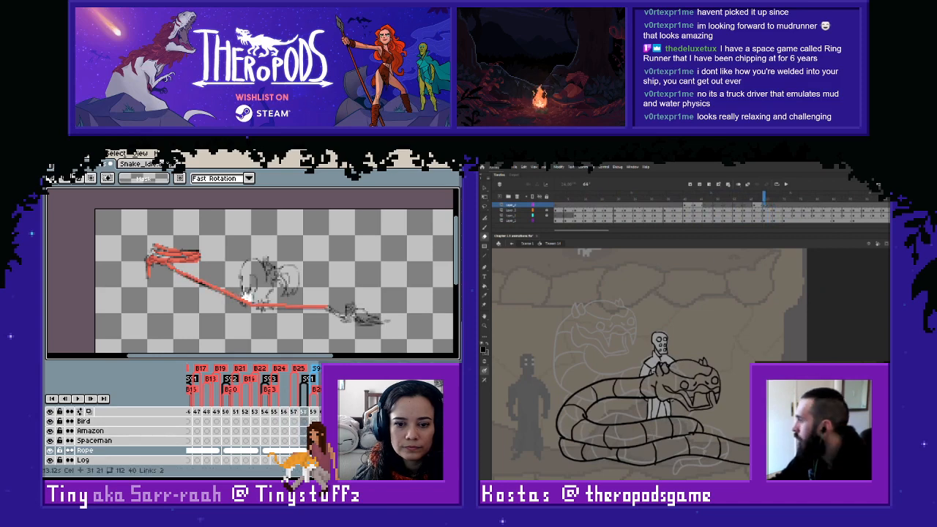
pyautogui.click(766, 207)
pyautogui.click(295, 451)
pyautogui.click(303, 450)
pyautogui.press(',')
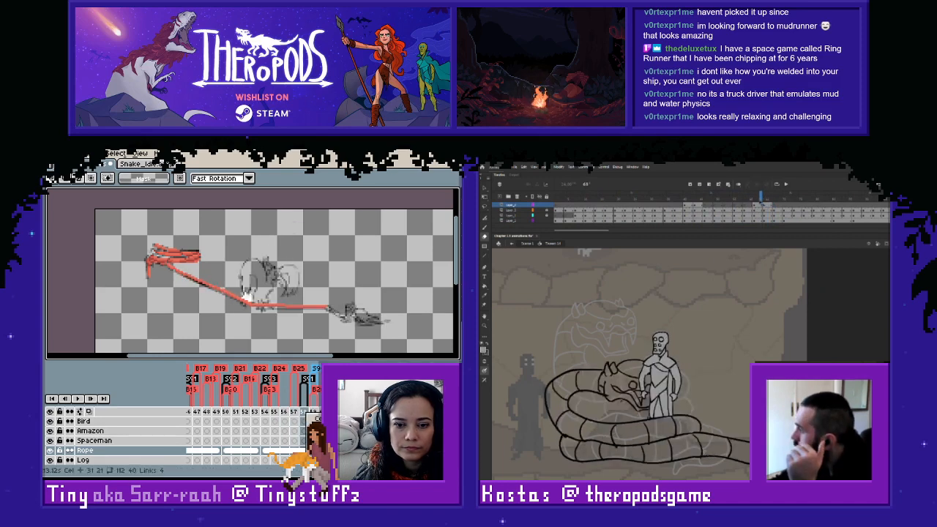
pyautogui.press('.')
pyautogui.press('Left')
pyautogui.press('Right')
pyautogui.press('Left')
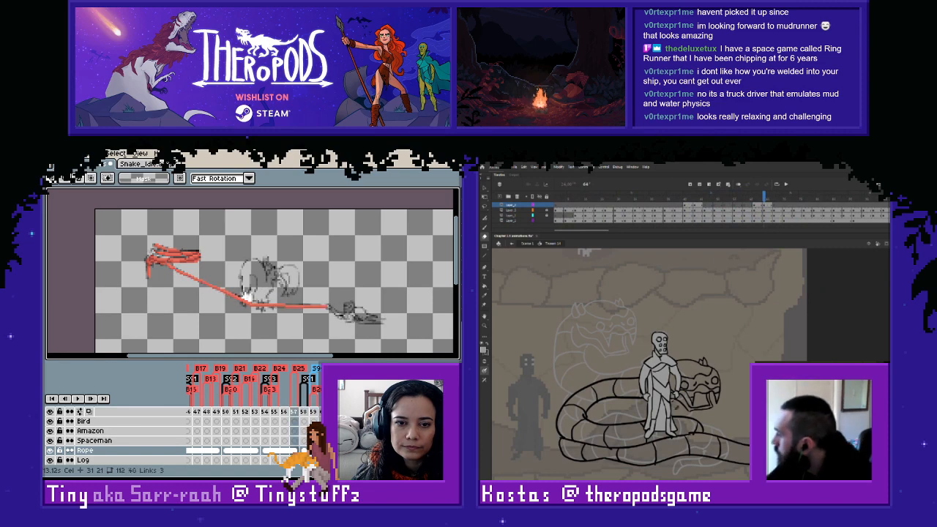
# - Erase the figure's feet where they overlap the snake's coils in Animate, and compare the linked rope across frames 155 to 158
pyautogui.press('Right')
pyautogui.moveTo(661, 423)
pyautogui.mouseDown()
pyautogui.moveTo(643, 433)
pyautogui.moveTo(651, 424)
pyautogui.moveTo(675, 429)
pyautogui.moveTo(668, 435)
pyautogui.moveTo(667, 421)
pyautogui.moveTo(651, 422)
pyautogui.moveTo(670, 420)
pyautogui.mouseUp()
pyautogui.press('Left')
pyautogui.press('Right')
pyautogui.press('Left')
pyautogui.press('Left')
pyautogui.press('Left')
pyautogui.press('Right')
pyautogui.press('Right')
pyautogui.press('Right')
pyautogui.press('Left')
pyautogui.press('Right')
pyautogui.press('Left')
pyautogui.press('Right')
# - Select the short horizontal rope segment just past the bend on frame 158 and nudge it vertically to follow the sketch
pyautogui.scroll(2, 272, 293)
pyautogui.press('m')
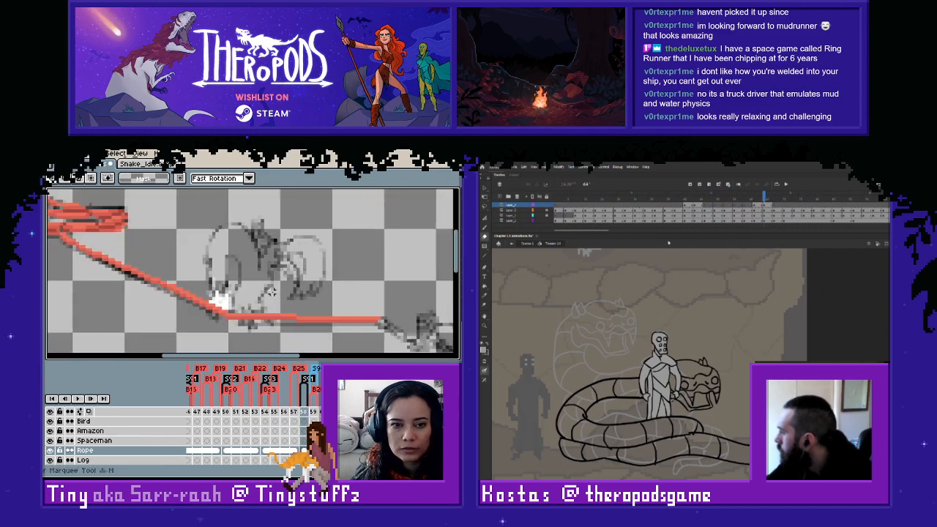
pyautogui.moveTo(226, 302); pyautogui.dragTo(295, 334)
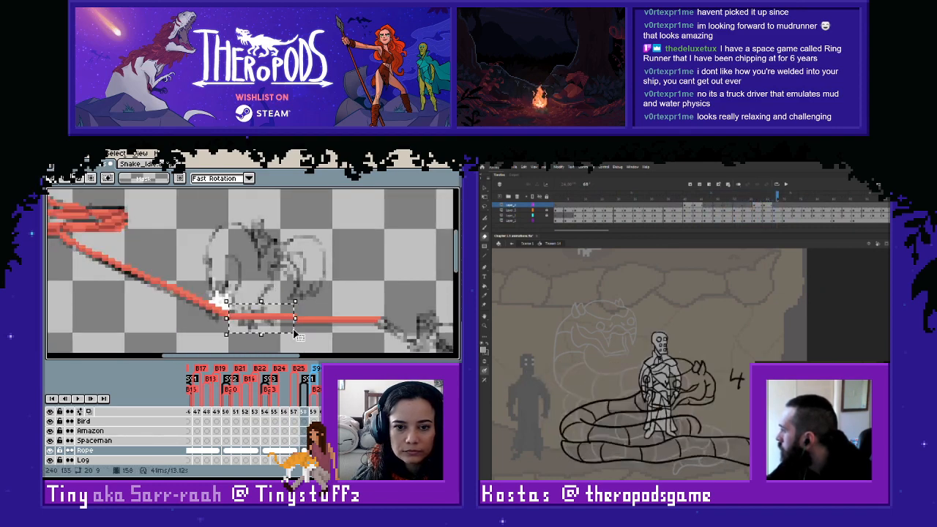
pyautogui.click(320, 281)
pyautogui.moveTo(778, 196); pyautogui.dragTo(586, 196)
pyautogui.moveTo(296, 316); pyautogui.dragTo(232, 324)
pyautogui.press('Return')
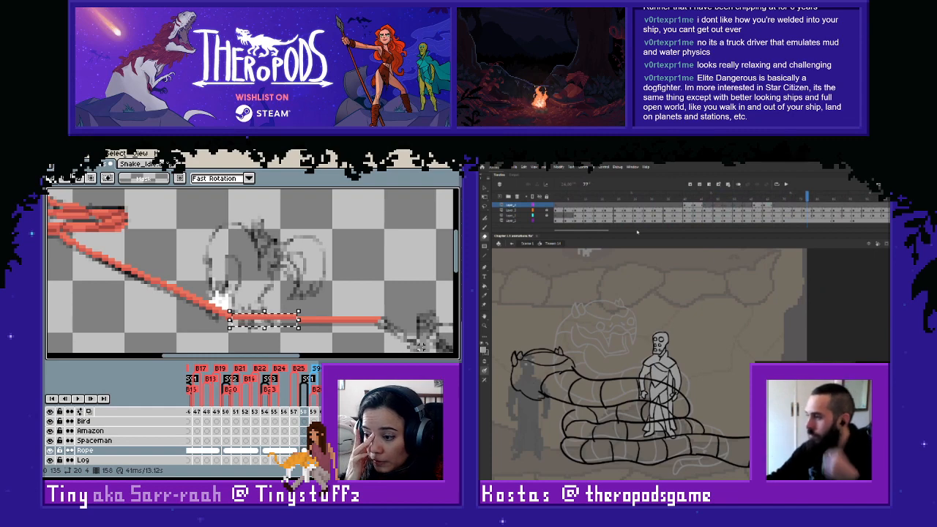
pyautogui.press('Up')
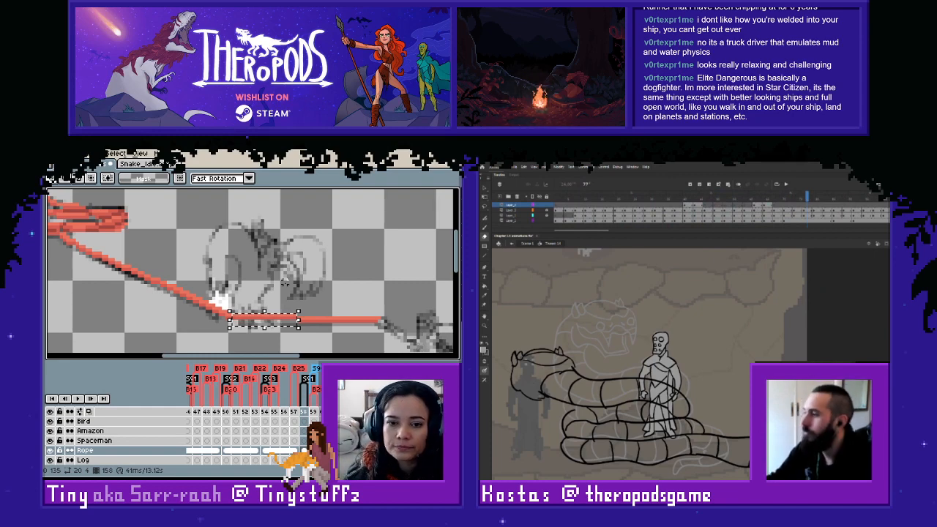
pyautogui.click(294, 283)
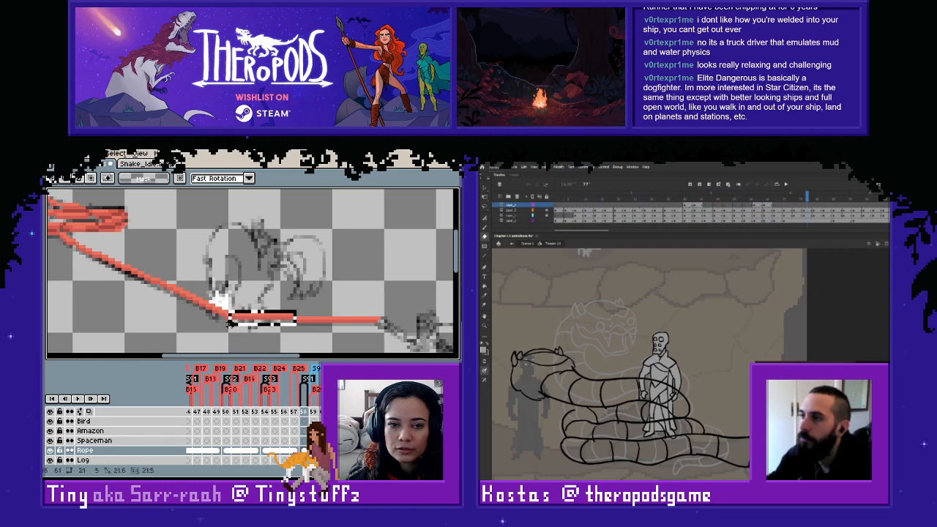
pyautogui.click(284, 266)
# - Touch up the rope's join with the coil on frame 158 with the line tool, using colours sampled from the artwork
pyautogui.moveTo(203, 256); pyautogui.dragTo(349, 282)
pyautogui.moveTo(202, 255); pyautogui.dragTo(377, 350)
pyautogui.click(390, 308)
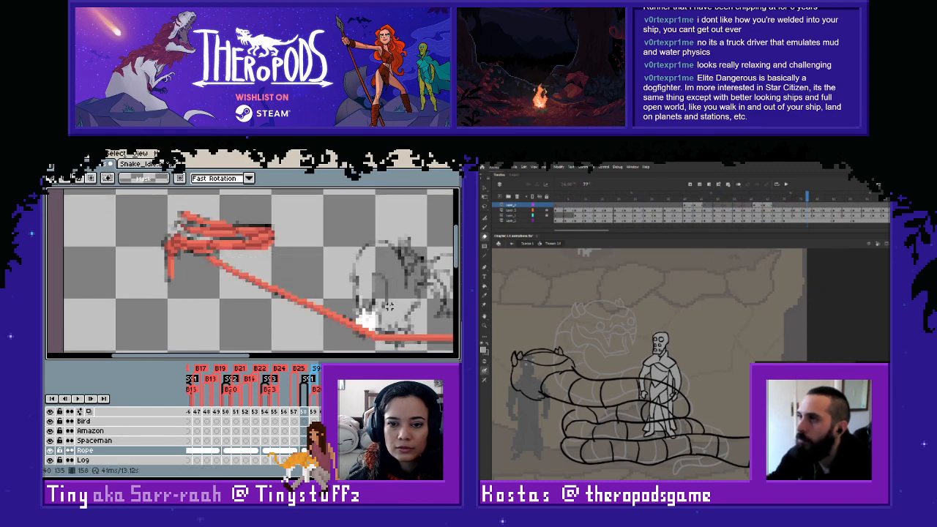
pyautogui.scroll(2, 217, 251)
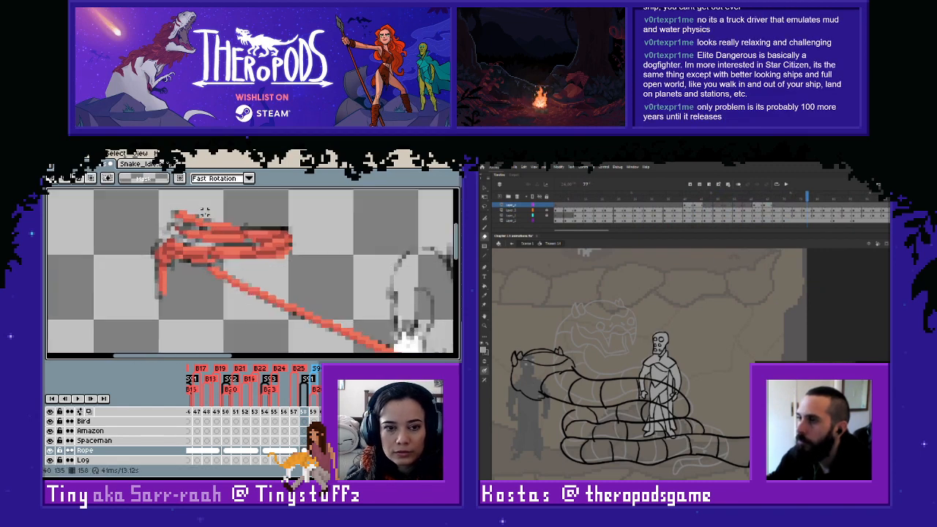
pyautogui.press('b')
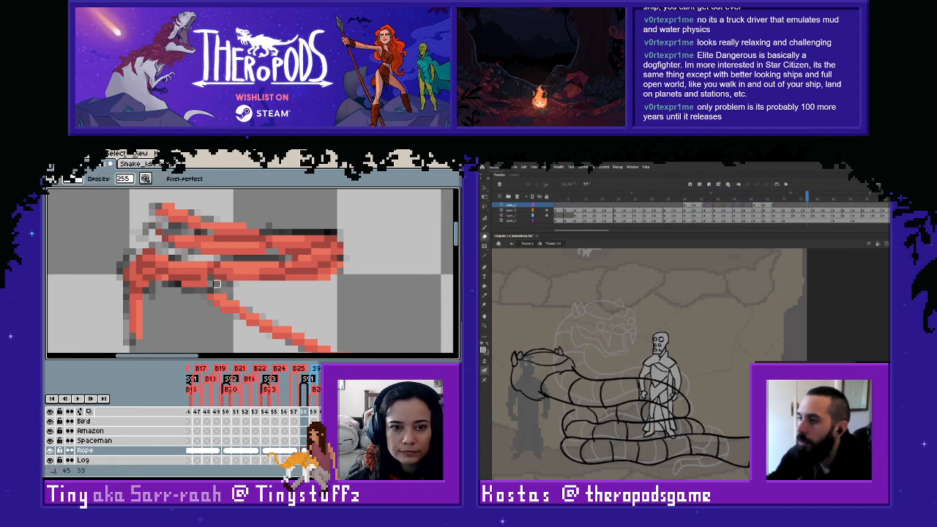
pyautogui.press('i')
pyautogui.press('l')
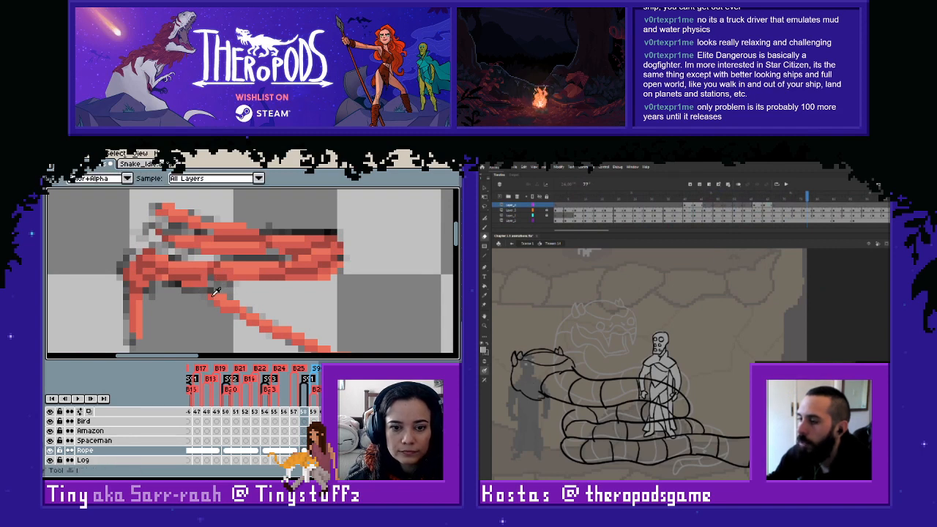
pyautogui.press('i')
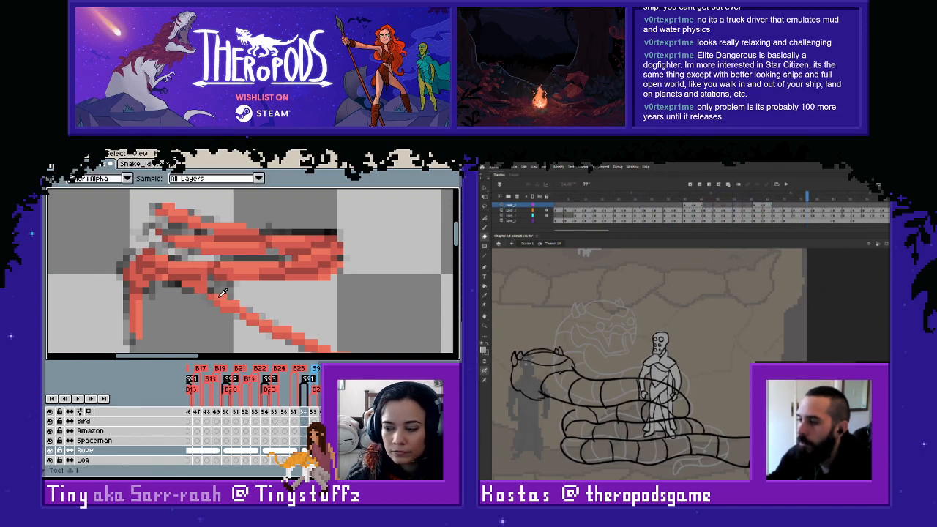
pyautogui.press('l')
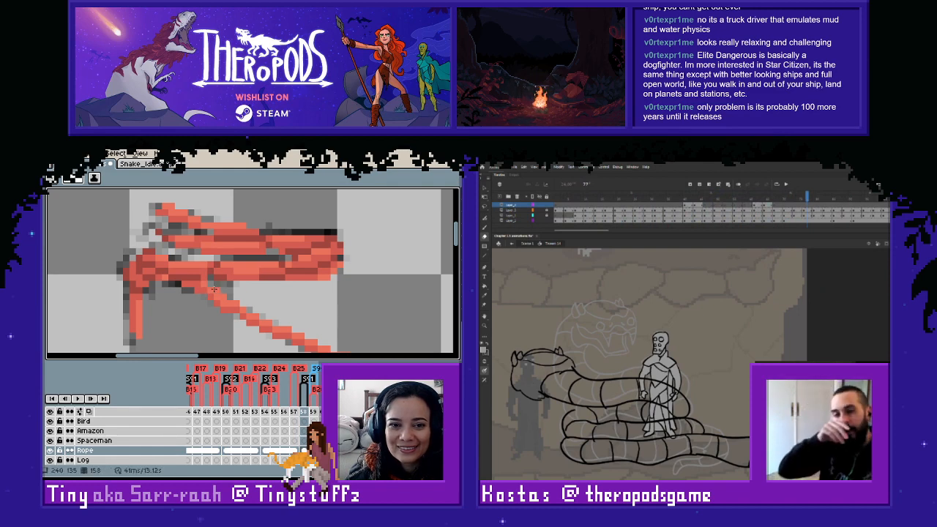
pyautogui.scroll(-2, 288, 306)
pyautogui.scroll(-2, 254, 296)
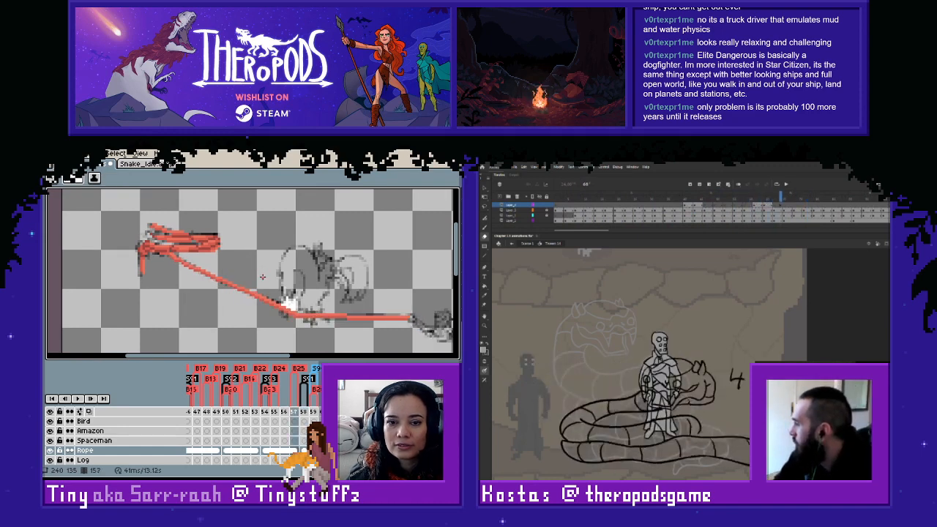
# - Examine the rope's horizontal stretch on frame 157 and review the Rope layer against the sketch back to frame 152
pyautogui.scroll(2, 262, 277)
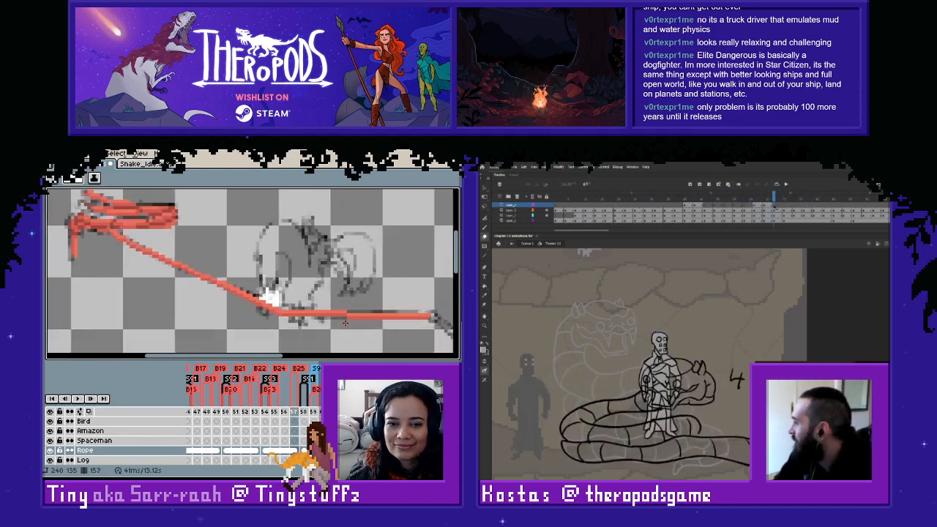
pyautogui.press('m')
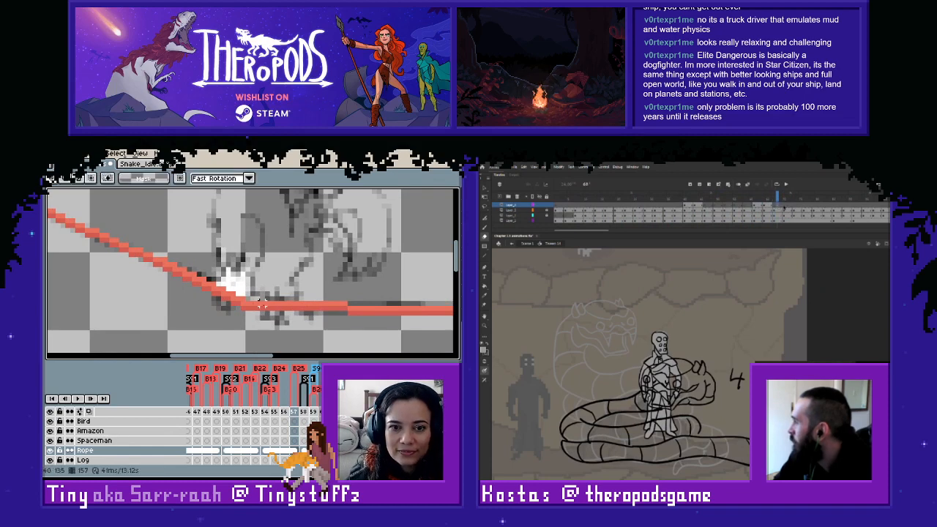
pyautogui.scroll(-2, 265, 312)
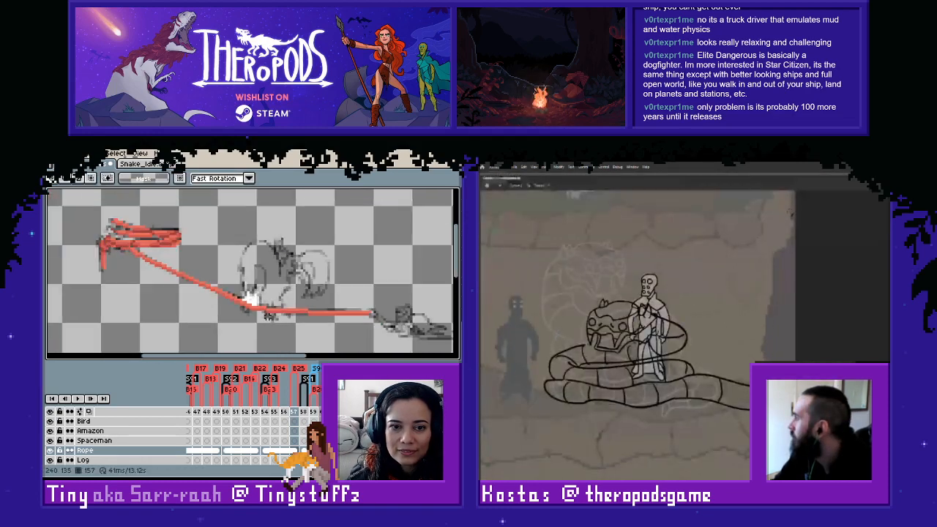
pyautogui.press('Left')
pyautogui.press('Right')
pyautogui.scroll(-5, 279, 320)
pyautogui.press('Left')
pyautogui.scroll(3, 298, 325)
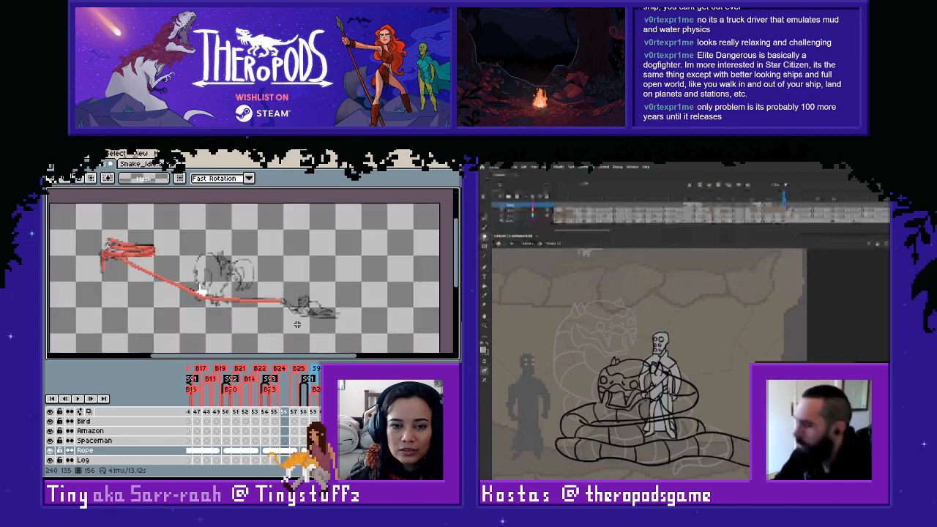
pyautogui.press('Left')
pyautogui.press('Left')
pyautogui.press('Left')
pyautogui.press('Right')
pyautogui.press('Left')
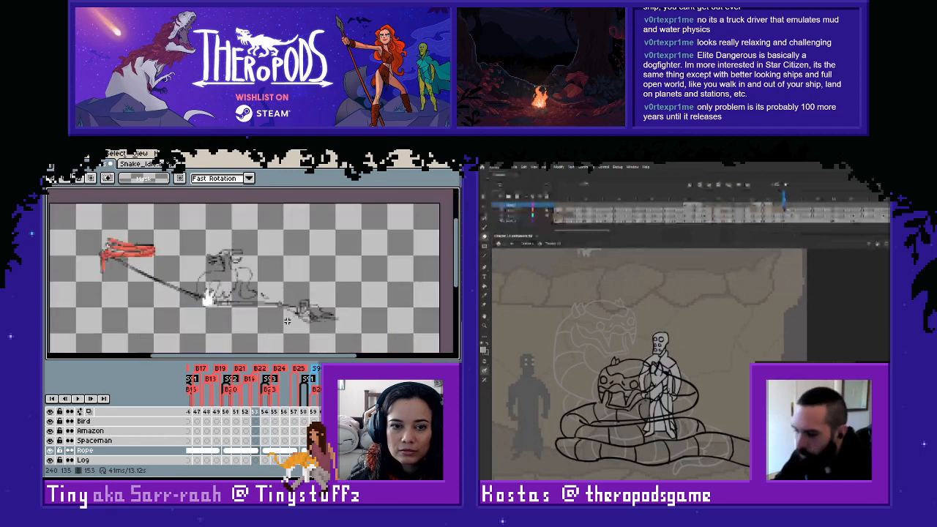
pyautogui.press('Right')
pyautogui.press('Left')
pyautogui.press('Right')
pyautogui.press('Left')
pyautogui.press('Left')
pyautogui.press('Left')
pyautogui.press('Left')
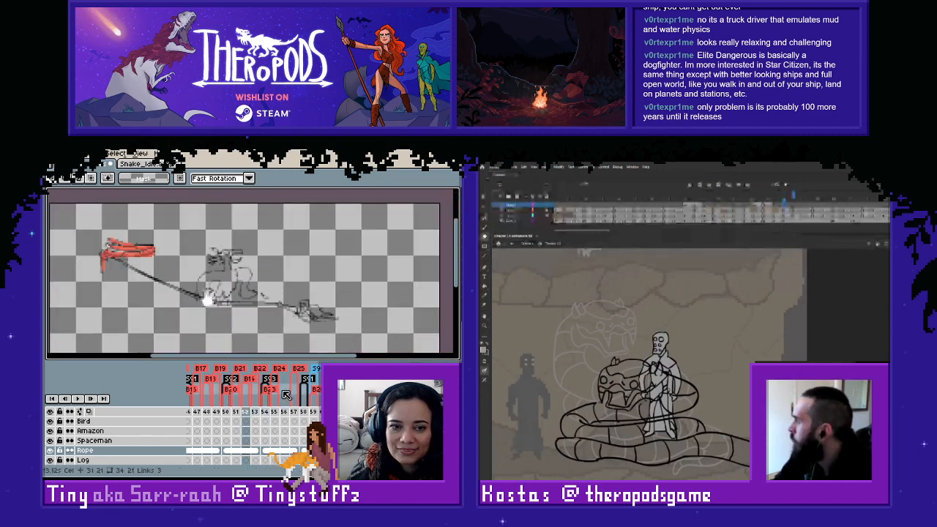
# - Copy the red rope line below the coil from frame 154 onto the Rope cel of frame 150 and align it with the sketch
pyautogui.click(264, 450)
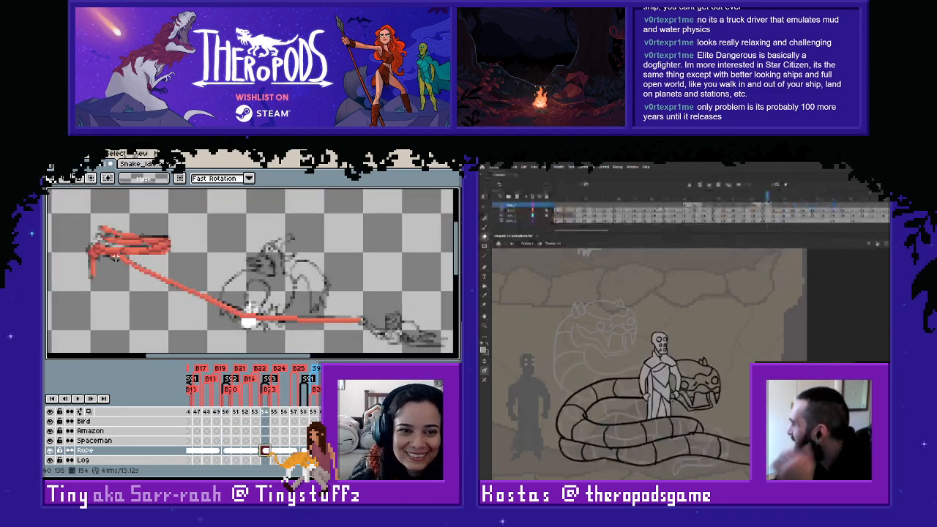
pyautogui.moveTo(107, 254); pyautogui.dragTo(411, 351)
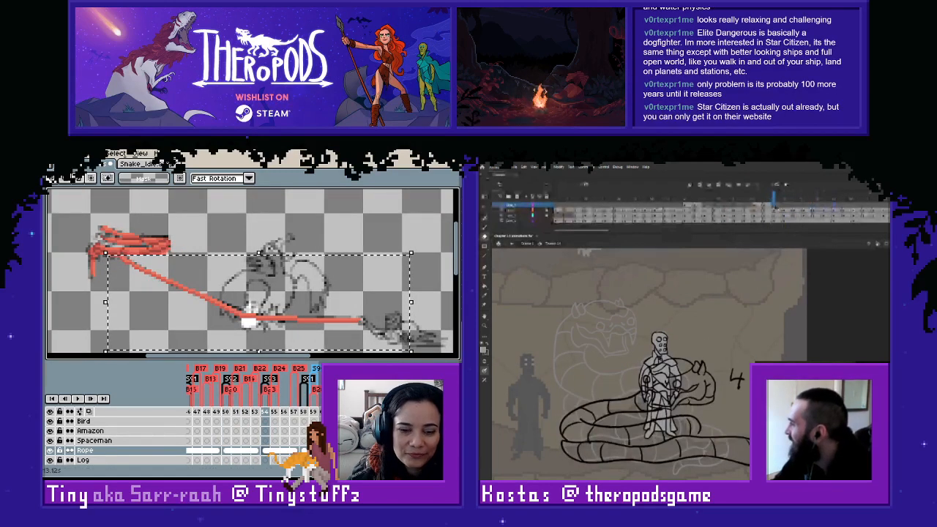
pyautogui.click(227, 449)
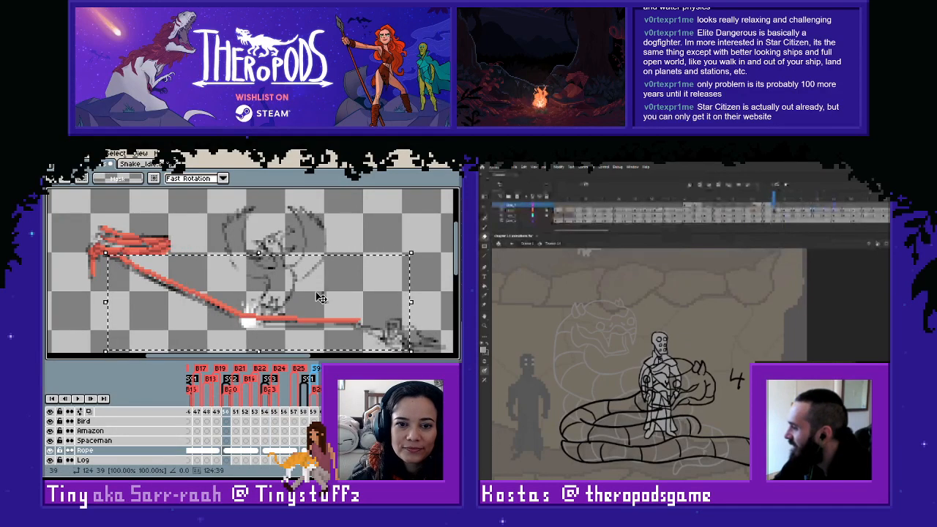
pyautogui.moveTo(373, 265); pyautogui.dragTo(374, 267)
pyautogui.click(380, 246)
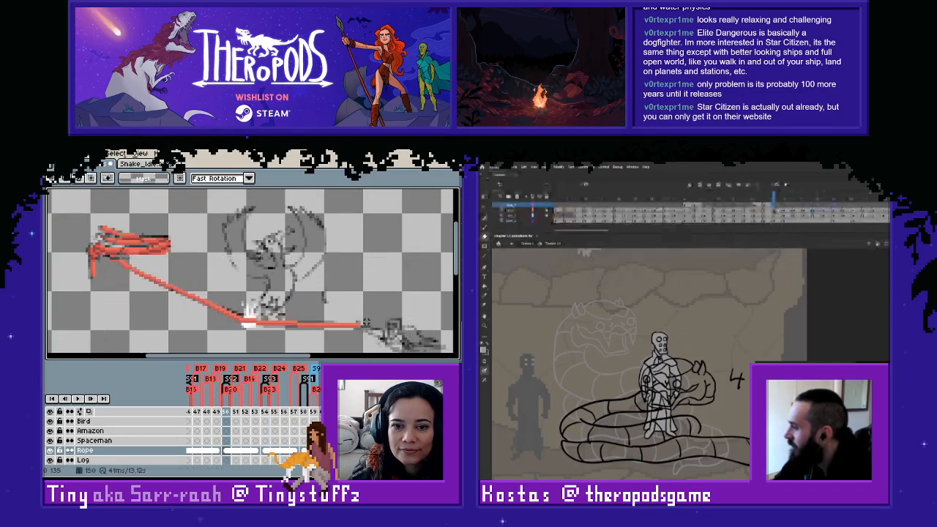
# - Select the horizontal end section of the rope on frame 150, adjust its height to the sketch, and clear the selection
pyautogui.moveTo(366, 313); pyautogui.dragTo(337, 334)
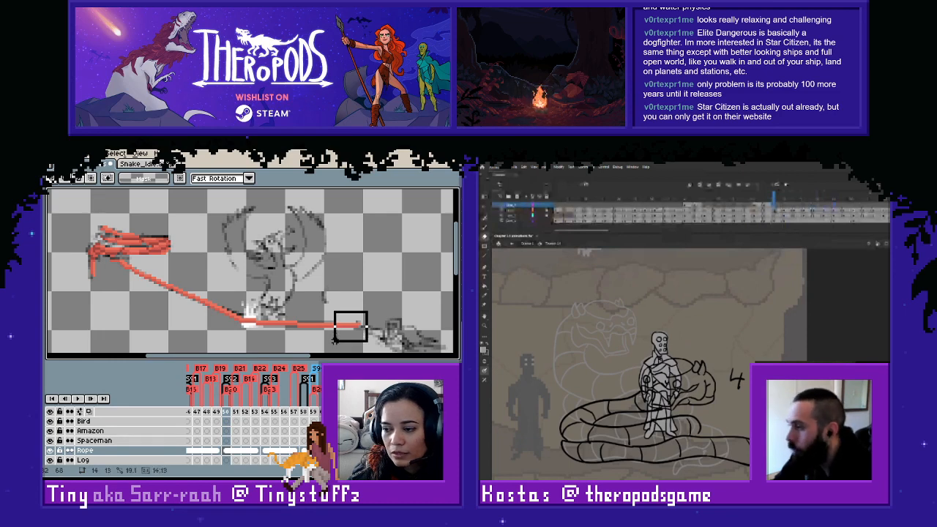
pyautogui.moveTo(334, 338); pyautogui.dragTo(295, 335)
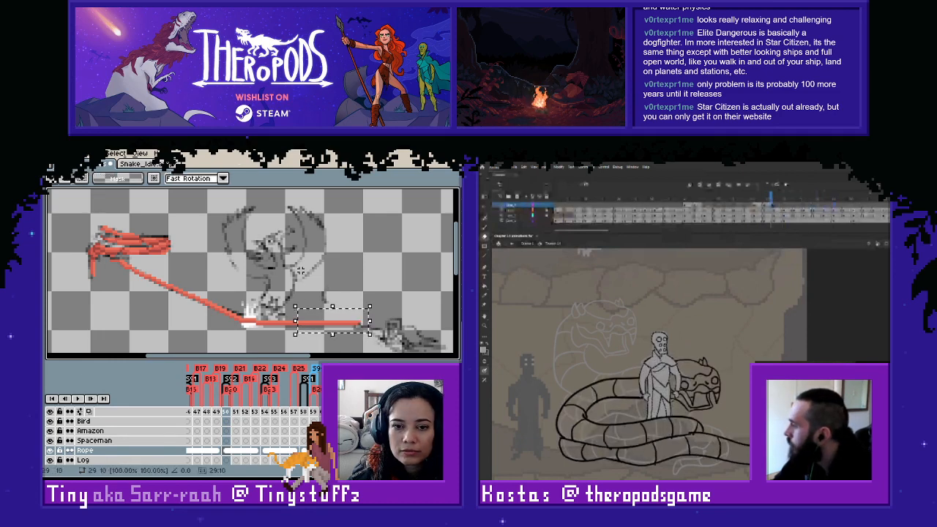
pyautogui.moveTo(403, 293); pyautogui.dragTo(262, 342)
pyautogui.hotkey('ctrl', 'd')
# - Flip through frames 149 to 153 to check the pasted rope's position and motion against the sketched line
pyautogui.press('Left')
pyautogui.press('Right')
pyautogui.press('Left')
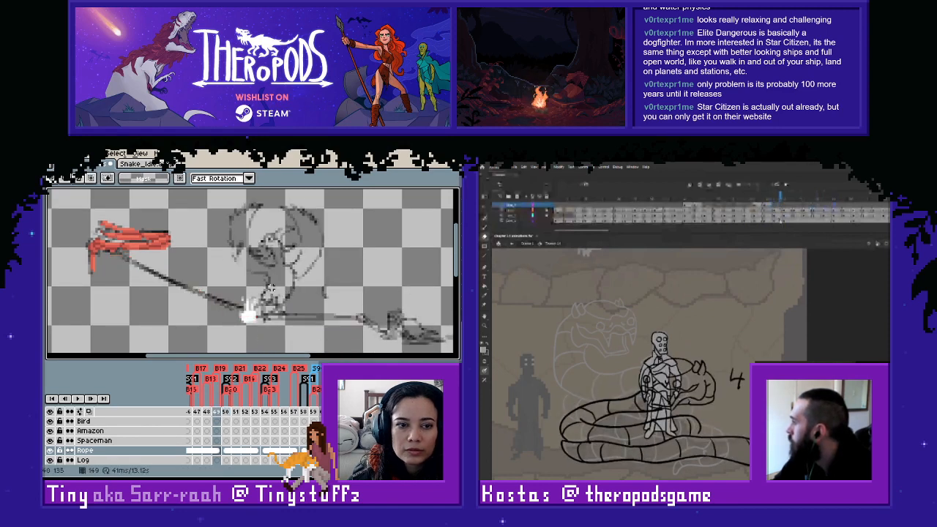
pyautogui.press('Right')
pyautogui.press('Left')
pyautogui.press('Right')
pyautogui.press('Right')
pyautogui.press('Right')
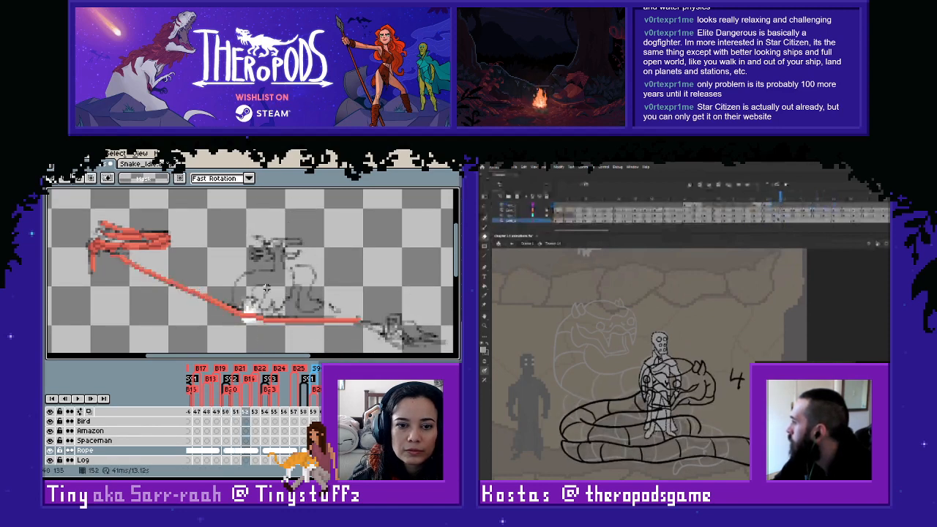
pyautogui.press('Right')
pyautogui.press('Left')
pyautogui.press('Left')
pyautogui.press('Left')
pyautogui.press('Left')
pyautogui.press('Right')
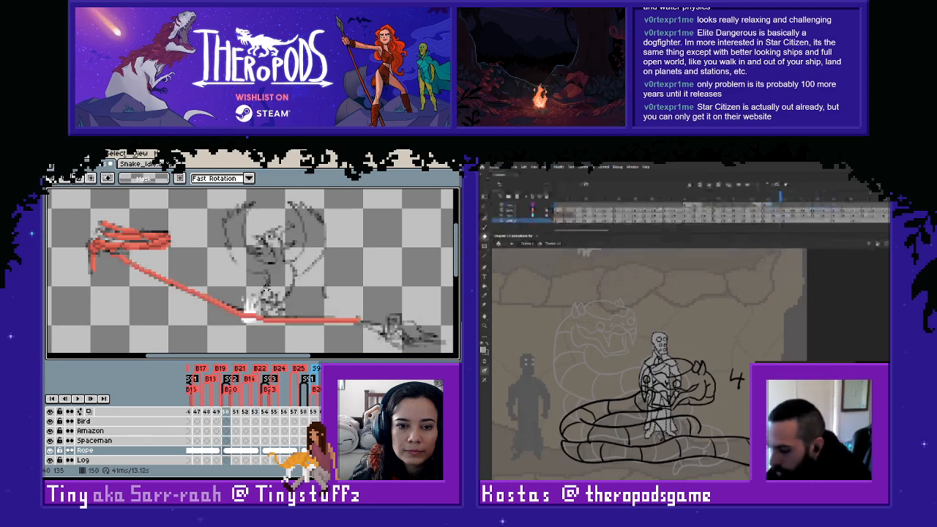
pyautogui.press('Right')
pyautogui.press('Right')
pyautogui.press('Right')
pyautogui.press('Right')
pyautogui.press('Right')
pyautogui.press('Left')
pyautogui.press('Left')
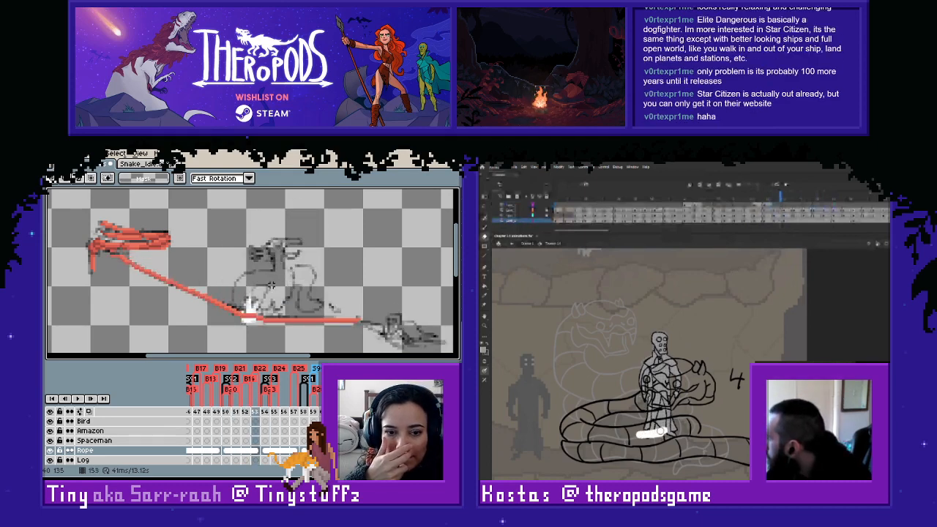
pyautogui.press('Left')
pyautogui.press('Left')
pyautogui.press('Left')
pyautogui.press('Left')
pyautogui.press('Left')
pyautogui.press('Right')
pyautogui.press('Right')
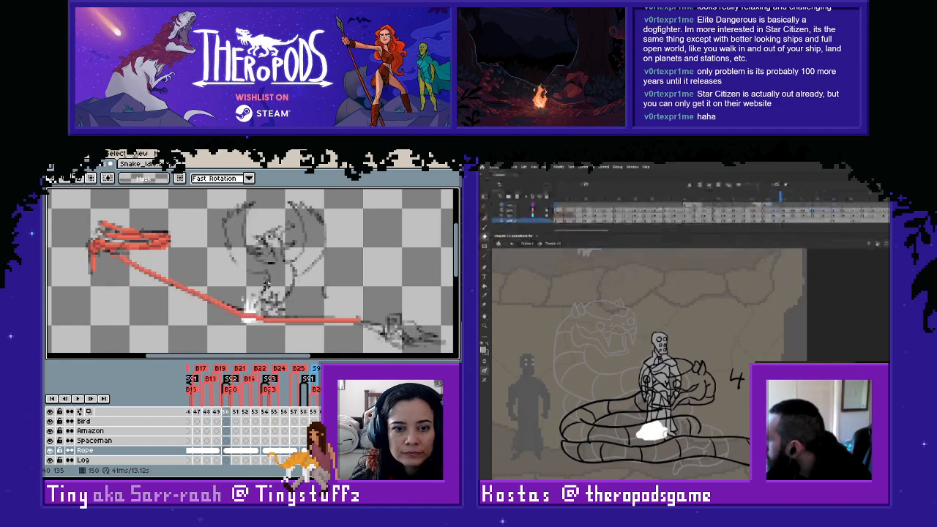
pyautogui.press('Right')
pyautogui.press('Right')
pyautogui.press('Right')
pyautogui.press('Left')
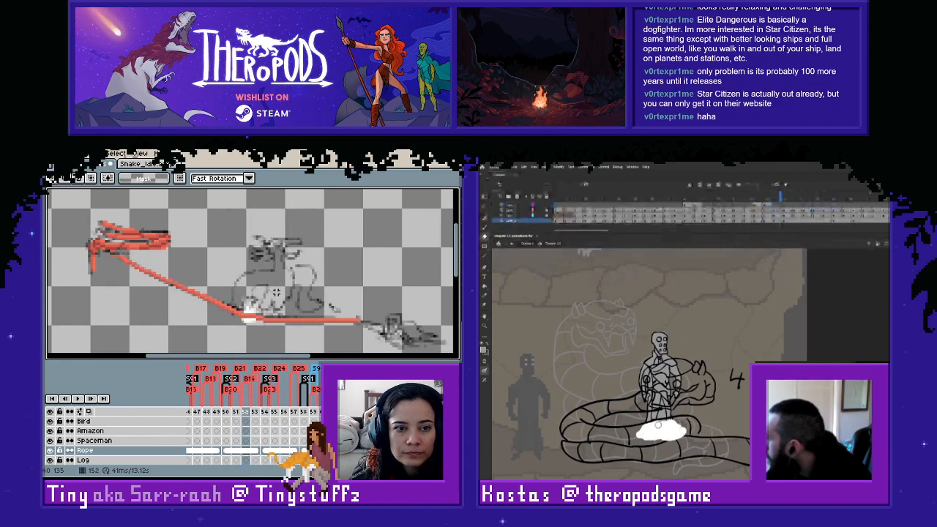
pyautogui.press('Right')
pyautogui.press('Right')
pyautogui.press('Left')
pyautogui.press('Left')
pyautogui.press('Left')
pyautogui.press('Left')
pyautogui.press('Left')
pyautogui.press('Right')
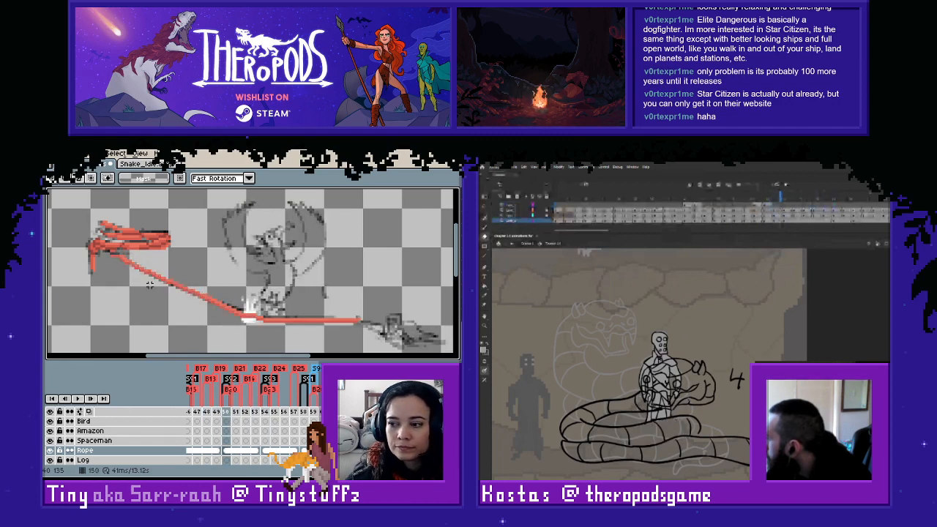
# - Erase the stray start of the rope on frame 150 and redraw its join with the coil in the sampled red
pyautogui.scroll(1, 139, 269)
pyautogui.scroll(3, 127, 225)
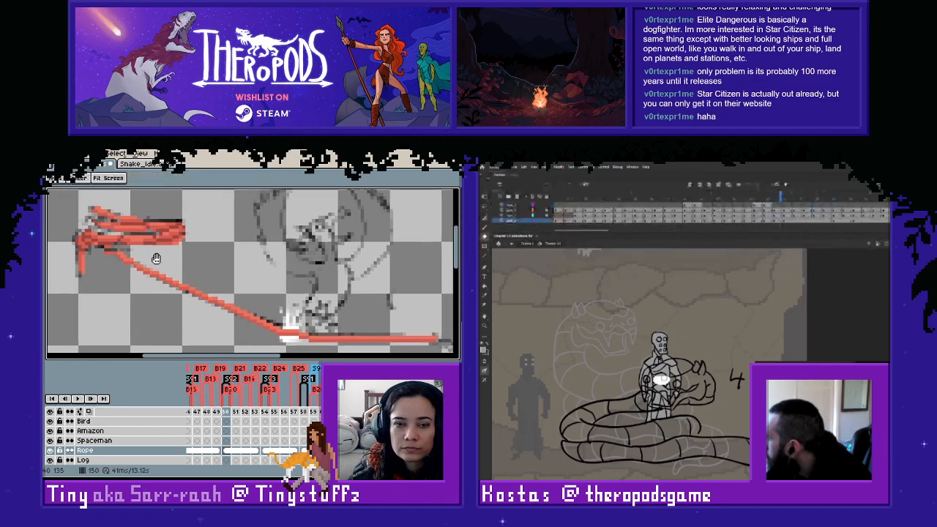
pyautogui.press('i')
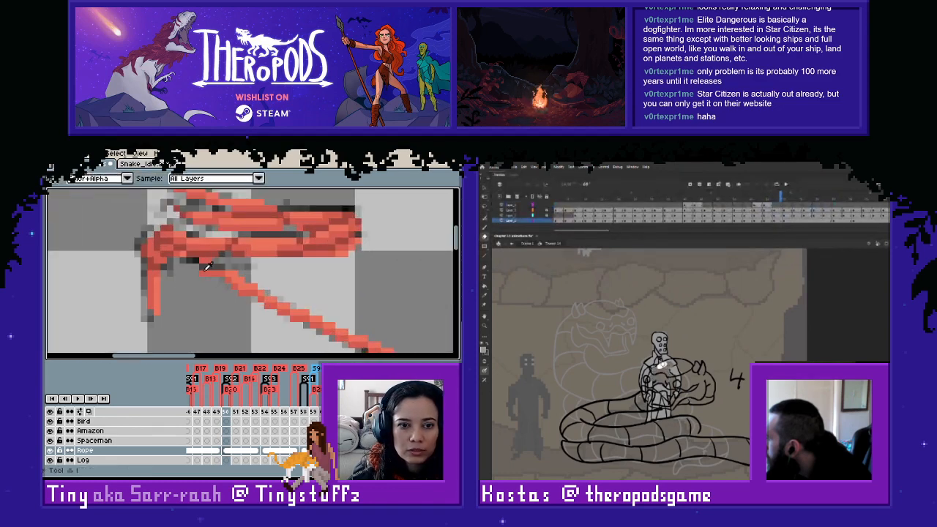
pyautogui.press('e')
pyautogui.moveTo(201, 273); pyautogui.dragTo(194, 260)
pyautogui.press('i')
pyautogui.press('l')
pyautogui.keyDown('alt'); pyautogui.click(234, 275); pyautogui.keyUp('alt')
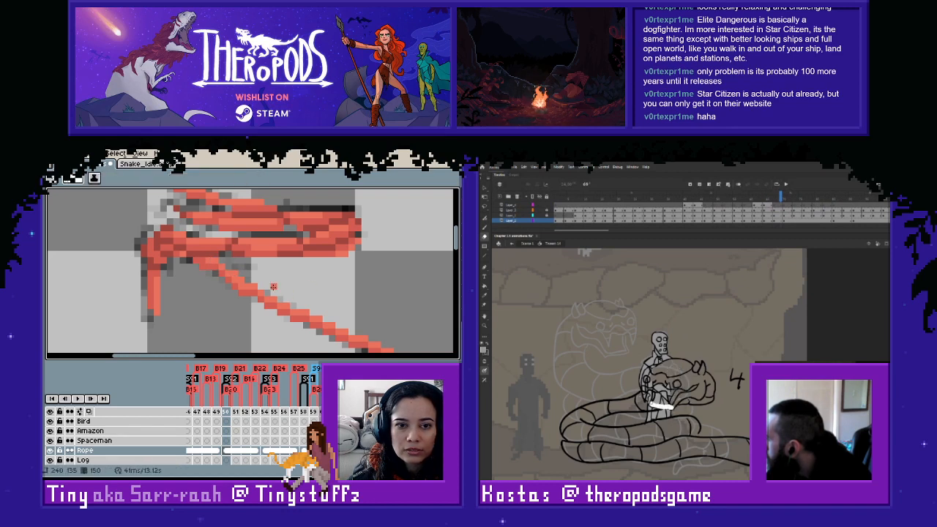
pyautogui.scroll(-3, 273, 287)
pyautogui.press('i')
pyautogui.press('l')
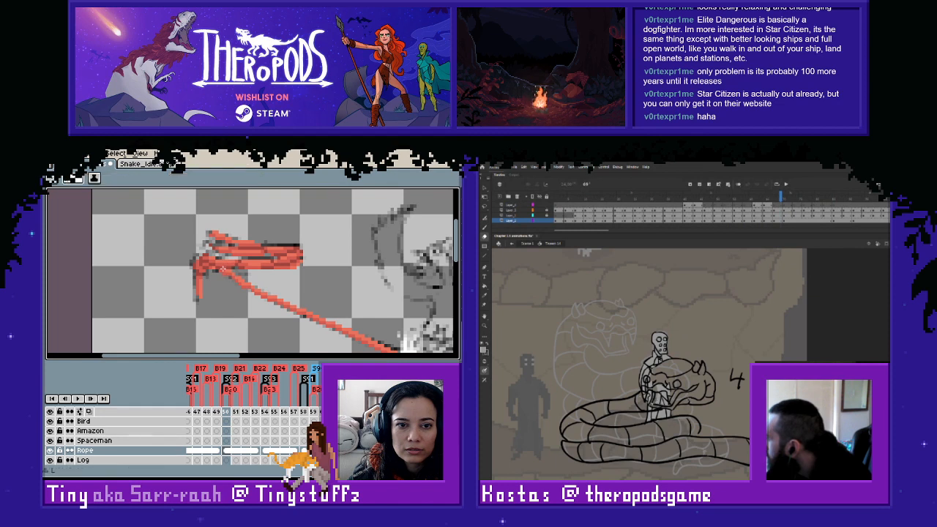
# - Retouch the rope's join with the coil on frame 150 and compare it with the neighbouring frames
pyautogui.keyDown('alt'); pyautogui.click(227, 267); pyautogui.keyUp('alt')
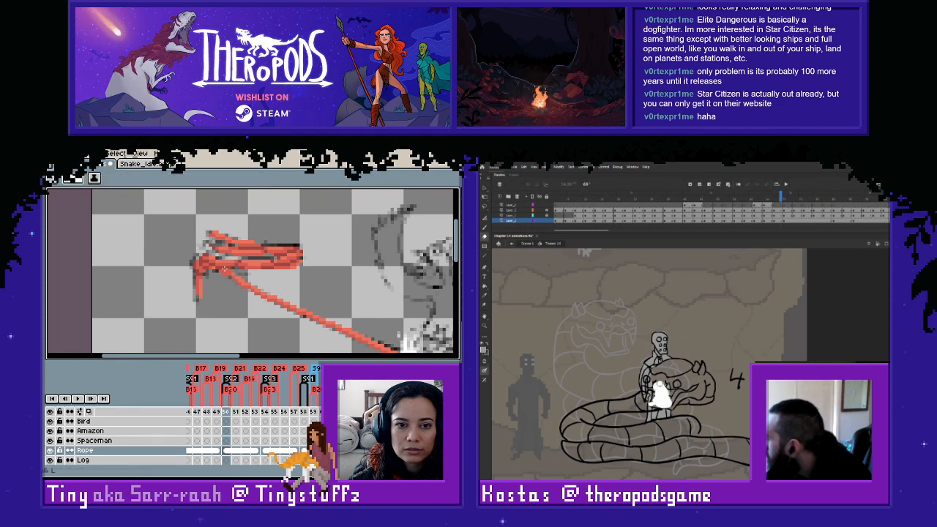
pyautogui.press('Right')
pyautogui.press('Left')
pyautogui.press('Left')
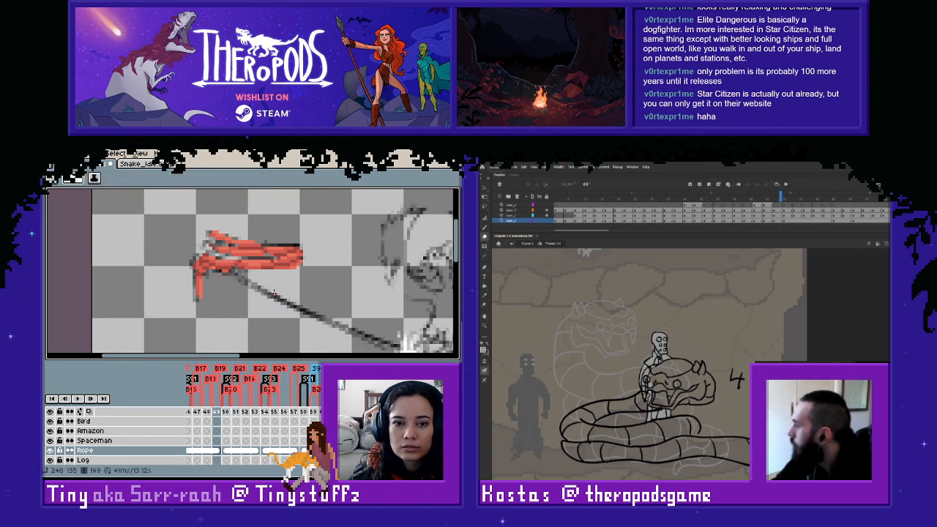
pyautogui.press('Right')
pyautogui.press('Left')
pyautogui.press('Right')
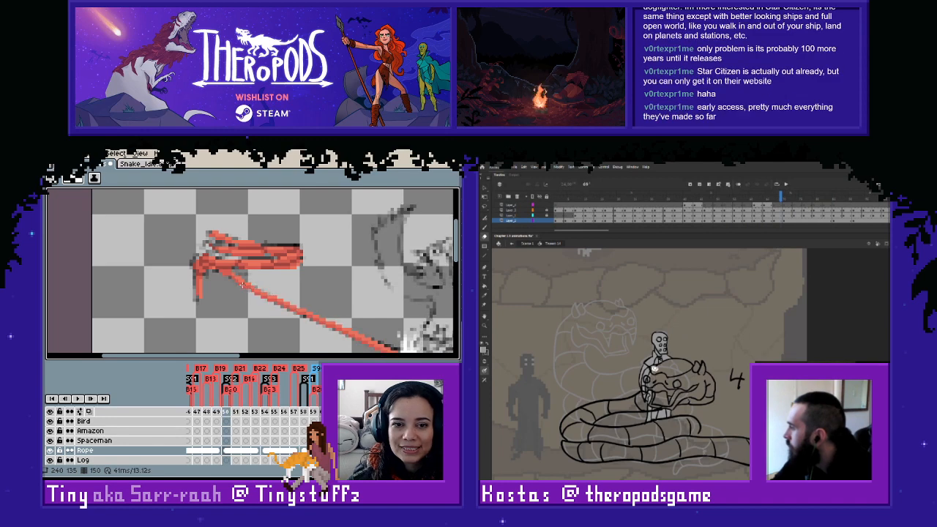
# - Toggle the Rope layer's visibility on frame 150 to compare the red rope with the sketch underneath
pyautogui.click(51, 451)
pyautogui.click(51, 451)
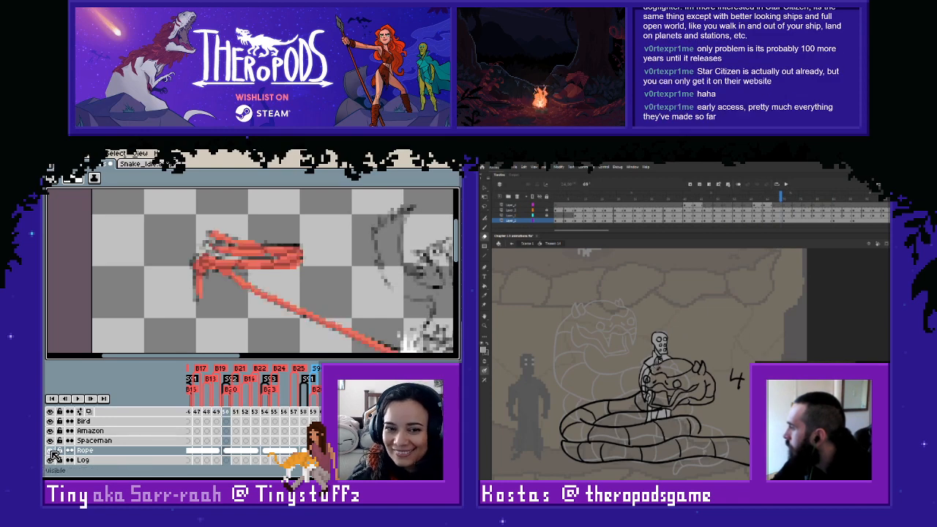
pyautogui.click(51, 451)
pyautogui.click(51, 451)
pyautogui.click(50, 451)
pyautogui.click(51, 451)
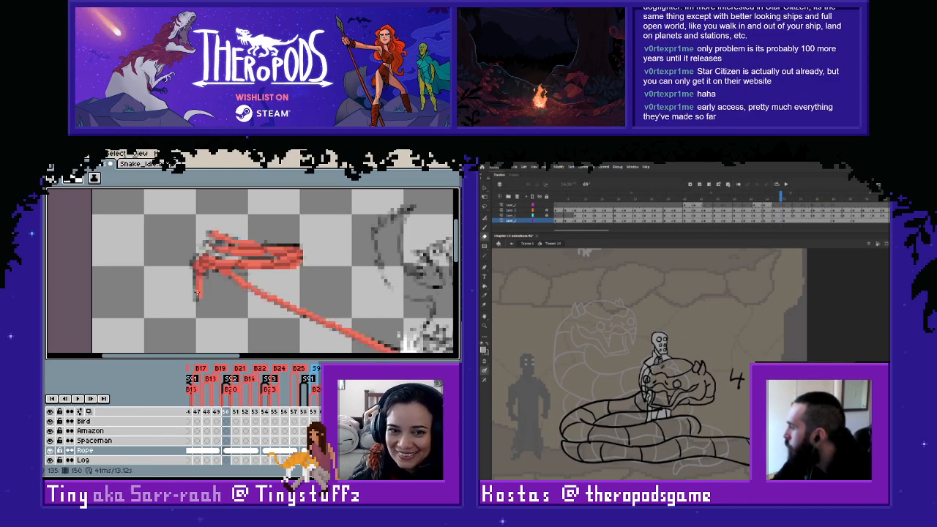
# - Adjust a small section of rope just below the coil on frame 150 and redraw its pixels in the sampled red
pyautogui.scroll(1, 240, 297)
pyautogui.press('m')
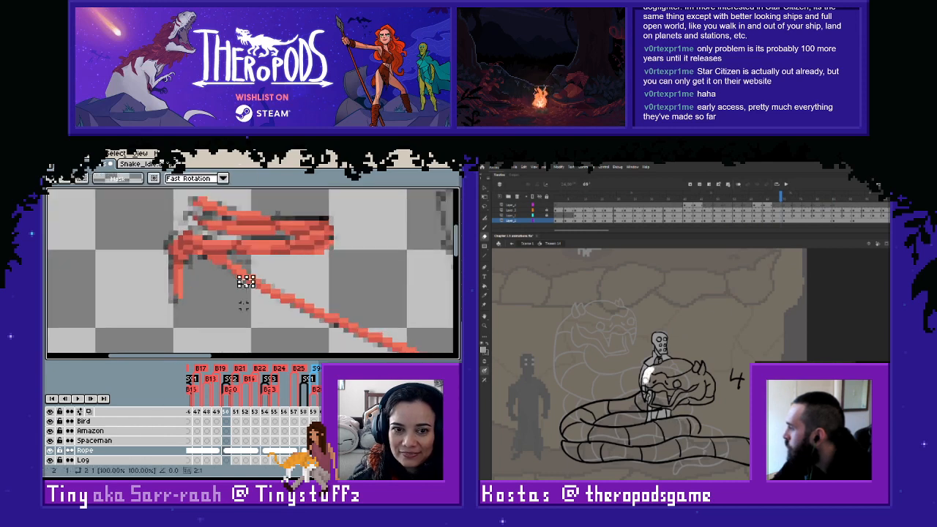
pyautogui.press('i')
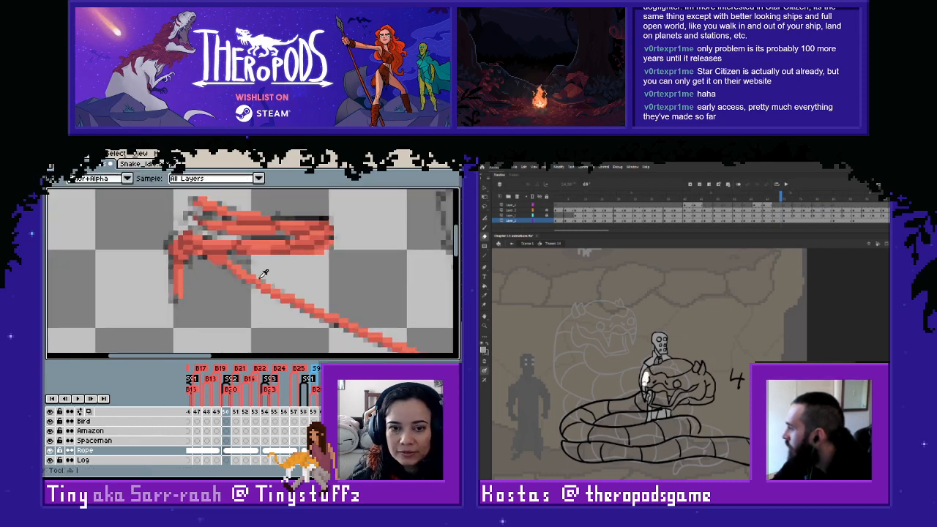
pyautogui.press('l')
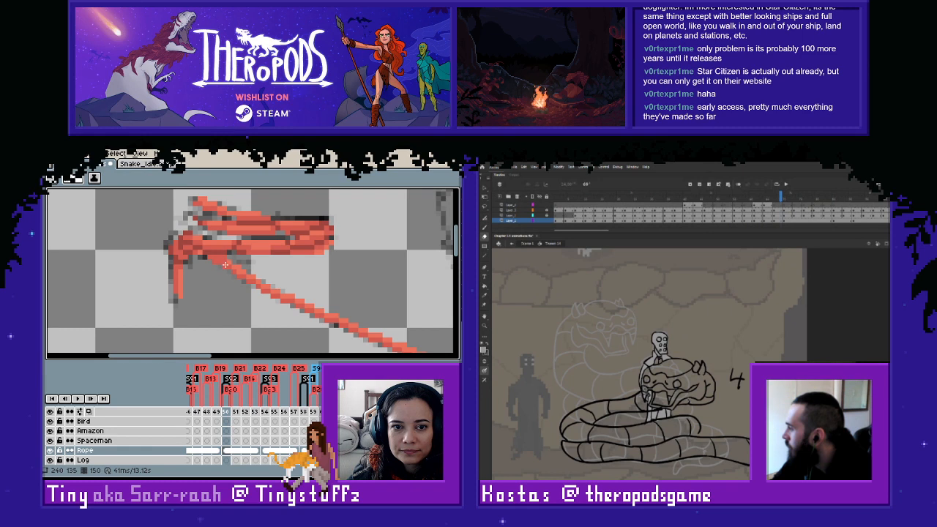
# - Flip back and forth through the frames around 150 to check the rope's motion against the sketch
pyautogui.scroll(-1, 267, 307)
pyautogui.moveTo(276, 320); pyautogui.dragTo(248, 285)
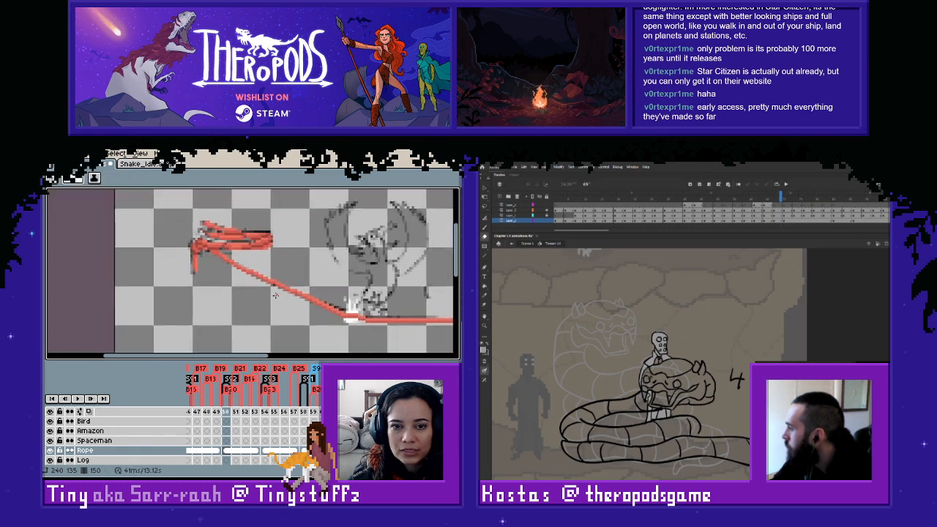
pyautogui.press('Left')
pyautogui.press('Right')
pyautogui.press('Right')
pyautogui.press('Right')
pyautogui.press('Left')
pyautogui.press('Left')
pyautogui.press('Left')
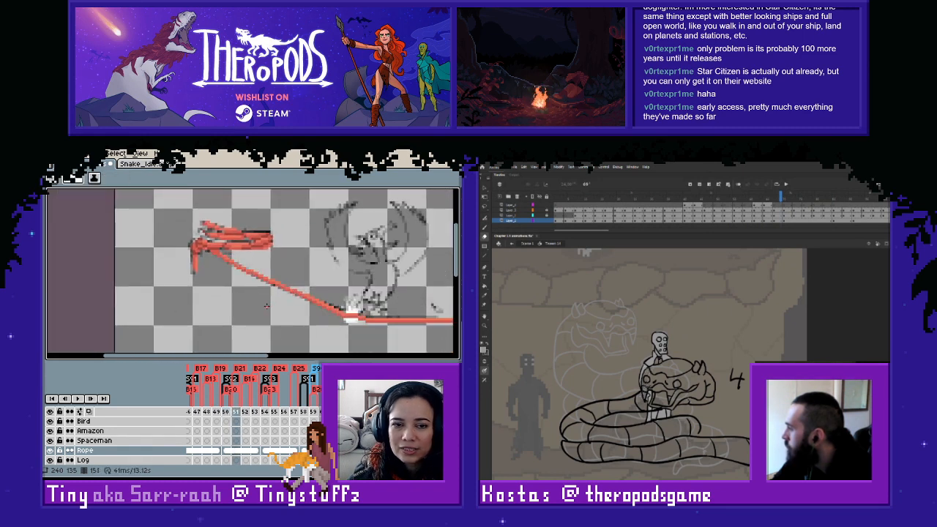
pyautogui.press('Right')
pyautogui.press('Left')
pyautogui.press('Right')
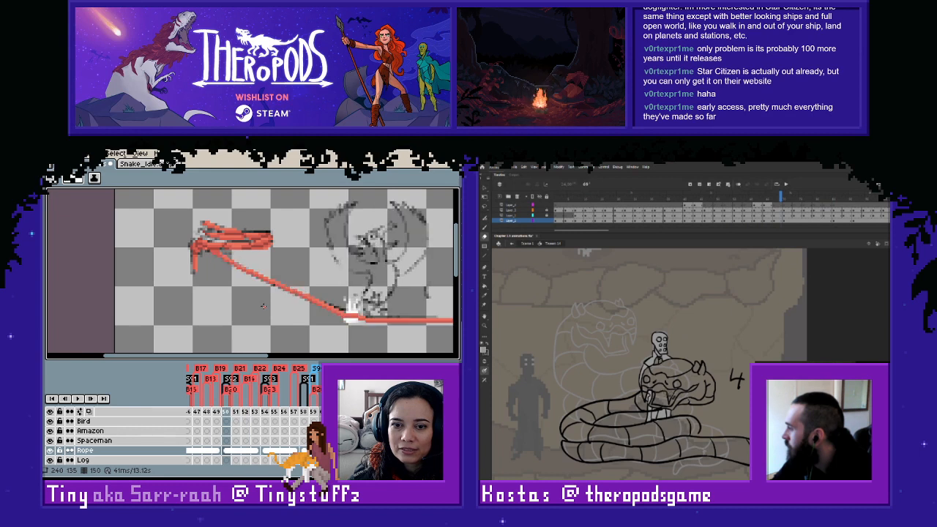
pyautogui.press('Left')
pyautogui.press('Right')
pyautogui.press('Left')
pyautogui.press('Right')
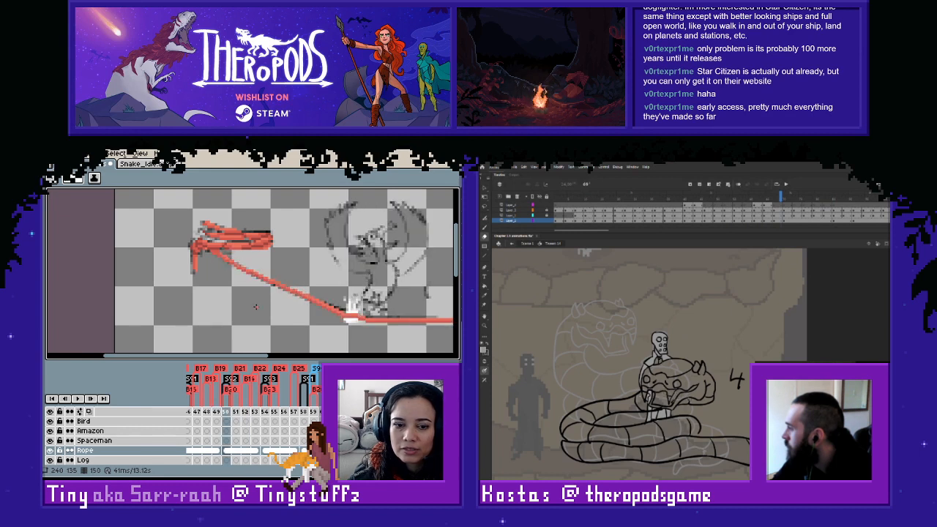
pyautogui.press('Left')
# - Copy the red rope line below the coil from frame 150 onto the Rope cel of frame 146 and clear the selection
pyautogui.scroll(-1, 317, 257)
pyautogui.moveTo(368, 312); pyautogui.dragTo(307, 312)
pyautogui.press('Right')
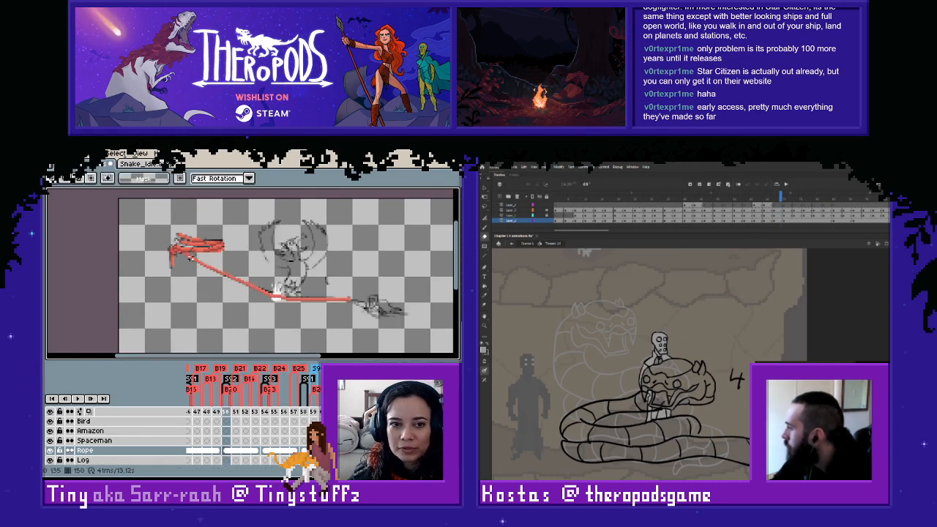
pyautogui.moveTo(178, 251); pyautogui.dragTo(382, 319)
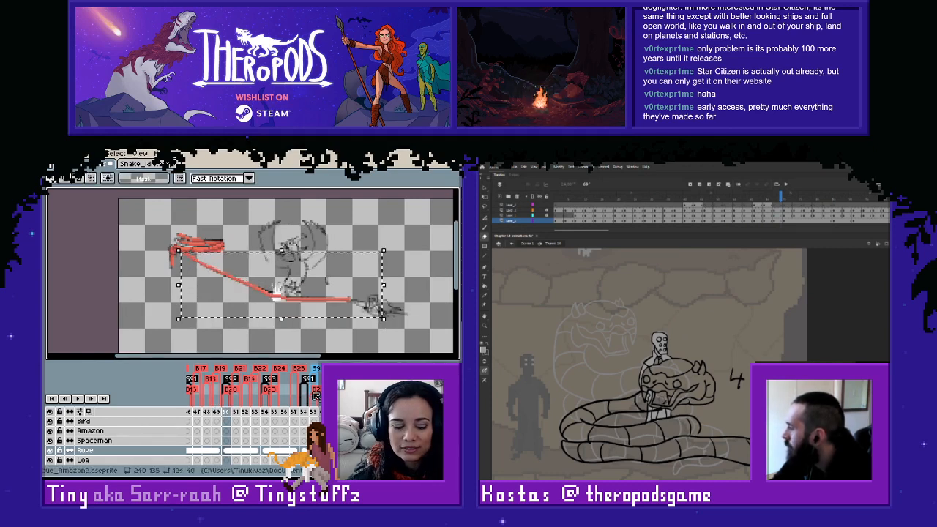
pyautogui.moveTo(228, 462); pyautogui.dragTo(209, 462)
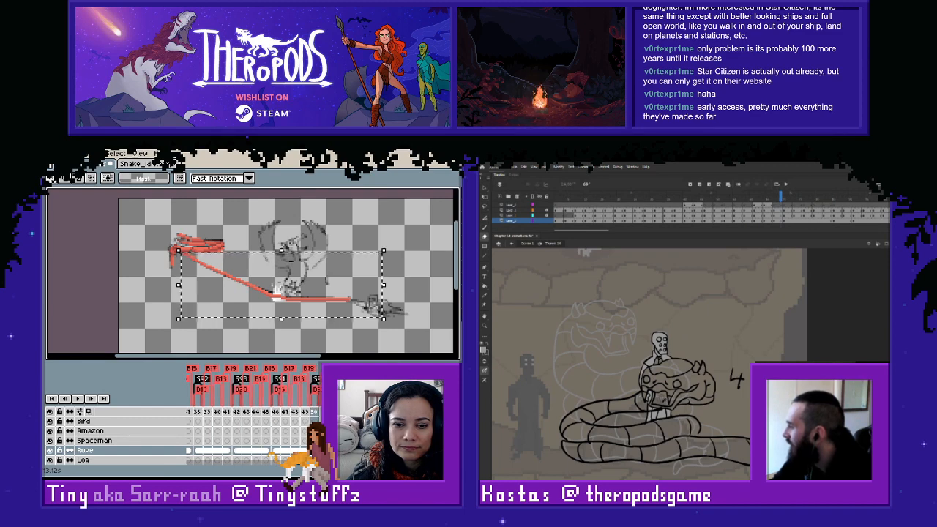
pyautogui.click(276, 450)
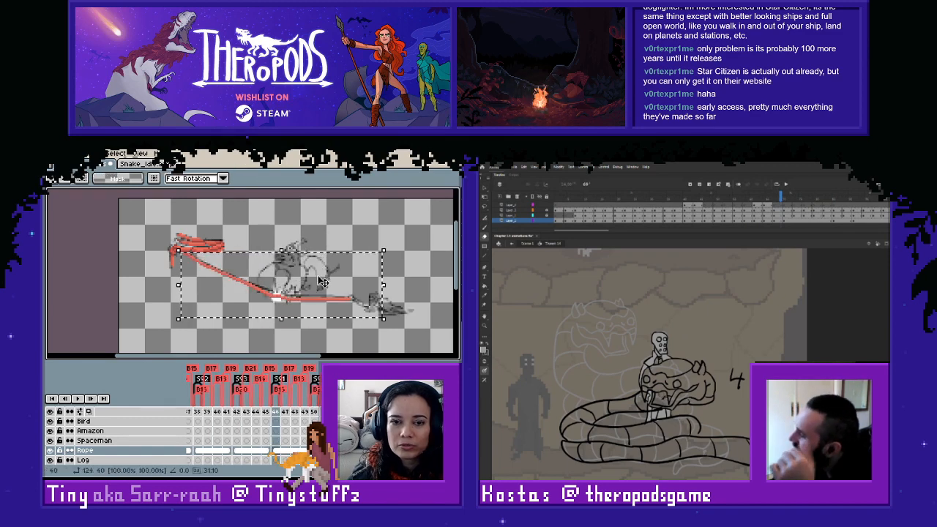
pyautogui.hotkey('ctrl', 'd')
pyautogui.scroll(1, 291, 294)
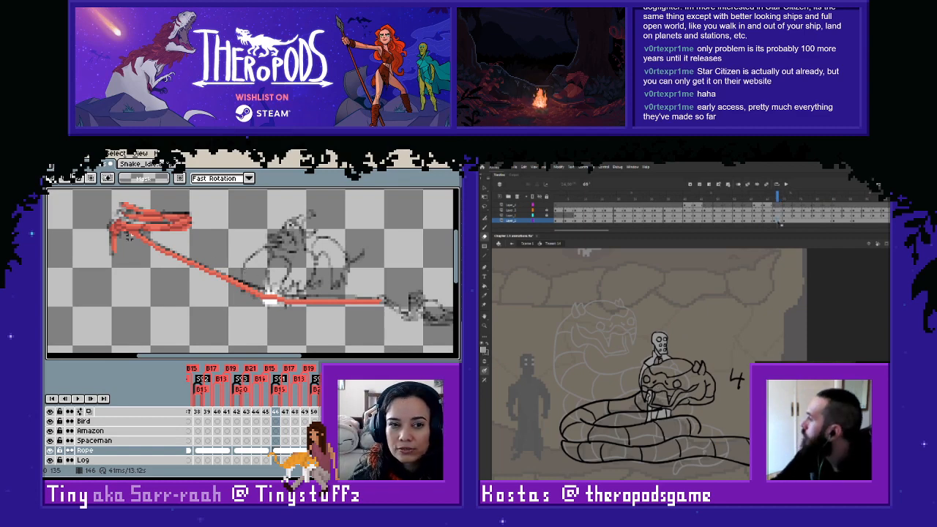
# - Raise the pasted rope line on frame 146 to the sketch and adjust the height of its horizontal end section
pyautogui.moveTo(128, 233); pyautogui.dragTo(396, 325)
pyautogui.click(317, 339)
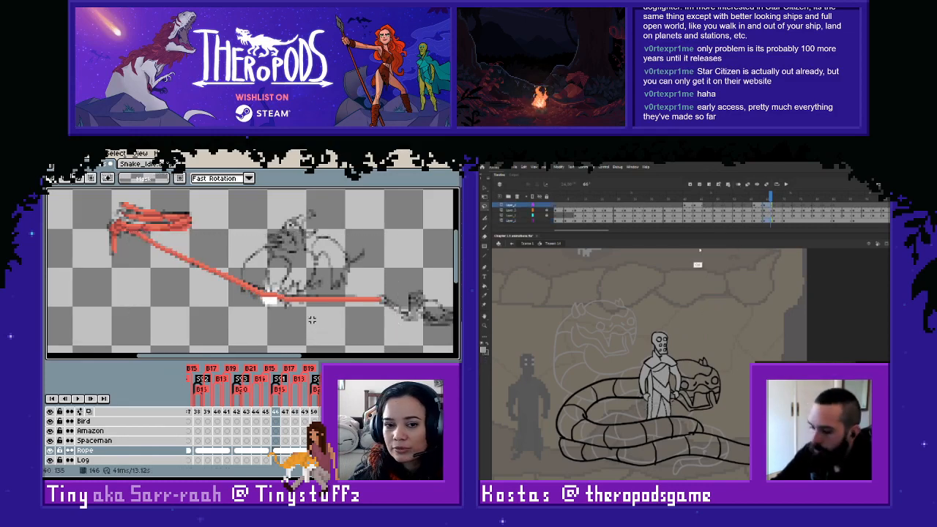
pyautogui.moveTo(283, 289); pyautogui.dragTo(408, 322)
pyautogui.click(237, 302)
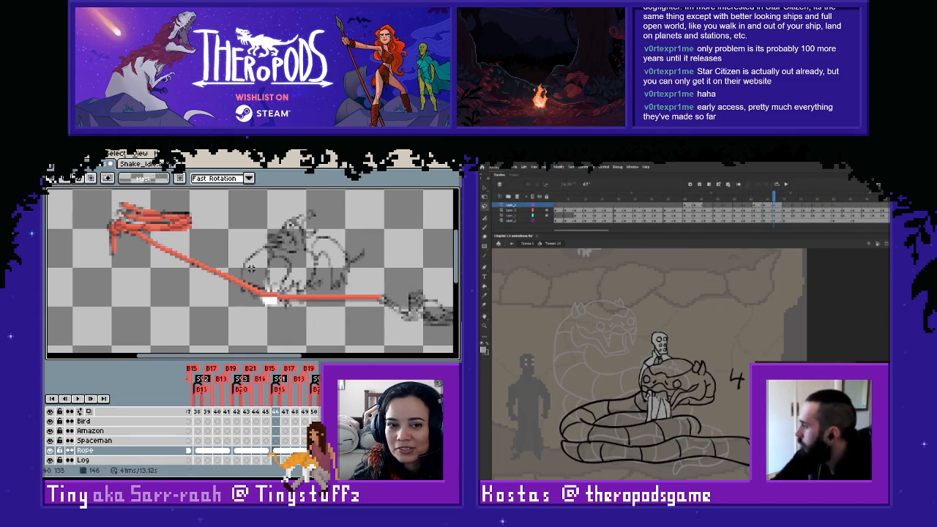
# - Flip through the frames around 146 to check the rope's position and motion against the sketch
pyautogui.press('Left')
pyautogui.press('Right')
pyautogui.press('Right')
pyautogui.press('Right')
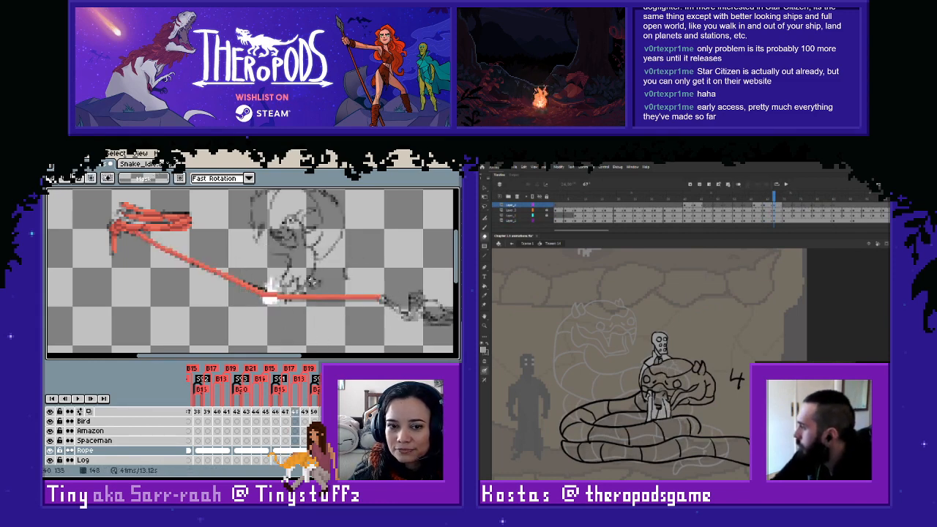
pyautogui.press('Left')
pyautogui.press('Left')
pyautogui.press('Left')
pyautogui.press('Right')
pyautogui.press('Right')
pyautogui.press('Right')
pyautogui.press('Right')
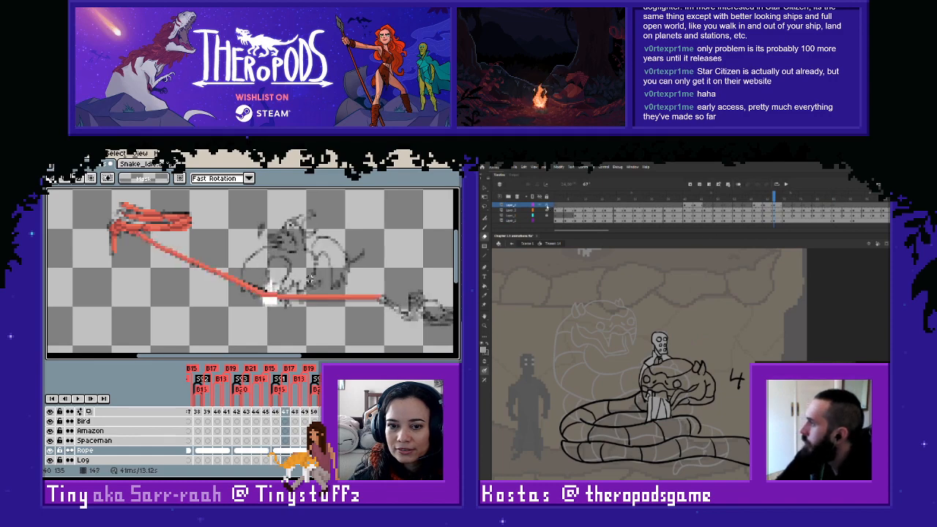
pyautogui.press('Right')
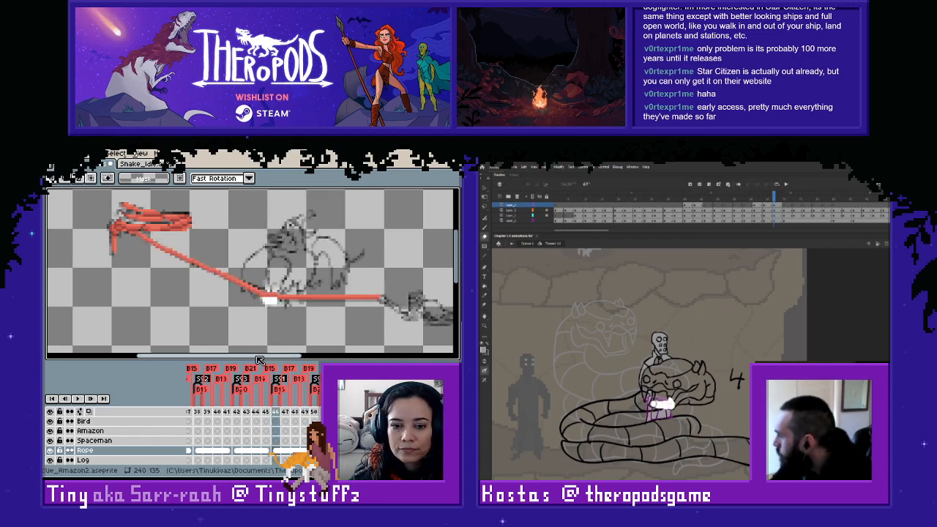
# - Paste the copied rope line onto the Rope cel of frame 142 and nudge it vertically against the sketch
pyautogui.press('Left')
pyautogui.click(236, 450)
pyautogui.hotkey('ctrl', 'v')
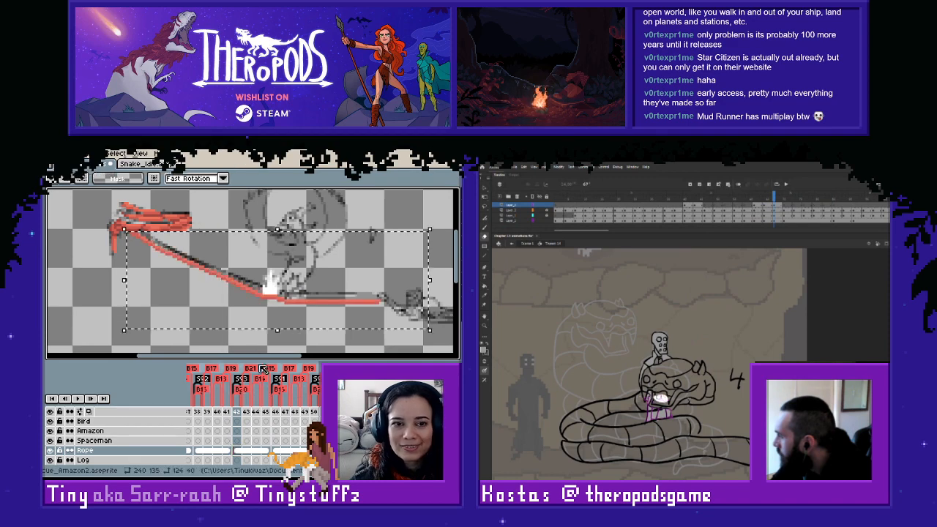
pyautogui.press('Up')
pyautogui.press('Up')
pyautogui.press('Down')
pyautogui.press('Down')
pyautogui.press('Down')
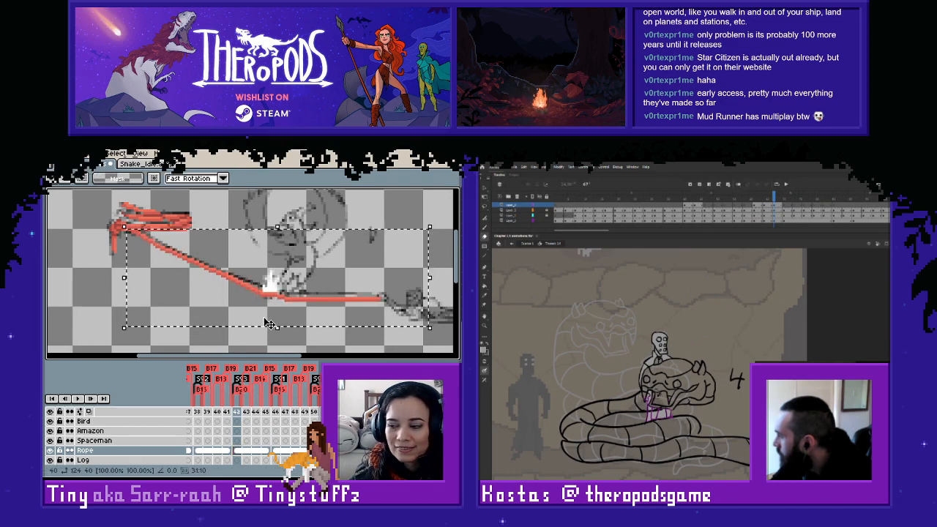
pyautogui.click(241, 222)
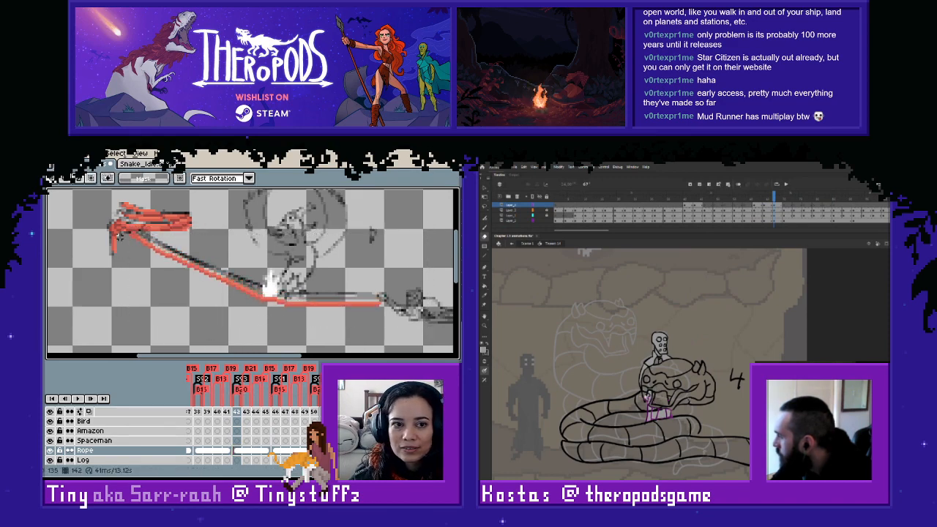
# - Trim the rope's start and raise the line to the sketch on frame 142; turn off the figure layer's outline view in Animate
pyautogui.moveTo(125, 231); pyautogui.dragTo(245, 242)
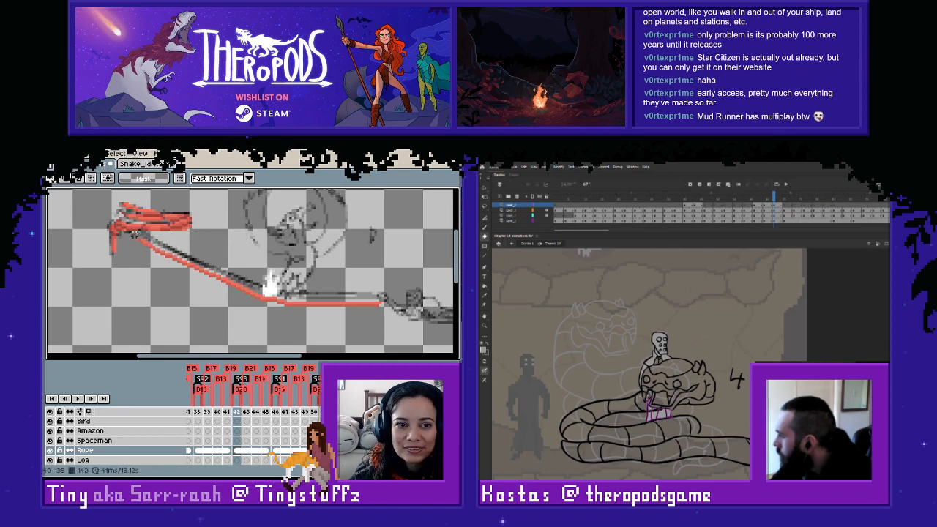
pyautogui.moveTo(132, 241); pyautogui.dragTo(394, 332)
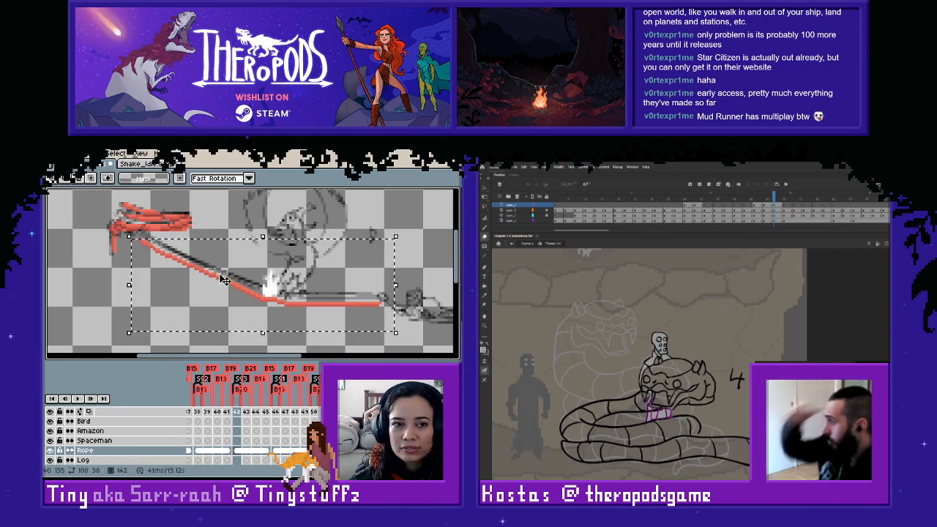
pyautogui.moveTo(222, 281); pyautogui.dragTo(222, 274)
pyautogui.click(534, 205)
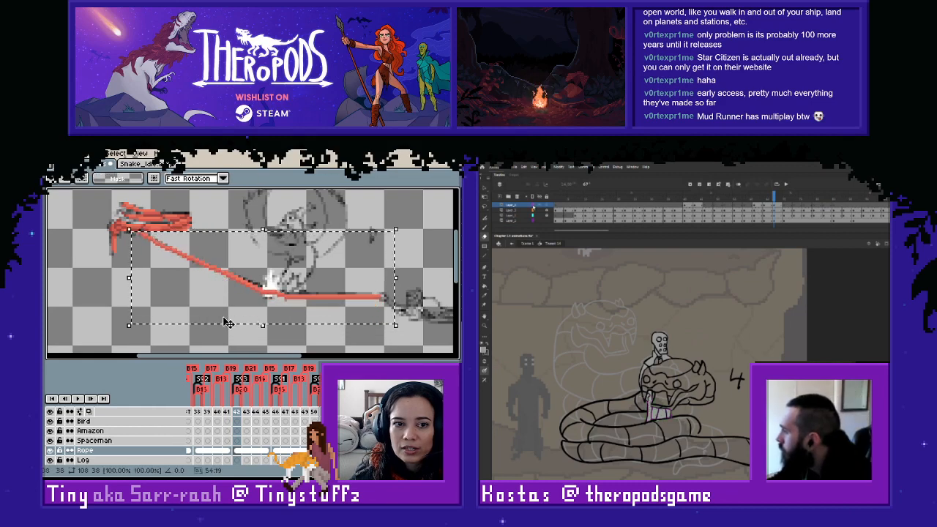
pyautogui.click(119, 304)
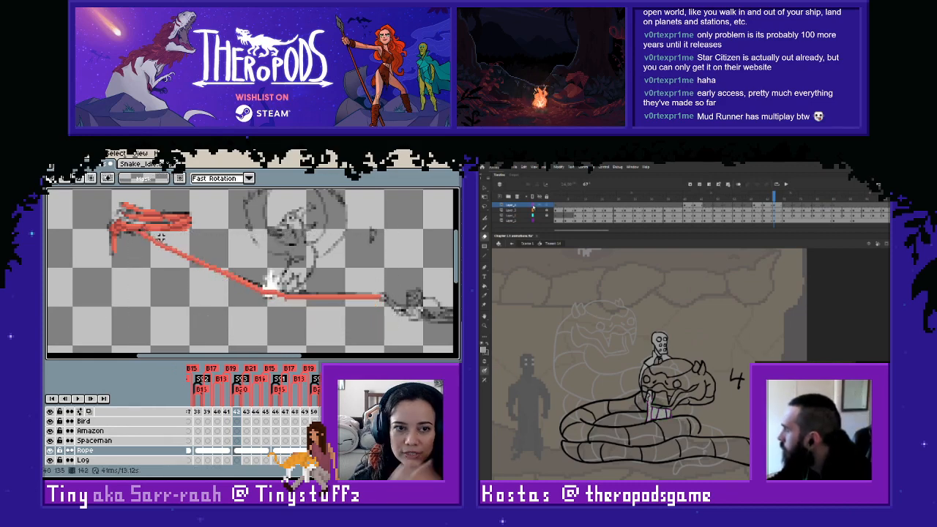
# - Redraw the rope's join with the coil on frame 142 in the sampled red and raise the horizontal end section slightly
pyautogui.press('i')
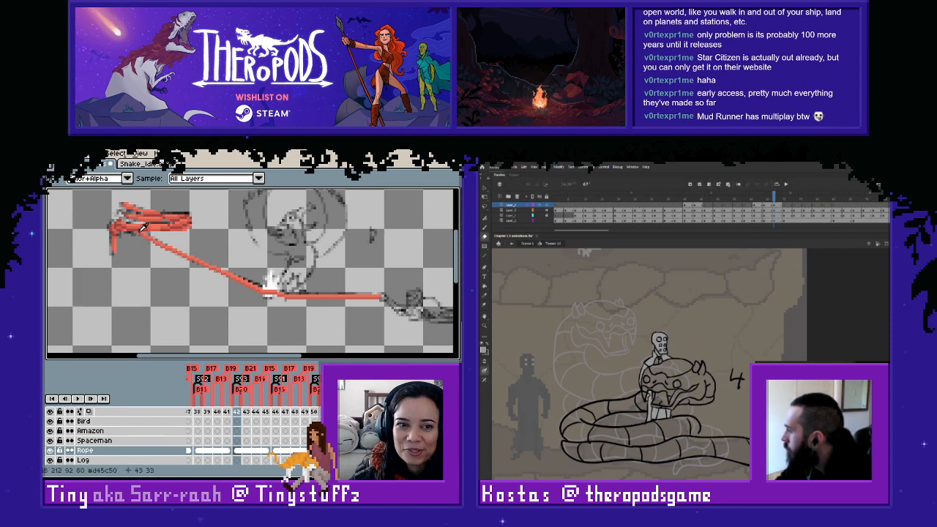
pyautogui.press('b')
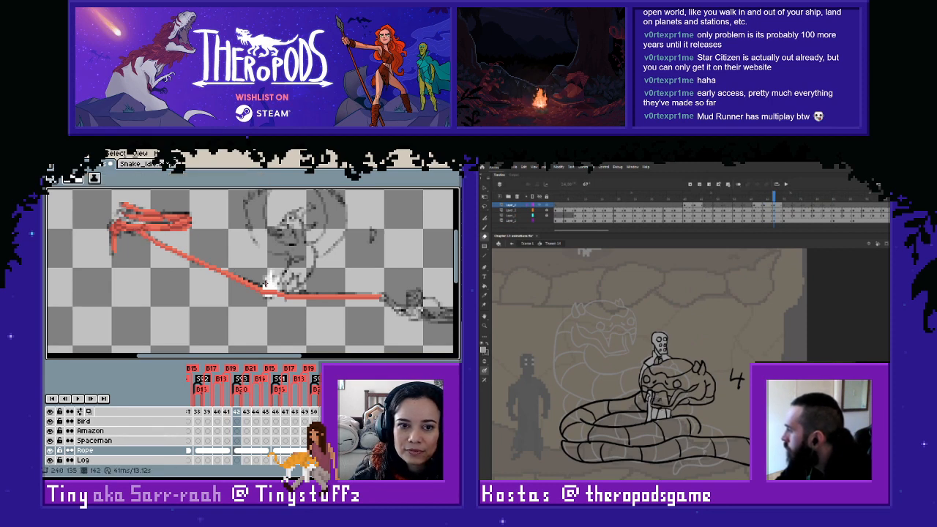
pyautogui.press('m')
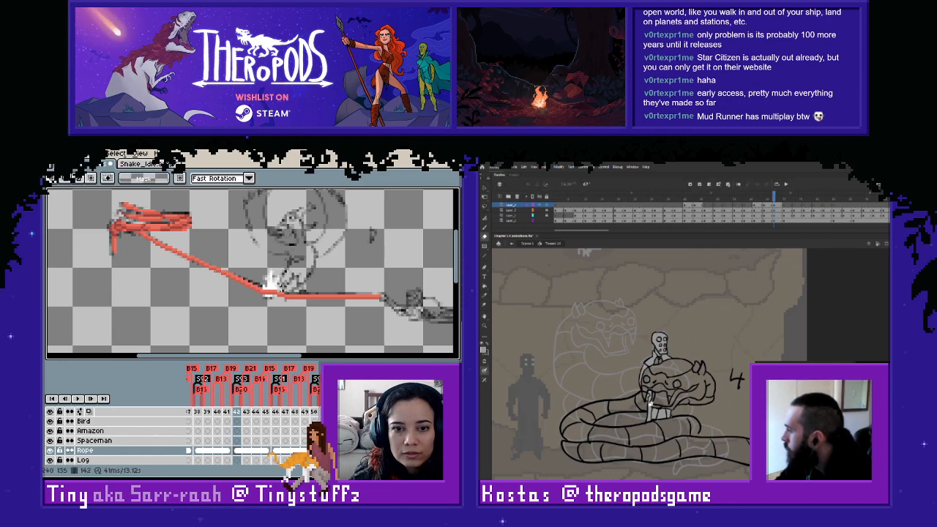
pyautogui.moveTo(285, 286); pyautogui.dragTo(385, 314)
pyautogui.moveTo(351, 294); pyautogui.dragTo(350, 291)
pyautogui.click(275, 277)
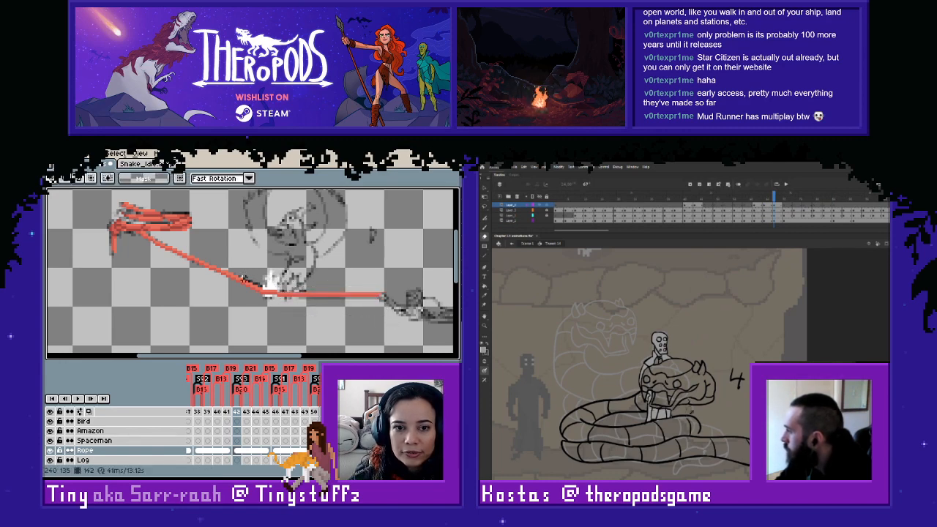
# - Delete the short piece of rope at the bend beside the white flame on frame 142
pyautogui.moveTo(244, 279); pyautogui.dragTo(404, 314)
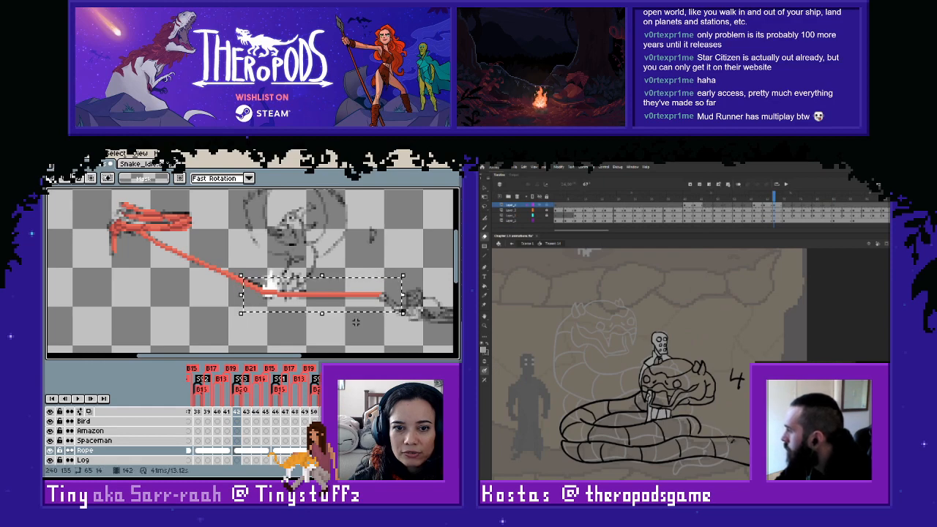
pyautogui.click(244, 257)
pyautogui.moveTo(243, 277); pyautogui.dragTo(261, 308)
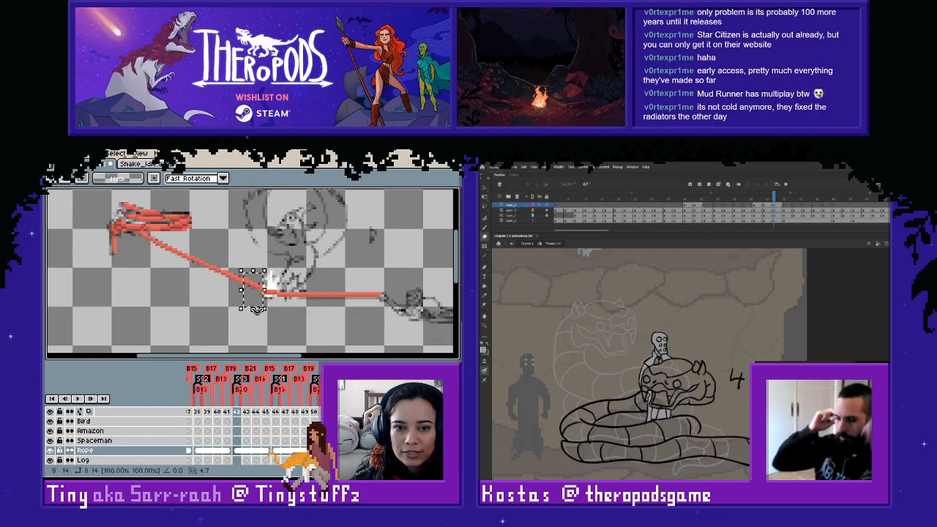
pyautogui.click(205, 295)
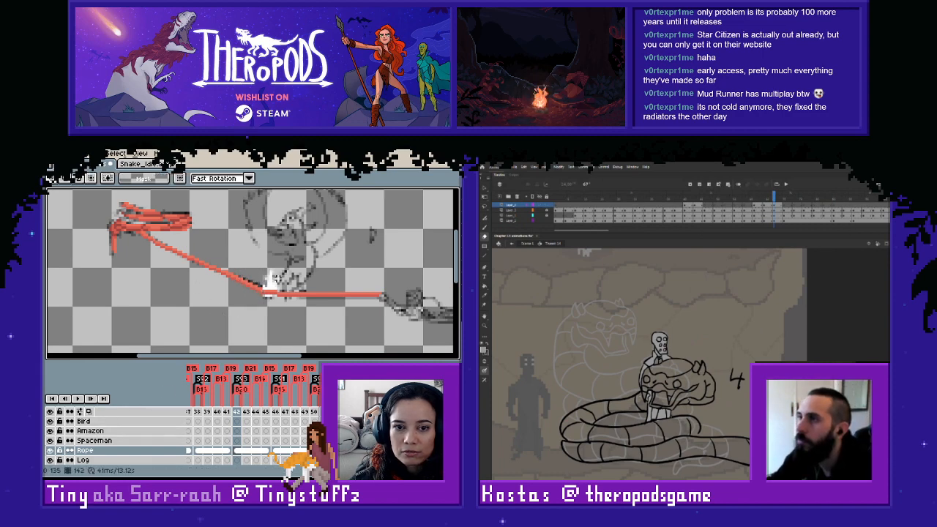
pyautogui.moveTo(276, 296); pyautogui.dragTo(242, 270)
pyautogui.press('Delete')
# - Redraw the rope's bend on frame 142 in the sampled reds, joining the sloped line to the horizontal section along the sketch
pyautogui.press('i')
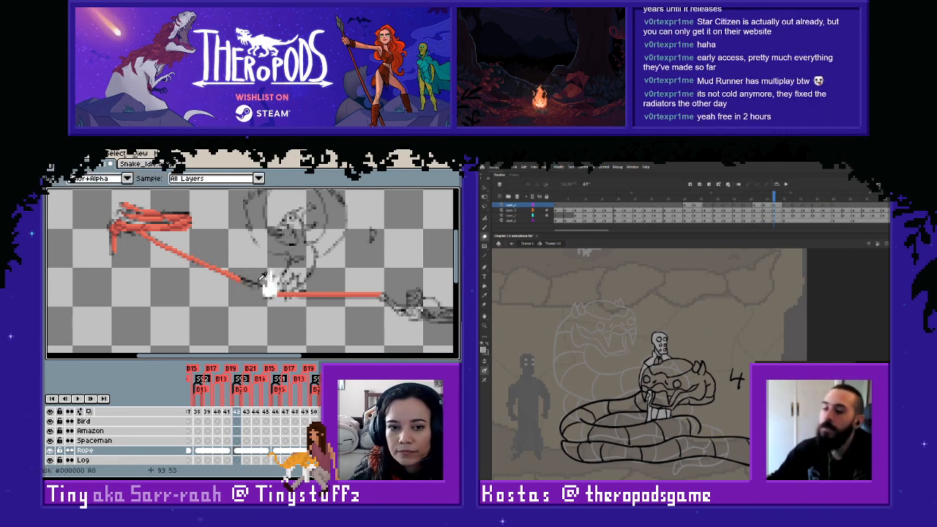
pyautogui.press('l')
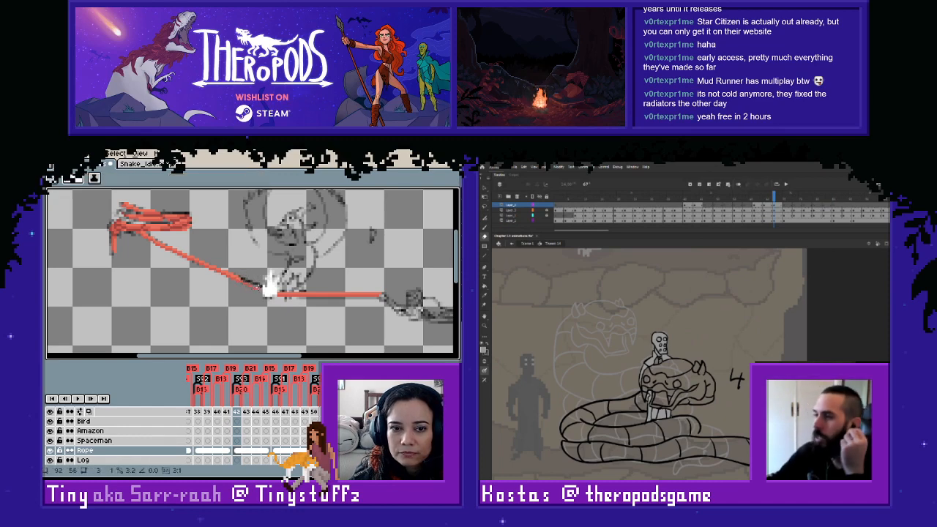
pyautogui.scroll(2, 264, 287)
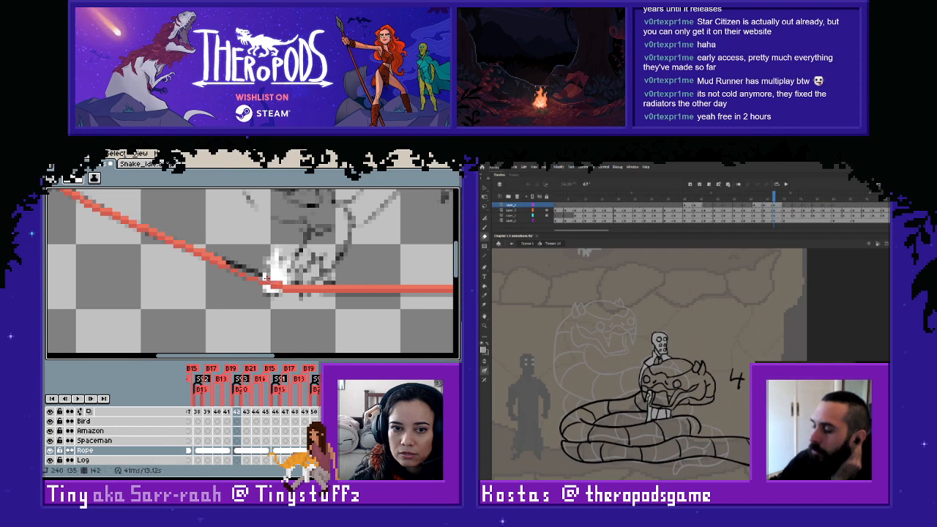
pyautogui.moveTo(264, 278); pyautogui.dragTo(256, 274)
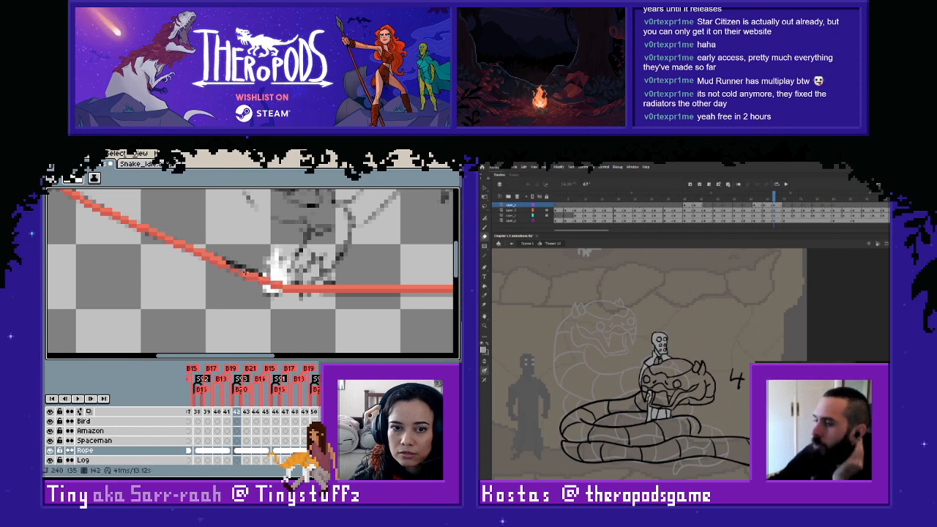
pyautogui.press('i')
pyautogui.keyDown('alt'); pyautogui.click(243, 274); pyautogui.keyUp('alt')
pyautogui.keyDown('alt'); pyautogui.click(247, 273); pyautogui.keyUp('alt')
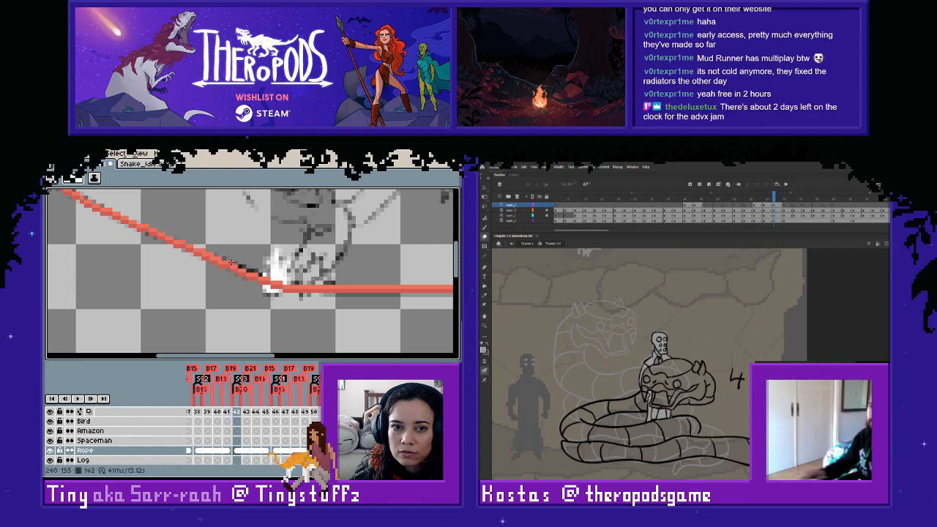
pyautogui.scroll(-2, 231, 261)
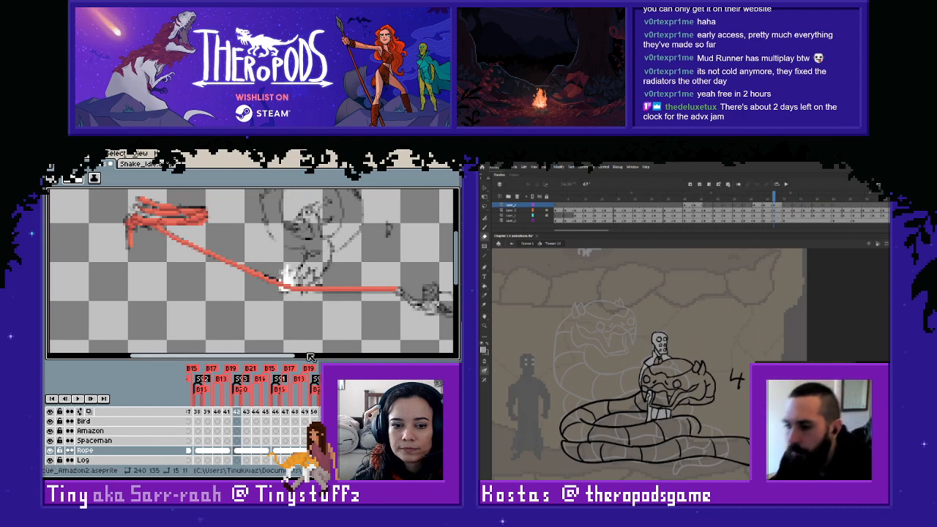
# - Copy the rope line from frame 142 onto the Rope cel of frame 138 and lower it to the sketch
pyautogui.press('Left')
pyautogui.press('Right')
pyautogui.press('m')
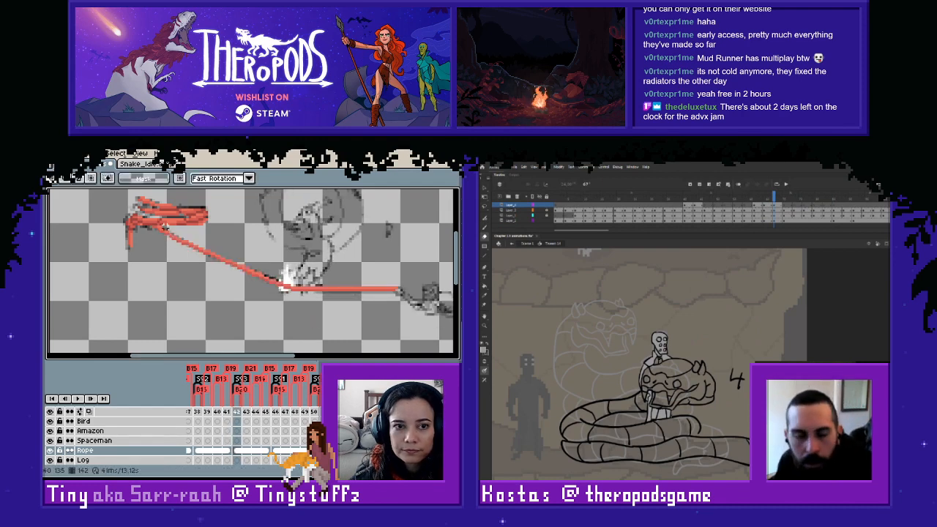
pyautogui.moveTo(149, 226); pyautogui.dragTo(412, 310)
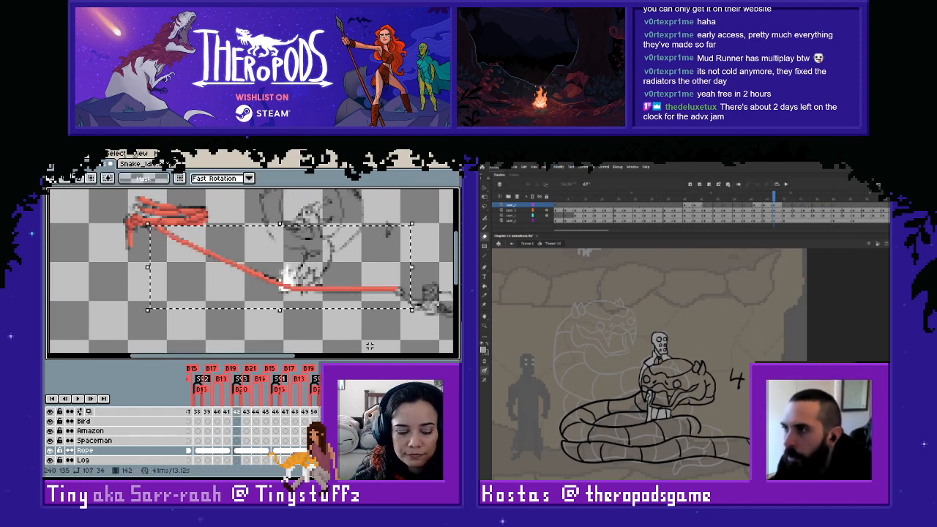
pyautogui.click(198, 451)
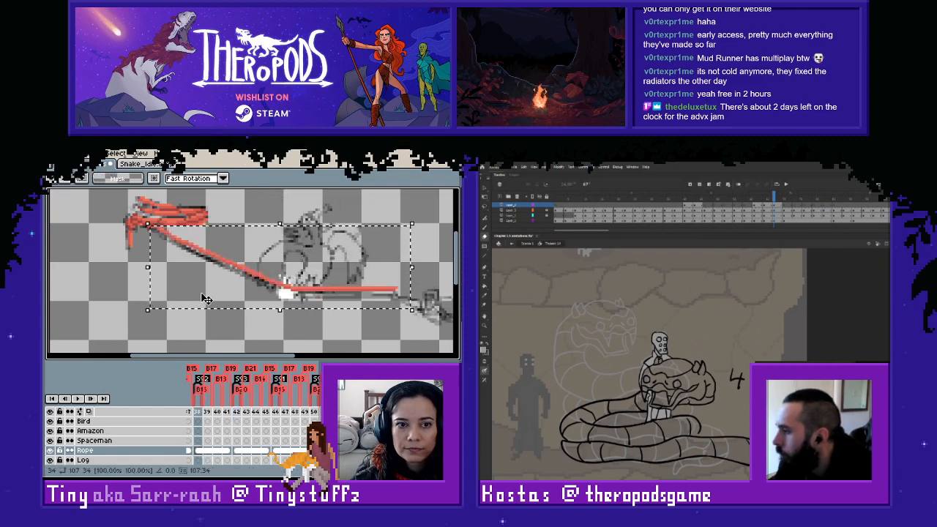
pyautogui.press('Down')
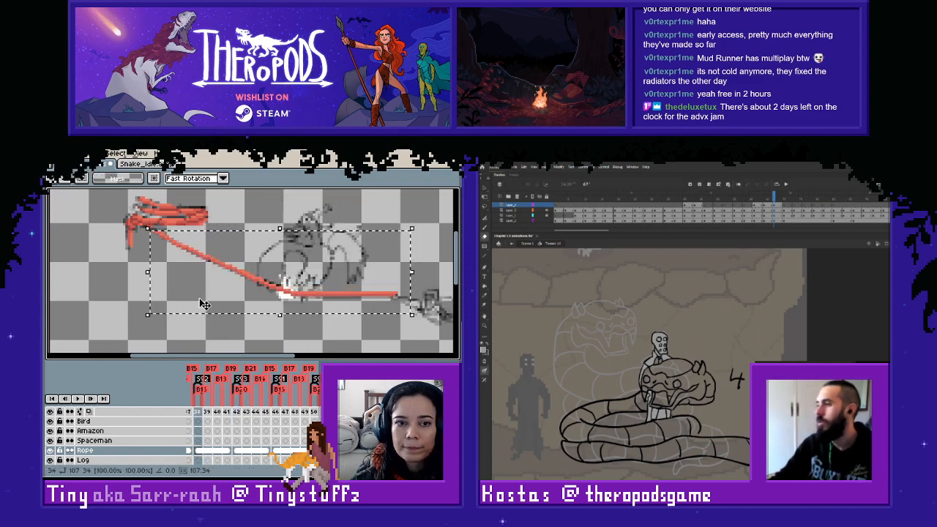
pyautogui.hotkey('ctrl', 'd')
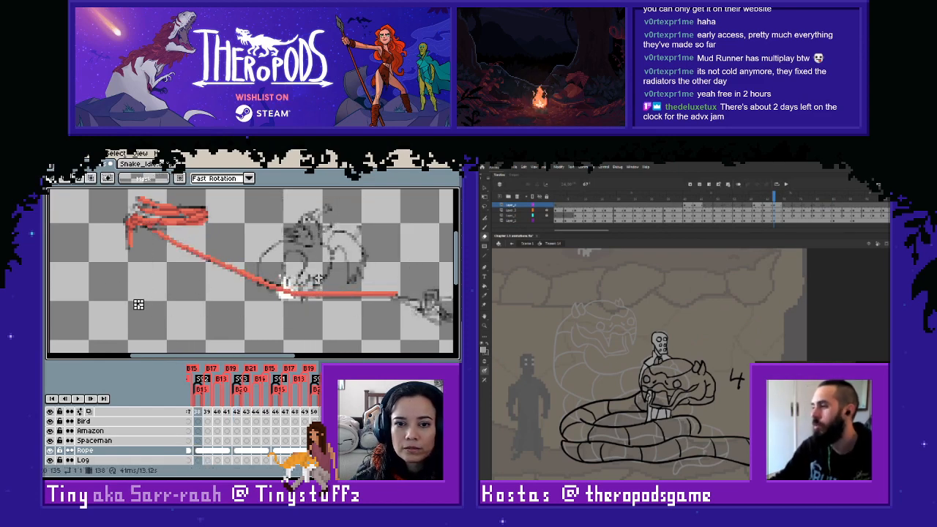
# - Lower the rope's horizontal end section slightly on frame 138 and redraw the line's join with the coil in the sampled red
pyautogui.moveTo(320, 283); pyautogui.dragTo(426, 317)
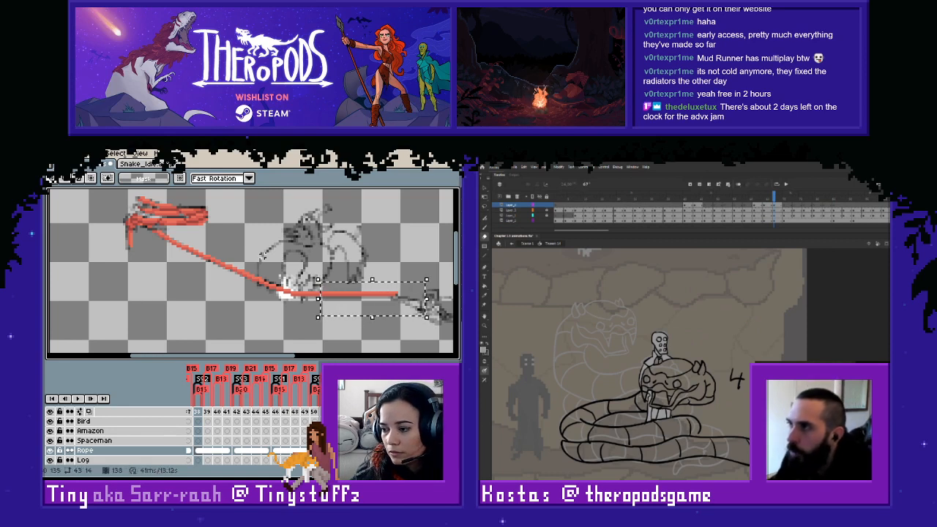
pyautogui.press('Down')
pyautogui.hotkey('ctrl', 'd')
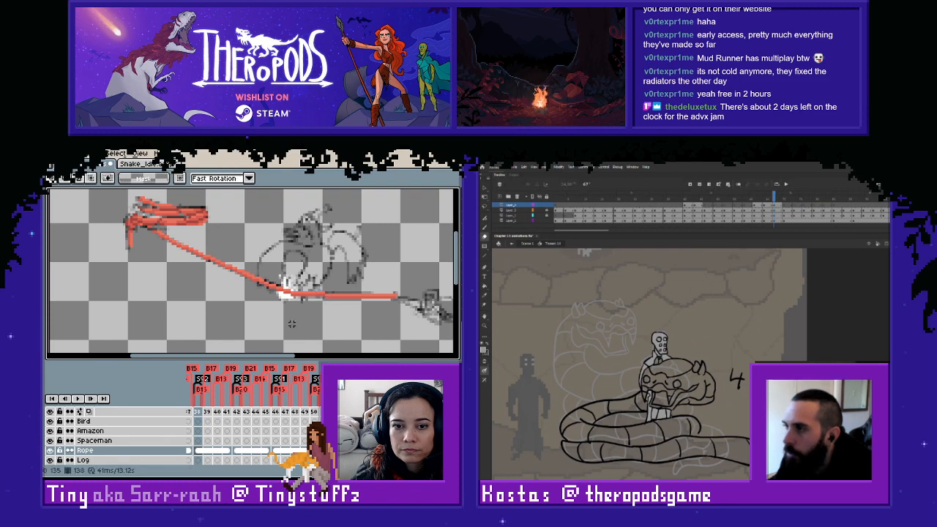
pyautogui.scroll(3, 229, 258)
pyautogui.press('i')
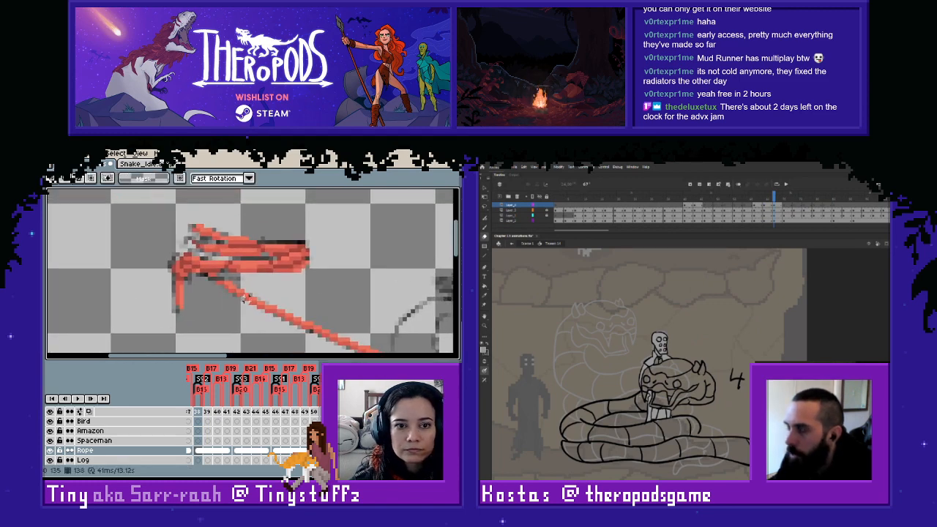
pyautogui.press('b')
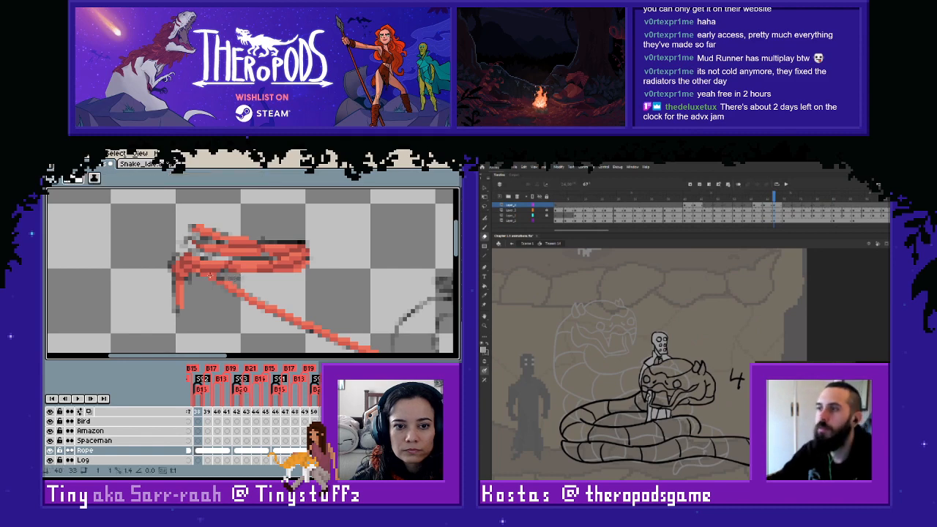
pyautogui.scroll(-3, 237, 293)
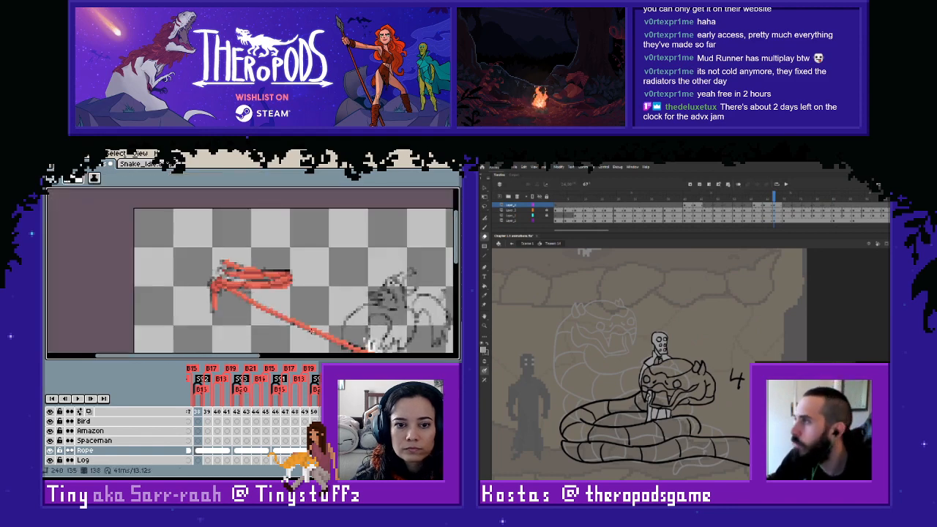
# - Flip between frames 137 and 138 to compare the rope with the sketch, and bring the earlier frames into view
pyautogui.press('Left')
pyautogui.press('Right')
pyautogui.press('Left')
pyautogui.scroll(-1, 310, 302)
pyautogui.moveTo(337, 303); pyautogui.dragTo(332, 277)
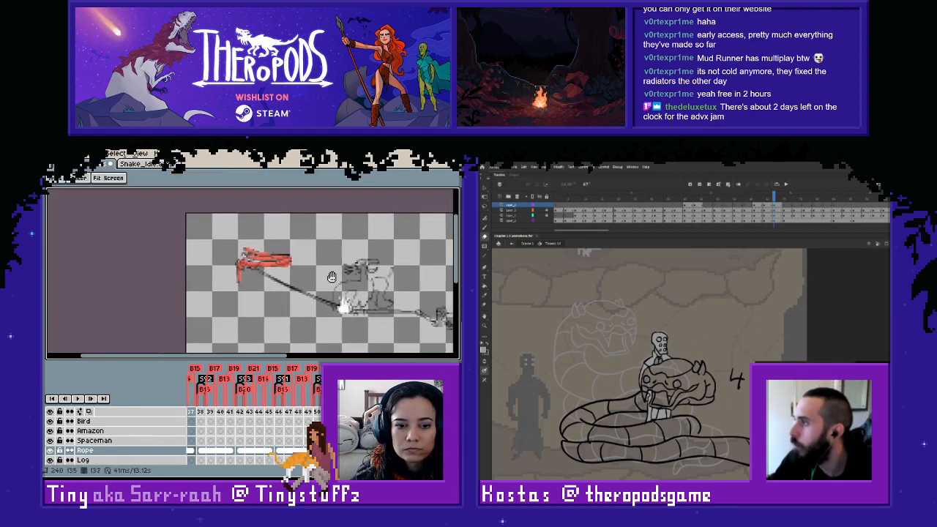
pyautogui.moveTo(282, 463); pyautogui.dragTo(260, 464)
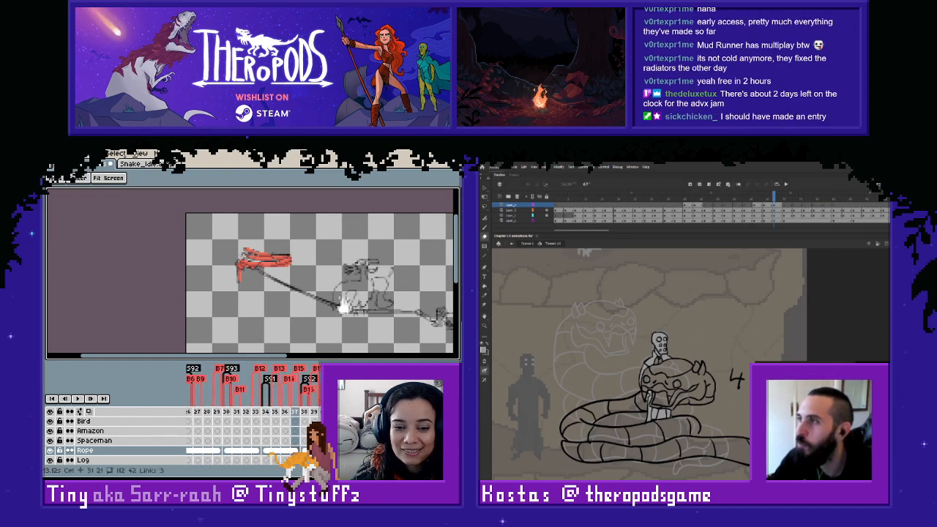
pyautogui.press('Right')
pyautogui.press('Left')
pyautogui.press('Right')
# - Copy the rope line from frame 138 onto the Rope cel of frame 134
pyautogui.press('m')
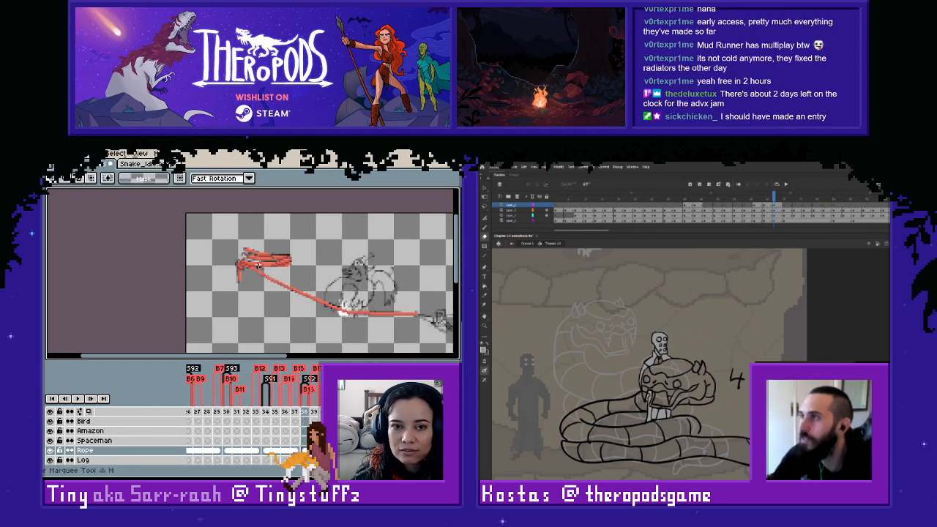
pyautogui.moveTo(247, 267); pyautogui.dragTo(439, 338)
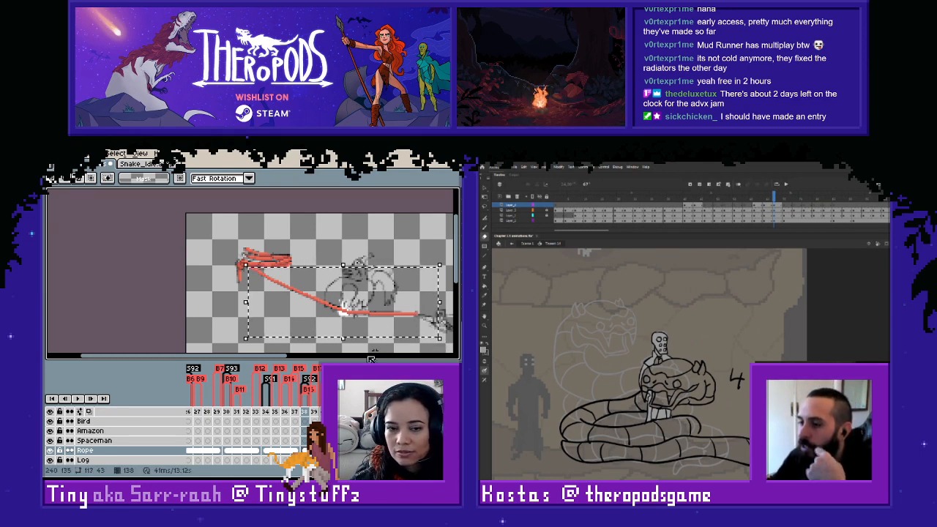
pyautogui.click(268, 451)
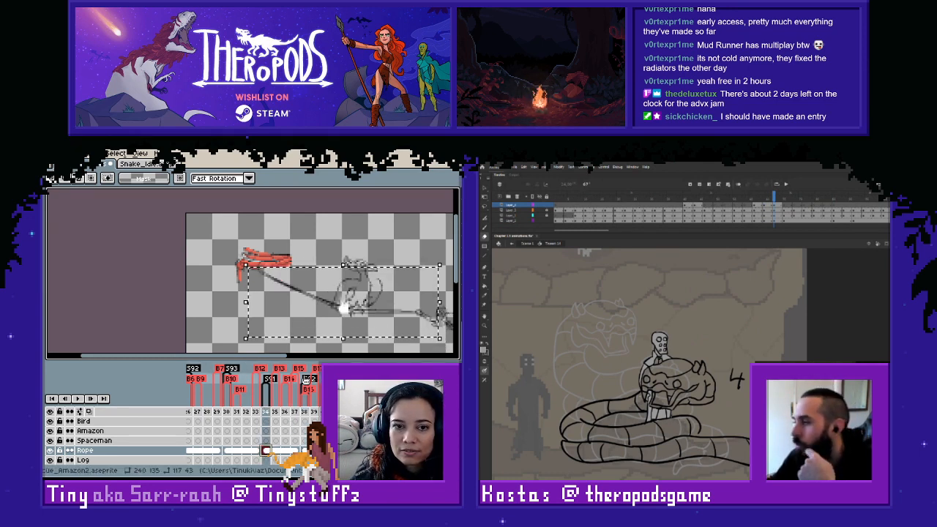
pyautogui.click(375, 240)
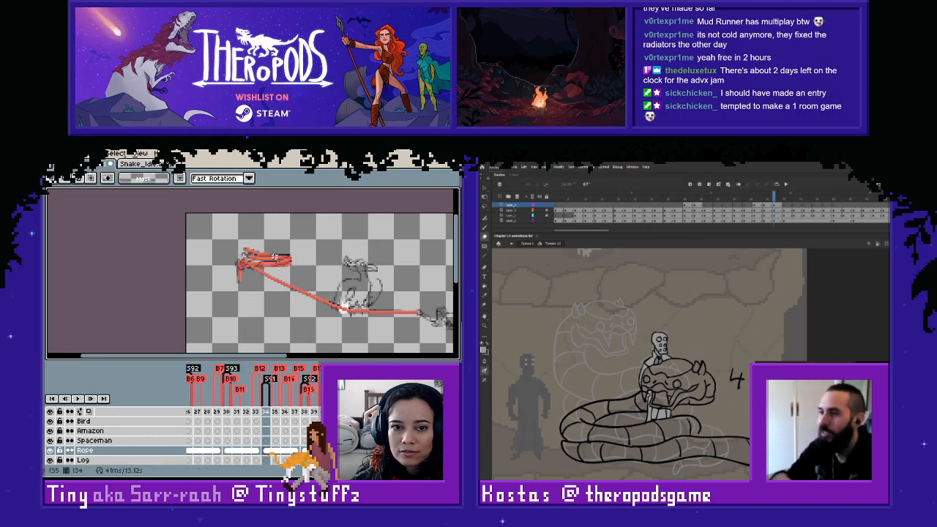
# - Flip through frames 133 to 136 to examine where the rope leaves the coil compared with the sketch
pyautogui.scroll(3, 239, 273)
pyautogui.press('Right')
pyautogui.press('Right')
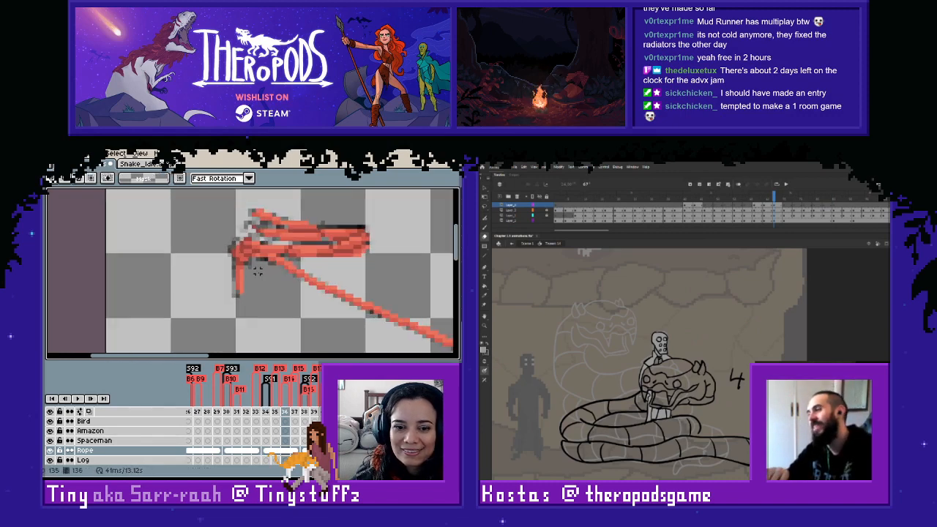
pyautogui.press('Left')
pyautogui.press('Left')
pyautogui.press('Left')
pyautogui.press('Right')
pyautogui.press('Left')
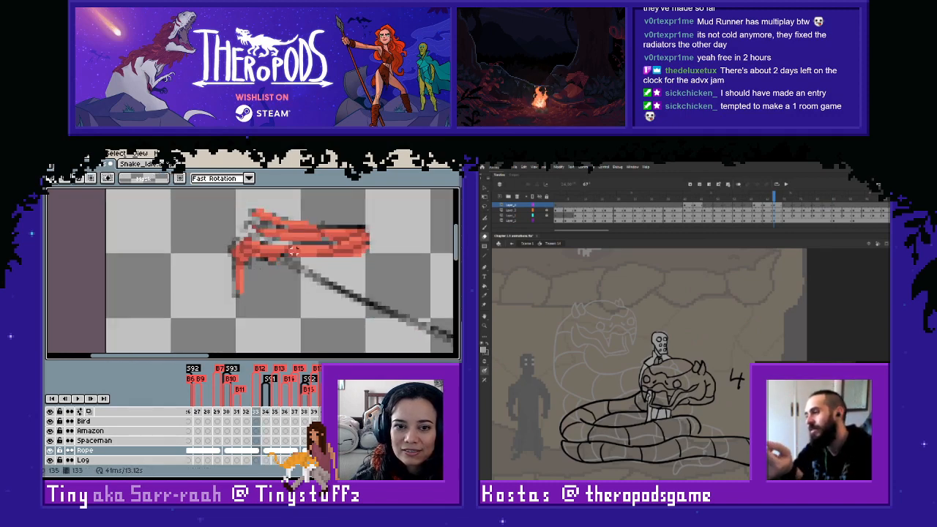
pyautogui.press('Right')
# - Touch up the rope's join with the coil on frame 134 using colors sampled from the rope
pyautogui.press('i')
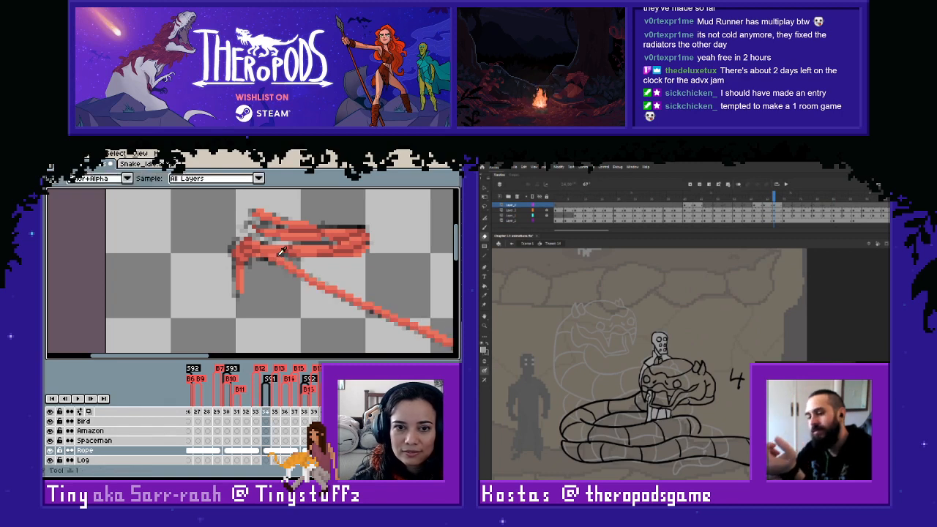
pyautogui.press('b')
pyautogui.press('Left')
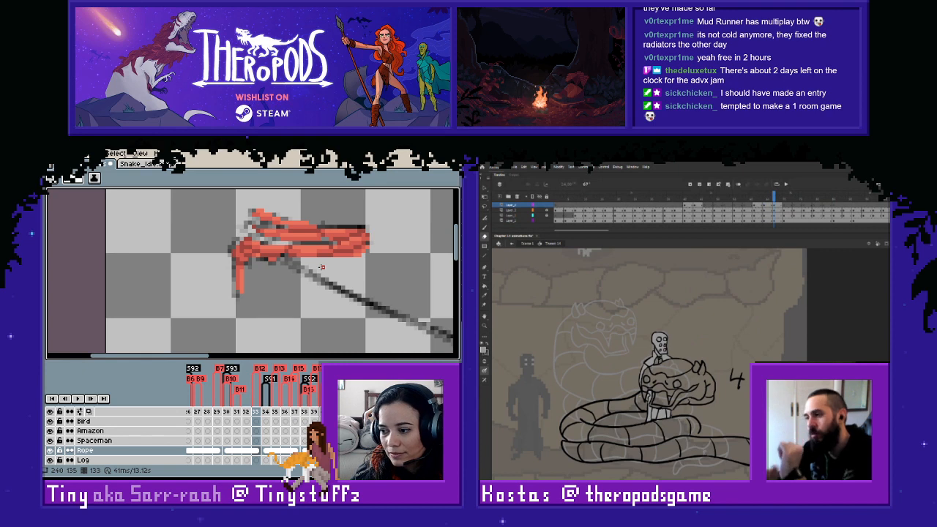
pyautogui.press('Right')
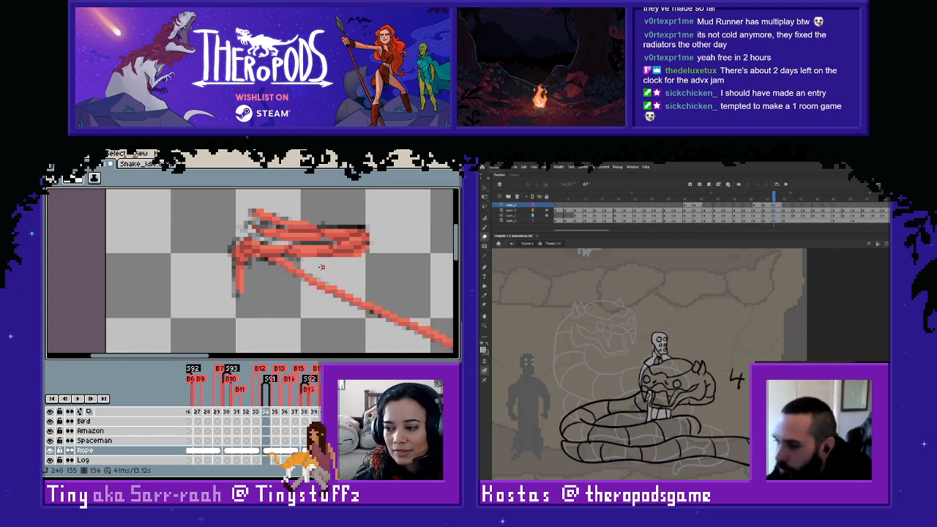
pyautogui.press('i')
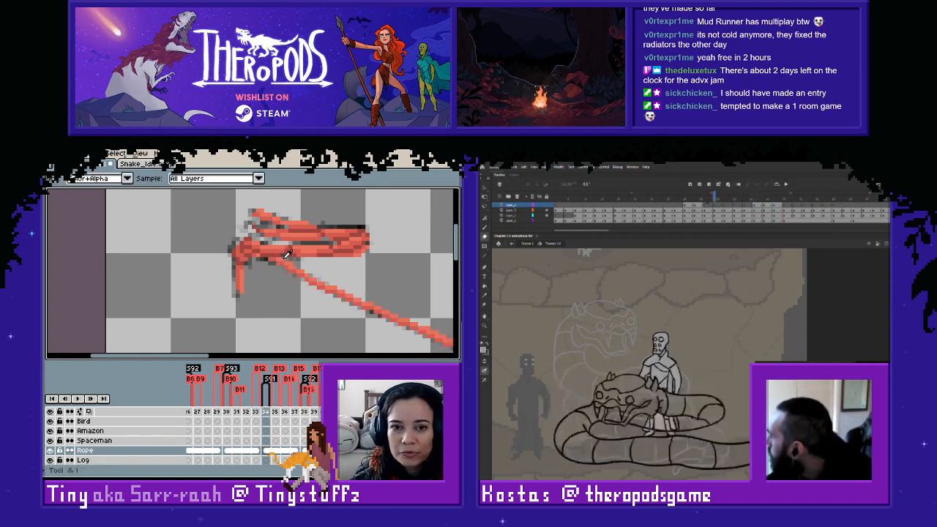
pyautogui.press('l')
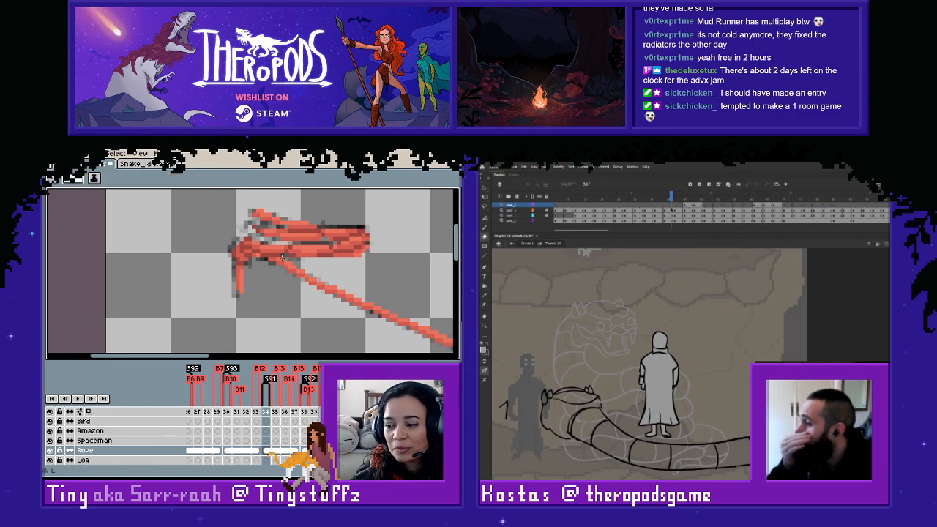
# - Step through frames 133 to 137 to check the retouched rope's position and motion
pyautogui.press('Right')
pyautogui.press('Right')
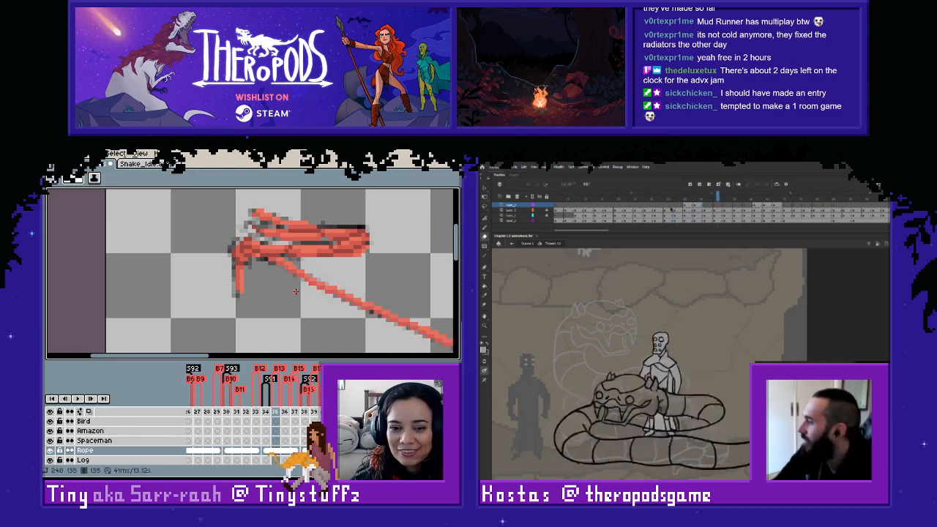
pyautogui.press('Left')
pyautogui.press('Left')
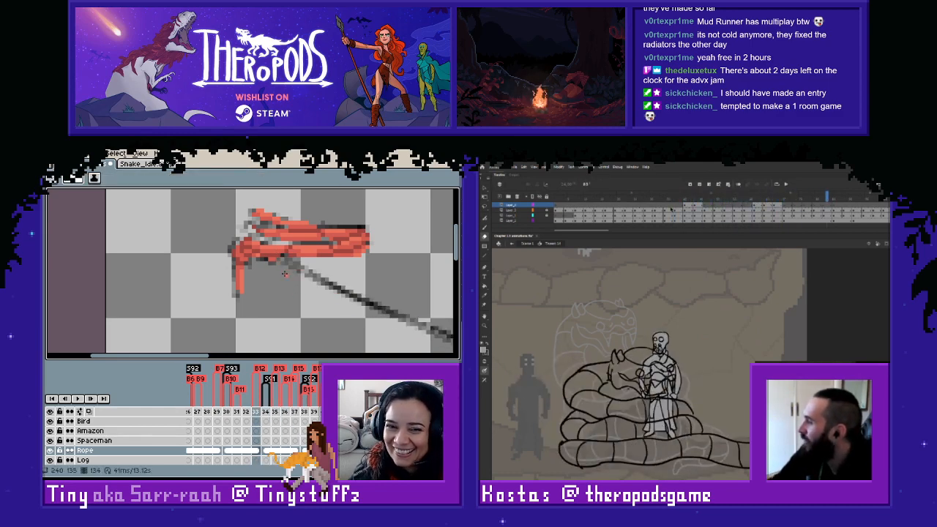
pyautogui.scroll(-1, 293, 301)
pyautogui.press('Right')
pyautogui.press('Right')
pyautogui.press('Right')
pyautogui.press('Right')
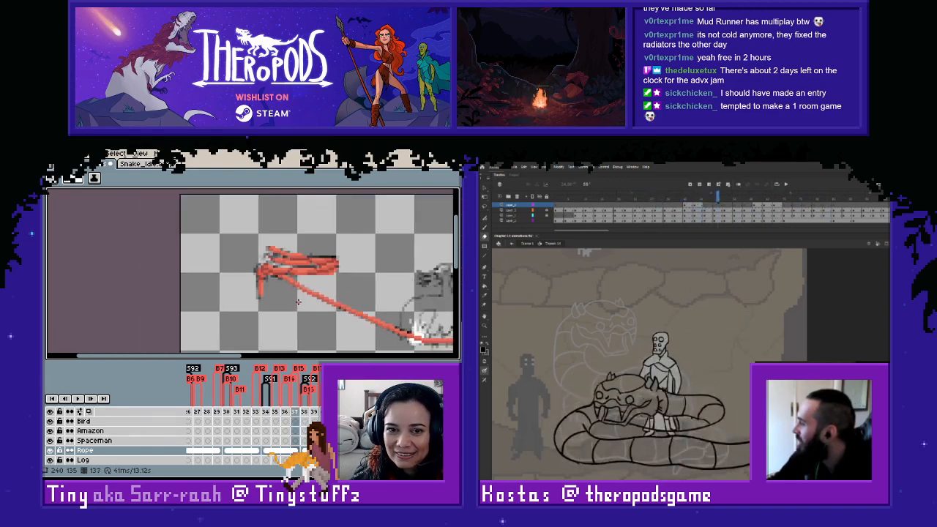
# - Copy the rope line from frame 134 onto the Rope cel of frame 130
pyautogui.scroll(-1, 309, 284)
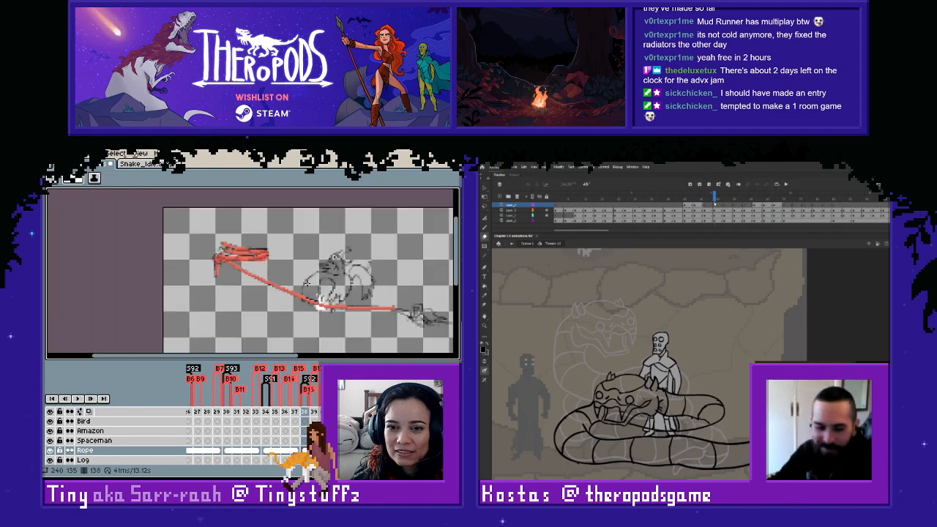
pyautogui.press('Left')
pyautogui.press('Left')
pyautogui.press('Left')
pyautogui.press('Left')
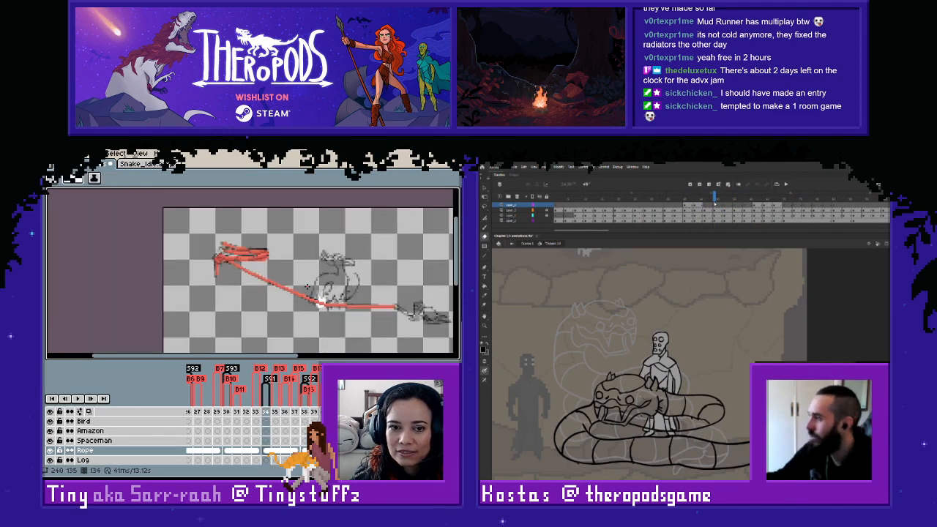
pyautogui.scroll(1, 294, 266)
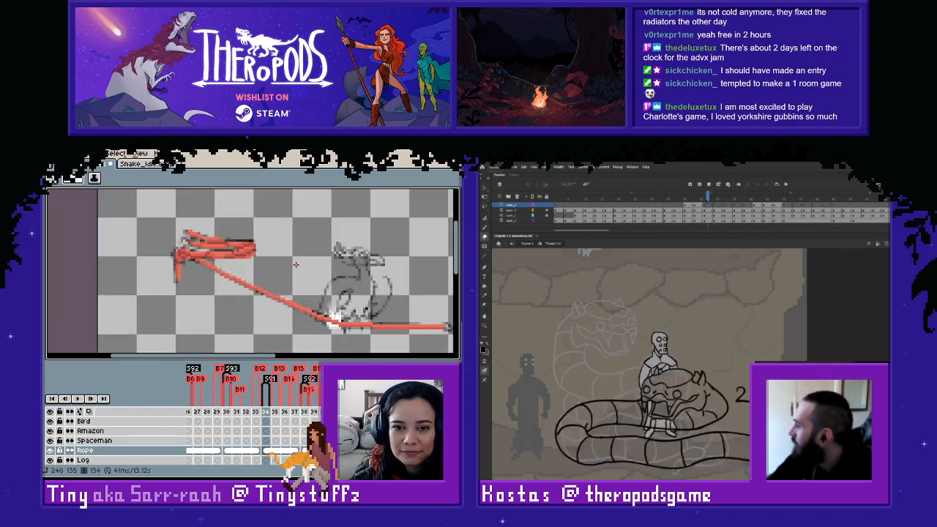
pyautogui.press('m')
pyautogui.moveTo(198, 260); pyautogui.dragTo(438, 344)
pyautogui.hotkey('ctrl', 'c')
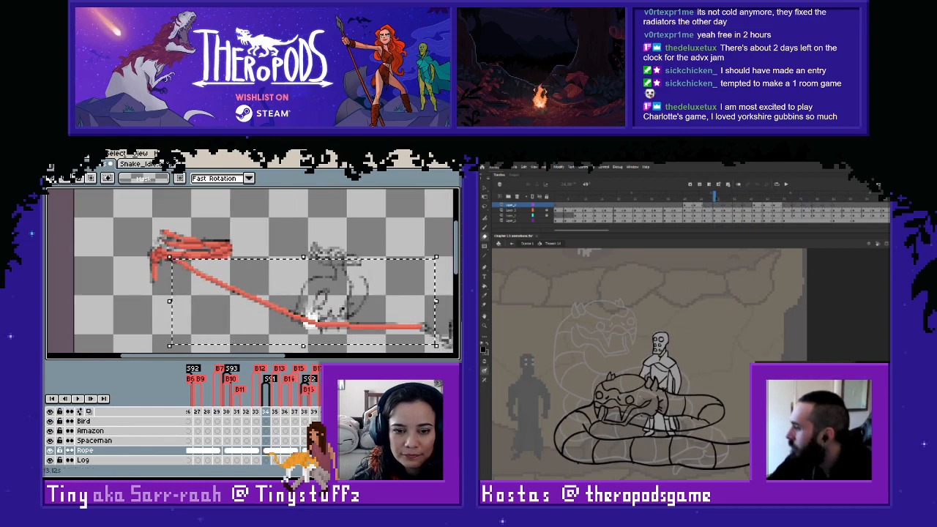
pyautogui.click(229, 448)
pyautogui.hotkey('ctrl', 'v')
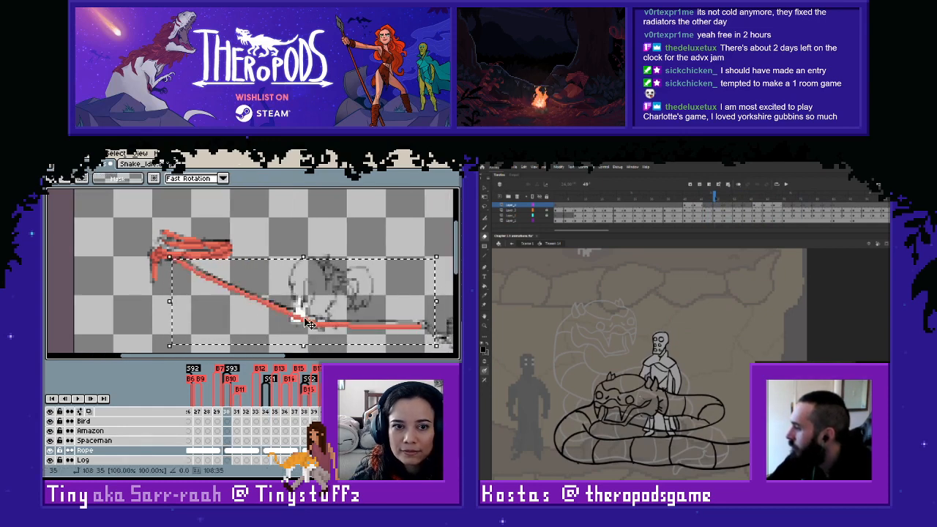
pyautogui.click(339, 243)
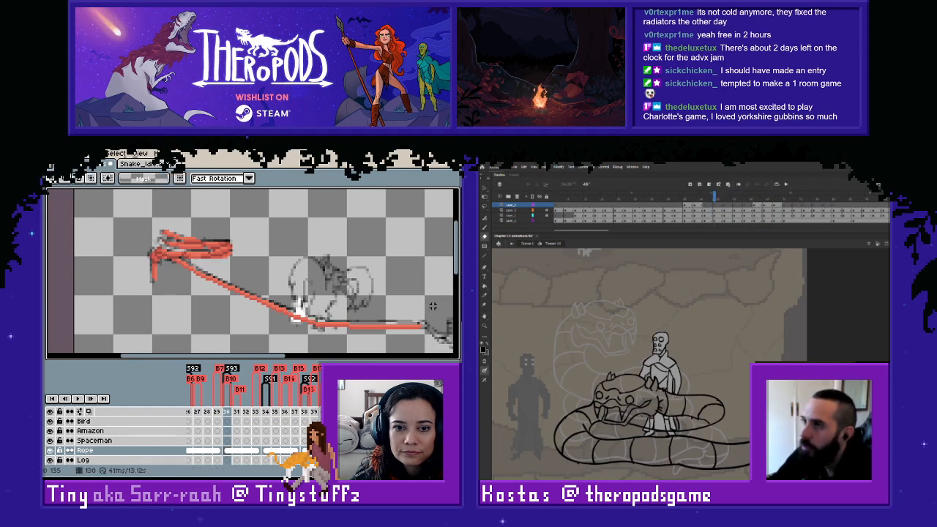
# - Nudge the horizontal section and then the whole rope line upward on frame 130 to align with the sketch
pyautogui.moveTo(445, 310); pyautogui.dragTo(353, 351)
pyautogui.press('Up')
pyautogui.click(326, 265)
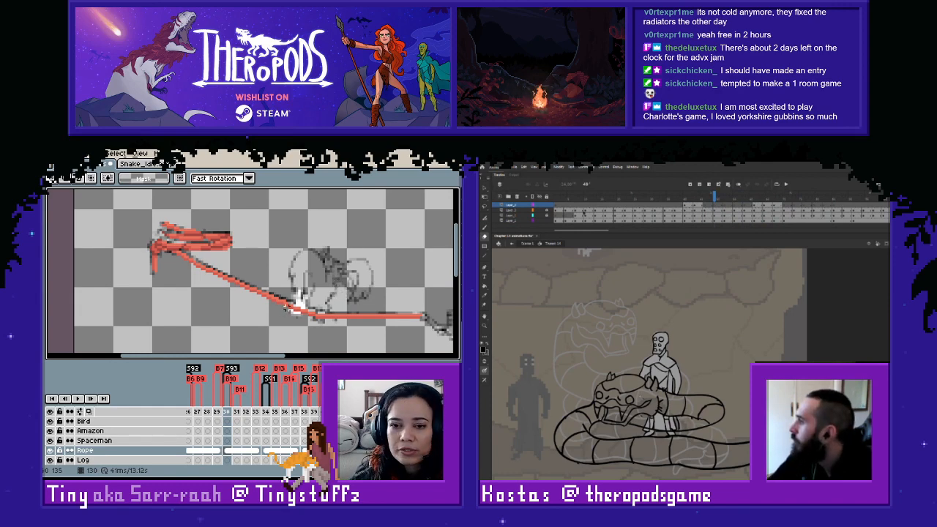
pyautogui.scroll(1, 293, 306)
pyautogui.moveTo(293, 304); pyautogui.dragTo(246, 307)
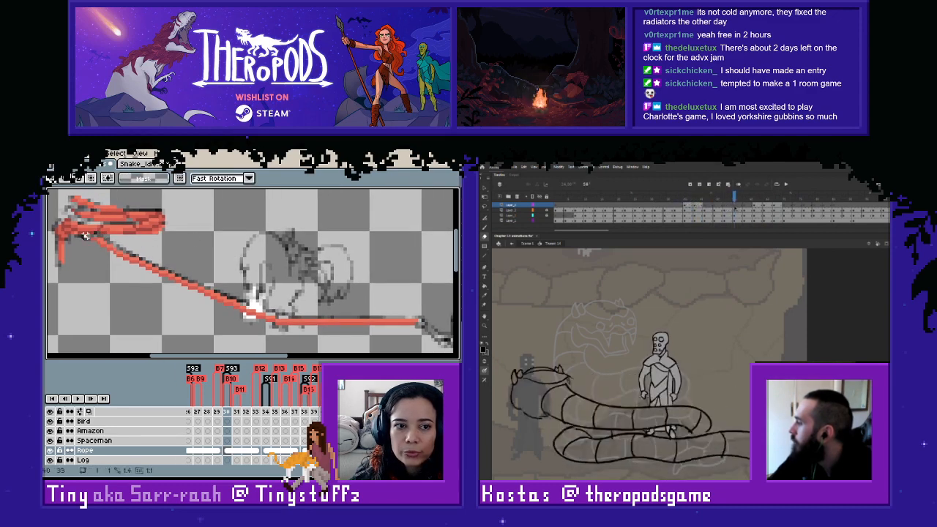
pyautogui.moveTo(88, 239); pyautogui.dragTo(431, 350)
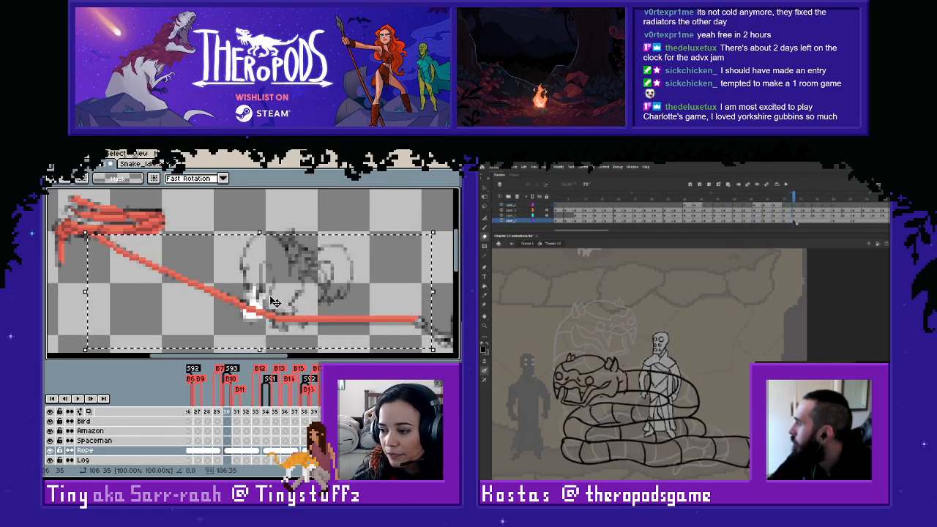
pyautogui.click(210, 213)
# - Adjust the rope's start at the coil on frame 130, and in Animate erase the figure's legs behind the snake's coils
pyautogui.hotkey('alt', ',')
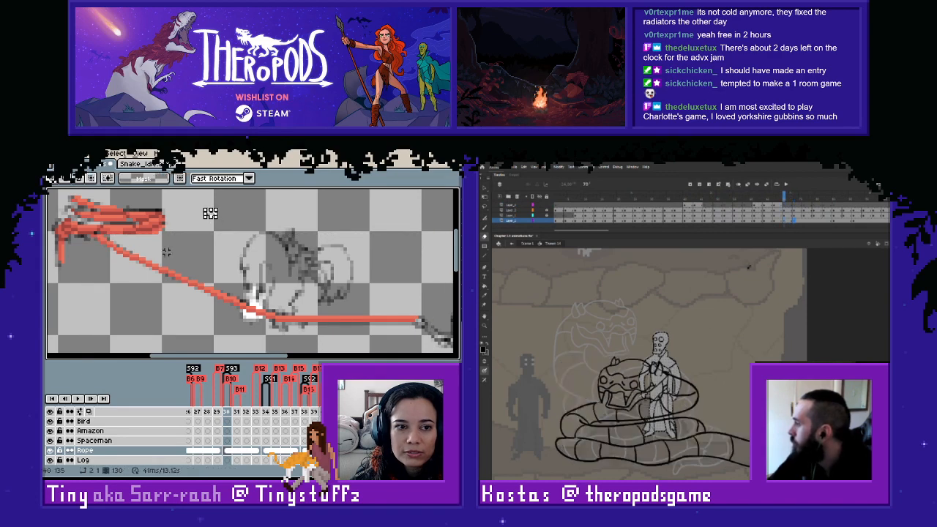
pyautogui.moveTo(86, 231)
pyautogui.mouseDown()
pyautogui.moveTo(178, 283)
pyautogui.moveTo(151, 256)
pyautogui.moveTo(148, 240)
pyautogui.mouseUp()
pyautogui.hotkey('ctrl', 'd')
pyautogui.moveTo(642, 437); pyautogui.dragTo(670, 425)
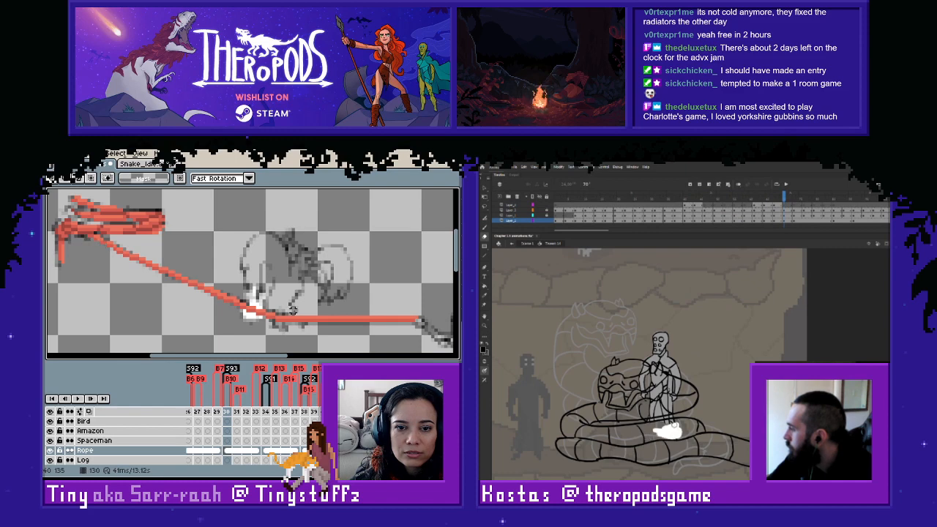
pyautogui.moveTo(658, 426); pyautogui.dragTo(657, 431)
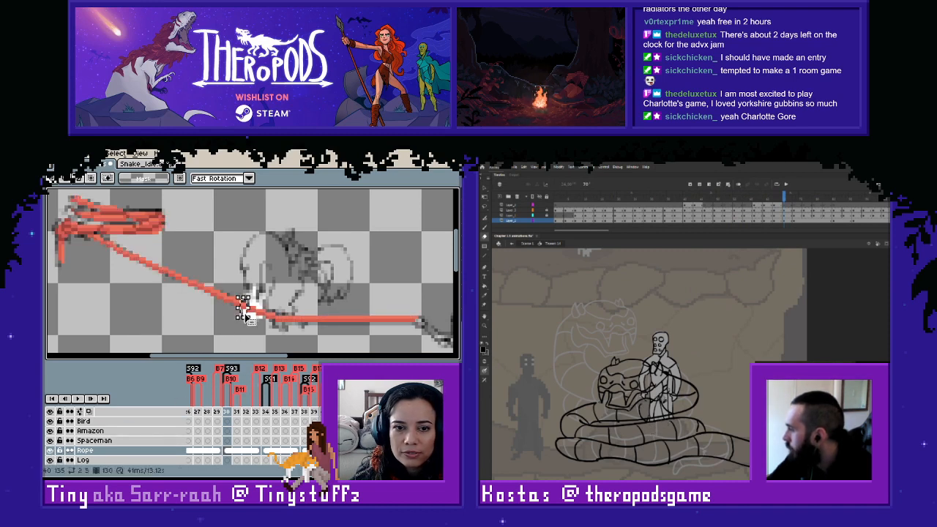
# - Shift the rope's bend at the figure's hand on frame 130 and touch up its join with the coil in a sampled color
pyautogui.moveTo(247, 305); pyautogui.dragTo(286, 331)
pyautogui.hotkey('ctrl', 'd')
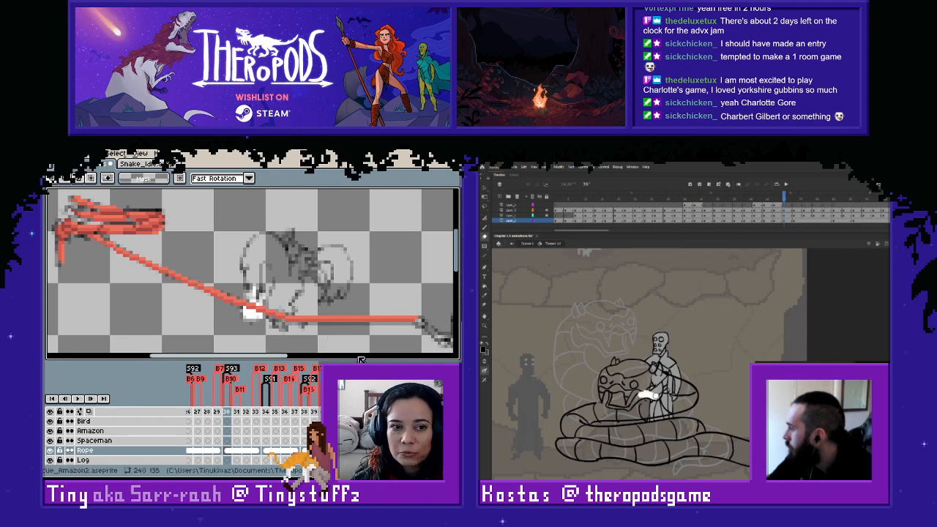
pyautogui.press('i')
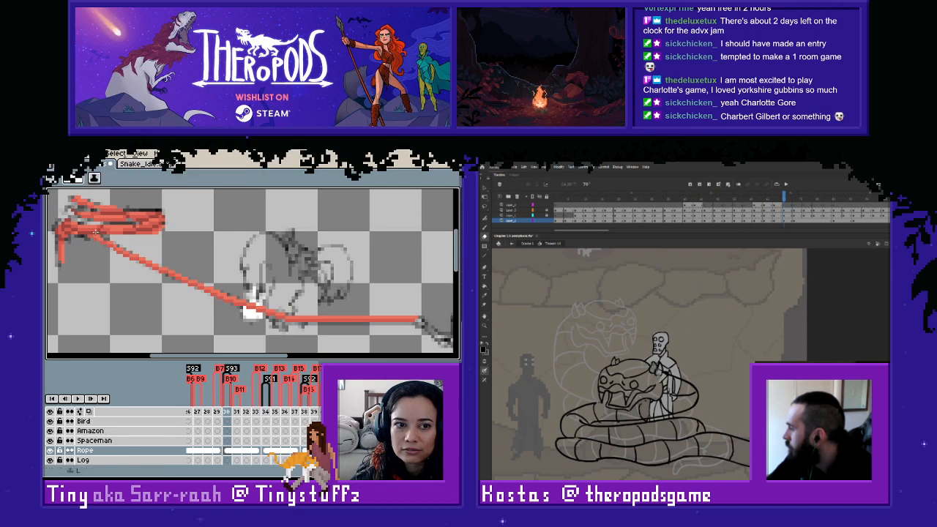
pyautogui.keyDown('alt'); pyautogui.click(95, 234); pyautogui.keyUp('alt')
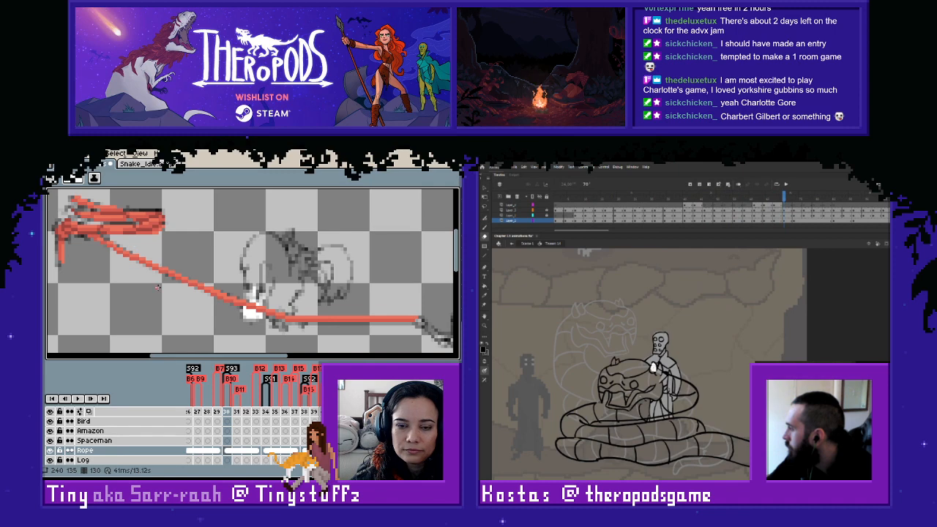
# - Flip between frames 128 and 130 to compare the red rope line with the underlying sketch
pyautogui.scroll(-1, 169, 276)
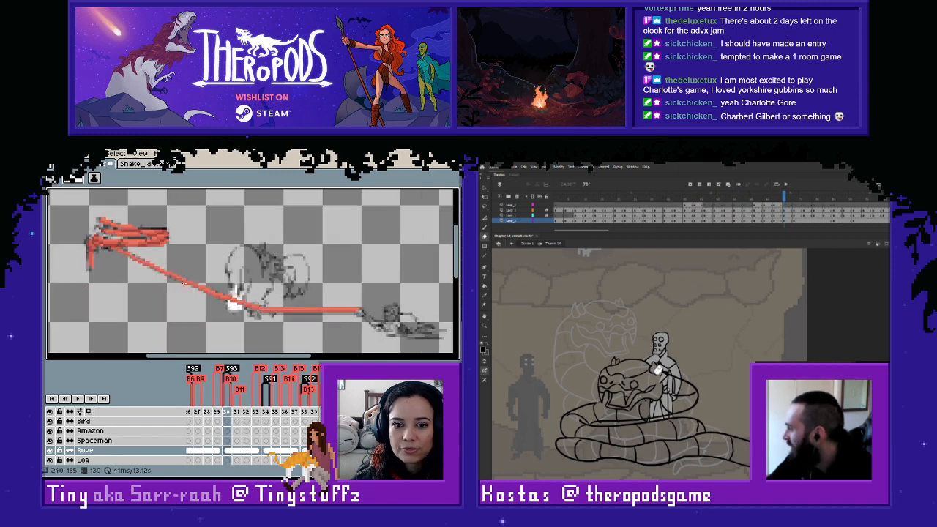
pyautogui.press('Left')
pyautogui.press('Right')
pyautogui.press('Left')
pyautogui.press('Left')
pyautogui.press('Right')
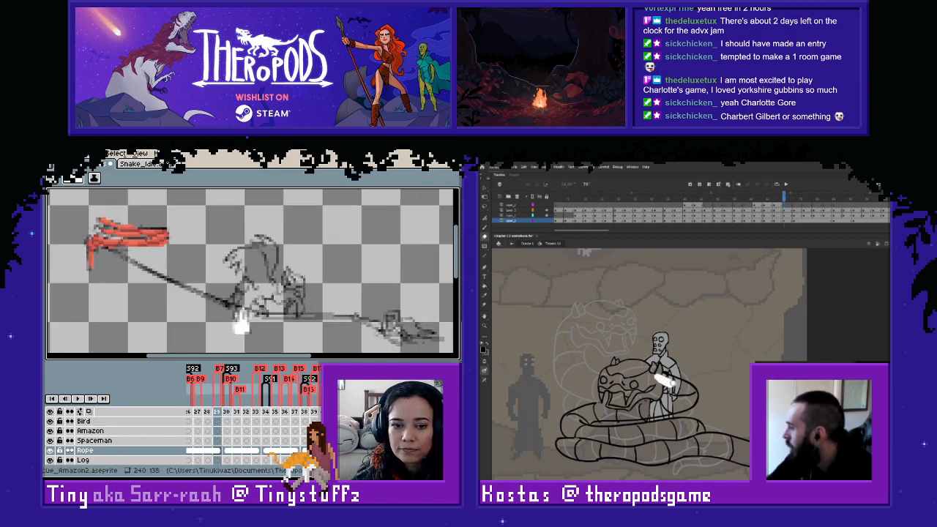
pyautogui.press('Right')
pyautogui.press('Left')
pyautogui.press('Right')
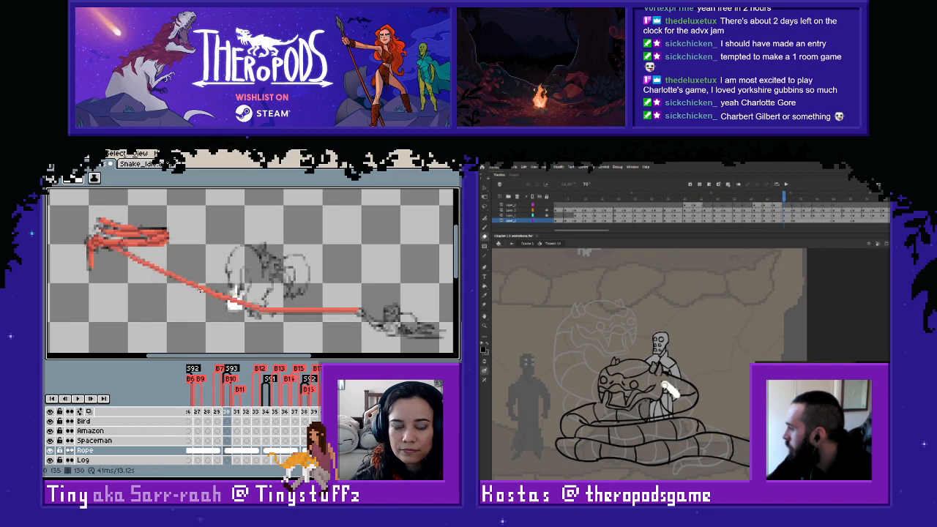
# - Copy the rope line from frame 130 onto the Rope cel of frame 126 and nudge it down
pyautogui.press('m')
pyautogui.moveTo(107, 246); pyautogui.dragTo(402, 333)
pyautogui.hscroll(-16, 252, 450)
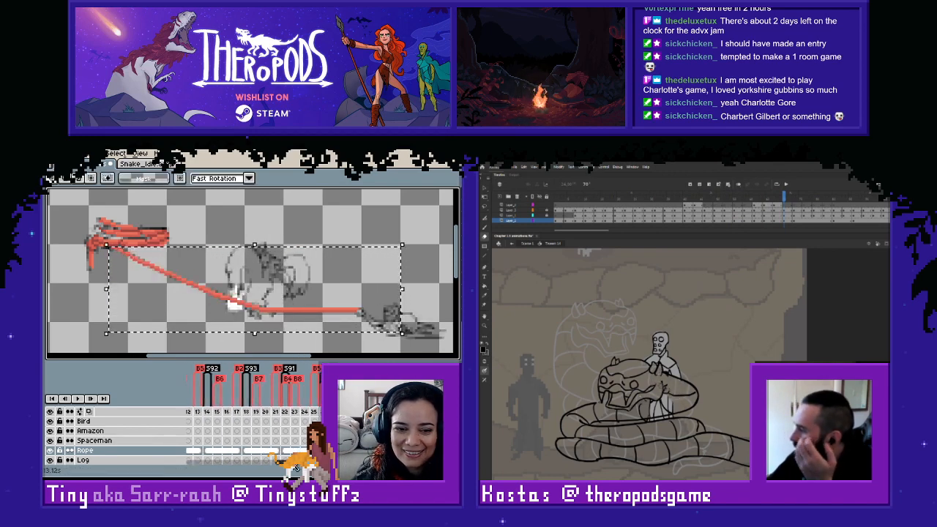
pyautogui.click(349, 450)
pyautogui.hotkey('ctrl', 'v')
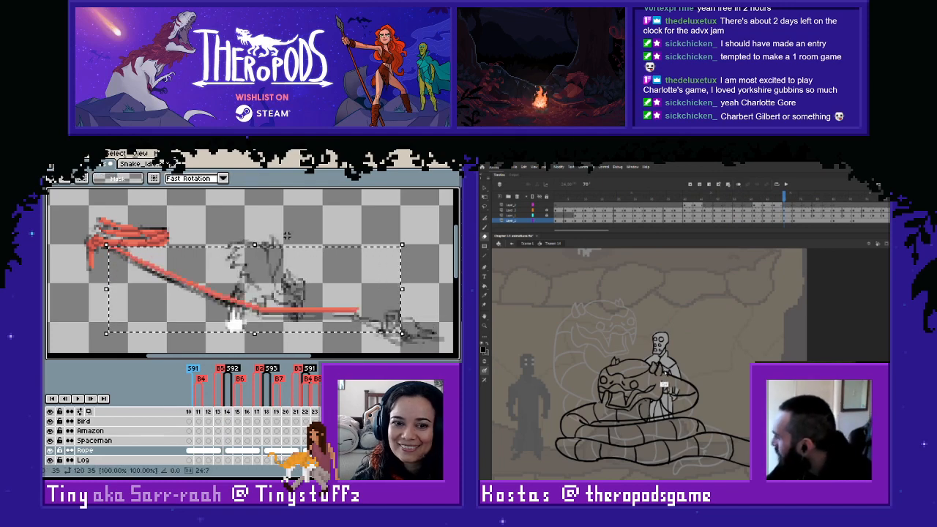
pyautogui.press('Down')
pyautogui.hotkey('ctrl', 'd')
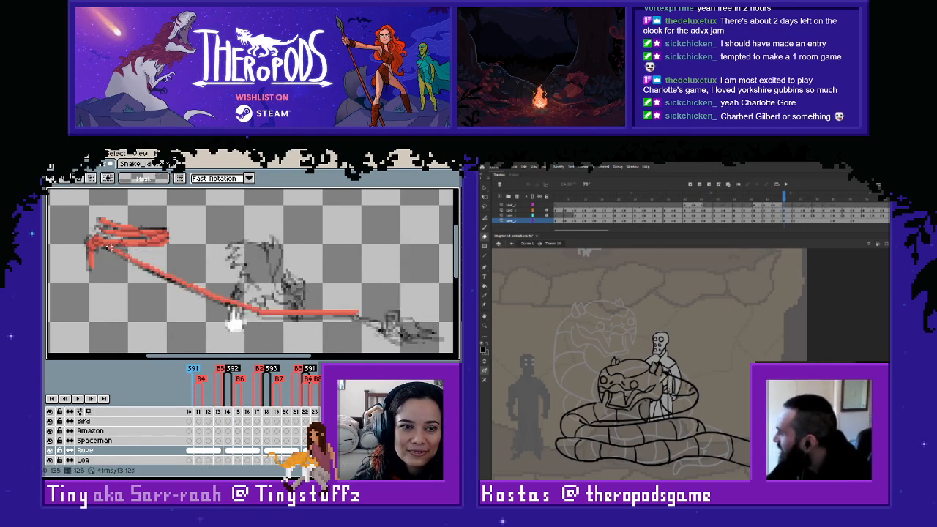
# - Move the rope's diagonal section on frame 126 one pixel left and touch up the bend with the Pencil
pyautogui.moveTo(108, 246); pyautogui.dragTo(261, 334)
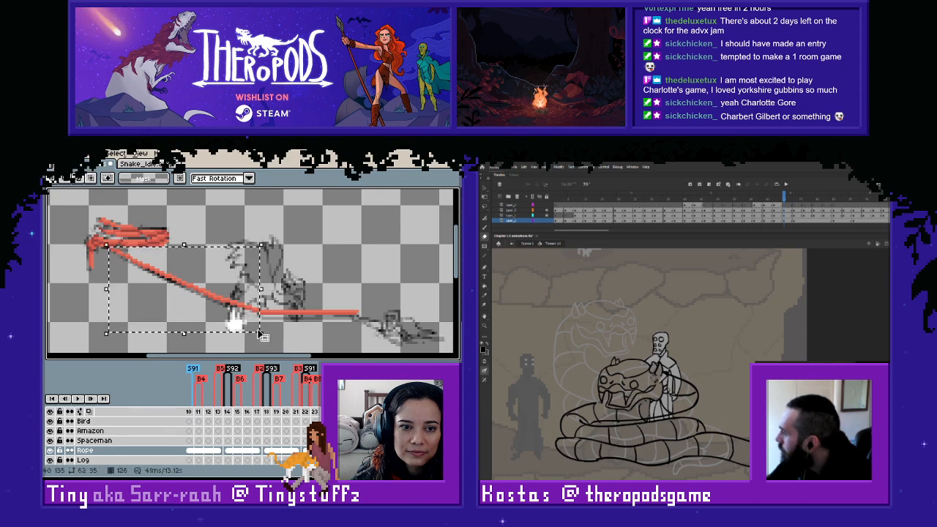
pyautogui.press('Left')
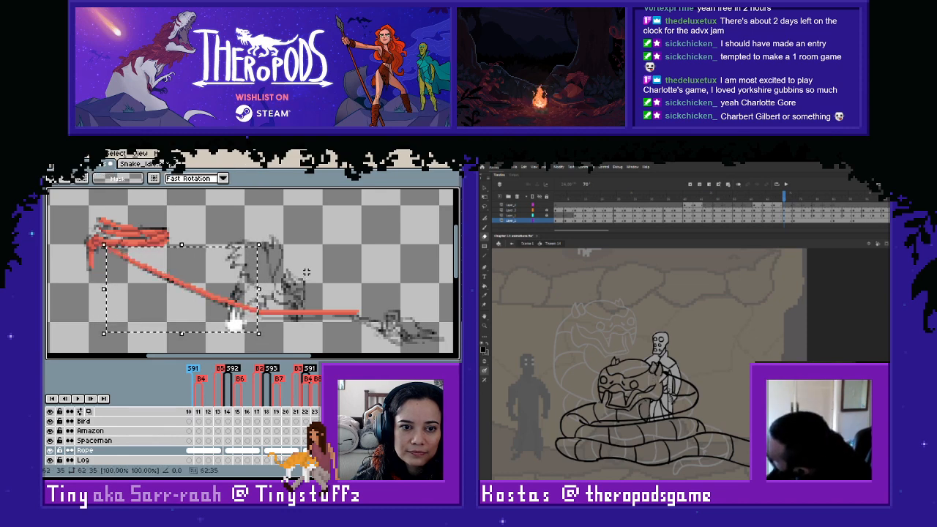
pyautogui.hotkey('ctrl', 'd')
pyautogui.moveTo(256, 297); pyautogui.dragTo(211, 328)
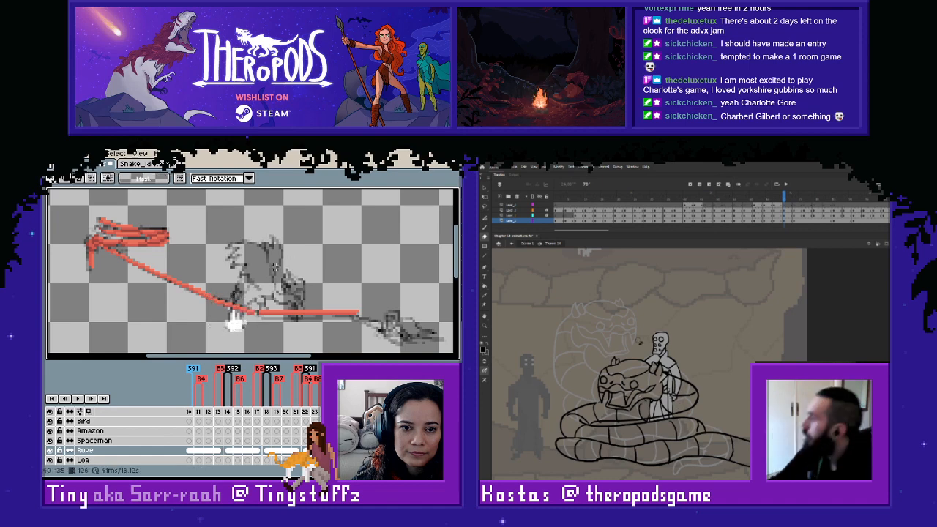
pyautogui.scroll(2, 256, 307)
pyautogui.press('i')
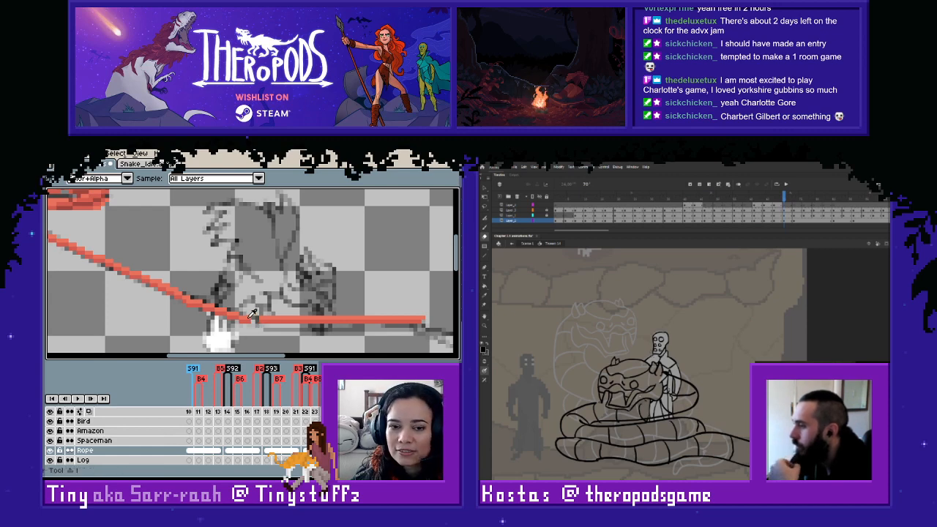
pyautogui.press('b')
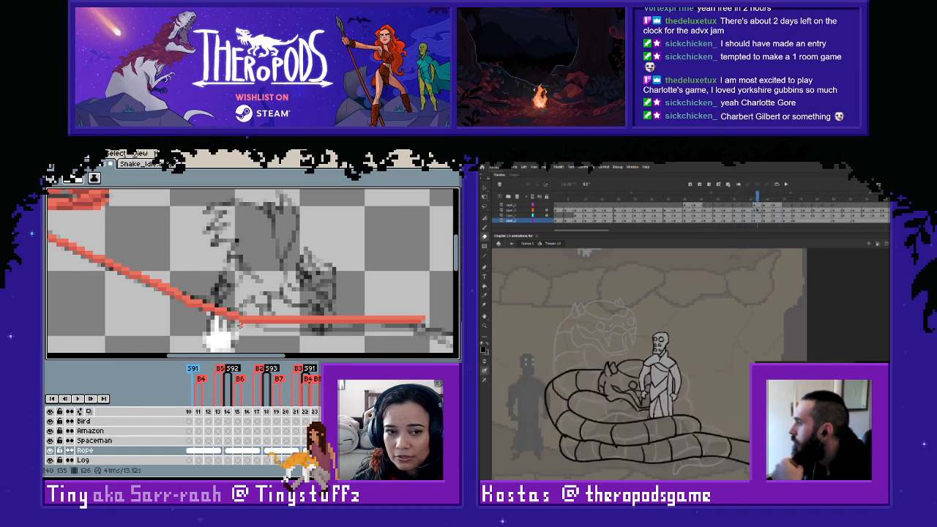
# - Lower the rope's horizontal section on frame 126 in two overlapping selections to follow the sketched line
pyautogui.scroll(-2, 258, 317)
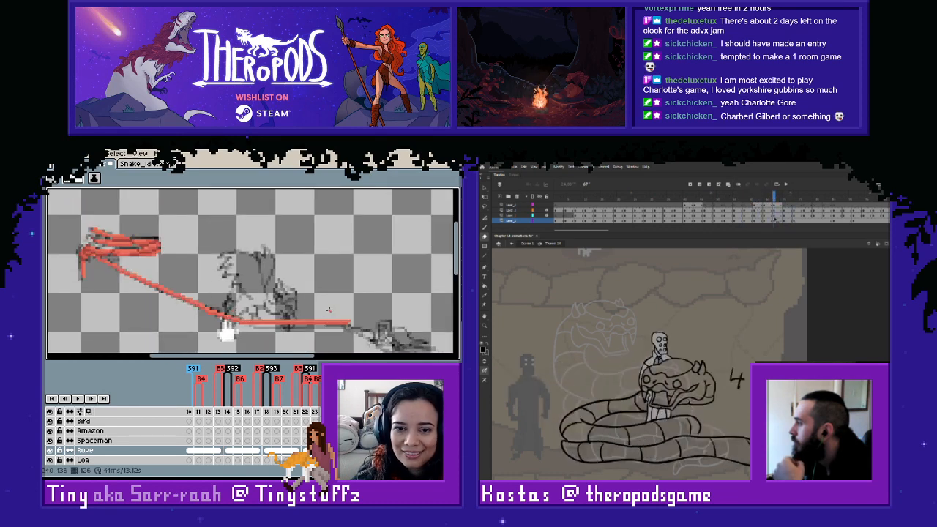
pyautogui.press('m')
pyautogui.moveTo(364, 299); pyautogui.dragTo(251, 339)
pyautogui.press('Down')
pyautogui.click(381, 286)
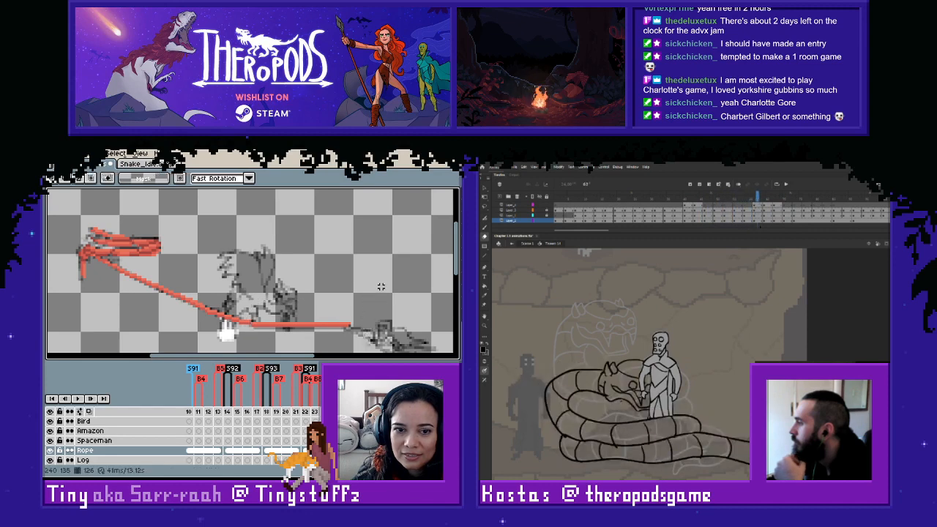
pyautogui.moveTo(368, 303); pyautogui.dragTo(297, 347)
pyautogui.press('Down')
pyautogui.click(329, 282)
# - Flip between frame 126 and its preceding frame to compare the rope with the sketch, and play the snake animation in Animate
pyautogui.press('Left')
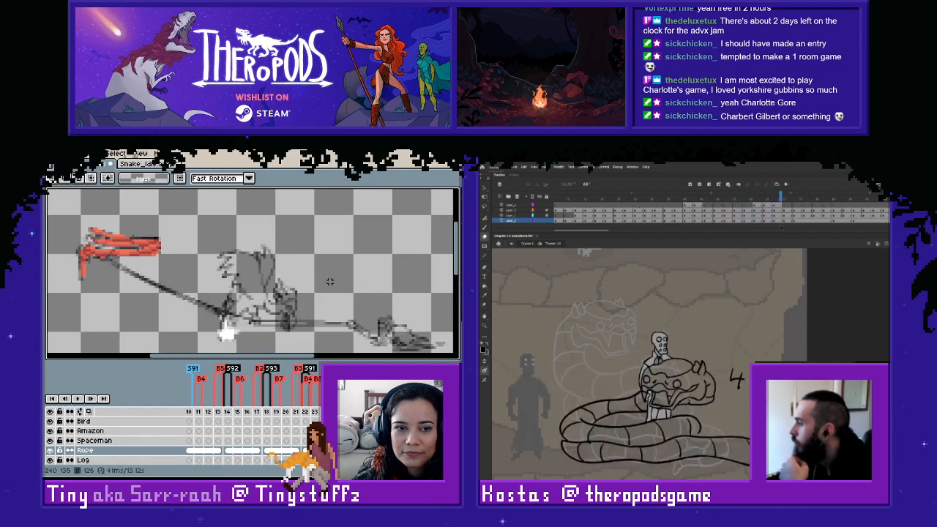
pyautogui.press('Right')
pyautogui.press('Left')
pyautogui.press('Right')
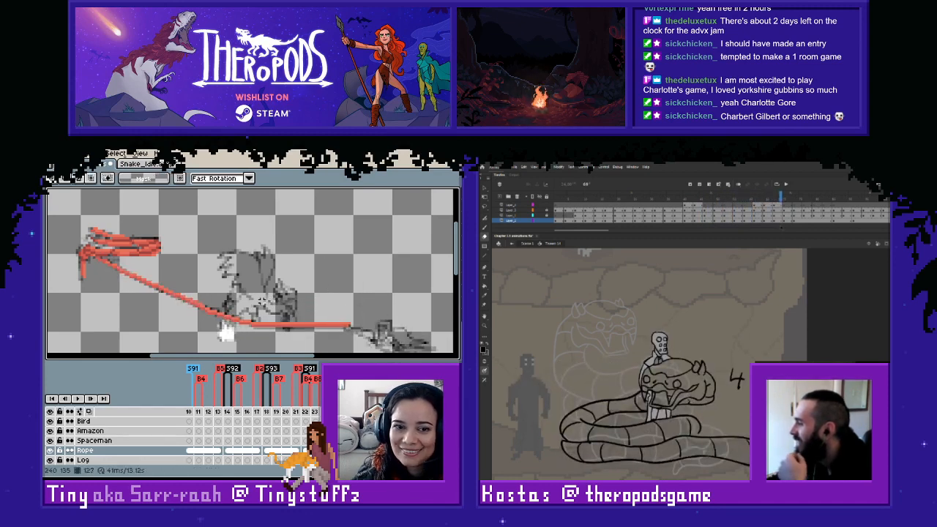
pyautogui.press('Left')
pyautogui.press('Right')
pyautogui.moveTo(787, 227); pyautogui.dragTo(633, 235)
pyautogui.press('Return')
# - Copy the rope line from frame 126 onto the Rope cel of frame 122
pyautogui.moveTo(93, 254); pyautogui.dragTo(384, 338)
pyautogui.hotkey('ctrl', 'c')
pyautogui.press('Left')
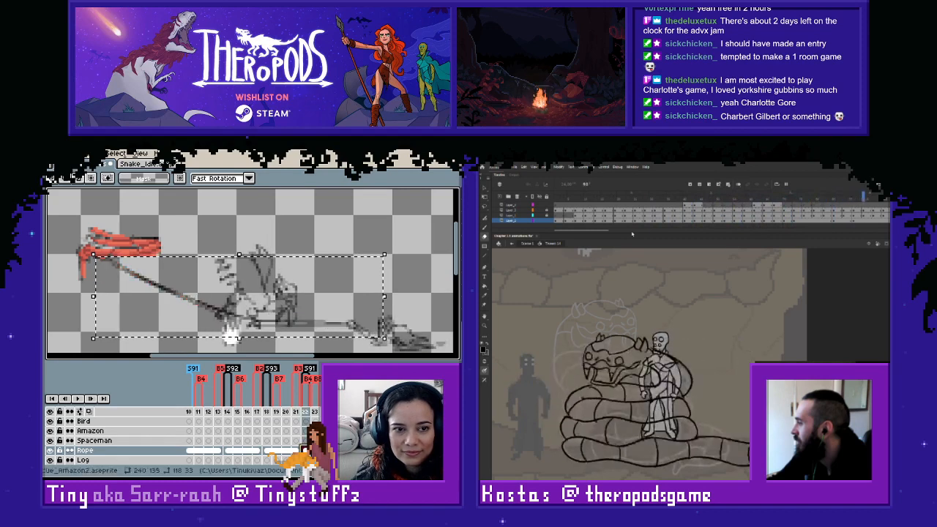
pyautogui.hotkey('ctrl', 'v')
pyautogui.press('Return')
pyautogui.hotkey('ctrl', 'd')
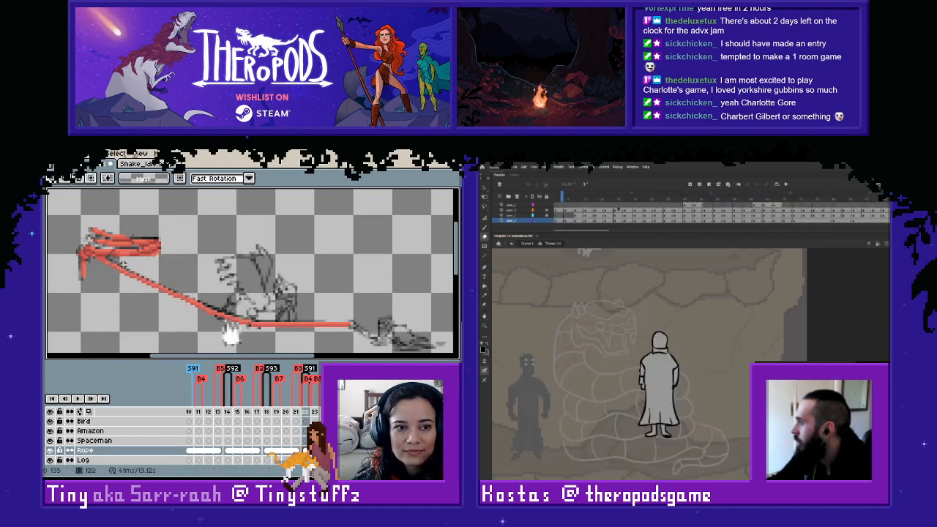
# - Nudge the pasted rope line on frame 122 upward to align with the sketch
pyautogui.moveTo(631, 199); pyautogui.dragTo(708, 205)
pyautogui.moveTo(101, 262); pyautogui.dragTo(390, 350)
pyautogui.press('Up')
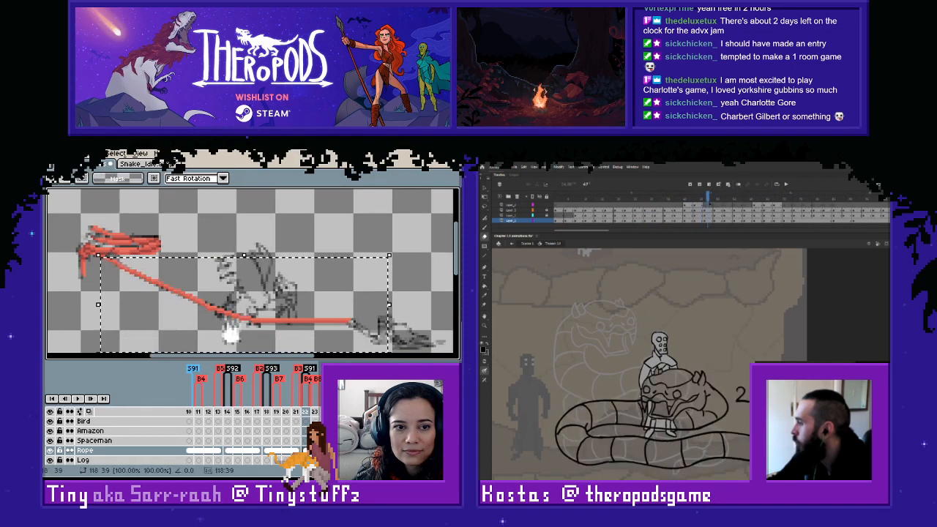
pyautogui.hotkey('ctrl', 'd')
# - Flip through frames 122 to 126 to examine the rope's movement between the new drawings
pyautogui.moveTo(708, 202)
pyautogui.mouseDown()
pyautogui.moveTo(719, 202)
pyautogui.moveTo(711, 203)
pyautogui.mouseUp()
pyautogui.press('Right')
pyautogui.press('Right')
pyautogui.press('Right')
pyautogui.press('Left')
pyautogui.press('Left')
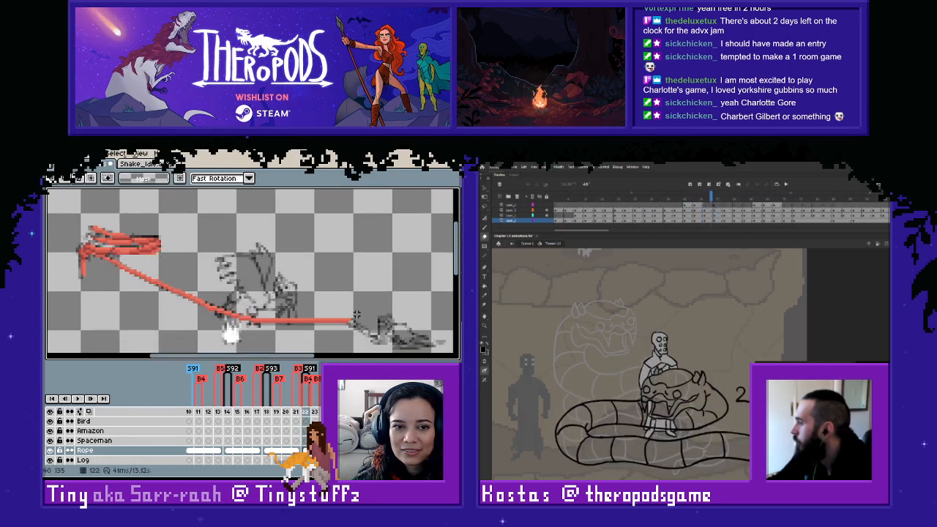
pyautogui.press('Right')
pyautogui.press('Right')
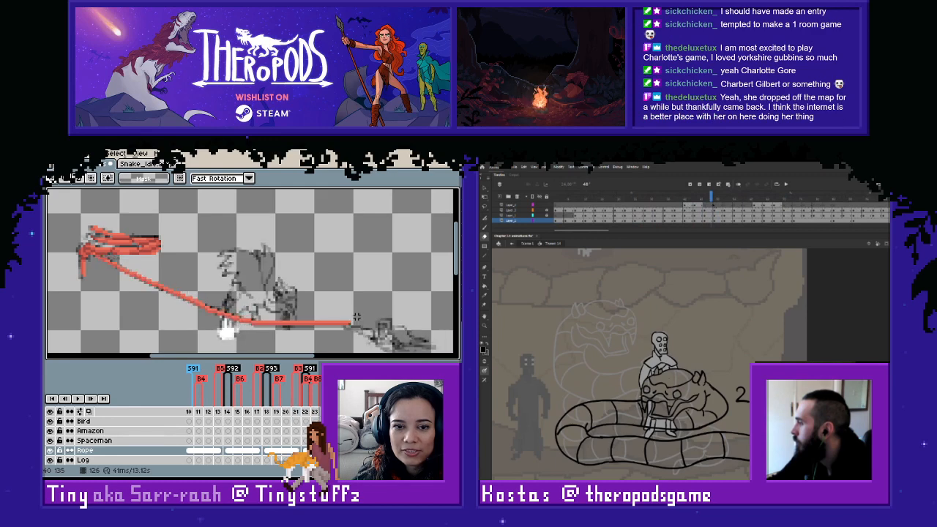
# - Flip back and forth between frames 126 and 121 to compare the rope's position across the drawings
pyautogui.press('Left')
pyautogui.press('Left')
pyautogui.press('Left')
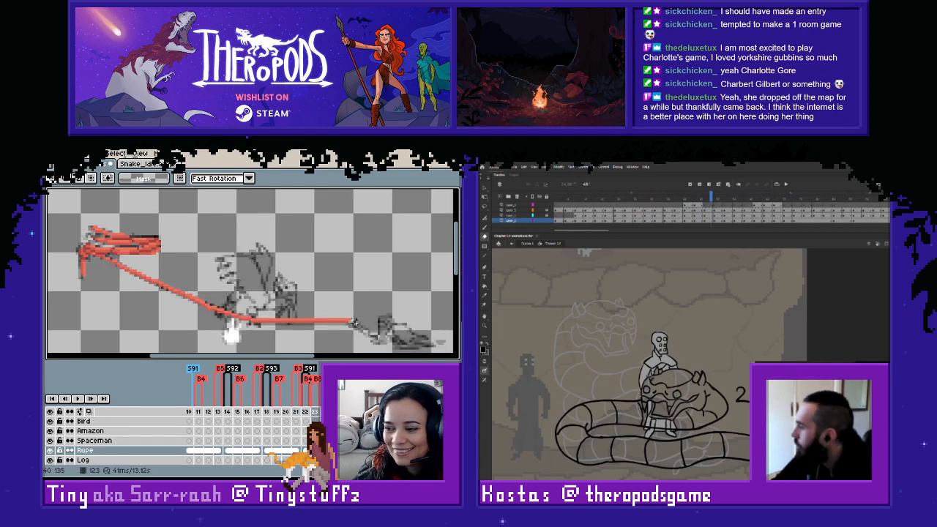
pyautogui.press('Right')
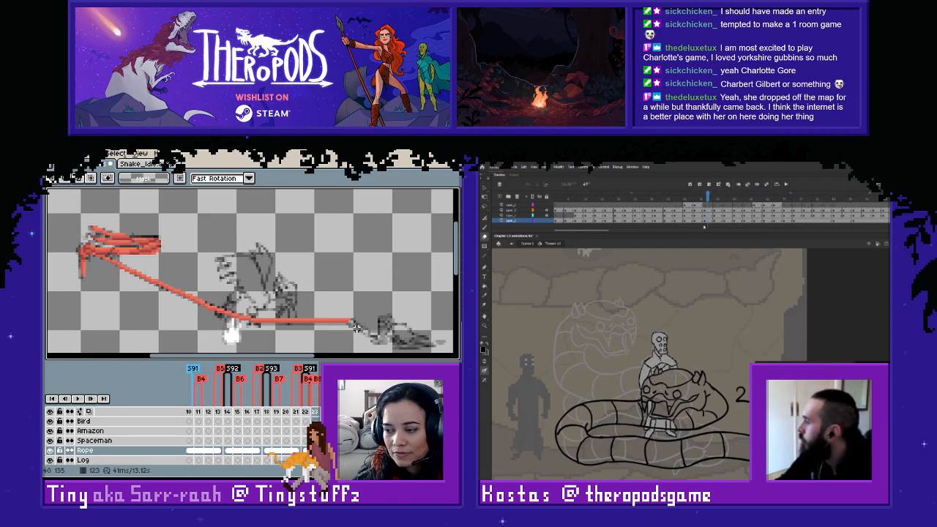
pyautogui.press('Left')
pyautogui.press('Right')
pyautogui.press('Left')
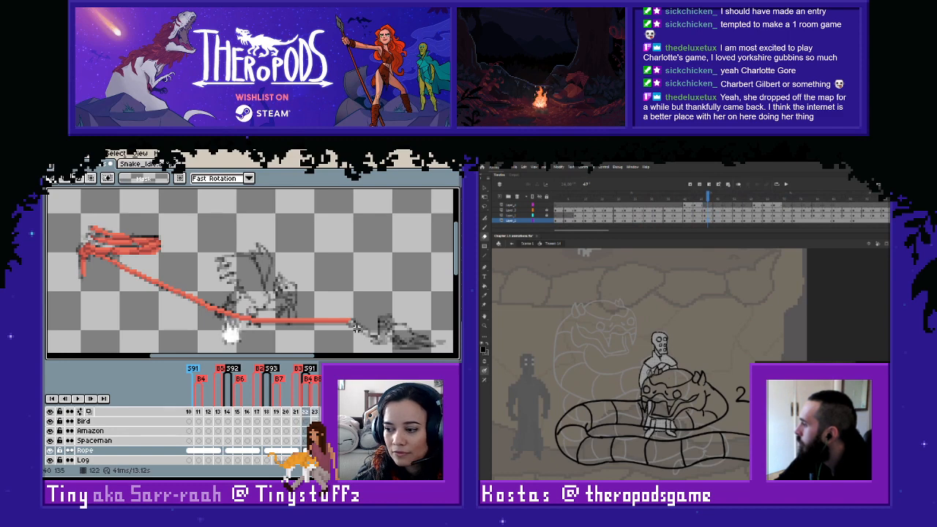
pyautogui.press('Left')
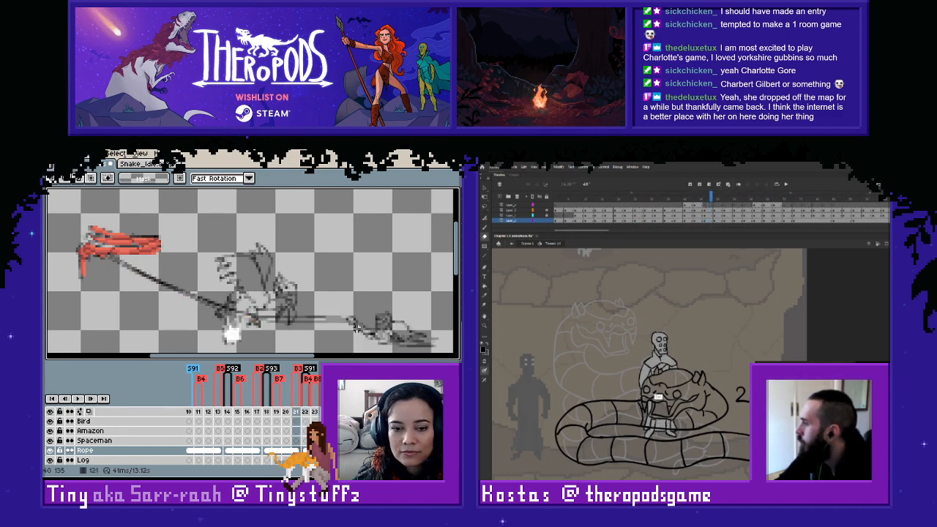
pyautogui.press('Right')
pyautogui.press('Left')
pyautogui.press('Right')
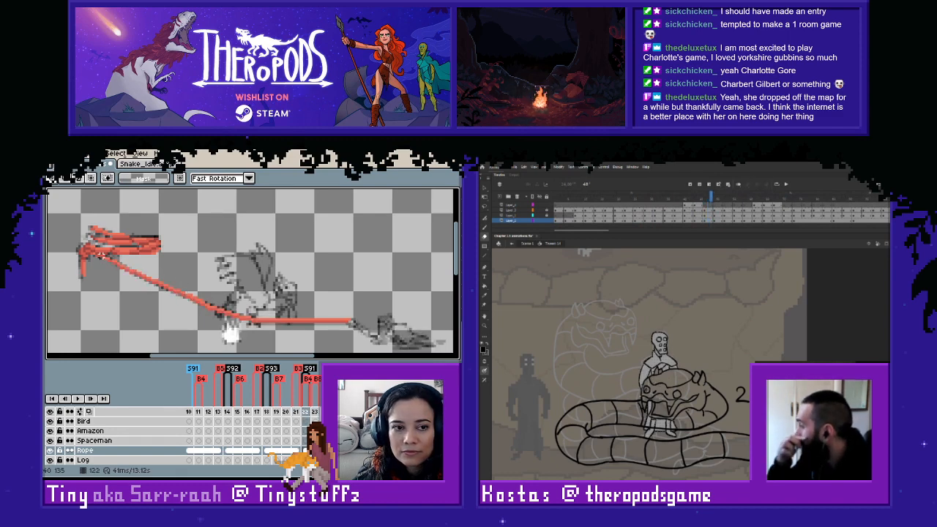
# - Copy the rope line from frame 122 onto the Rope cel of frame 118 and nudge it upward onto the sketch
pyautogui.moveTo(101, 256); pyautogui.dragTo(376, 339)
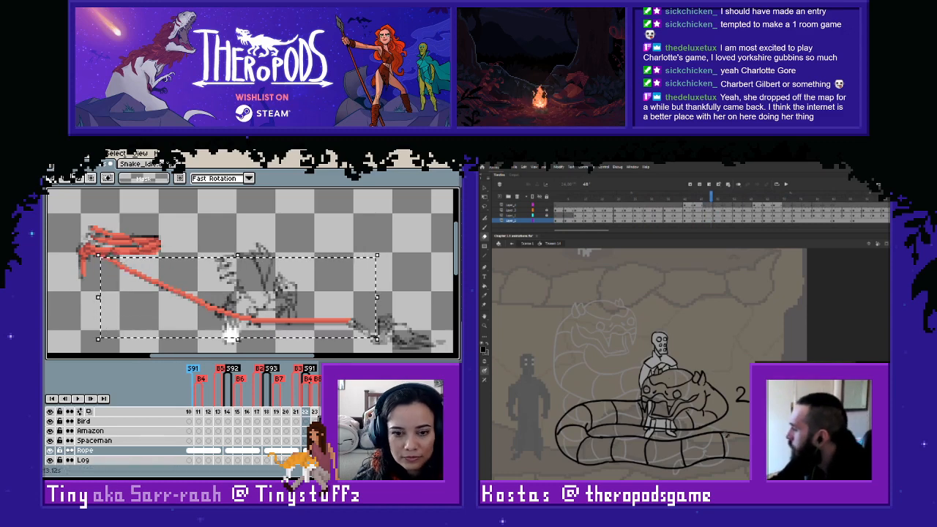
pyautogui.click(267, 451)
pyautogui.click(249, 319)
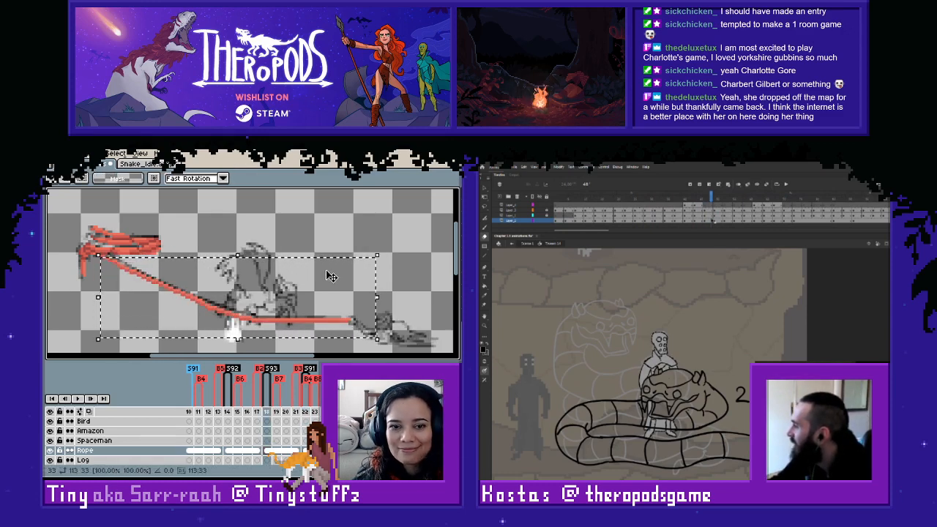
pyautogui.press('Up')
pyautogui.click(310, 234)
# - Flip through frames 117 to 121 to examine the rope's movement around the newly pasted line
pyautogui.press('Left')
pyautogui.press('Right')
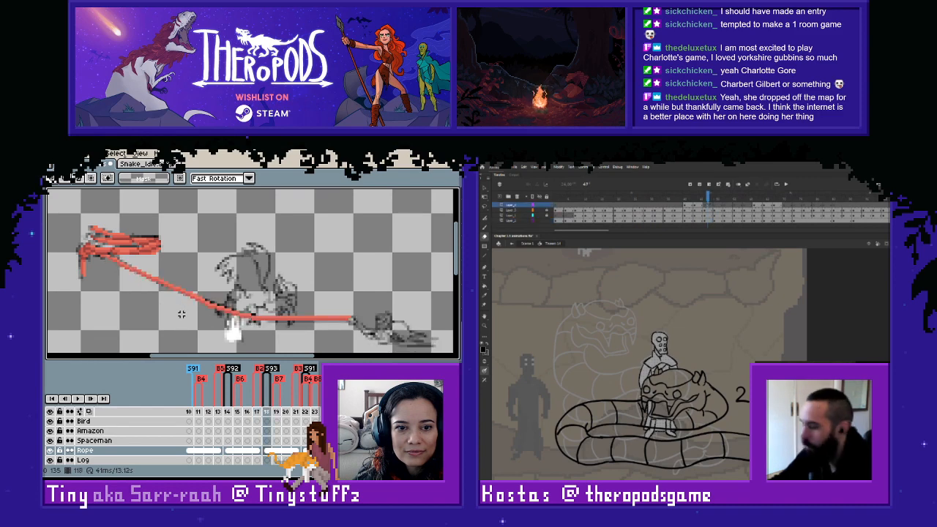
pyautogui.press('Right')
pyautogui.press('Right')
pyautogui.press('Right')
pyautogui.press('Left')
pyautogui.press('Right')
pyautogui.press('Left')
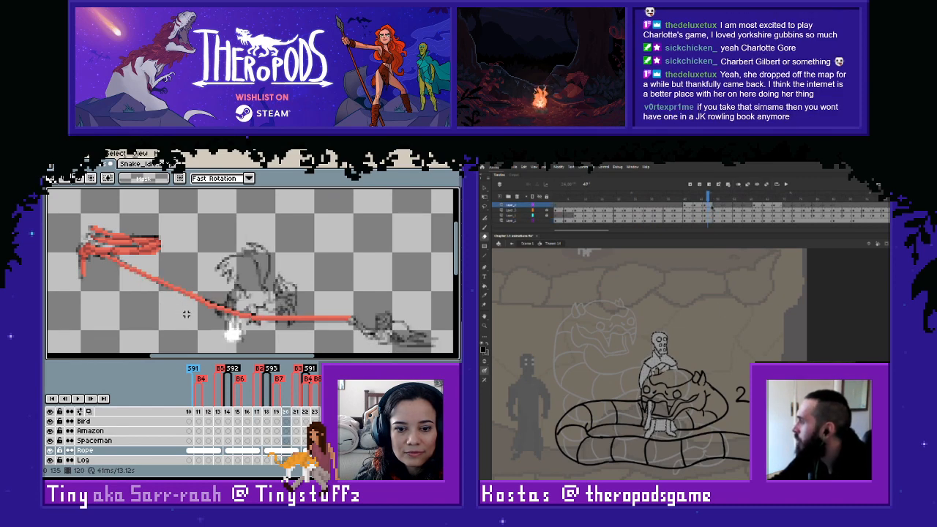
pyautogui.press('Right')
pyautogui.press('Left')
pyautogui.press('Left')
pyautogui.press('Left')
pyautogui.press('Left')
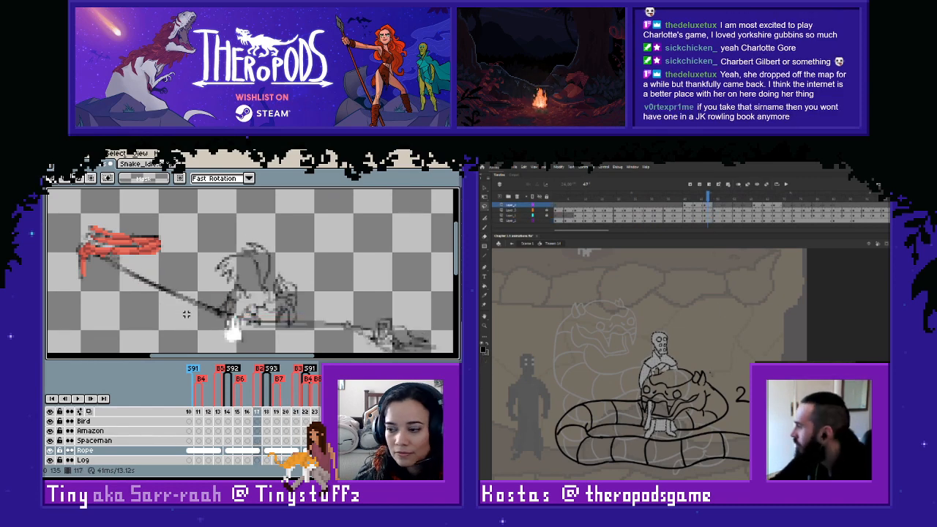
# - Toggle between frames 117 and 118 to compare the pasted rope with the preceding rope sketch
pyautogui.press('Right')
pyautogui.press('Left')
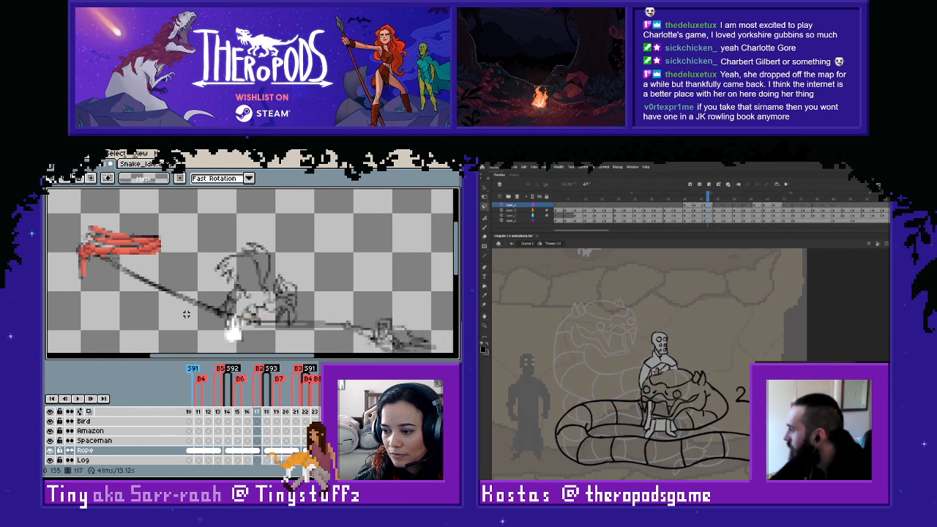
pyautogui.press('Right')
pyautogui.press('Left')
pyautogui.press('Right')
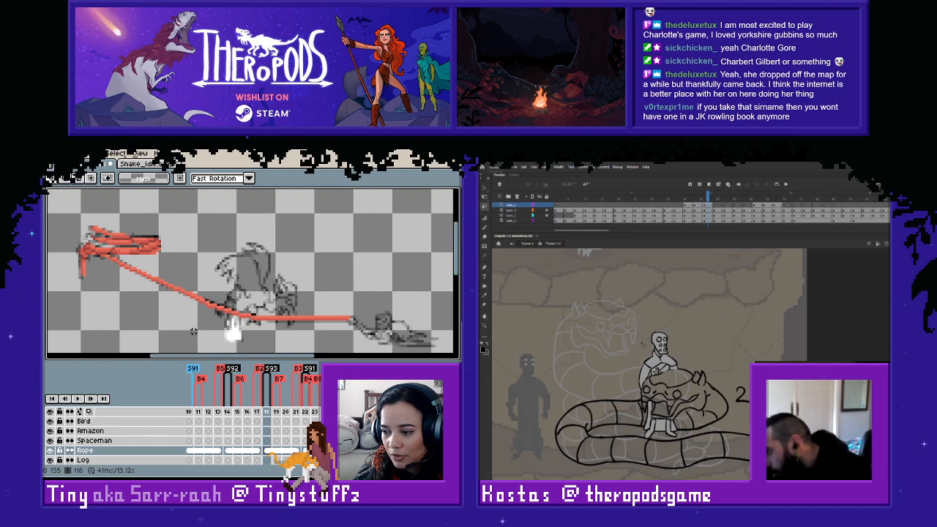
pyautogui.press('Left')
pyautogui.press('Right')
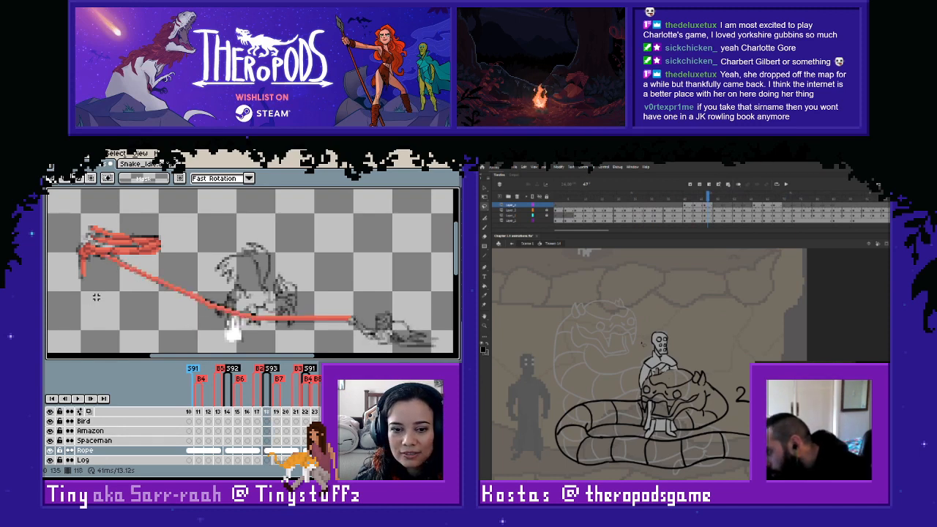
pyautogui.press('Left')
pyautogui.press('Right')
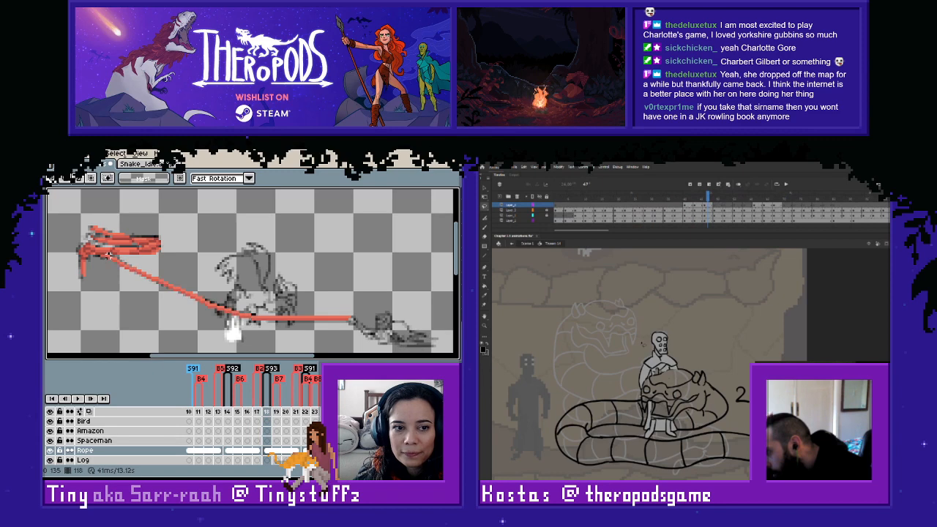
# - Copy the rope line from frame 118 onto frame 114 and shift its diagonal part to align with the sketch
pyautogui.moveTo(103, 255); pyautogui.dragTo(396, 337)
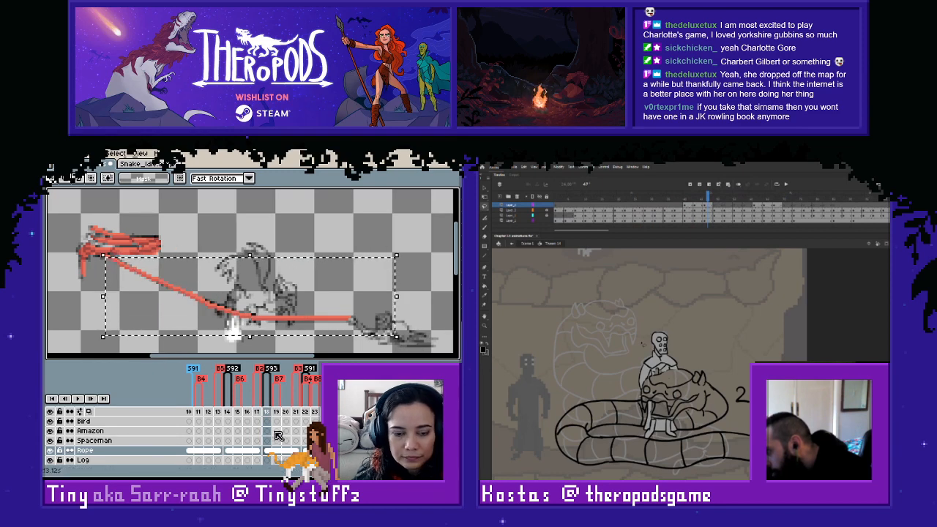
pyautogui.click(231, 456)
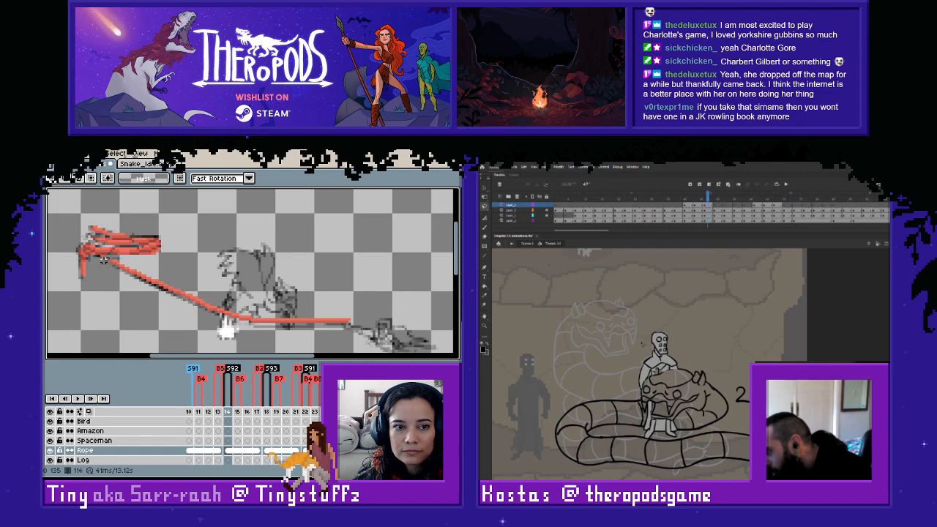
pyautogui.moveTo(103, 260); pyautogui.dragTo(236, 345)
pyautogui.press('Delete')
pyautogui.hotkey('ctrl', 'd')
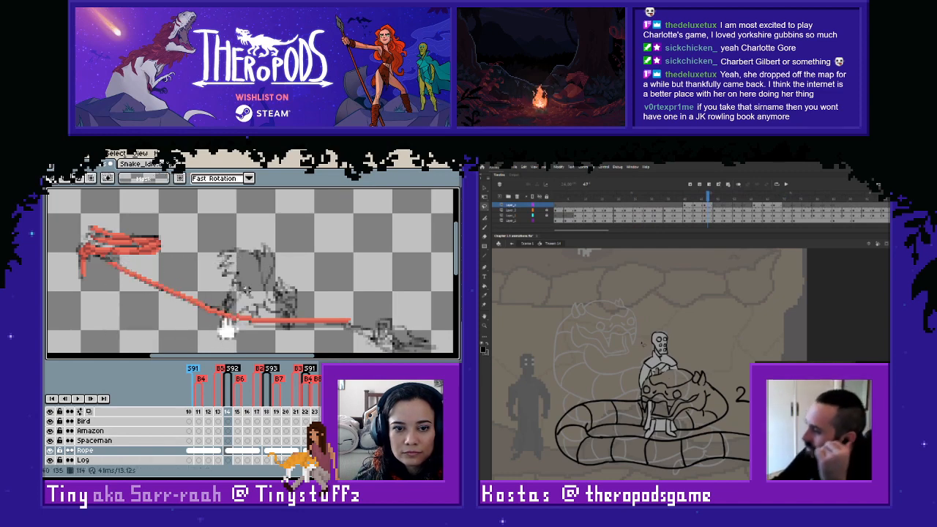
# - Nudge the horizontal part of the rope on frame 114, from the bend to its far end, down toward the sketch
pyautogui.keyDown('alt'); pyautogui.click(243, 317); pyautogui.keyUp('alt')
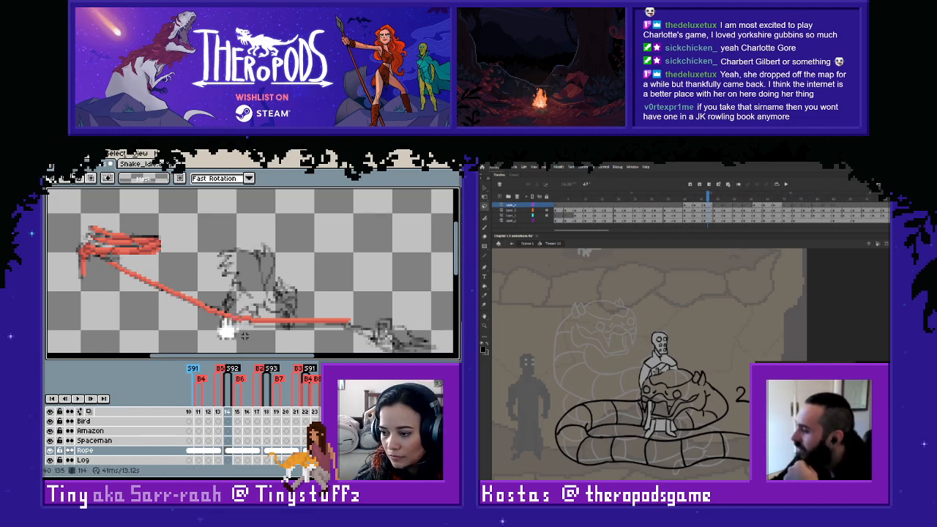
pyautogui.scroll(1, 241, 339)
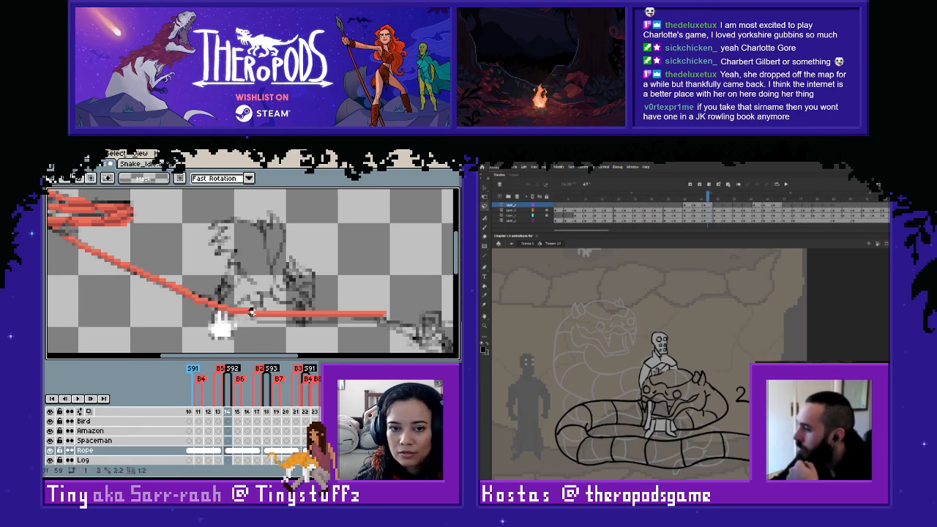
pyautogui.moveTo(252, 312); pyautogui.dragTo(252, 319)
pyautogui.hotkey('ctrl', 'd')
pyautogui.scroll(-1, 258, 322)
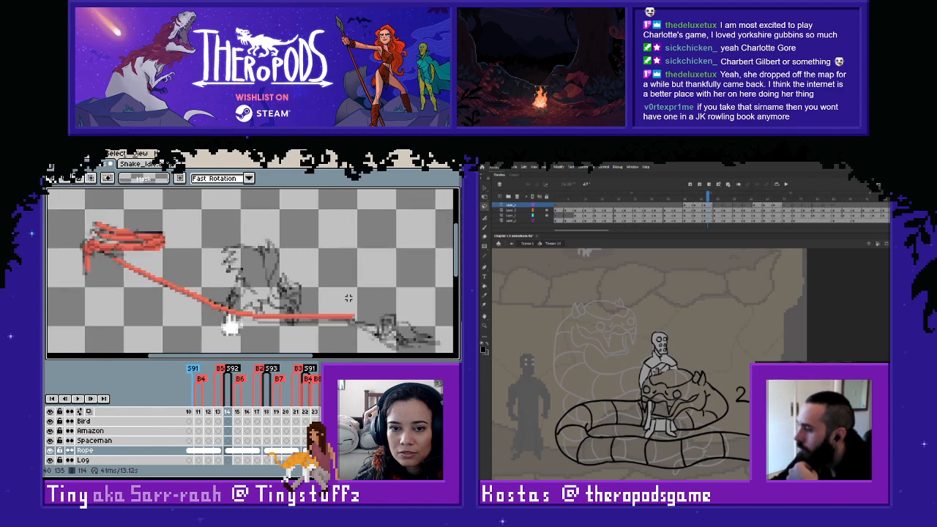
pyautogui.moveTo(370, 296); pyautogui.dragTo(271, 341)
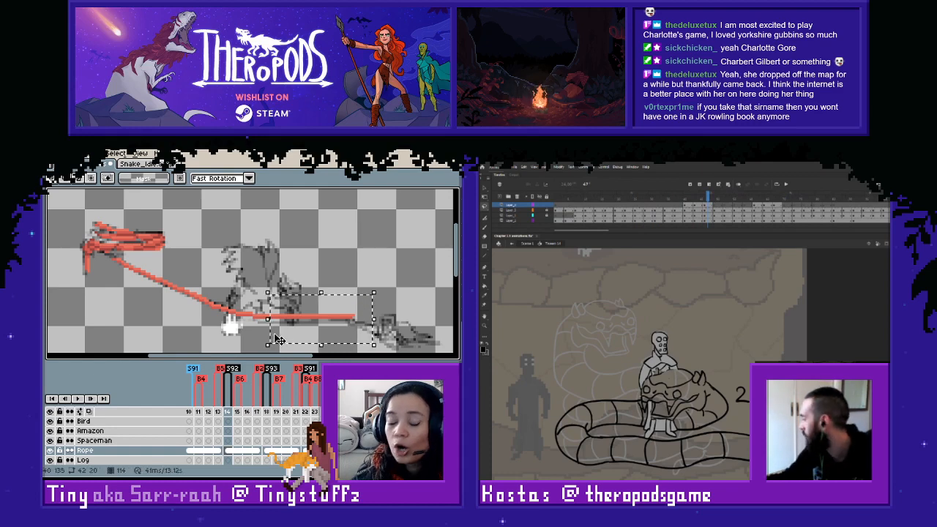
pyautogui.hotkey('ctrl', 'd')
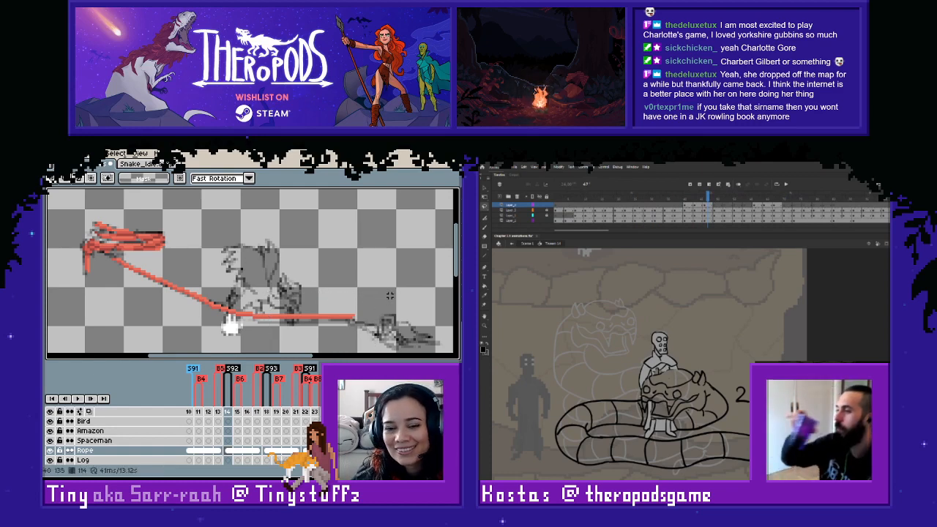
pyautogui.moveTo(364, 298); pyautogui.dragTo(254, 349)
pyautogui.press('Down')
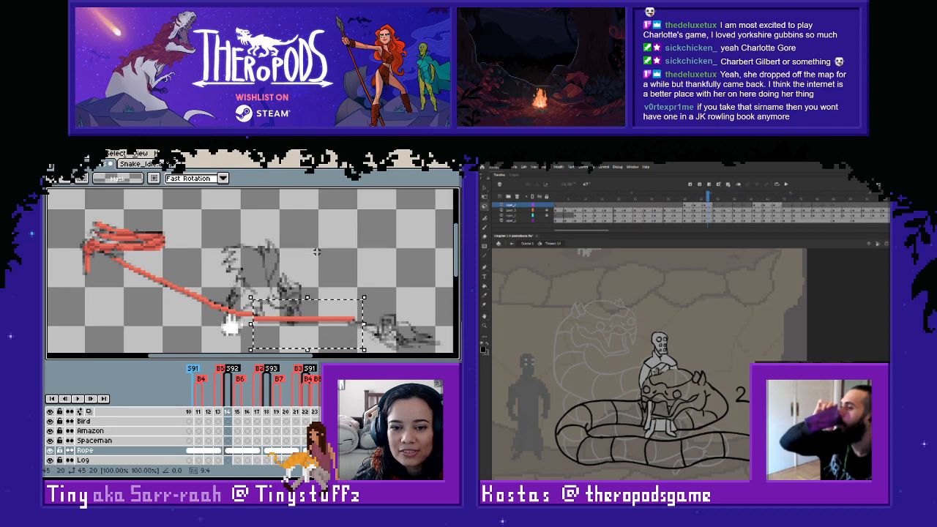
pyautogui.hotkey('ctrl', 'd')
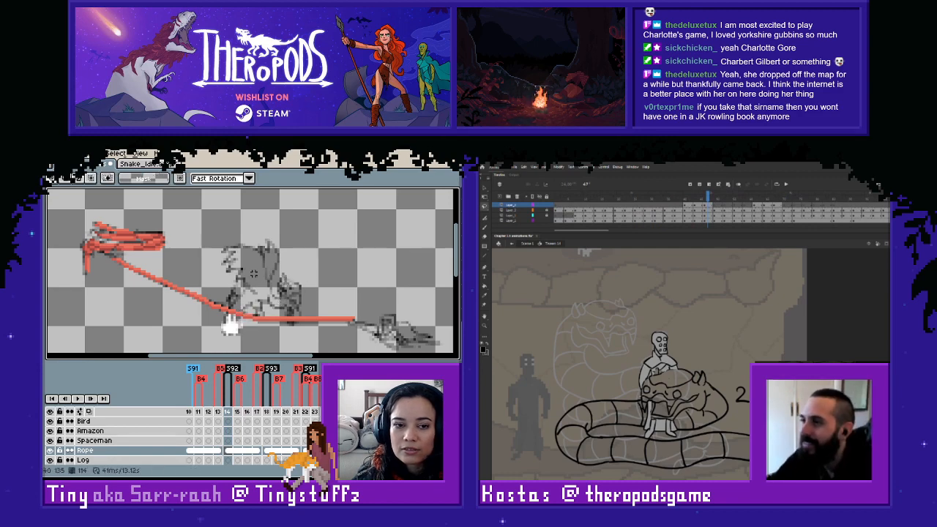
# - Draw the missing red pixels joining the upper end of the rope line to the coil on frame 114
pyautogui.moveTo(169, 263); pyautogui.dragTo(257, 298)
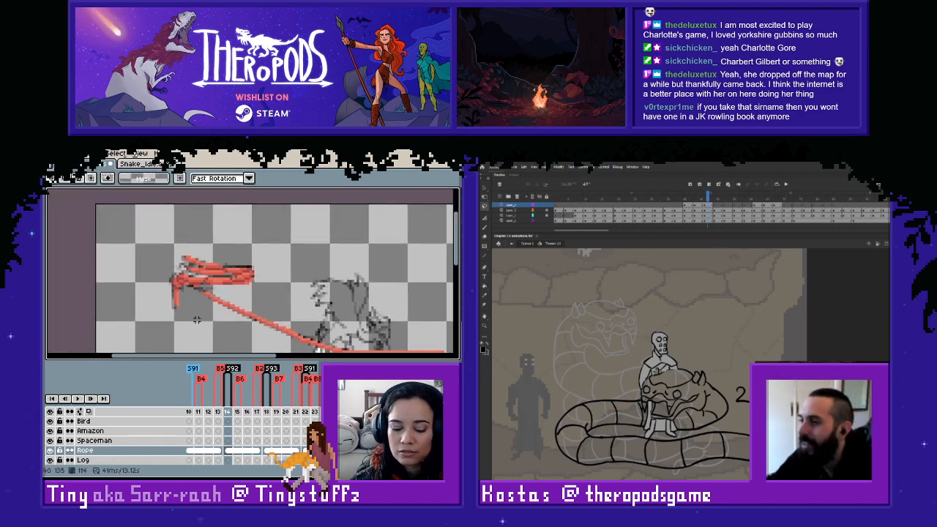
pyautogui.scroll(3, 196, 320)
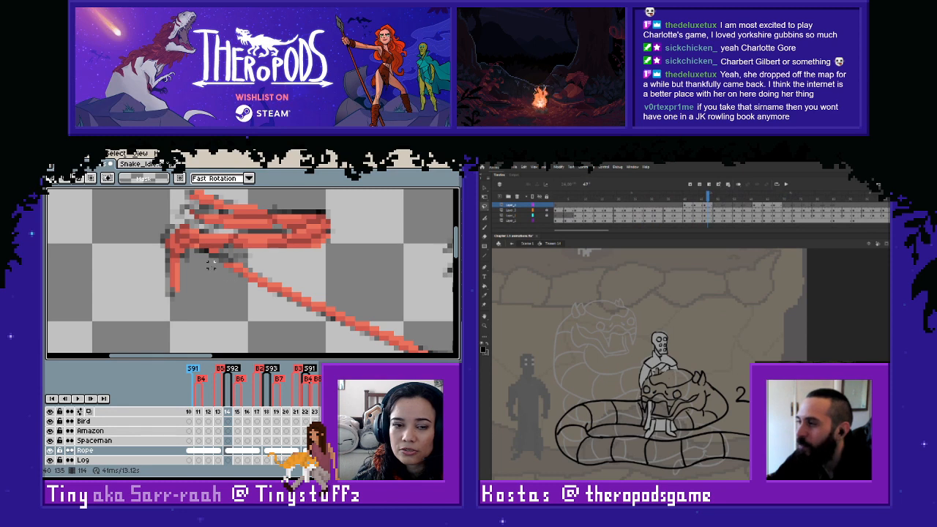
pyautogui.press('b')
pyautogui.keyDown('alt'); pyautogui.click(217, 246); pyautogui.keyUp('alt')
pyautogui.moveTo(202, 251); pyautogui.dragTo(213, 256)
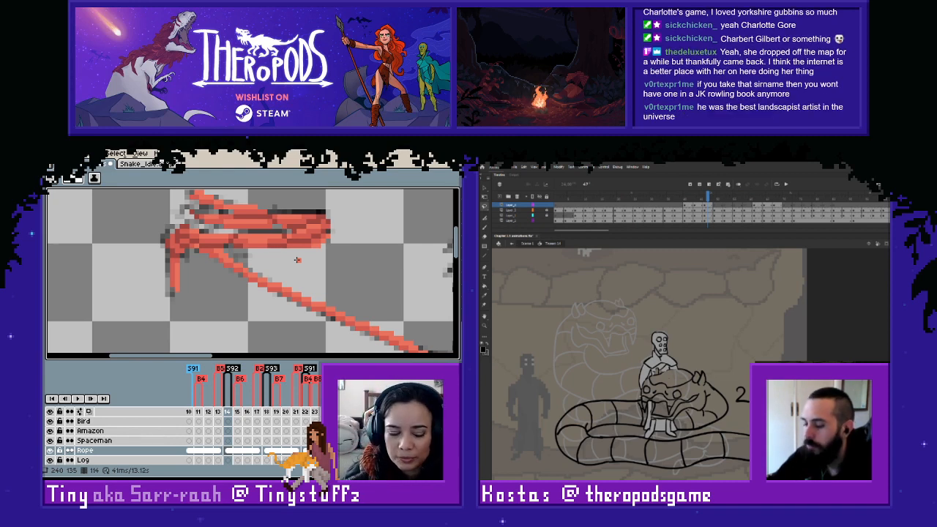
pyautogui.press('e')
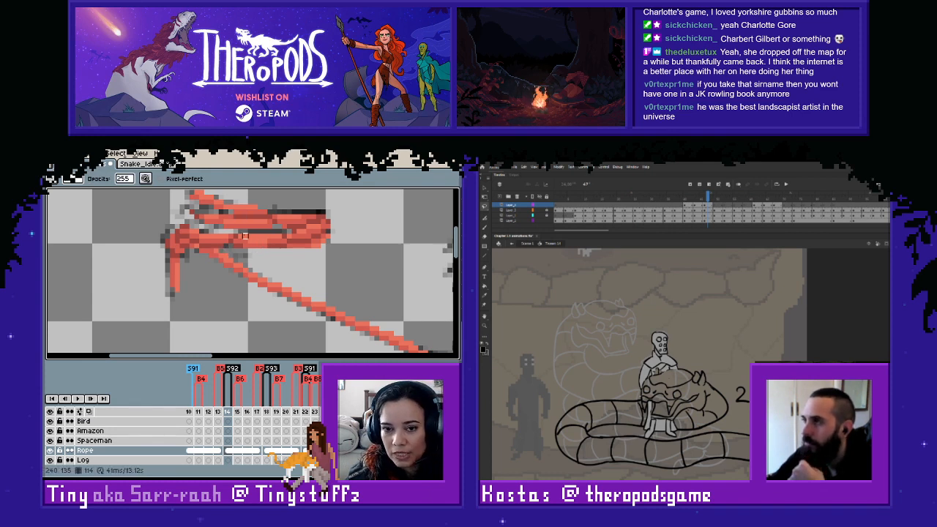
# - Examine the whole rope on frame 114 and compare it with the sketch on frame 113
pyautogui.scroll(-1, 260, 280)
pyautogui.scroll(-1, 259, 281)
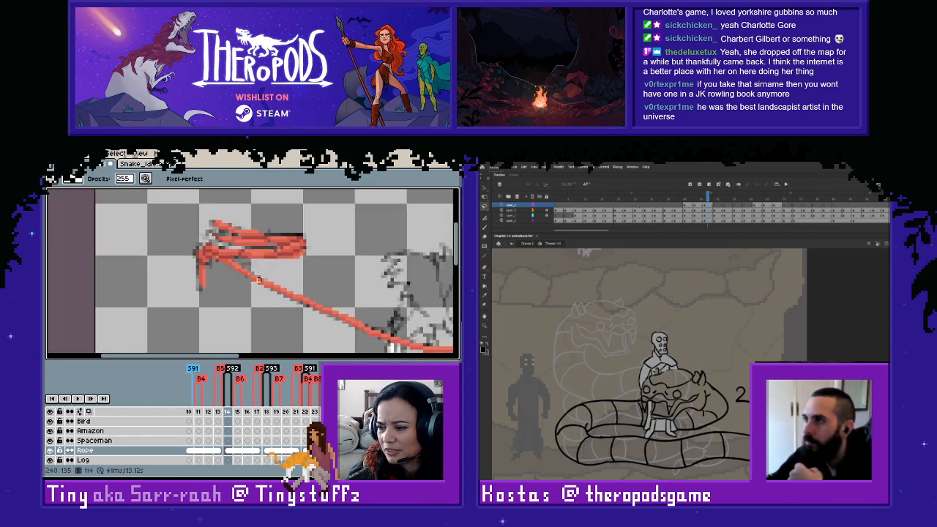
pyautogui.scroll(-1, 262, 281)
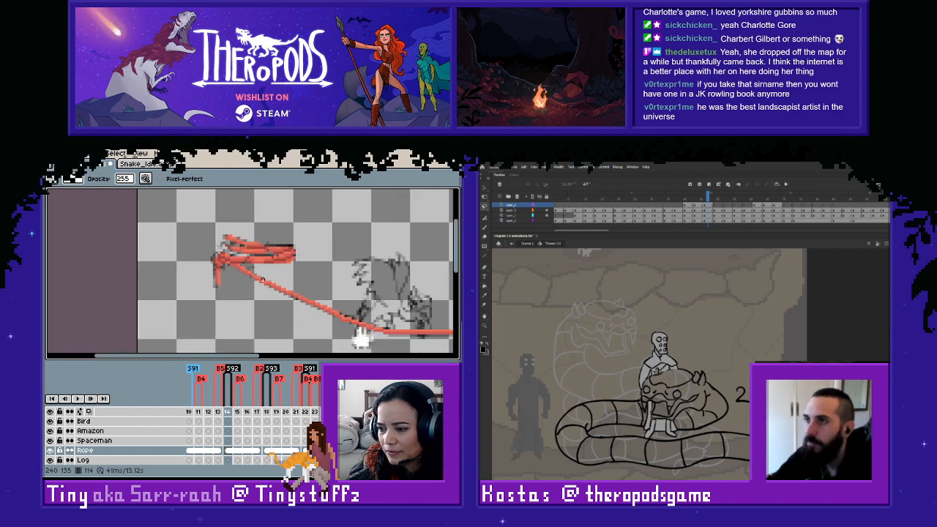
pyautogui.press('space')
pyautogui.moveTo(309, 286); pyautogui.dragTo(172, 263)
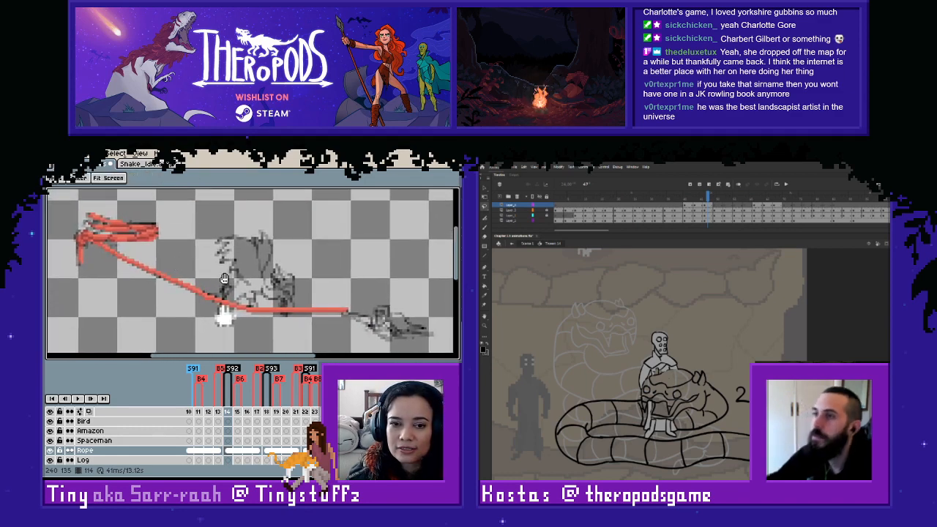
pyautogui.scroll(-1, 229, 279)
pyautogui.press('space')
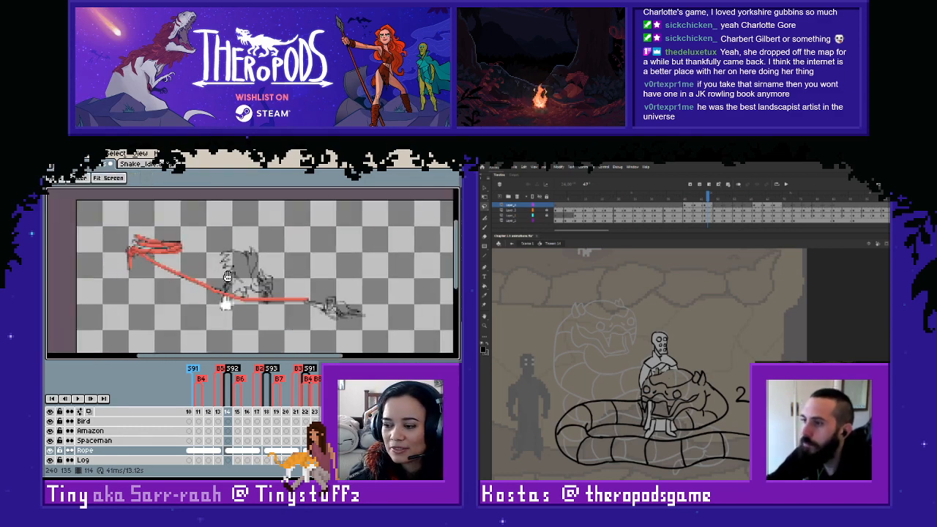
pyautogui.press('space')
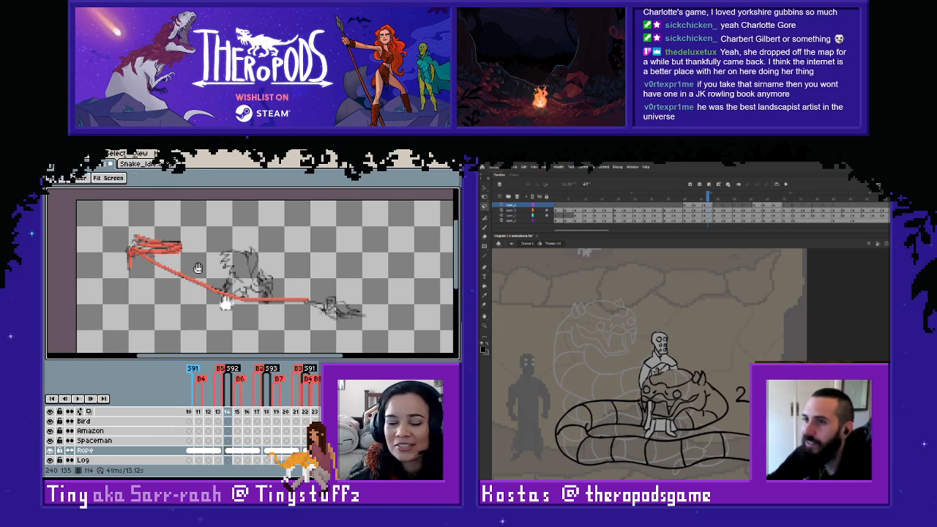
pyautogui.press('m')
pyautogui.press('Left')
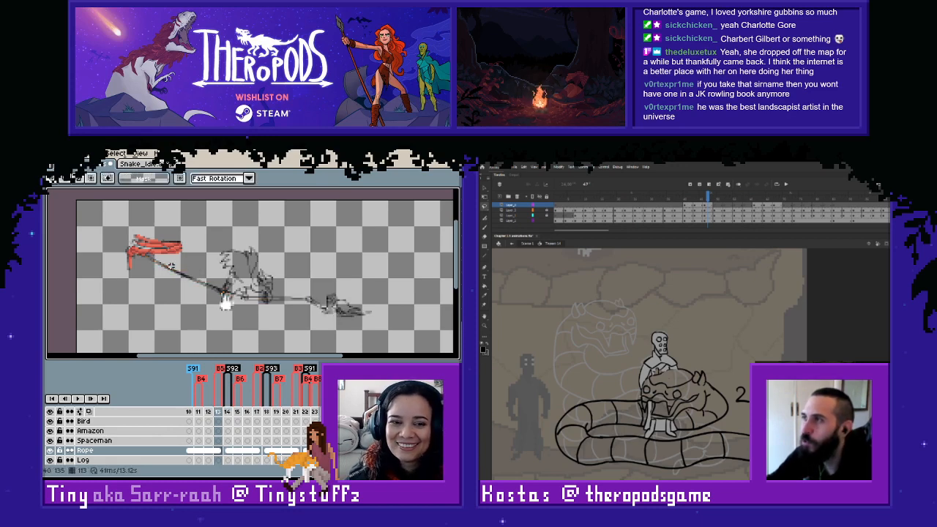
pyautogui.press('Right')
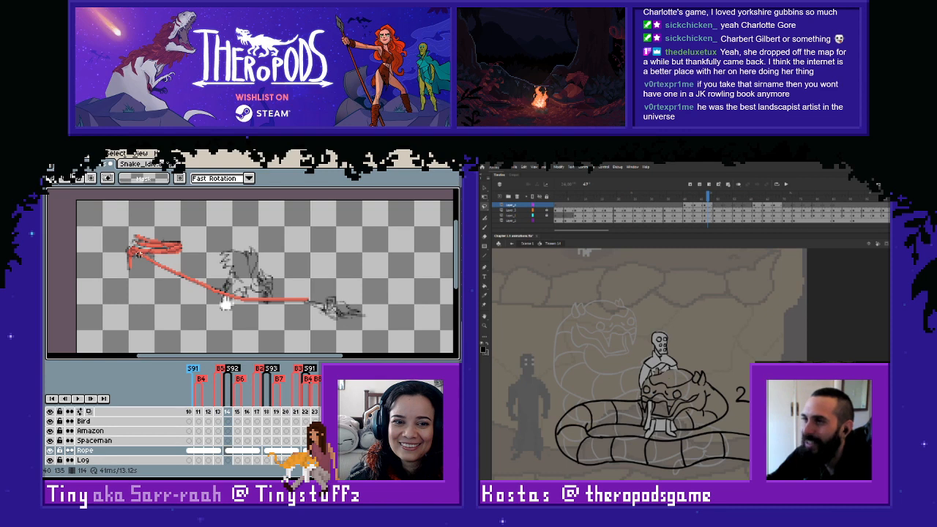
# - Copy the rope line from frame 114 onto frame 110 of the Rope layer
pyautogui.moveTo(136, 252)
pyautogui.mouseDown()
pyautogui.moveTo(324, 303)
pyautogui.moveTo(350, 321)
pyautogui.mouseUp()
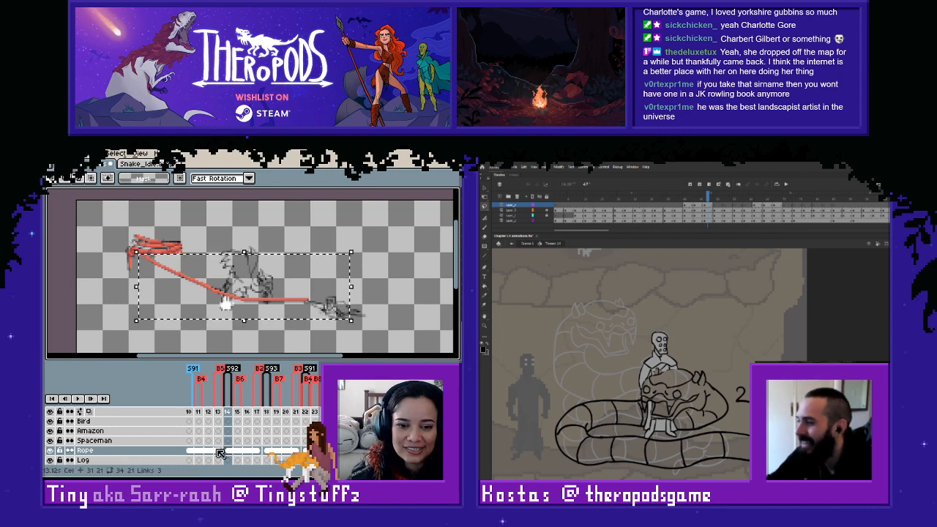
pyautogui.click(191, 450)
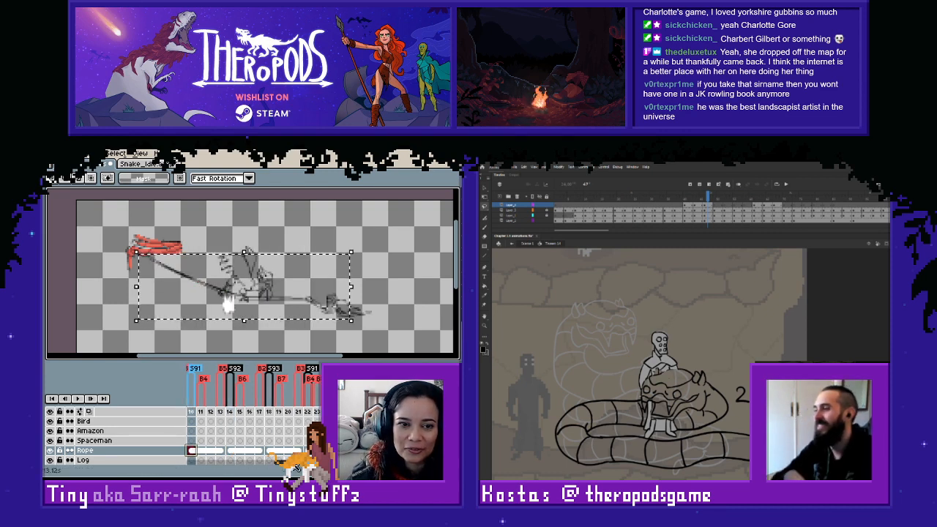
pyautogui.press('Left')
pyautogui.press('Left')
pyautogui.press('Left')
pyautogui.press('Left')
pyautogui.press('Left')
pyautogui.press('Left')
pyautogui.press('Left')
pyautogui.press('Left')
pyautogui.press('Left')
pyautogui.press('Left')
pyautogui.scroll(2, 250, 283)
pyautogui.press('space')
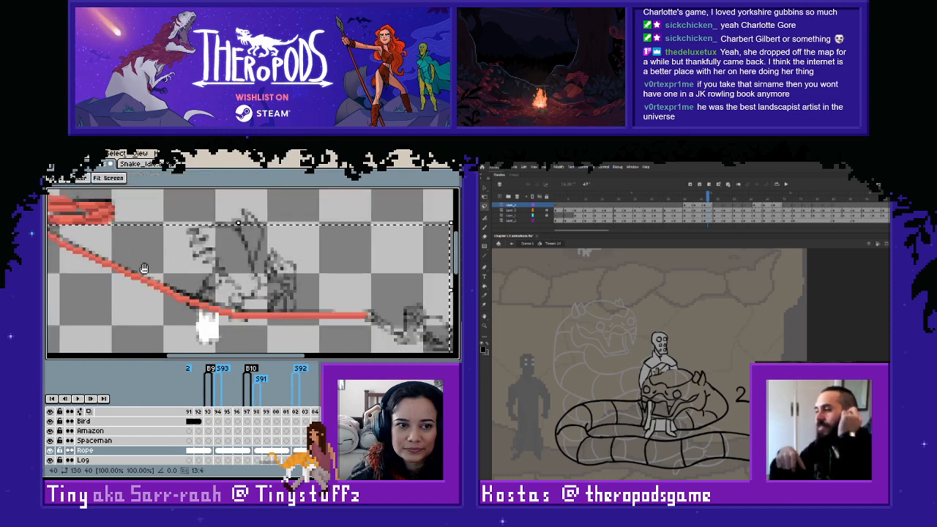
pyautogui.moveTo(144, 268); pyautogui.dragTo(201, 270)
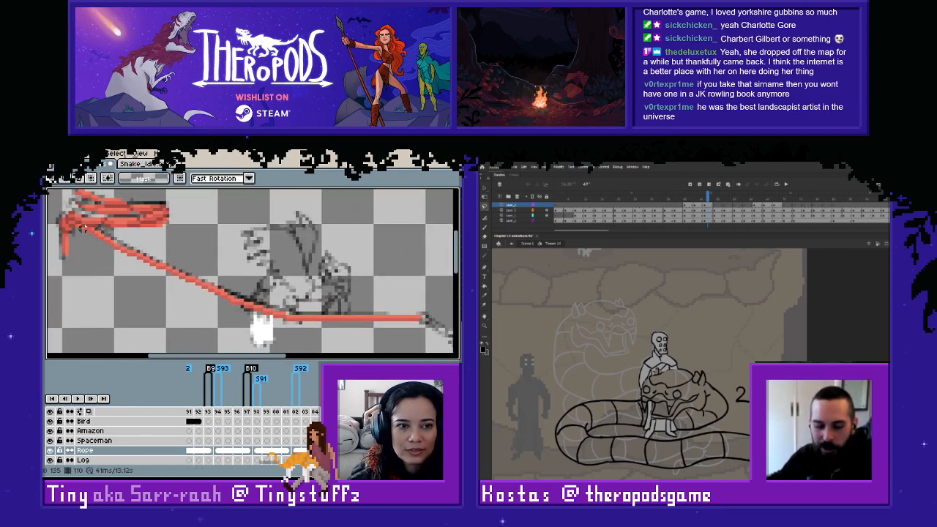
# - Nudge the whole pasted rope line on frame 110 up to follow the sketch beneath the coil
pyautogui.moveTo(82, 228); pyautogui.dragTo(99, 229)
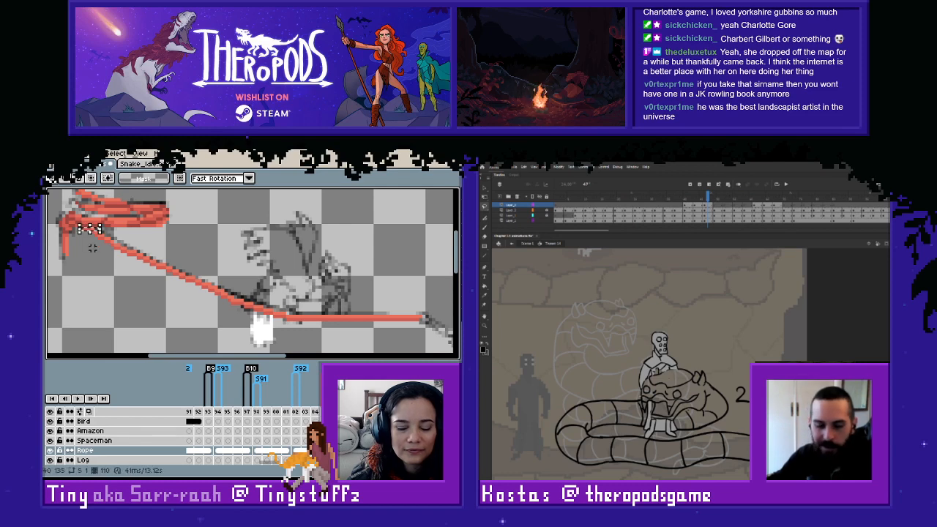
pyautogui.moveTo(86, 232); pyautogui.dragTo(430, 346)
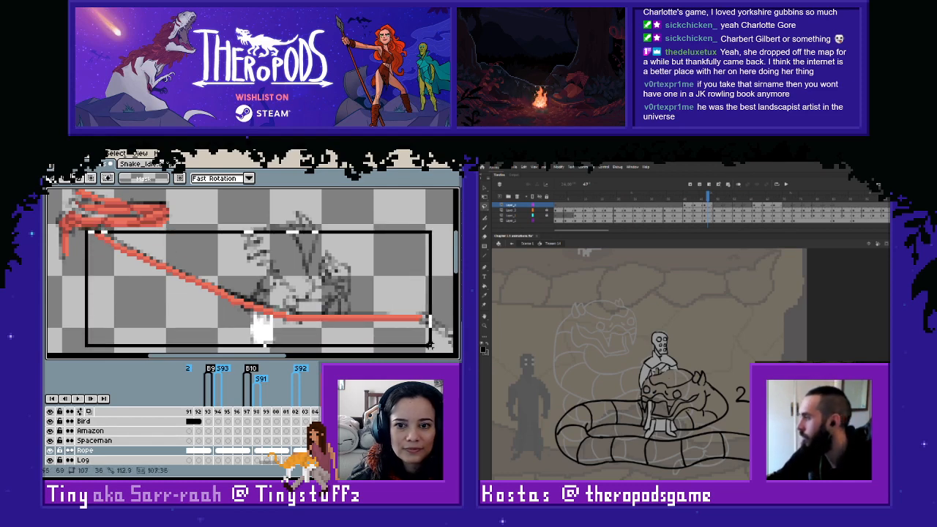
pyautogui.click(80, 291)
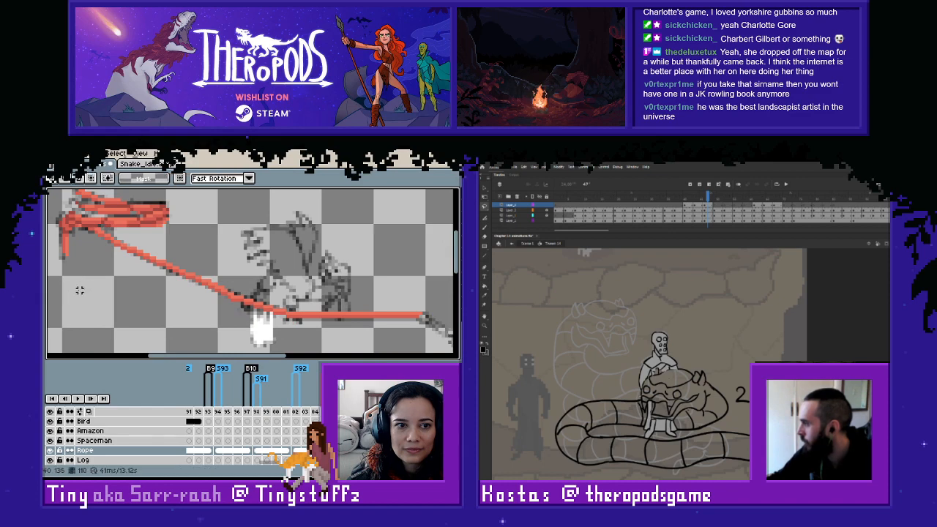
# - Sample the red of the coil and join the upper end of the rope line to it on frame 110
pyautogui.press('i')
pyautogui.click(96, 223)
pyautogui.press('l')
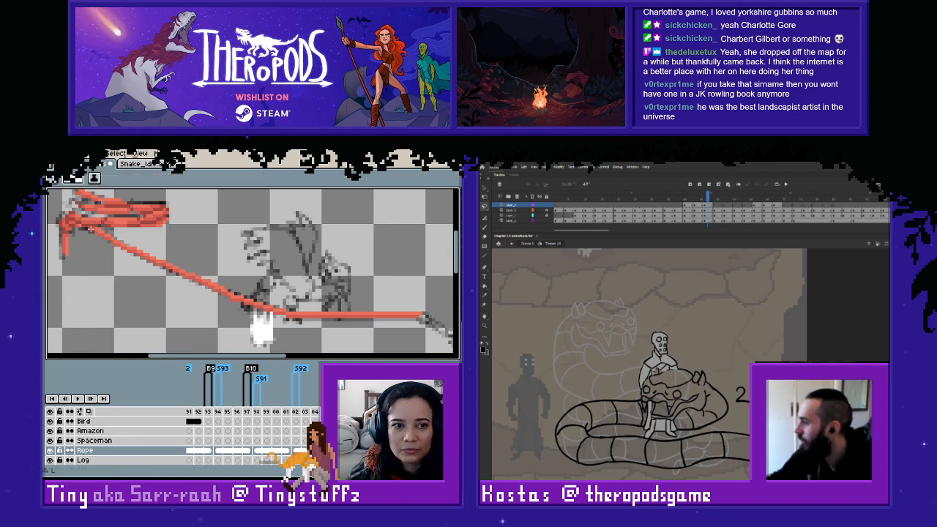
pyautogui.scroll(-1, 216, 320)
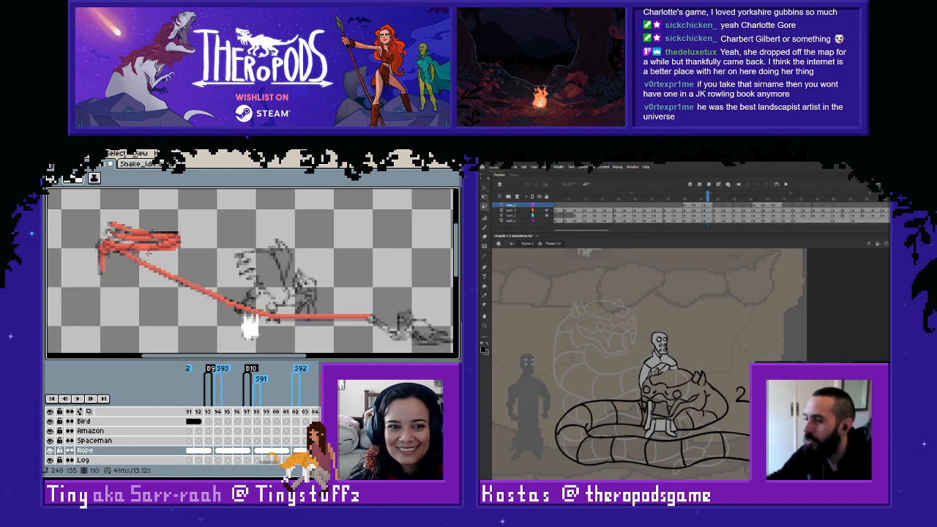
# - Copy the rope line from frame 110 onto frame 106
pyautogui.press('m')
pyautogui.moveTo(117, 249); pyautogui.dragTo(409, 347)
pyautogui.hotkey('ctrl', 'c')
pyautogui.press('Right')
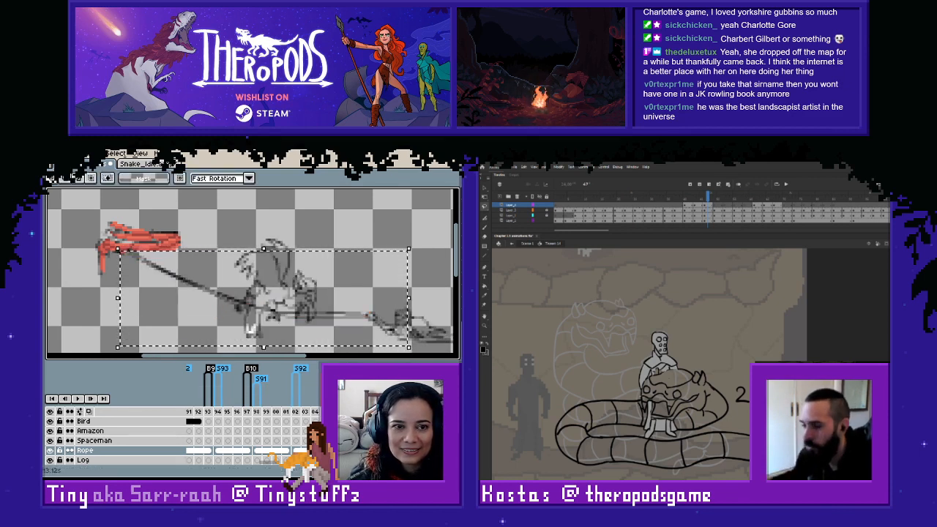
pyautogui.hotkey('ctrl', 'v')
pyautogui.click(312, 229)
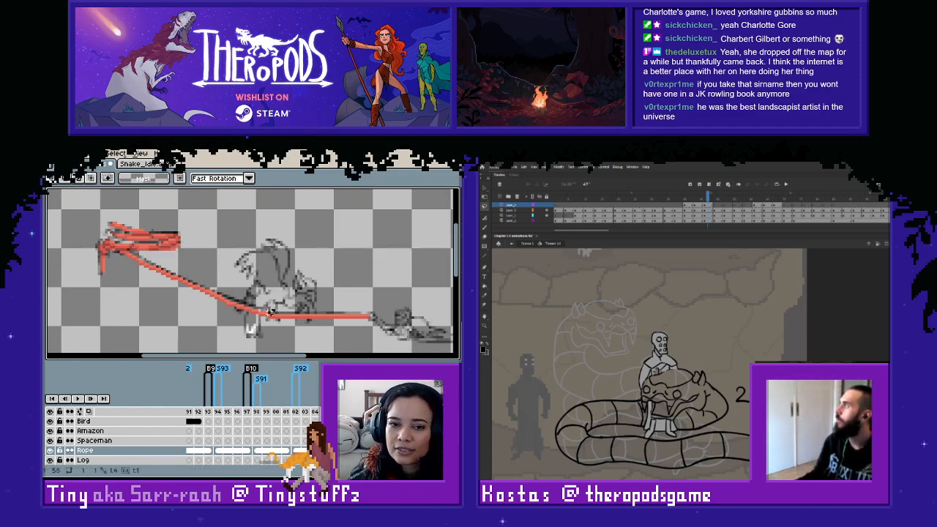
# - Nudge the horizontal part and the diagonal part of the rope on frame 106 up one pixel each toward the sketch
pyautogui.moveTo(266, 309); pyautogui.dragTo(408, 339)
pyautogui.press('Up')
pyautogui.click(342, 261)
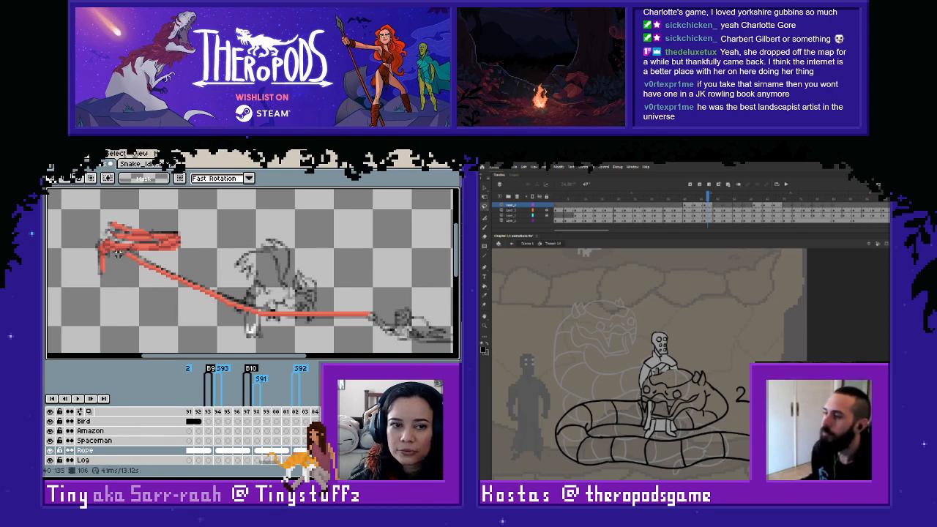
pyautogui.moveTo(119, 252); pyautogui.dragTo(261, 331)
pyautogui.press('Up')
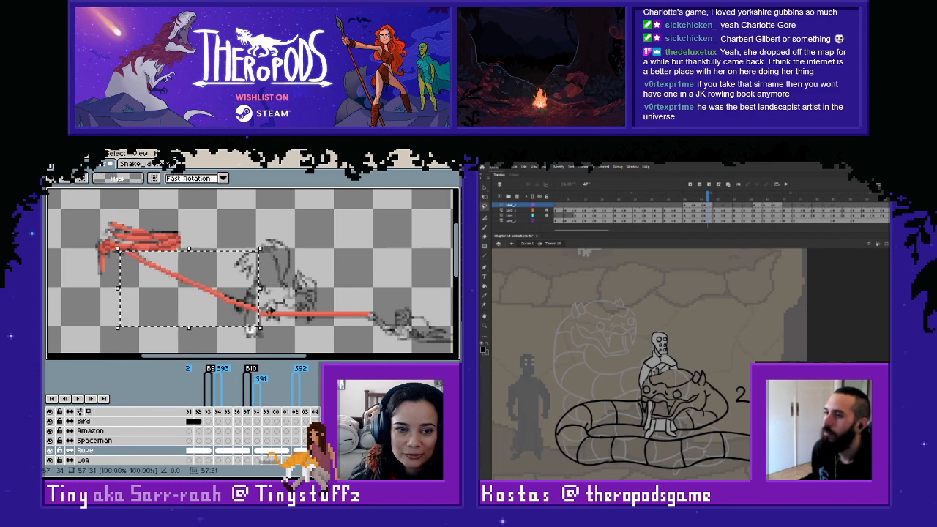
pyautogui.click(328, 256)
# - Sample the rope's red and draw the missing pixels joining the upper end of the rope line to the coil on frame 106
pyautogui.scroll(1, 265, 315)
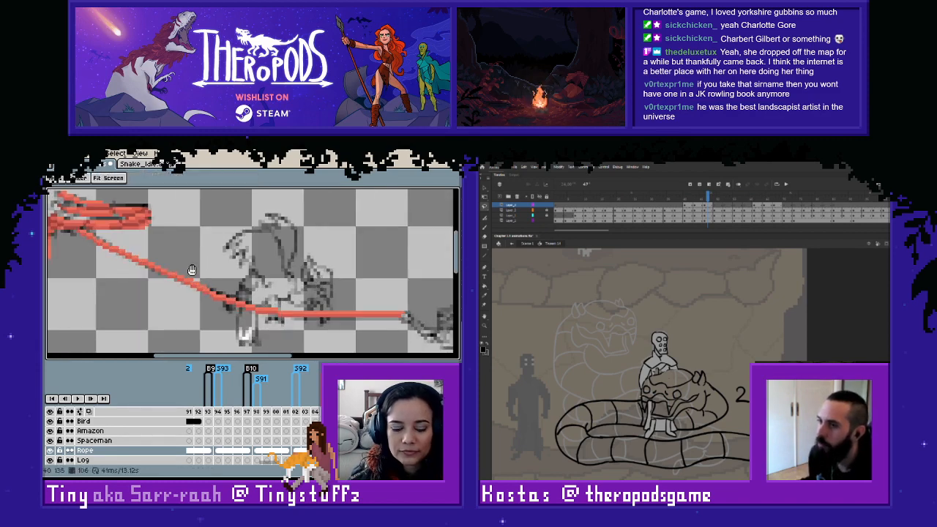
pyautogui.moveTo(189, 271); pyautogui.dragTo(236, 281)
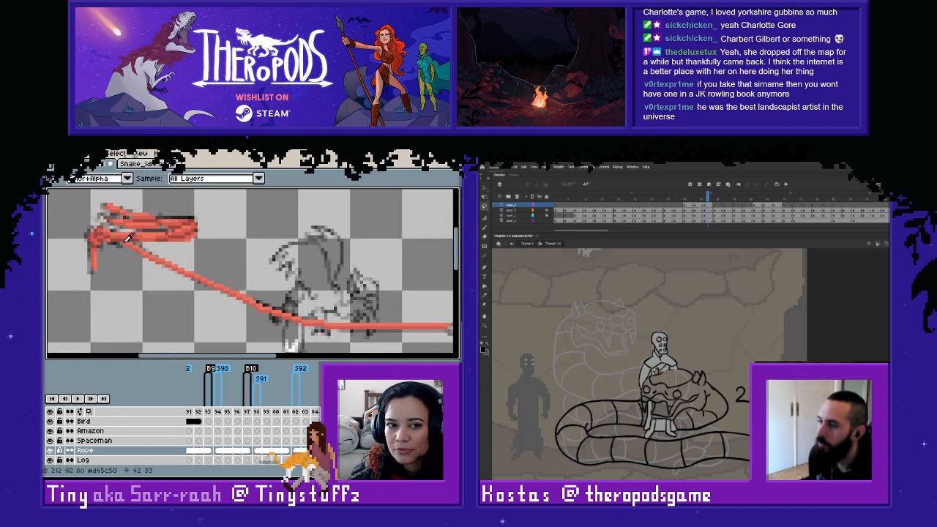
pyautogui.press('i')
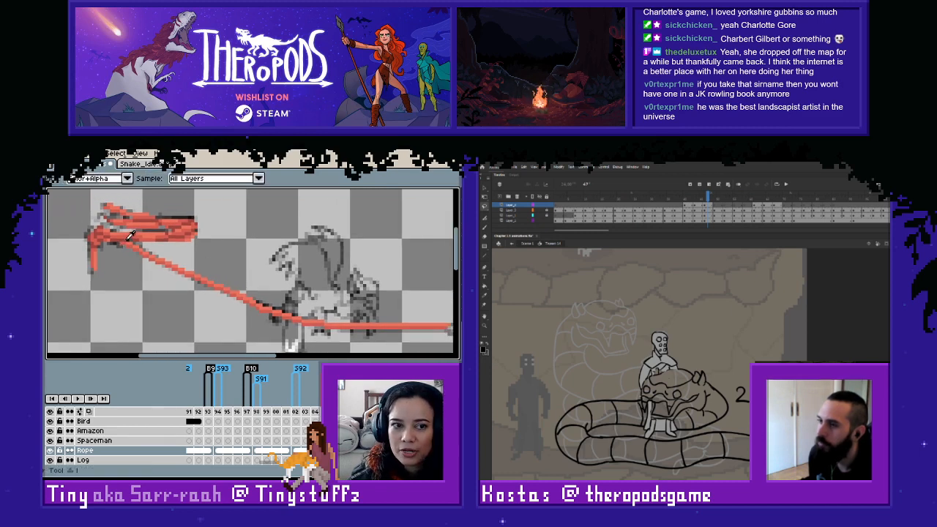
pyautogui.click(129, 239)
pyautogui.press('l')
pyautogui.scroll(-1, 162, 273)
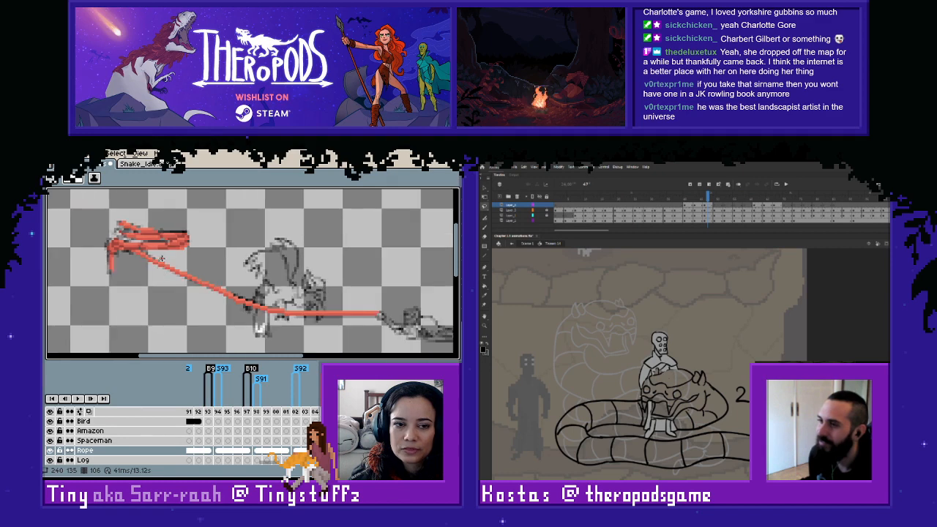
pyautogui.scroll(1, 162, 258)
pyautogui.keyDown('alt'); pyautogui.click(129, 245); pyautogui.keyUp('alt')
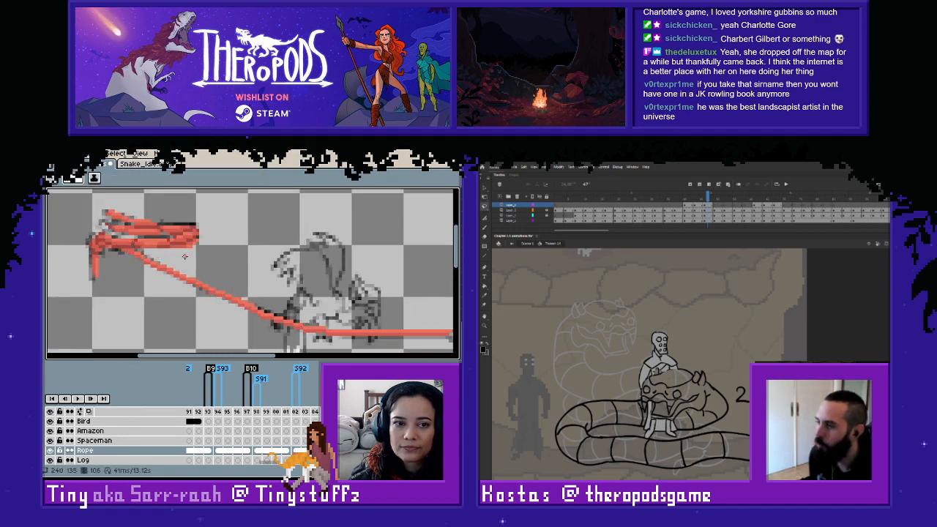
pyautogui.scroll(-1, 187, 256)
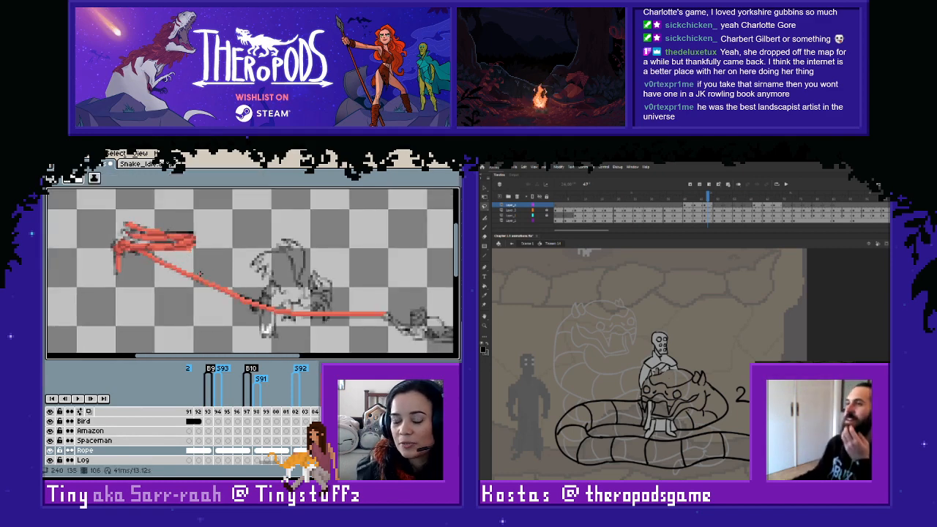
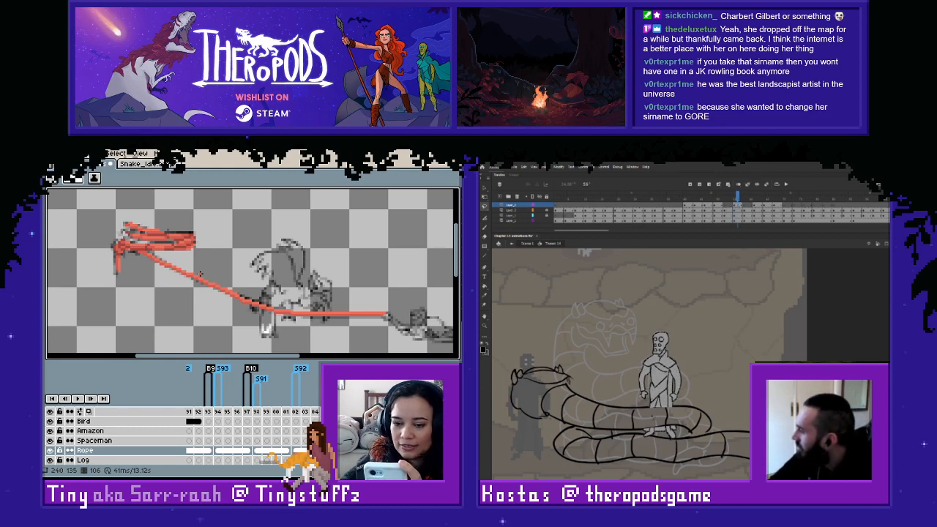
# - In Adobe Animate, erase the humanoid's lower-body and feet lines where the snake's coils overlap them on the current frame
pyautogui.press('Escape')
pyautogui.press('e')
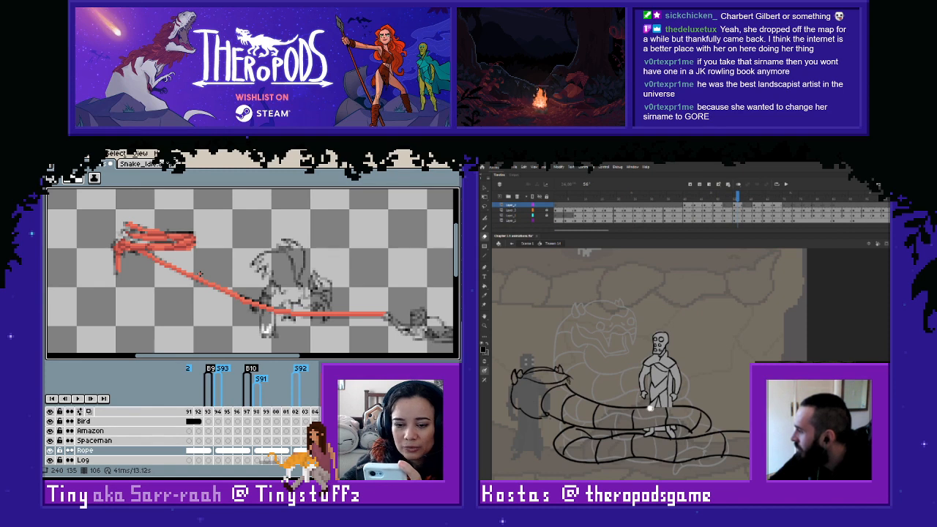
pyautogui.moveTo(650, 409)
pyautogui.mouseDown()
pyautogui.moveTo(681, 412)
pyautogui.moveTo(662, 421)
pyautogui.mouseUp()
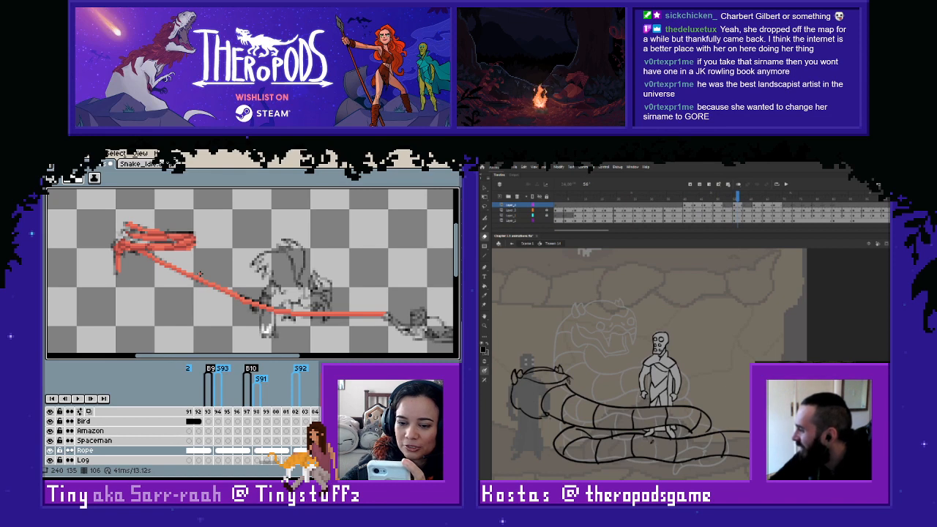
pyautogui.moveTo(646, 437); pyautogui.dragTo(655, 437)
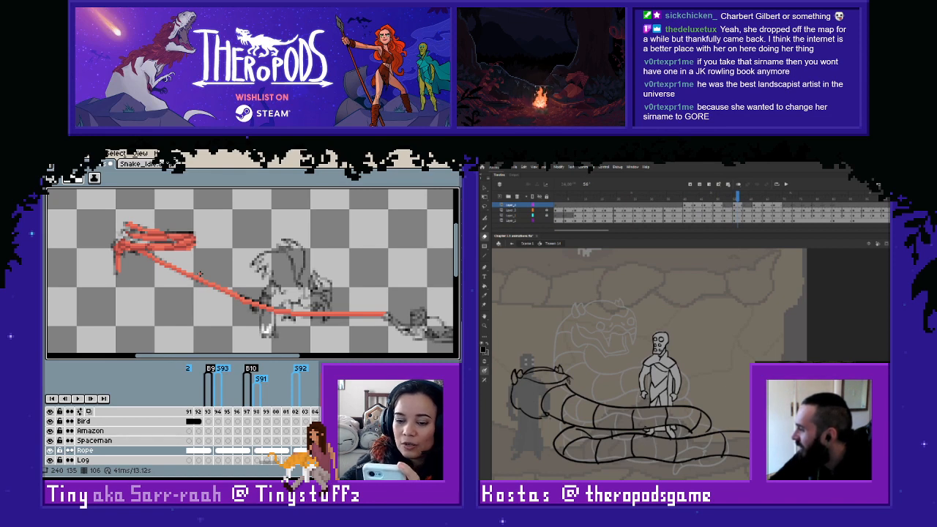
pyautogui.click(737, 221)
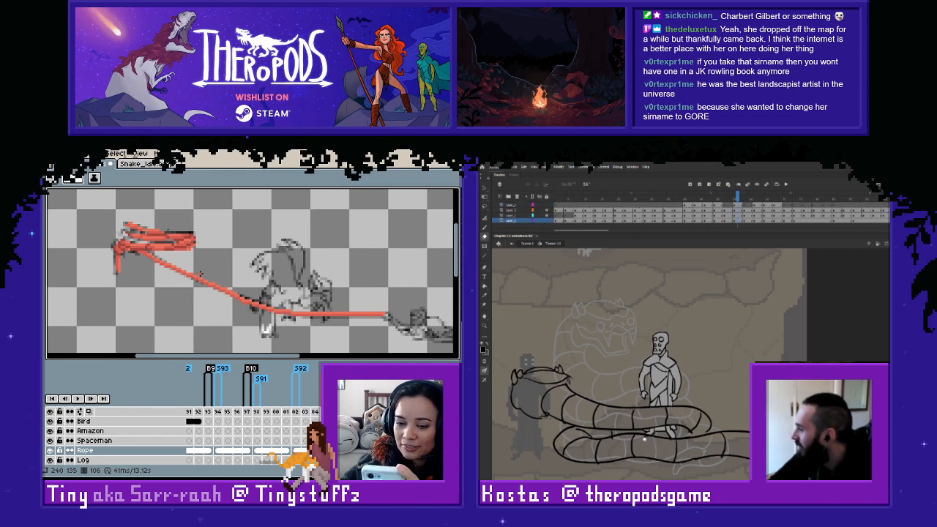
pyautogui.moveTo(648, 439); pyautogui.dragTo(645, 438)
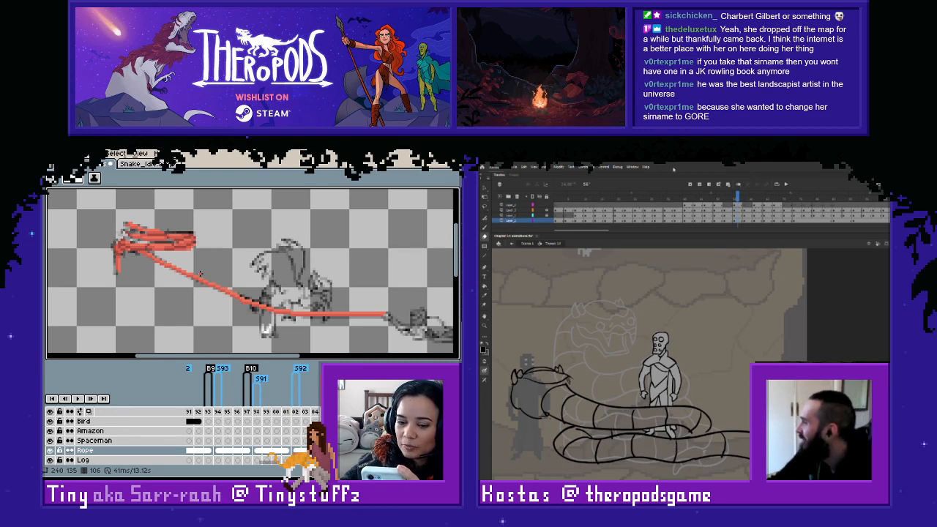
# - Step forward and back through the snake coiling frames to check how the coils overlap the humanoid from pose to pose
pyautogui.press('.')
pyautogui.press('.')
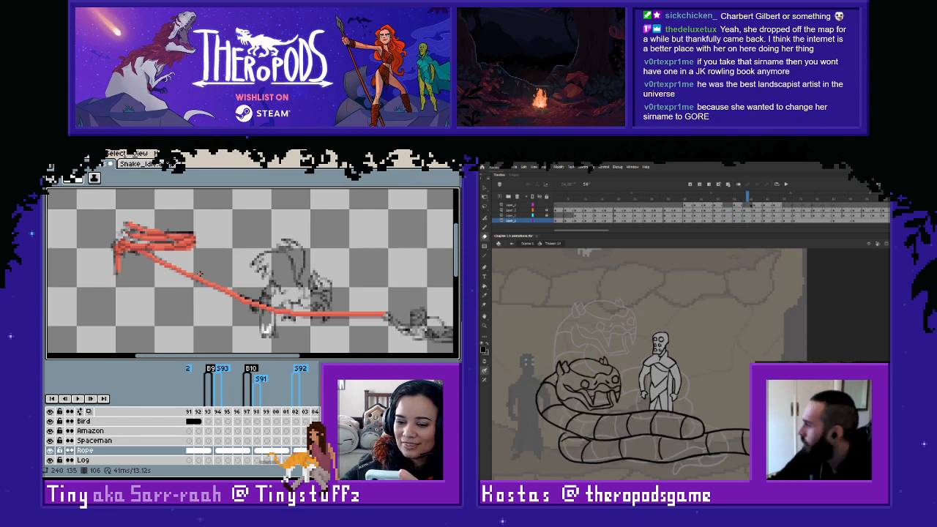
pyautogui.press('.')
pyautogui.press('.')
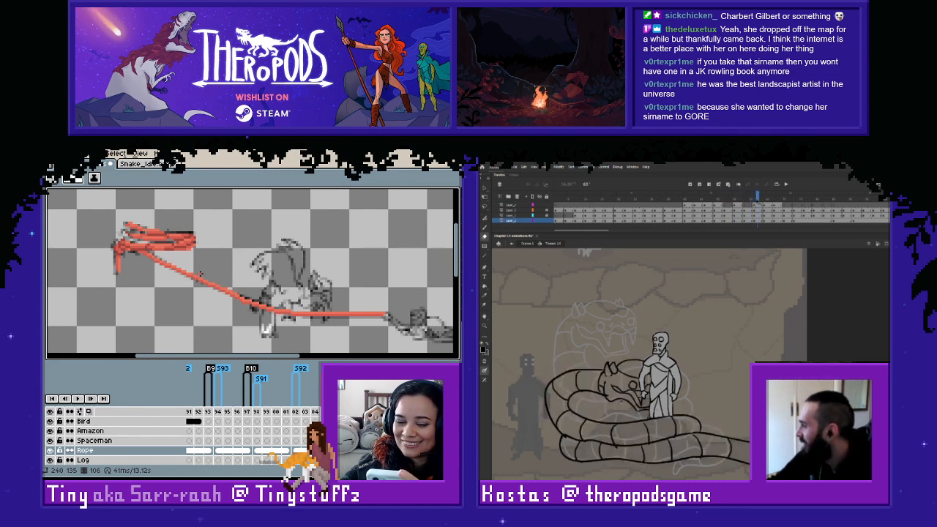
pyautogui.press('.')
pyautogui.press('.')
pyautogui.press('.')
pyautogui.press('.')
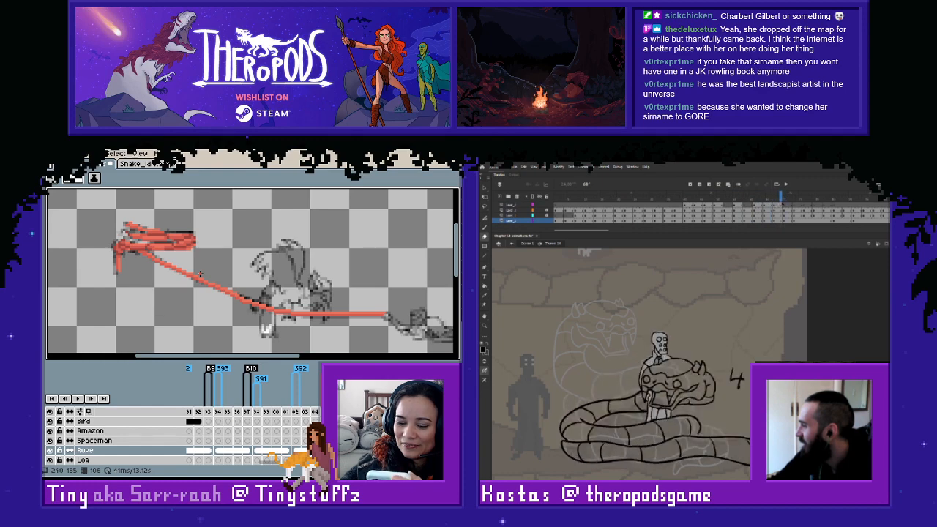
pyautogui.press('.')
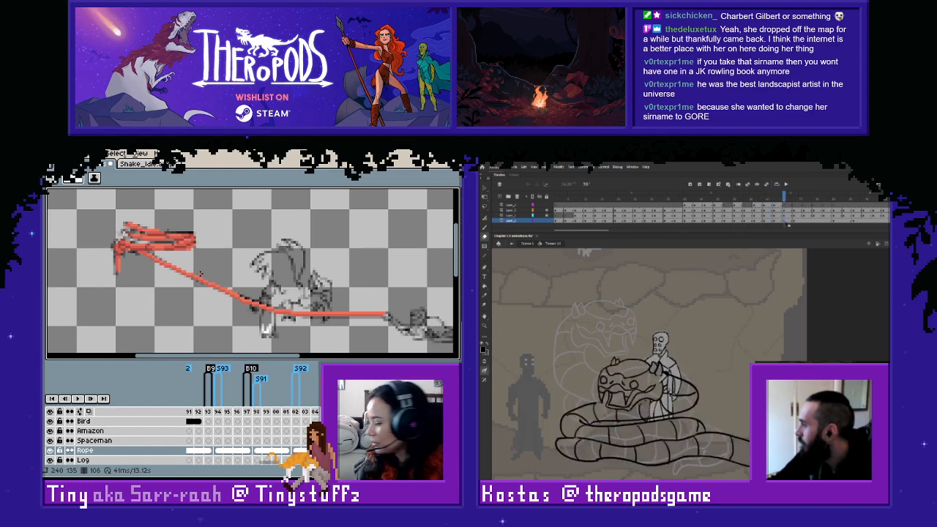
pyautogui.press('.')
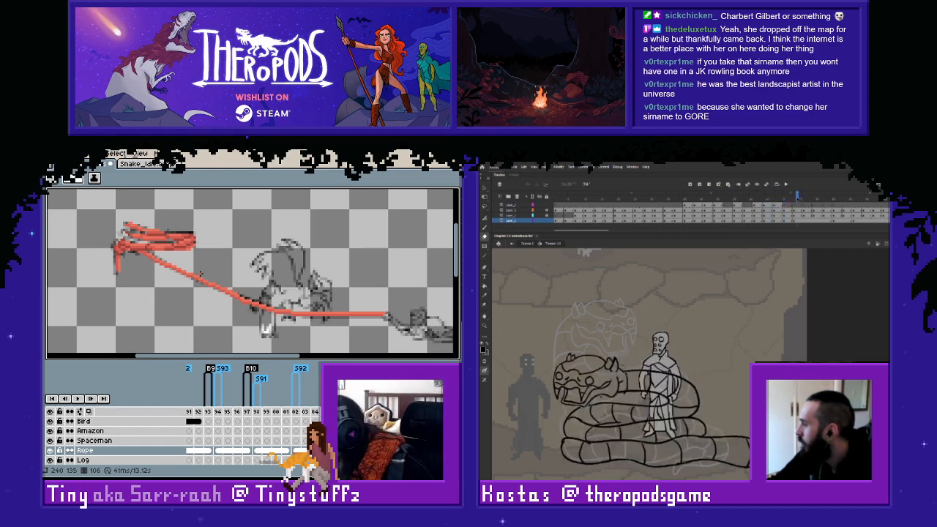
pyautogui.press(',')
pyautogui.press(',')
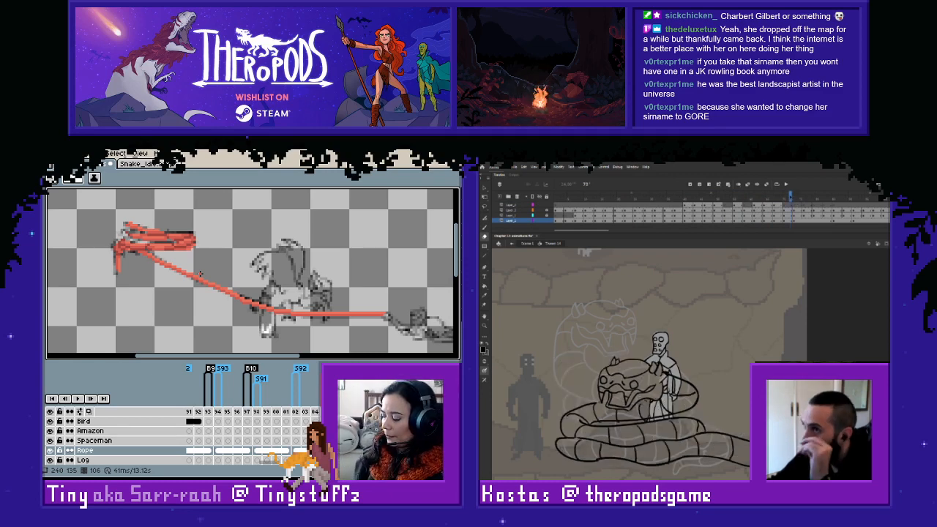
pyautogui.press(',')
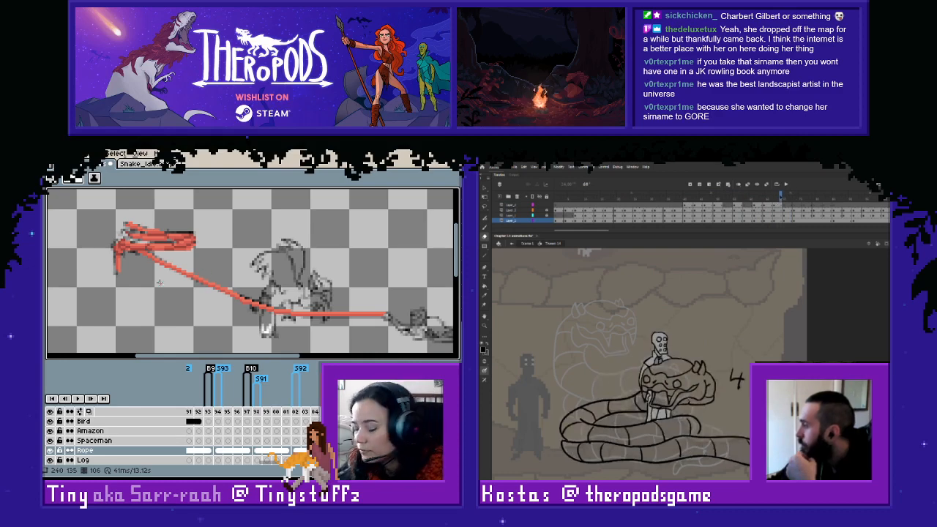
pyautogui.press(',')
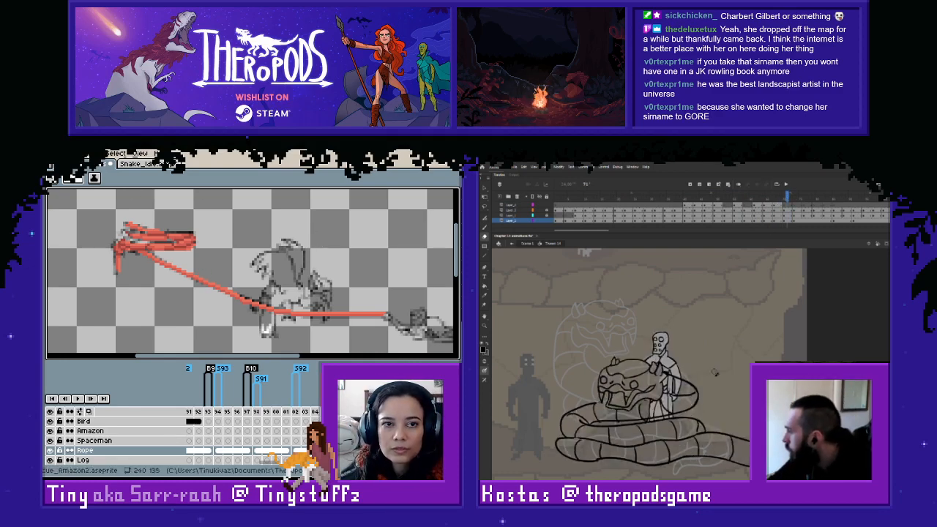
pyautogui.press('Right')
pyautogui.press('Left')
pyautogui.press('Right')
pyautogui.press('Left')
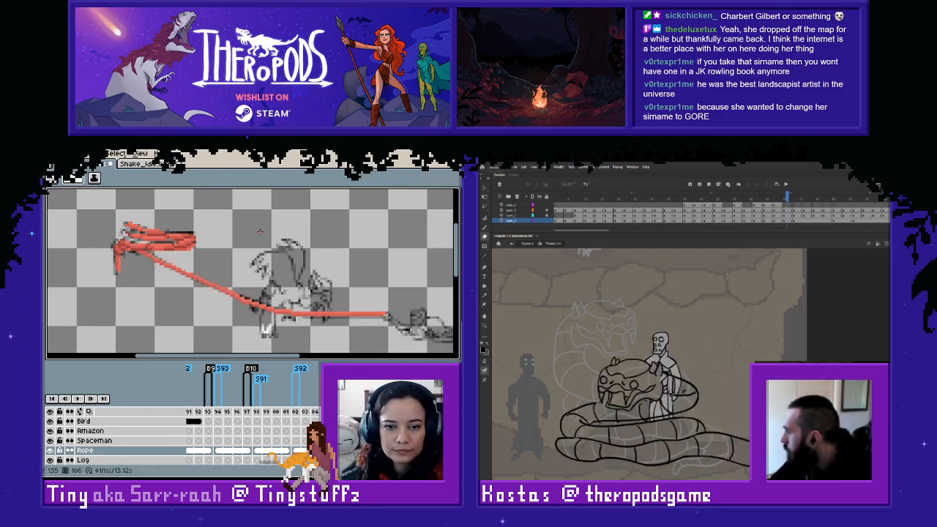
# - In Aseprite, copy the long rope stretch and paste it into frame 102 of the Rope layer, moved two pixels down
pyautogui.press('m')
pyautogui.press('e')
pyautogui.moveTo(138, 252); pyautogui.dragTo(415, 344)
pyautogui.click(296, 451)
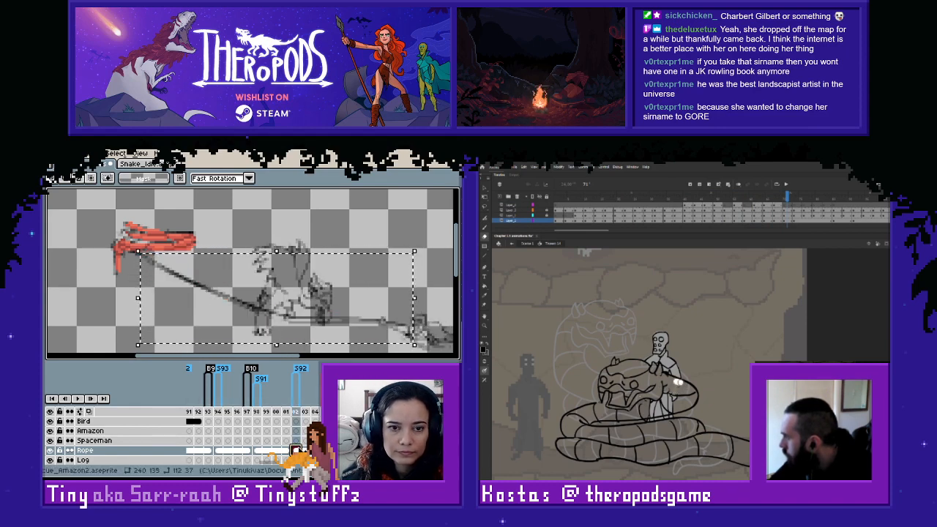
pyautogui.hotkey('ctrl', 'v')
pyautogui.press('Down')
pyautogui.press('Down')
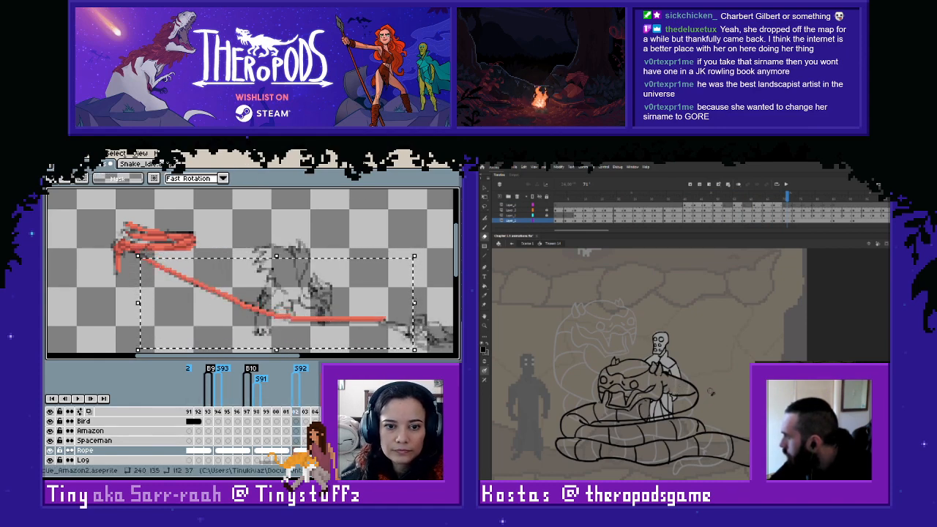
pyautogui.moveTo(437, 281); pyautogui.dragTo(317, 338)
# - Retouch the pixels joining the rope's upper end to the coiled part on frame 102, using the sampled rope colour
pyautogui.scroll(2, 180, 240)
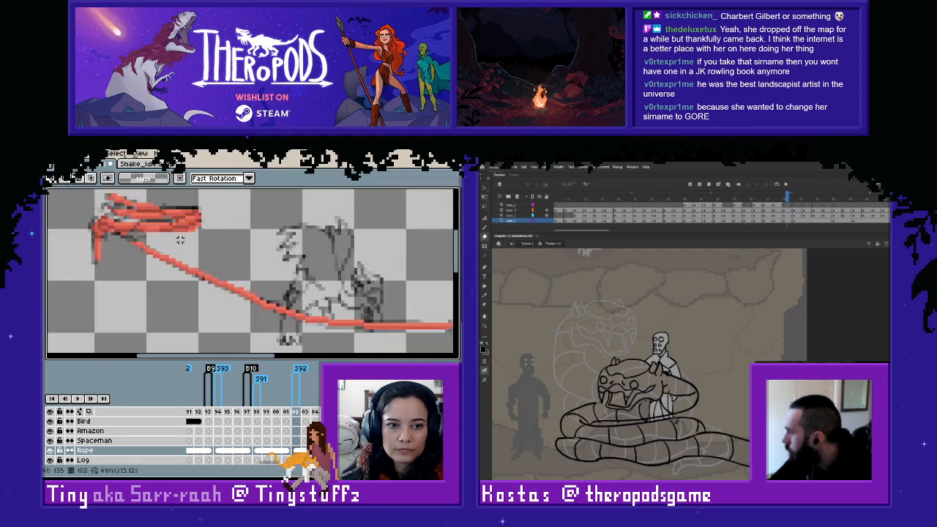
pyautogui.press('space')
pyautogui.moveTo(168, 255); pyautogui.dragTo(236, 280)
pyautogui.click(51, 452)
pyautogui.click(50, 452)
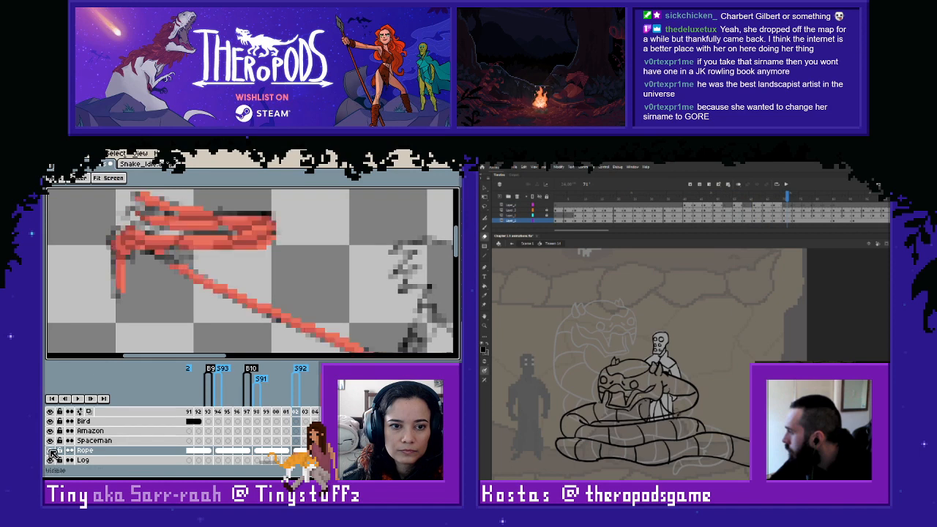
pyautogui.moveTo(167, 262)
pyautogui.mouseDown()
pyautogui.moveTo(196, 281)
pyautogui.moveTo(170, 262)
pyautogui.mouseUp()
pyautogui.press('Delete')
pyautogui.press('i')
pyautogui.click(226, 287)
pyautogui.press('l')
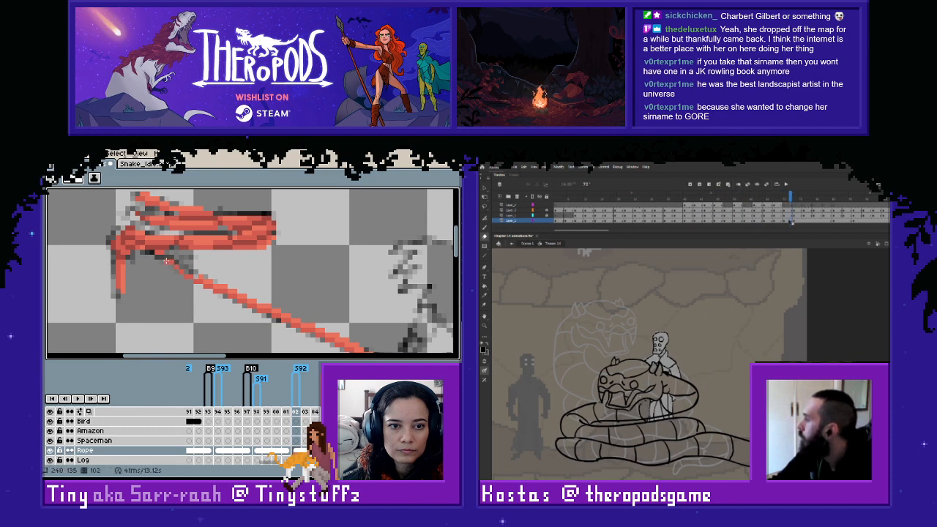
pyautogui.press('i')
pyautogui.click(785, 206)
pyautogui.click(216, 284)
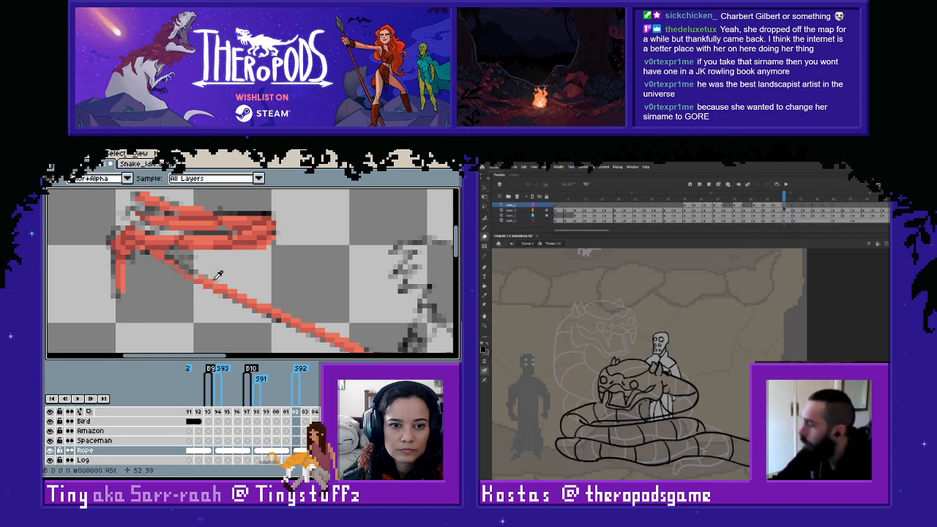
pyautogui.press('b')
pyautogui.click(186, 271)
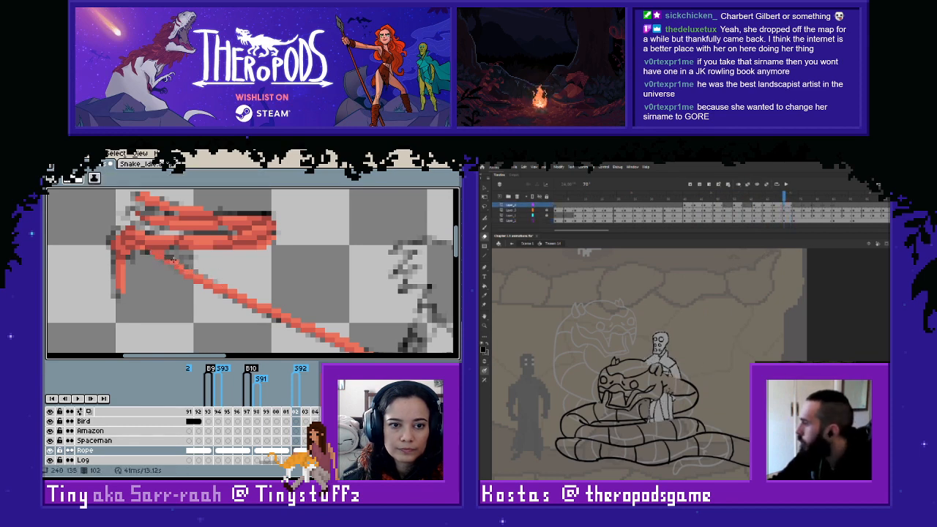
# - Compare frame 102 with the previous frame and try pasting its rope stretch into frame 98 of the Rope layer
pyautogui.scroll(-2, 260, 281)
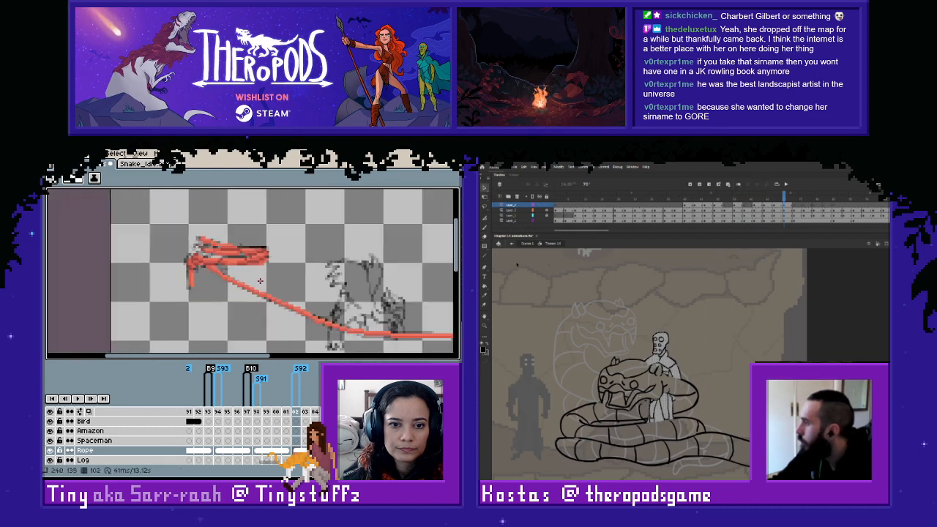
pyautogui.moveTo(307, 302); pyautogui.dragTo(285, 287)
pyautogui.press('.')
pyautogui.press('Left')
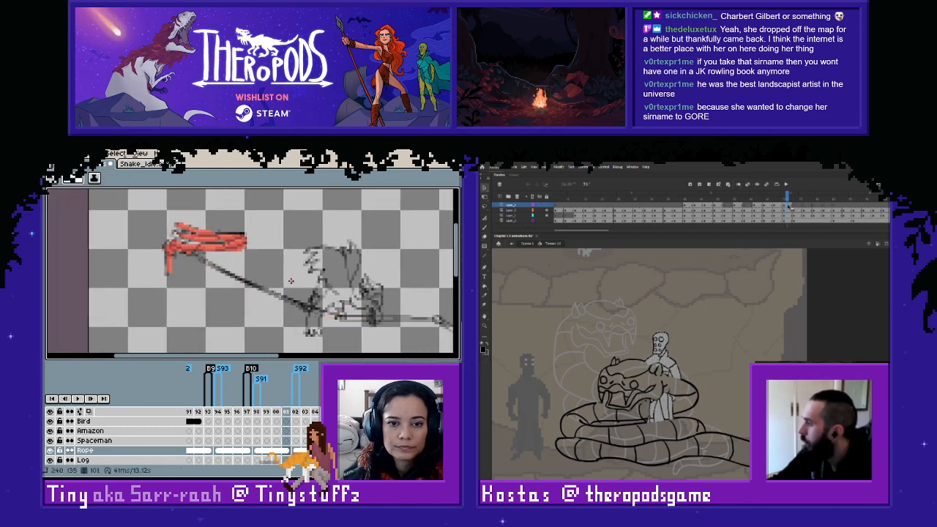
pyautogui.press('.')
pyautogui.press('m')
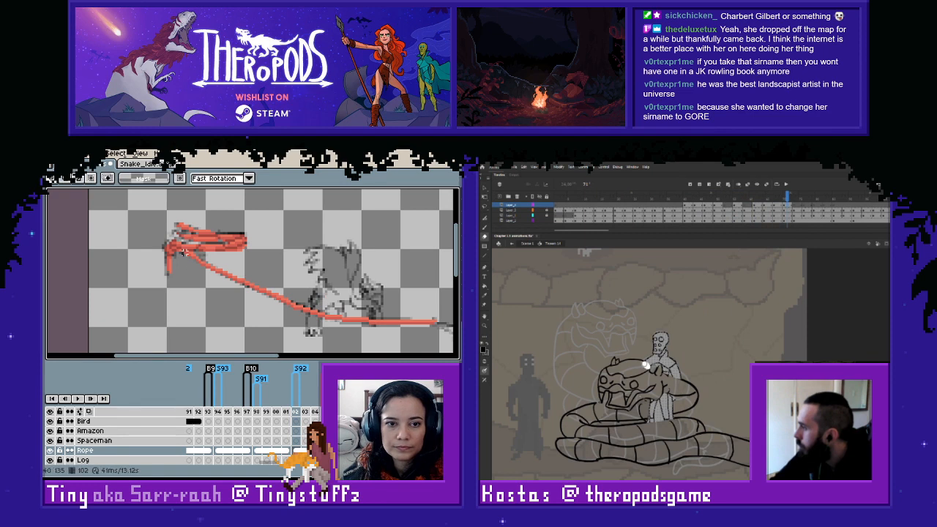
pyautogui.moveTo(182, 252); pyautogui.dragTo(449, 340)
pyautogui.hotkey('ctrl', 'd')
pyautogui.hotkey('ctrl', 'c')
pyautogui.click(257, 450)
pyautogui.hotkey('ctrl', 'v')
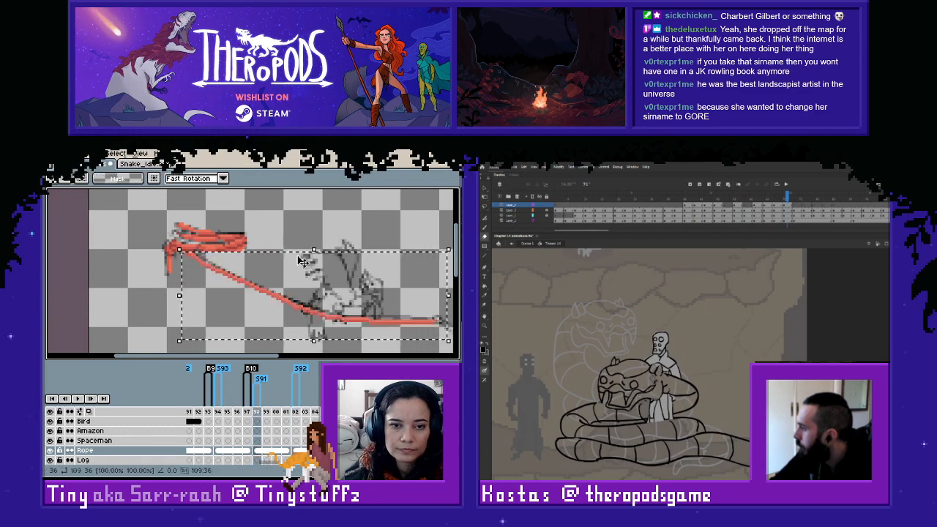
pyautogui.click(307, 218)
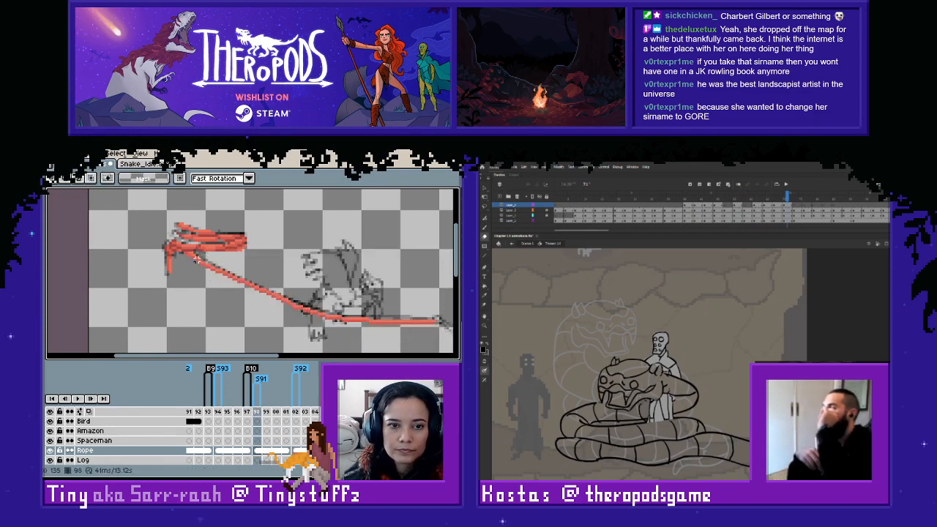
pyautogui.moveTo(181, 250); pyautogui.dragTo(439, 345)
pyautogui.press('Delete')
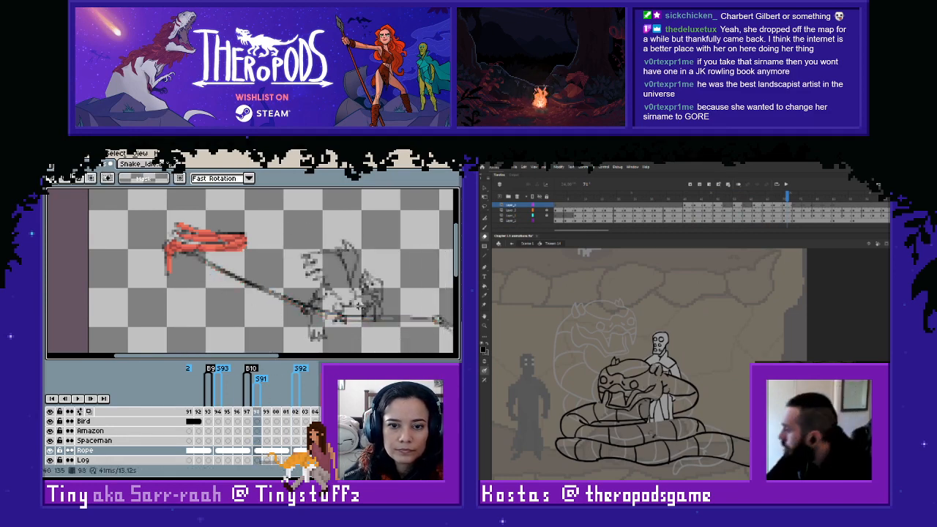
# - Step through the frames around 95 to 99 to compare the rope's position near the coiled part
pyautogui.scroll(2, 340, 293)
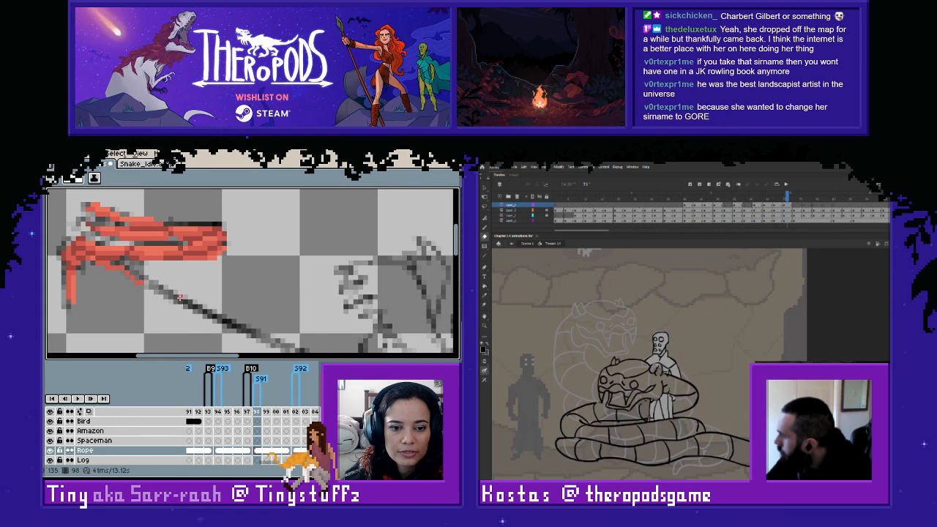
pyautogui.moveTo(139, 282); pyautogui.dragTo(186, 272)
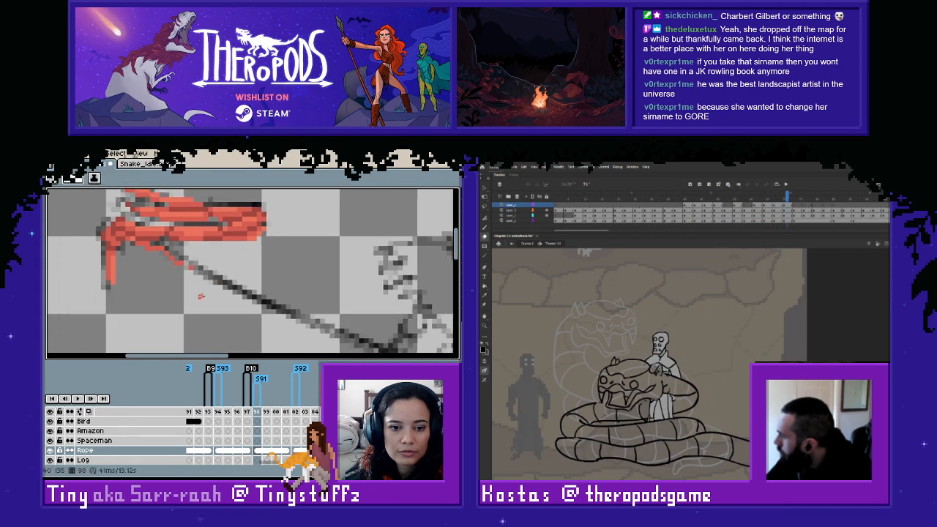
pyautogui.press('Left')
pyautogui.press('Left')
pyautogui.press('Left')
pyautogui.press('Left')
pyautogui.press('Left')
pyautogui.press('Left')
pyautogui.scroll(-2, 235, 312)
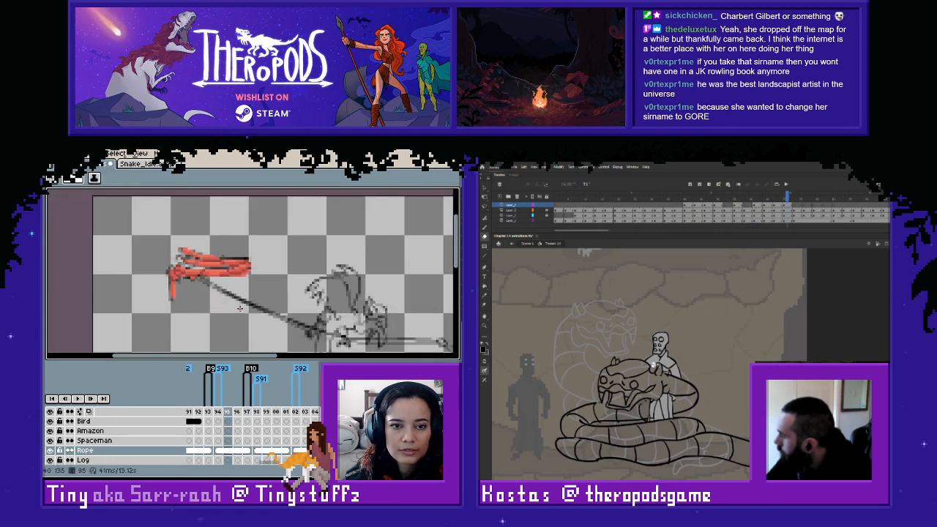
pyautogui.press('Right')
pyautogui.press('Right')
pyautogui.press('Right')
pyautogui.press('Right')
pyautogui.press('Right')
pyautogui.press('Right')
pyautogui.press('Right')
pyautogui.press('Right')
pyautogui.press('Right')
pyautogui.press('Right')
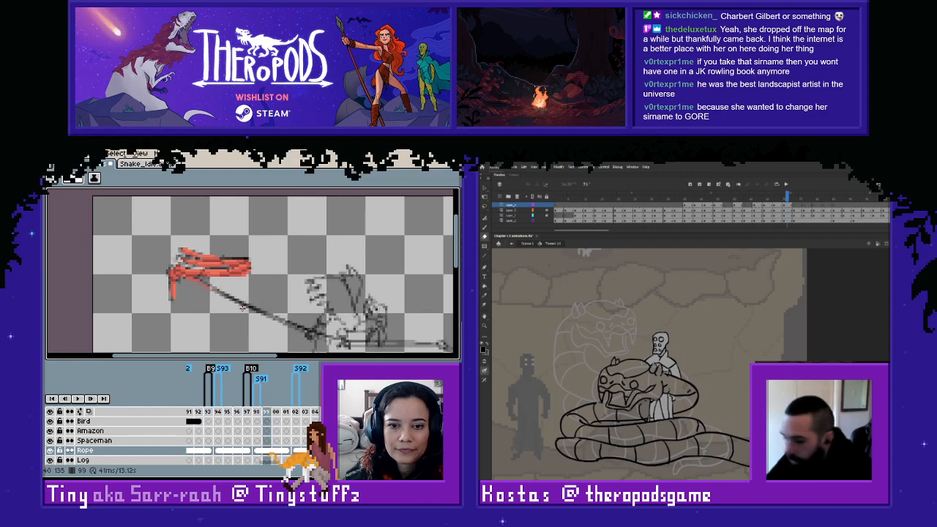
pyautogui.scroll(-1, 274, 285)
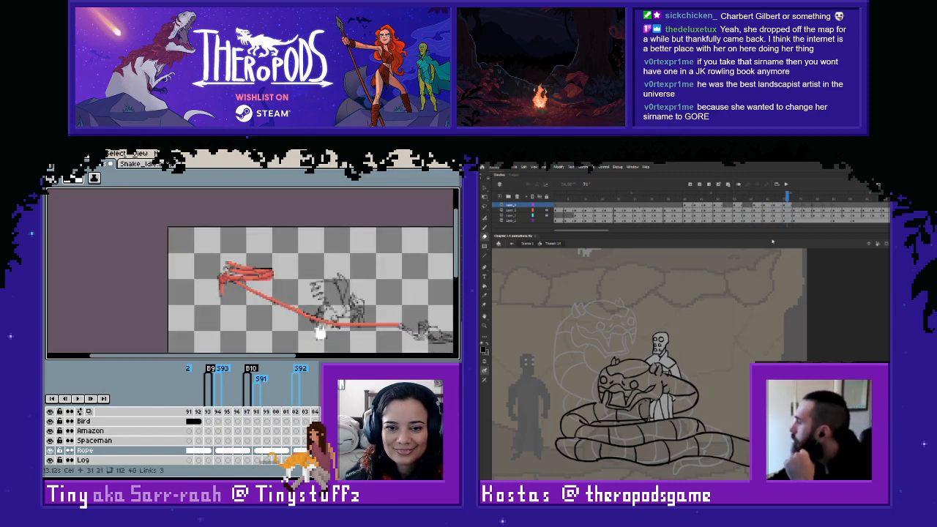
# - Switch to Adobe Animate and step through the snake's coiling frames around the standing figure
pyautogui.click(277, 451)
pyautogui.moveTo(787, 196); pyautogui.dragTo(780, 197)
pyautogui.click(383, 451)
pyautogui.press('.')
pyautogui.press('.')
pyautogui.press('.')
pyautogui.press('.')
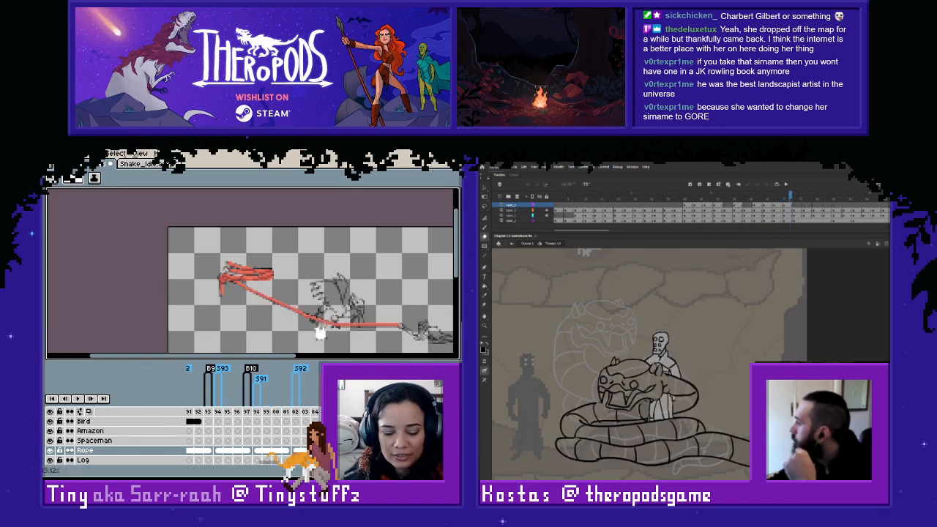
# - In Aseprite, copy the long rope stretch with a rectangular marquee and paste it into frame 98 of the Rope layer
pyautogui.press('m')
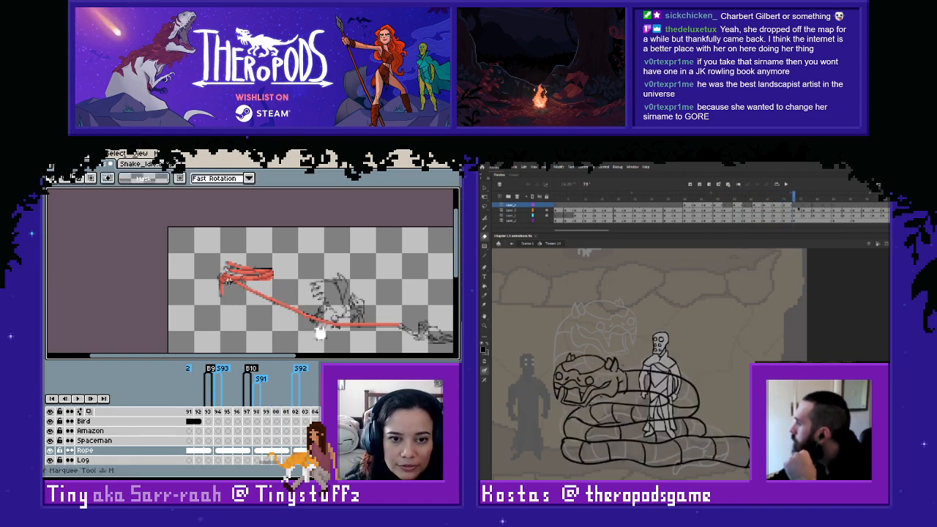
pyautogui.moveTo(234, 282); pyautogui.dragTo(392, 338)
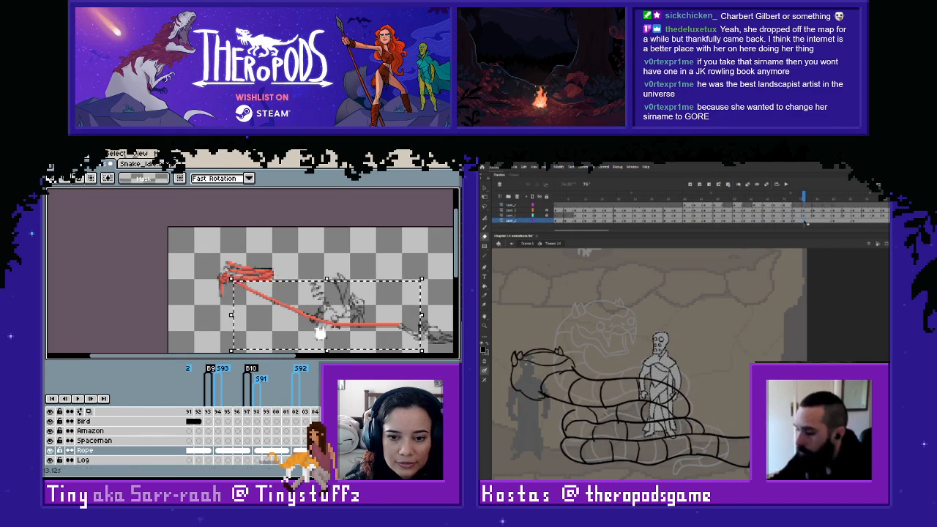
pyautogui.click(296, 450)
pyautogui.click(258, 451)
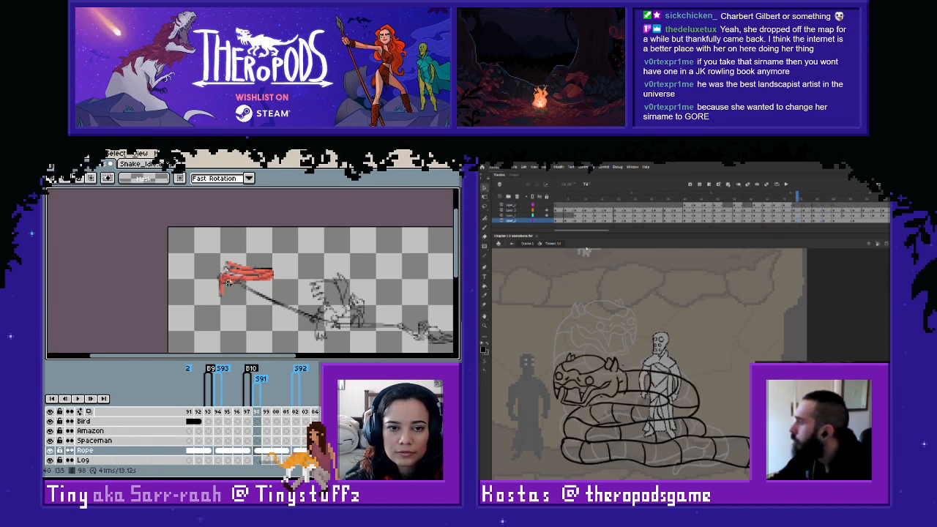
pyautogui.scroll(2, 241, 315)
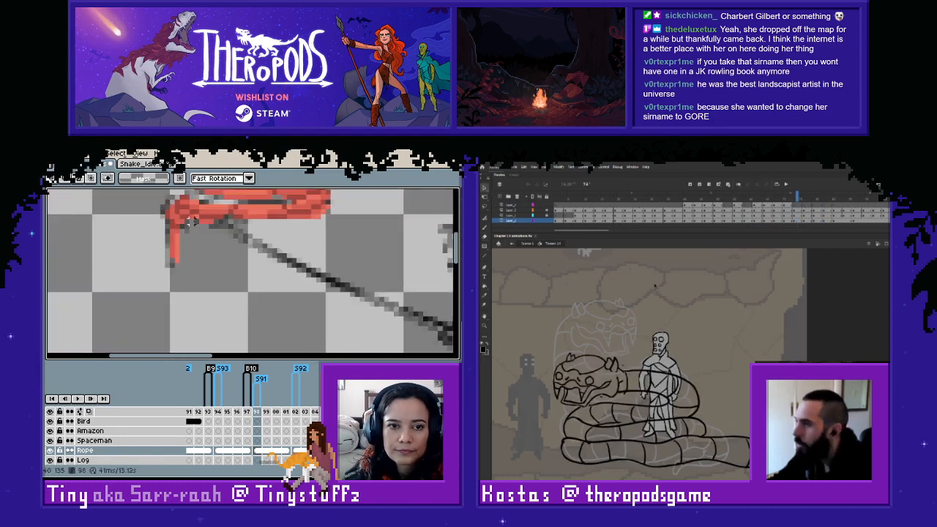
pyautogui.scroll(-1, 254, 306)
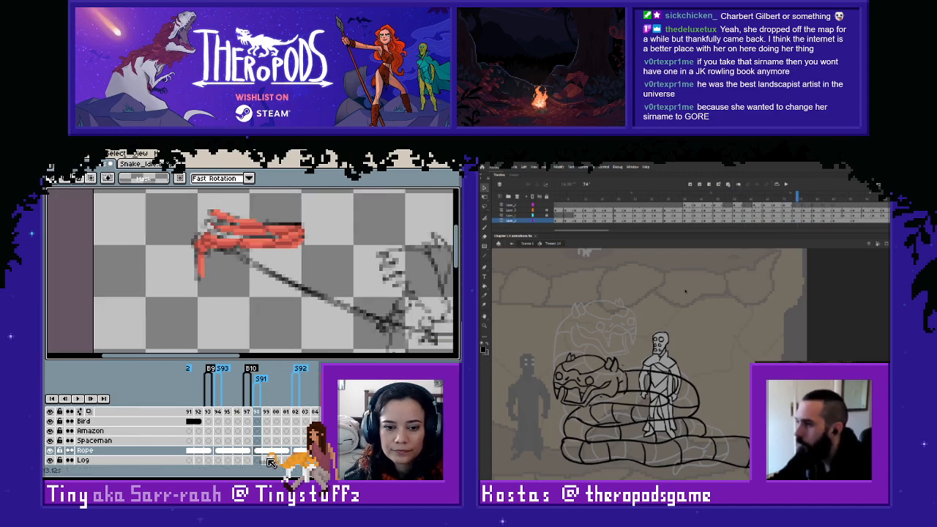
pyautogui.hotkey('ctrl', 'v')
pyautogui.moveTo(323, 272); pyautogui.dragTo(206, 276)
pyautogui.scroll(-2, 247, 279)
pyautogui.click(322, 225)
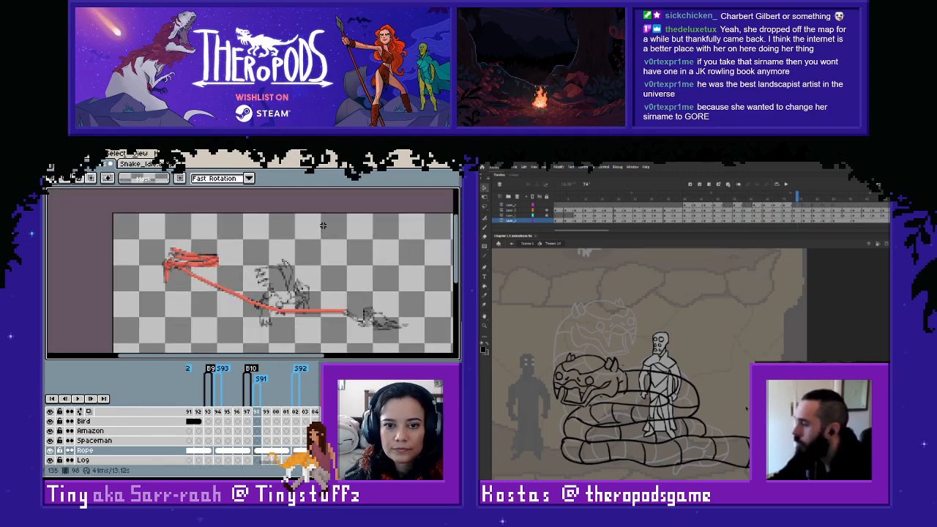
# - Step through frames 98 to 101 and play from frame 97 to check the pasted rope stretch
pyautogui.press('Right')
pyautogui.press('Right')
pyautogui.press('Right')
pyautogui.press('Right')
pyautogui.press('Left')
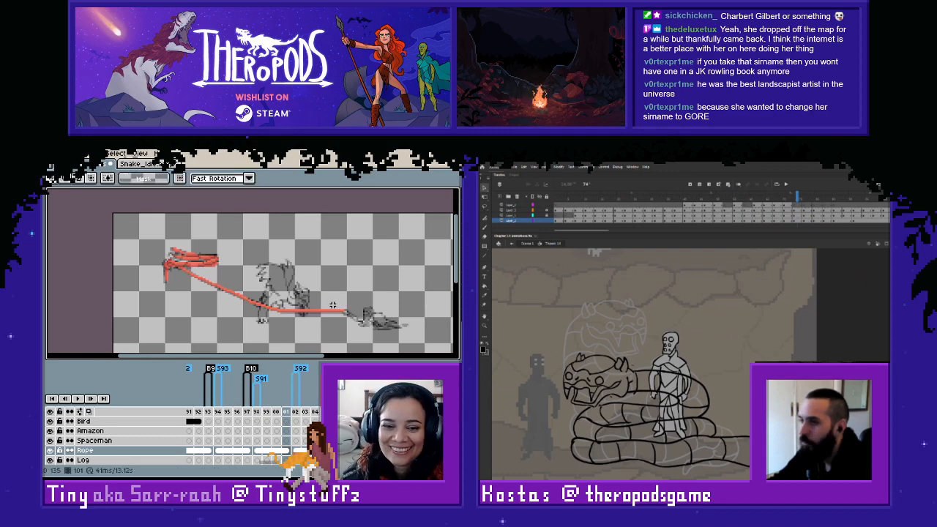
pyautogui.click(244, 451)
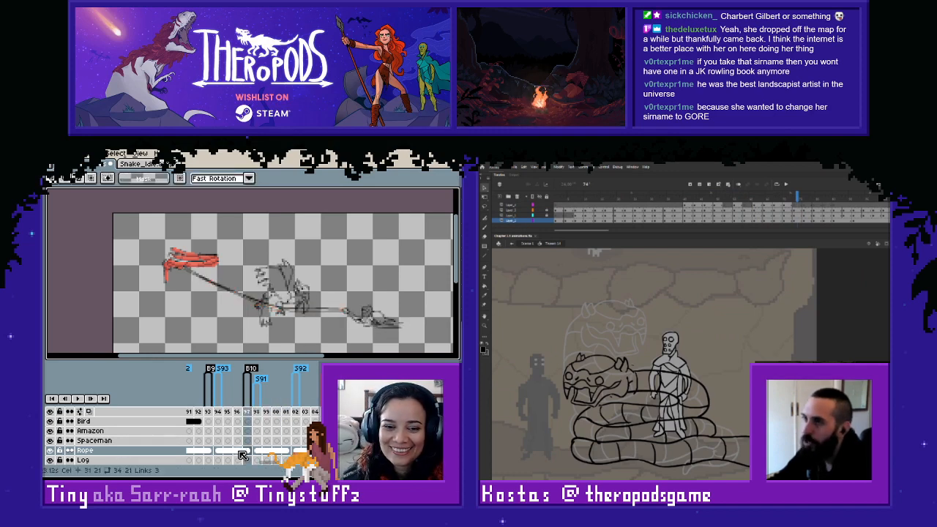
pyautogui.press('Return')
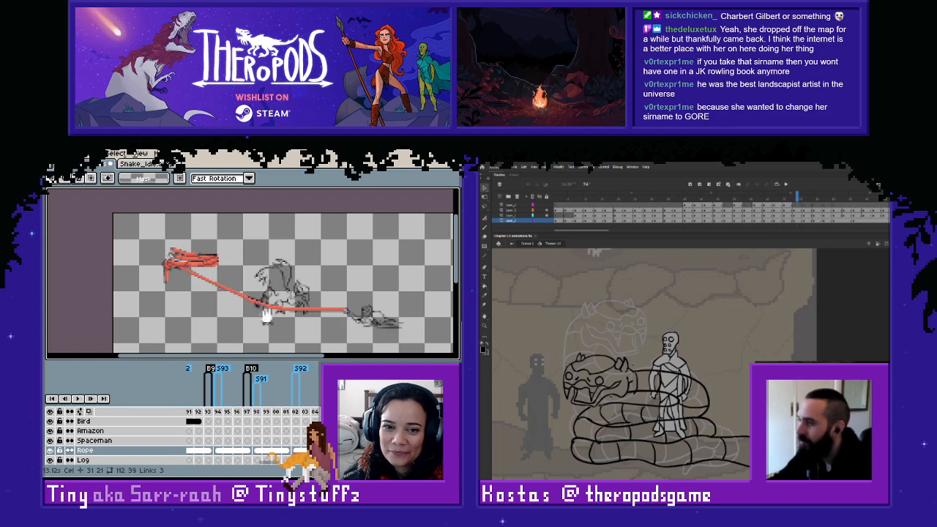
# - Copy the long rope stretch, paste it into frame 94 of the Rope layer and clear the selection
pyautogui.click(238, 451)
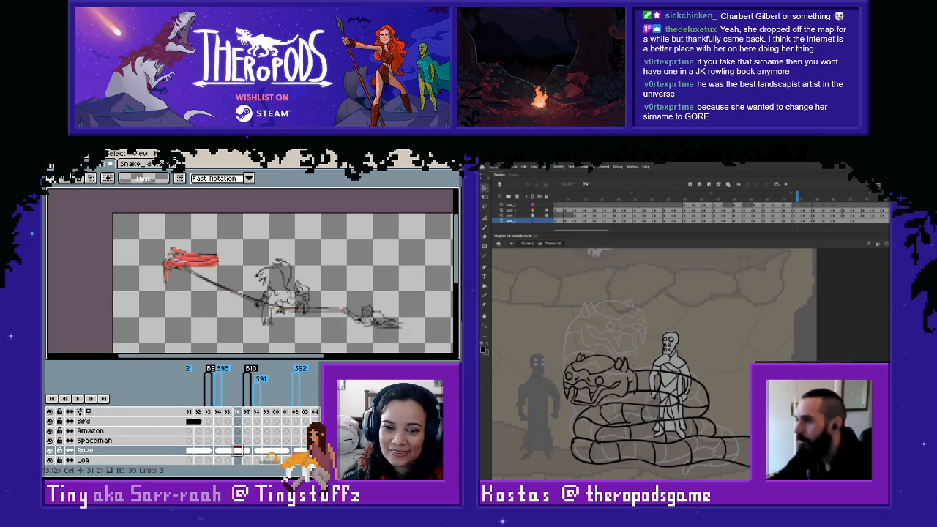
pyautogui.moveTo(178, 266); pyautogui.dragTo(371, 330)
pyautogui.click(258, 453)
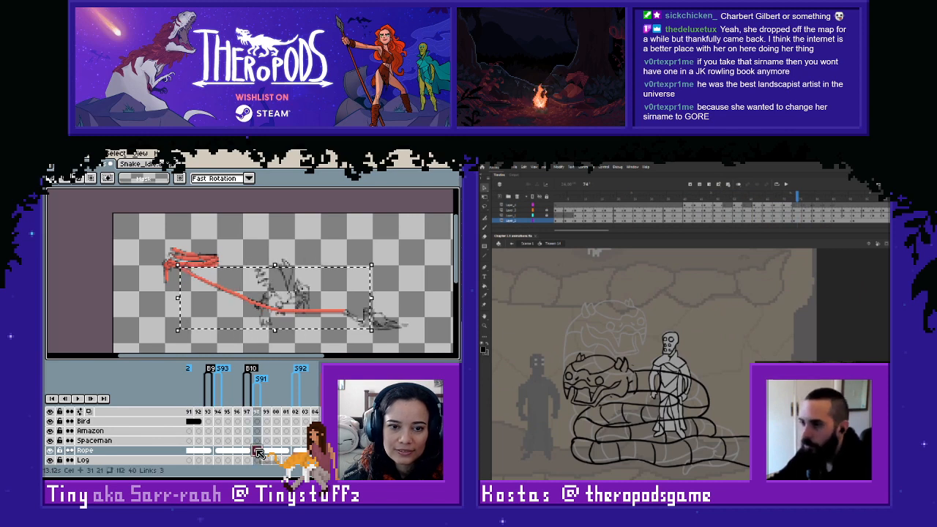
pyautogui.click(218, 451)
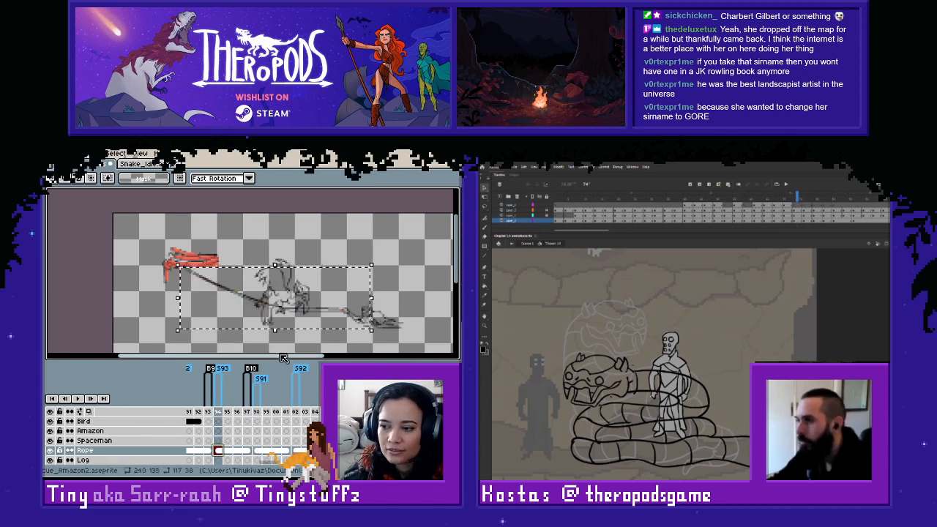
pyautogui.hotkey('ctrl', 'v')
pyautogui.hotkey('ctrl', 'd')
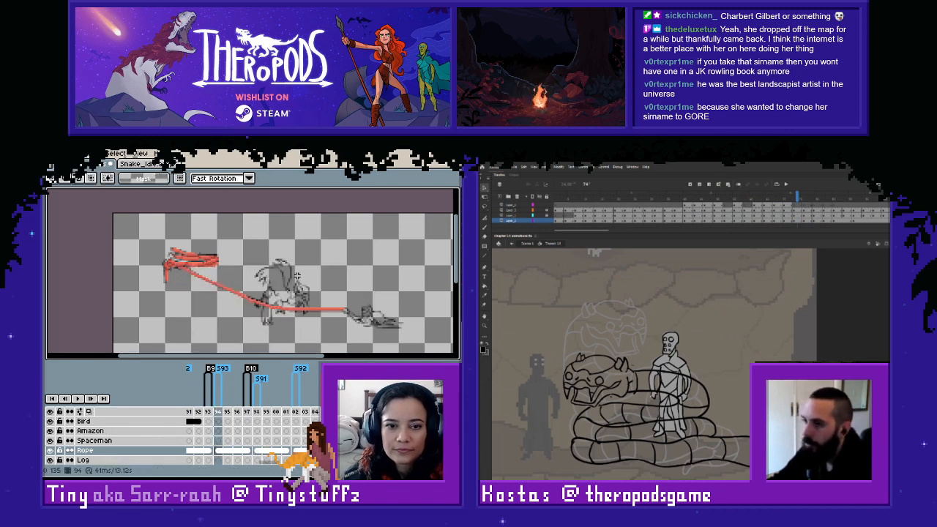
# - Step back to the frames before 94 and play the animation to review the rope's motion
pyautogui.press('Left')
pyautogui.press('Left')
pyautogui.press('Left')
pyautogui.press('Left')
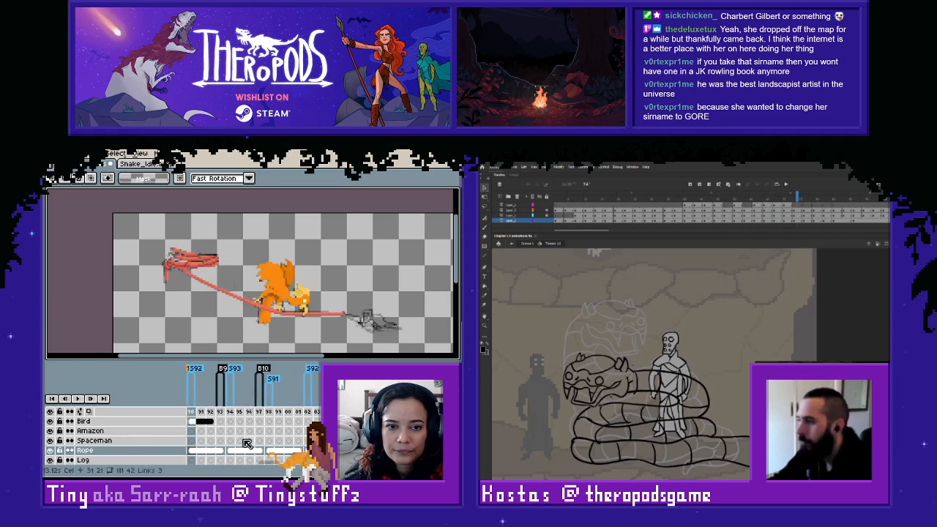
pyautogui.press('Left')
pyautogui.press('Return')
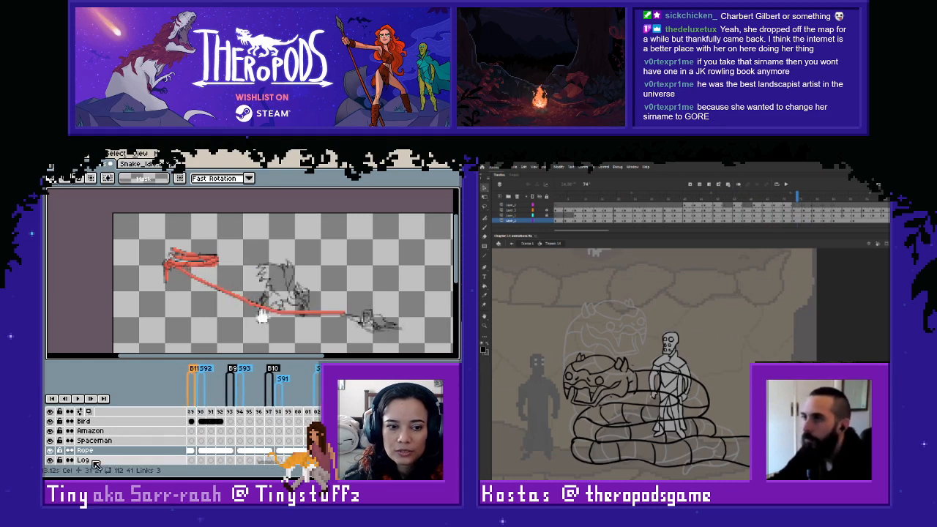
pyautogui.click(296, 419)
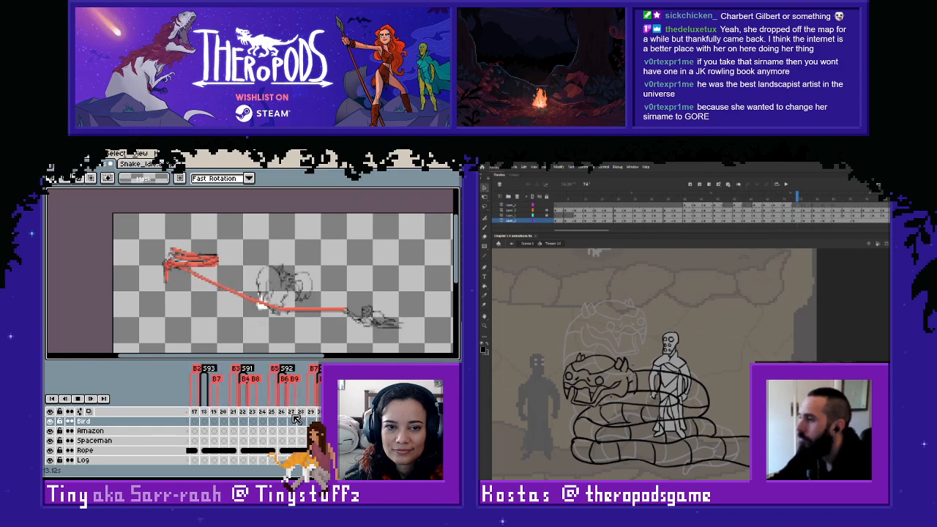
pyautogui.click(80, 401)
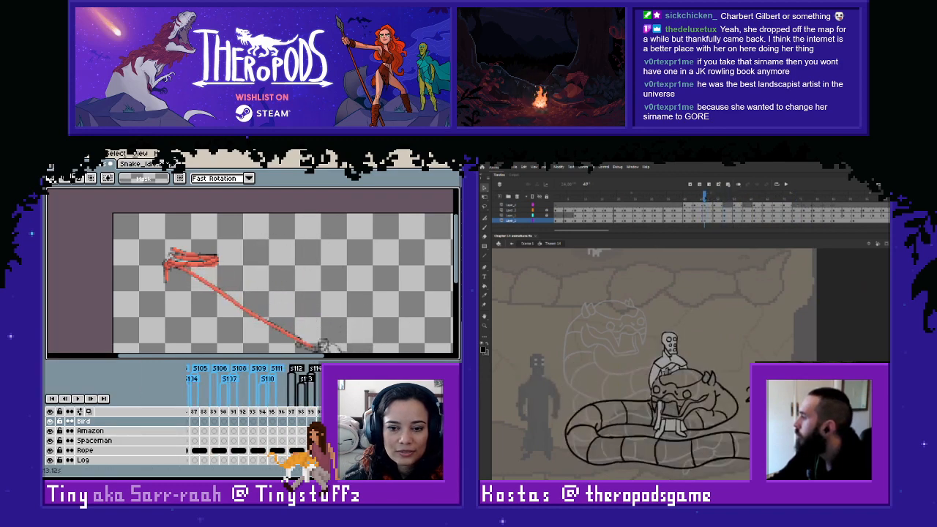
# - Step through the frames leading to 225 and examine the rope beside the crouching spaceman
pyautogui.press('Right')
pyautogui.press('Right')
pyautogui.press('Right')
pyautogui.press('Right')
pyautogui.press('Right')
pyautogui.press('Right')
pyautogui.press('Right')
pyautogui.press('Right')
pyautogui.press('Right')
pyautogui.press('Right')
pyautogui.press('Right')
pyautogui.scroll(-3, 306, 313)
pyautogui.scroll(1, 306, 313)
pyautogui.moveTo(340, 313); pyautogui.dragTo(347, 288)
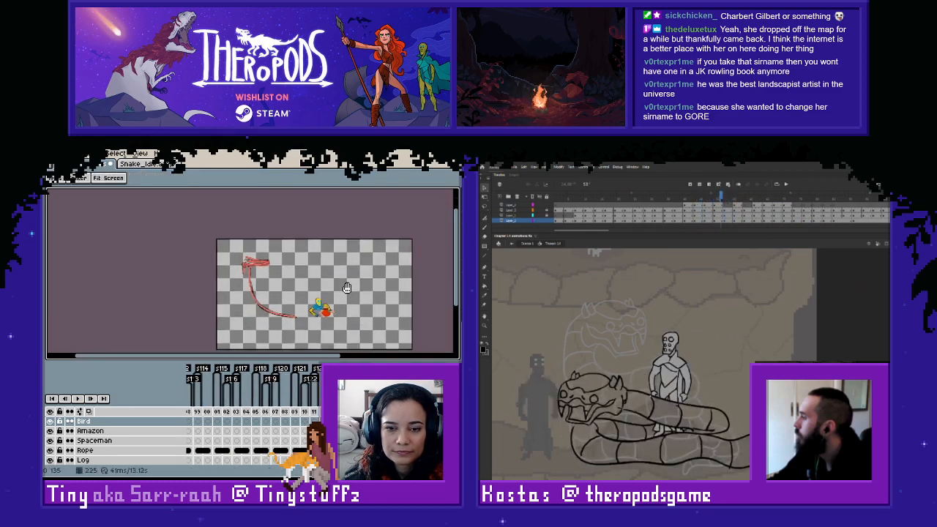
pyautogui.scroll(2, 347, 288)
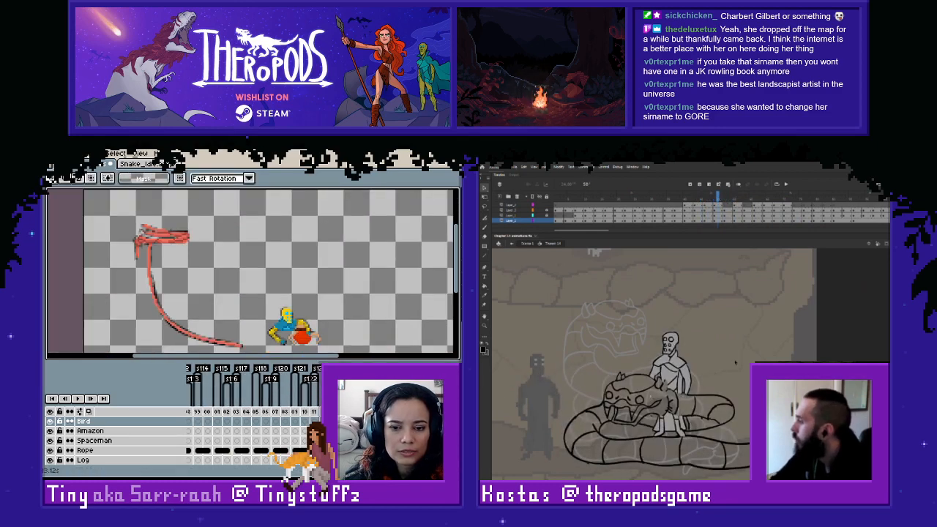
# - Return to the start of the animation, play it, and pick up the lying spaceman from the Spaceman layer's early frames
pyautogui.moveTo(289, 462); pyautogui.dragTo(201, 462)
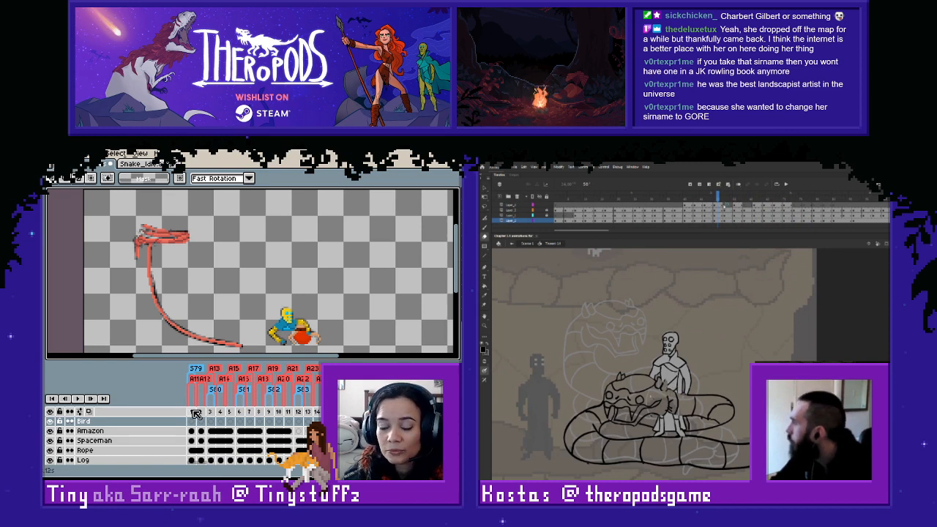
pyautogui.click(191, 412)
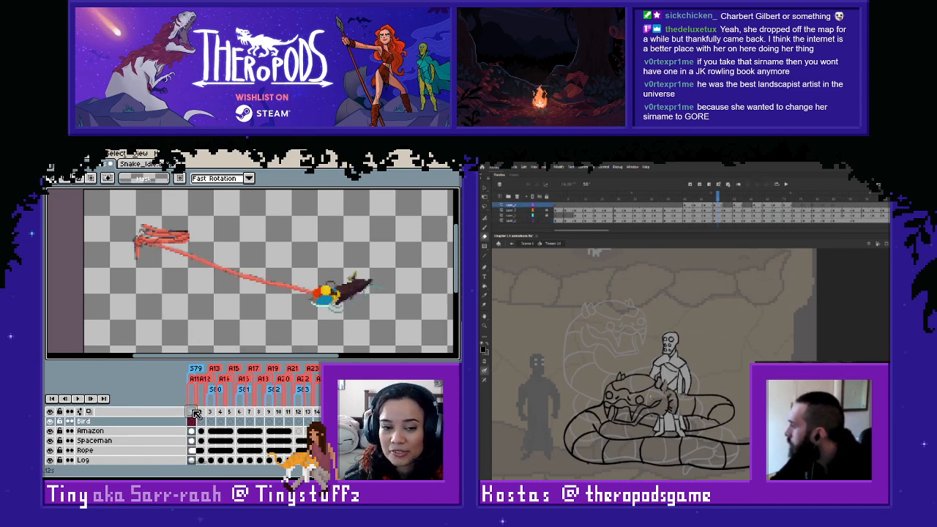
pyautogui.click(201, 412)
pyautogui.press('Return')
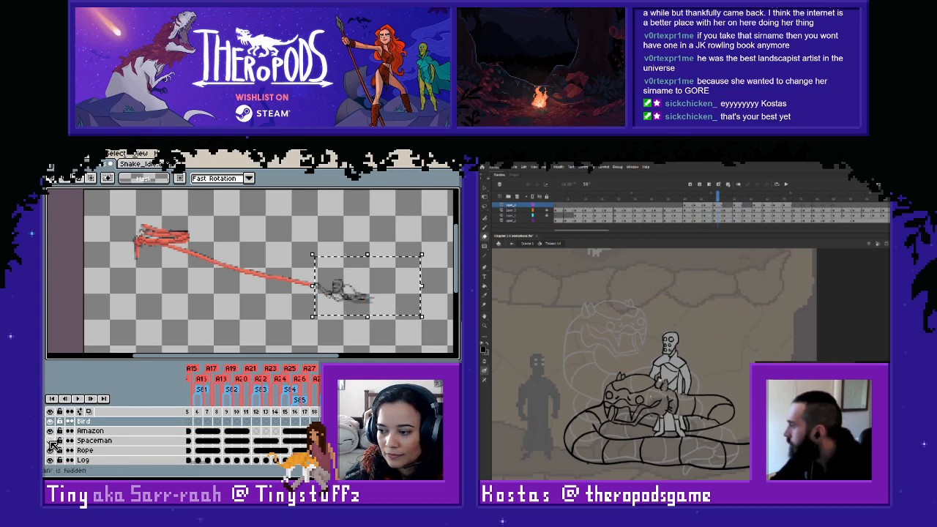
pyautogui.click(95, 441)
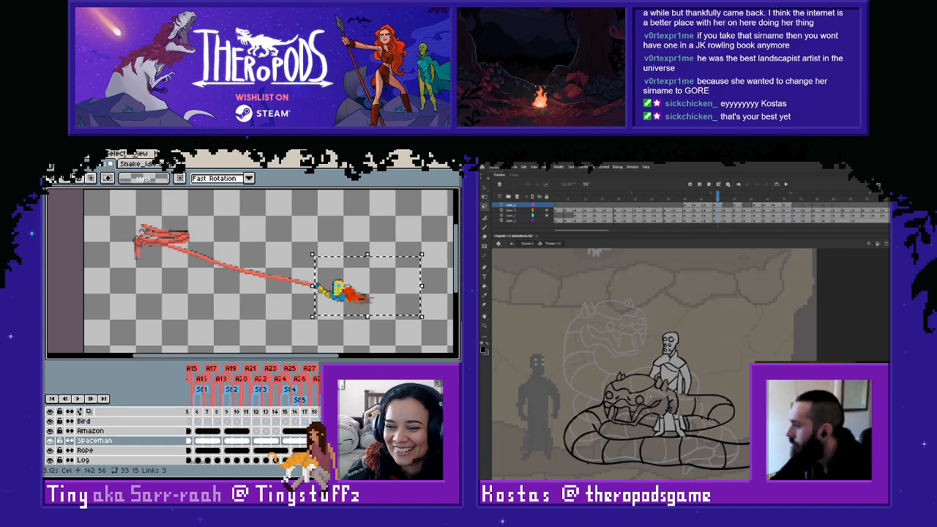
pyautogui.click(344, 297)
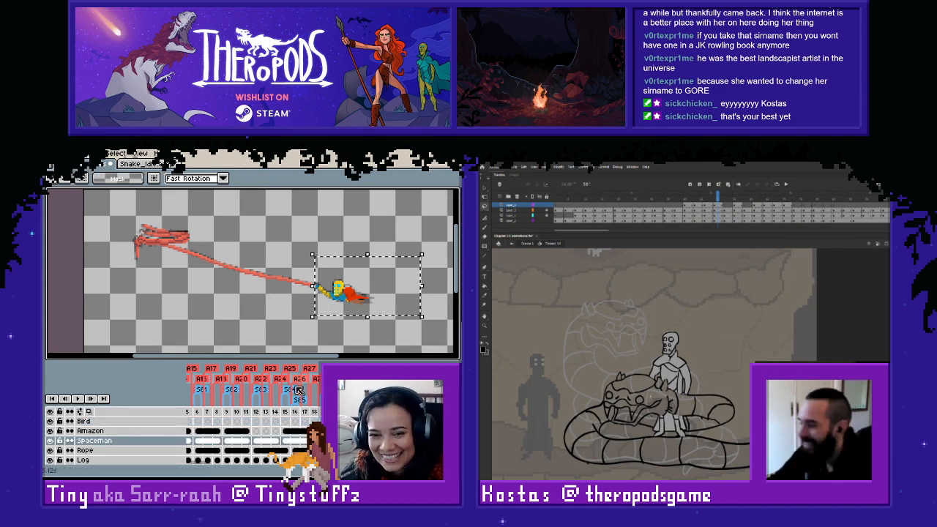
# - Scrub the snake's coiling frames in Adobe Animate and look along the Aseprite timeline for the frames around 210
pyautogui.moveTo(712, 202); pyautogui.dragTo(667, 201)
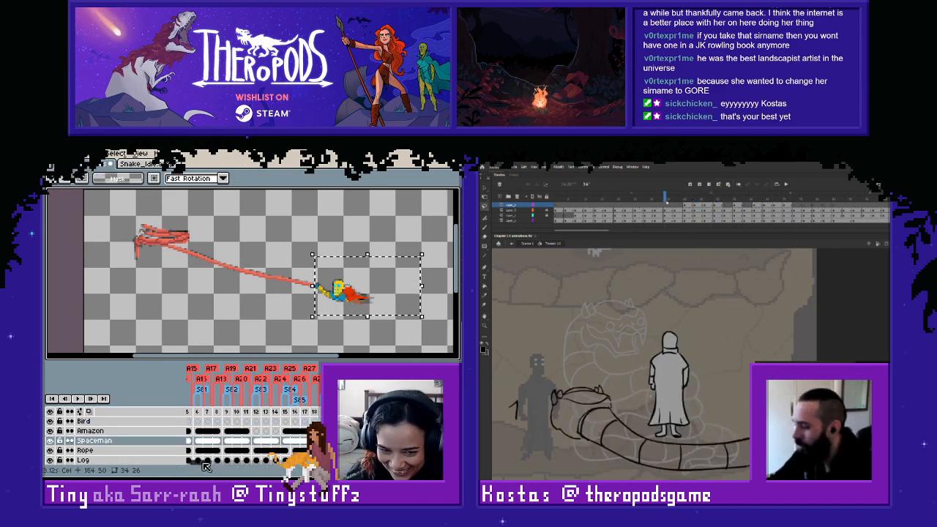
pyautogui.press('Return')
pyautogui.moveTo(205, 462); pyautogui.dragTo(225, 462)
pyautogui.hscroll(10, 249, 439)
pyautogui.press('Return')
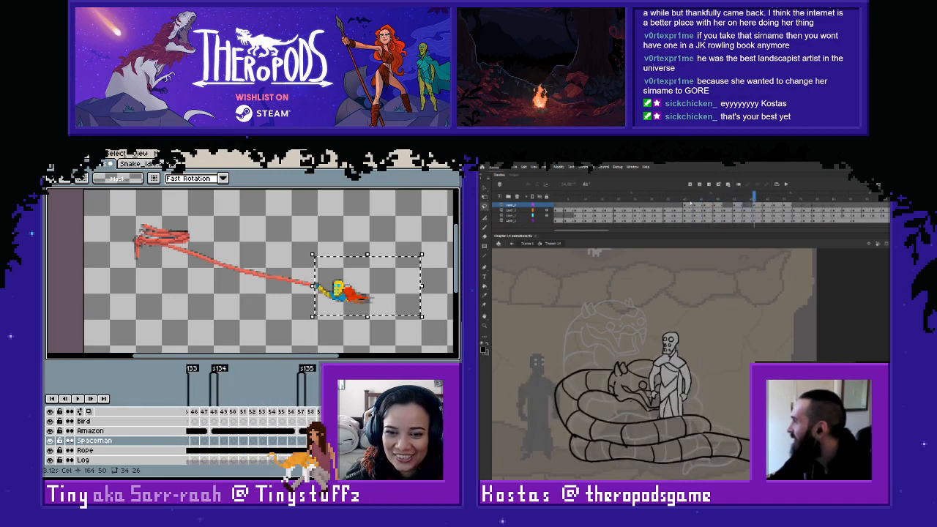
pyautogui.moveTo(755, 200); pyautogui.dragTo(711, 199)
pyautogui.hscroll(10, 293, 432)
pyautogui.press('.')
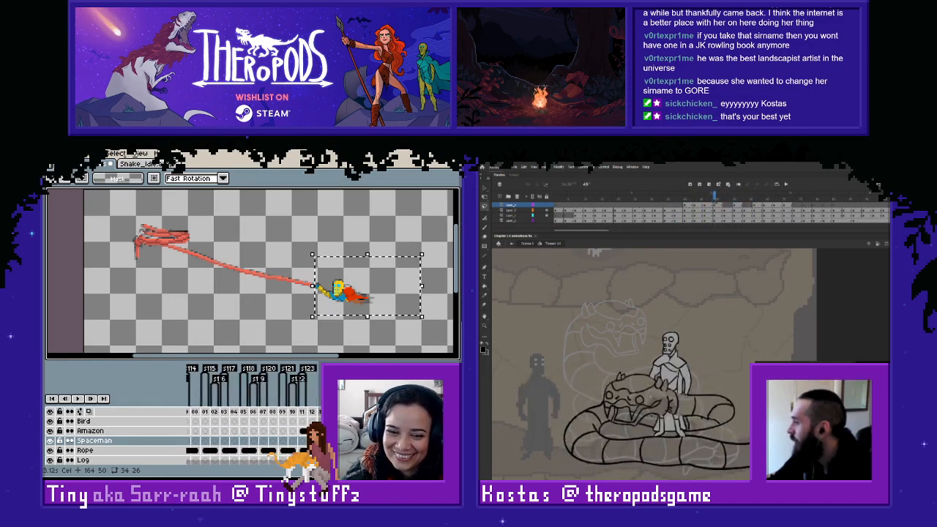
pyautogui.press(',')
pyautogui.press(',')
# - Paste the copied spaceman into frame 210 of the Spaceman layer, placing him over the grey sketch at the rope's lower end
pyautogui.click(293, 432)
pyautogui.press(',')
pyautogui.hotkey('ctrl', 'd')
pyautogui.press('.')
pyautogui.press('.')
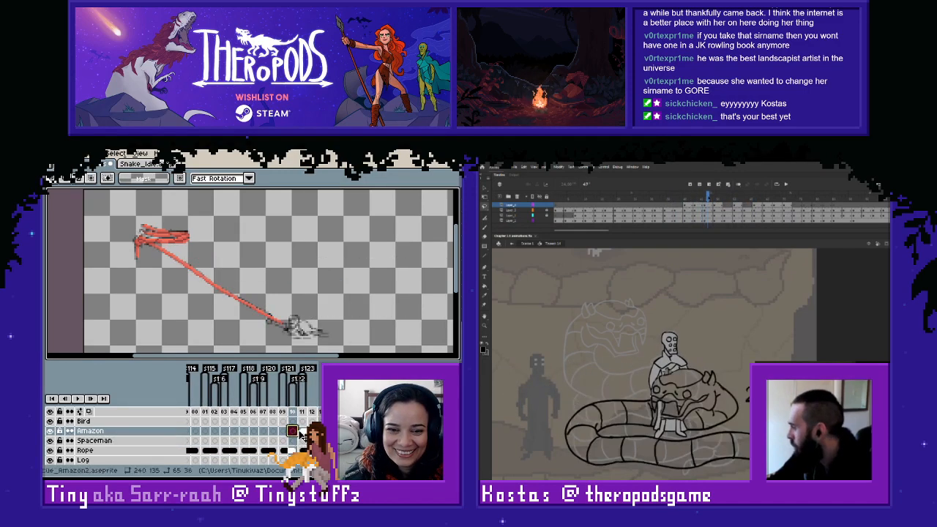
pyautogui.click(294, 440)
pyautogui.press('.')
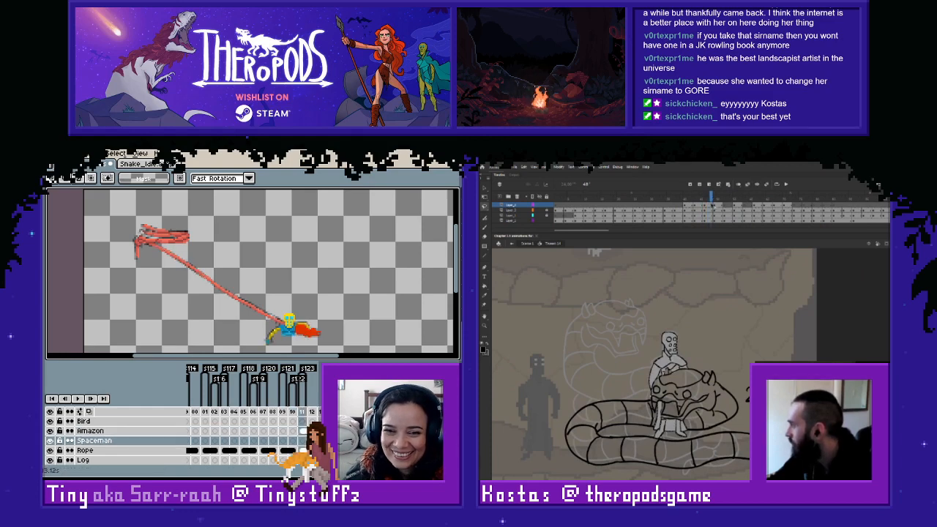
pyautogui.press('.')
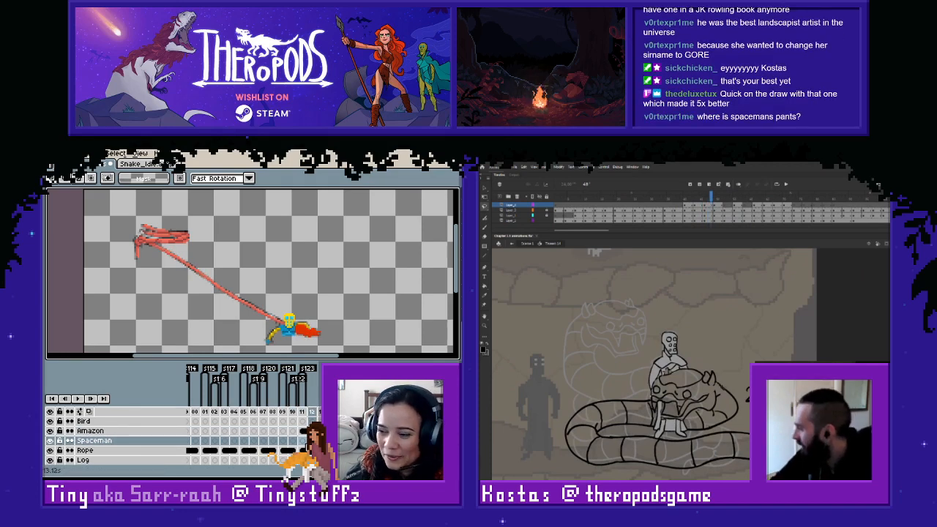
pyautogui.press(',')
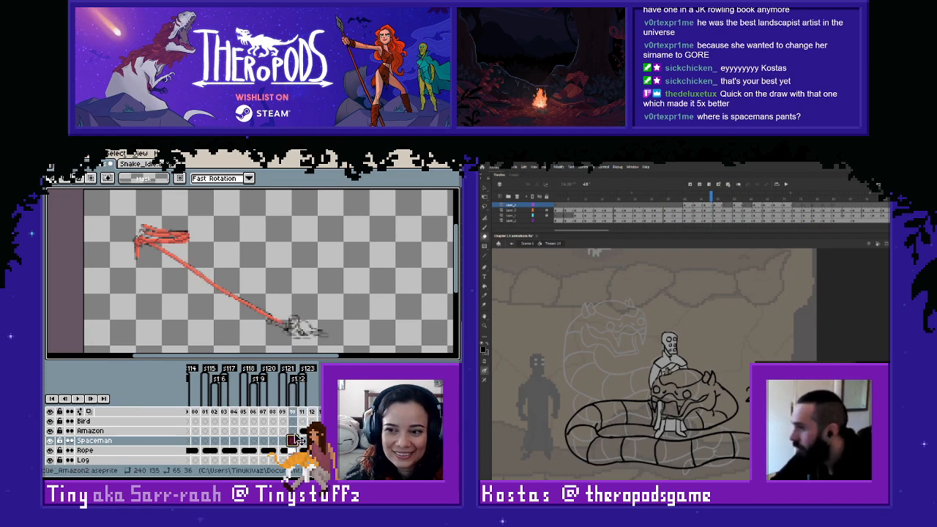
pyautogui.hotkey('ctrl', 'v')
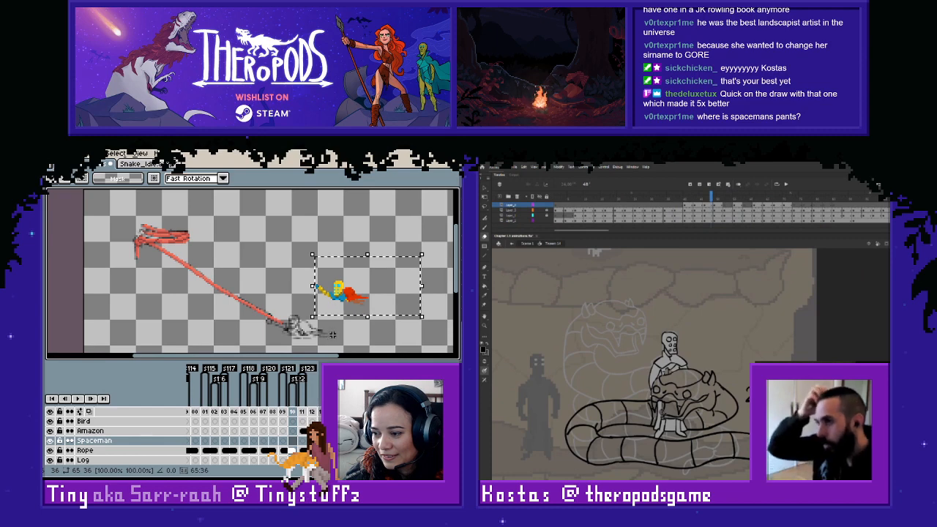
pyautogui.moveTo(352, 306); pyautogui.dragTo(304, 335)
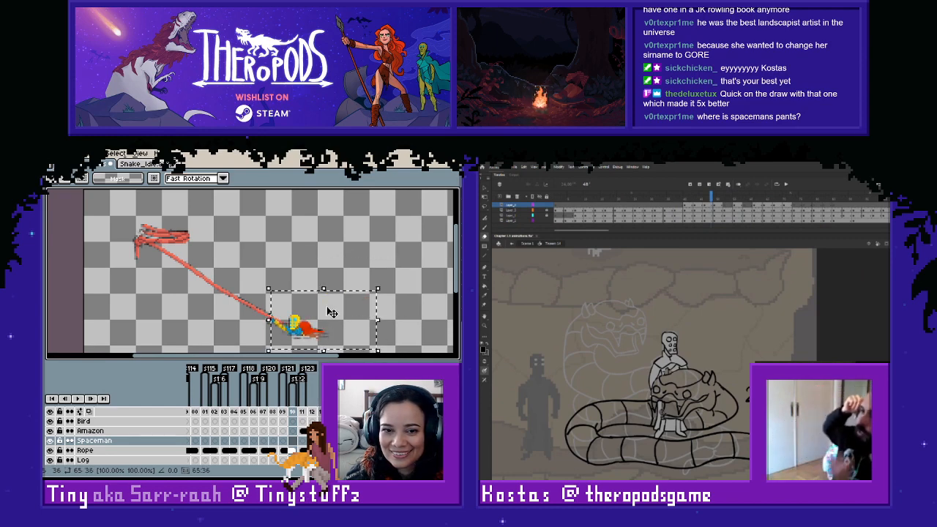
pyautogui.press('Return')
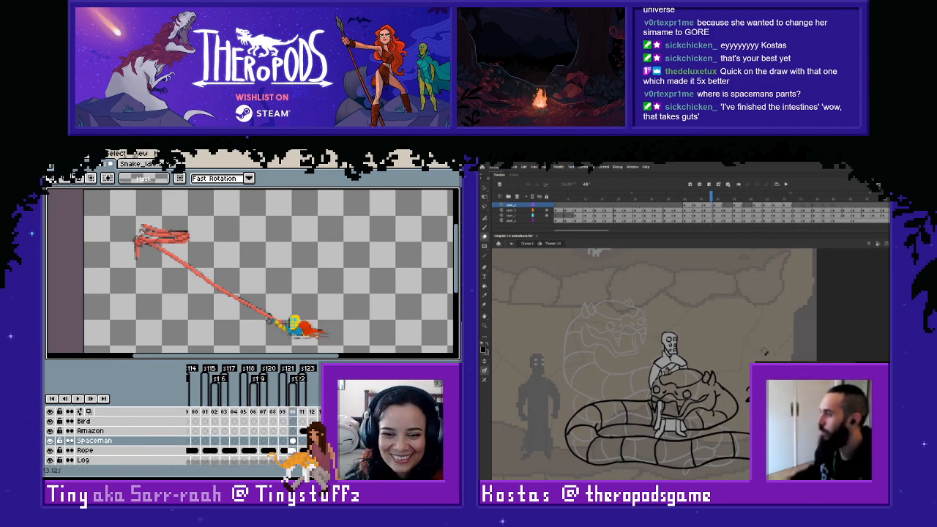
# - Return to the Spaceman layer's early frames, step through them and pick up the lying spaceman for copying
pyautogui.moveTo(366, 471); pyautogui.dragTo(191, 471)
pyautogui.click(212, 412)
pyautogui.press('Right')
pyautogui.press('Right')
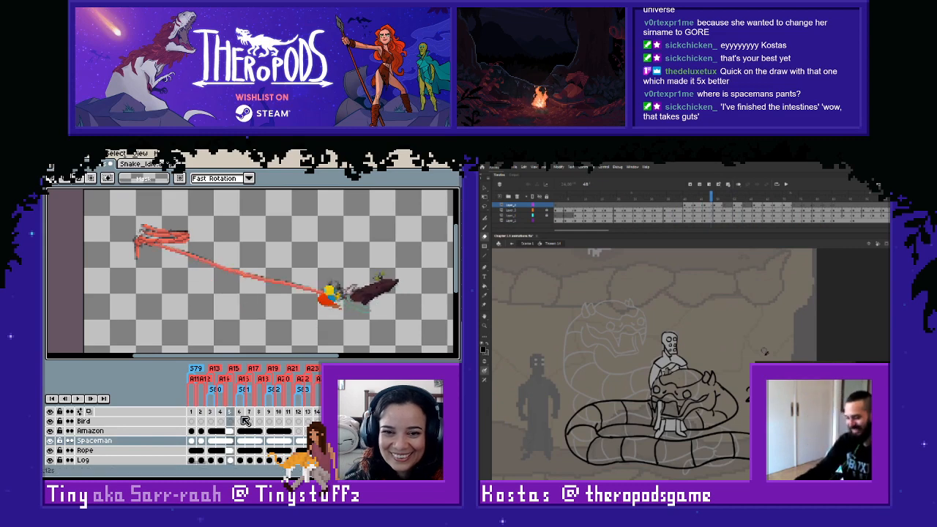
pyautogui.press('Left')
pyautogui.press('Right')
pyautogui.press('Right')
pyautogui.press('Right')
pyautogui.press('Right')
pyautogui.press('Right')
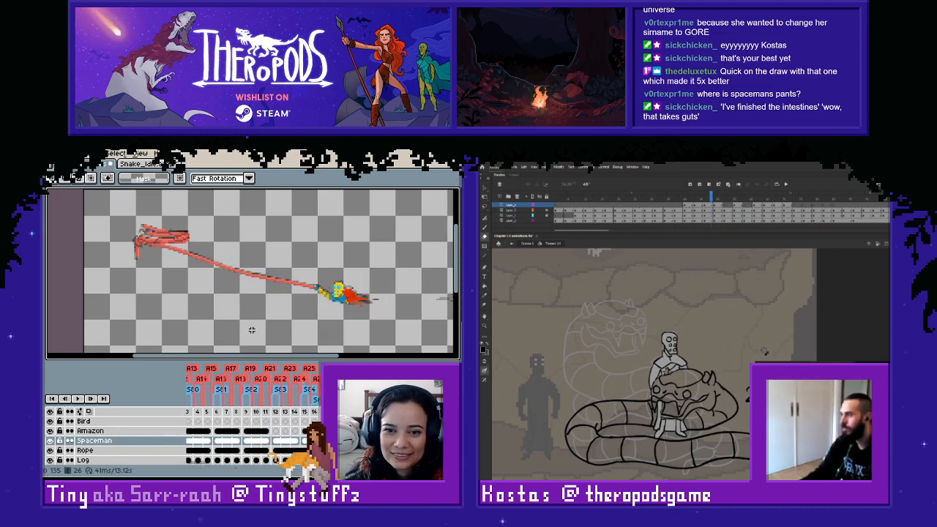
pyautogui.moveTo(399, 270); pyautogui.dragTo(312, 329)
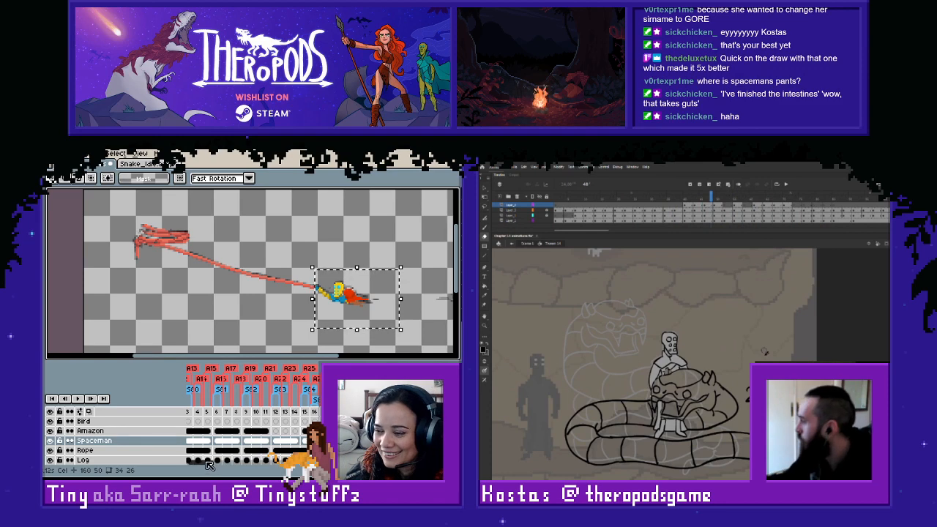
# - Paste the copied spaceman into frame 209 of the Spaceman layer, over the grey sketch at the rope's lower end
pyautogui.moveTo(207, 464); pyautogui.dragTo(294, 465)
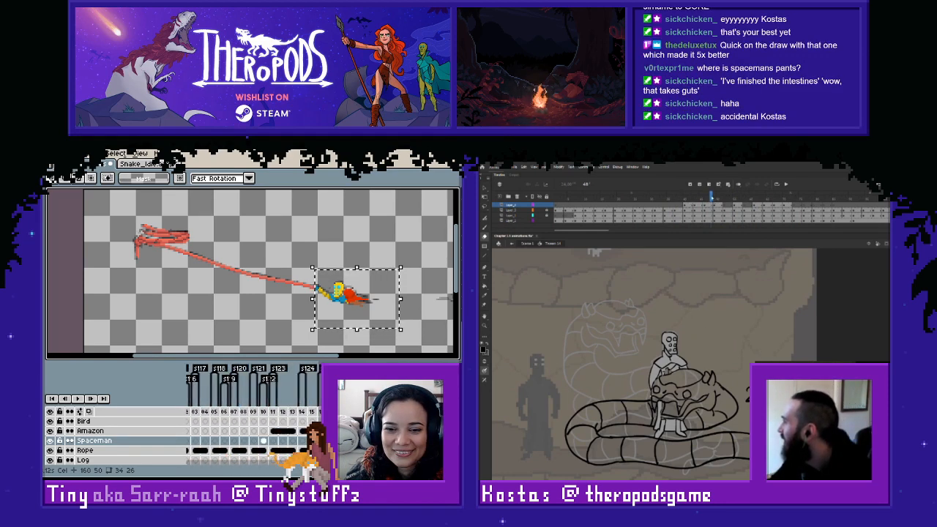
pyautogui.click(264, 442)
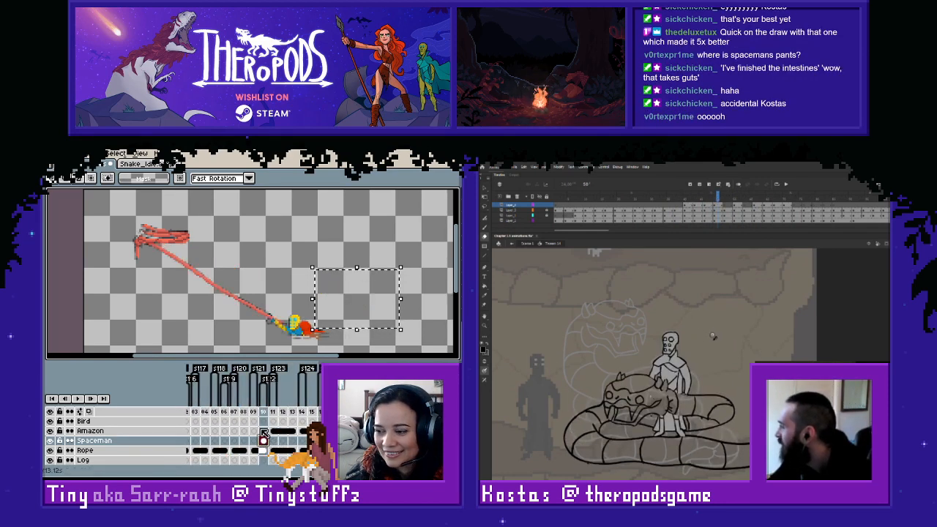
pyautogui.hotkey('ctrl', 'd')
pyautogui.press('Left')
pyautogui.press('Right')
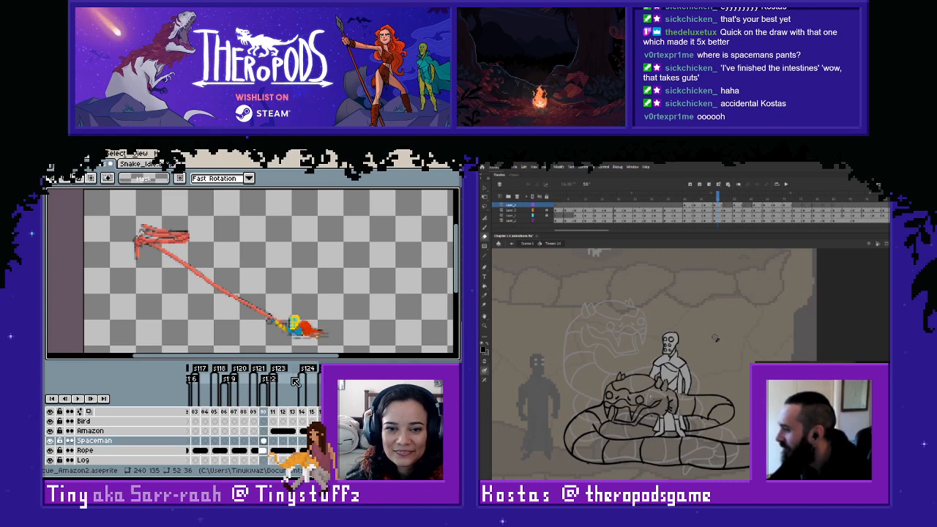
pyautogui.press('Left')
pyautogui.press('Right')
pyautogui.press('Left')
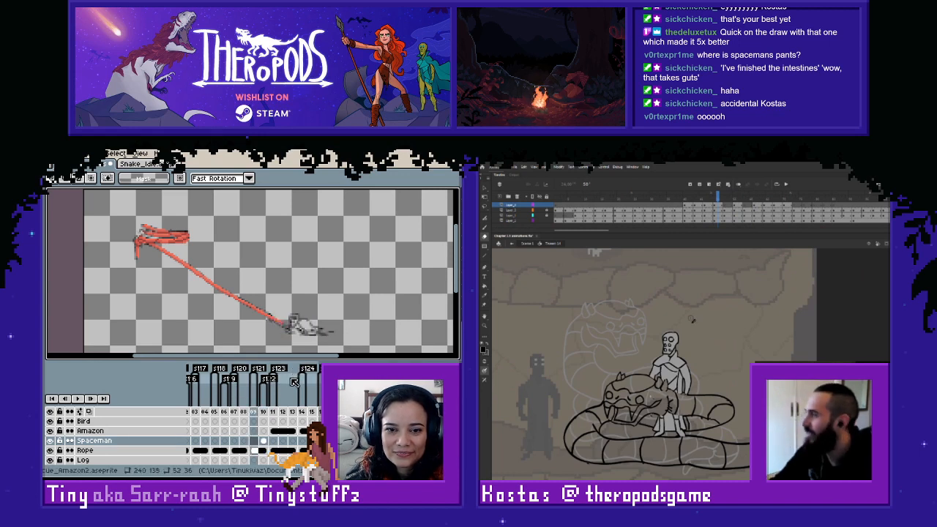
pyautogui.click(262, 442)
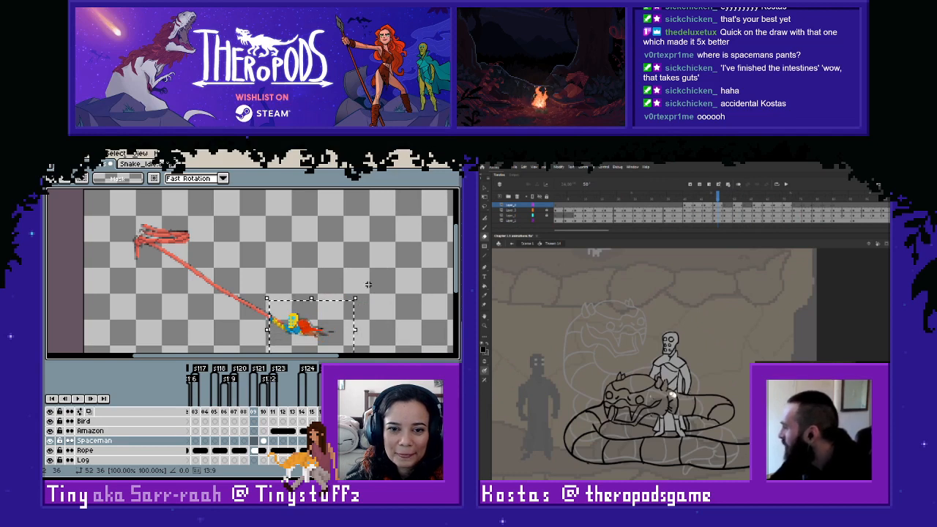
pyautogui.hotkey('ctrl', 'd')
# - Flip between frame 209 and its neighbours to compare the spaceman's placement with frame 210
pyautogui.press('Left')
pyautogui.press('Right')
pyautogui.press('Right')
pyautogui.press('Left')
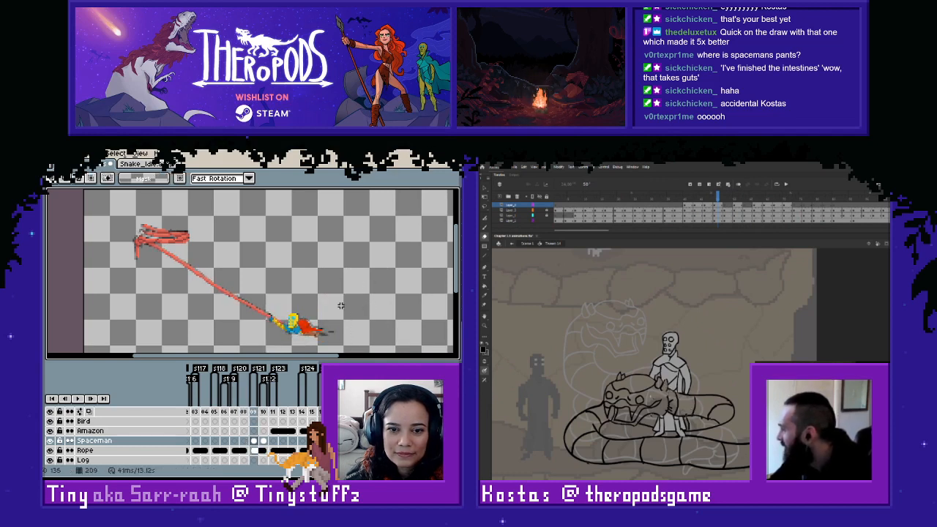
pyautogui.press('Right')
pyautogui.press('Left')
pyautogui.press('Right')
pyautogui.press('Left')
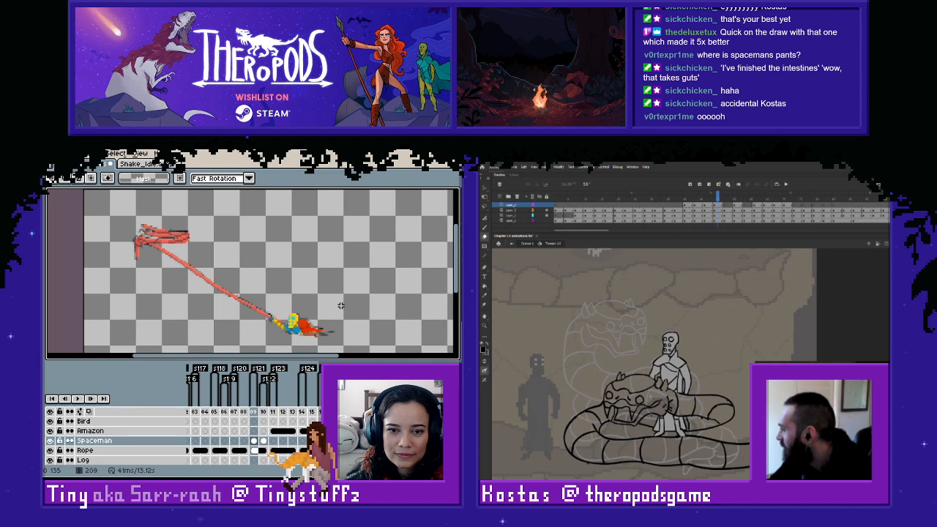
pyautogui.press('Right')
pyautogui.press('Left')
# - Select the lying spaceman in frame 209 and nudge him slightly to fit the rope's end
pyautogui.press('Right')
pyautogui.press('Left')
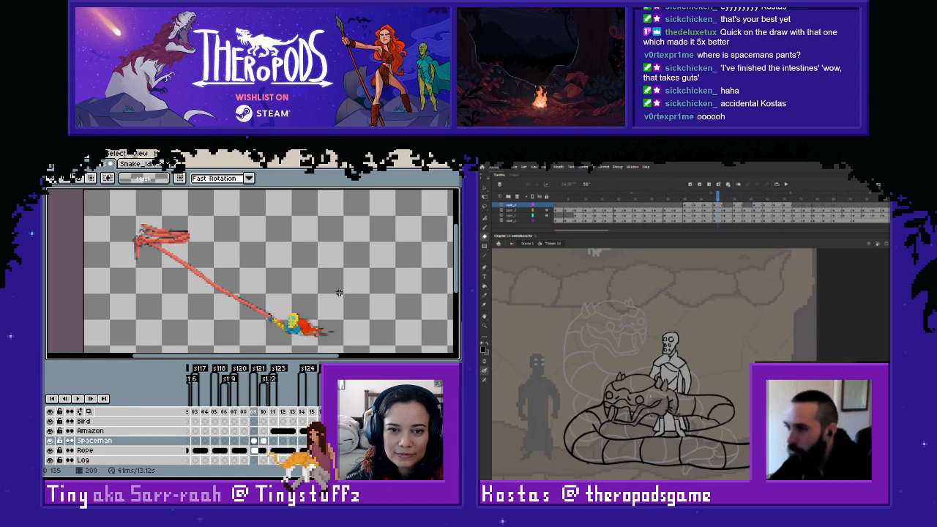
pyautogui.moveTo(337, 298); pyautogui.dragTo(246, 349)
# - Flip through frames 208 to 210 and check the spaceman's movement against the grey sketch
pyautogui.press('Right')
pyautogui.hotkey('ctrl', 'd')
pyautogui.press('Left')
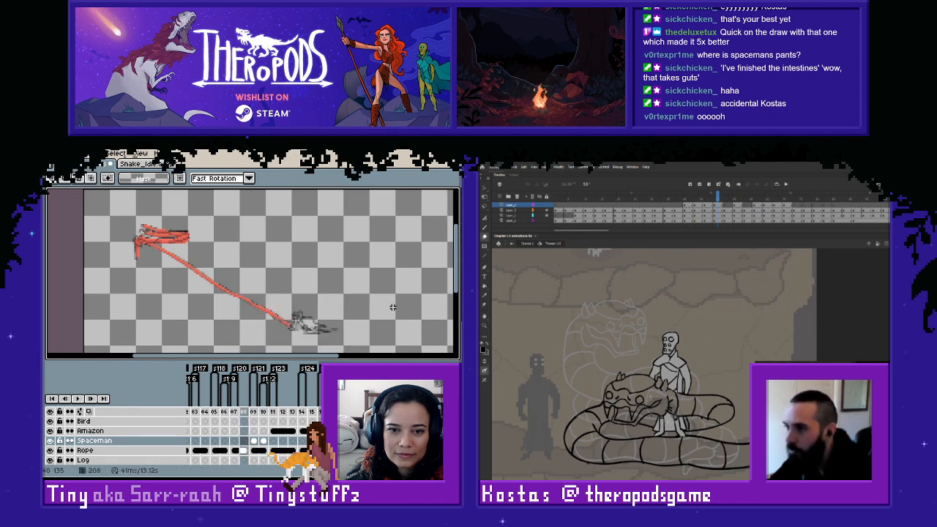
pyautogui.press('Right')
pyautogui.press('Right')
pyautogui.press('Left')
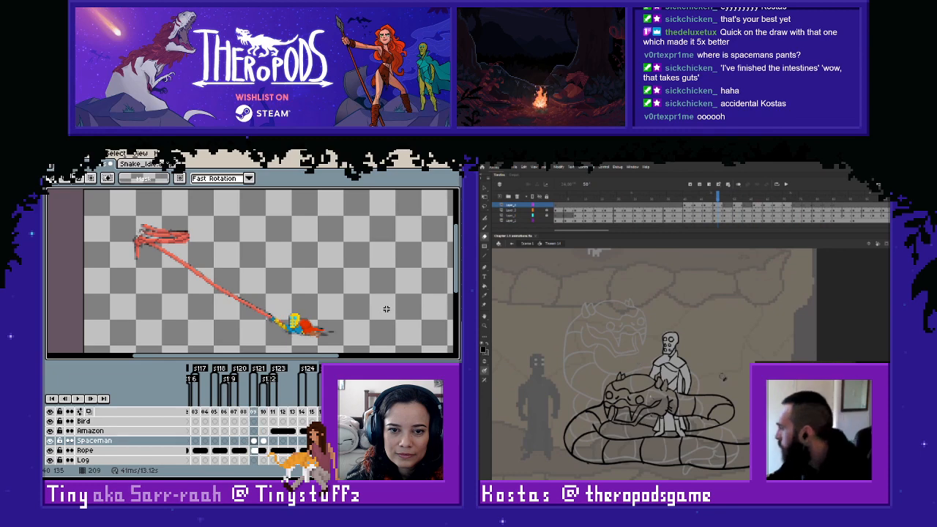
pyautogui.press('Left')
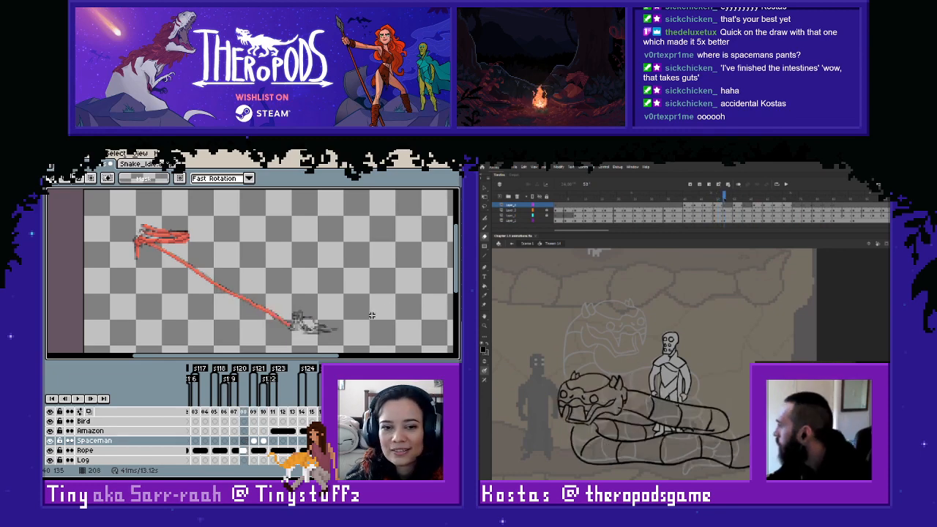
pyautogui.press('Right')
pyautogui.press('Right')
pyautogui.press('Left')
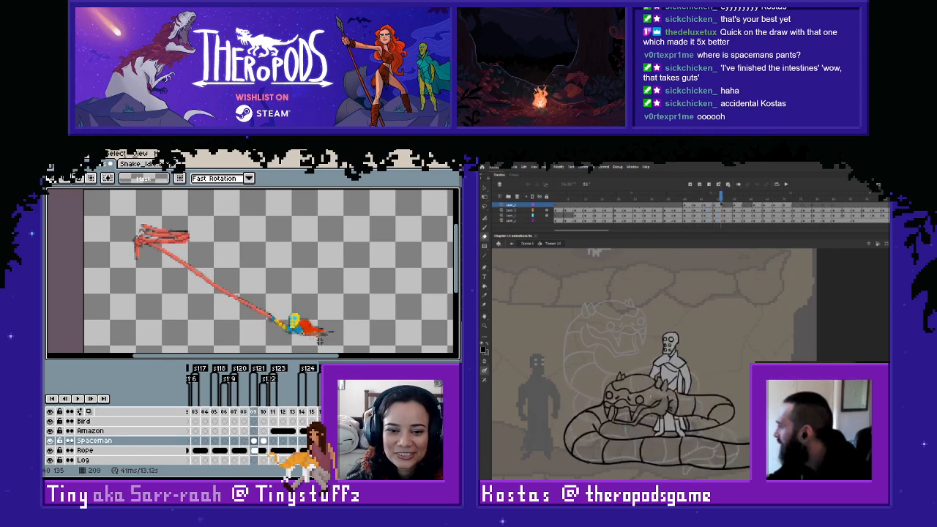
pyautogui.press('Left')
pyautogui.press('Right')
pyautogui.press('Right')
# - Copy the spaceman from the neighbouring frame into frame 208, aligned with the grey sketch at the rope's end
pyautogui.moveTo(220, 271)
pyautogui.mouseDown()
pyautogui.moveTo(349, 353)
pyautogui.moveTo(343, 333)
pyautogui.mouseUp()
pyautogui.click(244, 443)
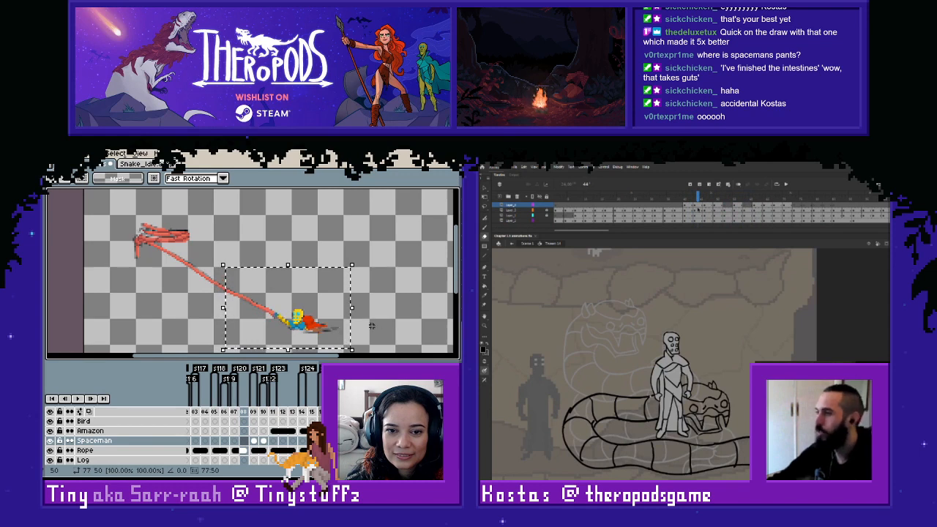
pyautogui.click(391, 316)
pyautogui.press('Right')
pyautogui.press('Right')
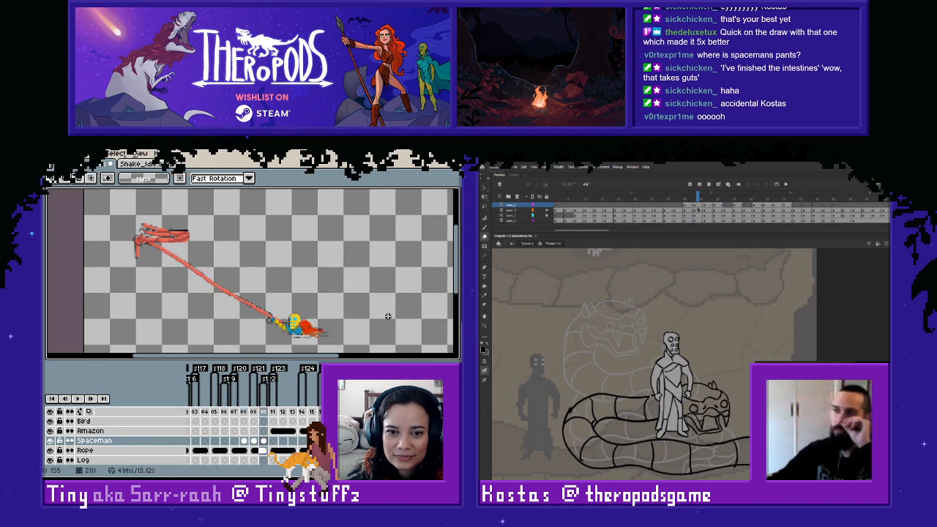
pyautogui.press('Left')
pyautogui.press('Left')
# - Adjust the spaceman's position in frame 208 to follow on from the neighbouring frames
pyautogui.moveTo(352, 279); pyautogui.dragTo(252, 346)
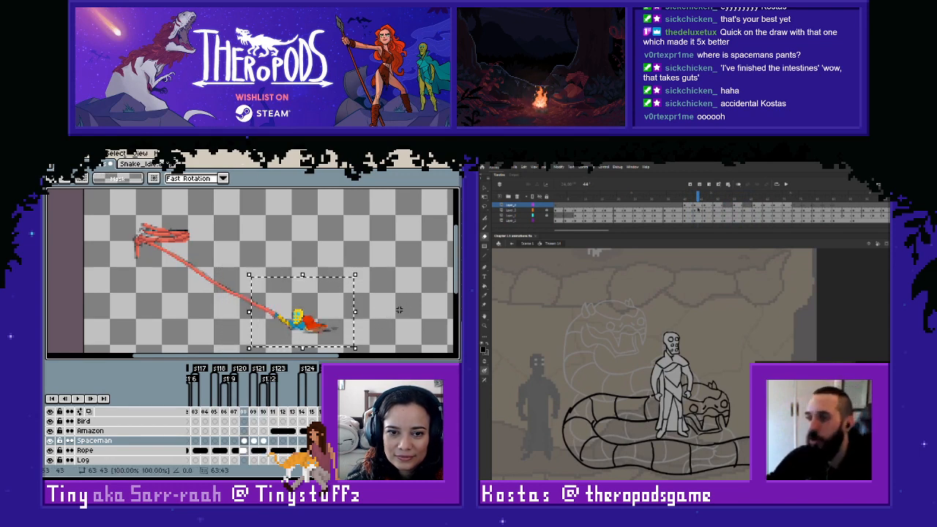
pyautogui.click(399, 311)
pyautogui.press('Left')
pyautogui.press('Right')
# - Copy the spaceman from frame 209 into frame 207 of the Spaceman layer, shifted two pixels right and one up
pyautogui.press('Right')
pyautogui.press('Left')
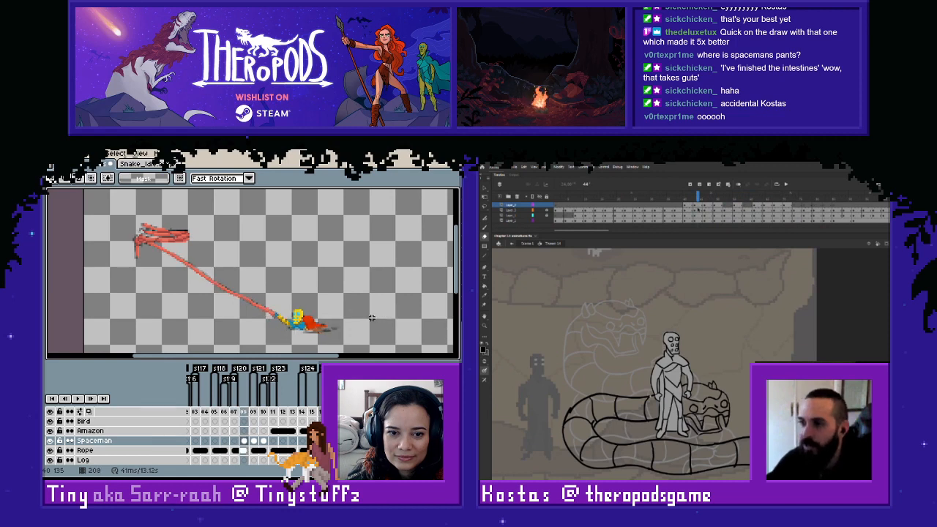
pyautogui.press('Right')
pyautogui.moveTo(222, 284); pyautogui.dragTo(348, 348)
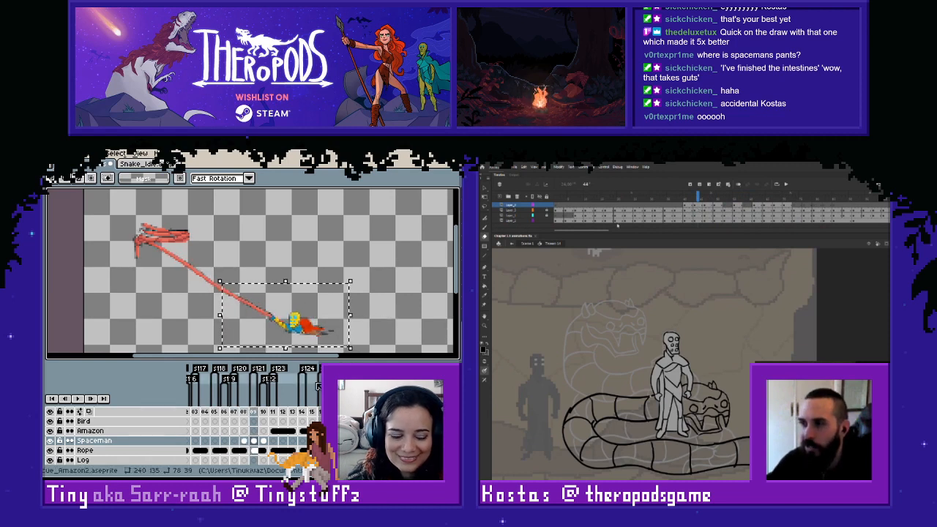
pyautogui.click(235, 442)
pyautogui.hotkey('ctrl', 'v')
pyautogui.press('Right')
pyautogui.press('Up')
pyautogui.press('Right')
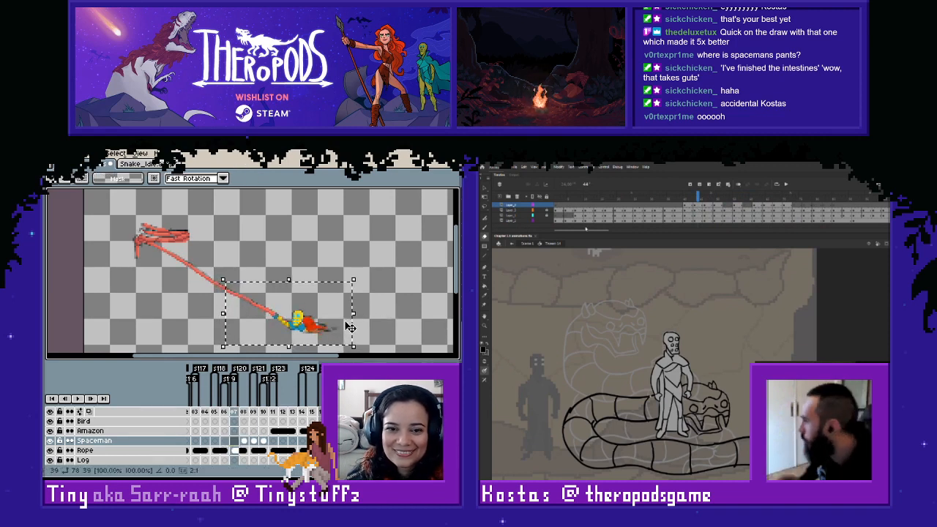
pyautogui.click(370, 316)
# - Flip back and forth through frames 206 to 210 and examine the spaceman's motion at the rope's end
pyautogui.press('Left')
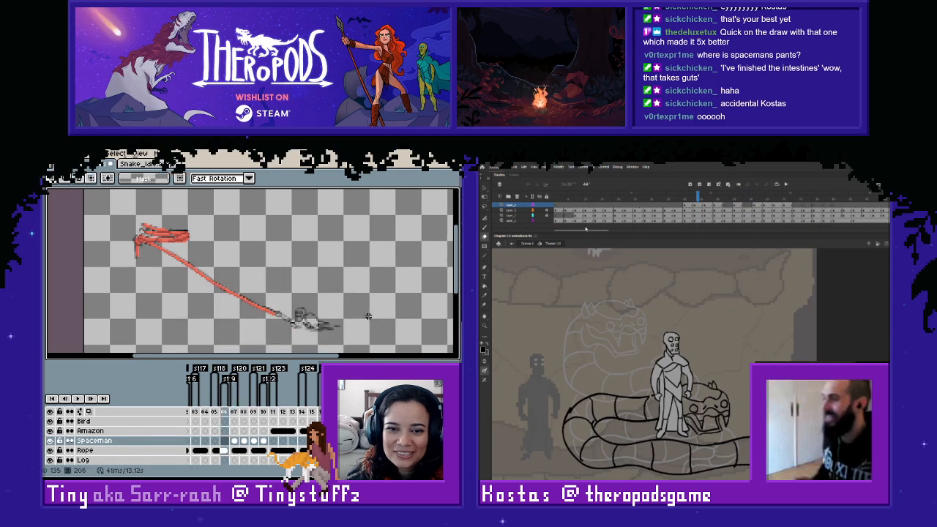
pyautogui.press('Right')
pyautogui.press('Right')
pyautogui.press('Right')
pyautogui.press('Left')
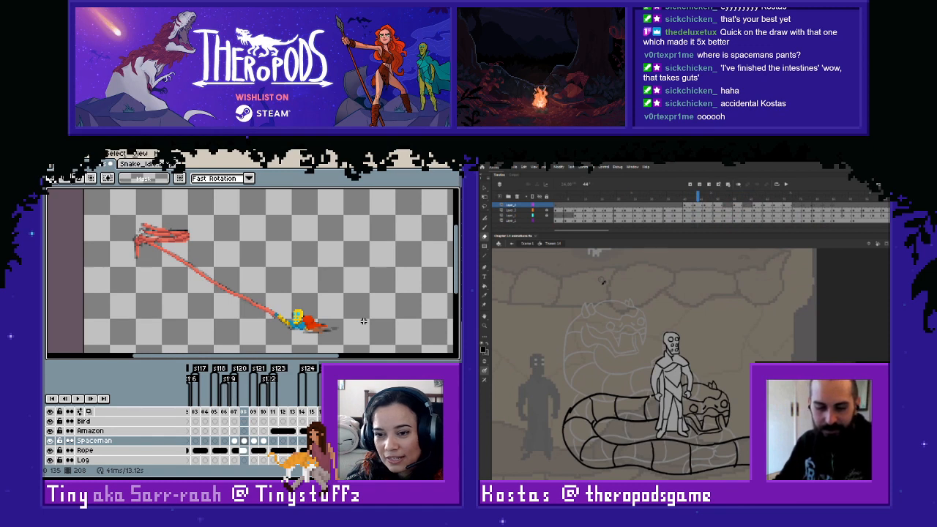
pyautogui.press('Left')
pyautogui.press('Left')
pyautogui.press('Right')
pyautogui.press('Right')
pyautogui.press('Right')
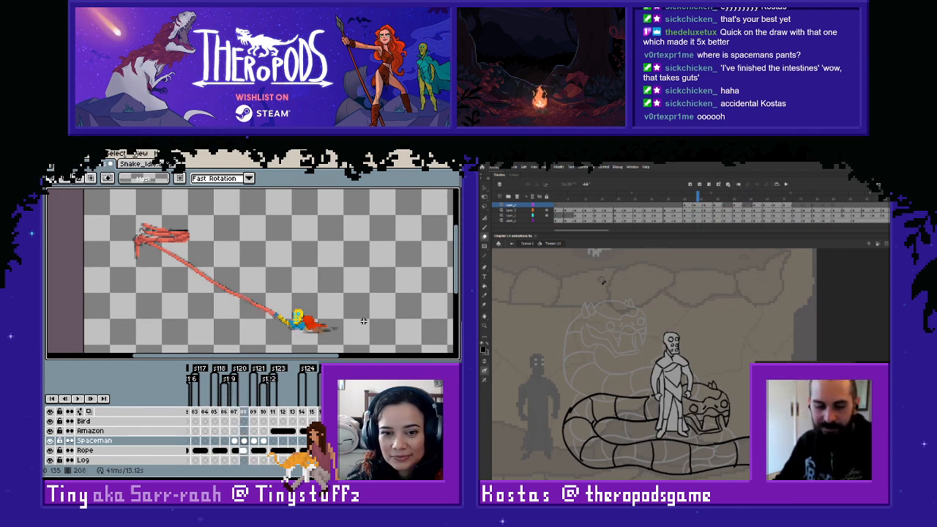
pyautogui.press('Left')
pyautogui.press('Left')
pyautogui.press('Left')
pyautogui.press('Right')
pyautogui.press('Right')
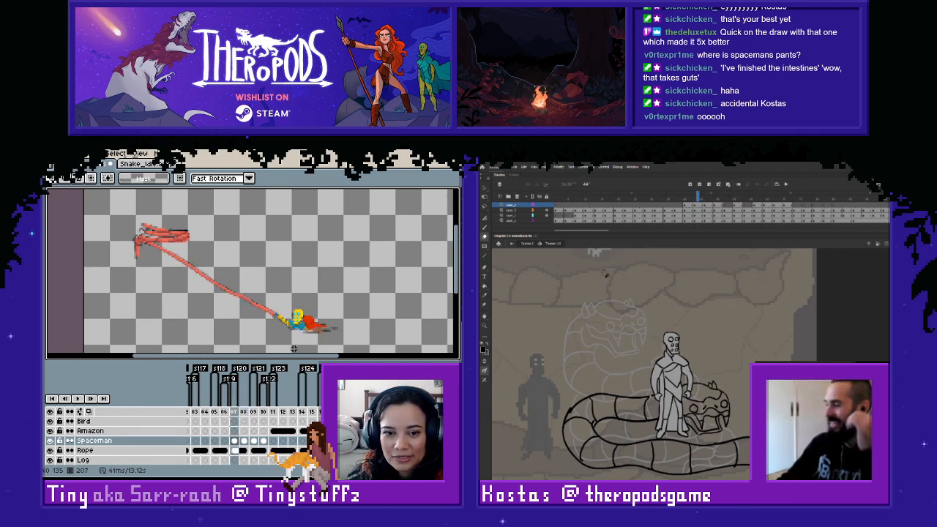
pyautogui.press('Right')
pyautogui.press('Right')
pyautogui.press('Right')
# - Scrub back through the snake's coiling frames in Adobe Animate and play the animation
pyautogui.moveTo(706, 197); pyautogui.dragTo(678, 198)
pyautogui.press('Left')
pyautogui.press('Left')
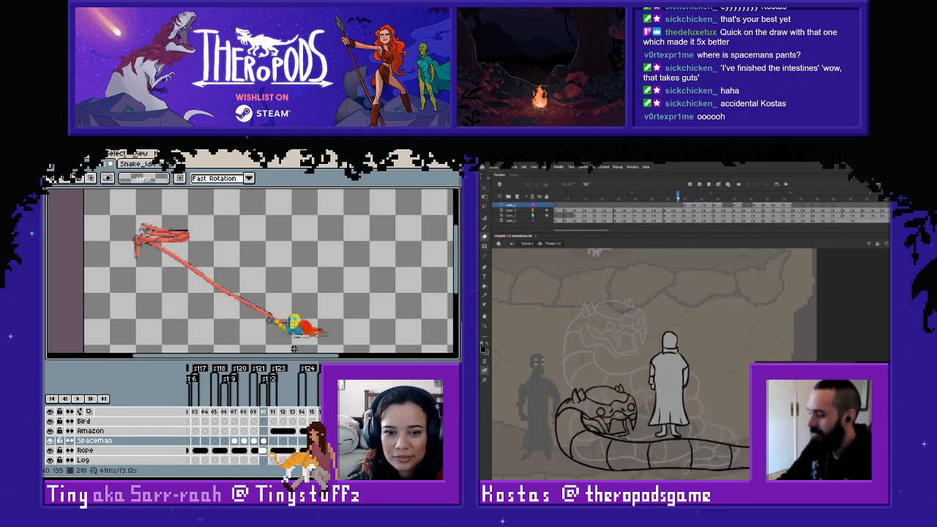
pyautogui.press('Return')
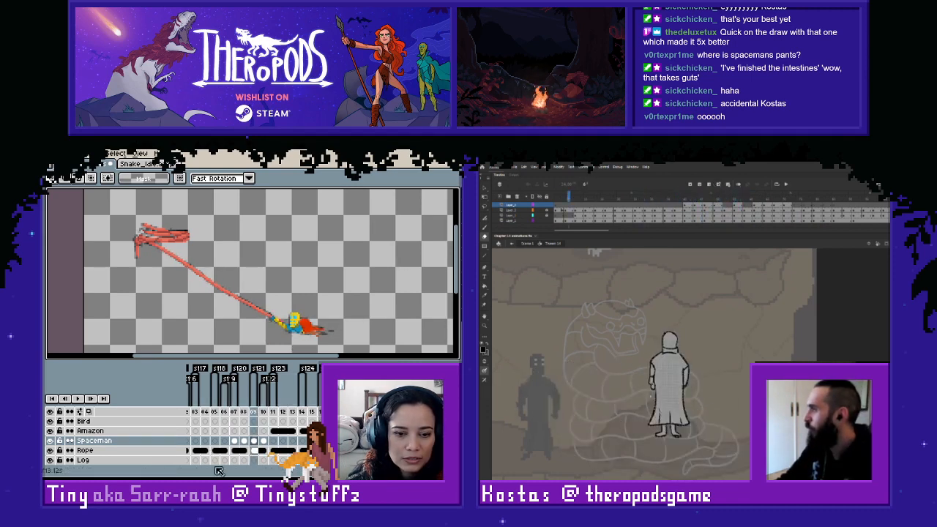
# - Return to the early frames in Aseprite, find the spaceman pose with the raised head and select it for copying
pyautogui.hscroll(-20, 215, 423)
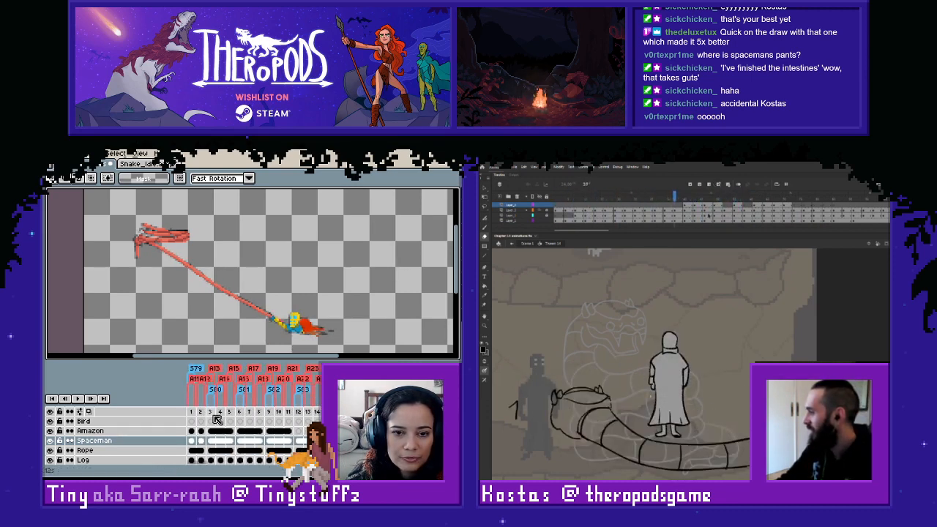
pyautogui.click(214, 413)
pyautogui.press('Right')
pyautogui.press('Right')
pyautogui.press('Right')
pyautogui.press('Right')
pyautogui.press('Right')
pyautogui.press('Right')
pyautogui.press('Right')
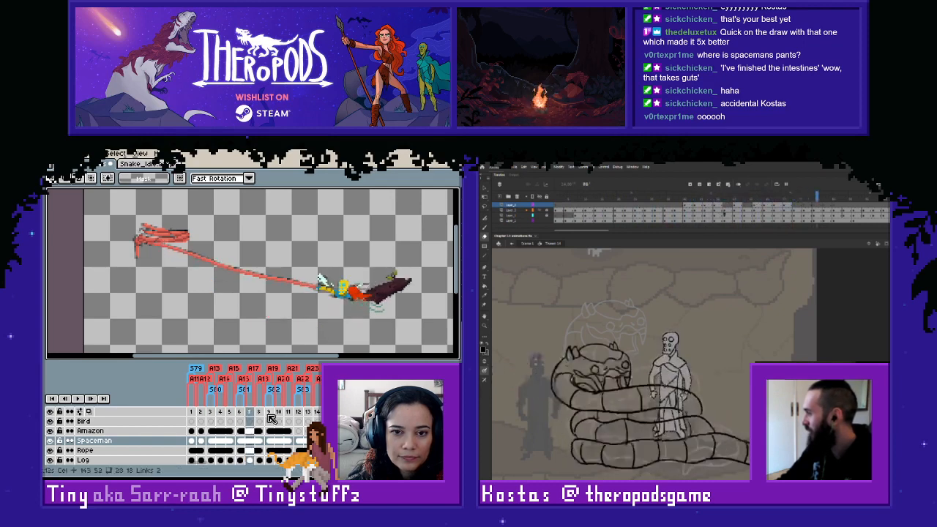
pyautogui.press('Return')
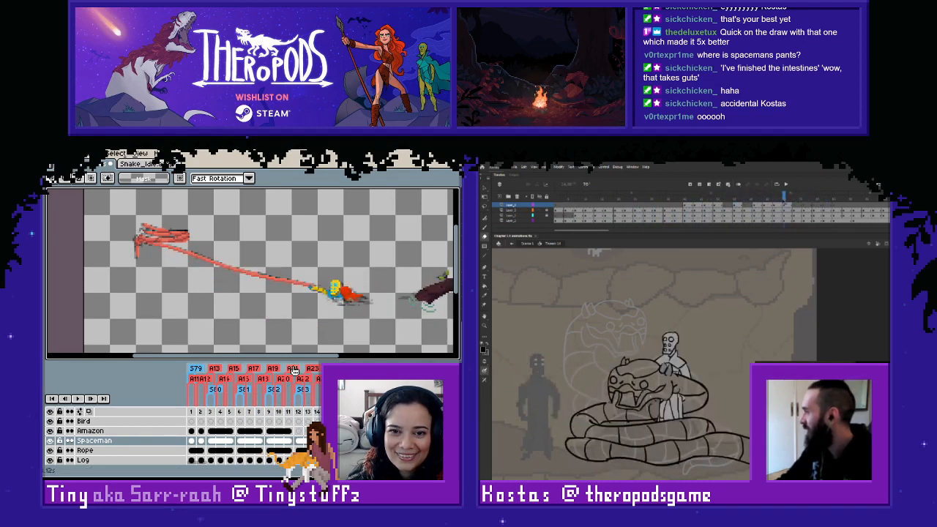
pyautogui.moveTo(296, 265); pyautogui.dragTo(379, 325)
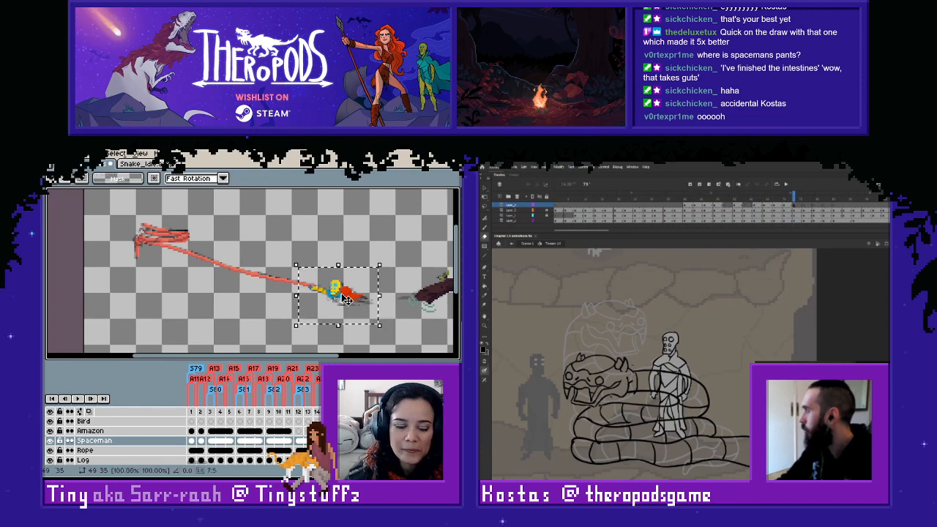
# - Erase part of the humanoid's torso behind the snake's upper coil in Adobe Animate, and return to the Spaceman frames around 209 in Aseprite
pyautogui.click(794, 220)
pyautogui.moveTo(205, 465); pyautogui.dragTo(316, 474)
pyautogui.moveTo(647, 380); pyautogui.dragTo(665, 384)
pyautogui.click(313, 431)
pyautogui.moveTo(327, 463); pyautogui.dragTo(361, 463)
pyautogui.click(341, 440)
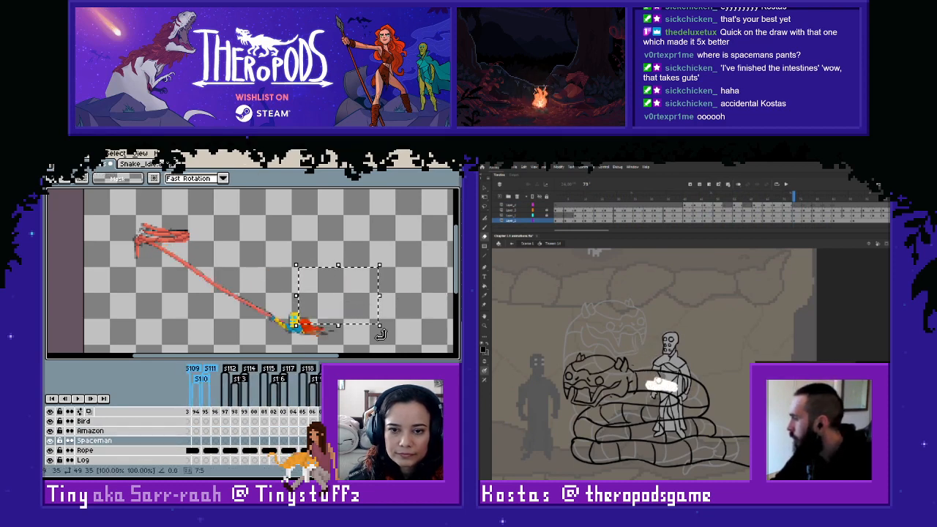
# - Erase more of the humanoid's torso in Adobe Animate, and paste the copied spaceman pose into frame 210 in Aseprite
pyautogui.hotkey('ctrl', 'd')
pyautogui.press('Right')
pyautogui.moveTo(690, 383)
pyautogui.mouseDown()
pyautogui.moveTo(675, 376)
pyautogui.moveTo(678, 390)
pyautogui.mouseUp()
pyautogui.press('Right')
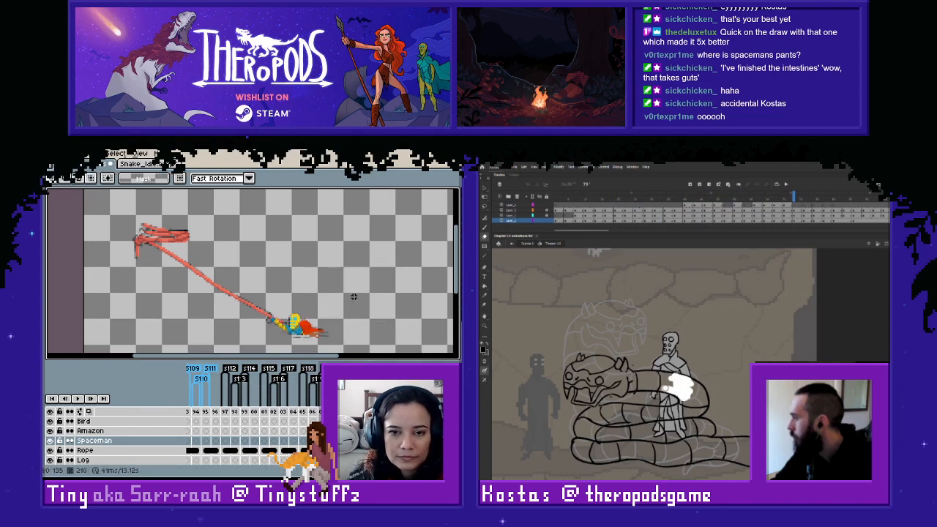
pyautogui.hotkey('ctrl', 'v')
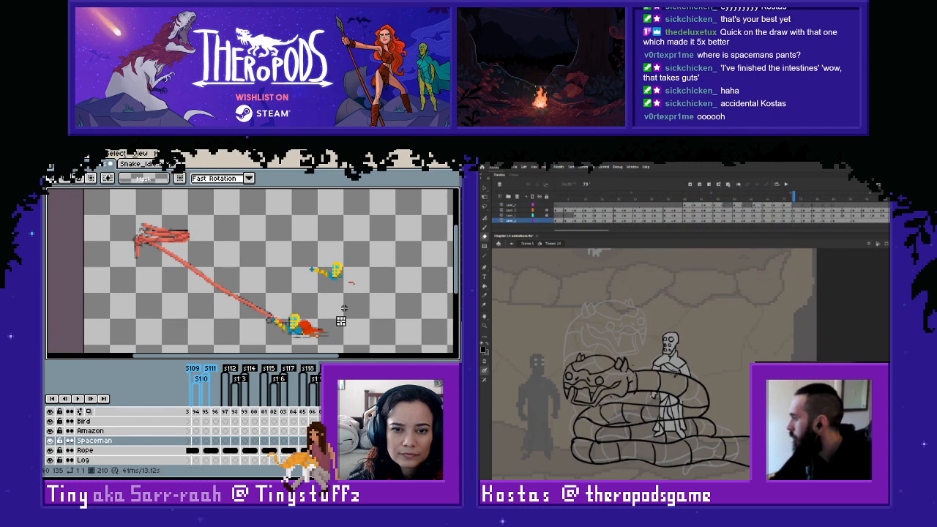
pyautogui.moveTo(344, 309); pyautogui.dragTo(327, 317)
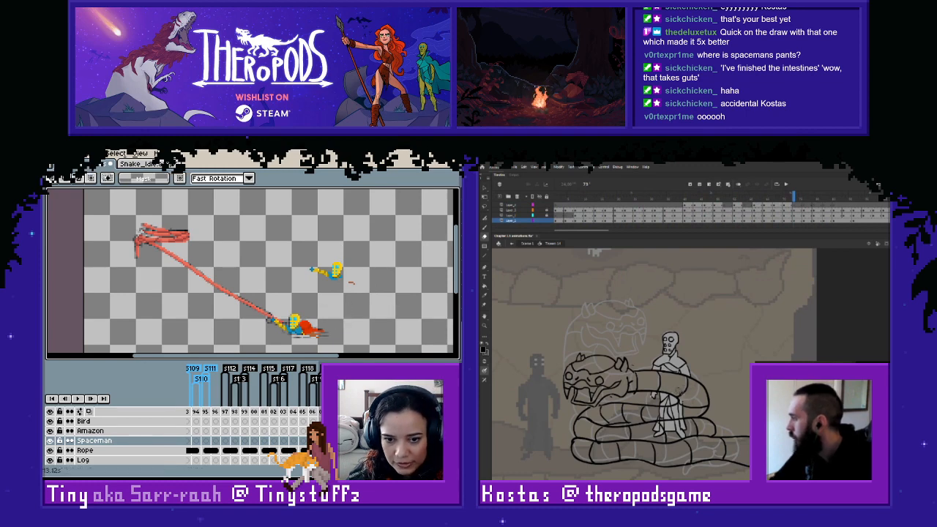
# - Find another roped spaceman pose in the early Aseprite frames and select it for copying, and activate the top layer in Adobe Animate
pyautogui.moveTo(380, 463); pyautogui.dragTo(202, 463)
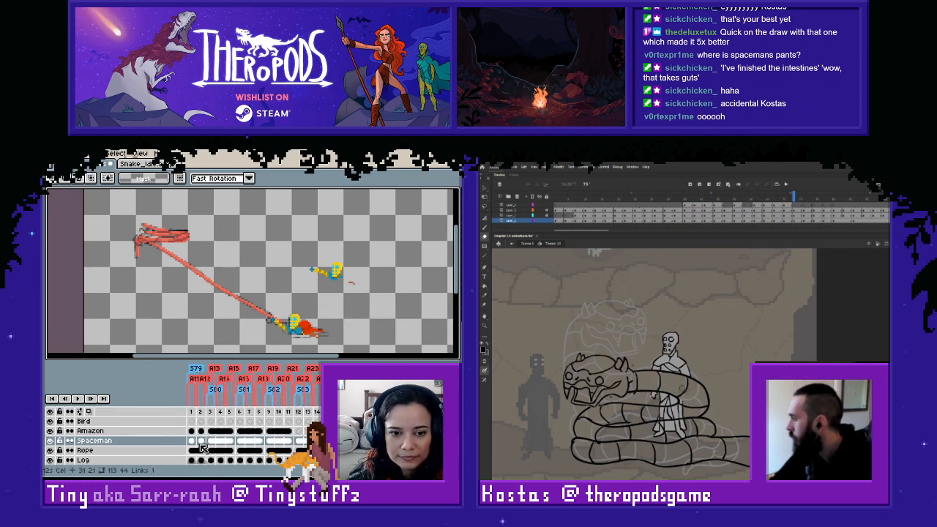
pyautogui.click(269, 447)
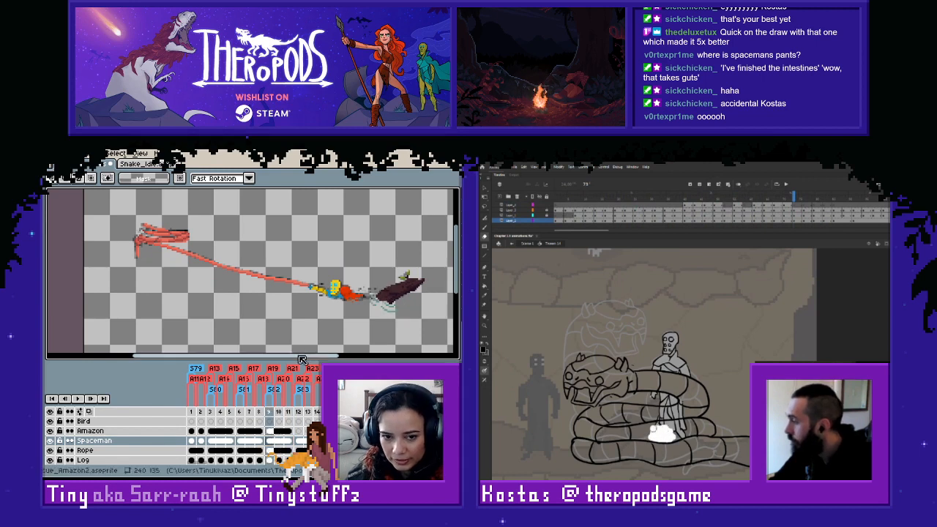
pyautogui.press('Left')
pyautogui.press('Left')
pyautogui.press('Left')
pyautogui.press('Left')
pyautogui.press('Left')
pyautogui.press('Right')
pyautogui.press('Right')
pyautogui.press('Right')
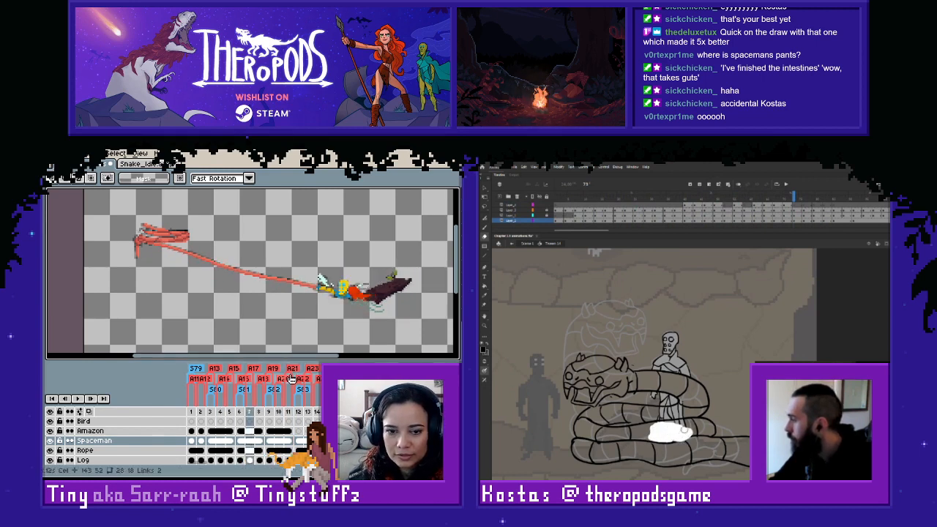
pyautogui.press('Return')
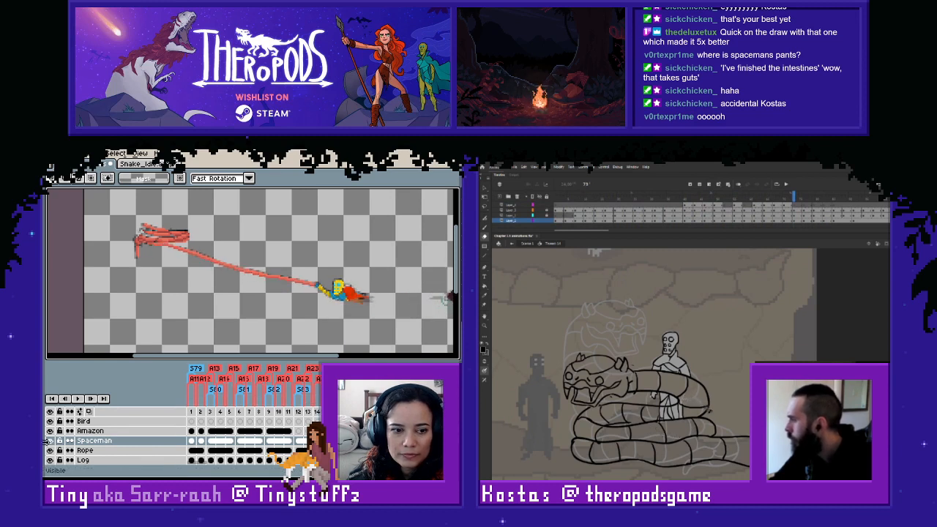
pyautogui.moveTo(296, 256); pyautogui.dragTo(415, 342)
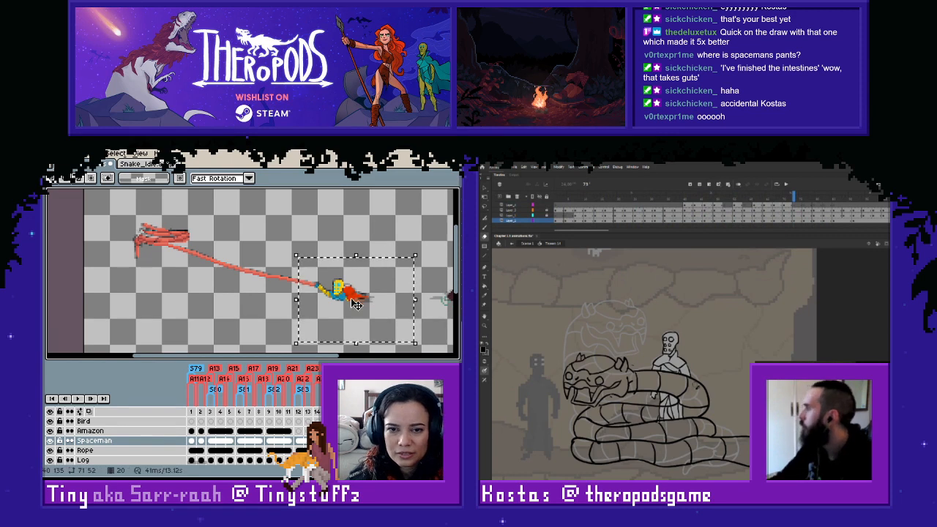
pyautogui.click(356, 327)
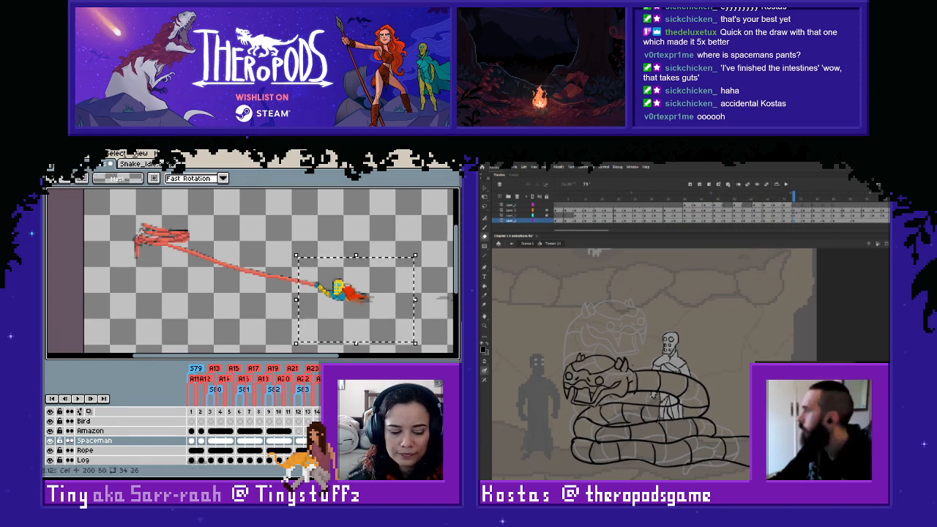
pyautogui.click(796, 206)
pyautogui.click(669, 407)
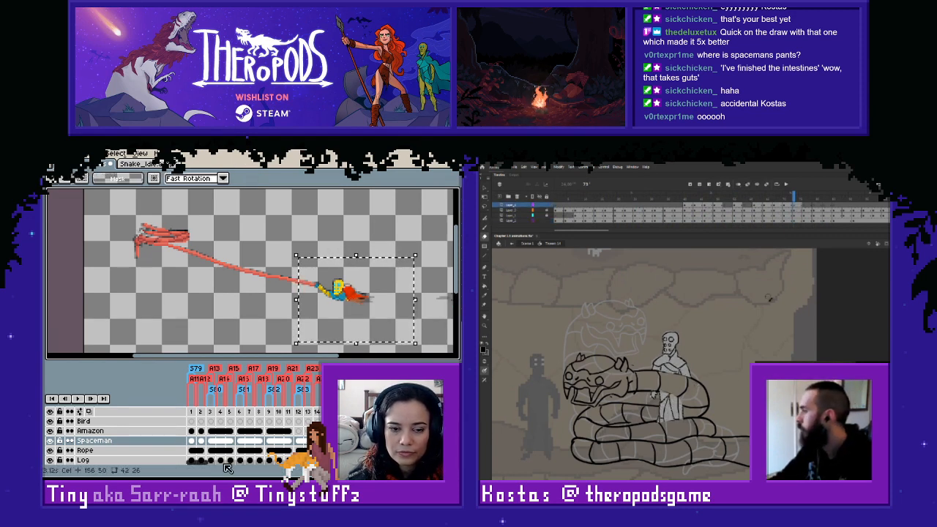
# - Clear the stray pasted parts and the old spaceman from frame 210, and place the copied pose over the grey onion-skin figure
pyautogui.hscroll(15, 206, 466)
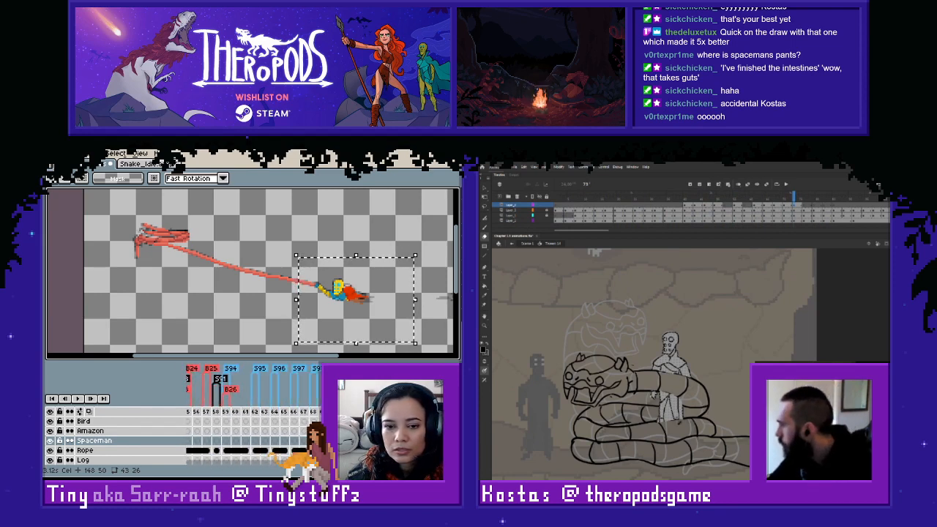
pyautogui.hscroll(2, 206, 465)
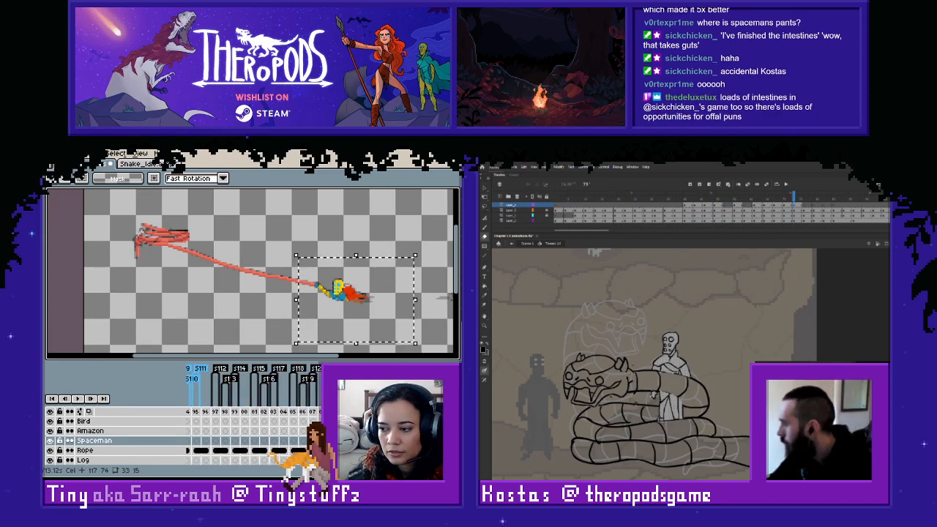
pyautogui.click(196, 441)
pyautogui.hotkey('ctrl', 'd')
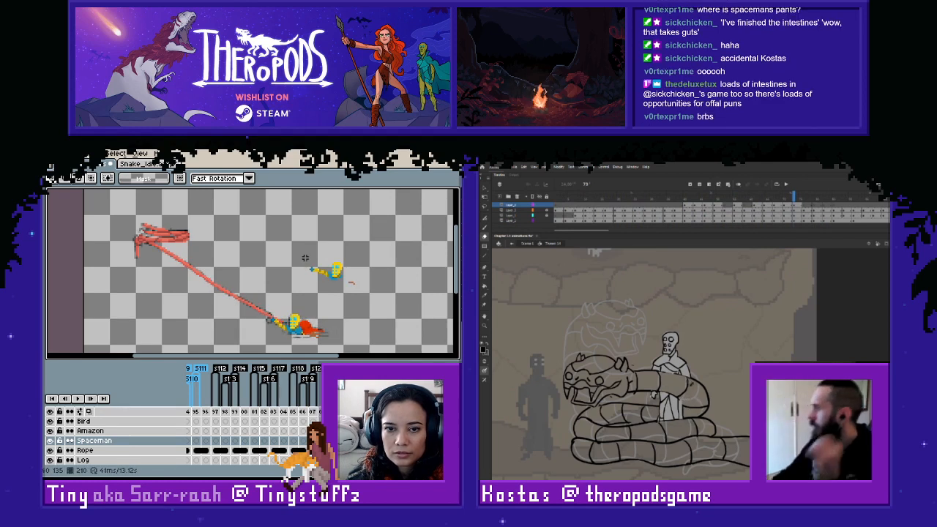
pyautogui.moveTo(293, 244); pyautogui.dragTo(379, 290)
pyautogui.press('Delete')
pyautogui.moveTo(241, 293); pyautogui.dragTo(350, 359)
pyautogui.press('Delete')
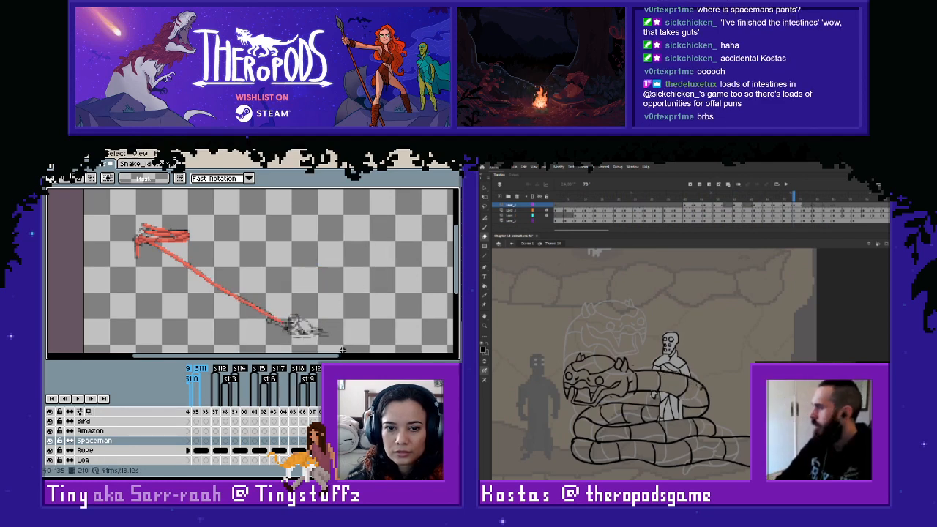
pyautogui.hotkey('ctrl', 'v')
pyautogui.moveTo(345, 286); pyautogui.dragTo(302, 323)
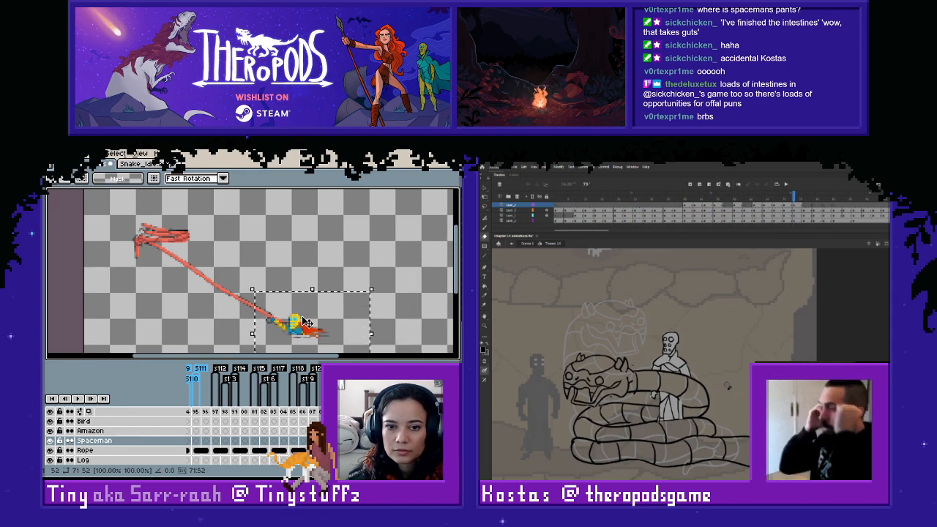
pyautogui.click(396, 298)
pyautogui.click(392, 323)
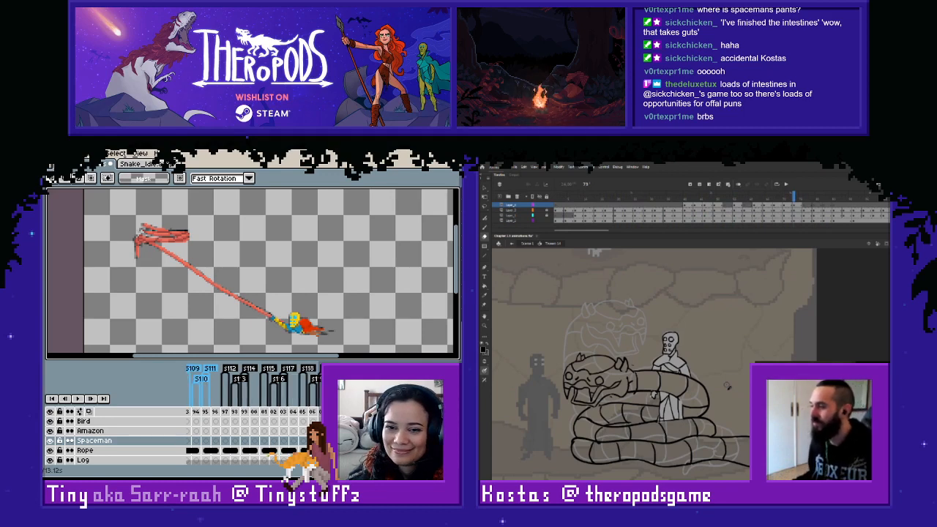
# - Return to the early frames, play the animation and select the spaceman pose with the stretched-out arm for copying
pyautogui.moveTo(333, 465); pyautogui.dragTo(196, 472)
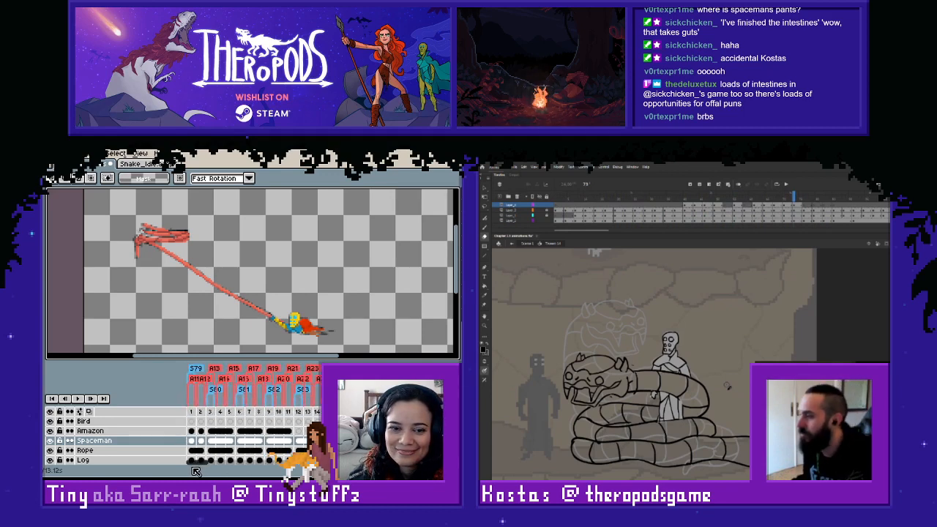
pyautogui.click(283, 442)
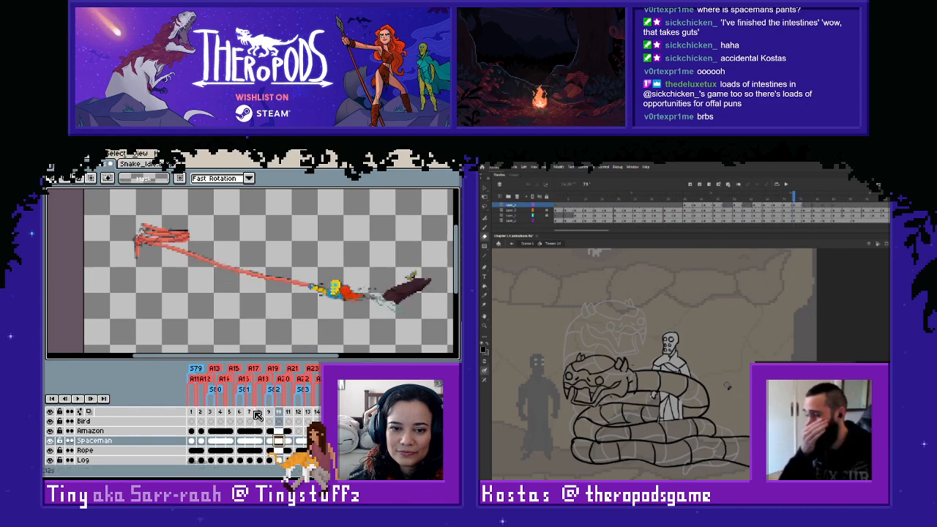
pyautogui.press('Return')
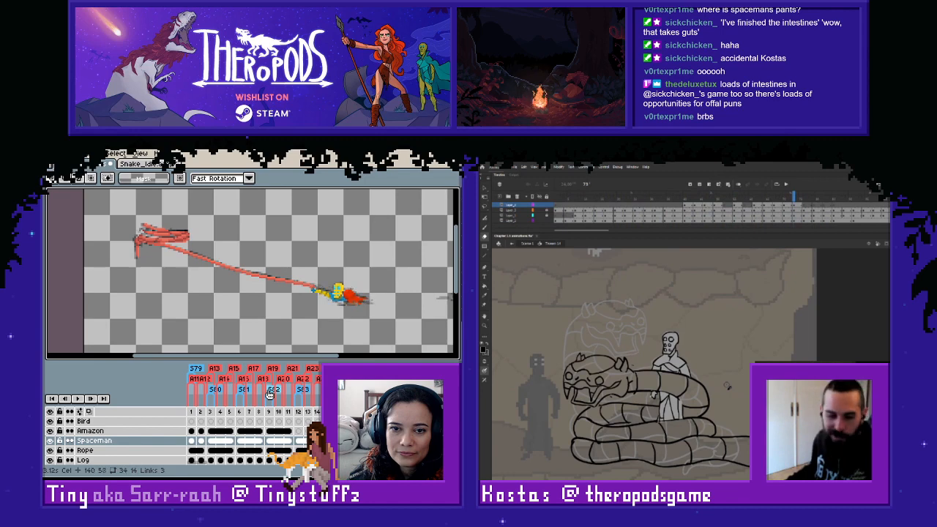
pyautogui.moveTo(269, 394); pyautogui.dragTo(267, 396)
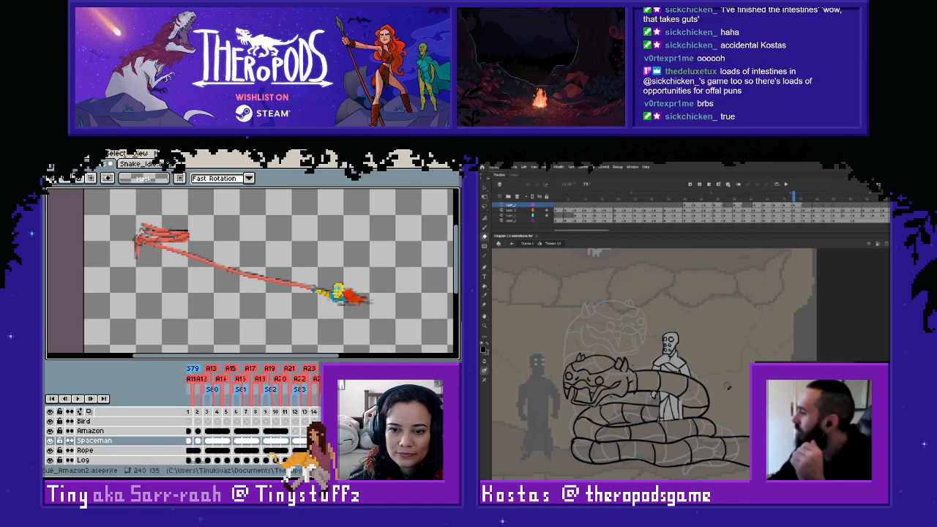
pyautogui.moveTo(301, 263); pyautogui.dragTo(393, 322)
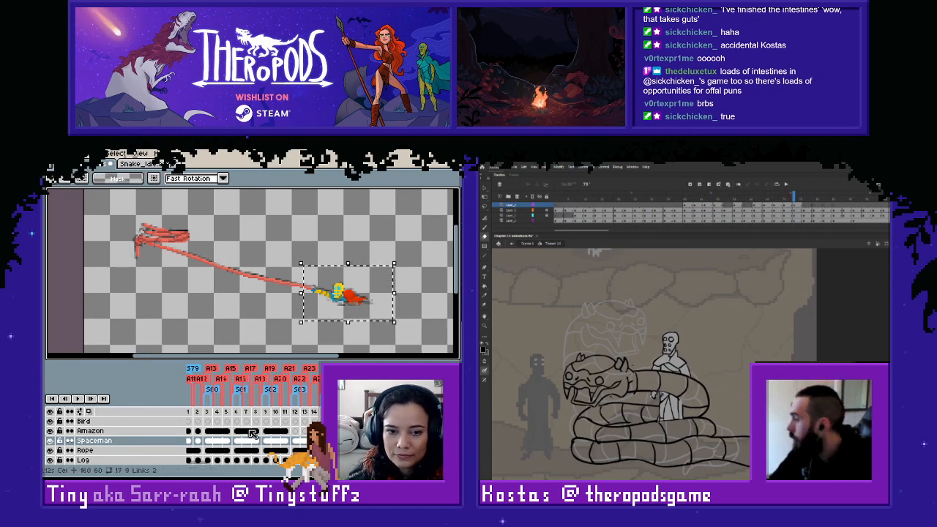
# - Replace the spaceman in frame 210 with the newly copied pose, aligned to the rope's end
pyautogui.hscroll(20, 200, 468)
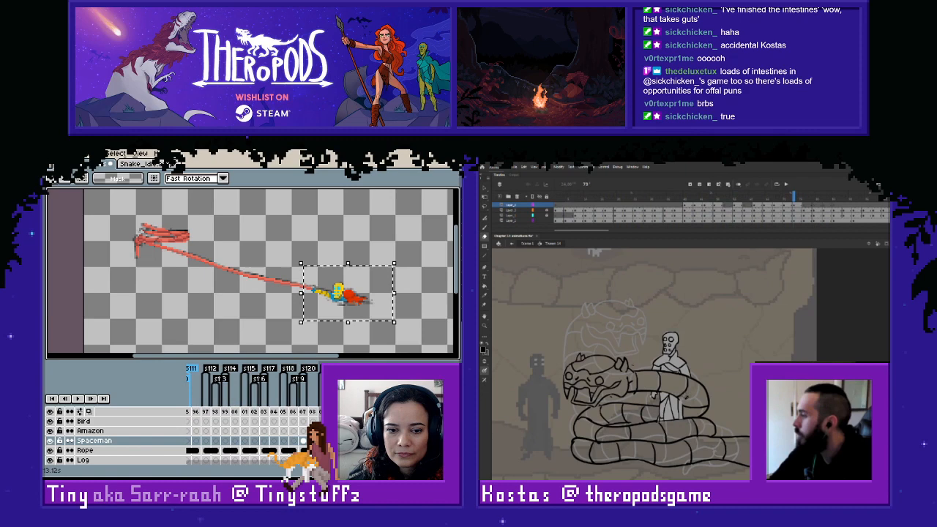
pyautogui.click(303, 440)
pyautogui.click(332, 441)
pyautogui.moveTo(238, 286); pyautogui.dragTo(376, 345)
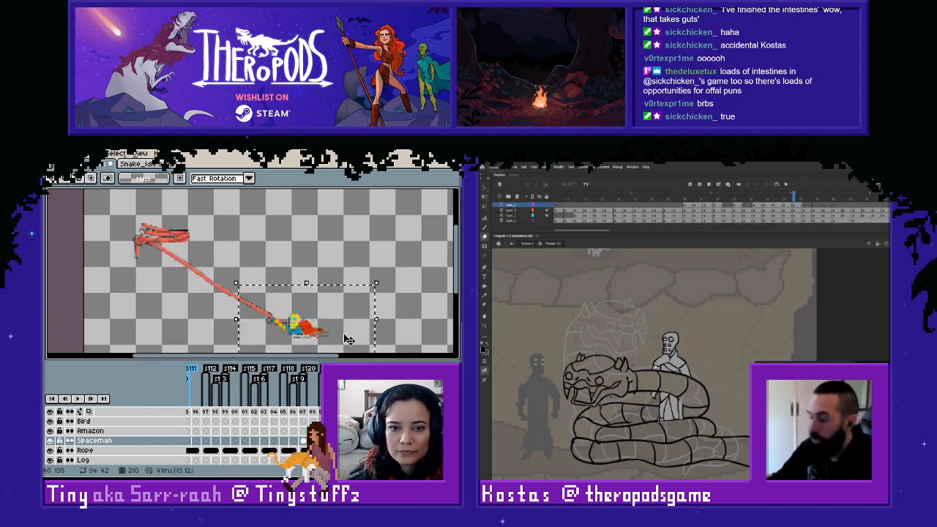
pyautogui.press('Delete')
pyautogui.hotkey('ctrl', 'v')
pyautogui.moveTo(349, 302); pyautogui.dragTo(307, 331)
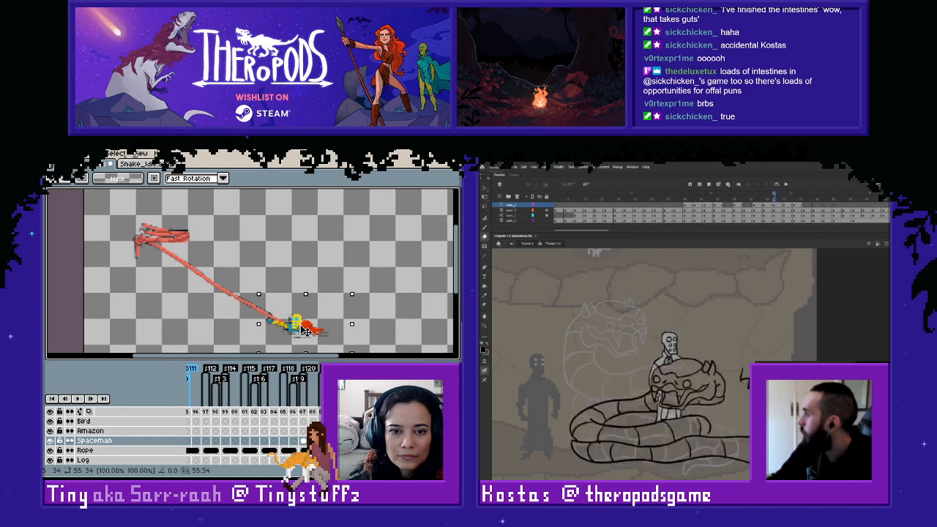
pyautogui.click(389, 304)
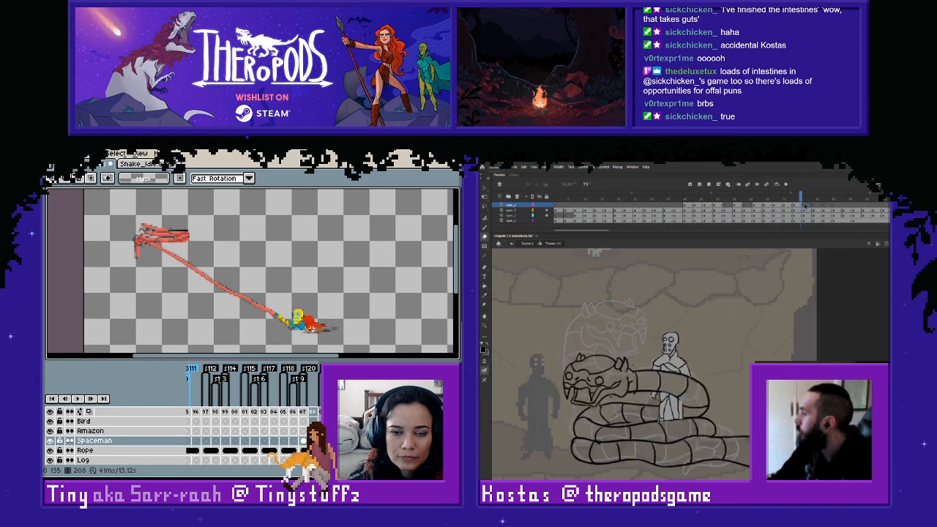
# - Compare the spaceman's position across frames 205 to 210, and select him in frame 208
pyautogui.moveTo(218, 269); pyautogui.dragTo(347, 352)
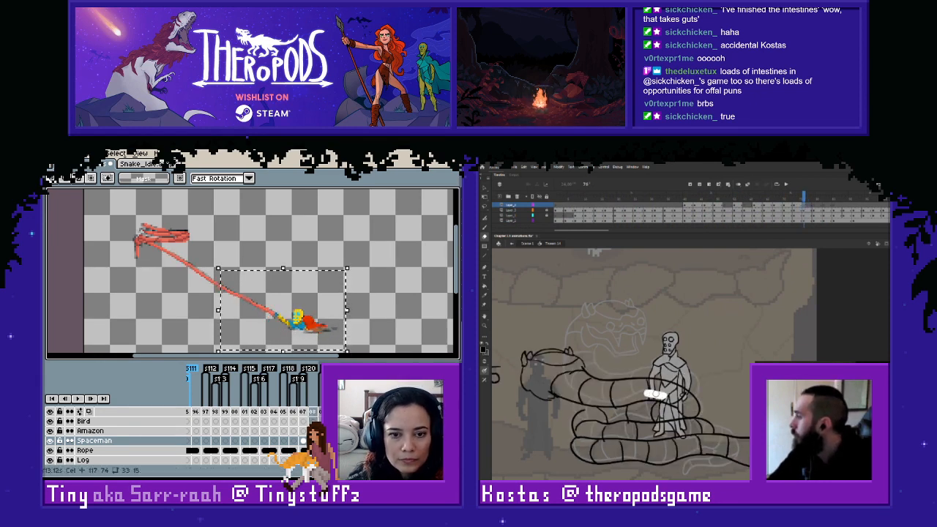
pyautogui.click(292, 441)
pyautogui.click(286, 444)
pyautogui.click(366, 329)
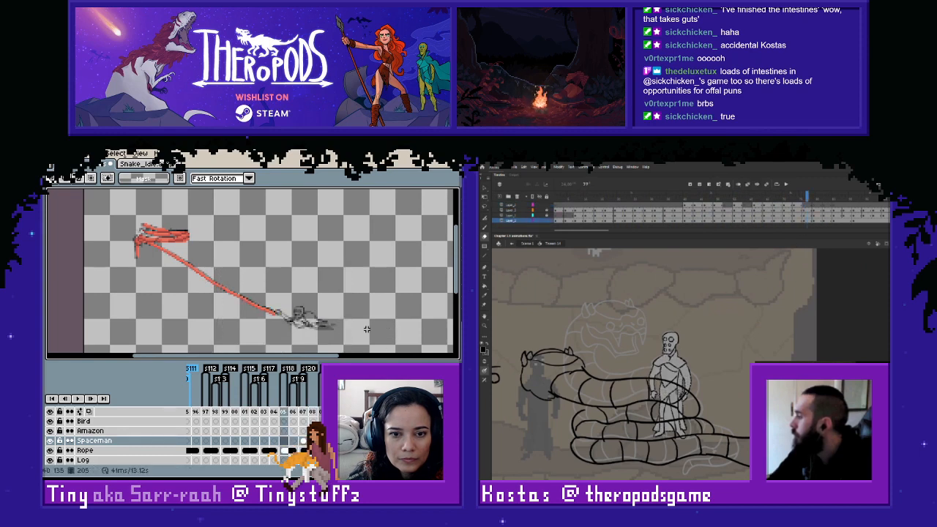
pyautogui.press('Right')
pyautogui.press('Right')
pyautogui.press('Right')
pyautogui.press('Right')
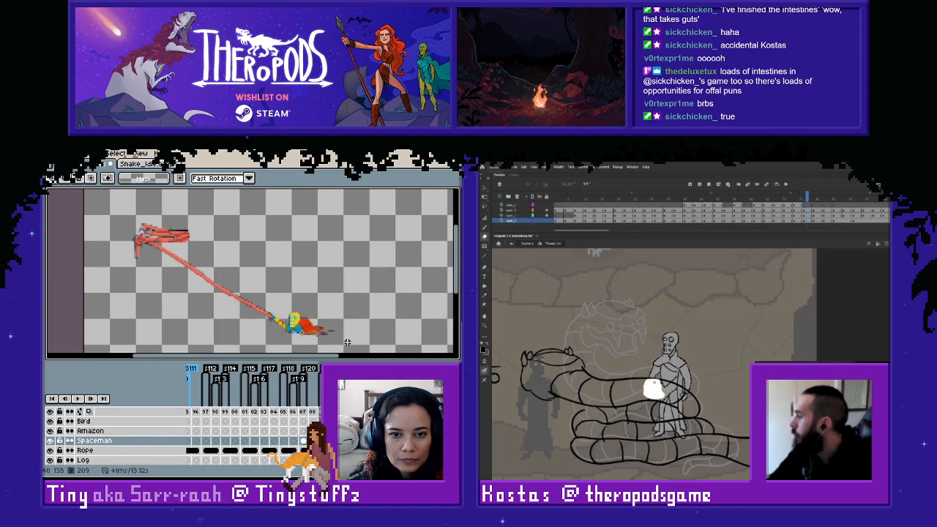
pyautogui.press('Right')
pyautogui.moveTo(277, 463)
pyautogui.mouseDown()
pyautogui.moveTo(170, 460)
pyautogui.moveTo(282, 464)
pyautogui.mouseUp()
pyautogui.moveTo(257, 277); pyautogui.dragTo(369, 344)
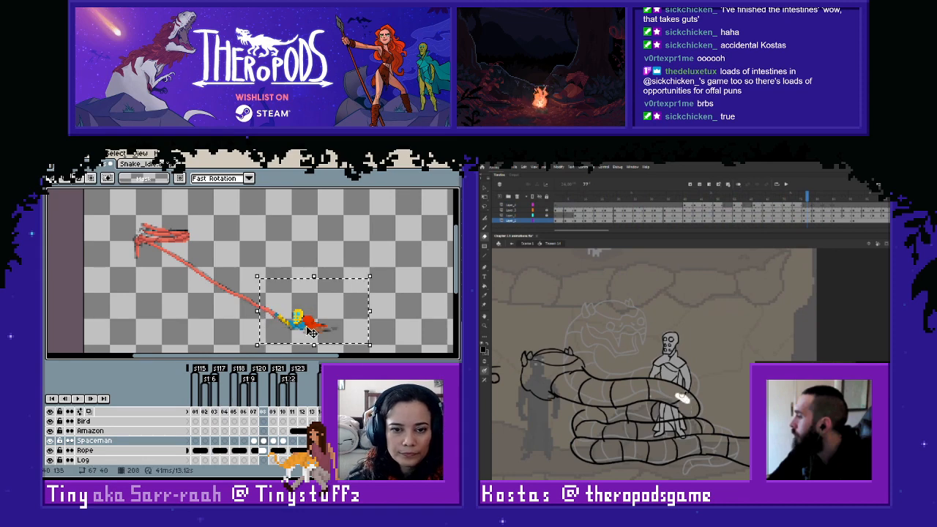
# - Try to paste the copied spaceman over the existing pose in the early frames, and undo it
pyautogui.moveTo(280, 464); pyautogui.dragTo(192, 465)
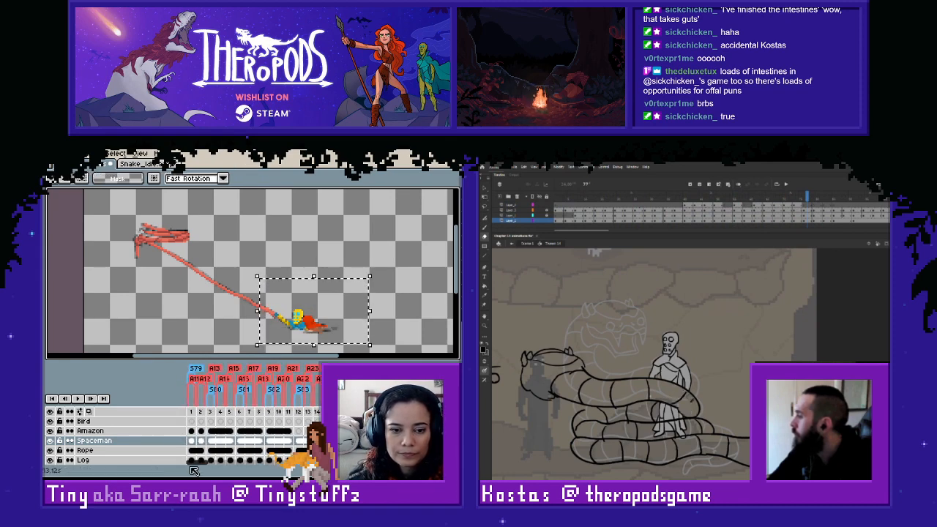
pyautogui.click(249, 441)
pyautogui.press('Return')
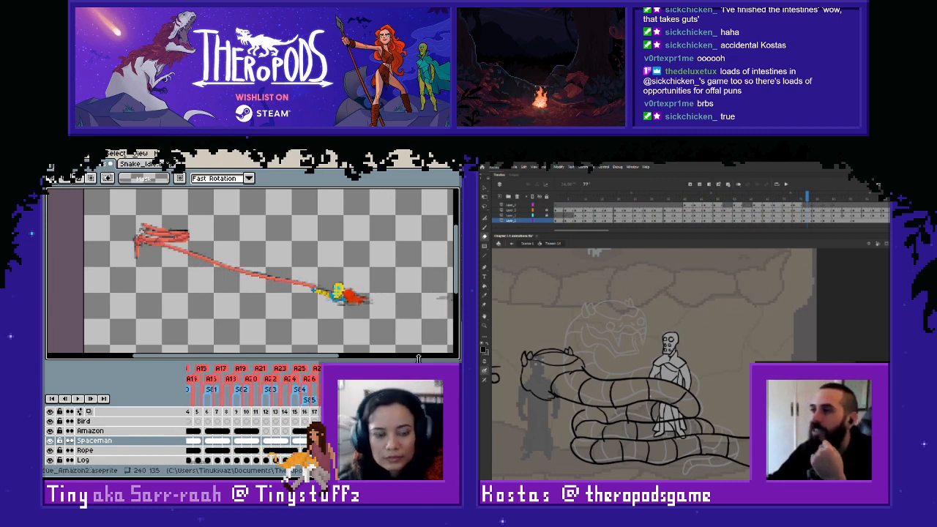
pyautogui.hotkey('ctrl', 'v')
pyautogui.moveTo(298, 327); pyautogui.dragTo(346, 287)
pyautogui.hotkey('ctrl', 'z')
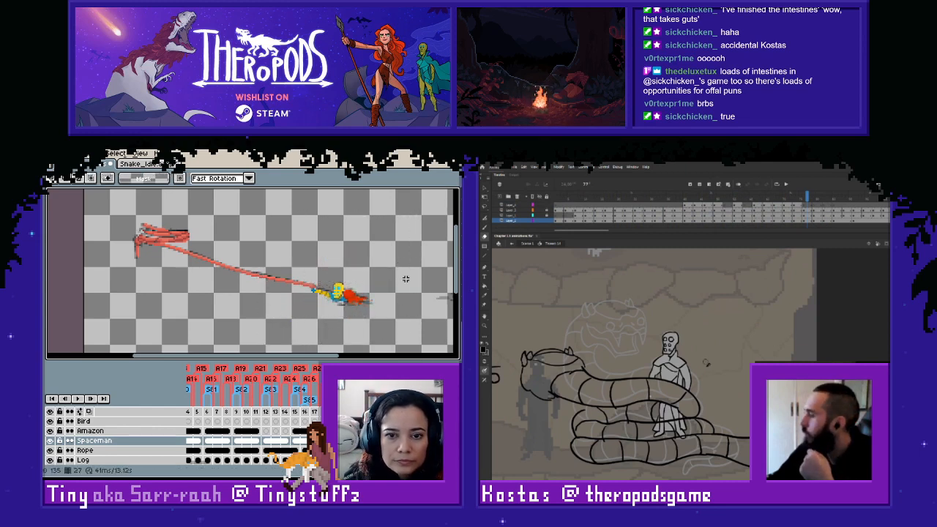
# - Select the spaceman pose in the early frames for copying, and go back to the Spaceman frames around 210
pyautogui.moveTo(401, 266); pyautogui.dragTo(304, 325)
pyautogui.click(53, 441)
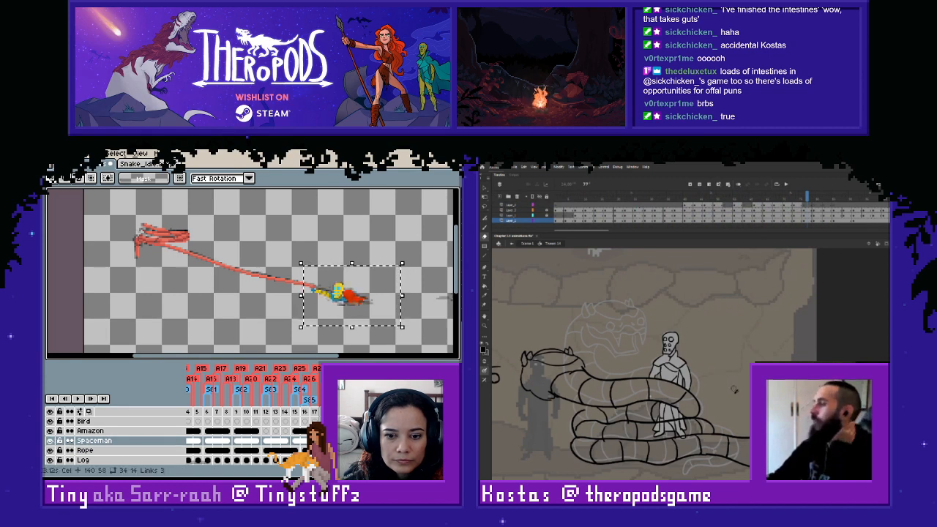
pyautogui.click(345, 292)
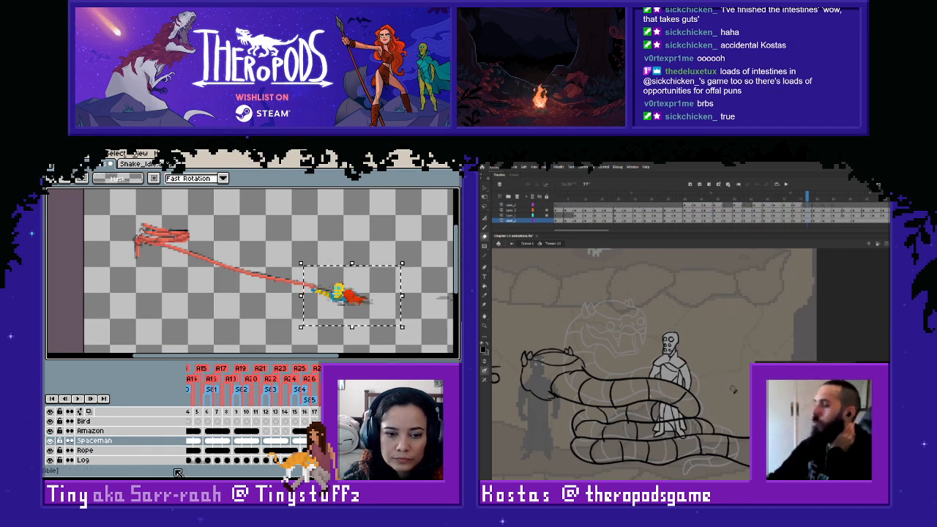
pyautogui.moveTo(206, 466); pyautogui.dragTo(311, 443)
pyautogui.click(284, 442)
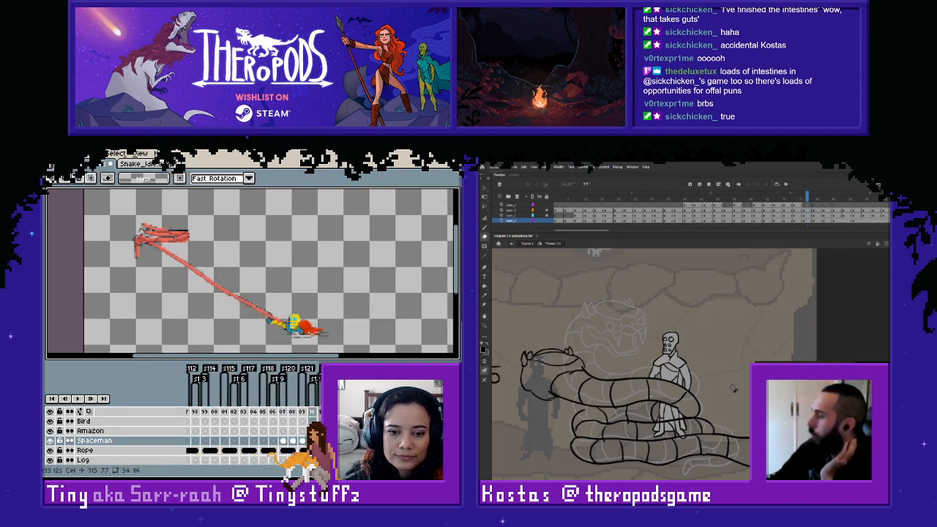
# - Copy the spaceman from frame 207 into frame 206 and align his hands with the rope's end
pyautogui.press('Left')
pyautogui.press('Left')
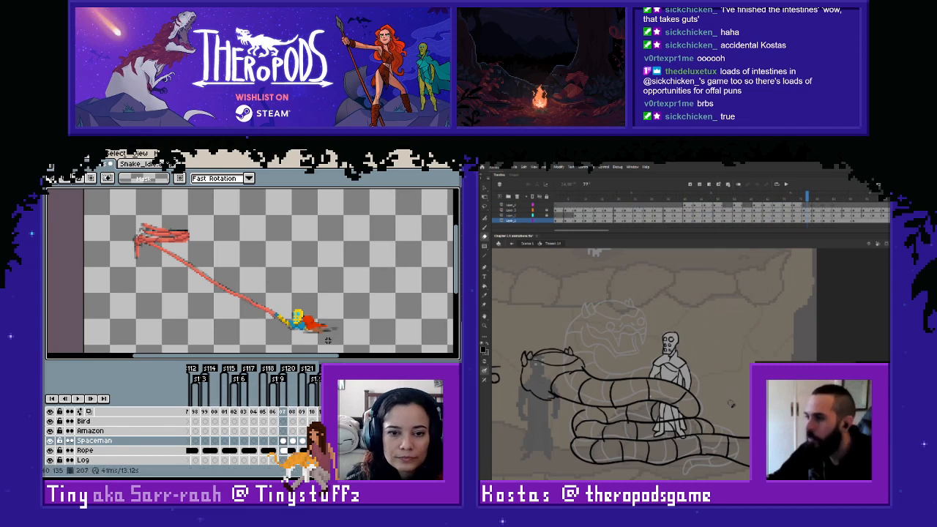
pyautogui.click(296, 329)
pyautogui.hotkey('ctrl', 'c')
pyautogui.hotkey('ctrl', 'd')
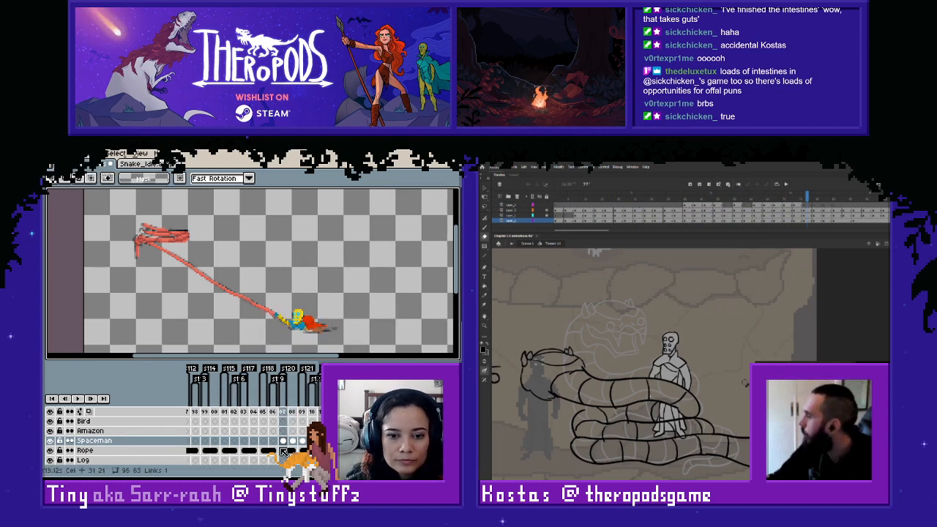
pyautogui.press('Left')
pyautogui.hotkey('ctrl', 'v')
pyautogui.moveTo(302, 327)
pyautogui.mouseDown()
pyautogui.moveTo(337, 304)
pyautogui.moveTo(314, 328)
pyautogui.mouseUp()
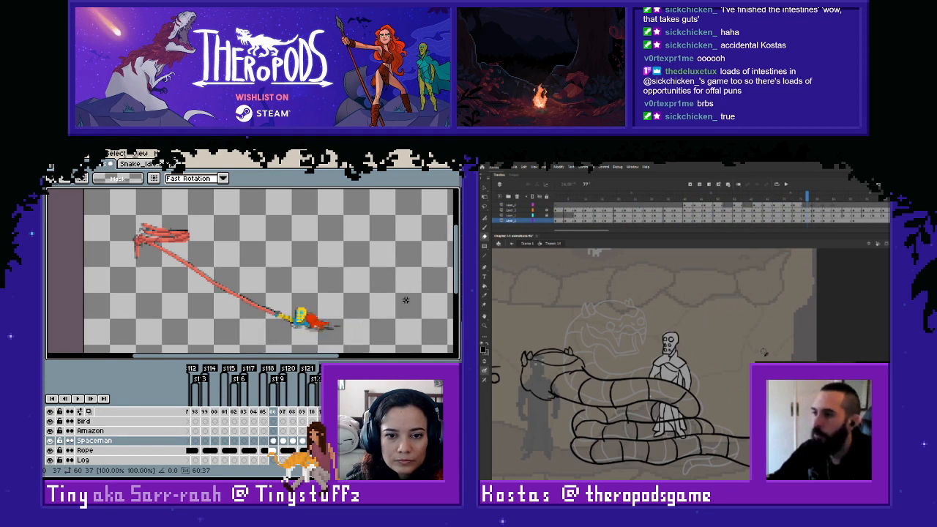
pyautogui.press('Return')
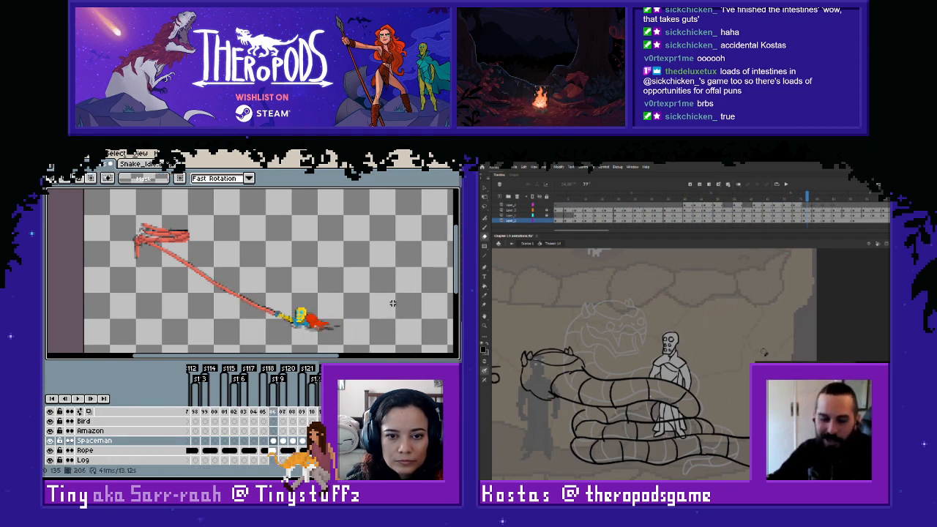
# - Select the spaceman in frame 207, copy him into frame 205 and align him with the rope's end
pyautogui.press('Right')
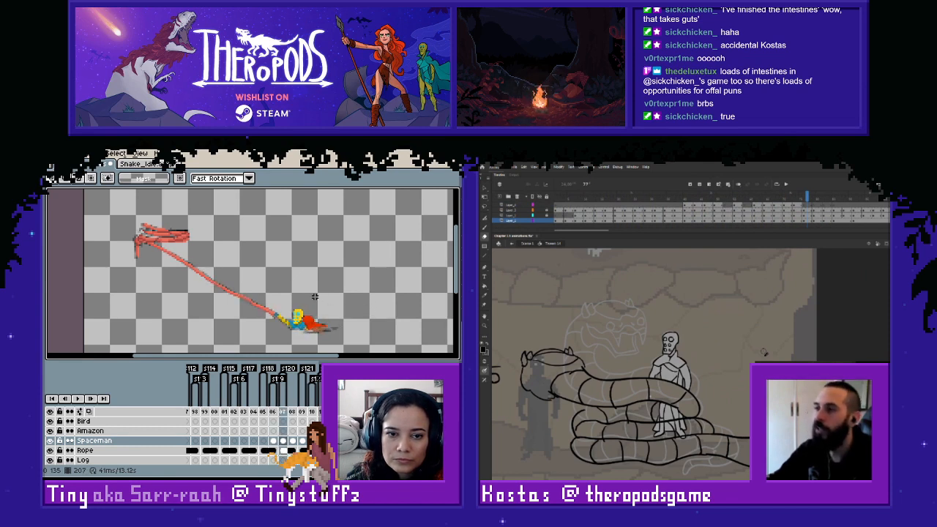
pyautogui.press('Left')
pyautogui.press('Left')
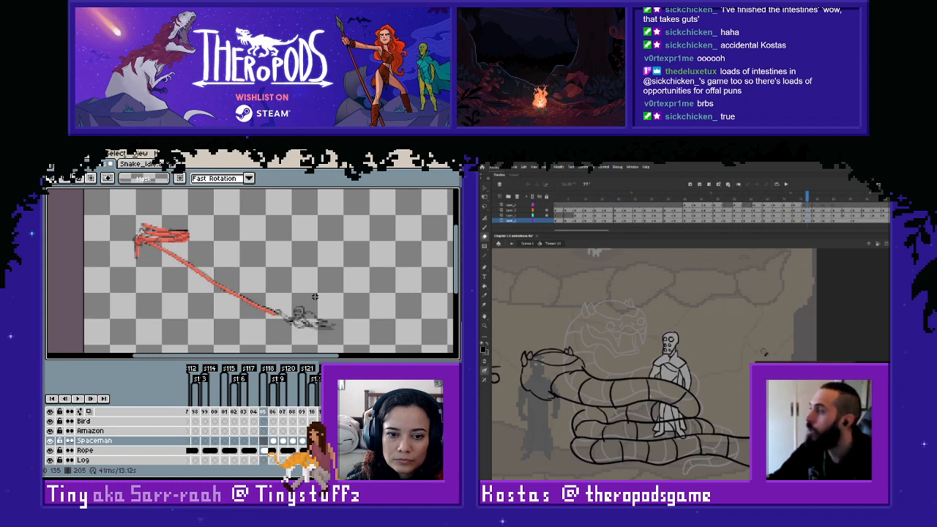
pyautogui.press('Right')
pyautogui.press('Right')
pyautogui.moveTo(230, 278); pyautogui.dragTo(358, 344)
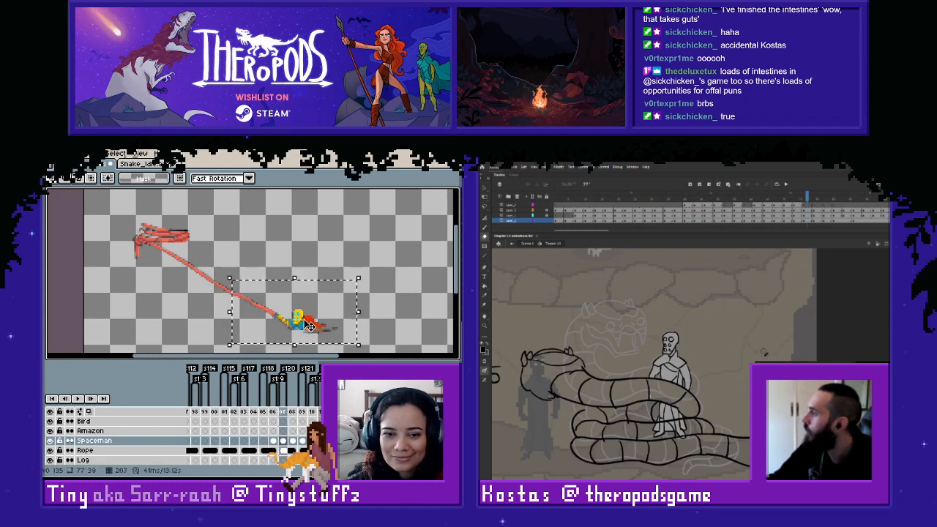
pyautogui.press('Left')
pyautogui.press('Left')
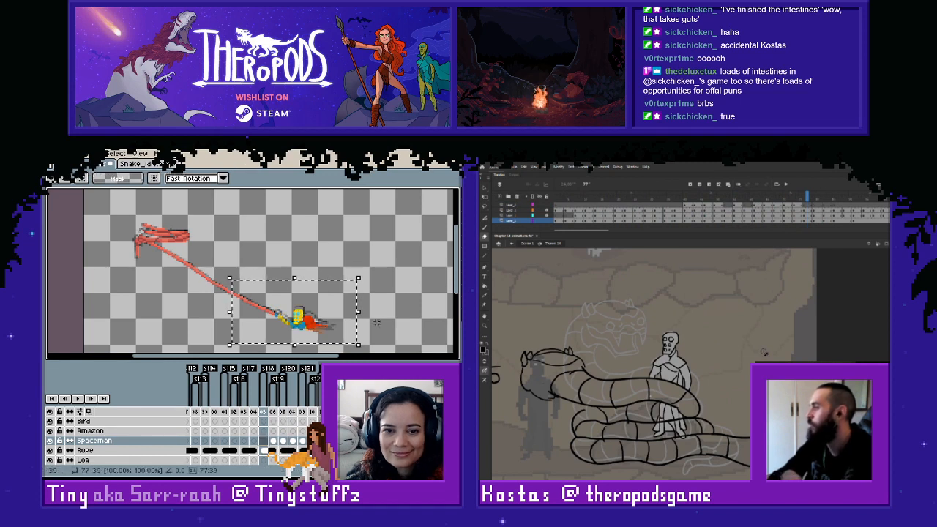
pyautogui.click(377, 325)
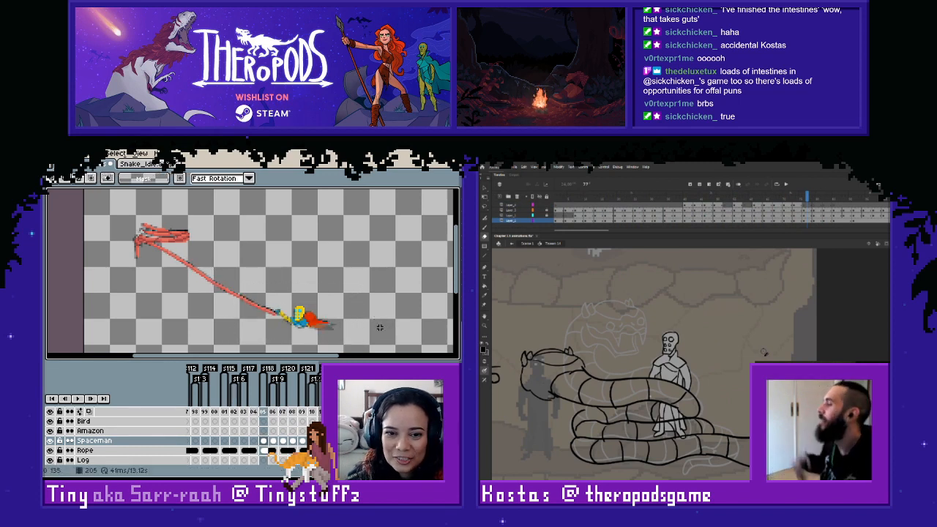
# - Nudge the spaceman in frame 205 slightly downward and check his position against frame 206
pyautogui.moveTo(233, 278); pyautogui.dragTo(370, 346)
pyautogui.press('Down')
pyautogui.click(410, 322)
pyautogui.press('Left')
pyautogui.press('Right')
pyautogui.press('Right')
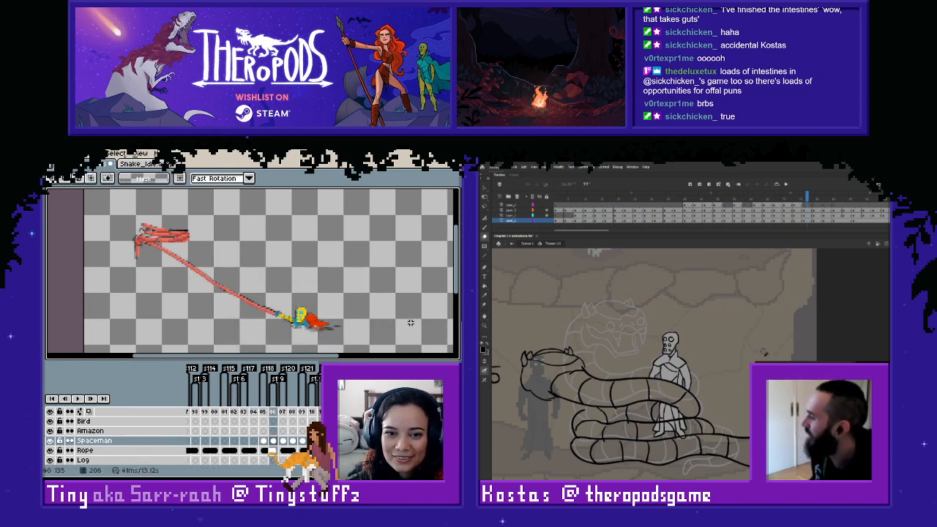
pyautogui.press('Left')
pyautogui.press('Right')
pyautogui.press('Left')
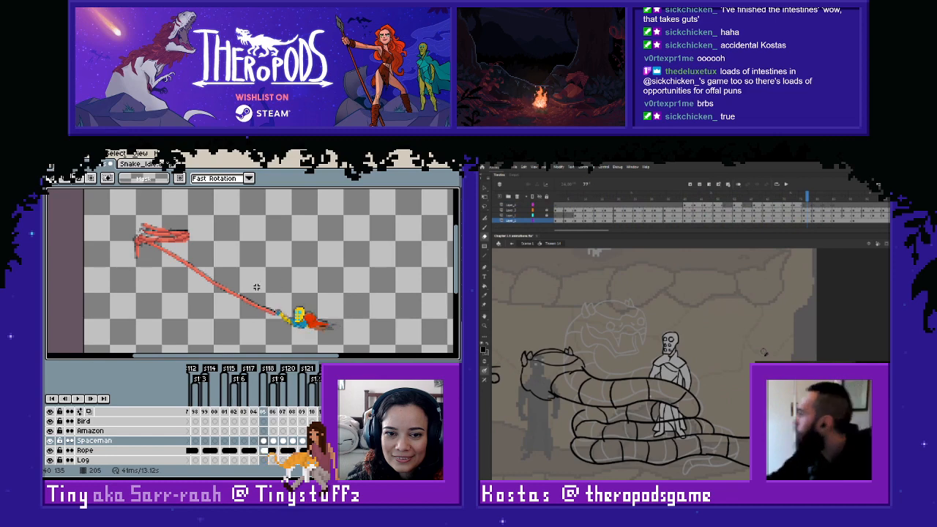
# - Fine-tune the spaceman's position in frames 205 and 206 so he stays attached to the rope's end
pyautogui.moveTo(251, 287); pyautogui.dragTo(386, 352)
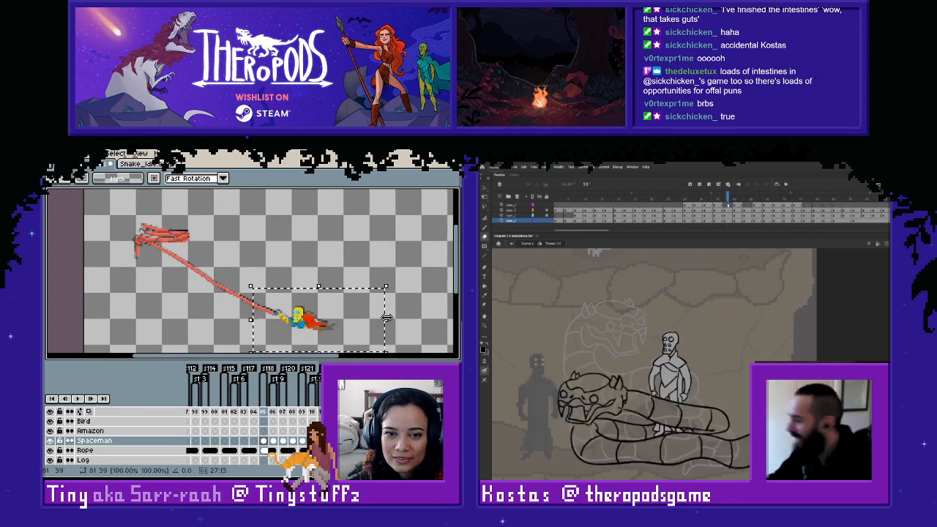
pyautogui.click(400, 317)
pyautogui.press('Right')
pyautogui.moveTo(275, 287); pyautogui.dragTo(380, 349)
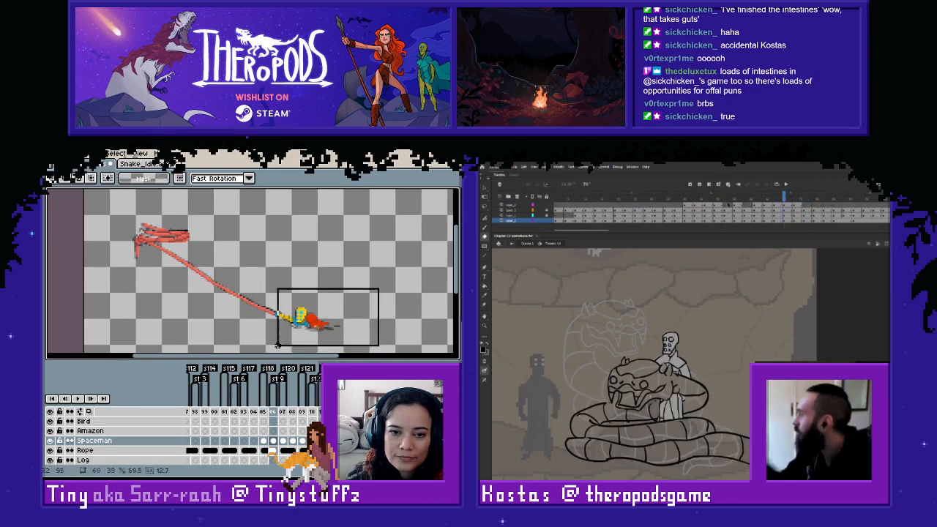
pyautogui.press('Down')
pyautogui.click(367, 257)
# - Compare the spaceman's position against the rope back and forth around frames 205 and 206
pyautogui.press('Right')
pyautogui.press('Right')
pyautogui.press('Left')
pyautogui.press('Left')
pyautogui.press('Left')
pyautogui.press('Left')
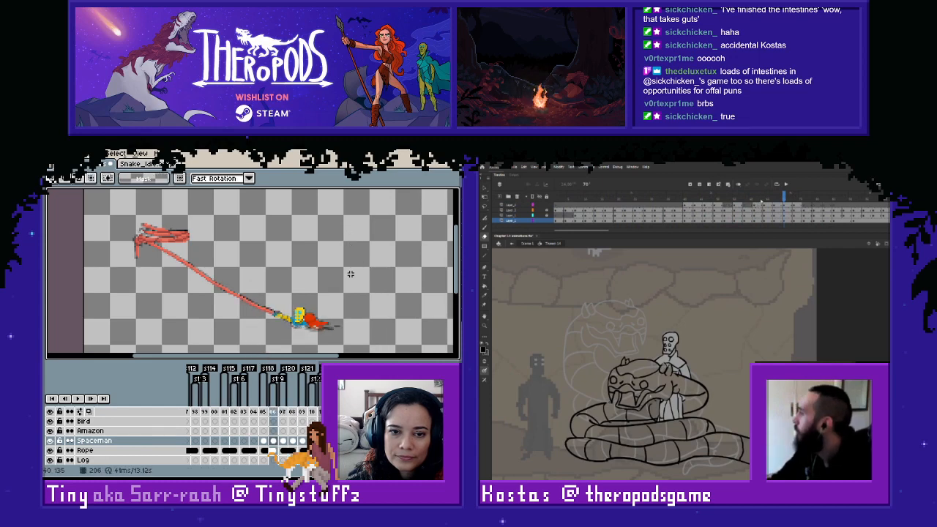
pyautogui.press('Right')
pyautogui.press('Right')
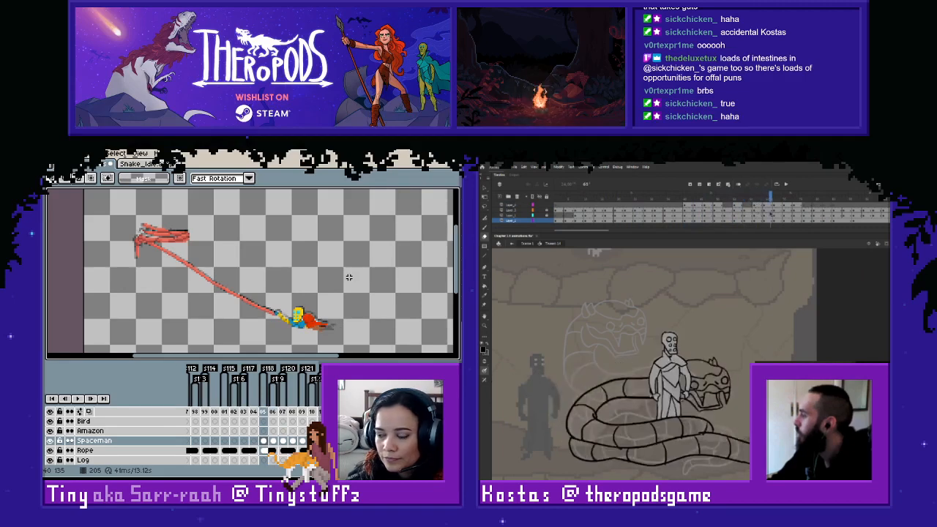
pyautogui.press('Left')
pyautogui.press('Left')
pyautogui.press('Right')
pyautogui.press('Right')
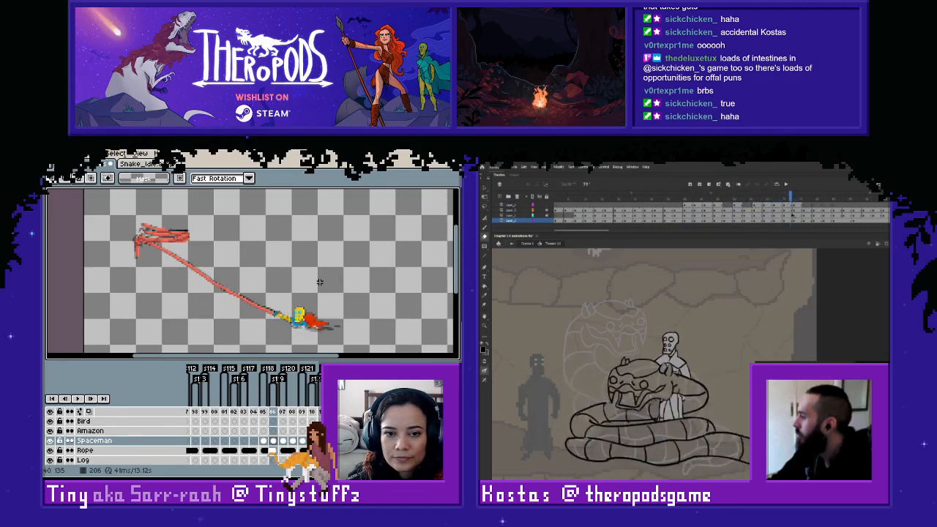
# - Copy the spaceman from frame 205 into frame 204 and shift him up and right to the rope's end
pyautogui.press('Left')
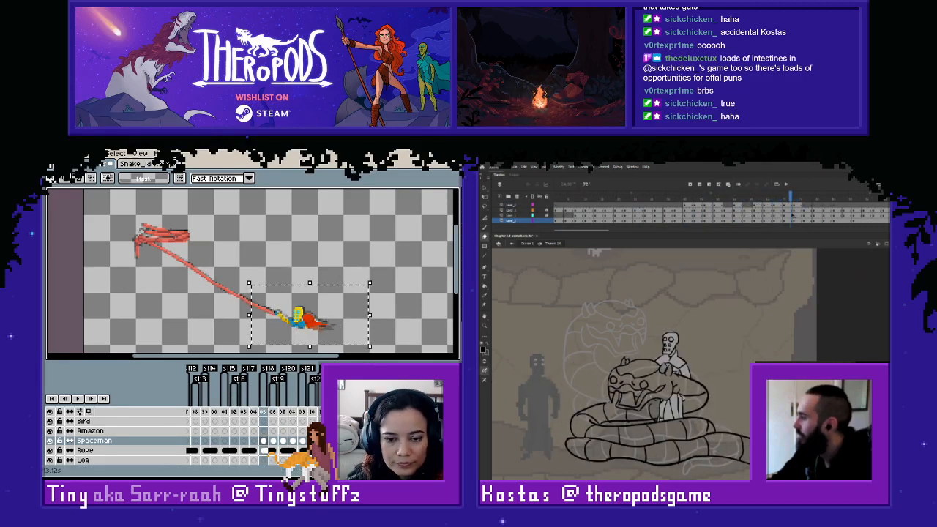
pyautogui.click(254, 441)
pyautogui.hotkey('ctrl', 'v')
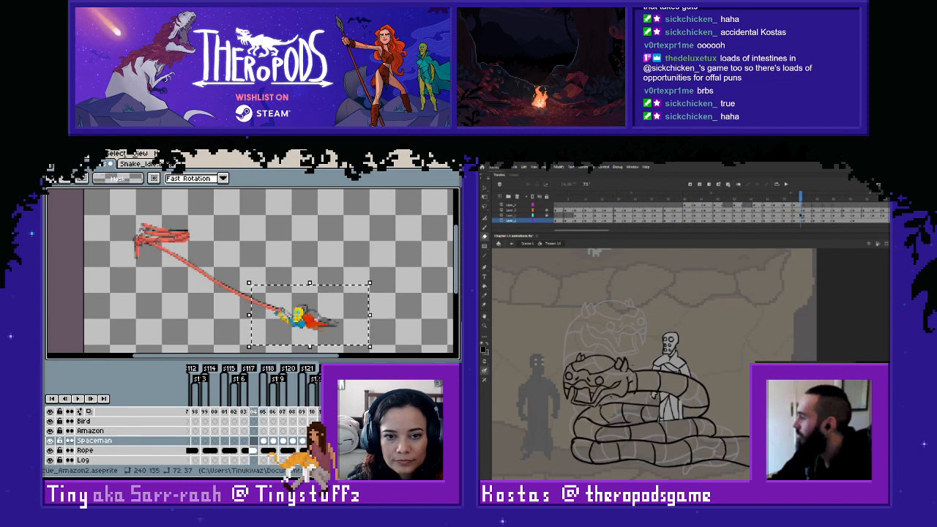
pyautogui.moveTo(304, 332); pyautogui.dragTo(309, 329)
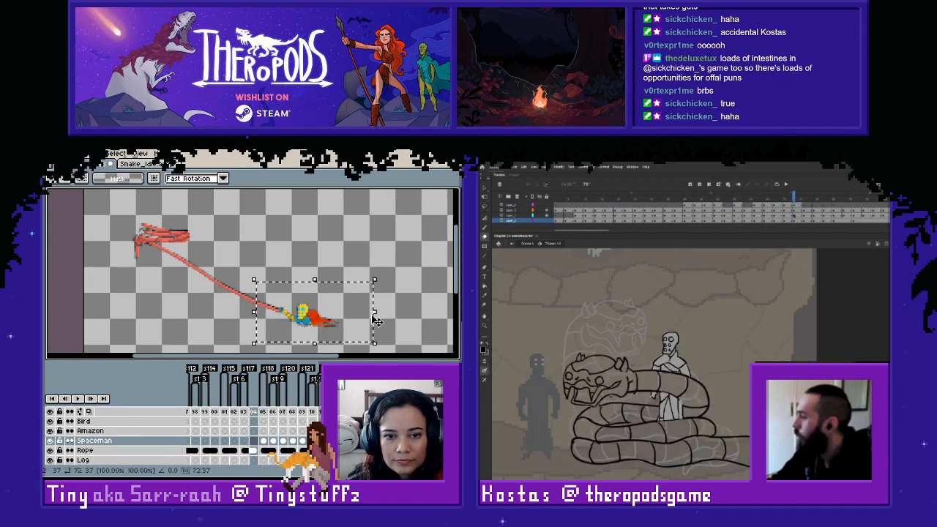
pyautogui.click(403, 305)
pyautogui.press('Left')
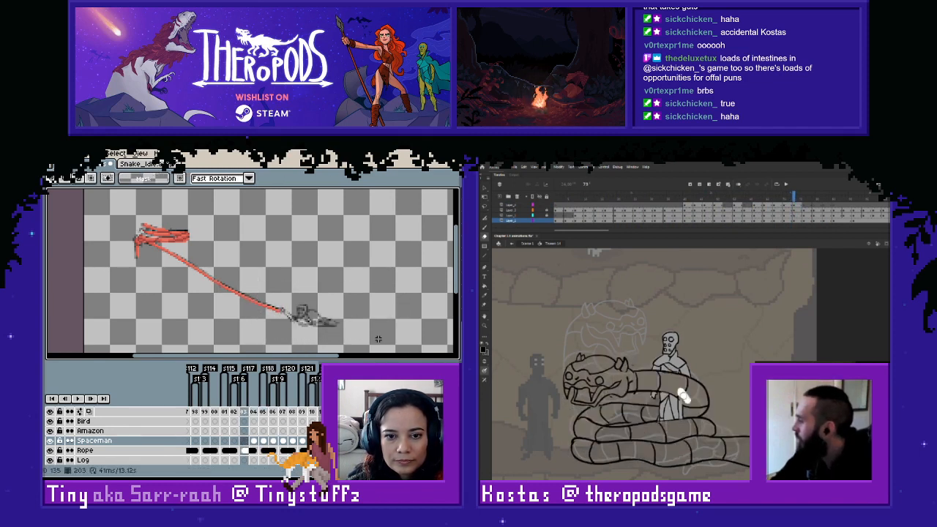
pyautogui.press('Right')
pyautogui.click(245, 442)
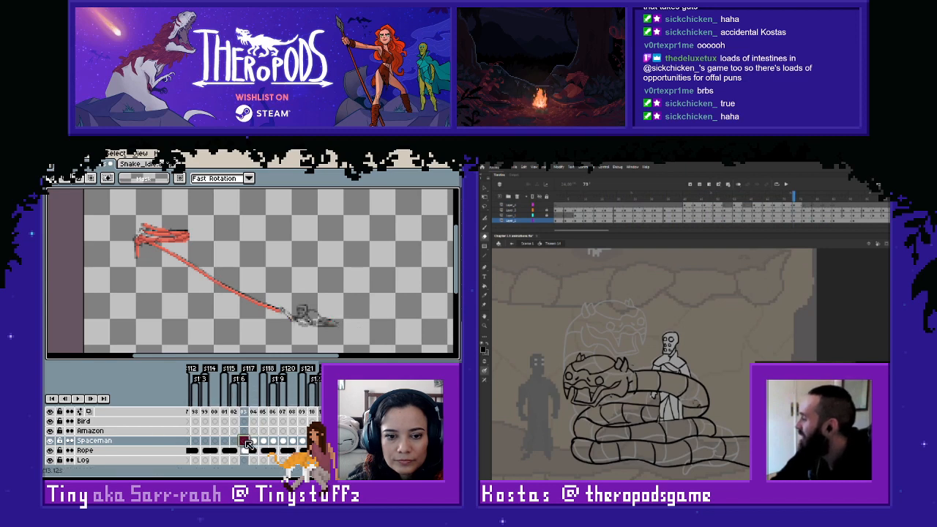
pyautogui.click(254, 441)
pyautogui.rightClick(254, 442)
pyautogui.click(255, 443)
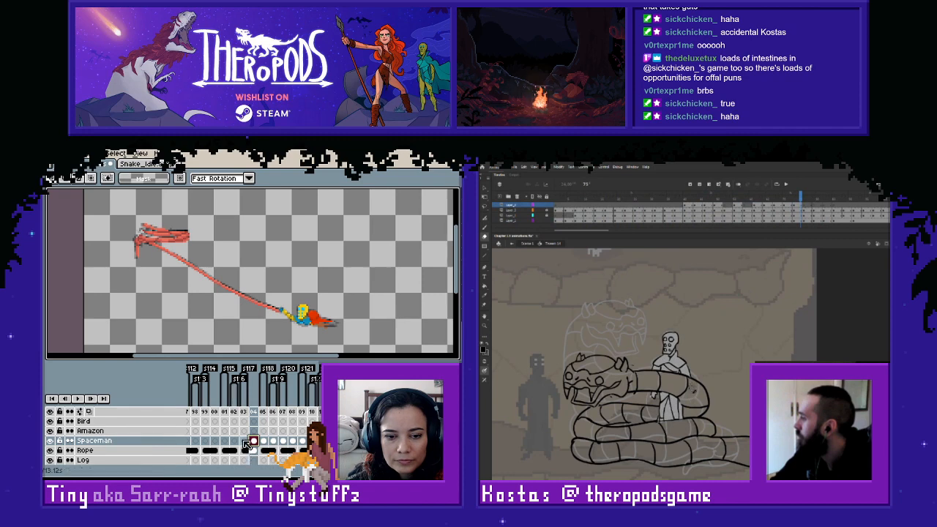
pyautogui.click(244, 443)
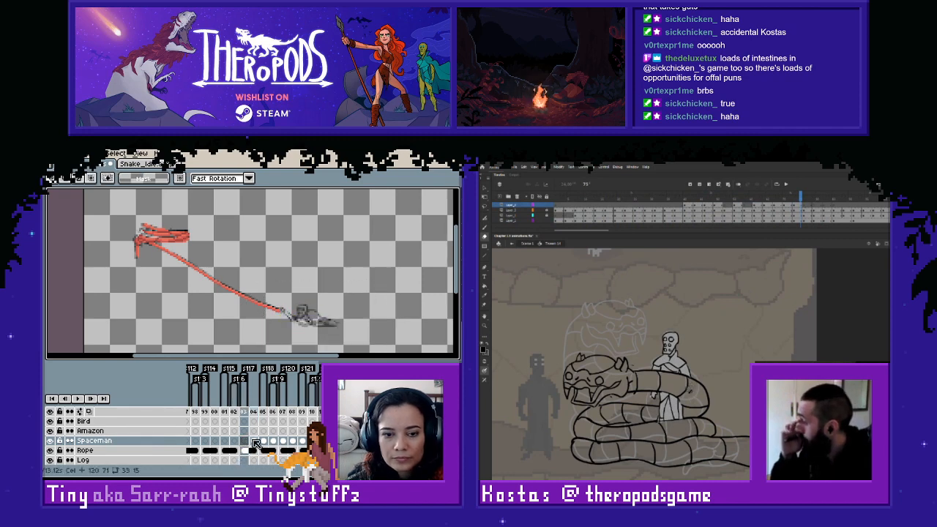
# - Copy the spaceman from frame 204 into the empty Spaceman cel of frame 203, keeping the same position
pyautogui.click(253, 441)
pyautogui.moveTo(256, 272); pyautogui.dragTo(363, 334)
pyautogui.click(246, 440)
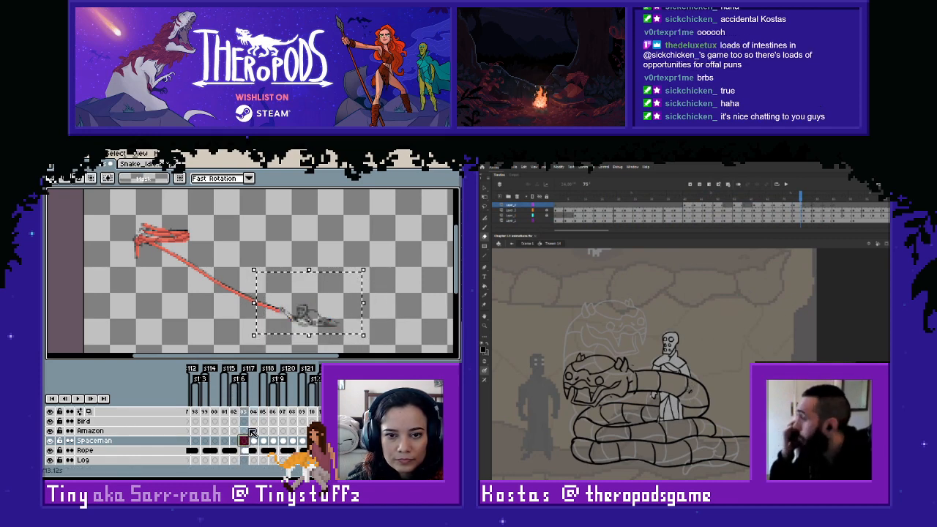
pyautogui.hotkey('ctrl', 'v')
pyautogui.click(214, 318)
# - Link the Spaceman cels of frames 203 and 204
pyautogui.moveTo(244, 443); pyautogui.dragTo(253, 442)
pyautogui.rightClick(254, 441)
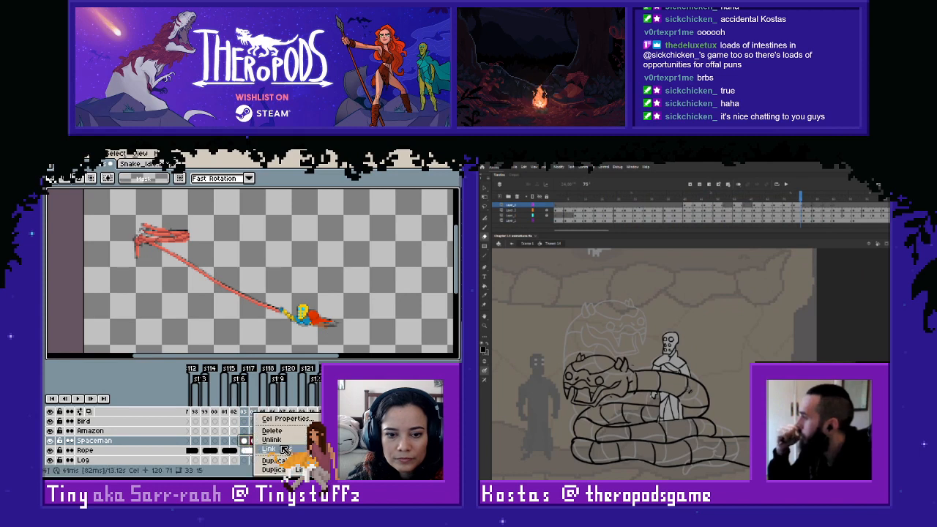
pyautogui.click(277, 443)
pyautogui.click(220, 317)
# - Examine the spaceman's motion along the rope by flipping back and forth through frames 202 to 205
pyautogui.press('Left')
pyautogui.press('Left')
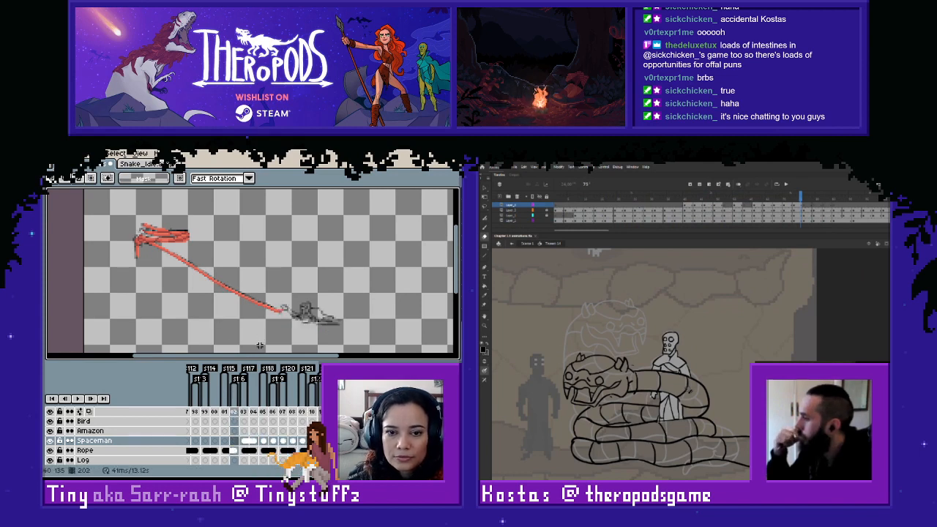
pyautogui.press('Right')
pyautogui.press('Left')
pyautogui.press('Right')
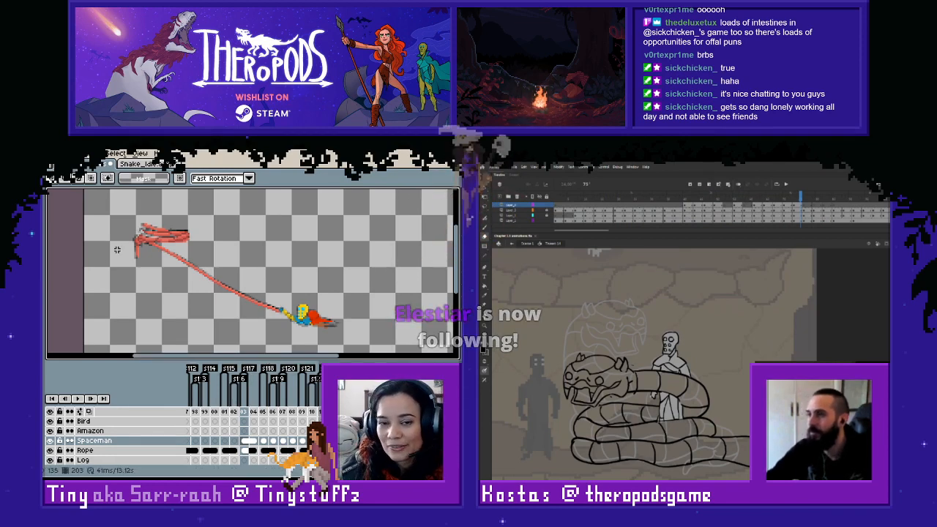
pyautogui.press('Left')
pyautogui.press('Right')
pyautogui.press('Right')
pyautogui.press('Right')
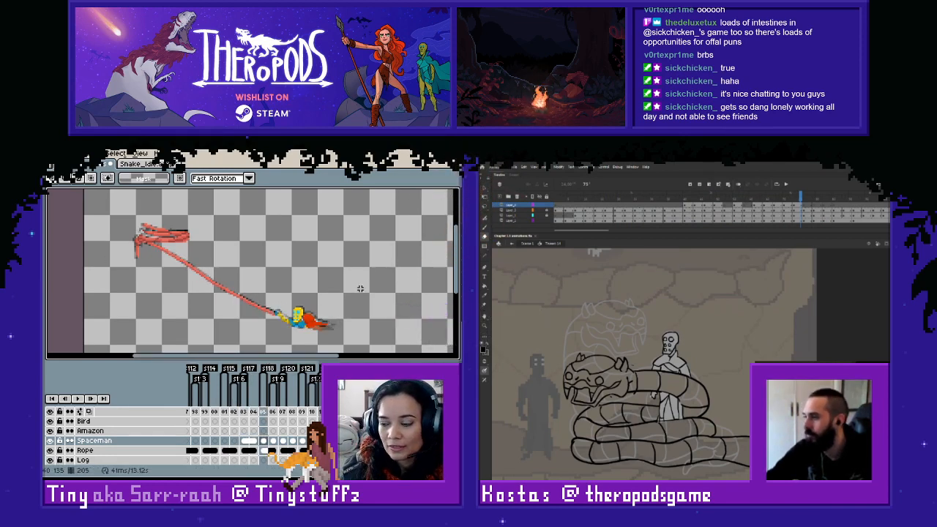
pyautogui.press('Left')
pyautogui.press('Right')
pyautogui.press('Left')
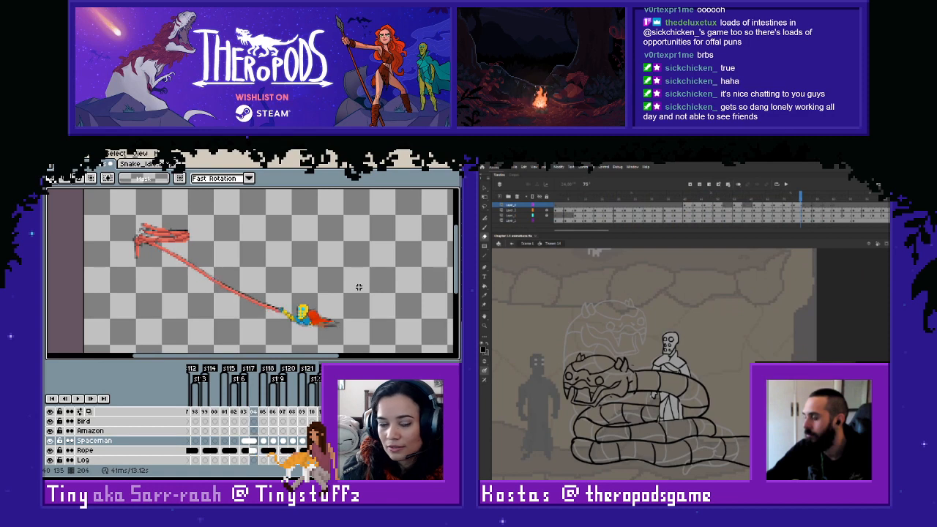
pyautogui.press('Left')
pyautogui.press('Right')
pyautogui.press('Right')
pyautogui.press('Left')
pyautogui.press('Right')
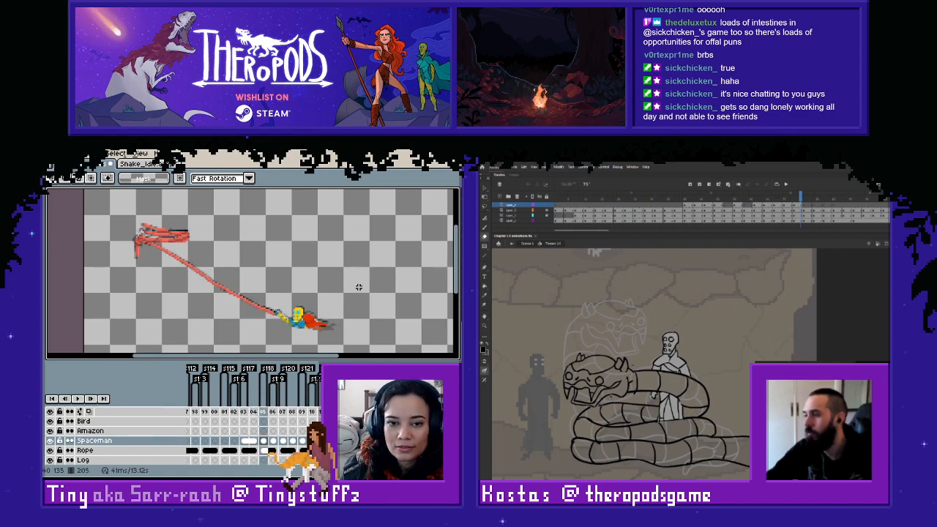
pyautogui.press('Left')
pyautogui.press('Left')
pyautogui.press('Left')
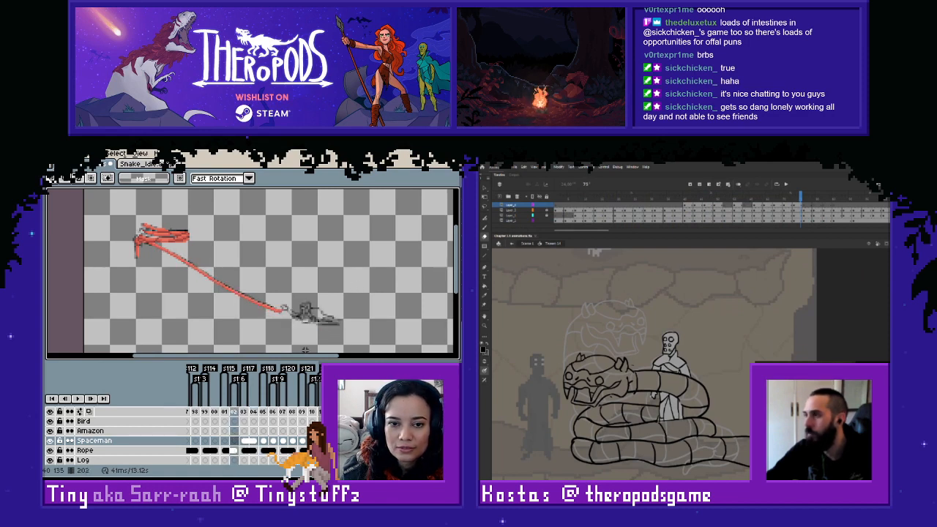
pyautogui.press('Right')
pyautogui.press('Left')
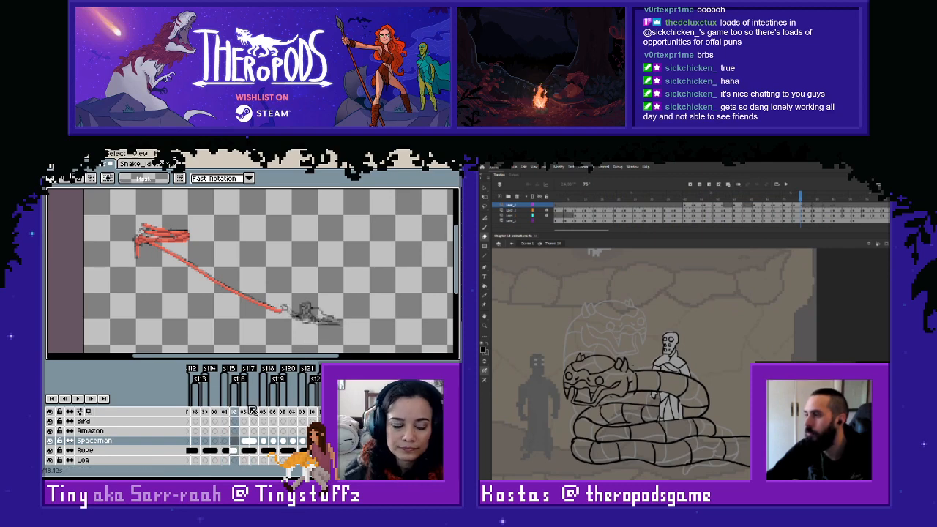
# - Paste the copied spaceman into frame 202 and align him with the rough sketch at the rope's end
pyautogui.hotkey('ctrl', 'v')
pyautogui.moveTo(327, 309); pyautogui.dragTo(333, 307)
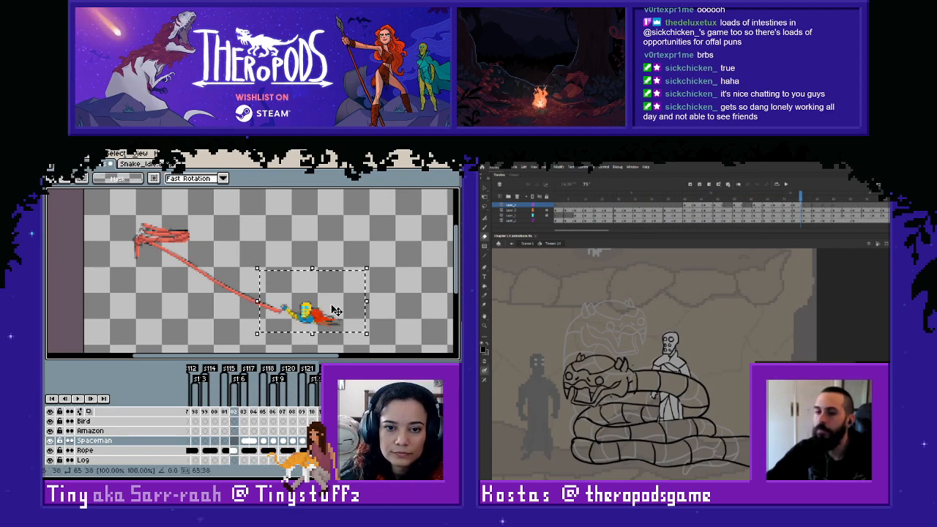
pyautogui.hotkey('ctrl', 'd')
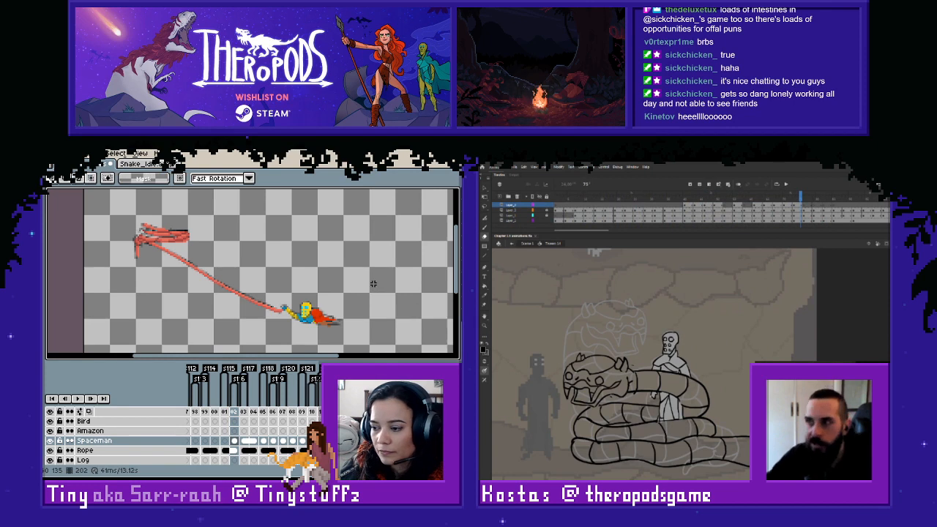
pyautogui.press('Left')
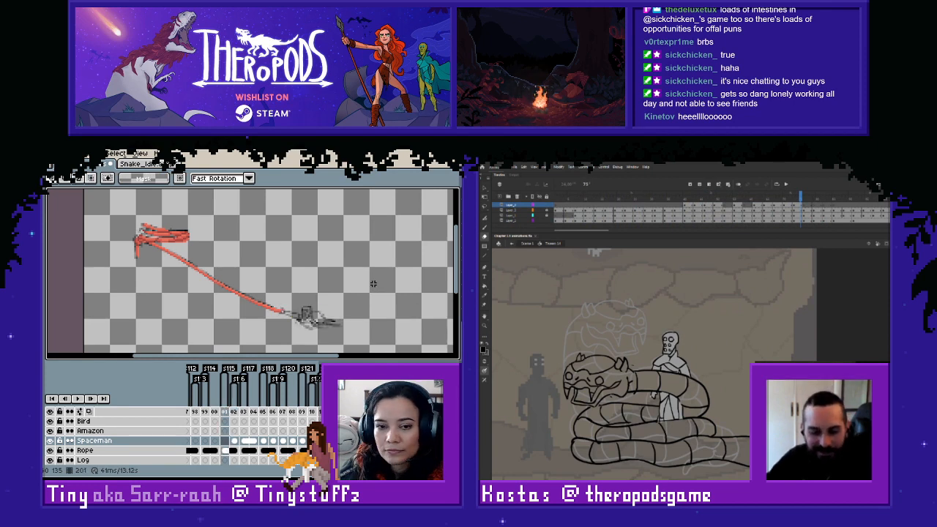
# - Examine the spaceman's motion along the rope by stepping back and forth through frames 201 to 206
pyautogui.press('Right')
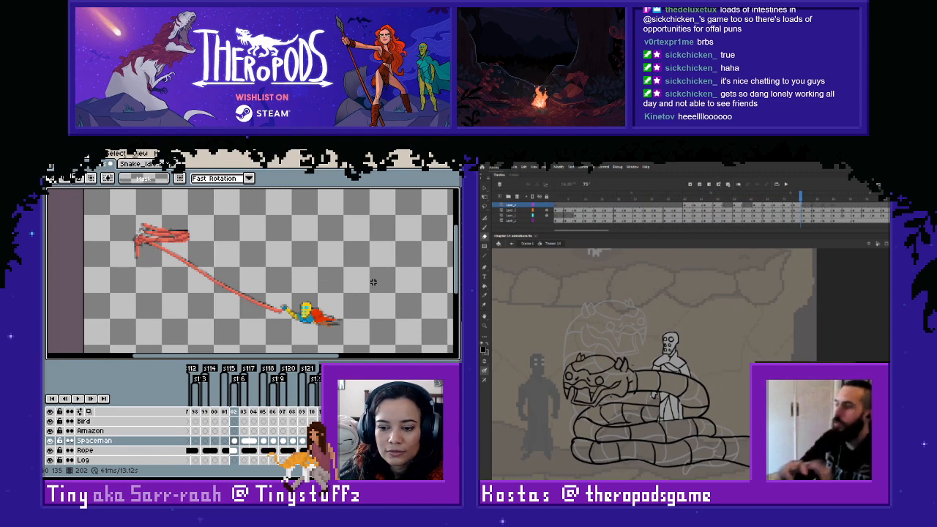
pyautogui.press('Right')
pyautogui.press('Left')
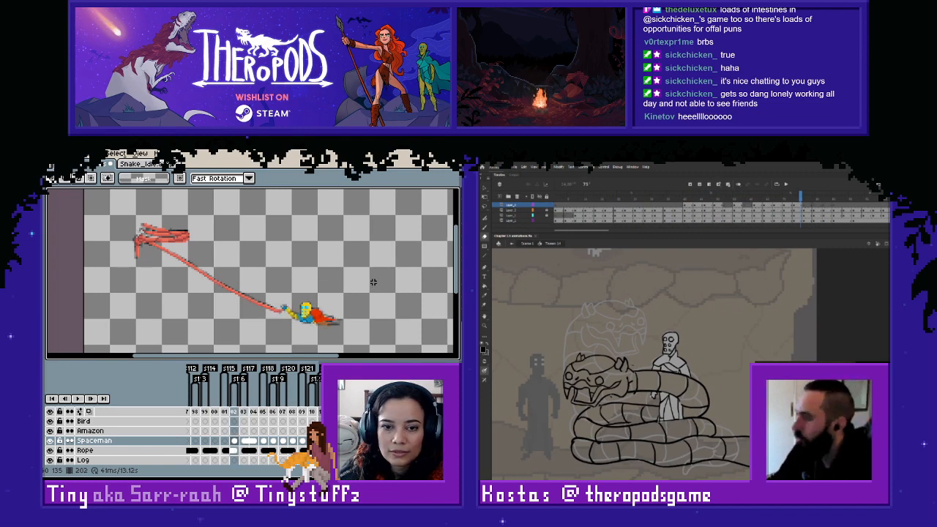
pyautogui.press('Right')
pyautogui.press('Left')
pyautogui.press('Left')
pyautogui.press('Right')
pyautogui.press('Right')
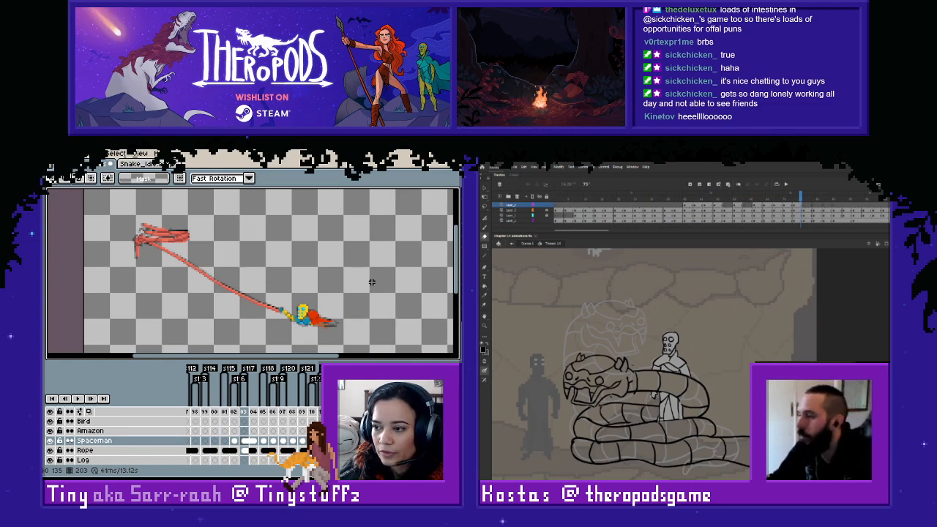
pyautogui.press('Right')
pyautogui.press('Right')
pyautogui.press('Right')
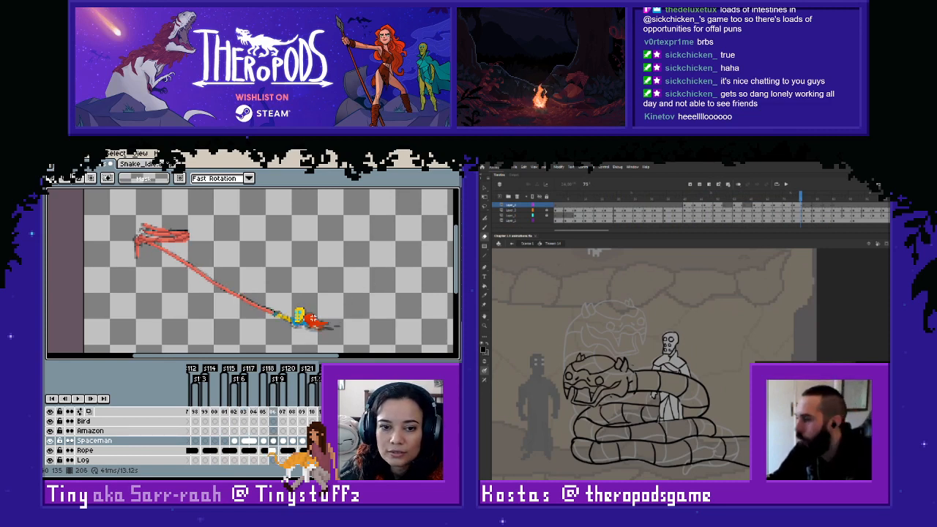
pyautogui.press('Left')
pyautogui.press('Right')
# - Copy the spaceman from frame 206 into the empty Spaceman cel of frame 201 and align him with the rough sketch
pyautogui.moveTo(259, 282); pyautogui.dragTo(354, 347)
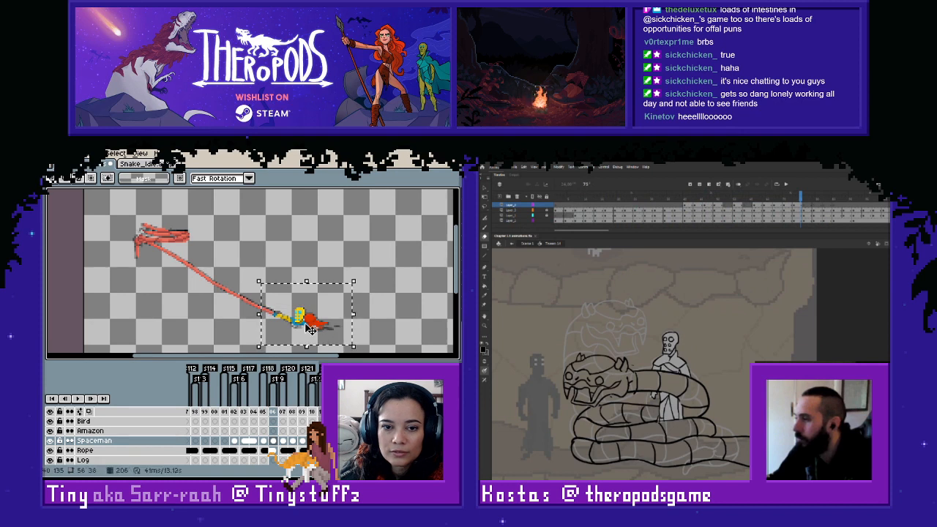
pyautogui.hotkey('ctrl', 'c')
pyautogui.click(226, 442)
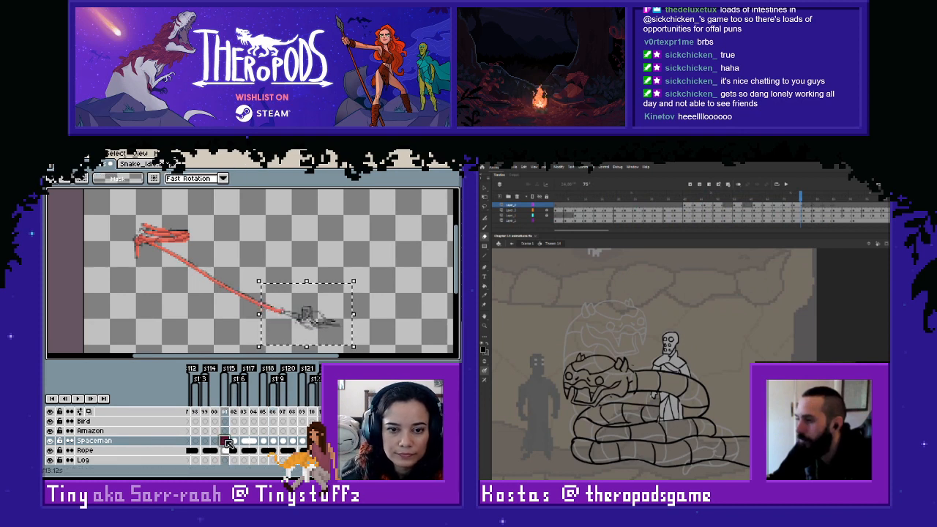
pyautogui.hotkey('ctrl', 'v')
pyautogui.moveTo(344, 334); pyautogui.dragTo(319, 327)
pyautogui.click(380, 298)
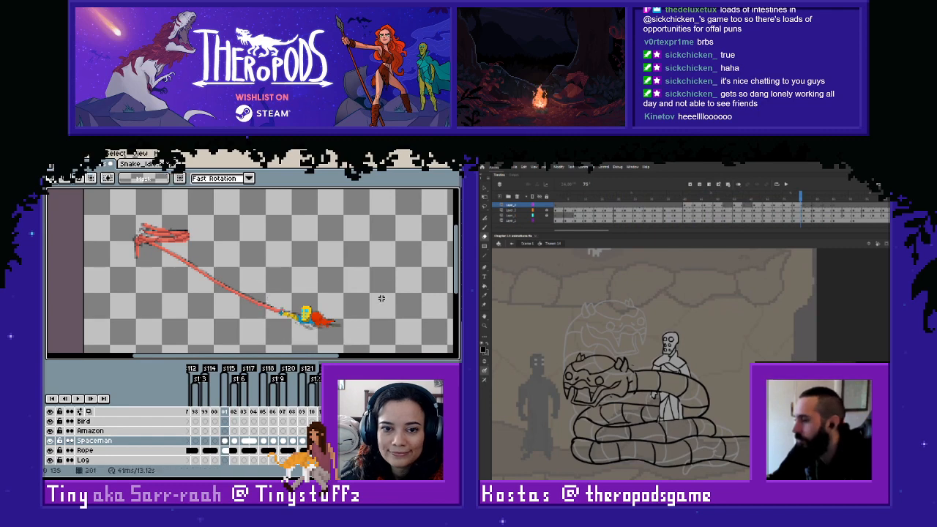
# - Compare the spaceman's poses by flipping back and forth between frames 200, 201 and 202
pyautogui.press('Left')
pyautogui.press('Right')
pyautogui.press('Right')
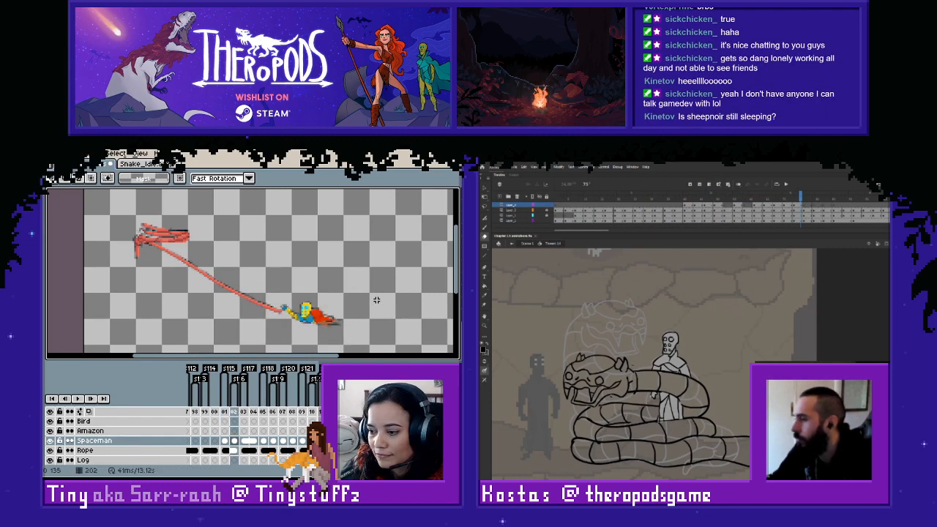
pyautogui.press('Left')
pyautogui.press('Right')
pyautogui.press('Left')
pyautogui.press('Right')
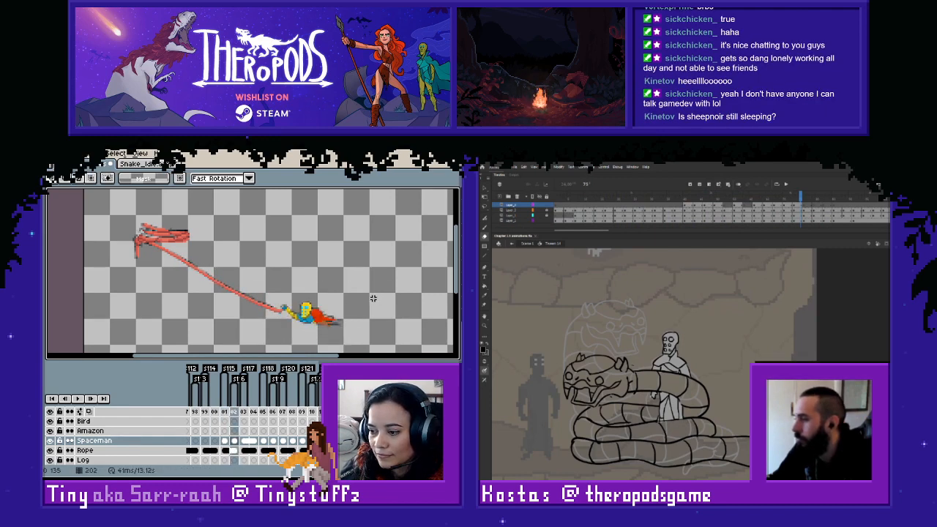
pyautogui.press('Left')
pyautogui.press('Right')
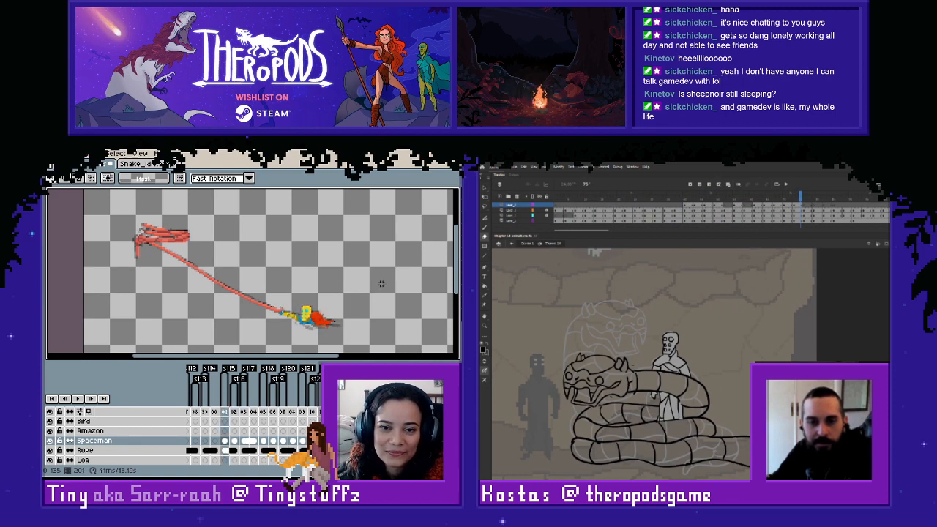
pyautogui.press(',')
pyautogui.press('.')
pyautogui.press('.')
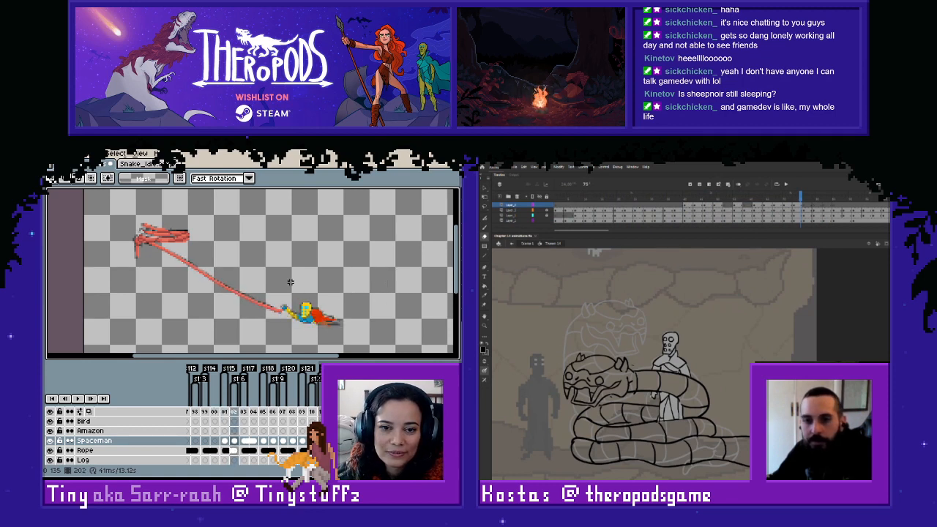
# - Copy the spaceman from frame 202 into the Spaceman cel of frame 200, adjusting his position to the rough sketch
pyautogui.moveTo(264, 275); pyautogui.dragTo(386, 337)
pyautogui.press(',')
pyautogui.press(',')
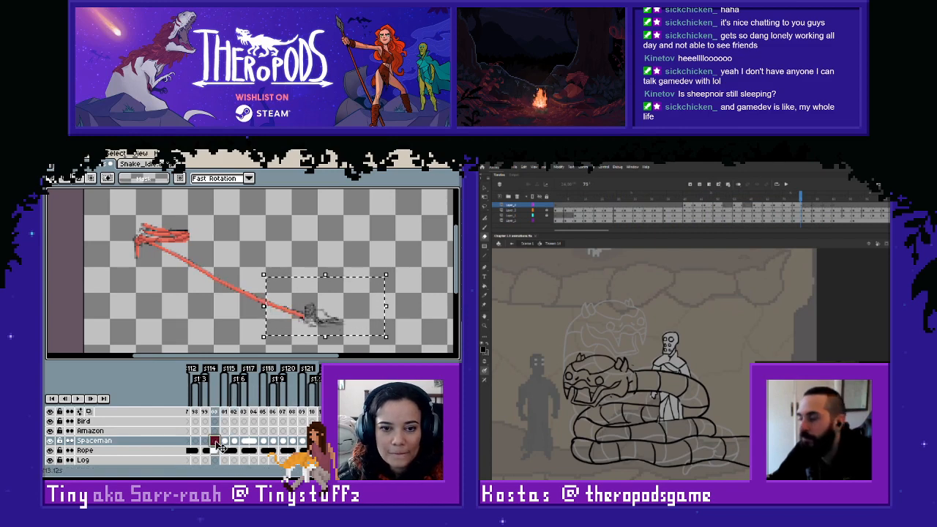
pyautogui.hotkey('ctrl', 'v')
pyautogui.press('Right')
pyautogui.click(405, 294)
pyautogui.press('.')
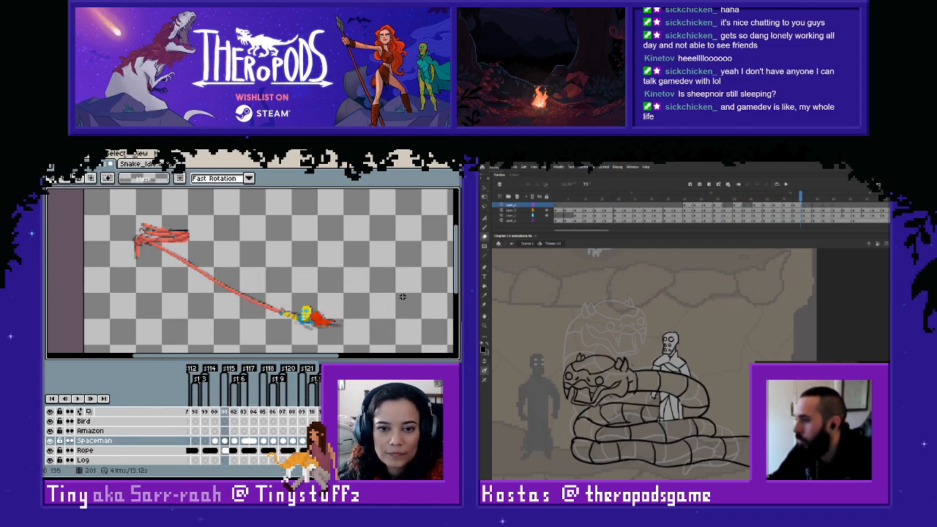
# - Copy the spaceman from frame 200 into frame 199 at the same position and link the two Spaceman cels
pyautogui.press(',')
pyautogui.press(',')
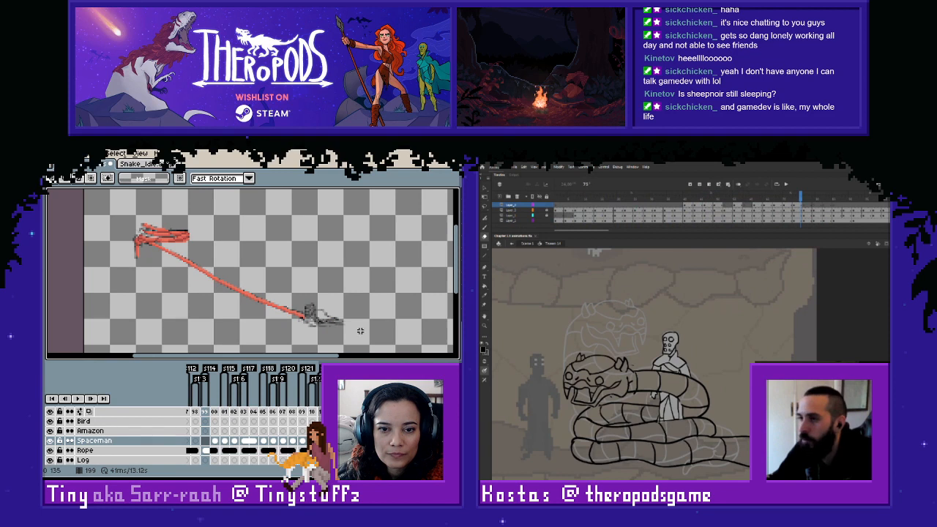
pyautogui.press(',')
pyautogui.press('.')
pyautogui.press('.')
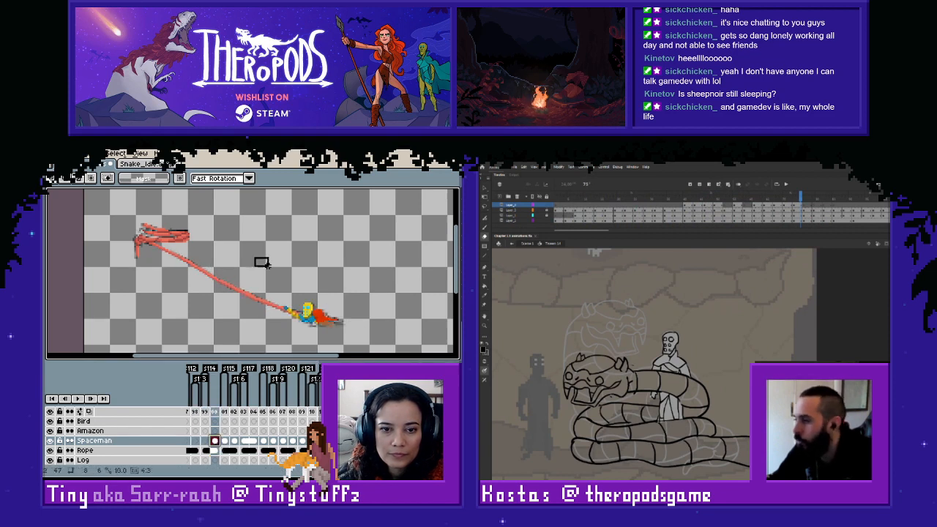
pyautogui.moveTo(268, 265); pyautogui.dragTo(363, 343)
pyautogui.hotkey('ctrl', 'c')
pyautogui.click(206, 438)
pyautogui.hotkey('ctrl', 'v')
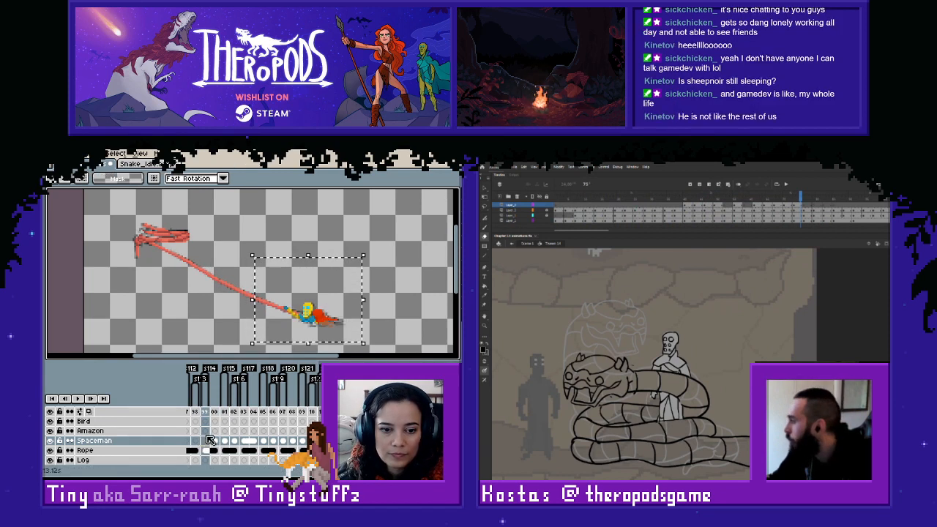
pyautogui.hotkey('ctrl', 'd')
pyautogui.rightClick(214, 440)
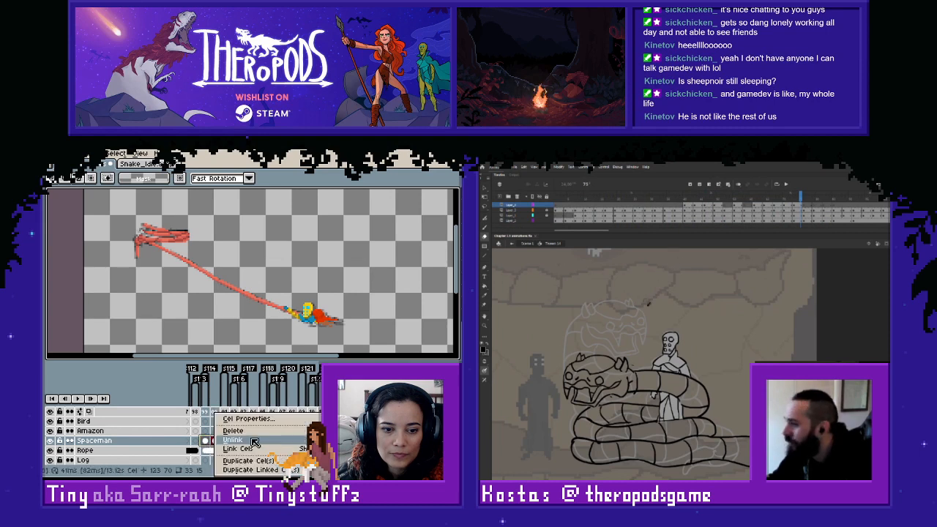
pyautogui.click(254, 442)
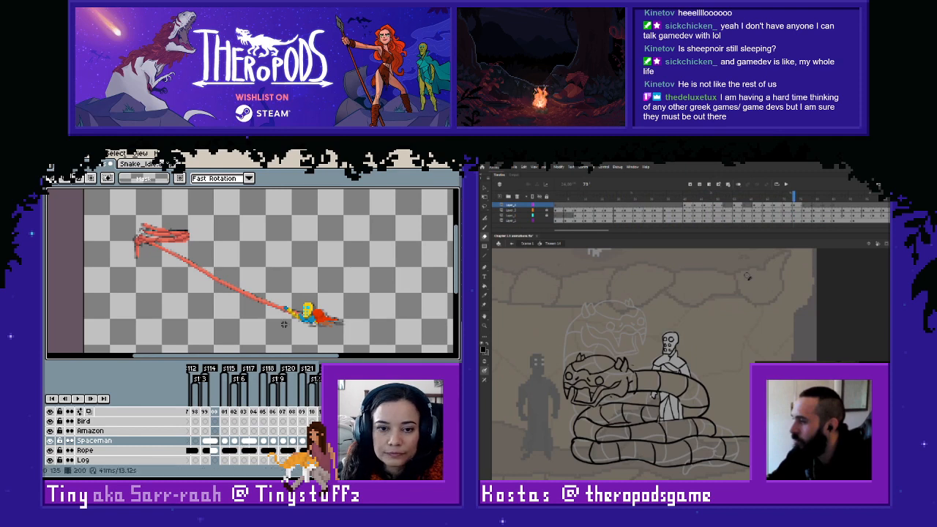
# - Check the spaceman's movement by stepping back and forth through frames 198 to 201
pyautogui.press('Right')
pyautogui.press('Left')
pyautogui.press('Left')
pyautogui.press('Left')
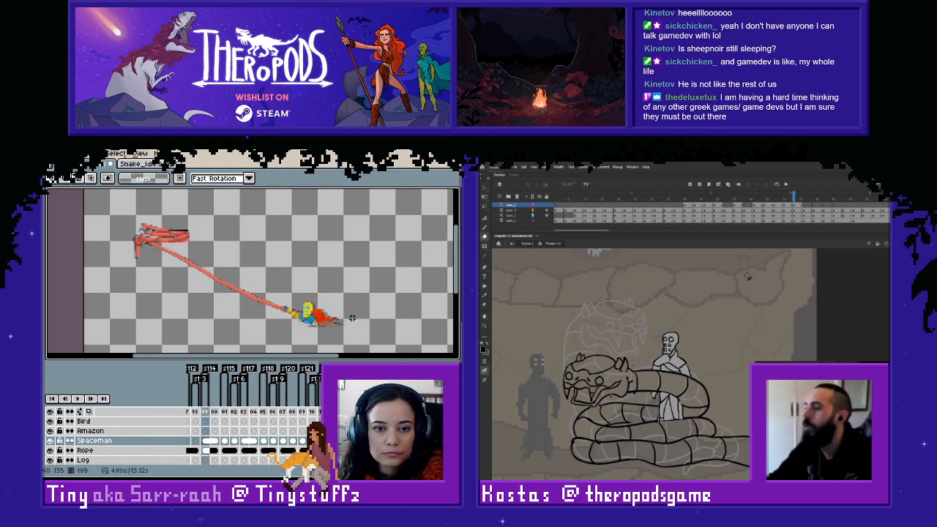
pyautogui.press('Right')
pyautogui.press('Right')
pyautogui.press('Right')
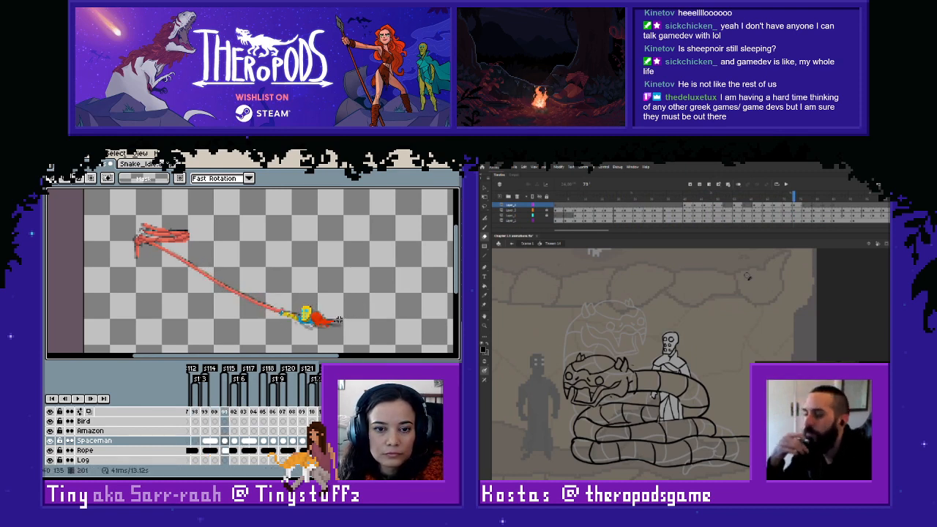
# - Copy the spaceman from frame 201 into the empty Spaceman cel of frame 198 and align him with the rope's end
pyautogui.moveTo(251, 282); pyautogui.dragTo(352, 344)
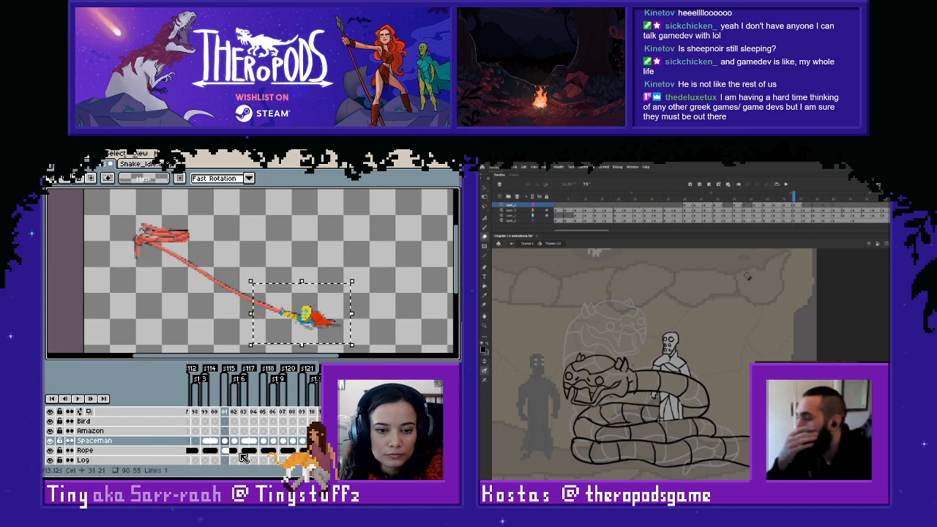
pyautogui.click(195, 441)
pyautogui.press('space')
pyautogui.moveTo(218, 302); pyautogui.dragTo(230, 305)
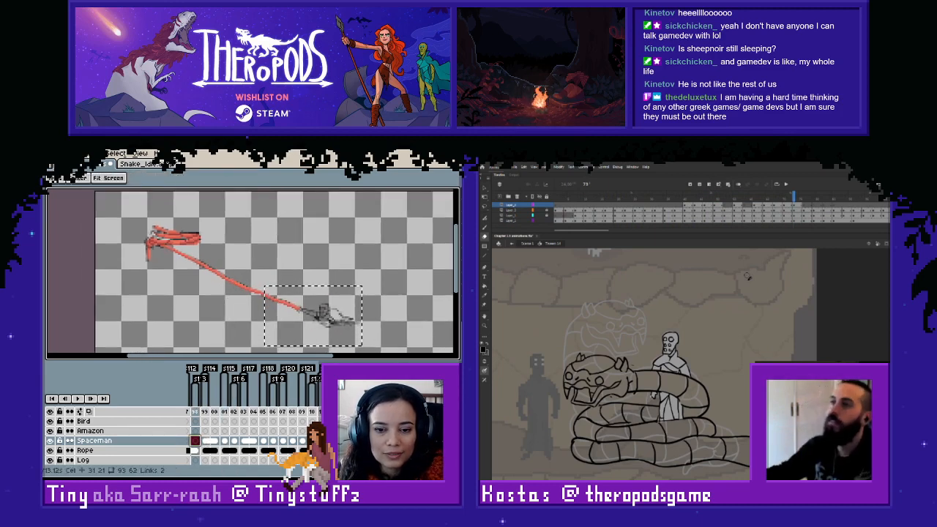
pyautogui.press('Left')
pyautogui.click(407, 283)
pyautogui.press('Right')
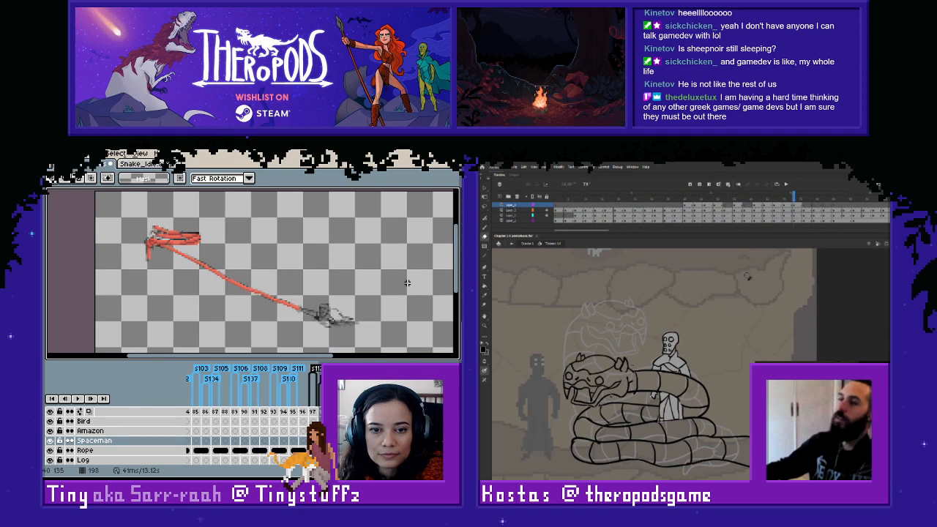
pyautogui.hotkey('ctrl', 'v')
pyautogui.moveTo(329, 328); pyautogui.dragTo(337, 321)
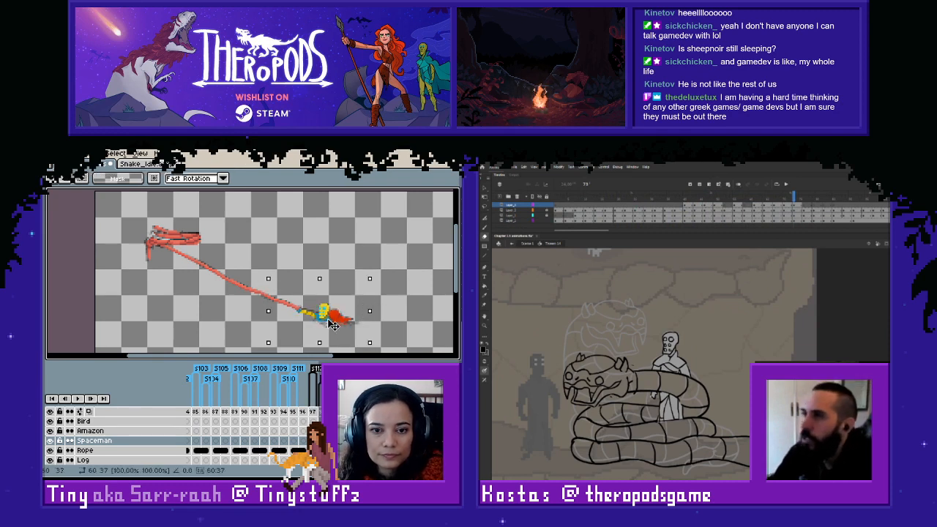
pyautogui.click(375, 247)
# - Copy the spaceman from frame 199 into frame 197 and position him over the rough sketch
pyautogui.press('Left')
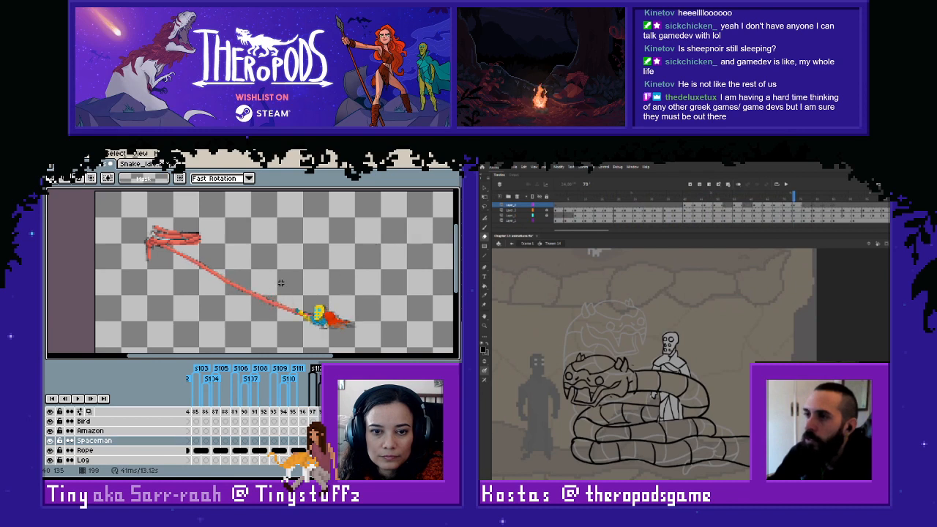
pyautogui.moveTo(266, 287); pyautogui.dragTo(384, 349)
pyautogui.hotkey('ctrl', 'c')
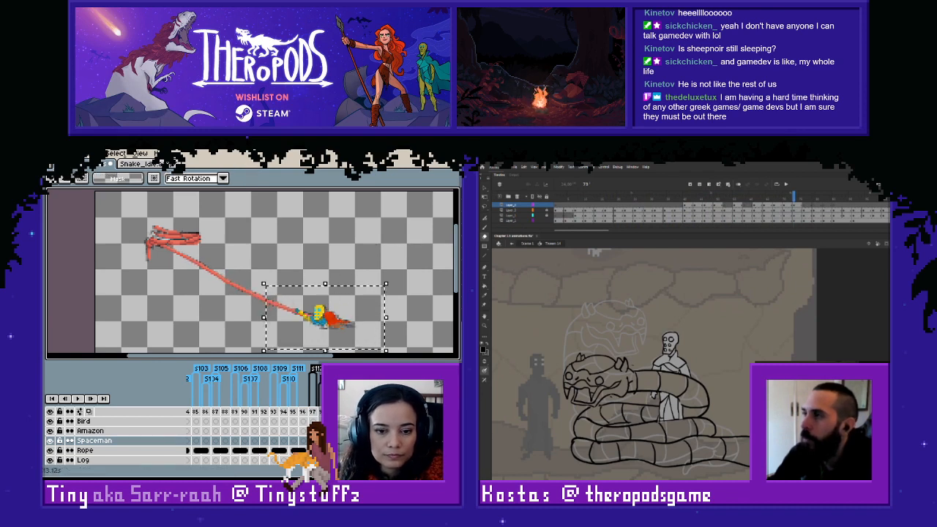
pyautogui.press('Left')
pyautogui.hotkey('ctrl', 'v')
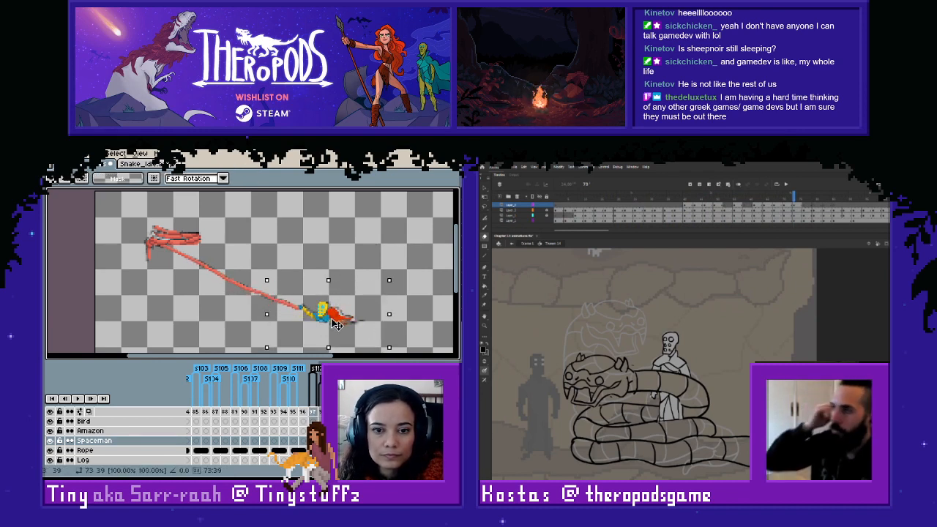
pyautogui.hotkey('ctrl', 'd')
# - Compare the spaceman's placement with the rough sketch by flipping between frames 196, 197 and 198
pyautogui.press('Left')
pyautogui.press('Right')
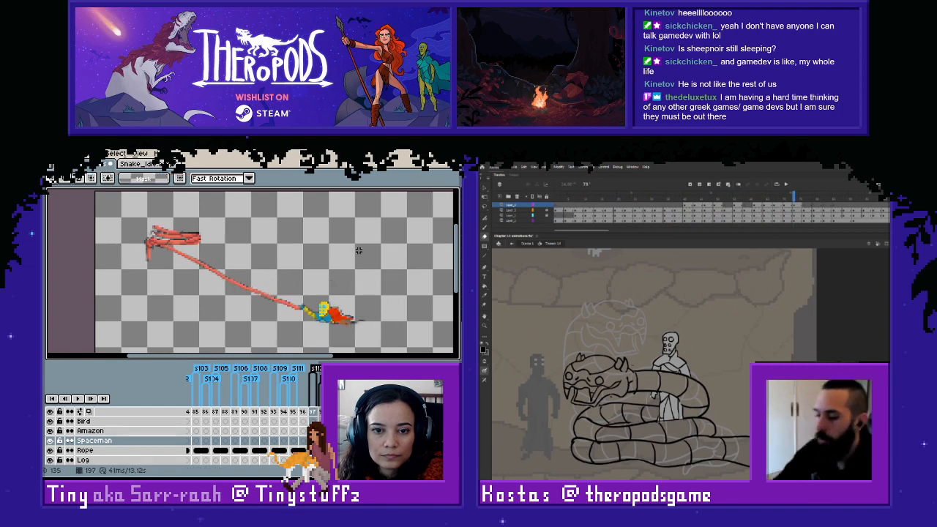
pyautogui.press('Right')
pyautogui.press('Left')
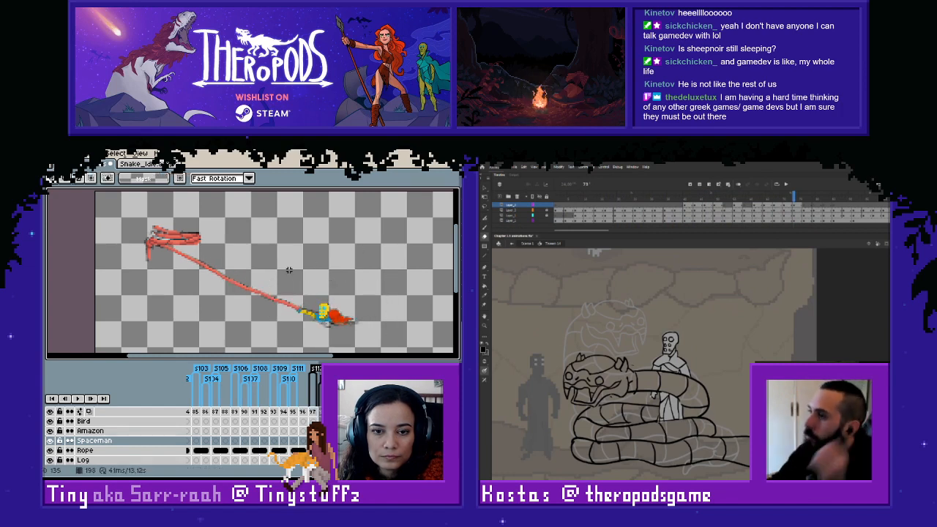
pyautogui.press('Left')
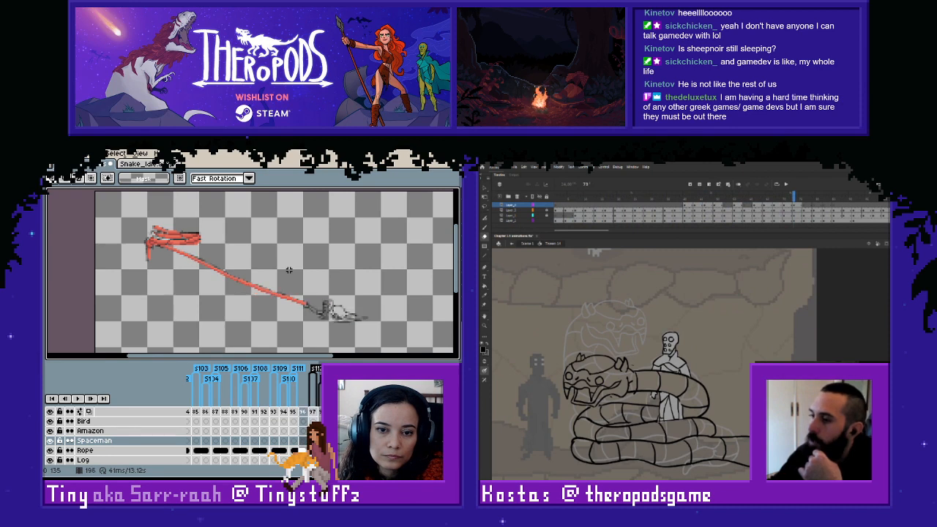
pyautogui.press('Right')
pyautogui.press('Left')
pyautogui.press('Right')
pyautogui.press('Right')
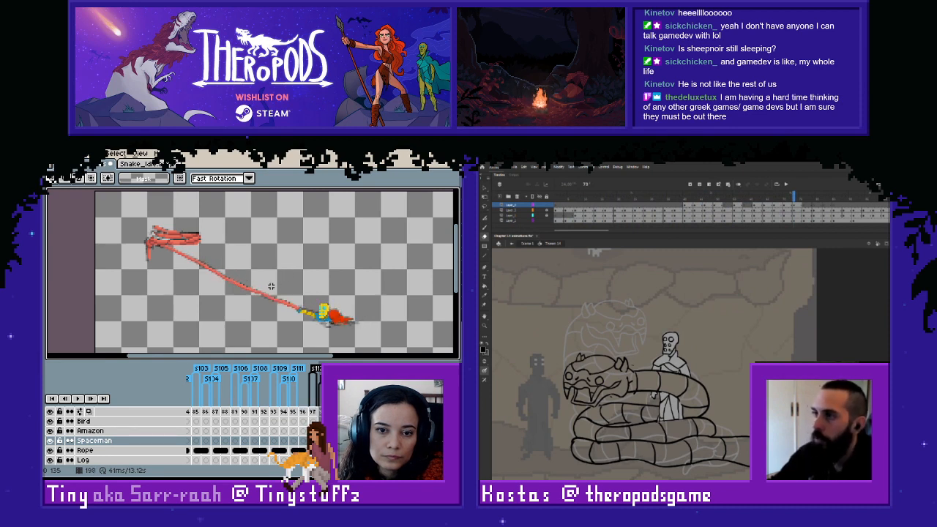
pyautogui.moveTo(269, 281); pyautogui.dragTo(381, 352)
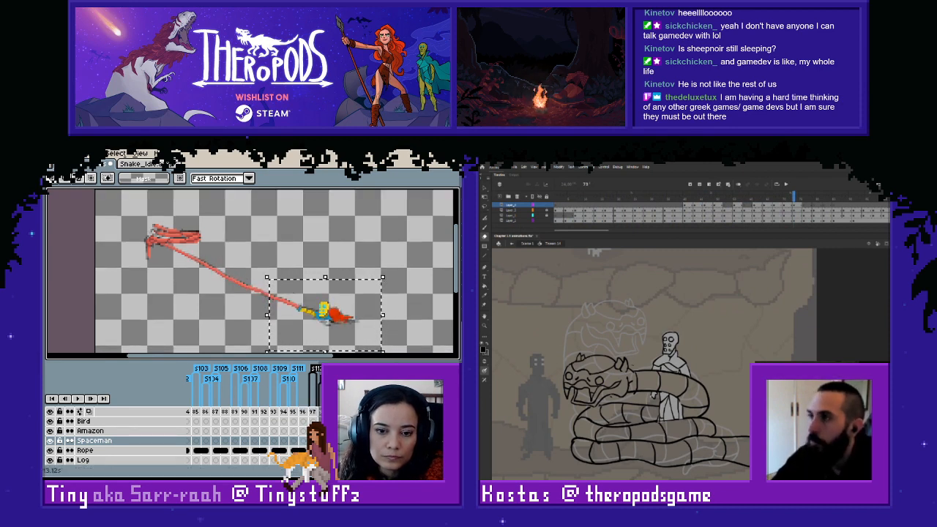
pyautogui.press('Left')
pyautogui.click(409, 307)
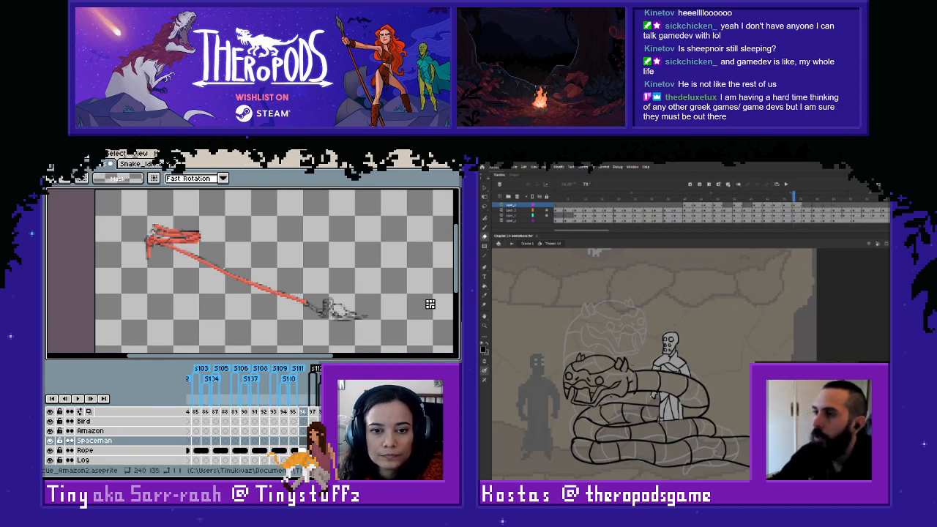
# - Review the spaceman's motion along the rope by stepping forward from frame 196
pyautogui.press('Right')
pyautogui.press('Right')
pyautogui.press('Right')
pyautogui.press('Right')
pyautogui.press('Right')
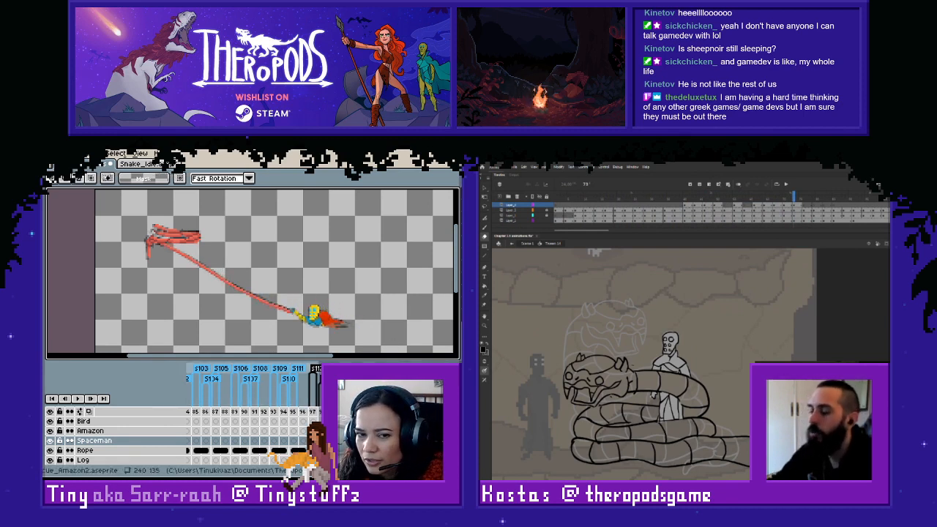
pyautogui.press('Right')
pyautogui.press('Right')
pyautogui.press('Right')
pyautogui.press('Right')
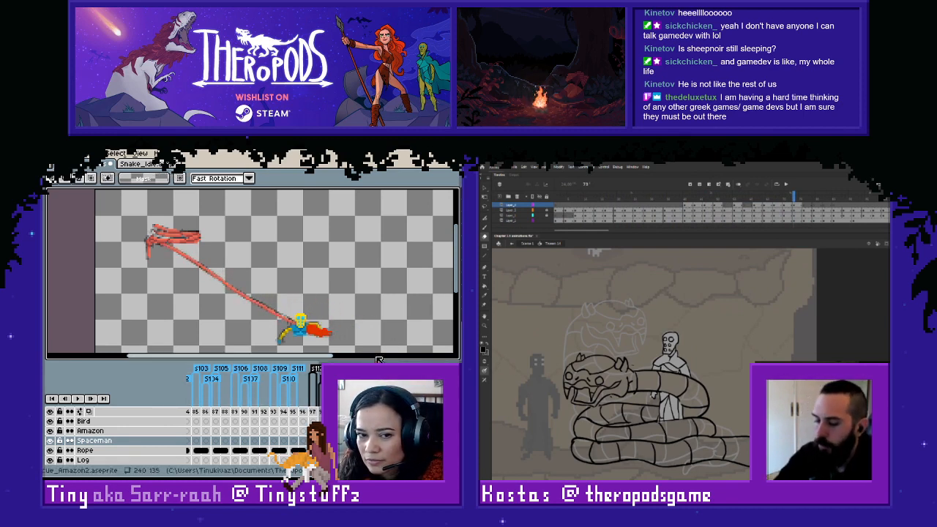
# - Compare the spaceman's poses and rope contact by flipping back and forth through frames 202 to 210
pyautogui.press('Right')
pyautogui.press('Right')
pyautogui.press('Right')
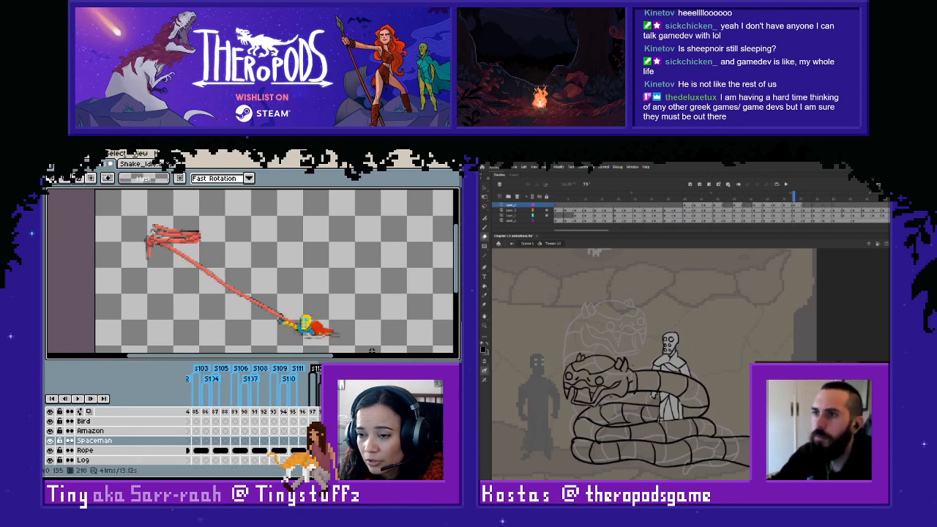
pyautogui.press('Right')
pyautogui.press('Left')
pyautogui.press('Left')
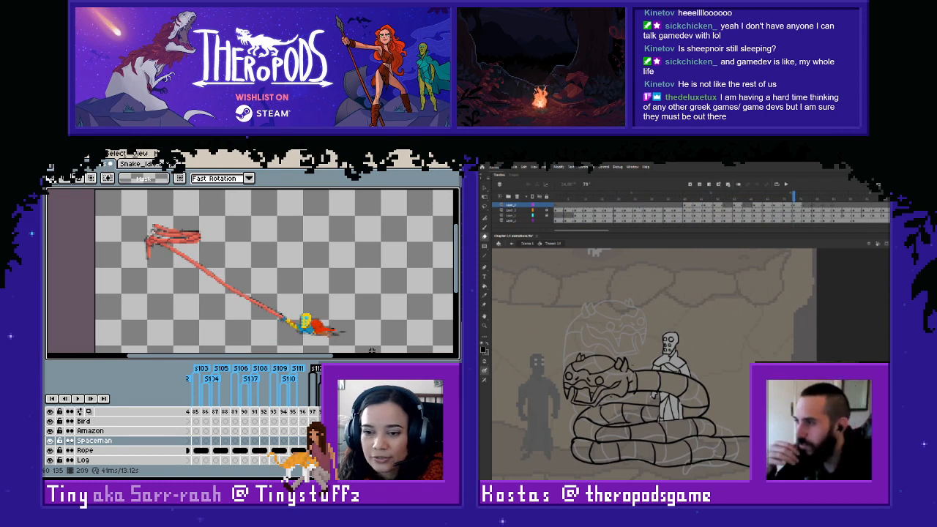
pyautogui.press('Left')
pyautogui.press('Right')
pyautogui.press('Right')
pyautogui.press('Right')
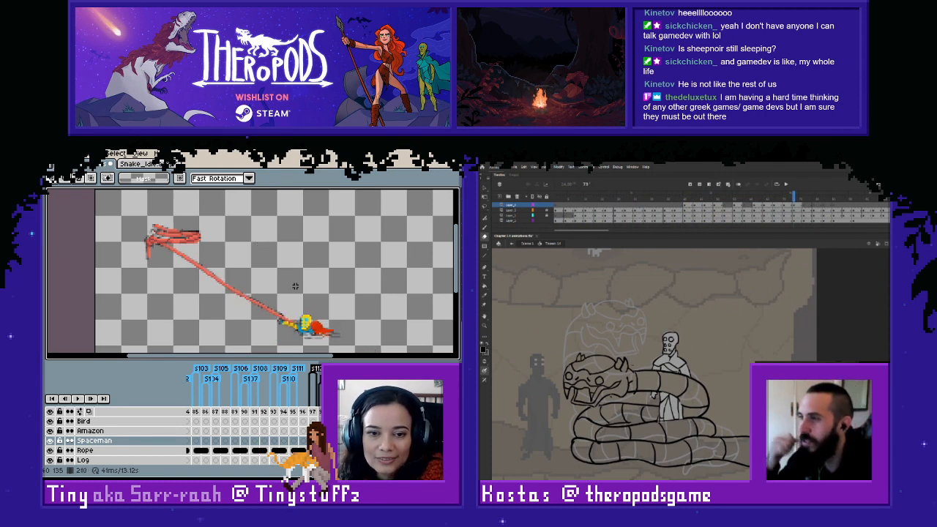
pyautogui.press('Left')
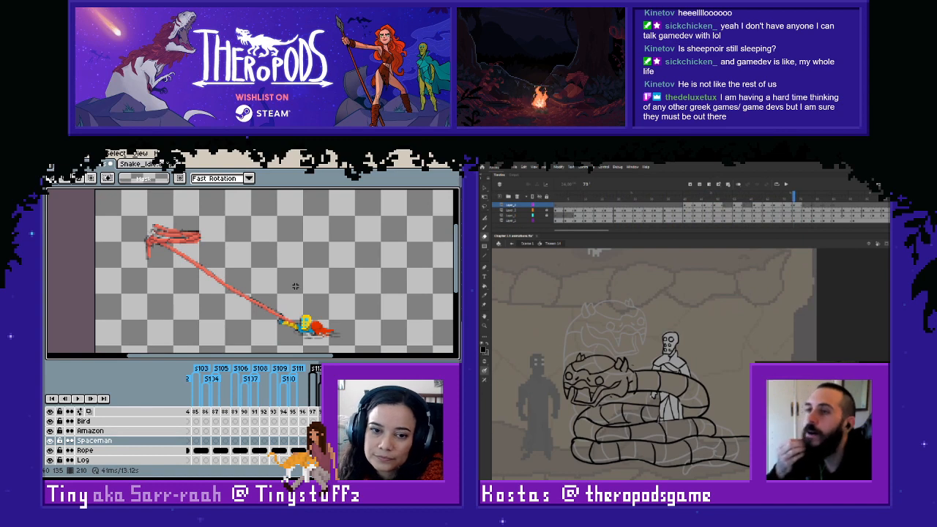
pyautogui.press('Left')
pyautogui.press('Left')
pyautogui.press('Left')
pyautogui.press('Left')
pyautogui.press('Left')
pyautogui.press('Left')
pyautogui.press('Left')
pyautogui.press('Left')
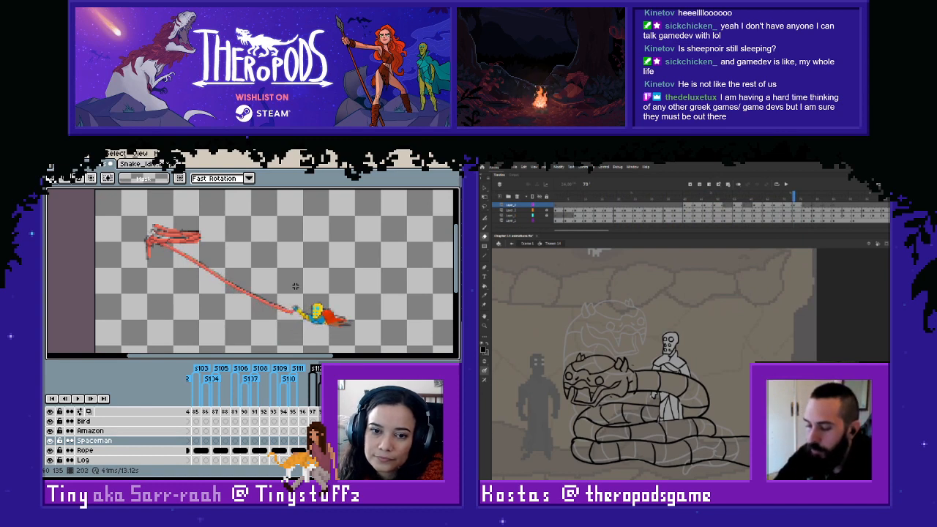
pyautogui.press('Right')
pyautogui.press('Right')
pyautogui.press('Right')
# - Examine the spaceman's earlier rope poses by stepping through the animation from frame 1 to past frame 47
pyautogui.moveTo(270, 462); pyautogui.dragTo(201, 463)
pyautogui.click(192, 412)
pyautogui.press('Right')
pyautogui.press('Right')
pyautogui.press('Right')
pyautogui.press('Right')
pyautogui.press('Right')
pyautogui.press('Right')
pyautogui.press('Right')
pyautogui.press('Right')
pyautogui.press('Right')
pyautogui.press('Right')
pyautogui.press('Right')
pyautogui.press('Right')
pyautogui.press('Right')
pyautogui.press('Right')
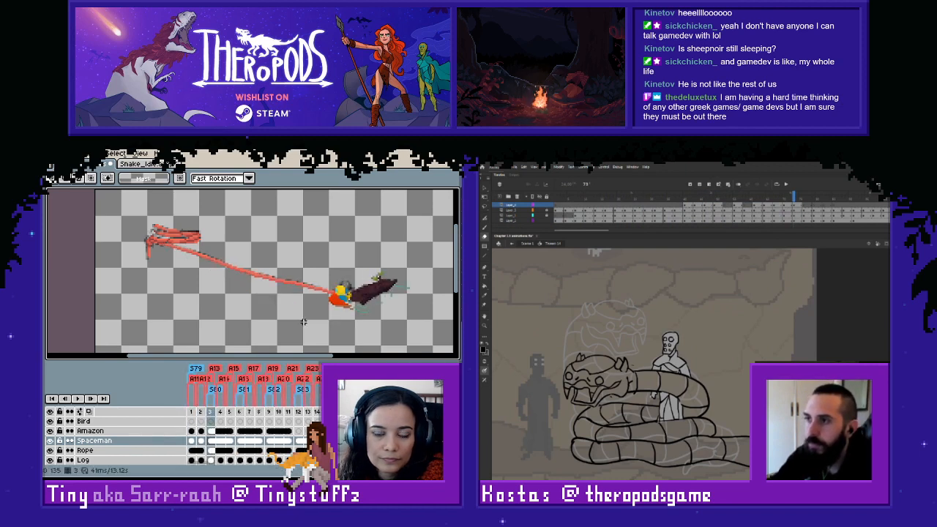
pyautogui.press('Left')
pyautogui.press('Left')
pyautogui.press('Right')
pyautogui.press('Right')
pyautogui.press('Right')
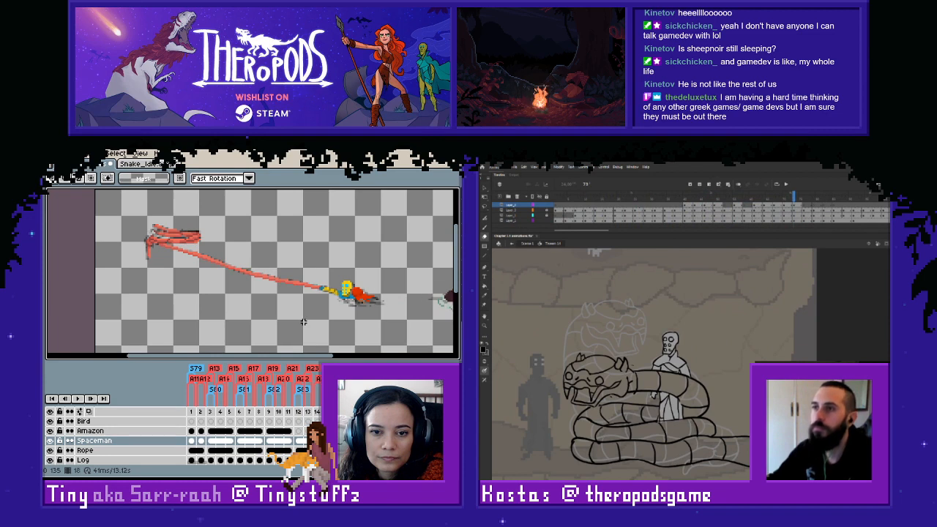
pyautogui.press('Right')
pyautogui.press('Right')
pyautogui.press('Right')
pyautogui.press('Right')
pyautogui.press('Right')
pyautogui.press('Right')
pyautogui.press('Right')
pyautogui.press('Right')
pyautogui.press('Right')
pyautogui.press('Right')
pyautogui.press('Right')
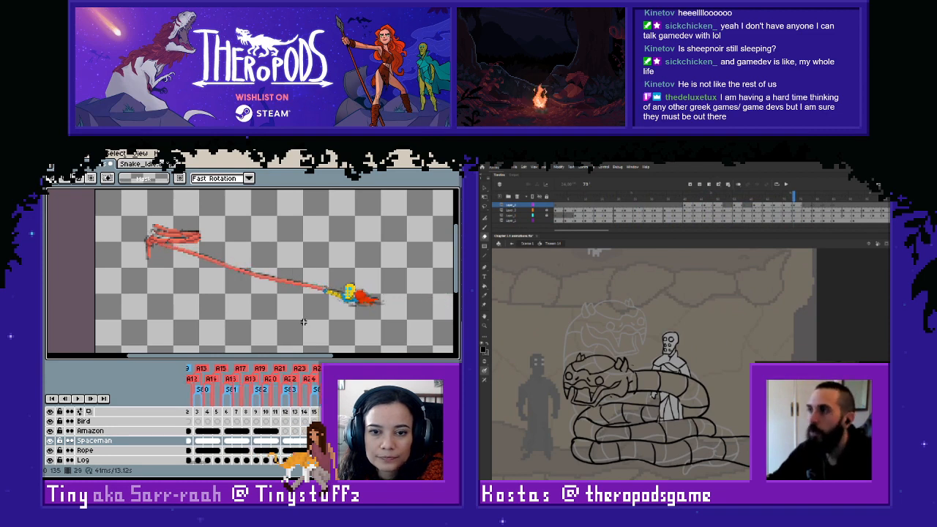
pyautogui.press('Right')
pyautogui.press('Right')
pyautogui.press('Right')
pyautogui.press('Right')
pyautogui.press('Right')
pyautogui.press('Right')
pyautogui.press('Right')
pyautogui.press('Right')
pyautogui.press('Right')
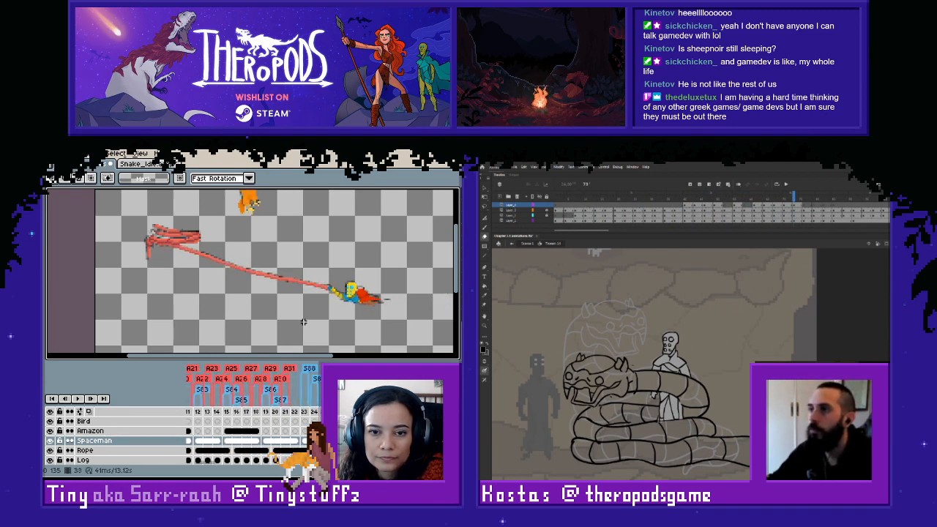
pyautogui.press('Right')
pyautogui.press('Right')
pyautogui.press('Right')
pyautogui.press('Right')
pyautogui.press('Right')
pyautogui.press('Right')
pyautogui.press('Right')
pyautogui.press('Right')
pyautogui.press('Right')
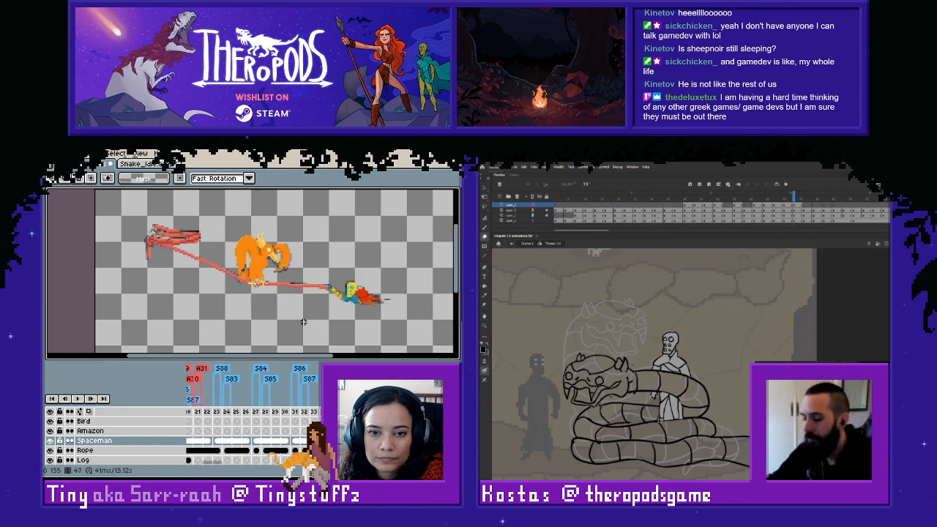
pyautogui.press('Right')
pyautogui.press('Right')
pyautogui.press('Right')
pyautogui.press('Right')
pyautogui.press('Right')
pyautogui.press('Right')
pyautogui.press('Right')
pyautogui.press('Right')
pyautogui.press('Right')
pyautogui.press('Right')
pyautogui.press('Right')
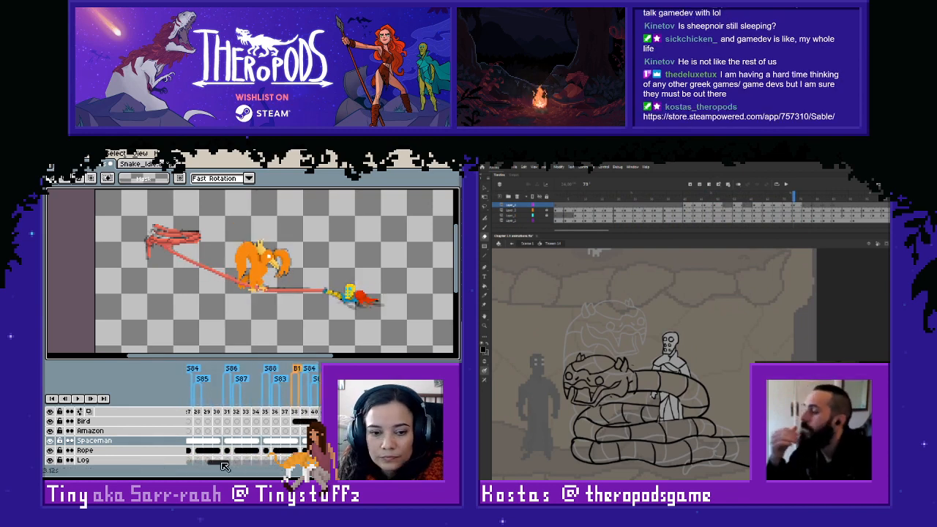
# - Return to frames 197 and 198 and play back the spaceman's rope movement from frame 196
pyautogui.moveTo(224, 466); pyautogui.dragTo(271, 466)
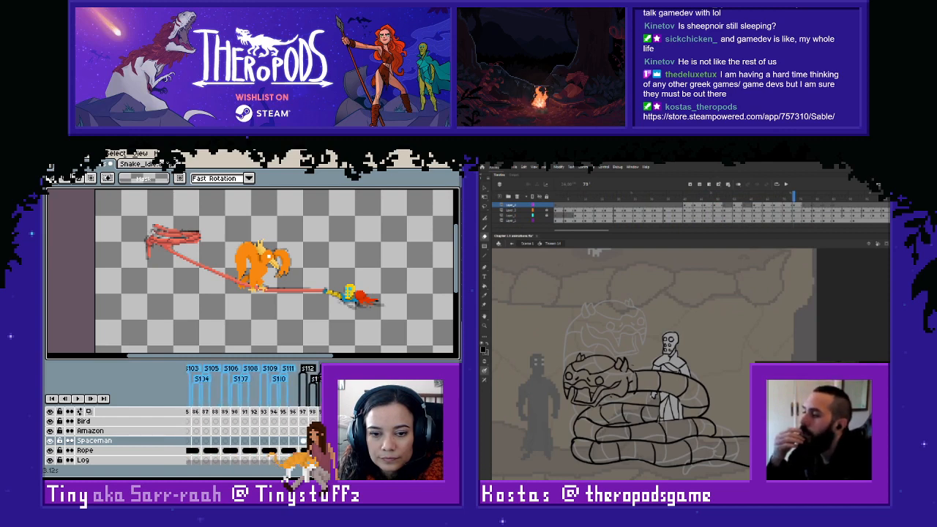
pyautogui.press('Right')
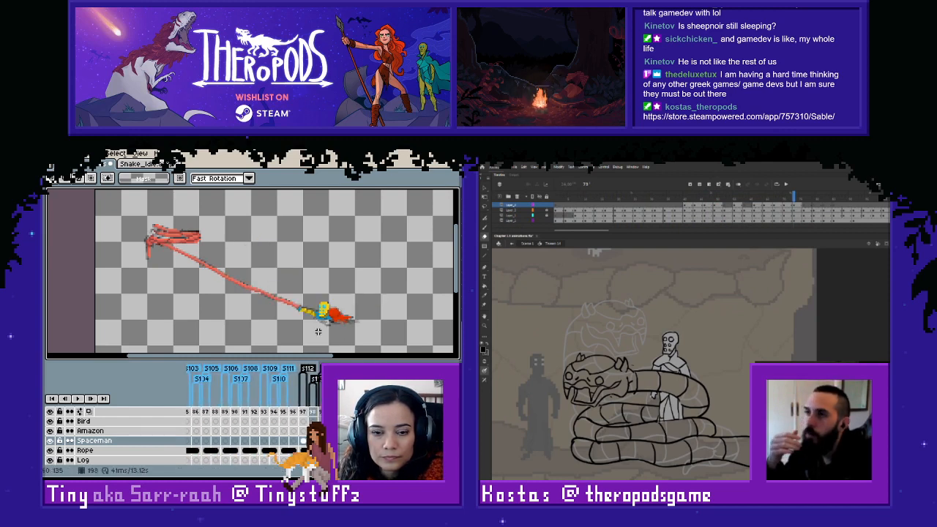
pyautogui.press('Left')
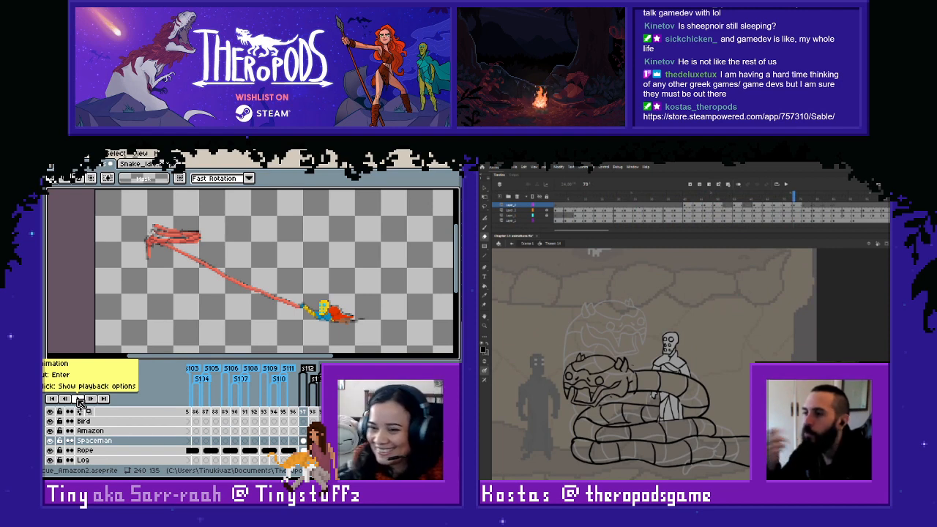
pyautogui.click(81, 399)
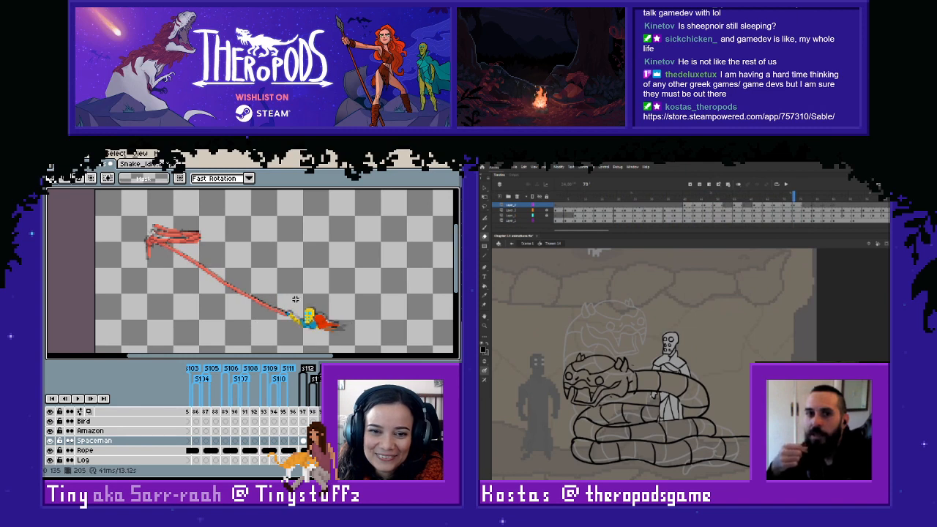
pyautogui.click(80, 400)
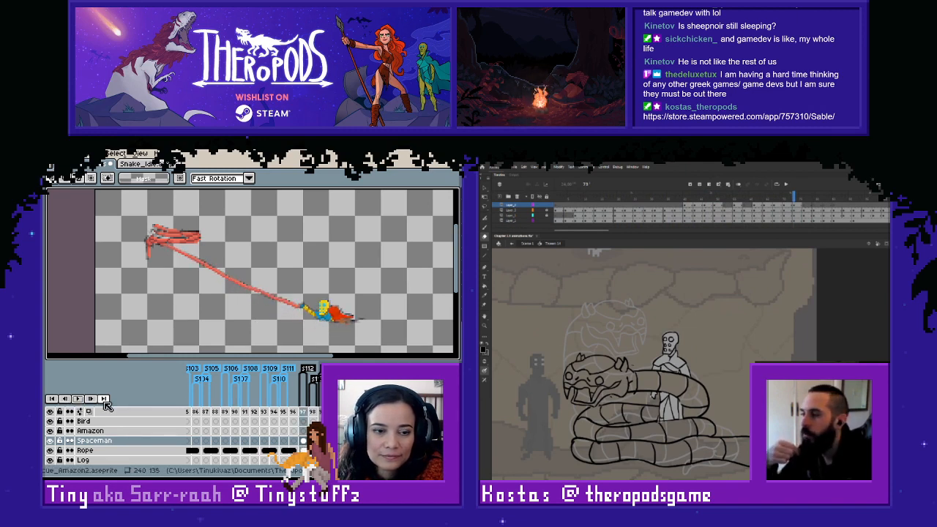
pyautogui.click(295, 412)
pyautogui.press('Return')
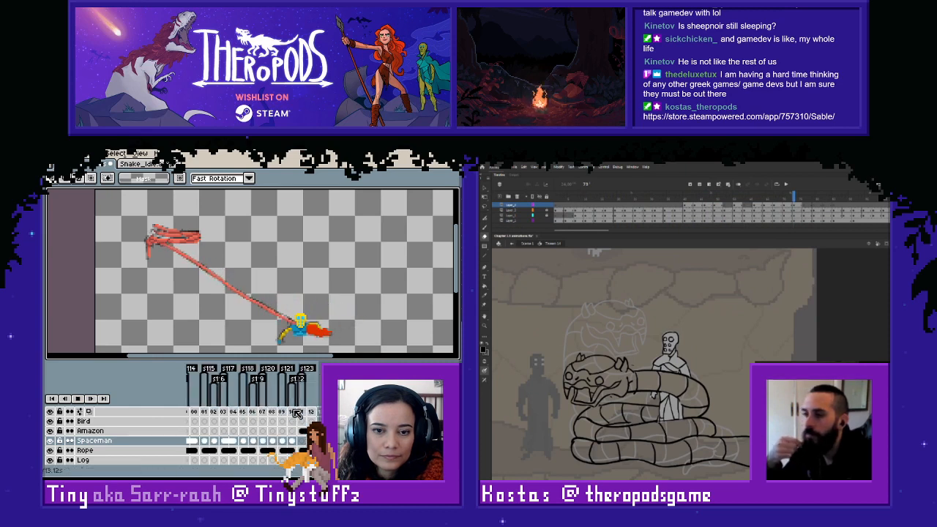
pyautogui.press('Return')
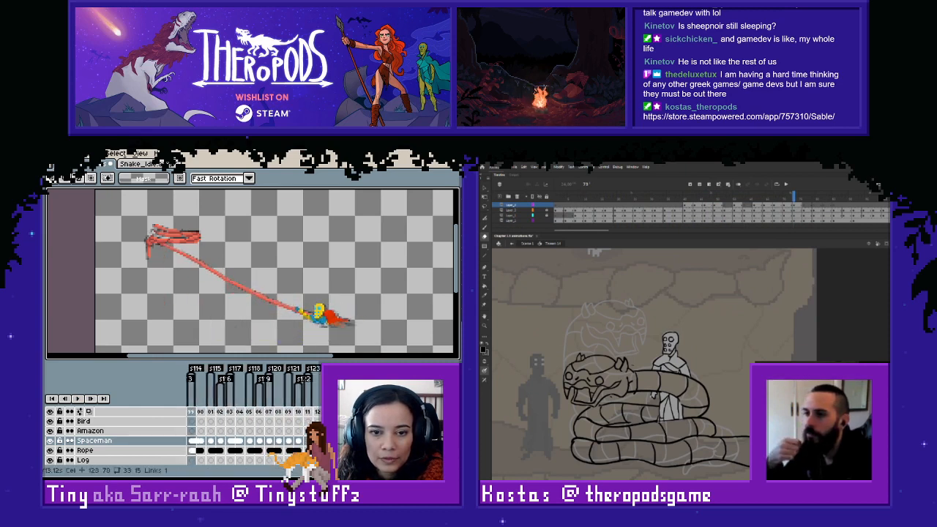
pyautogui.press('Return')
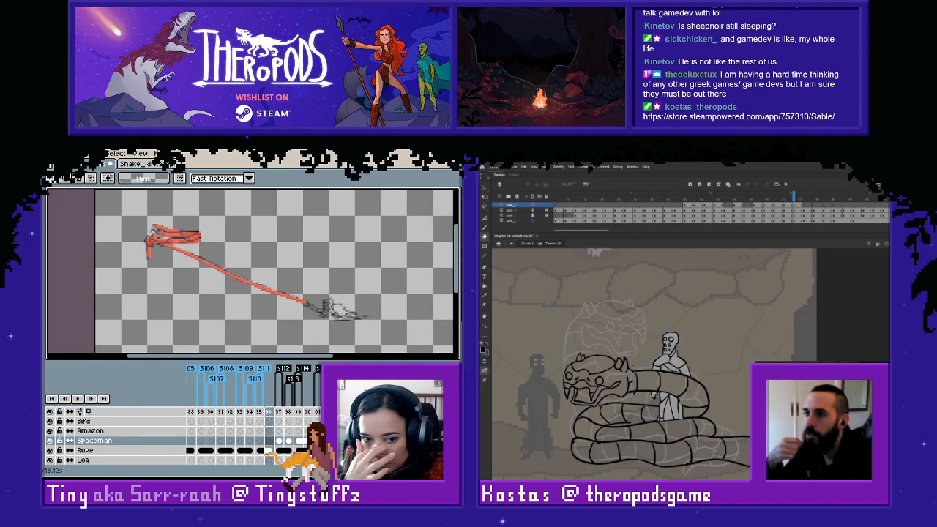
# - Nudge the spaceman slightly upward in frame 198, checking his position against frame 197
pyautogui.press('Right')
pyautogui.press('Right')
pyautogui.press('Left')
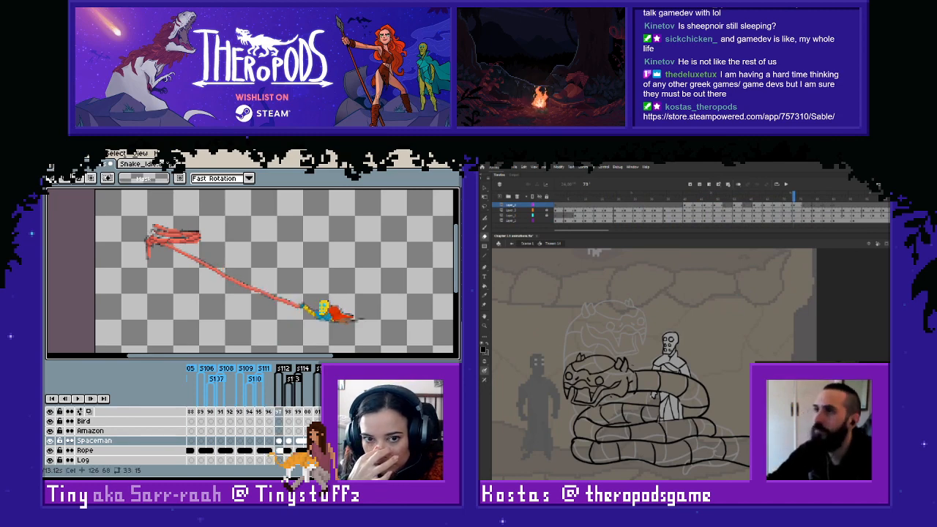
pyautogui.press('Right')
pyautogui.moveTo(401, 271); pyautogui.dragTo(294, 351)
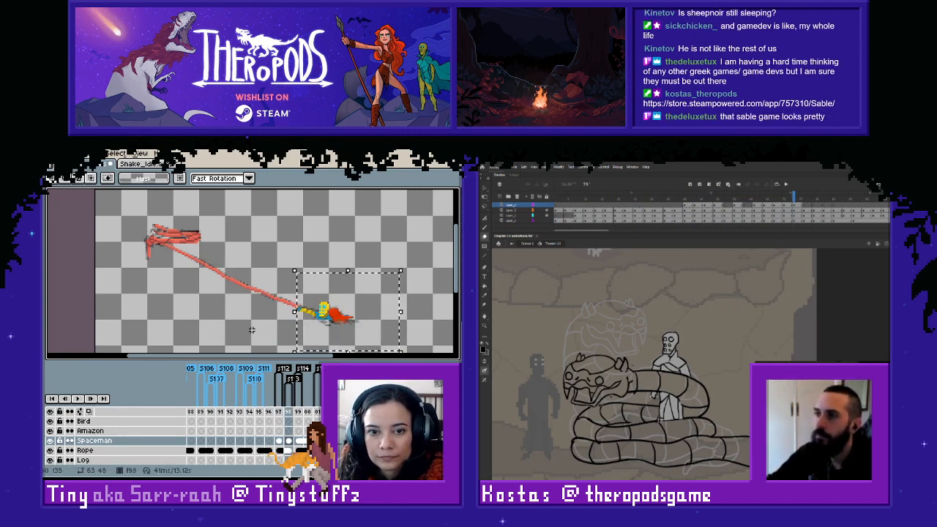
pyautogui.press('Up')
pyautogui.hotkey('ctrl', 'd')
pyautogui.press('Left')
pyautogui.press('Right')
pyautogui.moveTo(283, 255); pyautogui.dragTo(418, 353)
pyautogui.press('Up')
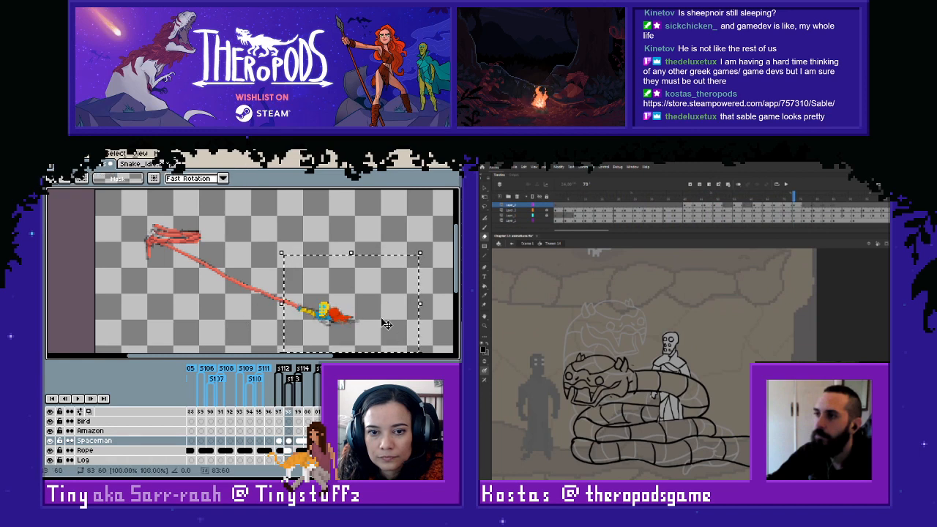
pyautogui.click(225, 304)
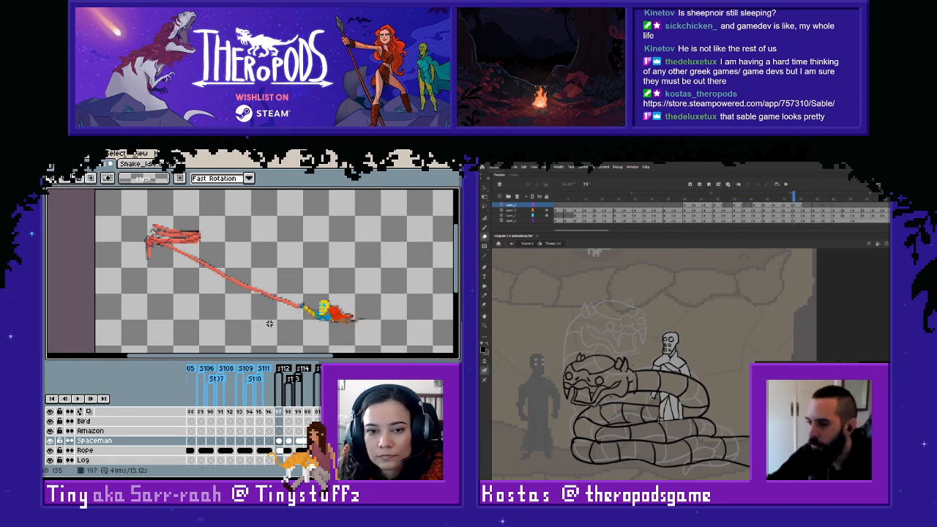
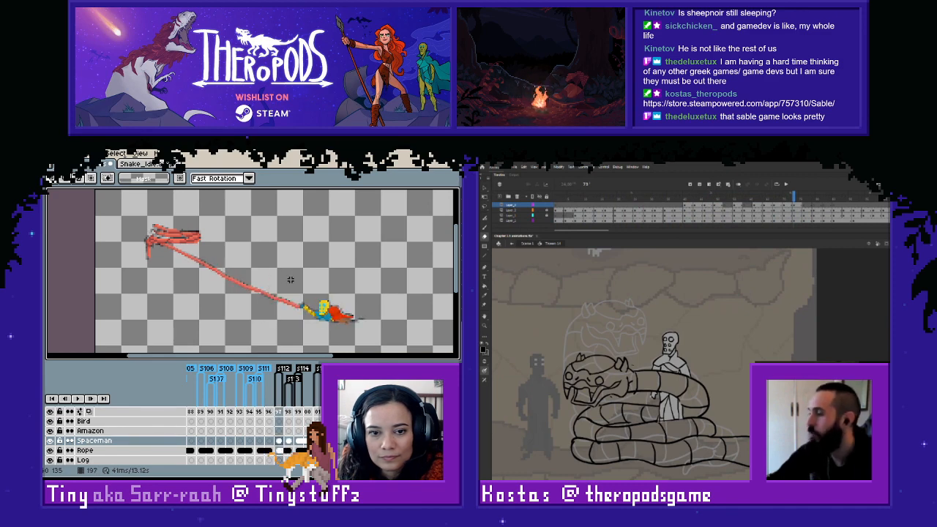
# - Copy the roped spaceman from frame 197 into frame 195 and shift him slightly up and right to the rope's end
pyautogui.moveTo(290, 278); pyautogui.dragTo(383, 341)
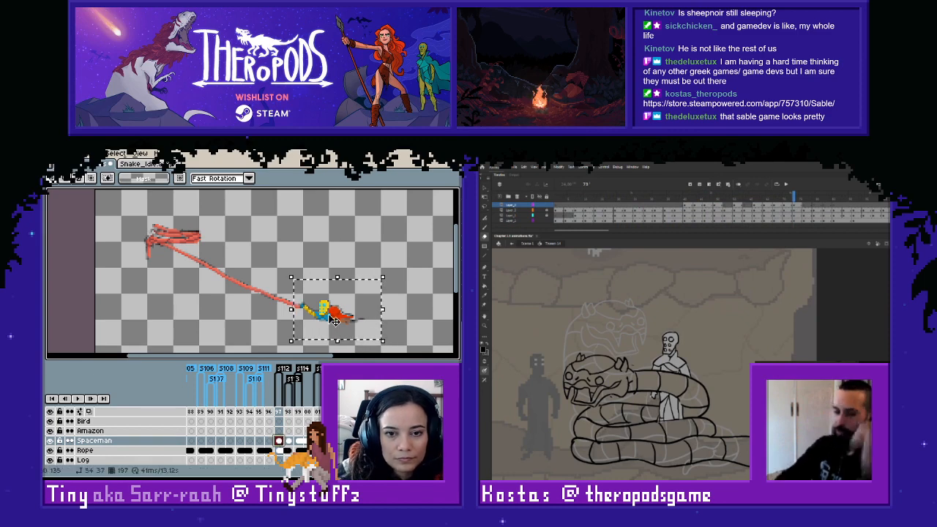
pyautogui.click(260, 440)
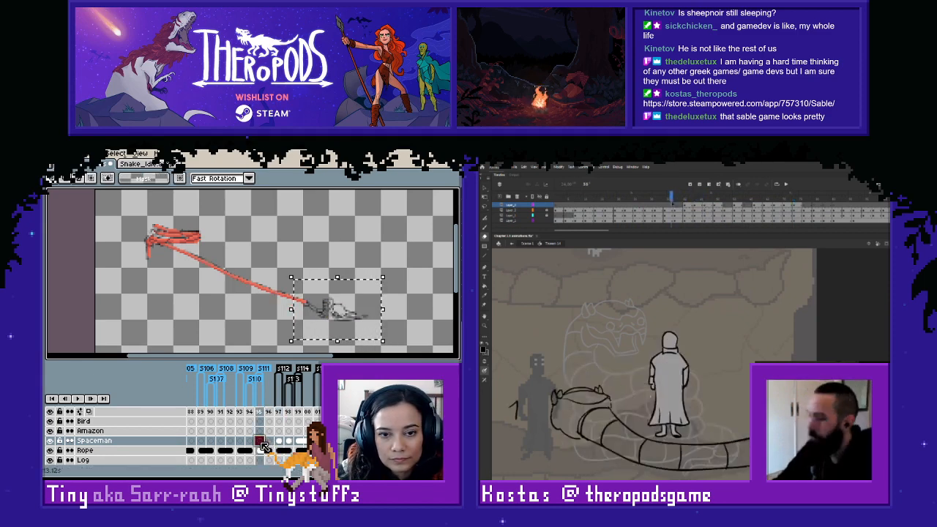
pyautogui.hotkey('ctrl', 'v')
pyautogui.moveTo(337, 324); pyautogui.dragTo(340, 322)
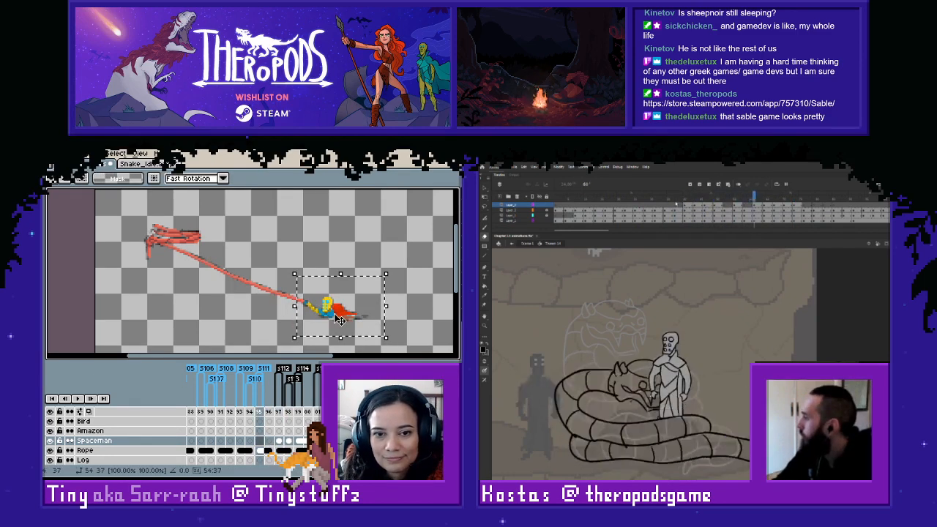
pyautogui.click(404, 281)
# - Link the Spaceman cels of frames 195 and 196 and check the pose against the neighbouring frames
pyautogui.moveTo(261, 441); pyautogui.dragTo(271, 441)
pyautogui.rightClick(271, 442)
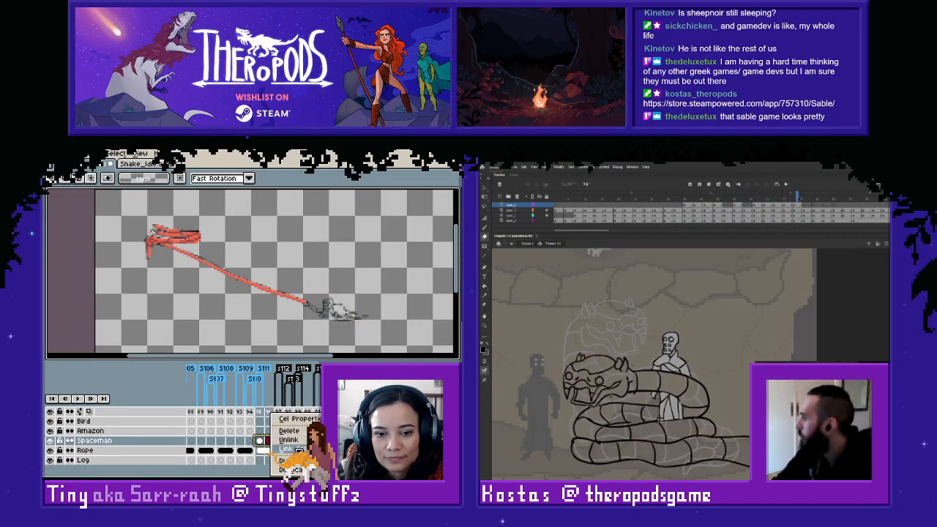
pyautogui.click(278, 448)
pyautogui.press('Left')
pyautogui.press('Left')
pyautogui.press('Right')
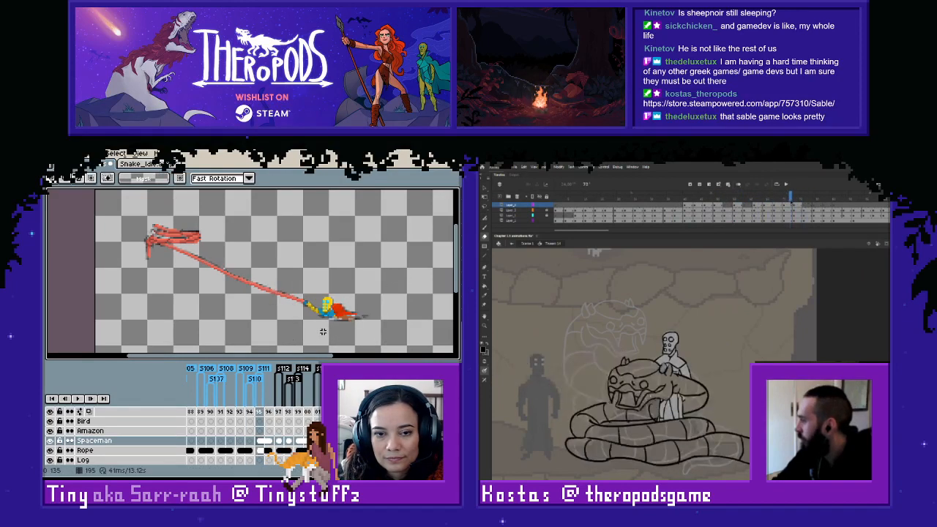
# - Paste the copied spaceman into frame 194 and move him up and right over the sketch at the rope's end
pyautogui.press('Left')
pyautogui.press('Right')
pyautogui.press('Left')
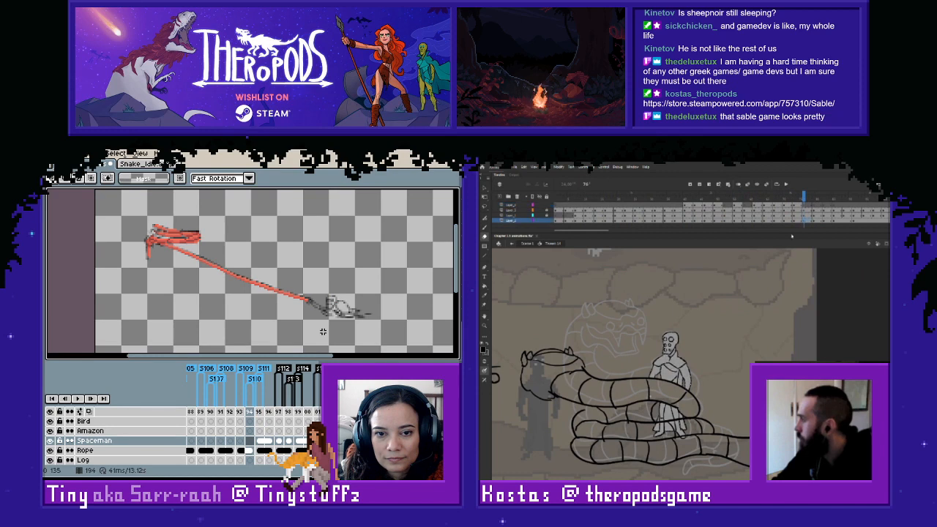
pyautogui.hotkey('ctrl', 'v')
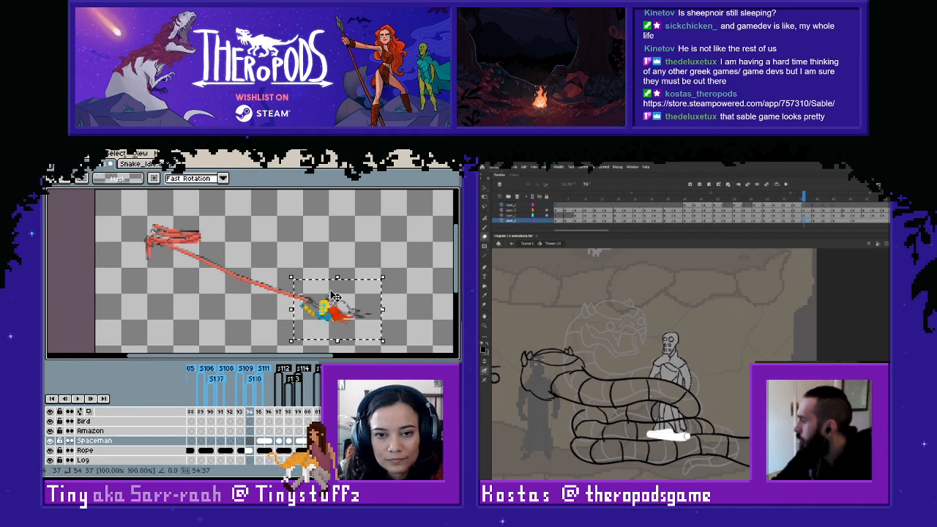
pyautogui.moveTo(328, 321); pyautogui.dragTo(339, 321)
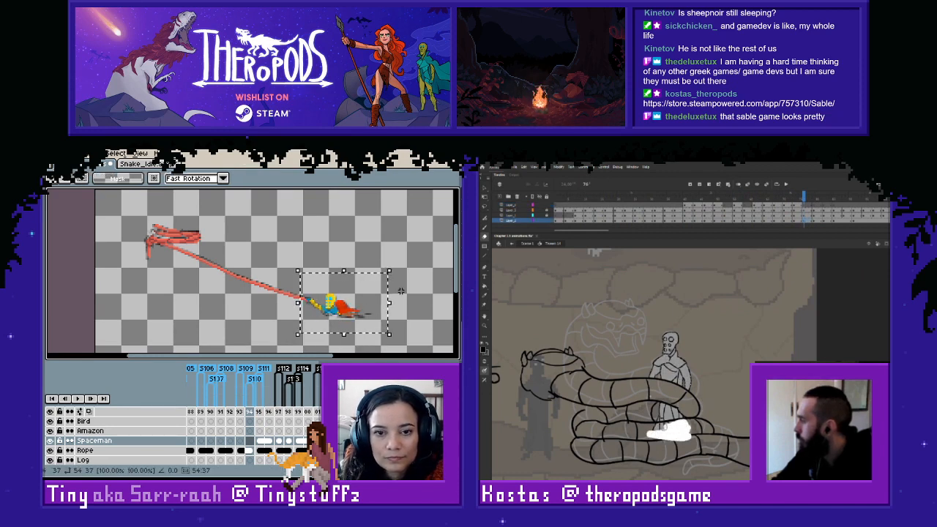
pyautogui.click(348, 241)
# - Paste the spaceman into frame 193, align him with the sketch at the rope's end, and compare him with the adjacent frames
pyautogui.press('Right')
pyautogui.press('Left')
pyautogui.press('Left')
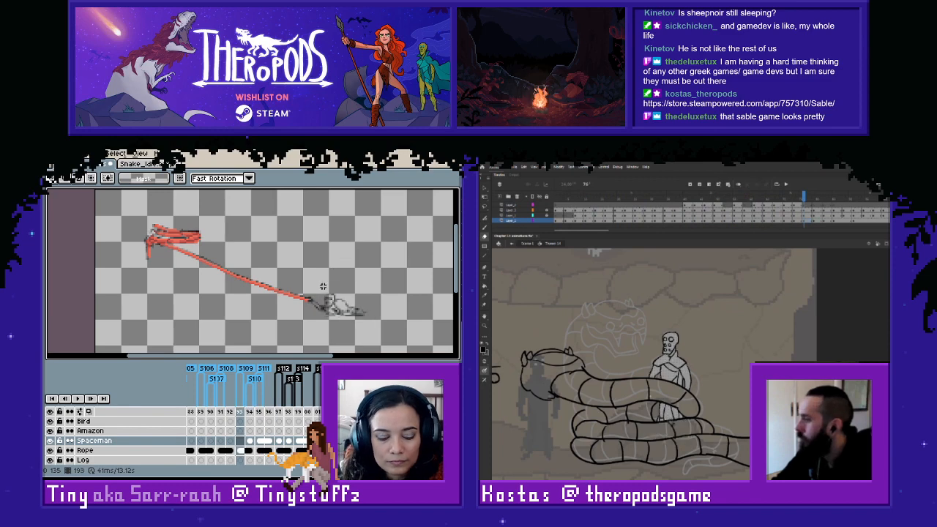
pyautogui.hotkey('ctrl', 'v')
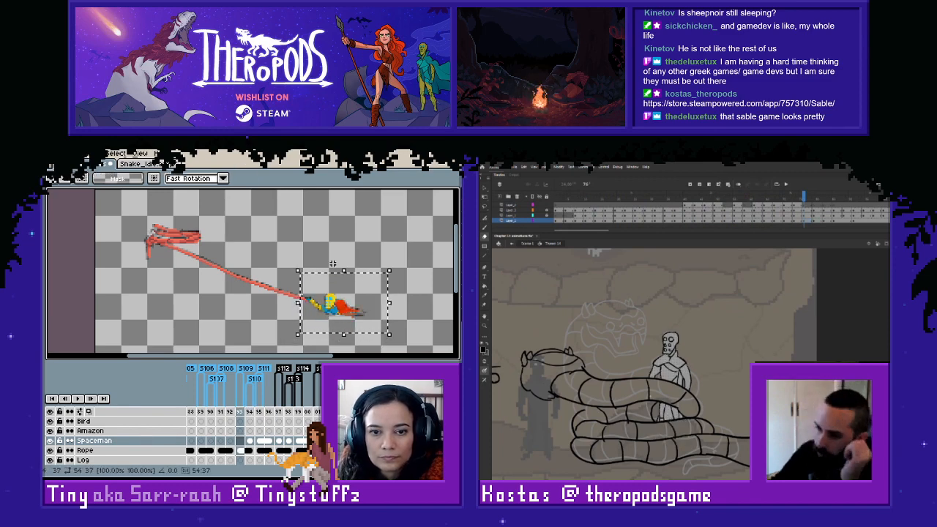
pyautogui.click(335, 255)
pyautogui.press('Left')
pyautogui.press('Right')
pyautogui.press('Right')
pyautogui.press('Left')
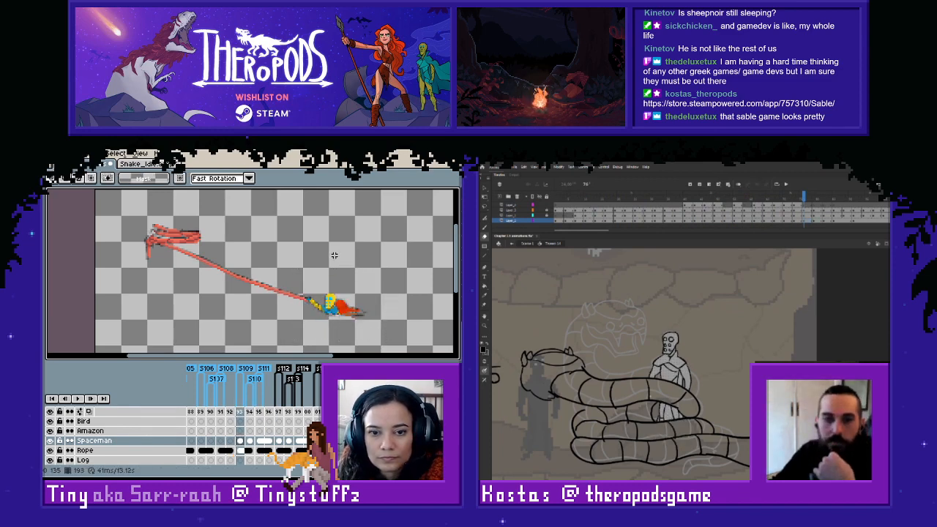
# - Reselect the spaceman in frame 194 and check his placement against frames 193 and 195
pyautogui.press('Right')
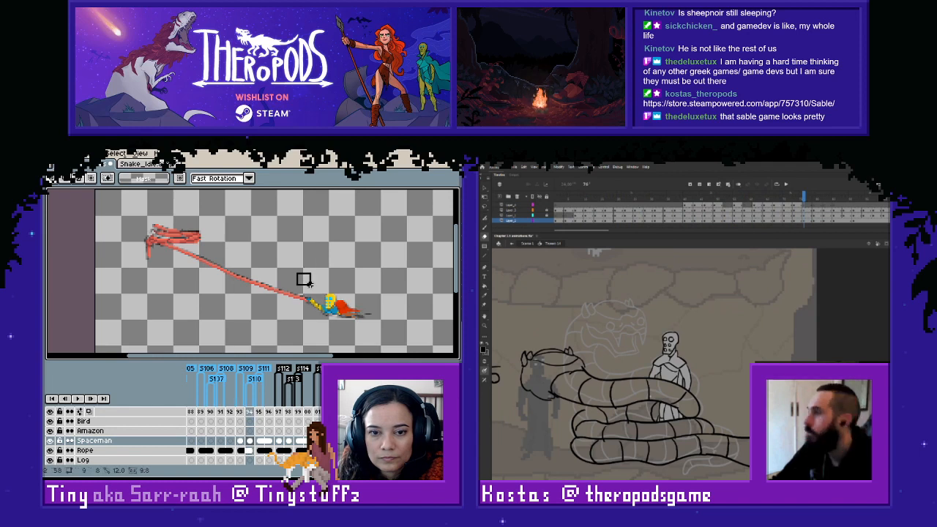
pyautogui.moveTo(311, 284); pyautogui.dragTo(410, 346)
pyautogui.click(357, 235)
pyautogui.press('Left')
pyautogui.press('Right')
pyautogui.press('Right')
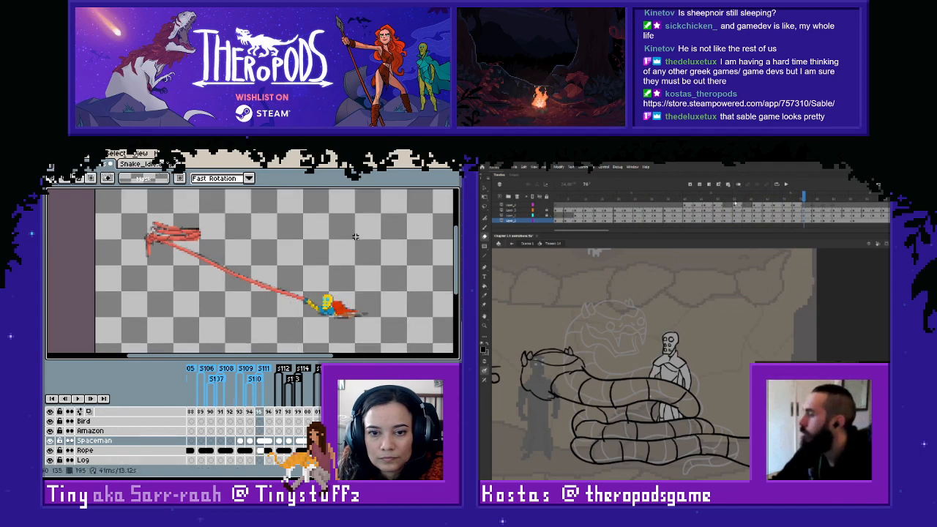
# - Examine the spaceman's poses and the rope sketches by flipping back and forth between frames 189 and 204
pyautogui.press('Left')
pyautogui.press('Left')
pyautogui.press('Left')
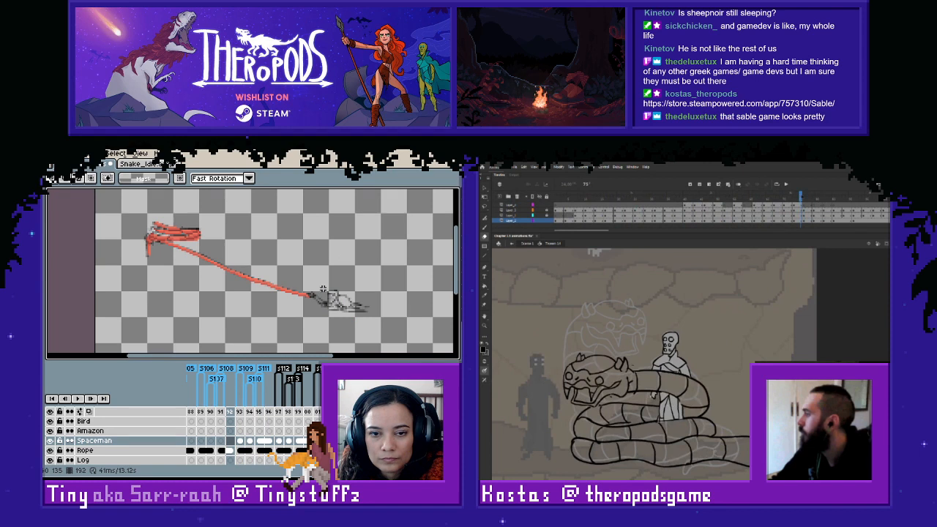
pyautogui.press('Right')
pyautogui.press('Right')
pyautogui.press('Right')
pyautogui.press('Right')
pyautogui.press('Right')
pyautogui.press('Right')
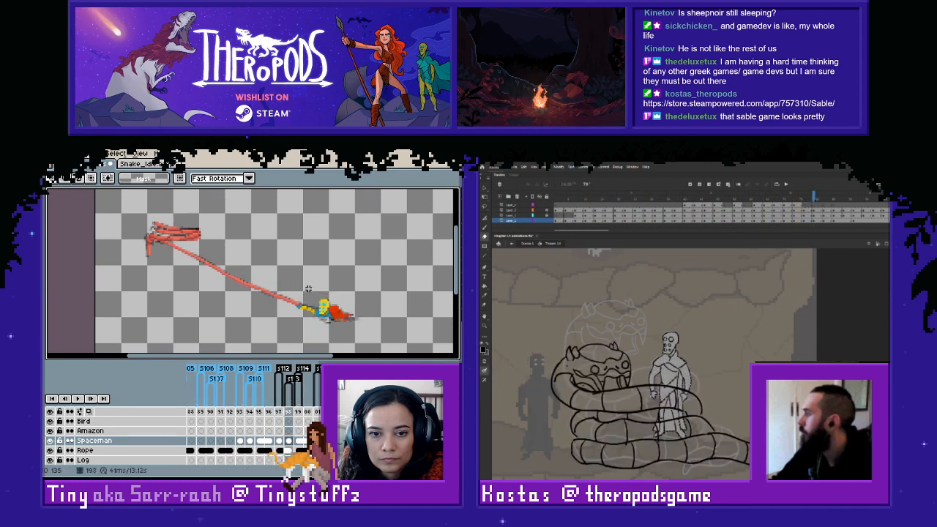
pyautogui.press('Right')
pyautogui.press('Left')
pyautogui.press('Left')
pyautogui.press('Left')
pyautogui.press('Right')
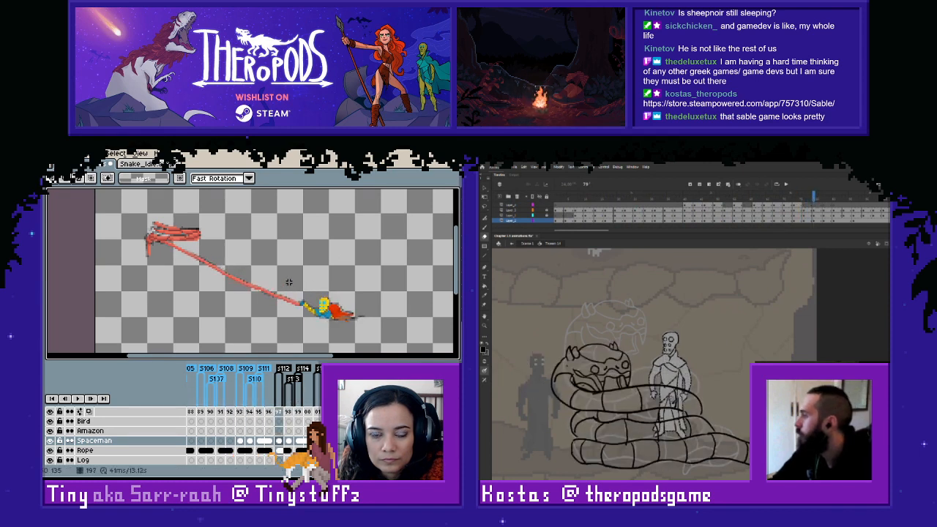
pyautogui.press('Right')
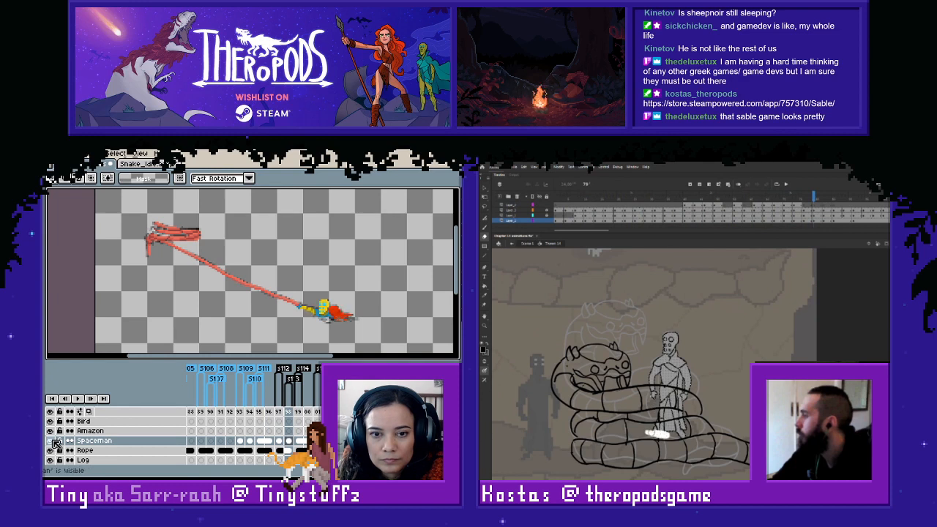
pyautogui.press('Left')
pyautogui.press('Left')
pyautogui.press('Left')
pyautogui.press('Left')
pyautogui.press('Left')
pyautogui.press('Left')
pyautogui.press('Left')
pyautogui.press('Left')
pyautogui.press('Left')
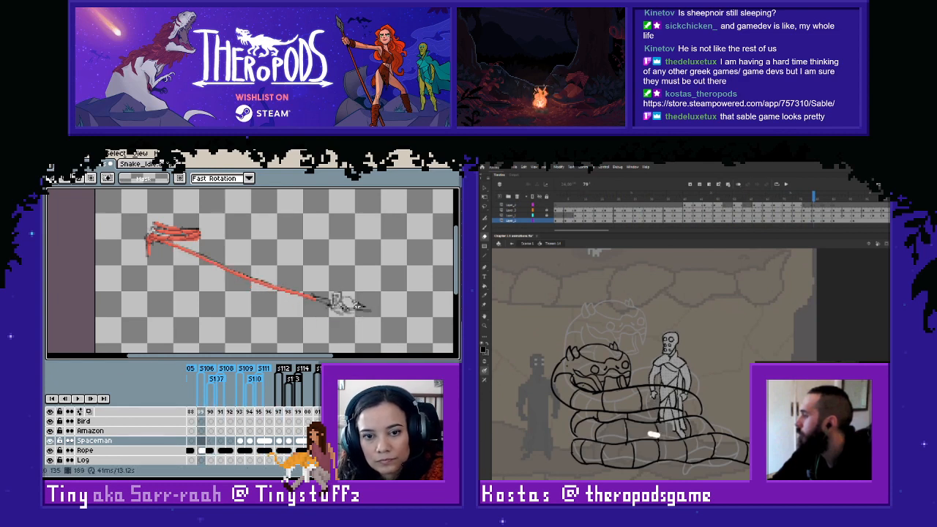
pyautogui.press('Left')
pyautogui.press('Right')
pyautogui.press('Right')
pyautogui.press('Right')
pyautogui.press('Right')
pyautogui.press('Right')
pyautogui.press('Right')
pyautogui.press('Right')
pyautogui.press('Right')
pyautogui.press('Right')
pyautogui.press('Right')
pyautogui.press('Right')
pyautogui.press('Right')
pyautogui.press('Right')
pyautogui.press('Right')
pyautogui.press('Right')
pyautogui.press('Right')
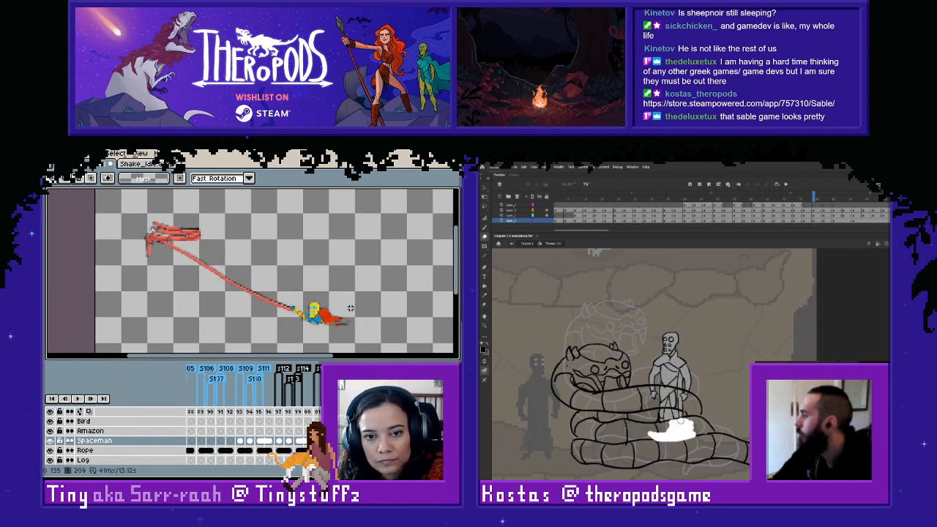
# - Copy the spaceman pose from frame 204 into frame 189 and place it over the sketch at the rope's end
pyautogui.moveTo(277, 288); pyautogui.dragTo(359, 338)
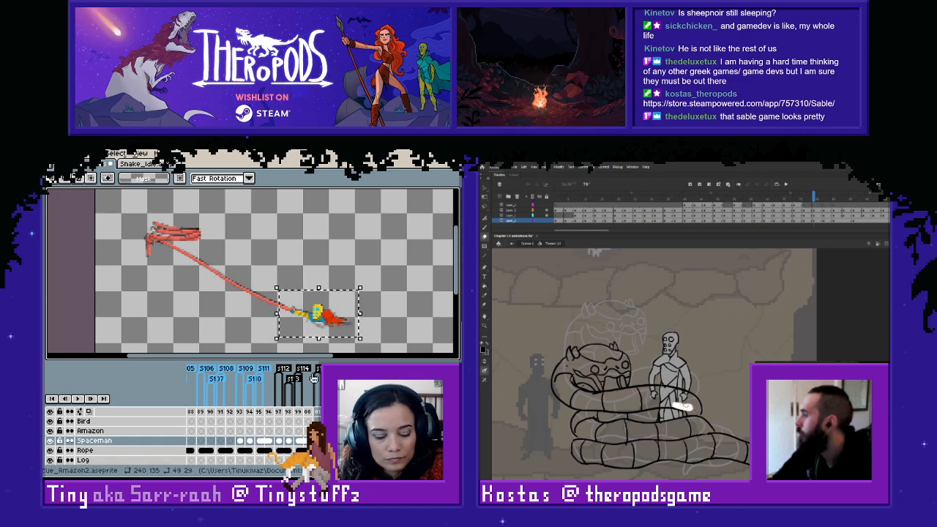
pyautogui.click(231, 445)
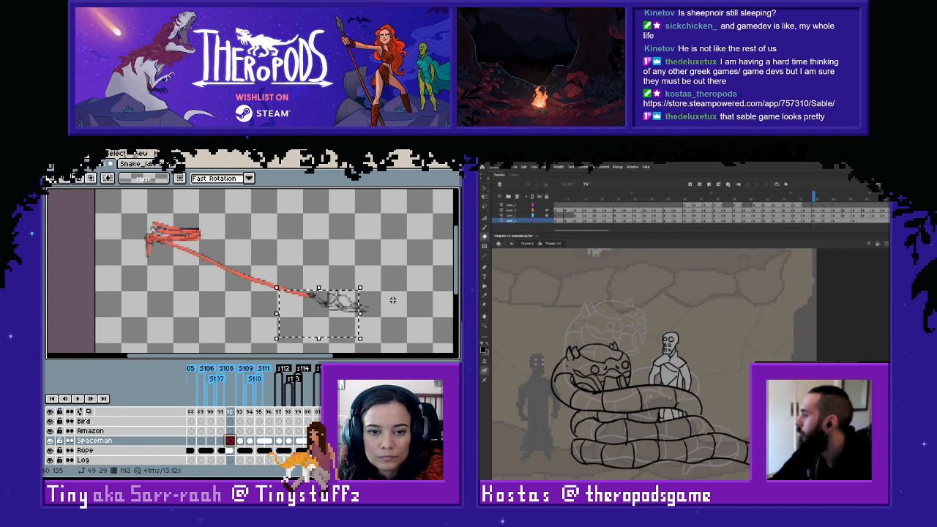
pyautogui.press('Left')
pyautogui.press('Left')
pyautogui.press('Left')
pyautogui.press('Left')
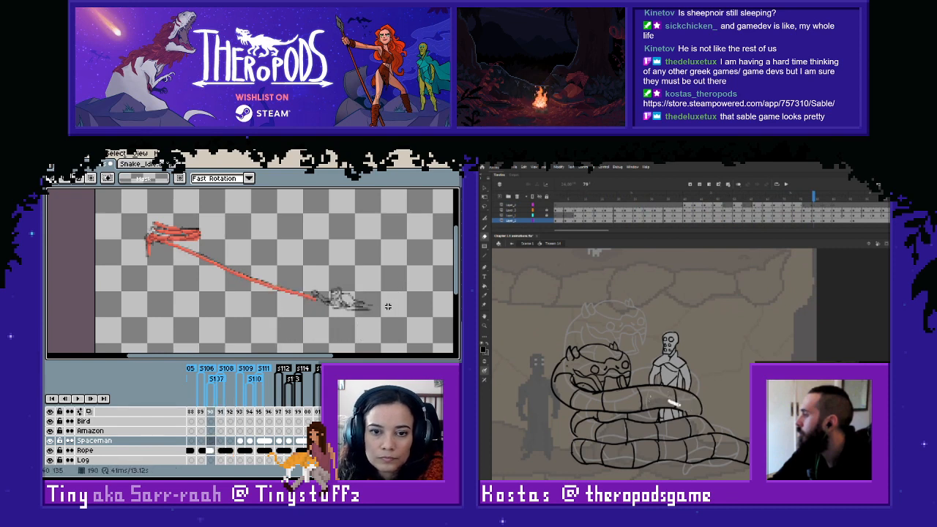
pyautogui.press('Right')
pyautogui.press('Right')
pyautogui.press('Left')
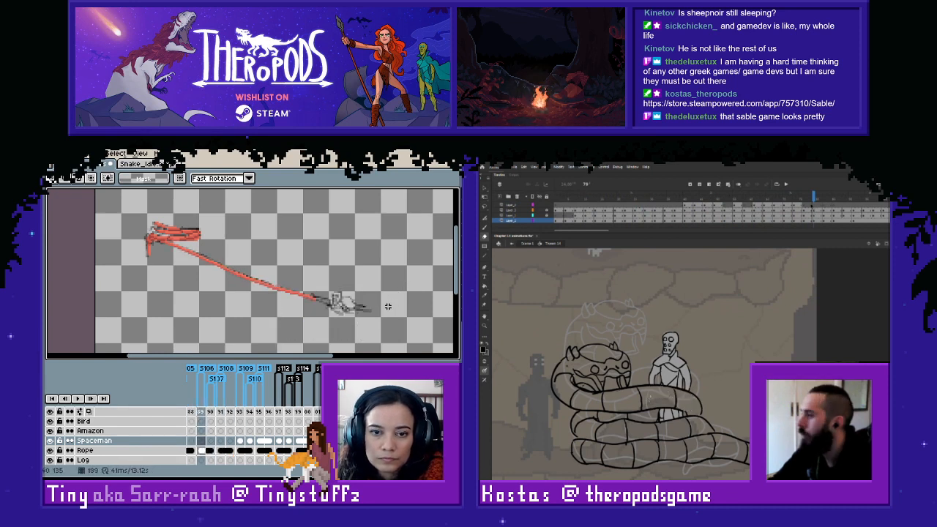
pyautogui.press('Left')
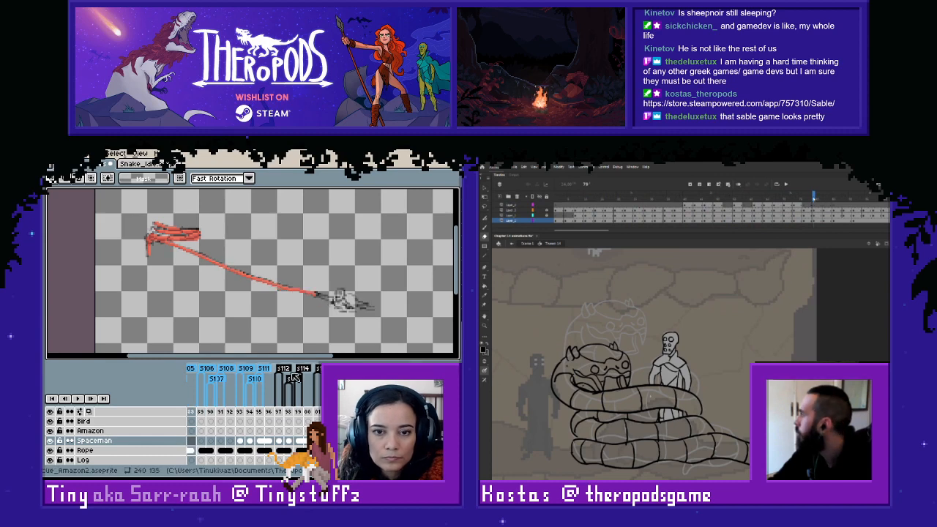
pyautogui.press('Right')
pyautogui.click(339, 306)
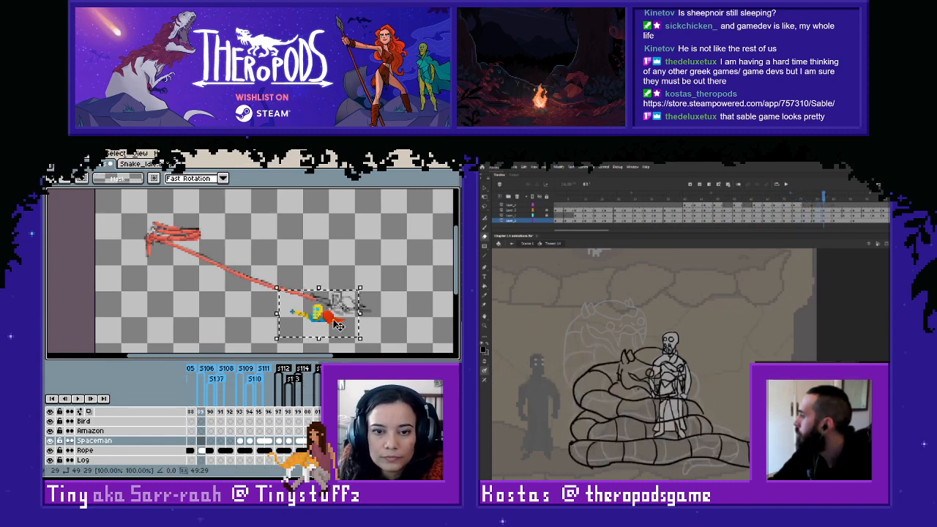
pyautogui.click(358, 254)
pyautogui.moveTo(305, 278); pyautogui.dragTo(402, 342)
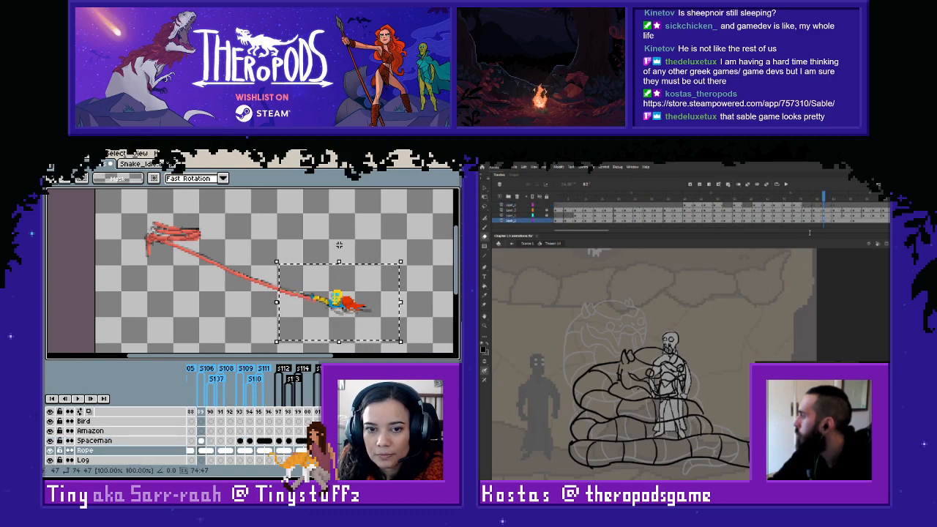
pyautogui.hotkey('ctrl', 'd')
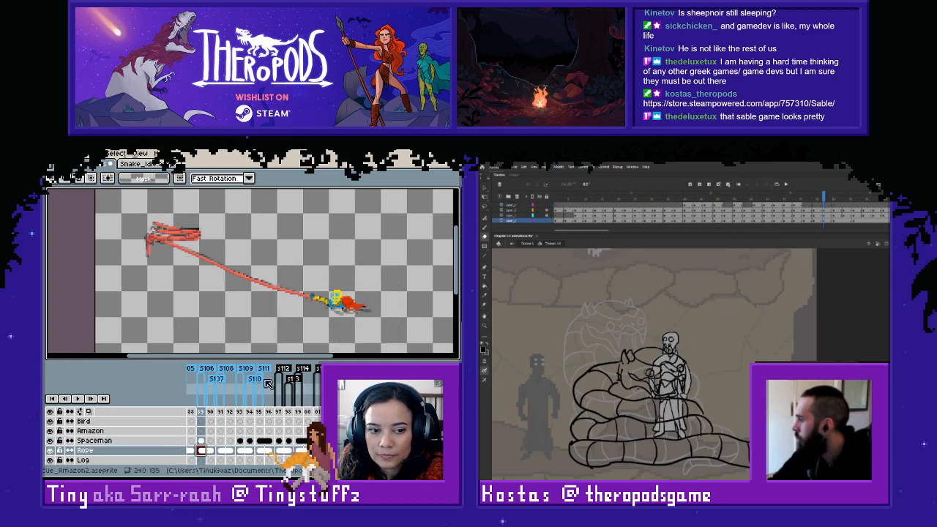
pyautogui.moveTo(292, 255); pyautogui.dragTo(405, 338)
# - Paste the frame 204 spaceman pose into frame 188 on the Spaceman layer and align it with the sketch at the rope's end
pyautogui.click(201, 441)
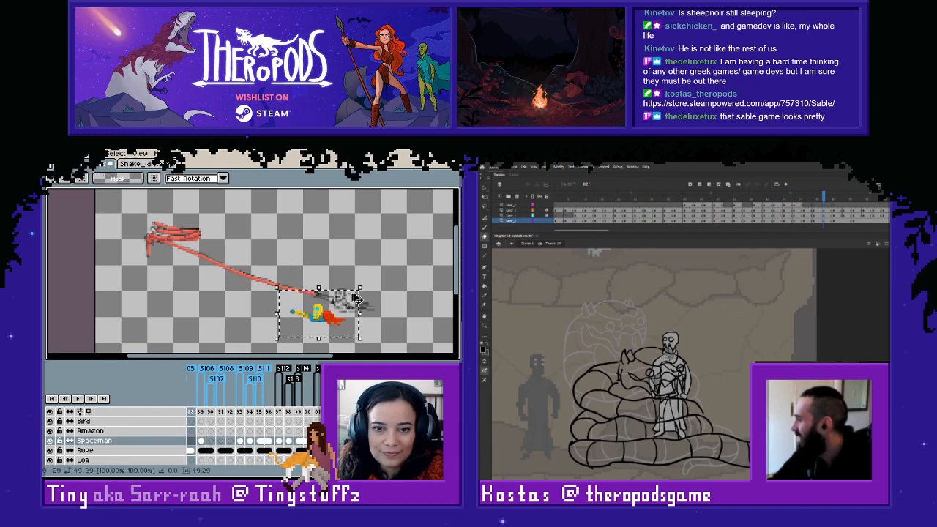
pyautogui.moveTo(343, 307); pyautogui.dragTo(347, 305)
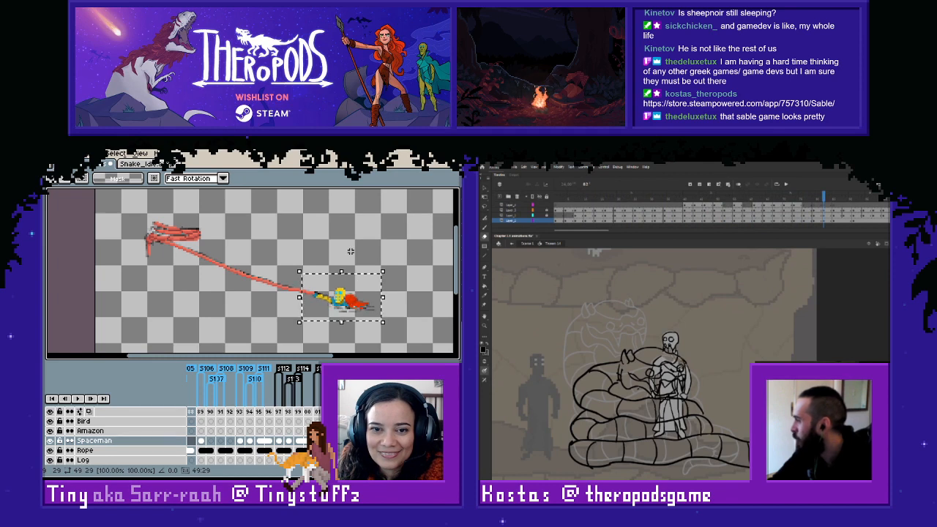
pyautogui.click(353, 241)
pyautogui.press('Left')
pyautogui.press('Right')
# - Compare the spaceman's placement in frames 188 and 189 and inspect the sketch in frame 190
pyautogui.press('Right')
pyautogui.press('Left')
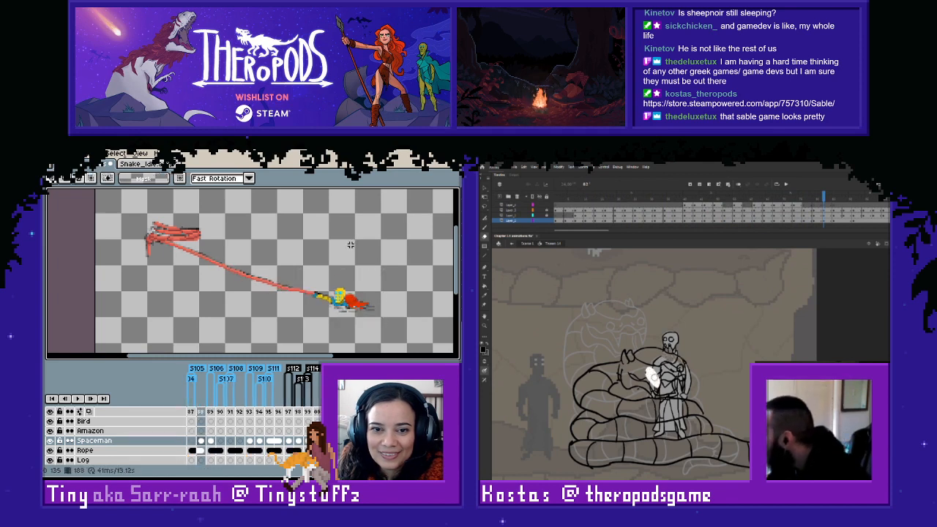
pyautogui.press('Right')
pyautogui.press('Left')
pyautogui.press('Right')
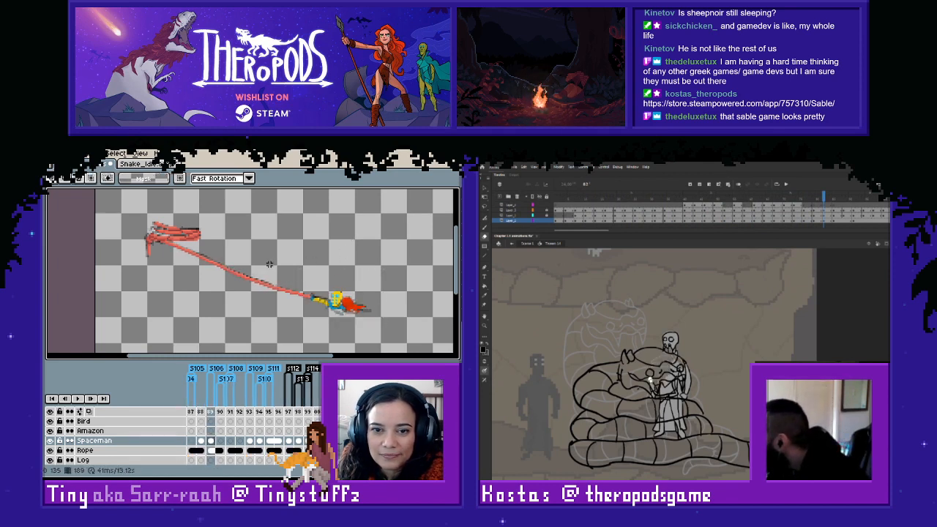
pyautogui.press('Left')
pyautogui.press('Right')
pyautogui.press('Right')
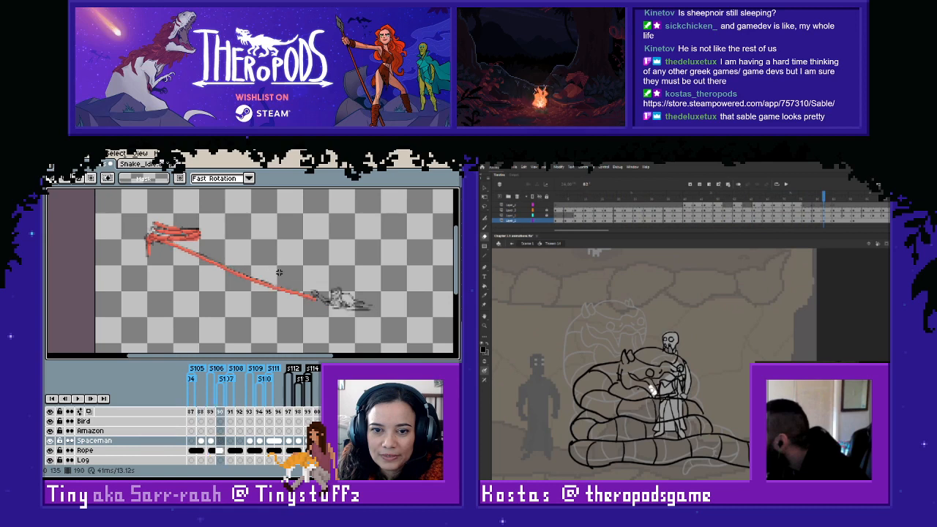
pyautogui.press('Right')
pyautogui.press('Left')
# - Copy the spaceman pose from frame 193 into frame 192 and align it with the sketch at the rope's end
pyautogui.click(251, 441)
pyautogui.moveTo(263, 244); pyautogui.dragTo(328, 287)
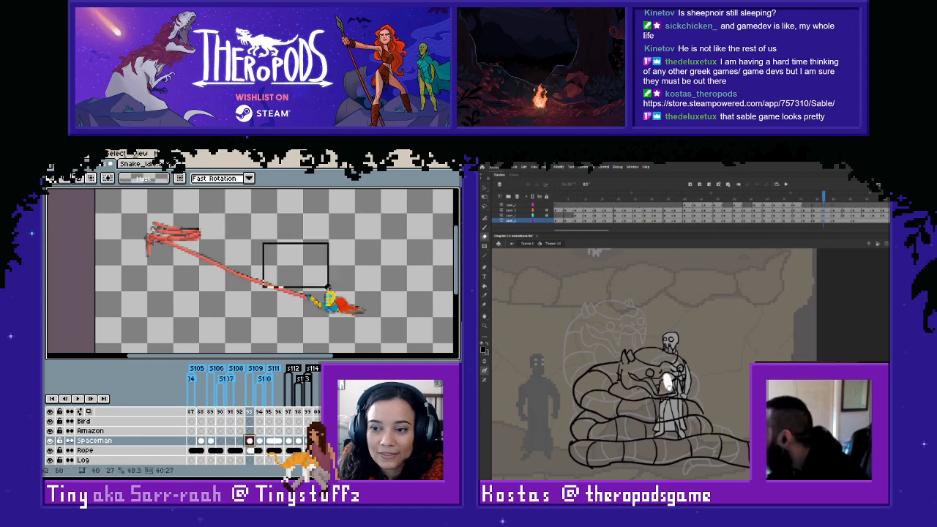
pyautogui.click(338, 303)
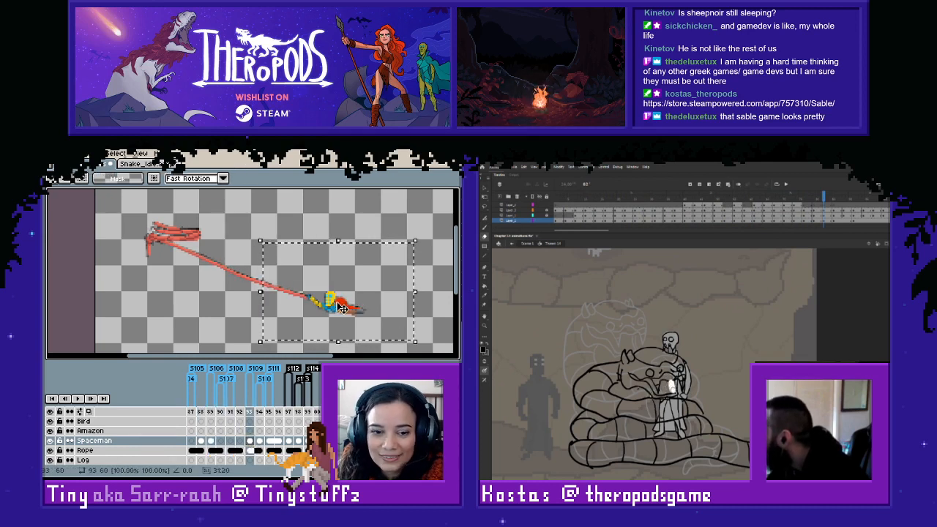
pyautogui.click(241, 442)
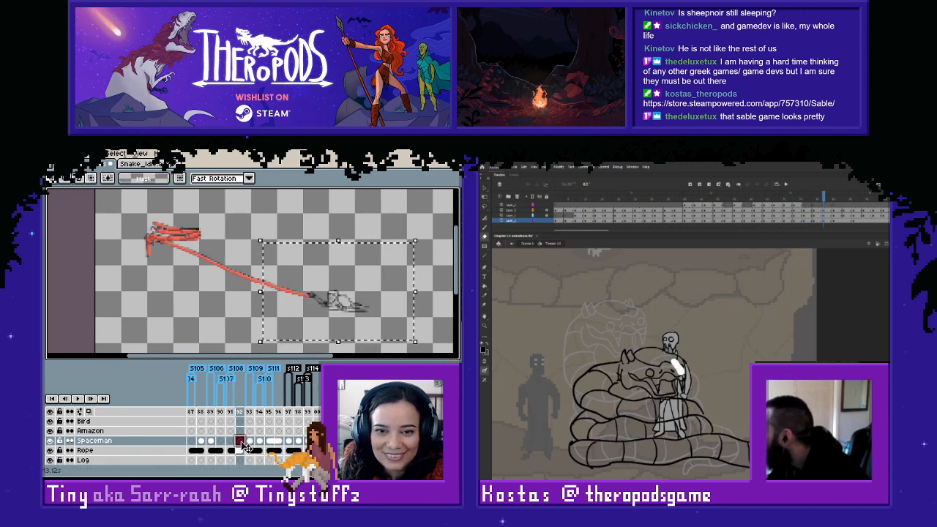
pyautogui.hotkey('ctrl', 'v')
pyautogui.moveTo(335, 307); pyautogui.dragTo(338, 306)
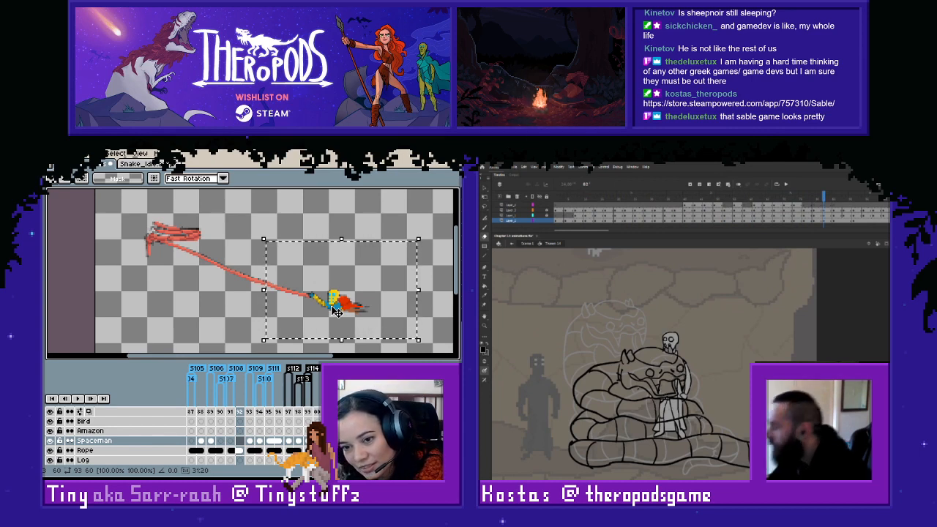
pyautogui.click(247, 322)
pyautogui.press('Left')
pyautogui.press('Right')
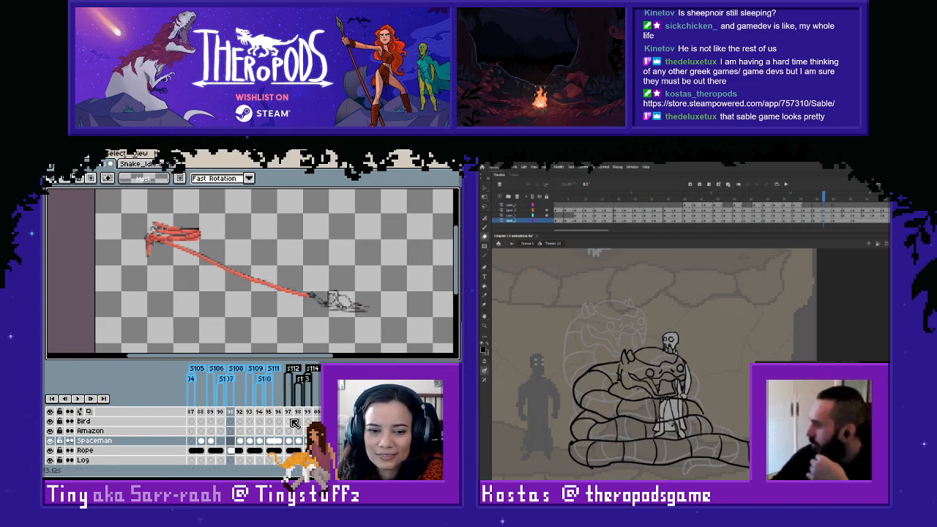
# - Copy the spaceman from frame 192 into frame 191 and link the two Spaceman cels
pyautogui.click(240, 441)
pyautogui.rightClick(243, 443)
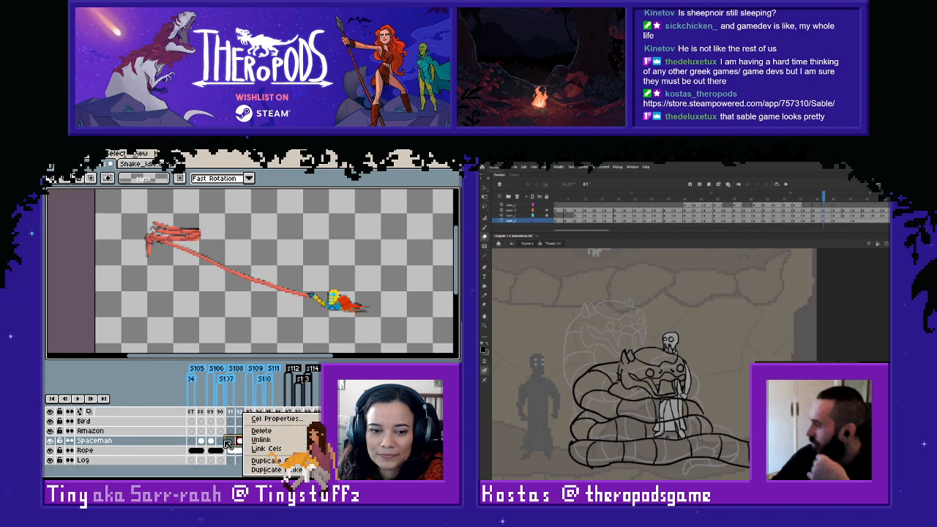
pyautogui.click(226, 443)
pyautogui.click(241, 441)
pyautogui.moveTo(274, 242); pyautogui.dragTo(385, 323)
pyautogui.hotkey('ctrl', 'c')
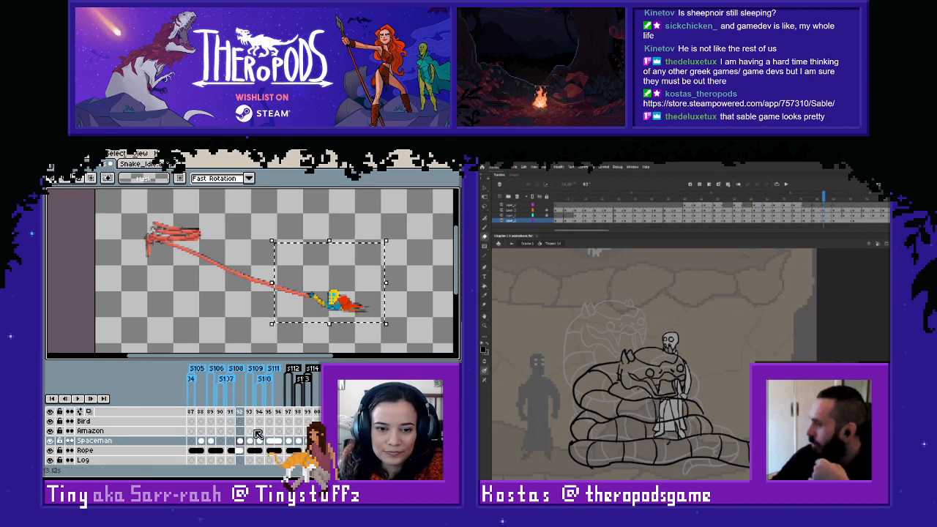
pyautogui.press('Left')
pyautogui.hotkey('ctrl', 'v')
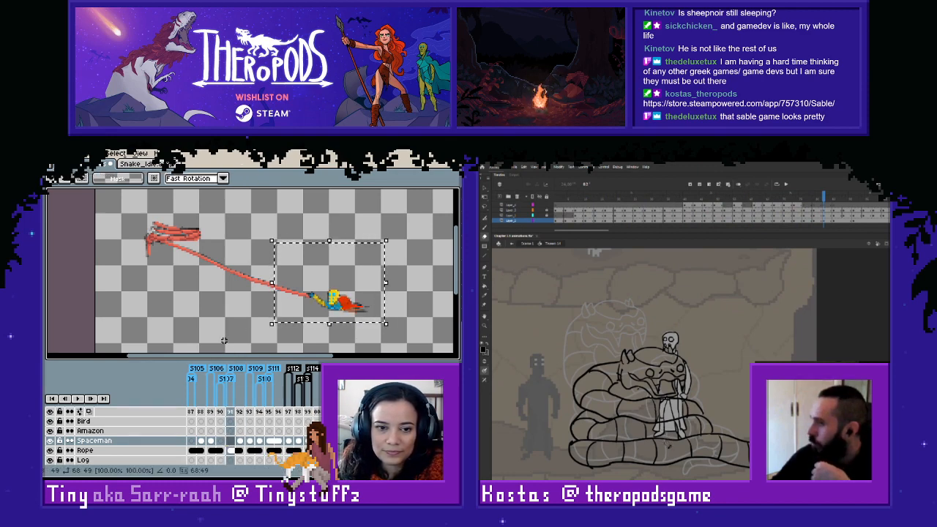
pyautogui.press('Return')
pyautogui.click(242, 442)
pyautogui.rightClick(241, 441)
pyautogui.click(242, 450)
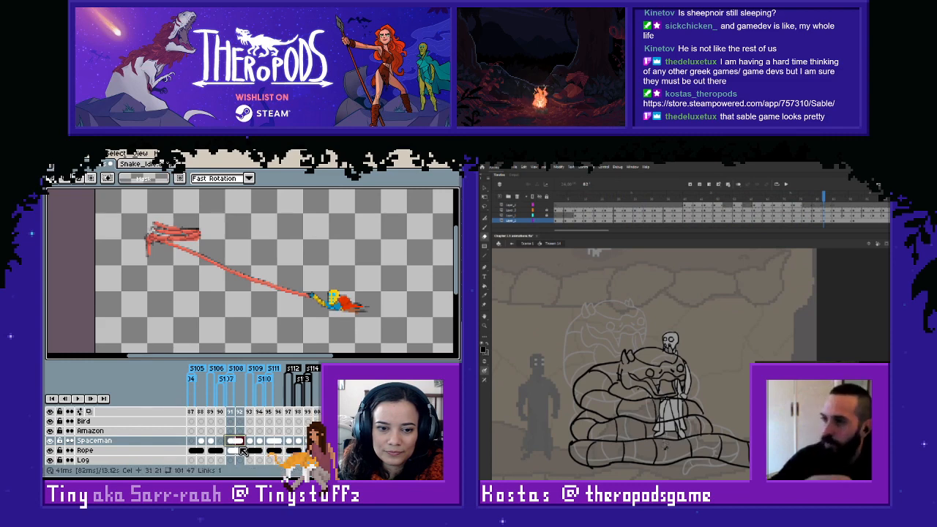
# - Paste the spaceman pose into frame 190, align it with the sketch, and compare it with the neighbouring frames
pyautogui.click(222, 442)
pyautogui.hotkey('ctrl', 'v')
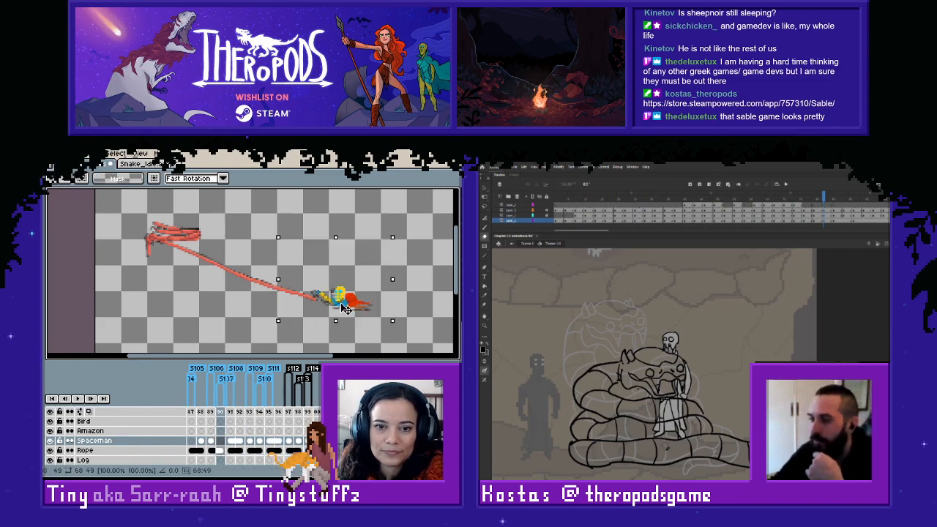
pyautogui.press('Return')
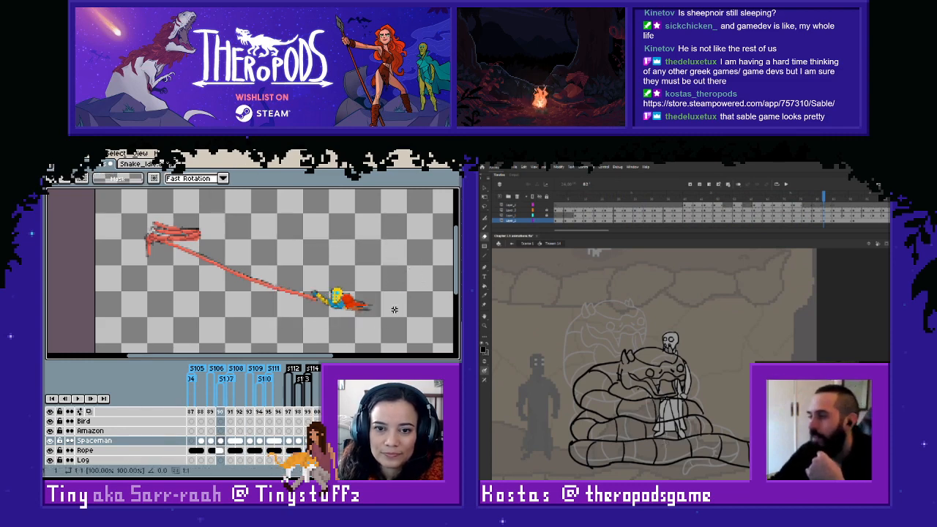
pyautogui.press('Right')
pyautogui.press('Left')
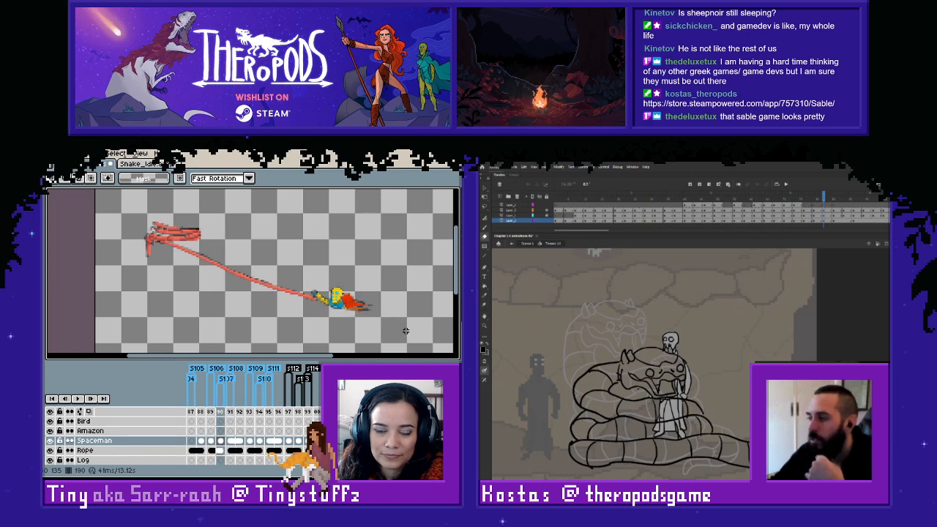
pyautogui.press('Right')
pyautogui.press('Left')
pyautogui.press('Left')
pyautogui.press('Left')
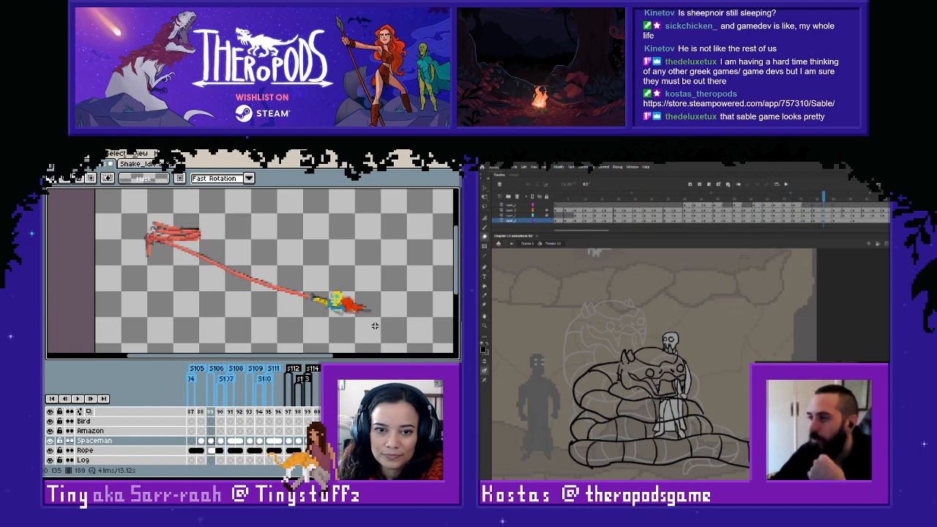
# - Place the spaceman pose over the sketch in frame 187 and check its motion against frames 188 to 190
pyautogui.hscroll(-10, 253, 438)
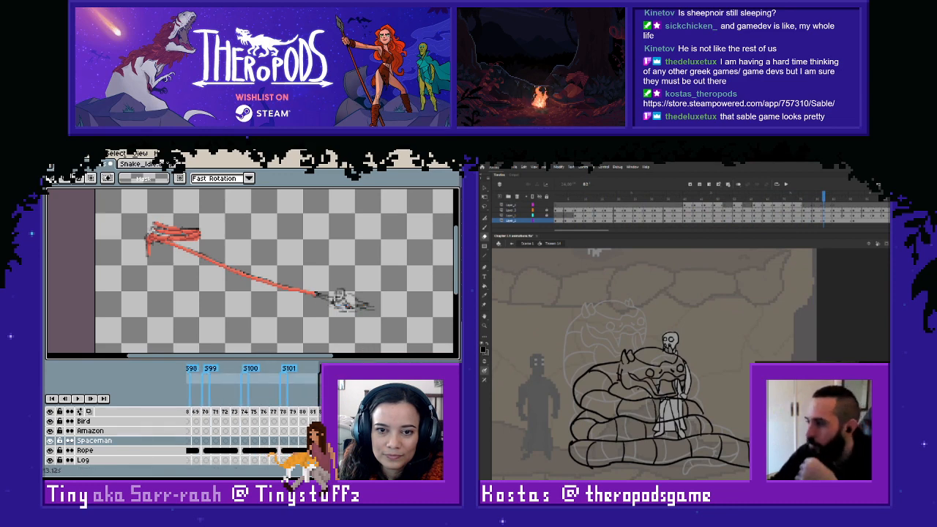
pyautogui.moveTo(279, 254); pyautogui.dragTo(394, 334)
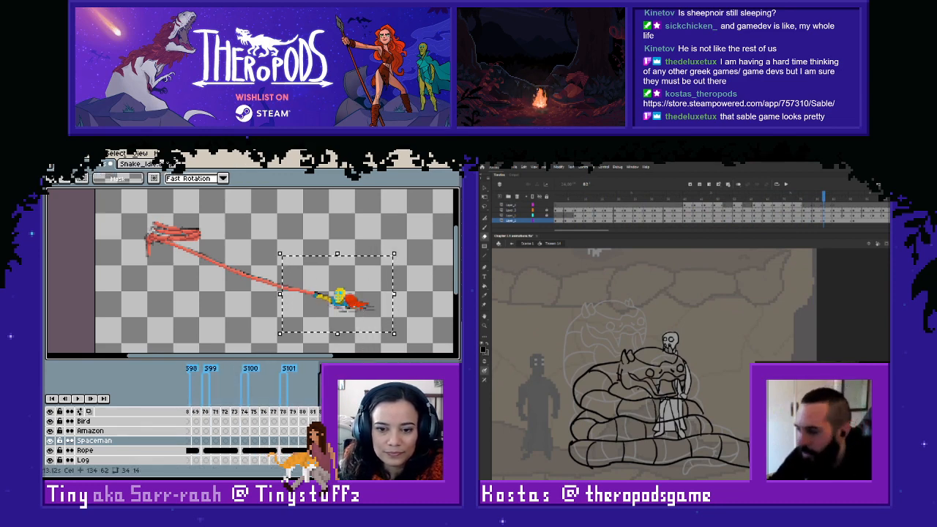
pyautogui.press('Delete')
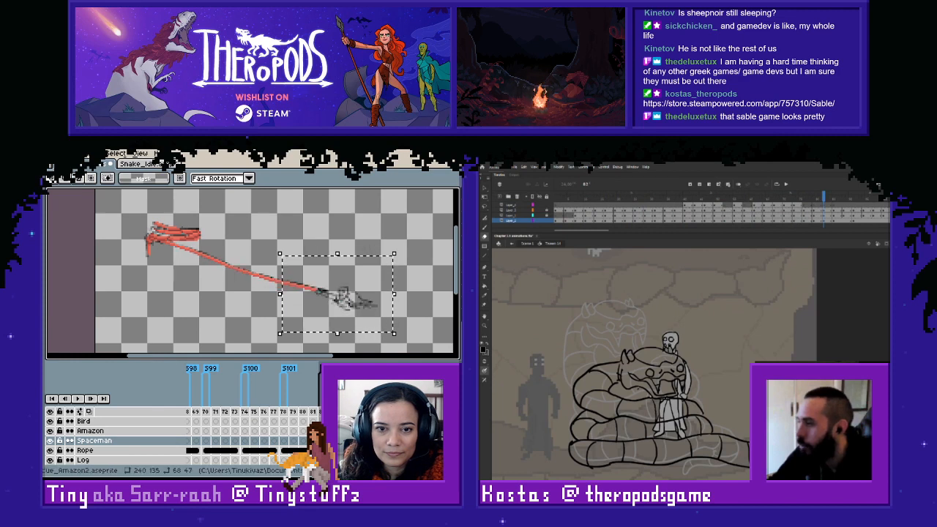
pyautogui.hotkey('ctrl', 'z')
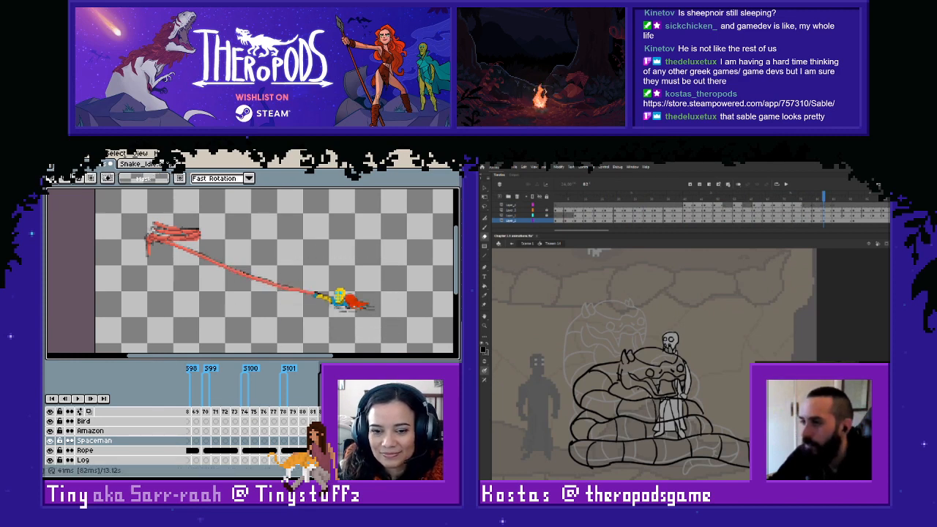
pyautogui.press('Right')
pyautogui.press('Right')
pyautogui.press('Right')
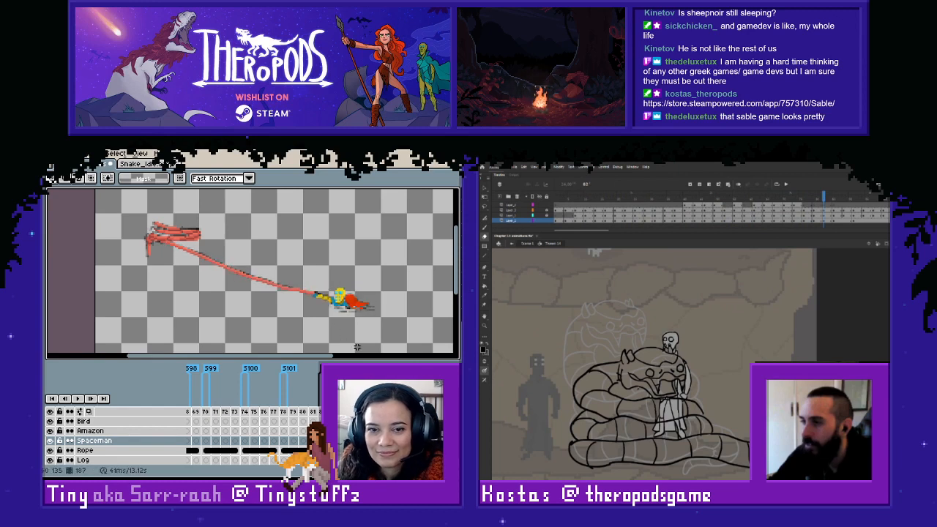
pyautogui.press('Left')
pyautogui.press('Right')
pyautogui.press('Right')
pyautogui.press('Right')
pyautogui.press('Right')
pyautogui.press('Right')
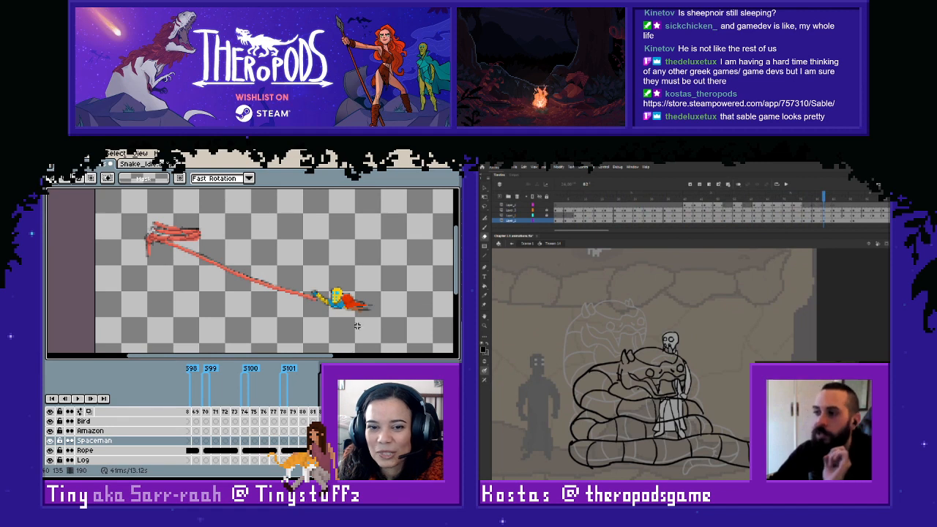
# - Copy the spaceman pose from frame 190 into frame 185 and align it with the sketch at the rope's end
pyautogui.moveTo(285, 243); pyautogui.dragTo(431, 352)
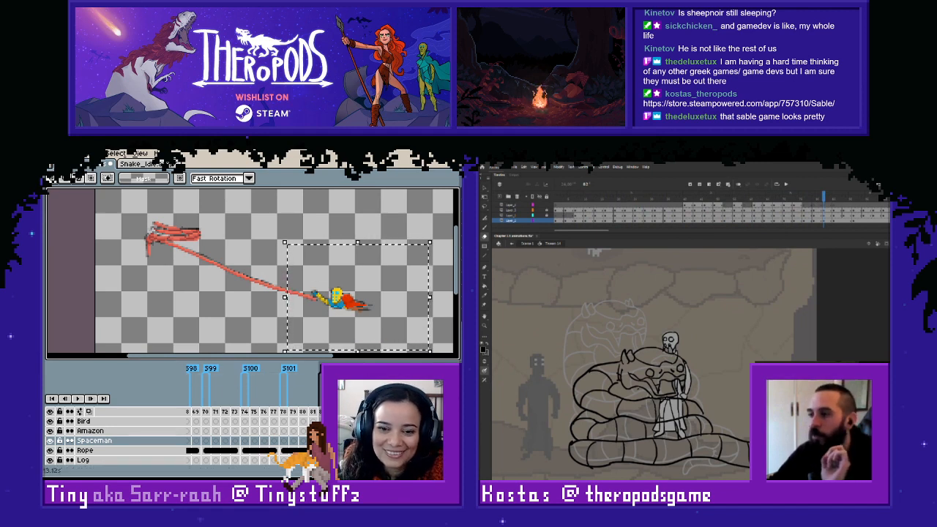
pyautogui.press('Right')
pyautogui.press('Right')
pyautogui.hotkey('ctrl', 'v')
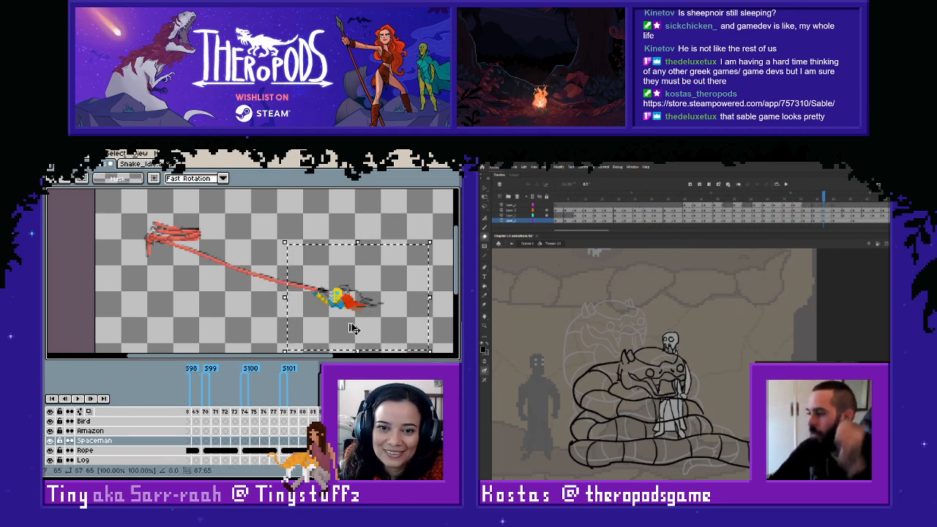
pyautogui.moveTo(344, 300); pyautogui.dragTo(348, 297)
pyautogui.hotkey('ctrl', 'd')
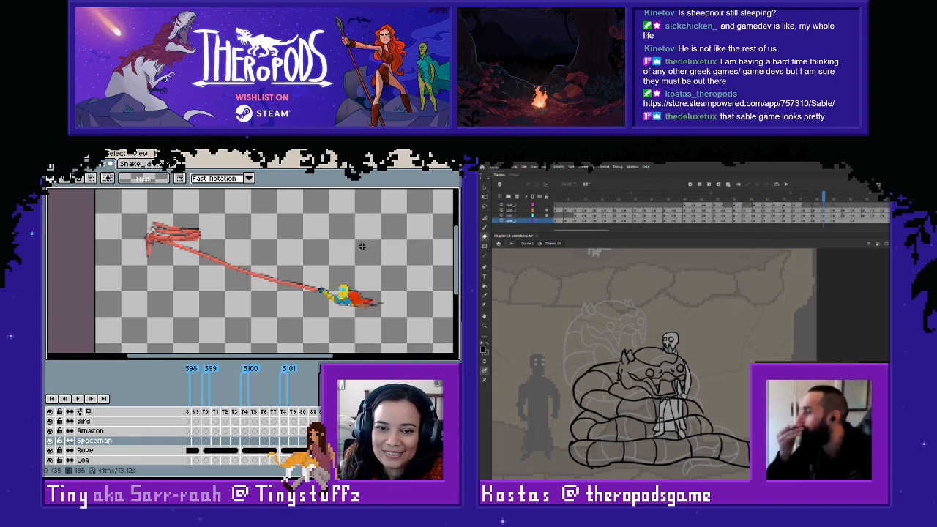
# - Paste a spaceman pose into frame 186, fit it to the sketch, and compare it with frame 185
pyautogui.press('Right')
pyautogui.moveTo(291, 259); pyautogui.dragTo(395, 337)
pyautogui.press('Right')
pyautogui.hotkey('ctrl', 'v')
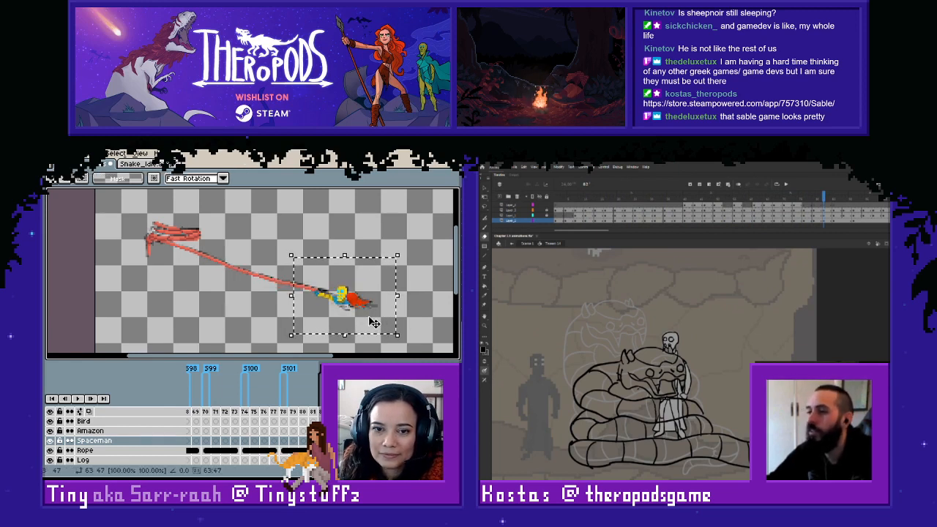
pyautogui.press('Right')
pyautogui.click(350, 214)
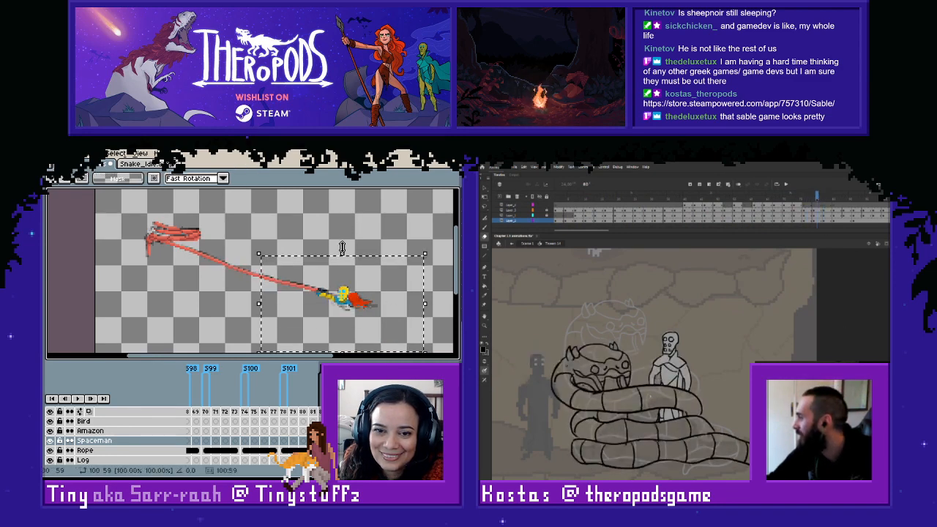
pyautogui.press('Left')
pyautogui.press('Right')
pyautogui.press('Left')
pyautogui.press('Left')
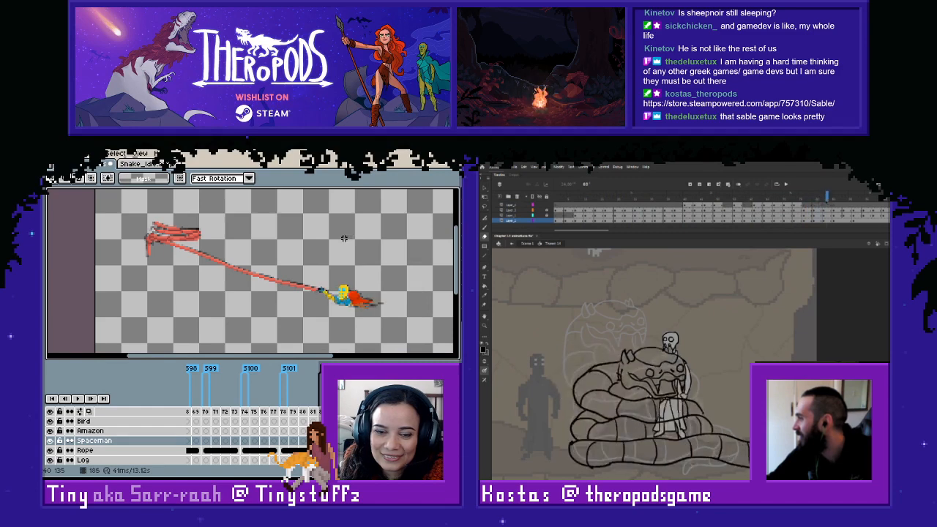
# - Copy the spaceman pose from frame 185 into frame 184 and shift it onto the sketch at the rope's end
pyautogui.press('Right')
pyautogui.press('Left')
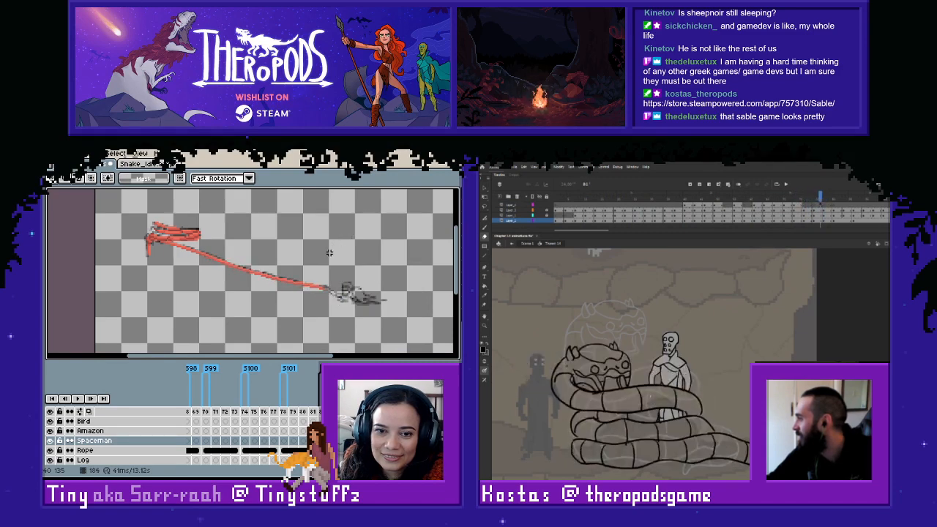
pyautogui.press('Right')
pyautogui.moveTo(274, 250); pyautogui.dragTo(407, 333)
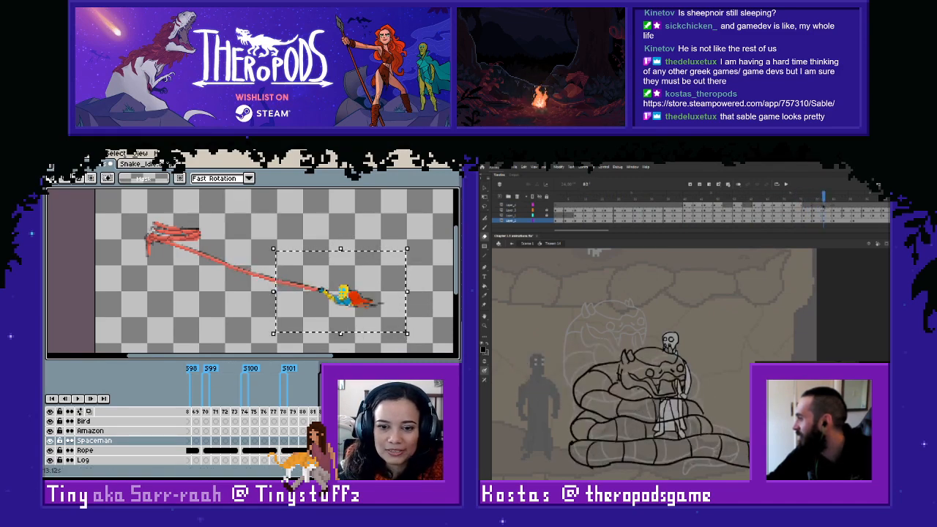
pyautogui.press('Left')
pyautogui.hotkey('ctrl', 'v')
pyautogui.moveTo(318, 328); pyautogui.dragTo(321, 326)
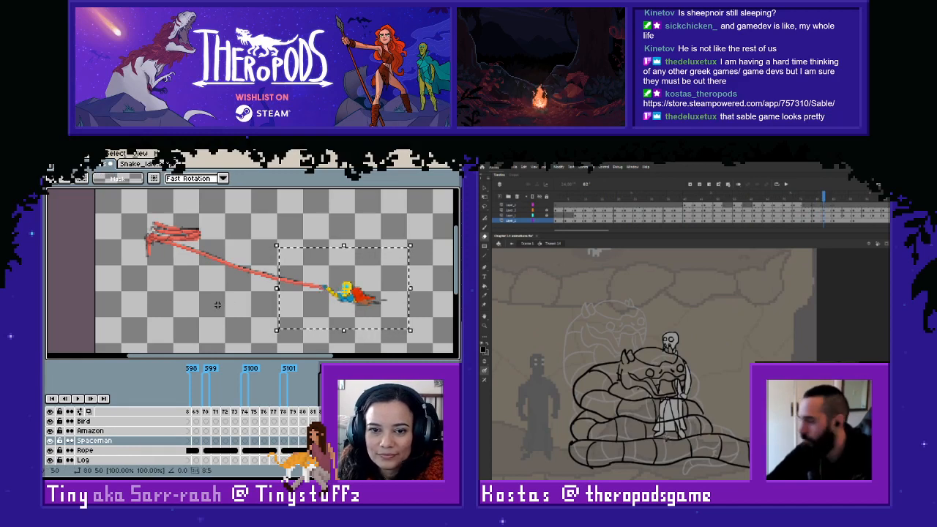
pyautogui.press('Escape')
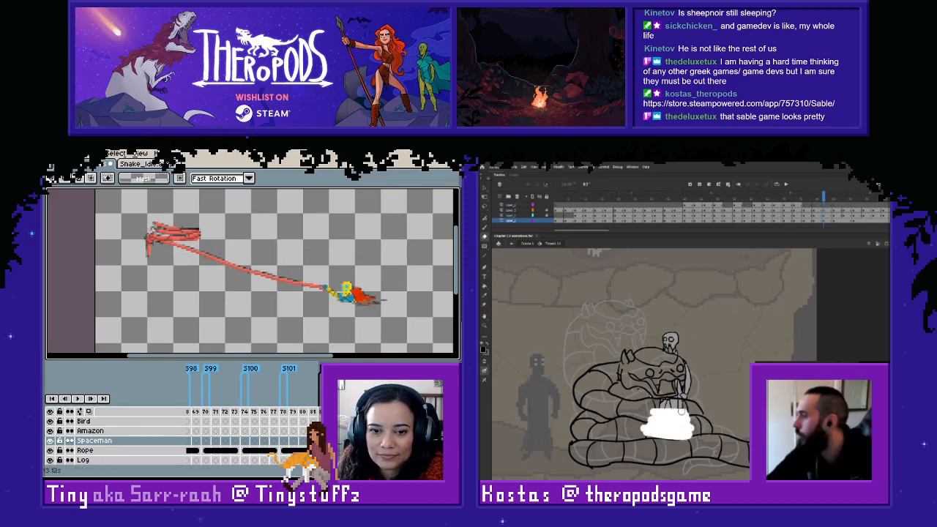
# - Copy the aligned spaceman from frame 184 into the same position in frame 183
pyautogui.moveTo(274, 237); pyautogui.dragTo(411, 322)
pyautogui.hotkey('ctrl', 'c')
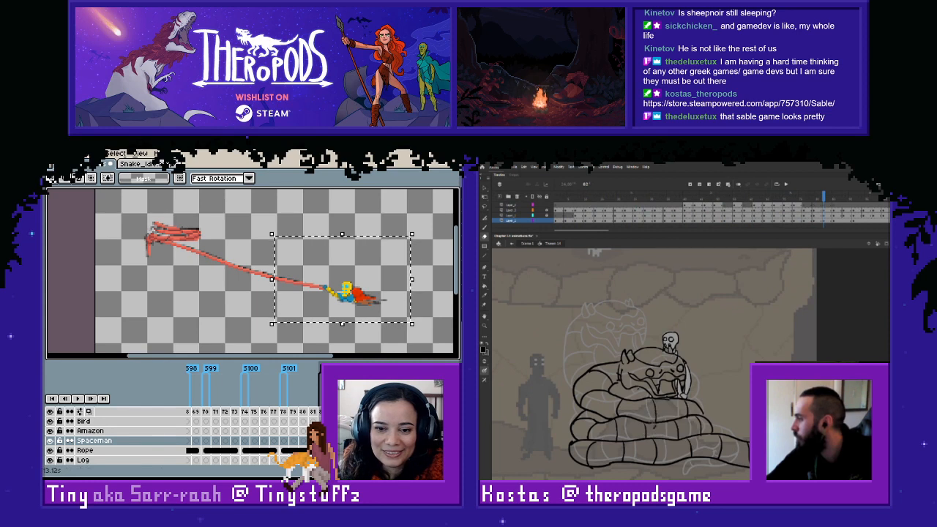
pyautogui.press('Right')
pyautogui.hotkey('ctrl', 'v')
pyautogui.click(250, 309)
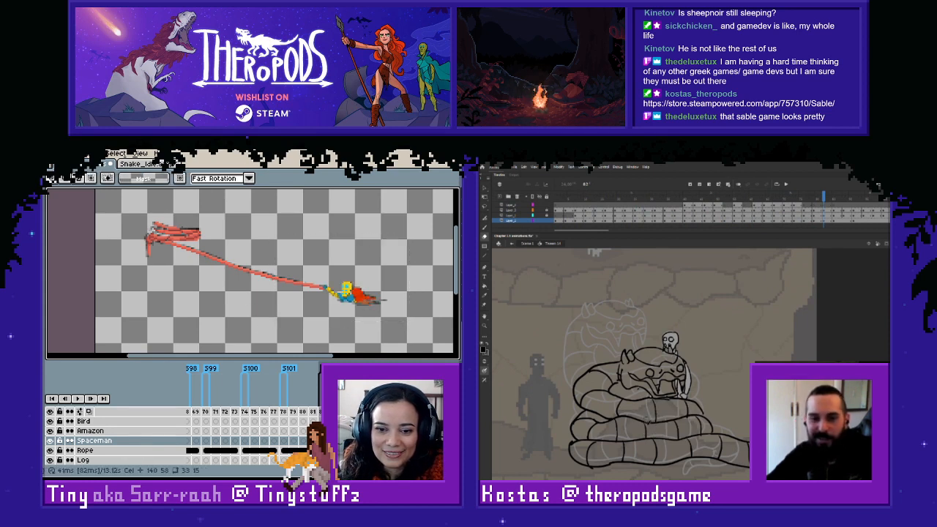
# - Examine the rope and spaceman sketches in frames 181 and 182 against the finished pose in frame 185
pyautogui.press('Right')
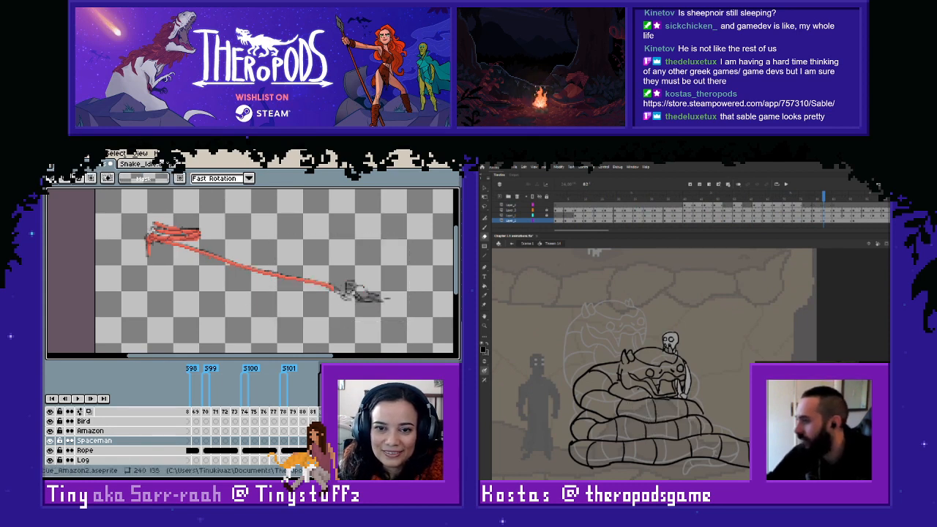
pyautogui.press('Right')
pyautogui.press('Left')
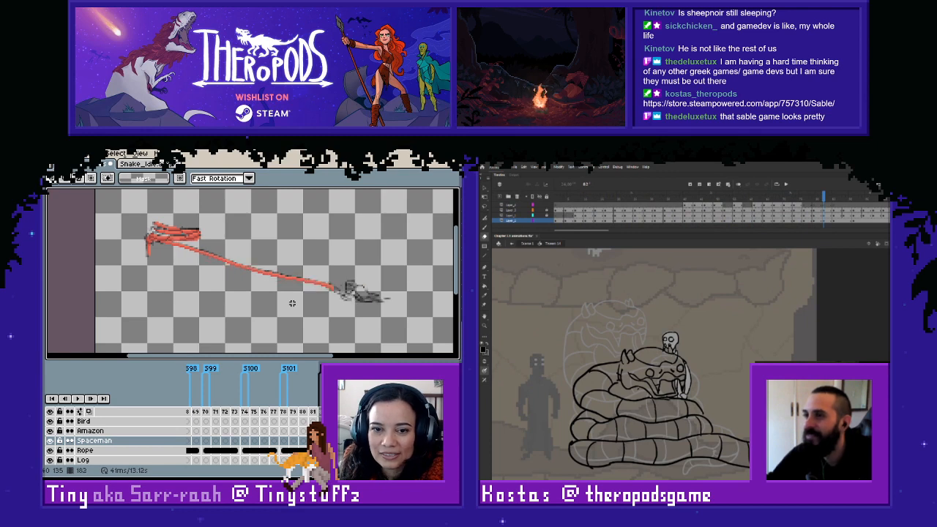
pyautogui.press('Left')
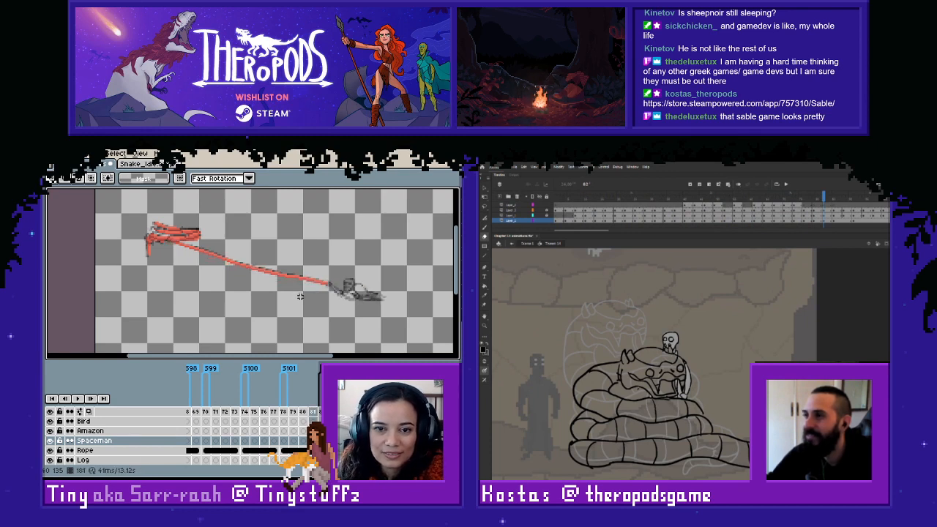
pyautogui.press('Left')
pyautogui.press('Left')
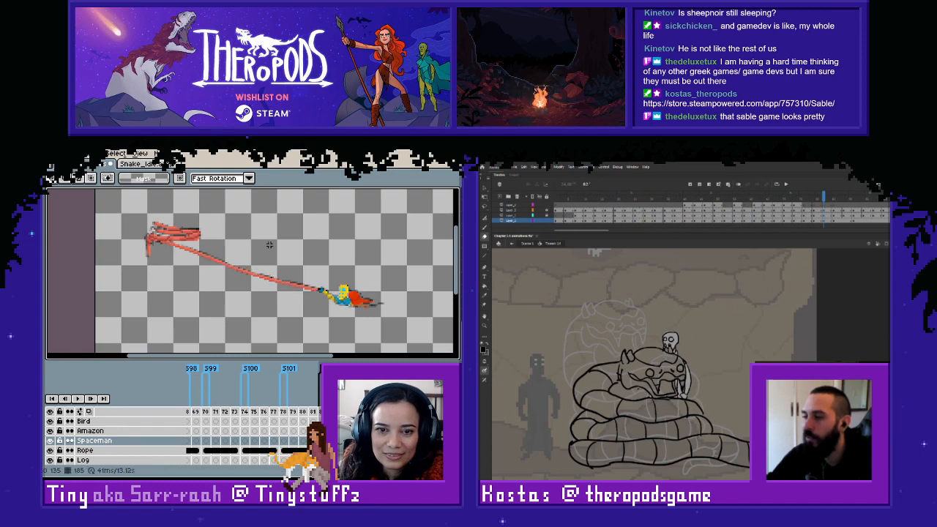
# - Copy the spaceman pose at the rope's end from frame 185
pyautogui.moveTo(260, 234); pyautogui.dragTo(424, 344)
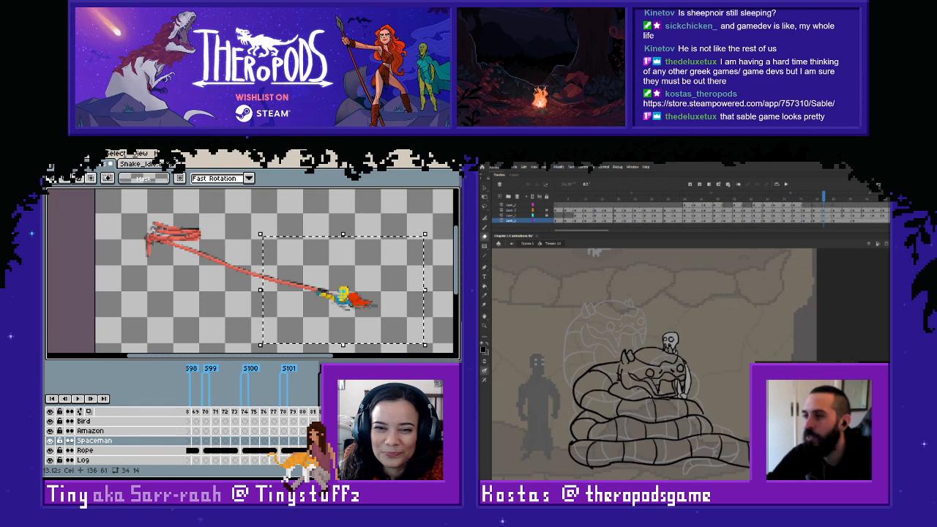
pyautogui.click(353, 299)
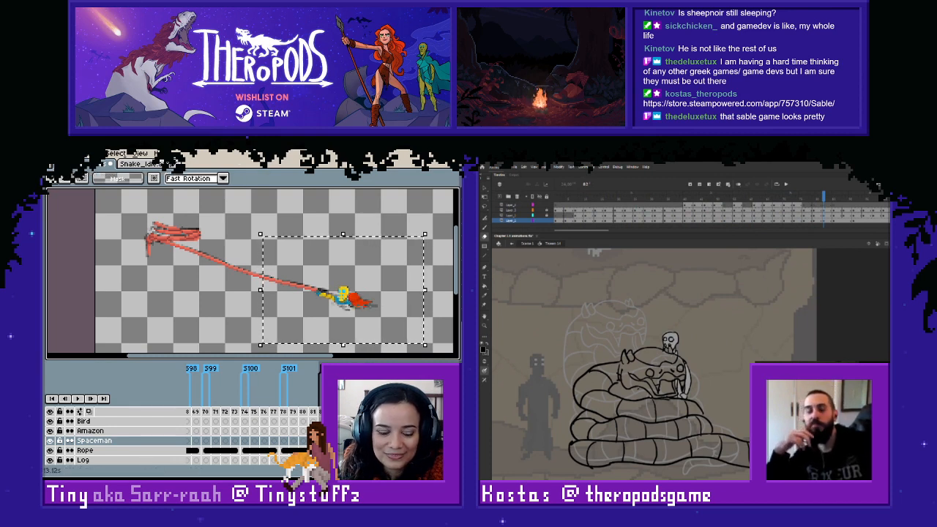
pyautogui.click(302, 444)
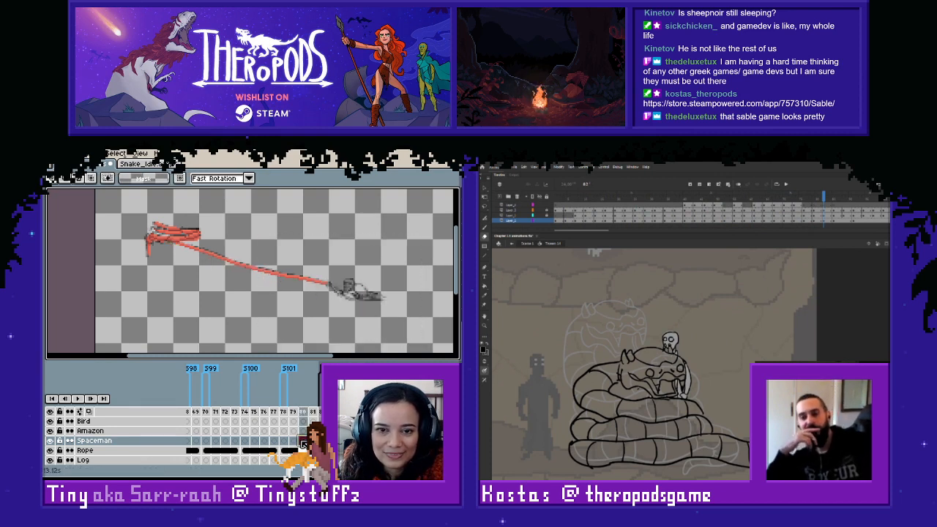
pyautogui.press('Left')
pyautogui.press('Left')
pyautogui.press('Left')
pyautogui.click(350, 333)
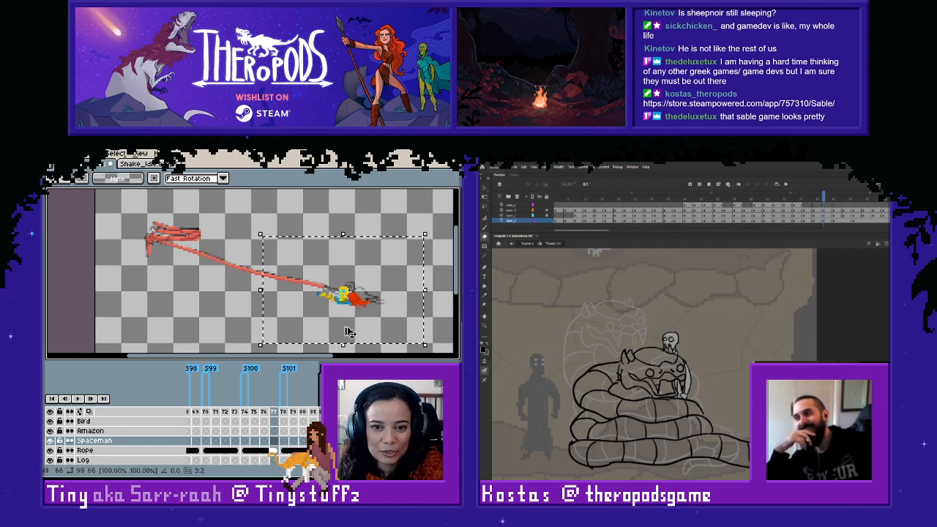
pyautogui.click(264, 441)
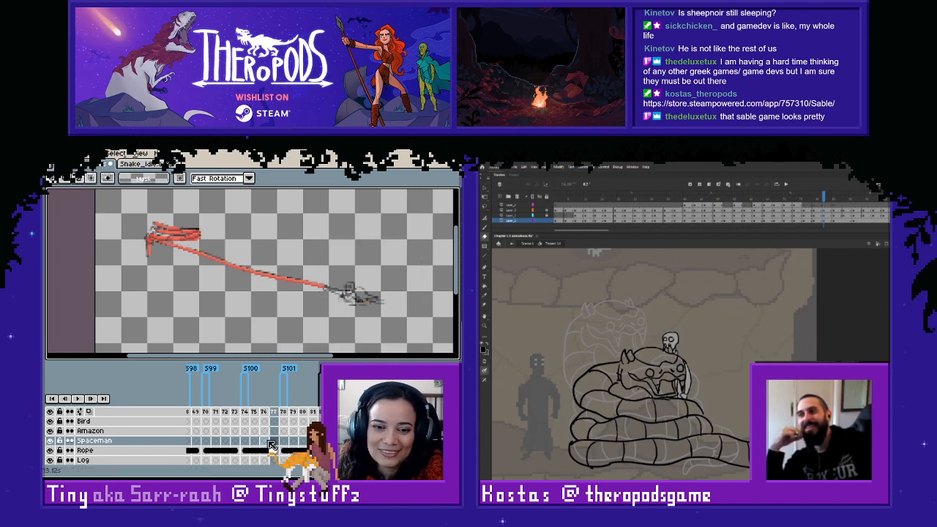
# - Paste the spaceman pose into frame 174 and shift it onto the sketch at the rope's end
pyautogui.click(254, 442)
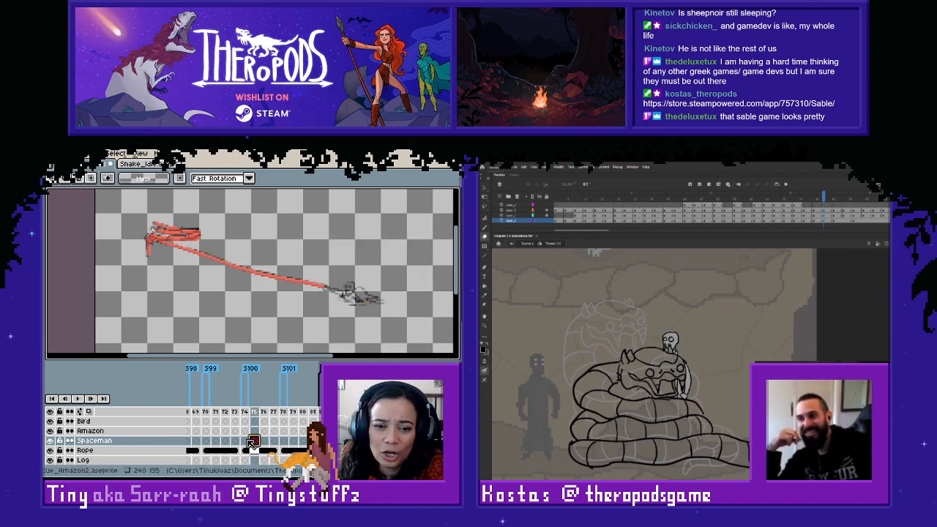
pyautogui.click(246, 441)
pyautogui.press('Left')
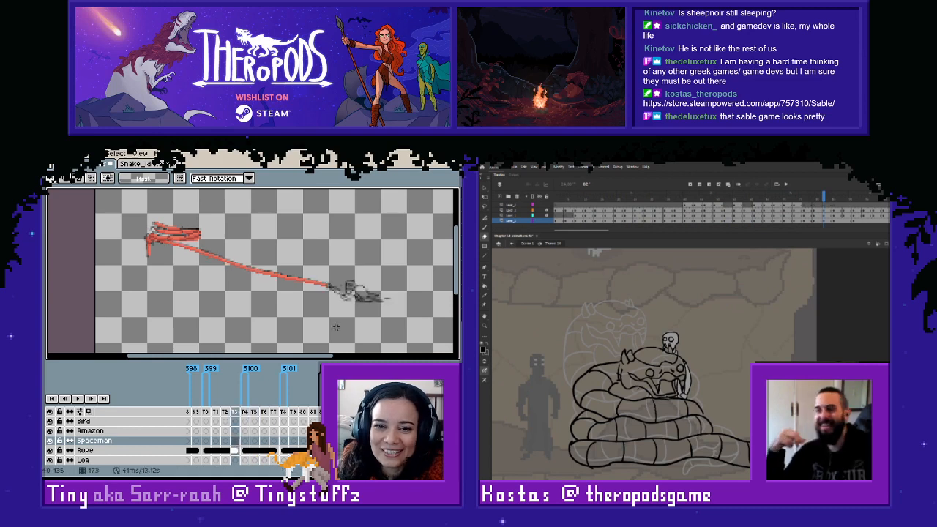
pyautogui.press('Right')
pyautogui.hotkey('ctrl', 'v')
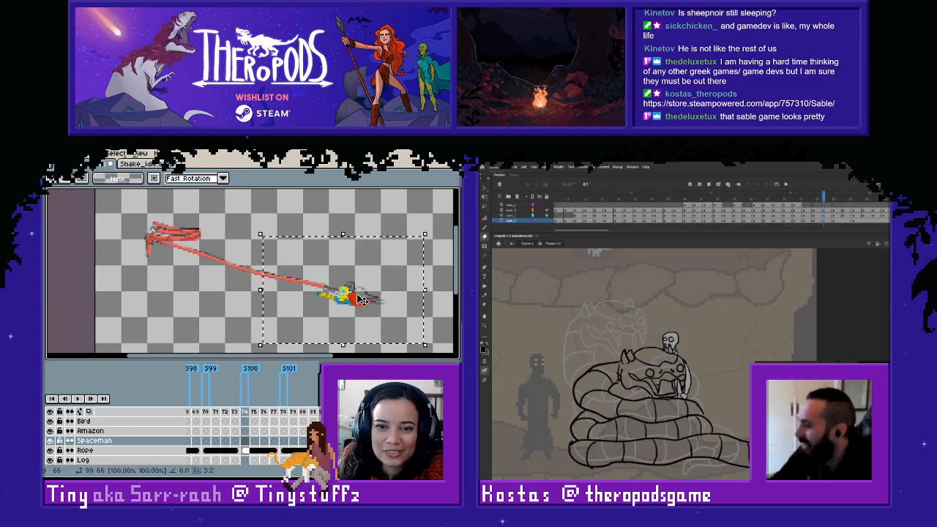
pyautogui.moveTo(362, 299); pyautogui.dragTo(369, 296)
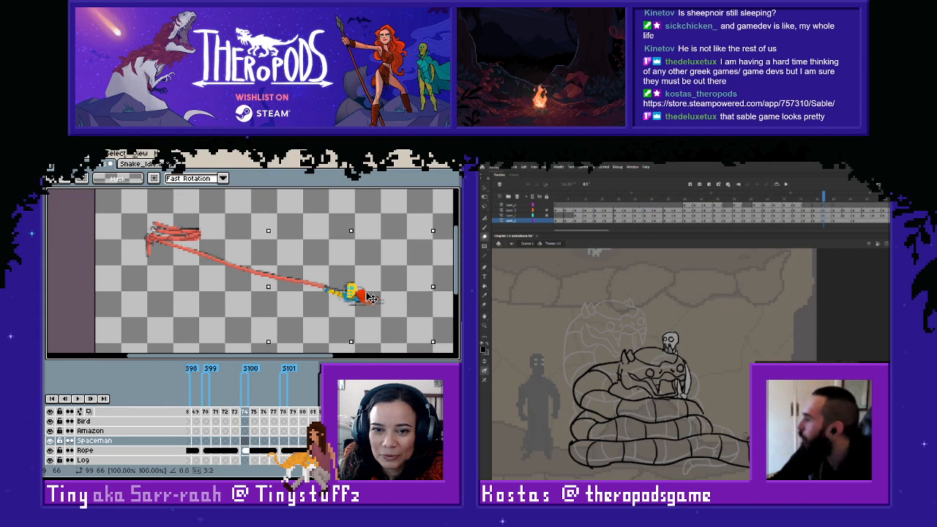
pyautogui.scroll(-2, 652, 364)
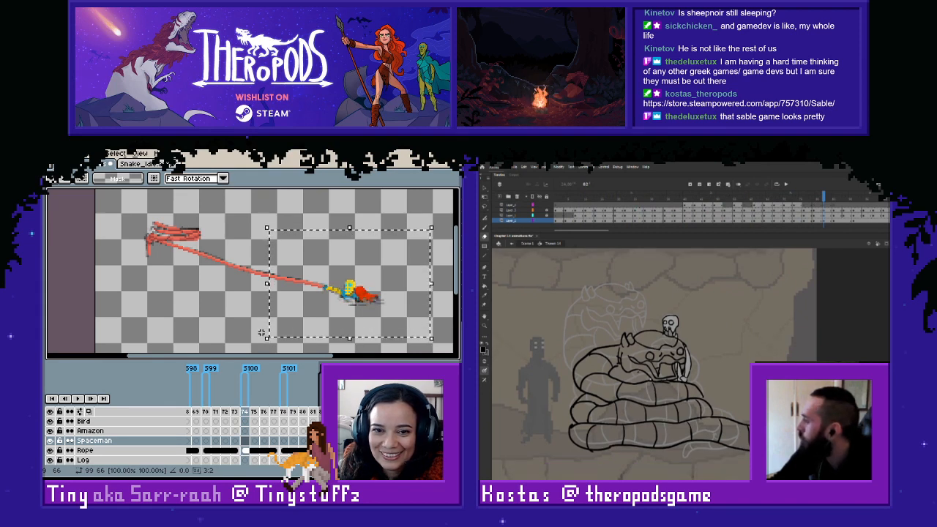
pyautogui.hotkey('ctrl', 'd')
# - Link the Spaceman cels across frames 174 to 177 so they share the pose from frame 174
pyautogui.press('Right')
pyautogui.press('Right')
pyautogui.press('Right')
pyautogui.press('Right')
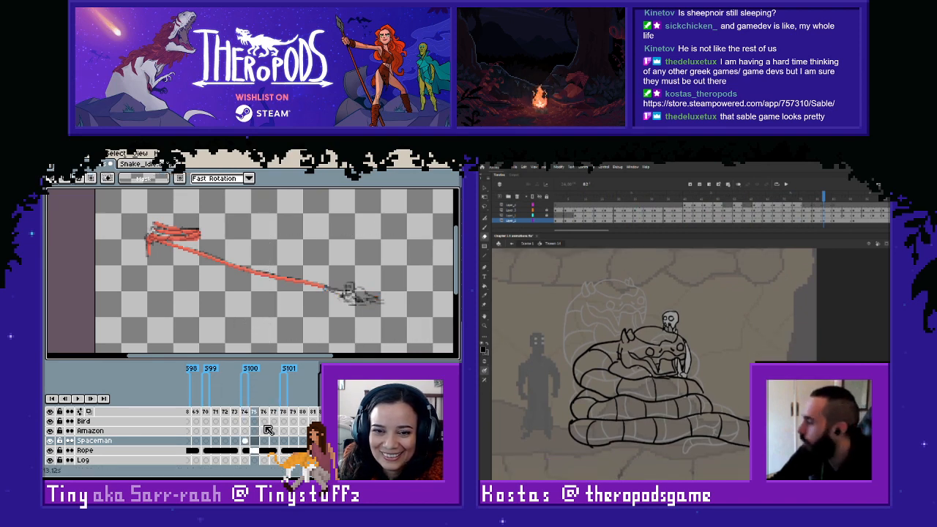
pyautogui.scroll(1, 652, 364)
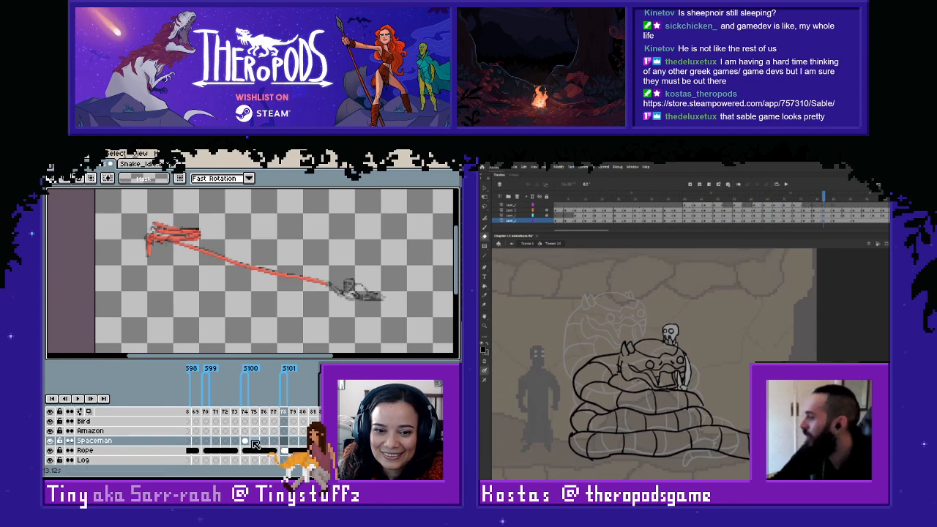
pyautogui.moveTo(245, 441); pyautogui.dragTo(274, 442)
pyautogui.rightClick(275, 442)
pyautogui.click(295, 447)
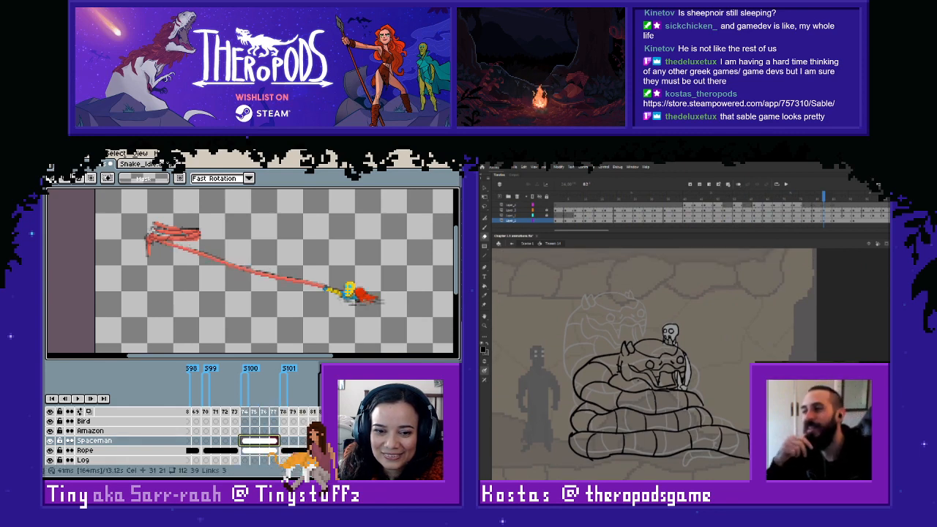
# - Copy the spaceman from frame 184 into frame 178 and nudge it up and right onto the sketch
pyautogui.press('Right')
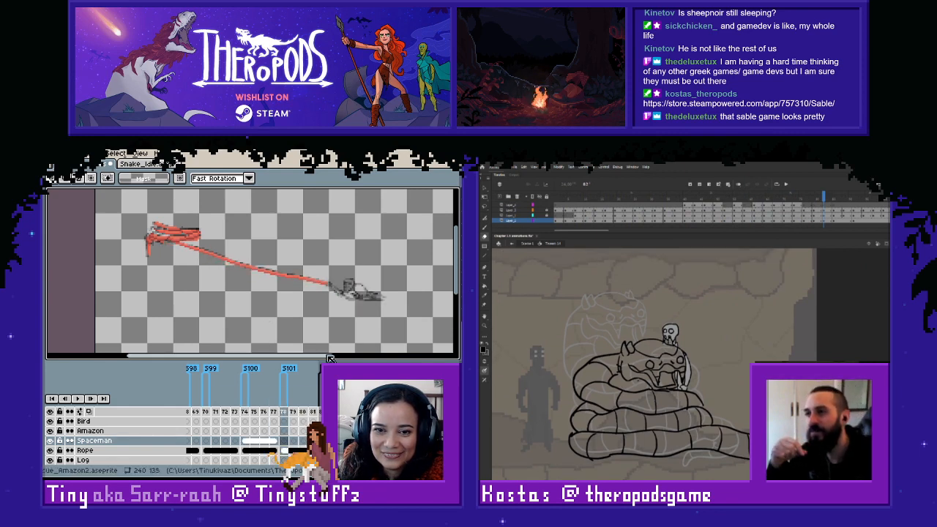
pyautogui.click(332, 442)
pyautogui.moveTo(290, 265); pyautogui.dragTo(408, 331)
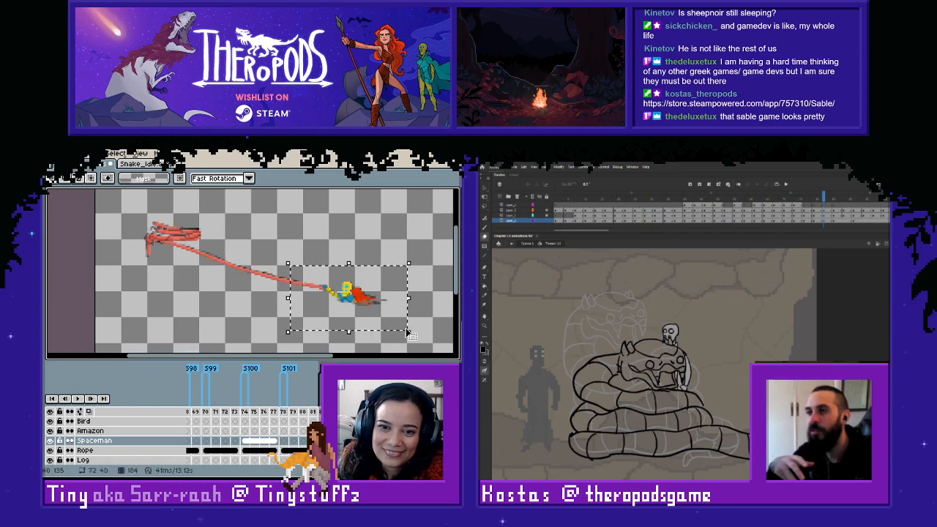
pyautogui.press('Right')
pyautogui.hotkey('ctrl', 'v')
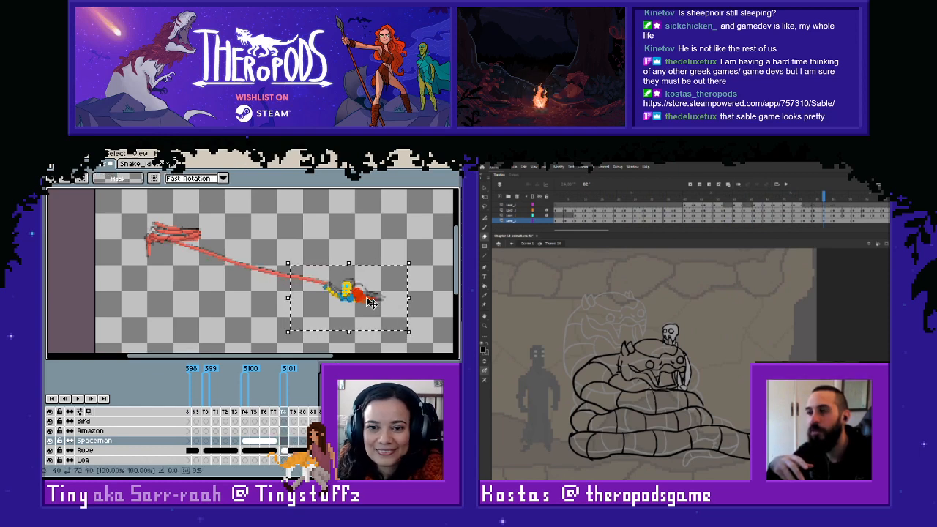
pyautogui.press('Up')
pyautogui.press('Up')
pyautogui.press('Right')
# - Compare frame 178 with its neighbours and link the Spaceman cels across frames 178 to 181
pyautogui.press('Right')
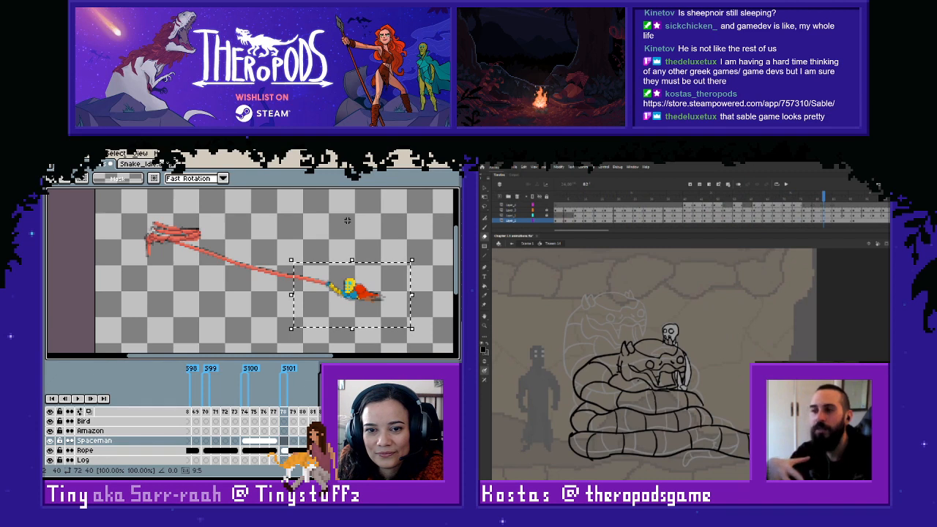
pyautogui.press('Left')
pyautogui.click(349, 222)
pyautogui.press('Left')
pyautogui.press('Right')
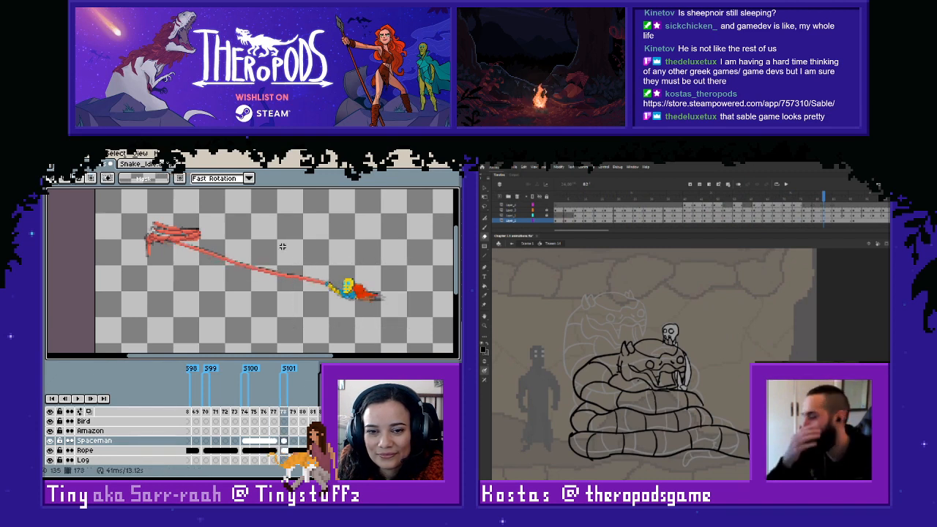
pyautogui.press('Right')
pyautogui.press('Right')
pyautogui.press('Right')
pyautogui.press('Right')
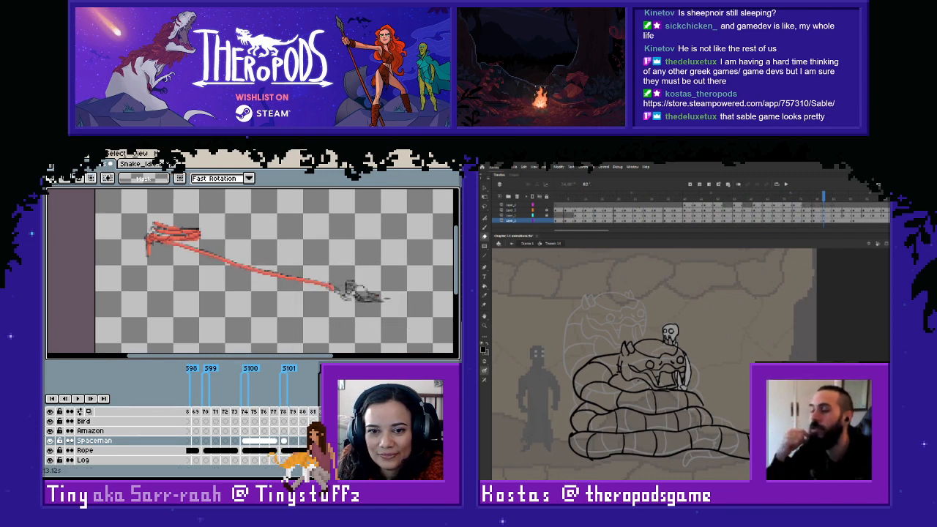
pyautogui.moveTo(286, 445); pyautogui.dragTo(304, 444)
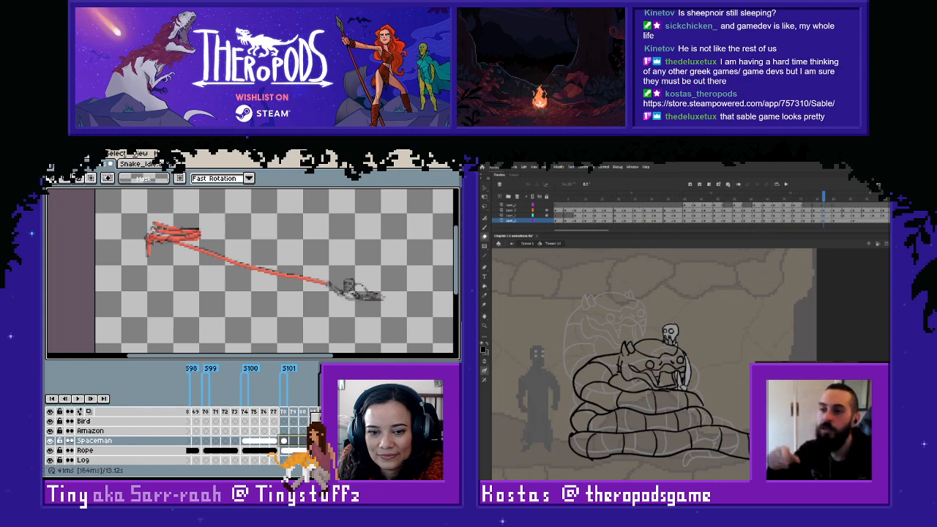
pyautogui.click(329, 454)
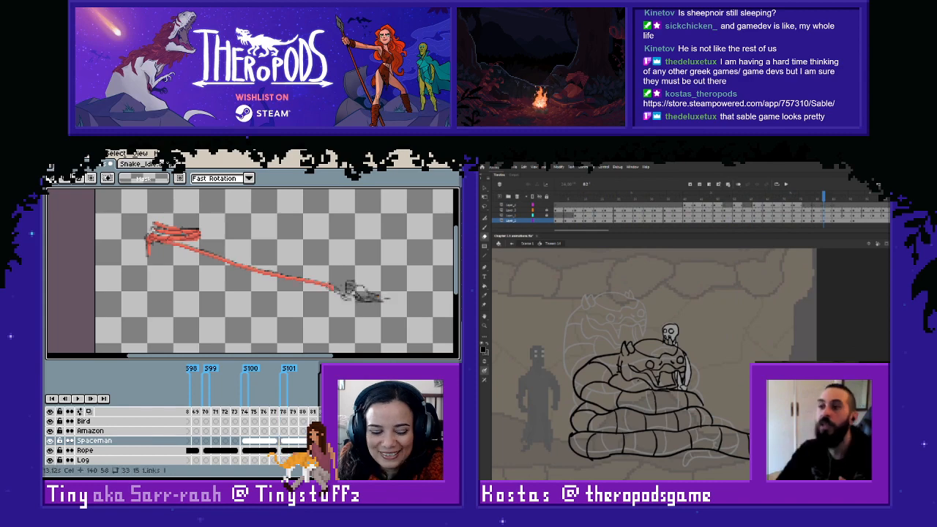
# - Paste the spaceman into frame 182, fit it to the sketch, and compare it with the adjacent frames
pyautogui.hotkey('ctrl', 'v')
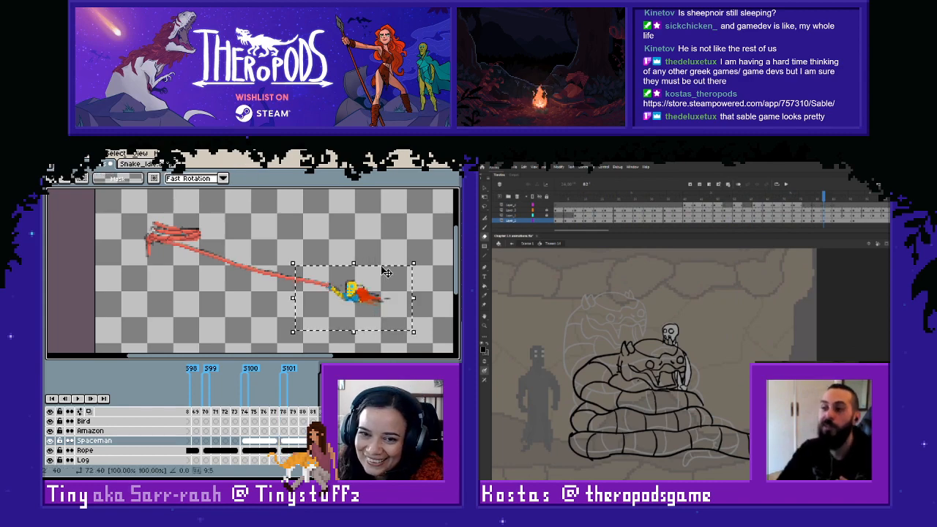
pyautogui.click(386, 254)
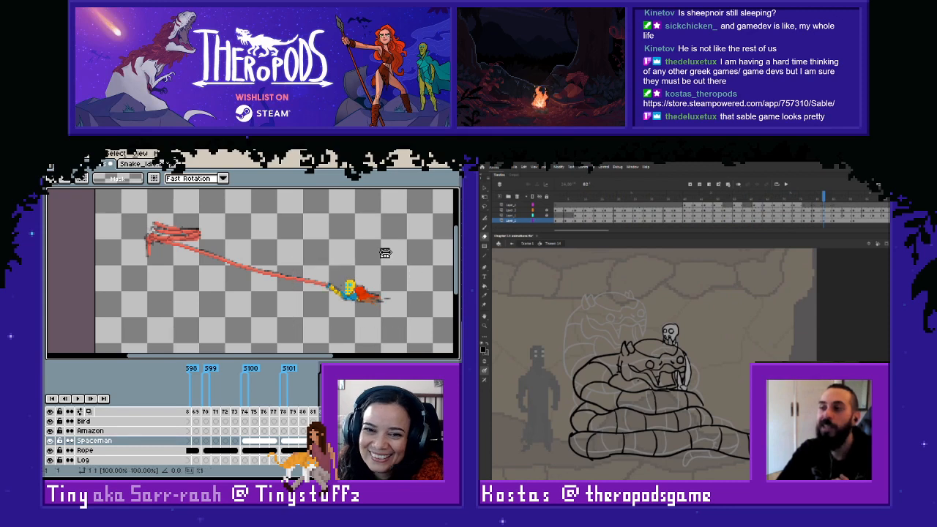
pyautogui.press('Left')
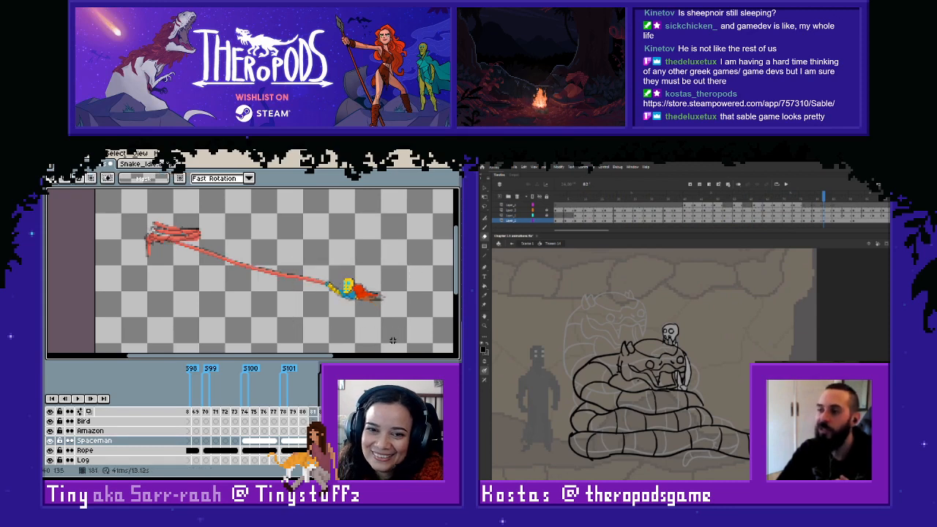
pyautogui.press('Right')
pyautogui.press('Right')
# - Paste the spaceman into frame 170 and align it with the sketch at the rope's end
pyautogui.press('Left')
pyautogui.press('Left')
pyautogui.press('Left')
pyautogui.press('Left')
pyautogui.press('Left')
pyautogui.press('Left')
pyautogui.press('Left')
pyautogui.press('Left')
pyautogui.press('Left')
pyautogui.press('Left')
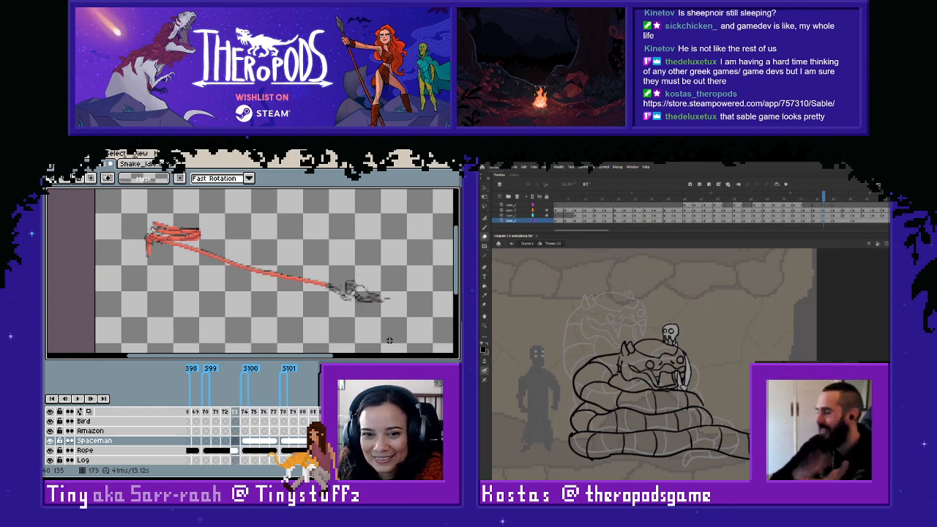
pyautogui.press('Left')
pyautogui.press('Left')
pyautogui.press('Left')
pyautogui.press('Left')
pyautogui.press('Right')
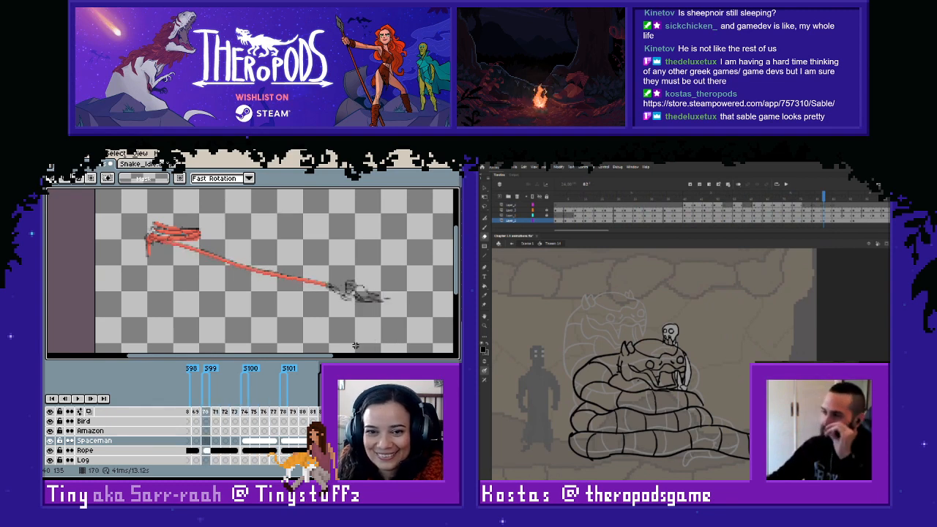
pyautogui.click(353, 292)
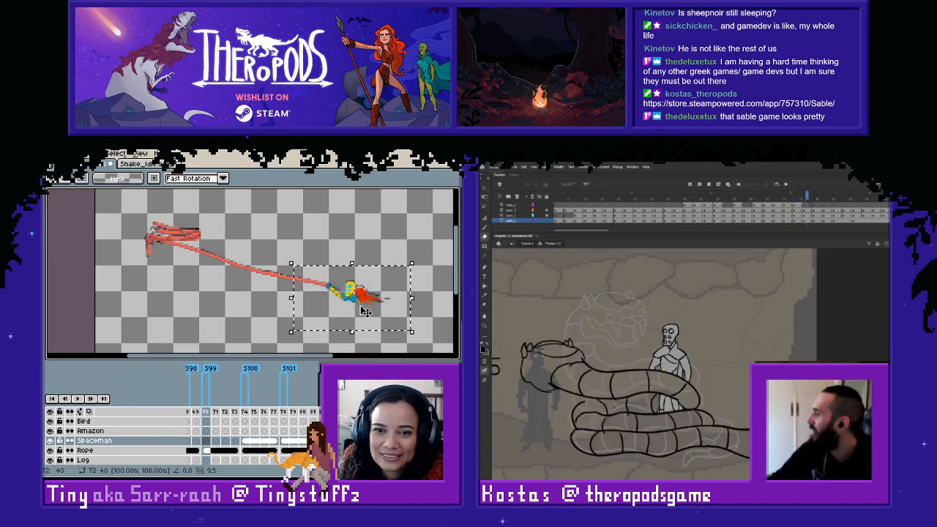
pyautogui.click(245, 320)
# - Check the sketches around frame 170 and link the Spaceman cels across frames 170 to 173
pyautogui.press('Left')
pyautogui.press('Right')
pyautogui.press('Right')
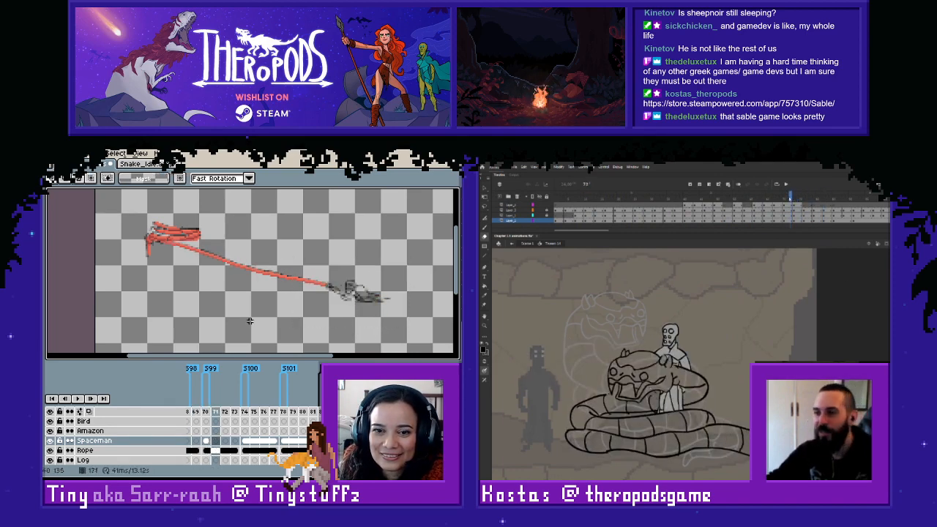
pyautogui.press('Left')
pyautogui.press('Right')
pyautogui.press('Right')
pyautogui.press('Right')
pyautogui.press('Right')
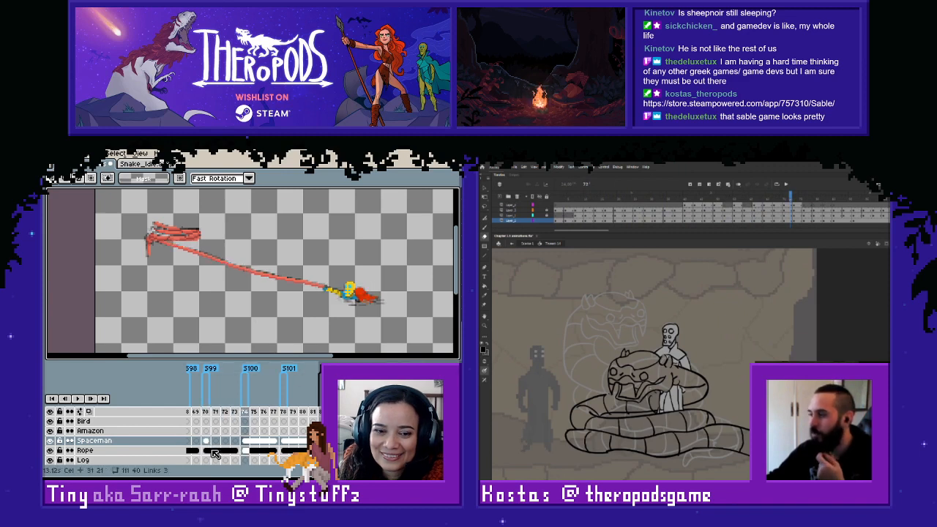
pyautogui.press('Left')
pyautogui.moveTo(208, 441); pyautogui.dragTo(235, 443)
pyautogui.rightClick(233, 443)
pyautogui.click(261, 449)
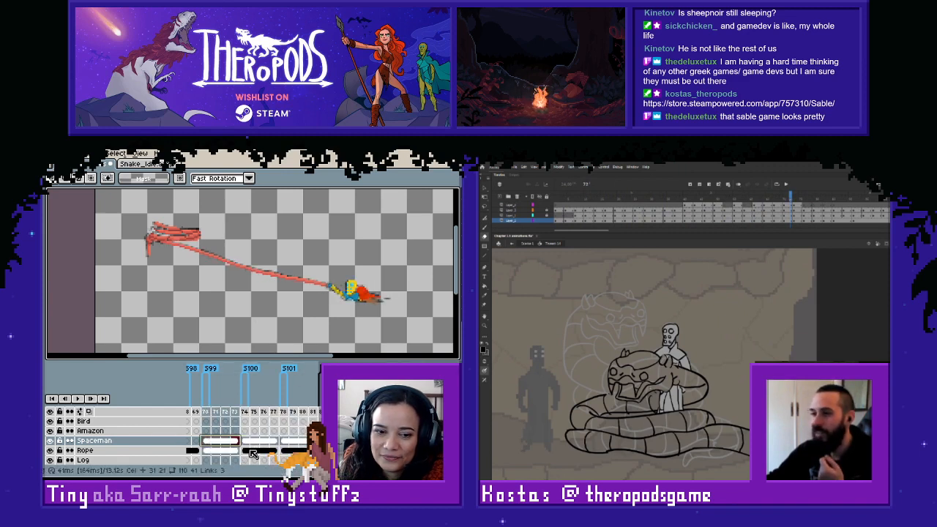
# - Examine how the linked spaceman pose fits the sketches from frame 174 back to frame 170
pyautogui.click(237, 444)
pyautogui.press('Right')
pyautogui.press('Left')
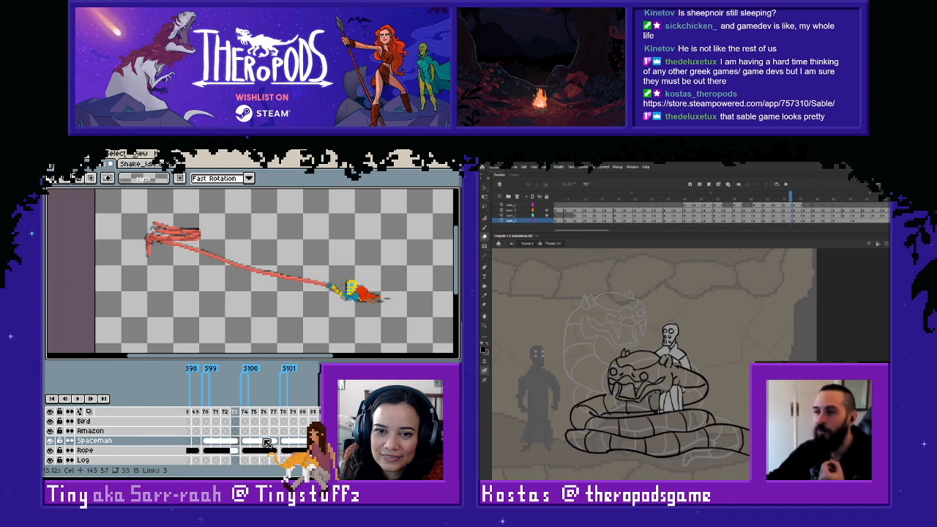
pyautogui.press('Left')
pyautogui.press('Left')
pyautogui.press('Left')
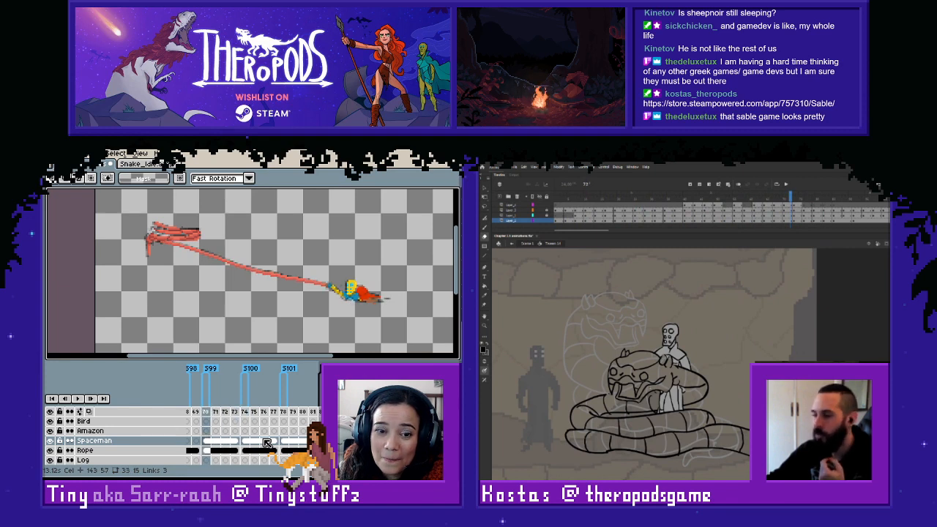
# - Sample the color at the spaceman's hand in frame 170 and touch up the rope's end on the Rope layer
pyautogui.click(206, 450)
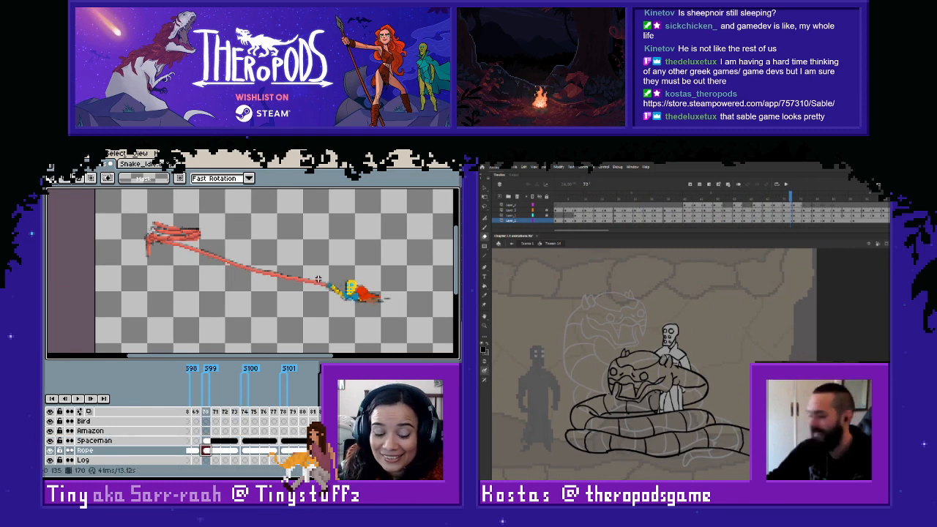
pyautogui.scroll(3, 292, 286)
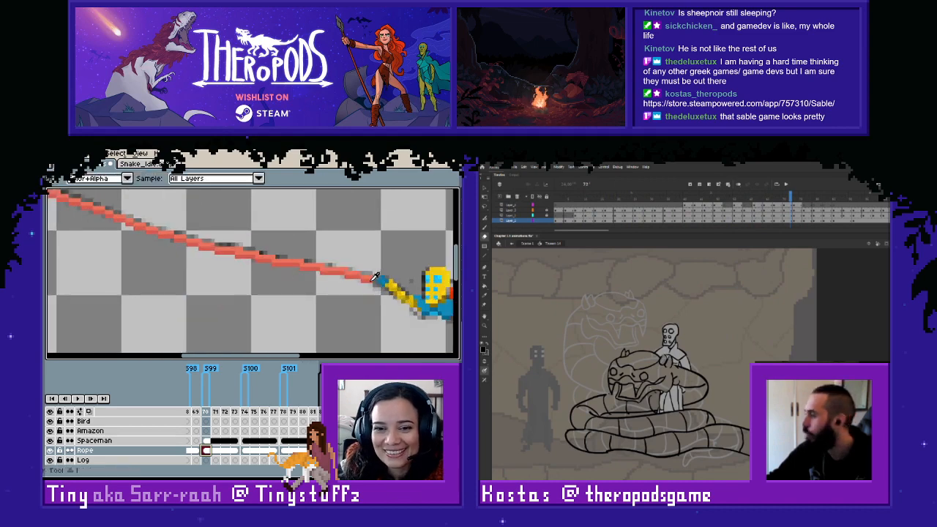
pyautogui.press('i')
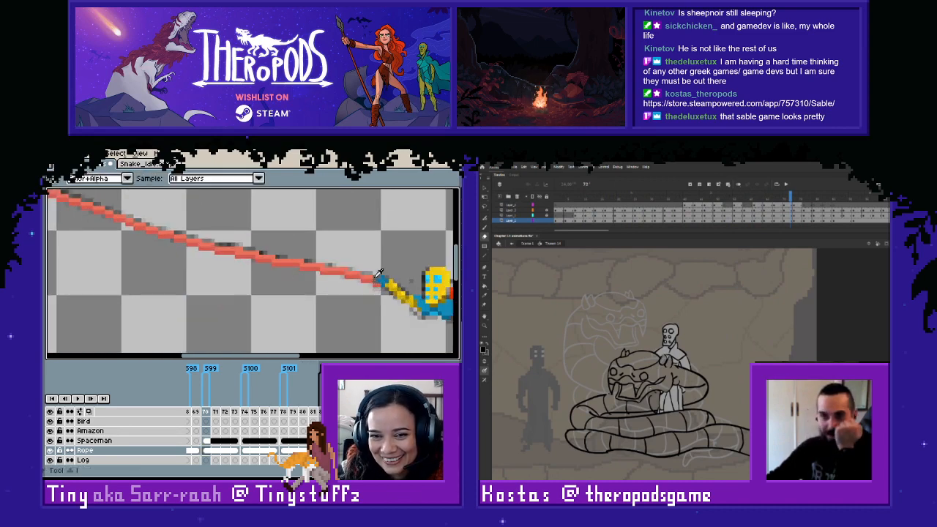
pyautogui.press('l')
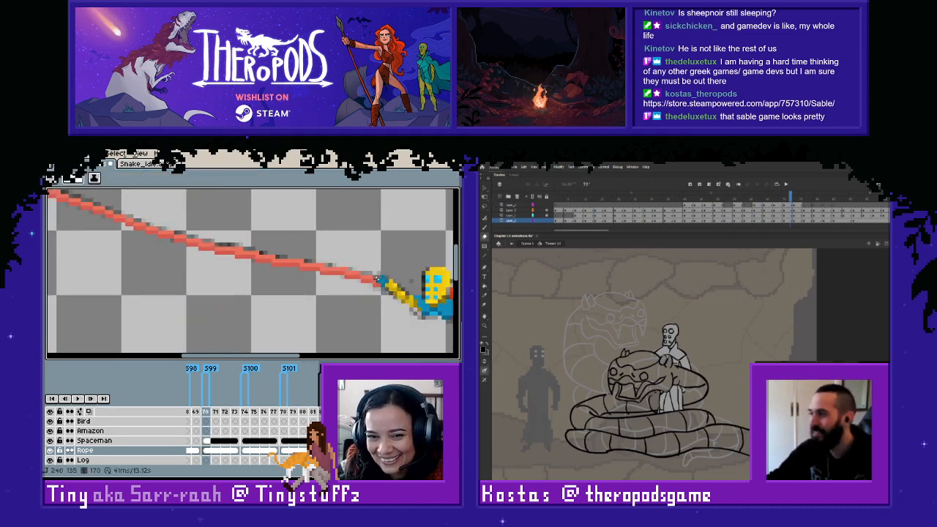
# - Examine the connection between rope and spaceman across frames 169 to 172
pyautogui.scroll(-3, 378, 277)
pyautogui.press('Right')
pyautogui.press('Right')
pyautogui.press('Right')
pyautogui.press('Right')
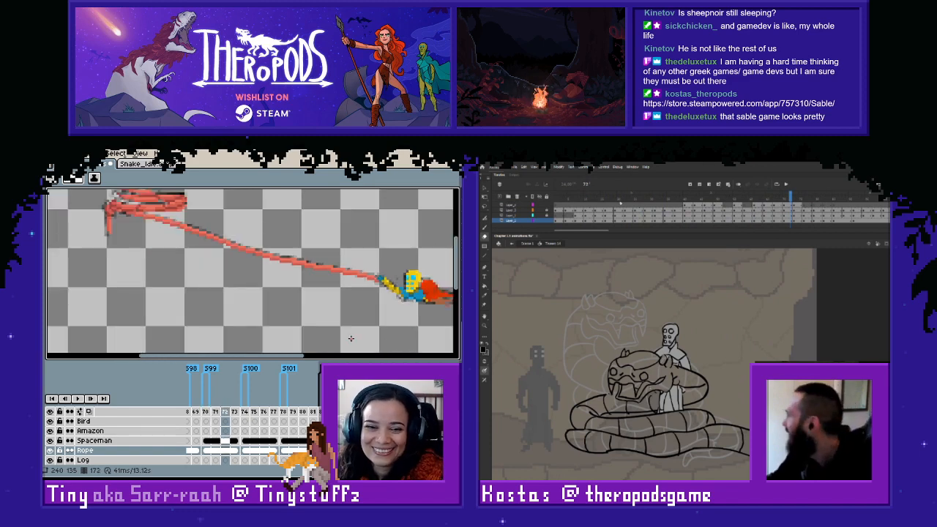
pyautogui.press('Left')
pyautogui.press('Left')
pyautogui.press('Left')
pyautogui.press('Left')
pyautogui.press('Left')
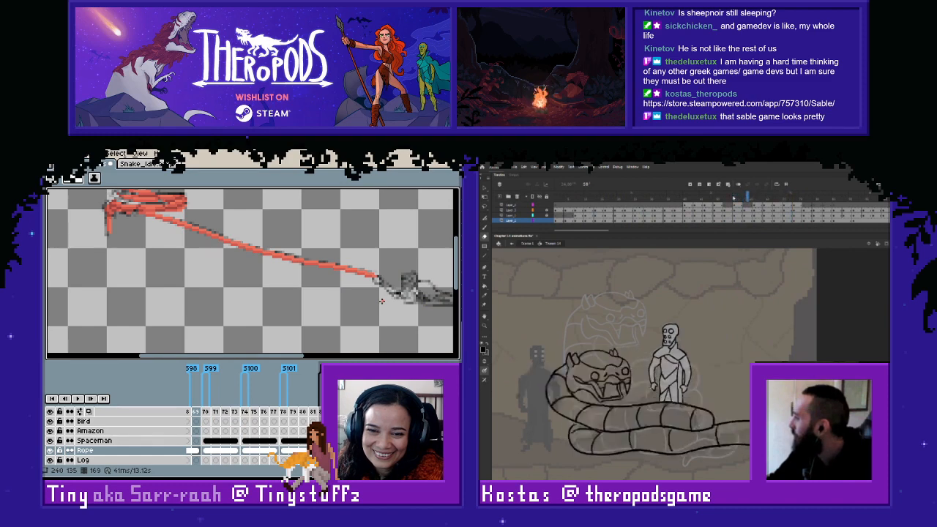
# - Select the area around the spaceman in frame 170 with a rectangular marquee
pyautogui.press('Right')
pyautogui.scroll(-3, 381, 300)
pyautogui.press('m')
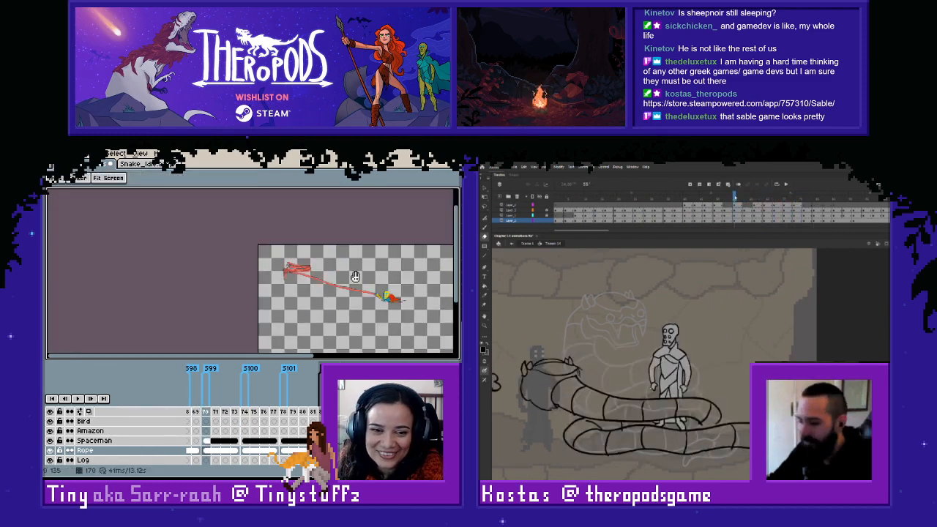
pyautogui.moveTo(360, 274); pyautogui.dragTo(437, 349)
pyautogui.scroll(2, 370, 311)
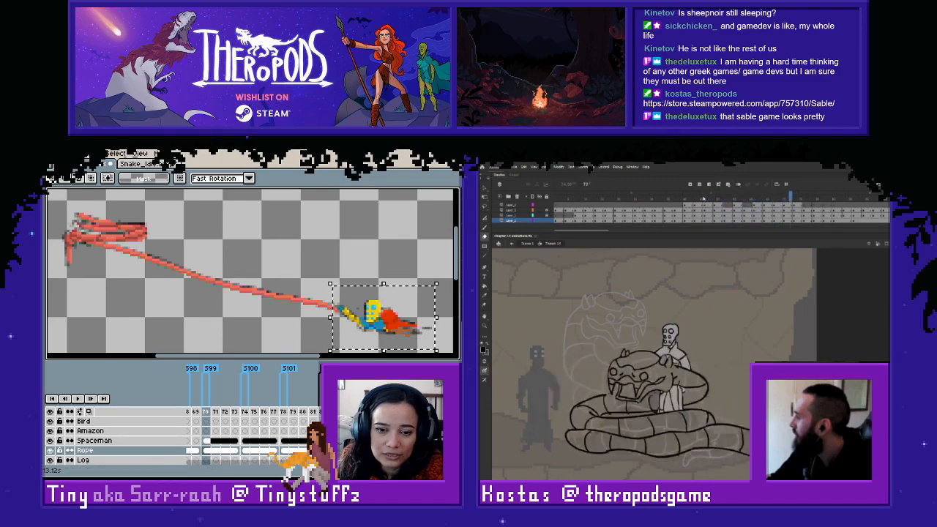
# - Try to paste the selected spaceman into frame 166 of the Spaceman layer
pyautogui.moveTo(302, 462); pyautogui.dragTo(287, 462)
pyautogui.click(284, 441)
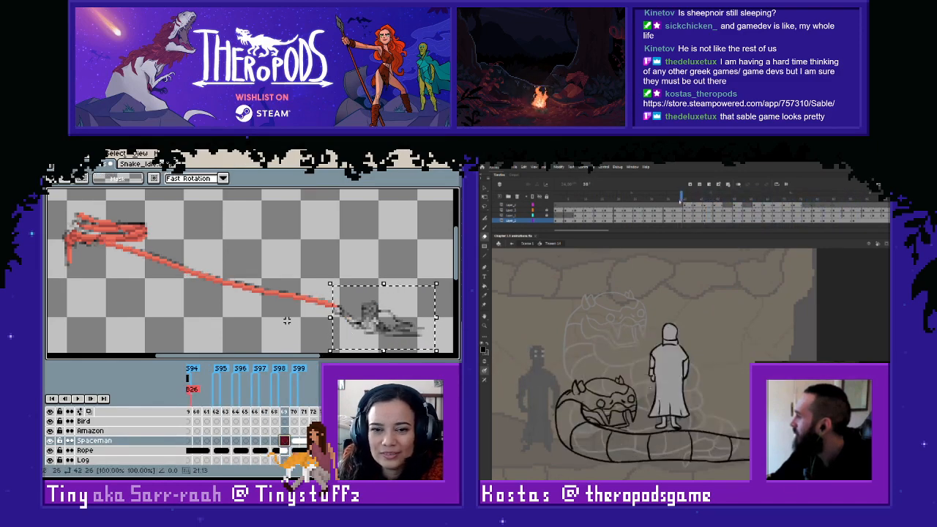
pyautogui.hotkey('ctrl', 'd')
pyautogui.press('Left')
pyautogui.press('Left')
pyautogui.press('Right')
pyautogui.press('Left')
pyautogui.press('Left')
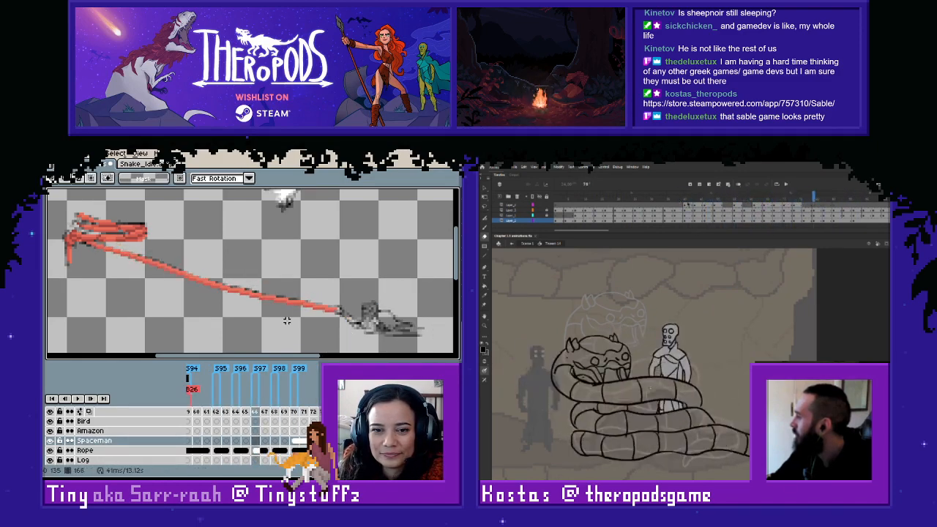
pyautogui.hotkey('ctrl', 'v')
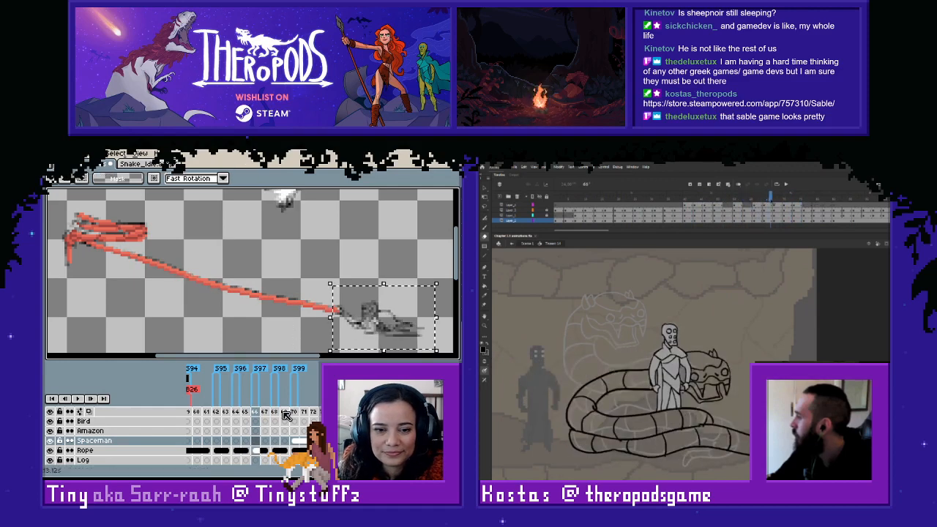
pyautogui.click(256, 441)
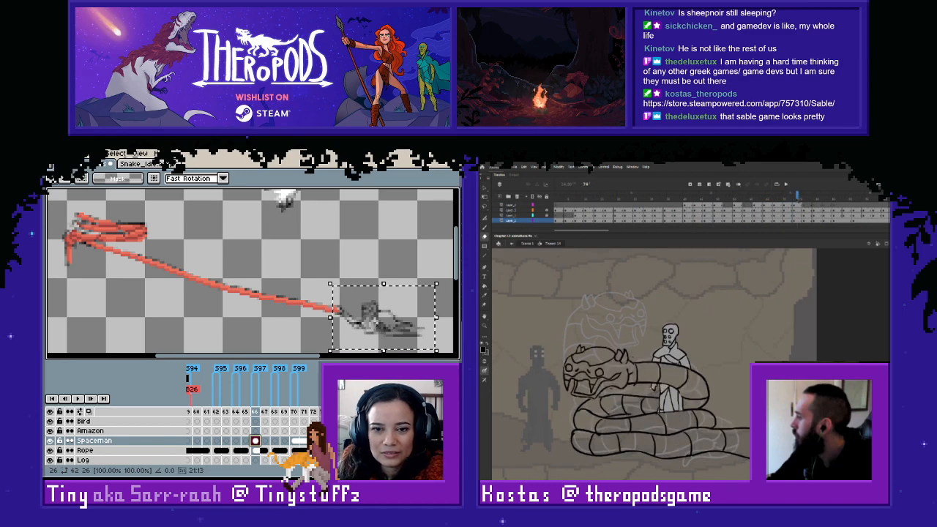
pyautogui.hotkey('ctrl', 'd')
# - Copy the spaceman from the Spaceman layer in frame 170, paste it into frame 166 and align it with the sketch
pyautogui.click(296, 440)
pyautogui.moveTo(310, 264); pyautogui.dragTo(446, 352)
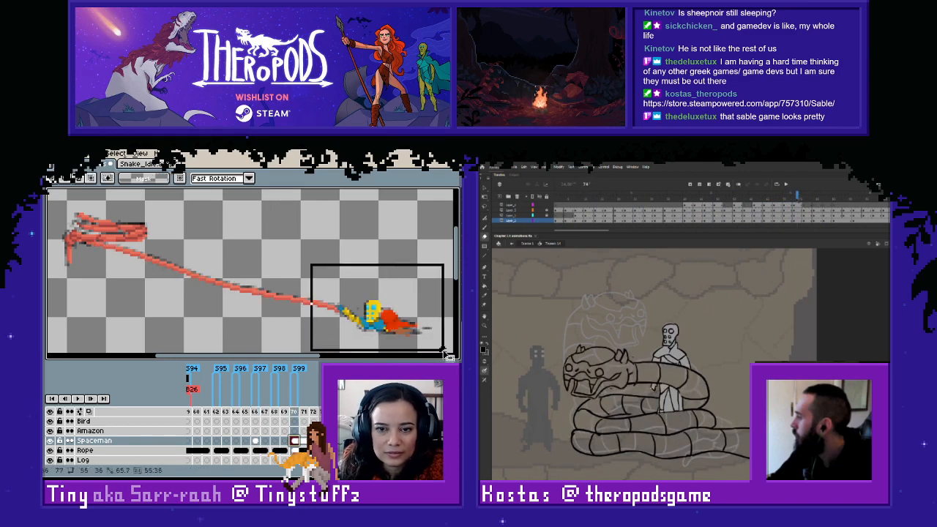
pyautogui.click(255, 441)
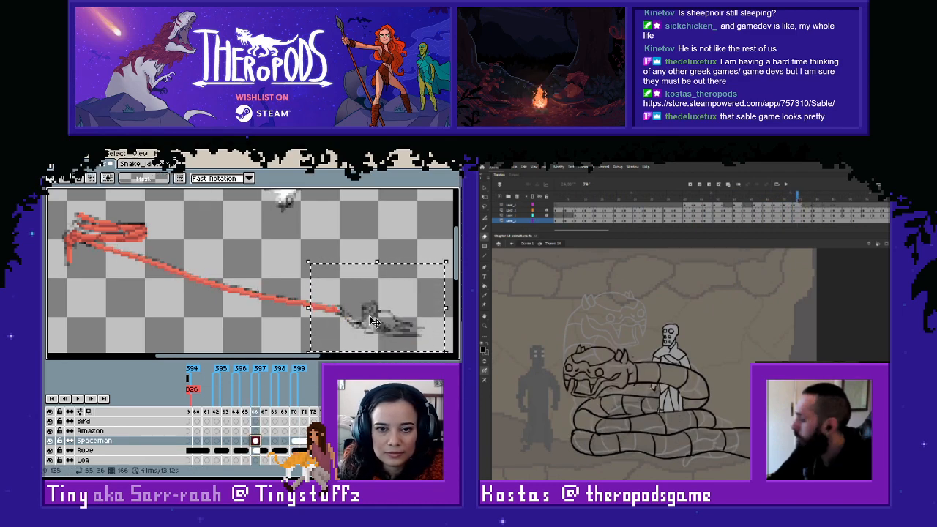
pyautogui.scroll(-4, 282, 262)
pyautogui.scroll(3, 283, 262)
pyautogui.scroll(-3, 283, 262)
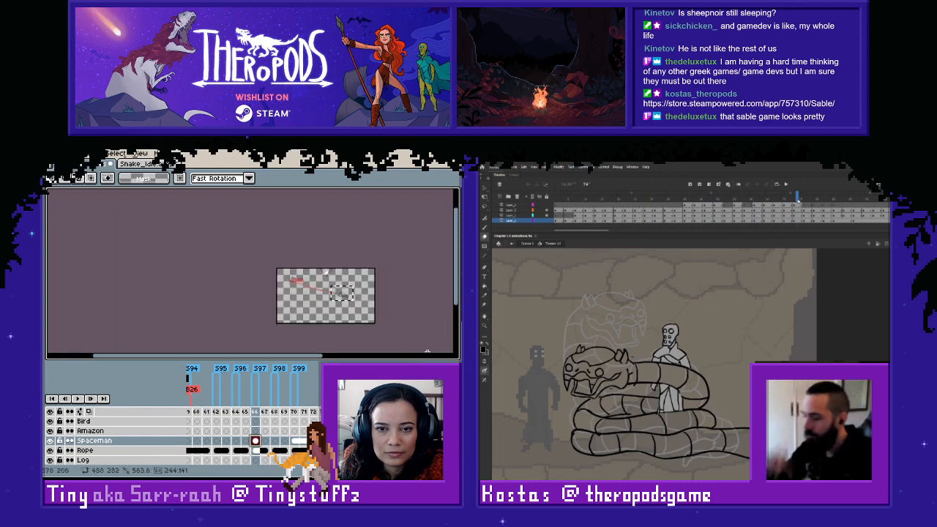
pyautogui.scroll(5, 297, 275)
pyautogui.moveTo(279, 317); pyautogui.dragTo(335, 337)
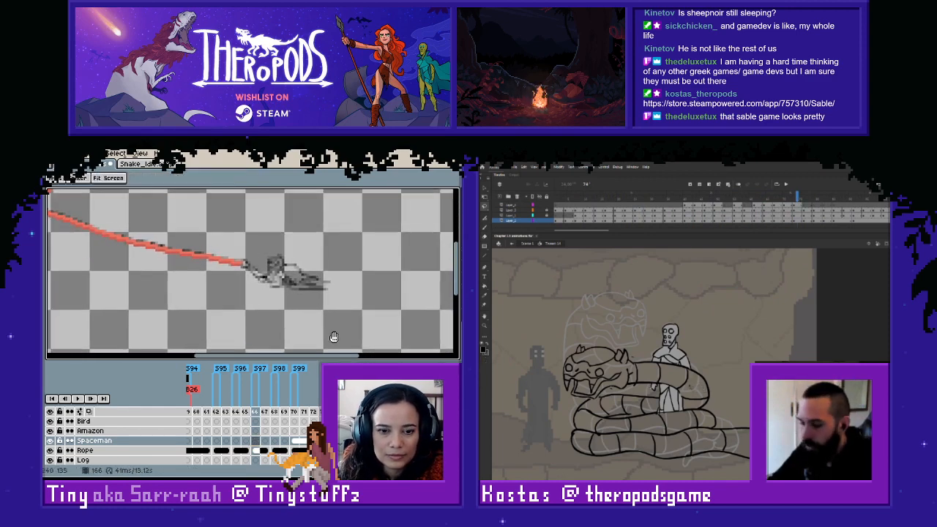
pyautogui.click(255, 441)
pyautogui.hotkey('ctrl', 'v')
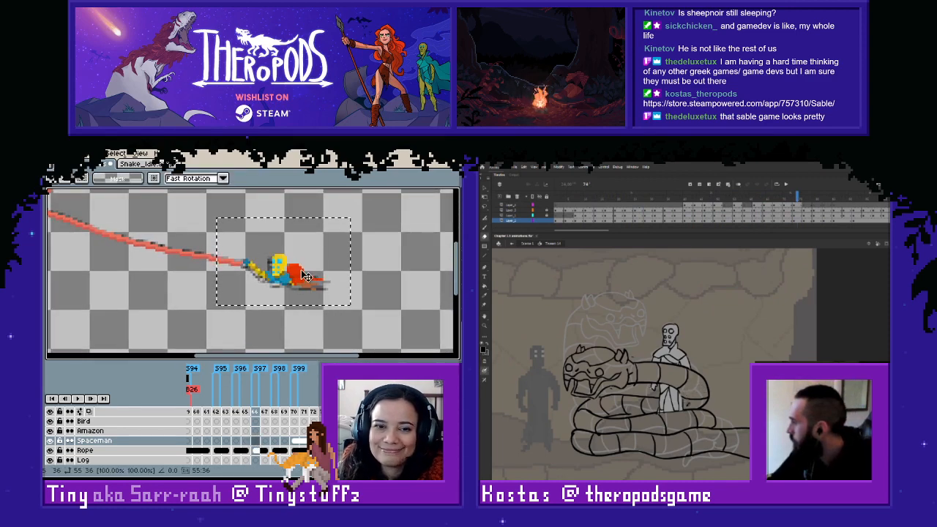
pyautogui.moveTo(284, 275); pyautogui.dragTo(282, 278)
pyautogui.click(280, 339)
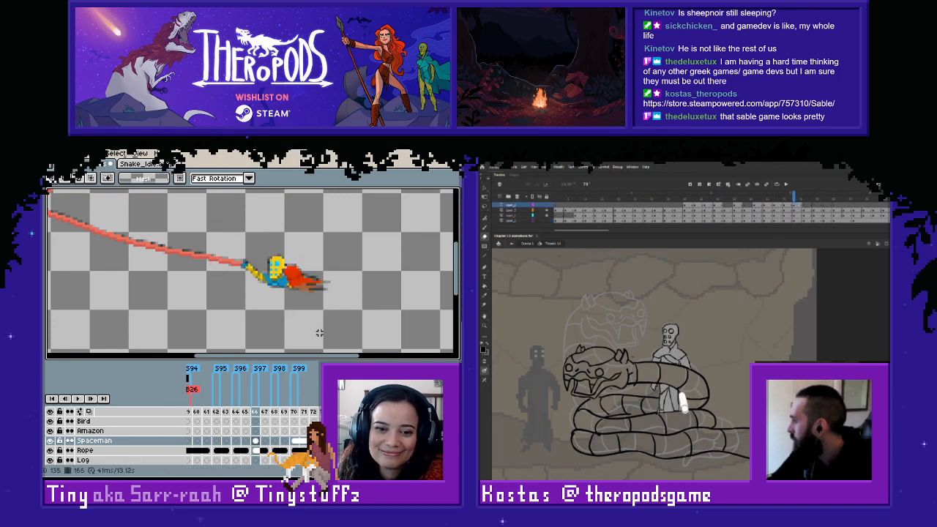
# - Compare the frame 166 pose with frame 170 and link the Spaceman cels across frames 166 to 169
pyautogui.press('Left')
pyautogui.press('Right')
pyautogui.click(295, 440)
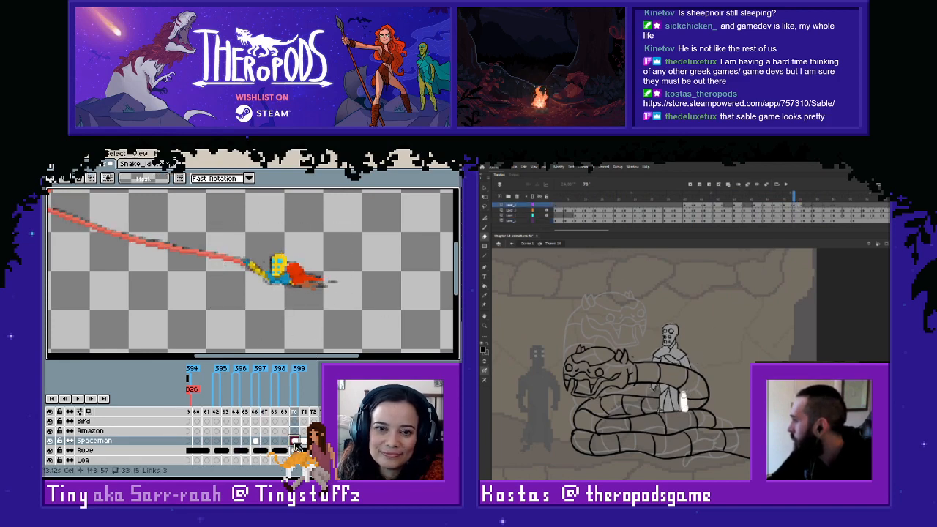
pyautogui.click(255, 441)
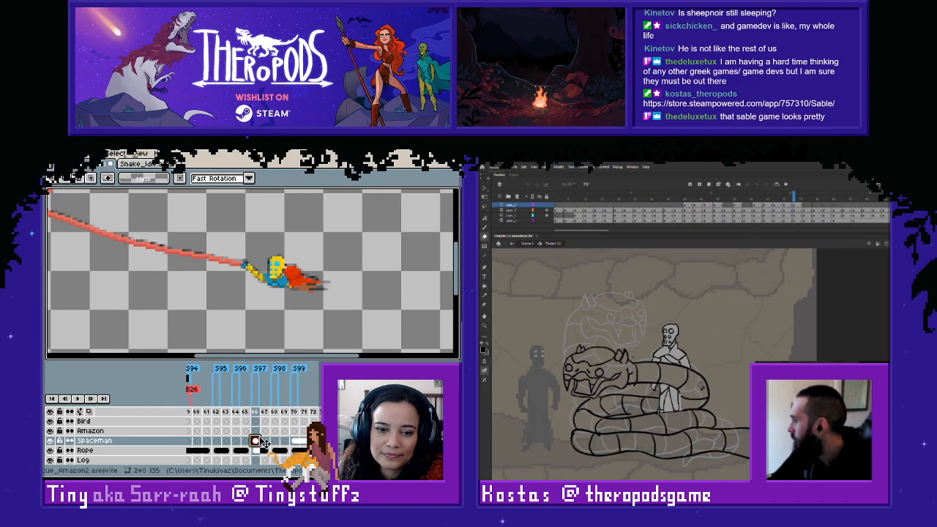
pyautogui.moveTo(262, 443); pyautogui.dragTo(288, 441)
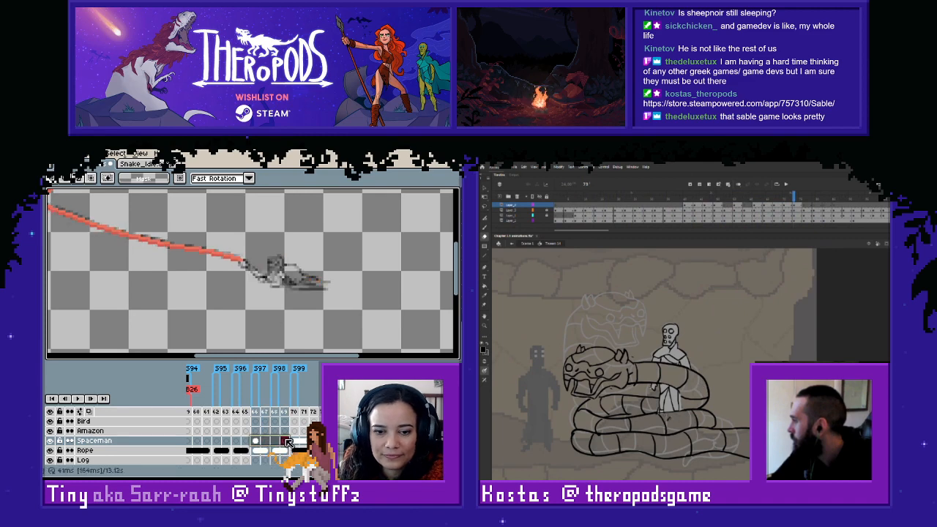
pyautogui.hotkey('alt', 'l')
# - Check the linked pose in frames 166 to 168 and touch up the rope's end at the hand in frame 168
pyautogui.scroll(-1, 320, 326)
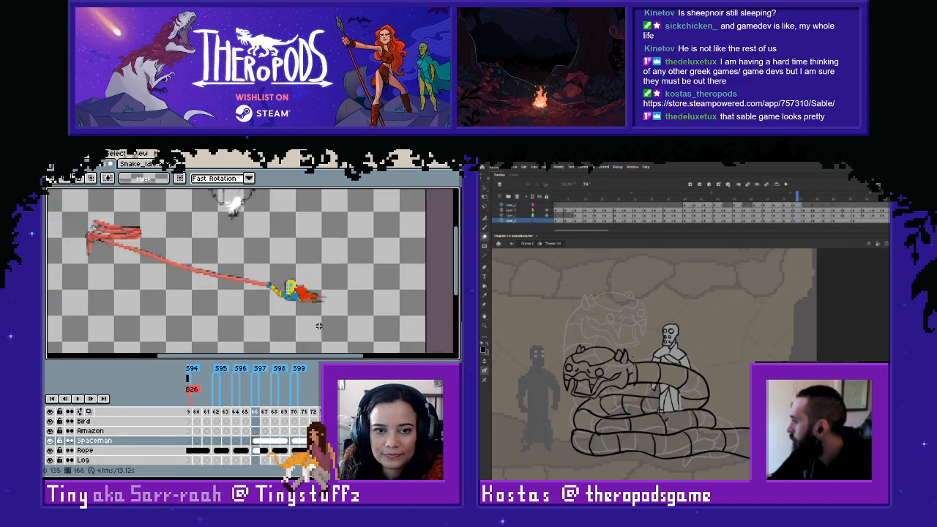
pyautogui.scroll(1, 319, 326)
pyautogui.press('Right')
pyautogui.press('Right')
pyautogui.press('Left')
pyautogui.press('Right')
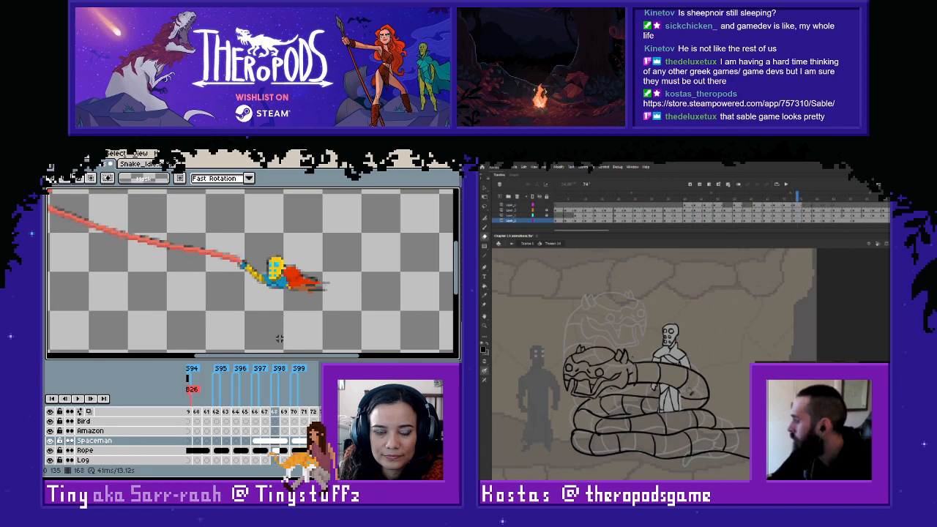
pyautogui.click(274, 450)
pyautogui.scroll(2, 273, 284)
pyautogui.press('i')
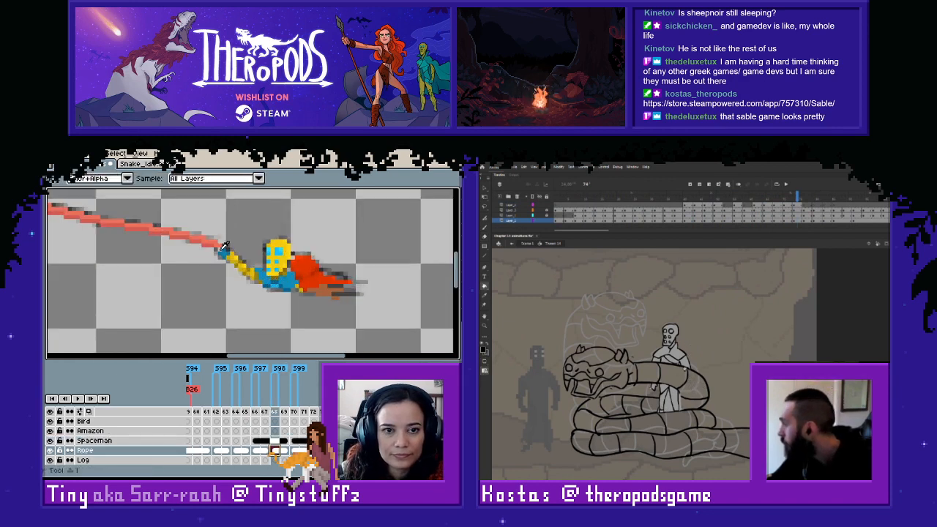
pyautogui.press('b')
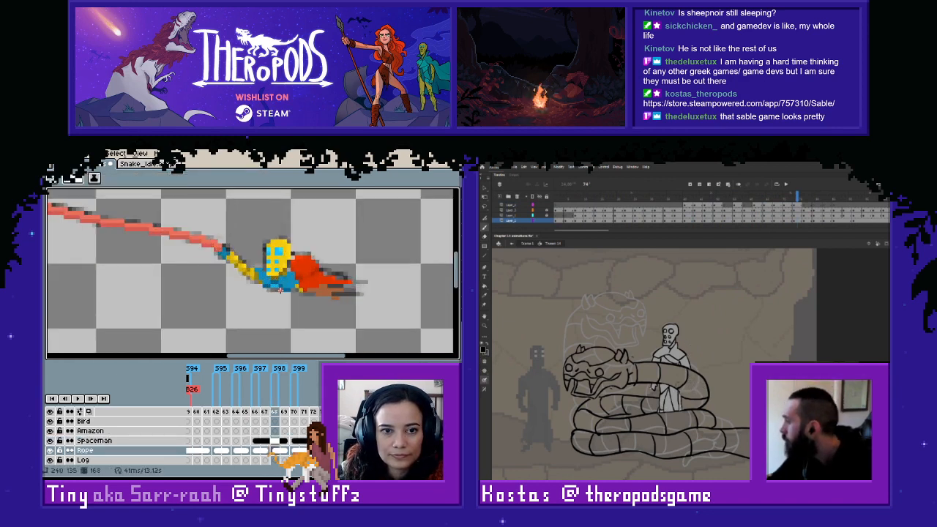
# - Examine how the spaceman poses and the rope line up from frame 165 to past frame 171
pyautogui.scroll(-1, 289, 304)
pyautogui.press('Right')
pyautogui.press('Right')
pyautogui.press('Left')
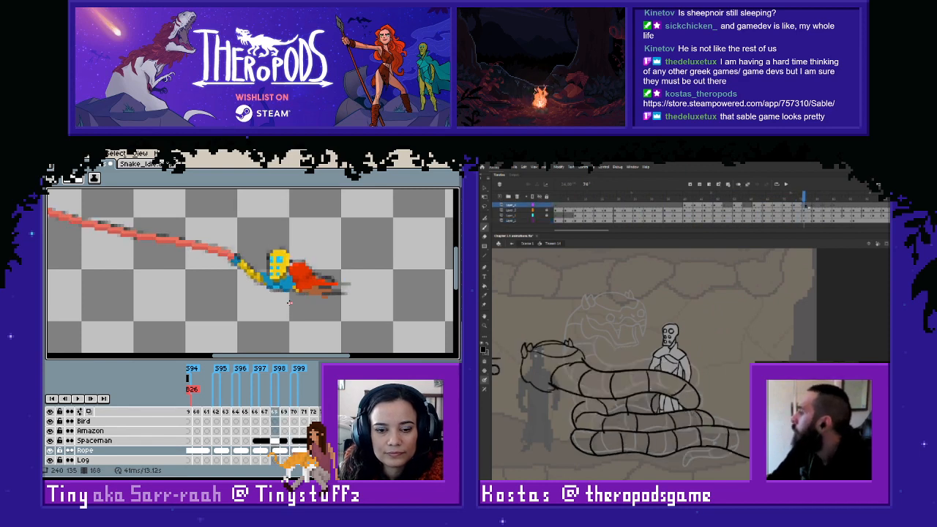
pyautogui.press('Left')
pyautogui.press('Left')
pyautogui.press('Left')
pyautogui.scroll(-1, 289, 304)
pyautogui.press('Left')
pyautogui.press('Right')
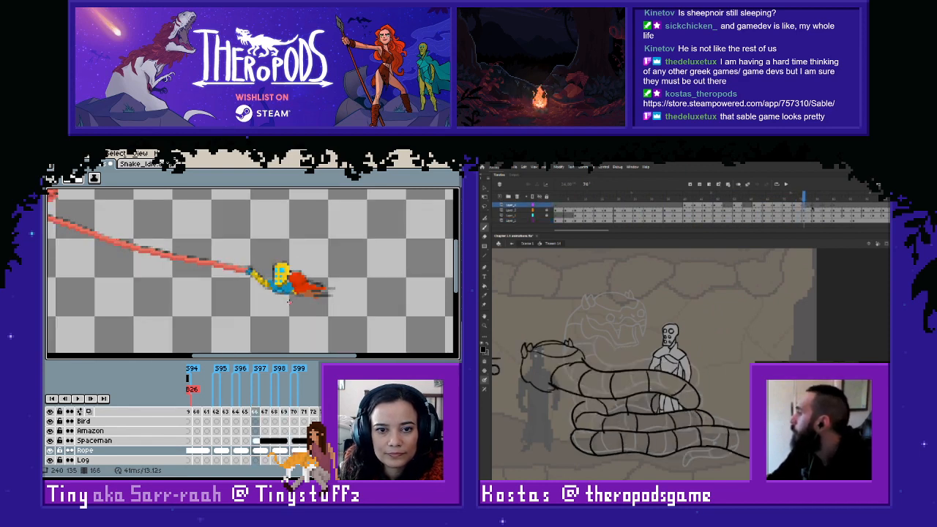
pyautogui.press('Right')
pyautogui.press('Right')
pyautogui.press('Right')
pyautogui.press('Right')
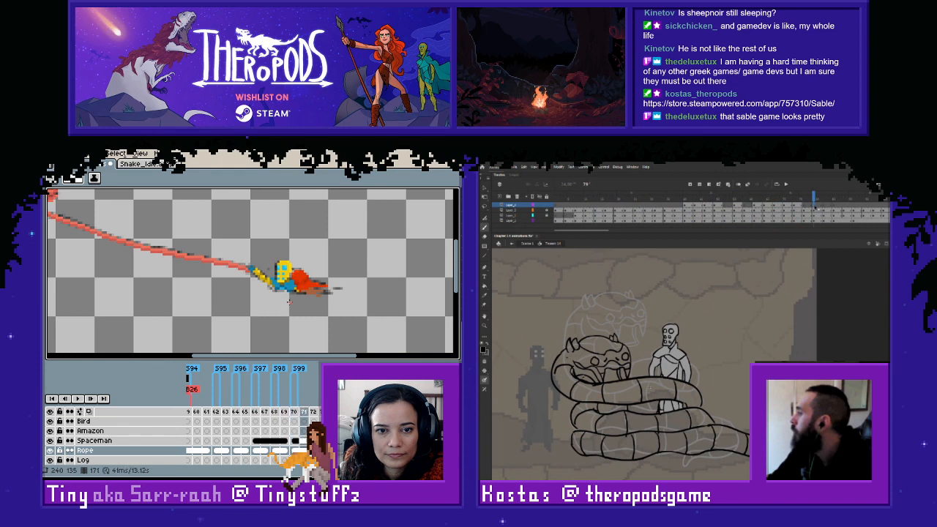
pyautogui.press('Right')
pyautogui.press('Right')
# - Copy the spaceman pose that follows frame 173 and paste it into frame 164 over the sketch
pyautogui.press('m')
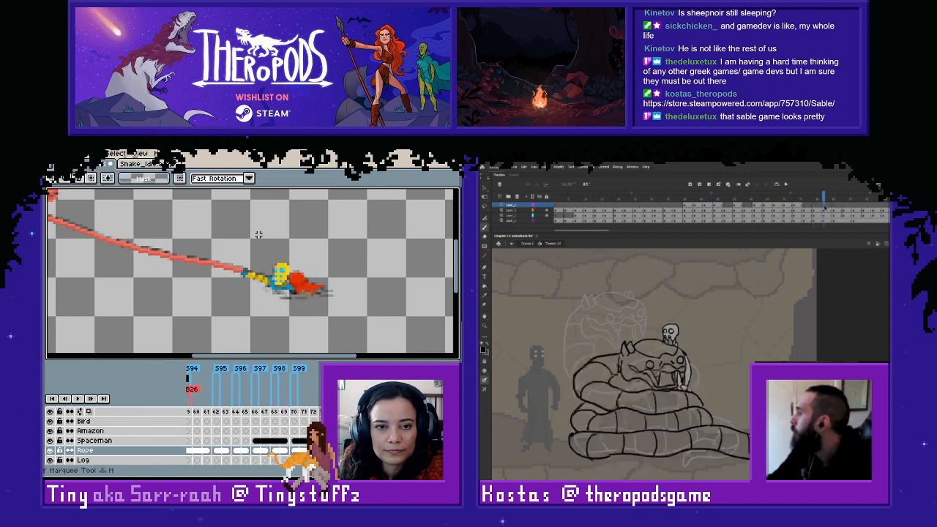
pyautogui.moveTo(232, 240); pyautogui.dragTo(347, 320)
pyautogui.click(175, 441)
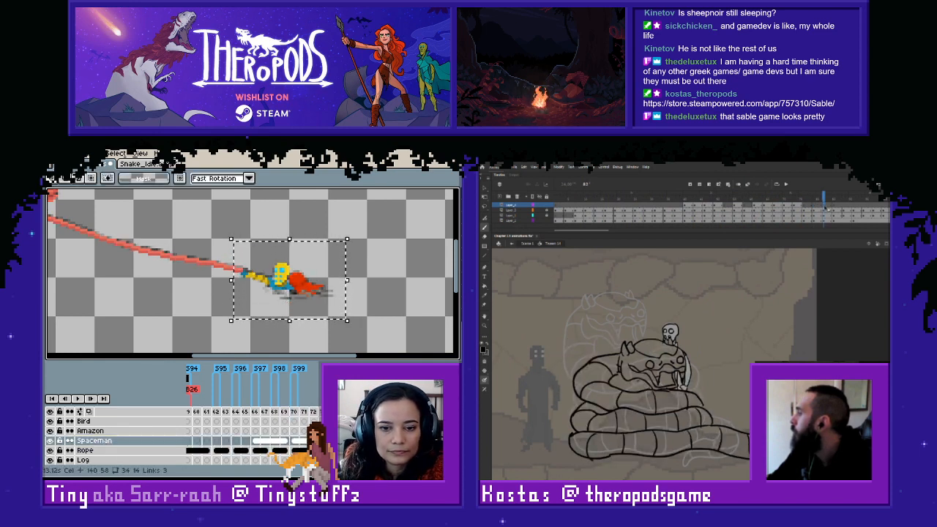
pyautogui.hotkey('ctrl', 'c')
pyautogui.hotkey('ctrl', 'v')
pyautogui.click(242, 441)
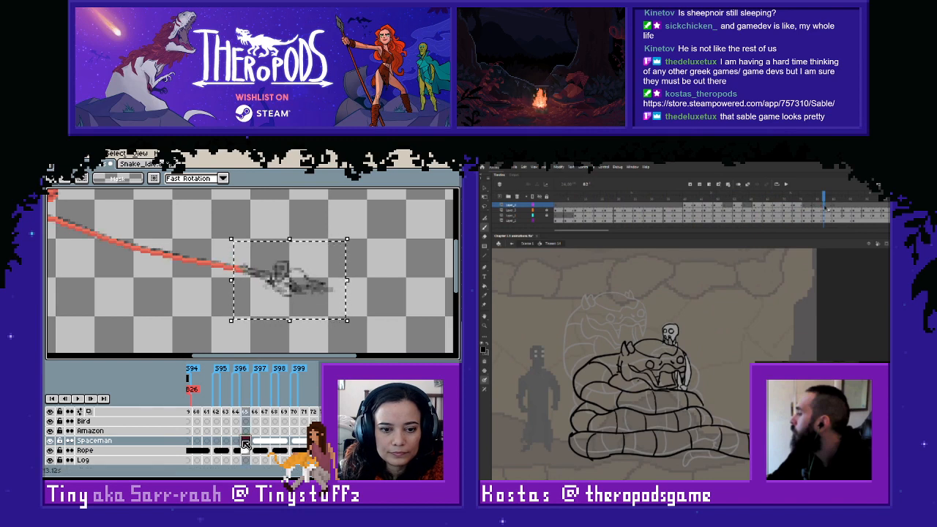
pyautogui.click(236, 442)
pyautogui.hotkey('ctrl', 'v')
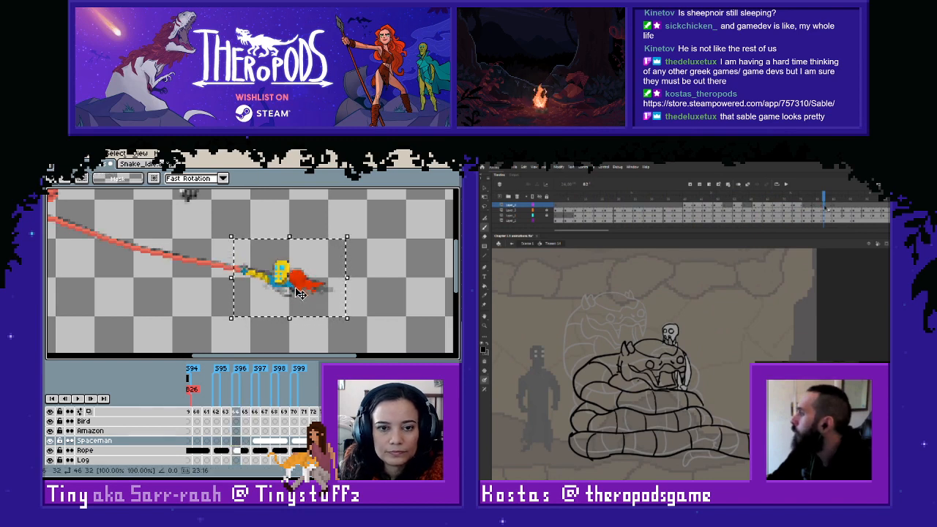
pyautogui.click(372, 317)
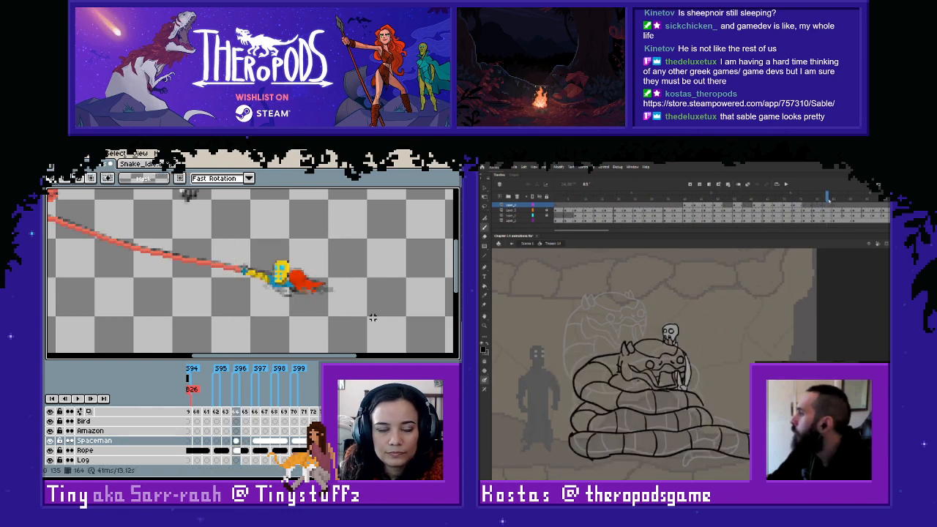
# - Link the Spaceman cels across frames 164 and 165 and go to frame 163
pyautogui.moveTo(236, 442); pyautogui.dragTo(247, 442)
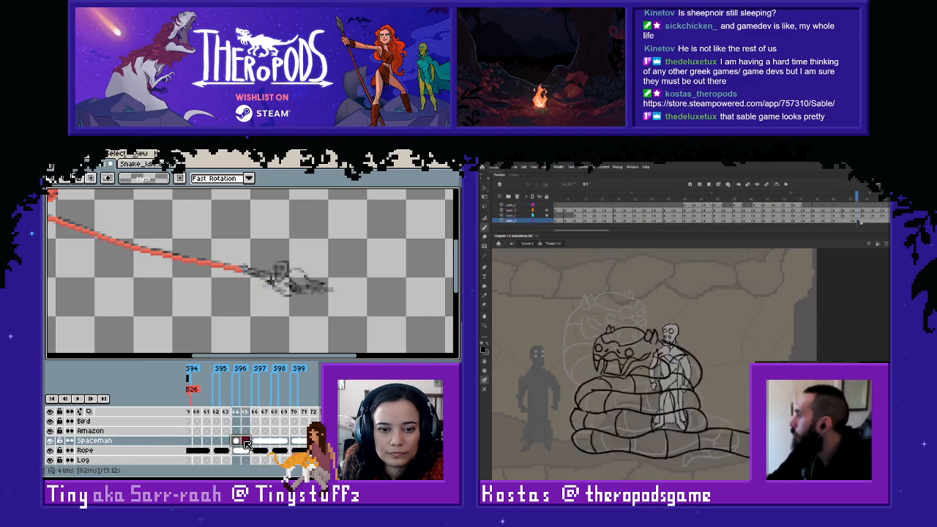
pyautogui.rightClick(247, 442)
pyautogui.click(275, 451)
pyautogui.press('Left')
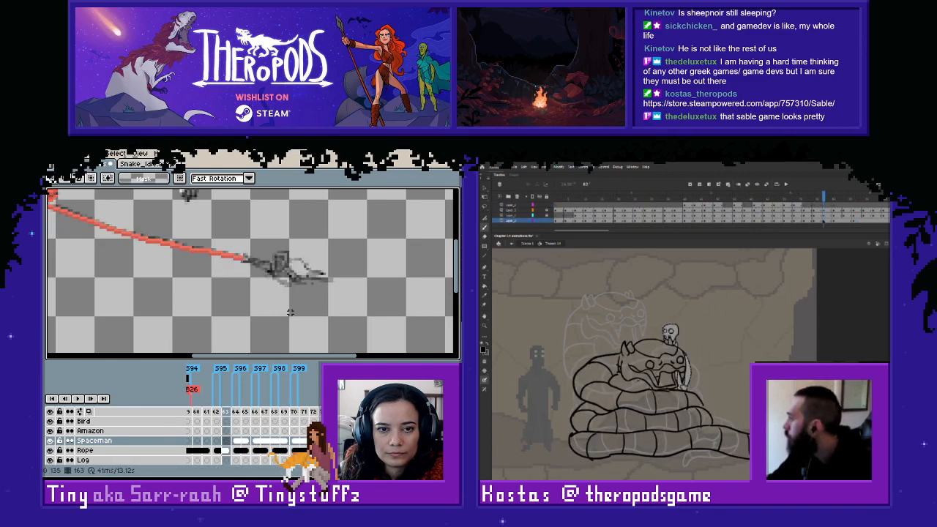
# - Paste the copied spaceman pose into frame 163 and place it over the sketch at the rope's end
pyautogui.moveTo(291, 308); pyautogui.dragTo(317, 302)
pyautogui.hotkey('ctrl', 'v')
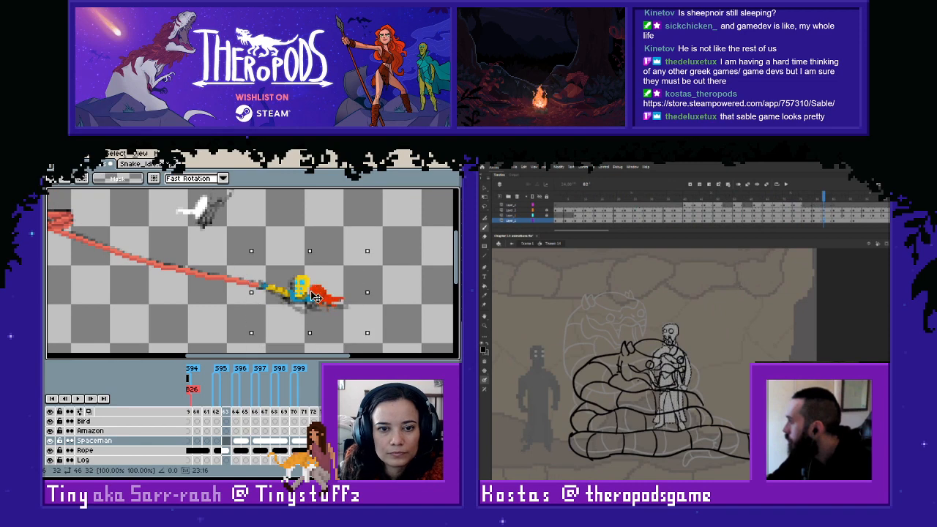
pyautogui.click(381, 336)
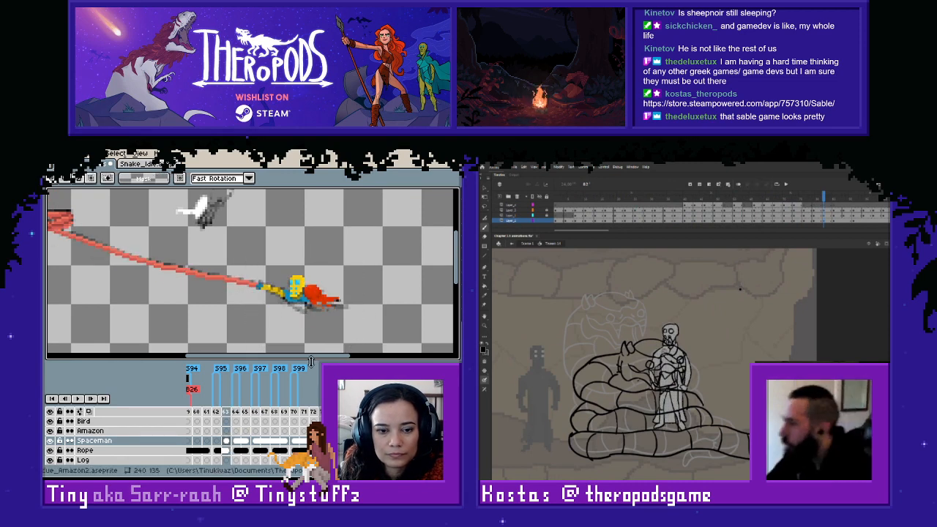
# - Link the Spaceman cels across frames 162 and 163
pyautogui.press('Left')
pyautogui.press('Left')
pyautogui.click(227, 442)
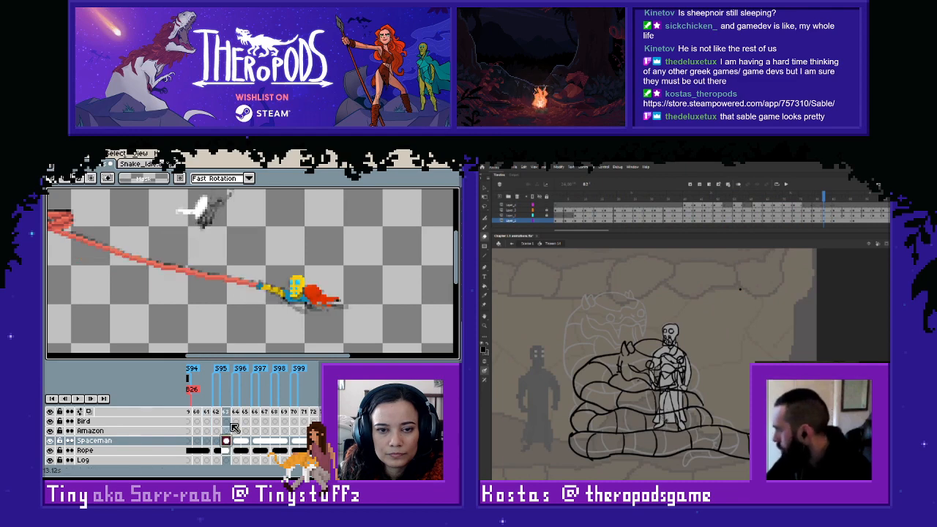
pyautogui.click(218, 443)
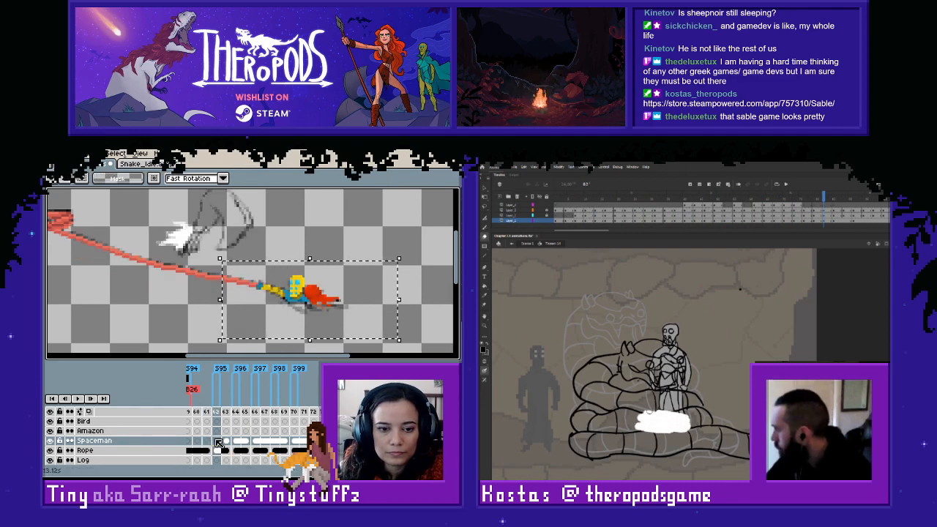
pyautogui.moveTo(217, 441); pyautogui.dragTo(227, 441)
pyautogui.rightClick(228, 442)
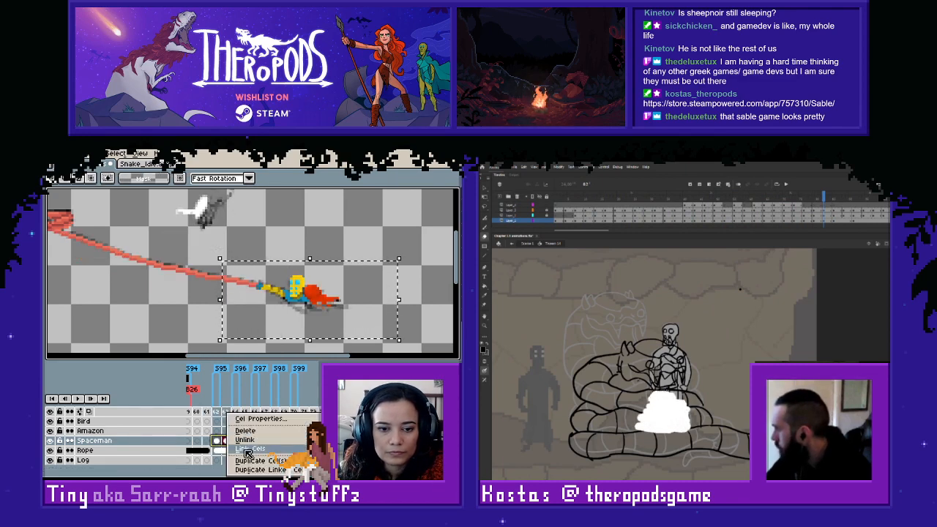
pyautogui.click(249, 450)
pyautogui.click(188, 308)
# - Check the frames around 161 and copy the spaceman pose from frame 167
pyautogui.scroll(-1, 220, 316)
pyautogui.press('Left')
pyautogui.press('Left')
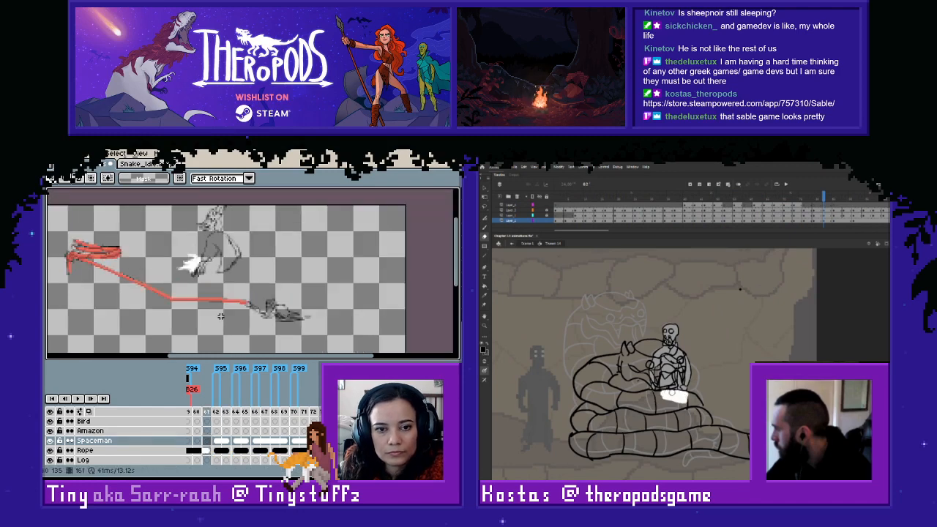
pyautogui.press('Right')
pyautogui.press('Right')
pyautogui.press('Right')
pyautogui.press('Right')
pyautogui.press('Right')
pyautogui.press('Right')
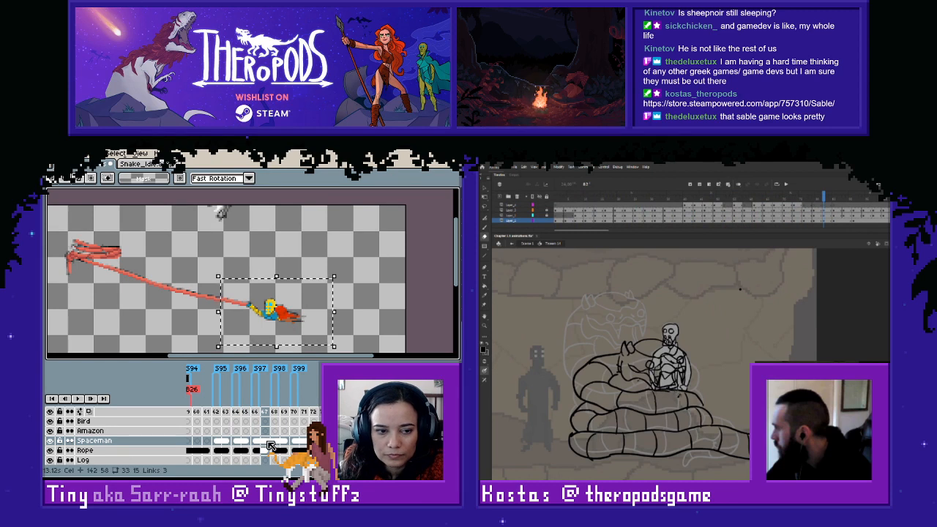
pyautogui.click(295, 317)
pyautogui.click(267, 443)
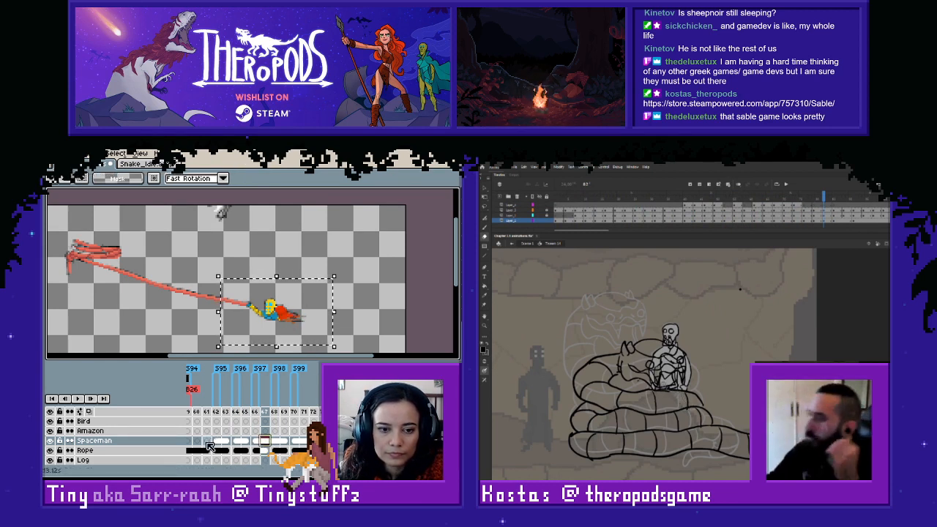
# - Paste the copied spaceman pose into frame 158 and fit it over the sketch at the rope's end
pyautogui.click(207, 444)
pyautogui.press('Left')
pyautogui.press('Left')
pyautogui.press('Right')
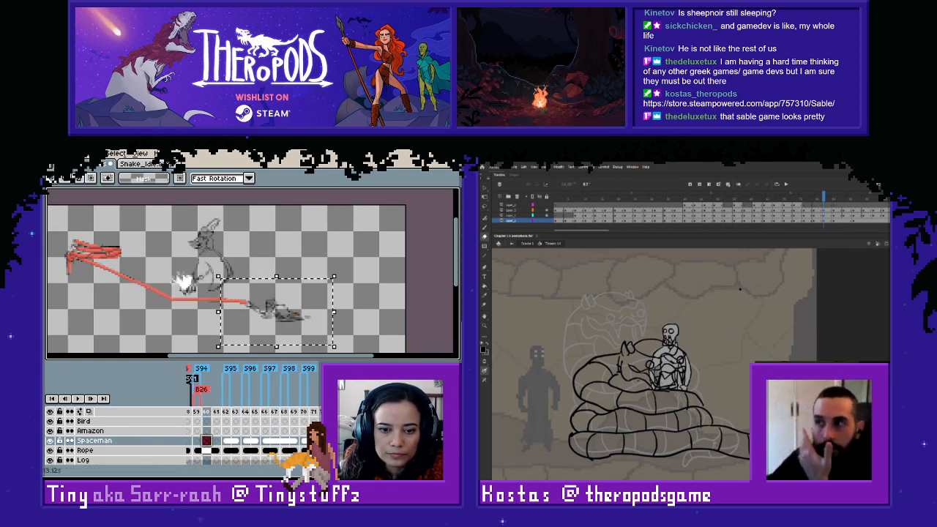
pyautogui.hscroll(-6, 255, 442)
pyautogui.click(255, 443)
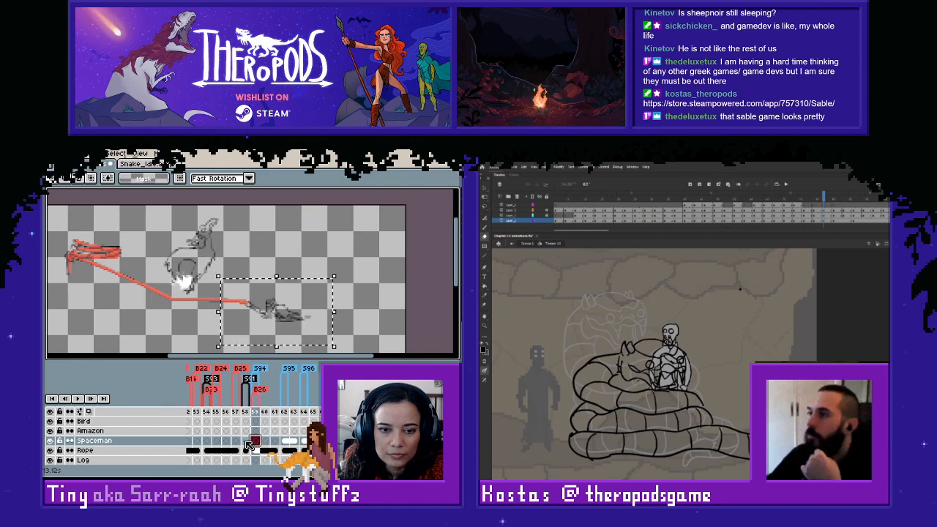
pyautogui.click(246, 442)
pyautogui.click(255, 443)
pyautogui.click(246, 443)
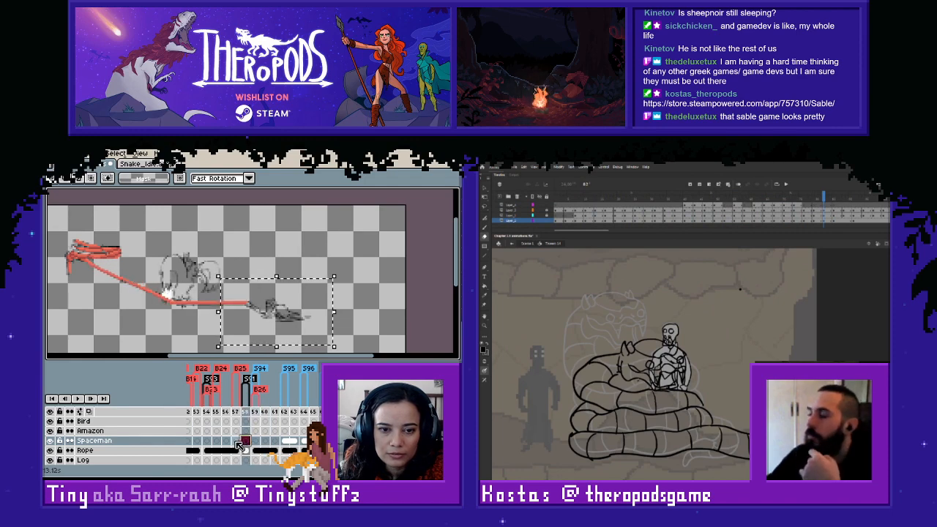
pyautogui.click(236, 443)
pyautogui.click(247, 442)
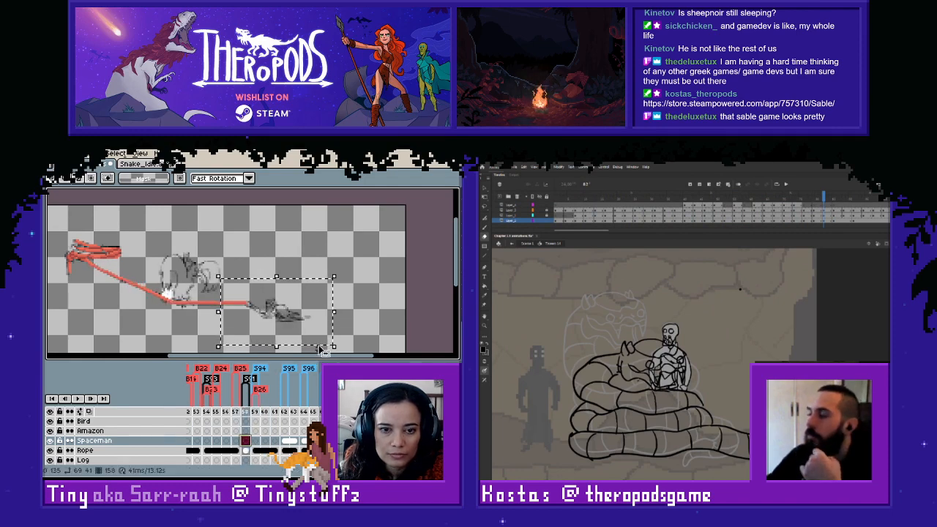
pyautogui.hotkey('ctrl', 'v')
pyautogui.scroll(1, 359, 303)
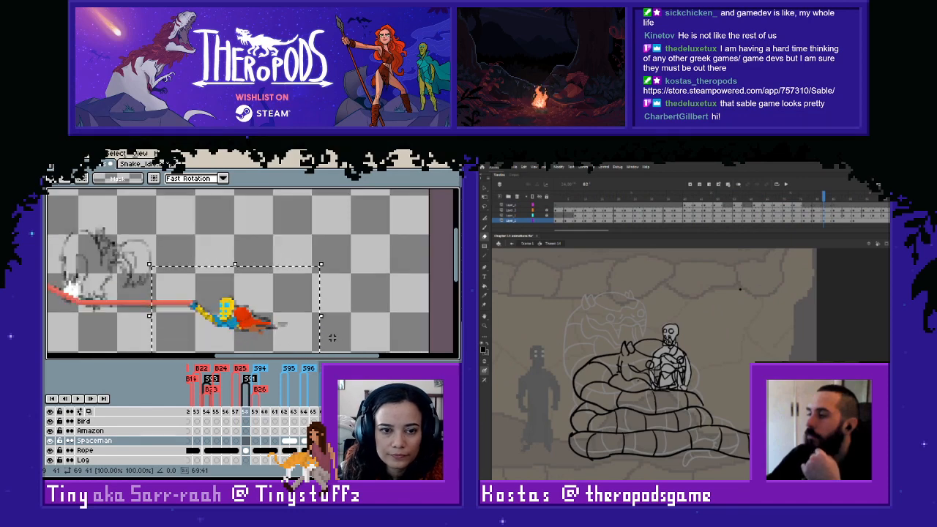
pyautogui.press('Return')
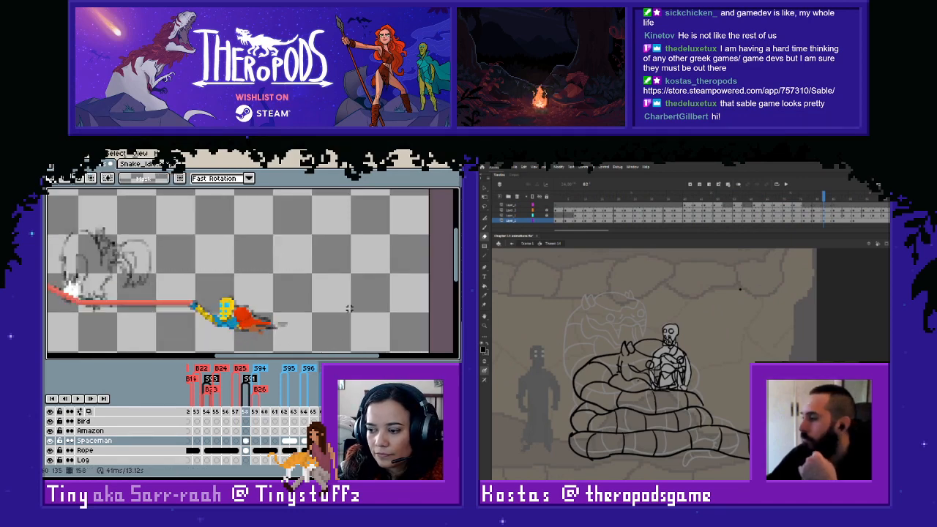
# - Link the Spaceman cels across frames 158 to 161
pyautogui.click(257, 442)
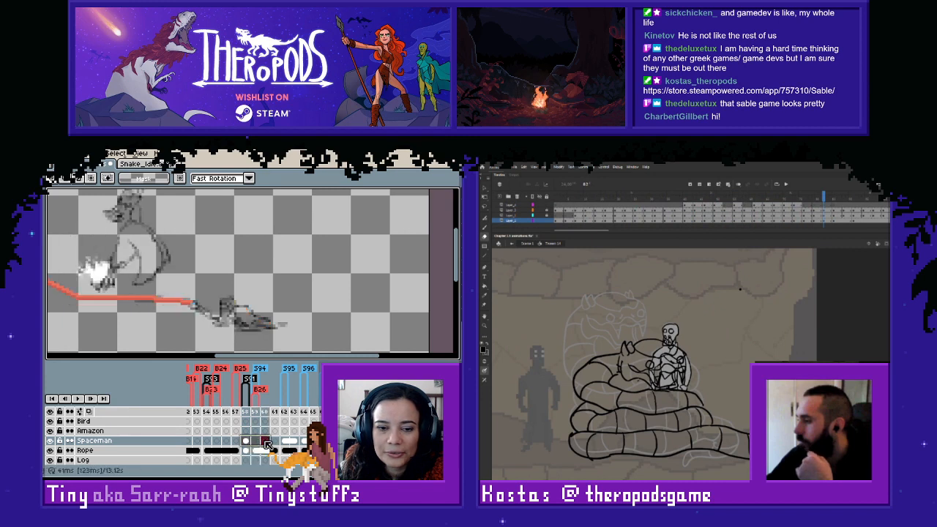
pyautogui.rightClick(252, 444)
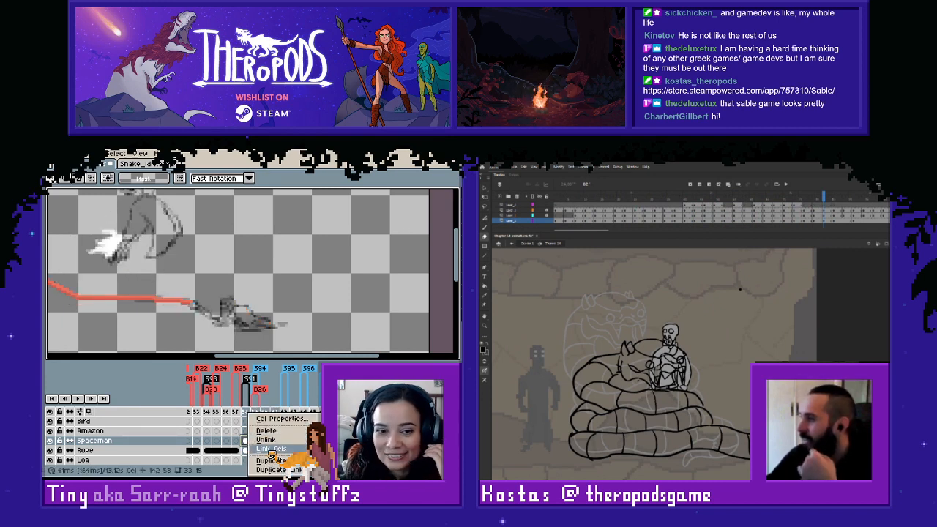
pyautogui.click(271, 450)
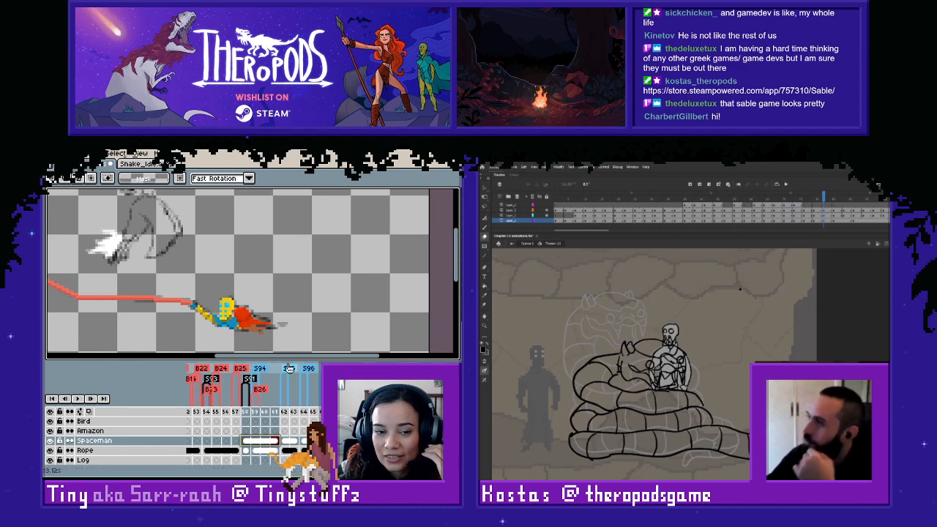
pyautogui.click(301, 328)
pyautogui.press('Right')
pyautogui.press('Left')
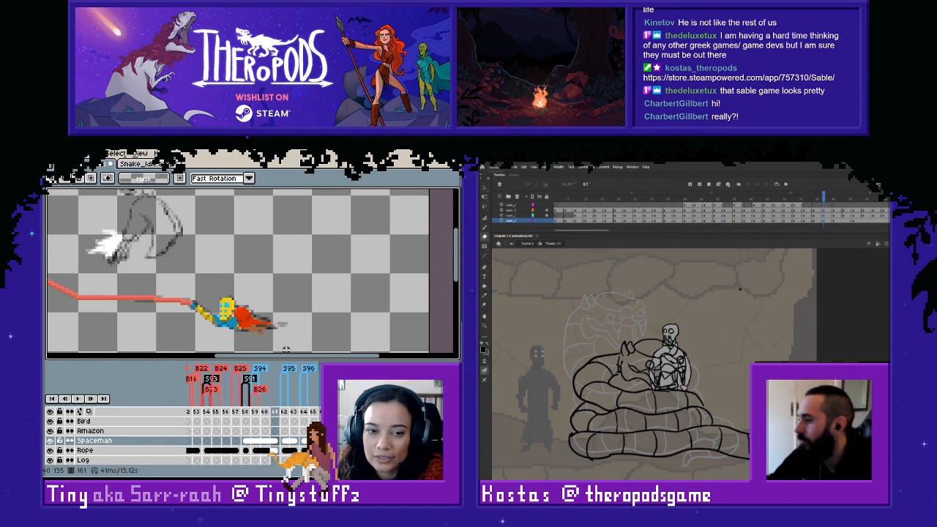
# - Examine how the rope's end meets the spaceman's hand in frames 158 to 161
pyautogui.moveTo(308, 318); pyautogui.dragTo(320, 313)
pyautogui.press('Left')
pyautogui.press('Right')
pyautogui.press('Right')
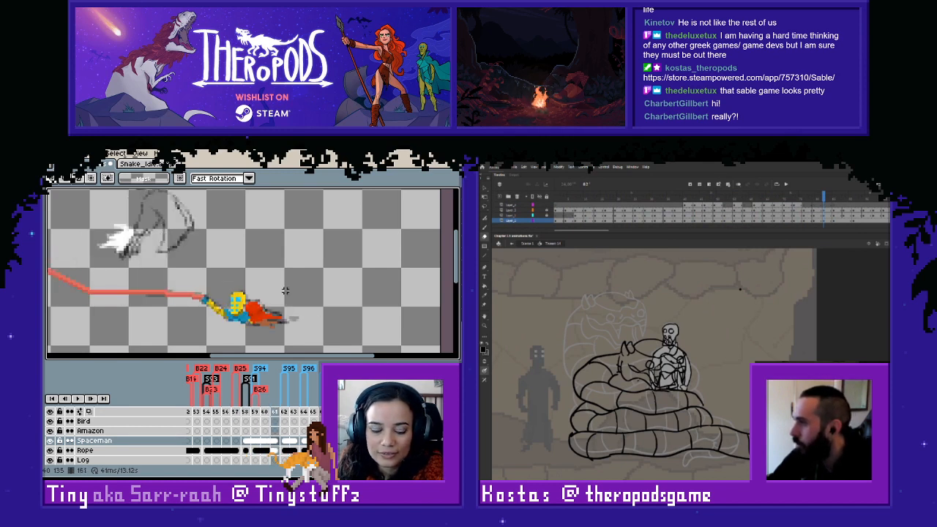
pyautogui.press('i')
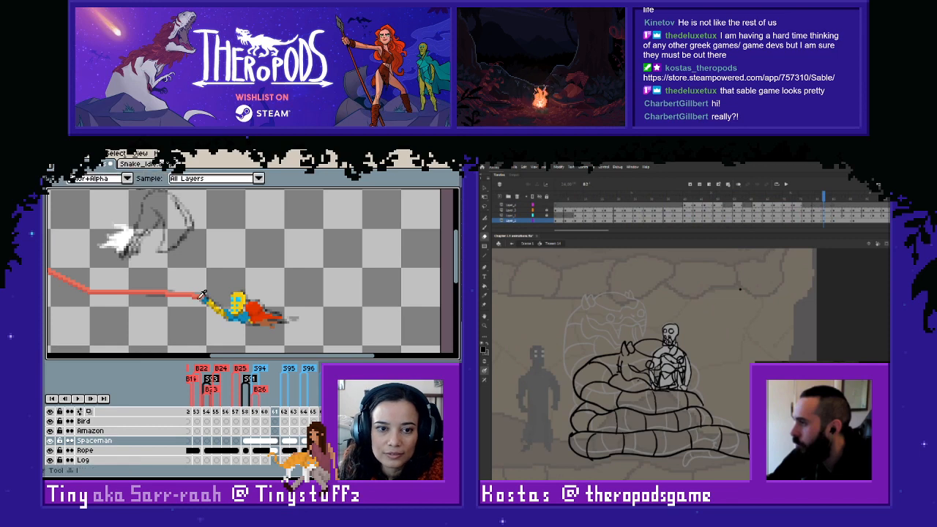
pyautogui.click(275, 450)
pyautogui.press('Left')
pyautogui.press('Left')
pyautogui.press('Left')
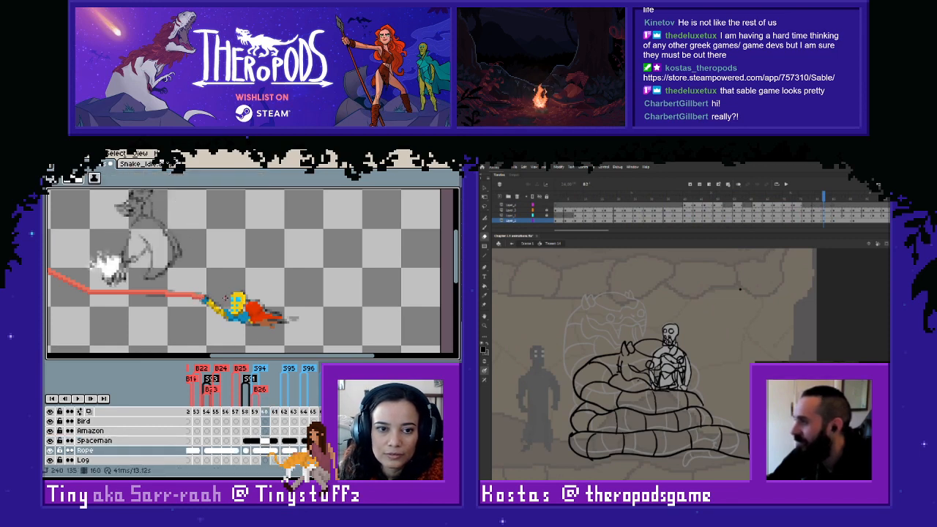
pyautogui.press('Right')
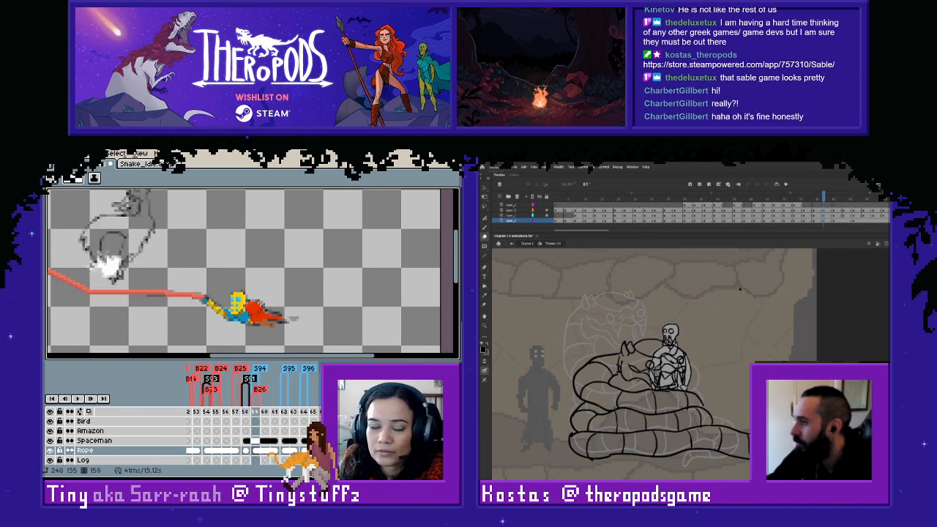
pyautogui.press('Left')
pyautogui.press('Left')
pyautogui.press('Right')
pyautogui.press('Right')
pyautogui.press('Right')
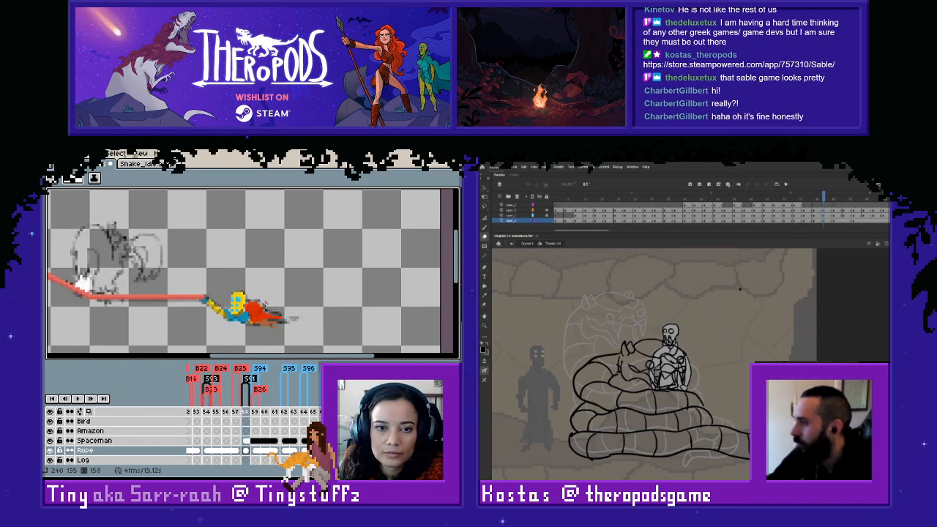
pyautogui.press('Left')
pyautogui.press('Left')
pyautogui.press('Left')
pyautogui.press('Right')
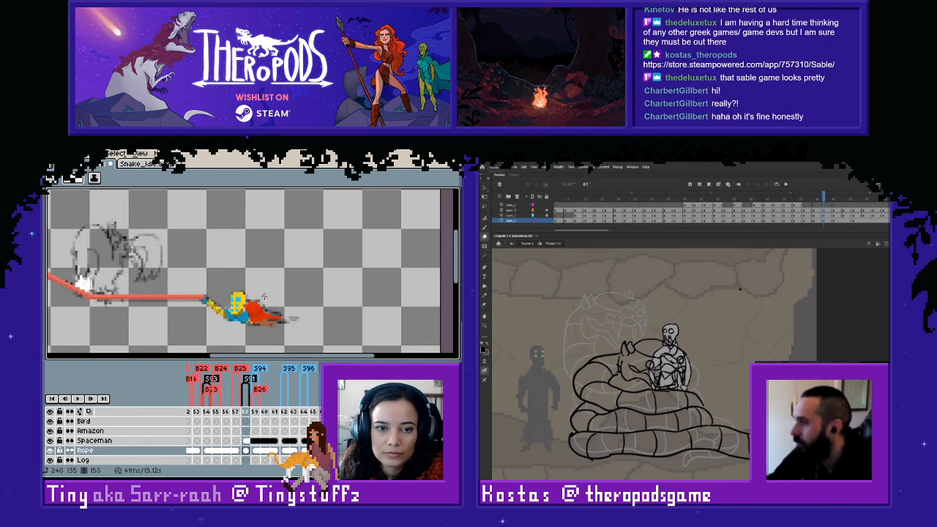
# - Copy the spaceman pose from frame 158 and paste it into frame 154 over the sketch
pyautogui.press('m')
pyautogui.click(247, 442)
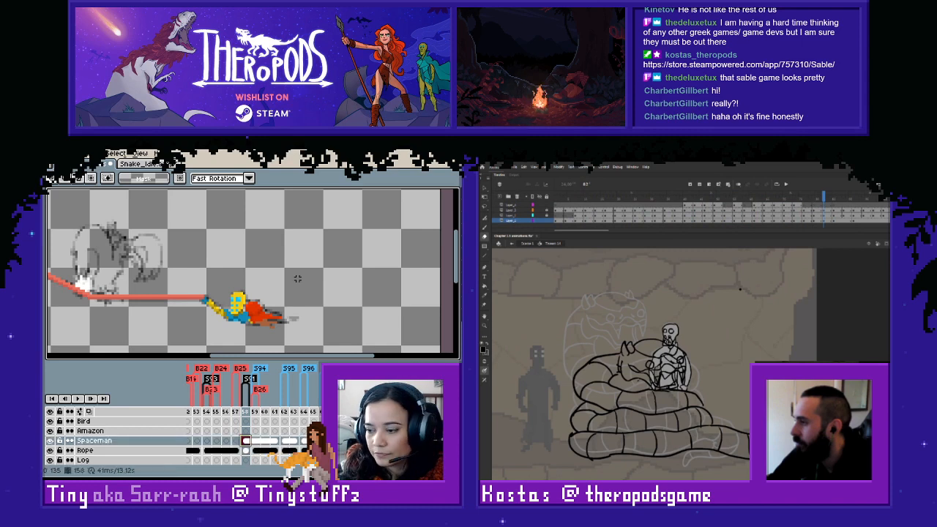
pyautogui.moveTo(319, 254); pyautogui.dragTo(190, 339)
pyautogui.click(358, 311)
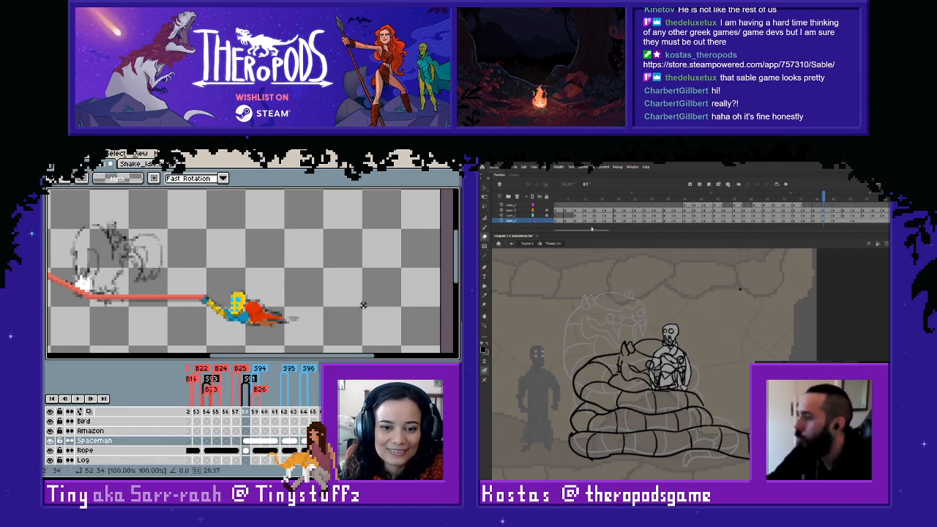
pyautogui.press('Left')
pyautogui.press('Left')
pyautogui.press('Left')
pyautogui.press('Left')
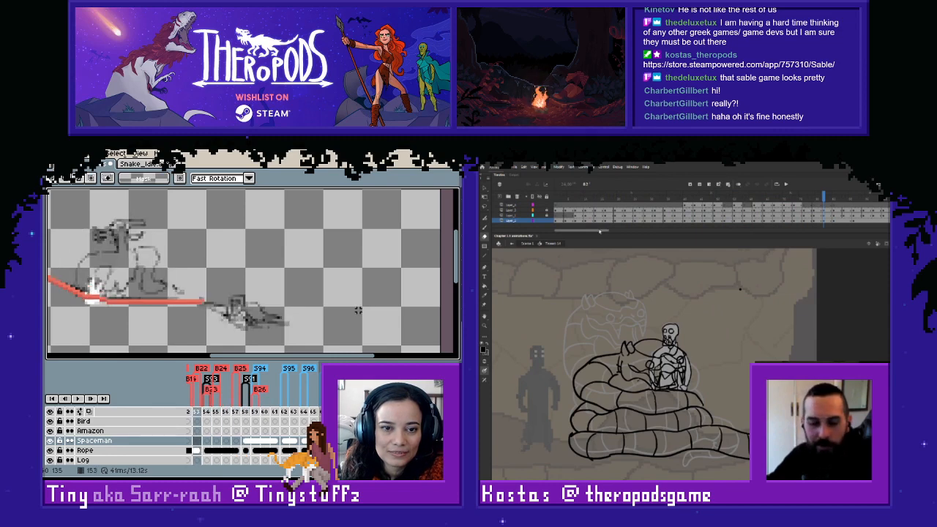
pyautogui.hotkey('ctrl', 'v')
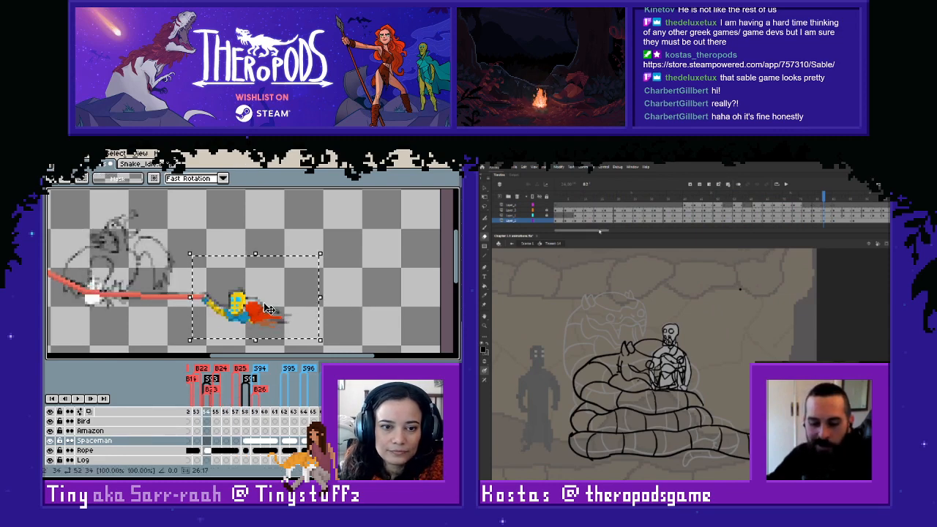
pyautogui.click(358, 295)
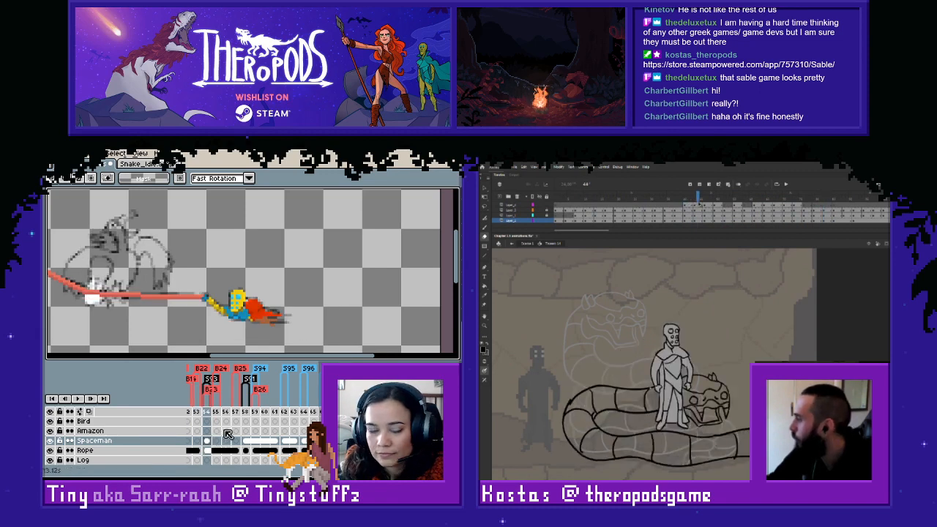
# - Link the Spaceman cels across frames 154 to 157 and go to frame 153
pyautogui.moveTo(207, 441); pyautogui.dragTo(235, 440)
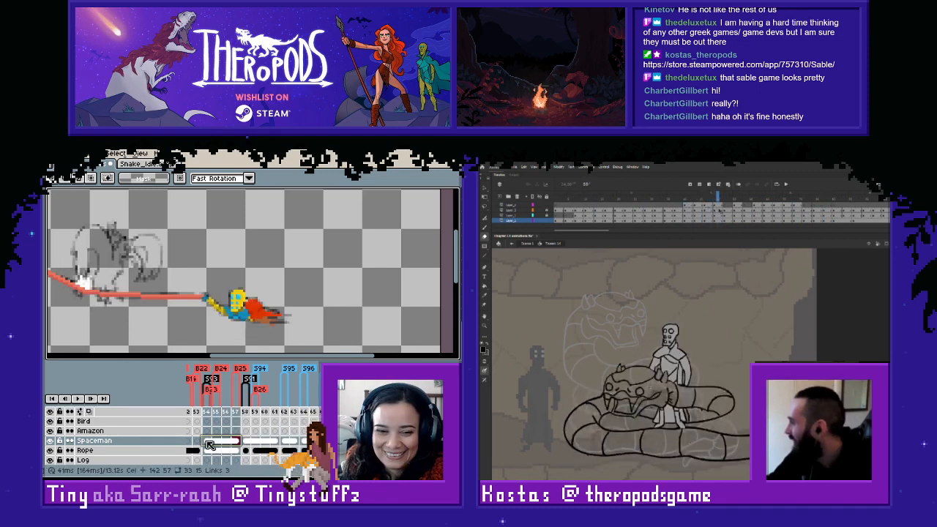
pyautogui.hotkey('alt', 'm')
pyautogui.press('Left')
pyautogui.press('Left')
pyautogui.press('Left')
pyautogui.press('Left')
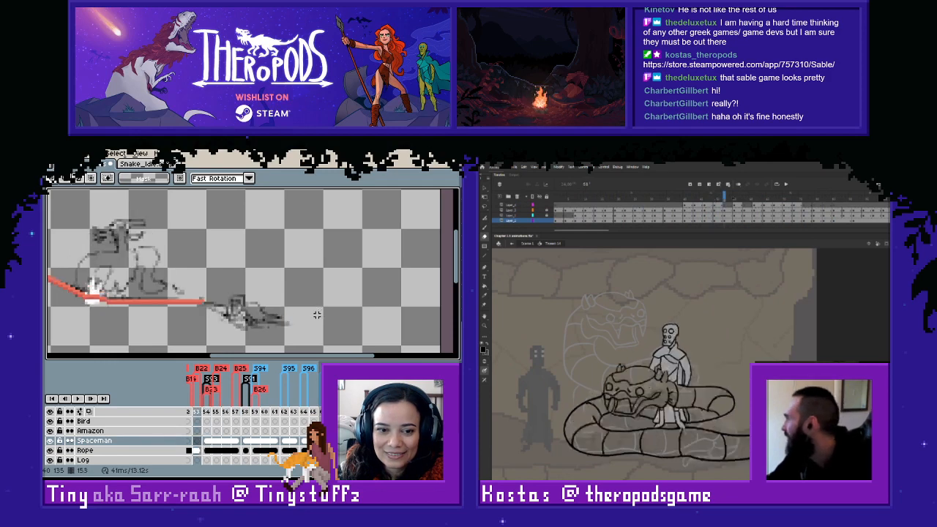
# - Examine the spaceman's motion along the rope from frame 154 to past frame 162
pyautogui.press('Right')
pyautogui.hscroll(-8, 252, 436)
pyautogui.hscroll(-7, 253, 437)
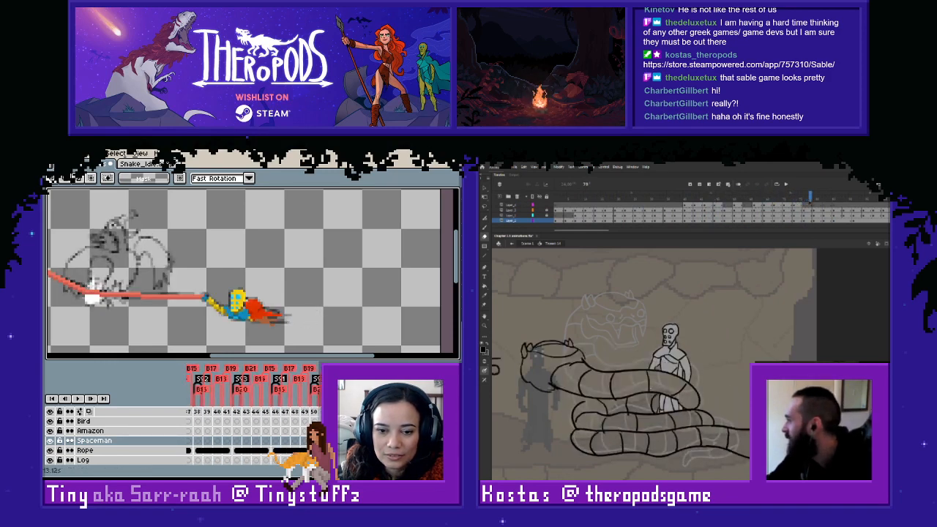
pyautogui.press('Left')
pyautogui.press('Right')
pyautogui.press('Left')
pyautogui.press('Right')
pyautogui.press('Right')
pyautogui.press('Right')
pyautogui.press('Right')
pyautogui.press('Right')
pyautogui.press('Right')
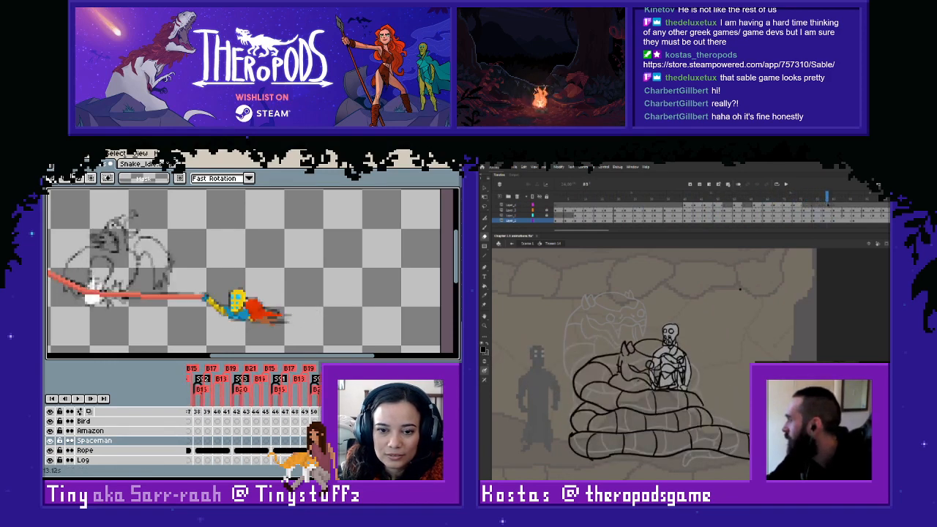
pyautogui.press('Right')
pyautogui.press('Right')
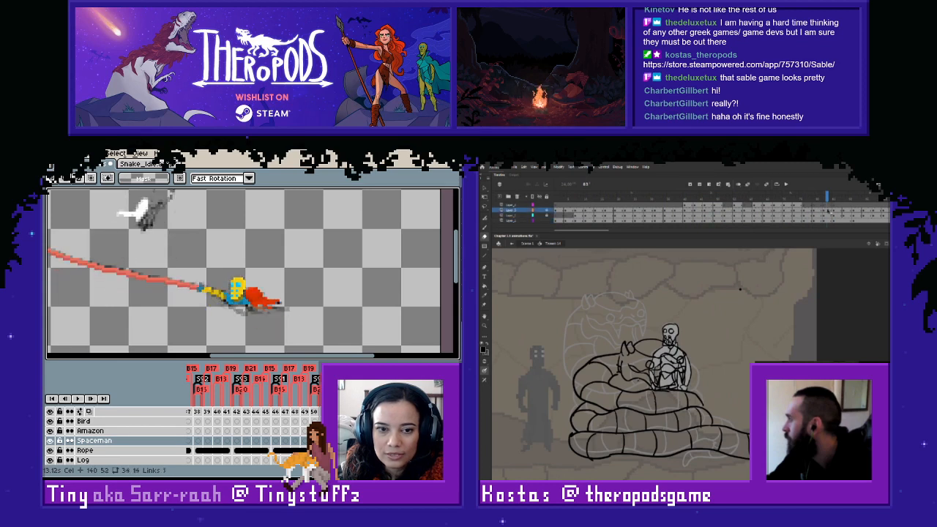
# - Copy the outstretched spaceman pose and paste it into frame 150
pyautogui.press('Left')
pyautogui.press('Left')
pyautogui.press('Right')
pyautogui.moveTo(331, 245); pyautogui.dragTo(188, 332)
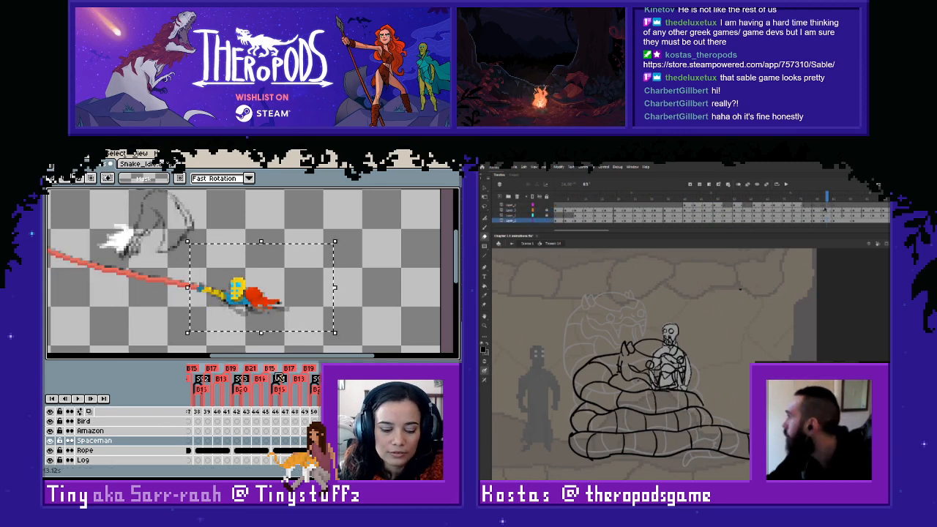
pyautogui.press('Right')
pyautogui.hotkey('ctrl', 'v')
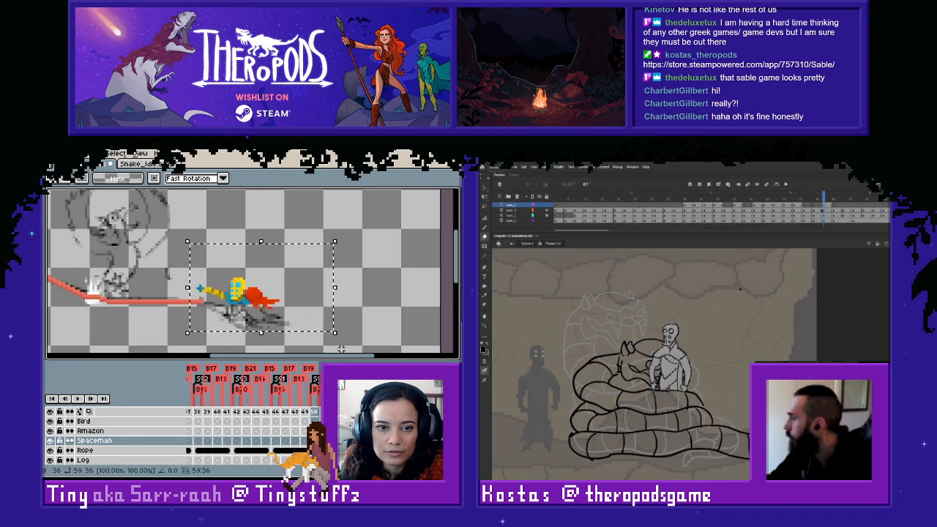
# - Move the pasted spaceman down in frame 150 so he sits over the sketch with his hand at the rope's end
pyautogui.press('Down')
pyautogui.press('Down')
pyautogui.press('Down')
pyautogui.press('Down')
pyautogui.press('Down')
pyautogui.press('Down')
pyautogui.press('Down')
pyautogui.press('Down')
pyautogui.press('Down')
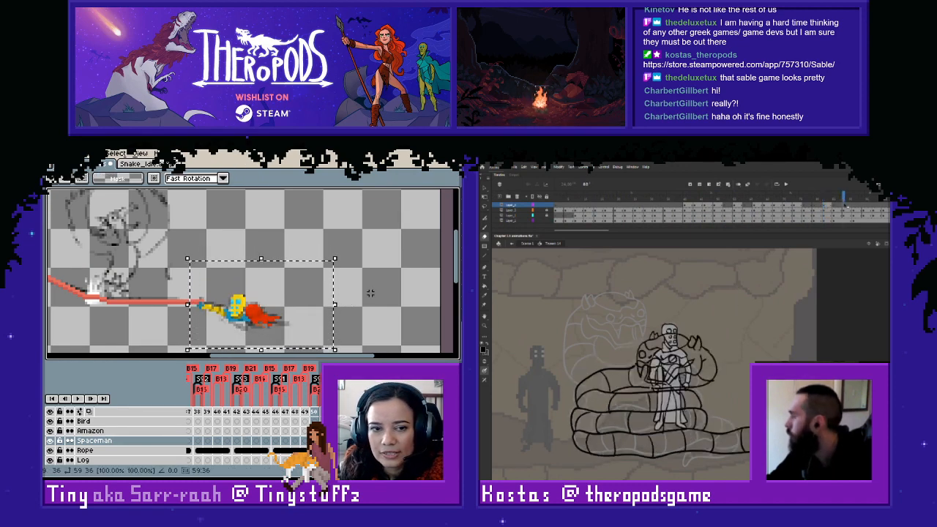
pyautogui.press('Return')
pyautogui.press('Right')
pyautogui.press('Left')
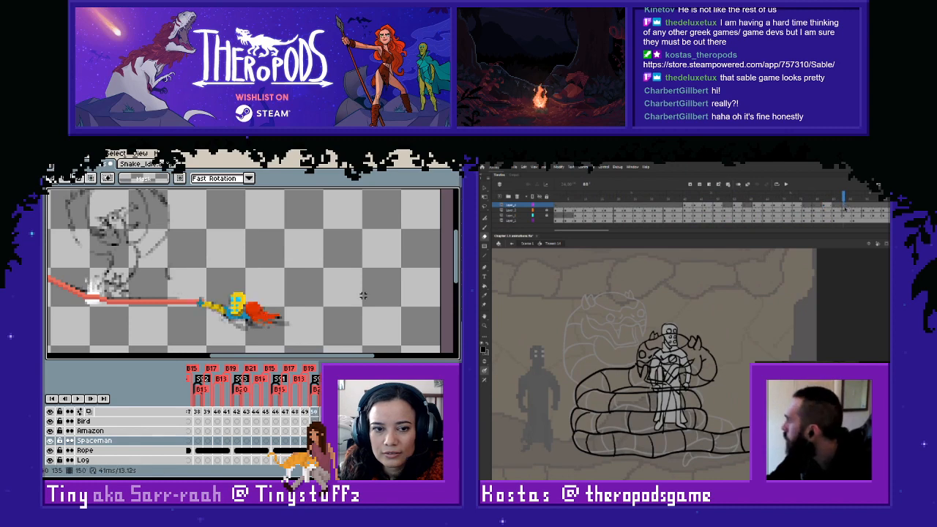
# - Link the Spaceman cels across frames 150 to 153 and review the neighbouring coiling-snake frames
pyautogui.click(856, 207)
pyautogui.press('Right')
pyautogui.click(870, 209)
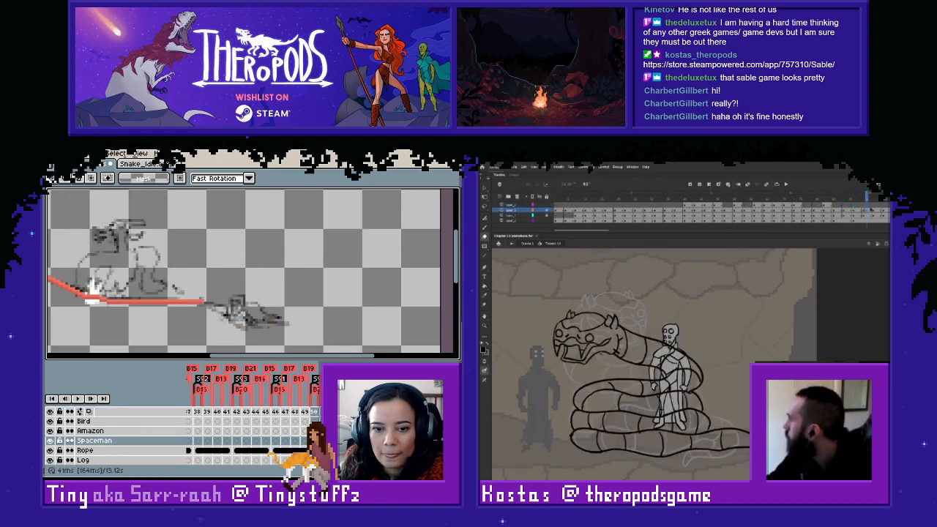
pyautogui.press('Left')
pyautogui.click(865, 206)
pyautogui.press('Left')
pyautogui.press('Right')
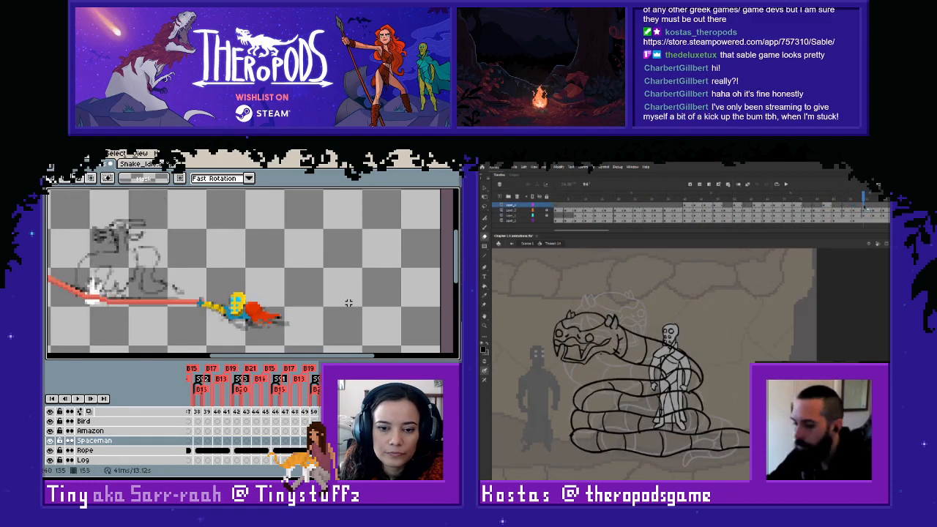
# - Examine the spaceman's motion along the rope from frame 152 to 158 and open the snake frame marked 6
pyautogui.click(831, 201)
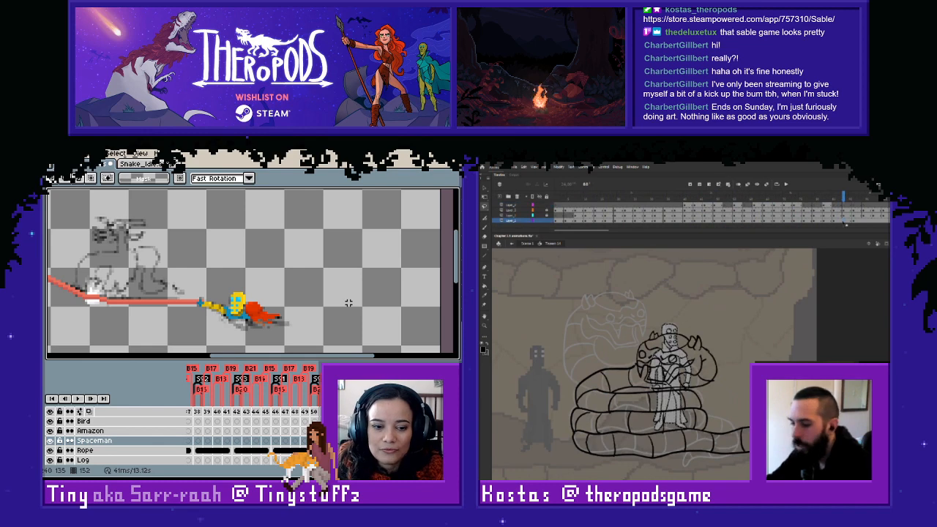
pyautogui.click(838, 220)
pyautogui.moveTo(327, 262); pyautogui.dragTo(359, 258)
pyautogui.press('Left')
pyautogui.press('Right')
pyautogui.press('Right')
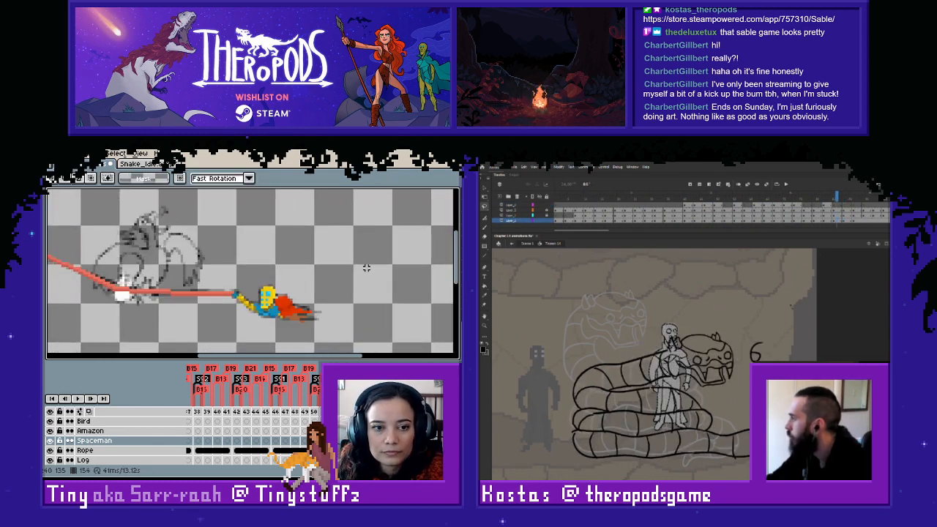
pyautogui.press('Right')
pyautogui.press('Right')
pyautogui.press('Right')
pyautogui.press('Right')
pyautogui.press('Right')
pyautogui.press('Right')
pyautogui.press('Right')
pyautogui.press('Right')
pyautogui.press('Right')
pyautogui.press('Right')
# - Erase the standing figure's legs where the snake's coils cover them, and check the spaceman's frames around 150
pyautogui.press('e')
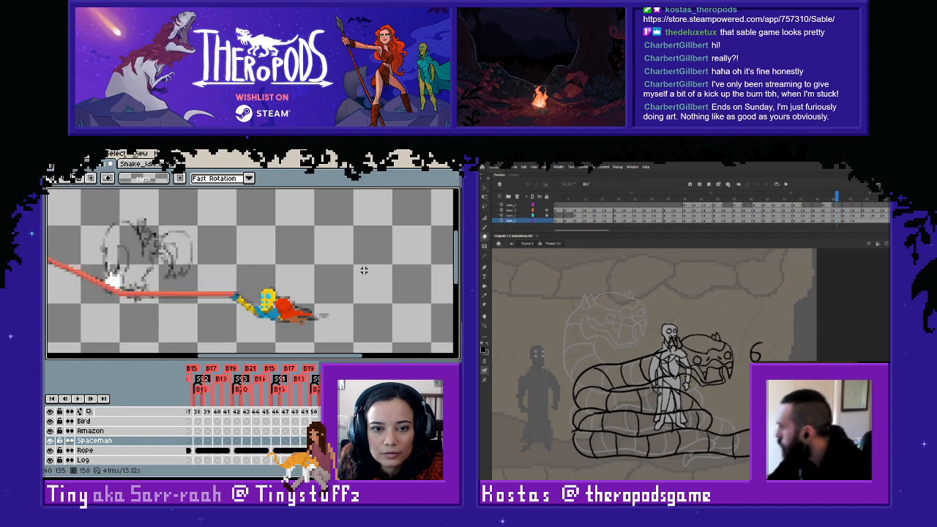
pyautogui.moveTo(653, 391)
pyautogui.mouseDown()
pyautogui.moveTo(678, 395)
pyautogui.moveTo(685, 425)
pyautogui.moveTo(678, 414)
pyautogui.mouseUp()
pyautogui.press('Left')
pyautogui.press('Left')
pyautogui.press('Left')
pyautogui.press('Left')
pyautogui.press('Left')
pyautogui.press('Left')
pyautogui.press('Left')
pyautogui.press('Left')
pyautogui.press('Left')
pyautogui.scroll(-2, 363, 270)
pyautogui.press('Left')
pyautogui.scroll(2, 362, 275)
pyautogui.press('Right')
pyautogui.press('Right')
pyautogui.press('Right')
pyautogui.press('Right')
pyautogui.press('Right')
pyautogui.press('Right')
pyautogui.press('Left')
pyautogui.press('Left')
pyautogui.press('Right')
pyautogui.moveTo(651, 424); pyautogui.dragTo(676, 431)
pyautogui.press('Left')
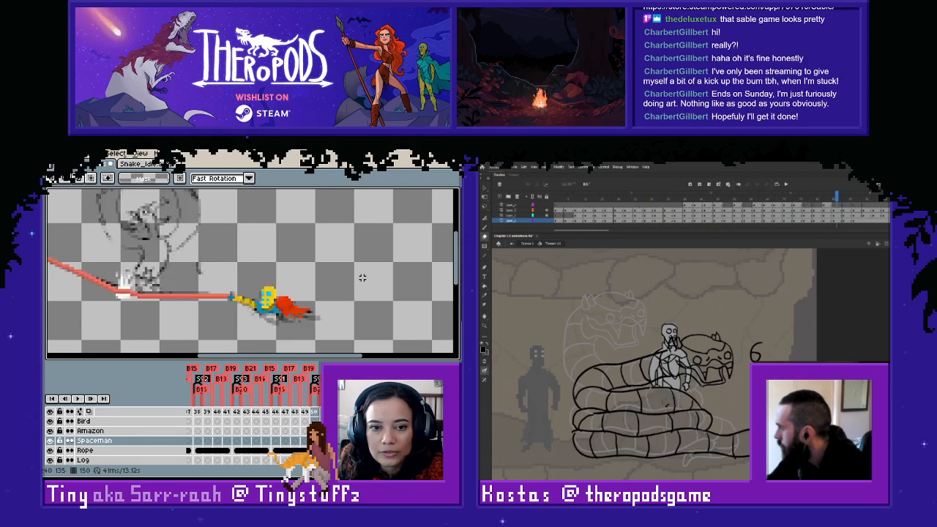
pyautogui.press('Left')
pyautogui.press('Left')
pyautogui.moveTo(669, 392); pyautogui.dragTo(676, 395)
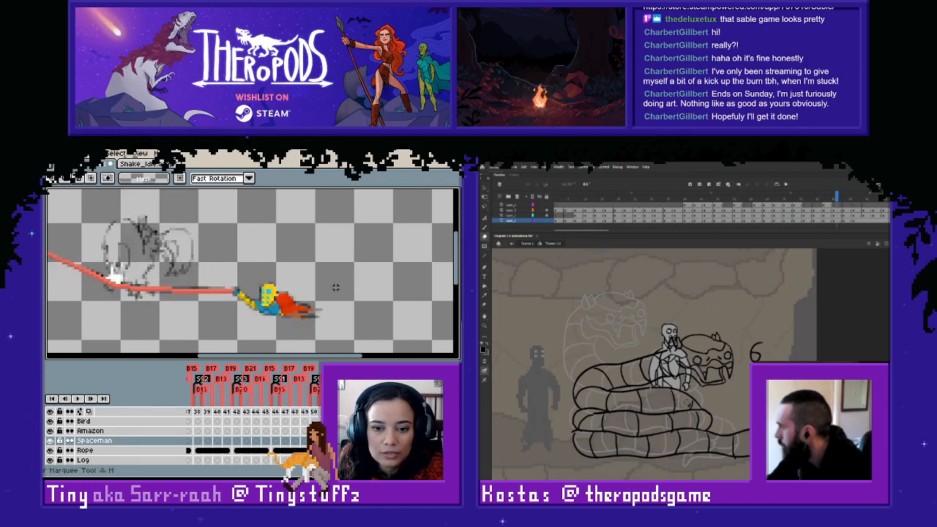
# - Select the whole spaceman with a rectangular marquee and copy the pose
pyautogui.moveTo(218, 253); pyautogui.dragTo(360, 337)
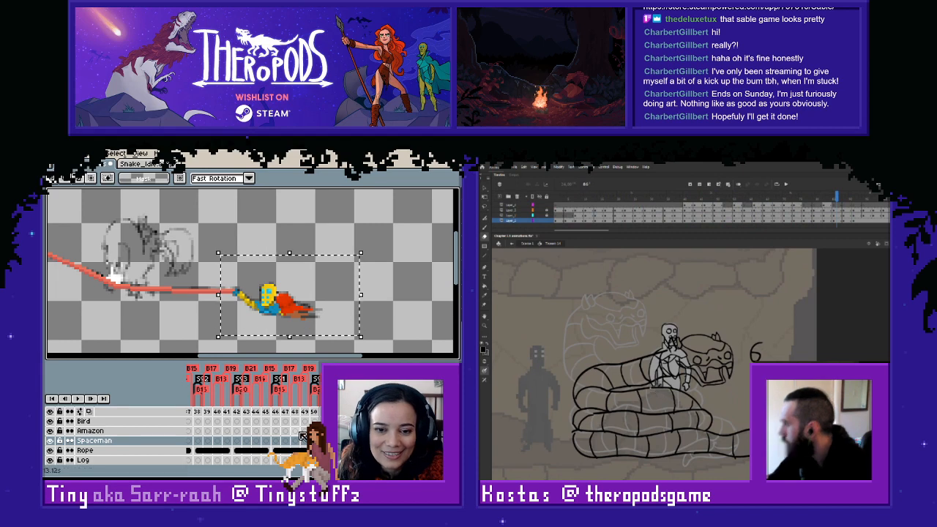
pyautogui.click(276, 440)
pyautogui.click(409, 301)
# - Examine the sketched spaceman and the rope in frames 144 to 148 and stop at frame 146
pyautogui.press('Right')
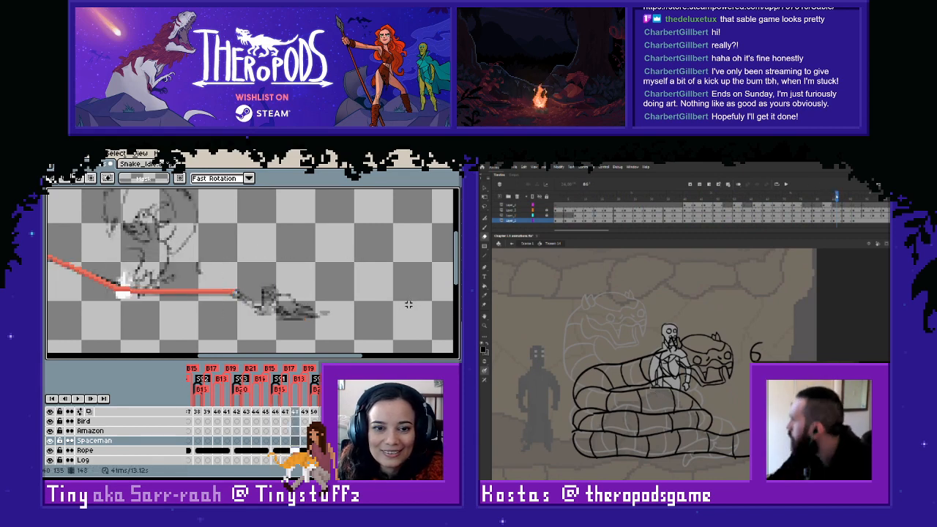
pyautogui.press('Right')
pyautogui.press('Right')
pyautogui.press(',')
pyautogui.press('Left')
pyautogui.press('.')
pyautogui.press('Left')
pyautogui.press('Left')
pyautogui.press('Left')
pyautogui.press('Left')
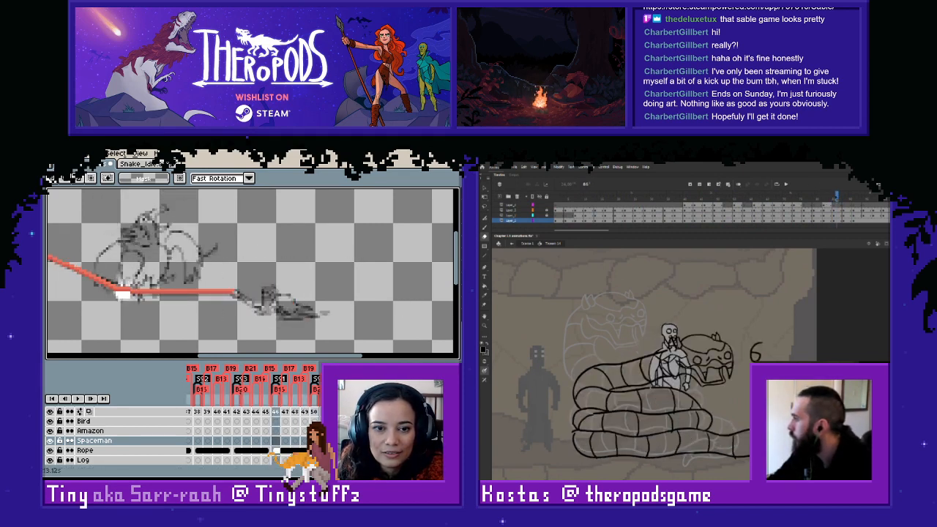
pyautogui.press('Right')
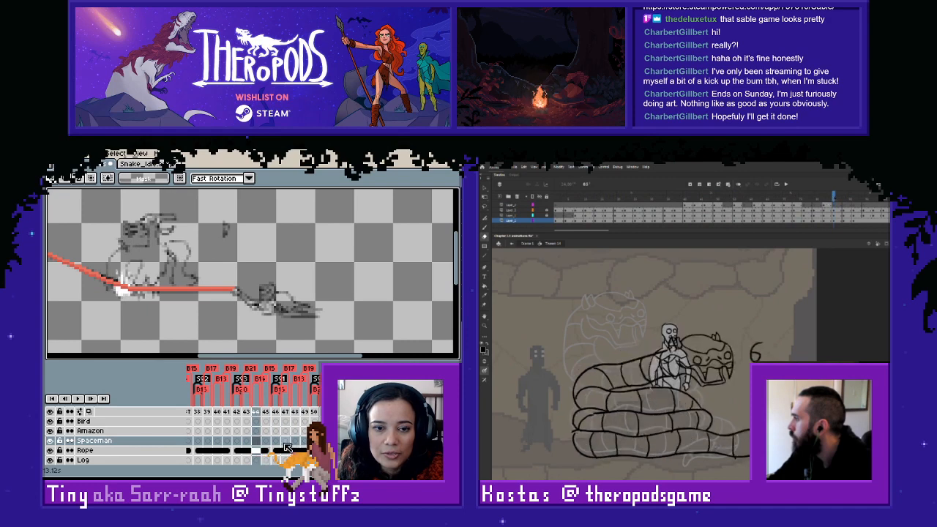
pyautogui.press('Right')
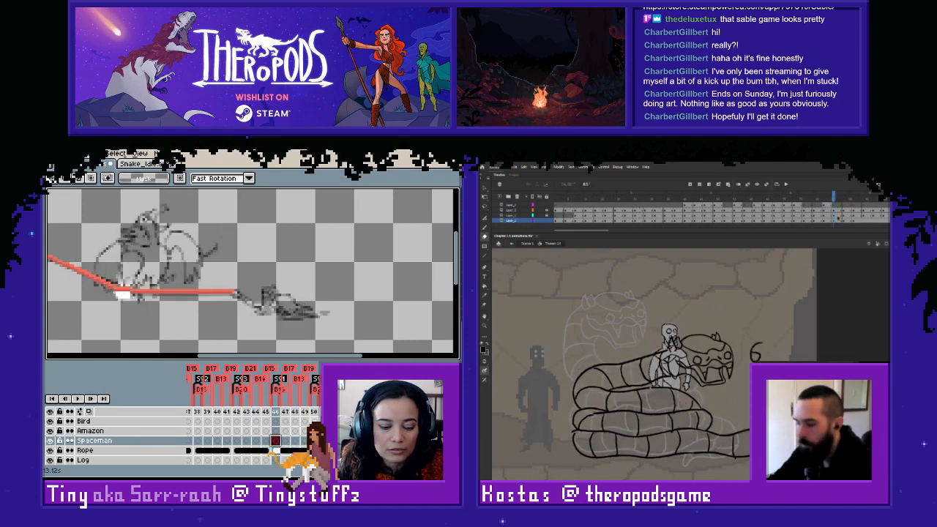
# - Paste the copied spaceman pose over the sketch in frame 146 and deselect it
pyautogui.hotkey('ctrl', 'v')
pyautogui.click(836, 206)
pyautogui.hotkey('ctrl', 'd')
pyautogui.hotkey('ctrl', 'shift', 'v')
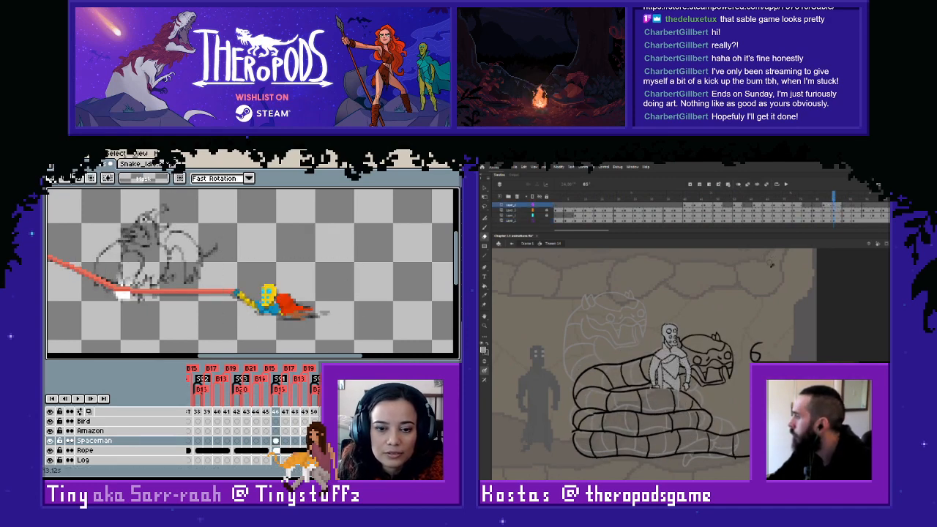
# - Link the Spaceman cels across frames 146 to 149
pyautogui.press('Left')
pyautogui.press('l')
pyautogui.moveTo(277, 442); pyautogui.dragTo(300, 444)
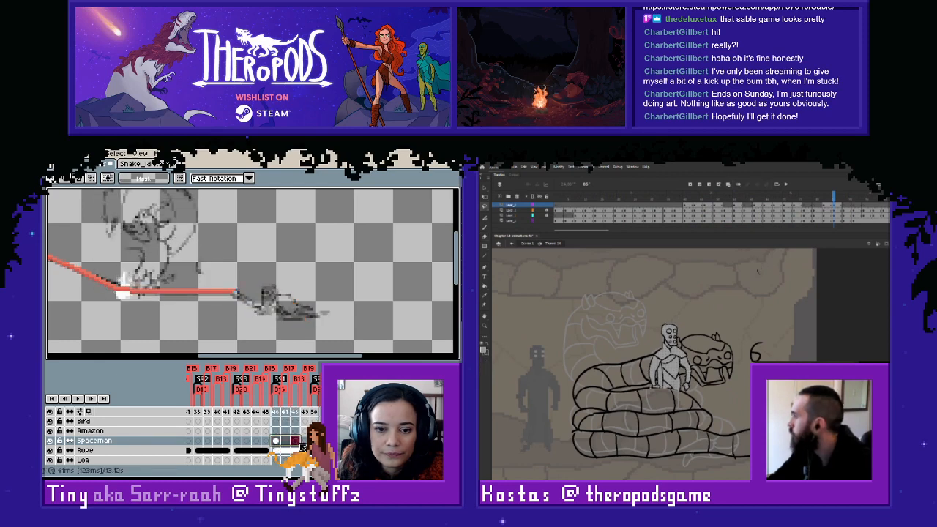
pyautogui.rightClick(301, 444)
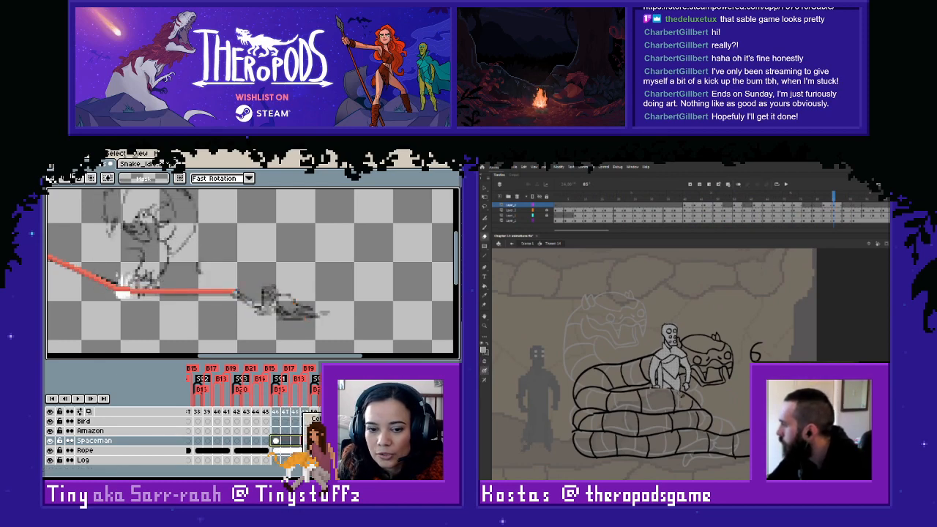
pyautogui.click(317, 448)
# - Examine how the spaceman moves with the rope's end between frames 147 and 150
pyautogui.moveTo(682, 396); pyautogui.dragTo(680, 392)
pyautogui.press('Right')
pyautogui.press('Left')
pyautogui.press('Right')
pyautogui.press('Right')
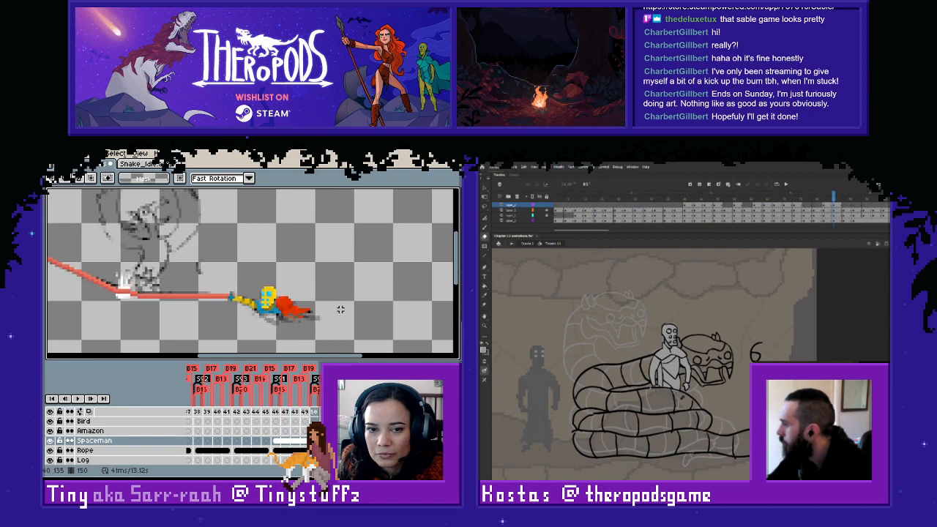
pyautogui.press('Right')
pyautogui.press('Left')
pyautogui.press('Left')
pyautogui.press('Right')
pyautogui.press('Left')
pyautogui.press('Right')
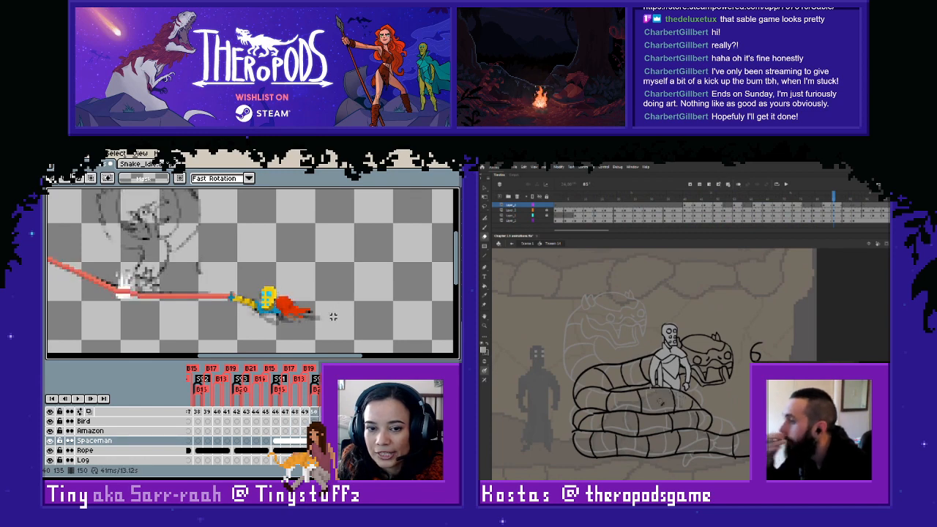
pyautogui.press('Left')
pyautogui.press('Left')
pyautogui.press('Left')
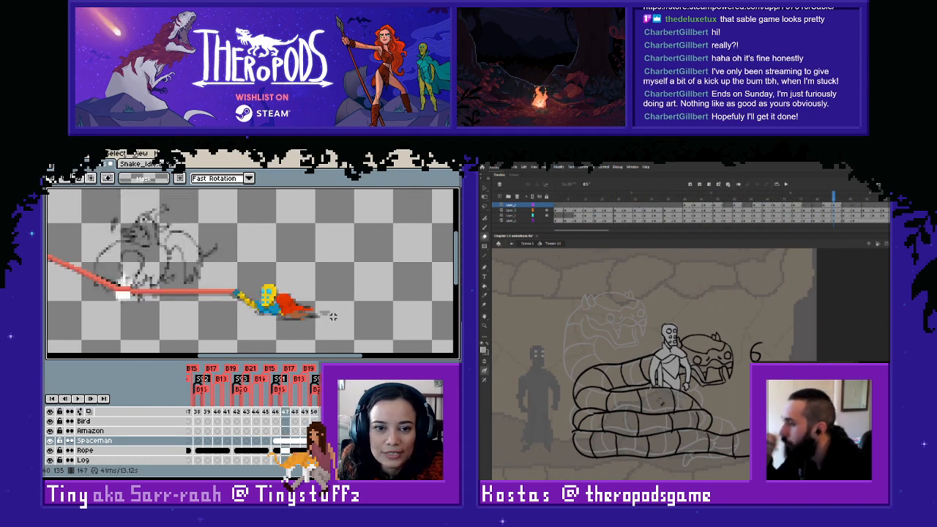
# - Paste the copied spaceman pose into frame 142 at the rope's end and check the following frames
pyautogui.press('Left')
pyautogui.press('Left')
pyautogui.press('Right')
pyautogui.press('Left')
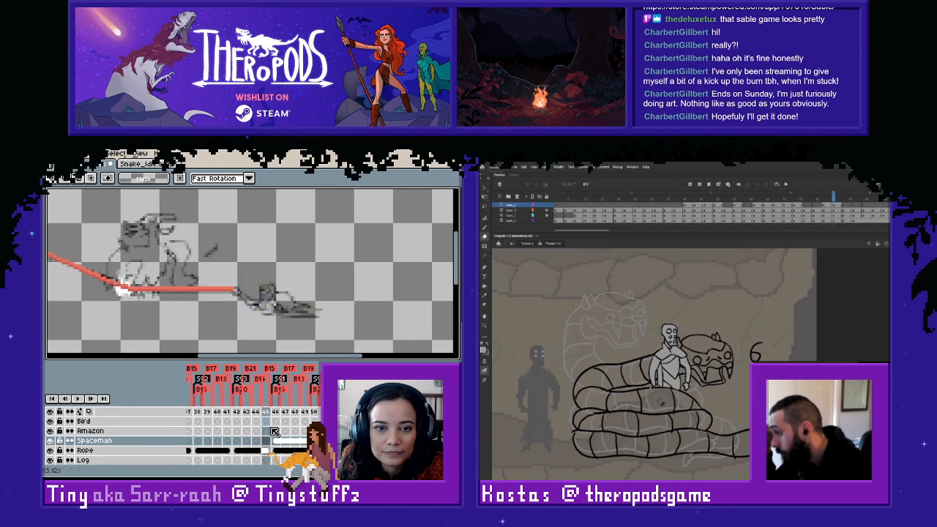
pyautogui.click(236, 448)
pyautogui.hotkey('ctrl', 'v')
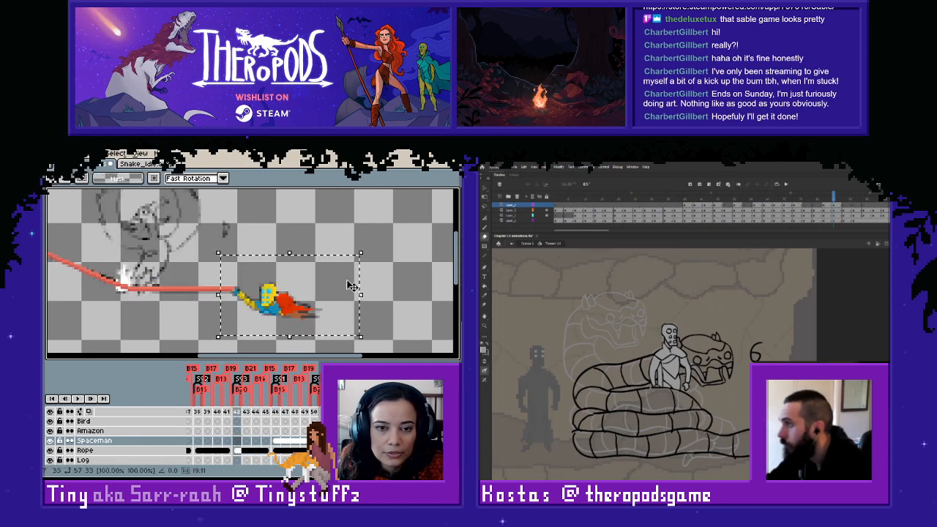
pyautogui.click(411, 297)
pyautogui.press('Right')
pyautogui.press('Right')
pyautogui.press('Right')
pyautogui.press('Right')
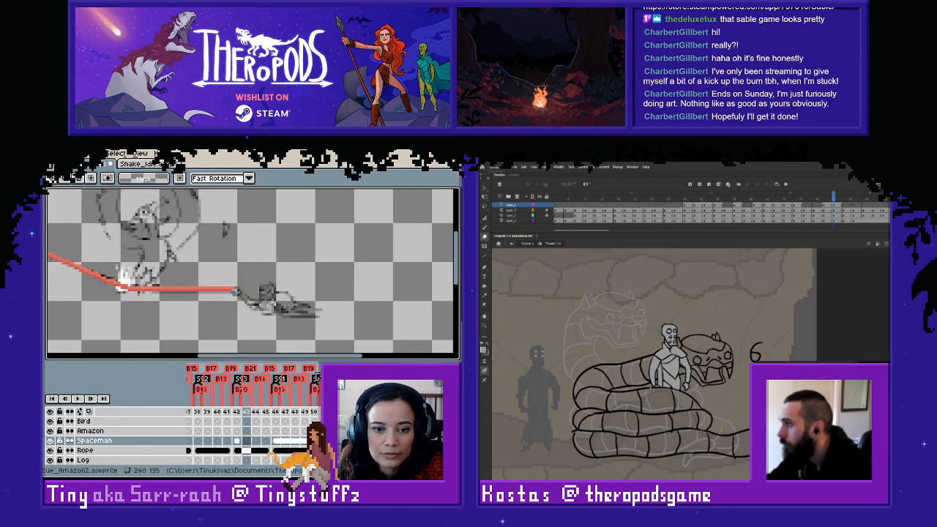
# - Link the Spaceman cels across frames 142 to 145 and review them back to frame 142
pyautogui.click(238, 442)
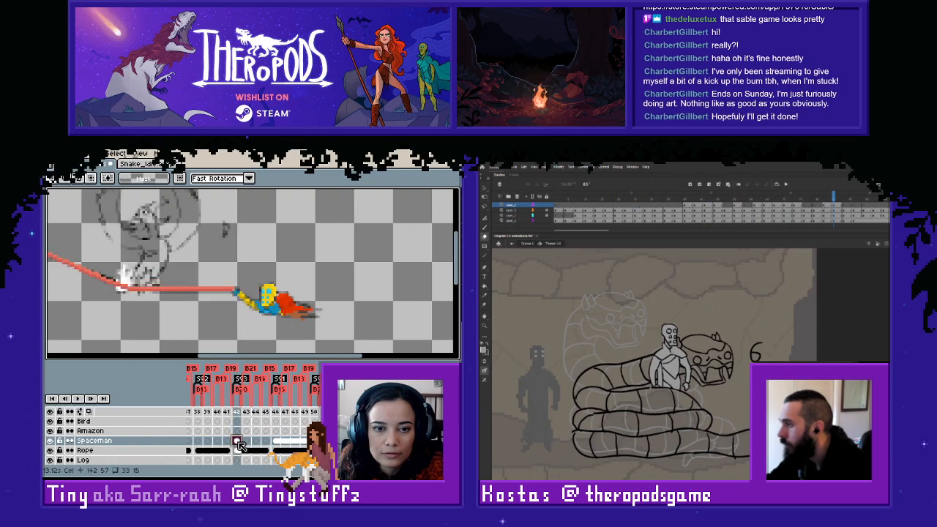
pyautogui.scroll(-1, 373, 292)
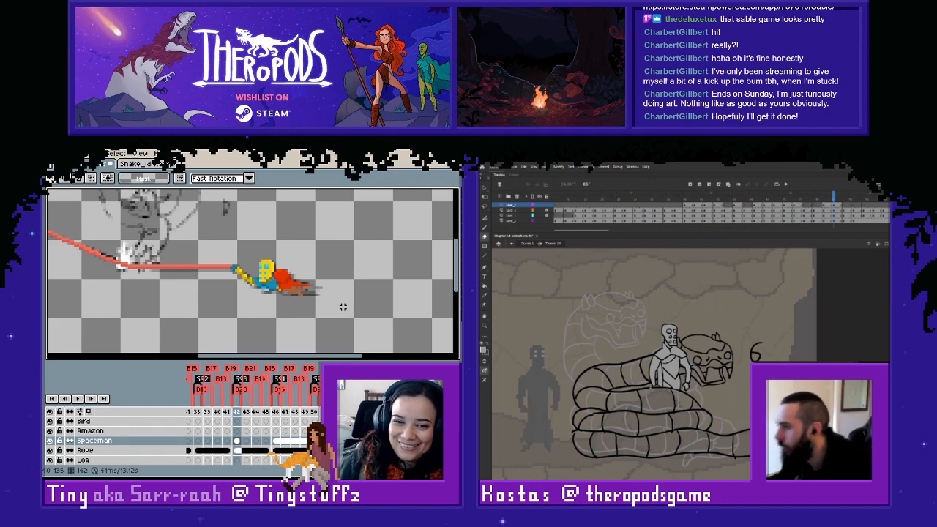
pyautogui.moveTo(238, 443); pyautogui.dragTo(266, 443)
pyautogui.rightClick(266, 441)
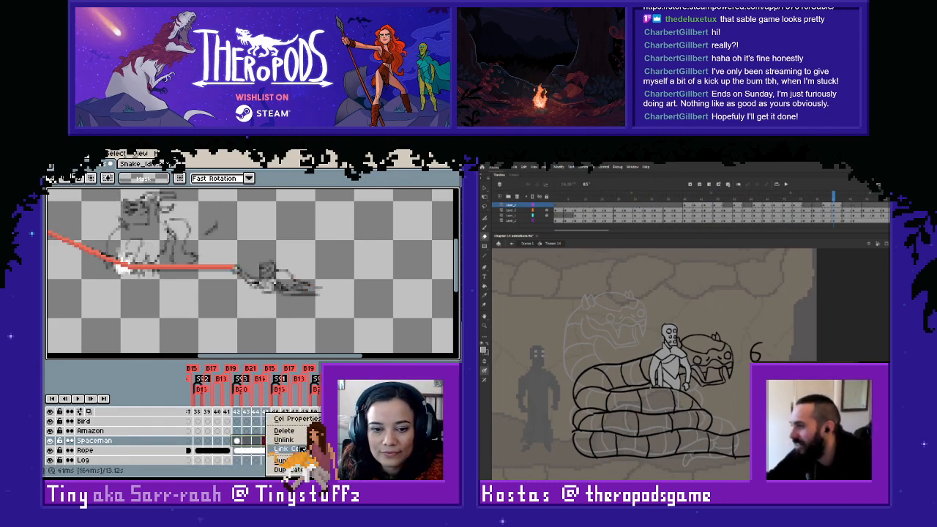
pyautogui.click(289, 448)
pyautogui.click(358, 282)
pyautogui.scroll(-1, 357, 282)
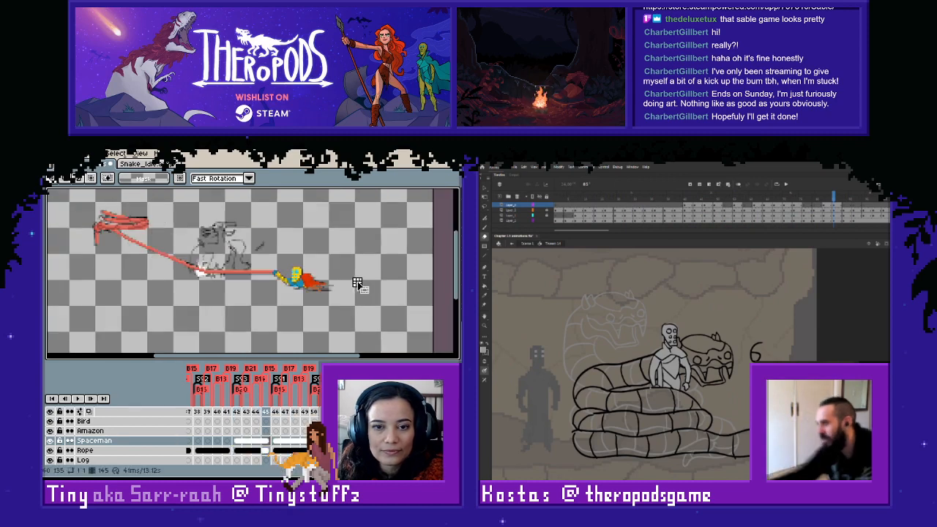
pyautogui.press('Left')
pyautogui.press('Left')
pyautogui.press('Left')
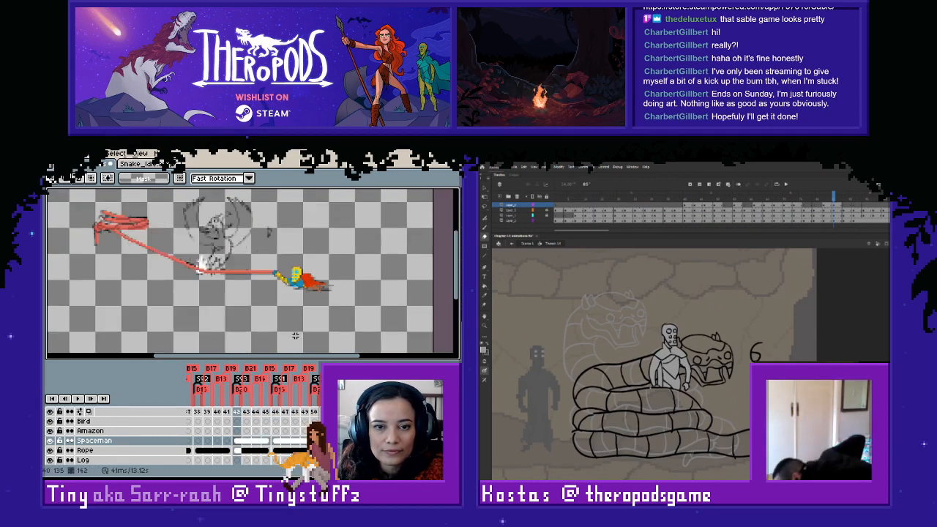
# - Copy the spaceman pose from frame 151 and paste it into frame 138 at the rope's end
pyautogui.click(288, 441)
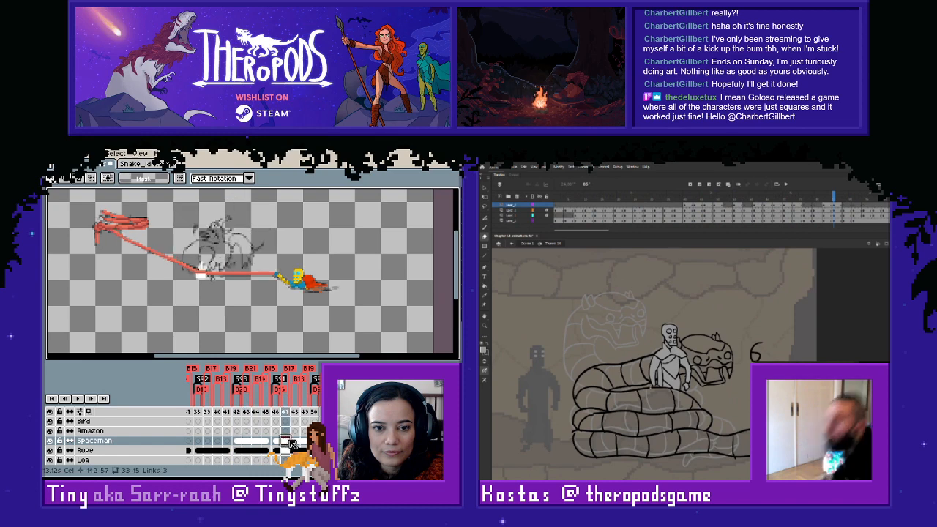
pyautogui.click(323, 442)
pyautogui.moveTo(265, 266); pyautogui.dragTo(371, 322)
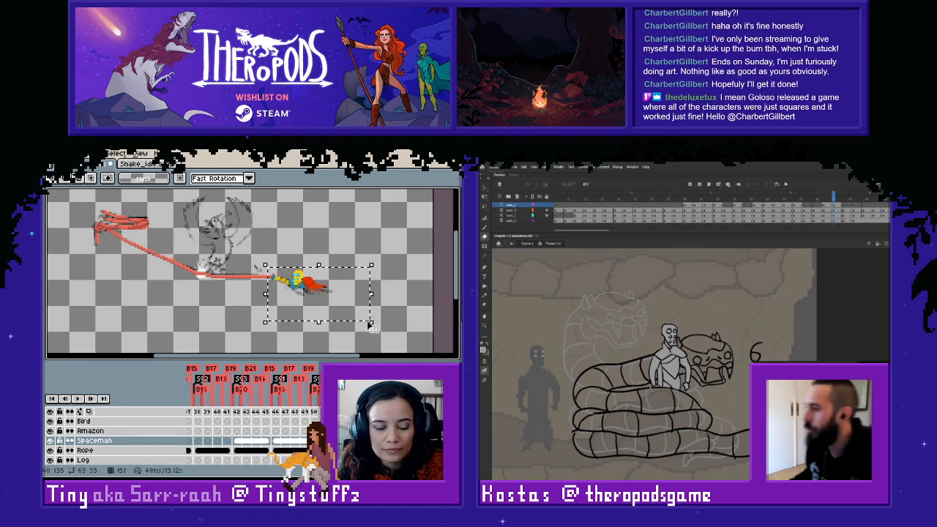
pyautogui.click(197, 444)
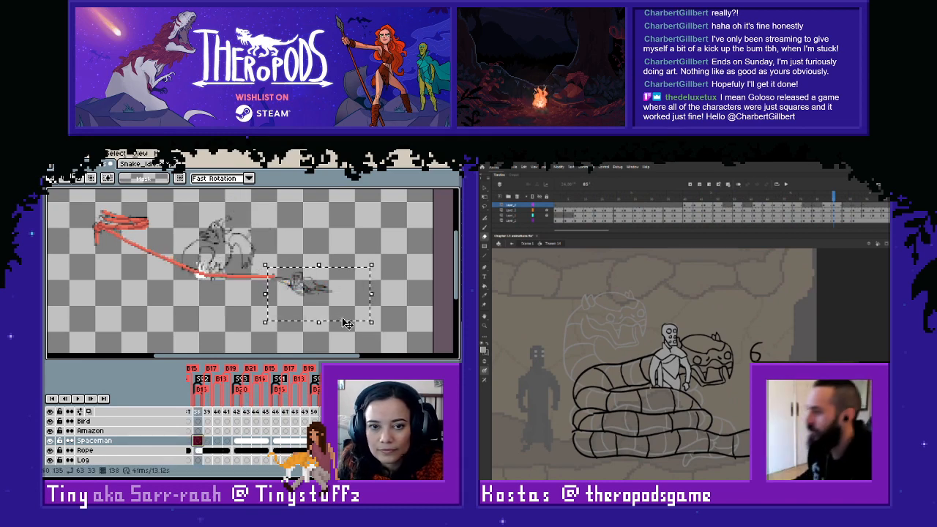
pyautogui.moveTo(249, 300); pyautogui.dragTo(274, 310)
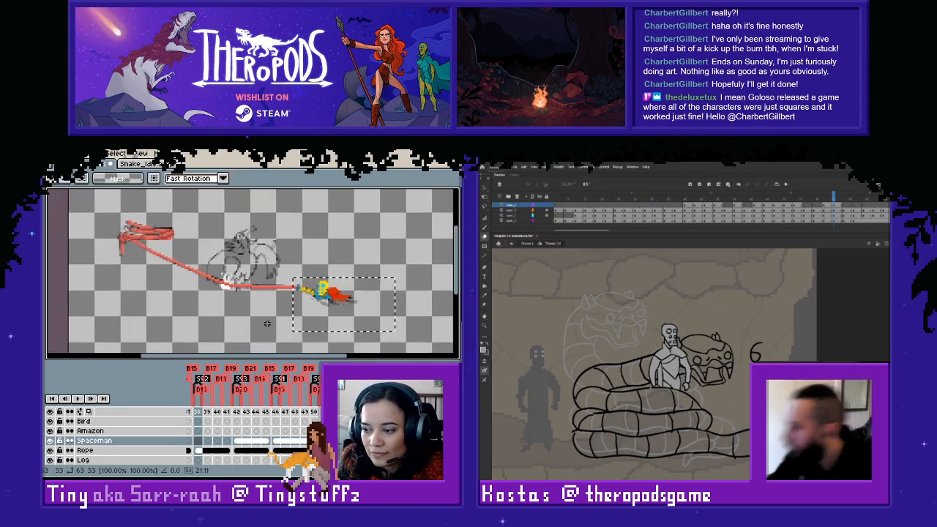
pyautogui.click(277, 319)
pyautogui.scroll(1, 285, 327)
pyautogui.press('Right')
pyautogui.press('Right')
pyautogui.press('Right')
pyautogui.press('Right')
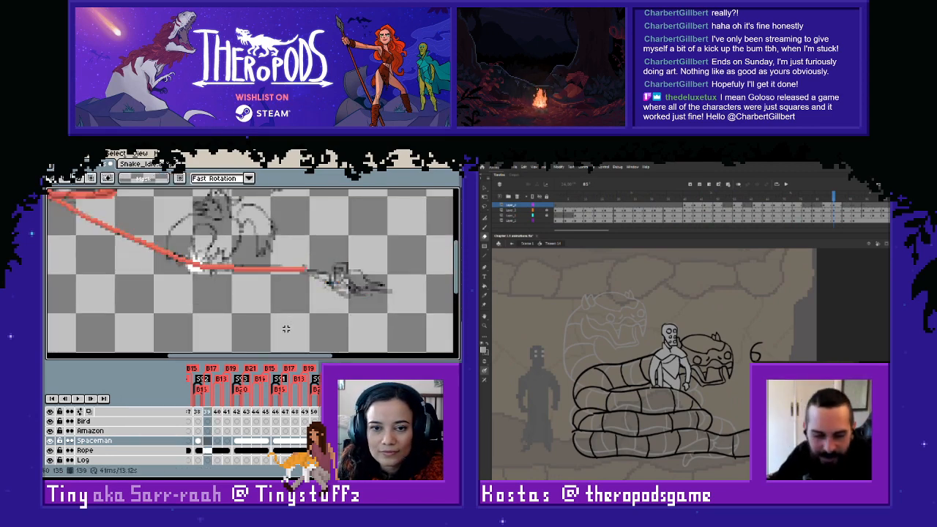
# - Link the Spaceman cels across frames 138 to 141
pyautogui.moveTo(200, 442); pyautogui.dragTo(226, 441)
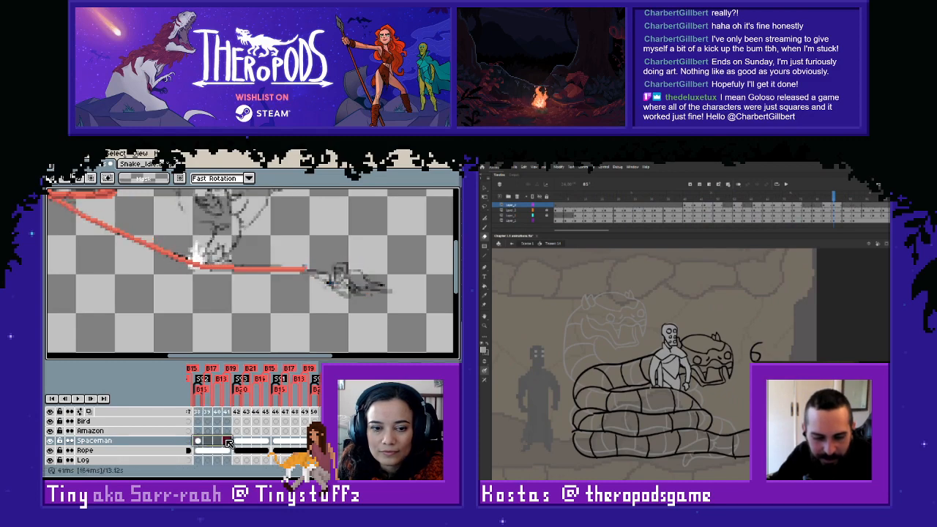
pyautogui.rightClick(224, 441)
pyautogui.click(265, 449)
pyautogui.click(271, 317)
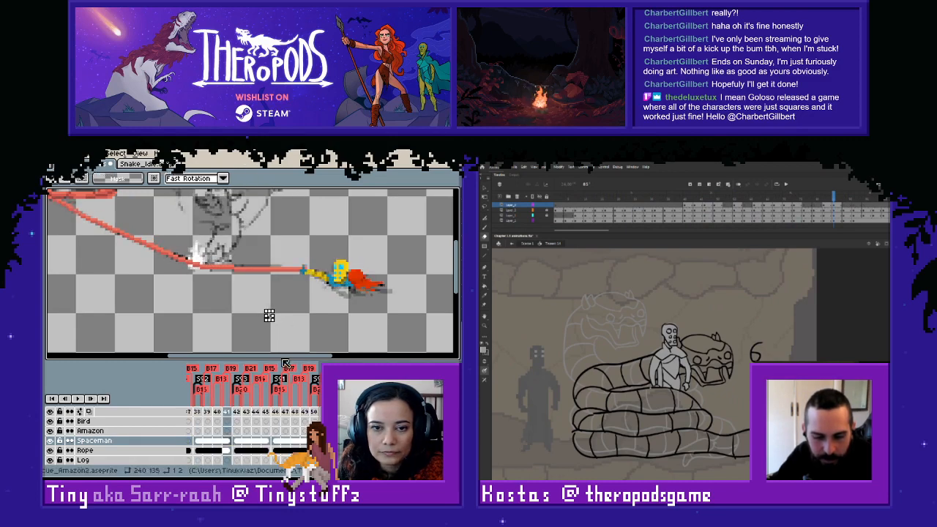
# - Examine the empty Spaceman frame 134 against the posed frames that follow, comparing where the rope's end sits
pyautogui.moveTo(170, 442); pyautogui.dragTo(295, 437)
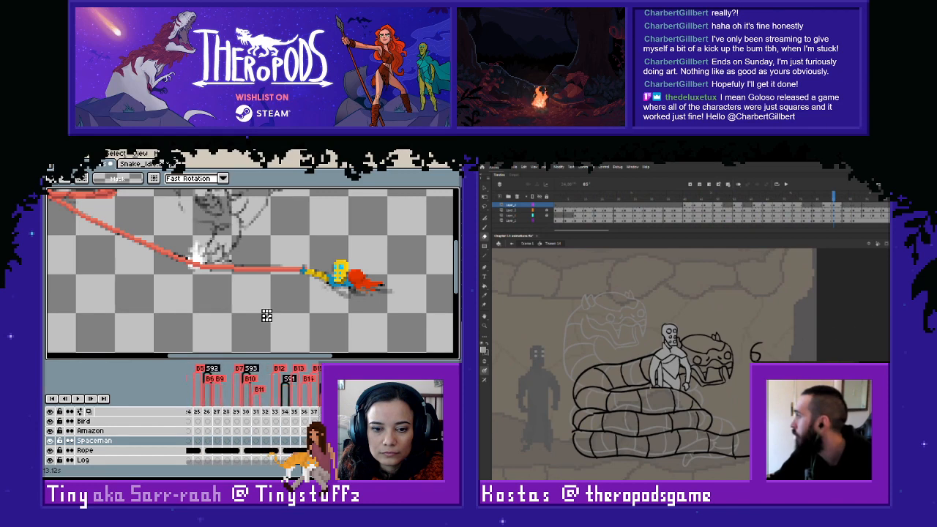
pyautogui.moveTo(833, 198); pyautogui.dragTo(664, 211)
pyautogui.click(286, 441)
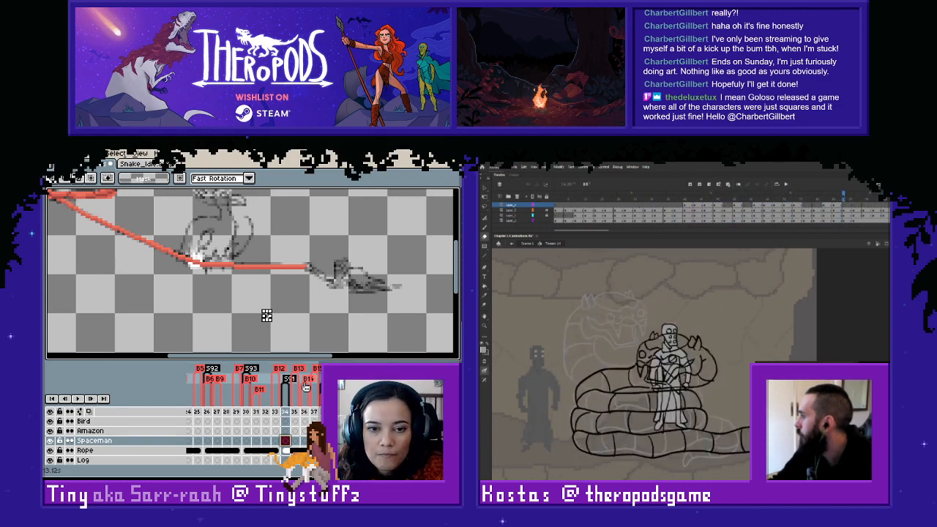
pyautogui.click(847, 222)
pyautogui.press('Right')
pyautogui.press('Right')
pyautogui.press('Left')
pyautogui.press('Left')
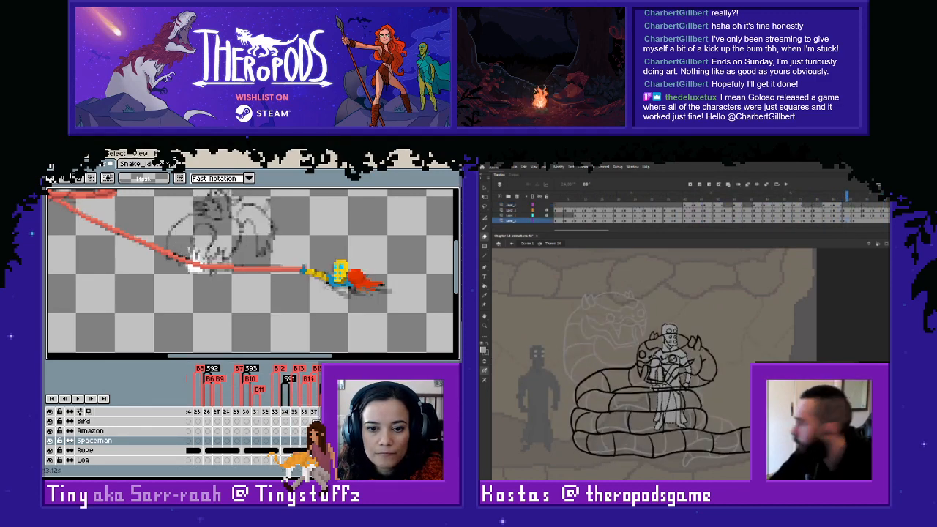
pyautogui.press('Right')
pyautogui.press('Right')
pyautogui.press('Right')
pyautogui.press('Right')
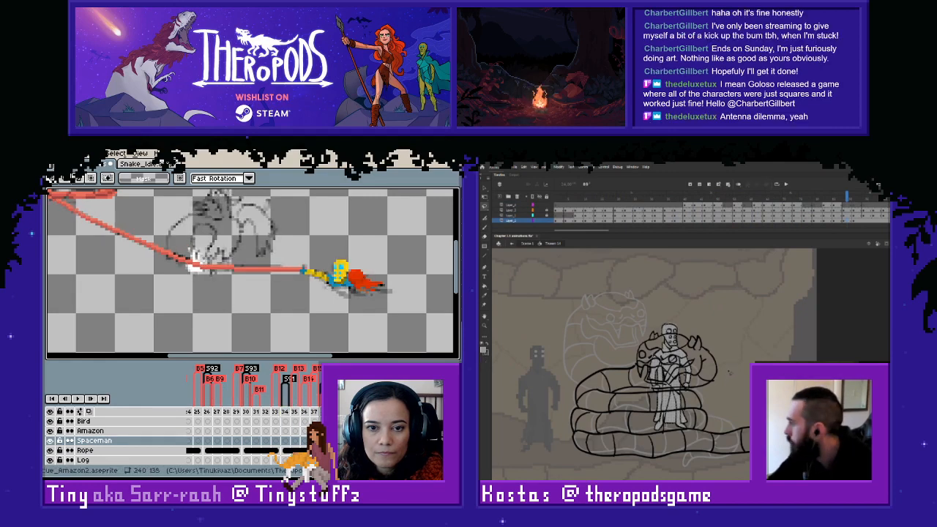
pyautogui.press('Right')
# - Copy the spaceman pose from a following frame and paste it into frame 134, nudging it onto the rope's end
pyautogui.press('e')
pyautogui.moveTo(284, 246); pyautogui.dragTo(419, 315)
pyautogui.moveTo(652, 428)
pyautogui.mouseDown()
pyautogui.moveTo(685, 421)
pyautogui.moveTo(678, 405)
pyautogui.moveTo(656, 403)
pyautogui.moveTo(681, 398)
pyautogui.moveTo(656, 397)
pyautogui.mouseUp()
pyautogui.hotkey('ctrl', 'c')
pyautogui.click(286, 441)
pyautogui.hotkey('ctrl', 'v')
pyautogui.press('Down')
pyautogui.press('Down')
pyautogui.press('Right')
pyautogui.click(218, 295)
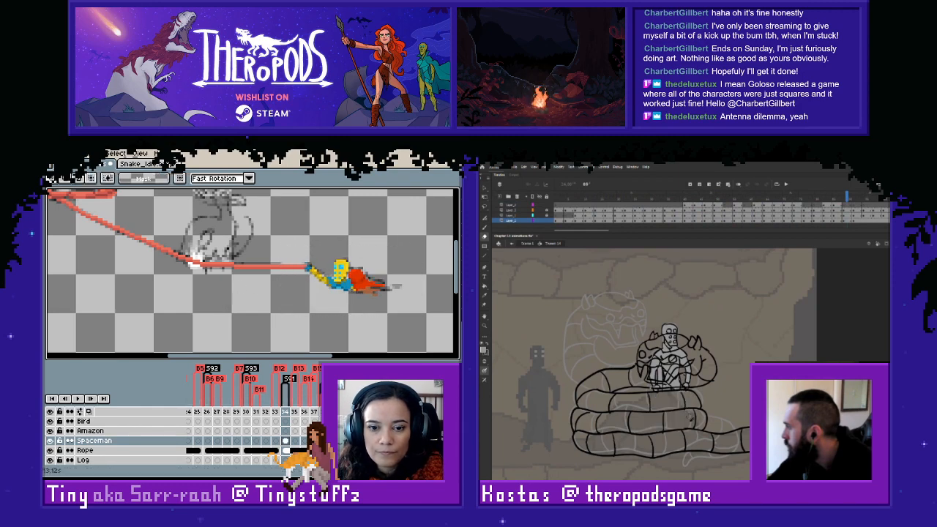
# - Compare frame 134's spaceman with the following poses, and erase the standing figure's lines overlapping the snake's head in the snake animation
pyautogui.click(334, 441)
pyautogui.click(287, 441)
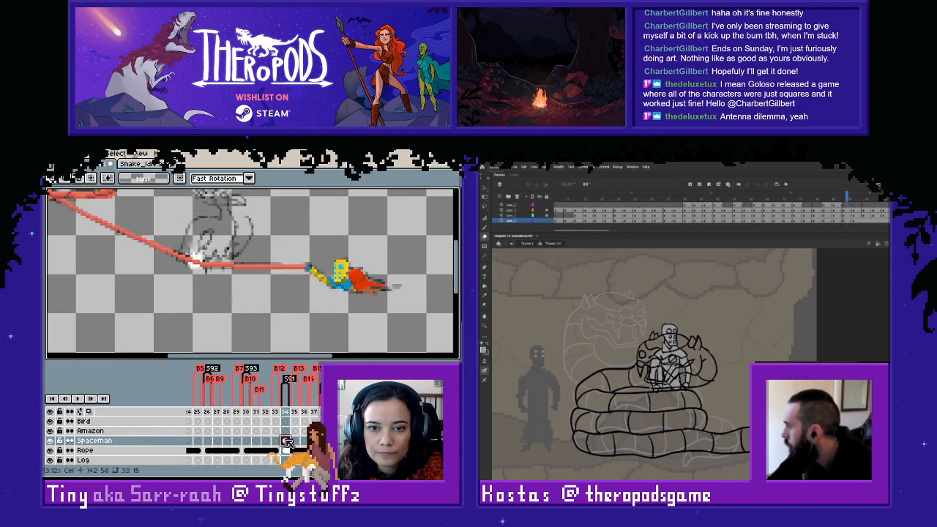
pyautogui.moveTo(688, 368); pyautogui.dragTo(684, 364)
pyautogui.press('Return')
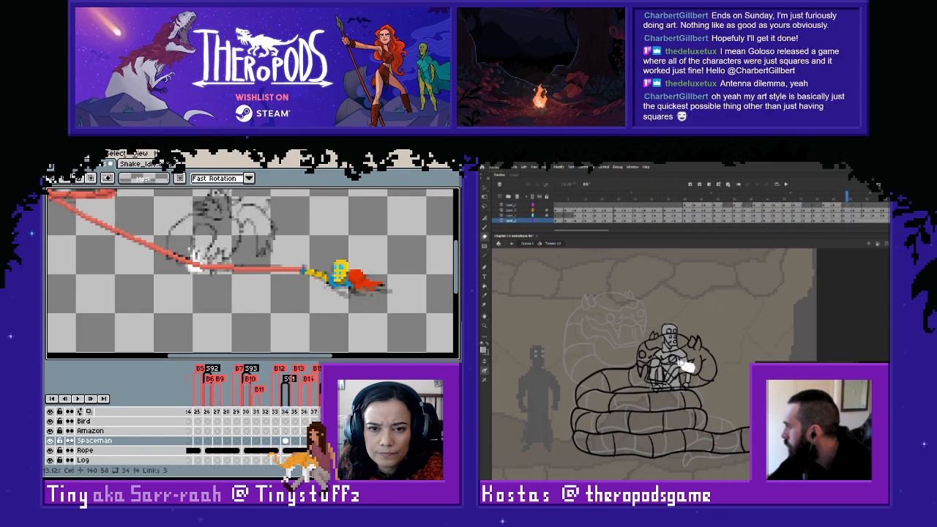
pyautogui.click(287, 442)
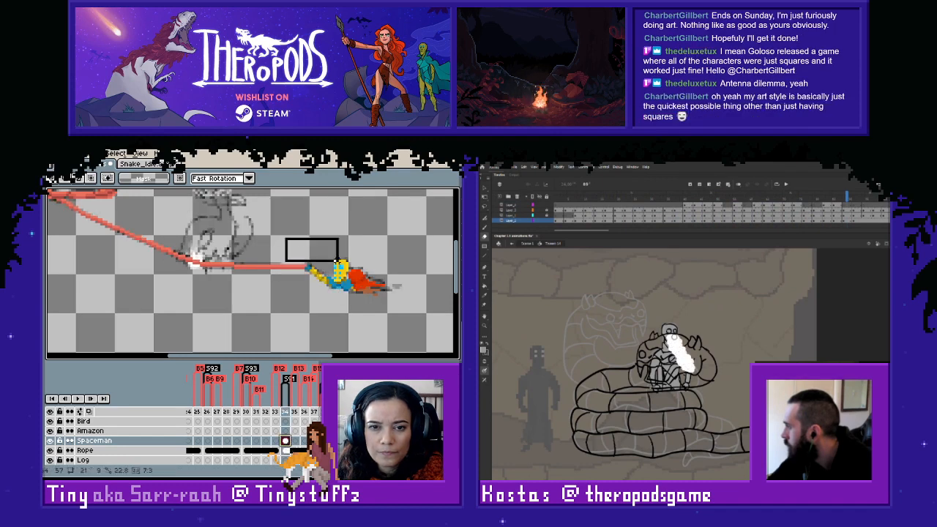
pyautogui.click(323, 441)
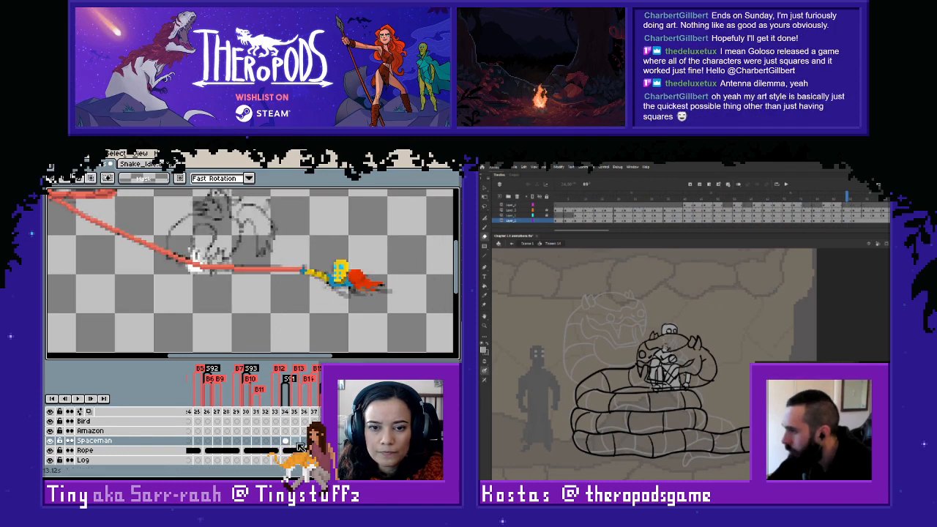
# - Link the Spaceman cels across frames 134 to 137 and review them back to frame 133
pyautogui.moveTo(286, 441); pyautogui.dragTo(314, 441)
pyautogui.click(329, 463)
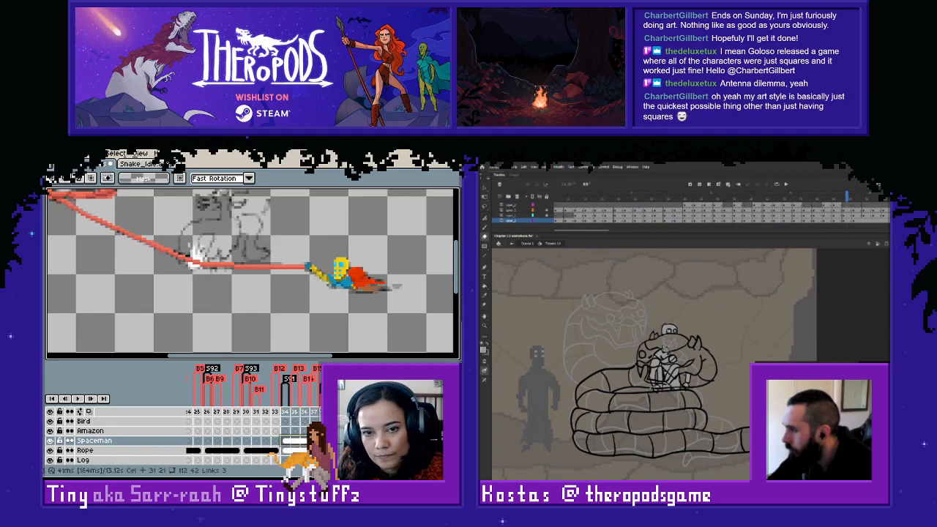
pyautogui.click(240, 298)
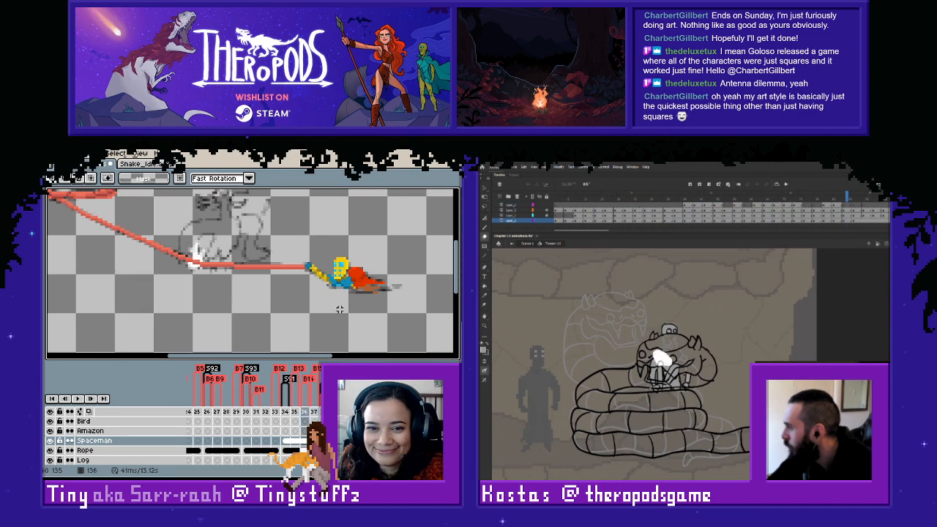
pyautogui.press('Left')
pyautogui.press('Right')
pyautogui.press('Left')
pyautogui.press('Left')
pyautogui.press('Left')
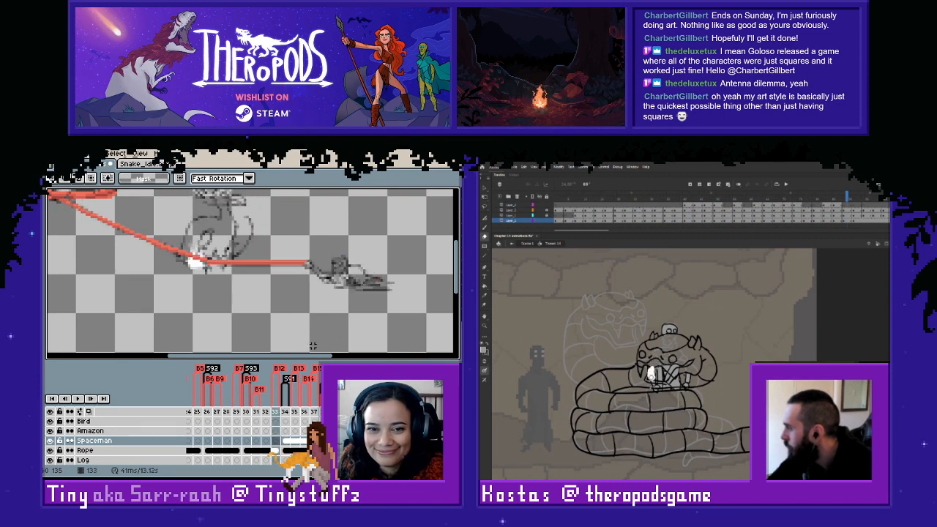
# - Copy the spaceman pose from frame 134, paste it into frame 130 and nudge it up and left onto the rope's end
pyautogui.press('Right')
pyautogui.moveTo(293, 224); pyautogui.dragTo(425, 315)
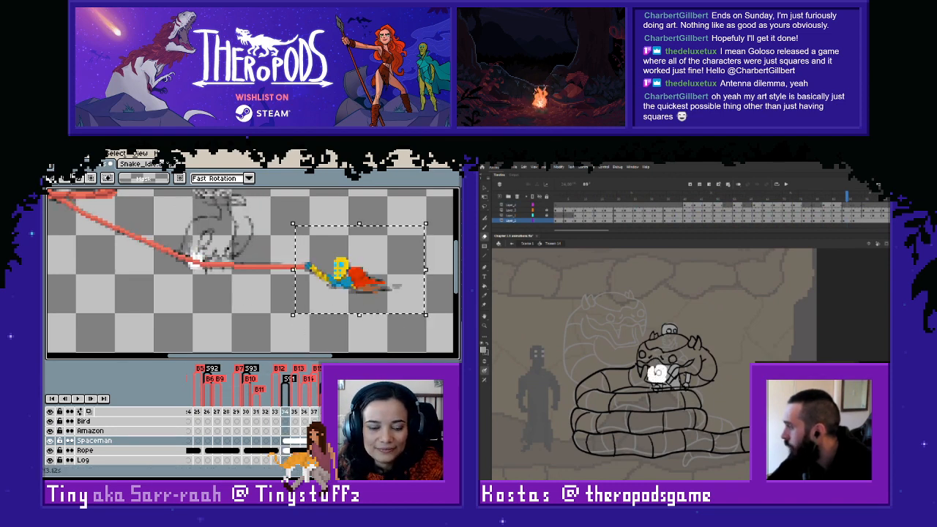
pyautogui.hotkey('ctrl', 'c')
pyautogui.click(248, 441)
pyautogui.hotkey('ctrl', 'v')
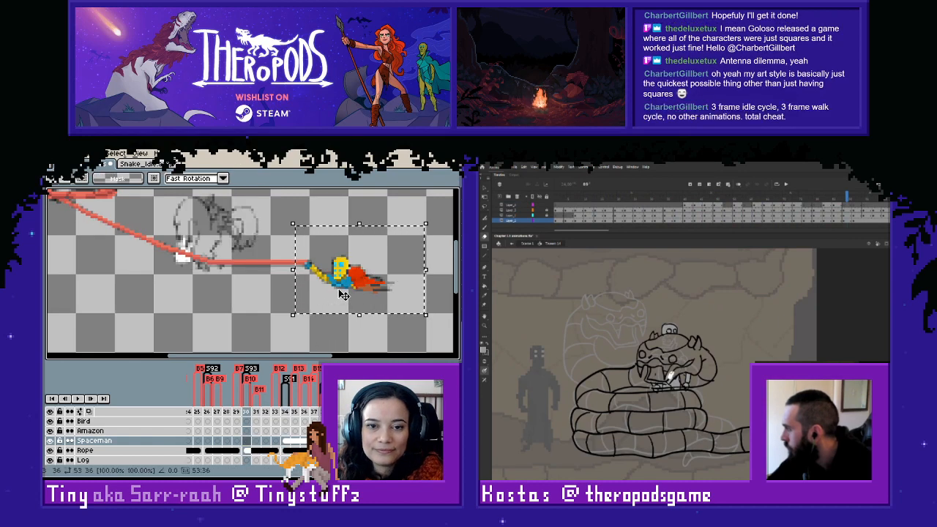
pyautogui.press('Up')
pyautogui.press('Left')
pyautogui.click(251, 308)
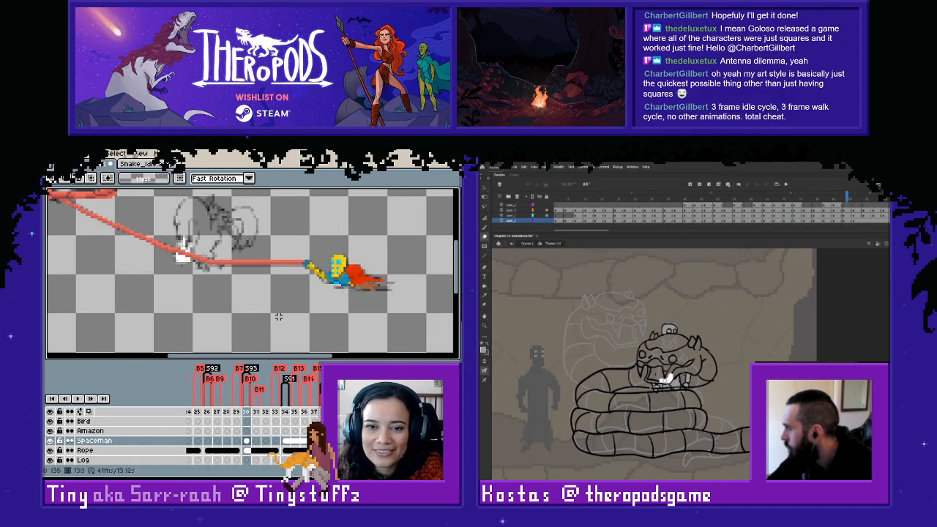
# - Link the Spaceman cels across frames 130 to 133
pyautogui.click(285, 443)
pyautogui.moveTo(246, 441)
pyautogui.mouseDown()
pyautogui.moveTo(273, 444)
pyautogui.moveTo(275, 467)
pyautogui.moveTo(260, 466)
pyautogui.mouseUp()
pyautogui.rightClick(276, 445)
pyautogui.click(287, 448)
# - Copy the low-lying spaceman pose from a following frame and paste it into frame 126 at the rope's end
pyautogui.click(303, 441)
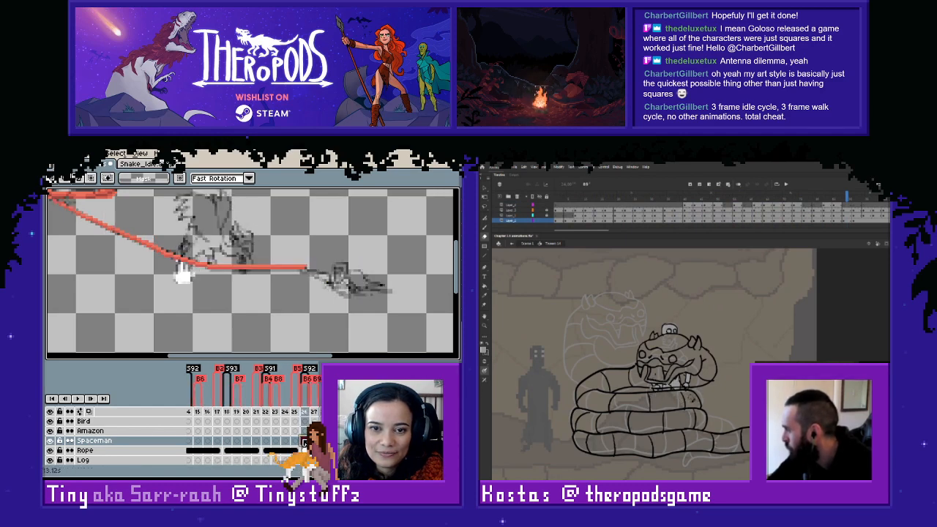
pyautogui.click(342, 442)
pyautogui.click(352, 441)
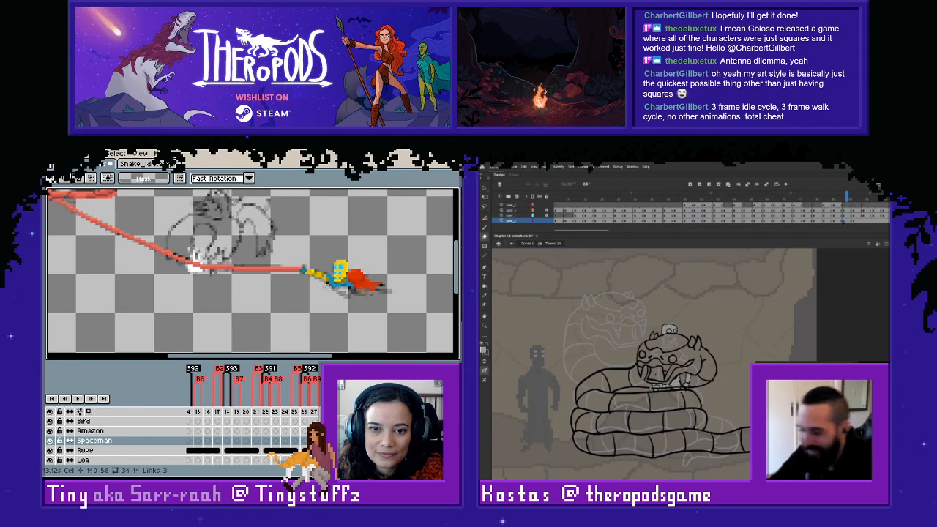
pyautogui.moveTo(295, 251); pyautogui.dragTo(453, 339)
pyautogui.hotkey('ctrl', 'c')
pyautogui.click(304, 441)
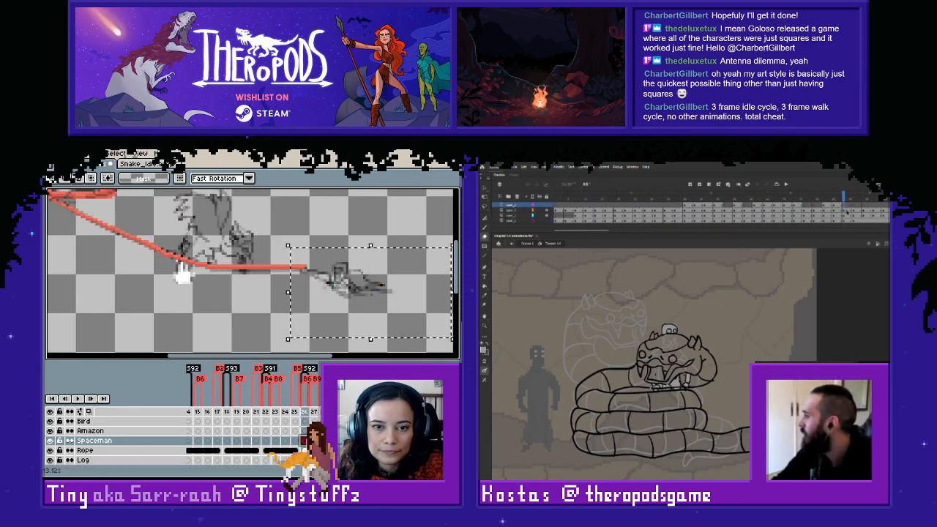
pyautogui.hotkey('ctrl', 'v')
pyautogui.click(259, 312)
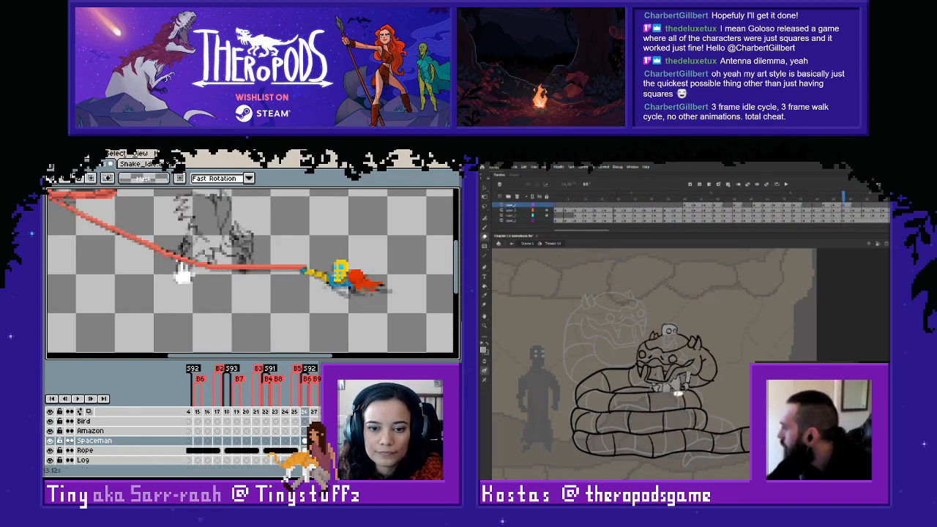
pyautogui.moveTo(286, 247); pyautogui.dragTo(415, 334)
pyautogui.hotkey('ctrl', 'd')
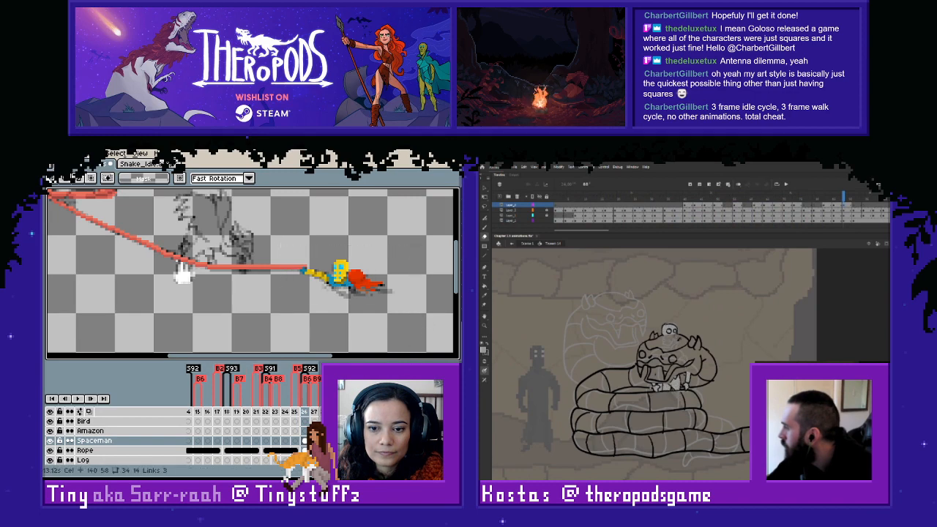
# - Link the Spaceman cels across frames 126 to 129
pyautogui.click(314, 441)
pyautogui.doubleClick(305, 441)
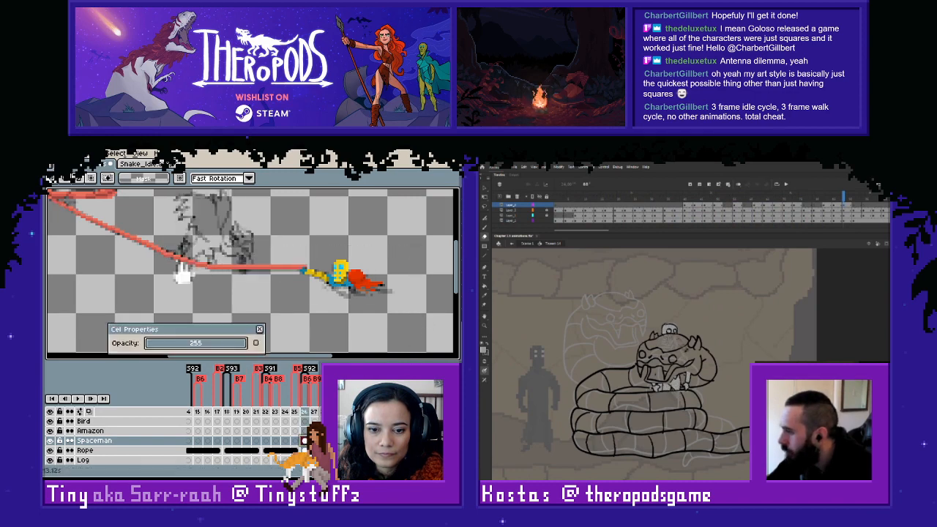
pyautogui.click(259, 329)
pyautogui.moveTo(305, 440); pyautogui.dragTo(334, 441)
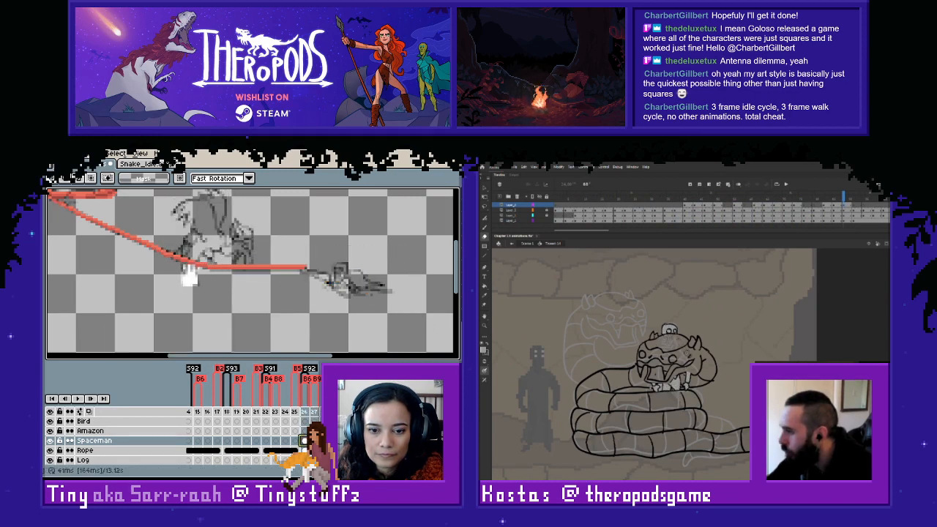
pyautogui.click(344, 444)
# - Copy the spaceman pose from frame 134, paste it into frame 122 and link the cels across frames 122 to 125
pyautogui.click(265, 441)
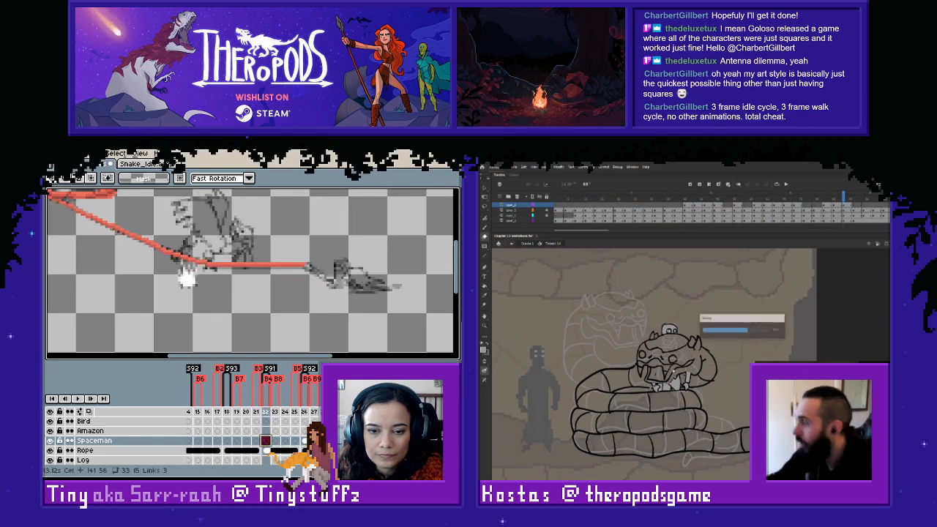
pyautogui.press('Return')
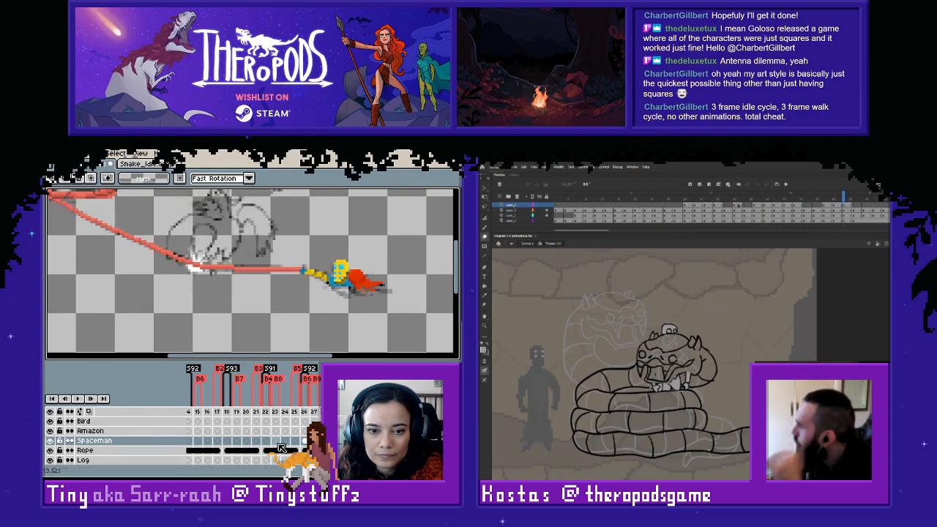
pyautogui.click(276, 441)
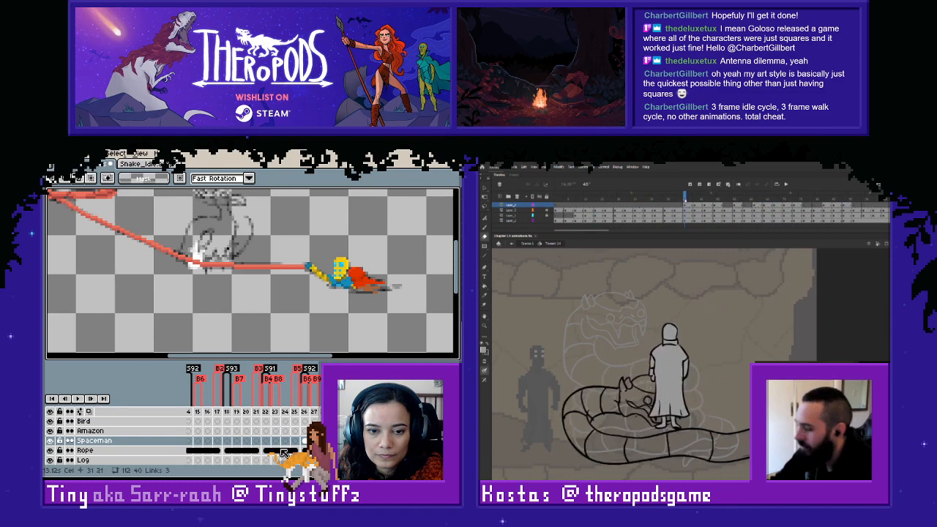
pyautogui.click(276, 442)
pyautogui.press('Return')
pyautogui.click(303, 440)
pyautogui.moveTo(279, 232); pyautogui.dragTo(425, 316)
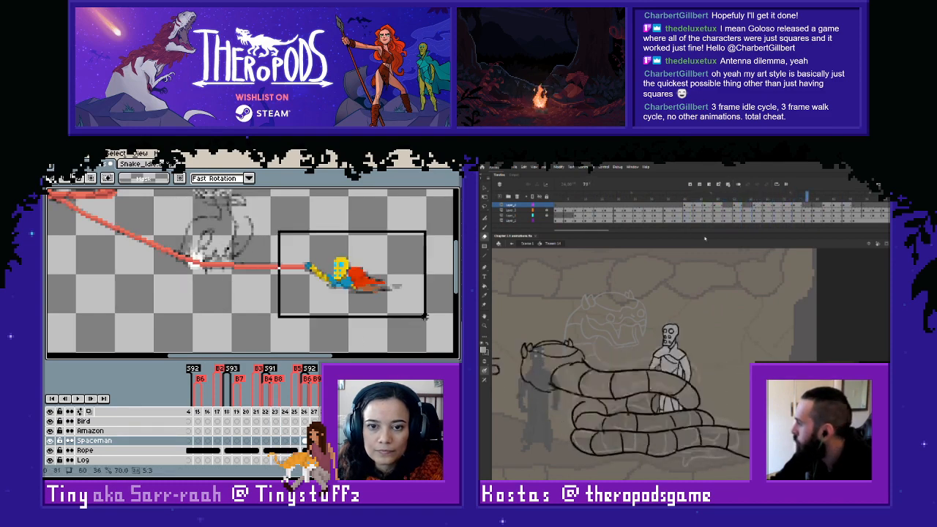
pyautogui.click(268, 441)
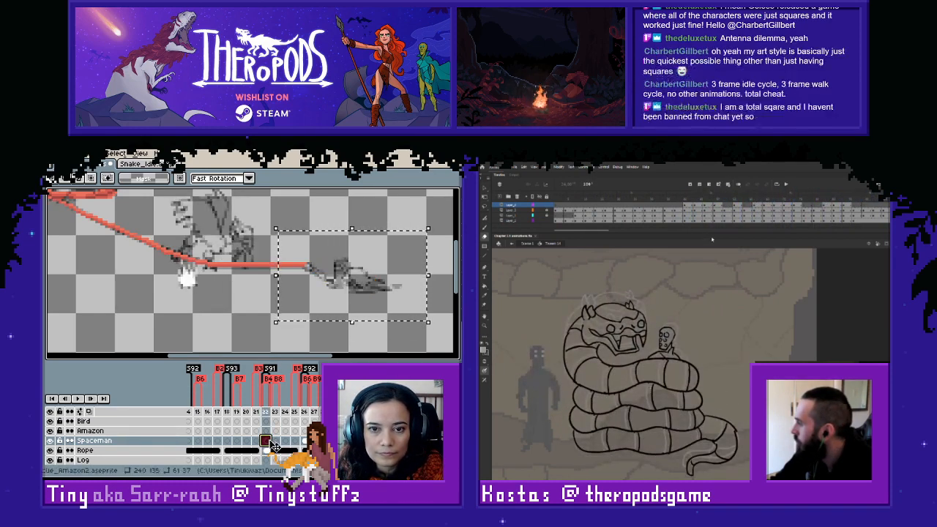
pyautogui.hotkey('ctrl', 'v')
pyautogui.moveTo(268, 442); pyautogui.dragTo(295, 442)
pyautogui.hotkey('alt', 'l')
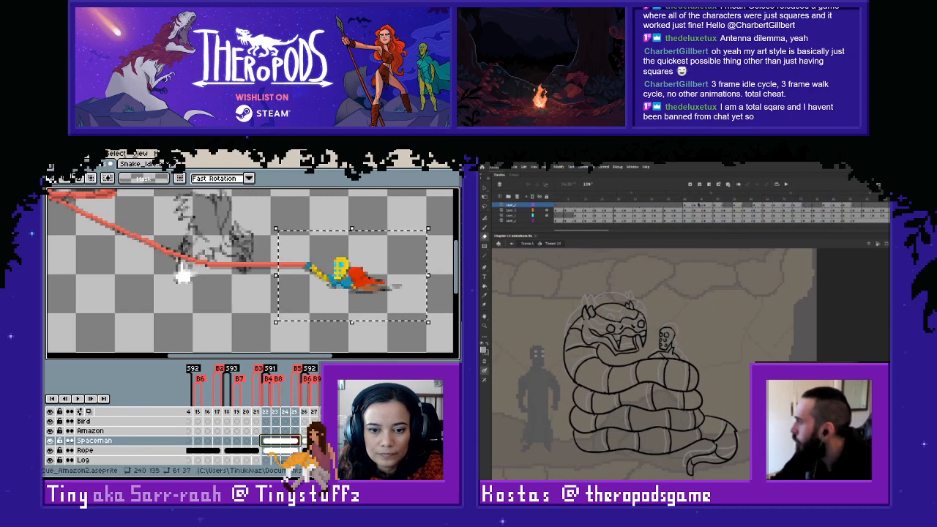
# - Compare the neighbouring poses and paste the matching spaceman pose into frame 118 at the rope's end
pyautogui.click(228, 442)
pyautogui.click(314, 442)
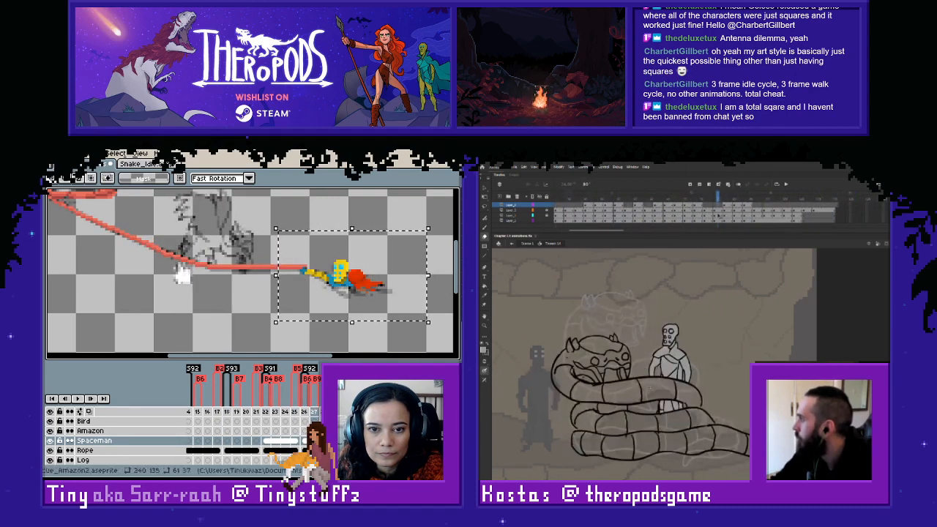
pyautogui.click(266, 442)
pyautogui.click(237, 441)
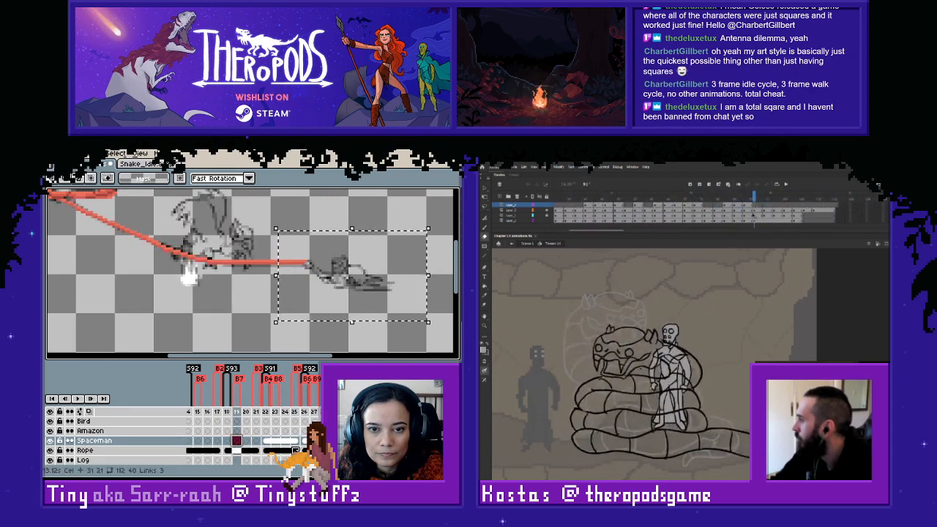
pyautogui.hotkey('ctrl', 'v')
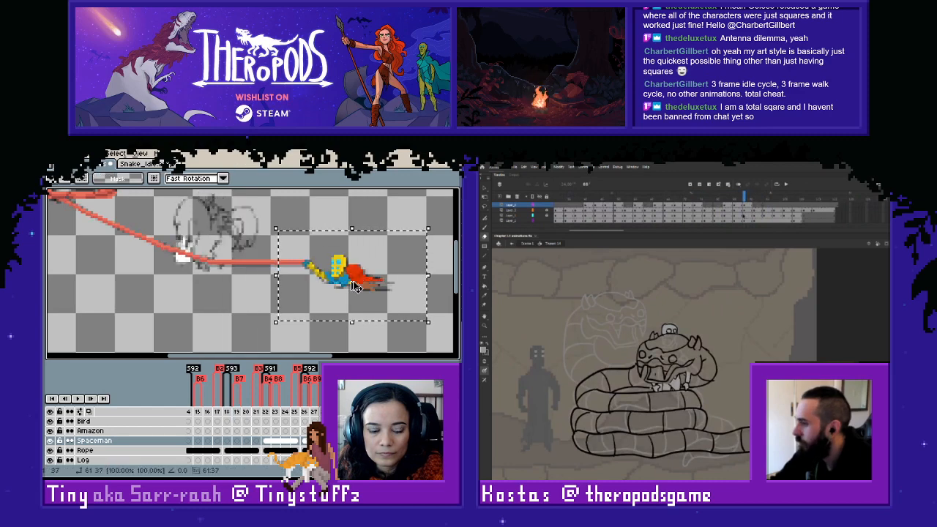
pyautogui.hotkey('ctrl', 'd')
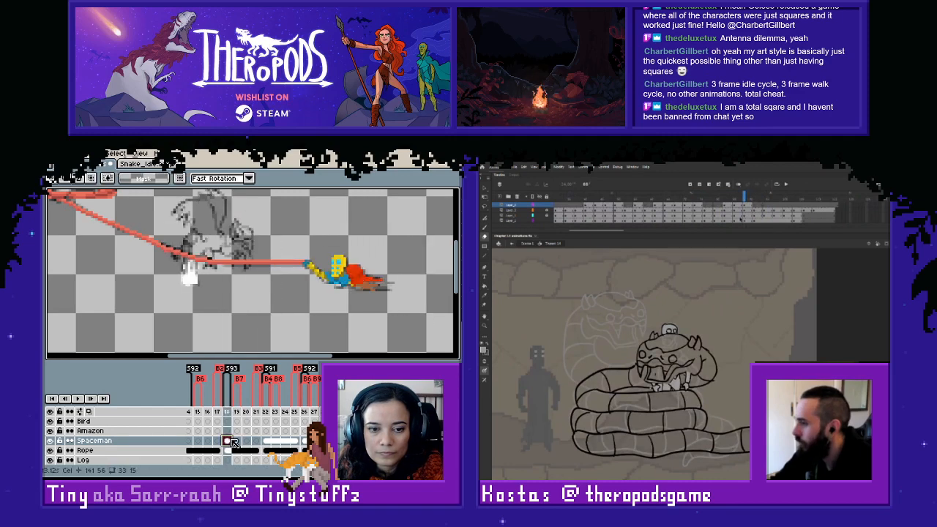
# - Link the Spaceman cels across frames 118 to 121
pyautogui.moveTo(228, 442); pyautogui.dragTo(255, 442)
pyautogui.rightClick(256, 442)
pyautogui.click(285, 452)
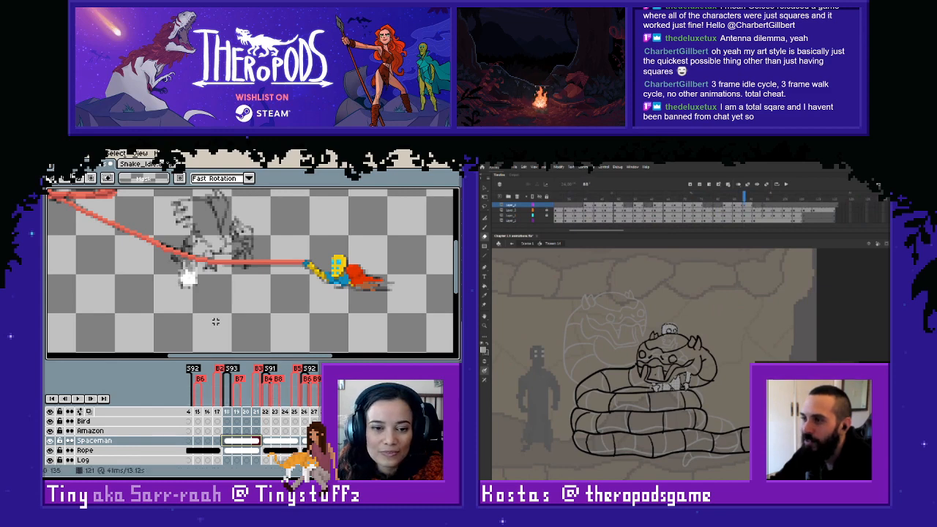
# - Copy the spaceman pose from frame 127 and paste it into the Spaceman layer at frame 114, the start of tag S92
pyautogui.click(225, 412)
pyautogui.moveTo(291, 464)
pyautogui.mouseDown()
pyautogui.moveTo(302, 464)
pyautogui.moveTo(283, 470)
pyautogui.mouseUp()
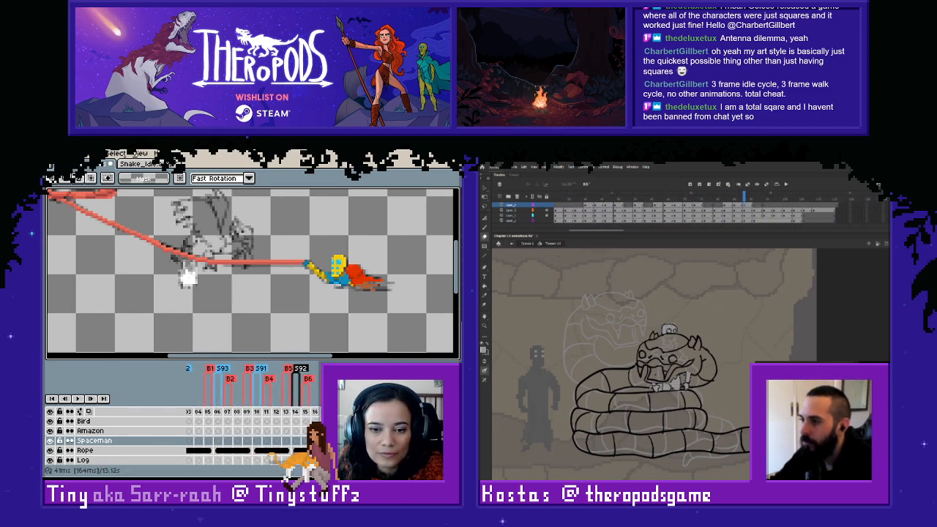
pyautogui.press('Right')
pyautogui.press('Left')
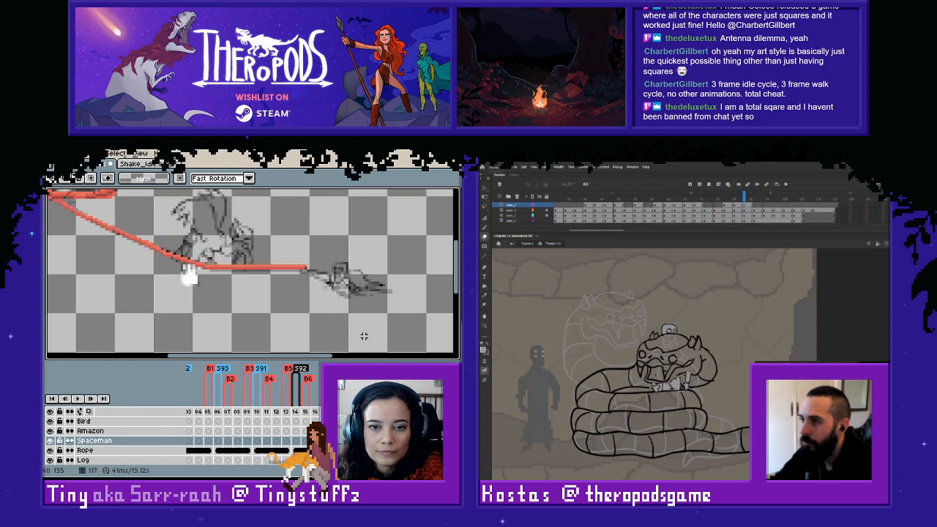
pyautogui.moveTo(282, 467); pyautogui.dragTo(290, 469)
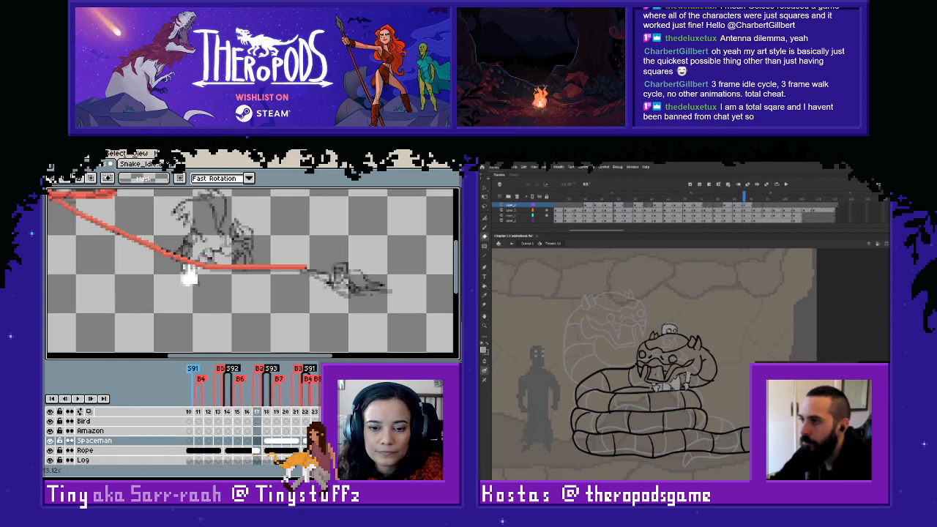
pyautogui.click(315, 440)
pyautogui.click(248, 441)
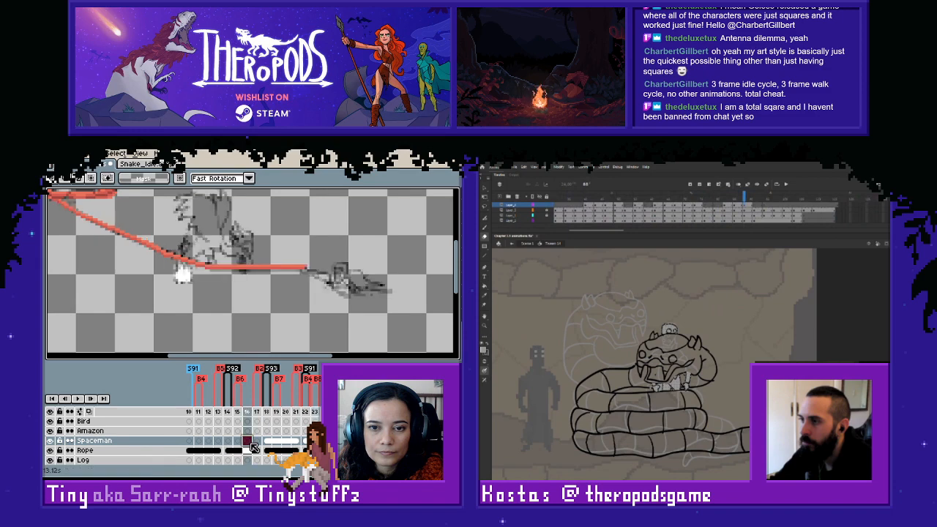
pyautogui.click(315, 441)
pyautogui.moveTo(277, 222); pyautogui.dragTo(427, 316)
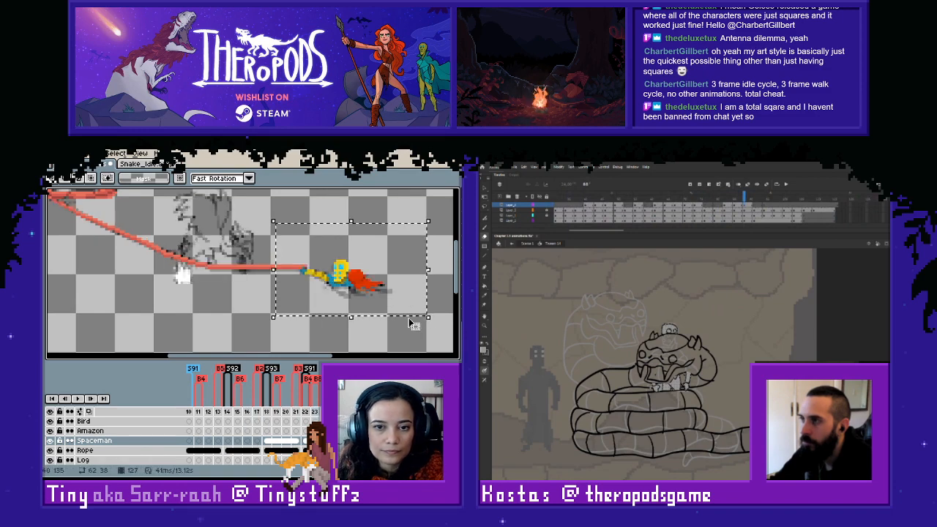
pyautogui.hotkey('ctrl', 'c')
pyautogui.click(228, 441)
pyautogui.hotkey('ctrl', 'v')
pyautogui.click(223, 307)
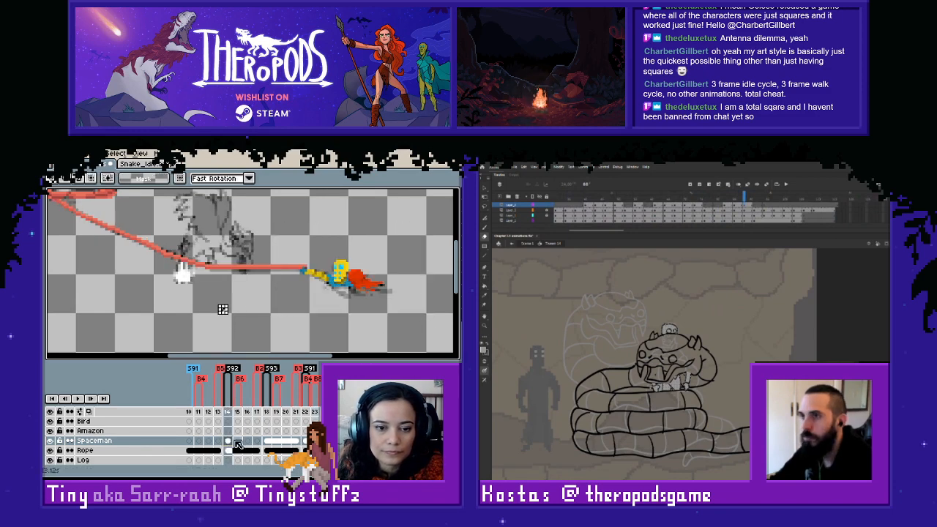
# - Link the Spaceman cels across frames 114 to 117
pyautogui.moveTo(229, 442); pyautogui.dragTo(257, 442)
pyautogui.rightClick(257, 442)
pyautogui.click(285, 450)
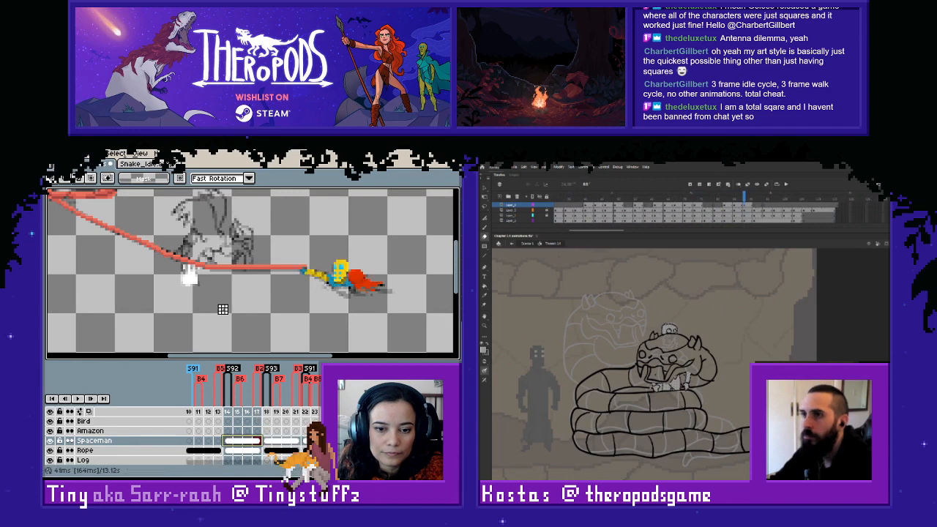
# - Copy the spaceman pose from frame 123 and paste it into the Spaceman layer at frame 110
pyautogui.moveTo(295, 467); pyautogui.dragTo(286, 466)
pyautogui.click(287, 441)
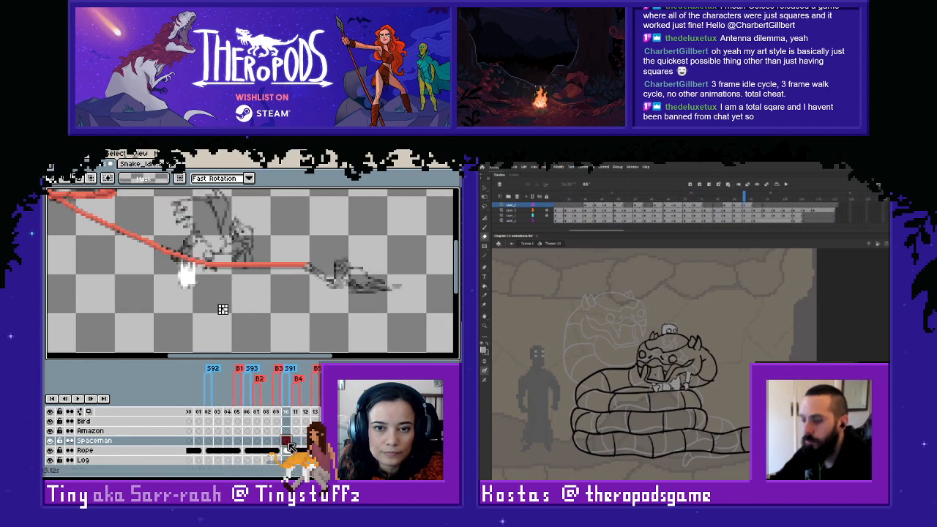
pyautogui.press('Right')
pyautogui.press('Right')
pyautogui.press('Right')
pyautogui.press('Right')
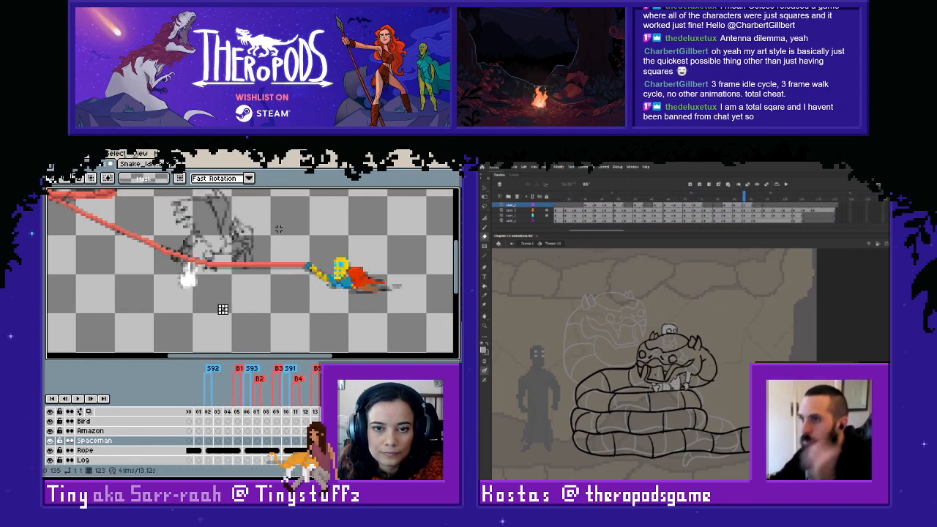
pyautogui.moveTo(279, 229); pyautogui.dragTo(422, 320)
pyautogui.hotkey('ctrl', 'c')
pyautogui.click(287, 441)
pyautogui.hotkey('ctrl', 'v')
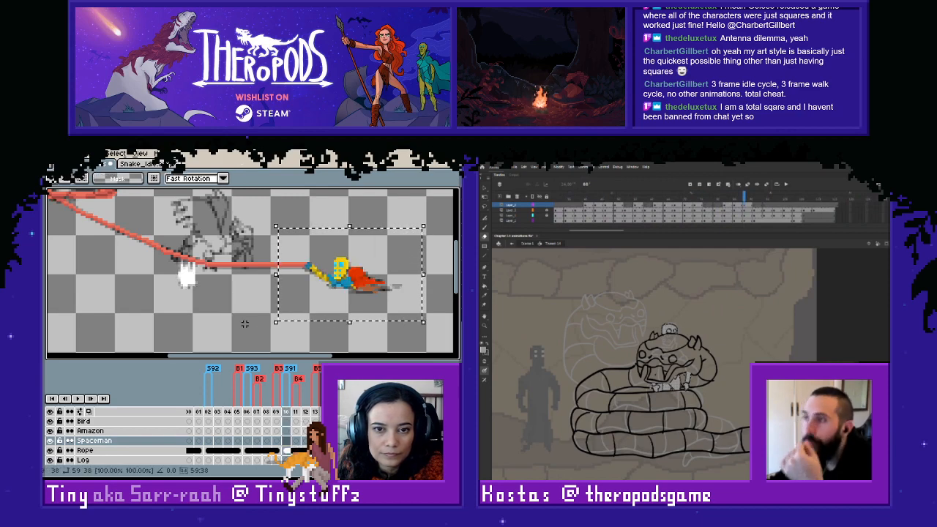
pyautogui.click(245, 324)
# - Link the Spaceman cels across frames 110 to 113
pyautogui.click(296, 442)
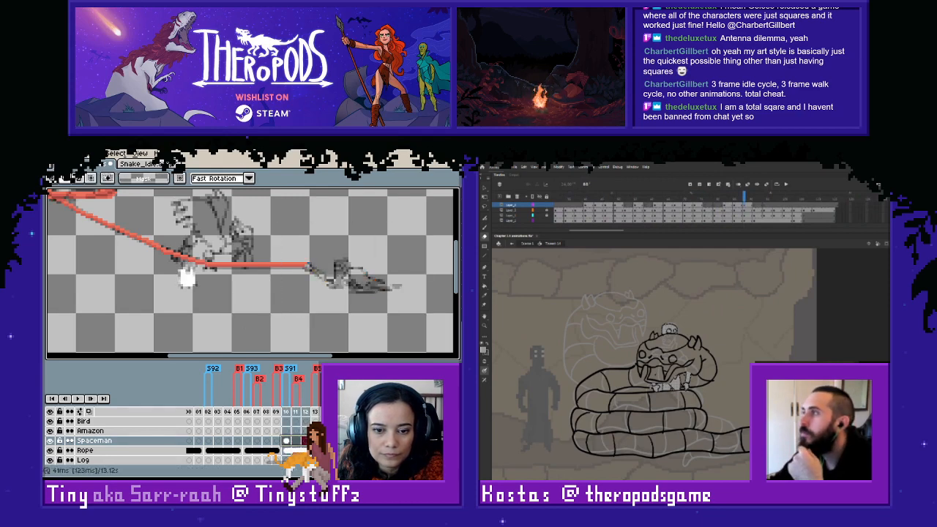
pyautogui.moveTo(306, 441); pyautogui.dragTo(315, 441)
pyautogui.click(287, 441)
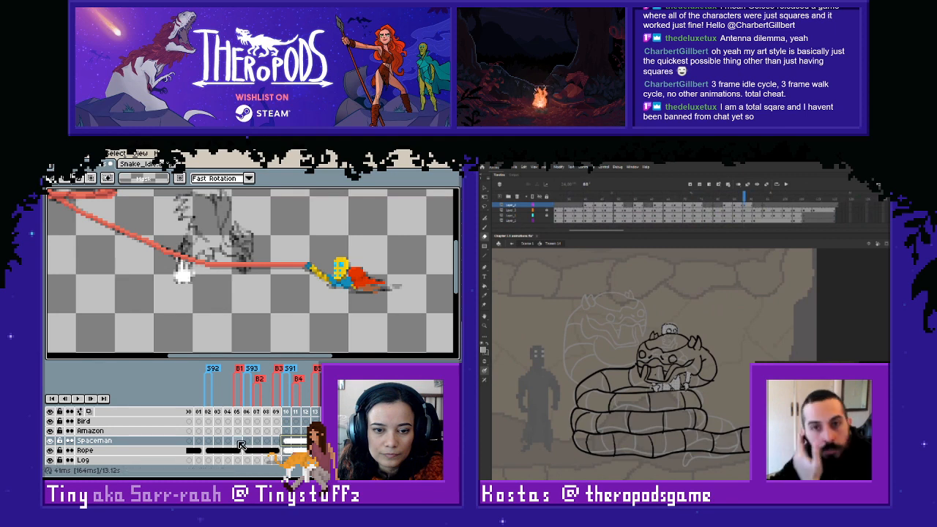
# - Copy the spaceman pose matching tag S93 from a later frame and paste it into frame 106 at the rope's end
pyautogui.click(247, 441)
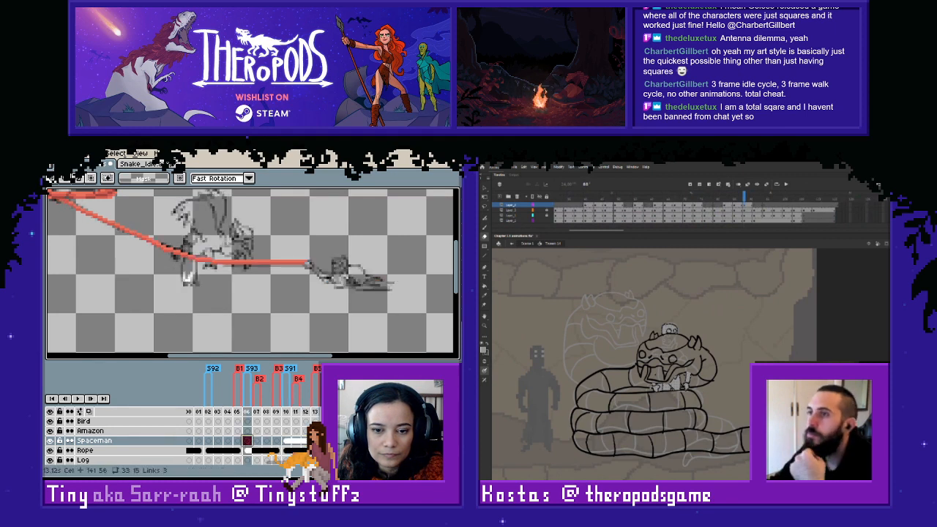
pyautogui.click(325, 441)
pyautogui.moveTo(249, 193); pyautogui.dragTo(412, 310)
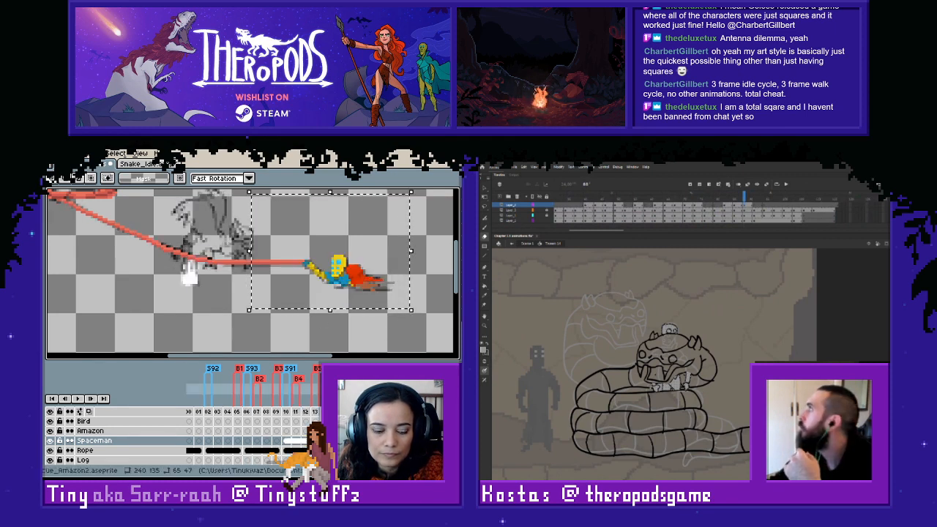
pyautogui.click(248, 442)
pyautogui.hotkey('ctrl', 'v')
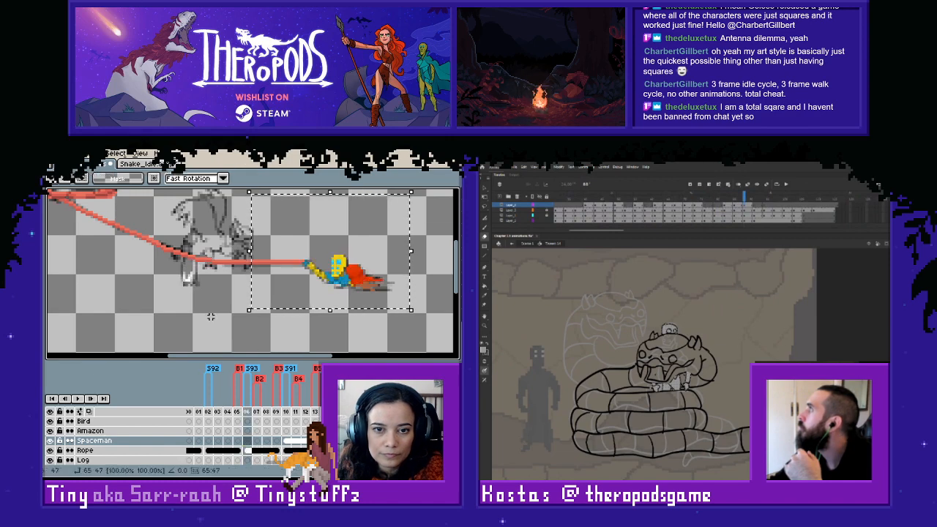
pyautogui.hotkey('ctrl', 'd')
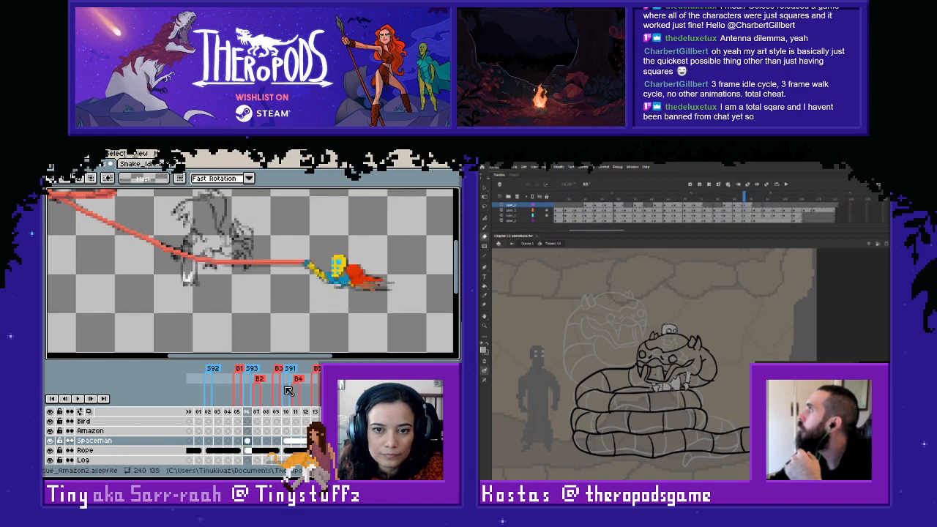
# - Copy the spaceman pose matching tag S92 from a later frame and paste it into frame 102
pyautogui.click(209, 441)
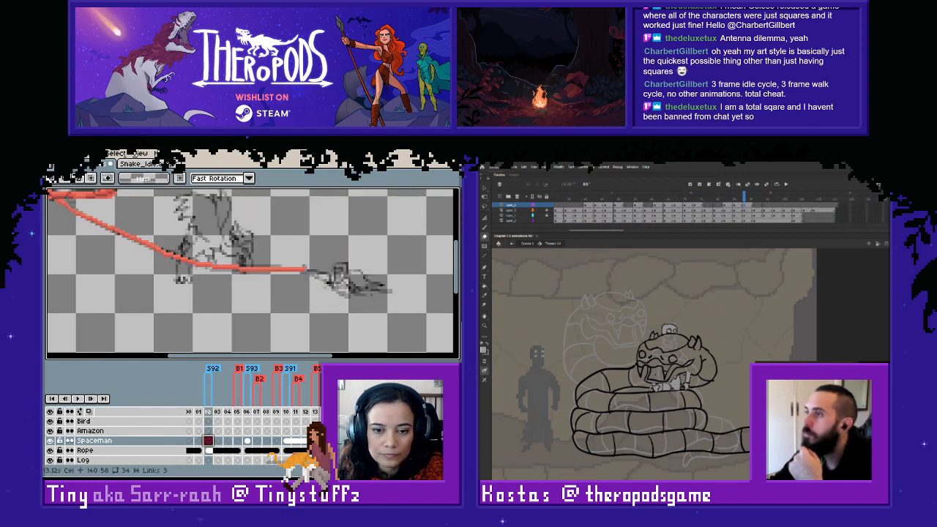
pyautogui.hotkey('ctrl', 'v')
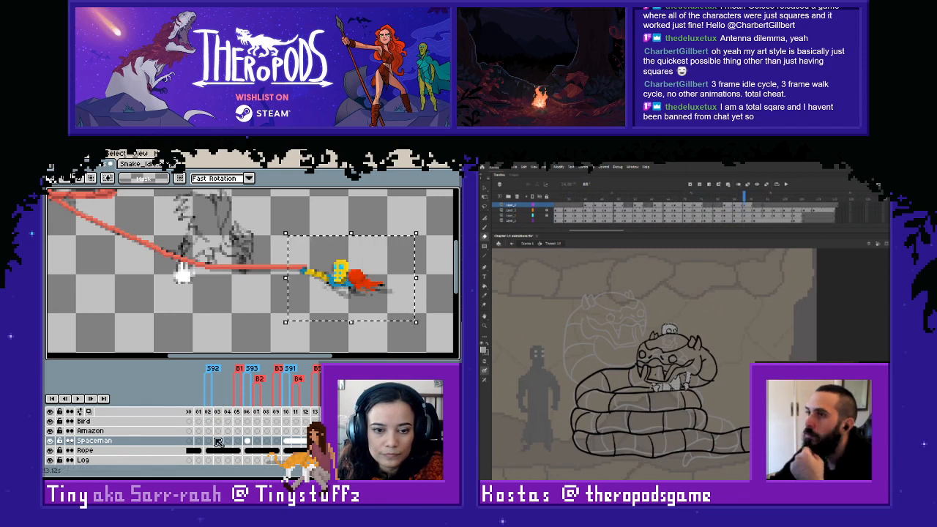
pyautogui.hotkey('ctrl', 'd')
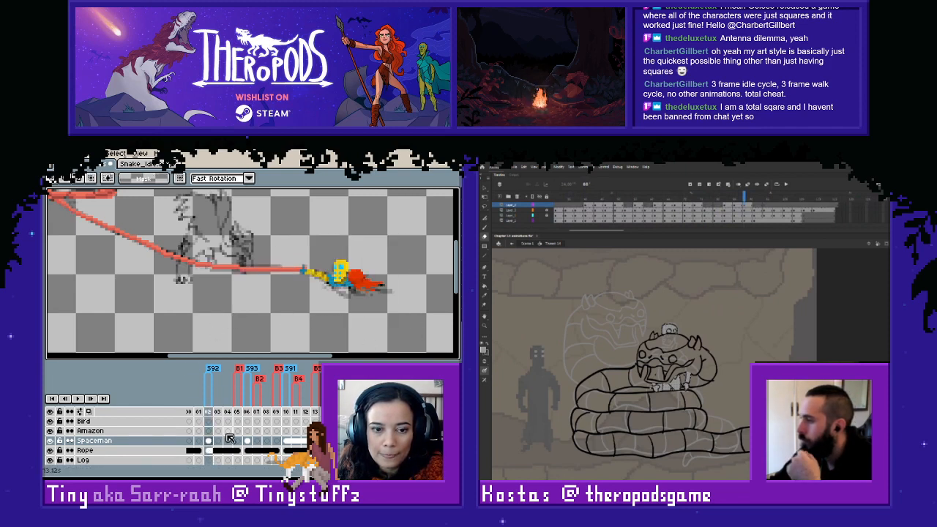
# - Link the Spaceman cels across frames 102 to 105, and separately across frames 106 to 109
pyautogui.click(223, 441)
pyautogui.moveTo(235, 442); pyautogui.dragTo(276, 442)
pyautogui.rightClick(237, 442)
pyautogui.click(257, 448)
pyautogui.click(248, 442)
pyautogui.rightClick(276, 442)
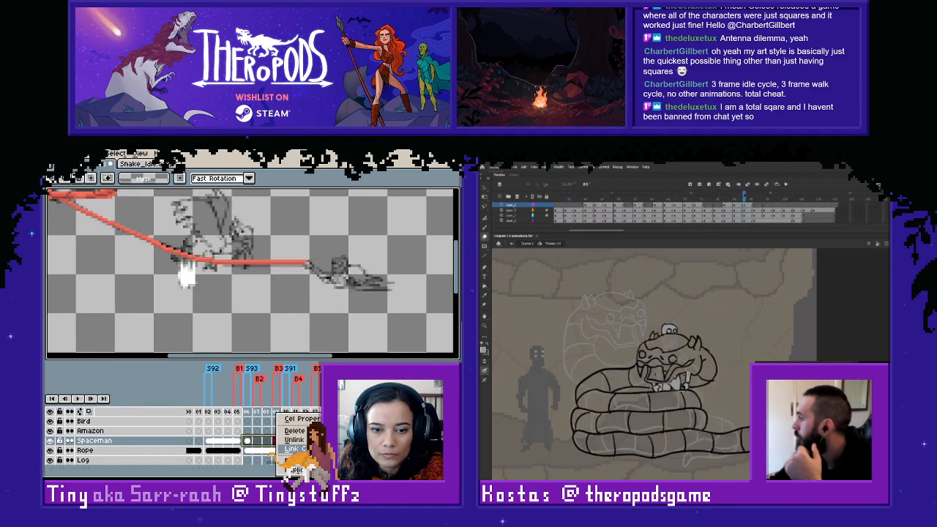
pyautogui.click(294, 448)
pyautogui.click(247, 309)
# - Copy the spaceman pose matching tag S91 from a later frame and paste it into frame 98
pyautogui.click(755, 199)
pyautogui.hscroll(-10, 251, 454)
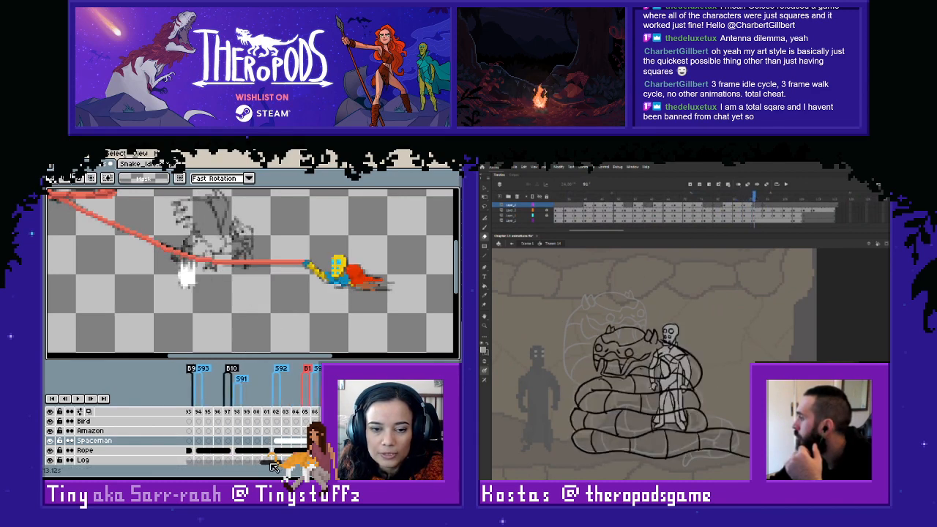
pyautogui.hscroll(5, 250, 453)
pyautogui.click(218, 440)
pyautogui.click(767, 220)
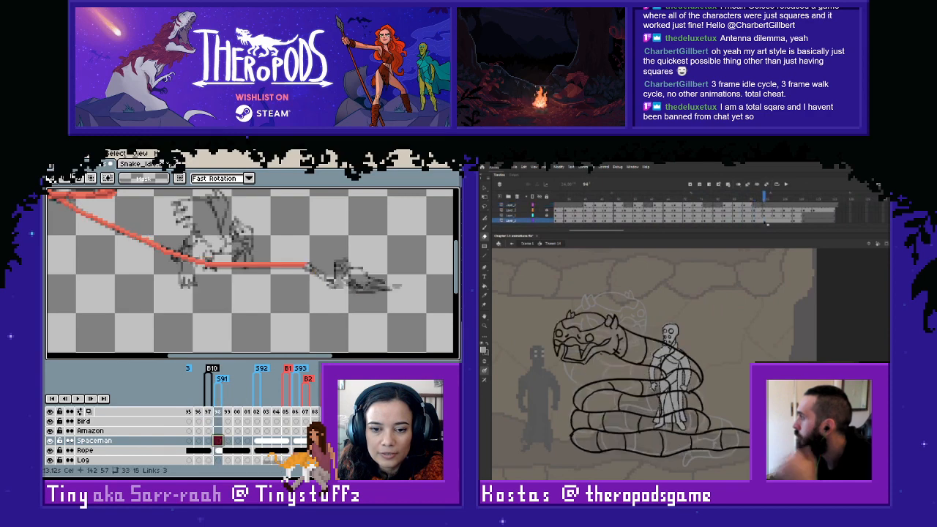
pyautogui.click(335, 441)
pyautogui.click(776, 221)
pyautogui.moveTo(269, 228); pyautogui.dragTo(414, 311)
pyautogui.click(786, 221)
pyautogui.hotkey('ctrl', 'c')
pyautogui.click(219, 441)
pyautogui.hotkey('ctrl', 'v')
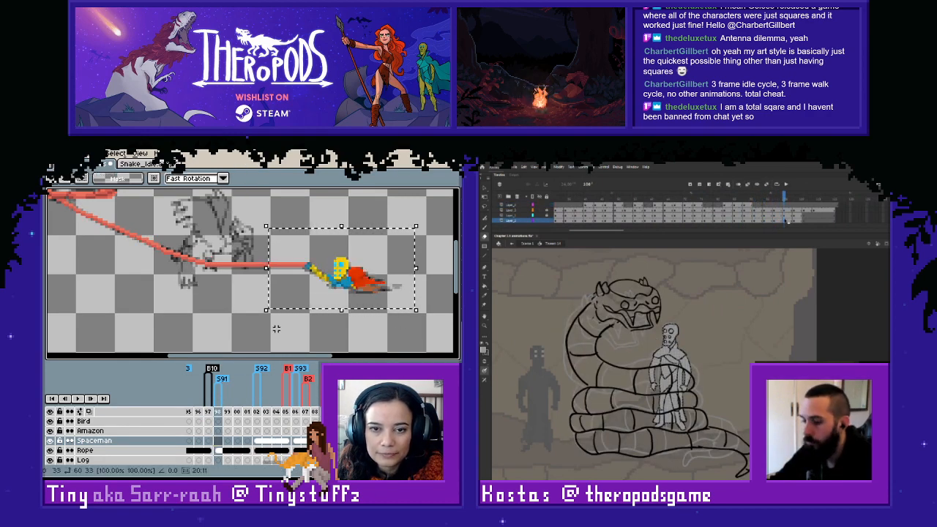
pyautogui.hotkey('ctrl', 's')
pyautogui.hotkey('ctrl', 'd')
# - Link the Spaceman cels across frames 98 to 101
pyautogui.moveTo(219, 441); pyautogui.dragTo(248, 441)
pyautogui.rightClick(249, 441)
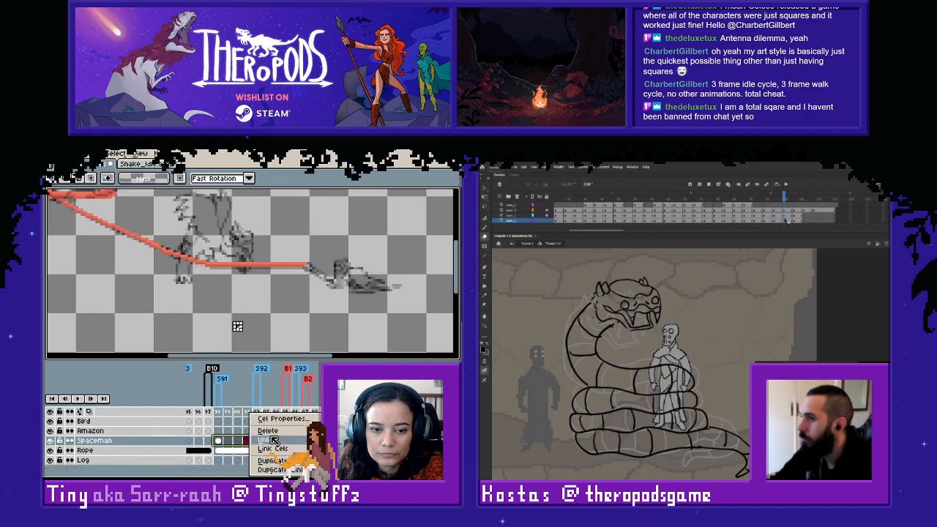
pyautogui.click(277, 449)
# - Copy the later spaceman pose matching tag S93, paste it into frame 94 and link the cels across frames 94 to 97
pyautogui.hscroll(-5, 279, 467)
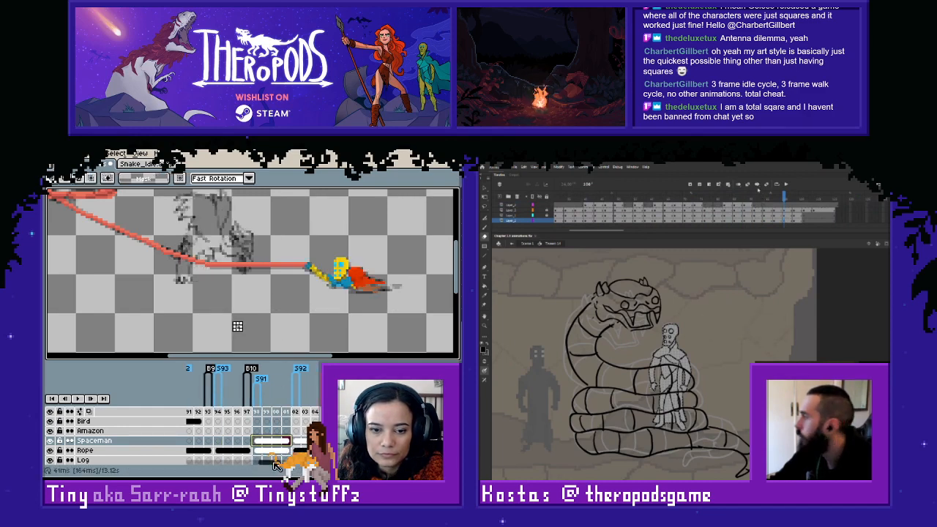
pyautogui.click(278, 441)
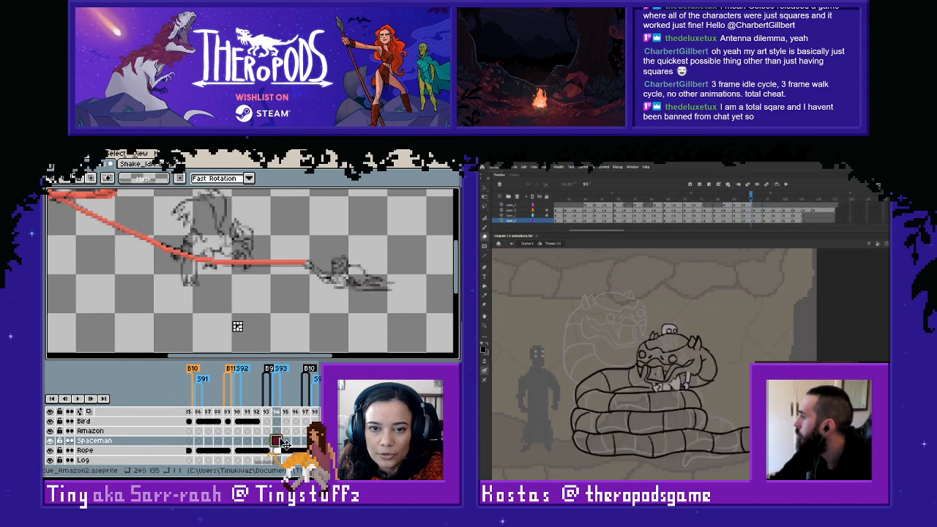
pyautogui.click(326, 441)
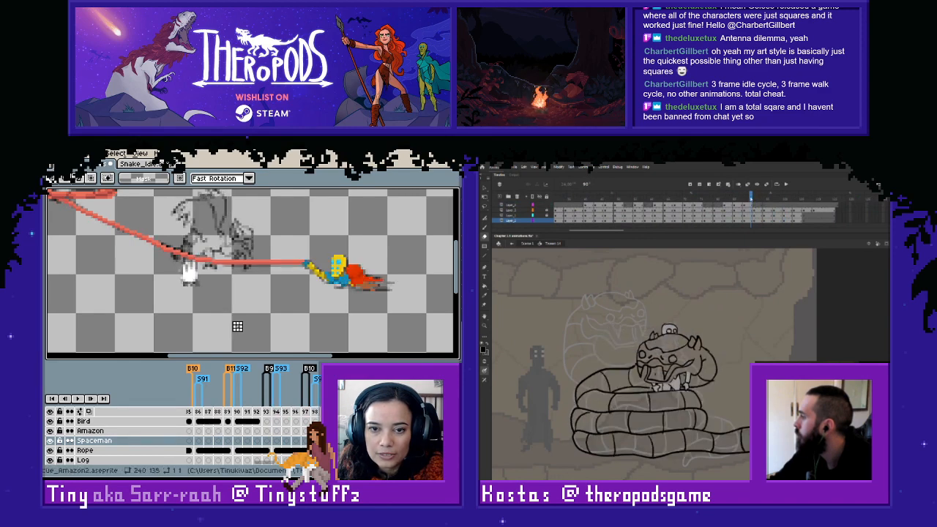
pyautogui.moveTo(278, 227); pyautogui.dragTo(416, 315)
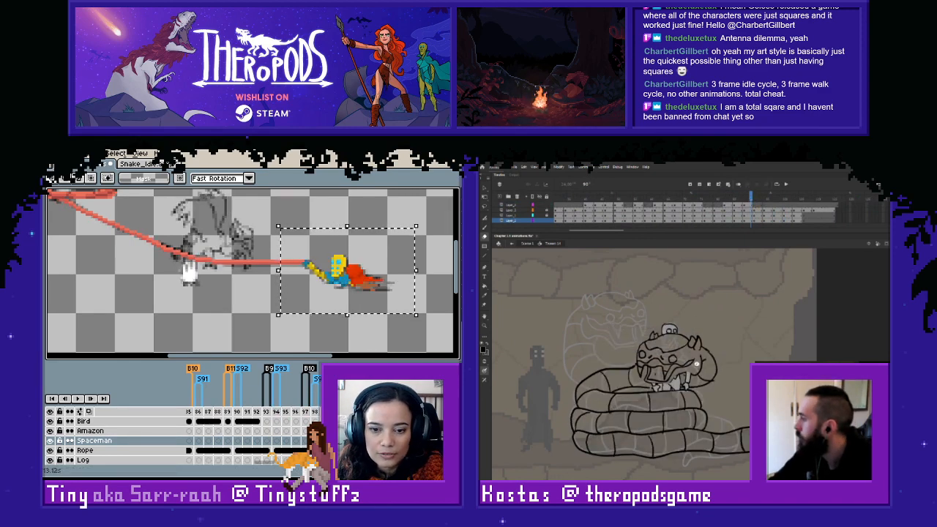
pyautogui.click(278, 441)
pyautogui.hotkey('ctrl', 'v')
pyautogui.click(249, 299)
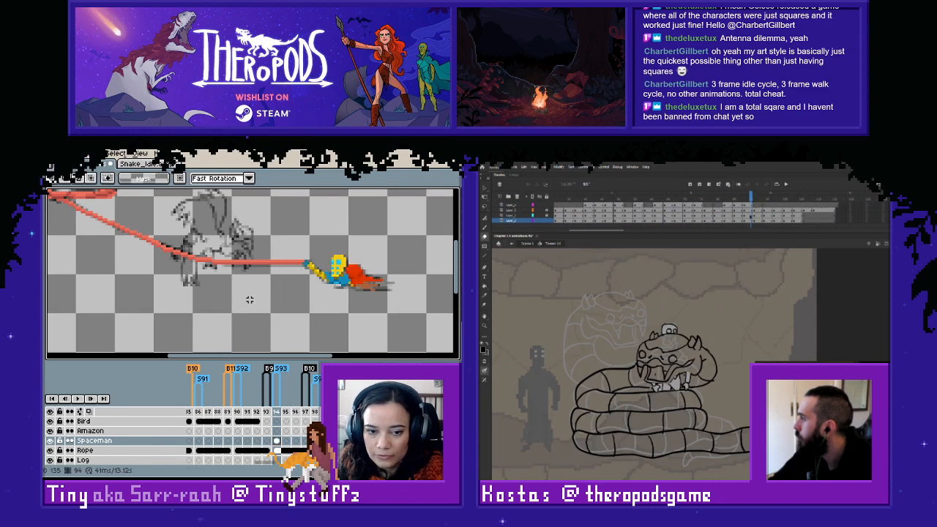
pyautogui.moveTo(277, 441); pyautogui.dragTo(305, 442)
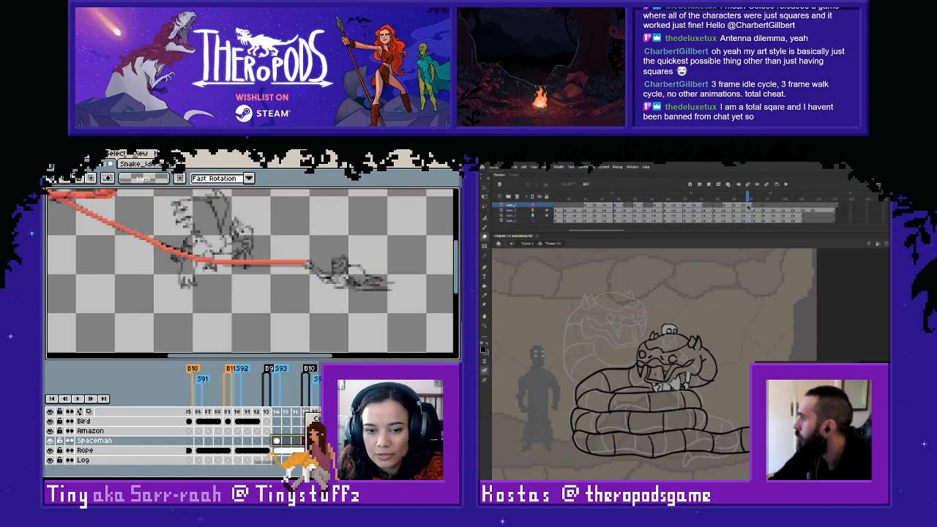
pyautogui.click(324, 448)
# - Copy the later spaceman pose matching tag S92, paste it into frame 90 and link the cels across frames 90 to 93
pyautogui.click(241, 442)
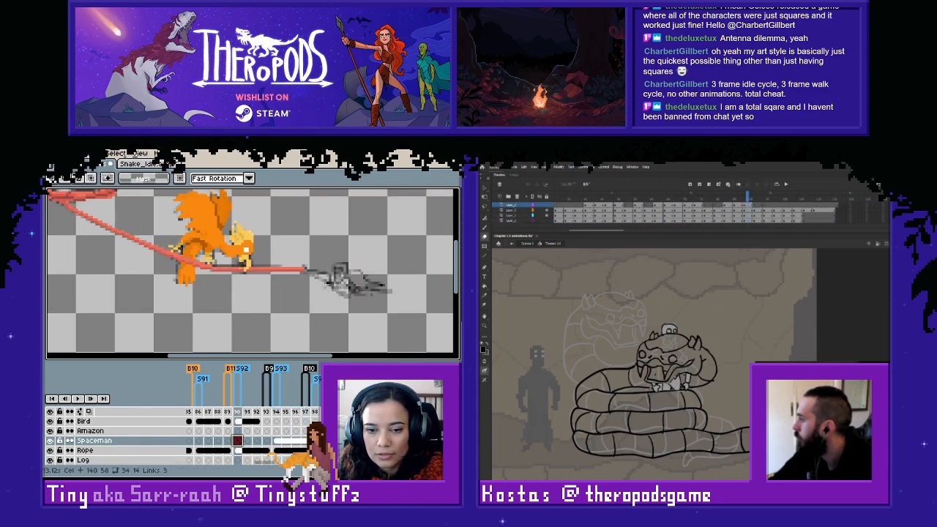
pyautogui.hotkey('ctrl', 'v')
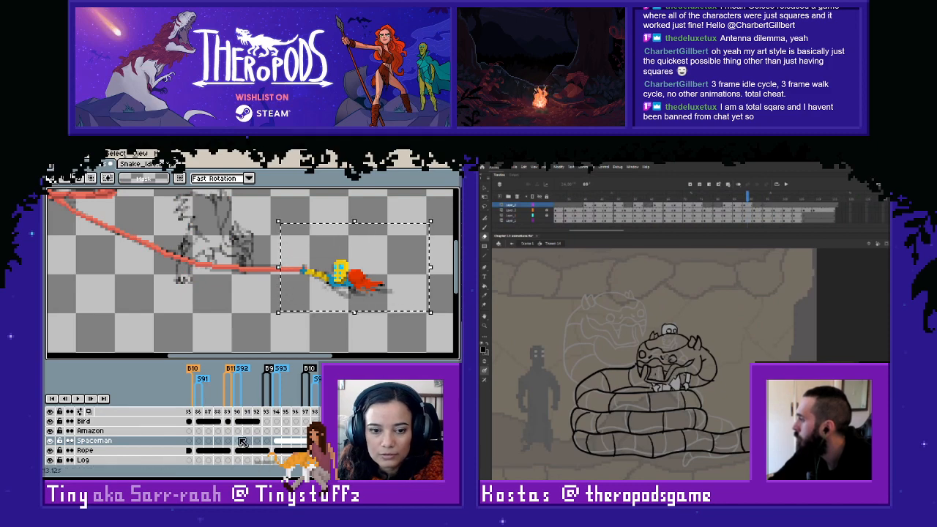
pyautogui.click(241, 441)
pyautogui.hotkey('ctrl', 'v')
pyautogui.click(240, 310)
pyautogui.moveTo(239, 441); pyautogui.dragTo(268, 443)
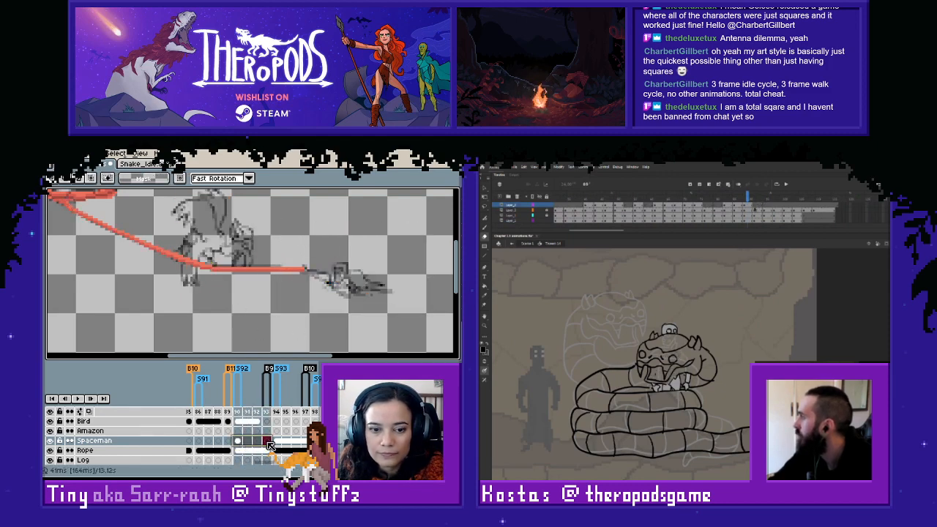
pyautogui.rightClick(269, 442)
pyautogui.click(287, 448)
# - Copy the later spaceman pose matching tag S91 and paste it into frame 86 of the Spaceman layer
pyautogui.click(755, 205)
pyautogui.click(200, 442)
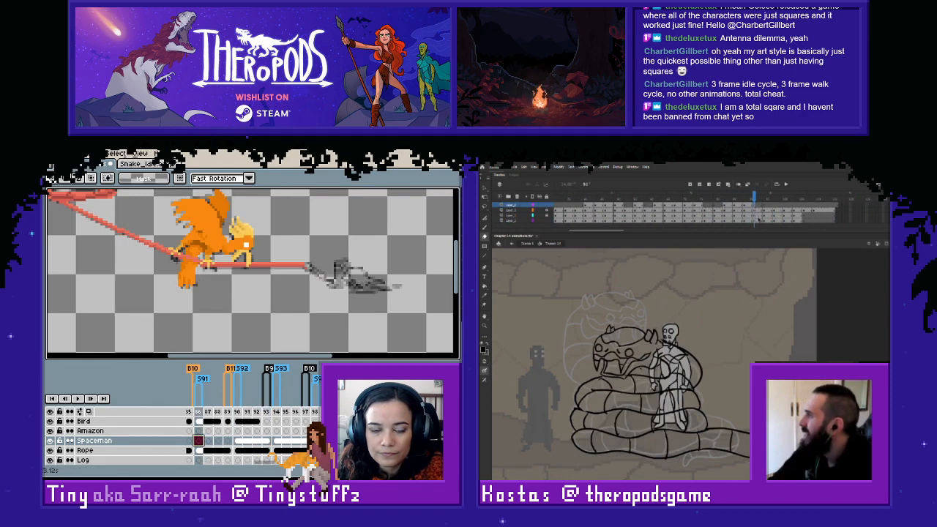
pyautogui.click(760, 221)
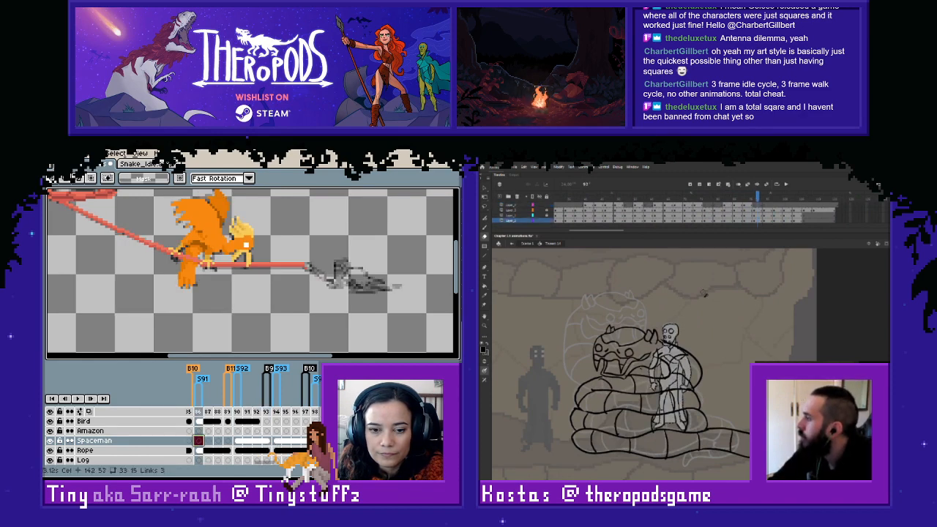
pyautogui.click(315, 441)
pyautogui.moveTo(290, 236); pyautogui.dragTo(434, 314)
pyautogui.hotkey('ctrl', 'c')
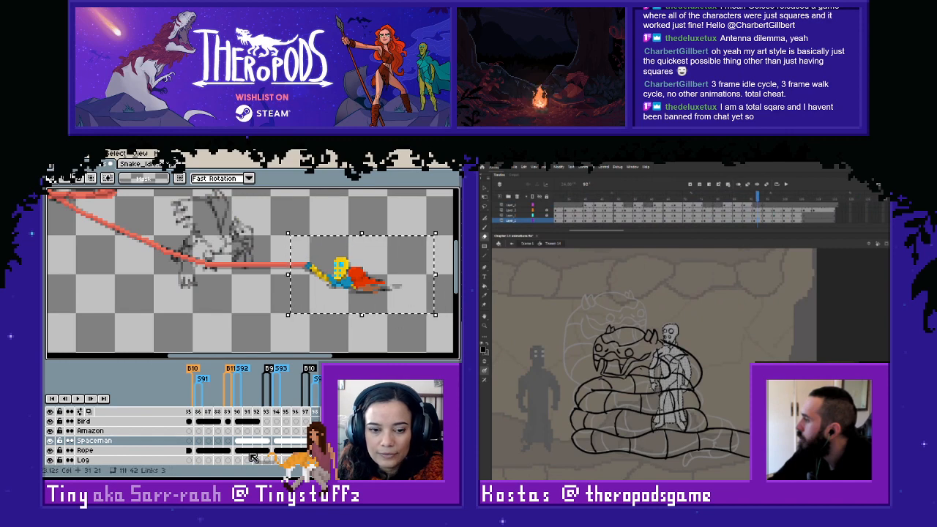
pyautogui.click(200, 441)
pyautogui.hotkey('ctrl', 'v')
pyautogui.hotkey('ctrl', 'd')
# - Link the Spaceman cels across frames 86 to 89
pyautogui.moveTo(199, 440); pyautogui.dragTo(228, 441)
pyautogui.rightClick(228, 441)
pyautogui.click(261, 449)
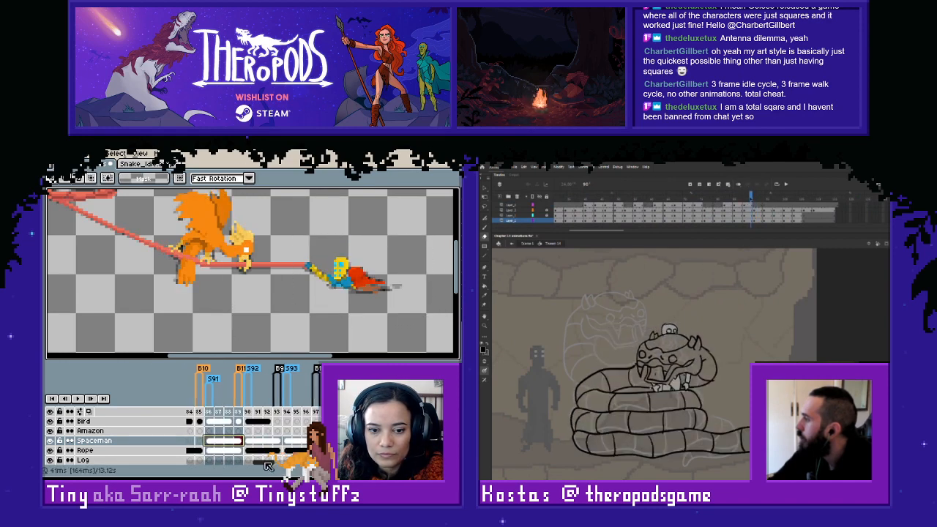
# - Copy a later spaceman pose and paste it into the empty Spaceman cel at frame 82, where tag S93 starts
pyautogui.click(277, 440)
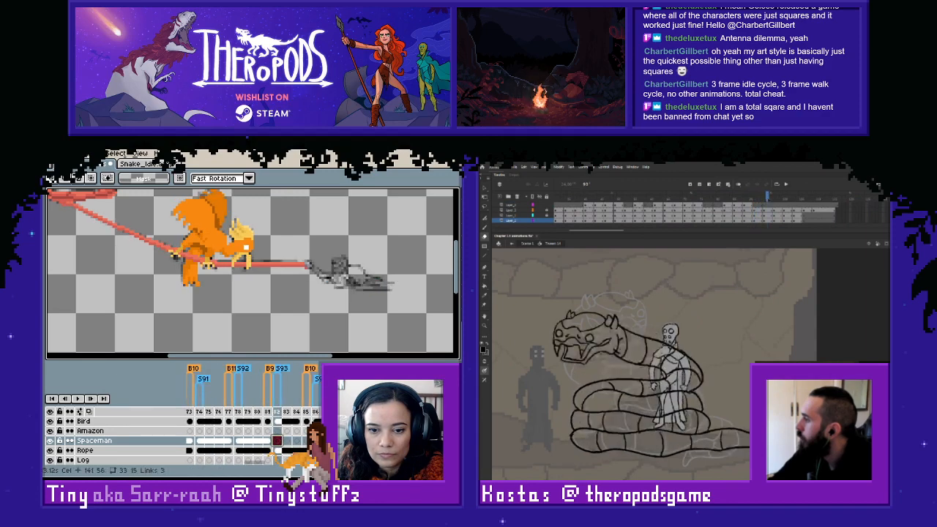
pyautogui.click(316, 440)
pyautogui.moveTo(274, 222); pyautogui.dragTo(429, 313)
pyautogui.hotkey('ctrl', 'c')
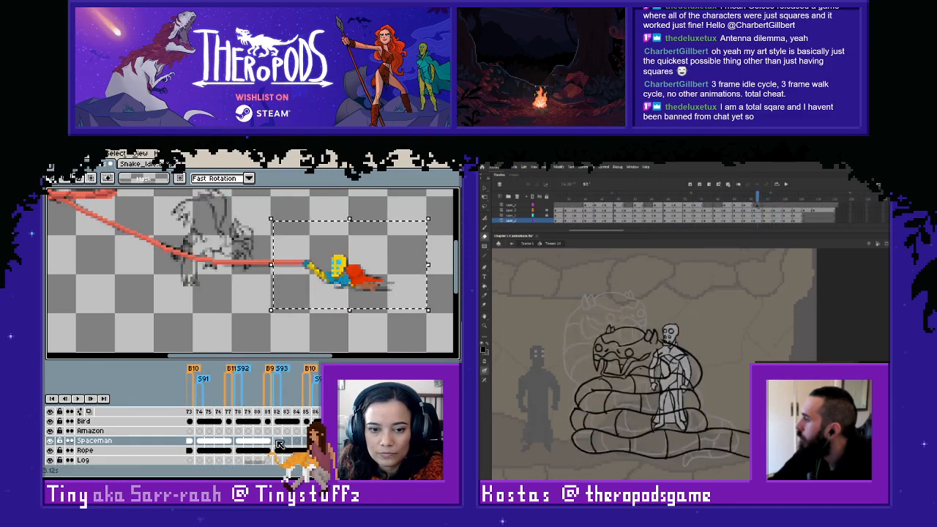
pyautogui.click(278, 441)
pyautogui.hotkey('ctrl', 'v')
pyautogui.hotkey('ctrl', 'd')
# - Link the Spaceman cels across frames 82 to 85 and check the pose on the rope
pyautogui.moveTo(278, 440); pyautogui.dragTo(306, 440)
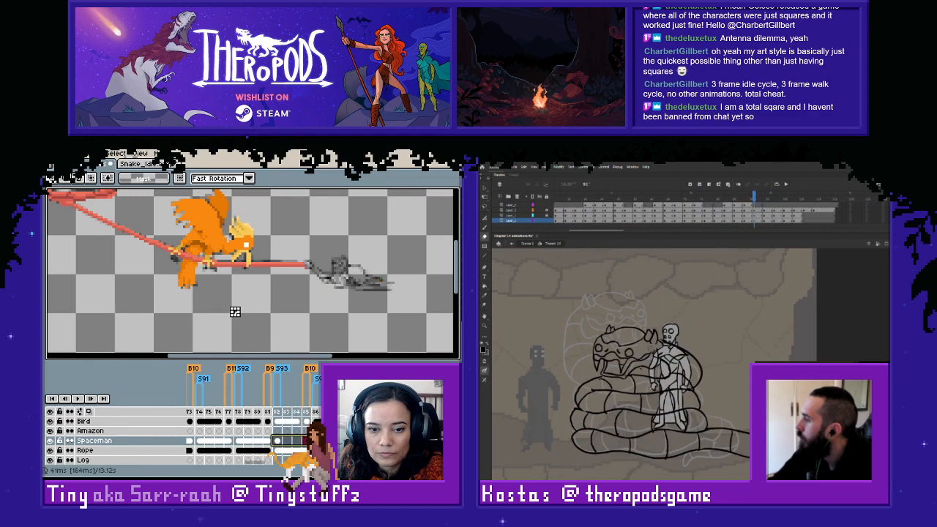
pyautogui.rightClick(305, 441)
pyautogui.click(291, 427)
pyautogui.click(291, 322)
pyautogui.scroll(-2, 315, 330)
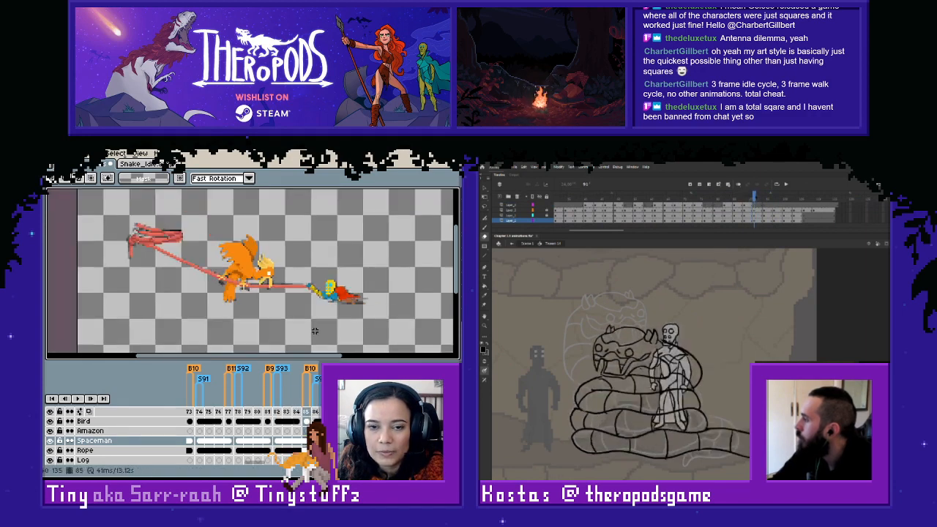
pyautogui.scroll(1, 315, 330)
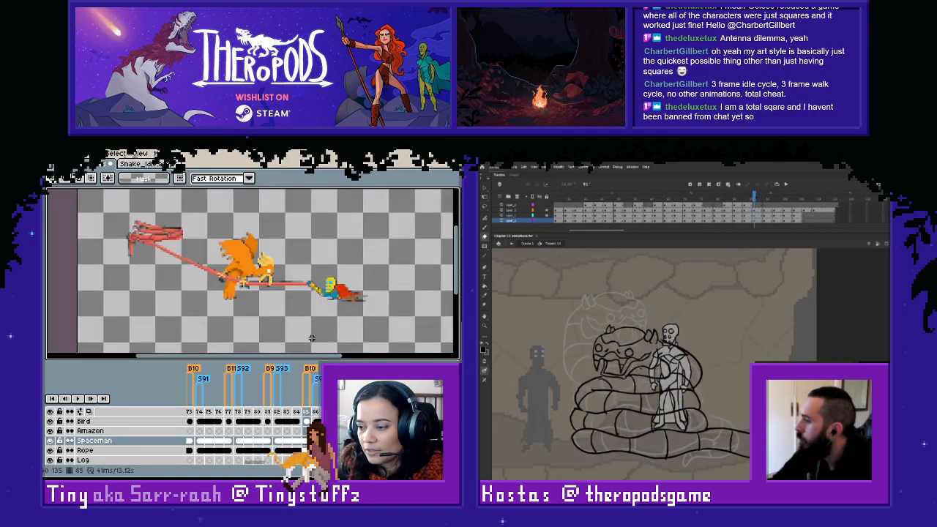
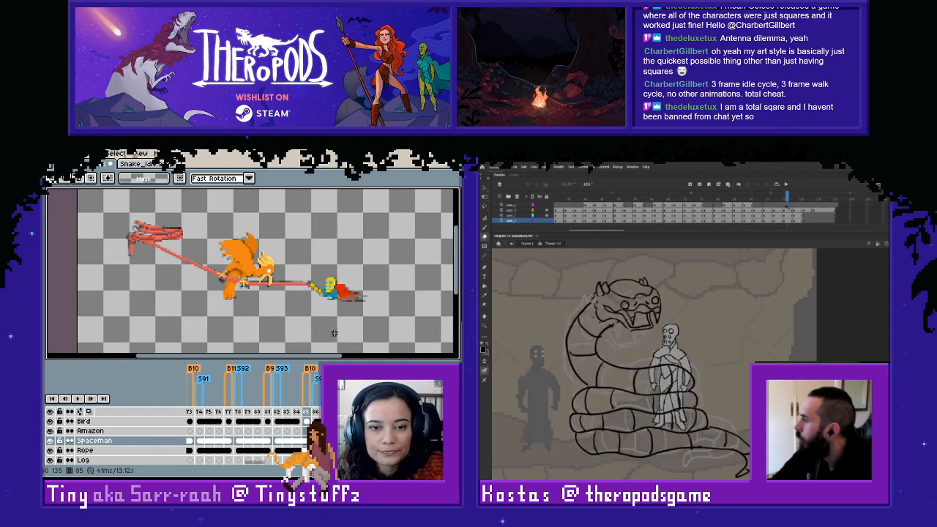
# - Step back and forth around frame 93 to compare the bird and spaceman poses along the rope
pyautogui.press('Right')
pyautogui.press('Right')
pyautogui.press('Right')
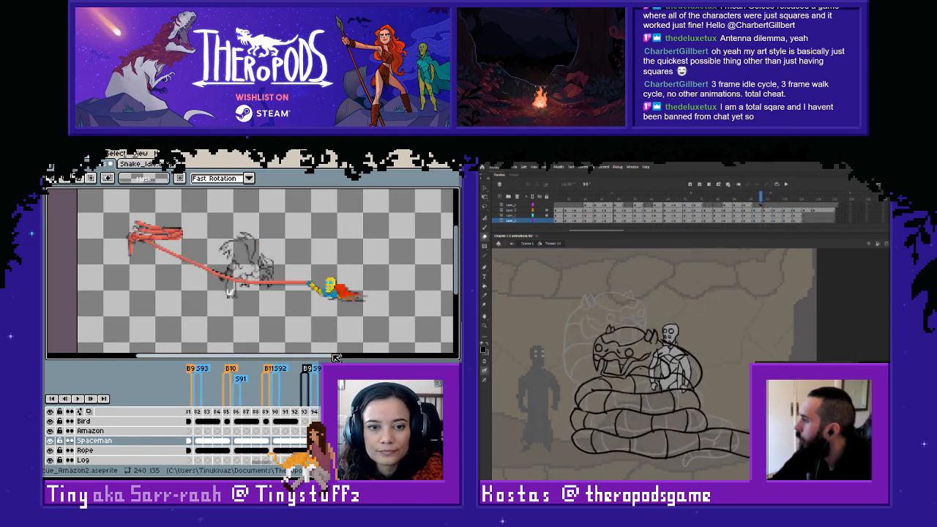
pyautogui.press(',')
pyautogui.press(',')
pyautogui.press(',')
pyautogui.press('.')
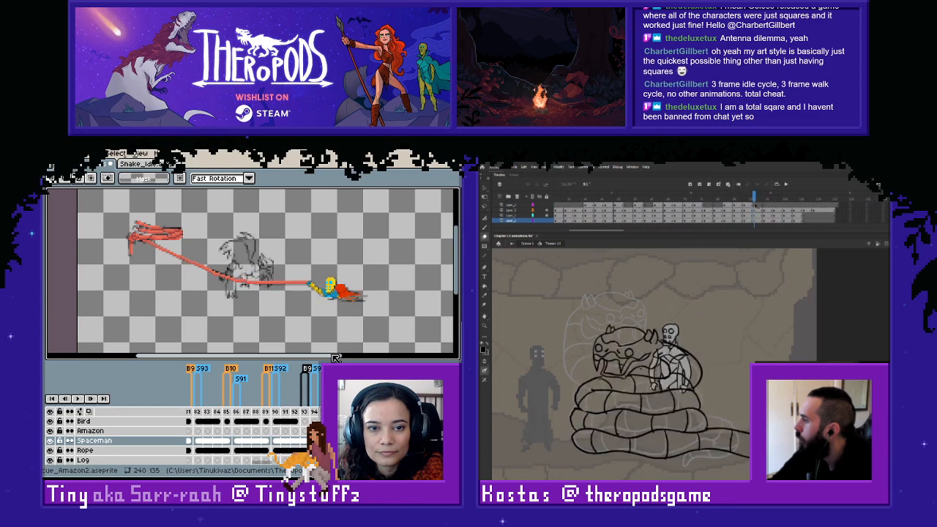
pyautogui.press('Left')
pyautogui.press('Left')
pyautogui.press('Right')
pyautogui.press('Left')
pyautogui.press(',')
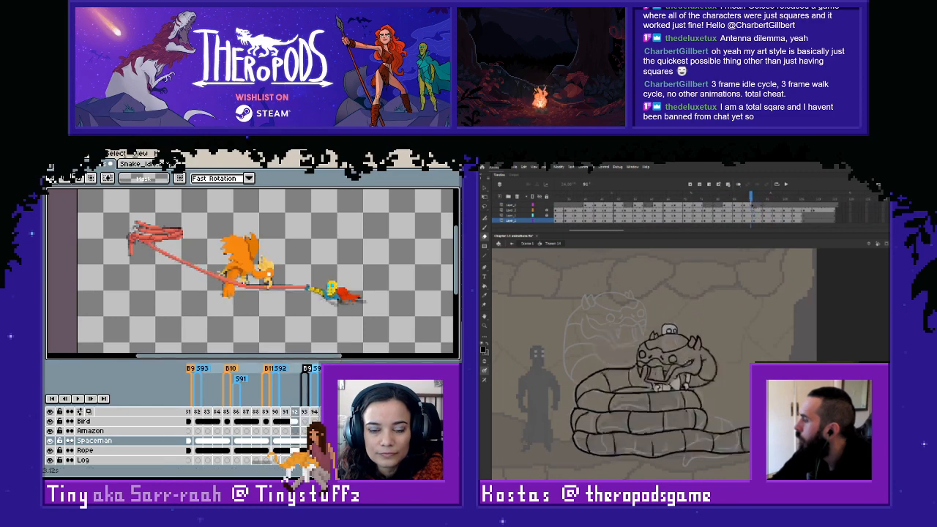
pyautogui.press('.')
# - Copy the orange bird pose from frame 81 of the Bird layer, paste it into frame 93 and link it across frames 93 to 96
pyautogui.click(307, 422)
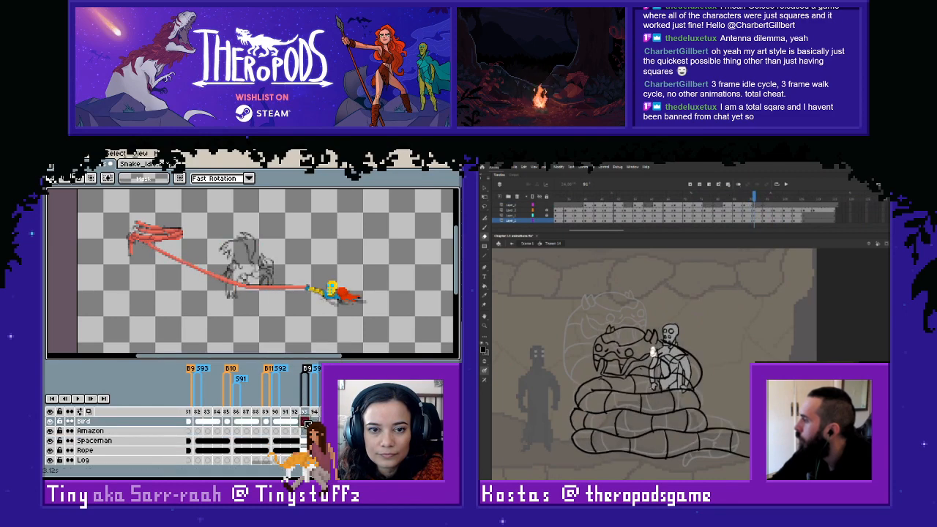
pyautogui.click(285, 423)
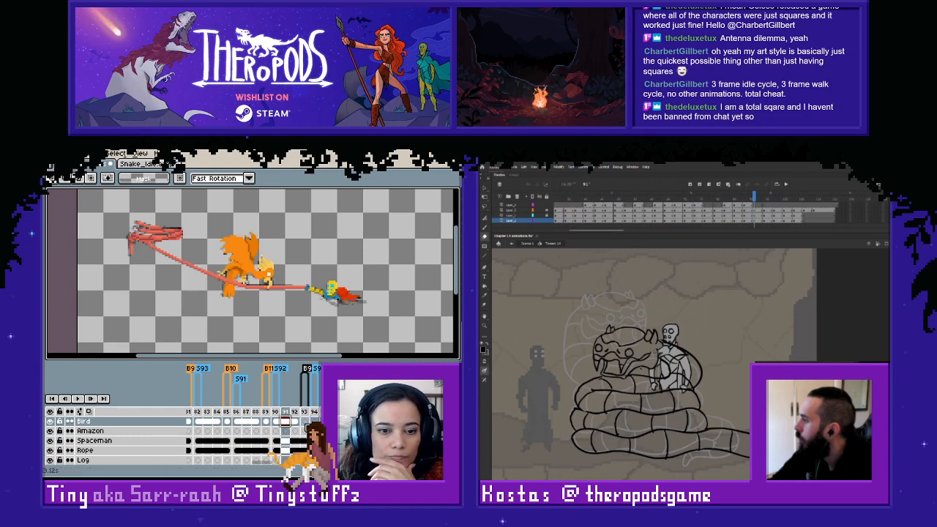
pyautogui.click(307, 423)
pyautogui.click(191, 423)
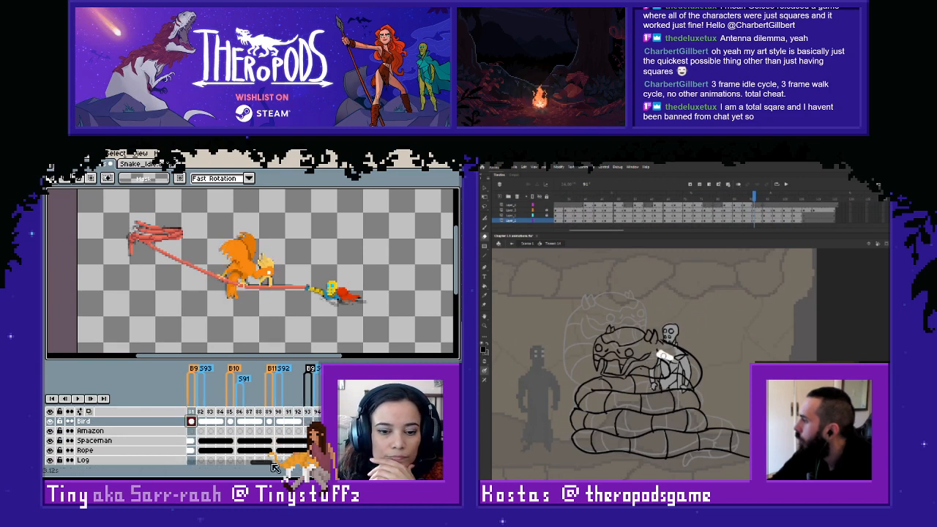
pyautogui.moveTo(272, 466)
pyautogui.mouseDown()
pyautogui.moveTo(252, 464)
pyautogui.moveTo(261, 464)
pyautogui.mouseUp()
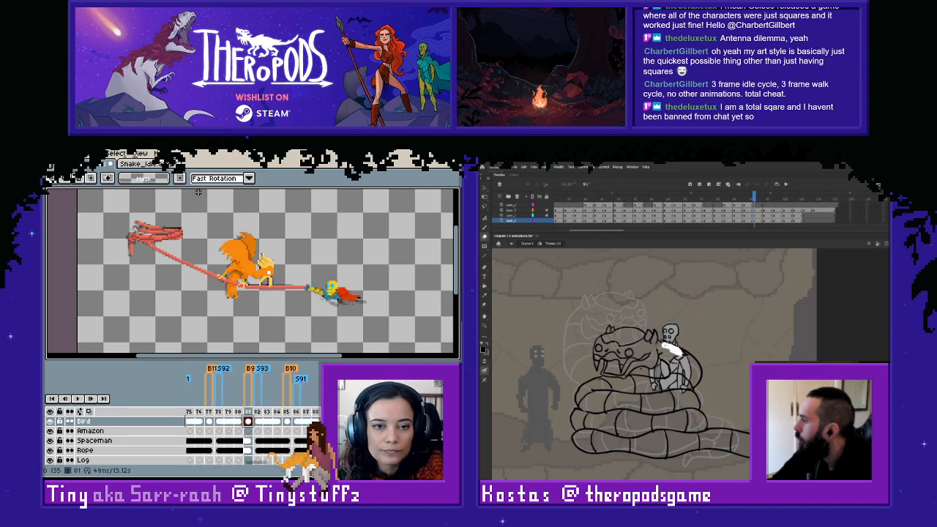
pyautogui.moveTo(171, 198)
pyautogui.mouseDown()
pyautogui.moveTo(305, 315)
pyautogui.moveTo(320, 341)
pyautogui.mouseUp()
pyautogui.press('Delete')
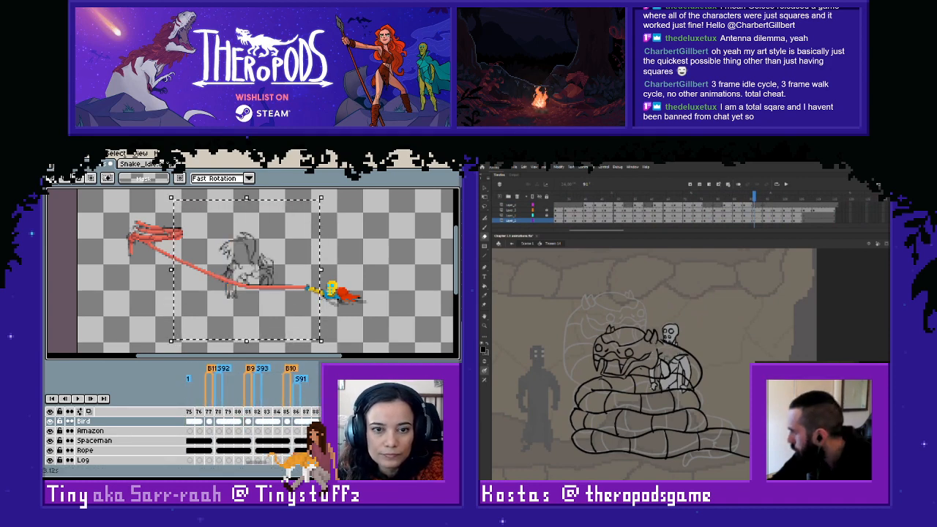
pyautogui.hotkey('ctrl', 'z')
pyautogui.press('Right')
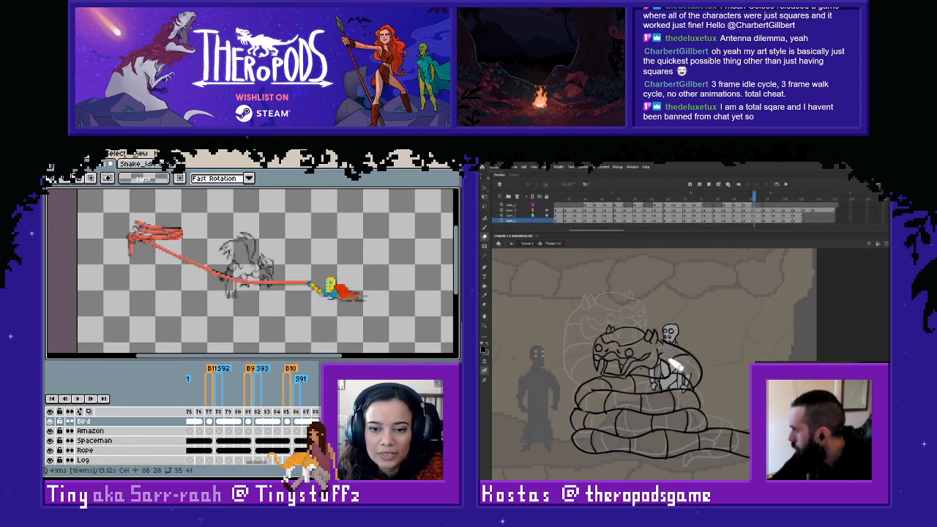
pyautogui.hotkey('ctrl', 'v')
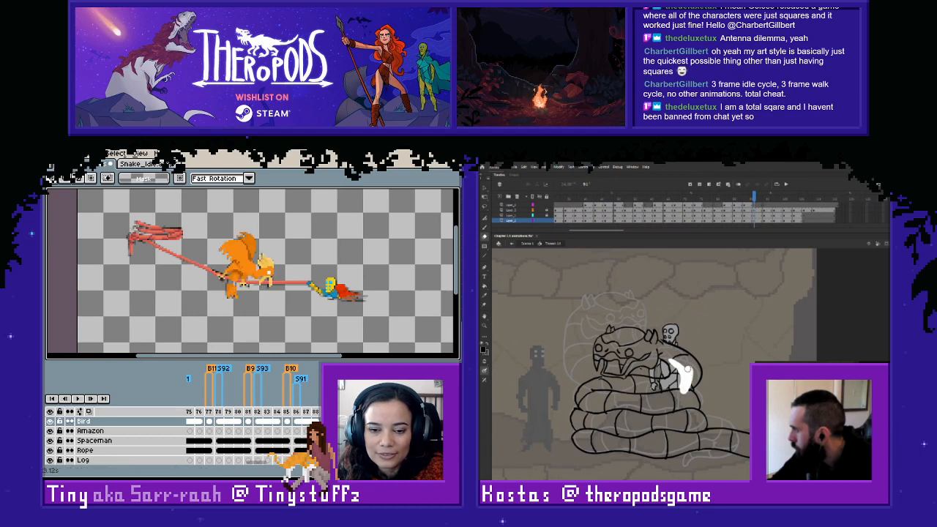
# - Flip between the frames after the pasted bird to compare the underlying bird sketches
pyautogui.moveTo(255, 463); pyautogui.dragTo(260, 464)
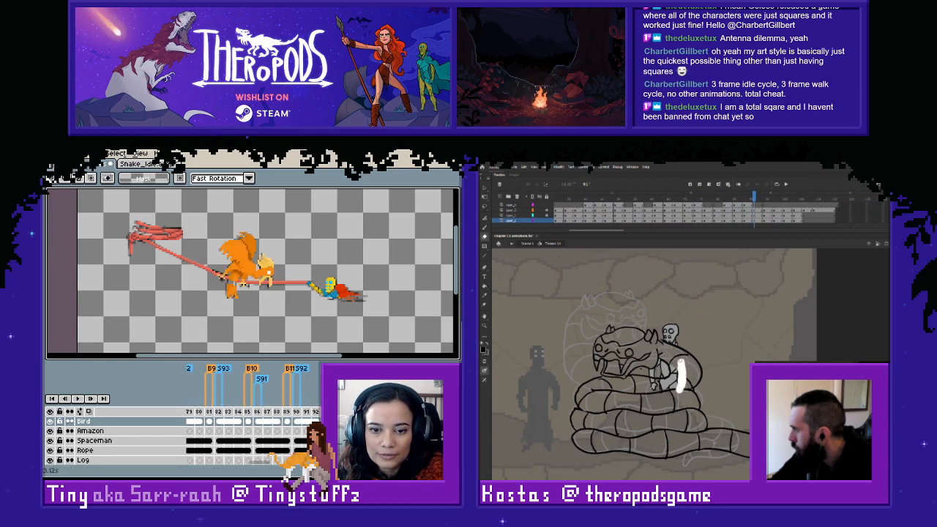
pyautogui.press('Right')
pyautogui.press('Right')
pyautogui.press('Left')
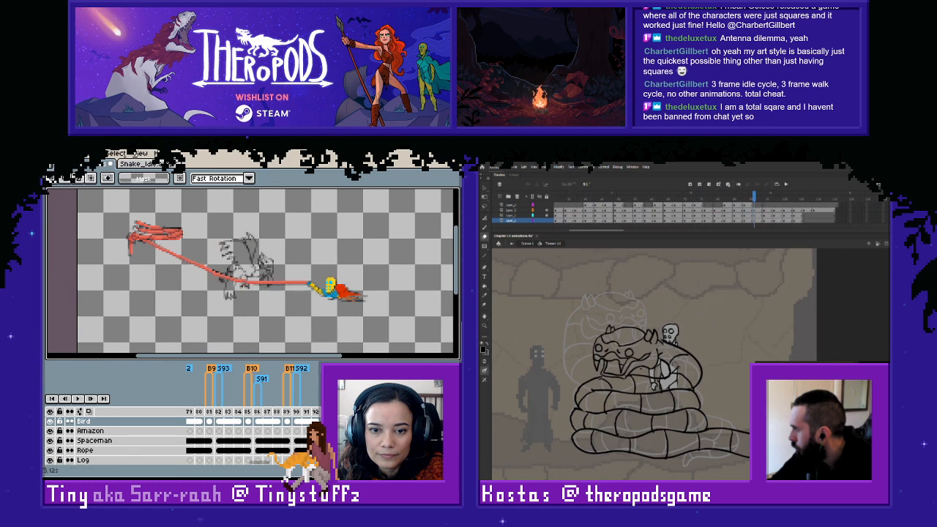
pyautogui.press('Left')
pyautogui.press('Right')
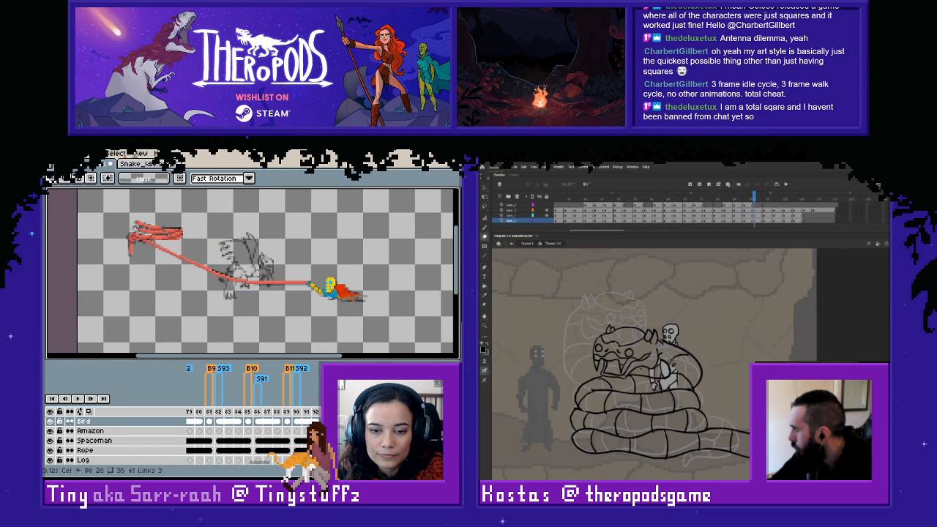
pyautogui.press('Left')
pyautogui.press('Right')
pyautogui.press('Left')
pyautogui.press('Right')
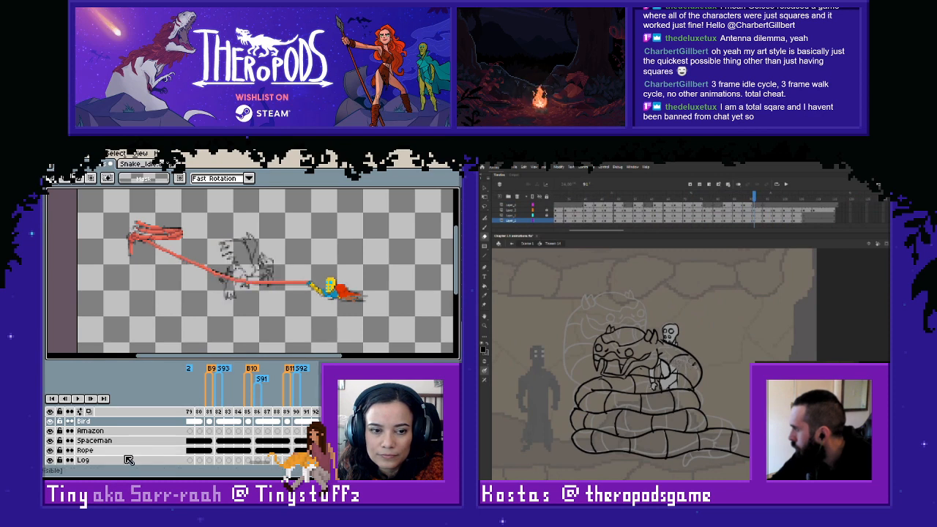
# - Hide the Bird layer to compare the sketched bird poses between frames, and show the layer again
pyautogui.click(49, 421)
pyautogui.press('.')
pyautogui.press('.')
pyautogui.press('Left')
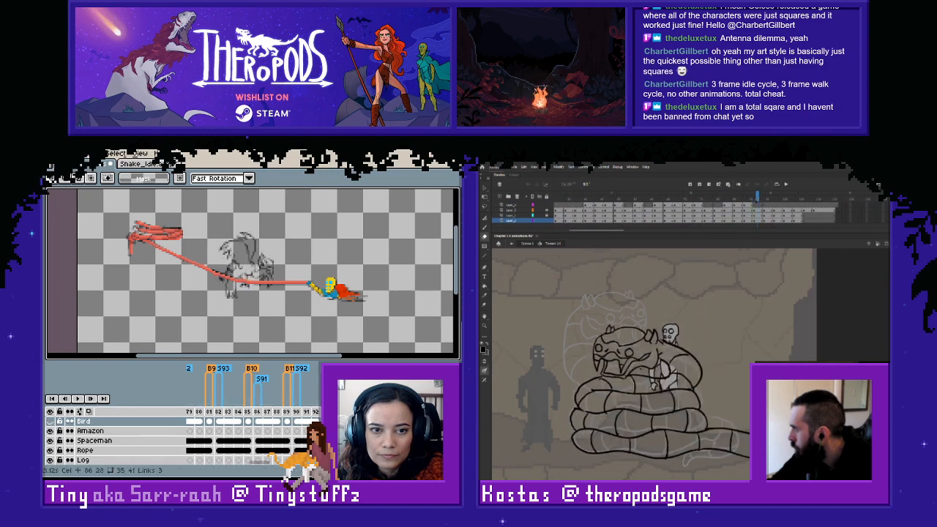
pyautogui.press('Right')
pyautogui.press('.')
pyautogui.click(50, 421)
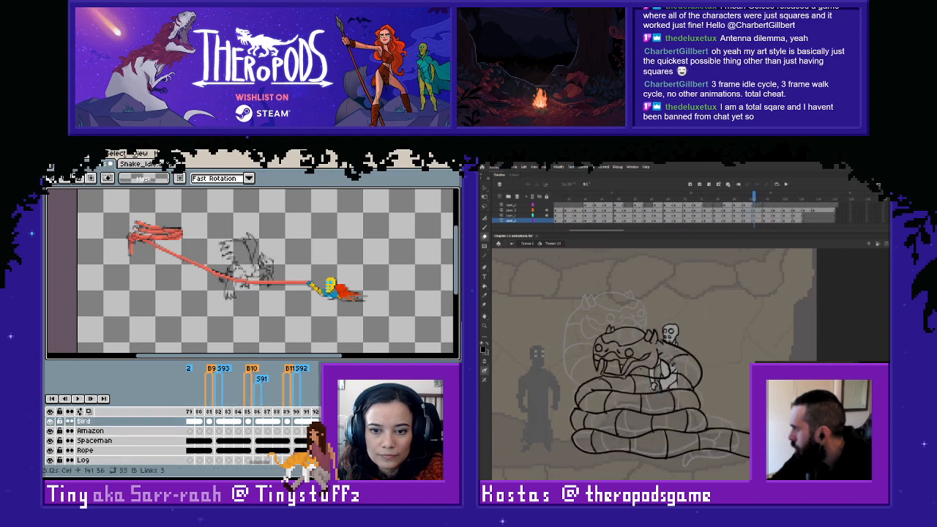
# - Paste the copied bird pose into a later empty frame of the Bird layer and deselect it
pyautogui.moveTo(265, 464); pyautogui.dragTo(290, 469)
pyautogui.hotkey('ctrl', 'z')
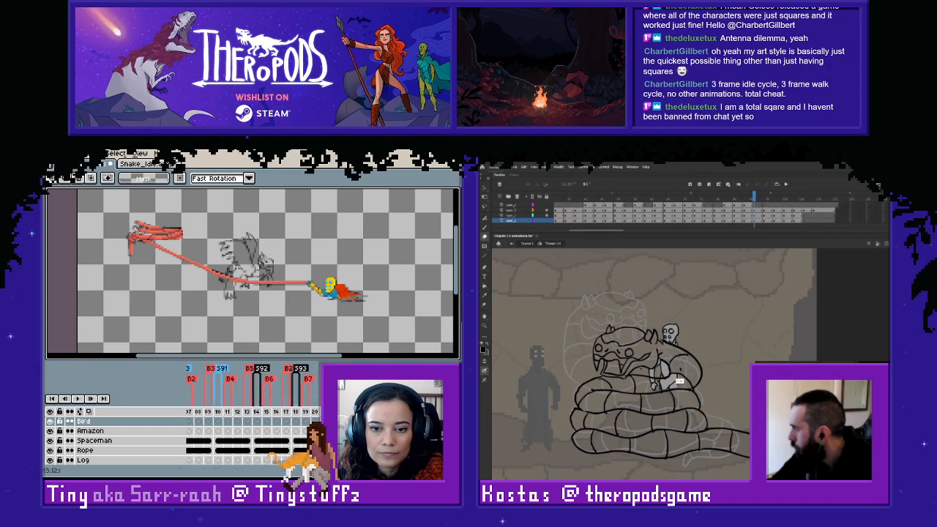
pyautogui.press('Right')
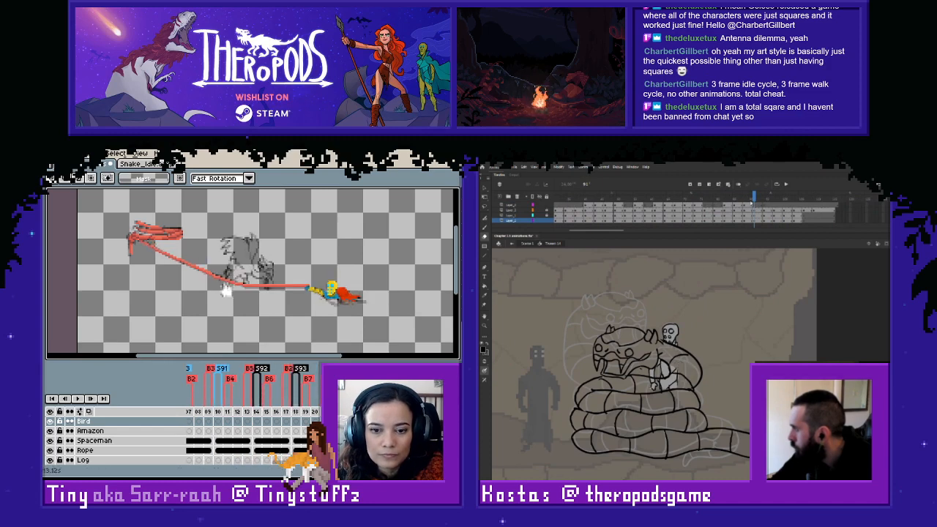
pyautogui.hotkey('ctrl', 'v')
pyautogui.hotkey('ctrl', 'd')
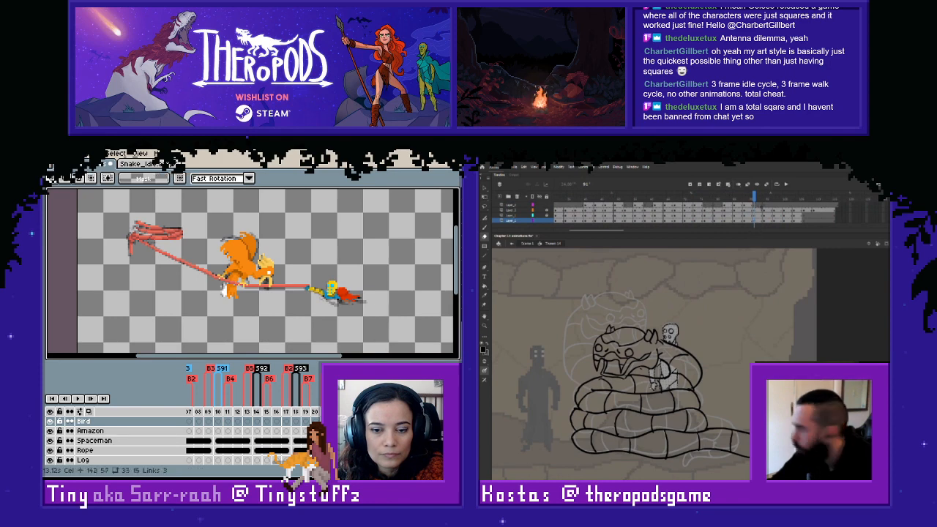
# - Review the bird animation frame by frame from frame 38, where tag B1 starts, through the frames still missing a coloured bird
pyautogui.click(757, 206)
pyautogui.moveTo(290, 469)
pyautogui.mouseDown()
pyautogui.moveTo(281, 468)
pyautogui.moveTo(295, 475)
pyautogui.moveTo(232, 462)
pyautogui.mouseUp()
pyautogui.click(210, 412)
pyautogui.scroll(-1, 240, 271)
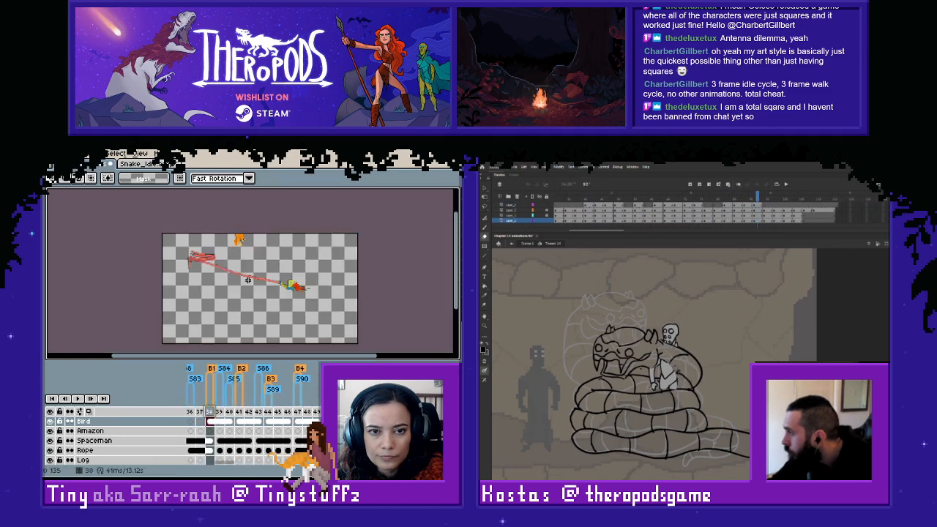
pyautogui.scroll(1, 249, 281)
pyautogui.press('Right')
pyautogui.press('Right')
pyautogui.press('Right')
pyautogui.press('Right')
pyautogui.press('Right')
pyautogui.press('Right')
pyautogui.press('Right')
pyautogui.press('Right')
pyautogui.press('Right')
pyautogui.press('Right')
pyautogui.press('Right')
pyautogui.press('Right')
pyautogui.press('Right')
pyautogui.press('Right')
pyautogui.press('Right')
pyautogui.press('Right')
pyautogui.press('Right')
pyautogui.press('Right')
pyautogui.press('Right')
pyautogui.press('Right')
pyautogui.press('Right')
pyautogui.press('Right')
pyautogui.press('Right')
pyautogui.press('Right')
pyautogui.press('Right')
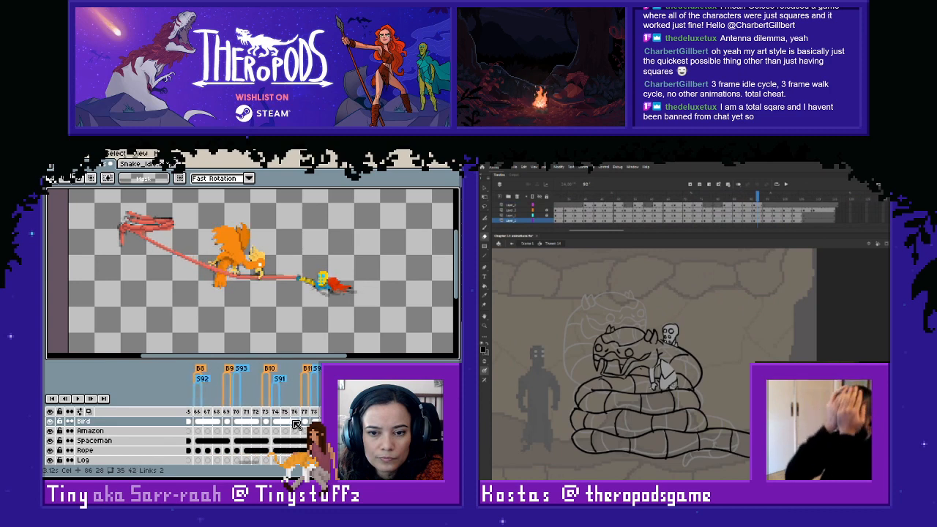
pyautogui.press('Right')
pyautogui.press('Right')
pyautogui.press('Right')
pyautogui.press('Right')
pyautogui.press('Right')
pyautogui.press('Right')
pyautogui.press('Right')
pyautogui.press('Right')
pyautogui.press('Right')
pyautogui.press('Right')
pyautogui.press('Right')
pyautogui.press('Right')
pyautogui.press('Right')
pyautogui.press('Right')
pyautogui.press('Right')
pyautogui.press('Right')
pyautogui.press('Right')
pyautogui.press('Right')
pyautogui.press('Right')
pyautogui.press('Right')
pyautogui.press('Right')
pyautogui.press('Right')
pyautogui.press('Right')
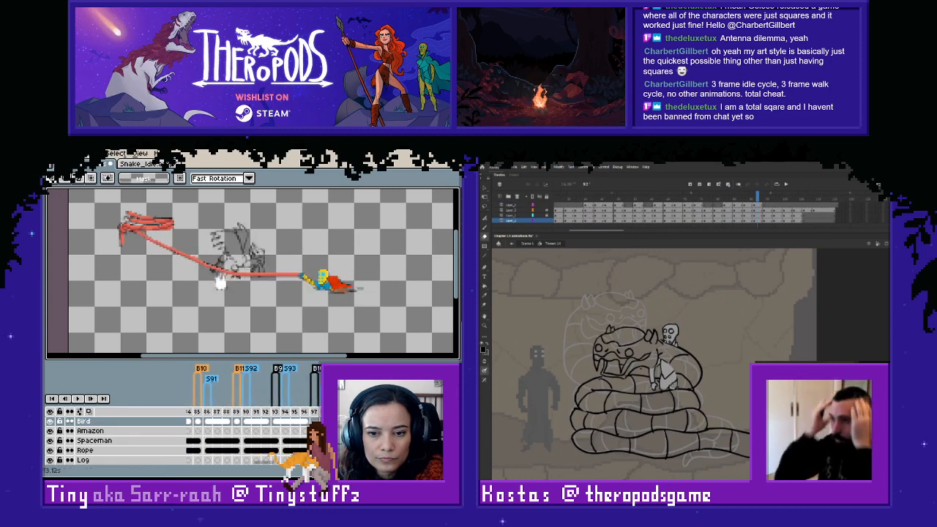
# - Copy the bird pose from frame 85 of the Bird layer and paste it into frame 97, where the next B10 tag starts
pyautogui.press('Left')
pyautogui.press('Left')
pyautogui.press('Left')
pyautogui.press('Left')
pyautogui.press('Left')
pyautogui.press('Left')
pyautogui.press('Left')
pyautogui.press('Left')
pyautogui.press('Left')
pyautogui.press('Left')
pyautogui.press('Left')
pyautogui.press('Left')
pyautogui.press('Left')
pyautogui.press('Left')
pyautogui.press('Left')
pyautogui.press('Left')
pyautogui.press('Left')
pyautogui.press('Left')
pyautogui.press('Left')
pyautogui.press('Left')
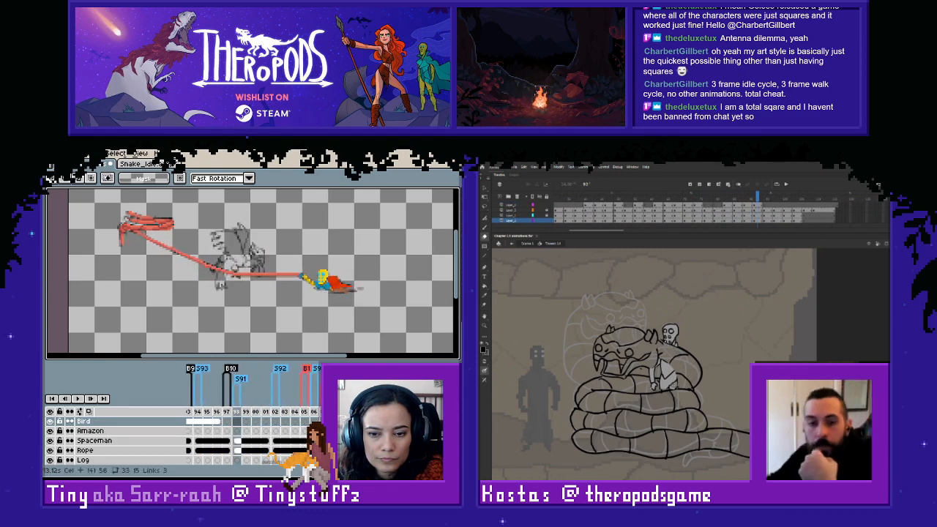
pyautogui.press('Left')
pyautogui.press('Left')
pyautogui.press('Left')
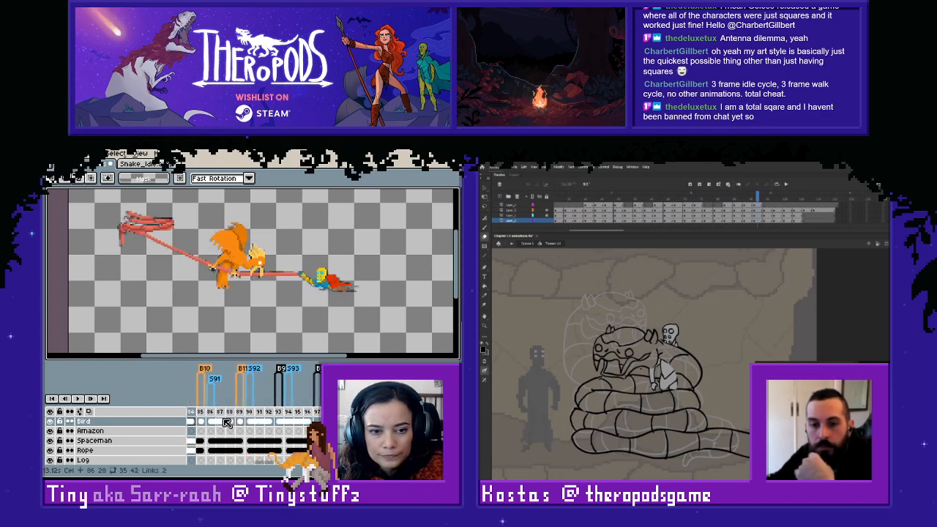
pyautogui.click(203, 423)
pyautogui.moveTo(169, 206); pyautogui.dragTo(310, 313)
pyautogui.click(365, 323)
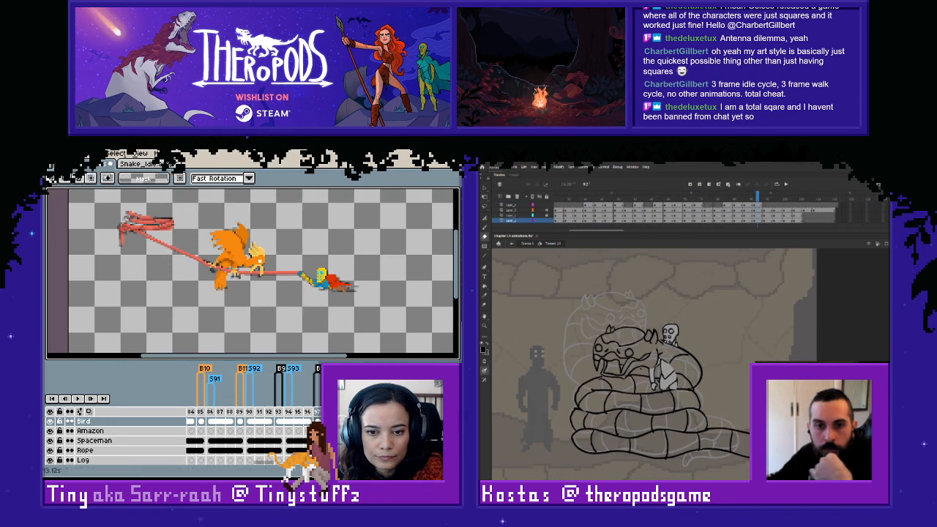
# - Flip between the pasted B10 bird and its neighbouring frames to check the transition
pyautogui.press('Right')
pyautogui.press('Right')
pyautogui.press('Right')
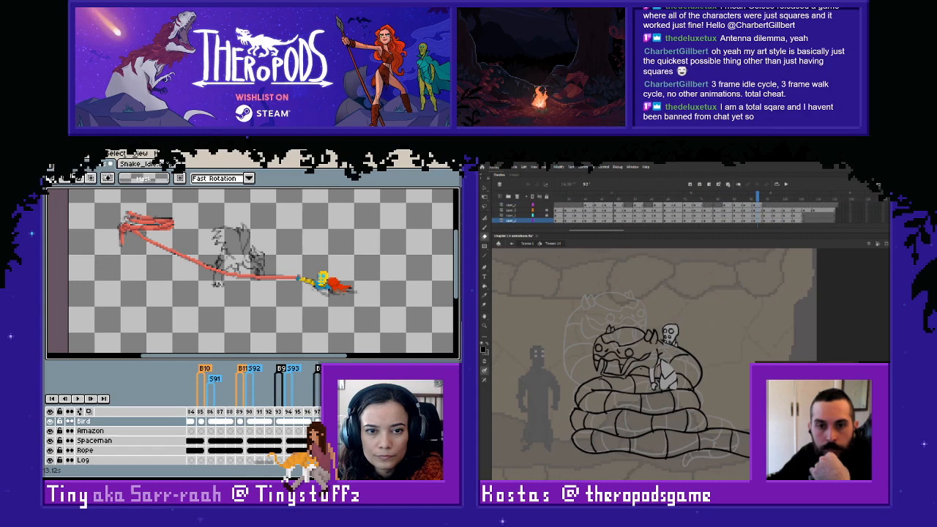
pyautogui.press('Right')
pyautogui.press('Right')
pyautogui.press('Left')
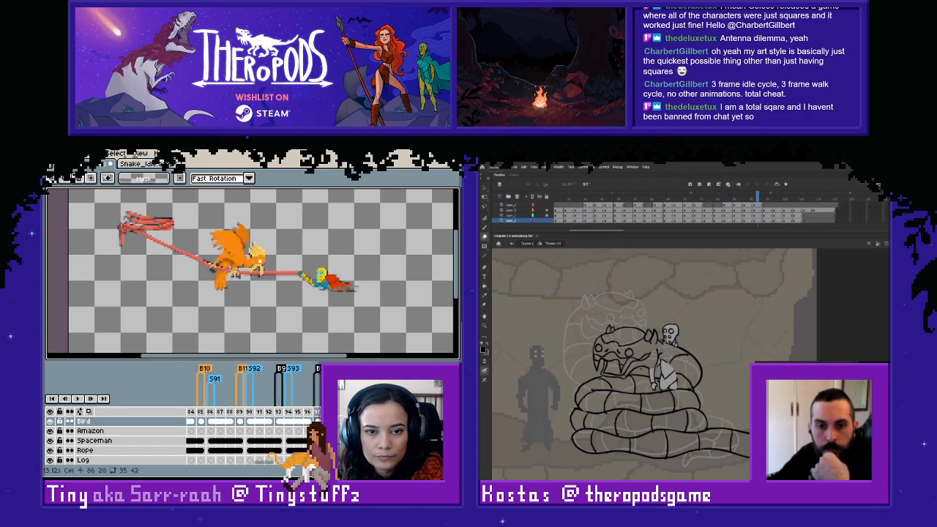
pyautogui.press('Right')
pyautogui.press('Right')
pyautogui.press('Left')
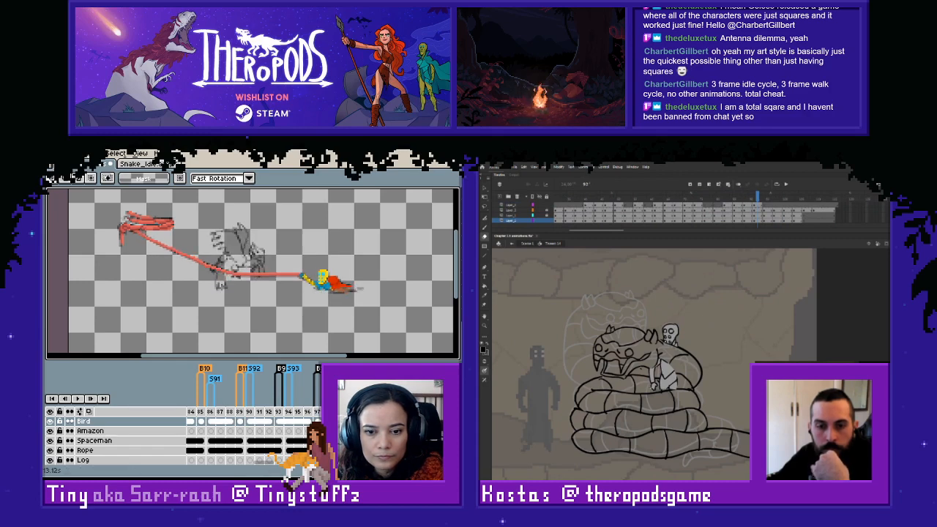
# - Hide the Bird layer to compare the sketch at frames 89, 90 and 92 with the later frames, and show the layer again
pyautogui.click(317, 421)
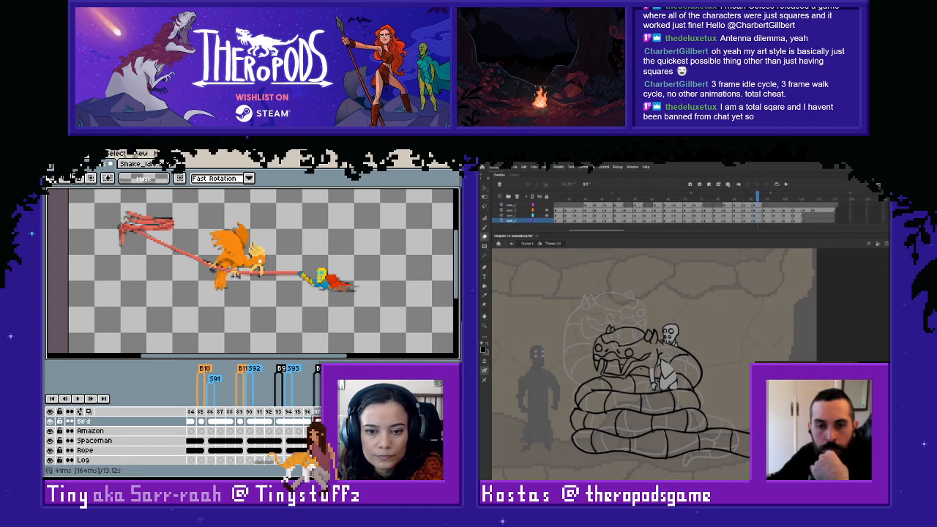
pyautogui.click(328, 421)
pyautogui.click(298, 422)
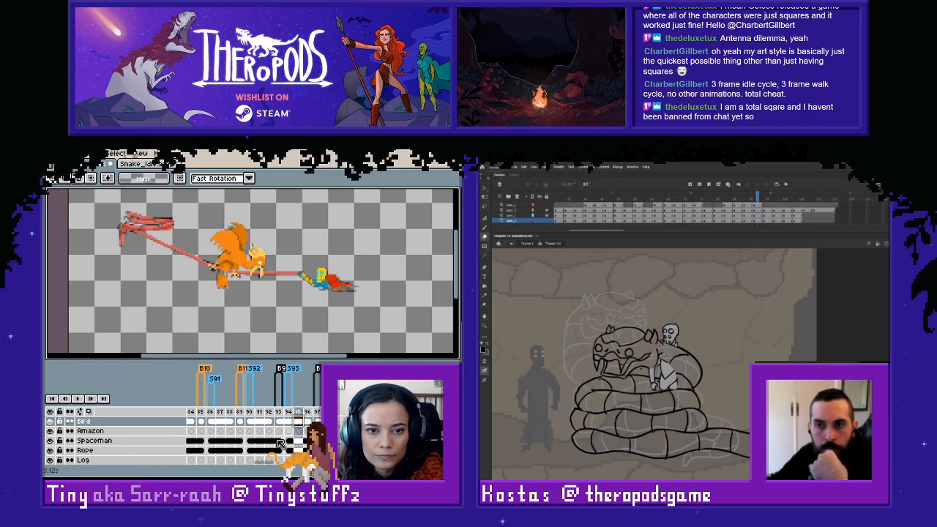
pyautogui.click(50, 421)
pyautogui.click(327, 422)
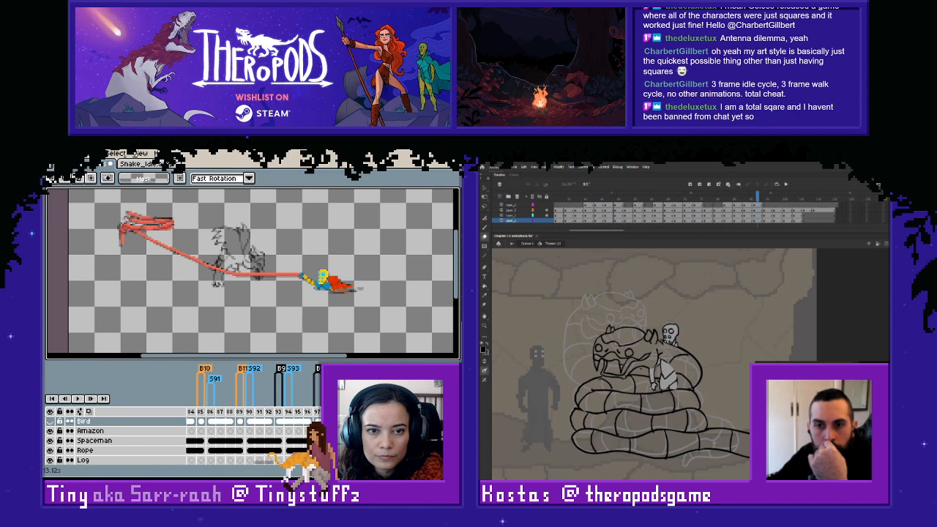
pyautogui.click(264, 423)
pyautogui.click(241, 423)
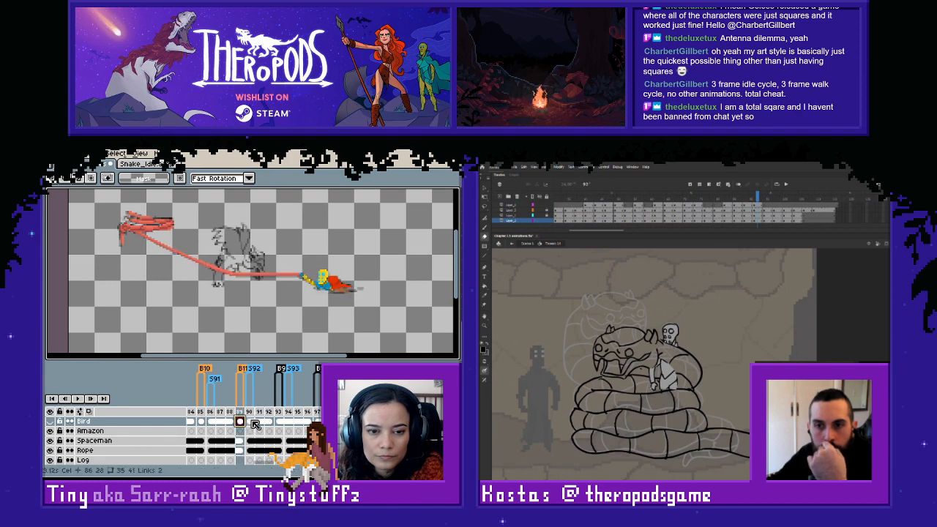
pyautogui.click(250, 422)
pyautogui.click(49, 421)
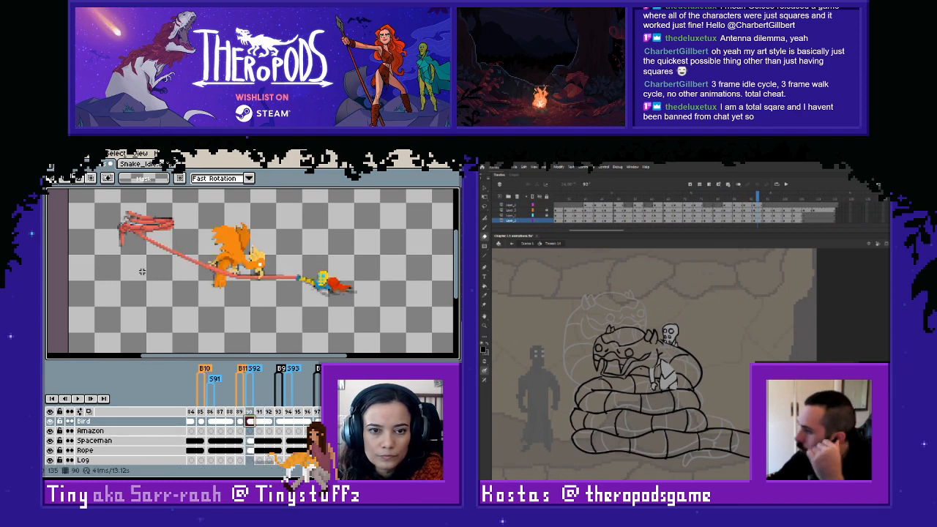
# - Copy the bird pose from frame 90 and paste it into the empty Bird cel at frame 101
pyautogui.moveTo(172, 205)
pyautogui.mouseDown()
pyautogui.moveTo(293, 247)
pyautogui.moveTo(327, 310)
pyautogui.mouseUp()
pyautogui.hotkey('ctrl', 'c')
pyautogui.click(356, 422)
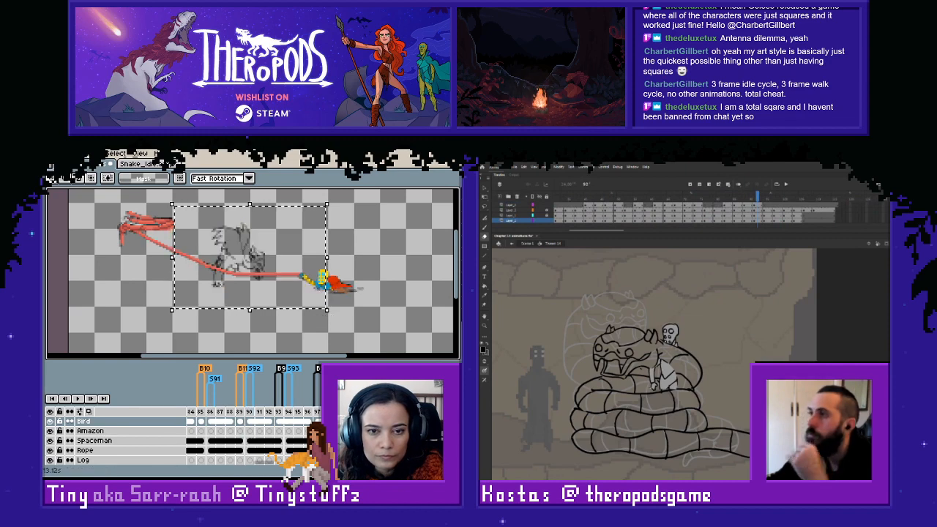
pyautogui.hotkey('ctrl', 'v')
pyautogui.hotkey('ctrl', 'd')
pyautogui.press('Right')
pyautogui.click(375, 422)
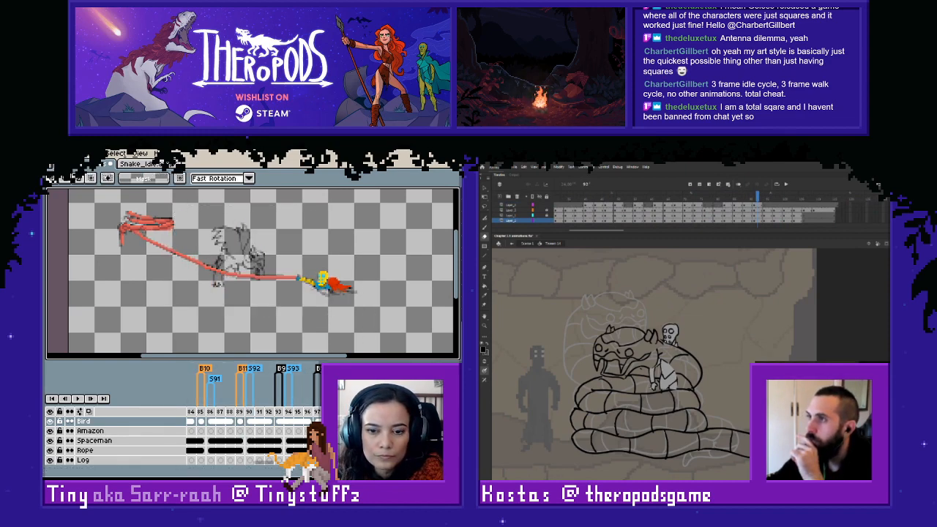
# - Copy the bird pose from frame 93 of the Bird layer and paste it into the empty Bird cel farther along the timeline
pyautogui.hotkey('ctrl', 'v')
pyautogui.hotkey('ctrl', 'z')
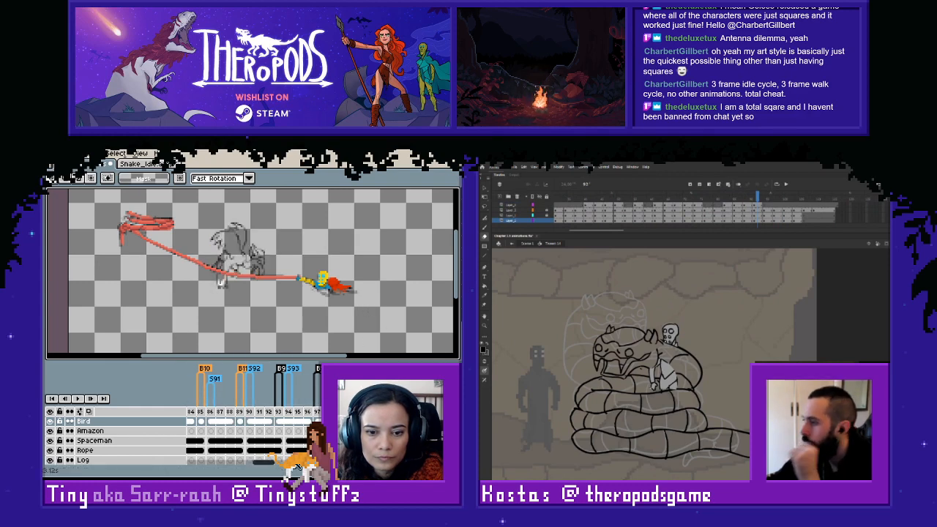
pyautogui.moveTo(272, 462); pyautogui.dragTo(268, 463)
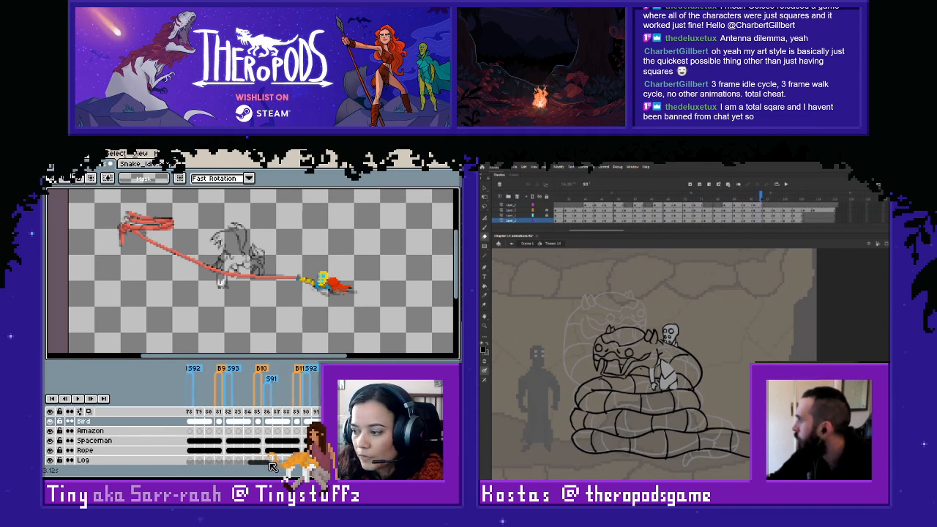
pyautogui.moveTo(273, 466); pyautogui.dragTo(275, 466)
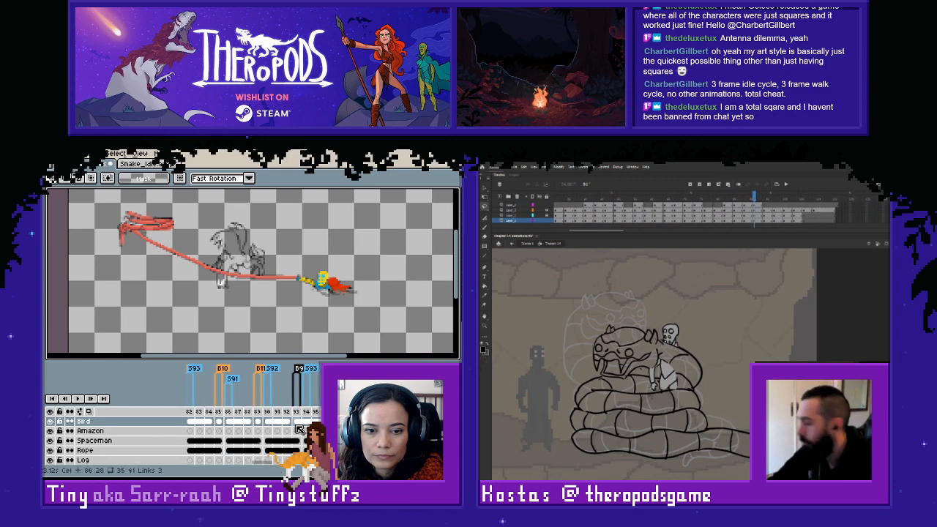
pyautogui.click(296, 421)
pyautogui.moveTo(186, 215); pyautogui.dragTo(315, 315)
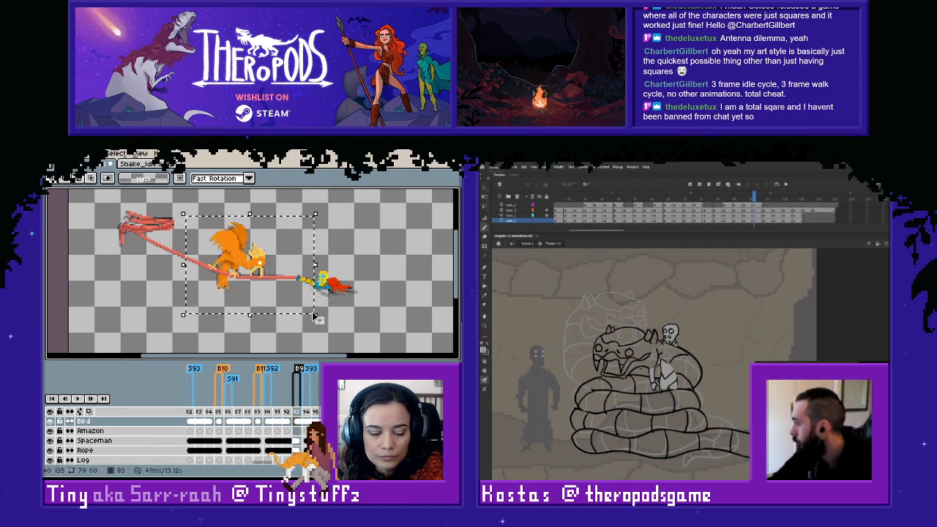
pyautogui.click(306, 421)
pyautogui.hotkey('ctrl', 'v')
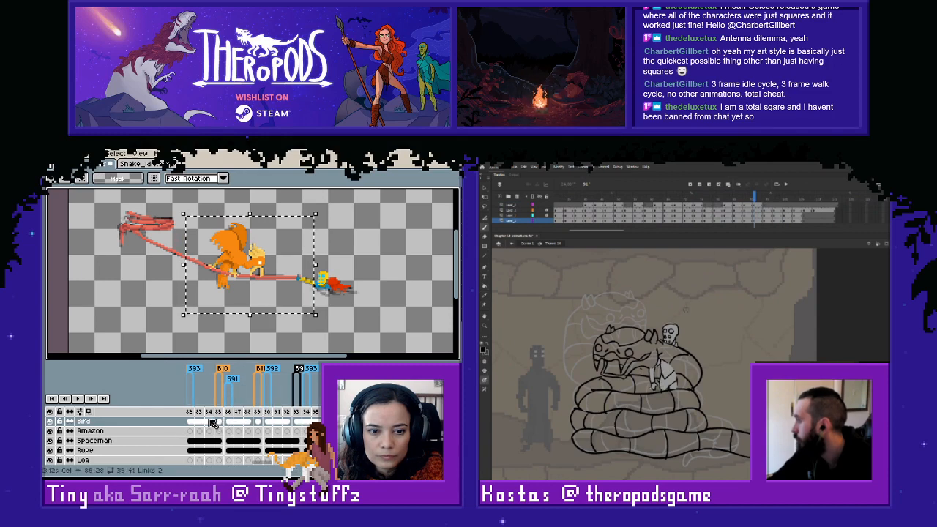
pyautogui.click(370, 294)
# - Scrub through the snake's coiling frames, and compare the existing bird poses at frames 77, 73 and 81
pyautogui.moveTo(756, 199); pyautogui.dragTo(767, 198)
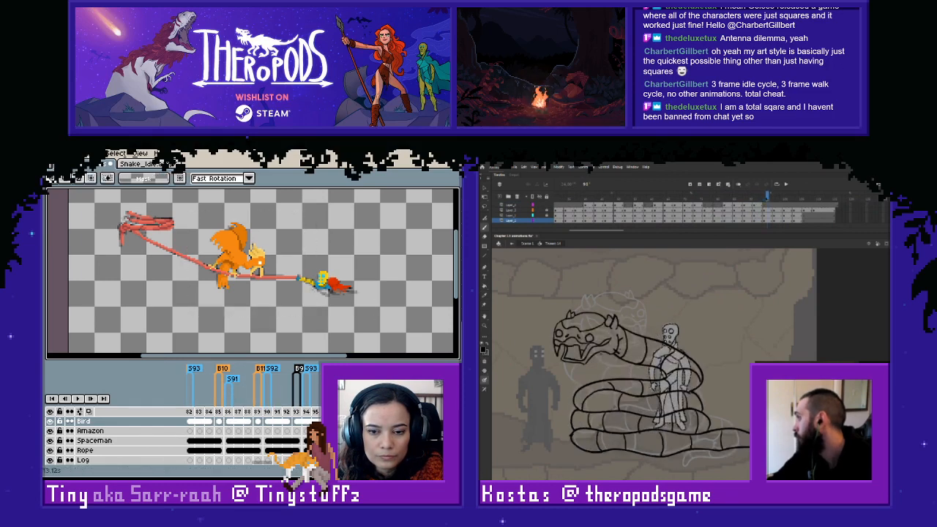
pyautogui.click(774, 204)
pyautogui.moveTo(262, 466); pyautogui.dragTo(253, 465)
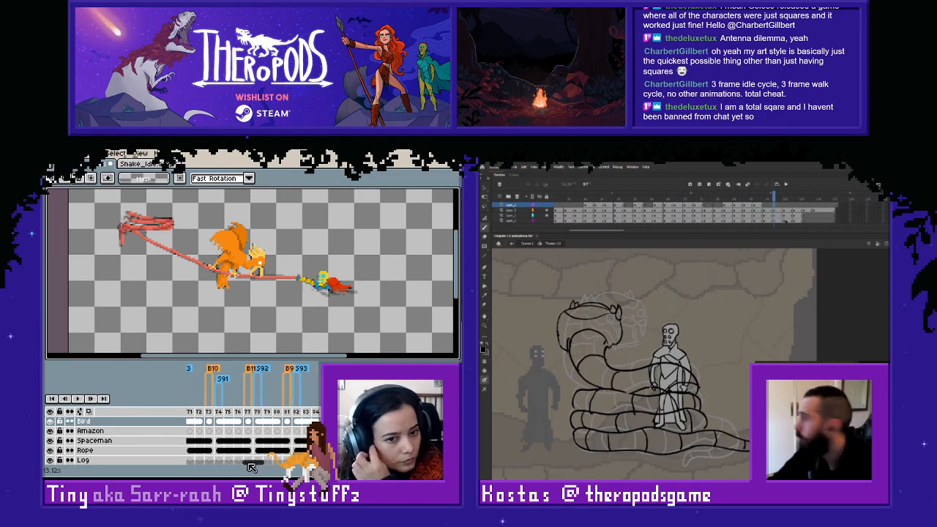
pyautogui.click(246, 416)
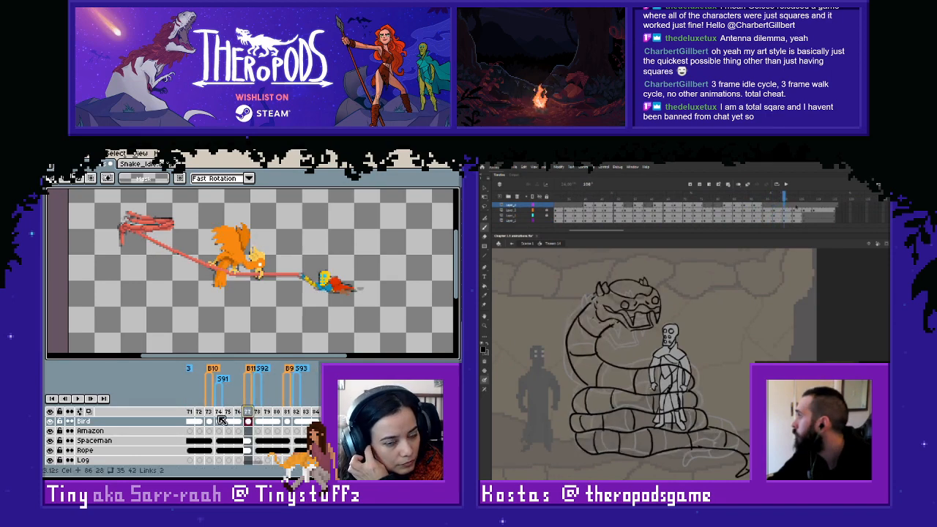
pyautogui.click(209, 420)
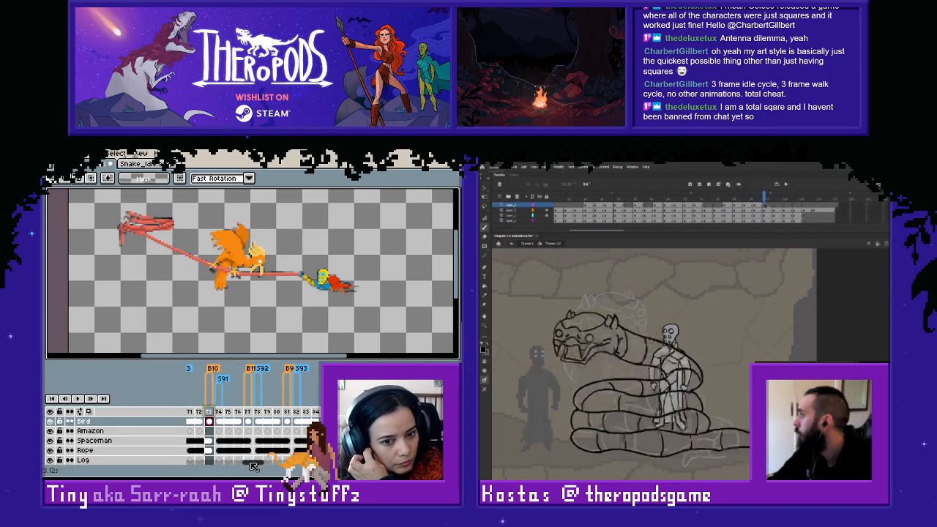
pyautogui.moveTo(254, 465); pyautogui.dragTo(262, 465)
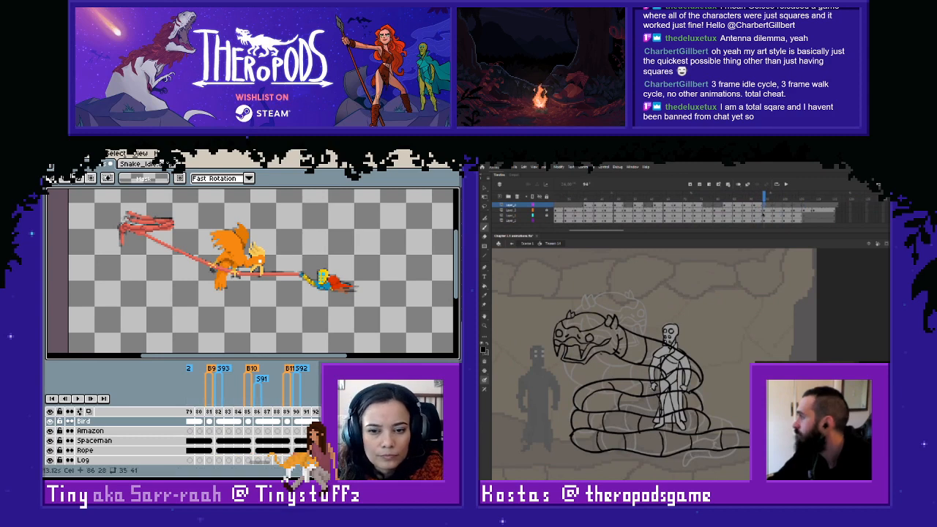
pyautogui.click(209, 421)
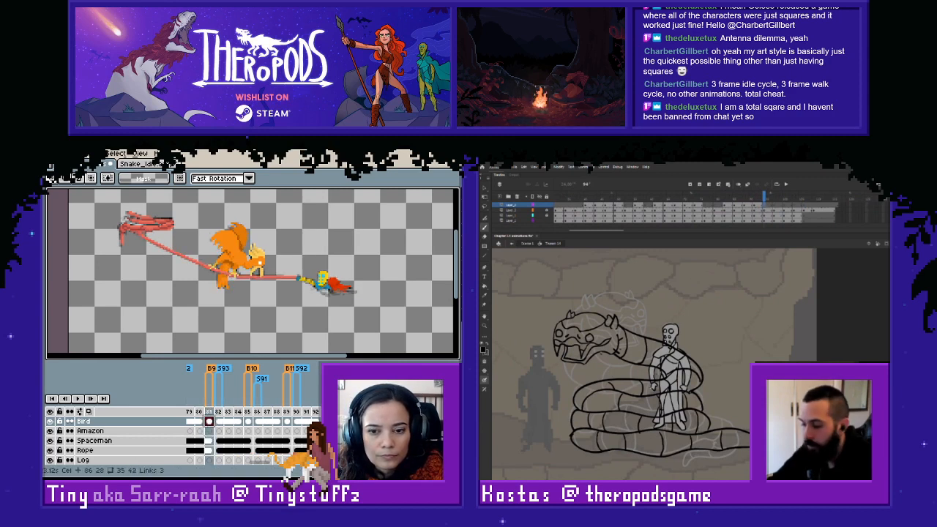
# - Try pasting the bird pose from frame 85 into the next empty Bird cel
pyautogui.click(247, 421)
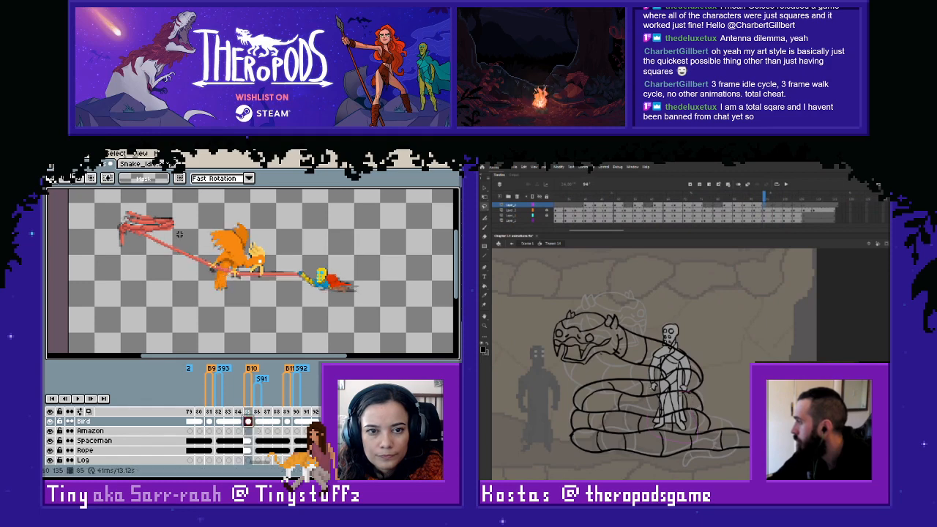
pyautogui.moveTo(182, 205); pyautogui.dragTo(314, 328)
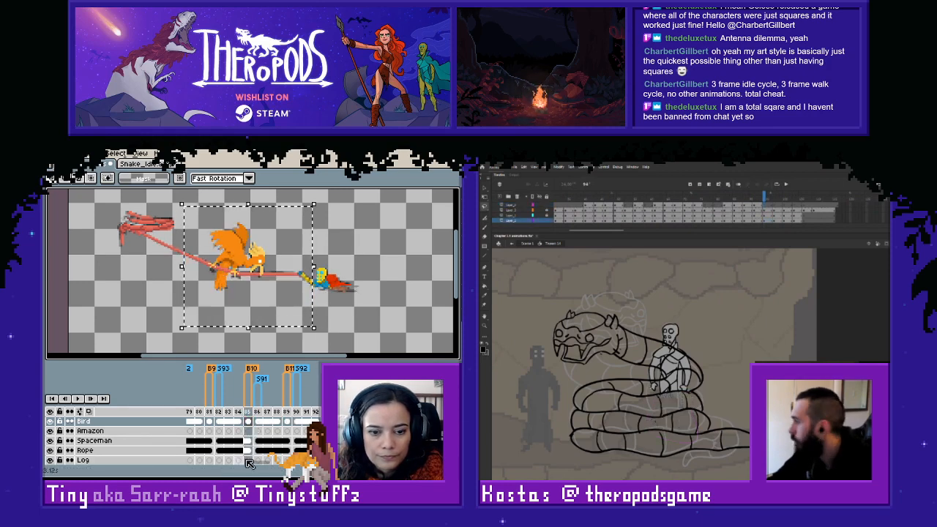
pyautogui.moveTo(257, 464); pyautogui.dragTo(265, 464)
pyautogui.click(402, 421)
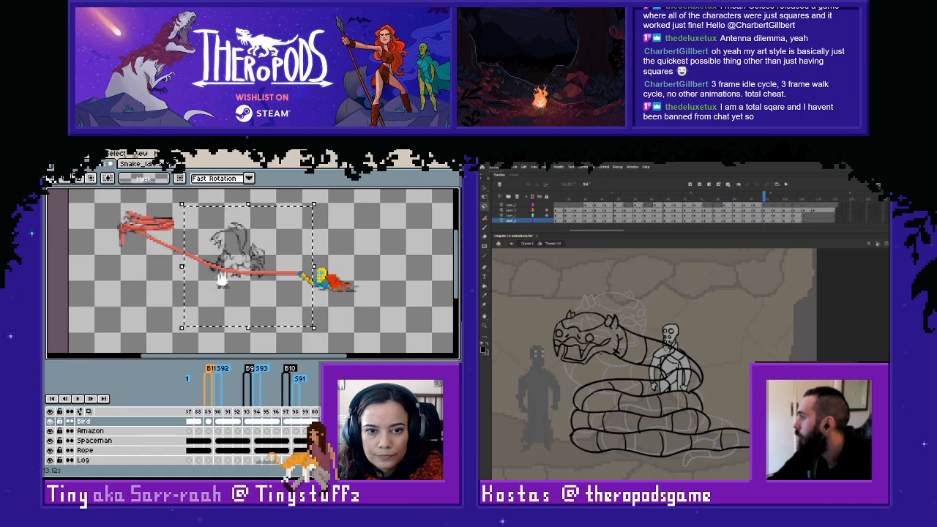
pyautogui.hotkey('ctrl', 'v')
pyautogui.hotkey('ctrl', 'z')
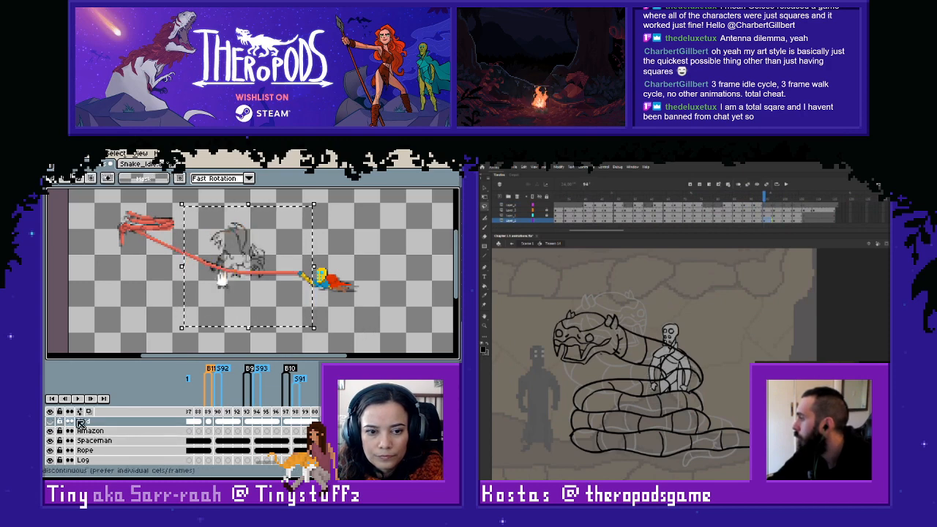
# - Show the Bird layer and copy the bird pose from frame 97 into the empty Bird cel at frame 109
pyautogui.click(288, 414)
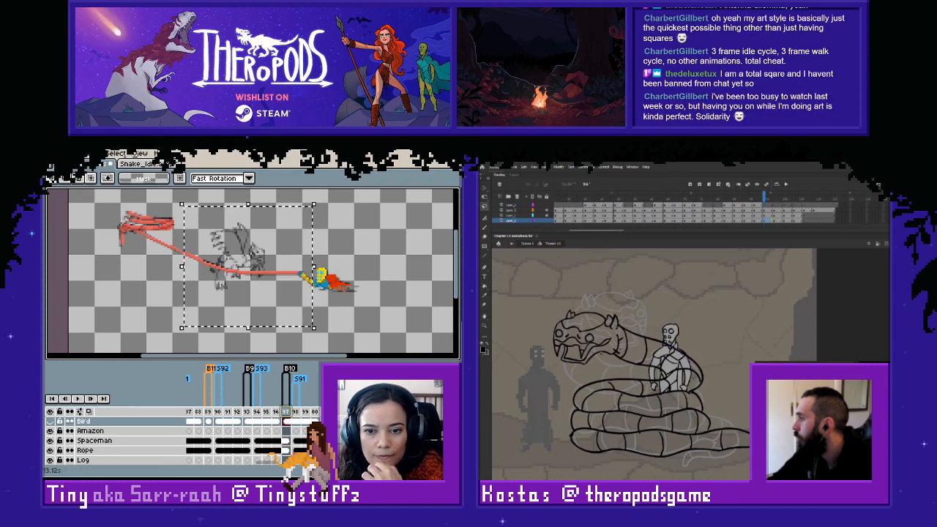
pyautogui.click(288, 415)
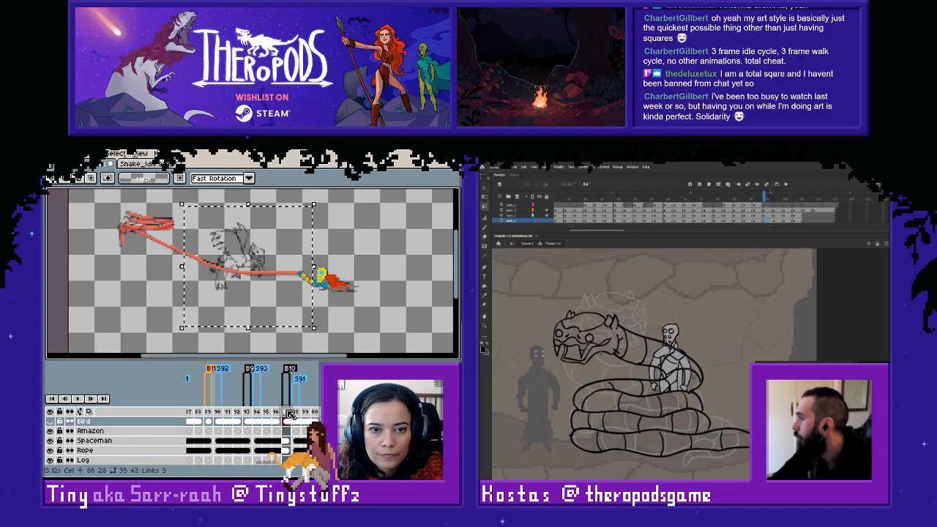
pyautogui.click(50, 422)
pyautogui.click(236, 263)
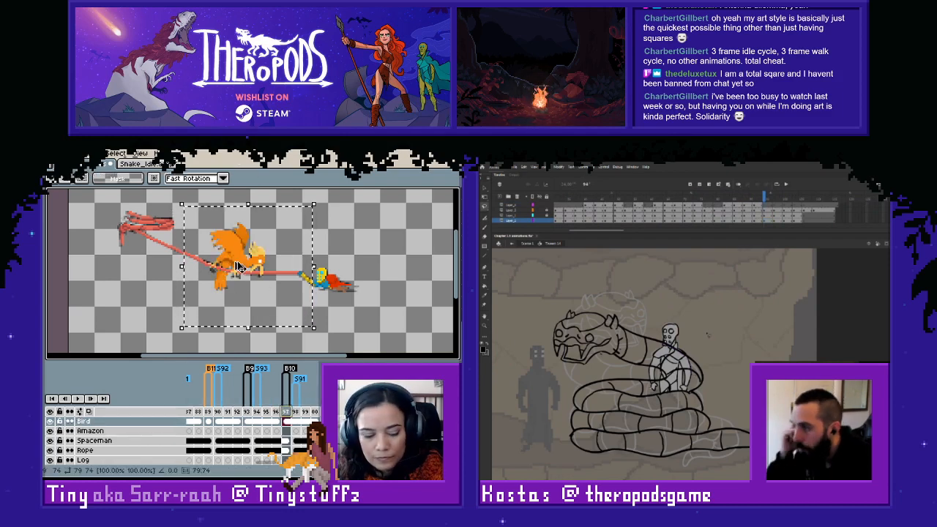
pyautogui.click(325, 421)
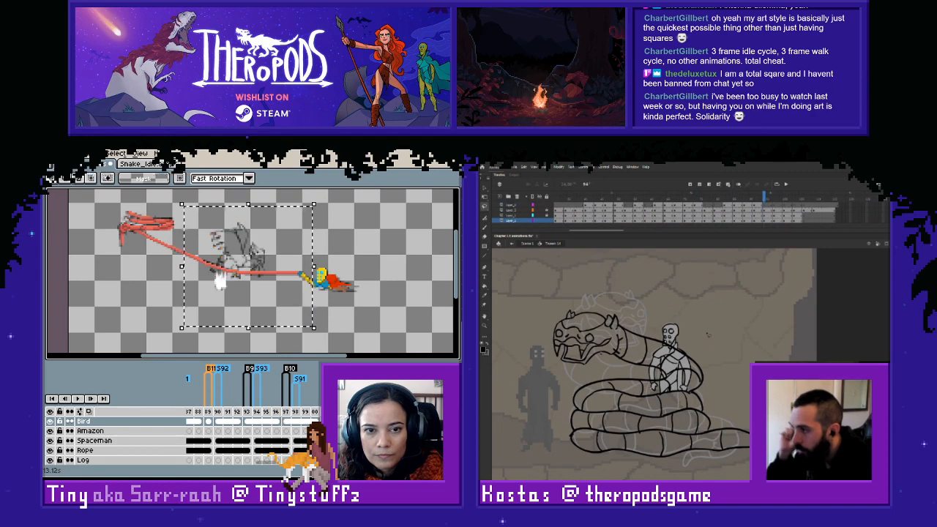
pyautogui.hotkey('ctrl', 'v')
pyautogui.hotkey('ctrl', 'd')
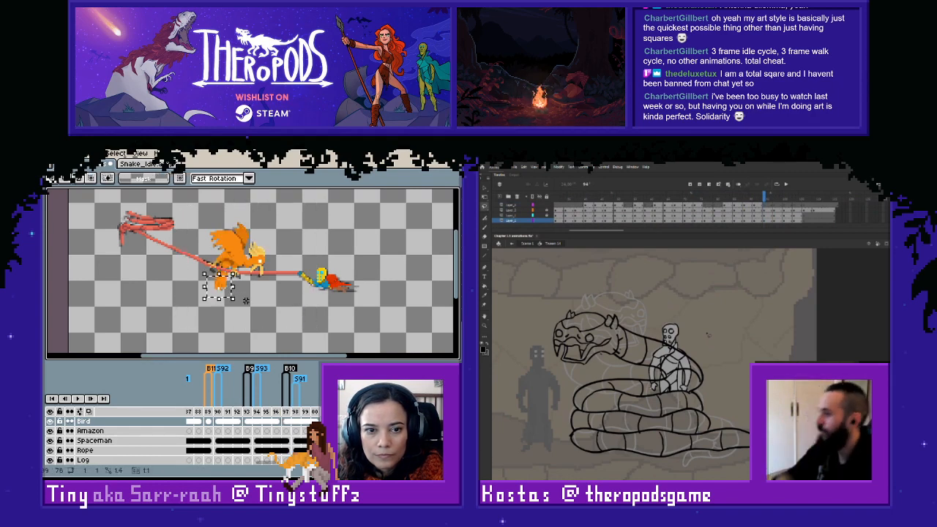
# - Add a new layer above the Bird layer and marquee-select the area around the bird's lower foot
pyautogui.rightClick(94, 425)
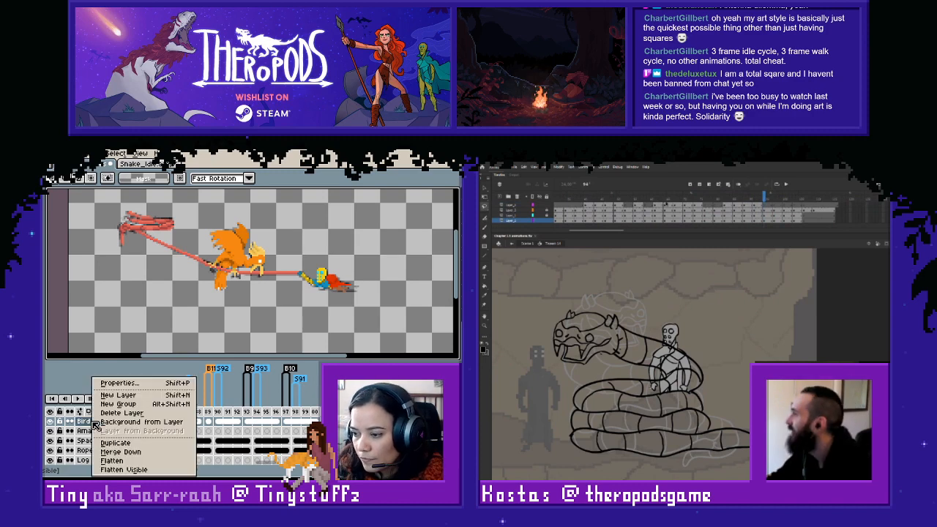
pyautogui.click(128, 399)
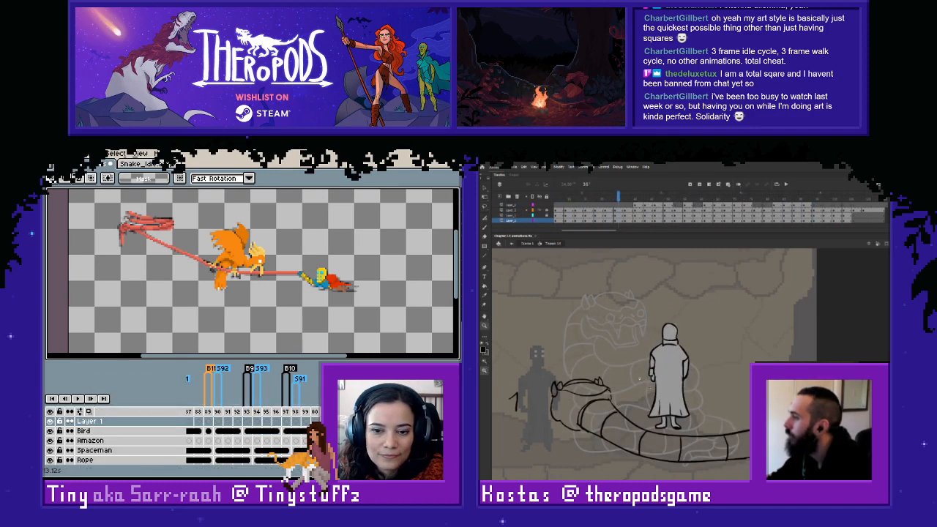
pyautogui.scroll(1, 247, 302)
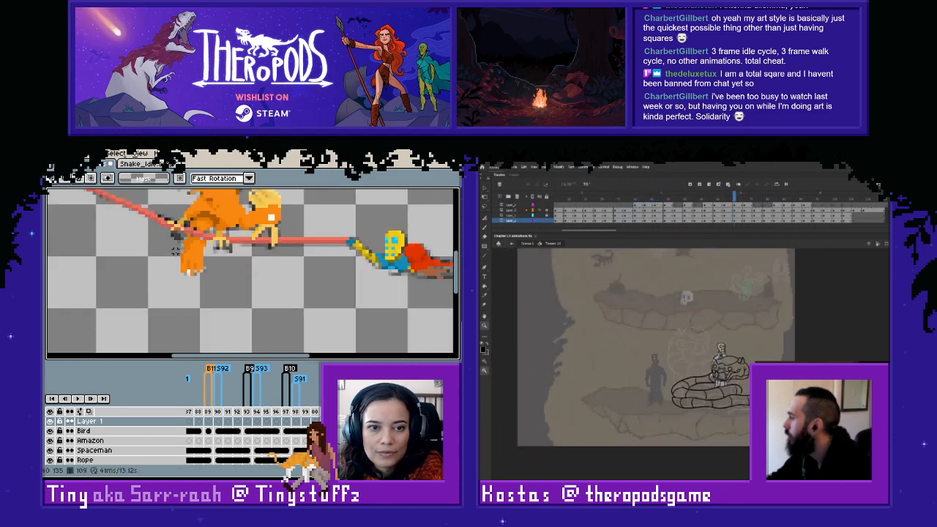
pyautogui.moveTo(175, 250); pyautogui.dragTo(237, 288)
pyautogui.moveTo(199, 260); pyautogui.dragTo(233, 296)
pyautogui.hotkey('ctrl', 'z')
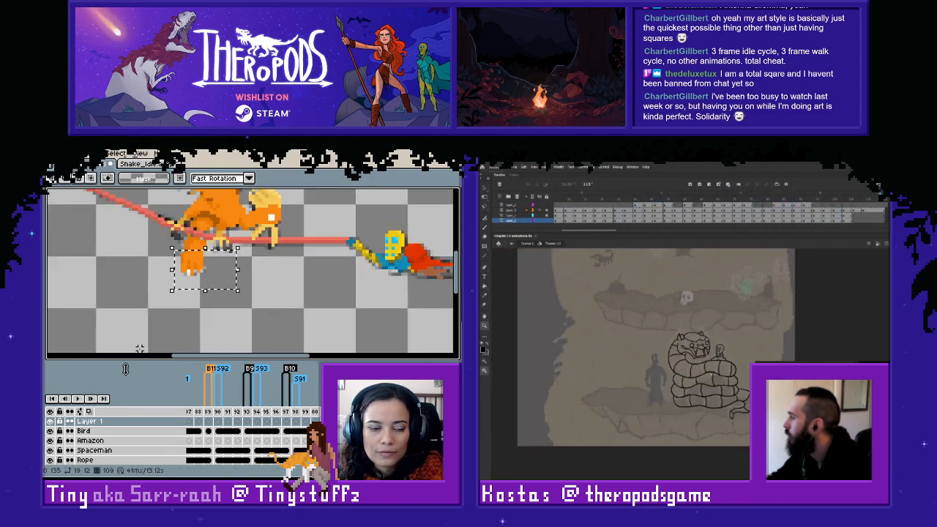
# - Check the new layer's visibility, hide the Bird layer to expose the sketch beneath it, and clear the selection
pyautogui.click(51, 423)
pyautogui.click(51, 422)
pyautogui.click(85, 432)
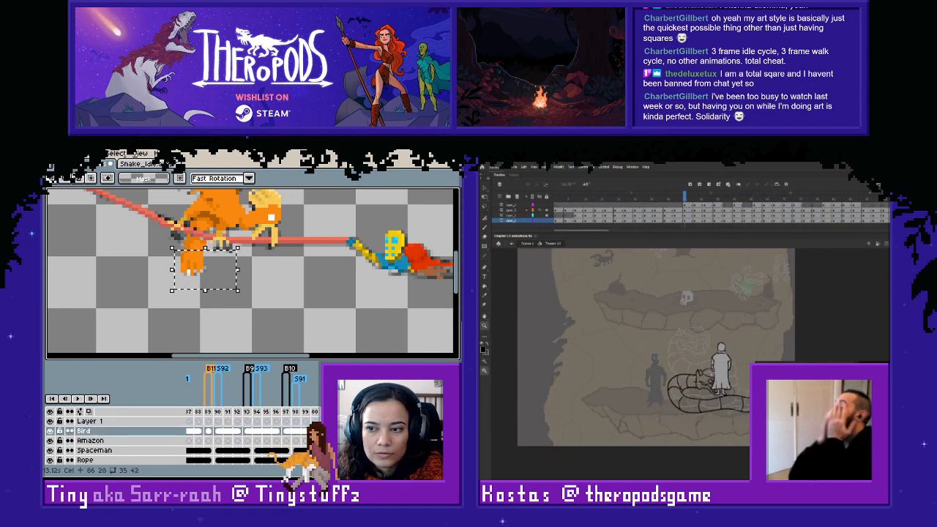
pyautogui.click(50, 431)
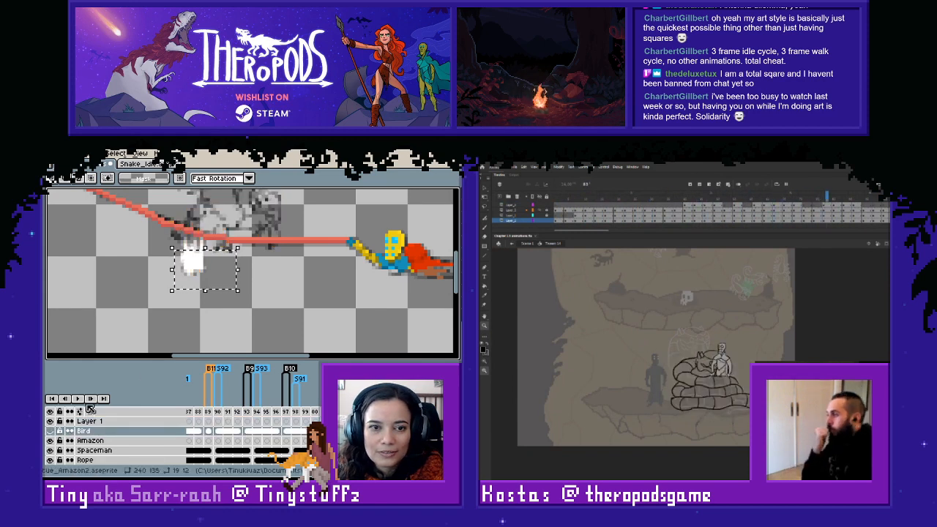
pyautogui.click(315, 312)
pyautogui.scroll(-2, 315, 313)
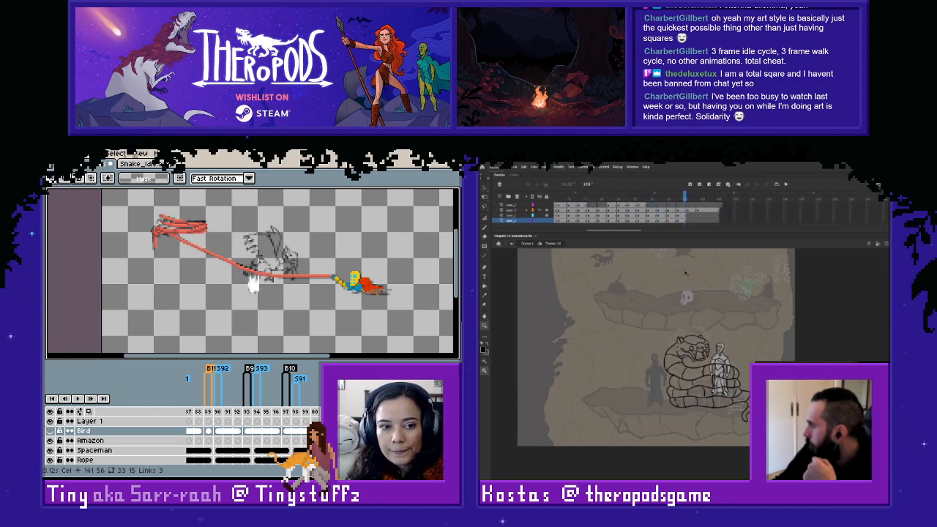
# - In Adobe Animate, delete the standing figure's lower body where the snake's coils cover it and clean up the remaining edge
pyautogui.moveTo(691, 272); pyautogui.dragTo(685, 271)
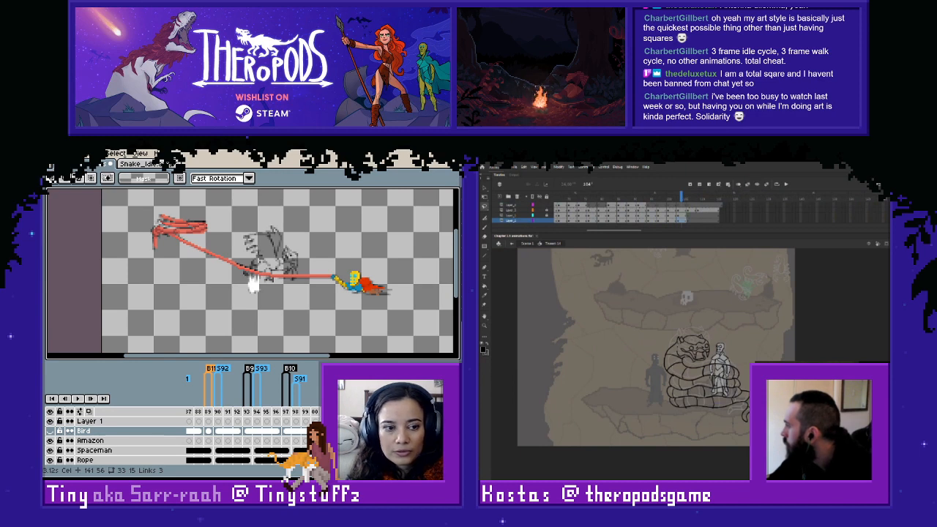
pyautogui.press('Delete')
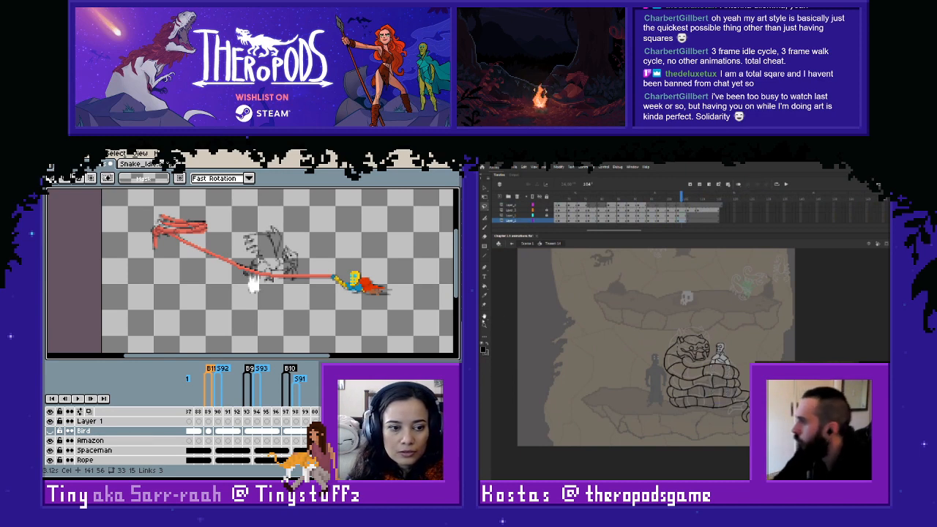
pyautogui.click(484, 325)
pyautogui.moveTo(614, 289); pyautogui.dragTo(697, 470)
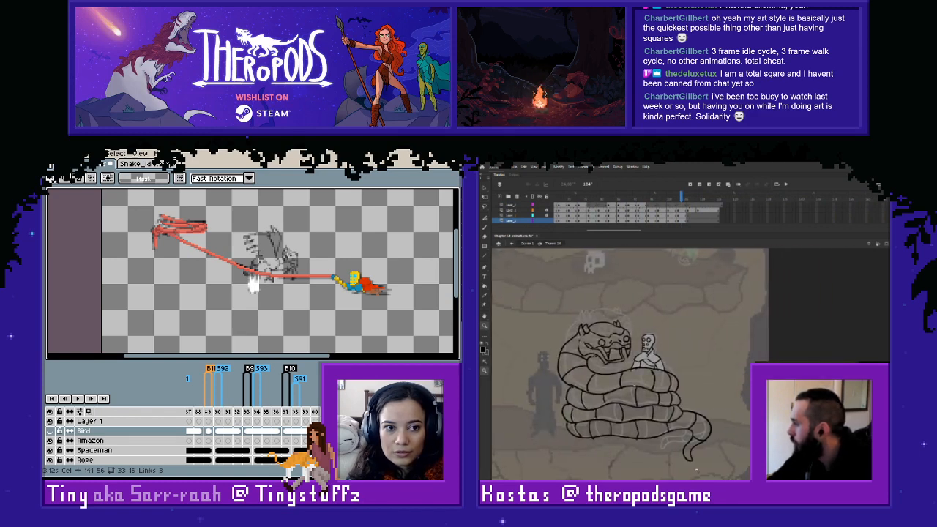
pyautogui.press('v')
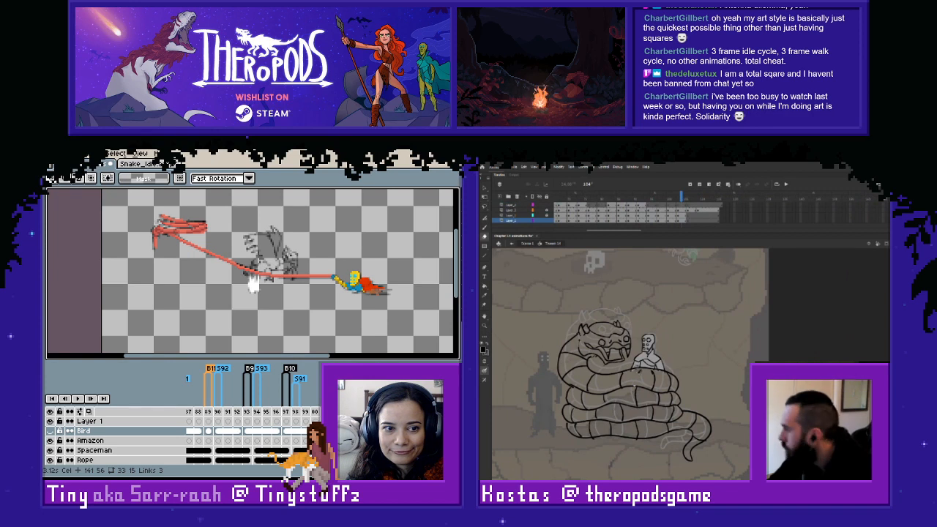
pyautogui.moveTo(651, 371); pyautogui.dragTo(665, 374)
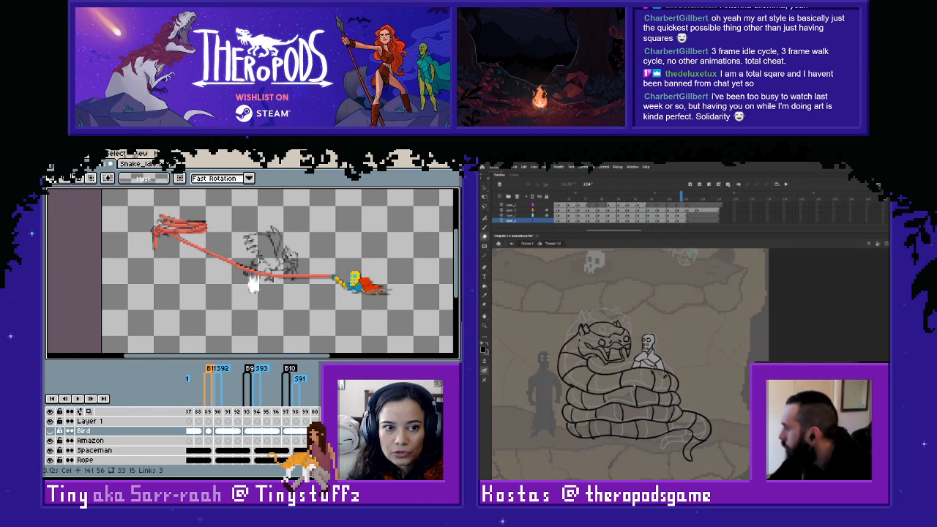
# - Erase the standing figure's body below the chest in the preceding keyframe so it sits behind the snake's coils
pyautogui.click(674, 219)
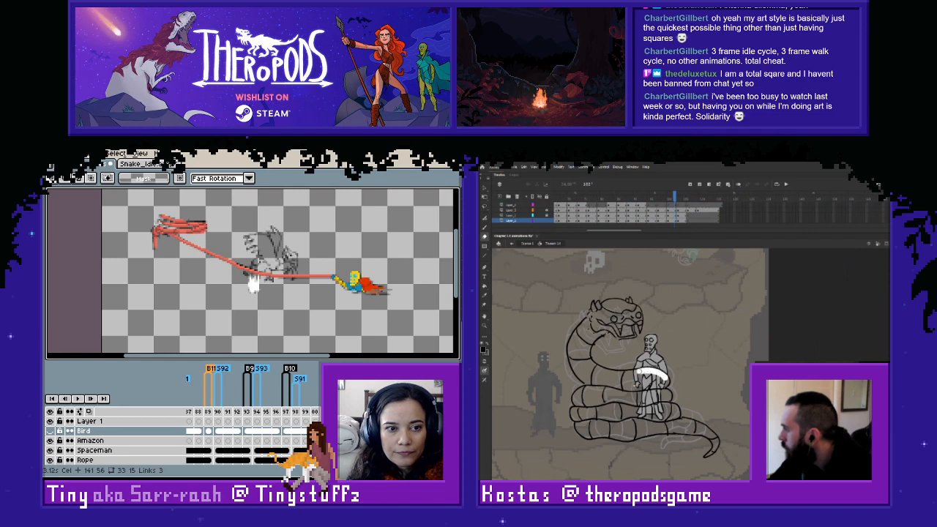
pyautogui.moveTo(636, 379)
pyautogui.mouseDown()
pyautogui.moveTo(639, 424)
pyautogui.moveTo(646, 401)
pyautogui.moveTo(663, 419)
pyautogui.mouseUp()
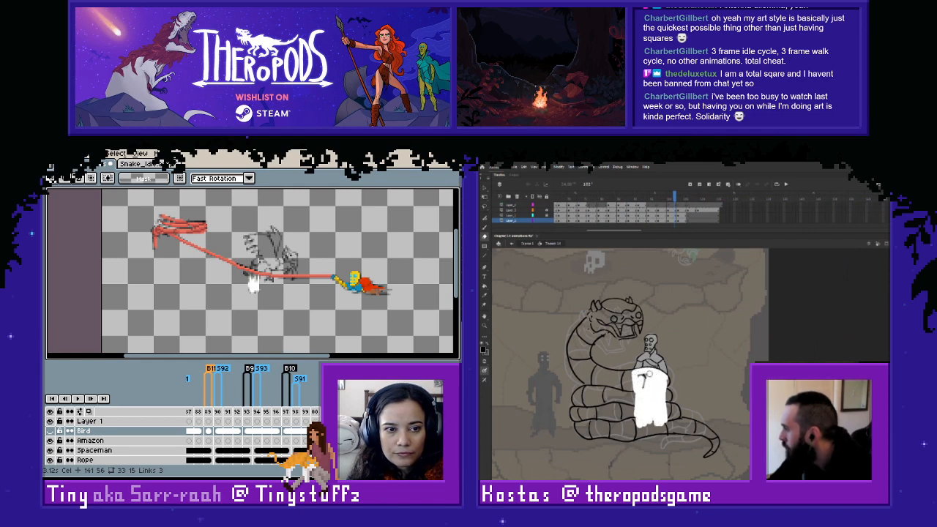
pyautogui.moveTo(636, 384); pyautogui.dragTo(636, 384)
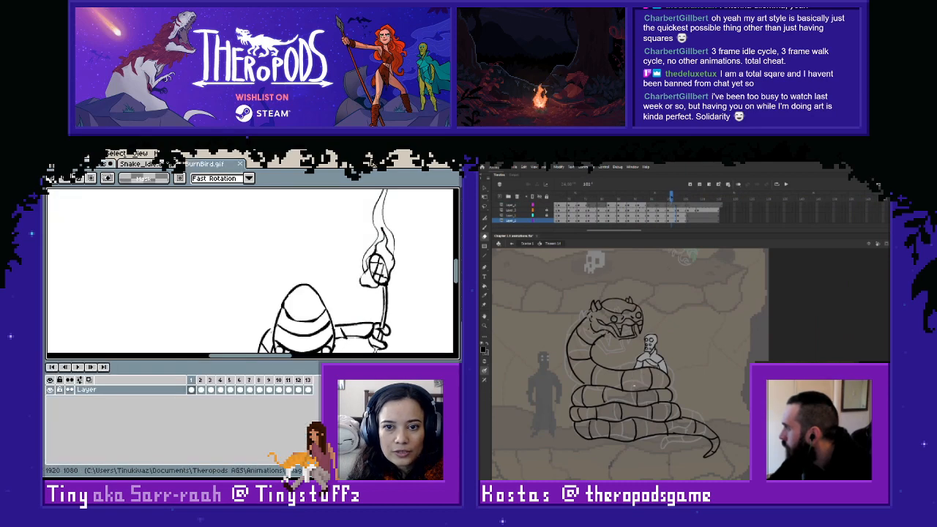
# - In Adobe Animate, move to the preceding snake keyframe and erase the standing figure's body below the chest behind the coils
pyautogui.moveTo(674, 197); pyautogui.dragTo(665, 196)
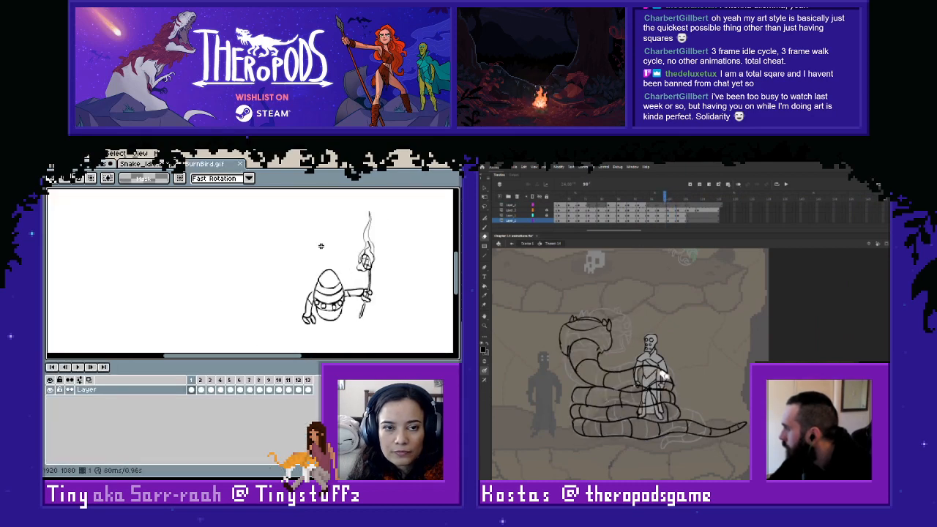
pyautogui.moveTo(664, 374)
pyautogui.mouseDown()
pyautogui.moveTo(634, 375)
pyautogui.moveTo(642, 420)
pyautogui.moveTo(660, 400)
pyautogui.moveTo(662, 408)
pyautogui.moveTo(651, 371)
pyautogui.mouseUp()
pyautogui.click(143, 164)
pyautogui.click(205, 164)
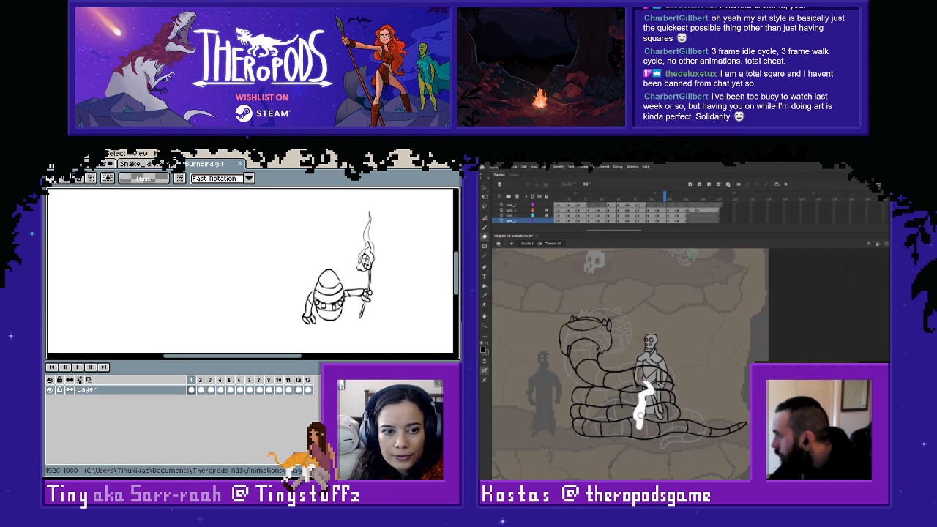
pyautogui.moveTo(640, 415)
pyautogui.mouseDown()
pyautogui.moveTo(650, 398)
pyautogui.moveTo(659, 408)
pyautogui.moveTo(635, 379)
pyautogui.moveTo(649, 372)
pyautogui.moveTo(660, 381)
pyautogui.moveTo(646, 366)
pyautogui.mouseUp()
pyautogui.click(282, 164)
pyautogui.click(309, 166)
pyautogui.press('i')
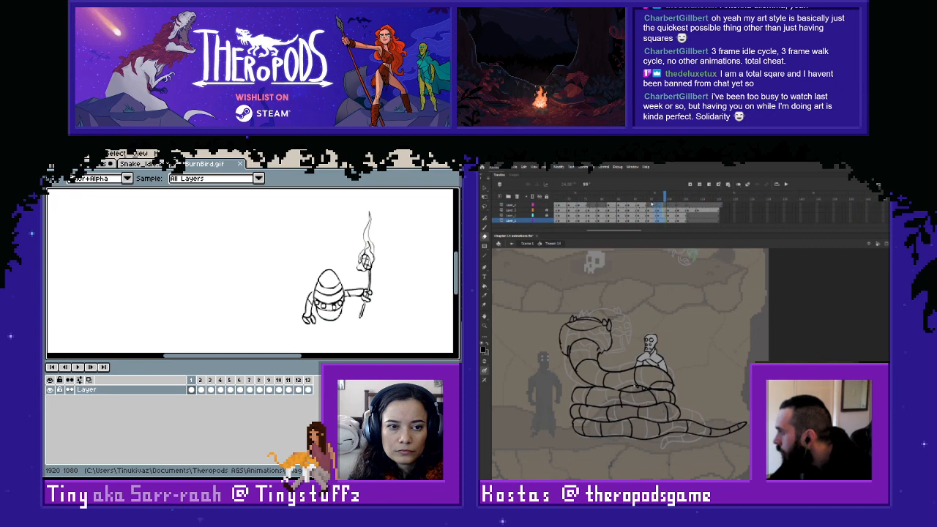
# - Go to the earlier snake keyframe in Adobe Animate and step through the torch-holding character's reference frames in Aseprite
pyautogui.moveTo(662, 193)
pyautogui.mouseDown()
pyautogui.moveTo(634, 193)
pyautogui.moveTo(643, 208)
pyautogui.moveTo(675, 197)
pyautogui.moveTo(648, 198)
pyautogui.mouseUp()
pyautogui.scroll(-1, 282, 282)
pyautogui.press('Right')
pyautogui.press('Right')
pyautogui.press('Right')
pyautogui.press('Right')
pyautogui.press('Right')
pyautogui.press('Right')
pyautogui.press('Right')
pyautogui.press('Right')
pyautogui.press('Right')
pyautogui.press('Right')
pyautogui.press('Right')
pyautogui.press('Right')
pyautogui.press('Right')
pyautogui.press('Right')
pyautogui.press('Right')
pyautogui.press('Right')
pyautogui.press('Right')
pyautogui.press('Right')
pyautogui.press('Right')
pyautogui.press('Right')
pyautogui.press('Right')
pyautogui.press('Right')
pyautogui.press('Right')
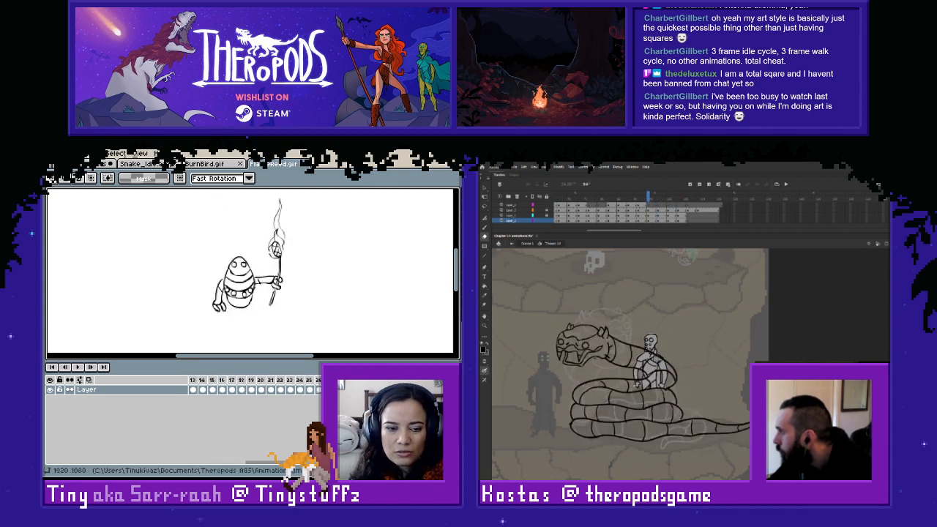
# - In Adobe Animate, erase the parts of the standing figure's torso that the snake's neck crosses
pyautogui.moveTo(639, 355); pyautogui.dragTo(659, 363)
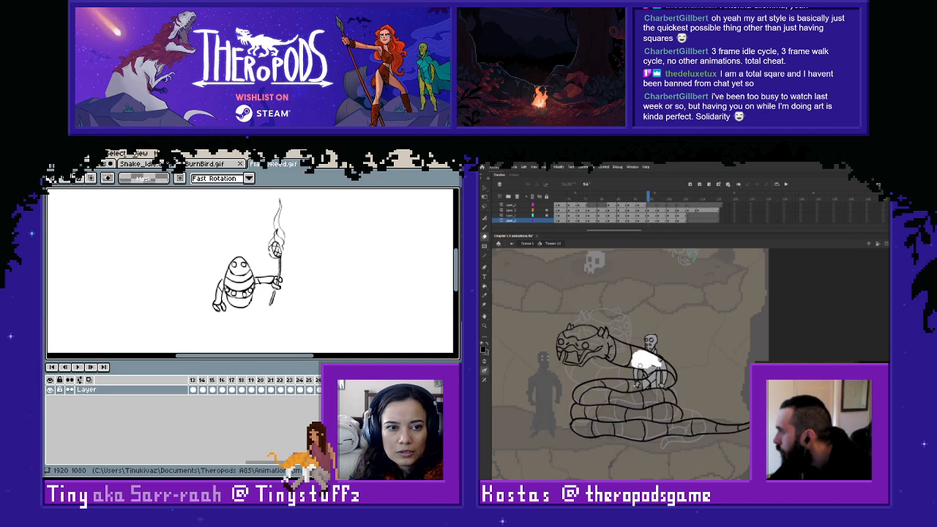
pyautogui.hotkey('ctrl', 'z')
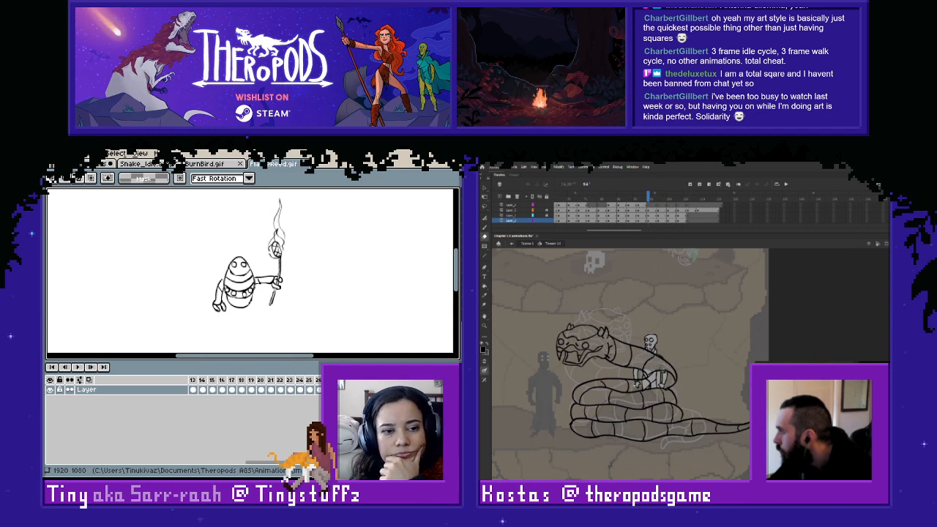
pyautogui.moveTo(661, 386); pyautogui.dragTo(661, 370)
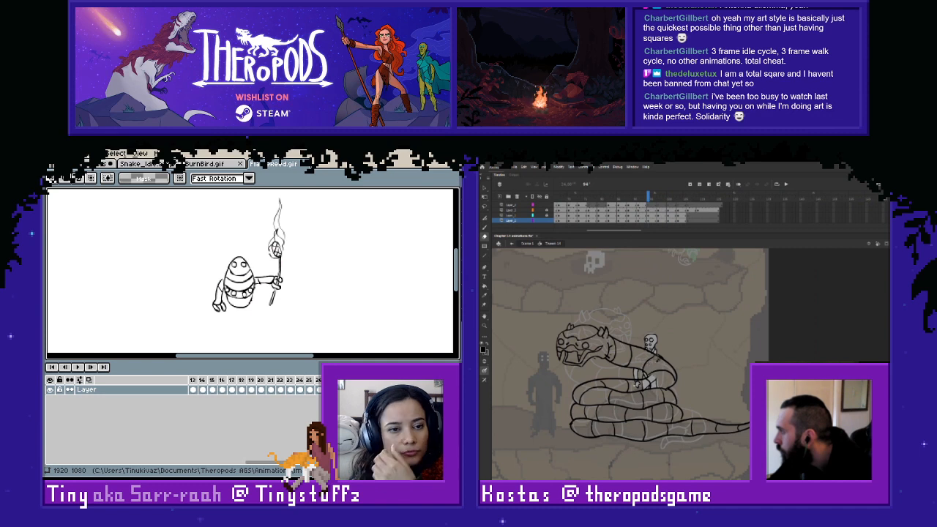
# - In Aseprite, open the coloured pixel animation of the torch-raising character and play it back up close
pyautogui.click(335, 164)
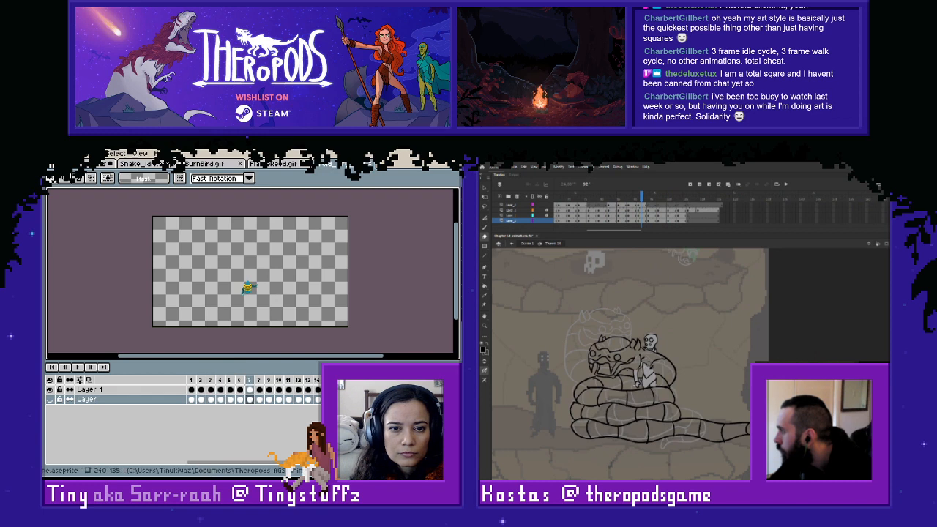
pyautogui.scroll(1, 273, 324)
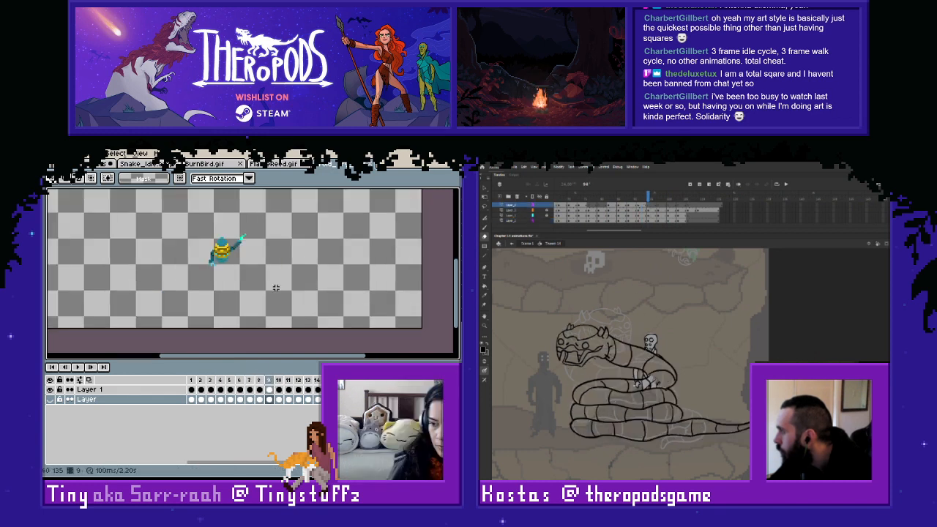
pyautogui.click(652, 220)
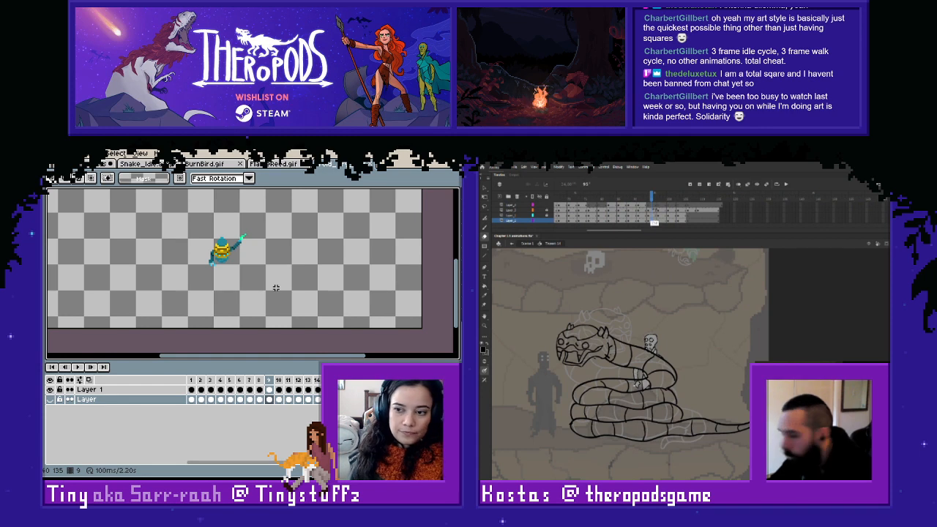
pyautogui.click(653, 205)
pyautogui.scroll(1, 269, 218)
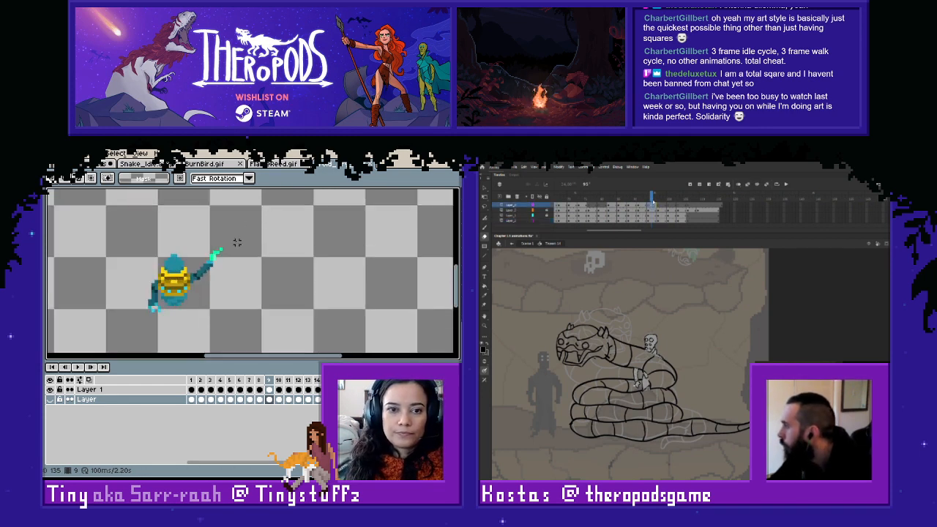
pyautogui.click(79, 368)
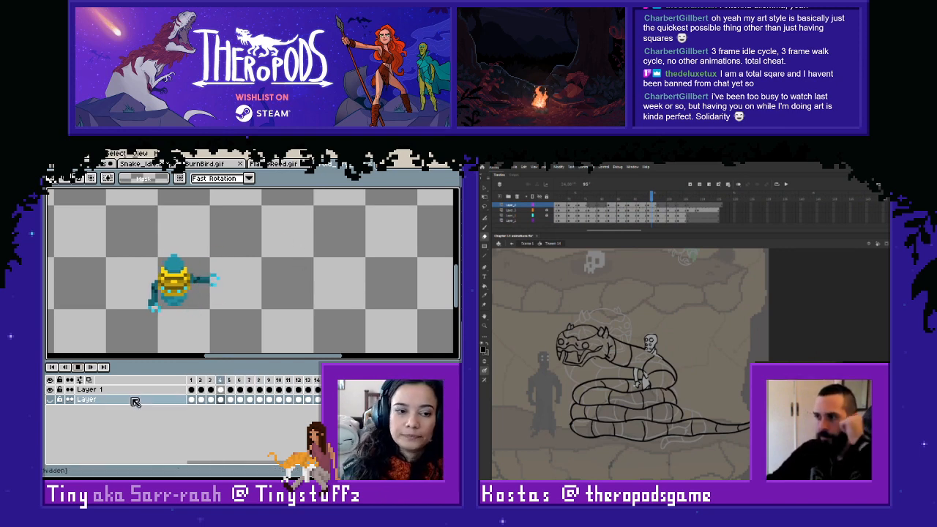
pyautogui.click(78, 367)
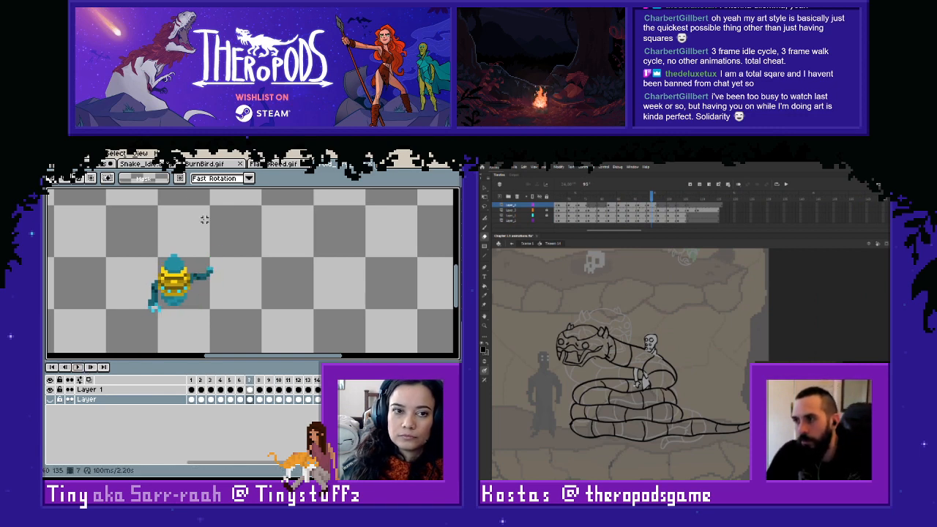
# - Return to the bird and rope scene and load the Fire_1_1.png to Fire_1_6.png sequence as an animation
pyautogui.click(272, 166)
pyautogui.click(148, 166)
pyautogui.click(88, 167)
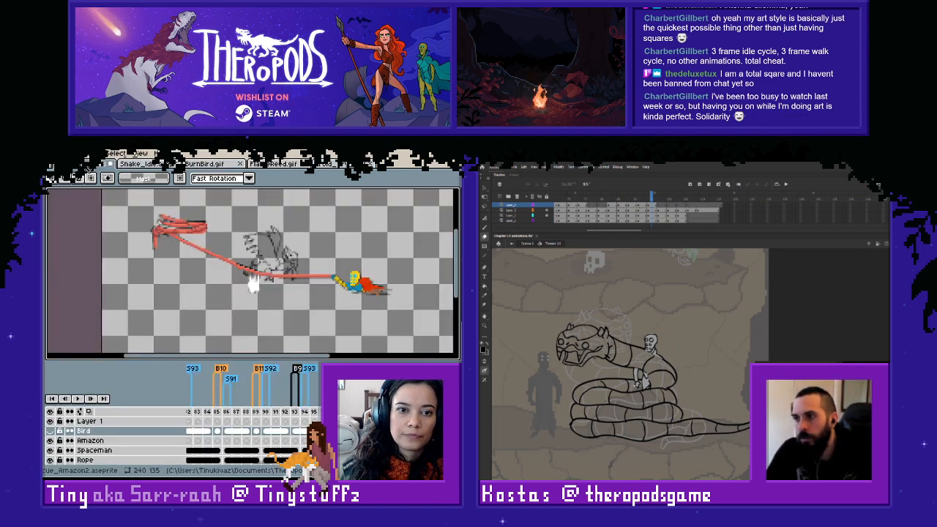
pyautogui.press('i')
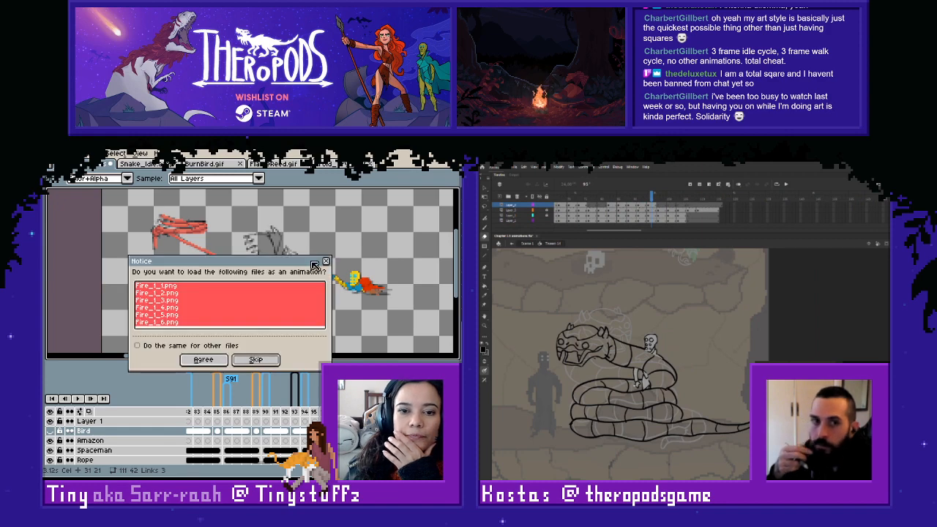
pyautogui.click(203, 359)
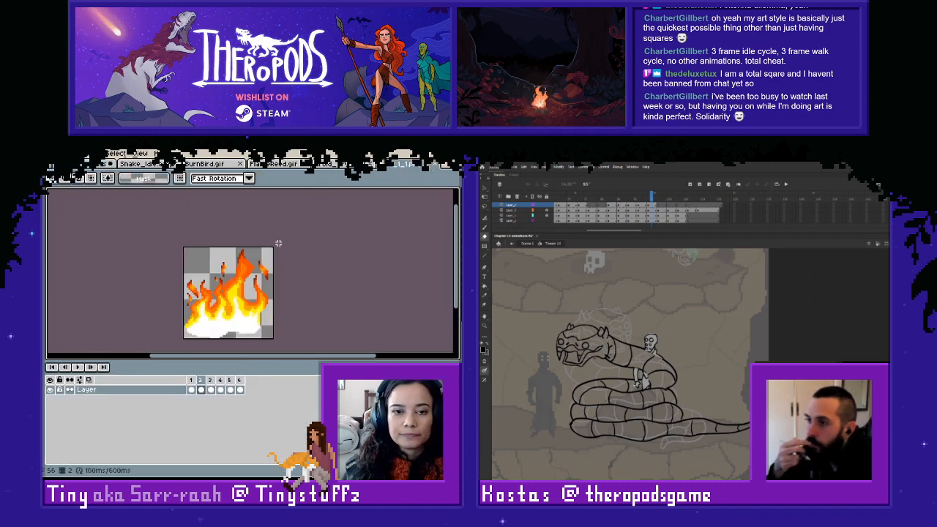
# - Copy a 16 by 18 pixel piece of the fire's right side and paste it onto Layer 1 beside the bird
pyautogui.scroll(3, 278, 243)
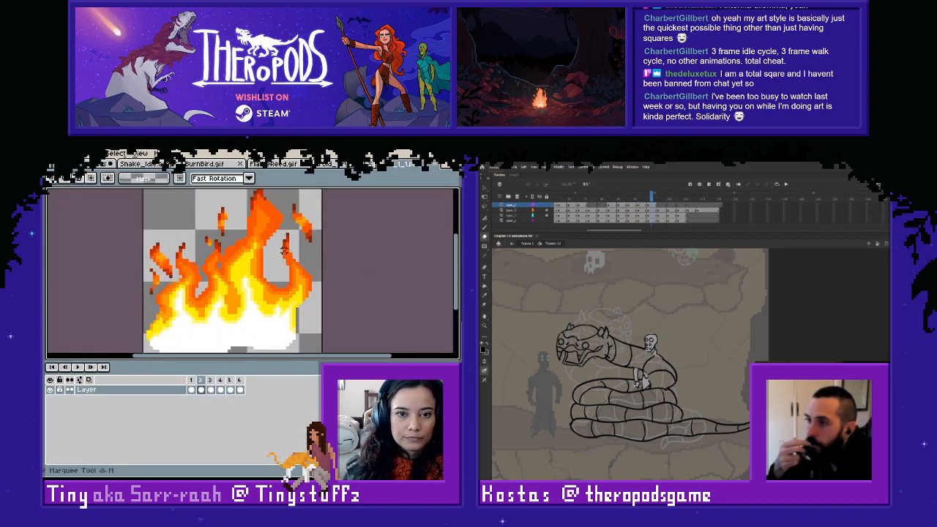
pyautogui.moveTo(234, 229); pyautogui.dragTo(325, 319)
pyautogui.click(336, 289)
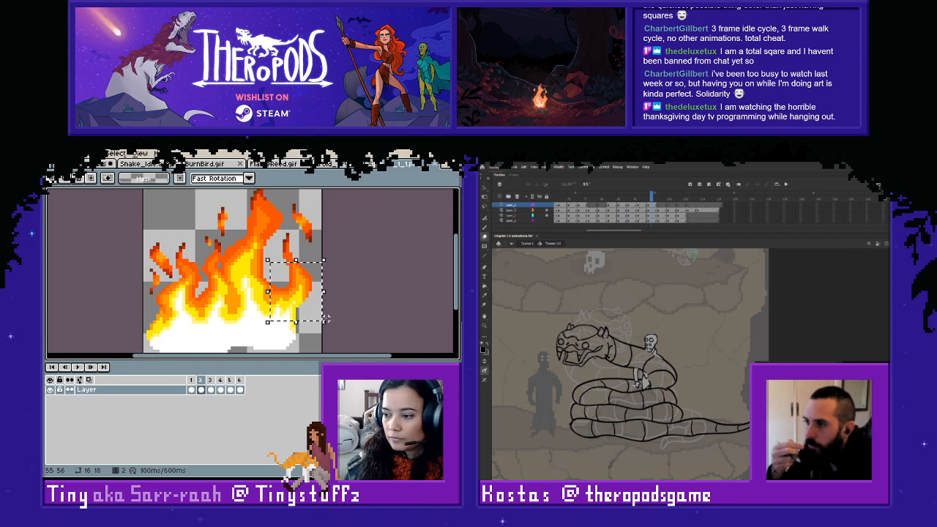
pyautogui.click(96, 164)
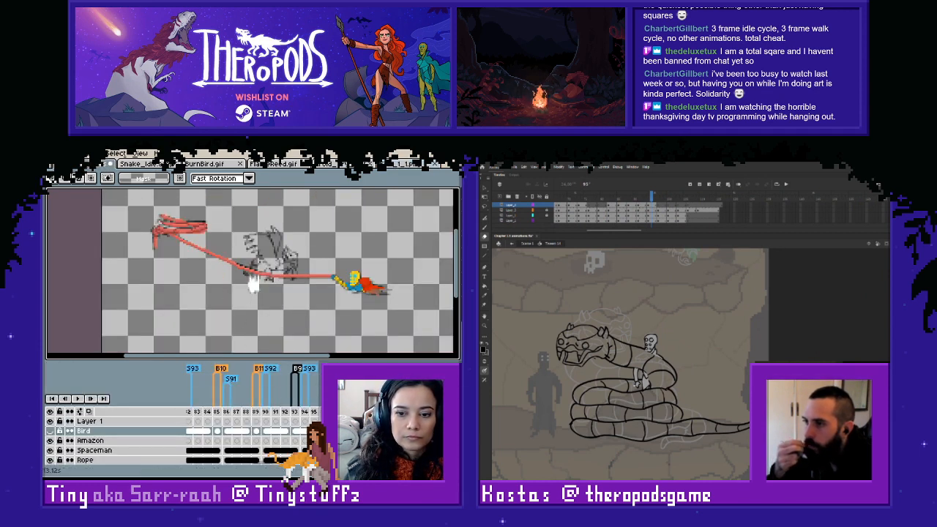
pyautogui.hotkey('ctrl', 'v')
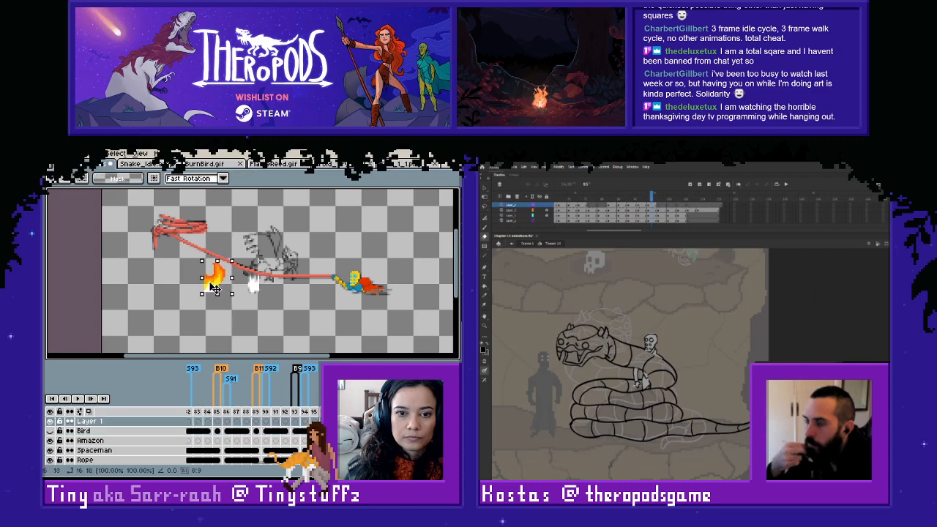
# - Outline the white shape below the rope with orange sampled from the pasted flame, adding pointed tips, and fill it solid orange
pyautogui.scroll(2, 214, 287)
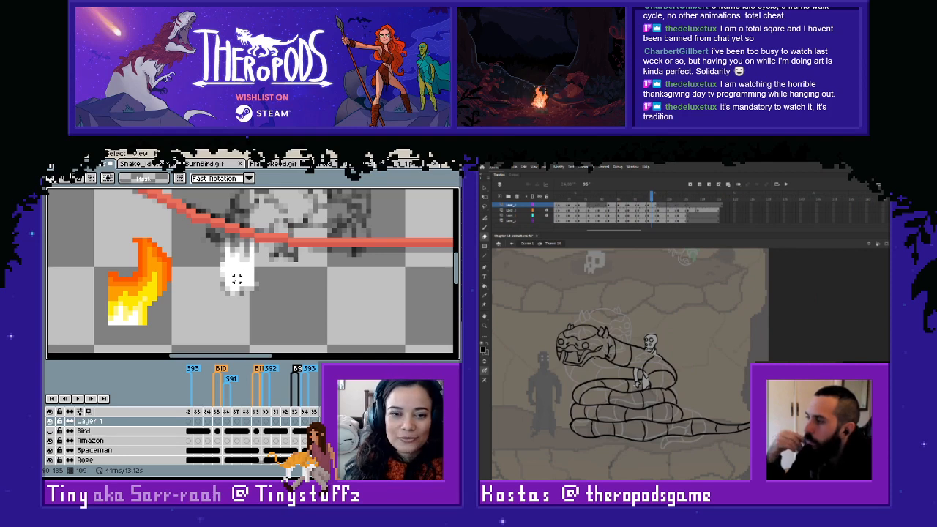
pyautogui.moveTo(238, 279); pyautogui.dragTo(241, 290)
pyautogui.press('i')
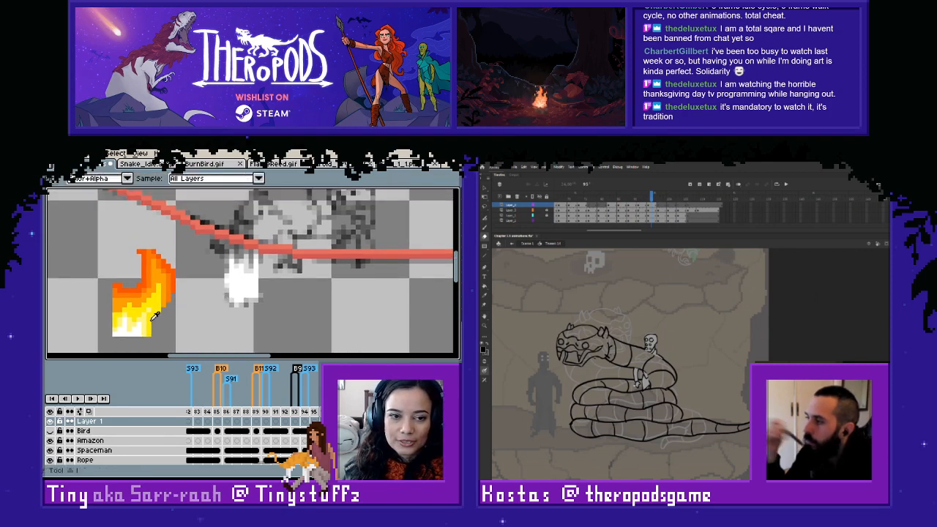
pyautogui.click(166, 270)
pyautogui.press('l')
pyautogui.moveTo(257, 255)
pyautogui.mouseDown()
pyautogui.moveTo(256, 295)
pyautogui.moveTo(247, 258)
pyautogui.moveTo(251, 271)
pyautogui.moveTo(236, 271)
pyautogui.moveTo(231, 257)
pyautogui.moveTo(232, 300)
pyautogui.mouseUp()
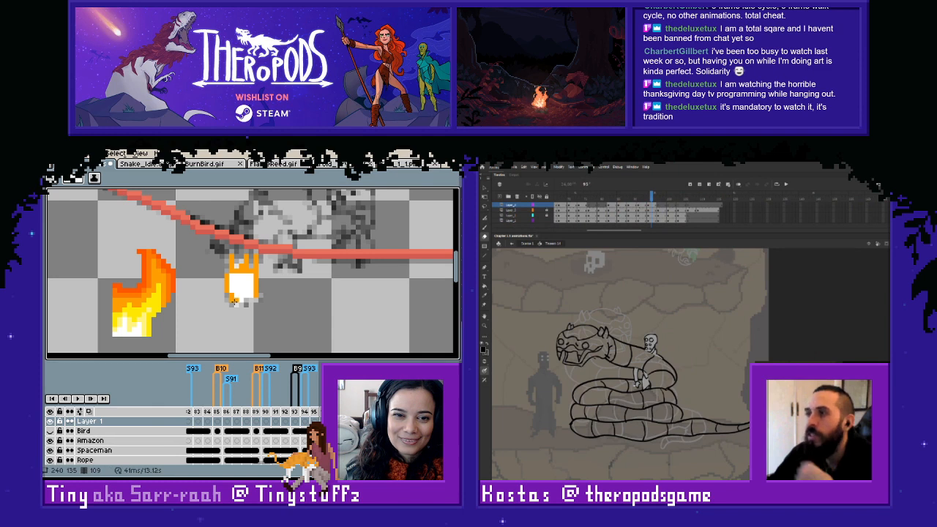
pyautogui.press('g')
pyautogui.click(242, 285)
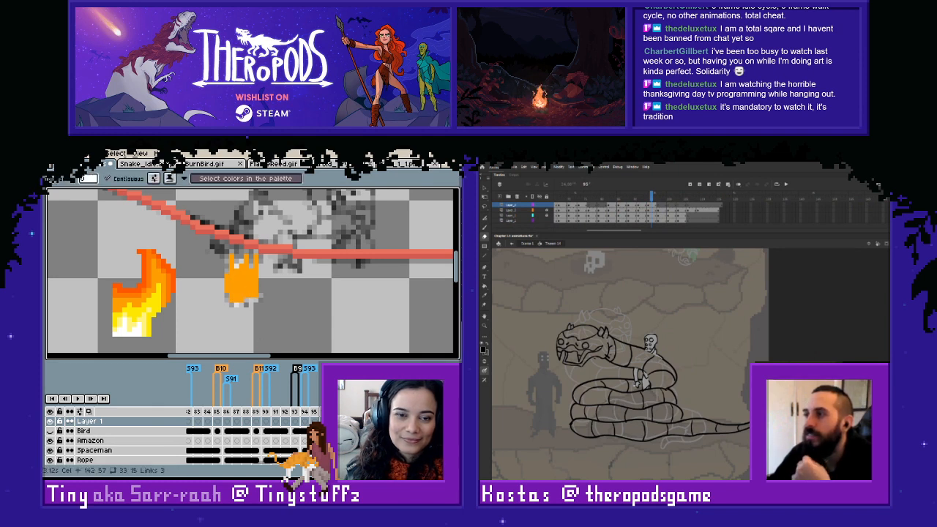
# - Show the Bird layer briefly to compare the orange shape with the coloured bird, and hide it again
pyautogui.press('b')
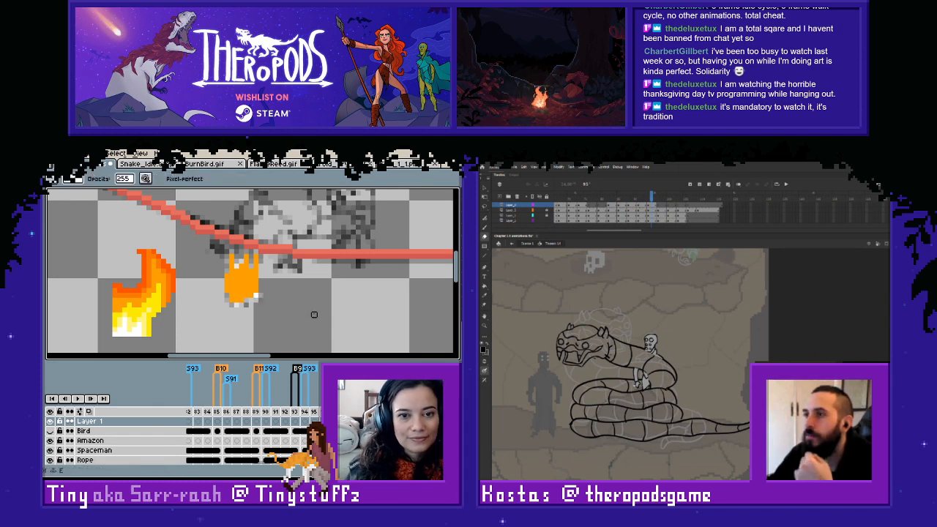
pyautogui.scroll(-1, 304, 320)
pyautogui.scroll(1, 303, 307)
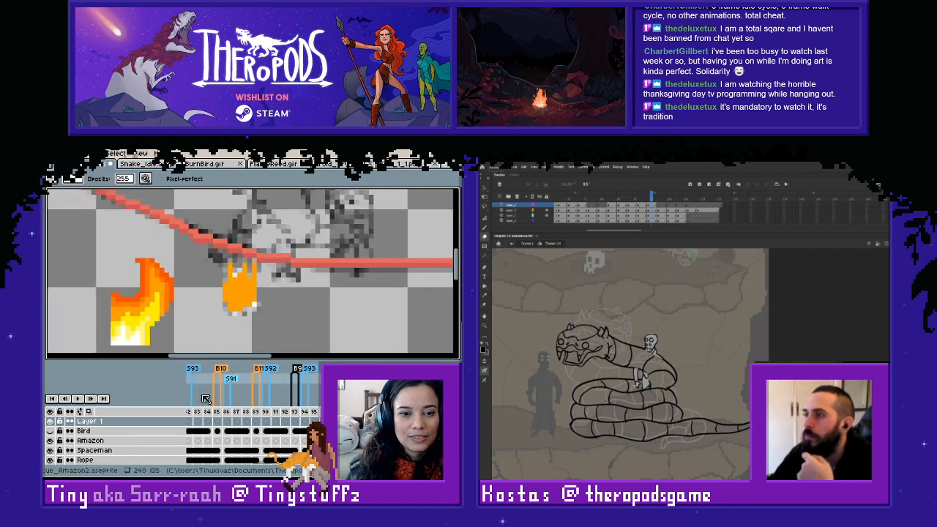
pyautogui.click(51, 431)
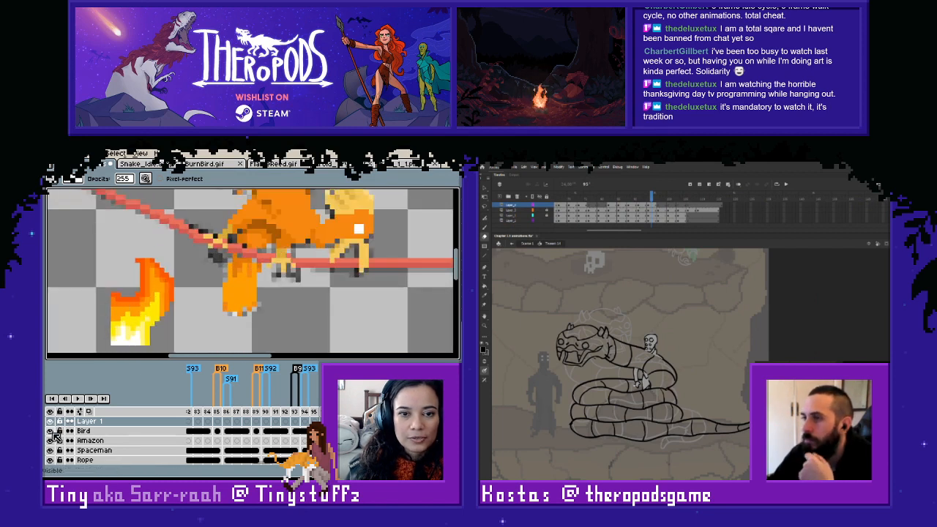
pyautogui.click(51, 431)
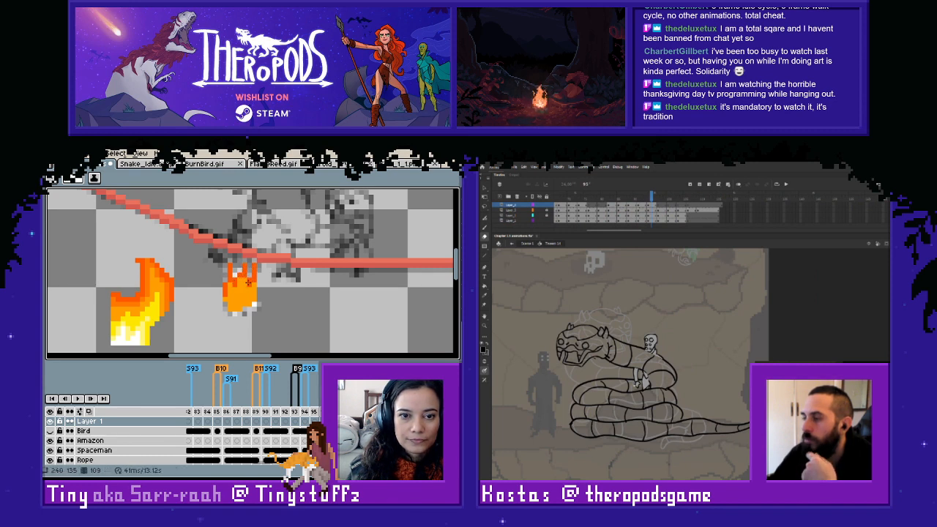
# - Shade the small orange flame below the rope with darker orange edges and a yellow lower centre sampled from the pasted fire
pyautogui.press('i')
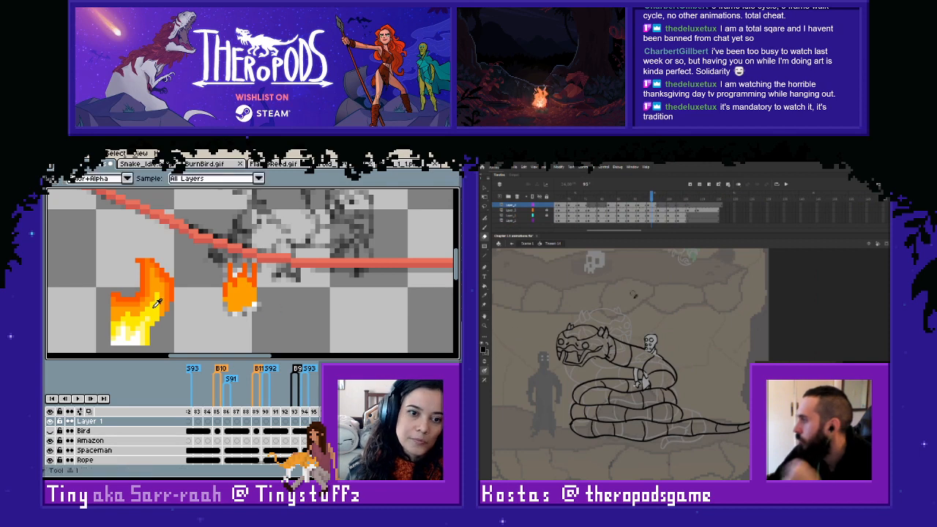
pyautogui.press('w')
pyautogui.press('i')
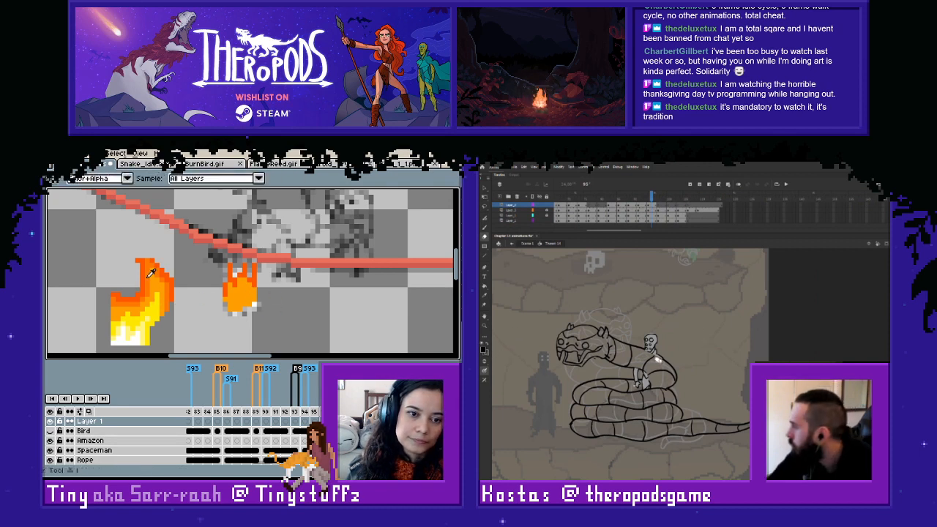
pyautogui.press('b')
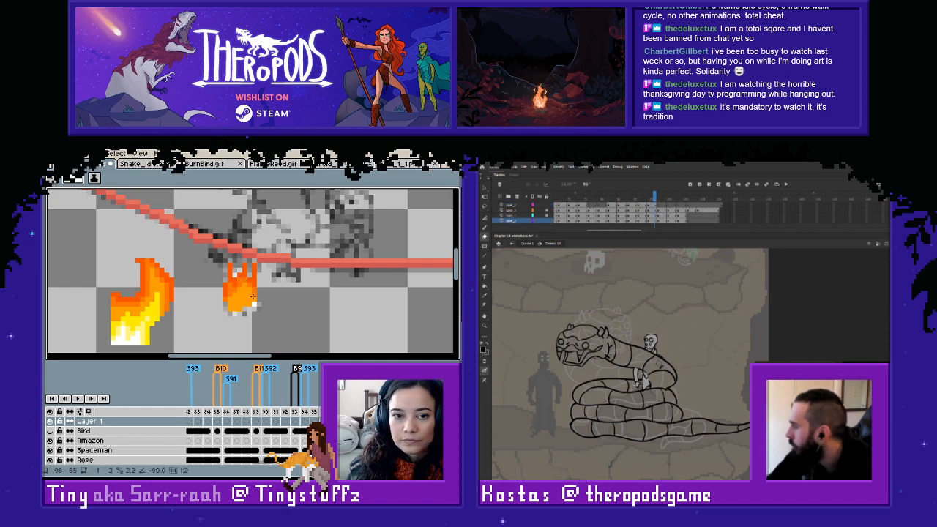
pyautogui.press('i')
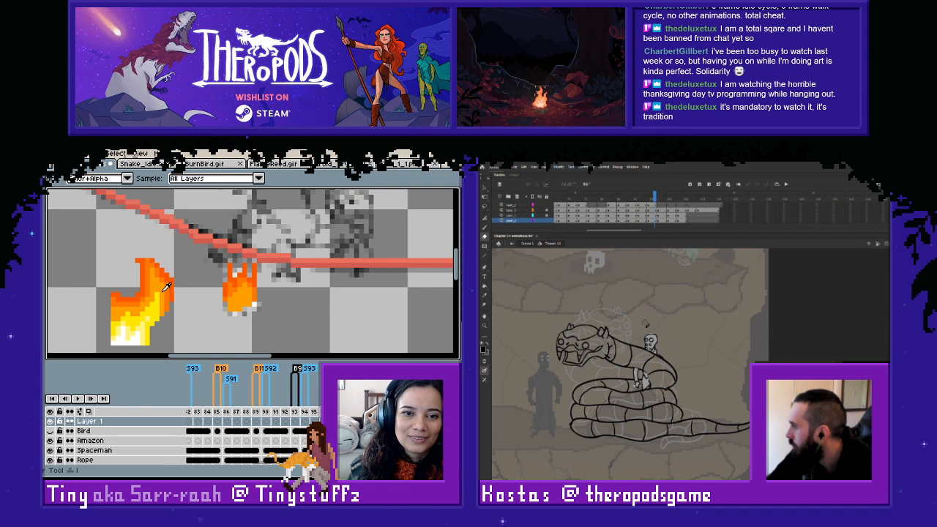
pyautogui.keyDown('alt'); pyautogui.click(158, 296); pyautogui.keyUp('alt')
pyautogui.moveTo(239, 294)
pyautogui.mouseDown()
pyautogui.moveTo(250, 305)
pyautogui.moveTo(233, 308)
pyautogui.mouseUp()
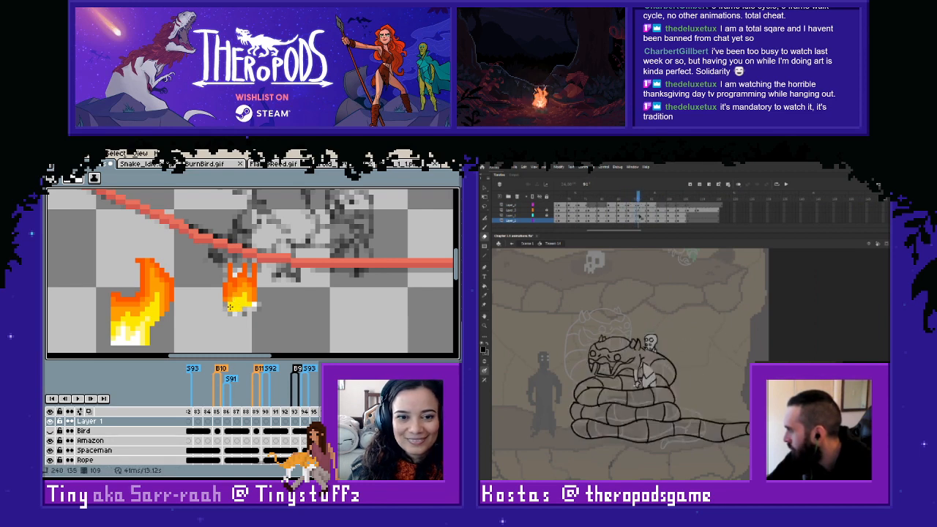
# - Brighten the small flame's base with light yellow and near-white pixels sampled from the pasted fire
pyautogui.press('alt')
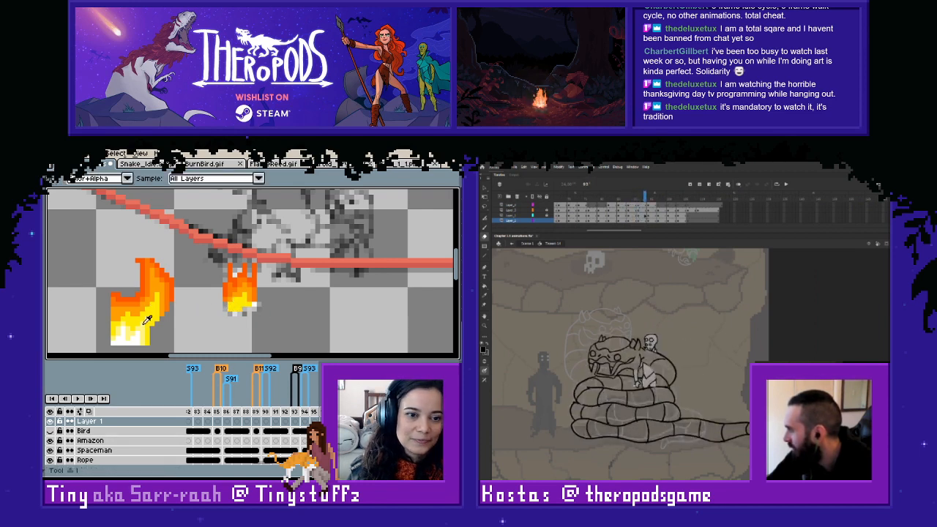
pyautogui.keyDown('alt'); pyautogui.click(144, 324); pyautogui.keyUp('alt')
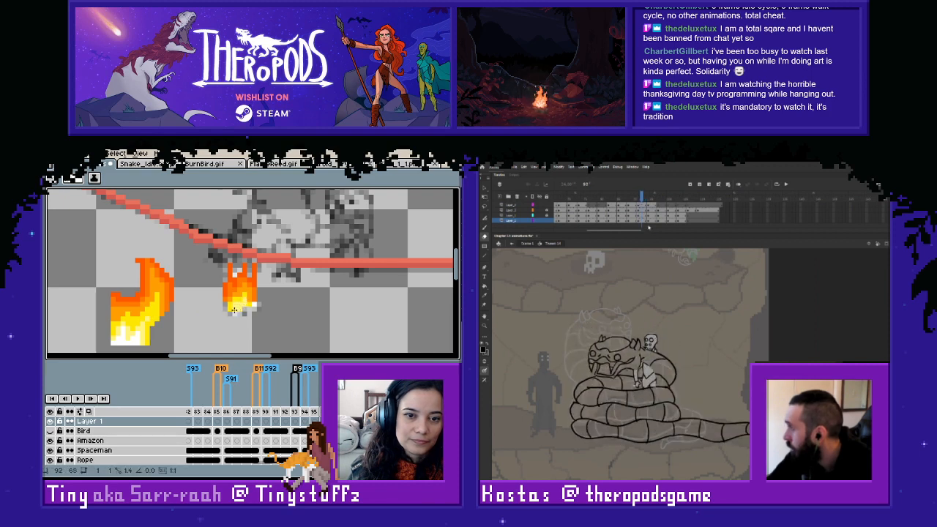
pyautogui.press('alt')
pyautogui.keyDown('alt'); pyautogui.click(143, 337); pyautogui.keyUp('alt')
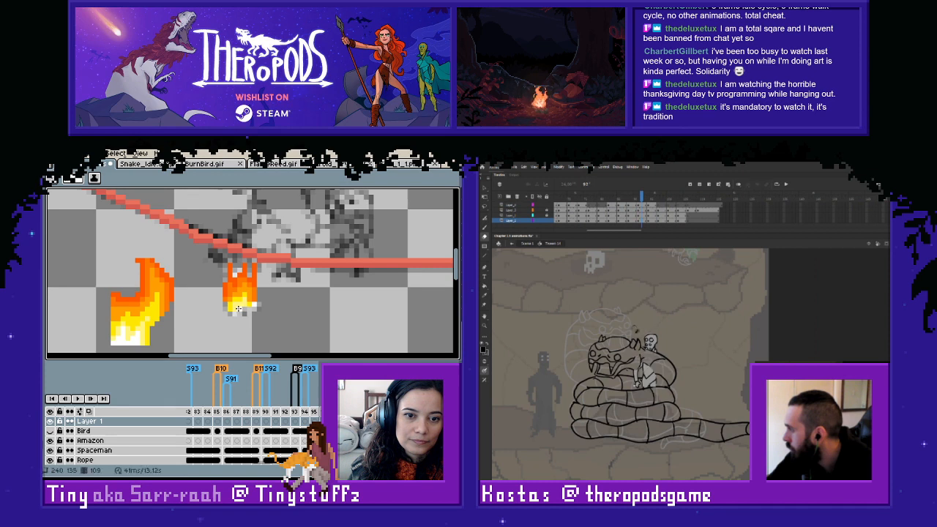
pyautogui.moveTo(238, 309); pyautogui.dragTo(244, 306)
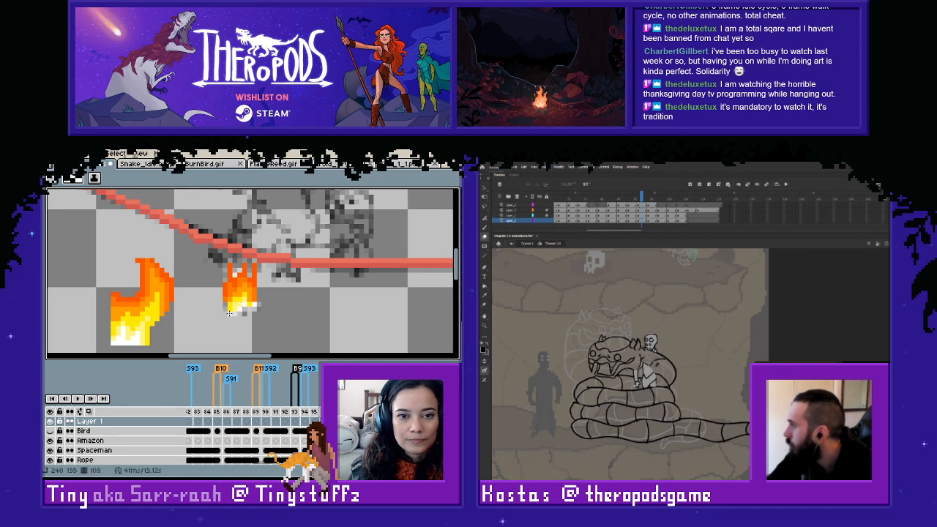
# - Show the Bird layer and examine the shaded flame together with the coloured bird
pyautogui.scroll(-1, 168, 310)
pyautogui.click(51, 432)
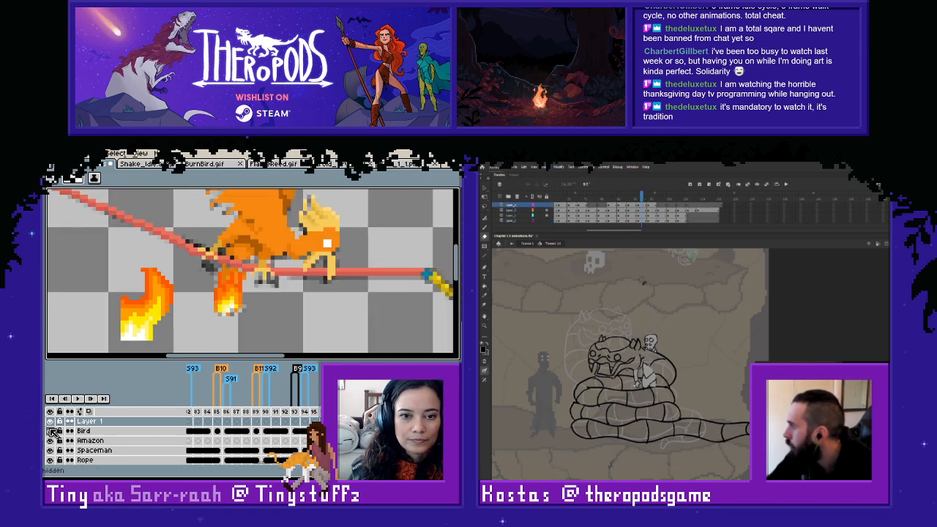
pyautogui.scroll(1, 281, 301)
pyautogui.scroll(2, 228, 314)
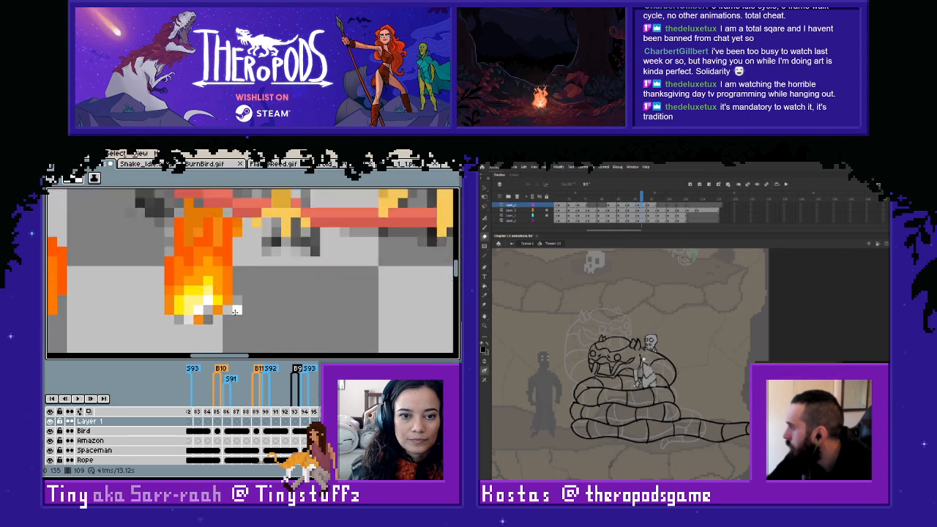
pyautogui.scroll(-3, 226, 315)
pyautogui.scroll(-1, 245, 313)
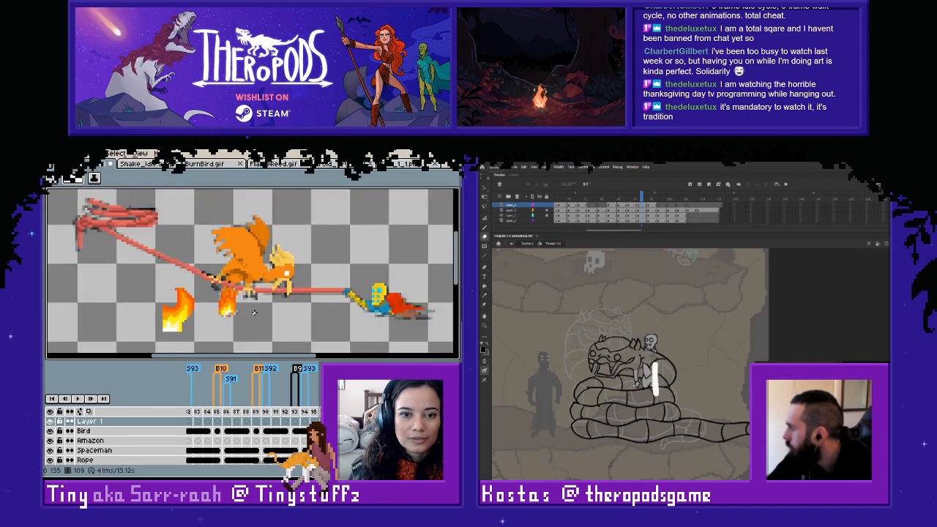
# - Hide Layer 1 briefly to compare the bird's plain orange tail with the flame, and show it again
pyautogui.press('m')
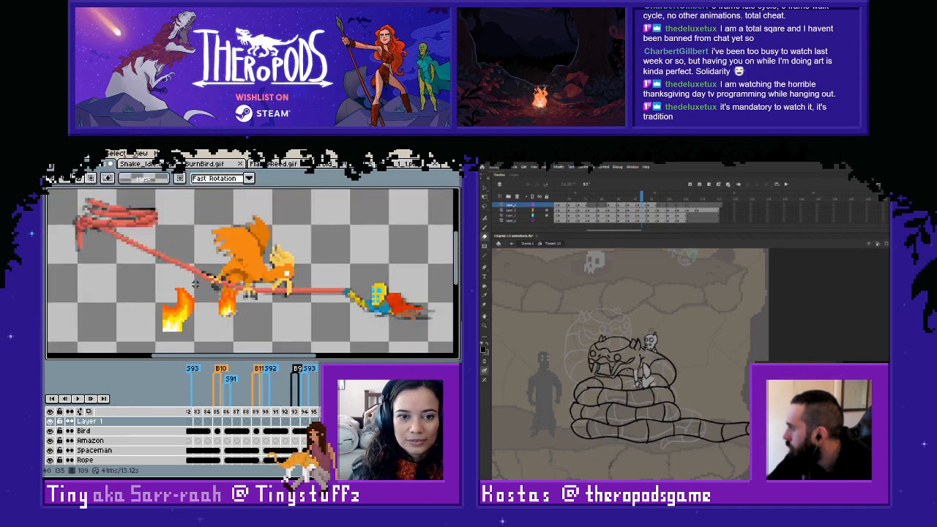
pyautogui.click(645, 221)
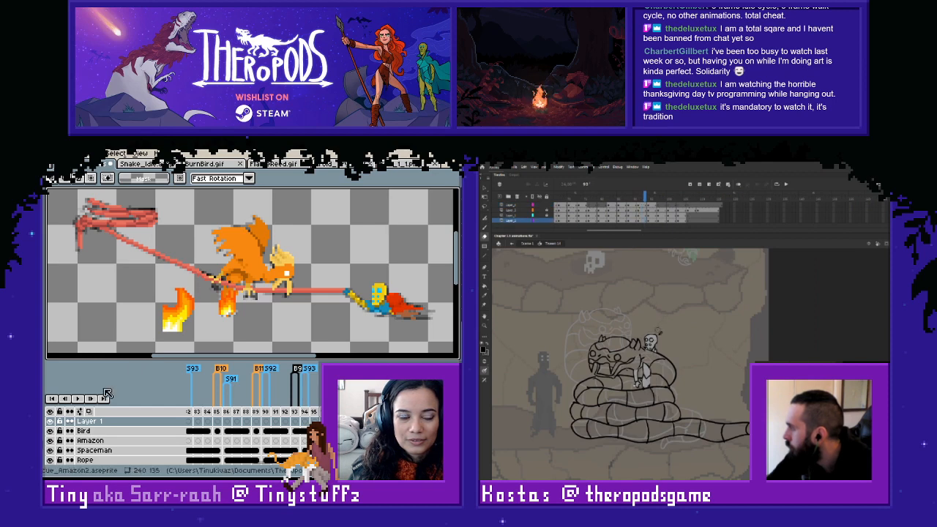
pyautogui.click(51, 430)
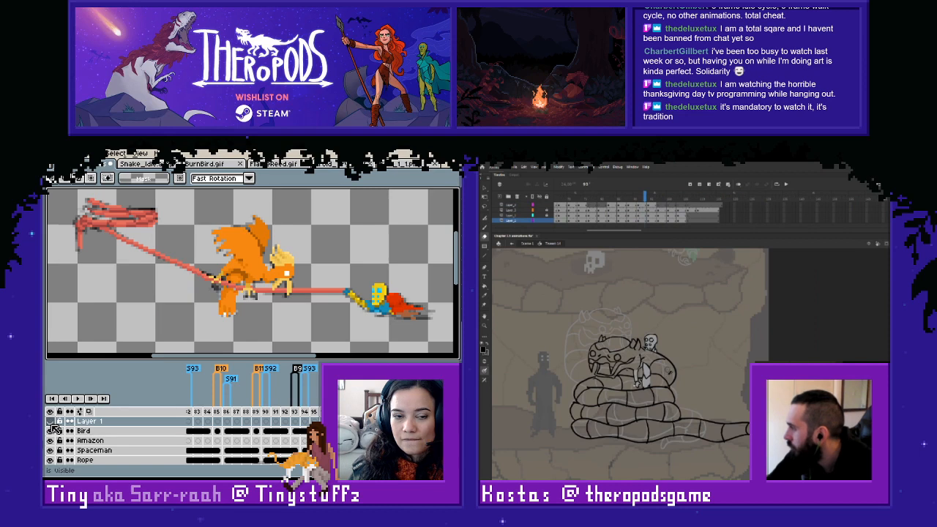
pyautogui.click(52, 428)
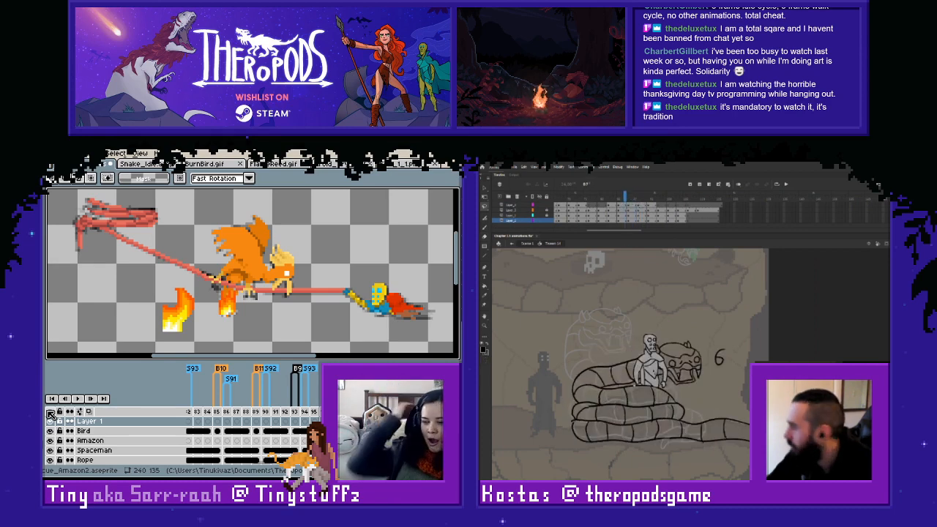
# - Switch to the snake animation in Adobe Animate and compare the neighbouring drawings on its top layer
pyautogui.press('l')
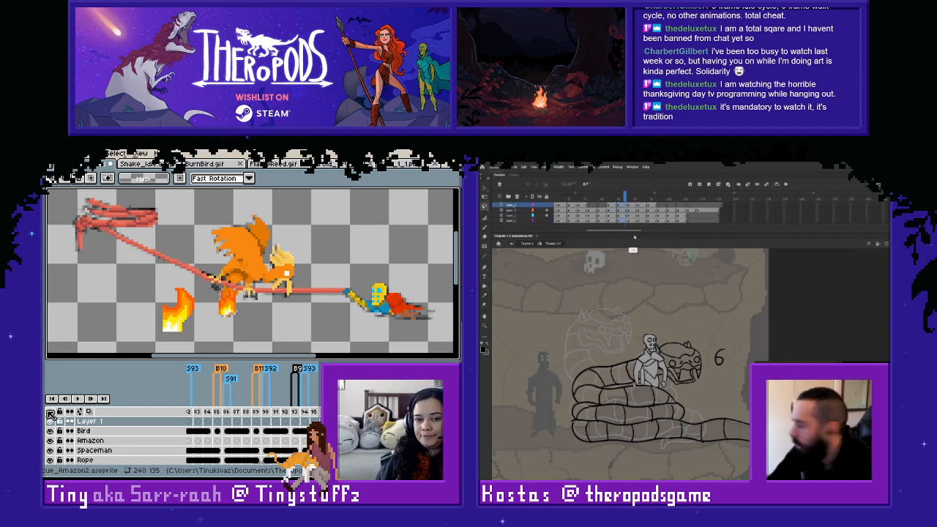
pyautogui.click(657, 215)
pyautogui.click(634, 206)
pyautogui.click(642, 206)
pyautogui.click(651, 206)
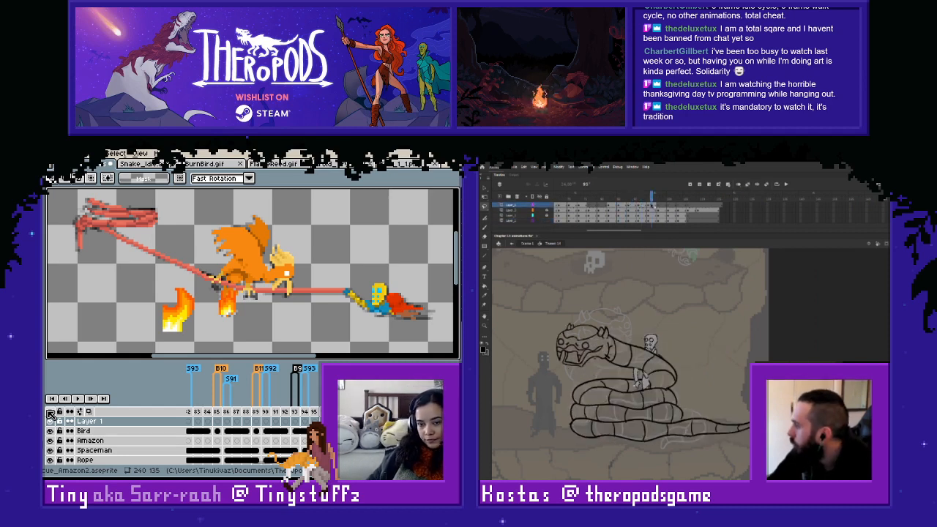
pyautogui.click(643, 206)
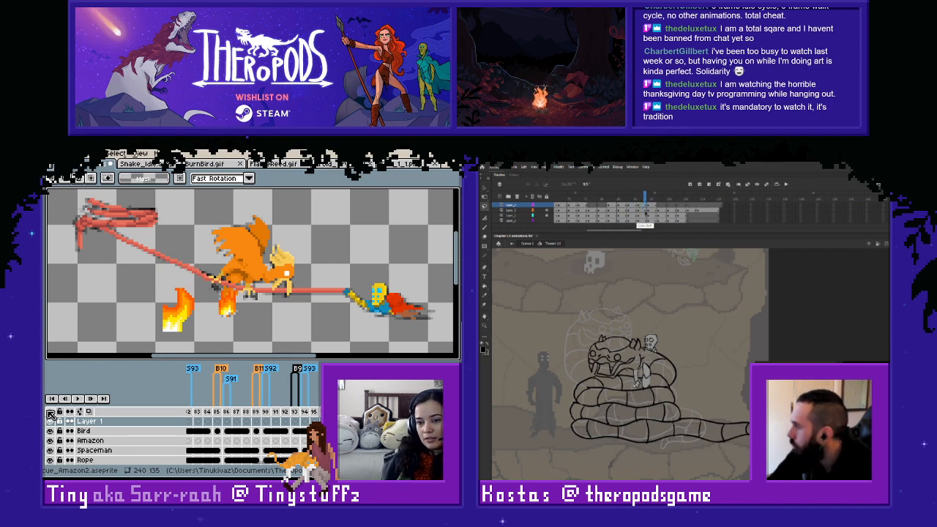
# - Undo the trial edits on the figure inside the coils and retouch its body with a short stroke
pyautogui.hotkey('ctrl', 'shift', 'v')
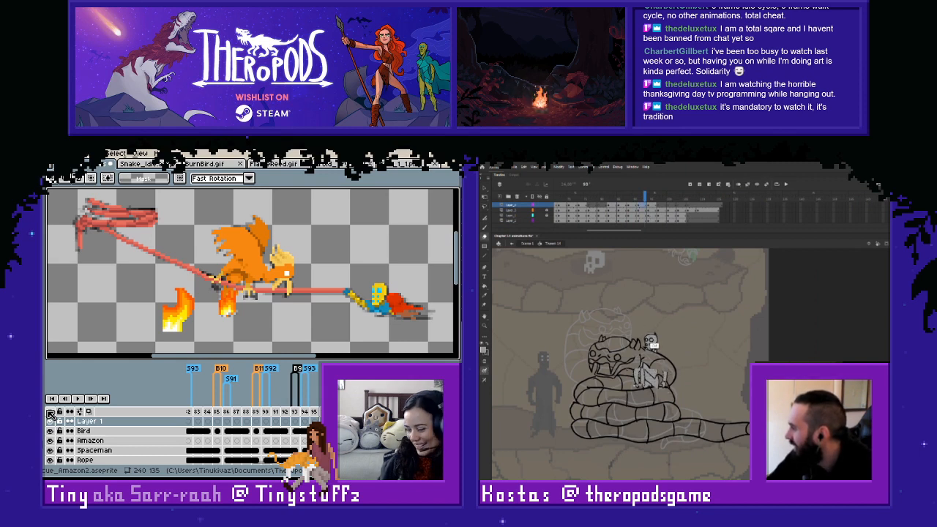
pyautogui.hotkey('ctrl', 'z')
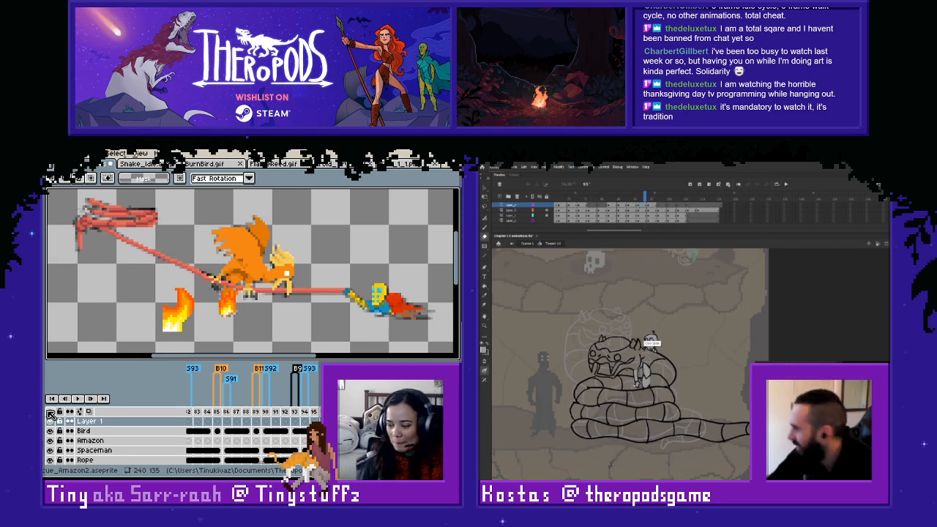
pyautogui.hotkey('ctrl', 'z')
pyautogui.hotkey('ctrl', 'z')
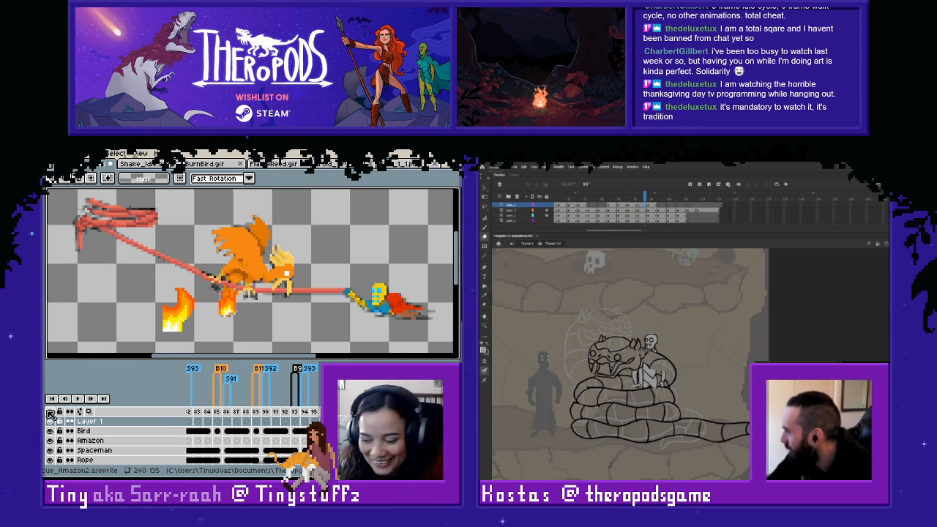
pyautogui.moveTo(663, 373); pyautogui.dragTo(665, 372)
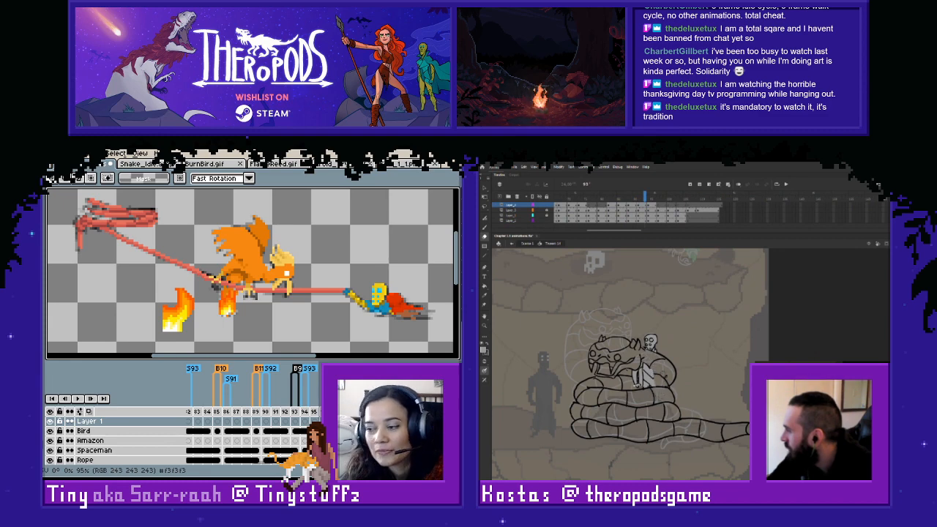
# - Play the snake animation from an earlier frame to check the coiling motion
pyautogui.moveTo(645, 197); pyautogui.dragTo(583, 198)
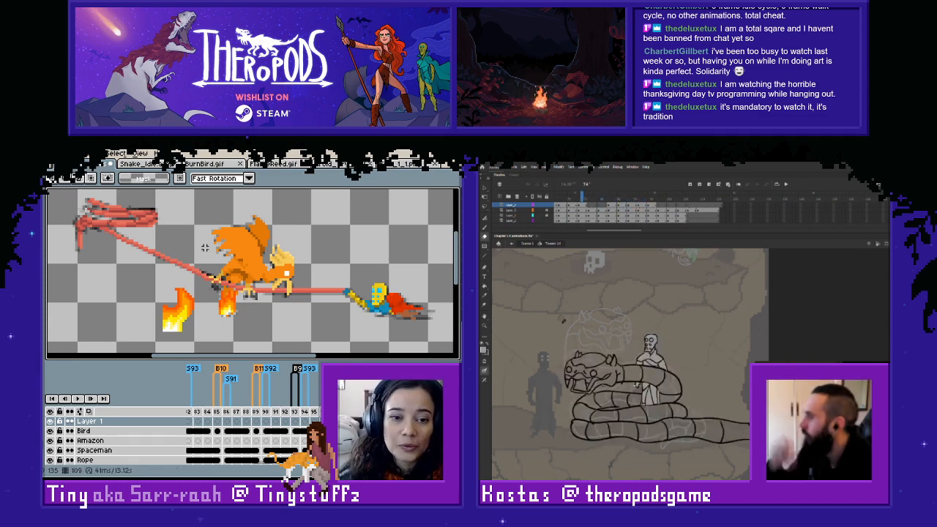
pyautogui.press('Return')
# - Switch to Aseprite, inspect the green flame on the blue character's raised hand, and return to the bird and rope scene
pyautogui.click(328, 164)
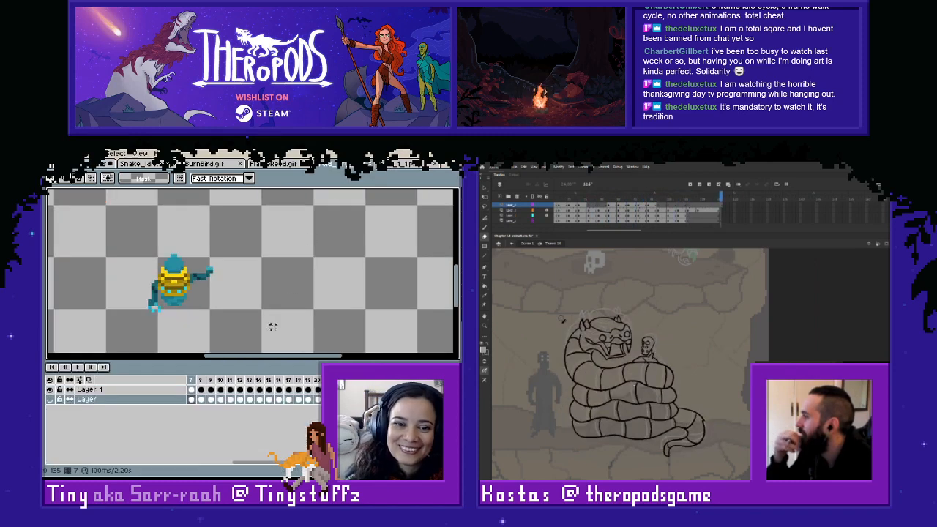
pyautogui.press('Right')
pyautogui.press('Right')
pyautogui.press('Left')
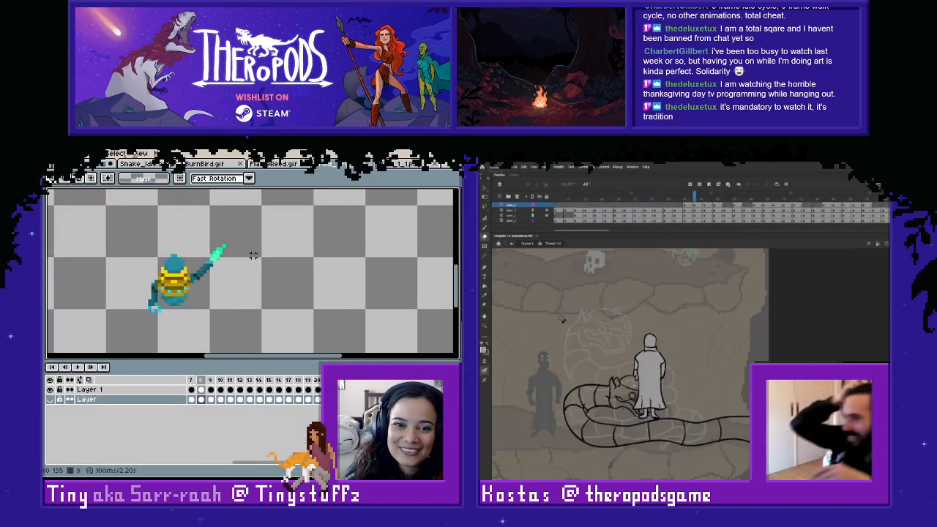
pyautogui.moveTo(266, 223); pyautogui.dragTo(200, 262)
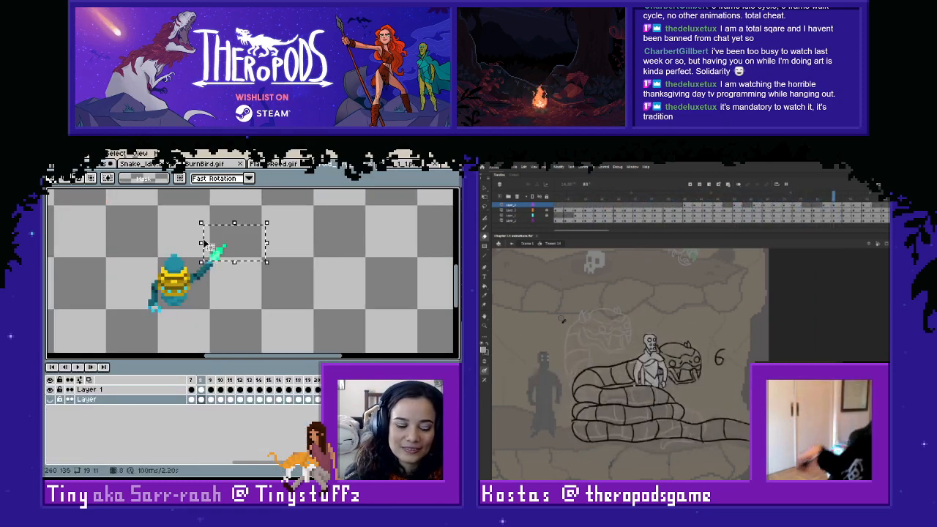
pyautogui.click(210, 164)
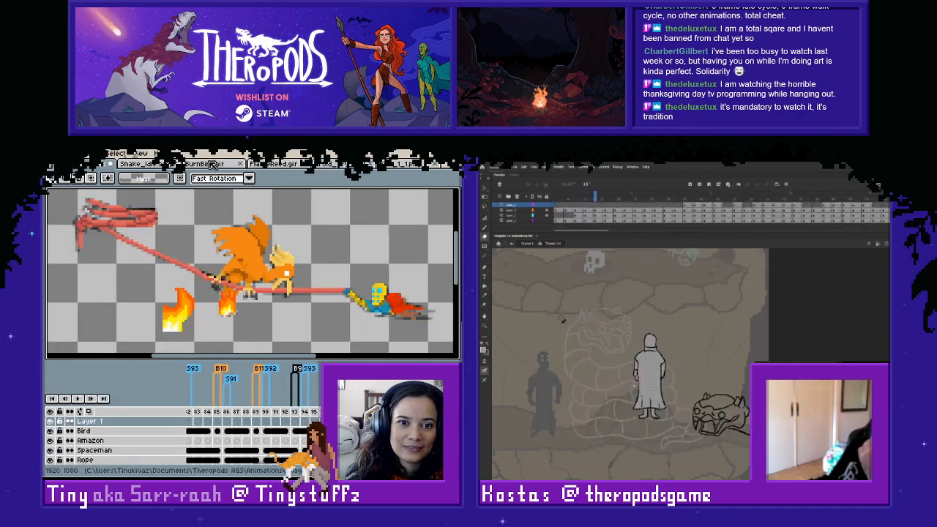
pyautogui.click(274, 164)
pyautogui.click(210, 164)
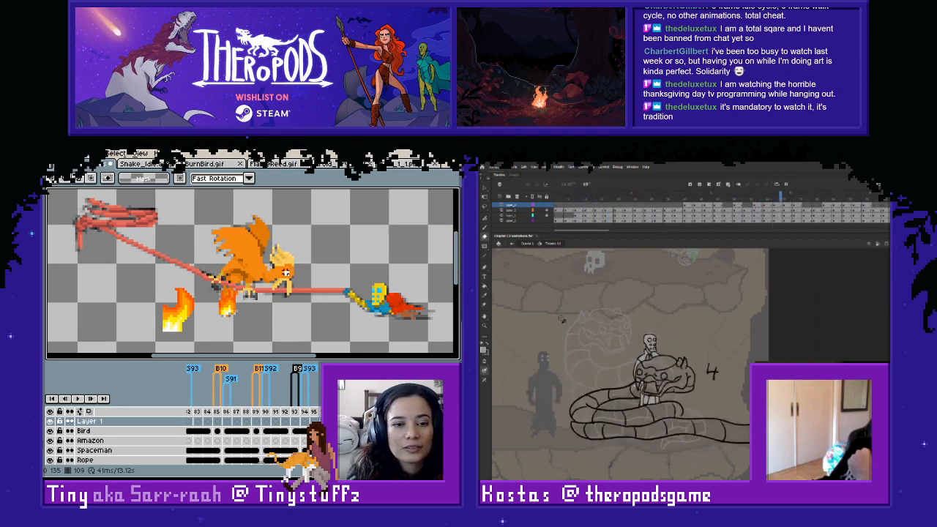
# - Set black at 92 alpha as the drawing colour and shade the upper edge of the flame beneath the bird
pyautogui.scroll(1, 270, 293)
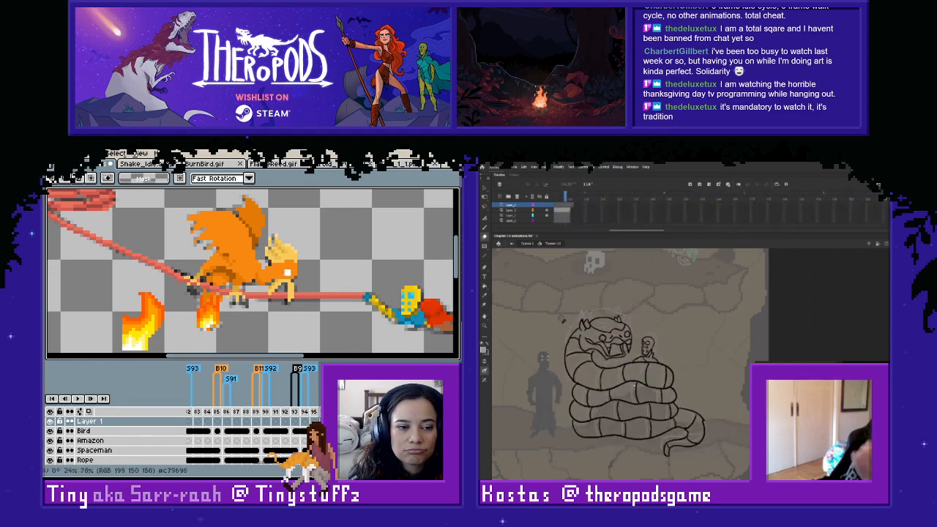
pyautogui.click(43, 446)
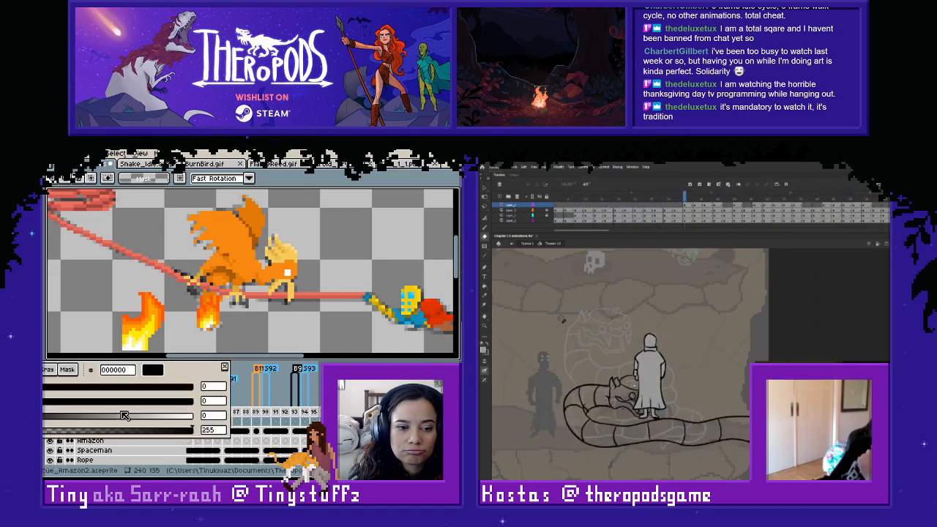
pyautogui.moveTo(126, 432); pyautogui.dragTo(75, 437)
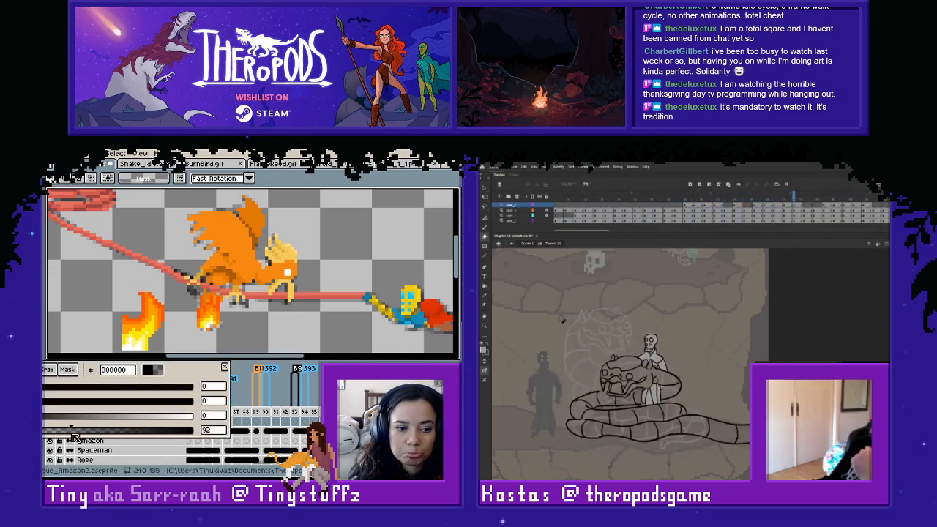
pyautogui.press('l')
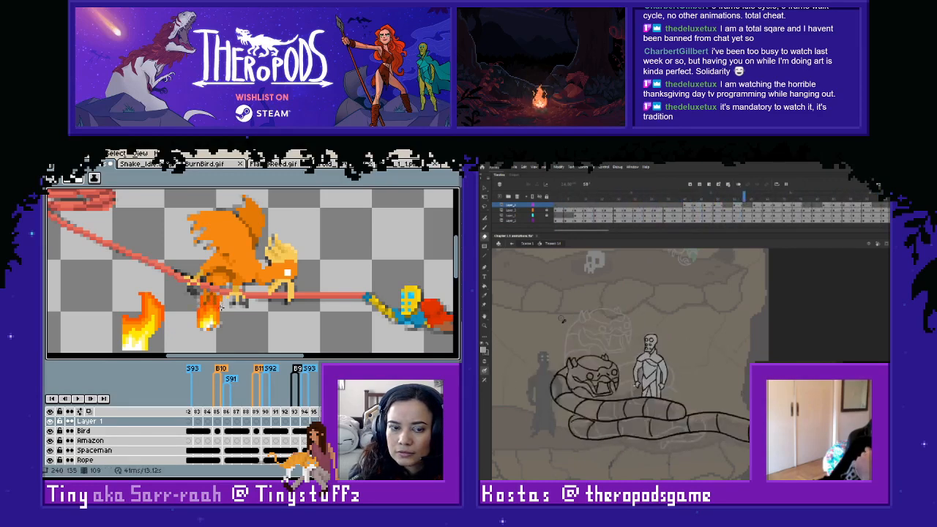
pyautogui.scroll(1, 212, 299)
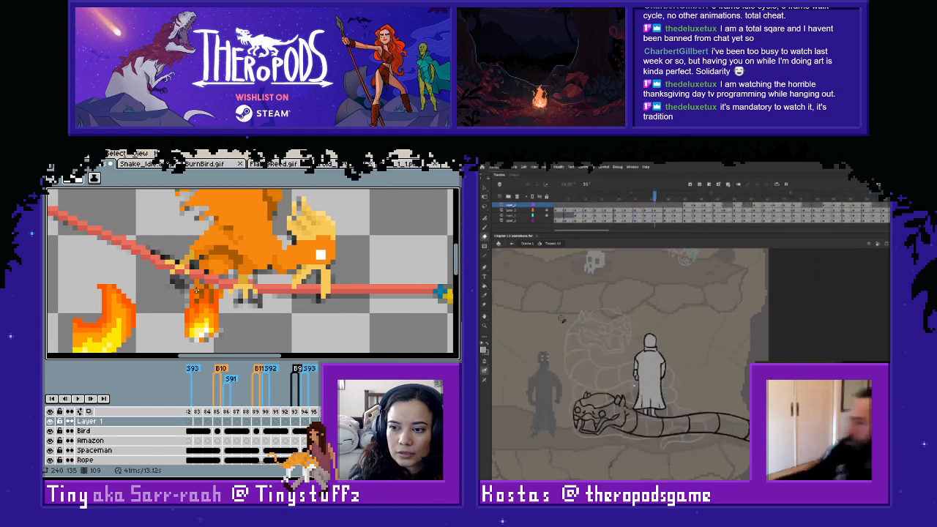
# - Sample the flame's dark shading, lower its alpha to 43, and add softer shadow pixels around the flame's top
pyautogui.press('i')
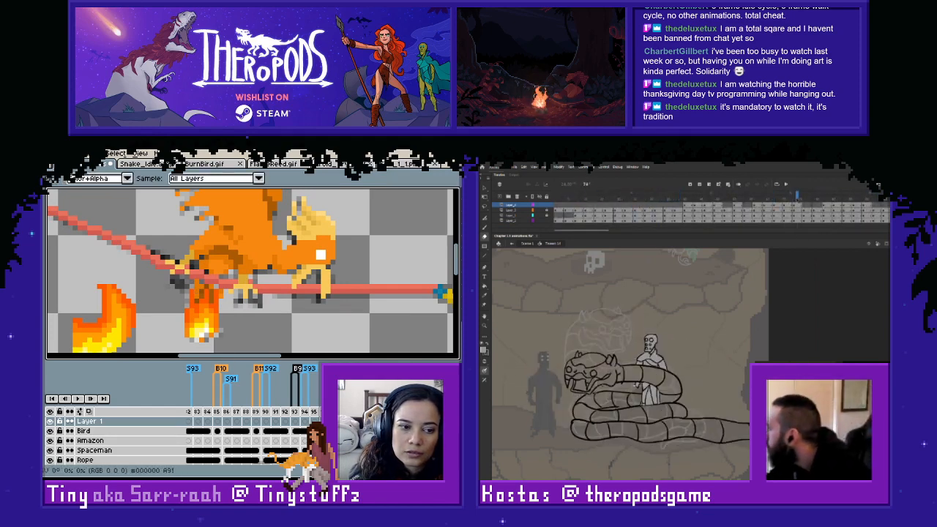
pyautogui.click(28, 445)
pyautogui.click(36, 430)
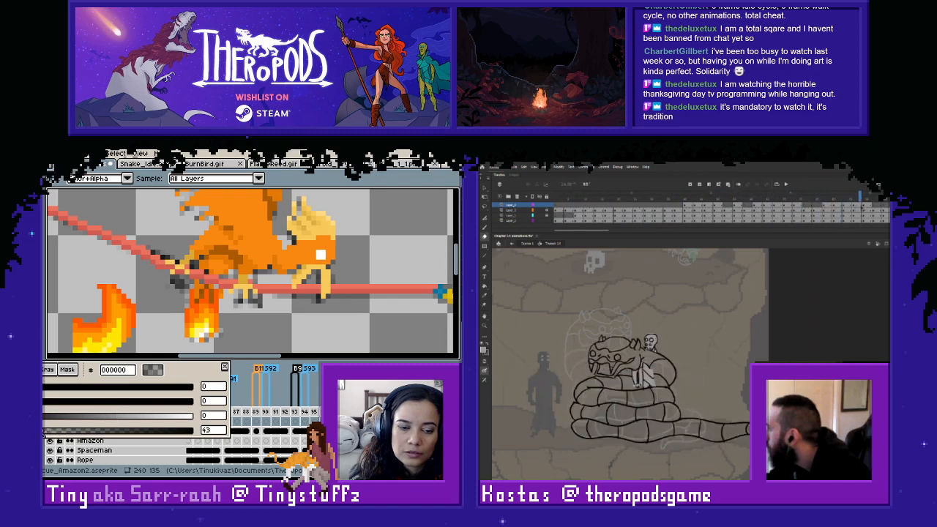
pyautogui.press('b')
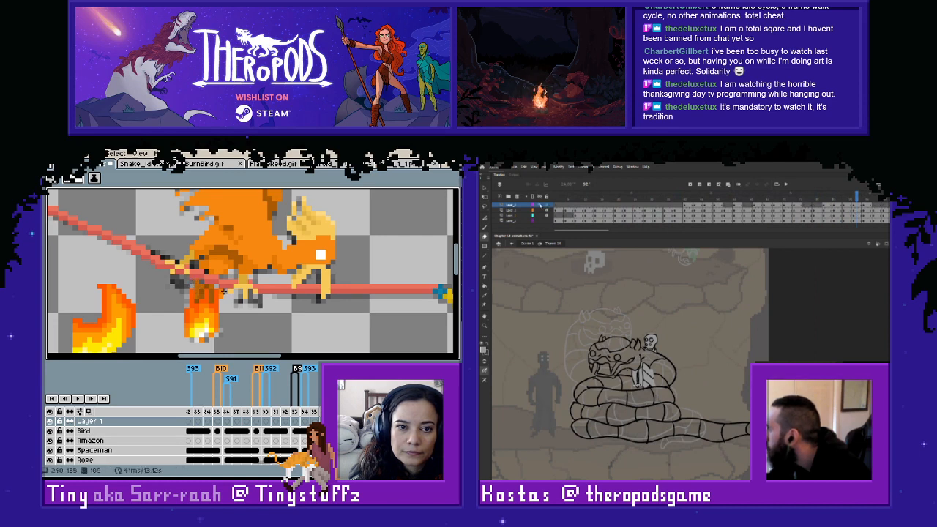
pyautogui.scroll(-2, 223, 311)
pyautogui.scroll(2, 220, 315)
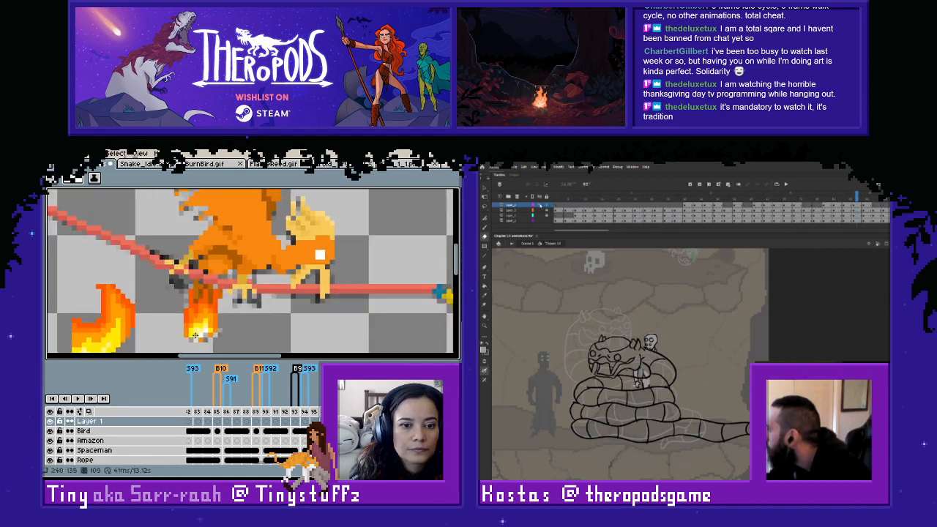
# - Hide the Bird layer and temporarily the lowest layer to inspect the shading pixels on the flame by themselves
pyautogui.press('i')
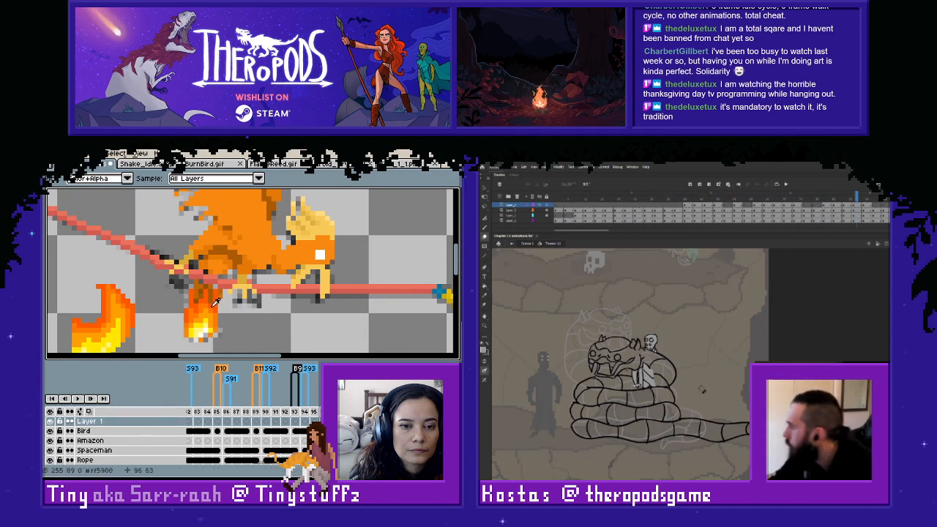
pyautogui.click(49, 430)
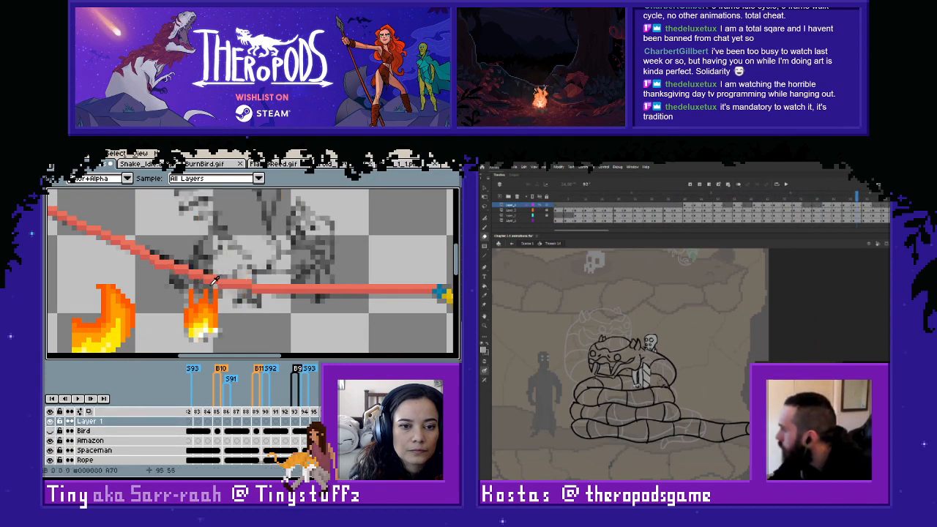
pyautogui.press('e')
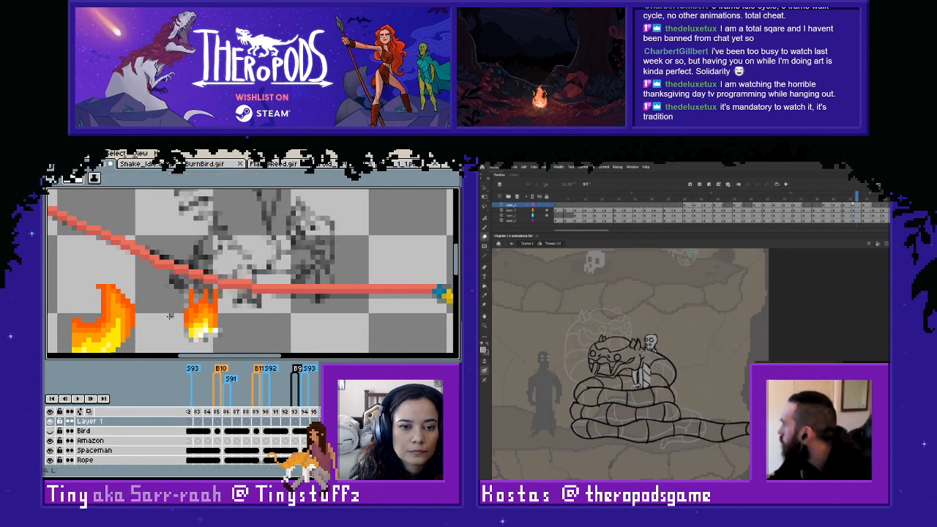
pyautogui.scroll(-2, 73, 450)
pyautogui.click(50, 460)
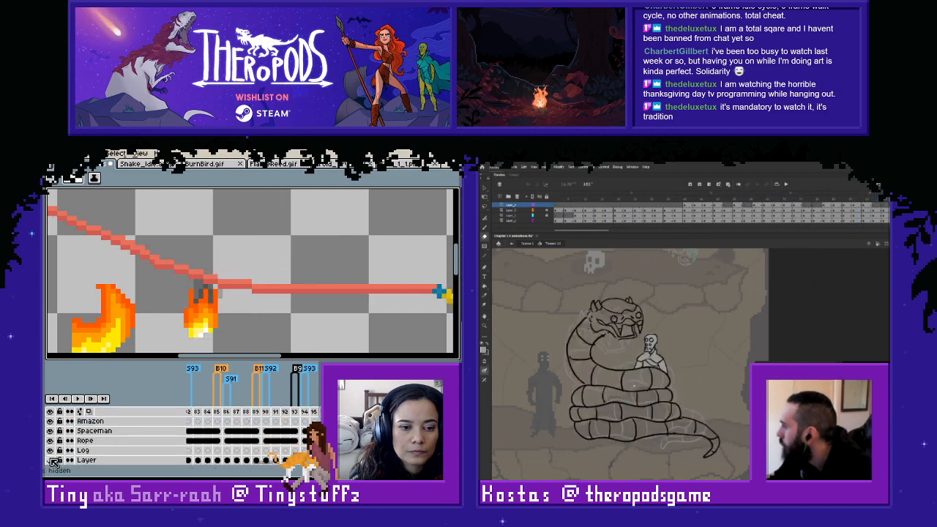
pyautogui.press('i')
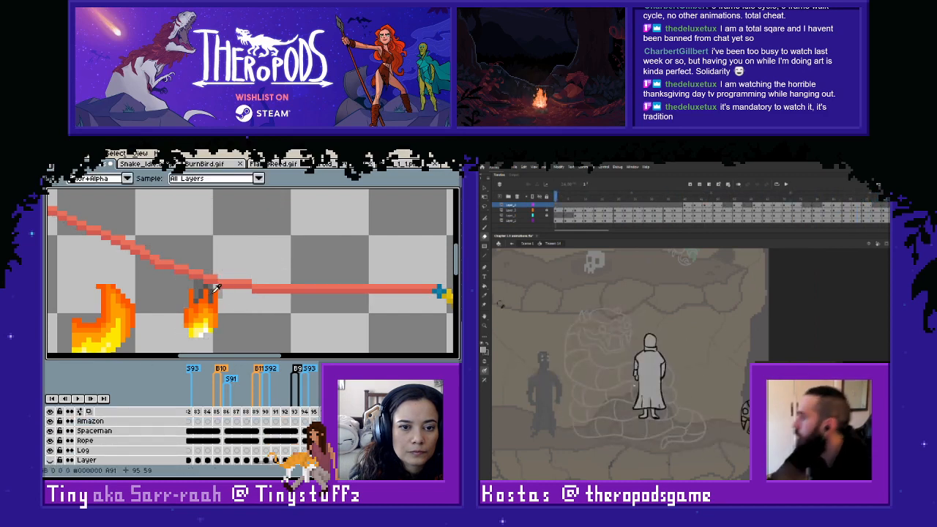
pyautogui.press('e')
pyautogui.click(50, 459)
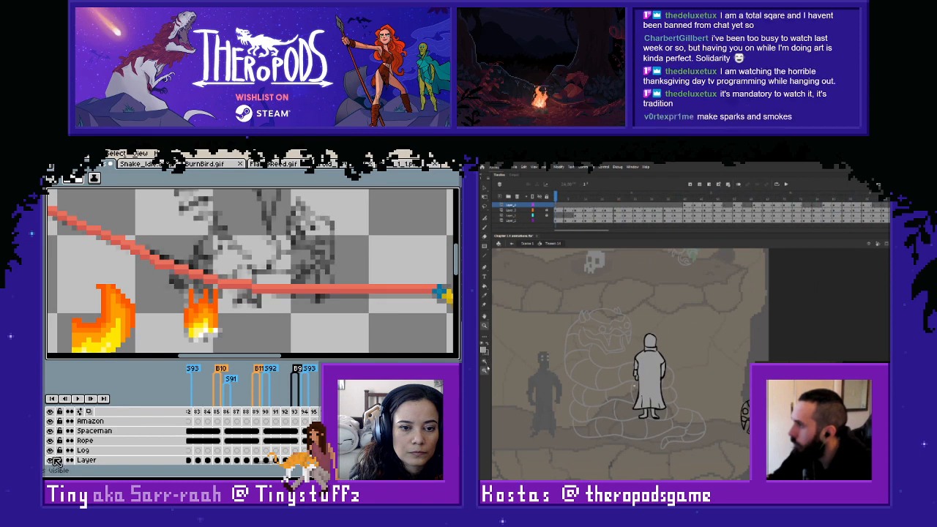
# - Reframe and play the snake animation in Adobe Animate, and show the Bird layer again in Aseprite
pyautogui.press('z')
pyautogui.keyDown('alt'); pyautogui.click(721, 402); pyautogui.keyUp('alt')
pyautogui.scroll(2, 62, 440)
pyautogui.moveTo(587, 286); pyautogui.dragTo(815, 431)
pyautogui.click(49, 431)
pyautogui.press('Return')
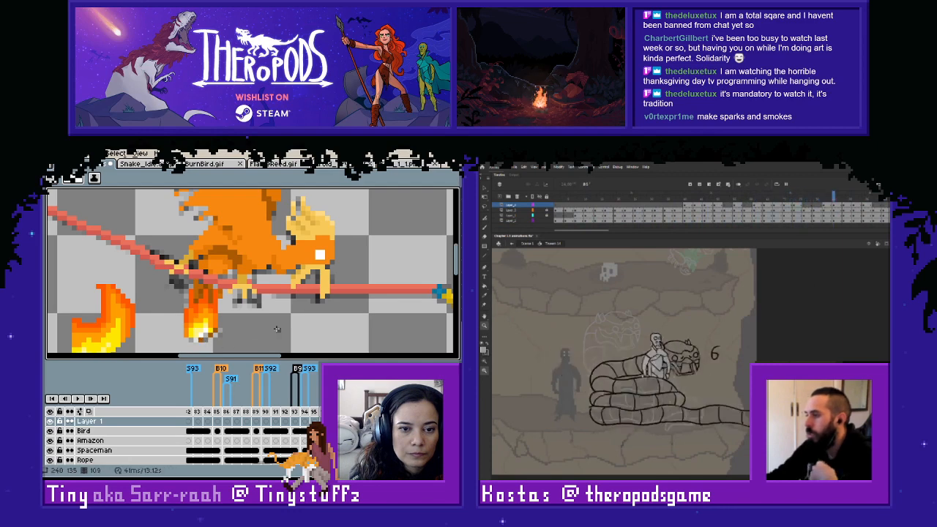
# - View the bird and rope together and toggle Layer 1 to compare the bird with and without the flame
pyautogui.scroll(-1, 276, 329)
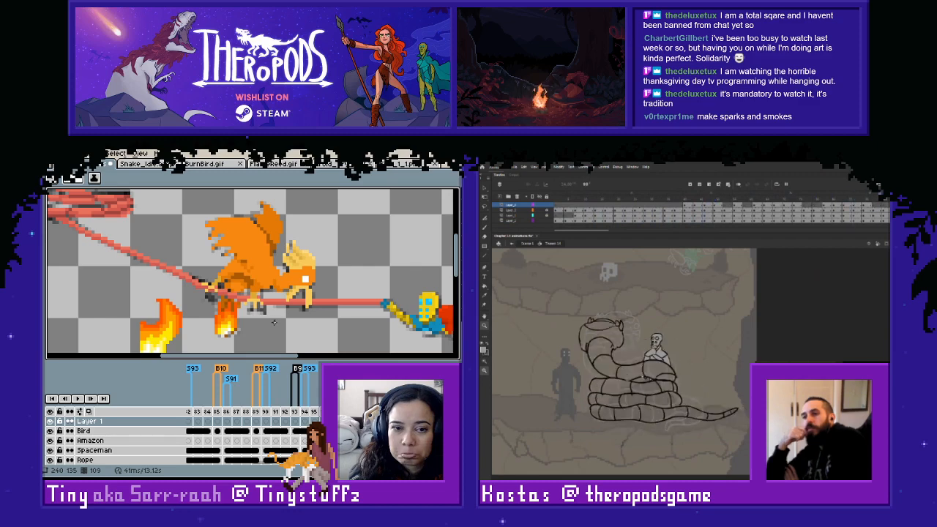
pyautogui.press('space')
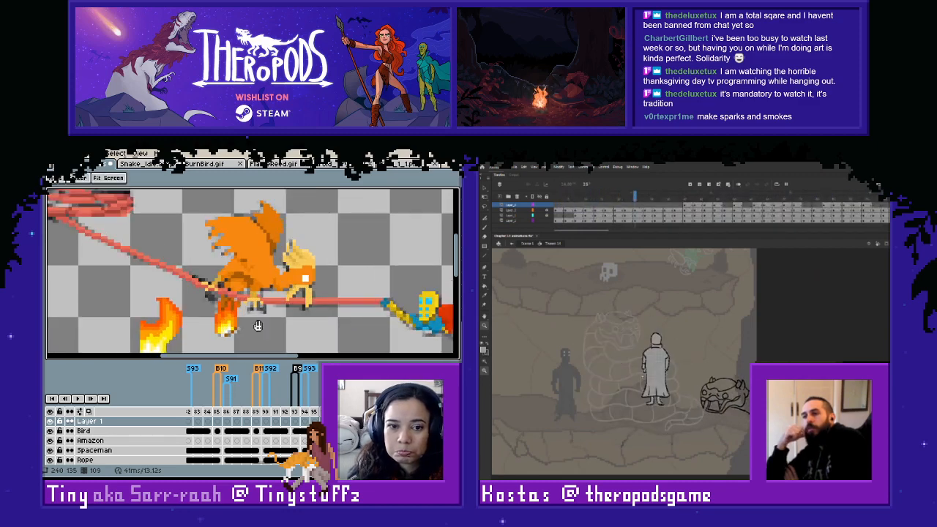
pyautogui.moveTo(284, 303); pyautogui.dragTo(310, 287)
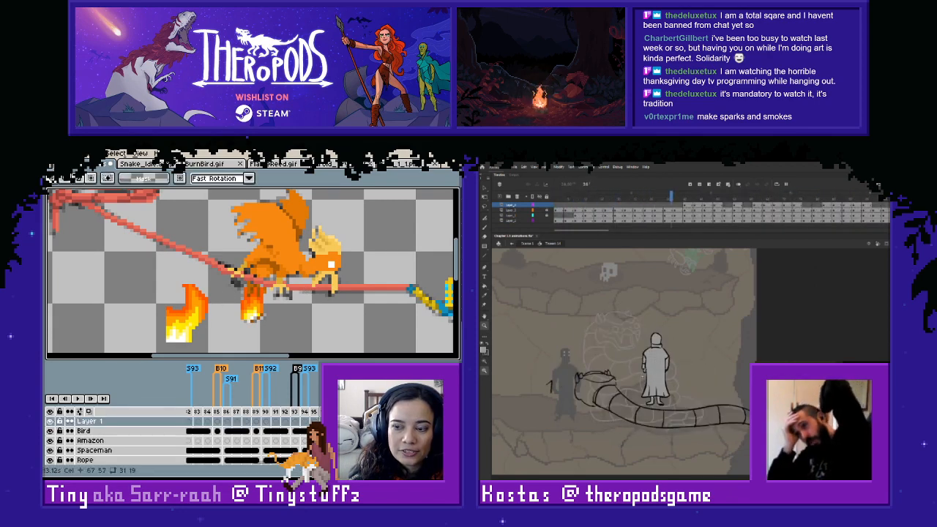
pyautogui.click(49, 422)
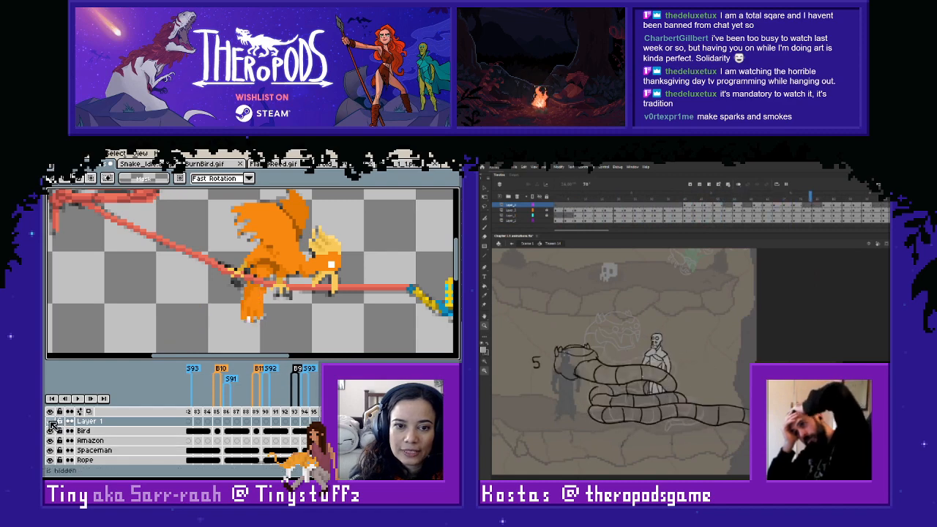
pyautogui.click(51, 422)
# - Delete the spare flame beside the bird from Layer 1
pyautogui.moveTo(212, 281); pyautogui.dragTo(138, 354)
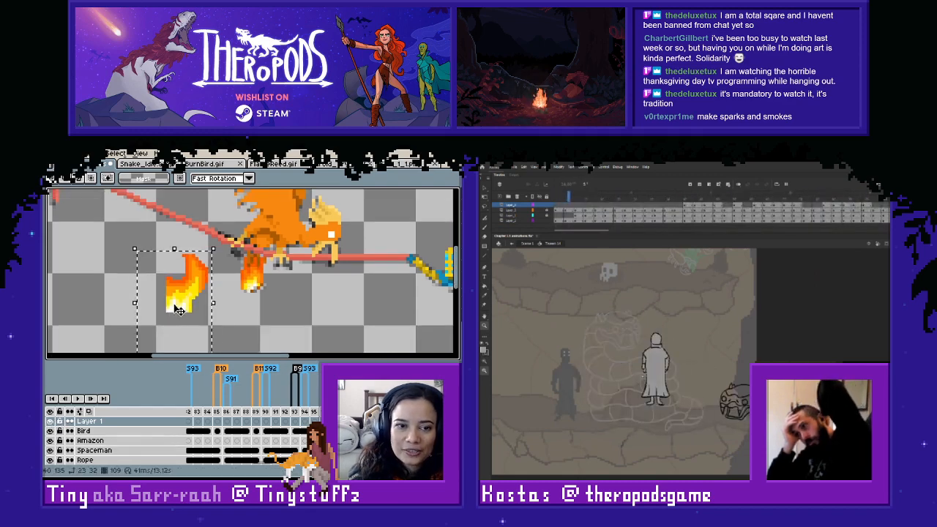
pyautogui.press('Delete')
pyautogui.press('space')
pyautogui.moveTo(332, 302); pyautogui.dragTo(327, 328)
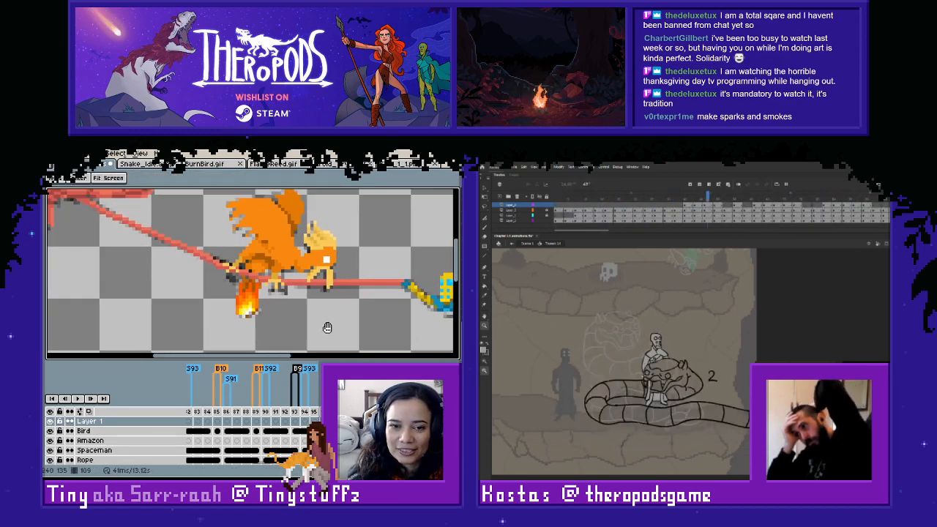
# - Flip between frames 109 and 110 to compare the bird, flame and rope
pyautogui.press('Right')
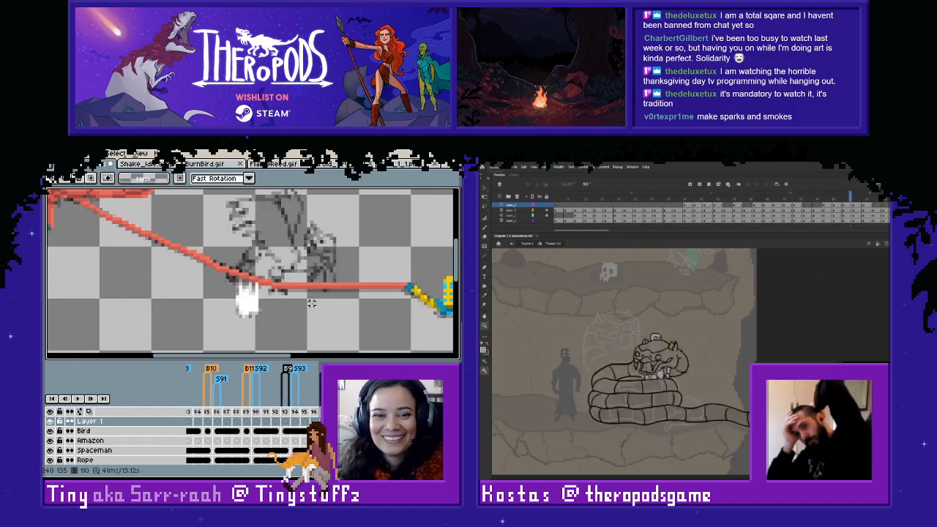
pyautogui.press('Left')
pyautogui.press('Right')
pyautogui.press('Left')
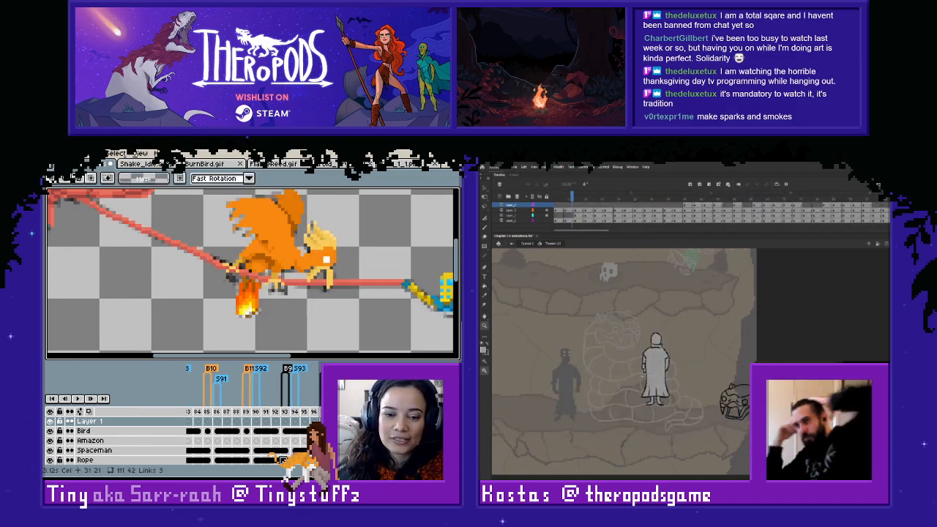
pyautogui.moveTo(283, 464); pyautogui.dragTo(297, 465)
pyautogui.press('Right')
pyautogui.press('Left')
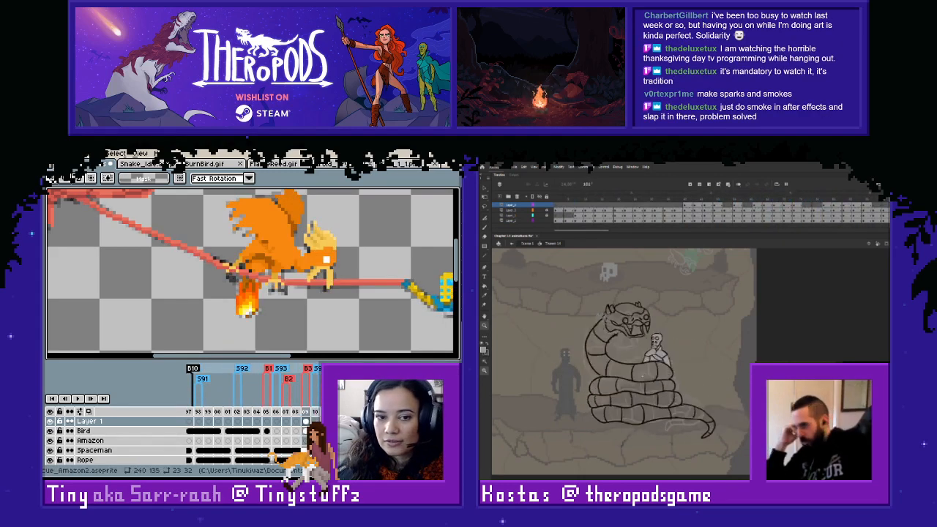
pyautogui.press('Right')
pyautogui.press('Left')
pyautogui.press('Right')
pyautogui.press('Left')
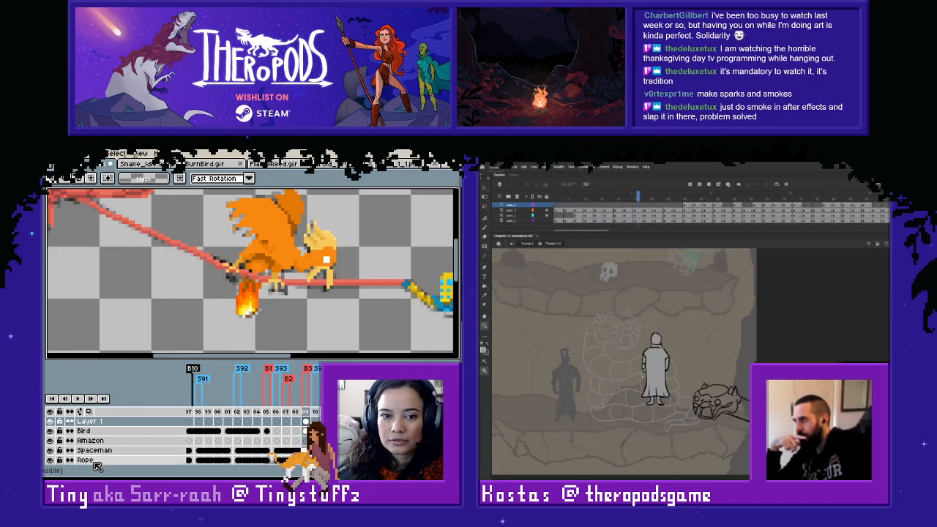
pyautogui.press('Right')
pyautogui.press('Left')
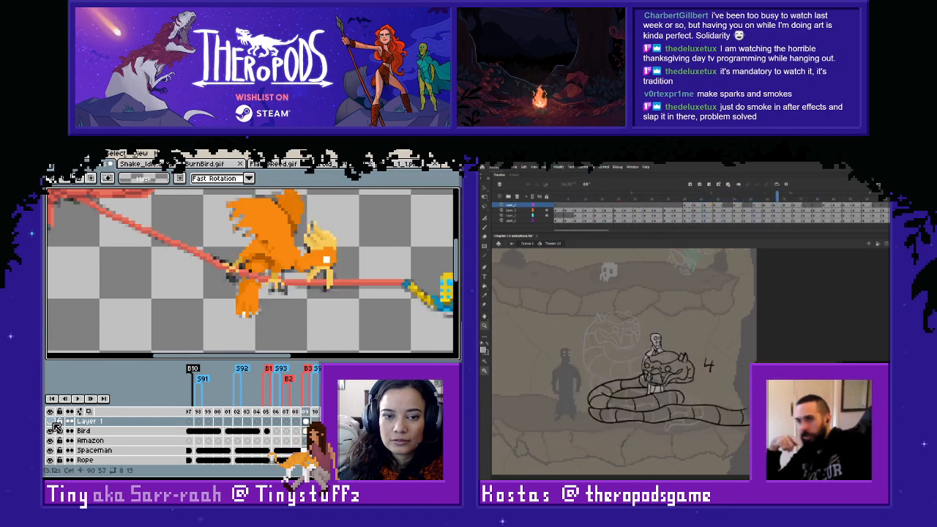
# - Hide the Bird layer along with Layer 1 and compare the remaining rope and shading on frames 109 and 110
pyautogui.click(53, 430)
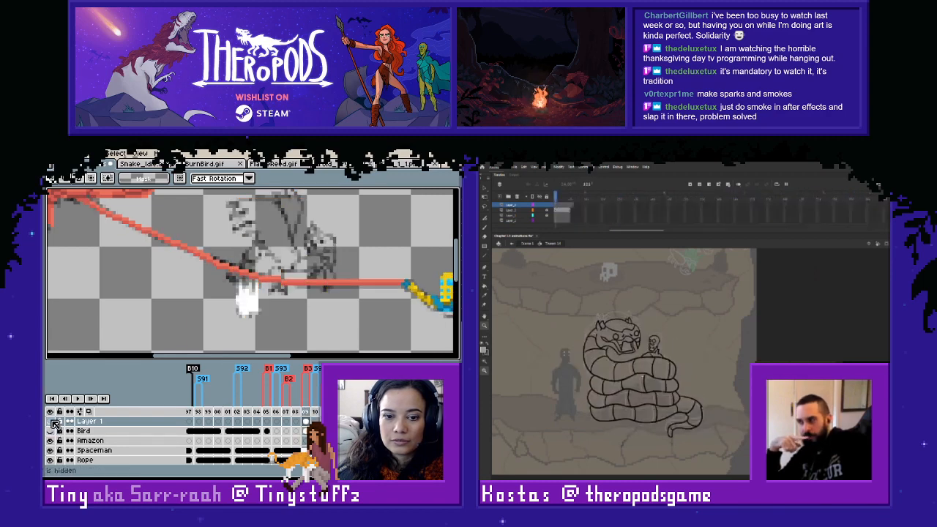
pyautogui.press('Left')
pyautogui.press('Right')
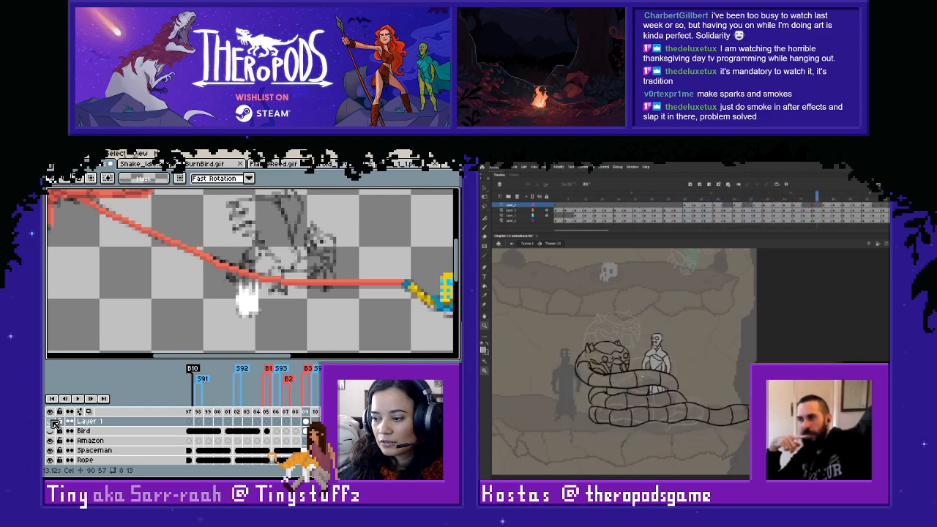
pyautogui.press('Left')
pyautogui.press('Right')
pyautogui.press('Left')
pyautogui.press('Right')
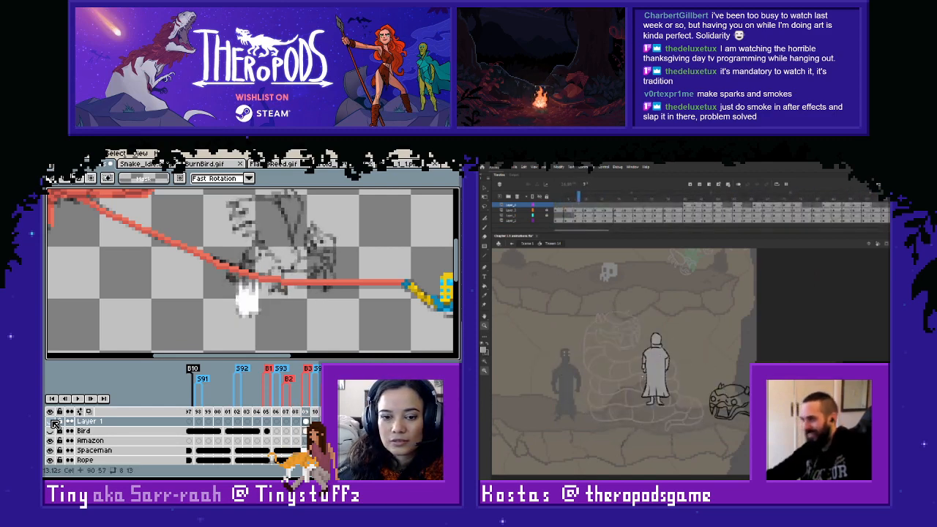
pyautogui.press('Right')
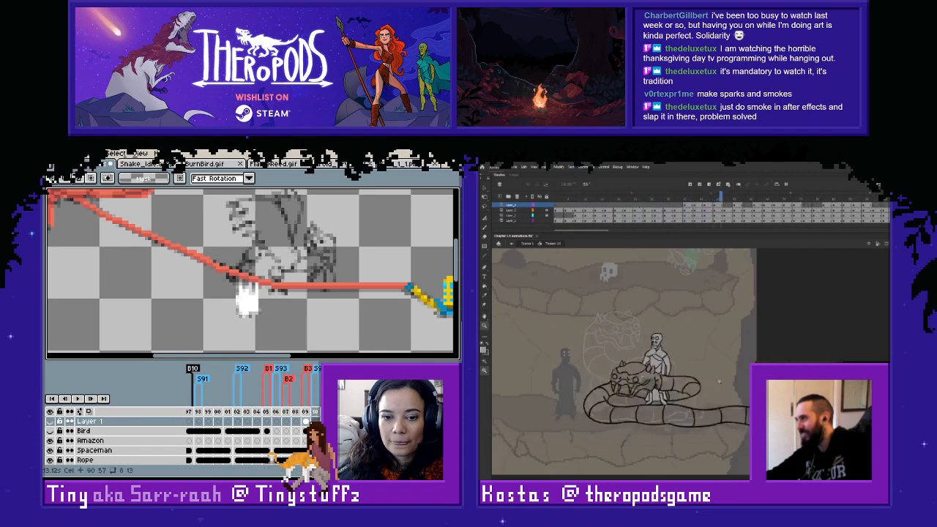
# - Select the Bird layer, show Layer 1 and Bird again, and return to frame 109
pyautogui.moveTo(305, 411); pyautogui.dragTo(316, 413)
pyautogui.click(643, 377)
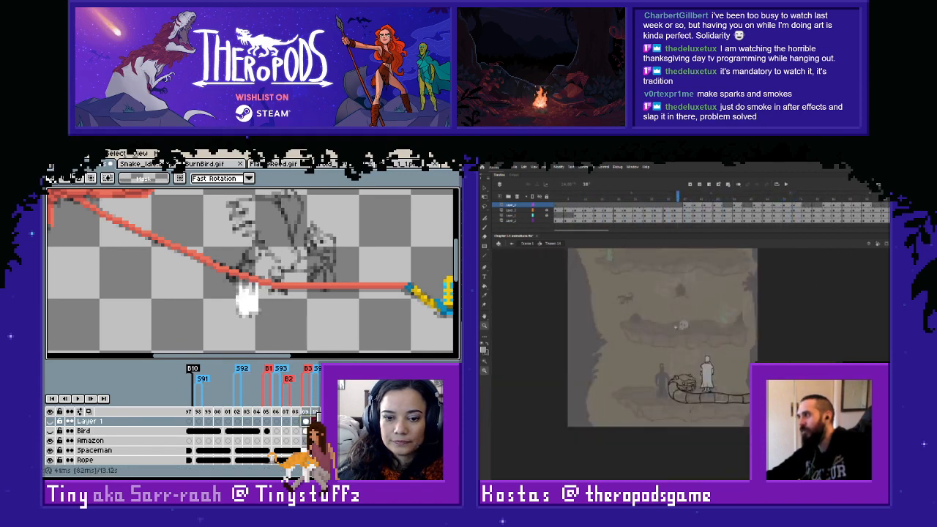
pyautogui.click(84, 431)
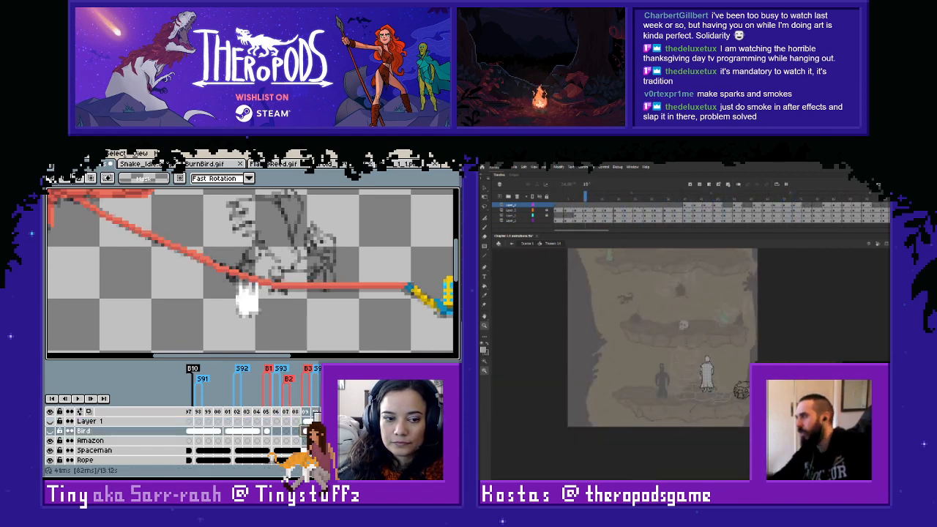
pyautogui.click(50, 421)
pyautogui.click(50, 432)
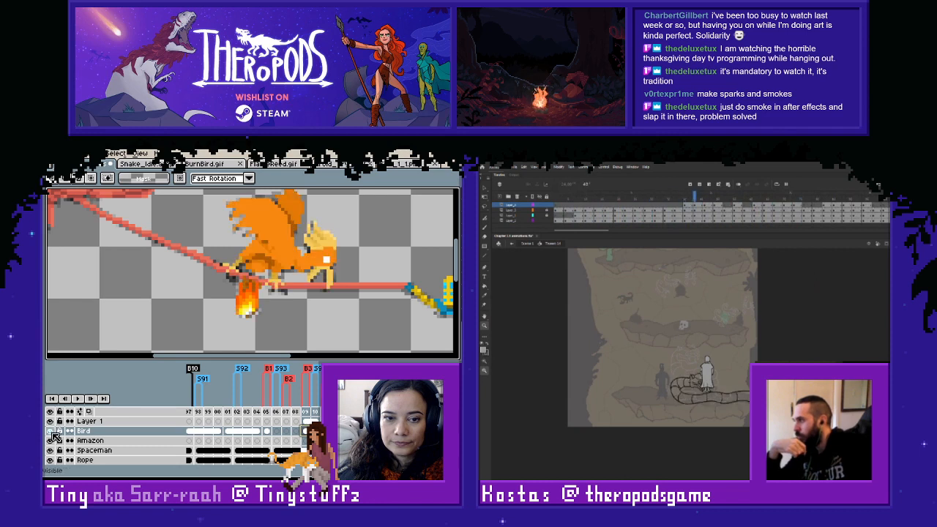
pyautogui.click(306, 411)
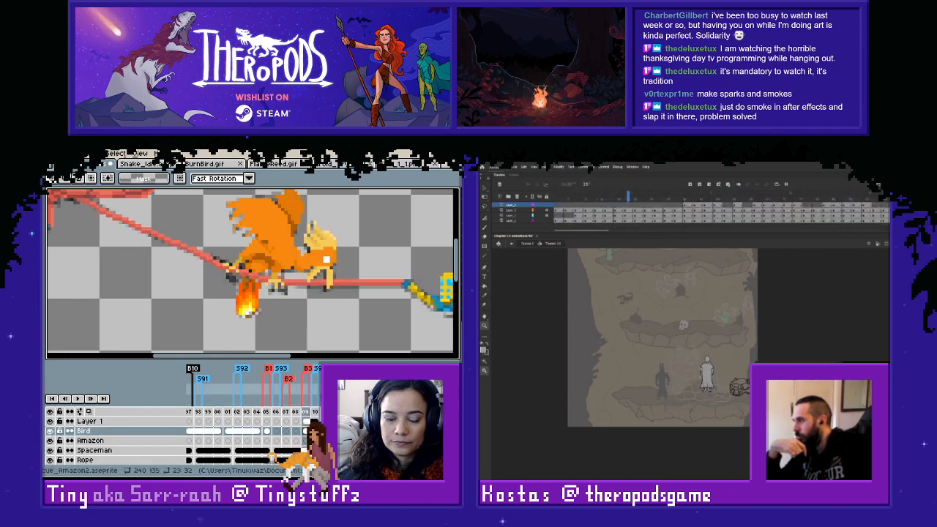
# - Compare the Layer 1 flame on frames 109 and 110 and select both frames in the timeline
pyautogui.click(316, 412)
pyautogui.click(315, 421)
pyautogui.click(306, 422)
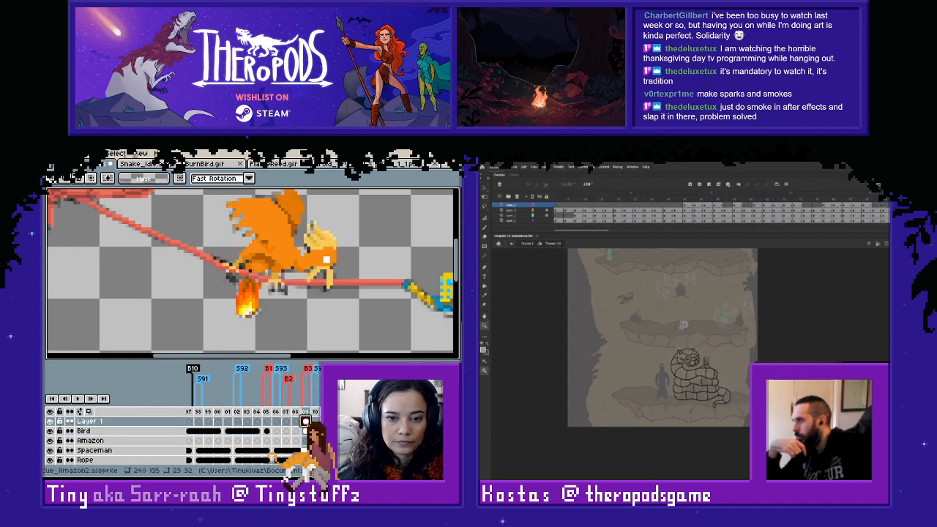
pyautogui.press('Right')
pyautogui.moveTo(306, 412); pyautogui.dragTo(315, 413)
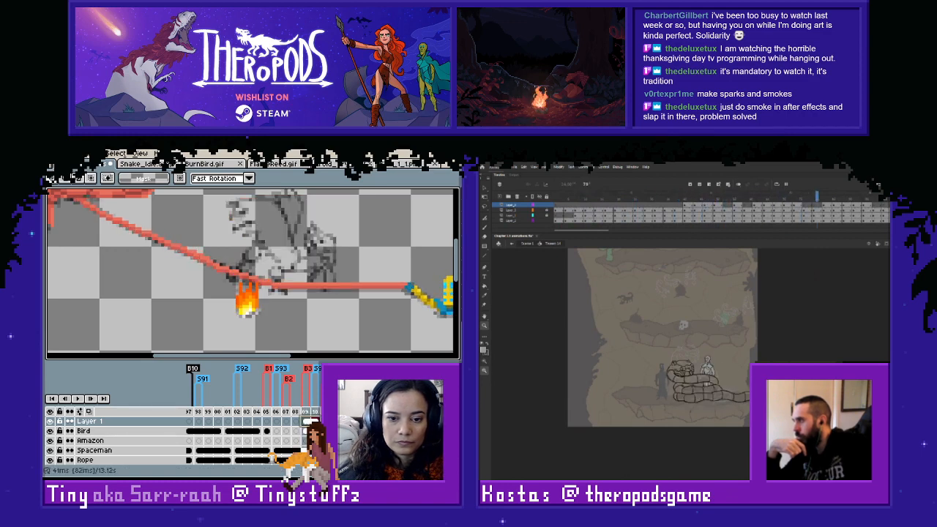
# - Isolate the flame on frame 109 by hiding the Bird layer and the bottom sketch layer, with Layer 1 active
pyautogui.click(307, 431)
pyautogui.scroll(1, 286, 300)
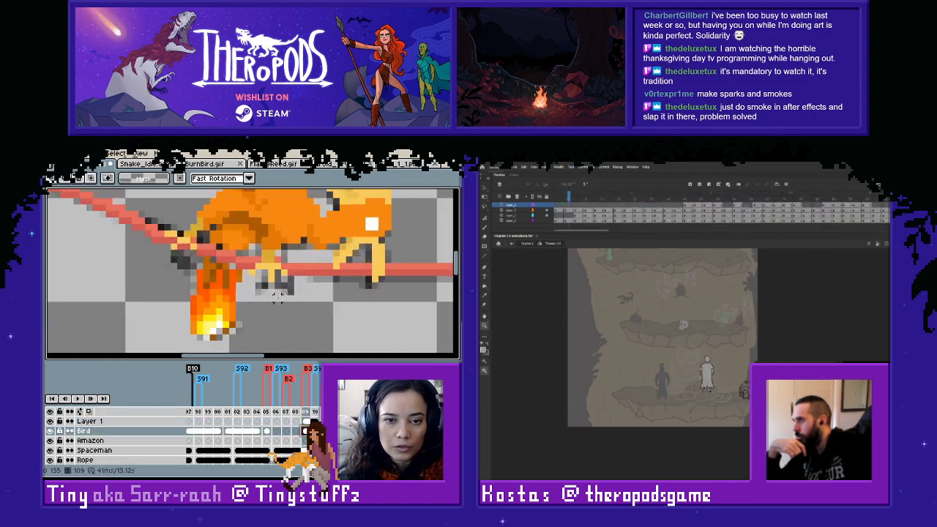
pyautogui.press('i')
pyautogui.press('l')
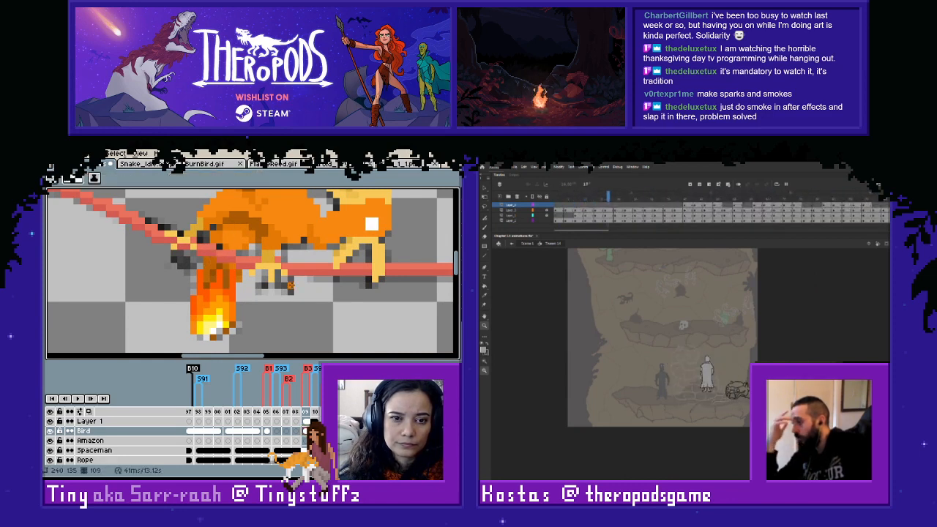
pyautogui.press('i')
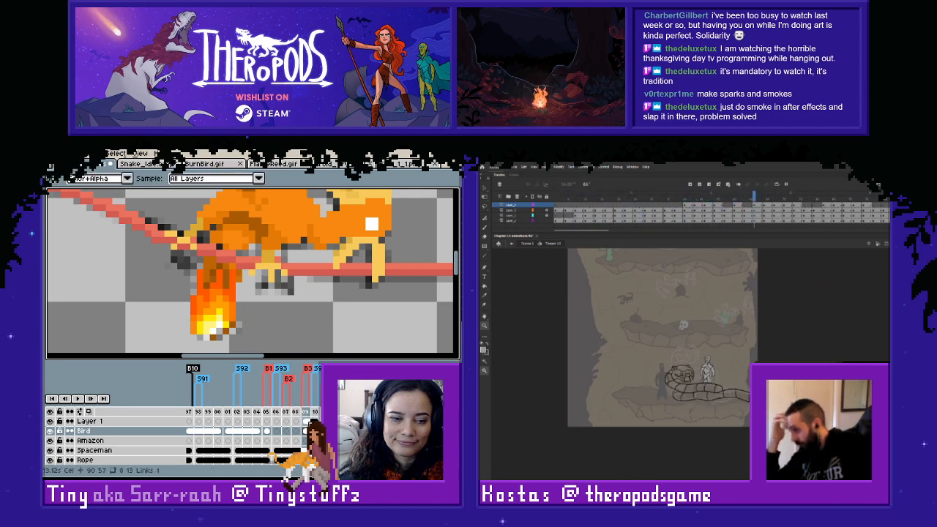
pyautogui.click(306, 422)
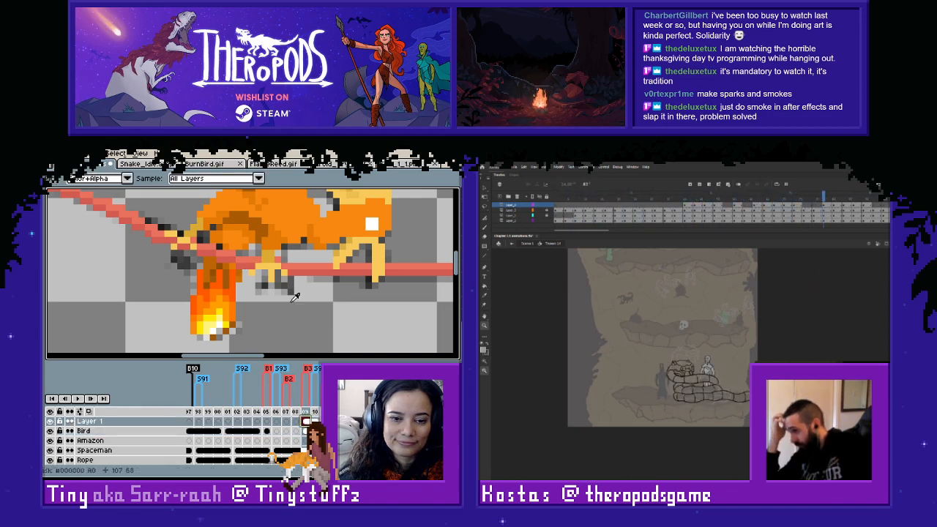
pyautogui.click(50, 431)
pyautogui.scroll(-2, 61, 454)
pyautogui.click(49, 461)
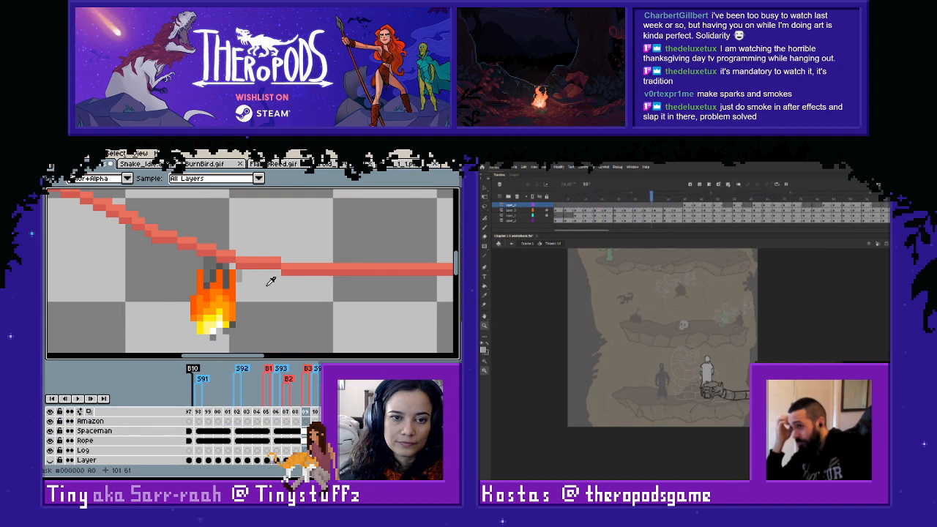
# - Sample the flame's grey shading on Layer 1 and touch up a pixel at the flame's upper edge
pyautogui.scroll(2, 300, 443)
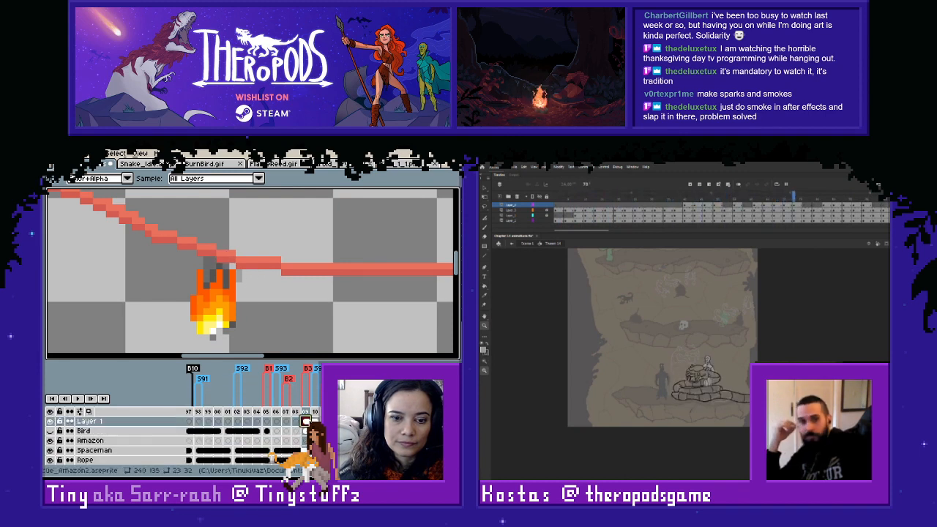
pyautogui.keyDown('alt'); pyautogui.click(230, 266); pyautogui.keyUp('alt')
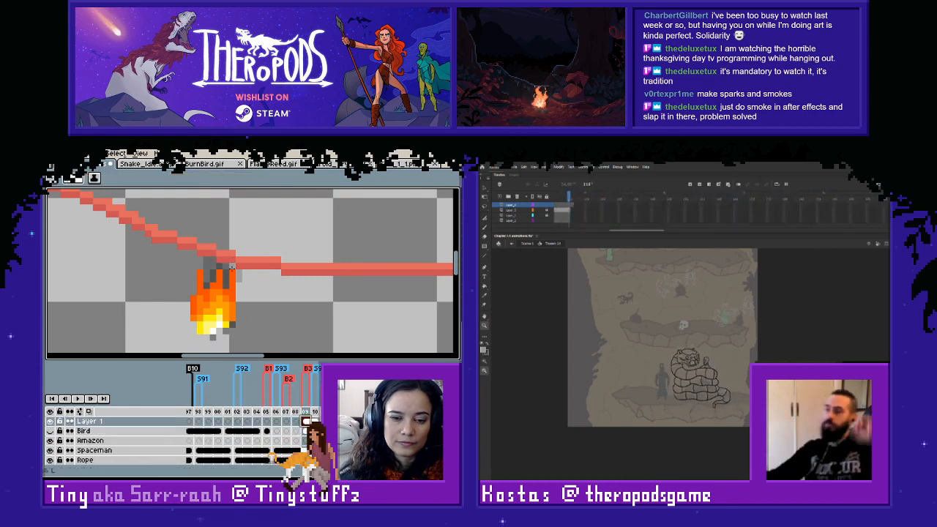
pyautogui.click(231, 266)
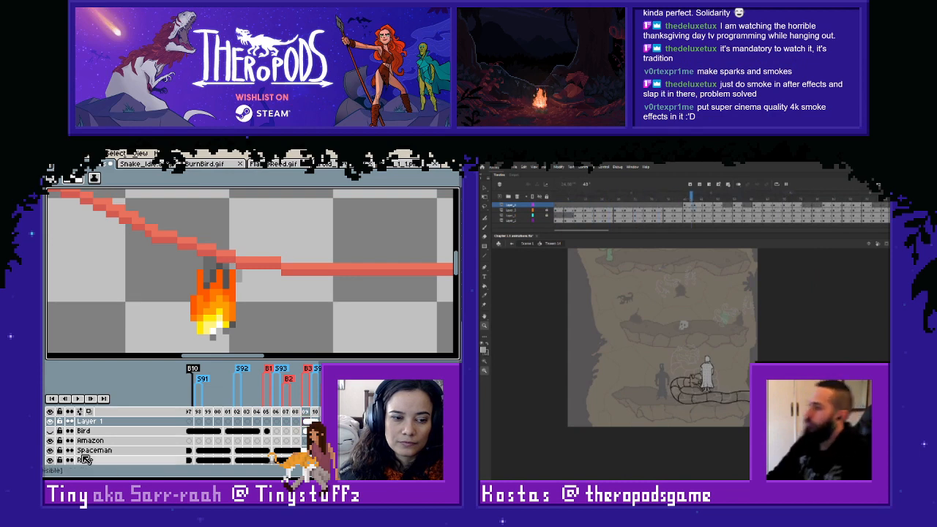
# - Show the bottom sketch layer and the Bird layer again
pyautogui.scroll(-2, 66, 450)
pyautogui.click(50, 461)
pyautogui.scroll(2, 90, 435)
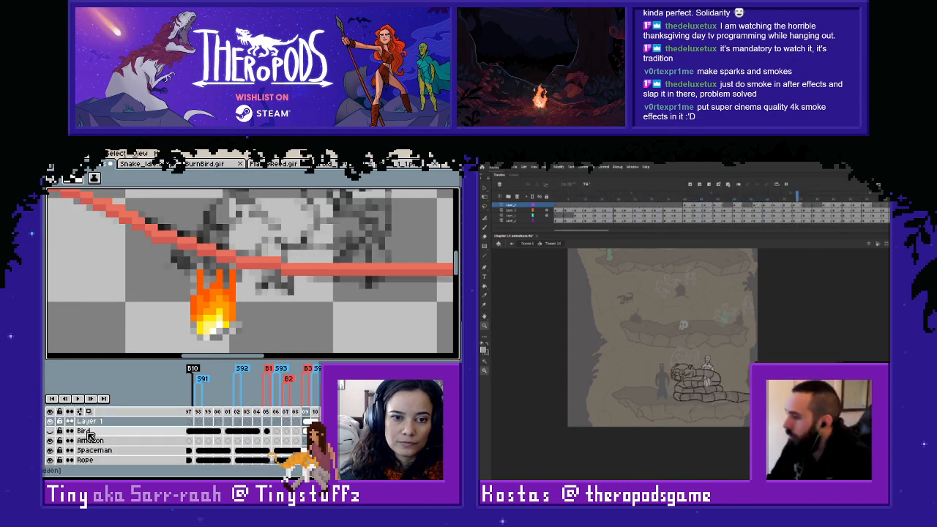
pyautogui.click(50, 430)
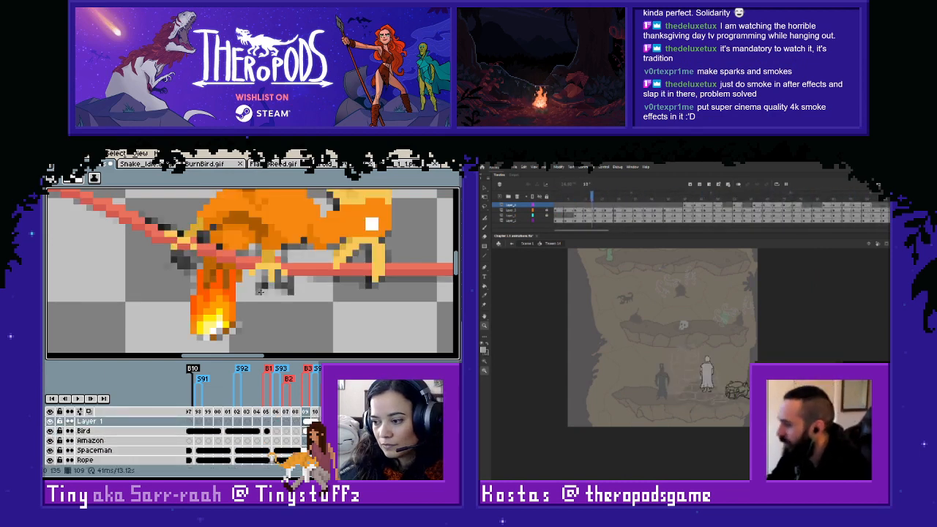
# - Flip between frames 109 and 110 to check the flame against the bird and rope
pyautogui.scroll(-1, 307, 276)
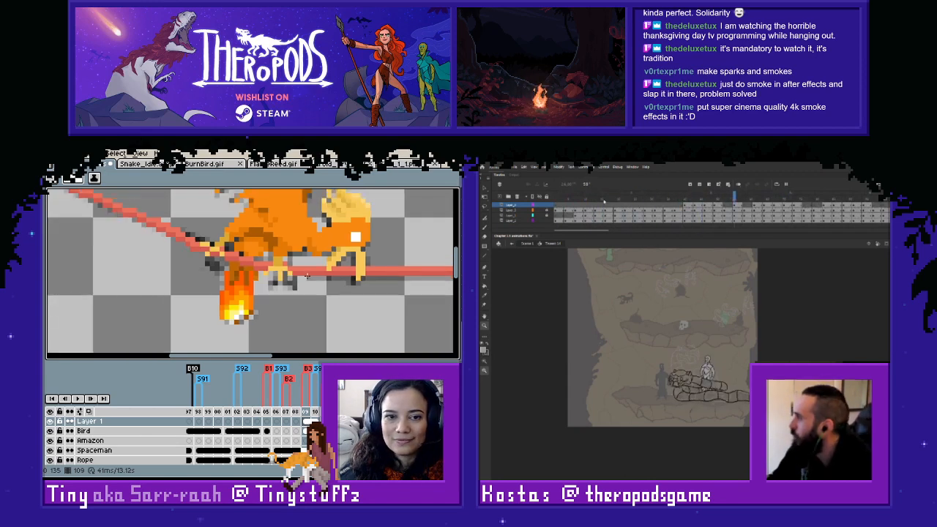
pyautogui.press('Right')
pyautogui.press('Left')
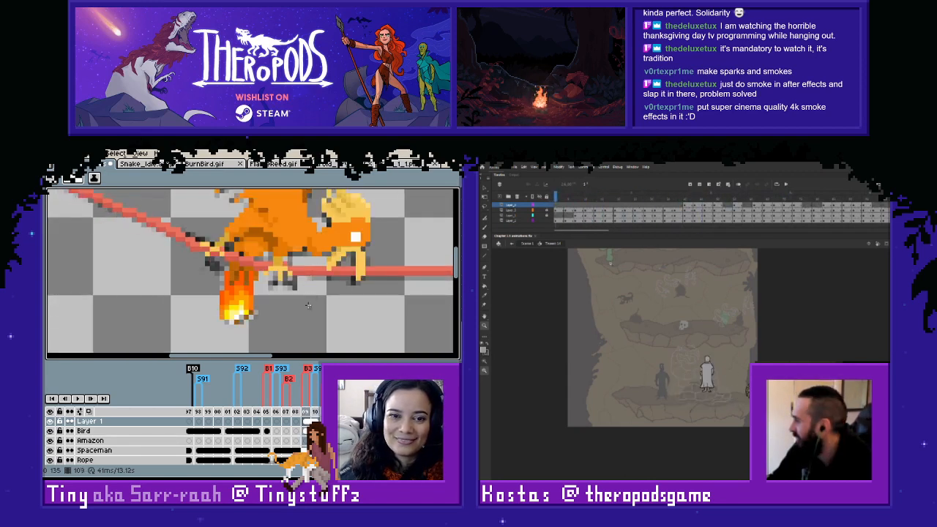
pyautogui.press('Right')
# - Check the snake animation's document settings in Adobe Animate and close them without changes
pyautogui.click(544, 168)
pyautogui.click(53, 432)
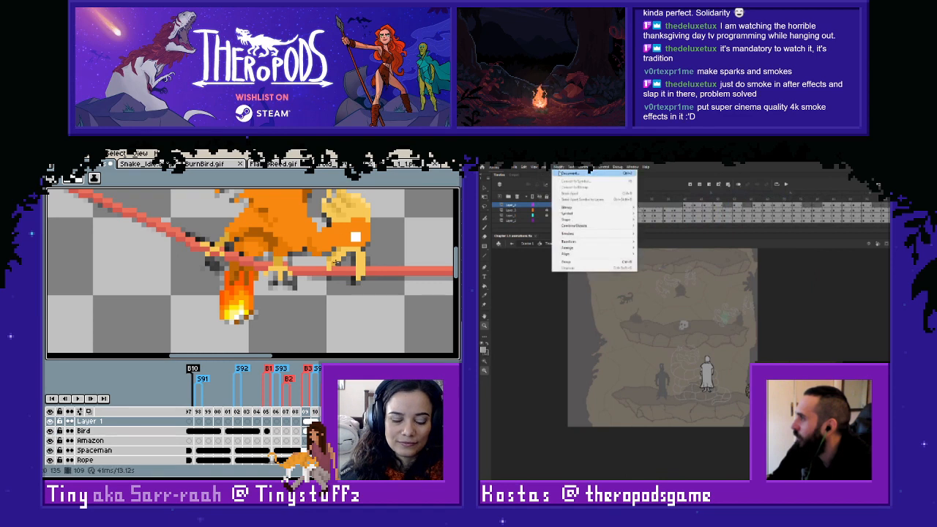
pyautogui.click(586, 172)
pyautogui.scroll(-2, 353, 259)
pyautogui.press('Right')
pyautogui.moveTo(380, 260); pyautogui.dragTo(374, 317)
pyautogui.press('m')
pyautogui.click(768, 275)
pyautogui.press('Left')
# - Marquee-select the area around the bird and flame on frame 109, and scrub through the snake coiling animation
pyautogui.moveTo(657, 197); pyautogui.dragTo(657, 198)
pyautogui.moveTo(252, 225); pyautogui.dragTo(256, 215)
pyautogui.moveTo(657, 198); pyautogui.dragTo(596, 197)
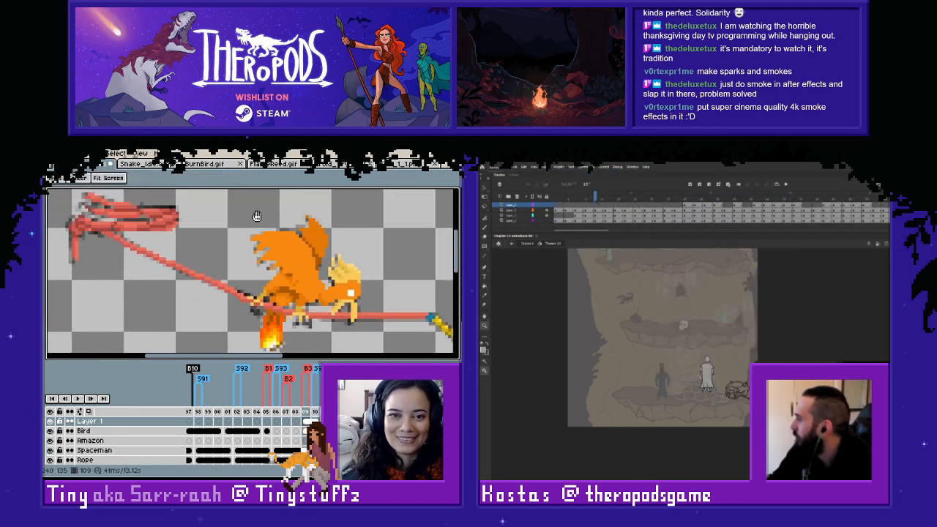
pyautogui.moveTo(226, 202); pyautogui.dragTo(344, 320)
pyautogui.moveTo(596, 198); pyautogui.dragTo(659, 209)
pyautogui.moveTo(343, 320); pyautogui.dragTo(378, 335)
pyautogui.moveTo(659, 208); pyautogui.dragTo(716, 218)
pyautogui.moveTo(378, 334); pyautogui.dragTo(385, 343)
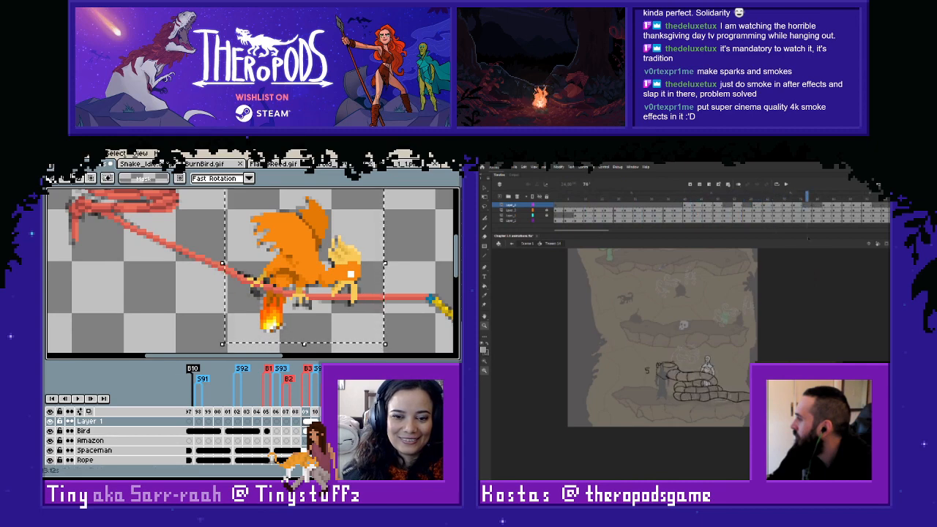
# - Copy the selected bird from the Bird layer on frame 109, paste it onto frame 110 and deselect it
pyautogui.click(315, 432)
pyautogui.hotkey('ctrl', 'v')
pyautogui.hotkey('ctrl', 'v')
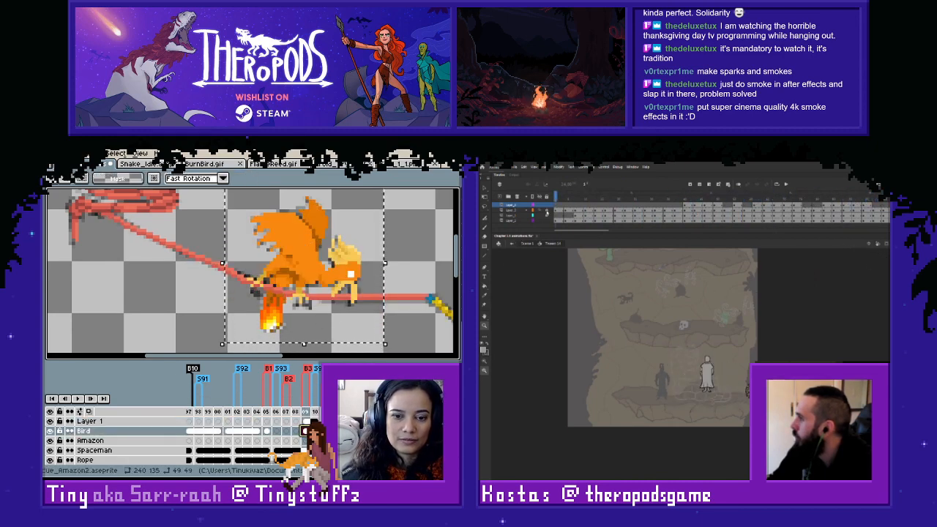
pyautogui.click(315, 432)
pyautogui.hotkey('ctrl', 'v')
pyautogui.click(395, 288)
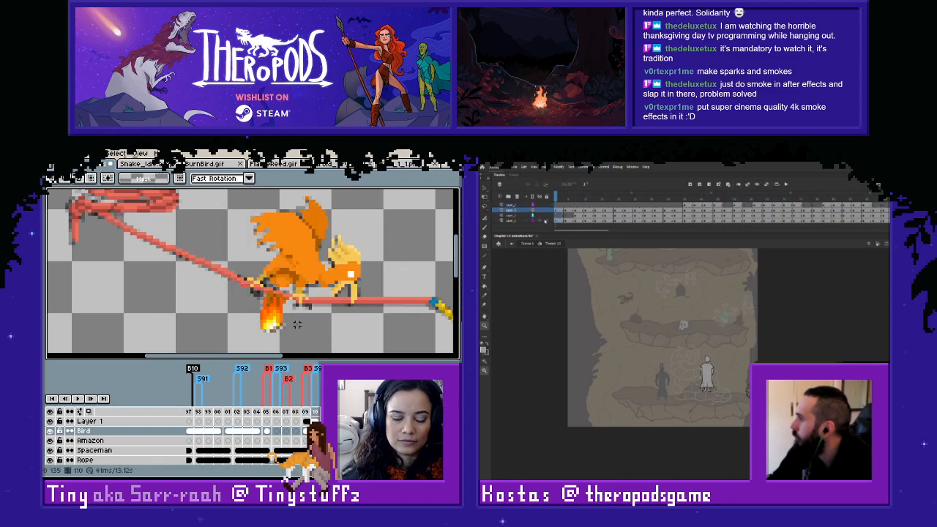
# - Paint orange and brown pixels on the bird's underside just above the flame on frame 110
pyautogui.scroll(3, 297, 317)
pyautogui.press('l')
pyautogui.keyDown('alt'); pyautogui.click(251, 248); pyautogui.keyUp('alt')
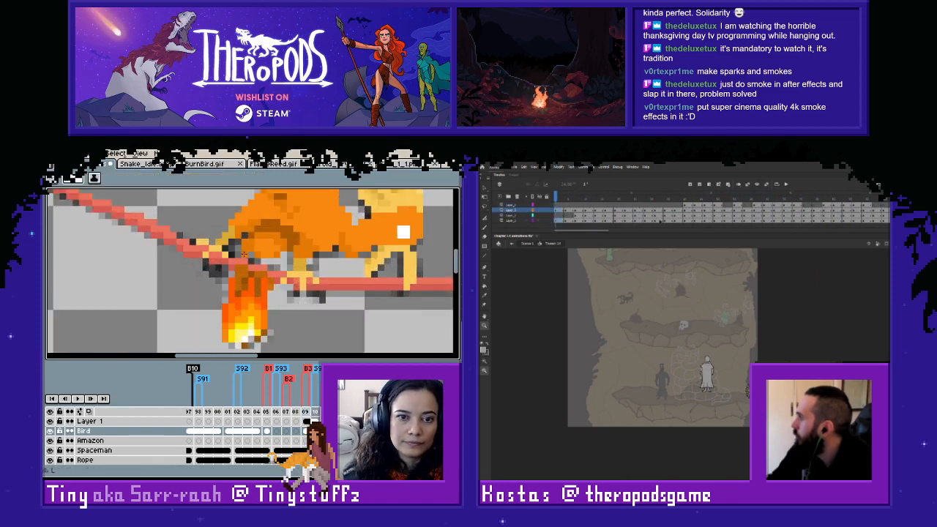
pyautogui.moveTo(249, 263); pyautogui.dragTo(257, 263)
pyautogui.moveTo(602, 231); pyautogui.dragTo(632, 232)
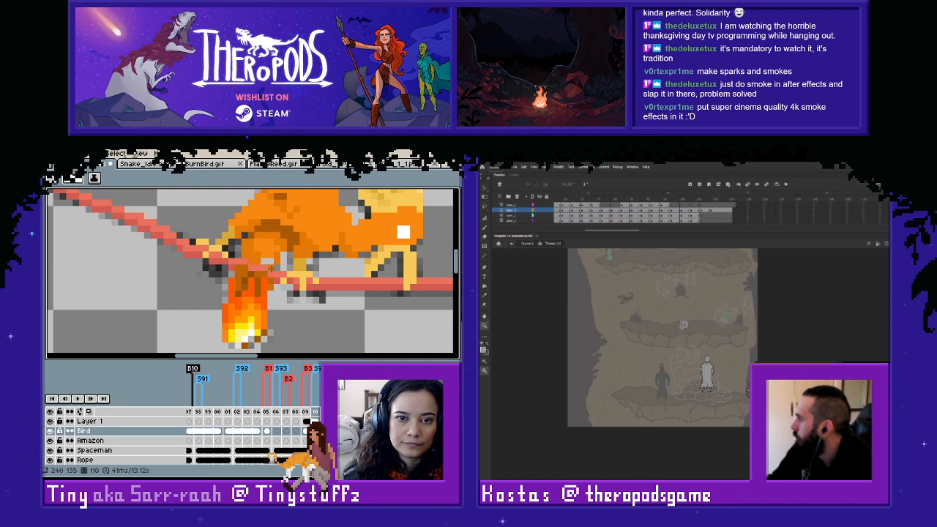
pyautogui.rightClick(736, 205)
pyautogui.keyDown('alt'); pyautogui.click(275, 238); pyautogui.keyUp('alt')
pyautogui.moveTo(264, 262); pyautogui.dragTo(274, 261)
# - Trim the surplus frame at the end of the snake animation's timeline in Adobe Animate
pyautogui.click(746, 237)
pyautogui.scroll(2, 284, 265)
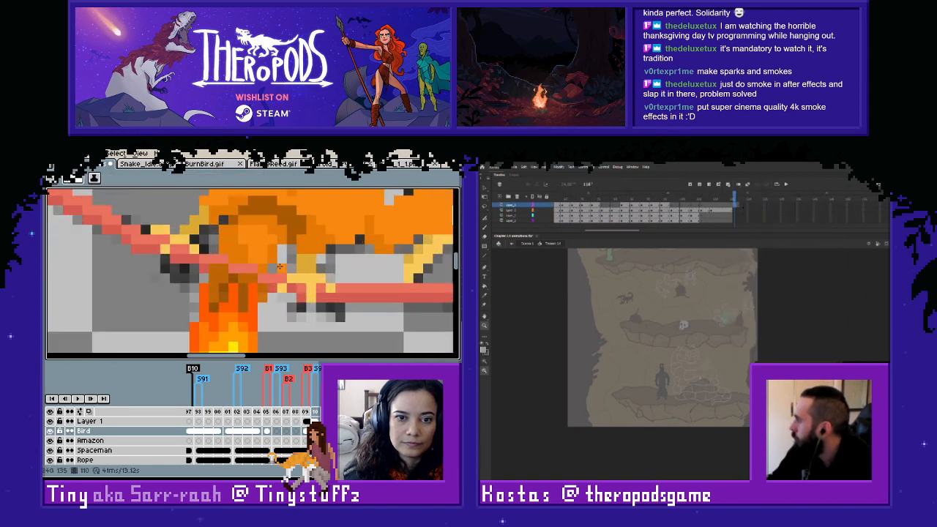
pyautogui.rightClick(734, 204)
pyautogui.click(746, 241)
pyautogui.scroll(-2, 284, 268)
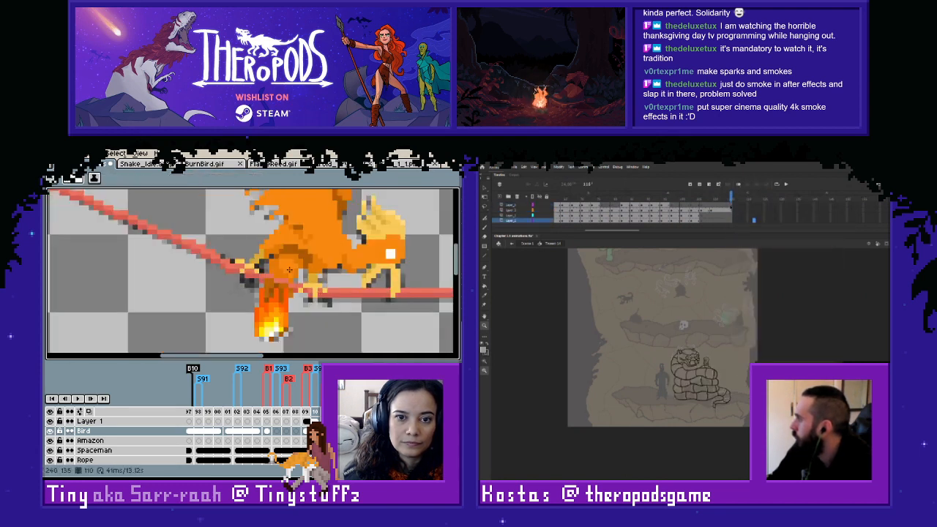
# - Select all frames on the four layers of the snake animation and copy them
pyautogui.moveTo(732, 206); pyautogui.dragTo(555, 218)
pyautogui.scroll(-1, 330, 307)
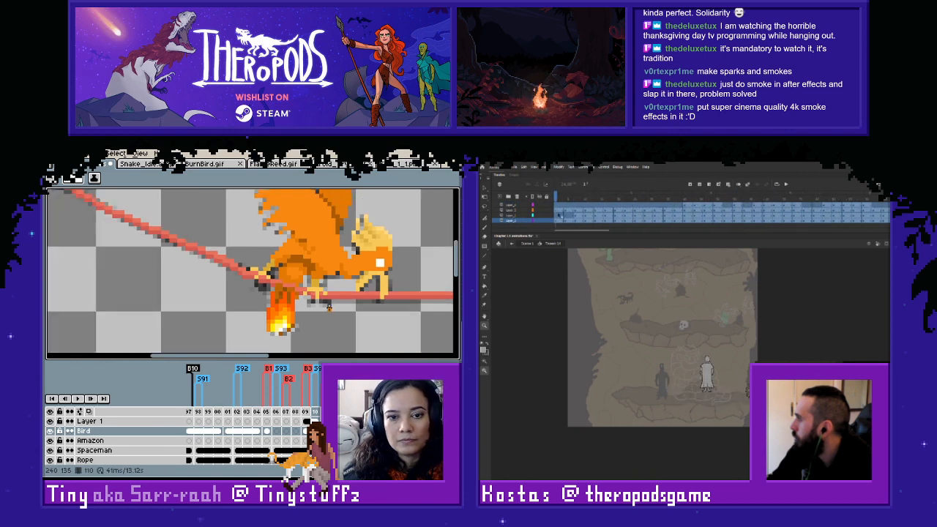
pyautogui.scroll(1, 329, 308)
pyautogui.rightClick(560, 209)
pyautogui.scroll(1, 329, 309)
pyautogui.click(566, 290)
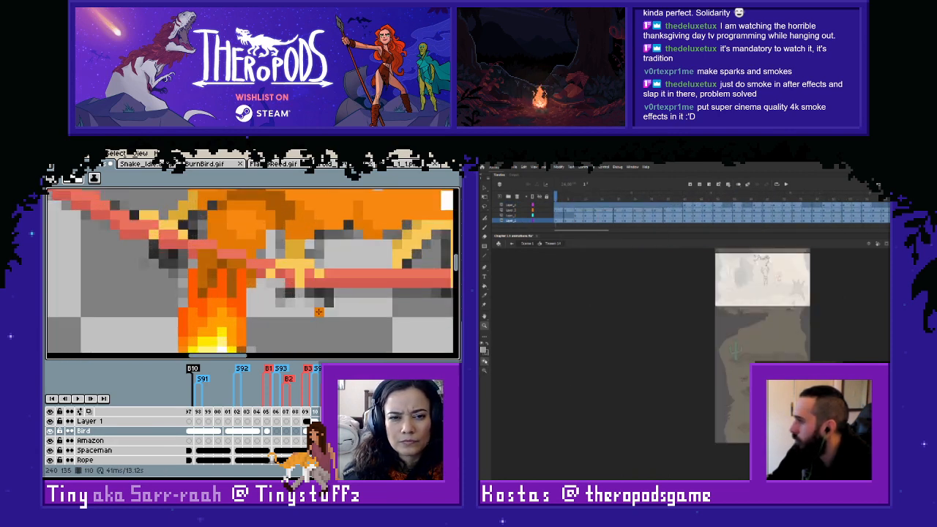
# - Erase the Bird layer's pixels that overlap the rope above the flame on frame 110
pyautogui.click(50, 431)
pyautogui.click(50, 431)
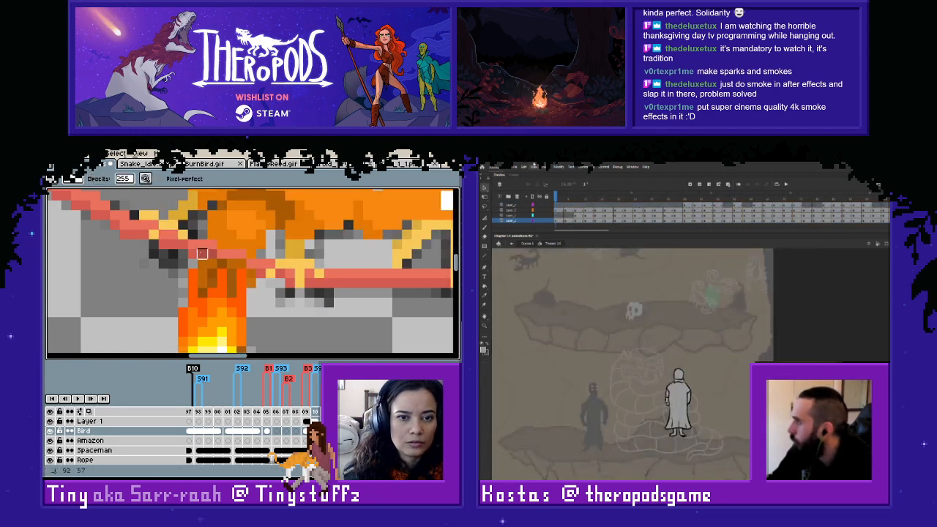
pyautogui.click(559, 167)
pyautogui.moveTo(202, 253); pyautogui.dragTo(251, 273)
# - Create a new document in Adobe Animate with the preselected preset, and make Layer 1 active in the bird animation
pyautogui.moveTo(515, 167)
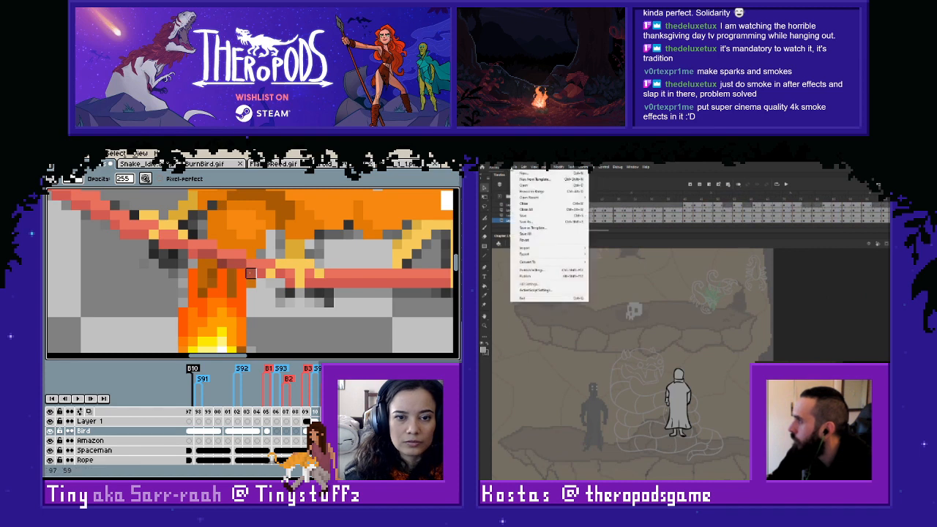
pyautogui.click(315, 421)
pyautogui.click(521, 174)
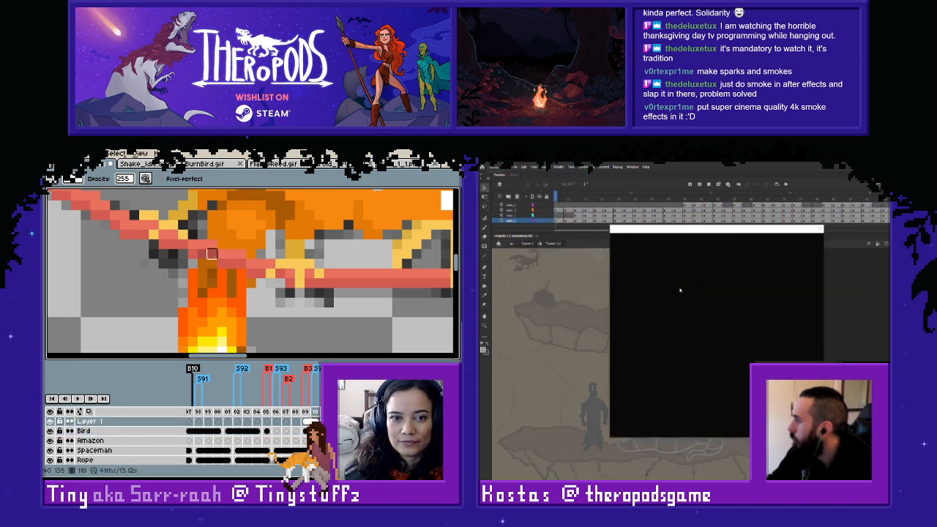
pyautogui.scroll(-2, 309, 331)
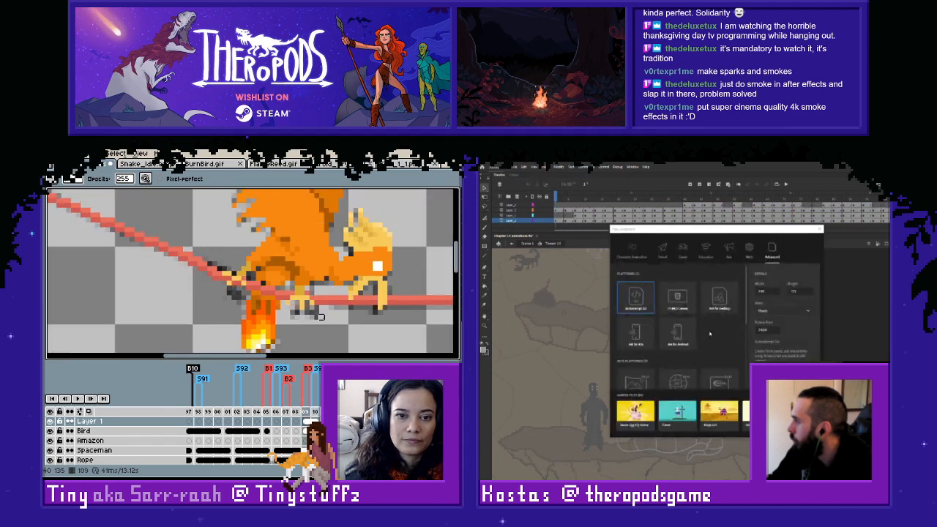
pyautogui.scroll(-1, 334, 329)
pyautogui.press('Right')
pyautogui.press('Return')
# - Flip between frames 110 and 111 to compare the coloured flame with the white flame
pyautogui.press('Right')
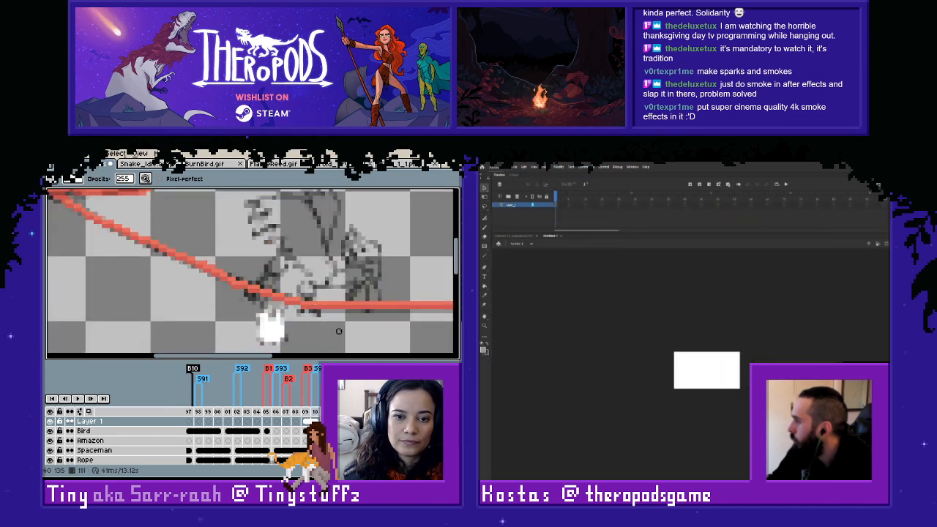
pyautogui.press('Left')
pyautogui.press('Right')
pyautogui.press('z')
pyautogui.press('Left')
# - Paste the copied snake frames into the new document's first frame, and marquee-select the flame on frame 110
pyautogui.moveTo(664, 346); pyautogui.dragTo(750, 388)
pyautogui.moveTo(330, 330); pyautogui.dragTo(338, 319)
pyautogui.rightClick(555, 205)
pyautogui.press('m')
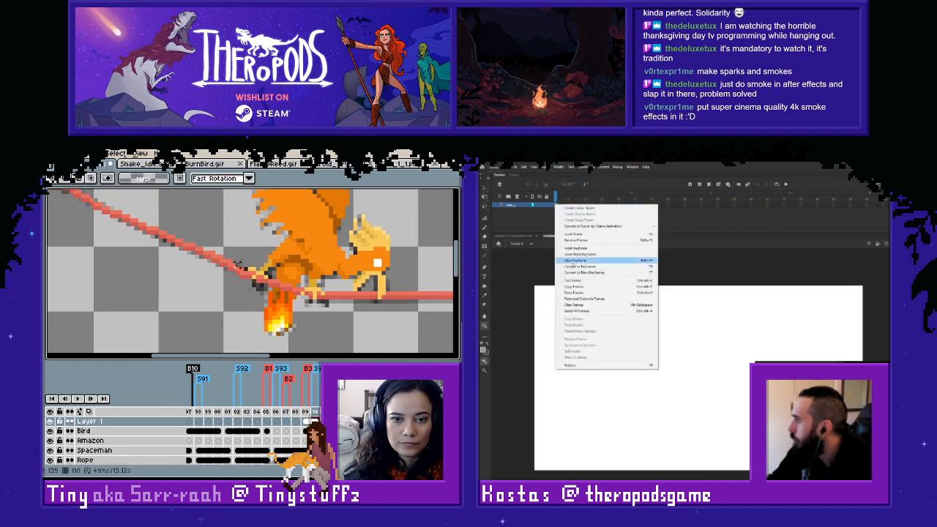
pyautogui.moveTo(237, 262); pyautogui.dragTo(318, 350)
pyautogui.click(585, 293)
# - Go to frame 111 and rename Layer 1 as Fire
pyautogui.press('Right')
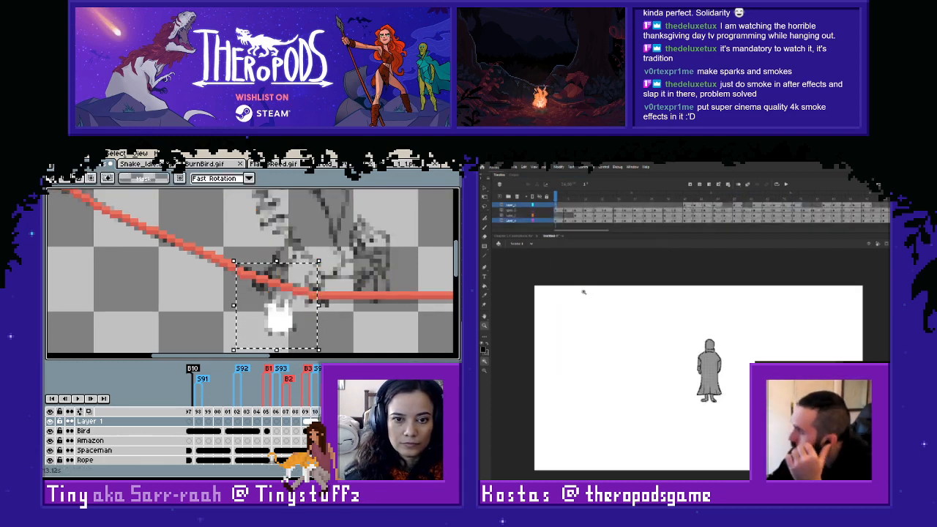
pyautogui.doubleClick(107, 423)
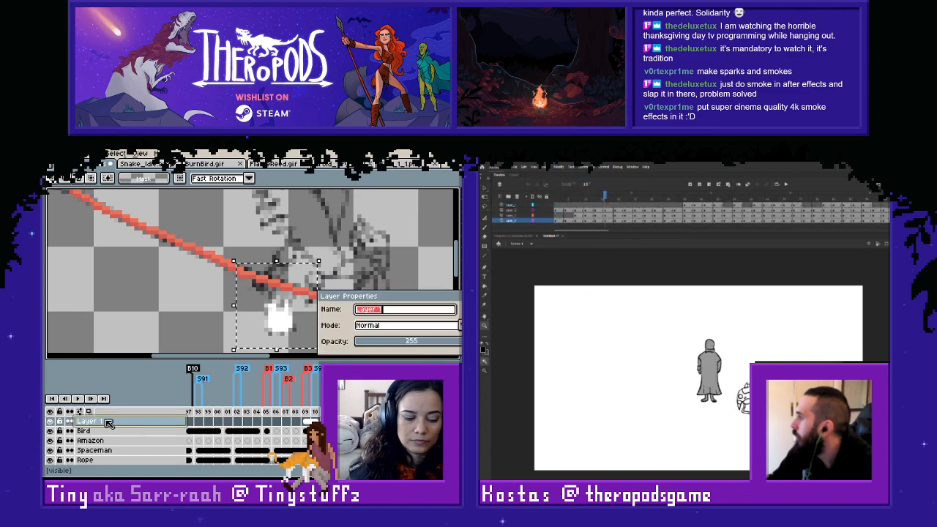
pyautogui.write('Fire')
pyautogui.press('Return')
# - Paste the coloured flame onto frame 111 of the Fire layer and place it beside the white flame
pyautogui.hotkey('ctrl', 'v')
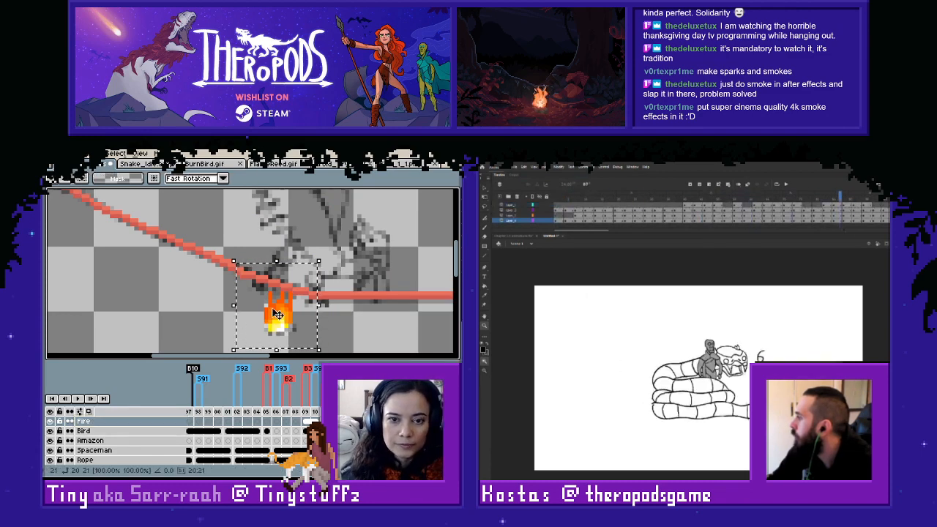
pyautogui.moveTo(293, 322); pyautogui.dragTo(236, 322)
pyautogui.scroll(1, 249, 321)
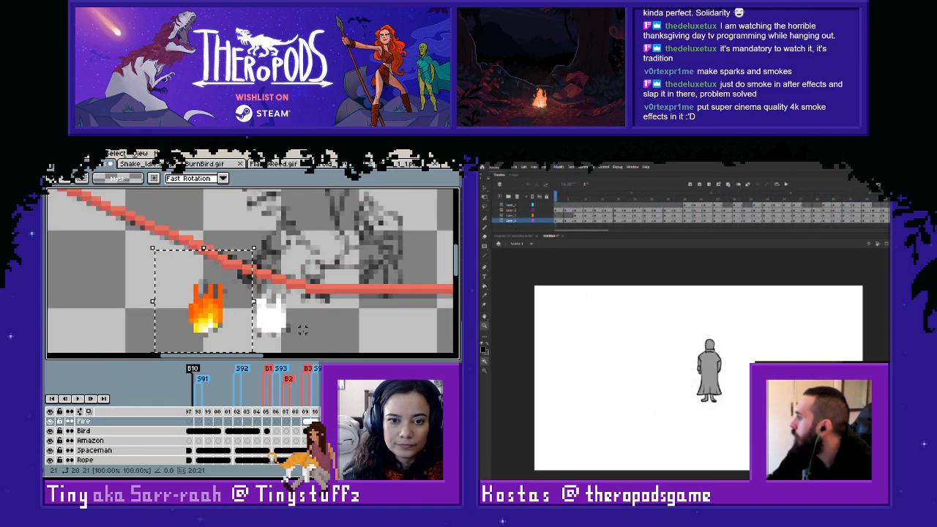
# - Drop the pasted flame in place and paint deep-orange pixels down the white flame's right edge
pyautogui.press('Return')
pyautogui.scroll(2, 286, 319)
pyautogui.press('b')
pyautogui.keyDown('alt'); pyautogui.click(153, 257); pyautogui.keyUp('alt')
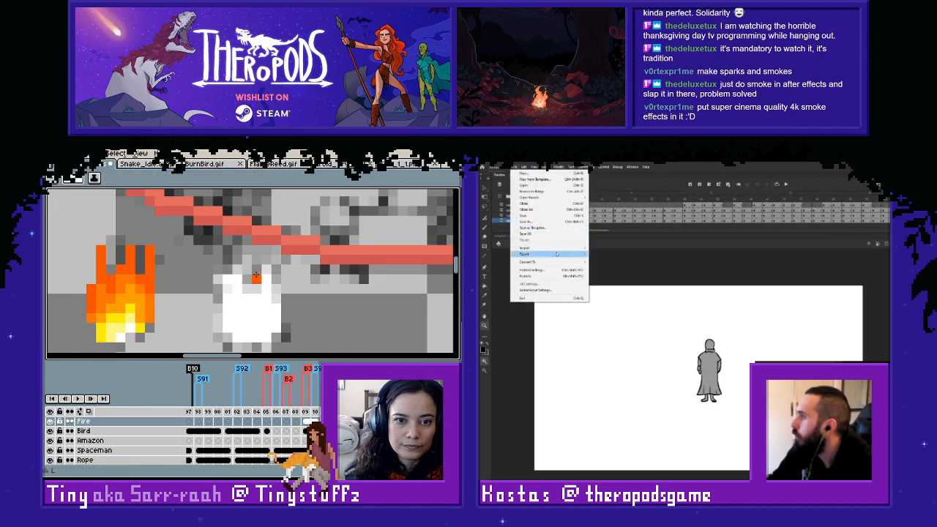
pyautogui.moveTo(542, 255)
pyautogui.moveTo(266, 270); pyautogui.dragTo(276, 334)
# - Start a JPEG sequence movie export in the Snake folder, and paint the white flame's tips and left edge deep orange
pyautogui.click(607, 266)
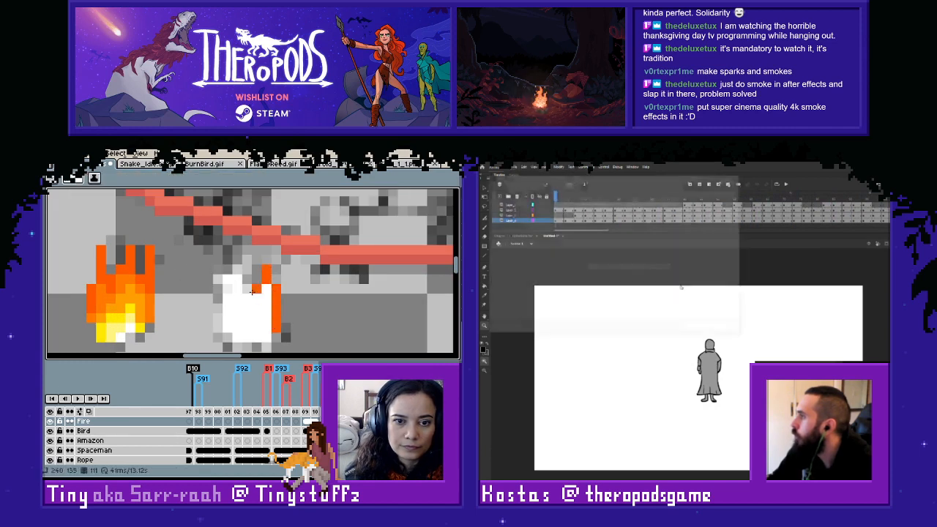
pyautogui.click(614, 188)
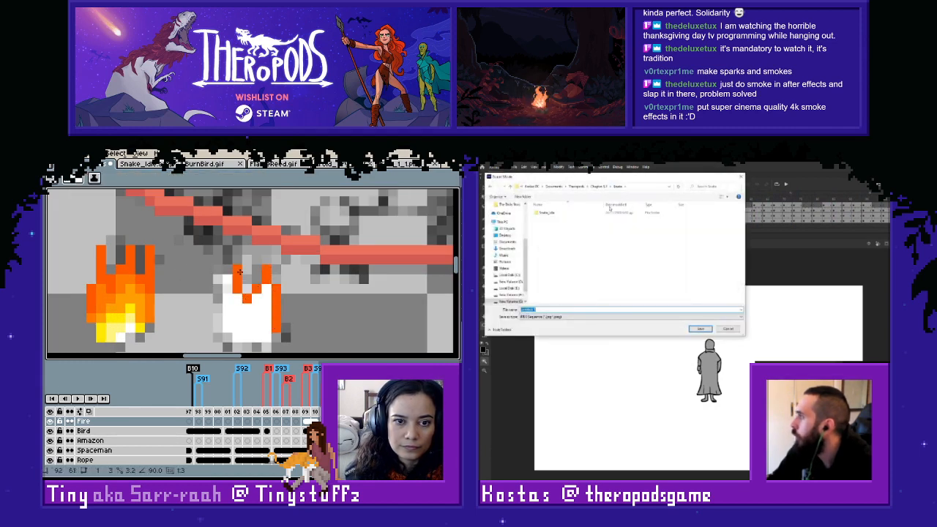
pyautogui.click(246, 260)
pyautogui.rightClick(553, 226)
pyautogui.moveTo(227, 288); pyautogui.dragTo(226, 327)
pyautogui.moveTo(578, 281)
pyautogui.click(627, 282)
# - Sample the lighter orange from the coloured flame and paint it inside the second flame's outline
pyautogui.press('i')
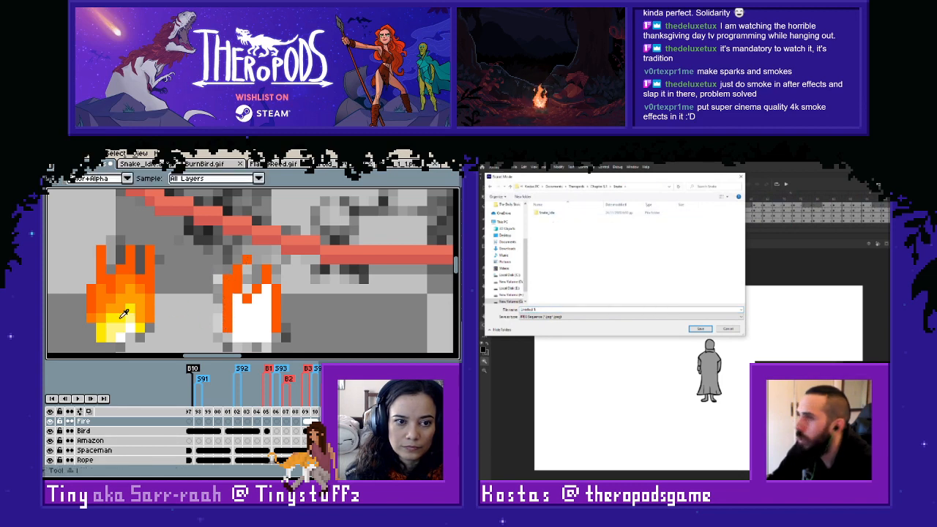
pyautogui.click(122, 312)
pyautogui.press('b')
pyautogui.click(228, 336)
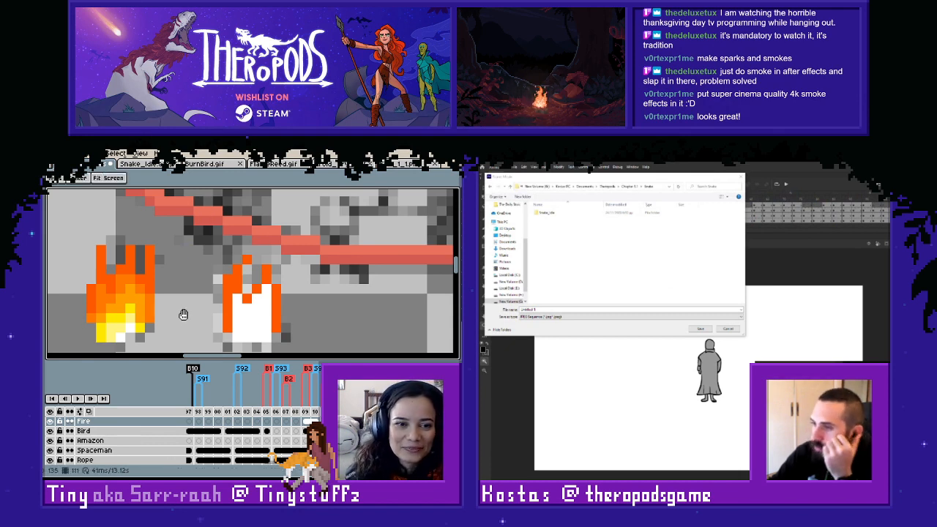
pyautogui.moveTo(184, 314); pyautogui.dragTo(191, 302)
pyautogui.press('i')
pyautogui.keyDown('alt'); pyautogui.click(134, 271); pyautogui.keyUp('alt')
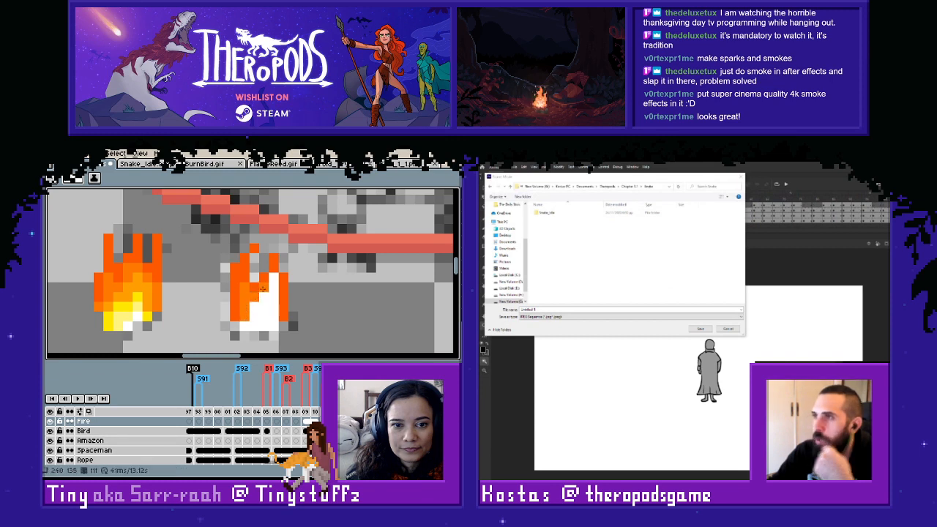
pyautogui.moveTo(276, 276); pyautogui.dragTo(275, 308)
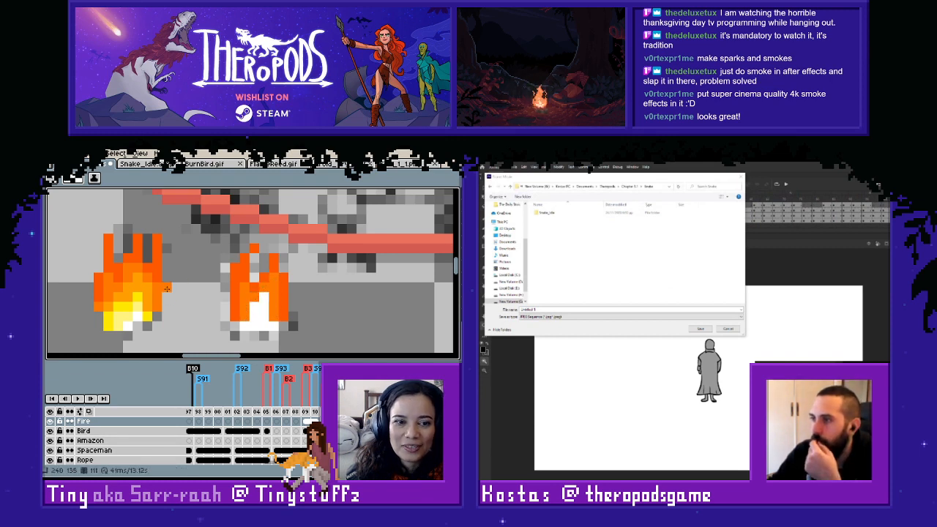
# - Create and name a new folder beside Snake_Idle for the export, and fill the second flame's lower body with light orange
pyautogui.rightClick(549, 241)
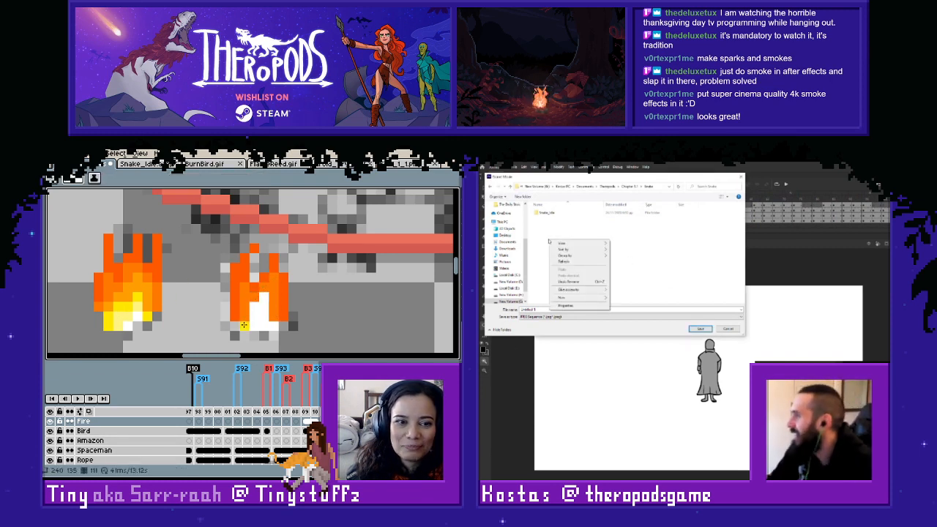
pyautogui.moveTo(562, 298)
pyautogui.click(618, 299)
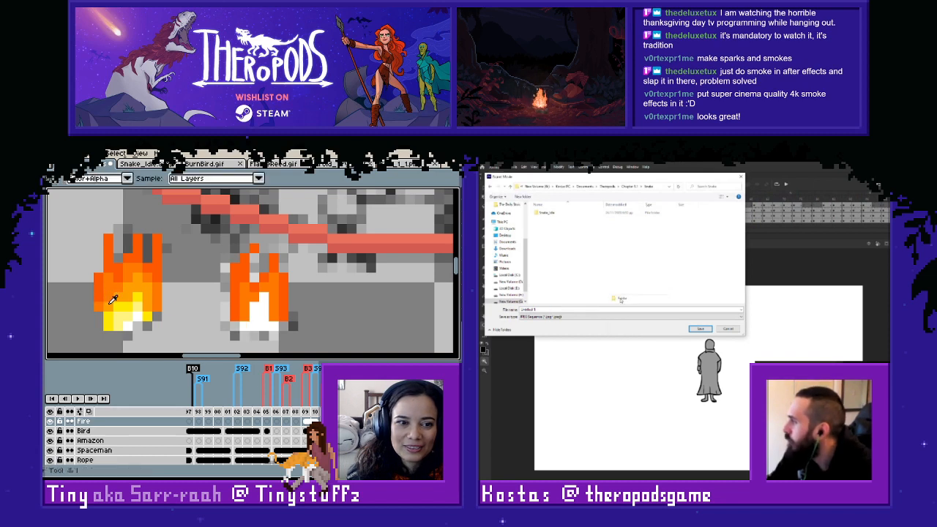
pyautogui.click(255, 315)
pyautogui.write('Snake')
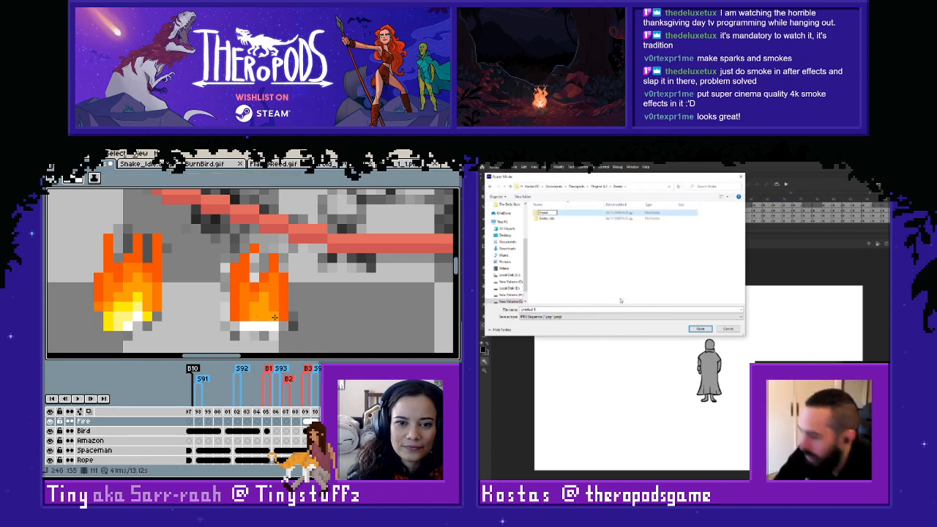
pyautogui.write('i')
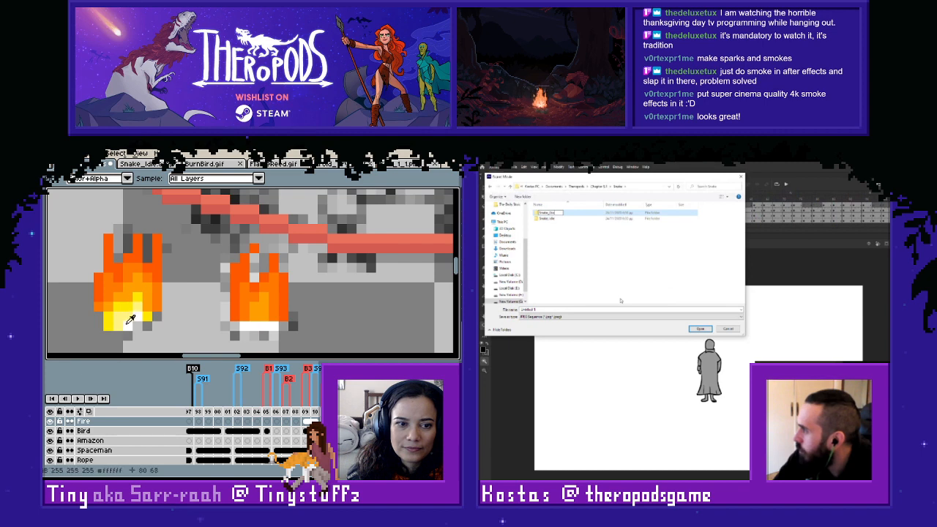
pyautogui.write('nake_Stabti')
pyautogui.press('Return')
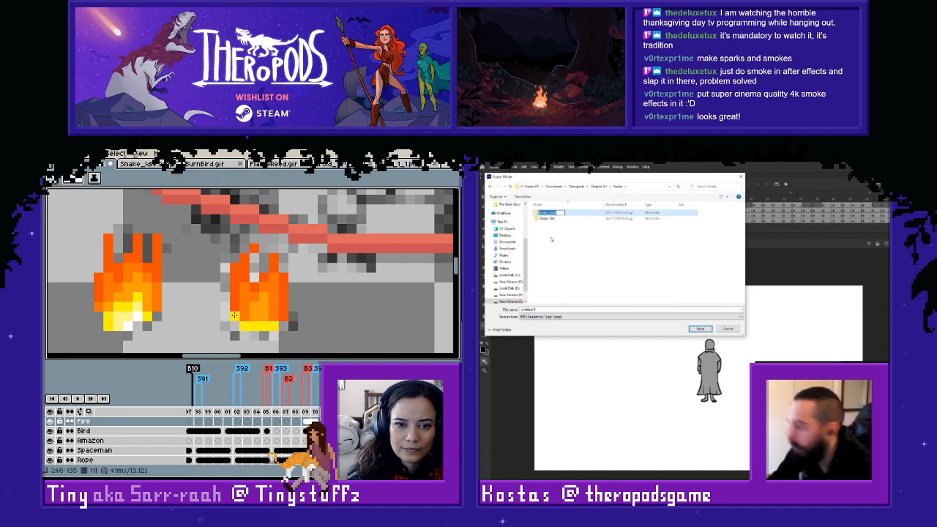
# - Name the export file after the new folder and open that folder, and paint the second flame's lower core bright yellow
pyautogui.keyDown('alt'); pyautogui.click(251, 299); pyautogui.keyUp('alt')
pyautogui.click(553, 310)
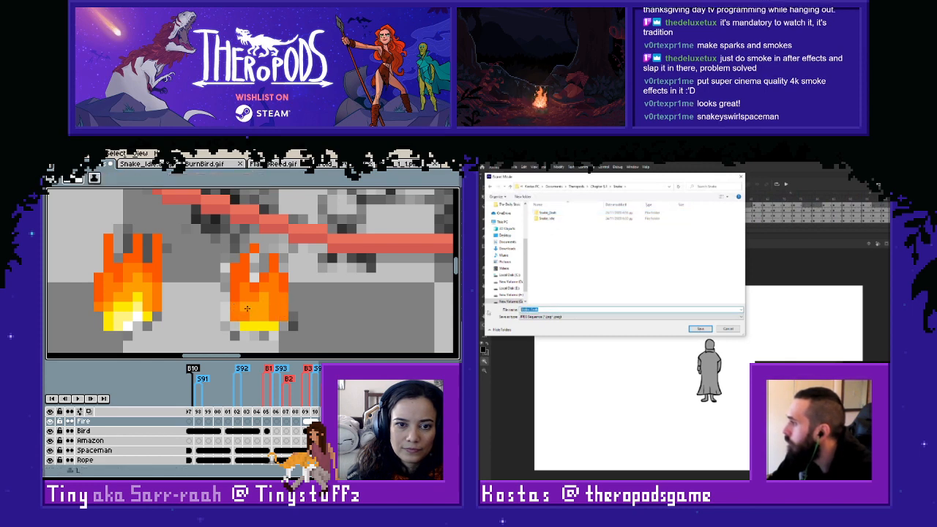
pyautogui.doubleClick(561, 214)
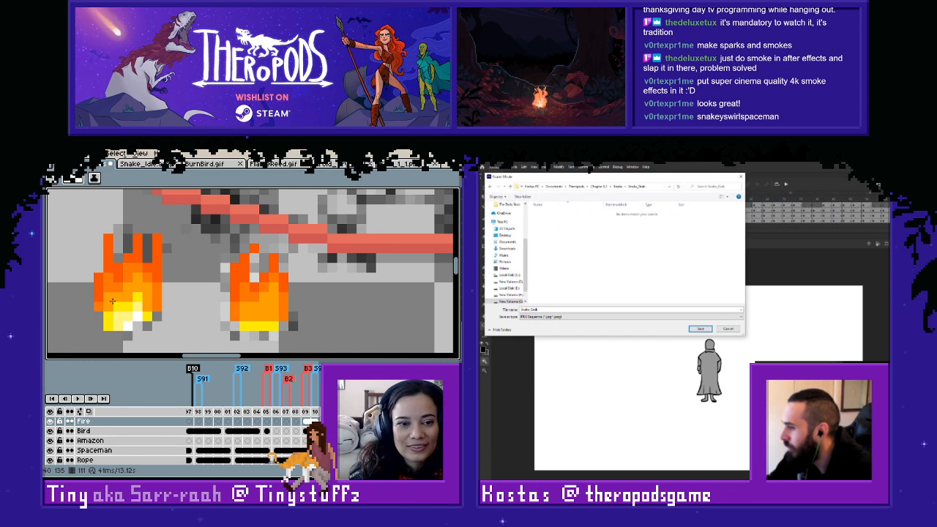
pyautogui.press('i')
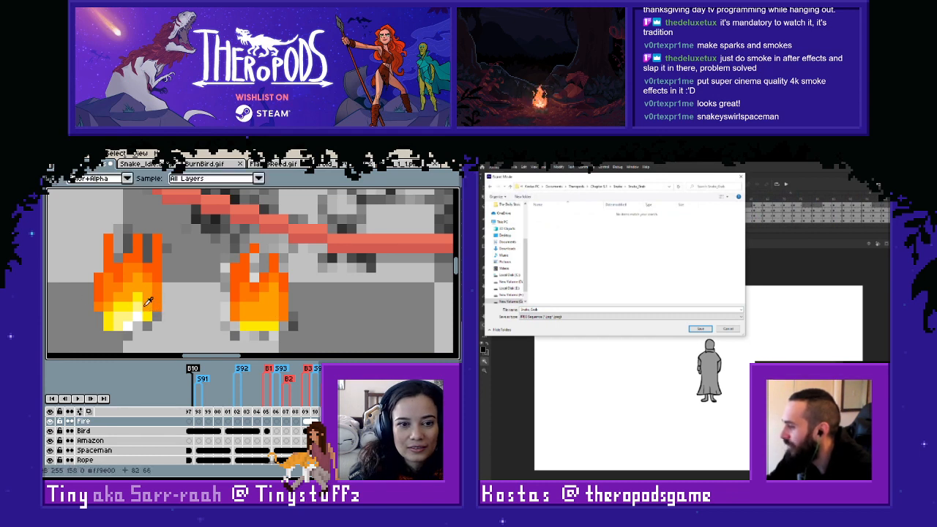
pyautogui.press('b')
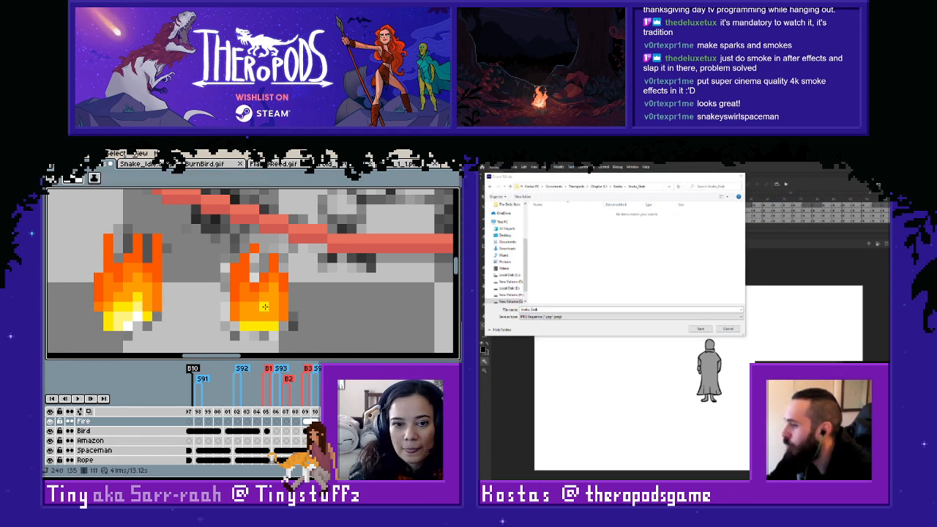
pyautogui.moveTo(265, 307); pyautogui.dragTo(273, 317)
pyautogui.keyDown('alt'); pyautogui.click(276, 289); pyautogui.keyUp('alt')
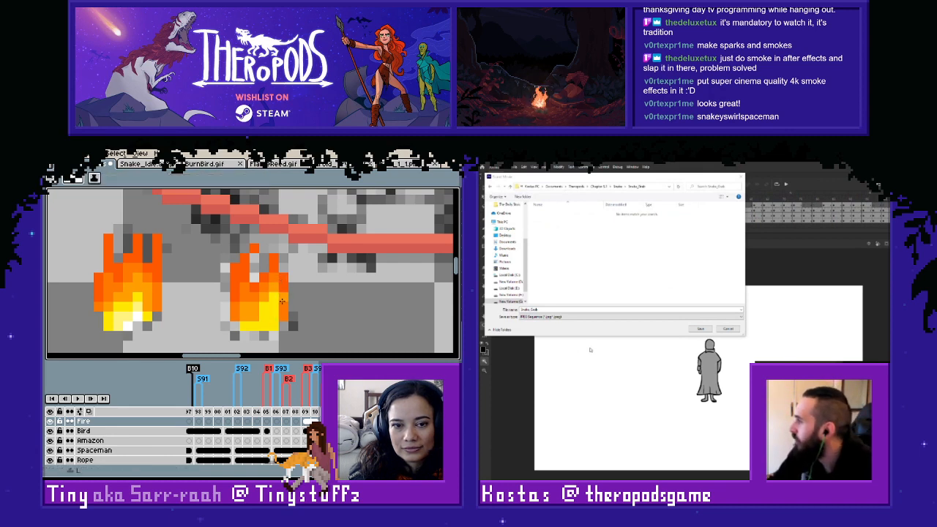
# - Export the snake animation as a JPEG sequence with the existing size settings, and start an animated GIF export
pyautogui.click(693, 330)
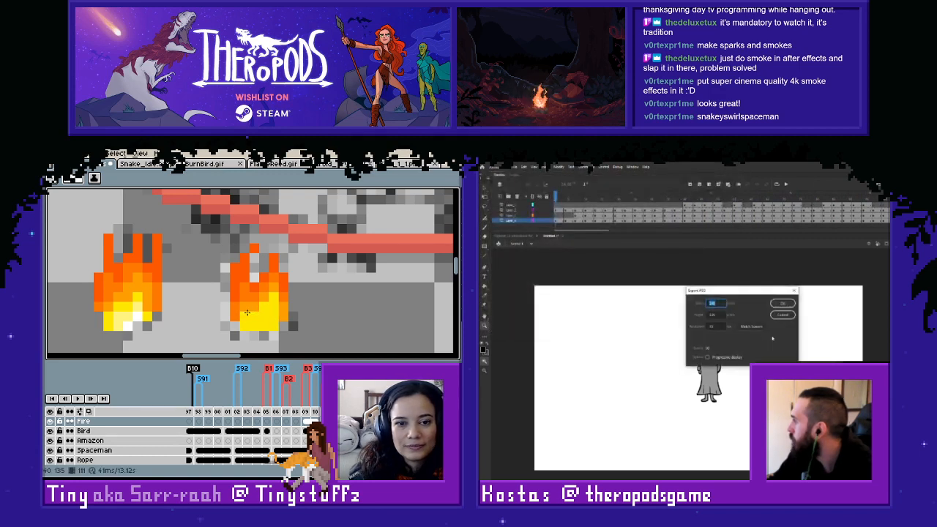
pyautogui.click(782, 302)
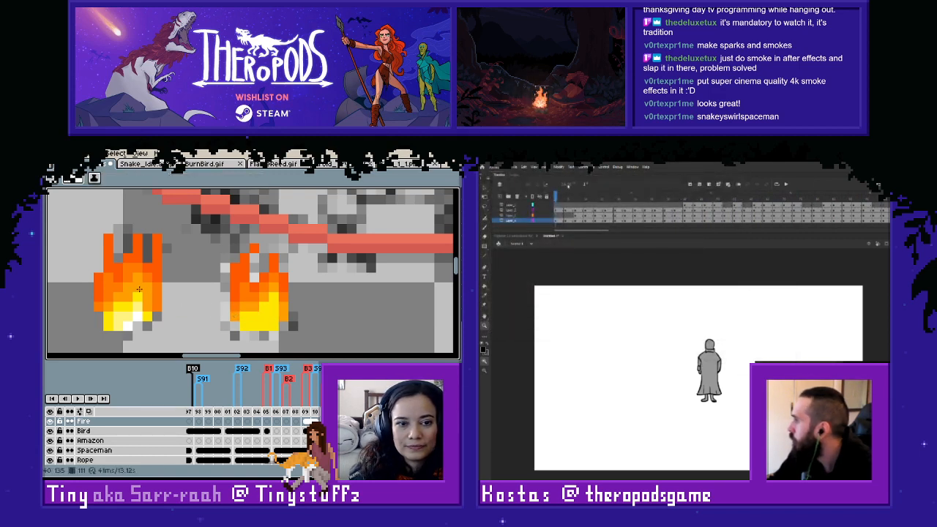
pyautogui.click(517, 167)
pyautogui.moveTo(556, 253)
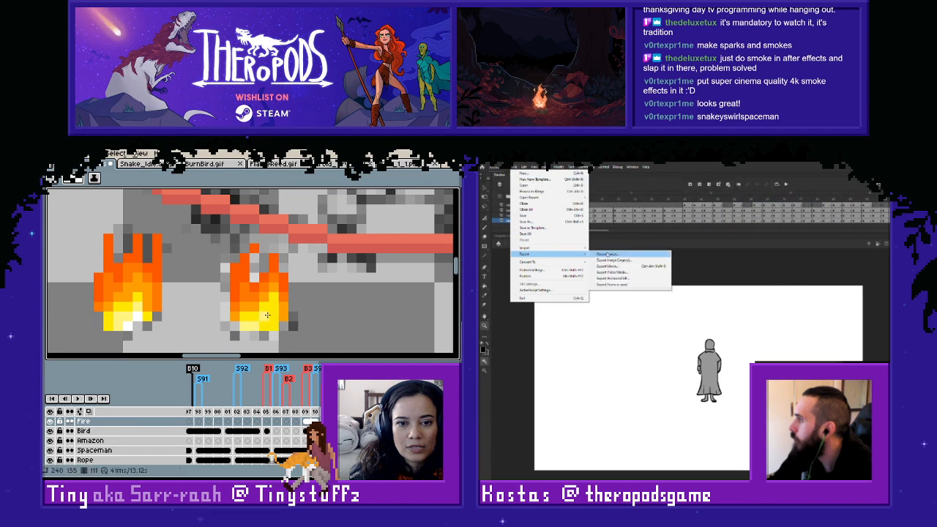
pyautogui.click(617, 278)
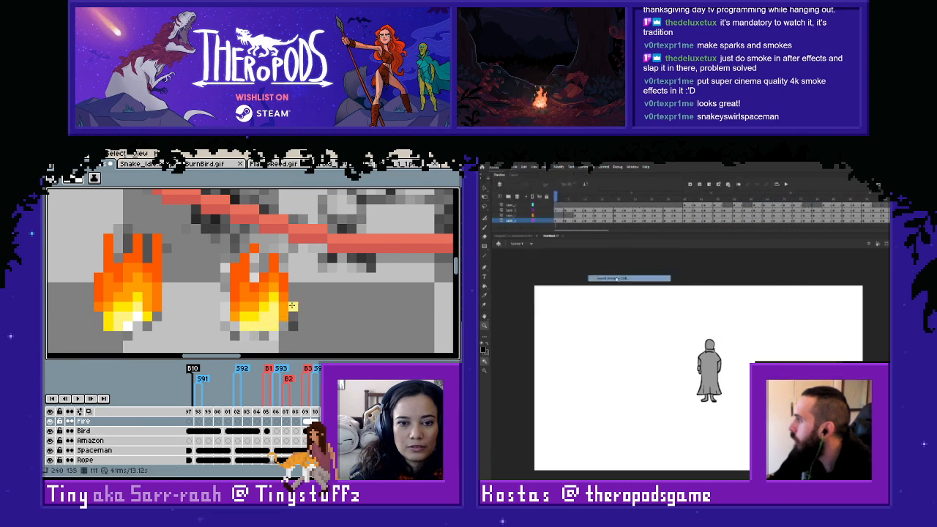
# - Paint pale-yellow and white highlights at the second flame's base with colours sampled from the first flame
pyautogui.press('i')
pyautogui.click(278, 295)
pyautogui.press('l')
pyautogui.press('i')
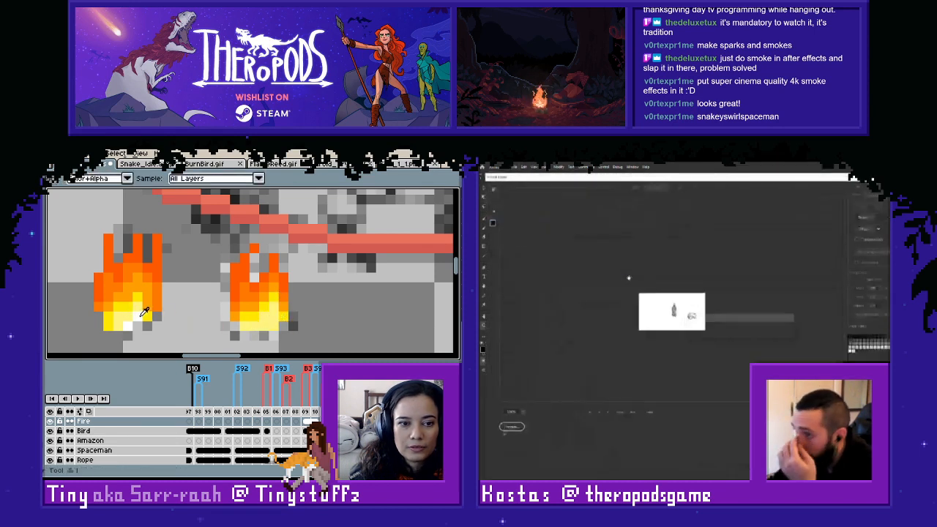
pyautogui.click(136, 320)
pyautogui.press('l')
# - Set the GIF export width to 1920, and hide the Bird layer in the flame animation
pyautogui.scroll(-2, 304, 324)
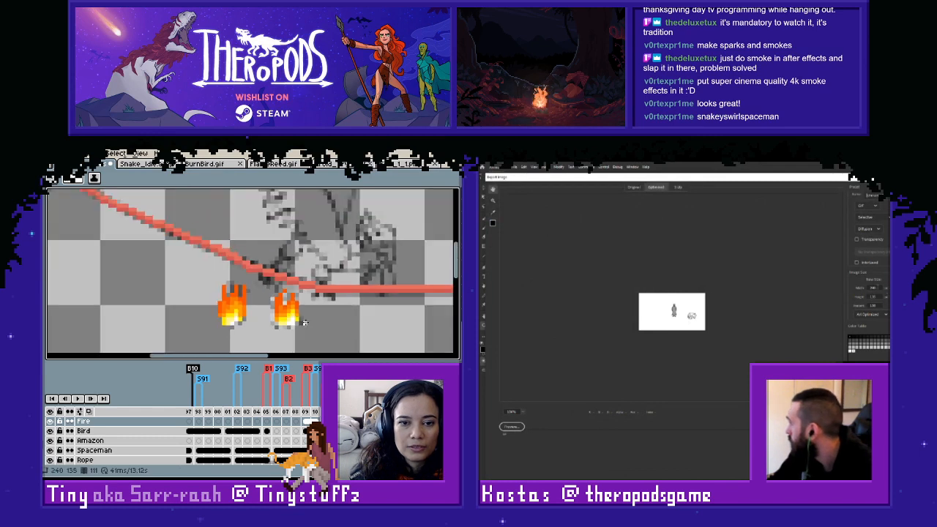
pyautogui.scroll(2, 304, 322)
pyautogui.write('19')
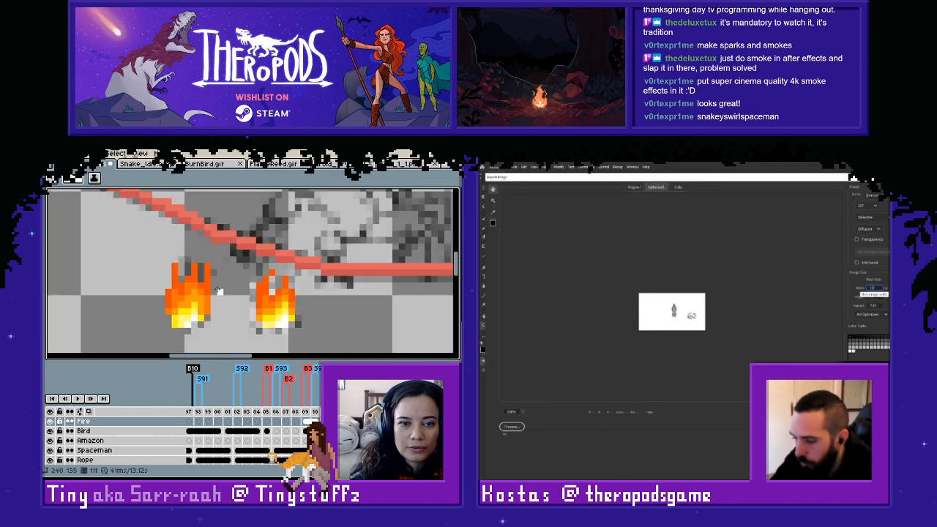
pyautogui.write('20i')
pyautogui.click(51, 433)
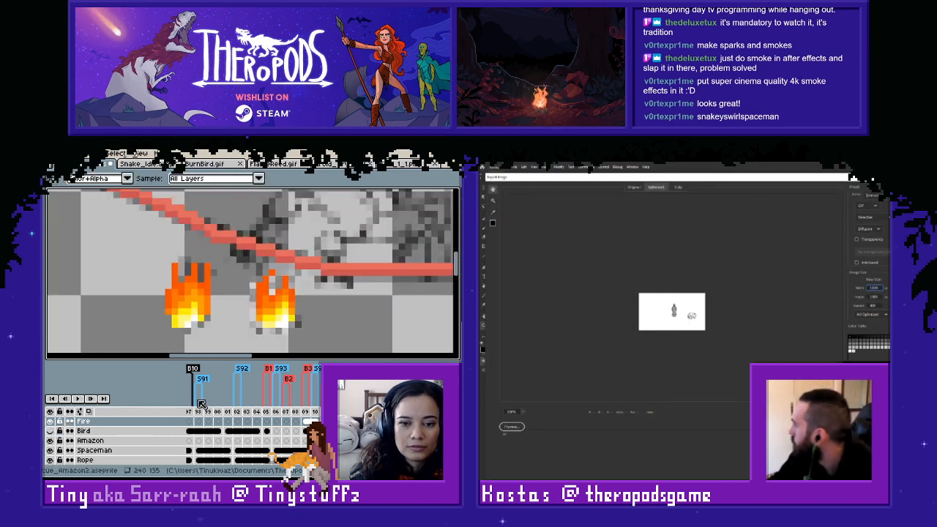
pyautogui.scroll(-2, 335, 282)
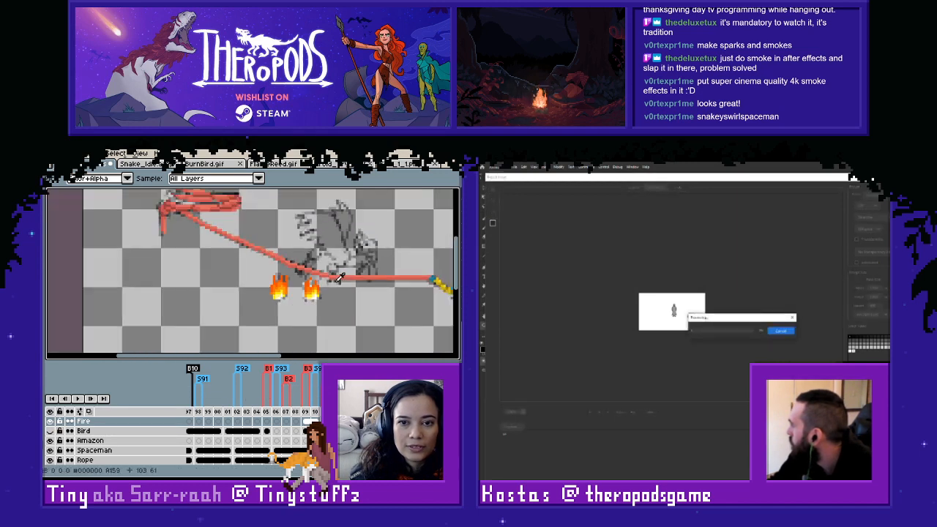
pyautogui.scroll(-2, 339, 277)
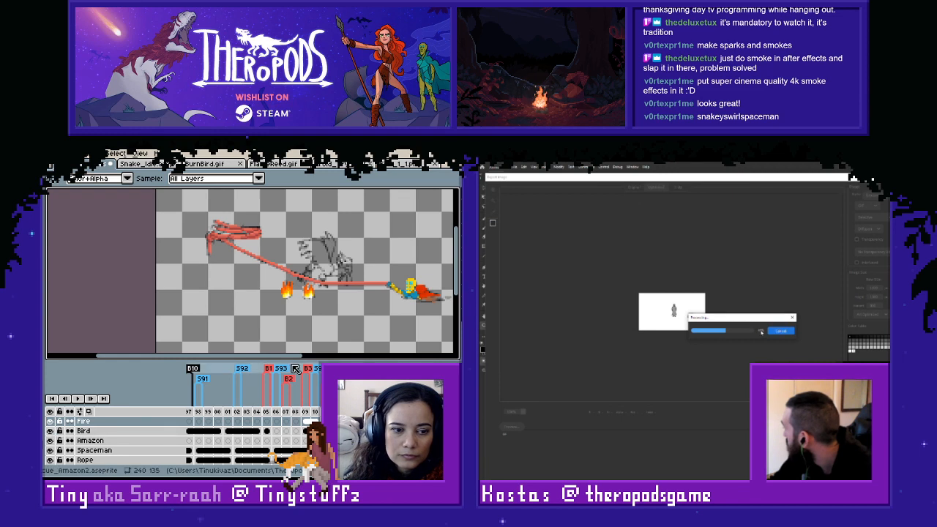
# - Flip between frames 110 and 111 to compare the white flame with the coloured flames
pyautogui.press('Left')
pyautogui.press('Right')
pyautogui.press('Left')
pyautogui.press('Right')
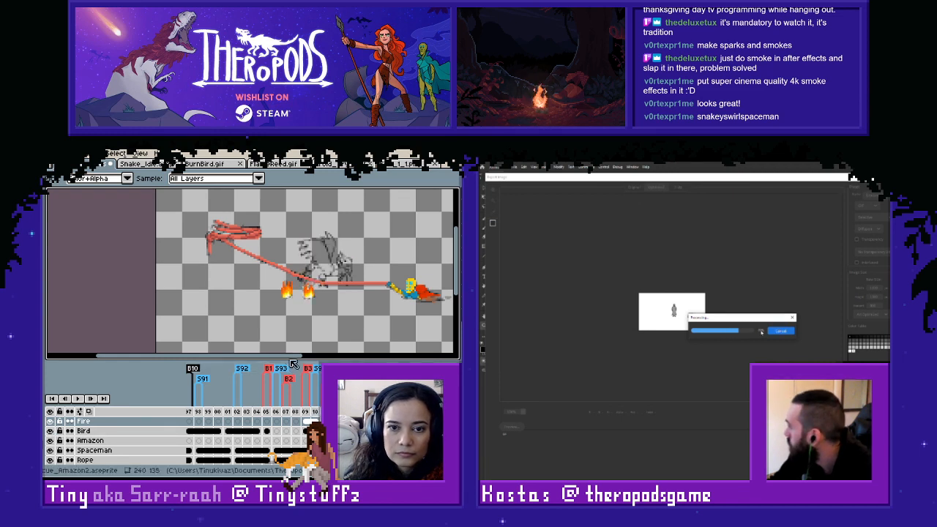
pyautogui.press('Left')
pyautogui.press('Right')
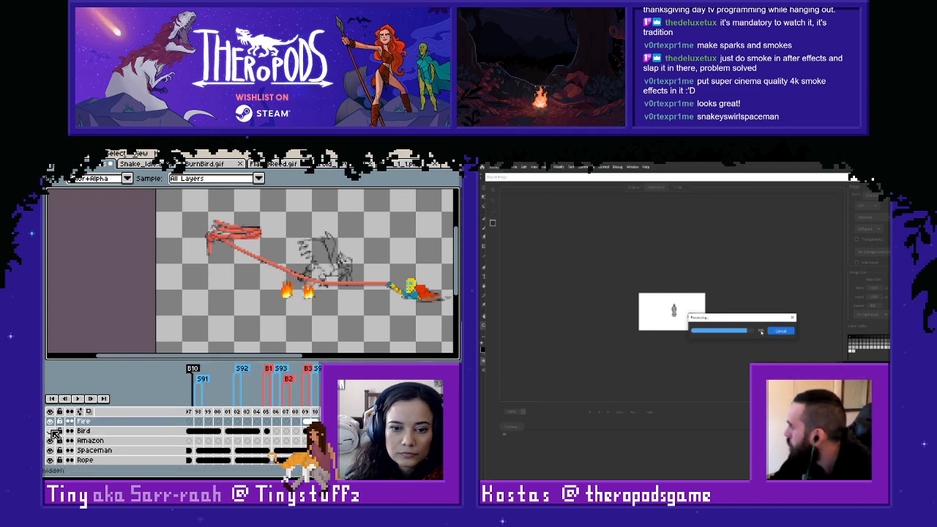
pyautogui.press('Left')
pyautogui.press('Right')
pyautogui.press('Left')
pyautogui.press('Right')
pyautogui.press('Left')
pyautogui.press('Left')
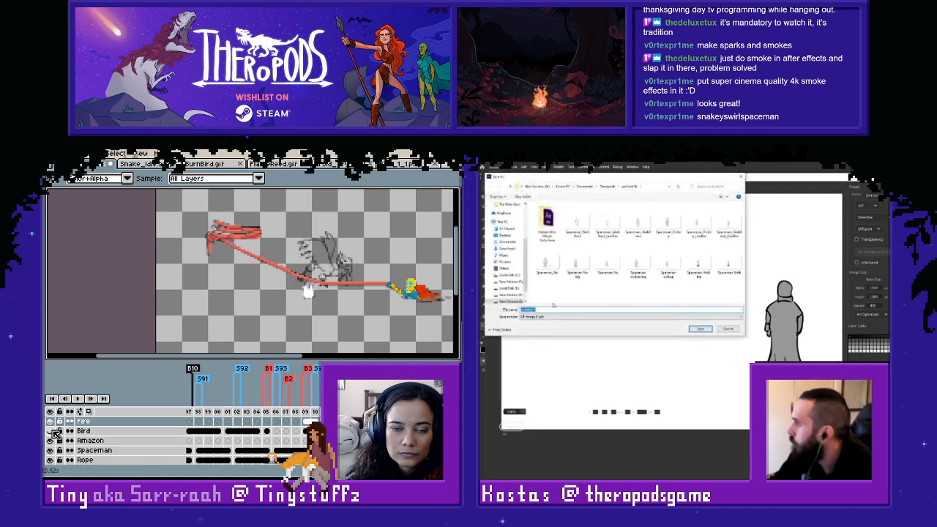
# - Save the animated GIF under the snake export's name in its new folder inside the Snake folder
pyautogui.click(608, 185)
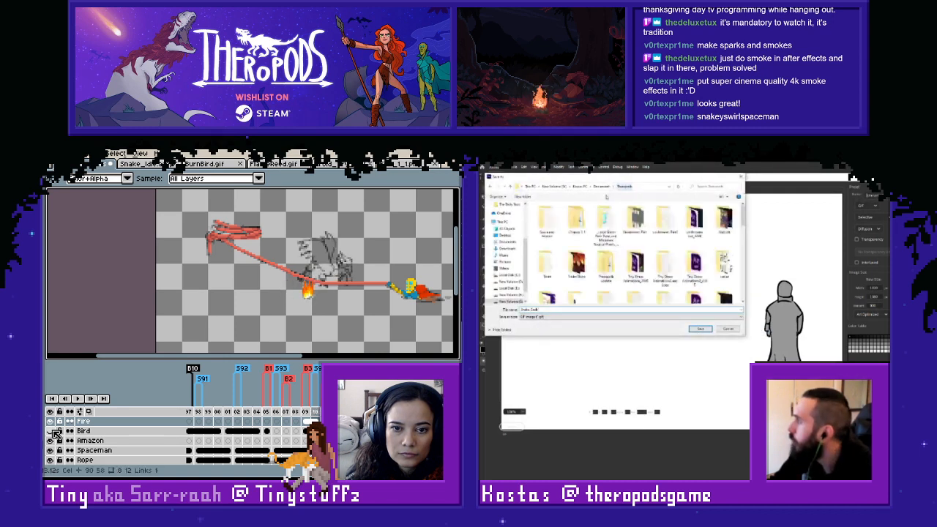
pyautogui.doubleClick(577, 220)
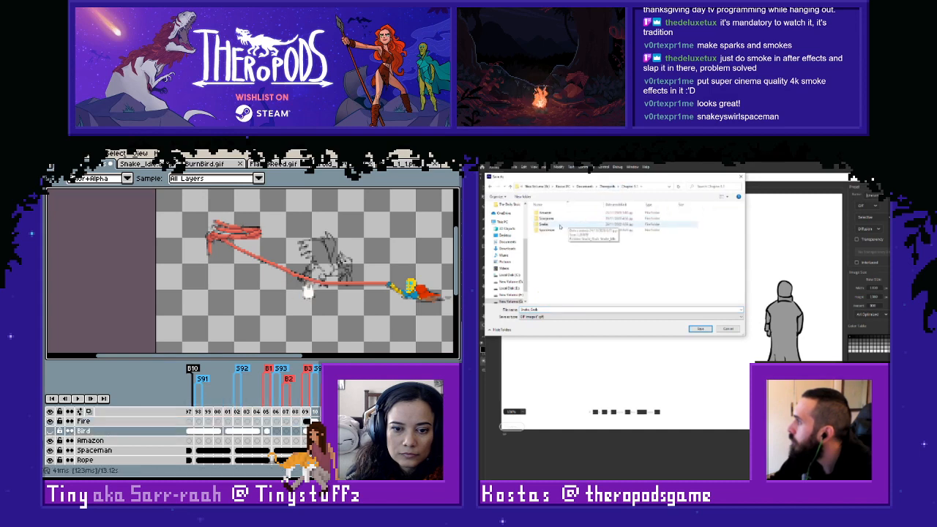
pyautogui.doubleClick(560, 225)
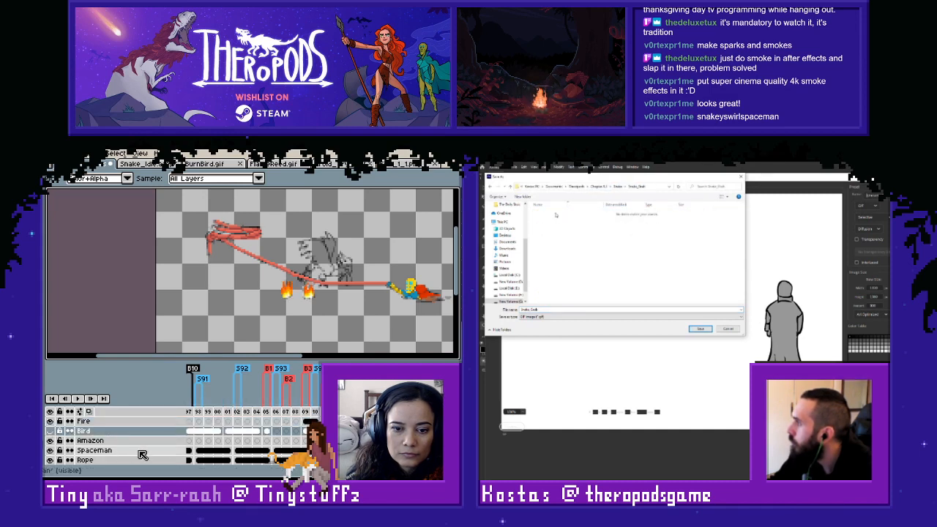
pyautogui.click(699, 329)
# - Compare the two flame frames once more and select the Fire layer's cel on frame 110
pyautogui.press('Left')
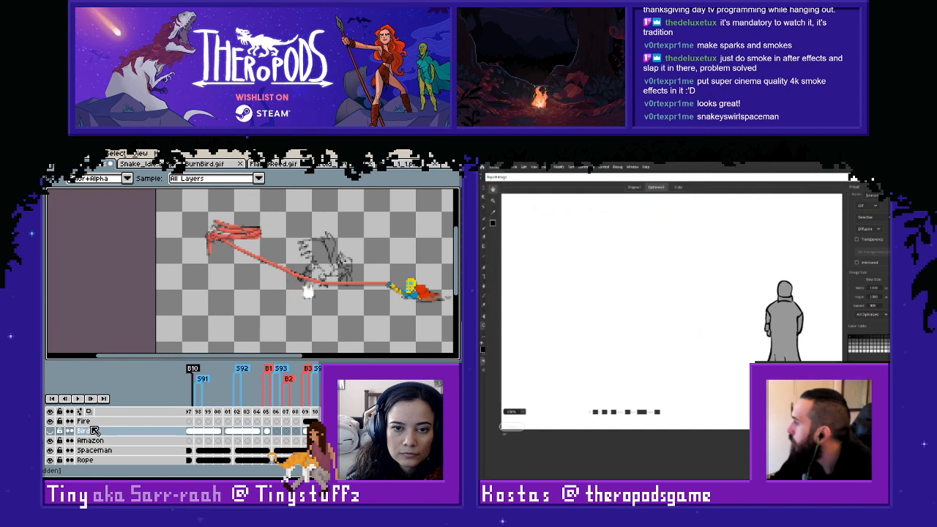
pyautogui.press('Right')
pyautogui.press('Left')
pyautogui.click(315, 422)
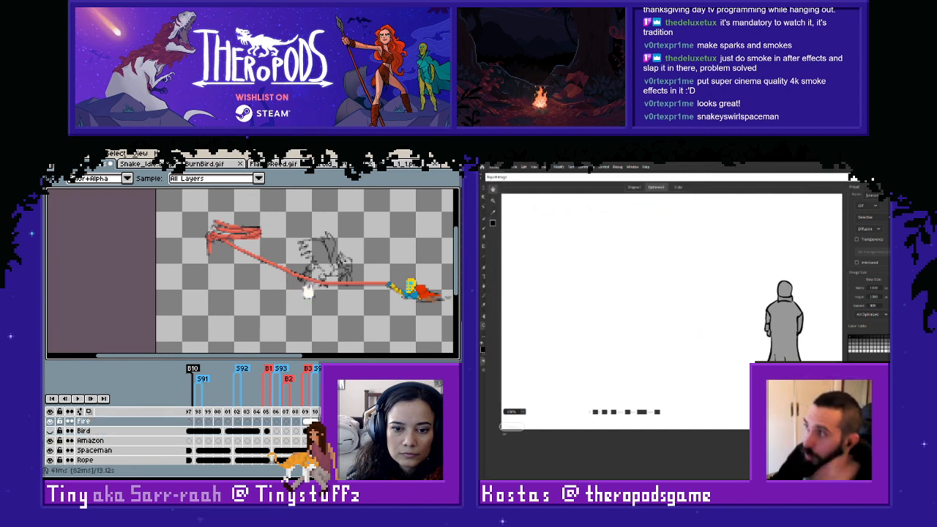
# - Return to the frame with the coloured flames and make the Bird layer visible again
pyautogui.press('Left')
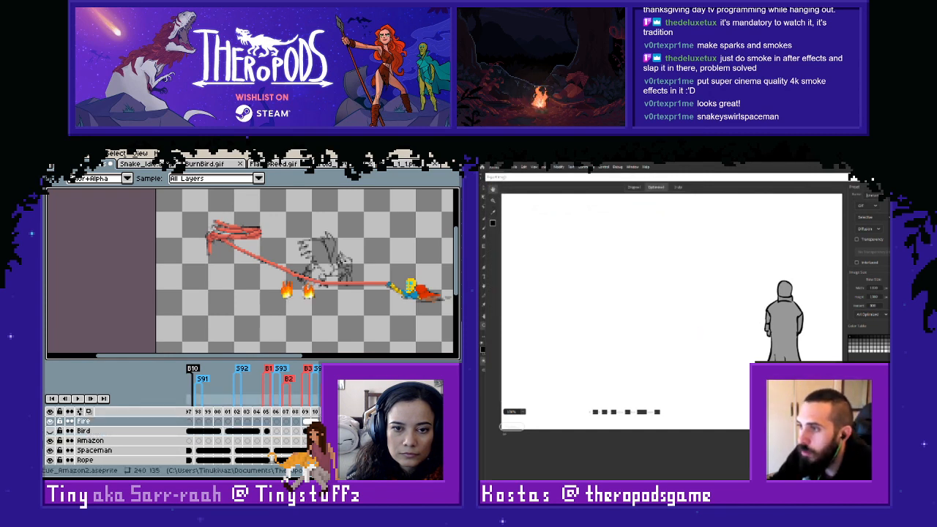
pyautogui.click(50, 431)
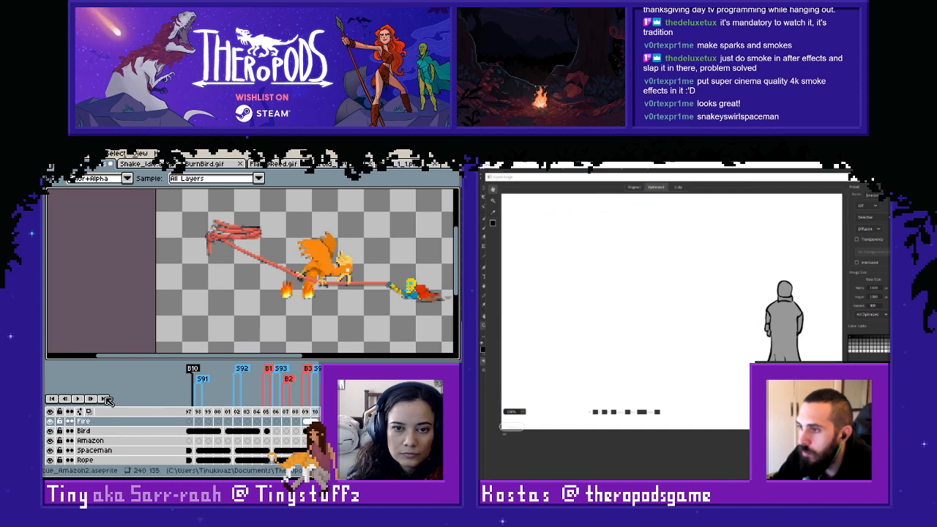
pyautogui.scroll(4, 322, 295)
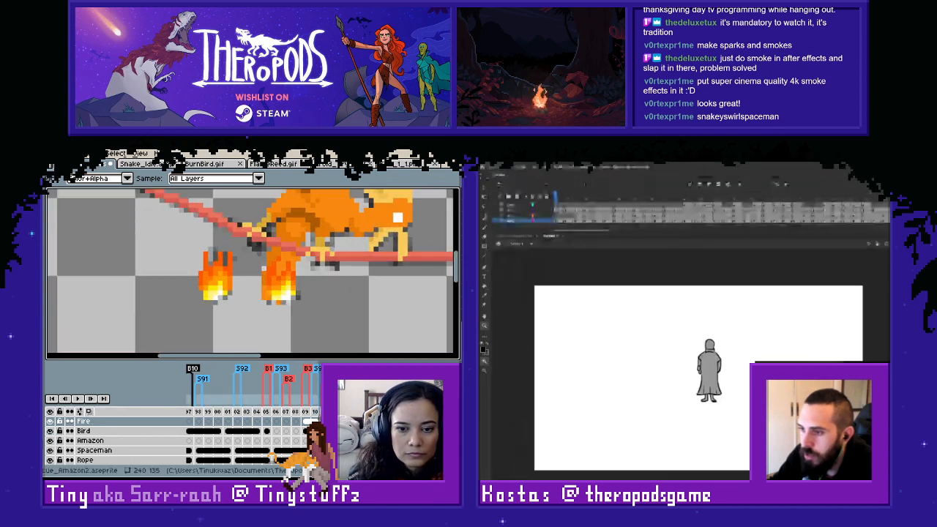
pyautogui.keyDown('alt'); pyautogui.click(276, 257); pyautogui.keyUp('alt')
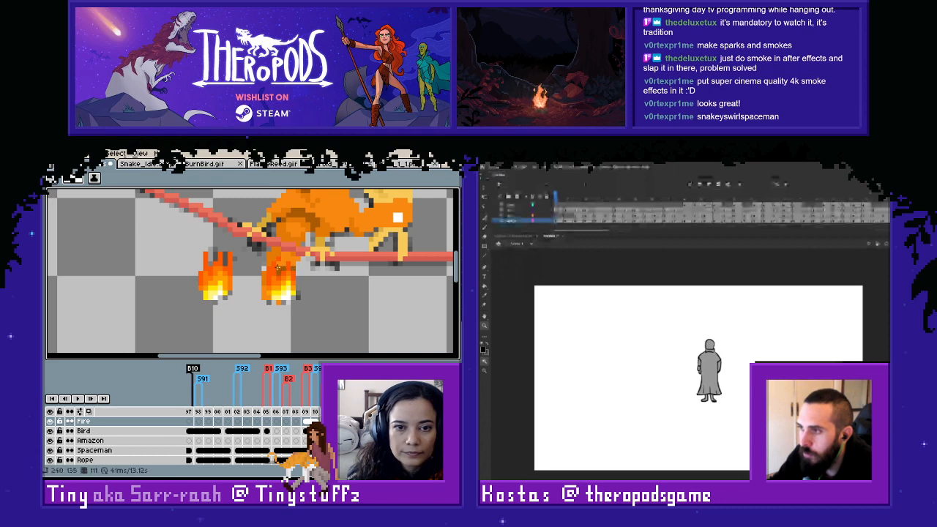
# - Toggle the Bird layer's visibility to compare the coloured flames with and without the bird behind them
pyautogui.click(51, 432)
pyautogui.click(51, 432)
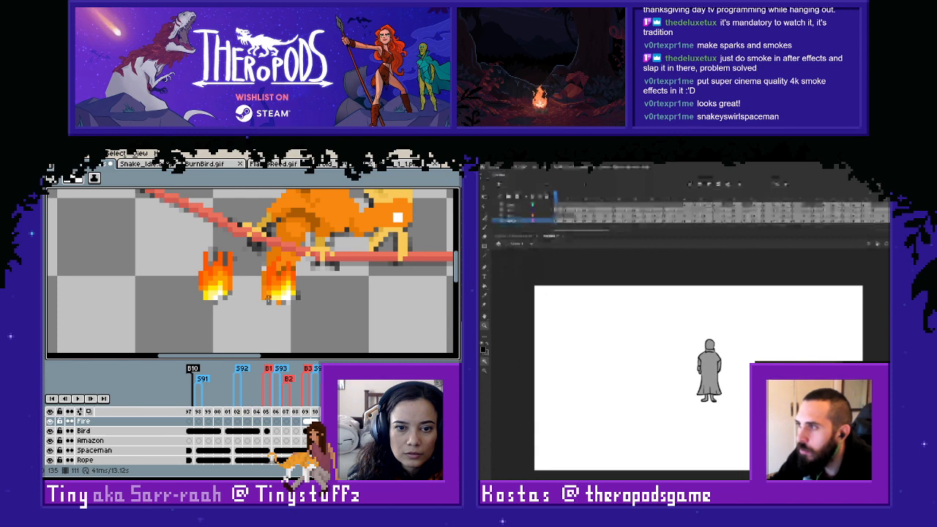
pyautogui.click(51, 431)
pyautogui.click(51, 431)
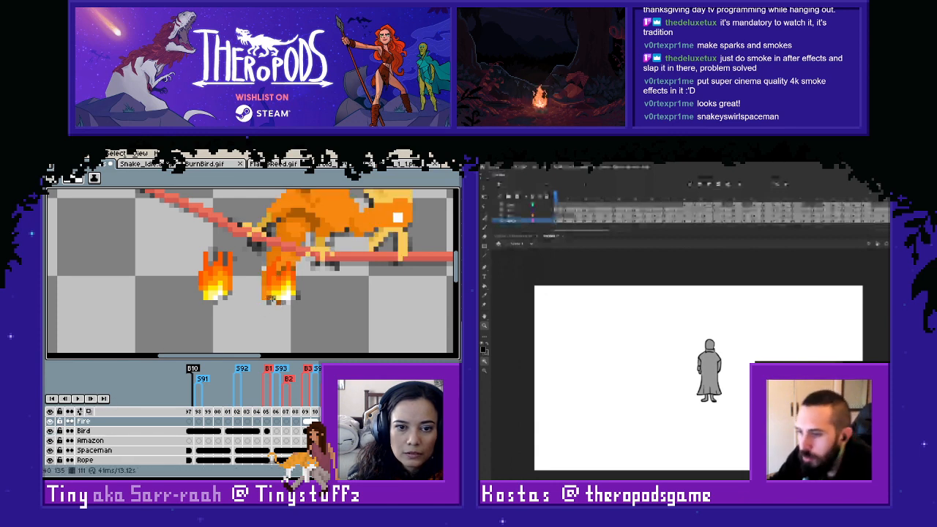
# - Sample colours from the tips of the left flame for touching up the top of the right flame with the Pencil tool
pyautogui.press('i')
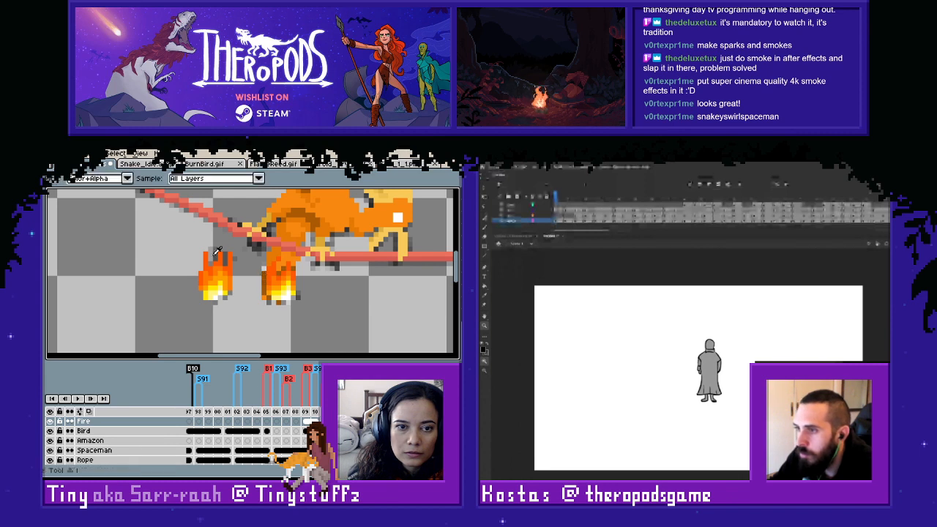
pyautogui.click(214, 252)
pyautogui.press('b')
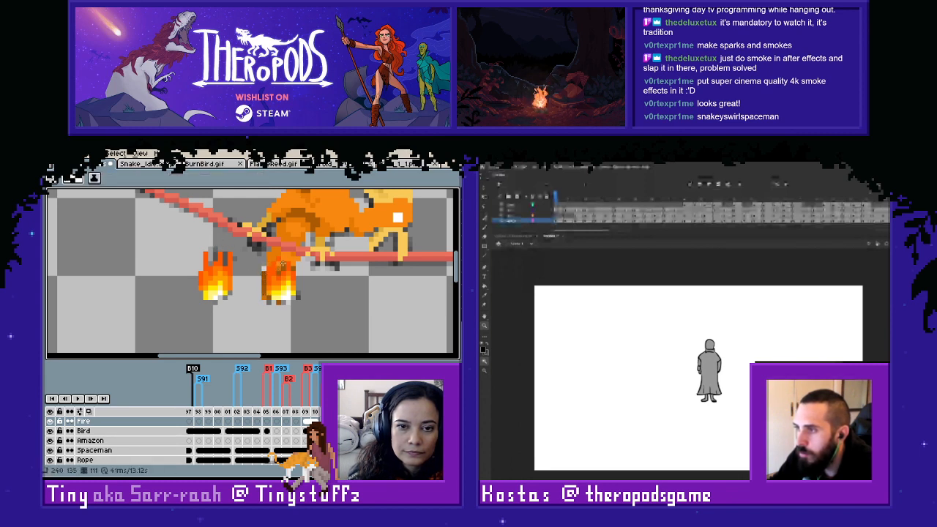
pyautogui.scroll(2, 283, 263)
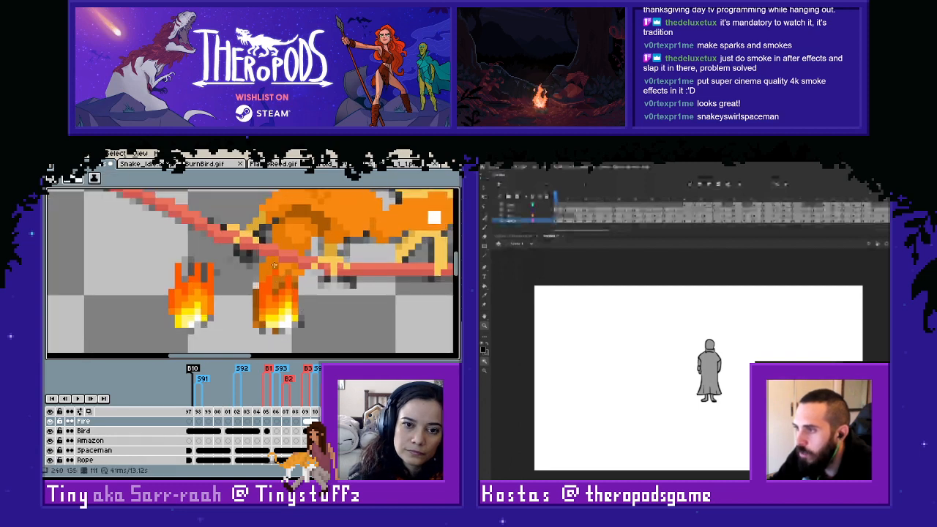
pyautogui.press('i')
pyautogui.click(206, 269)
pyautogui.press('b')
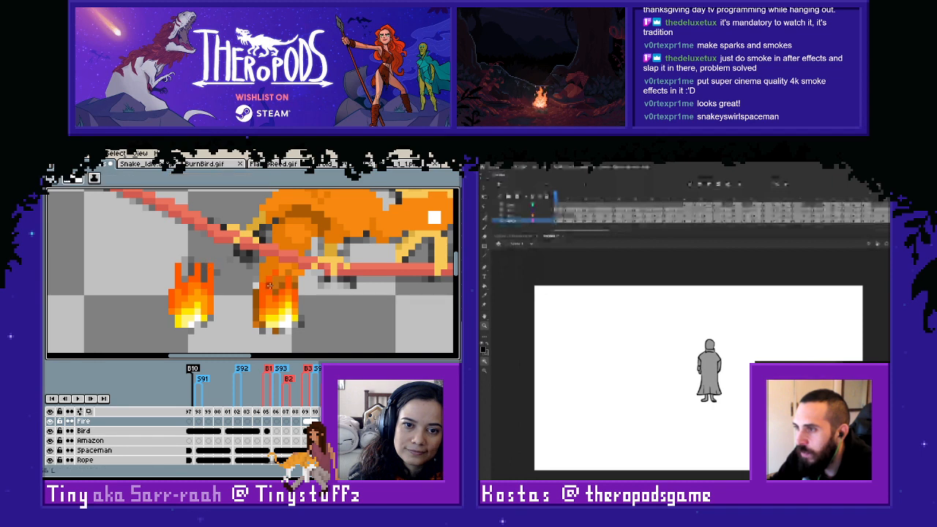
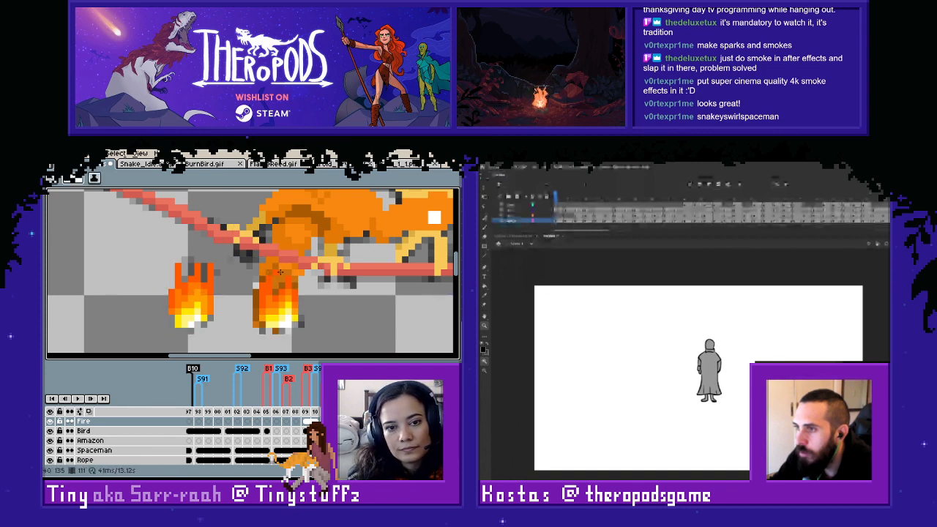
# - Marquee-select the separate flame copy beside the bird on the Fire layer and delete it
pyautogui.scroll(-2, 281, 272)
pyautogui.press('m')
pyautogui.moveTo(204, 267); pyautogui.dragTo(259, 336)
pyautogui.press('Delete')
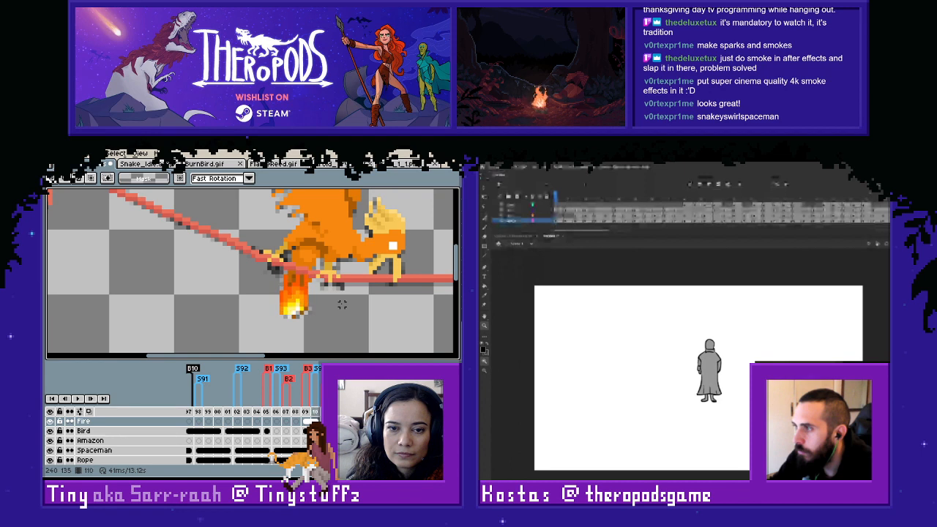
# - Check the neighbouring frames for a matching bird pose, settle on frame 101 and make the Bird layer visible
pyautogui.scroll(-1, 342, 304)
pyautogui.scroll(-1, 342, 304)
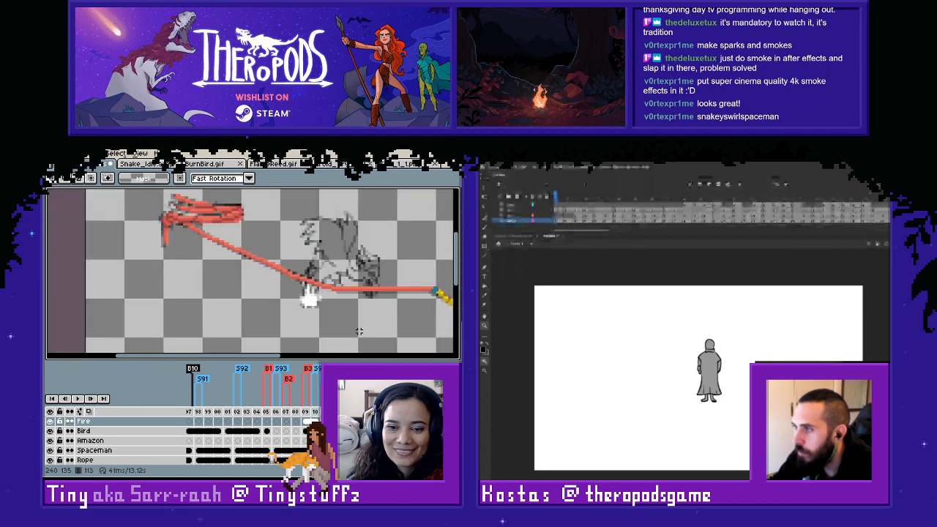
pyautogui.scroll(-1, 359, 330)
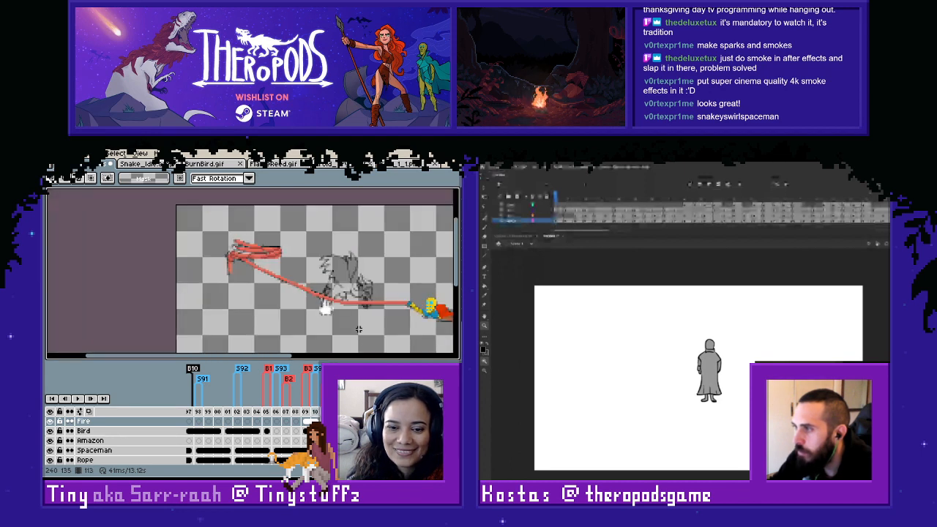
pyautogui.click(228, 420)
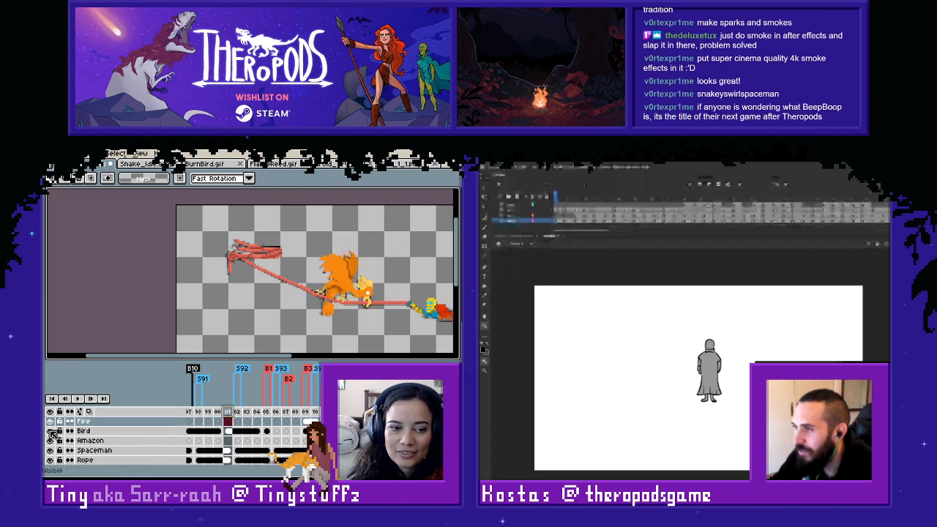
pyautogui.click(326, 421)
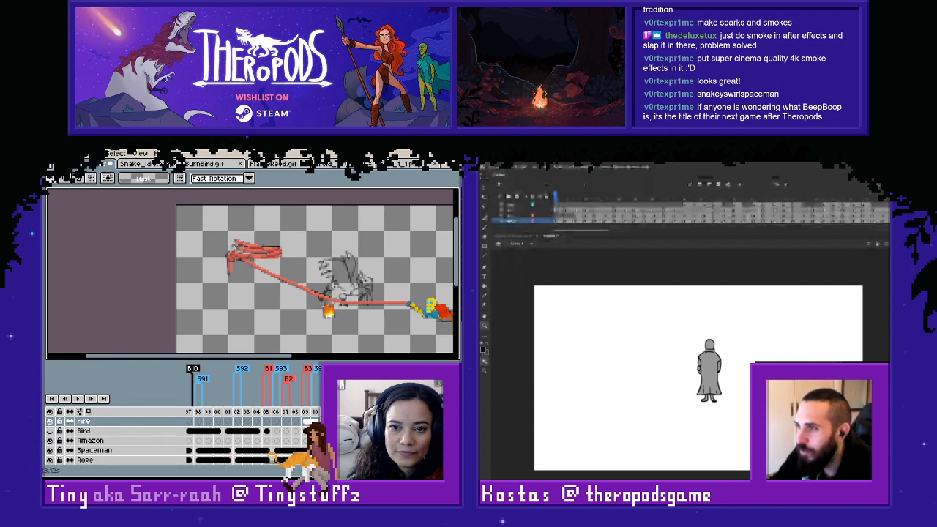
pyautogui.press('Right')
pyautogui.click(239, 412)
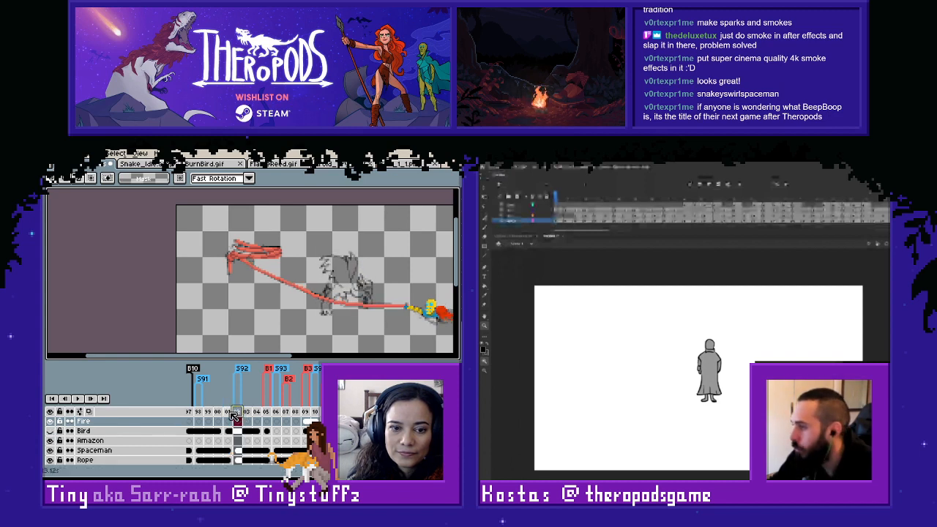
pyautogui.press('Left')
pyautogui.click(52, 432)
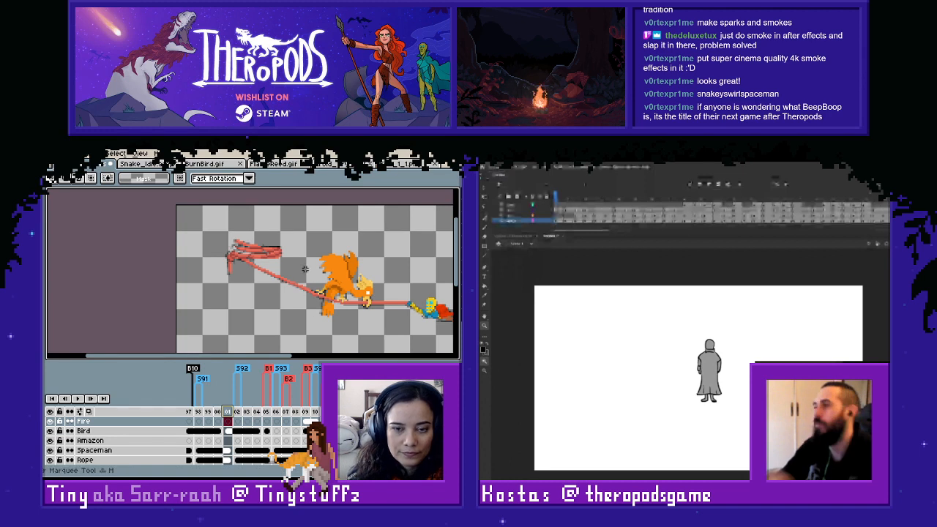
# - Copy the coloured bird from the Bird layer on frame 101 and paste it onto frame 113
pyautogui.moveTo(287, 232); pyautogui.dragTo(388, 341)
pyautogui.click(230, 432)
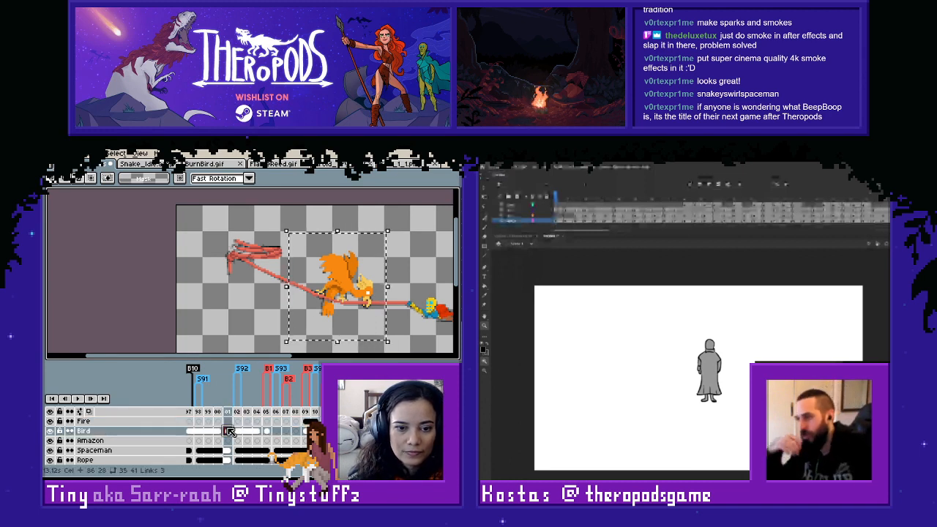
pyautogui.click(343, 294)
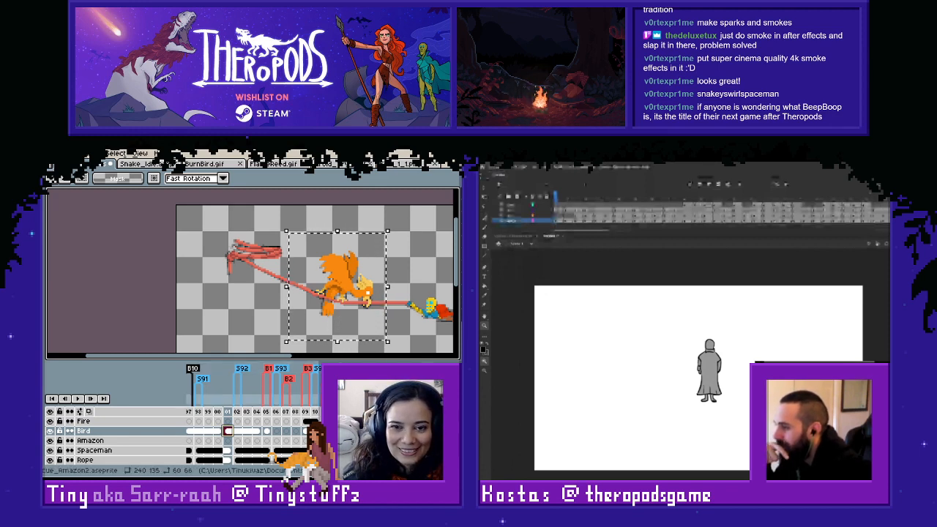
pyautogui.press('Delete')
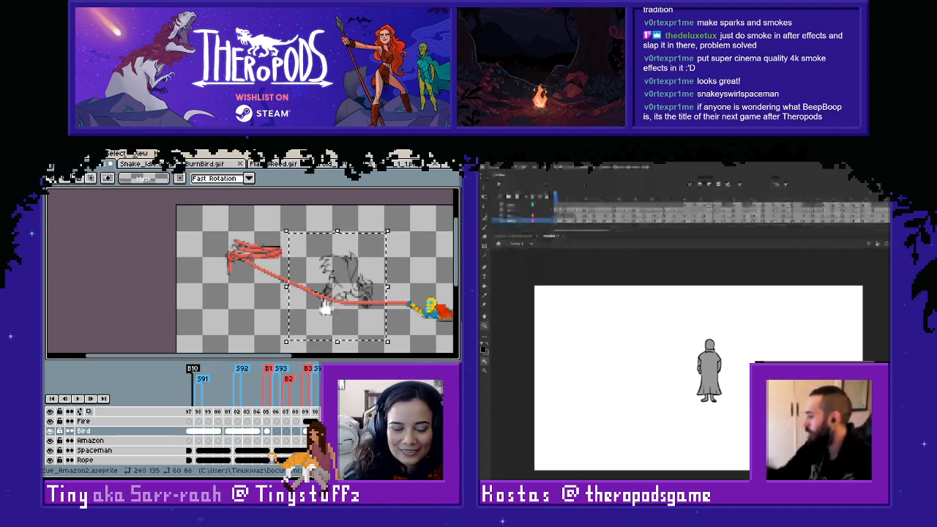
pyautogui.hotkey('ctrl', 'v')
pyautogui.click(402, 273)
pyautogui.scroll(1, 373, 315)
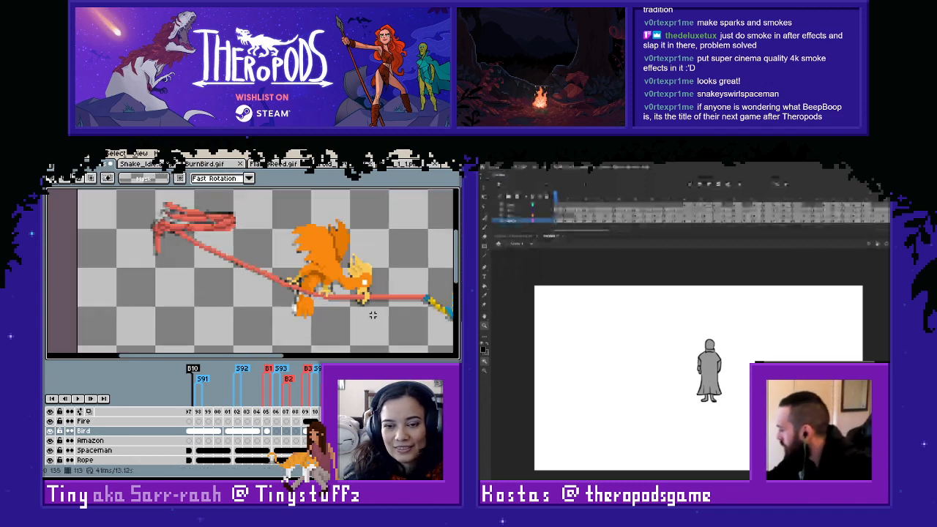
pyautogui.scroll(2, 373, 315)
pyautogui.moveTo(384, 277); pyautogui.dragTo(387, 294)
pyautogui.scroll(-1, 388, 296)
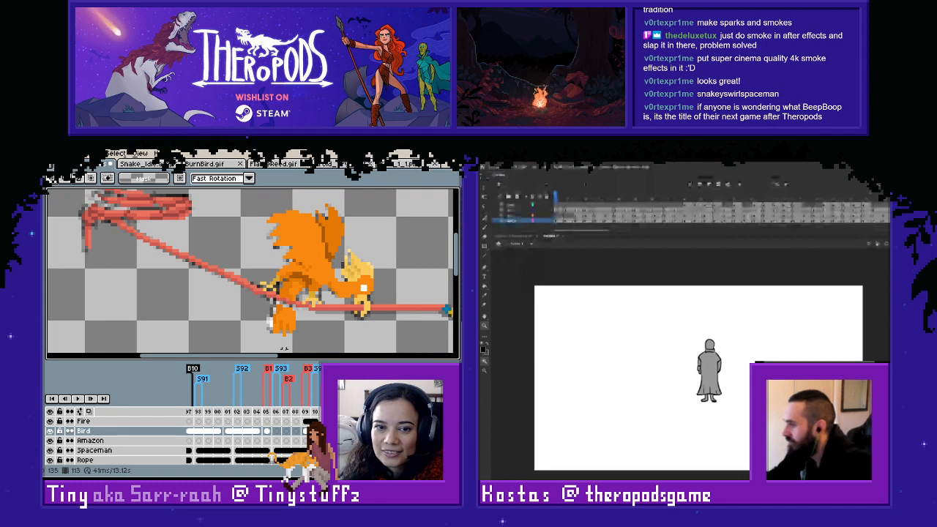
pyautogui.scroll(1, 298, 322)
pyautogui.press('b')
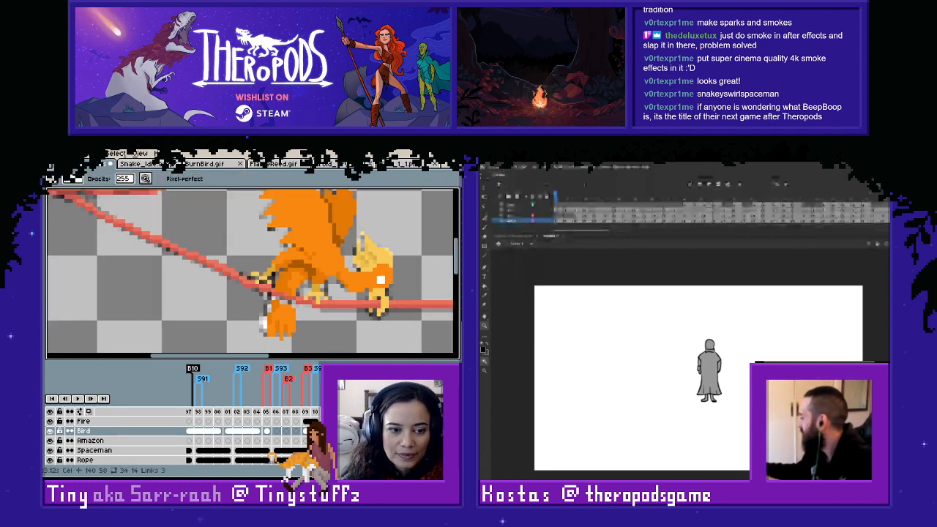
pyautogui.press('Down')
pyautogui.press('Down')
pyautogui.press('Down')
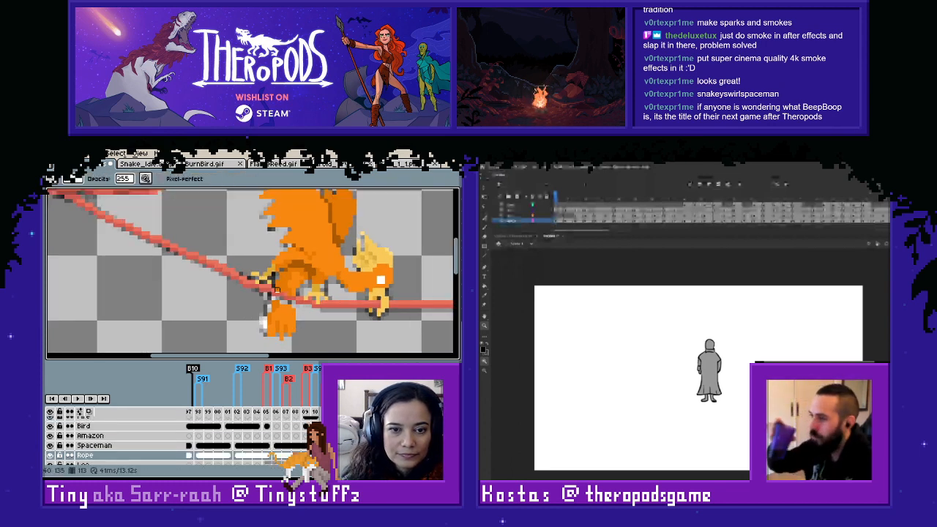
pyautogui.scroll(3, 325, 318)
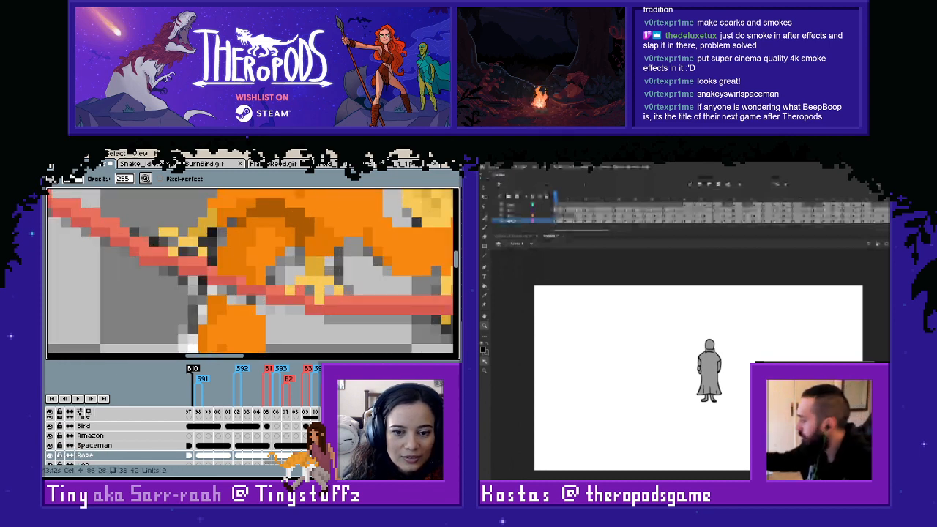
pyautogui.hotkey('ctrl', 'z')
pyautogui.hotkey('ctrl', 'z')
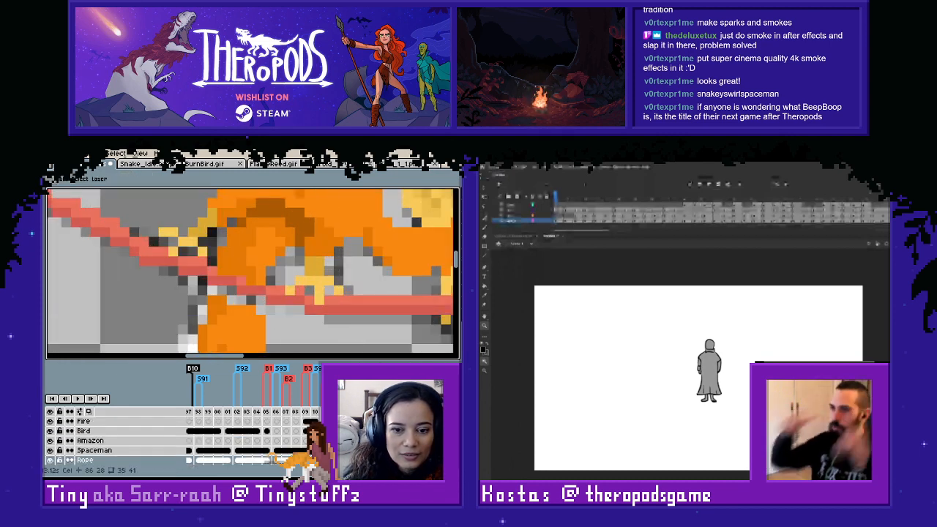
# - Sample the bird's orange and paint over the gap in its tail just below the rope on frame 113
pyautogui.keyDown('ctrl'); pyautogui.click(260, 290); pyautogui.keyUp('ctrl')
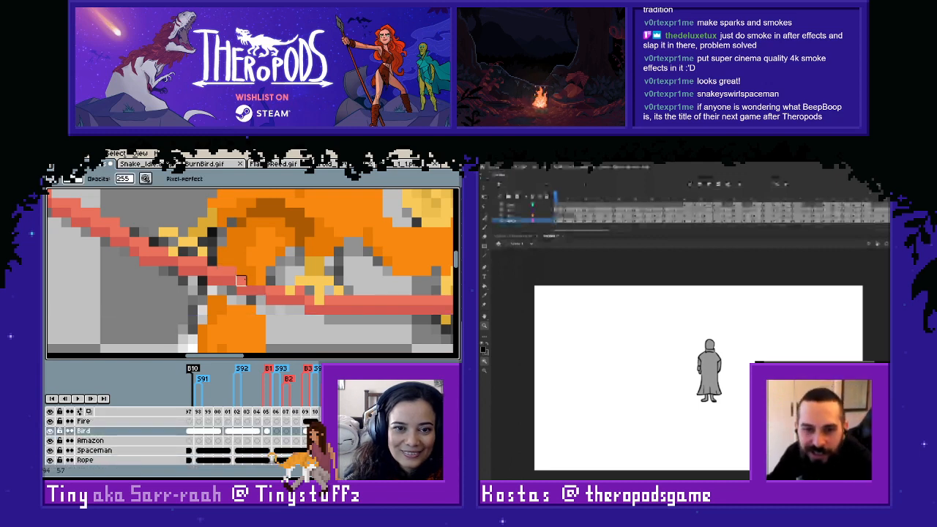
pyautogui.scroll(-2, 270, 281)
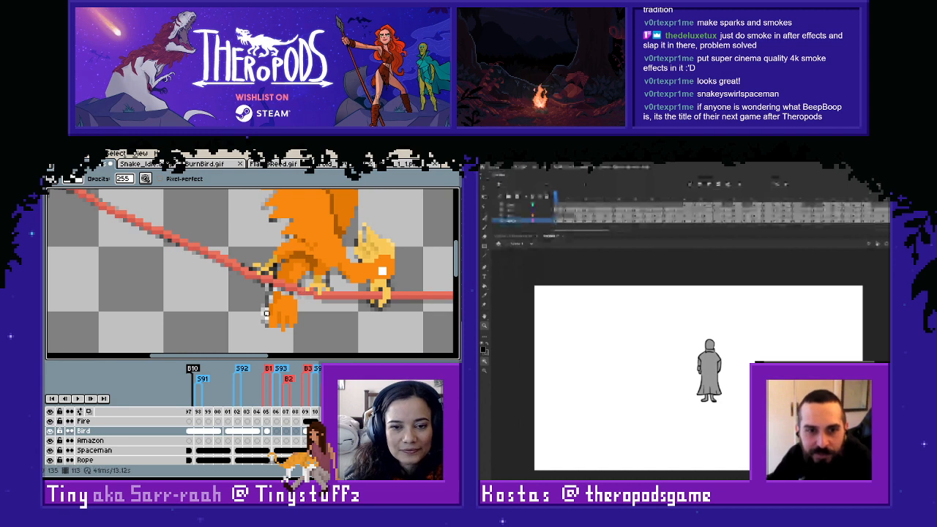
pyautogui.scroll(2, 274, 297)
pyautogui.moveTo(313, 320); pyautogui.dragTo(289, 330)
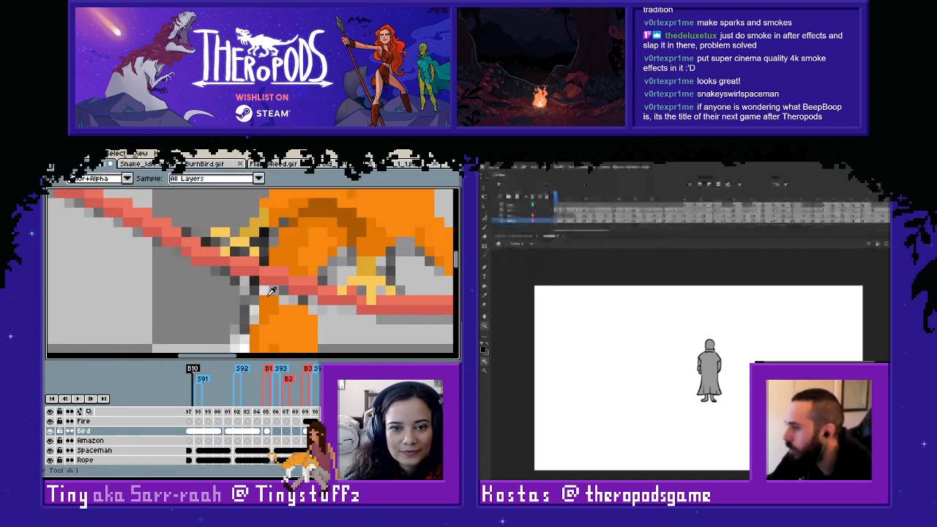
pyautogui.click(274, 291)
pyautogui.click(281, 292)
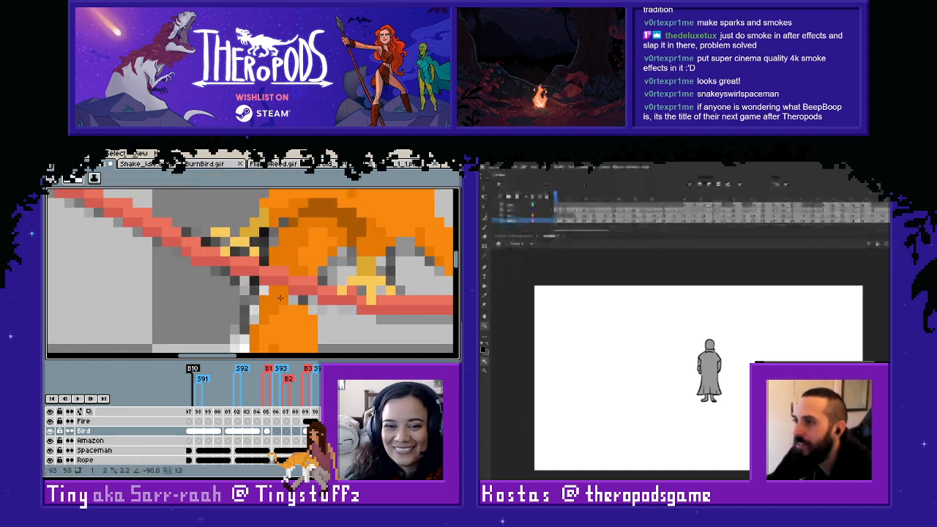
pyautogui.press('alt')
pyautogui.scroll(-1, 322, 277)
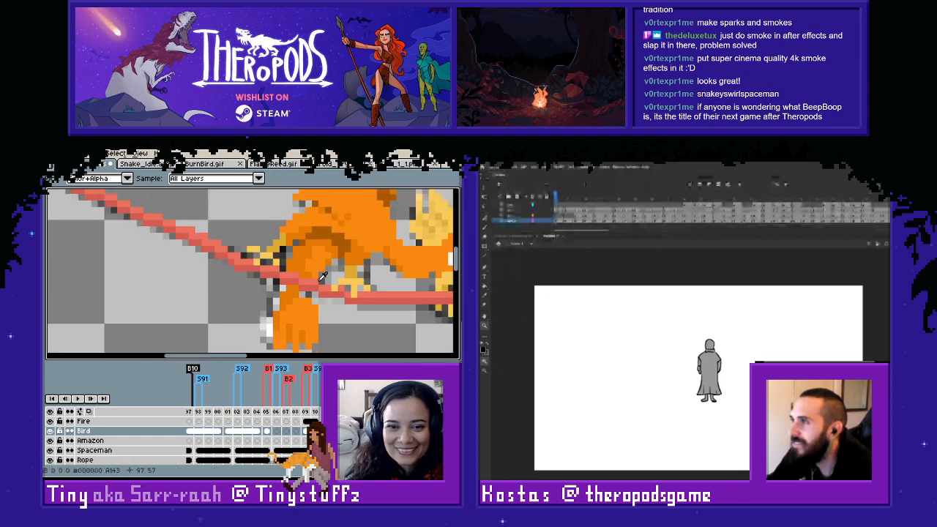
# - Flip back and forth between frames 107 and 113 to compare the bird's pose and the tail flames
pyautogui.press('Left')
pyautogui.press('Right')
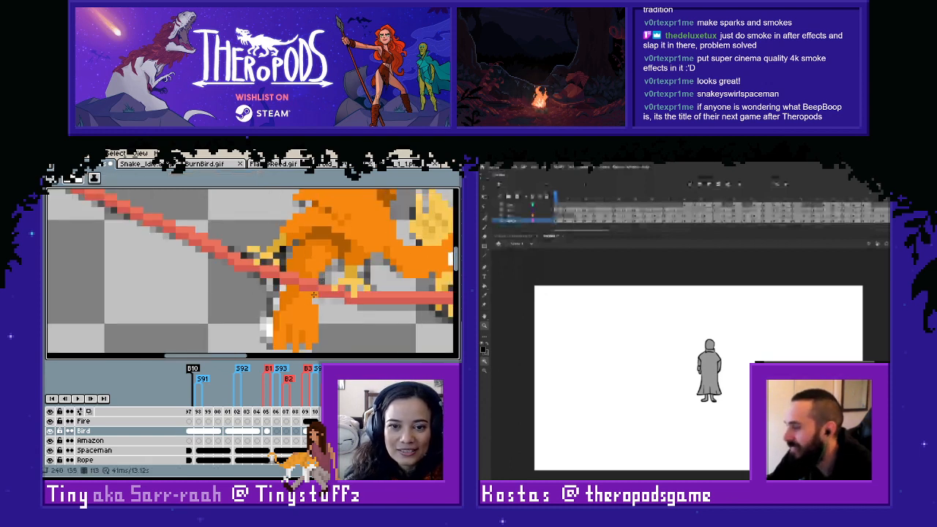
pyautogui.scroll(-1, 332, 304)
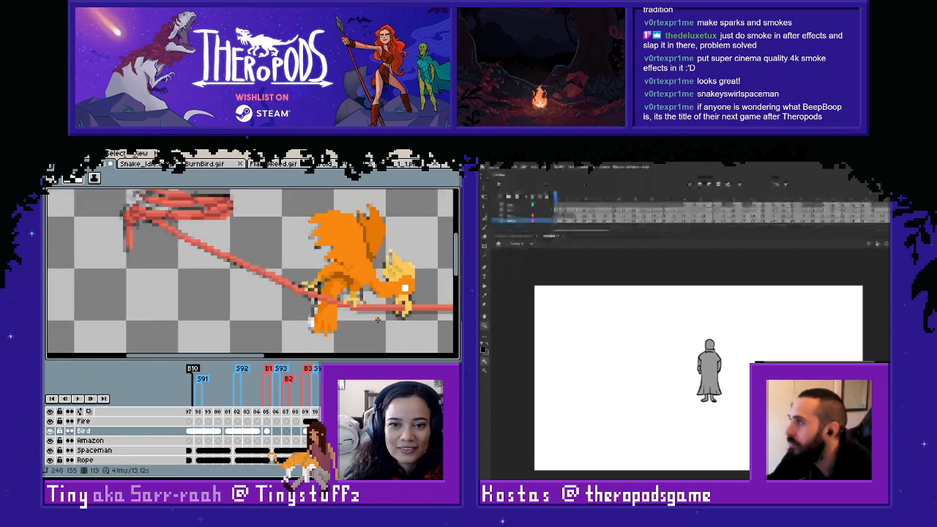
pyautogui.scroll(-1, 378, 320)
pyautogui.scroll(2, 372, 314)
pyautogui.press('Left')
pyautogui.press('Right')
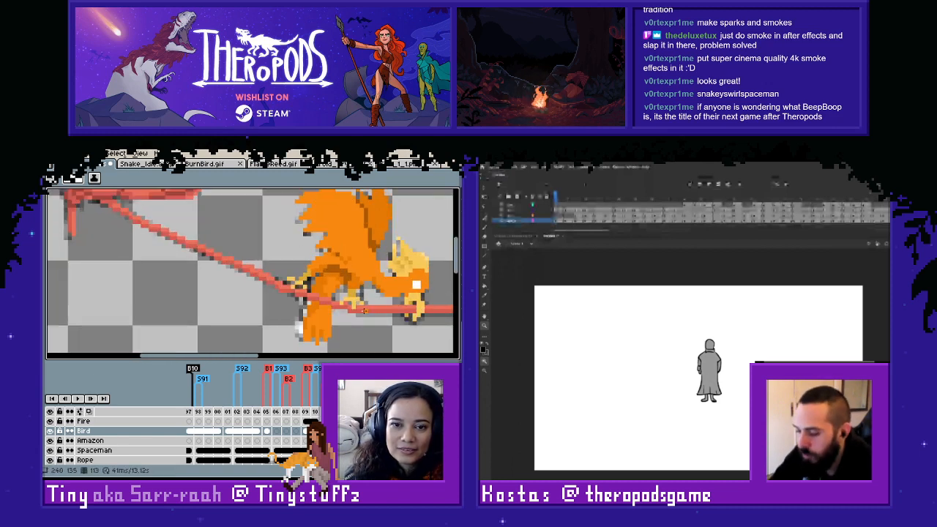
pyautogui.press('Left')
pyautogui.press('Left')
pyautogui.press('Left')
pyautogui.press('Left')
pyautogui.press('Left')
pyautogui.press('Left')
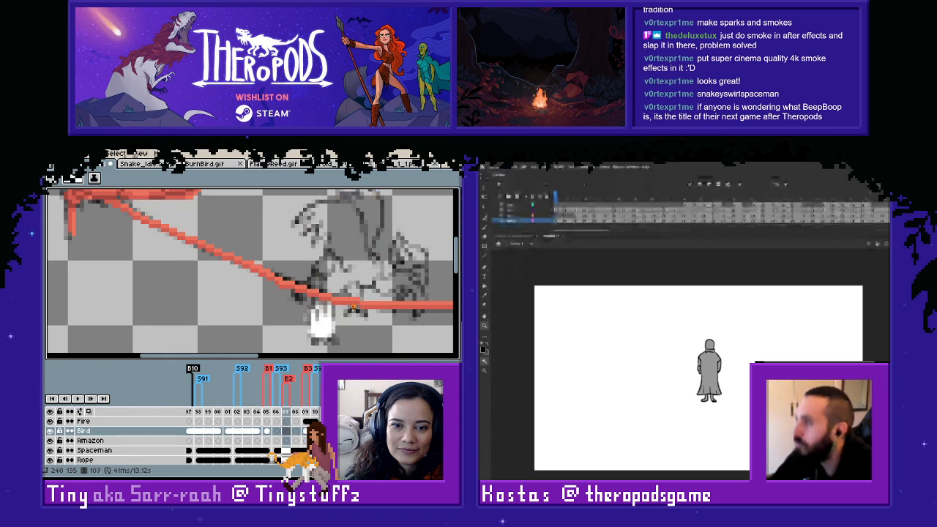
pyautogui.press('Right')
pyautogui.press('Right')
pyautogui.press('Right')
pyautogui.press('Right')
pyautogui.press('Left')
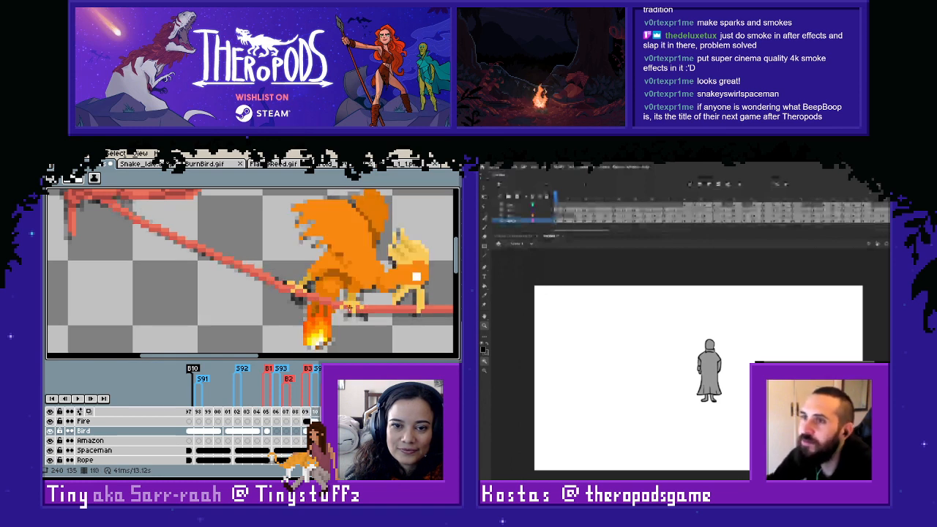
pyautogui.press('Right')
pyautogui.press('Right')
pyautogui.press('Left')
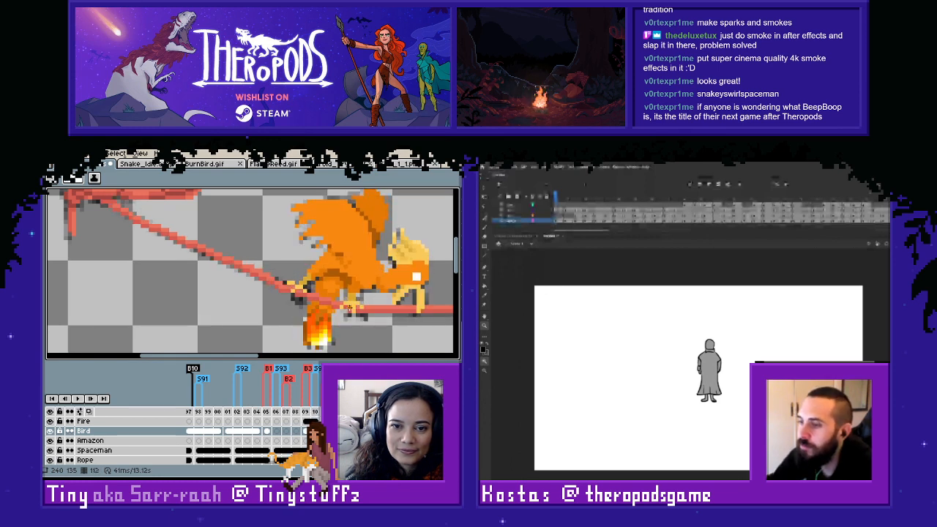
pyautogui.press('Right')
pyautogui.press('Left')
pyautogui.press('Right')
# - Hide the Bird layer, select the Fire layer and compare frame 113's white flame with the previous frame's coloured flame
pyautogui.scroll(-2, 349, 308)
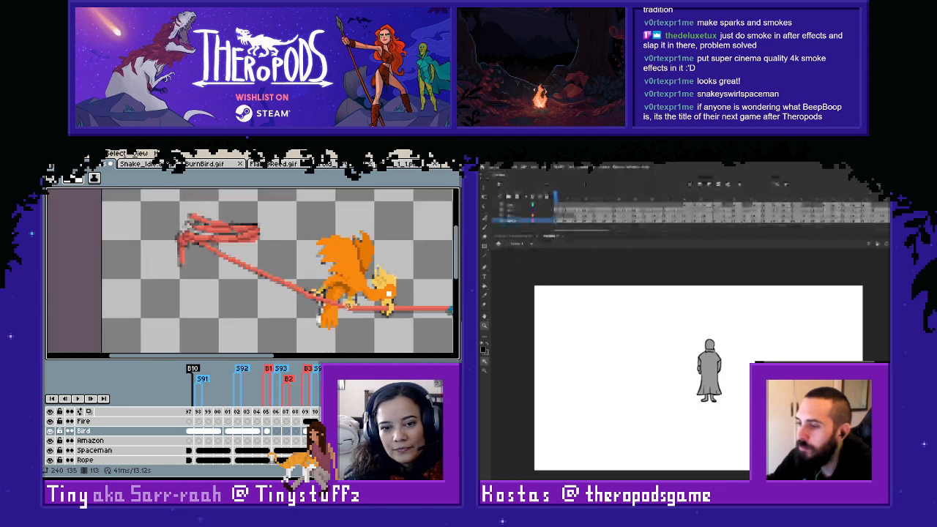
pyautogui.click(50, 431)
pyautogui.click(83, 422)
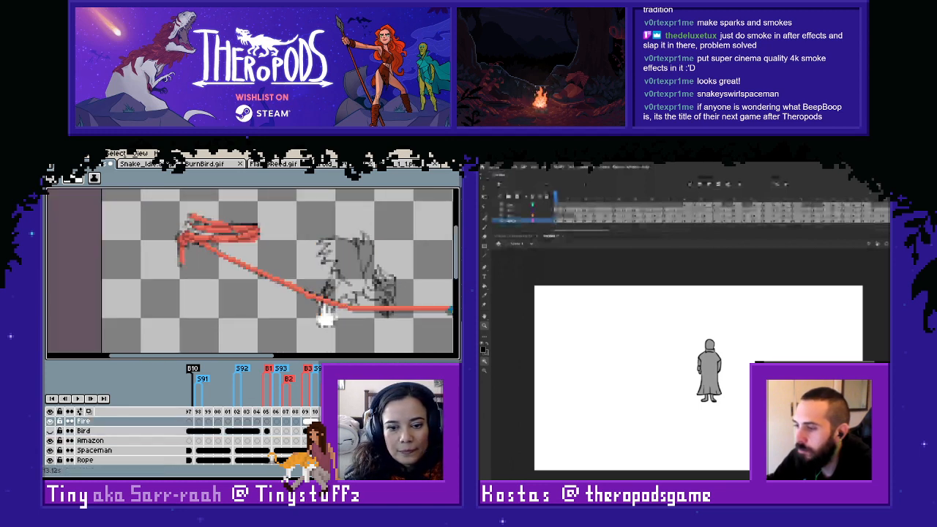
pyautogui.press('Left')
pyautogui.press('Right')
pyautogui.press('Left')
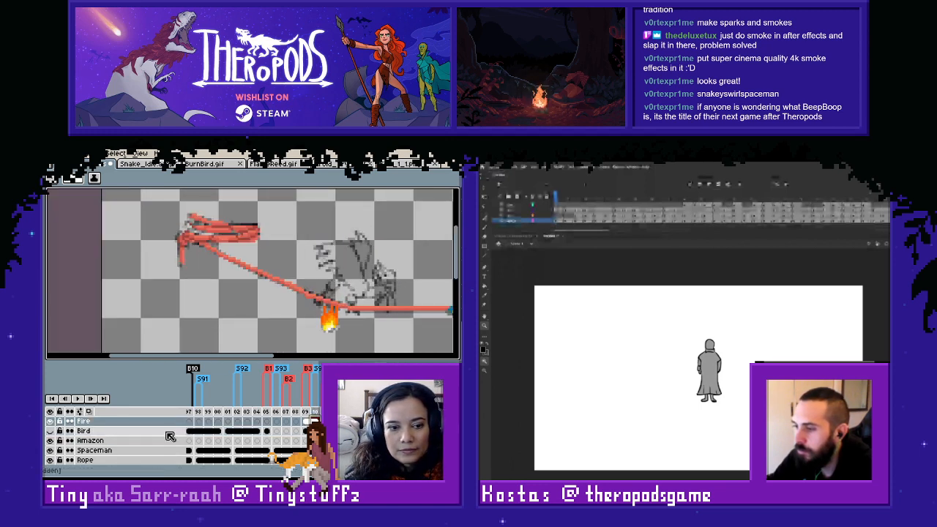
pyautogui.press('Right')
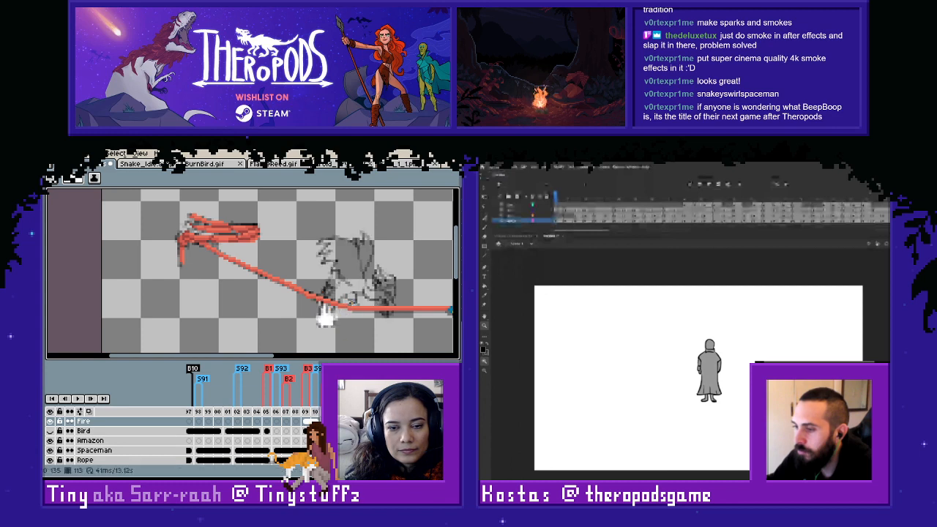
# - Copy the coloured flame from frame 109 of the Fire layer and paste it onto frame 113
pyautogui.scroll(2, 353, 303)
pyautogui.press('Left')
pyautogui.press('m')
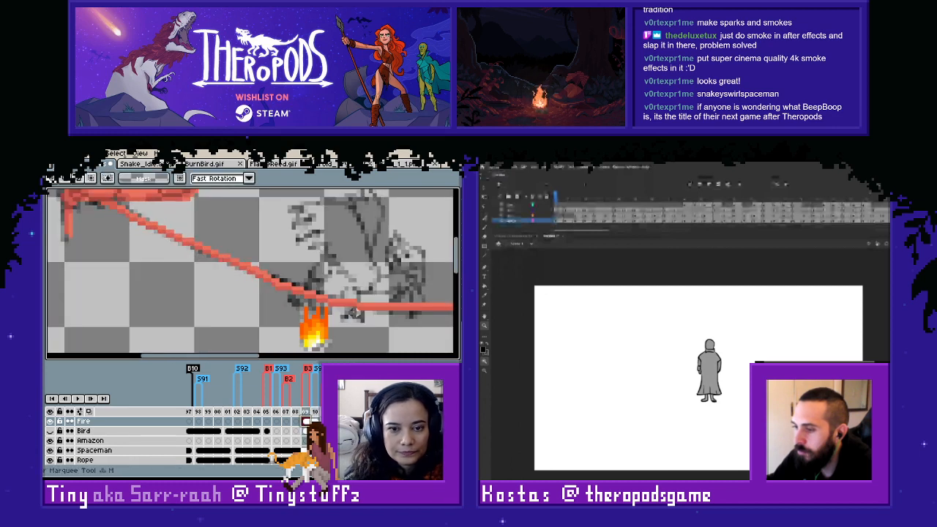
pyautogui.scroll(-1, 352, 312)
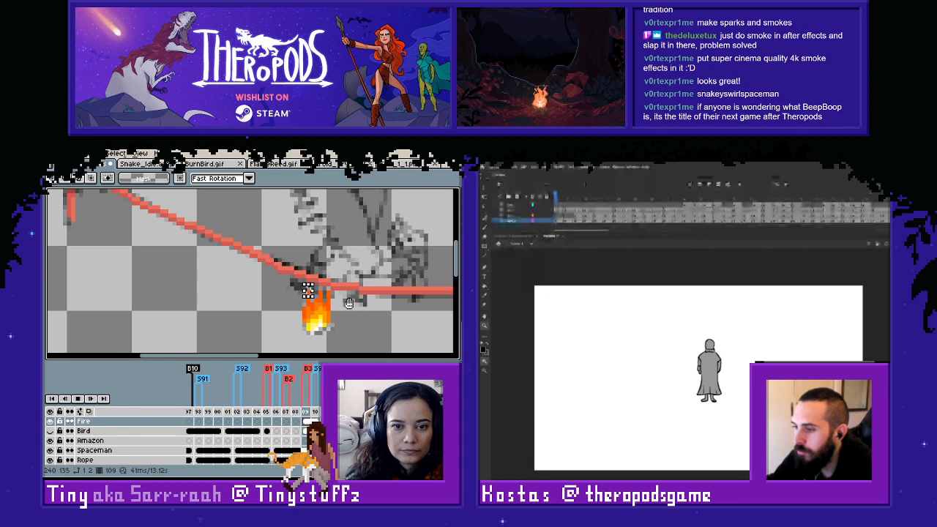
pyautogui.moveTo(301, 290)
pyautogui.mouseDown()
pyautogui.moveTo(320, 337)
pyautogui.moveTo(331, 332)
pyautogui.mouseUp()
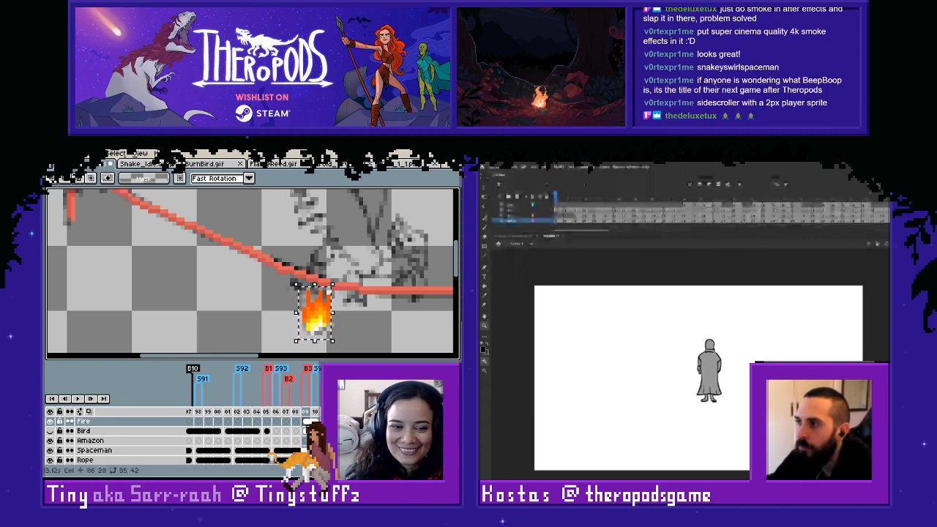
pyautogui.hotkey('ctrl', 'c')
pyautogui.press('Right')
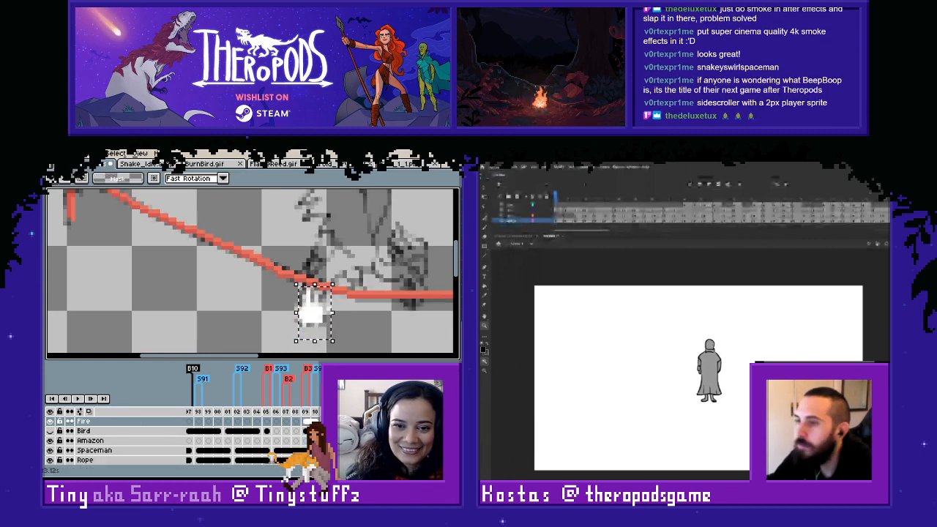
pyautogui.hotkey('ctrl', 'v')
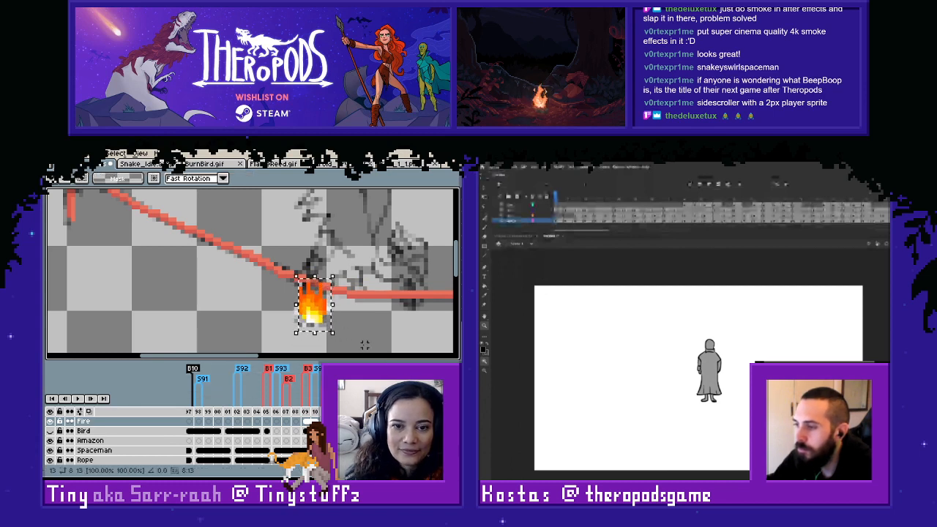
pyautogui.moveTo(322, 320); pyautogui.dragTo(314, 320)
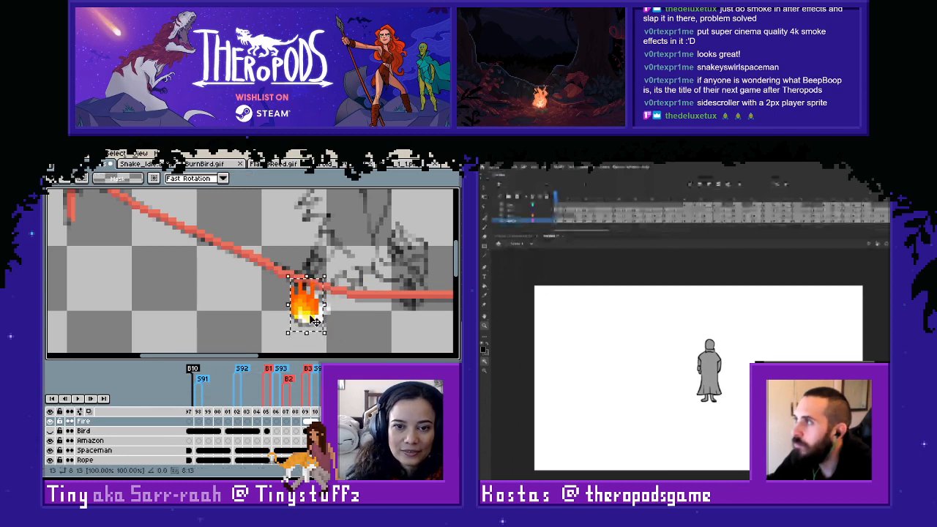
pyautogui.click(369, 338)
# - Show the Bird layer and move the pasted flame to the left of the tail as a colour reference
pyautogui.click(50, 431)
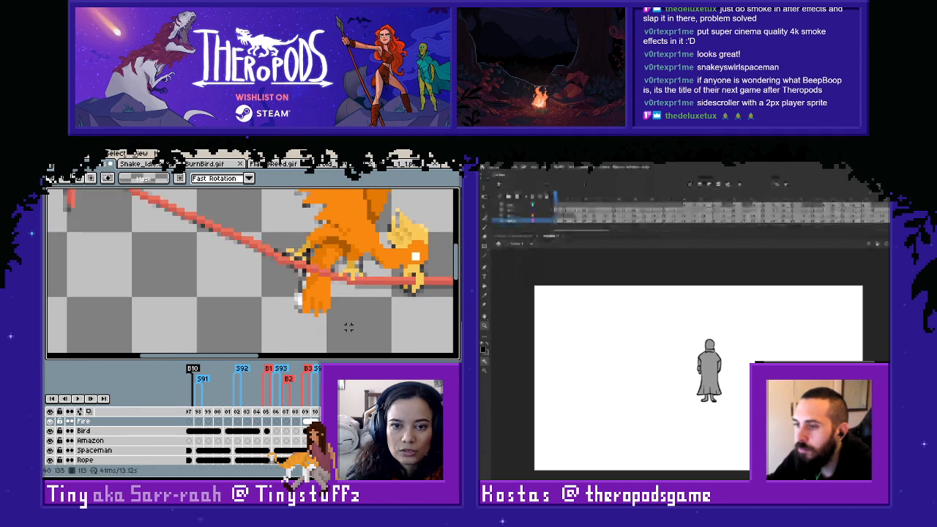
pyautogui.moveTo(255, 250); pyautogui.dragTo(377, 342)
pyautogui.moveTo(317, 303); pyautogui.dragTo(274, 293)
pyautogui.click(369, 307)
pyautogui.scroll(1, 369, 307)
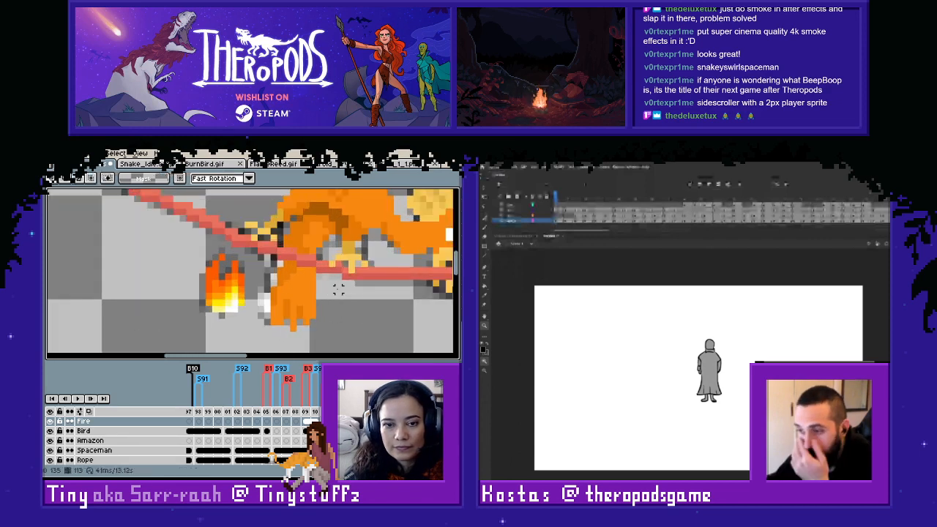
pyautogui.press('space')
pyautogui.moveTo(291, 299); pyautogui.dragTo(296, 297)
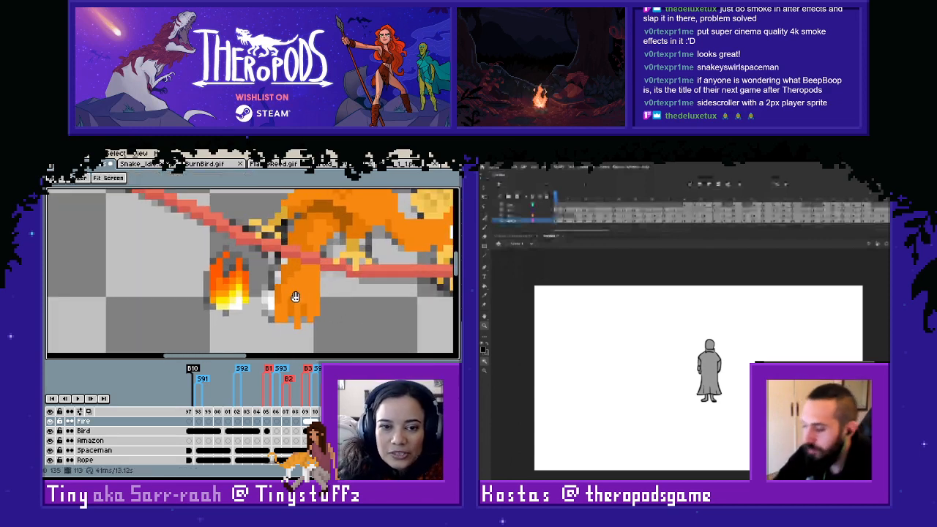
# - Hide the Bird layer and compare frame 113's white flame with the previous frame's coloured flame
pyautogui.click(50, 432)
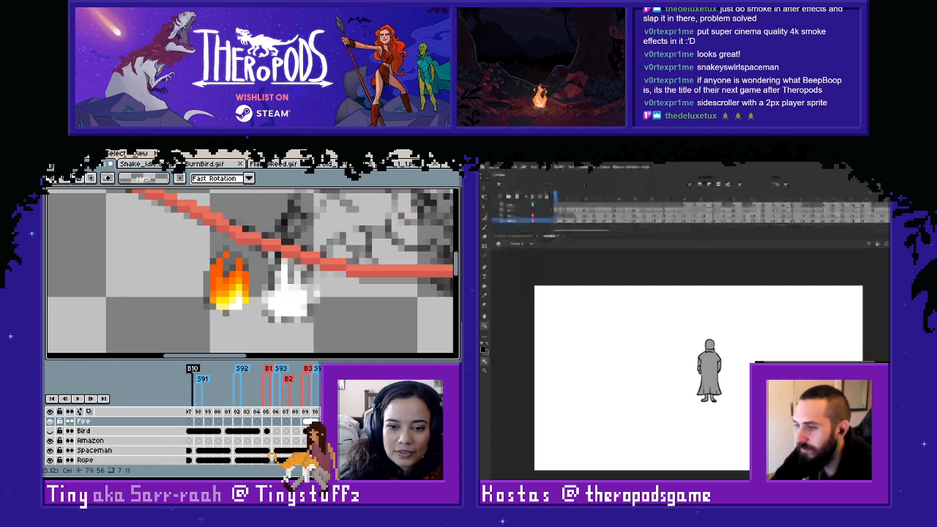
pyautogui.press('Left')
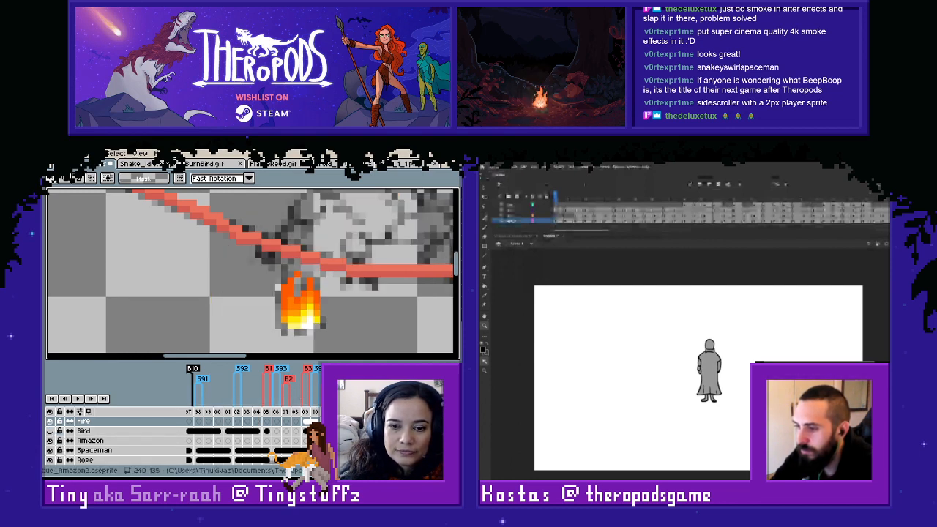
pyautogui.press('Right')
# - Sample the red-orange from the reference flame, then outline and fill frame 113's white flame with it
pyautogui.press('i')
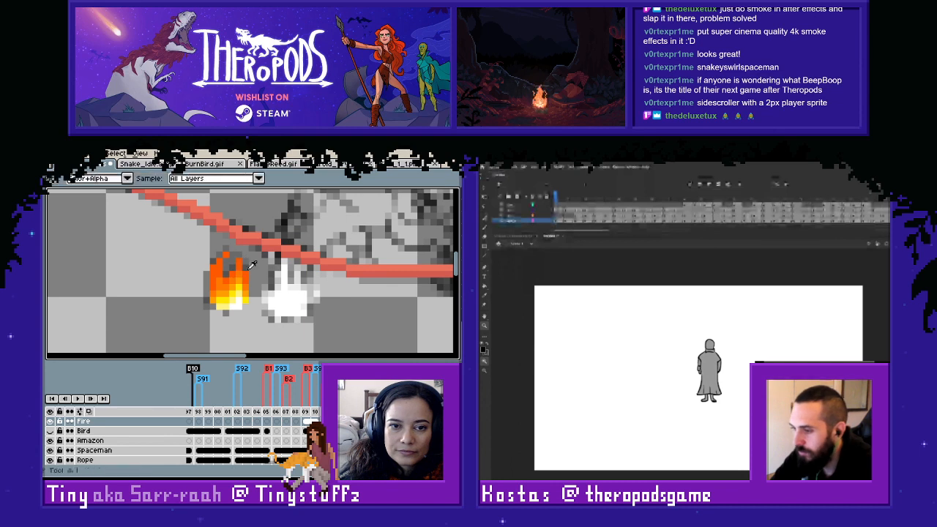
pyautogui.click(306, 412)
pyautogui.press('Right')
pyautogui.click(240, 267)
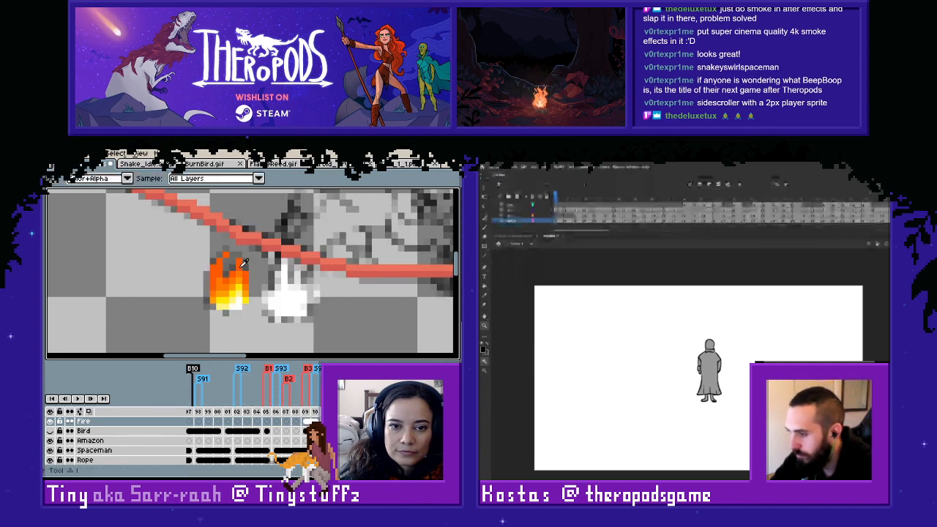
pyautogui.press('b')
pyautogui.moveTo(284, 268)
pyautogui.mouseDown()
pyautogui.moveTo(271, 306)
pyautogui.moveTo(278, 319)
pyautogui.moveTo(307, 306)
pyautogui.mouseUp()
pyautogui.click(278, 288)
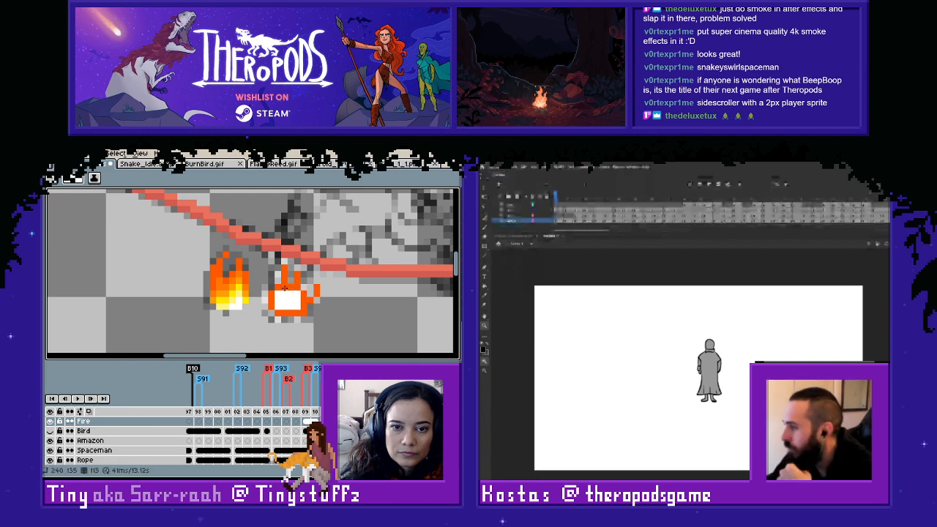
pyautogui.press('g')
pyautogui.click(288, 298)
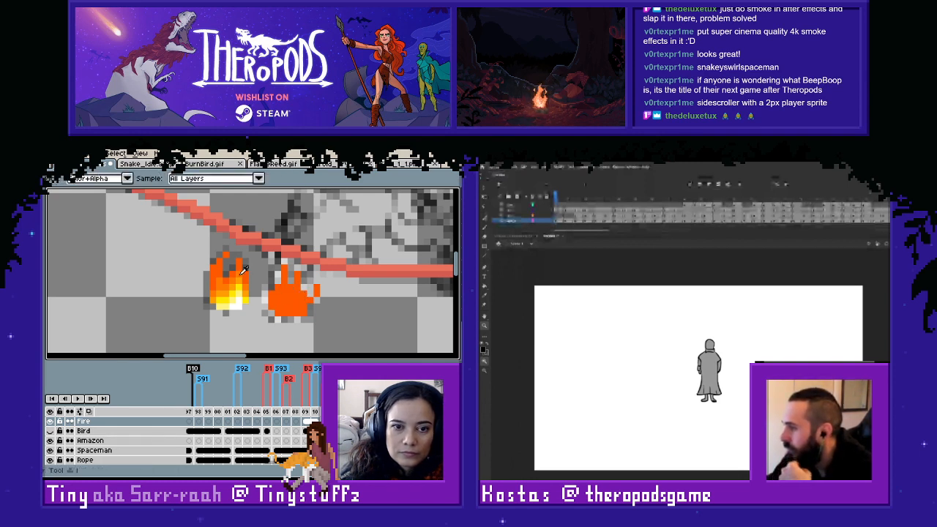
# - Fill the flame's body with a lighter orange, and close the untitled document in Adobe Animate without saving its changes
pyautogui.press('l')
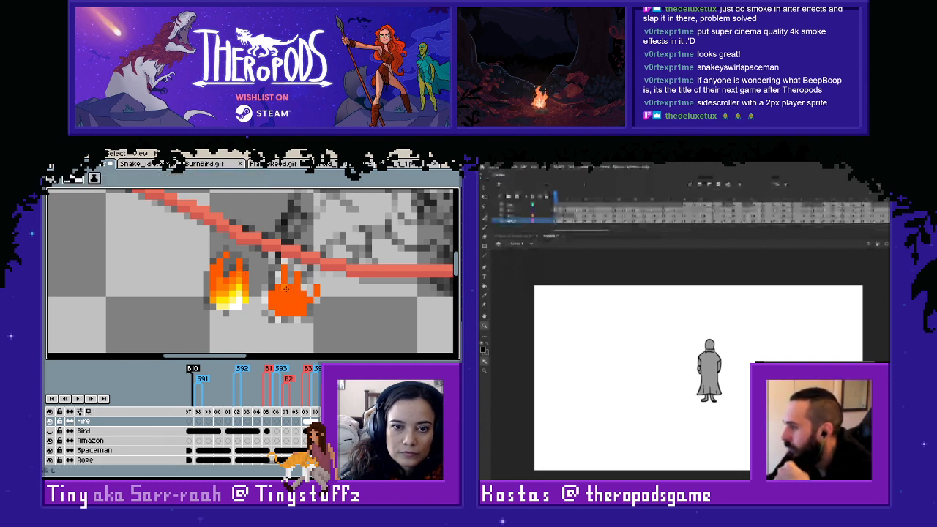
pyautogui.click(563, 237)
pyautogui.press('g')
pyautogui.click(300, 300)
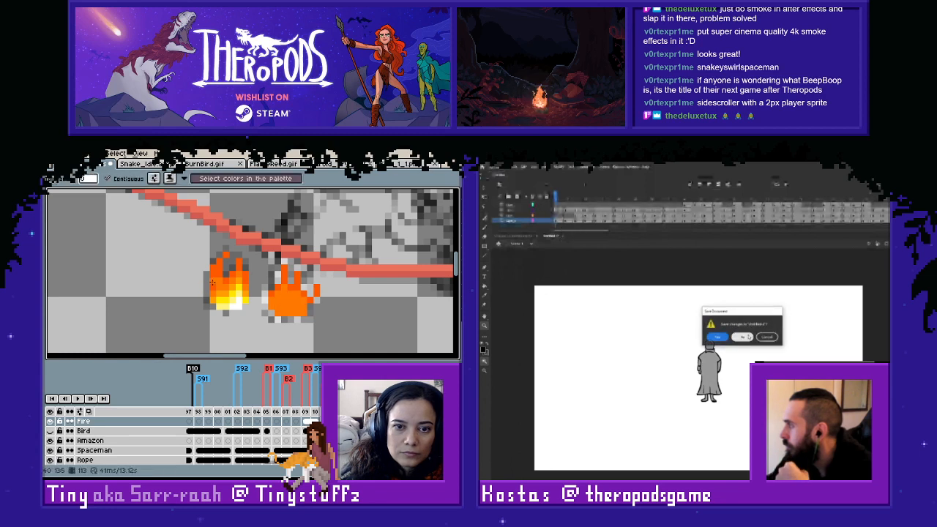
pyautogui.click(747, 337)
pyautogui.press('b')
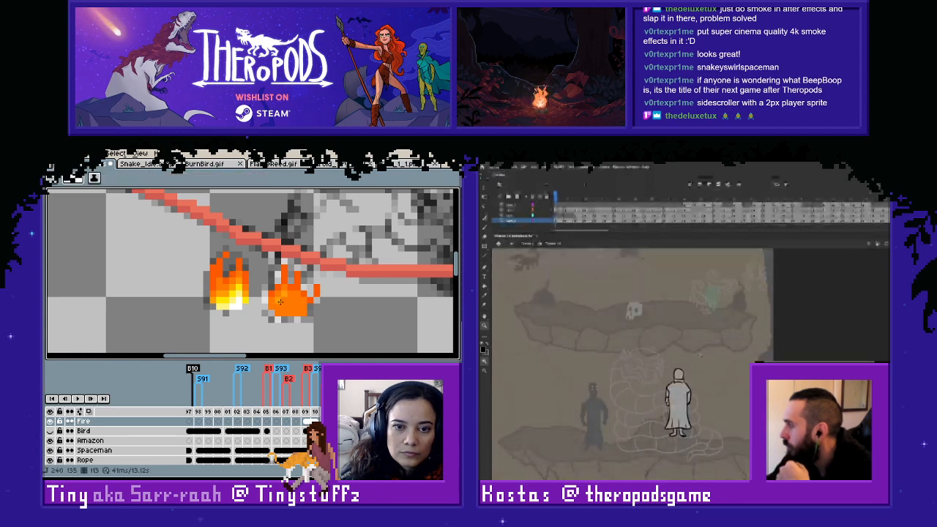
# - Recolour the flame's core in amber, and draw a selection box around the robed figure in the Adobe Animate scene
pyautogui.moveTo(611, 346); pyautogui.dragTo(728, 470)
pyautogui.moveTo(292, 300); pyautogui.dragTo(297, 301)
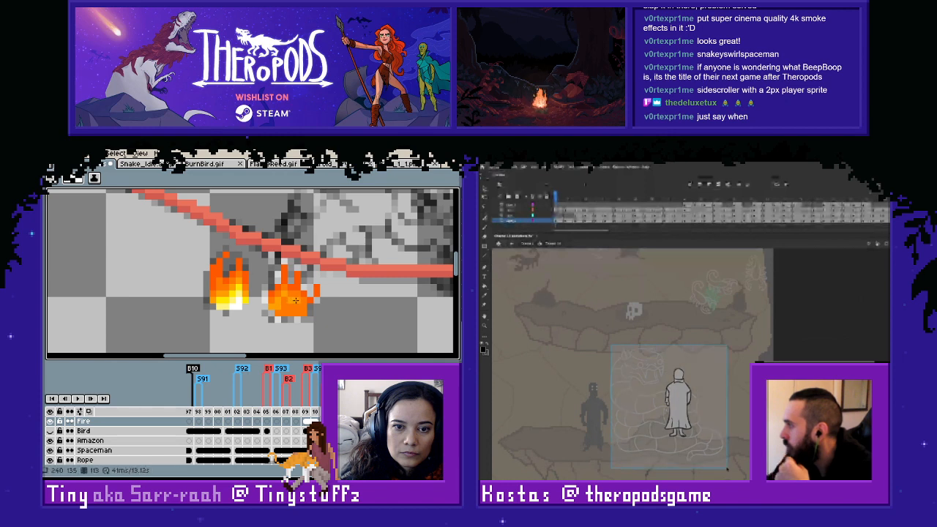
pyautogui.moveTo(728, 471); pyautogui.dragTo(729, 471)
pyautogui.moveTo(298, 301); pyautogui.dragTo(303, 313)
pyautogui.press('g')
# - Sample the yellow from the reference flame and paint it into the lower core of frame 113's flame
pyautogui.press('i')
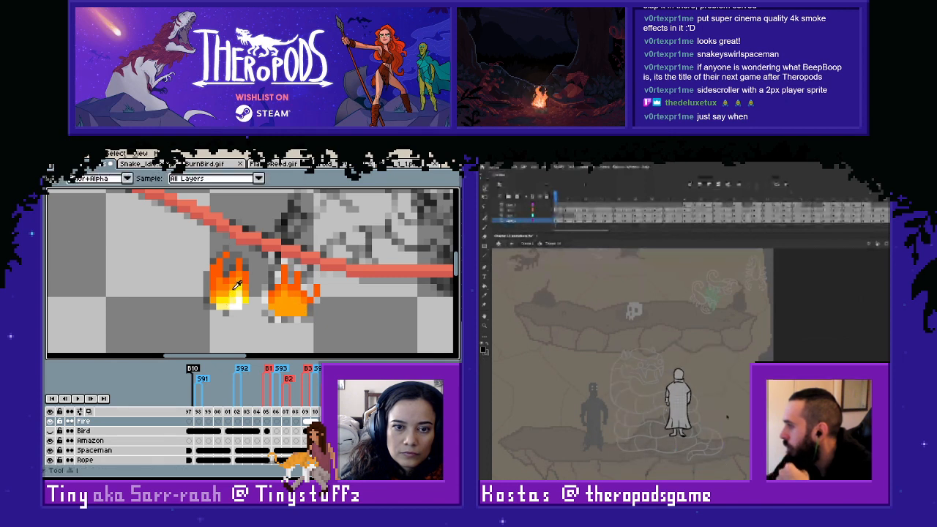
pyautogui.click(238, 290)
pyautogui.press('b')
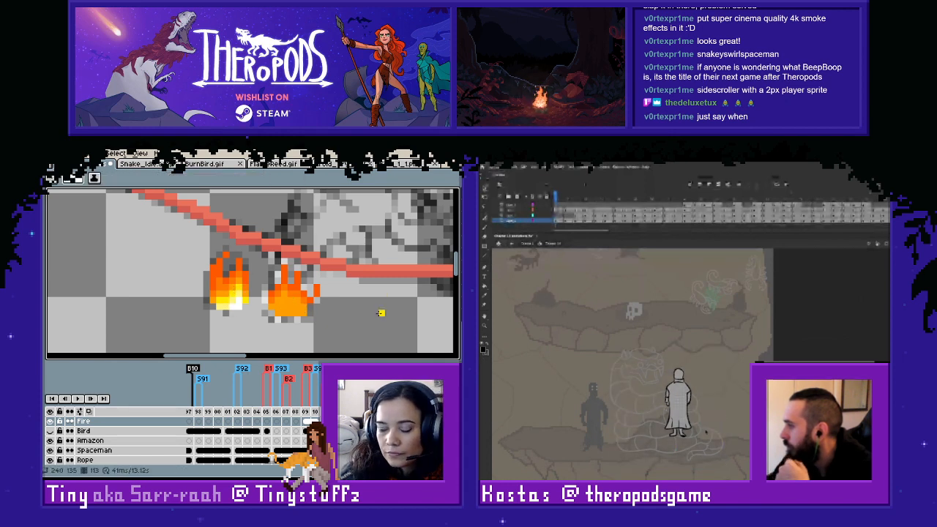
pyautogui.hscroll(2, 621, 364)
pyautogui.click(278, 306)
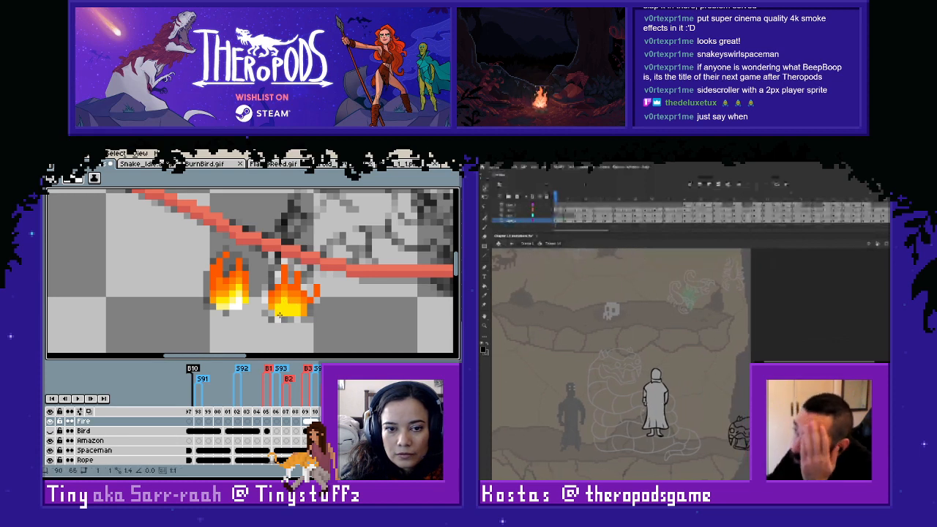
# - Paint the brightest white highlights at the base of frame 113's flame, following the reference flame
pyautogui.press('i')
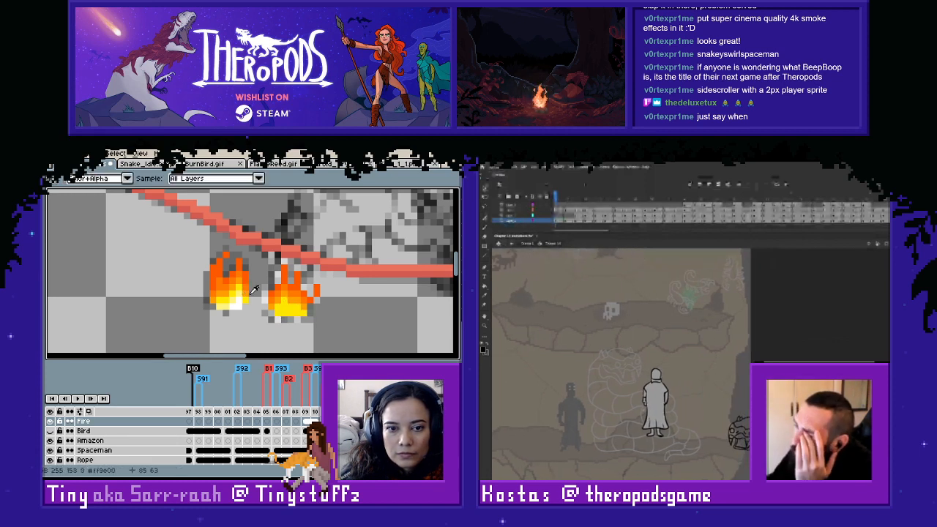
pyautogui.press('b')
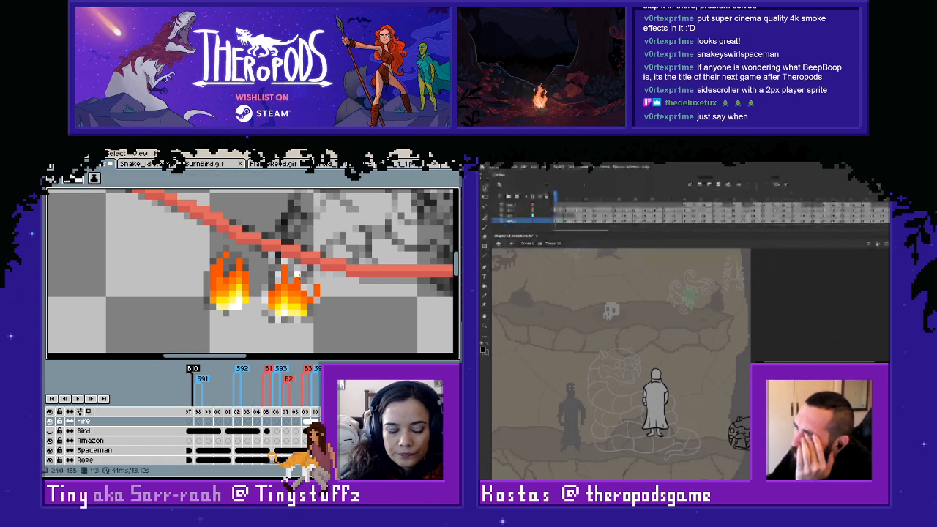
pyautogui.press('m')
pyautogui.press('i')
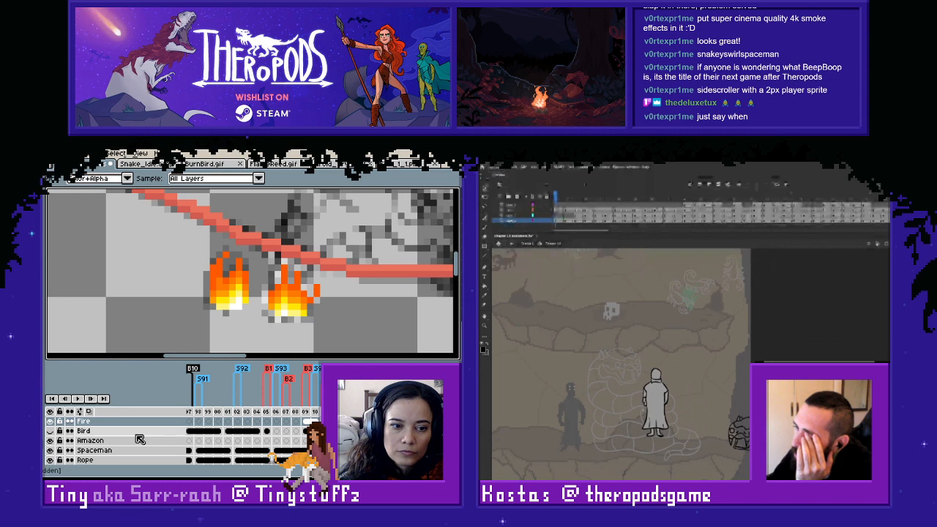
# - Show the Bird layer and touch up the orange pixels where the flame meets the bird's tail
pyautogui.click(51, 431)
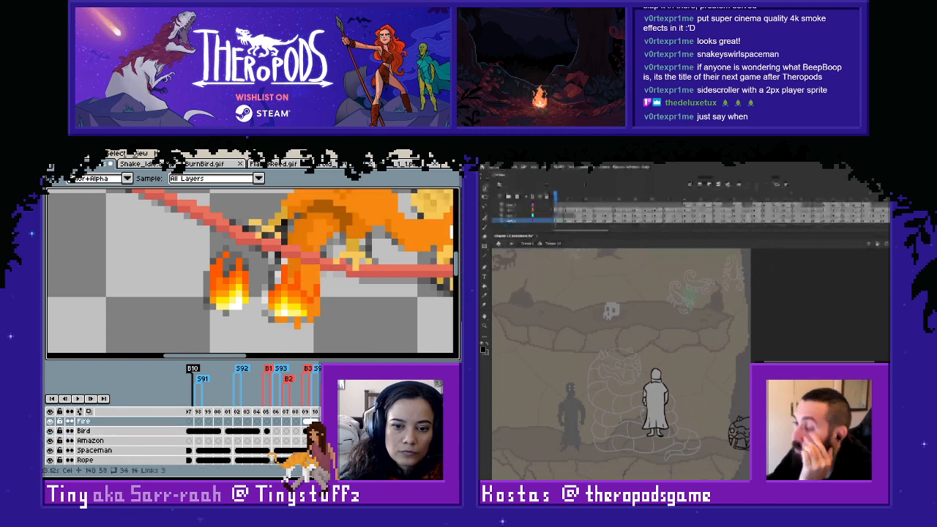
pyautogui.click(329, 431)
pyautogui.click(330, 422)
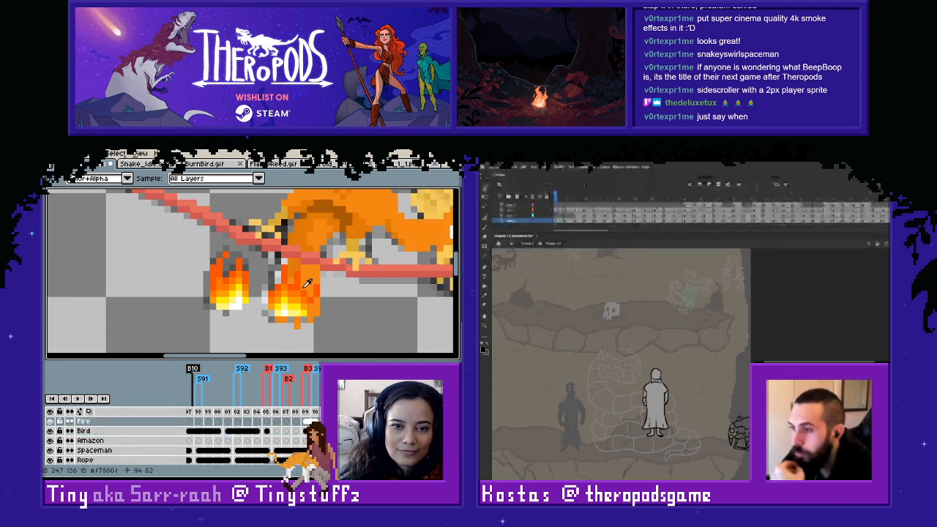
pyautogui.press('b')
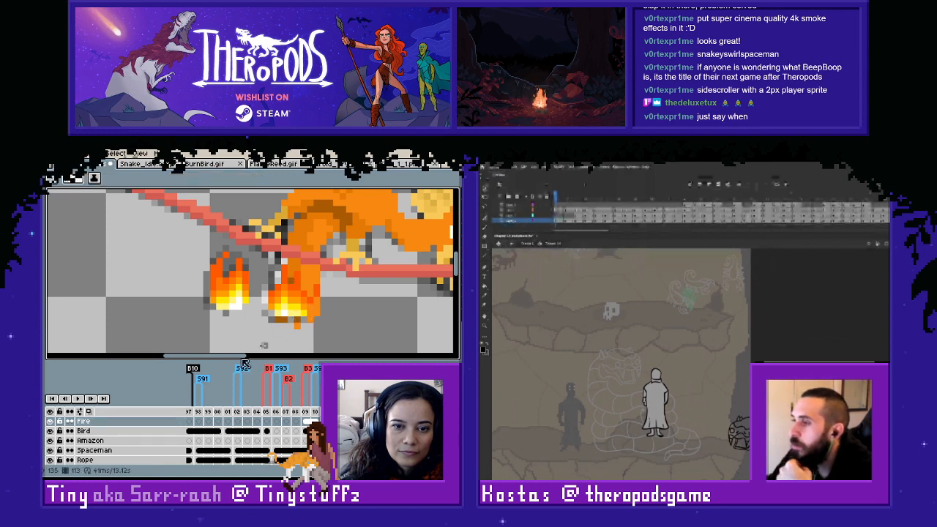
pyautogui.click(51, 431)
pyautogui.click(50, 431)
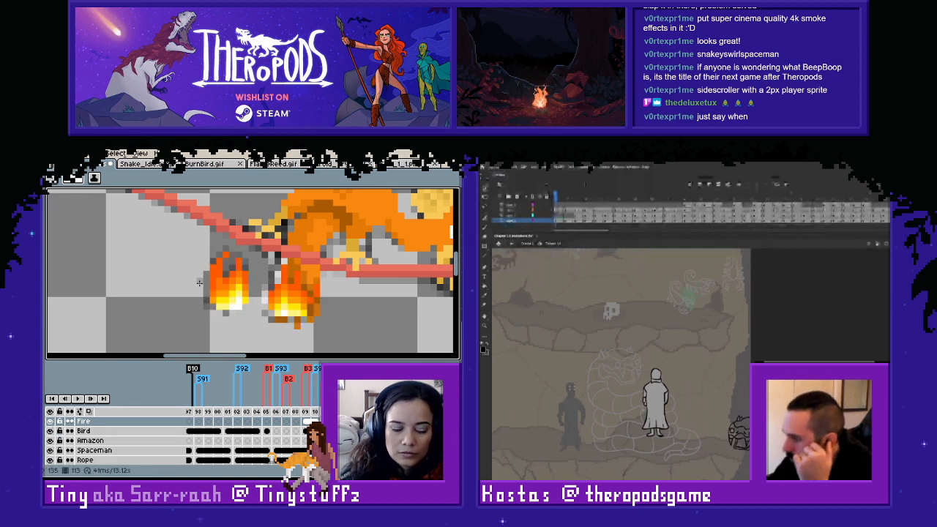
# - Delete the reference flame beside the tail on frame 113 of the Fire layer
pyautogui.press('m')
pyautogui.moveTo(194, 247); pyautogui.dragTo(248, 336)
pyautogui.press('Delete')
pyautogui.scroll(-2, 354, 312)
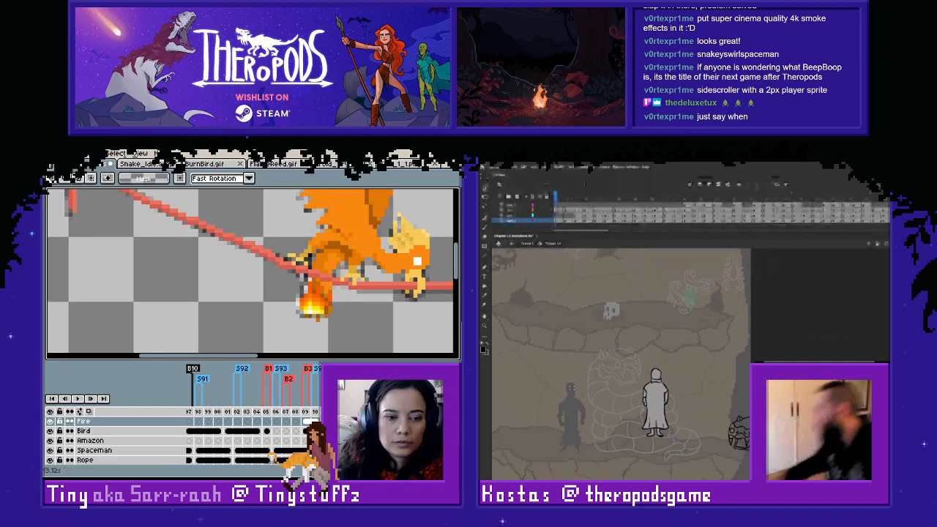
# - Select the Bird layer on frame 113 and compare the coloured bird with the underlying sketch by hiding and reshowing the layer
pyautogui.click(345, 432)
pyautogui.scroll(-1, 350, 295)
pyautogui.moveTo(349, 295); pyautogui.dragTo(312, 337)
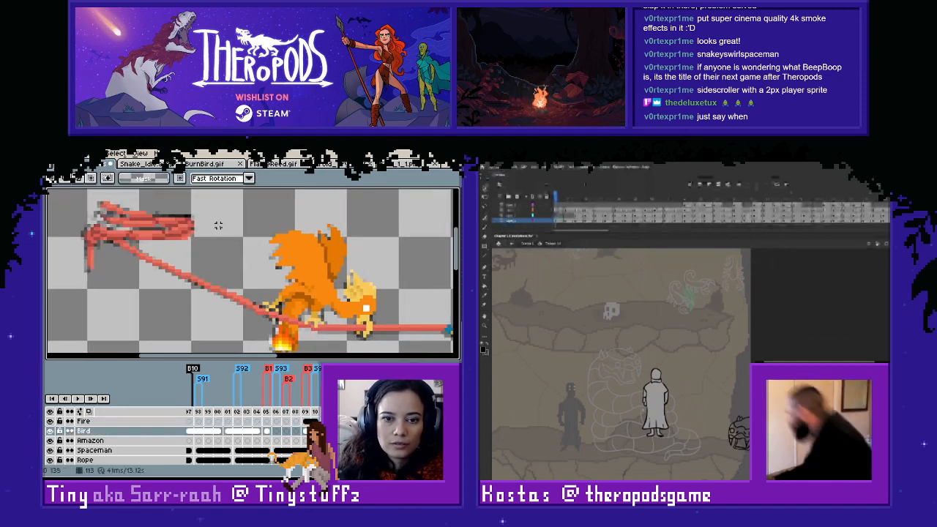
pyautogui.moveTo(205, 208); pyautogui.dragTo(414, 345)
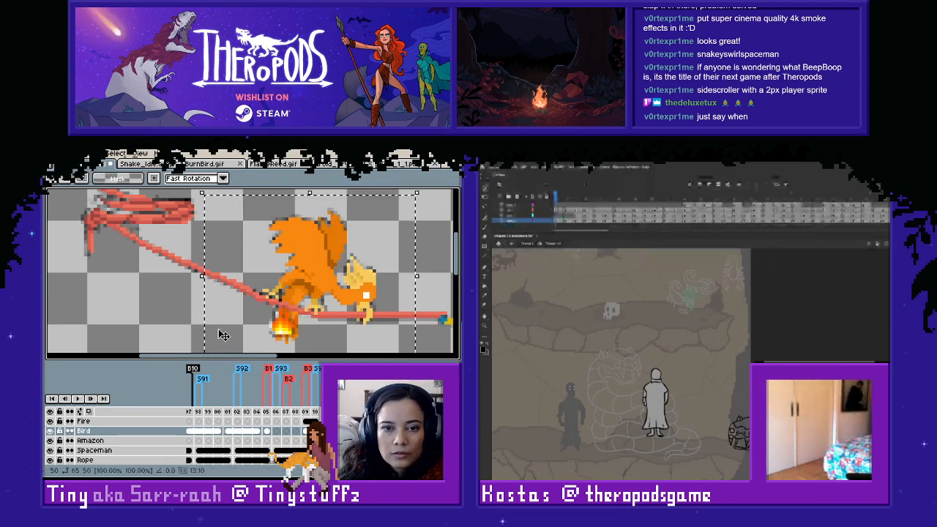
pyautogui.click(166, 326)
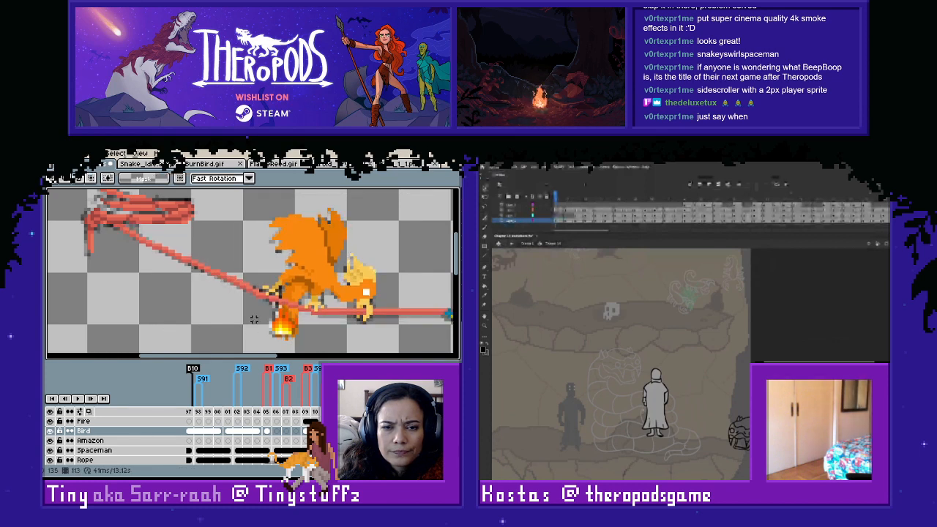
pyautogui.click(50, 432)
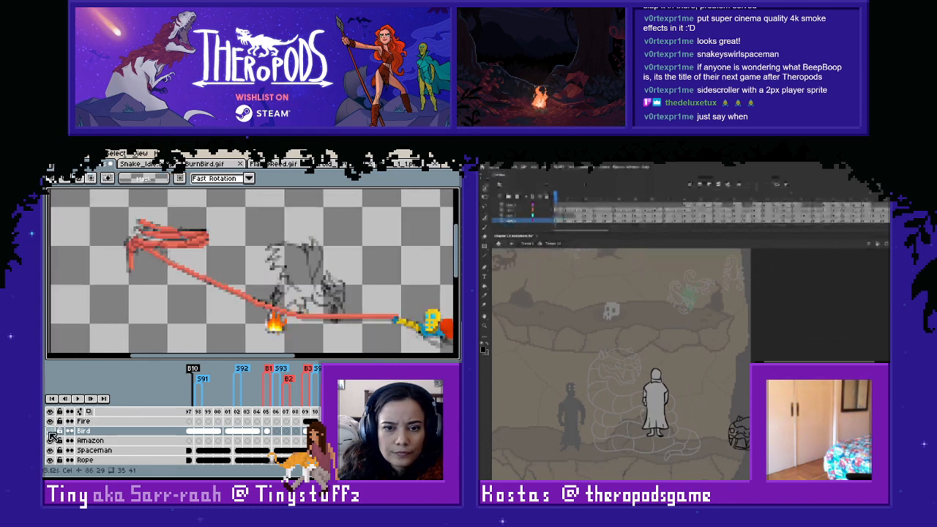
pyautogui.click(51, 432)
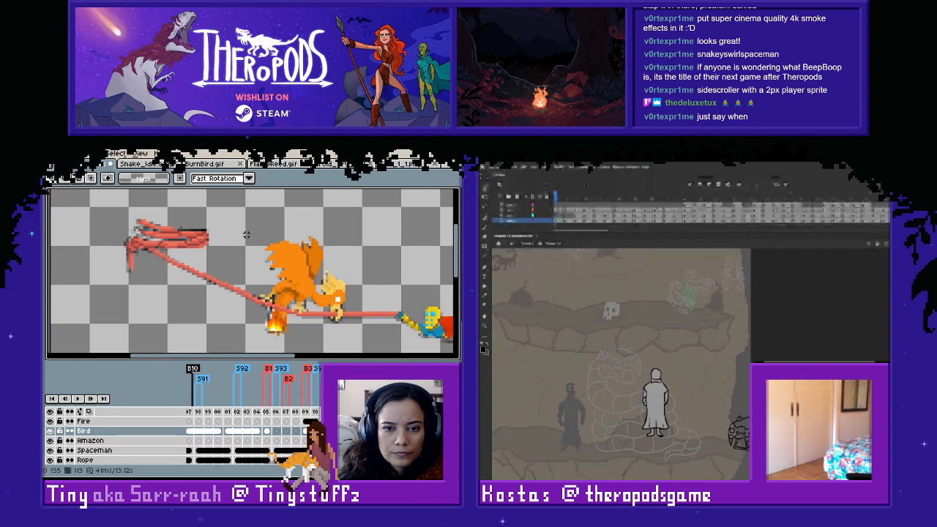
# - Paste the coloured bird onto the next frame of the Bird layer and keep it in place
pyautogui.moveTo(246, 235); pyautogui.dragTo(246, 225)
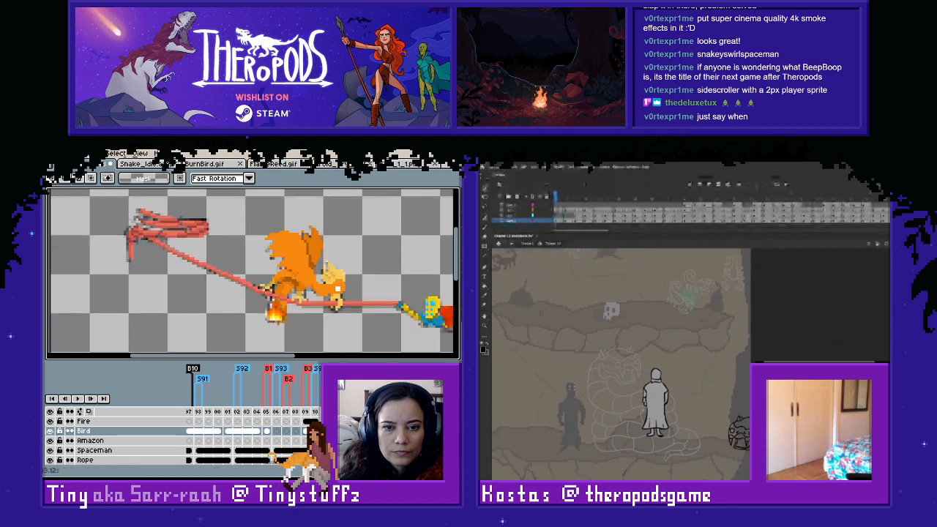
pyautogui.press('Right')
pyautogui.hotkey('ctrl', 'v')
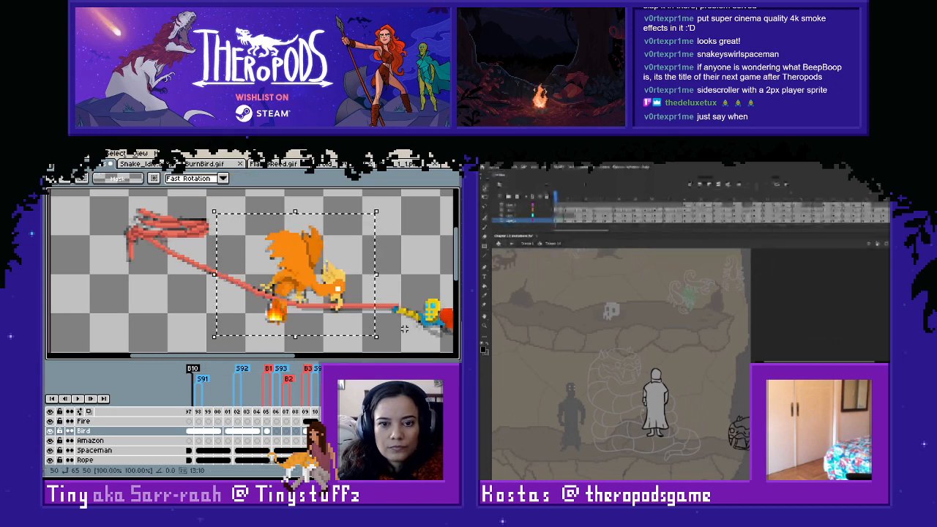
pyautogui.click(402, 334)
# - Flip between the pasted frame and the previous one to compare the bird's pose, legs and tail
pyautogui.press('Left')
pyautogui.press('Right')
pyautogui.scroll(2, 348, 321)
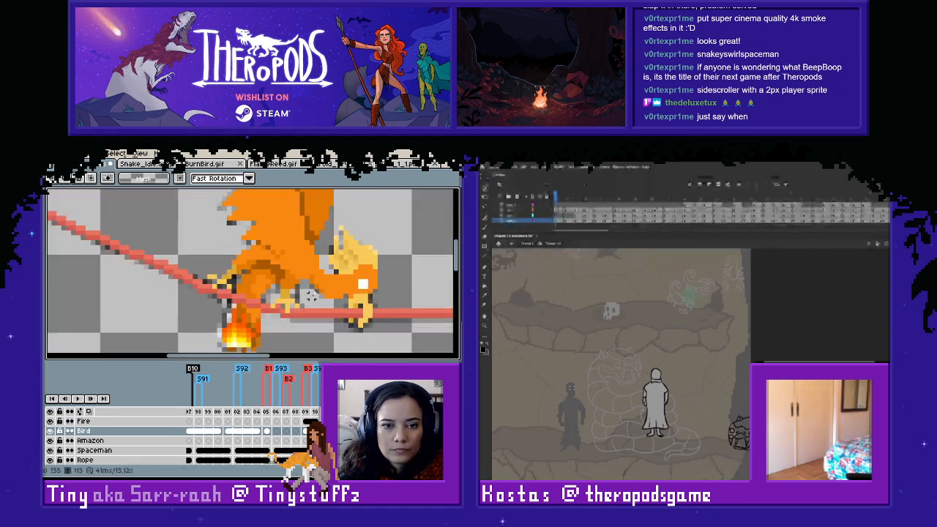
pyautogui.press('Left')
pyautogui.press('Right')
pyautogui.press('Left')
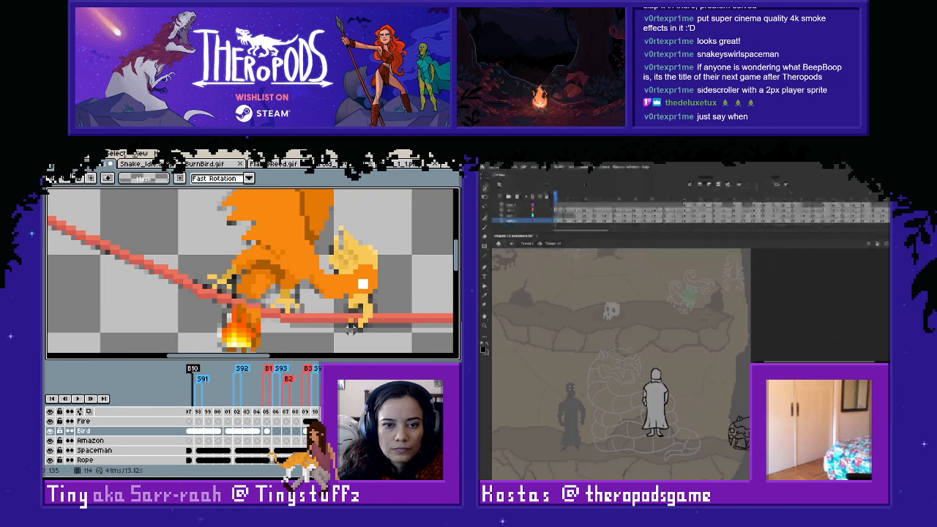
pyautogui.scroll(1, 292, 281)
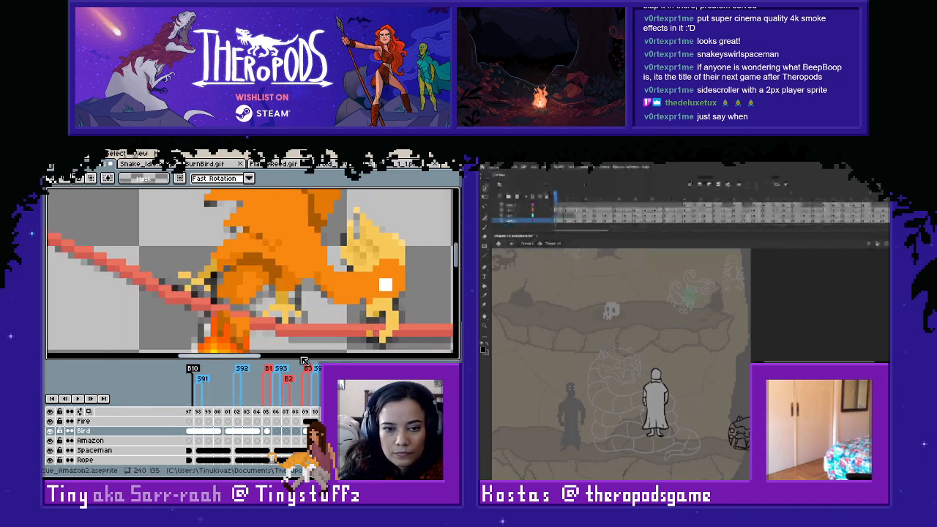
# - Touch up the pixels where the bird's tail passes the rope on frame 114, using orange sampled from its body
pyautogui.press('i')
pyautogui.click(229, 288)
pyautogui.press('b')
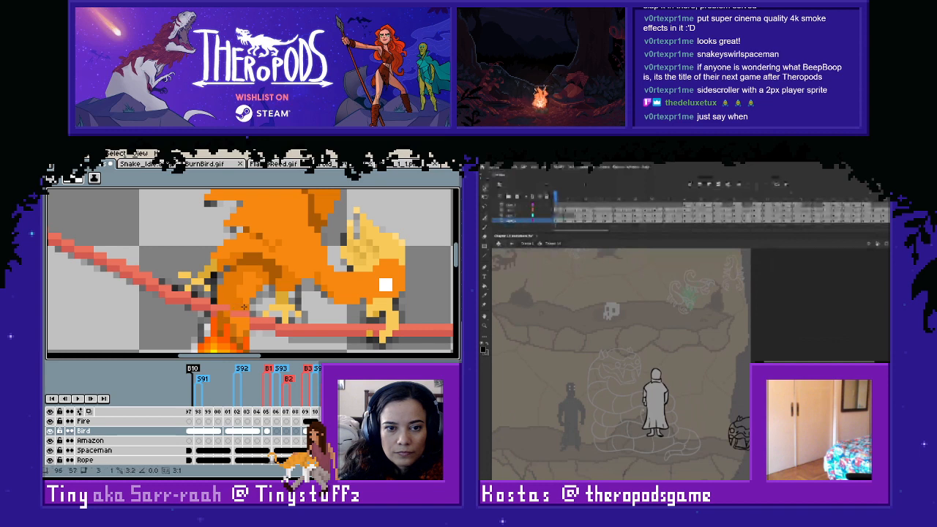
pyautogui.scroll(-1, 290, 301)
pyautogui.press('space')
pyautogui.moveTo(292, 316); pyautogui.dragTo(284, 340)
pyautogui.scroll(1, 285, 331)
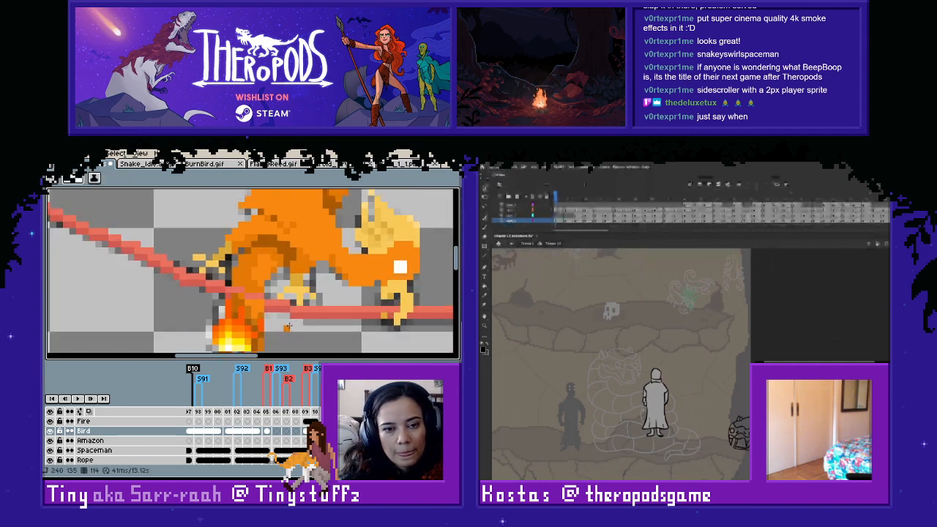
pyautogui.press('b')
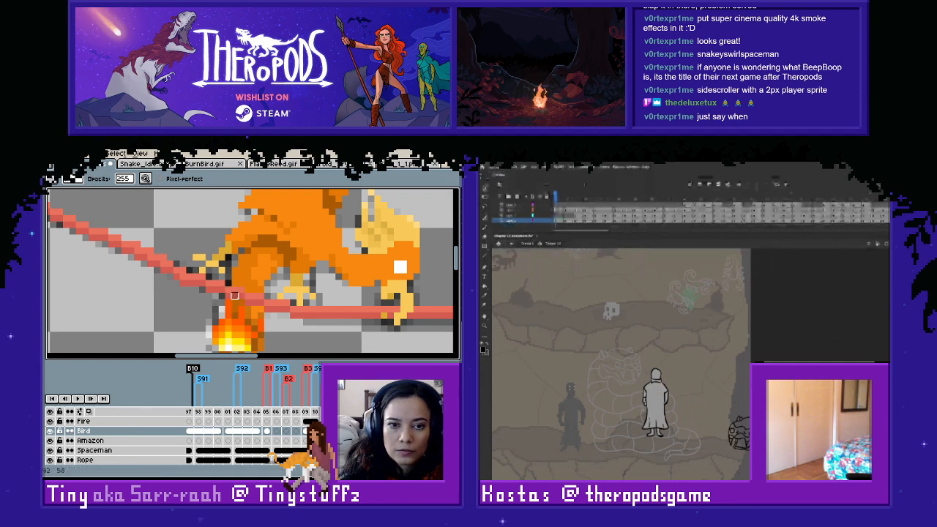
# - Flip through frames 113 to 116 to compare the bird and tail flame with the following sketches
pyautogui.click(135, 422)
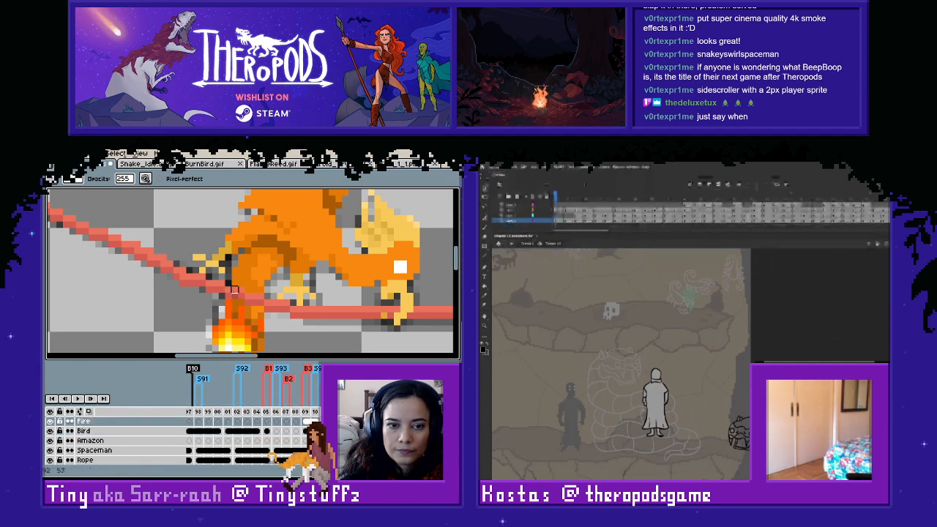
pyautogui.scroll(-2, 147, 440)
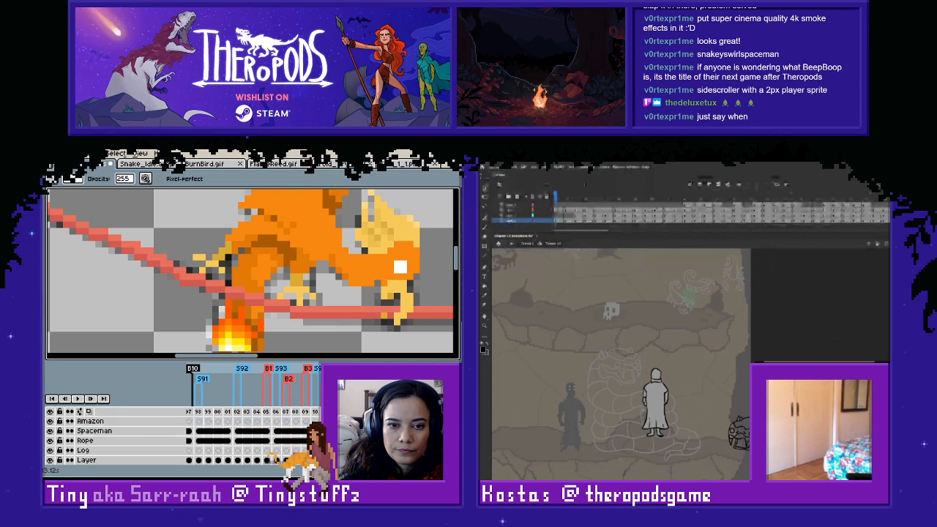
pyautogui.scroll(-5, 326, 309)
pyautogui.press('Left')
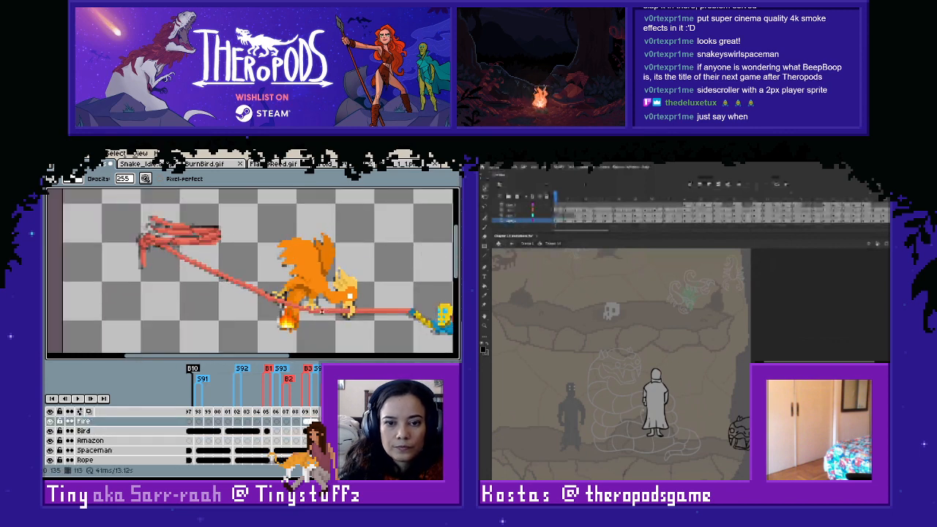
pyautogui.press('Right')
pyautogui.press('Right')
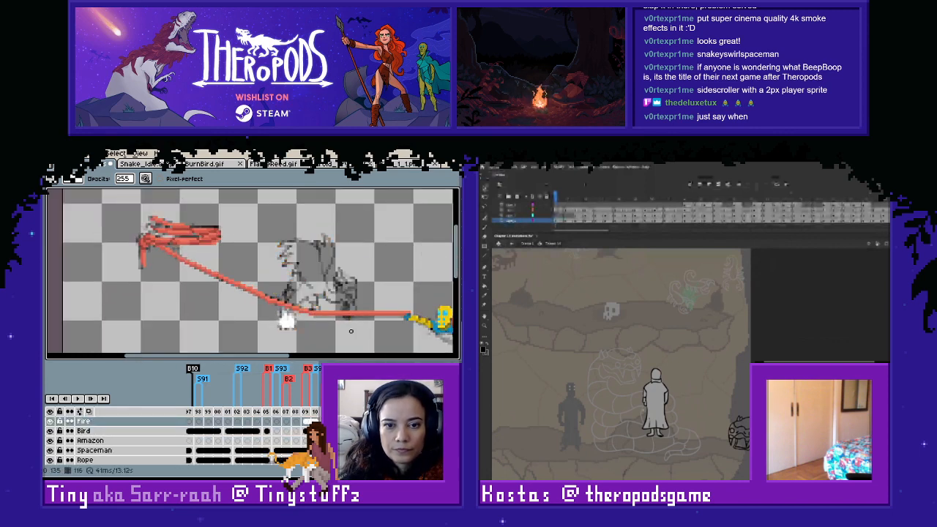
pyautogui.press('Left')
pyautogui.press('Right')
pyautogui.press('Left')
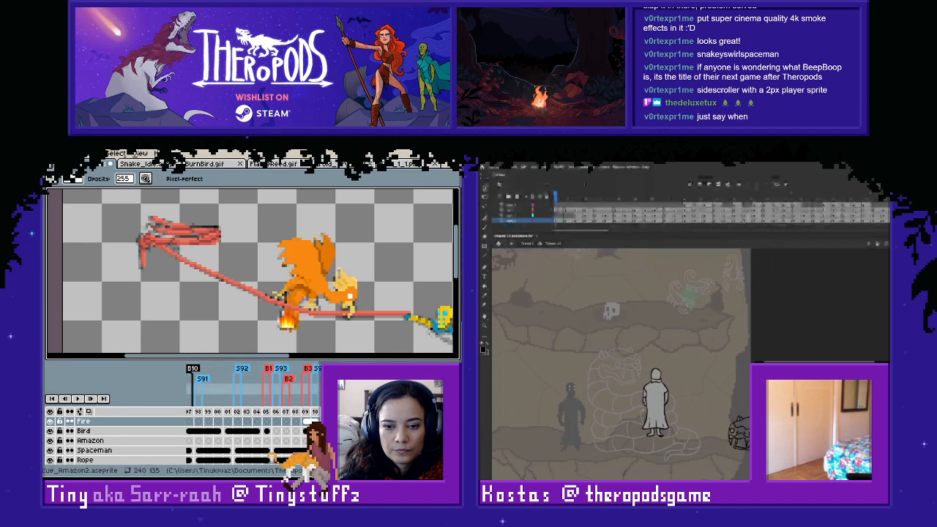
pyautogui.press('Right')
pyautogui.press('Left')
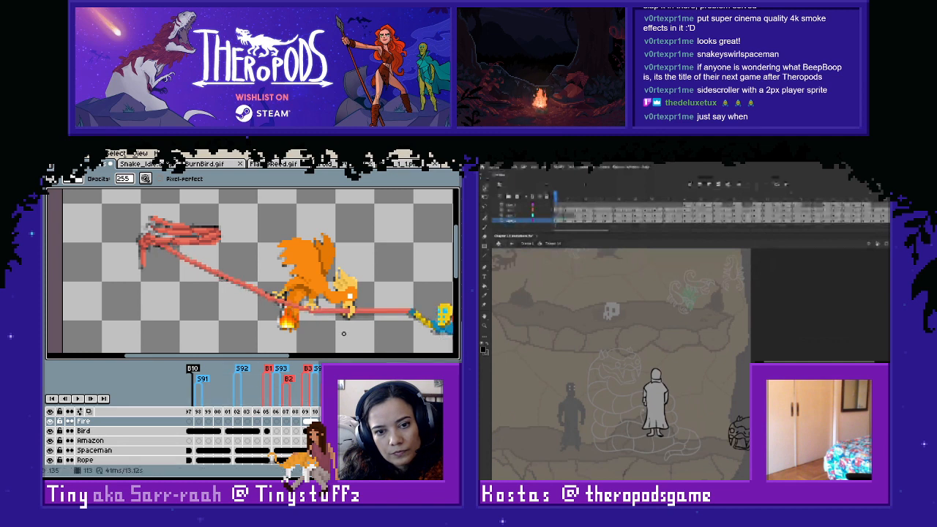
pyautogui.scroll(1, 344, 333)
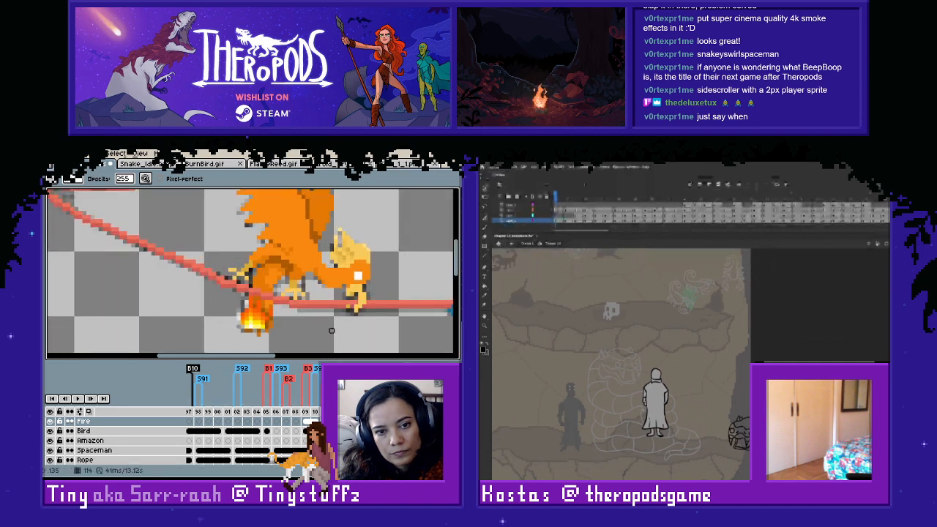
pyautogui.press('Right')
pyautogui.scroll(-1, 331, 330)
pyautogui.press('Left')
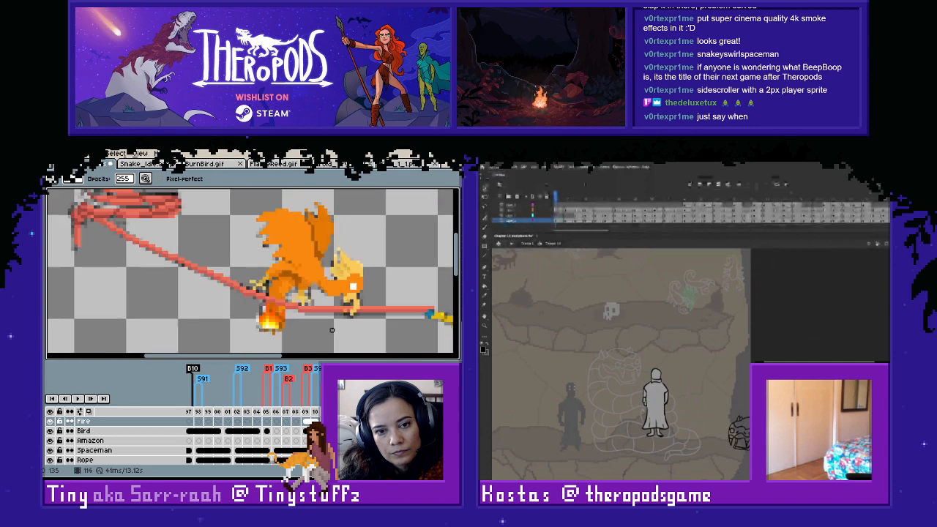
pyautogui.press('Right')
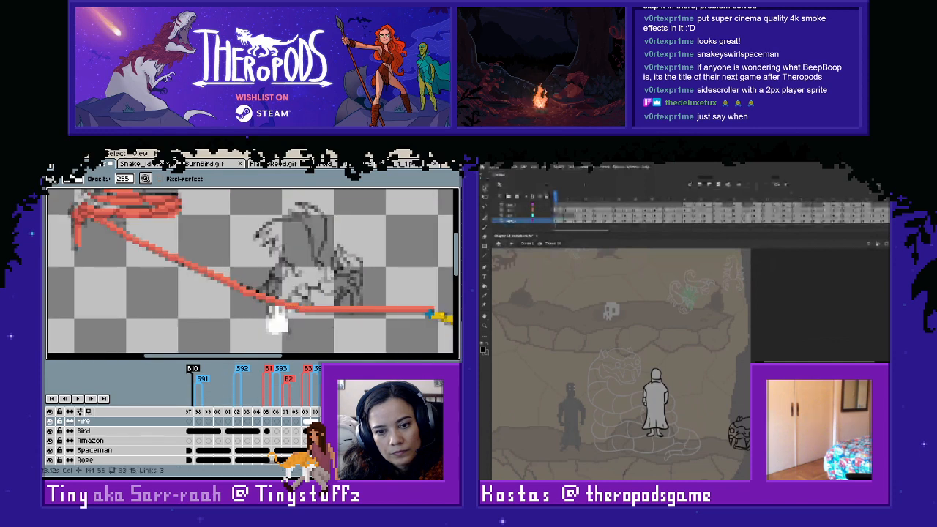
pyautogui.press('Right')
pyautogui.press('Down')
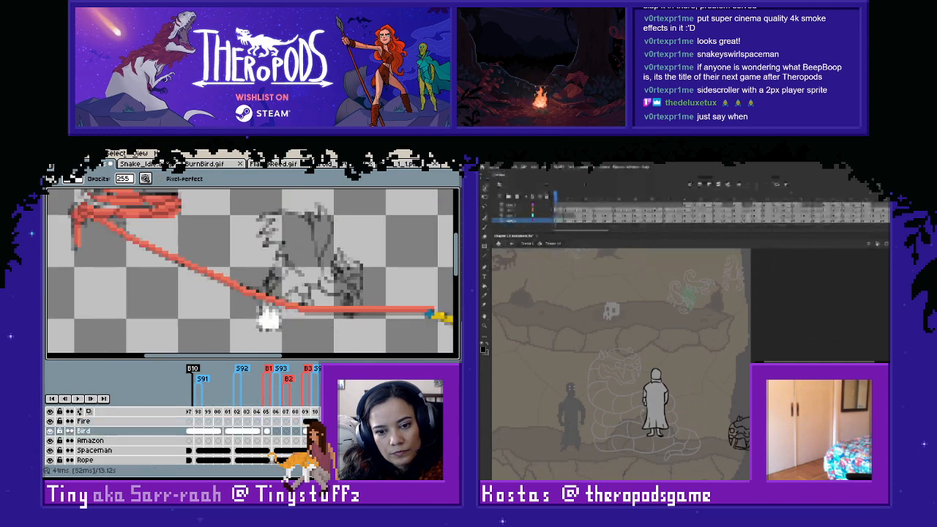
pyautogui.press('Left')
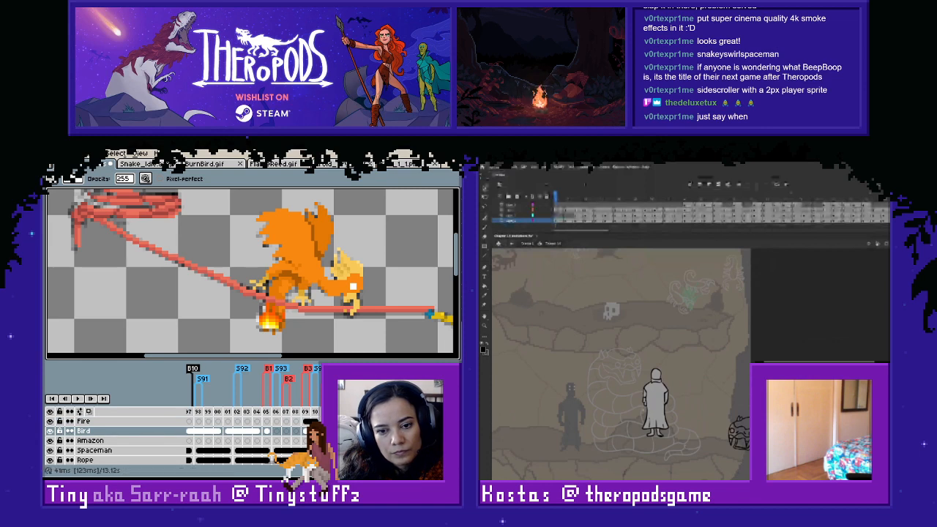
pyautogui.press('Up')
pyautogui.press('Delete')
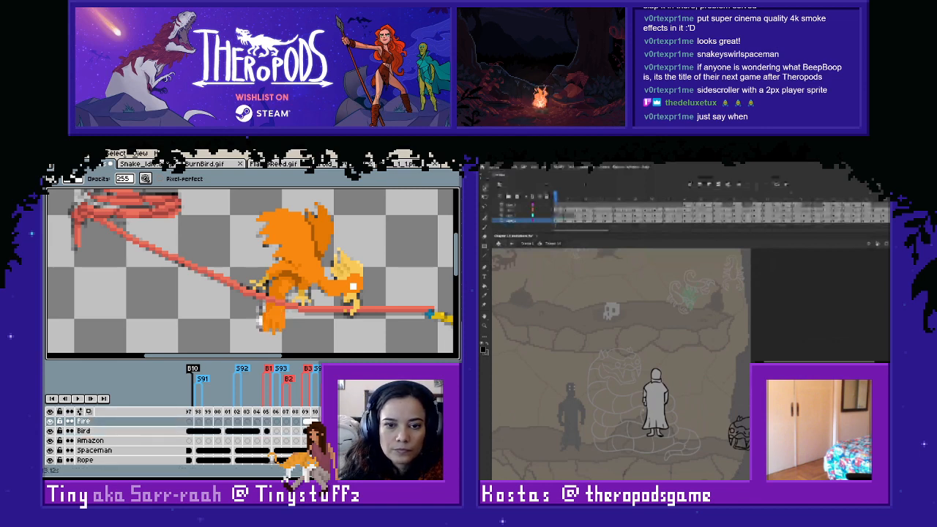
pyautogui.press('Right')
pyautogui.press('Left')
pyautogui.hotkey('ctrl', 'z')
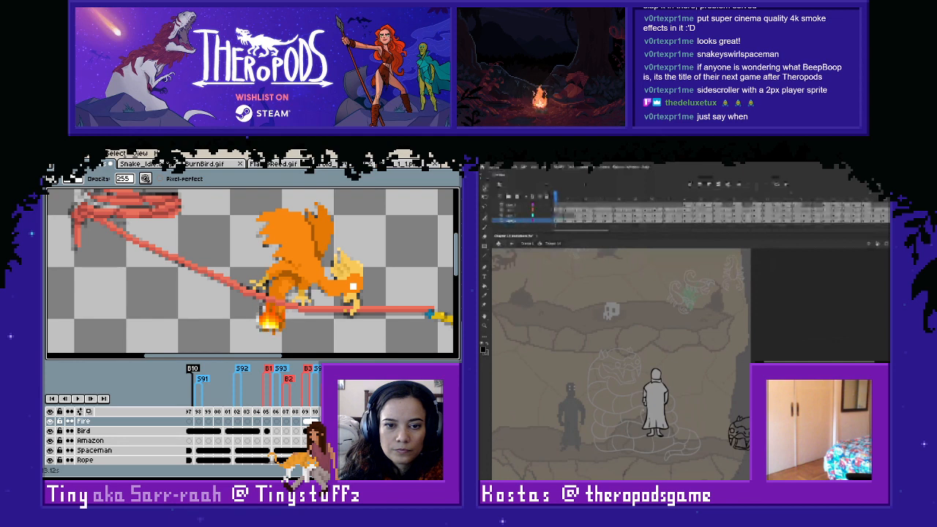
# - Hide the Bird and Fire layers, examine the sketched tail flame across neighbouring frames, and show both layers again
pyautogui.click(50, 432)
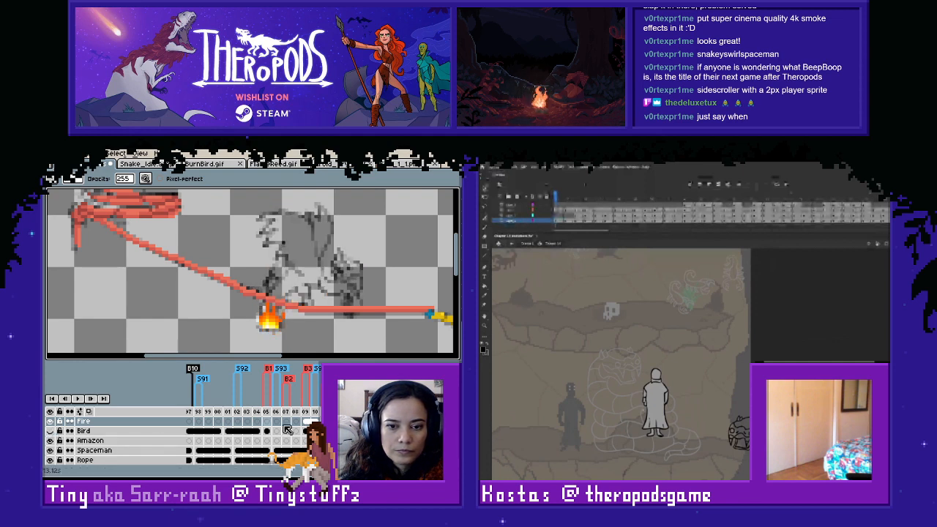
pyautogui.click(50, 421)
pyautogui.press('Right')
pyautogui.press('Left')
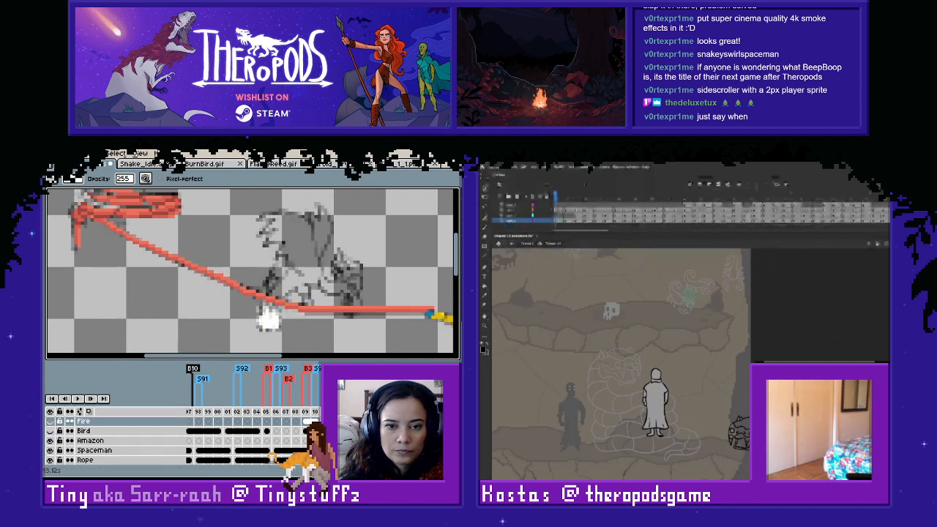
pyautogui.press('Right')
pyautogui.press('Right')
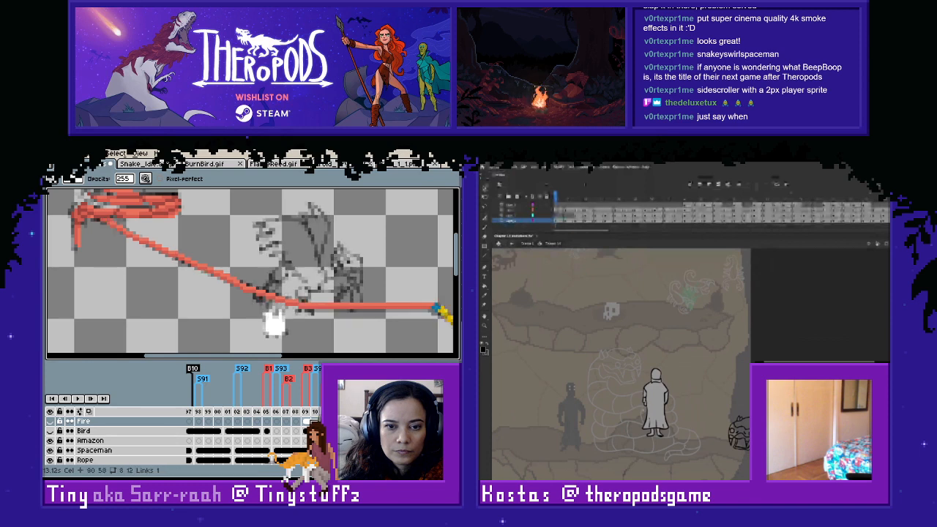
pyautogui.press('Left')
pyautogui.press('Left')
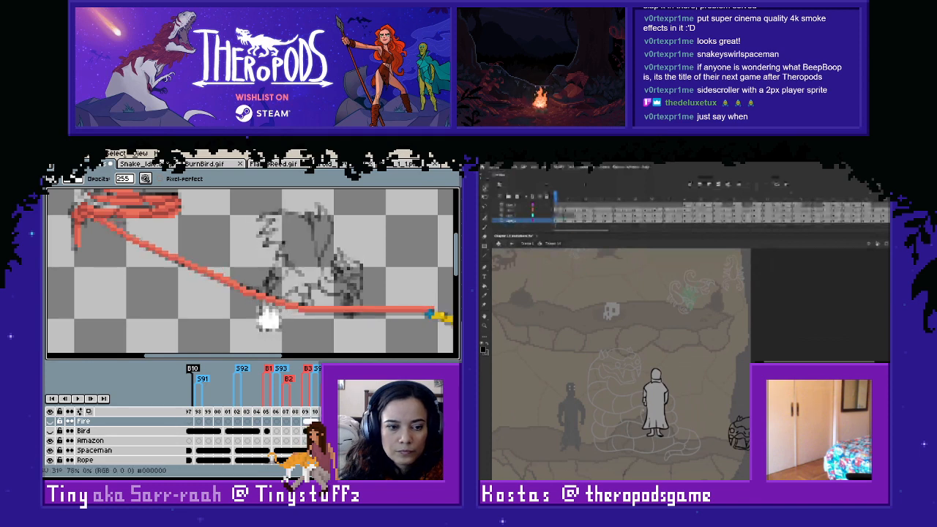
pyautogui.click(50, 422)
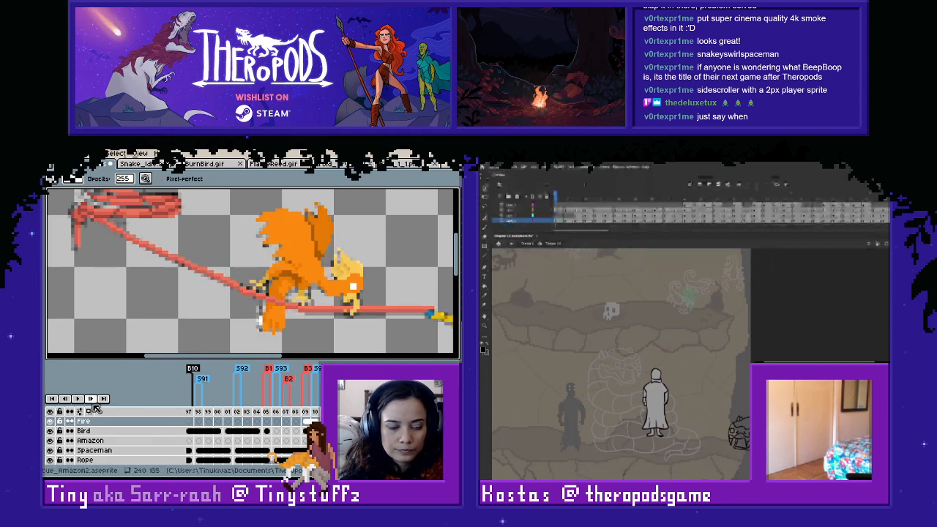
# - Move frame 115's flame on the Fire layer beside the tail as a colour reference and hide the Bird layer
pyautogui.press('m')
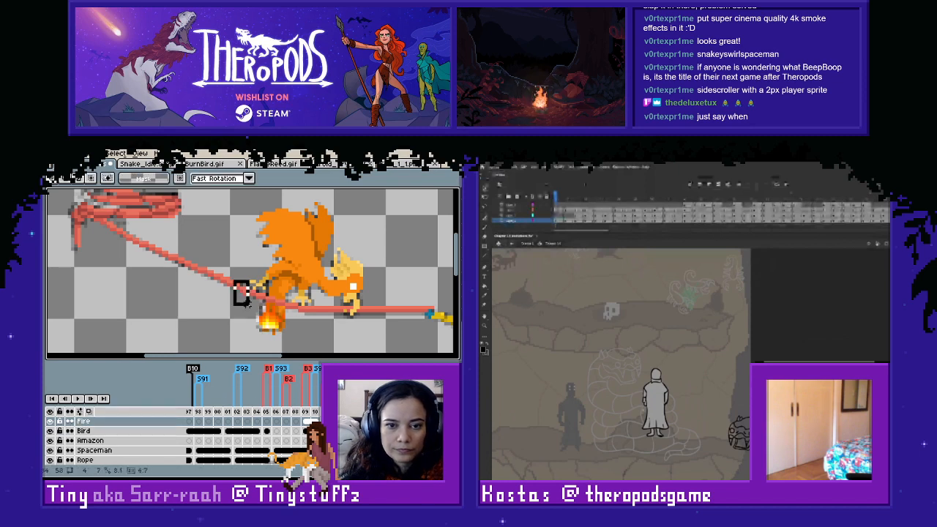
pyautogui.moveTo(233, 281); pyautogui.dragTo(303, 346)
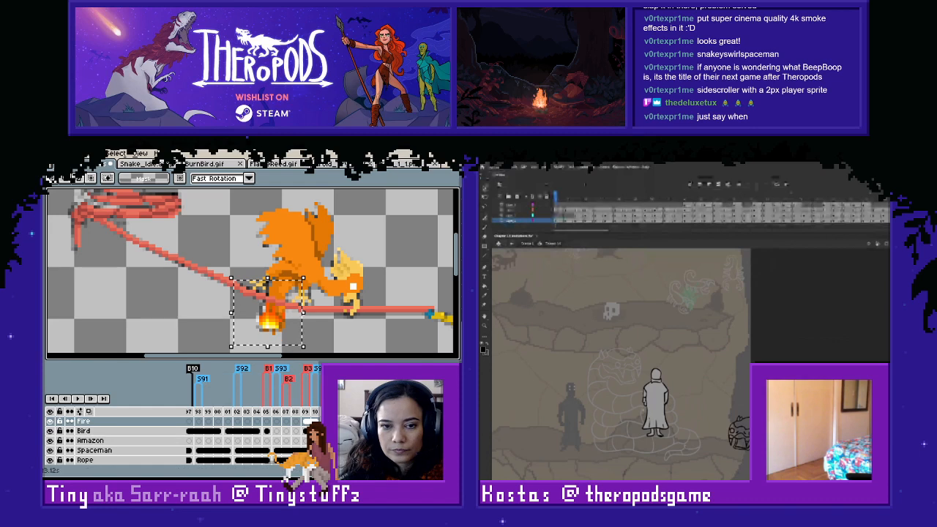
pyautogui.moveTo(284, 330); pyautogui.dragTo(252, 333)
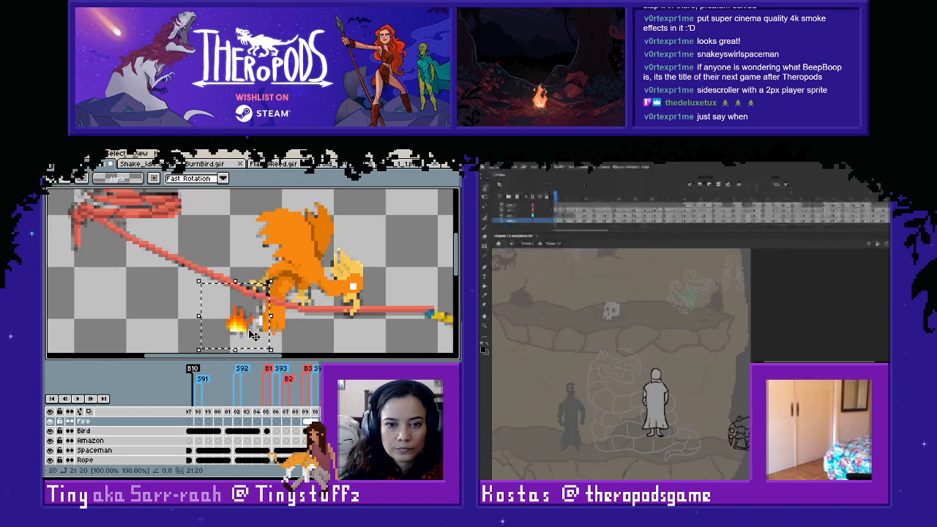
pyautogui.scroll(1, 307, 327)
pyautogui.click(50, 432)
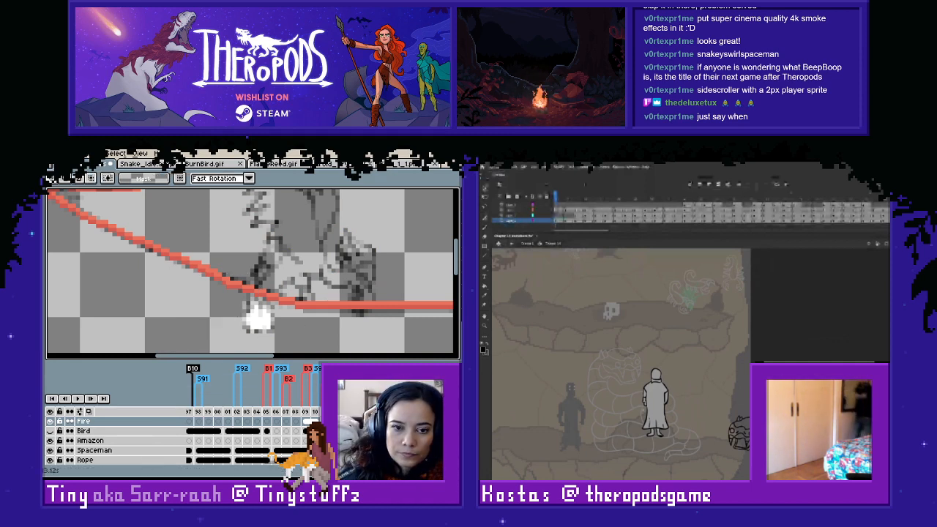
# - Outline frame 115's new flame over the white sketch in the reference flame's dark orange and fill its interior
pyautogui.scroll(1, 252, 323)
pyautogui.press('i')
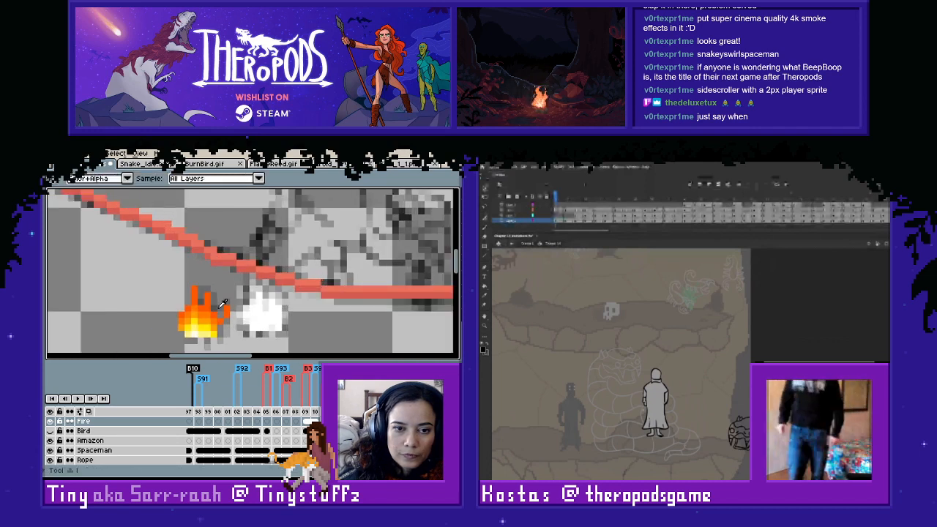
pyautogui.click(225, 309)
pyautogui.press('b')
pyautogui.moveTo(272, 288)
pyautogui.mouseDown()
pyautogui.moveTo(279, 328)
pyautogui.moveTo(254, 328)
pyautogui.moveTo(246, 305)
pyautogui.mouseUp()
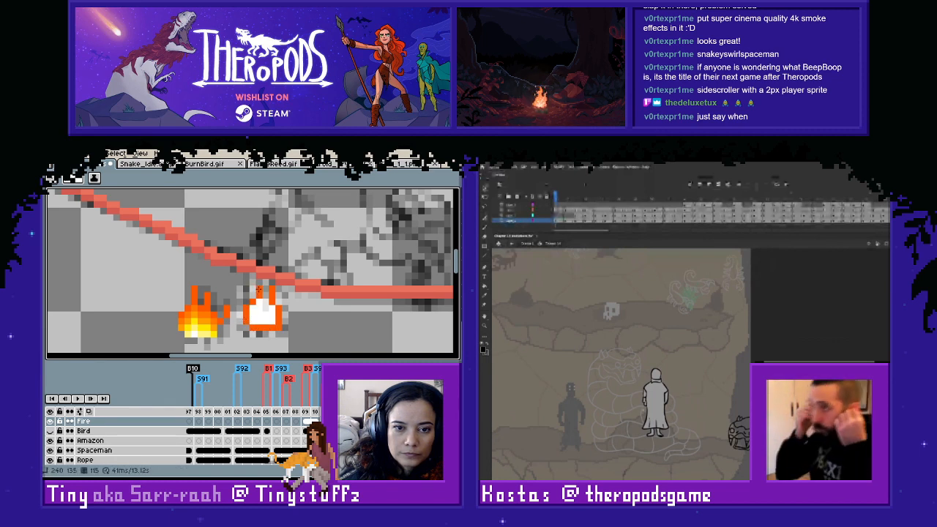
pyautogui.press('g')
pyautogui.click(263, 306)
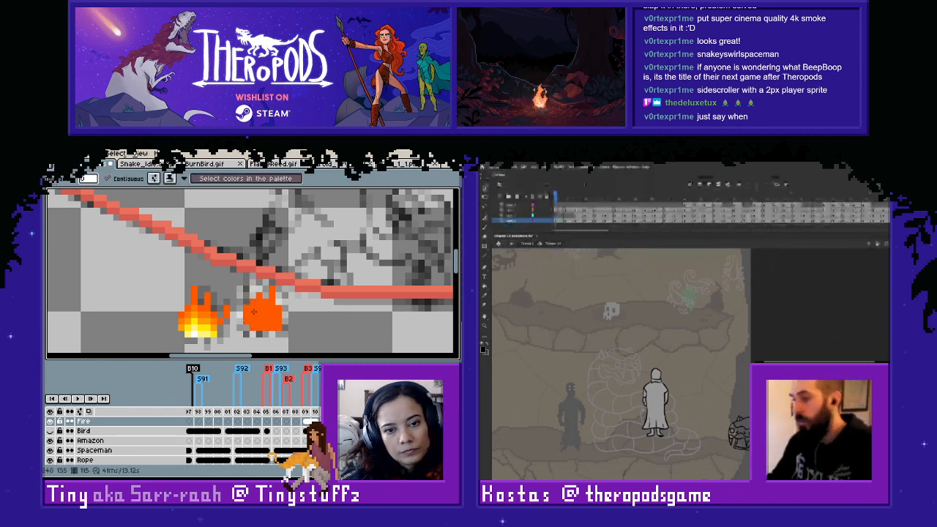
# - Shade the inside of frame 115's new flame with progressively lighter oranges sampled from the reference flame
pyautogui.press('b')
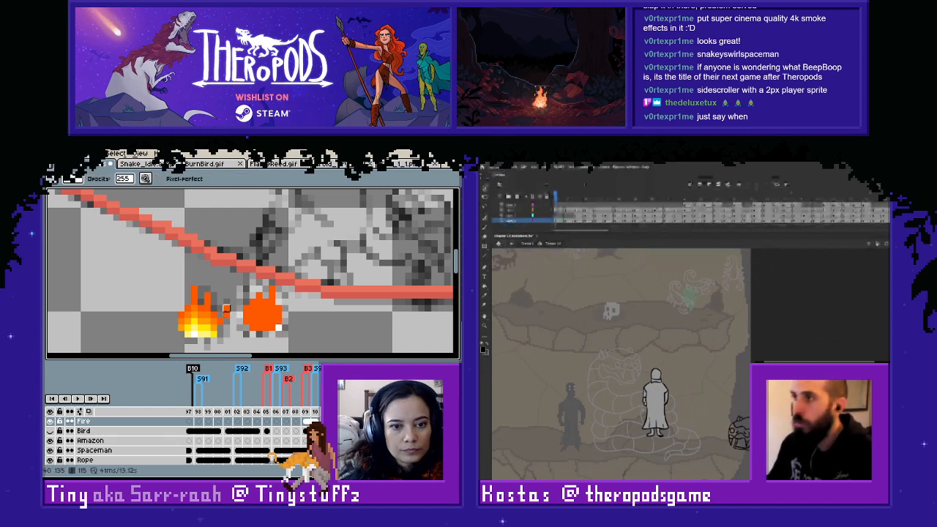
pyautogui.keyDown('alt'); pyautogui.click(220, 317); pyautogui.keyUp('alt')
pyautogui.press('m')
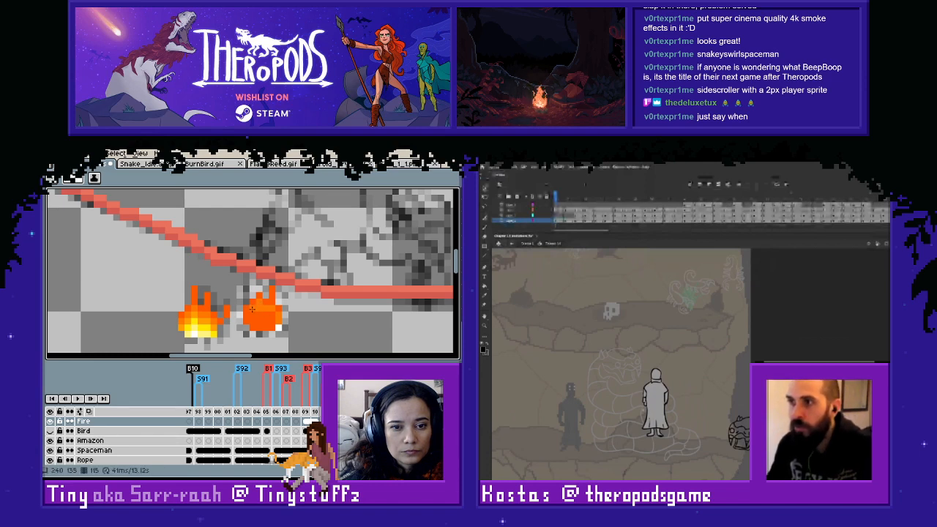
pyautogui.press('w')
pyautogui.click(258, 319)
pyautogui.keyDown('alt'); pyautogui.click(248, 314); pyautogui.keyUp('alt')
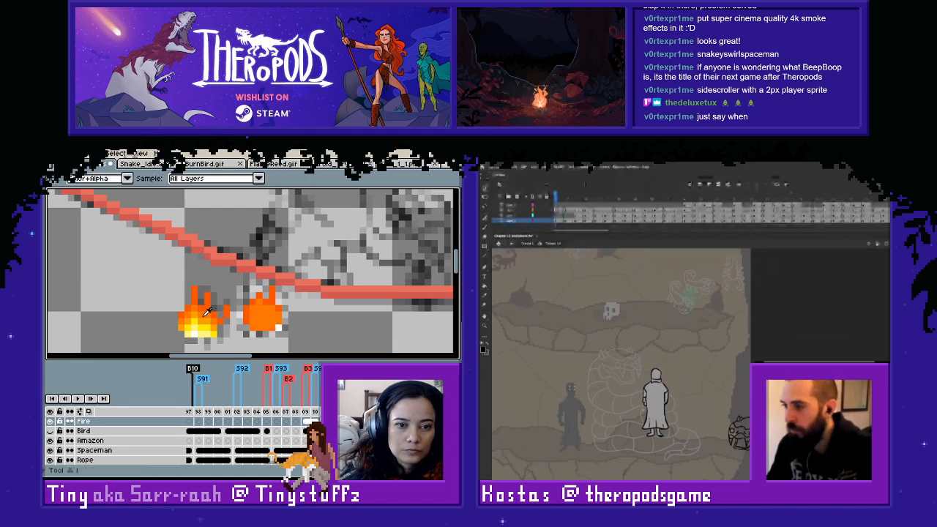
pyautogui.press('b')
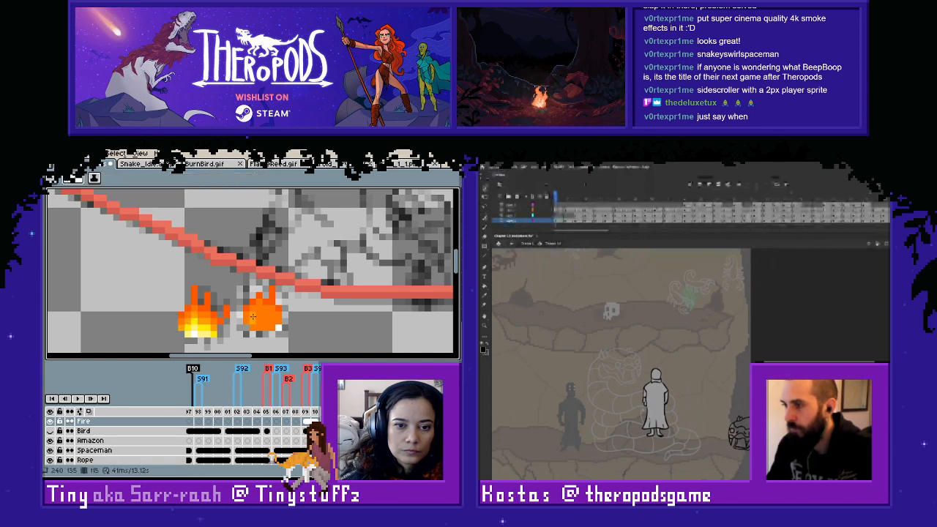
pyautogui.moveTo(254, 316)
pyautogui.mouseDown()
pyautogui.moveTo(248, 321)
pyautogui.moveTo(262, 321)
pyautogui.moveTo(253, 327)
pyautogui.mouseUp()
# - Paint a yellow core and a pale yellow base into the lower part of the new flame using the reference flame's colours
pyautogui.press('b')
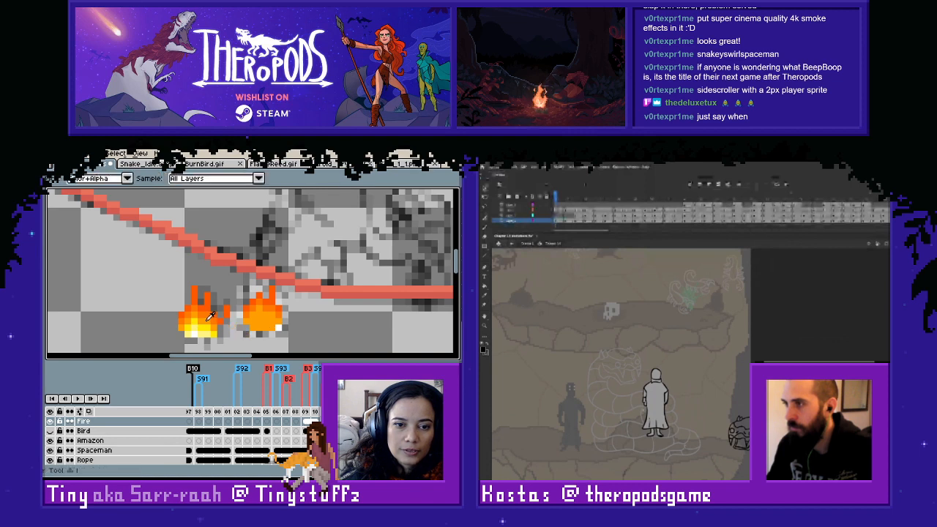
pyautogui.press('b')
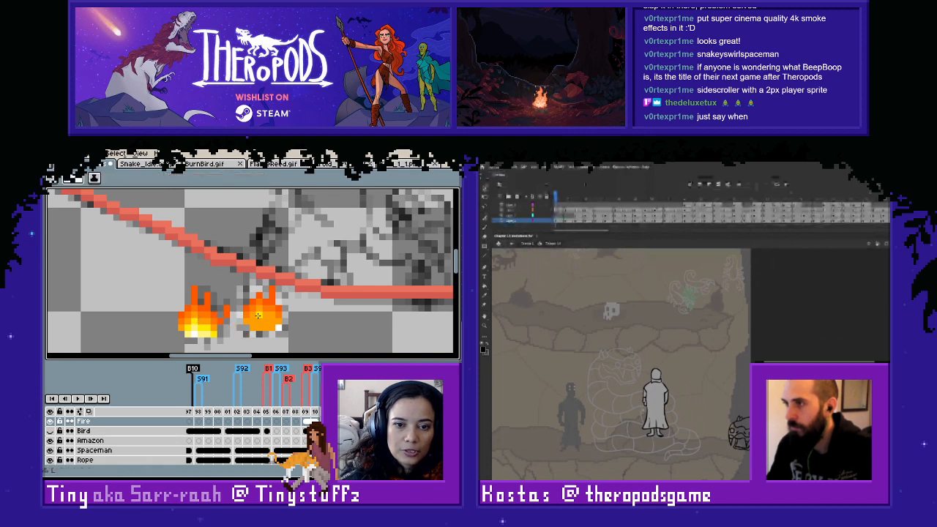
pyautogui.moveTo(258, 315); pyautogui.dragTo(271, 327)
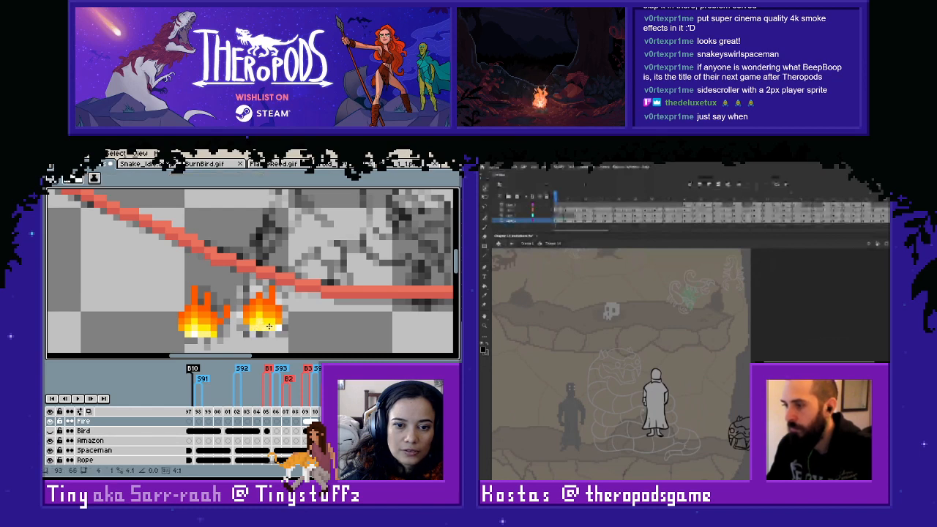
pyautogui.press('i')
pyautogui.press('b')
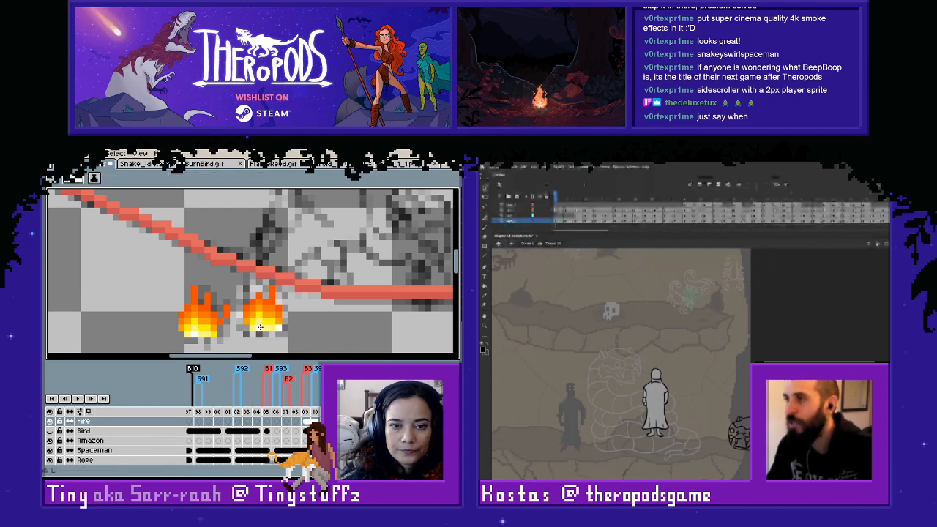
# - Show the Bird layer again and delete the reference flame beside the tail from frame 115's Fire layer
pyautogui.press('m')
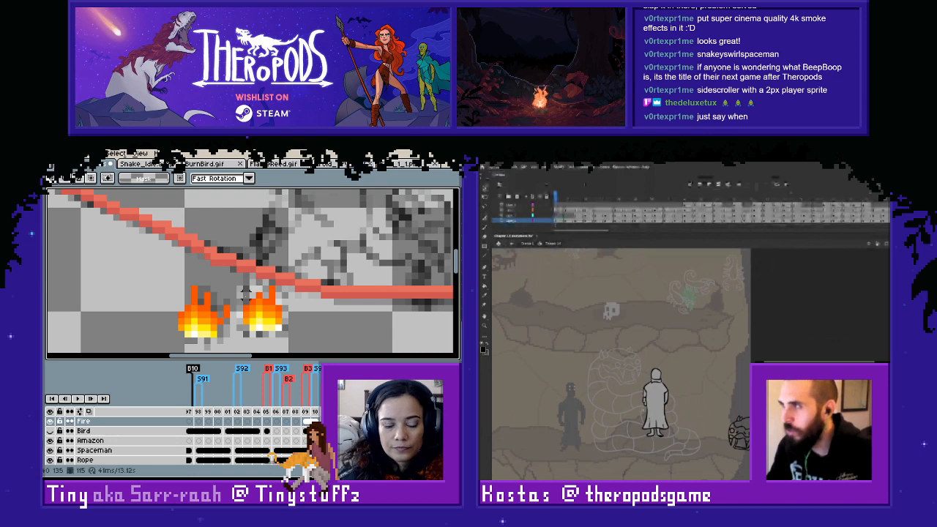
pyautogui.click(57, 429)
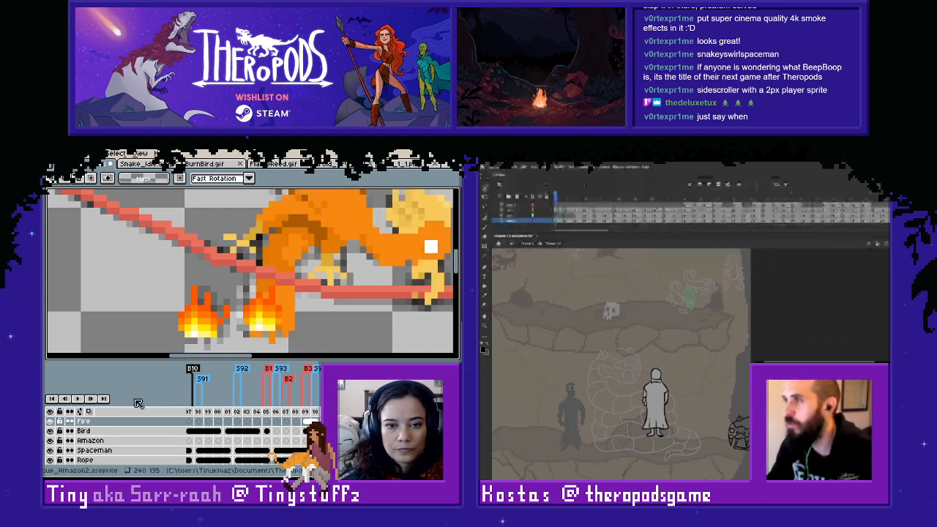
pyautogui.press('i')
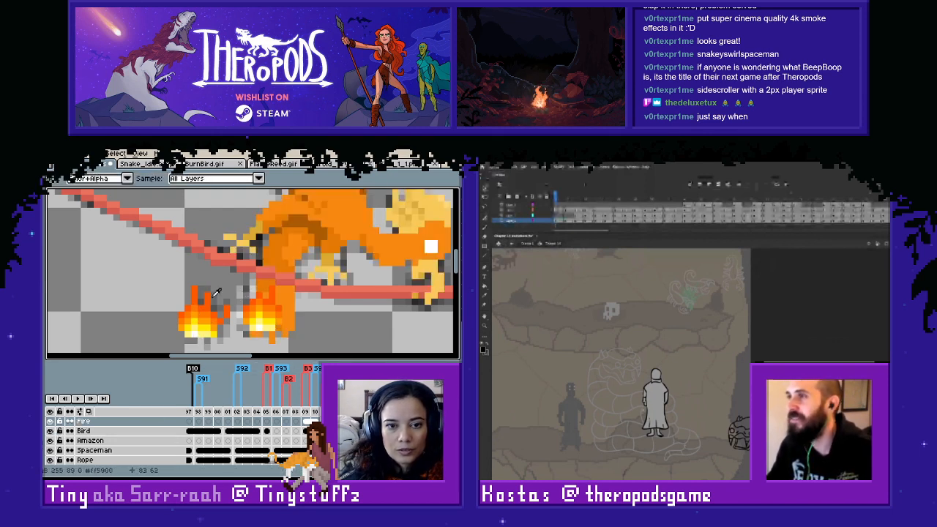
pyautogui.press('b')
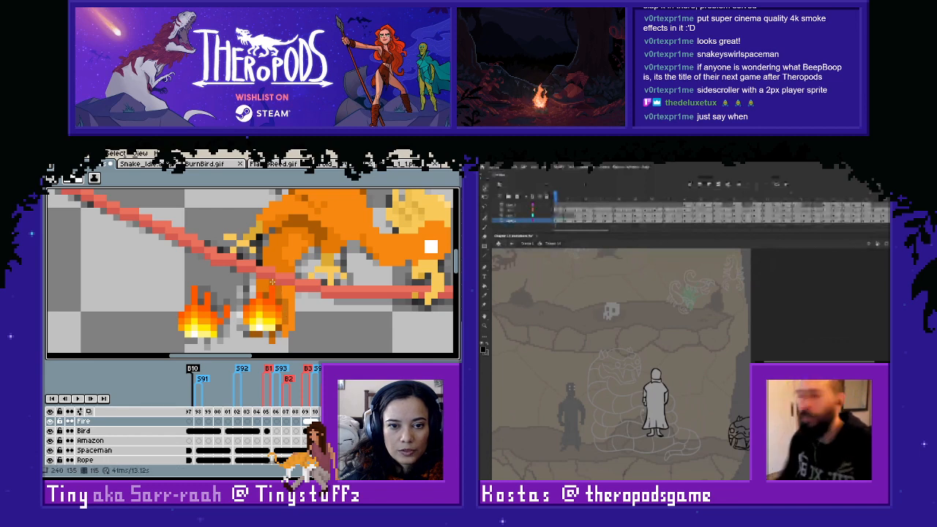
pyautogui.scroll(-2, 305, 314)
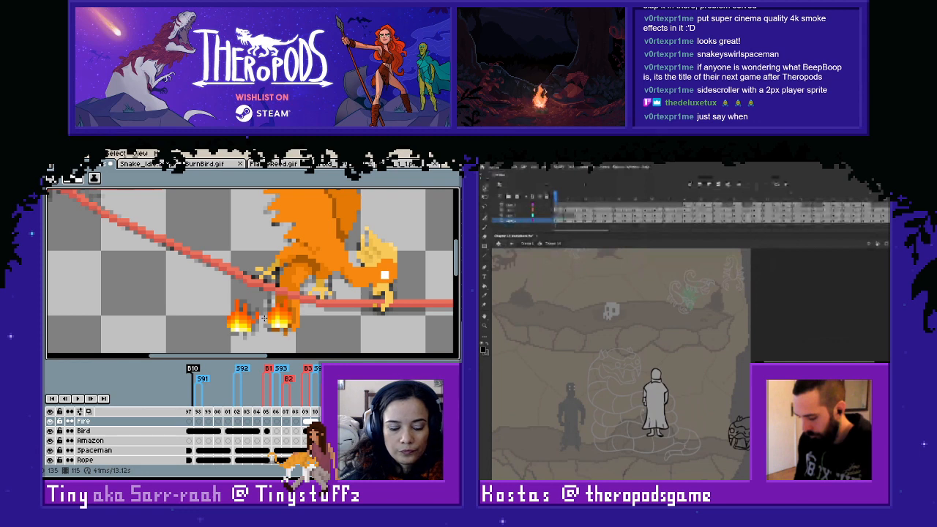
pyautogui.press('m')
pyautogui.moveTo(212, 289); pyautogui.dragTo(261, 350)
pyautogui.press('Delete')
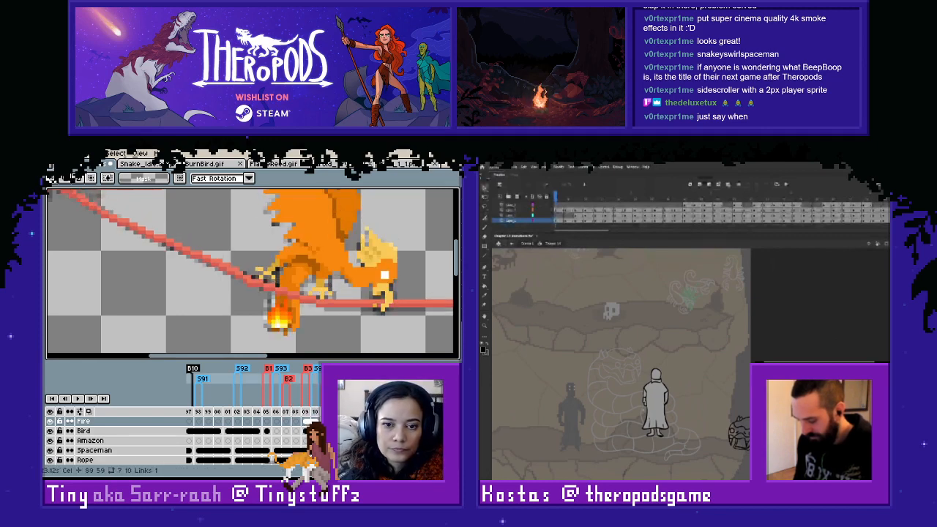
# - Compare the sketched tail flames across neighbouring frames with the Bird and Fire layers hidden, ending on frame 113
pyautogui.scroll(-3, 311, 392)
pyautogui.scroll(3, 312, 392)
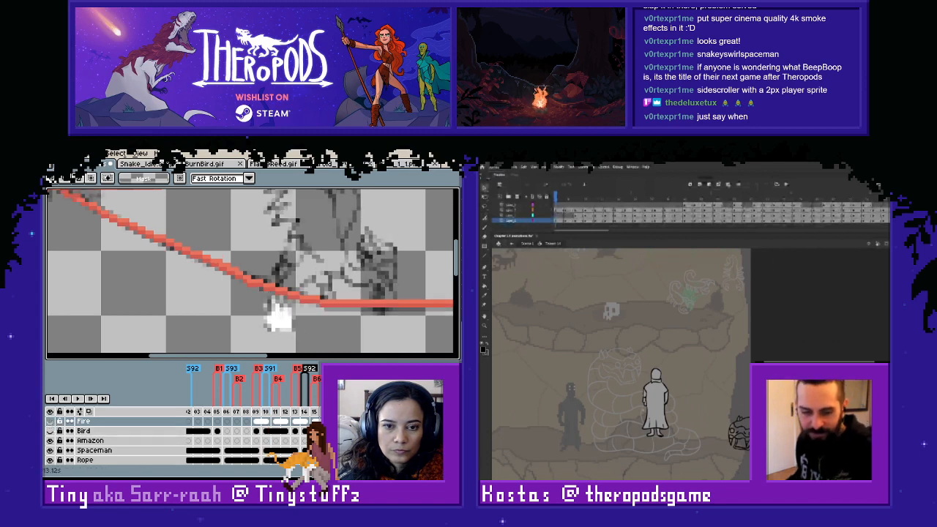
pyautogui.click(275, 423)
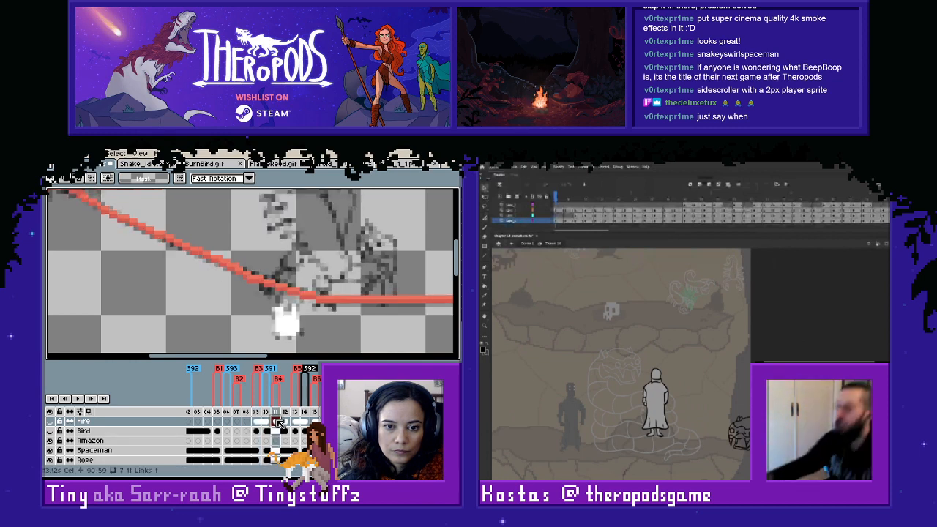
pyautogui.click(315, 422)
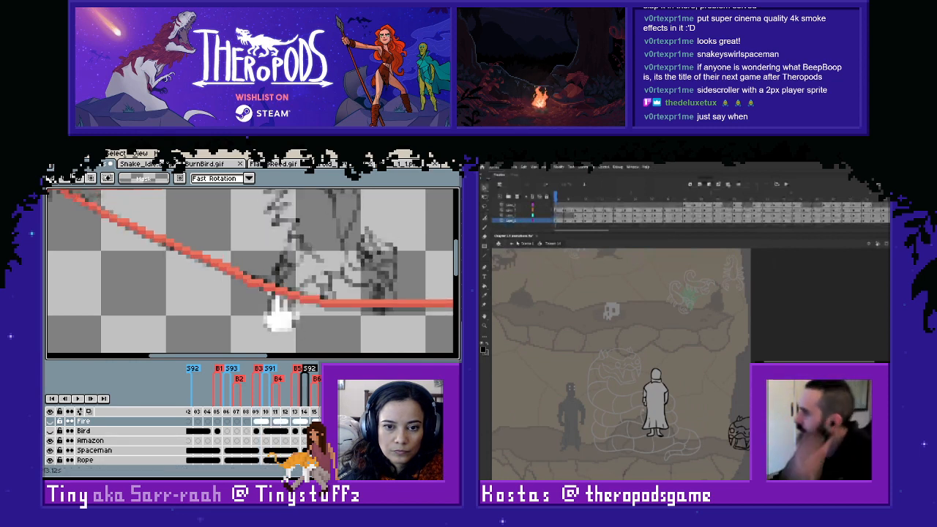
pyautogui.click(512, 244)
pyautogui.click(295, 423)
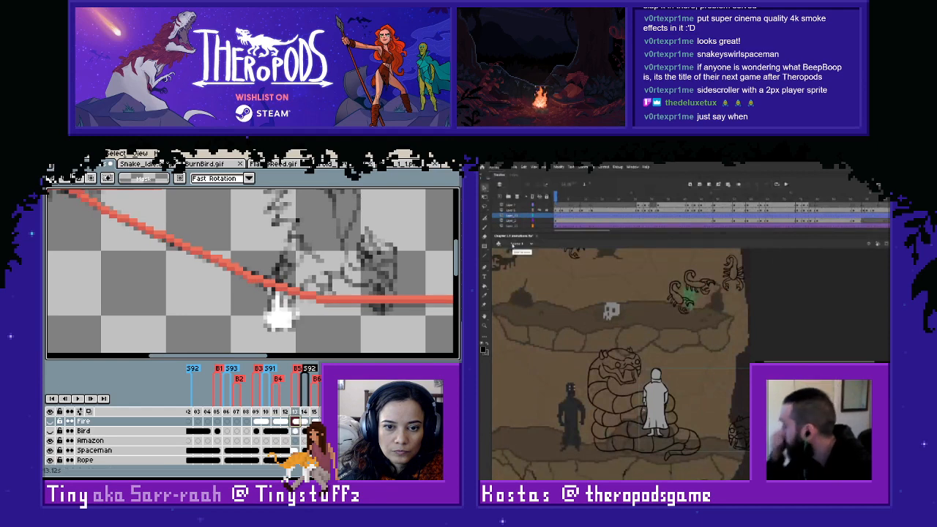
pyautogui.click(322, 422)
pyautogui.click(296, 422)
# - Show the Fire layer, copy frame 113's coloured flame and paste it in place on the following frame
pyautogui.click(51, 422)
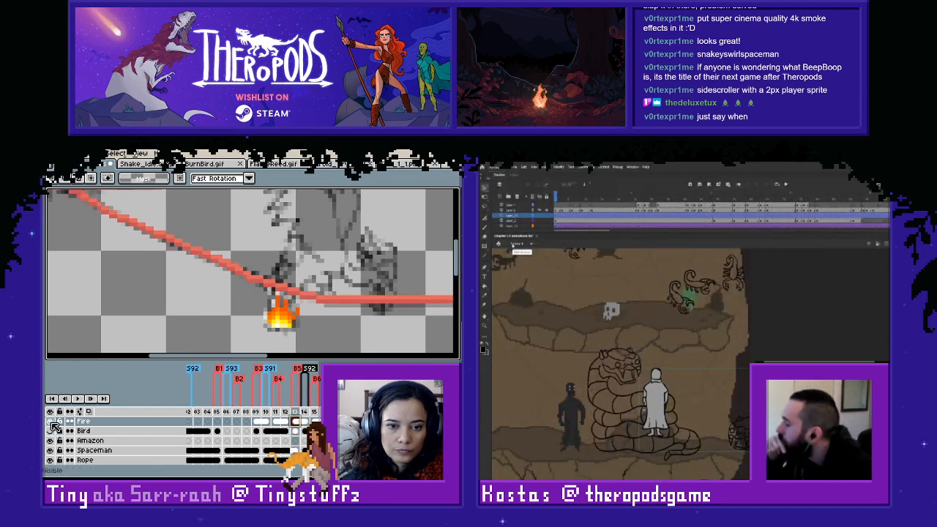
pyautogui.moveTo(225, 249); pyautogui.dragTo(366, 351)
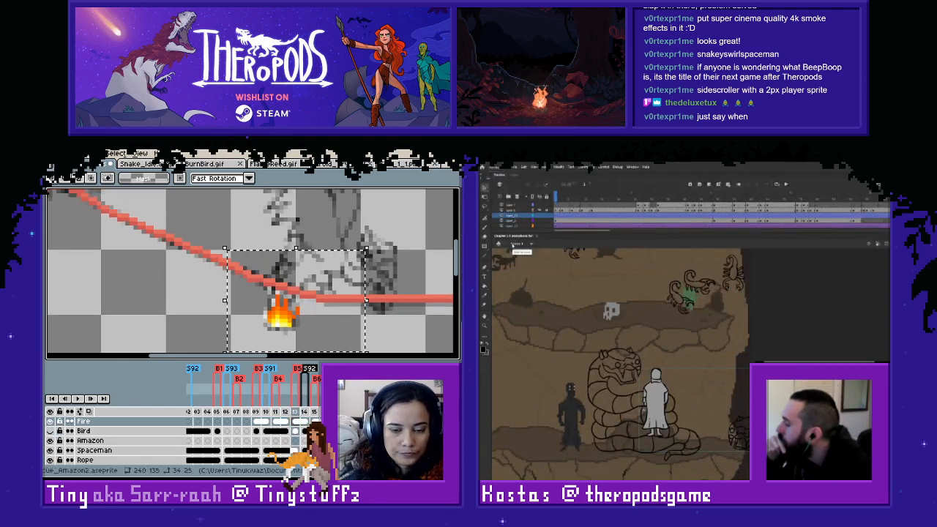
pyautogui.hotkey('ctrl', 'c')
pyautogui.press('Right')
pyautogui.hotkey('ctrl', 'v')
pyautogui.click(403, 337)
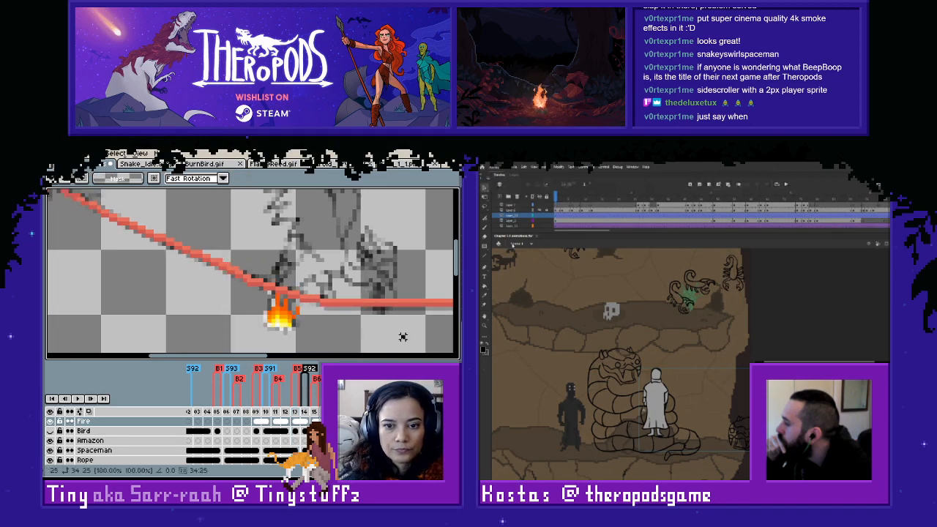
# - Paste the copied flame on the next frame that has only the white sketch, compare it with its neighbours and deselect
pyautogui.press('Right')
pyautogui.press('Left')
pyautogui.press('Right')
pyautogui.press('Right')
pyautogui.press('Left')
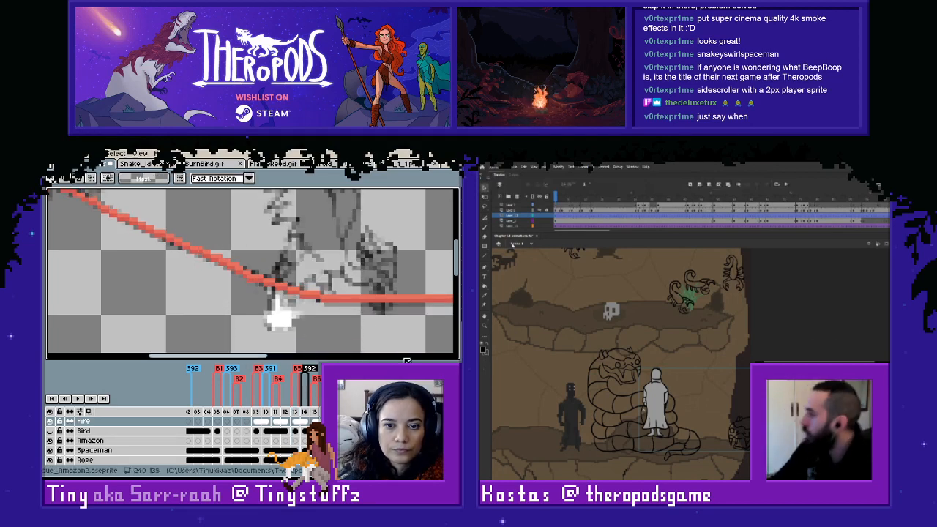
pyautogui.hotkey('ctrl', 'v')
pyautogui.press('Left')
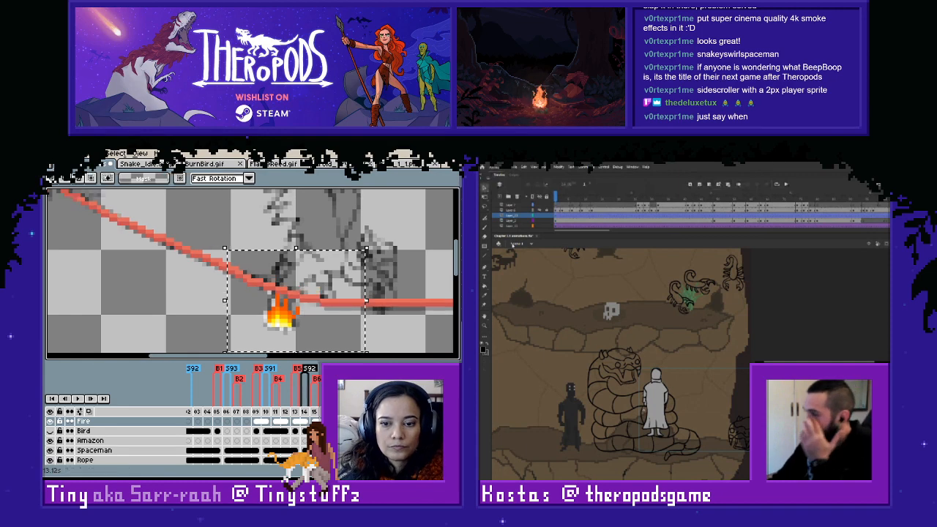
pyautogui.press('Left')
pyautogui.press('Right')
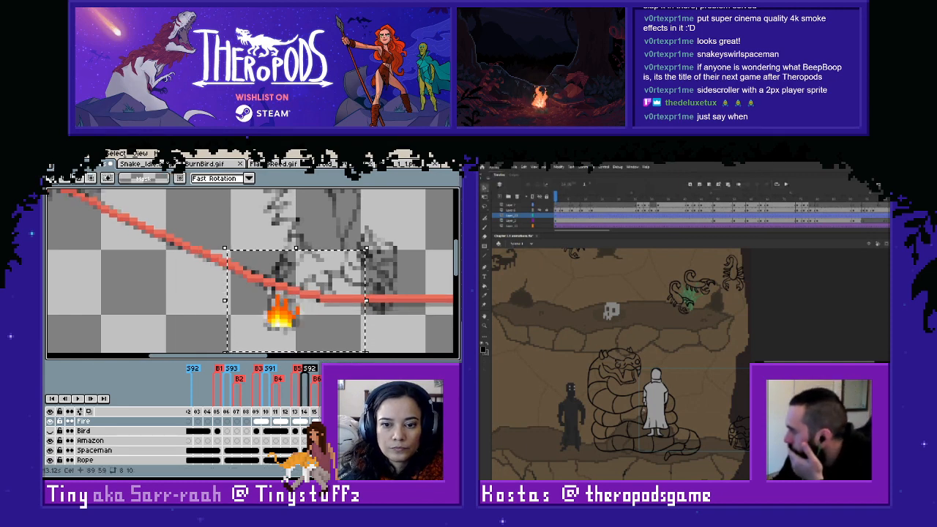
pyautogui.hotkey('ctrl', 'd')
pyautogui.press('Right')
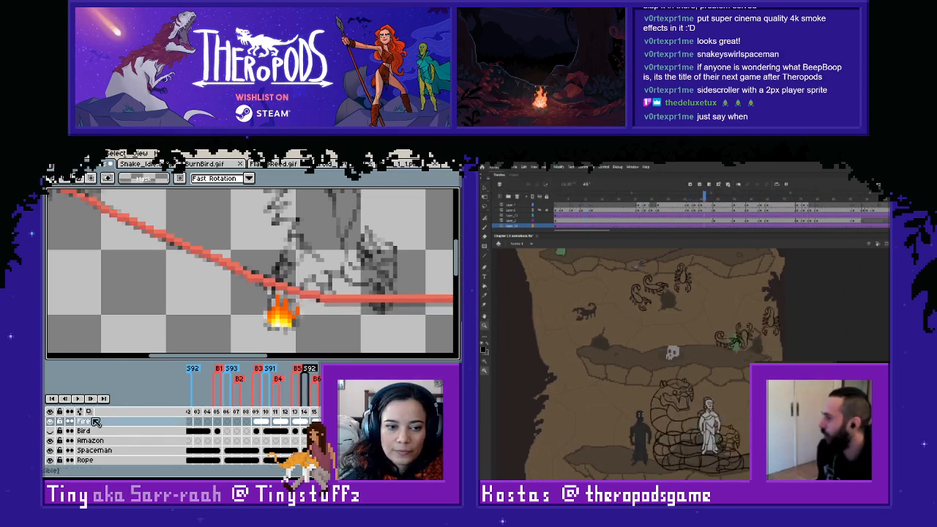
# - Hide the Fire layer and step repeatedly through the frames to examine how the sketched tail flame moves
pyautogui.click(50, 421)
pyautogui.press('Right')
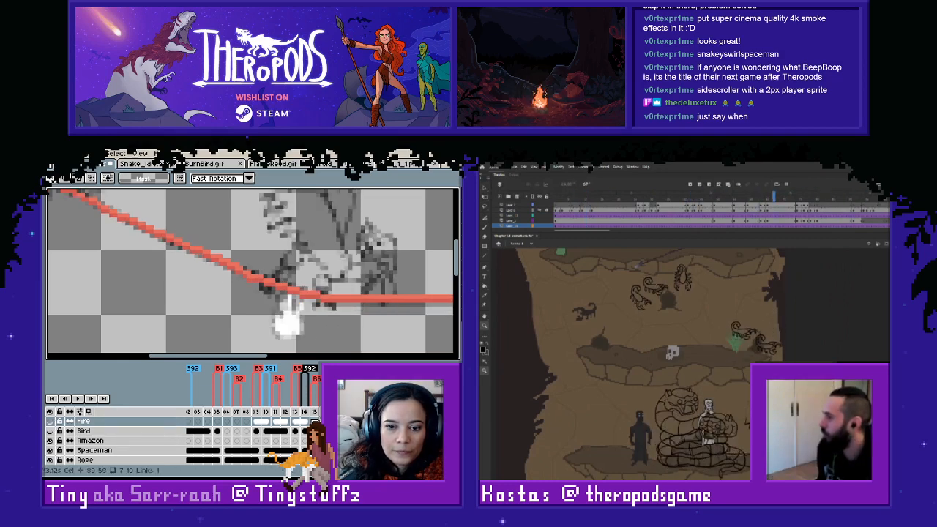
pyautogui.click(274, 422)
pyautogui.press('Right')
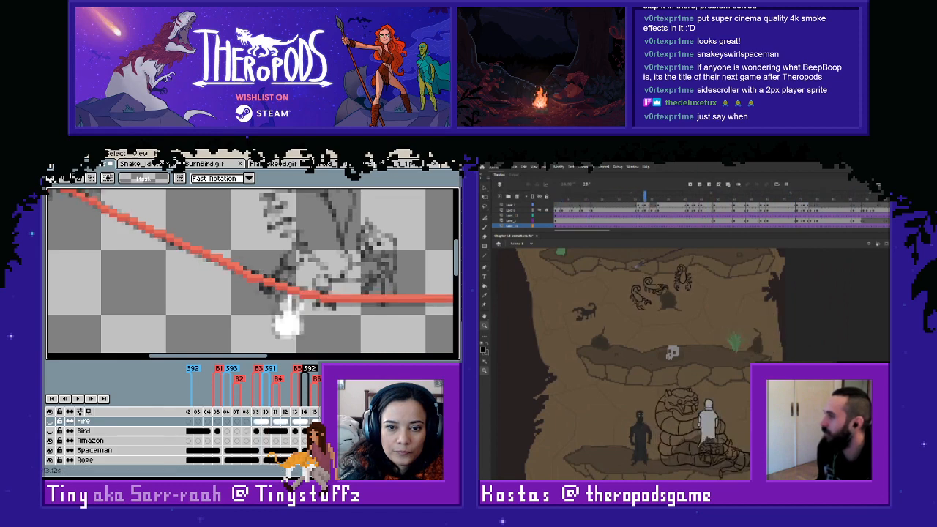
pyautogui.press('Right')
pyautogui.press('Right')
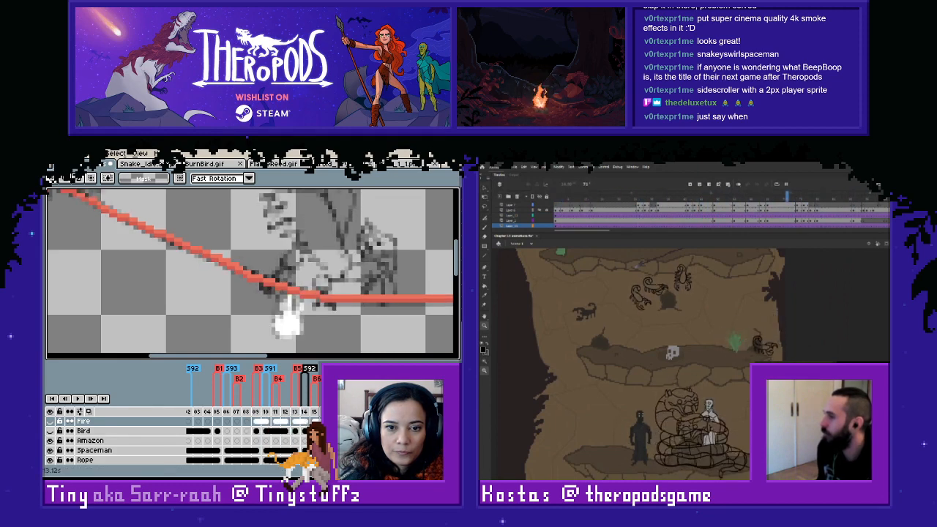
pyautogui.press('Right')
pyautogui.press('Right')
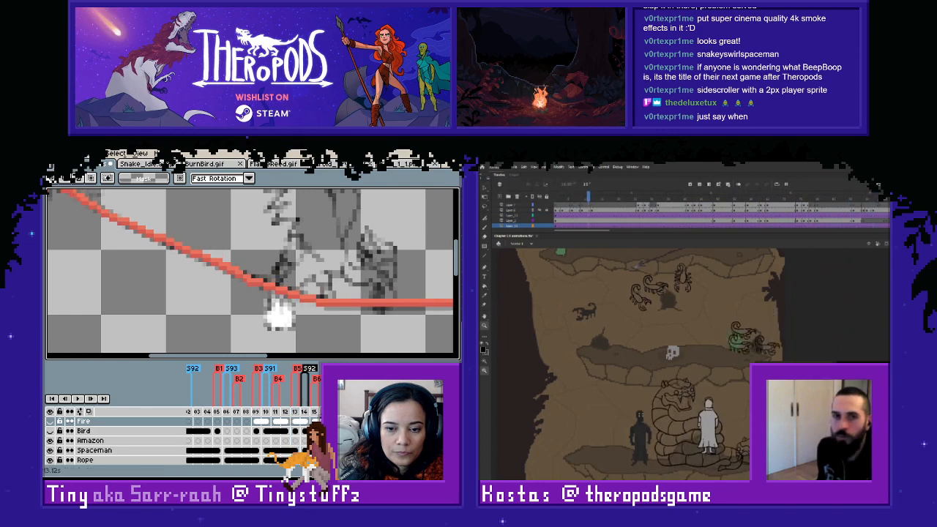
pyautogui.press('Right')
pyautogui.press('Right')
pyautogui.press('Right')
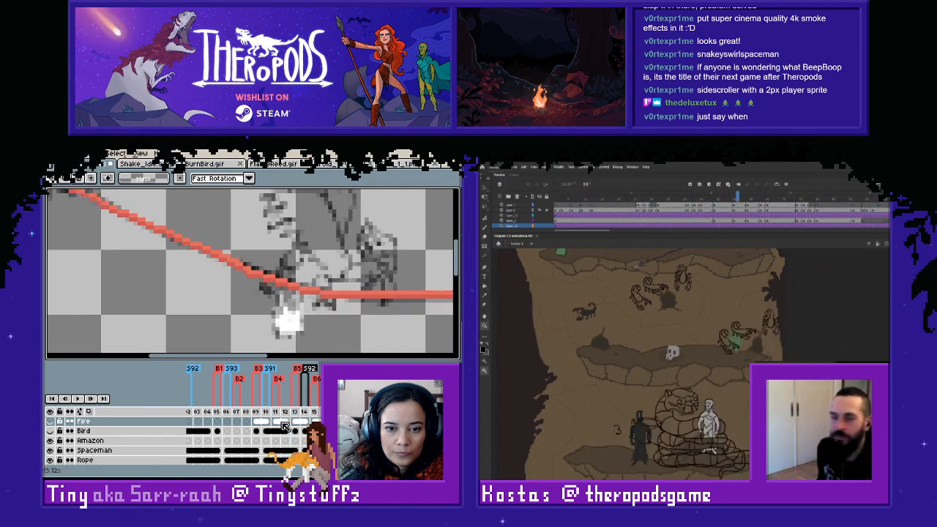
pyautogui.press('Right')
pyautogui.click(257, 421)
pyautogui.click(295, 422)
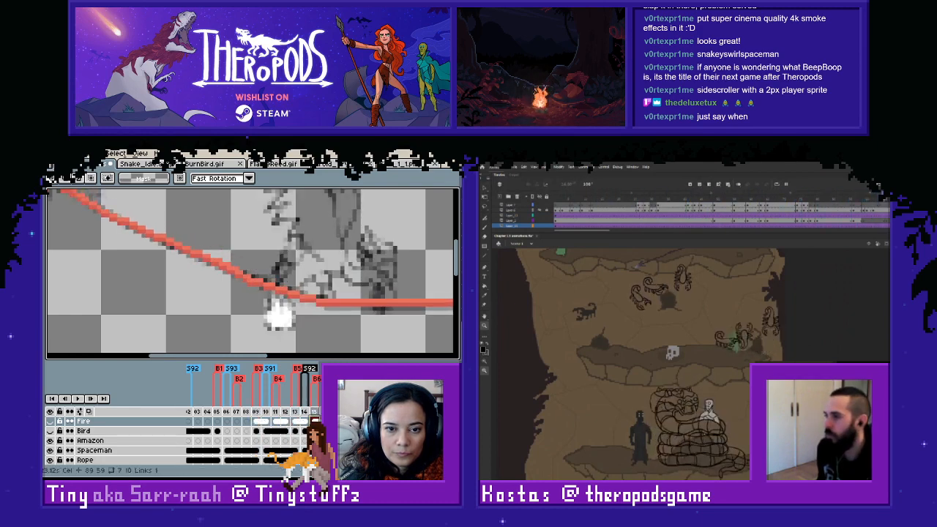
pyautogui.press('Right')
pyautogui.press('Right')
pyautogui.press('Right')
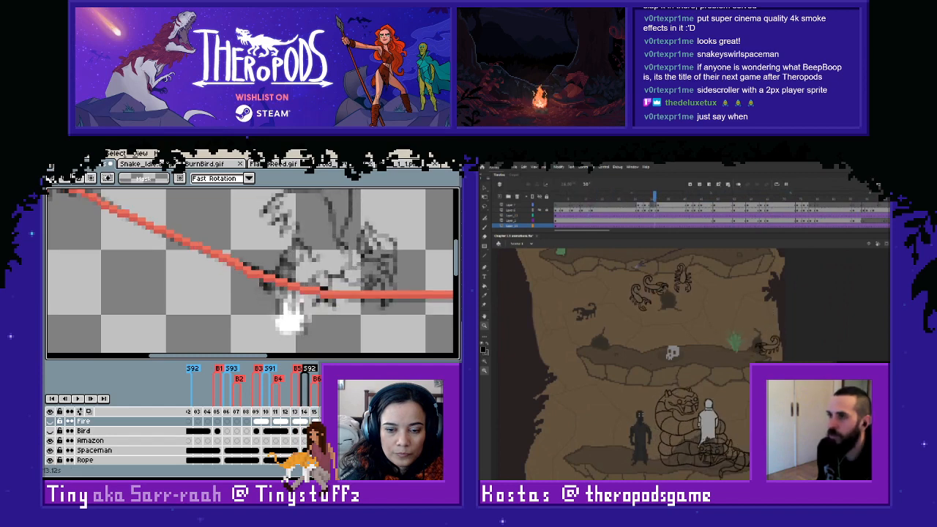
pyautogui.press('Right')
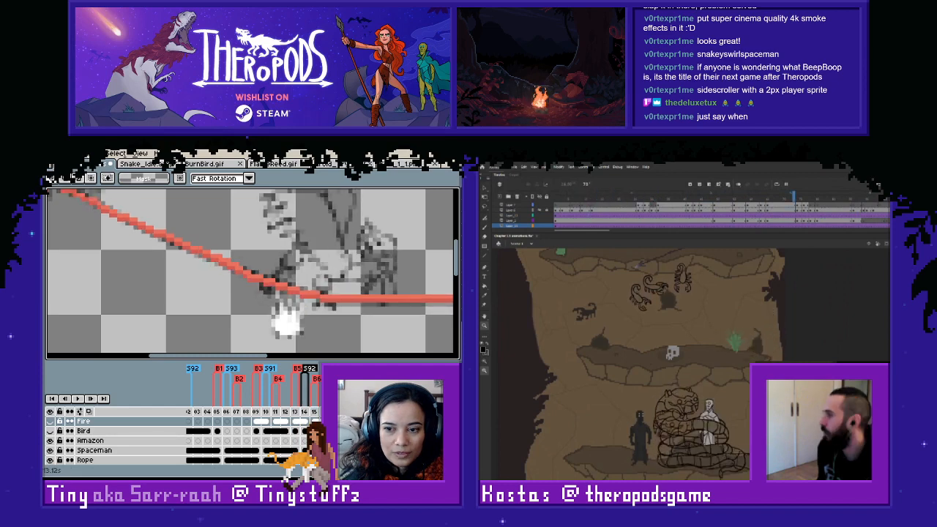
pyautogui.press('Right')
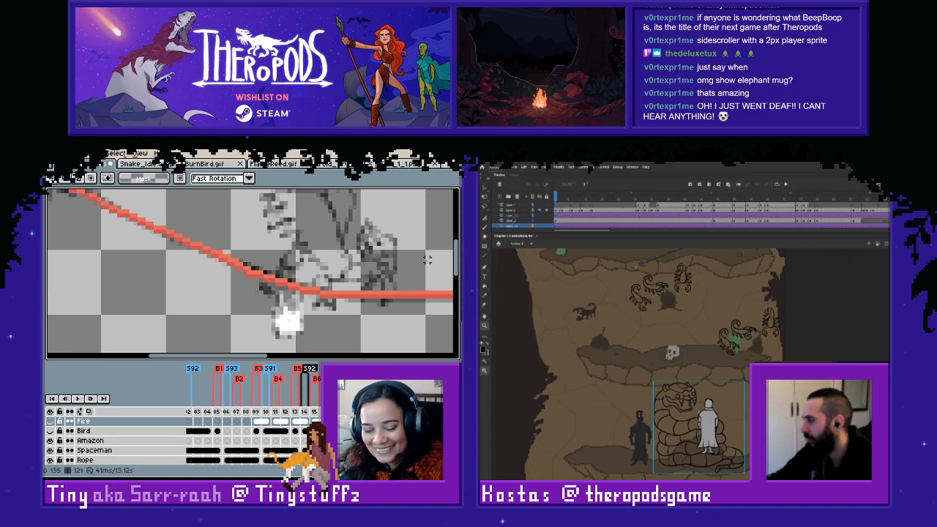
pyautogui.scroll(-3, 419, 252)
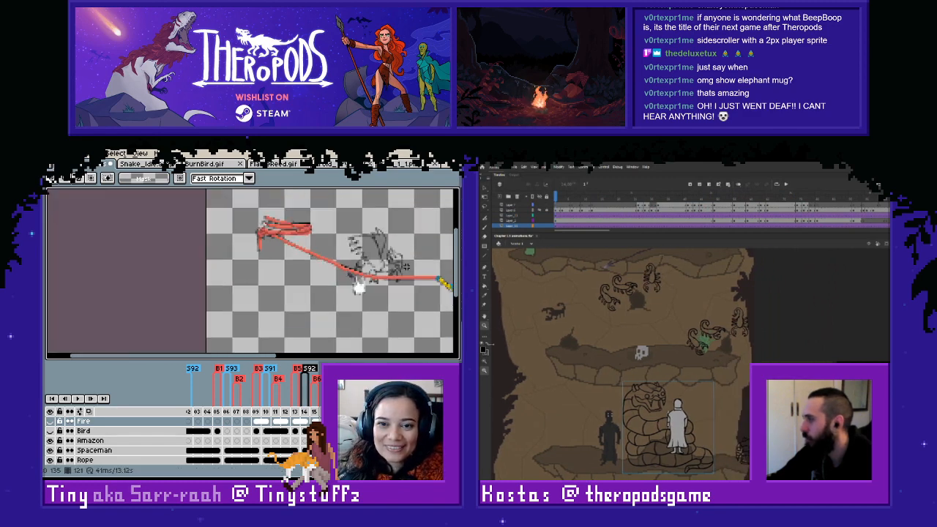
# - Examine the sketched tail flame close up on the Fire layer frames from 110 to 115
pyautogui.scroll(1, 426, 235)
pyautogui.press('space')
pyautogui.moveTo(426, 236); pyautogui.dragTo(403, 264)
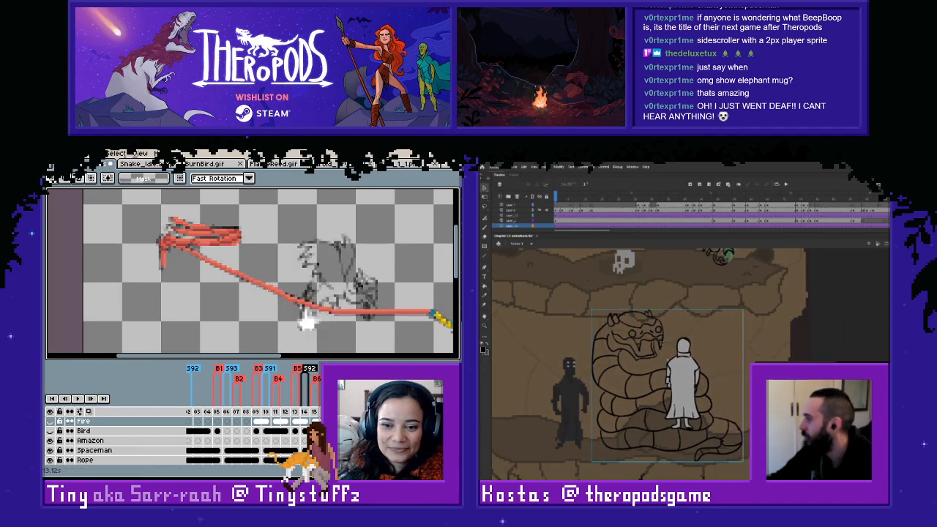
pyautogui.click(267, 422)
pyautogui.click(286, 423)
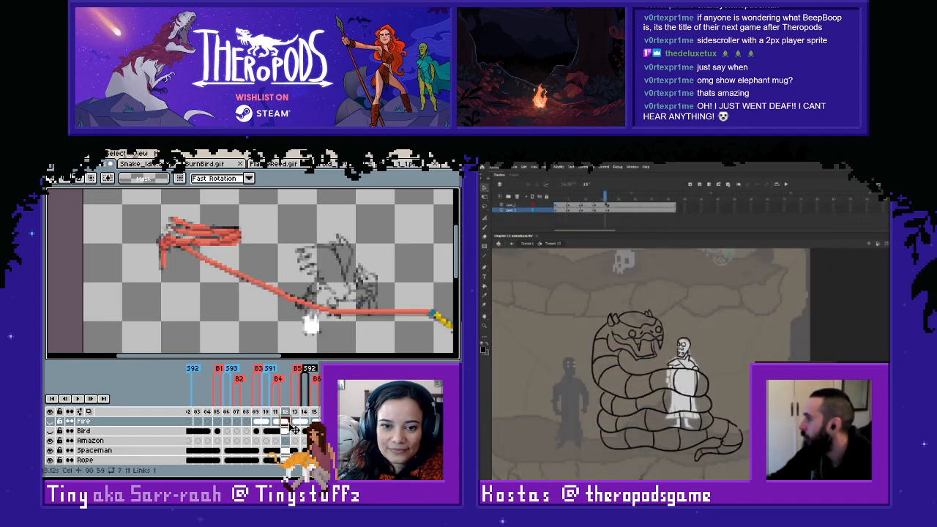
pyautogui.click(304, 423)
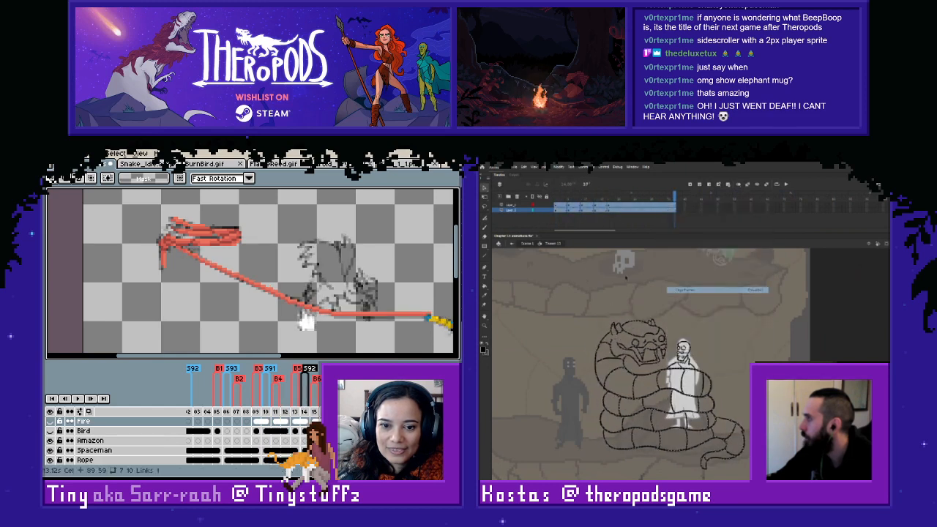
# - Show the Fire layer, copy the coloured tail flame from frame 115 onto the following frame and deselect
pyautogui.click(50, 431)
pyautogui.moveTo(264, 272); pyautogui.dragTo(346, 342)
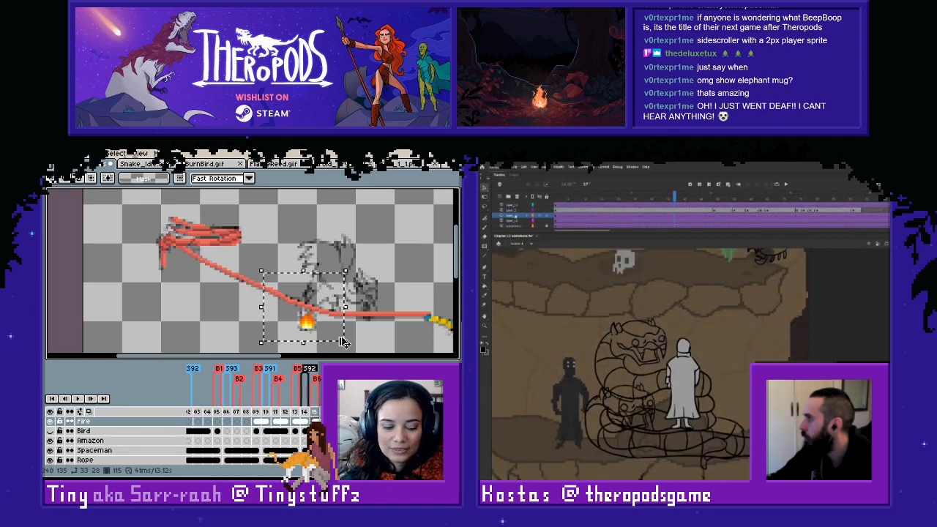
pyautogui.click(327, 421)
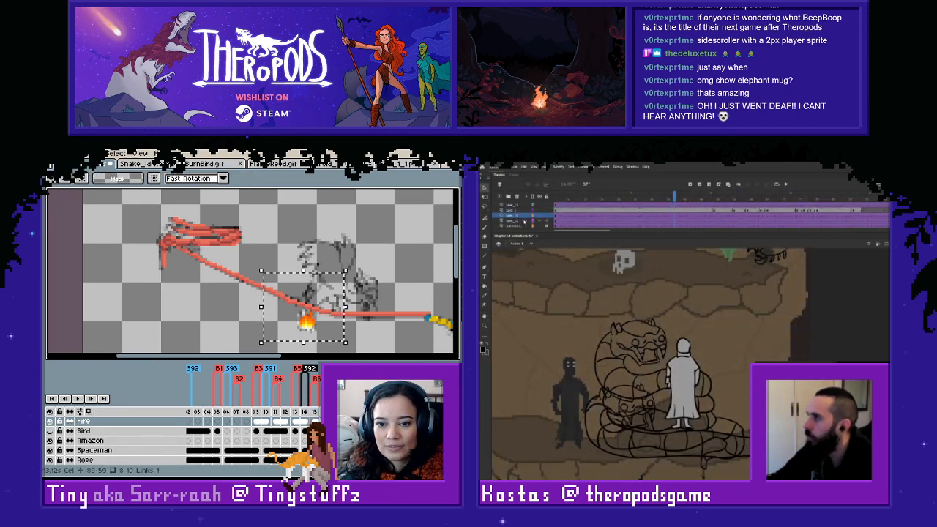
pyautogui.click(383, 331)
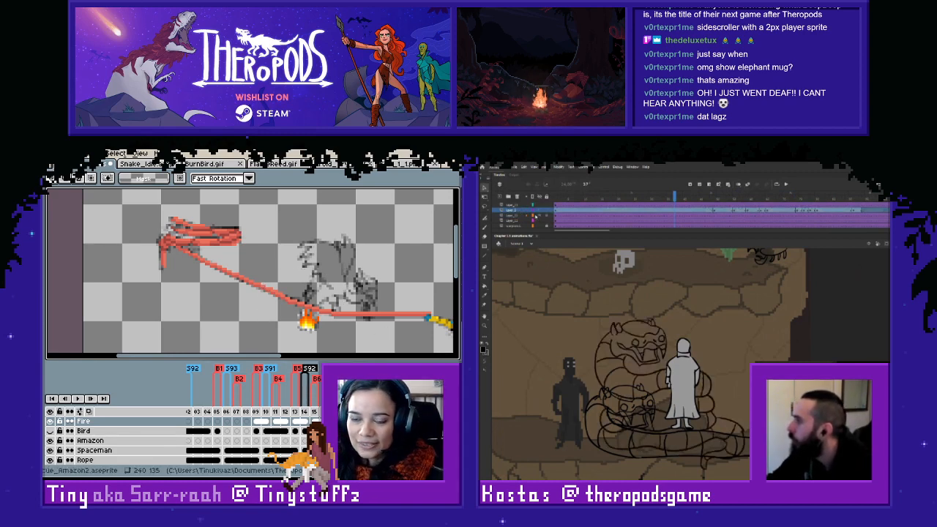
# - Switch to Adobe Animate, return to the first frame and briefly hide the coiled snake to identify its layer
pyautogui.click(557, 203)
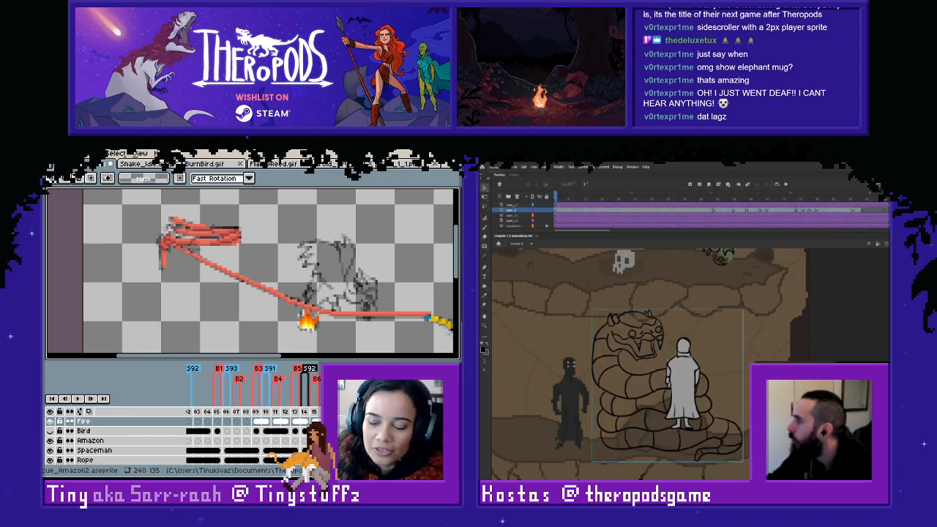
pyautogui.click(539, 216)
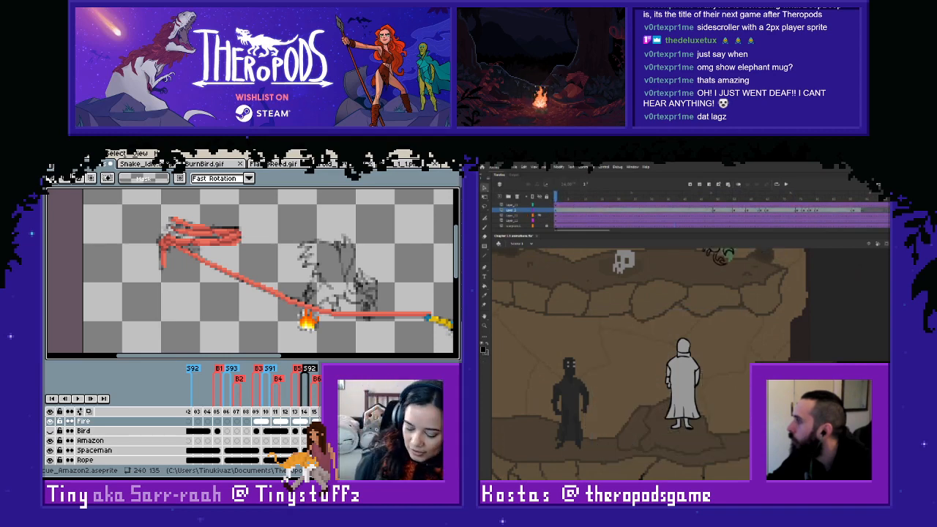
pyautogui.click(540, 218)
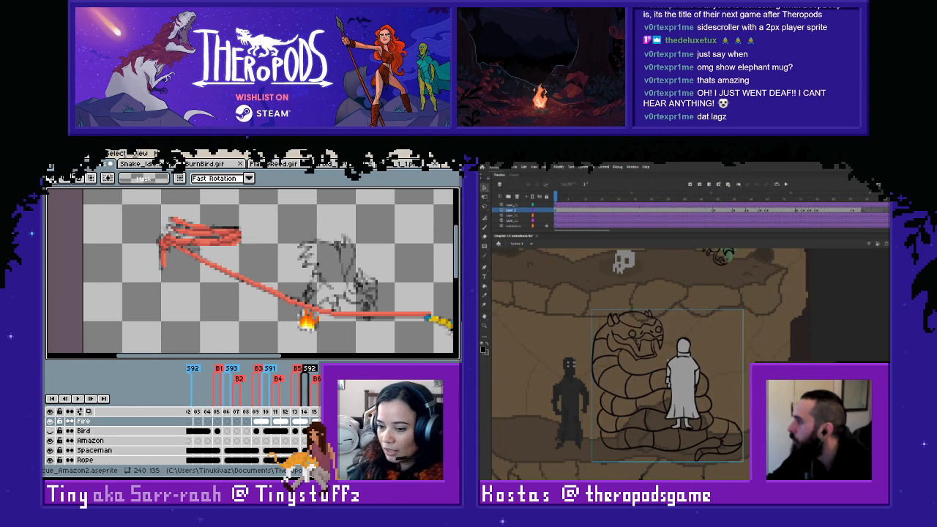
# - Open the coiled snake symbol, scrub the beginning of its animation and return to the main scene
pyautogui.doubleClick(668, 361)
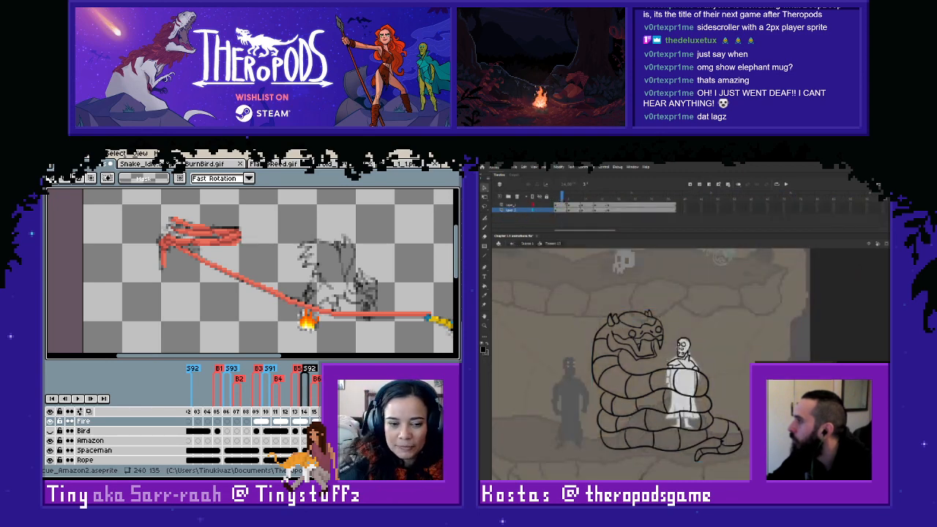
pyautogui.moveTo(563, 199); pyautogui.dragTo(542, 223)
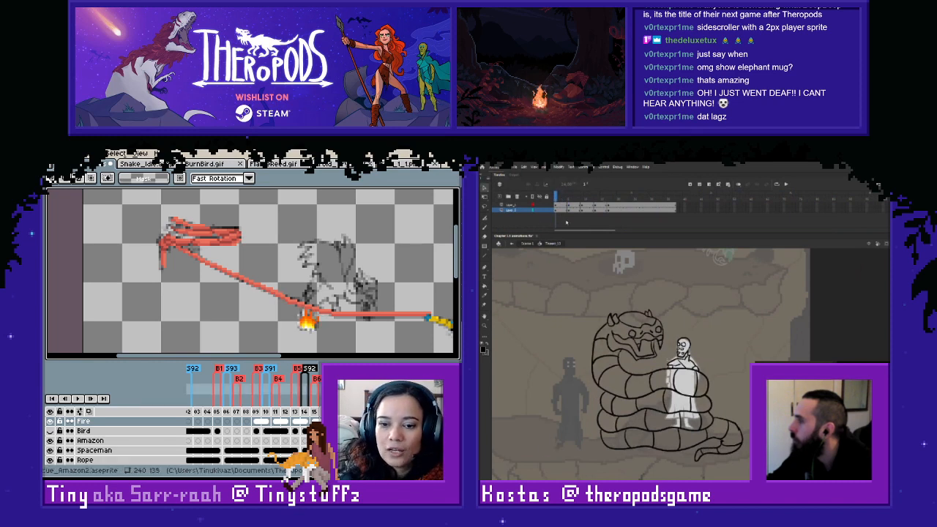
pyautogui.moveTo(558, 197); pyautogui.dragTo(555, 222)
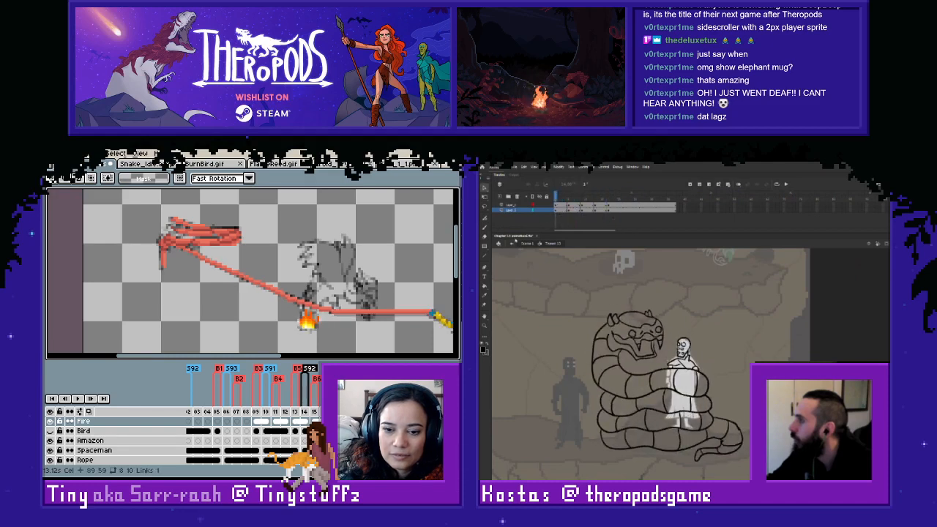
pyautogui.click(512, 244)
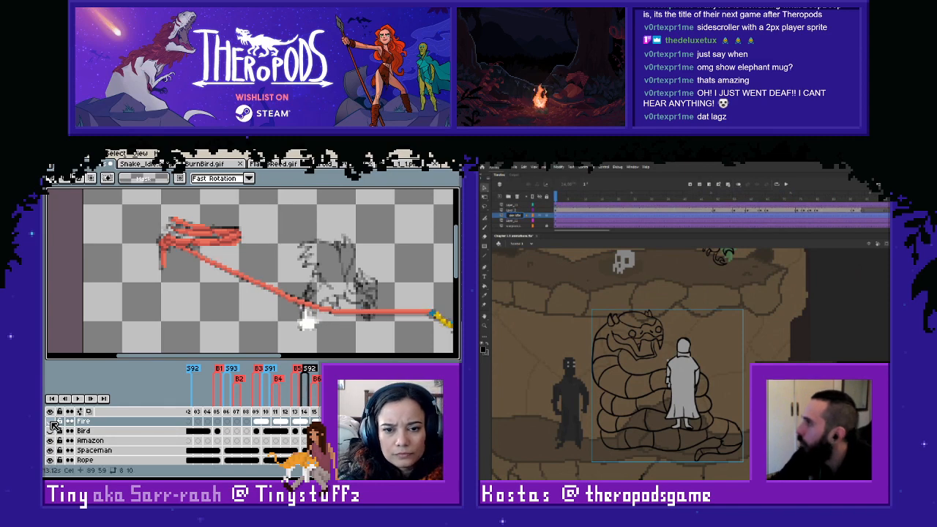
# - Check the layers around the snake in Animate, and toggle Aseprite's Fire layer to compare the coloured flame with its sketch
pyautogui.click(527, 222)
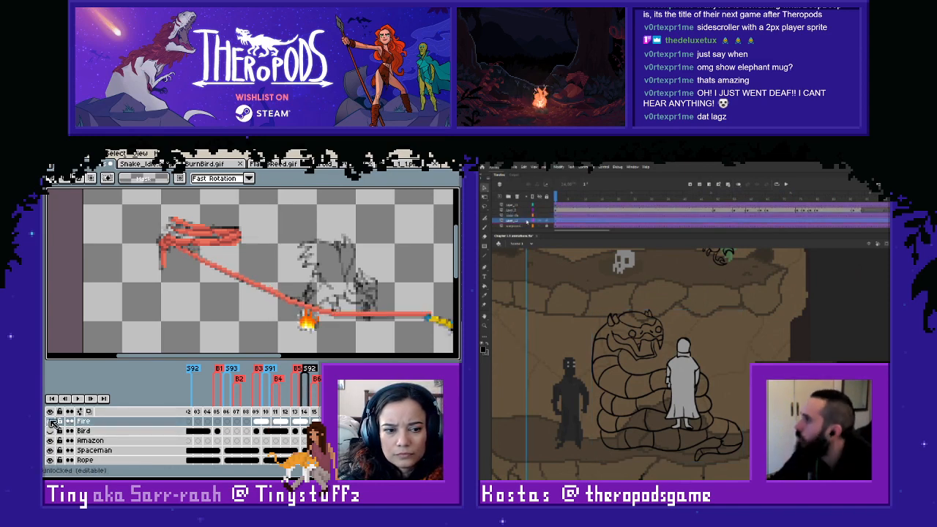
pyautogui.click(52, 423)
pyautogui.click(539, 222)
pyautogui.click(539, 221)
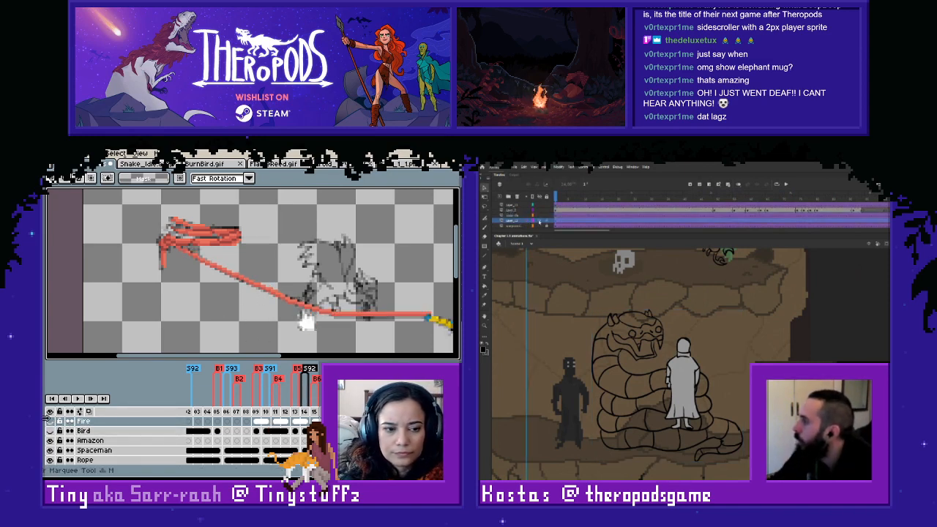
pyautogui.click(50, 421)
pyautogui.click(514, 206)
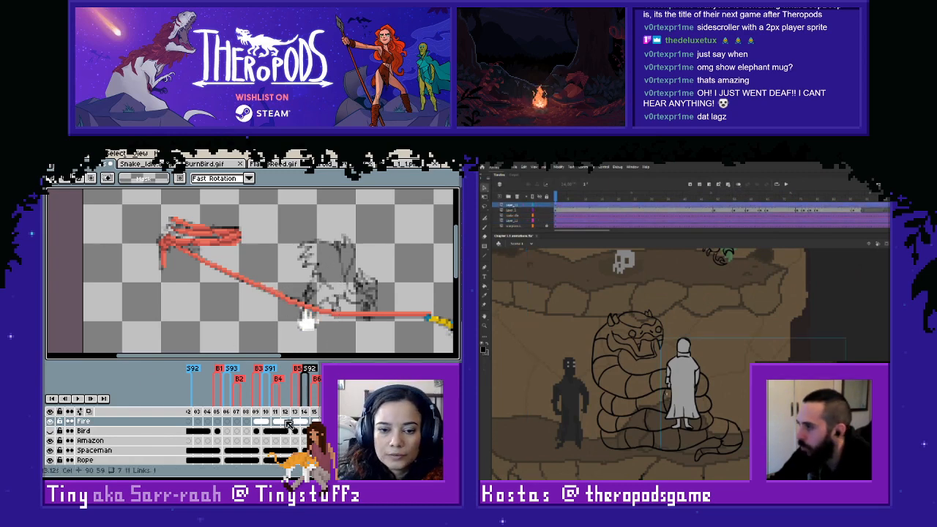
# - Step through the neighbouring sketch frames in Aseprite, then review the animation with the Bird layer shown and Fire hidden
pyautogui.press('Left')
pyautogui.press('Left')
pyautogui.press('Right')
pyautogui.press('Right')
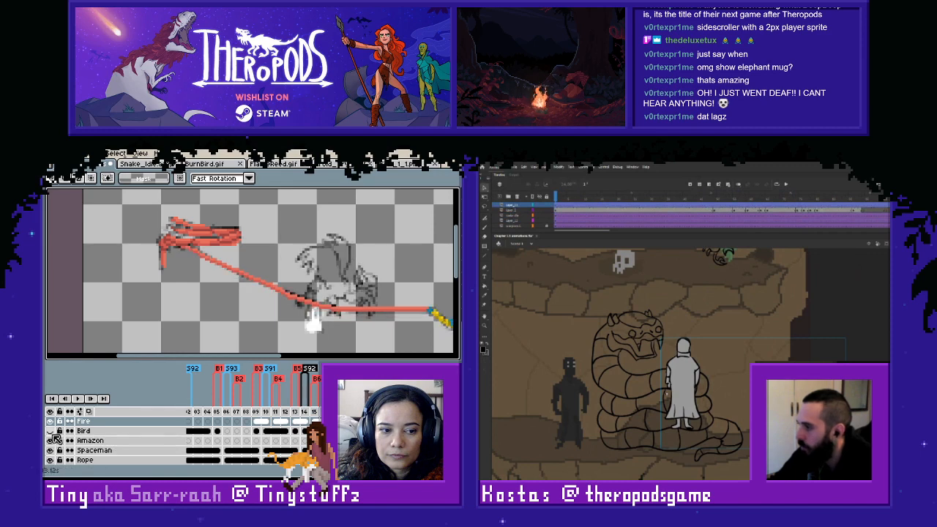
pyautogui.click(51, 421)
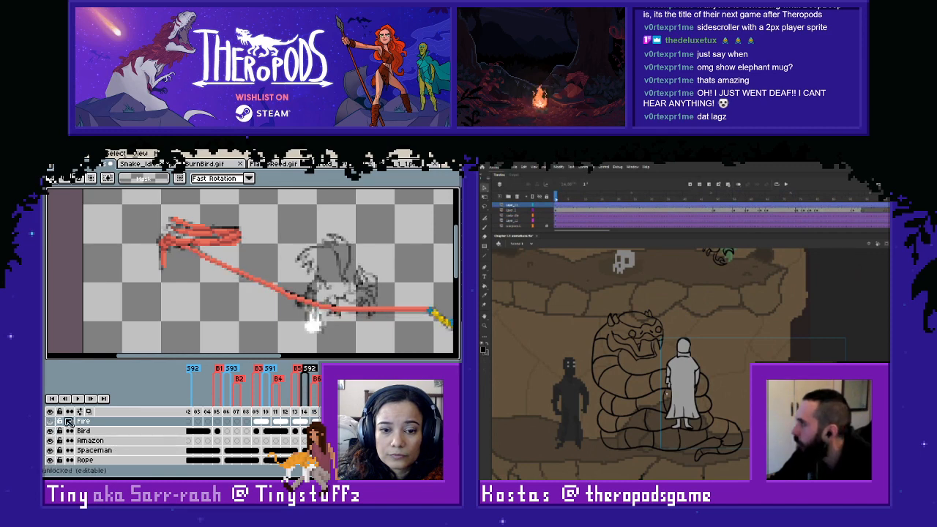
pyautogui.click(690, 371)
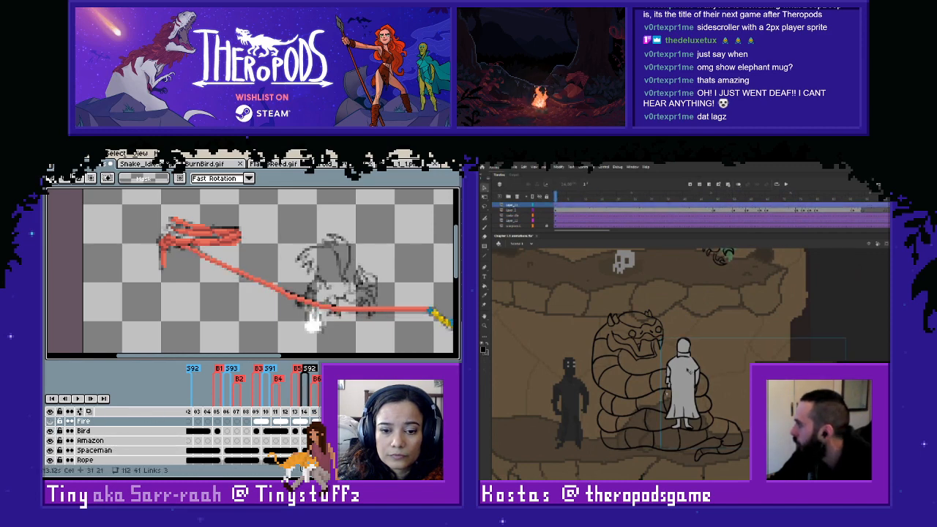
pyautogui.press('Return')
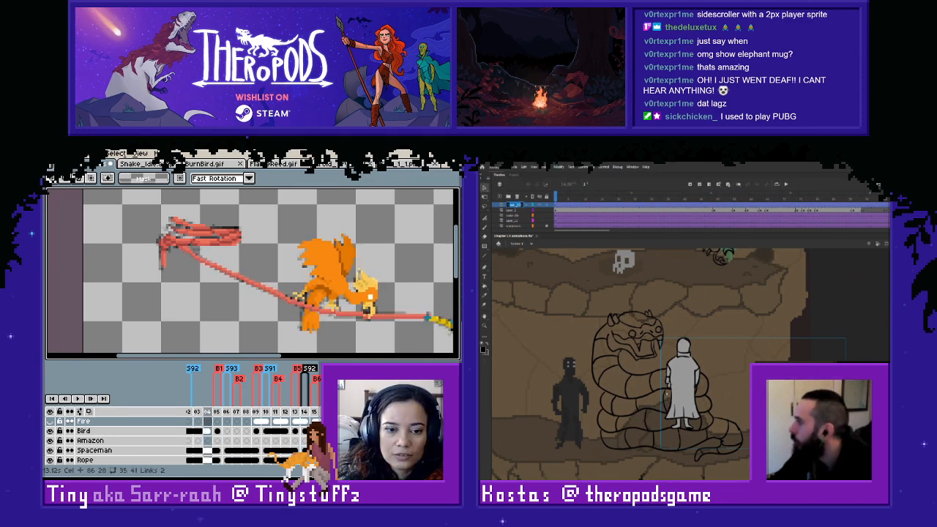
# - Touch up the Bird layer on frame 105 where the bird's tail meets the rope, using the Pencil
pyautogui.click(153, 433)
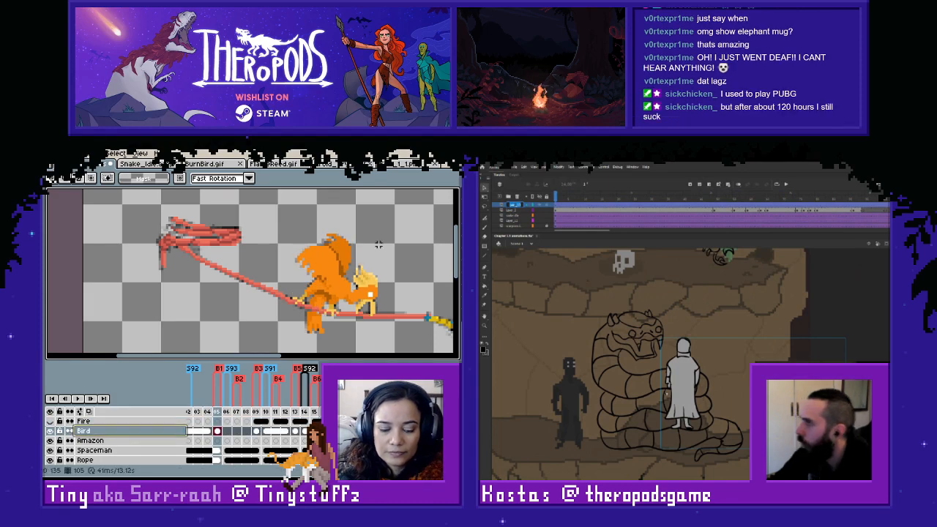
pyautogui.scroll(3, 379, 276)
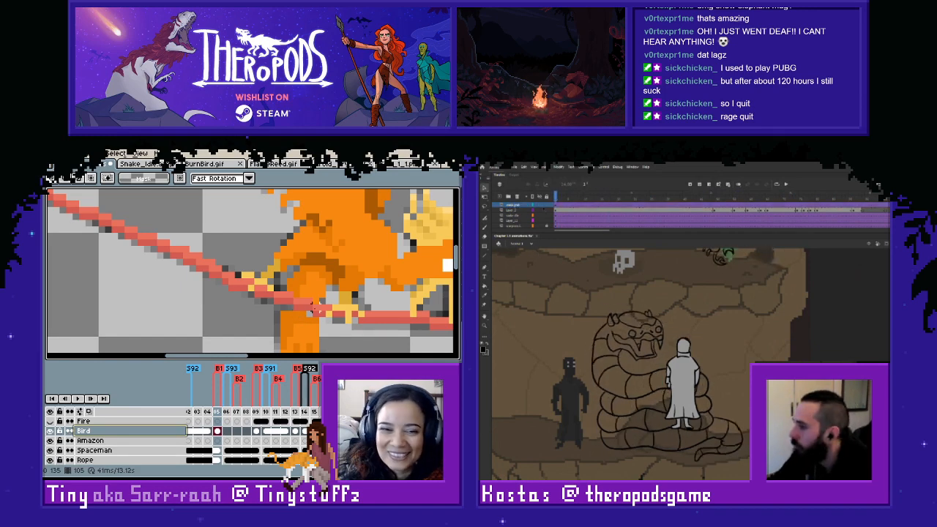
pyautogui.keyDown('alt'); pyautogui.click(303, 310); pyautogui.keyUp('alt')
pyautogui.press('b')
pyautogui.click(309, 312)
pyautogui.scroll(-2, 348, 328)
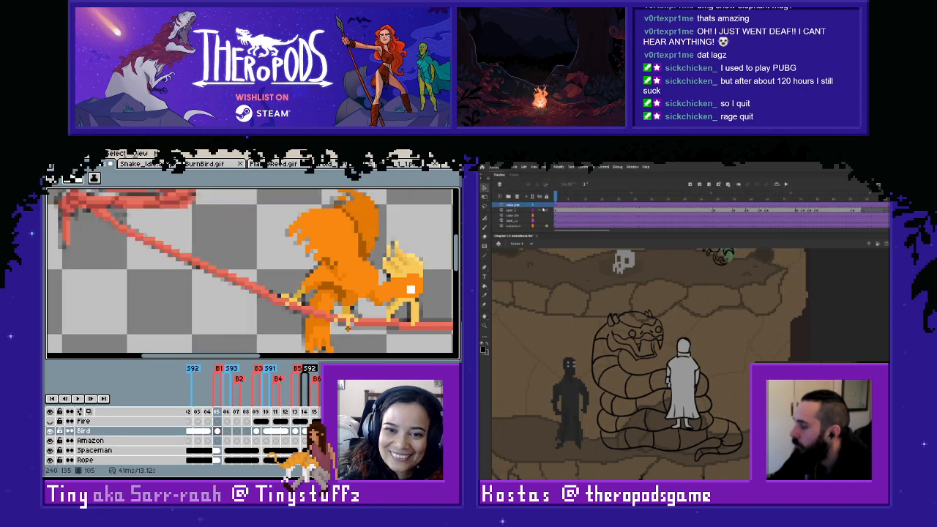
# - Compare the bird's tail and the rope crossing between frames 104 and 105
pyautogui.scroll(-1, 347, 329)
pyautogui.scroll(2, 348, 329)
pyautogui.scroll(-1, 345, 334)
pyautogui.press('Left')
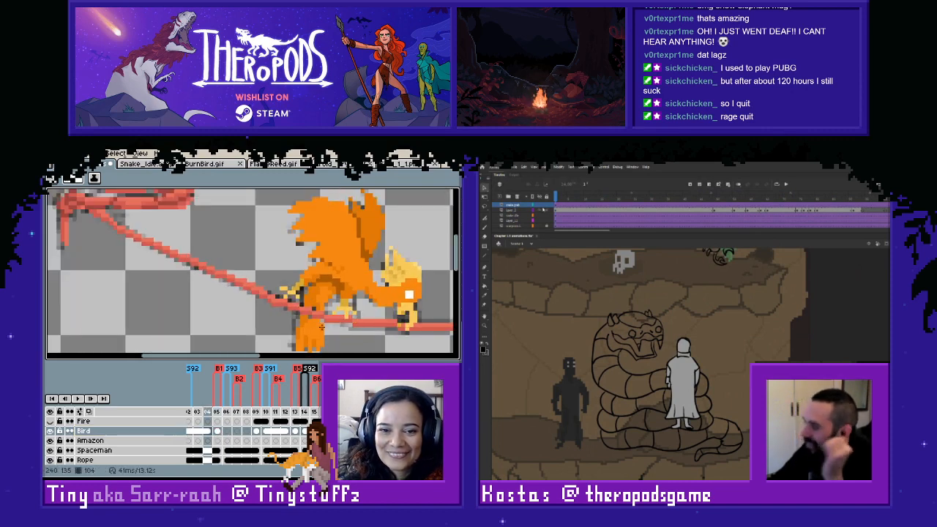
pyautogui.press('Right')
pyautogui.press('Left')
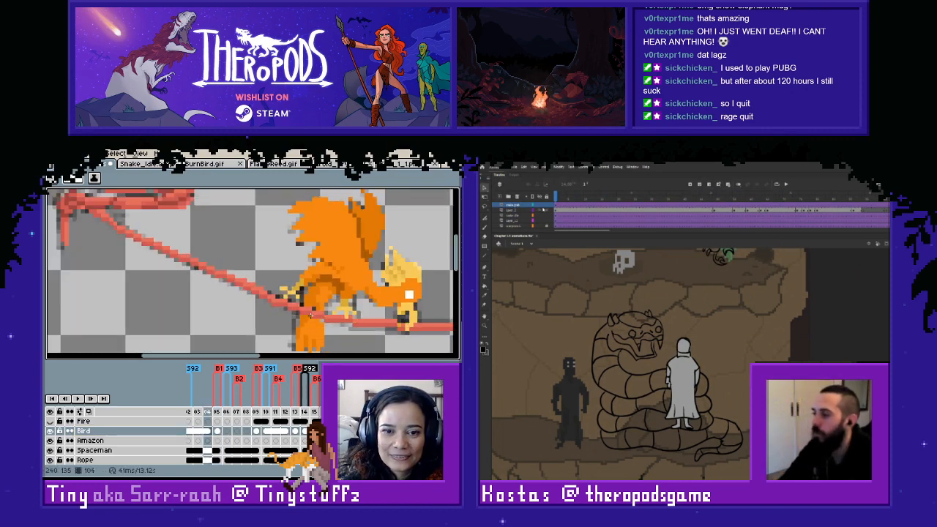
# - Compare the bird and rope on frames 101 and 102, and unlink the Bird layer's cel on frame 101
pyautogui.press('Left')
pyautogui.press('Left')
pyautogui.press('Left')
pyautogui.press('Left')
pyautogui.press('Right')
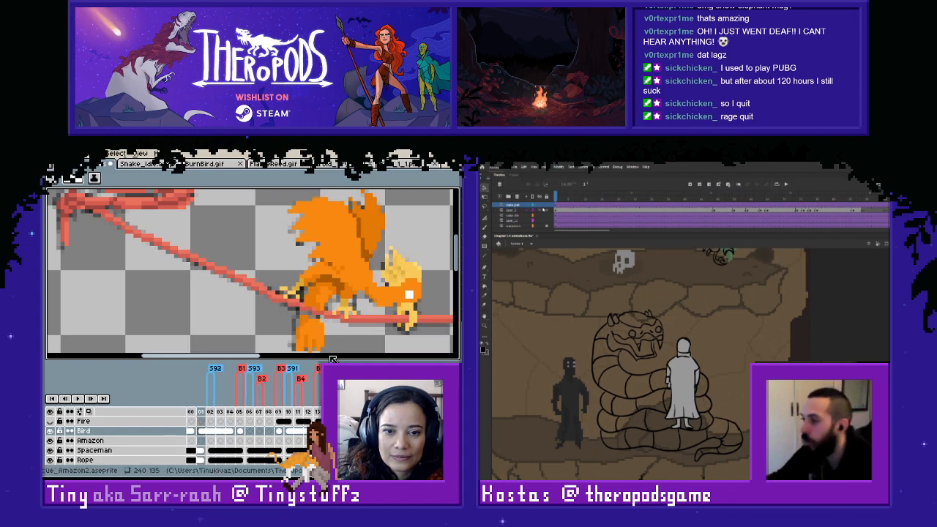
pyautogui.press('Right')
pyautogui.press('Left')
pyautogui.press('Right')
pyautogui.press('Left')
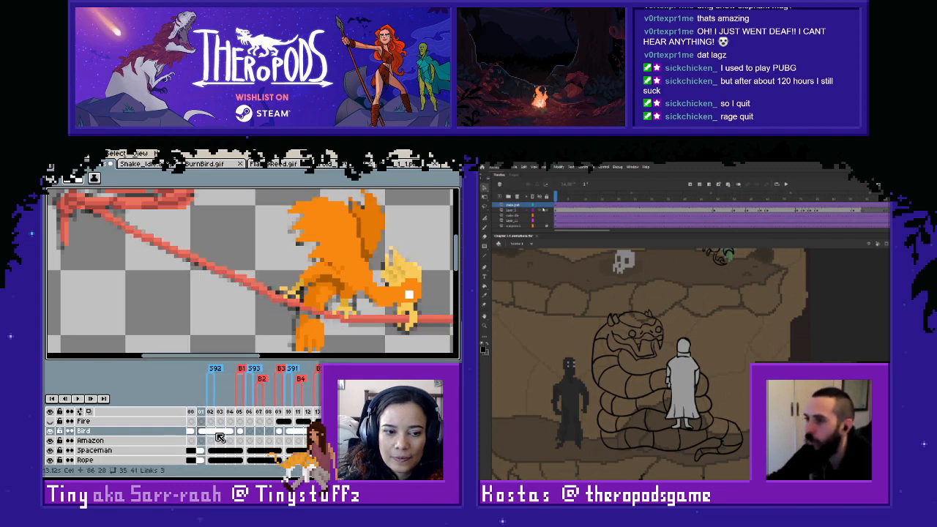
pyautogui.press('Right')
pyautogui.press('Left')
pyautogui.press('Right')
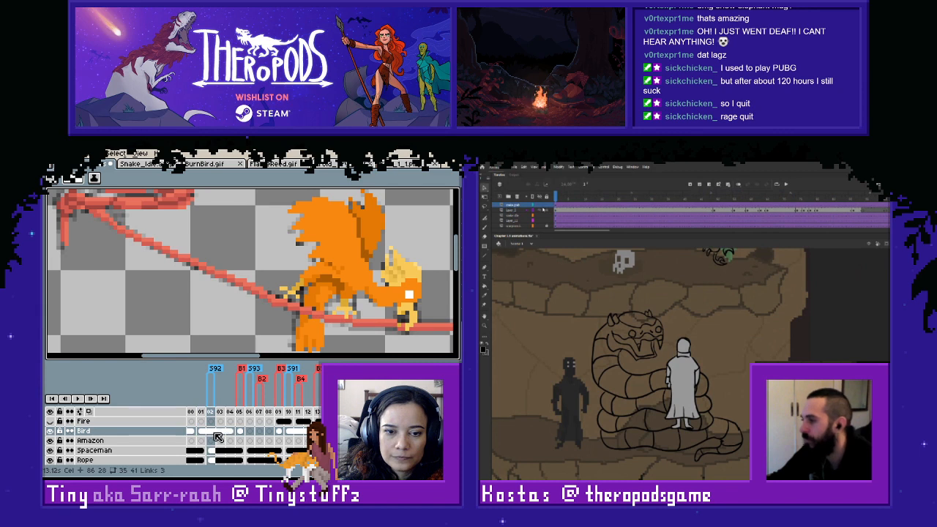
pyautogui.press('Left')
pyautogui.press('Right')
pyautogui.press('Left')
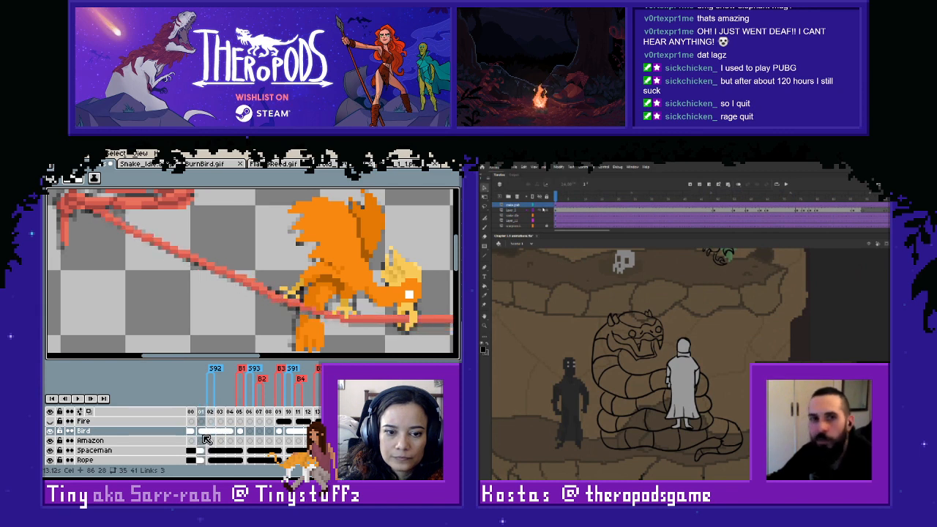
pyautogui.rightClick(208, 437)
pyautogui.click(222, 439)
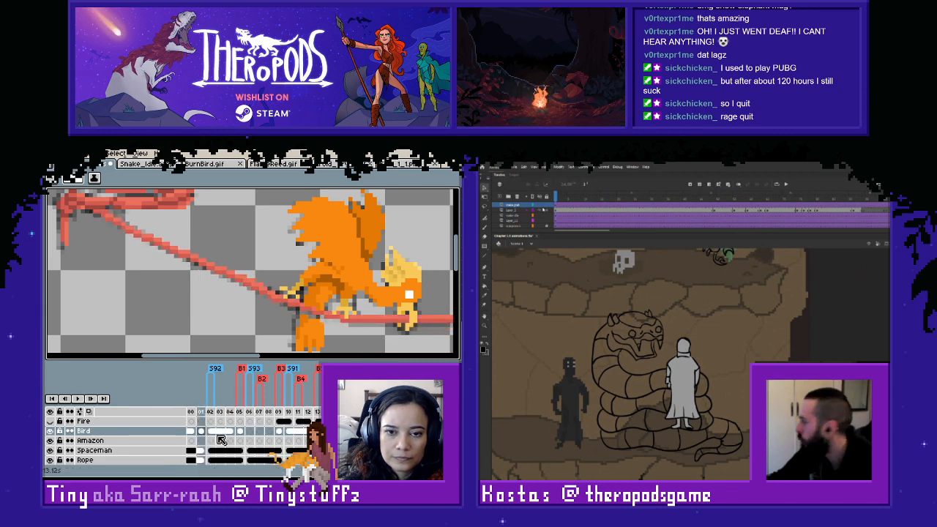
# - On frame 104, sample a colour and repaint pixels where the rope crosses the bird's tail, checking back to frame 101
pyautogui.press('Right')
pyautogui.press('Right')
pyautogui.press('Right')
pyautogui.press('Right')
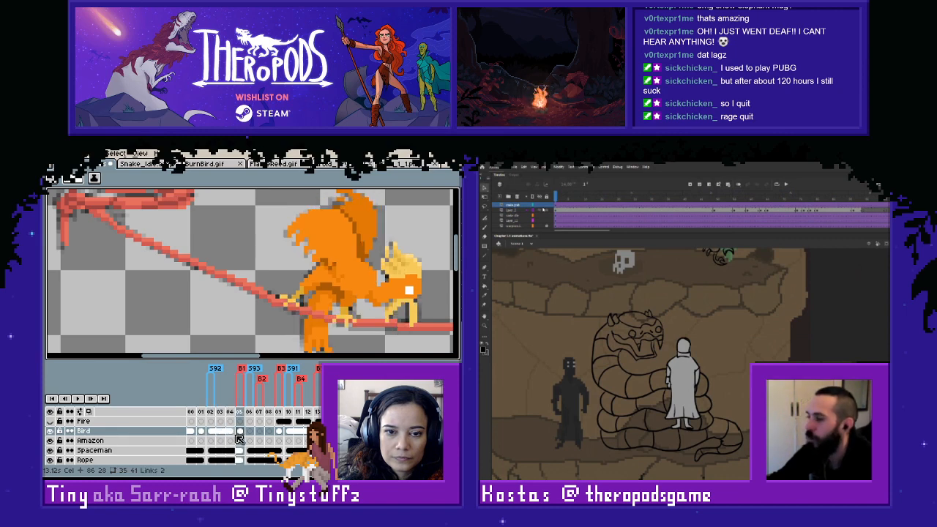
pyautogui.press('Left')
pyautogui.press('i')
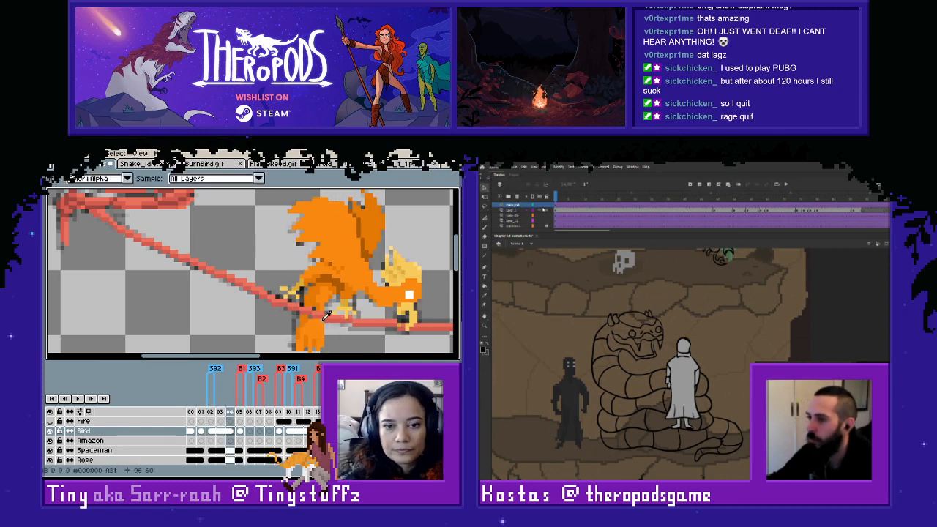
pyautogui.keyDown('alt'); pyautogui.click(323, 320); pyautogui.keyUp('alt')
pyautogui.click(322, 320)
pyautogui.keyDown('alt'); pyautogui.click(307, 301); pyautogui.keyUp('alt')
pyautogui.click(314, 310)
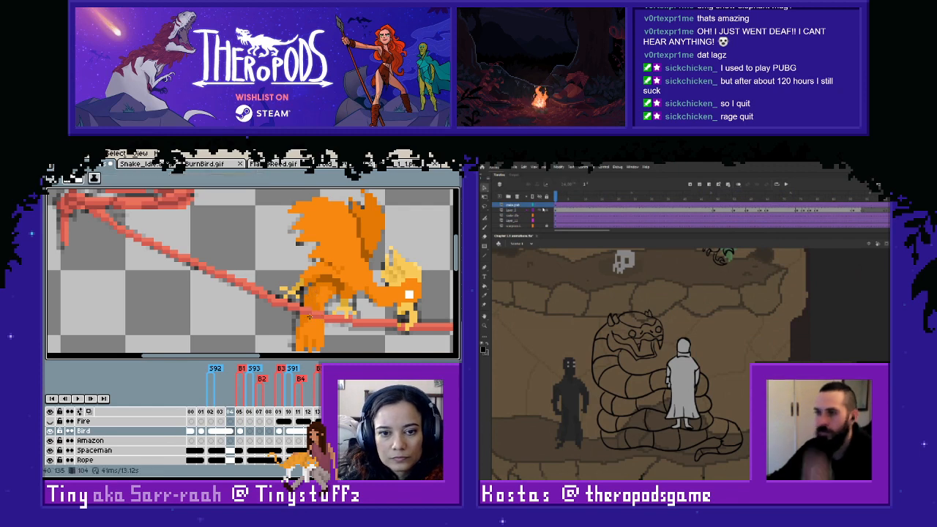
pyautogui.press('Left')
pyautogui.press('Left')
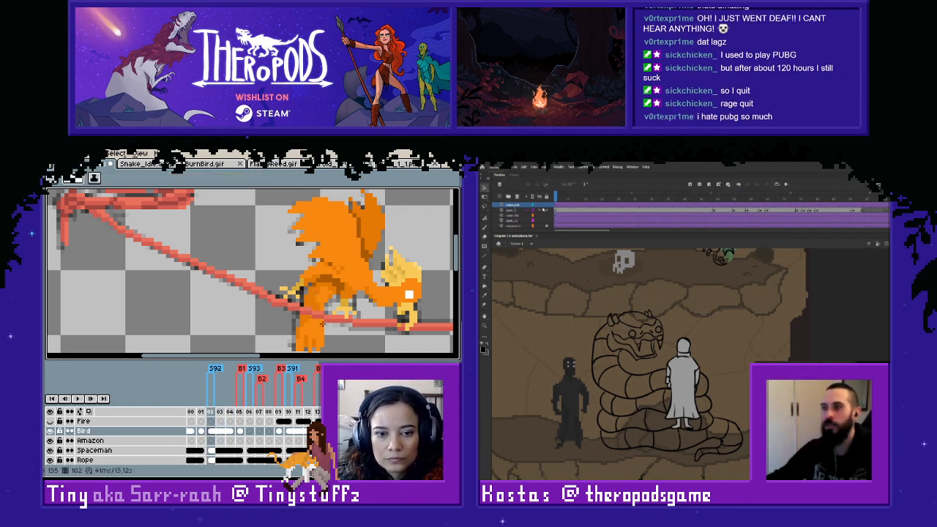
pyautogui.press('Left')
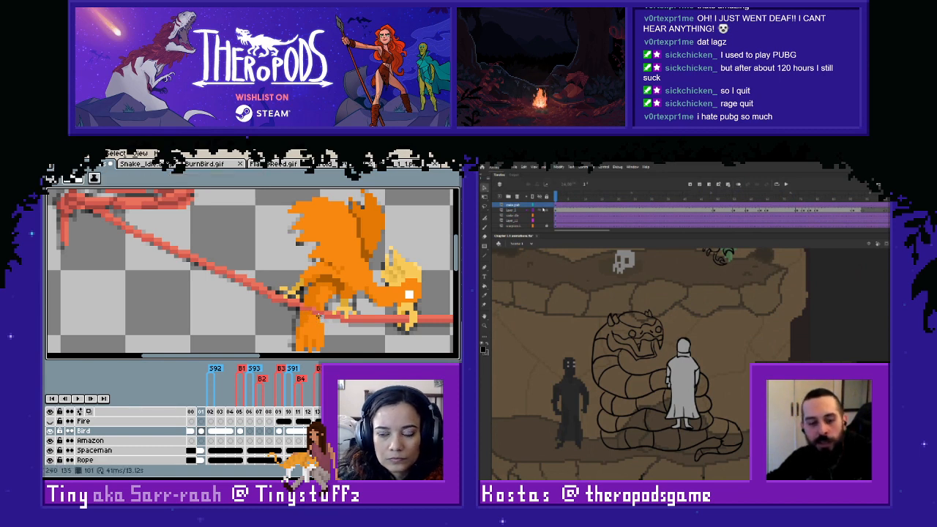
# - Go back to frames 97 and 98 and compare the bird's tail and the rope crossing between them
pyautogui.press('Left')
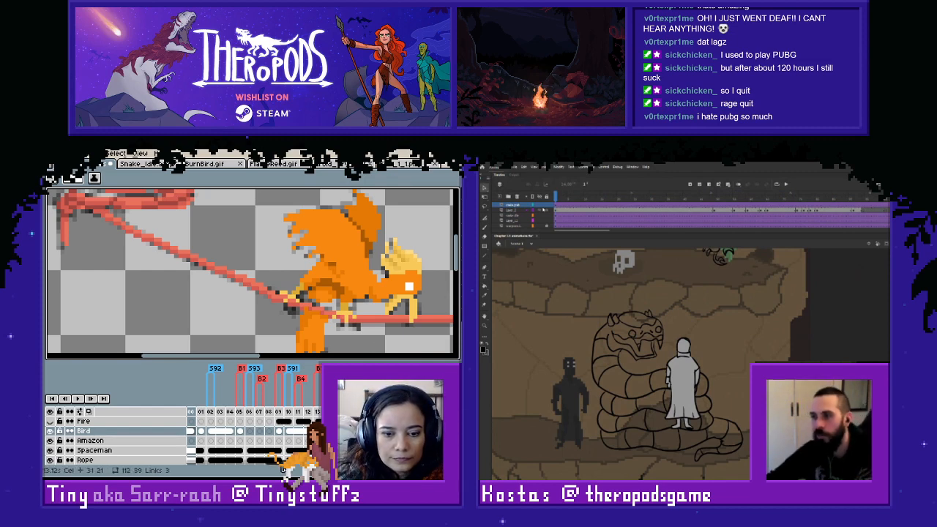
pyautogui.moveTo(284, 469); pyautogui.dragTo(272, 469)
pyautogui.press('Left')
pyautogui.press('Left')
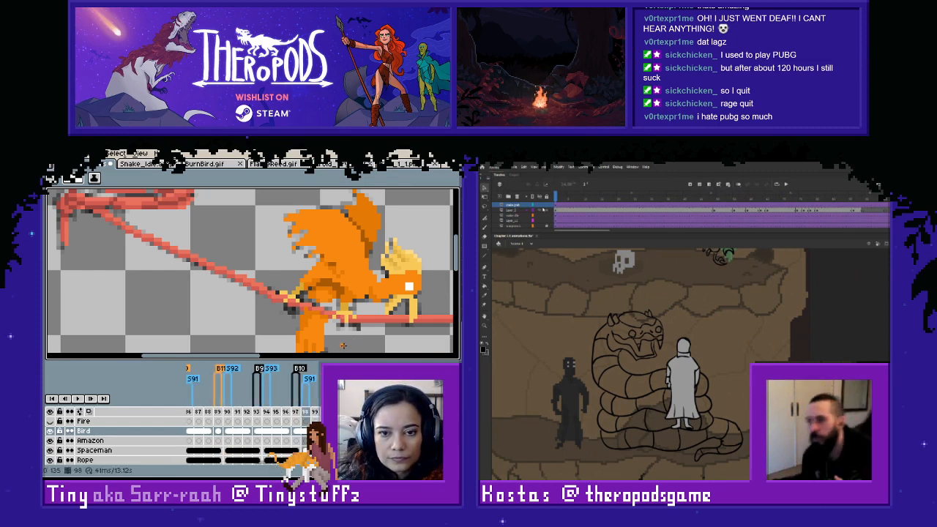
pyautogui.press('Left')
pyautogui.press('Right')
pyautogui.press('Left')
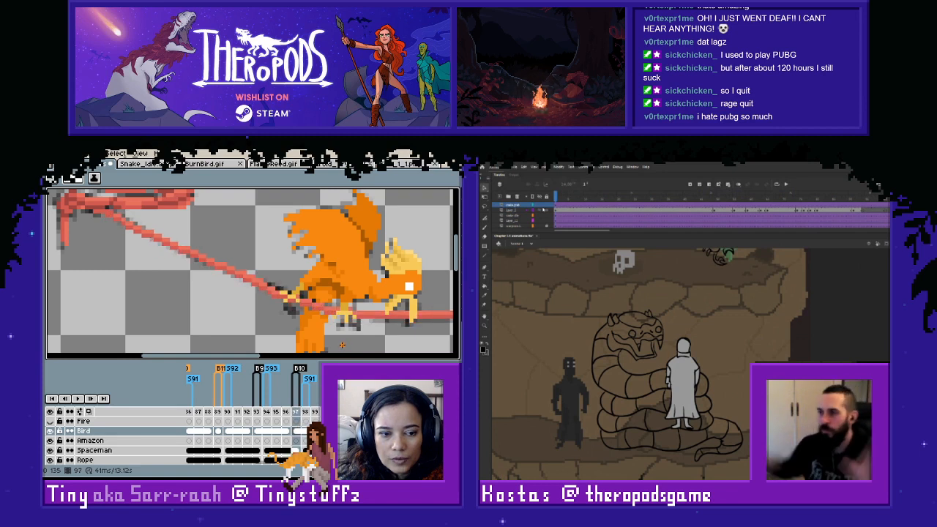
pyautogui.press('Right')
pyautogui.press('Left')
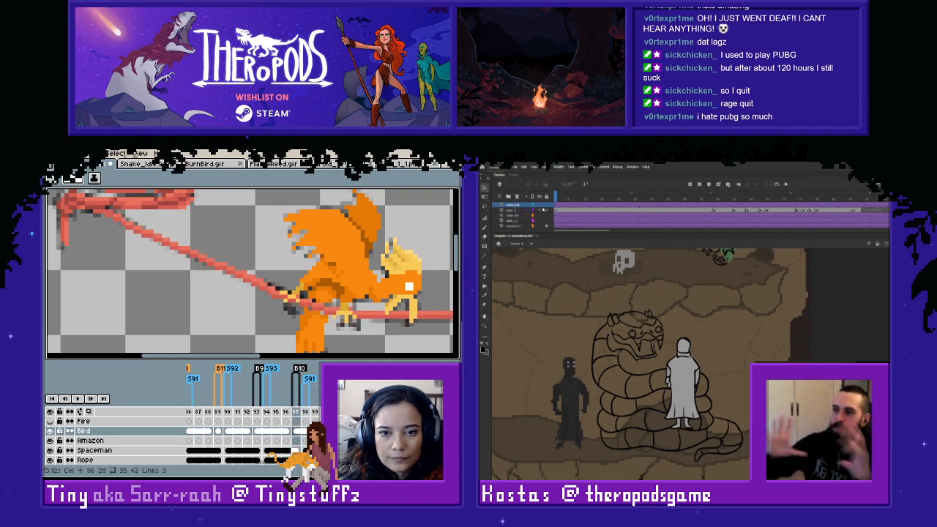
# - Unlink the Bird layer's cel on frame 98 and check it against frames 97 and 99
pyautogui.click(305, 432)
pyautogui.click(328, 441)
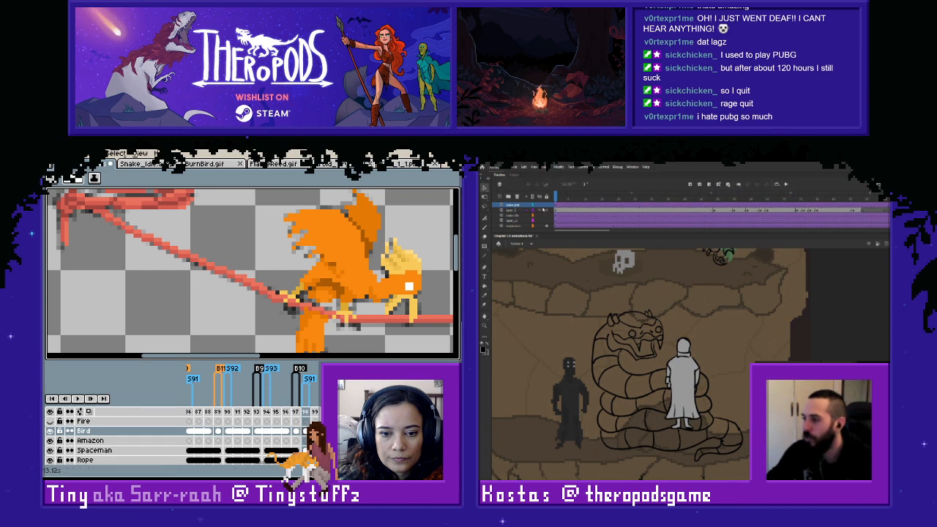
pyautogui.press('Left')
pyautogui.press('Right')
pyautogui.press('Right')
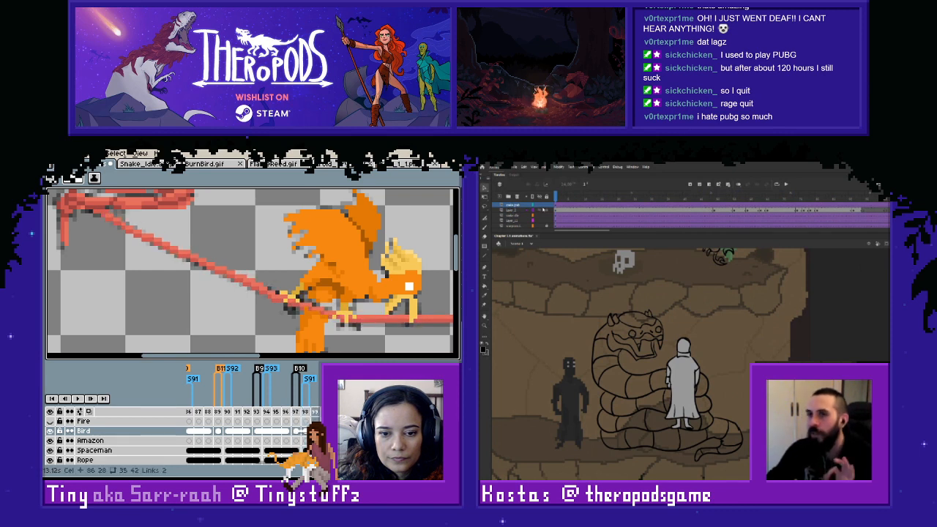
pyautogui.press('Left')
pyautogui.press('Left')
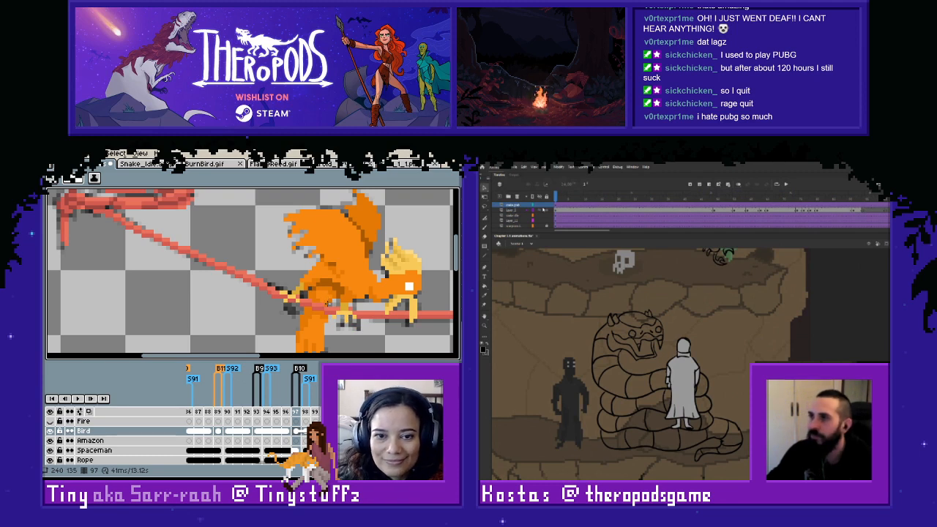
pyautogui.press('Right')
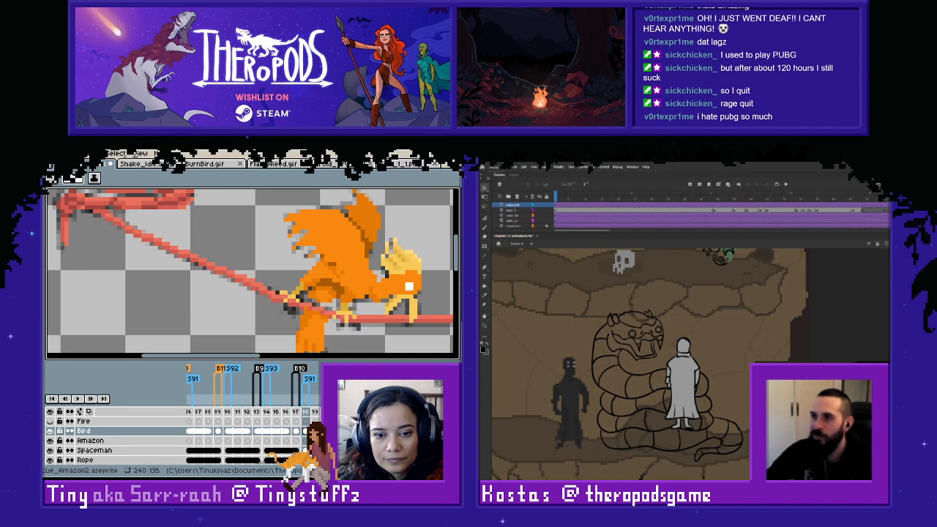
# - On frame 98, sample colours and repaint the pixels where the rope crosses the bird's tail with the Pencil
pyautogui.scroll(1, 350, 296)
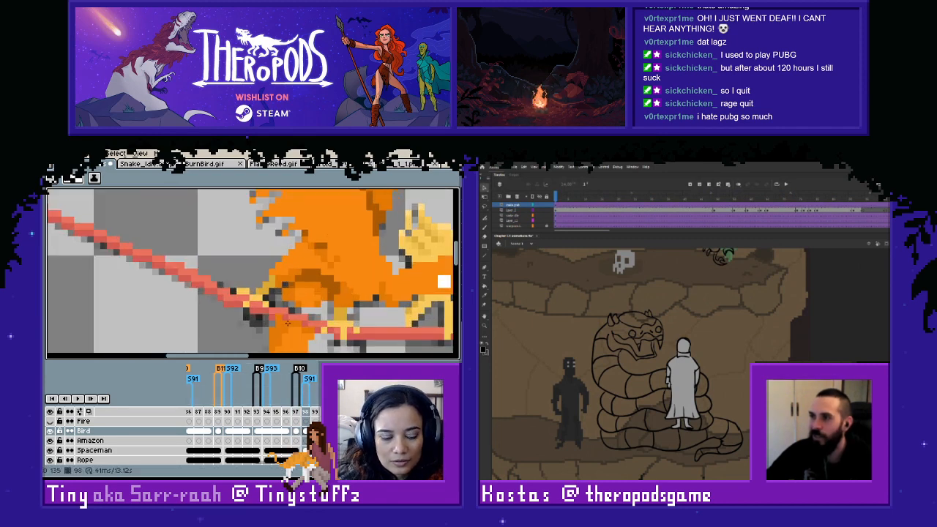
pyautogui.press('b')
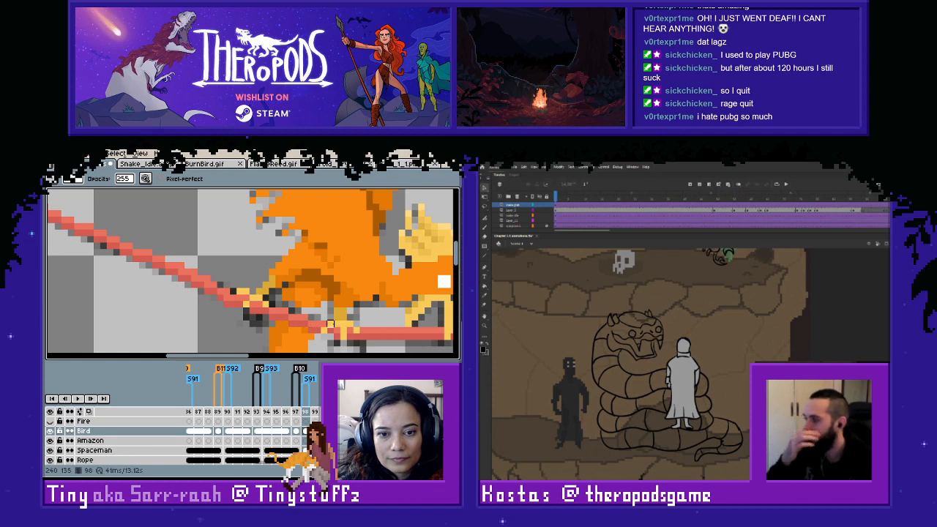
pyautogui.press('i')
pyautogui.press('m')
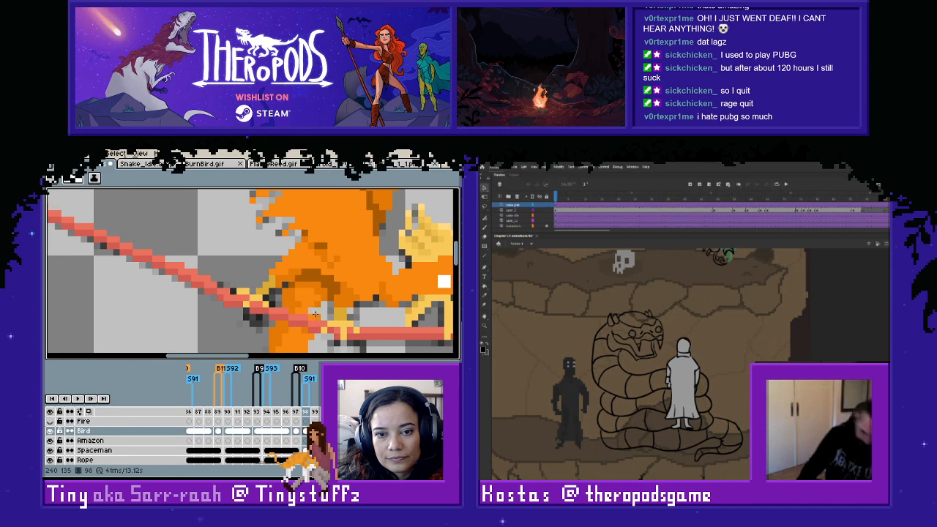
pyautogui.press('i')
pyautogui.scroll(-2, 333, 319)
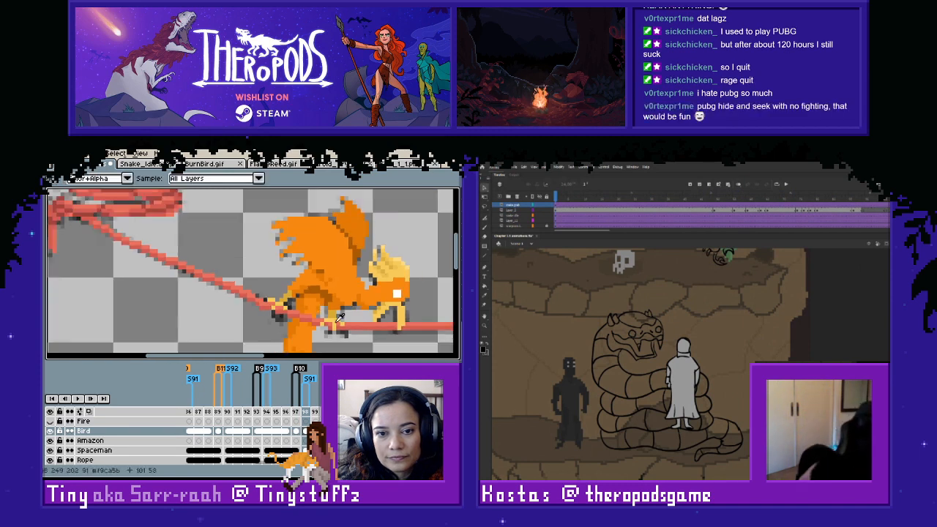
pyautogui.scroll(2, 339, 317)
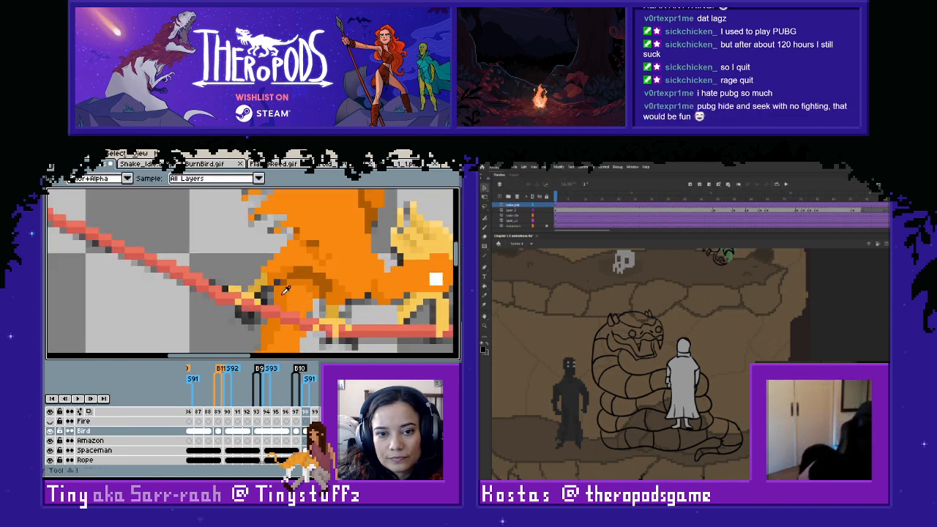
pyautogui.press('b')
pyautogui.scroll(-2, 325, 303)
# - Compare how the bird's feet and tail meet the rope across frames 97, 98 and 99
pyautogui.press('Left')
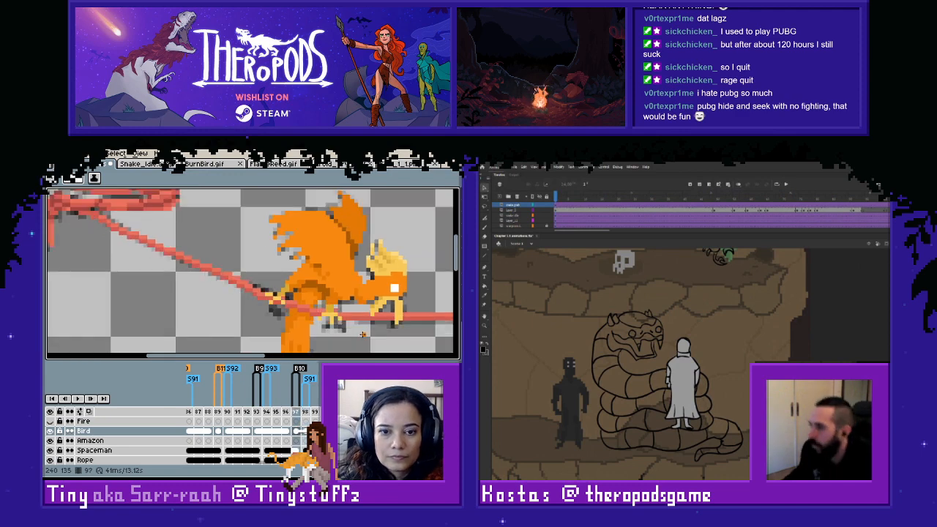
pyautogui.press('Right')
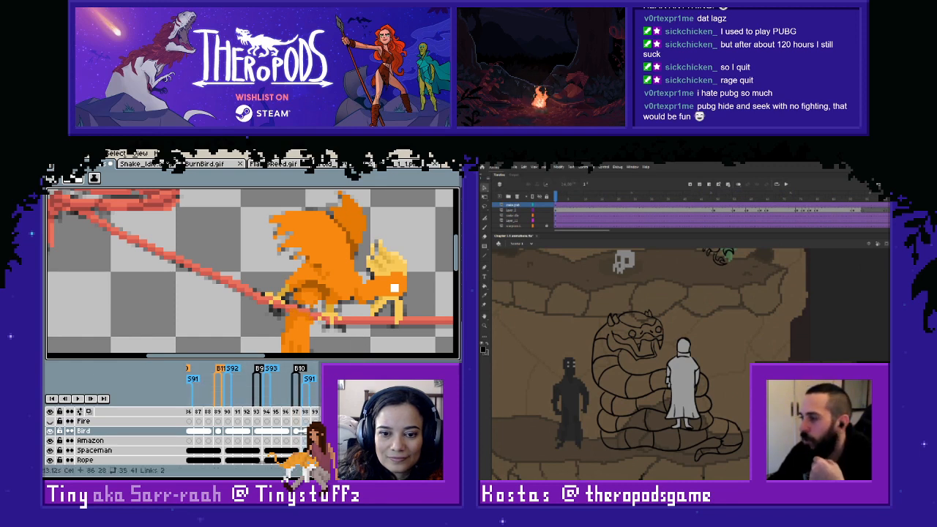
pyautogui.press('Right')
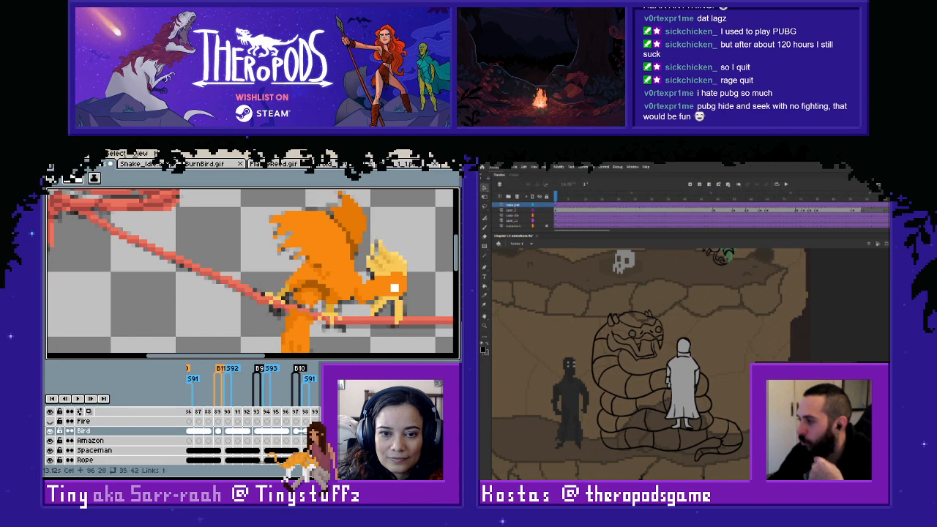
pyautogui.press('Right')
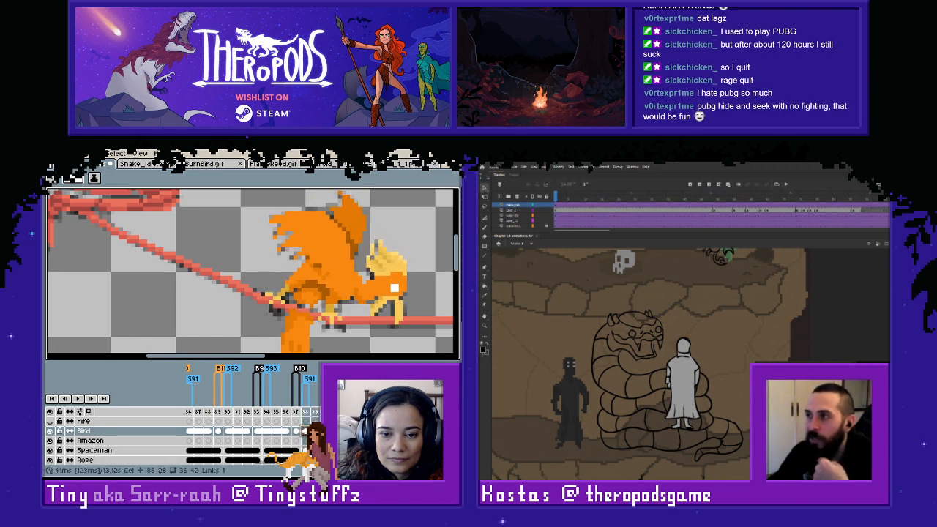
pyautogui.press('Left')
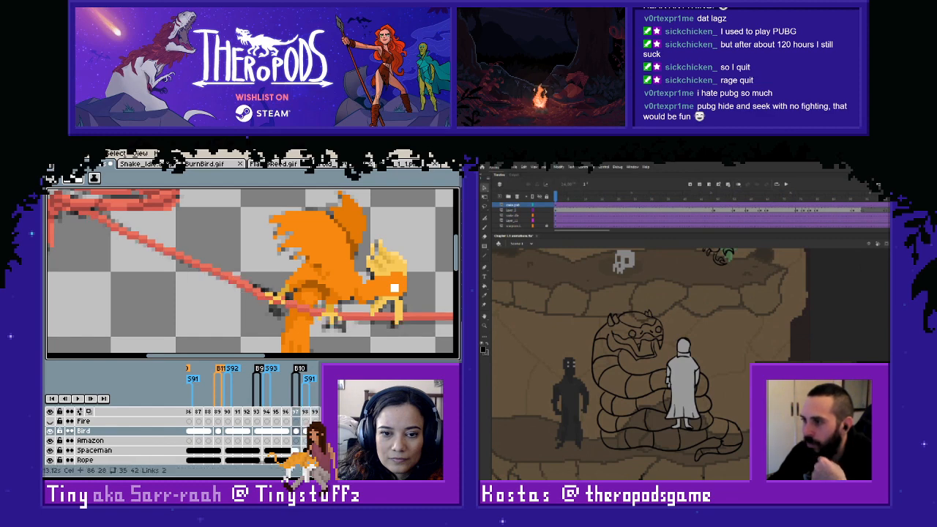
pyautogui.press('Right')
pyautogui.press('Right')
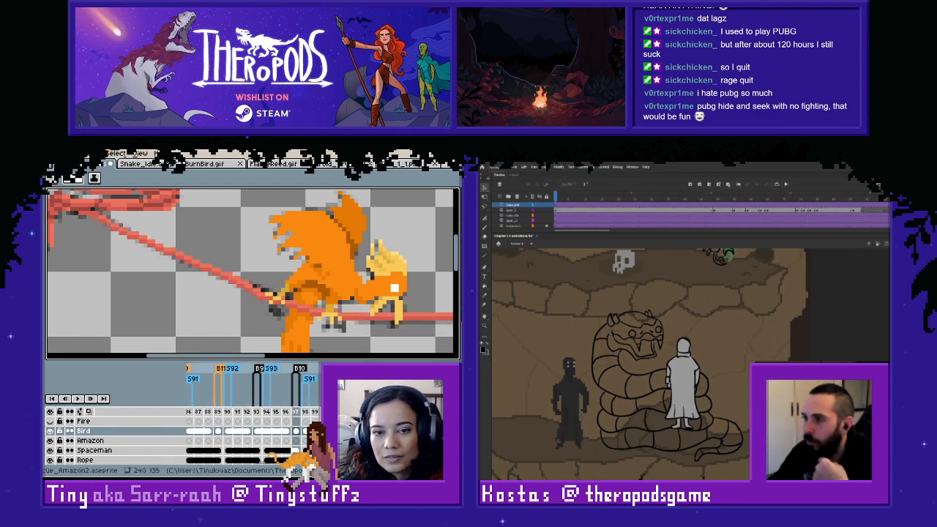
pyautogui.press('Left')
pyautogui.press('Left')
pyautogui.press('Left')
pyautogui.press('Right')
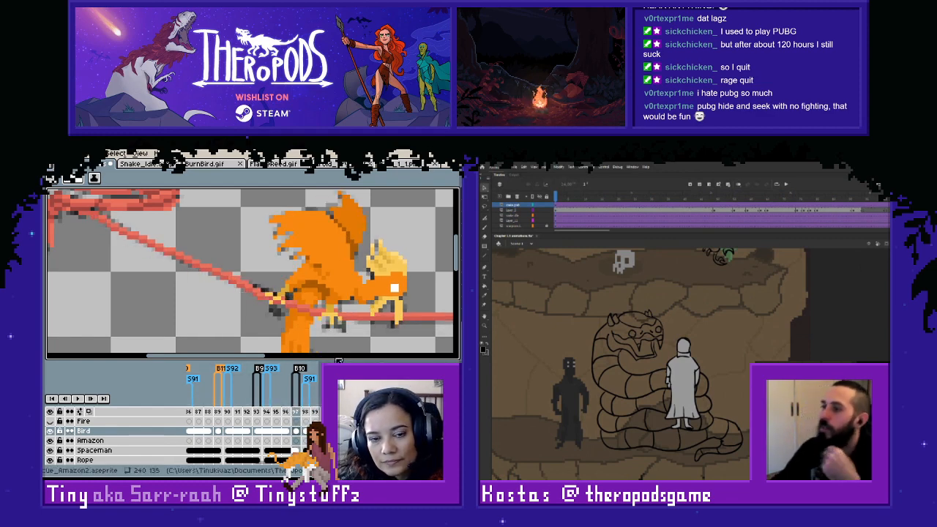
pyautogui.press('Right')
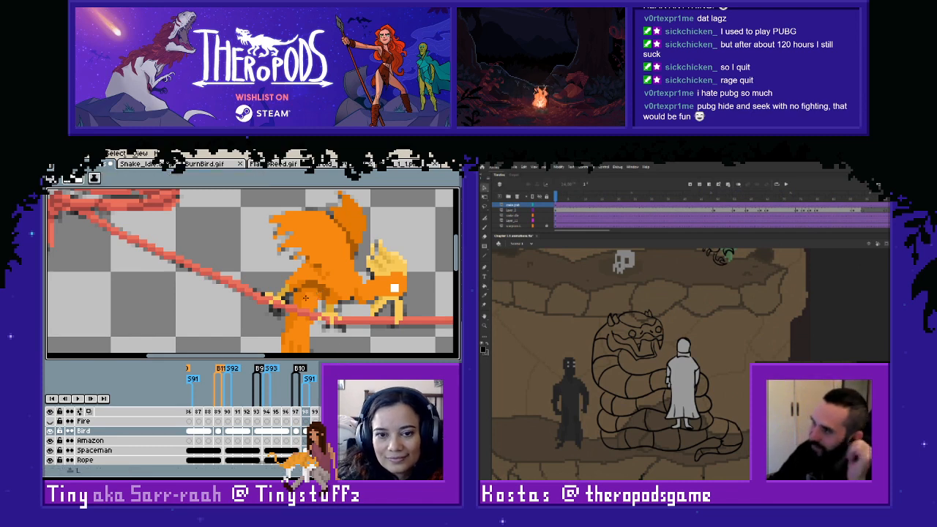
# - Sample the tail's orange #e47904 for the Pencil and touch up frame 98, checking it against frame 97
pyautogui.press('i')
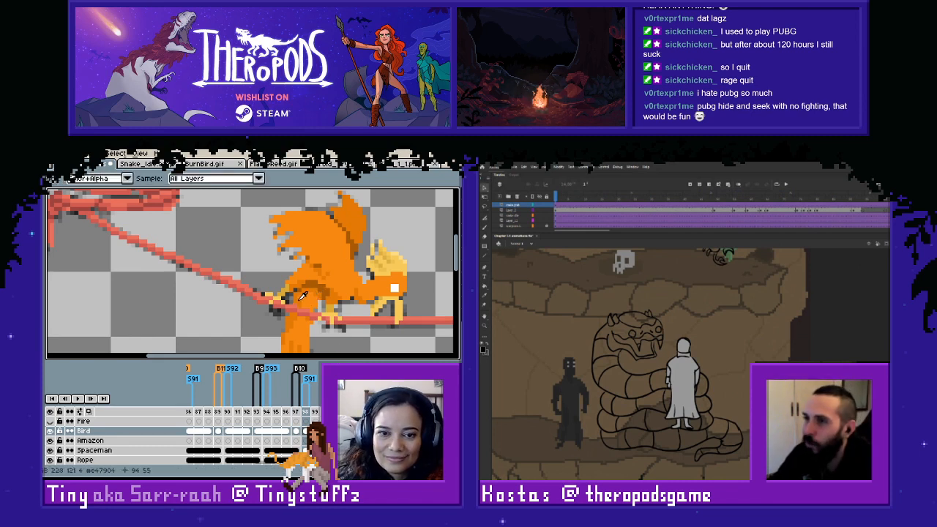
pyautogui.press('b')
pyautogui.press('Left')
pyautogui.press('Right')
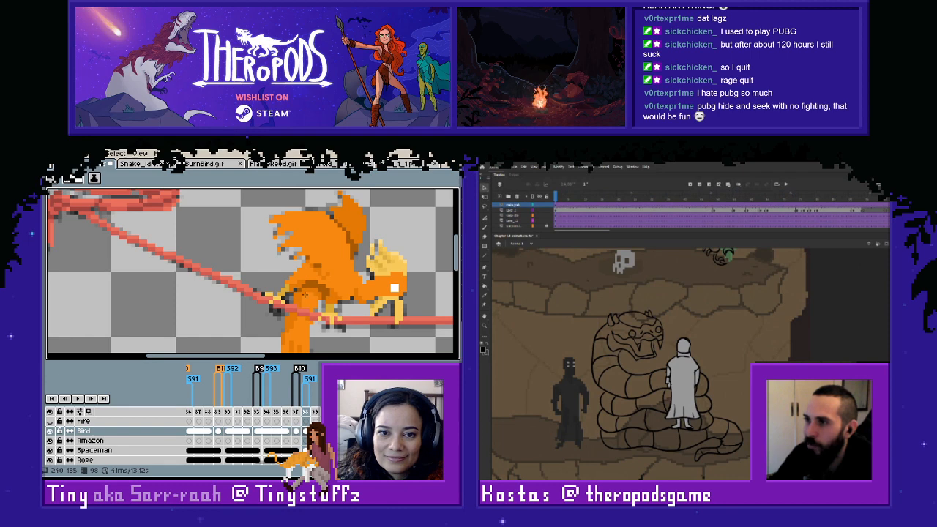
# - Compare the bird across frames 99 to 101 and touch up the tail where it meets the rope on frame 101
pyautogui.press('Right')
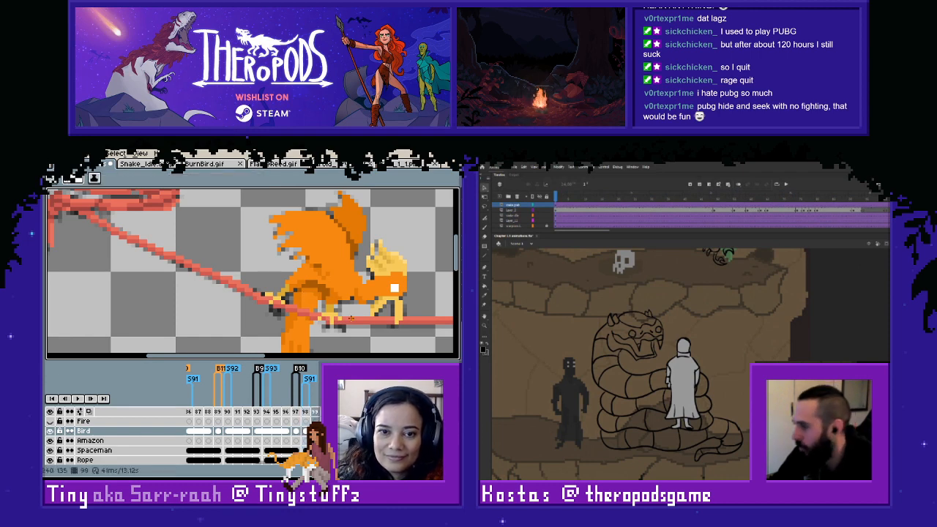
pyautogui.press('Right')
pyautogui.press('Left')
pyautogui.press('Right')
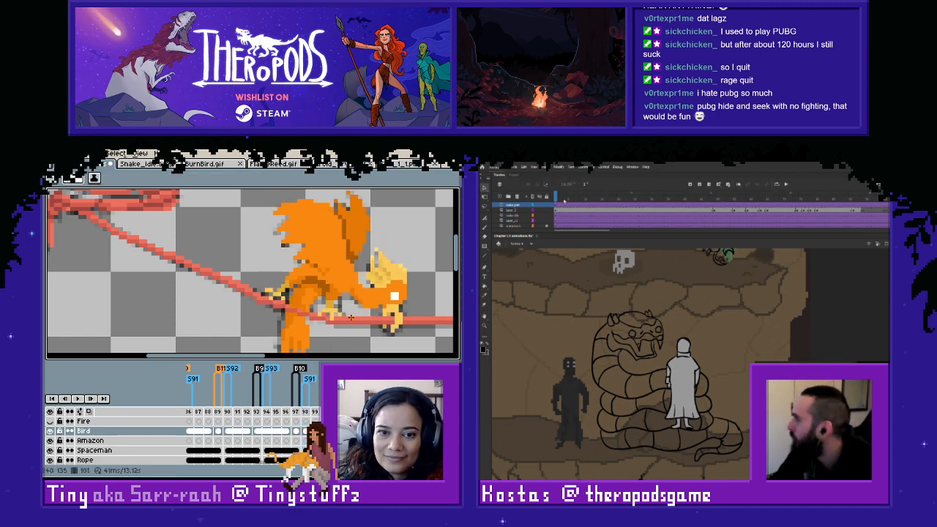
pyautogui.press('Return')
pyautogui.press('Left')
pyautogui.press('Right')
pyautogui.press('Right')
pyautogui.press('Left')
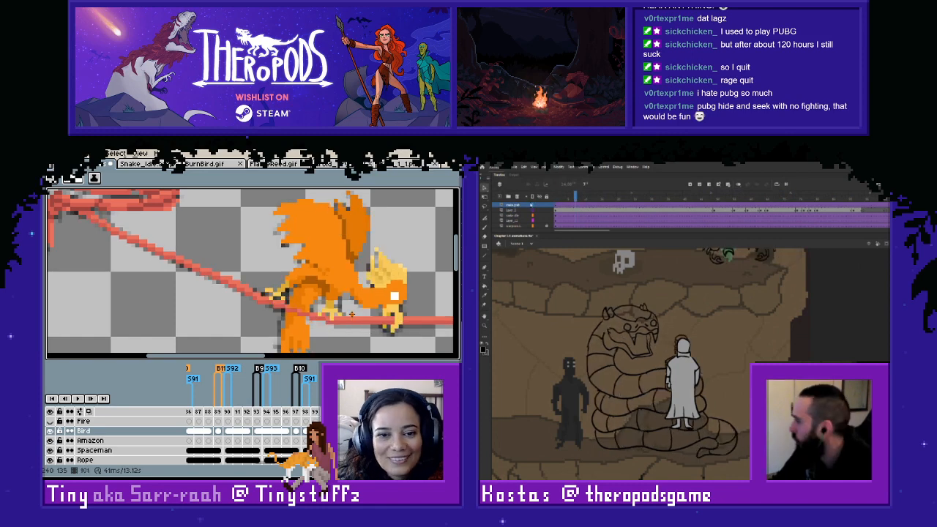
pyautogui.scroll(3, 352, 321)
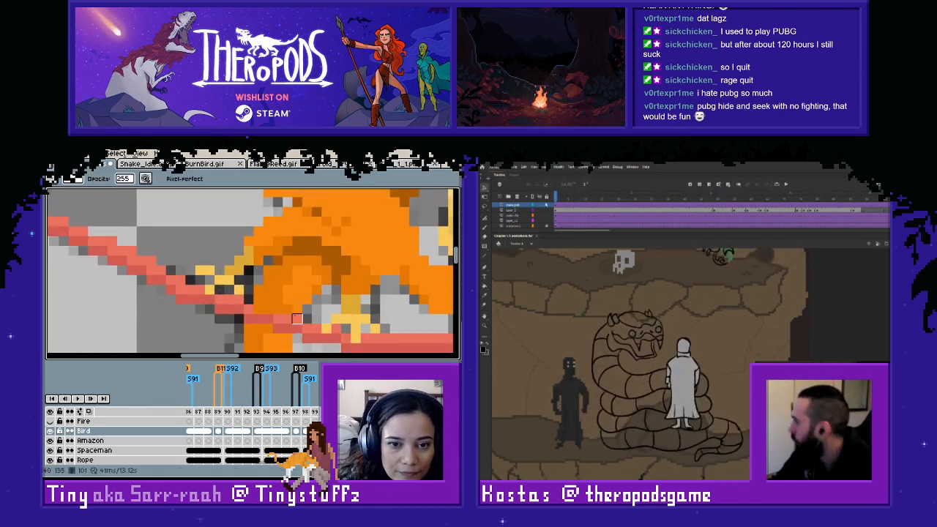
pyautogui.scroll(-3, 298, 319)
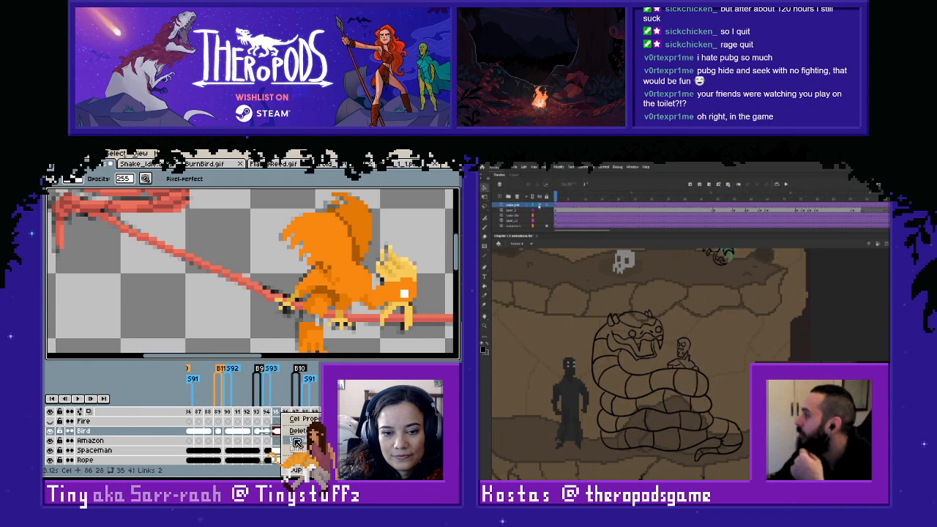
# - Unlink the Bird layer's cel on frame 95 and go to the layer's cel on frame 93
pyautogui.rightClick(285, 431)
pyautogui.click(304, 441)
pyautogui.click(260, 431)
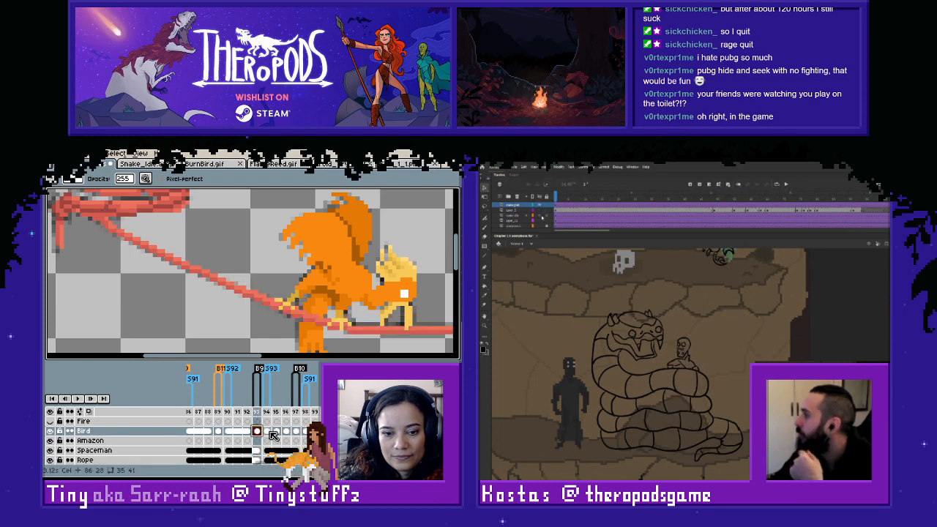
# - Touch up the bird's tail pixels beside the rope on frame 94 of the Bird layer
pyautogui.click(540, 216)
pyautogui.press('Right')
pyautogui.click(540, 217)
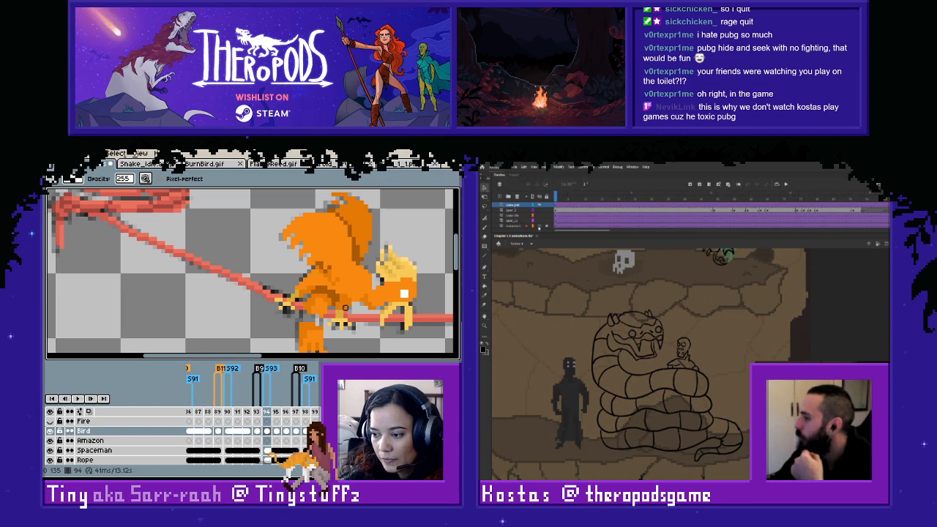
pyautogui.scroll(1, 312, 308)
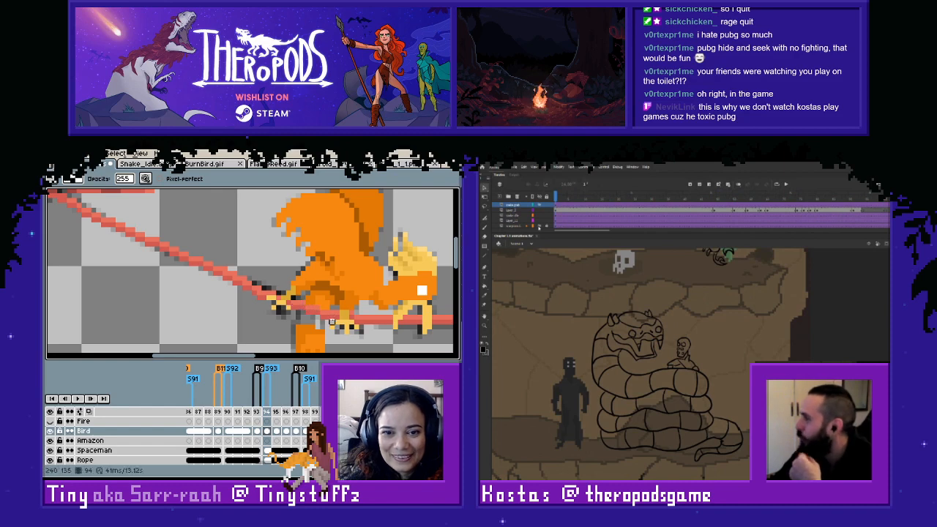
pyautogui.scroll(1, 331, 331)
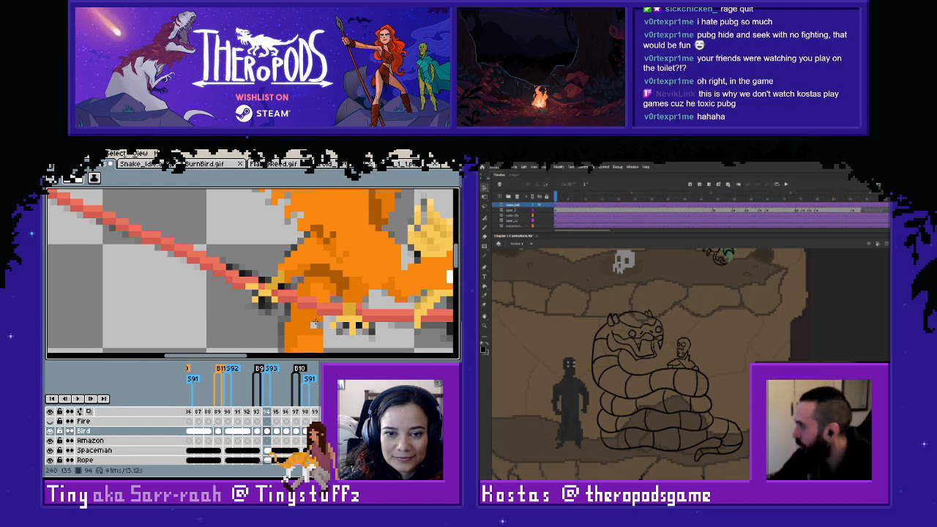
# - Inspect the snake symbol's timeline in Adobe Animate and return to its scene, and compare the bird on frames 93 to 95 in Aseprite
pyautogui.doubleClick(668, 361)
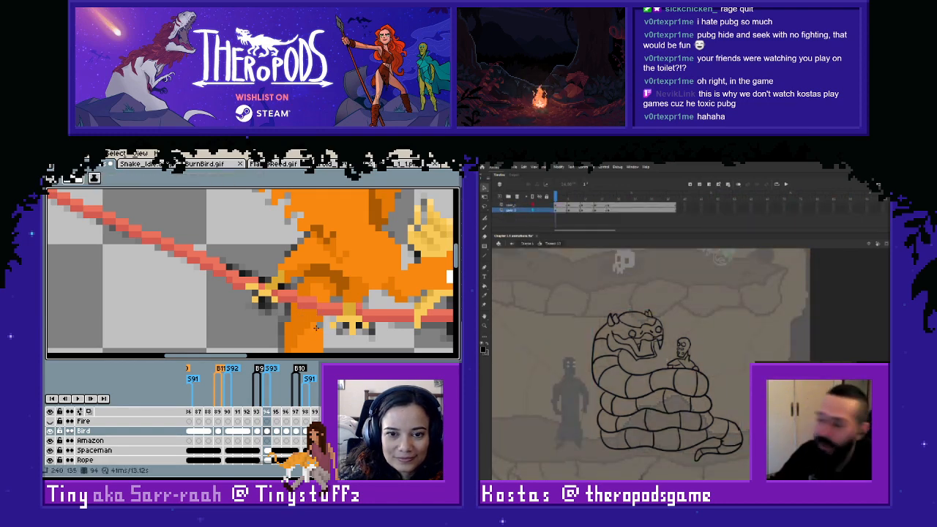
pyautogui.scroll(-5, 359, 325)
pyautogui.moveTo(565, 196)
pyautogui.mouseDown()
pyautogui.moveTo(631, 196)
pyautogui.moveTo(555, 196)
pyautogui.mouseUp()
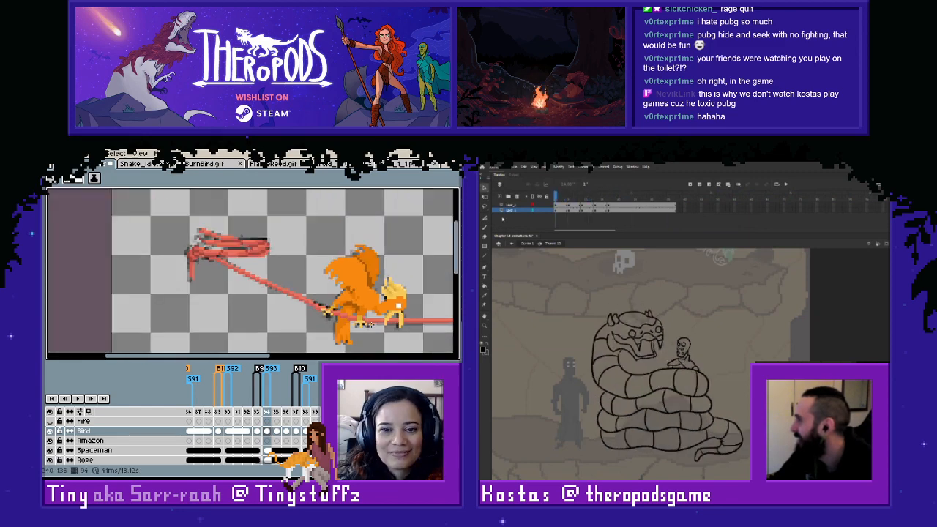
pyautogui.press('Left')
pyautogui.press('Right')
pyautogui.click(511, 245)
pyautogui.scroll(2, 370, 325)
pyautogui.press('Right')
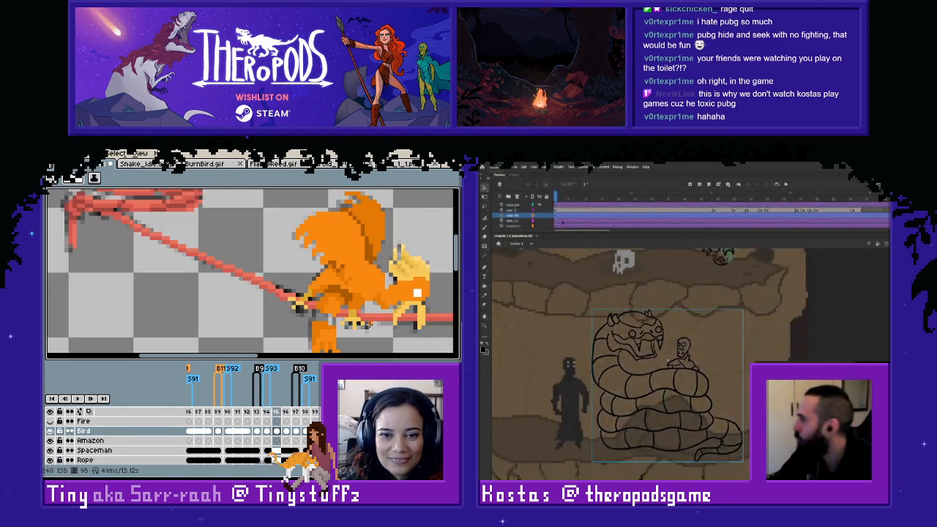
# - Compare the bird on neighbouring frames and link the Bird layer's cels on frames 94 to 96
pyautogui.press('Left')
pyautogui.moveTo(558, 197); pyautogui.dragTo(555, 219)
pyautogui.press('Right')
pyautogui.press('Right')
pyautogui.press('Right')
pyautogui.press('Left')
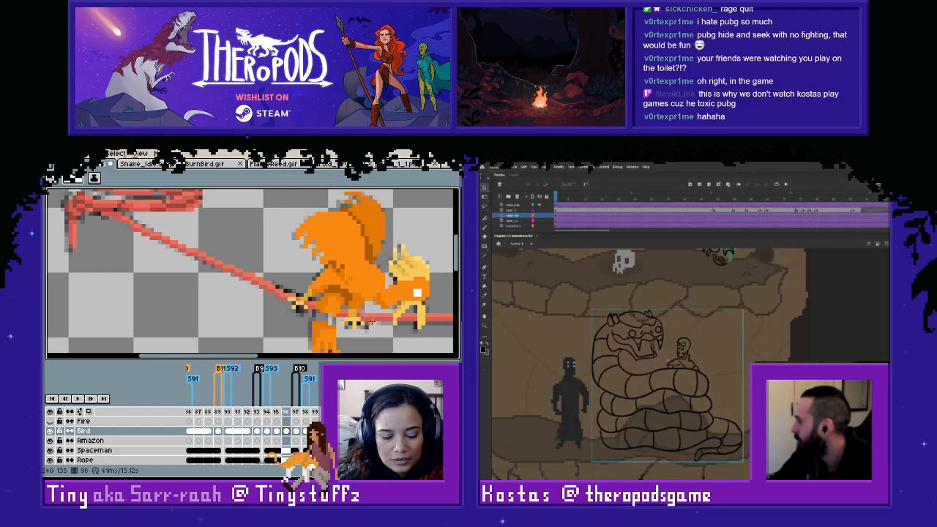
pyautogui.press('m')
pyautogui.moveTo(266, 431); pyautogui.dragTo(276, 432)
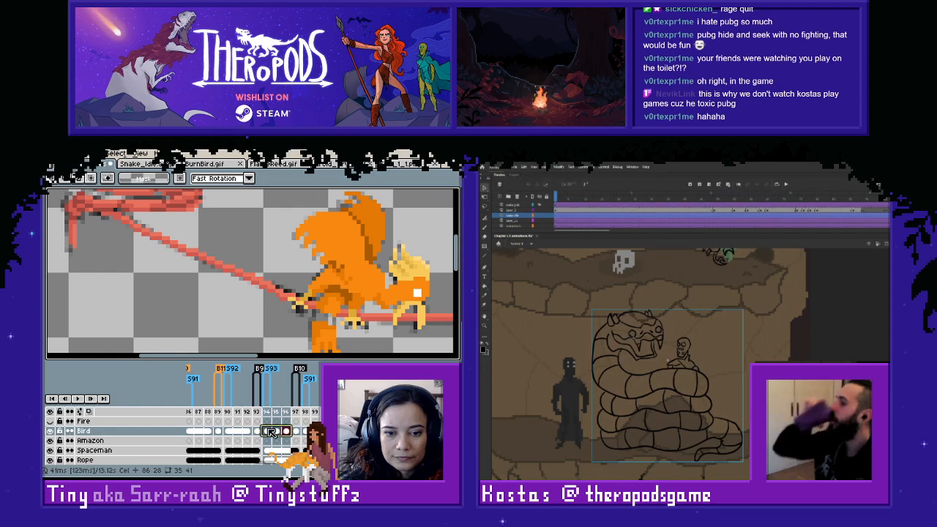
pyautogui.rightClick(278, 433)
pyautogui.click(285, 442)
pyautogui.press('Right')
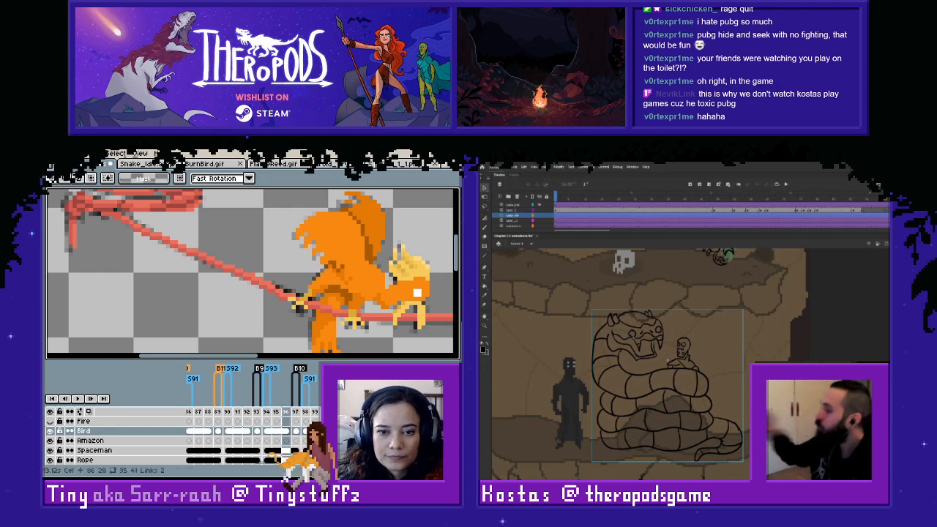
# - Compare the bird's tail against the rope on frames 89 to 97
pyautogui.press('Right')
pyautogui.press('Left')
pyautogui.press('Right')
pyautogui.press('Left')
pyautogui.press('Left')
pyautogui.press('Left')
pyautogui.press('Left')
pyautogui.press('Left')
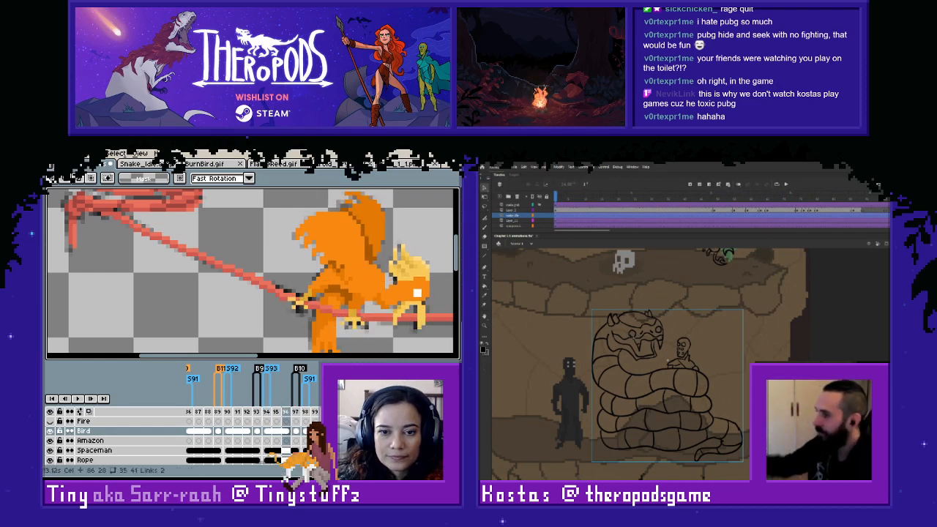
pyautogui.press('Left')
pyautogui.press('Left')
pyautogui.press('Left')
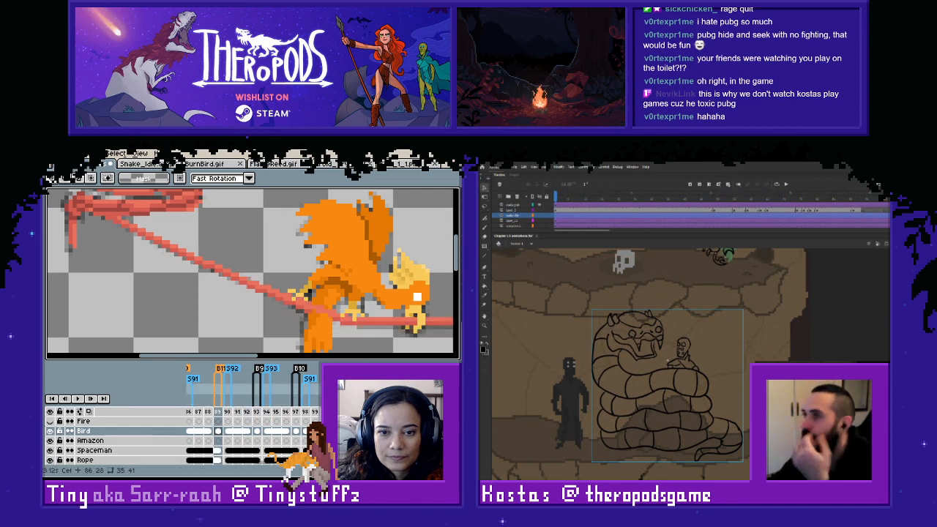
pyautogui.press('Right')
pyautogui.press('Left')
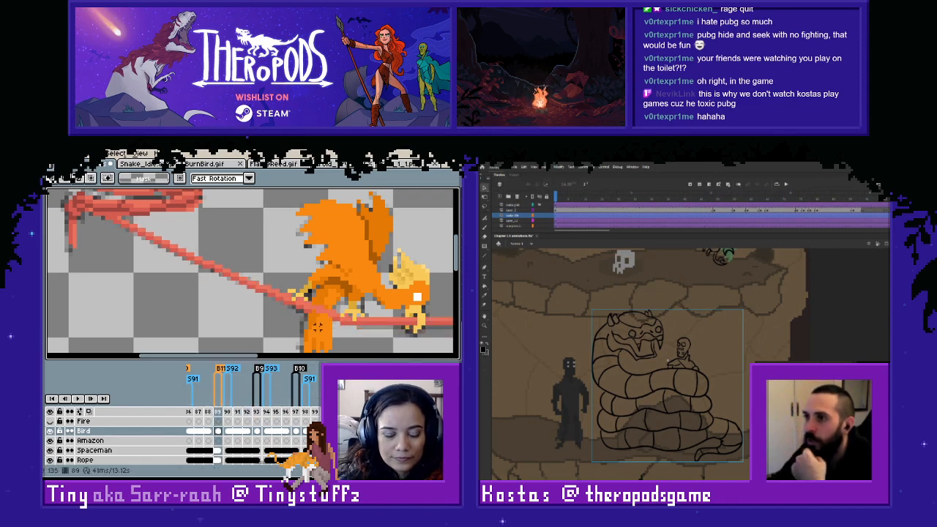
# - Check how the bird's tail meets the rope on frames 85 to 89
pyautogui.press('b')
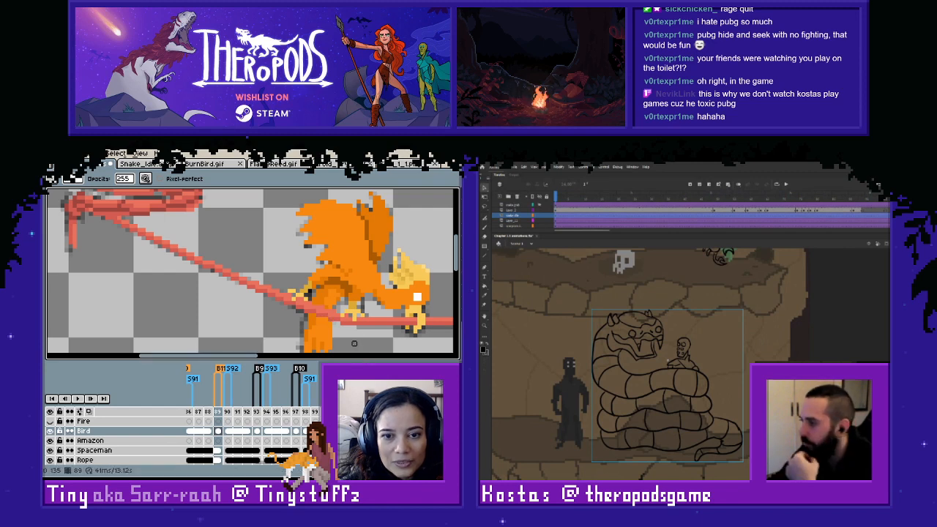
pyautogui.scroll(-1, 354, 339)
pyautogui.moveTo(348, 316); pyautogui.dragTo(342, 301)
pyautogui.press('Left')
pyautogui.press('Right')
pyautogui.press('Left')
pyautogui.press('Left')
pyautogui.press('Left')
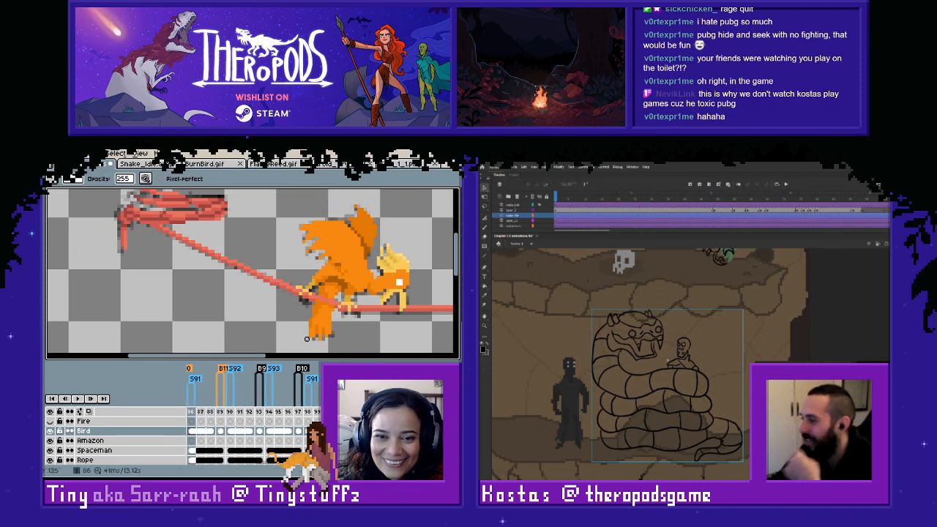
pyautogui.press('Left')
pyautogui.press('Right')
pyautogui.scroll(1, 326, 303)
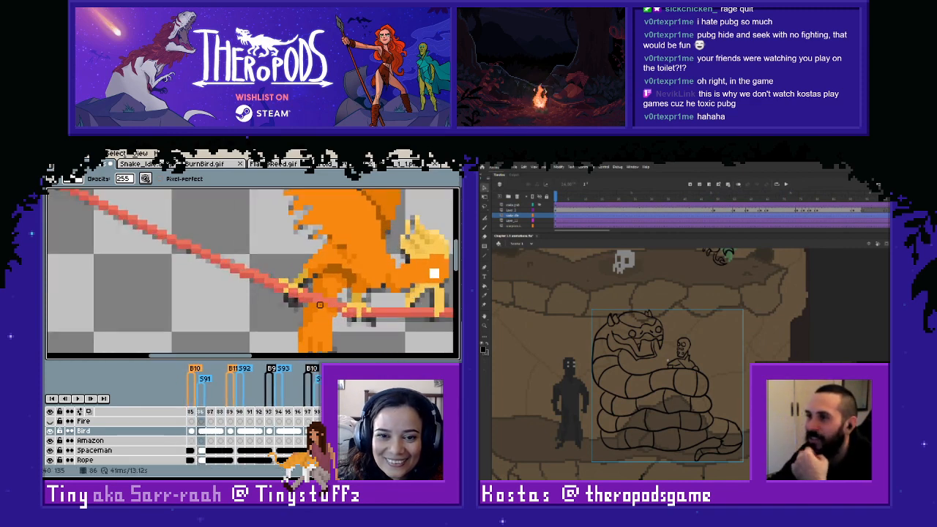
pyautogui.scroll(-2, 343, 310)
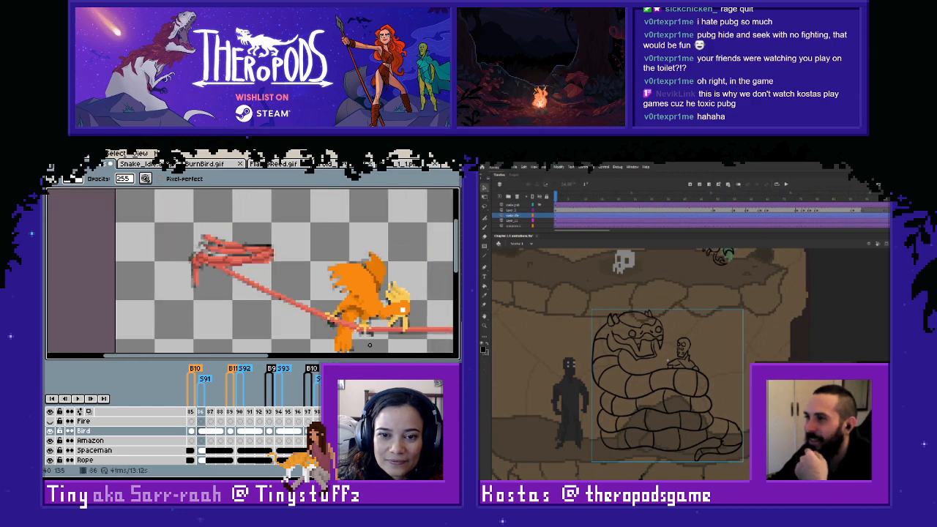
# - Inspect the bird's tail overlap with the rope going back from frame 85 to frame 77
pyautogui.press('Left')
pyautogui.press('Left')
pyautogui.press('Right')
pyautogui.press('Left')
pyautogui.press('Left')
pyautogui.press('Left')
pyautogui.press('Left')
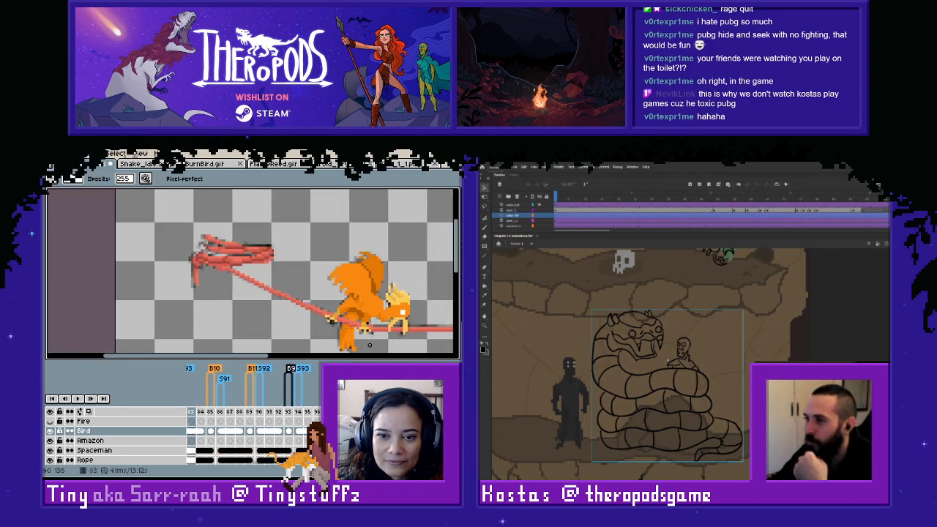
pyautogui.scroll(2, 366, 310)
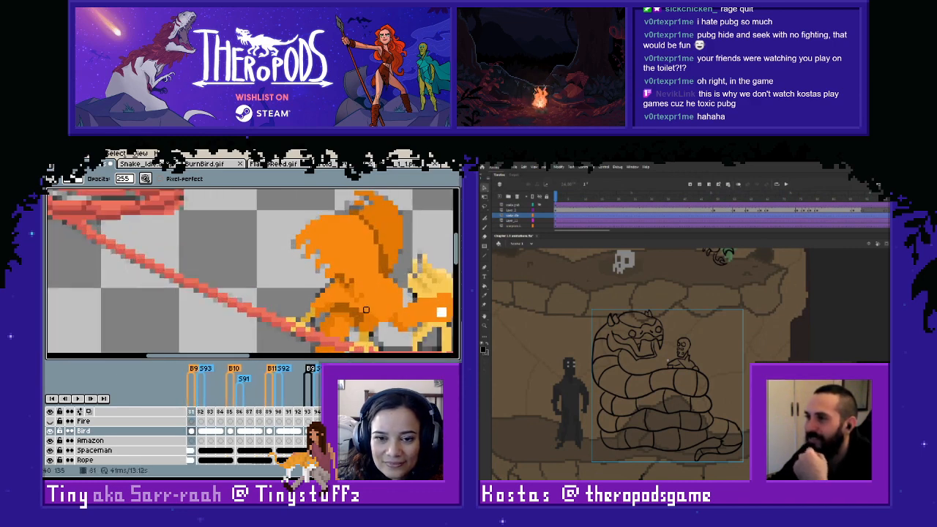
pyautogui.scroll(-2, 366, 315)
pyautogui.press('Left')
pyautogui.press('Left')
pyautogui.press('Left')
pyautogui.press('Left')
pyautogui.press('Left')
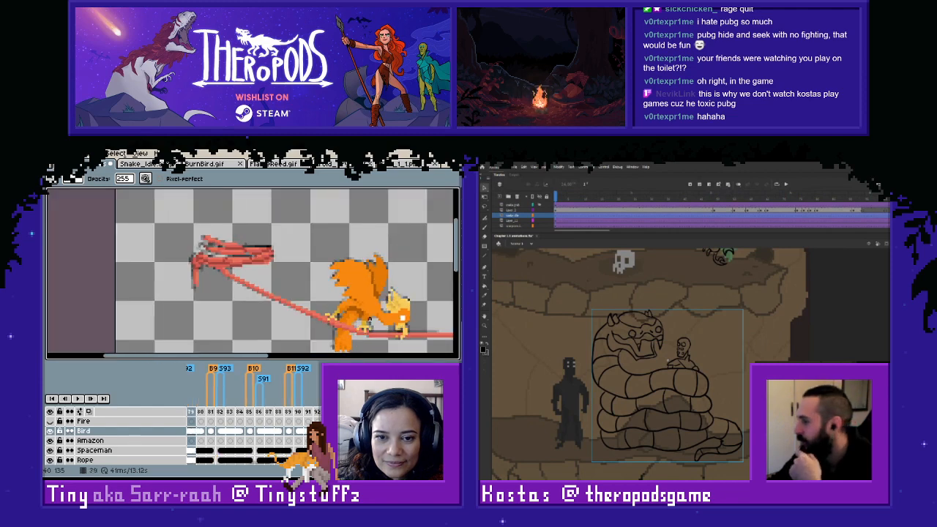
pyautogui.press('Right')
pyautogui.scroll(3, 358, 326)
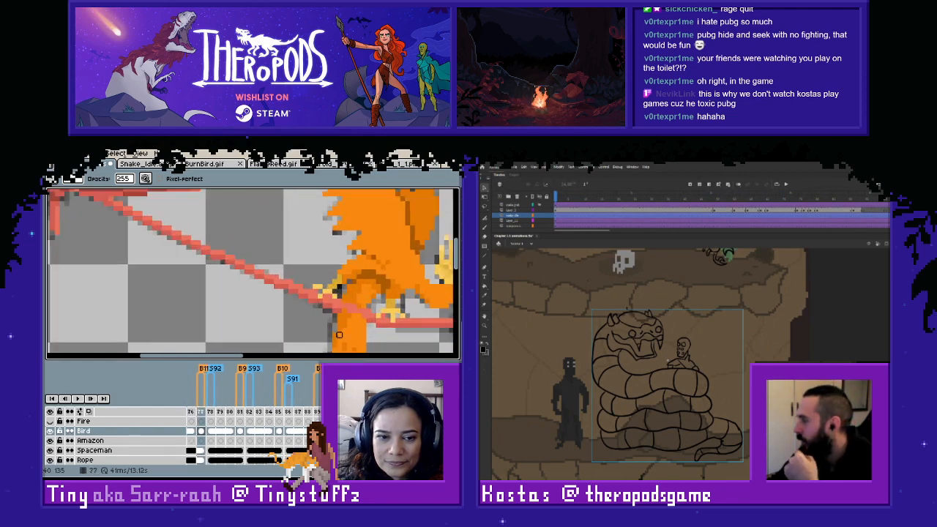
# - Open the snake symbol in Adobe Animate, and review the bird from frame 77 back to frame 61 in Aseprite
pyautogui.doubleClick(668, 361)
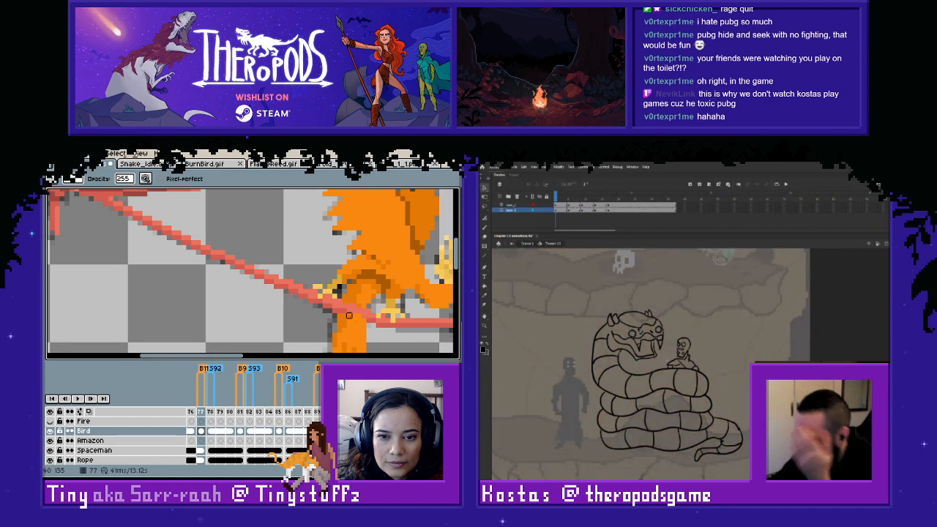
pyautogui.scroll(-1, 364, 320)
pyautogui.press('Left')
pyautogui.press('Left')
pyautogui.press('Left')
pyautogui.press('Left')
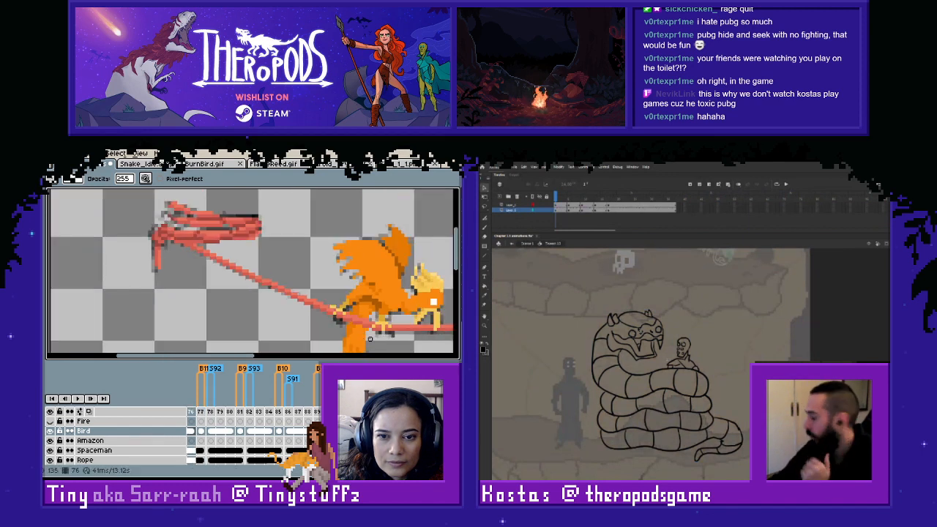
pyautogui.press('Left')
pyautogui.press('Left')
pyautogui.press('Left')
pyautogui.press('Left')
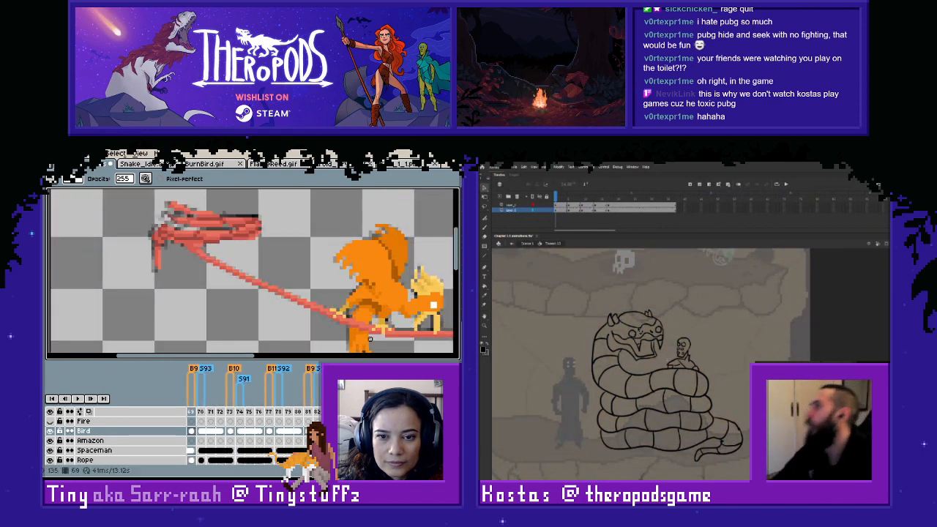
pyautogui.press('Left')
pyautogui.press('Left')
pyautogui.press('Left')
pyautogui.press('Left')
pyautogui.press('Left')
pyautogui.press('Left')
pyautogui.press('Left')
pyautogui.press('Left')
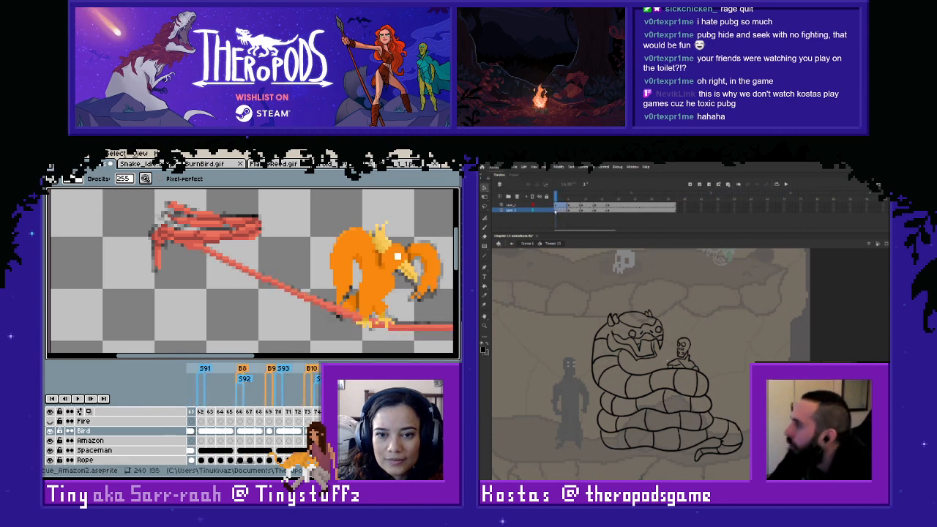
# - Copy all frames of both layers in the snake symbol in Adobe Animate and return to the scene
pyautogui.moveTo(675, 205); pyautogui.dragTo(557, 210)
pyautogui.click(262, 468)
pyautogui.rightClick(562, 210)
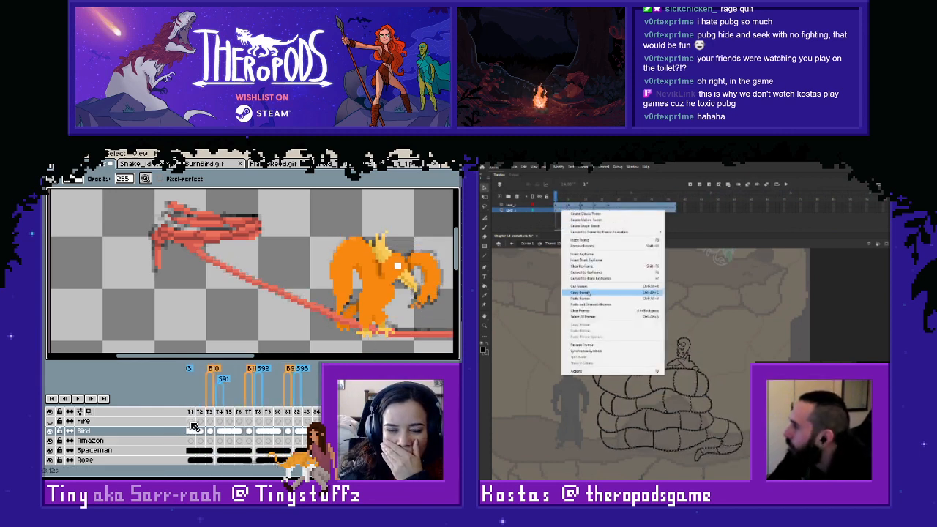
pyautogui.click(579, 293)
pyautogui.click(512, 245)
# - Paste the copied snake frames into the new layer of the Adobe Animate scene
pyautogui.click(239, 413)
pyautogui.moveTo(247, 414); pyautogui.dragTo(268, 419)
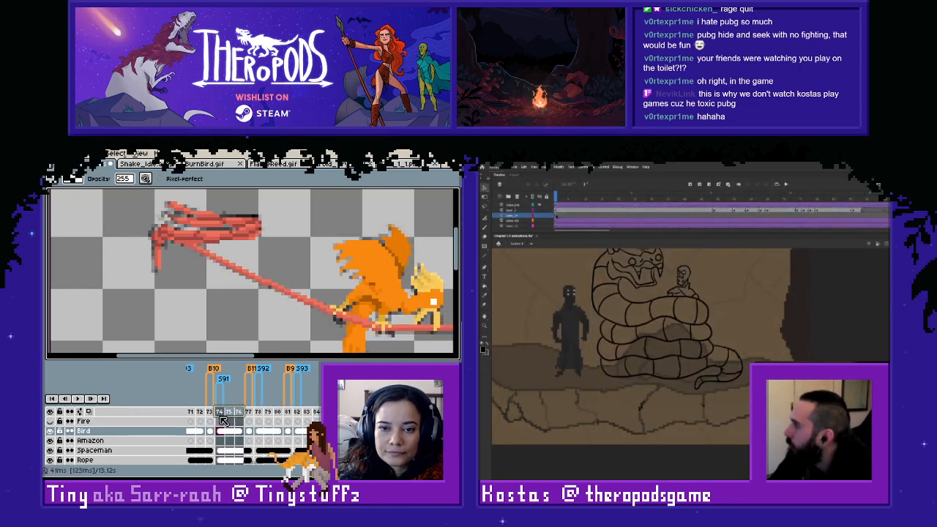
pyautogui.rightClick(548, 217)
pyautogui.click(585, 303)
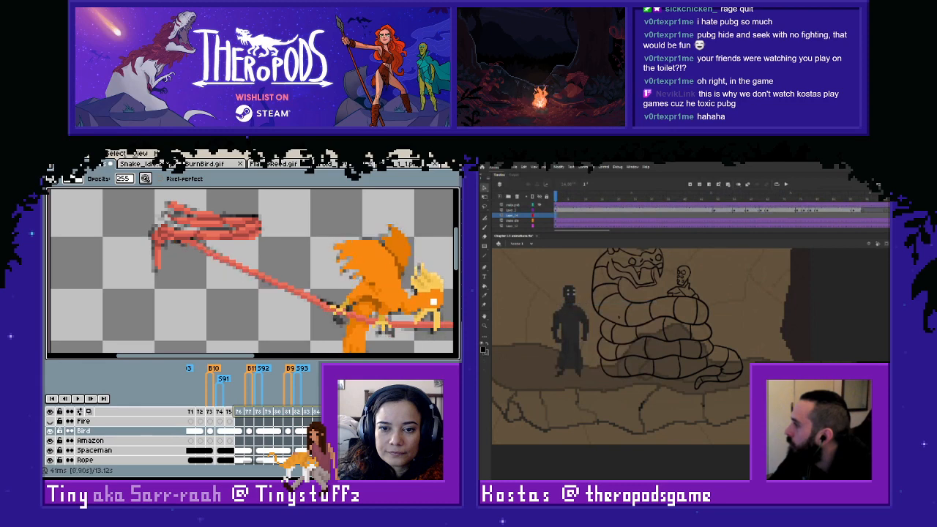
pyautogui.click(337, 421)
pyautogui.scroll(2, 585, 303)
pyautogui.scroll(1, 637, 364)
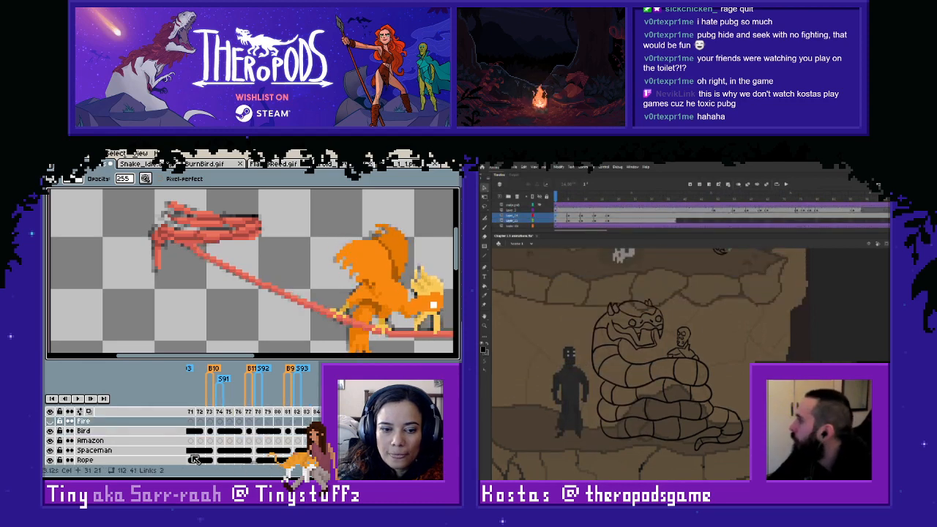
# - Review the bird's later frames in Aseprite and go to frame 105
pyautogui.moveTo(261, 464); pyautogui.dragTo(269, 464)
pyautogui.click(266, 412)
pyautogui.press('Right')
pyautogui.press('Right')
pyautogui.press('Right')
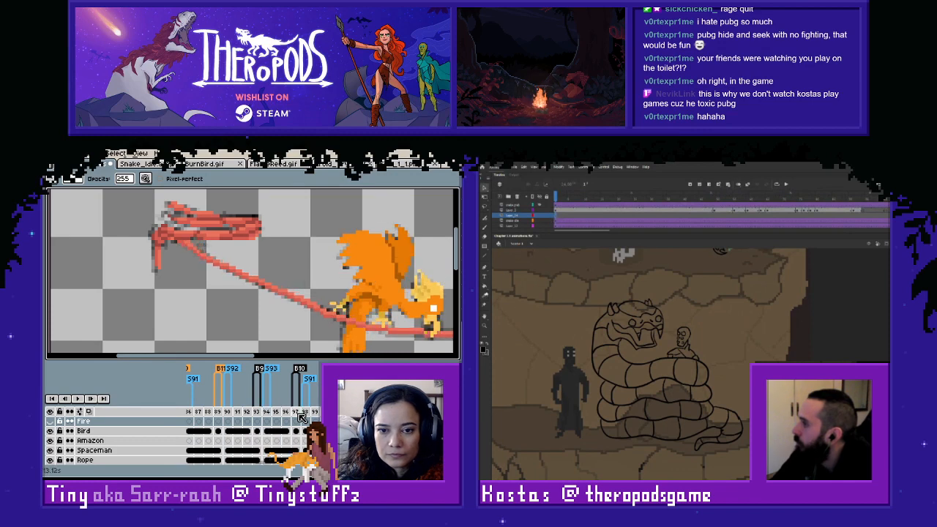
pyautogui.press('Right')
pyautogui.press('Left')
pyautogui.press('Left')
pyautogui.press('Right')
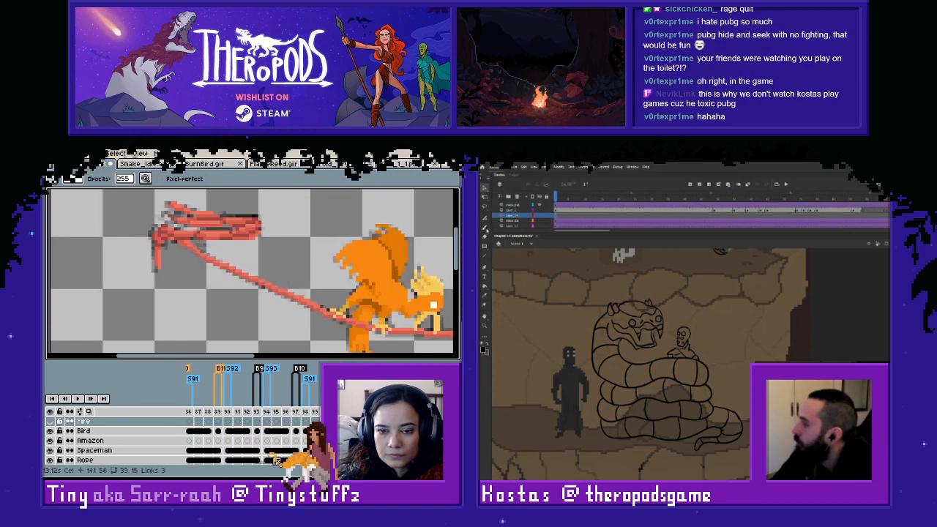
pyautogui.moveTo(268, 466); pyautogui.dragTo(282, 466)
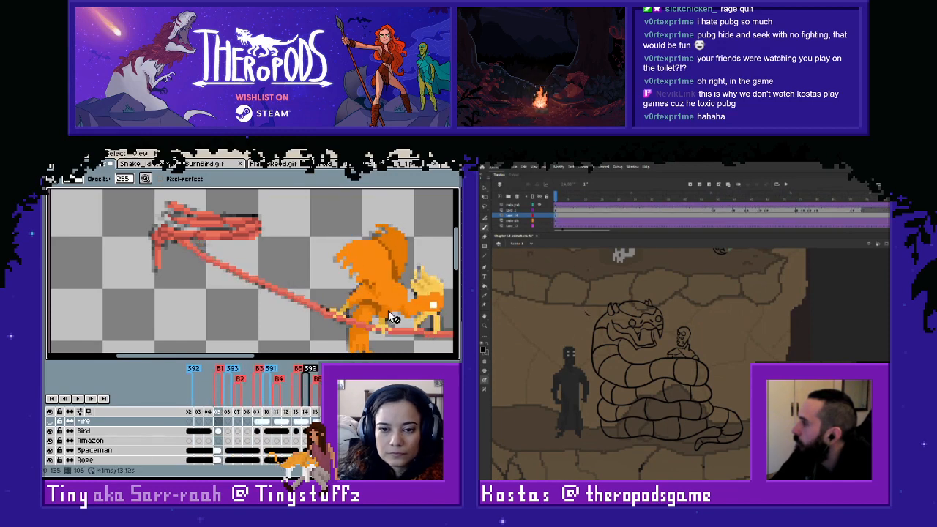
# - Create a classic tween from the small brush mark on the new layer in the Adobe Animate scene
pyautogui.moveTo(360, 332); pyautogui.dragTo(277, 301)
pyautogui.rightClick(556, 216)
pyautogui.click(563, 221)
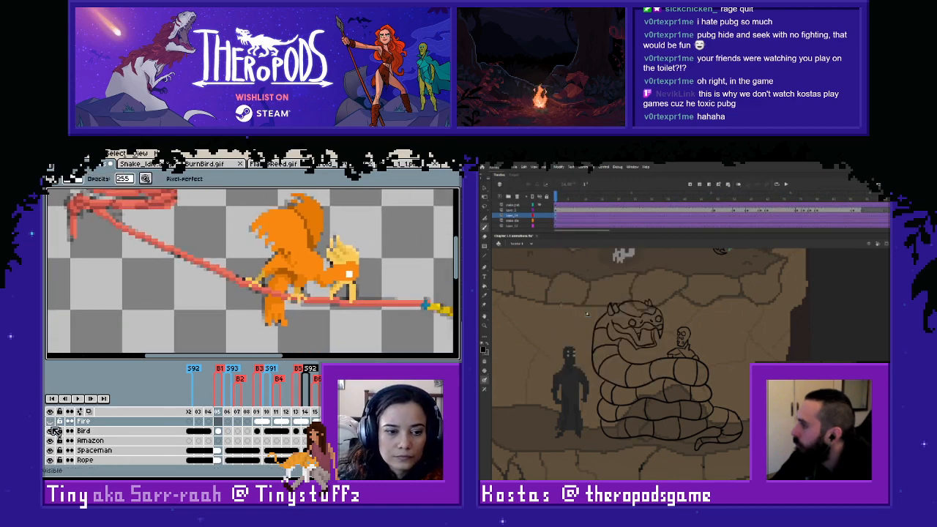
# - Hide the Bird layer in Aseprite to expose the rough sketch, and open the new tween symbol in Adobe Animate
pyautogui.click(50, 431)
pyautogui.press('v')
pyautogui.press('Left')
pyautogui.doubleClick(588, 314)
pyautogui.press('Left')
pyautogui.press('Left')
pyautogui.press('Right')
pyautogui.press('Right')
pyautogui.press('Right')
pyautogui.press('Right')
pyautogui.press('Right')
pyautogui.press('Right')
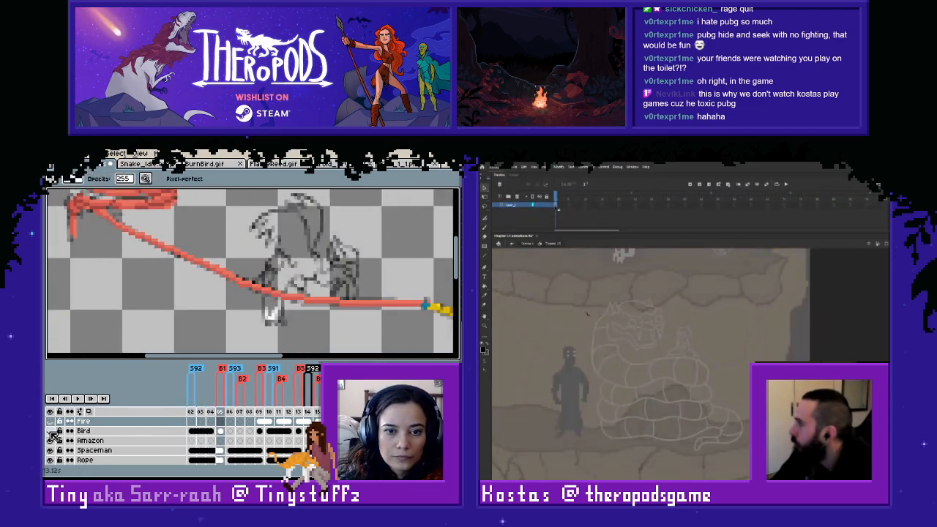
# - Paste the copied snake frames into the new tween symbol in Adobe Animate and return to the scene
pyautogui.rightClick(556, 205)
pyautogui.press('Left')
pyautogui.press('Left')
pyautogui.click(576, 293)
pyautogui.press('Right')
pyautogui.press('Right')
pyautogui.press('Right')
pyautogui.press('Right')
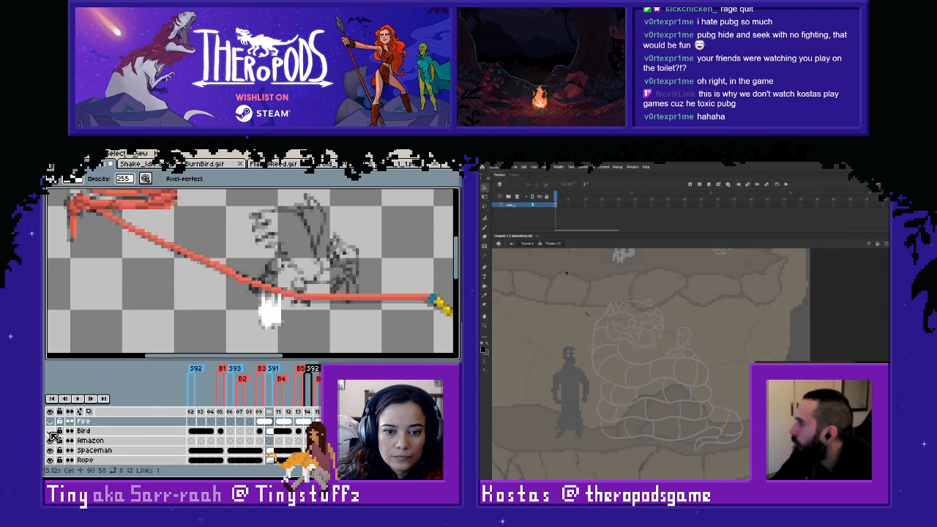
pyautogui.press('Left')
pyautogui.click(513, 245)
# - Show the Fire layer in Aseprite and copy the flame from frame 109 to the layer's frame 105
pyautogui.click(50, 422)
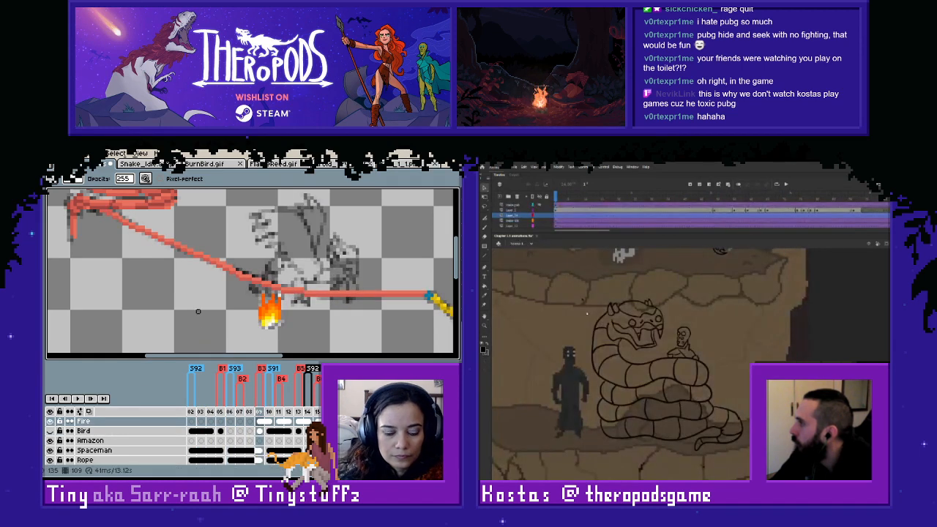
pyautogui.press('m')
pyautogui.moveTo(213, 278); pyautogui.dragTo(325, 347)
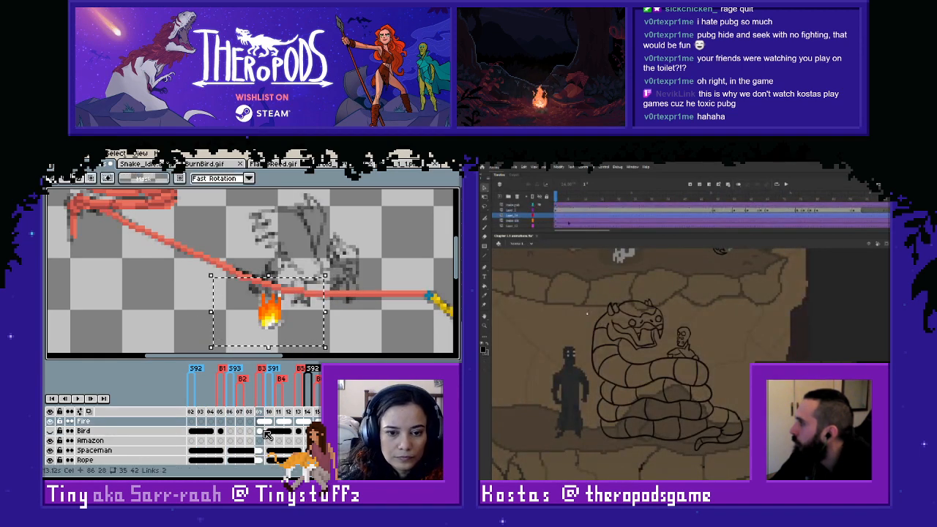
pyautogui.click(239, 421)
pyautogui.click(211, 423)
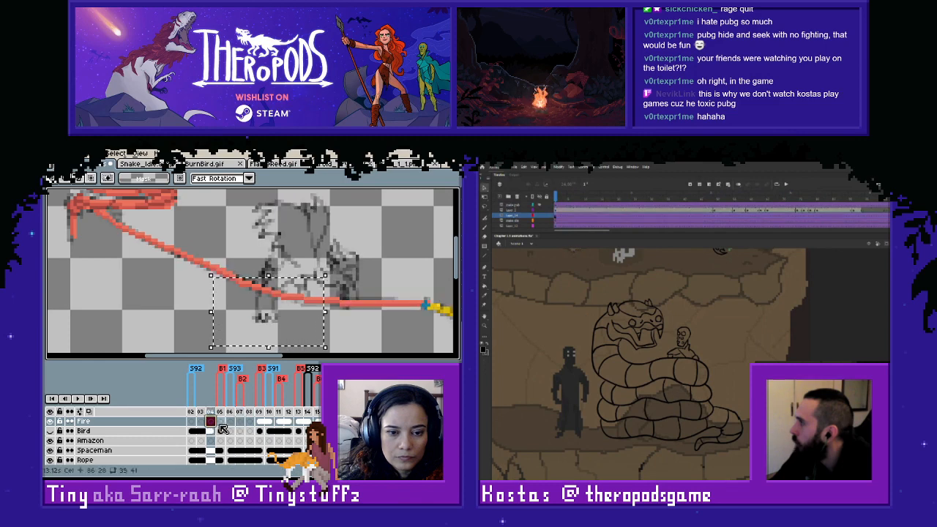
pyautogui.click(221, 423)
pyautogui.hotkey('ctrl', 'v')
# - Move the pasted flame on frame 105 to the empty area left of the bird's tail and deselect it
pyautogui.click(557, 219)
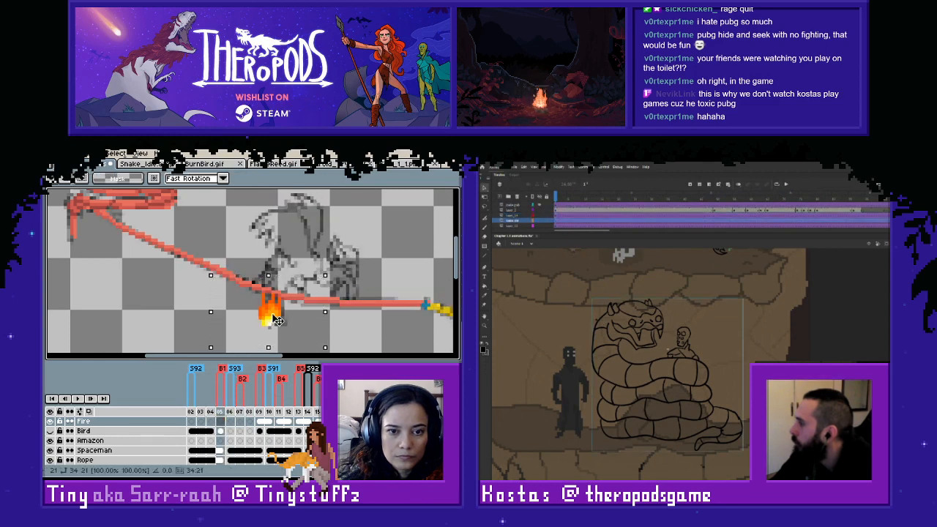
pyautogui.moveTo(279, 323); pyautogui.dragTo(222, 322)
pyautogui.click(315, 312)
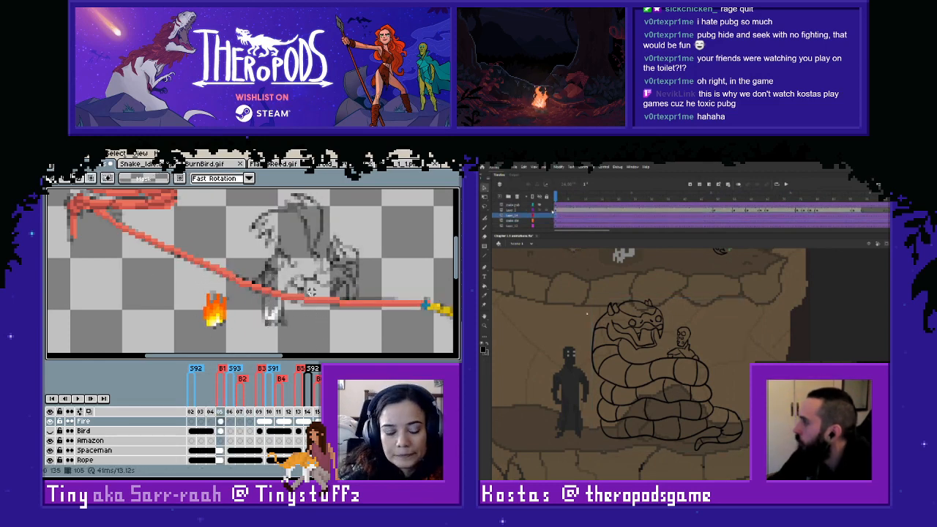
pyautogui.scroll(2, 293, 311)
pyautogui.moveTo(276, 309); pyautogui.dragTo(286, 279)
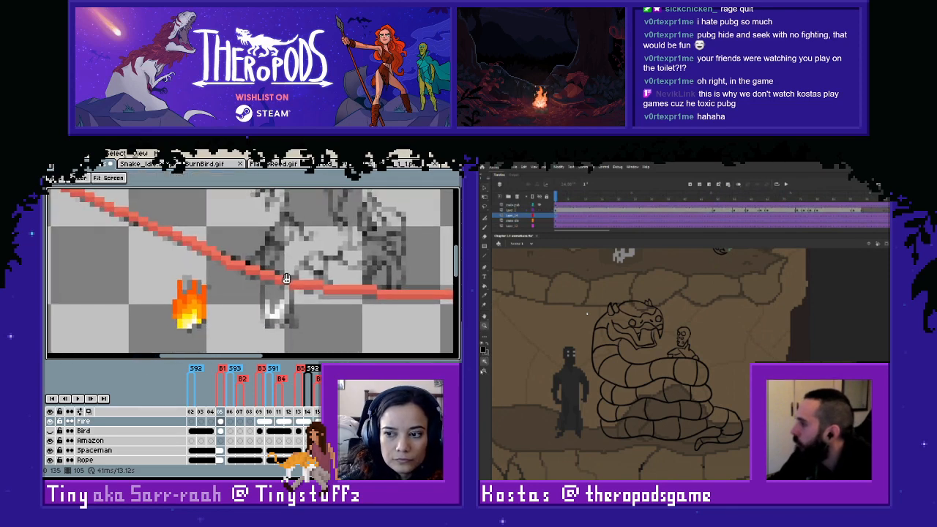
pyautogui.click(629, 331)
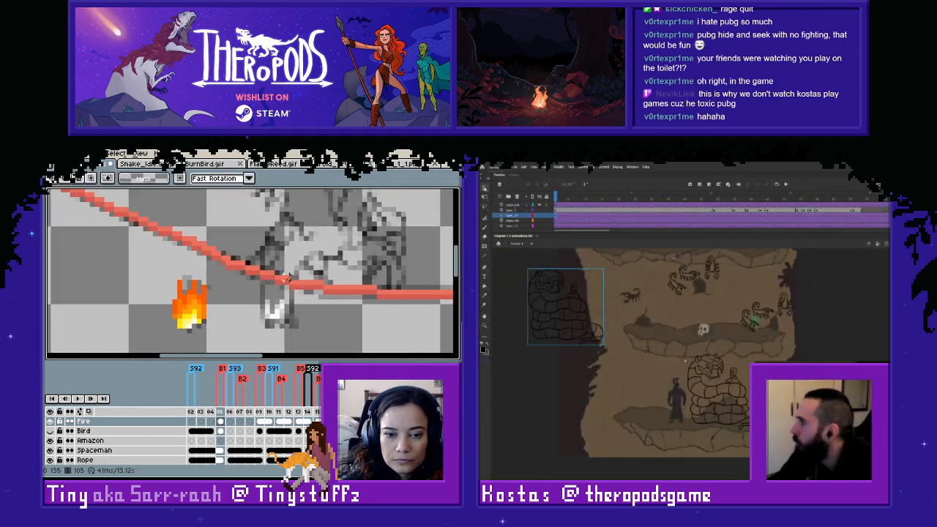
# - Position the duplicated snake on the lower ledge in Adobe Animate, and paint yellow flame pixels onto the bird's tail tip in Aseprite
pyautogui.click(221, 422)
pyautogui.moveTo(589, 330)
pyautogui.mouseDown()
pyautogui.moveTo(724, 425)
pyautogui.moveTo(750, 416)
pyautogui.mouseUp()
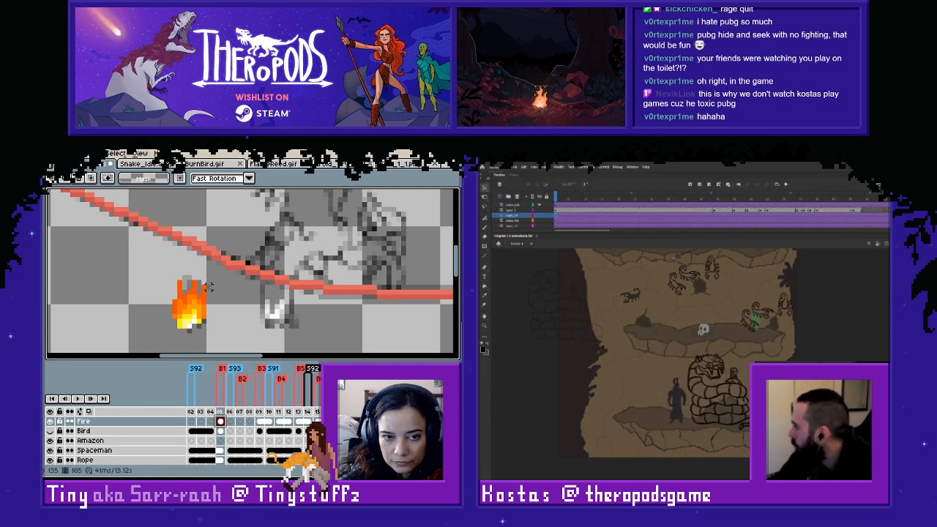
pyautogui.press('i')
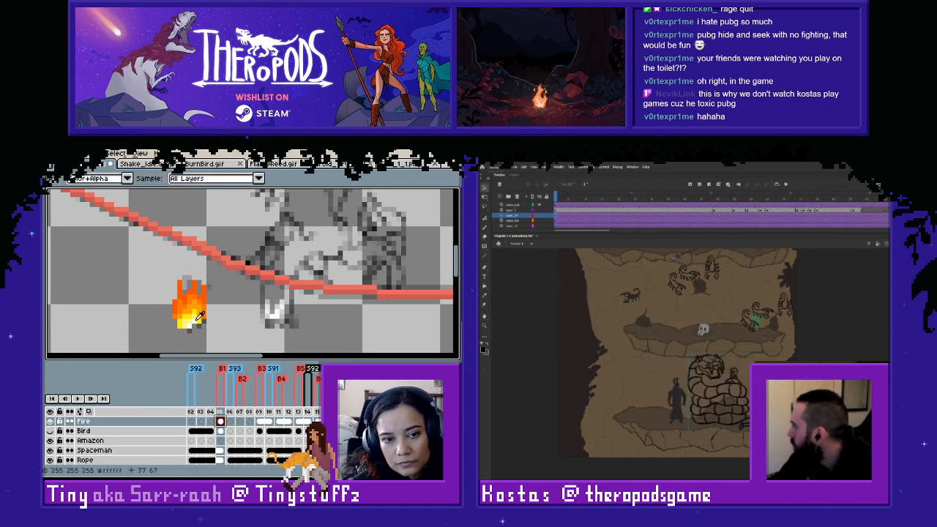
pyautogui.press('l')
pyautogui.moveTo(272, 315); pyautogui.dragTo(277, 311)
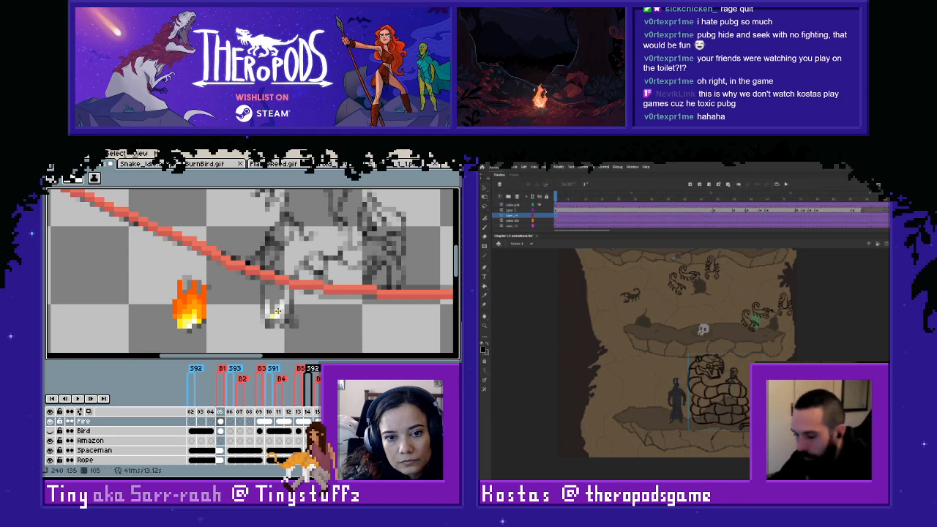
# - Build up the tail-tip flame using colours sampled from the copied flame, and toggle the Fire layer to compare it with the sketch
pyautogui.press('i')
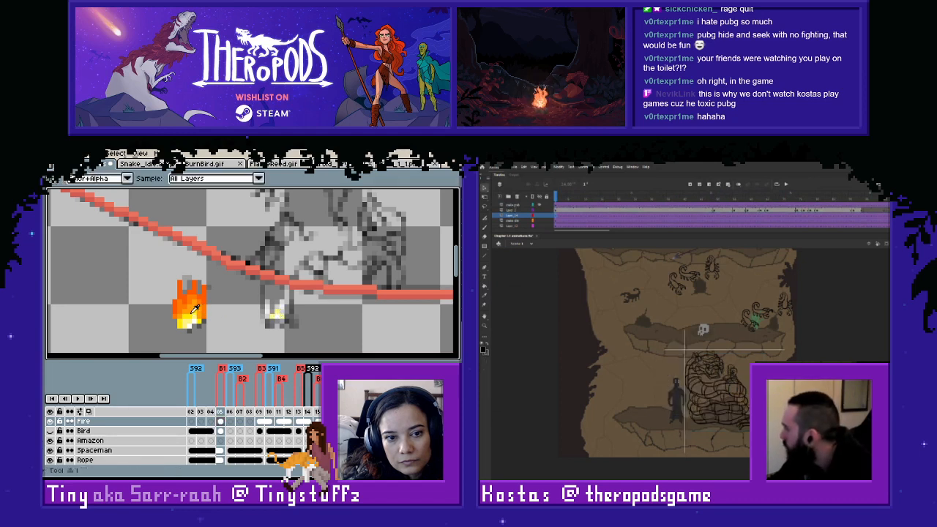
pyautogui.click(197, 310)
pyautogui.press('l')
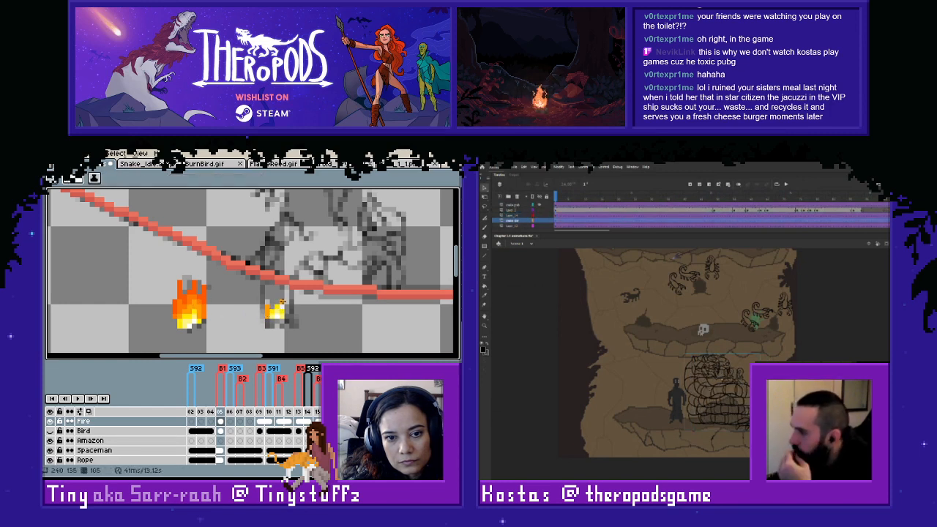
pyautogui.moveTo(283, 302); pyautogui.dragTo(283, 305)
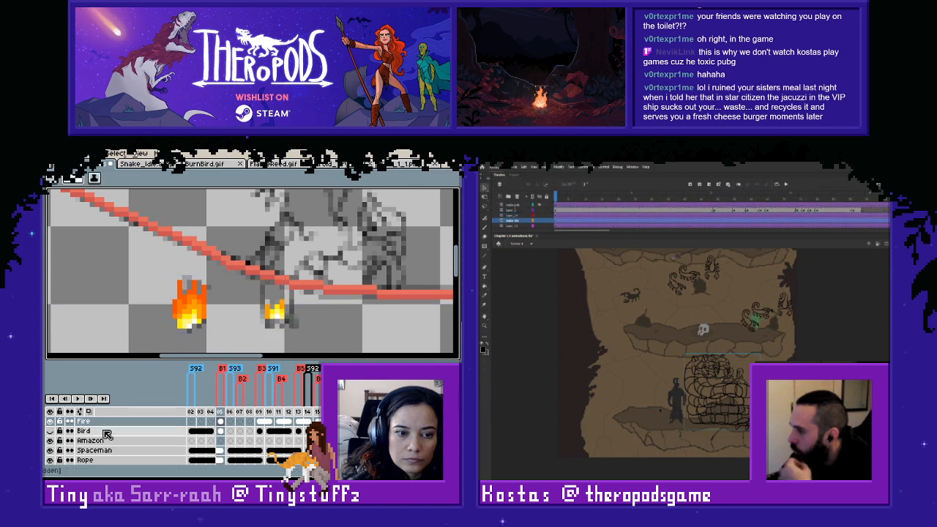
pyautogui.click(51, 424)
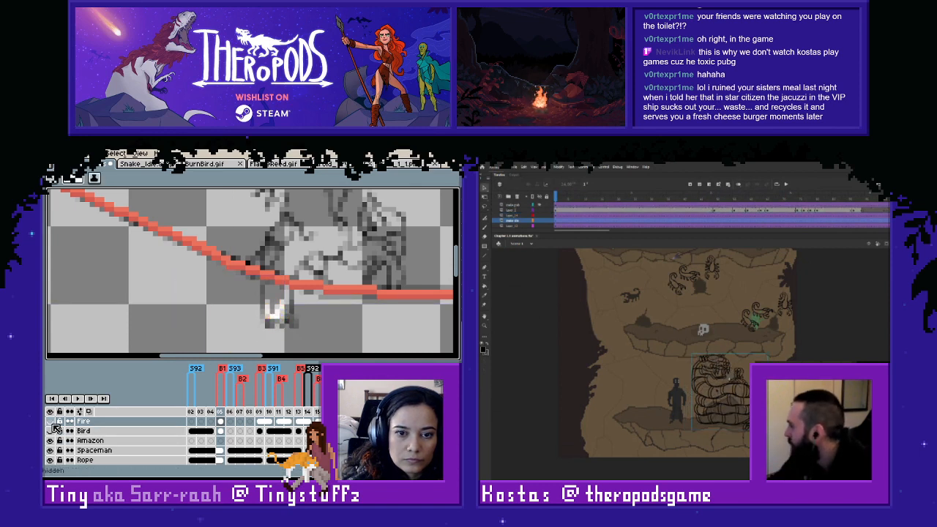
pyautogui.click(51, 422)
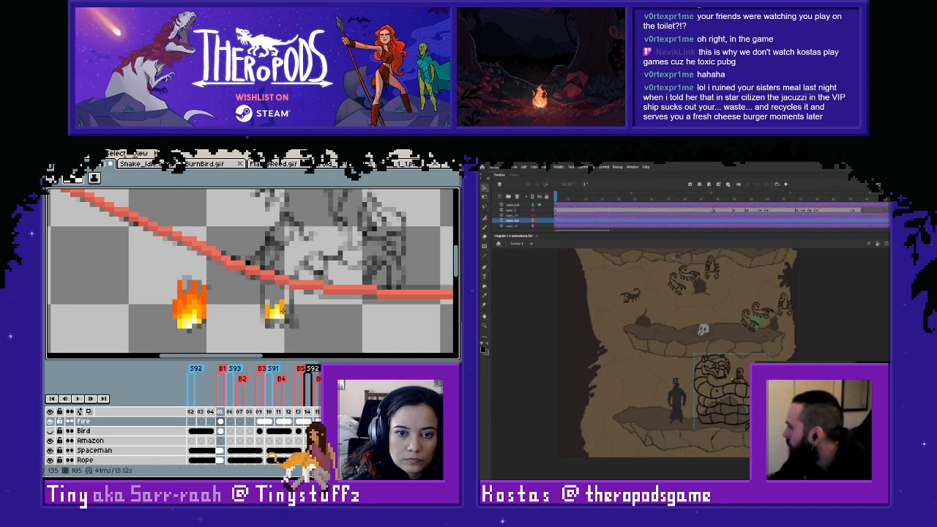
# - Open the duplicated snake symbol for editing in Adobe Animate and bring the coiled snake into close view
pyautogui.doubleClick(722, 390)
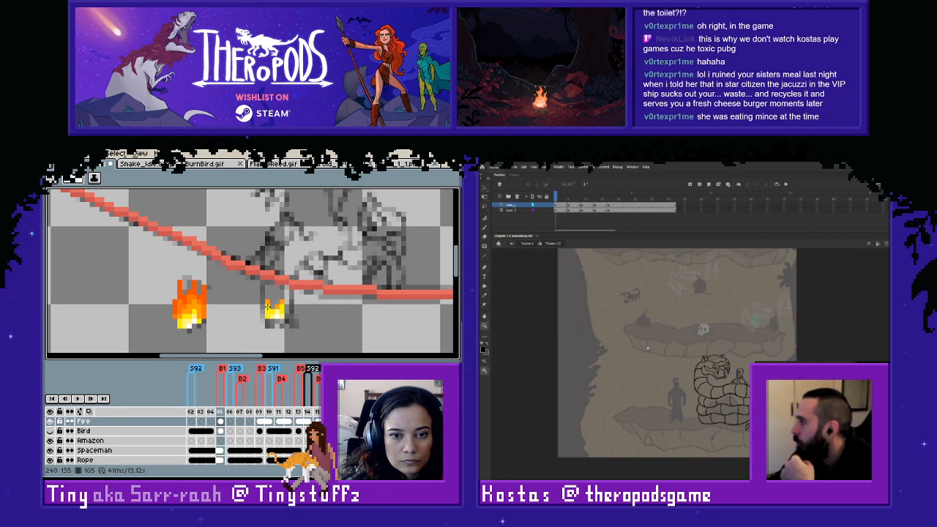
pyautogui.moveTo(651, 335)
pyautogui.mouseDown()
pyautogui.moveTo(779, 431)
pyautogui.moveTo(779, 440)
pyautogui.mouseUp()
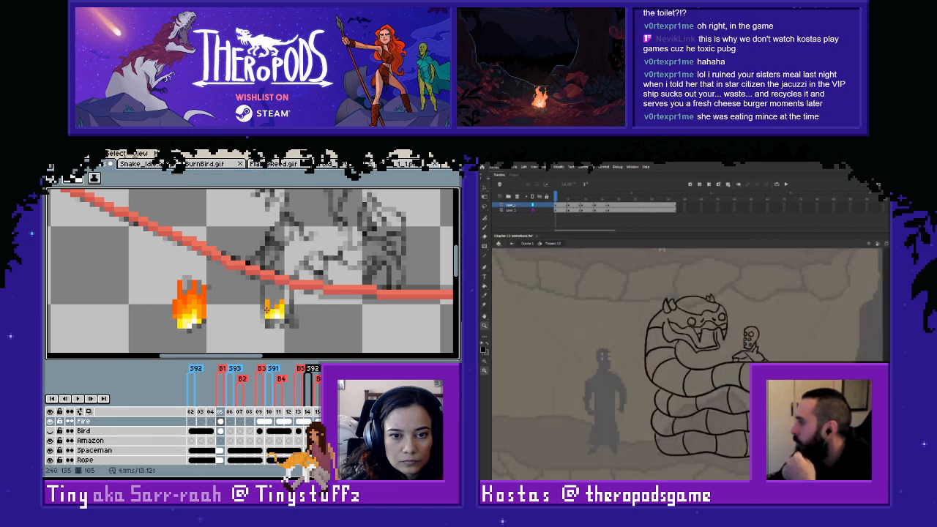
pyautogui.hscroll(3, 641, 295)
pyautogui.scroll(-1, 323, 316)
pyautogui.scroll(1, 322, 315)
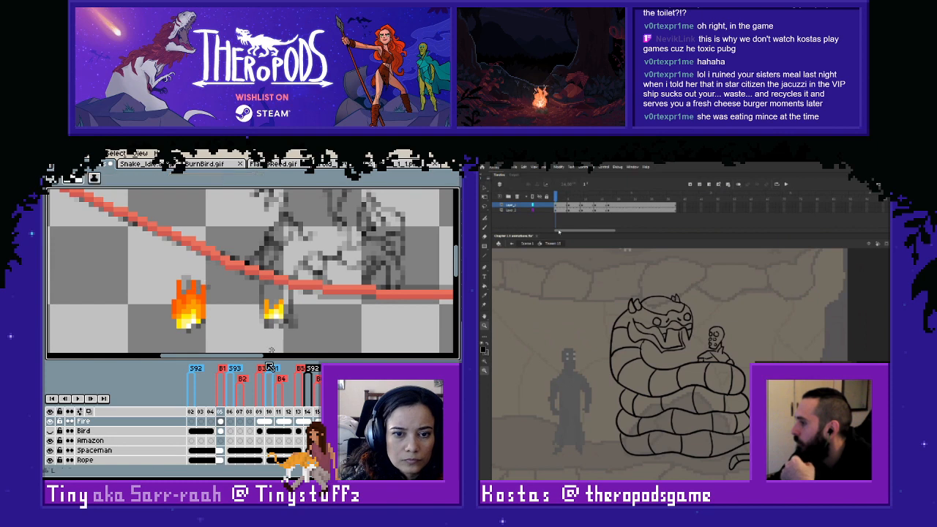
# - Show the Bird layer in Aseprite to check the flame against the tail, and play the snake symbol's animation in Adobe Animate
pyautogui.click(50, 431)
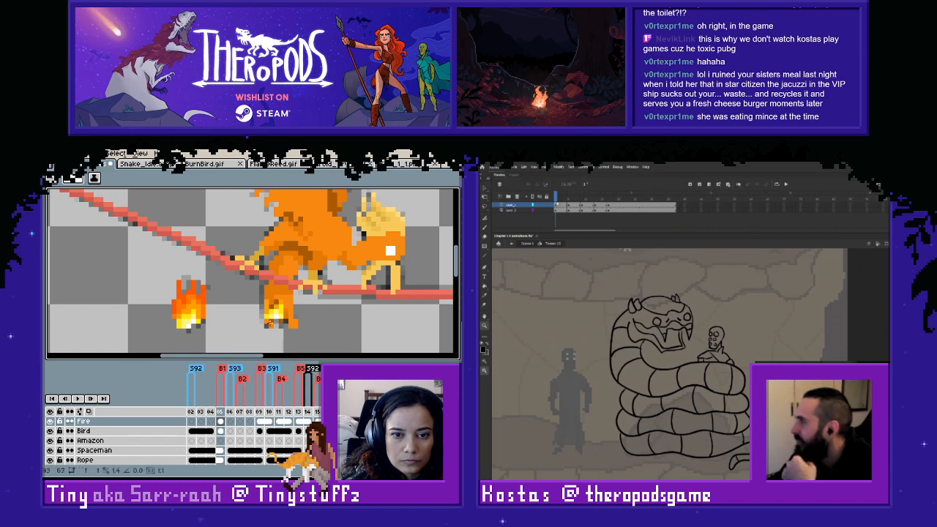
pyautogui.moveTo(557, 205)
pyautogui.mouseDown()
pyautogui.moveTo(635, 206)
pyautogui.moveTo(560, 216)
pyautogui.mouseUp()
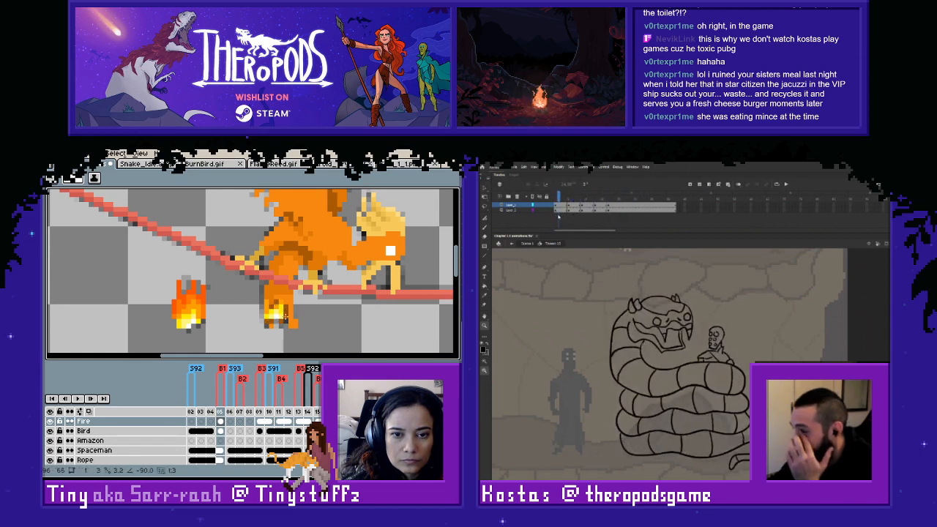
pyautogui.press('i')
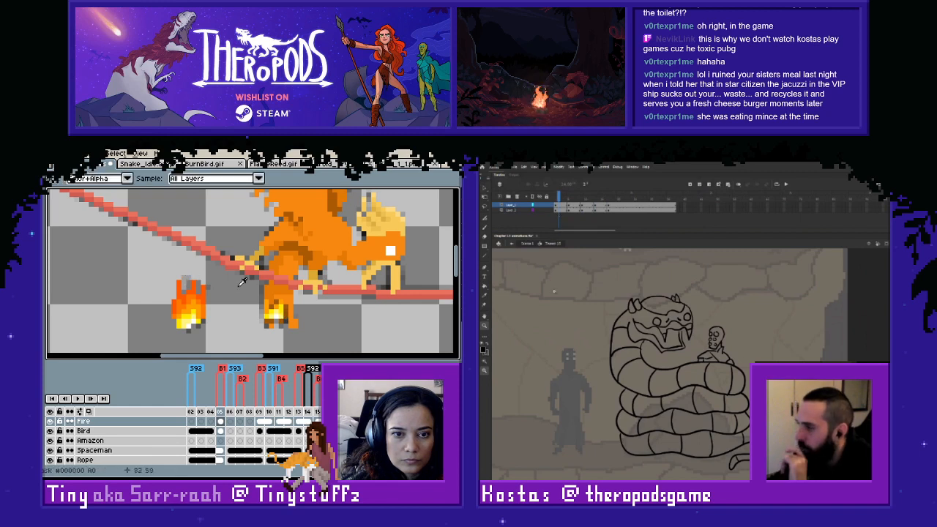
pyautogui.press('b')
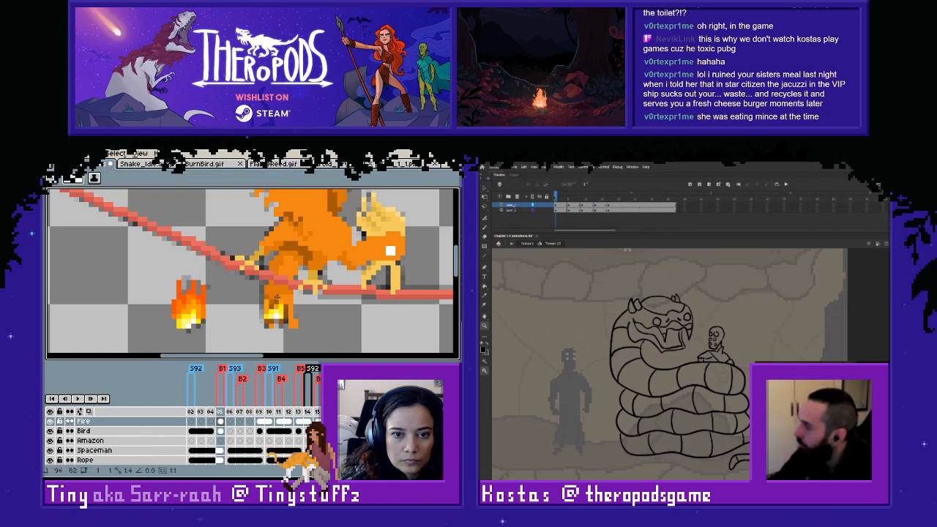
pyautogui.moveTo(558, 199)
pyautogui.mouseDown()
pyautogui.moveTo(591, 199)
pyautogui.moveTo(559, 199)
pyautogui.mouseUp()
pyautogui.press('Return')
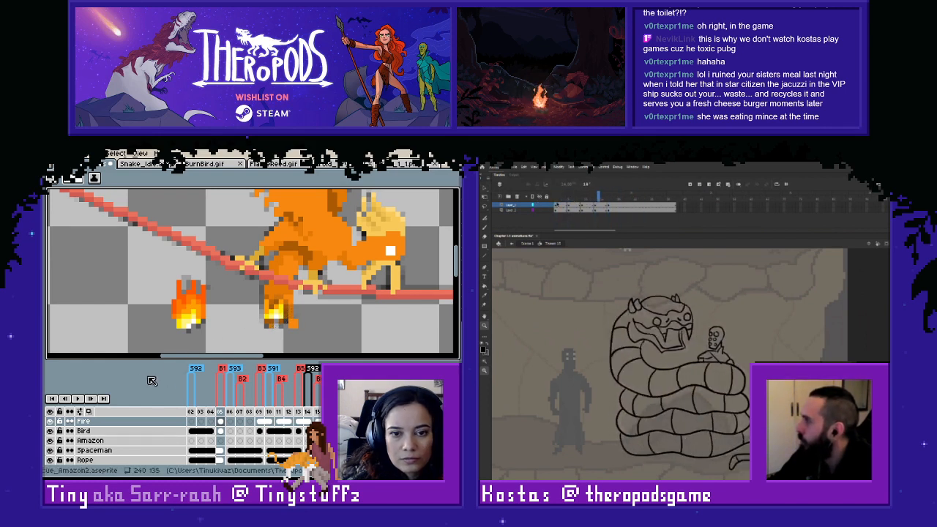
# - Delete the copied reference flame beside the bird's tail on frame 105 in Aseprite and clear the selection
pyautogui.press('m')
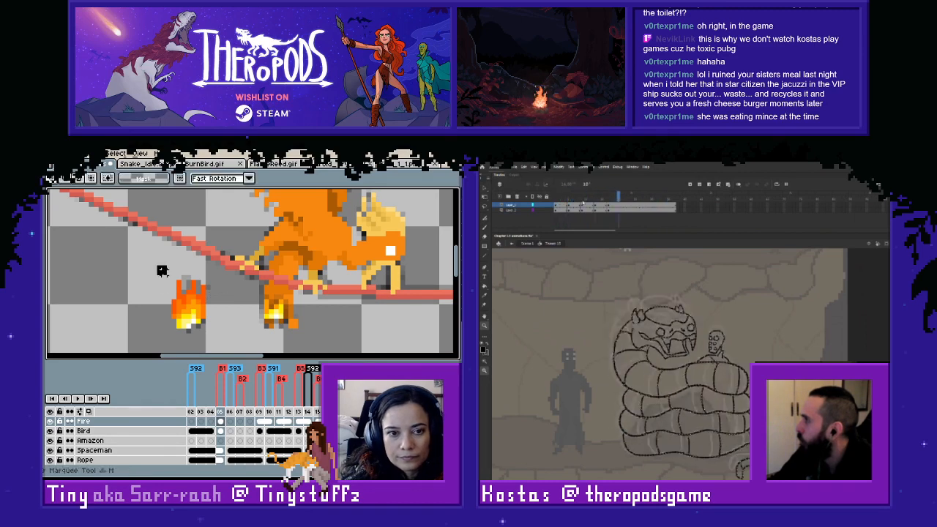
pyautogui.moveTo(164, 268); pyautogui.dragTo(217, 352)
pyautogui.press('Delete')
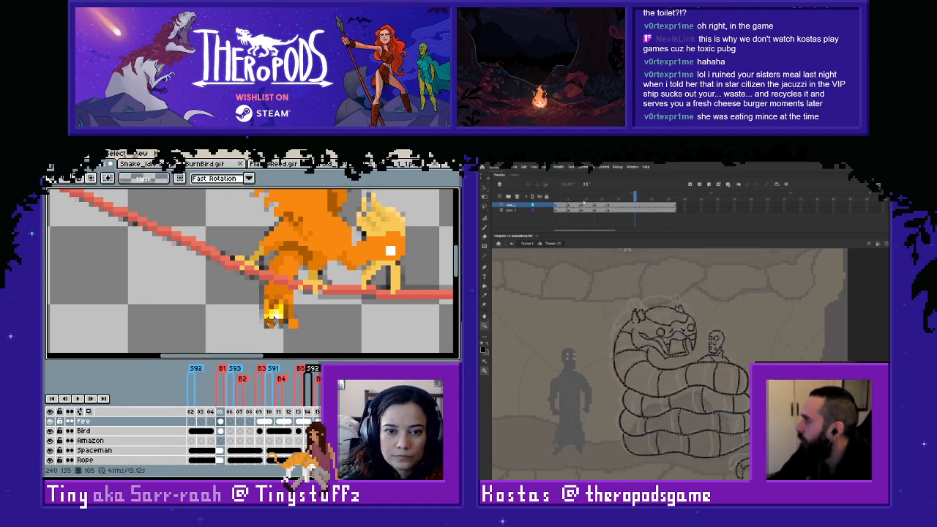
pyautogui.scroll(2, 276, 308)
pyautogui.click(250, 314)
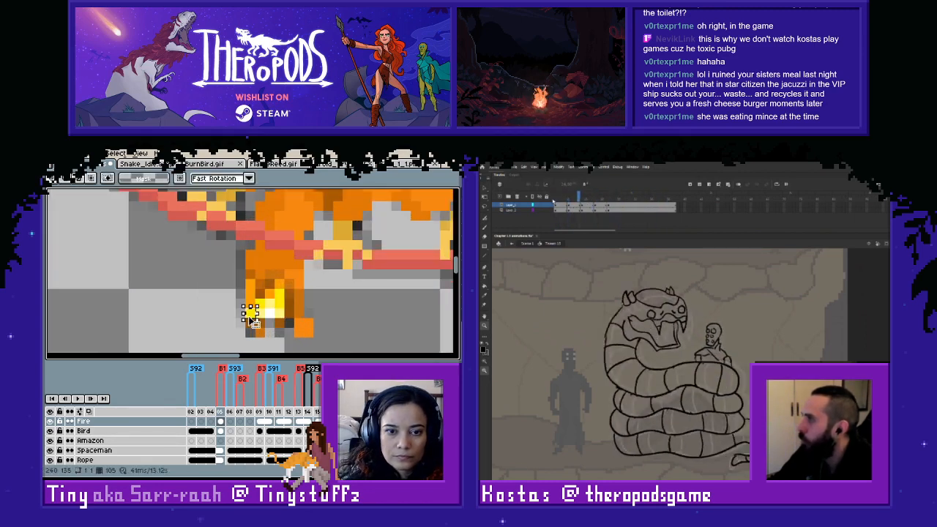
pyautogui.click(211, 322)
pyautogui.scroll(-1, 214, 315)
pyautogui.scroll(-1, 219, 315)
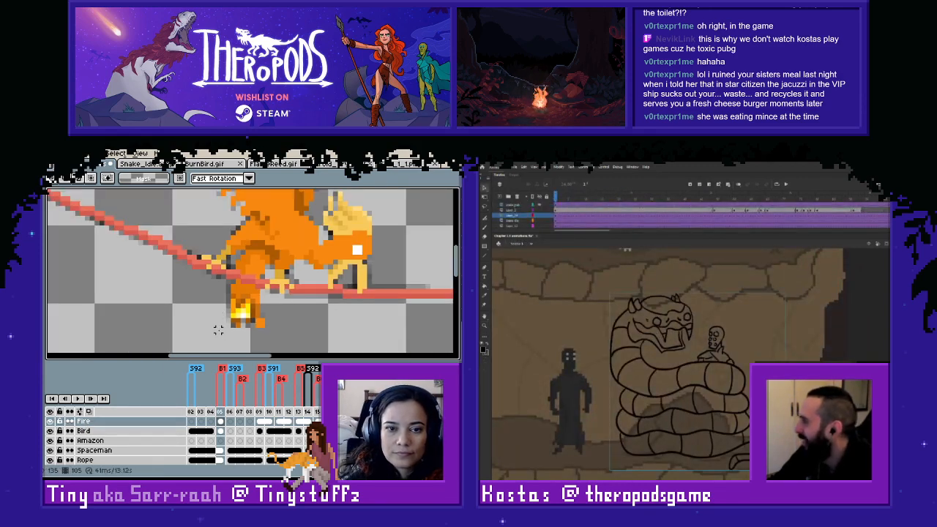
# - Compare frames 105 and 106 against the sketch, and link the Fire layer's cels across these two frames
pyautogui.press('Right')
pyautogui.press('Left')
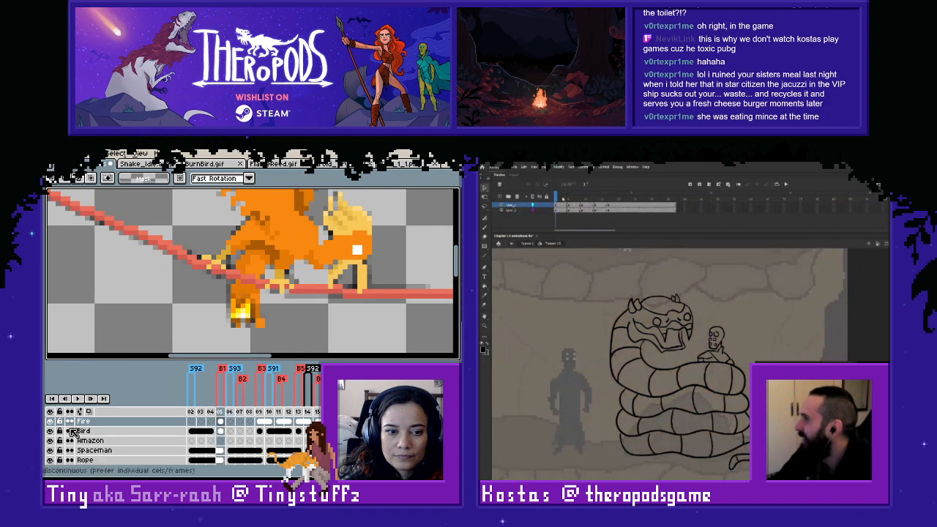
pyautogui.press('Right')
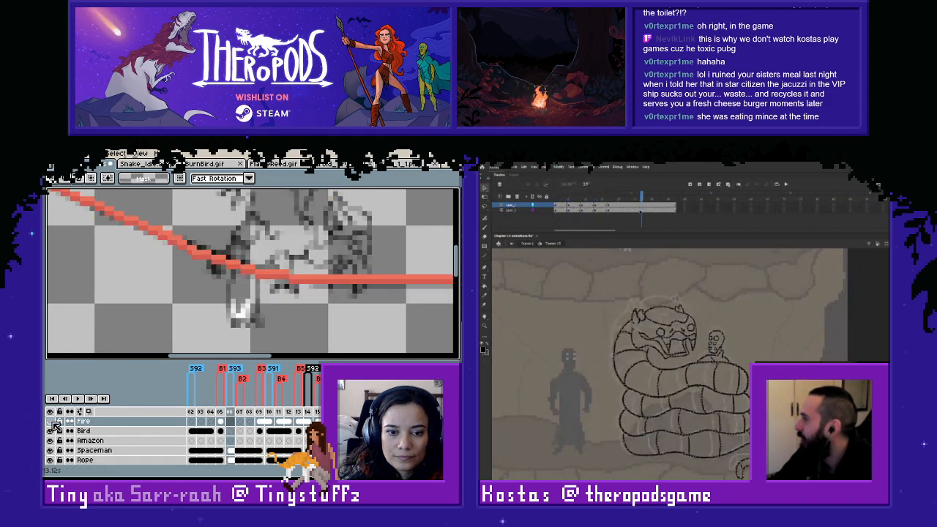
pyautogui.press('Left')
pyautogui.press('Right')
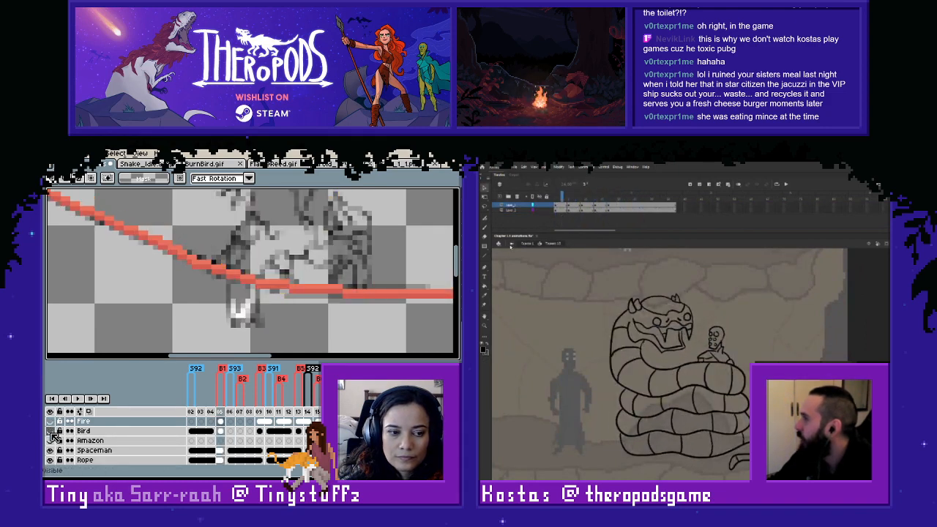
pyautogui.press('Left')
pyautogui.press('Right')
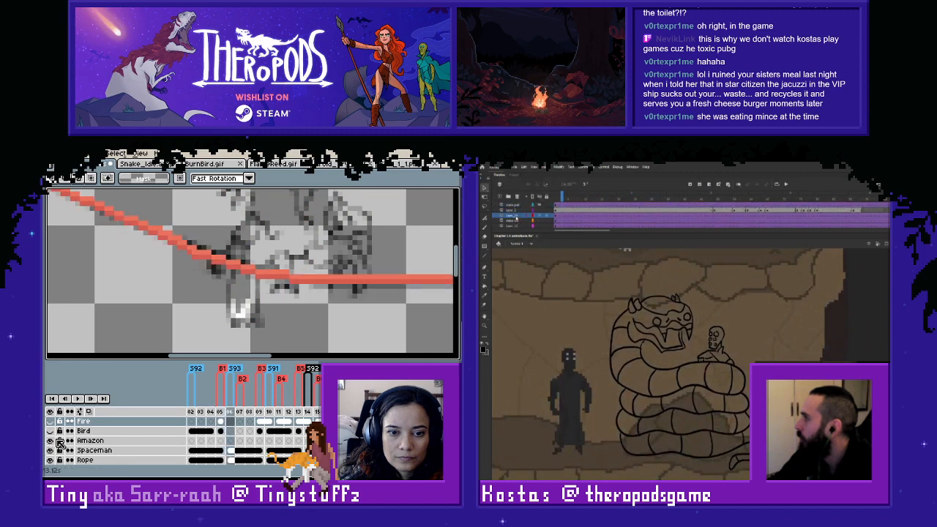
pyautogui.press('Left')
pyautogui.moveTo(221, 422); pyautogui.dragTo(231, 422)
pyautogui.rightClick(231, 423)
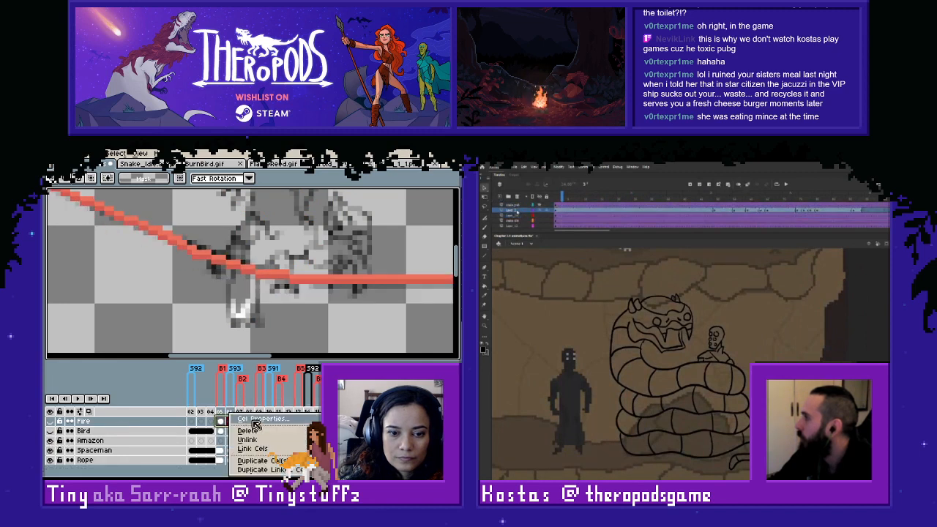
pyautogui.click(250, 449)
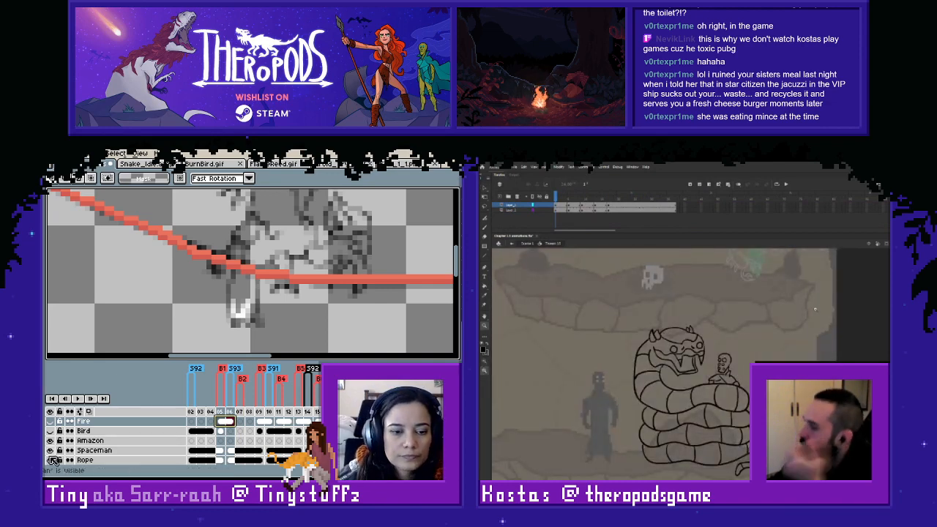
# - Show the Fire layer again and flip between frames 105 and 106 to check the flame on the bird's tail
pyautogui.click(51, 422)
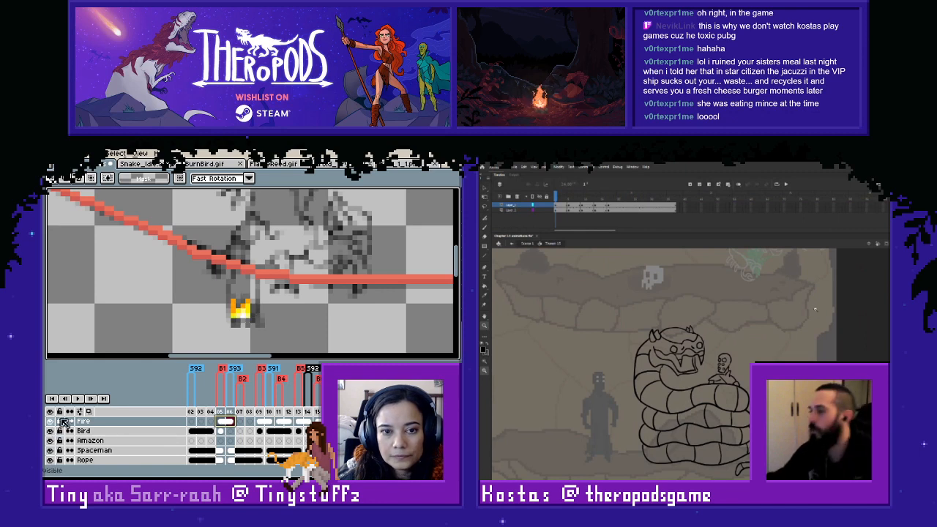
pyautogui.scroll(-2, 290, 283)
pyautogui.press('Right')
pyautogui.press('Left')
pyautogui.press('Left')
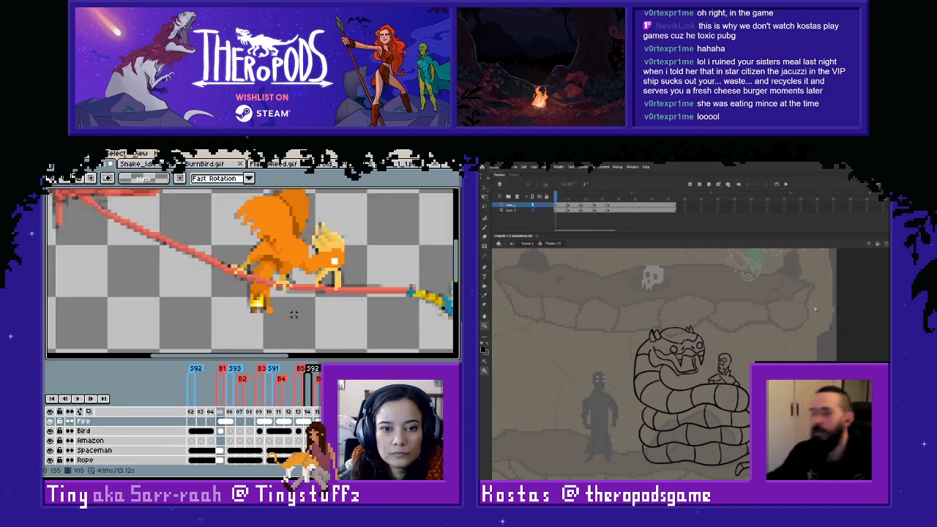
pyautogui.press('Right')
pyautogui.press('Left')
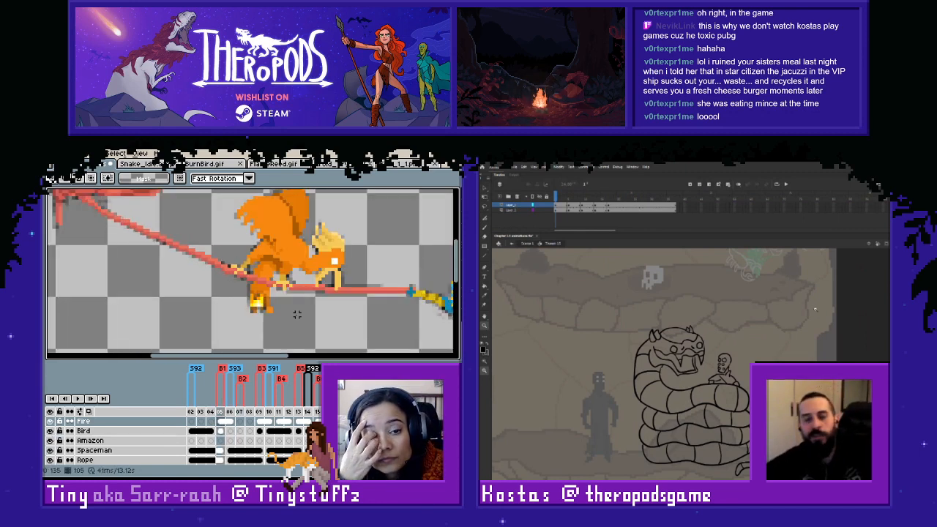
# - Touch up the flame's edge pixels on the bird's tail tip at frame 105 with the Pencil and Eraser tools
pyautogui.scroll(1, 297, 315)
pyautogui.press('b')
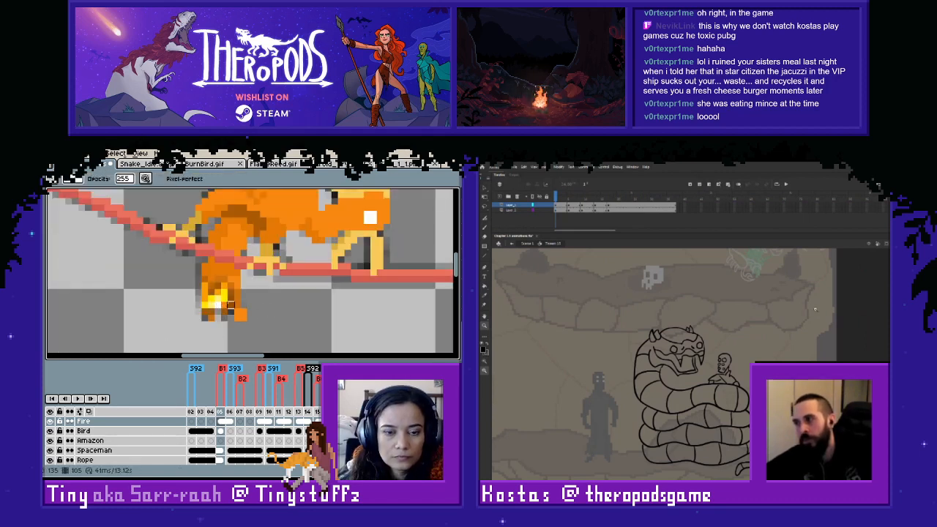
pyautogui.press('e')
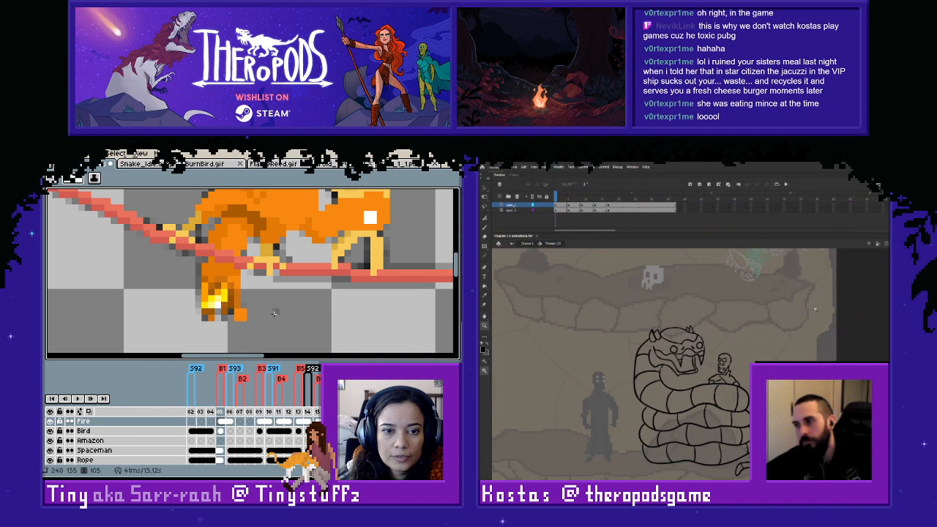
pyautogui.scroll(-1, 284, 318)
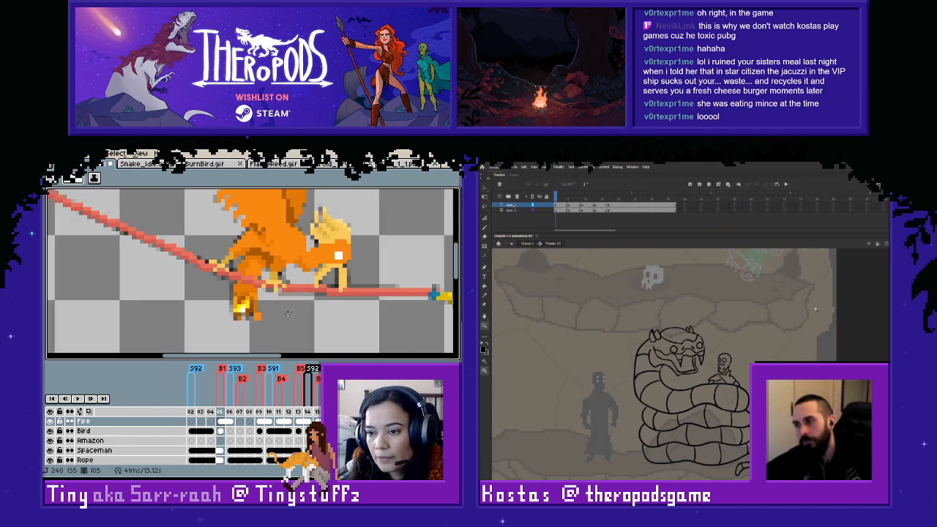
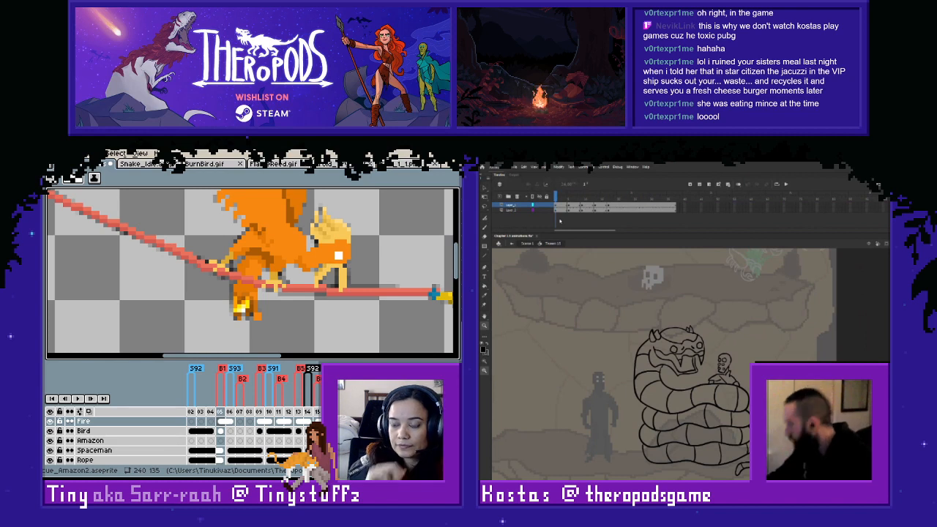
# - Select the frames on both layers of the snake animation and go to its second frame
pyautogui.click(562, 211)
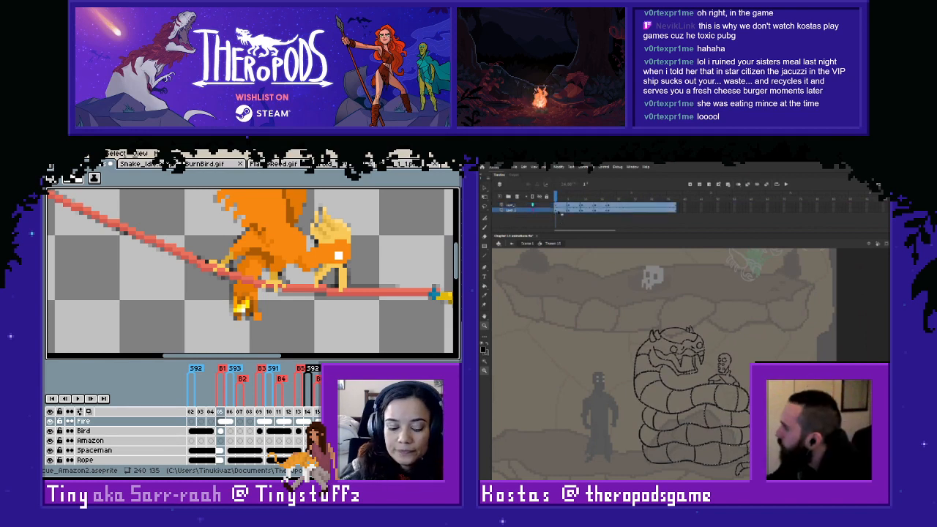
pyautogui.moveTo(561, 207); pyautogui.dragTo(641, 208)
pyautogui.scroll(-2, 262, 309)
pyautogui.scroll(2, 259, 306)
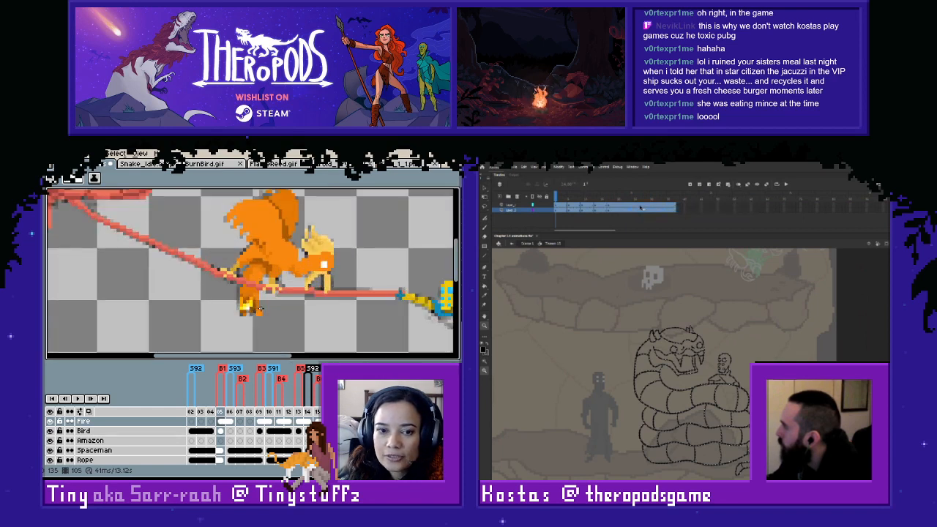
pyautogui.hotkey('ctrl', 'z')
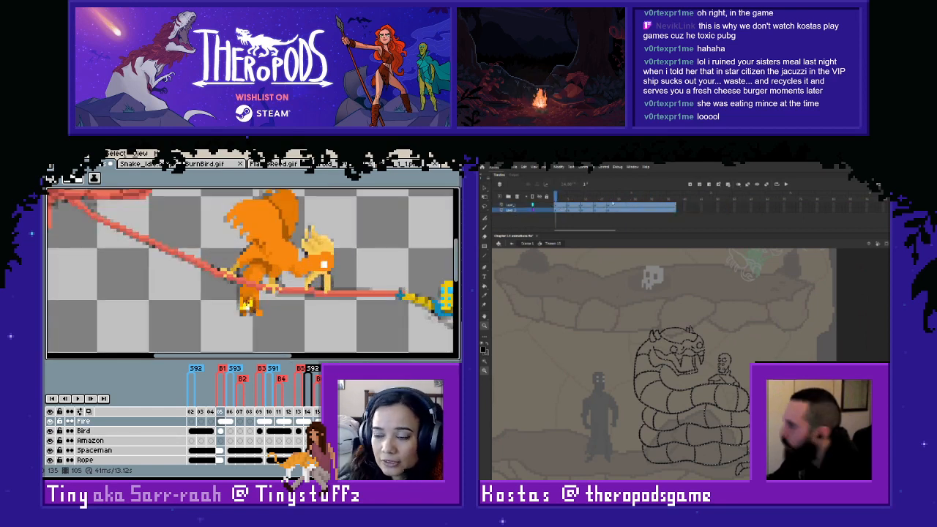
pyautogui.press('Right')
pyautogui.click(559, 200)
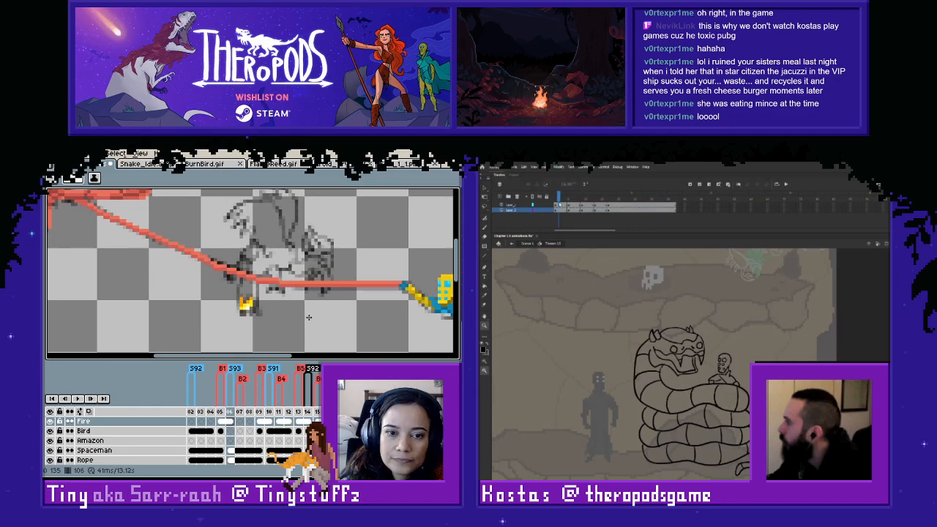
# - Copy the whole bird from frame 05 of the Bird layer and paste it into frame 06
pyautogui.press('Left')
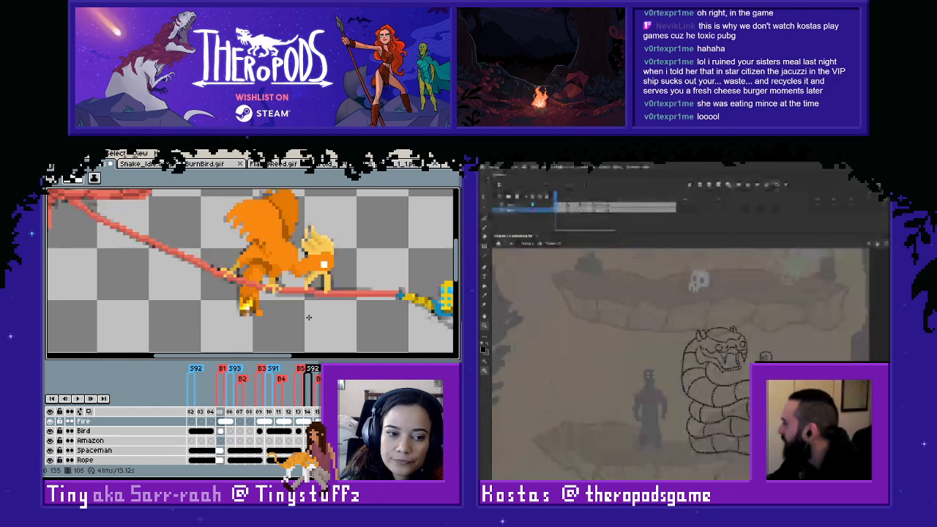
pyautogui.press('Right')
pyautogui.press('Left')
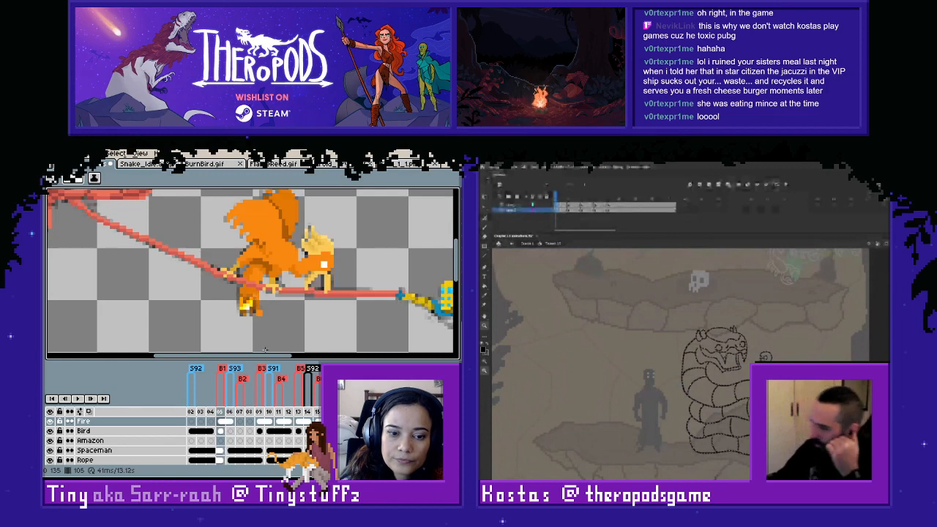
pyautogui.click(220, 432)
pyautogui.moveTo(241, 213); pyautogui.dragTo(245, 234)
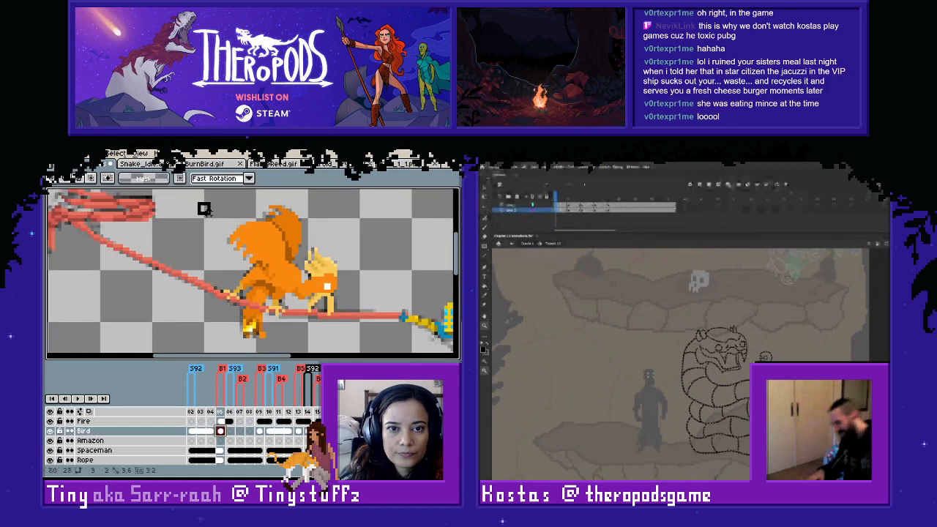
pyautogui.moveTo(198, 200); pyautogui.dragTo(354, 355)
pyautogui.click(231, 432)
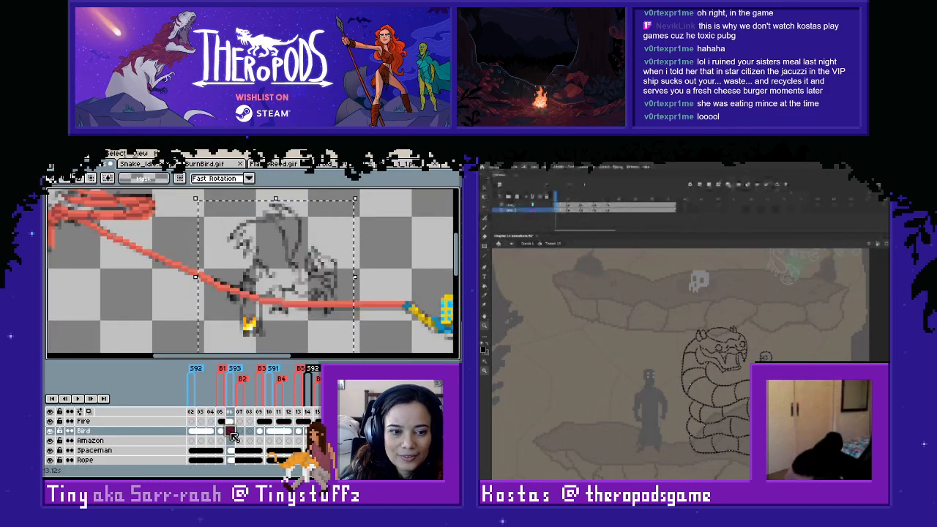
pyautogui.hotkey('ctrl', 'v')
pyautogui.click(374, 279)
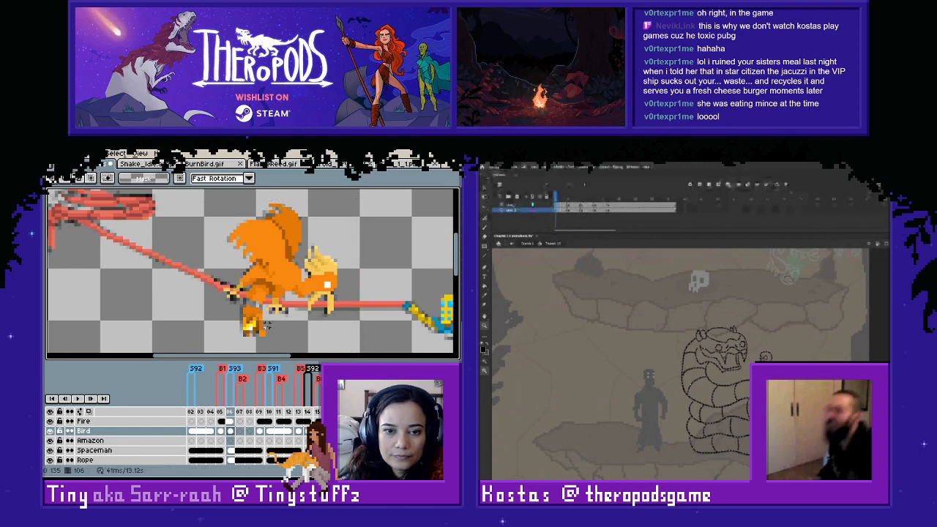
# - Inspect the bird's legs and tail around the rope on frame 06, toggling the Bird layer's visibility
pyautogui.scroll(1, 265, 325)
pyautogui.moveTo(239, 289); pyautogui.dragTo(259, 288)
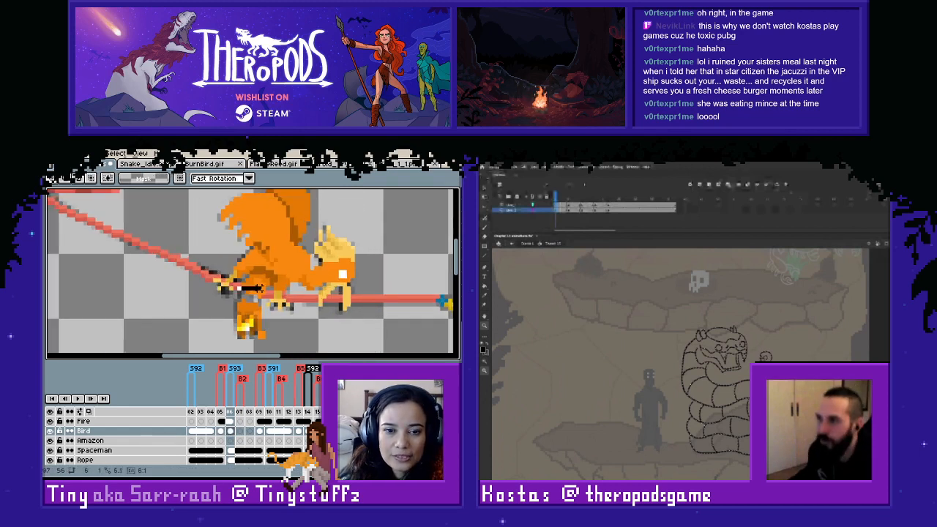
pyautogui.scroll(1, 263, 292)
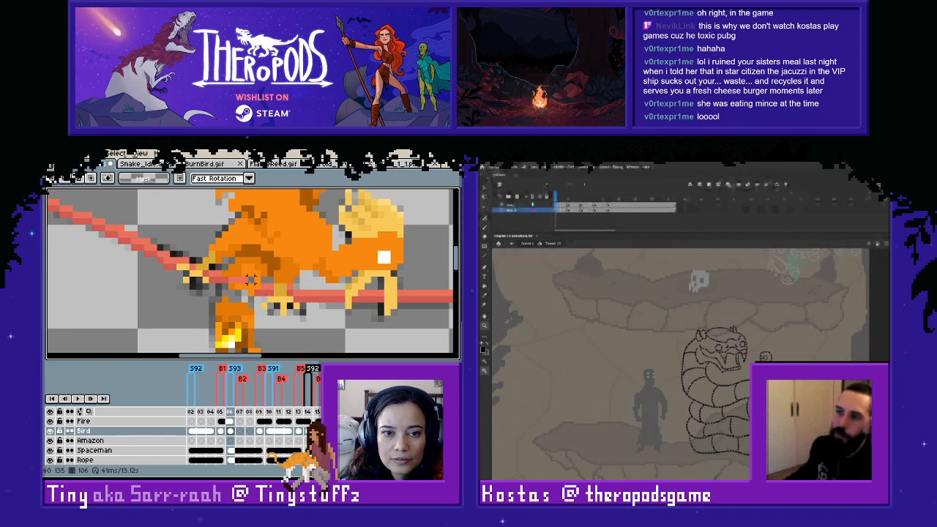
pyautogui.press('b')
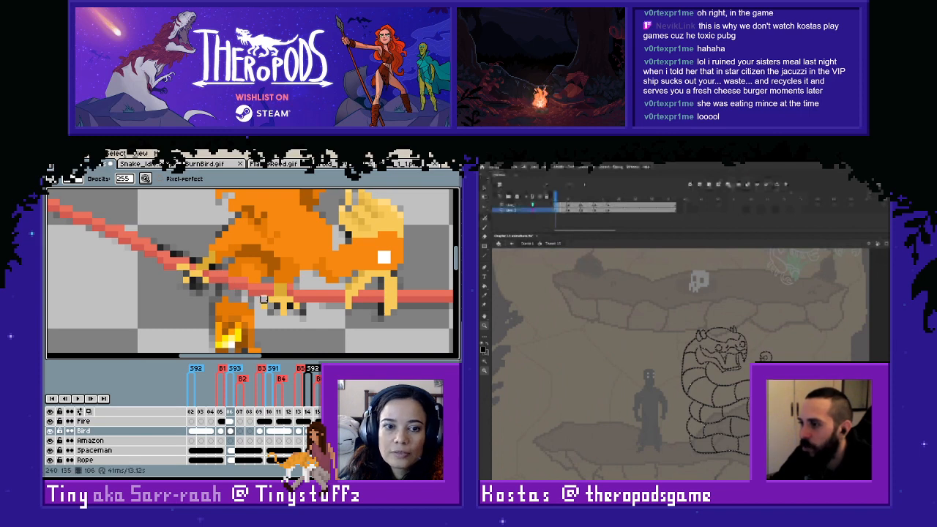
pyautogui.click(50, 432)
pyautogui.click(50, 431)
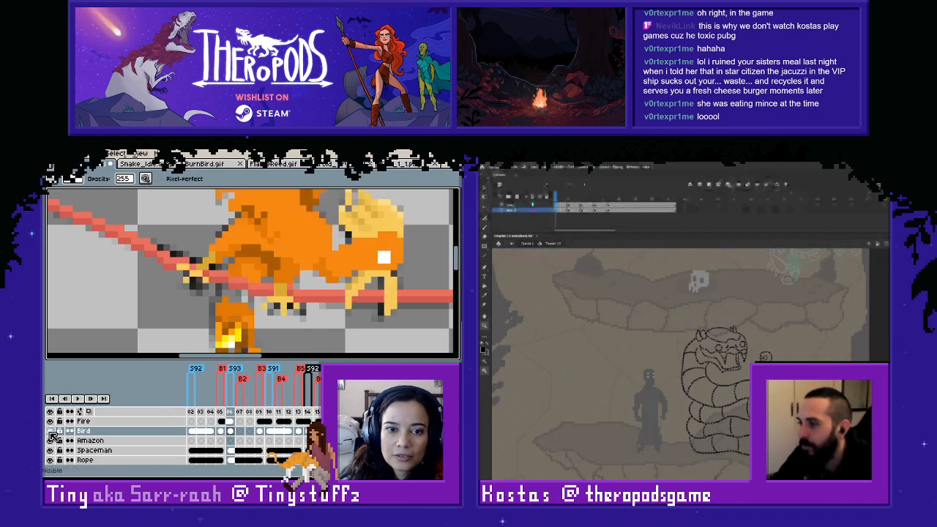
pyautogui.click(49, 431)
pyautogui.click(49, 431)
pyautogui.click(50, 431)
pyautogui.click(49, 432)
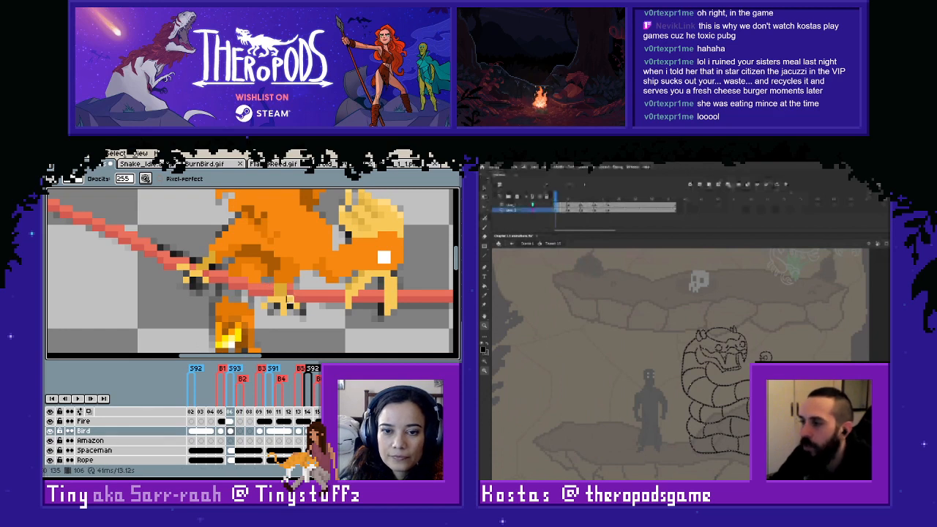
# - Sample a colour from the artwork and fill the gap between the bird's body and tail on frame 06
pyautogui.press('i')
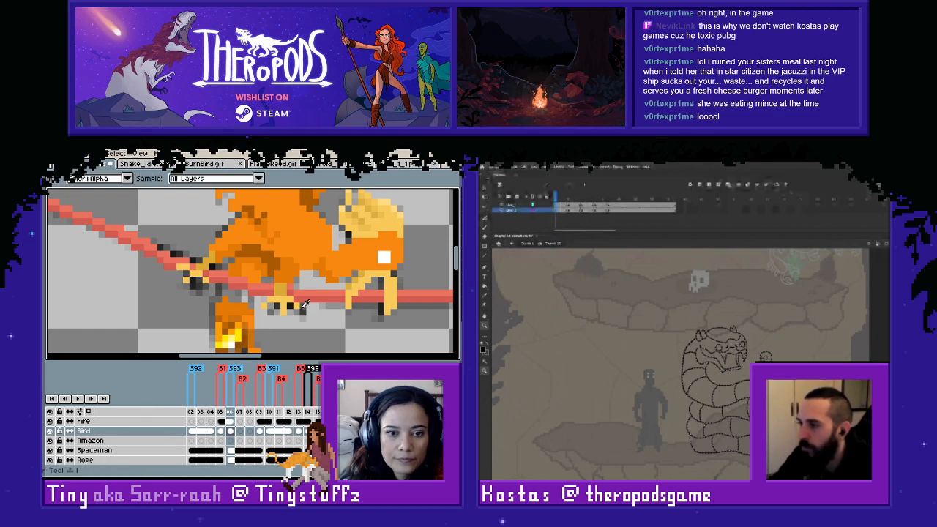
pyautogui.click(224, 297)
pyautogui.press('l')
pyautogui.moveTo(230, 291); pyautogui.dragTo(250, 304)
pyautogui.scroll(-1, 250, 304)
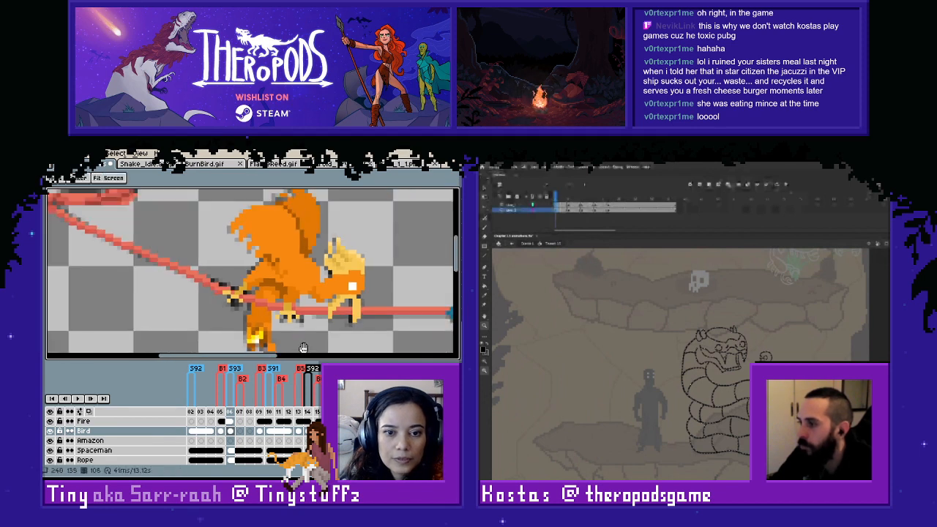
# - Compare the bird's pose across frames 05, 06 and 07 by flipping between them
pyautogui.scroll(-1, 300, 331)
pyautogui.press('Left')
pyautogui.press('Right')
pyautogui.press('Right')
pyautogui.press('Right')
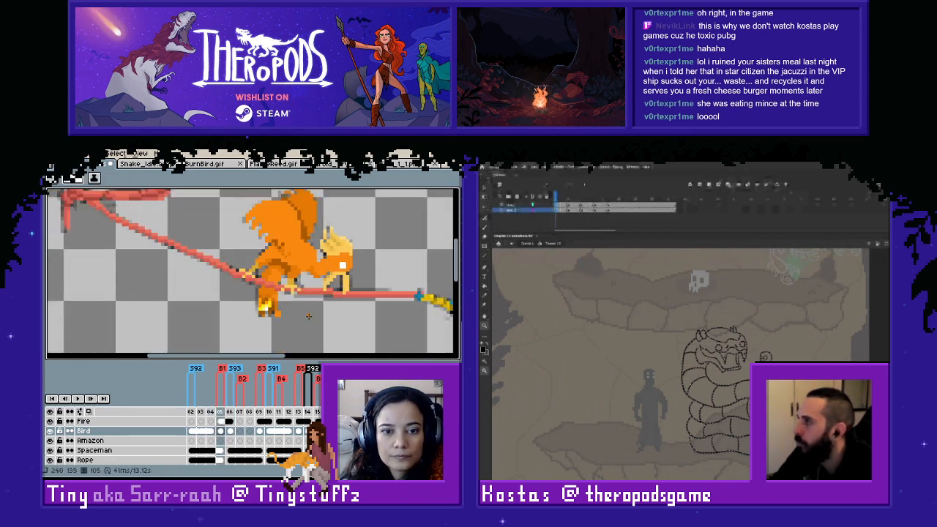
pyautogui.press('Left')
pyautogui.press('Right')
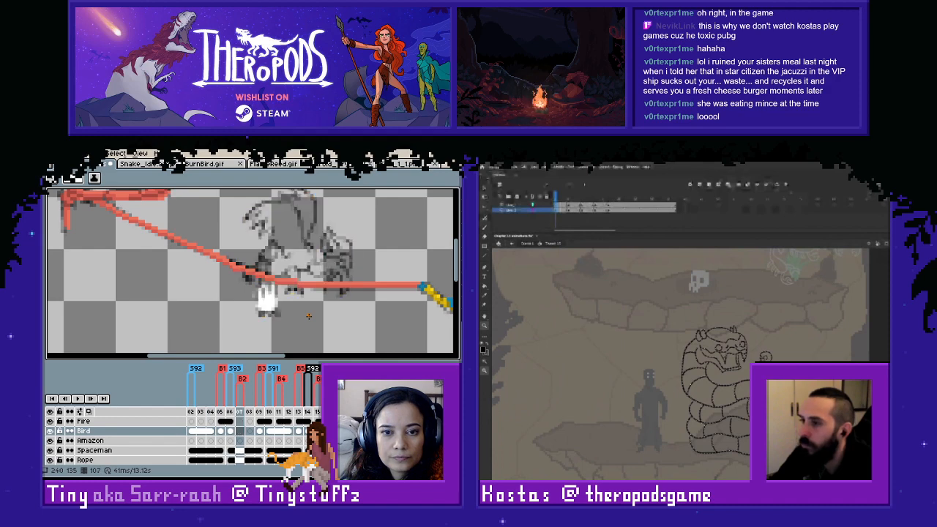
pyautogui.press('Left')
pyautogui.press('Right')
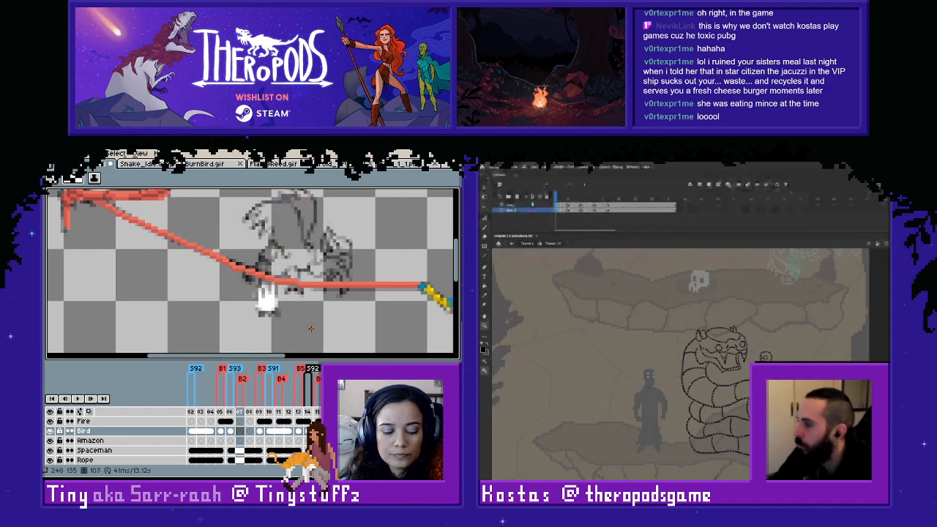
# - Paste the copied bird into frame 07 of the Bird layer and deselect it
pyautogui.hotkey('ctrl', 'v')
pyautogui.moveTo(380, 270); pyautogui.dragTo(378, 297)
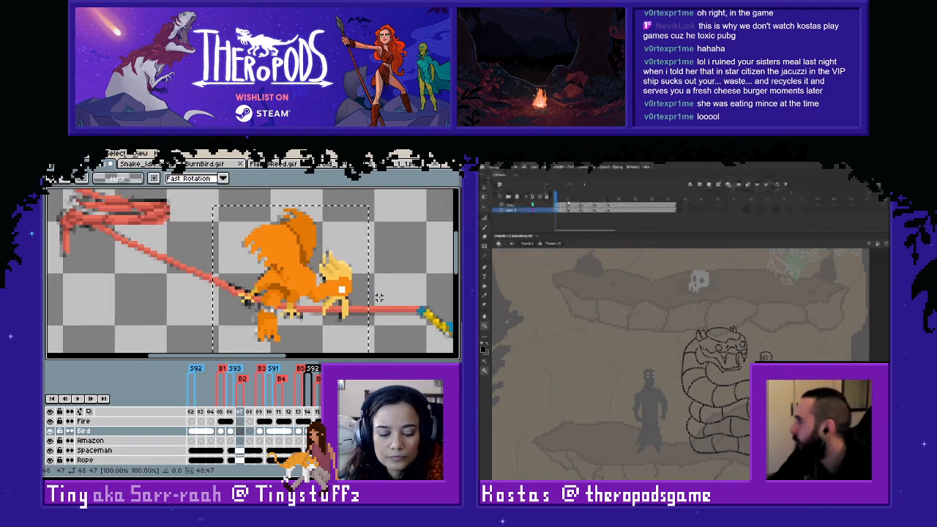
pyautogui.hotkey('ctrl', 'd')
# - Fill the gap in the bird's tail below the rope with sampled orange on frame 07
pyautogui.scroll(2, 272, 296)
pyautogui.press('b')
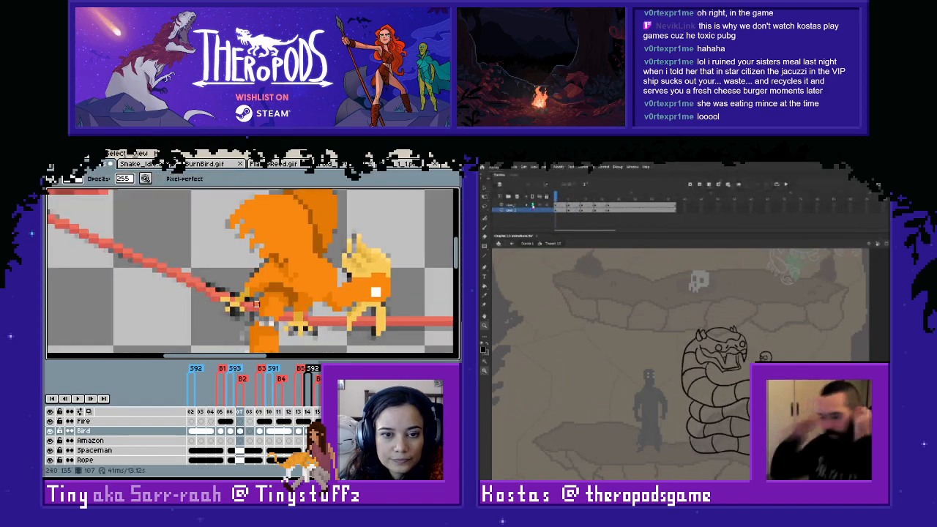
pyautogui.click(50, 431)
pyautogui.click(51, 431)
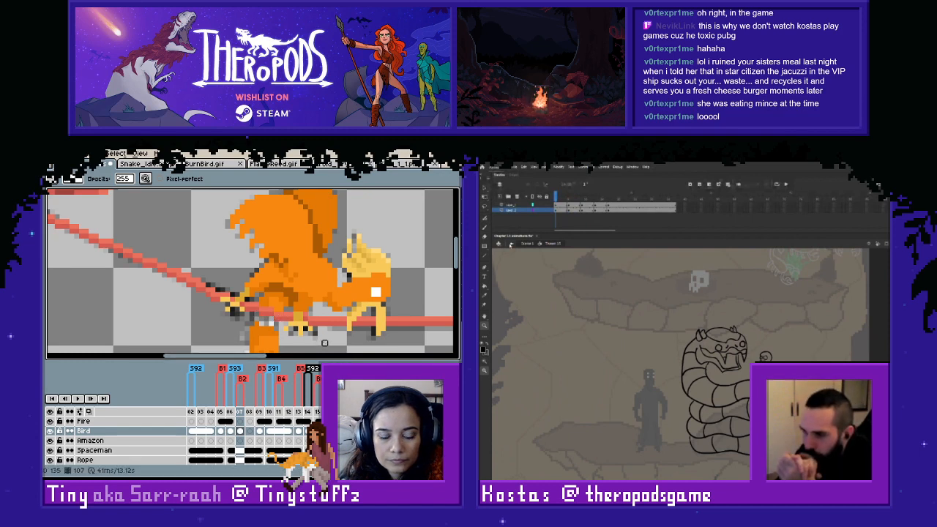
pyautogui.press('i')
pyautogui.press('b')
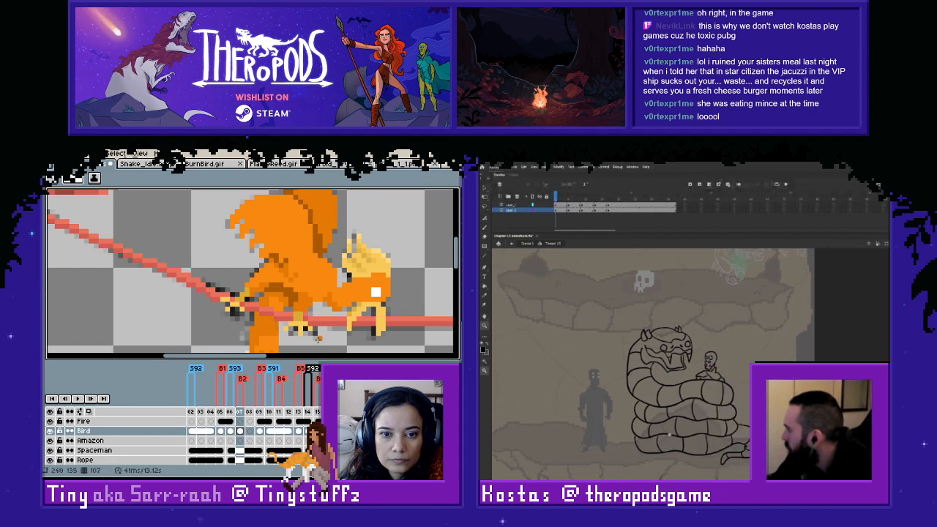
pyautogui.moveTo(318, 339); pyautogui.dragTo(302, 301)
pyautogui.scroll(-1, 304, 295)
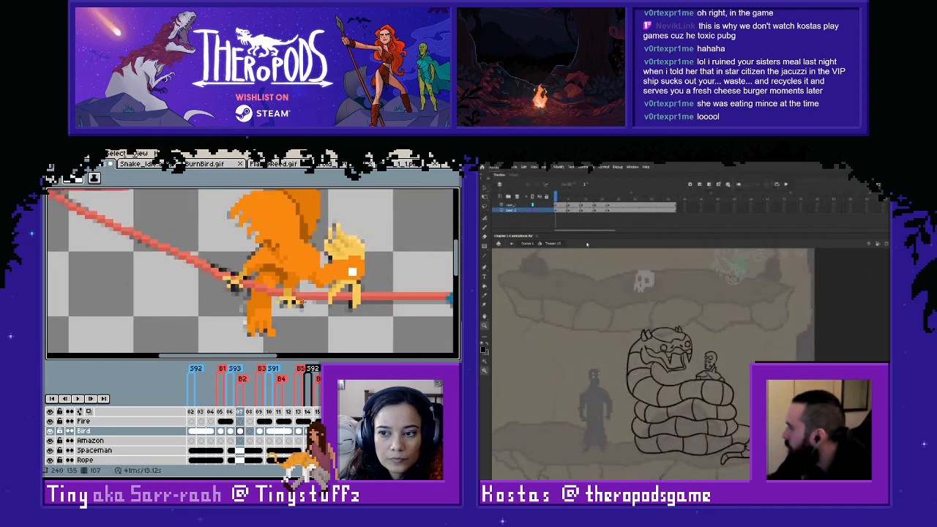
# - Flip back and forth between frames 06 and 07 to check the bird's movement
pyautogui.press('Left')
pyautogui.press('Right')
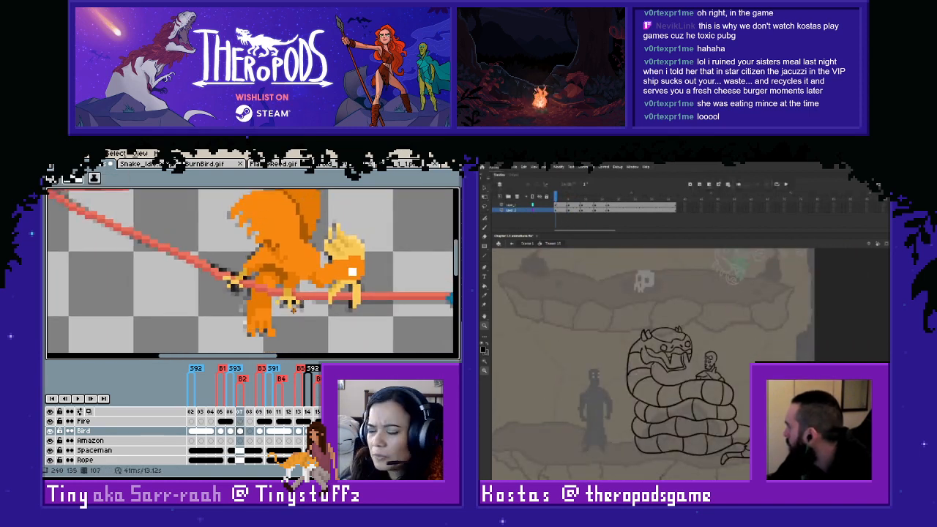
pyautogui.press('Left')
pyautogui.press('Left')
pyautogui.press('Right')
pyautogui.press('Right')
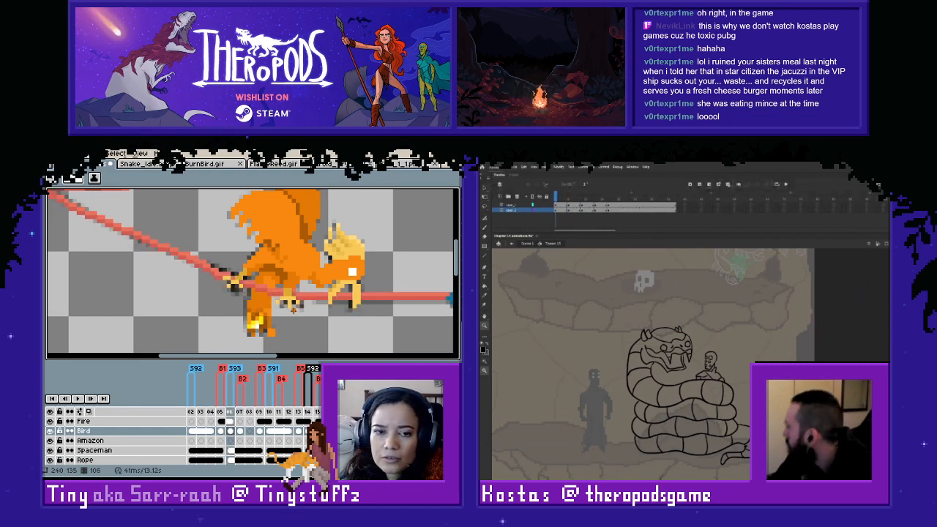
pyautogui.press('Left')
pyautogui.press('Right')
pyautogui.press('Left')
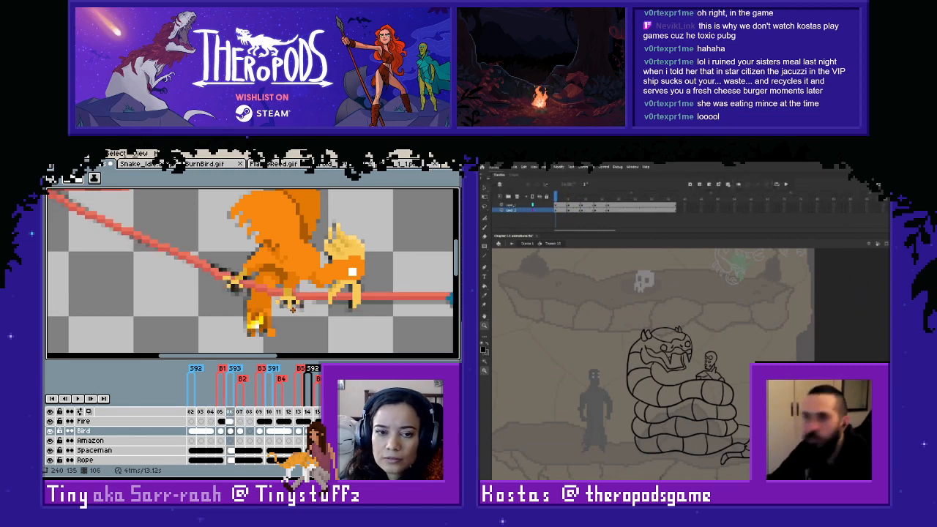
pyautogui.press('Right')
# - Copy the flame from frame 10 of the Fire layer into frame 07, left of the tail, and hide the Bird layer
pyautogui.click(268, 422)
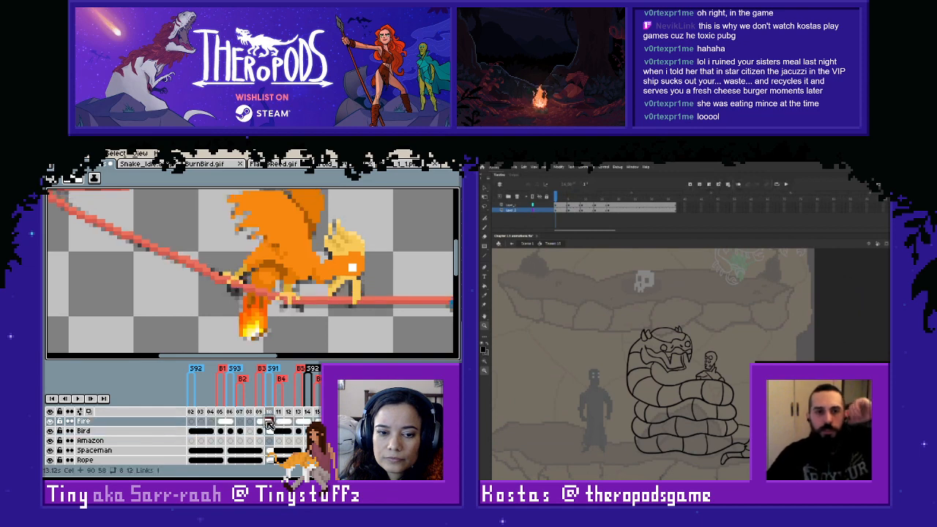
pyautogui.press('m')
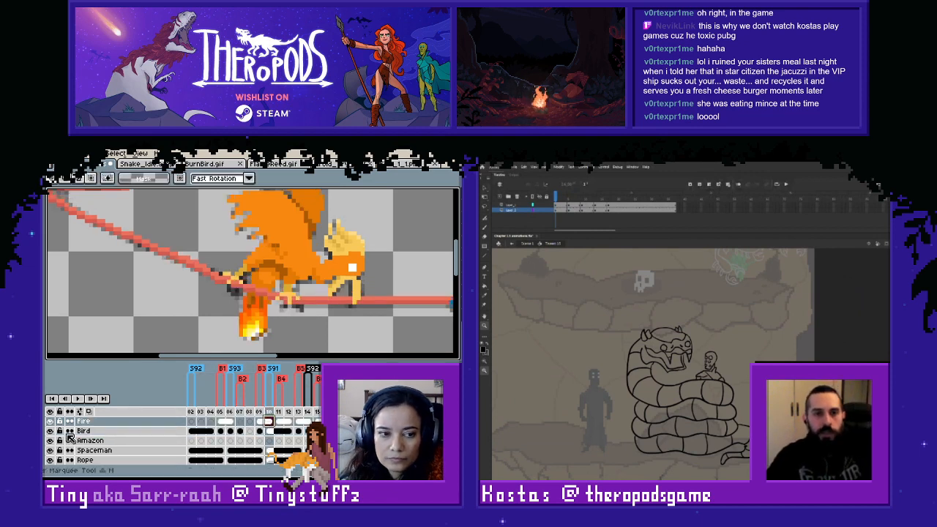
pyautogui.moveTo(213, 261); pyautogui.dragTo(327, 357)
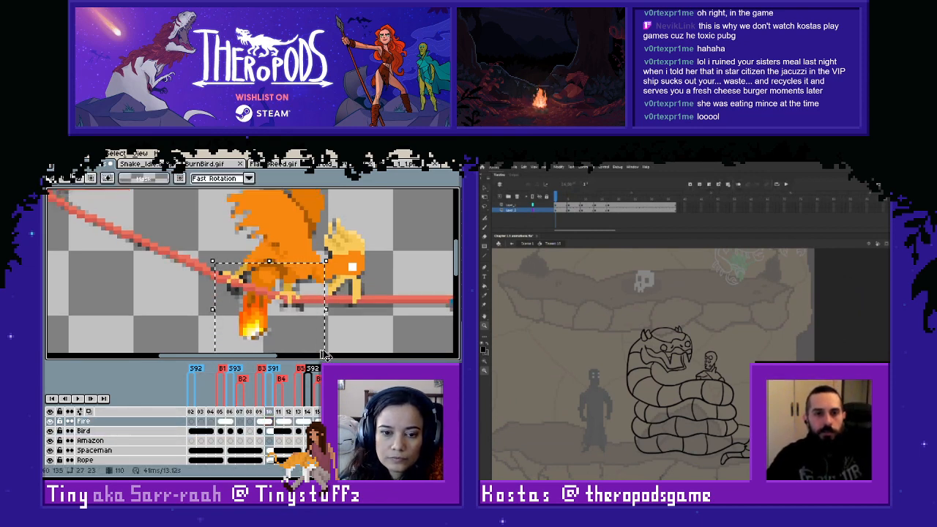
pyautogui.click(227, 433)
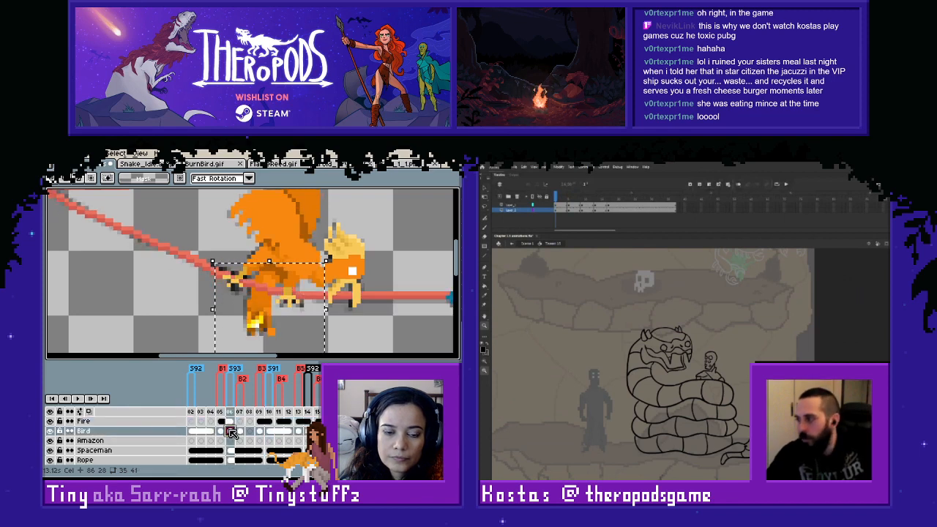
pyautogui.click(241, 432)
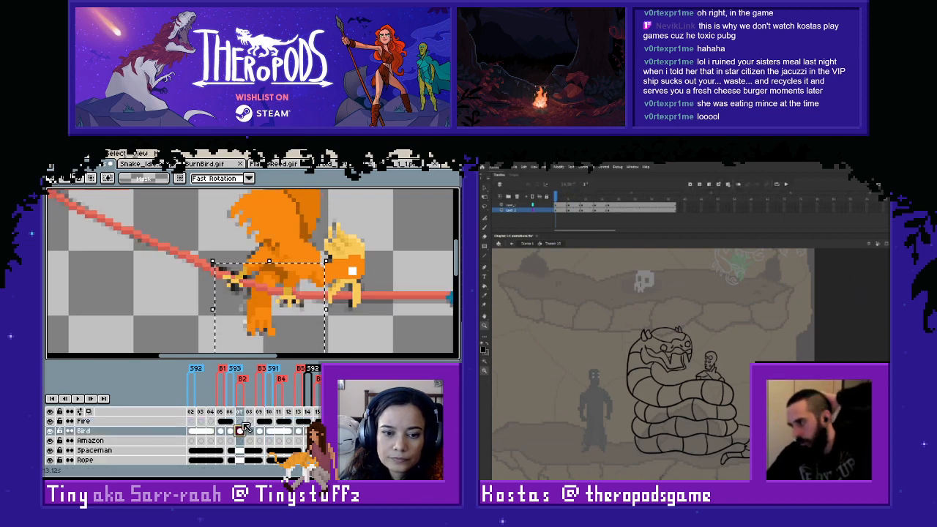
pyautogui.click(239, 422)
pyautogui.moveTo(243, 325); pyautogui.dragTo(195, 324)
pyautogui.click(51, 431)
pyautogui.hotkey('ctrl', 'd')
# - Paint the upper tongues of the white tail flame with the reference flame's red-orange on frame 07 of the Fire layer
pyautogui.press('b')
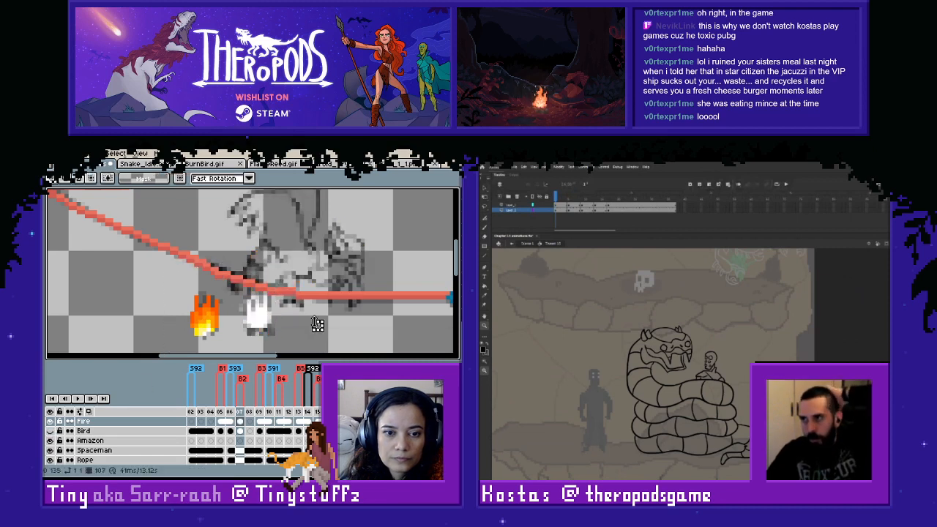
pyautogui.scroll(2, 317, 325)
pyautogui.moveTo(317, 325); pyautogui.dragTo(349, 327)
pyautogui.press('alt')
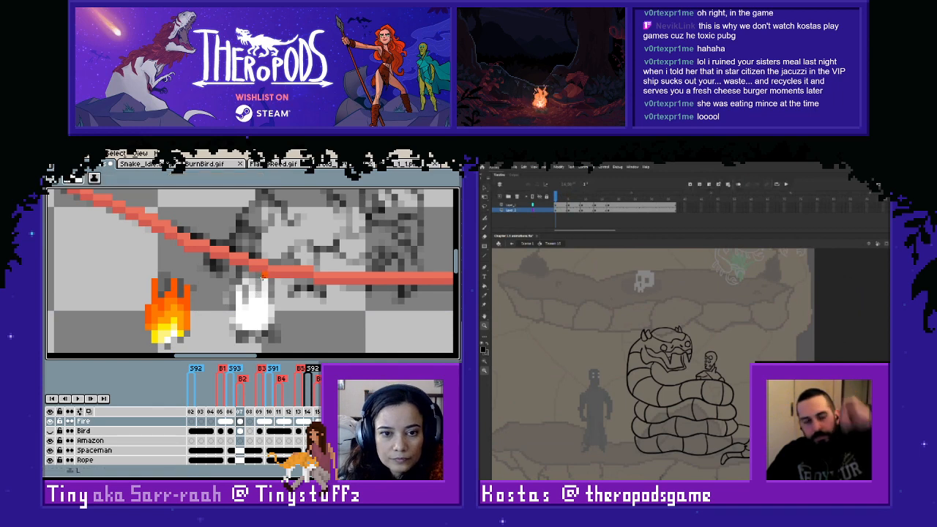
pyautogui.moveTo(263, 272)
pyautogui.mouseDown()
pyautogui.moveTo(270, 308)
pyautogui.moveTo(255, 311)
pyautogui.moveTo(251, 289)
pyautogui.moveTo(239, 309)
pyautogui.mouseUp()
pyautogui.click(271, 308)
pyautogui.click(257, 301)
pyautogui.hotkey('ctrl', 'z')
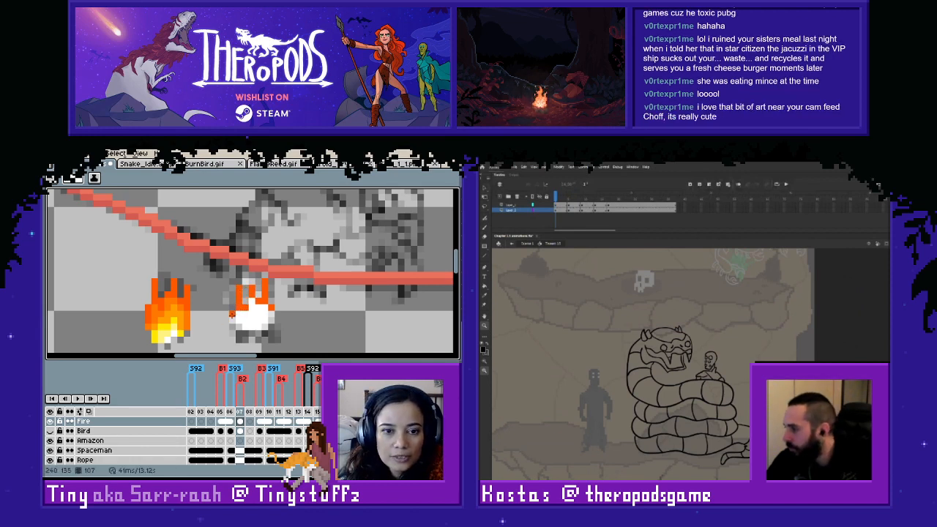
# - Shade the flame's edges and middle with orange sampled from the left side of the reference flame
pyautogui.press('i')
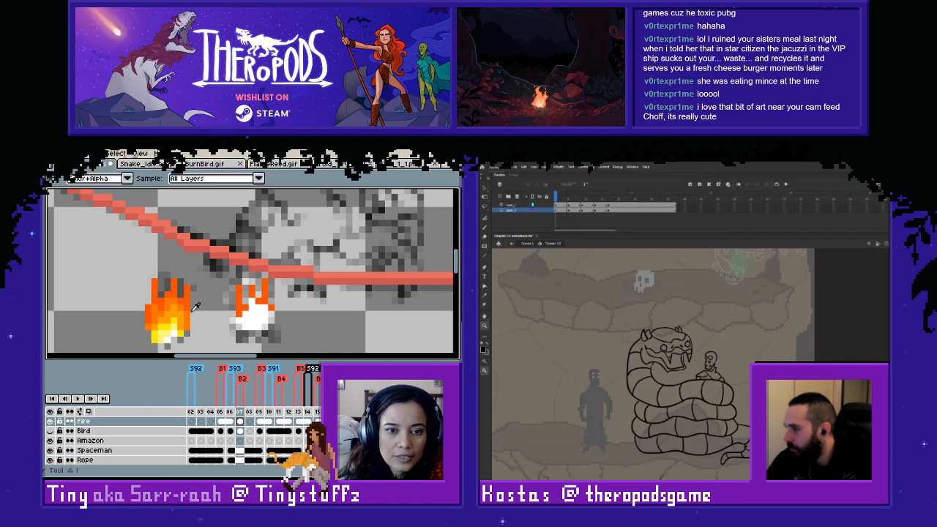
pyautogui.click(156, 309)
pyautogui.press('b')
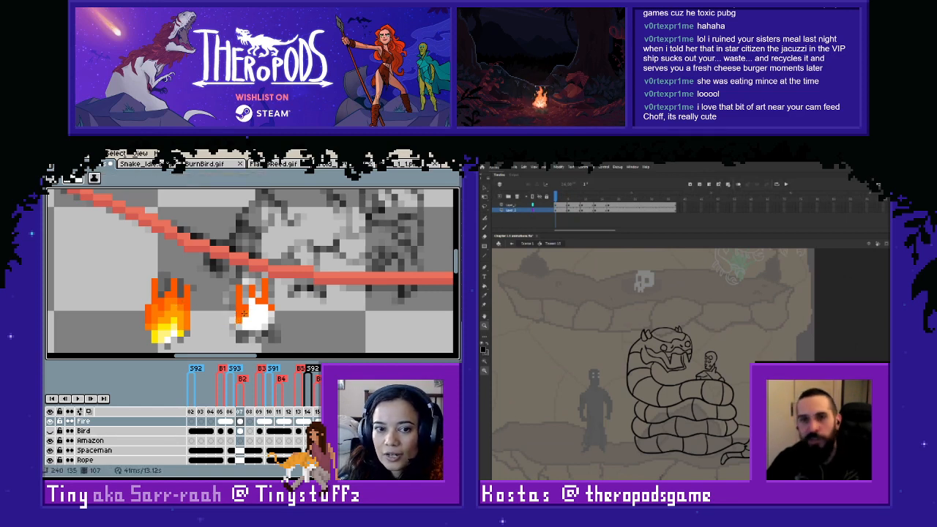
pyautogui.click(261, 309)
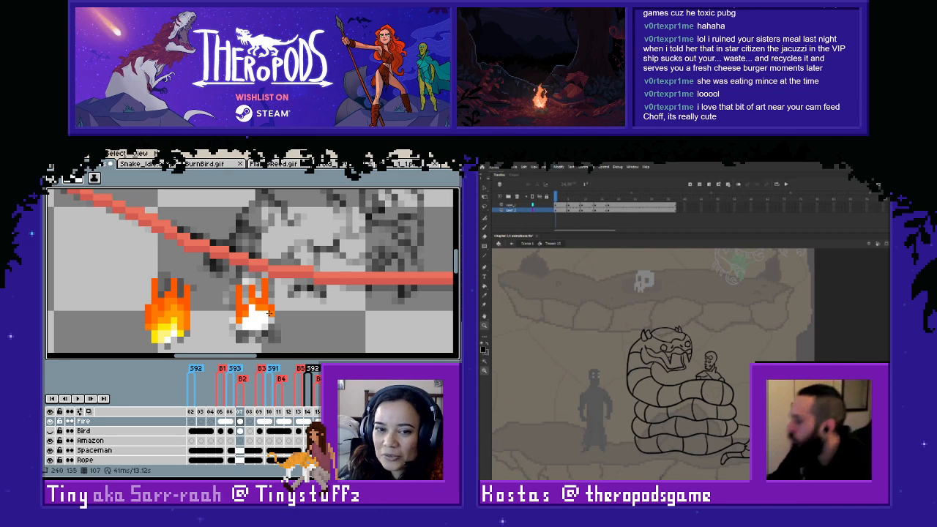
pyautogui.click(268, 312)
# - Paint the inner body of the tail flame in lighter orange sampled from the reference flame and clean up its lower left edge
pyautogui.press('i')
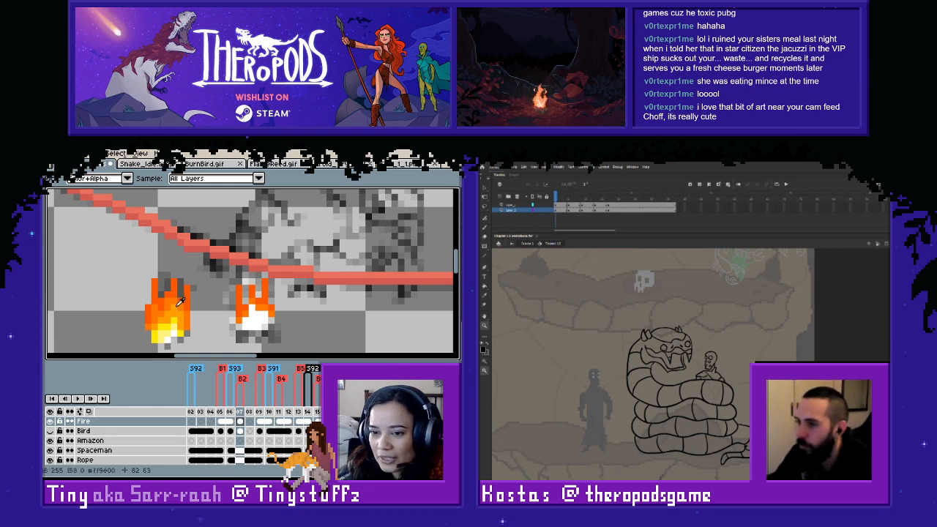
pyautogui.press('b')
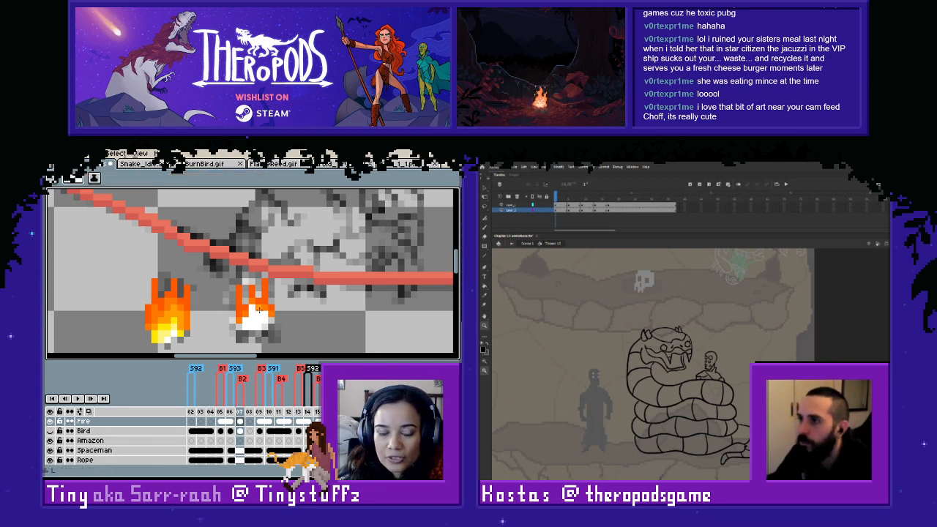
pyautogui.moveTo(259, 308)
pyautogui.mouseDown()
pyautogui.moveTo(269, 321)
pyautogui.moveTo(239, 326)
pyautogui.mouseUp()
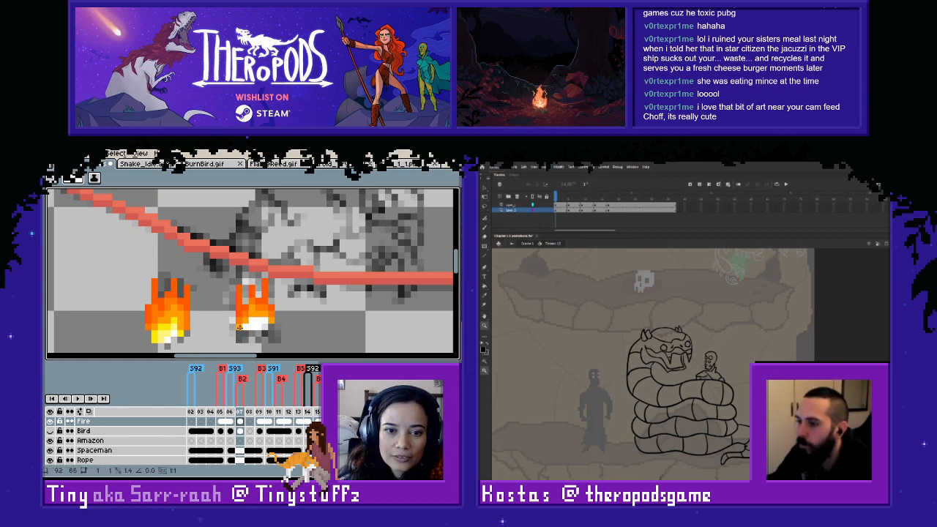
pyautogui.rightClick(240, 328)
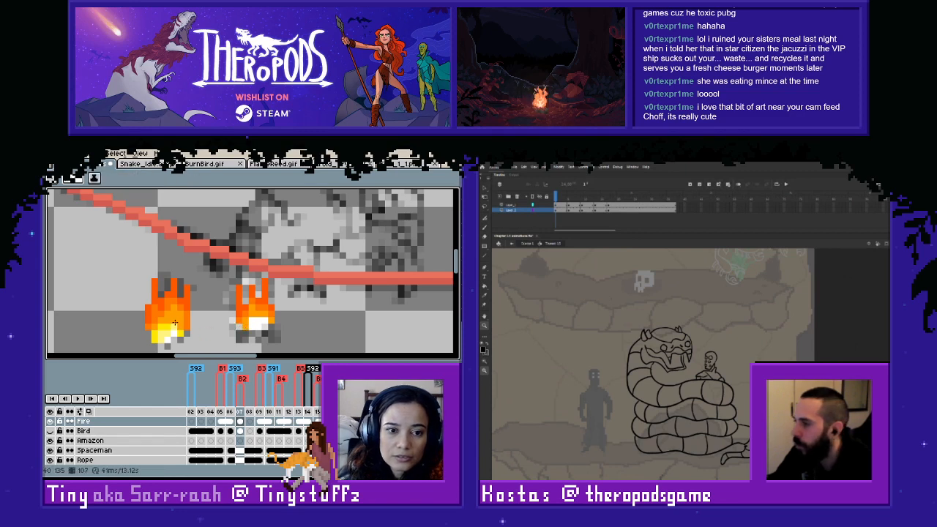
# - Fill the base of the tail flame with yellow and pale yellow tones sampled from the reference flame's core
pyautogui.press('i')
pyautogui.press('b')
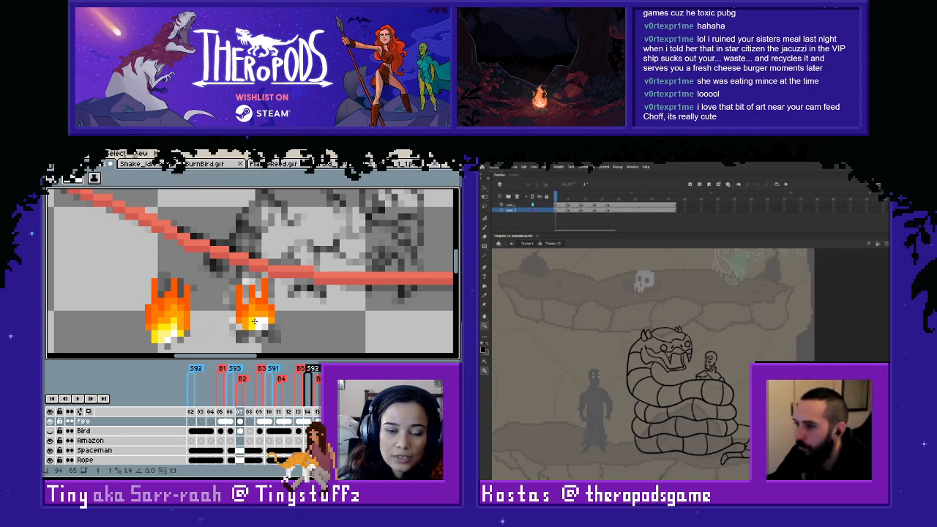
pyautogui.moveTo(251, 323); pyautogui.dragTo(264, 327)
pyautogui.keyDown('alt'); pyautogui.click(176, 329); pyautogui.keyUp('alt')
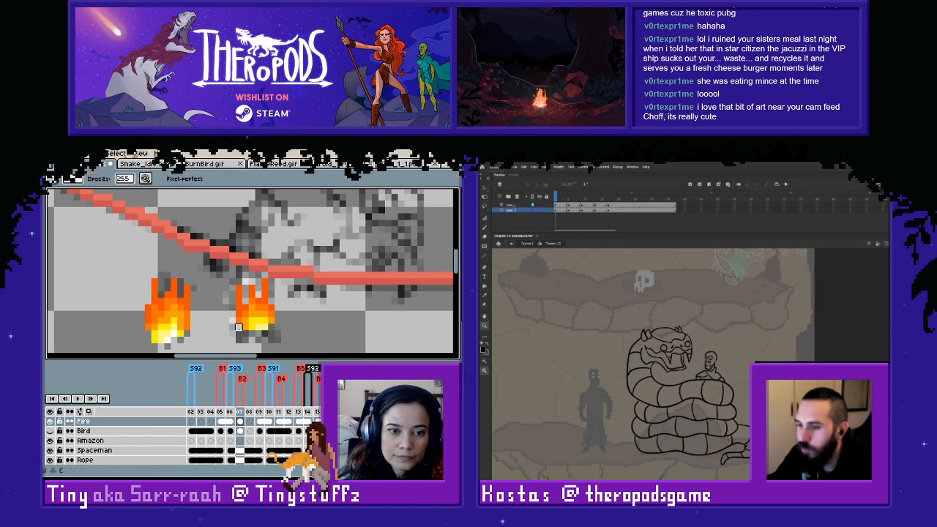
pyautogui.press('i')
pyautogui.click(178, 330)
pyautogui.press('b')
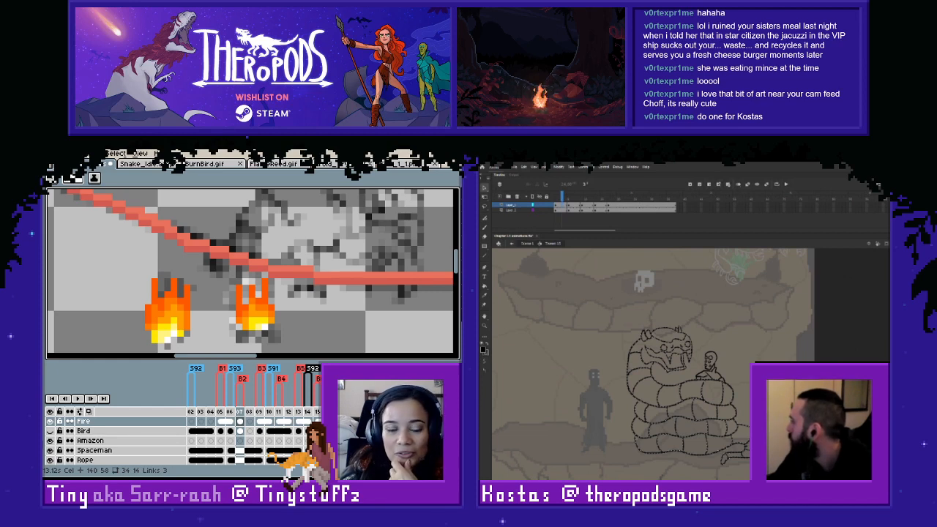
# - In Adobe Animate, paste the scorpion drawing and place it on the upper ledge beside the skull
pyautogui.hotkey('ctrl', 'v')
pyautogui.moveTo(745, 363); pyautogui.dragTo(664, 292)
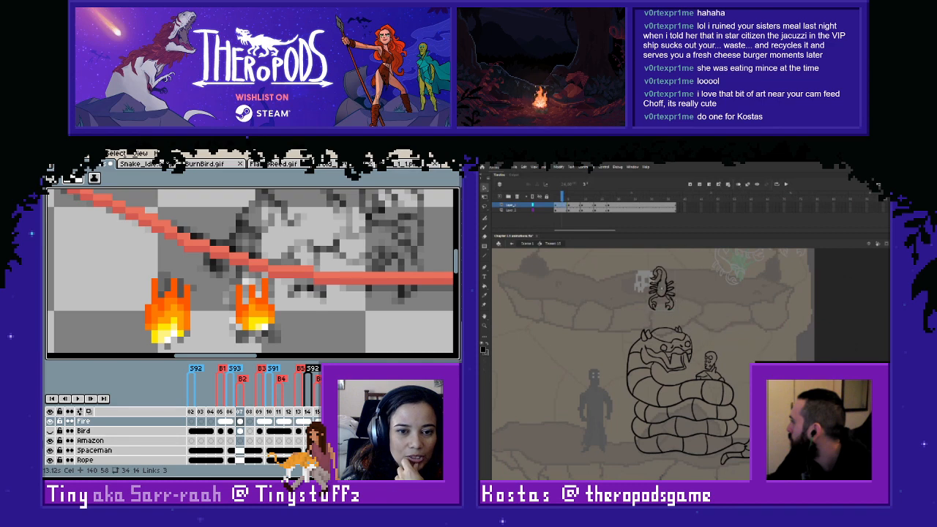
pyautogui.scroll(3, 707, 331)
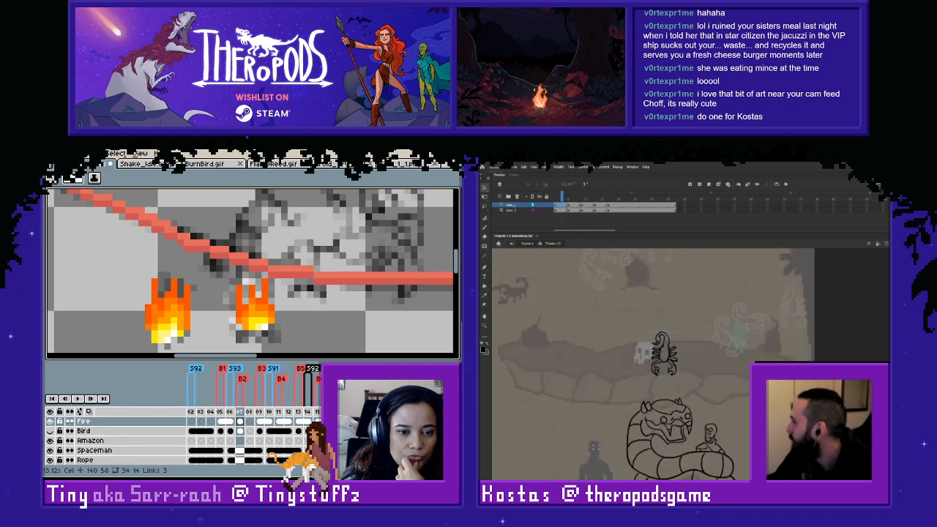
pyautogui.scroll(-3, 651, 366)
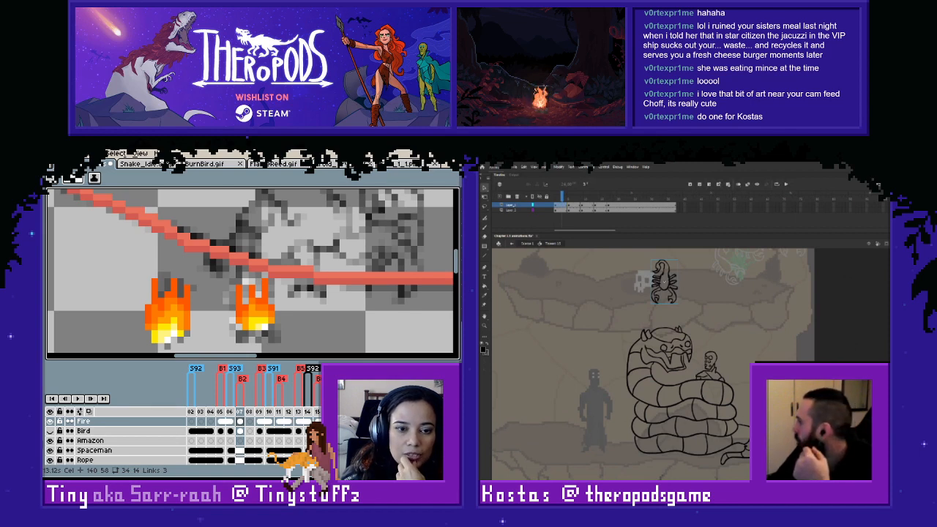
pyautogui.scroll(1, 651, 364)
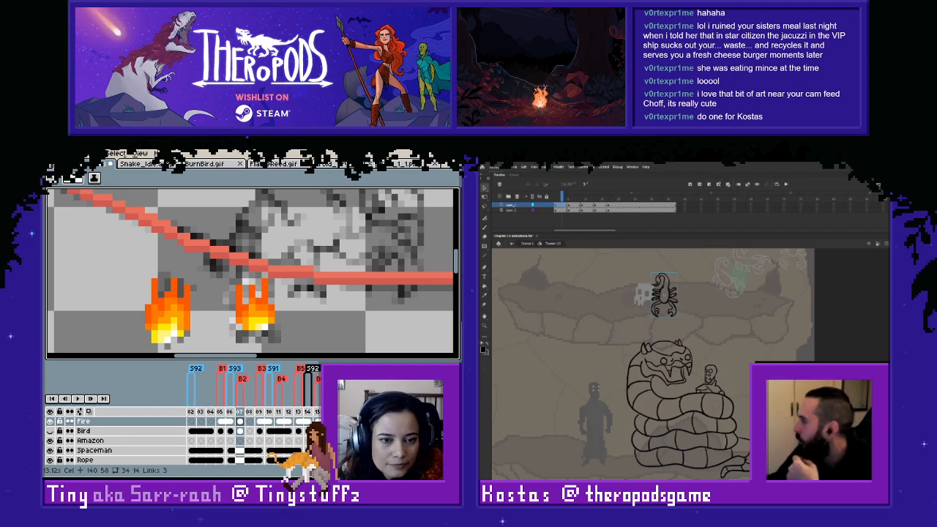
pyautogui.moveTo(665, 296)
pyautogui.mouseDown()
pyautogui.moveTo(678, 295)
pyautogui.moveTo(661, 295)
pyautogui.mouseUp()
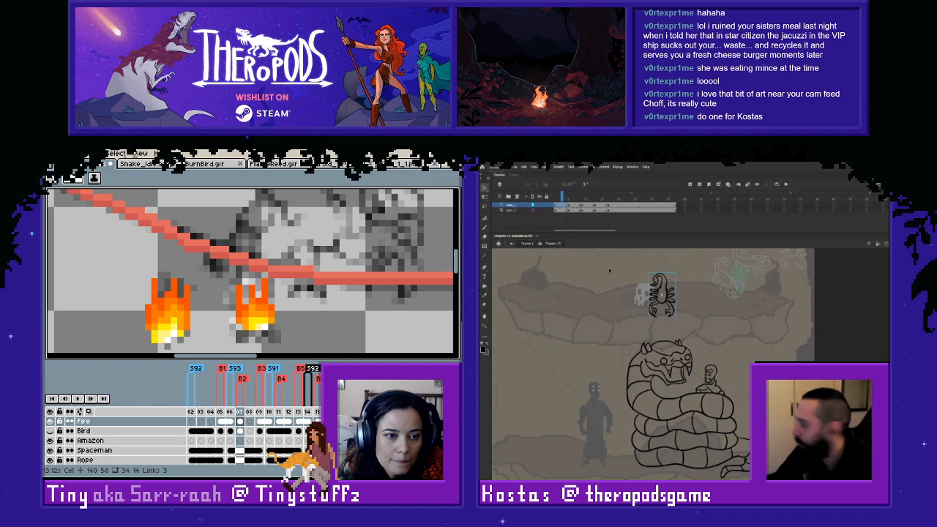
# - Cut the scorpion, paste it into the first frame of a new layer, and position it above the snake's head
pyautogui.hotkey('ctrl', 'x')
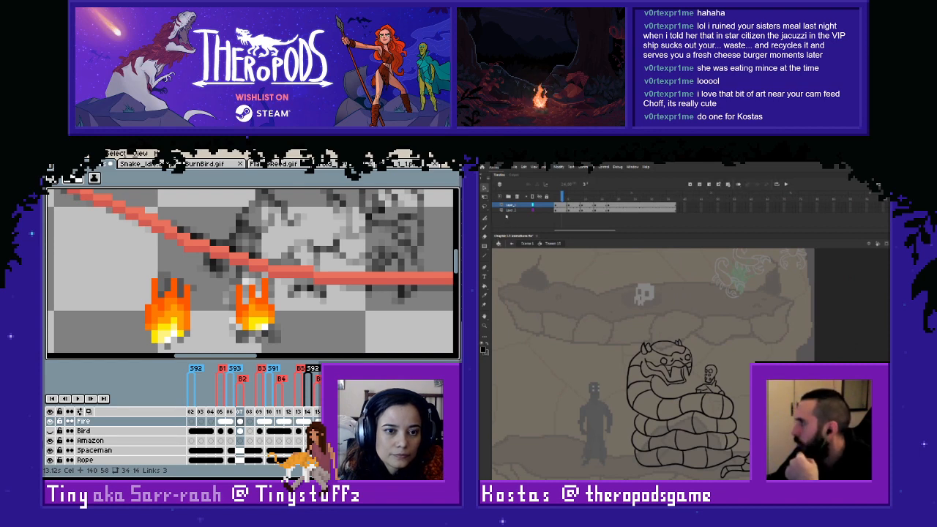
pyautogui.click(511, 206)
pyautogui.click(552, 214)
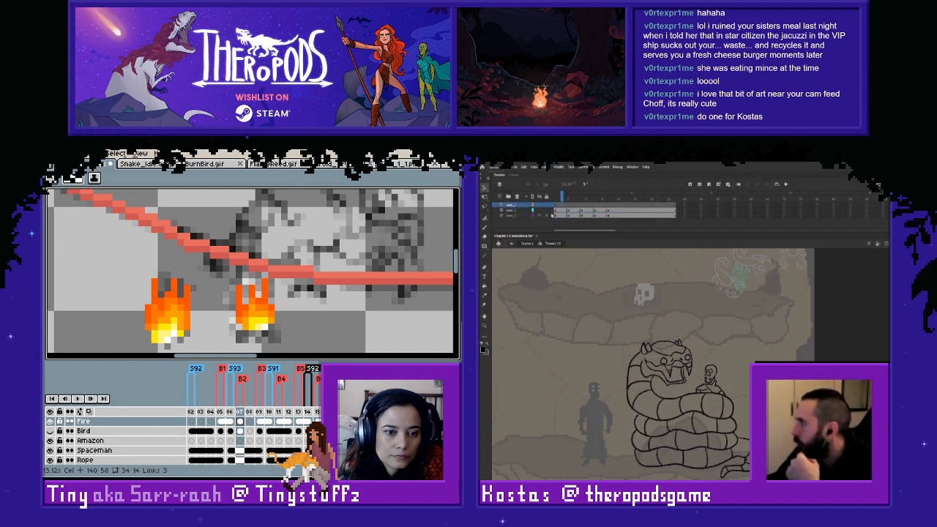
pyautogui.click(569, 209)
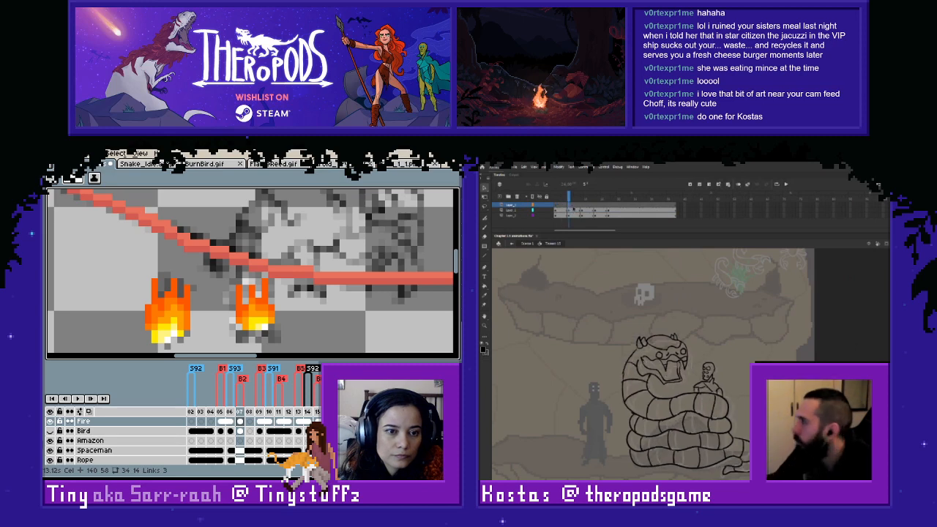
pyautogui.click(584, 207)
pyautogui.click(596, 208)
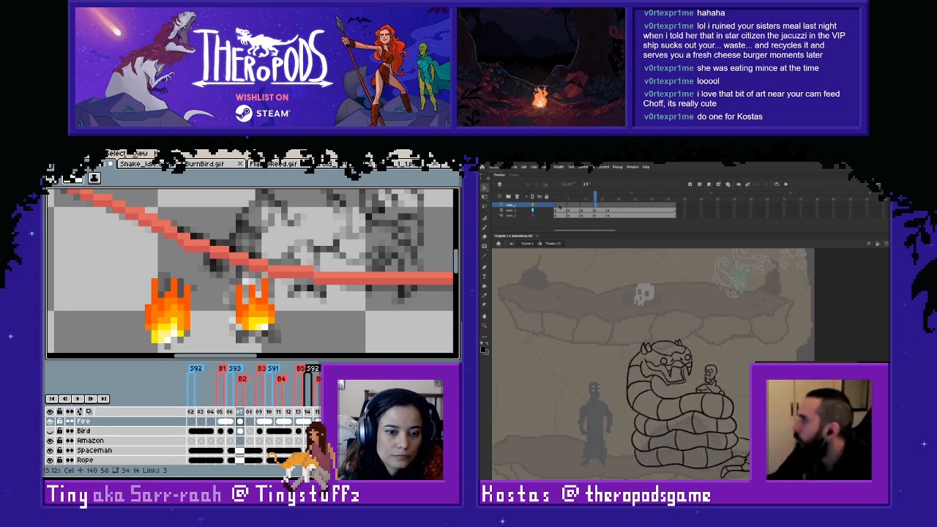
pyautogui.click(557, 208)
pyautogui.hotkey('ctrl', 'v')
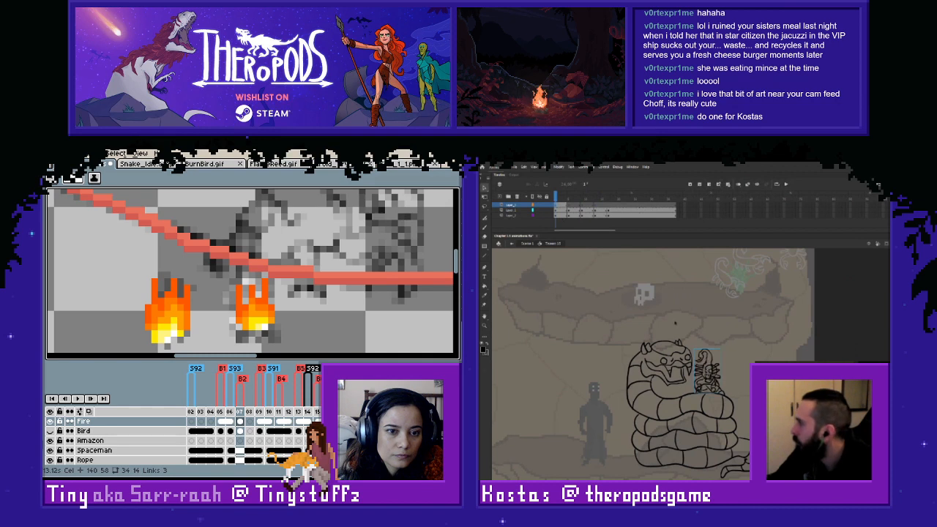
pyautogui.moveTo(707, 358)
pyautogui.mouseDown()
pyautogui.moveTo(669, 287)
pyautogui.moveTo(665, 294)
pyautogui.mouseUp()
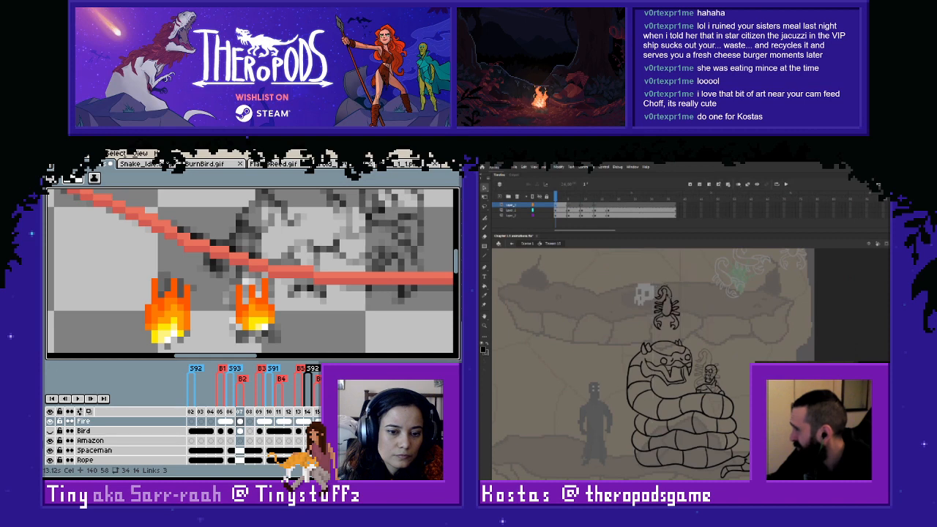
# - Compare the first frame with the next snake keyframe, and return to the first frame with the scorpion selected
pyautogui.click(570, 205)
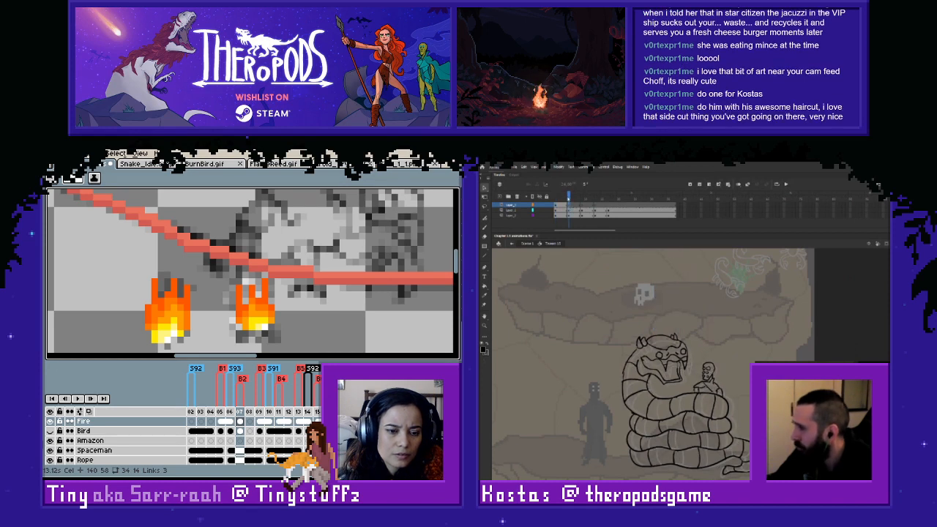
pyautogui.moveTo(569, 198); pyautogui.dragTo(555, 197)
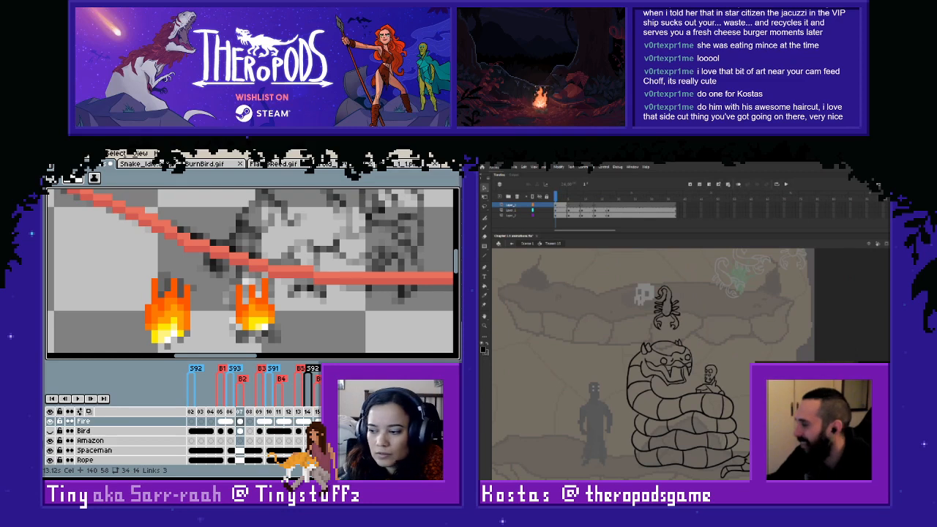
pyautogui.click(667, 309)
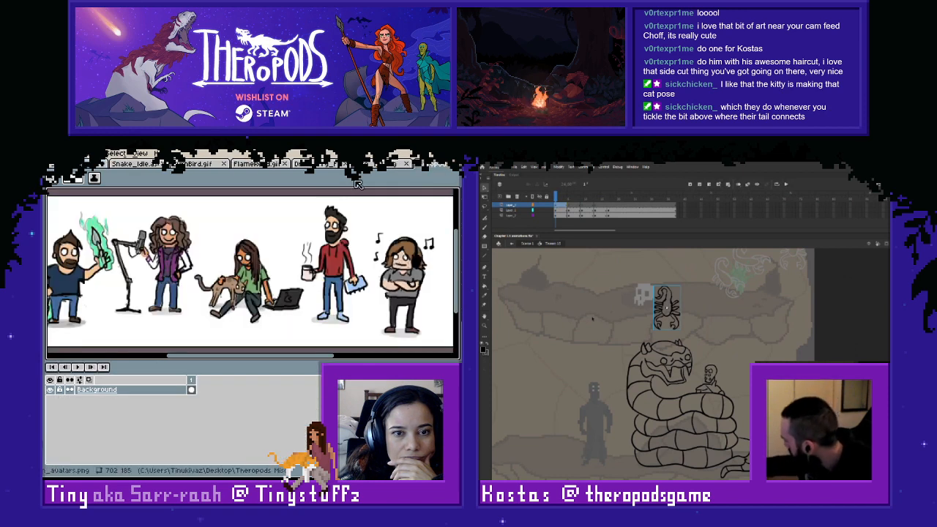
# - In Aseprite, bring the row of team avatars into view and examine the character drawings
pyautogui.press('space')
pyautogui.moveTo(230, 279); pyautogui.dragTo(248, 286)
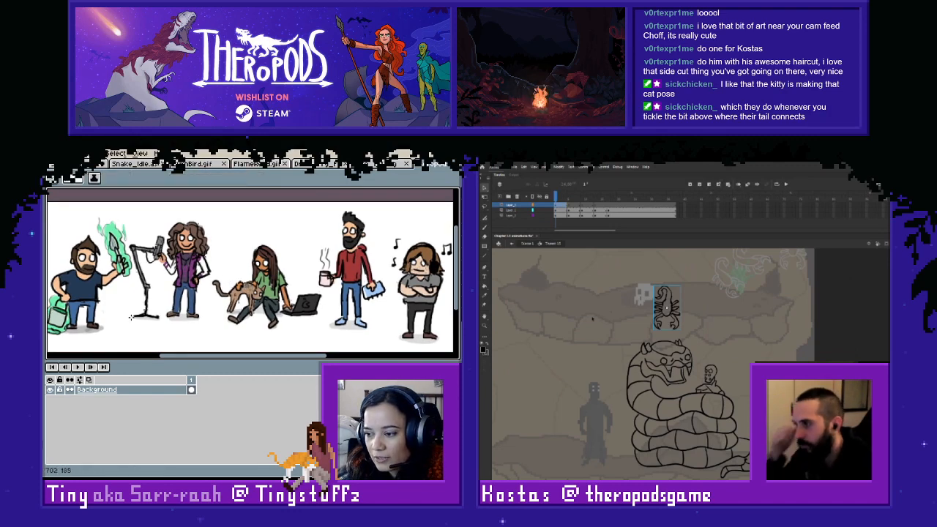
pyautogui.hotkey('alt', 'Tab')
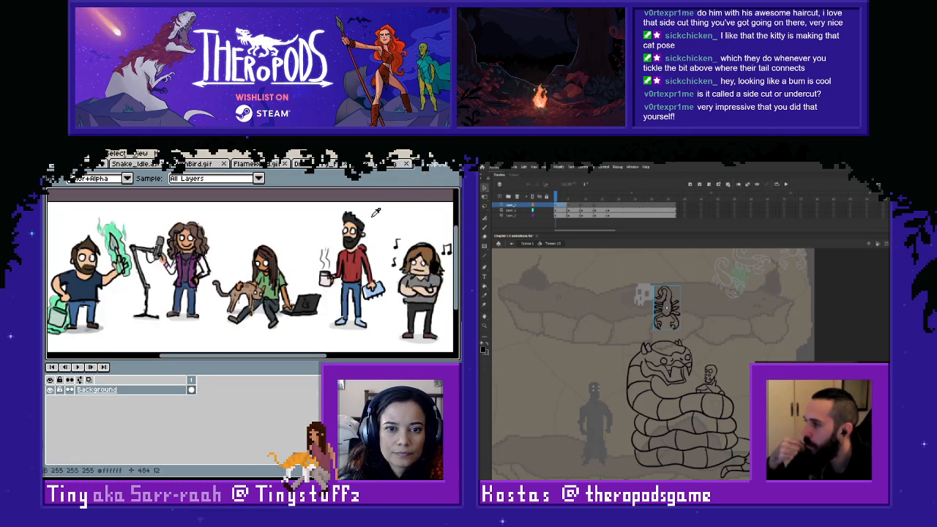
# - Bring up the stream overlay file and check its layer groups, toggling the visibility of Starting Soon and Overlay
pyautogui.hotkey('alt', 'Tab')
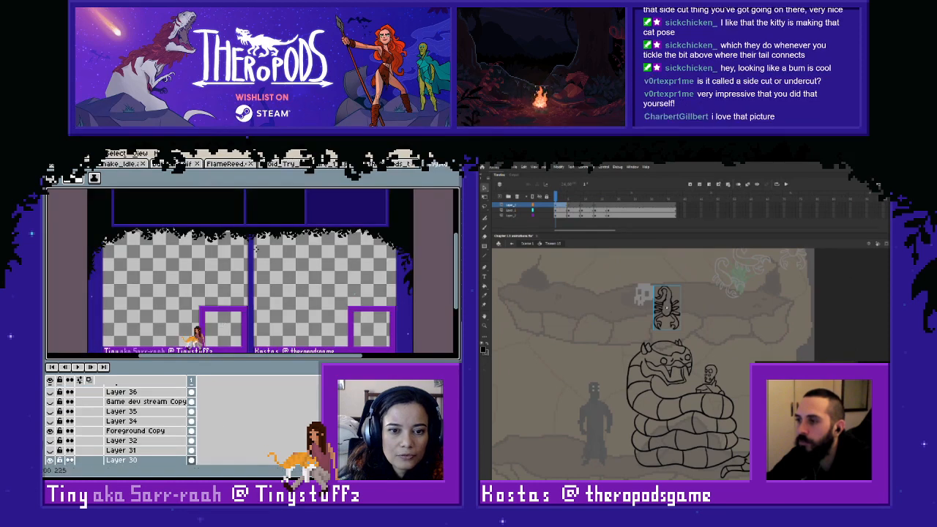
pyautogui.scroll(-3, 161, 392)
pyautogui.scroll(1, 126, 414)
pyautogui.scroll(-2, 110, 410)
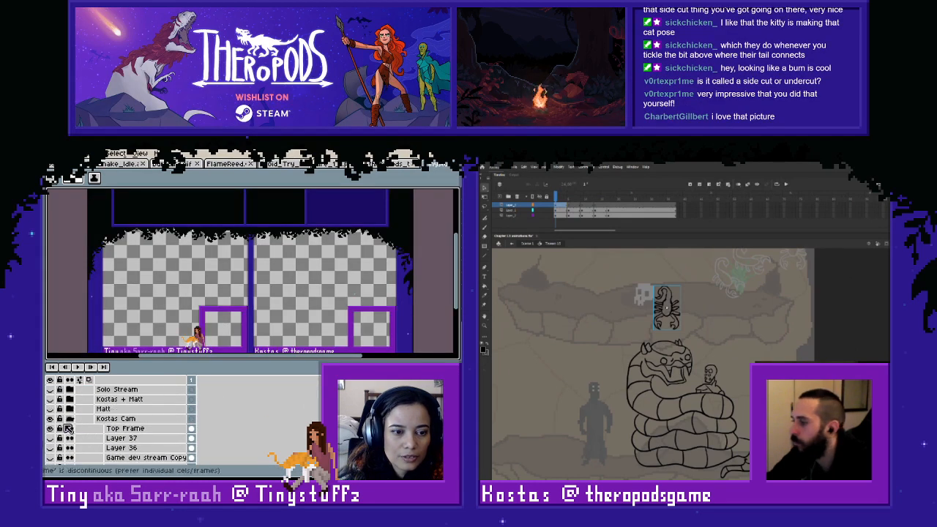
pyautogui.scroll(3, 80, 406)
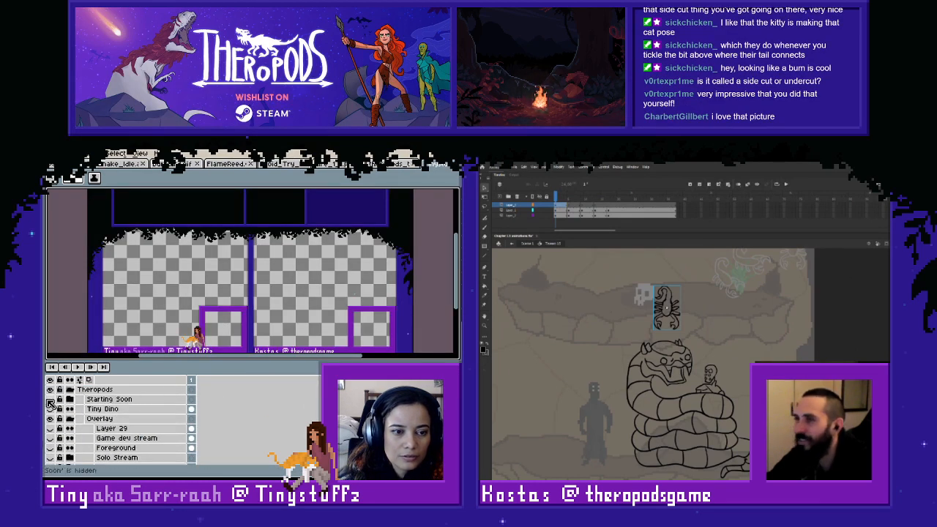
pyautogui.click(50, 400)
pyautogui.click(50, 399)
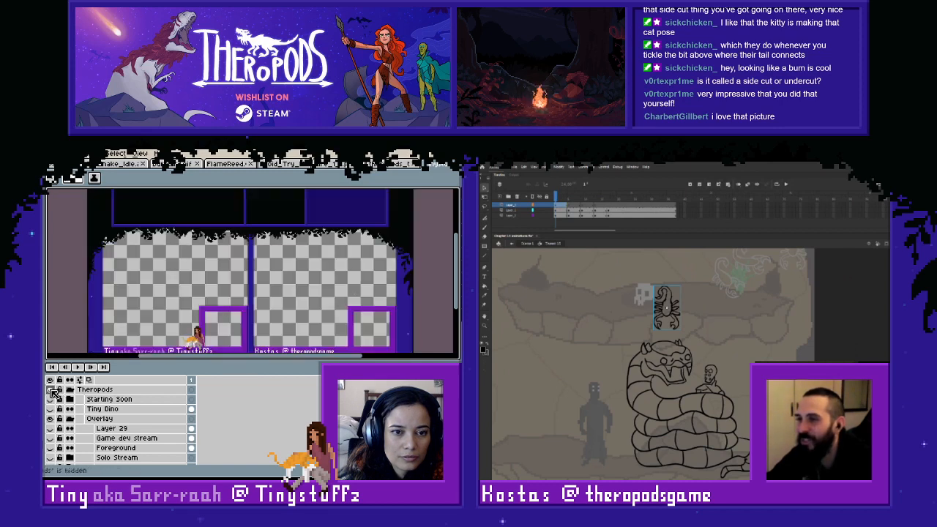
pyautogui.click(49, 419)
pyautogui.click(50, 419)
pyautogui.scroll(-3, 103, 438)
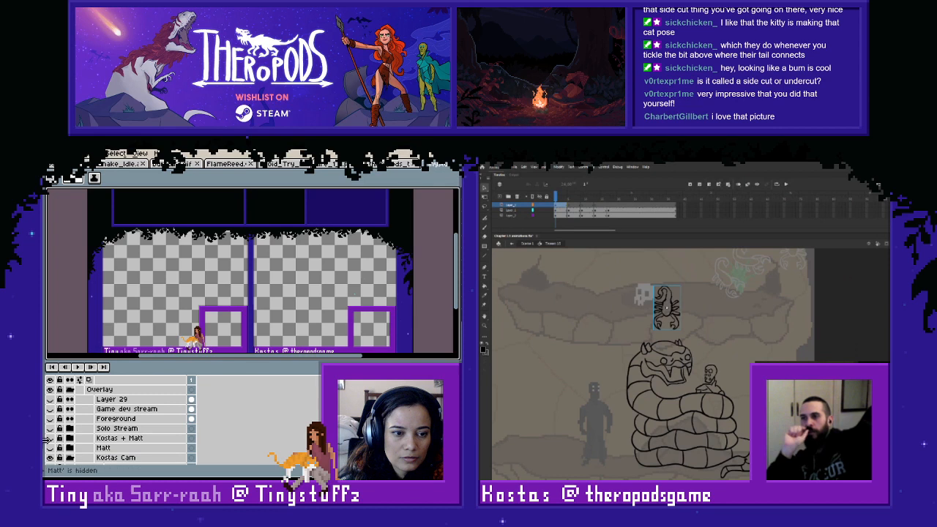
# - Collapse the Overlay group, check the visibility of the Painting group, and return to the team avatars drawing
pyautogui.scroll(3, 46, 439)
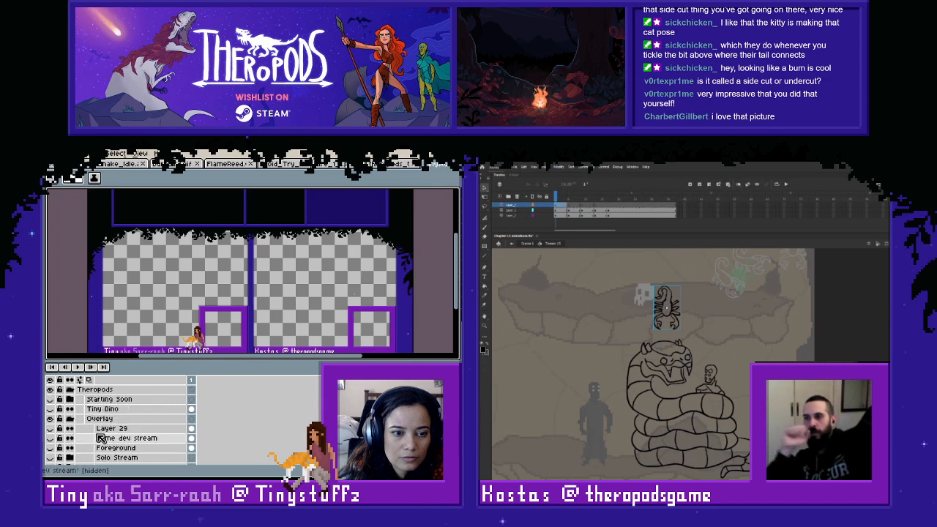
pyautogui.click(69, 418)
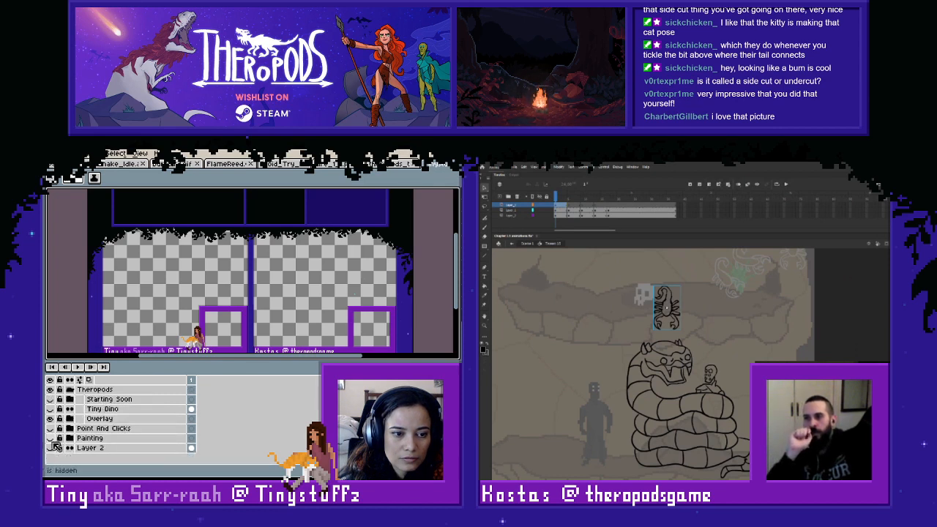
pyautogui.click(49, 438)
pyautogui.click(50, 438)
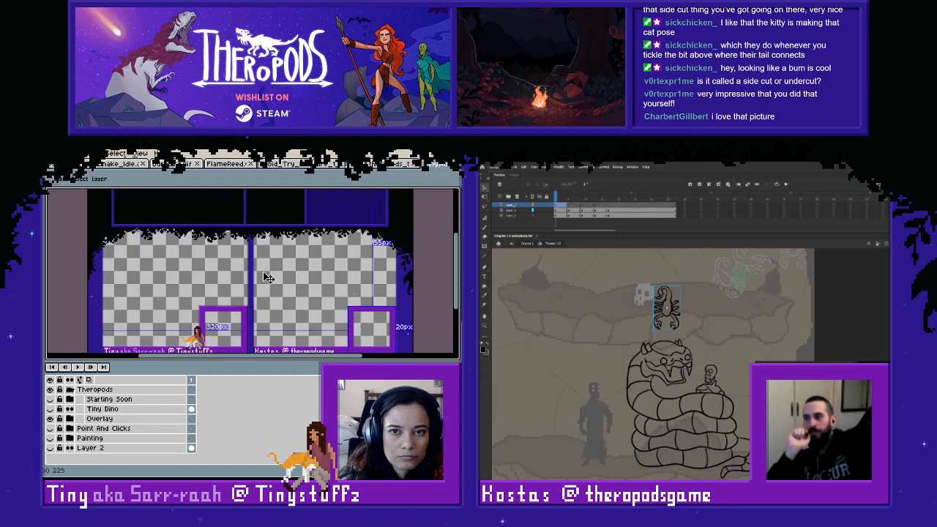
pyautogui.hotkey('ctrl', 'w')
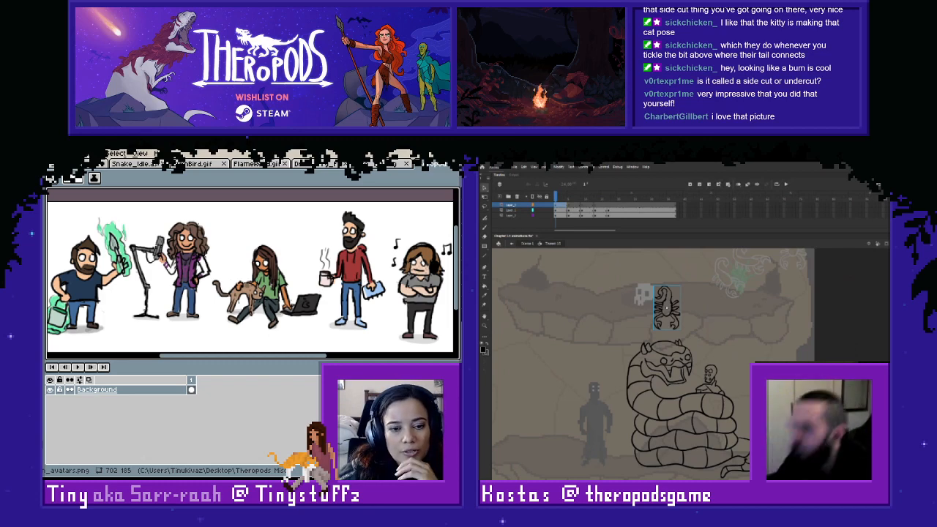
# - View the file with the Twitter, Youtube and Schedule panel buttons, and return to the team avatars drawing
pyautogui.hotkey('ctrl', 'Tab')
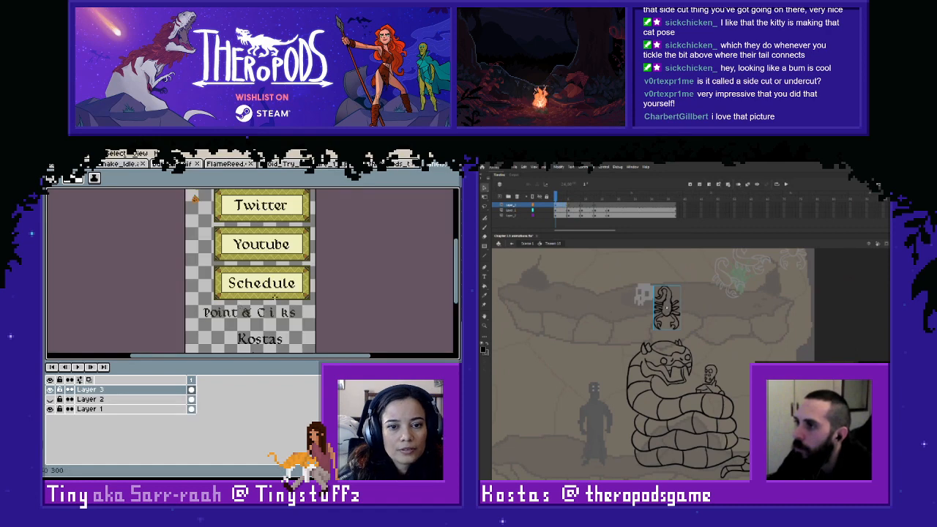
pyautogui.hotkey('ctrl', 'shift', 'Tab')
pyautogui.hotkey('alt', 'Tab')
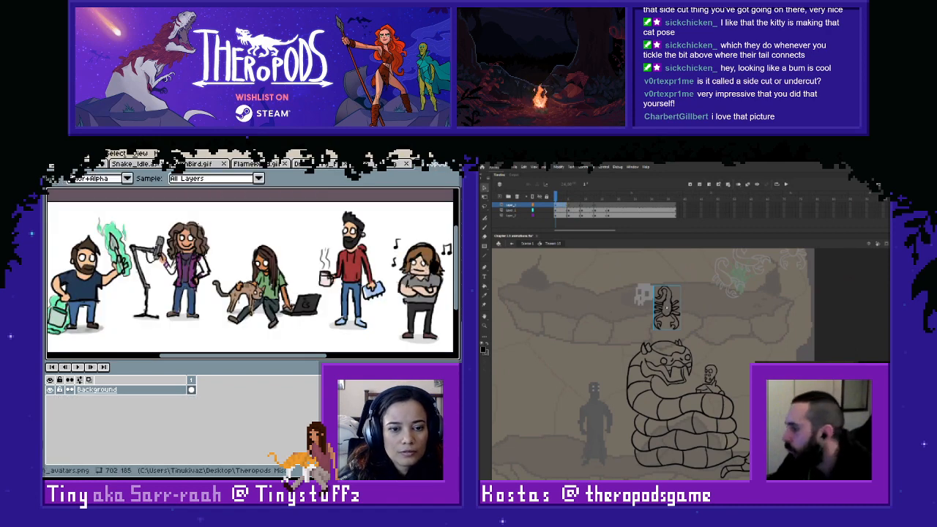
pyautogui.hotkey('ctrl', 'Tab')
pyautogui.hotkey('ctrl', 'shift', 'Tab')
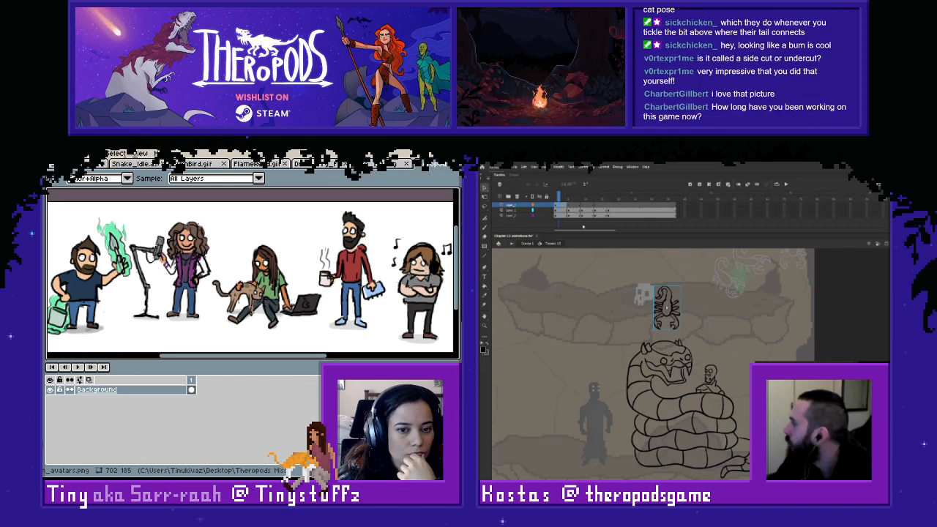
# - In Adobe Animate, clear the bottom layer's extra keyframes, keep only those at frames 1 and 5, and return to the scorpion pose
pyautogui.moveTo(561, 199); pyautogui.dragTo(620, 205)
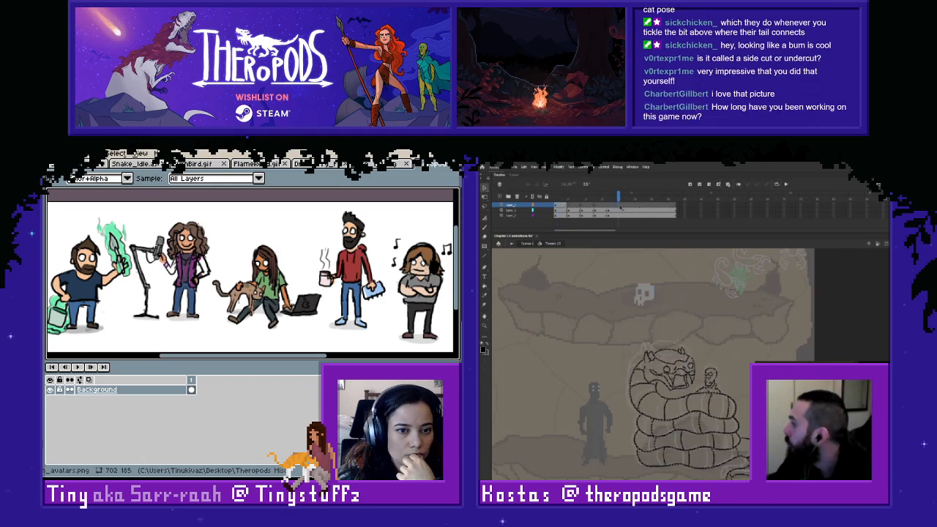
pyautogui.click(571, 214)
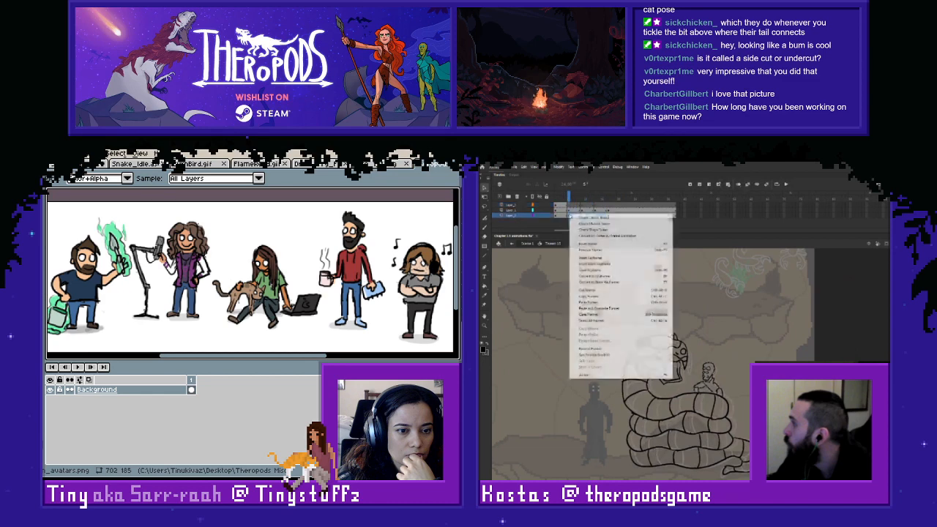
pyautogui.rightClick(571, 214)
pyautogui.click(585, 271)
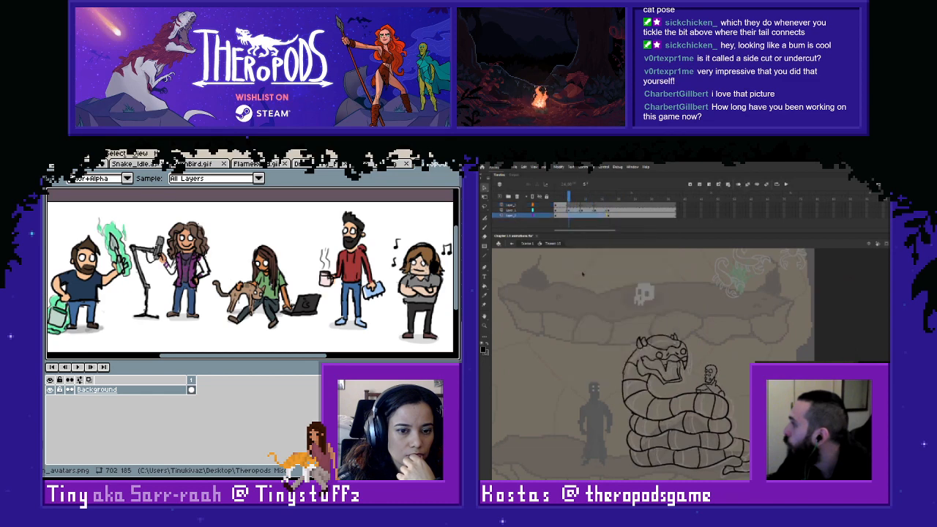
pyautogui.moveTo(571, 199); pyautogui.dragTo(567, 198)
pyautogui.click(610, 216)
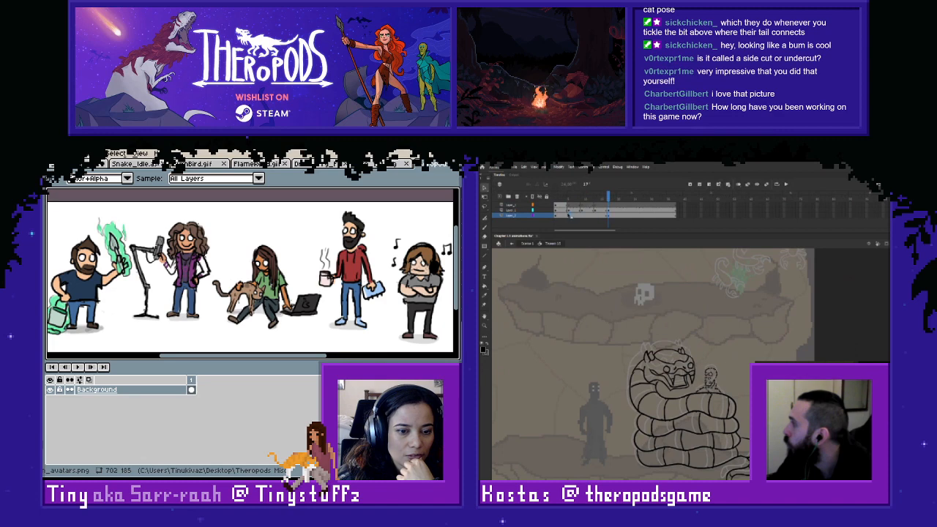
pyautogui.click(570, 215)
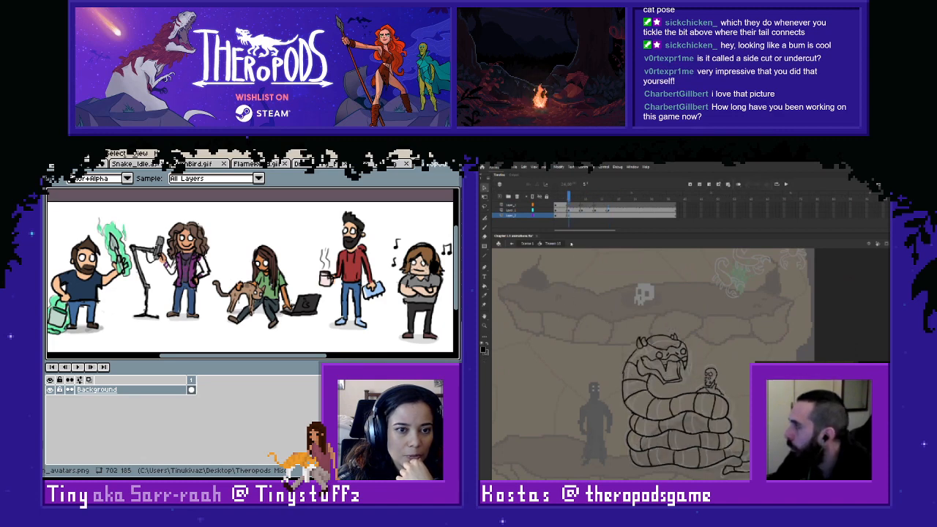
pyautogui.moveTo(569, 201)
pyautogui.mouseDown()
pyautogui.moveTo(556, 199)
pyautogui.moveTo(562, 206)
pyautogui.mouseUp()
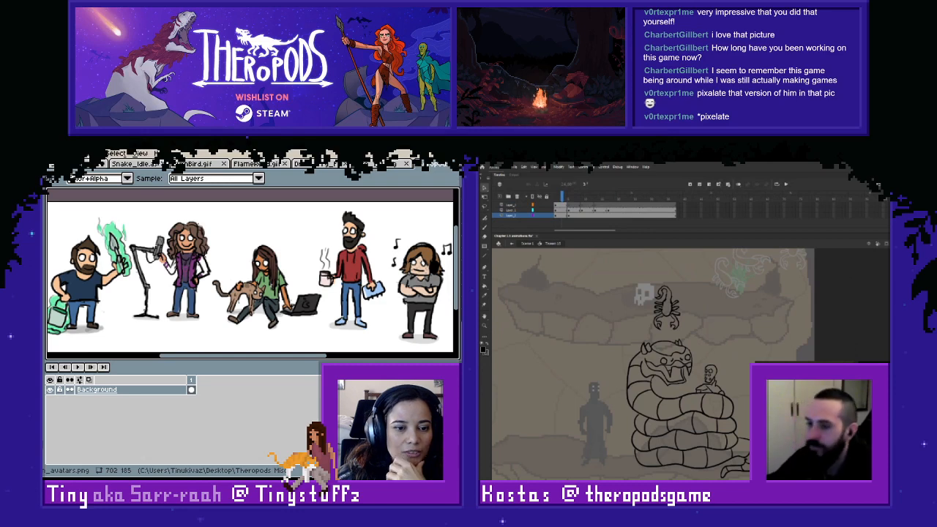
# - In Aseprite, bring up the pixel-art version of the team avatars and examine the characters up close
pyautogui.doubleClick(159, 423)
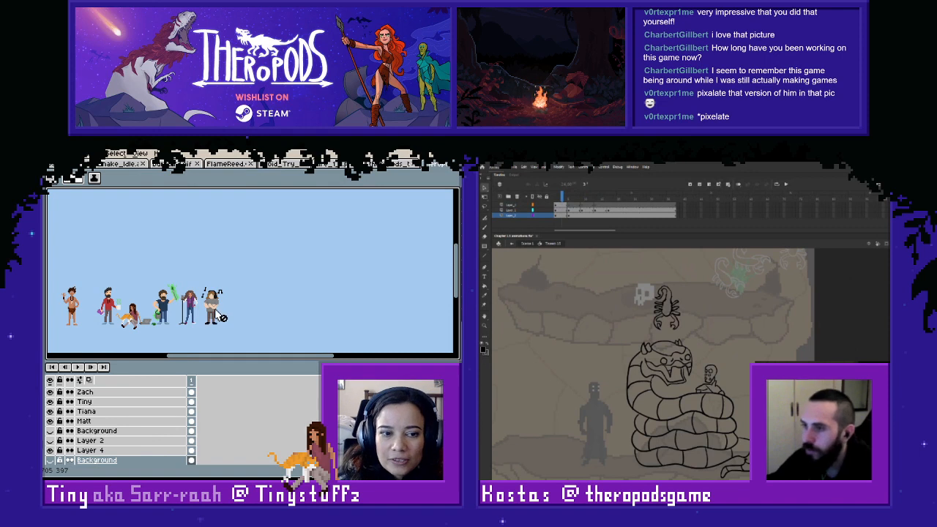
pyautogui.scroll(2, 214, 309)
pyautogui.scroll(-1, 205, 301)
pyautogui.press('space')
pyautogui.moveTo(160, 305); pyautogui.dragTo(286, 302)
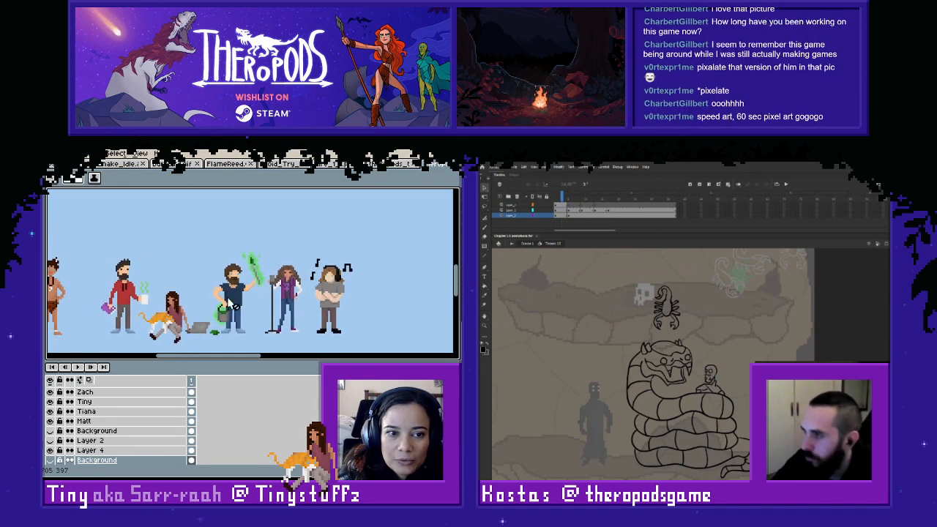
pyautogui.scroll(1, 212, 301)
pyautogui.press('space')
pyautogui.moveTo(184, 301); pyautogui.dragTo(204, 273)
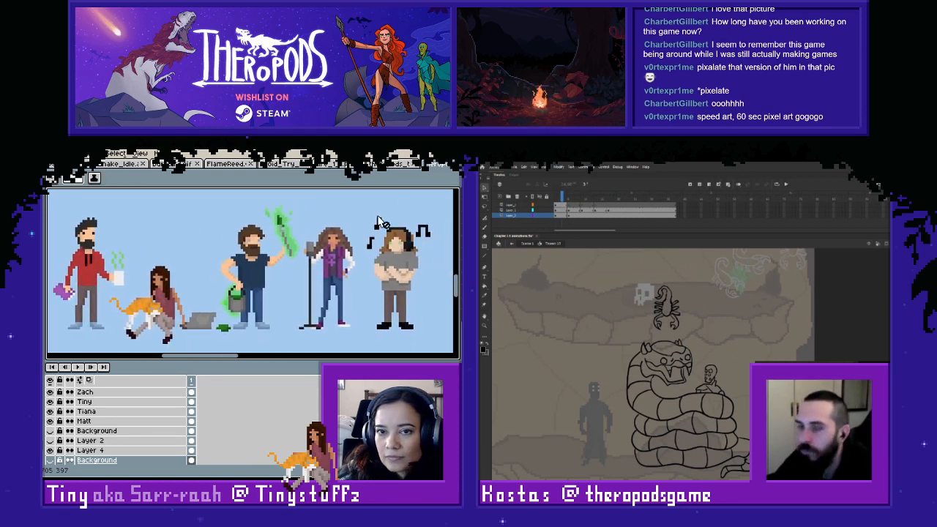
# - Split the workspace to show the pixel-art avatars below the hand-drawn ones, and align both views for comparison
pyautogui.moveTo(430, 164)
pyautogui.mouseDown()
pyautogui.moveTo(249, 359)
pyautogui.moveTo(263, 360)
pyautogui.moveTo(263, 447)
pyautogui.mouseUp()
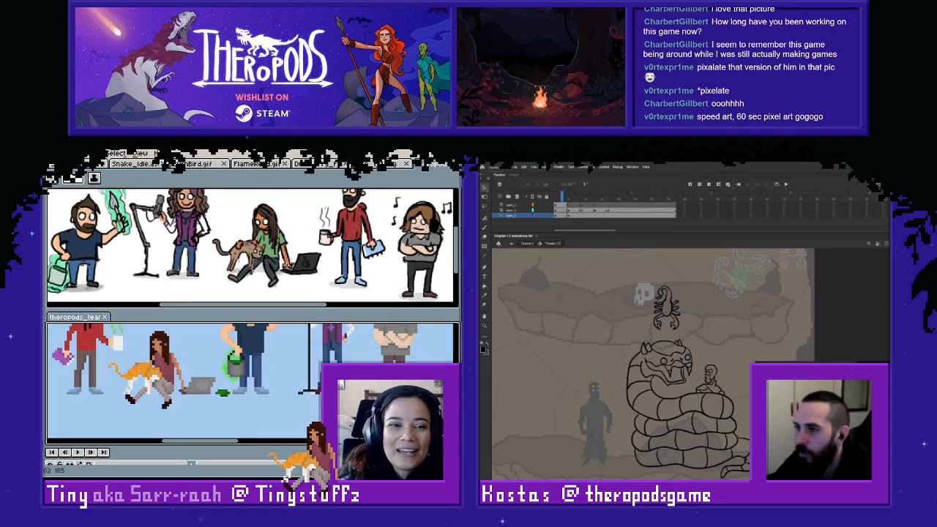
pyautogui.press('space')
pyautogui.moveTo(274, 244); pyautogui.dragTo(274, 252)
pyautogui.moveTo(256, 344); pyautogui.dragTo(260, 384)
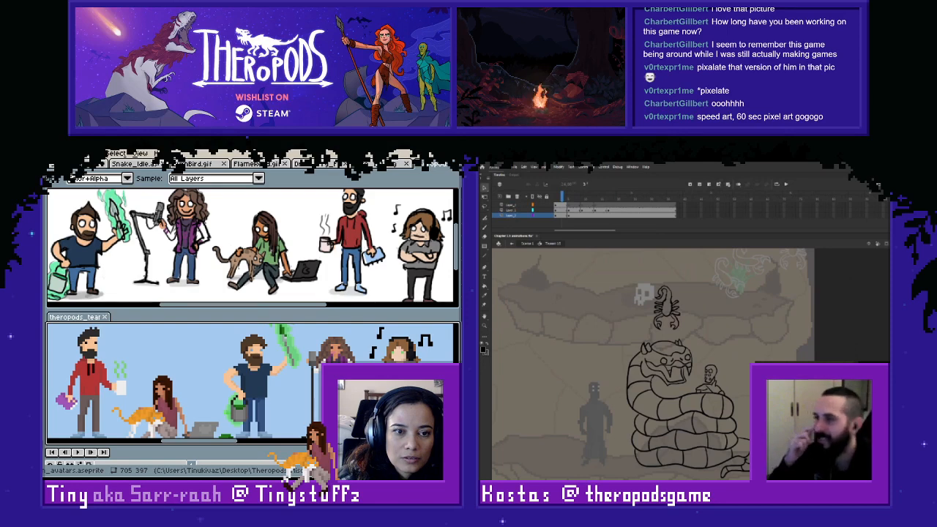
# - View the 1920 × 1080 pixel-art character file above the pixel avatars, and return to the hand-drawn avatars
pyautogui.press('b')
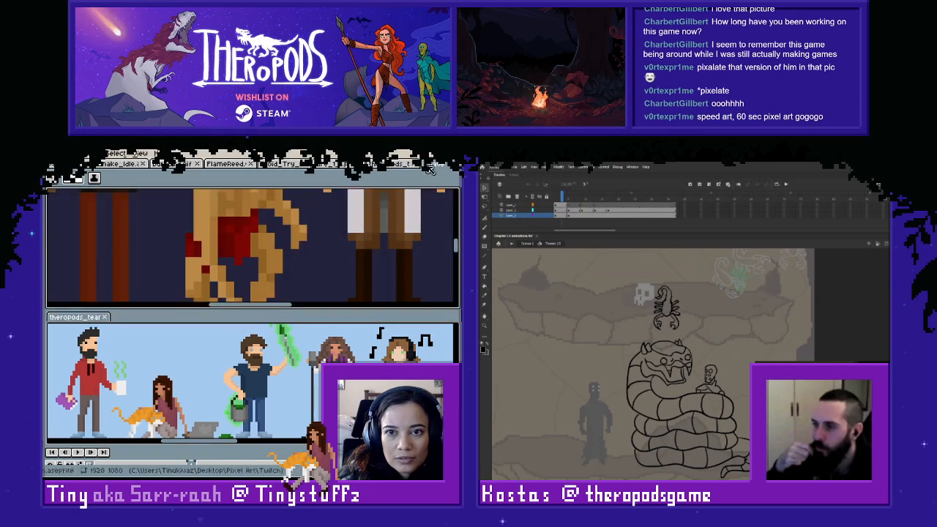
pyautogui.scroll(-4, 370, 237)
pyautogui.scroll(-2, 370, 237)
pyautogui.hotkey('ctrl', 'w')
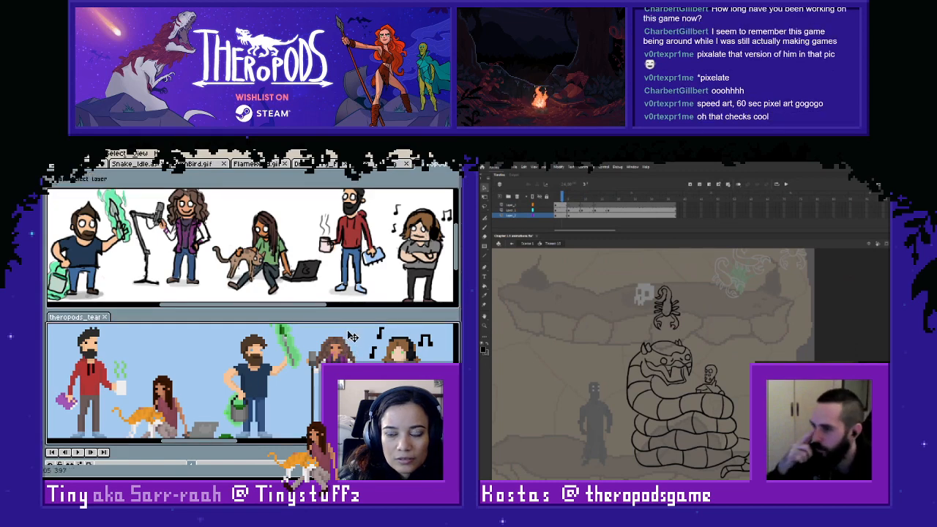
# - Close the pixel-art avatars pane and frame the whole row of hand-drawn team avatars in the canvas
pyautogui.hotkey('ctrl', 'w')
pyautogui.scroll(-1, 328, 282)
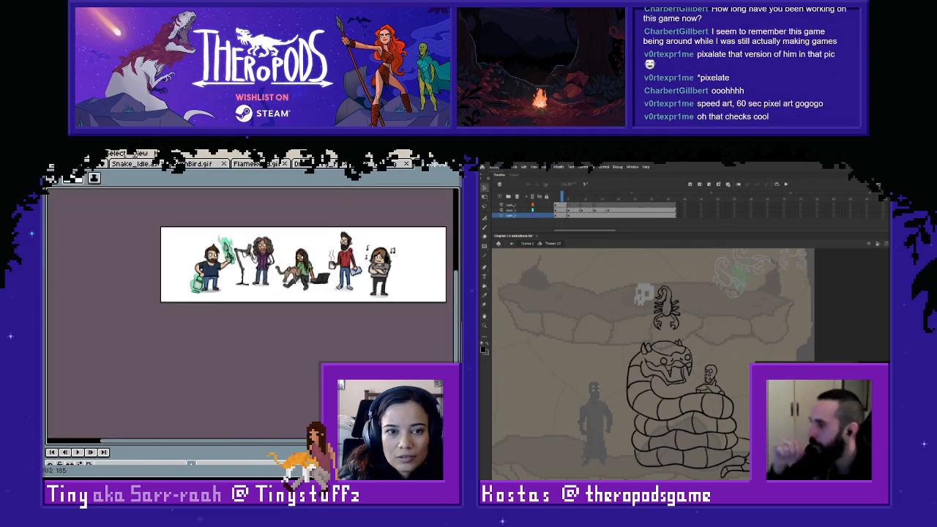
pyautogui.moveTo(310, 265); pyautogui.dragTo(289, 305)
pyautogui.scroll(1, 289, 304)
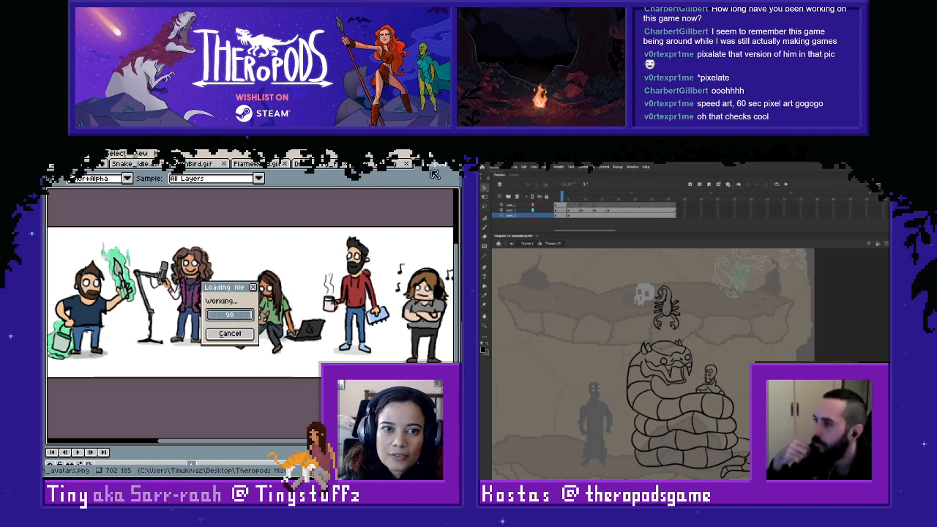
# - Bring up the Twitch overlays file, enlarge the timeline area, and examine the two-camera overlay layout
pyautogui.hotkey('alt', 'Tab')
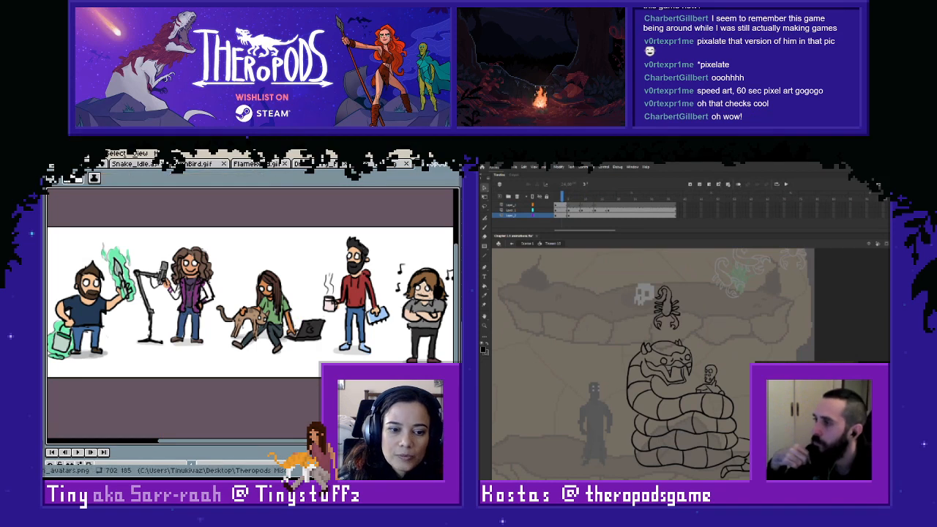
pyautogui.hotkey('alt', 'Tab')
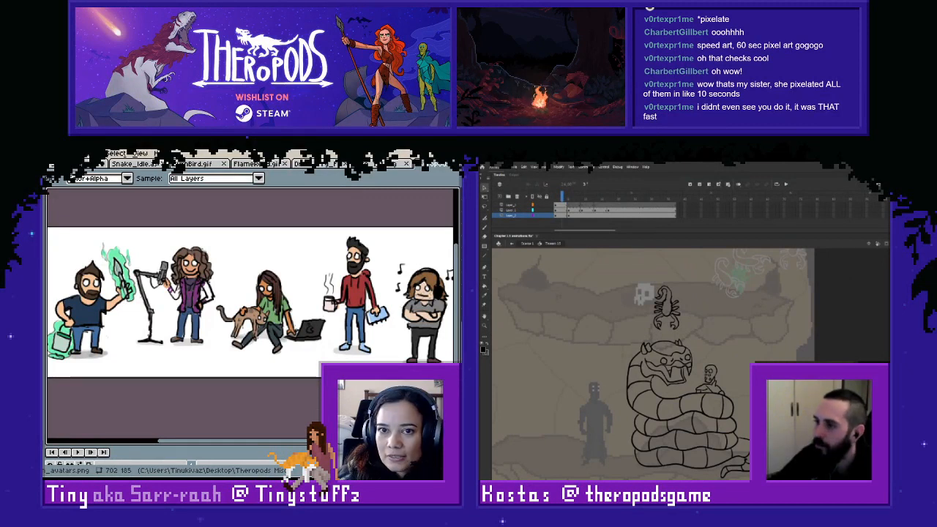
pyautogui.press('b')
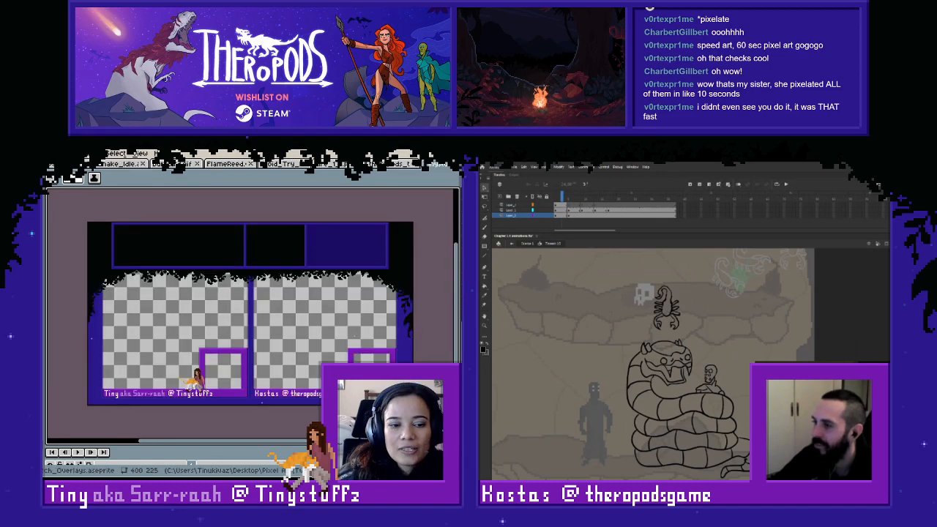
pyautogui.moveTo(294, 445); pyautogui.dragTo(294, 369)
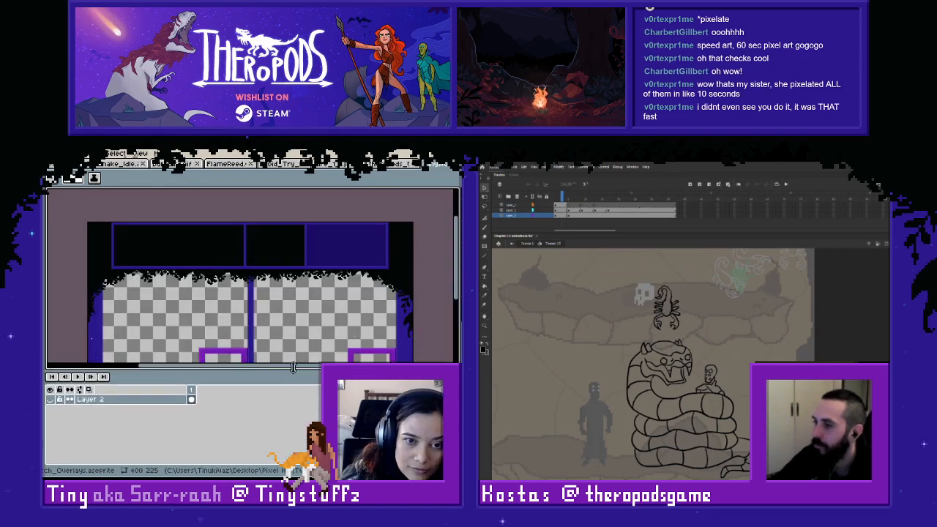
pyautogui.moveTo(271, 301); pyautogui.dragTo(277, 259)
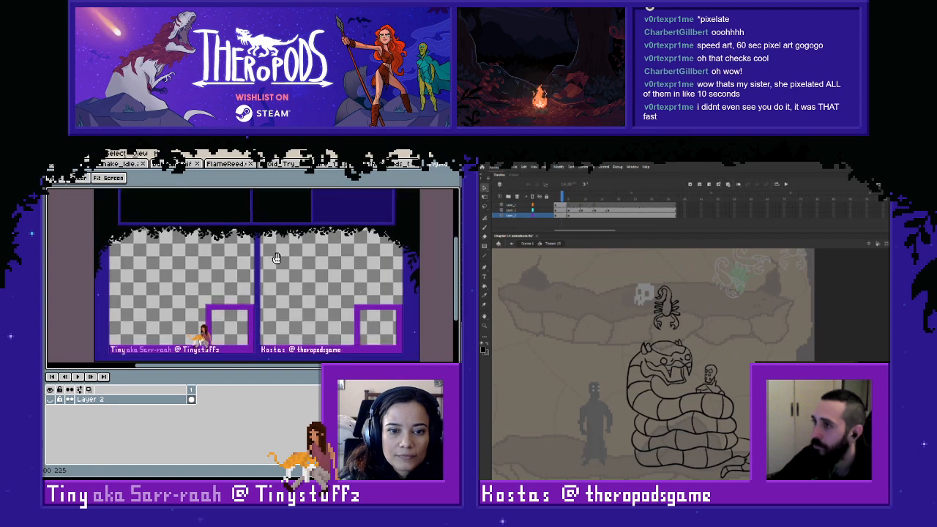
pyautogui.hotkey('ctrl', 'w')
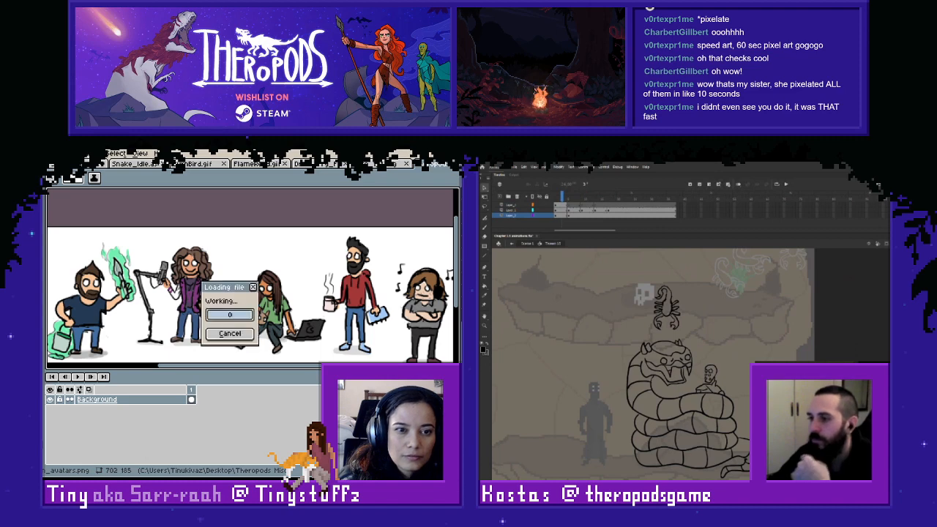
pyautogui.hotkey('ctrl', 'shift', 'Tab')
pyautogui.press('i')
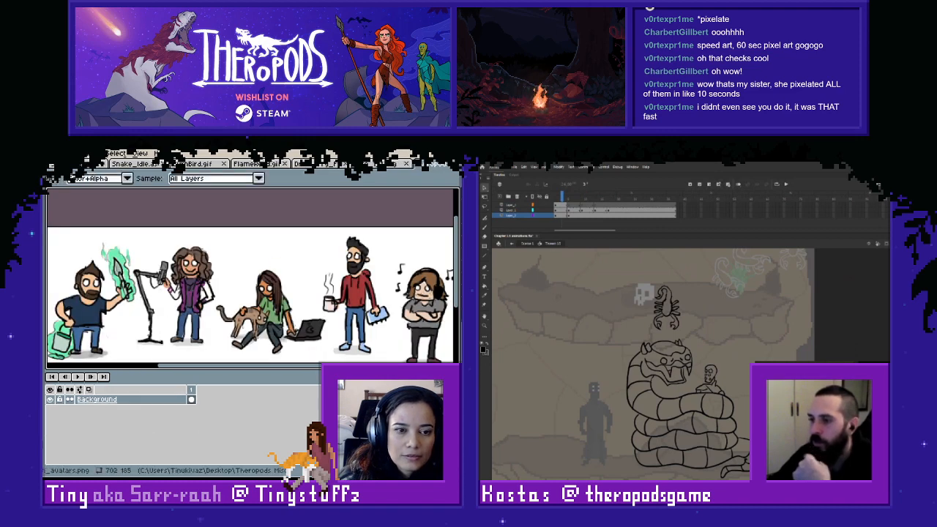
pyautogui.hotkey('ctrl', 'w')
pyautogui.hotkey('alt', 'Tab')
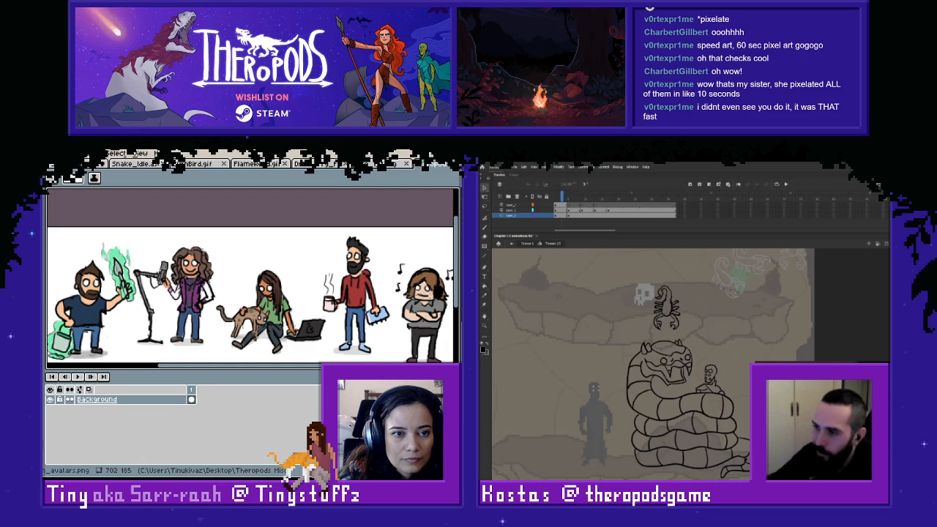
# - View the animated red creature in Twitch_Bits.gif, and close the file without saving changes
pyautogui.doubleClick(403, 199)
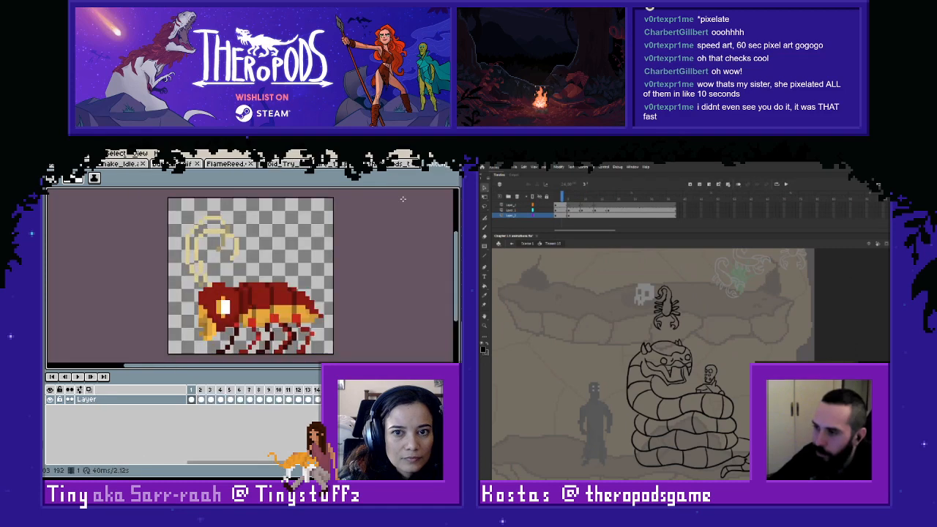
pyautogui.hotkey('ctrl', 'w')
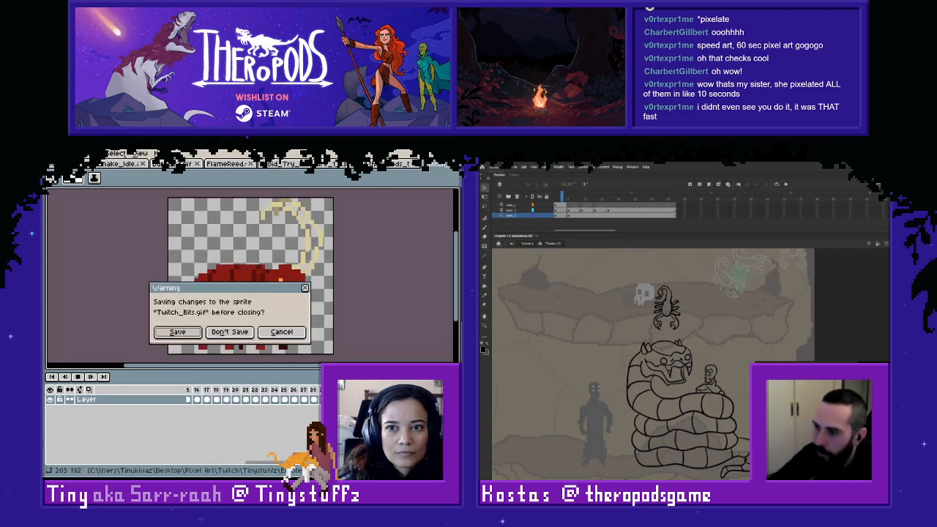
pyautogui.click(236, 334)
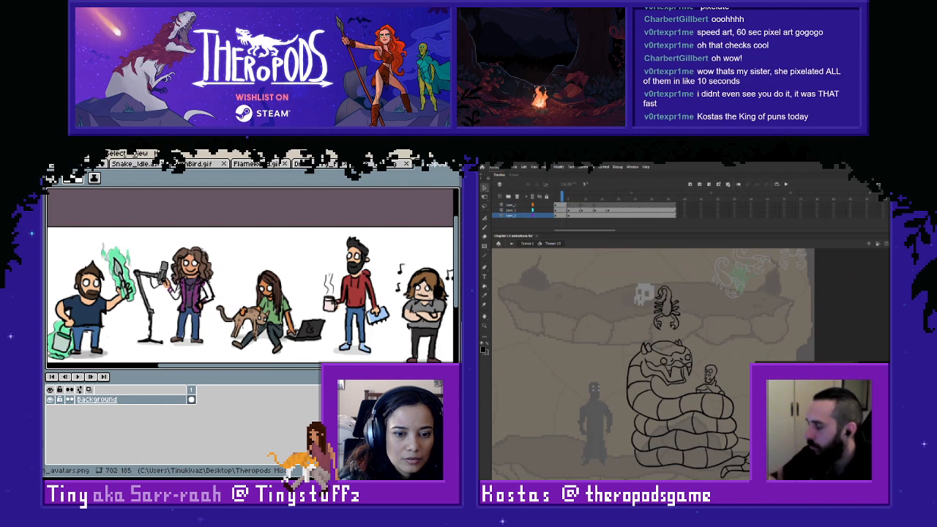
# - Return to the Twitch overlays file, and preview the Starting Soon group over the camera overlay and check its layers
pyautogui.hotkey('ctrl', 'Tab')
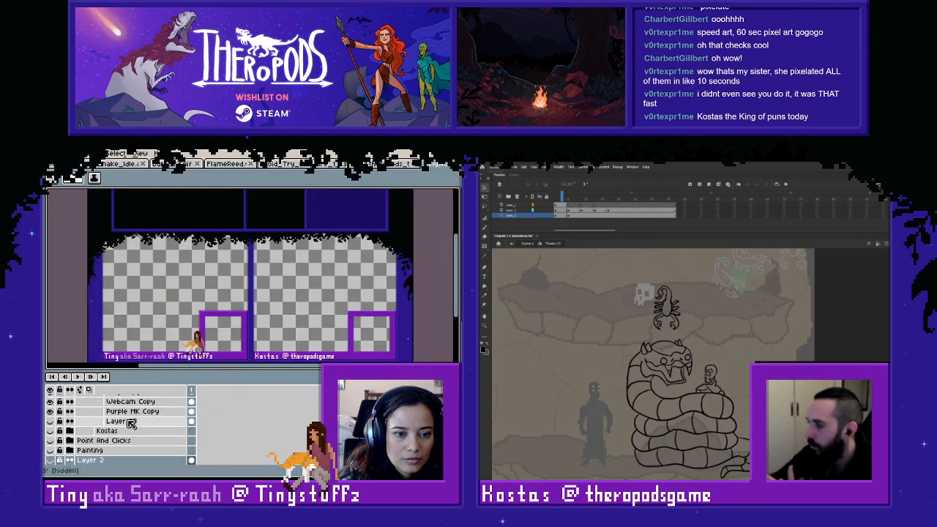
pyautogui.scroll(3, 131, 427)
pyautogui.scroll(5, 131, 432)
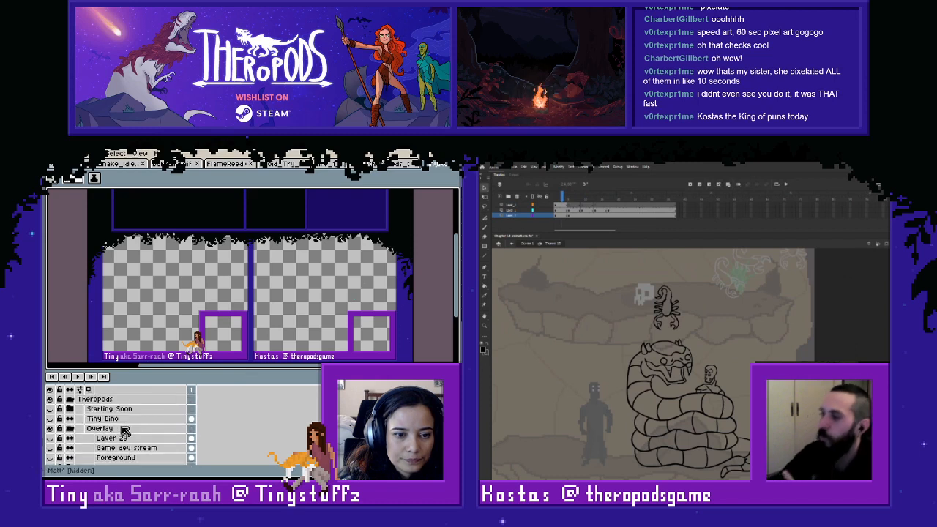
pyautogui.click(50, 400)
pyautogui.click(49, 400)
pyautogui.click(49, 409)
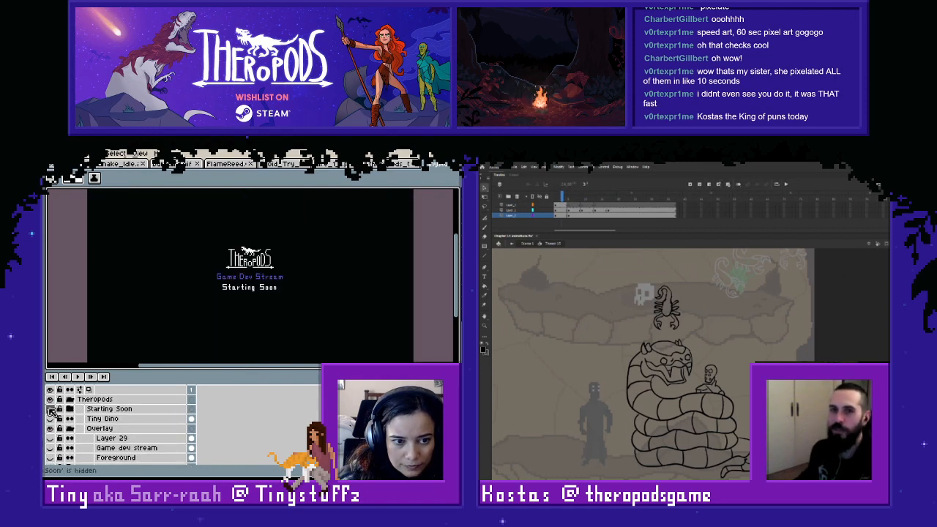
pyautogui.click(51, 410)
pyautogui.click(69, 408)
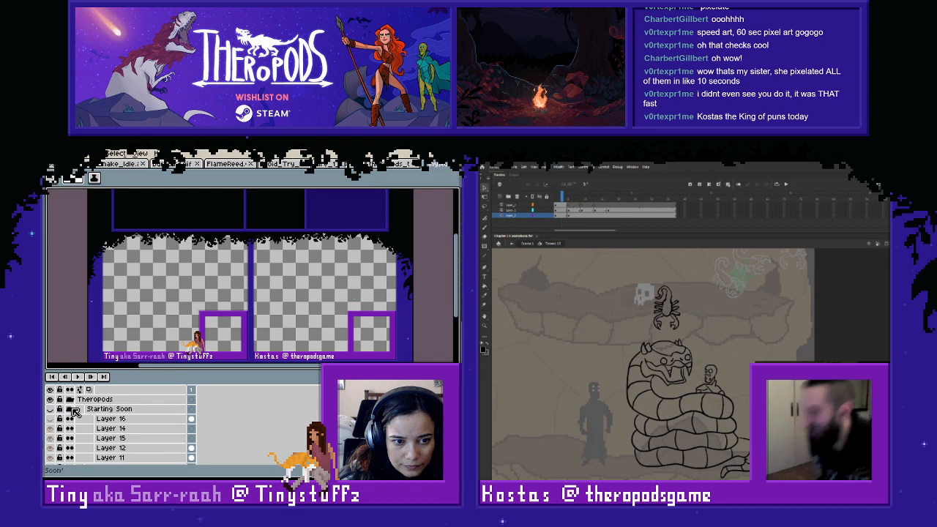
pyautogui.click(69, 409)
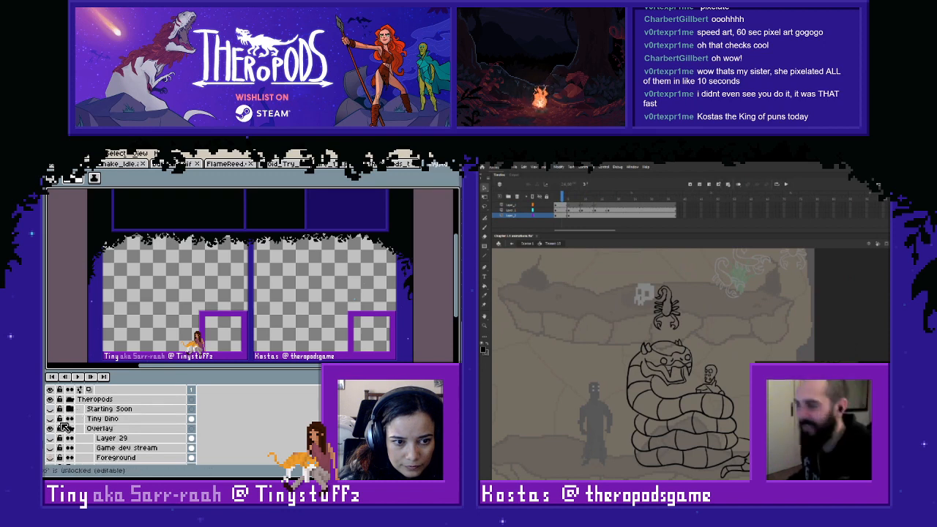
# - Hide the Overlay group, examine the Starting Soon screen and its layers on their own, and hide that group again
pyautogui.click(69, 428)
pyautogui.click(50, 428)
pyautogui.click(70, 409)
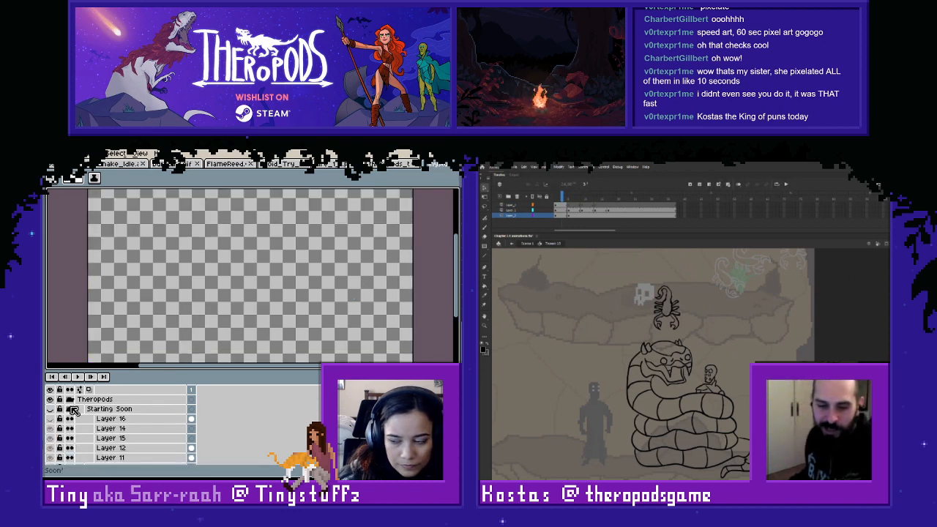
pyautogui.click(73, 410)
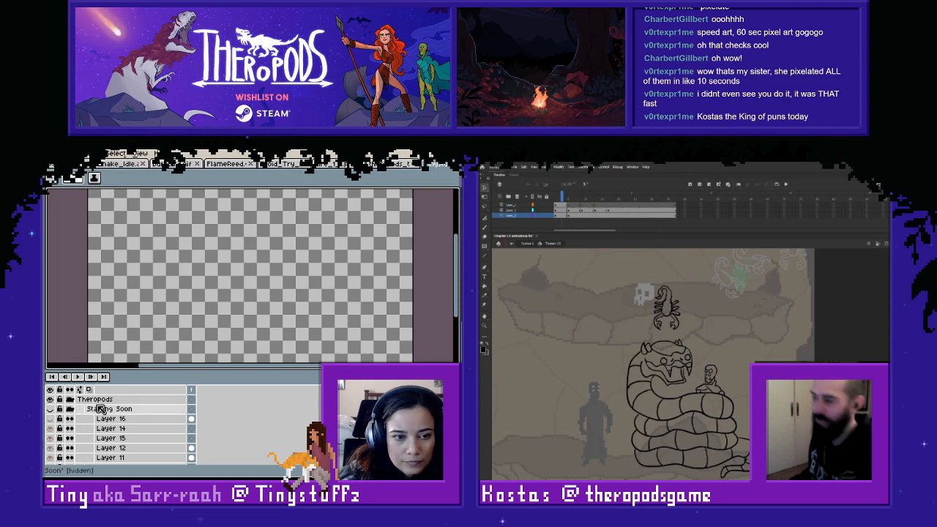
pyautogui.click(51, 409)
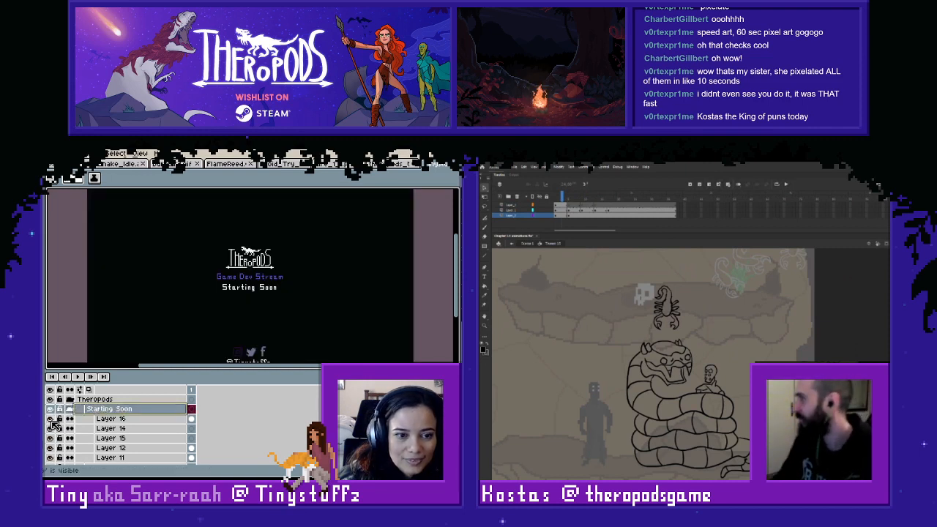
pyautogui.scroll(-1, 103, 432)
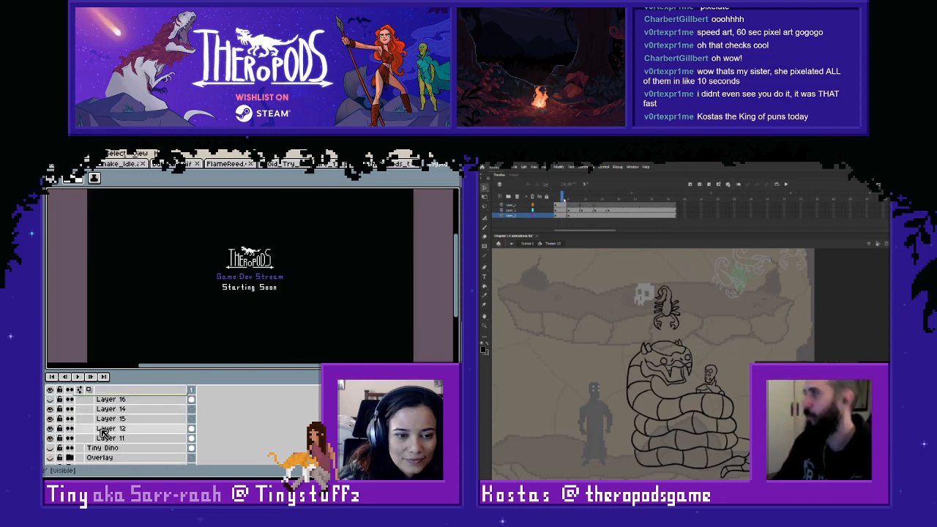
pyautogui.scroll(1, 101, 431)
pyautogui.click(70, 409)
pyautogui.click(51, 410)
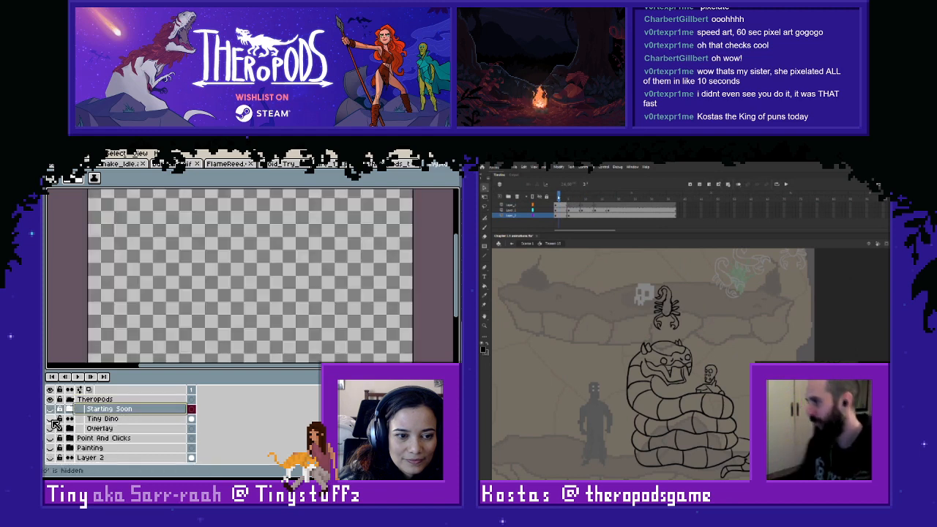
# - Check the Tiny Dino layer on its own, and bring back the Overlay group with its contents expanded
pyautogui.scroll(-1, 210, 311)
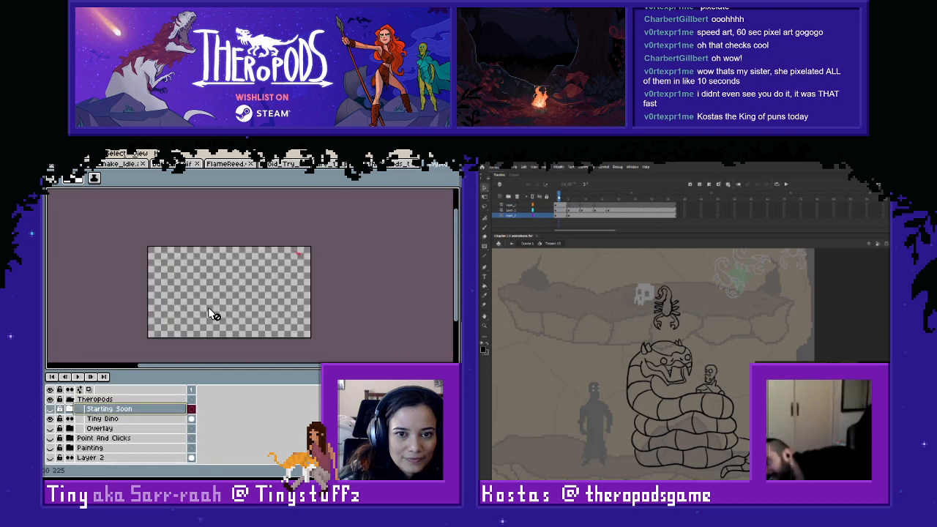
pyautogui.scroll(1, 209, 314)
pyautogui.click(52, 428)
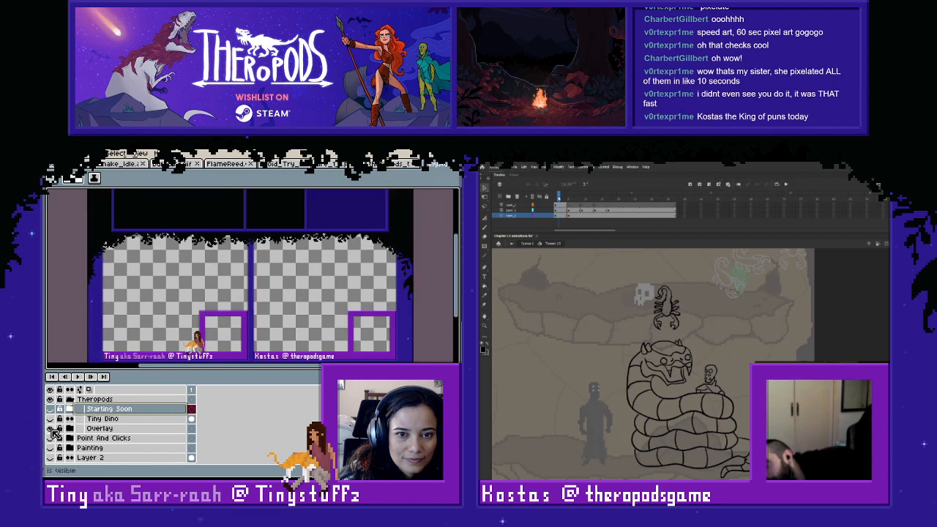
pyautogui.click(69, 428)
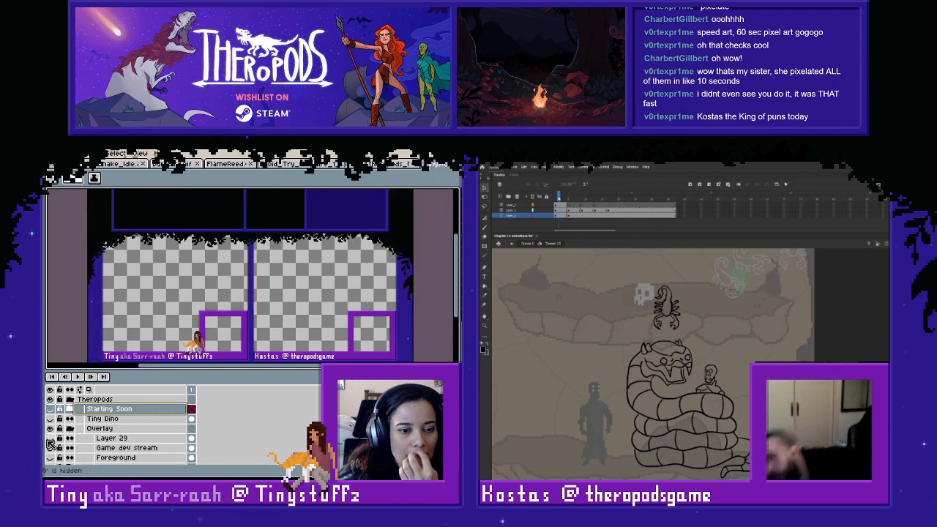
# - Preview Layer 29, Game dev stream, Foreground and the three-camera group in turn, leaving each hidden
pyautogui.click(50, 440)
pyautogui.click(50, 440)
pyautogui.click(50, 449)
pyautogui.click(50, 450)
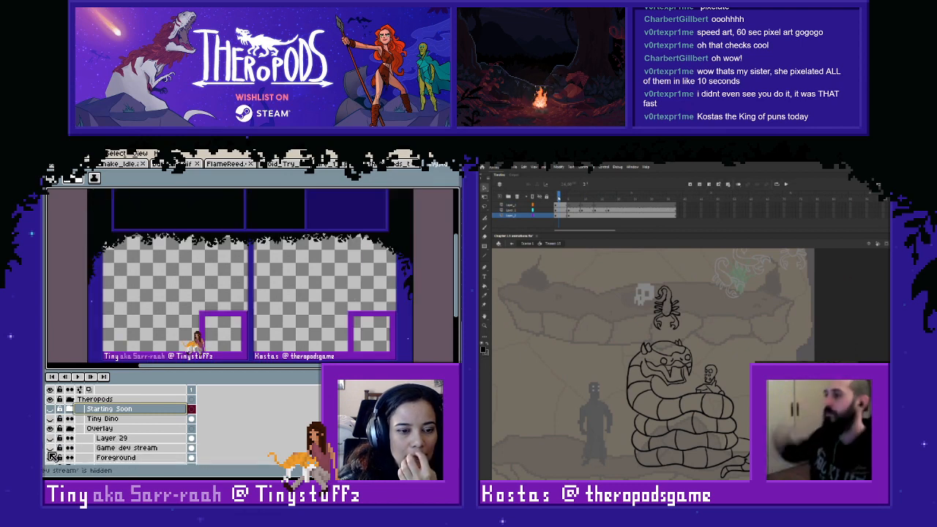
pyautogui.click(51, 458)
pyautogui.click(50, 457)
pyautogui.scroll(-3, 73, 454)
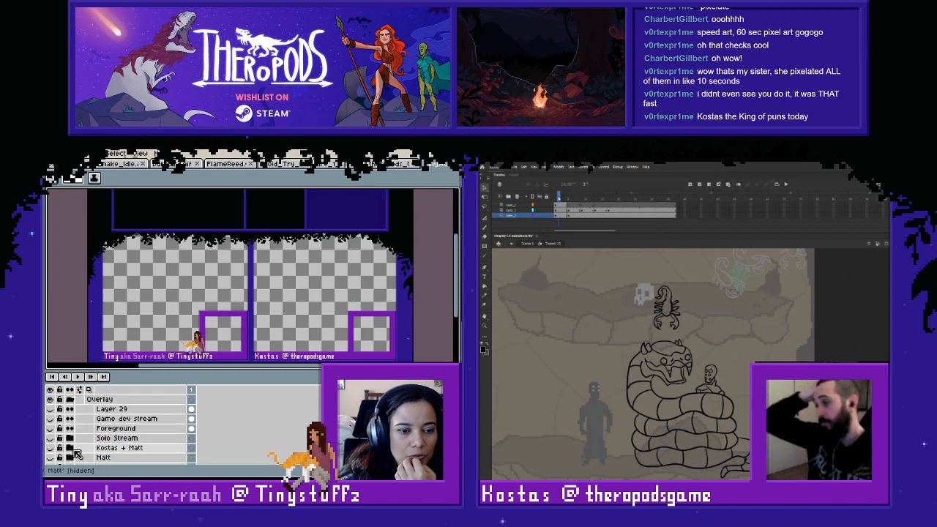
pyautogui.click(50, 447)
pyautogui.click(50, 447)
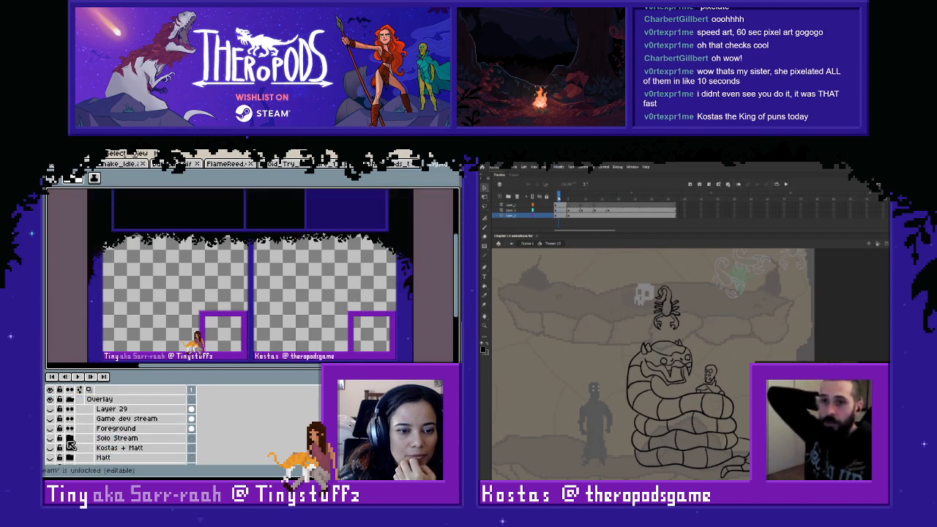
# - Preview the Solo Stream group and the layers inside it, and collapse and hide the group
pyautogui.click(69, 442)
pyautogui.scroll(-2, 69, 442)
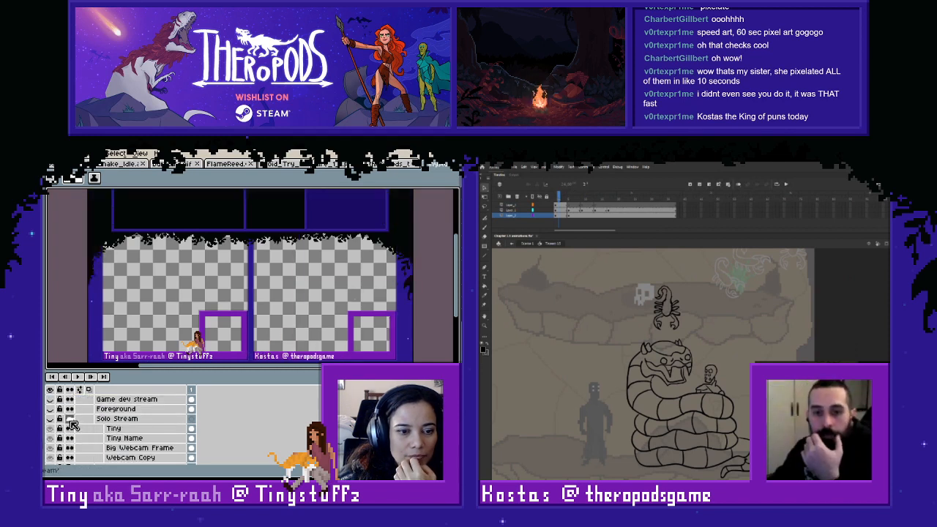
pyautogui.click(51, 420)
pyautogui.scroll(-2, 87, 433)
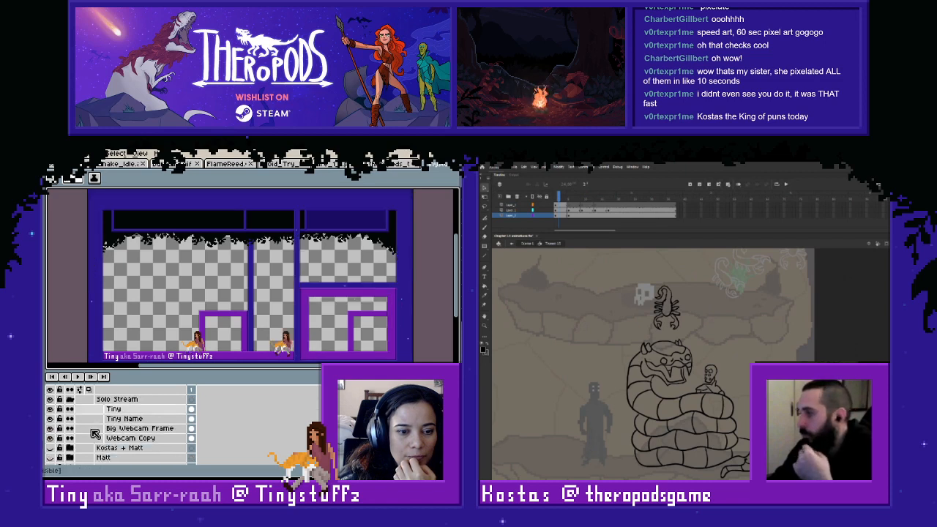
pyautogui.scroll(1, 67, 434)
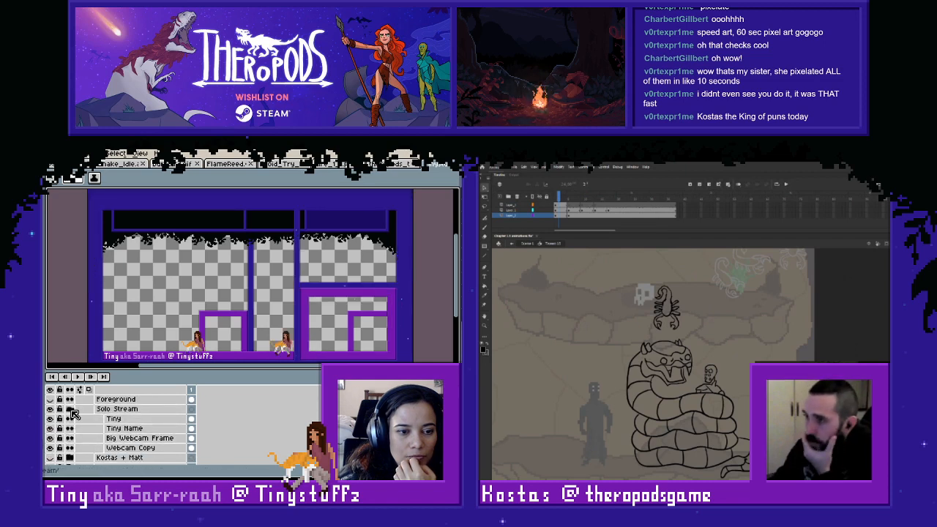
pyautogui.click(69, 410)
pyautogui.click(50, 410)
# - Show the three-camera layout group, look over its layers, and hide the group holding the tree-framed top
pyautogui.click(50, 418)
pyautogui.click(70, 420)
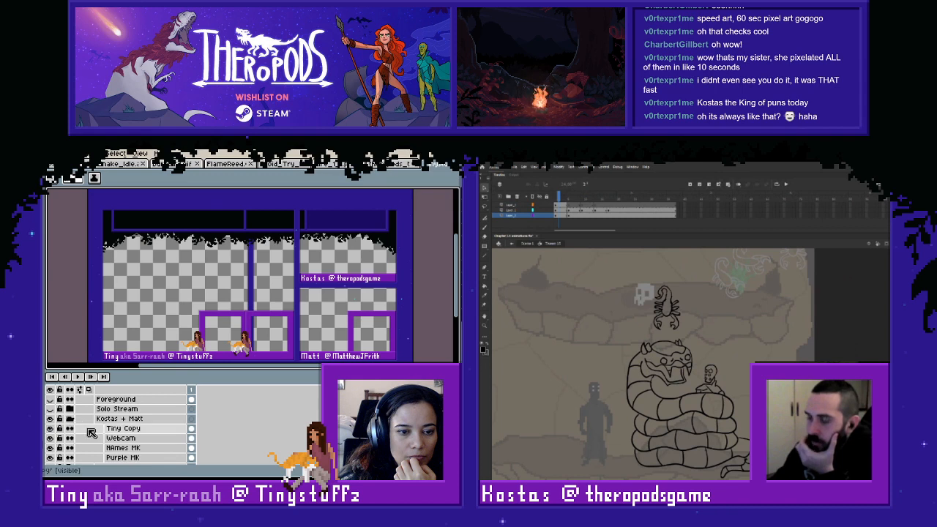
pyautogui.scroll(-1, 80, 444)
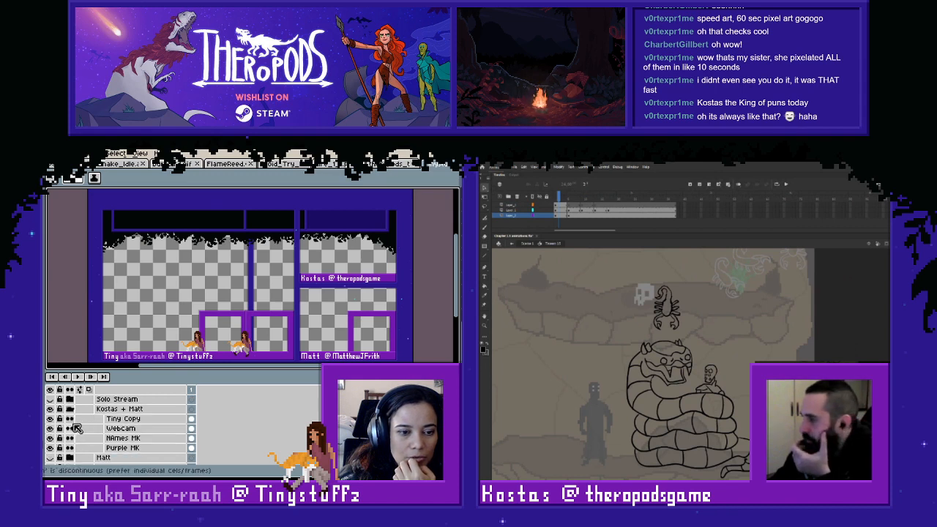
pyautogui.click(70, 409)
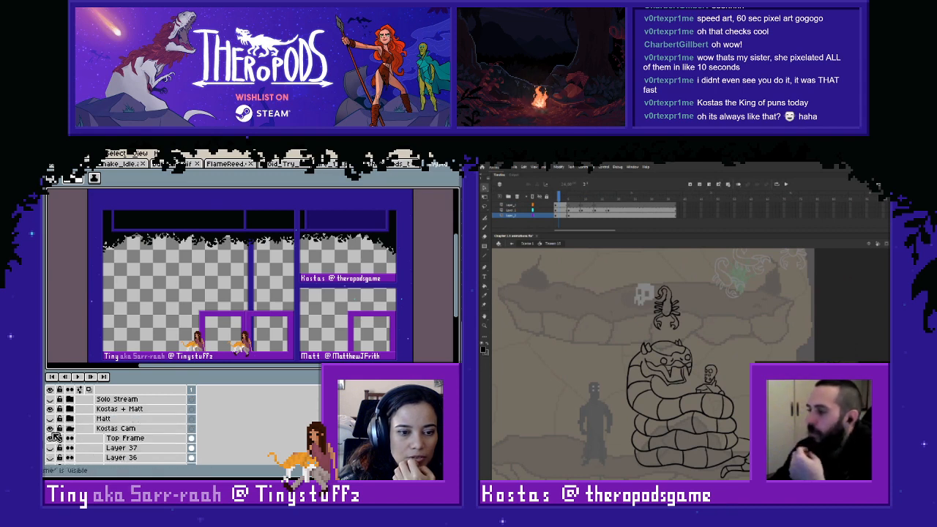
pyautogui.click(50, 428)
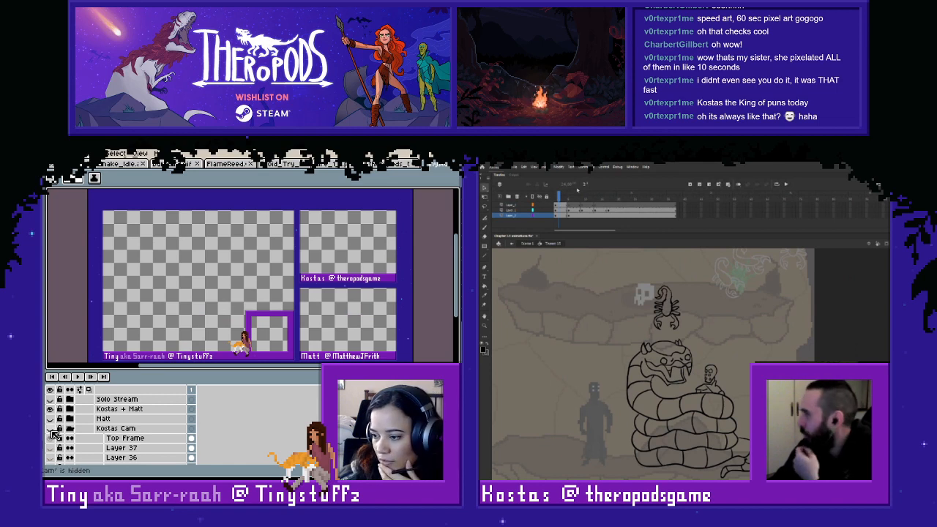
pyautogui.click(70, 428)
# - Preview the two-person stream group over the three-camera layout, look through its layers, and collapse and hide it
pyautogui.click(50, 438)
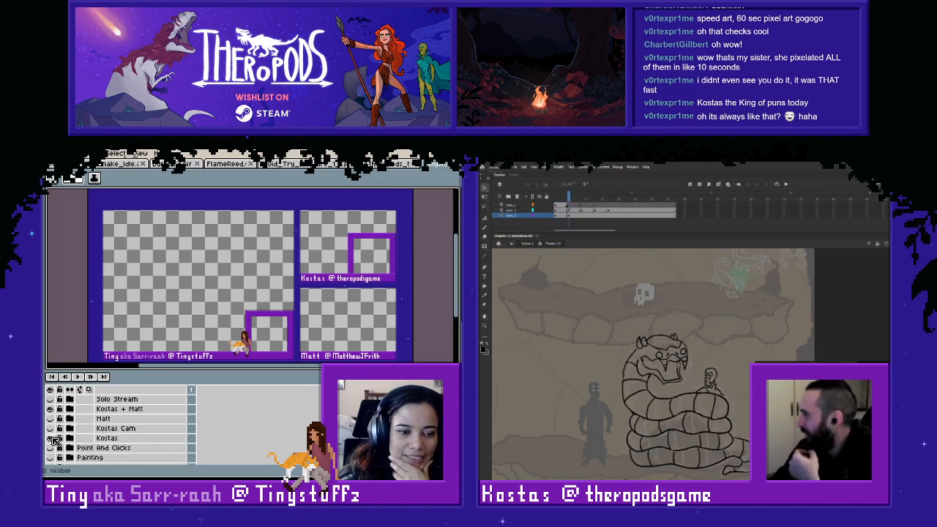
pyautogui.click(70, 438)
pyautogui.scroll(-2, 93, 436)
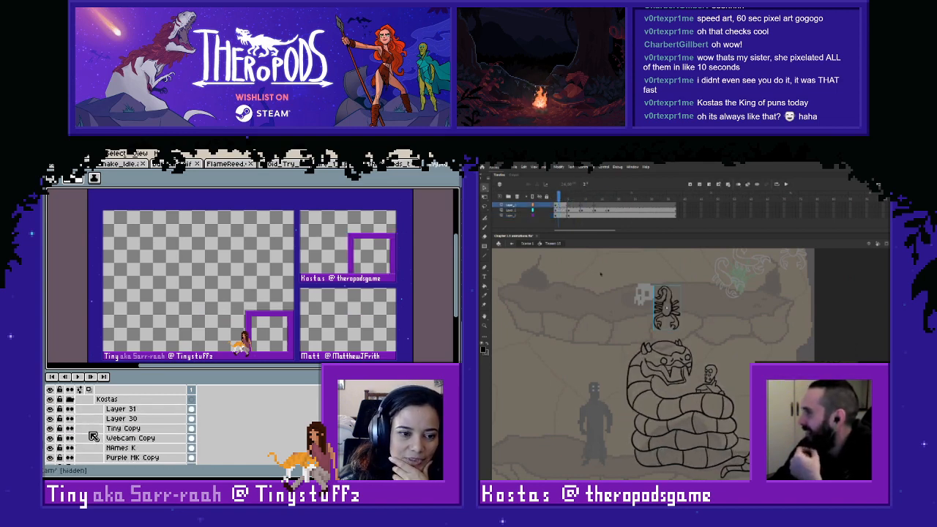
pyautogui.scroll(-2, 93, 436)
pyautogui.scroll(3, 93, 436)
pyautogui.click(70, 418)
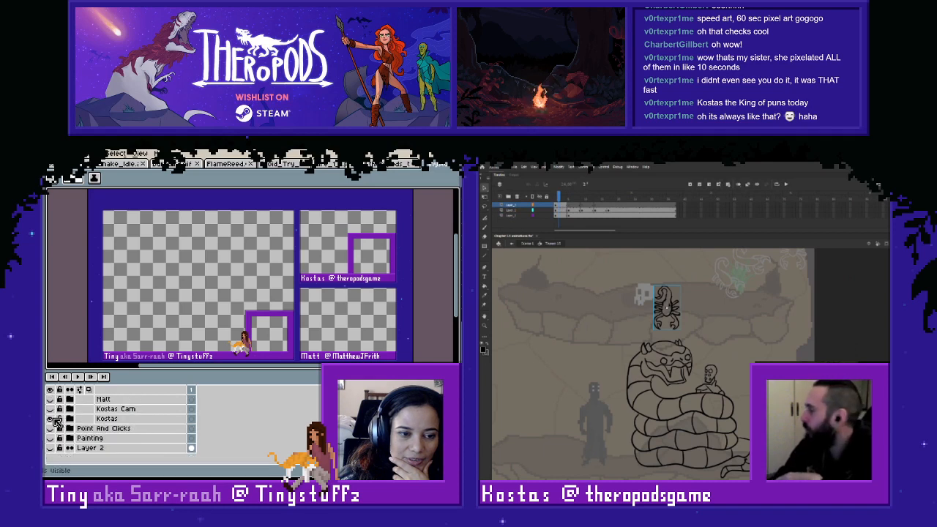
pyautogui.click(51, 419)
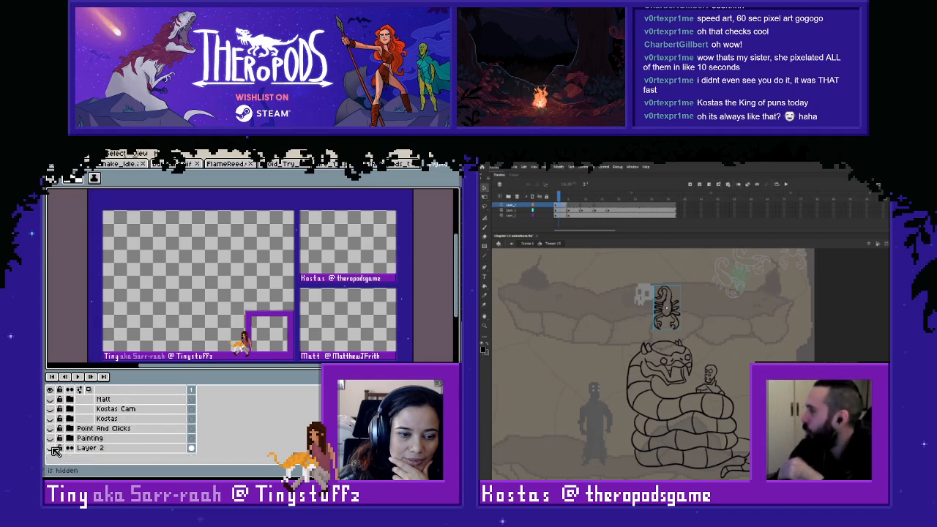
# - Check what Layer 2 contains in the overlays file, and return to the hand-drawn team avatars image
pyautogui.click(51, 448)
pyautogui.click(51, 448)
pyautogui.scroll(2, 82, 448)
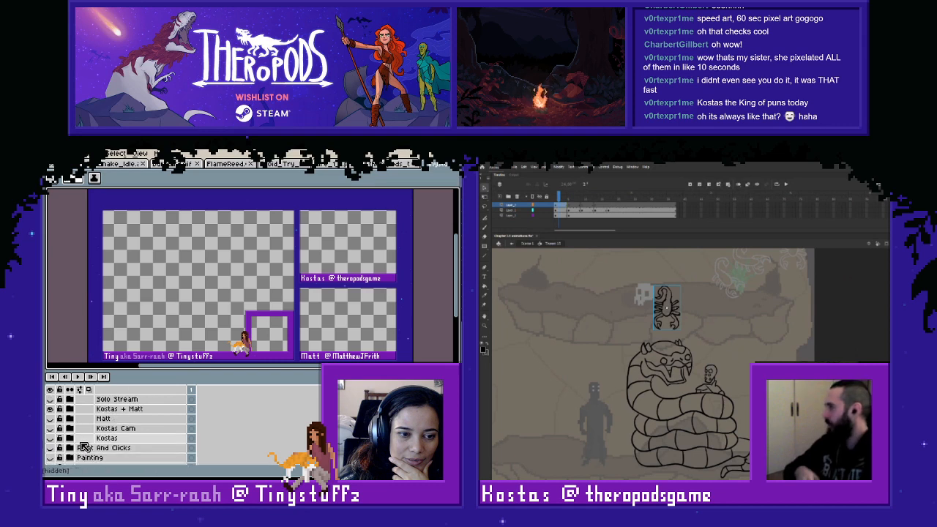
pyautogui.scroll(3, 84, 447)
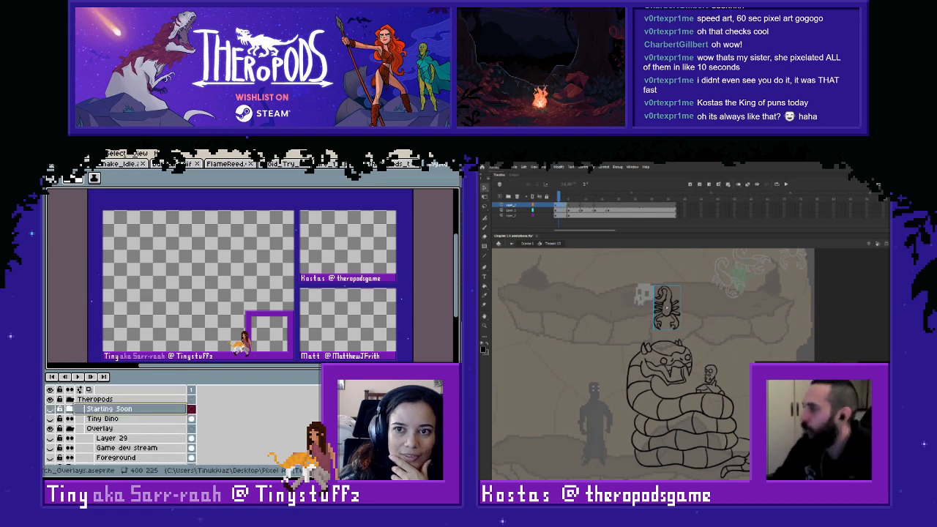
pyautogui.hotkey('ctrl', 'w')
# - In Adobe Animate, review the scorpion's frames on the top layer up to the following keyframe
pyautogui.click(634, 276)
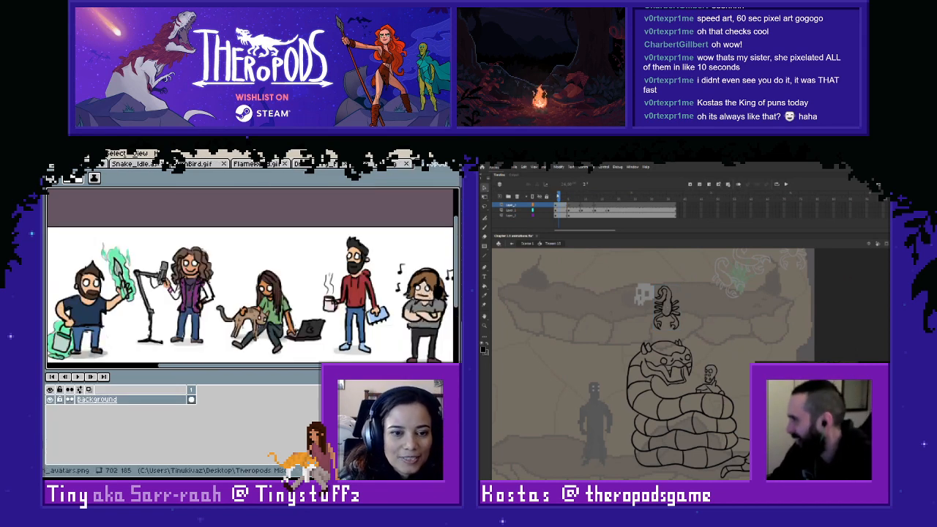
pyautogui.click(564, 208)
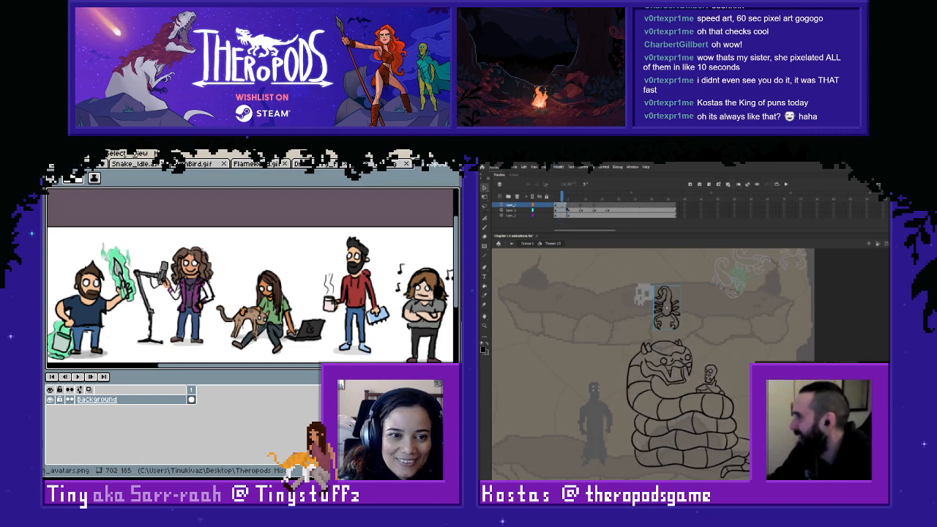
pyautogui.click(569, 206)
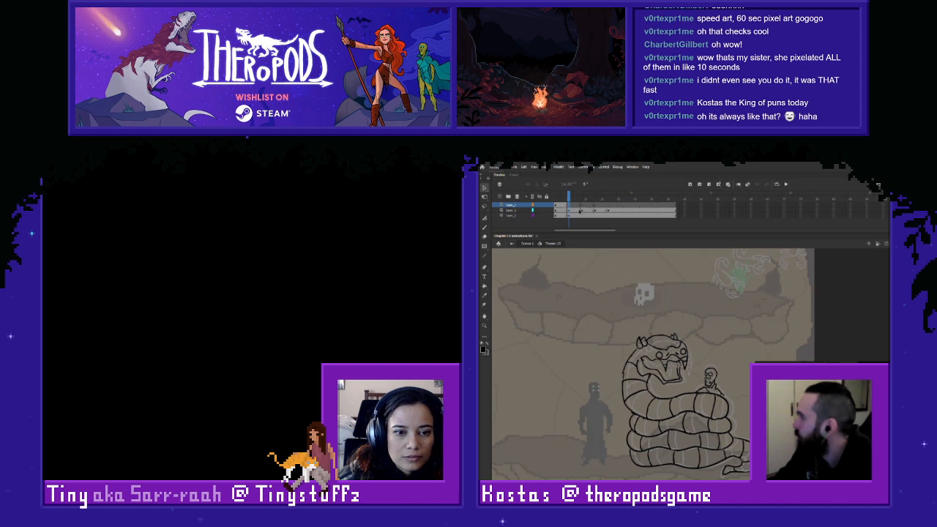
# - Return to the opening pose, check inside the scorpion symbol above the snake's head, and break the scorpion apart in place
pyautogui.press(',')
pyautogui.press(',')
pyautogui.press(',')
pyautogui.doubleClick(663, 307)
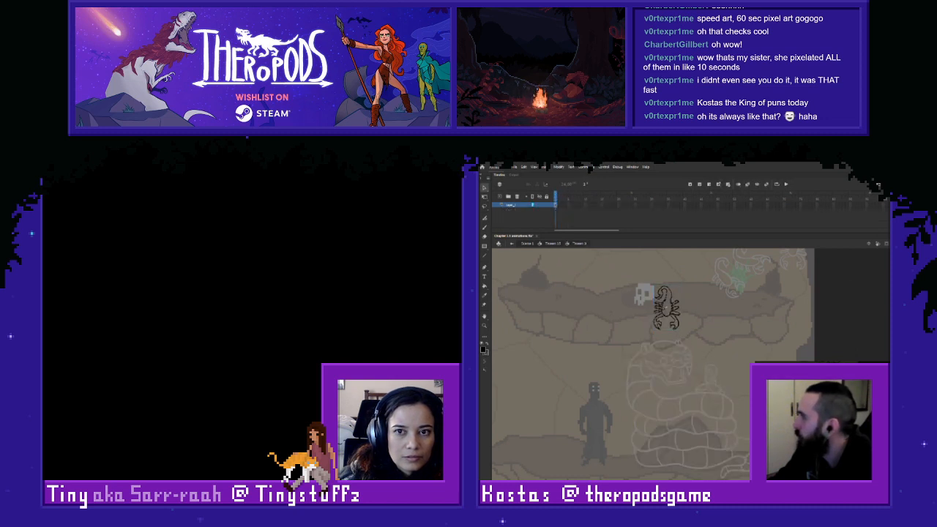
pyautogui.click(515, 244)
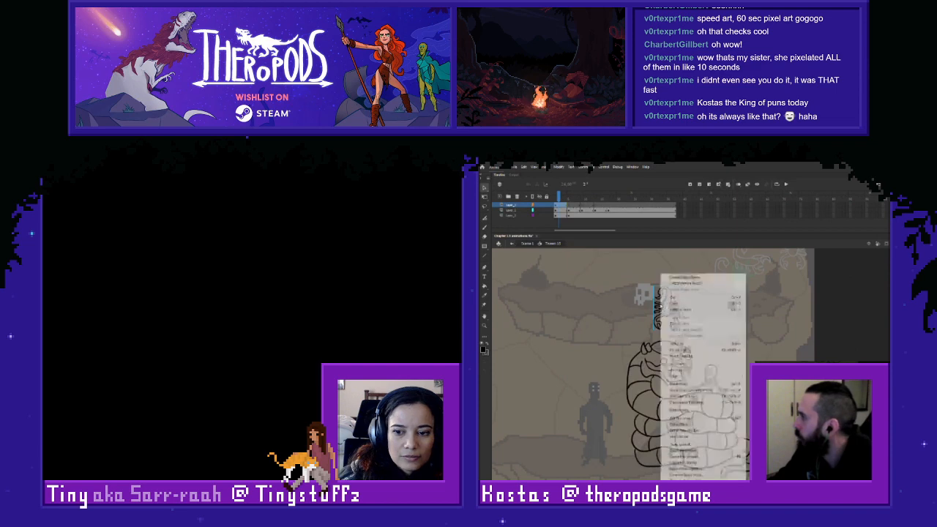
pyautogui.rightClick(662, 275)
pyautogui.click(701, 384)
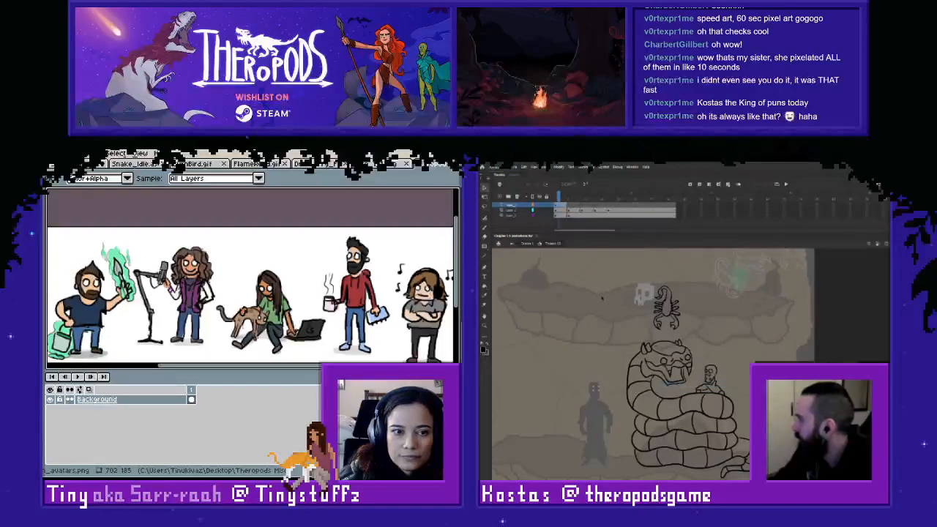
# - Open the animated scorpion group beside the green glow in the main scene, copy two scorpions, and return to the scene
pyautogui.click(512, 243)
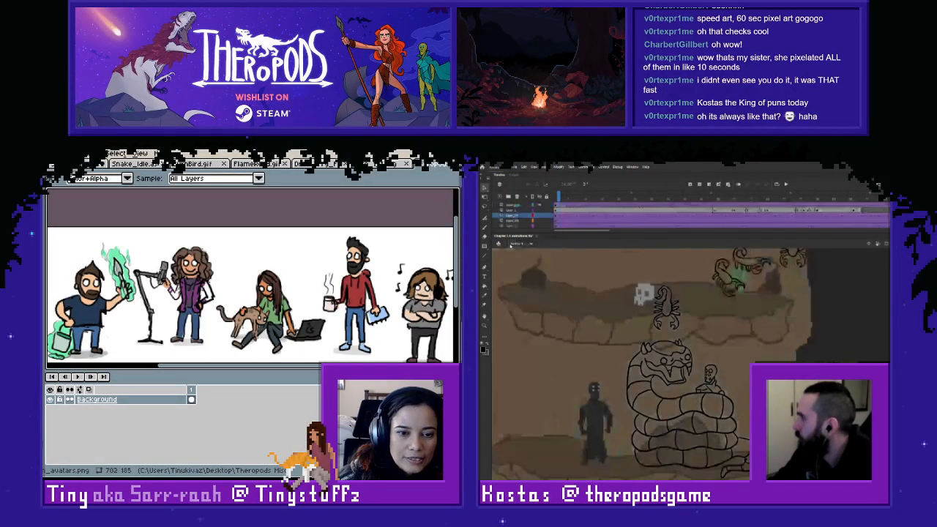
pyautogui.click(740, 290)
pyautogui.doubleClick(740, 290)
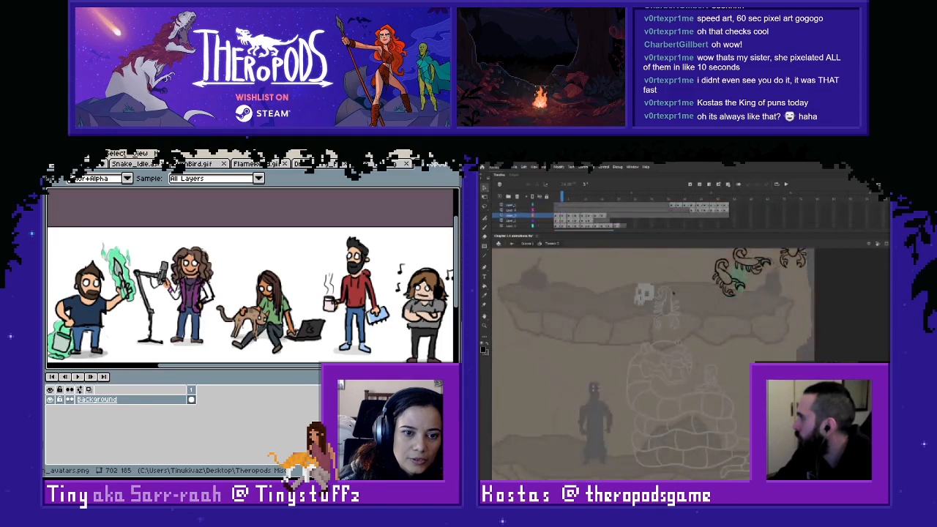
pyautogui.moveTo(686, 289); pyautogui.dragTo(775, 391)
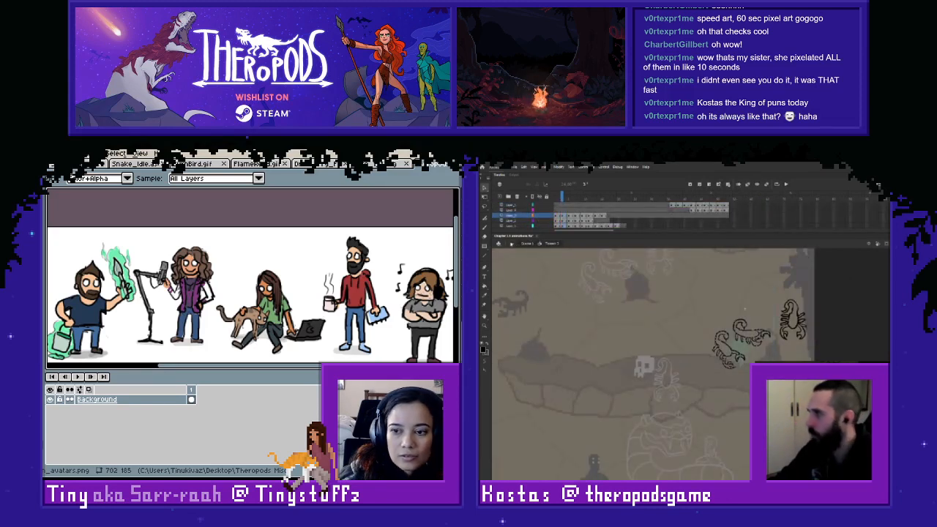
pyautogui.click(512, 244)
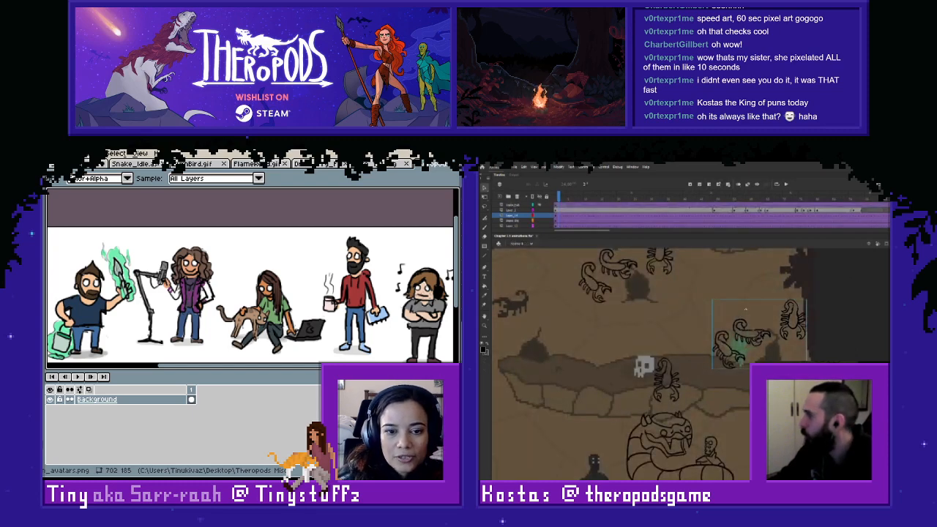
# - Paste the two scorpions into the snake symbol's first frame and place them at the far left end of the rock ledge
pyautogui.click(557, 198)
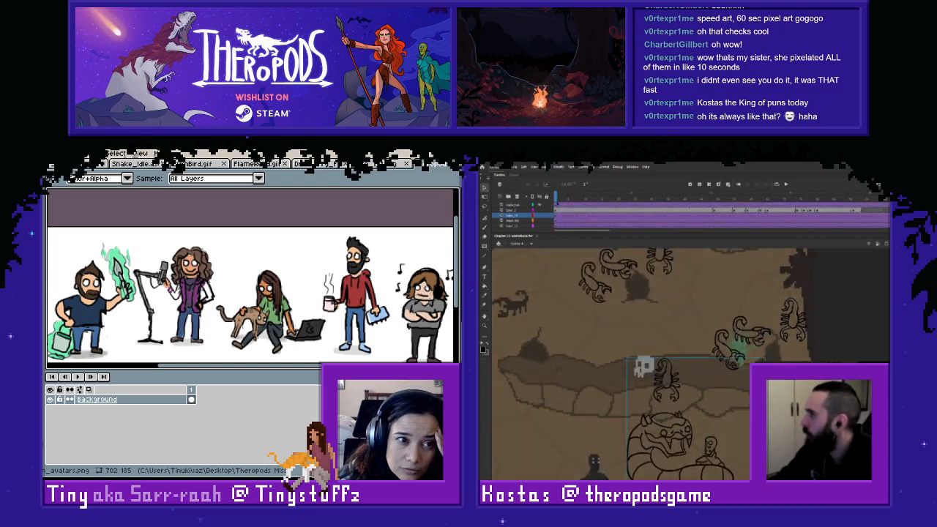
pyautogui.doubleClick(668, 431)
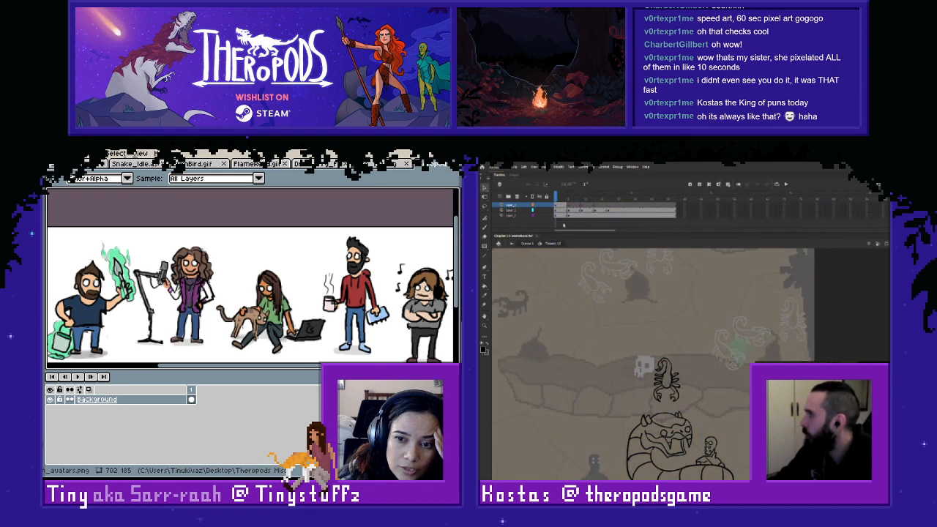
pyautogui.hotkey('ctrl', 'v')
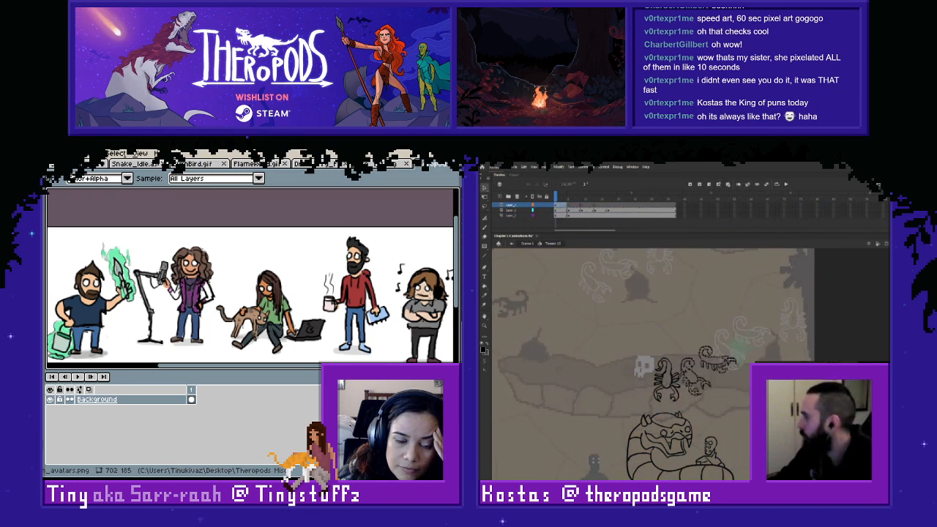
pyautogui.moveTo(694, 375); pyautogui.dragTo(556, 362)
pyautogui.click(612, 322)
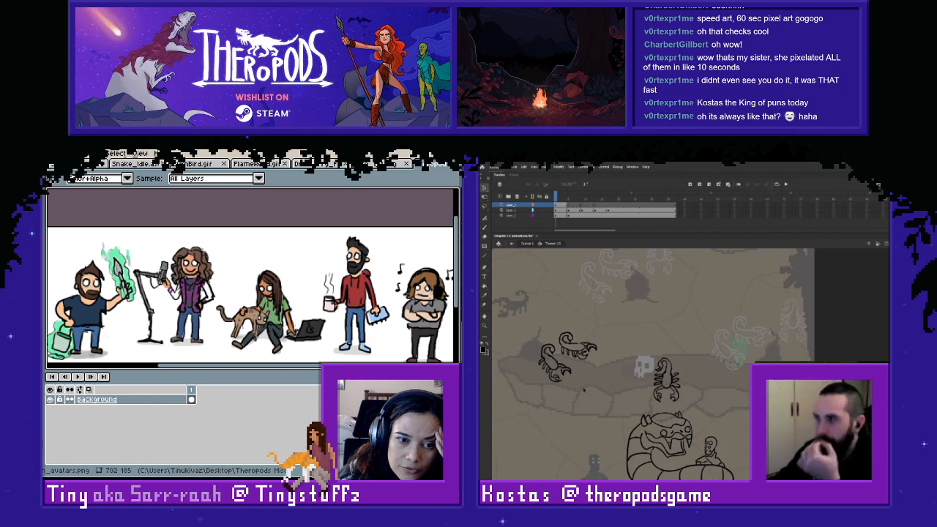
pyautogui.scroll(-3, 602, 359)
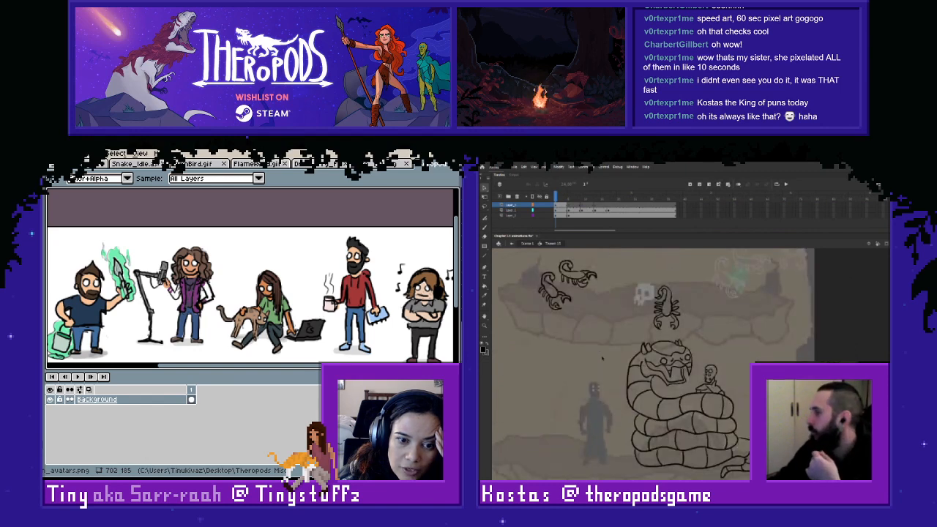
# - Work out the scorpion's landing on the snake's head around frame 6 and add a keyframe for it on the top layer
pyautogui.click(573, 206)
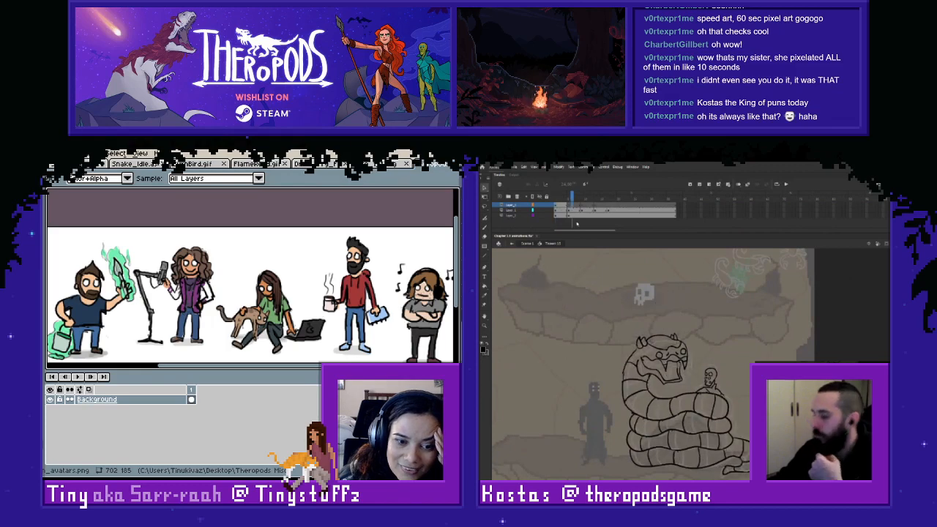
pyautogui.press('l')
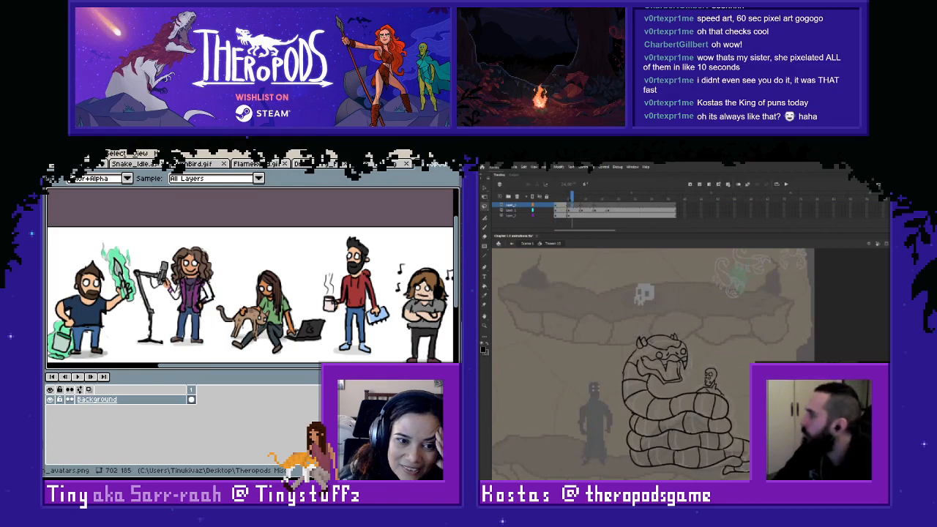
pyautogui.click(562, 197)
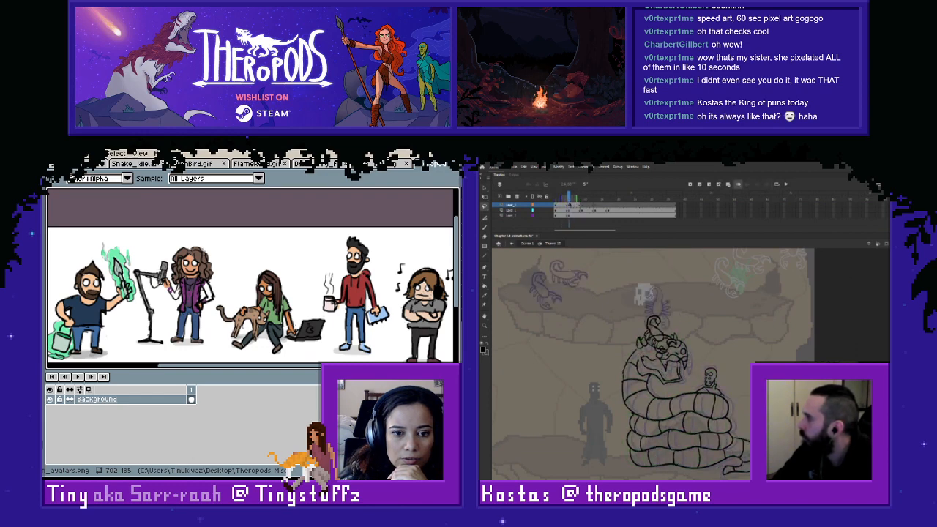
pyautogui.rightClick(577, 207)
pyautogui.click(586, 229)
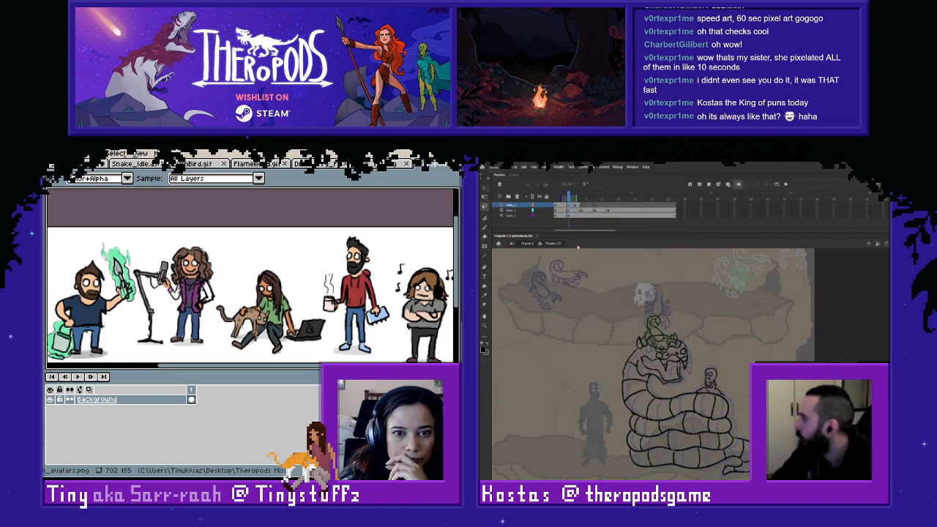
# - Display the snake layer as coloured outlines and play back the scorpion's jump onto the snake's head
pyautogui.click(533, 210)
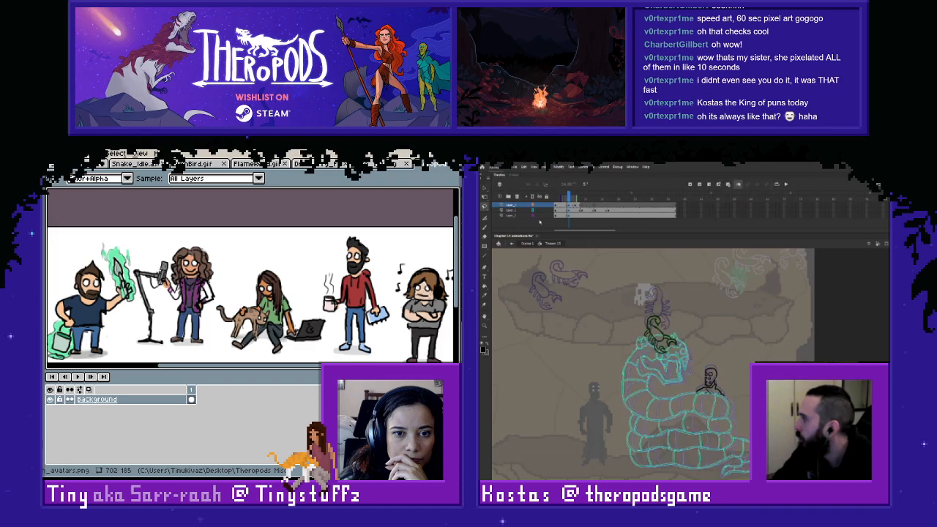
pyautogui.click(542, 208)
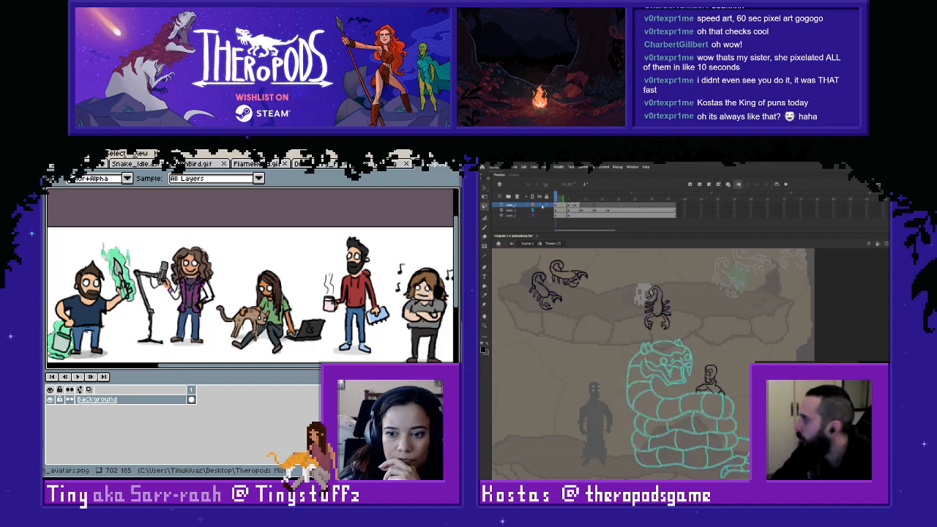
pyautogui.press('Return')
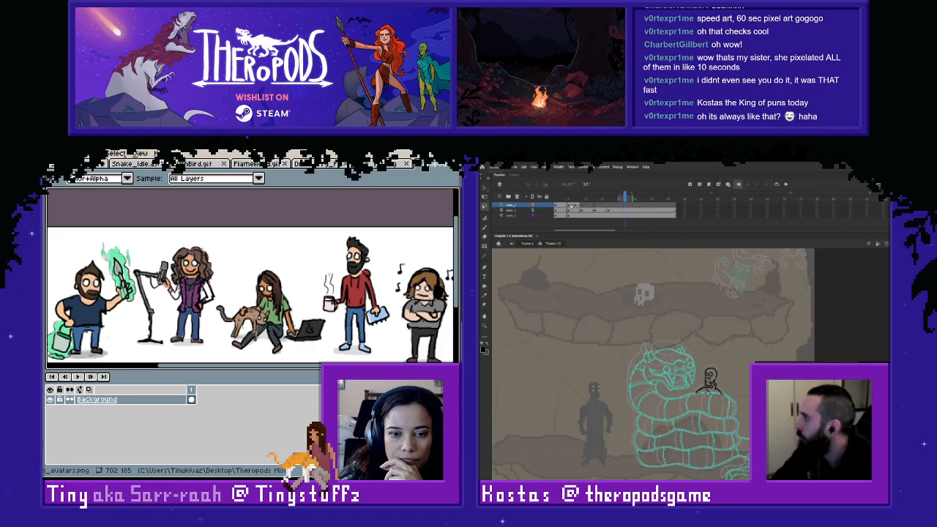
pyautogui.click(573, 206)
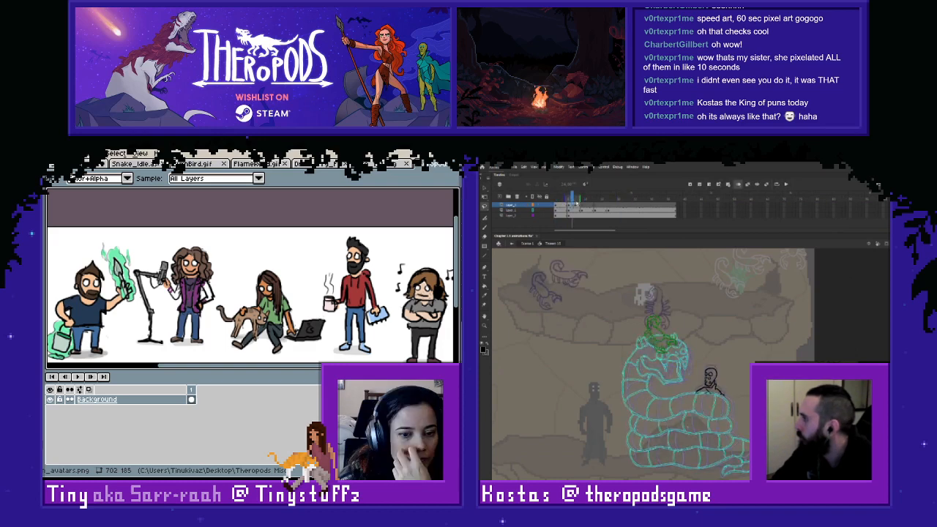
pyautogui.press('Return')
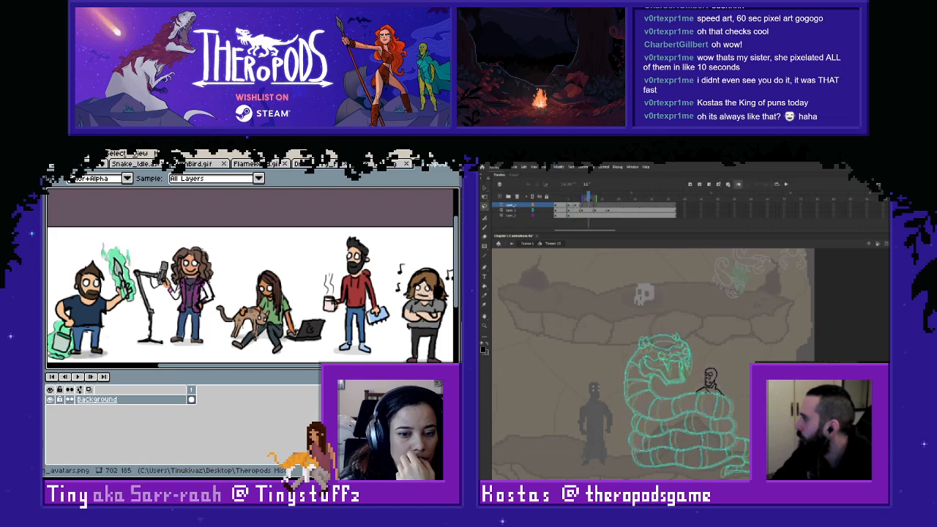
pyautogui.moveTo(588, 200); pyautogui.dragTo(578, 199)
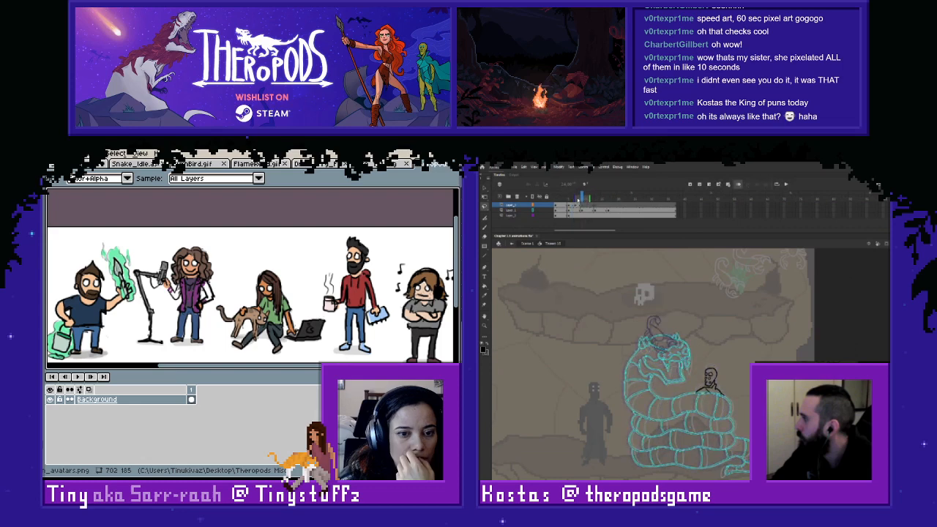
# - Use the snake's lowered frame 17 pose from the landing onwards, clear its intermediate keyframes, and check the scorpion against it
pyautogui.click(609, 212)
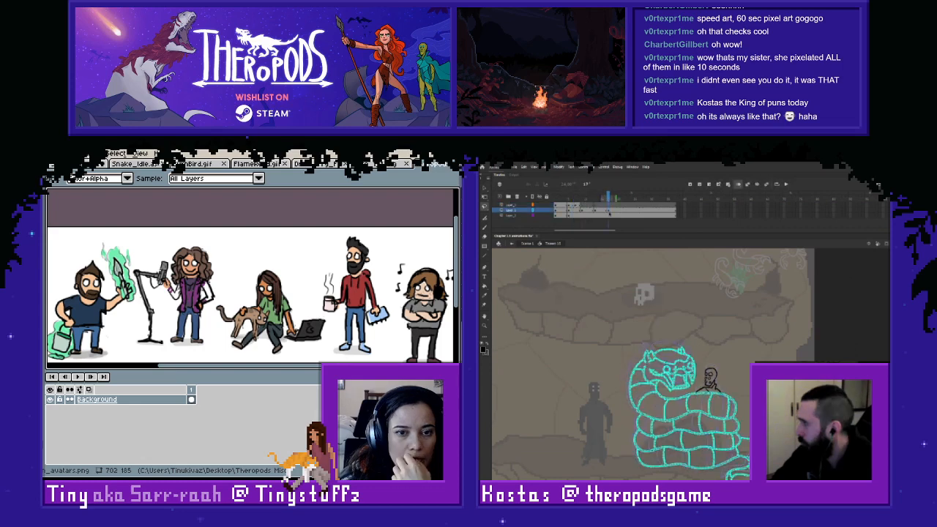
pyautogui.moveTo(560, 199); pyautogui.dragTo(573, 202)
pyautogui.click(569, 206)
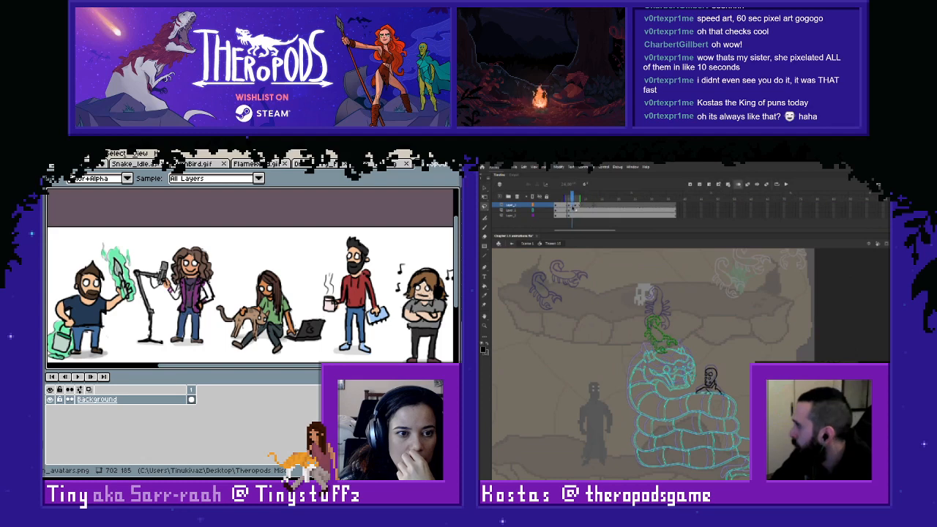
pyautogui.click(572, 207)
pyautogui.click(577, 206)
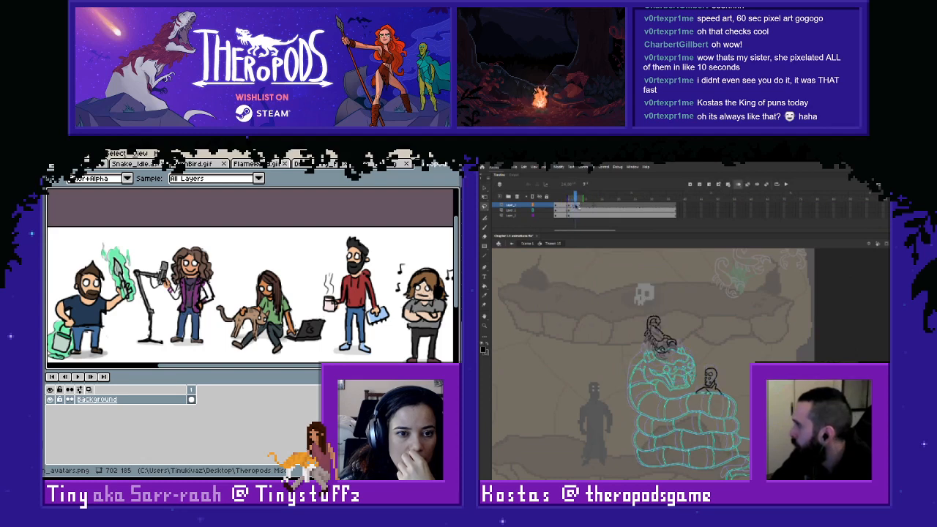
# - Nudge the frame 7 scorpion slightly right and down to settle it on the snake's head, matching the frame 5 pose
pyautogui.moveTo(568, 198)
pyautogui.mouseDown()
pyautogui.moveTo(556, 199)
pyautogui.moveTo(616, 199)
pyautogui.moveTo(569, 203)
pyautogui.mouseUp()
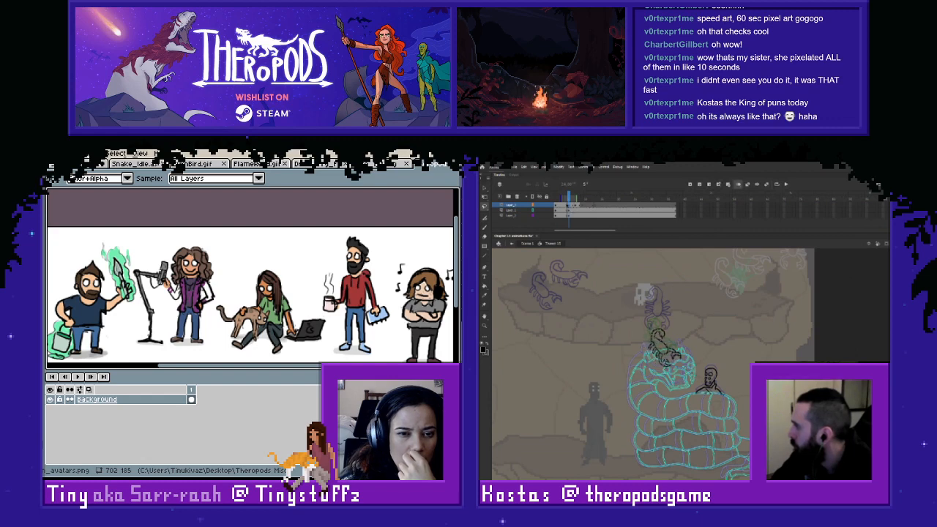
pyautogui.click(576, 205)
pyautogui.press('Right')
pyautogui.press('Right')
pyautogui.press('Right')
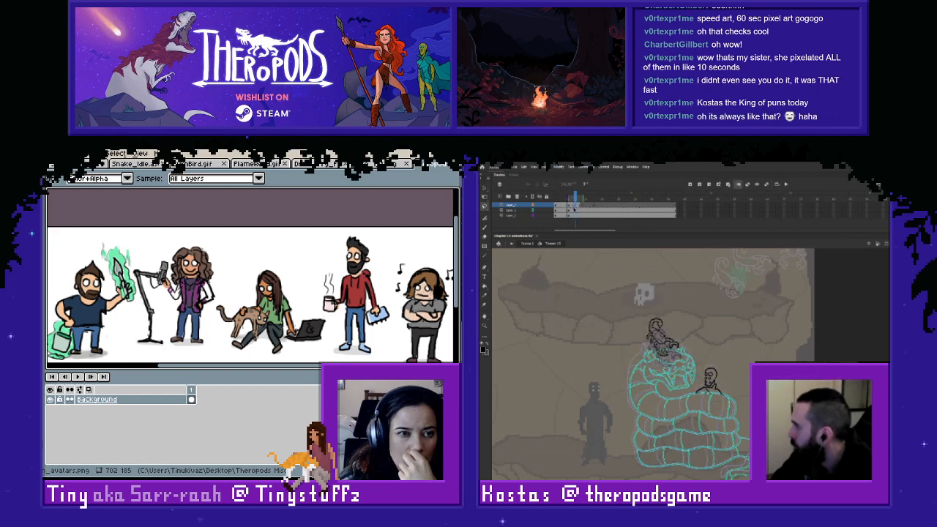
pyautogui.press('Down')
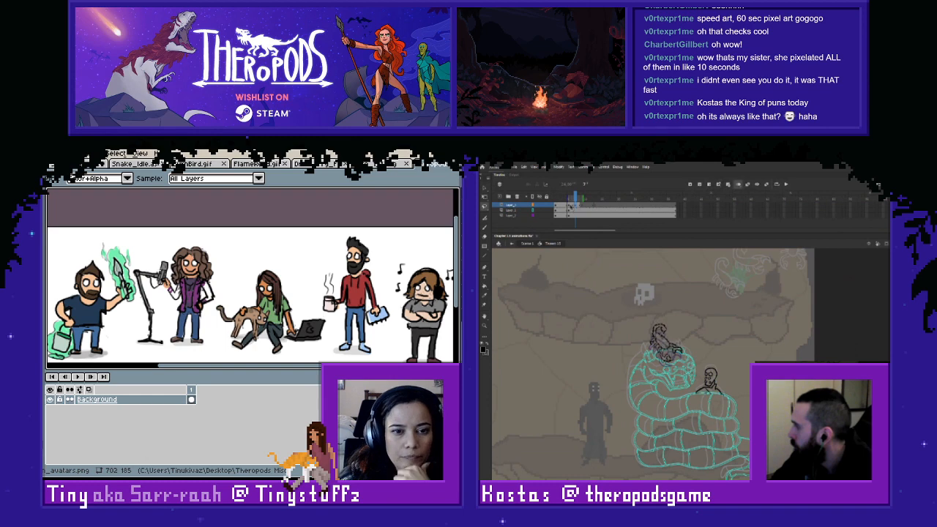
# - Replay the scorpion's leap from the opening frames to check the timing of its landing
pyautogui.click(560, 205)
pyautogui.press('Return')
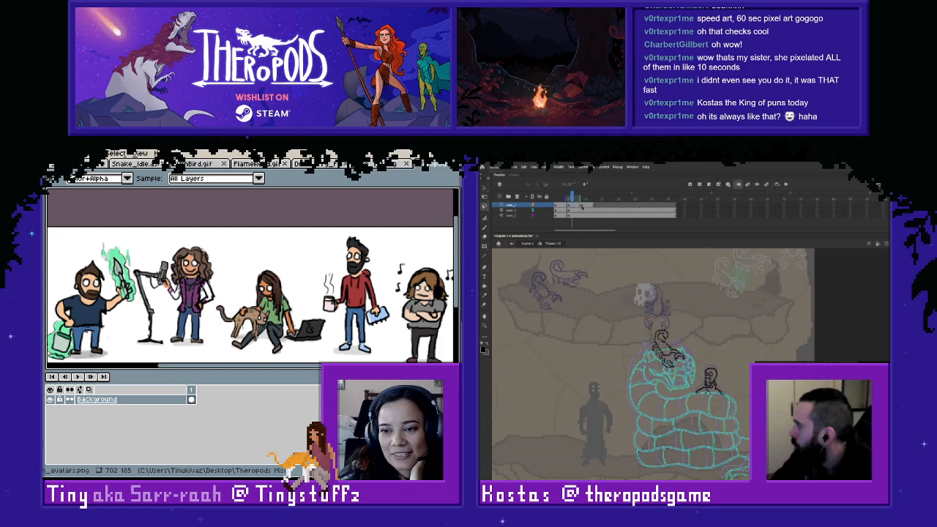
pyautogui.click(564, 198)
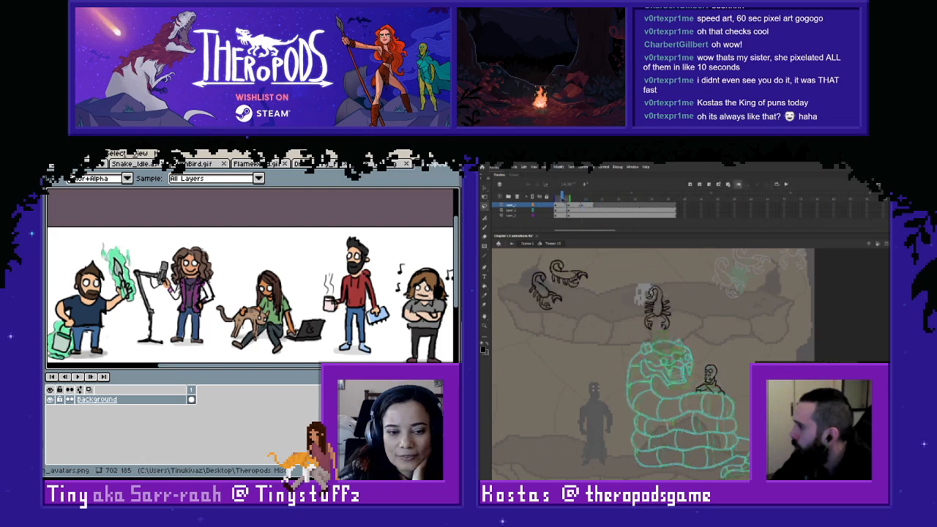
pyautogui.press('Return')
# - Look over the May '14 and March '15 sprite comparison in an enlarged canvas area and scrub through the scorpion's landing
pyautogui.click(435, 164)
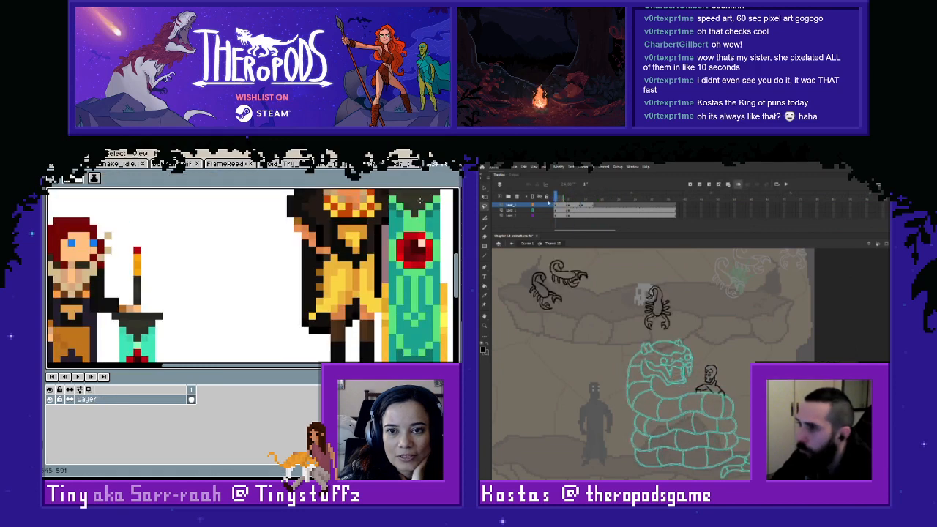
pyautogui.scroll(-2, 404, 293)
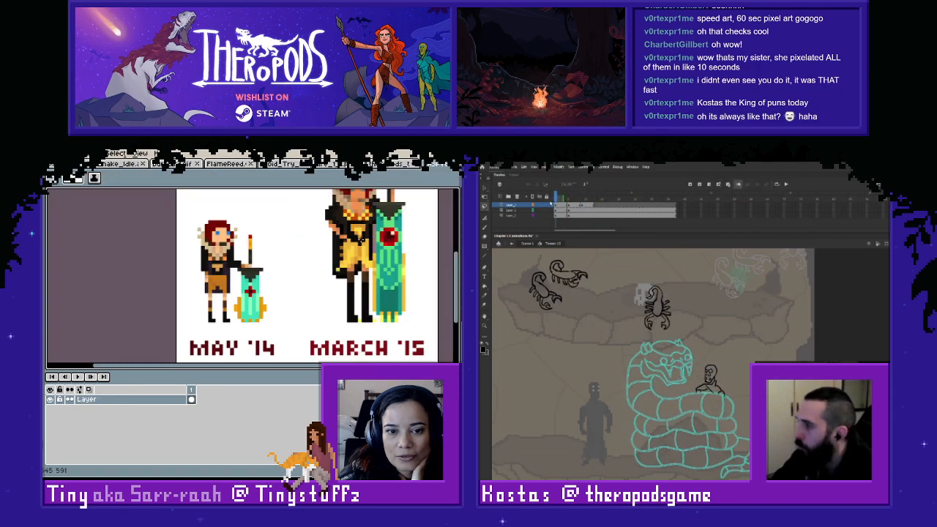
pyautogui.moveTo(551, 203); pyautogui.dragTo(574, 203)
pyautogui.scroll(1, 361, 240)
pyautogui.moveTo(351, 370); pyautogui.dragTo(350, 450)
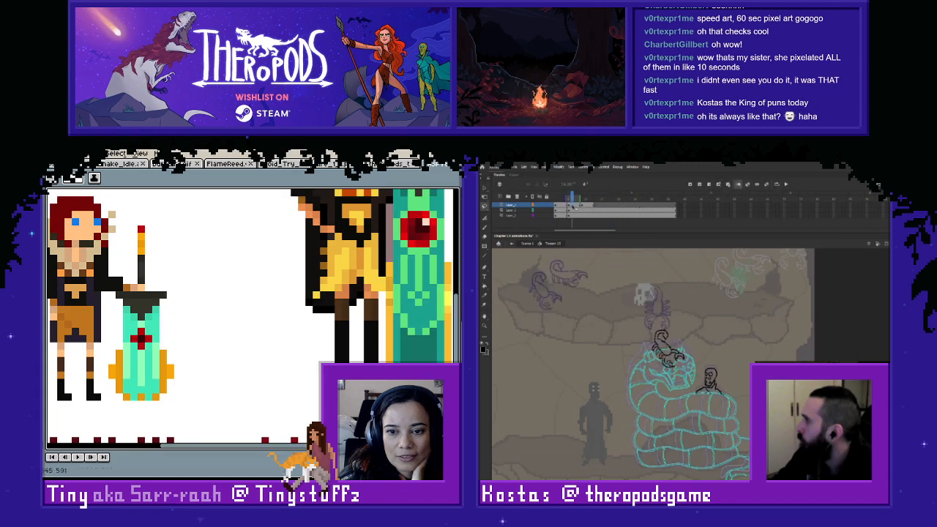
pyautogui.scroll(-1, 341, 345)
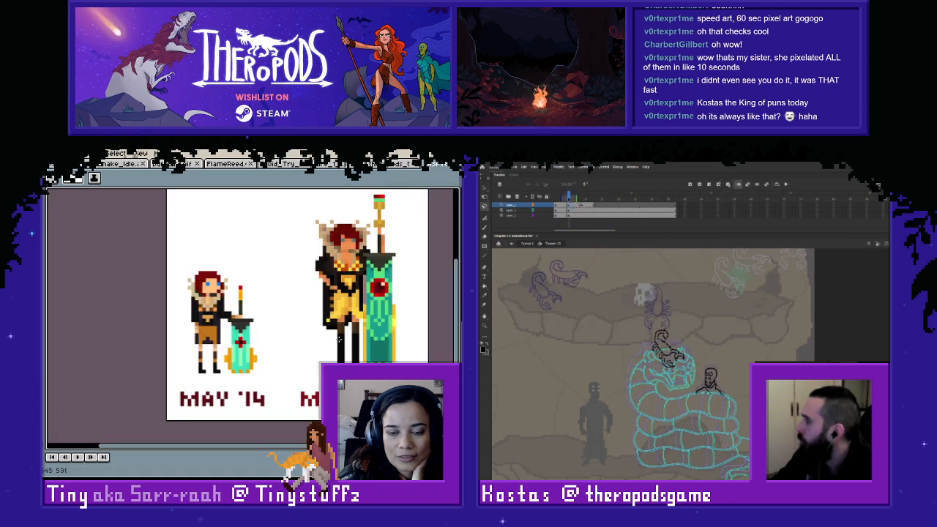
pyautogui.moveTo(570, 203)
pyautogui.mouseDown()
pyautogui.moveTo(607, 205)
pyautogui.moveTo(577, 207)
pyautogui.mouseUp()
# - Resize the May '14 and March '15 sprite to 50 percent, and remove frames from the scorpion layer after its landing
pyautogui.click(51, 154)
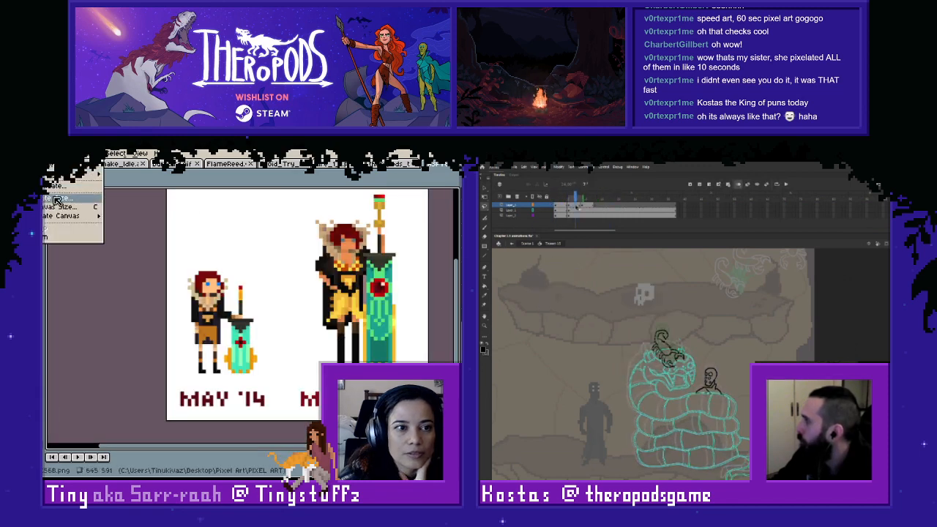
pyautogui.click(58, 199)
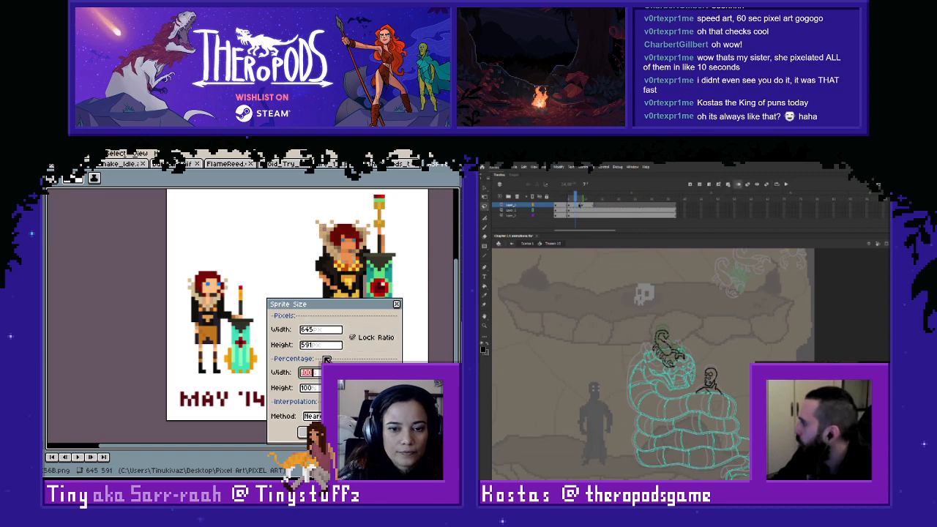
pyautogui.write('50')
pyautogui.press('Tab')
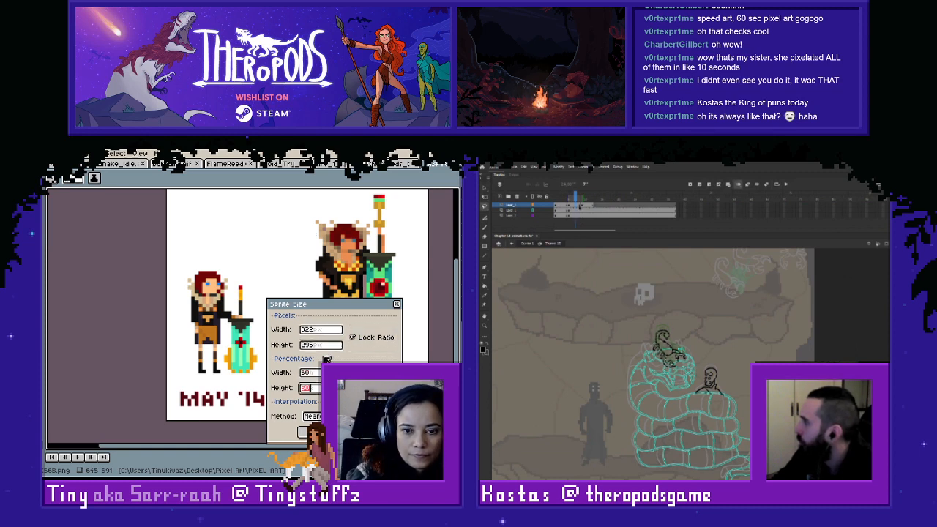
pyautogui.click(331, 416)
pyautogui.rightClick(575, 204)
pyautogui.click(592, 241)
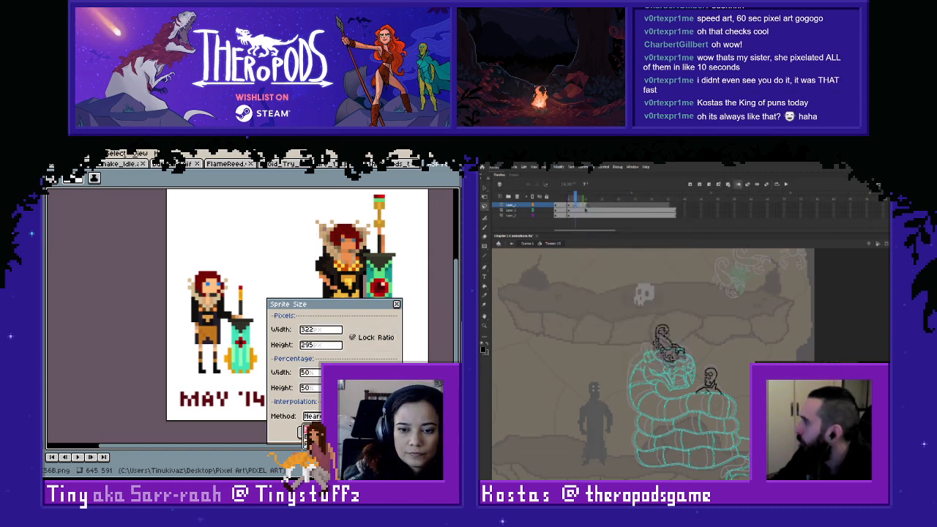
pyautogui.moveTo(587, 205); pyautogui.dragTo(583, 205)
pyautogui.click(311, 439)
pyautogui.rightClick(583, 205)
pyautogui.click(301, 433)
pyautogui.click(603, 240)
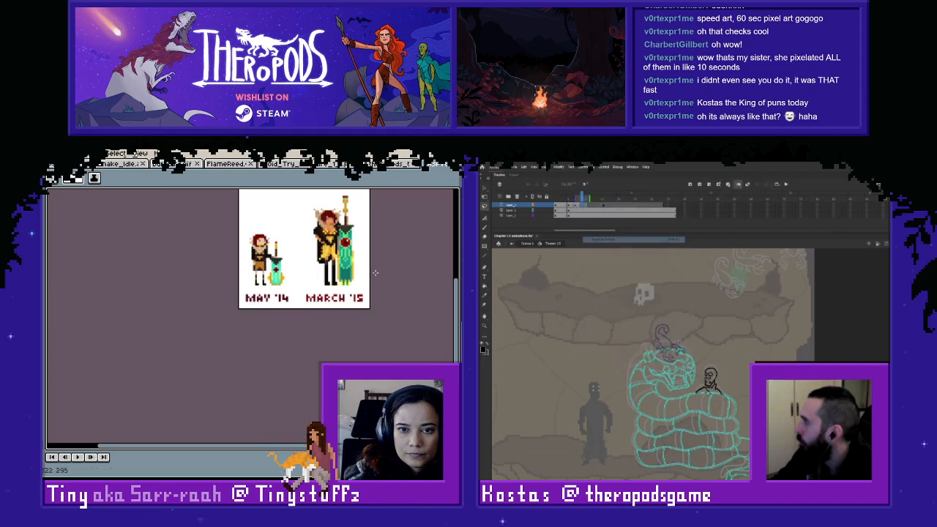
pyautogui.scroll(4, 375, 272)
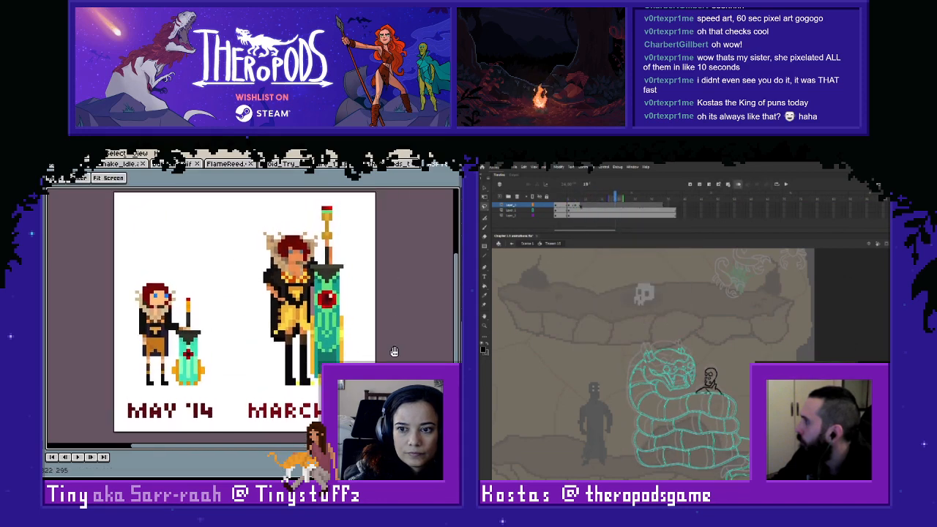
# - Clear the scorpion layer's keyframe after the landing so the landed pose holds, and insert a new keyframe at frame 9
pyautogui.rightClick(582, 205)
pyautogui.moveTo(395, 351); pyautogui.dragTo(335, 351)
pyautogui.click(602, 258)
pyautogui.click(554, 196)
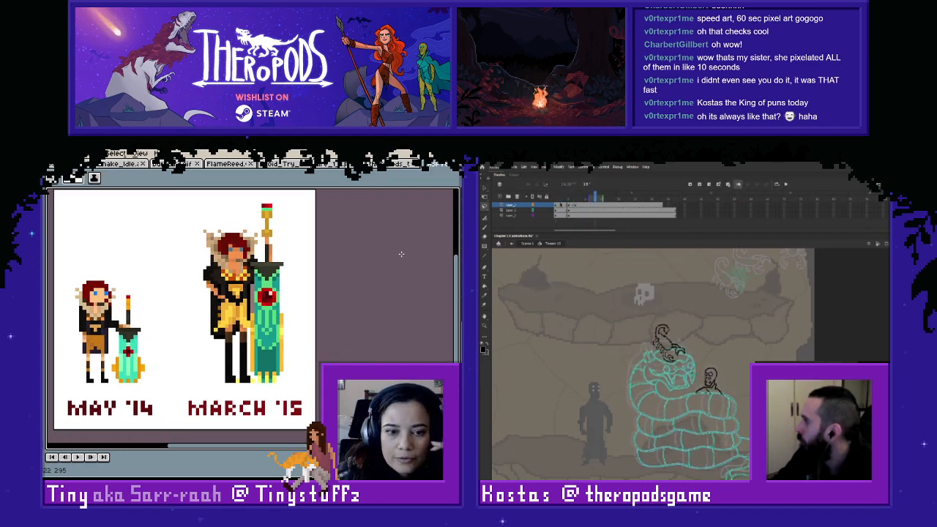
pyautogui.rightClick(583, 207)
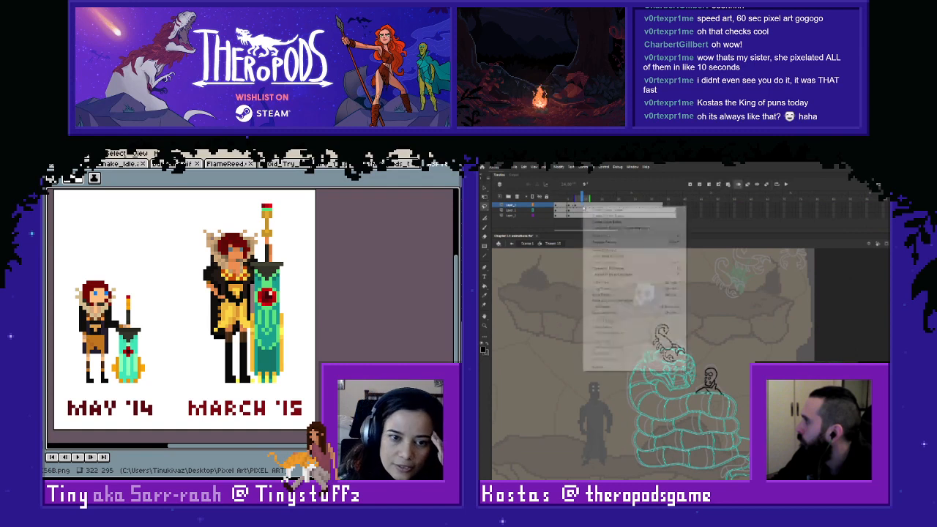
pyautogui.click(615, 250)
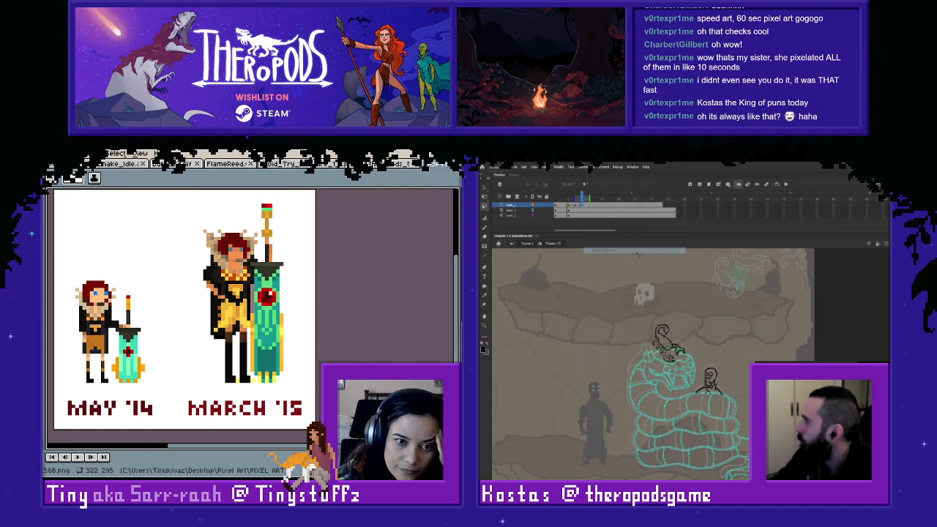
pyautogui.click(685, 265)
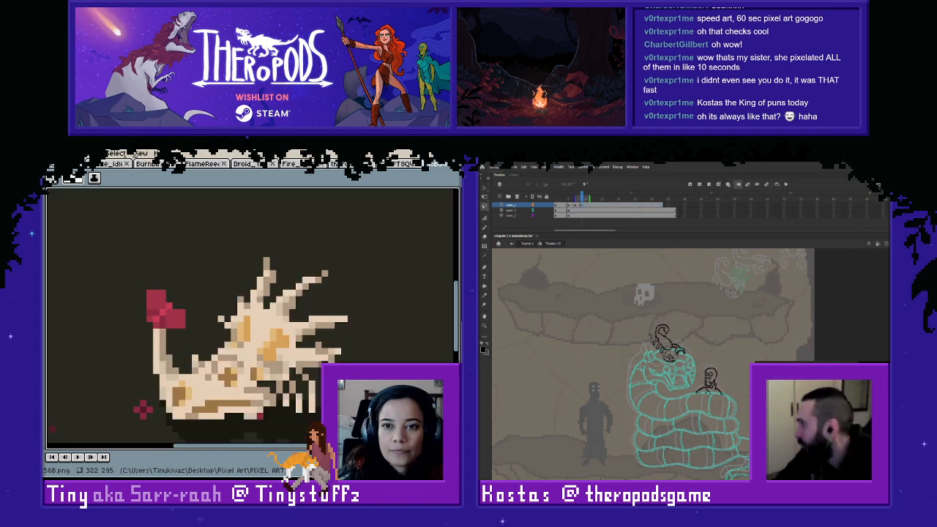
# - Play the horned skull animation centred in view, and close the May '14 and March '15 sprite without saving
pyautogui.scroll(-1, 354, 271)
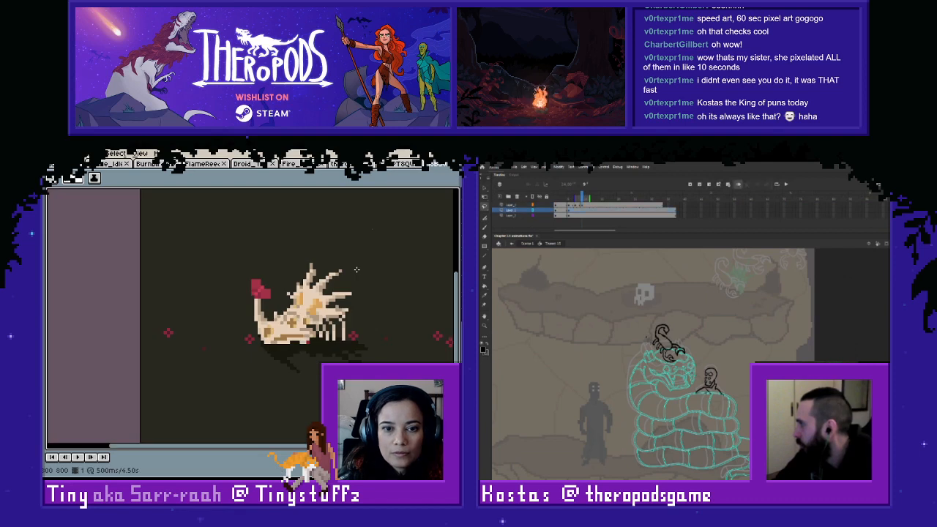
pyautogui.press('Return')
pyautogui.moveTo(372, 261); pyautogui.dragTo(307, 295)
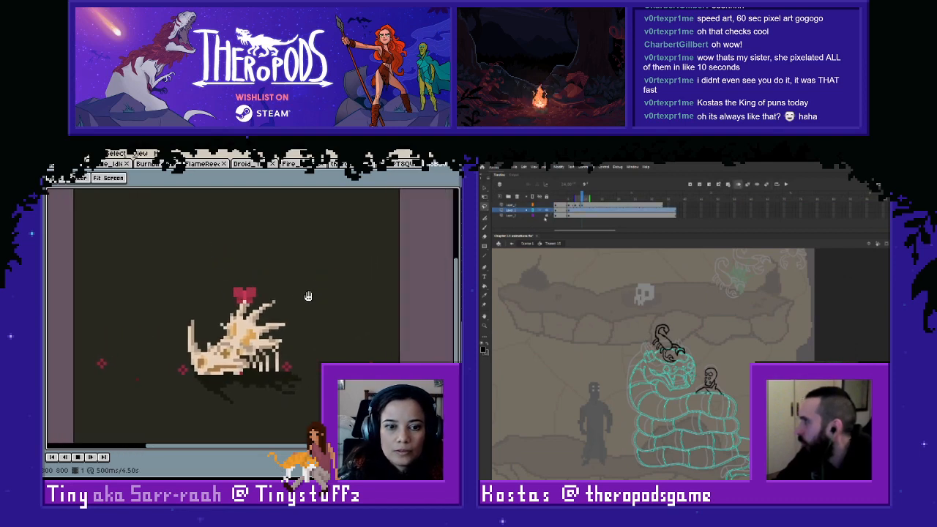
pyautogui.click(400, 166)
pyautogui.hotkey('ctrl', 'w')
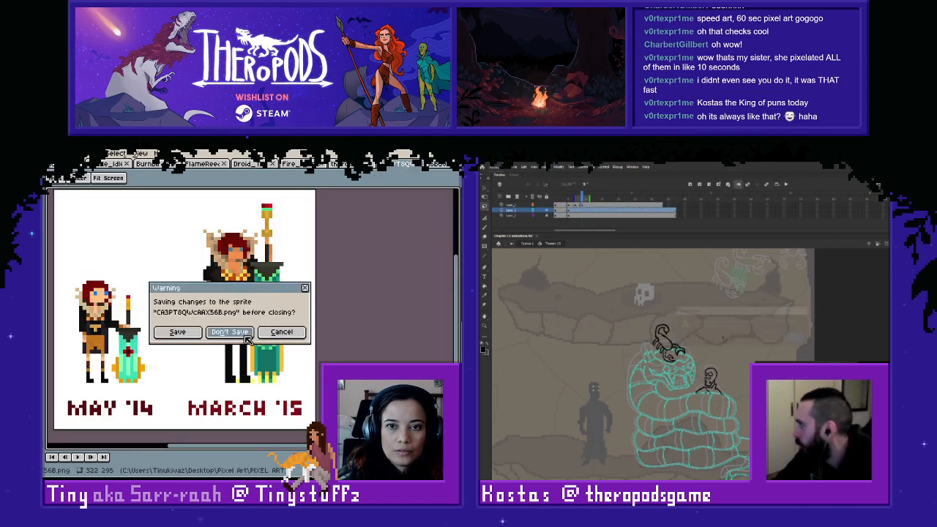
pyautogui.click(230, 332)
# - Try a different pose for the scorpion's curled tail at frame 9, shifting it slightly to the right
pyautogui.click(792, 338)
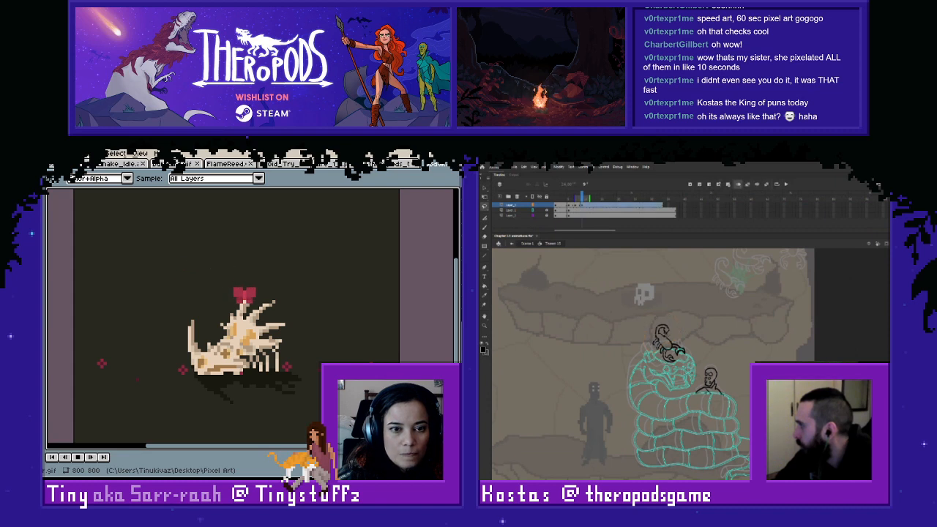
pyautogui.rightClick(665, 334)
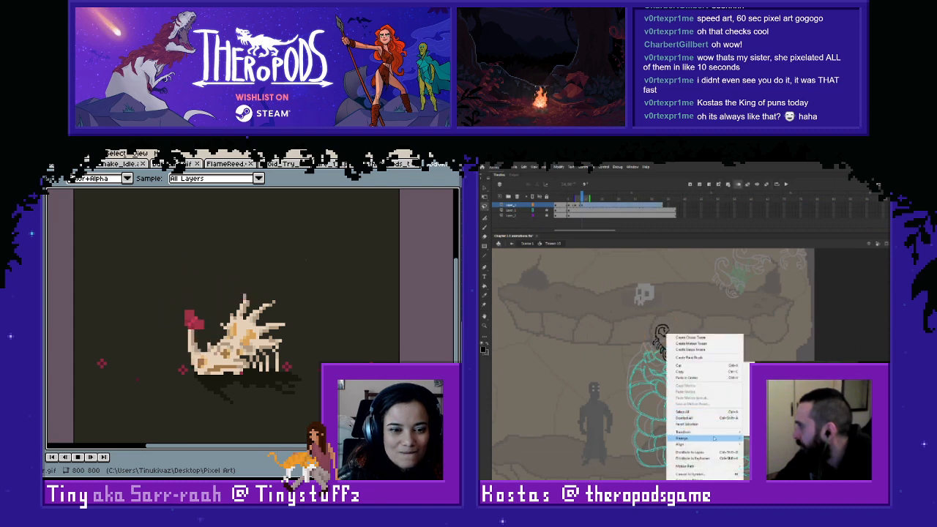
pyautogui.click(761, 424)
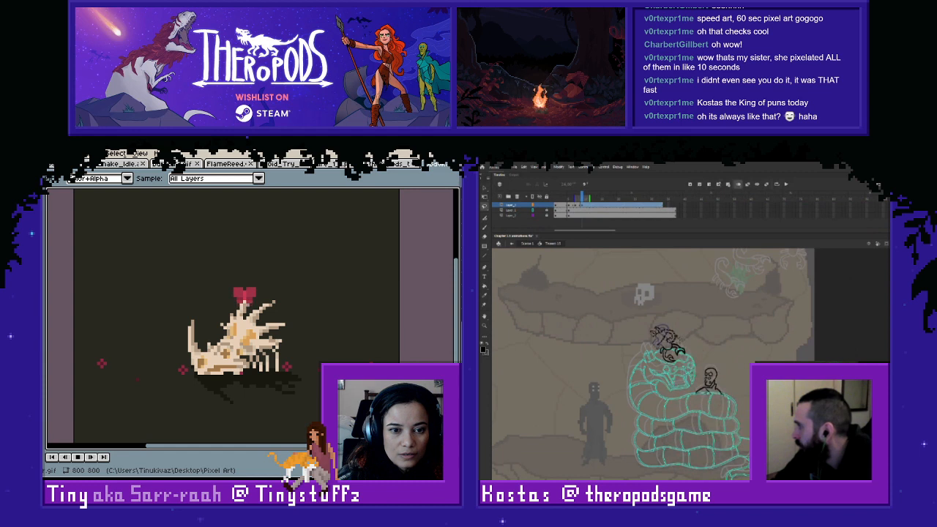
pyautogui.moveTo(664, 338); pyautogui.dragTo(672, 335)
pyautogui.click(704, 333)
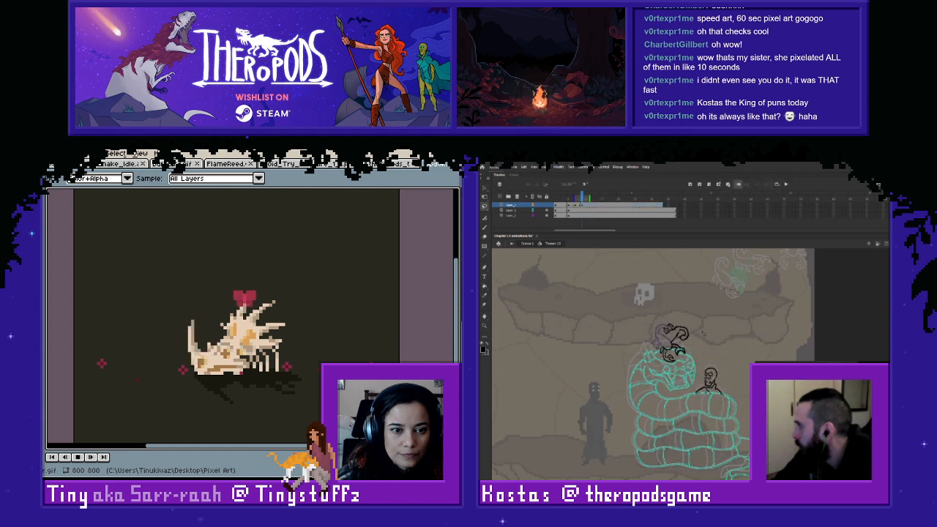
pyautogui.press('b')
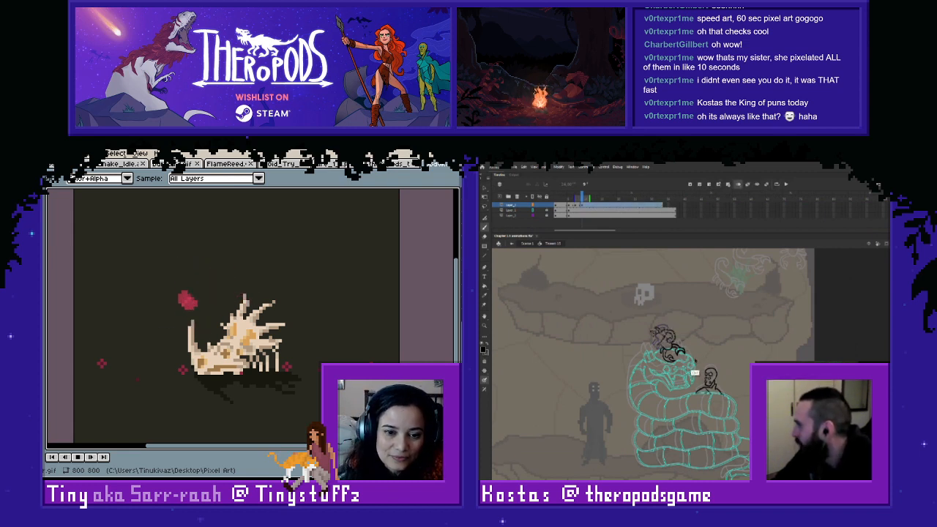
pyautogui.press('l')
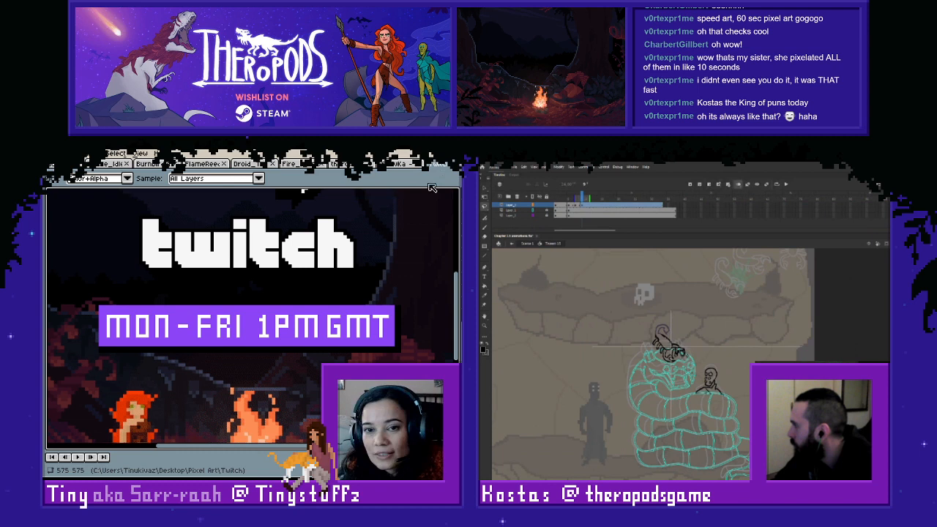
# - Close the Twitch schedule image and replay the scorpion's leap from frame 1
pyautogui.click(461, 164)
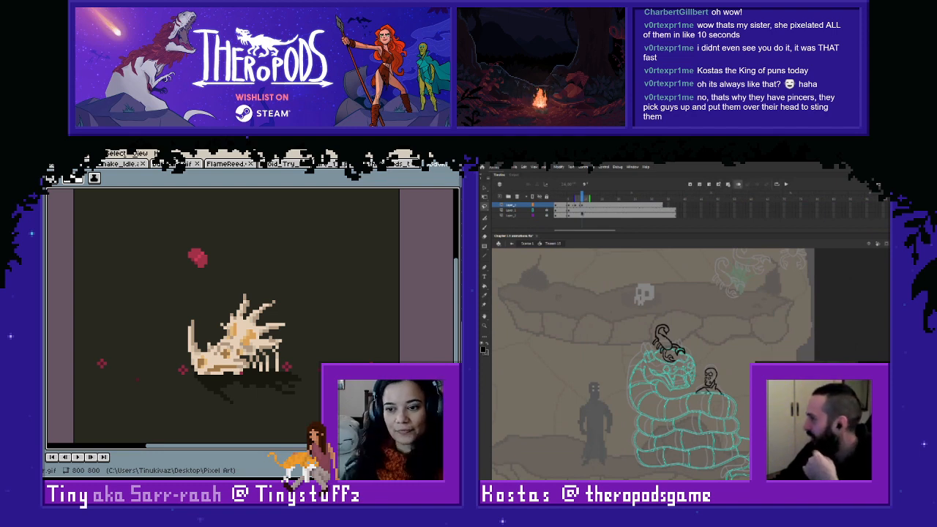
pyautogui.moveTo(582, 198); pyautogui.dragTo(547, 205)
pyautogui.press('Return')
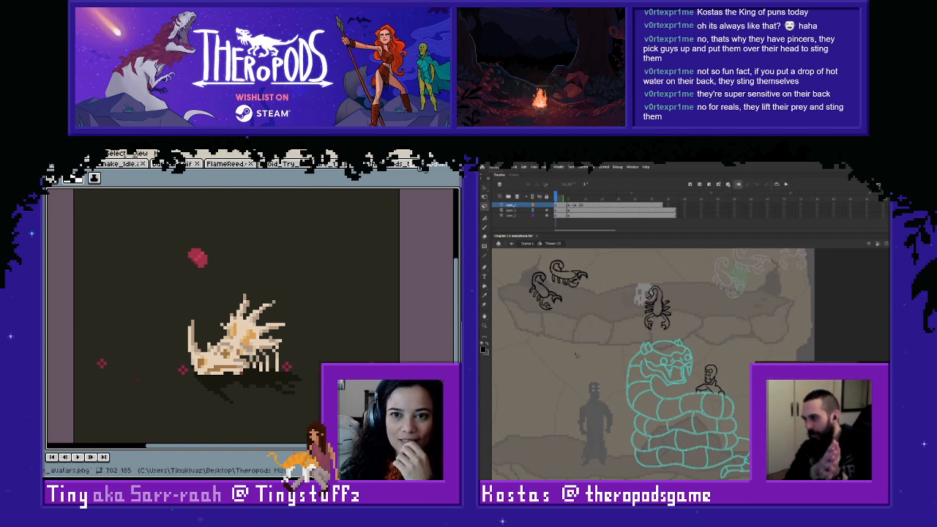
# - Close the skull animation "i6BdvKa - Imgur.gif" without saving, and close the large flame sprite as well
pyautogui.click(460, 165)
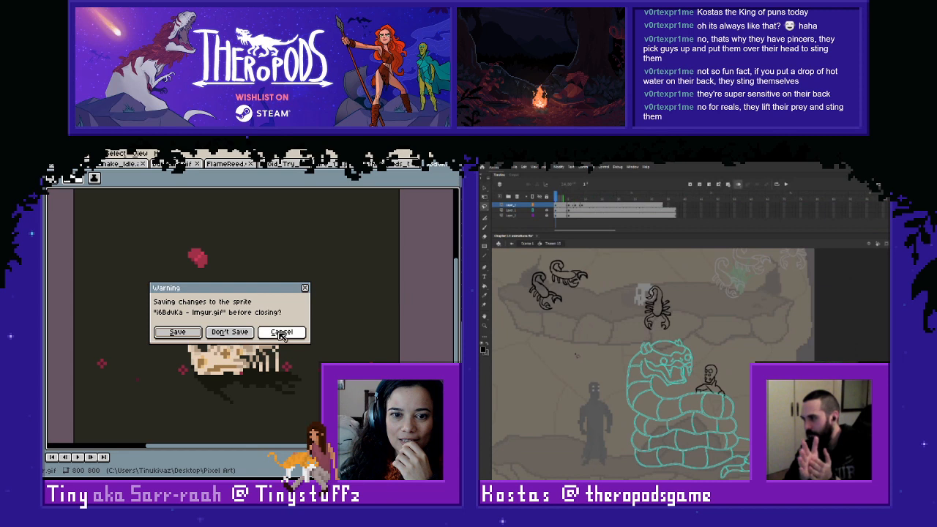
pyautogui.click(229, 332)
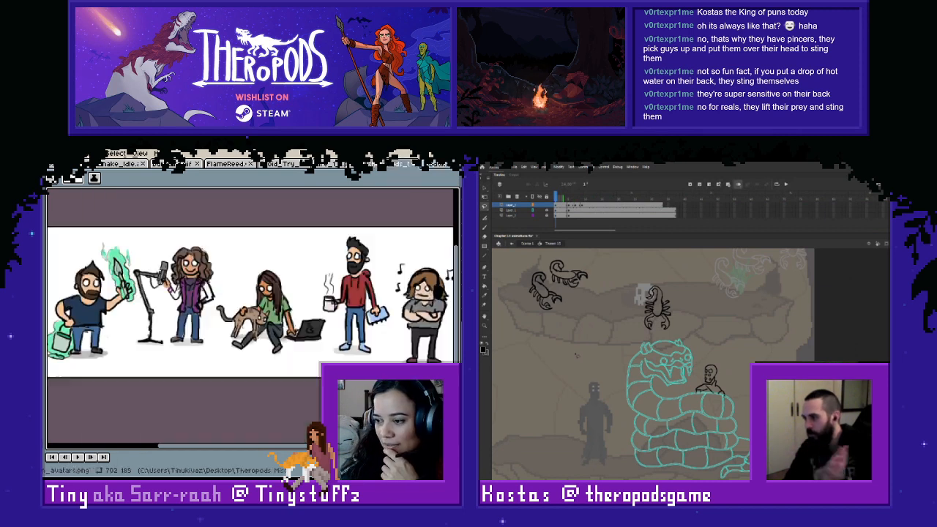
pyautogui.click(398, 165)
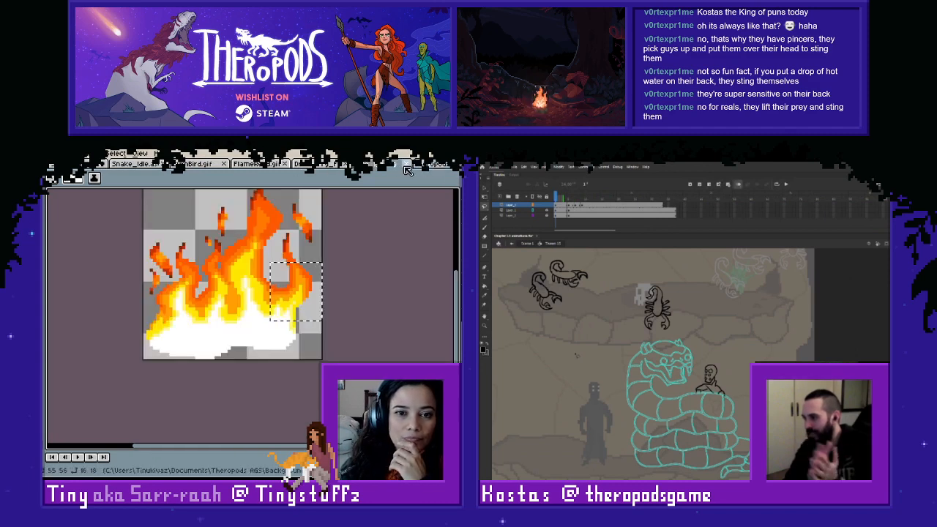
pyautogui.click(406, 164)
# - Go through the open droid, BurnBird and Snake_Idle sprites to the animation with two small flames beside the sketched creature
pyautogui.click(335, 167)
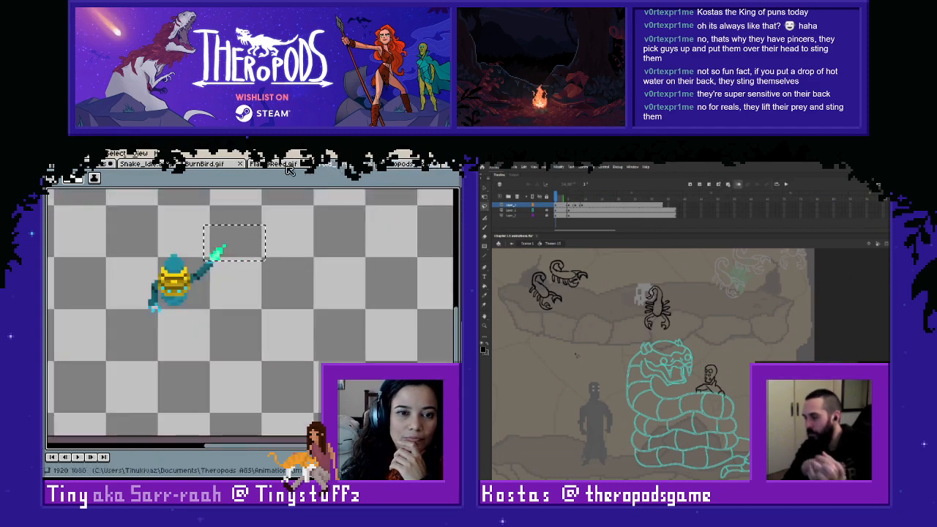
pyautogui.click(219, 165)
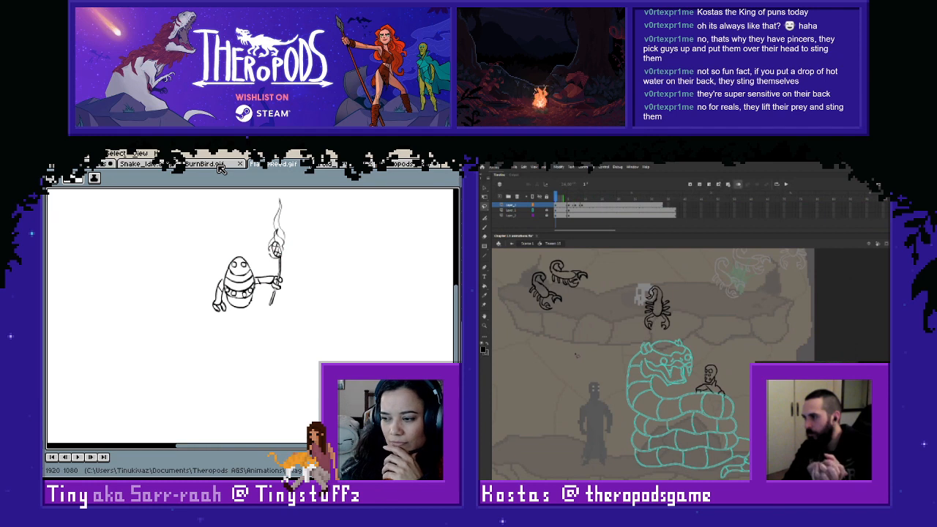
pyautogui.click(220, 167)
pyautogui.click(152, 166)
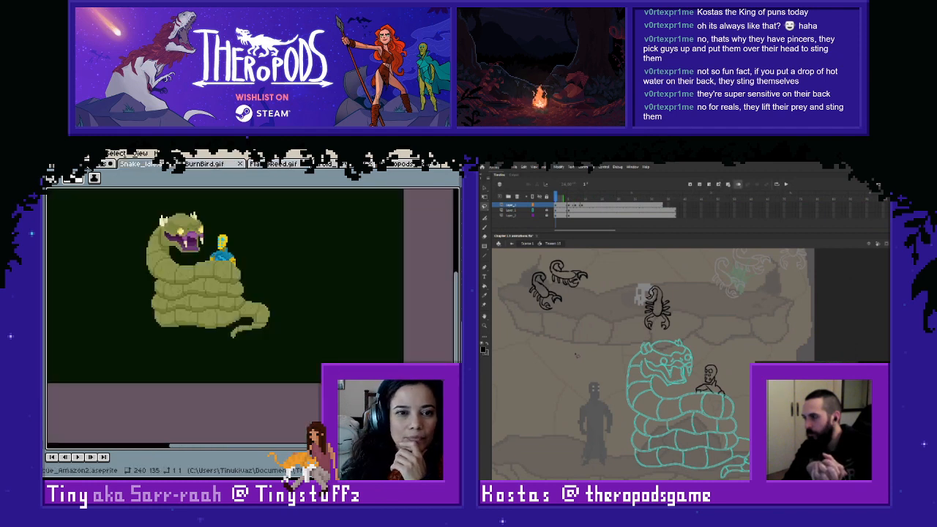
pyautogui.click(103, 166)
pyautogui.scroll(-1, 284, 334)
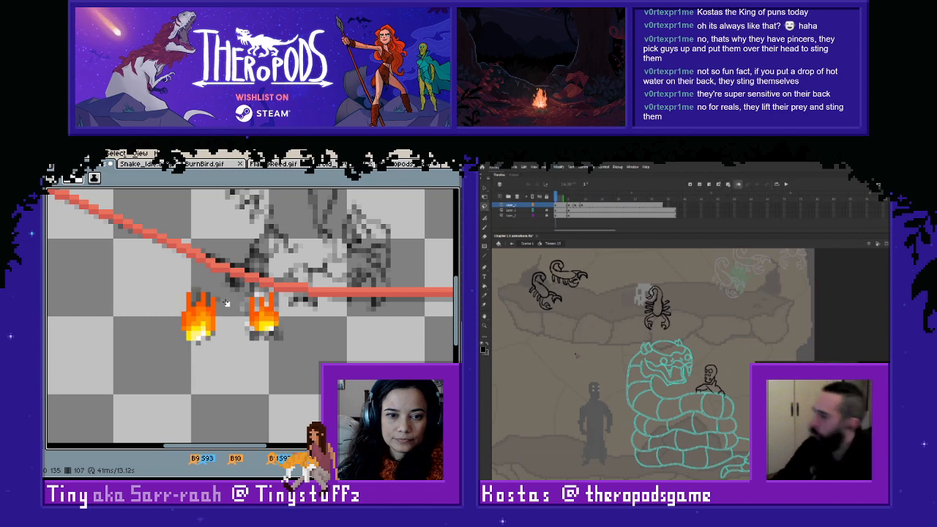
# - Remove the left one of the two small flames using a rectangular selection about 8 by 11 pixels
pyautogui.press('m')
pyautogui.moveTo(183, 263); pyautogui.dragTo(217, 313)
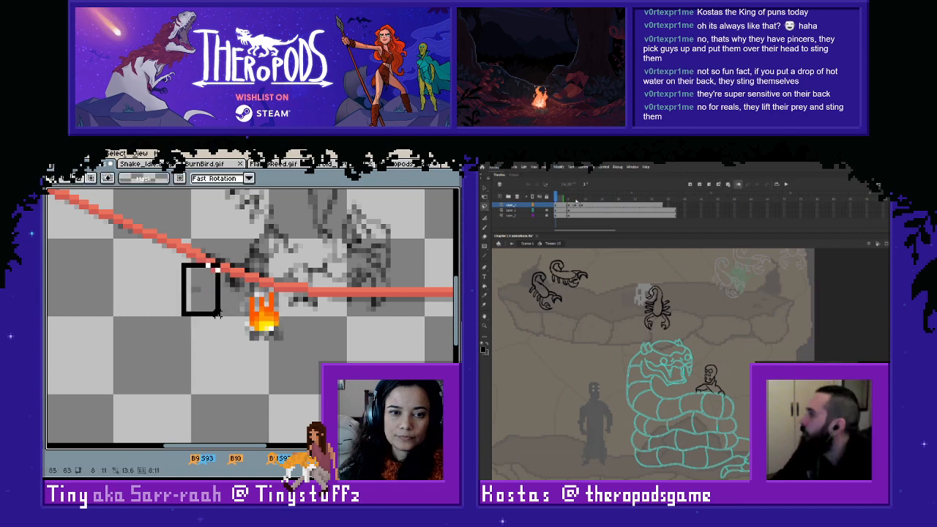
pyautogui.scroll(-1, 327, 339)
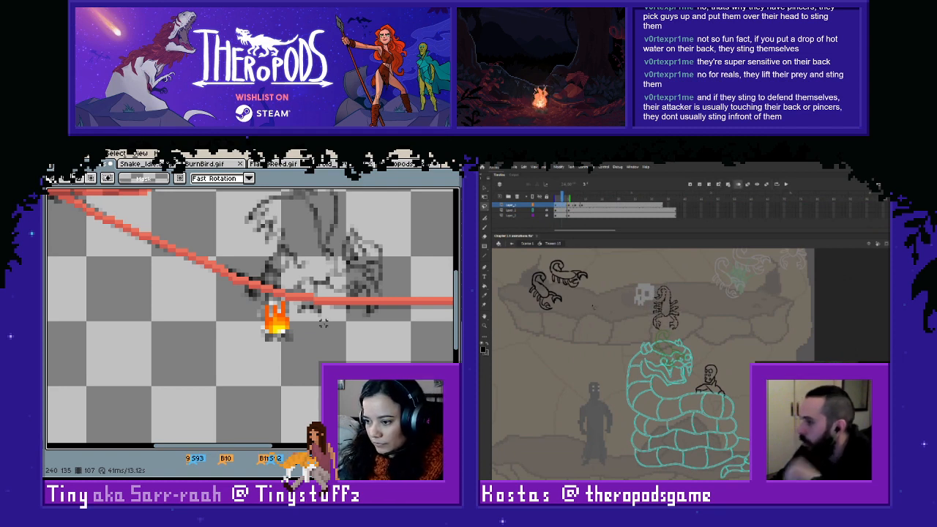
pyautogui.scroll(-1, 322, 335)
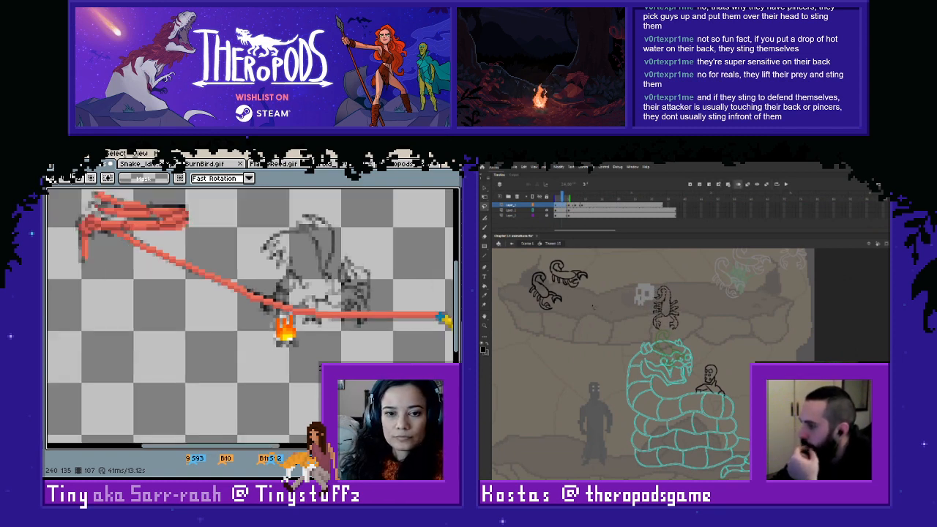
# - Reveal the frame timeline below the flame animation and fit the sketched creature and rope into view
pyautogui.moveTo(284, 387)
pyautogui.mouseDown()
pyautogui.moveTo(255, 435)
pyautogui.moveTo(268, 443)
pyautogui.moveTo(269, 419)
pyautogui.moveTo(273, 428)
pyautogui.moveTo(290, 400)
pyautogui.mouseUp()
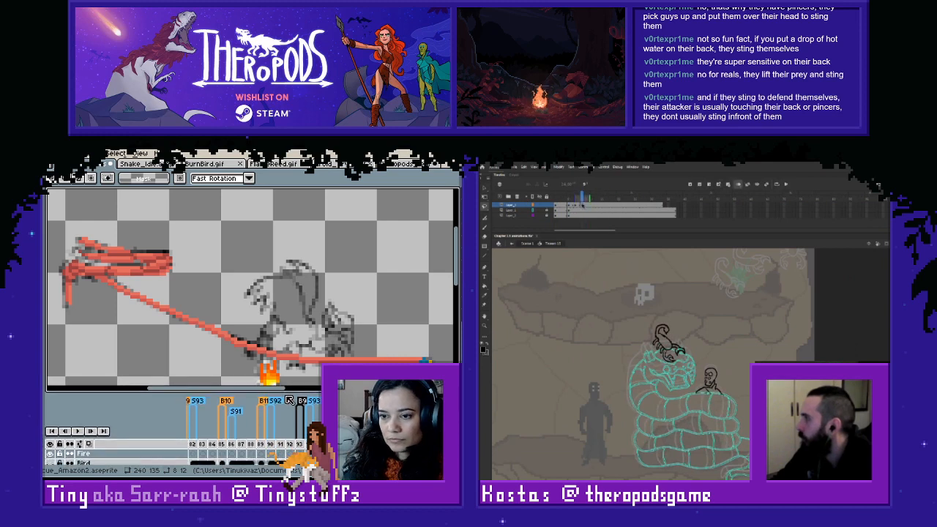
pyautogui.scroll(-1, 323, 332)
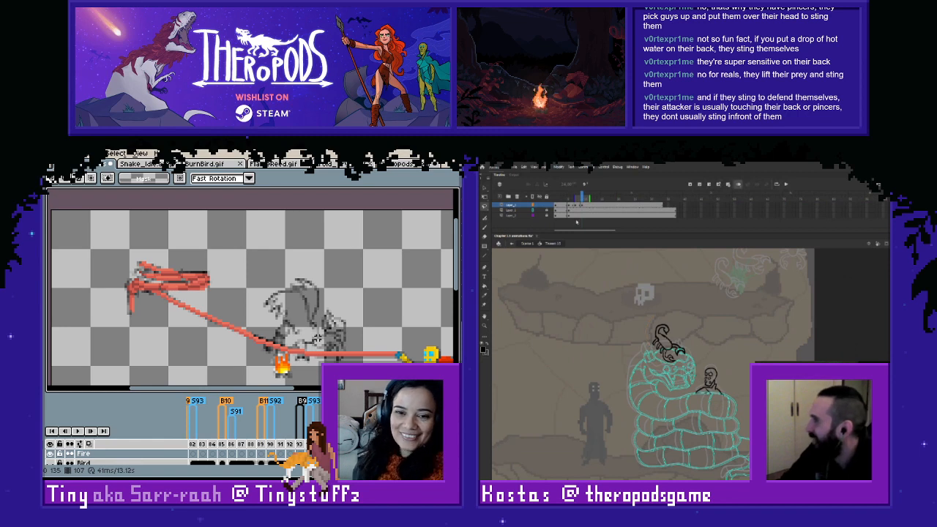
# - Toggle the snake layer's outline display in Animate and step through the frames of the scorpion's landing
pyautogui.click(533, 211)
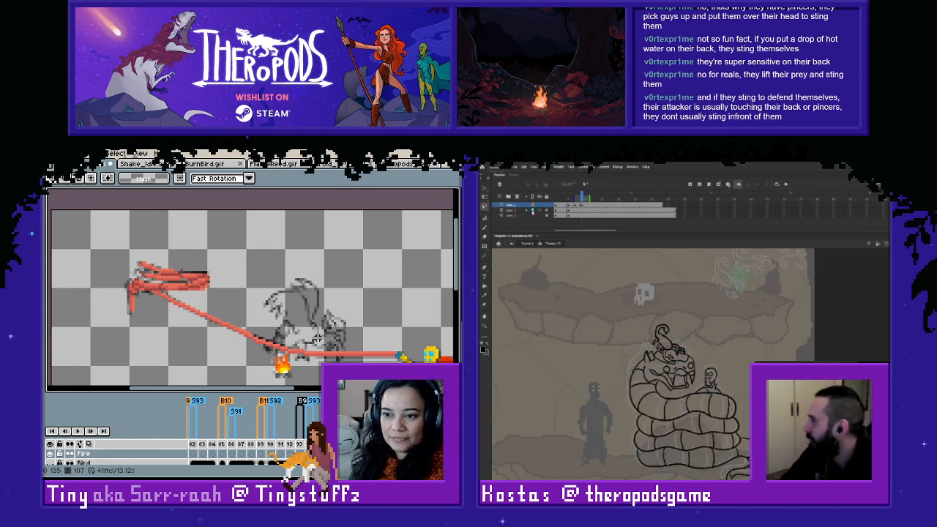
pyautogui.click(532, 210)
pyautogui.click(573, 205)
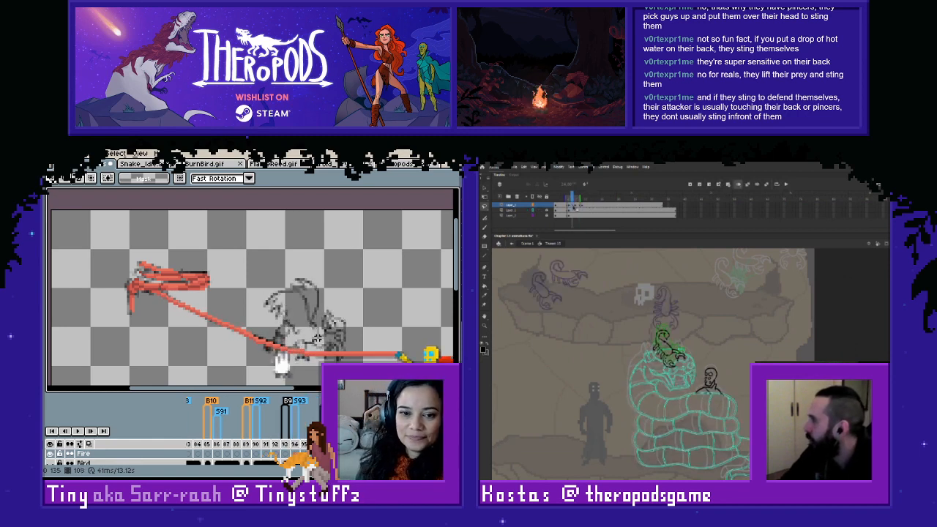
pyautogui.press(',')
pyautogui.press(',')
pyautogui.press('.')
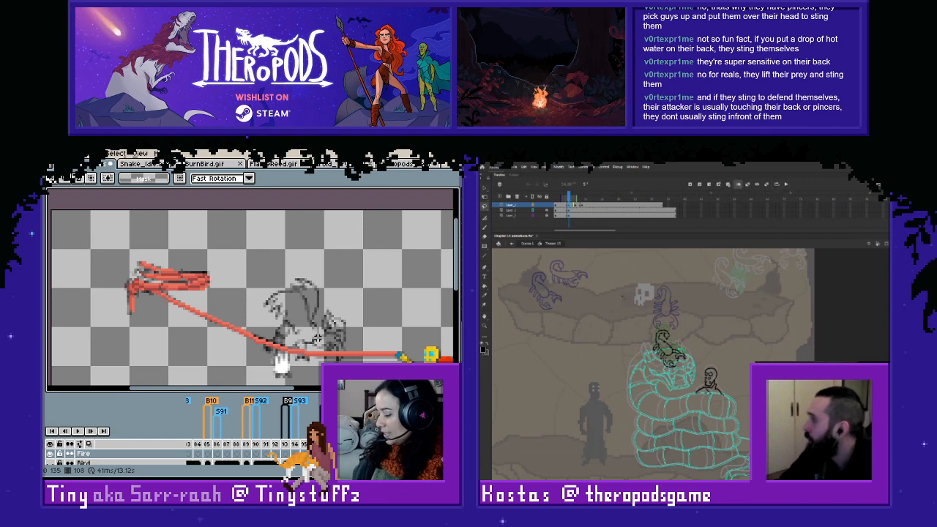
# - Shift the scorpion slightly right on its first landing keyframe and reposition it on the following keyframe
pyautogui.moveTo(687, 366); pyautogui.dragTo(695, 371)
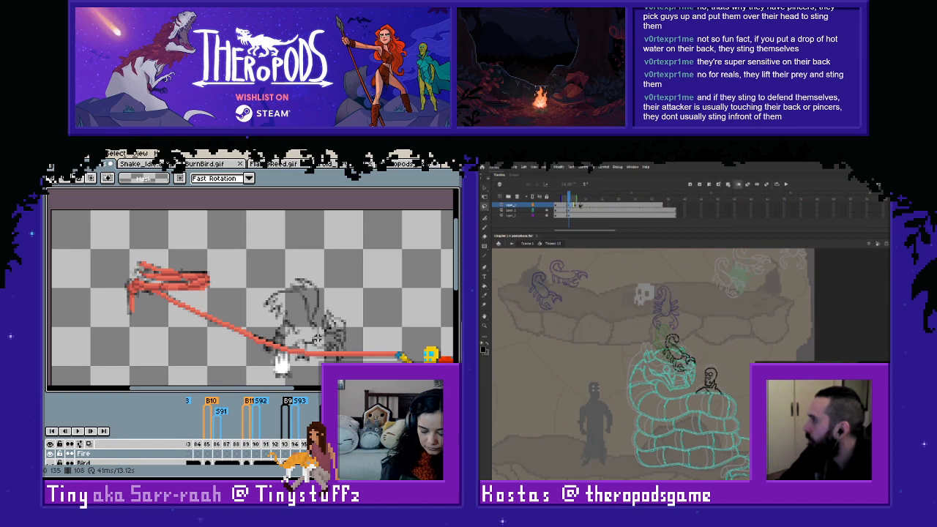
pyautogui.click(576, 205)
pyautogui.moveTo(686, 365); pyautogui.dragTo(687, 359)
pyautogui.click(696, 333)
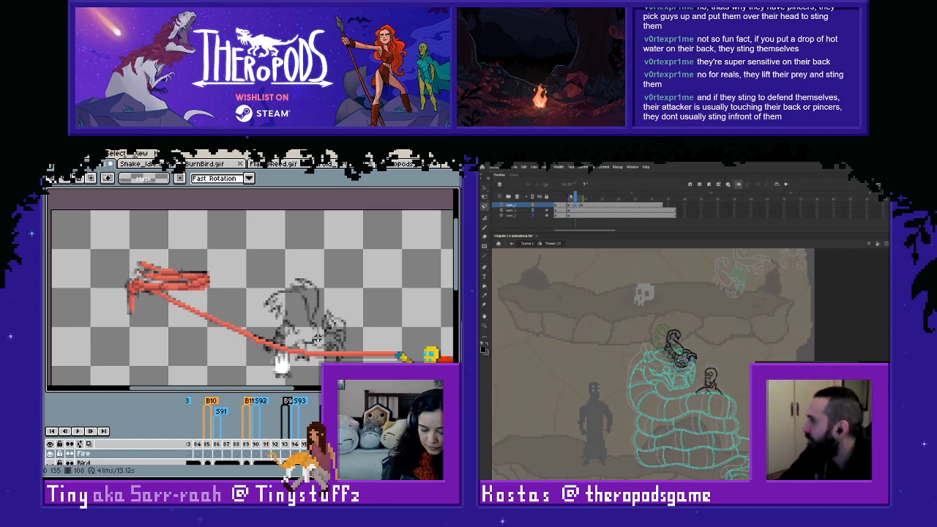
# - Fine-tune the scorpion's position on its second landing keyframe and replay the leap from frame 1
pyautogui.moveTo(571, 197); pyautogui.dragTo(576, 198)
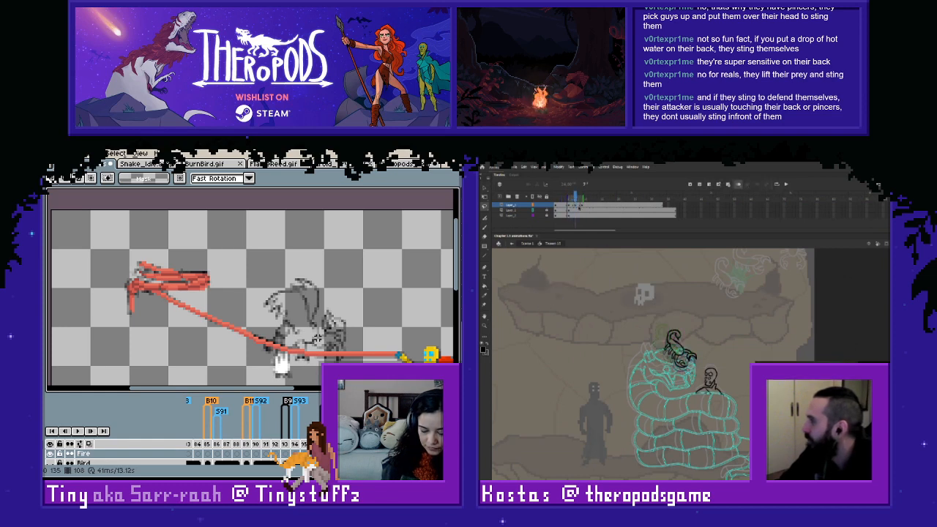
pyautogui.press('F6')
pyautogui.moveTo(683, 353); pyautogui.dragTo(680, 358)
pyautogui.click(696, 335)
pyautogui.moveTo(578, 198); pyautogui.dragTo(558, 206)
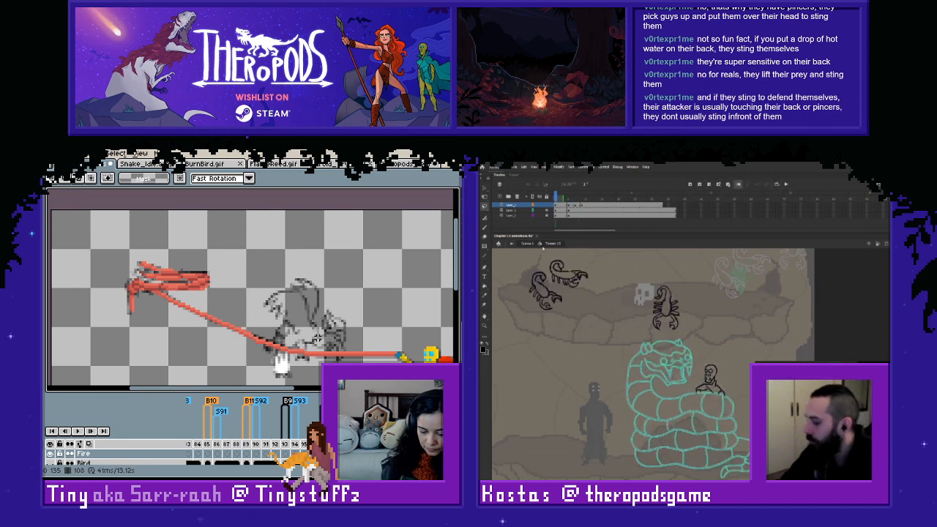
pyautogui.press('Return')
pyautogui.press('Return')
# - Clear the last keyframe of the scorpion's landing and replay the leap from the start
pyautogui.click(583, 207)
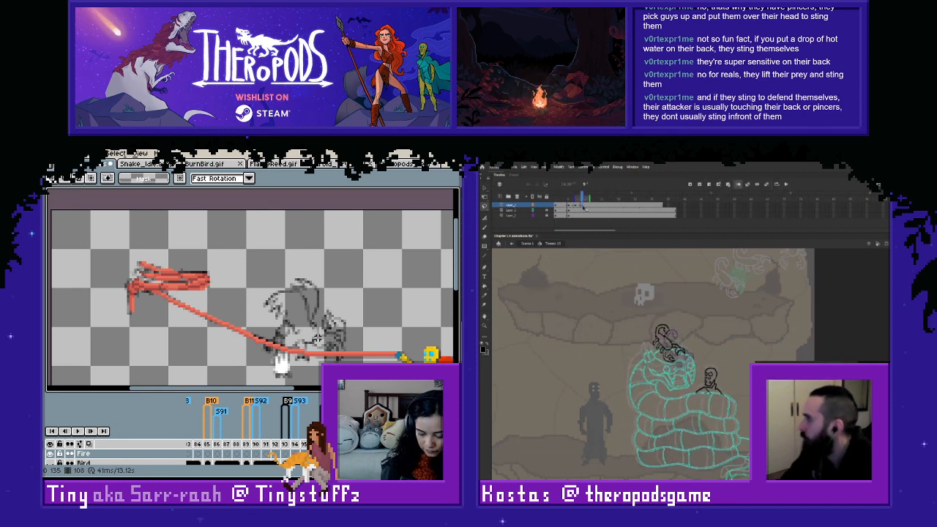
pyautogui.rightClick(583, 208)
pyautogui.click(602, 261)
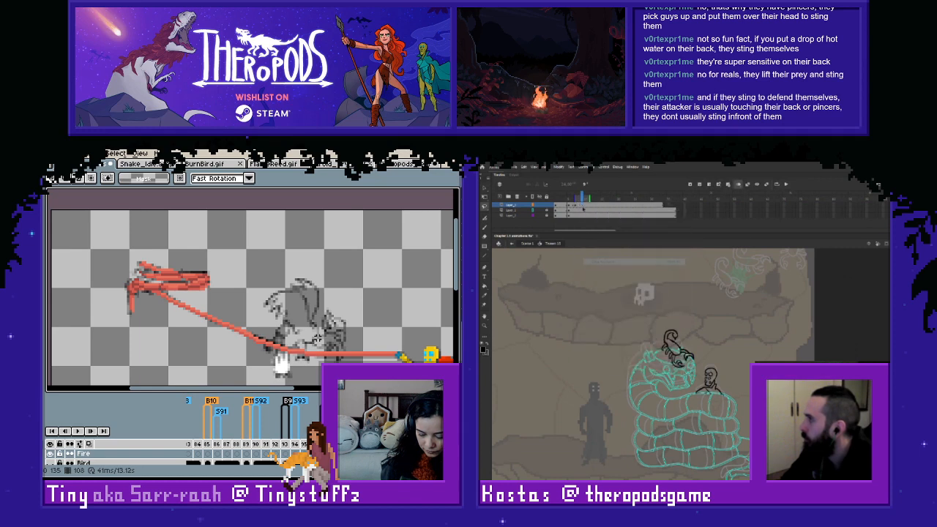
pyautogui.click(558, 205)
pyautogui.press('Return')
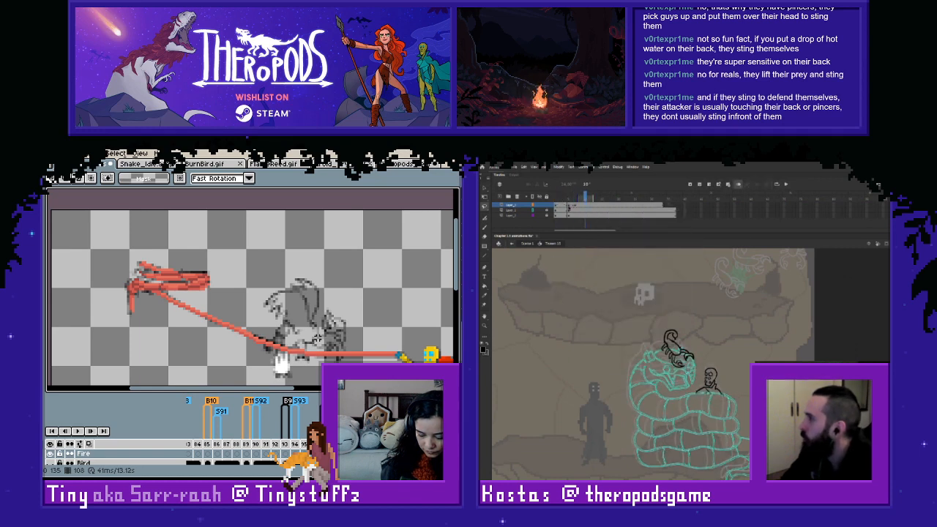
# - Nudge the scorpion slightly right on its second landing keyframe and compare that pose with the first one
pyautogui.click(568, 206)
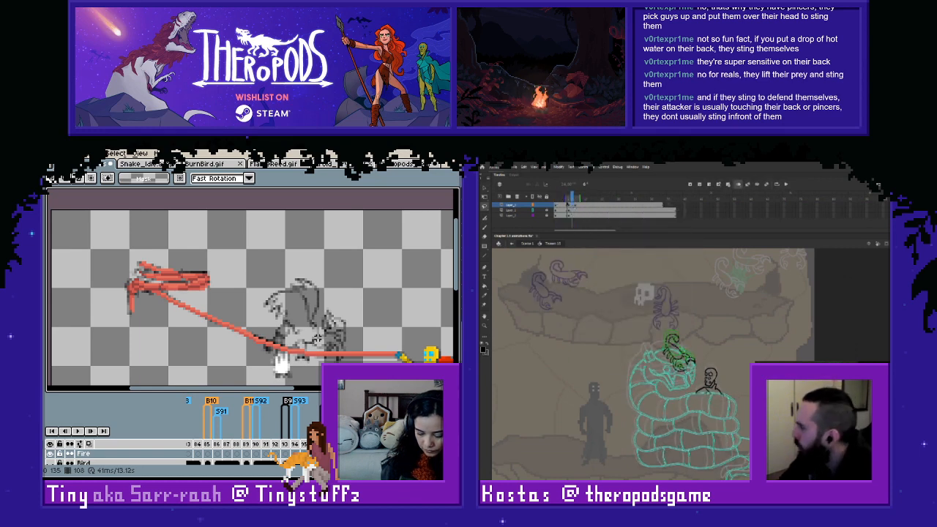
pyautogui.press('.')
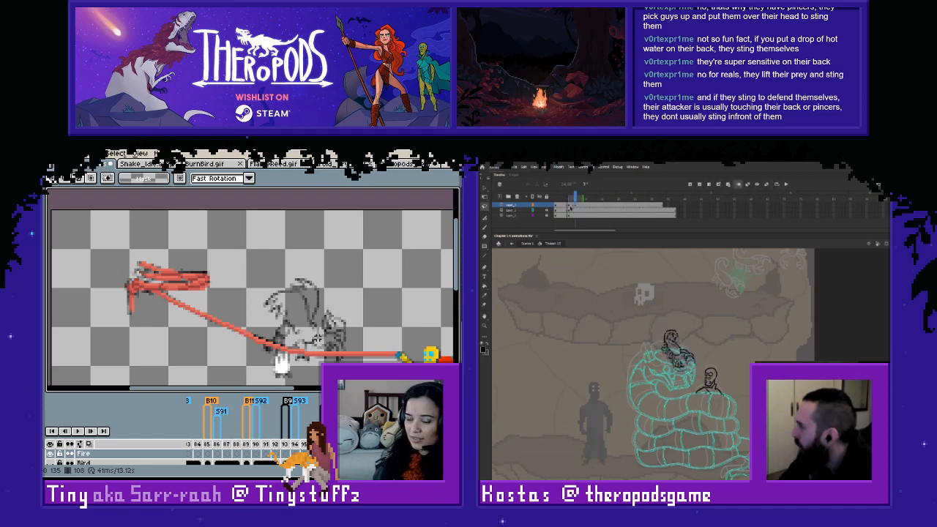
pyautogui.press('.')
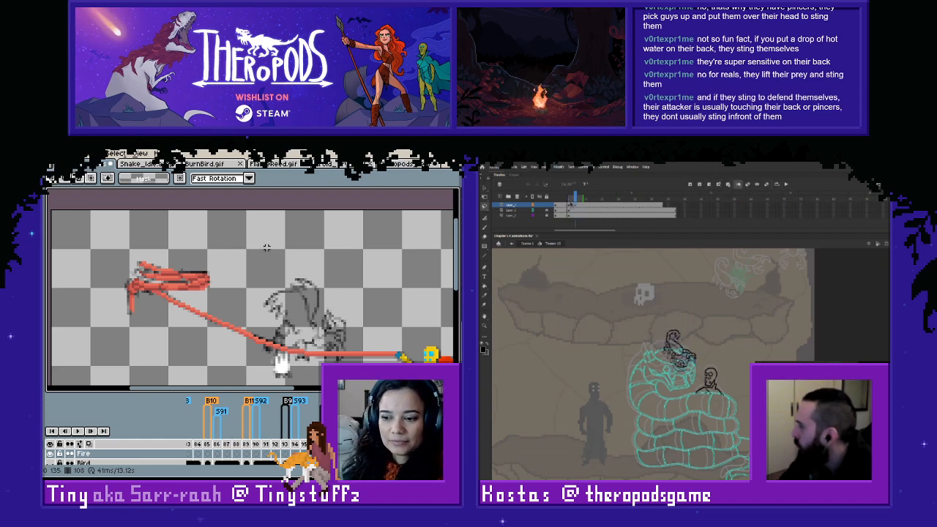
pyautogui.scroll(-1, 335, 299)
pyautogui.scroll(1, 336, 299)
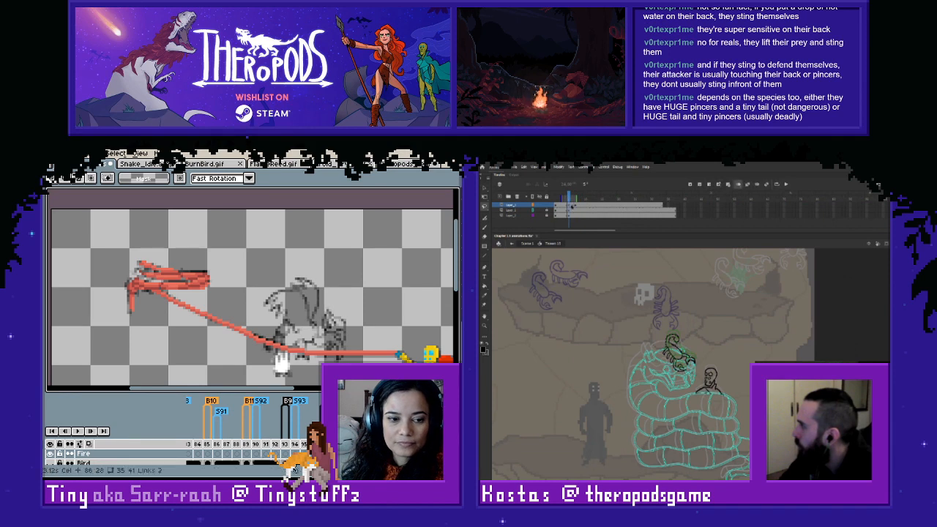
pyautogui.click(576, 206)
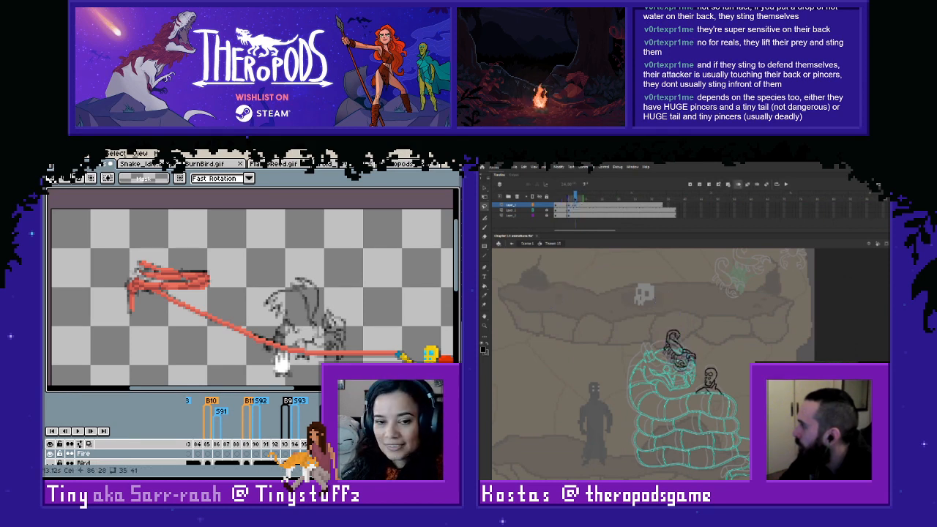
pyautogui.moveTo(576, 198)
pyautogui.mouseDown()
pyautogui.moveTo(556, 199)
pyautogui.moveTo(586, 201)
pyautogui.moveTo(570, 205)
pyautogui.mouseUp()
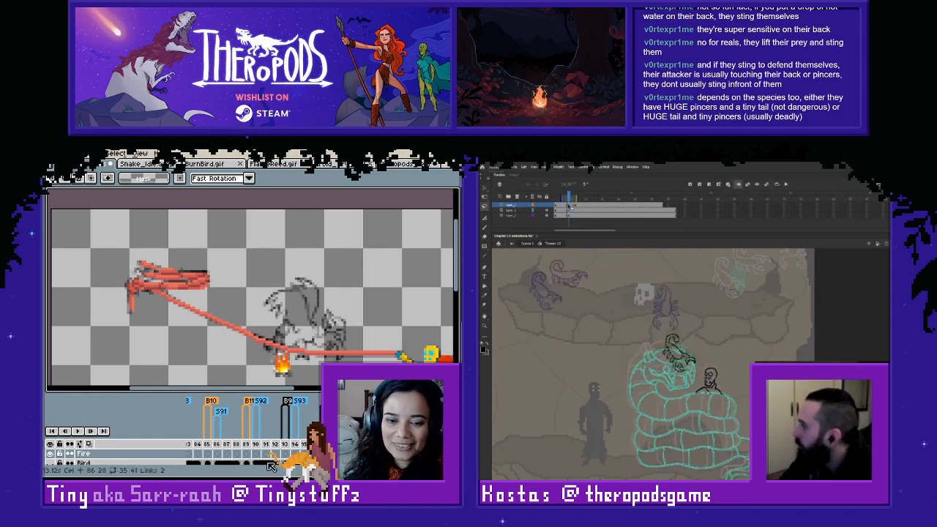
pyautogui.click(575, 206)
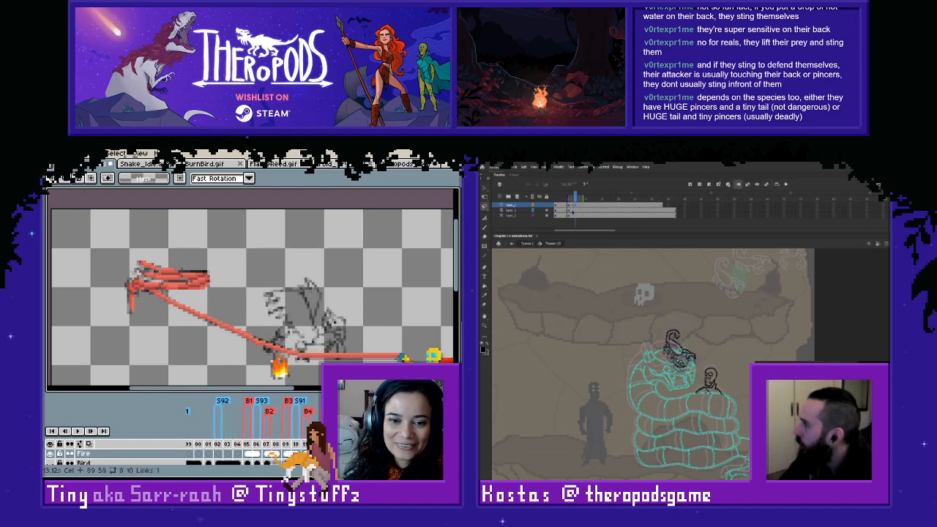
# - In Aseprite, loop the playback from frame 105 and toggle the Bird layer's visibility to compare the coloured bird with the sketch
pyautogui.click(249, 444)
pyautogui.rightClick(247, 444)
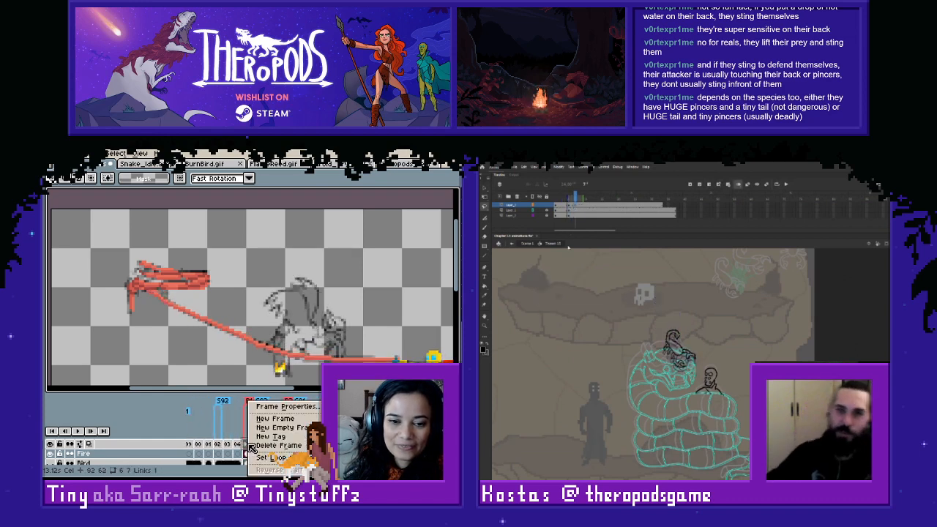
pyautogui.press('Escape')
pyautogui.moveTo(249, 444); pyautogui.dragTo(355, 444)
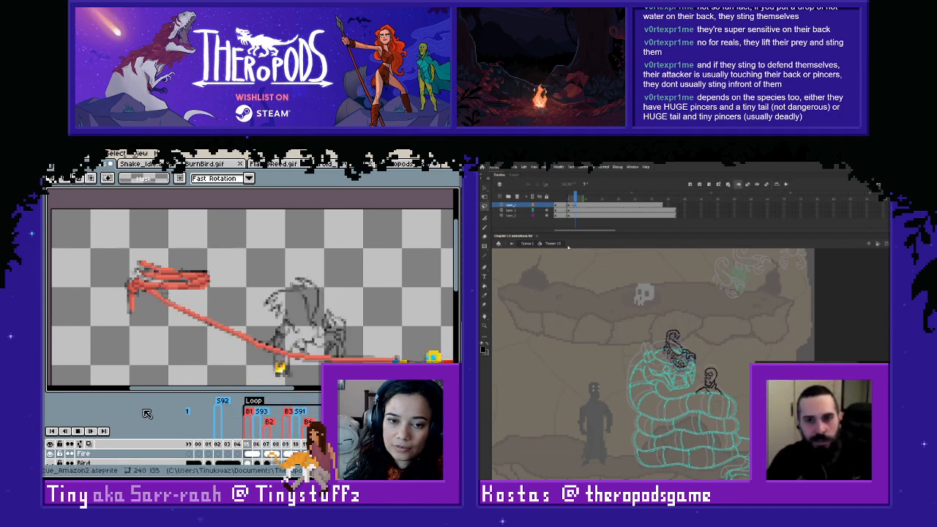
pyautogui.click(52, 463)
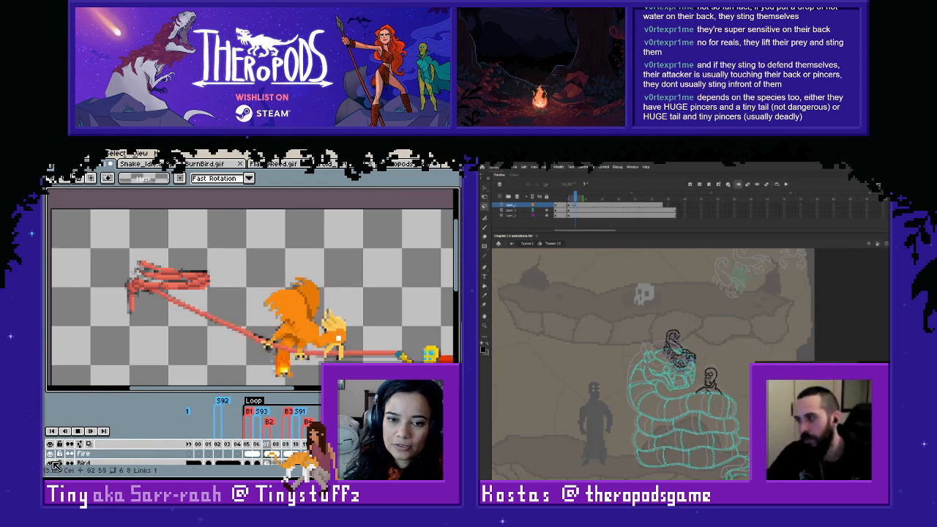
pyautogui.click(55, 465)
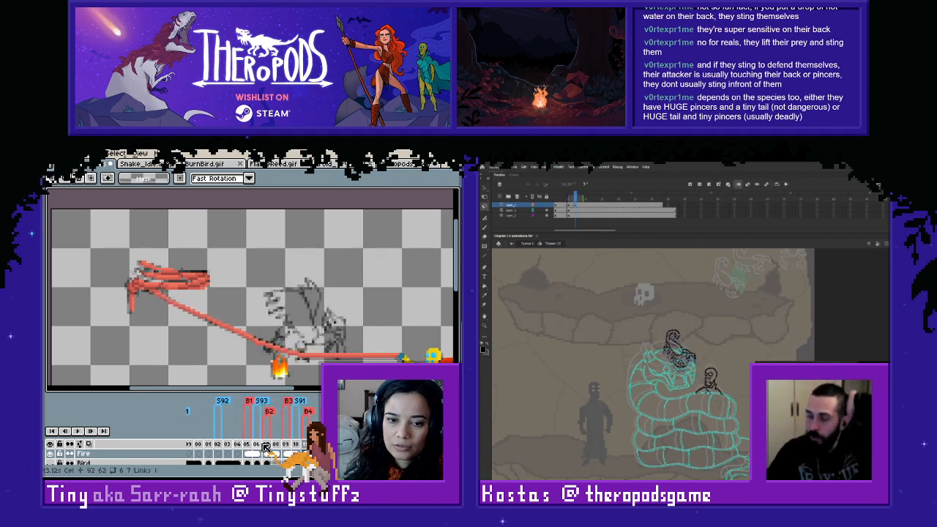
pyautogui.click(54, 464)
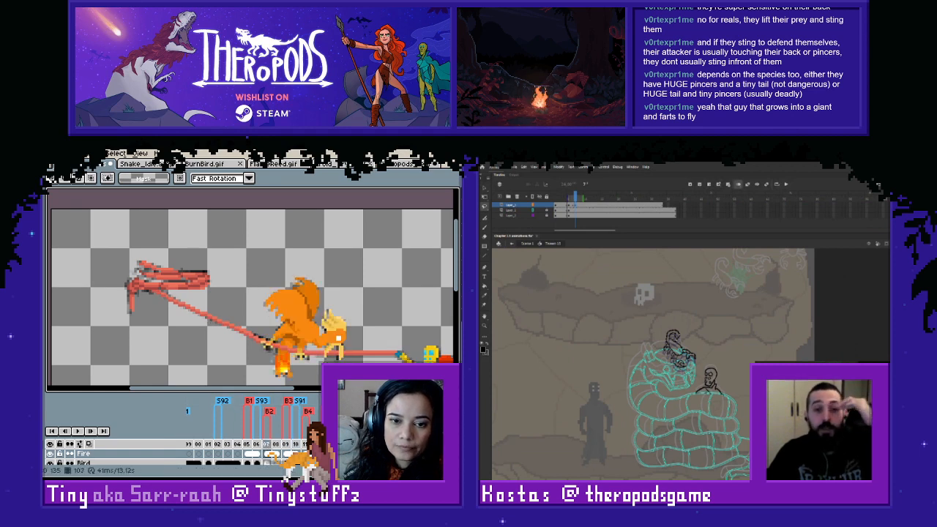
# - Link the Bird layer's cels at frames 107 and 108, and enlarge the timeline to show more layers
pyautogui.rightClick(271, 463)
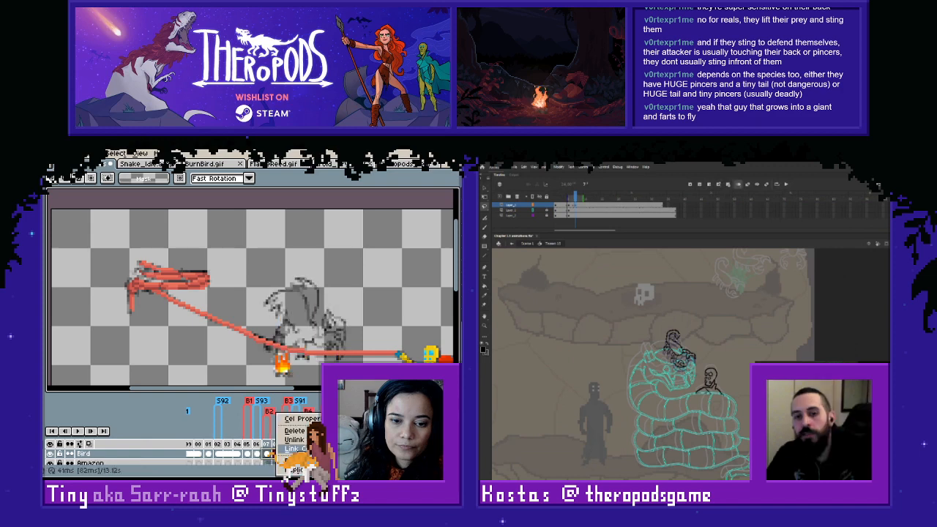
pyautogui.click(296, 449)
pyautogui.scroll(-1, 296, 345)
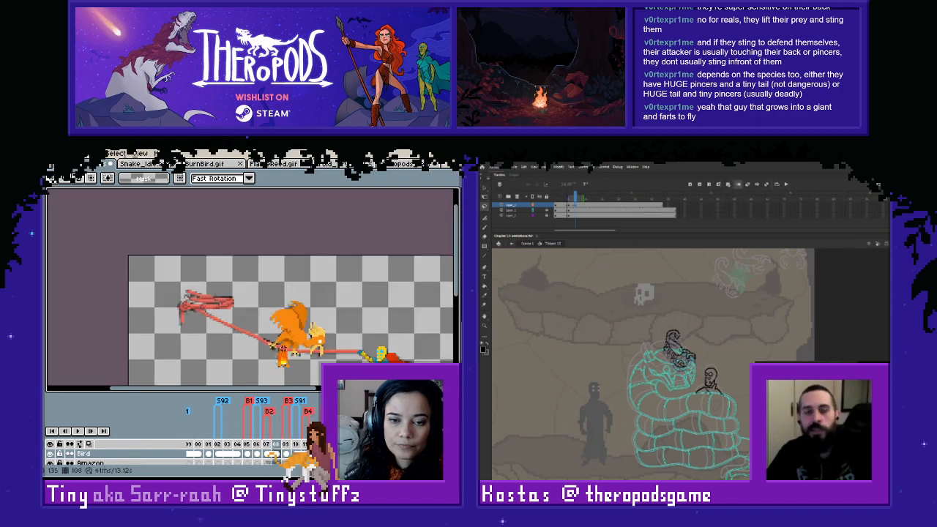
pyautogui.scroll(1, 296, 345)
pyautogui.moveTo(335, 342)
pyautogui.mouseDown()
pyautogui.moveTo(296, 323)
pyautogui.moveTo(303, 327)
pyautogui.mouseUp()
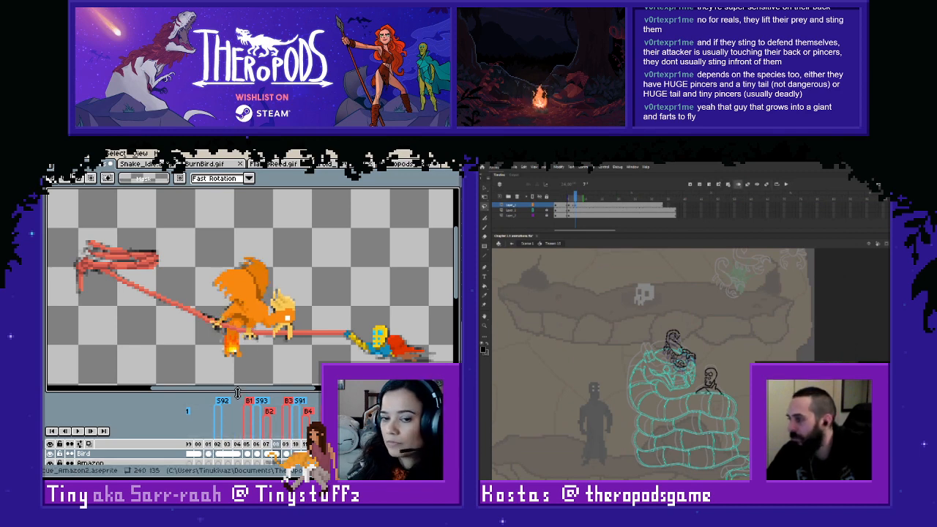
pyautogui.moveTo(238, 394); pyautogui.dragTo(238, 386)
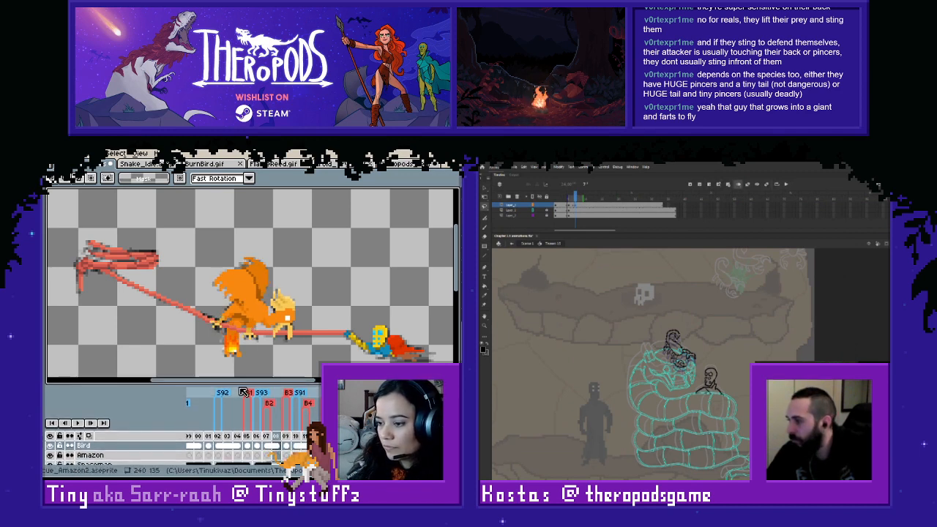
# - Step back and forth through frames 106 to 117 and beyond to check the coloured bird against its sketch
pyautogui.moveTo(265, 301); pyautogui.dragTo(255, 284)
pyautogui.press('Left')
pyautogui.press('Left')
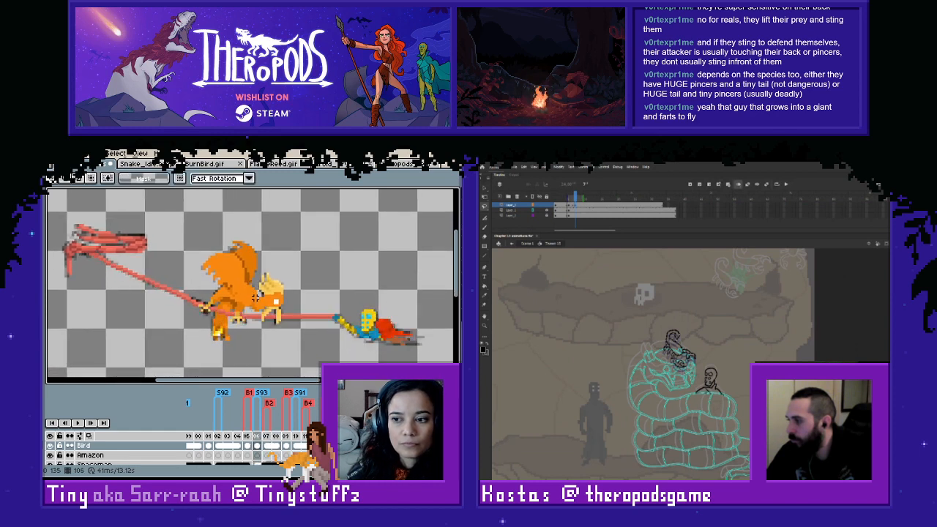
pyautogui.press('Right')
pyautogui.press('Right')
pyautogui.press('Right')
pyautogui.press('Right')
pyautogui.press('Right')
pyautogui.press('Right')
pyautogui.press('Right')
pyautogui.press('Right')
pyautogui.press('Right')
pyautogui.press('Right')
pyautogui.press('Right')
pyautogui.press('Right')
pyautogui.press('Right')
pyautogui.press('Right')
pyautogui.press('Right')
pyautogui.press('Right')
pyautogui.press('Right')
pyautogui.press('Right')
pyautogui.press('Right')
pyautogui.press('Right')
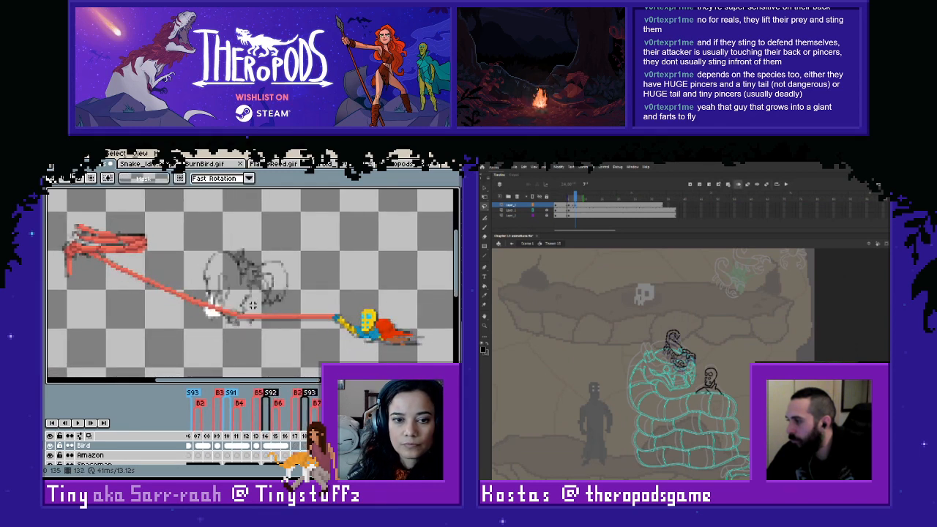
pyautogui.press('Left')
pyautogui.press('Left')
pyautogui.press('Left')
pyautogui.press('Left')
pyautogui.press('Left')
pyautogui.press('Left')
pyautogui.press('Left')
pyautogui.press('Left')
pyautogui.press('Left')
pyautogui.press('Left')
pyautogui.press('Left')
pyautogui.press('Left')
pyautogui.press('Left')
pyautogui.press('Left')
pyautogui.press('Left')
pyautogui.press('Left')
pyautogui.press('Left')
pyautogui.press('Left')
pyautogui.press('Left')
pyautogui.press('Right')
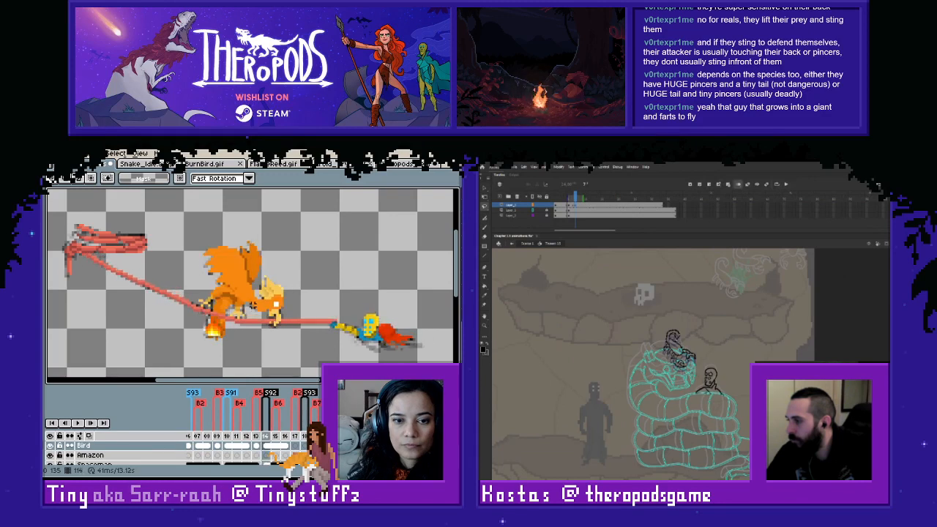
pyautogui.press('Right')
pyautogui.press('Right')
pyautogui.press('Right')
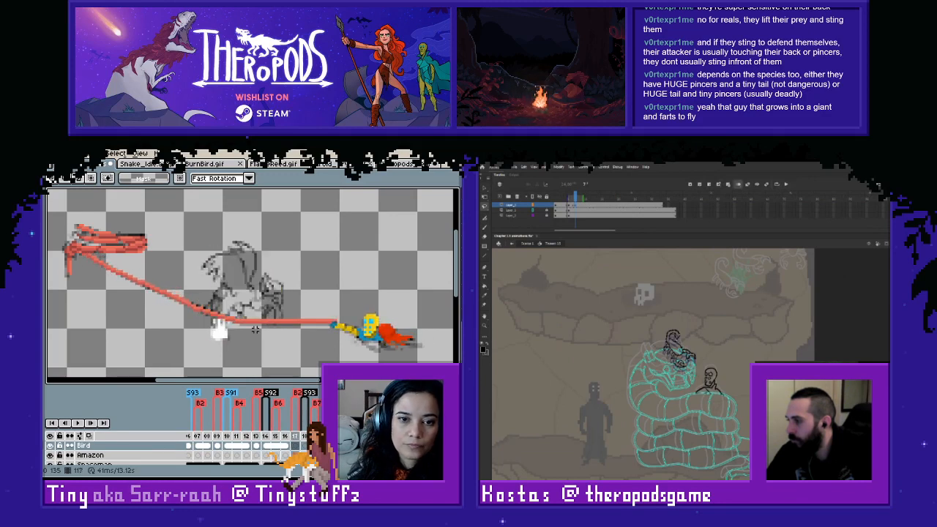
# - Hide the Bird layer at frame 112 and go to frame 109 to view the sketch with its flame
pyautogui.click(247, 437)
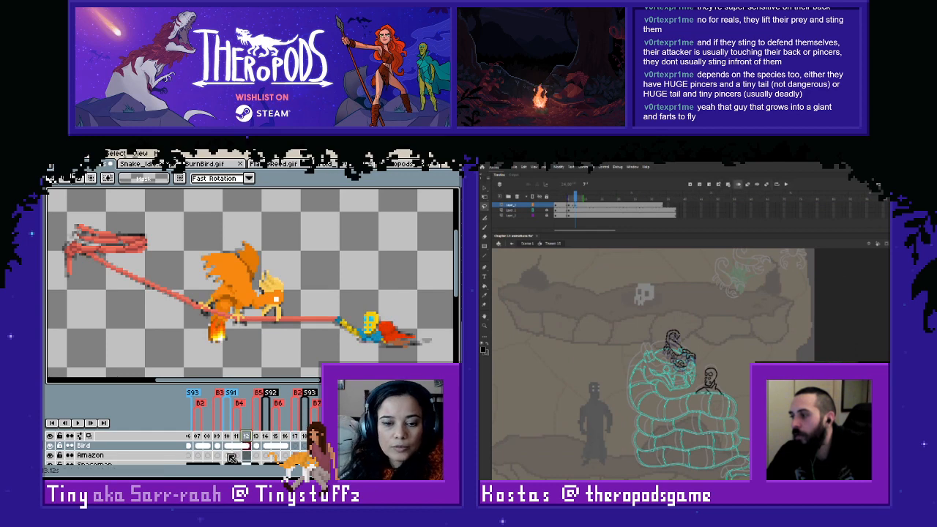
pyautogui.click(51, 446)
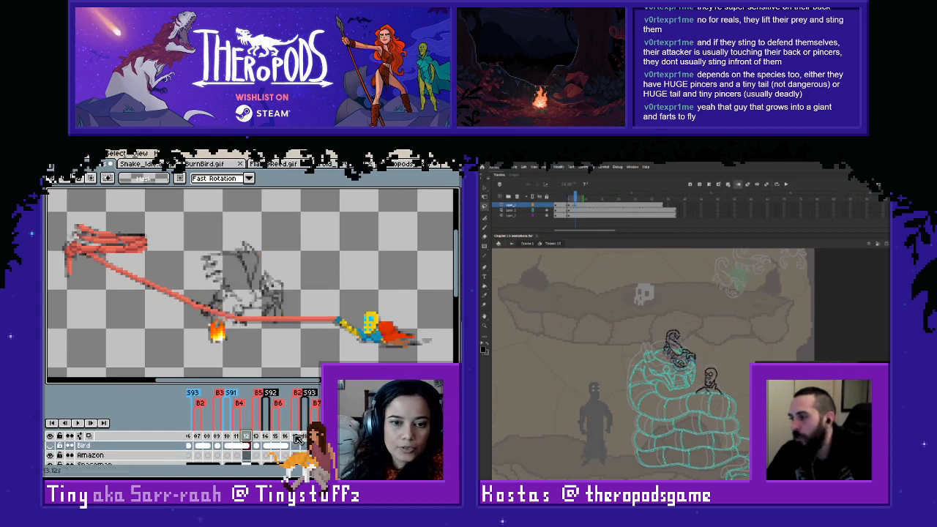
pyautogui.click(218, 440)
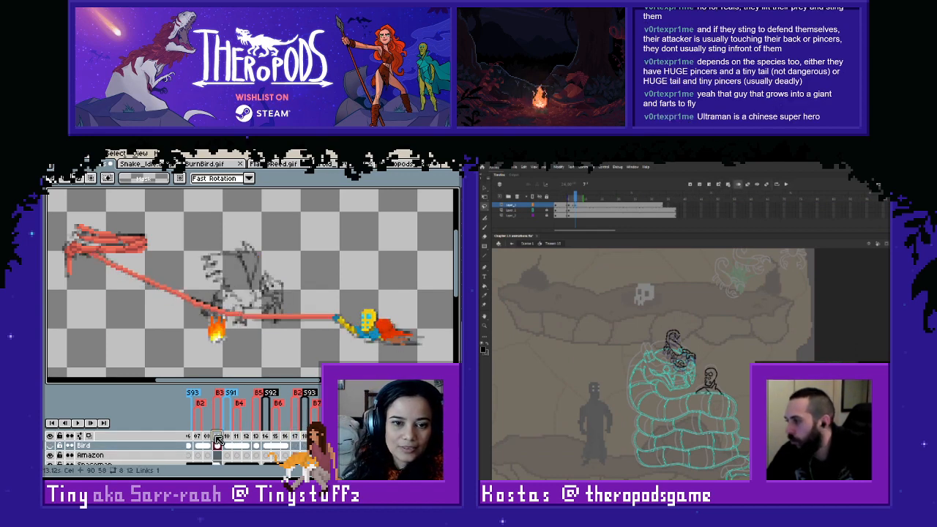
# - Compare the bird sketch and flame at frames 107, 115 and 117, ending on frame 107
pyautogui.click(266, 440)
pyautogui.click(295, 440)
pyautogui.click(285, 437)
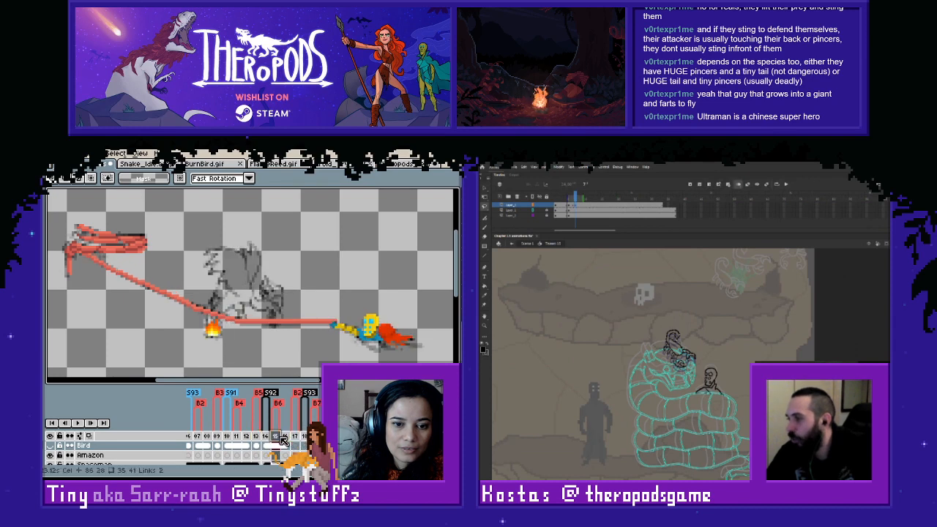
pyautogui.click(295, 437)
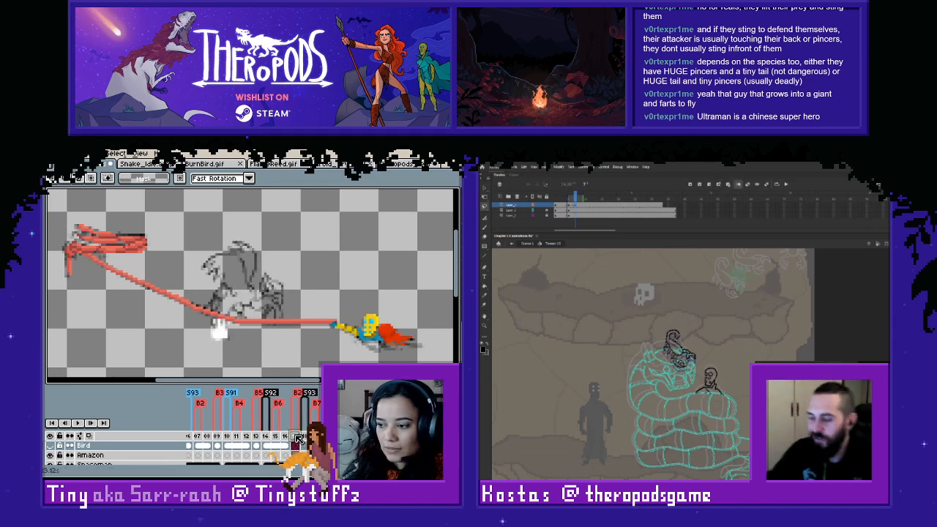
pyautogui.click(196, 436)
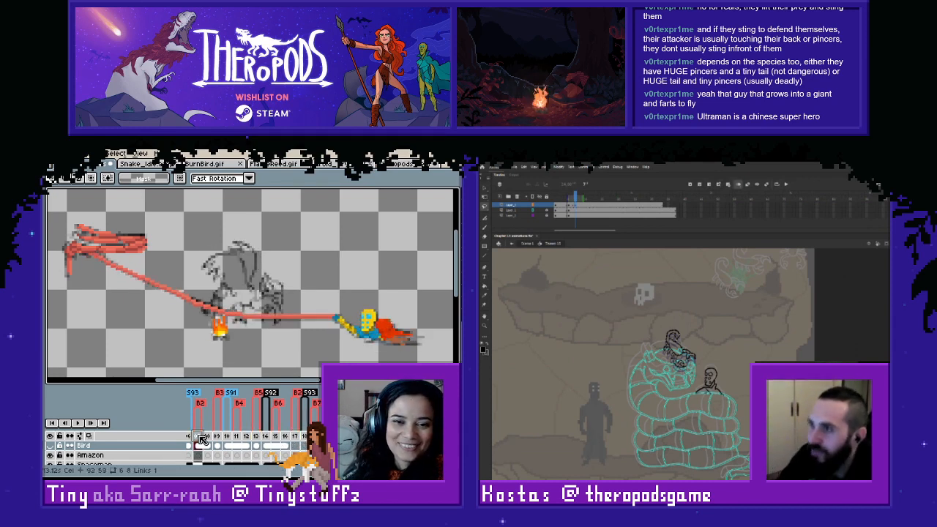
pyautogui.click(297, 437)
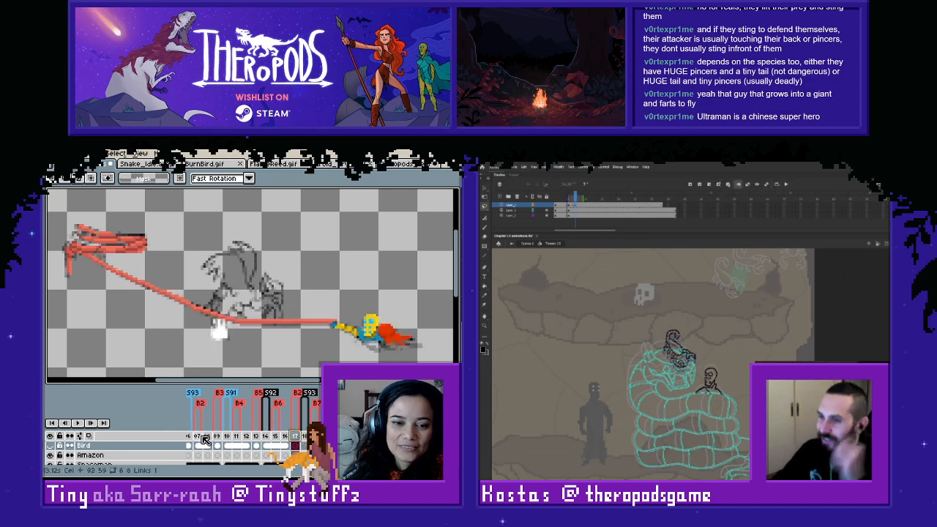
pyautogui.click(197, 437)
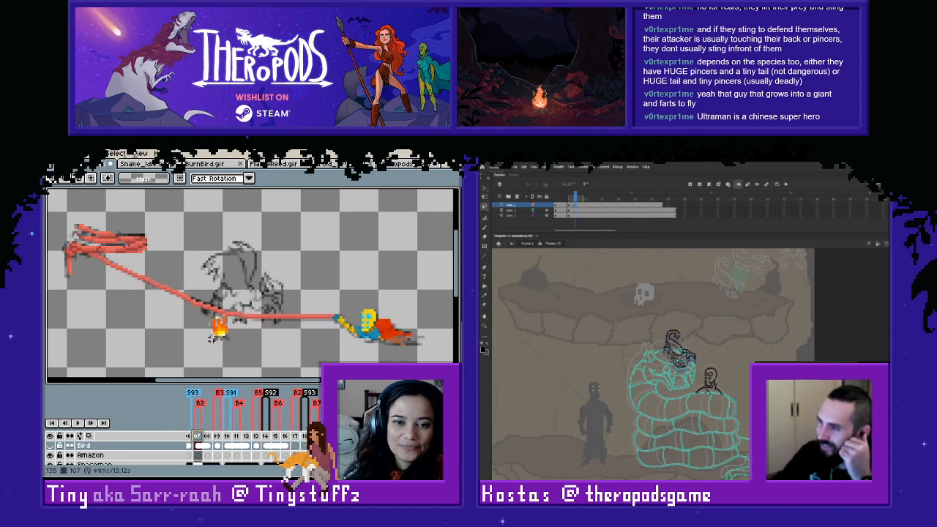
# - Show the Bird layer and copy the coloured bird from frame 107 into frame 117
pyautogui.click(53, 446)
pyautogui.moveTo(182, 210); pyautogui.dragTo(315, 352)
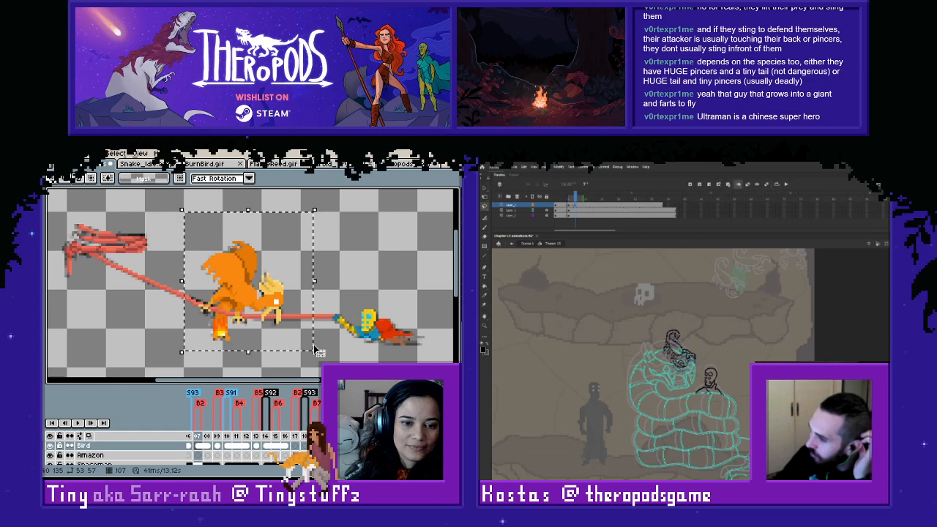
pyautogui.hotkey('ctrl', 'c')
pyautogui.click(296, 440)
pyautogui.hotkey('ctrl', 'v')
pyautogui.click(341, 351)
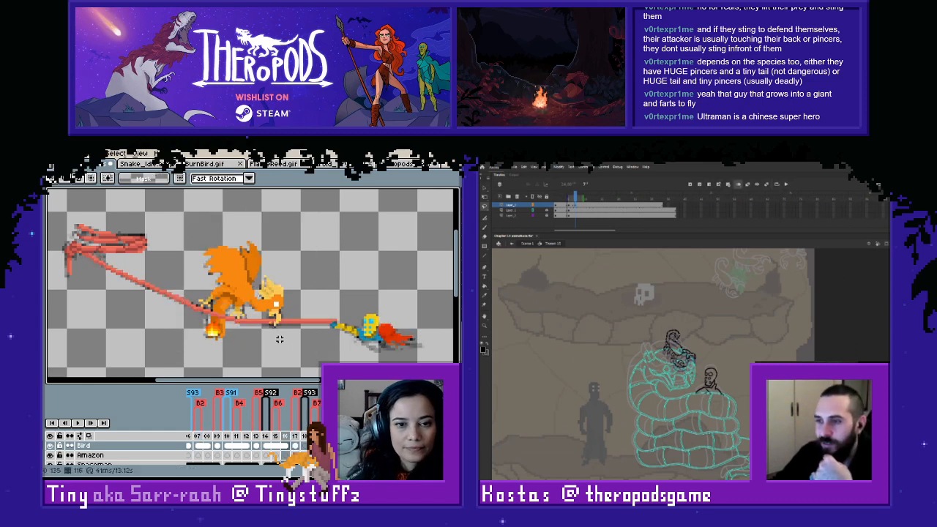
# - Flip repeatedly between frames 116 and 117 to compare the bird's wing, head and leg poses up close
pyautogui.scroll(1, 223, 316)
pyautogui.press('b')
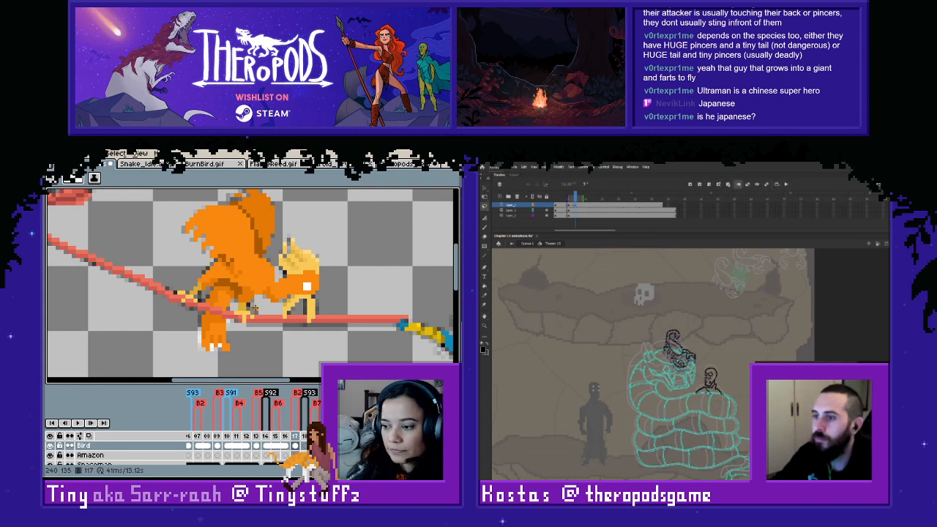
pyautogui.press('Left')
pyautogui.press('Right')
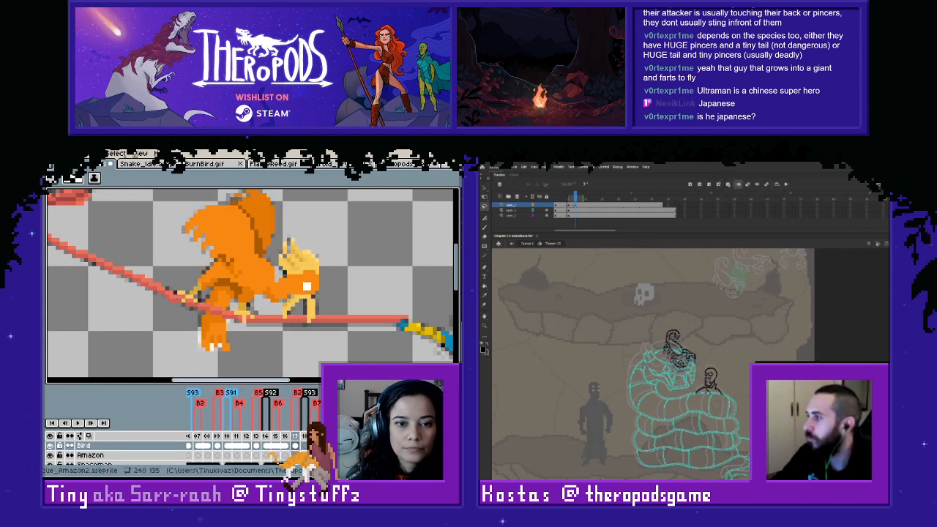
pyautogui.press('Left')
pyautogui.press('Right')
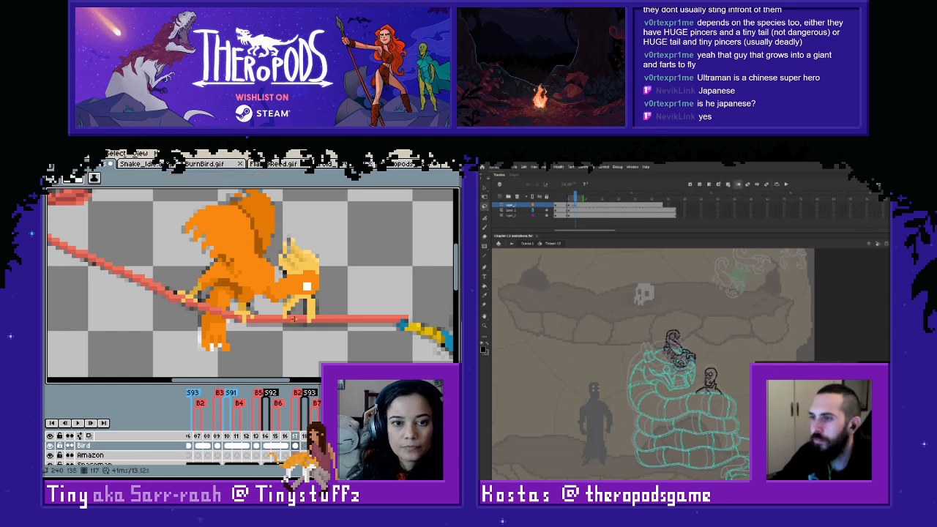
pyautogui.press('Left')
pyautogui.press('Right')
pyautogui.press('Left')
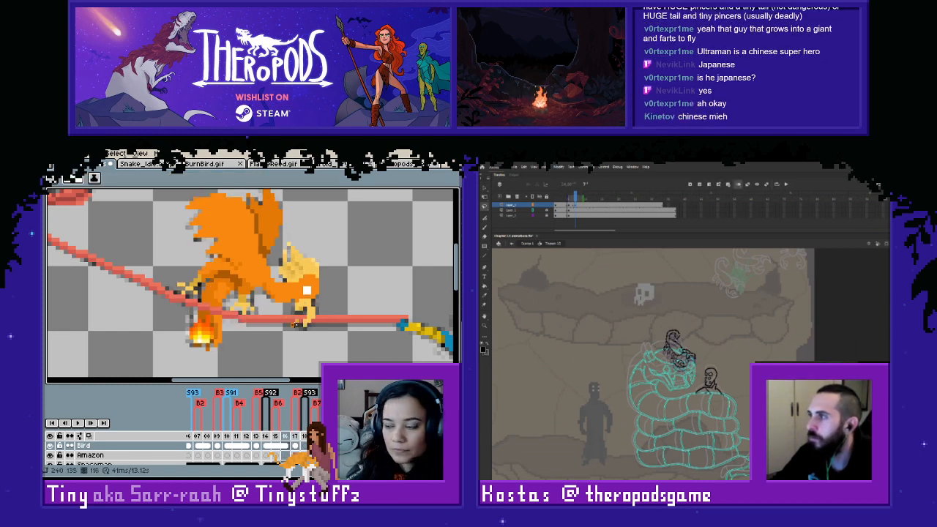
pyautogui.press('Right')
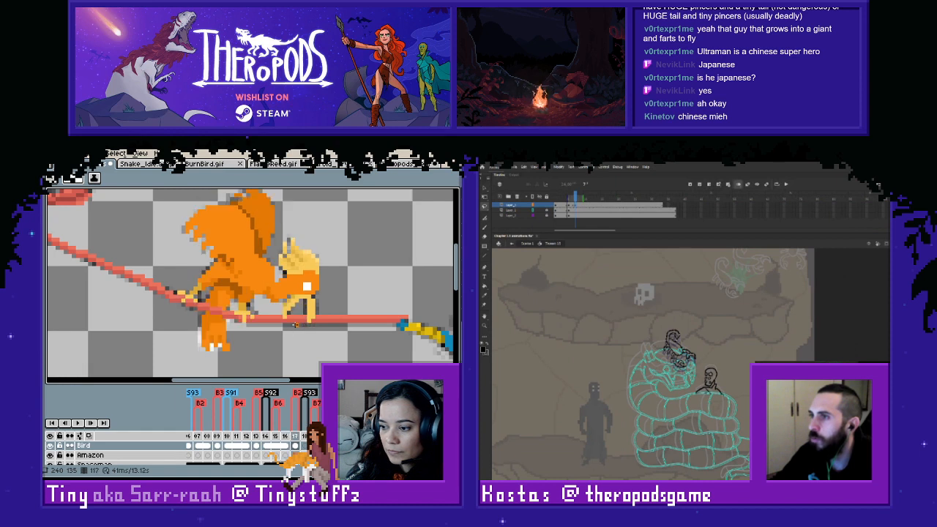
pyautogui.press('Left')
pyautogui.press('Right')
pyautogui.press('Left')
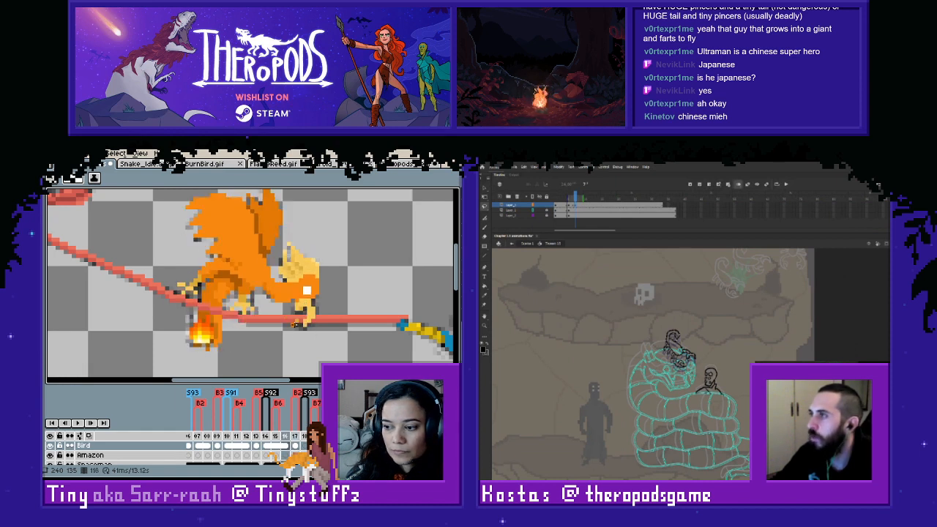
pyautogui.press('Right')
pyautogui.press('Left')
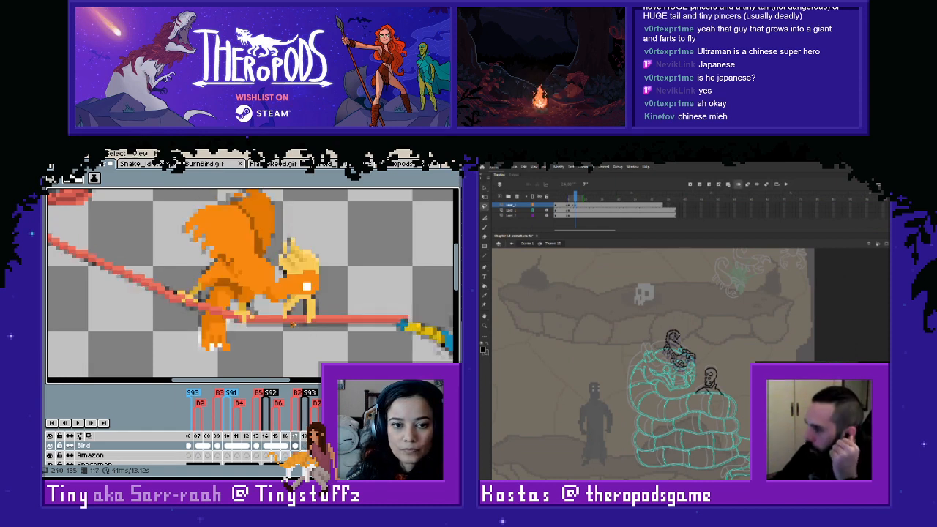
pyautogui.press('Right')
pyautogui.press('Left')
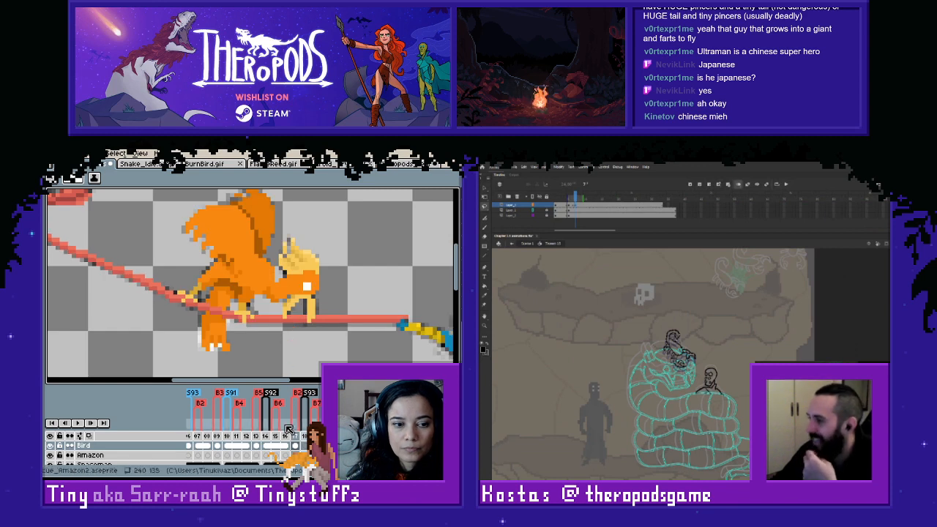
# - Copy the coloured bird from frame 117 into frame 118 and select a small strip at the top of its lowered leg
pyautogui.scroll(-1, 264, 247)
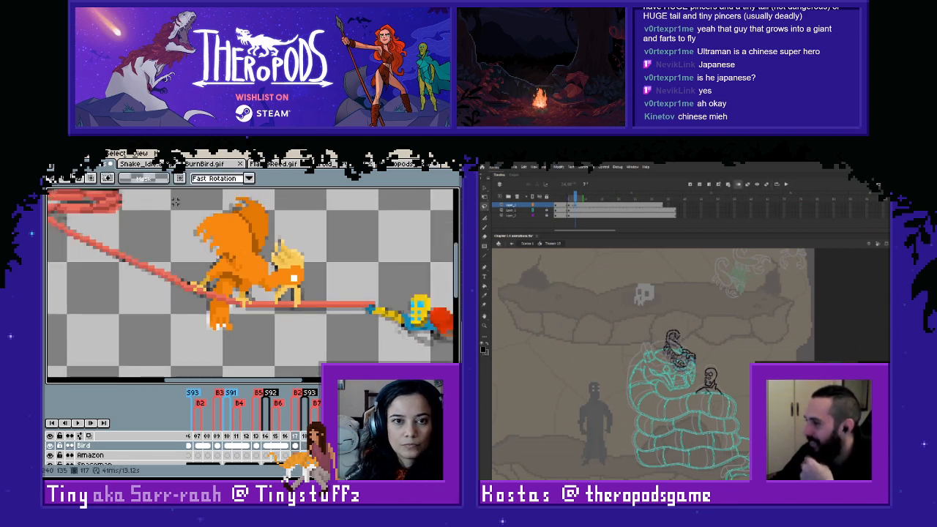
pyautogui.press('m')
pyautogui.moveTo(159, 192); pyautogui.dragTo(322, 349)
pyautogui.hotkey('ctrl', 'c')
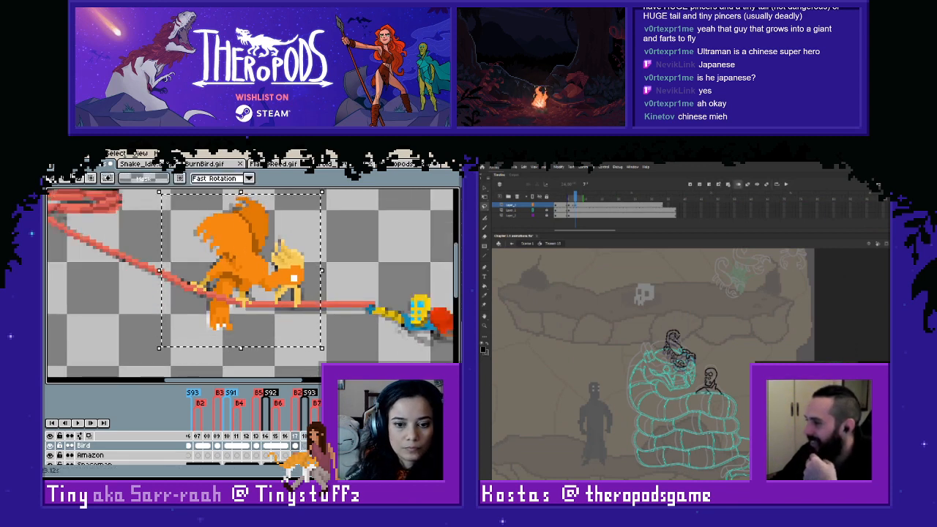
pyautogui.press('Right')
pyautogui.hotkey('ctrl', 'v')
pyautogui.click(367, 315)
pyautogui.press('Left')
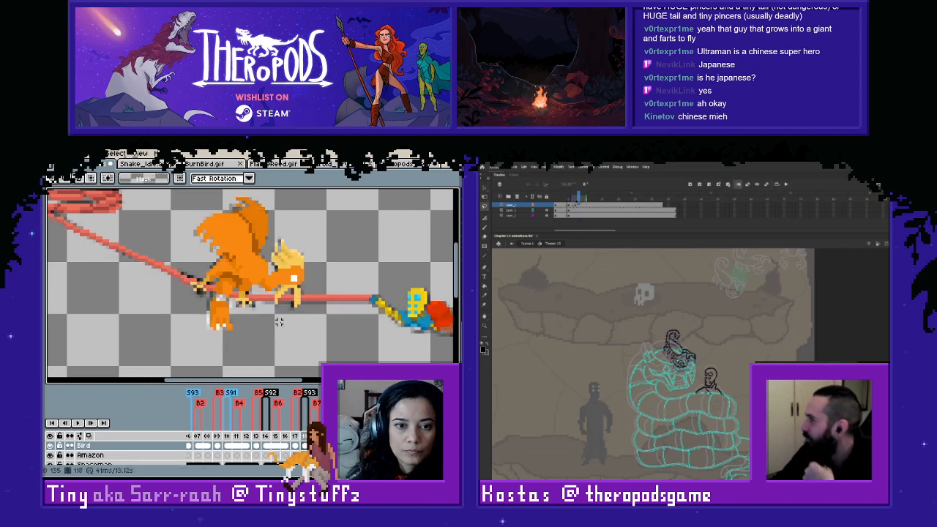
pyautogui.scroll(1, 244, 294)
pyautogui.moveTo(204, 292); pyautogui.dragTo(204, 297)
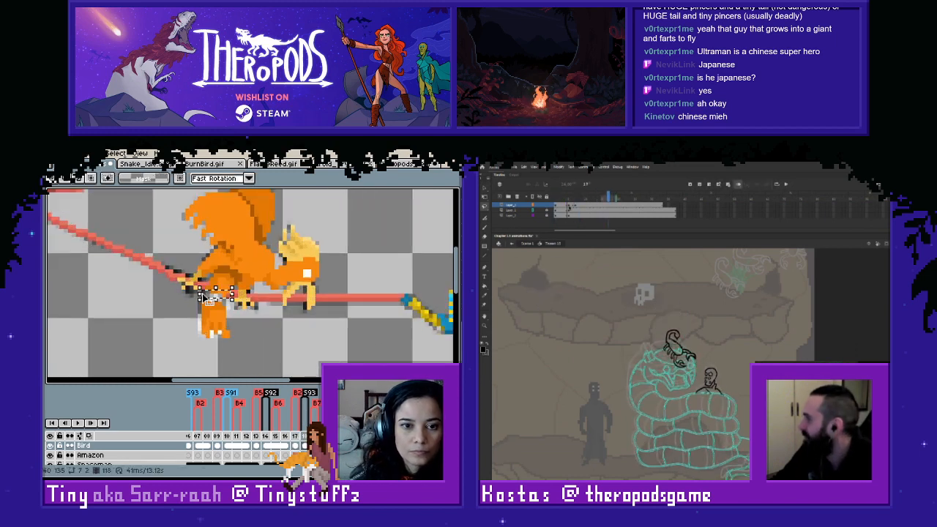
# - Switch to Animate, check the scorpion's landing keyframes on the top layer, and play the animation from the first frame
pyautogui.click(572, 206)
pyautogui.click(580, 206)
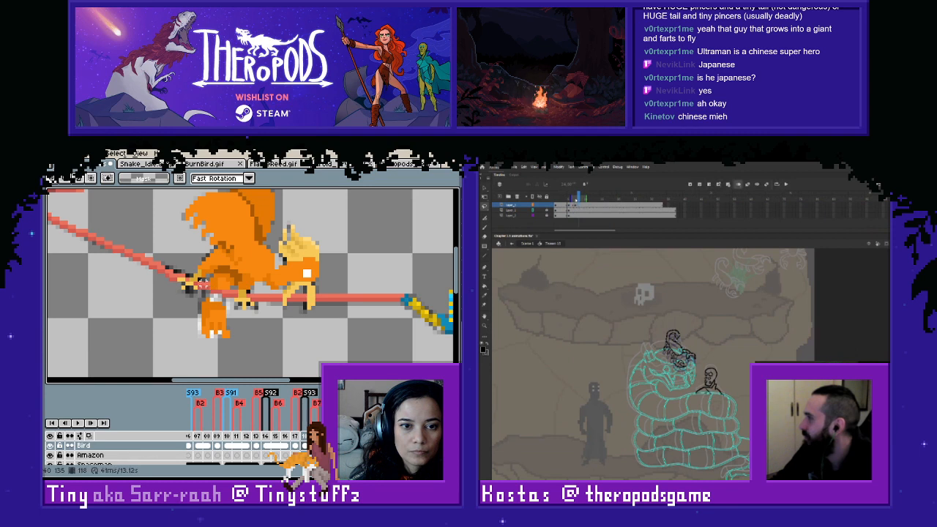
pyautogui.click(557, 206)
pyautogui.press('Return')
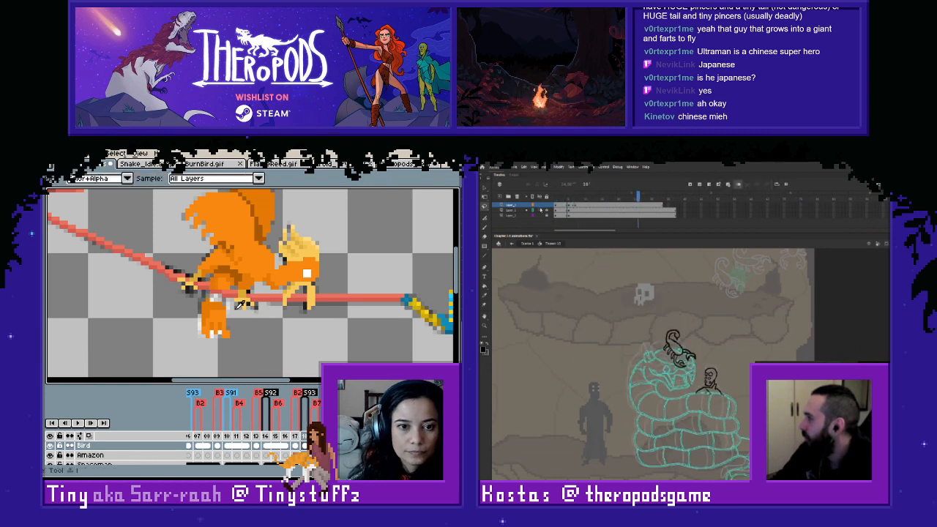
# - In Aseprite, sample the bird's orange #e47904 and paint in the gap at the top of its leg at frame 118
pyautogui.press('i')
pyautogui.press('b')
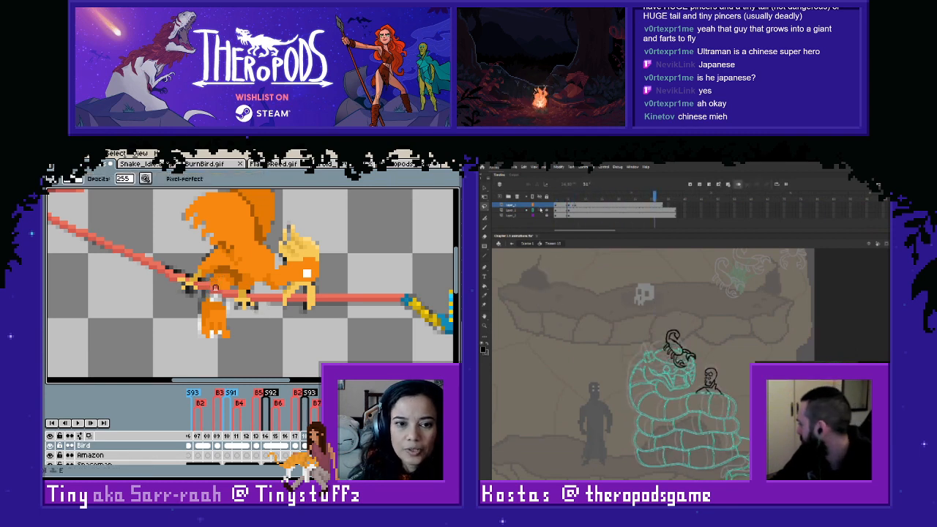
pyautogui.press('i')
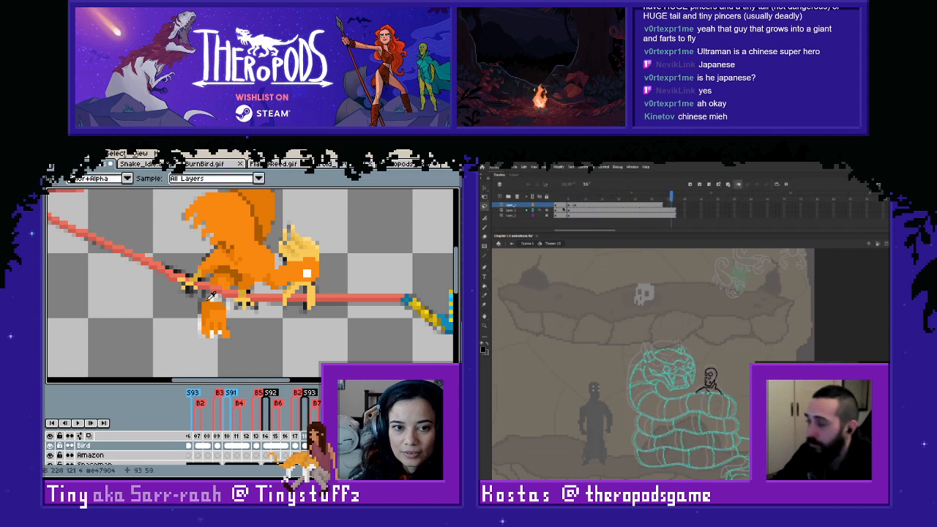
pyautogui.press('b')
# - In Animate, scrub the opening frames and replay the scorpion's leap onto the snake from frame 1
pyautogui.click(555, 205)
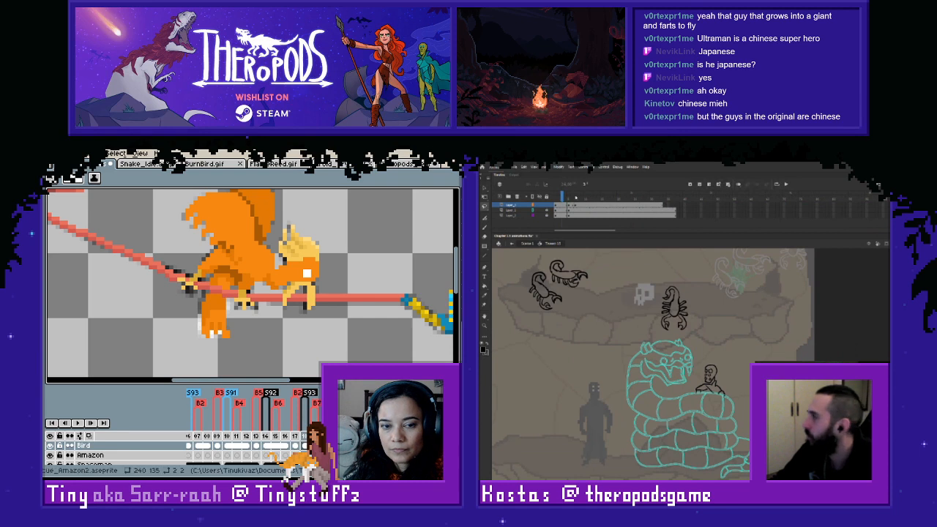
pyautogui.moveTo(562, 196)
pyautogui.mouseDown()
pyautogui.moveTo(579, 203)
pyautogui.moveTo(555, 201)
pyautogui.mouseUp()
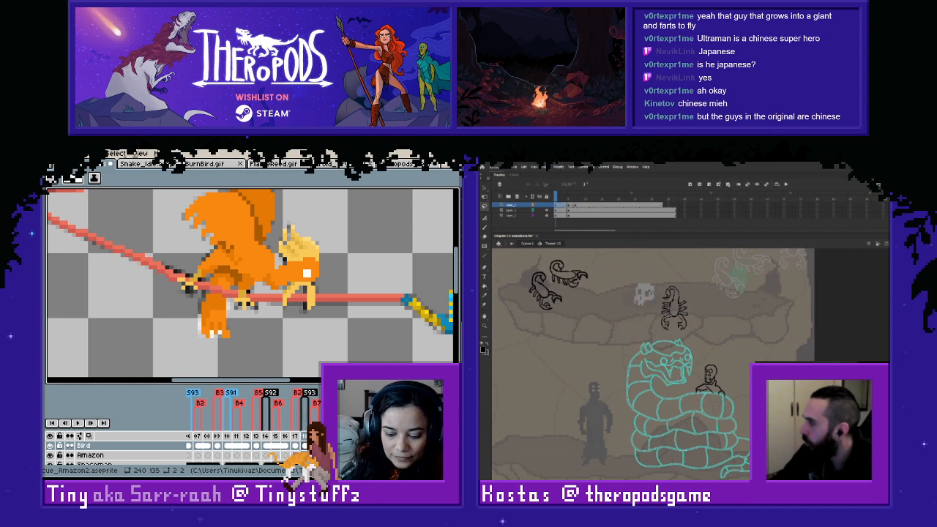
pyautogui.moveTo(565, 197)
pyautogui.mouseDown()
pyautogui.moveTo(578, 198)
pyautogui.moveTo(555, 198)
pyautogui.mouseUp()
pyautogui.press('Return')
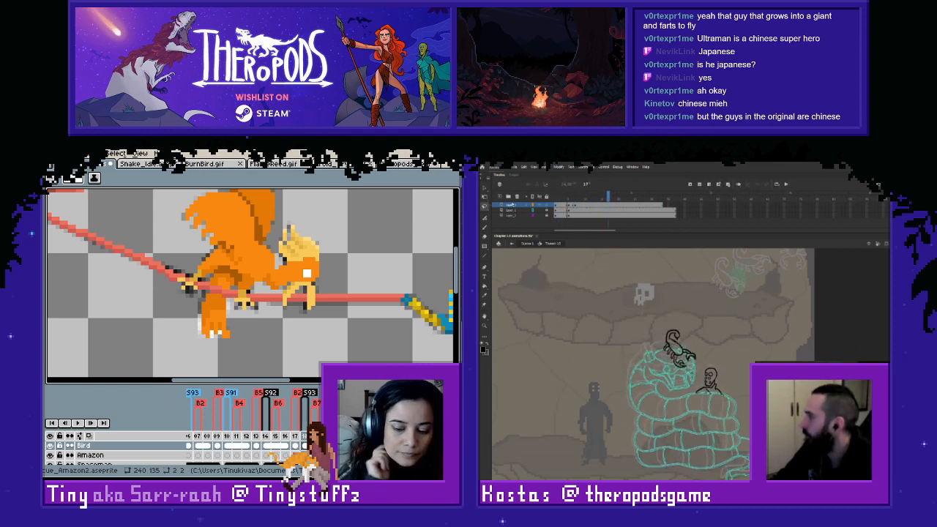
pyautogui.click(555, 199)
pyautogui.press('Return')
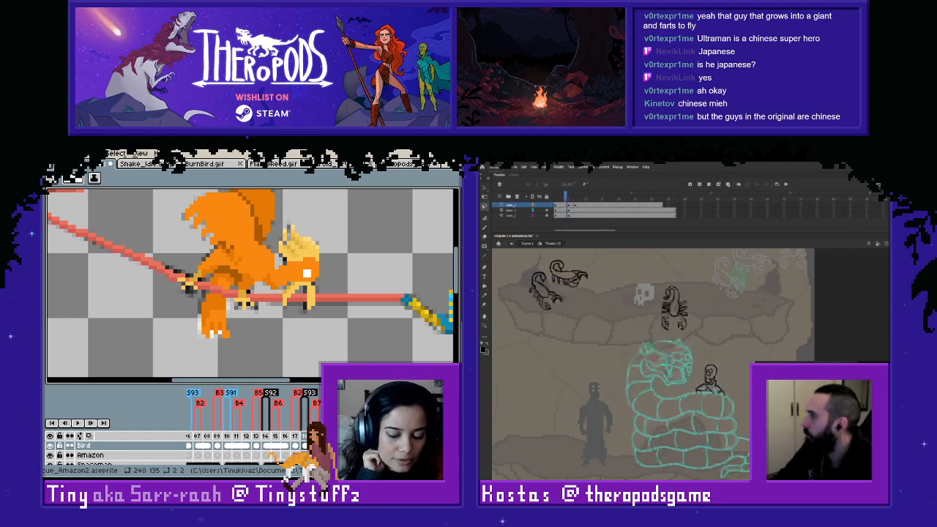
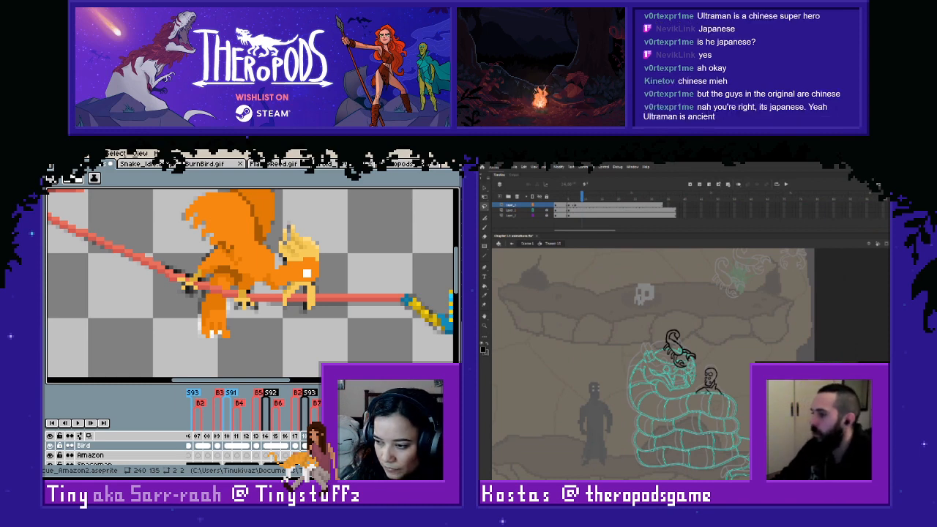
# - Return to frame 1 in Animate and play the scorpion's landing on the snake once more
pyautogui.moveTo(572, 198); pyautogui.dragTo(556, 200)
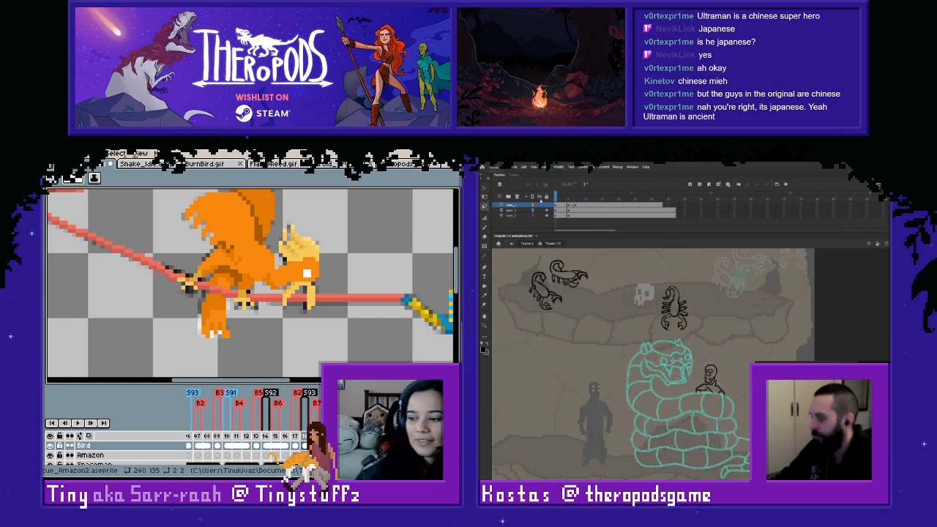
pyautogui.press('Return')
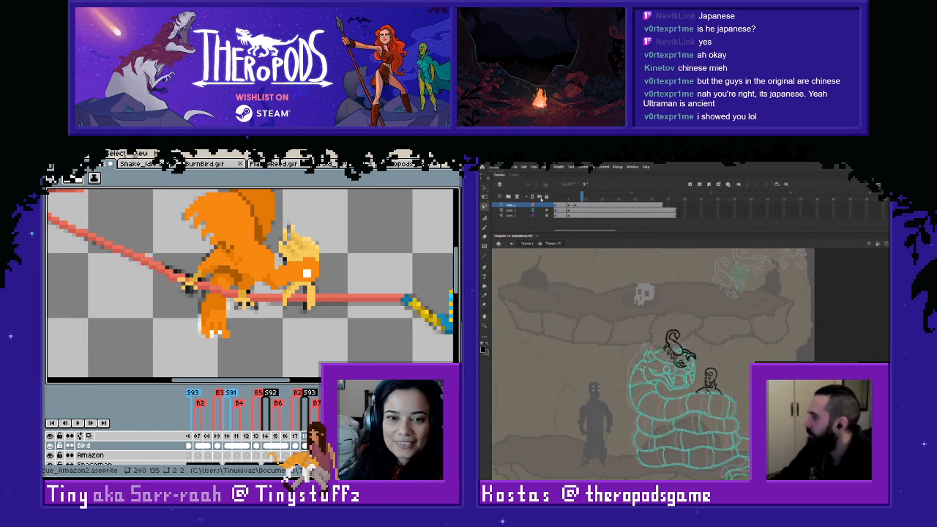
# - In Aseprite, review the frames from 117 back to 111 with the Bird layer hidden, and show the layer at frame 111
pyautogui.scroll(-1, 350, 292)
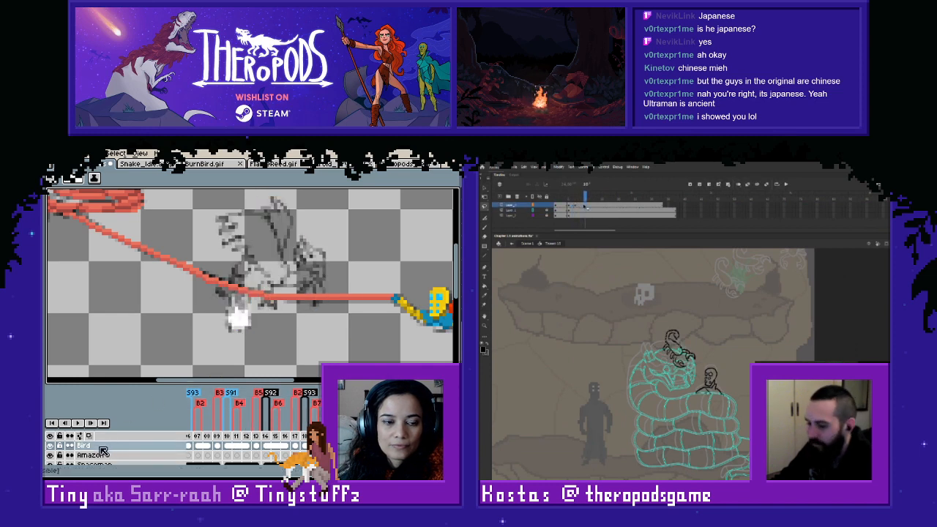
pyautogui.click(297, 444)
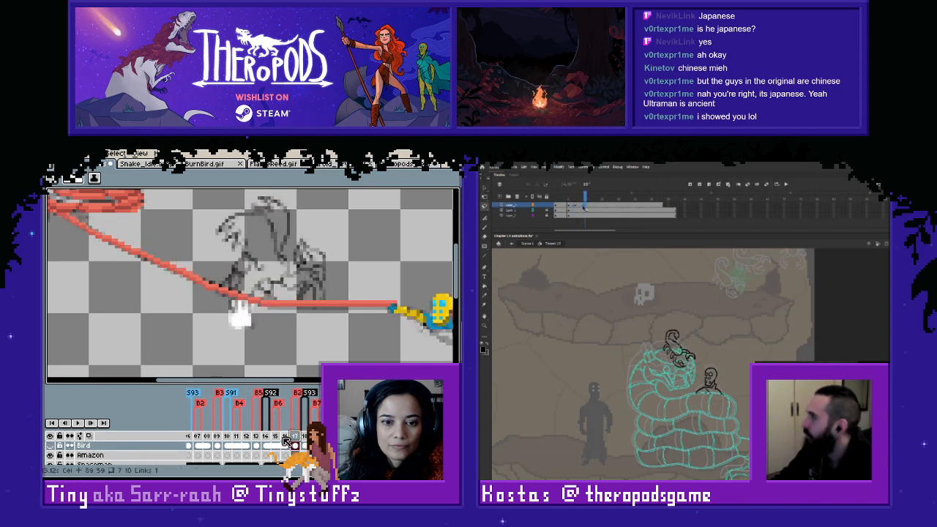
pyautogui.click(276, 444)
pyautogui.click(265, 445)
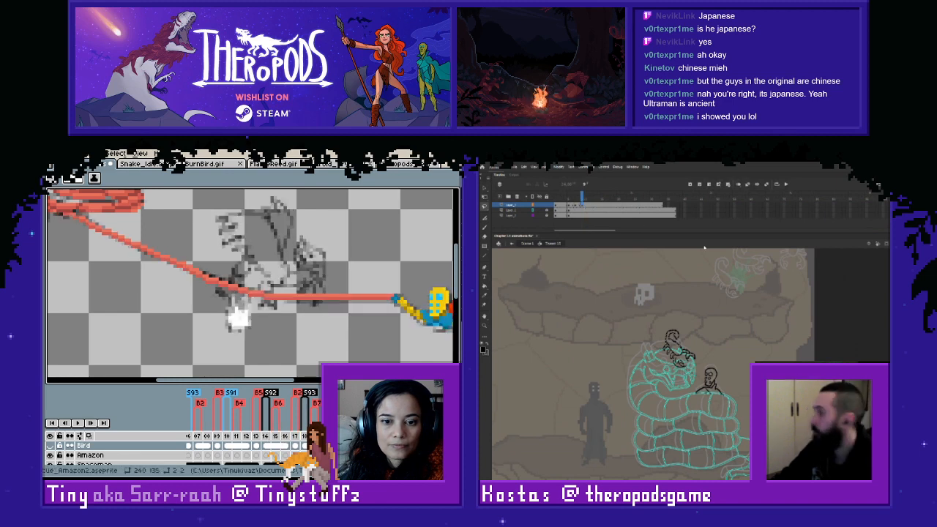
pyautogui.click(255, 444)
pyautogui.click(246, 445)
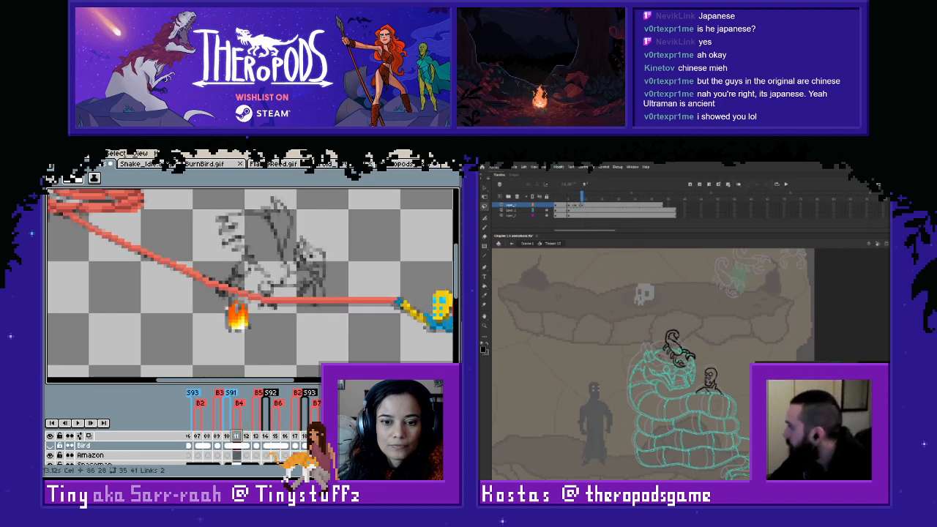
pyautogui.click(235, 445)
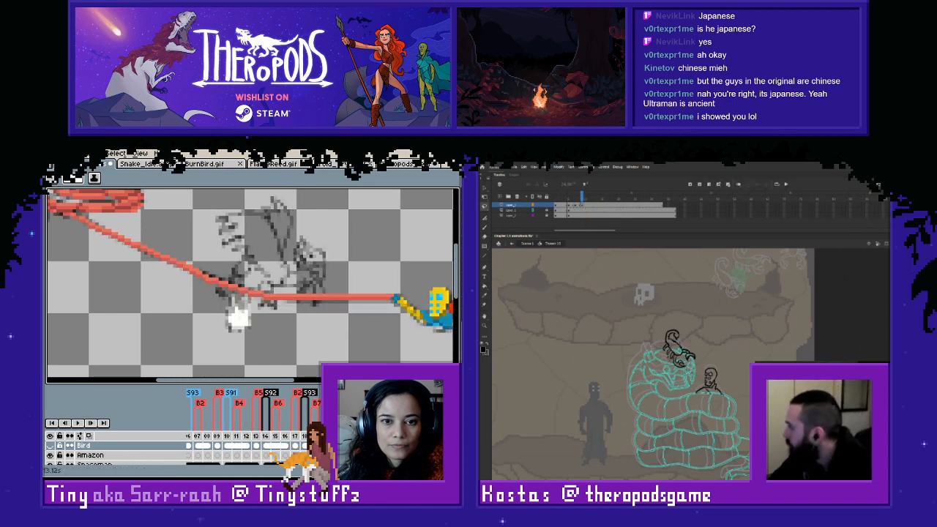
pyautogui.click(235, 439)
pyautogui.click(50, 445)
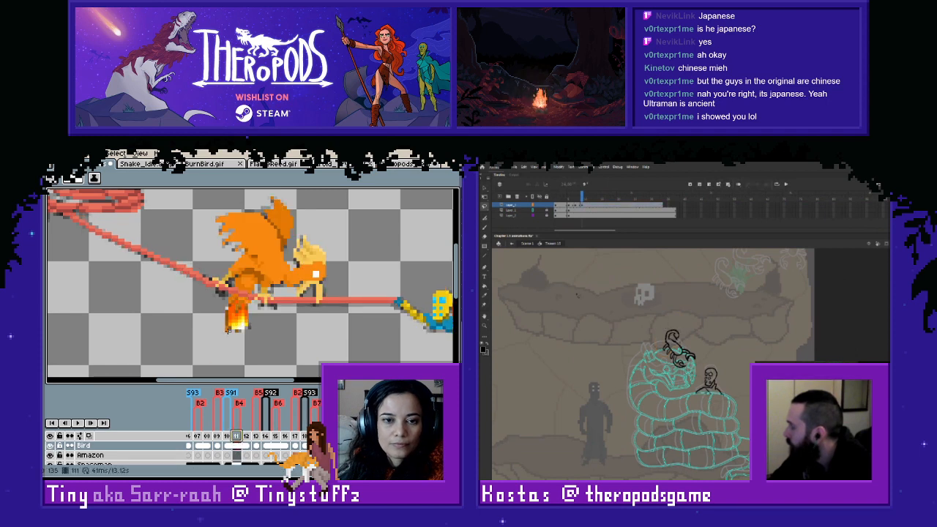
# - Copy the coloured bird from frame 111 and paste it in place of the sketched bird at frame 121
pyautogui.hotkey('ctrl', 'v')
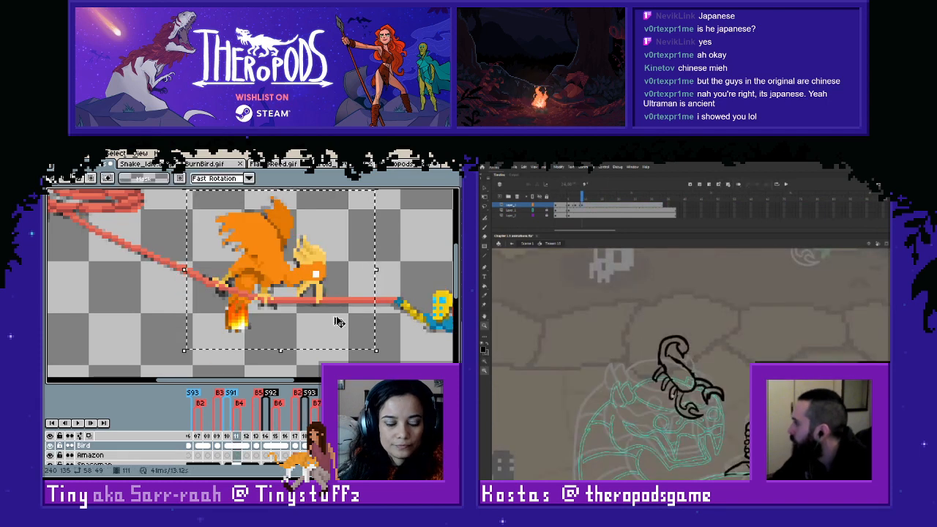
pyautogui.press('Right')
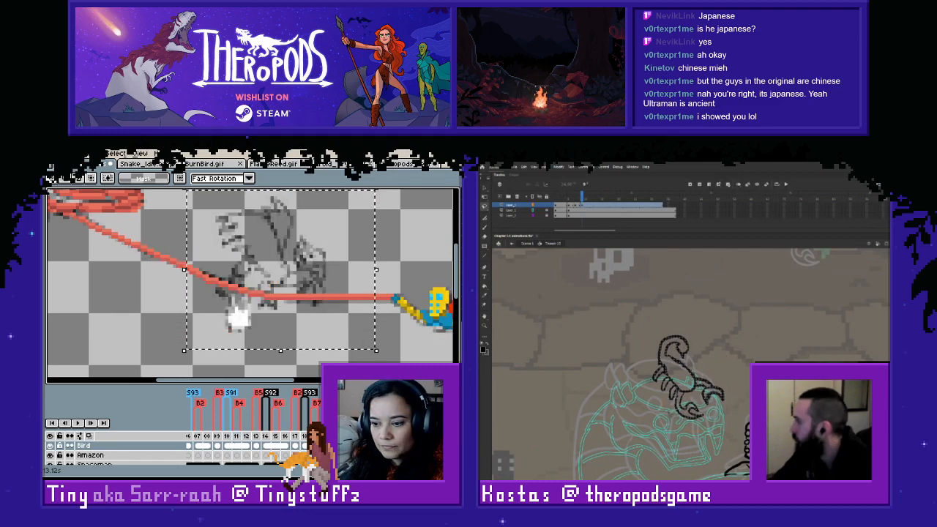
pyautogui.press('Delete')
pyautogui.hotkey('ctrl', 'v')
pyautogui.click(418, 270)
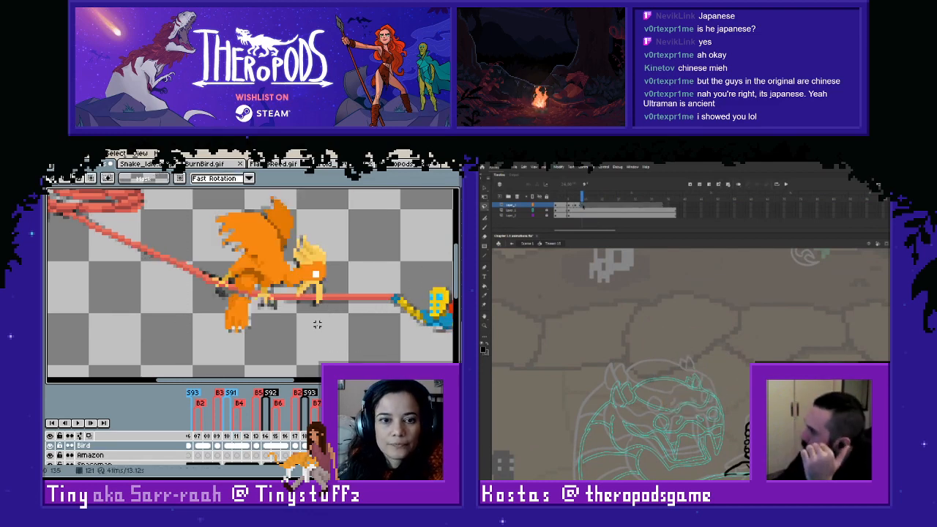
# - In Animate, check the scorpion's previous drawing against the blank keyframe and turn on onion skinning
pyautogui.press('Right')
pyautogui.press('Left')
pyautogui.press(',')
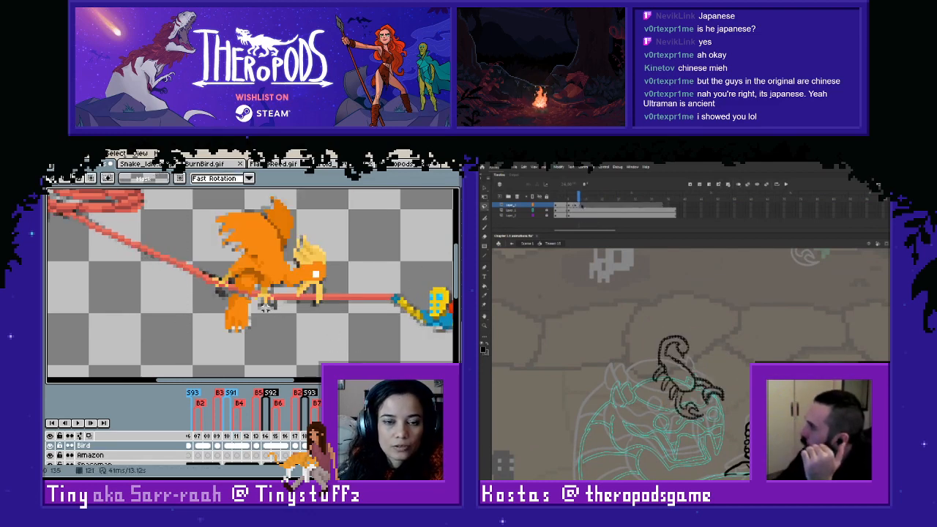
pyautogui.press('.')
pyautogui.click(738, 186)
# - In Aseprite, touch up the pixels beside the rope at the top of the bird's lowered leg at frame 121
pyautogui.scroll(1, 287, 311)
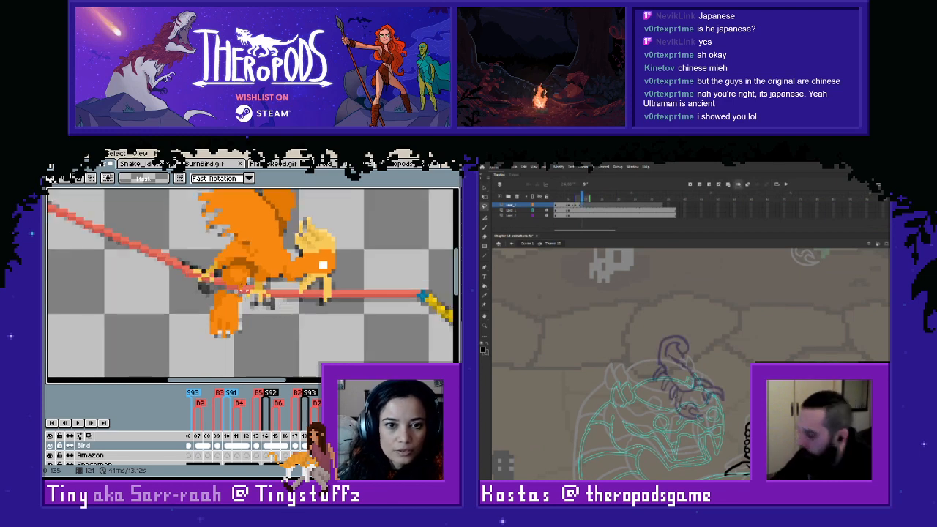
pyautogui.press('b')
pyautogui.scroll(1, 223, 291)
pyautogui.press('b')
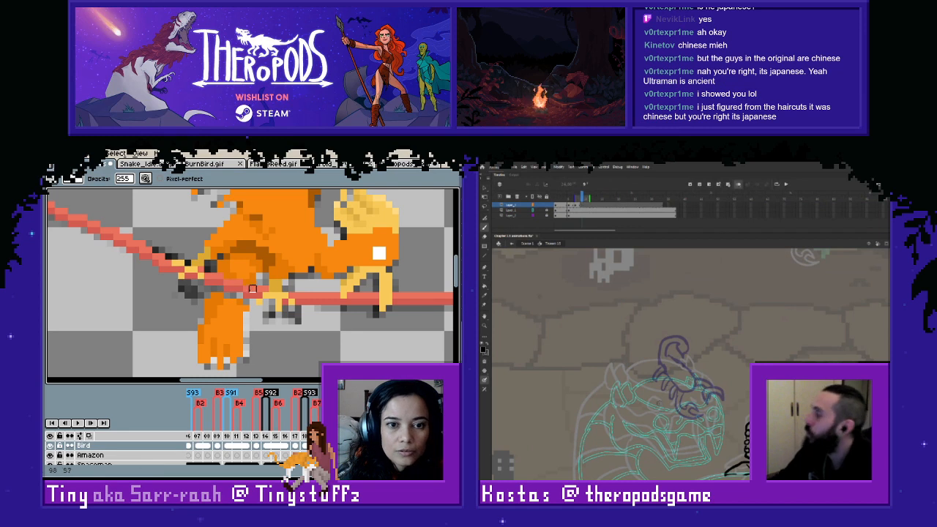
pyautogui.keyDown('alt'); pyautogui.click(226, 292); pyautogui.keyUp('alt')
# - In Animate, start sketching the scorpion over its onion-skinned pose on the snake's head, undoing the rejected strokes
pyautogui.press('z')
pyautogui.keyDown('alt'); pyautogui.click(678, 382); pyautogui.keyUp('alt')
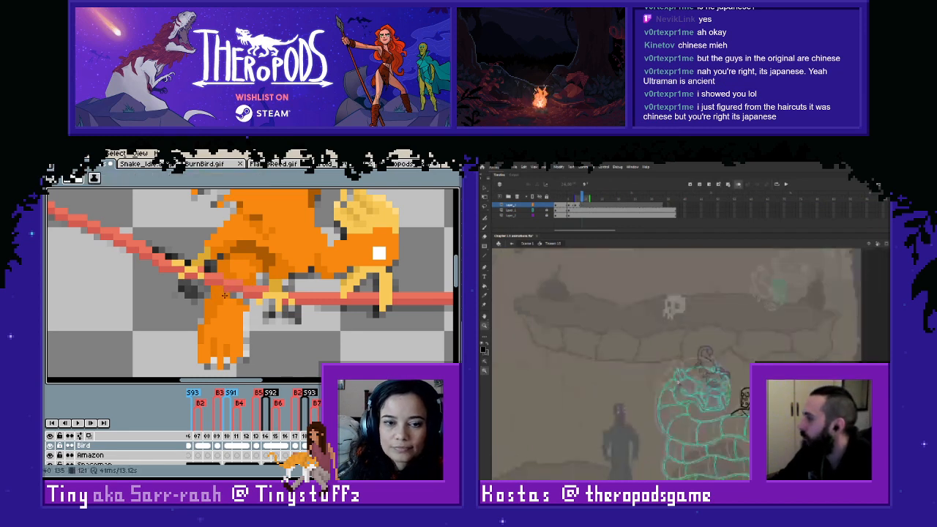
pyautogui.moveTo(647, 305); pyautogui.dragTo(830, 453)
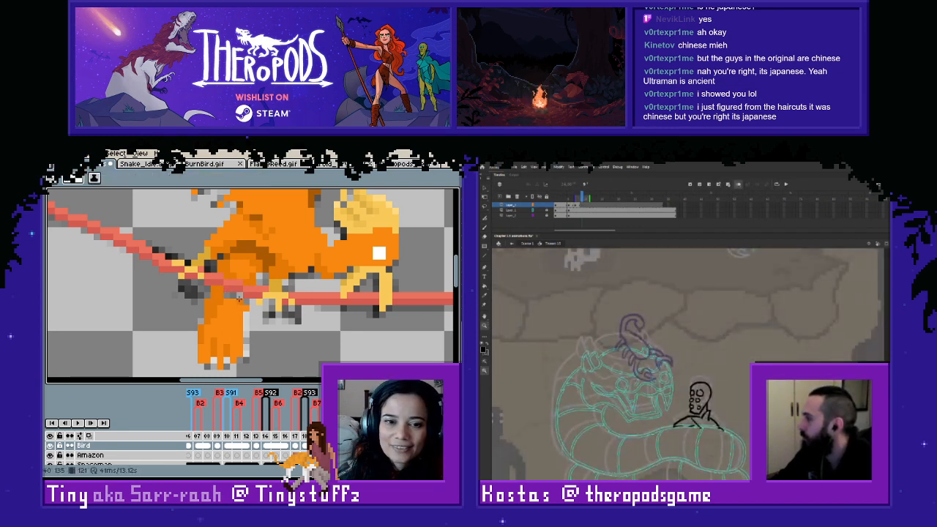
pyautogui.press('b')
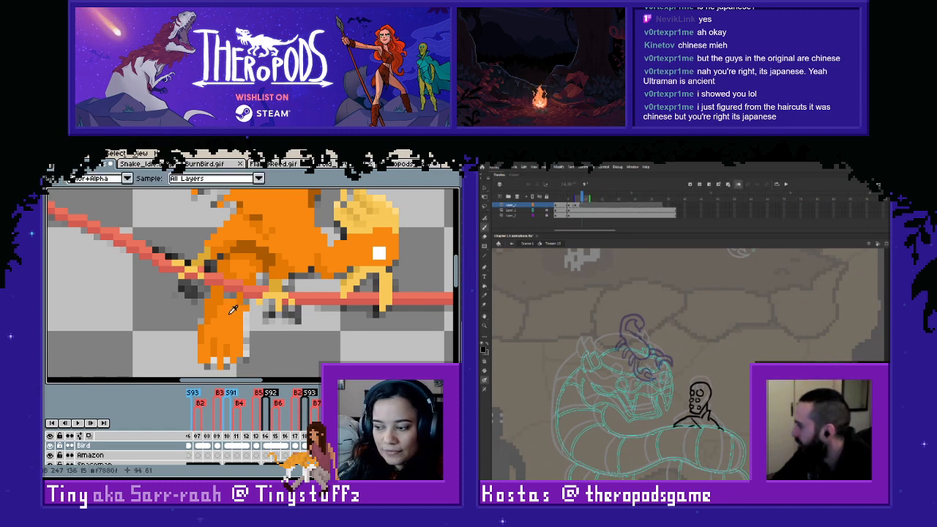
pyautogui.moveTo(638, 361)
pyautogui.mouseDown()
pyautogui.moveTo(652, 378)
pyautogui.moveTo(635, 359)
pyautogui.mouseUp()
pyautogui.hotkey('ctrl', 'z')
pyautogui.hotkey('ctrl', 'z')
# - In Aseprite, sample the leg's orange #f7880f and fill the gap below the rope on the bird's lowered leg
pyautogui.press('alt')
pyautogui.keyDown('alt'); pyautogui.click(224, 293); pyautogui.keyUp('alt')
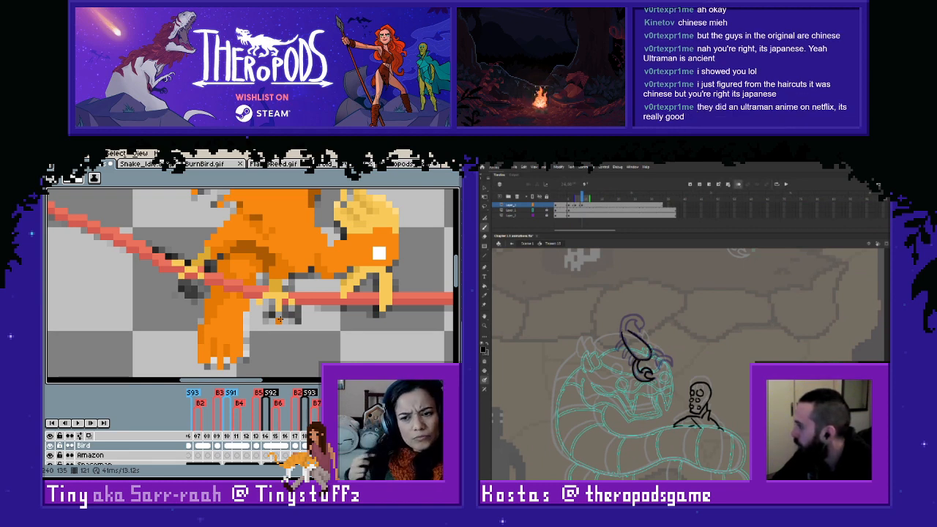
# - In Animate, draw the scorpion's pincers on the snake's head, erase the stray body line and undo the rejected tail stroke
pyautogui.moveTo(655, 355); pyautogui.dragTo(662, 350)
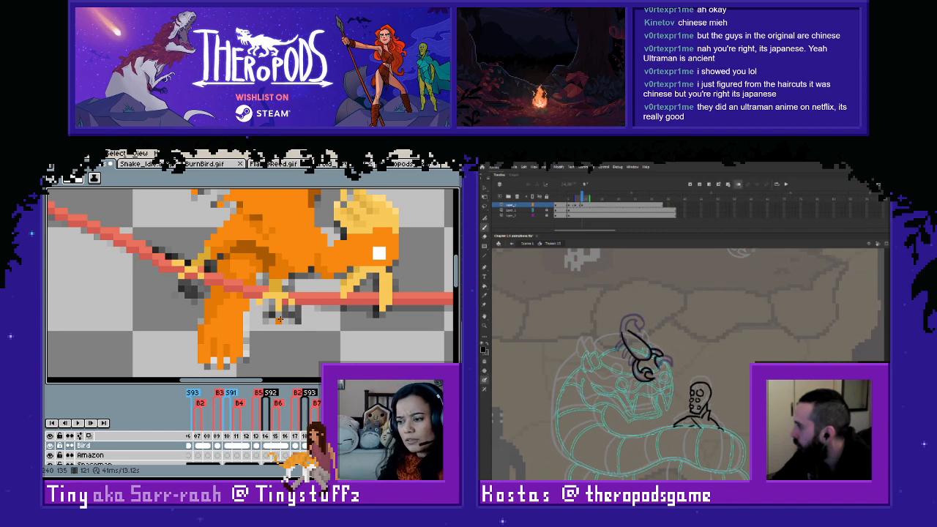
pyautogui.press('e')
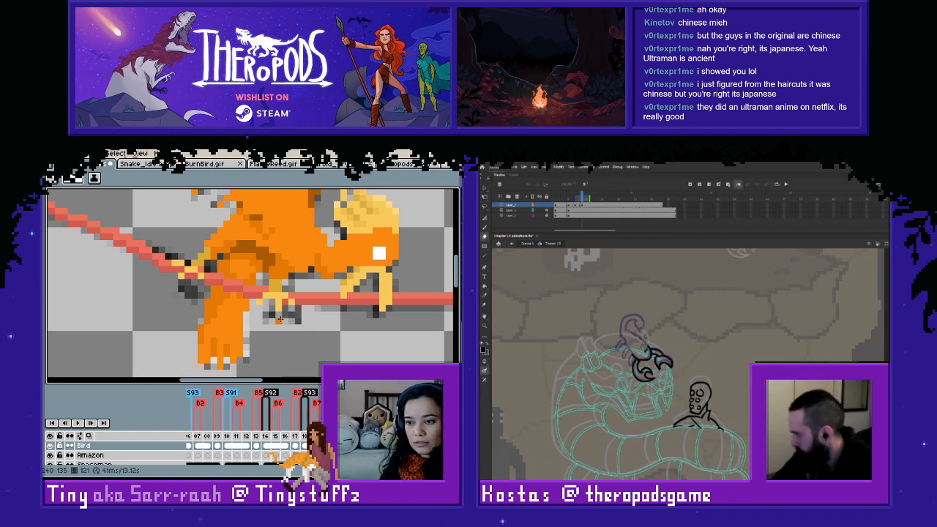
pyautogui.press('b')
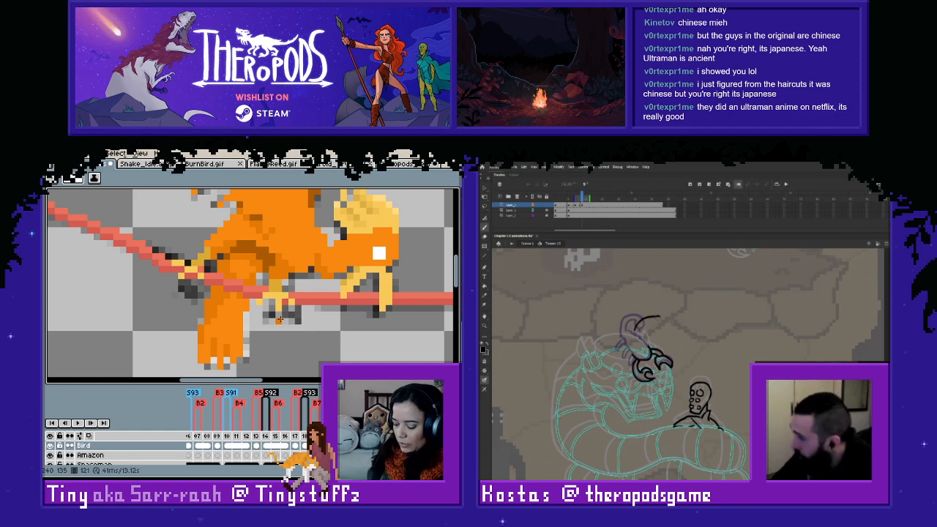
pyautogui.hotkey('ctrl', 'z')
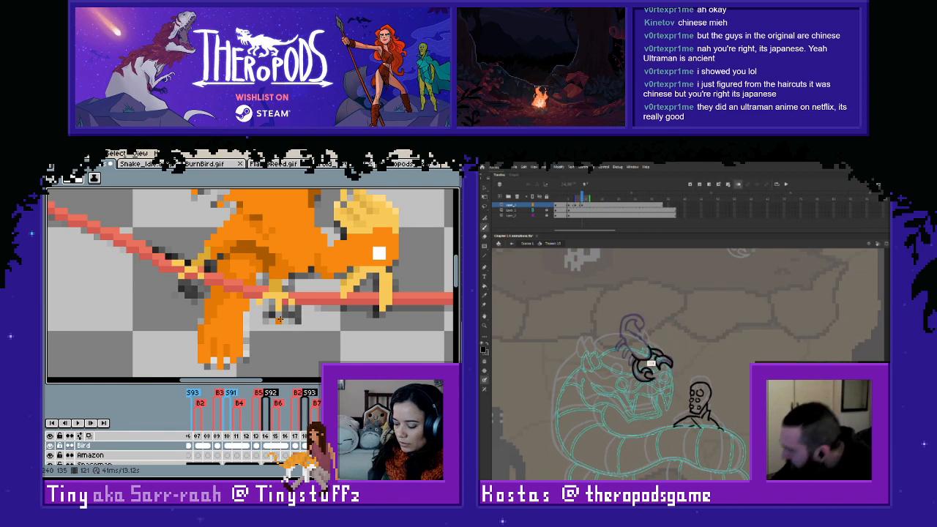
pyautogui.hotkey('ctrl', 'z')
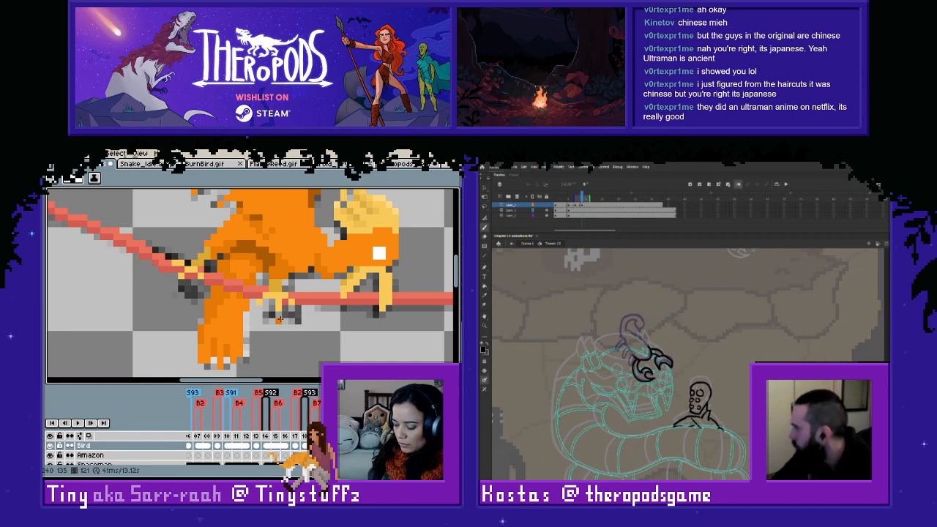
pyautogui.hotkey('ctrl', 'z')
pyautogui.hotkey('ctrl', 'z')
# - Draw the scorpion's body and legs behind its pincers, undoing strokes that do not fit the pose
pyautogui.moveTo(634, 357); pyautogui.dragTo(629, 345)
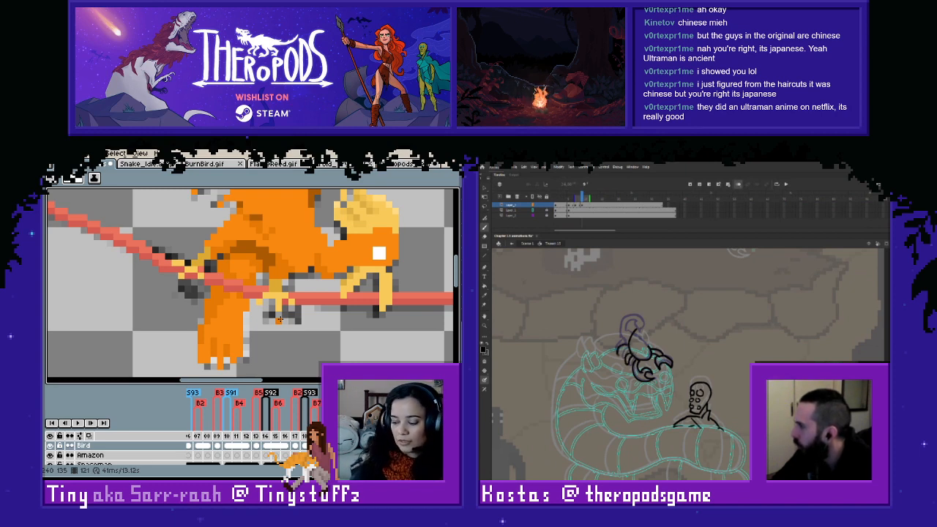
pyautogui.hotkey('ctrl', 'z')
pyautogui.hotkey('ctrl', 'z')
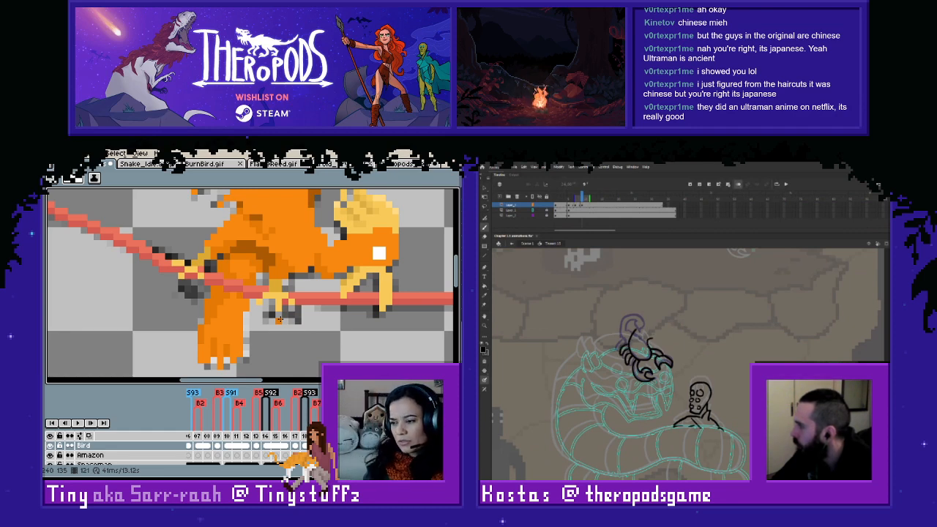
pyautogui.hotkey('ctrl', 'z')
pyautogui.hotkey('ctrl', 'z')
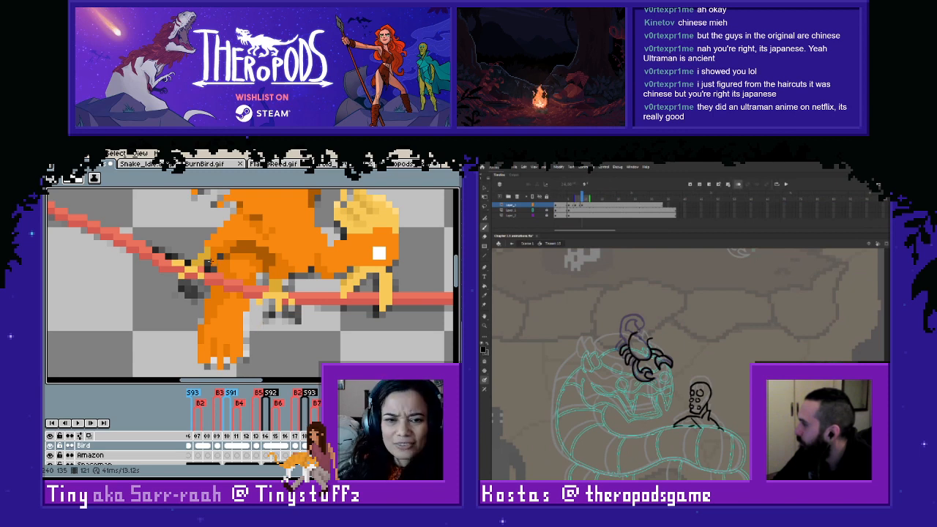
# - In Aseprite, flip back and forth between frame 121 and its neighbours to compare the bird's poses
pyautogui.scroll(-3, 285, 280)
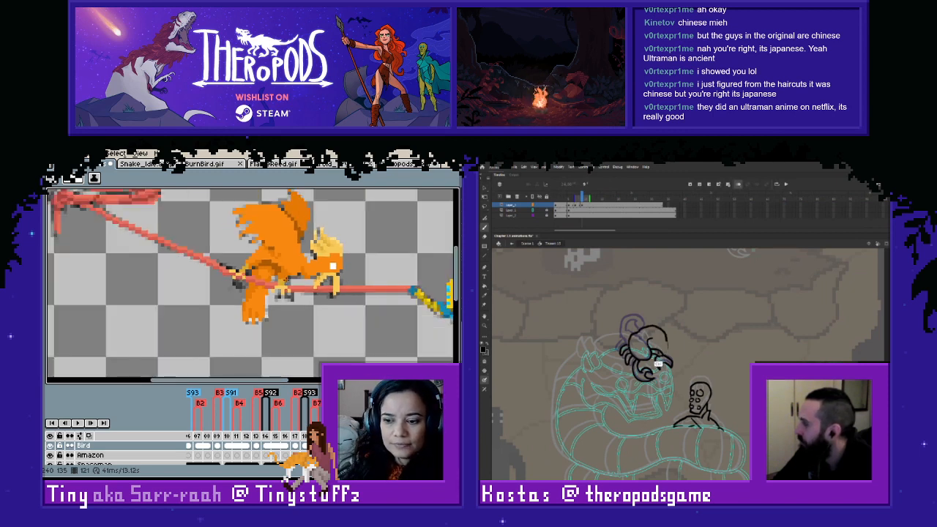
pyautogui.moveTo(285, 281); pyautogui.dragTo(371, 312)
pyautogui.scroll(-1, 375, 306)
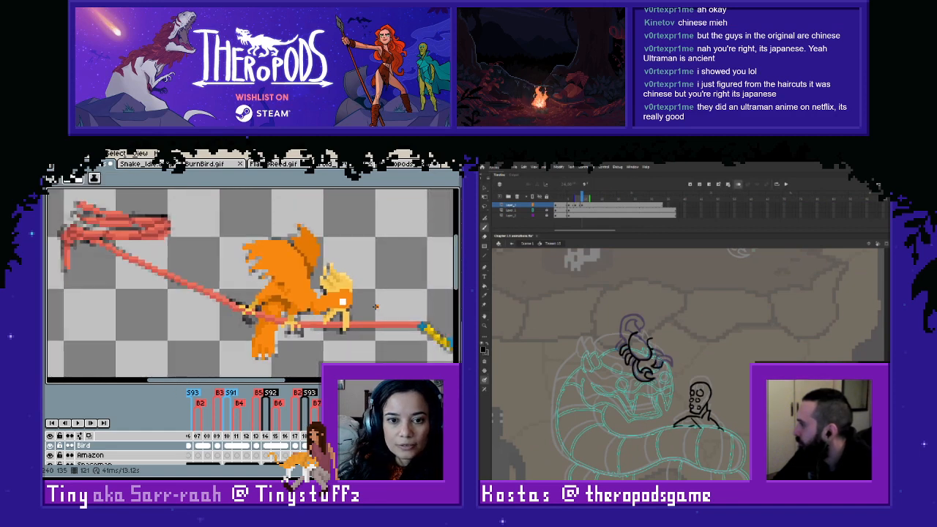
pyautogui.press('Left')
pyautogui.press('Right')
pyautogui.press('Right')
pyautogui.press('Left')
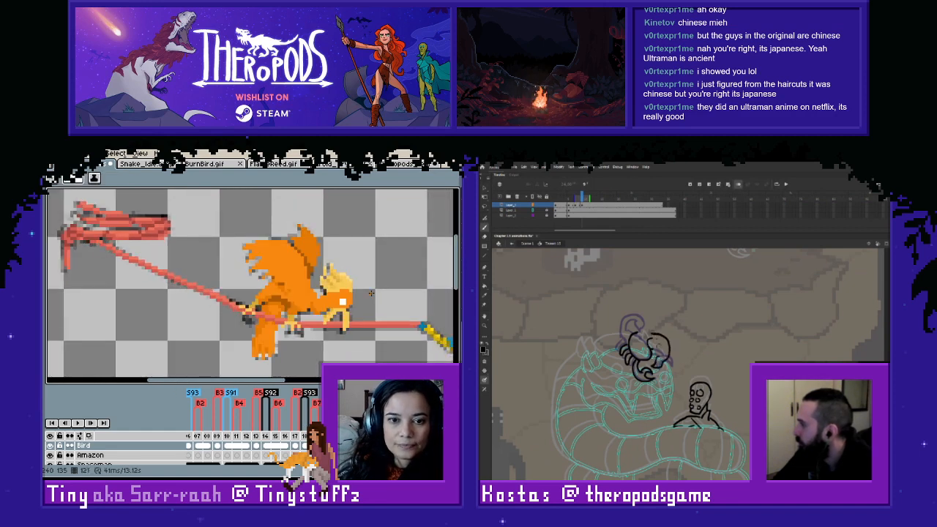
pyautogui.press('Right')
pyautogui.press('Left')
pyautogui.press('Right')
pyautogui.press('Left')
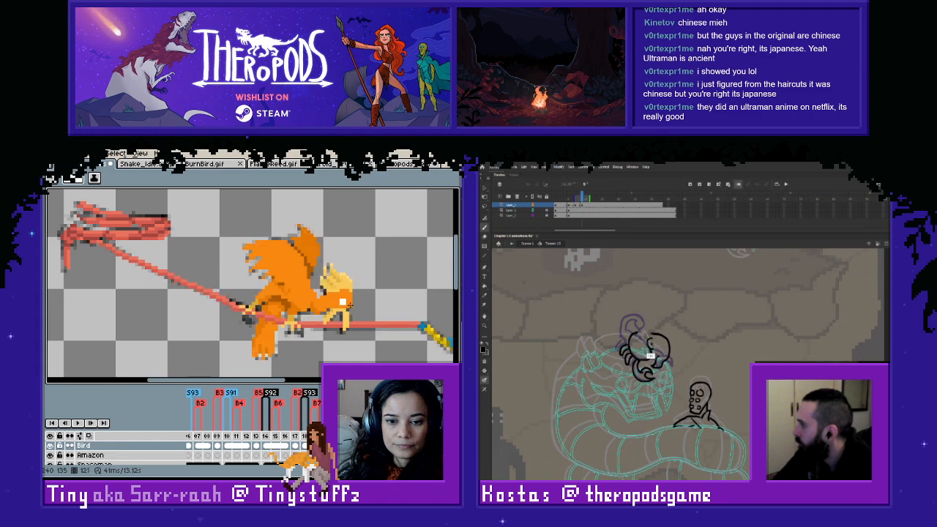
# - Select the whole coloured bird at frame 121, copy it into frame 122 and clear the selection
pyautogui.press('m')
pyautogui.moveTo(390, 202); pyautogui.dragTo(212, 372)
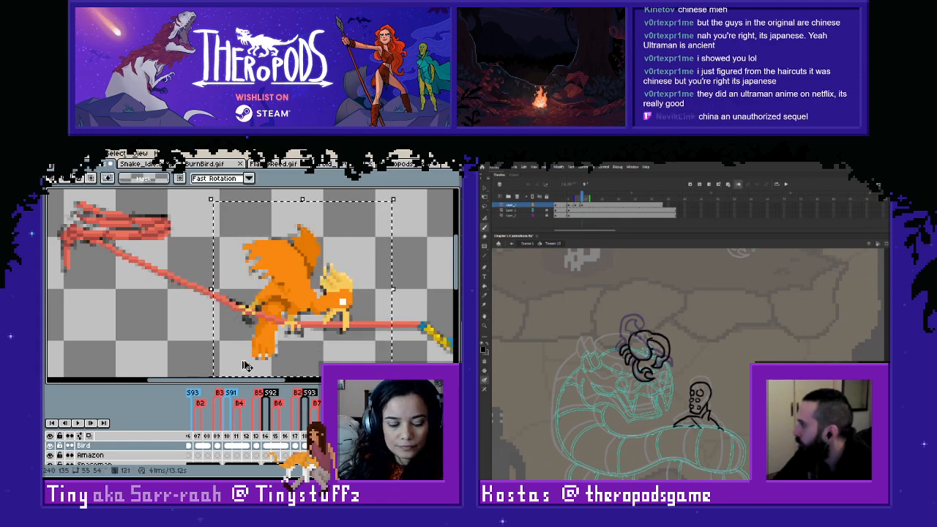
pyautogui.press('Right')
pyautogui.press('Left')
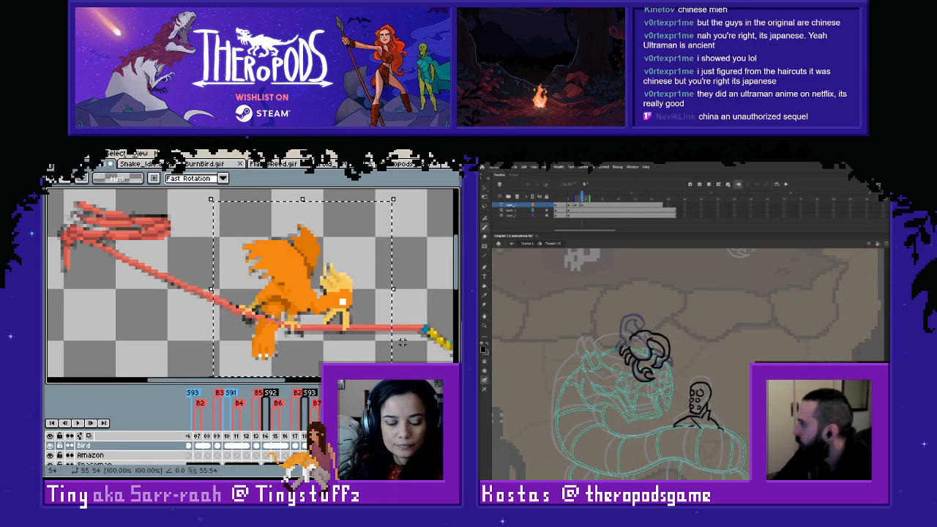
pyautogui.scroll(2, 372, 339)
pyautogui.hotkey('ctrl', 'd')
# - Paint the gap above the rope at the top of the bird's lowered leg in orange at frame 122
pyautogui.press('b')
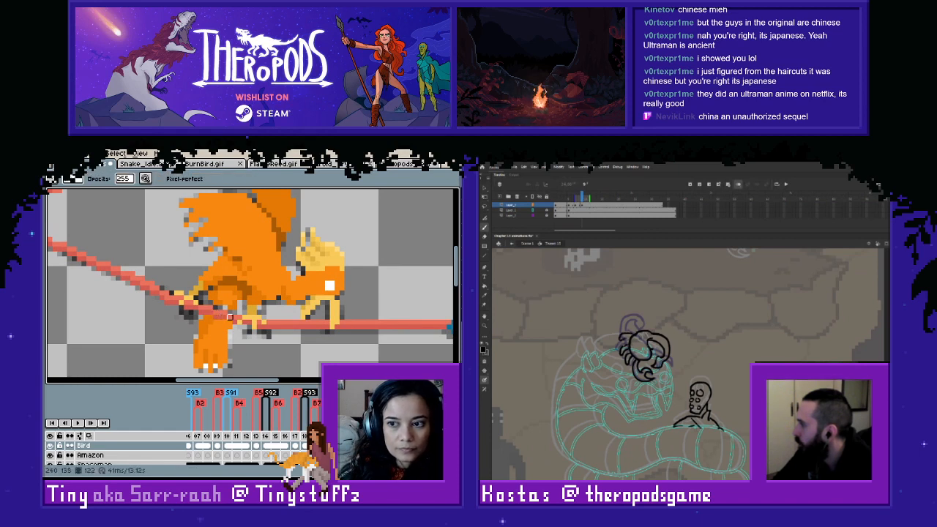
pyautogui.scroll(2, 230, 317)
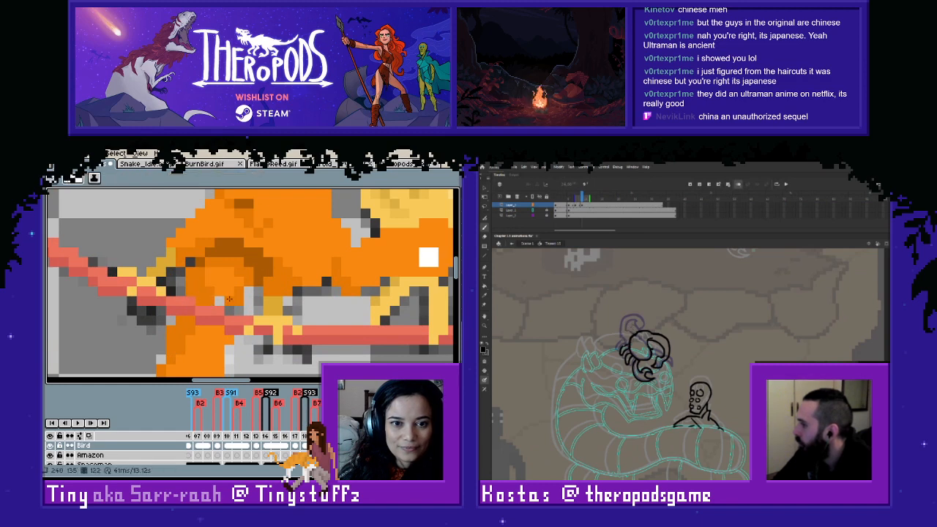
pyautogui.click(230, 311)
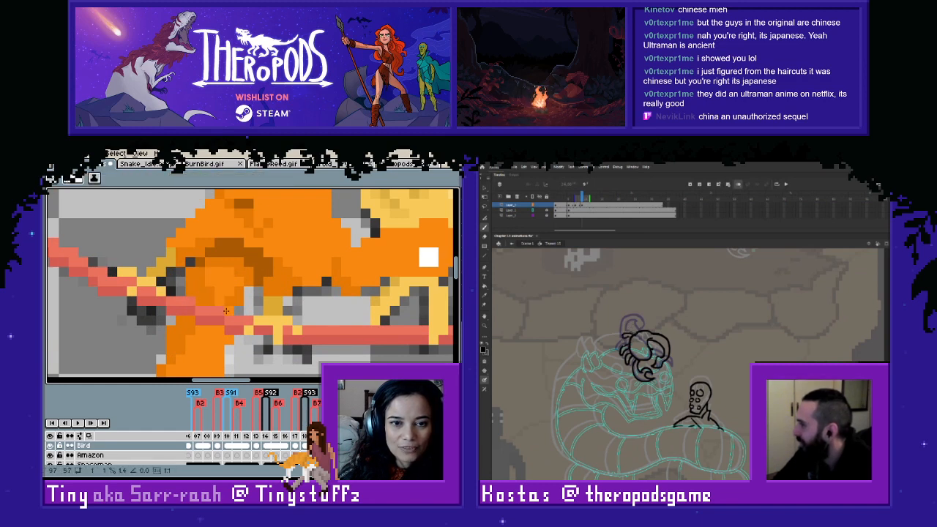
# - Fill the last uncoloured pixels inside the bird's lowered leg just above the rope with orange at frame 122
pyautogui.keyDown('alt'); pyautogui.click(237, 298); pyautogui.keyUp('alt')
pyautogui.keyDown('alt'); pyautogui.click(239, 298); pyautogui.keyUp('alt')
pyautogui.scroll(-3, 242, 295)
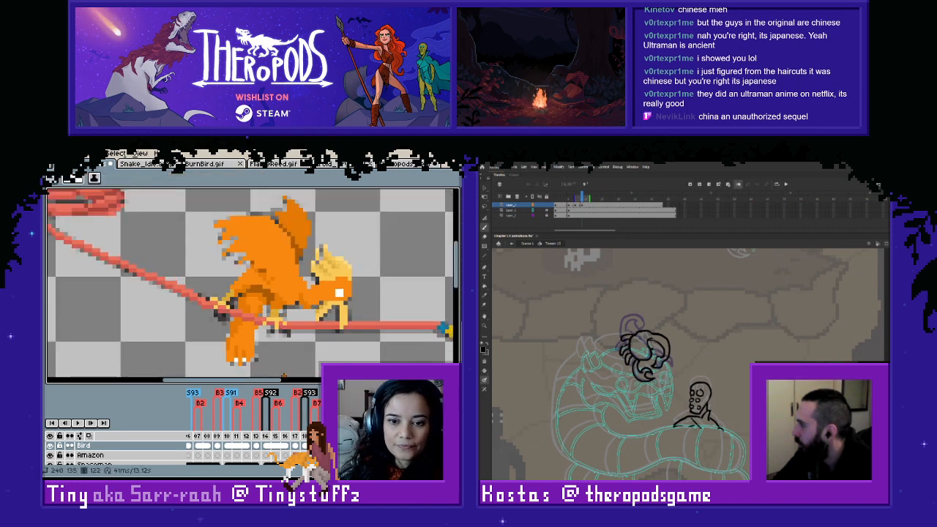
# - Flip back and forth between frame 122 and the following frames to compare the coloured bird with the uncoloured sketch
pyautogui.press('Right')
pyautogui.press('Right')
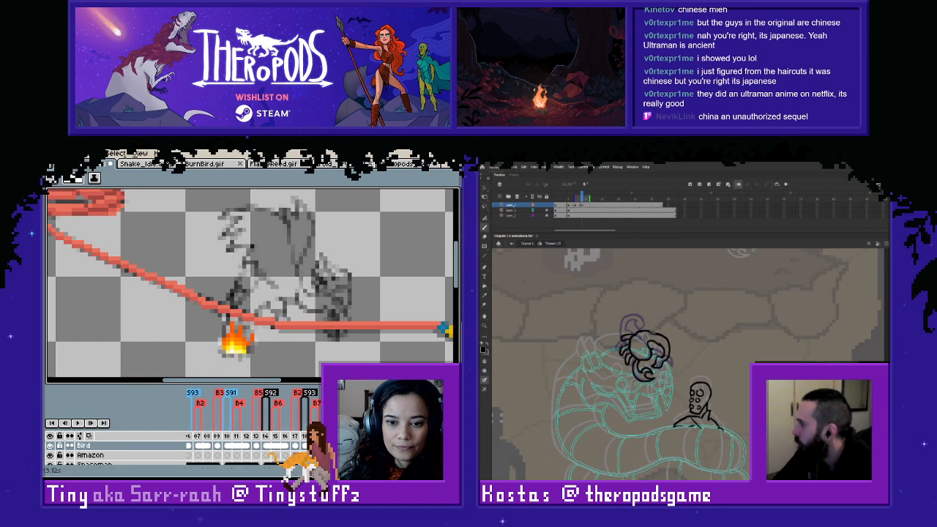
pyautogui.press('Left')
pyautogui.press('Left')
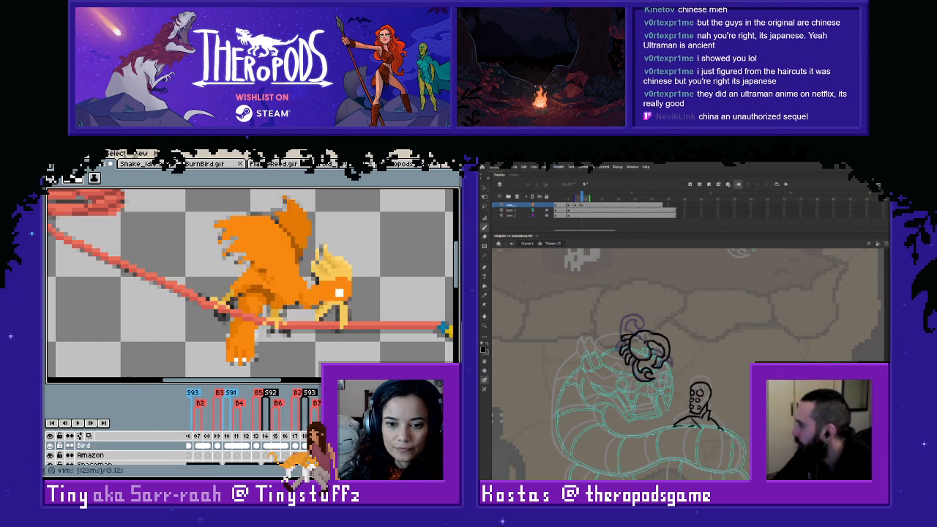
pyautogui.press('Right')
pyautogui.press('Right')
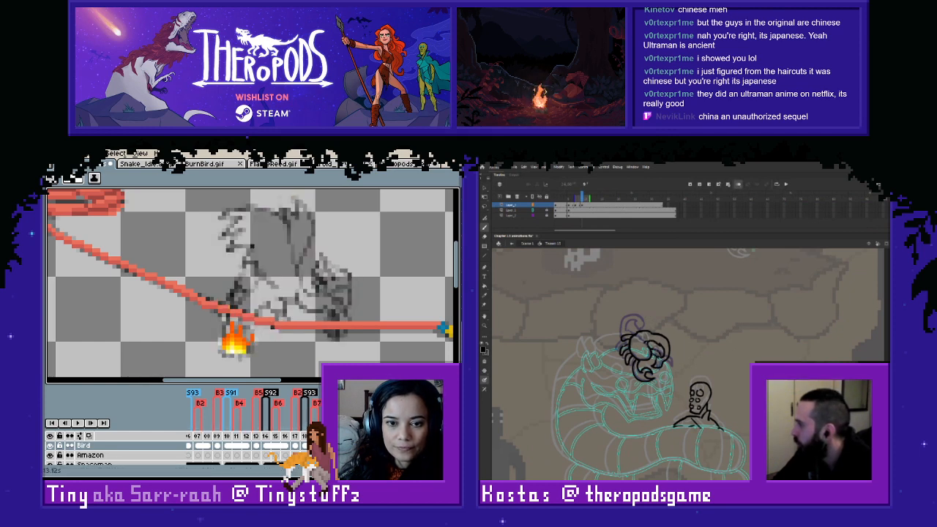
# - Hide the Bird layer and compare the bare sketch poses at frames 107, 109 and 110 with the uncoloured frames
pyautogui.click(220, 439)
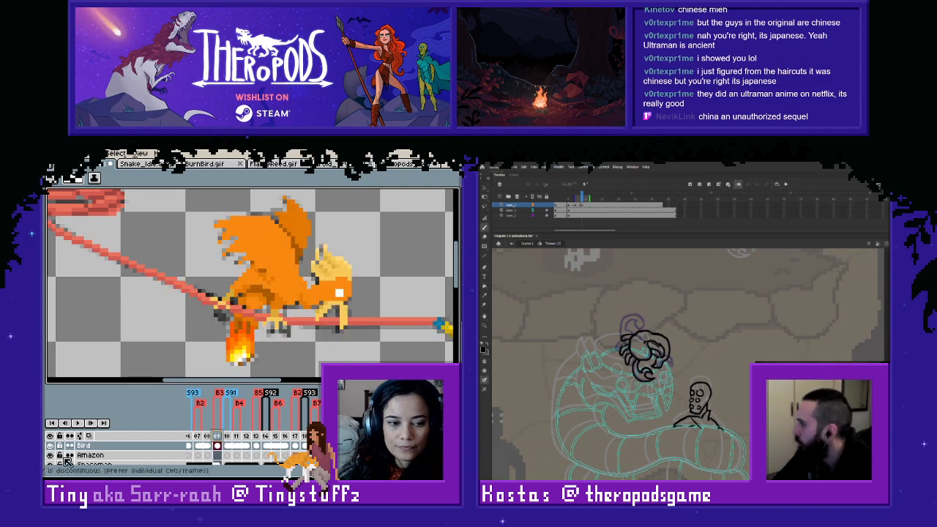
pyautogui.click(49, 445)
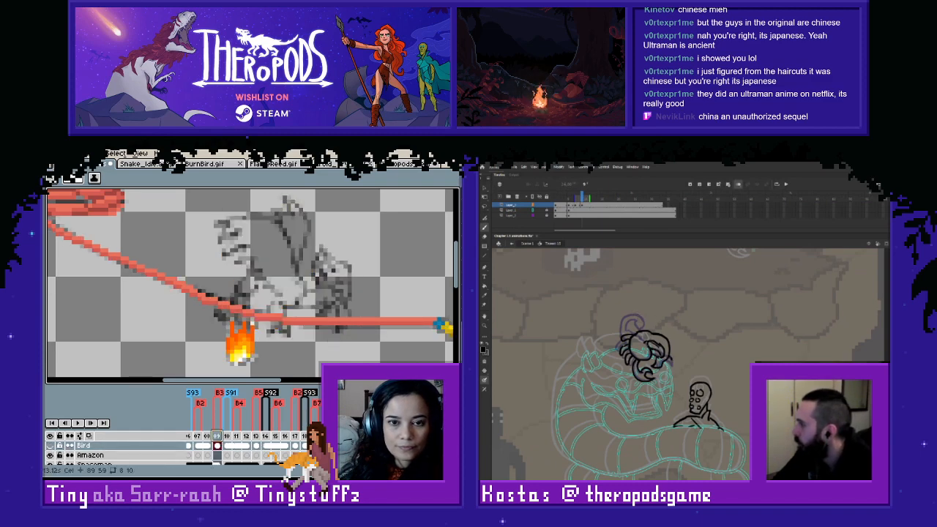
pyautogui.click(208, 435)
pyautogui.click(198, 436)
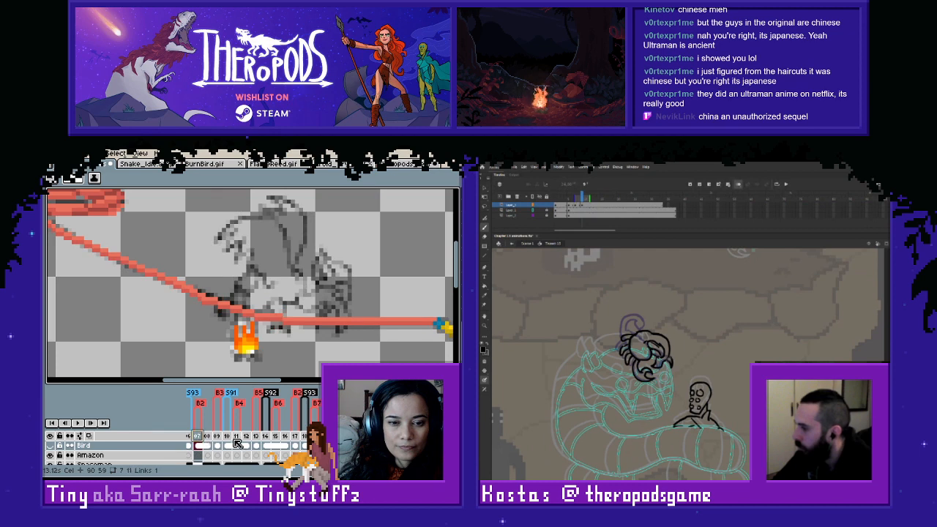
pyautogui.click(227, 436)
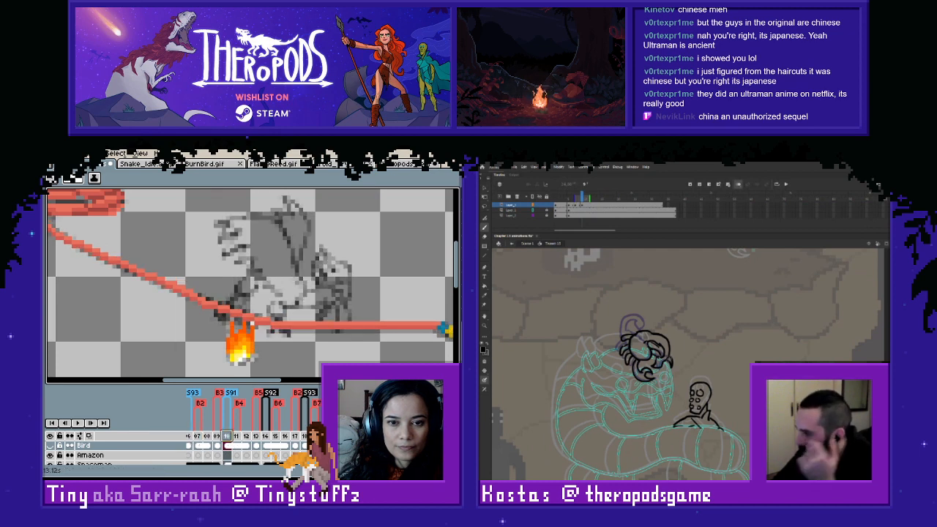
pyautogui.click(198, 445)
pyautogui.click(227, 445)
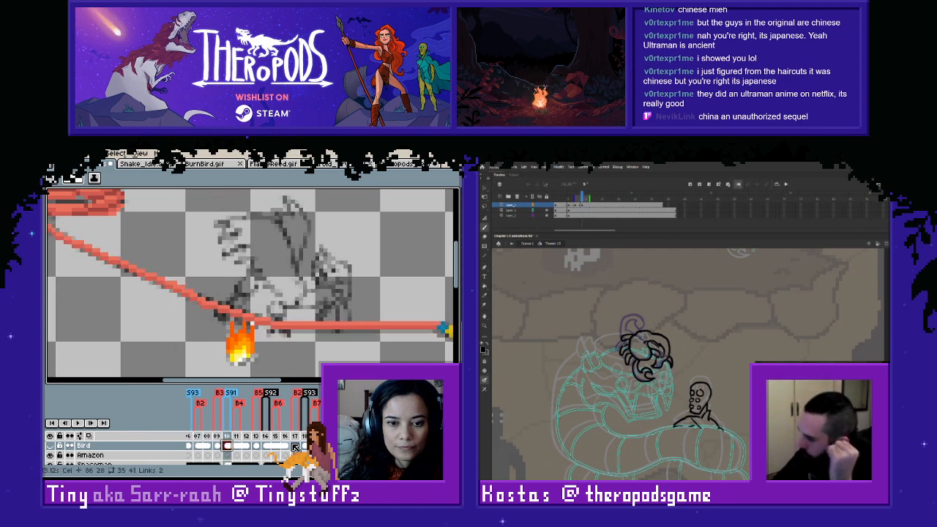
pyautogui.press('Return')
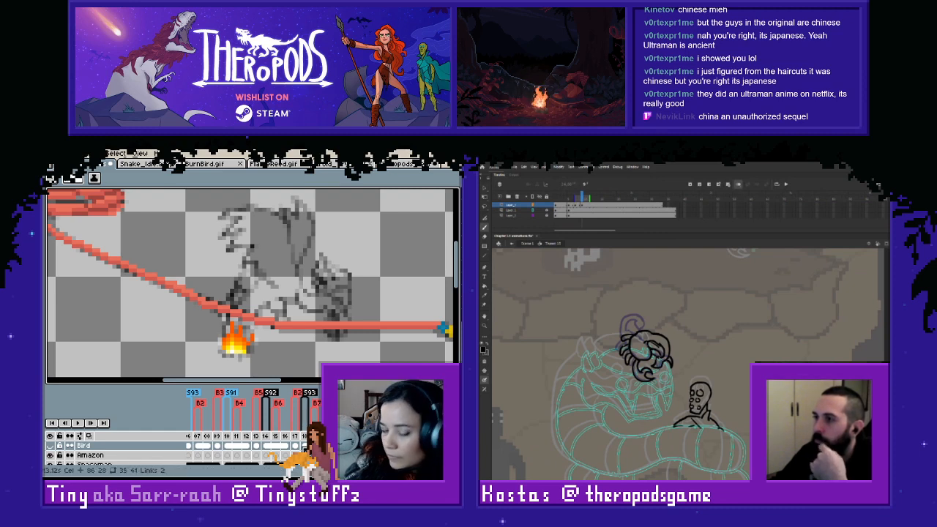
pyautogui.click(275, 446)
pyautogui.click(294, 446)
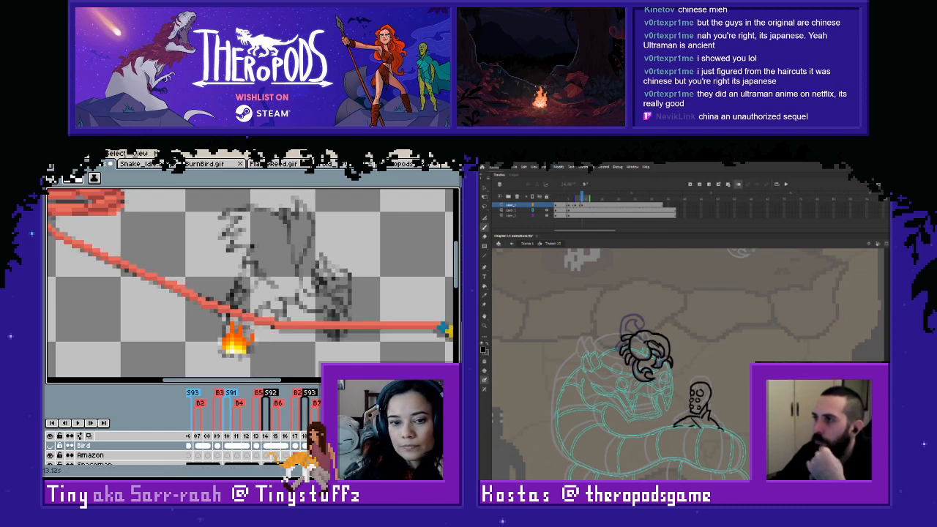
# - Show the Bird layer again, copy the coloured bird at frame 114 into frame 125 and clear the selection
pyautogui.click(266, 445)
pyautogui.click(51, 446)
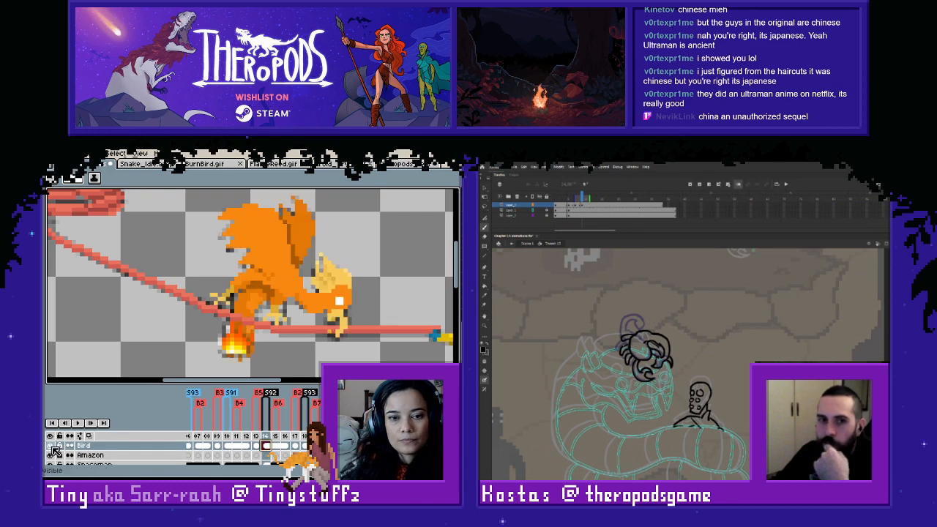
pyautogui.press('m')
pyautogui.moveTo(378, 192); pyautogui.dragTo(169, 375)
pyautogui.hotkey('ctrl', 'c')
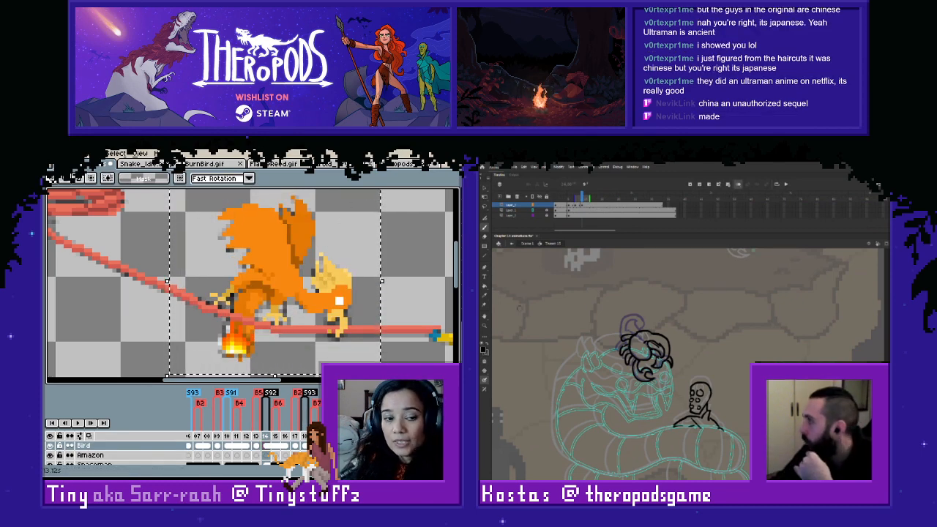
pyautogui.click(294, 445)
pyautogui.hotkey('ctrl', 'v')
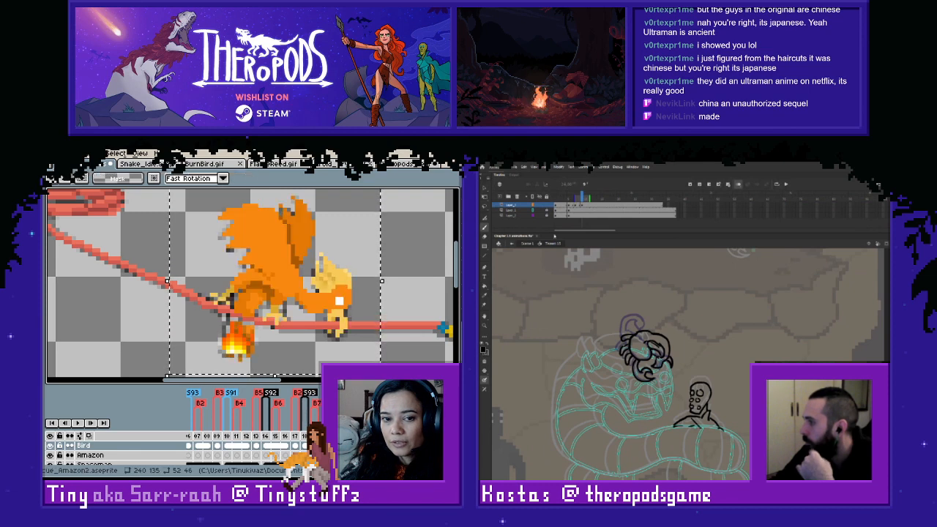
pyautogui.click(395, 331)
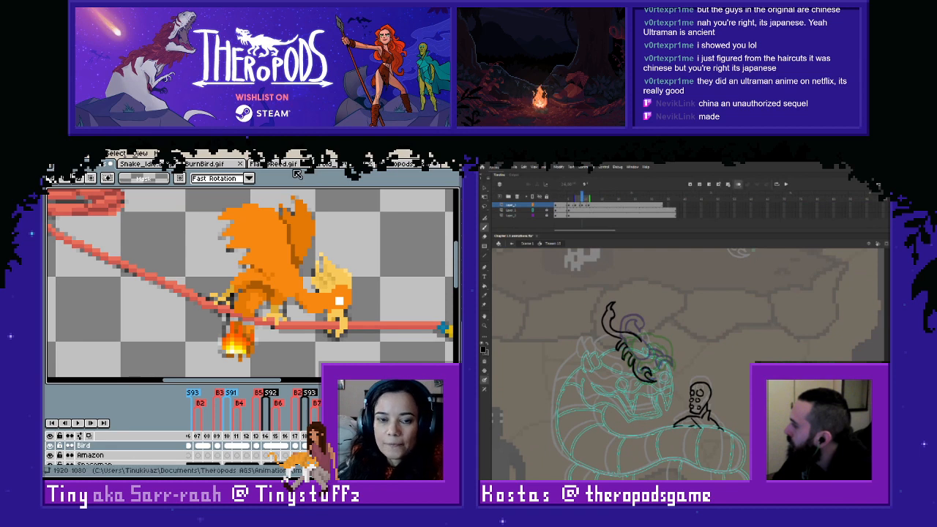
# - Sample the bird's orange and touch up its lowered leg around the rope at frame 125
pyautogui.press('i')
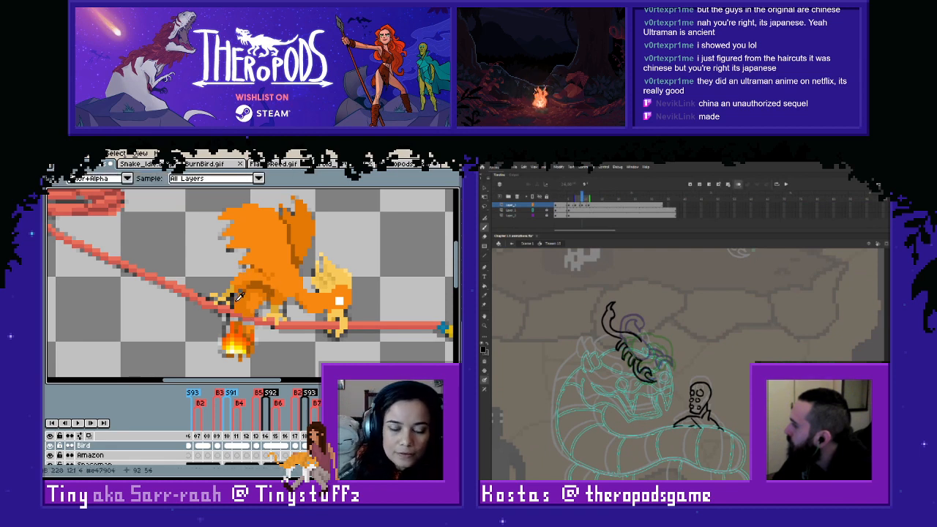
pyautogui.press('b')
pyautogui.press('m')
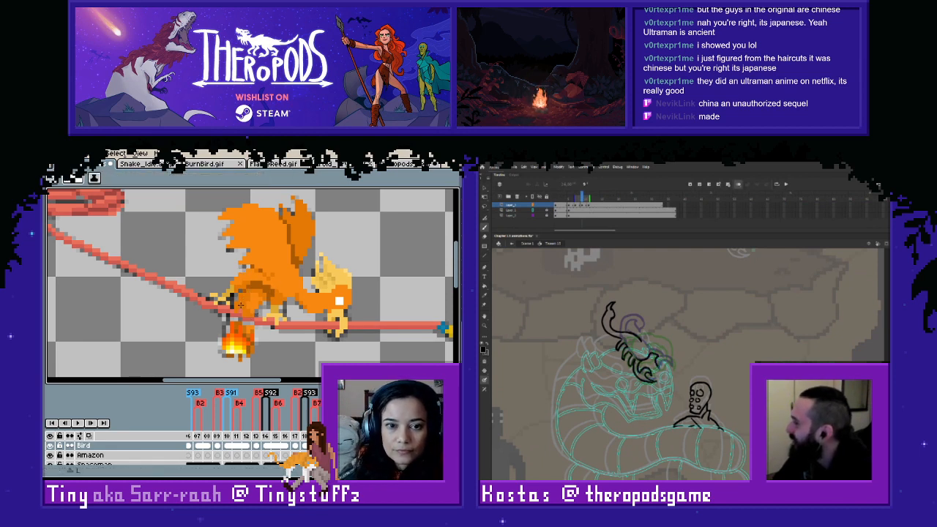
pyautogui.press('i')
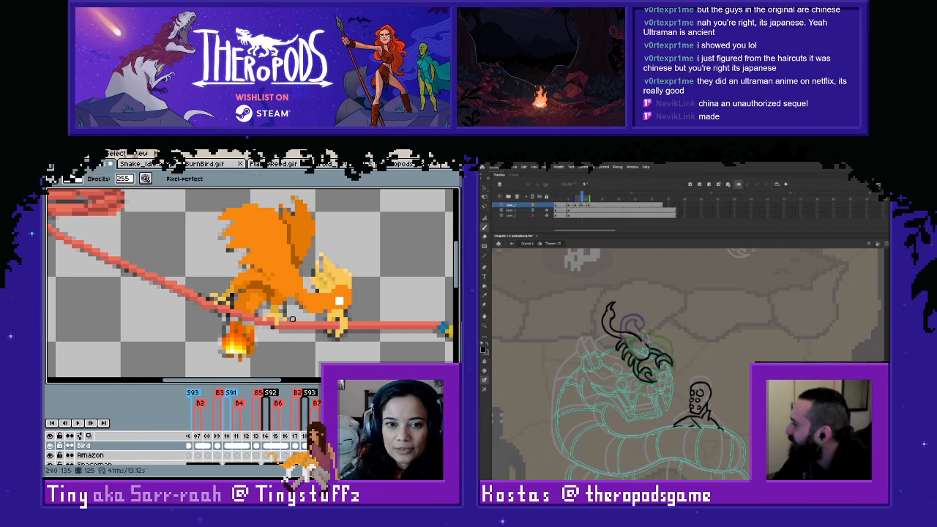
pyautogui.scroll(2, 264, 311)
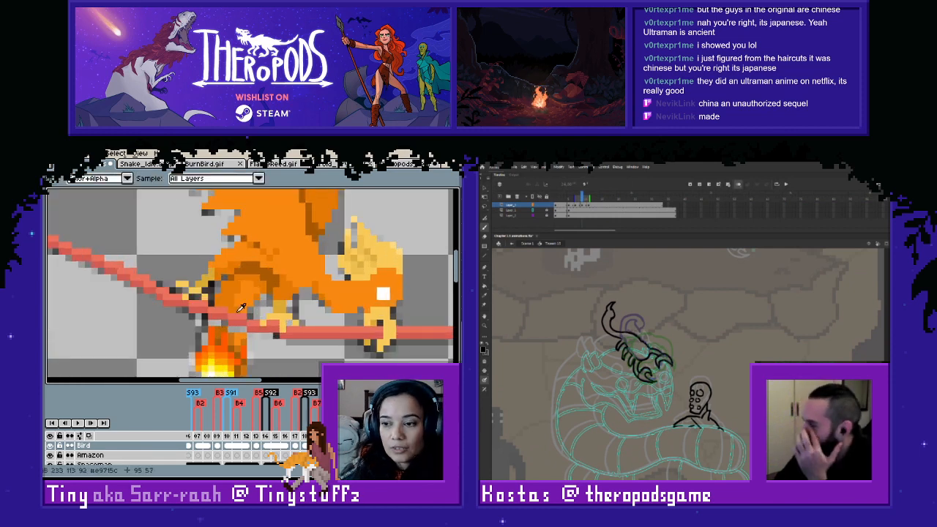
pyautogui.press('m')
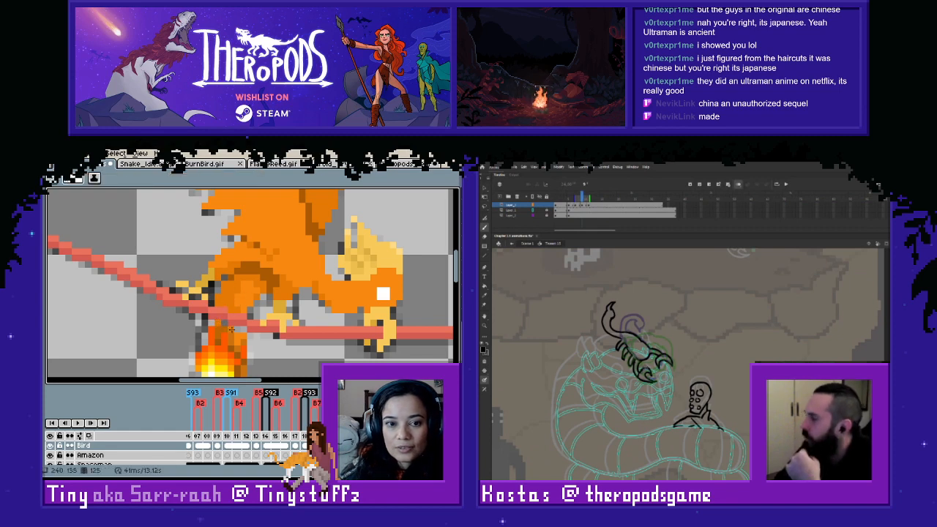
pyautogui.scroll(-1, 241, 330)
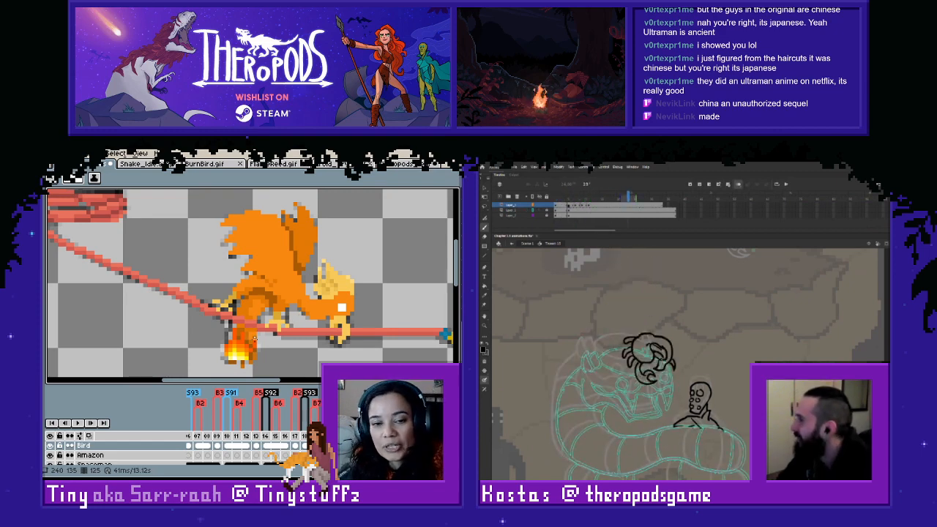
# - In Animate, insert extra frames after the scorpion's landing pose on the top layer and add a new keyframe
pyautogui.click(585, 206)
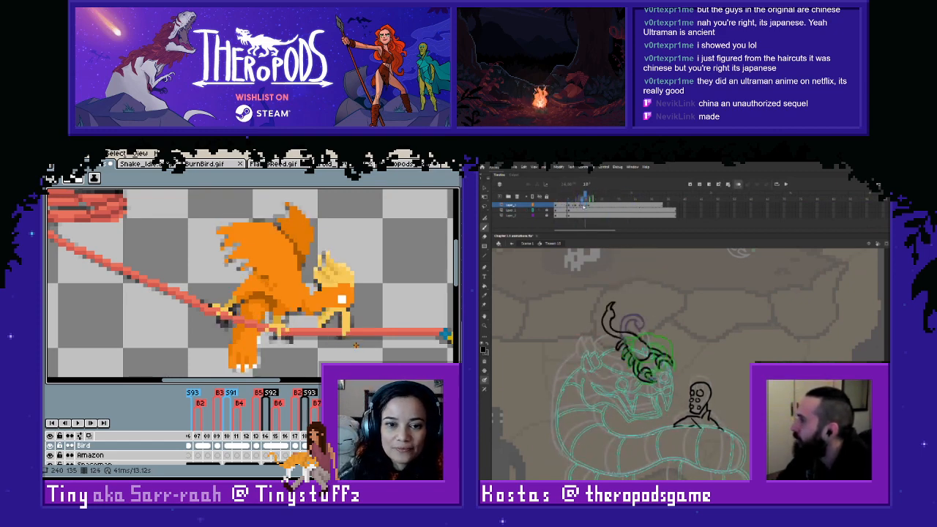
pyautogui.rightClick(585, 206)
pyautogui.click(601, 236)
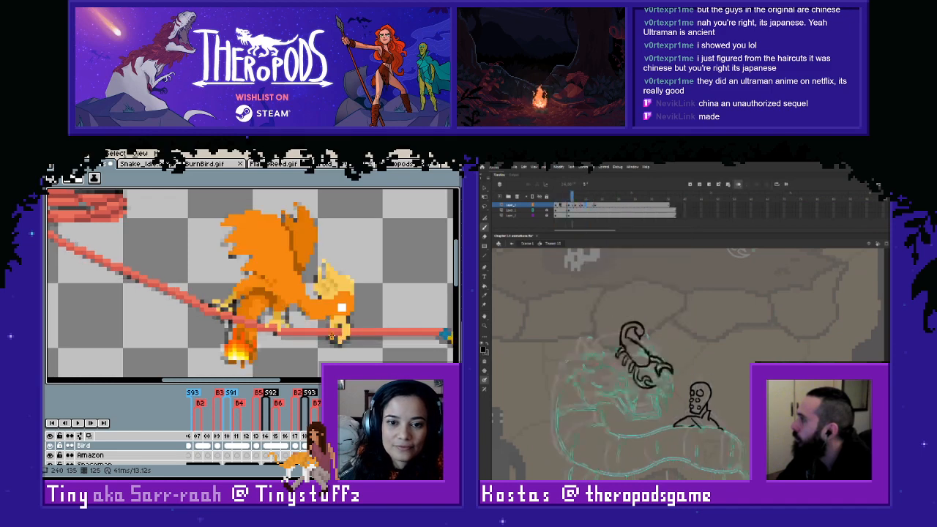
pyautogui.scroll(-1, 236, 347)
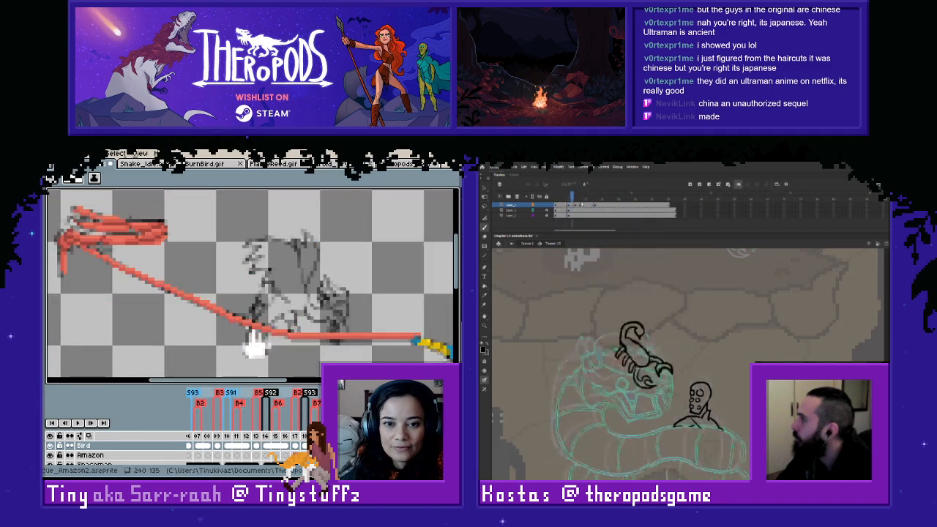
pyautogui.rightClick(585, 206)
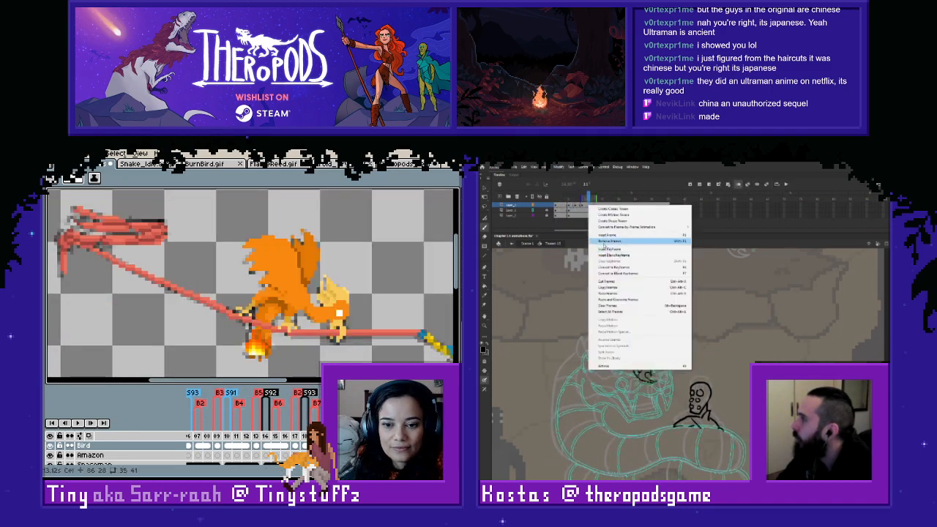
pyautogui.click(600, 247)
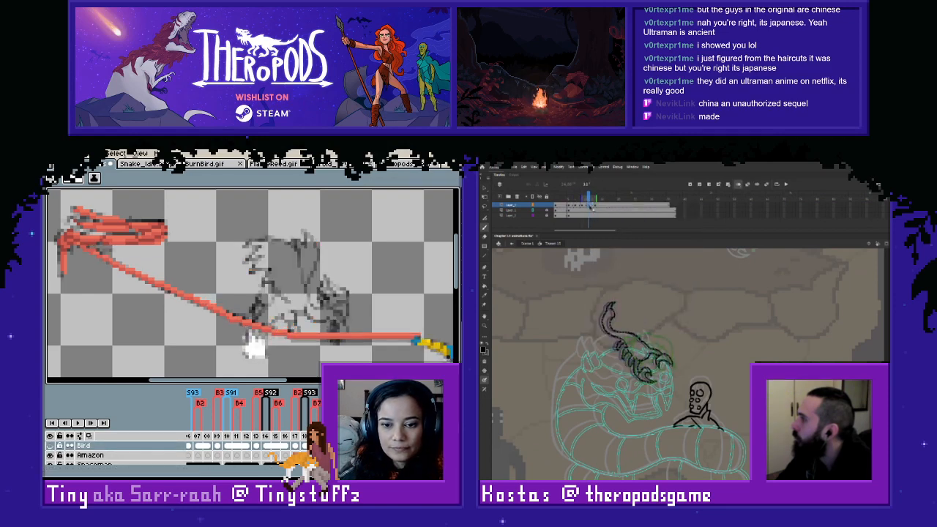
# - Extend the raised-tail scorpion pose with inserted frames and insert a keyframe at frame 18 of the top layer
pyautogui.rightClick(590, 207)
pyautogui.click(608, 236)
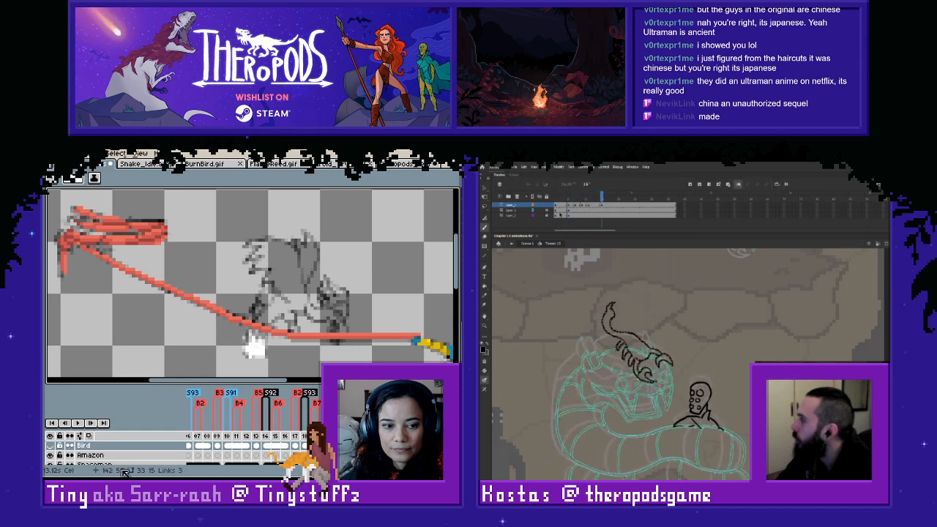
pyautogui.rightClick(610, 204)
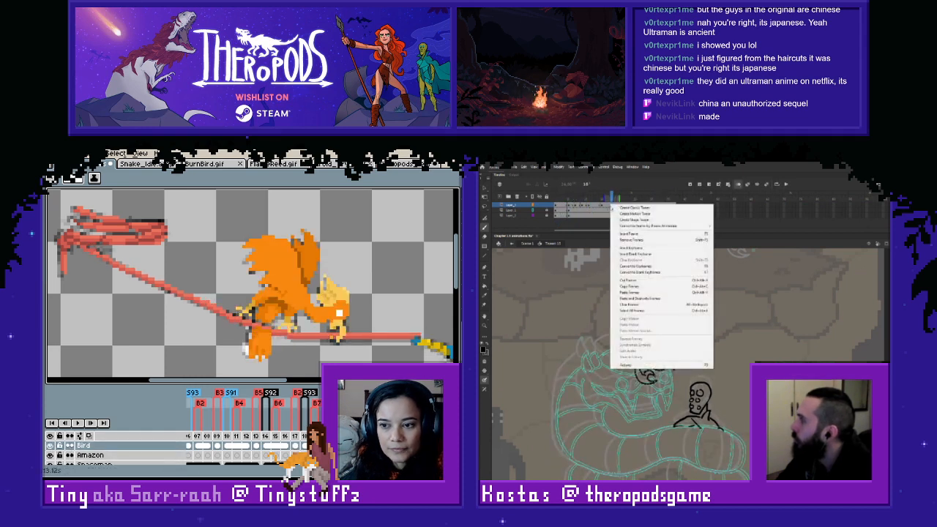
pyautogui.click(622, 249)
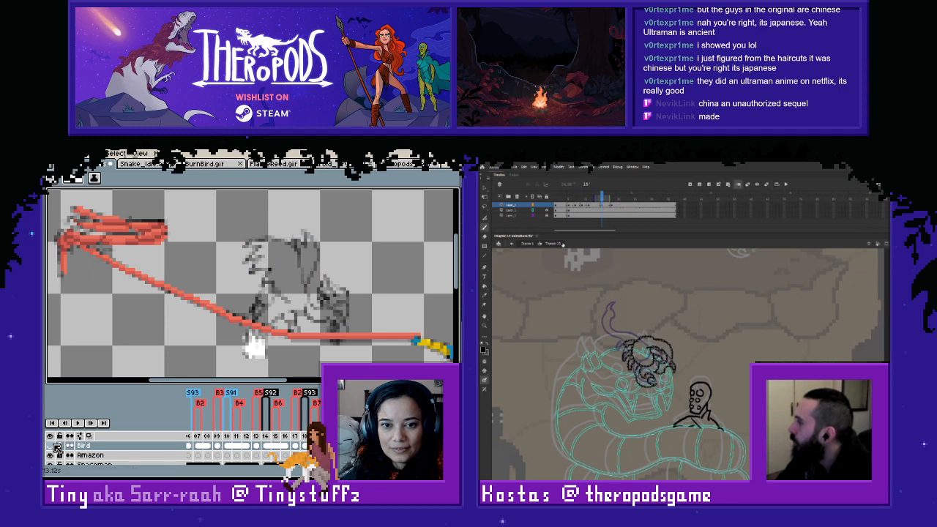
# - Play the scorpion animation from the first frame to check the new timing
pyautogui.press('v')
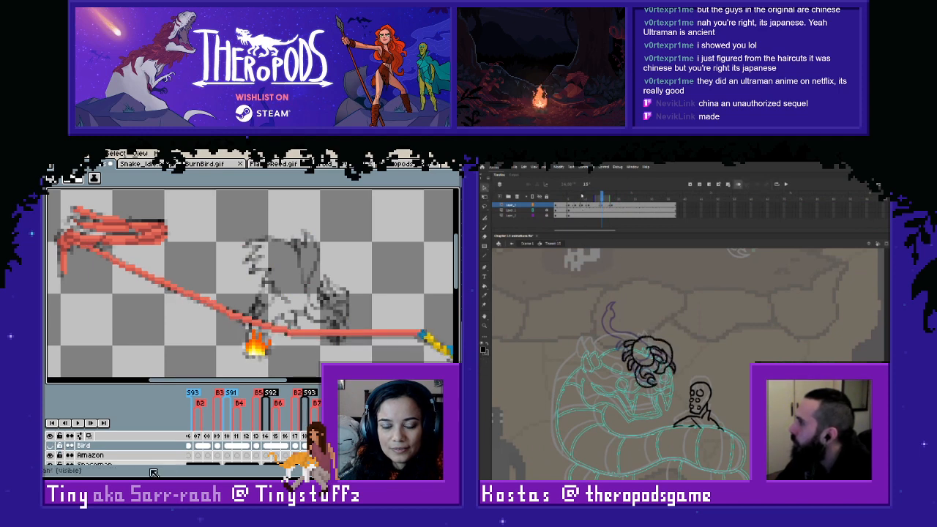
pyautogui.click(554, 199)
pyautogui.press('Return')
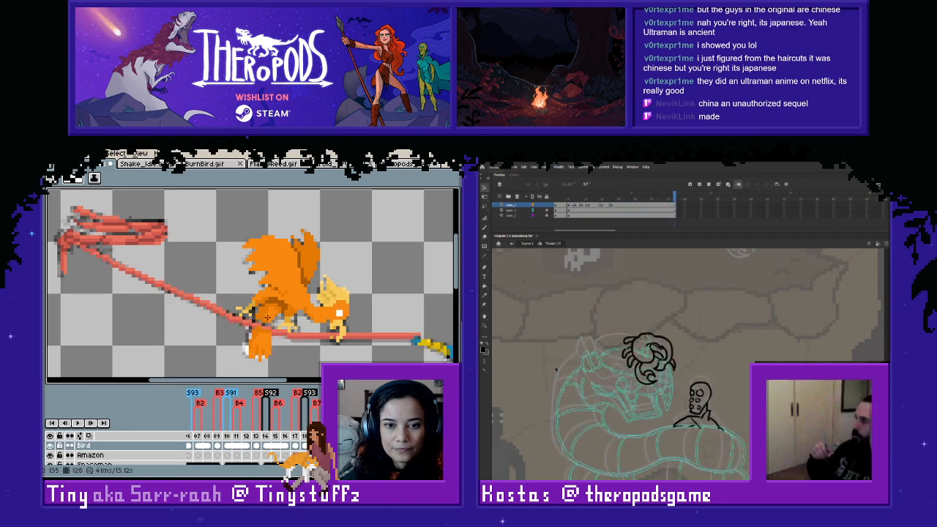
# - In Aseprite, touch up the coloured bird's lowered leg around the rope at frame 126 in orange
pyautogui.scroll(2, 267, 317)
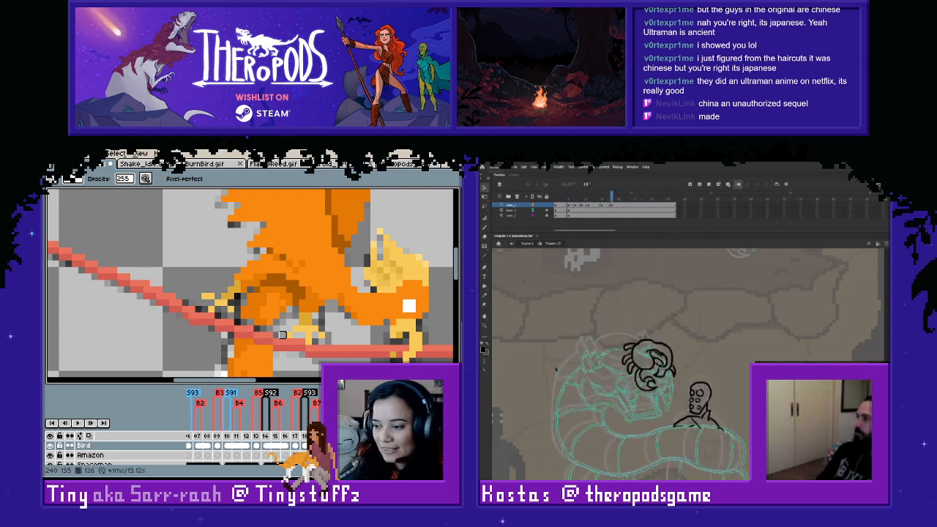
pyautogui.keyDown('alt'); pyautogui.click(249, 334); pyautogui.keyUp('alt')
pyautogui.press('l')
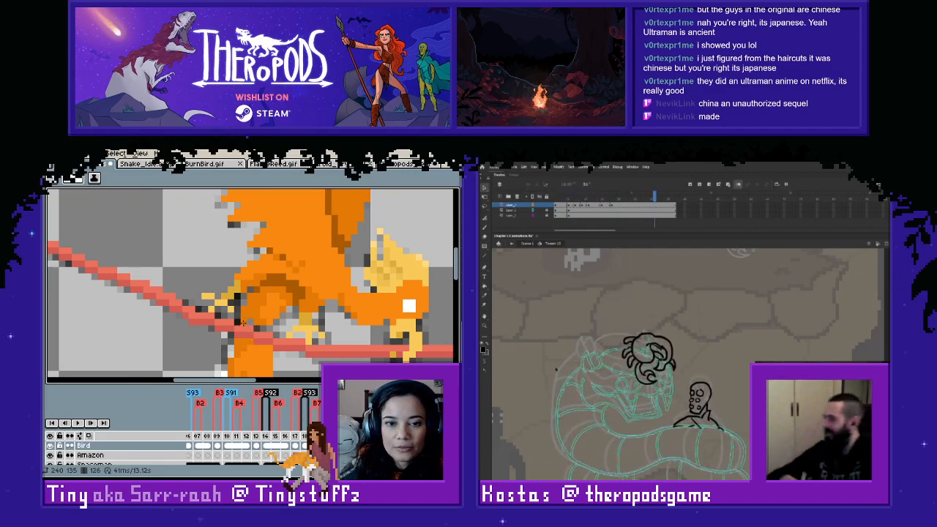
pyautogui.press('i')
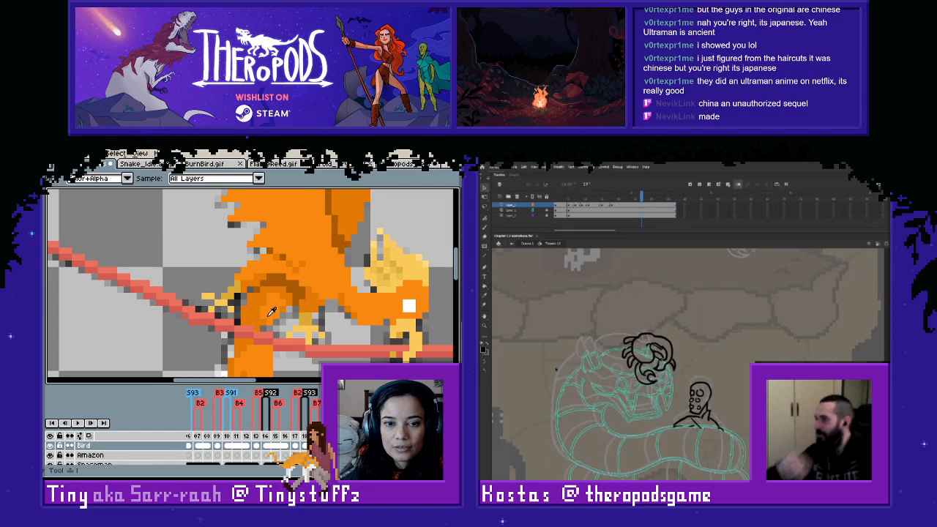
pyautogui.scroll(-2, 271, 312)
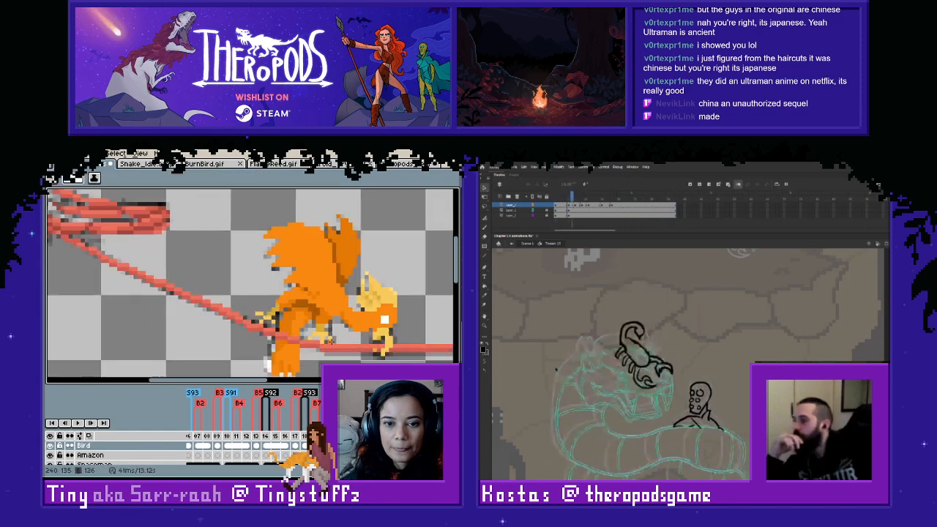
# - Play back the bird and rope animation to review its motion across the scene
pyautogui.scroll(2, 287, 328)
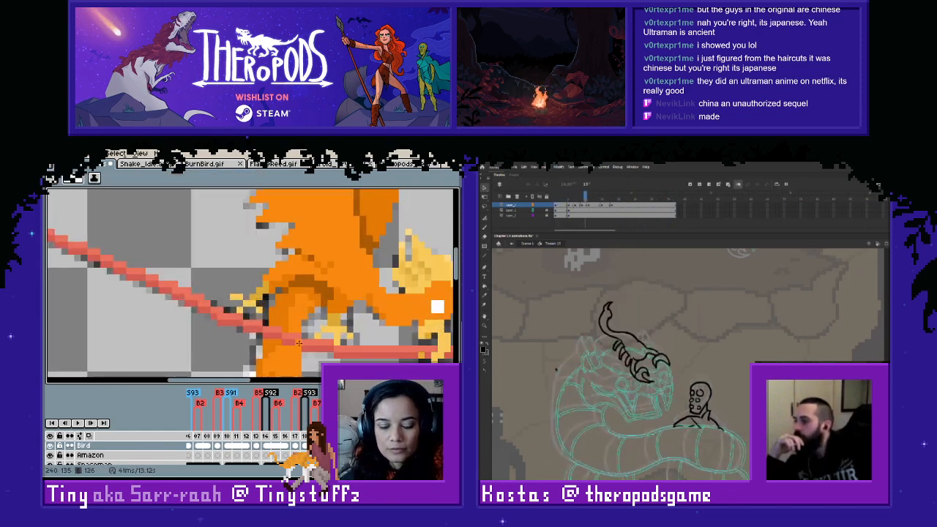
pyautogui.scroll(-2, 291, 328)
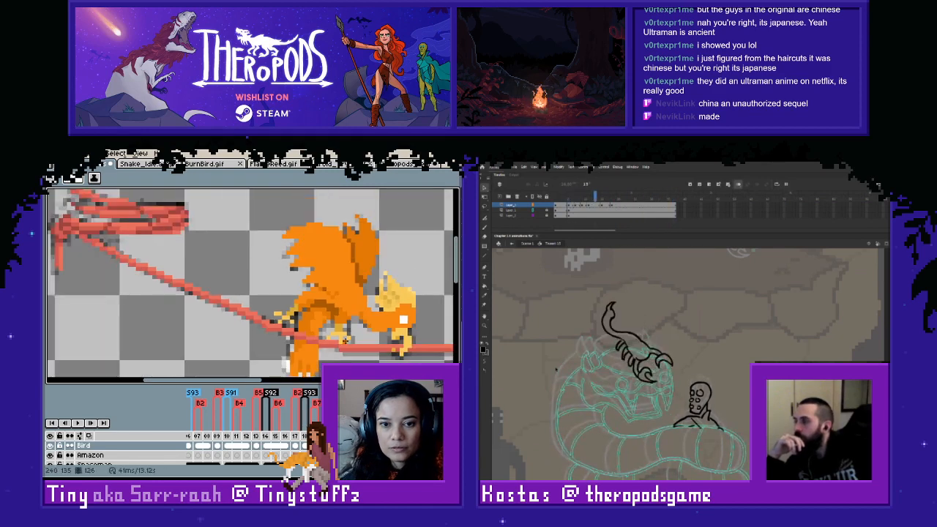
pyautogui.scroll(-1, 358, 350)
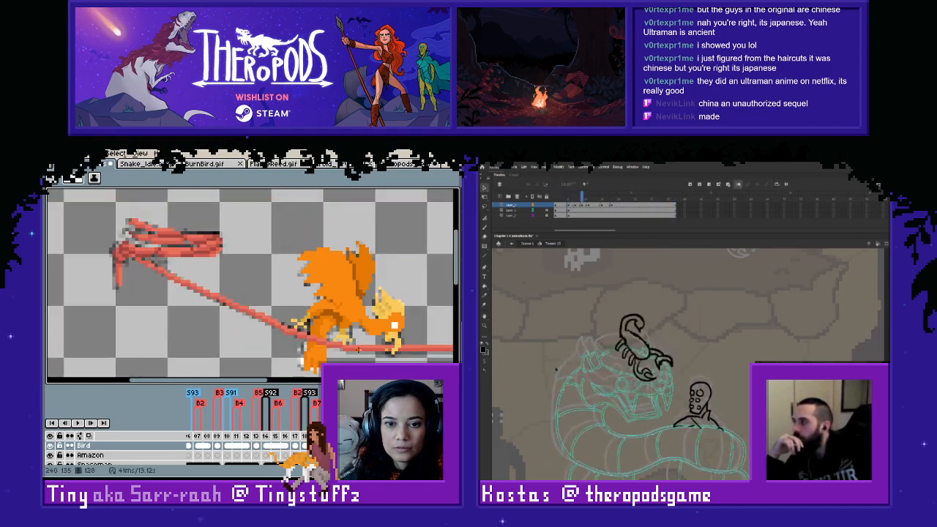
pyautogui.scroll(-1, 358, 350)
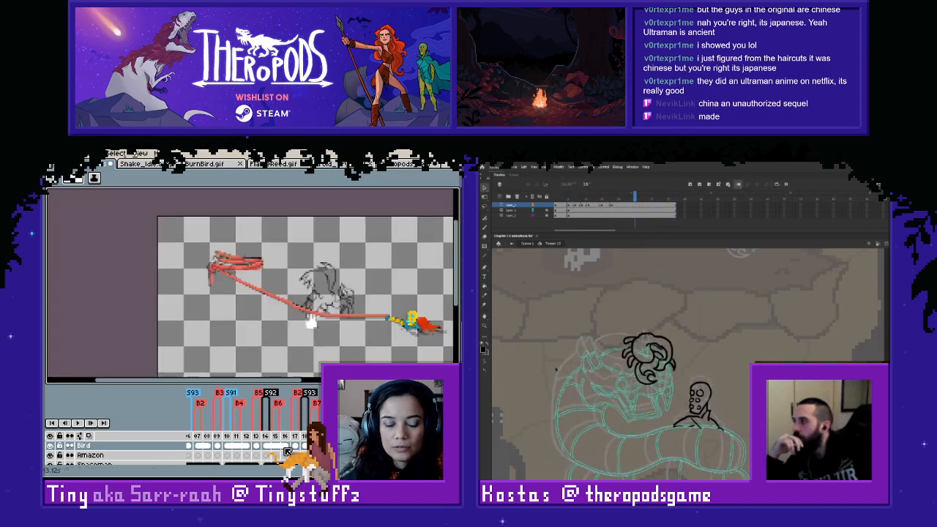
pyautogui.click(78, 424)
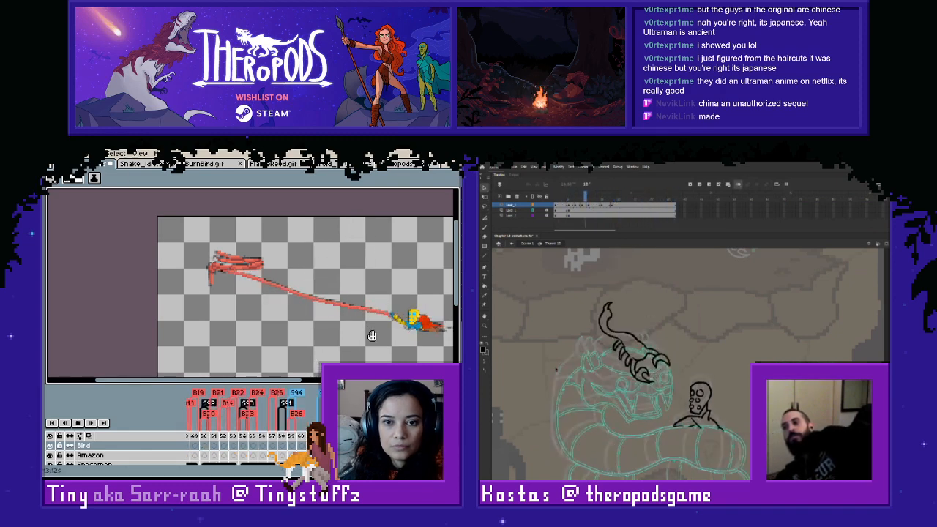
pyautogui.moveTo(368, 334); pyautogui.dragTo(302, 316)
pyautogui.moveTo(358, 318); pyautogui.dragTo(312, 307)
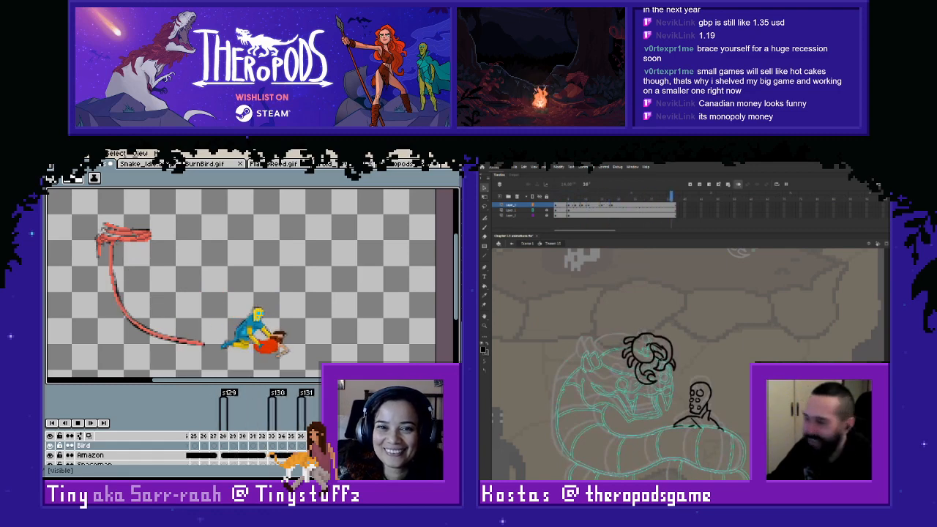
# - Switch to the Snake_Idle sprite and play its animation of the coiled snake holding the spaceman
pyautogui.click(147, 166)
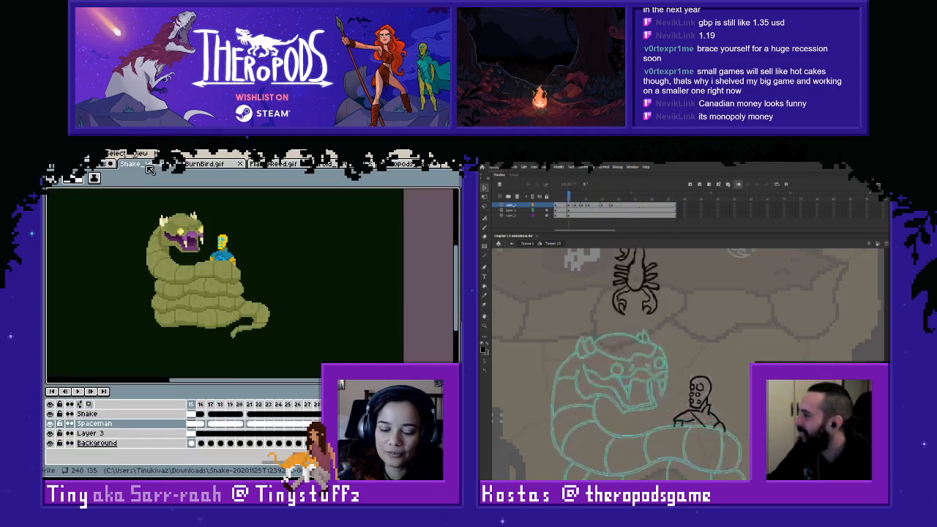
pyautogui.moveTo(270, 262); pyautogui.dragTo(260, 287)
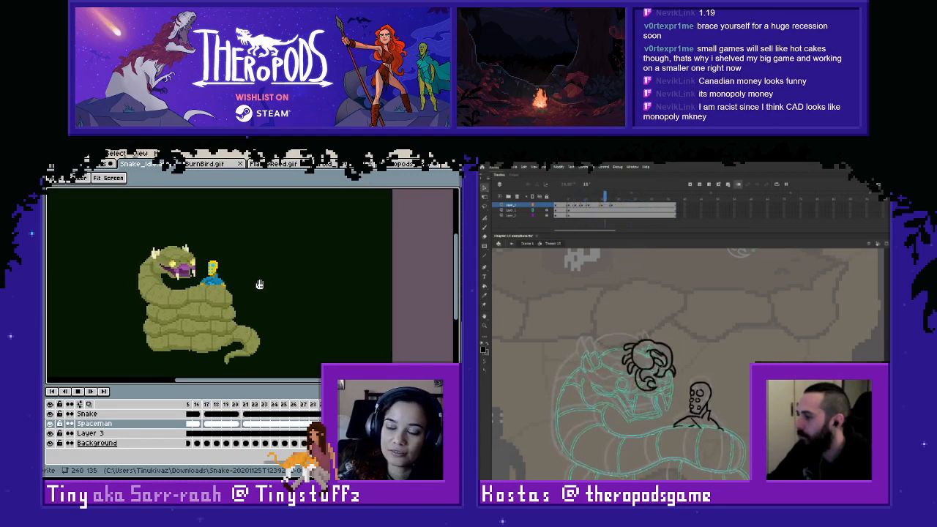